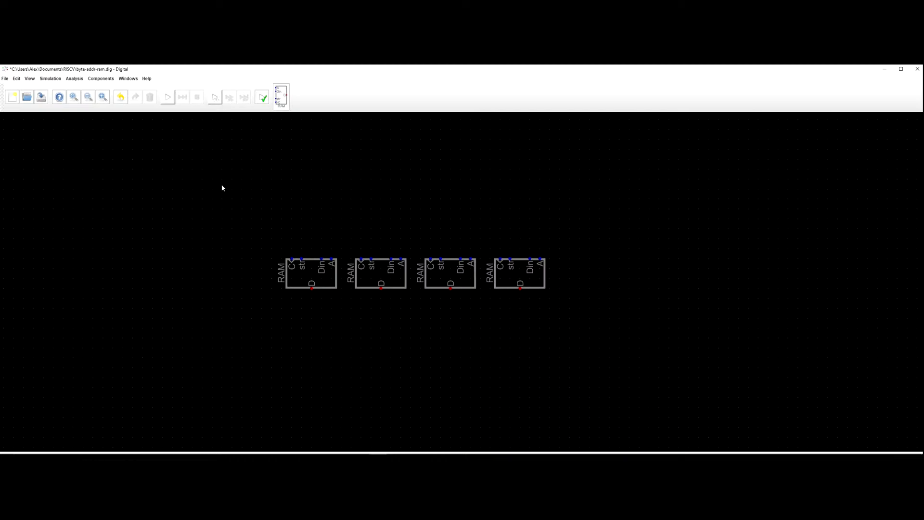
Place an input component above the RAM row, label it "Address", and set its data bits to 32.
click(101, 78)
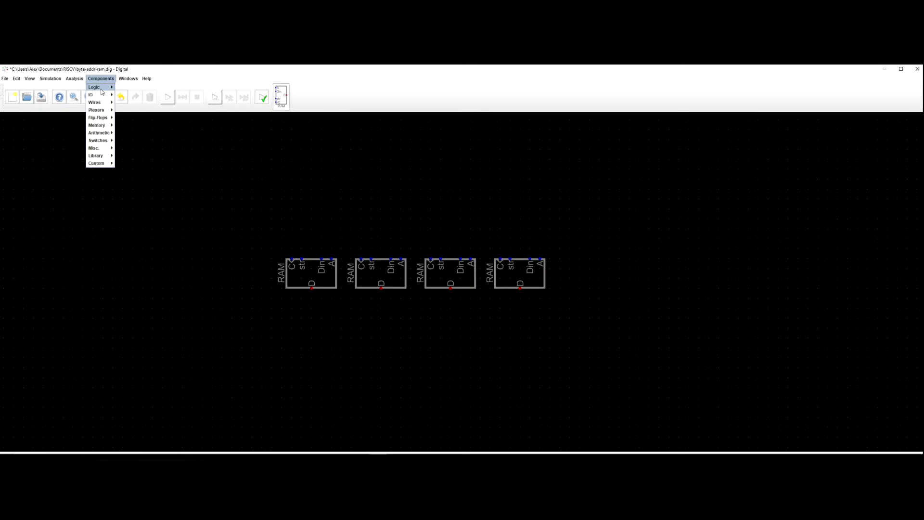
mouse_move(99, 95)
click(136, 112)
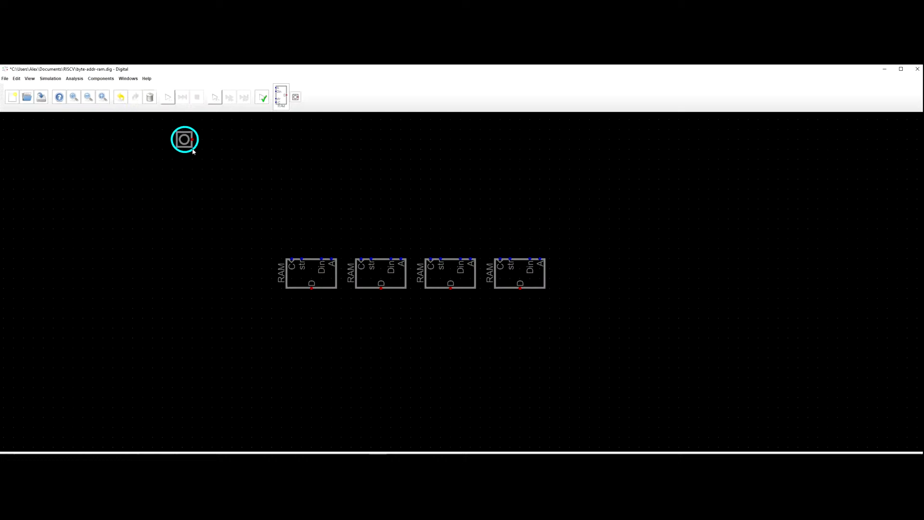
right_click(217, 146)
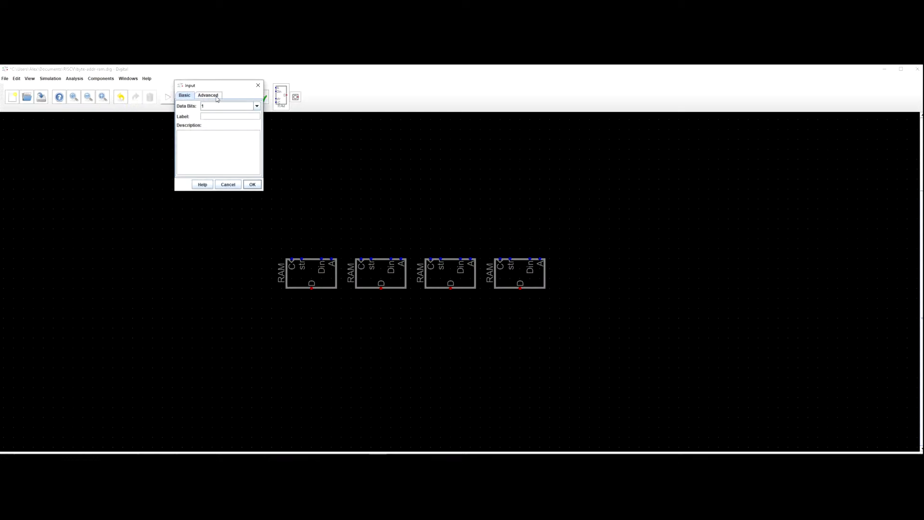
click(218, 116)
text(Address)
key(Return)
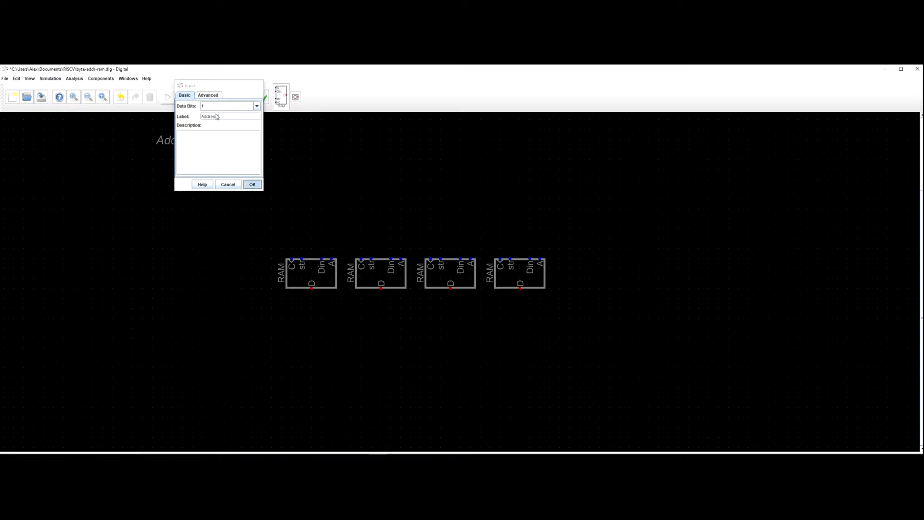
right_click(217, 134)
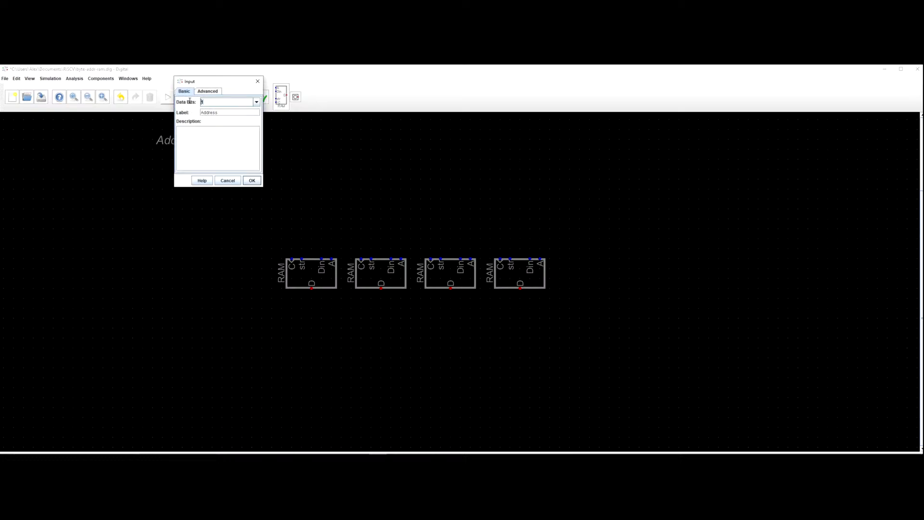
key(Return)
Set the address bits of the rightmost block RAM to 24.
scroll(510, 277, up, 1)
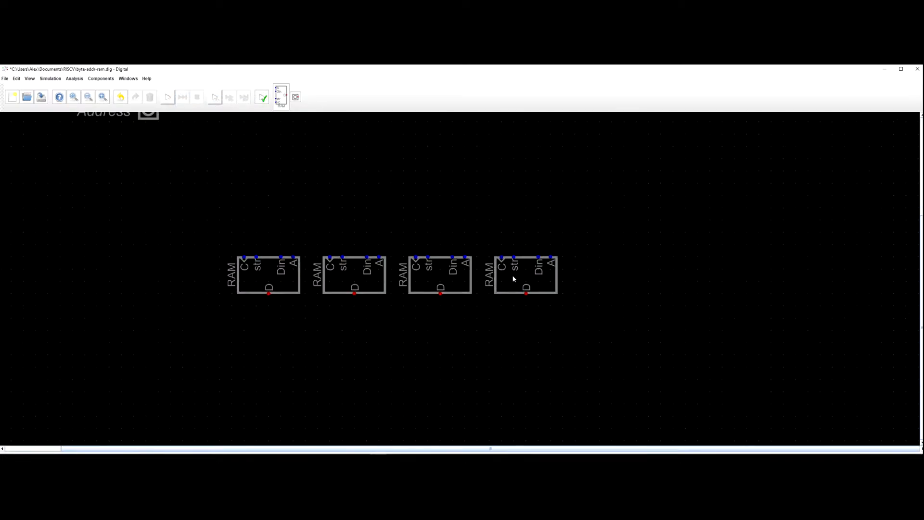
right_click(510, 276)
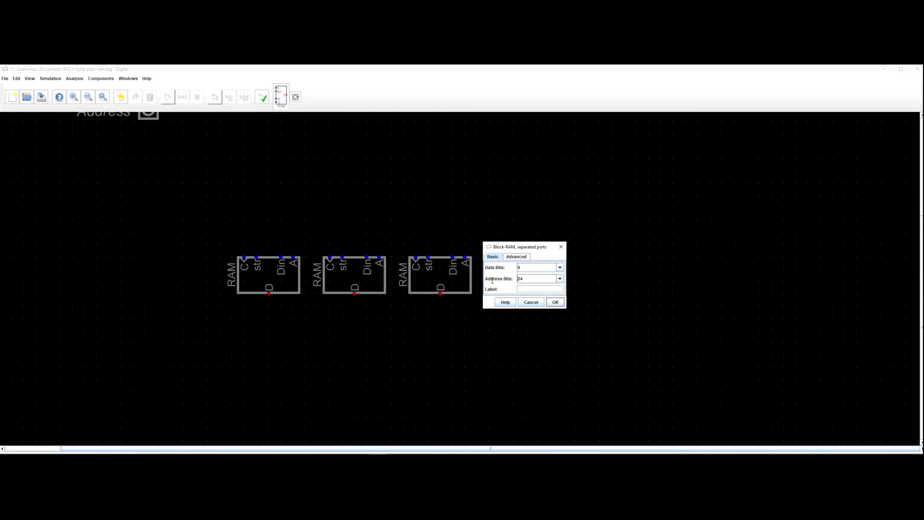
text(24)
key(Return)
right_click(545, 268)
key(Return)
scroll(191, 183, down, 2)
Set the Address input's data bits to 24 and check the rightmost RAM's bit settings.
right_click(160, 126)
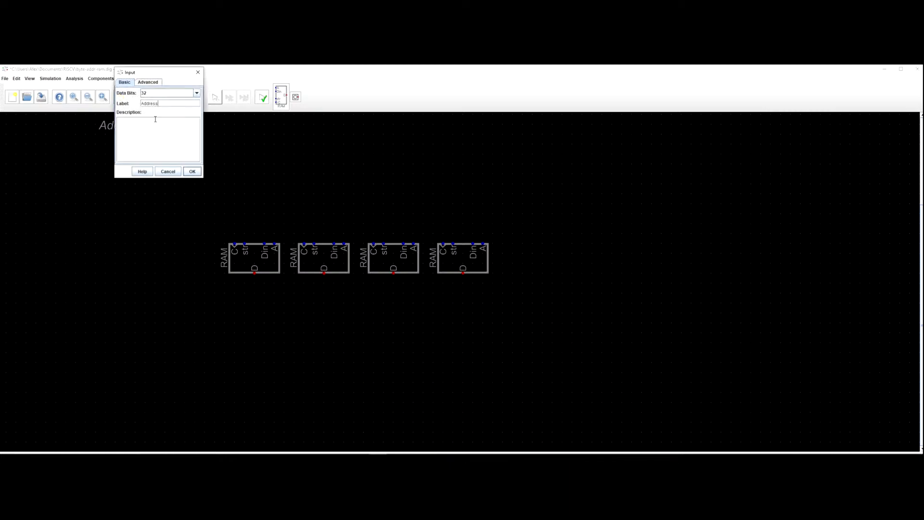
key(Return)
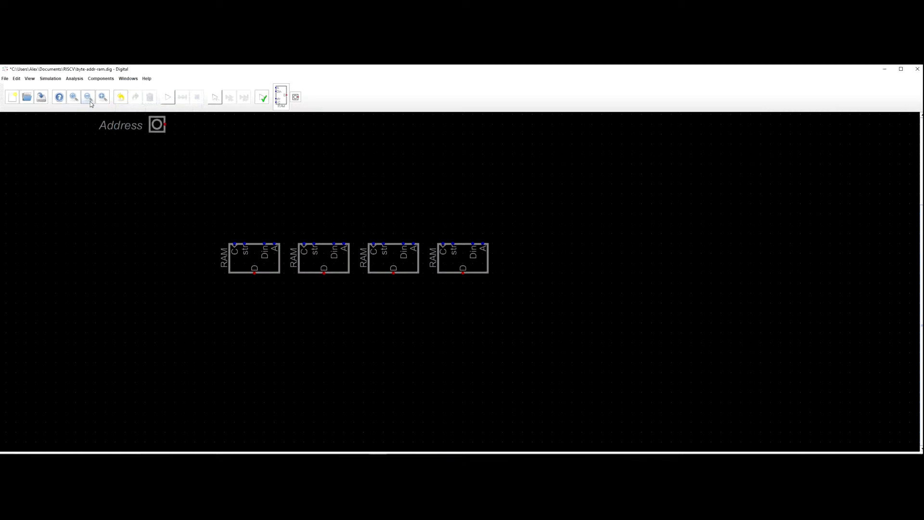
drag(243, 169, 213, 189)
right_click(427, 279)
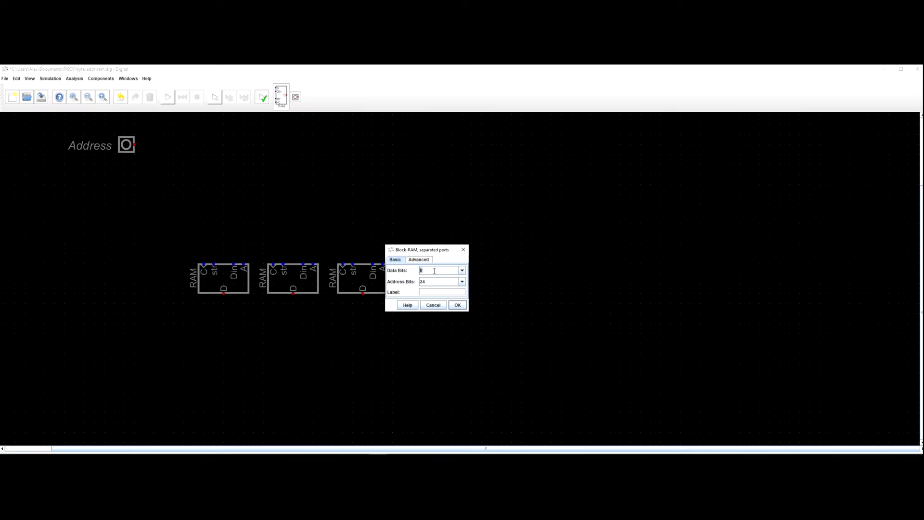
click(463, 250)
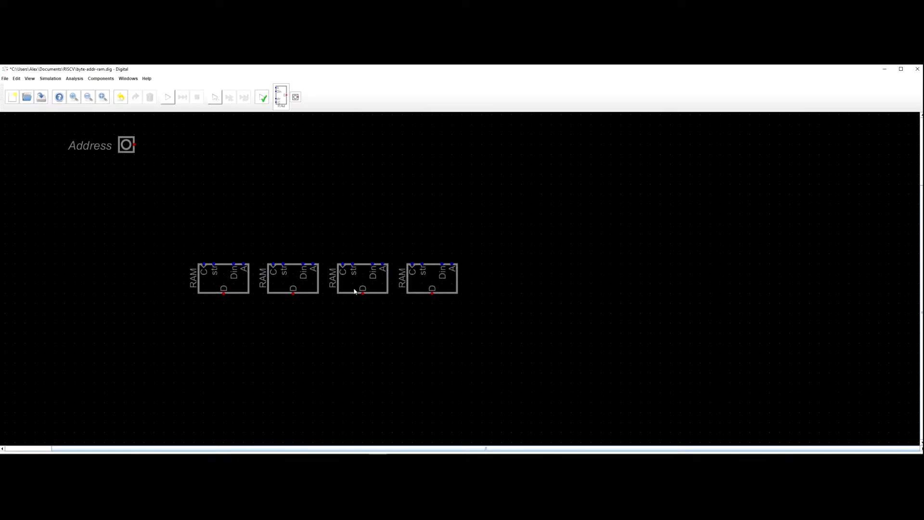
Spread the three rightmost RAM blocks apart horizontally, leaving wider gaps between all four in the row.
scroll(298, 255, down, 2)
drag(330, 233, 379, 240)
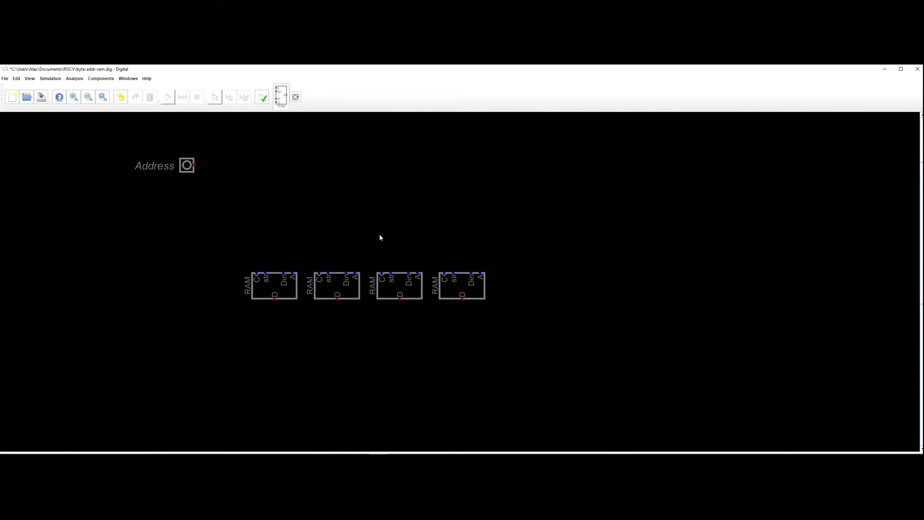
drag(456, 283, 522, 284)
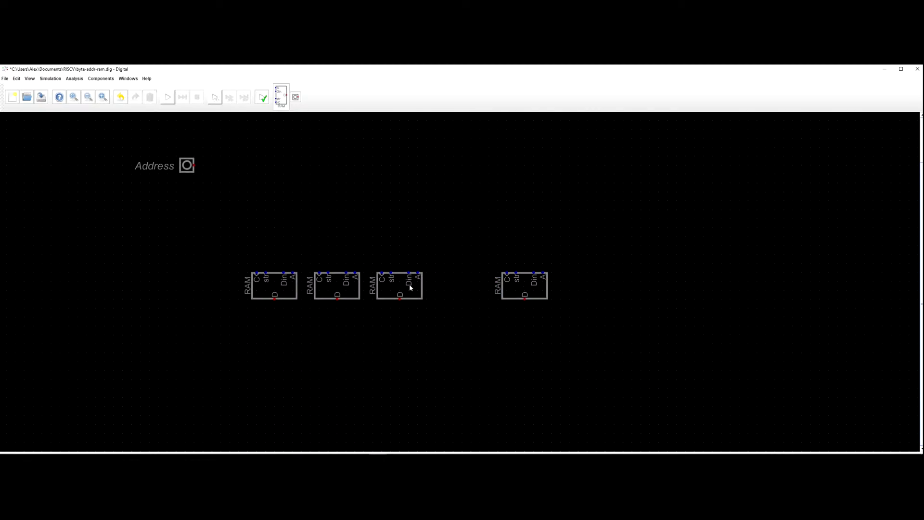
drag(399, 287, 436, 287)
drag(337, 287, 355, 286)
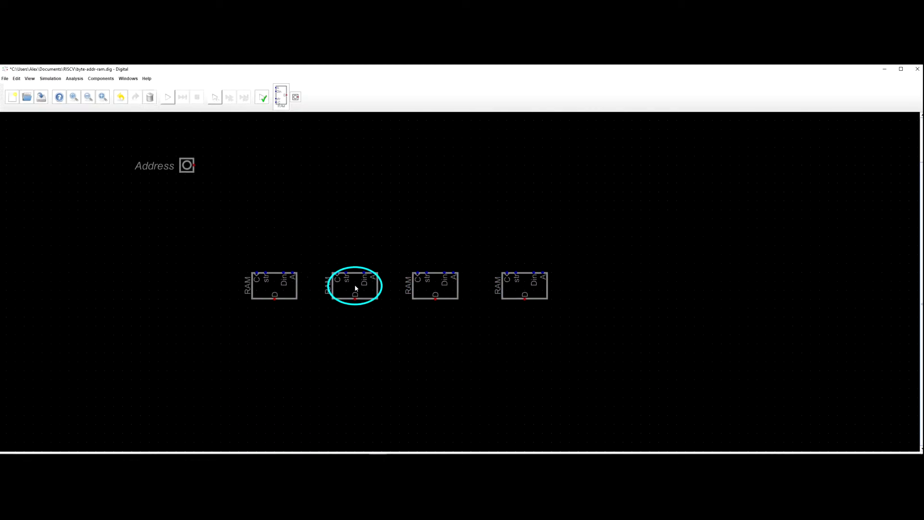
click(280, 288)
scroll(317, 228, down, 1)
drag(304, 219, 357, 216)
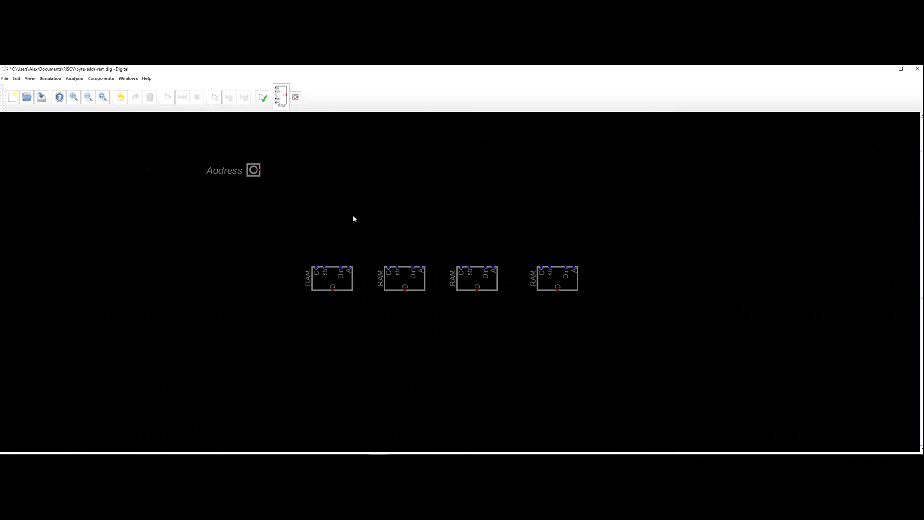
Add a splitter/merger beside the Address input with input splitting 24 and output splitting 2,22.
right_click(259, 174)
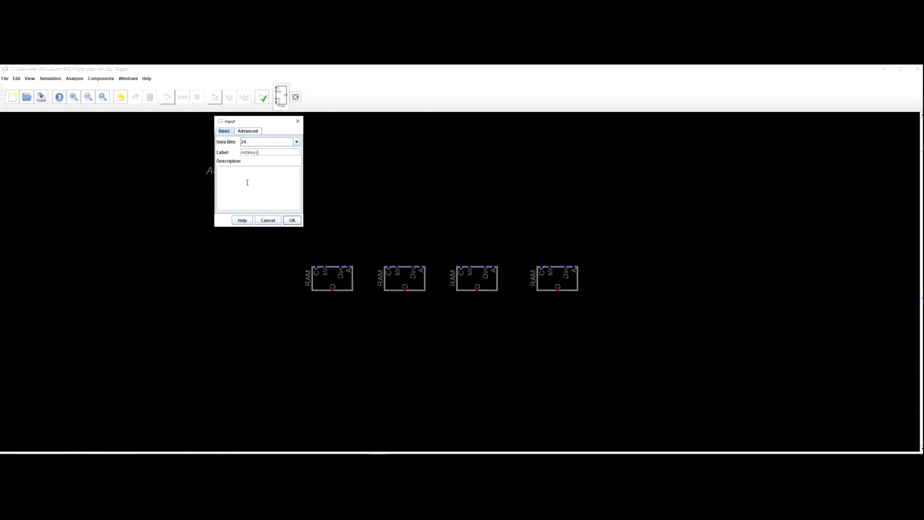
click(298, 121)
click(100, 79)
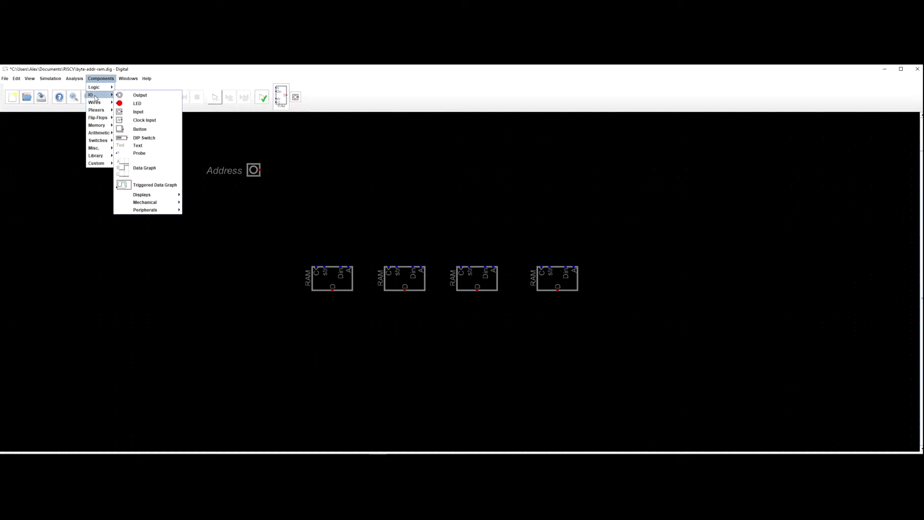
mouse_move(106, 103)
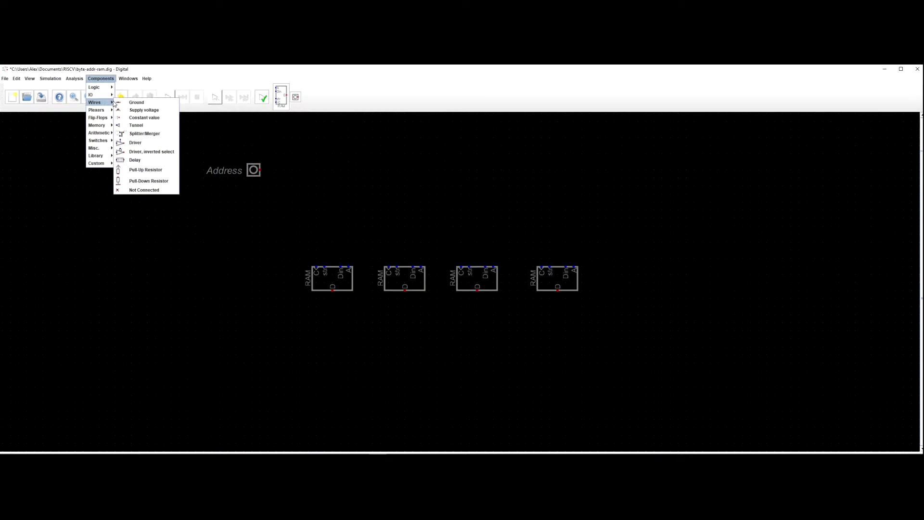
click(139, 133)
click(302, 167)
right_click(302, 167)
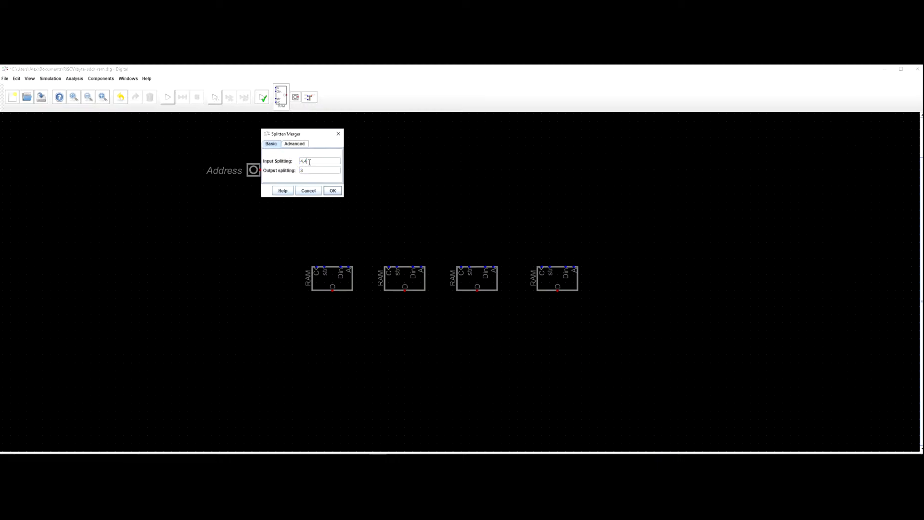
text(24)
key(Tab)
text(2,22)
key(Return)
Move the splitter in line with the Address input and wire its 0-23 input to the Address output.
scroll(316, 159, up, 3)
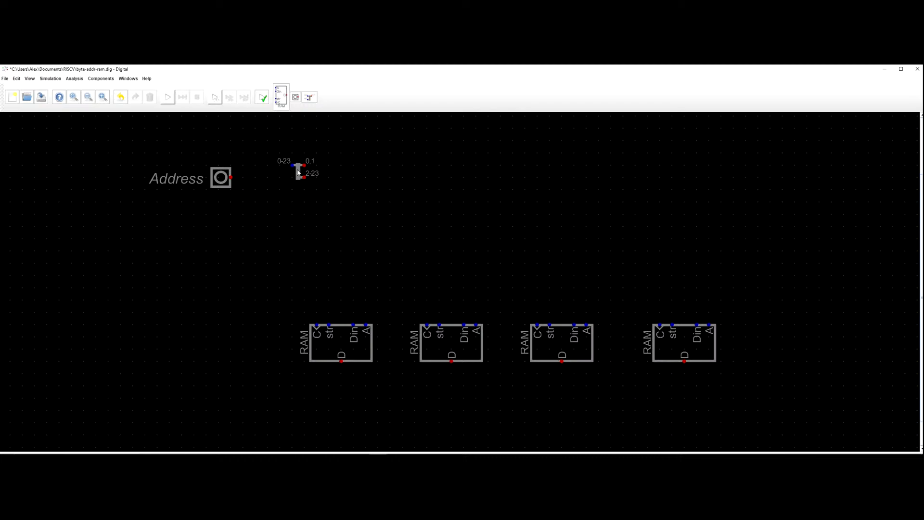
right_click(300, 173)
key(Escape)
click(294, 166)
key(Escape)
click(296, 177)
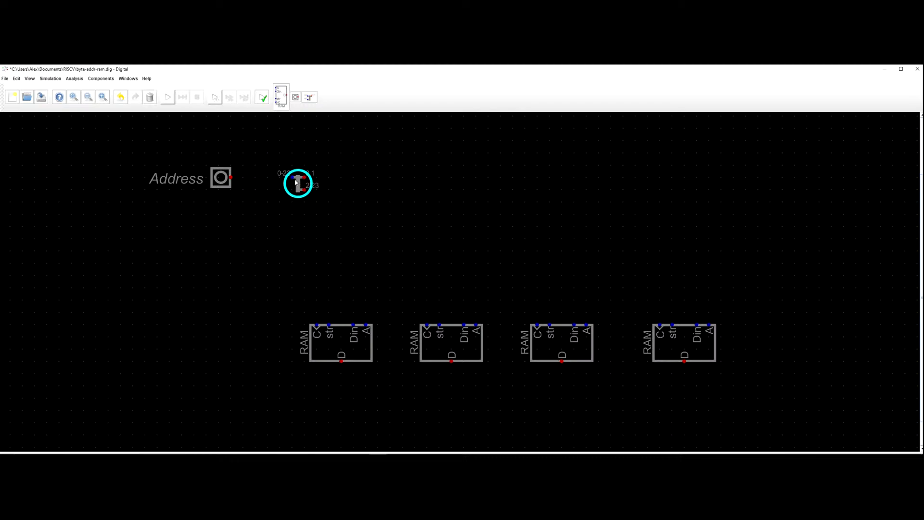
click(260, 184)
click(258, 177)
click(231, 177)
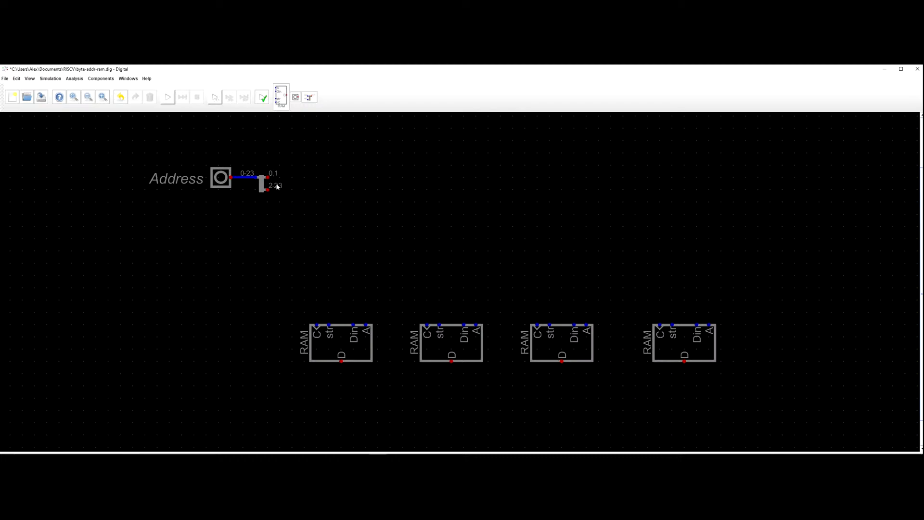
Branch a short wire downward from the Address line and draw another outward from the splitter's 0,1 output.
click(236, 181)
click(242, 203)
key(Escape)
click(268, 177)
click(294, 178)
Check the input and output splitting settings of the splitter on the Address line.
right_click(260, 188)
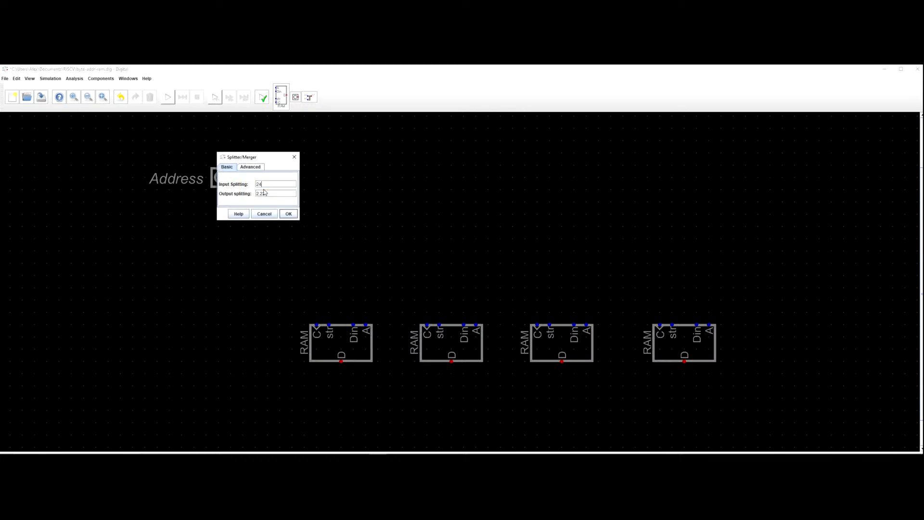
key(Escape)
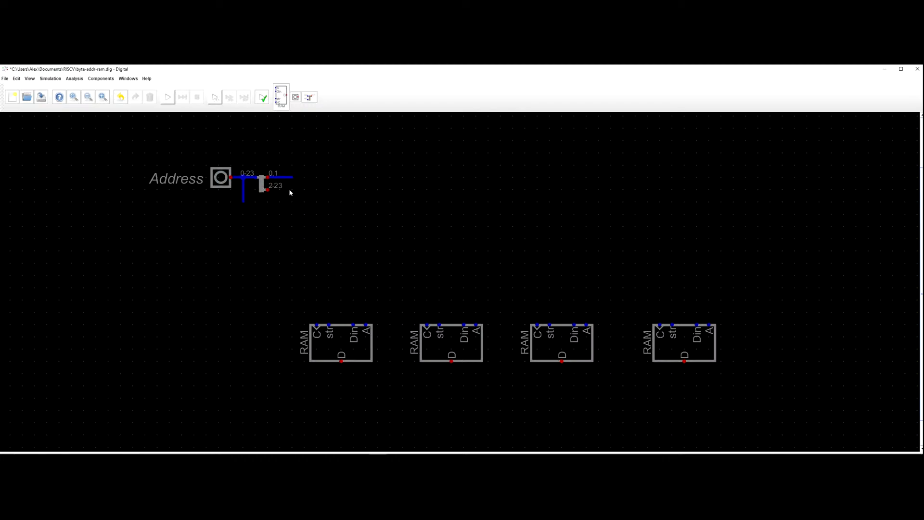
right_click(268, 190)
key(Escape)
click(292, 178)
key(Escape)
scroll(291, 237, down, 2)
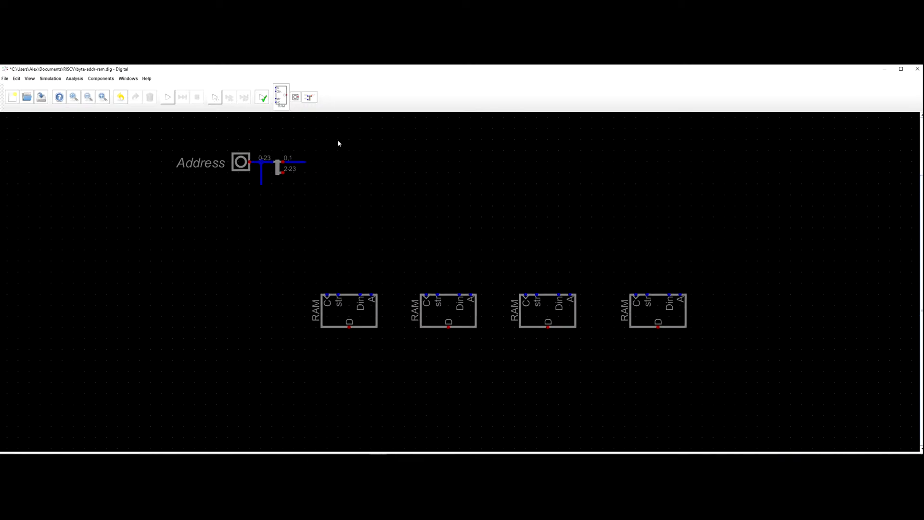
Look through the available memory components and read the description of the RAM with separated ports.
click(101, 79)
mouse_move(109, 158)
mouse_move(108, 127)
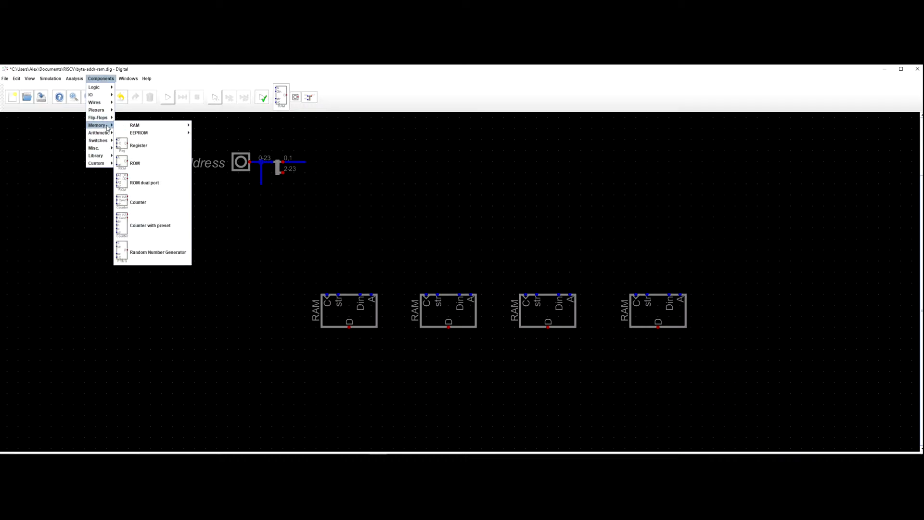
key(alt+Tab)
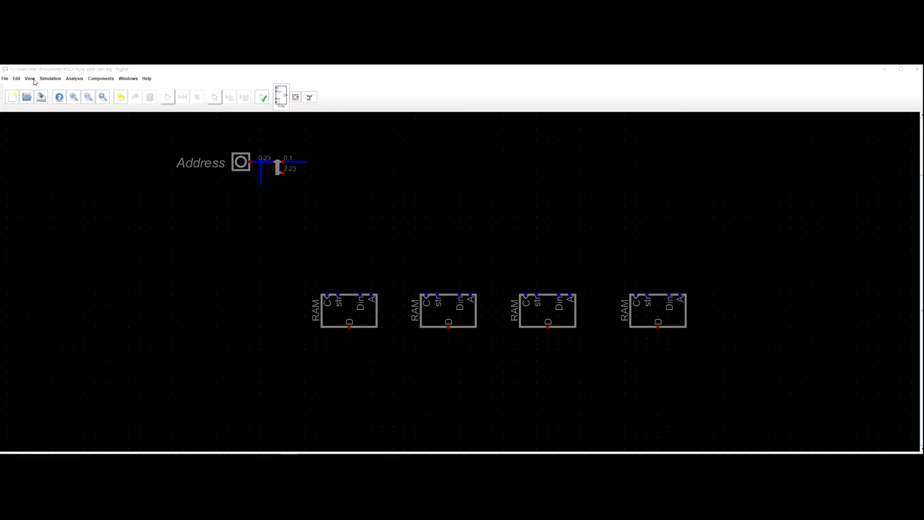
click(90, 80)
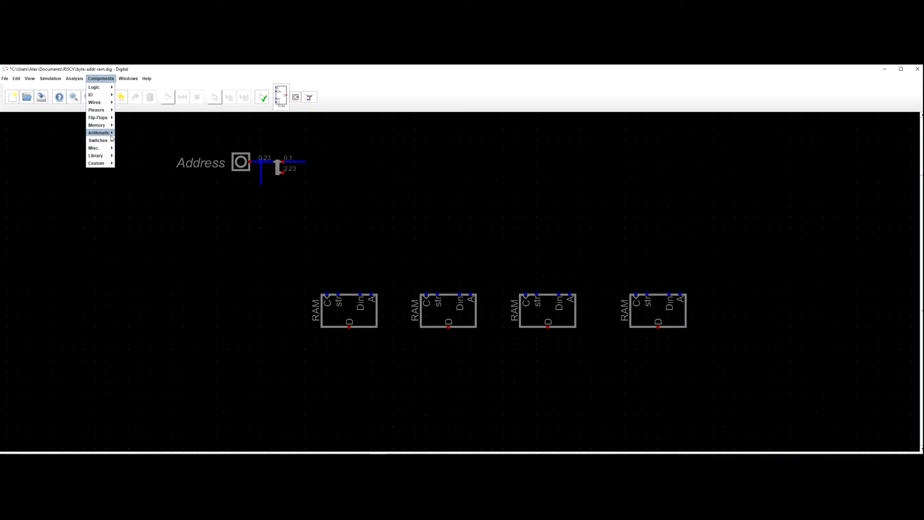
mouse_move(114, 129)
mouse_move(167, 125)
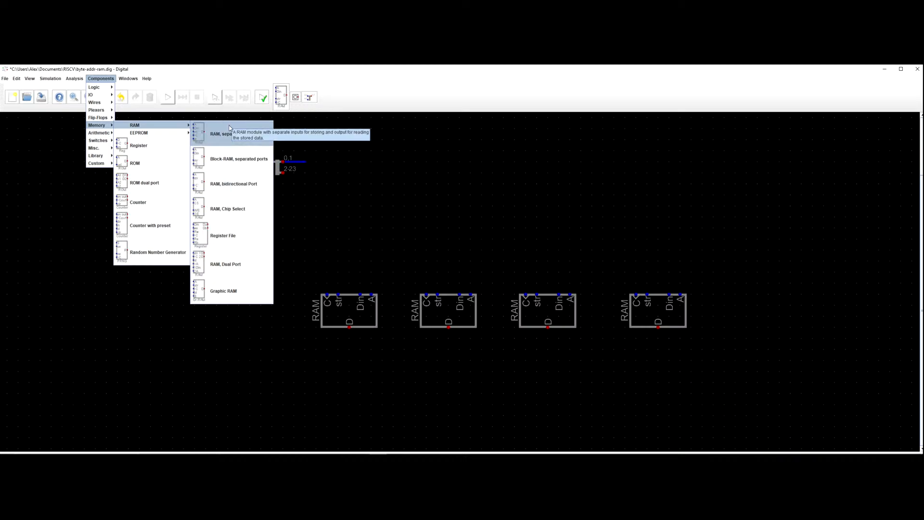
click(386, 310)
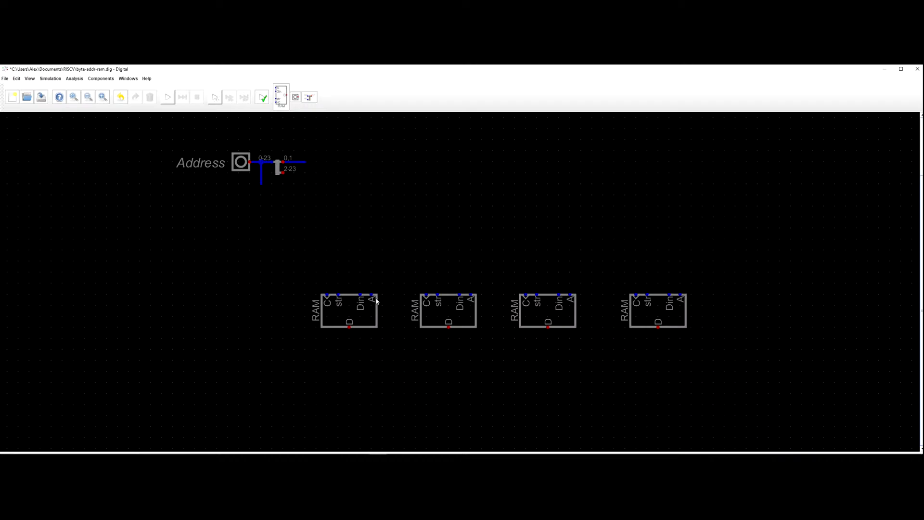
scroll(294, 247, down, 2)
scroll(279, 235, up, 2)
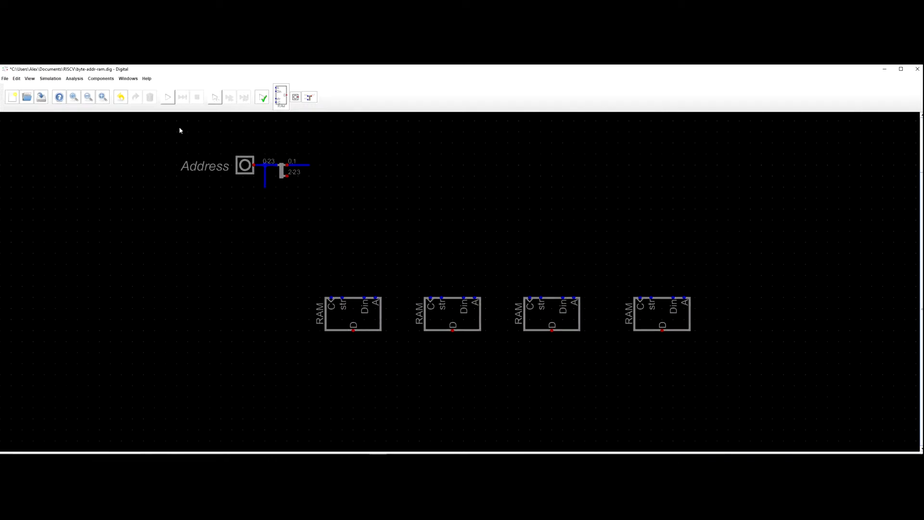
Place an input below the Address input, label it Data and set its data bits to 32.
click(103, 79)
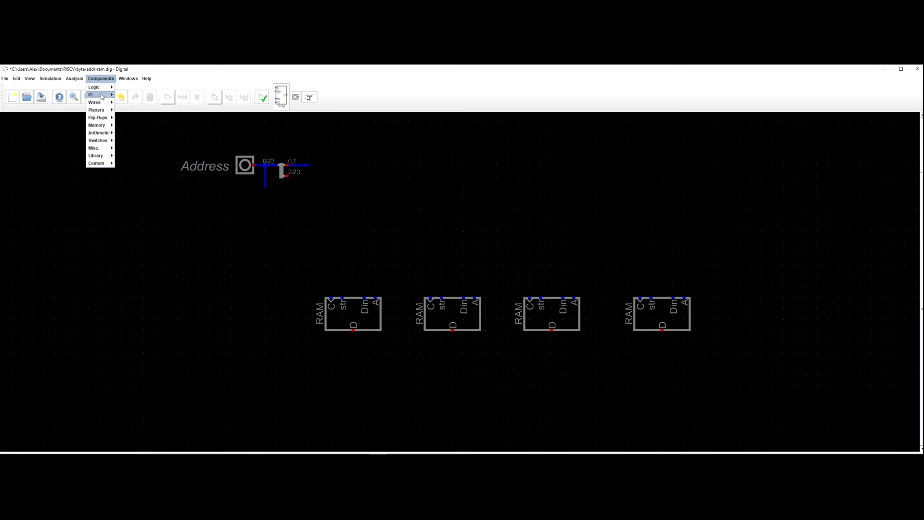
mouse_move(104, 90)
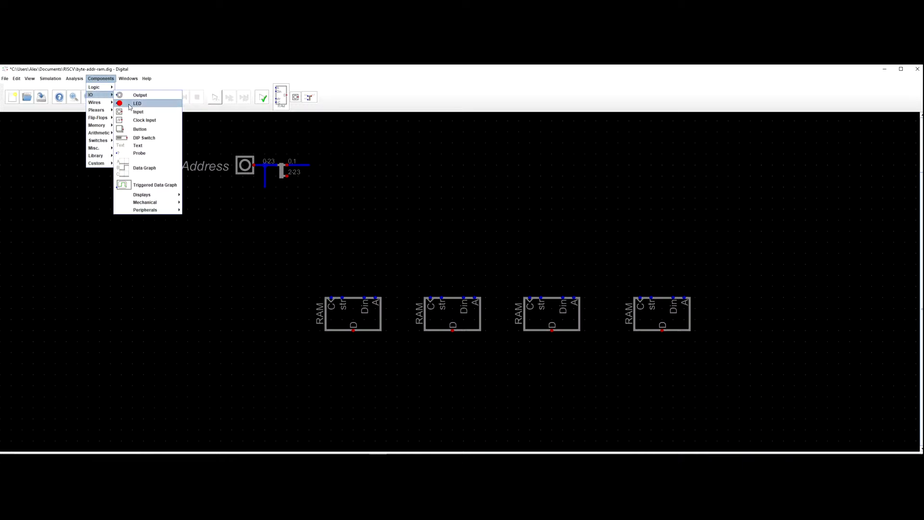
click(130, 114)
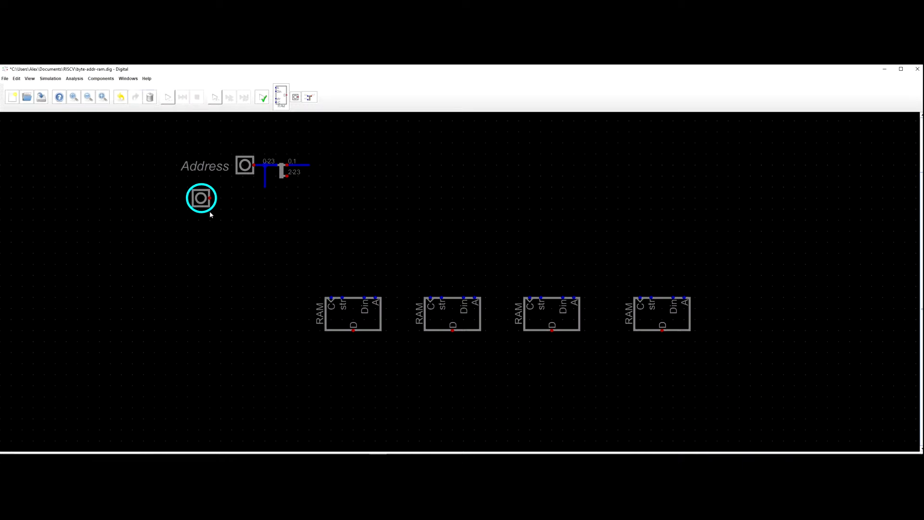
click(256, 229)
right_click(246, 220)
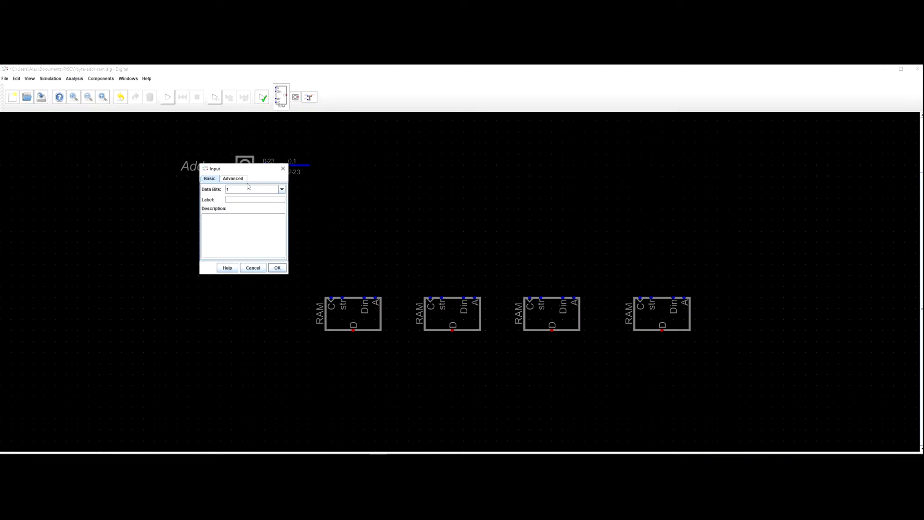
text(Data)
key(BackSpace)
text(32)
key(Return)
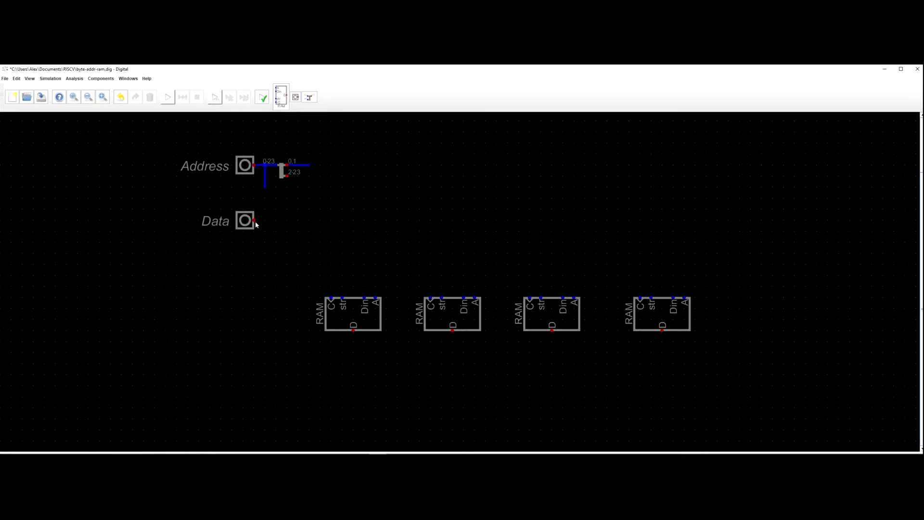
Draw a short horizontal wire outward from the Data input's output.
click(255, 220)
click(287, 220)
drag(288, 209, 278, 213)
key(F1)
key(Escape)
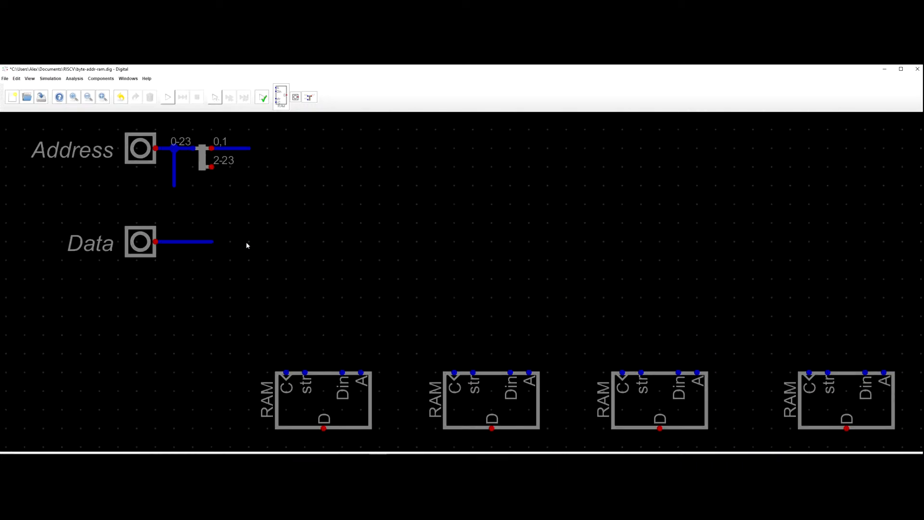
scroll(246, 243, down, 4)
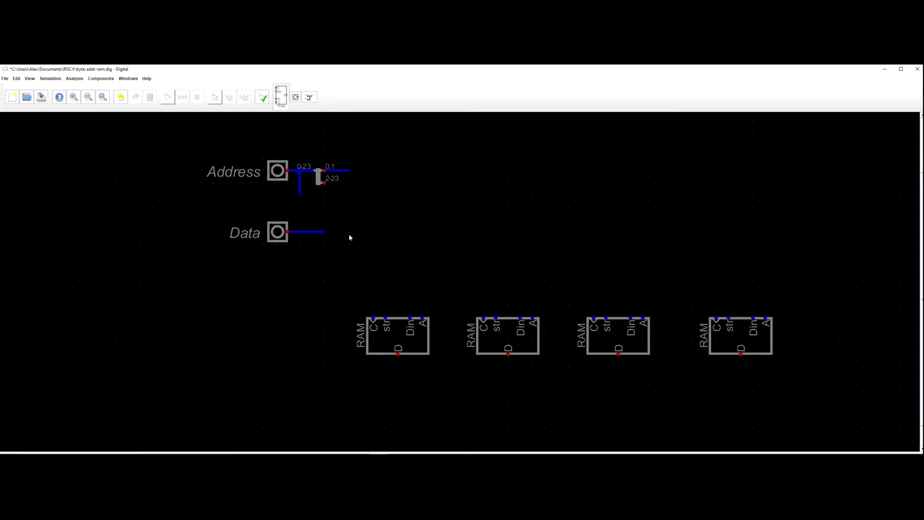
scroll(350, 237, down, 1)
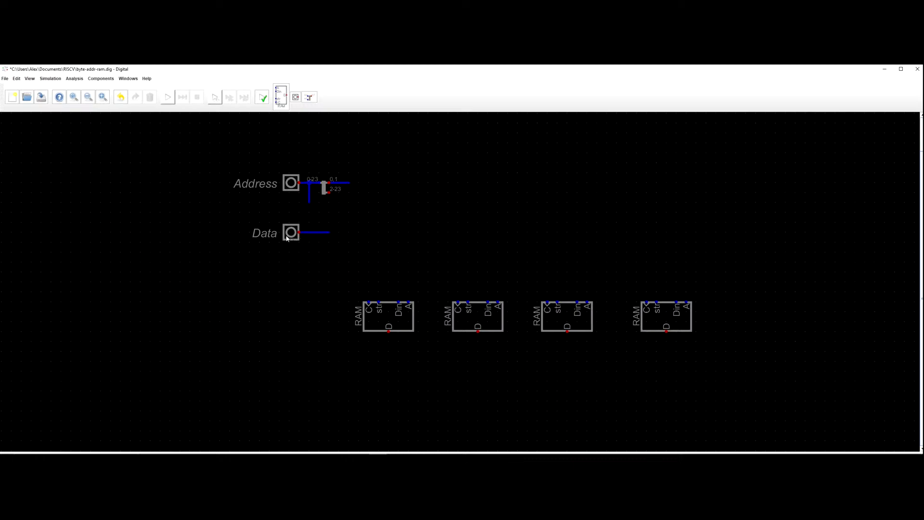
mouse_move(292, 234)
click(289, 454)
drag(375, 261, 399, 253)
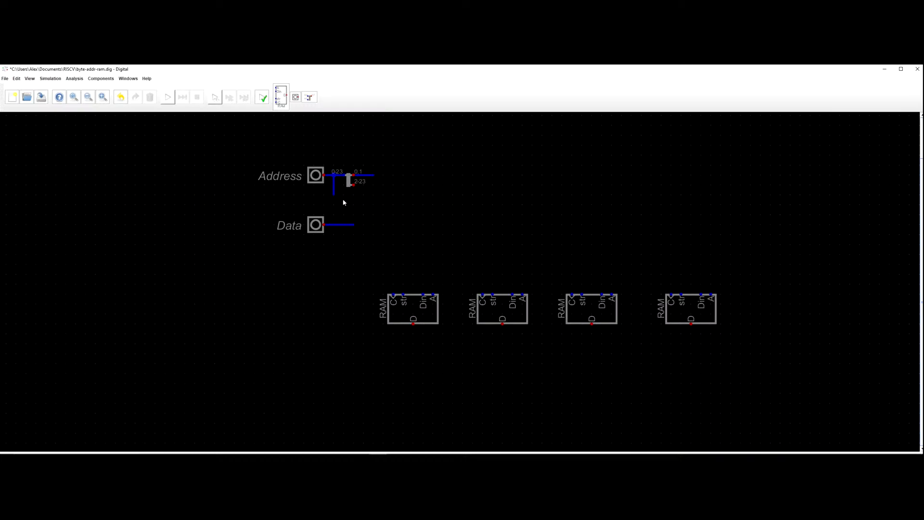
scroll(343, 202, up, 1)
scroll(408, 220, down, 2)
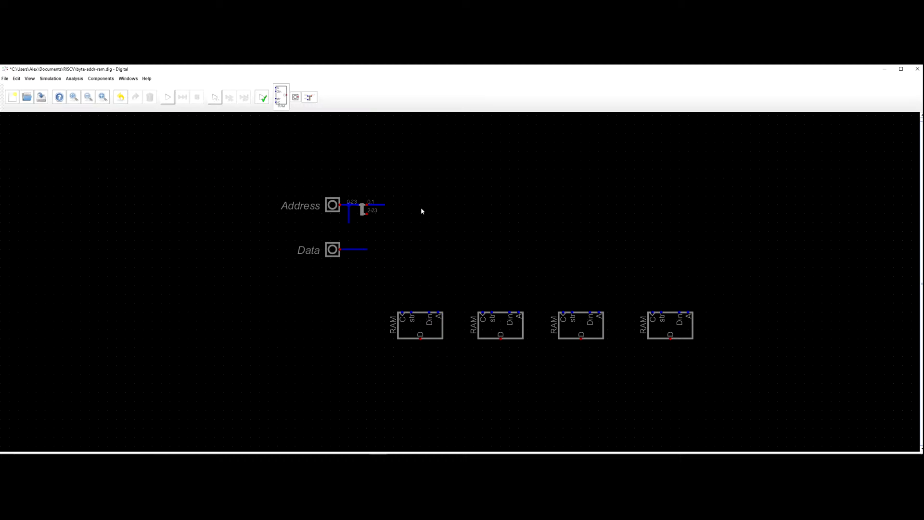
Place a new input in the empty area well above the Address input.
drag(430, 203, 412, 237)
scroll(411, 237, down, 1)
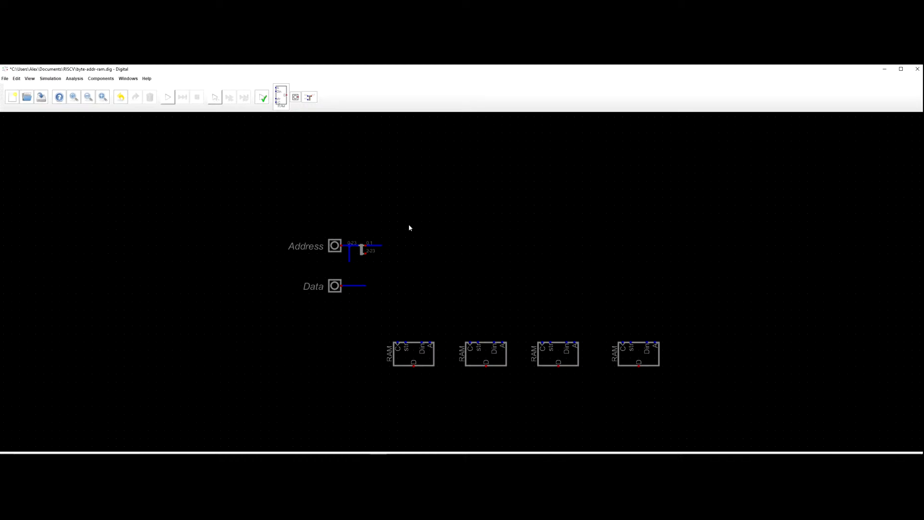
drag(407, 223, 439, 251)
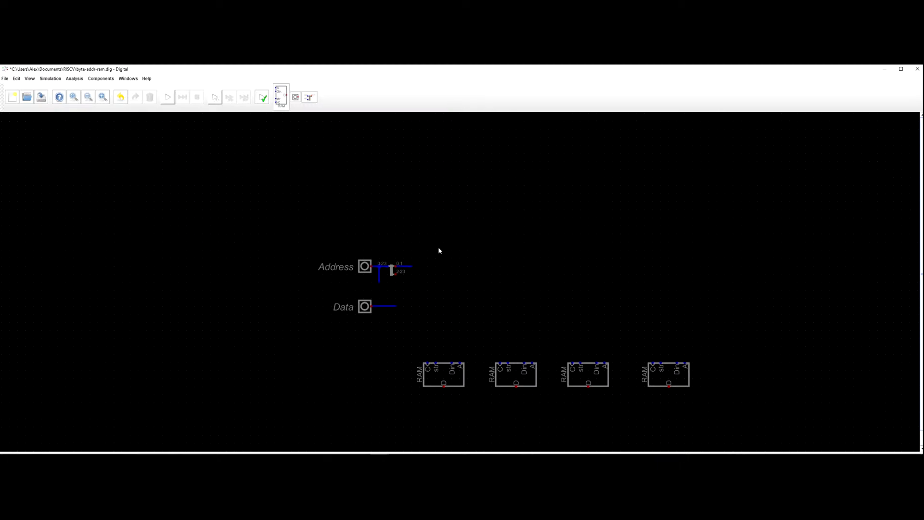
click(102, 79)
mouse_move(112, 96)
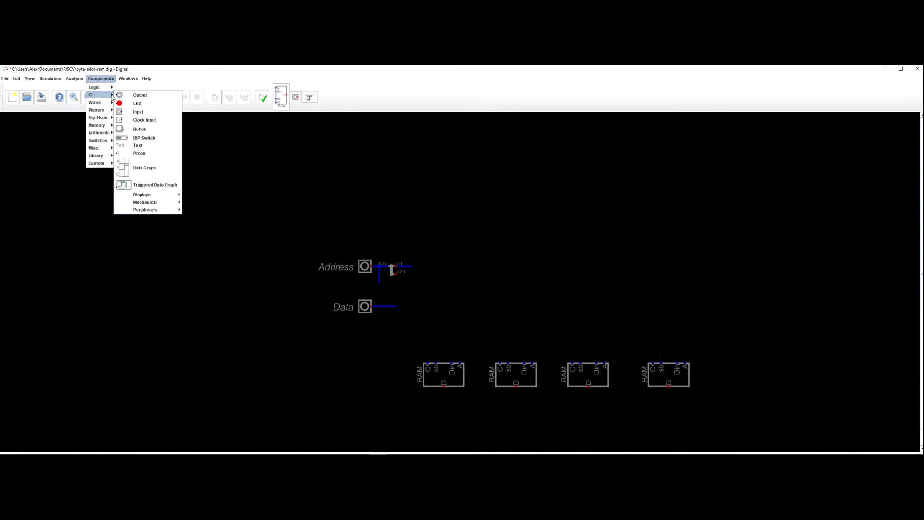
click(138, 112)
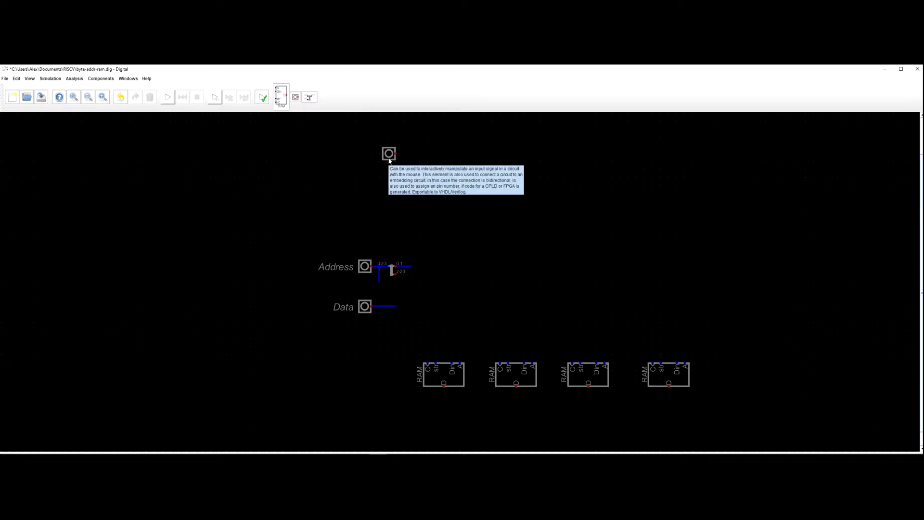
scroll(390, 200, up, 1)
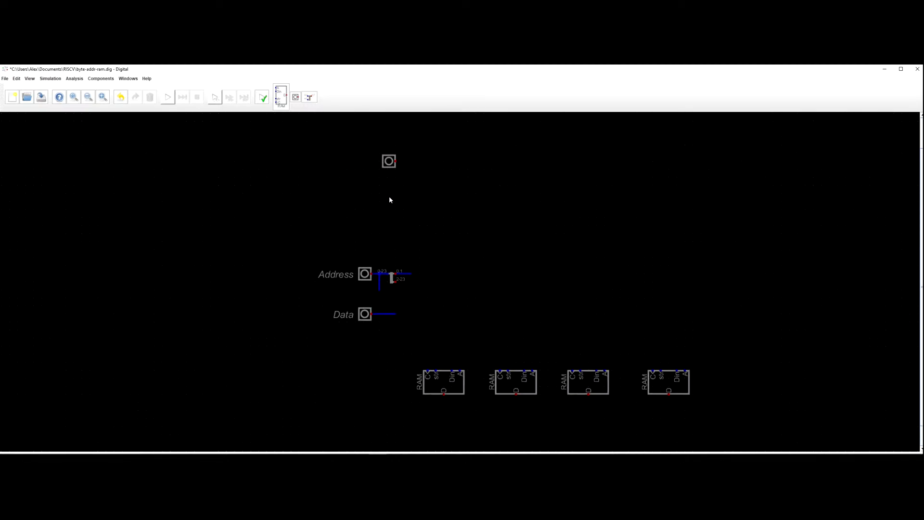
right_click(389, 162)
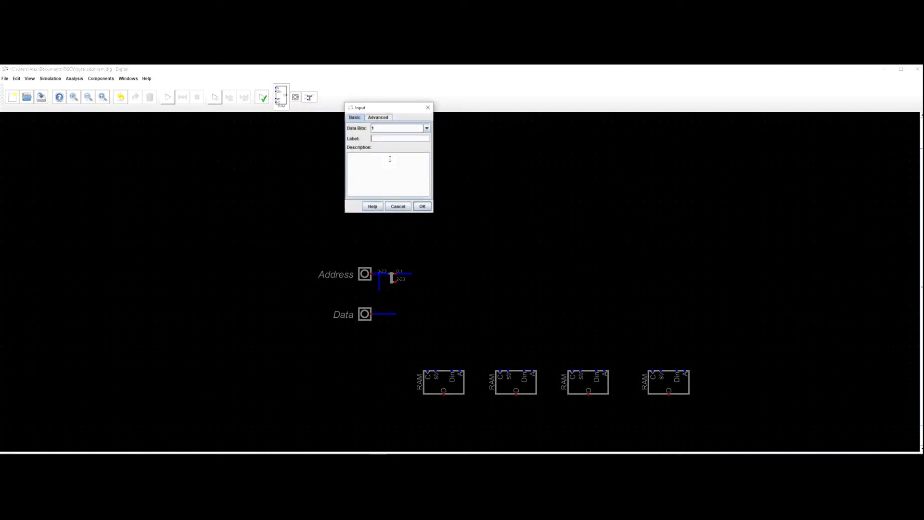
key(Escape)
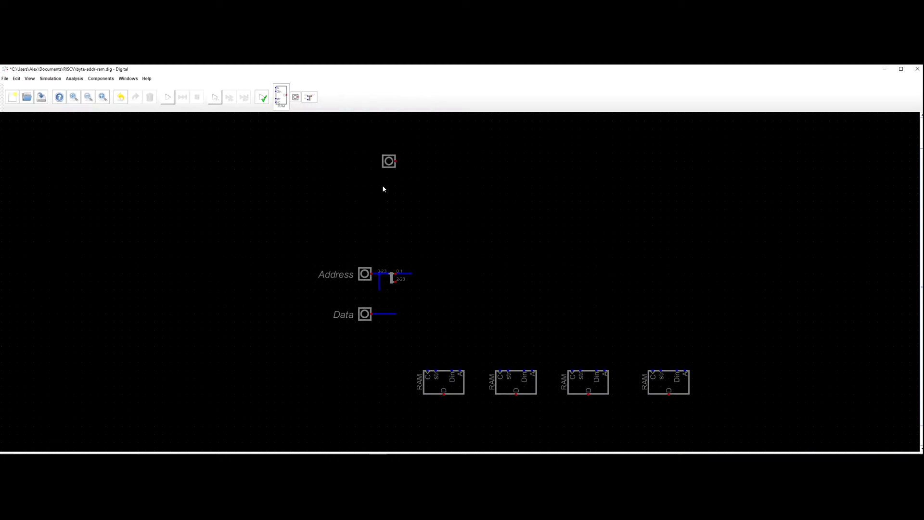
right_click(390, 166)
key(Escape)
right_click(389, 165)
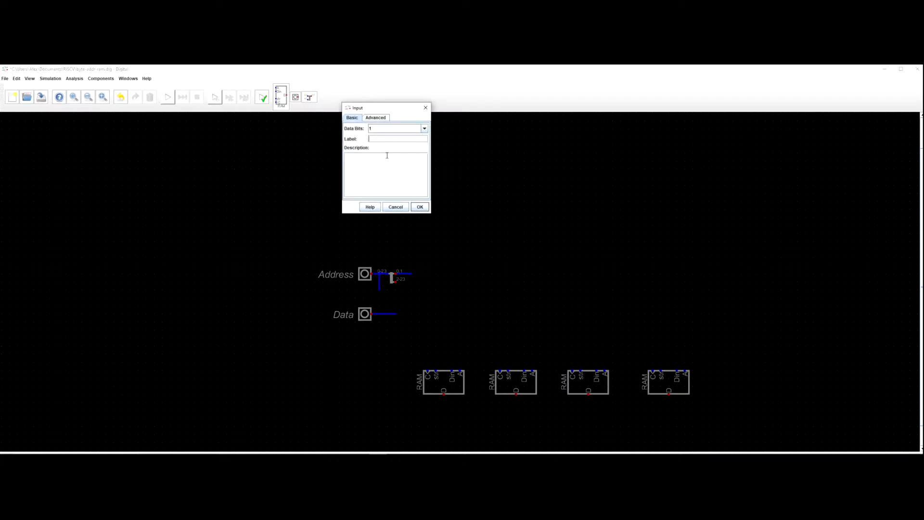
click(427, 106)
Try to duplicate the unlabeled input above Address.
drag(352, 138, 469, 201)
key(ctrl+d)
key(ctrl+v)
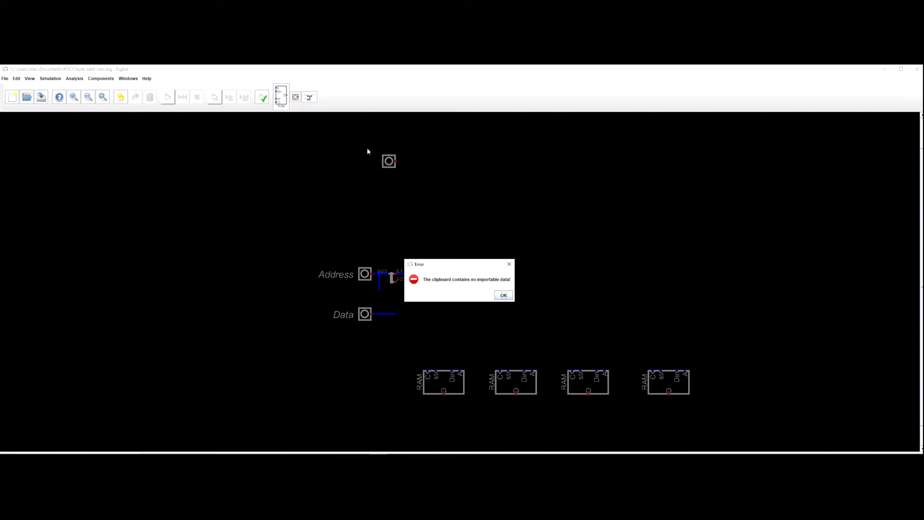
key(Return)
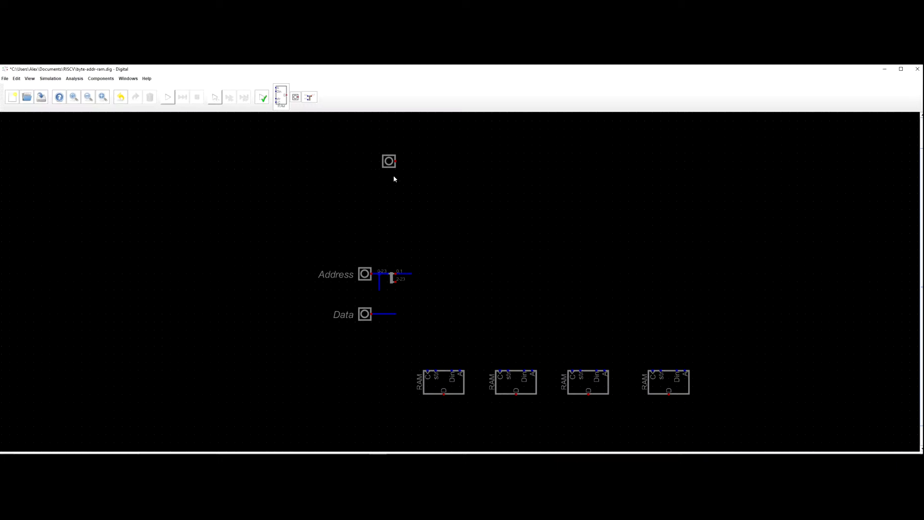
drag(370, 144, 444, 187)
key(ctrl+v)
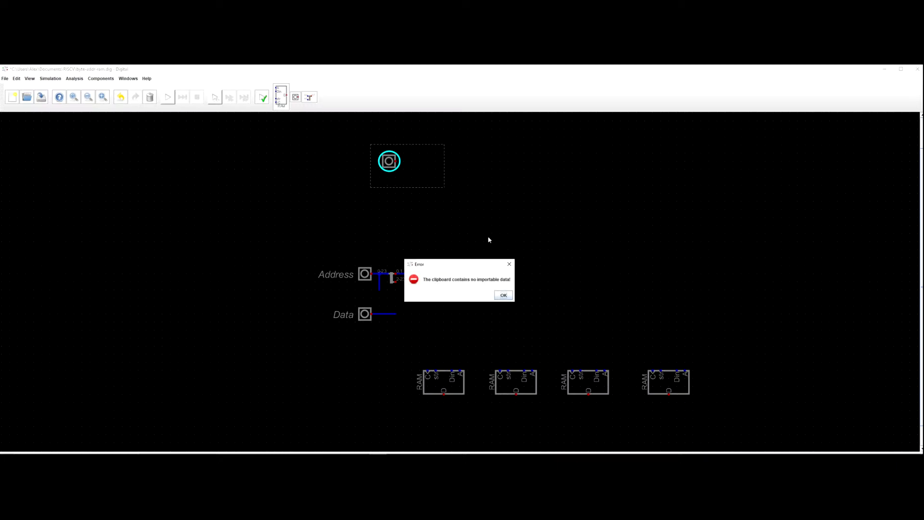
click(509, 264)
Copy the unlabeled input above Address and place the copy directly beneath it.
click(345, 141)
drag(357, 145, 454, 186)
key(ctrl+c)
key(ctrl+v)
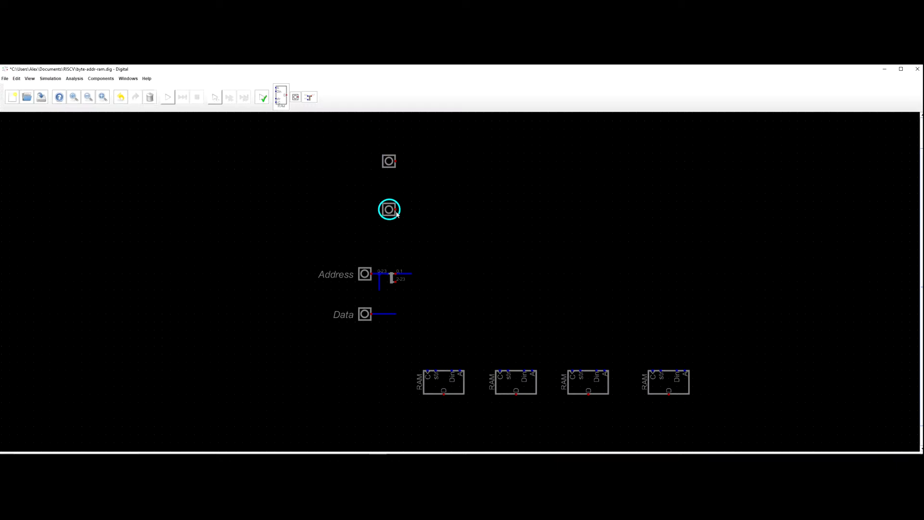
click(397, 181)
Label the upper of the two unlabeled inputs Load and the lower one Store.
scroll(429, 194, up, 1)
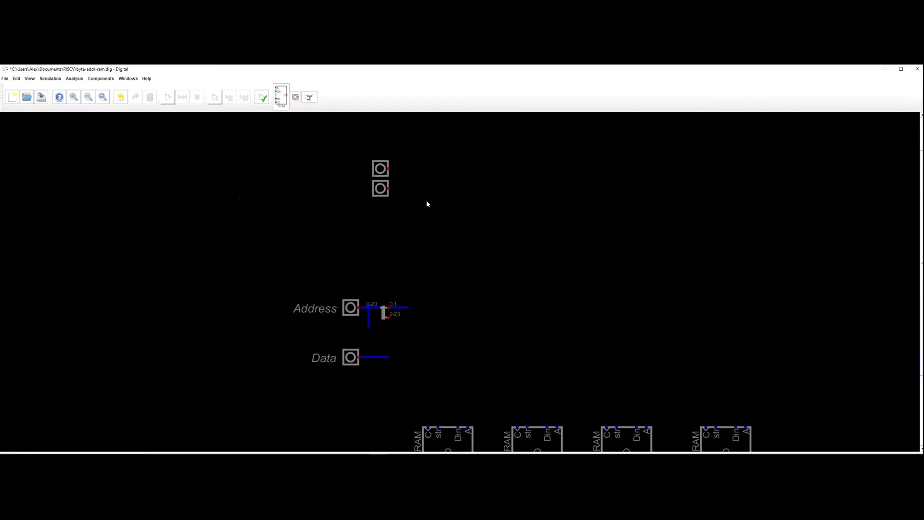
right_click(383, 187)
text(Load)
key(Return)
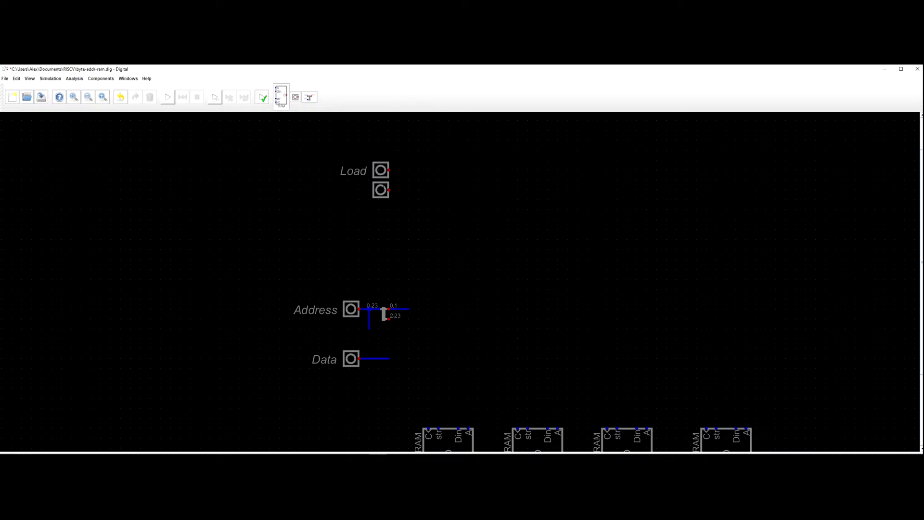
right_click(384, 189)
text(Store)
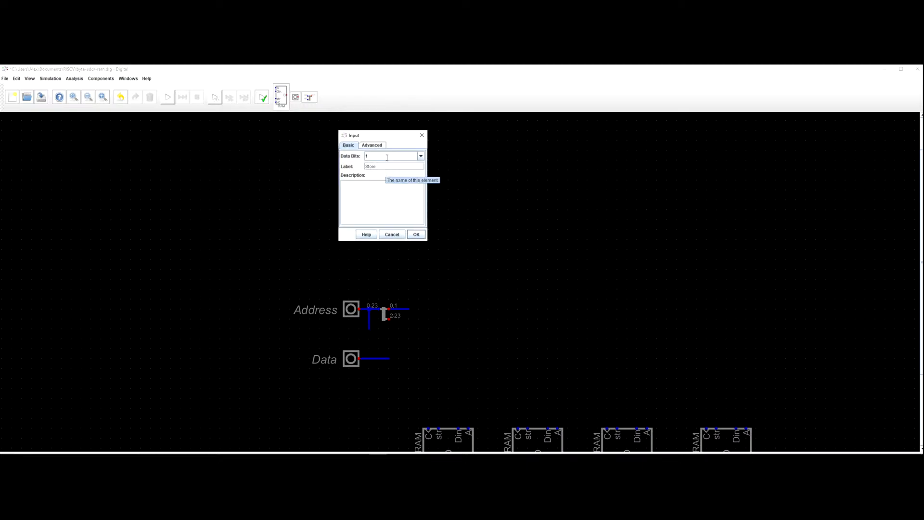
click(416, 234)
Place three vertically stacked inputs above the Load input, leaving a gap between the two groups.
scroll(431, 215, down, 1)
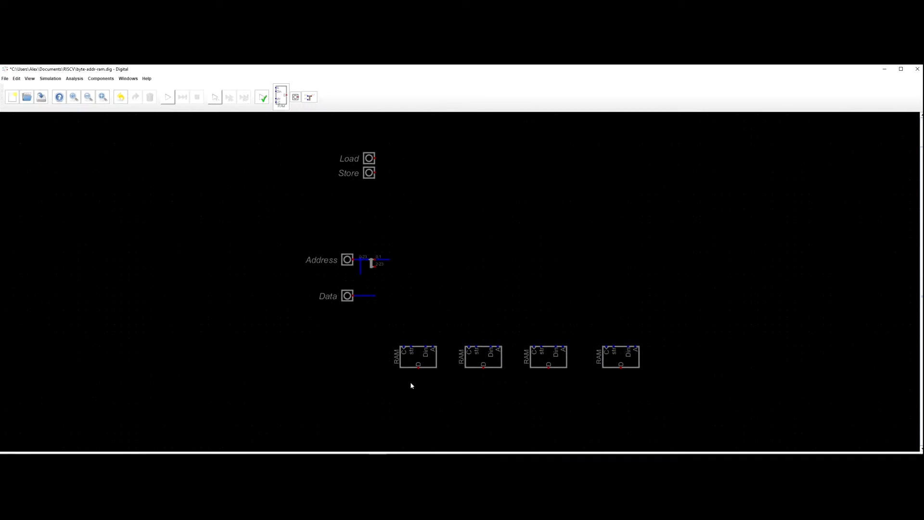
drag(569, 405, 564, 382)
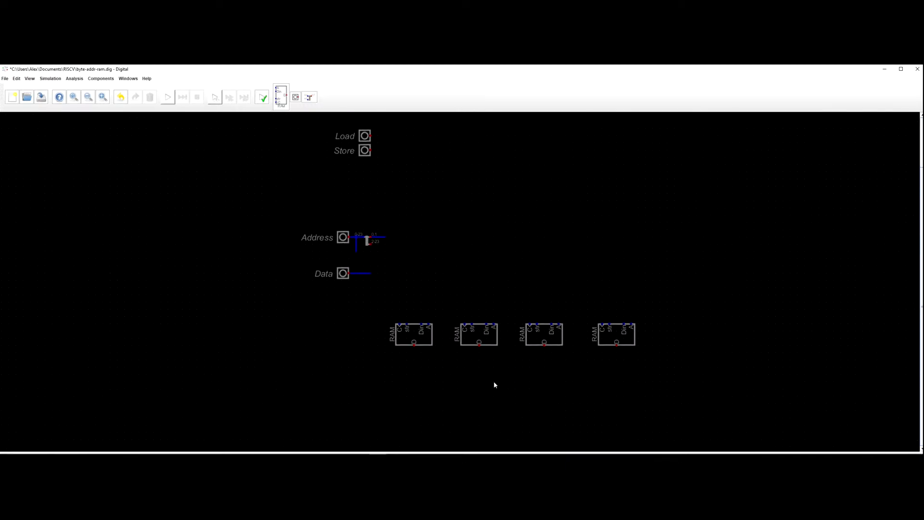
drag(414, 217, 400, 216)
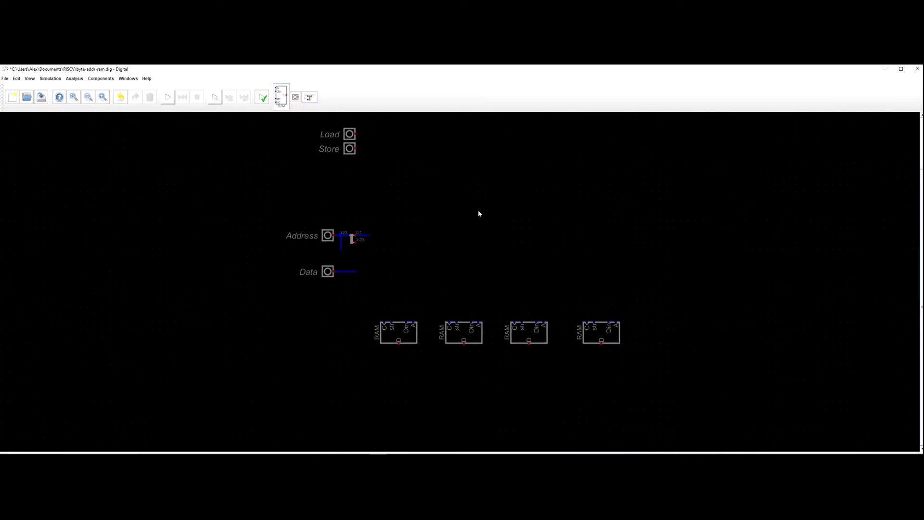
drag(469, 211, 447, 220)
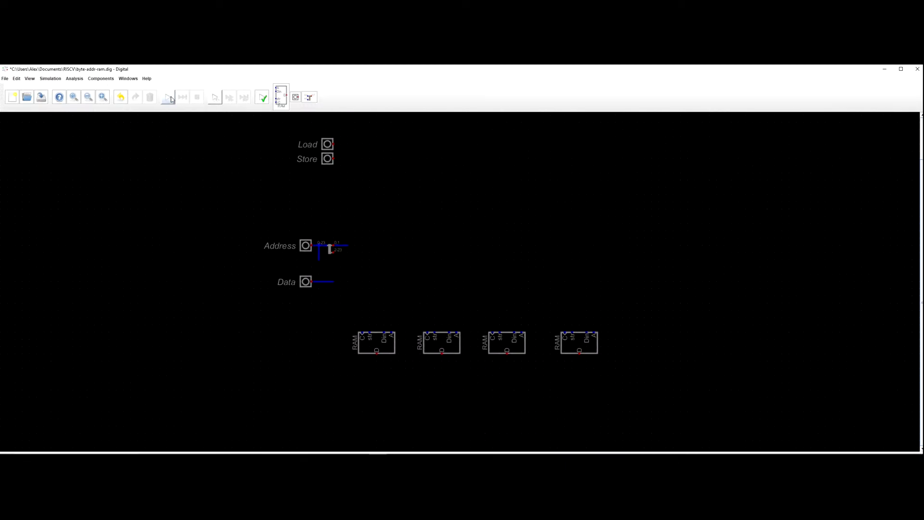
drag(390, 137, 390, 158)
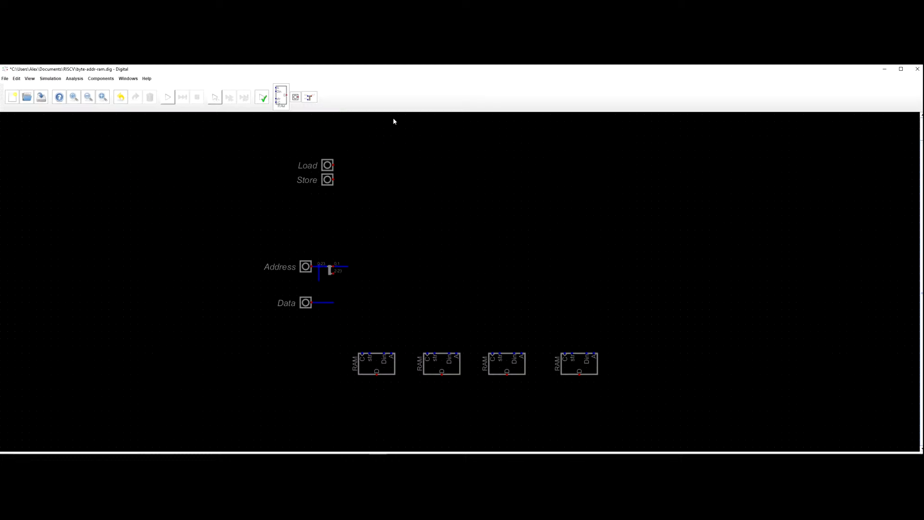
click(101, 78)
mouse_move(98, 95)
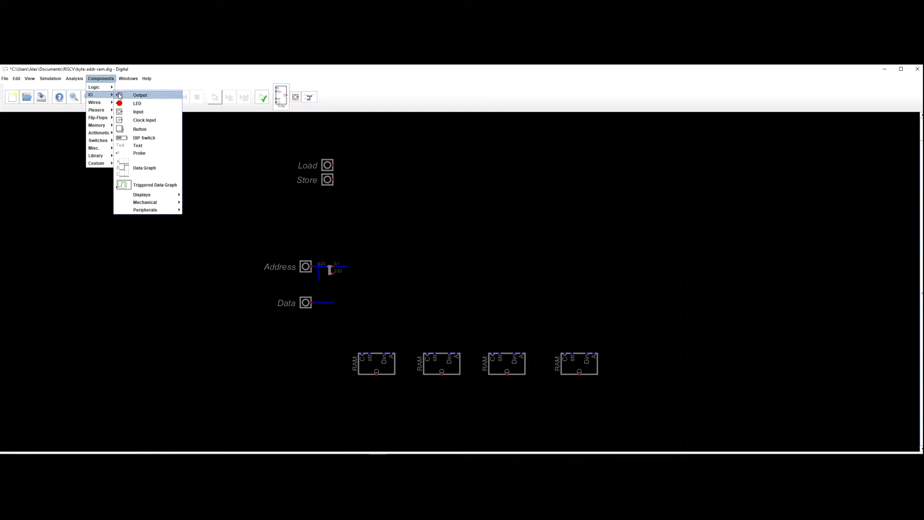
click(127, 113)
click(325, 176)
click(326, 155)
key(l)
click(325, 141)
Label the three stacked inputs above Load, from the uppermost down, Byte, Half and Word.
right_click(320, 139)
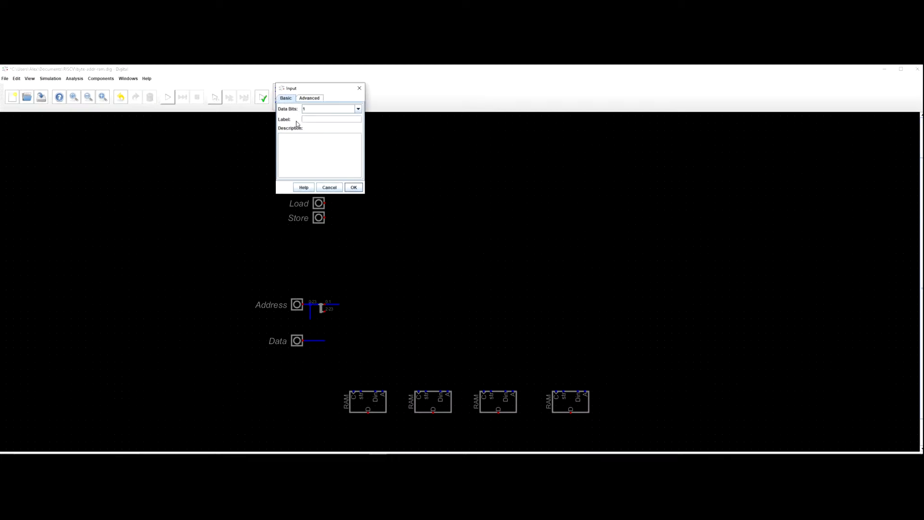
text(Byte)
click(354, 187)
right_click(318, 154)
text(Ha)
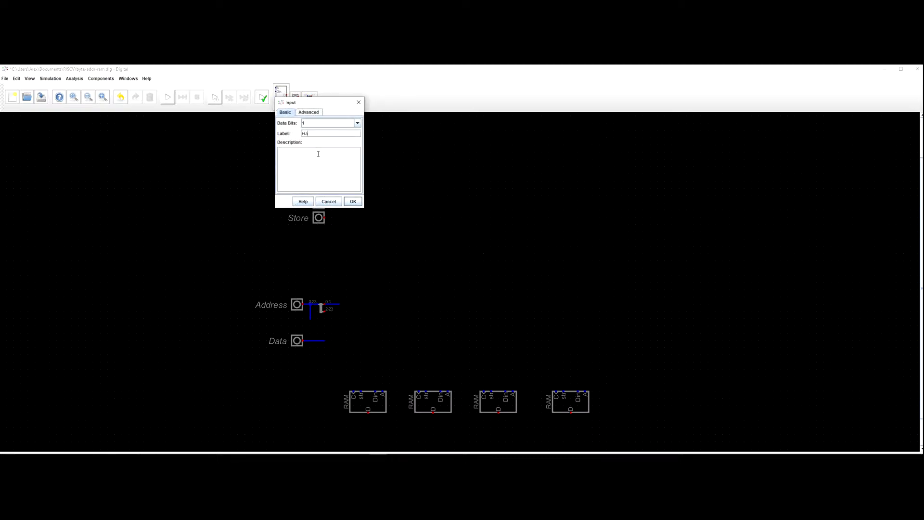
text(lf)
key(Return)
right_click(318, 166)
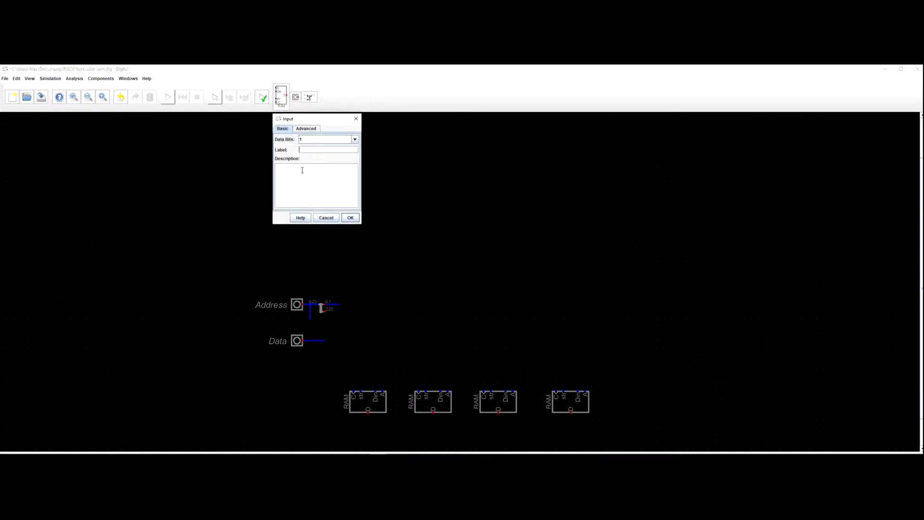
text(Word)
key(Return)
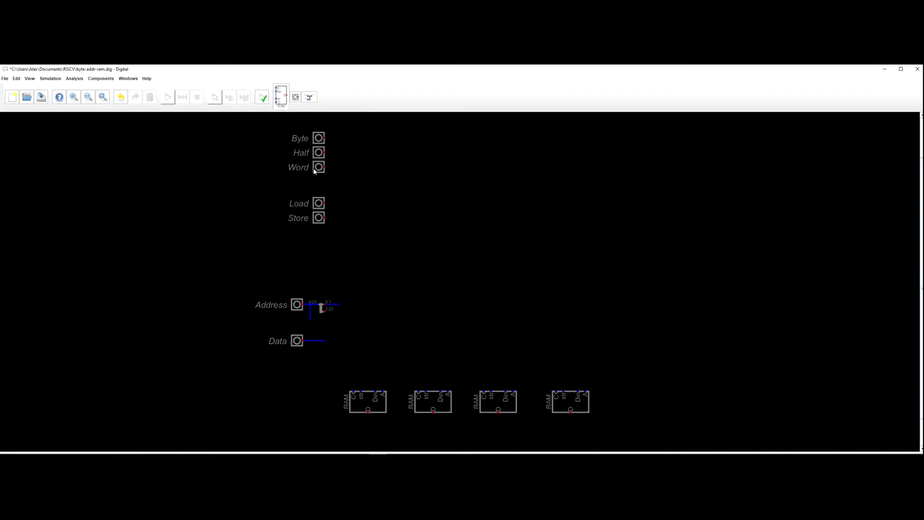
scroll(388, 173, up, 1)
scroll(388, 173, up, 1)
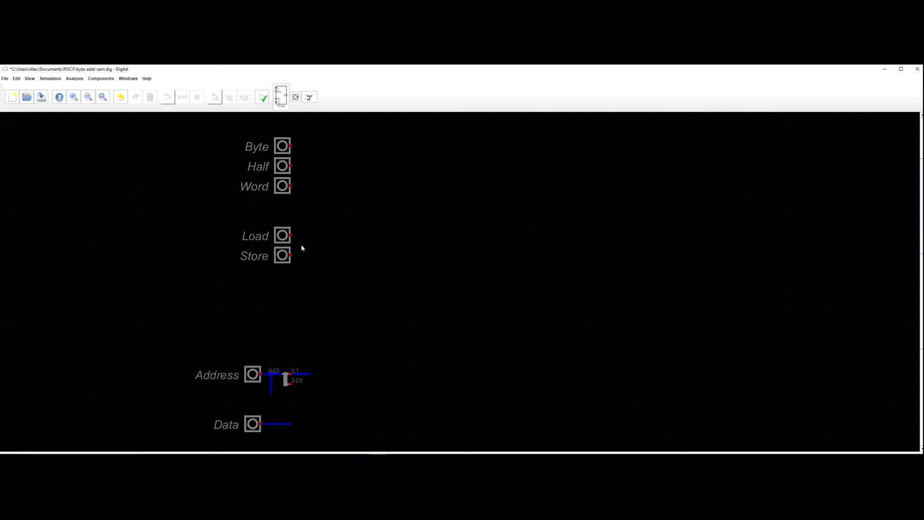
scroll(291, 215, down, 1)
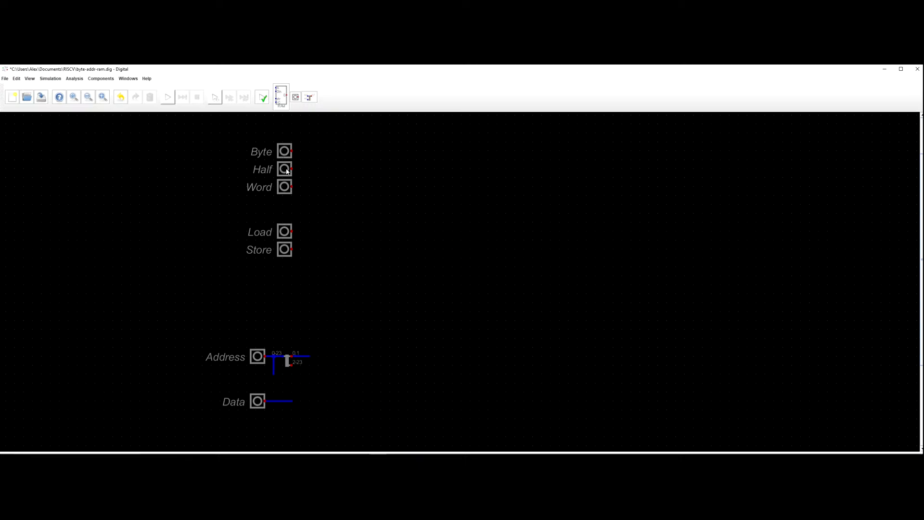
scroll(287, 171, down, 5)
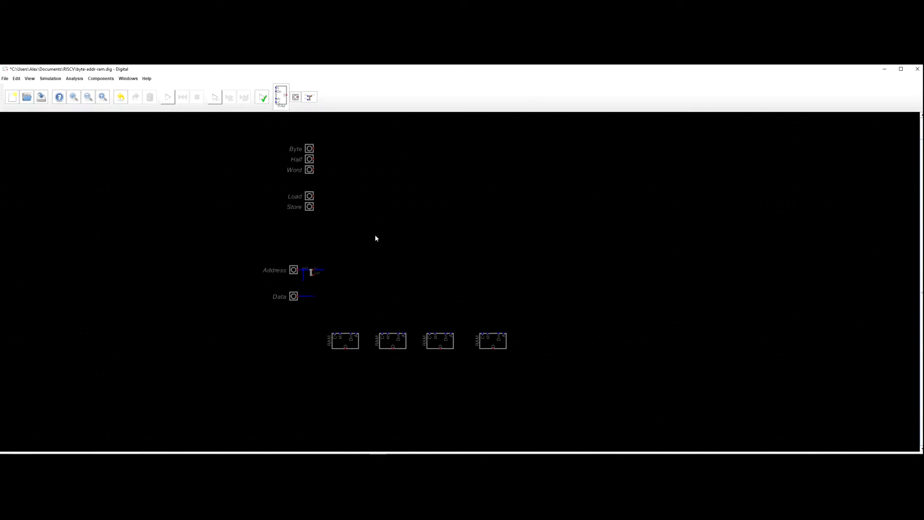
drag(376, 238, 410, 231)
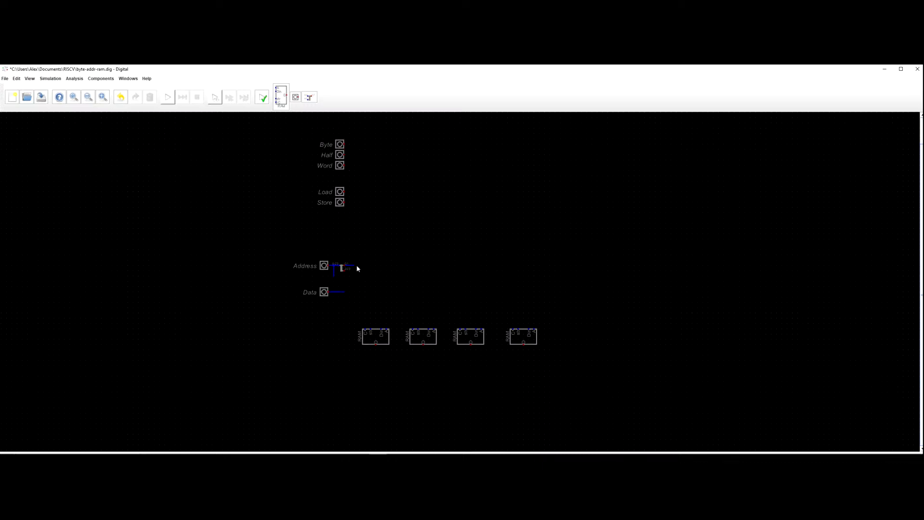
Place a decoder in the gap between the Store and Address inputs.
click(93, 79)
mouse_move(106, 104)
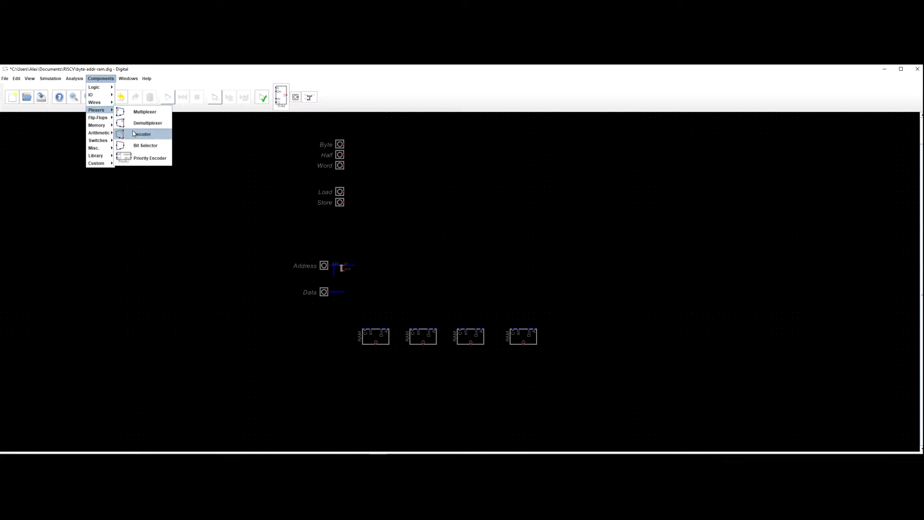
click(134, 133)
scroll(336, 240, up, 2)
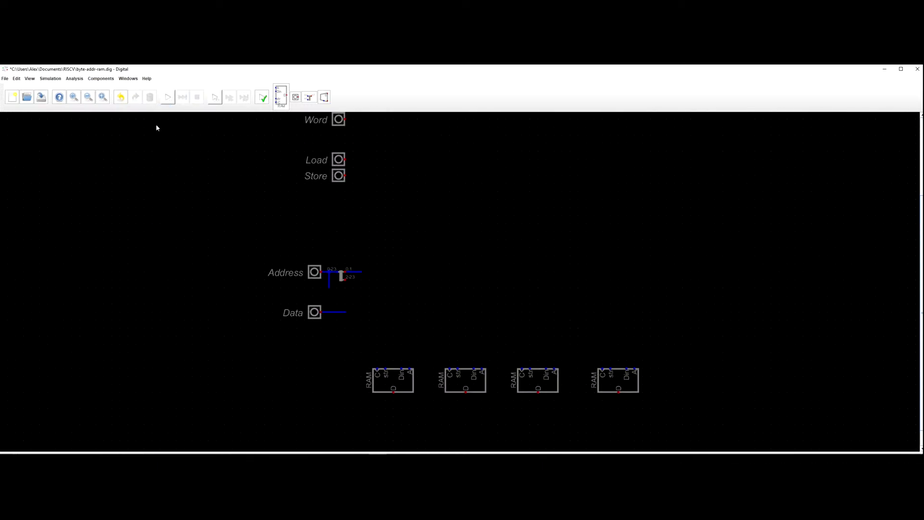
click(101, 78)
mouse_move(104, 110)
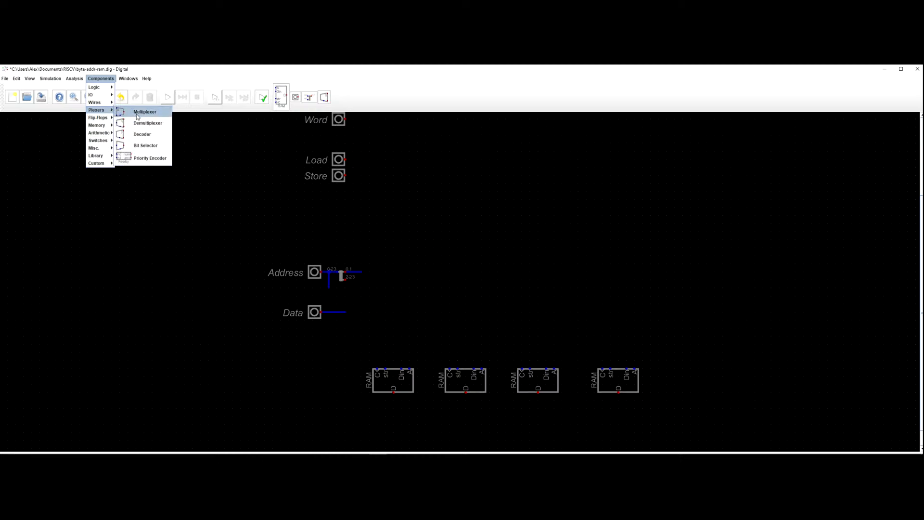
click(143, 134)
click(364, 246)
Rotate the decoder to 180° and flip its selector position.
right_click(357, 239)
click(398, 224)
click(379, 246)
click(392, 259)
right_click(343, 229)
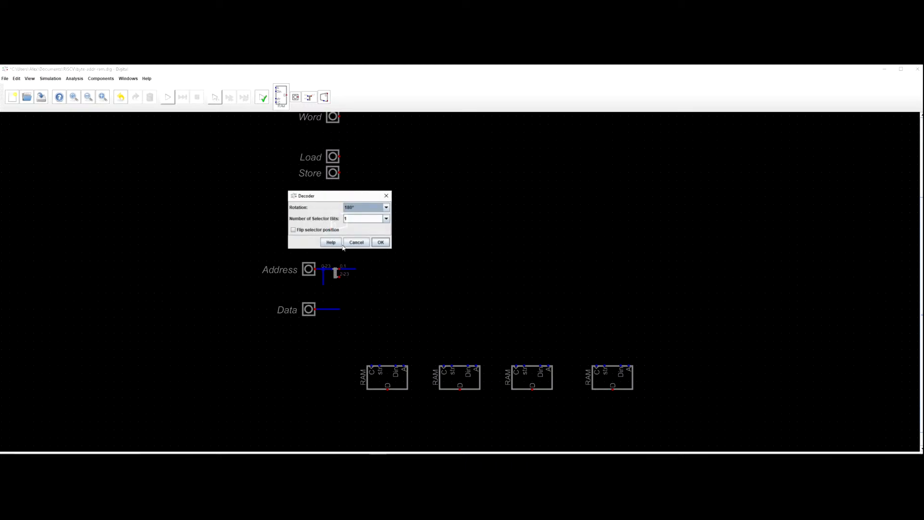
click(347, 228)
click(378, 242)
Set the decoder's number of selector bits to 2.
right_click(339, 222)
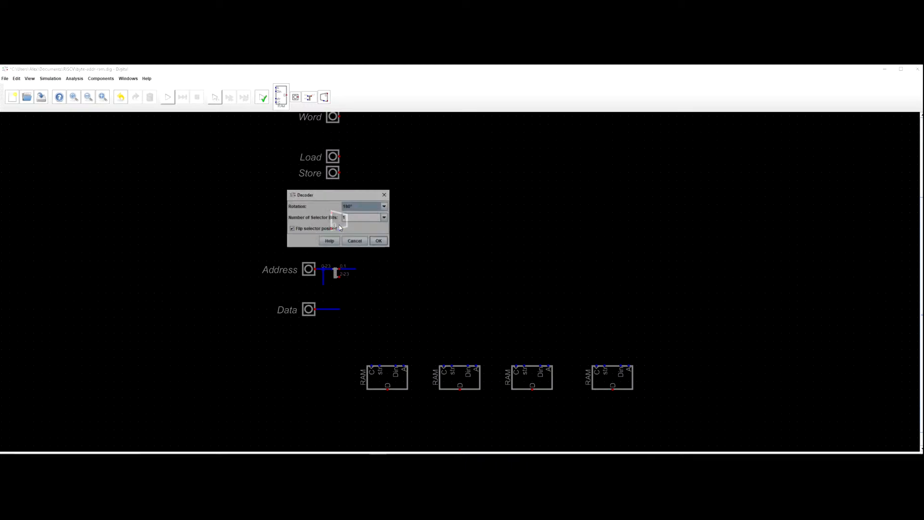
click(385, 218)
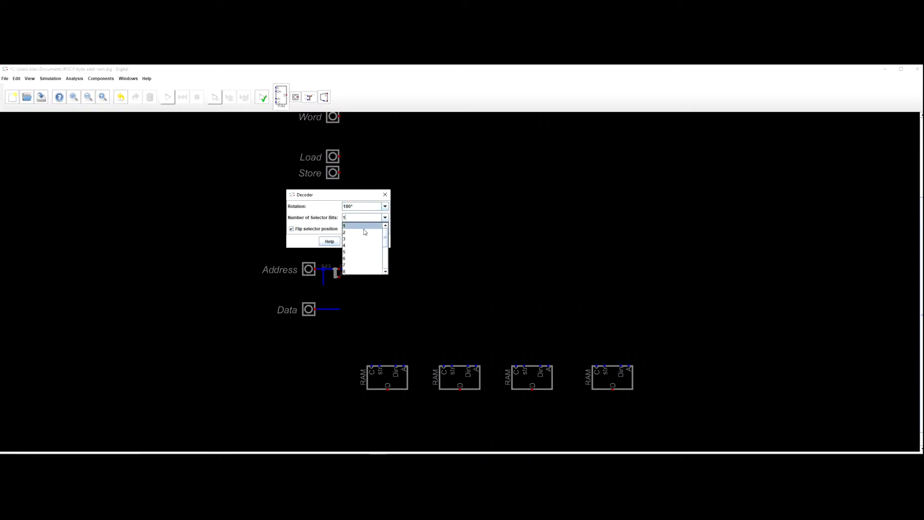
click(357, 231)
click(379, 241)
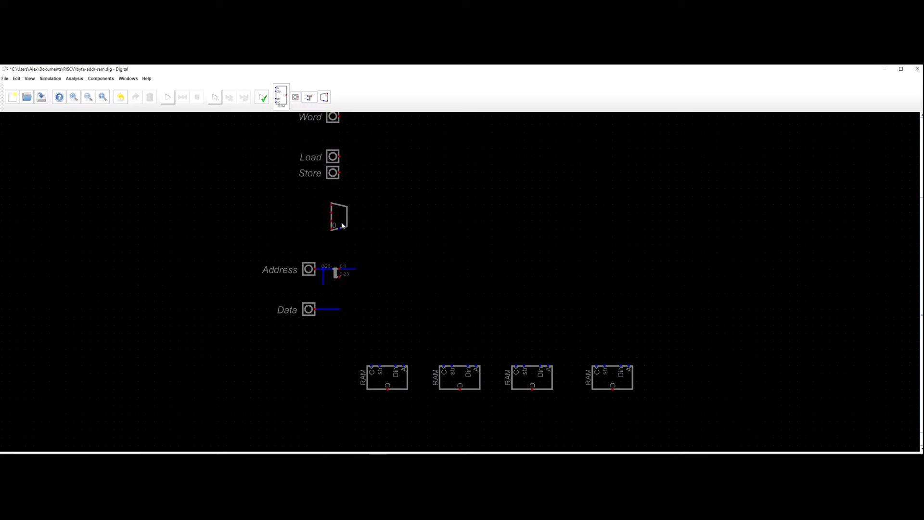
Return the decoder to 0° rotation with an unflipped selector, and move it so its selector meets the splitter's 0,1 wire.
right_click(340, 219)
click(386, 205)
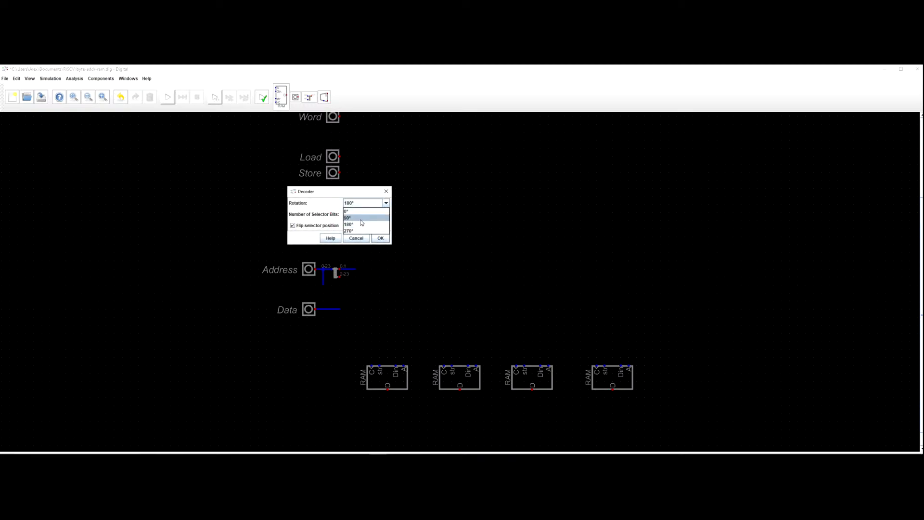
click(363, 212)
click(382, 240)
right_click(354, 238)
click(331, 246)
click(395, 258)
mouse_move(350, 245)
mouse_down()
mouse_move(363, 248)
mouse_move(355, 253)
mouse_up()
click(356, 261)
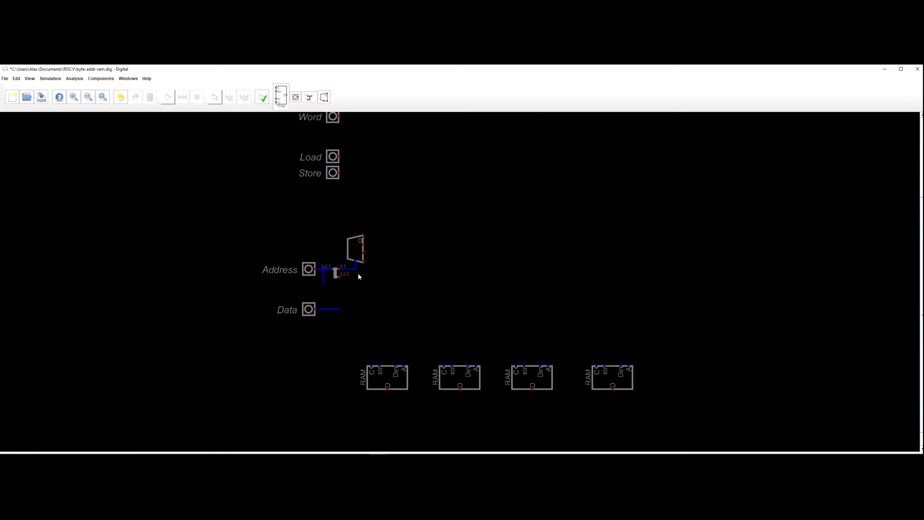
Draw a short wire stub outward from each of the decoder's four outputs.
scroll(387, 274, up, 2)
scroll(364, 265, up, 1)
scroll(371, 273, down, 2)
drag(389, 243, 390, 270)
click(356, 252)
click(368, 254)
key(Escape)
click(356, 263)
click(365, 264)
key(Escape)
click(356, 274)
click(367, 274)
key(Escape)
click(355, 285)
click(367, 286)
key(Escape)
Draw a long horizontal wire rightward from the Byte input.
drag(373, 307, 418, 298)
scroll(392, 301, up, 3)
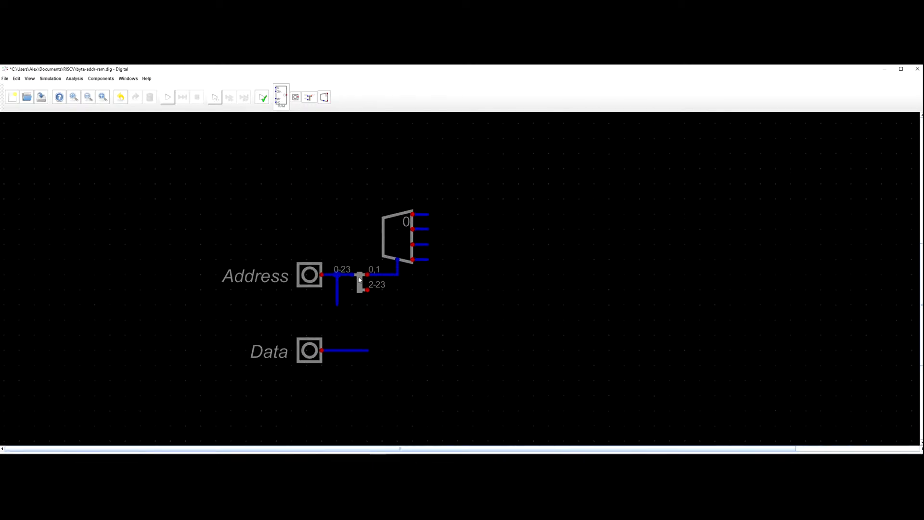
scroll(356, 272, down, 3)
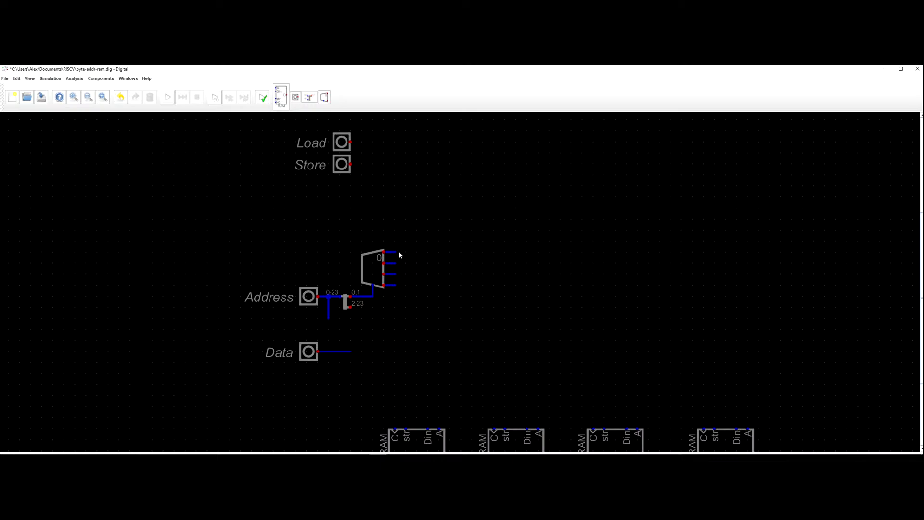
scroll(400, 251, down, 3)
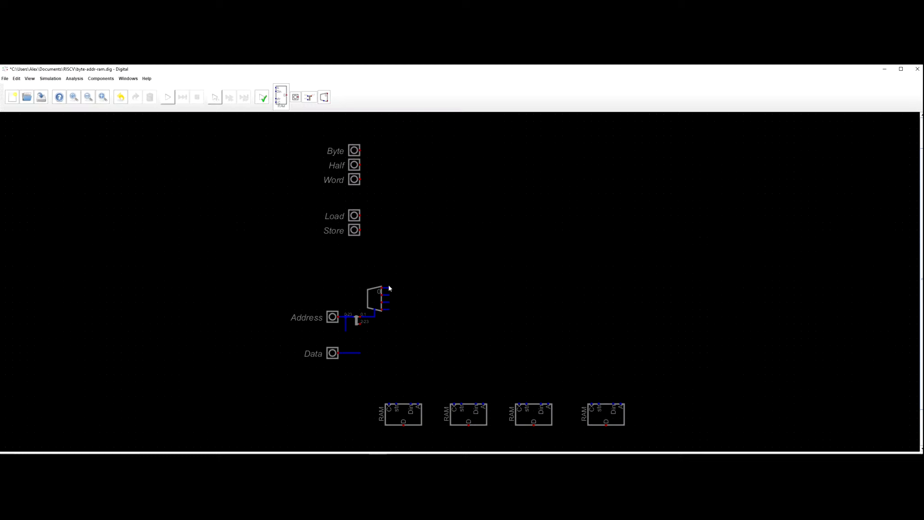
click(361, 154)
click(460, 153)
scroll(393, 283, up, 3)
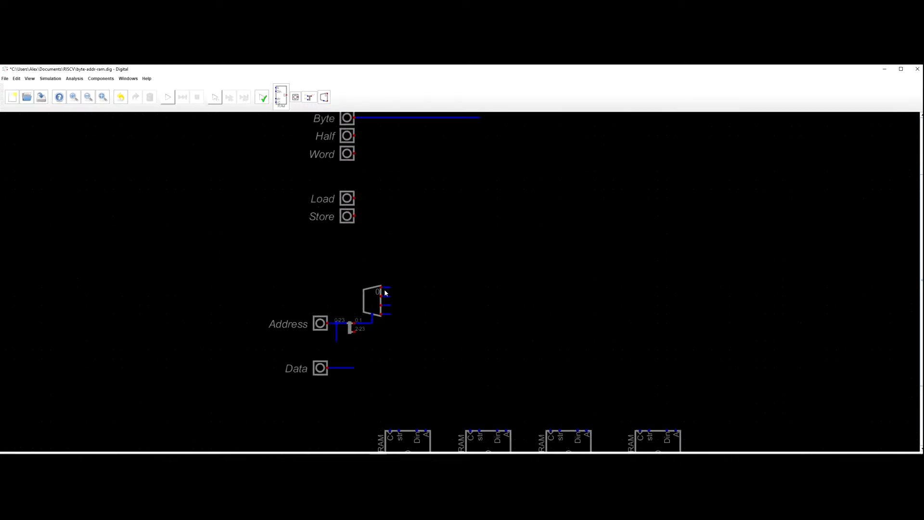
scroll(388, 255, up, 1)
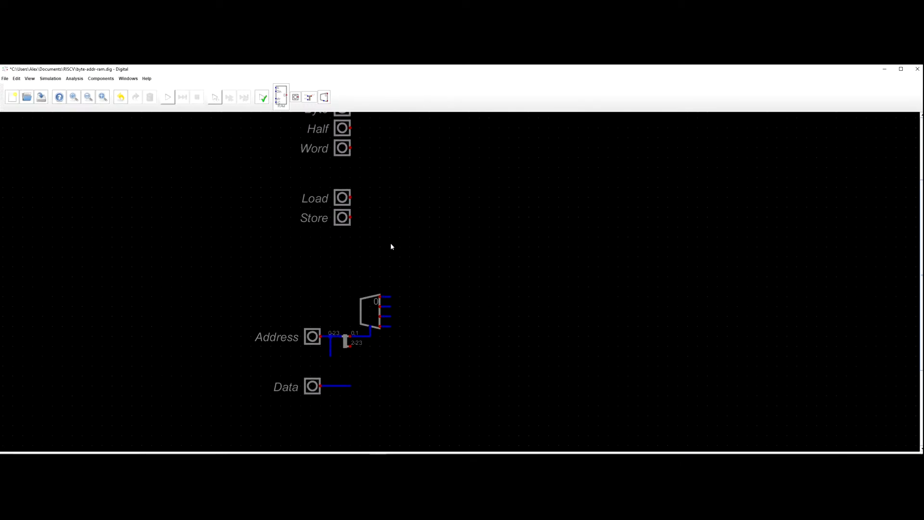
scroll(384, 275, up, 1)
scroll(388, 282, up, 1)
scroll(391, 264, down, 2)
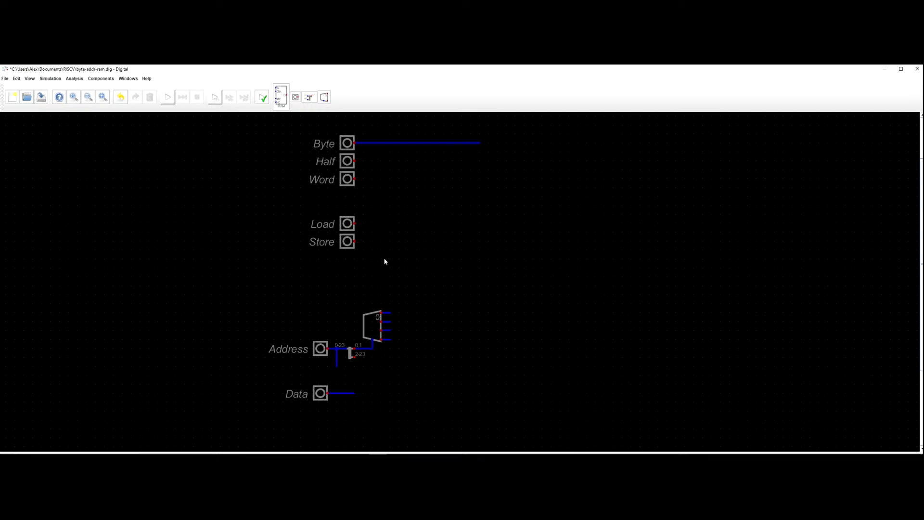
scroll(377, 328, up, 1)
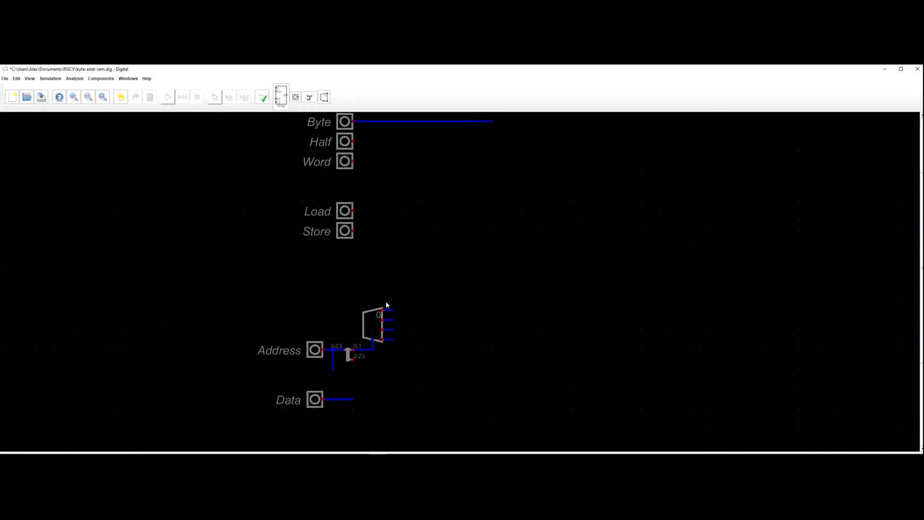
scroll(406, 295, down, 1)
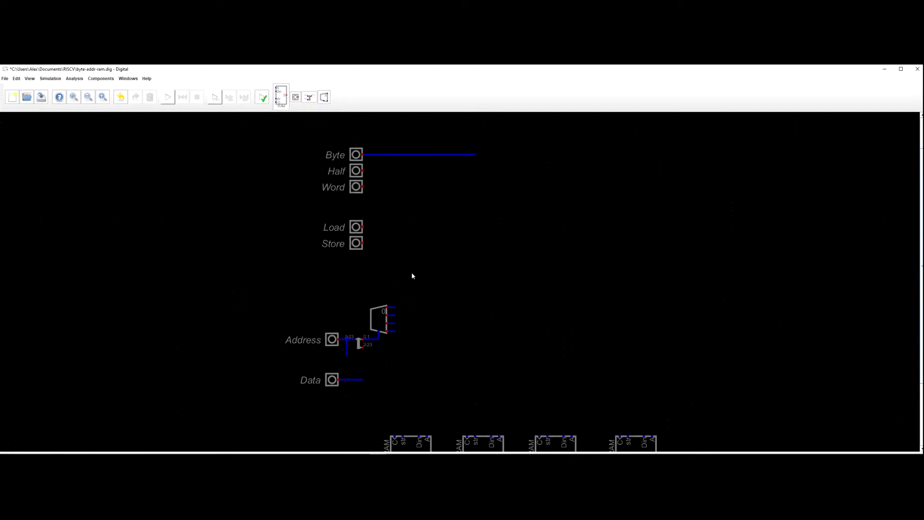
Place a narrow-shape, two-input AND gate at the end of the Byte wire and draw a short wire from its output.
click(102, 80)
mouse_move(109, 99)
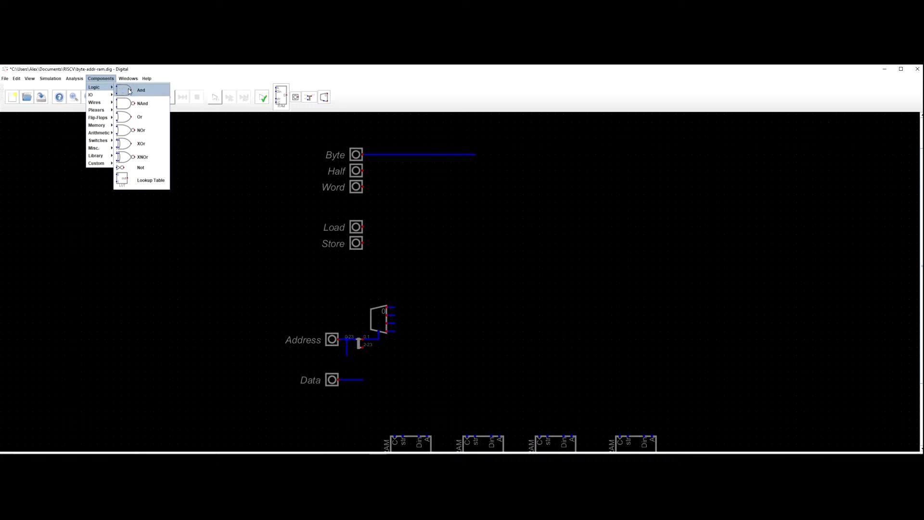
click(140, 95)
right_click(508, 175)
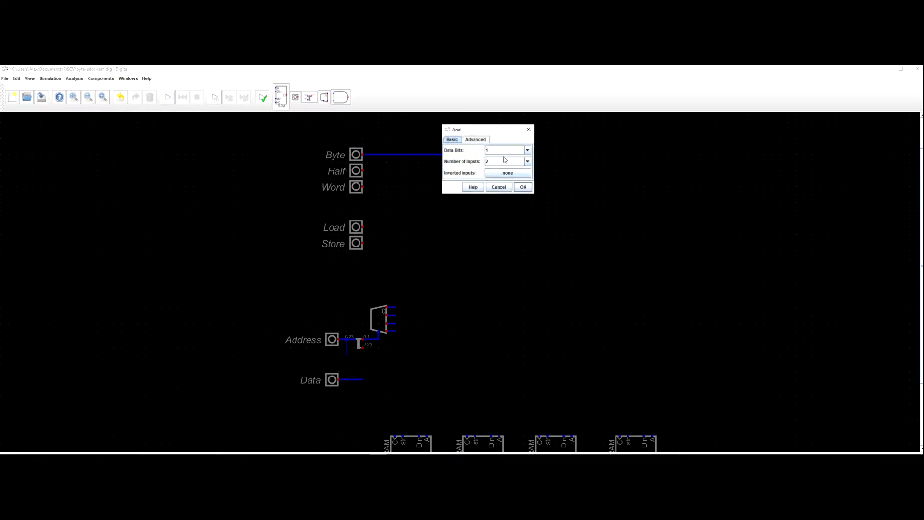
click(477, 139)
click(470, 168)
click(524, 187)
click(501, 163)
click(533, 166)
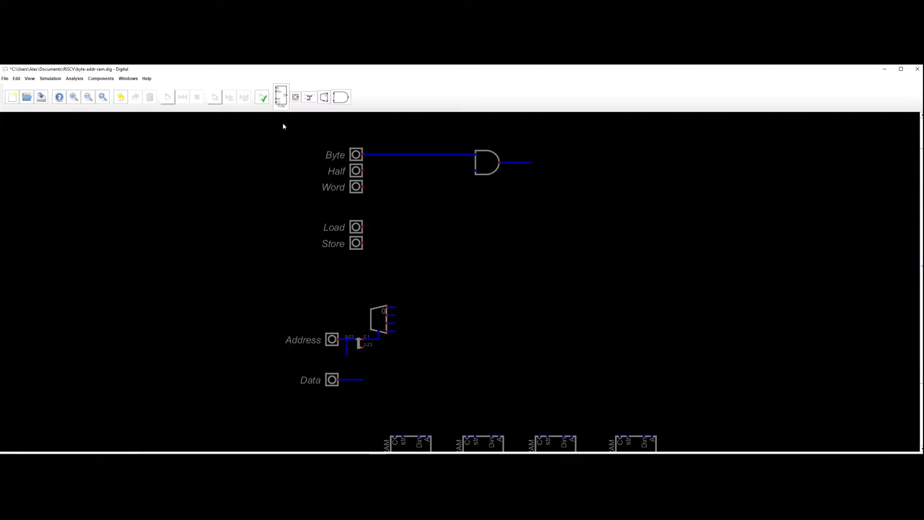
Place an OR gate just below and to the left of the AND gate, using the narrow shape.
click(99, 79)
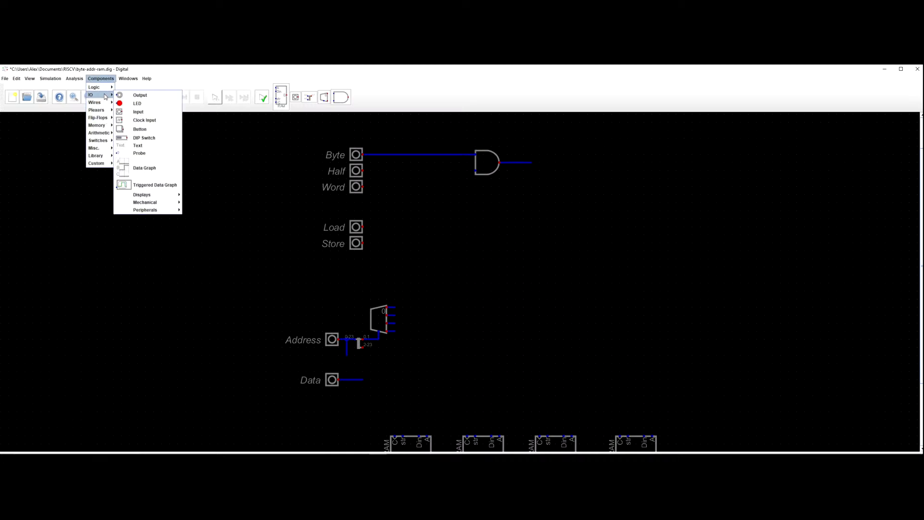
click(129, 116)
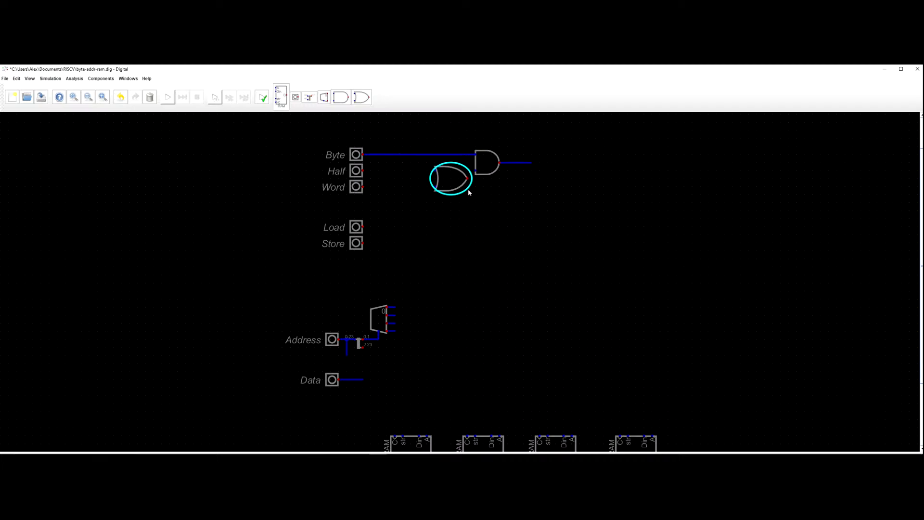
click(470, 187)
right_click(457, 179)
click(435, 152)
click(481, 198)
Change the OR gate's number of inputs and wire its output to the AND gate's lower input.
right_click(455, 173)
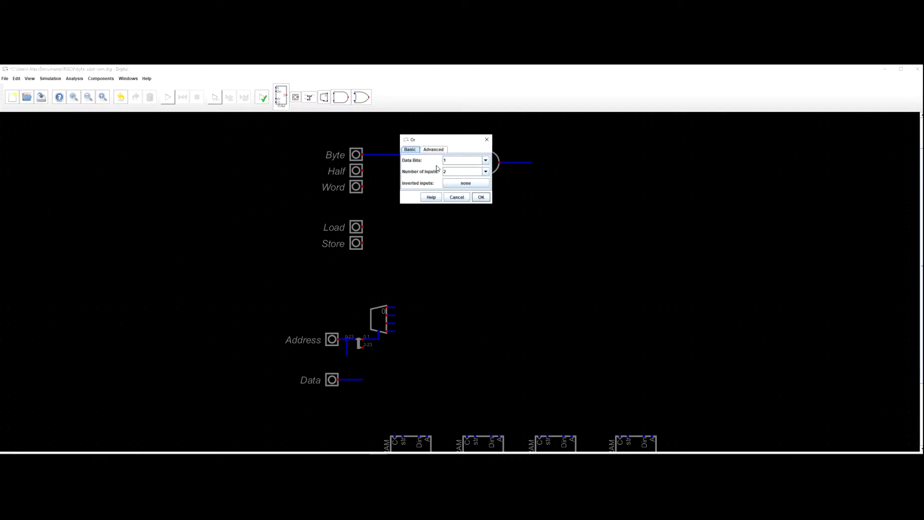
click(486, 172)
click(460, 187)
click(482, 198)
click(468, 178)
click(468, 170)
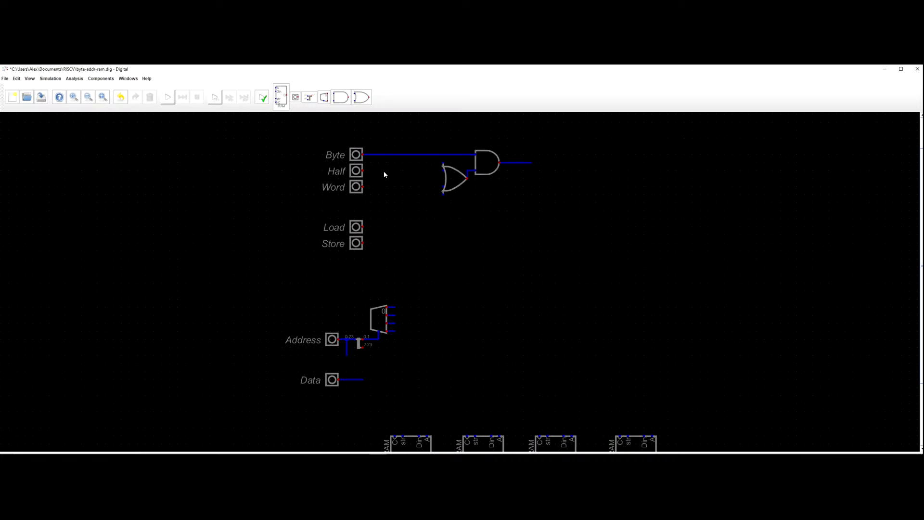
Move the AND and OR gates together farther right, keeping the AND gate connected to the Byte input.
drag(421, 132, 592, 233)
drag(489, 163, 605, 161)
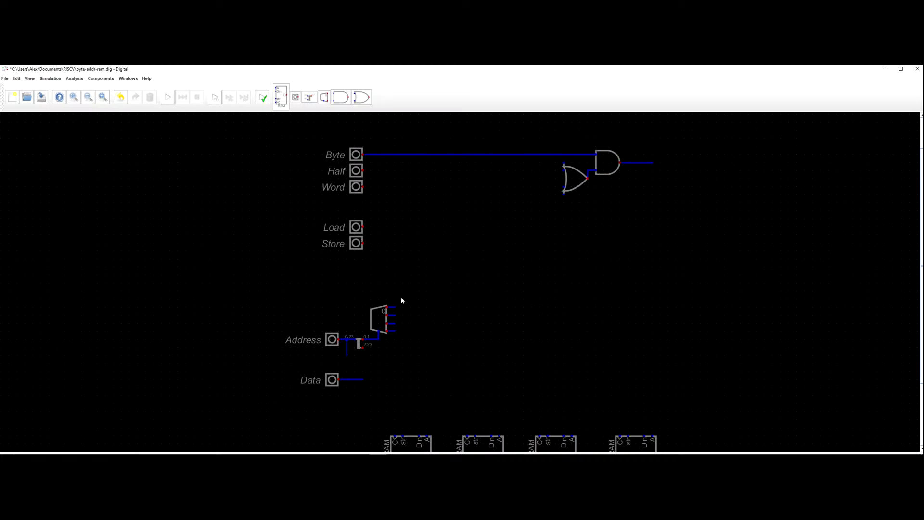
drag(380, 316, 415, 336)
click(444, 302)
Delete the AND and OR gates with their wiring, and draw a plain horizontal wire from the Byte input.
drag(626, 213, 557, 142)
key(Delete)
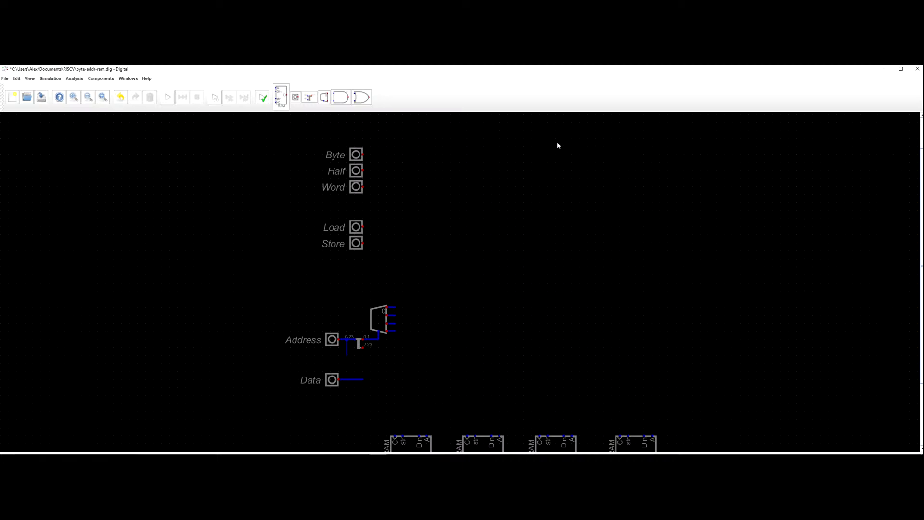
click(363, 154)
click(557, 154)
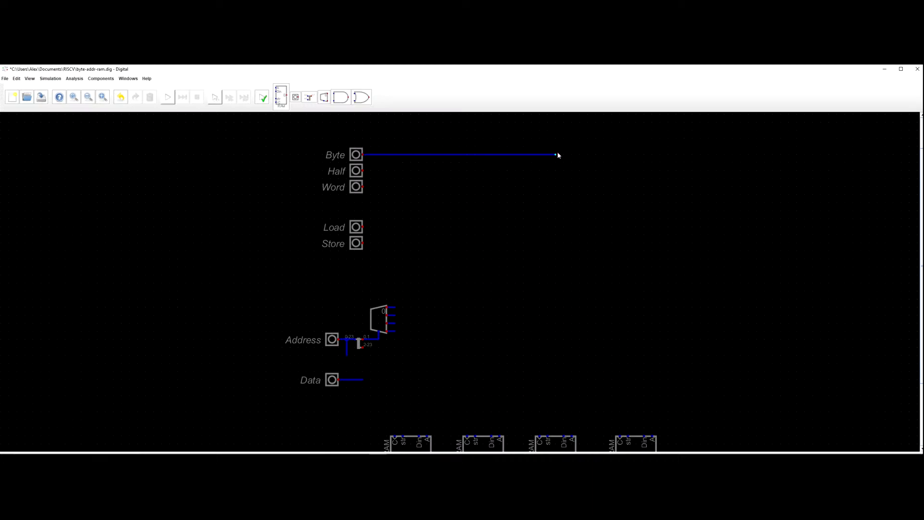
key(Escape)
click(362, 171)
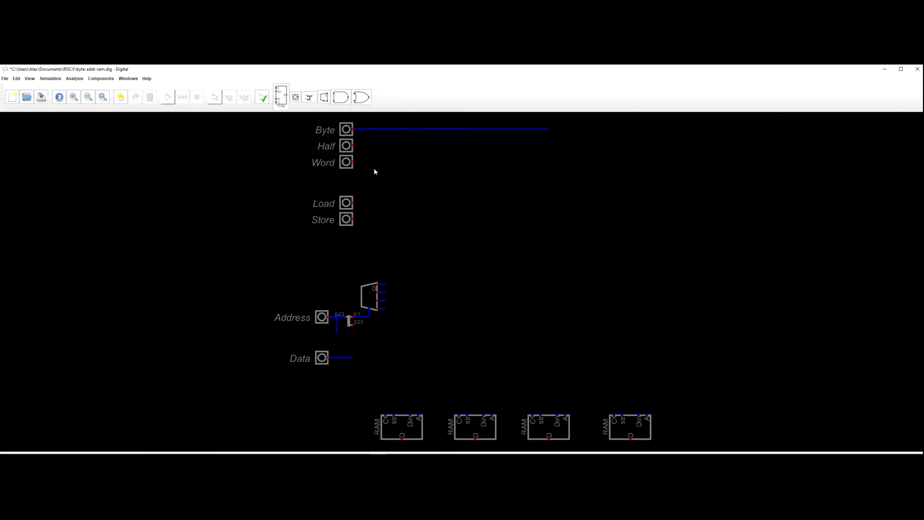
Undo the redrawn Byte wire and the deletion of the AND and OR gates.
key(ctrl+z)
click(440, 178)
key(Escape)
Move the AND and OR gates down and left to the Half row, and wire the AND gate's upper input to Half instead of Byte.
drag(696, 213, 549, 113)
click(547, 127)
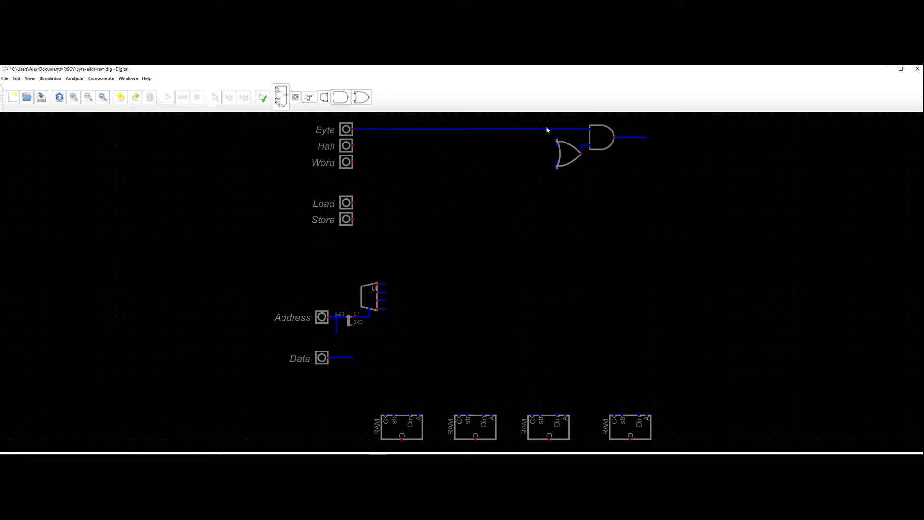
drag(681, 213, 604, 188)
click(543, 149)
click(542, 149)
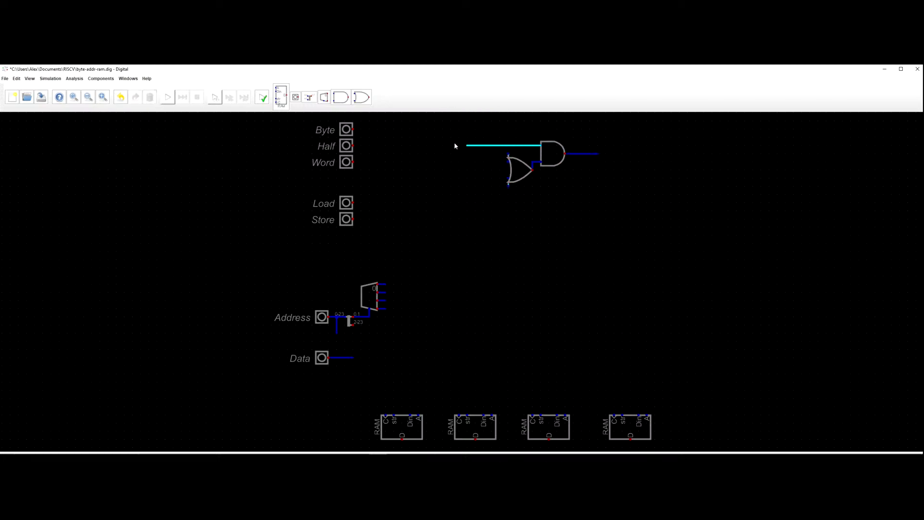
click(354, 145)
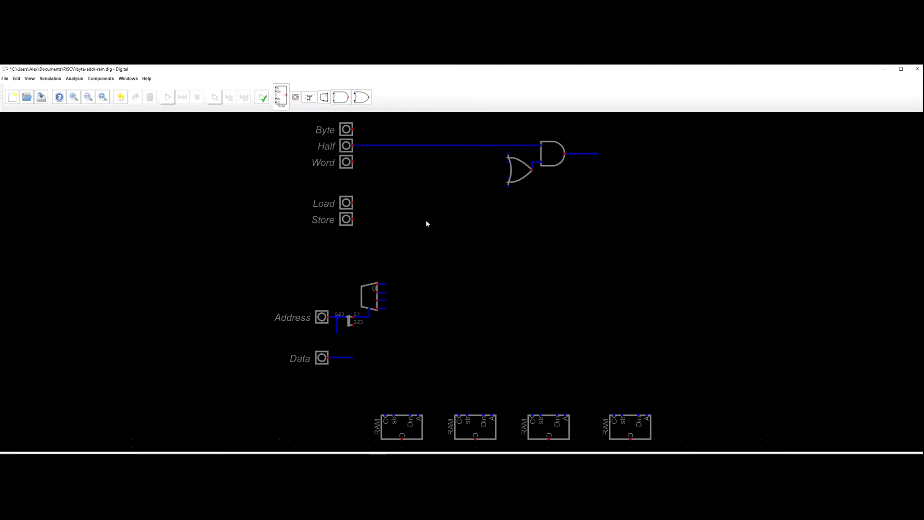
Route a wire from the decoder's output 0 up toward the OR gate, and set the OR gate to 2 inputs.
click(386, 286)
click(477, 164)
right_click(517, 176)
drag(522, 166, 496, 167)
text(2)
key(Return)
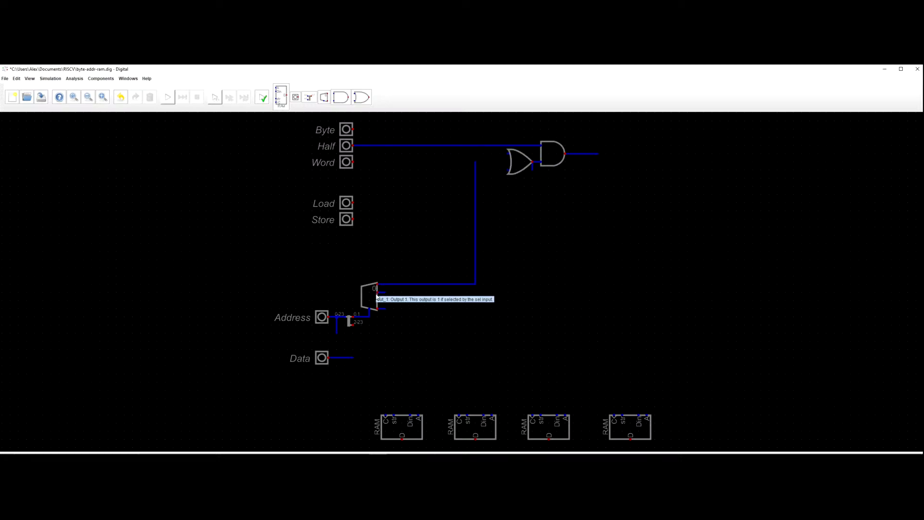
Wire the decoder's output 2 to the OR gate's lower input, and connect the upper input to the output 0 wire.
click(386, 300)
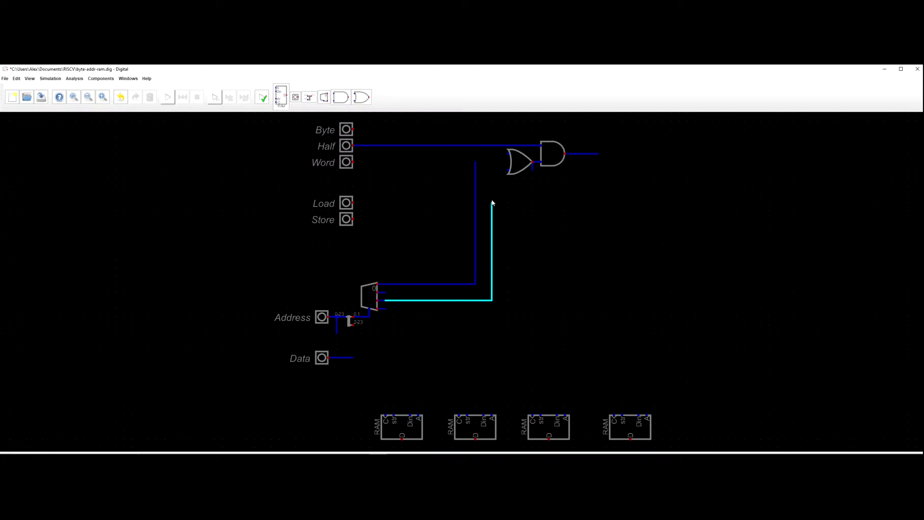
click(492, 170)
click(509, 170)
click(509, 154)
click(476, 154)
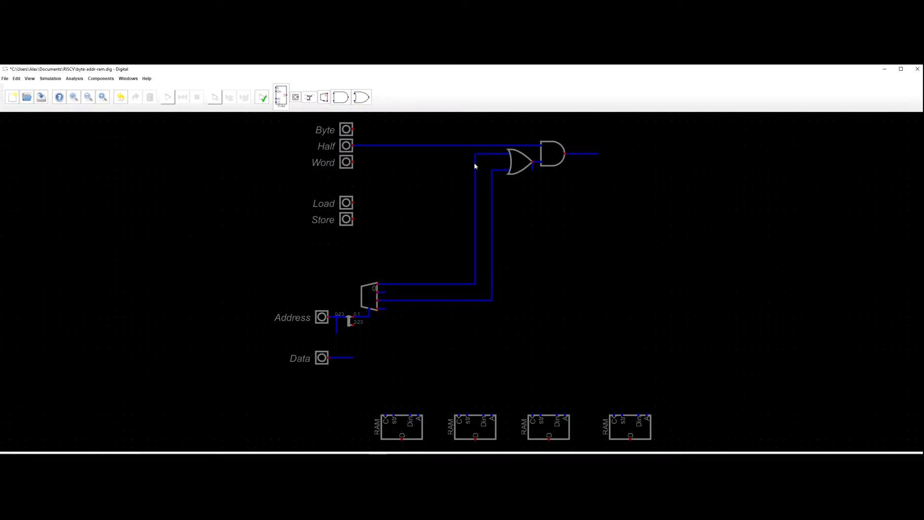
key(Escape)
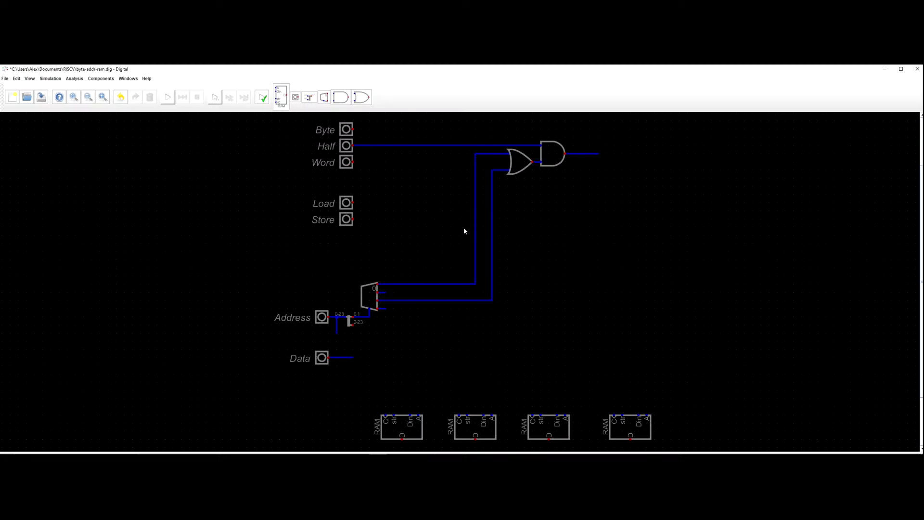
Place a copy of the AND gate directly beneath the original.
drag(583, 124, 535, 167)
key(ctrl+c)
key(ctrl+v)
click(572, 202)
Wire Word to the new AND gate's upper input and the decoder's output 0 line to its lower input.
click(354, 163)
click(459, 162)
click(548, 180)
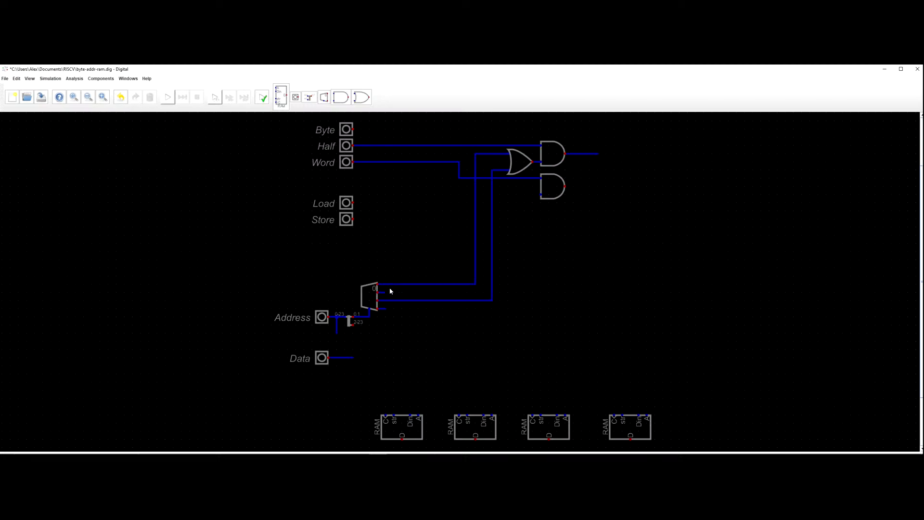
click(542, 195)
click(475, 195)
Draw a straight horizontal wire from Byte past the gates, and add a short output wire to the lower AND gate.
click(356, 131)
click(588, 141)
click(599, 129)
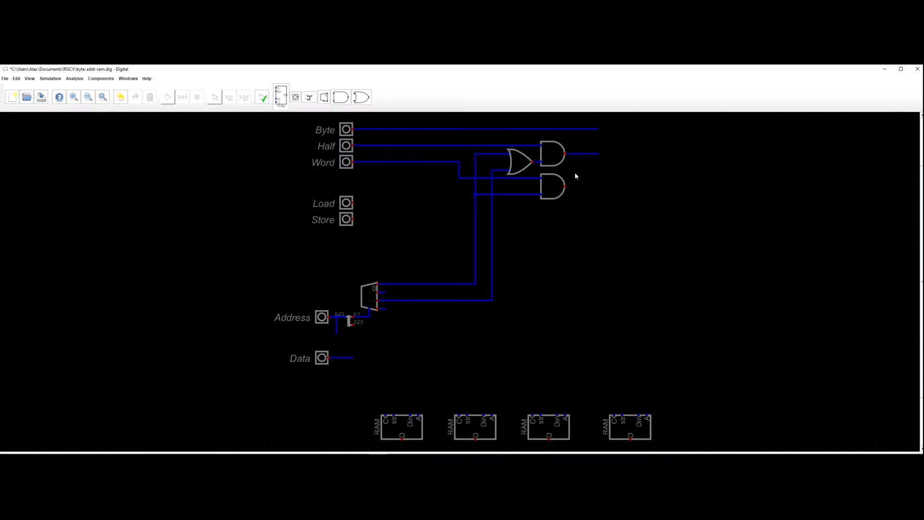
click(566, 188)
click(593, 185)
Move the OR gate and both AND gates with their wiring up by one grid step.
drag(615, 137, 438, 206)
drag(556, 184, 556, 175)
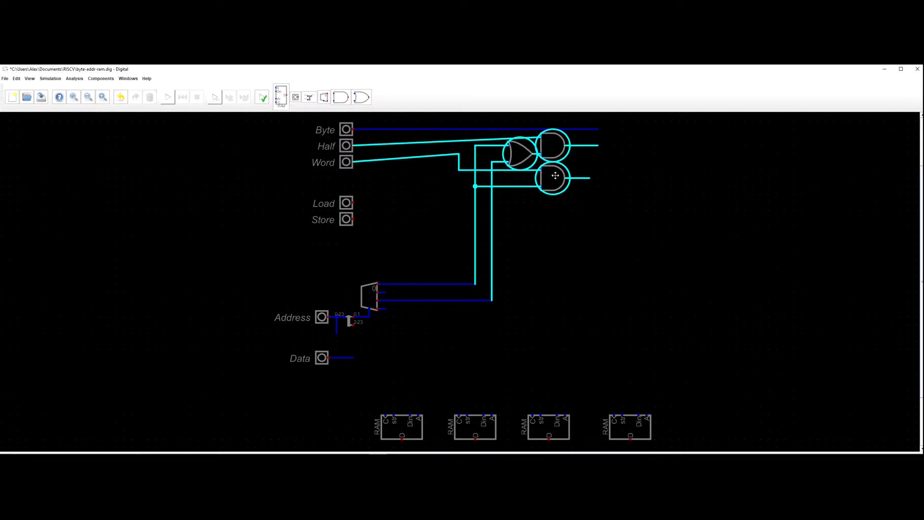
click(557, 178)
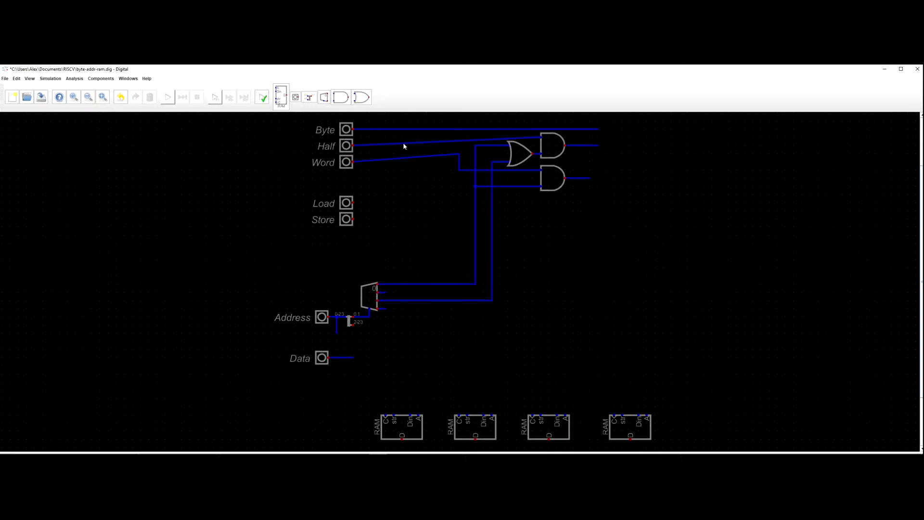
Reroute the slanted Half and Word wires so they run horizontally and reach the AND gates through right-angle bends.
drag(362, 145, 430, 143)
drag(423, 139, 467, 164)
click(467, 139)
click(468, 146)
click(353, 146)
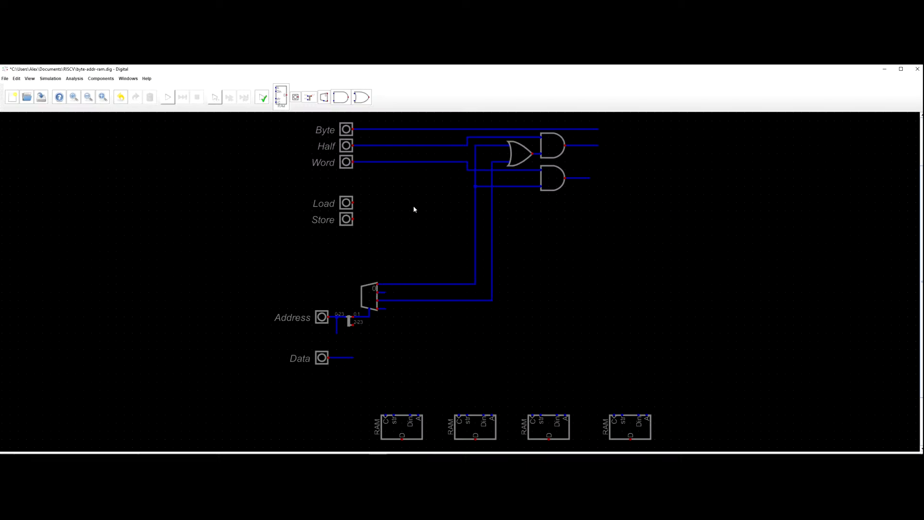
Review the size gating, the address decoder and the row of RAM blocks.
scroll(412, 210, down, 2)
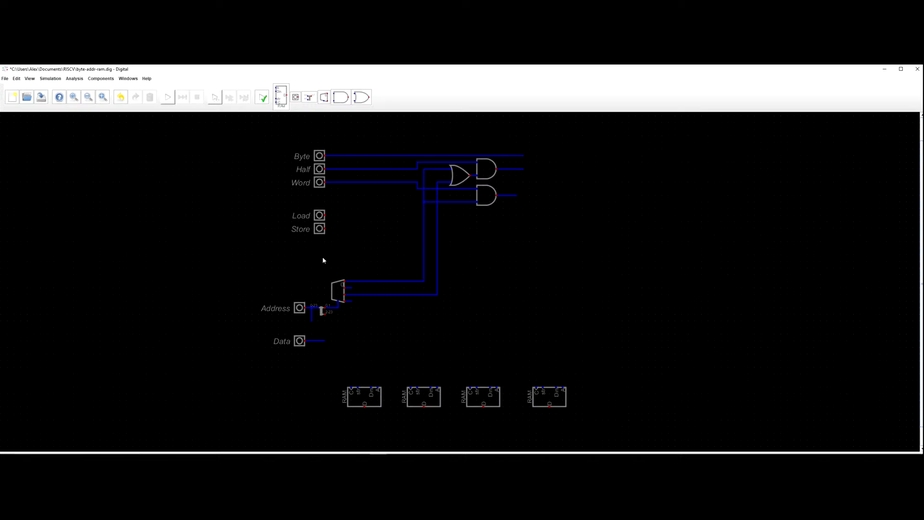
scroll(317, 281, up, 3)
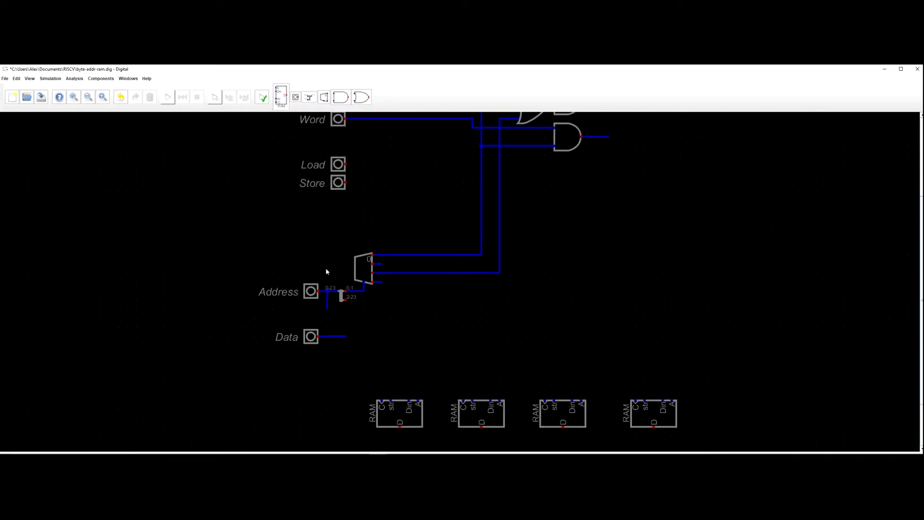
scroll(330, 269, down, 3)
drag(364, 248, 327, 258)
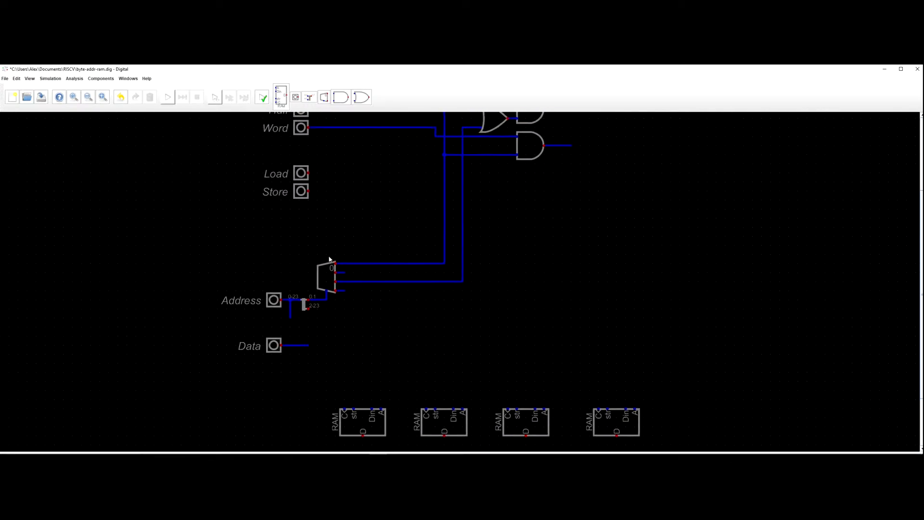
drag(362, 200, 314, 241)
scroll(315, 244, down, 1)
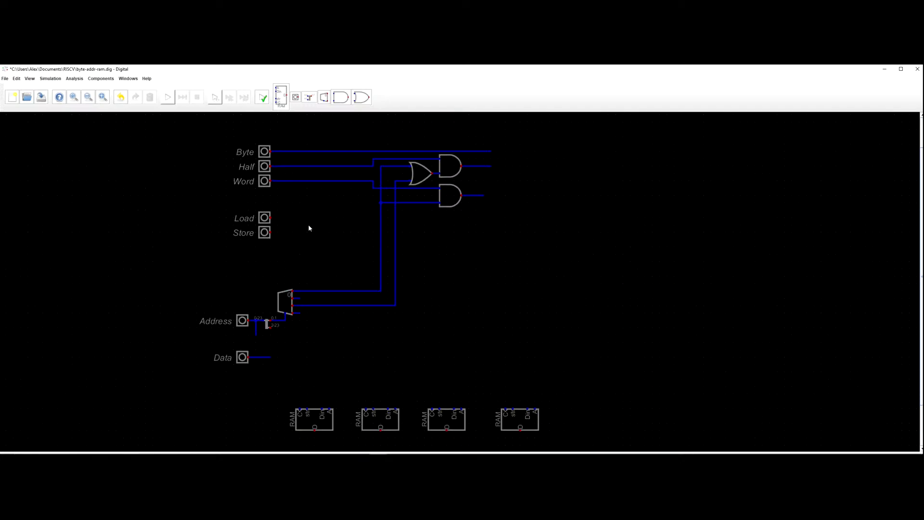
drag(293, 262, 335, 245)
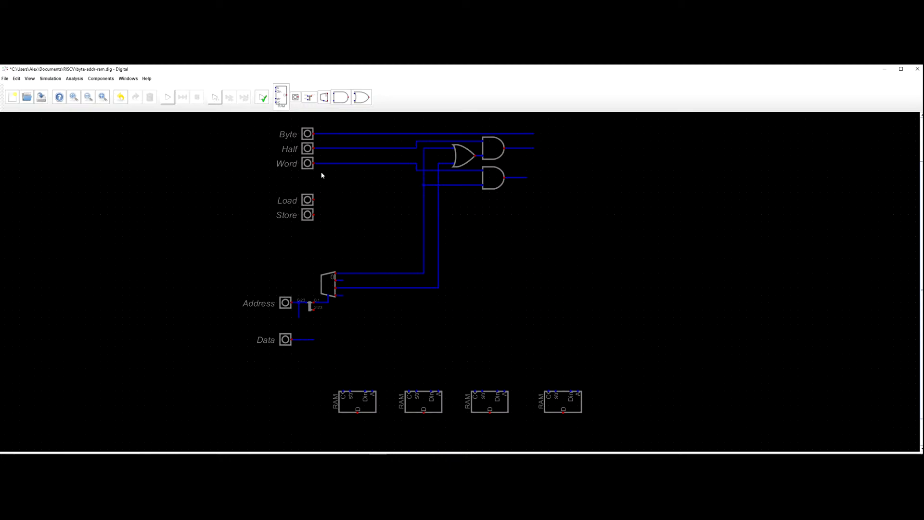
drag(455, 359, 468, 349)
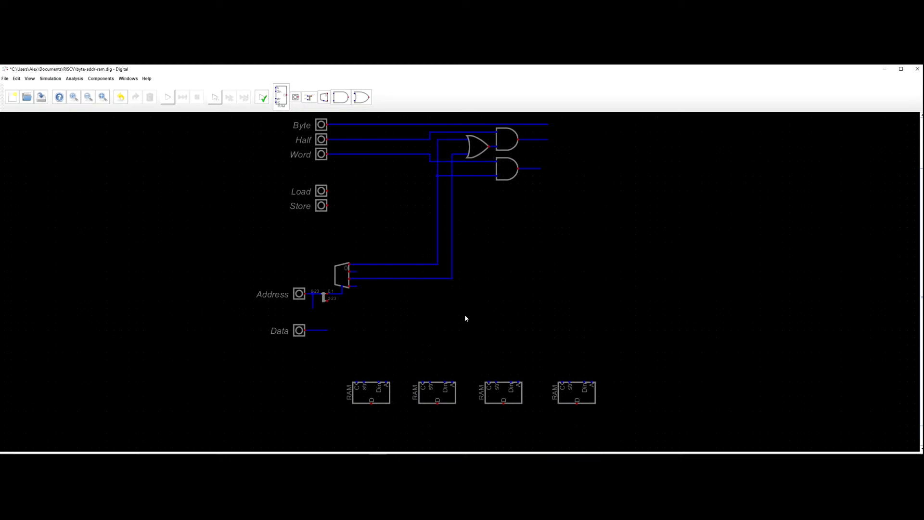
drag(486, 296, 451, 305)
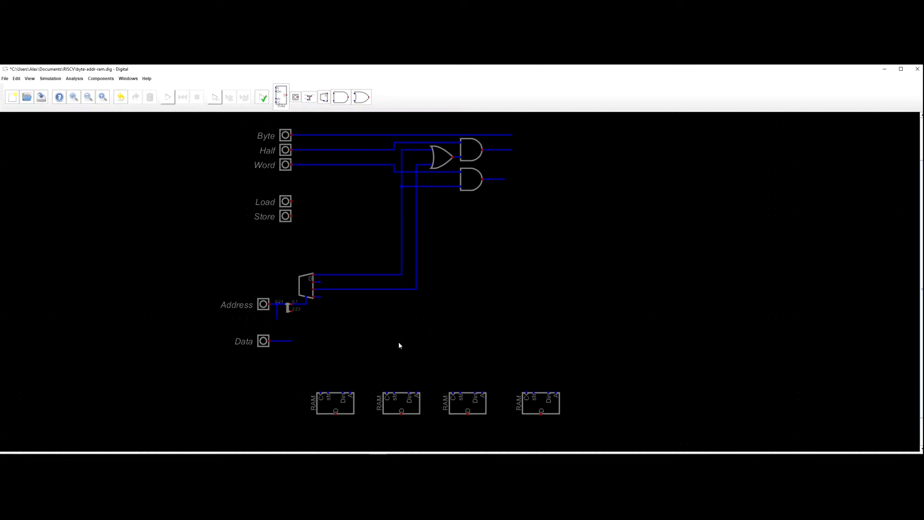
drag(381, 357, 389, 336)
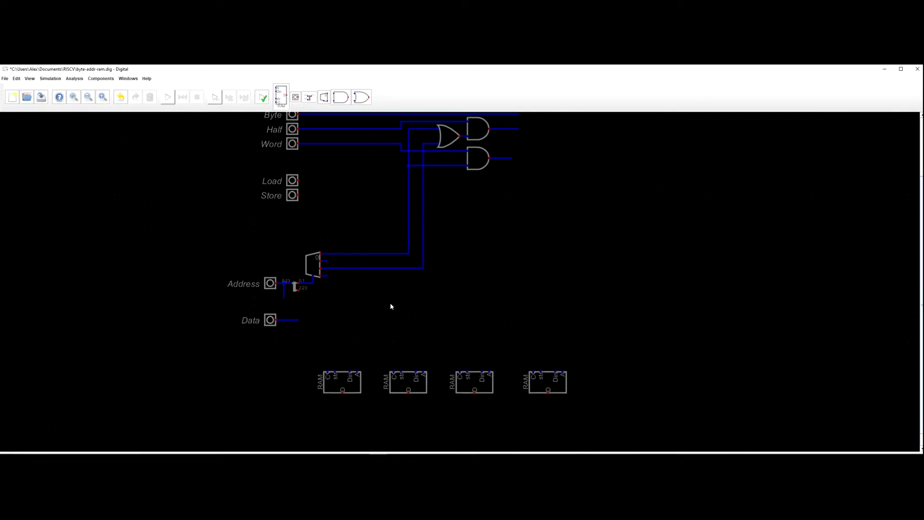
drag(390, 309, 397, 297)
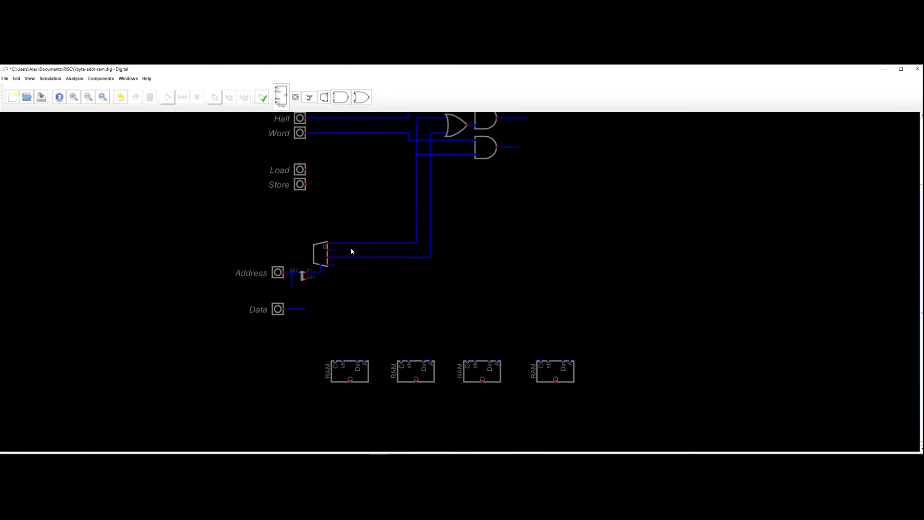
Place a copy of the lower AND gate above the leftmost RAM block and set its rotation to 90°.
click(483, 146)
key(ctrl+c)
key(ctrl+v)
click(371, 332)
right_click(365, 320)
click(348, 294)
click(401, 311)
click(343, 326)
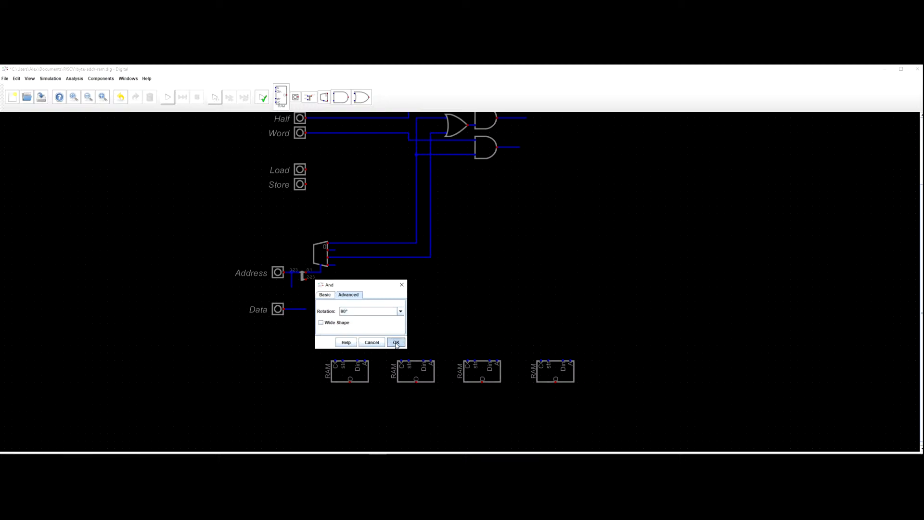
click(396, 343)
Rotate the copied AND gate so its output points down, and place it over the leftmost RAM's str input.
right_click(358, 318)
click(348, 280)
click(398, 296)
click(391, 324)
click(393, 326)
drag(347, 325, 348, 350)
Move the four RAM blocks together with the attached AND gate right and slightly down, away from the decoder.
scroll(380, 345, down, 2)
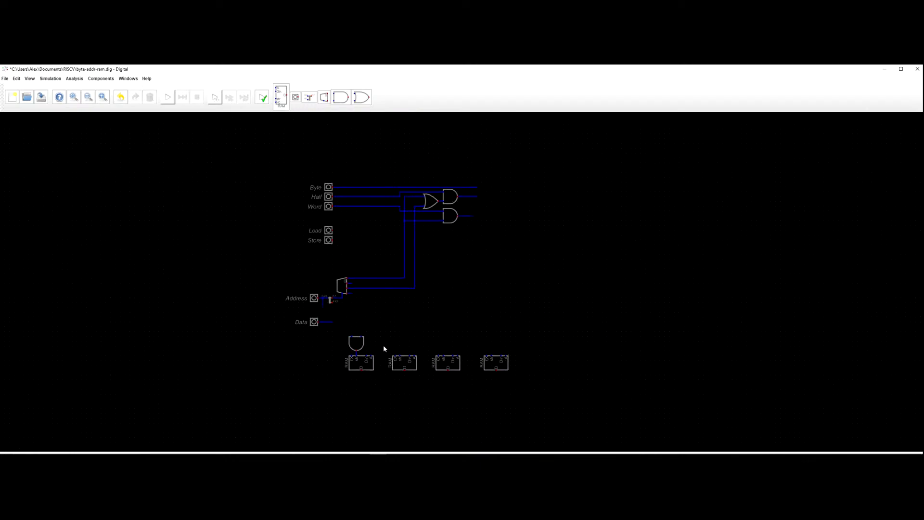
scroll(366, 340, up, 1)
scroll(353, 329, down, 1)
scroll(354, 326, up, 2)
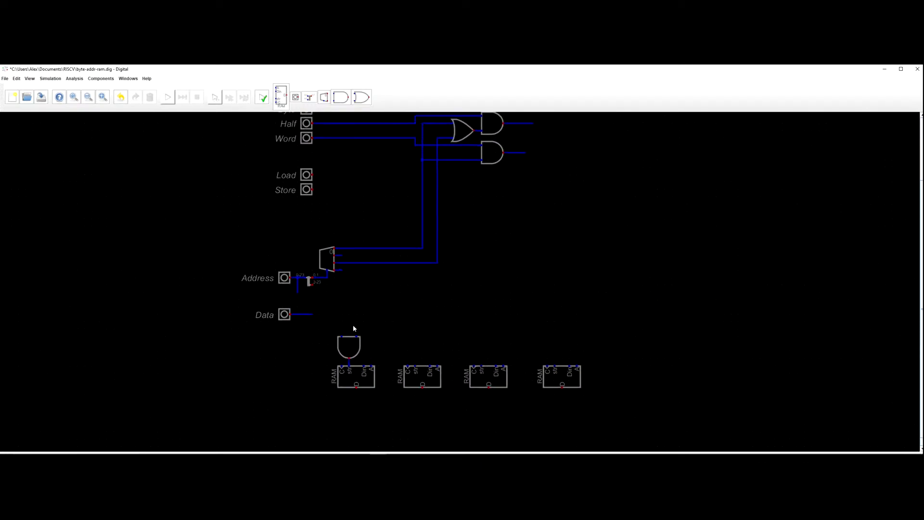
drag(331, 318, 666, 418)
drag(363, 381, 411, 396)
click(363, 366)
Place a Text component below the rightmost RAM block.
scroll(529, 300, up, 1)
drag(528, 299, 466, 259)
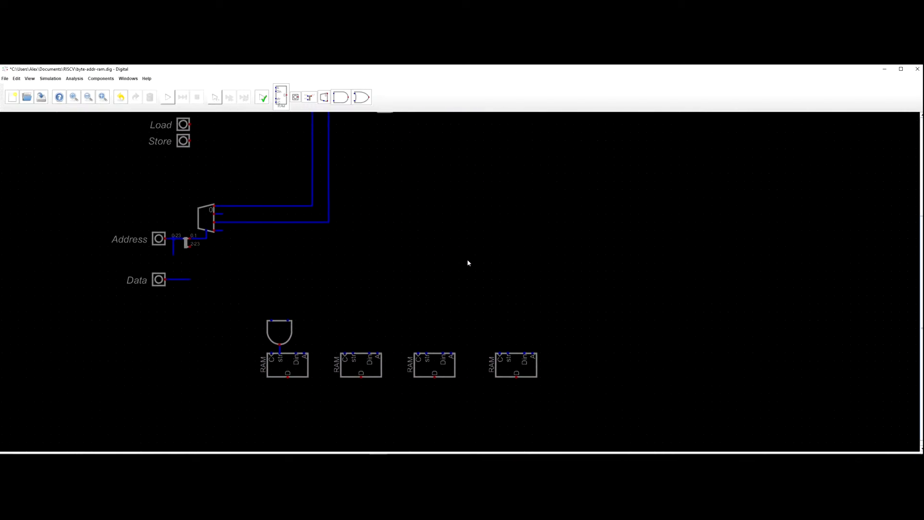
drag(381, 278, 408, 258)
scroll(391, 256, down, 2)
scroll(406, 256, down, 1)
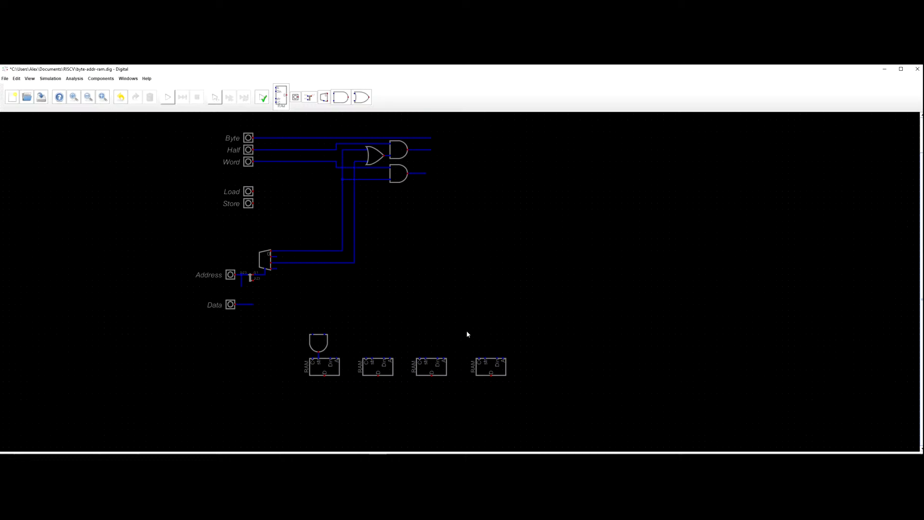
drag(467, 336, 454, 314)
click(94, 79)
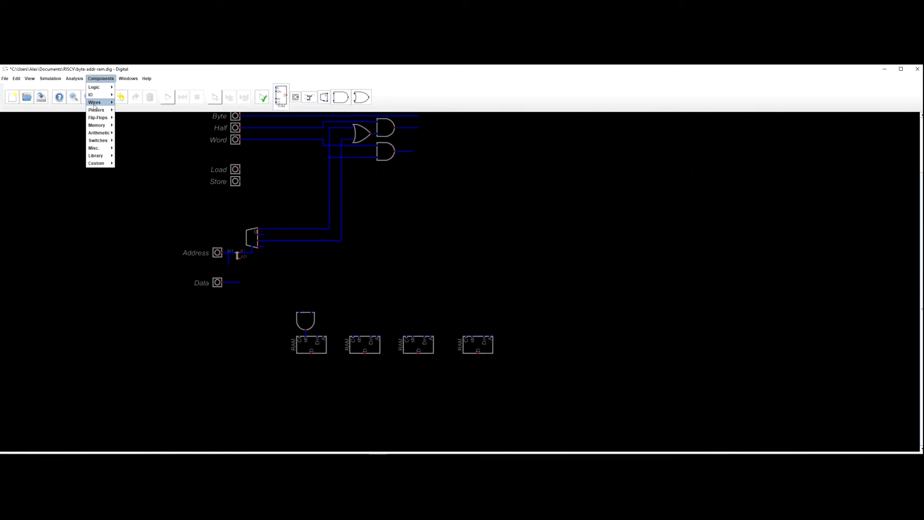
mouse_move(113, 97)
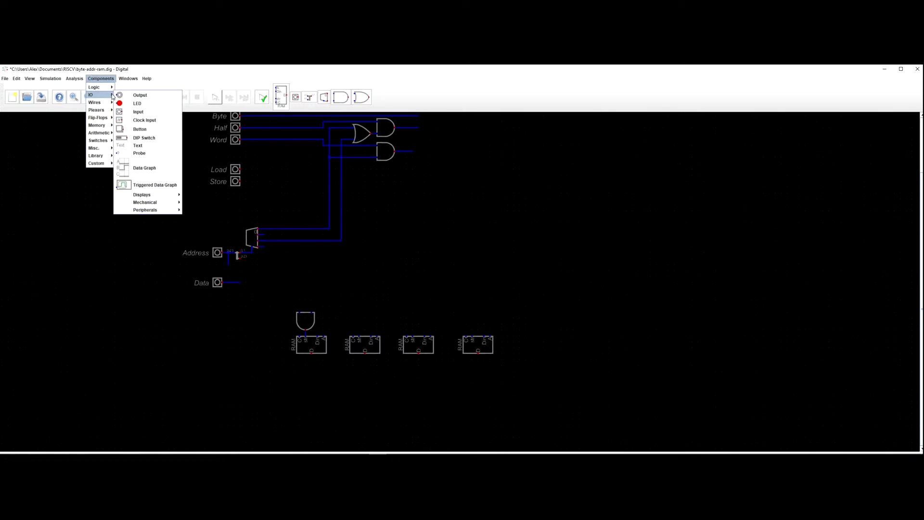
click(138, 145)
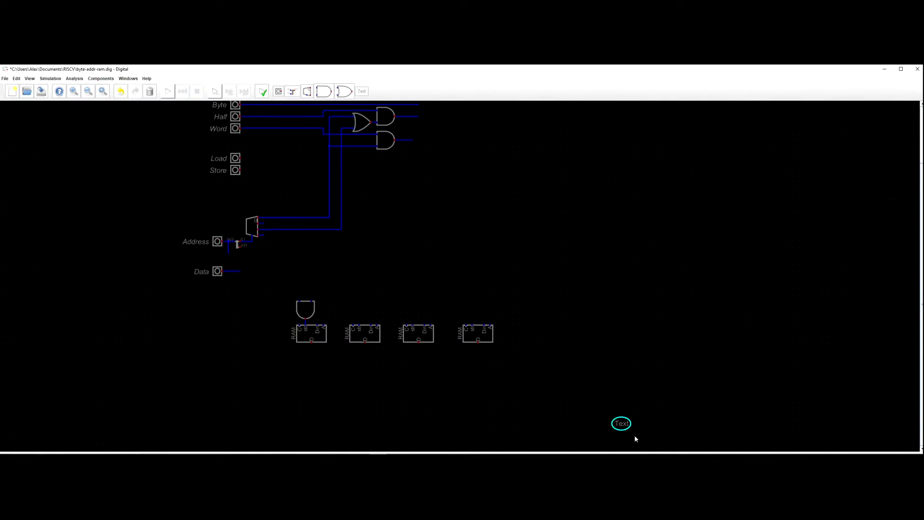
click(492, 368)
right_click(488, 366)
key(Escape)
Label the RAM blocks 00, 01, 10 and 11 from right to left, and delete the Text component below them.
right_click(480, 335)
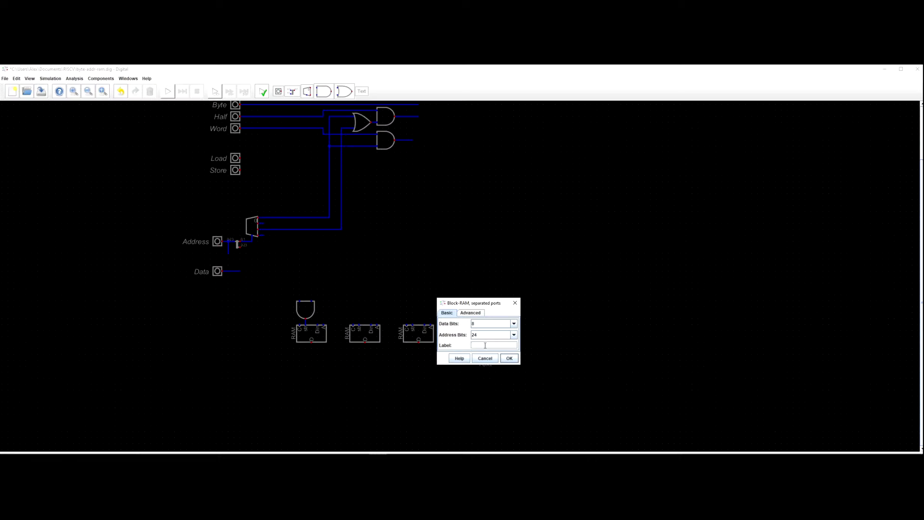
key(Escape)
right_click(411, 336)
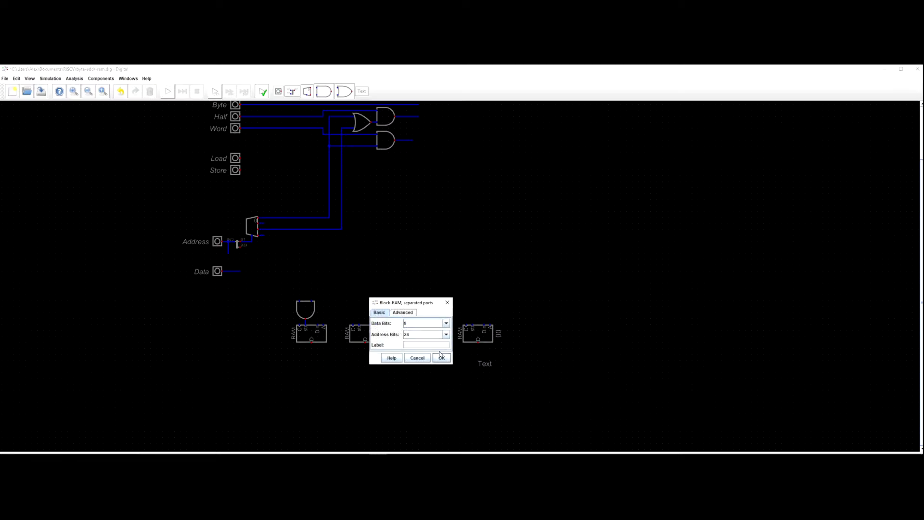
key(Return)
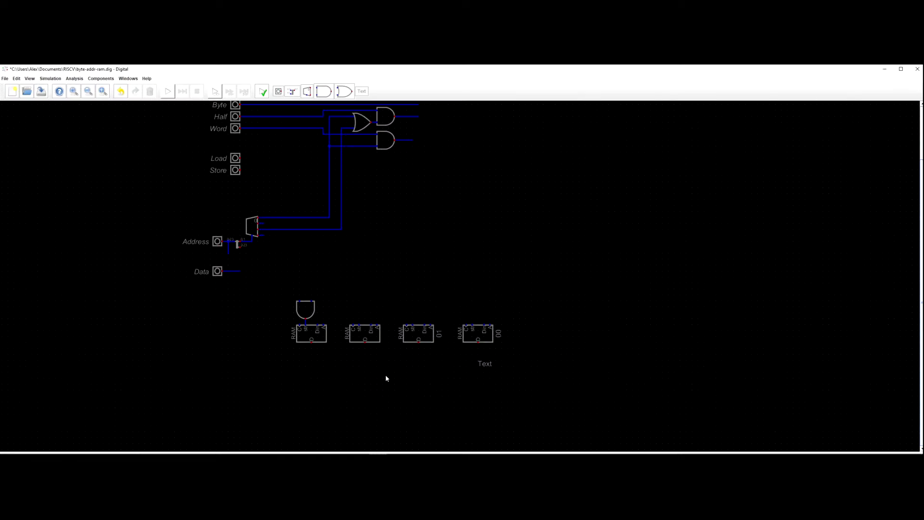
right_click(364, 328)
text(10)
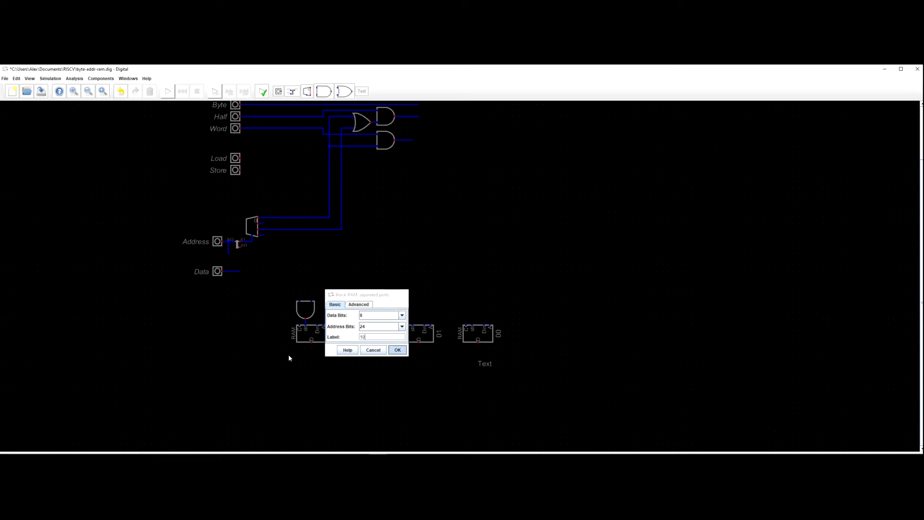
key(Return)
right_click(323, 333)
text(11)
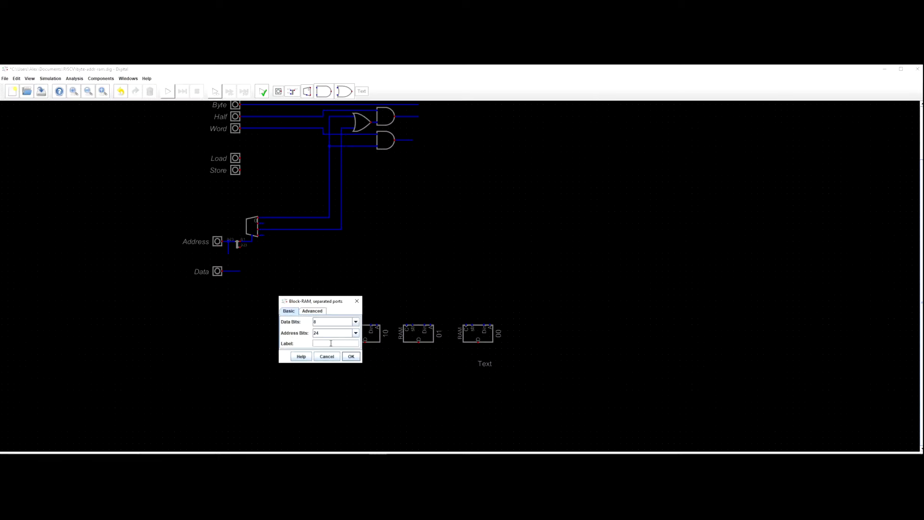
click(354, 356)
key(Delete)
Copy the AND gate above RAM 11 and place copies over the str inputs of RAMs 10, 01 and 00.
scroll(536, 335, down, 1)
scroll(536, 331, up, 1)
scroll(548, 342, up, 1)
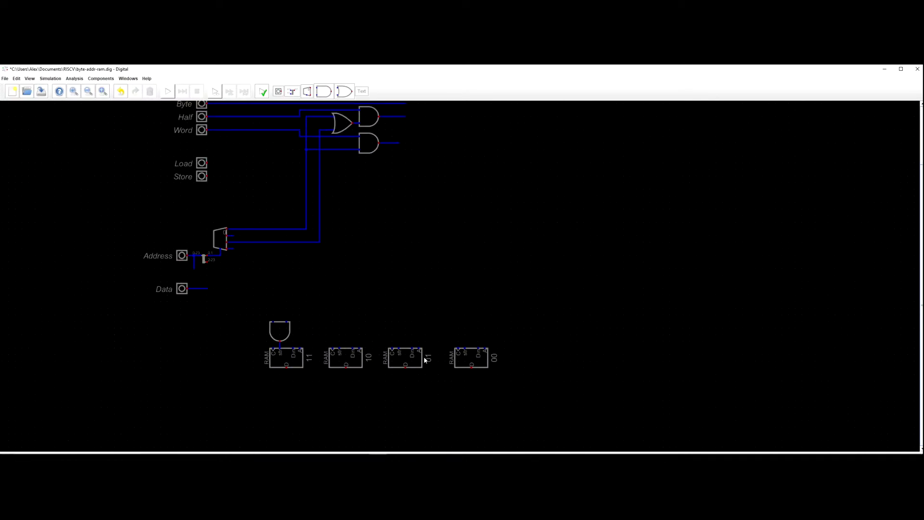
drag(369, 339, 383, 324)
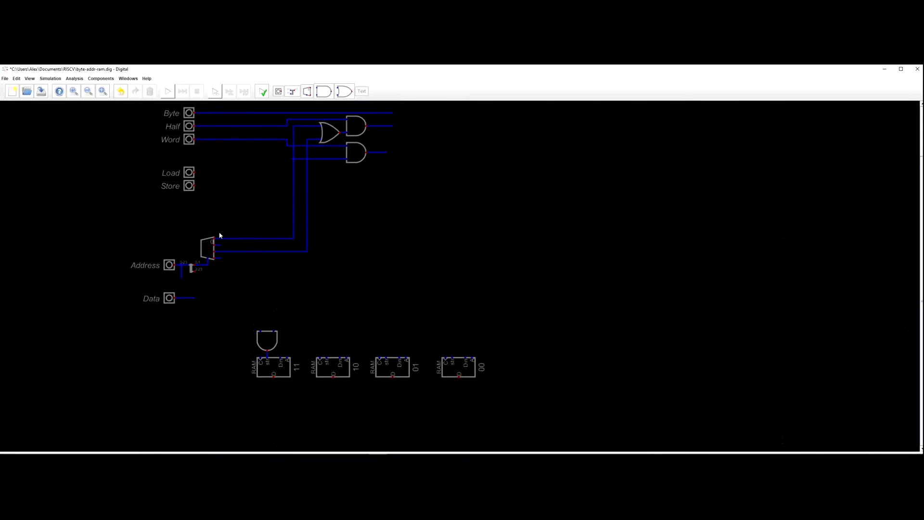
drag(478, 340, 484, 346)
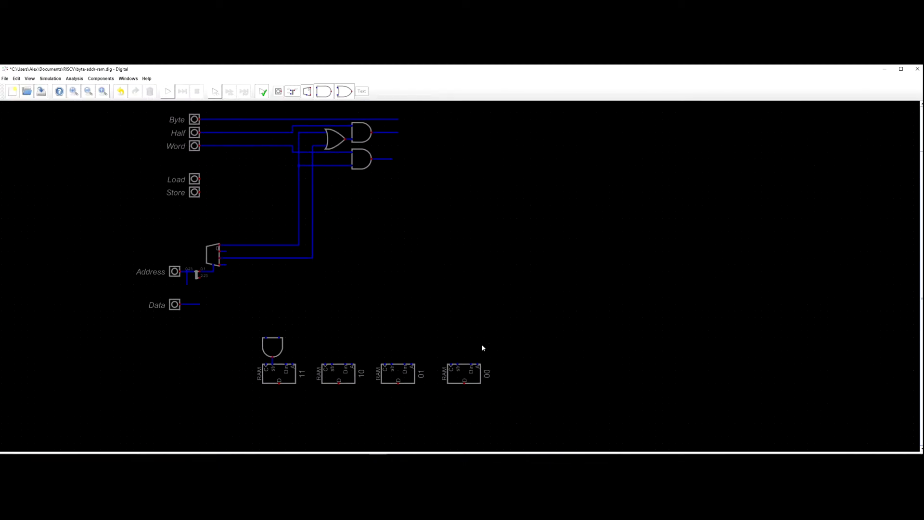
drag(256, 328, 288, 358)
key(ctrl+c)
key(ctrl+v)
click(338, 357)
key(ctrl+v)
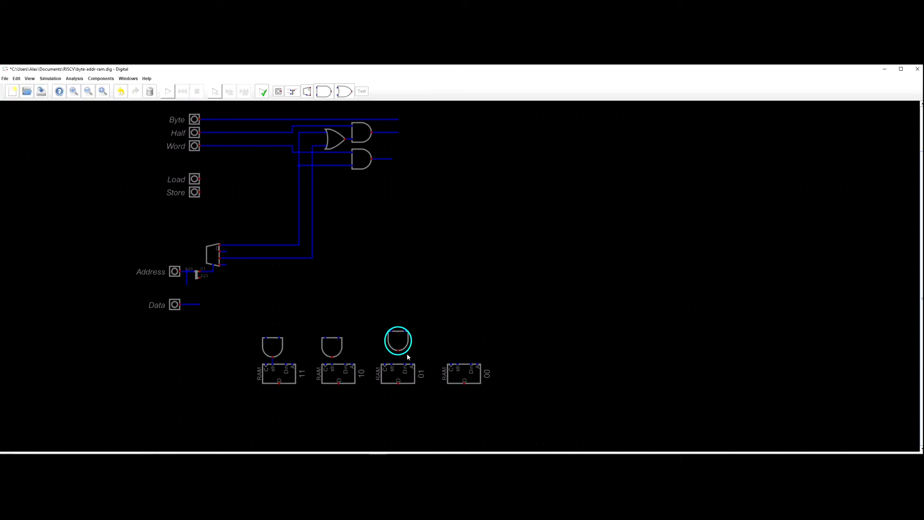
click(399, 358)
click(394, 345)
click(394, 351)
key(ctrl+v)
click(464, 354)
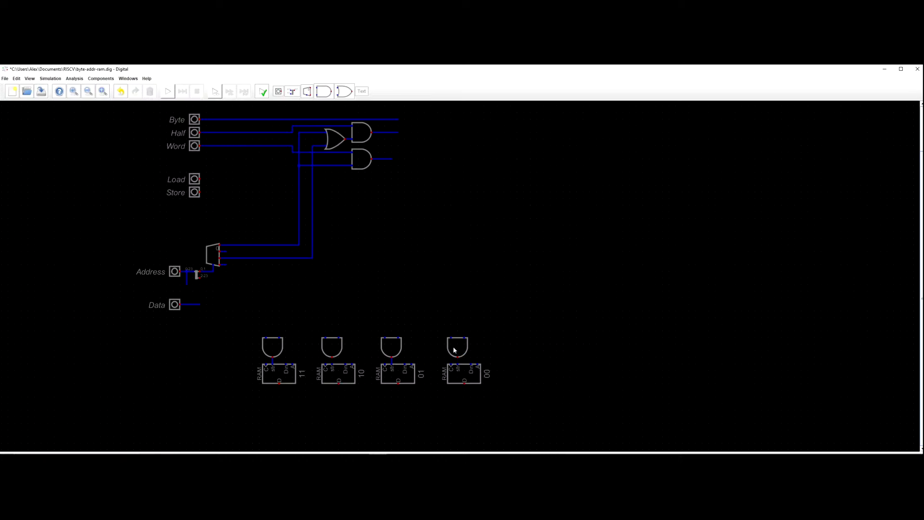
scroll(371, 404, up, 1)
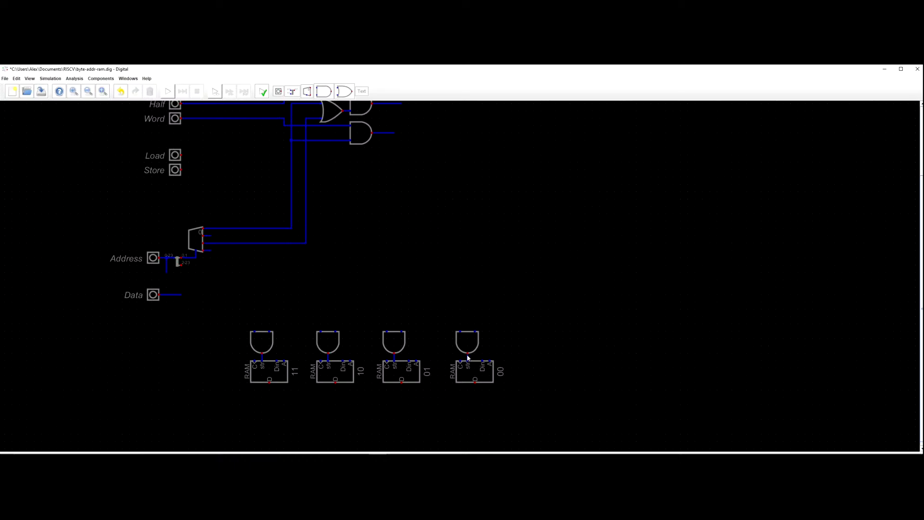
Try wiring the Byte line down to the right input of the AND gate above RAM 00.
scroll(428, 337, down, 4)
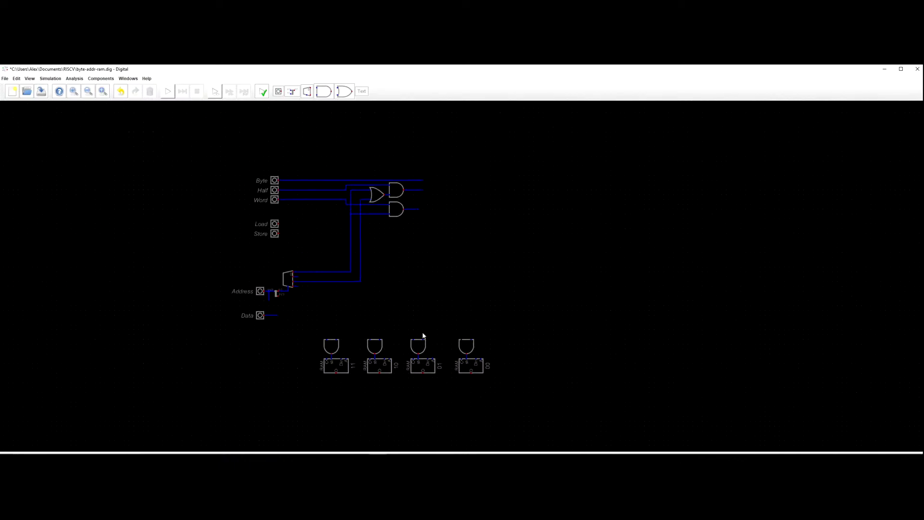
click(463, 181)
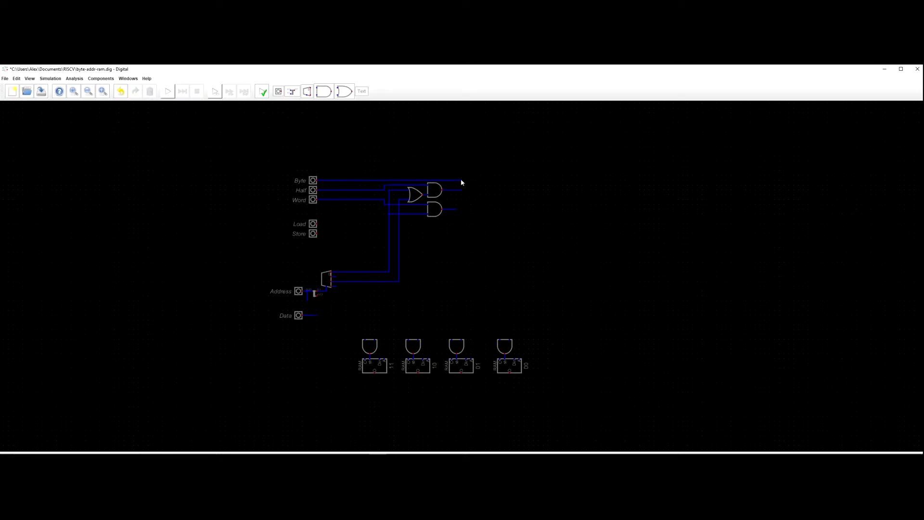
click(510, 337)
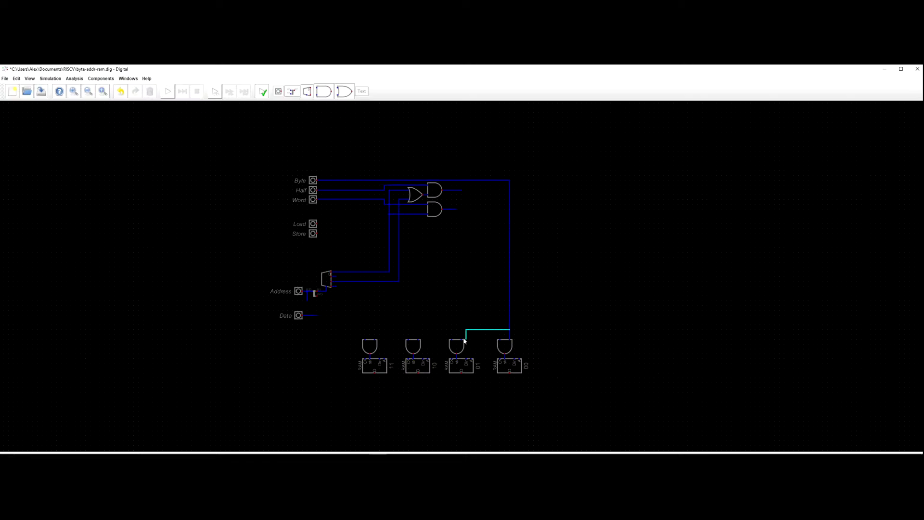
key(Escape)
Move the Store input below Data and wire it to the left input of all four AND gates.
click(318, 234)
drag(313, 233, 304, 330)
click(309, 330)
click(365, 340)
click(365, 329)
click(405, 340)
click(408, 330)
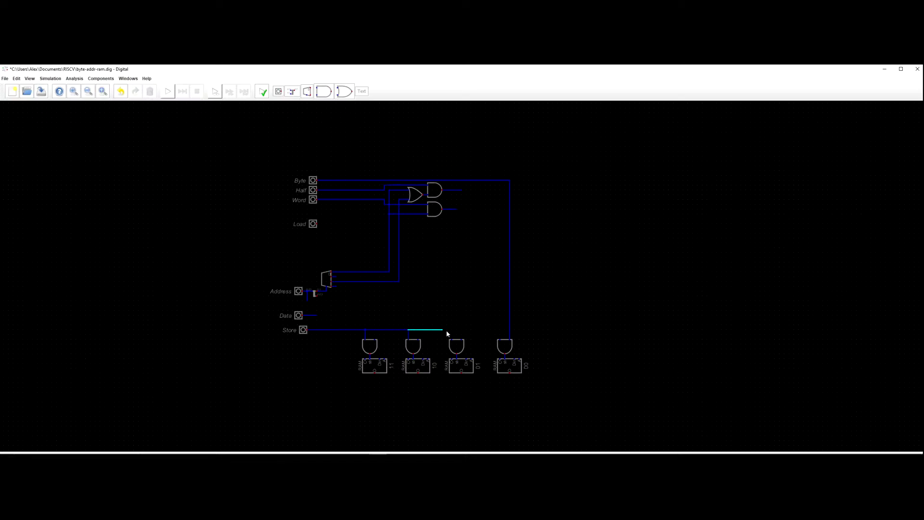
click(453, 340)
click(453, 329)
click(500, 340)
scroll(454, 334, up, 2)
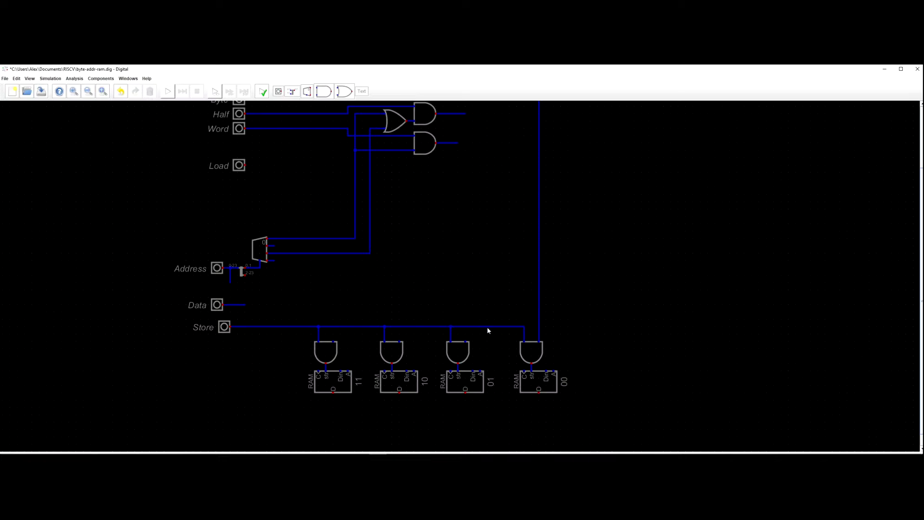
Delete the vertical wire between the Byte line and the AND gate above RAM 00.
click(539, 336)
key(Delete)
scroll(503, 304, up, 2)
scroll(511, 305, down, 2)
scroll(511, 305, down, 3)
scroll(466, 306, up, 1)
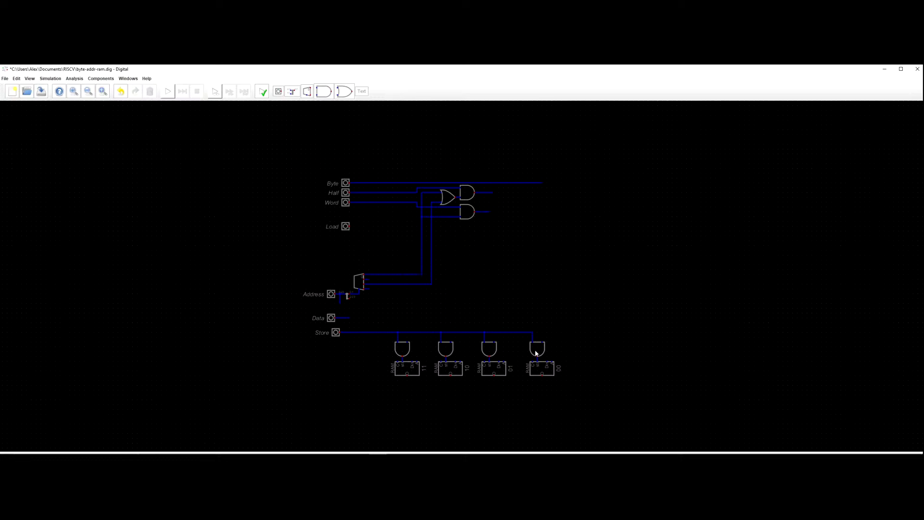
Place an OR gate above the RAM 00 column and set its rotation to 270°.
mouse_move(538, 349)
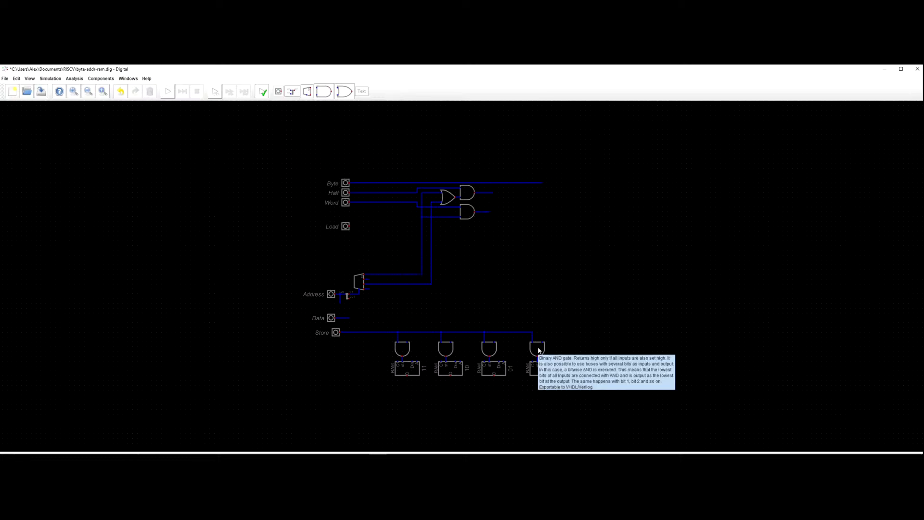
scroll(505, 352, up, 2)
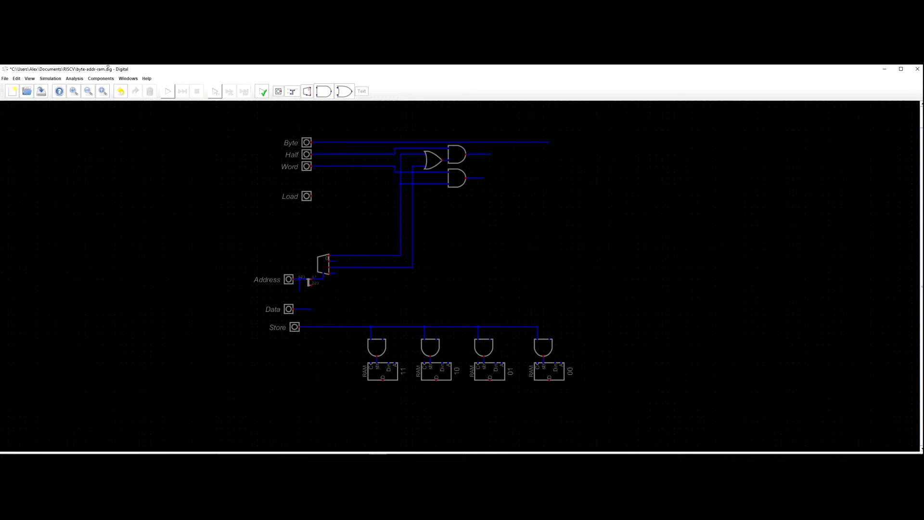
click(105, 80)
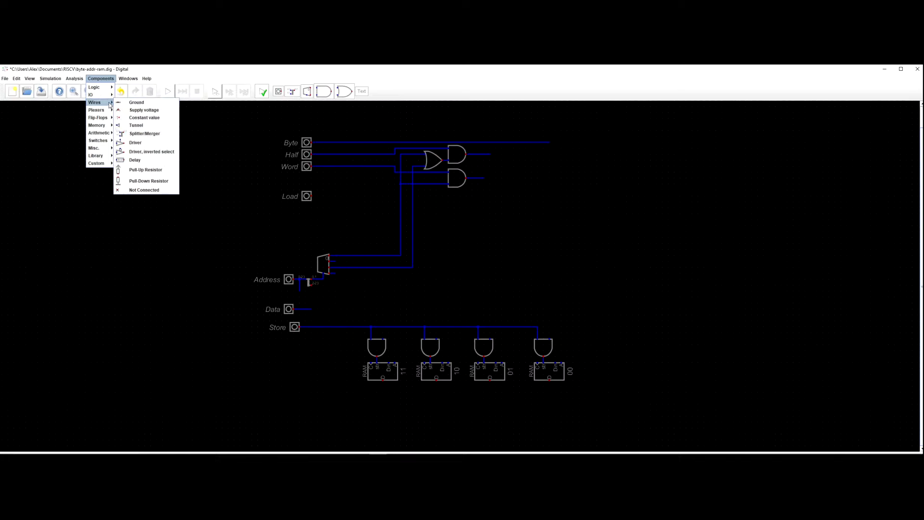
mouse_move(112, 87)
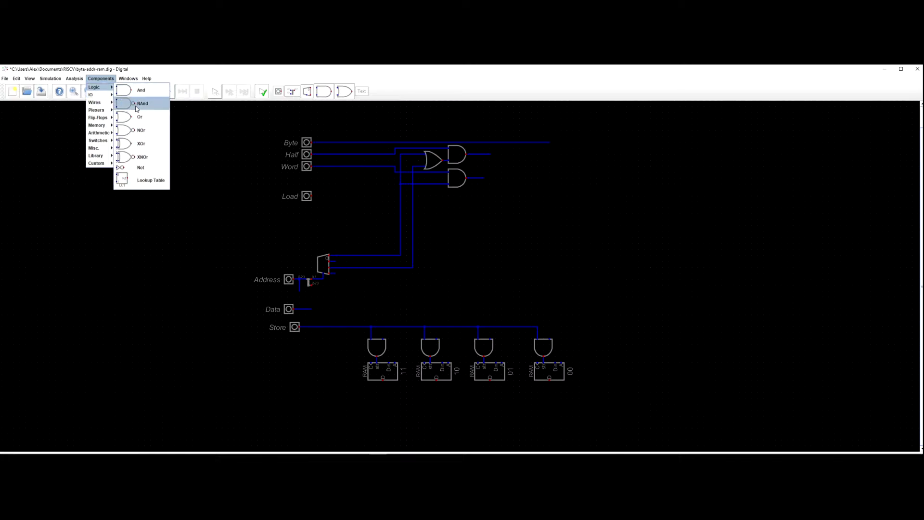
click(136, 117)
click(598, 303)
right_click(594, 302)
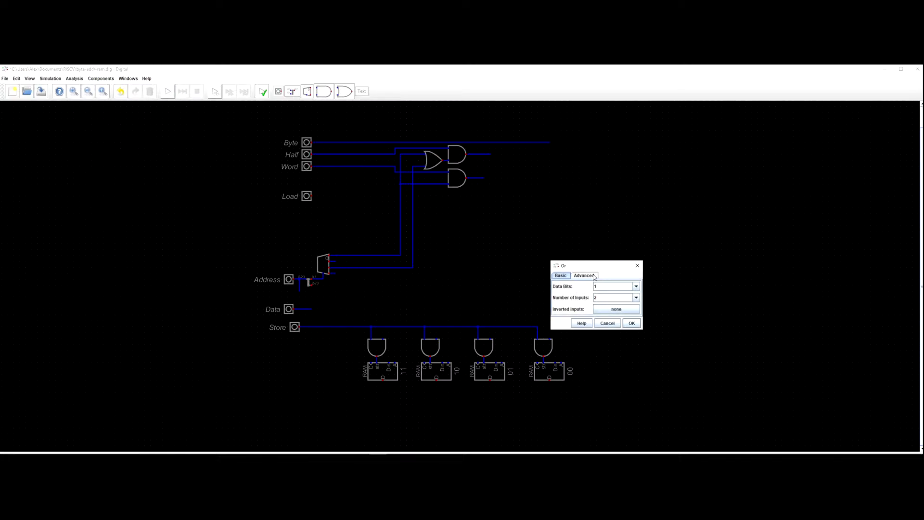
click(596, 277)
click(603, 292)
click(594, 317)
click(602, 292)
click(601, 320)
click(633, 324)
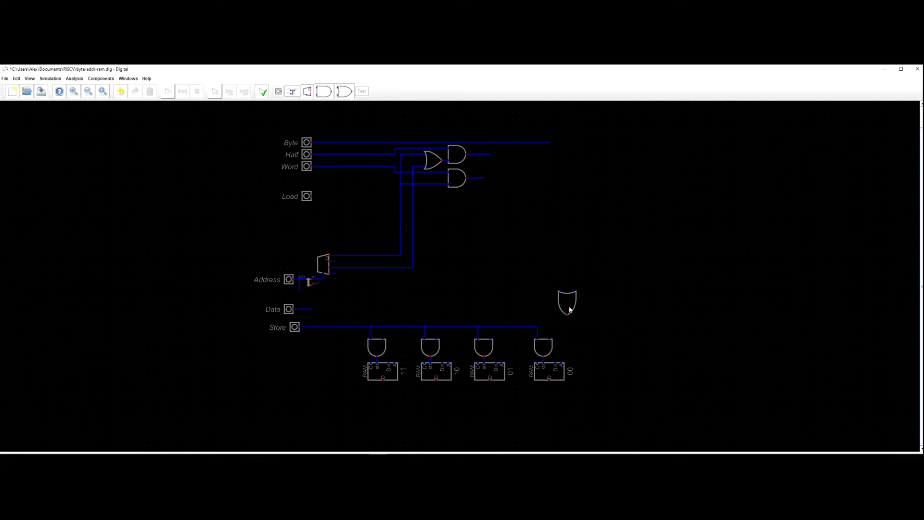
Set the OR gate's number of inputs to 4 and move it over the right input of RAM 00's AND gate.
right_click(568, 305)
click(557, 286)
click(548, 314)
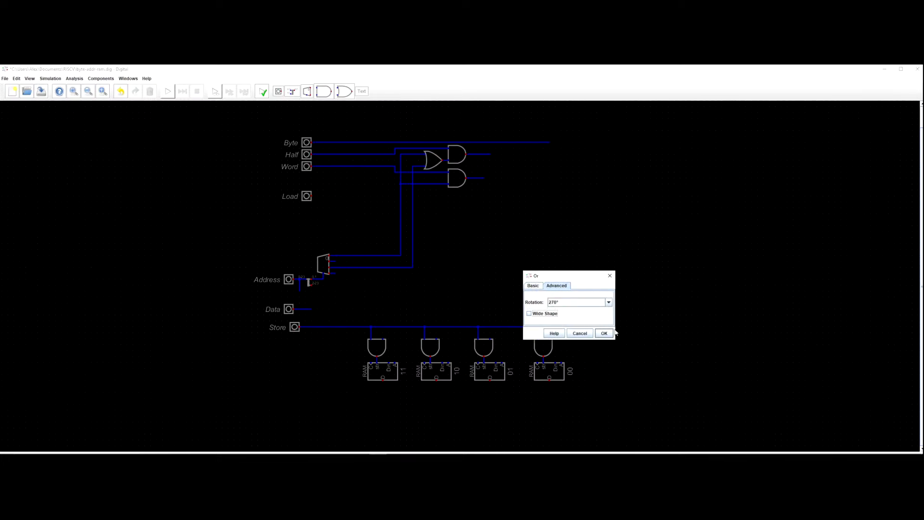
click(532, 288)
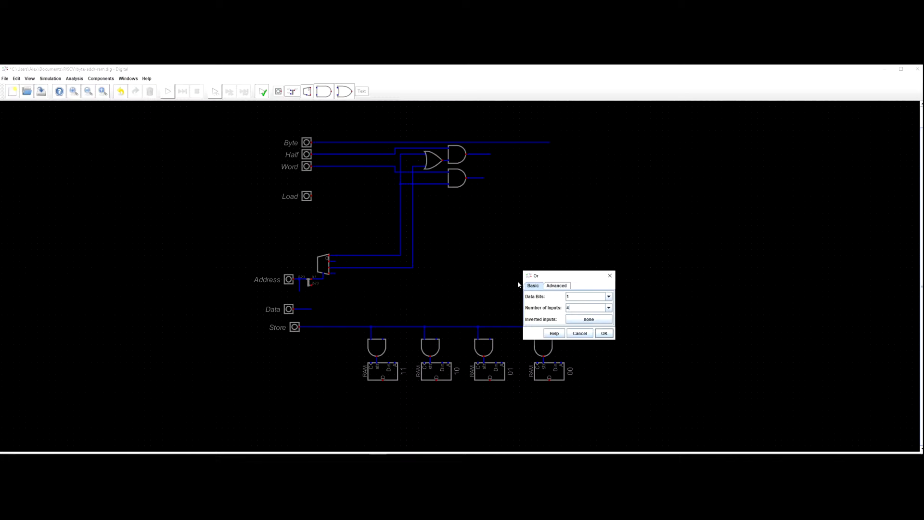
key(Return)
drag(570, 298, 559, 323)
scroll(569, 336, up, 2)
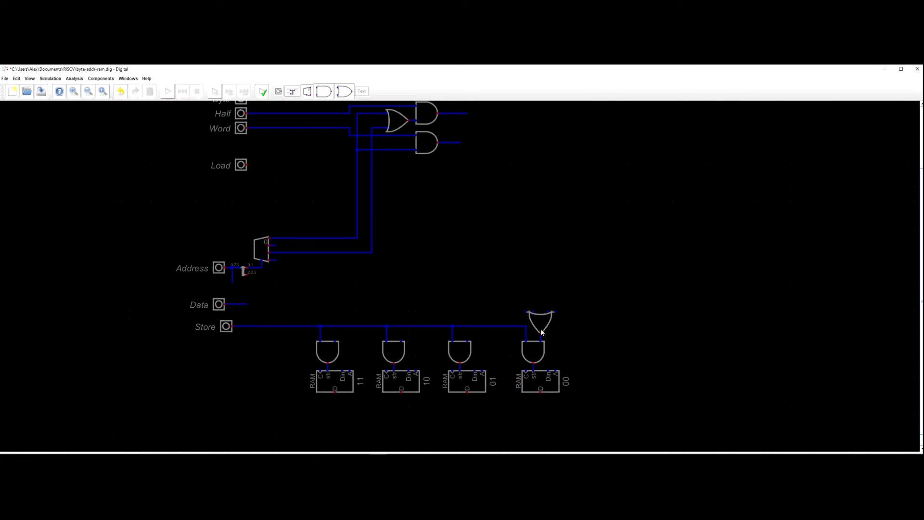
Copy the four-input OR gate over the right input of RAM 01's AND gate and align it with the original.
drag(510, 292, 565, 336)
key(ctrl+c)
key(ctrl+v)
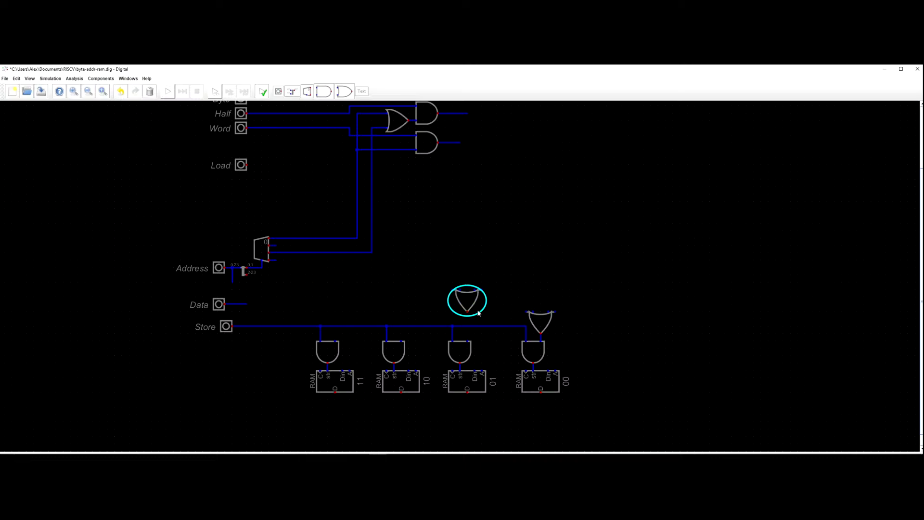
click(480, 339)
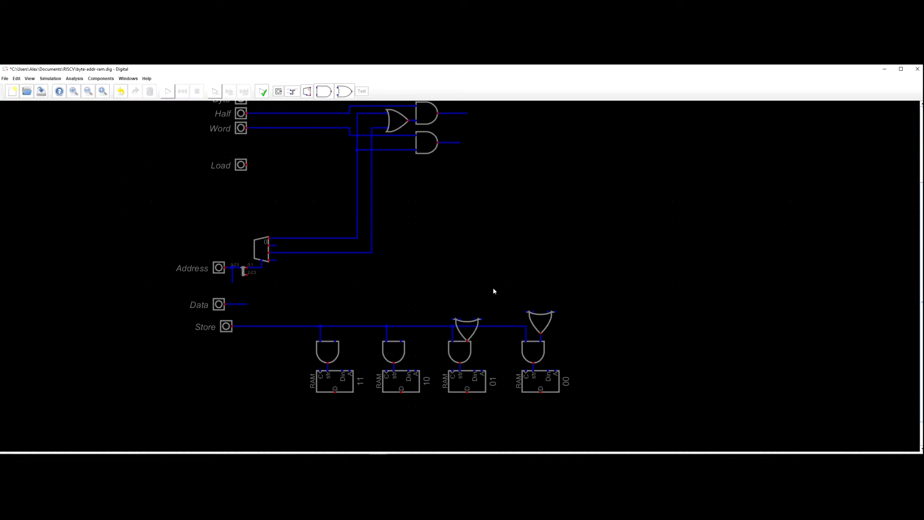
scroll(494, 291, up, 1)
scroll(493, 291, down, 2)
drag(472, 324, 472, 317)
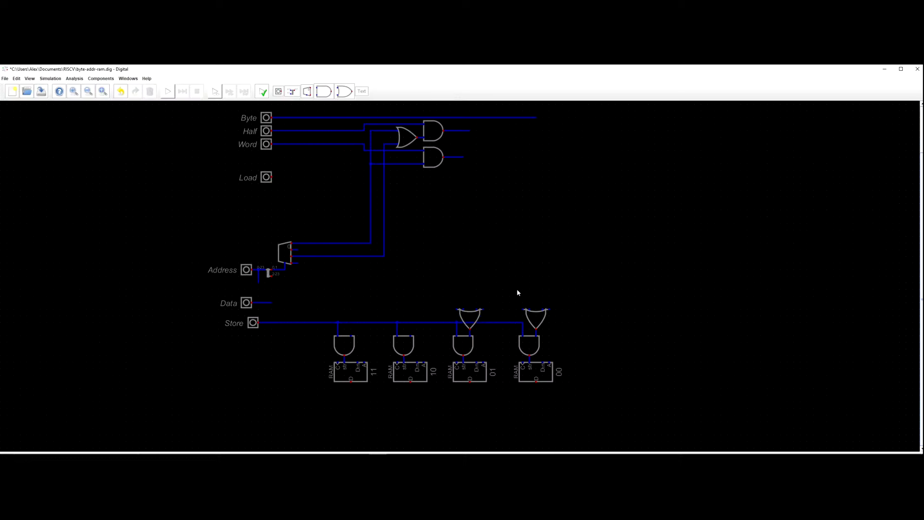
Place two more copies of the OR gate over the right inputs of the AND gates for RAMs 10 and 11.
drag(486, 282, 448, 294)
key(ctrl+v)
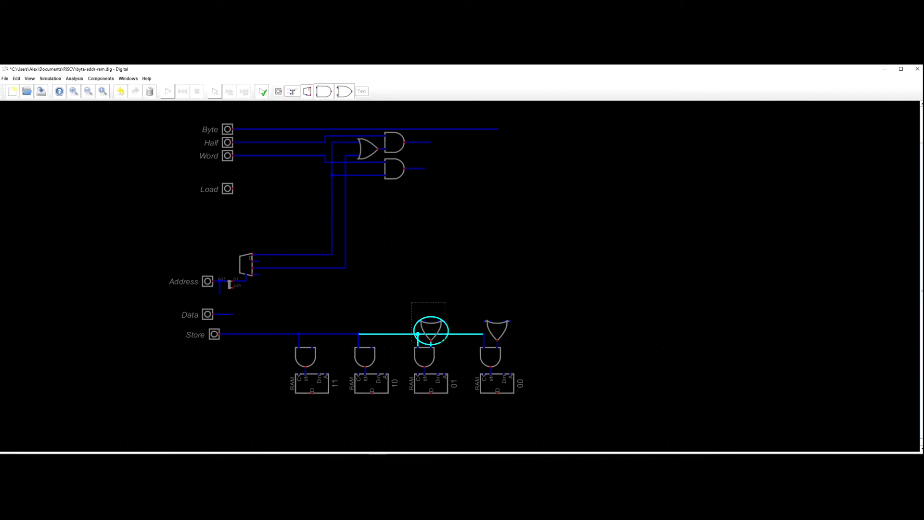
click(371, 340)
key(ctrl+v)
click(312, 340)
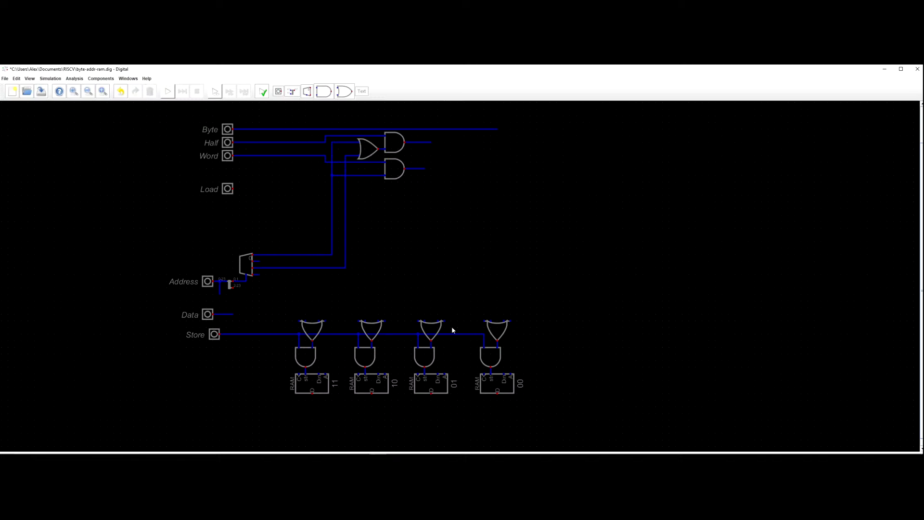
Try wiring the Byte line to the rightmost input of each of the four OR gates.
scroll(505, 302, down, 1)
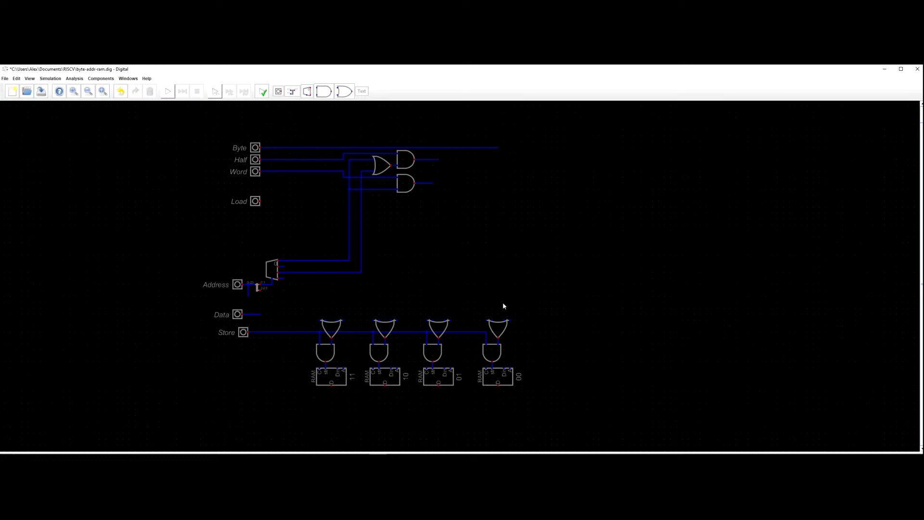
drag(472, 231, 501, 240)
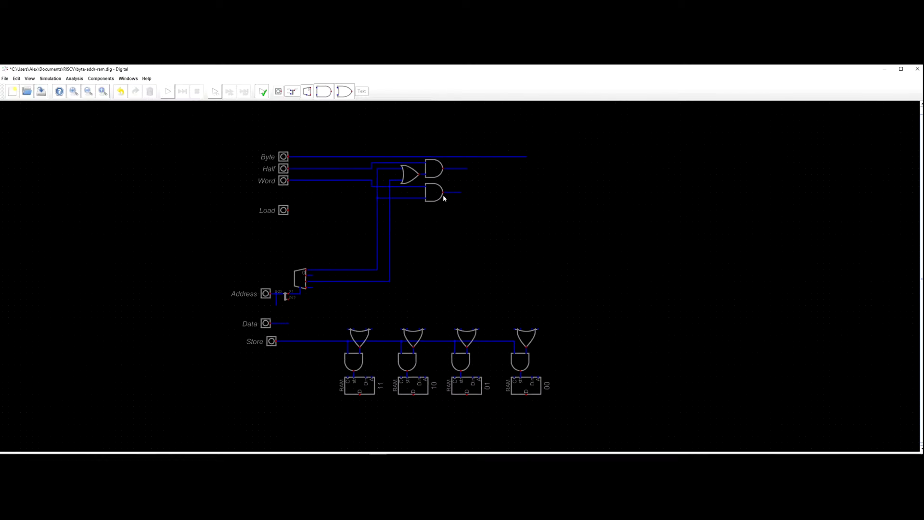
click(530, 156)
click(538, 329)
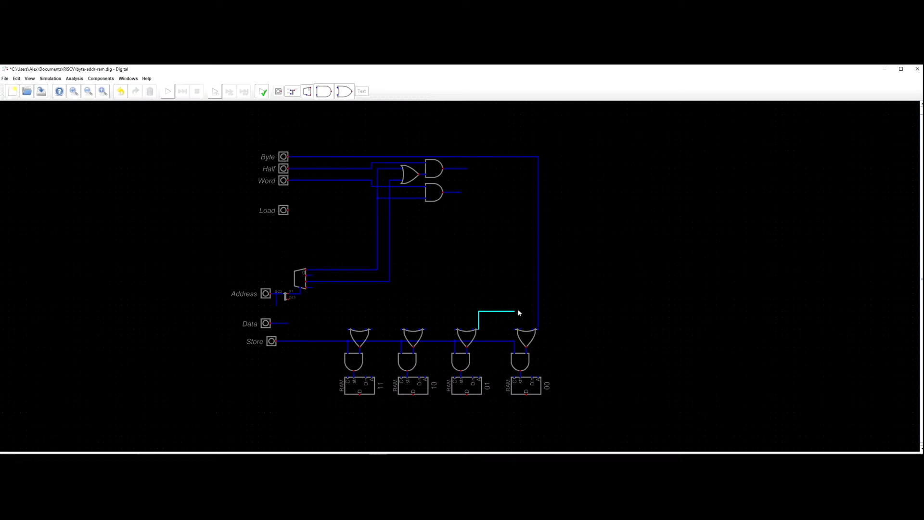
click(538, 323)
click(479, 323)
click(426, 323)
click(372, 329)
Undo the wiring between the Byte line and the OR gates.
key(ctrl+z)
click(406, 299)
right_click(434, 286)
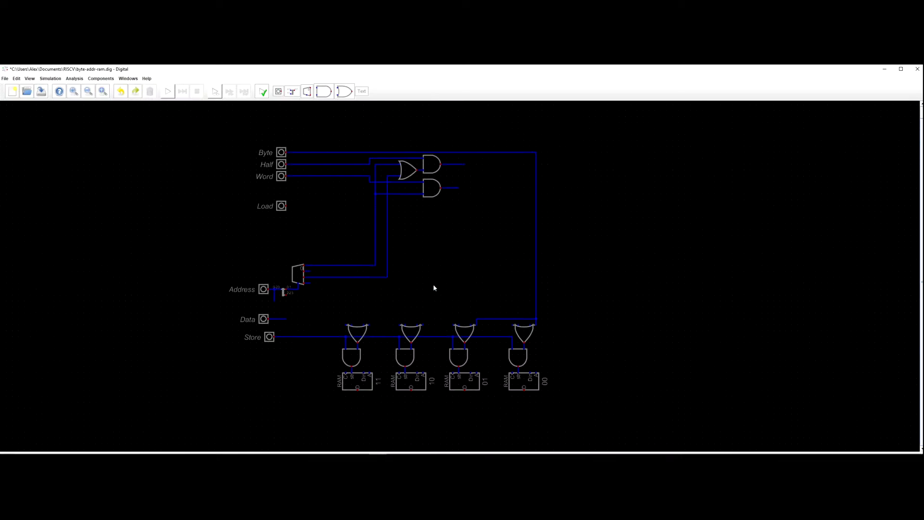
key(ctrl+z)
key(ctrl+z)
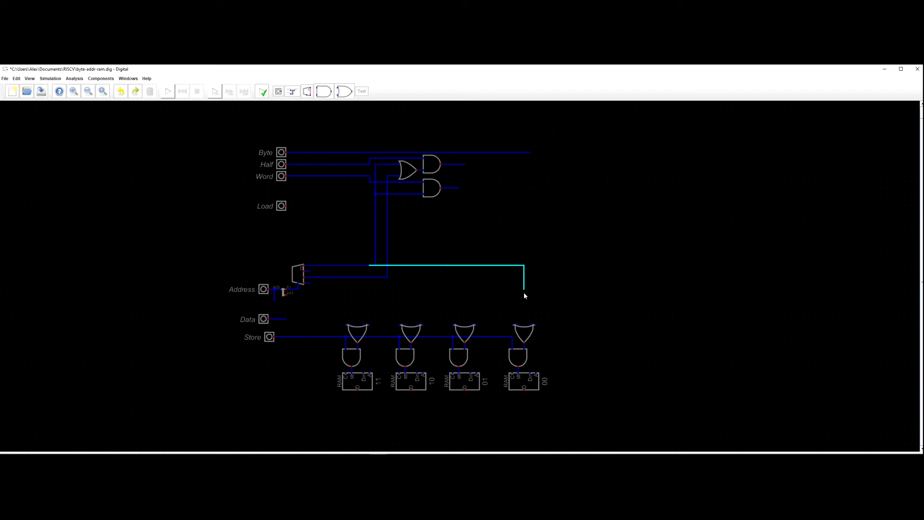
Run the decoder's first output across to the OR gate above RAM 00, and delete the wire's vertical segment.
click(535, 326)
click(311, 271)
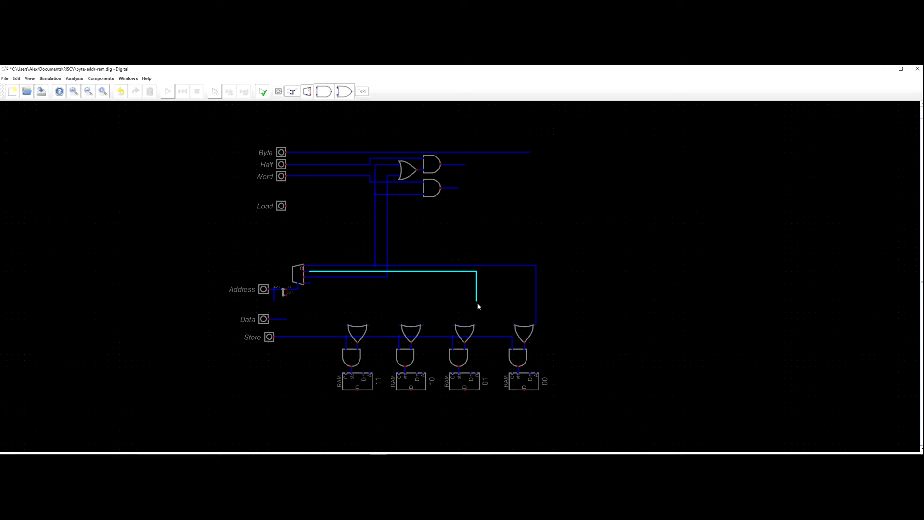
key(Escape)
click(536, 313)
key(Delete)
Connect the decoder's four outputs in order to the rightmost inputs of the OR gates for RAMs 00, 01, 10 and 11.
scroll(431, 248, up, 1)
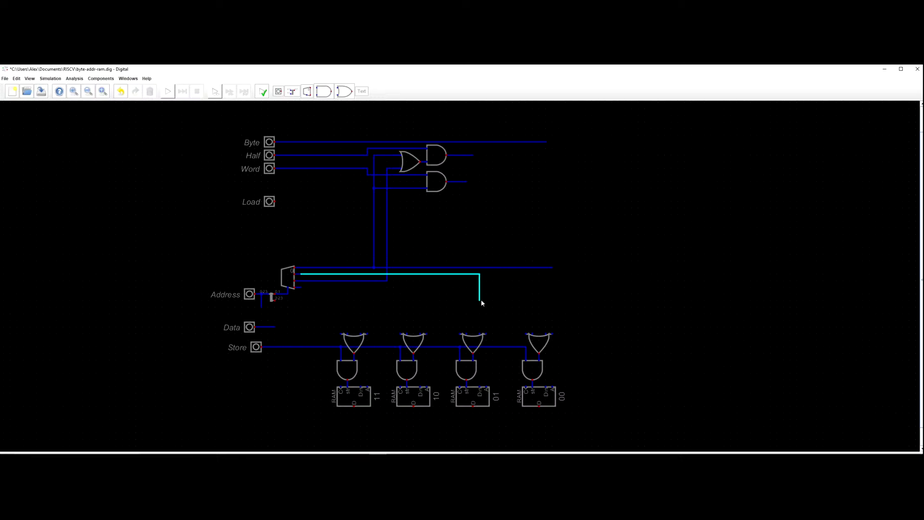
click(486, 334)
click(552, 334)
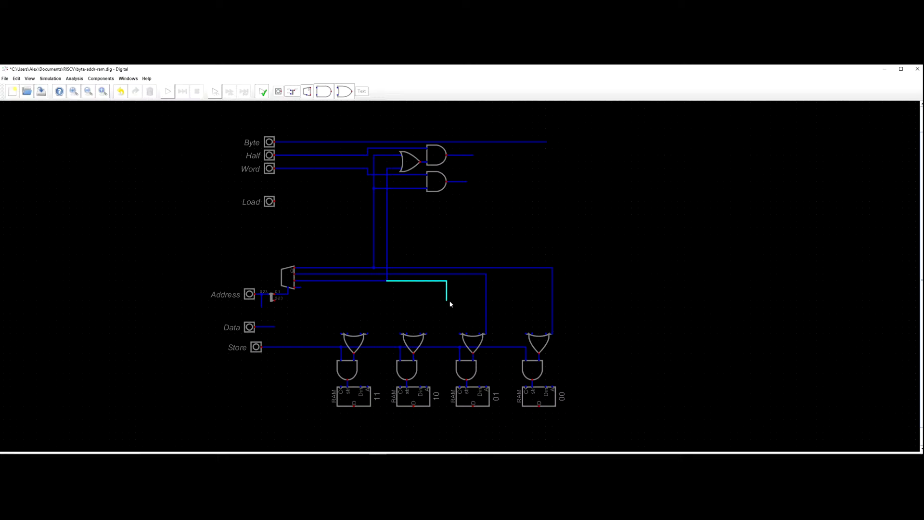
click(427, 334)
click(296, 288)
click(368, 334)
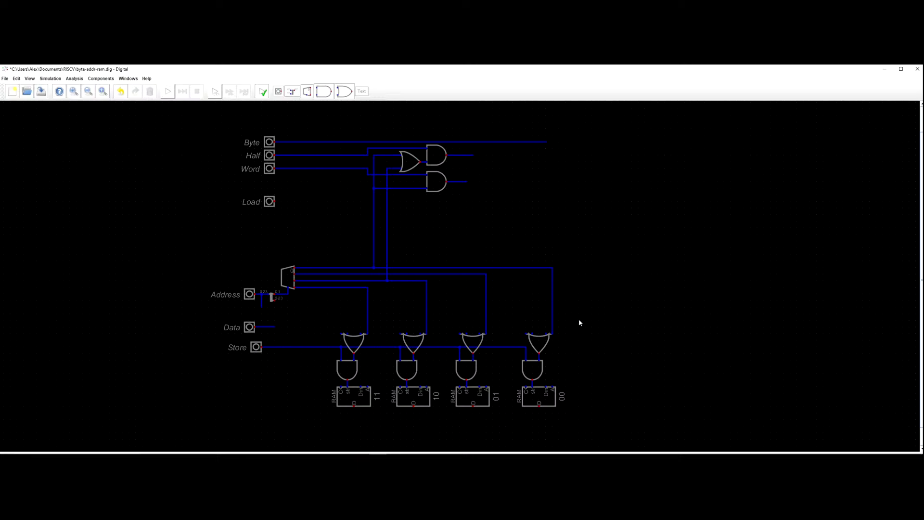
Check the data-bit and address-bit settings of block RAM 00.
drag(614, 285, 600, 273)
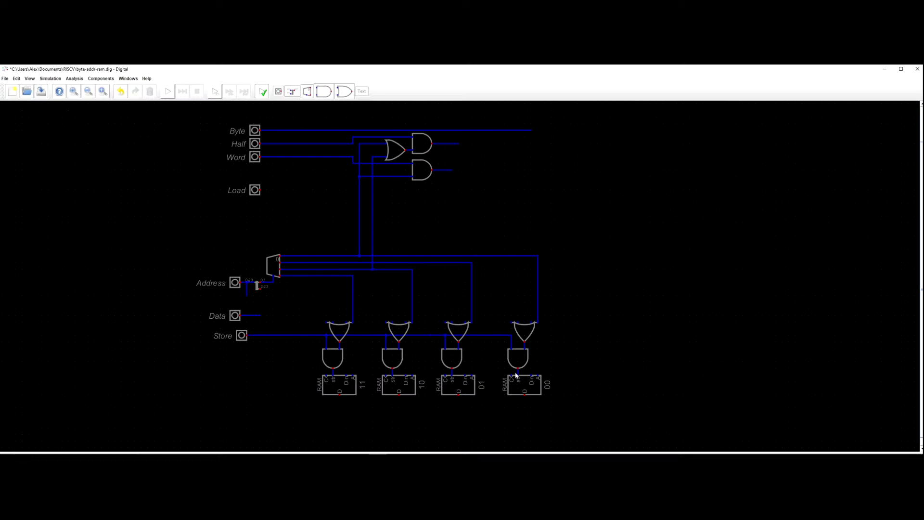
right_click(533, 390)
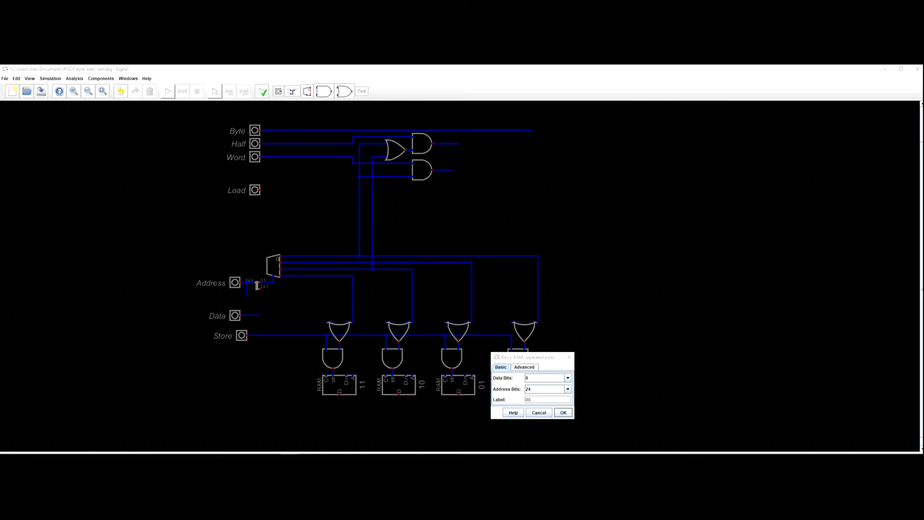
click(569, 357)
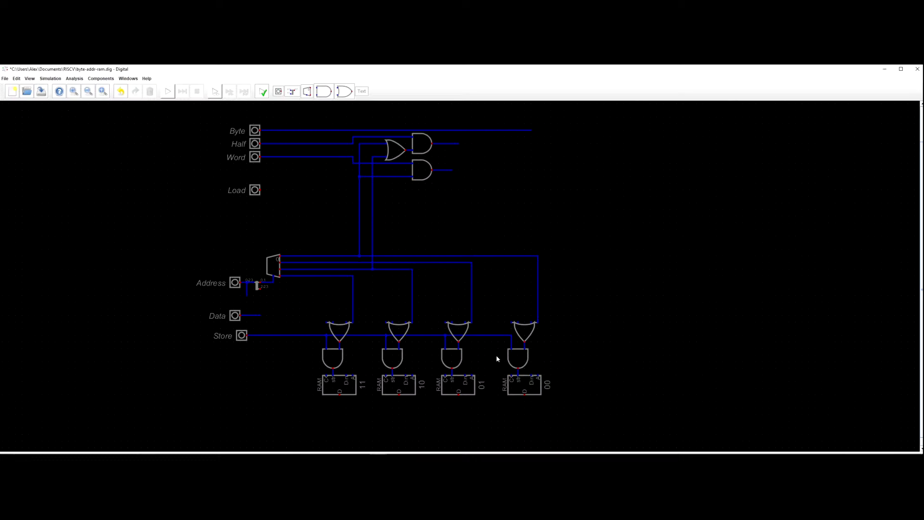
right_click(518, 381)
double_click(525, 387)
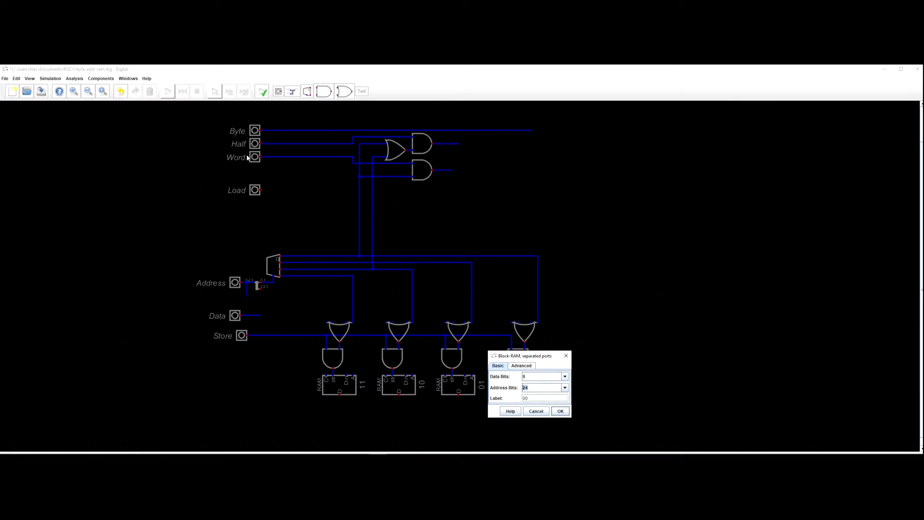
key(Return)
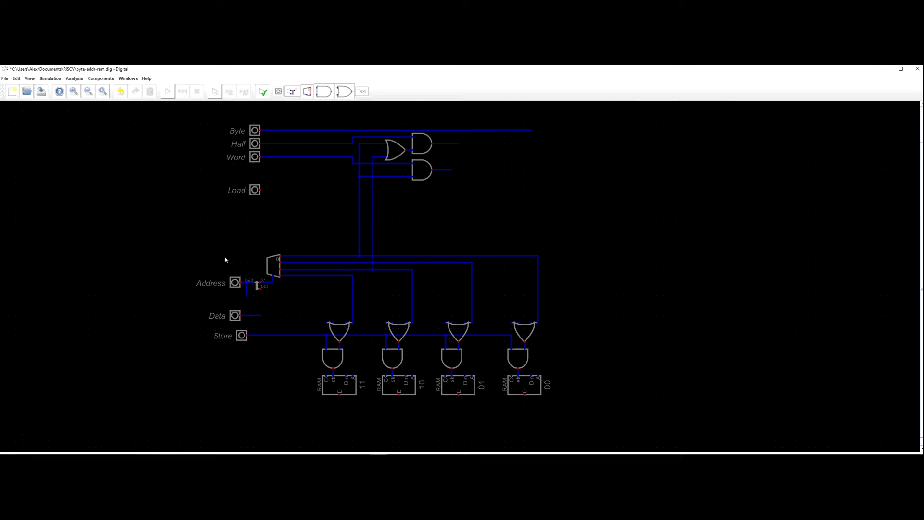
Set the Address input's data bits to 26.
right_click(235, 283)
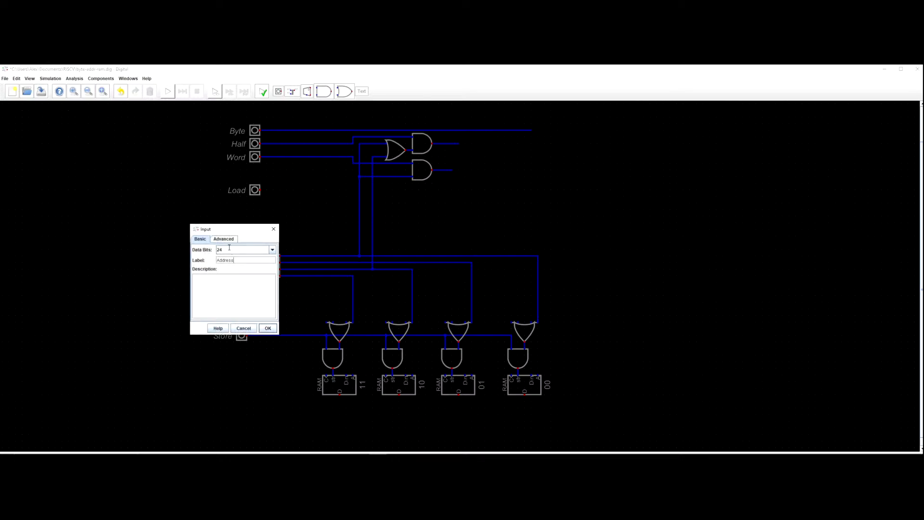
text(269)
key(Return)
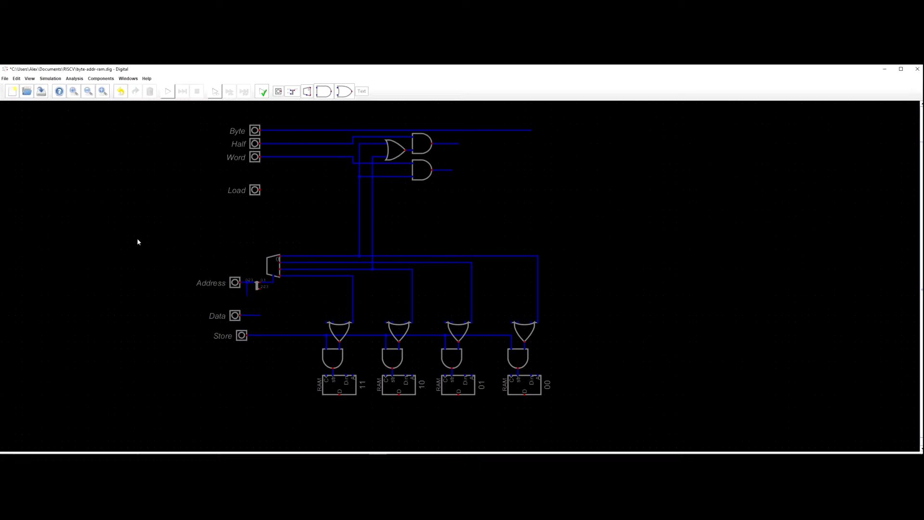
Set the address splitter's input splitting to 26 and its output splitting to 2,24.
scroll(202, 283, up, 4)
right_click(283, 283)
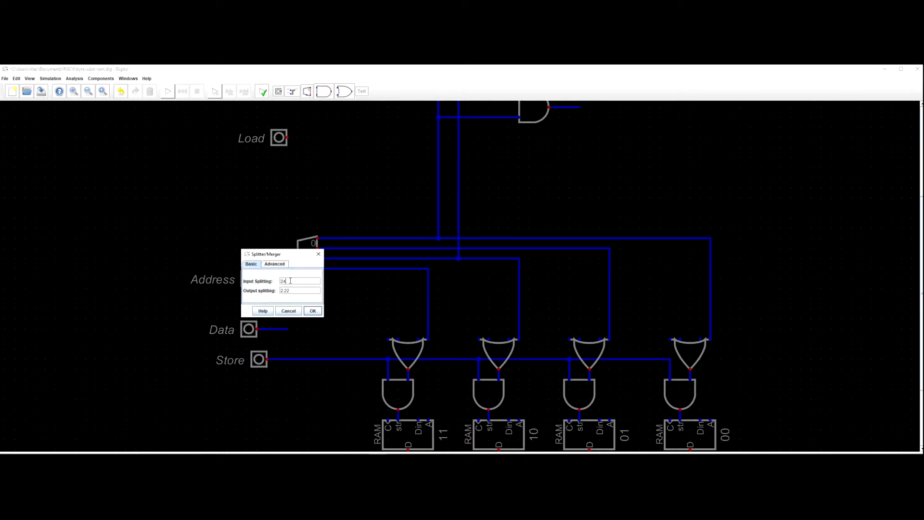
drag(285, 281, 280, 276)
click(288, 292)
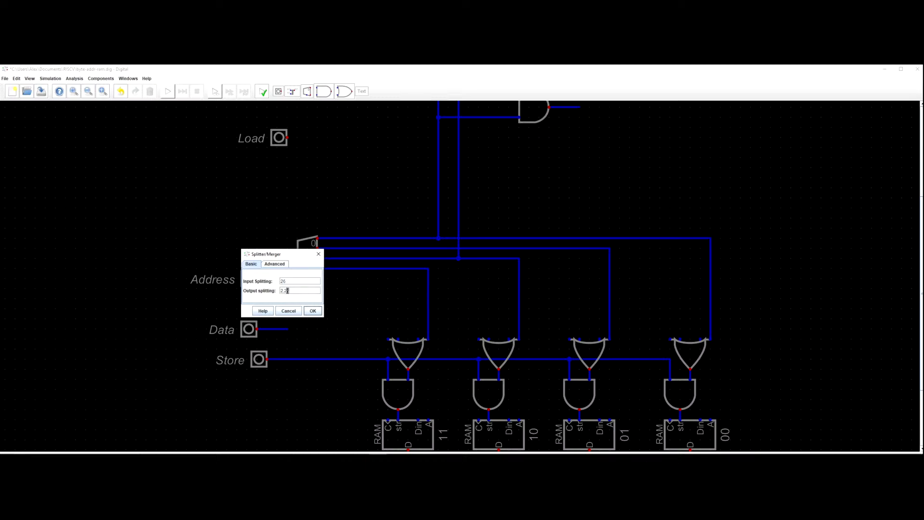
click(313, 311)
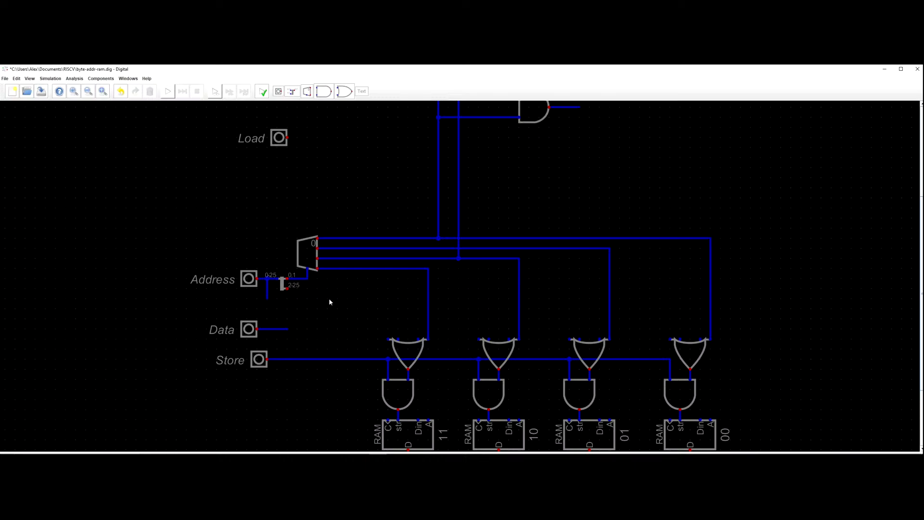
Check the settings of the decoder and of block RAM 00, leaving both without changes.
scroll(314, 287, down, 1)
right_click(304, 263)
click(351, 234)
scroll(277, 302, down, 1)
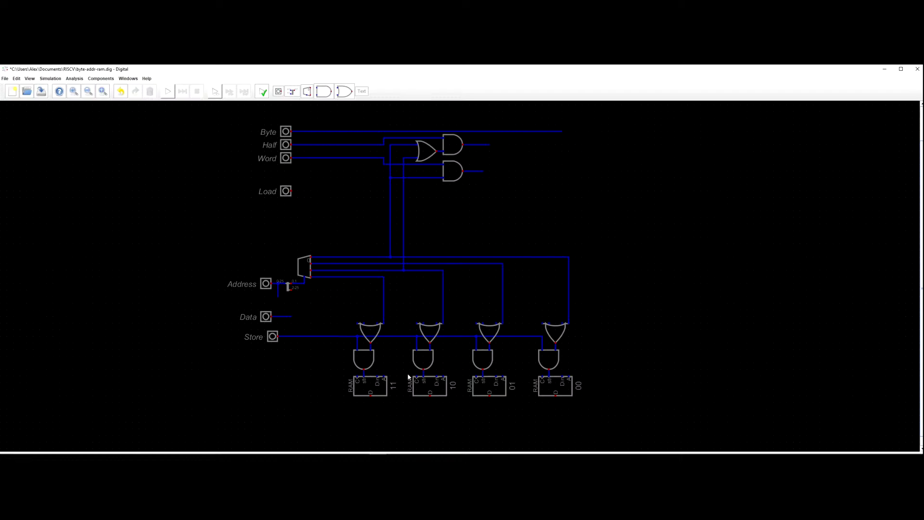
right_click(563, 389)
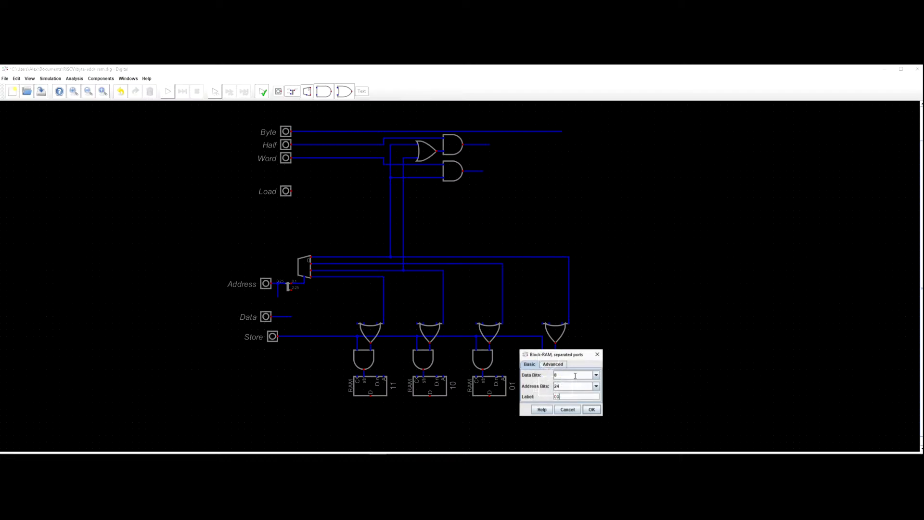
click(598, 354)
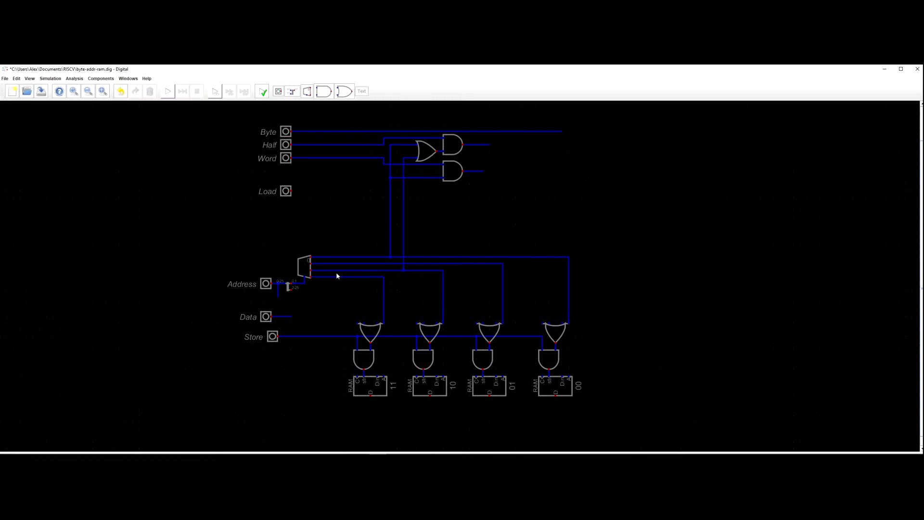
right_click(374, 365)
click(346, 337)
click(326, 337)
click(399, 359)
click(372, 373)
click(395, 384)
click(363, 350)
click(365, 337)
scroll(363, 346, down, 1)
scroll(363, 346, down, 1)
scroll(363, 347, up, 3)
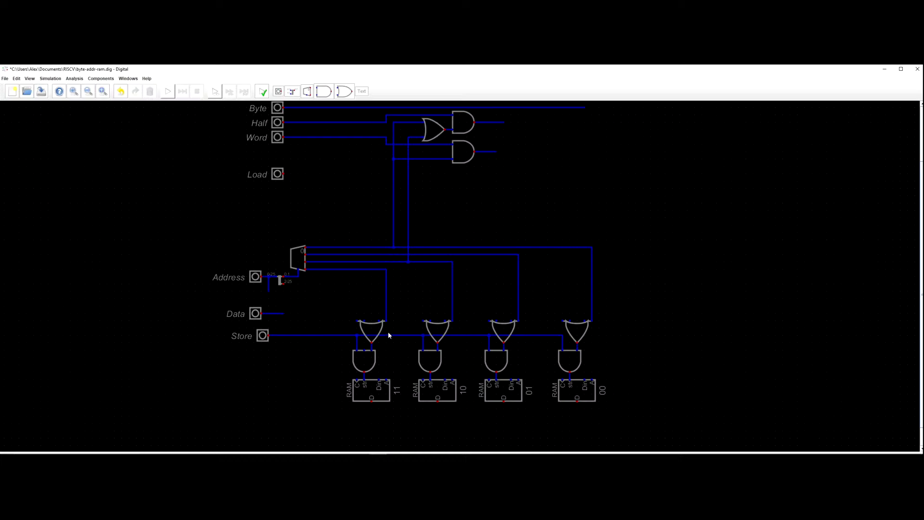
scroll(390, 337, down, 2)
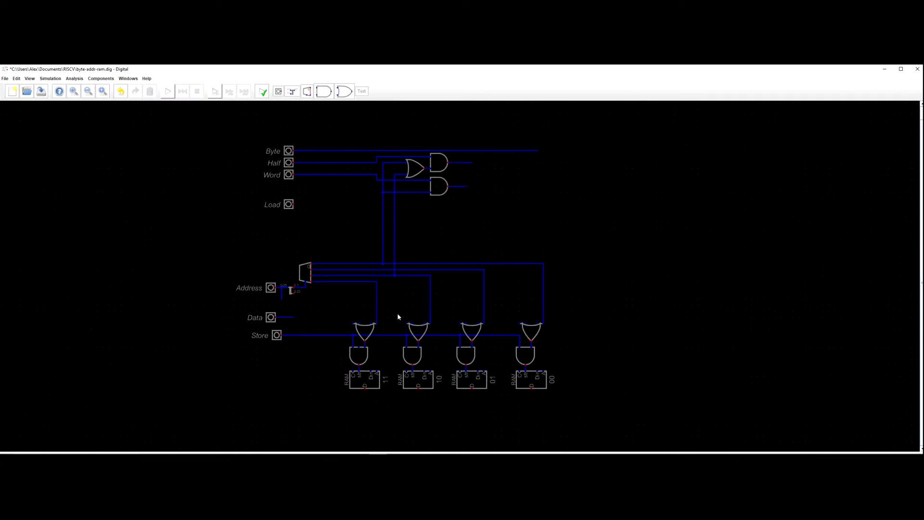
scroll(398, 317, up, 2)
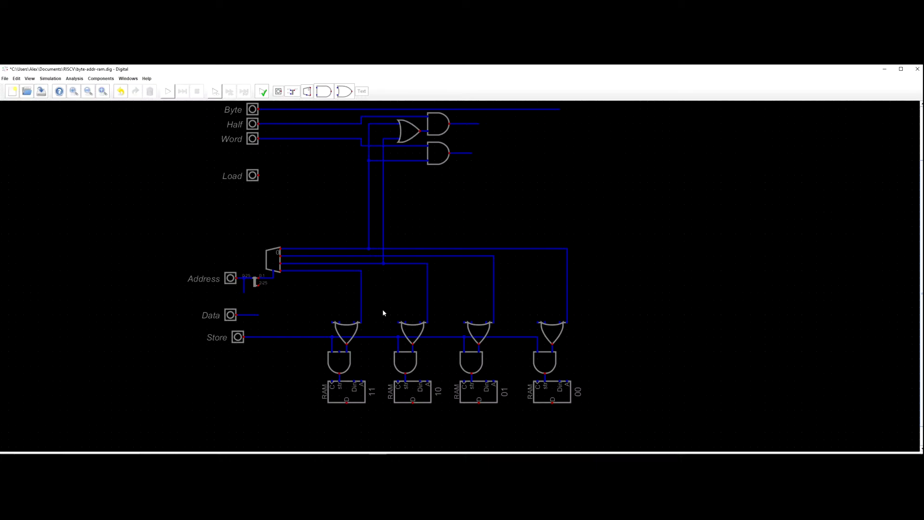
drag(384, 313, 384, 321)
Search the computer for "byte" and list the matching documents.
key(super)
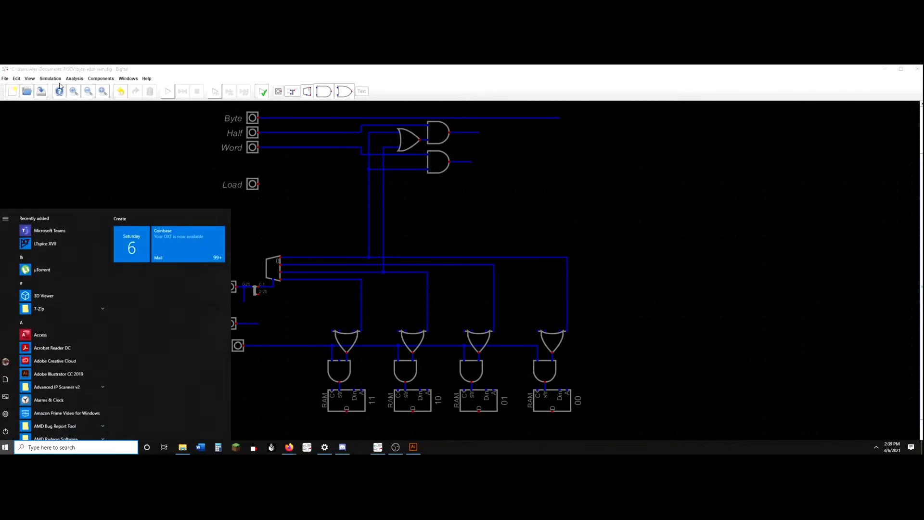
click(16, 79)
click(5, 78)
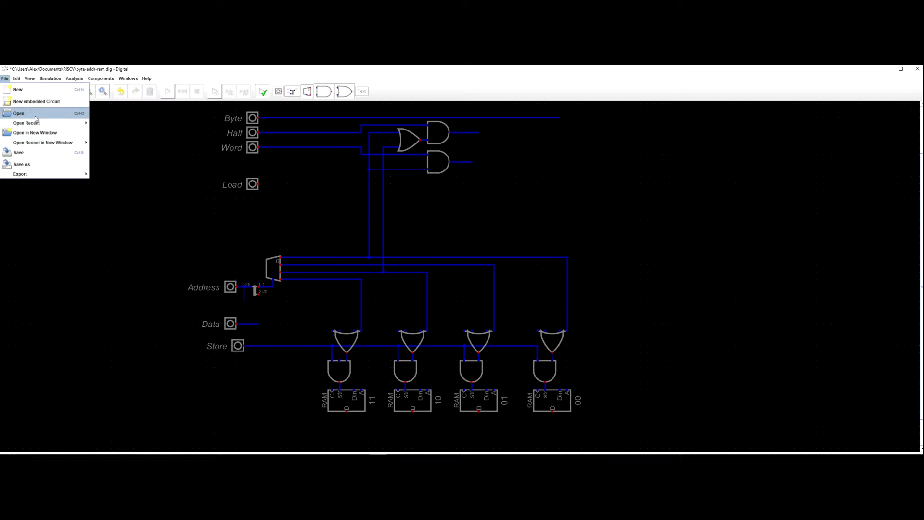
key(super)
text(byre)
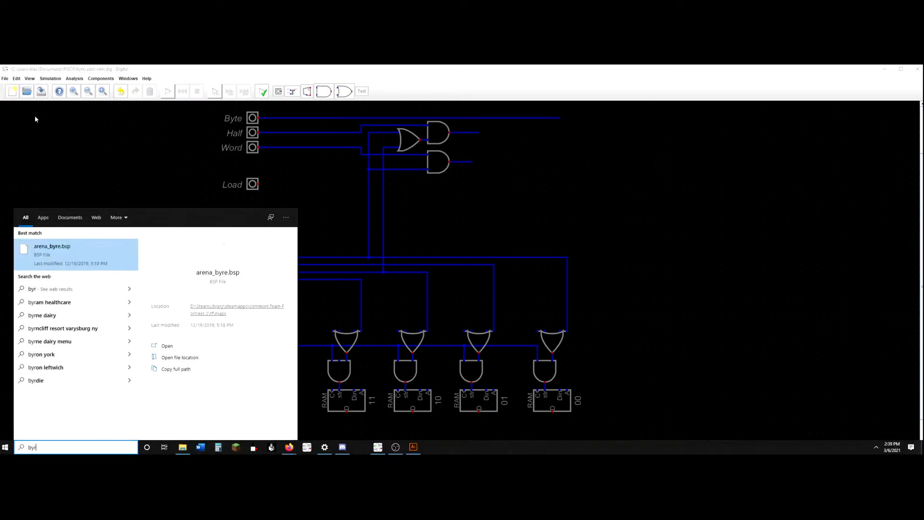
key(BackSpace)
key(BackSpace)
text(te)
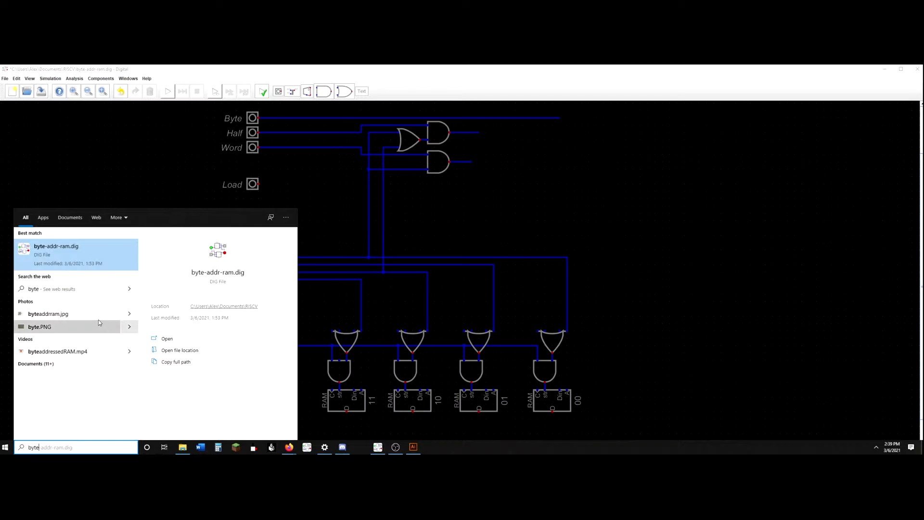
click(67, 364)
scroll(88, 315, down, 2)
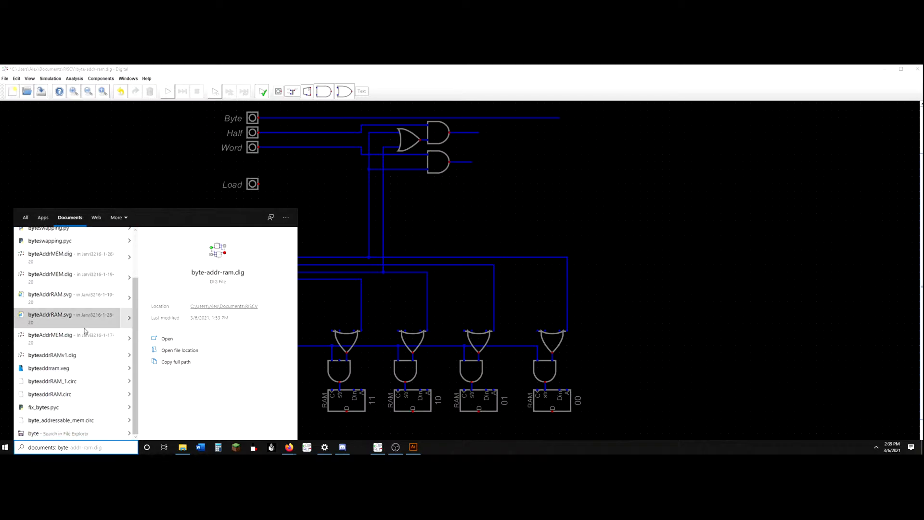
Show byteAddrMEM.dig in its Jarvi3216-1-17-20 folder in File Explorer and try to open it from there.
click(127, 341)
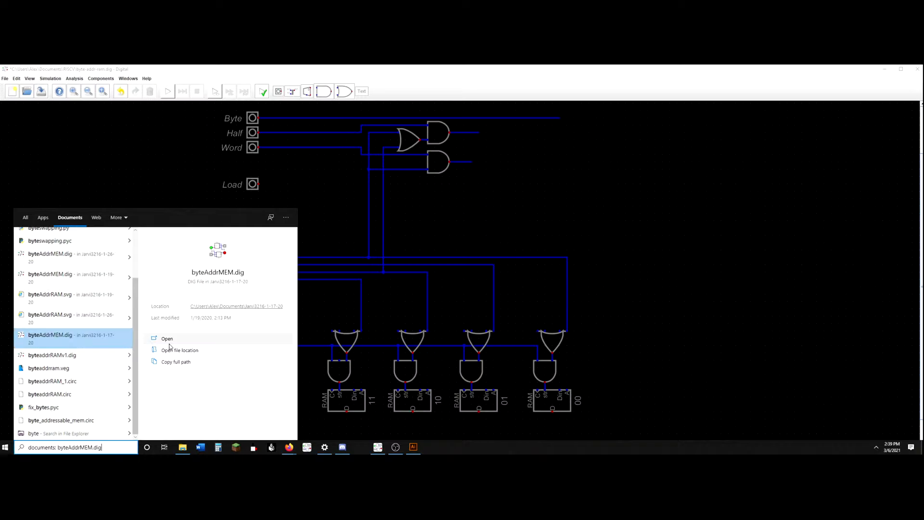
click(179, 350)
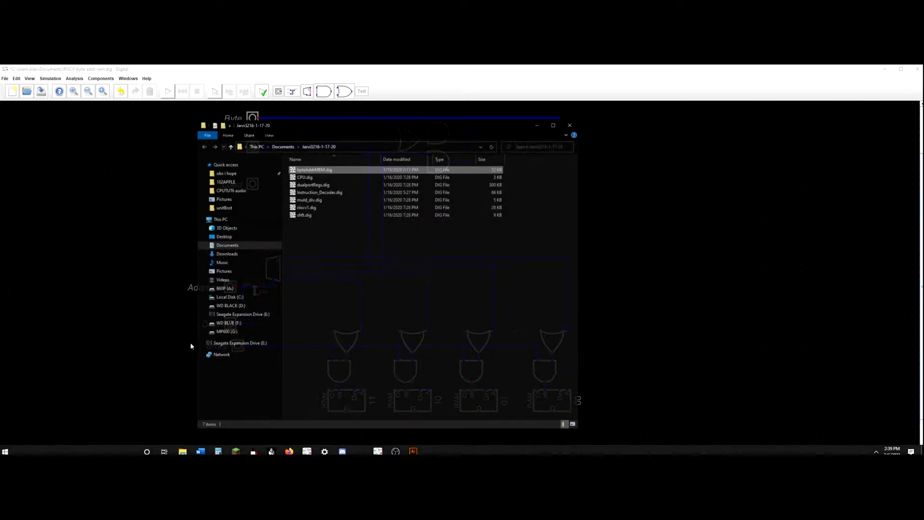
double_click(322, 169)
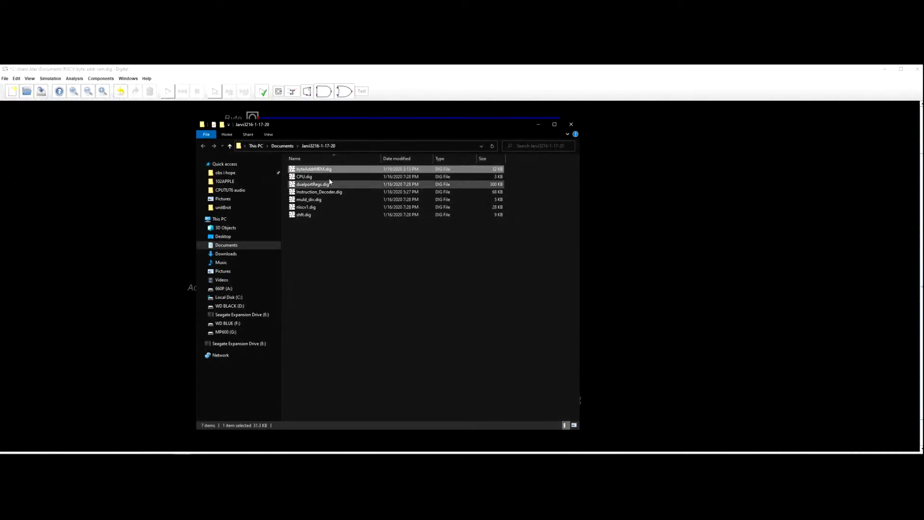
right_click(339, 170)
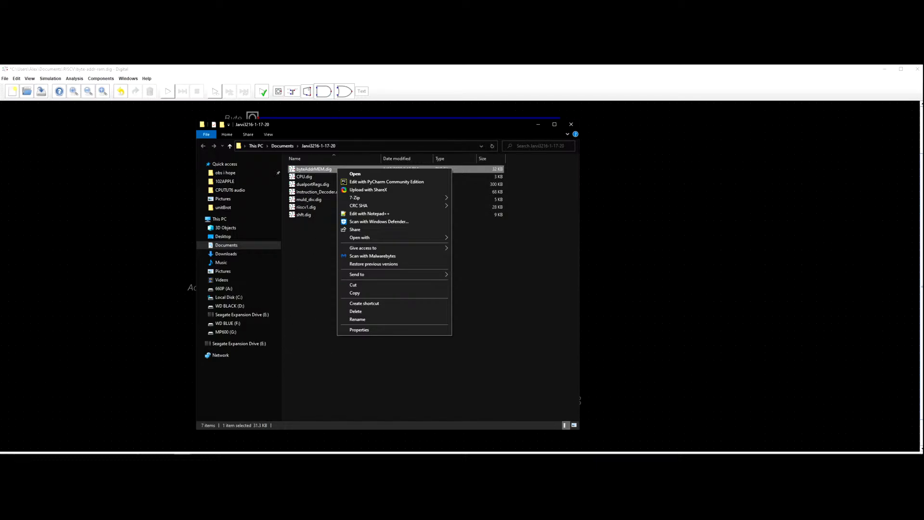
Switch back to Digital and open byteAddrMEM.dig from the Jarvi3216-1-19-20 folder in a new window.
click(5, 79)
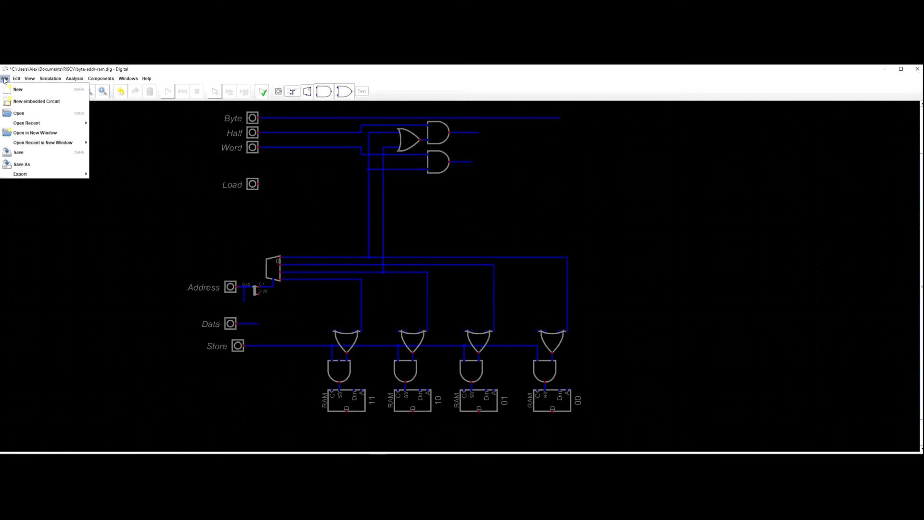
click(38, 135)
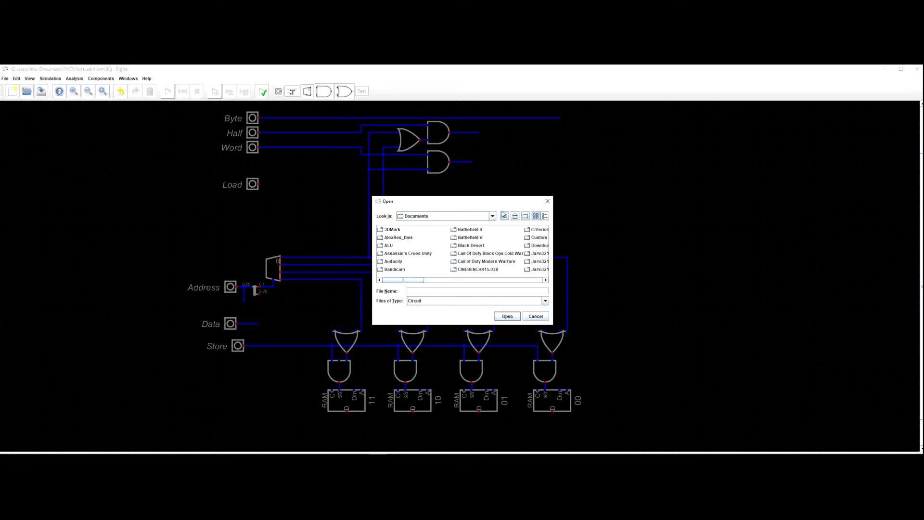
key(alt+Tab)
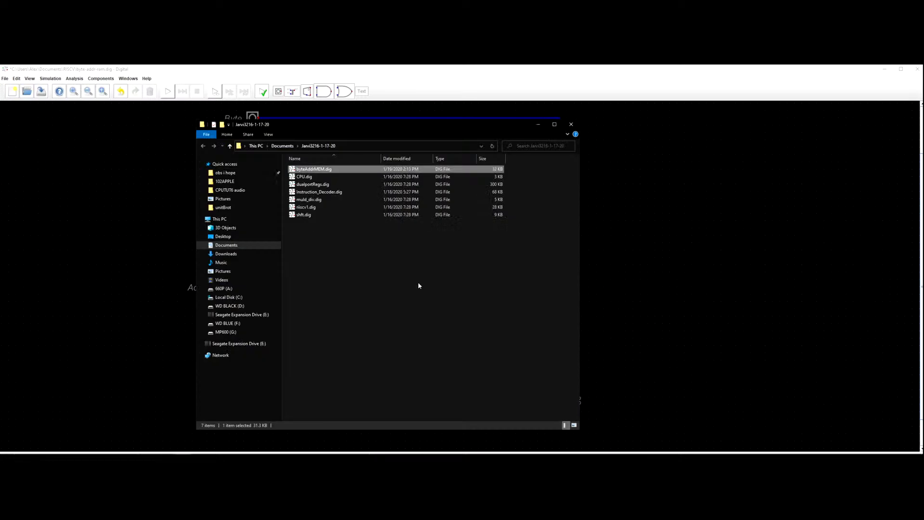
key(alt+Tab)
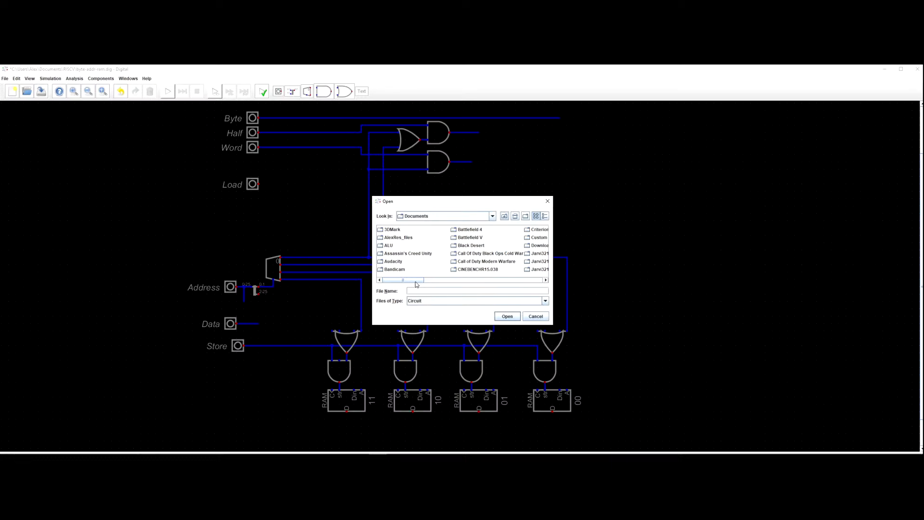
click(478, 254)
click(468, 270)
double_click(468, 270)
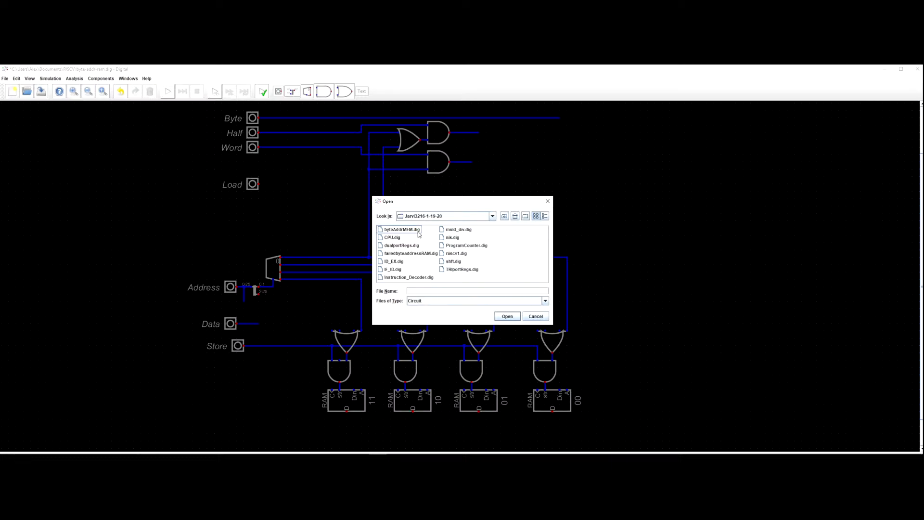
double_click(403, 231)
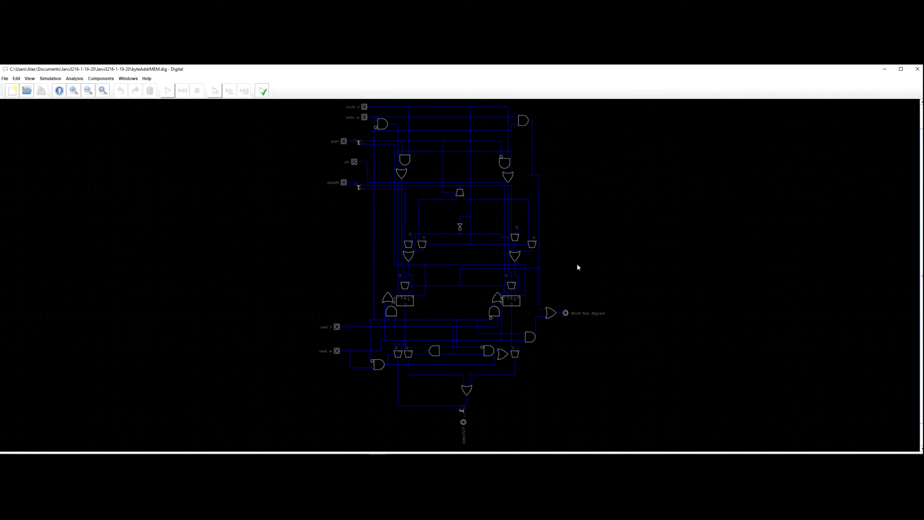
Examine the byteAddrMEM circuit from its write inputs and RAM blocks down to the read logic and Word Not Aligned output.
scroll(610, 250, up, 3)
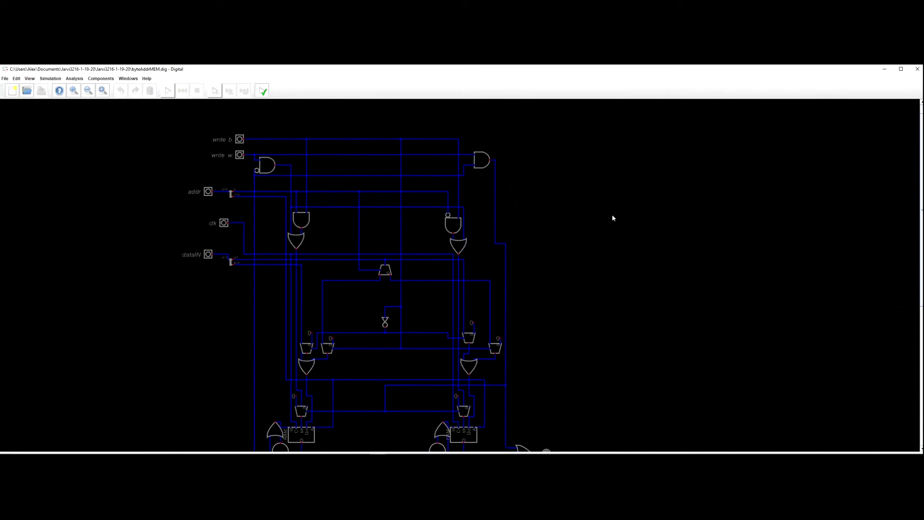
scroll(566, 233, down, 3)
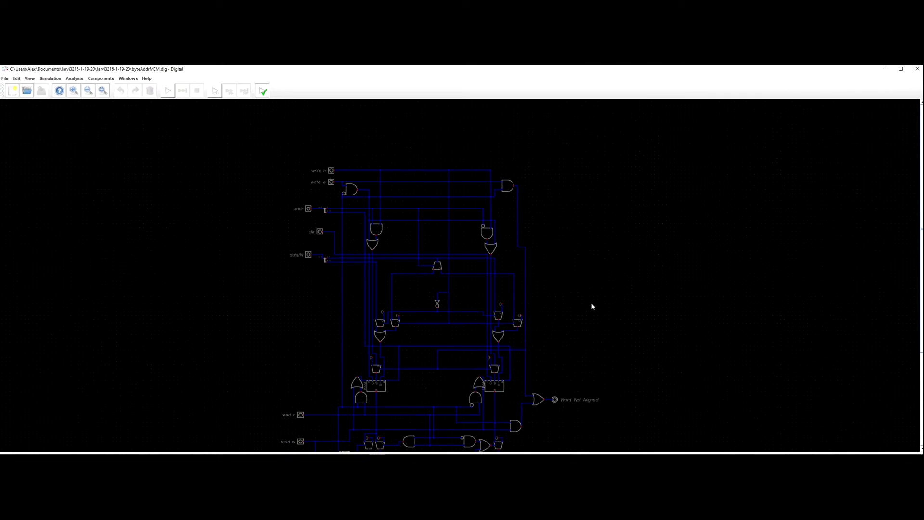
drag(614, 265, 618, 260)
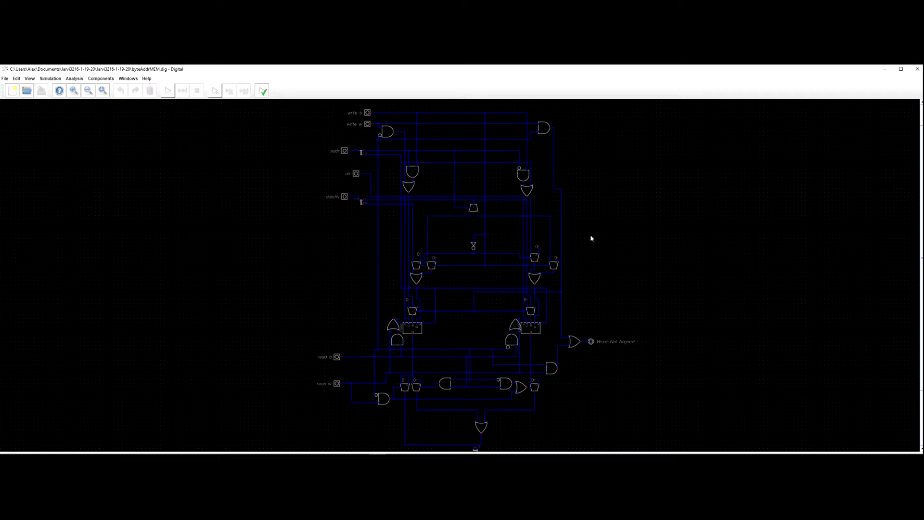
mouse_move(602, 191)
mouse_down()
mouse_move(646, 234)
mouse_move(621, 225)
mouse_move(587, 182)
mouse_up()
scroll(642, 217, up, 1)
scroll(561, 227, up, 2)
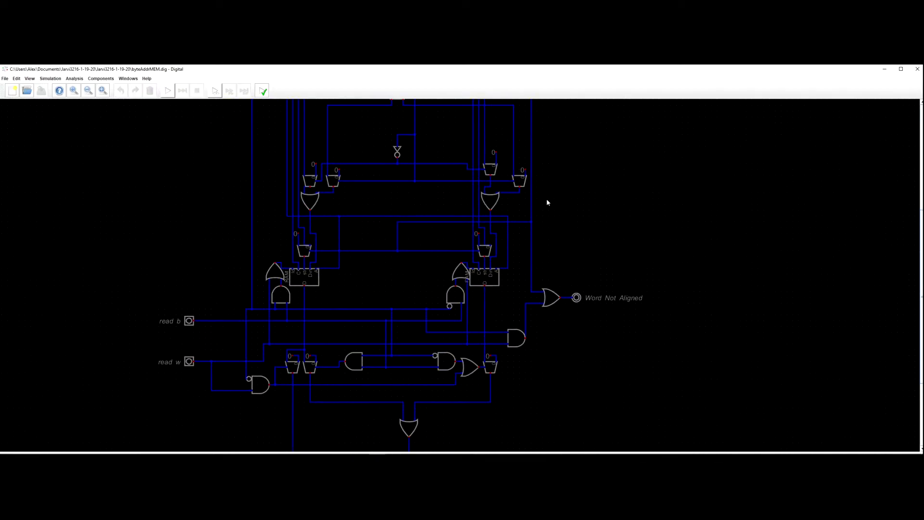
Examine how the byteAddrMEM circuit splits addr and dataIN and routes them through the gates and multiplexers to the RAM blocks.
drag(426, 222, 378, 290)
drag(344, 238, 342, 296)
scroll(194, 246, up, 1)
drag(193, 224, 178, 300)
scroll(199, 233, up, 2)
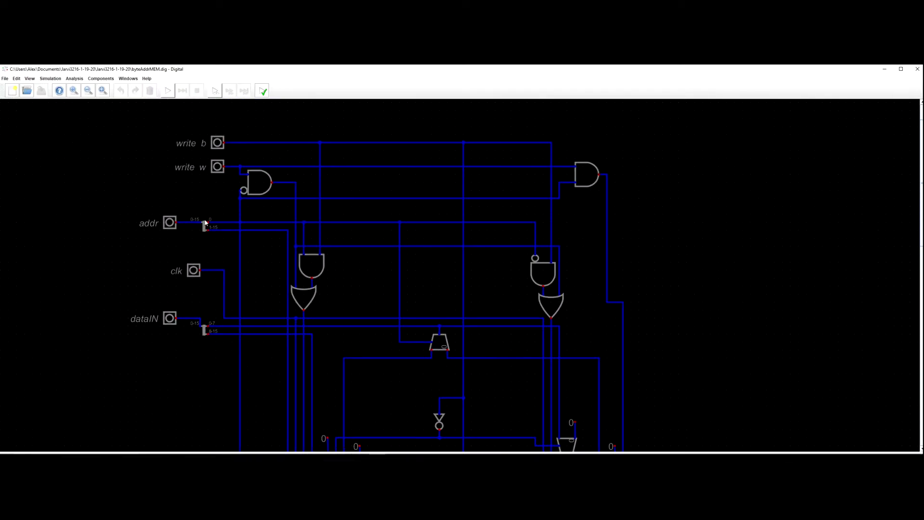
scroll(400, 236, down, 1)
drag(461, 260, 404, 223)
scroll(396, 216, down, 2)
scroll(302, 258, down, 3)
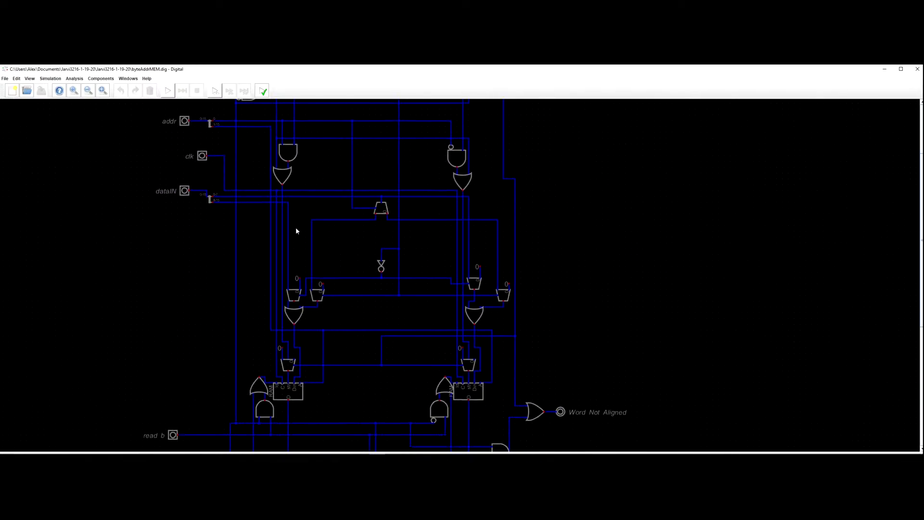
scroll(374, 245, down, 2)
drag(372, 249, 406, 235)
scroll(414, 283, up, 1)
drag(404, 284, 413, 257)
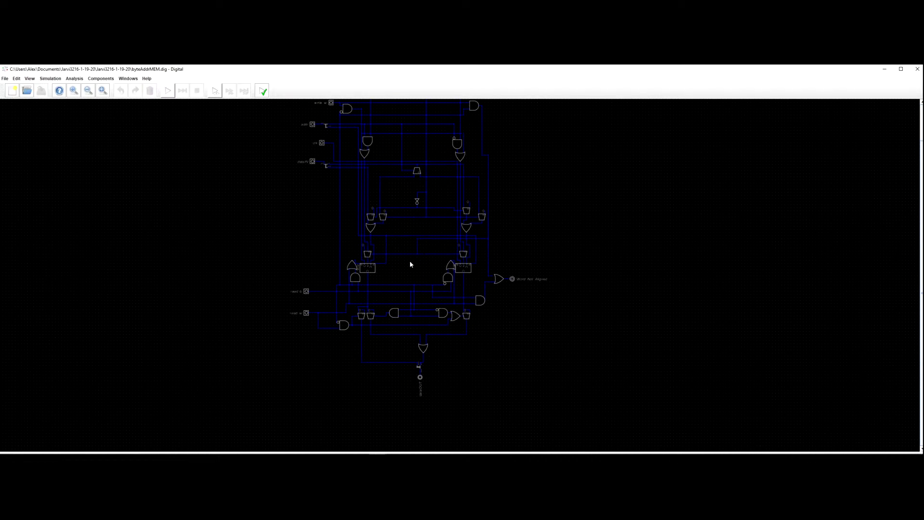
click(289, 454)
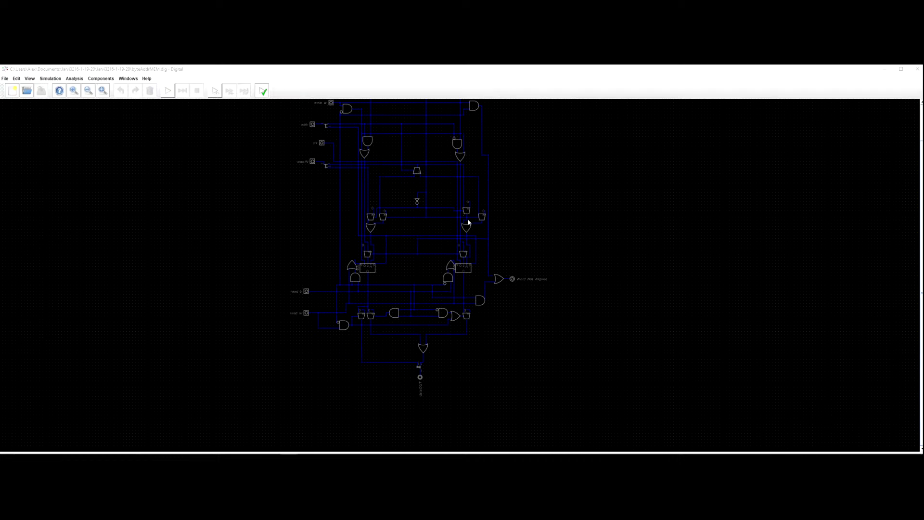
scroll(496, 255, up, 4)
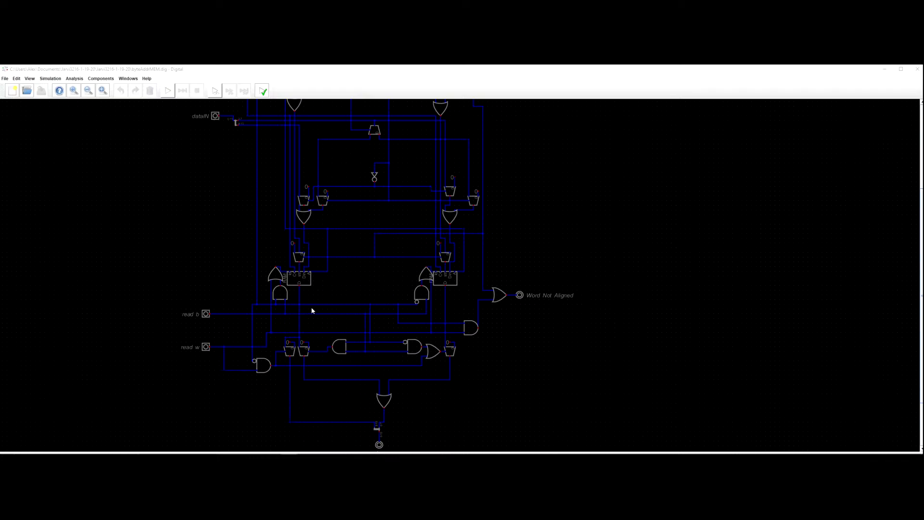
drag(356, 252, 340, 372)
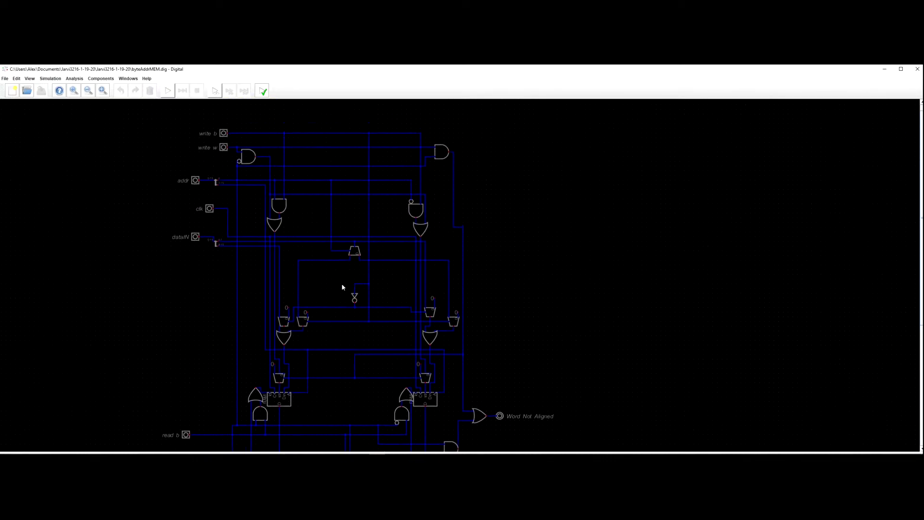
drag(342, 285, 342, 288)
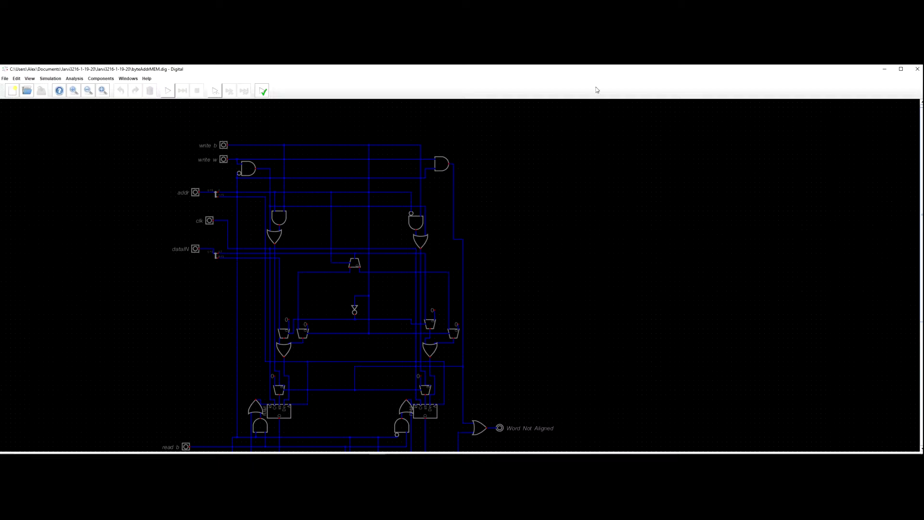
Return to byte-addr-ram.dig and move the Store input, its gates and the four RAM blocks lower, leaving space beneath the decoder.
click(886, 70)
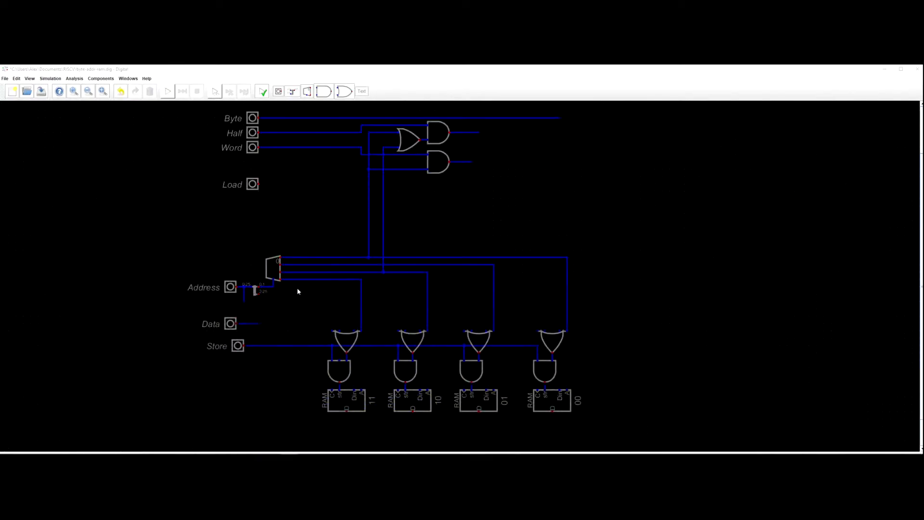
scroll(261, 317, down, 1)
scroll(263, 317, down, 2)
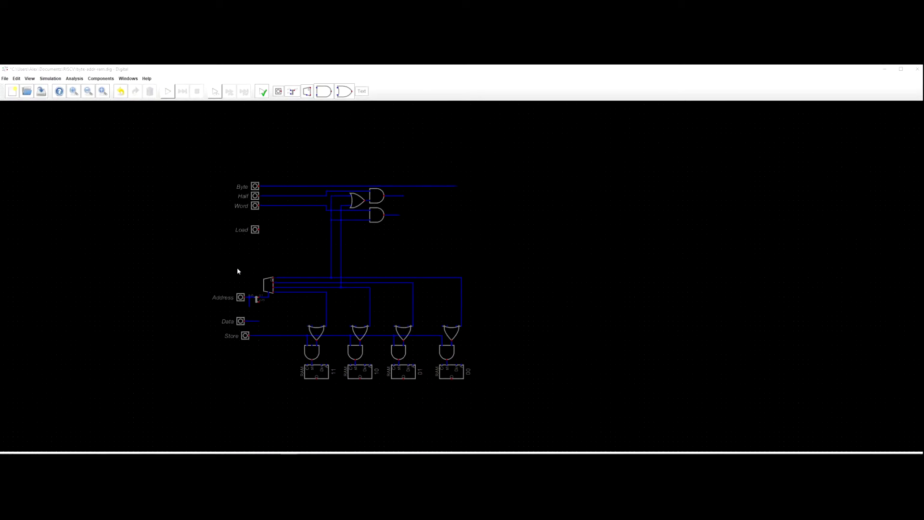
drag(554, 409, 219, 265)
drag(324, 285, 325, 352)
click(310, 319)
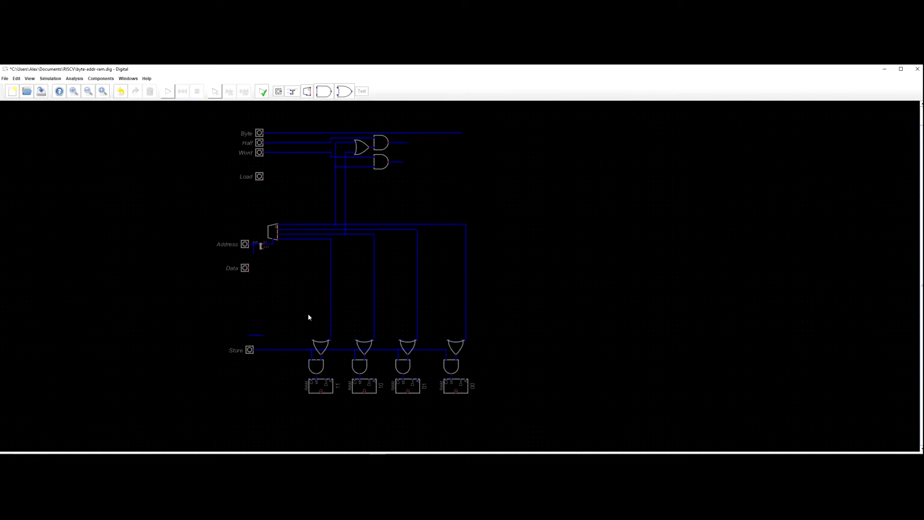
Move the Data input well to the left of the Address input, without its loose wire stub.
scroll(298, 298, up, 2)
drag(295, 266, 203, 219)
drag(286, 249, 158, 241)
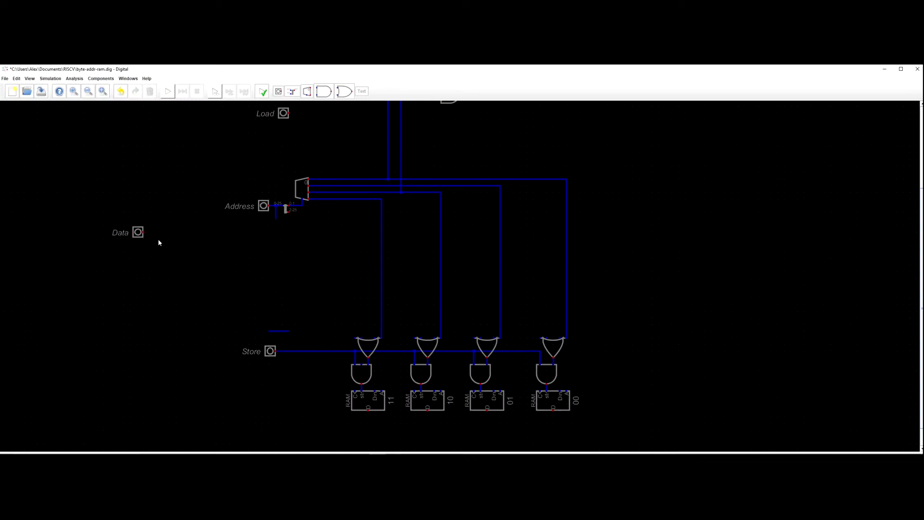
Add a splitter with input splitting 32 and output splitting 8,8,8,8.
click(101, 78)
mouse_move(96, 102)
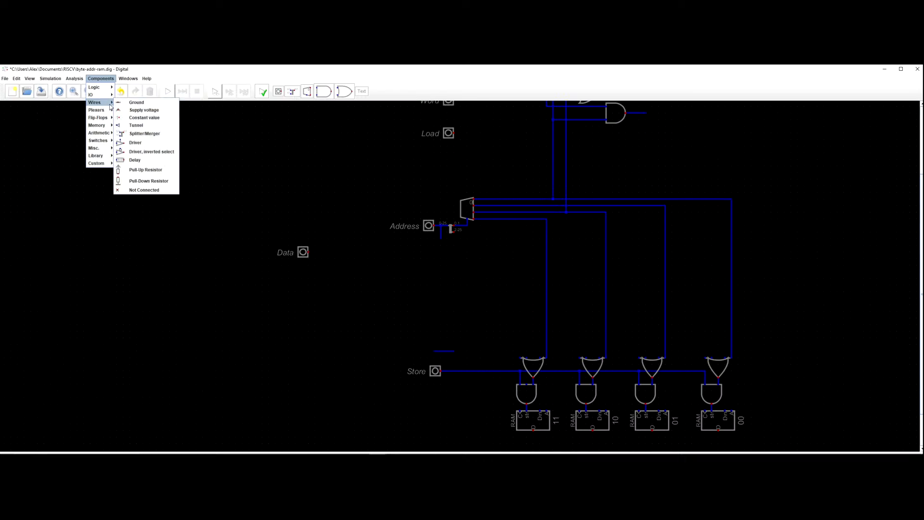
click(144, 133)
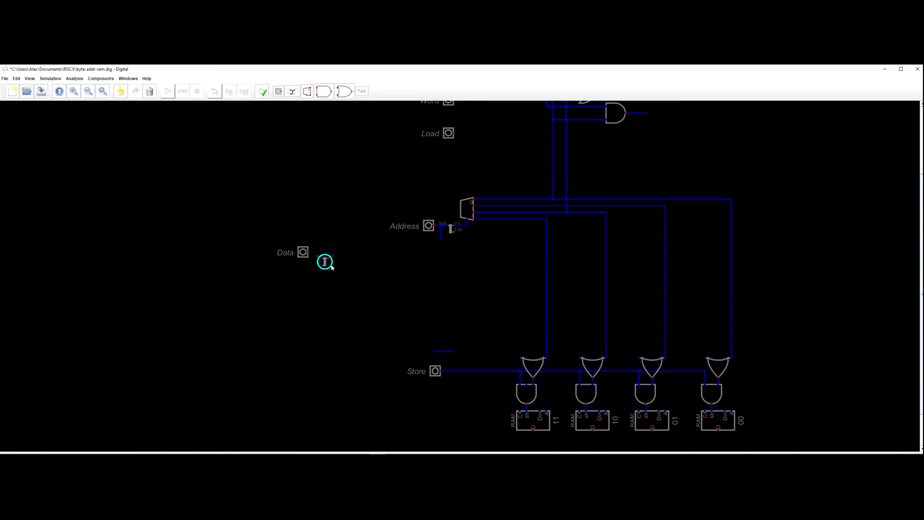
right_click(300, 232)
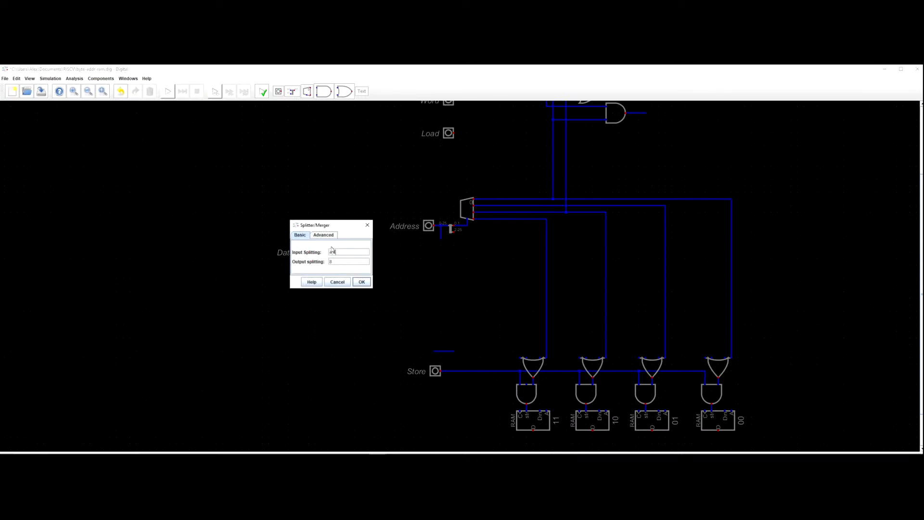
drag(344, 251, 303, 248)
text(32)
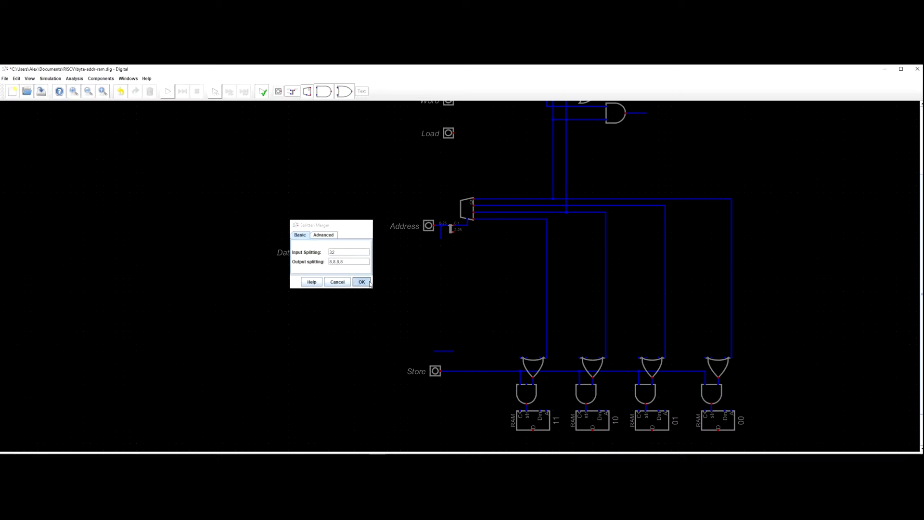
click(361, 281)
Connect the new splitter to the Data input and run a short horizontal wire out of its 0-7 output.
click(328, 252)
click(309, 252)
mouse_move(352, 237)
mouse_down()
mouse_move(321, 283)
mouse_move(317, 267)
mouse_up()
scroll(338, 267, up, 5)
click(312, 242)
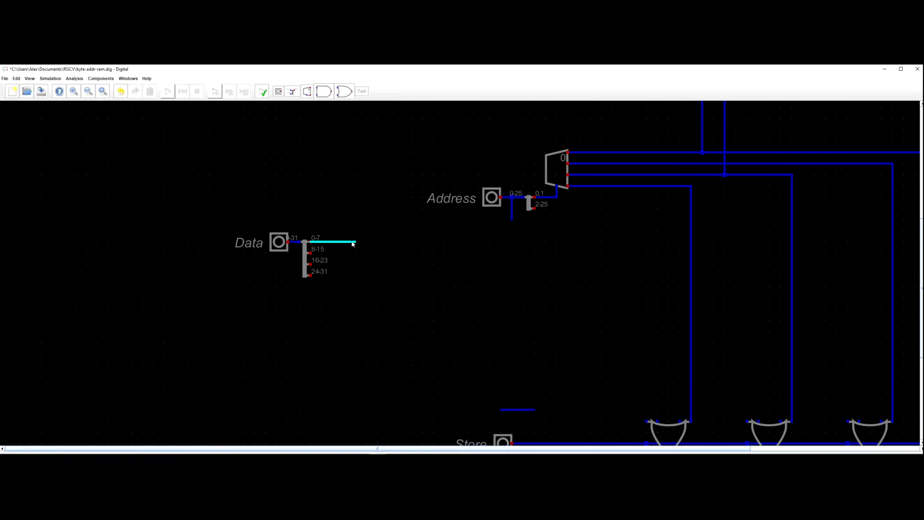
click(400, 241)
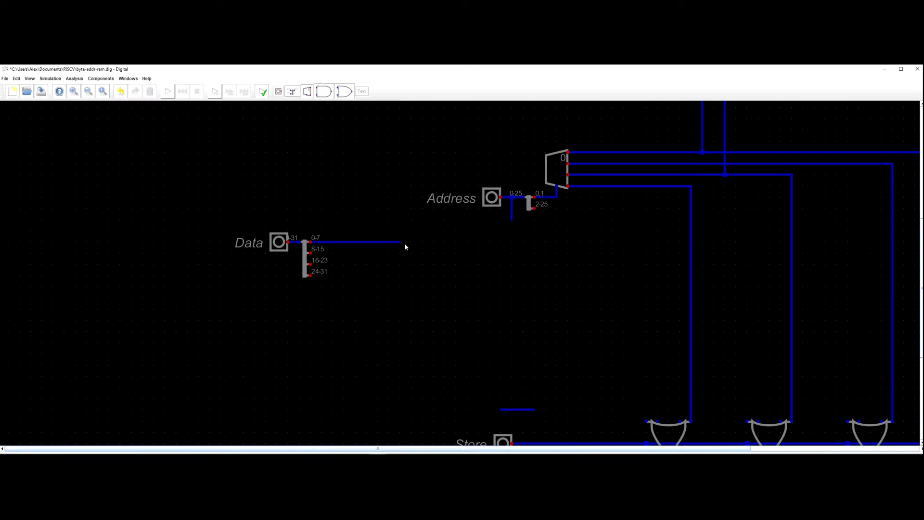
click(311, 253)
key(Escape)
Check the data and address bit settings of the 00 RAM block without changing them.
click(97, 79)
mouse_move(97, 97)
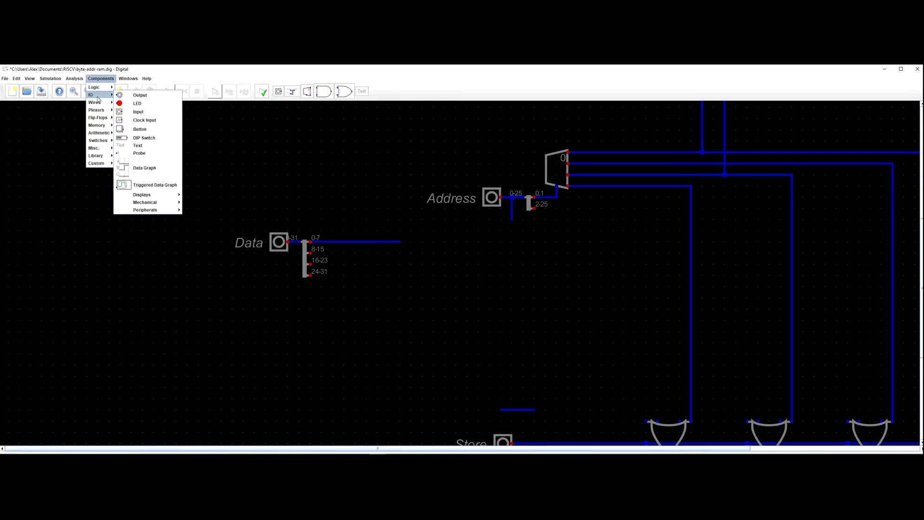
scroll(272, 169, down, 5)
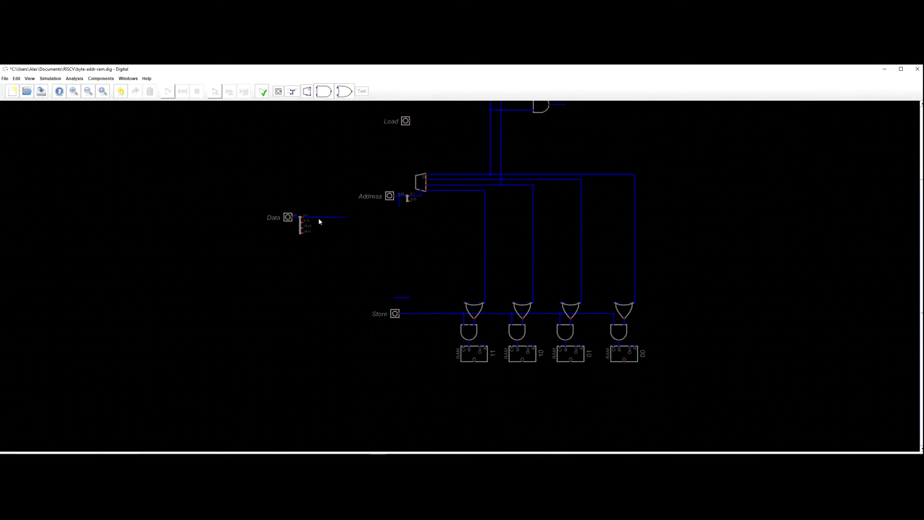
scroll(327, 252, up, 1)
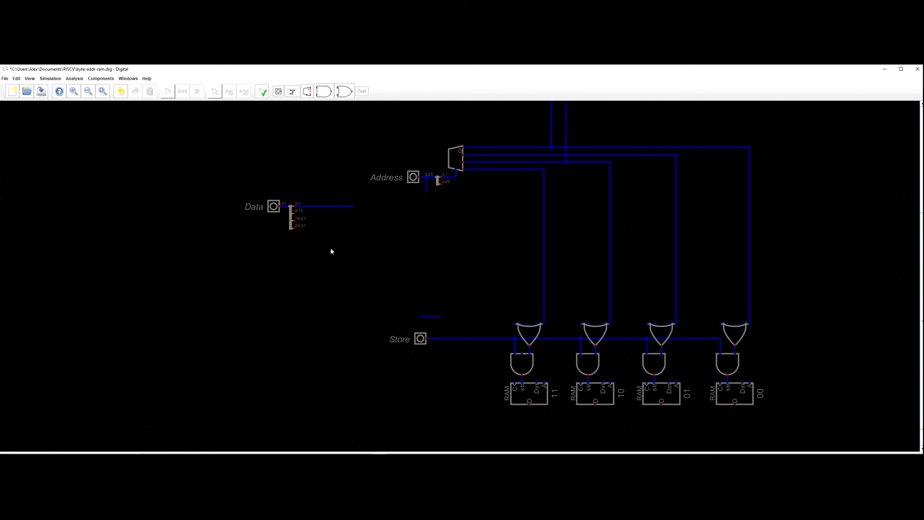
scroll(340, 279, down, 1)
drag(398, 258, 379, 295)
drag(331, 273, 246, 238)
scroll(276, 273, up, 2)
scroll(247, 237, down, 1)
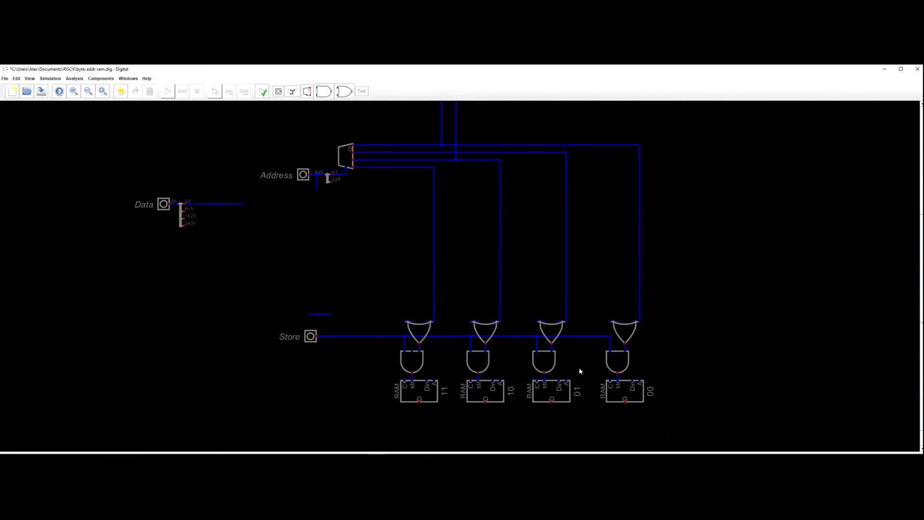
right_click(628, 390)
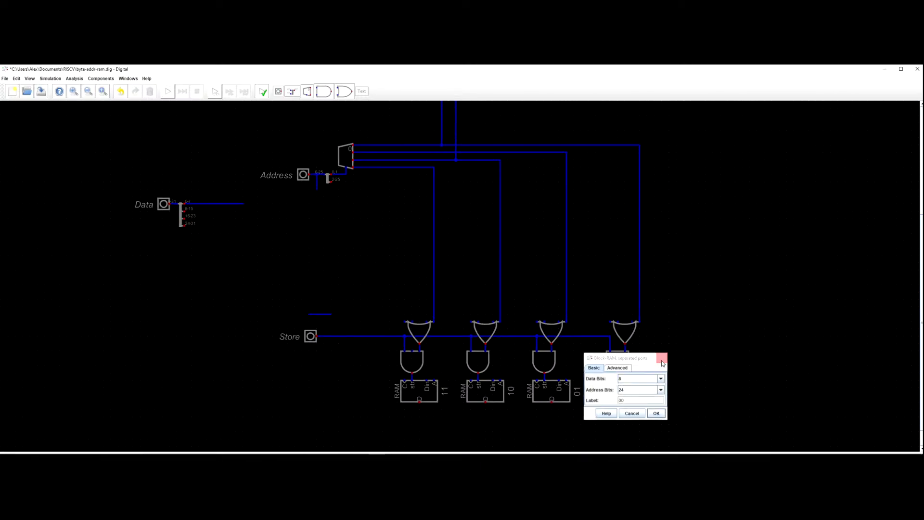
click(663, 364)
Shift the Data input together with its splitter and output wire slightly down and to the right.
drag(301, 268, 147, 181)
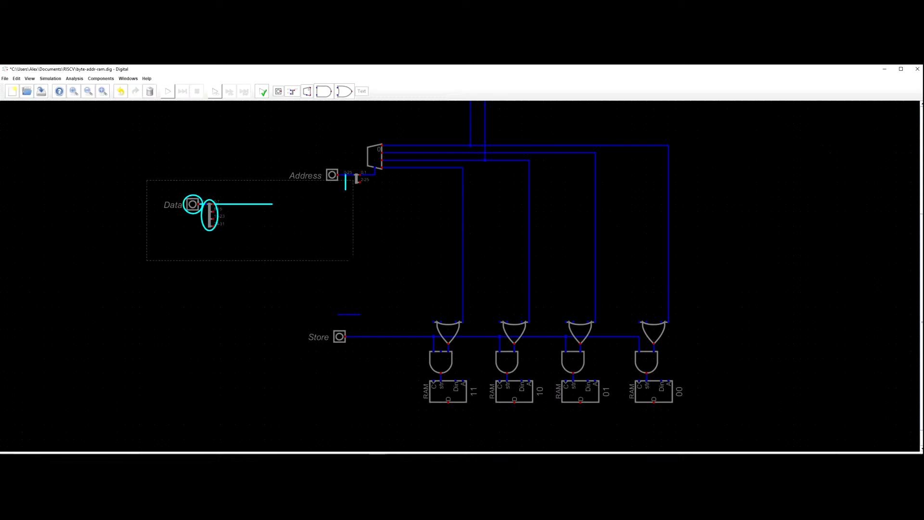
drag(262, 232, 277, 254)
click(276, 254)
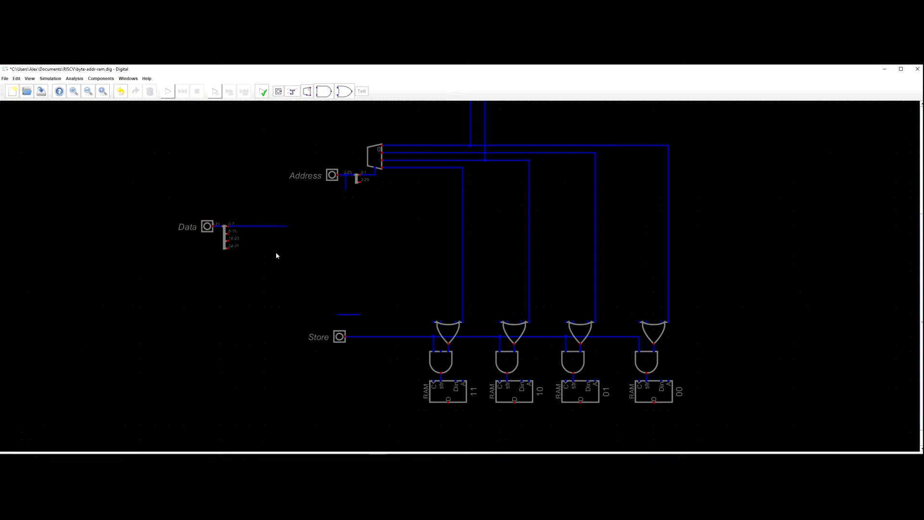
scroll(277, 255, up, 1)
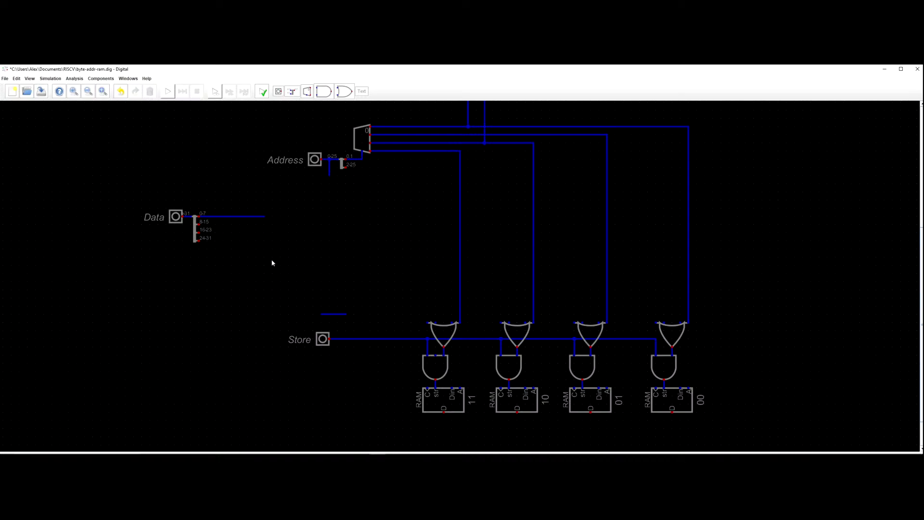
key(super)
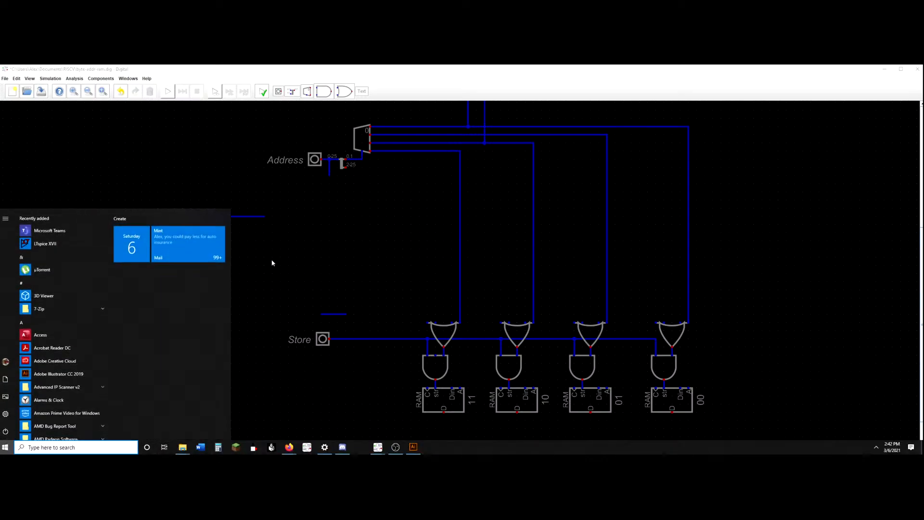
Place a text component above the Data input and open its properties, keeping the default rotation and orientation.
click(101, 78)
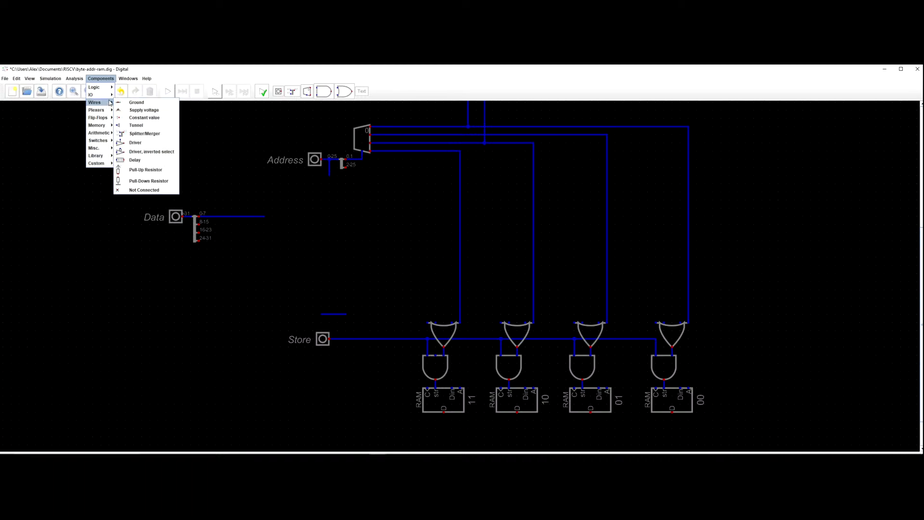
click(138, 145)
click(116, 170)
right_click(117, 170)
click(111, 134)
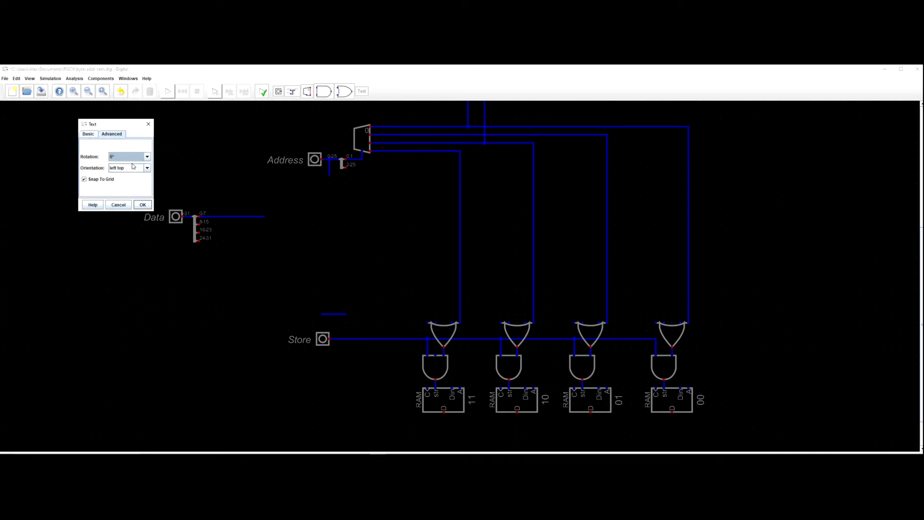
click(140, 169)
click(137, 169)
click(89, 134)
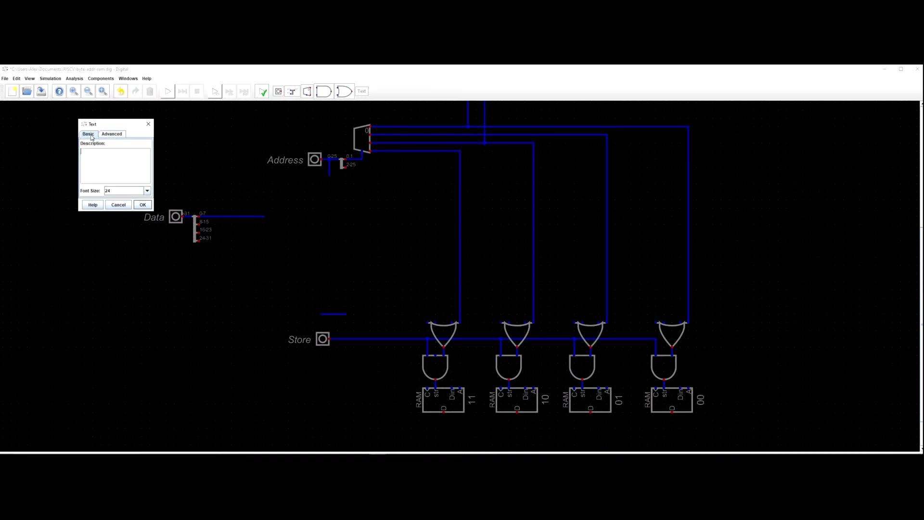
Set the text component's font size to 48.
click(148, 193)
click(126, 219)
click(147, 192)
click(123, 230)
Enter the text component's description as "ADDR DATA" with "0000" on the line below and apply it.
drag(104, 125, 241, 154)
click(252, 192)
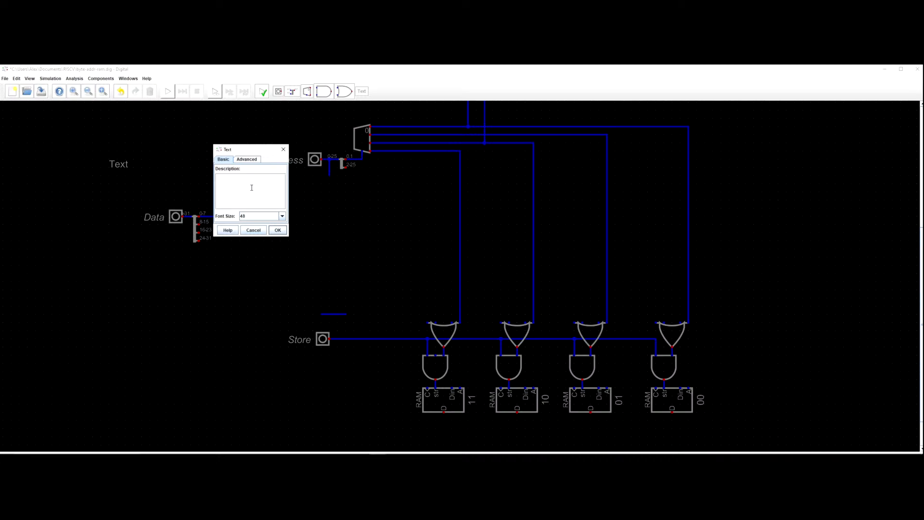
drag(251, 151, 353, 216)
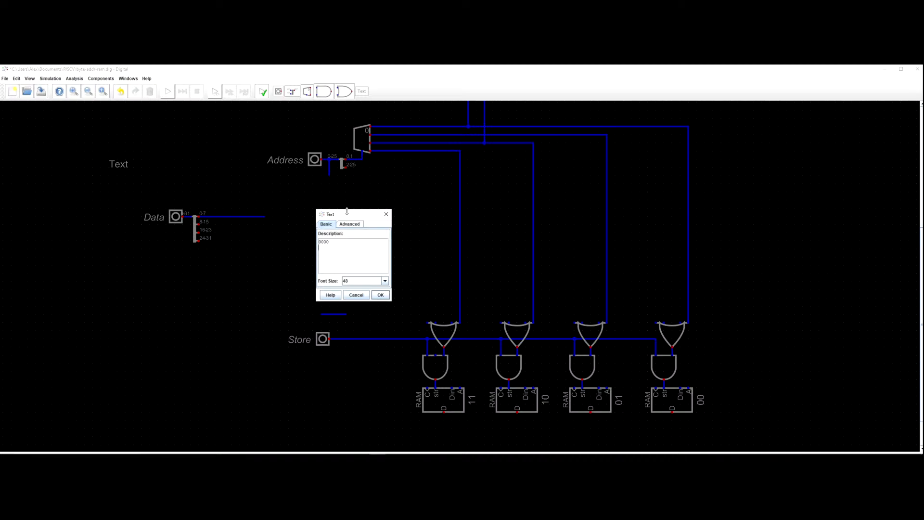
key(Return)
text(ADDR  DATA)
click(381, 295)
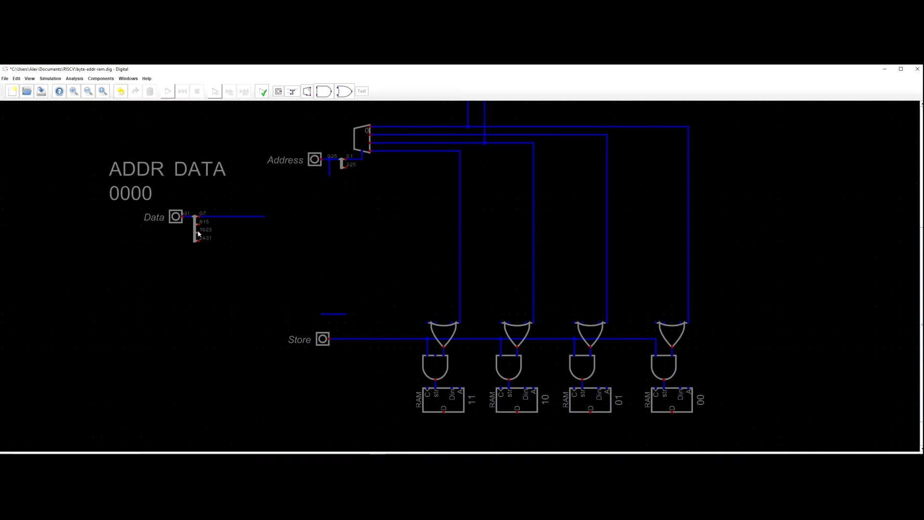
Set the ADDR DATA text's font size to 24.
right_click(169, 175)
click(200, 196)
click(180, 212)
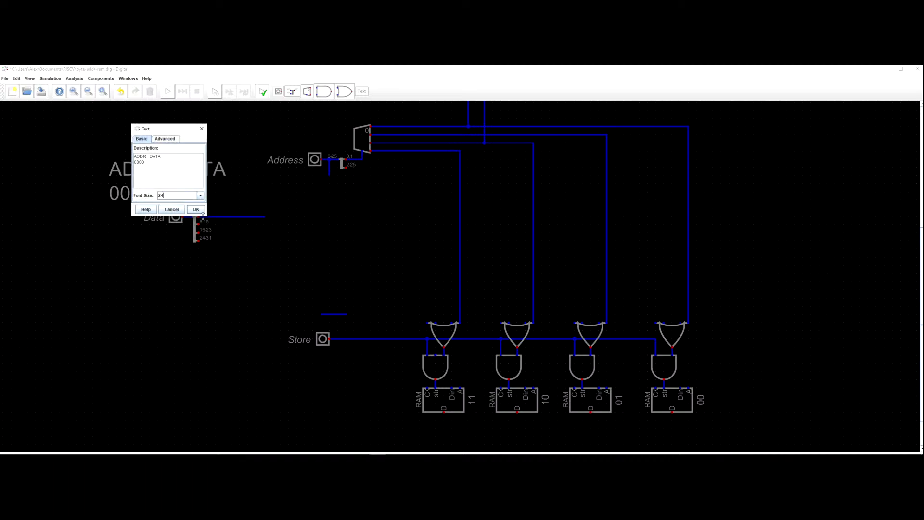
click(196, 209)
Change the second line of the ADDR DATA text to "1234 FEDC" and apply it.
right_click(142, 171)
drag(143, 119, 219, 127)
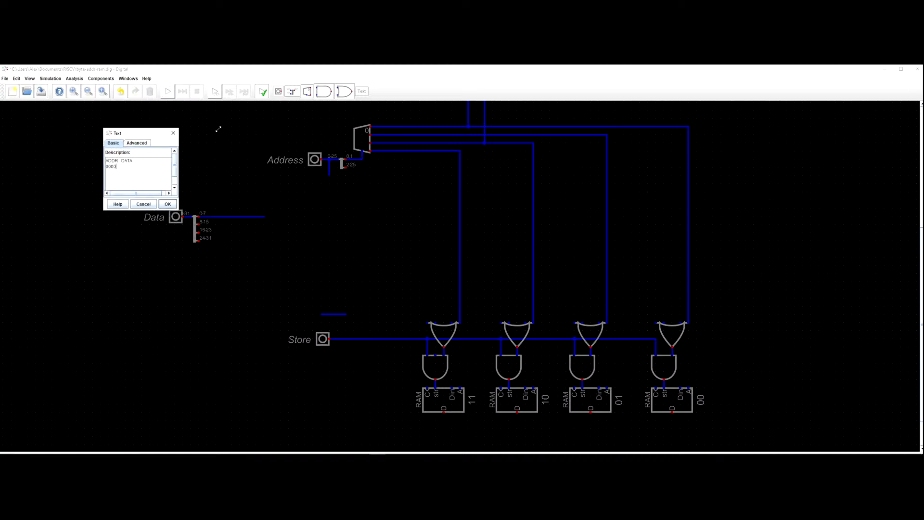
drag(144, 134, 231, 124)
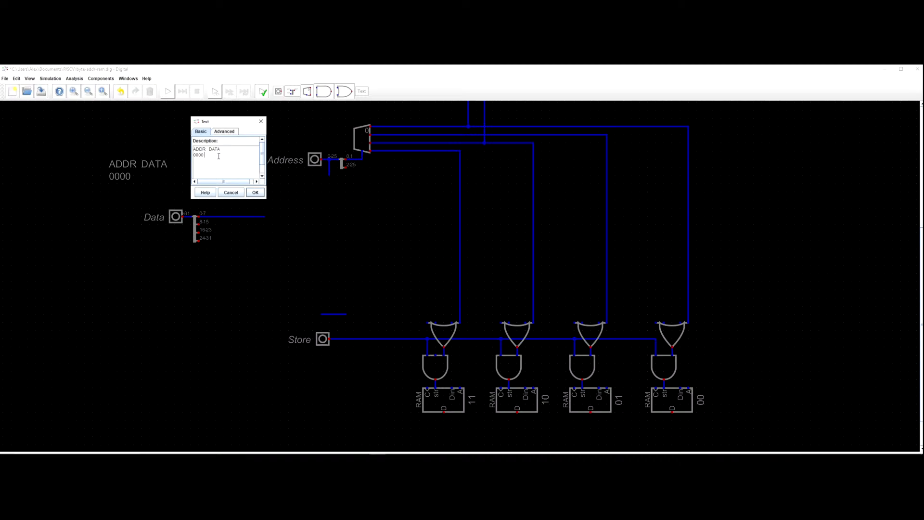
text(0000)
click(201, 155)
drag(226, 121, 111, 251)
drag(88, 288, 79, 286)
text(1234)
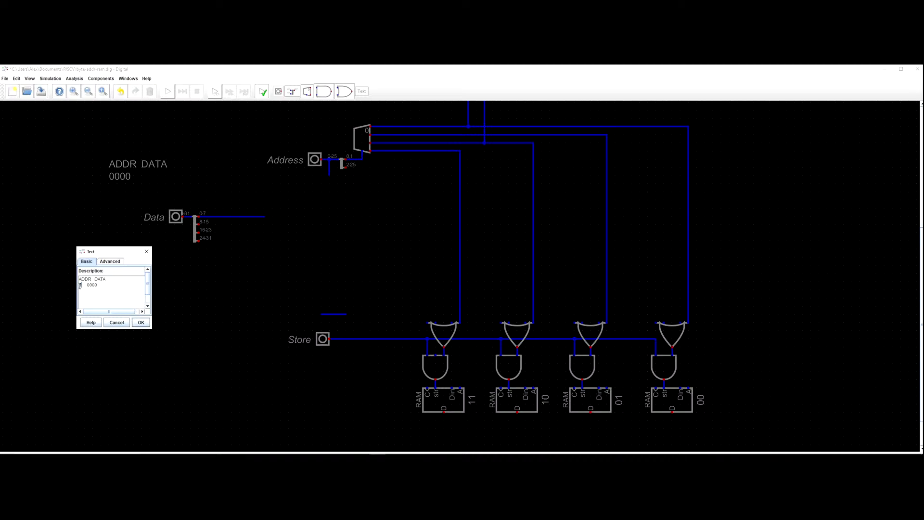
drag(105, 285, 94, 285)
text(F)
click(141, 322)
scroll(201, 168, down, 1)
scroll(200, 169, up, 1)
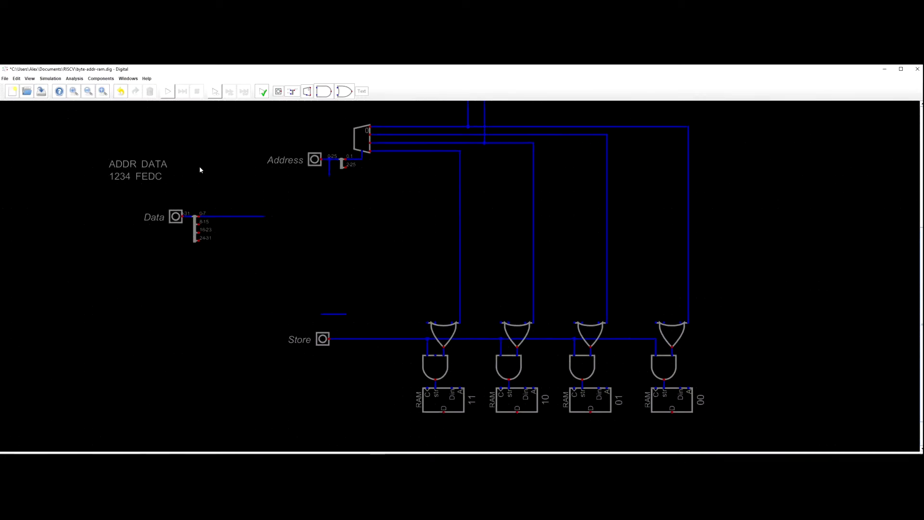
Change the address value in the second line of the ADDR DATA text to 0123 and apply it.
drag(200, 170, 169, 169)
scroll(238, 223, down, 1)
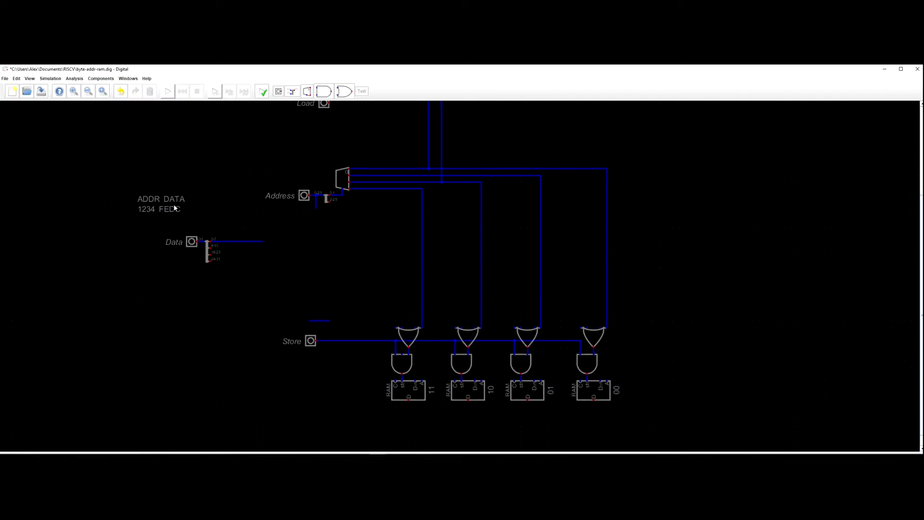
scroll(250, 210, up, 1)
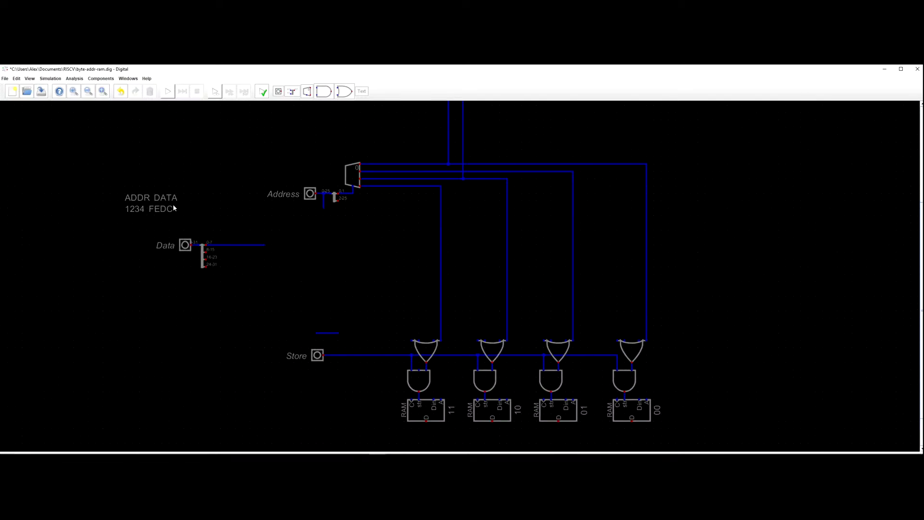
drag(217, 200, 239, 223)
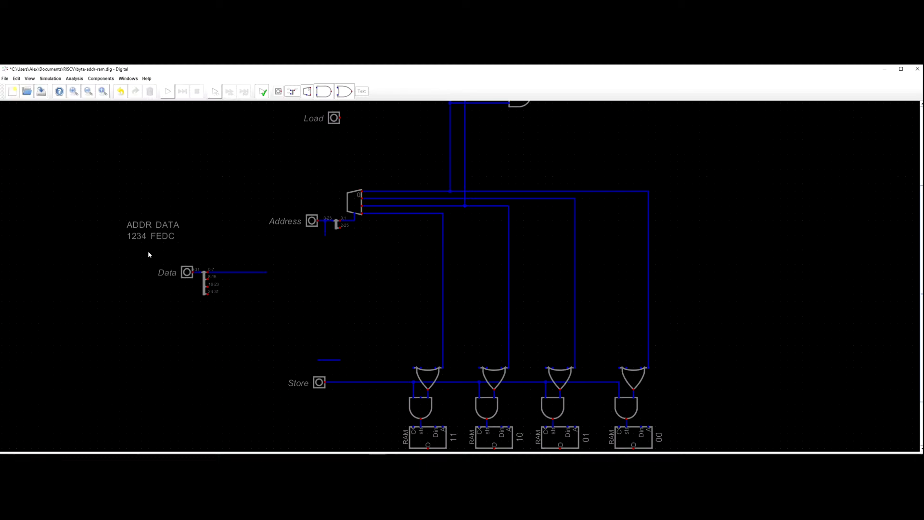
right_click(137, 237)
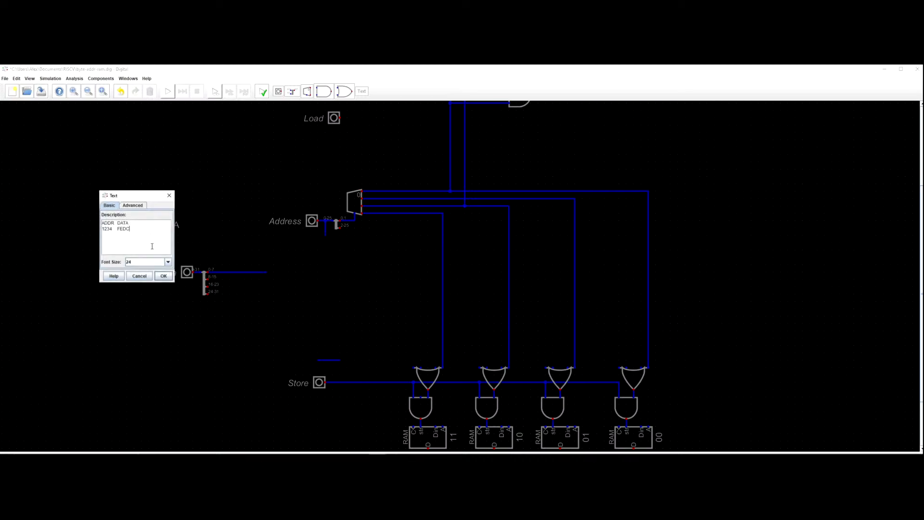
drag(113, 228, 102, 230)
text(0)
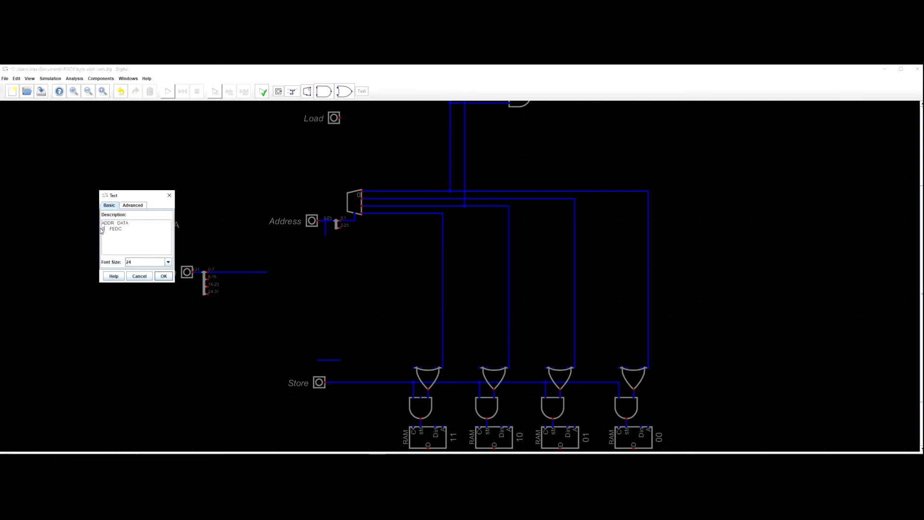
text(123)
click(157, 277)
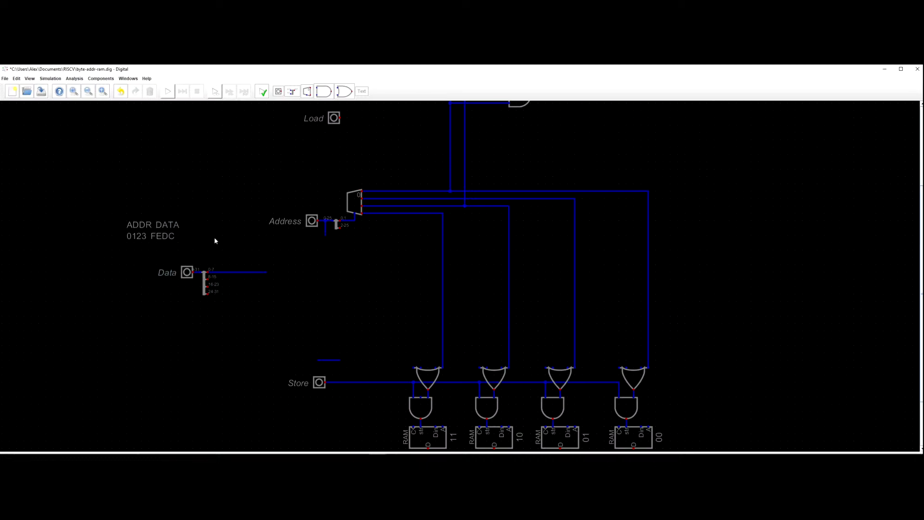
Move the four RAM blocks down to leave a gap below the AND gates.
scroll(257, 254, down, 3)
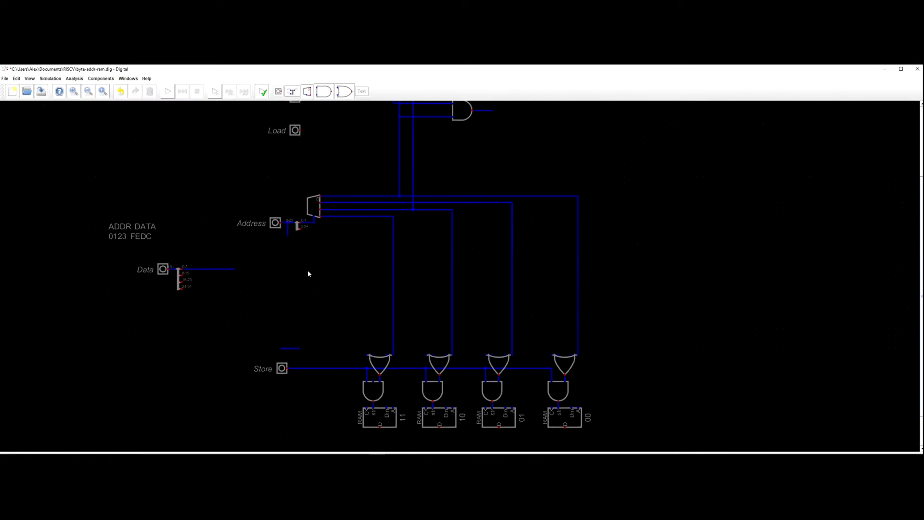
drag(303, 244, 307, 274)
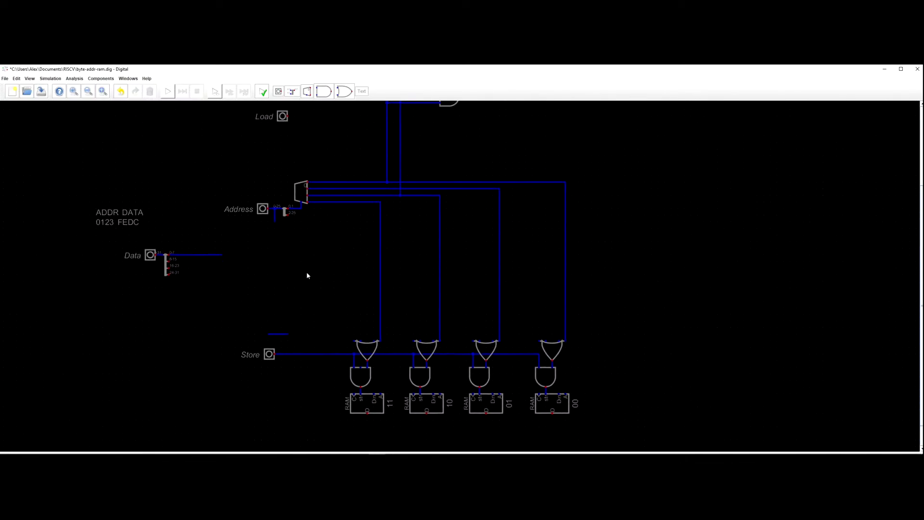
drag(597, 314, 342, 359)
drag(228, 318, 269, 327)
click(339, 292)
drag(339, 290, 294, 314)
scroll(283, 298, down, 1)
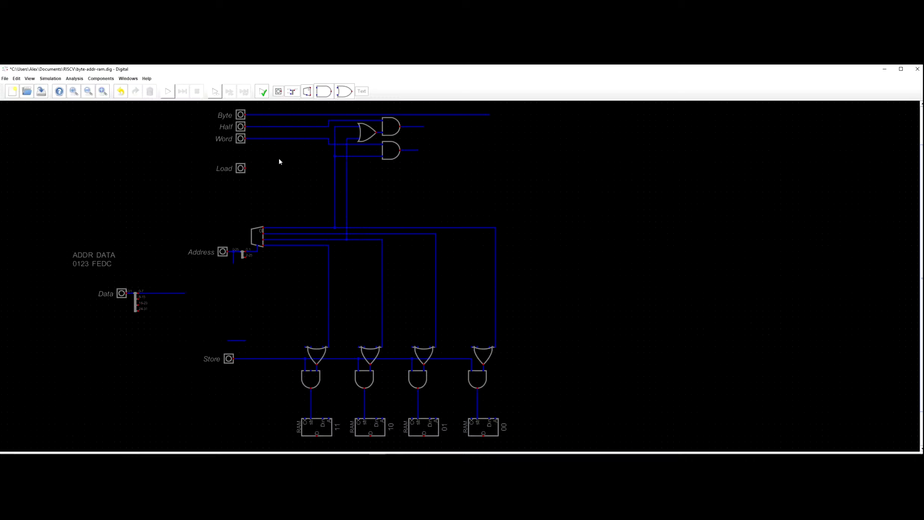
Move the Data input with its splitter and wire below the Store input, and shift the four RAM blocks further down.
scroll(278, 176, down, 1)
drag(275, 183, 285, 182)
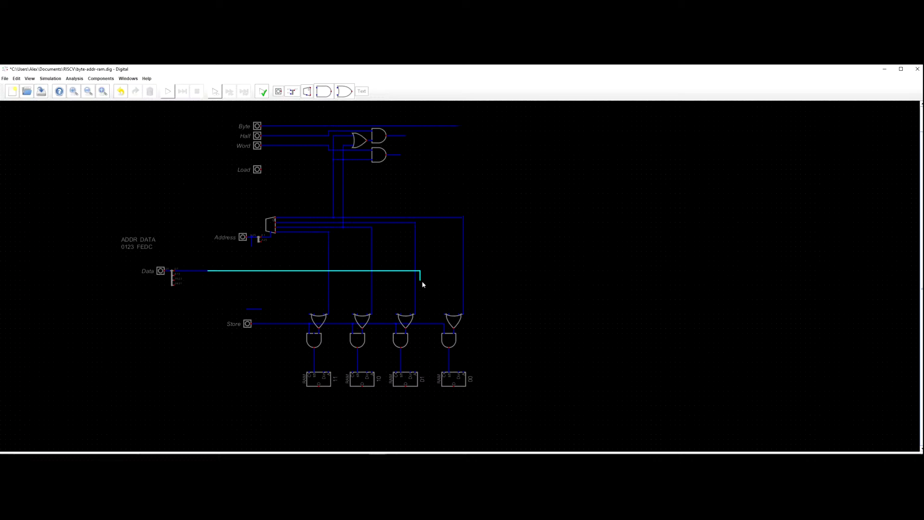
key(Escape)
scroll(168, 279, down, 1)
drag(183, 299, 208, 268)
drag(165, 228, 242, 307)
click(233, 335)
scroll(233, 335, up, 3)
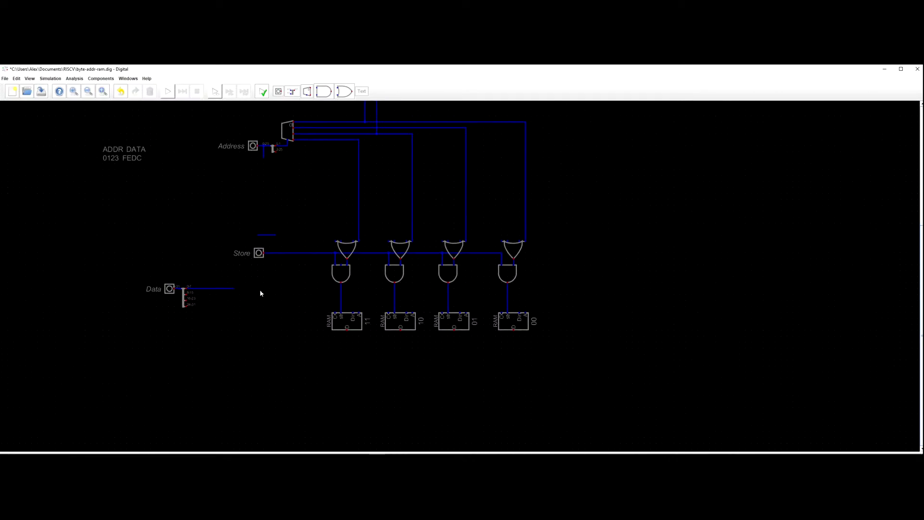
drag(574, 370, 354, 408)
click(235, 304)
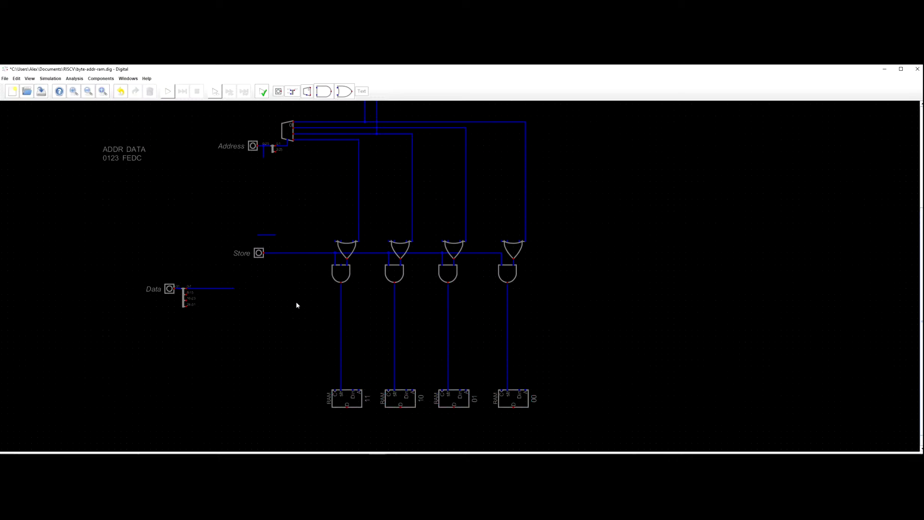
Wire the splitter's 0-7 output to a vertical branch ending above each of the four RAM blocks.
click(234, 289)
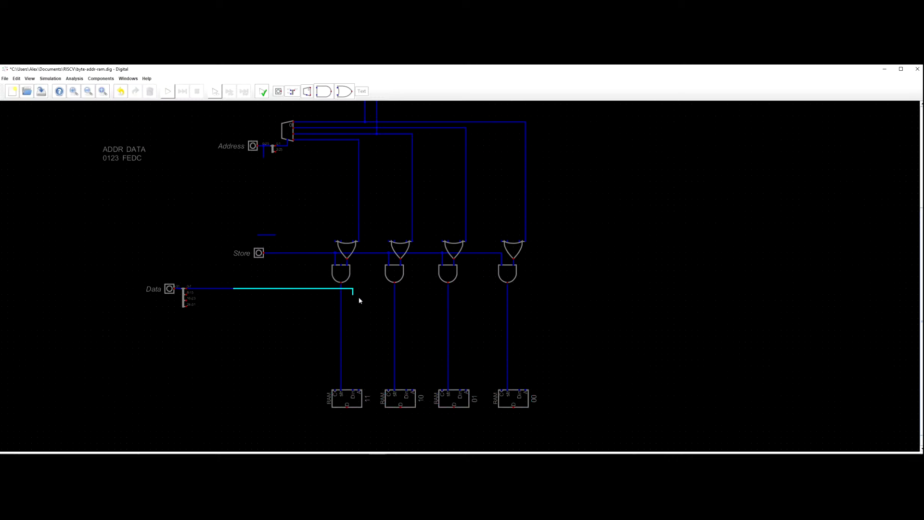
click(522, 342)
click(458, 291)
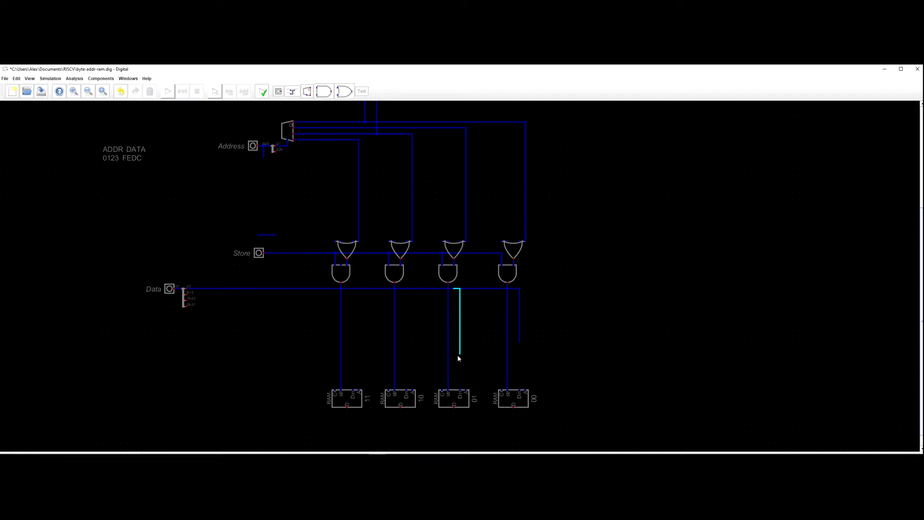
click(459, 342)
click(407, 343)
click(357, 336)
ctrl+click(357, 336)
key(Delete)
click(354, 336)
click(354, 343)
Wire the splitter's 8-15 output to branches ending above RAM 01 and RAM 11, beside the 0-7 branches.
click(186, 294)
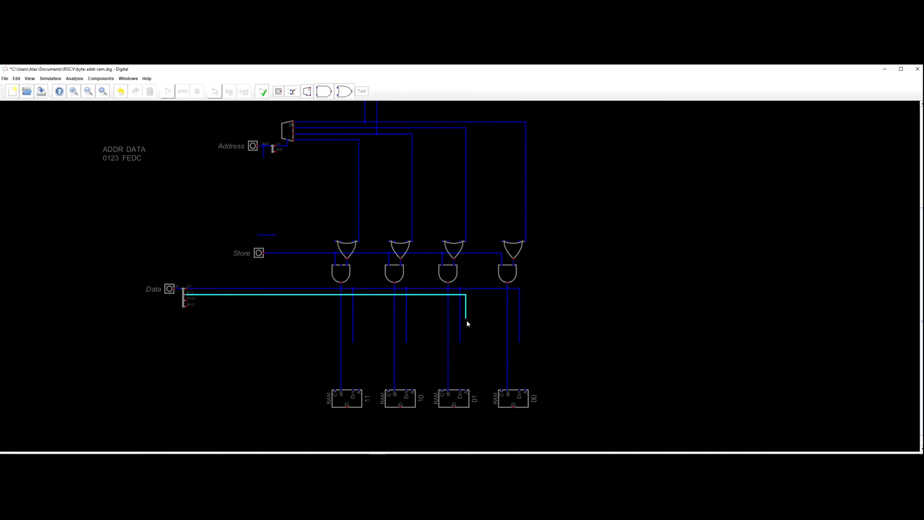
click(466, 341)
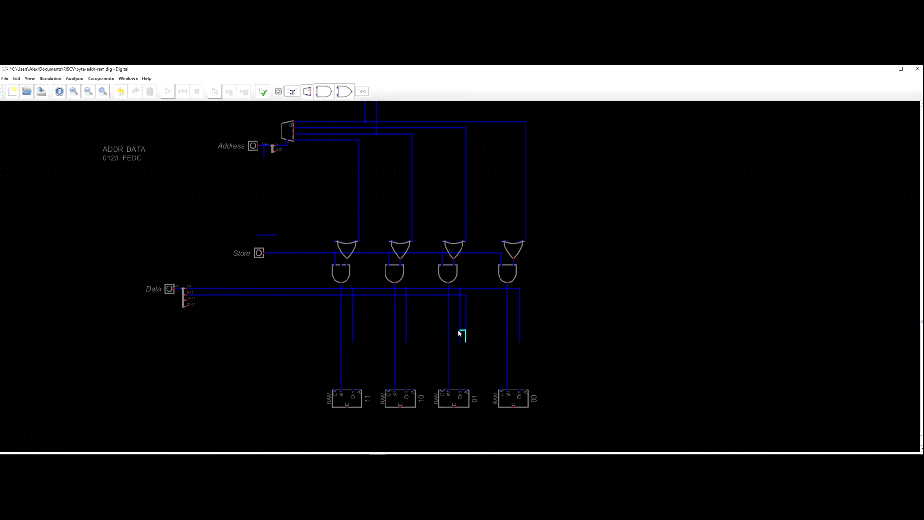
key(Escape)
click(361, 341)
key(Escape)
Wire the splitter's 16-23 output to a branch above RAM 10 and the 24-31 output to a branch above RAM 11.
click(187, 300)
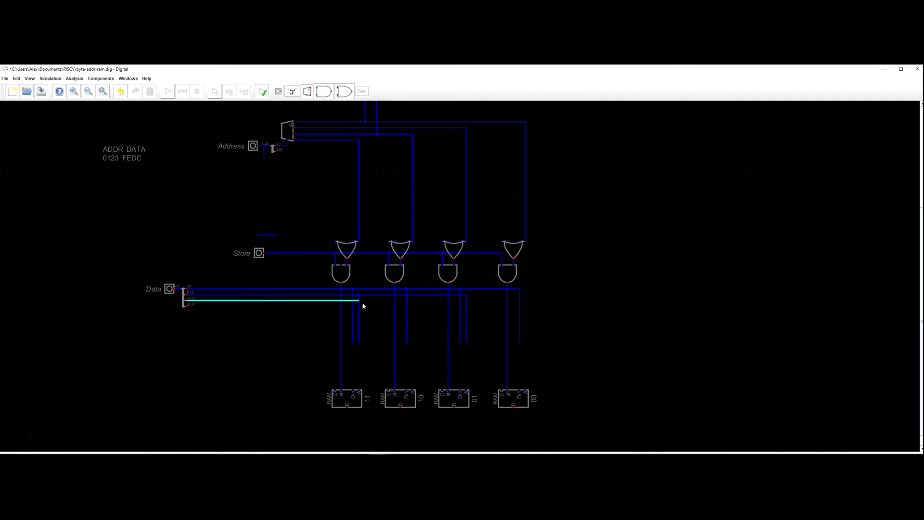
click(413, 336)
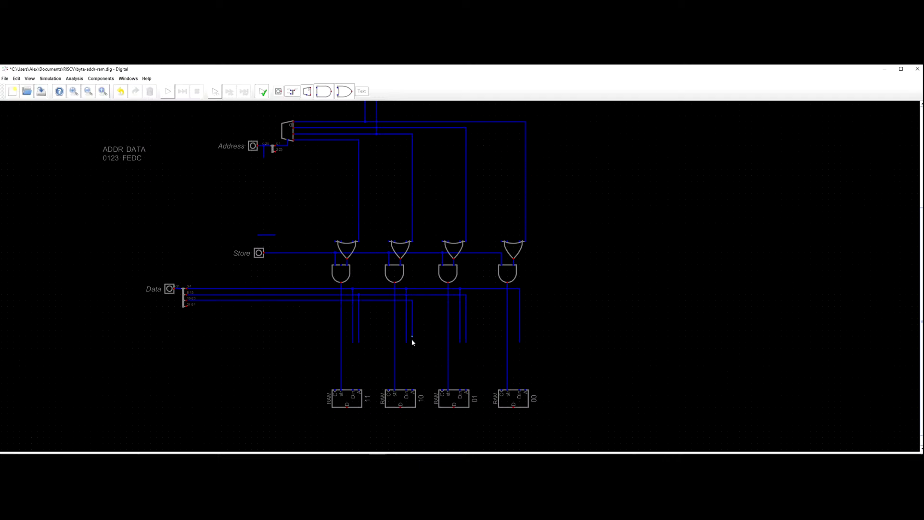
click(412, 342)
click(186, 305)
click(366, 342)
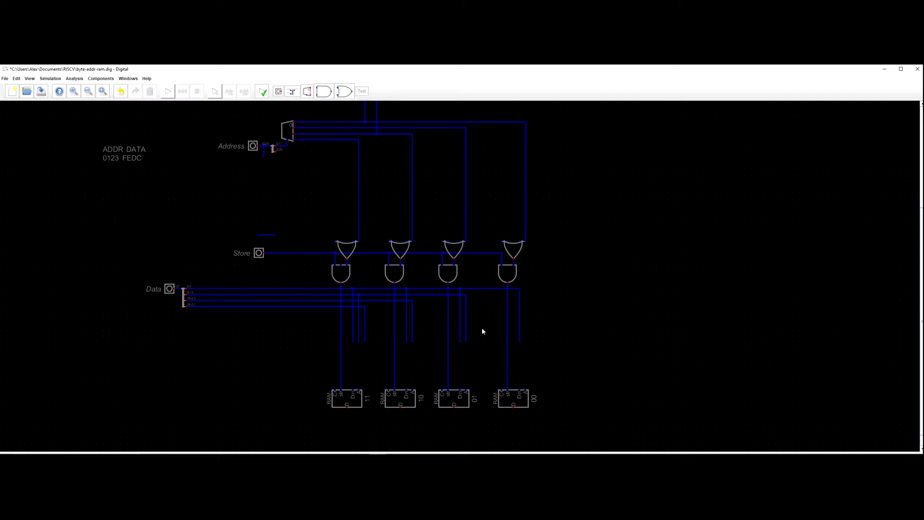
mouse_move(581, 356)
mouse_down()
mouse_move(598, 358)
mouse_move(577, 349)
mouse_up()
drag(385, 353, 364, 333)
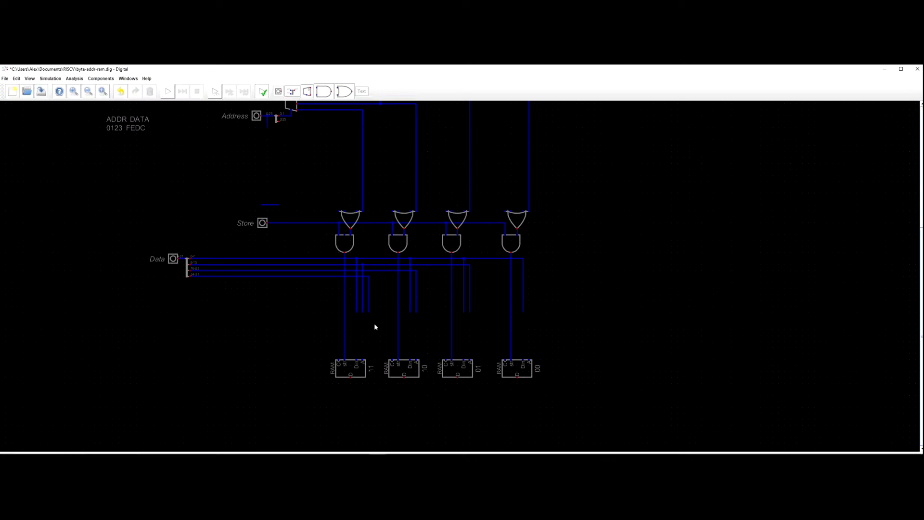
click(100, 79)
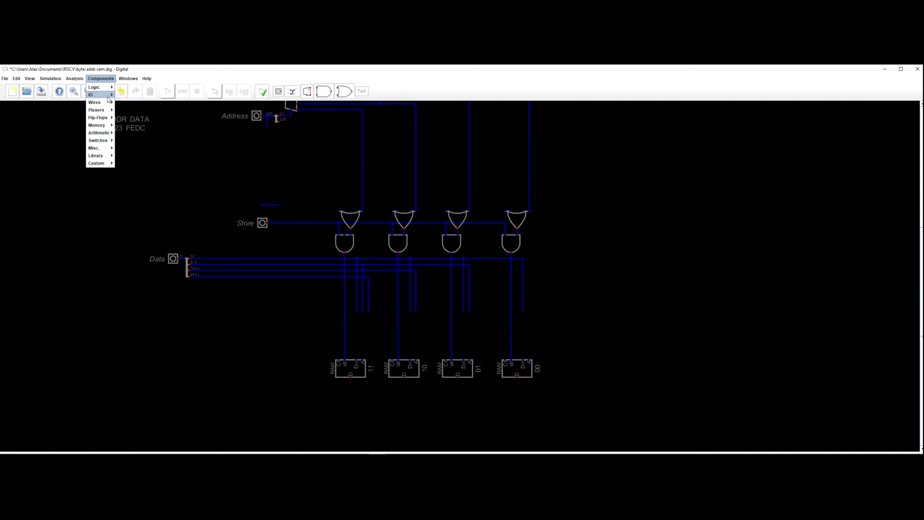
mouse_move(114, 98)
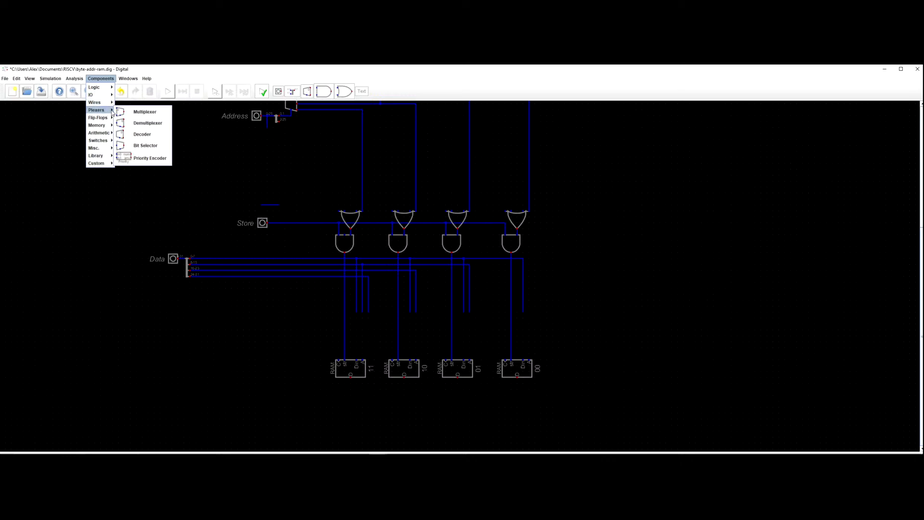
click(129, 124)
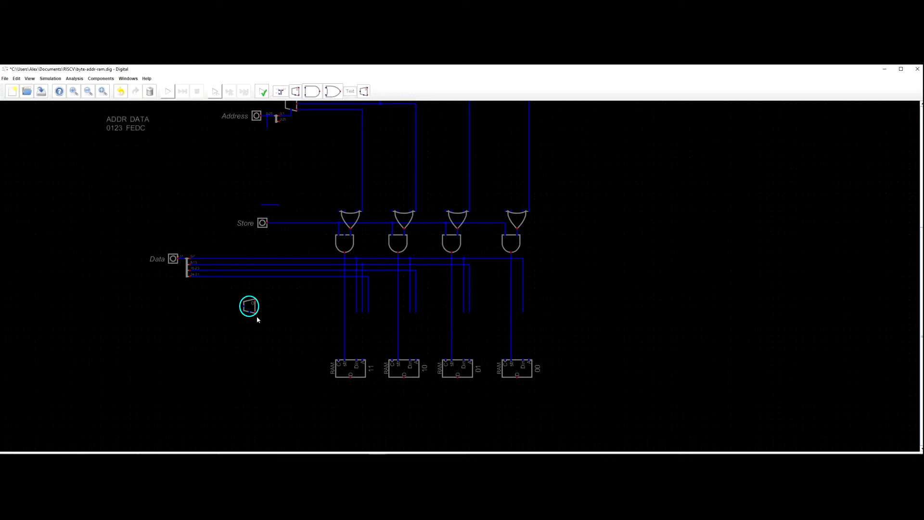
right_click(279, 337)
drag(289, 324, 258, 296)
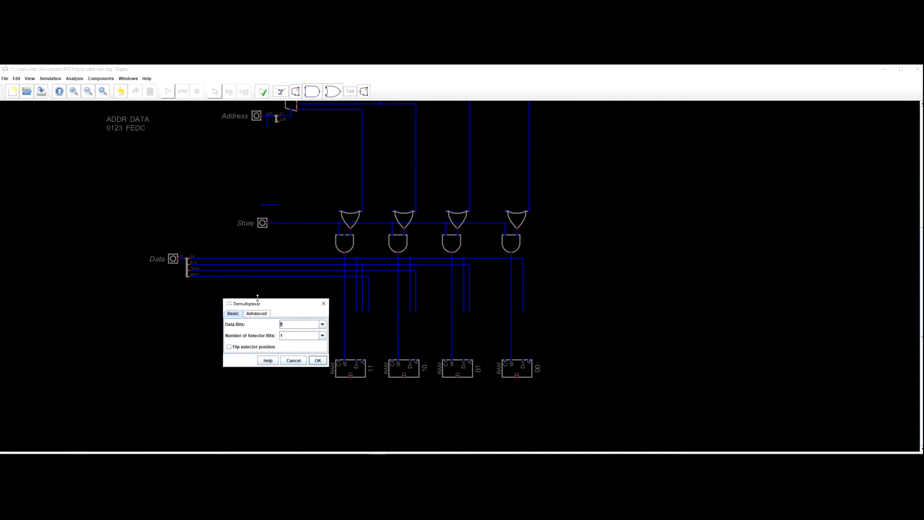
text(8)
key(Return)
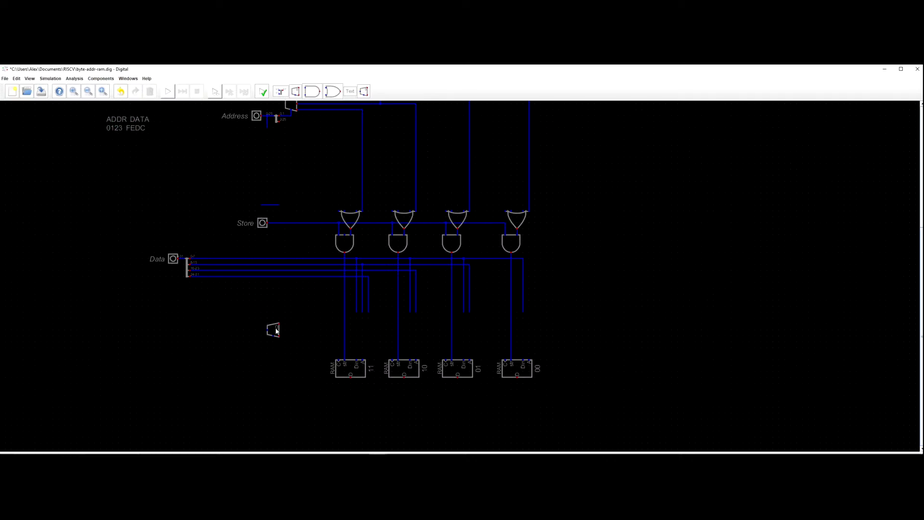
click(276, 331)
key(Delete)
Draw a short wire upward from the Din input of RAM 11.
scroll(366, 333, up, 1)
click(355, 365)
click(355, 353)
key(Escape)
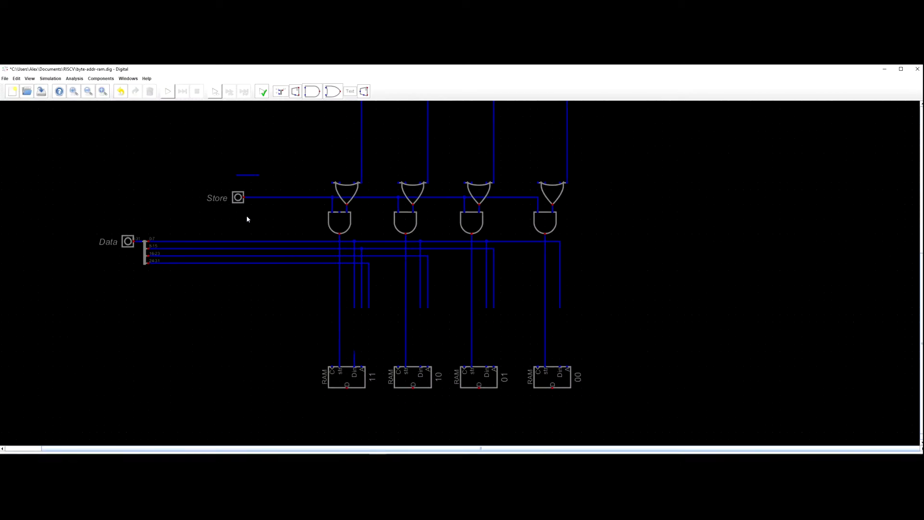
Place a multiplexer from the plexer components near RAM 11.
click(100, 79)
mouse_move(98, 110)
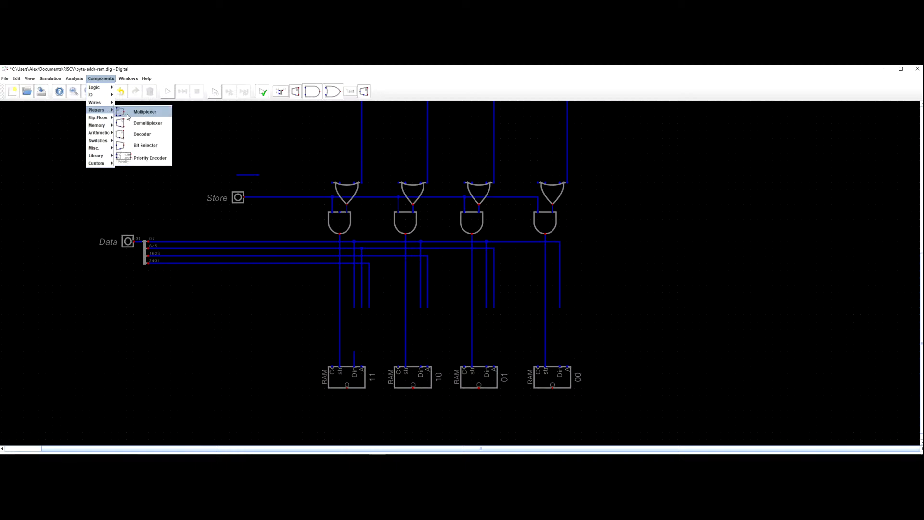
click(131, 112)
click(310, 271)
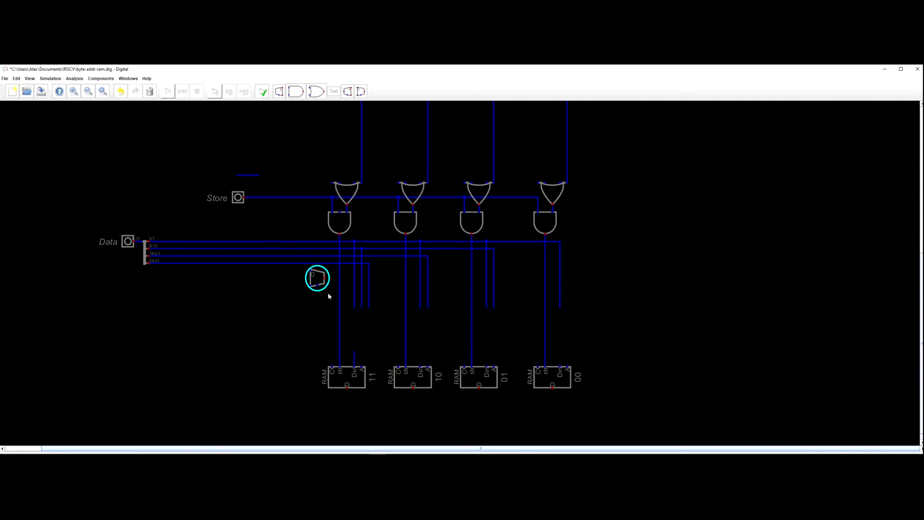
drag(356, 336, 362, 346)
Configure and rotate the multiplexer so its output faces down, and position it between the byte branches and RAM 11's Din wire.
right_click(368, 341)
click(370, 322)
click(378, 340)
click(406, 368)
right_click(371, 322)
click(413, 307)
click(387, 333)
click(407, 352)
click(358, 341)
mouse_move(367, 346)
mouse_down()
mouse_move(364, 354)
mouse_move(360, 333)
mouse_up()
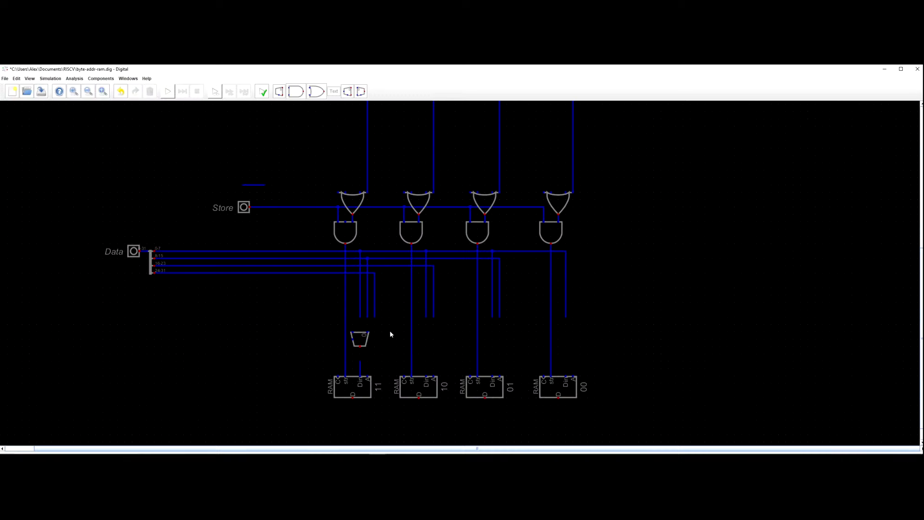
Try to shift the columns of RAM 10, 01 and 00 sideways together with their gates and wires.
scroll(391, 334, down, 5)
scroll(475, 274, up, 1)
drag(472, 247, 471, 296)
drag(482, 339, 371, 162)
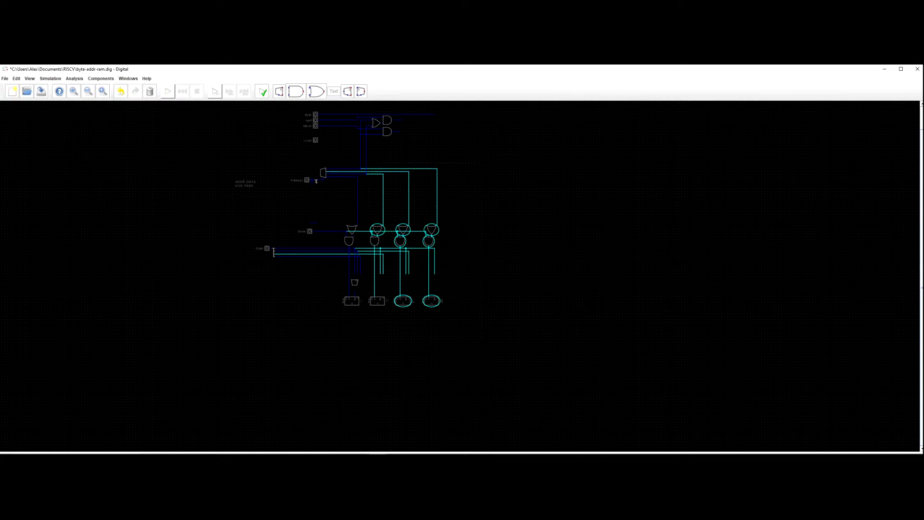
drag(381, 227, 391, 226)
key(ctrl+z)
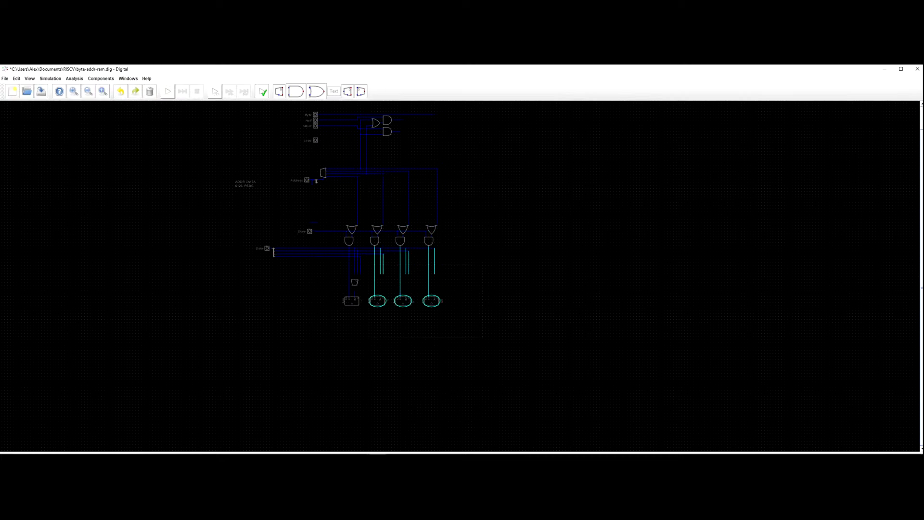
Shift the columns of RAM 10, 01 and 00 away from RAM 11 and straighten the resulting diagonal wire below the Half/Word gates.
drag(360, 163, 416, 171)
scroll(390, 183, up, 3)
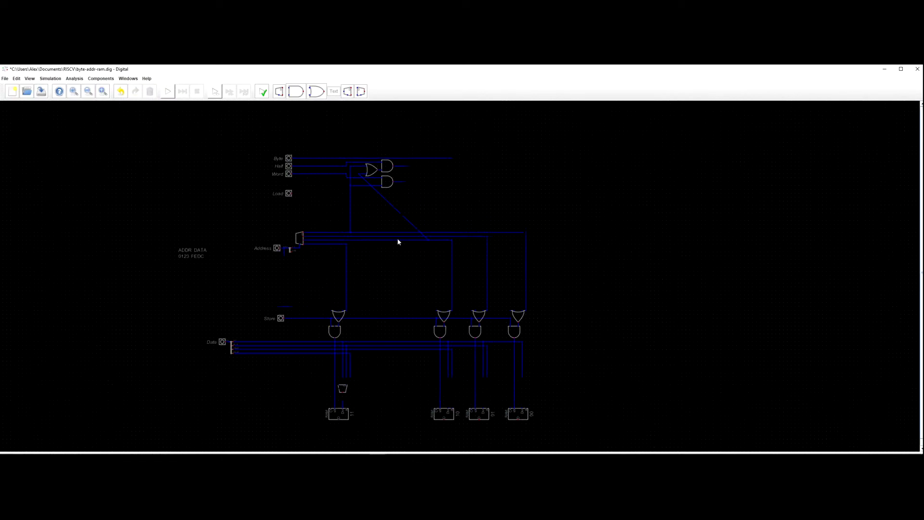
click(360, 244)
drag(360, 246, 348, 244)
click(357, 274)
Move the 8-15 and 24-31 branch wires above RAM 11 farther from the 0-7 branch.
scroll(375, 270, up, 3)
drag(374, 286, 401, 241)
drag(403, 308, 387, 255)
click(397, 298)
Align the multiplexer under RAM 11's 0-7 branch, move the 24-31 branch farther out, and paste two multiplexer copies in a row.
scroll(398, 298, up, 4)
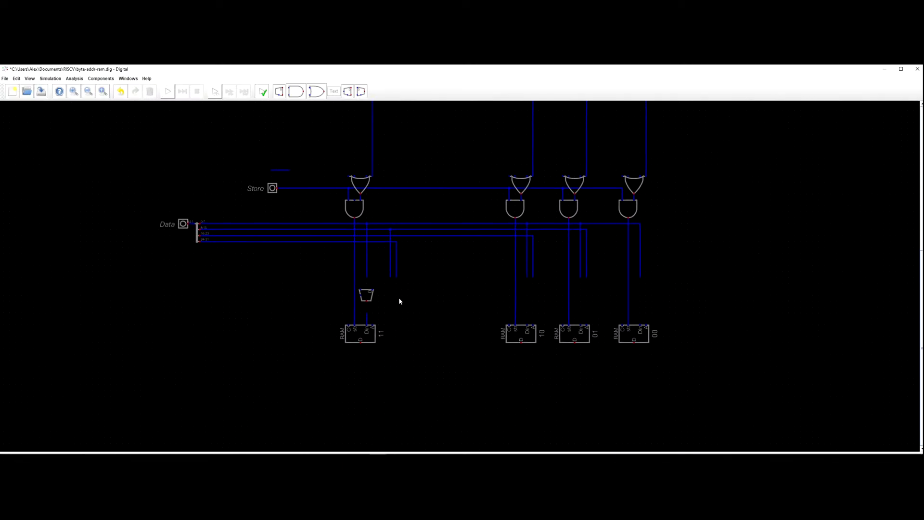
drag(373, 292, 375, 280)
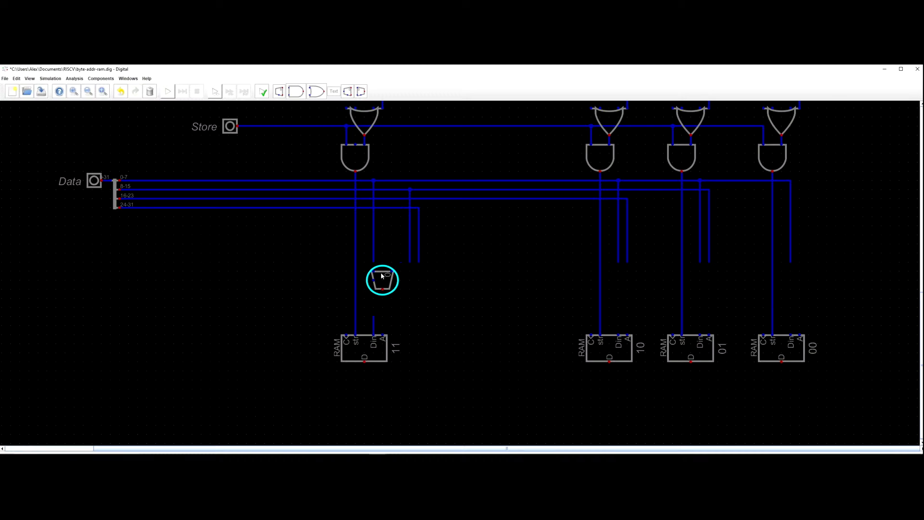
click(382, 270)
mouse_move(436, 273)
mouse_down()
mouse_move(415, 246)
mouse_move(417, 205)
mouse_move(465, 214)
mouse_up()
drag(398, 293, 369, 253)
key(ctrl+c)
key(ctrl+v)
click(423, 283)
key(ctrl+v)
click(448, 282)
Align the 8-15 and 24-31 branch wires with the first inputs of the second and third multiplexers.
drag(428, 253, 400, 261)
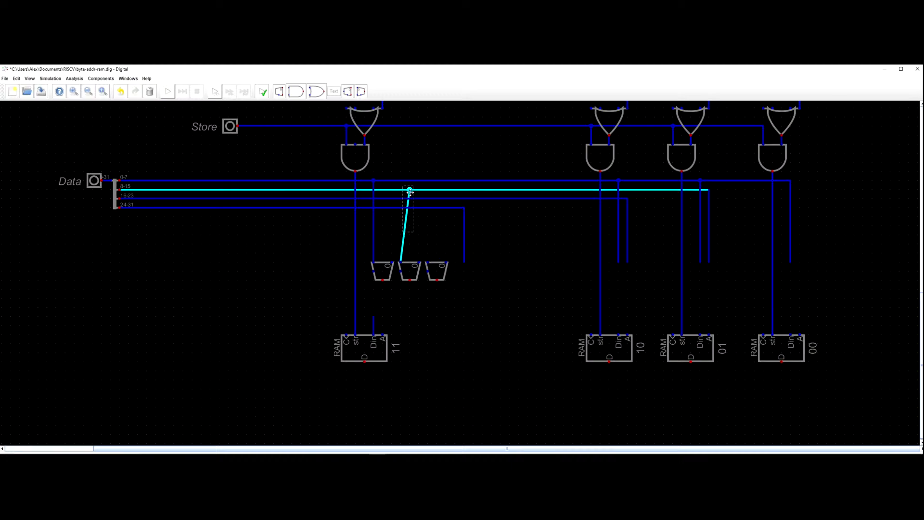
drag(402, 192, 401, 190)
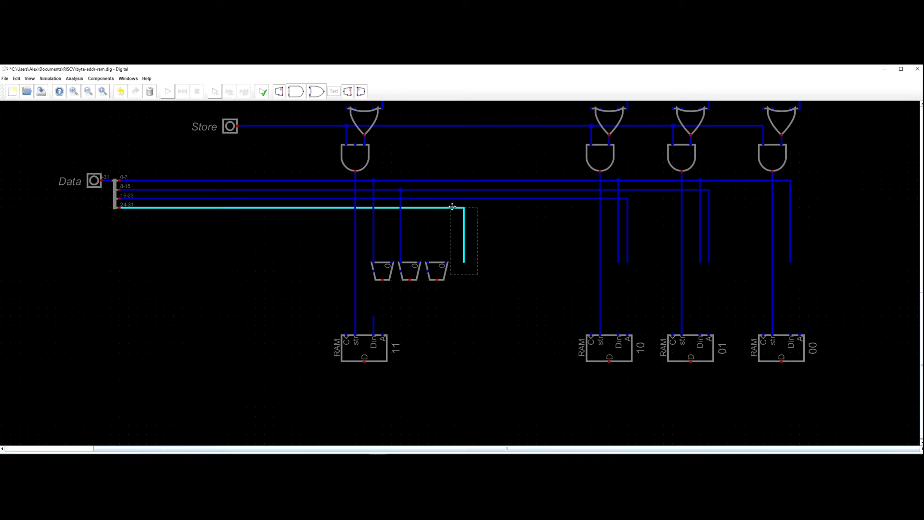
drag(484, 270, 452, 207)
click(497, 253)
drag(485, 278, 441, 224)
click(469, 263)
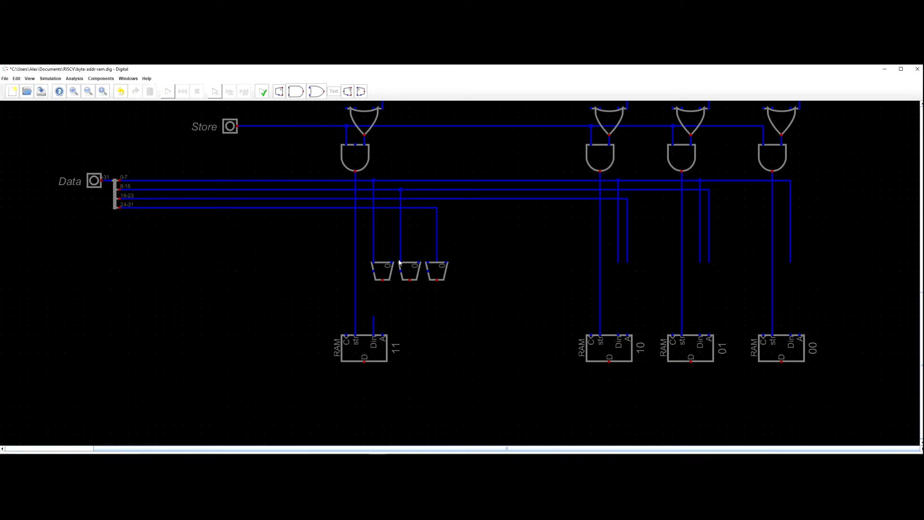
Connect the remaining data inputs of the three multiplexers with one shared horizontal wire.
click(392, 260)
click(418, 253)
click(418, 260)
click(419, 253)
click(447, 260)
click(446, 253)
click(455, 253)
key(Escape)
Set the data bits of the three multiplexers above RAM 11 to 8.
drag(475, 310, 370, 257)
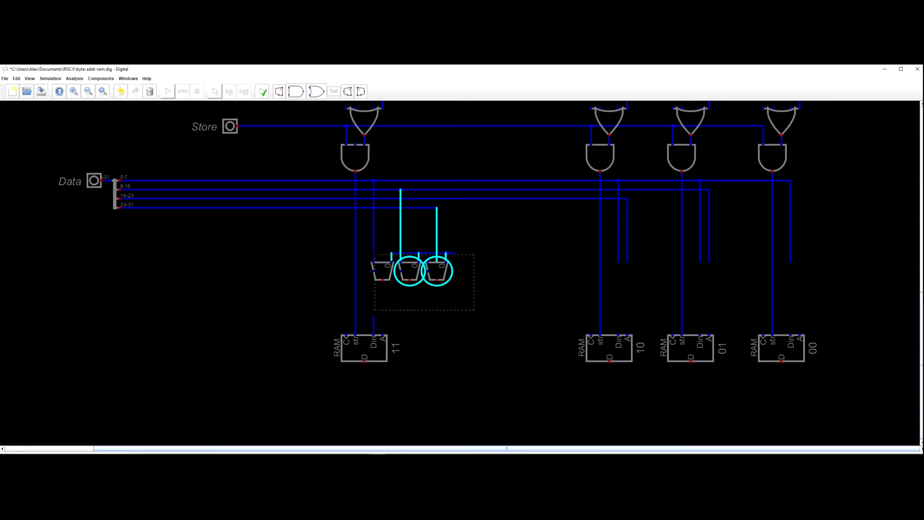
right_click(385, 274)
drag(469, 255, 409, 255)
text(8)
key(Return)
scroll(408, 288, up, 3)
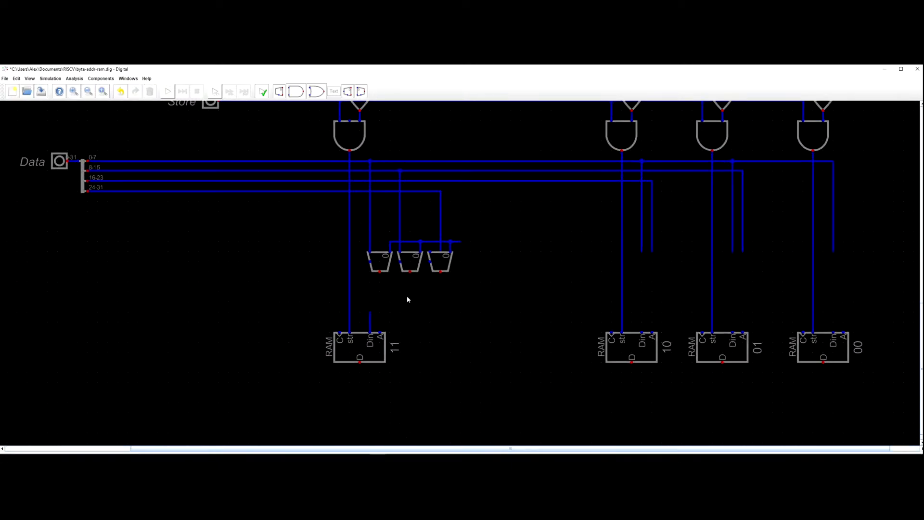
Place a ground component beside the third multiplexer, connect it to the shared input wire, and configure its data bits.
click(100, 78)
mouse_move(101, 96)
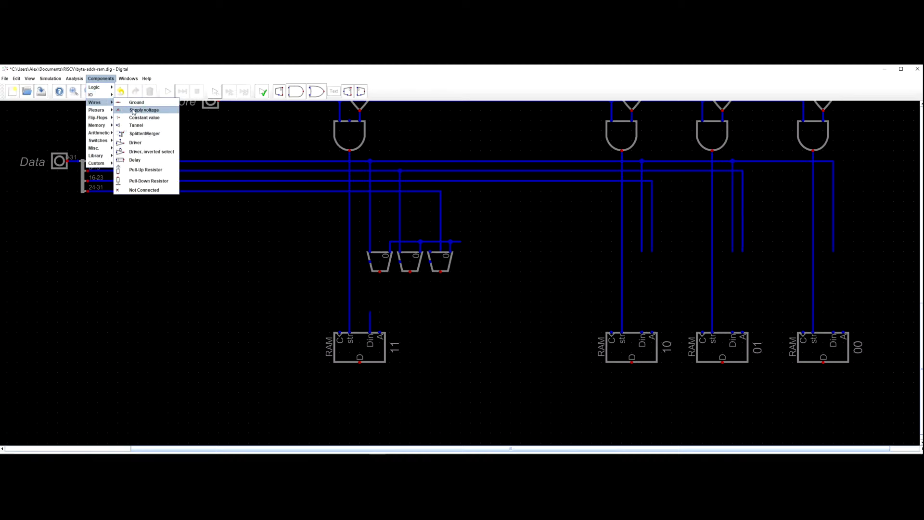
click(133, 103)
click(471, 252)
click(471, 252)
right_click(471, 251)
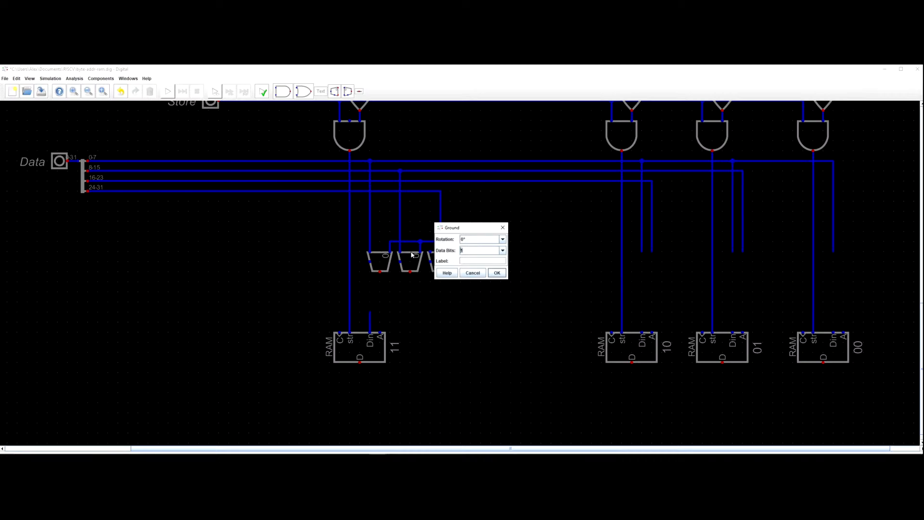
key(Return)
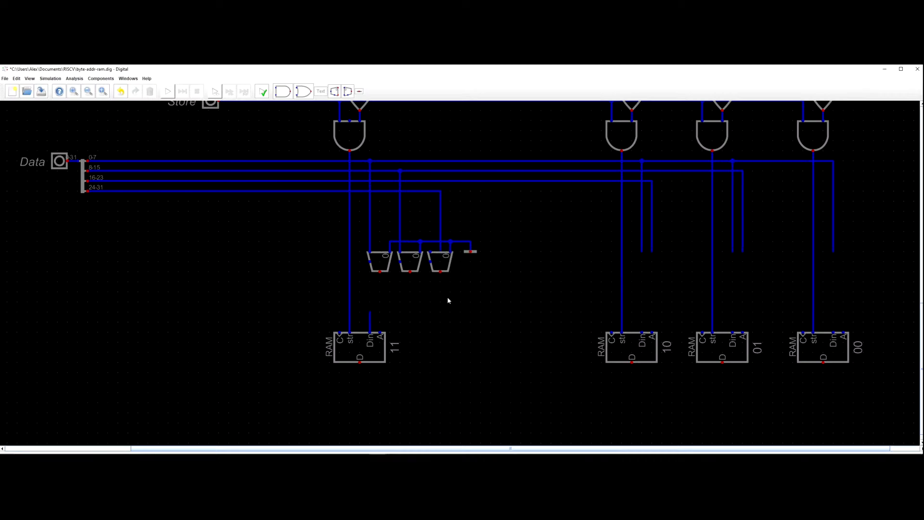
Place an OR gate below the row of three multiplexers.
click(101, 79)
mouse_move(100, 103)
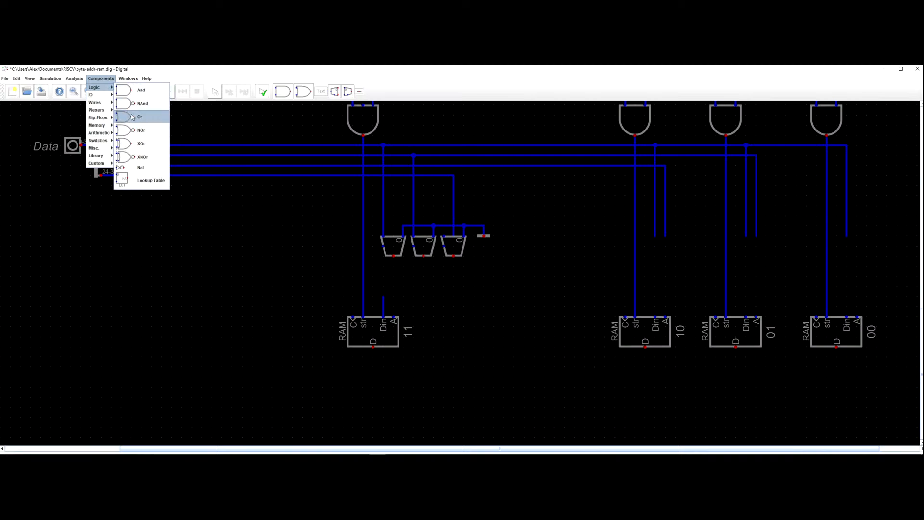
click(132, 116)
drag(419, 280, 428, 287)
click(466, 308)
Rotate the OR gate so its output faces down, and give it three inputs with 8 data bits.
right_click(449, 291)
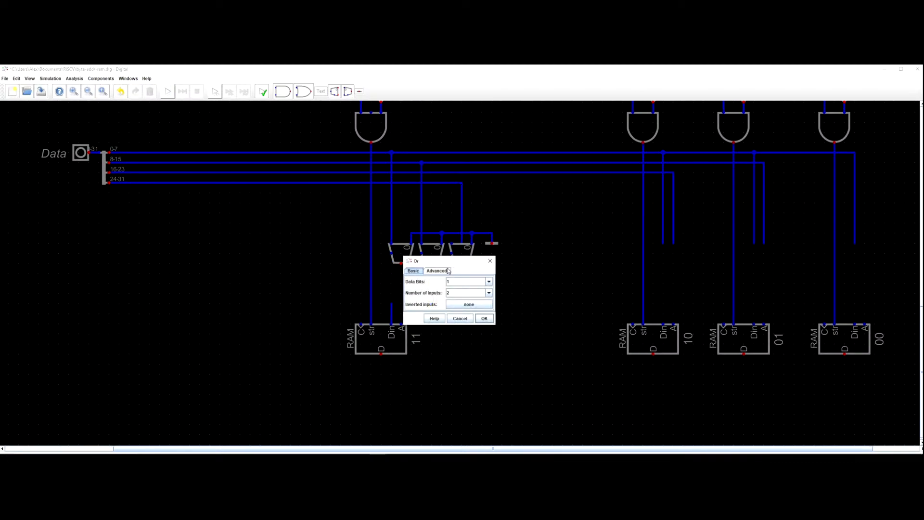
click(448, 271)
click(456, 288)
click(445, 315)
click(484, 319)
right_click(427, 296)
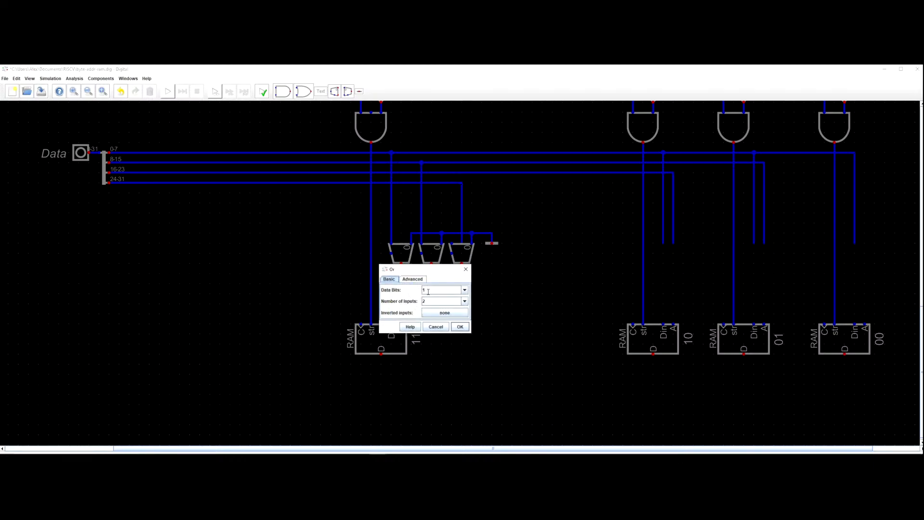
drag(439, 292, 373, 281)
text(8)
key(Return)
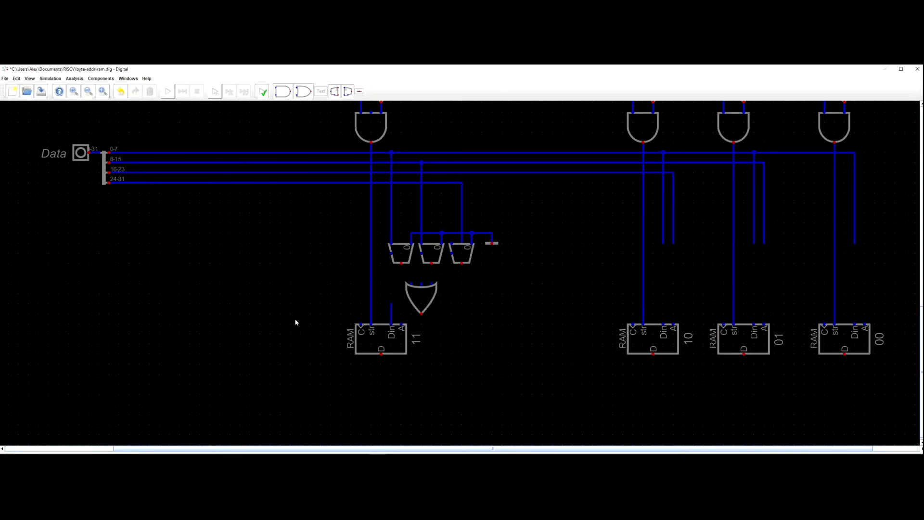
Position the OR gate on RAM 11's Din wire, route the first multiplexer's output to its outer input, and delete the stray wire piece.
drag(425, 295, 392, 295)
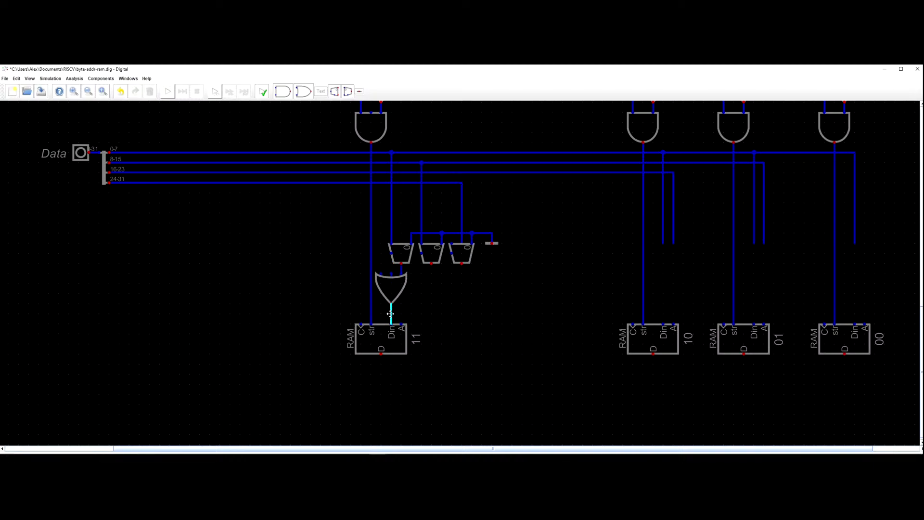
click(393, 299)
drag(393, 299, 401, 264)
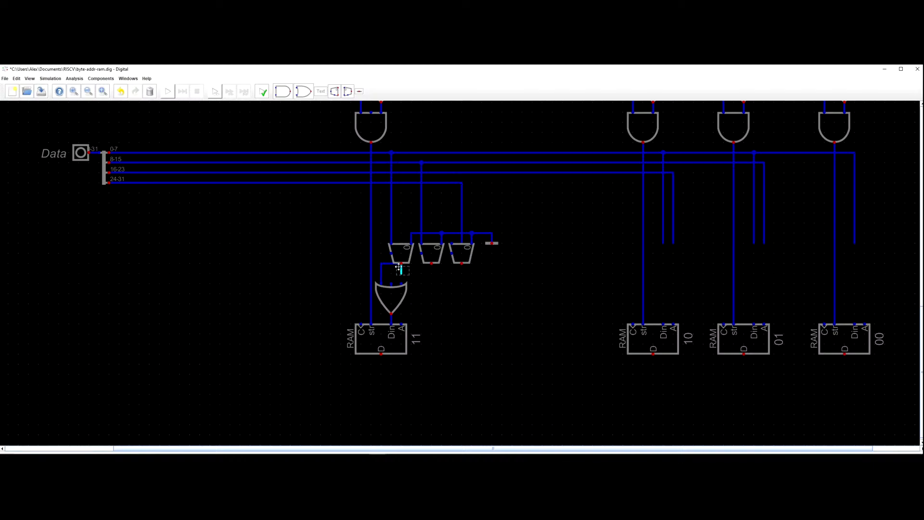
key(Delete)
Wire the outputs of the second and third multiplexers to the two free inputs of the OR gate.
click(391, 285)
click(432, 264)
click(401, 284)
click(462, 264)
scroll(466, 307, down, 3)
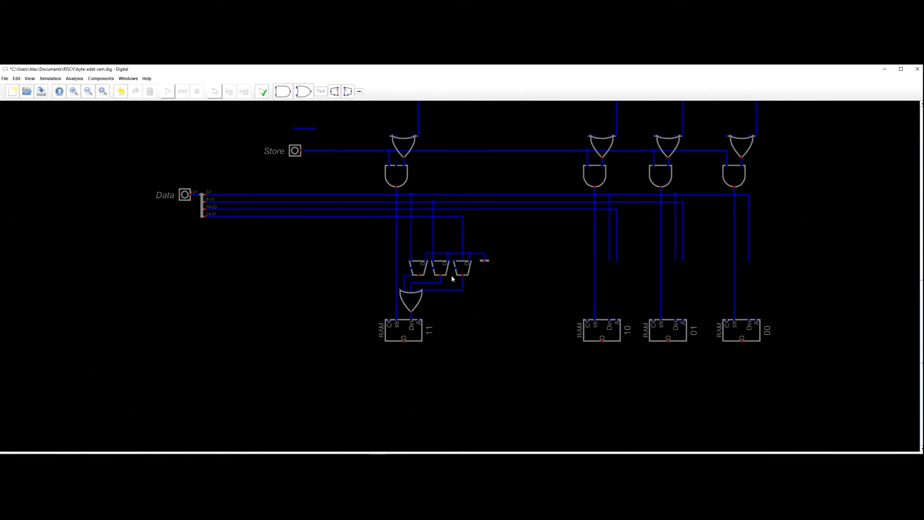
Move RAM 11 farther down to leave room between it and the OR gate.
scroll(462, 319, up, 3)
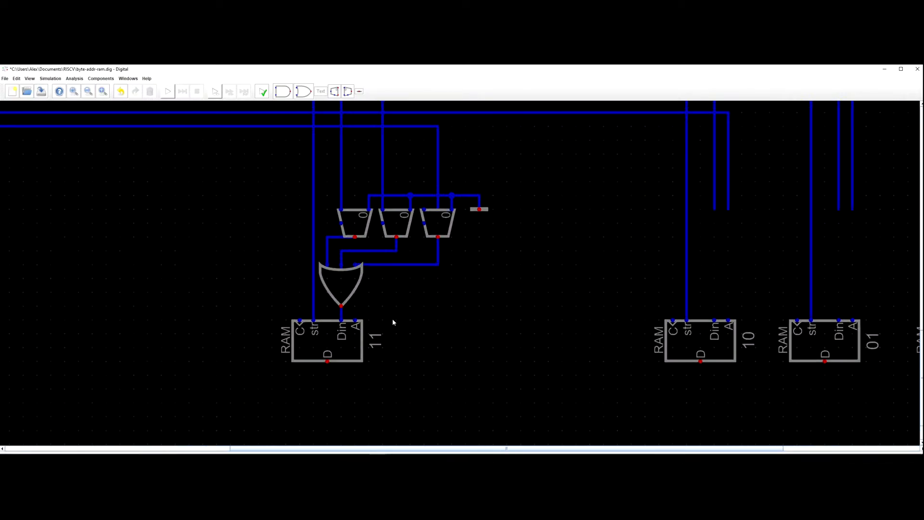
mouse_move(422, 408)
mouse_down()
mouse_move(299, 357)
mouse_move(271, 318)
mouse_up()
drag(328, 356, 327, 387)
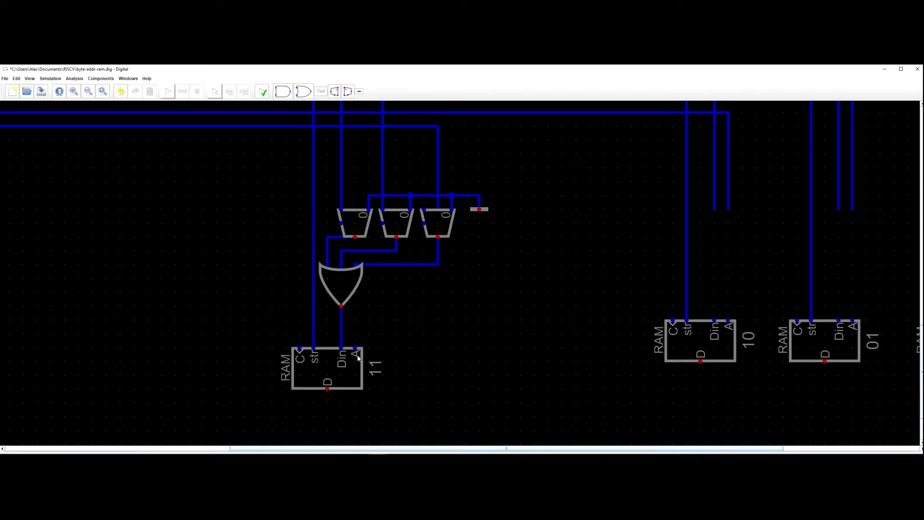
click(355, 348)
key(Escape)
Review the overall circuit layout, including the ADDR DATA note beside the Address input.
scroll(414, 344, down, 1)
scroll(447, 344, down, 5)
scroll(454, 358, down, 4)
drag(511, 363, 361, 335)
scroll(436, 353, up, 3)
scroll(390, 344, down, 4)
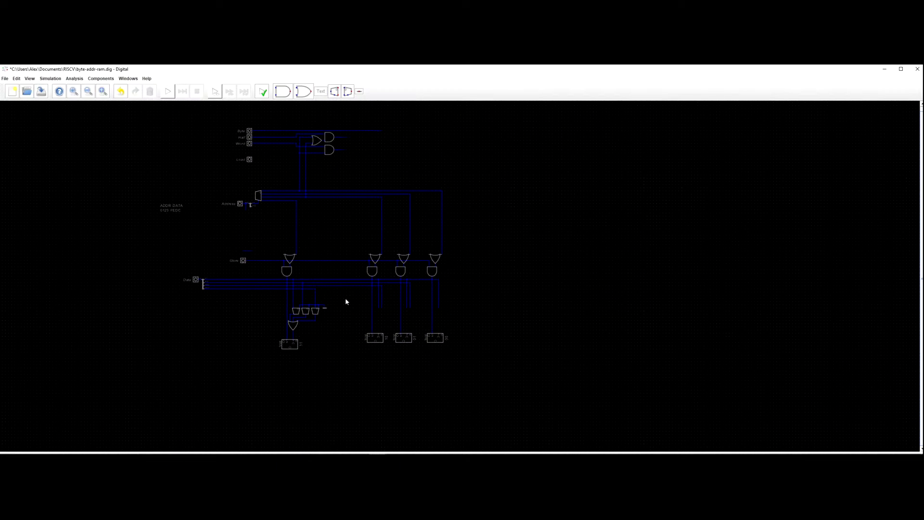
scroll(192, 241, up, 1)
drag(206, 241, 257, 233)
scroll(219, 236, up, 1)
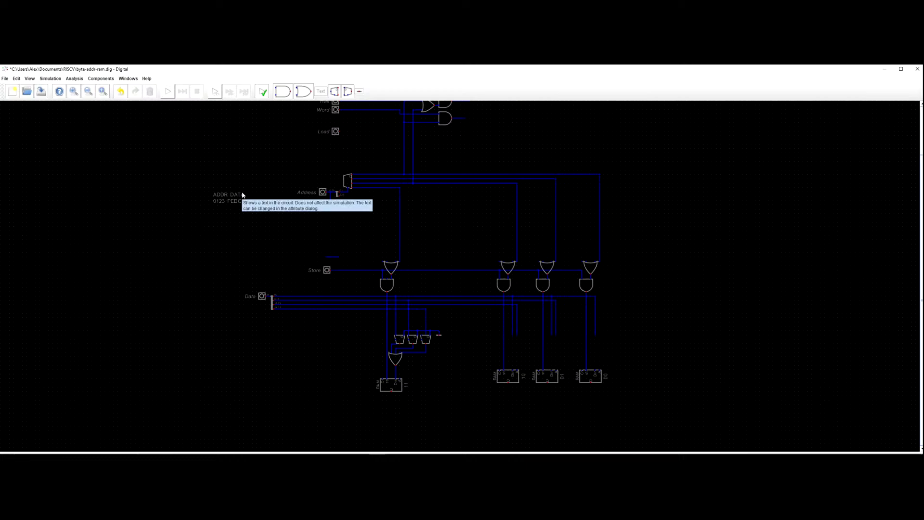
scroll(314, 347, up, 5)
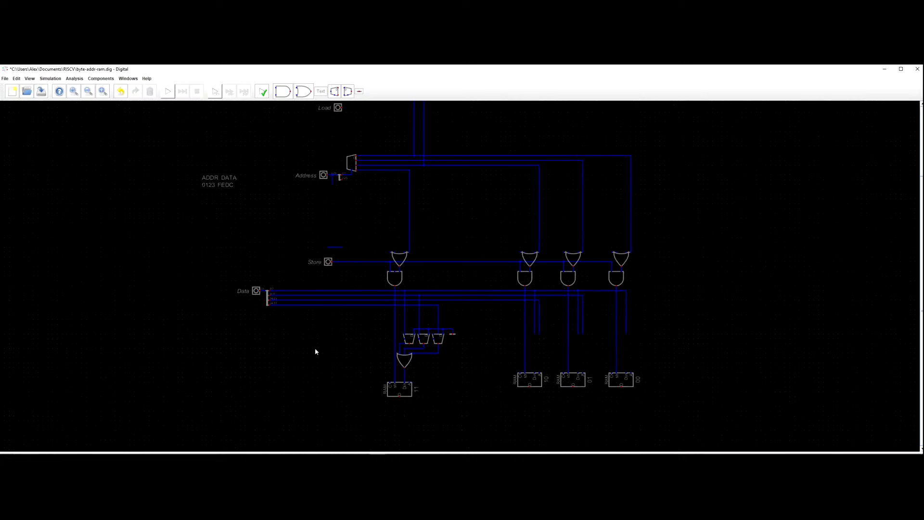
scroll(314, 286, down, 6)
scroll(303, 211, up, 2)
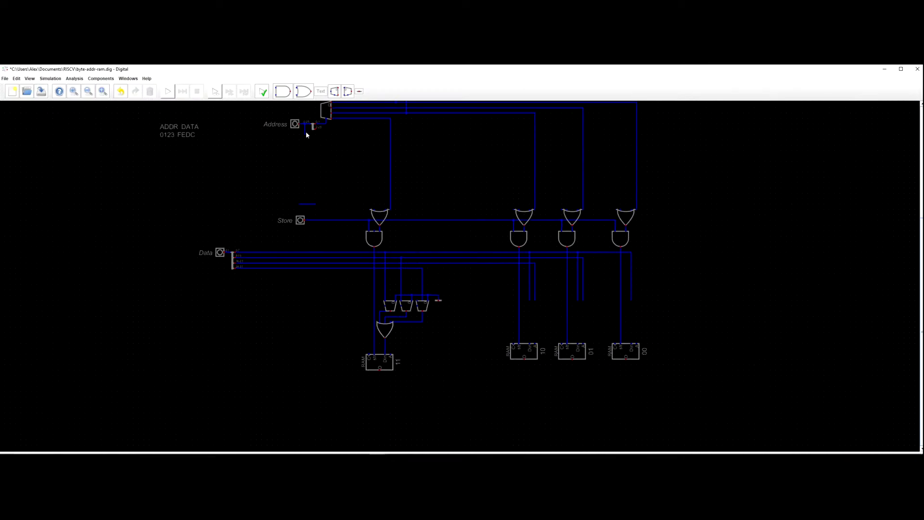
Wire the 2-25 output of the Address splitter down to RAM 11's address input A.
scroll(304, 136, up, 3)
click(322, 127)
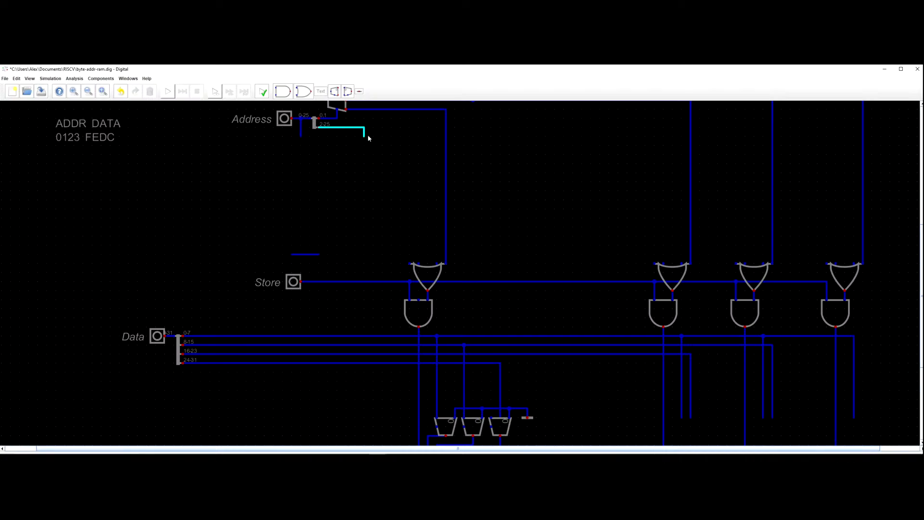
scroll(393, 148, down, 3)
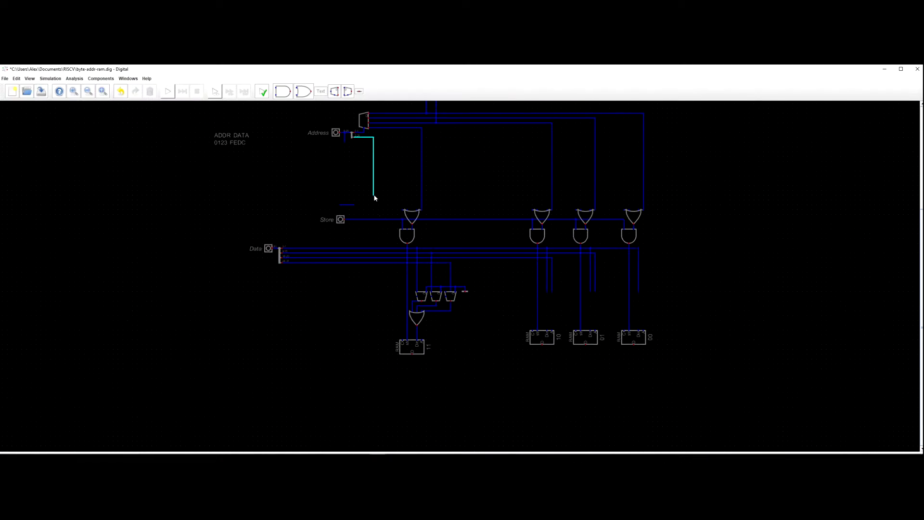
scroll(374, 195, up, 1)
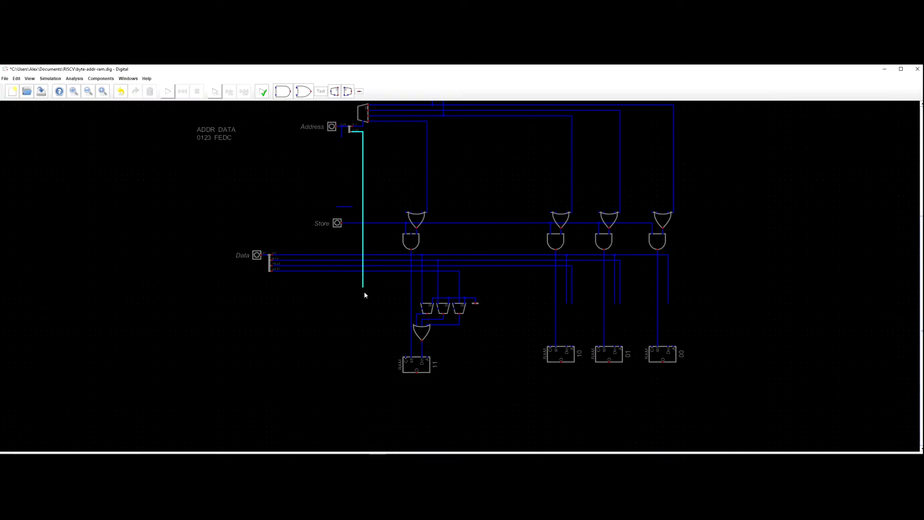
click(369, 352)
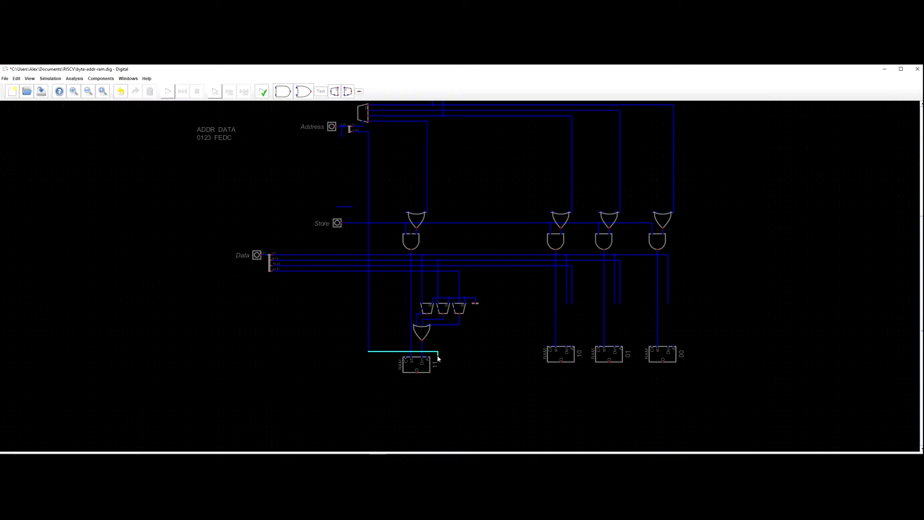
click(428, 353)
key(F1)
key(Escape)
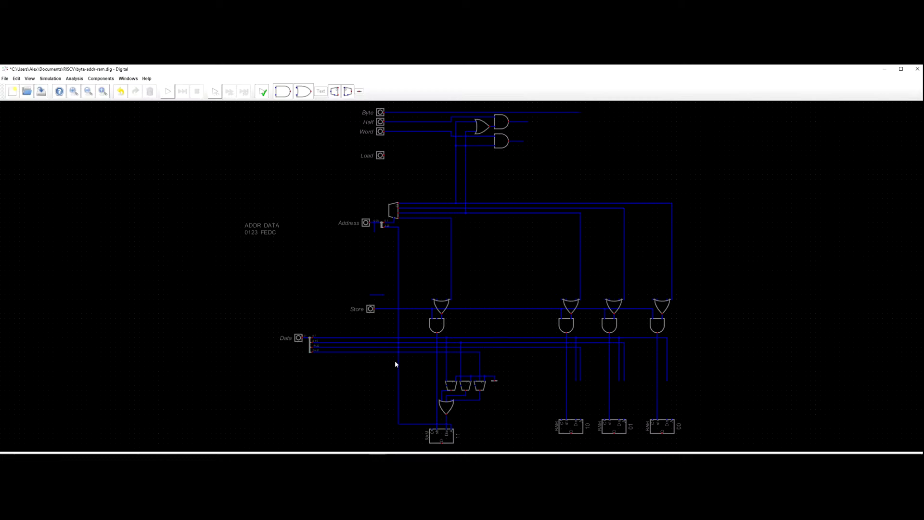
Delete the two stray wire stubs above the Store input and below the Address input.
scroll(397, 362, up, 3)
drag(362, 261, 290, 229)
key(Delete)
drag(304, 160, 309, 140)
key(Delete)
drag(356, 187, 301, 180)
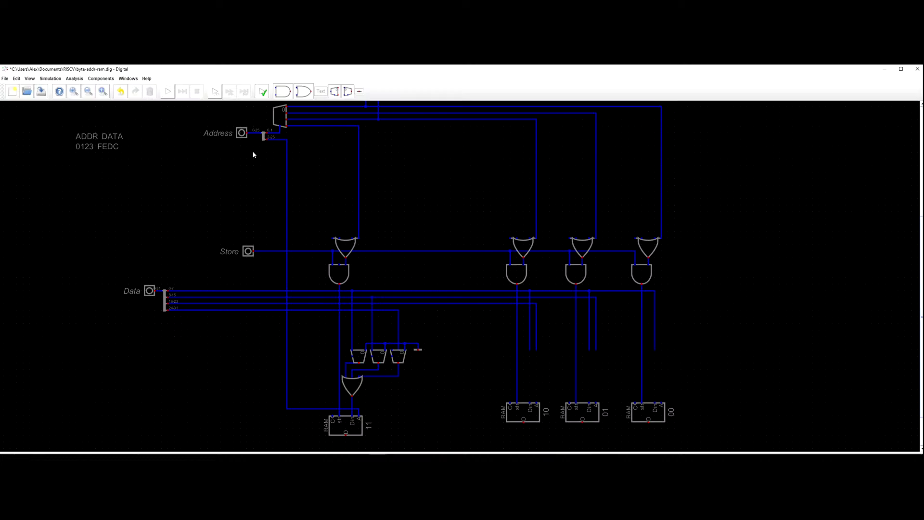
Move the ground component above the middle of the shared wire that joins the three multiplexers.
scroll(214, 121, down, 2)
scroll(438, 395, up, 3)
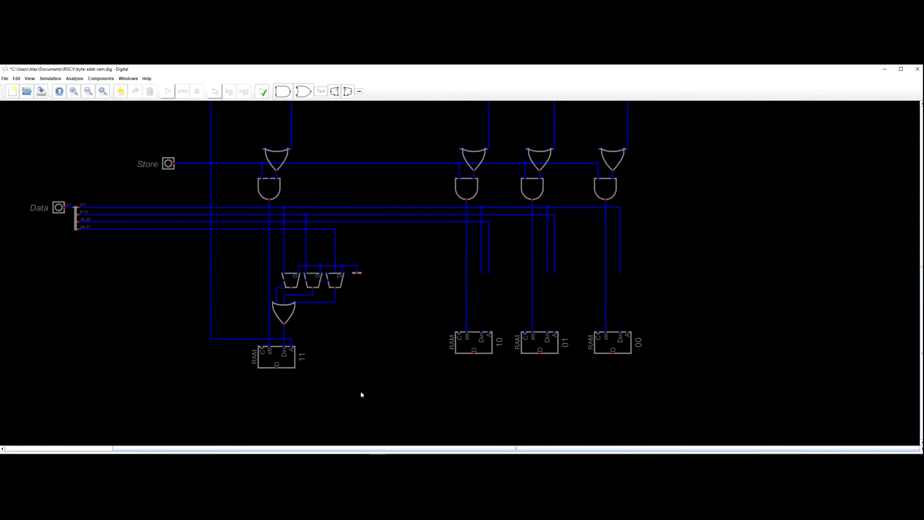
scroll(410, 346, down, 3)
scroll(401, 339, up, 2)
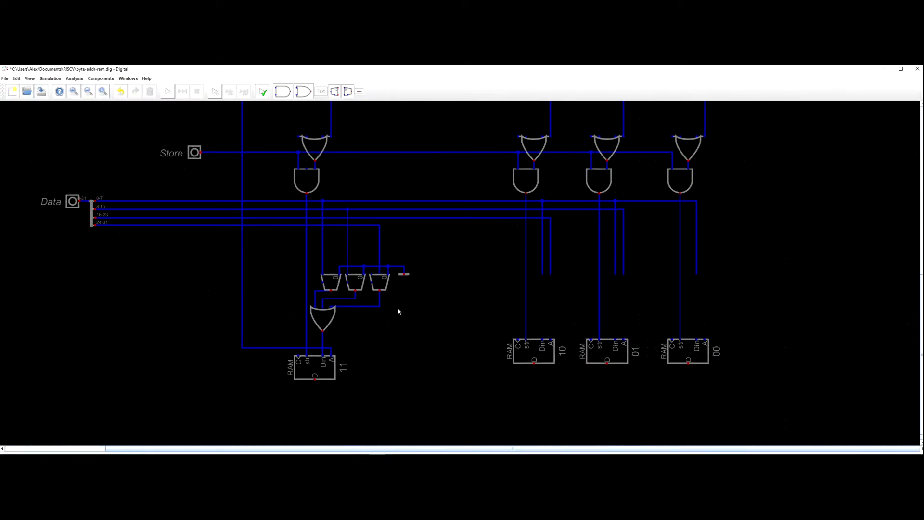
drag(404, 274, 364, 260)
drag(416, 324, 465, 330)
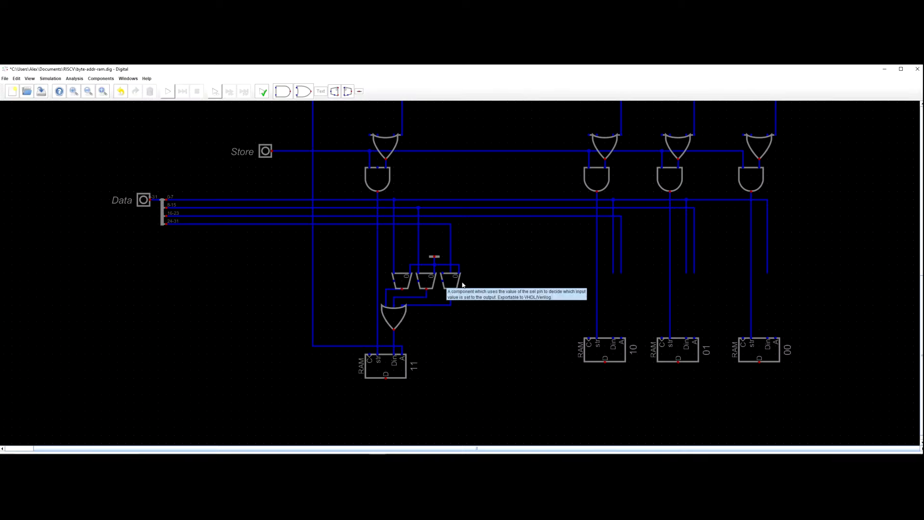
Move RAM 10, 01 and 00 down so they line up with RAM 11.
scroll(508, 295, down, 6)
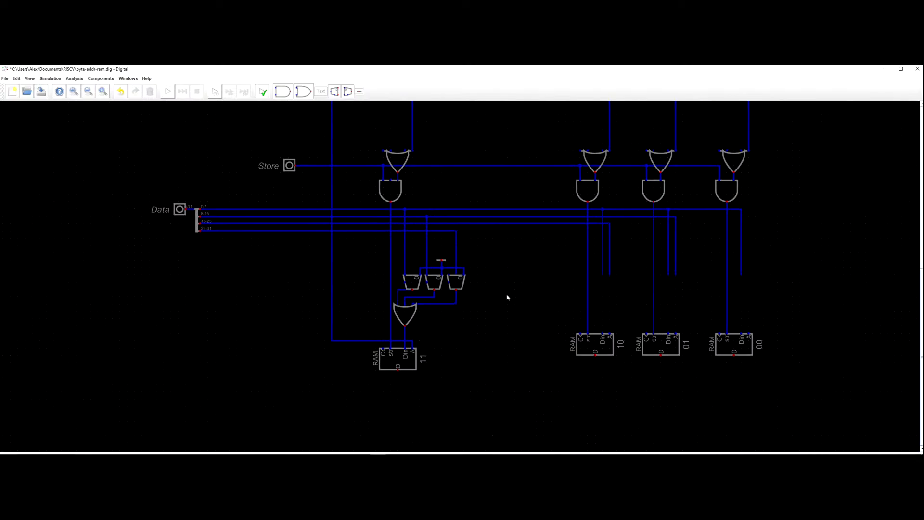
scroll(508, 288, up, 5)
drag(468, 281, 635, 342)
drag(472, 318, 472, 331)
click(473, 335)
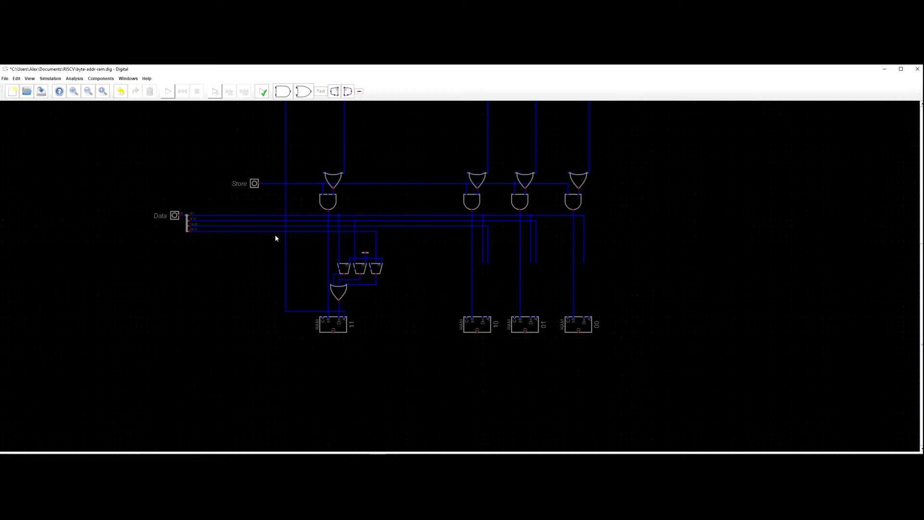
Move RAM 10 with its OR and AND gates closer to RAM 11 and shift its vertical decoder wire to match.
drag(459, 150, 503, 346)
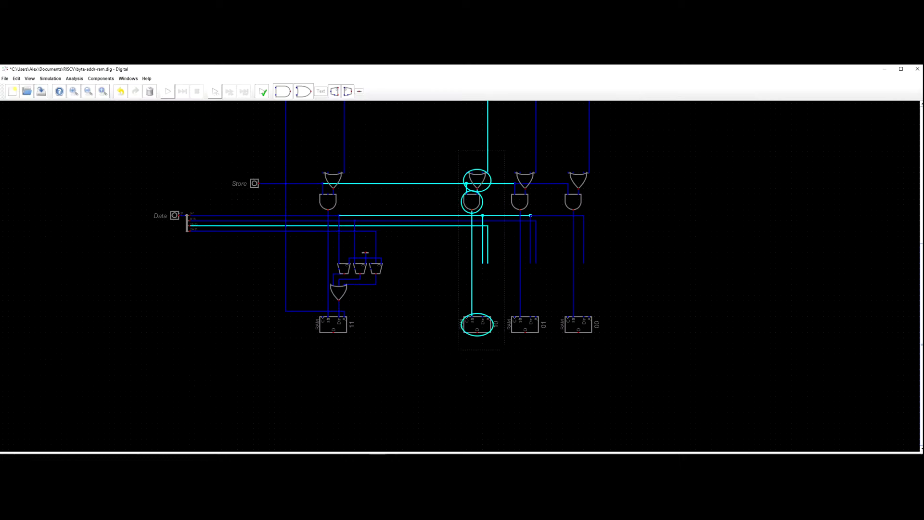
click(383, 316)
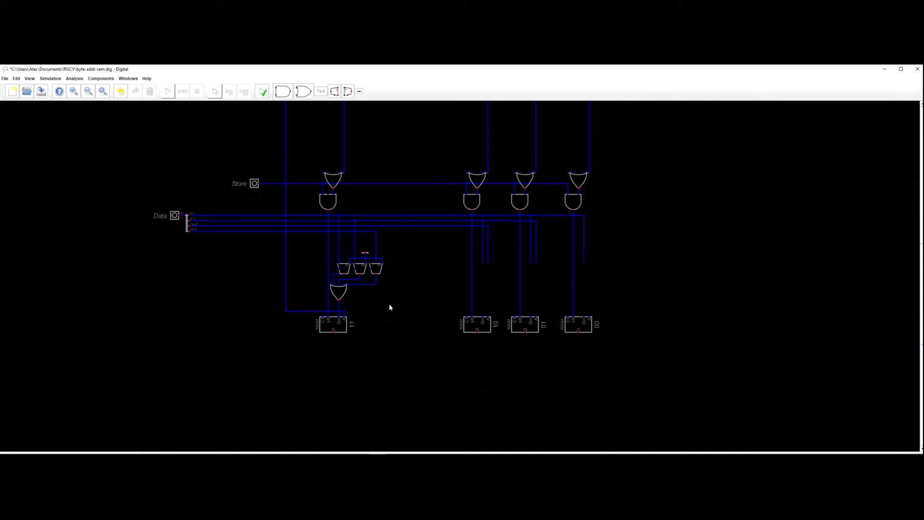
drag(477, 179, 361, 223)
click(406, 174)
scroll(411, 169, up, 2)
scroll(437, 169, up, 3)
scroll(442, 205, down, 5)
drag(385, 303, 365, 302)
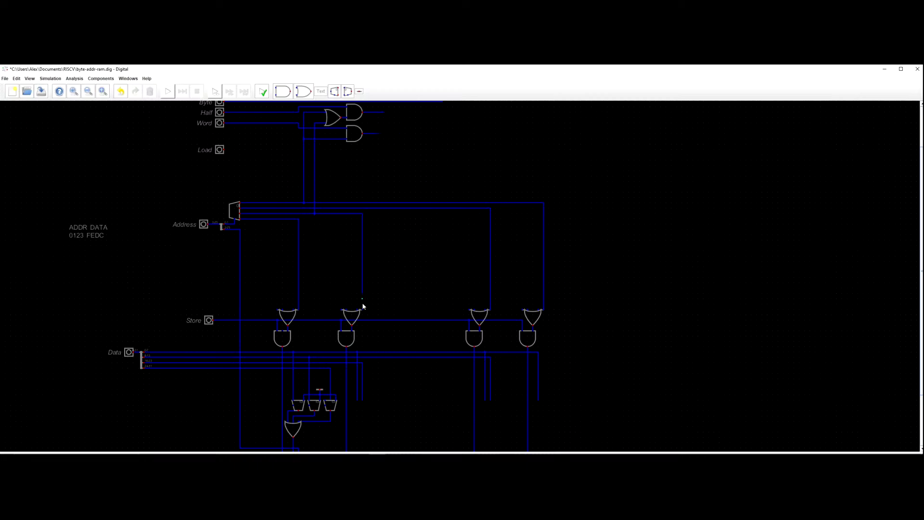
scroll(382, 298, up, 3)
drag(382, 298, 433, 223)
scroll(434, 227, down, 4)
scroll(443, 265, up, 2)
scroll(476, 272, down, 3)
drag(454, 261, 481, 246)
scroll(469, 262, up, 3)
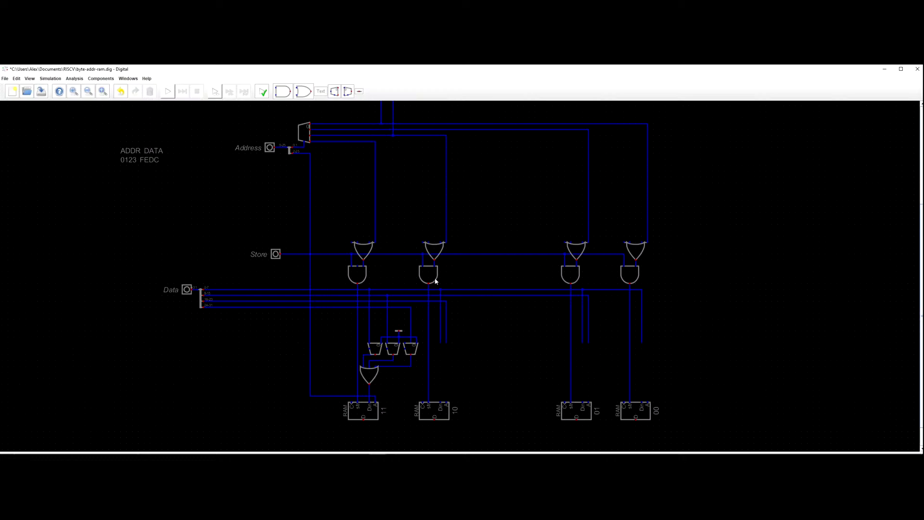
scroll(356, 272, up, 1)
scroll(362, 270, down, 2)
scroll(404, 277, up, 1)
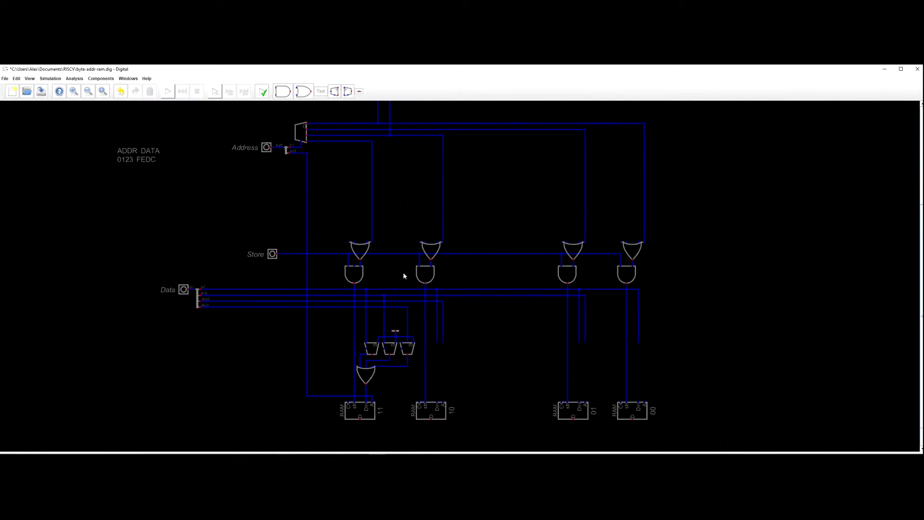
Delete the four vertical wires running from the address decoder outputs down to the OR gates.
click(372, 226)
key(Delete)
drag(454, 248, 426, 226)
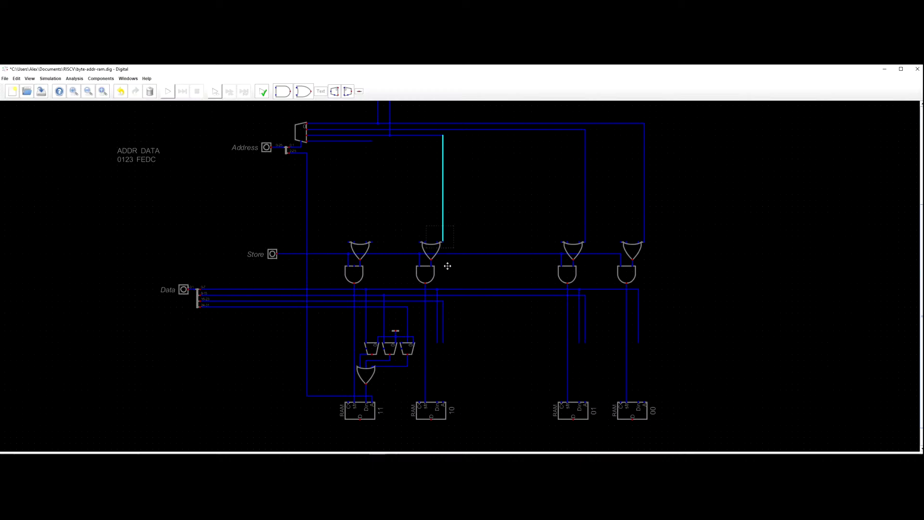
key(Delete)
drag(576, 229, 593, 247)
key(Delete)
drag(641, 228, 651, 247)
key(Delete)
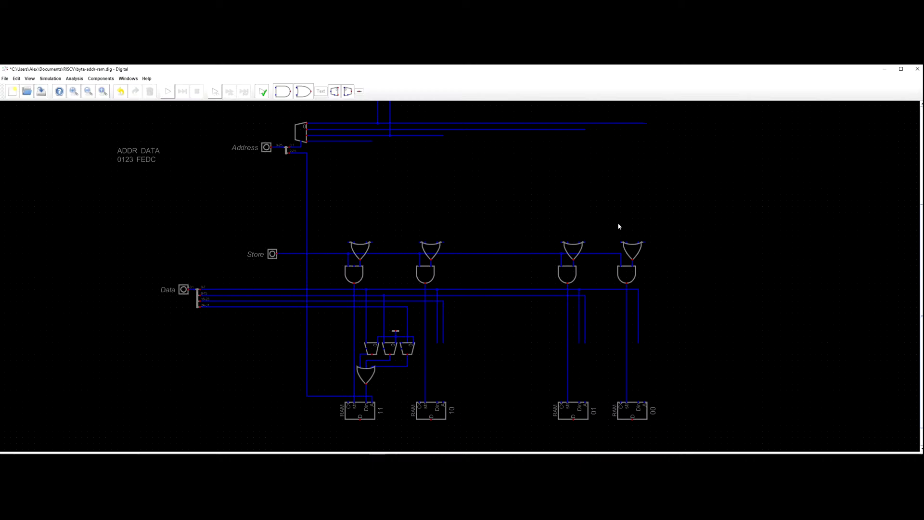
Copy RAM 11's three multiplexers with their ground and wires and paste the copy beside RAM 10's data wires.
scroll(553, 223, down, 1)
drag(498, 258, 507, 223)
scroll(483, 267, up, 1)
drag(484, 281, 498, 276)
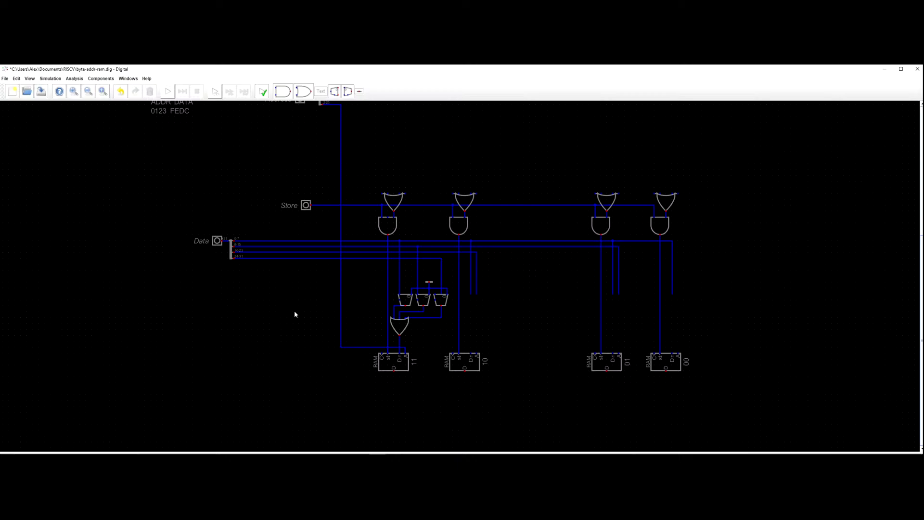
drag(450, 334, 392, 279)
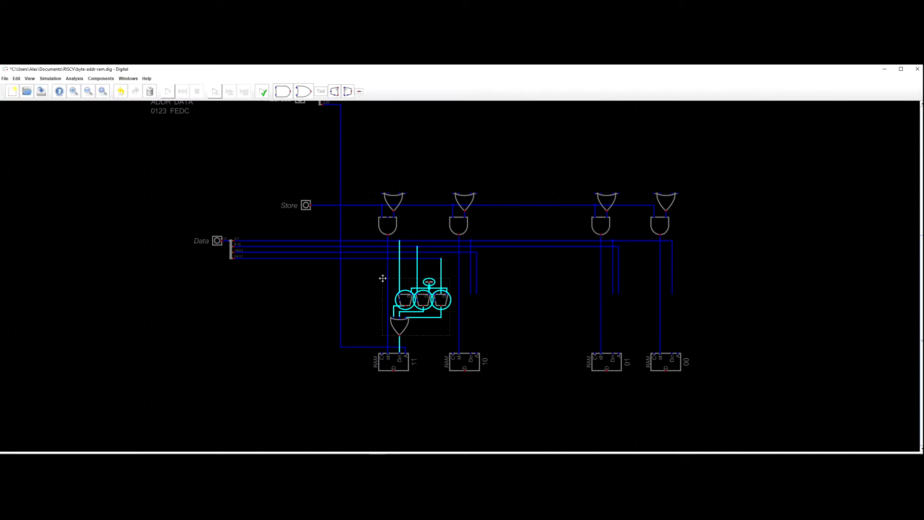
key(ctrl+c)
key(ctrl+v)
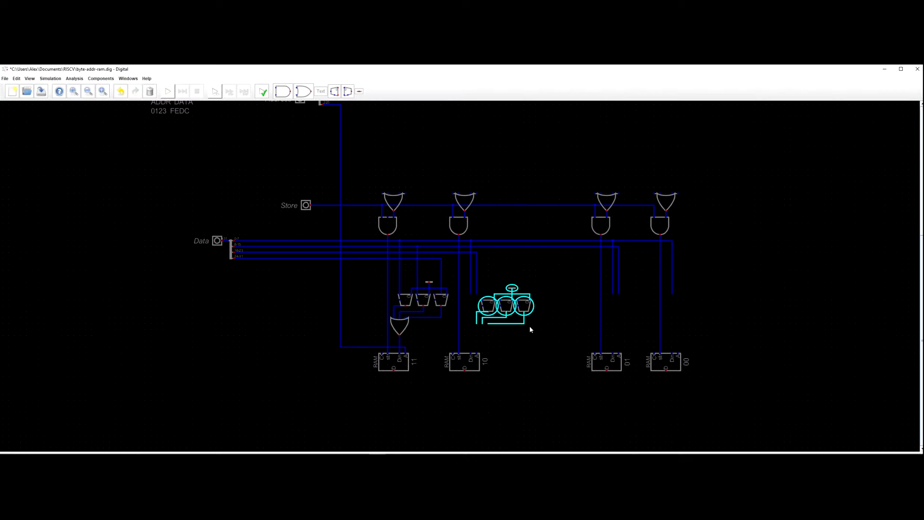
click(529, 325)
scroll(521, 328, up, 3)
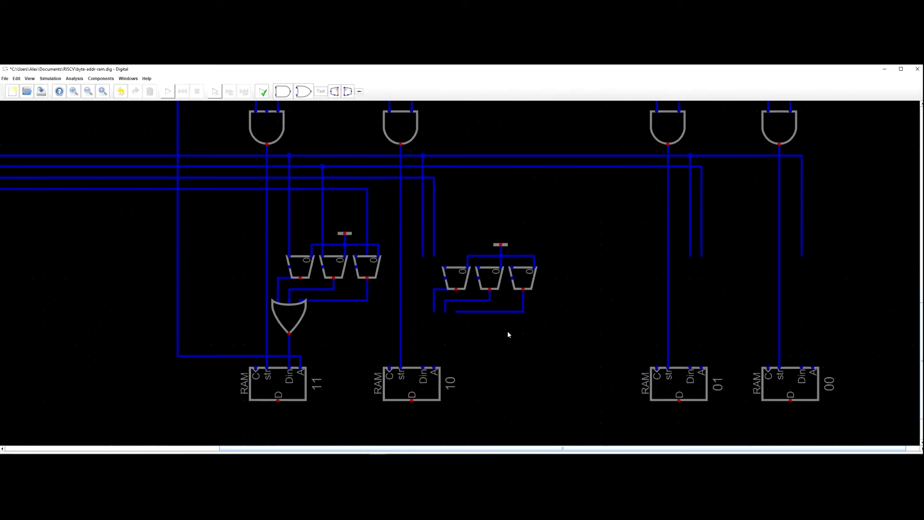
Delete the third multiplexer and its output wire from the pasted group, leaving two multiplexers.
drag(476, 237, 458, 282)
click(469, 280)
drag(564, 234, 505, 306)
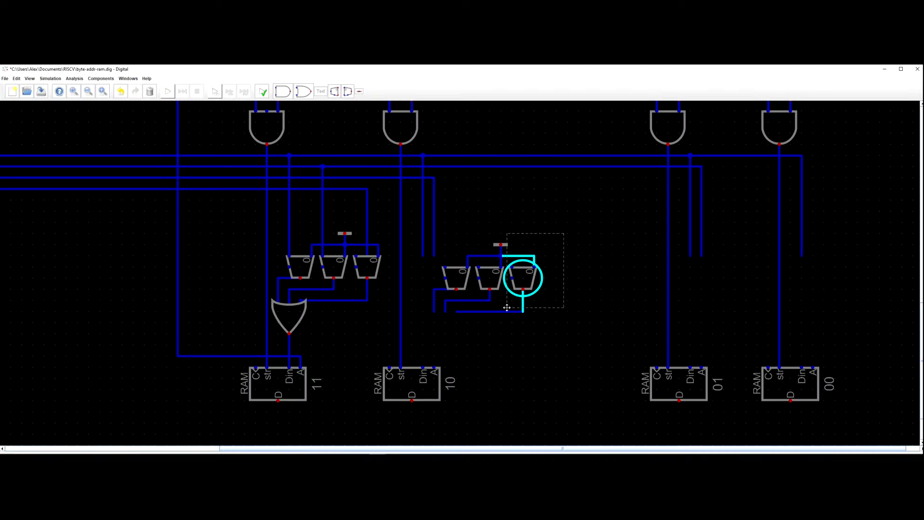
key(Delete)
drag(537, 334, 461, 312)
key(Delete)
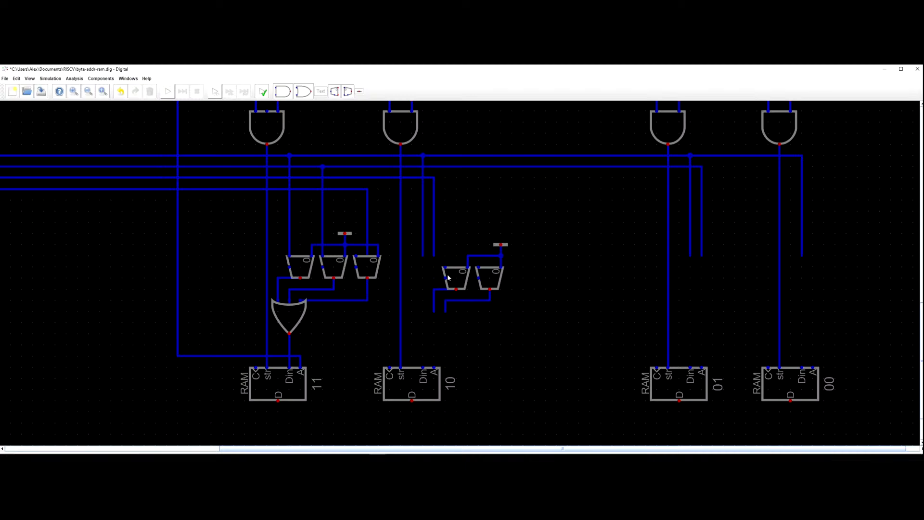
Position the two copied multiplexers under RAM 10's data wires and align the 16-23 data wire with the second multiplexer's input.
drag(439, 175, 433, 320)
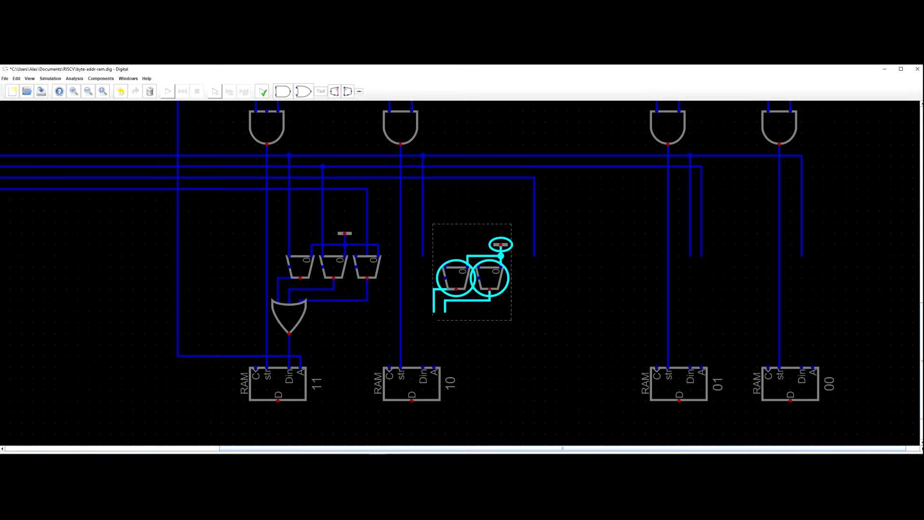
drag(453, 287, 431, 276)
click(461, 304)
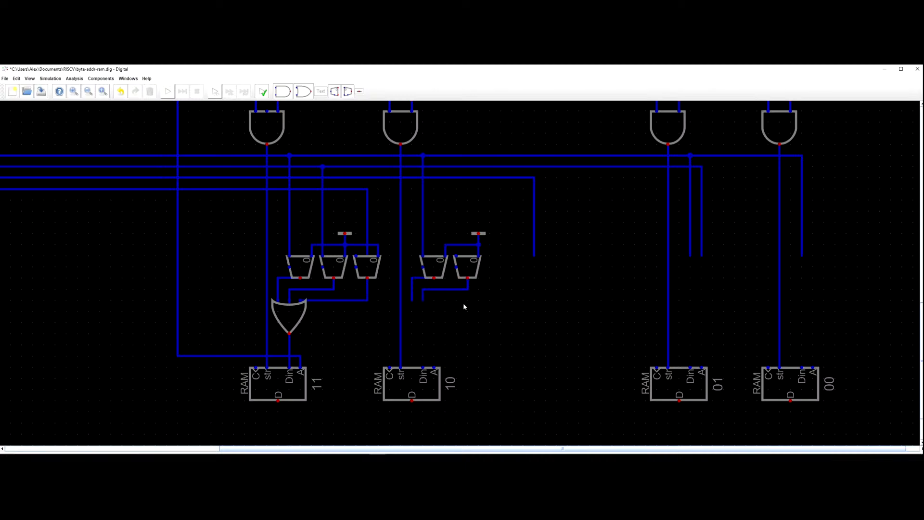
drag(535, 218, 456, 221)
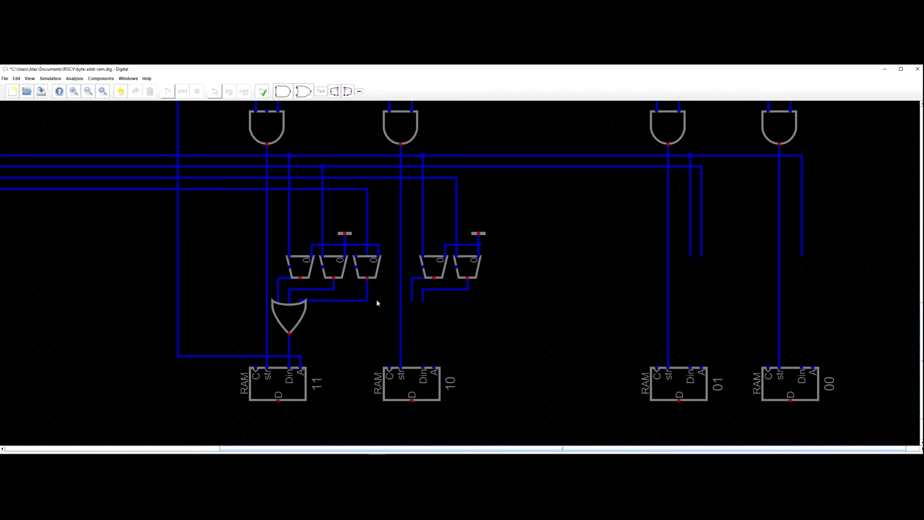
Duplicate RAM 11's OR gate, place the copy above RAM 10 and reduce it to two inputs.
click(297, 322)
key(ctrl+d)
click(444, 340)
right_click(429, 320)
click(463, 347)
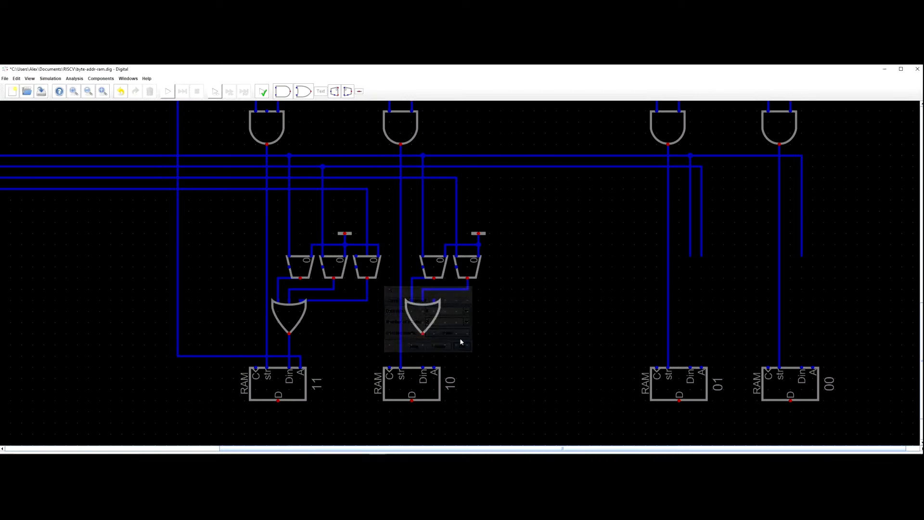
Connect the second multiplexer's output to the new OR gate's free input and wire the gate's output to RAM 10's Din.
drag(420, 288, 439, 295)
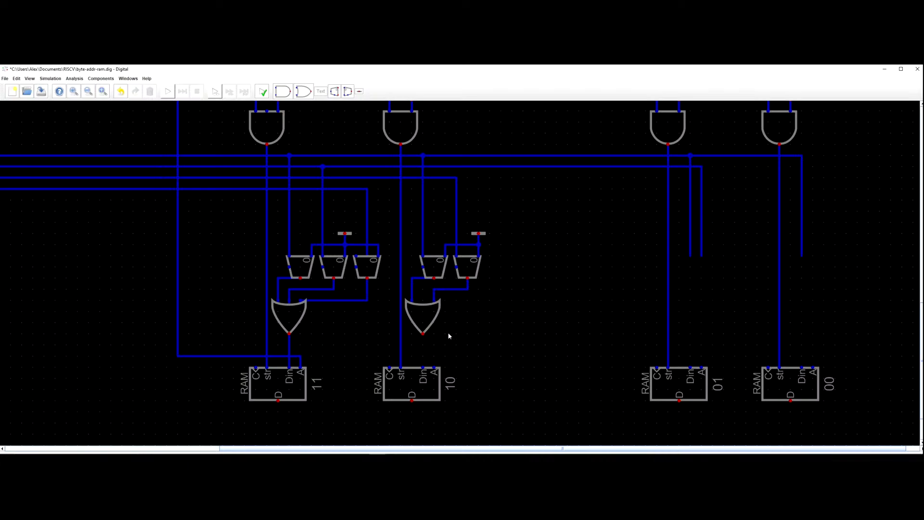
click(423, 334)
click(422, 367)
scroll(353, 291, down, 3)
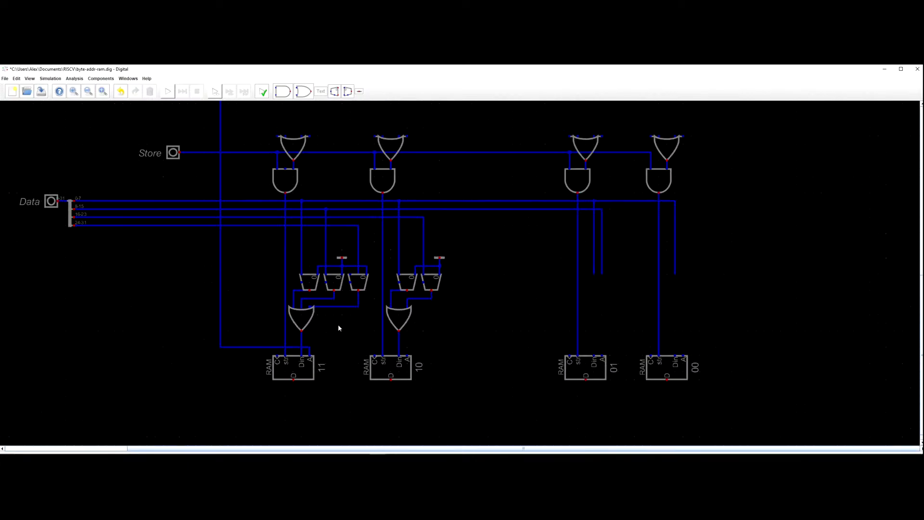
scroll(371, 331, up, 2)
click(302, 287)
scroll(296, 288, down, 3)
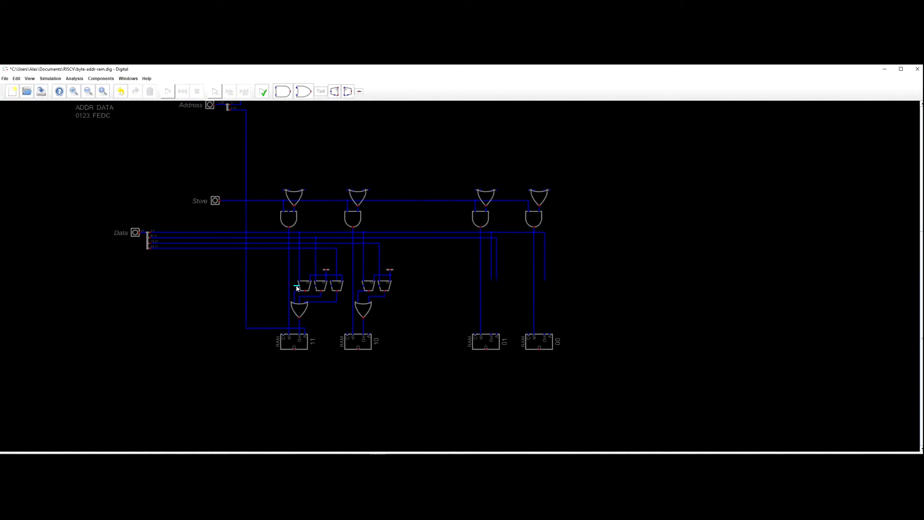
key(Escape)
Delete the row of OR and AND gates between Store and the RAMs together with their wires.
drag(274, 173, 555, 231)
key(Delete)
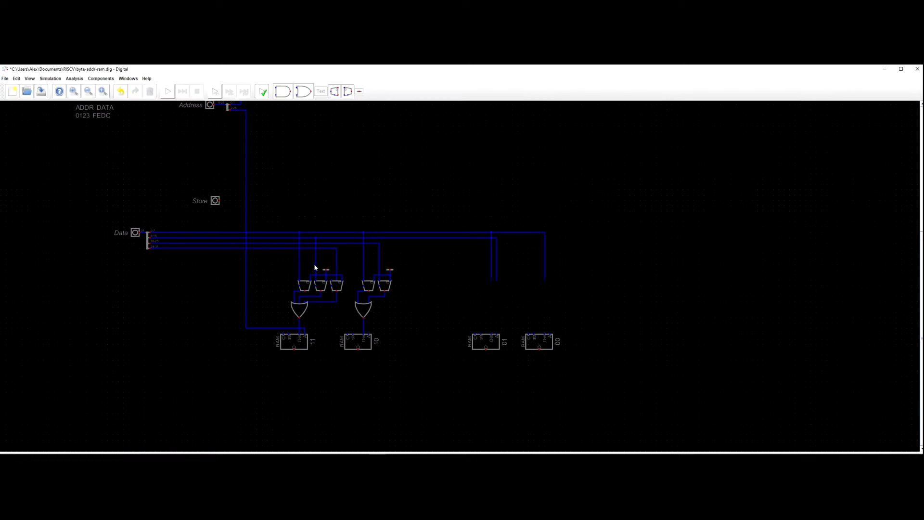
Draw a wire from the select input of RAM 11's first multiplexer up past the data lines to below the decoder.
scroll(303, 287, up, 2)
scroll(318, 295, up, 1)
click(296, 290)
scroll(291, 156, down, 2)
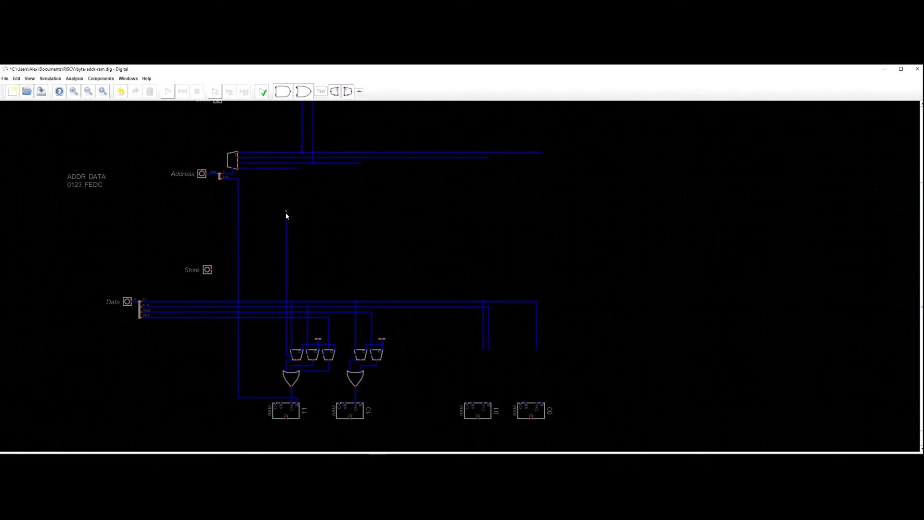
click(285, 213)
Shift RAM 11's second multiplexer to the right and run a wire from its select input up beside the first one.
scroll(285, 213, down, 1)
scroll(285, 217, up, 1)
scroll(309, 309, up, 1)
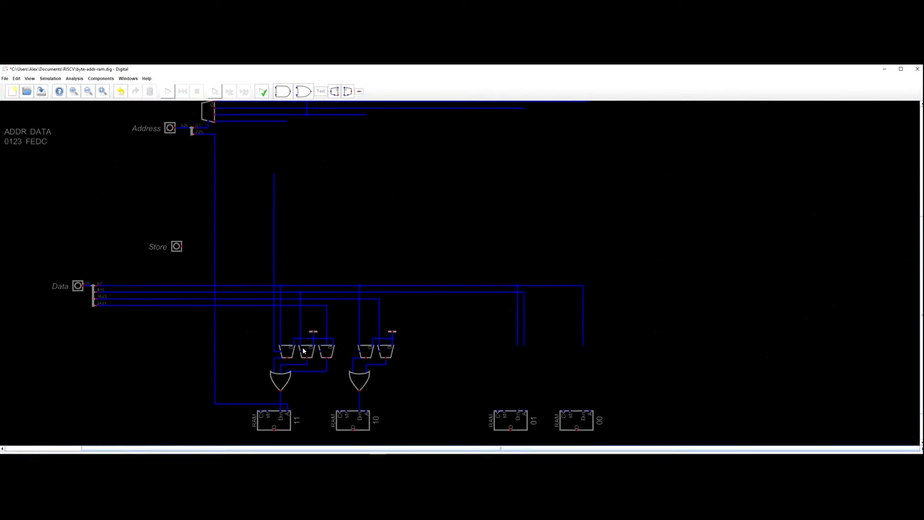
click(294, 347)
key(Escape)
scroll(299, 354, up, 3)
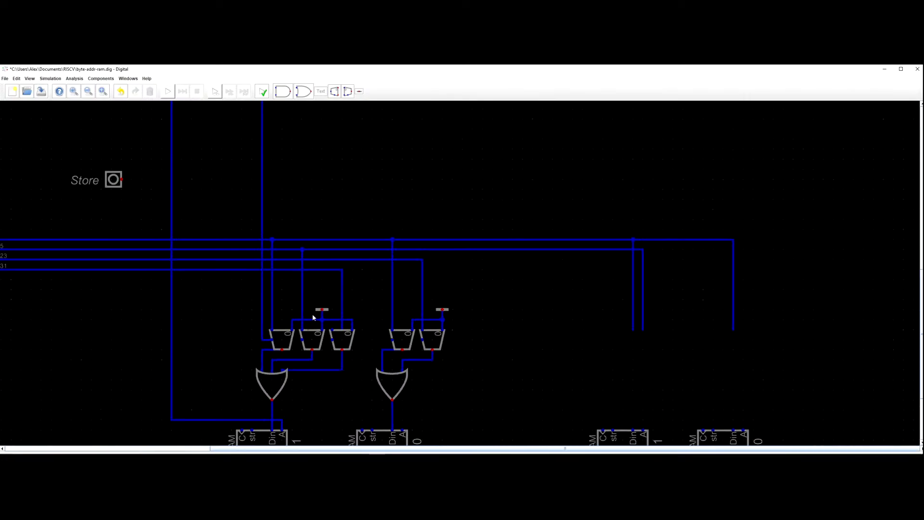
drag(371, 196, 324, 340)
click(311, 341)
click(304, 340)
scroll(305, 202, down, 4)
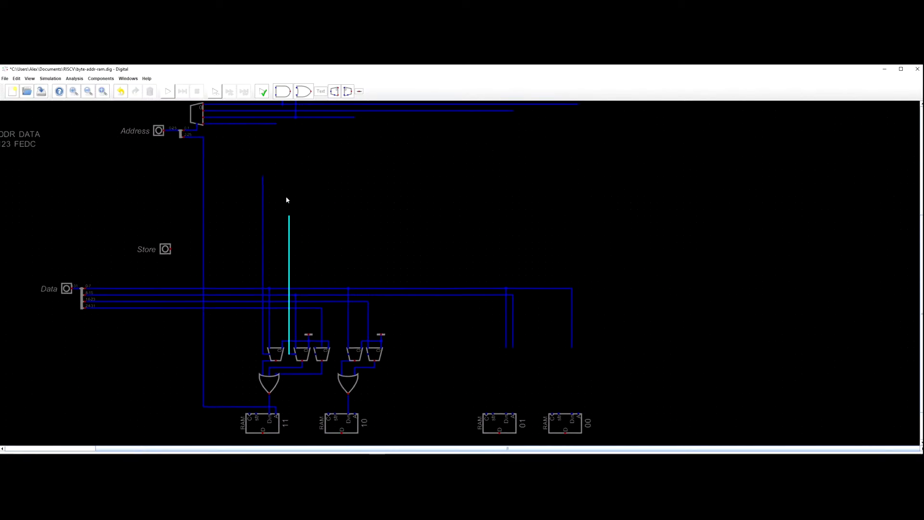
click(290, 181)
Shift RAM 11's third multiplexer to the right and run its select wire up level with the other two.
scroll(340, 333, up, 2)
drag(346, 274, 307, 395)
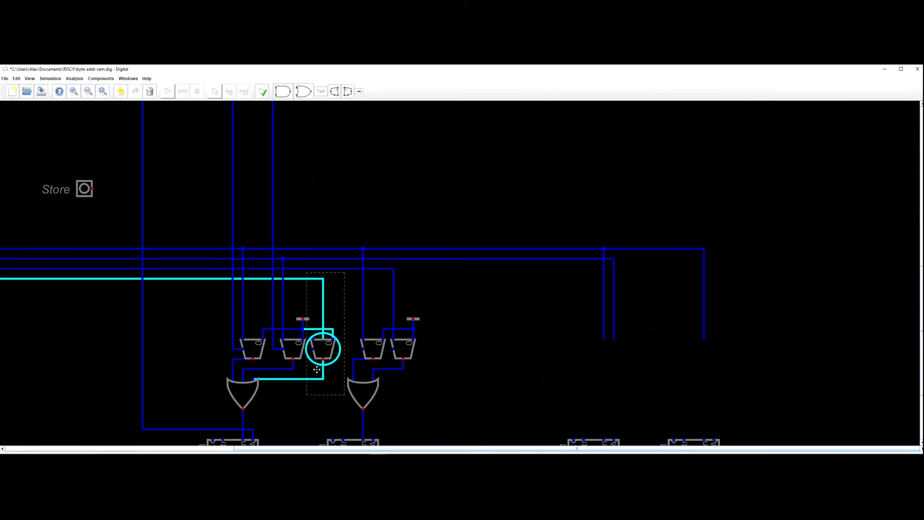
click(330, 344)
mouse_move(334, 345)
mouse_down()
mouse_move(344, 346)
mouse_move(314, 313)
mouse_move(317, 196)
mouse_move(293, 255)
mouse_up()
drag(291, 169, 289, 162)
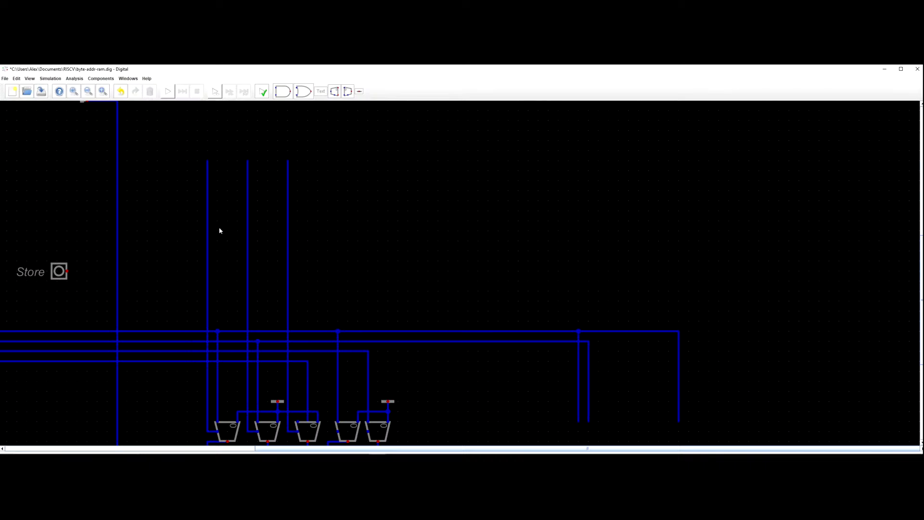
Run select wires up from both RAM 10 multiplexers, shifting the second multiplexer and its ground right to make room.
scroll(248, 168, down, 3)
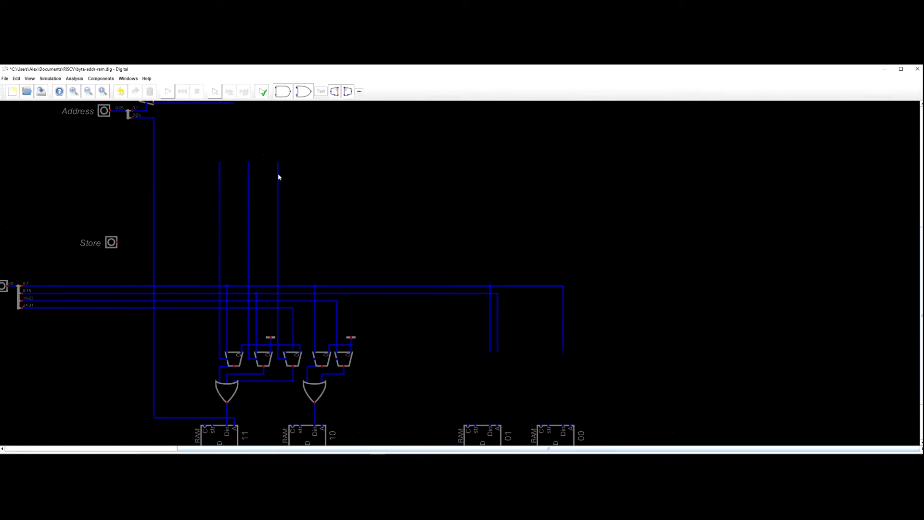
scroll(365, 313, up, 1)
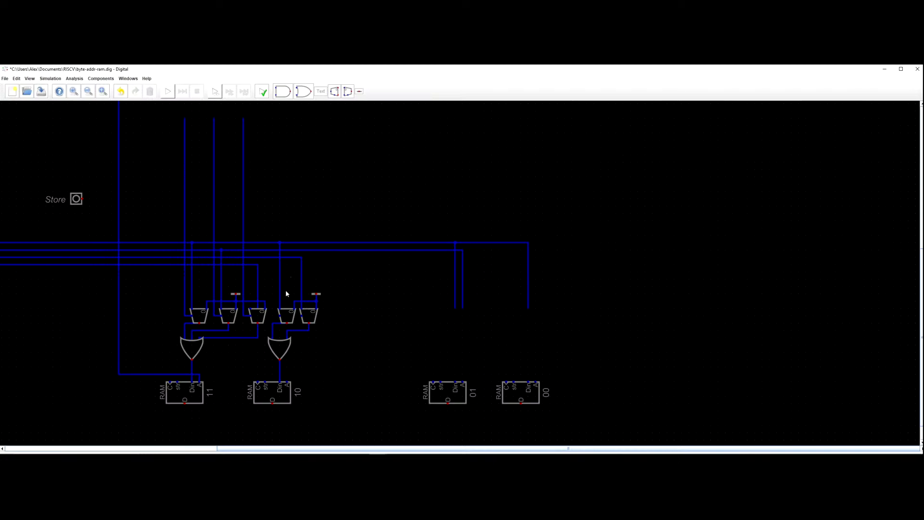
drag(272, 315, 272, 118)
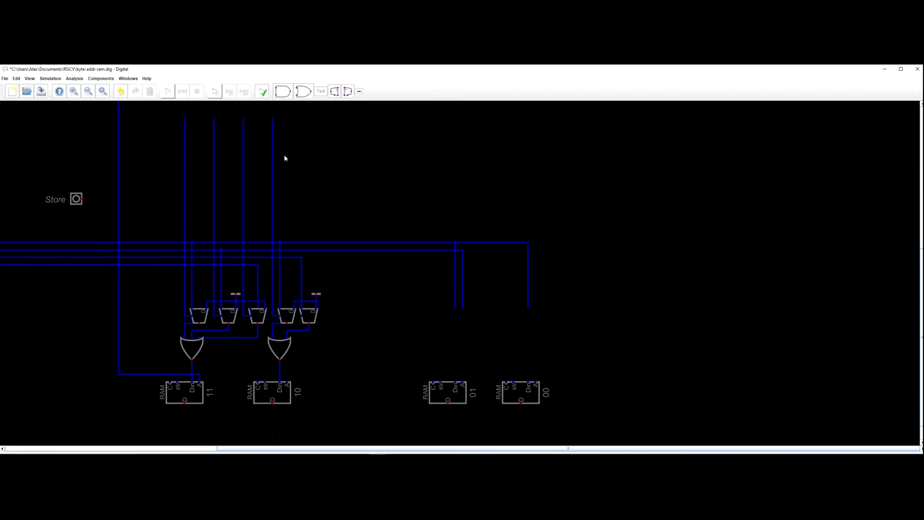
drag(342, 353, 296, 255)
mouse_move(309, 316)
mouse_down()
mouse_move(316, 316)
mouse_move(300, 285)
mouse_move(306, 123)
mouse_up()
click(315, 321)
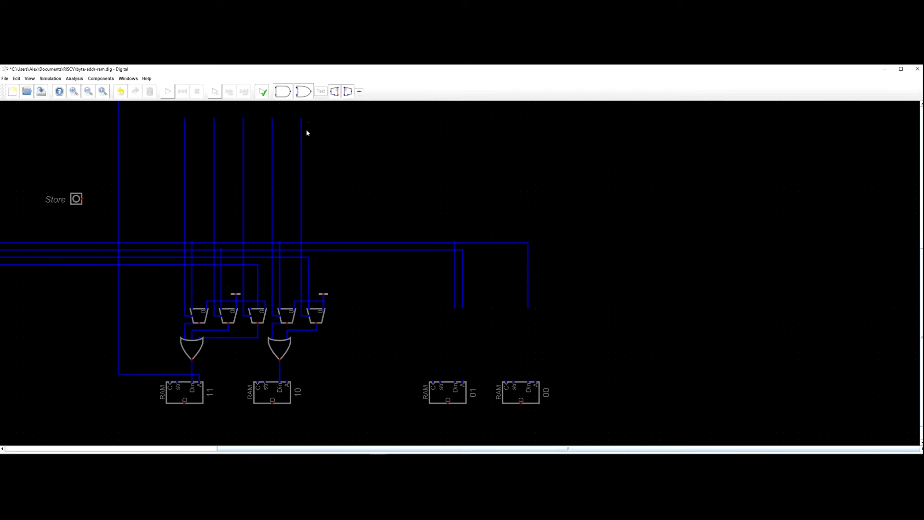
Copy RAM 10's two multiplexers and OR gate and place the copy to the right of the original pair.
scroll(378, 188, down, 2)
scroll(408, 288, down, 2)
scroll(372, 304, up, 3)
drag(364, 311, 339, 253)
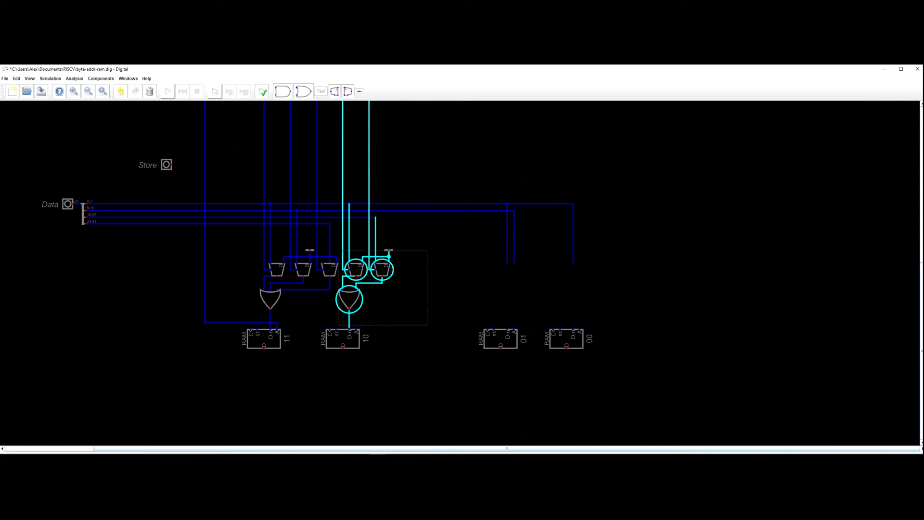
key(ctrl+c)
key(ctrl+v)
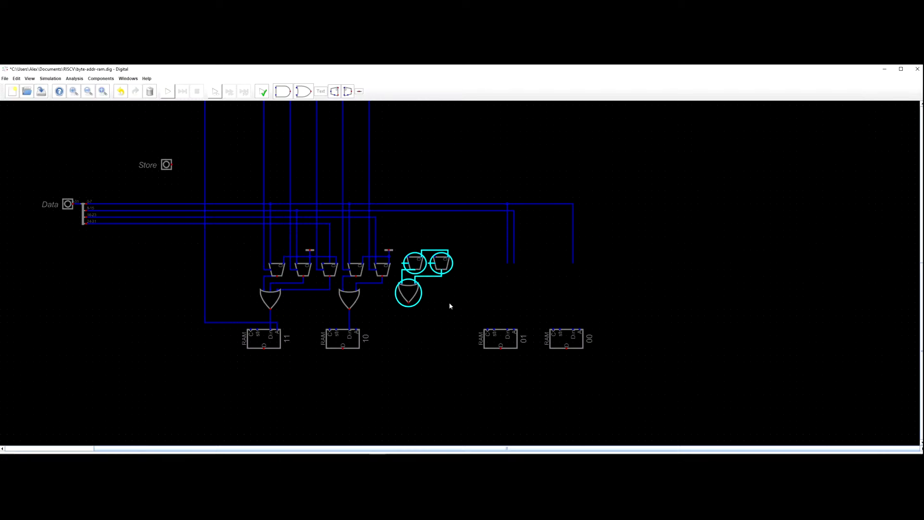
click(445, 309)
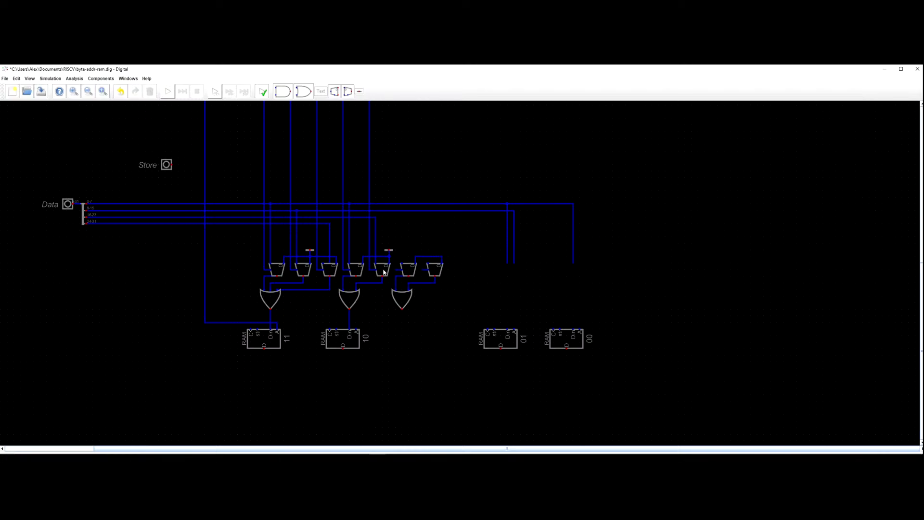
Run select wires up from both copied multiplexers, ending level with the existing select wires.
click(400, 270)
scroll(396, 134, up, 3)
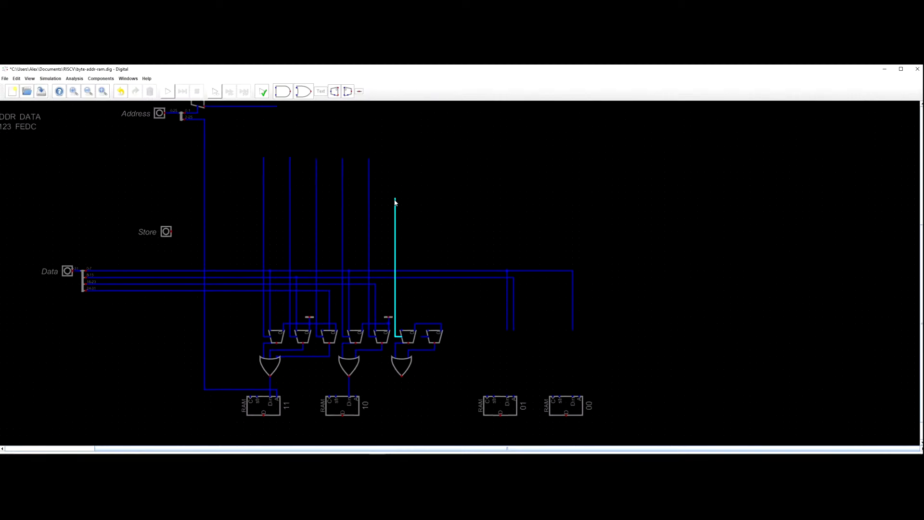
click(395, 159)
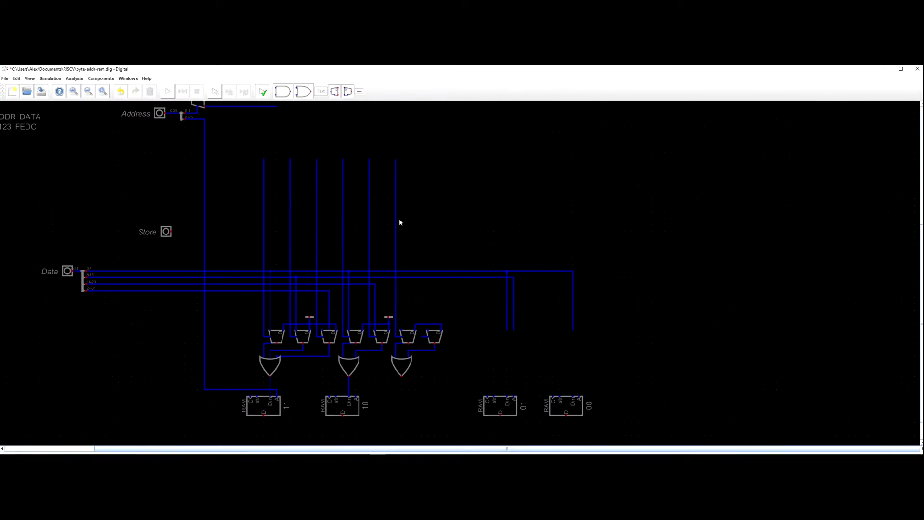
click(421, 334)
click(424, 162)
drag(459, 296, 507, 285)
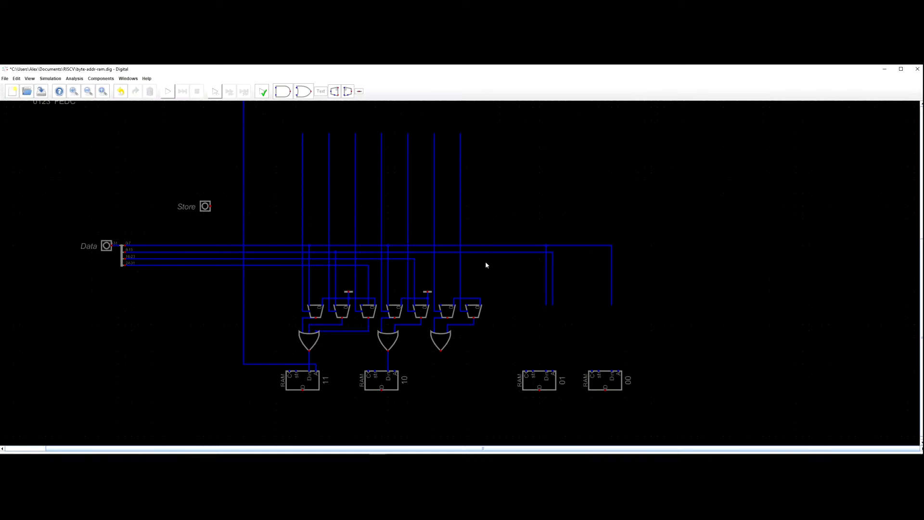
Move RAM 01 directly beneath the third OR gate so the gate's output feeds its data input.
scroll(516, 289, up, 2)
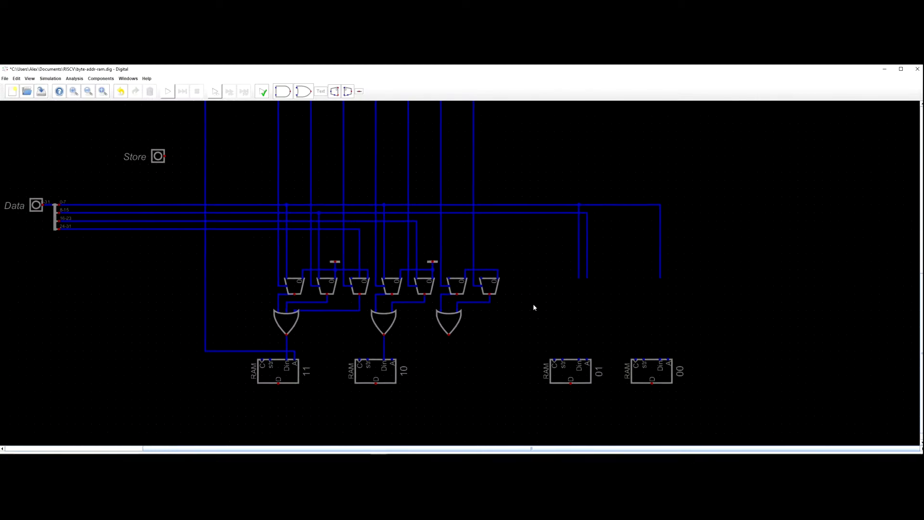
mouse_move(582, 376)
mouse_down()
mouse_move(456, 376)
mouse_move(449, 341)
mouse_up()
scroll(506, 359, down, 2)
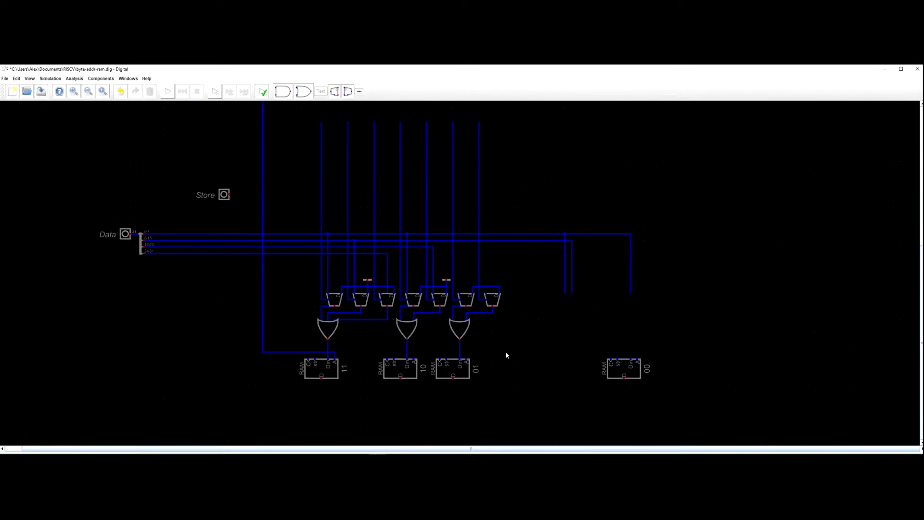
Lower RAMs 11, 10 and 01 to leave more room under the OR gates, and bring RAM 00 in beside RAM 01.
scroll(499, 366, down, 1)
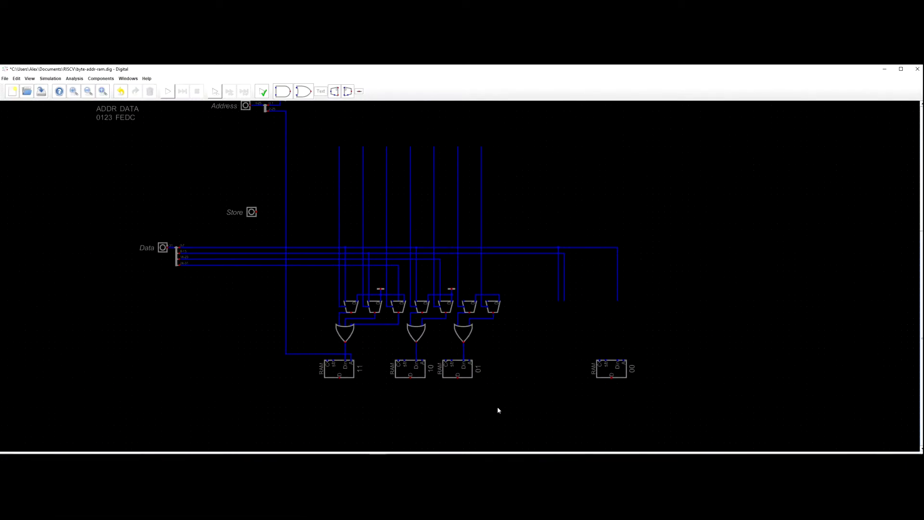
drag(500, 412, 338, 399)
click(513, 400)
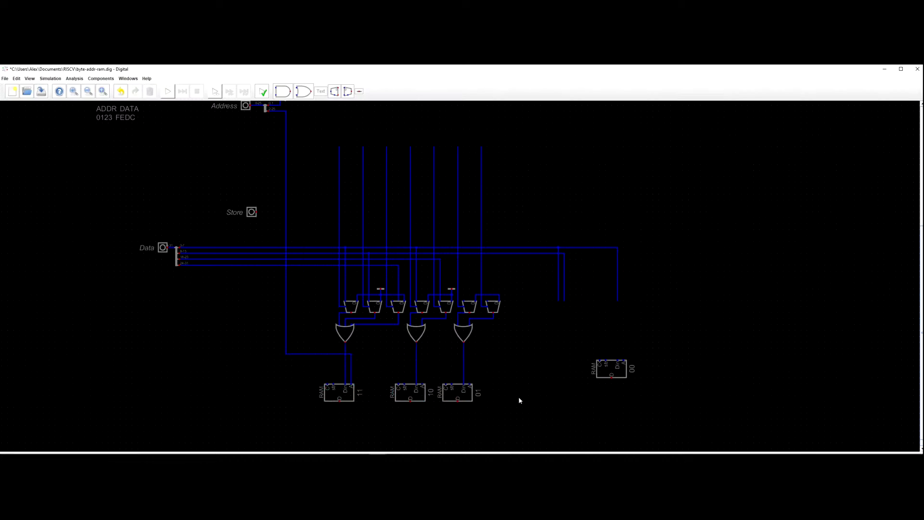
drag(616, 372, 520, 402)
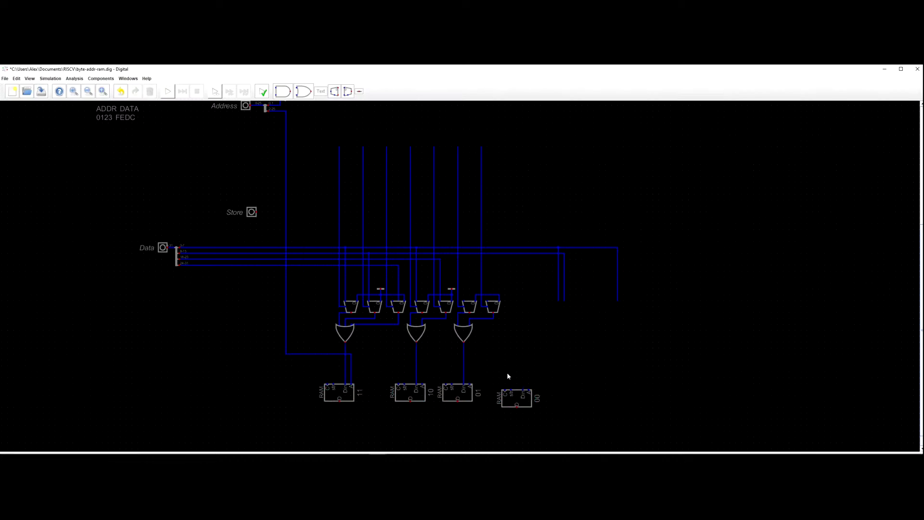
Shift the loose data 0-7 and 8-15 drop wires onto the data inputs of RAM 01's two multiplexers.
scroll(525, 332, up, 1)
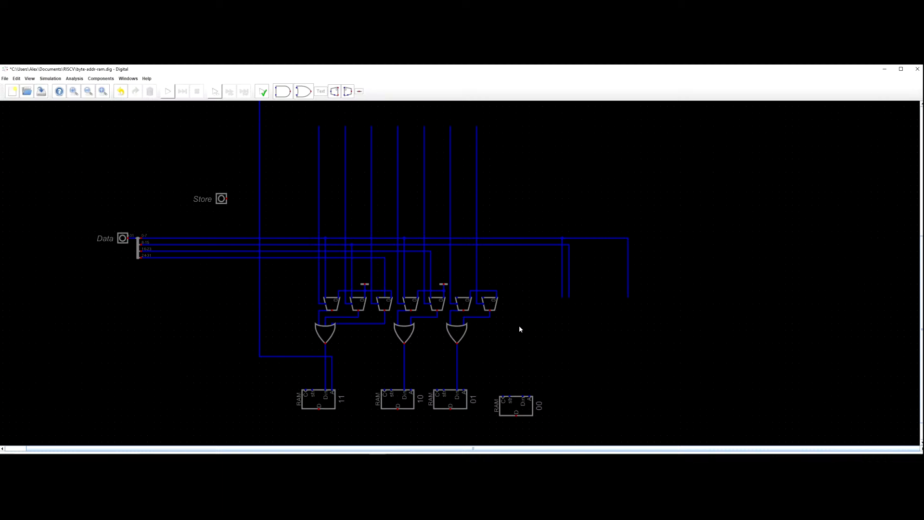
drag(559, 310, 452, 258)
drag(574, 309, 477, 257)
scroll(516, 278, up, 4)
scroll(525, 288, down, 3)
drag(526, 287, 510, 268)
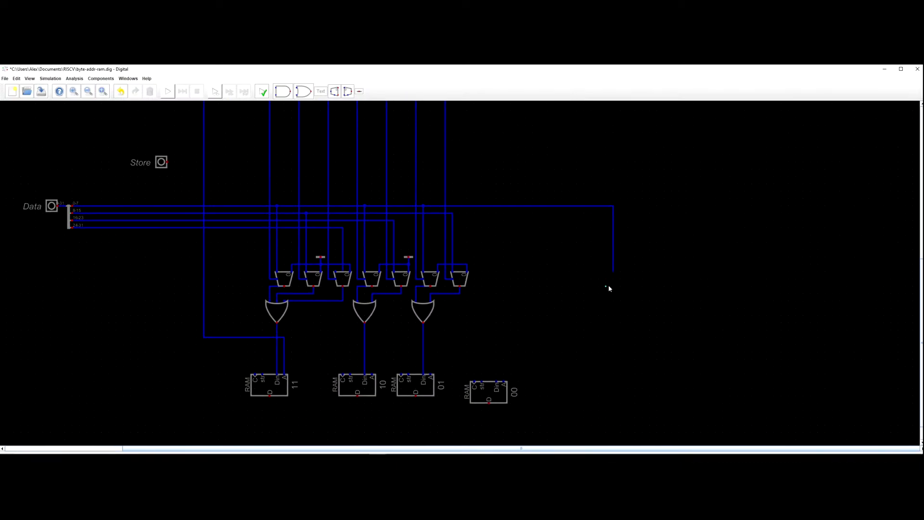
Shift the remaining data 0-7 drop wire in line with RAM 00 and extend it down to the RAM's data input.
drag(645, 294, 487, 211)
click(504, 265)
click(496, 272)
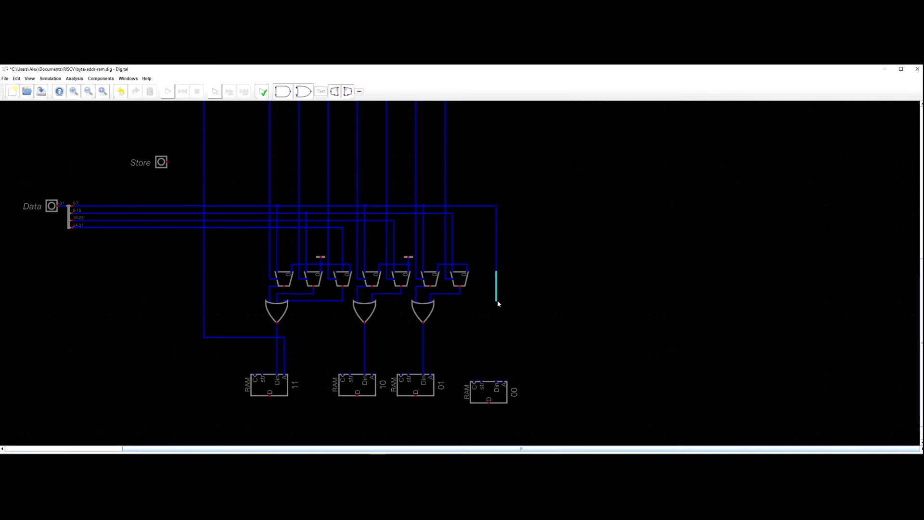
click(497, 383)
scroll(554, 304, down, 4)
scroll(560, 302, up, 2)
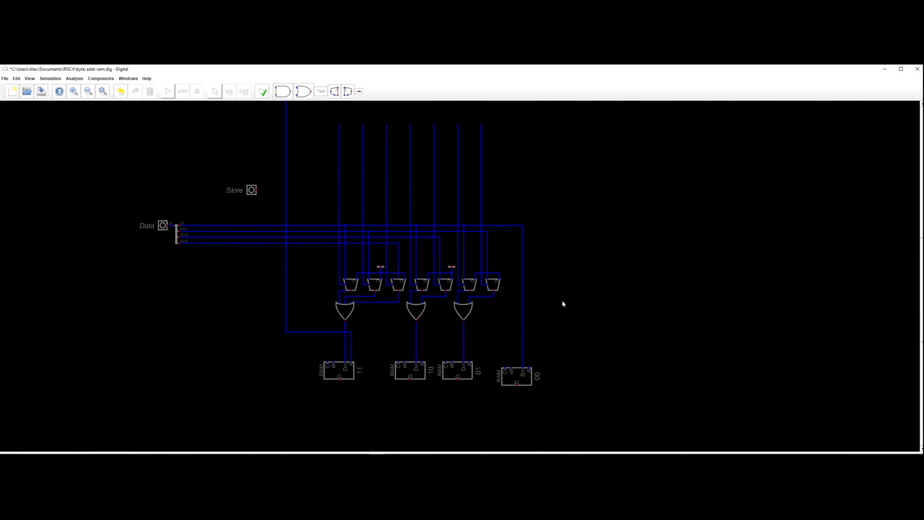
drag(562, 302, 578, 292)
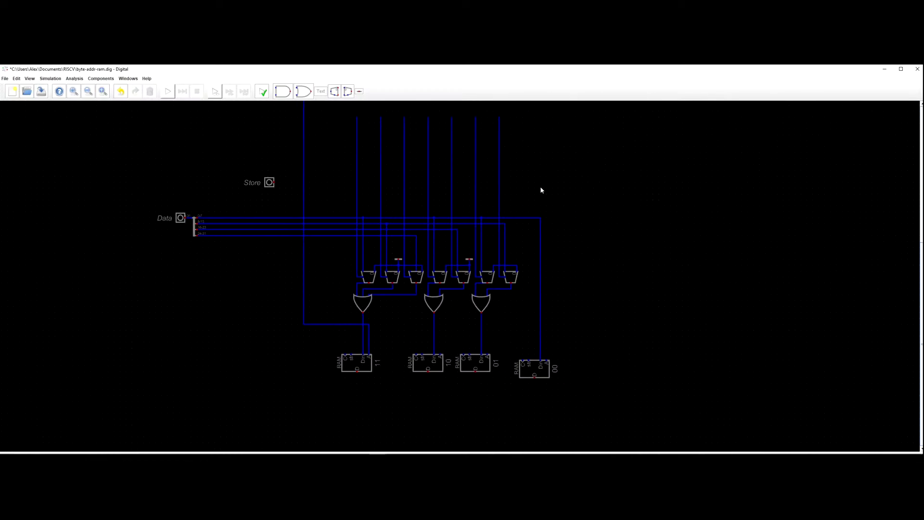
Try joining RAM 10's first multiplexer select to the select wire of RAM 11's second multiplexer, deleting its own upper run.
drag(538, 189, 577, 230)
scroll(405, 148, up, 2)
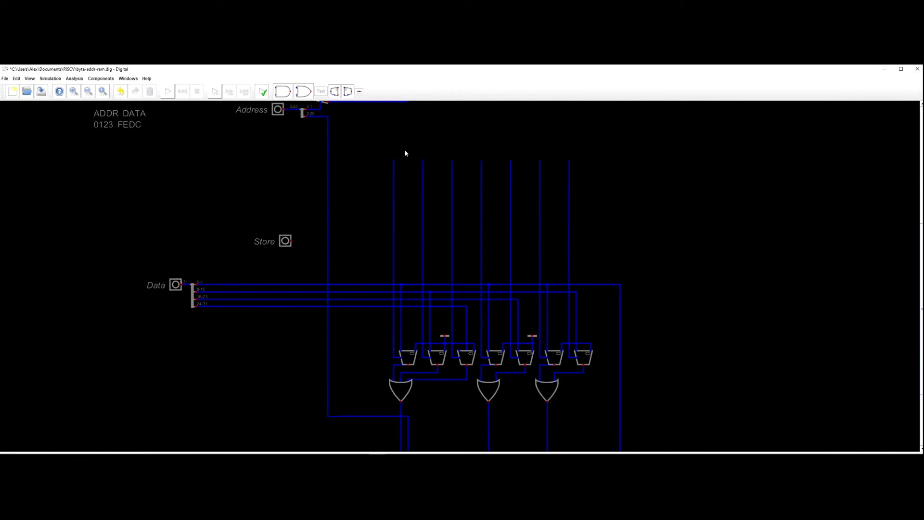
drag(404, 148, 380, 168)
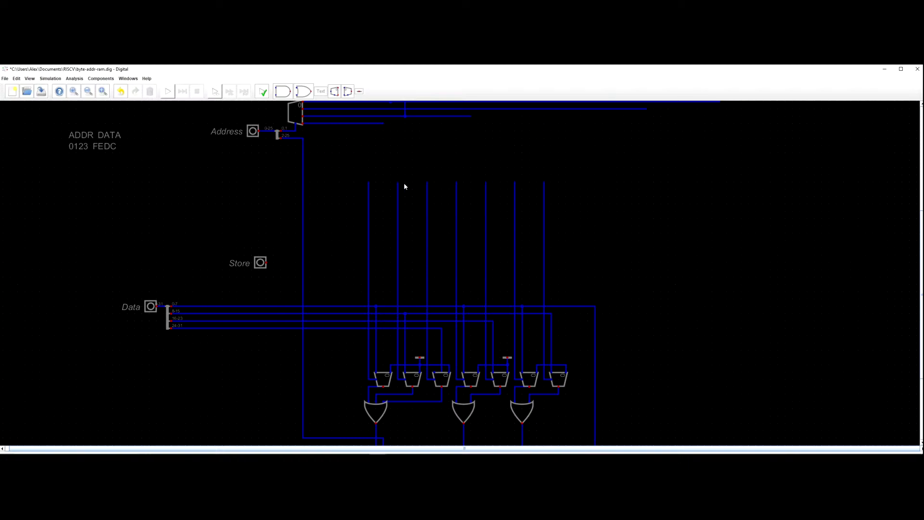
click(397, 292)
click(456, 292)
drag(452, 172, 467, 262)
key(Delete)
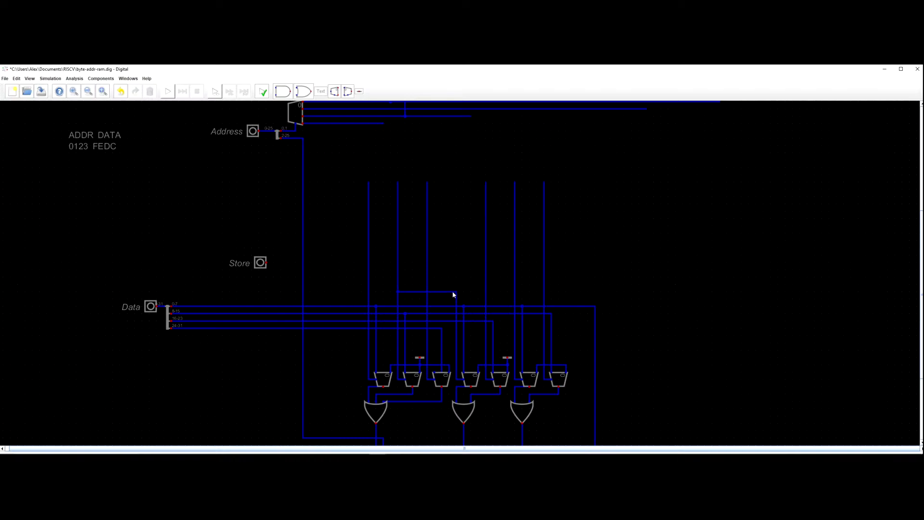
Examine which data bytes the multiplexers with joined select wires route to each RAM.
scroll(412, 243, down, 1)
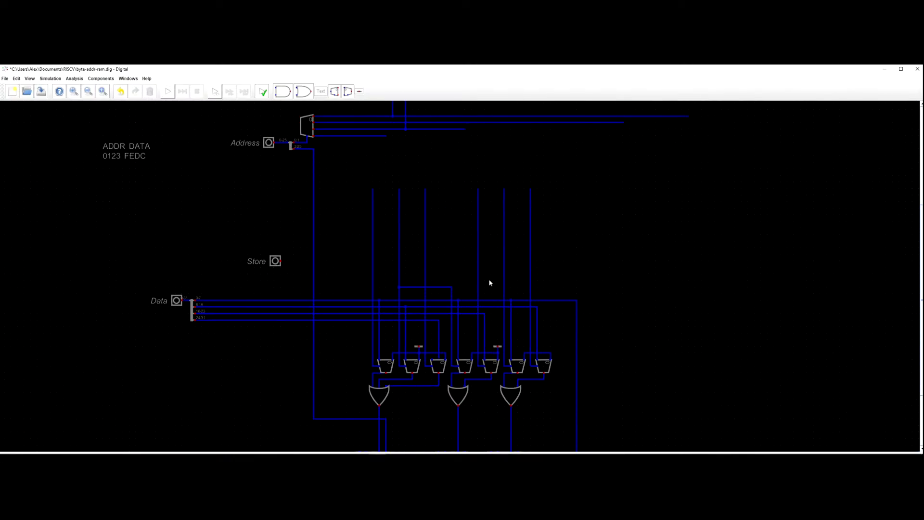
scroll(511, 296, up, 1)
drag(512, 306, 490, 253)
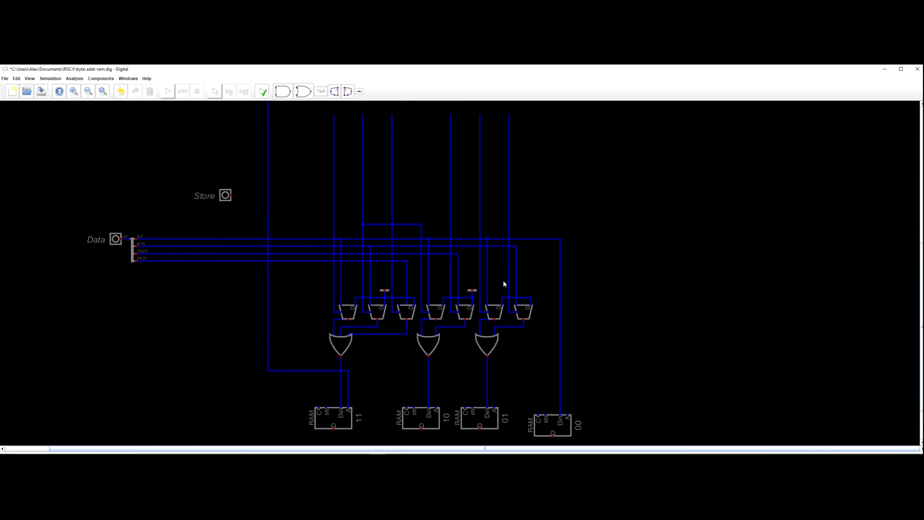
scroll(504, 283, down, 2)
scroll(501, 283, up, 3)
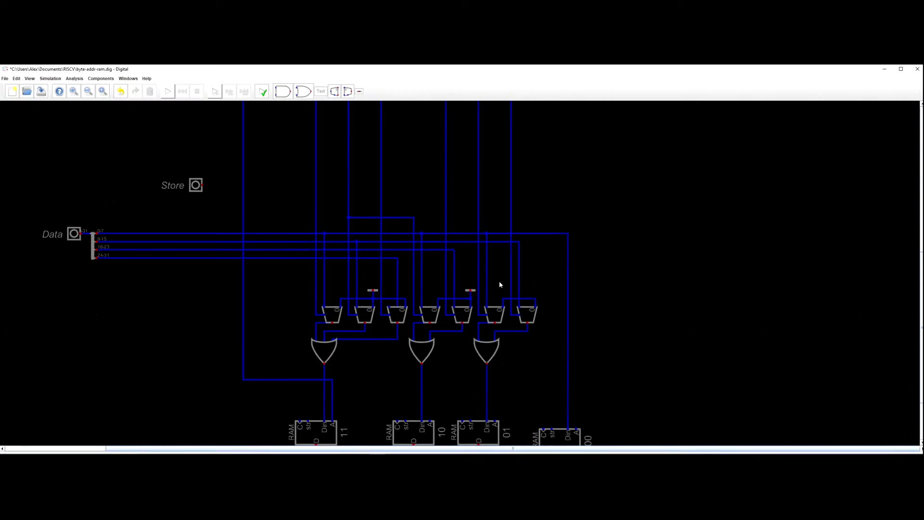
scroll(453, 276, down, 2)
scroll(403, 270, up, 2)
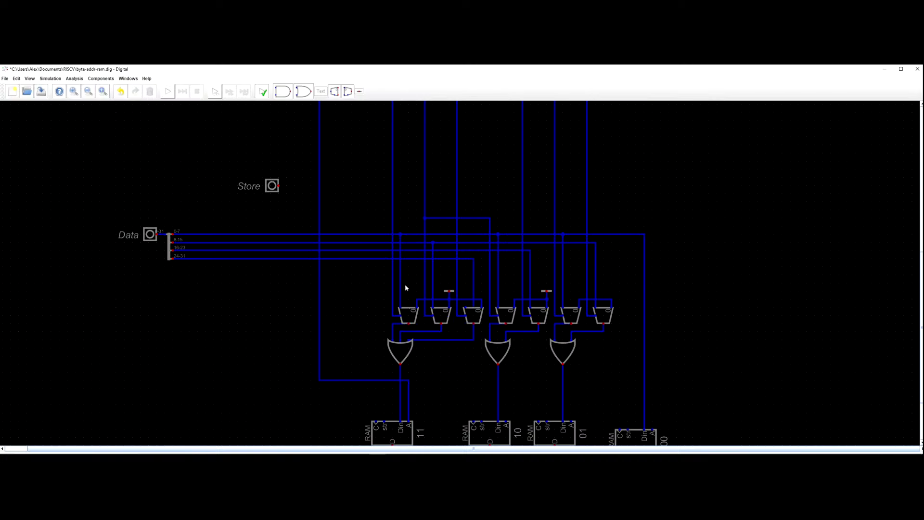
scroll(405, 314, down, 4)
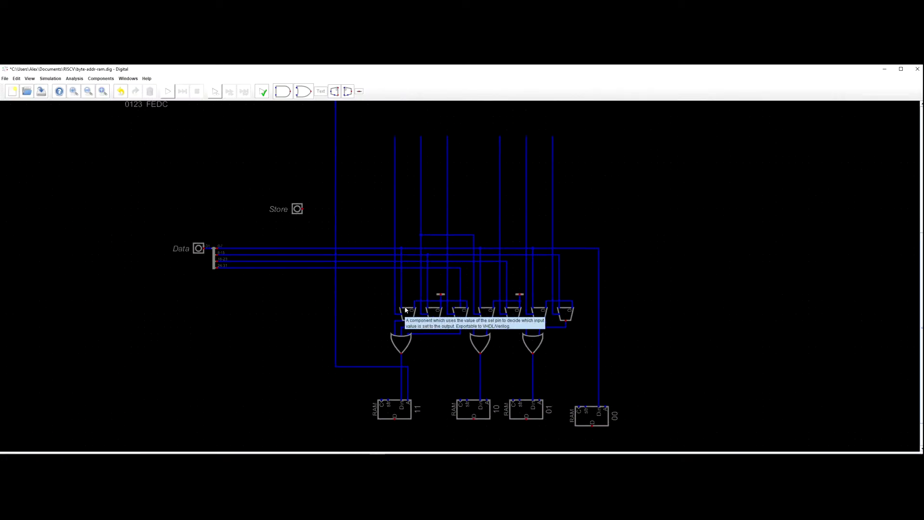
Undo the select wire deletion and the link between RAM 11's second and RAM 10's first multiplexers.
key(ctrl+z)
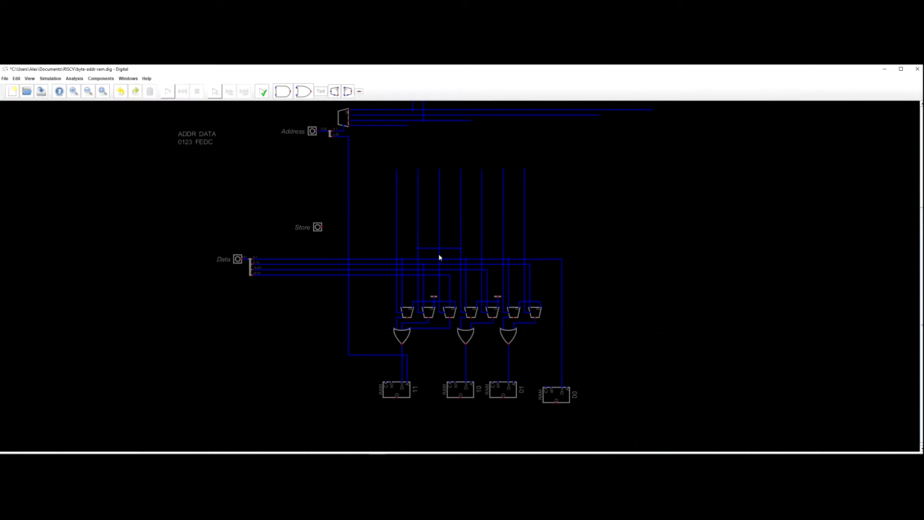
key(l)
scroll(407, 278, up, 1)
click(16, 79)
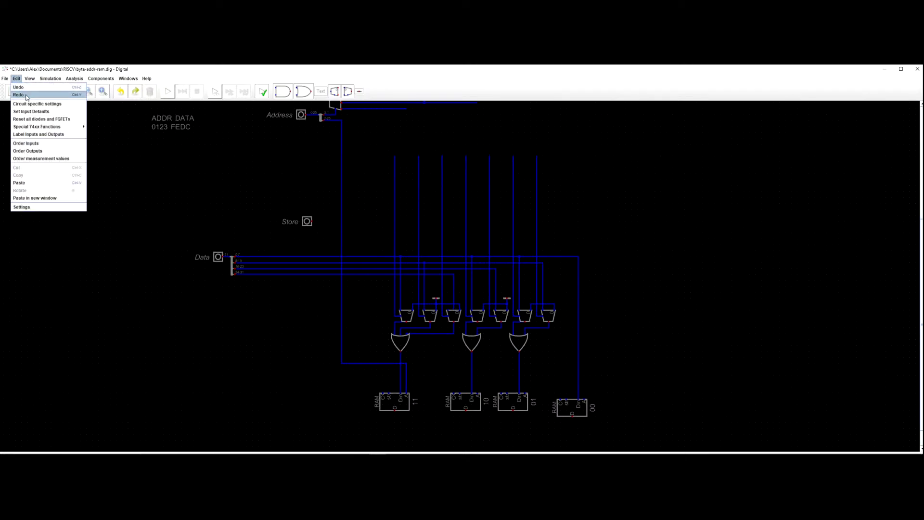
click(18, 95)
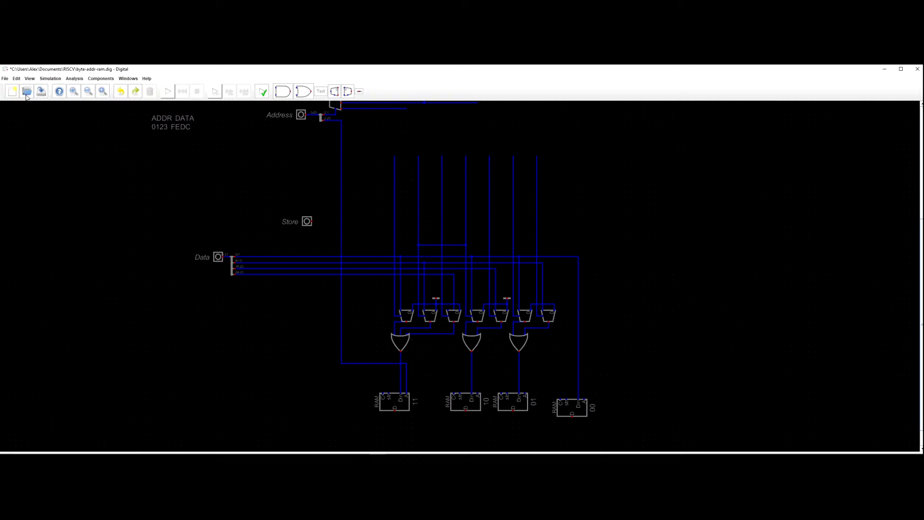
key(ctrl+z)
Link the first multiplexer selects of RAMs 11, 10 and 01 with one horizontal wire, deleting the separate upper runs for RAMs 10 and 01.
scroll(606, 254, up, 3)
drag(592, 248, 626, 224)
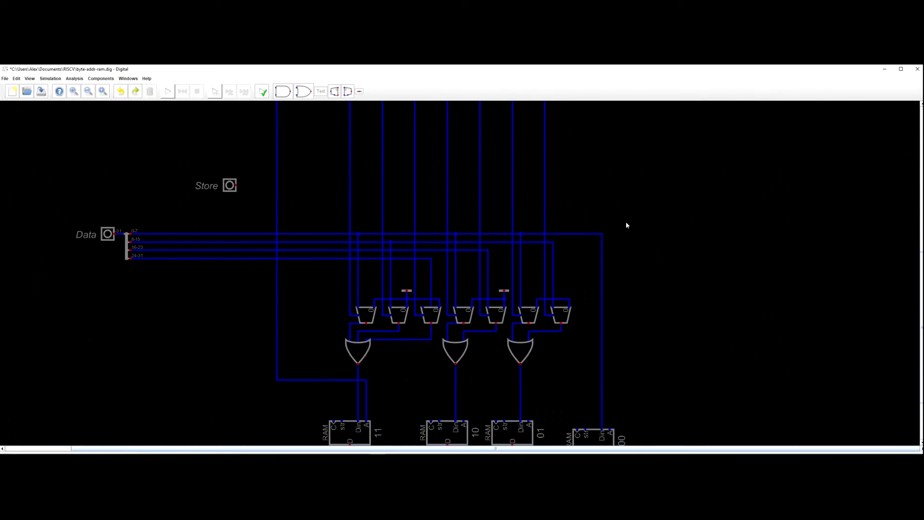
scroll(341, 255, down, 2)
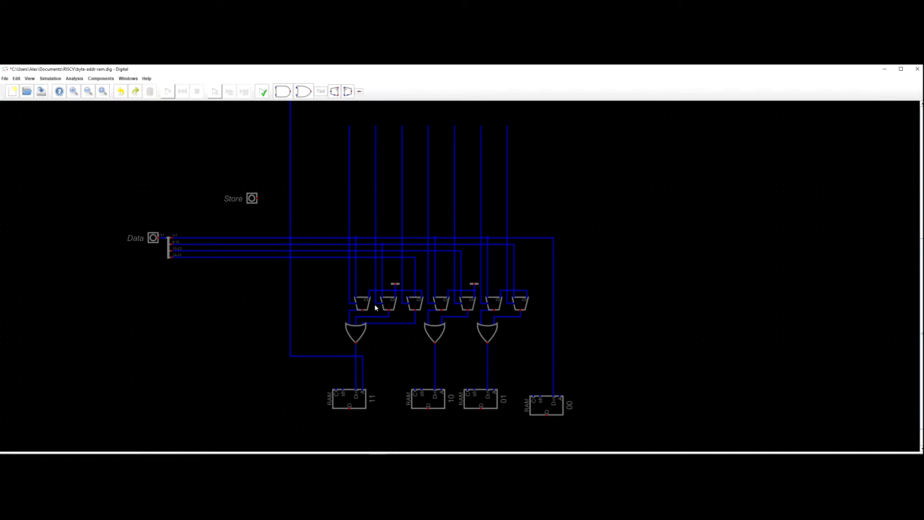
drag(347, 164, 340, 211)
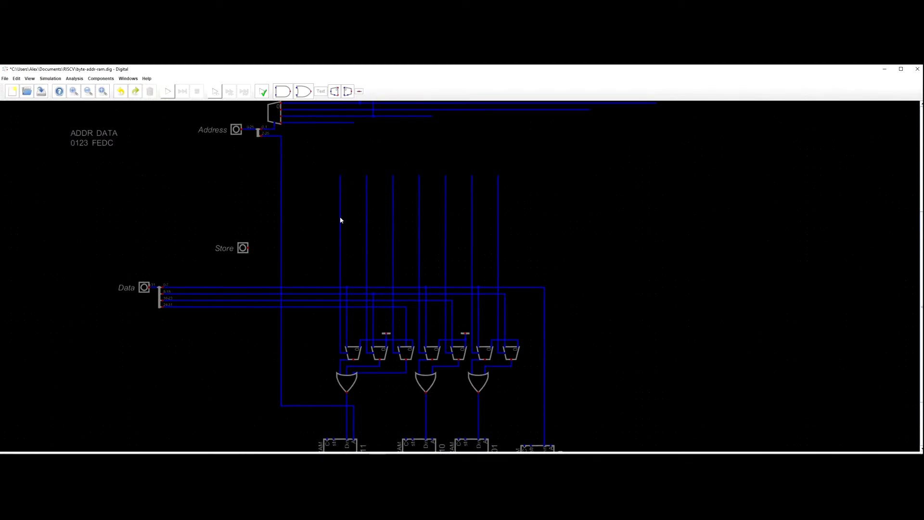
click(418, 277)
click(472, 276)
key(Delete)
drag(429, 168, 416, 191)
key(Delete)
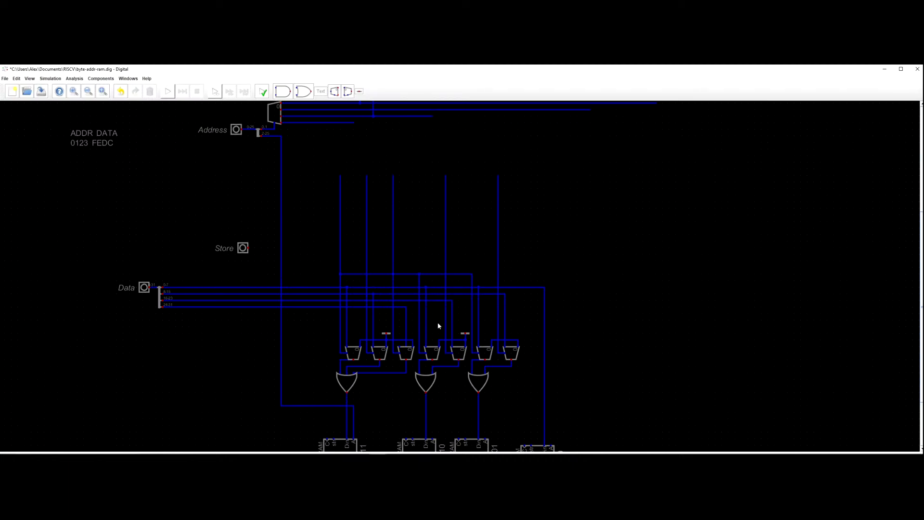
Review the shared select wire and the remaining multiplexer select wires against the data paths to each RAM.
scroll(438, 325, down, 1)
drag(439, 325, 448, 292)
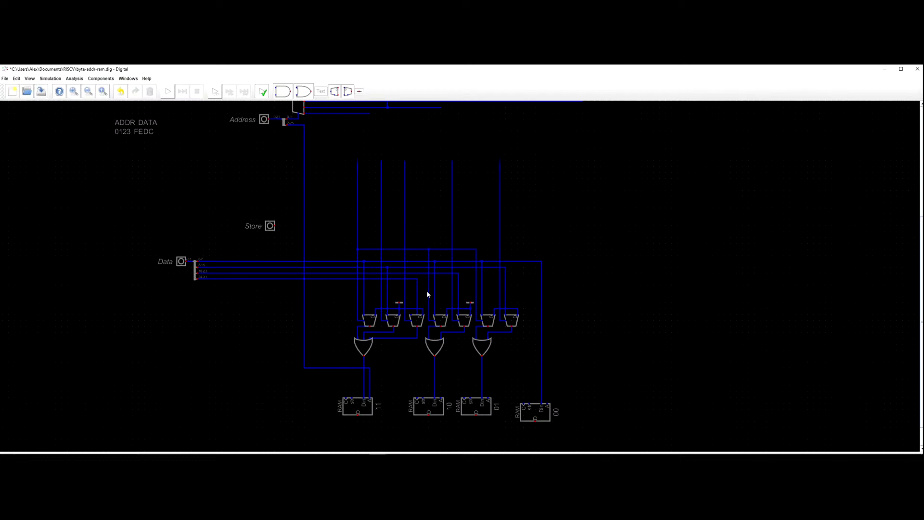
drag(391, 306, 392, 289)
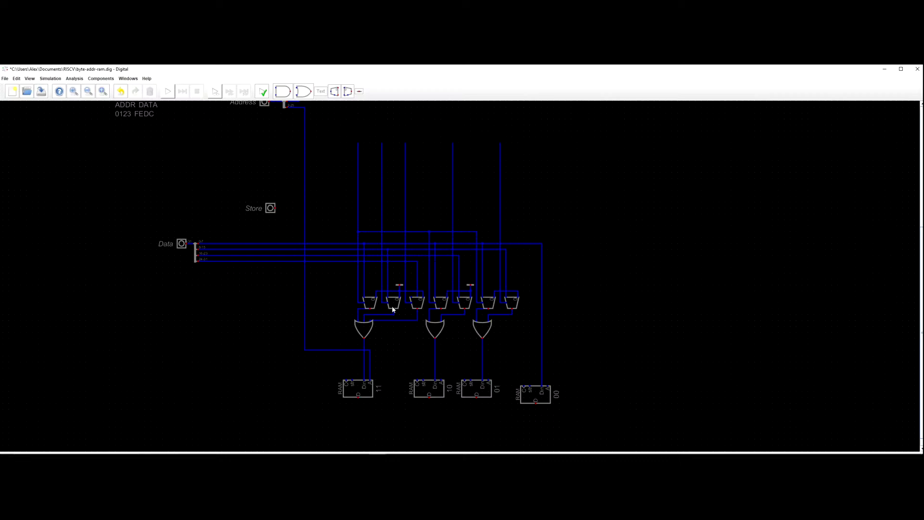
scroll(391, 336, up, 2)
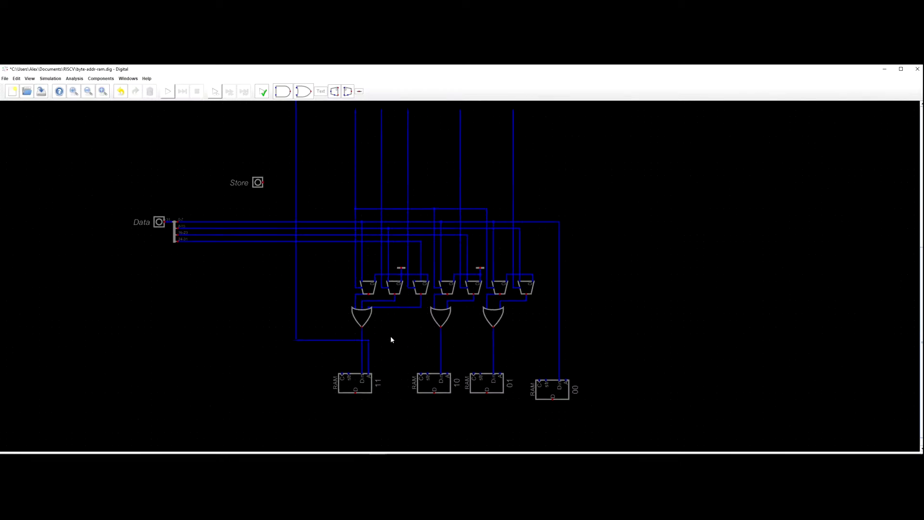
scroll(393, 337, up, 2)
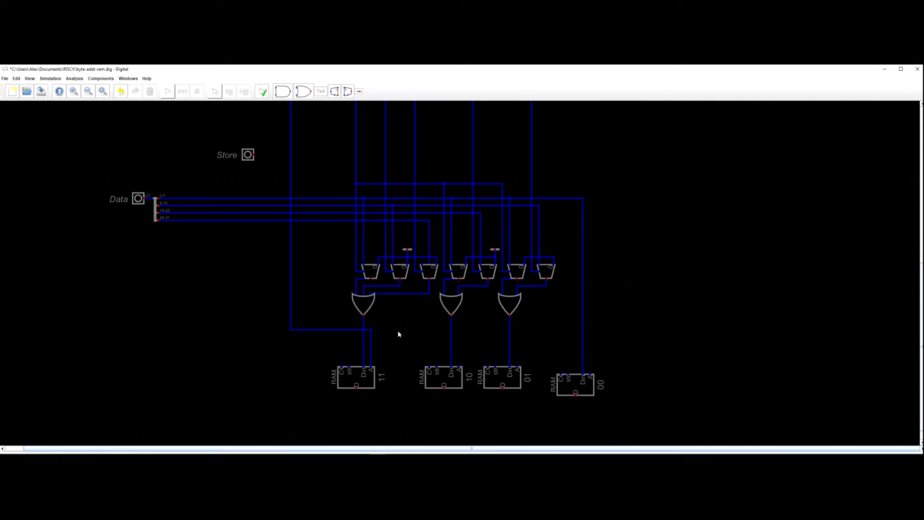
scroll(399, 322, up, 1)
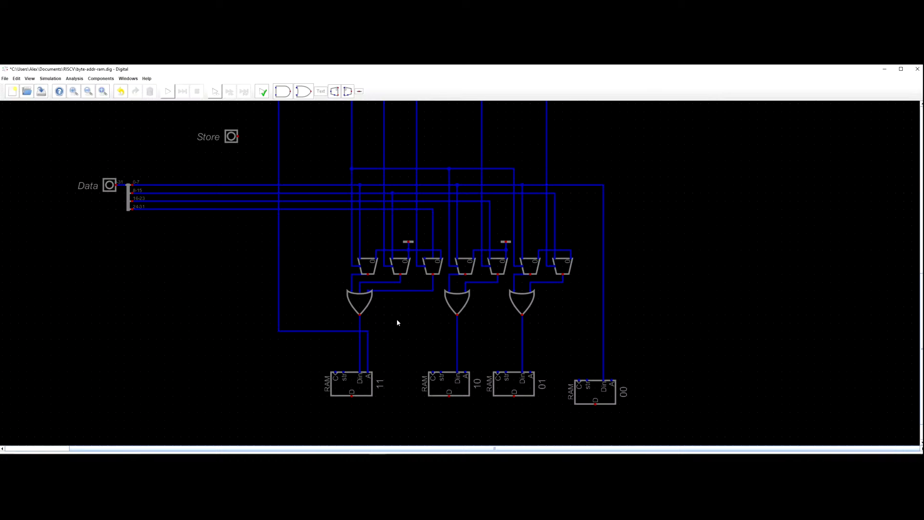
scroll(514, 292, down, 2)
drag(444, 242, 407, 306)
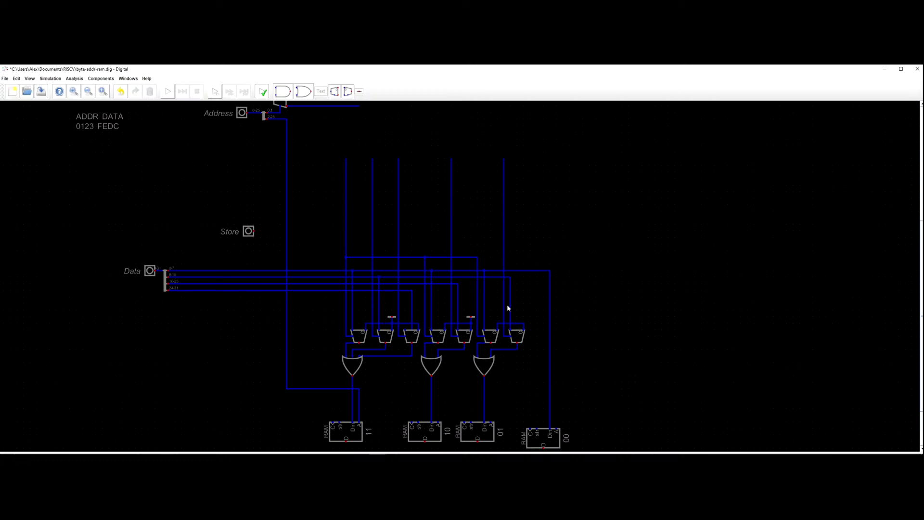
scroll(508, 308, down, 1)
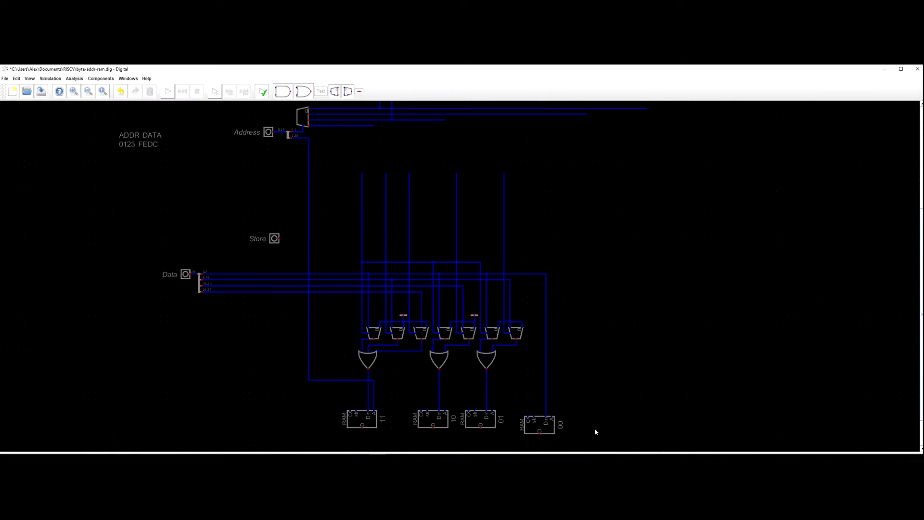
Move RAM 00 up so it lines up with the row of RAMs 11, 10 and 01.
click(540, 425)
drag(544, 422, 542, 357)
click(604, 407)
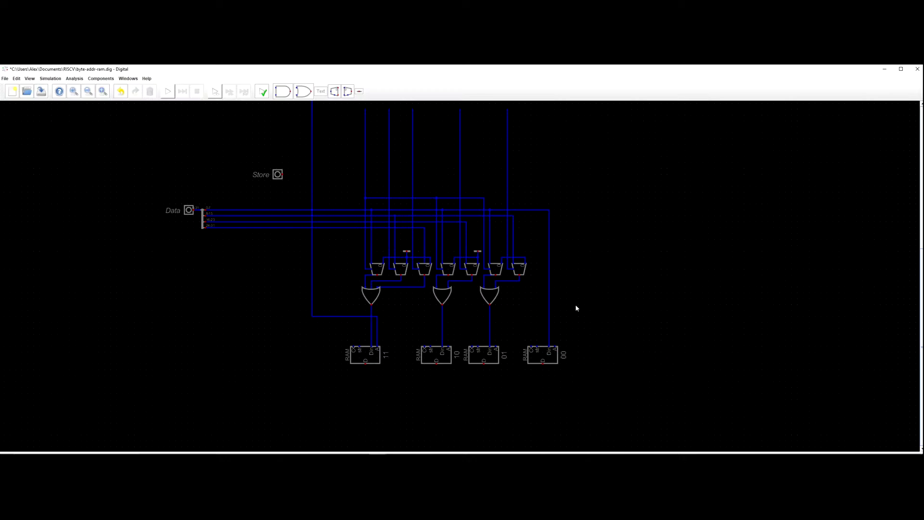
Trace the multiplexer and OR gate paths into the aligned RAMs and compare their select wires for sharing.
scroll(537, 348, down, 3)
scroll(550, 342, up, 3)
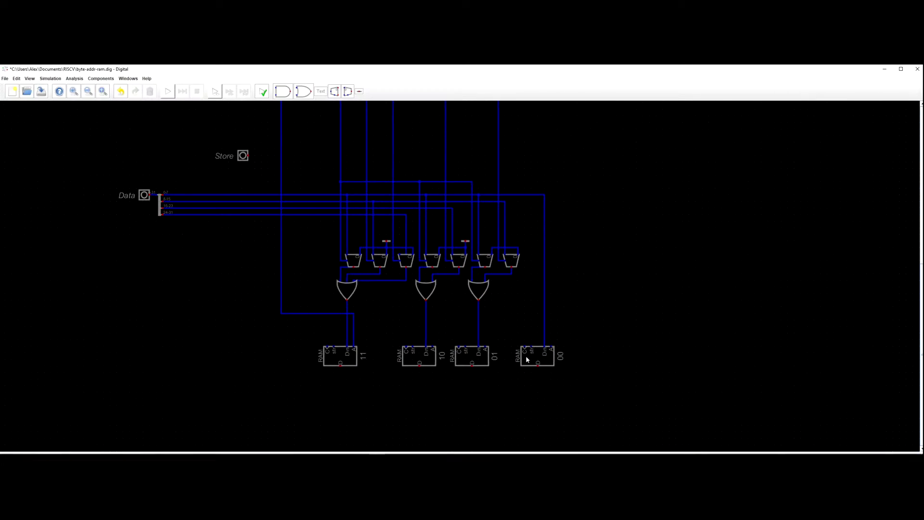
scroll(528, 359, down, 1)
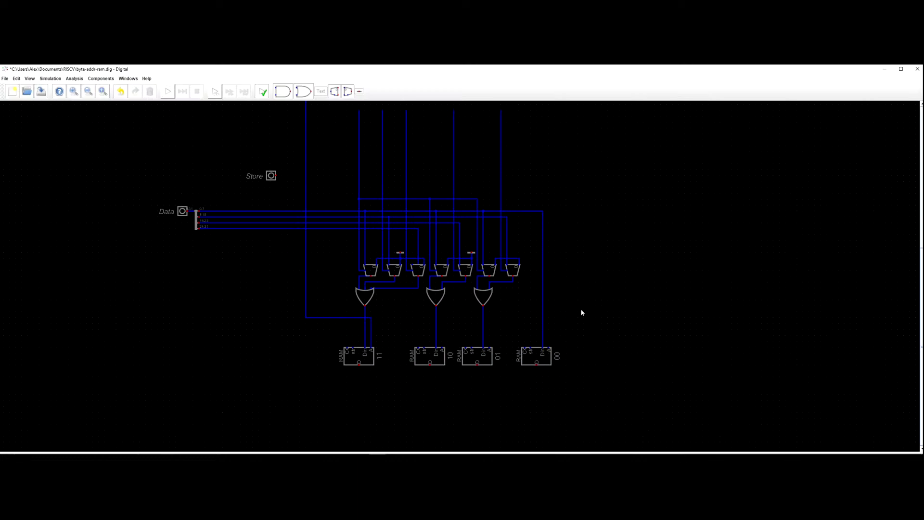
drag(613, 265, 631, 282)
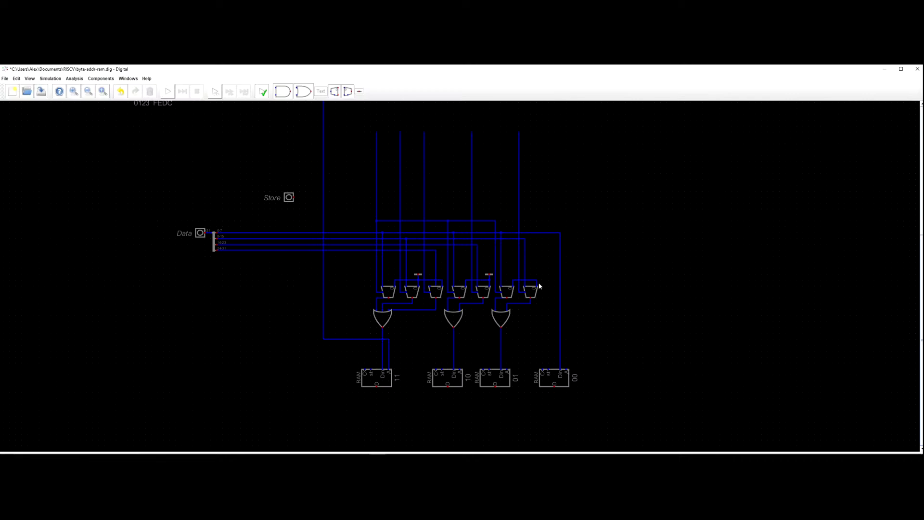
drag(576, 276, 589, 299)
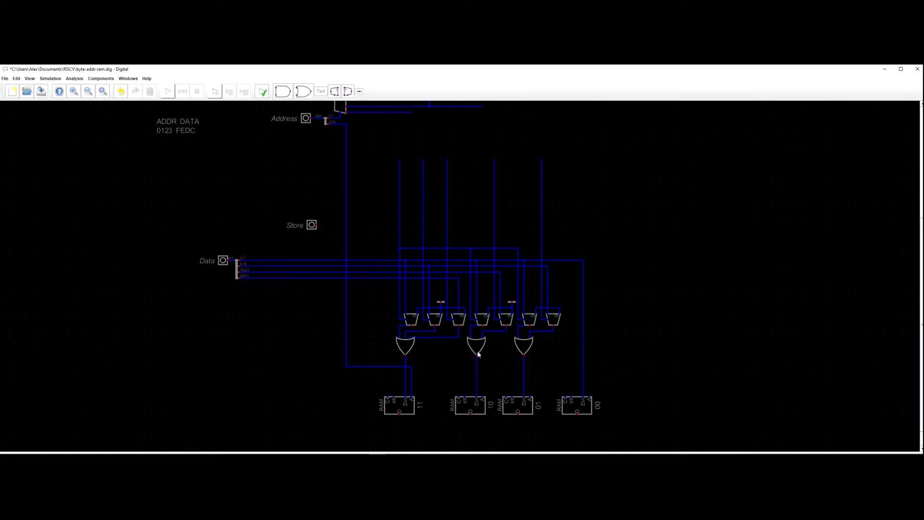
drag(508, 352, 497, 312)
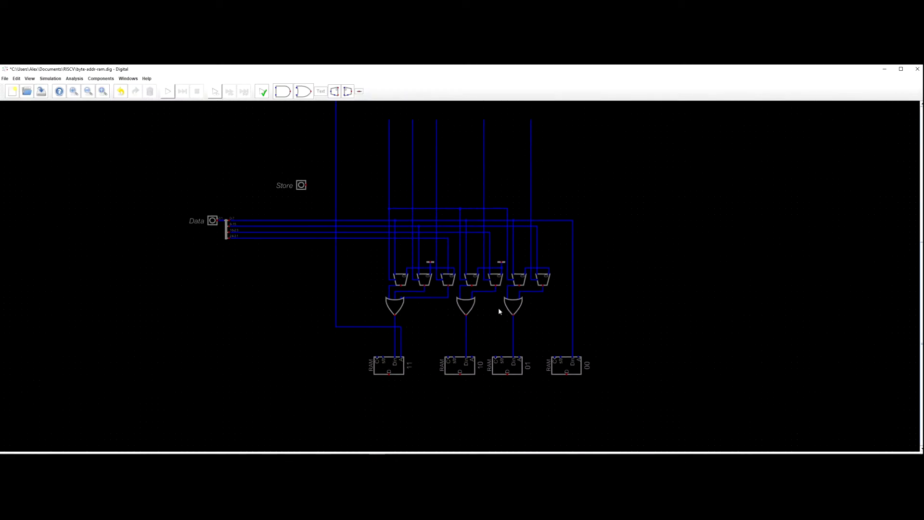
drag(285, 290, 265, 315)
drag(295, 217, 294, 236)
scroll(295, 236, down, 1)
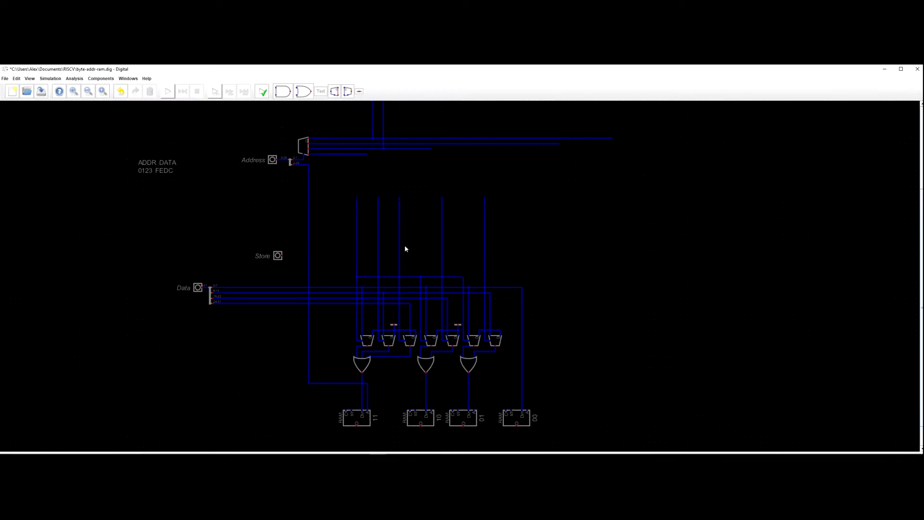
Try to link the second multiplexer selects of RAMs 11 and 10 with a horizontal wire and delete RAM 10's upper run.
click(378, 271)
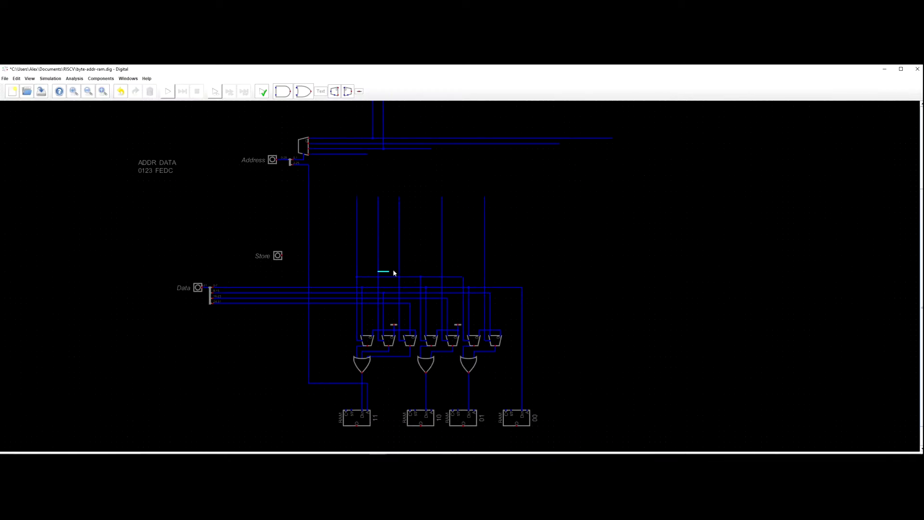
click(442, 273)
click(442, 200)
key(Delete)
key(ctrl+z)
Examine the select wires above RAMs 11 and 10 against the address decoder outputs and the split data bytes.
scroll(455, 261, up, 3)
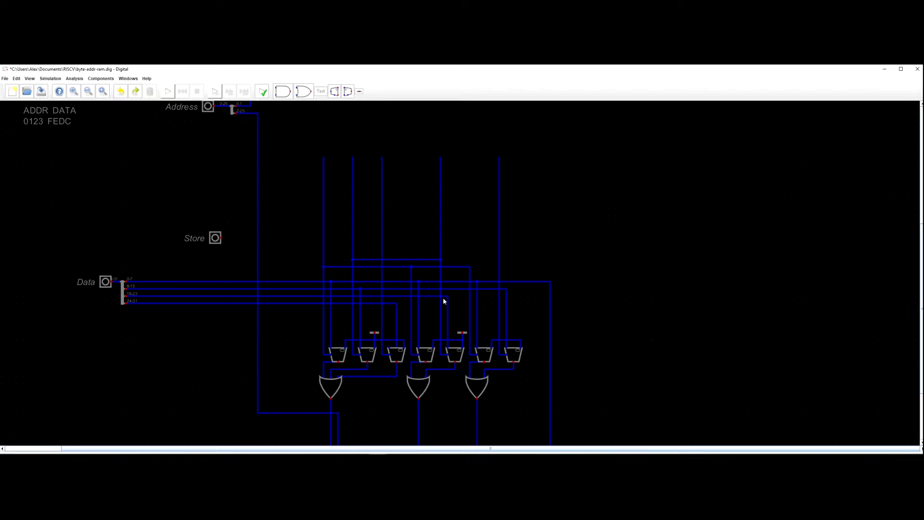
scroll(467, 337, down, 3)
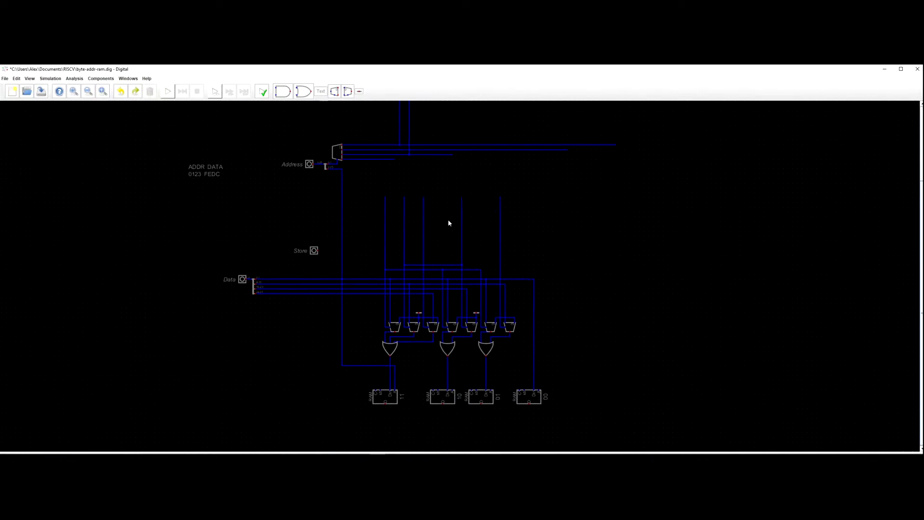
scroll(432, 221, up, 2)
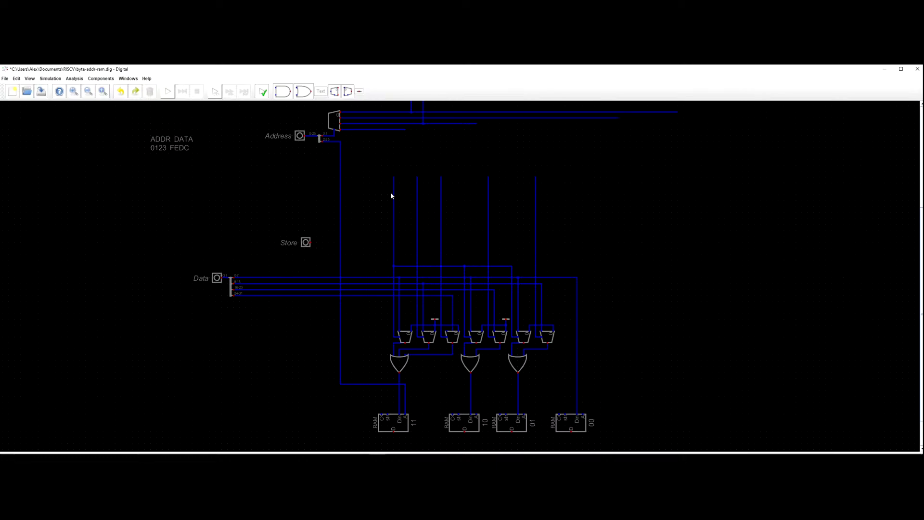
scroll(393, 194, up, 1)
scroll(394, 193, down, 3)
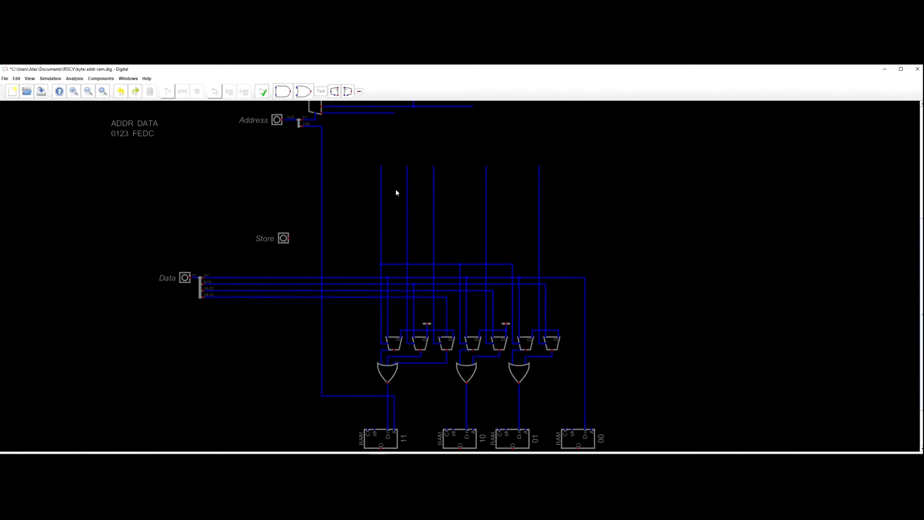
scroll(395, 194, up, 1)
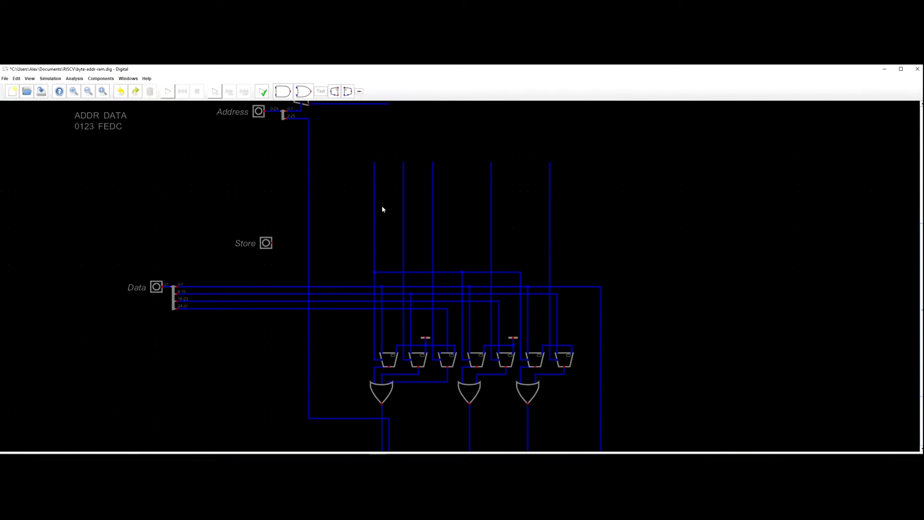
scroll(393, 308, down, 2)
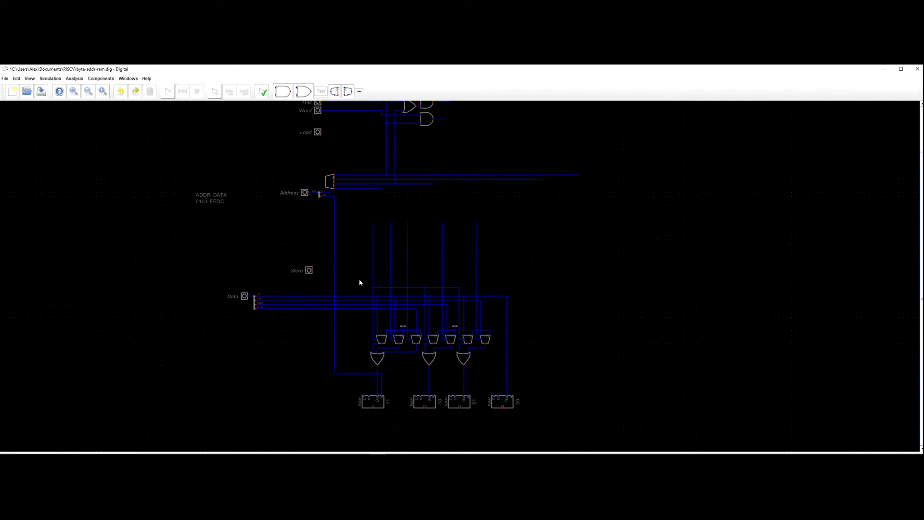
scroll(365, 301, up, 1)
scroll(377, 360, up, 1)
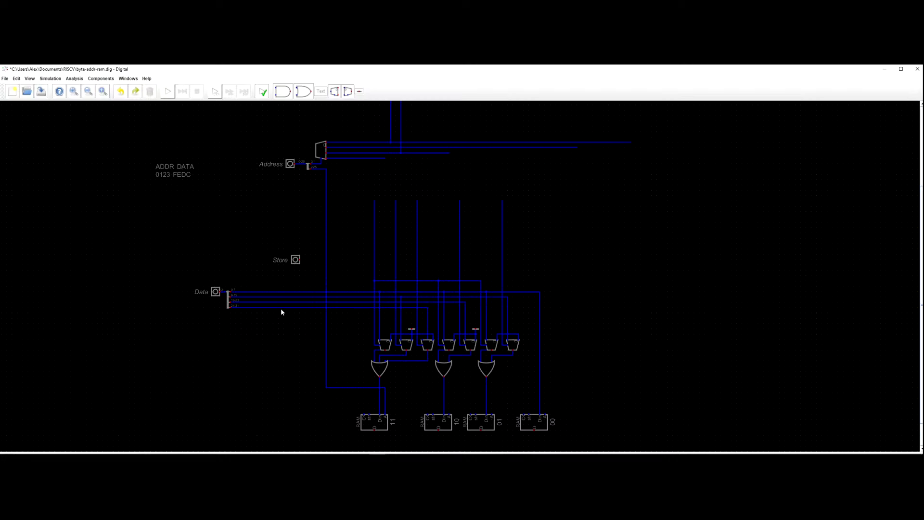
Trace the data bytes and select wires feeding the second multiplexers of RAMs 10 and 01.
scroll(423, 345, up, 1)
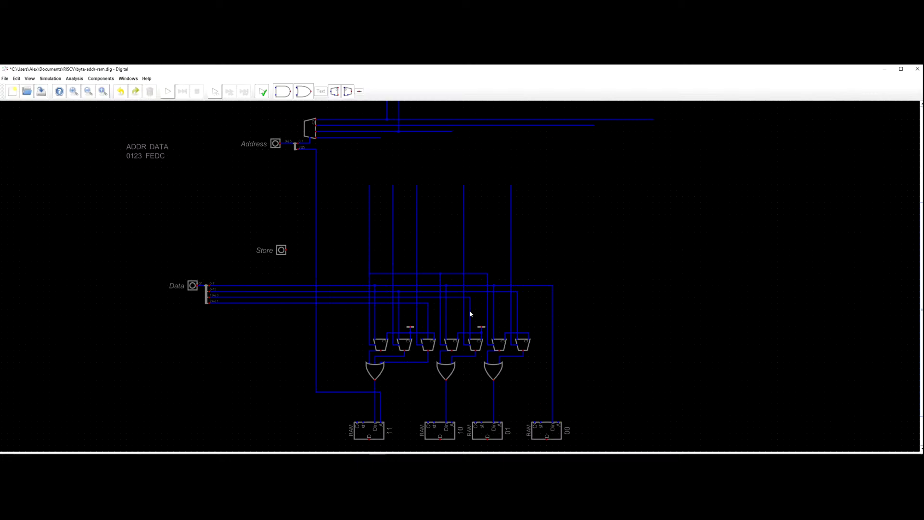
scroll(469, 310, down, 1)
scroll(411, 364, down, 1)
scroll(411, 364, up, 1)
drag(412, 364, 373, 351)
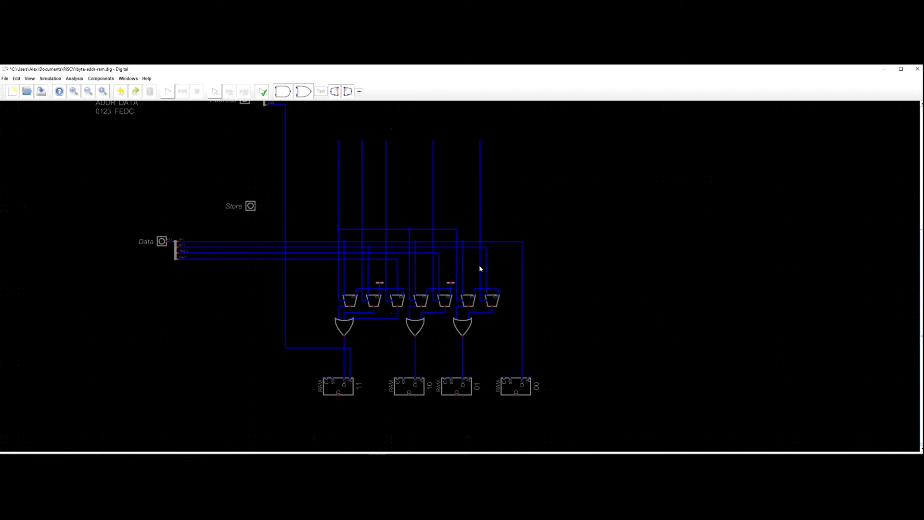
scroll(480, 269, down, 1)
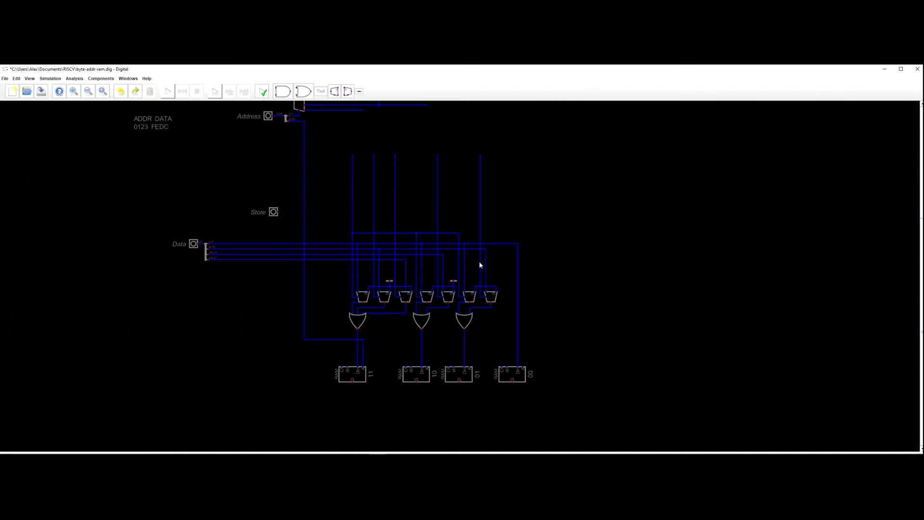
scroll(480, 263, down, 1)
drag(494, 264, 512, 278)
scroll(499, 284, up, 2)
scroll(501, 287, up, 1)
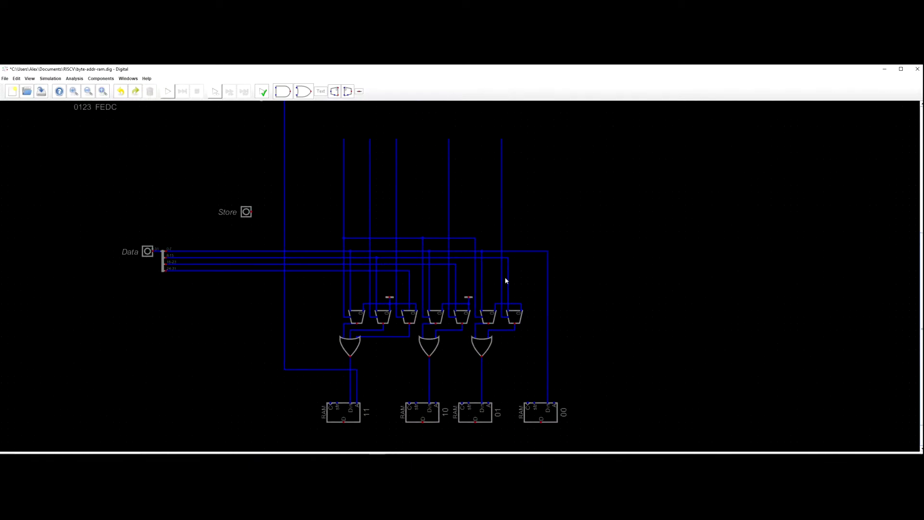
scroll(505, 280, down, 1)
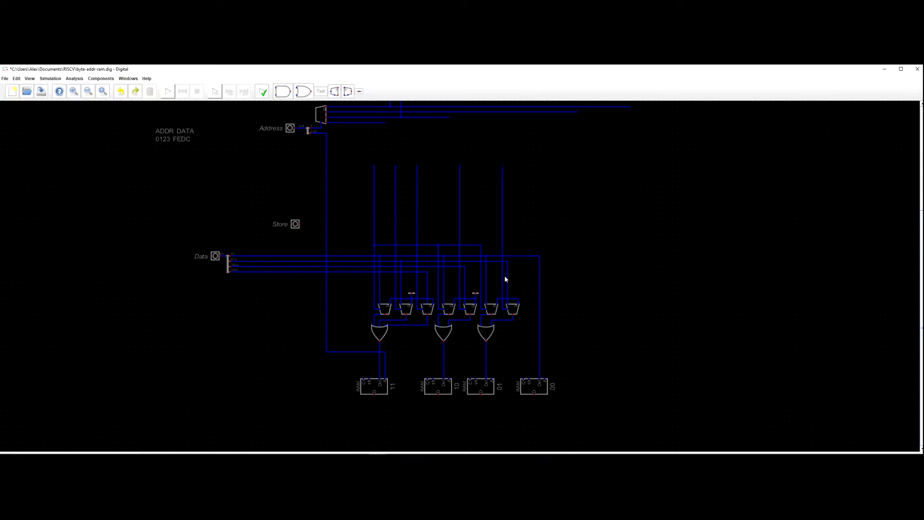
Examine the first multiplexer's settings and the selector wiring running from the multiplexers and OR gates to the four RAM blocks.
scroll(506, 279, up, 1)
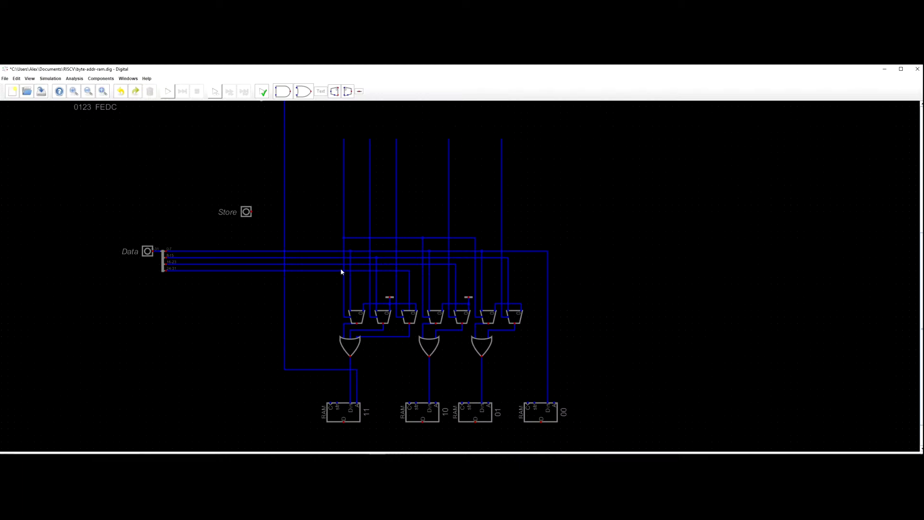
right_click(357, 317)
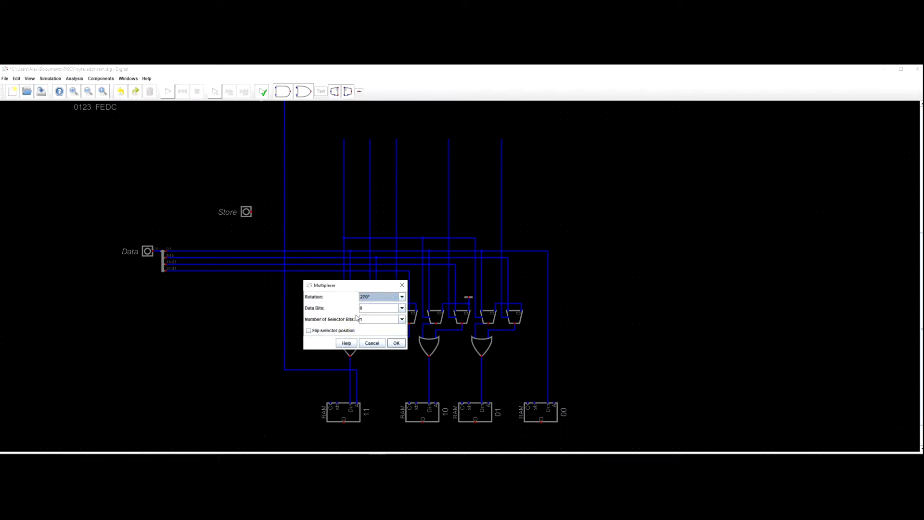
click(402, 285)
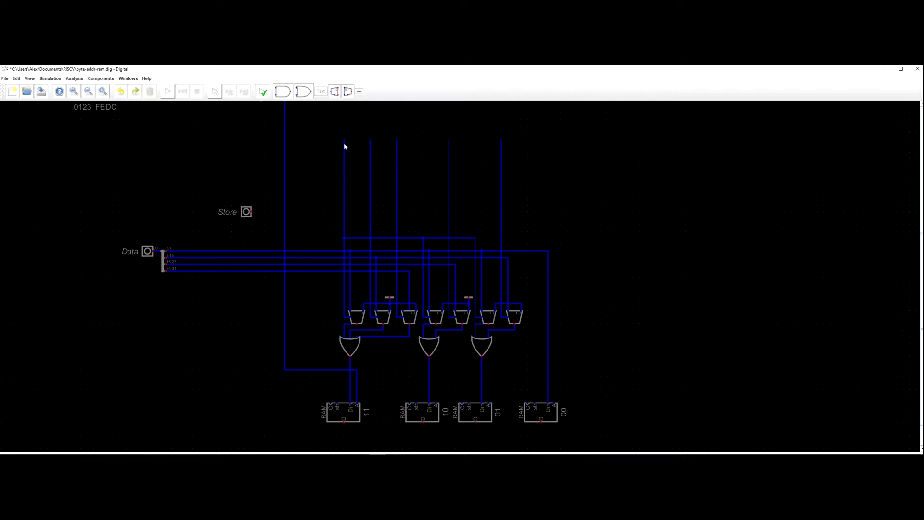
scroll(345, 147, down, 2)
scroll(345, 147, up, 1)
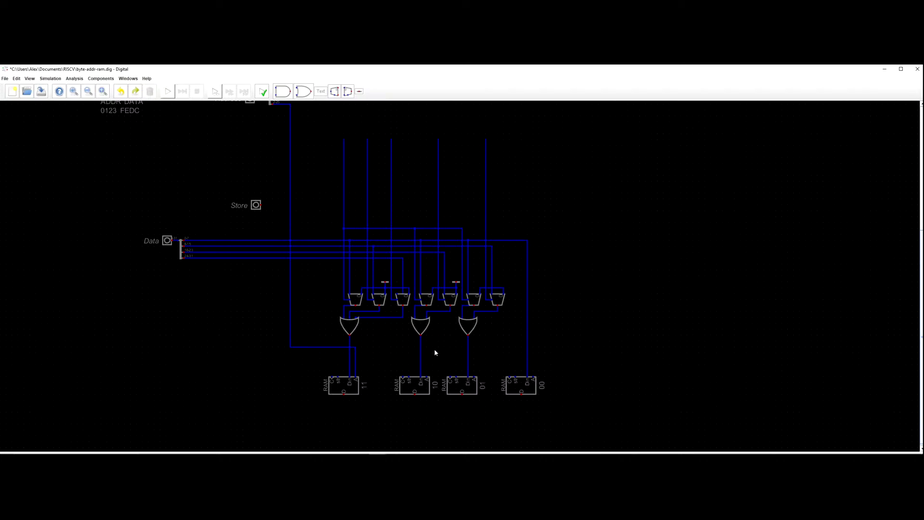
scroll(408, 376, down, 1)
scroll(365, 352, up, 1)
drag(352, 209, 328, 224)
scroll(303, 221, up, 1)
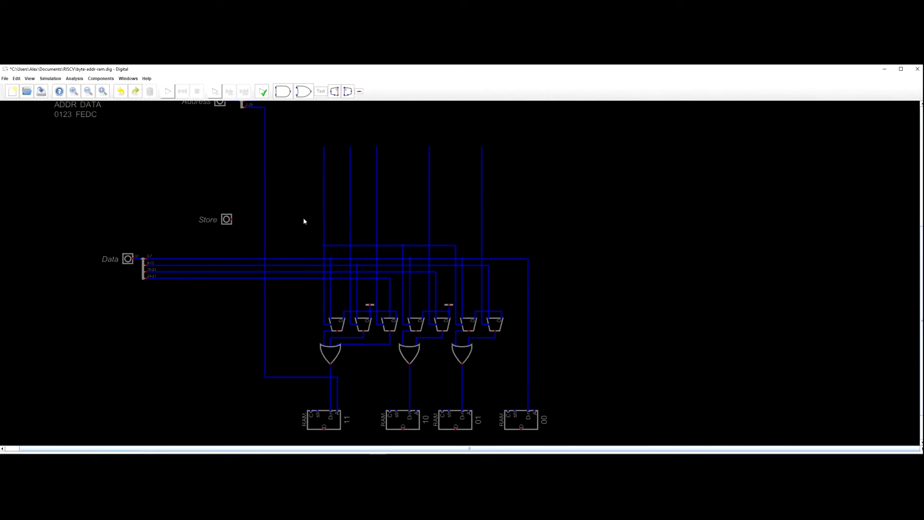
Wire the second selector line across to the seventh multiplexer's selector and the third selector line to the fifth multiplexer's selector.
click(351, 240)
click(480, 239)
click(377, 233)
click(377, 232)
click(429, 232)
Delete the leftover upper ends of the fifth and seventh multiplexers' selector wires above the new cross connections.
drag(425, 166, 433, 173)
key(Delete)
drag(478, 140, 485, 173)
key(Delete)
scroll(409, 184, up, 2)
drag(421, 184, 493, 216)
scroll(472, 192, down, 4)
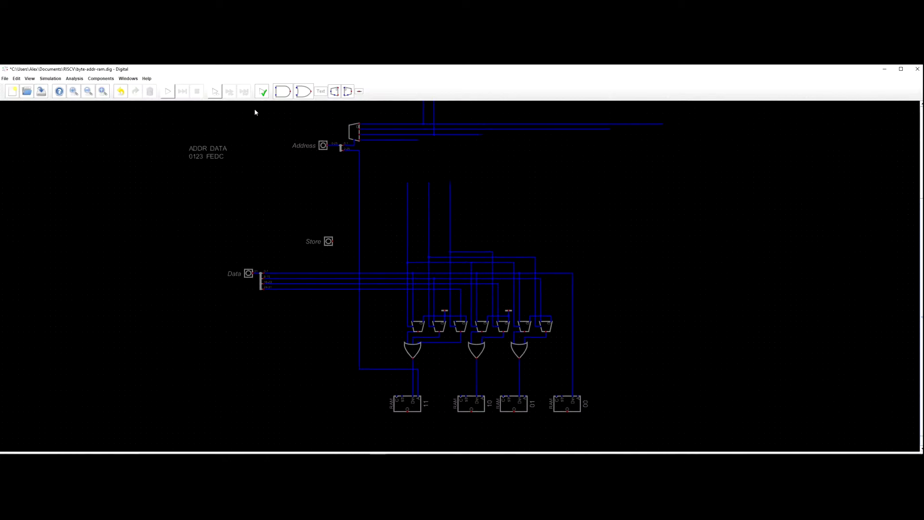
Add a text label reading "word" beside the vertical selector lines.
click(100, 79)
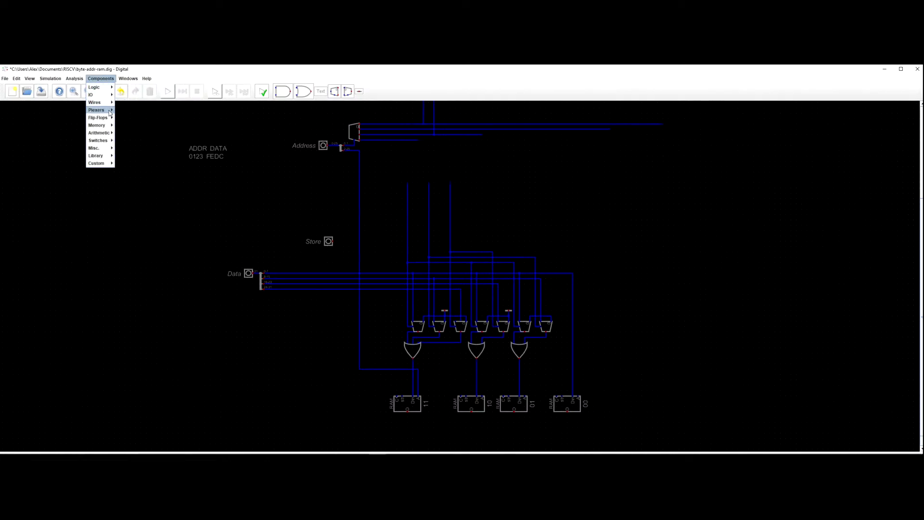
mouse_move(110, 125)
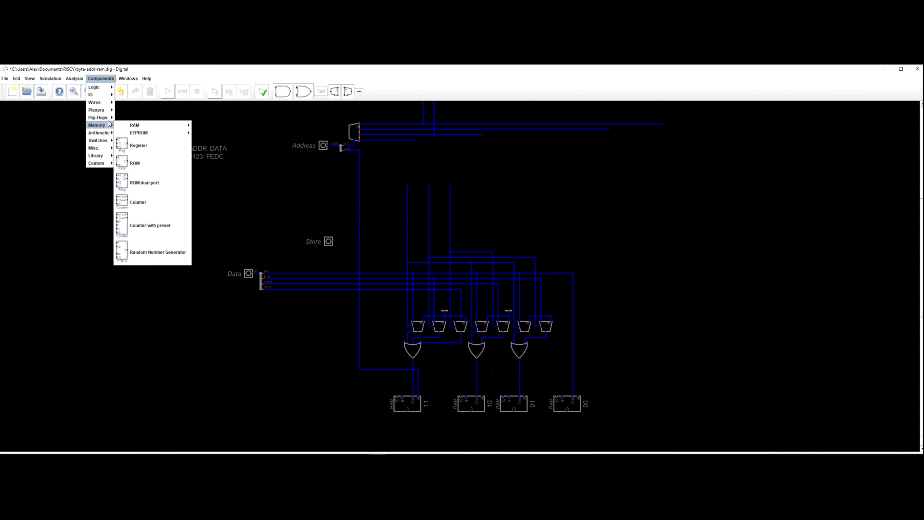
mouse_move(110, 102)
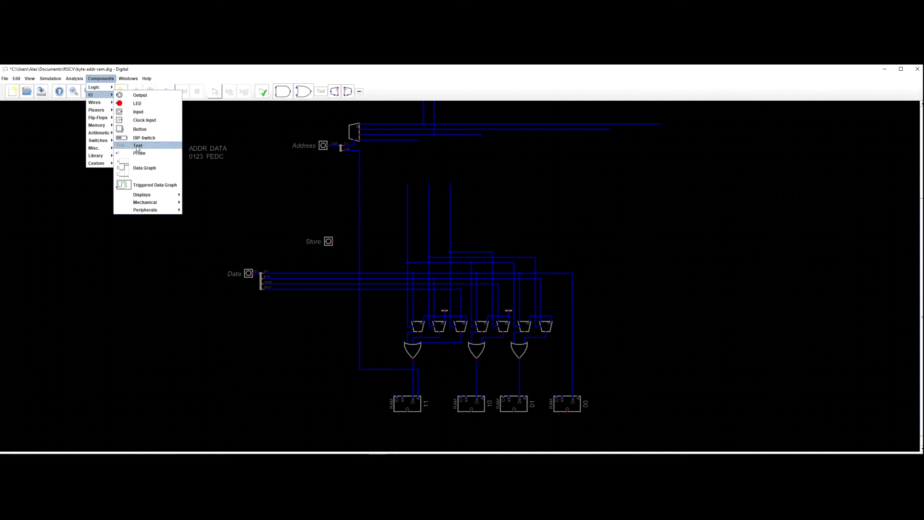
click(137, 146)
click(395, 216)
right_click(395, 215)
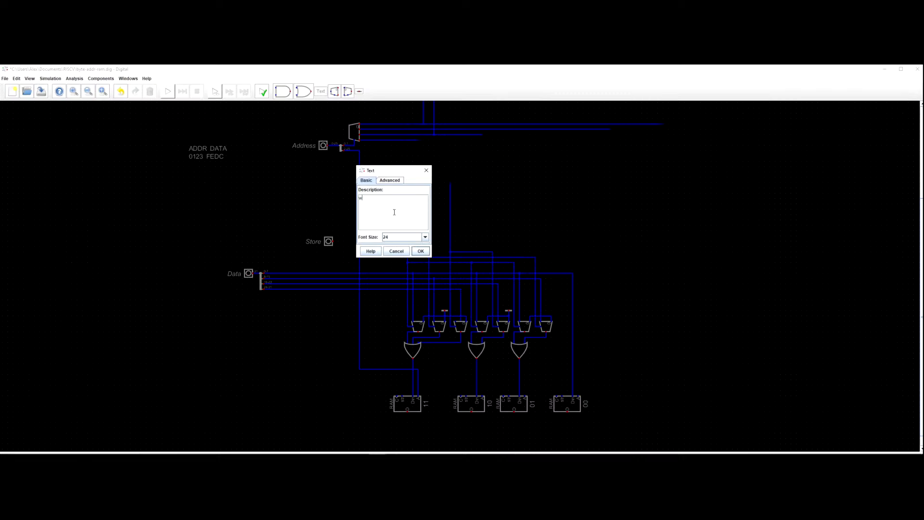
click(420, 251)
scroll(399, 239, up, 1)
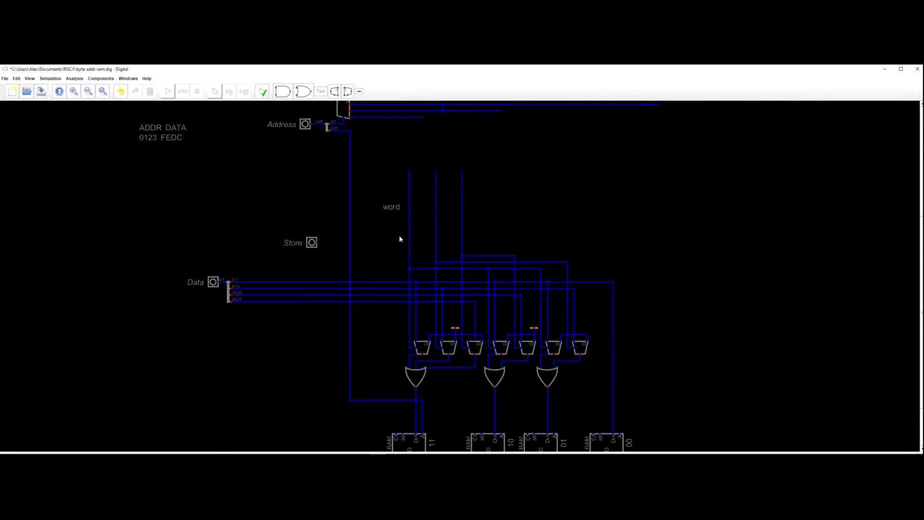
Move the "word" label beside the third selector line and place a copy reading "half" beside the second line.
drag(388, 207, 473, 213)
click(479, 216)
key(ctrl+c)
key(ctrl+v)
click(454, 220)
right_click(448, 215)
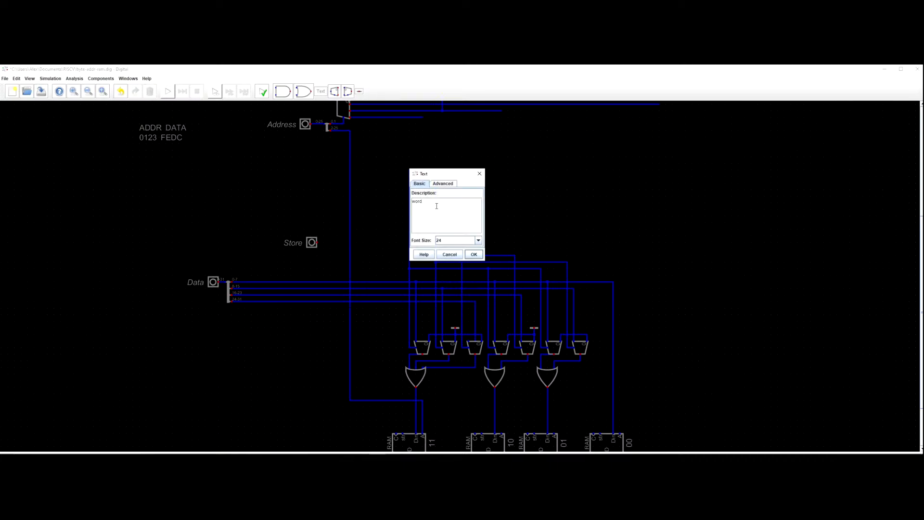
key(BackSpace)
key(BackSpace)
key(BackSpace)
text(hal)
click(473, 254)
Paste another copy of the label beside the first selector line and change its text to "byte".
key(ctrl+v)
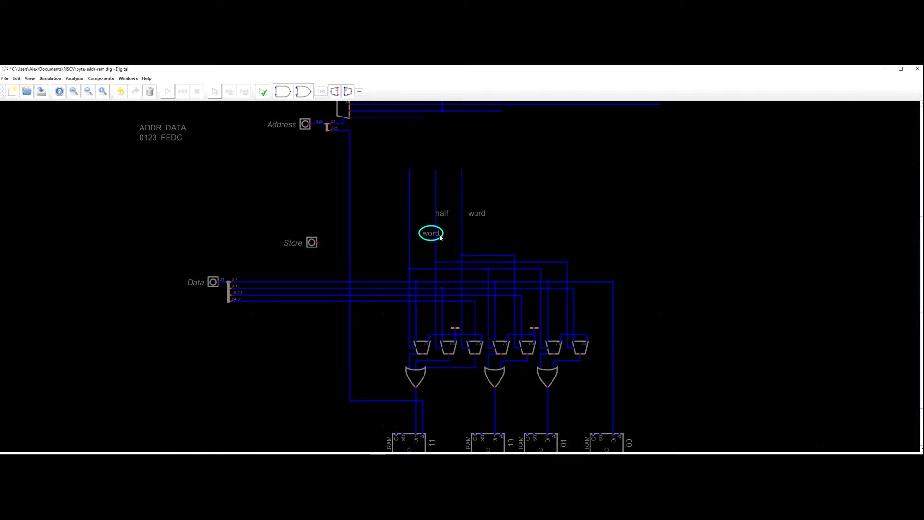
click(425, 225)
right_click(420, 219)
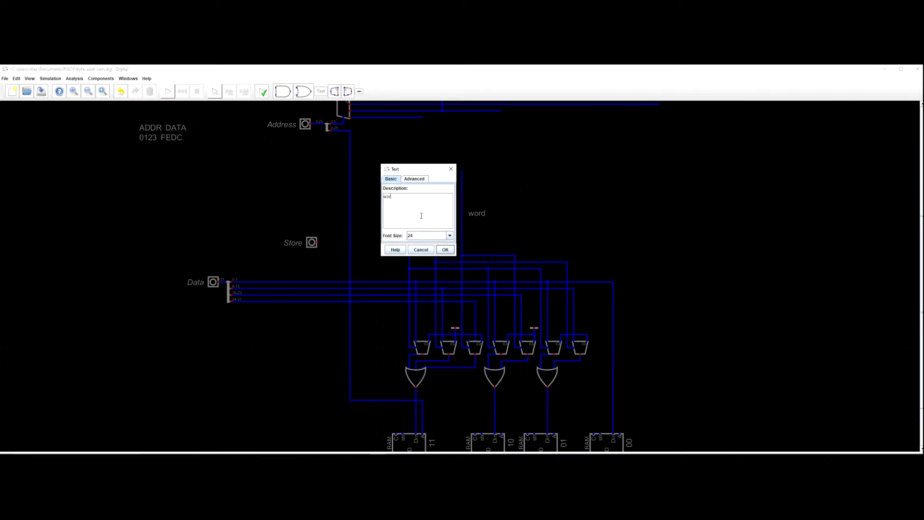
key(BackSpace)
key(BackSpace)
key(BackSpace)
text(b)
click(445, 249)
scroll(492, 244, down, 2)
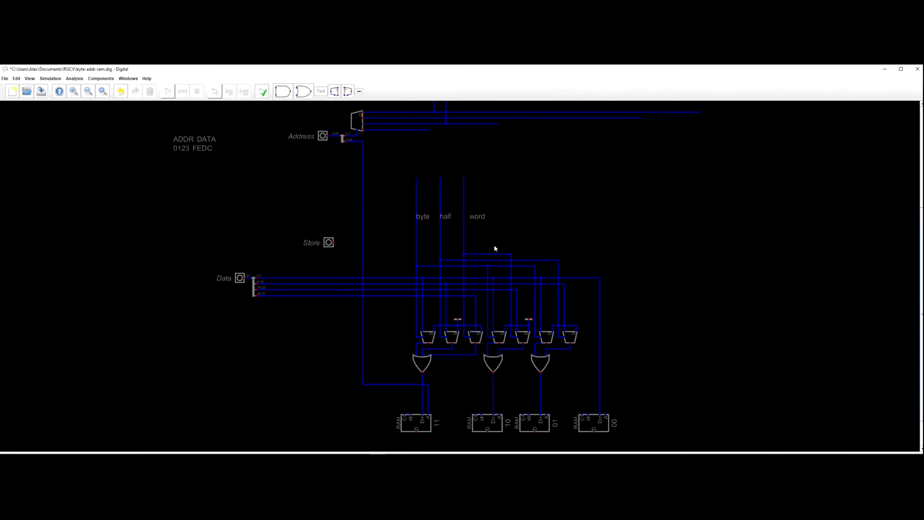
Examine the Data splitter outputs and how the byte, half and word lines feed the multiplexers.
drag(215, 245, 245, 297)
click(245, 297)
drag(211, 246, 266, 301)
click(265, 301)
drag(219, 227, 270, 319)
click(270, 318)
scroll(431, 229, up, 3)
scroll(425, 226, down, 3)
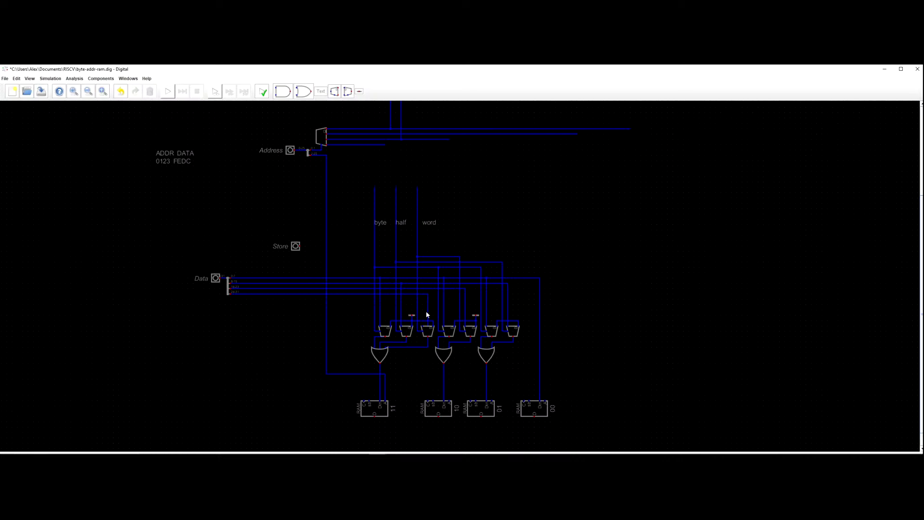
scroll(402, 280, up, 3)
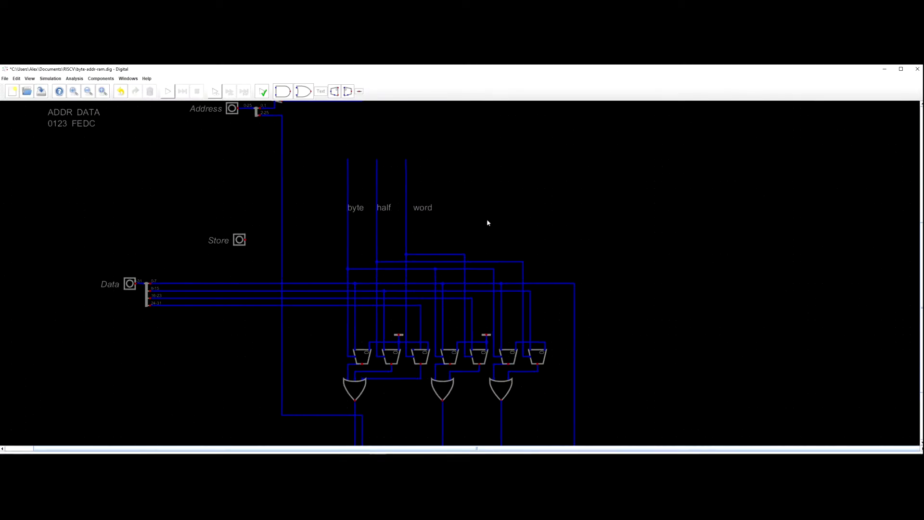
scroll(487, 222, down, 2)
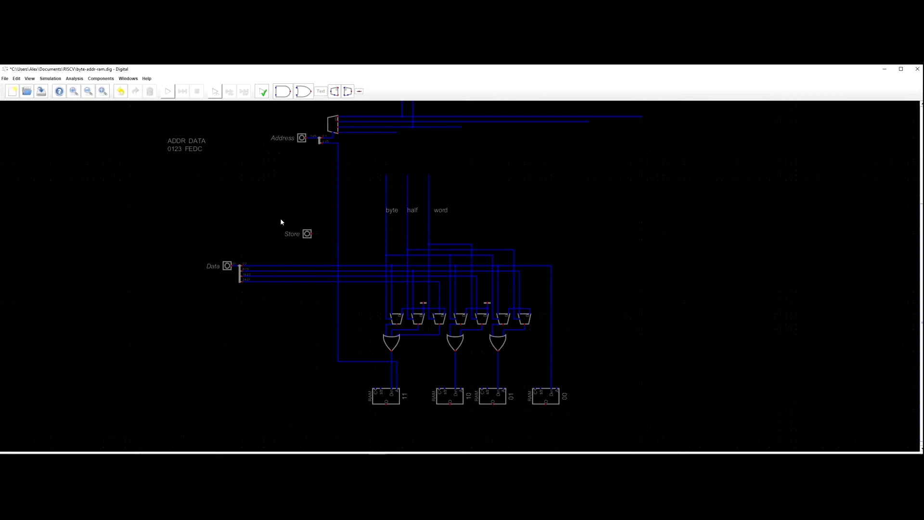
Move the Store input below the Data input and delete the unused circuitry and long wires beyond the two AND gates.
drag(260, 207, 216, 347)
drag(329, 169, 235, 265)
drag(576, 195, 334, 227)
key(Delete)
drag(393, 202, 392, 229)
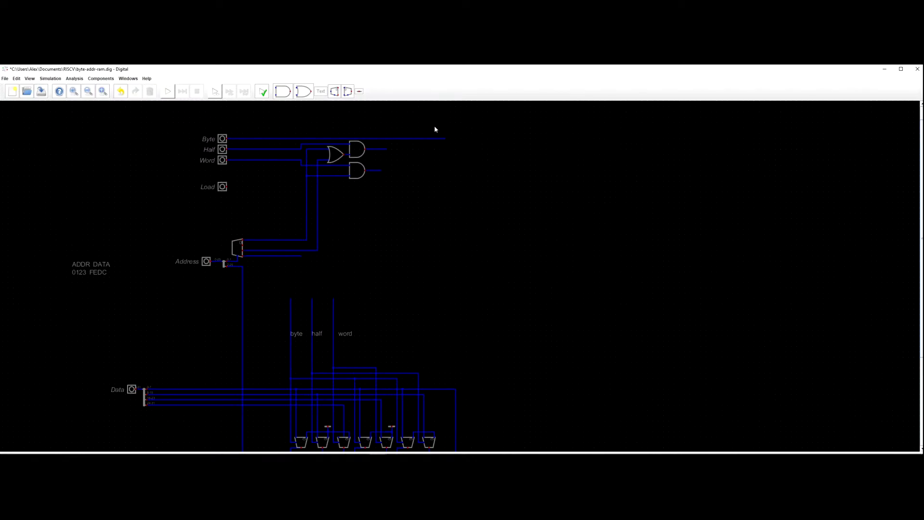
scroll(192, 167, down, 2)
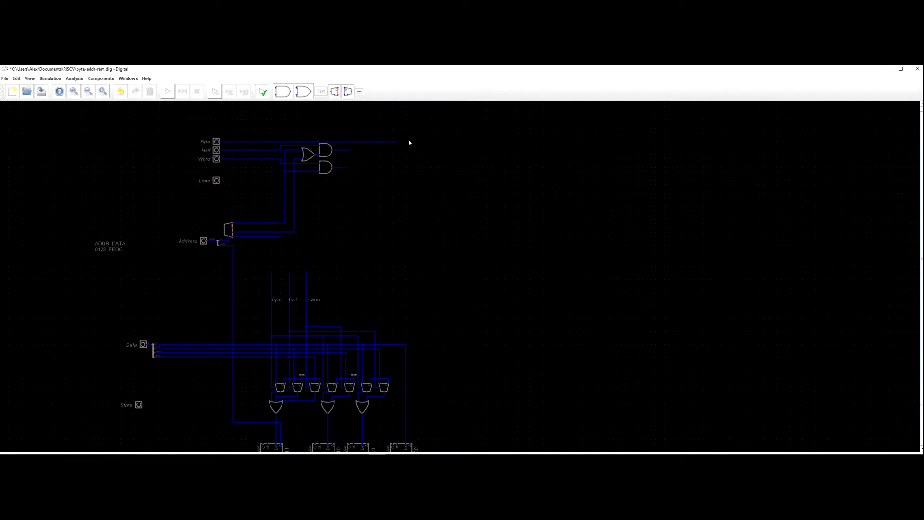
Move the OR and AND gates closer to the Byte, Half and Word inputs and tidy the address decoder's position and output wires.
drag(315, 154, 262, 154)
drag(281, 232, 383, 230)
scroll(273, 242, up, 3)
drag(199, 198, 293, 239)
click(320, 270)
drag(319, 269, 338, 174)
drag(347, 359, 300, 391)
click(312, 365)
drag(347, 221, 321, 280)
scroll(355, 195, down, 1)
drag(376, 164, 352, 209)
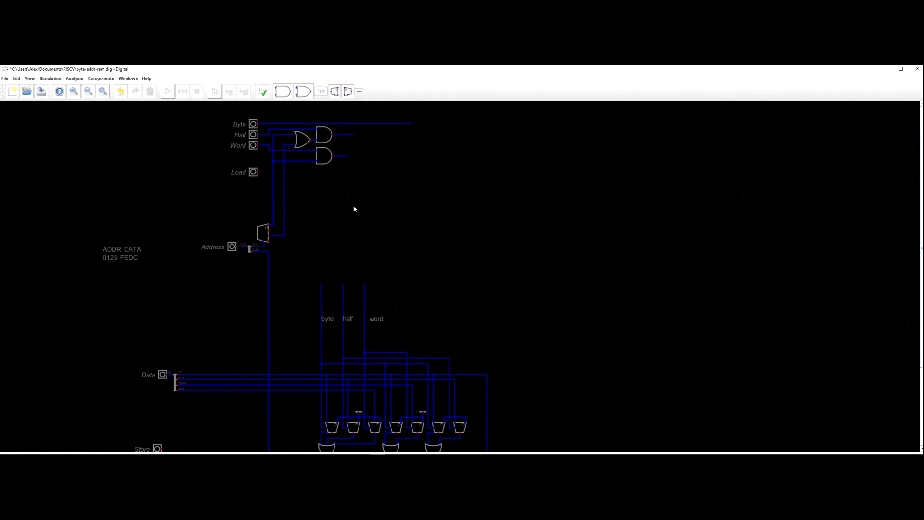
Connect the lower AND gate's output to the word line and the upper AND gate's output to the half line.
click(347, 155)
click(364, 285)
click(342, 285)
click(351, 137)
click(351, 134)
key(Delete)
click(321, 284)
key(Escape)
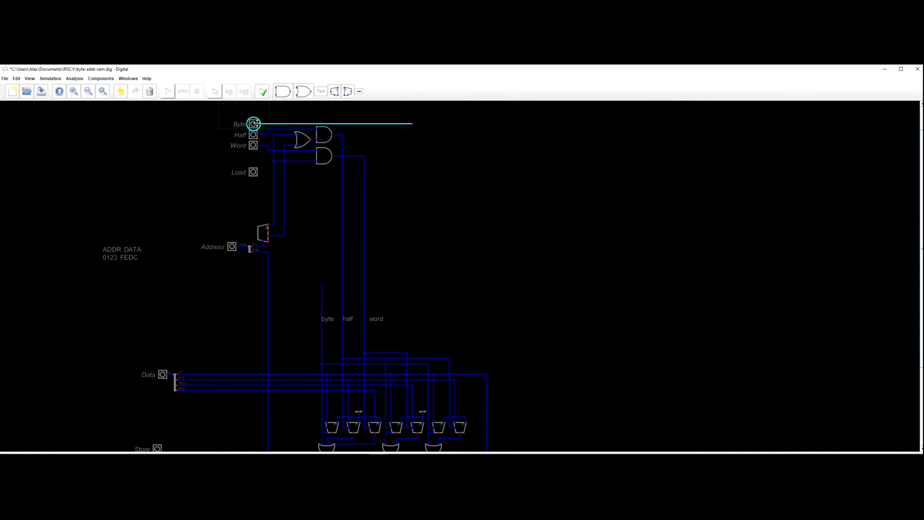
Remove the long tail of the Byte wire and route the Byte input beneath the gates down to the byte line.
drag(386, 178, 290, 124)
click(310, 124)
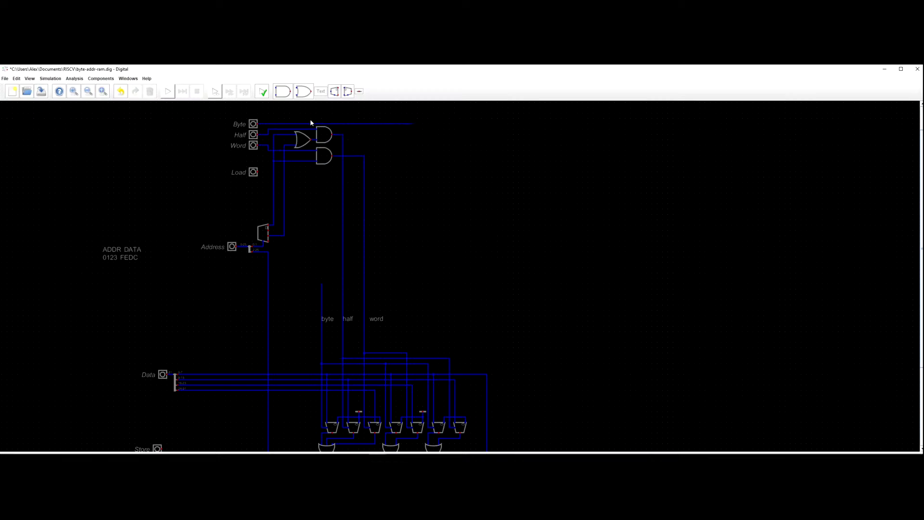
click(291, 124)
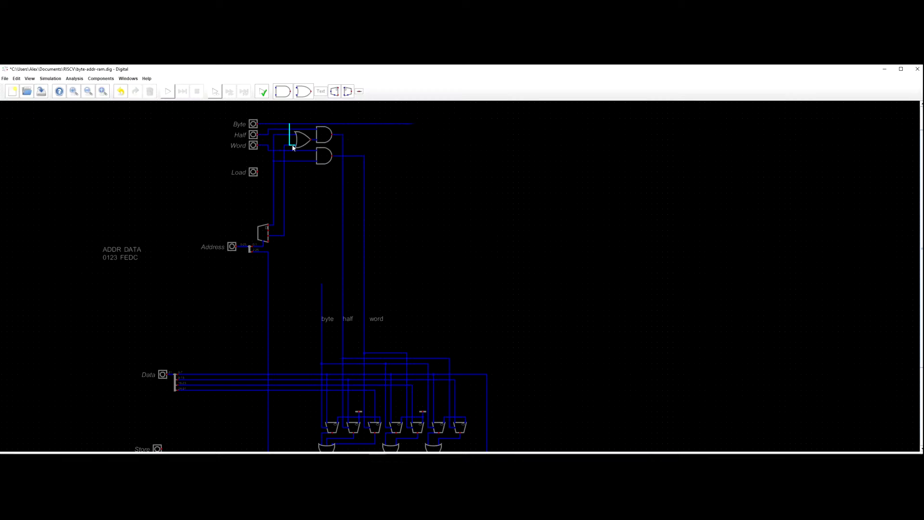
click(322, 166)
click(323, 290)
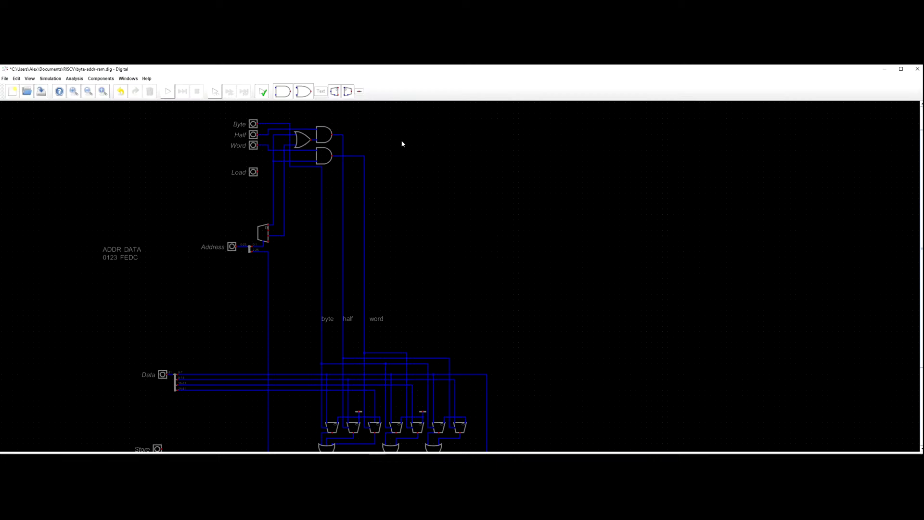
Examine the complete circuit, following the byte, half and word control lines from the inputs down to the RAM blocks.
drag(401, 168, 499, 171)
scroll(448, 200, up, 3)
scroll(490, 213, down, 3)
drag(489, 213, 462, 187)
scroll(461, 212, down, 2)
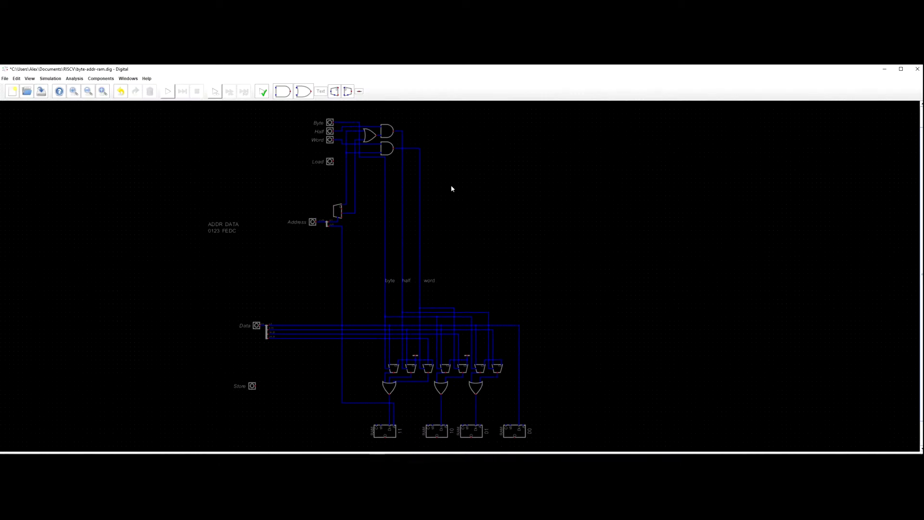
drag(511, 253, 474, 222)
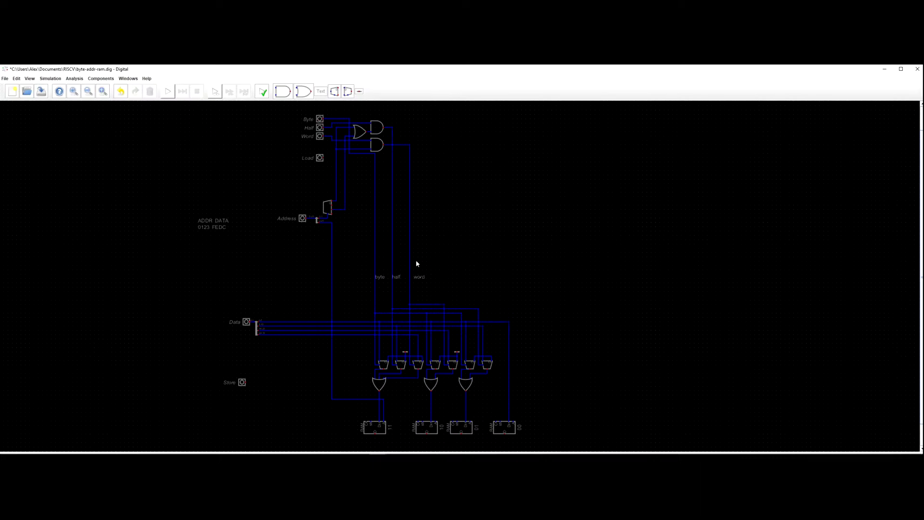
drag(469, 255, 471, 238)
drag(349, 137, 335, 167)
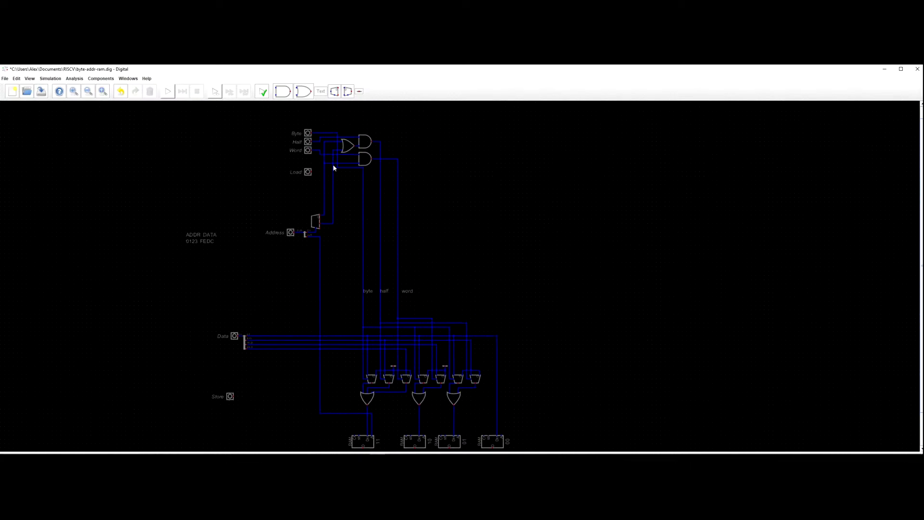
drag(390, 419, 389, 324)
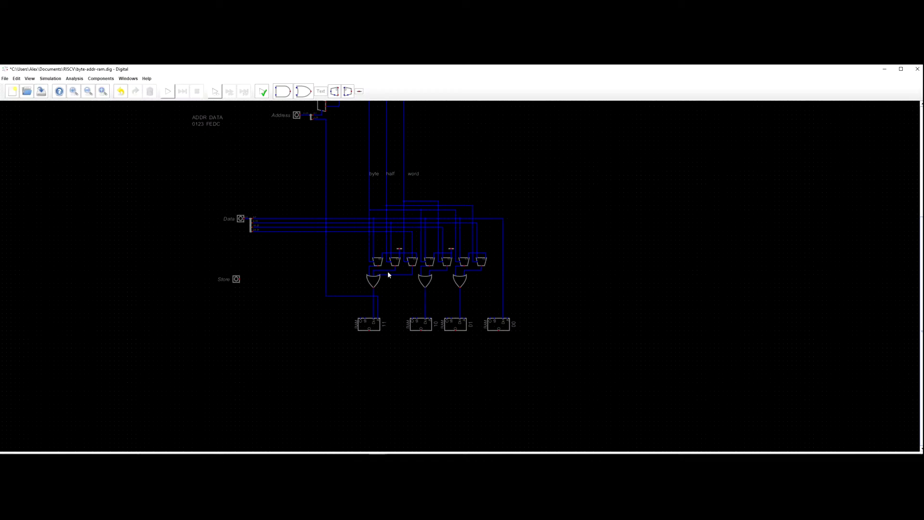
scroll(393, 326, up, 2)
scroll(397, 325, down, 2)
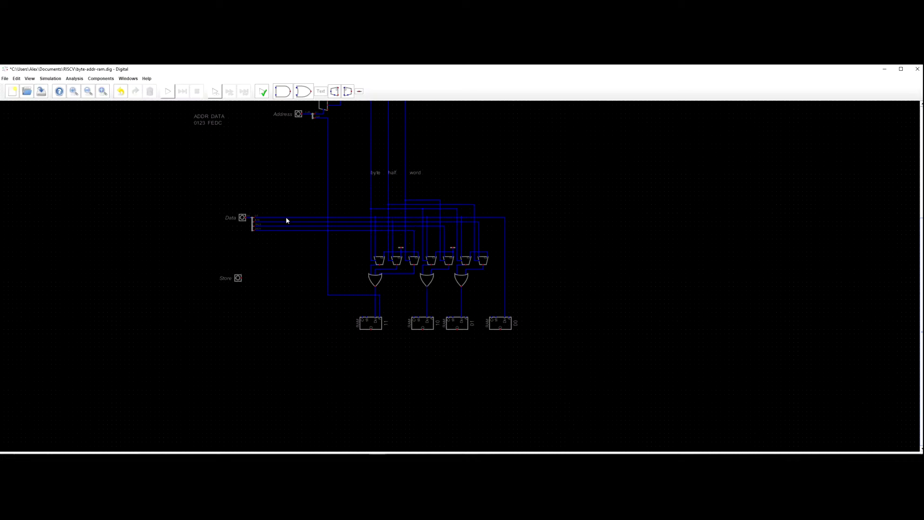
Copy the Data input with its splitter and paste the pair below the RAM blocks.
drag(219, 205, 259, 245)
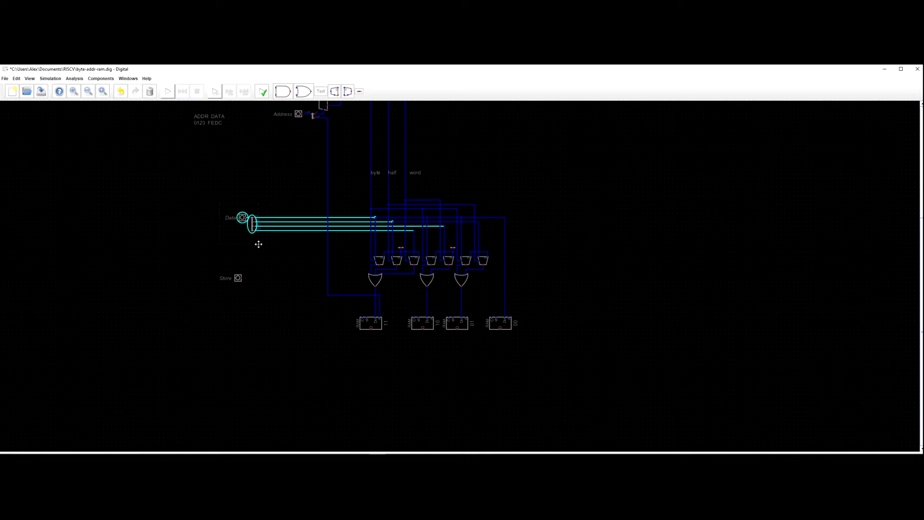
click(259, 247)
key(ctrl+v)
click(417, 391)
scroll(422, 394, up, 2)
Turn the pasted splitter into a merger with input splitting 8,8,8,8 and output splitting 32.
click(415, 369)
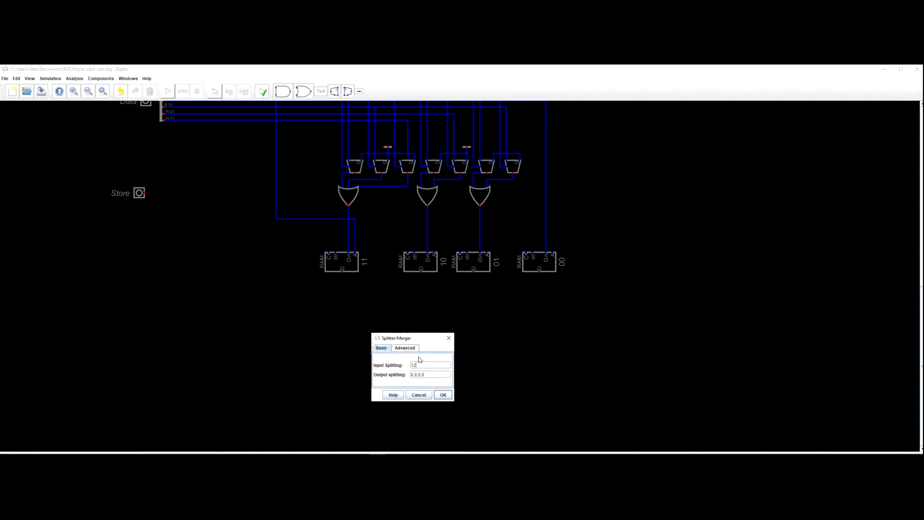
text(8,8,8,)
key(BackSpace)
key(BackSpace)
key(BackSpace)
key(BackSpace)
key(BackSpace)
key(BackSpace)
text(32)
key(Return)
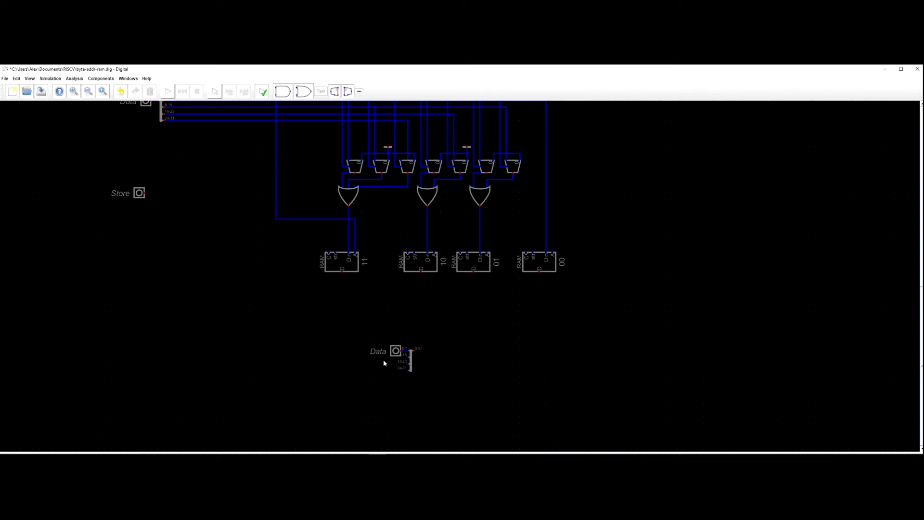
Delete the duplicate Data input attached to the merger below the RAM blocks.
click(397, 348)
key(Delete)
scroll(282, 282, down, 2)
scroll(163, 180, up, 1)
Rename the Data input at the splitter to Data In.
click(167, 122)
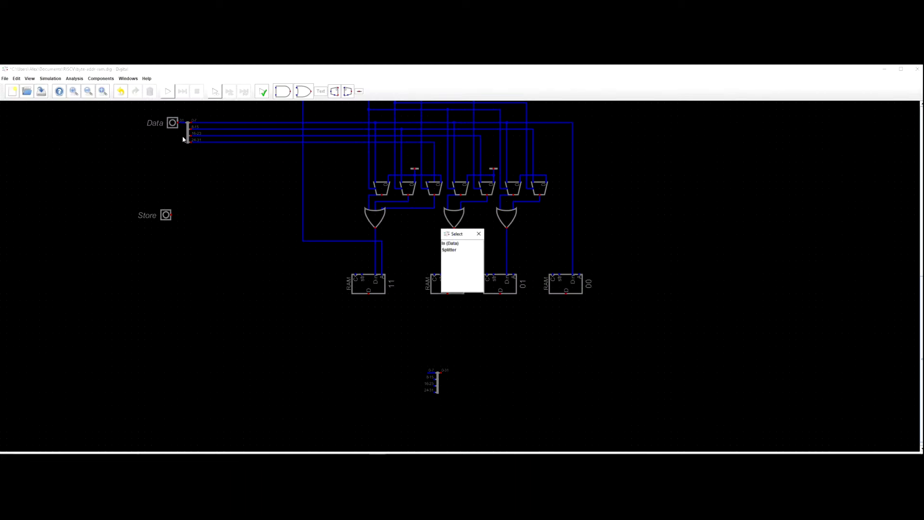
click(449, 244)
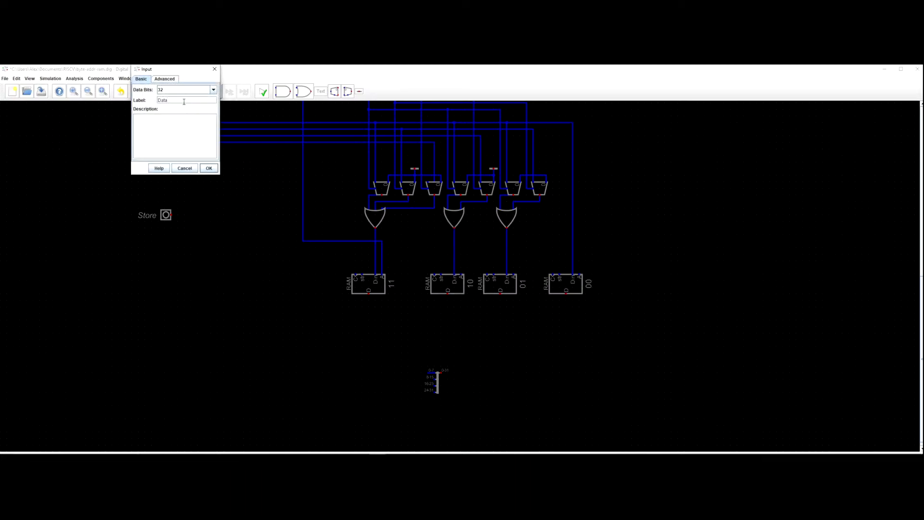
text(_In)
key(Return)
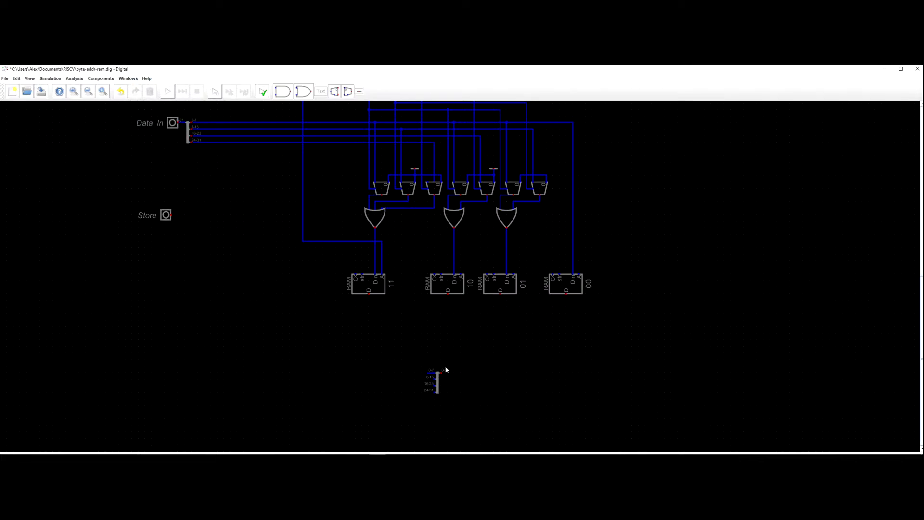
Place an output beside the merger below the RAM blocks and label it Data Out.
scroll(319, 328, down, 1)
drag(471, 384, 424, 362)
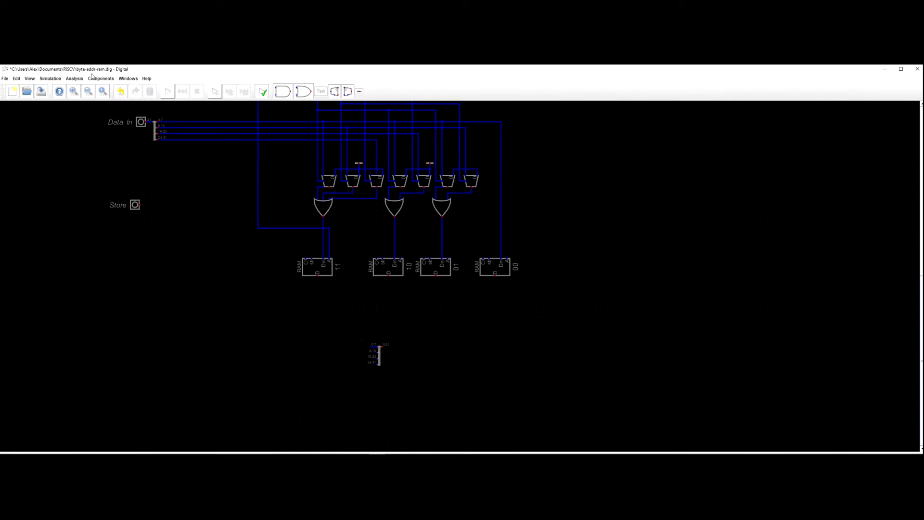
click(101, 78)
mouse_move(97, 94)
click(127, 99)
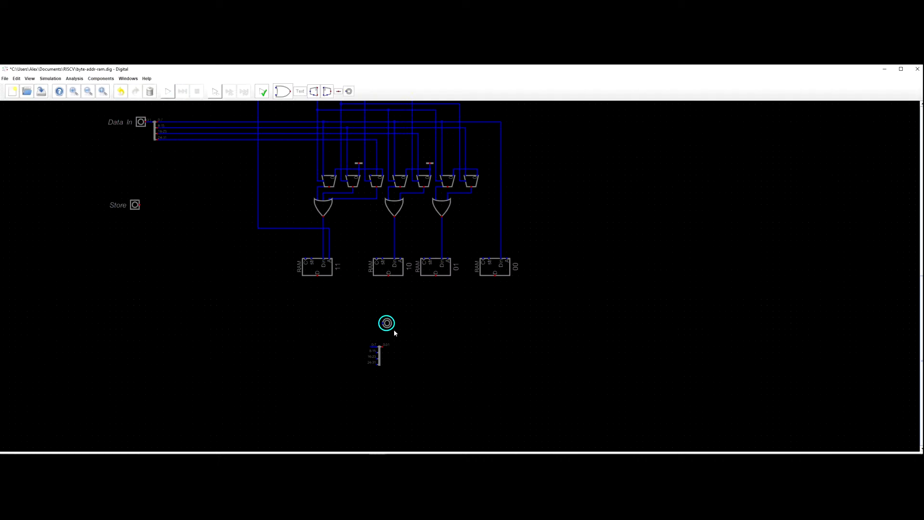
click(412, 350)
right_click(409, 347)
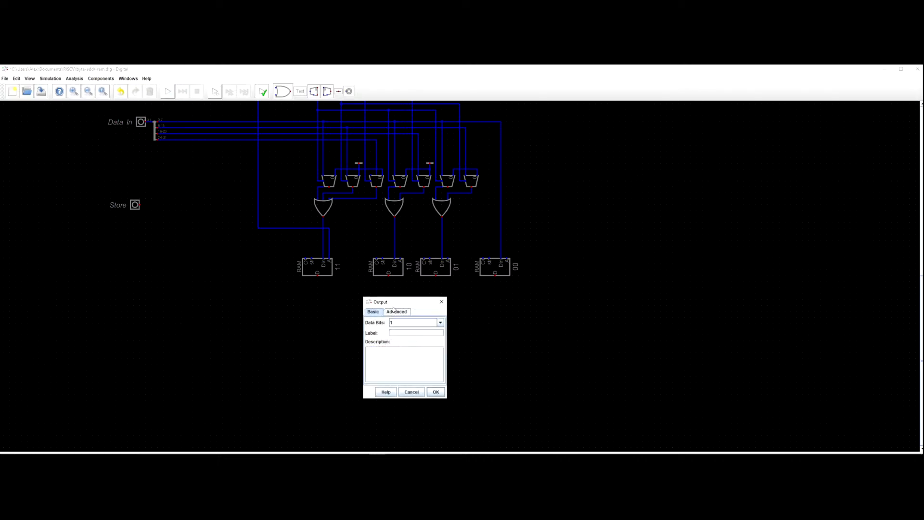
text(Data Out)
key(Return)
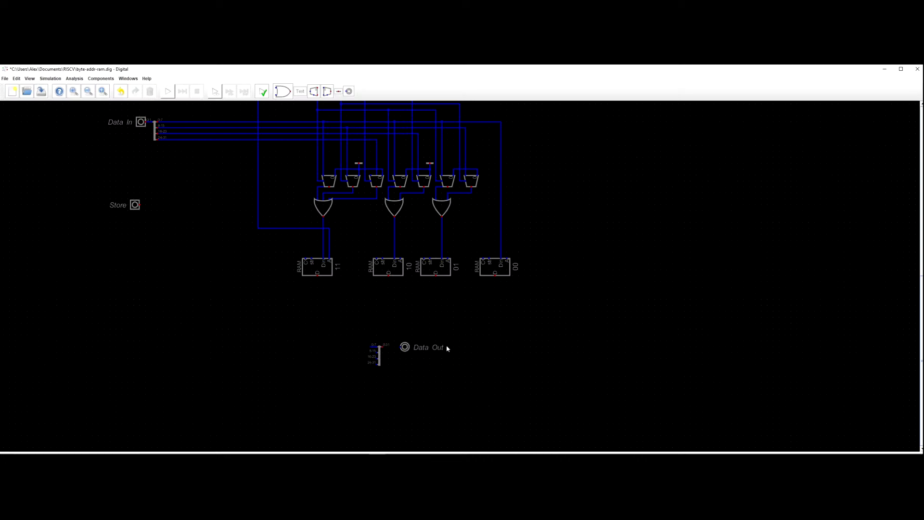
Rotate the merger and the Data Out output to face downward, and place the output directly beneath the merger's 0-31 pin.
drag(341, 329, 505, 405)
right_click(402, 365)
click(473, 237)
click(473, 255)
click(486, 238)
click(474, 267)
click(503, 295)
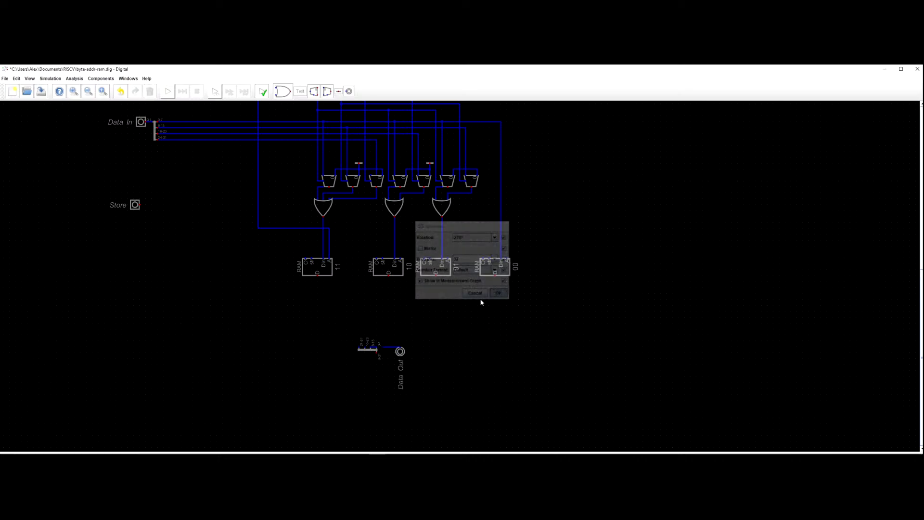
drag(400, 352, 376, 387)
scroll(362, 362, up, 4)
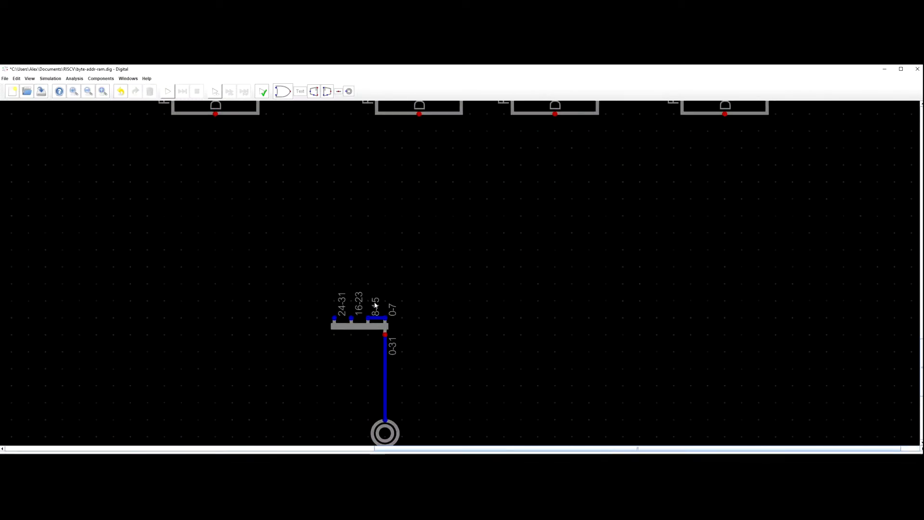
scroll(387, 320, down, 4)
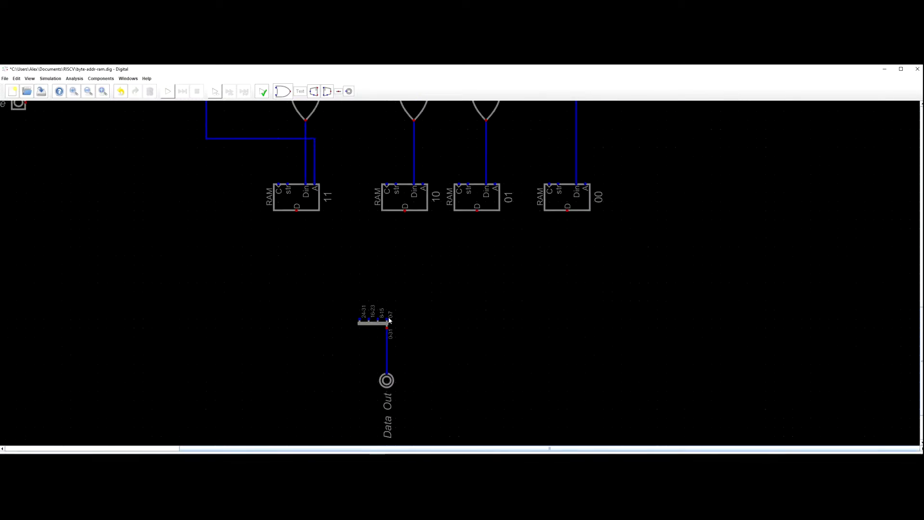
Move the merger together with its Data Out output so it sits beneath RAM blocks 10 and 01.
drag(345, 290, 413, 392)
drag(369, 316, 400, 335)
scroll(425, 322, down, 1)
scroll(424, 318, down, 1)
drag(421, 305, 420, 313)
scroll(430, 312, up, 3)
scroll(440, 280, down, 1)
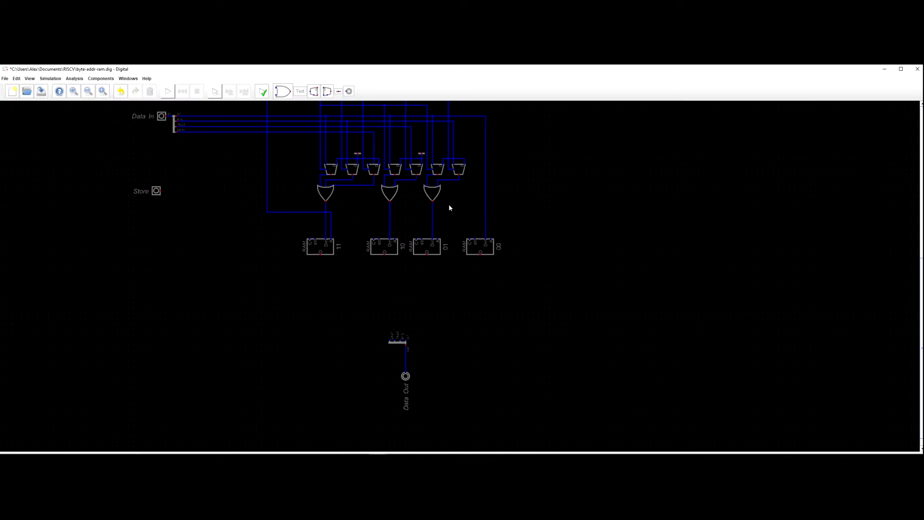
Paste copies of the three OR gates between the RAM blocks and the merger, and shift the merger with Data Out further down.
key(ctrl+v)
click(418, 324)
scroll(428, 328, up, 4)
drag(427, 328, 459, 312)
scroll(460, 312, down, 4)
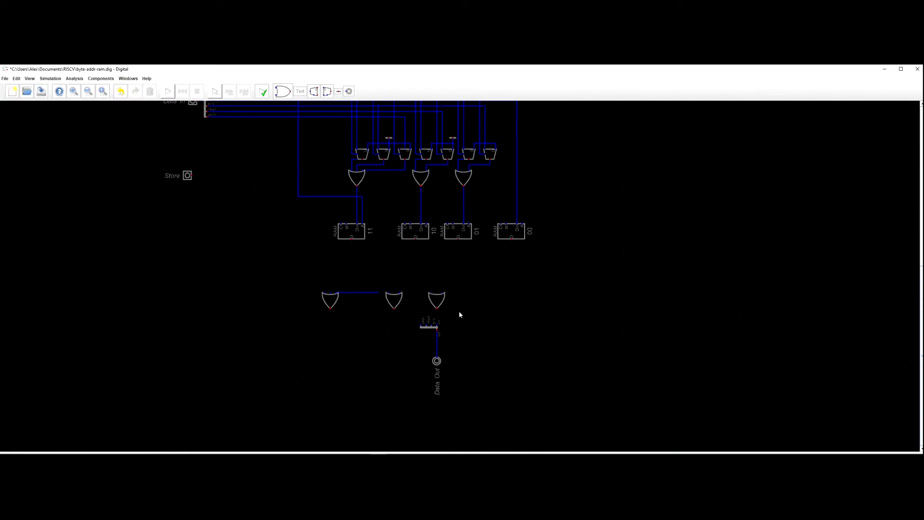
drag(471, 410, 459, 355)
scroll(459, 355, up, 1)
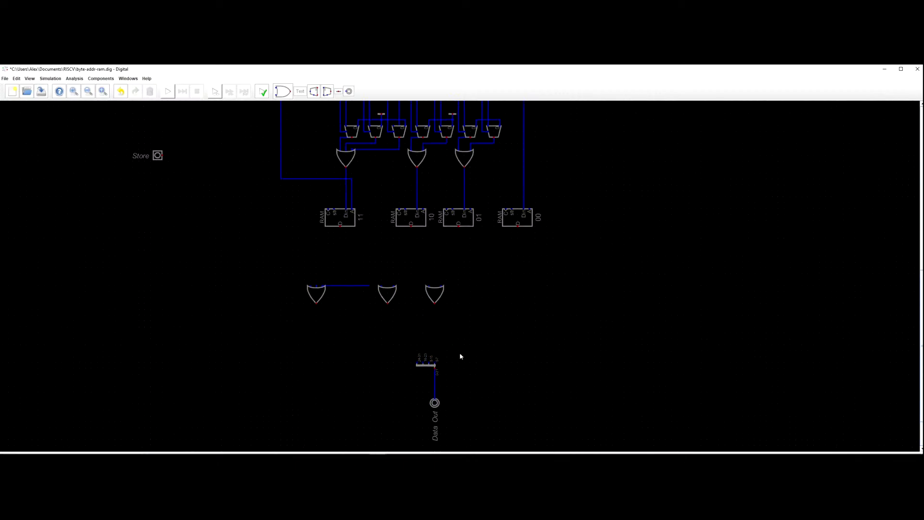
Gather the three pasted OR gates into one row below the RAM blocks.
scroll(458, 356, up, 2)
drag(467, 261, 499, 286)
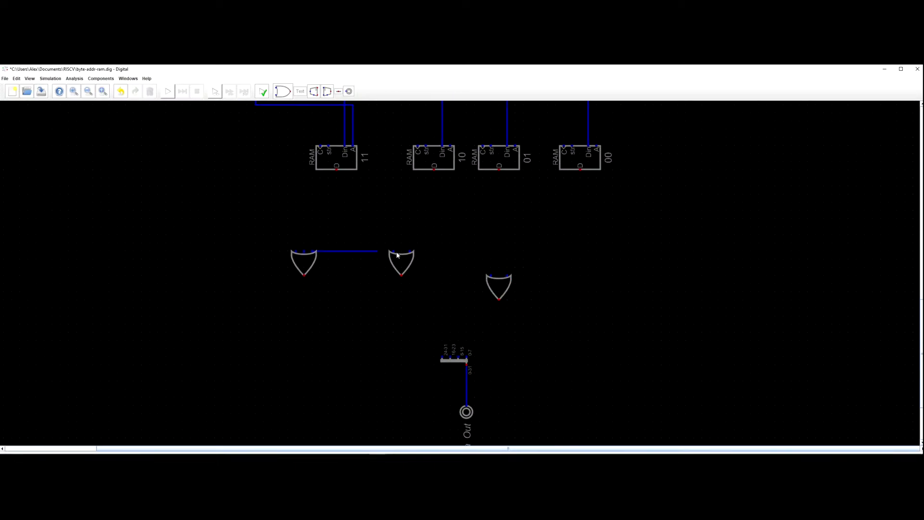
click(501, 285)
click(523, 240)
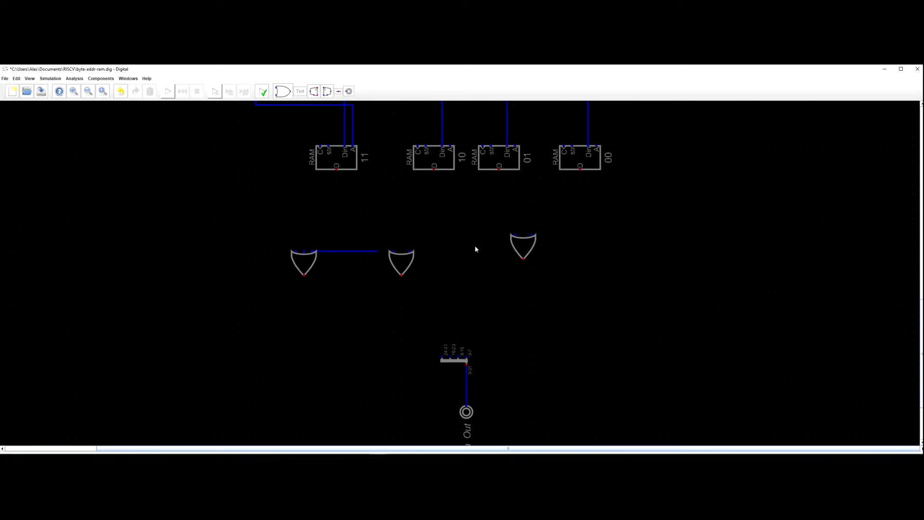
click(413, 262)
click(498, 249)
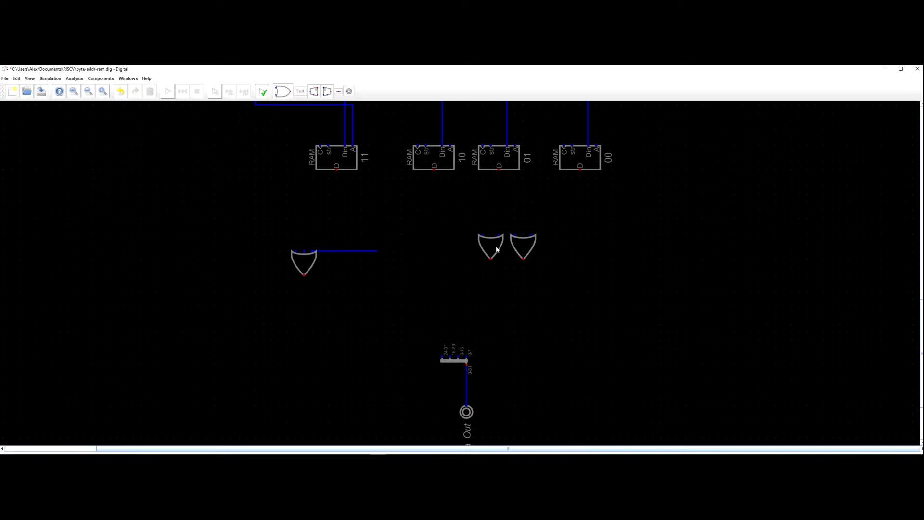
click(304, 260)
click(451, 247)
scroll(394, 243, down, 3)
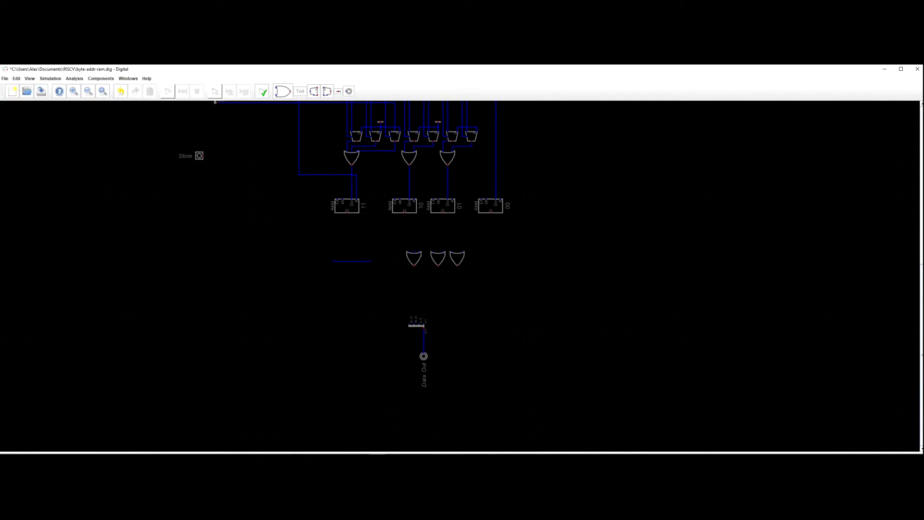
Place two OR gates side by side above the merger and wire their outputs to its 24-31 and 16-23 inputs.
scroll(418, 261, up, 1)
click(416, 259)
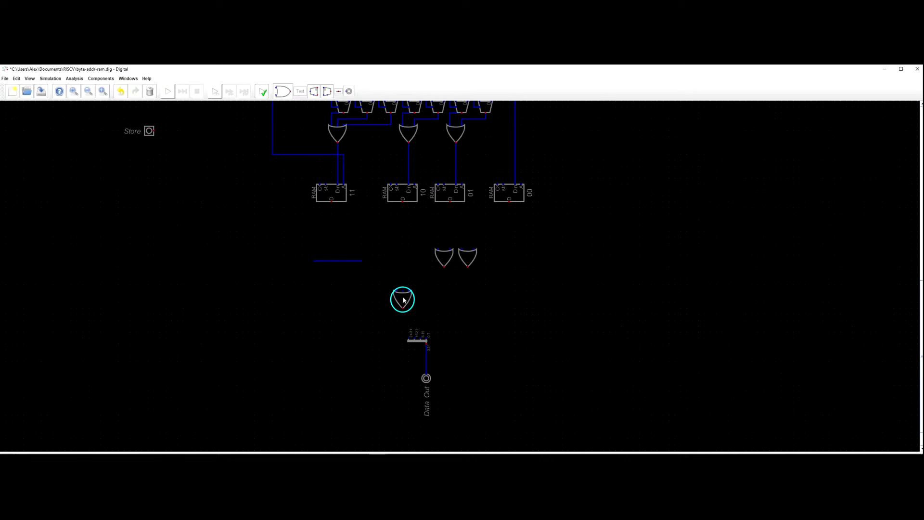
click(397, 314)
click(408, 339)
click(397, 321)
click(414, 339)
drag(441, 260, 413, 312)
click(414, 320)
Place the third OR gate beside the others, wire it to the merger's 8-15 input, and route a short wire out of the 0-7 input.
click(420, 340)
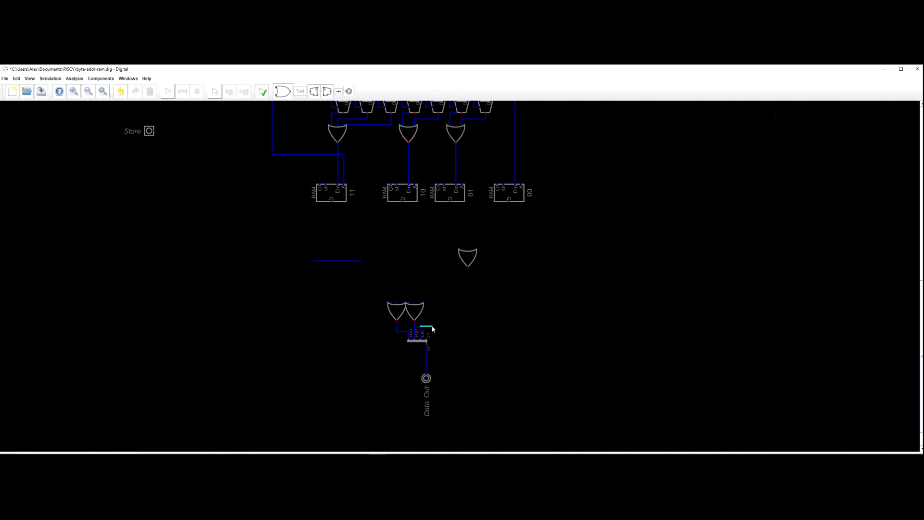
click(438, 326)
drag(466, 265, 424, 328)
scroll(444, 316, up, 5)
click(451, 342)
scroll(452, 343, up, 2)
click(405, 359)
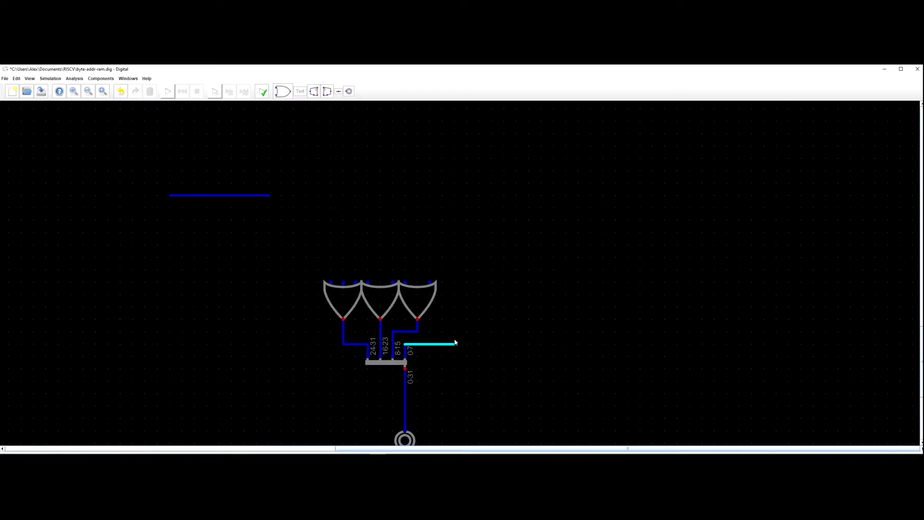
click(455, 315)
scroll(498, 284, down, 5)
scroll(479, 299, up, 4)
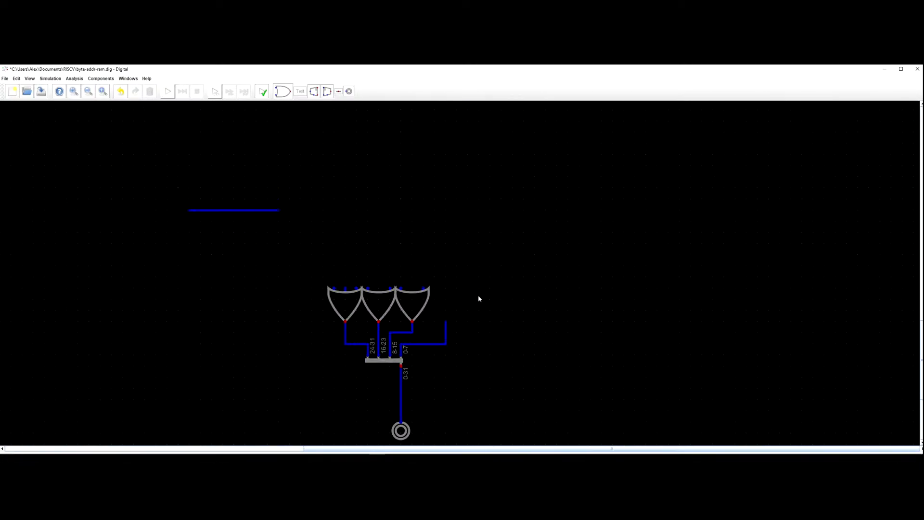
Delete the stray horizontal wire left over from pasting the OR gates.
scroll(478, 297, down, 8)
drag(413, 251, 344, 271)
key(Delete)
Draw a short wire straight down from the D output of each of the four RAM blocks.
scroll(398, 237, down, 4)
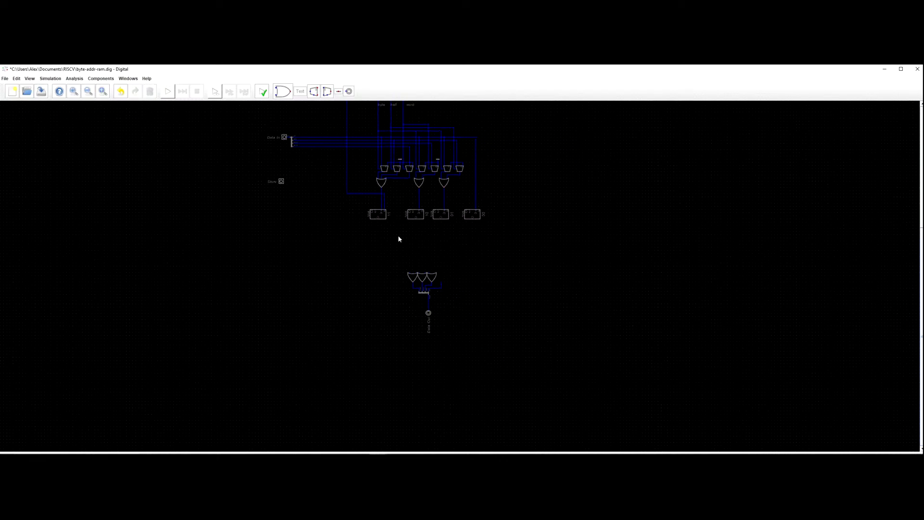
scroll(322, 219, up, 2)
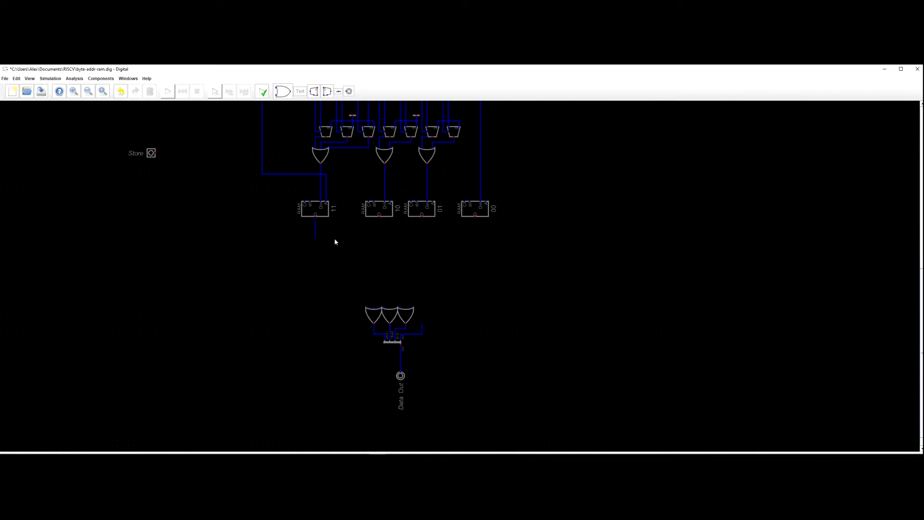
click(379, 219)
scroll(472, 243, up, 1)
key(Escape)
click(478, 196)
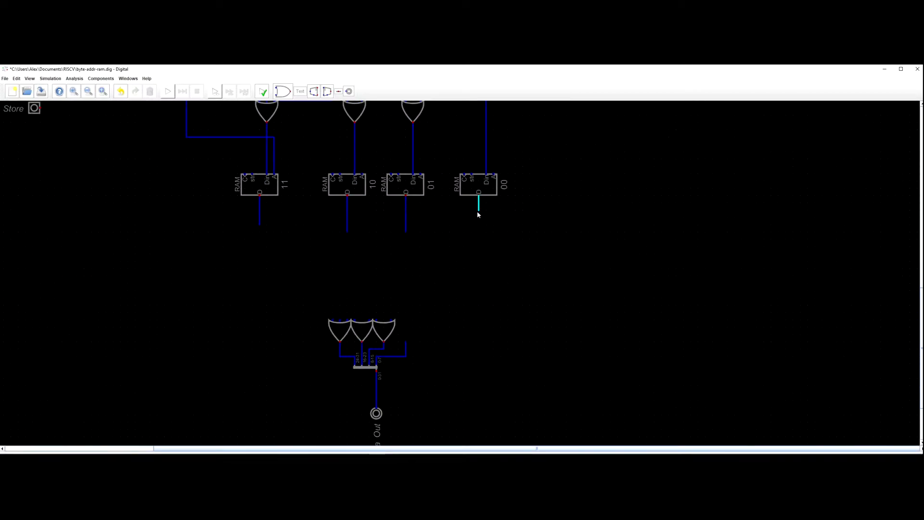
click(479, 233)
scroll(479, 239, down, 2)
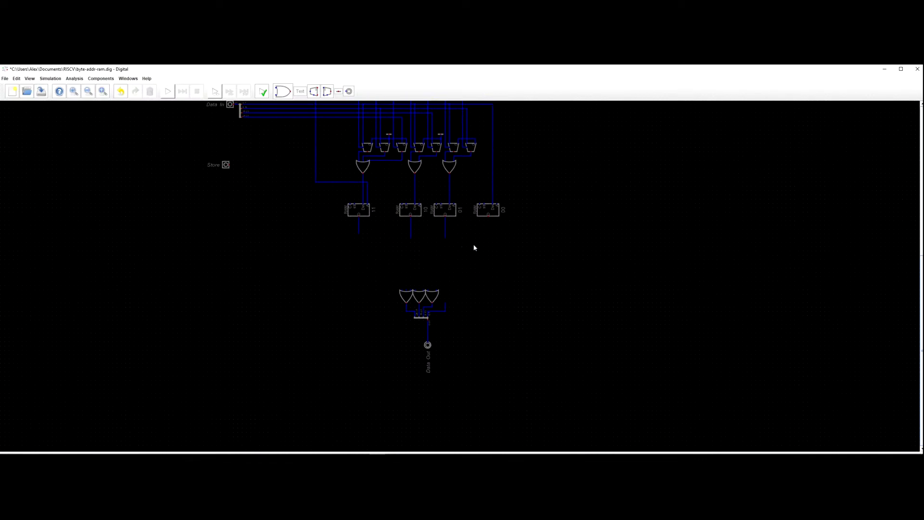
scroll(472, 244, up, 2)
key(Escape)
click(489, 204)
click(489, 238)
scroll(475, 241, down, 3)
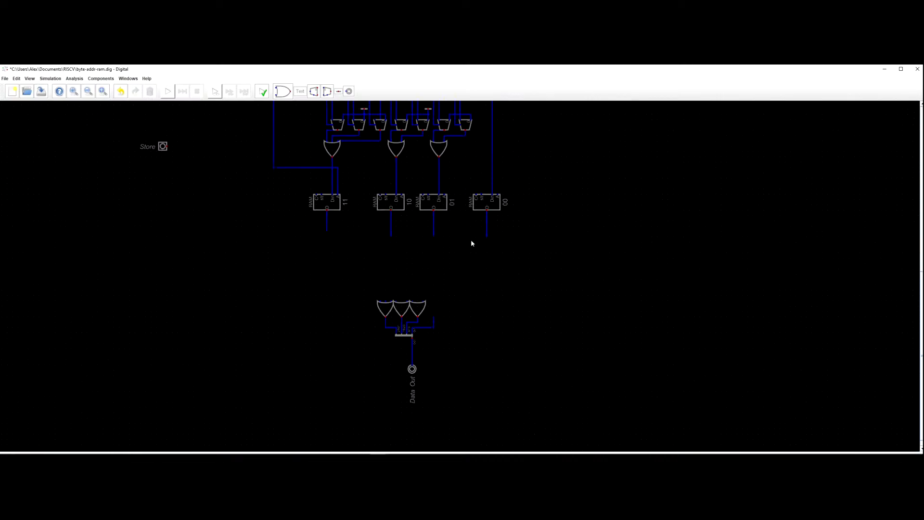
Examine the area between the RAM outputs and the OR gates together with the data-in multiplexer routing above.
scroll(448, 250, down, 2)
drag(453, 241, 423, 268)
scroll(423, 269, up, 2)
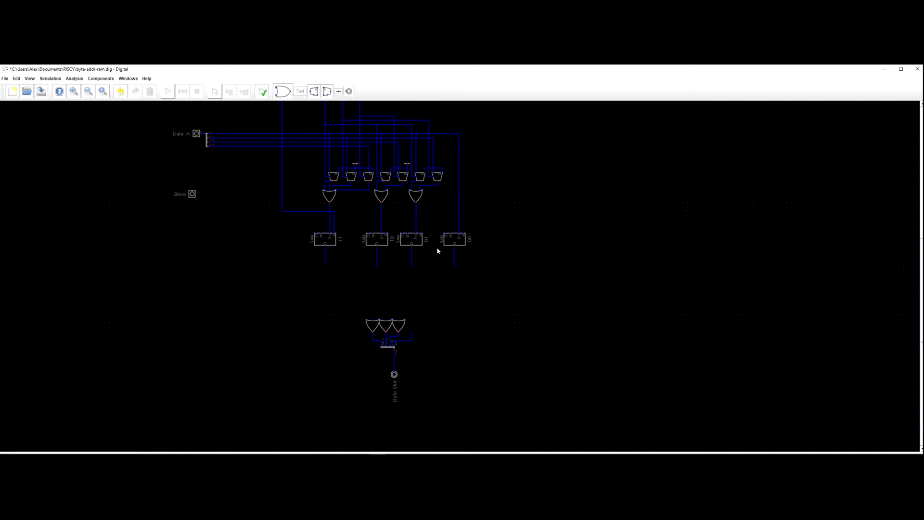
scroll(437, 248, up, 1)
drag(438, 233, 412, 248)
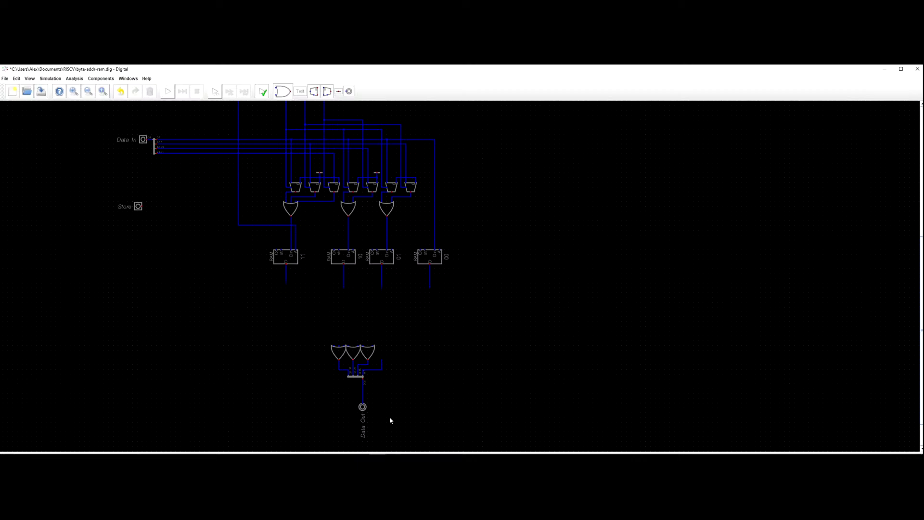
drag(313, 296, 283, 295)
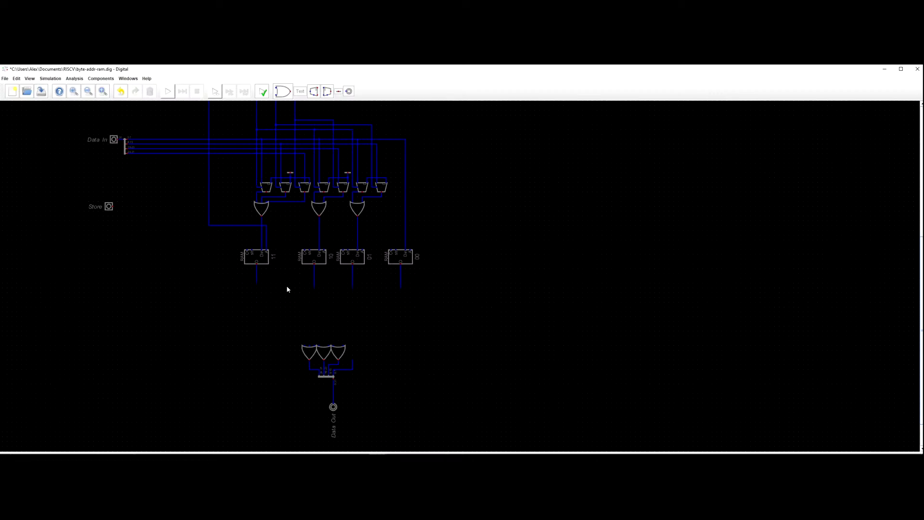
scroll(399, 301, up, 1)
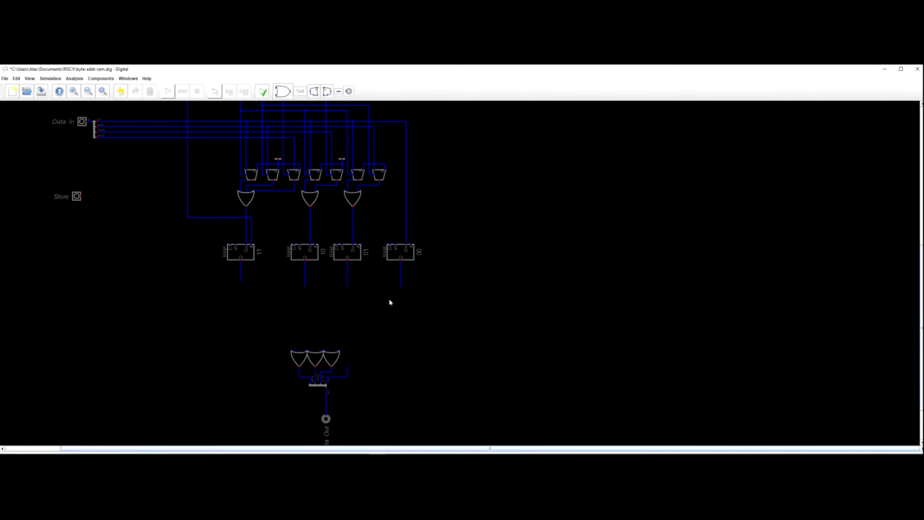
scroll(391, 279, down, 2)
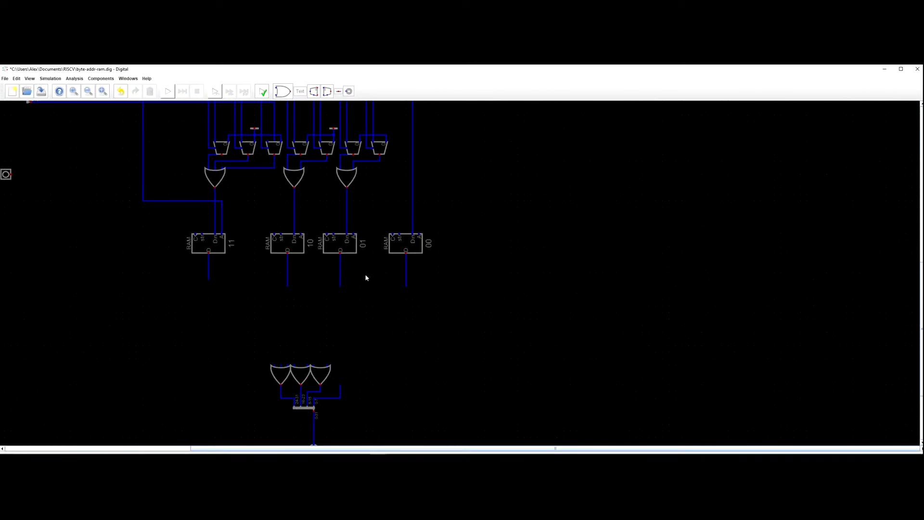
scroll(363, 275, down, 5)
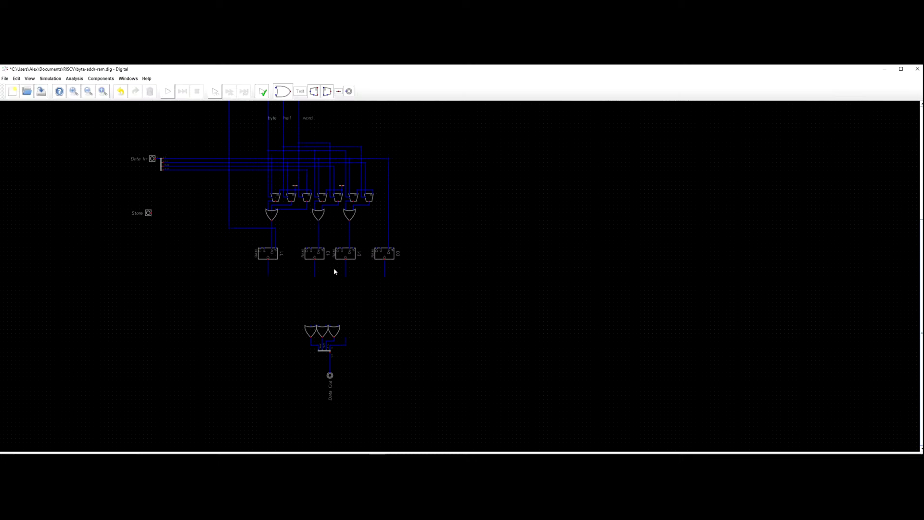
scroll(339, 270, up, 4)
scroll(259, 275, down, 2)
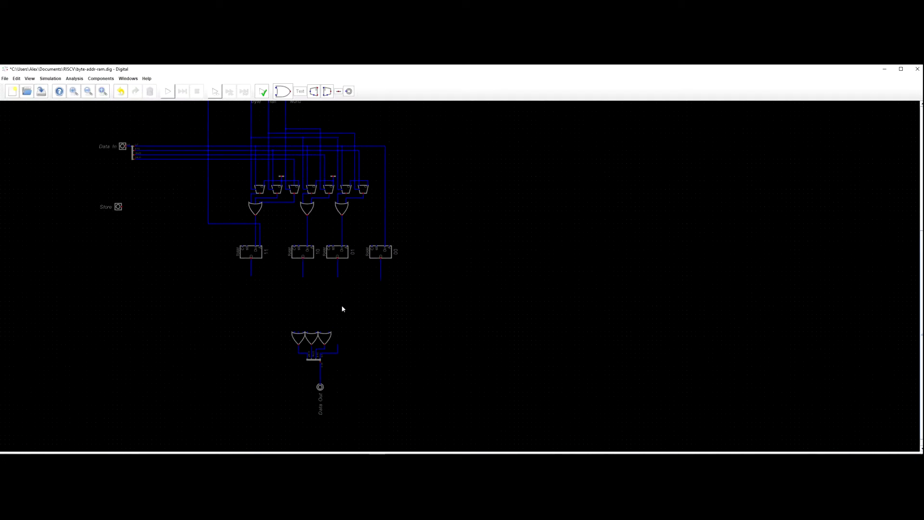
scroll(260, 279, up, 1)
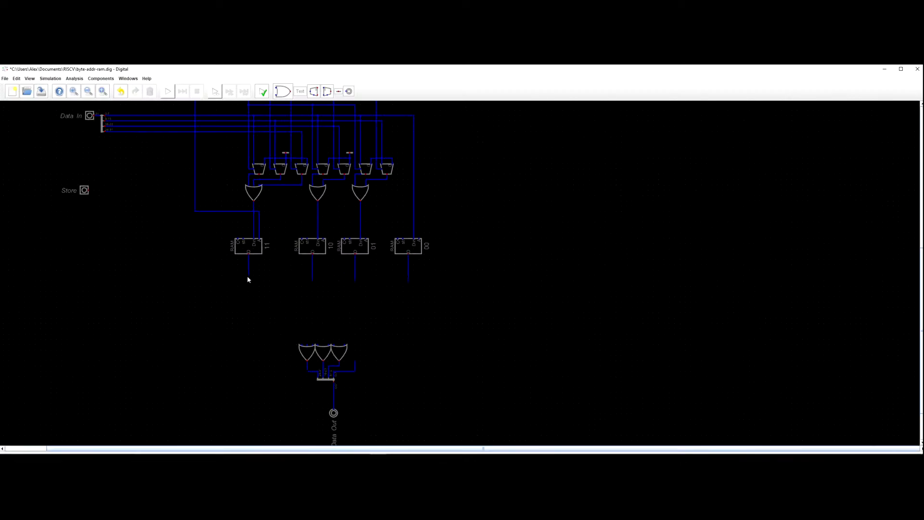
Place a multiplexer below the output of RAM 11, rotate it 270°, and edit its data bits.
click(98, 80)
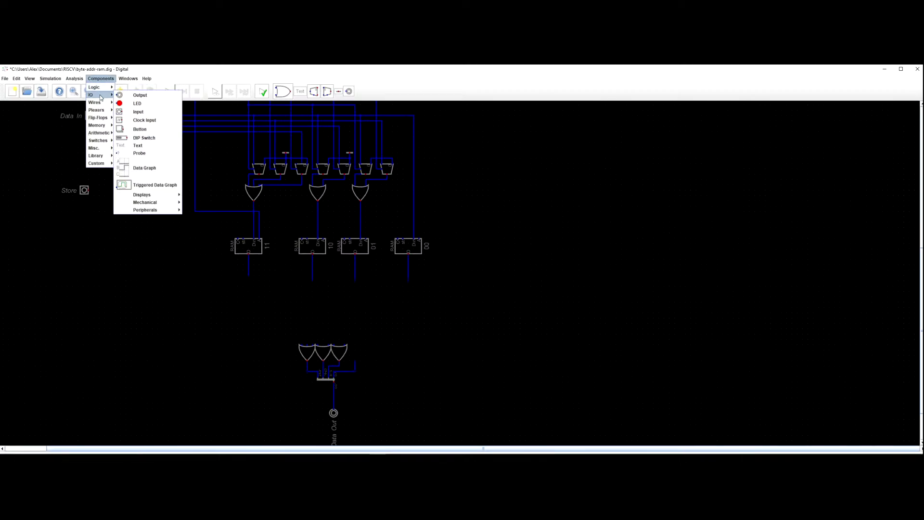
click(120, 113)
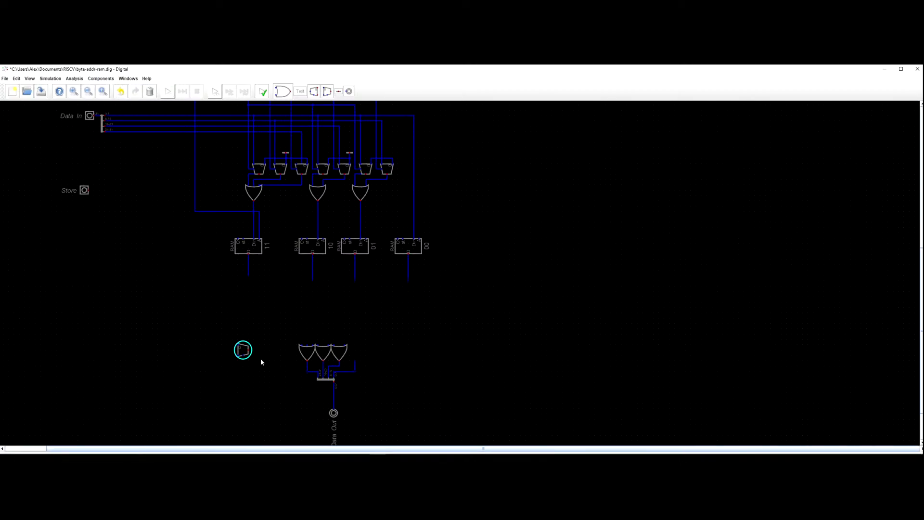
right_click(268, 298)
click(314, 275)
click(284, 303)
click(307, 321)
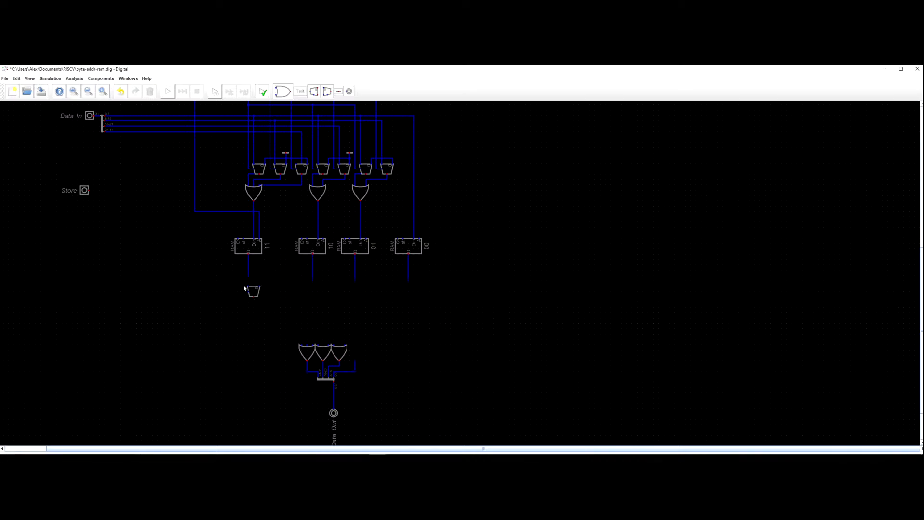
right_click(253, 293)
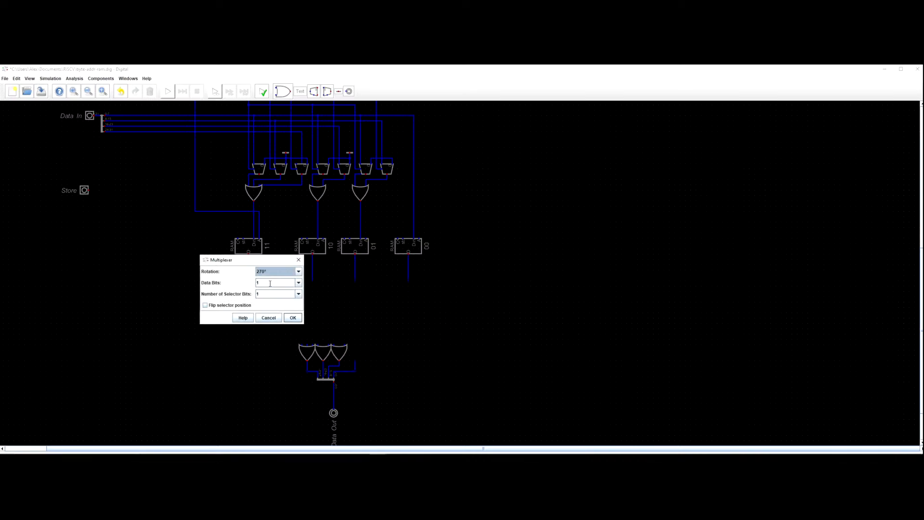
click(270, 284)
key(Return)
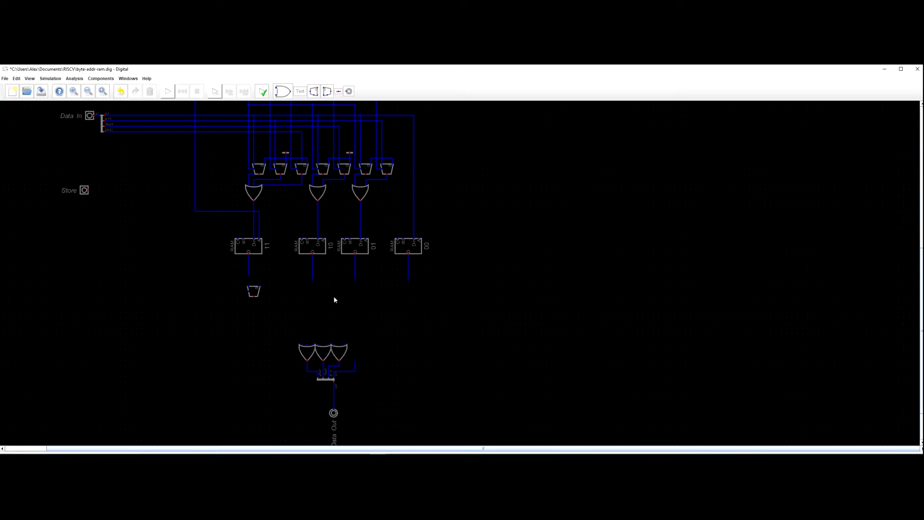
Copy the multiplexer and paste one below each of the other three RAM outputs.
click(255, 292)
click(257, 282)
drag(277, 299, 243, 273)
key(ctrl+c)
key(ctrl+v)
click(325, 288)
click(318, 283)
click(318, 286)
key(ctrl+v)
click(360, 285)
key(ctrl+v)
click(414, 286)
Move the four multiplexers up close to the RAM blocks and join their free data inputs with one horizontal wire.
drag(439, 303, 301, 268)
drag(316, 271, 316, 265)
scroll(344, 295, up, 2)
click(228, 256)
click(317, 247)
click(322, 247)
key(Escape)
click(311, 248)
click(374, 256)
click(448, 255)
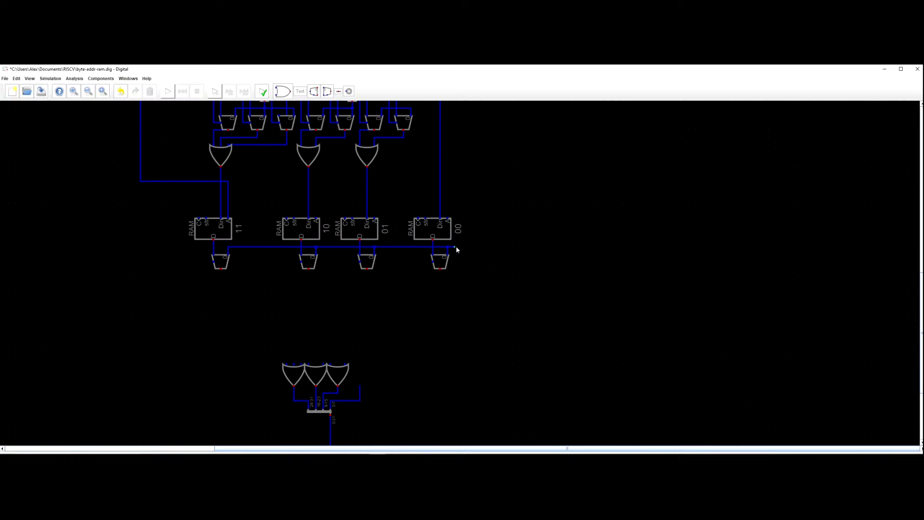
Copy the ground constant from the upper multiplexer row and paste it near the shared wire below the RAM blocks.
scroll(457, 250, down, 3)
drag(376, 136, 390, 145)
key(ctrl+c)
scroll(432, 145, up, 4)
key(ctrl+v)
click(422, 138)
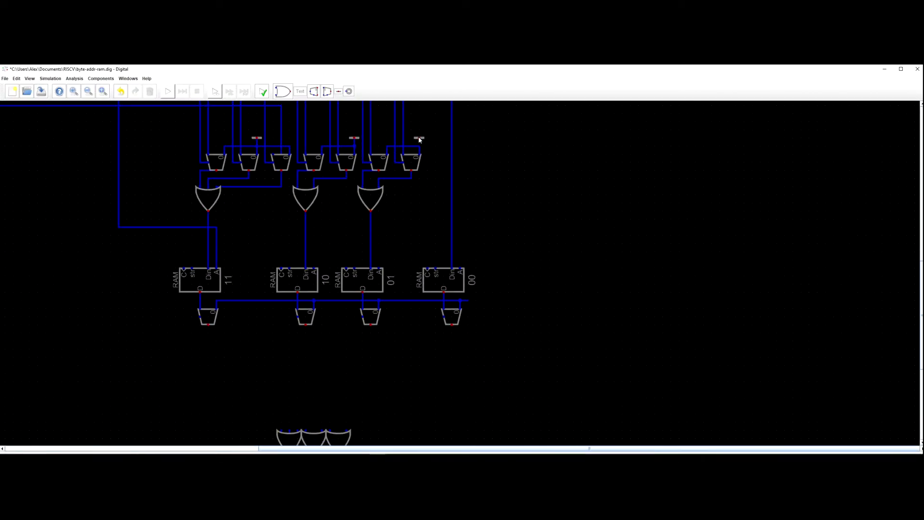
key(ctrl+v)
click(408, 293)
Delete the stray wire end past RAM 00 and move the ground onto the shared wire between RAM 10 and RAM 01.
ctrl+click(465, 300)
key(Delete)
drag(410, 284, 395, 295)
key(ctrl+x)
key(ctrl+v)
click(332, 295)
scroll(372, 336, down, 3)
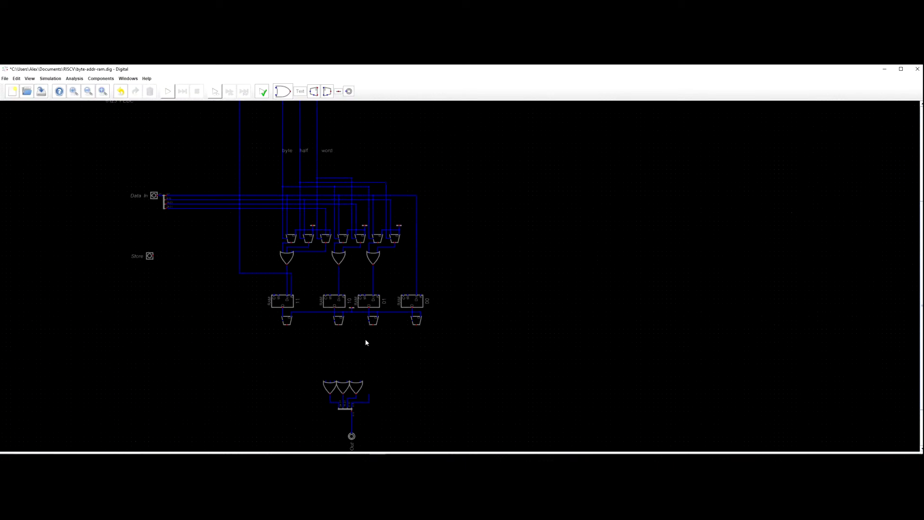
drag(386, 356, 400, 346)
Check the data bits of the ground that feeds the four output multiplexers.
scroll(400, 347, up, 3)
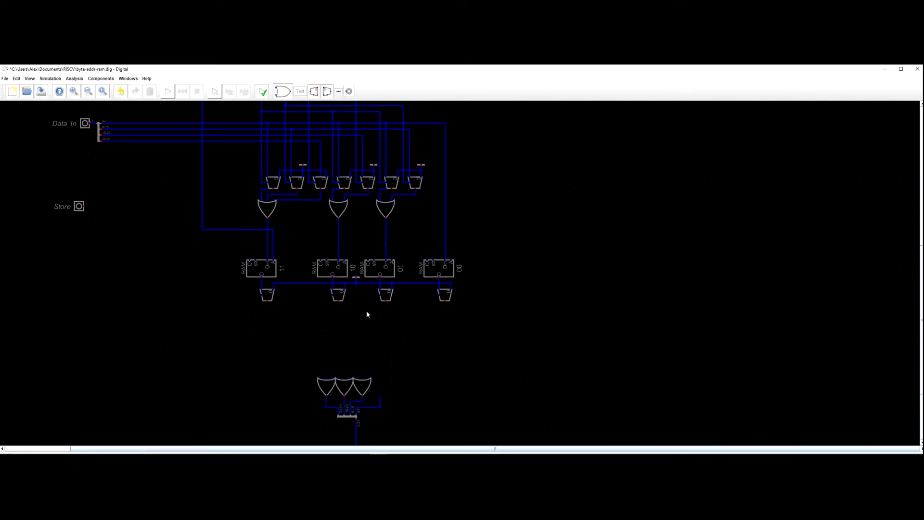
click(356, 279)
click(442, 243)
key(Escape)
right_click(354, 280)
key(Escape)
right_click(356, 279)
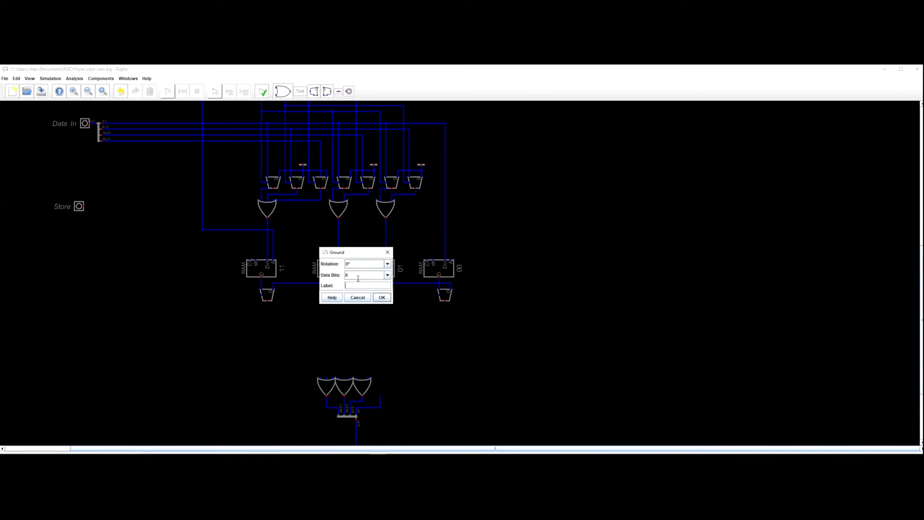
text(3)
key(Return)
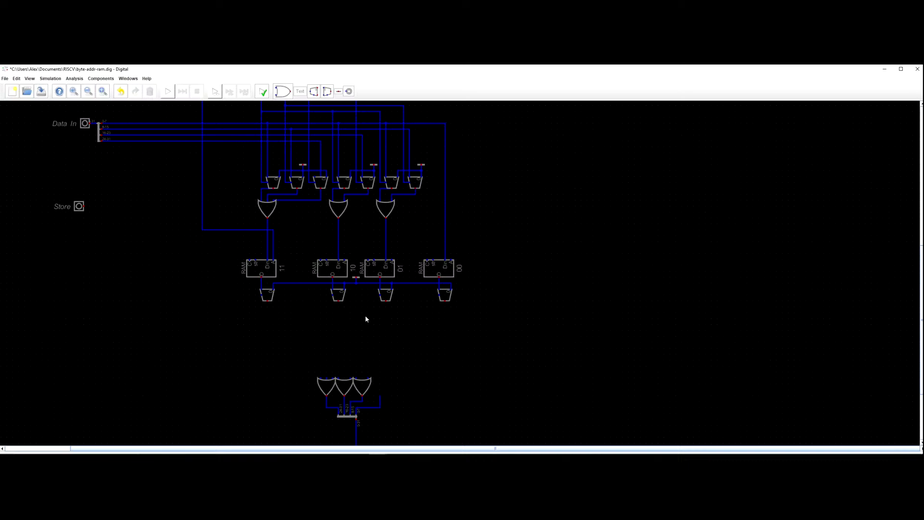
Wire the selector inputs of the four output multiplexers to a common line that extends beyond RAM 11.
scroll(366, 317, up, 2)
drag(350, 331, 383, 292)
scroll(395, 307, down, 3)
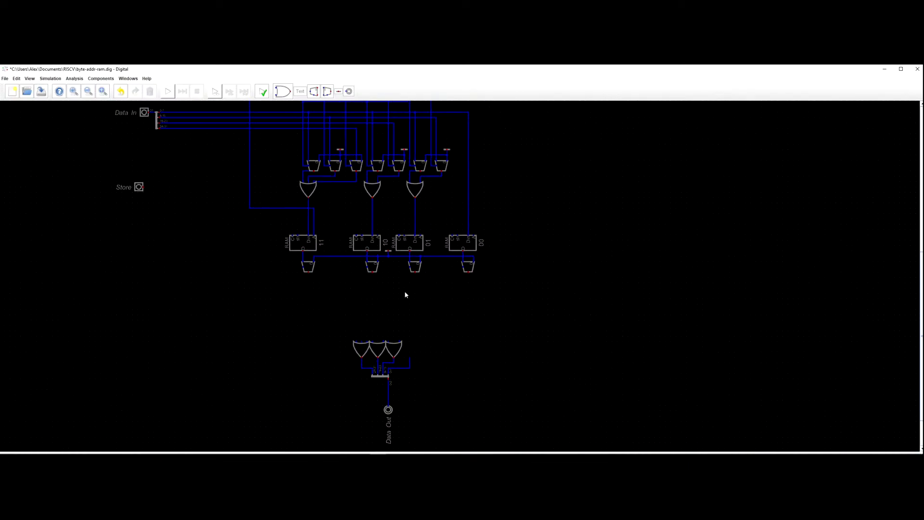
scroll(405, 294, up, 1)
click(293, 265)
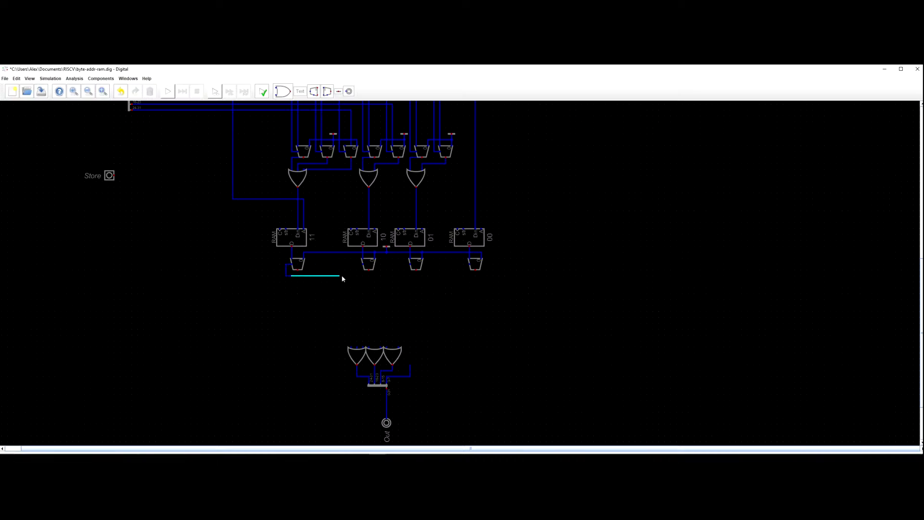
click(360, 265)
click(409, 265)
click(404, 275)
click(465, 265)
click(286, 276)
click(223, 275)
Move the Load input down to the open end of the multiplexers' common selector line.
scroll(212, 265, down, 3)
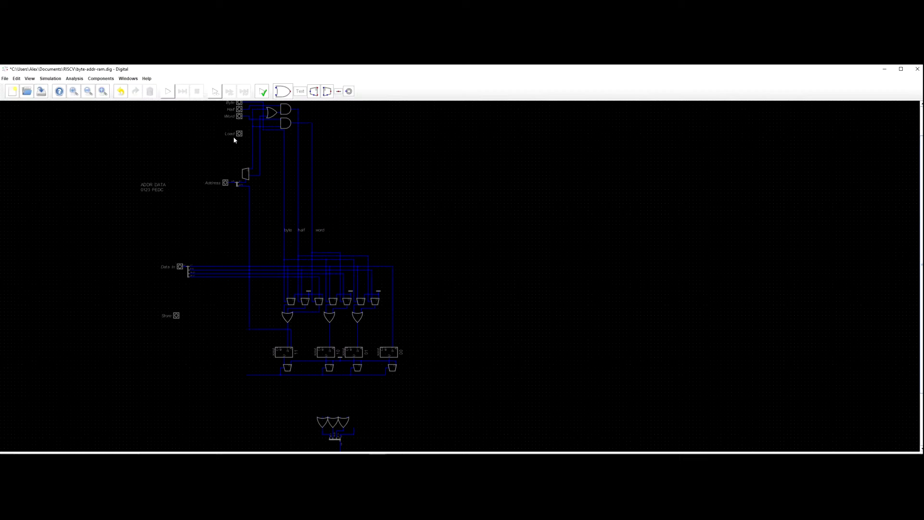
click(240, 134)
drag(239, 133, 242, 374)
scroll(230, 397, up, 3)
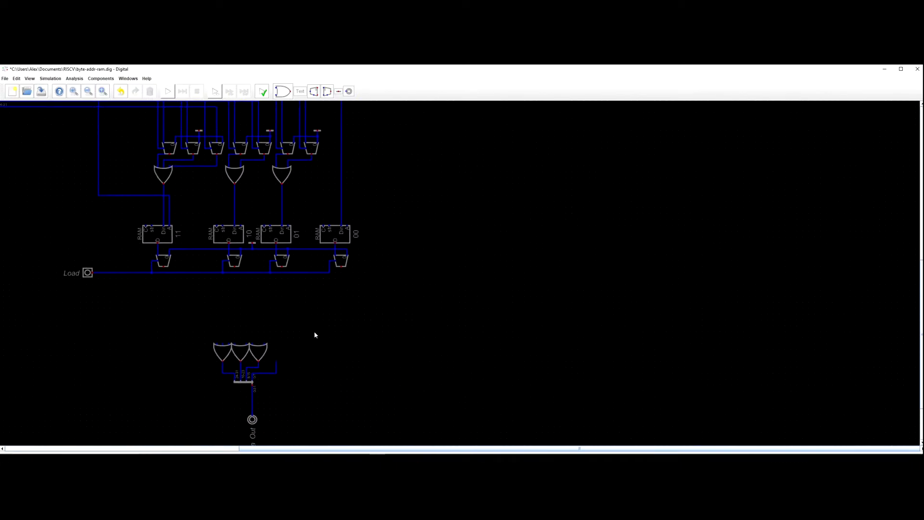
Examine the whole circuit from the byte, half and word inputs down to the output multiplexers and Data Out.
scroll(345, 332, down, 5)
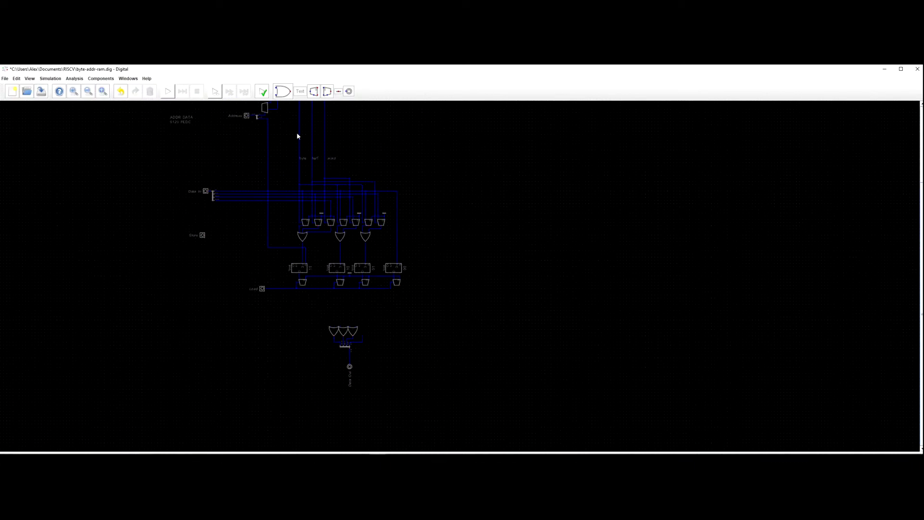
drag(248, 148, 247, 153)
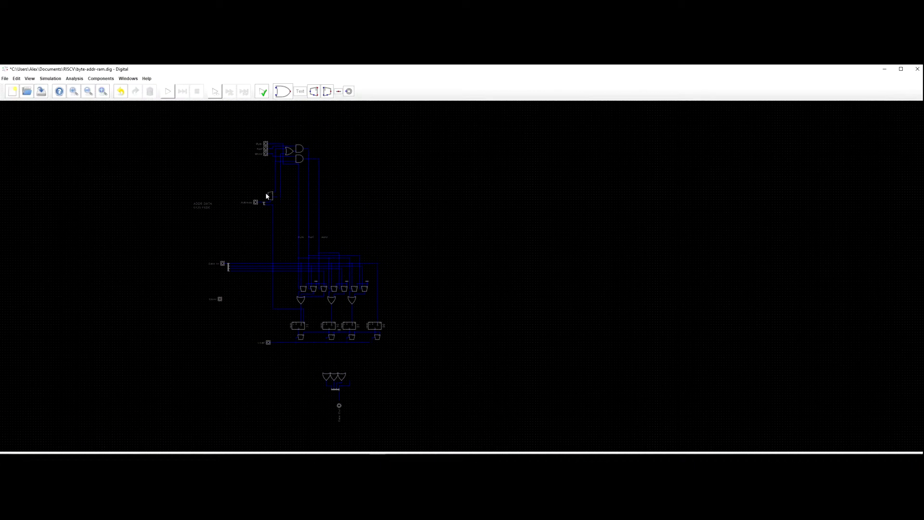
scroll(429, 291, up, 1)
scroll(386, 391, up, 1)
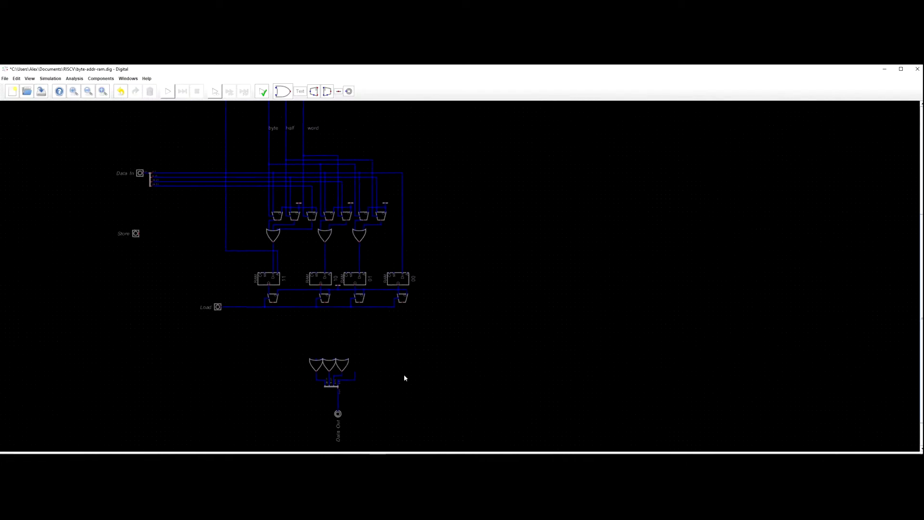
scroll(449, 378, down, 4)
scroll(421, 234, up, 2)
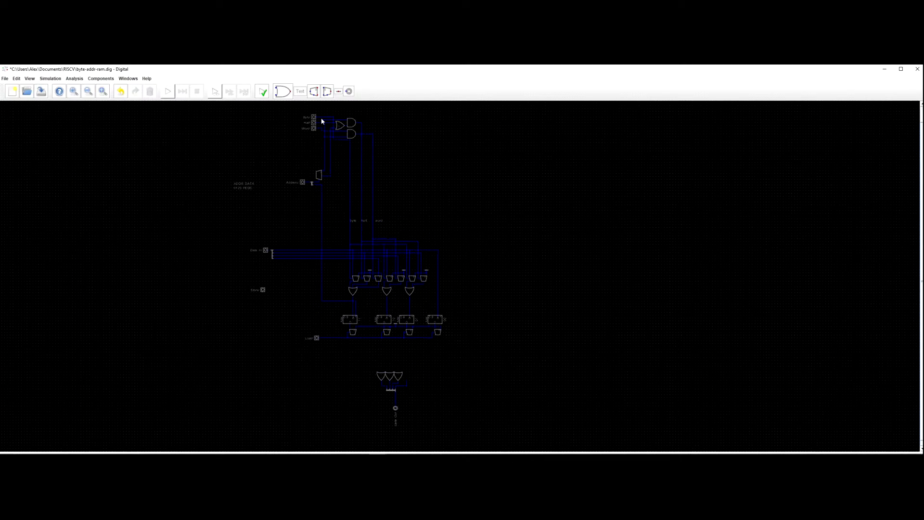
scroll(495, 354, up, 2)
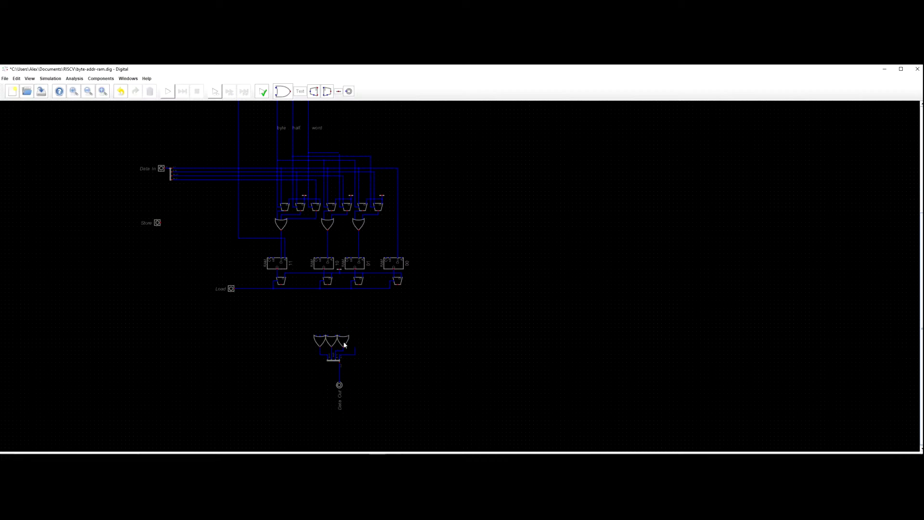
scroll(363, 322, up, 1)
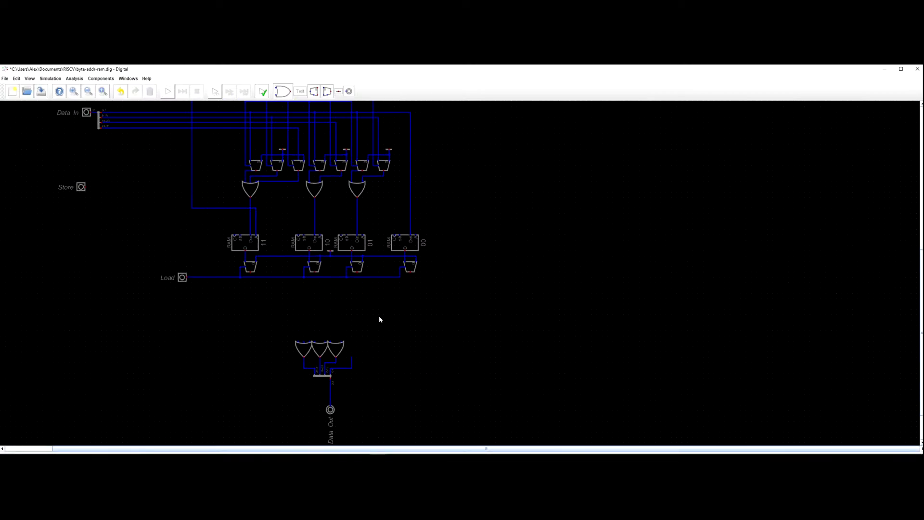
scroll(380, 318, up, 1)
scroll(383, 316, down, 2)
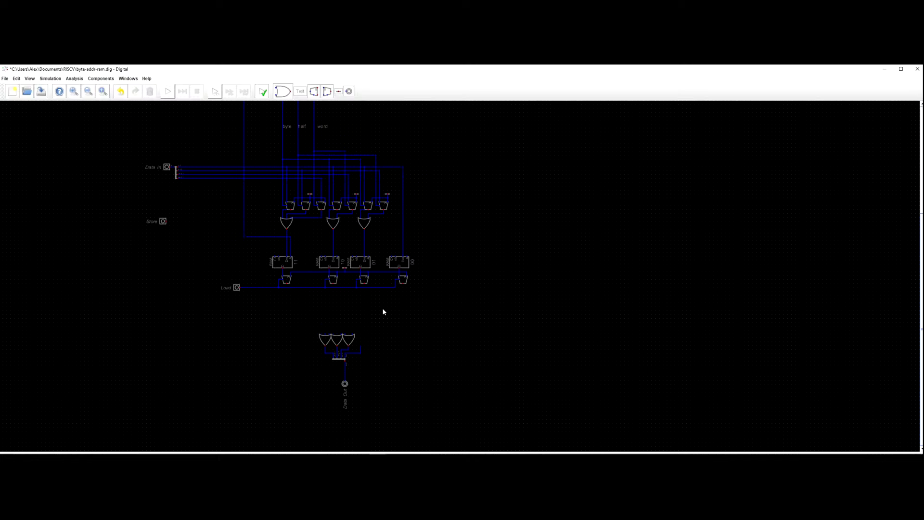
scroll(383, 316, up, 1)
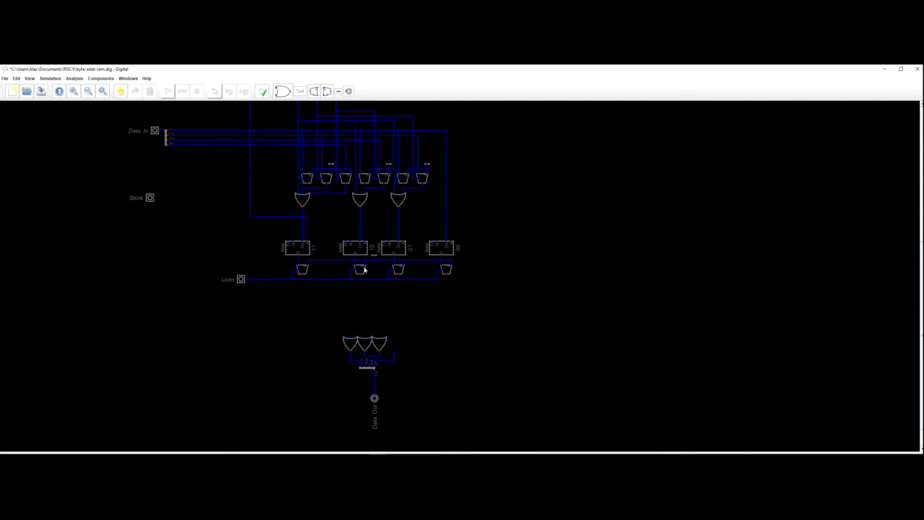
scroll(293, 262, down, 3)
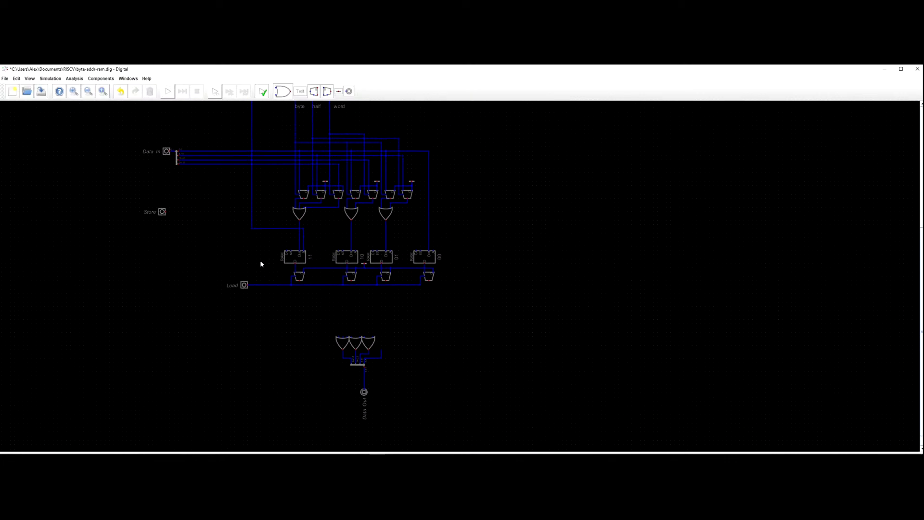
scroll(256, 260, up, 2)
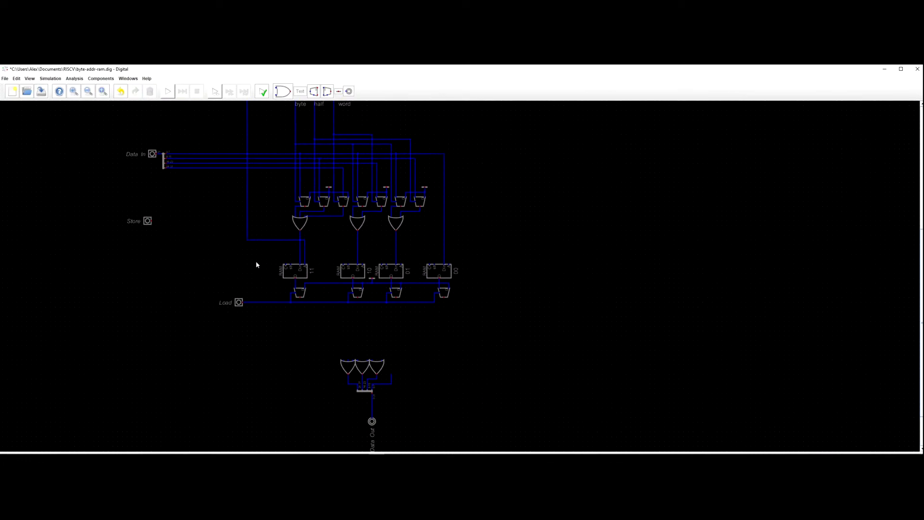
drag(472, 266, 485, 268)
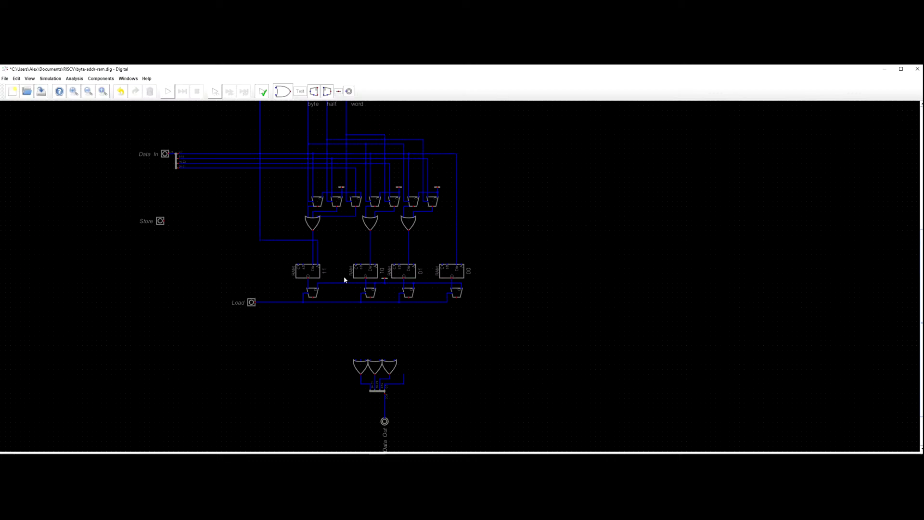
Draw short wires straight down from the outputs of the multiplexers under RAM 11, 10 and 01.
click(313, 300)
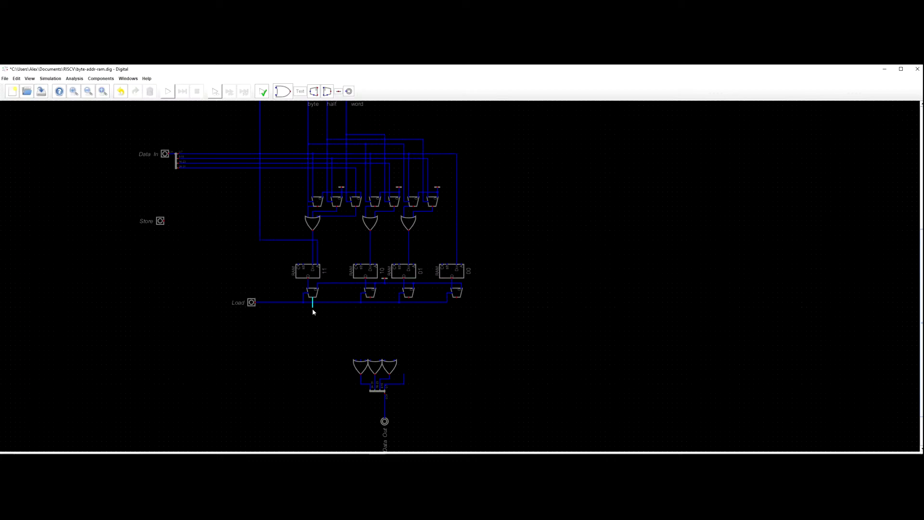
click(371, 300)
click(410, 307)
key(Escape)
click(101, 78)
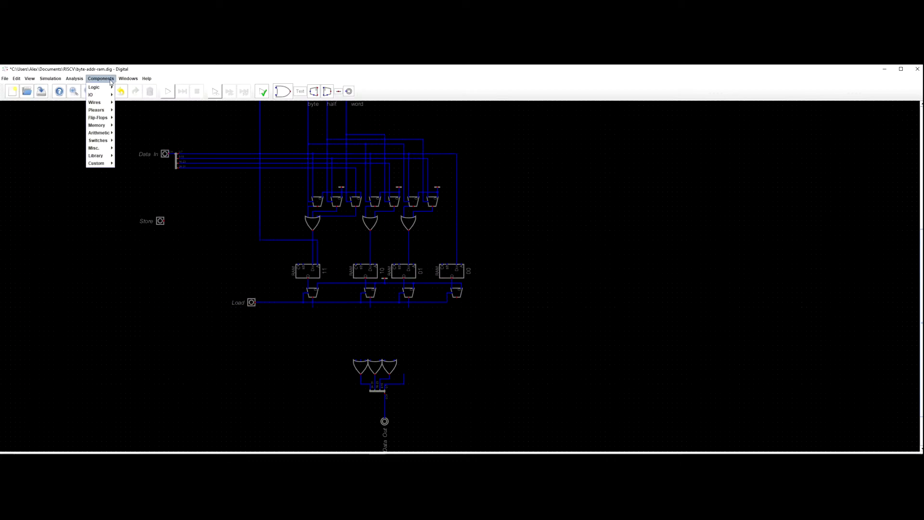
mouse_move(107, 110)
click(138, 123)
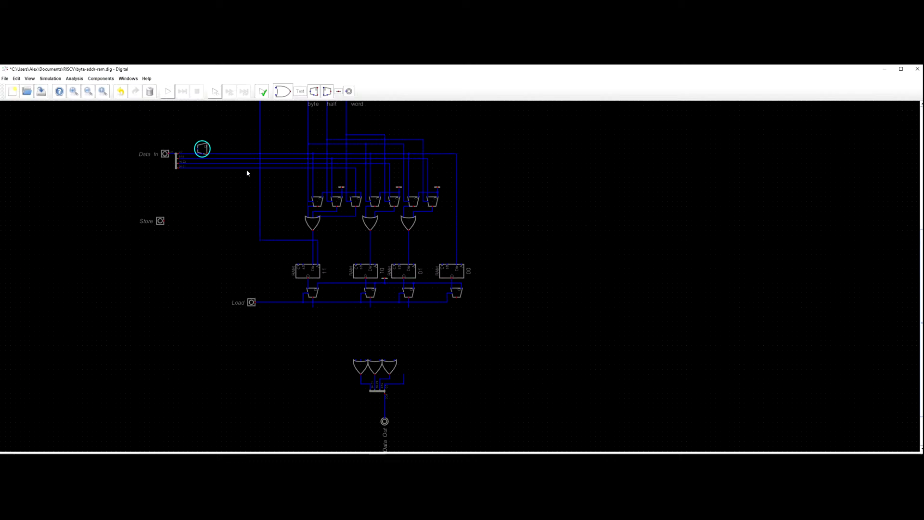
right_click(447, 332)
key(Escape)
key(Escape)
click(101, 78)
mouse_move(104, 114)
click(139, 113)
key(Escape)
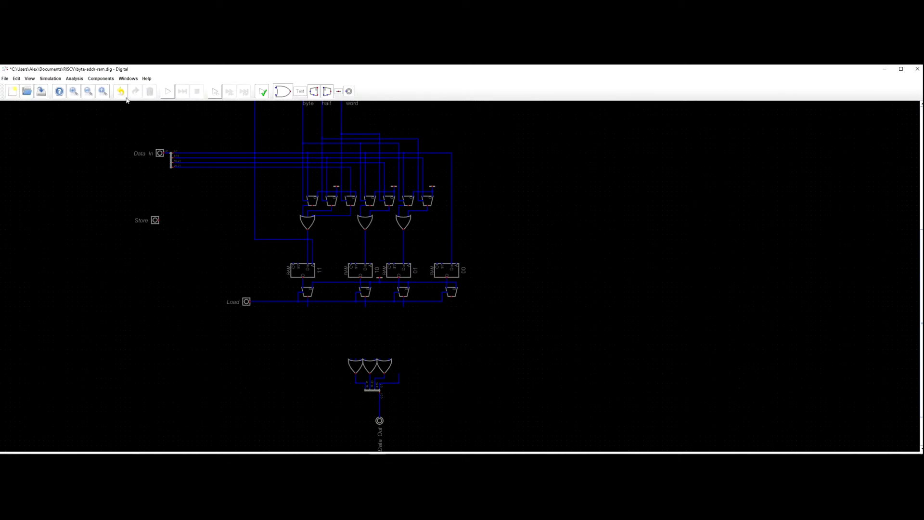
Place a new multiplexer beside the OR gates with 21 data bits and 1 selector bit.
click(313, 91)
click(432, 343)
right_click(428, 337)
drag(414, 304, 534, 304)
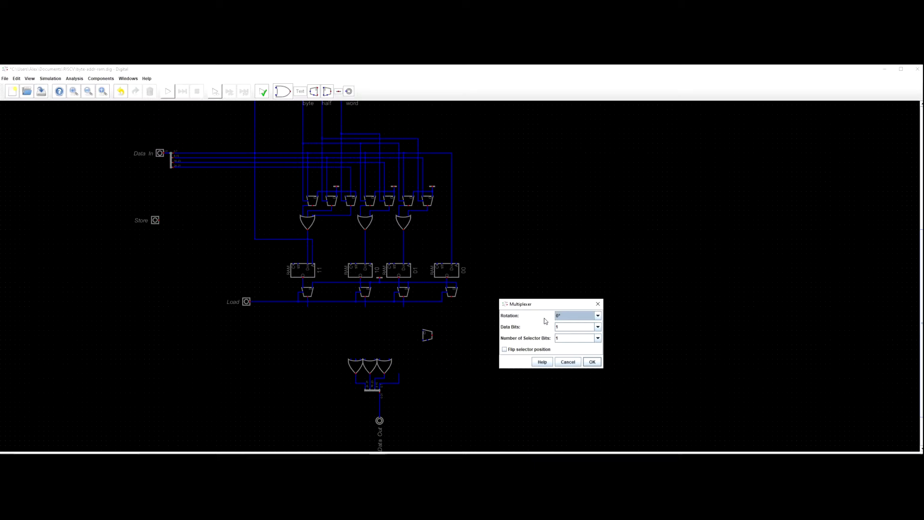
double_click(571, 338)
text(2)
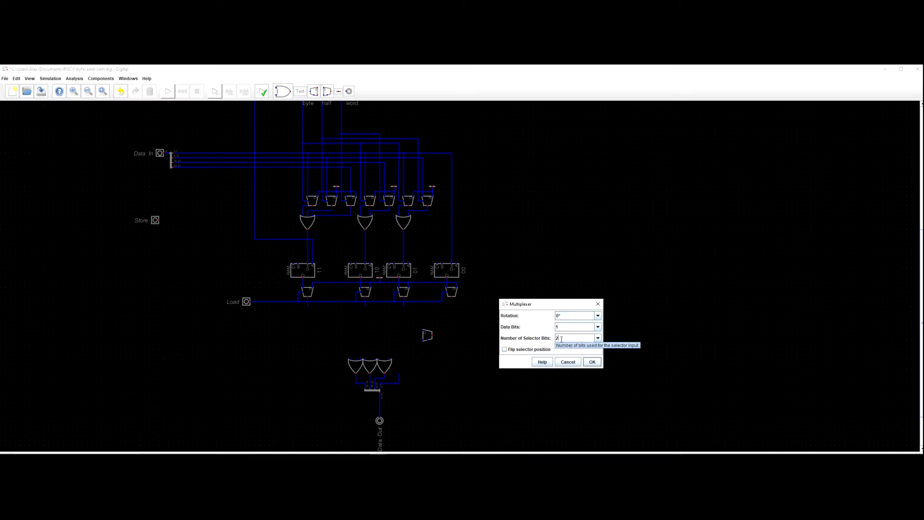
key(shift+Tab)
text(21)
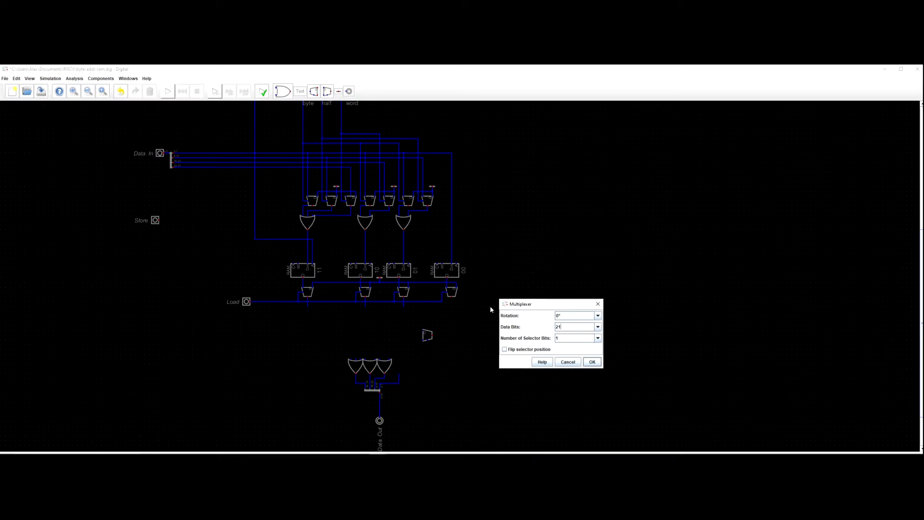
key(Return)
Rotate the new multiplexer so it faces downward like the multiplexers under the RAM blocks.
right_click(428, 340)
click(446, 320)
click(451, 348)
click(468, 368)
Duplicate the rotated multiplexer to form a row of four beside the OR gates.
drag(417, 334, 487, 356)
click(486, 355)
key(l)
click(473, 362)
key(l)
click(454, 361)
key(l)
click(433, 361)
scroll(405, 339, up, 3)
scroll(400, 327, down, 6)
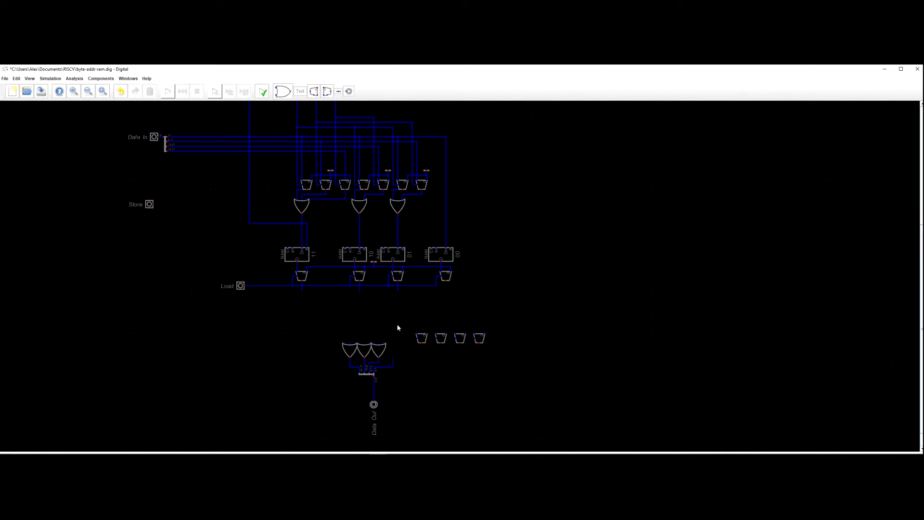
scroll(397, 323, up, 2)
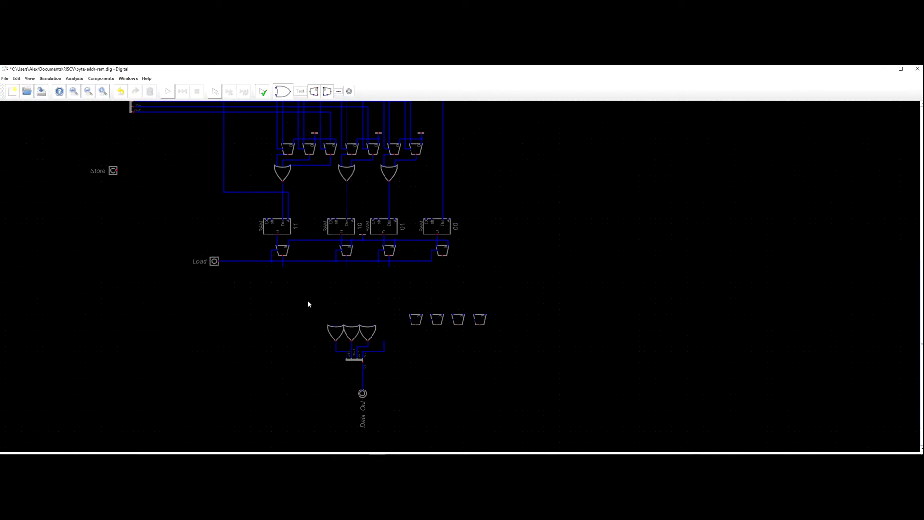
Move the three OR gates, the merging splitter and Data Out lower, away from the RAM blocks.
drag(310, 301, 400, 447)
drag(358, 328, 359, 402)
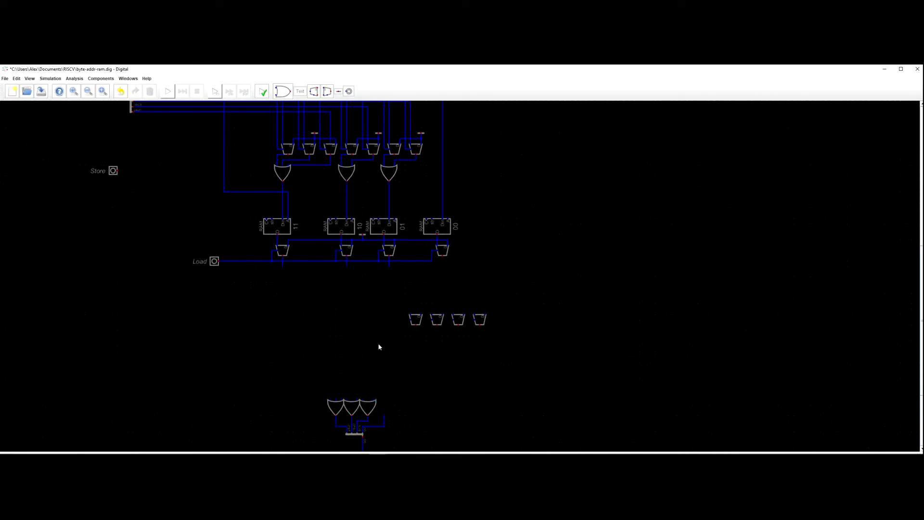
scroll(379, 347, down, 2)
drag(345, 288, 413, 297)
Delete the wires connecting the Load input to the multiplexers under the four RAM blocks.
scroll(388, 307, up, 3)
click(408, 231)
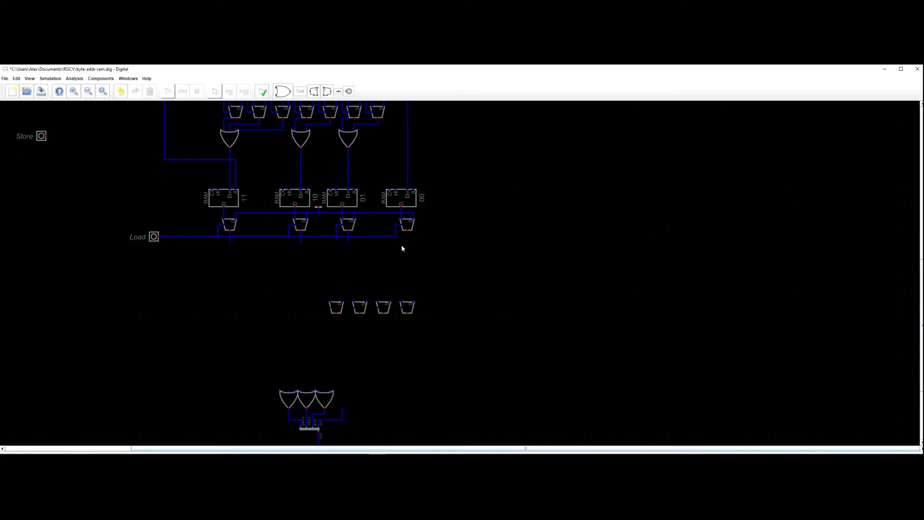
scroll(402, 249, down, 2)
drag(398, 252, 385, 238)
scroll(380, 252, down, 1)
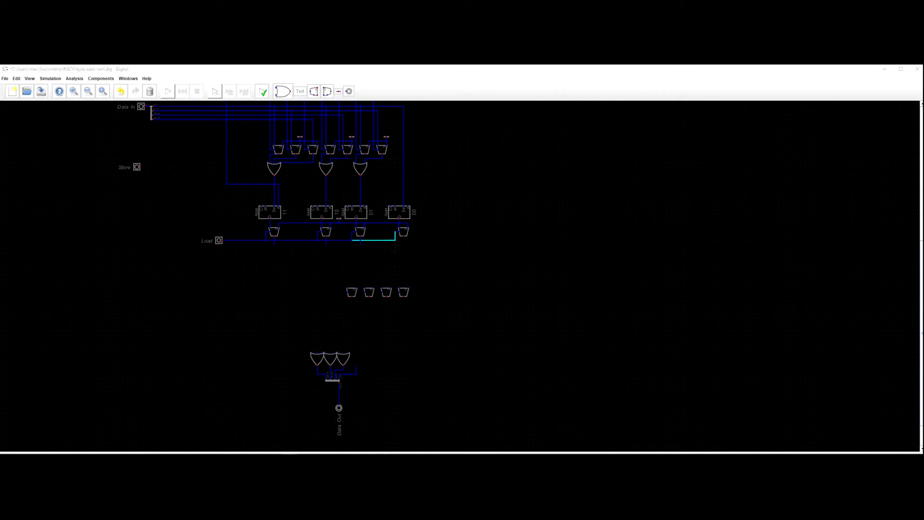
scroll(284, 278, up, 2)
click(413, 247)
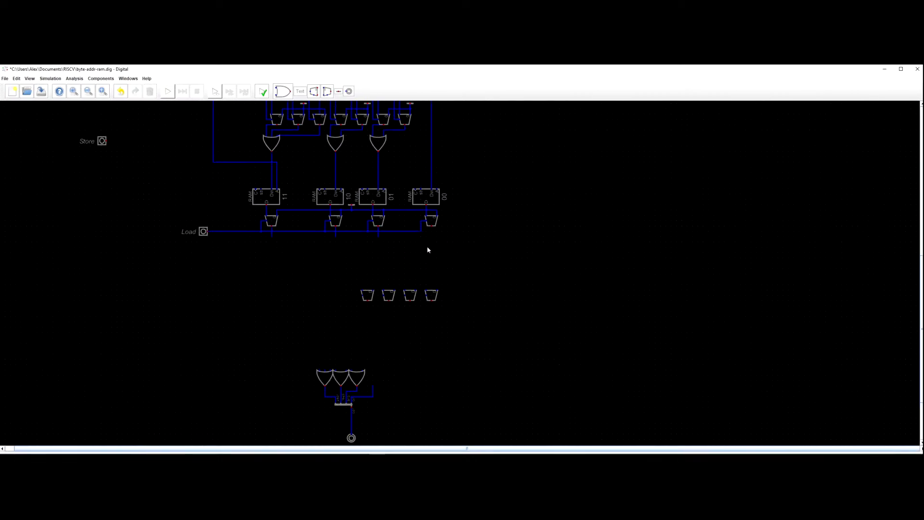
key(Delete)
mouse_move(366, 239)
mouse_down()
mouse_move(355, 224)
mouse_move(370, 238)
mouse_move(257, 224)
mouse_up()
key(Delete)
key(Delete)
key(Delete)
key(Delete)
scroll(335, 250, down, 1)
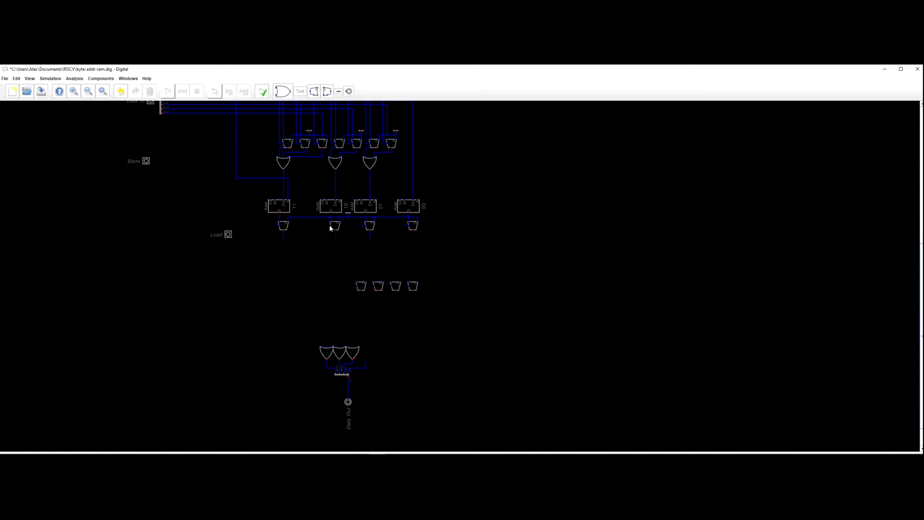
scroll(326, 247, down, 1)
key(Escape)
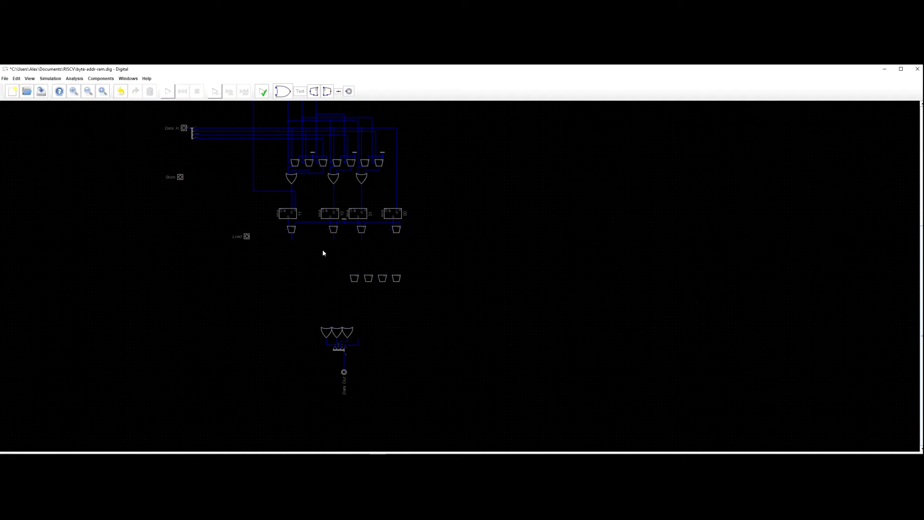
Examine how the Address decoder and the byte, half and word logic connect to the RAM blocks.
scroll(338, 260, up, 3)
scroll(374, 253, up, 2)
scroll(298, 249, down, 2)
drag(298, 250, 336, 280)
scroll(340, 284, down, 2)
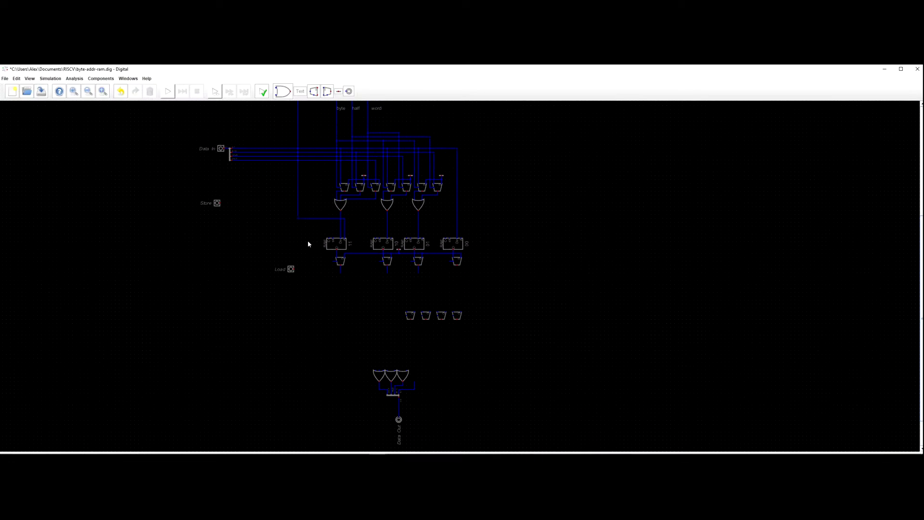
drag(309, 241, 309, 265)
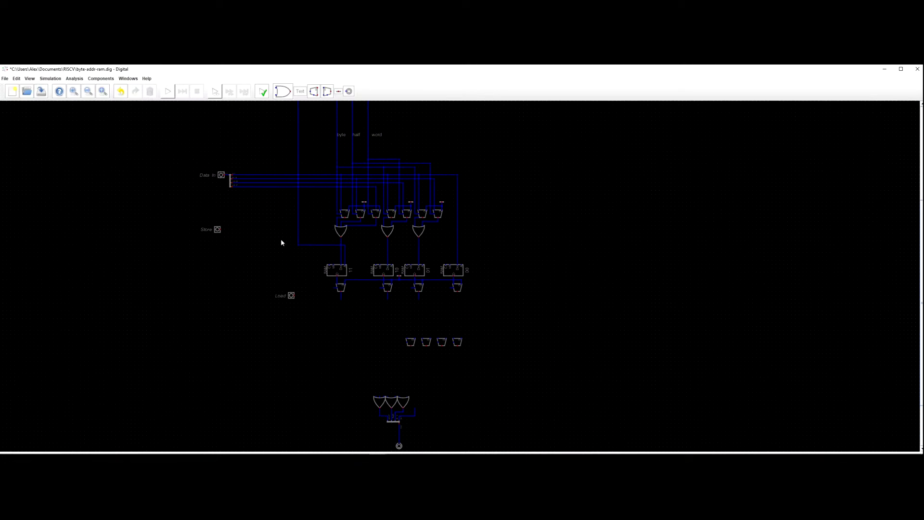
scroll(272, 219, down, 3)
drag(272, 219, 270, 265)
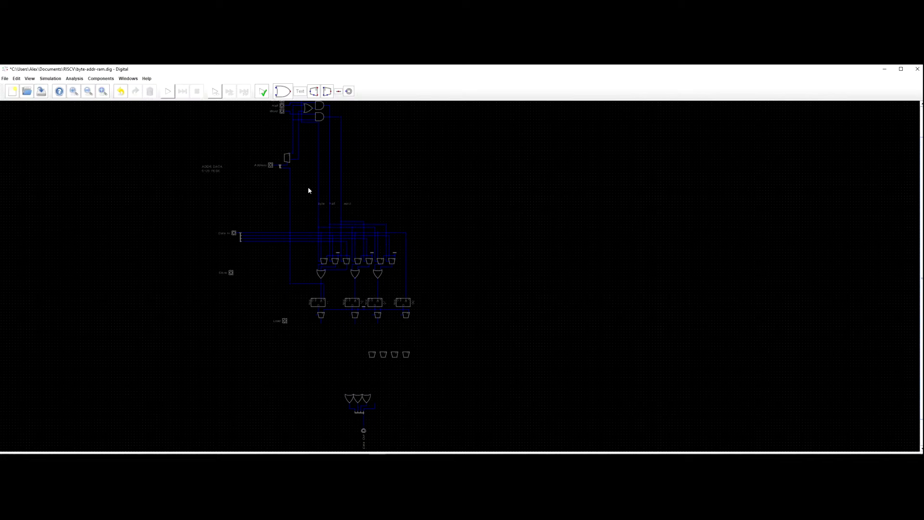
drag(308, 193, 299, 234)
scroll(298, 226, up, 2)
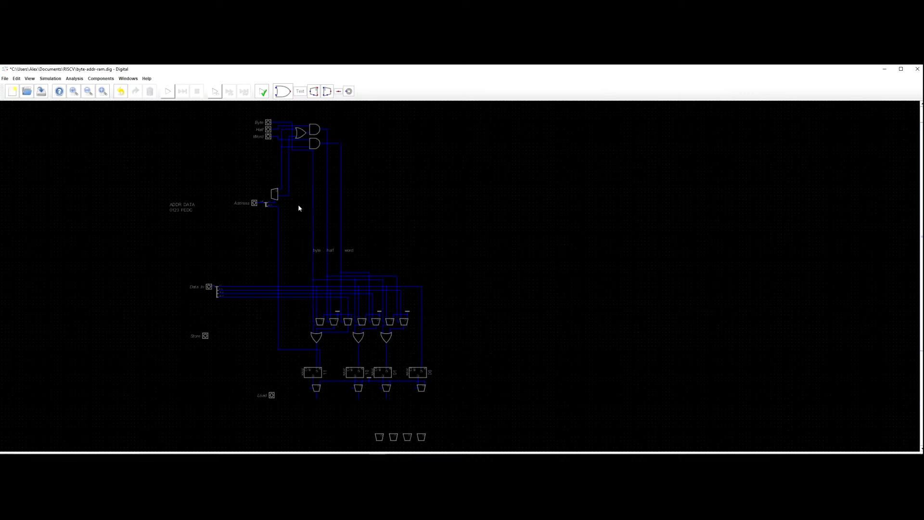
scroll(299, 207, up, 2)
scroll(300, 207, down, 1)
mouse_move(299, 207)
mouse_down()
mouse_move(300, 221)
mouse_move(299, 179)
mouse_move(287, 212)
mouse_up()
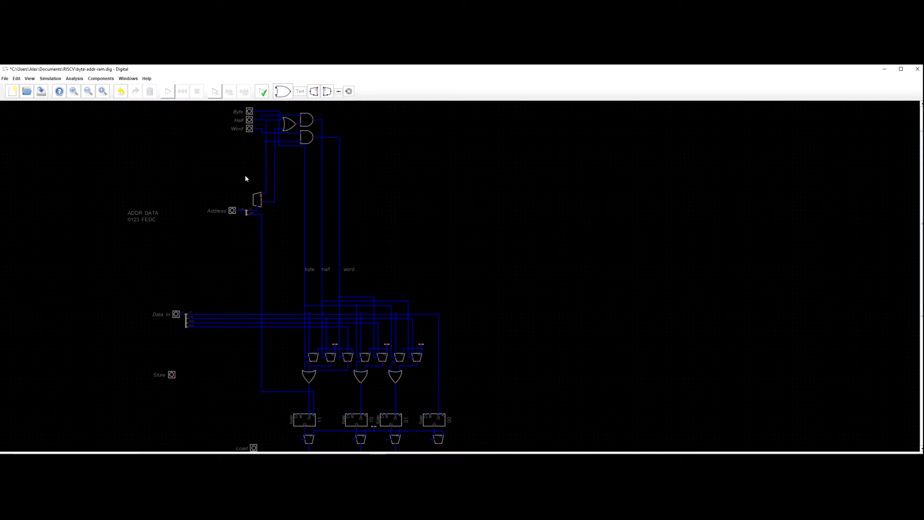
Lower the Address input with its splitter and decoder, and move the whole Byte, Half, Word and Address section closer to Data In.
drag(197, 183, 250, 217)
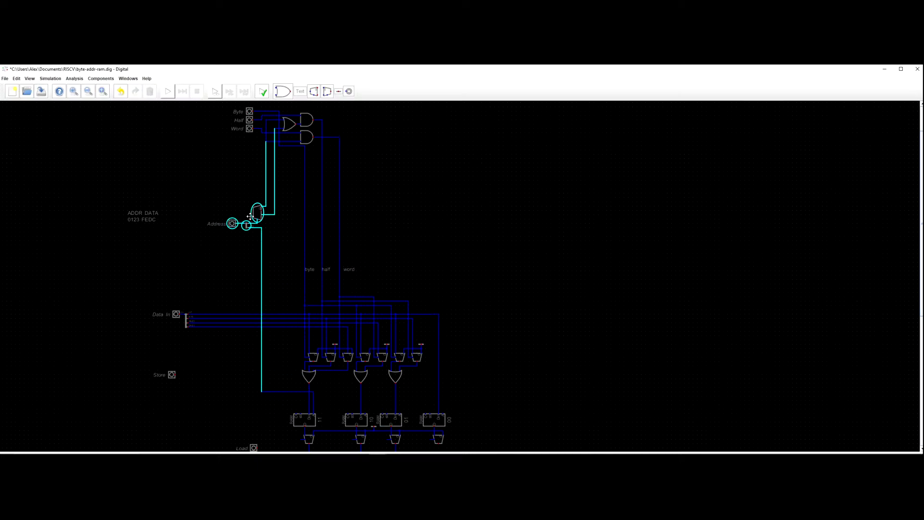
click(245, 154)
drag(211, 104, 343, 232)
drag(314, 187, 314, 243)
click(315, 243)
scroll(410, 242, up, 2)
drag(409, 243, 411, 193)
scroll(412, 194, down, 2)
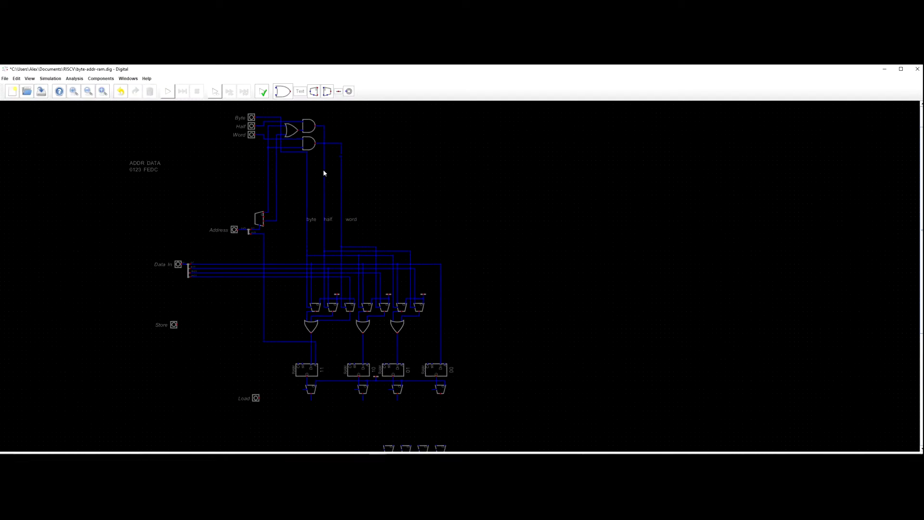
Insert an AND gate with 1 data bit and 2 inputs near the Load input.
drag(287, 370, 274, 354)
scroll(275, 349, down, 2)
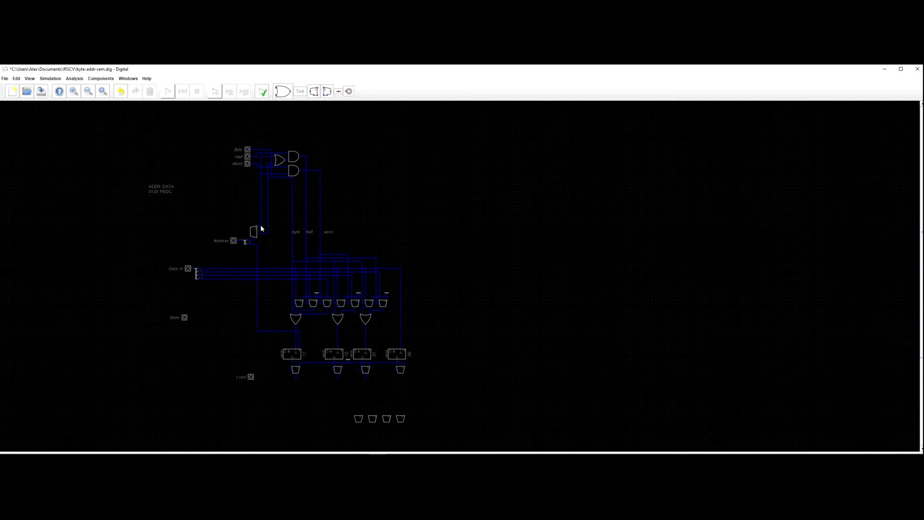
drag(257, 400, 277, 347)
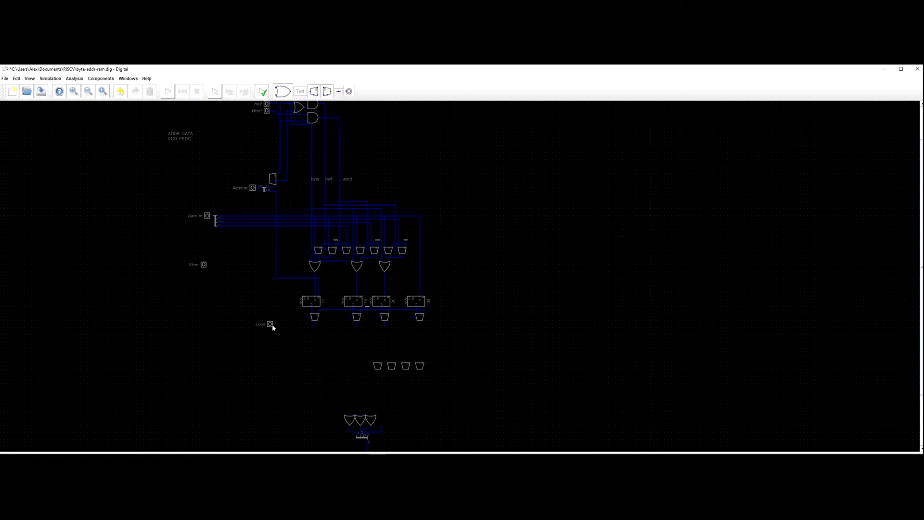
scroll(274, 326, up, 2)
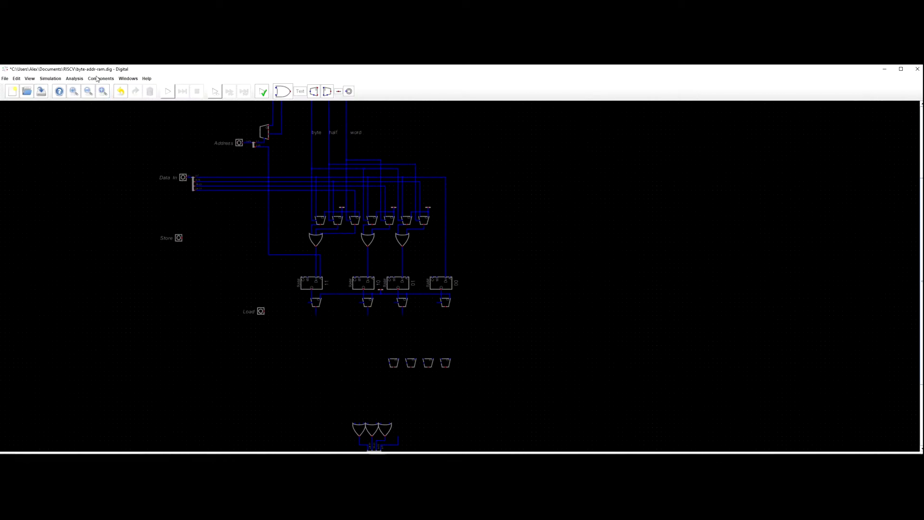
click(100, 79)
mouse_move(97, 87)
click(126, 89)
click(299, 320)
right_click(298, 320)
click(283, 293)
click(298, 311)
click(287, 337)
click(255, 321)
click(257, 294)
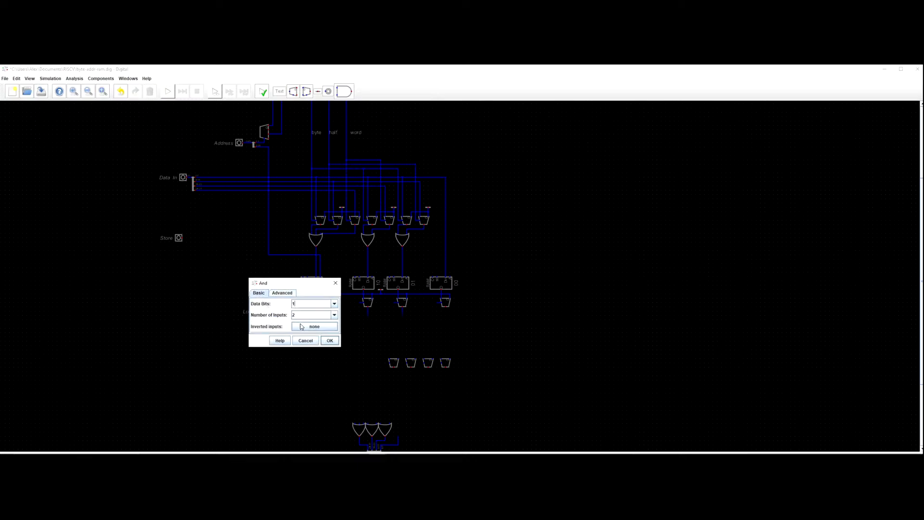
click(329, 341)
Rotate the AND gate to face upward and position it beside the multiplexer under RAM 11.
scroll(322, 324, up, 4)
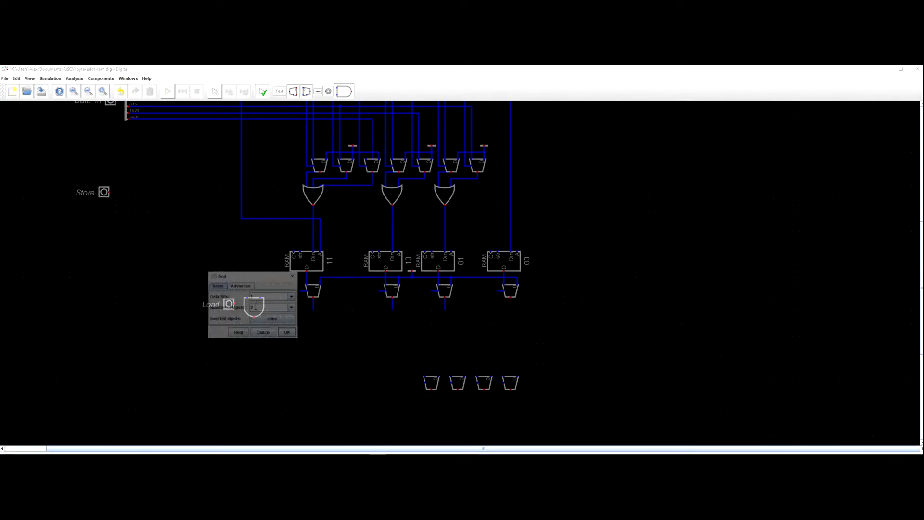
click(292, 307)
click(254, 320)
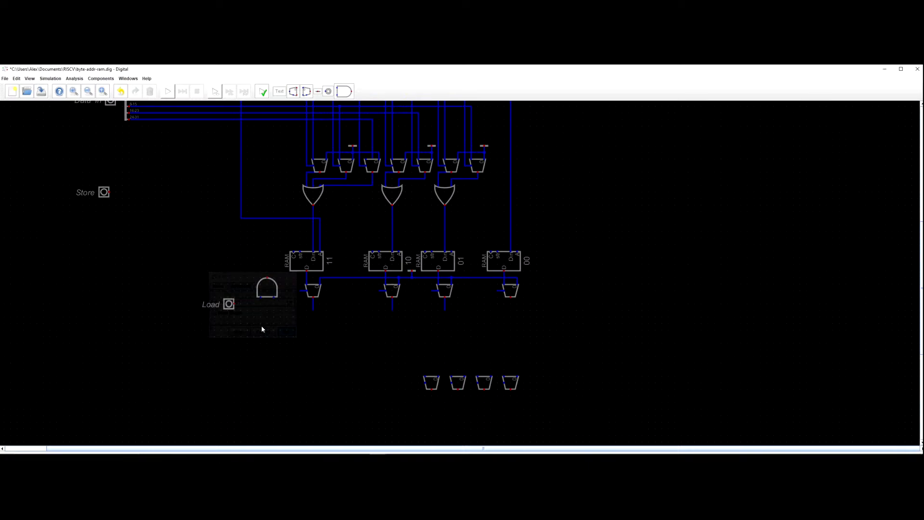
click(285, 309)
click(288, 300)
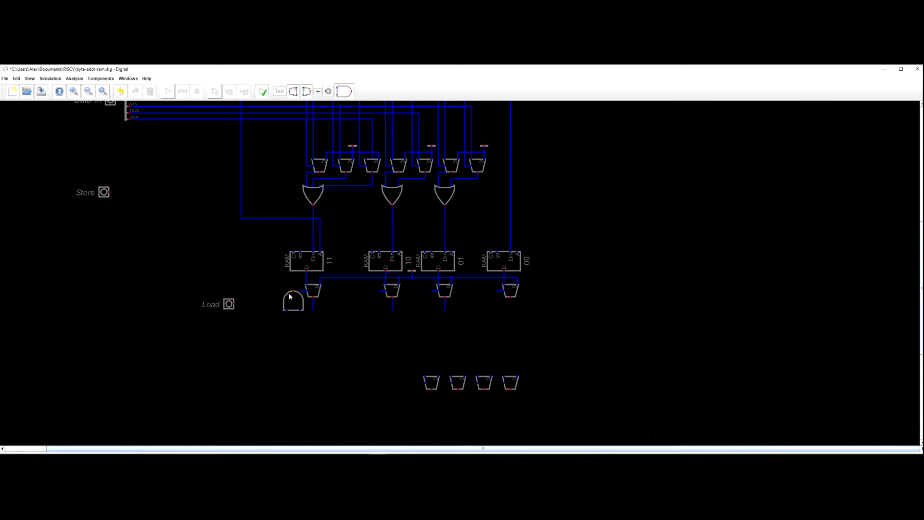
Duplicate the AND gate beside the multiplexers under RAM 10, 01 and 00, and wire each gate's output to its multiplexer's selector.
click(296, 305)
key(ctrl+d)
click(379, 312)
key(ctrl+d)
click(433, 312)
key(ctrl+d)
click(498, 312)
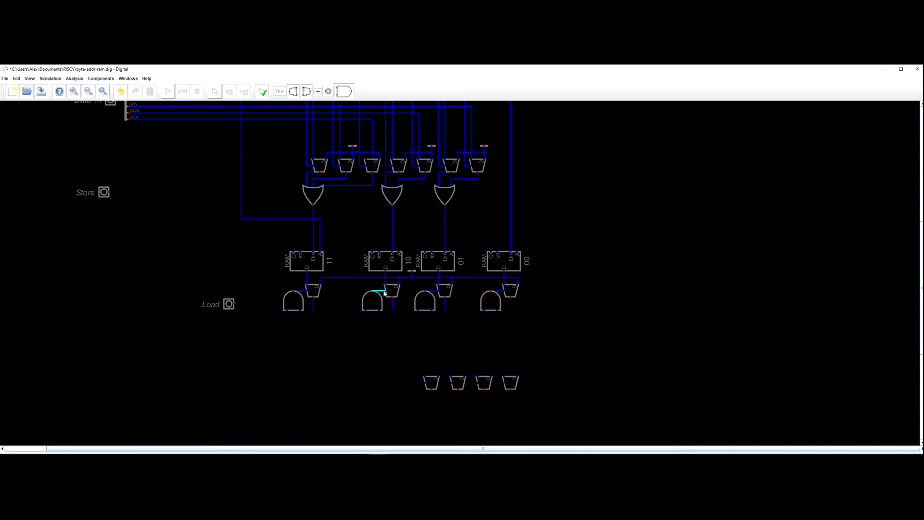
Move the Load input lower, below the level of the AND gate row.
scroll(376, 320, down, 2)
scroll(226, 299, up, 2)
drag(203, 289, 237, 374)
scroll(241, 362, down, 3)
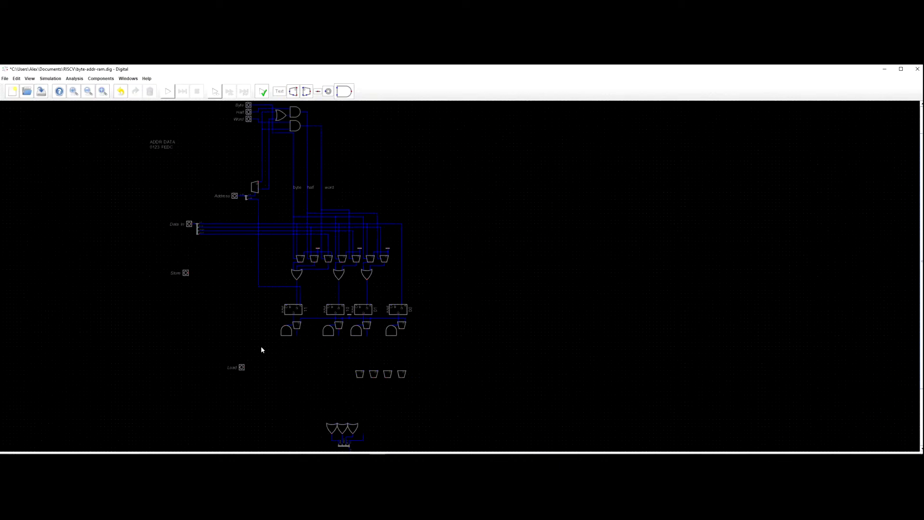
drag(236, 284, 185, 288)
scroll(296, 326, up, 3)
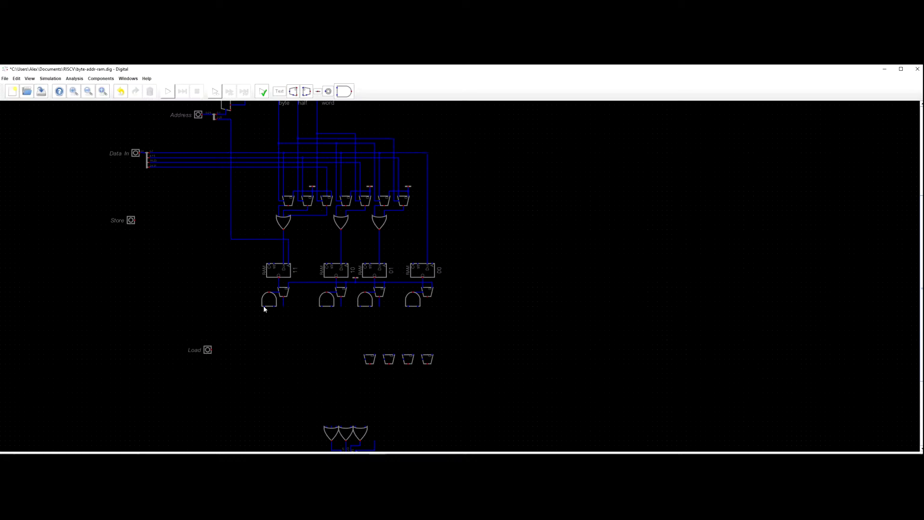
scroll(288, 327, down, 1)
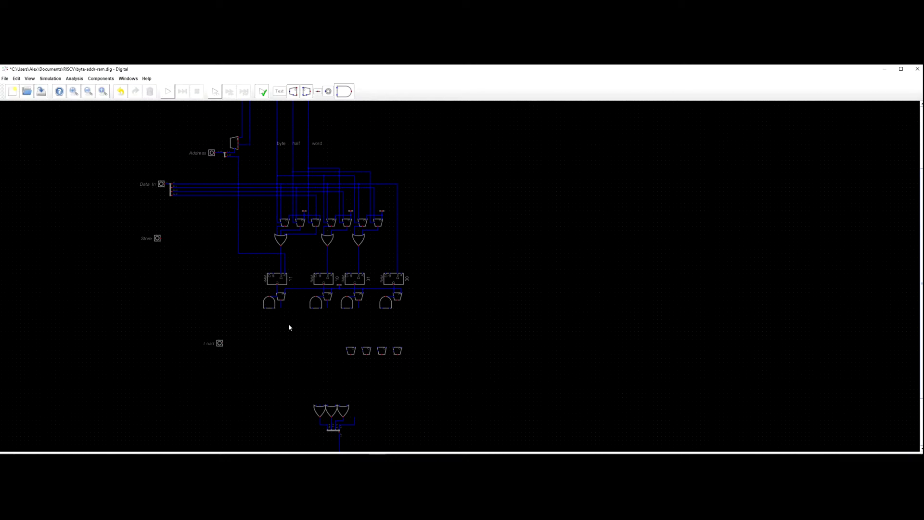
Move the spare row of four multiplexers down to sit just above the three OR gates.
scroll(305, 333, up, 1)
drag(305, 333, 499, 373)
drag(370, 355, 317, 394)
scroll(414, 369, up, 1)
drag(414, 369, 393, 367)
scroll(492, 381, down, 1)
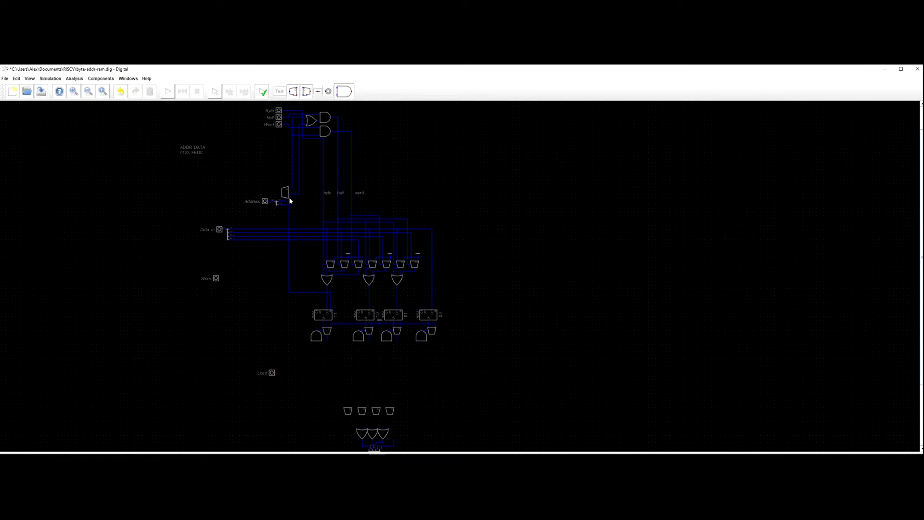
Try to shift the vertical wire from the Address splitter to RAM 11 closer to the splitter.
scroll(258, 187, up, 2)
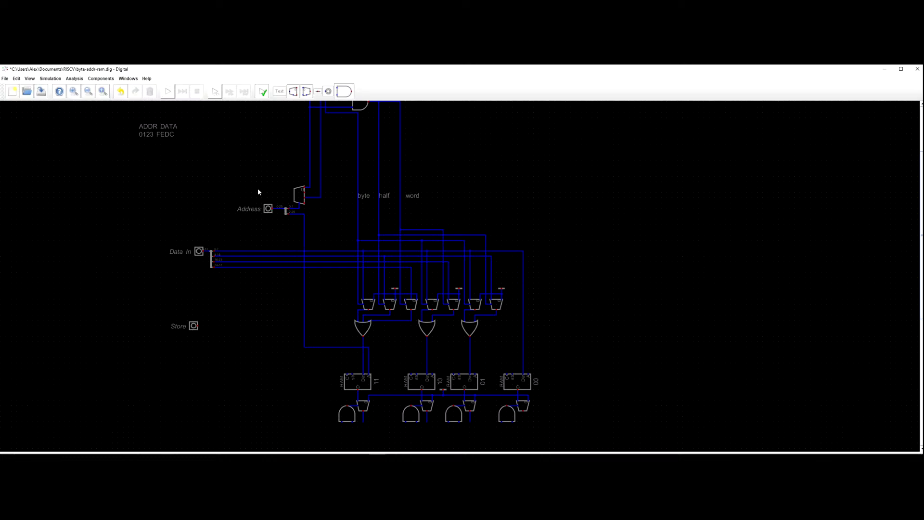
scroll(337, 227, up, 2)
drag(337, 226, 336, 202)
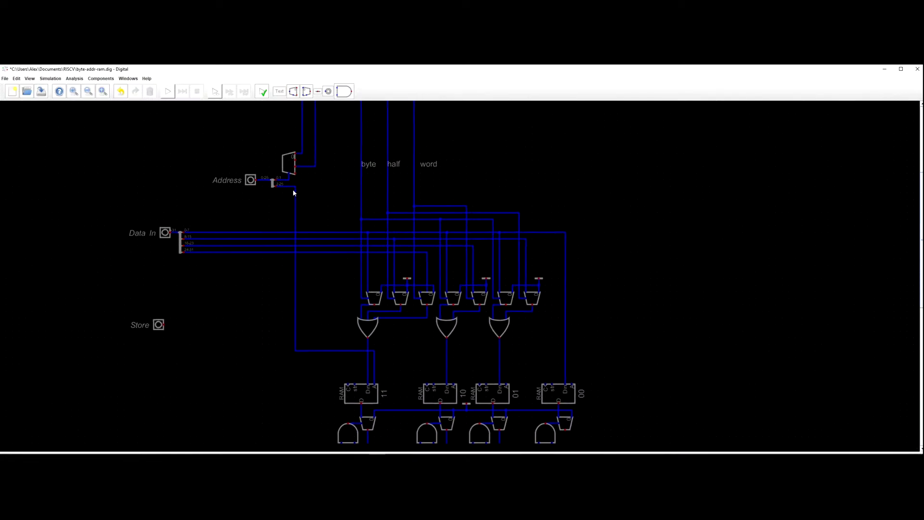
drag(186, 153, 306, 365)
drag(298, 330, 275, 325)
click(298, 330)
click(295, 326)
click(273, 322)
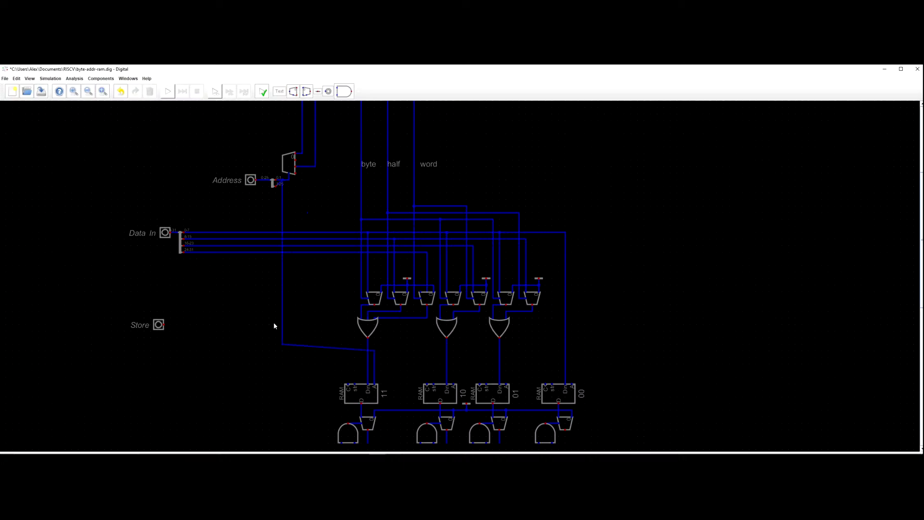
scroll(288, 233, up, 3)
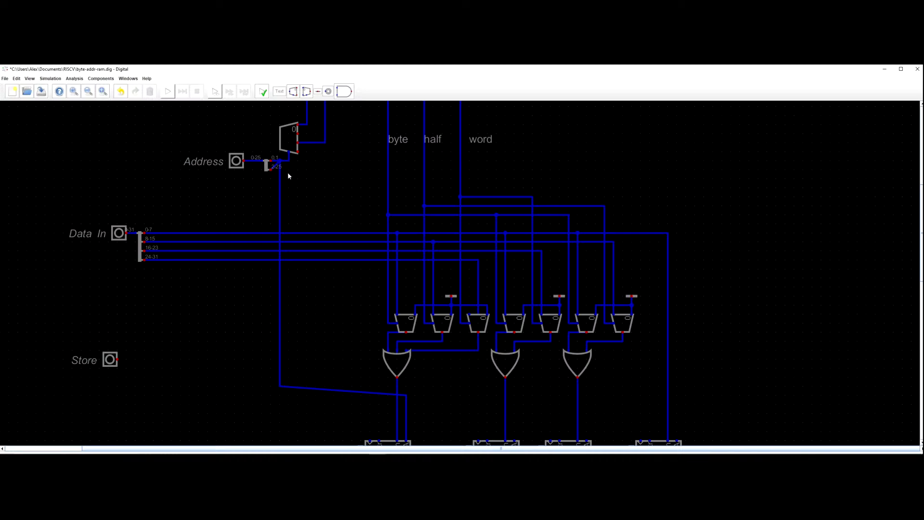
key(ctrl+z)
drag(314, 167, 268, 411)
mouse_move(288, 371)
mouse_down()
mouse_move(258, 364)
mouse_move(281, 367)
mouse_up()
click(281, 367)
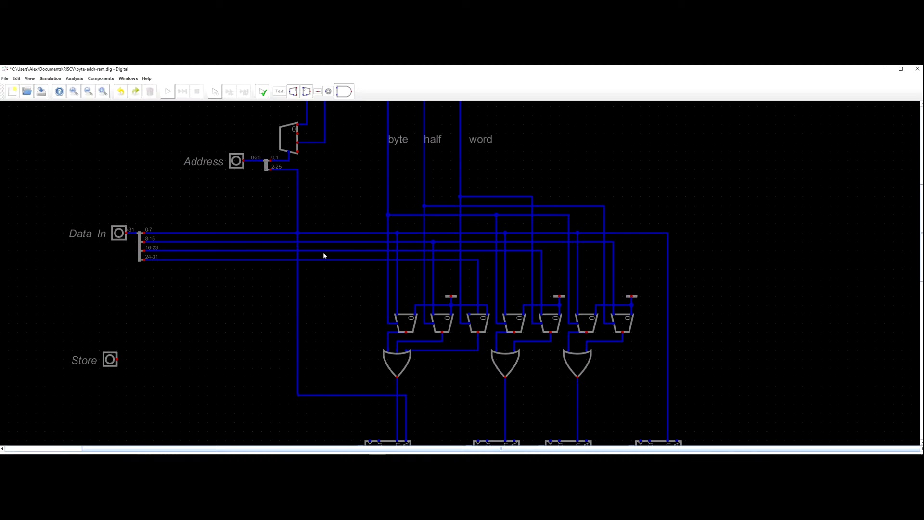
Shift the vertical segment of the upper-address-bits wire close to the Address splitter, keeping its route to RAM 11 square.
drag(310, 176, 272, 380)
drag(320, 195, 281, 172)
click(311, 321)
scroll(301, 350, down, 1)
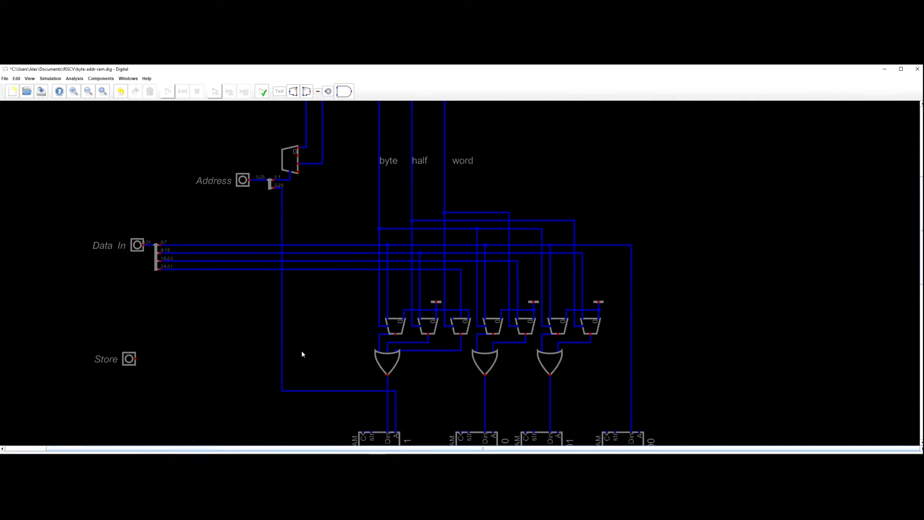
Wire the first three address decoder outputs down as parallel lines ending just below the AND gate row beneath the RAM blocks.
scroll(303, 337, down, 1)
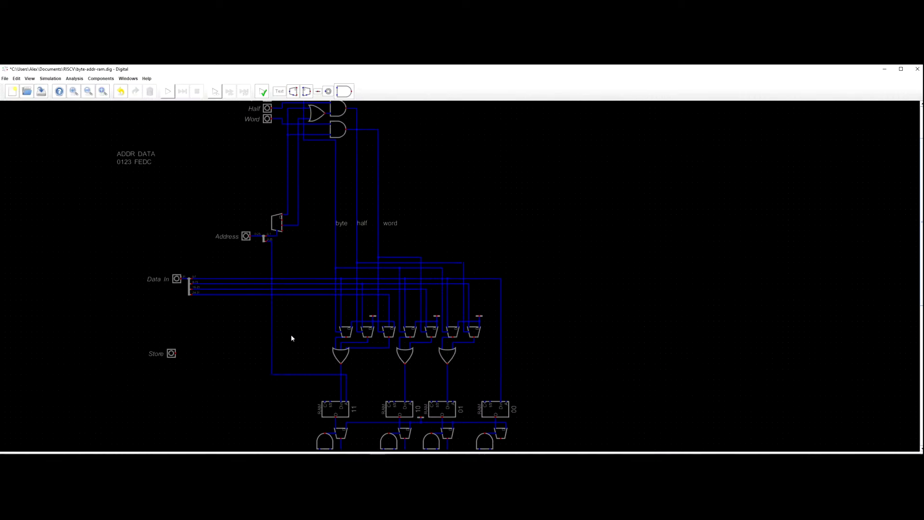
click(283, 222)
click(283, 232)
click(288, 215)
drag(305, 335, 312, 271)
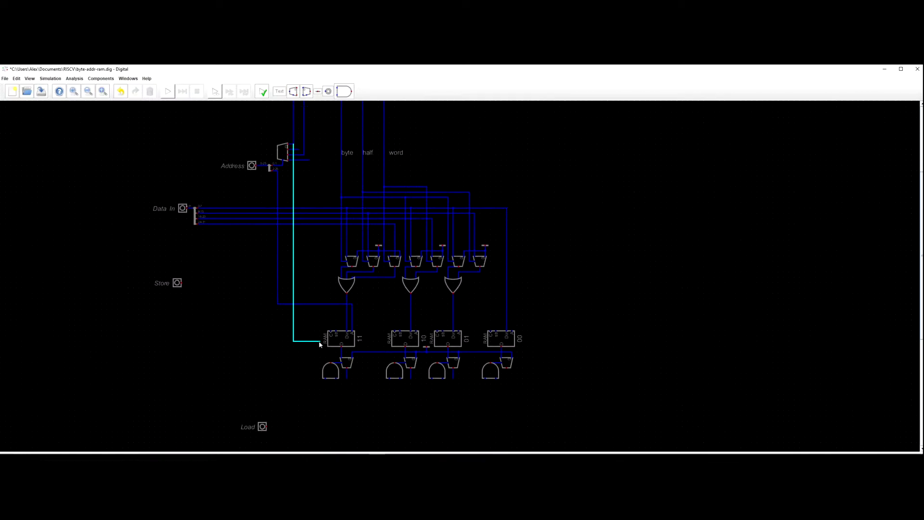
click(308, 389)
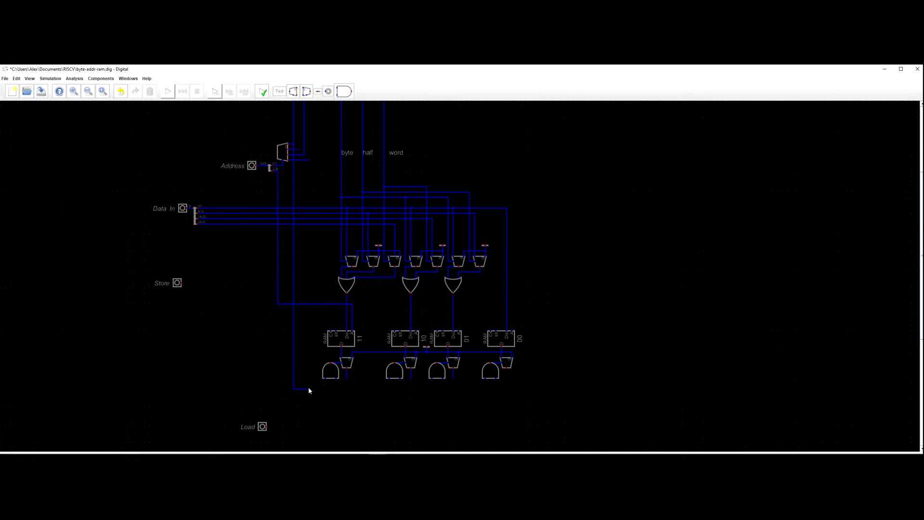
click(299, 150)
click(309, 395)
click(305, 155)
click(310, 400)
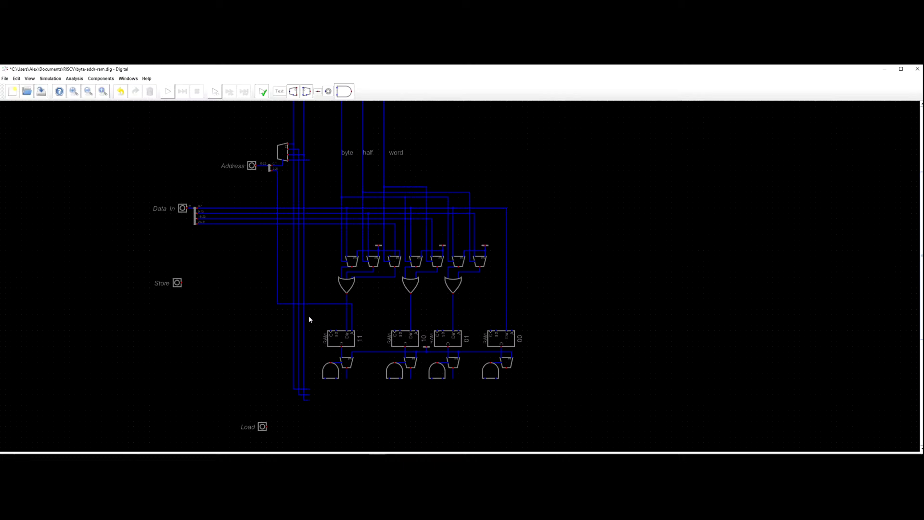
click(310, 164)
click(309, 399)
key(Escape)
scroll(311, 388, up, 1)
key(ctrl+z)
Route the fourth address decoder output down beside the other three lines, ending level with their lengthened ends.
mouse_move(313, 386)
mouse_down()
mouse_move(305, 410)
mouse_move(321, 402)
mouse_up()
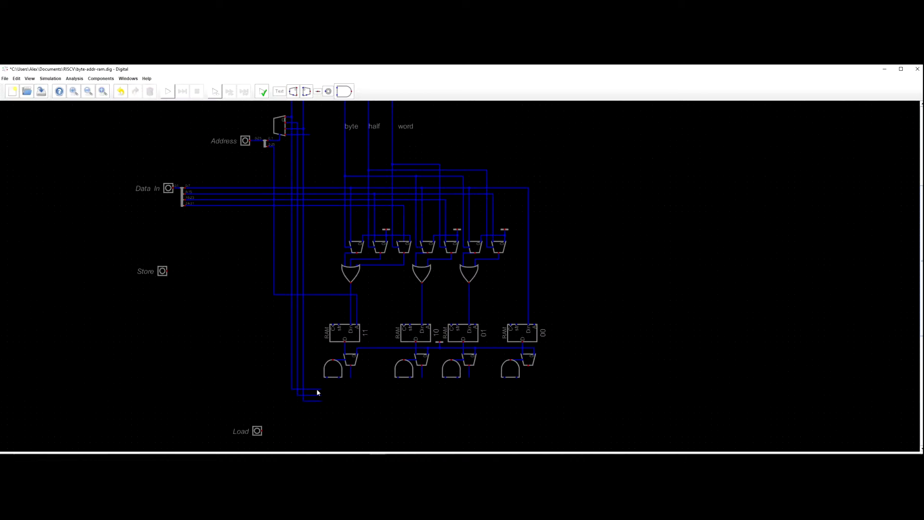
click(309, 135)
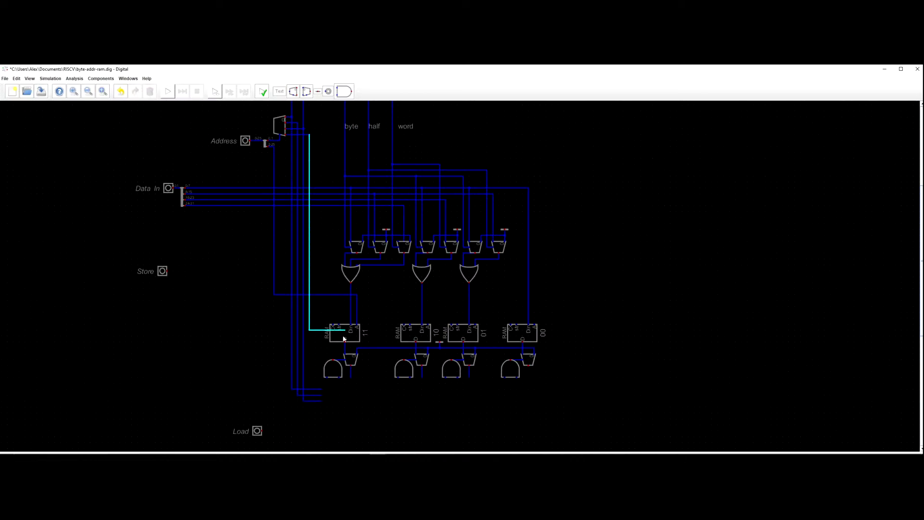
click(320, 408)
key(Escape)
scroll(349, 411, down, 1)
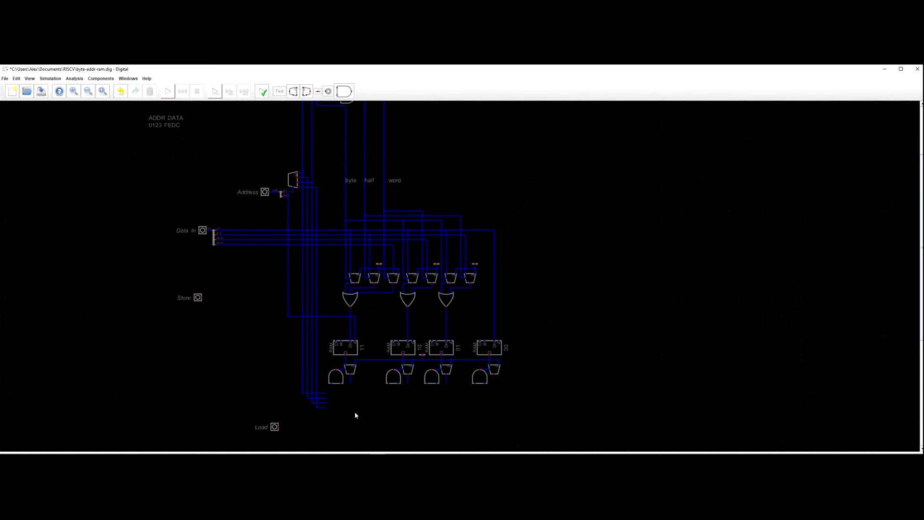
Move the Byte, Half and Word inputs far to the left of the gates, keeping their wires attached.
scroll(360, 414, down, 1)
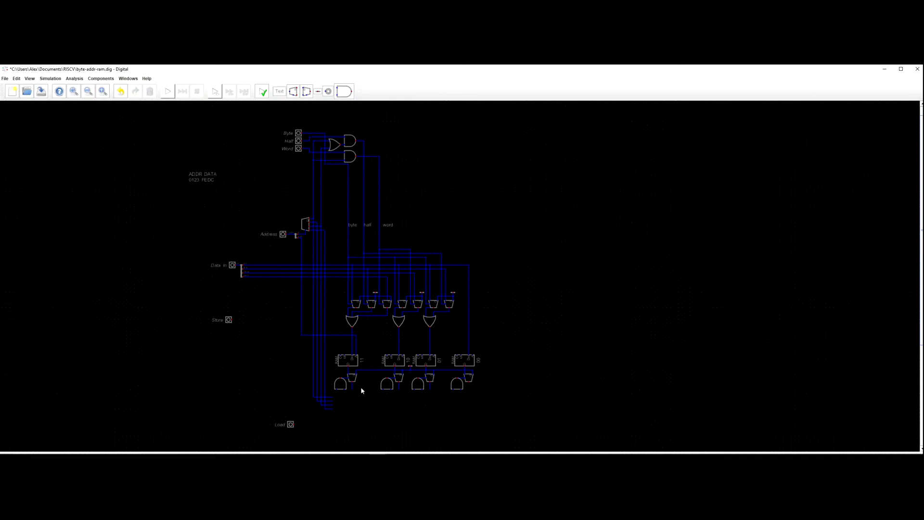
scroll(371, 412, up, 1)
drag(371, 411, 367, 339)
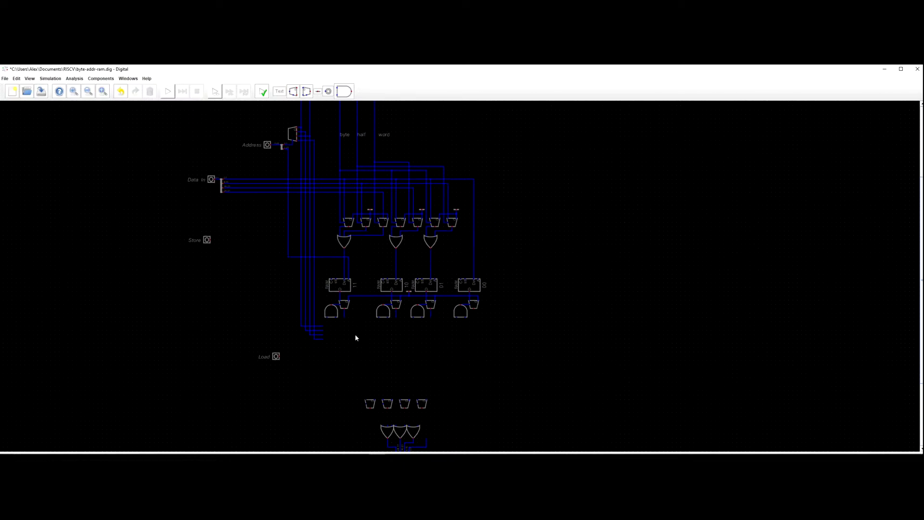
drag(377, 361, 390, 392)
drag(393, 370, 399, 412)
drag(292, 249, 294, 274)
scroll(257, 187, down, 1)
drag(299, 142, 135, 150)
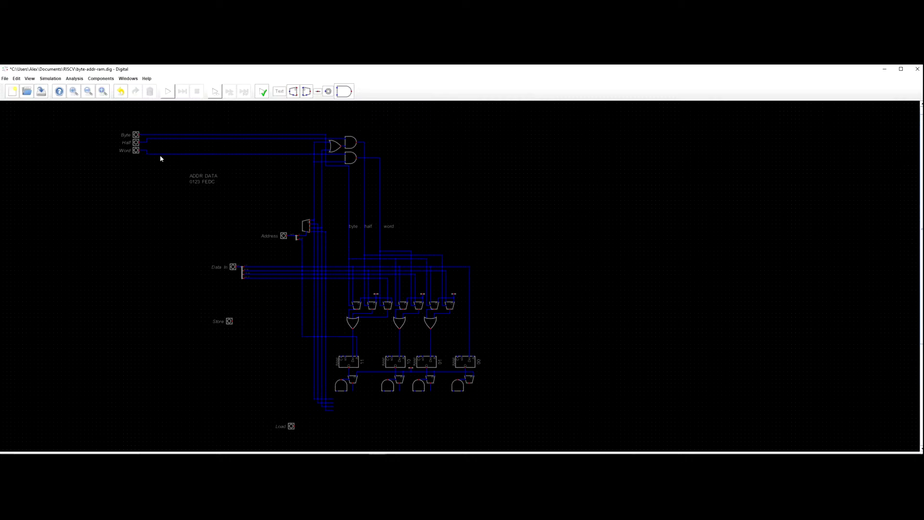
Shift the bends in the Half and Word wires close to the OR gate so they run straight out of their inputs.
drag(147, 142, 315, 139)
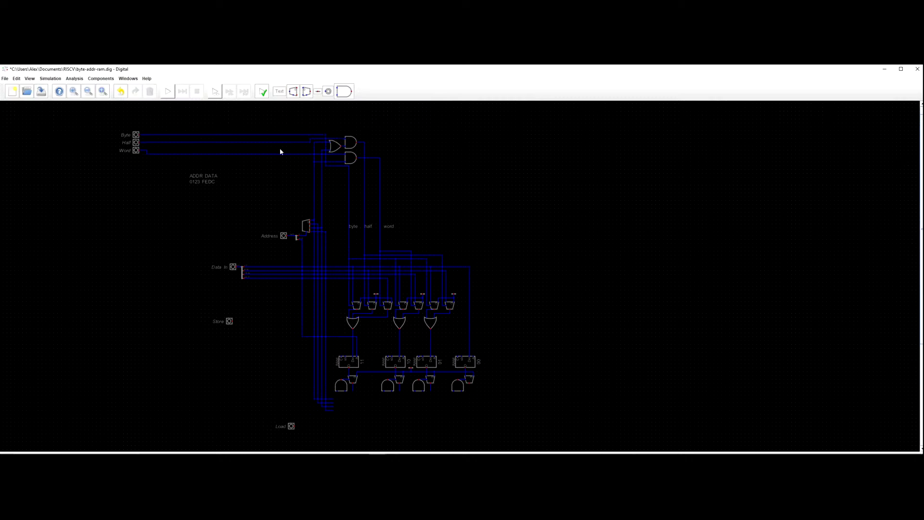
drag(147, 153, 311, 149)
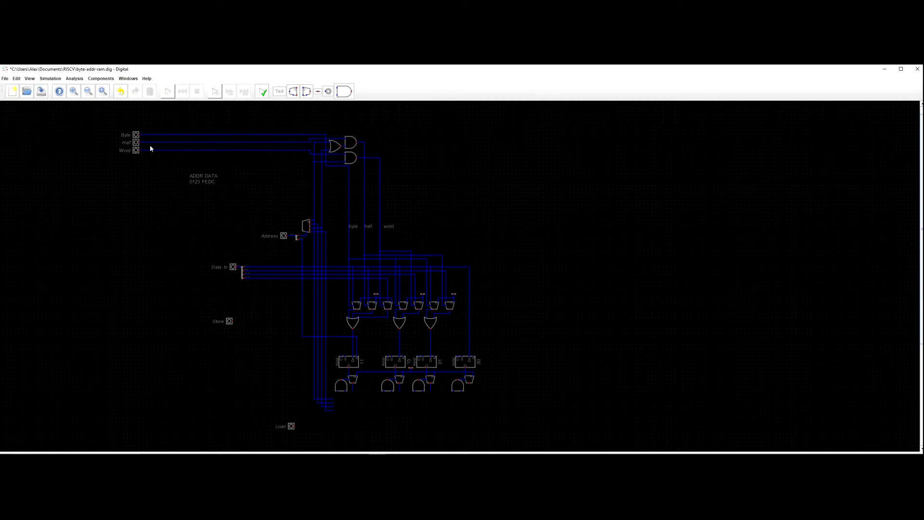
drag(139, 186, 247, 166)
Branch a wire from the Byte line down and across to beneath the decoder line ends, and move the Load input lower.
scroll(249, 165, down, 1)
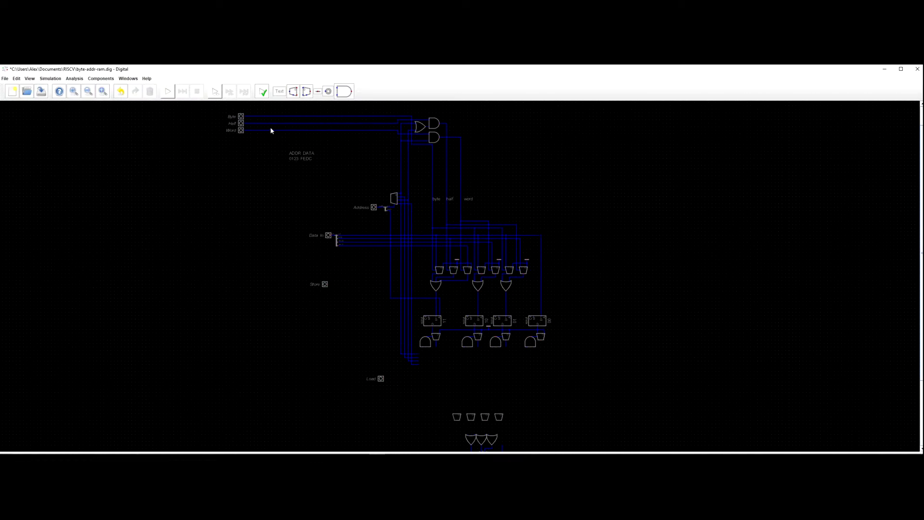
scroll(444, 328, down, 3)
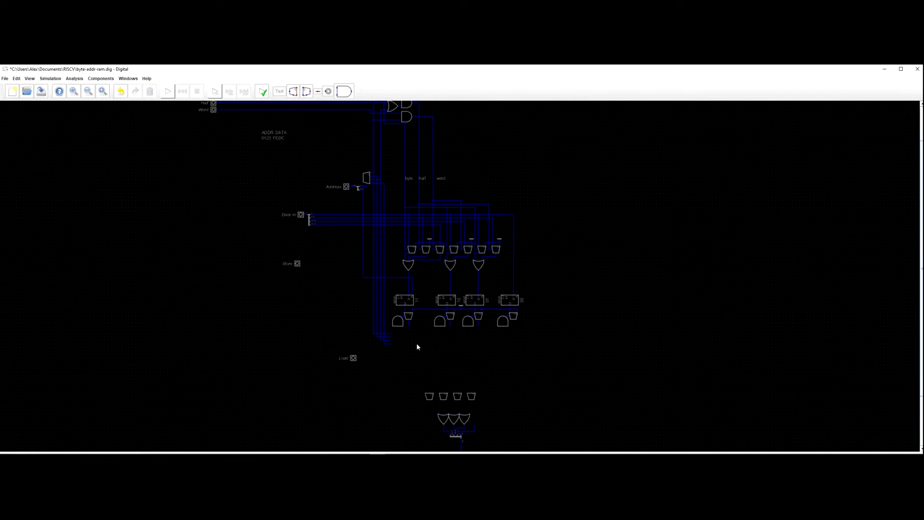
click(247, 141)
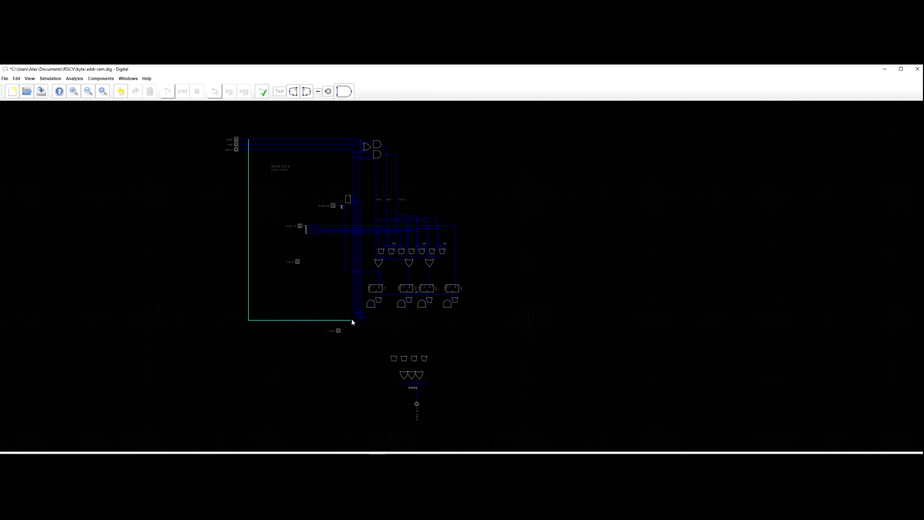
click(367, 329)
key(Escape)
drag(354, 348, 347, 368)
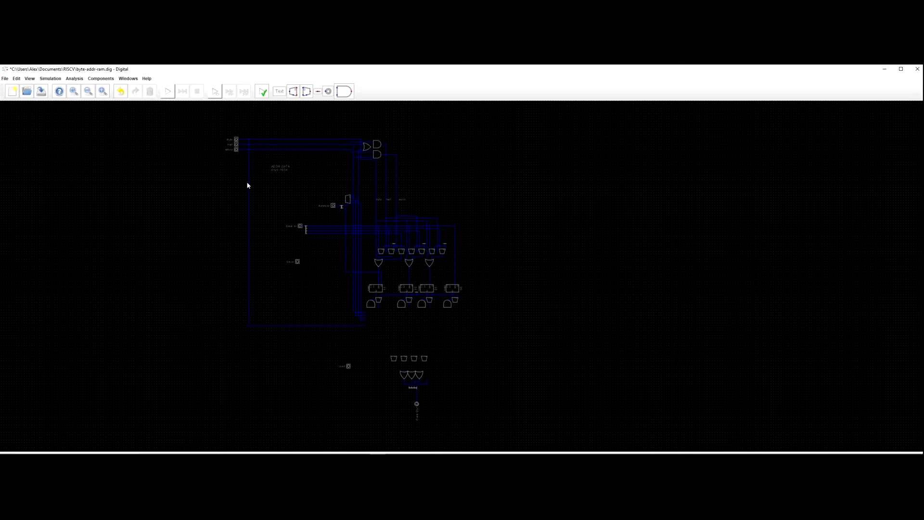
Branch wires from the Half and Word lines down and across, parallel to the Byte branch, ending beneath the decoder line ends.
click(244, 144)
key(Escape)
click(246, 143)
click(366, 328)
click(366, 331)
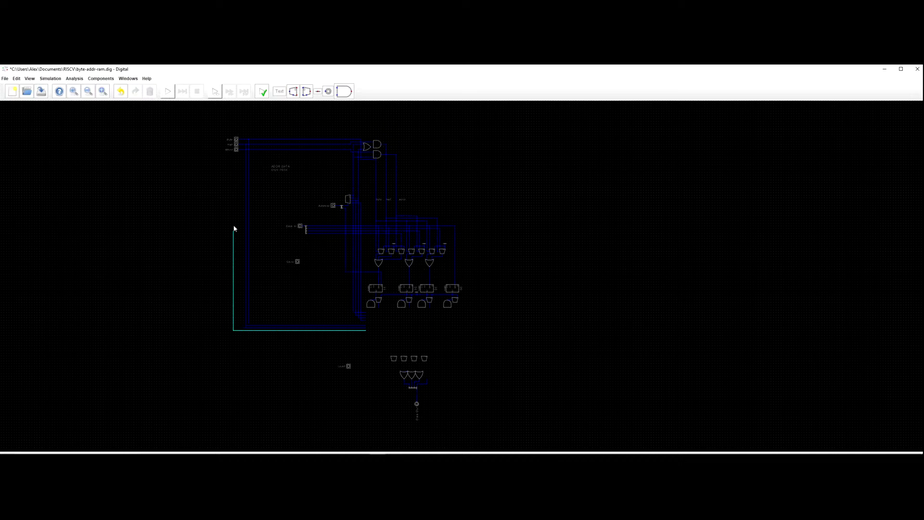
click(244, 148)
Examine how the decoder and Byte, Half and Word lines sit relative to the RAM outputs and the spare multiplexers.
scroll(241, 231, up, 2)
scroll(292, 213, up, 4)
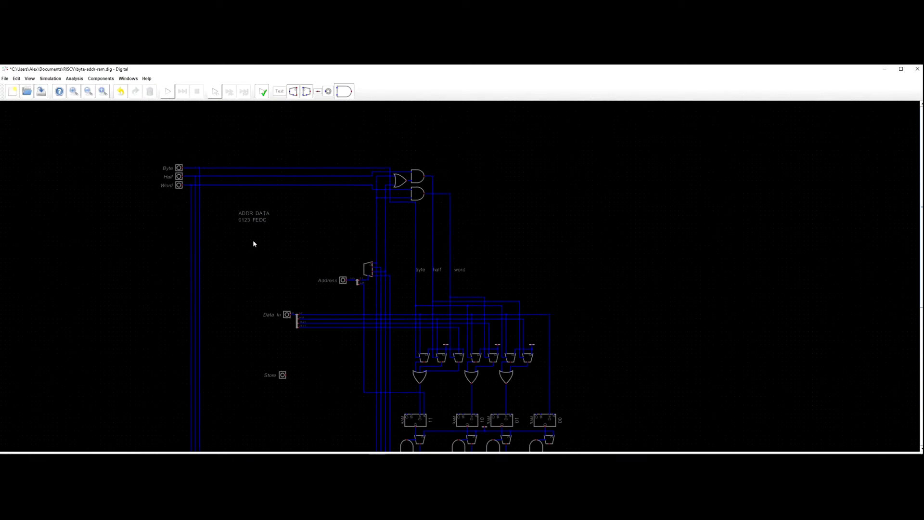
drag(288, 274, 263, 255)
scroll(358, 383, down, 1)
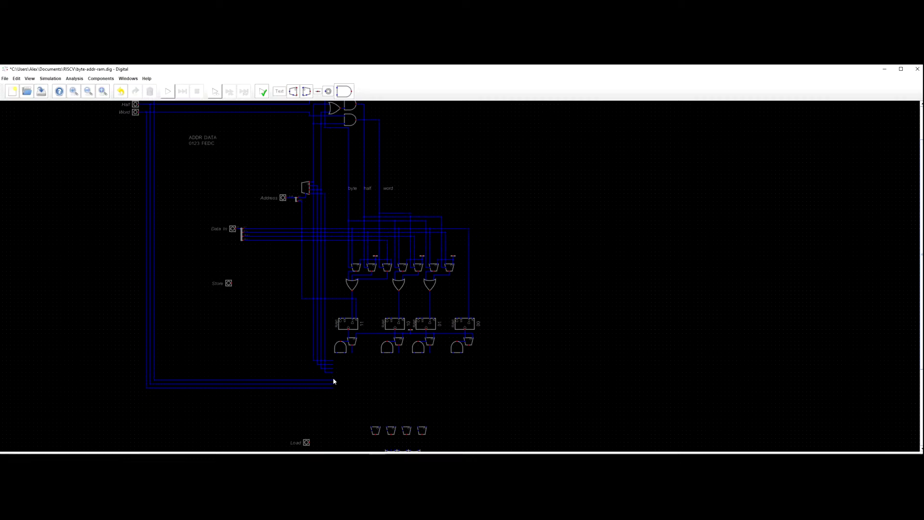
scroll(377, 377, up, 2)
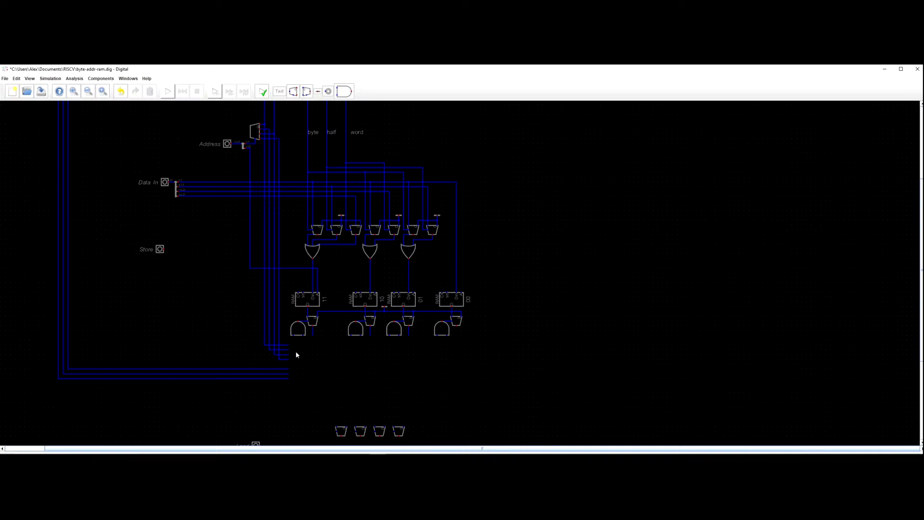
scroll(296, 355, down, 1)
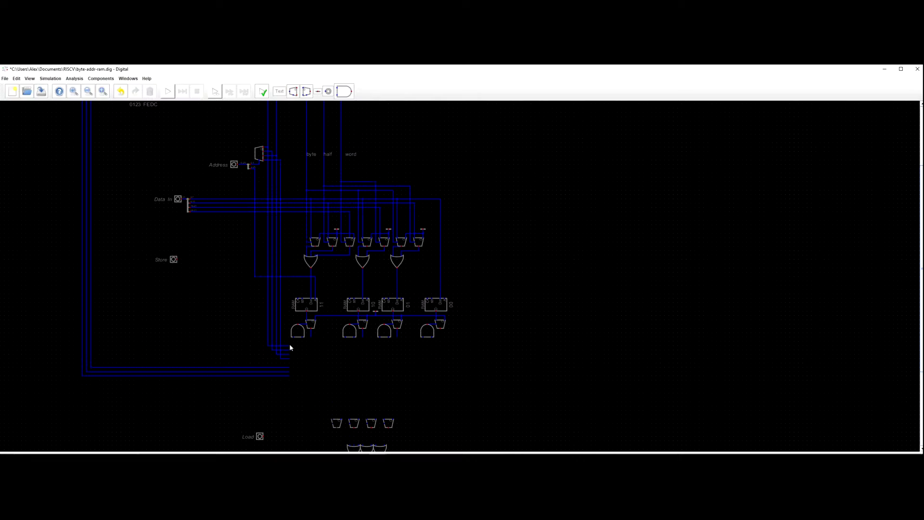
scroll(291, 348, down, 1)
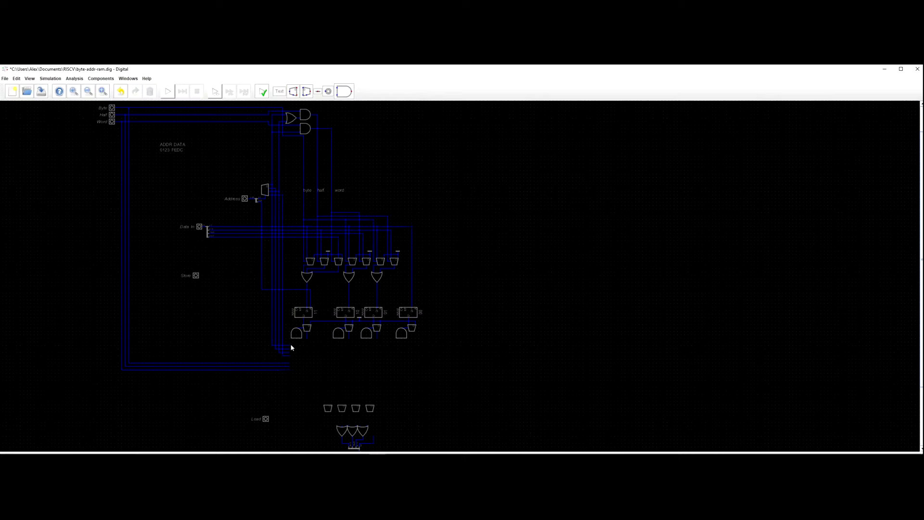
scroll(291, 347, up, 1)
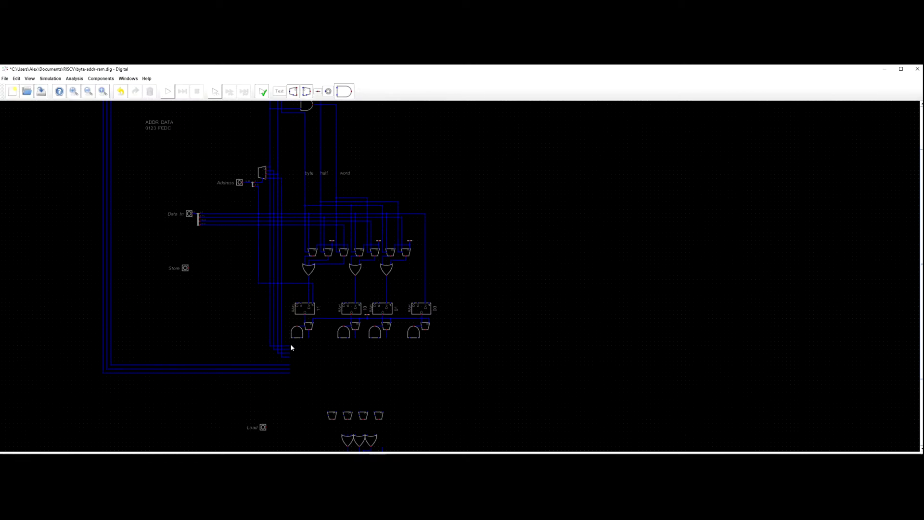
scroll(291, 347, down, 1)
scroll(272, 374, up, 1)
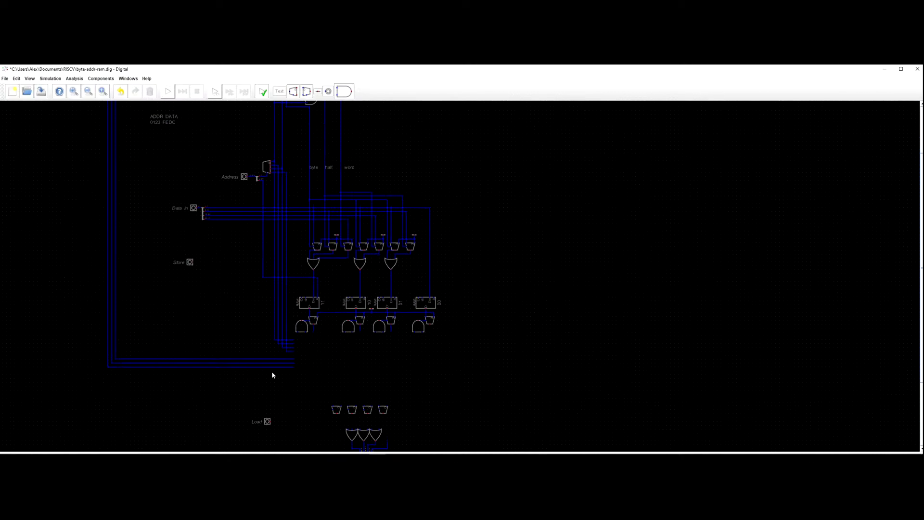
scroll(272, 375, up, 1)
scroll(313, 353, down, 3)
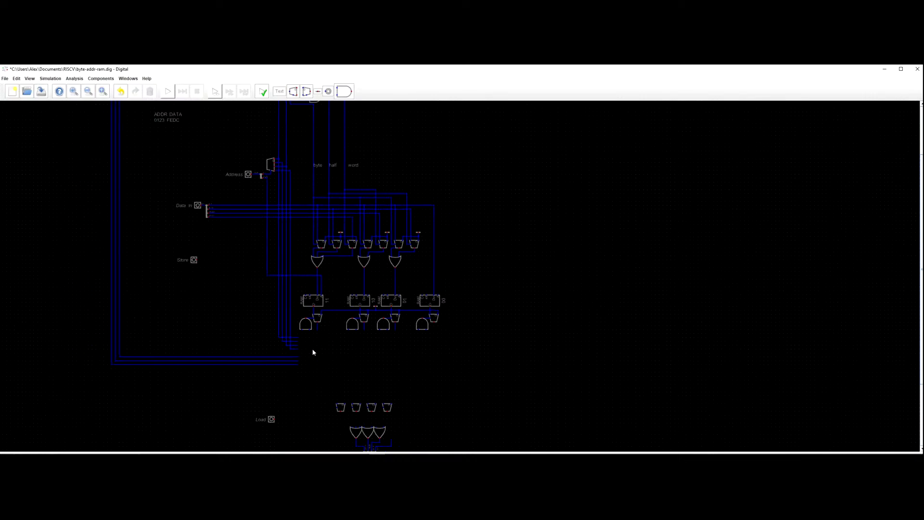
scroll(439, 324, up, 3)
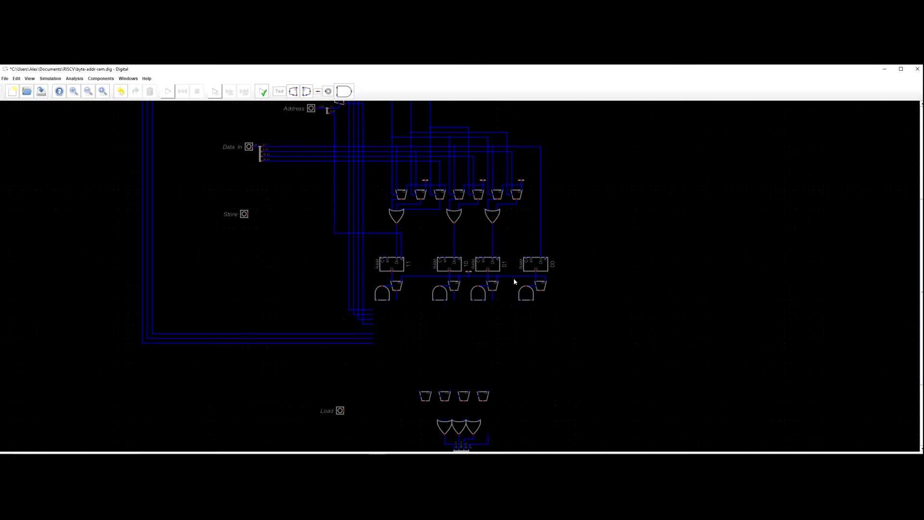
scroll(507, 289, down, 1)
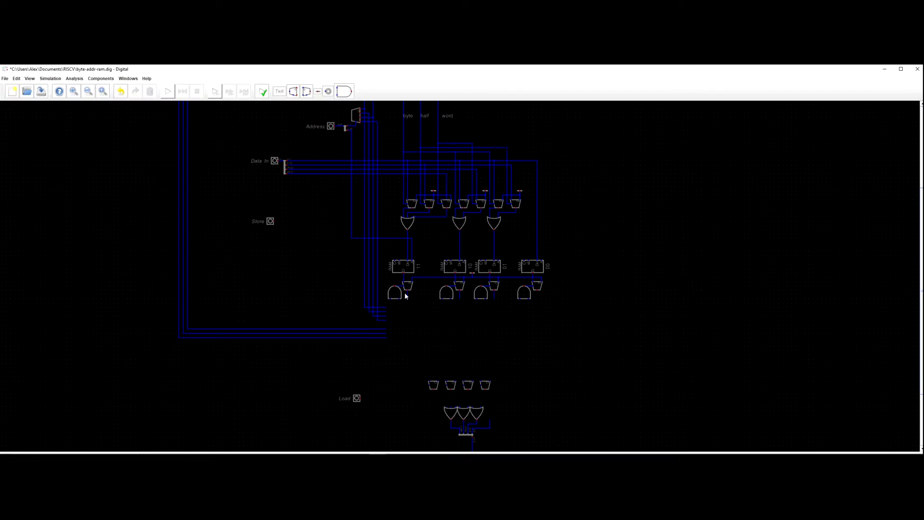
scroll(303, 280, down, 4)
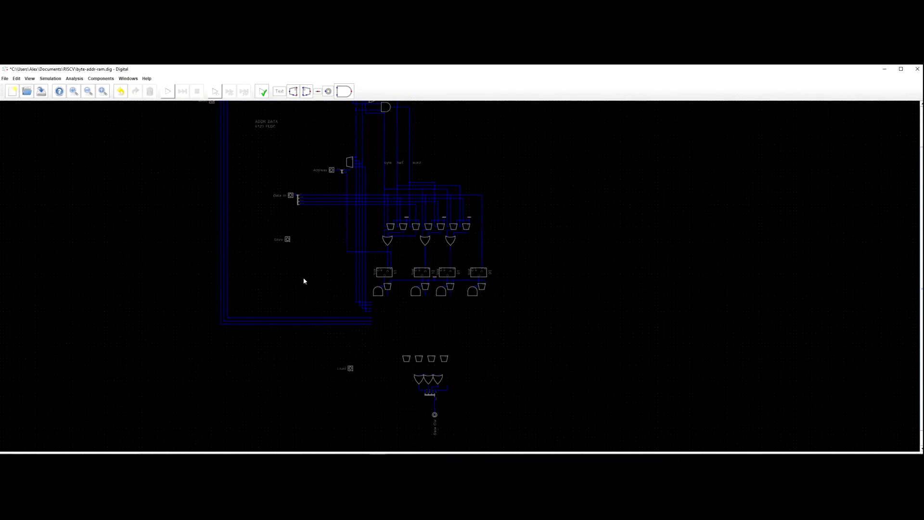
scroll(330, 323, up, 2)
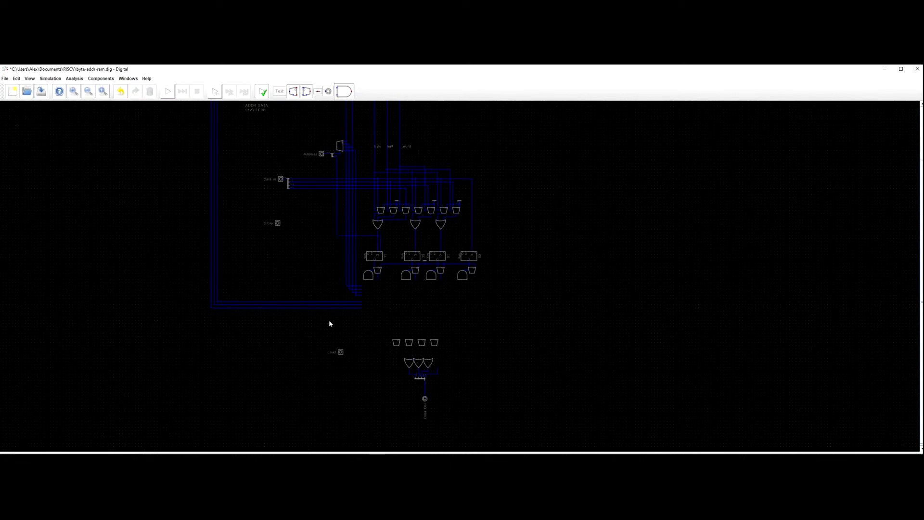
scroll(363, 312, up, 2)
Extend RAM 11's output multiplexer wire down to just above the three OR gates, and move the four spare multiplexers well to the right.
click(362, 308)
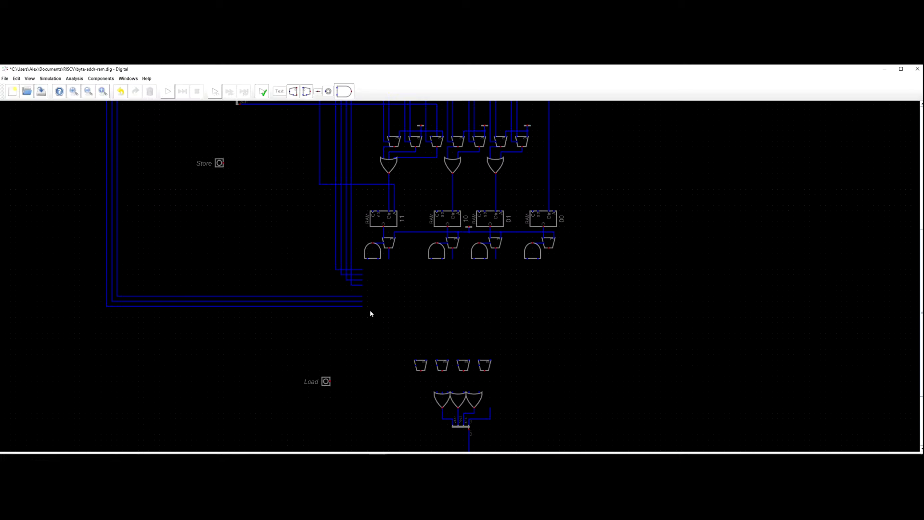
click(389, 260)
click(390, 376)
drag(406, 349, 521, 378)
drag(441, 371, 669, 370)
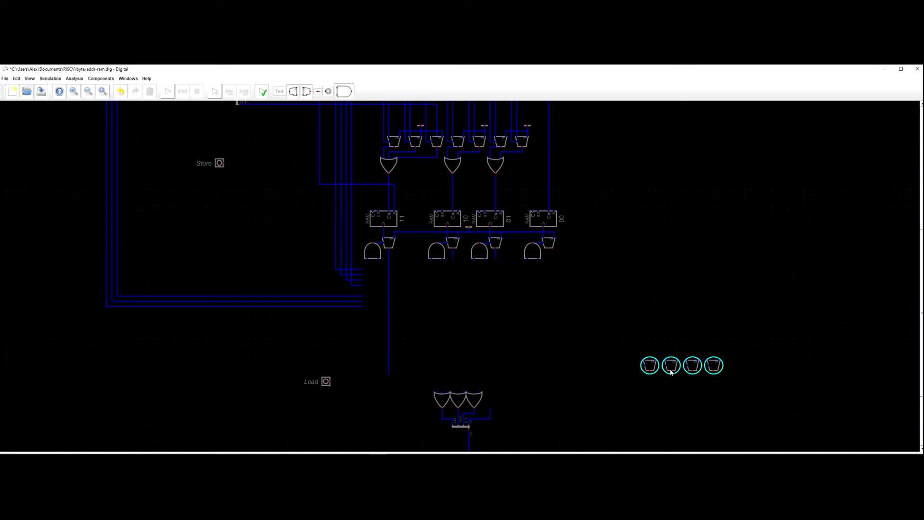
Extend the output multiplexer wires of RAM 10, 01 and 00 down to the same level as RAM 11's wire.
click(452, 259)
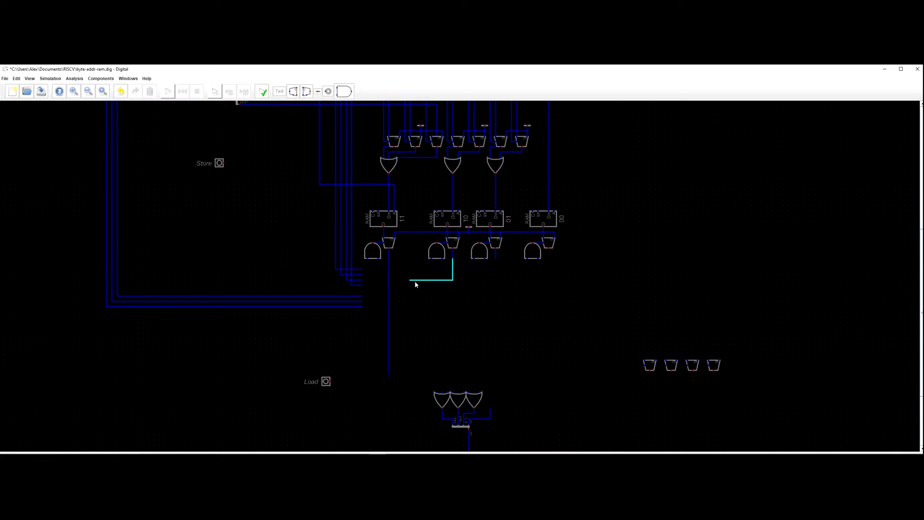
click(453, 373)
click(496, 260)
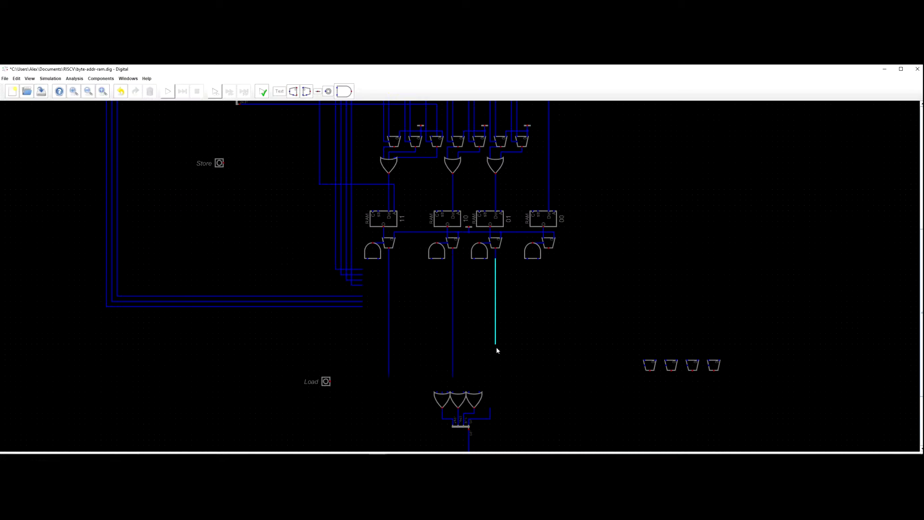
click(496, 376)
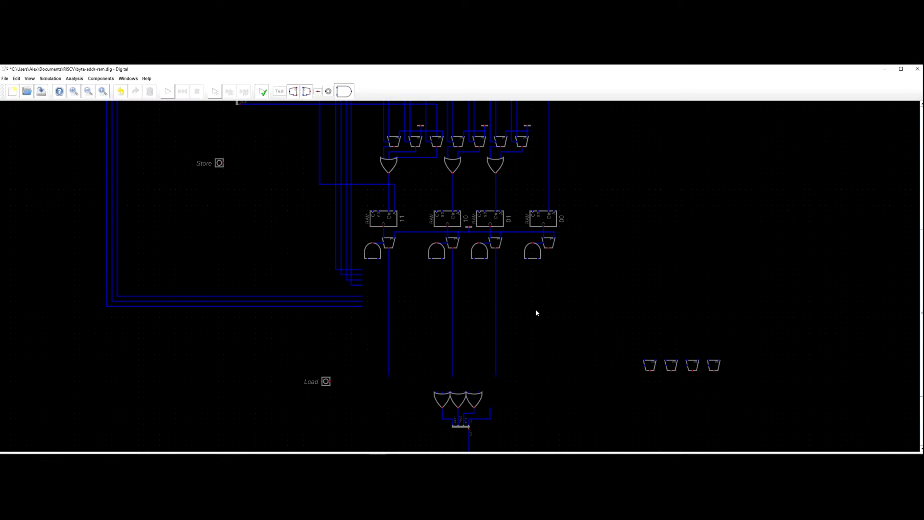
click(552, 254)
click(550, 375)
key(Escape)
Branch RAM 01's output wire across and down, parallel to RAM 00's output wire.
click(496, 266)
click(559, 375)
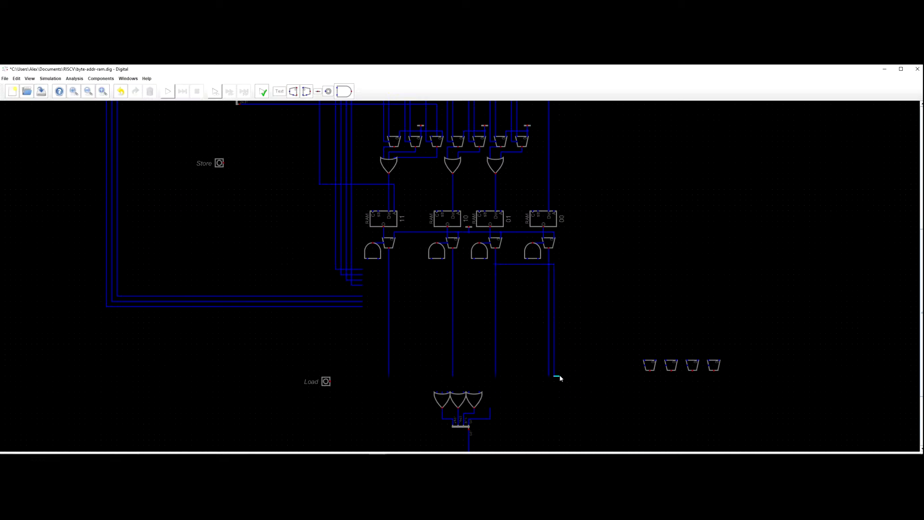
click(501, 271)
click(565, 375)
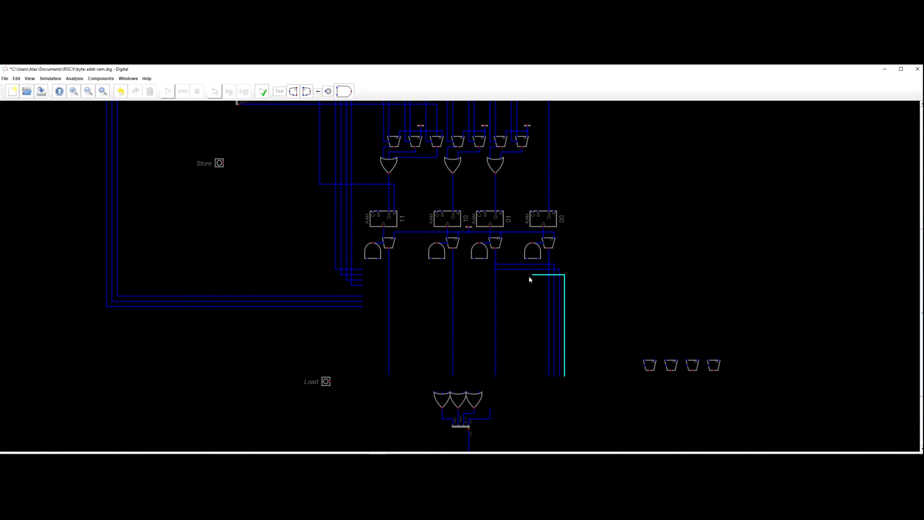
key(Escape)
drag(507, 275, 562, 268)
click(502, 273)
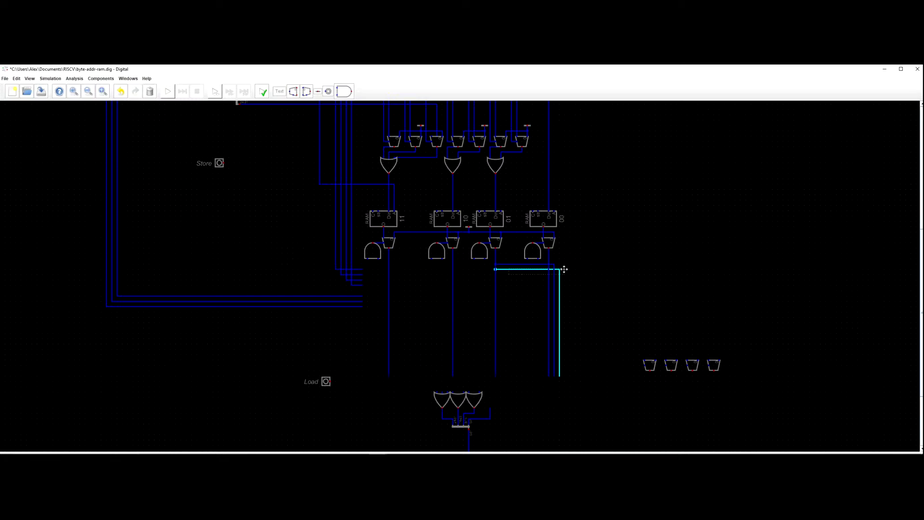
key(Delete)
Branch the RAM 10 and RAM 11 output wires across and down beside RAM 00's, and drop another RAM 11 branch beside RAM 01's wire.
click(559, 376)
click(453, 270)
click(390, 274)
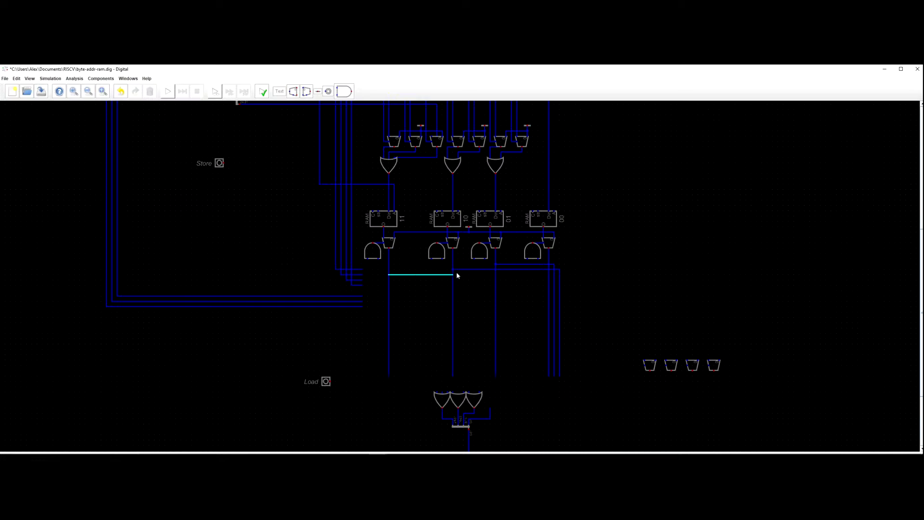
click(563, 375)
key(Escape)
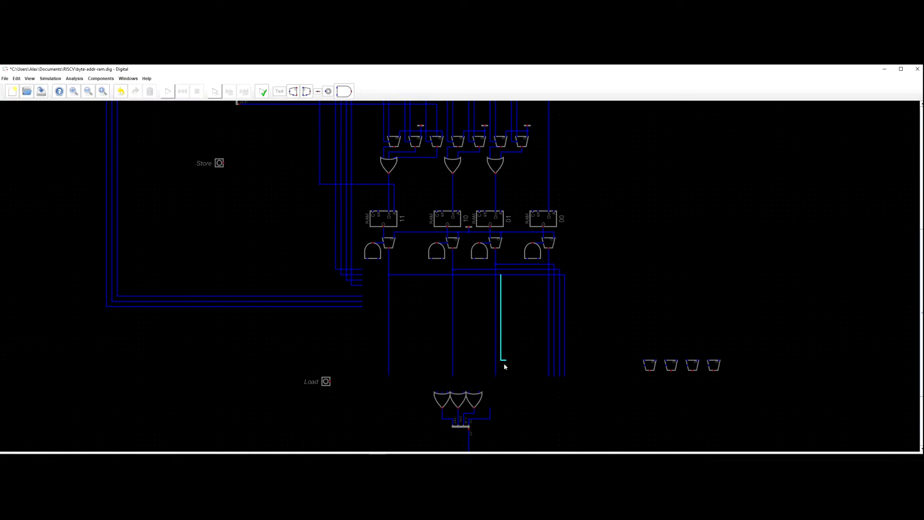
Examine how the branched RAM output wires line up with the OR gates and the four spare multiplexers.
scroll(532, 354, down, 5)
drag(495, 330, 481, 298)
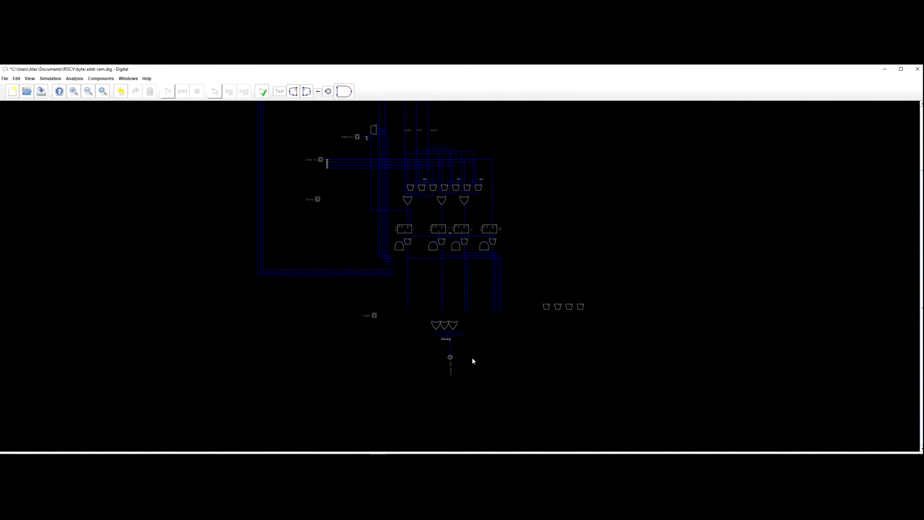
drag(468, 332, 445, 336)
scroll(446, 335, up, 3)
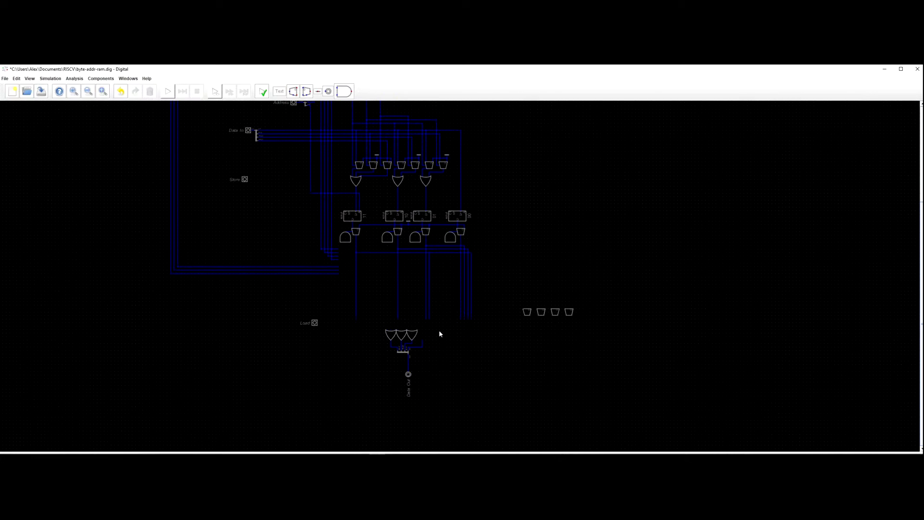
drag(406, 148, 407, 189)
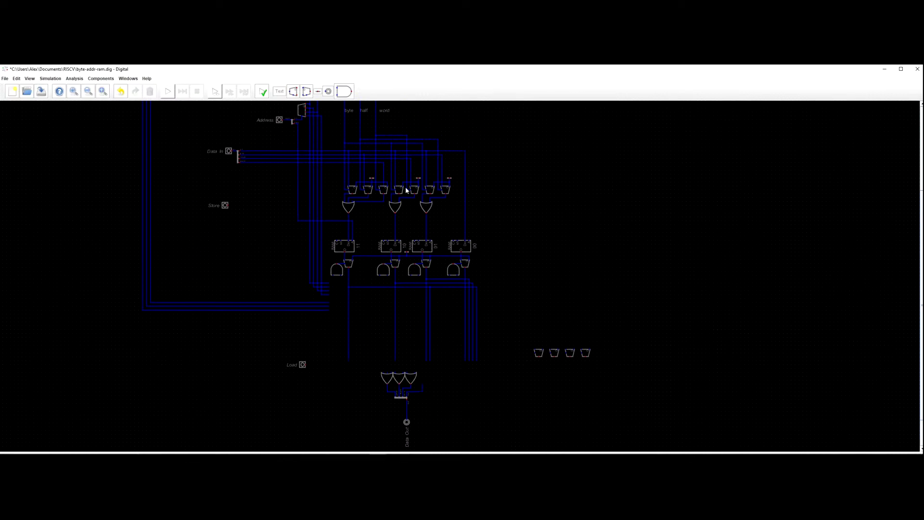
drag(500, 277, 522, 258)
scroll(501, 250, up, 1)
scroll(522, 259, up, 1)
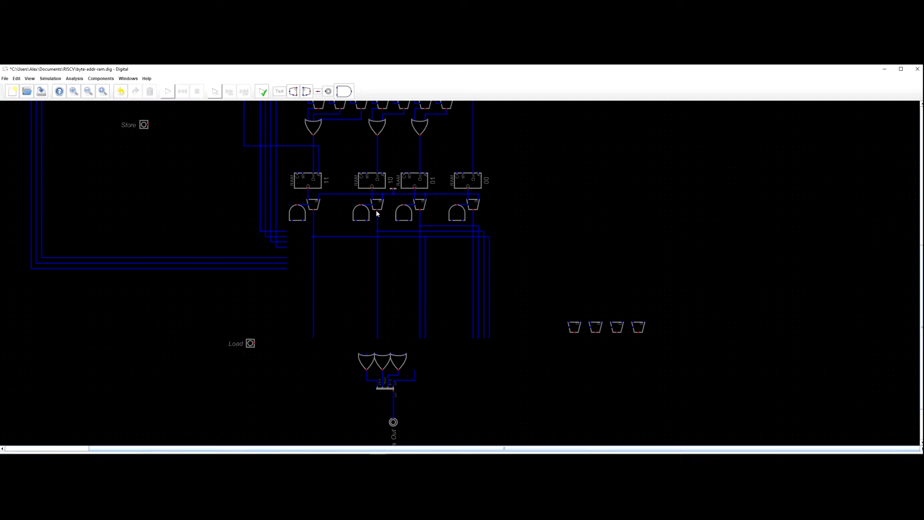
Delete the AND gates beside the output multiplexers of the RAM blocks.
scroll(378, 371, down, 1)
scroll(379, 371, down, 1)
mouse_move(447, 395)
mouse_down()
mouse_move(450, 361)
mouse_move(437, 382)
mouse_up()
click(440, 253)
key(Delete)
click(371, 256)
key(Delete)
click(325, 254)
key(Delete)
Move the four spare multiplexers to just below the ends of the four parallel wires under RAM 00.
drag(324, 302, 310, 334)
scroll(314, 295, down, 2)
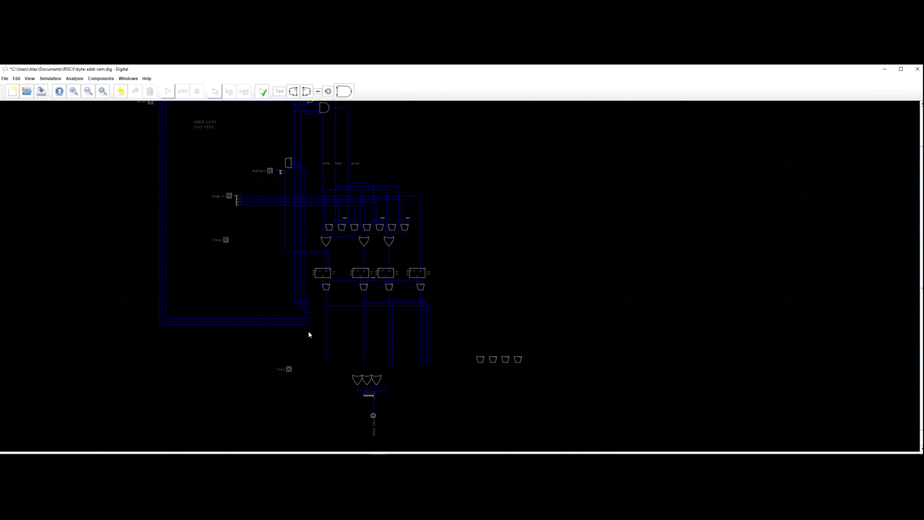
scroll(454, 357, up, 6)
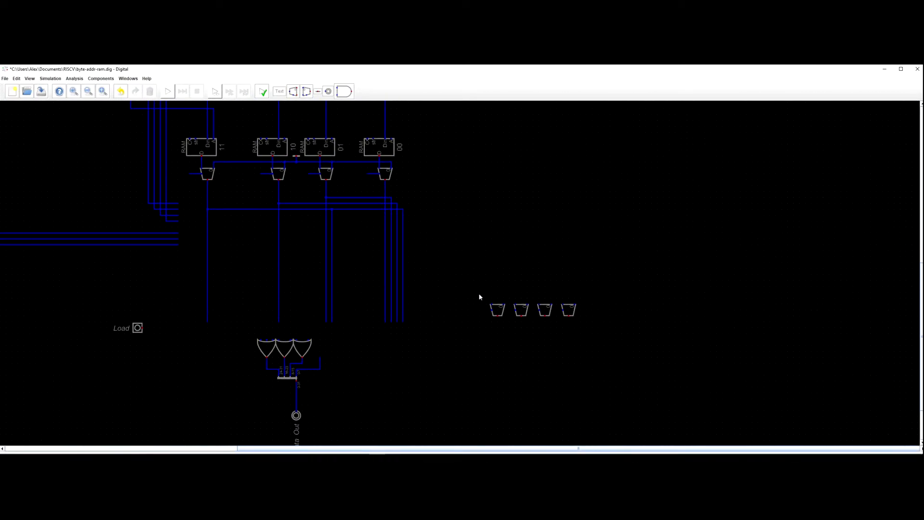
click(505, 311)
drag(479, 291, 594, 325)
drag(502, 312, 368, 343)
scroll(368, 342, down, 5)
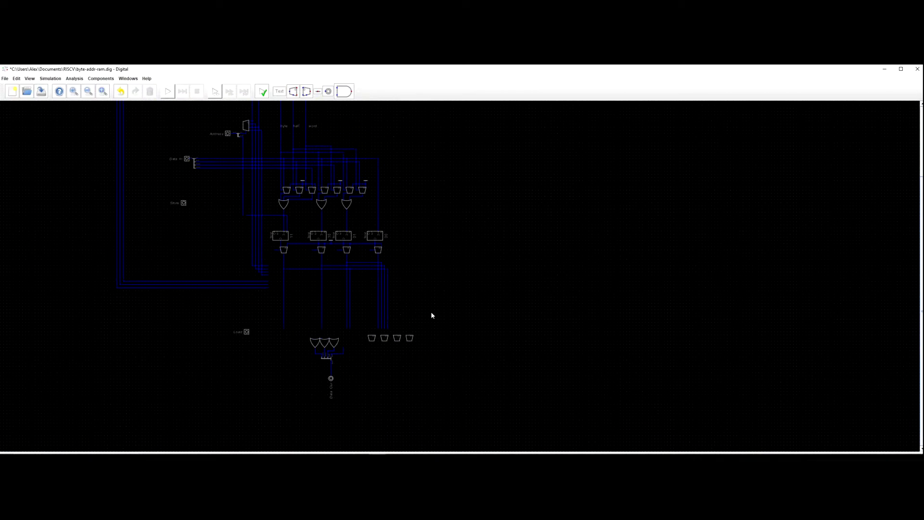
Spread the RAM 11, 10 and 00 wires so that each of the four parallel wires lines up with its own multiplexer's first input.
scroll(432, 315, up, 6)
scroll(438, 308, down, 3)
scroll(459, 301, up, 4)
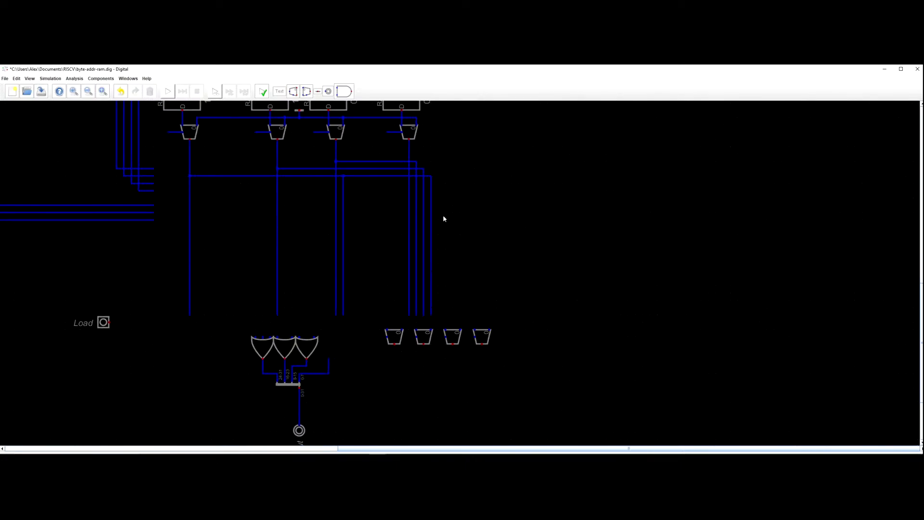
drag(442, 164, 475, 303)
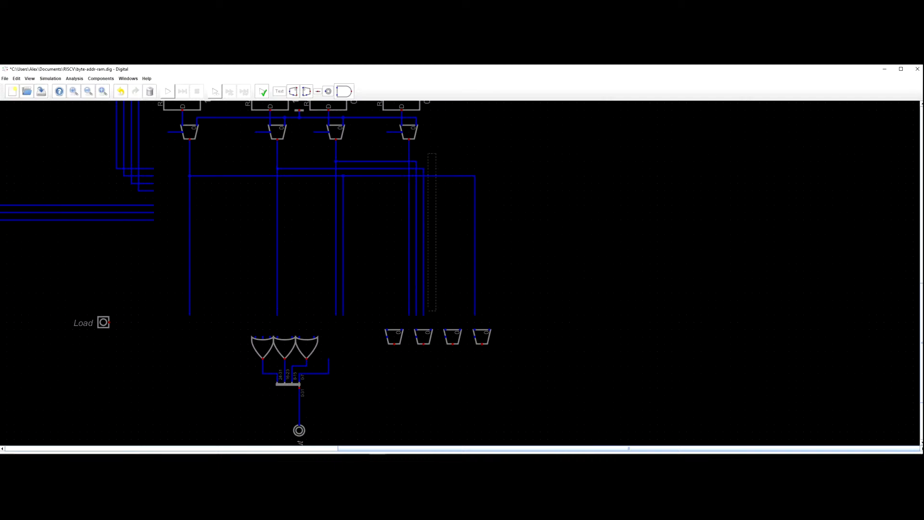
drag(427, 302, 449, 302)
mouse_move(428, 150)
mouse_down()
mouse_move(411, 315)
mouse_move(411, 183)
mouse_up()
click(392, 160)
click(387, 184)
double_click(387, 316)
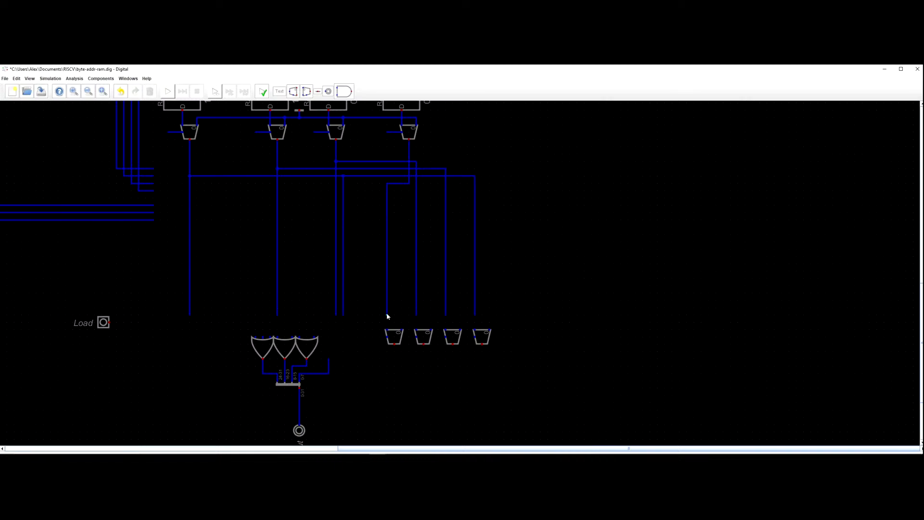
Move the four multiplexers up onto the wire ends and join their second data inputs with a common wire.
drag(520, 363, 396, 294)
click(402, 315)
key(Escape)
key(Delete)
click(402, 315)
click(431, 307)
click(461, 310)
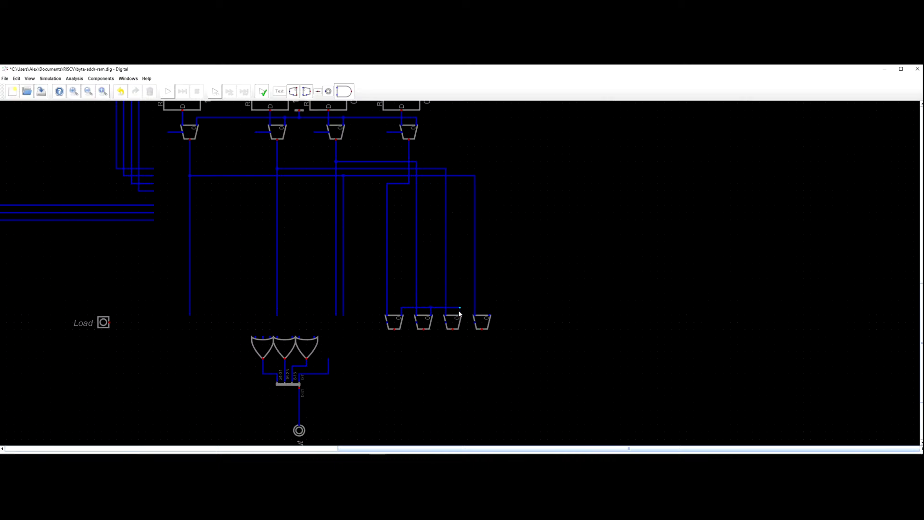
click(490, 314)
Copy the ground symbol from the input multiplexers and connect it to the common wire above the four lower multiplexers.
scroll(408, 215, down, 3)
drag(373, 160, 364, 215)
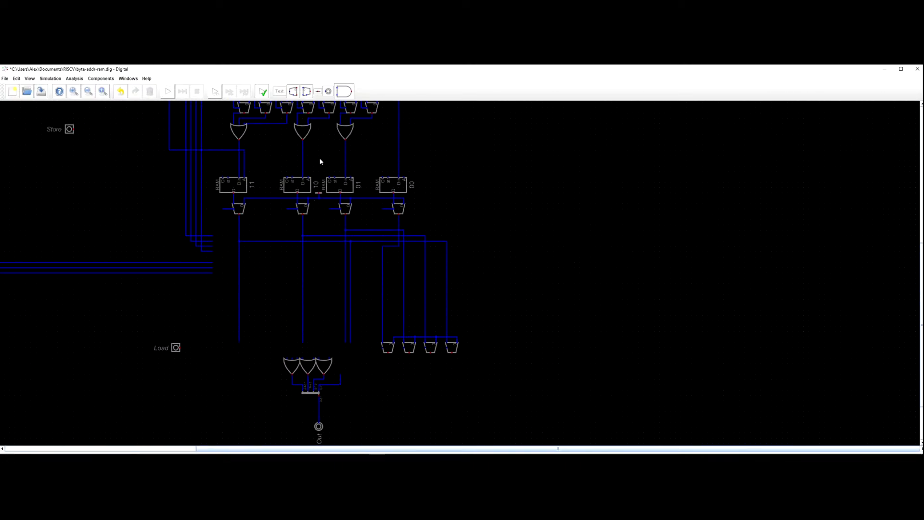
drag(316, 145, 350, 215)
drag(367, 155, 379, 171)
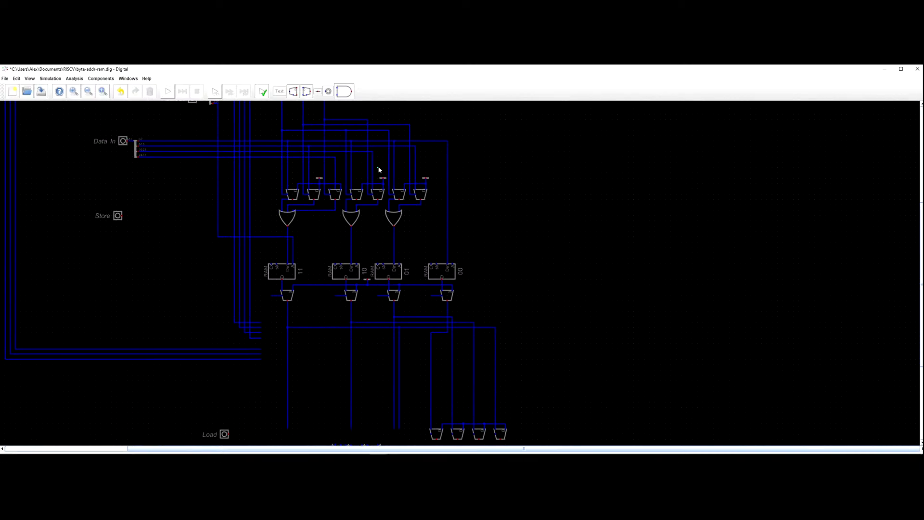
click(386, 179)
drag(505, 249, 480, 180)
scroll(489, 258, up, 3)
drag(501, 311, 524, 279)
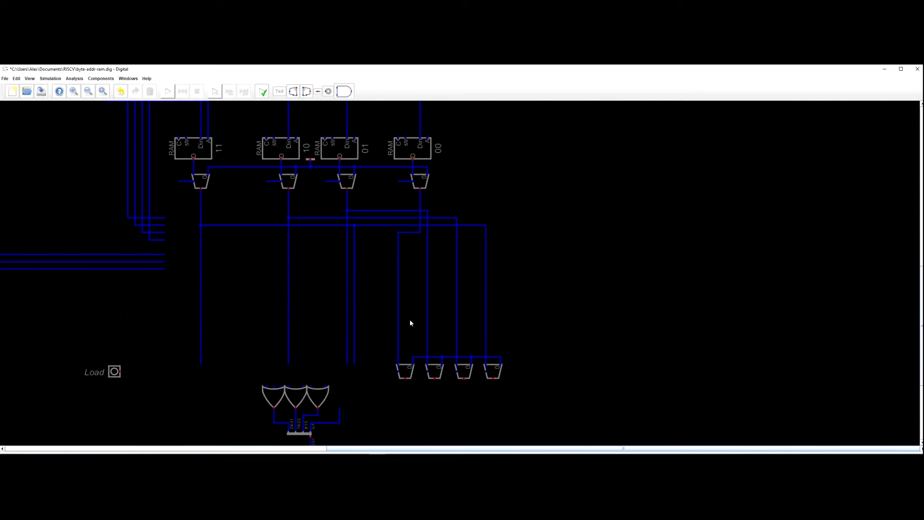
key(l)
click(442, 347)
click(442, 343)
click(442, 357)
mouse_move(438, 333)
mouse_down()
mouse_move(452, 345)
mouse_move(442, 350)
mouse_up()
Examine the whole circuit, from the Byte, Half and Word lines through the RAM blocks to the lower multiplexers.
scroll(270, 324, down, 12)
scroll(282, 279, up, 4)
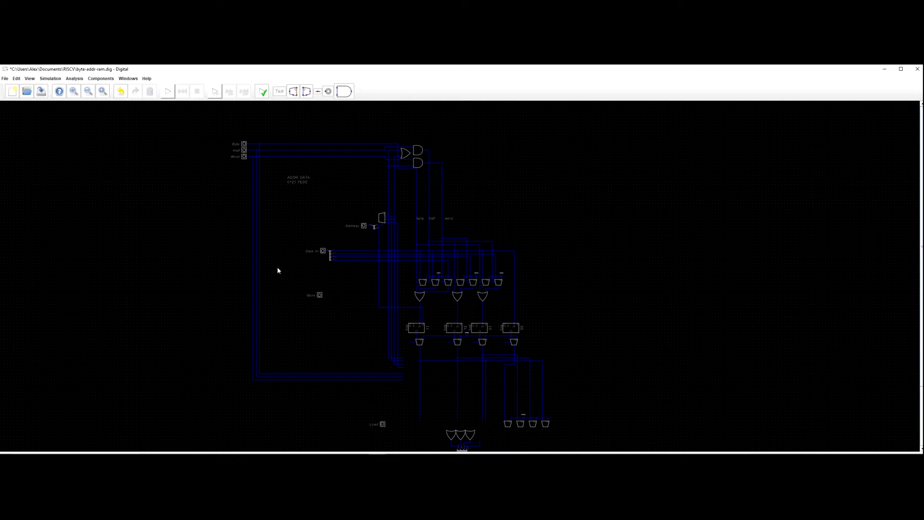
scroll(506, 271, up, 4)
scroll(568, 291, up, 1)
drag(570, 286, 582, 233)
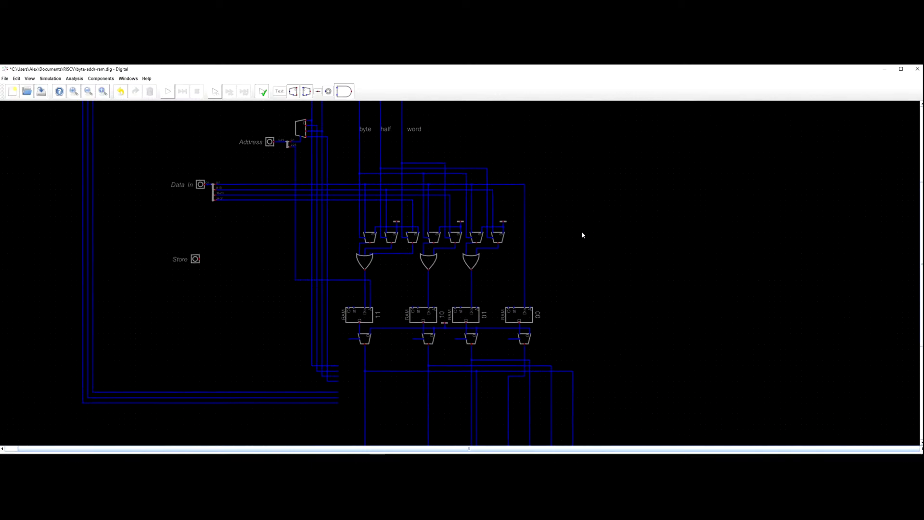
scroll(582, 231, down, 3)
scroll(485, 291, up, 3)
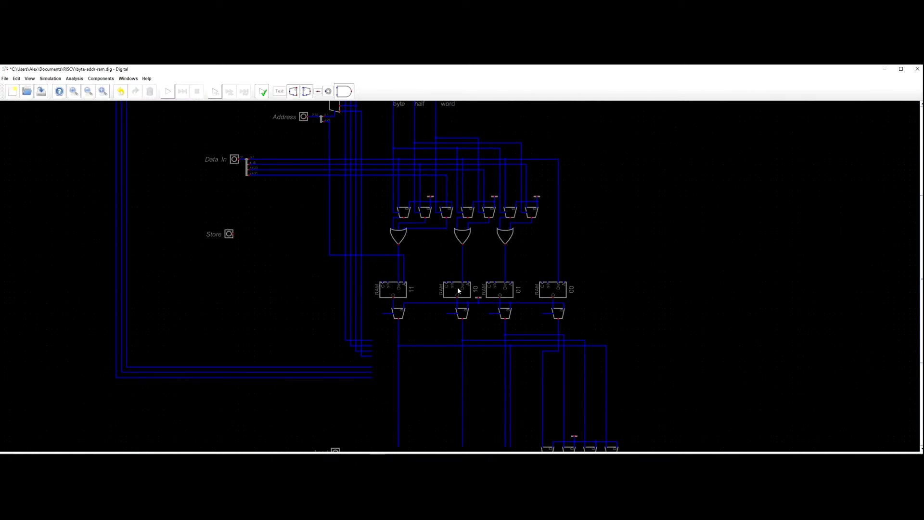
scroll(518, 281, down, 3)
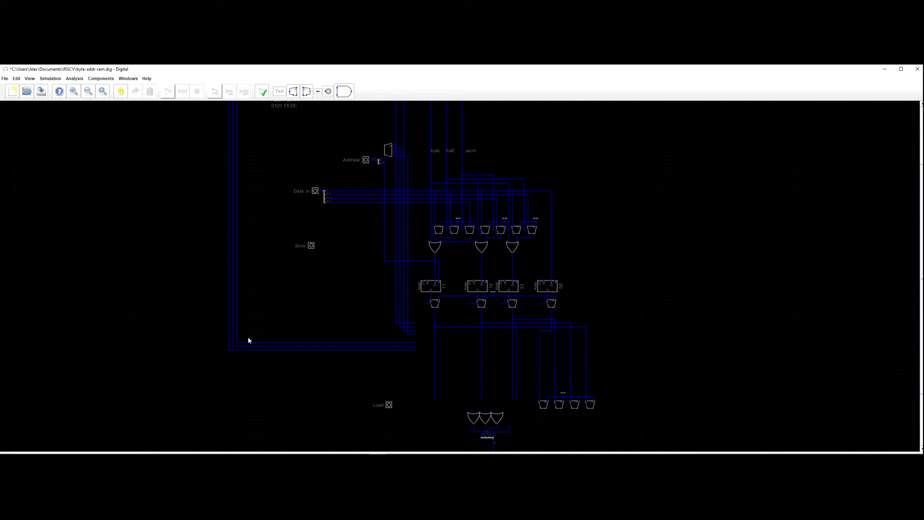
scroll(547, 252, down, 2)
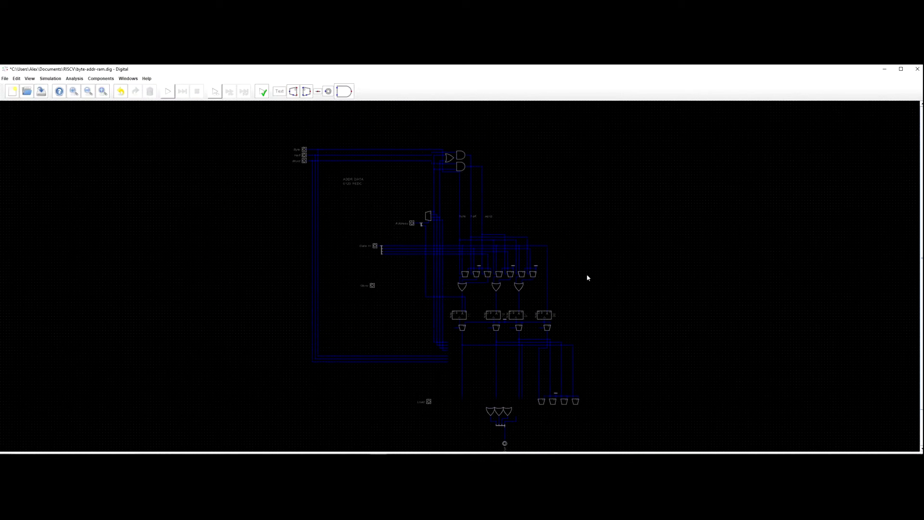
drag(619, 326, 617, 295)
scroll(547, 242, up, 1)
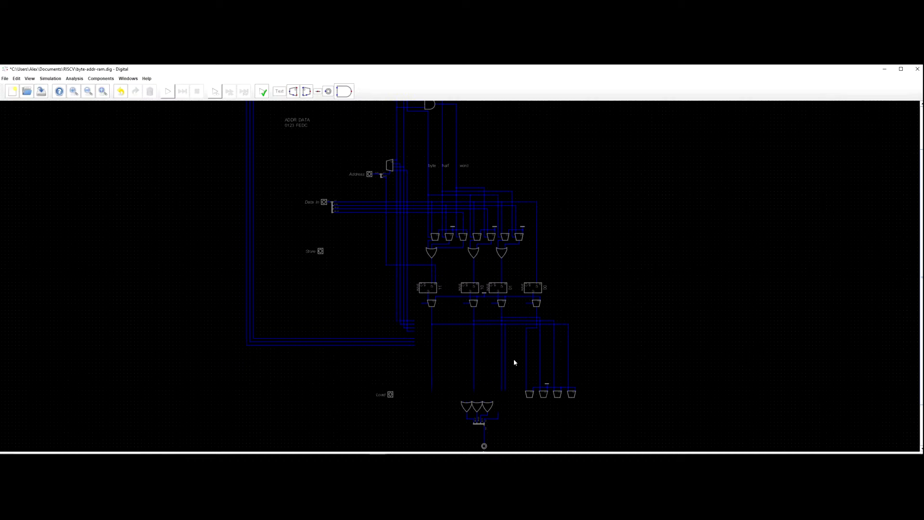
mouse_move(492, 449)
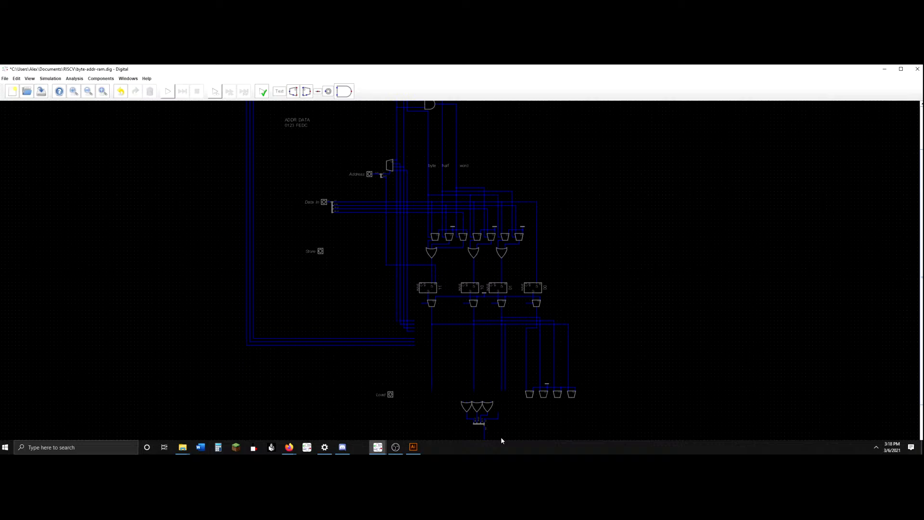
Move the four lower multiplexers with their ground symbol up to just below the horizontal RAM output wires.
scroll(436, 322, down, 3)
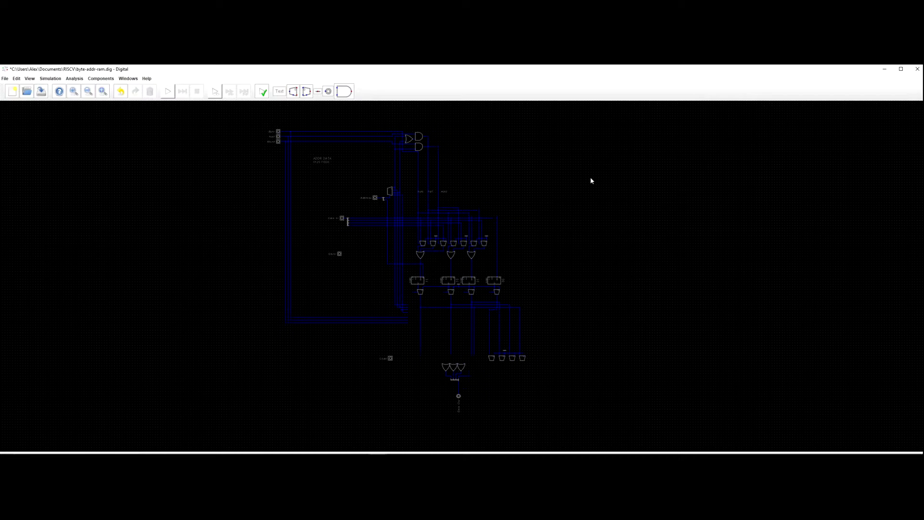
scroll(591, 178, up, 4)
scroll(561, 227, down, 3)
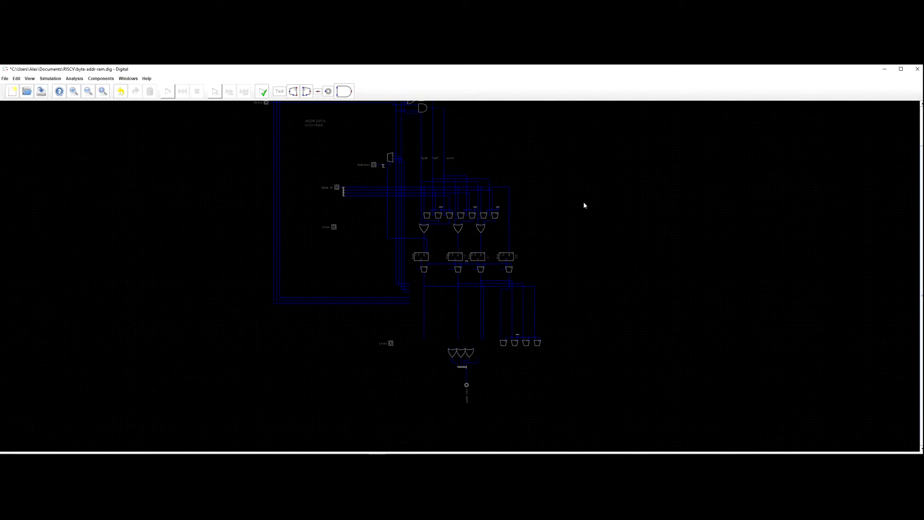
scroll(585, 262, up, 4)
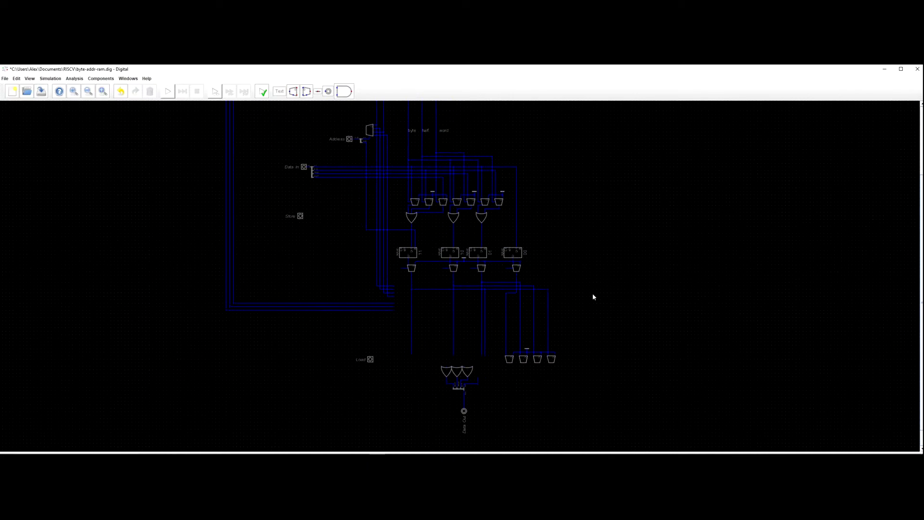
scroll(581, 304, up, 1)
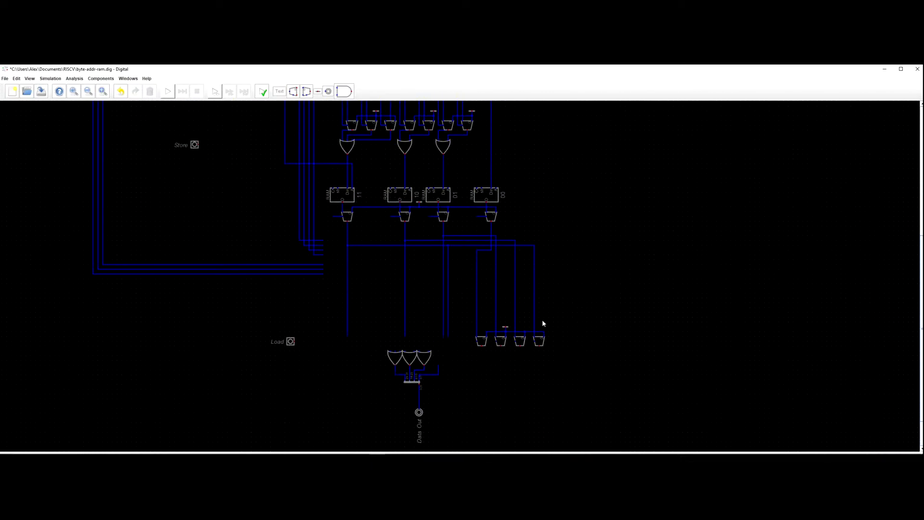
drag(579, 370, 469, 232)
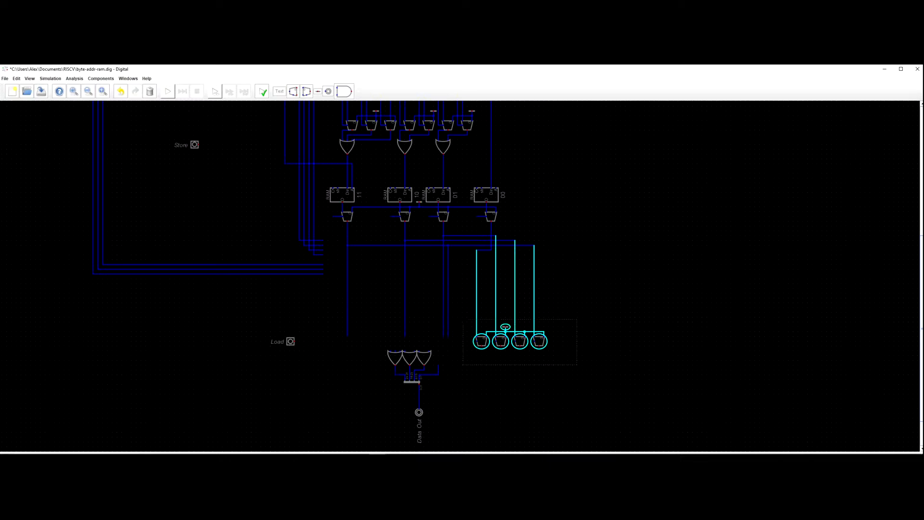
drag(481, 338, 483, 255)
click(481, 274)
scroll(515, 304, up, 3)
drag(514, 302, 473, 290)
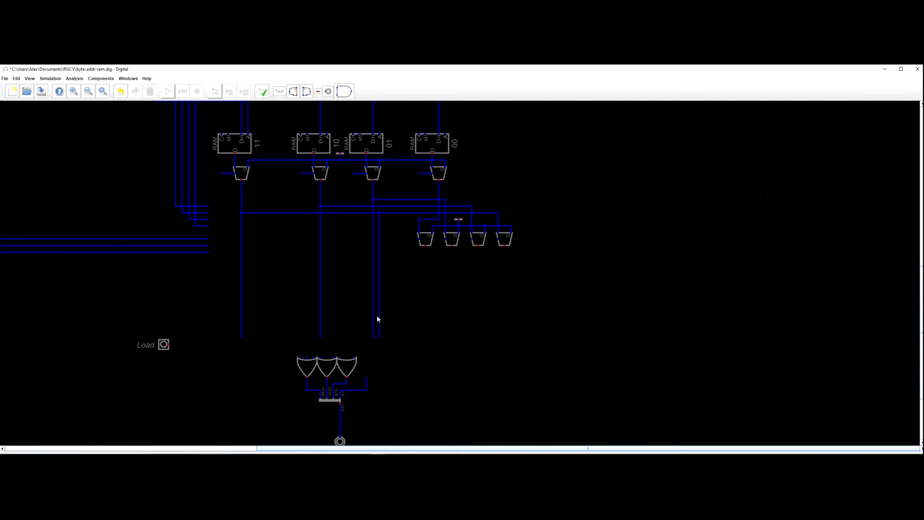
Duplicate an output OR gate, set its number of inputs to 4, and place it centred below the four multiplexers.
click(349, 370)
key(ctrl+d)
click(476, 279)
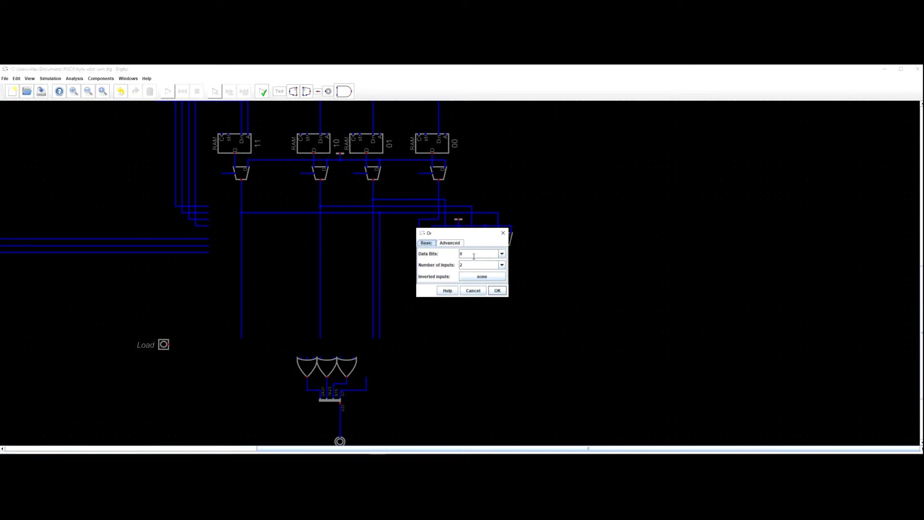
drag(475, 265, 450, 263)
text(4)
key(Return)
click(463, 268)
click(471, 269)
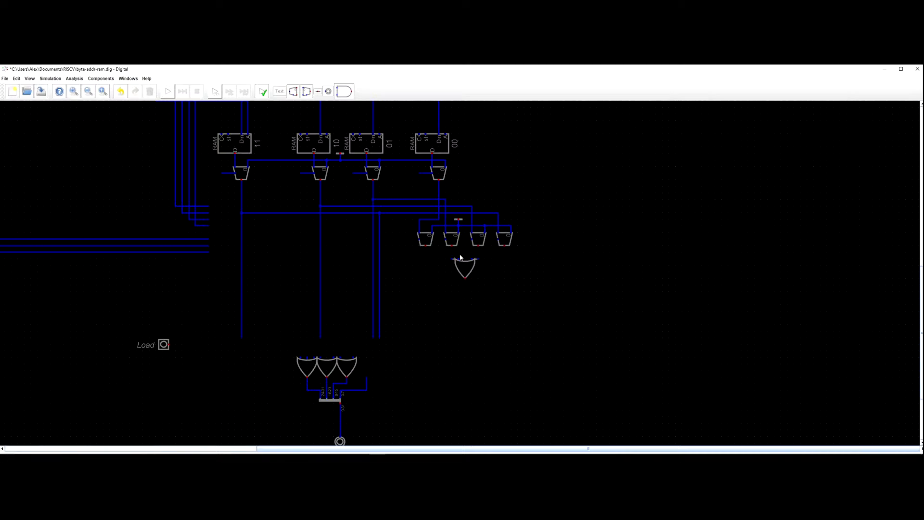
Wire the outputs of the four multiplexers to the four inputs of the new OR gate.
click(459, 259)
click(452, 253)
click(452, 246)
click(471, 259)
click(479, 253)
click(478, 246)
click(476, 259)
click(505, 259)
click(505, 246)
click(454, 259)
click(426, 246)
Remove the old wire stub at the Data Out splitter's 0-7 input and wire that input to the new OR gate's output.
scroll(452, 268, down, 5)
scroll(434, 312, up, 3)
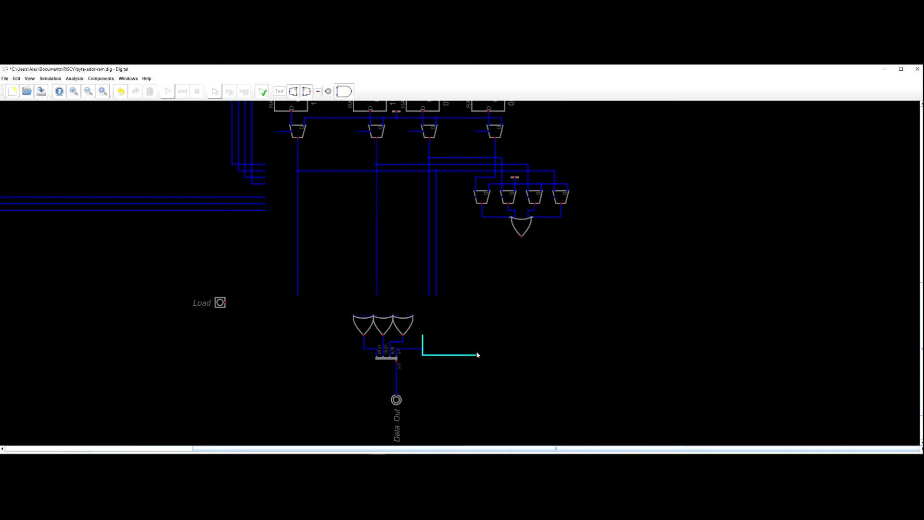
key(Escape)
drag(415, 332, 434, 349)
key(Delete)
click(398, 349)
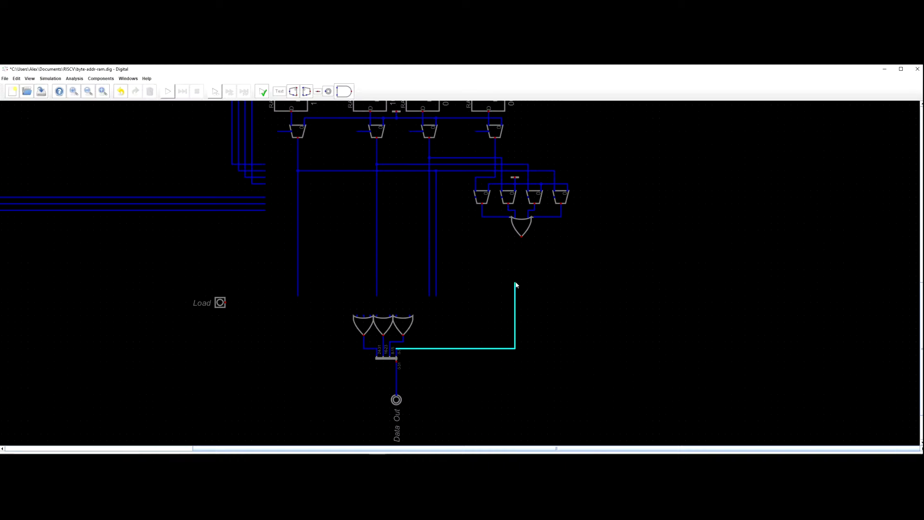
click(521, 236)
Delete the three old output OR gates and shift the splitter with Data Out sideways to beneath RAM 01's output wires.
drag(439, 303, 339, 337)
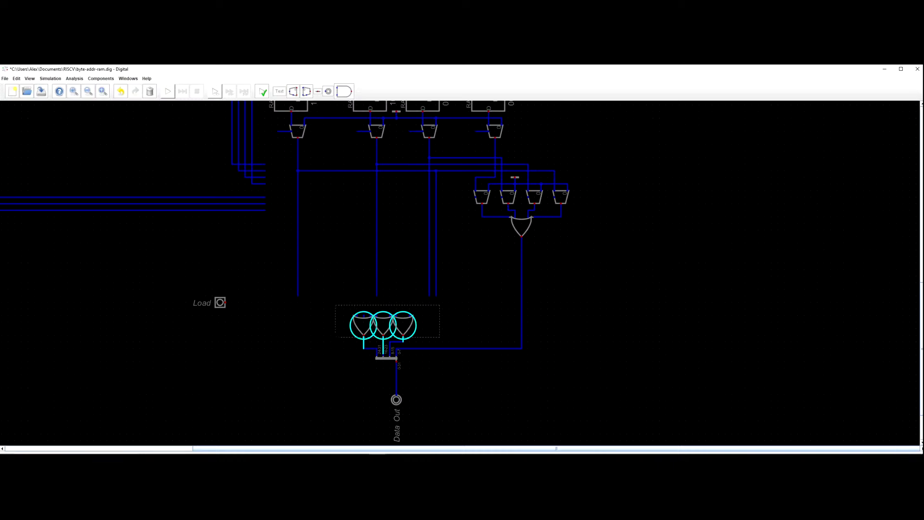
key(Delete)
drag(417, 323, 417, 435)
key(Delete)
scroll(361, 333, down, 3)
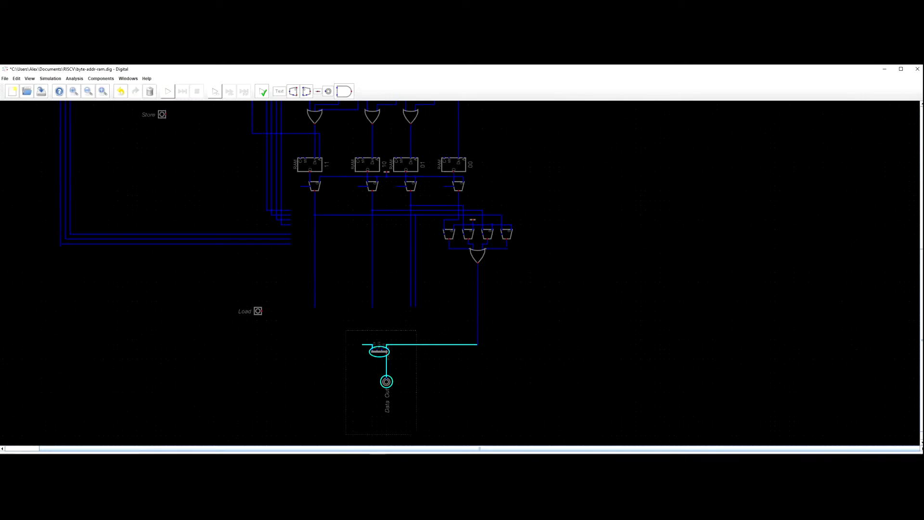
drag(390, 380, 424, 379)
click(475, 369)
Examine the output section from the RAM multiplexers through the new OR gate to Data Out.
scroll(516, 365, up, 1)
scroll(551, 276, down, 2)
scroll(571, 297, up, 2)
scroll(602, 308, down, 1)
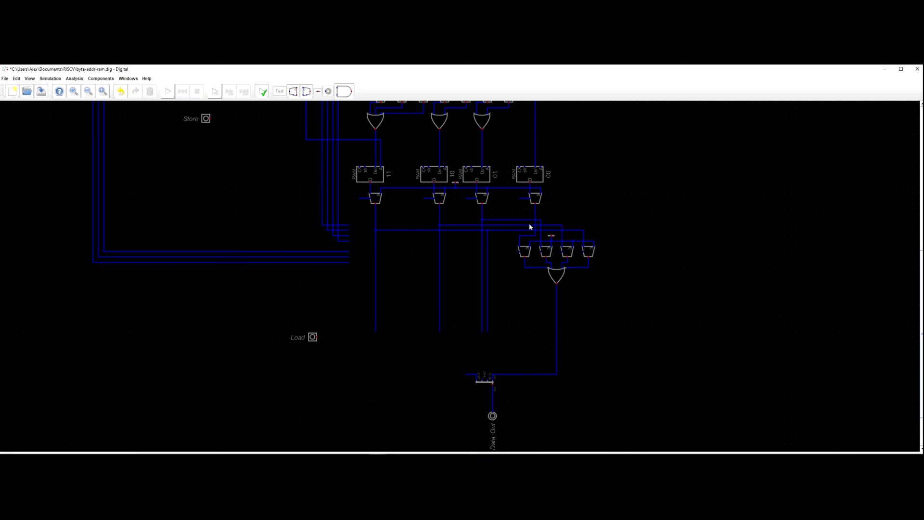
scroll(543, 256, up, 1)
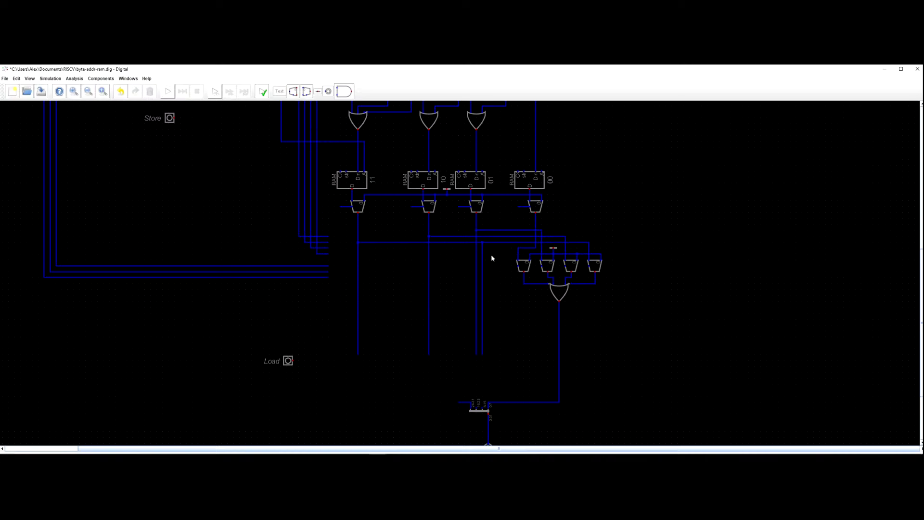
scroll(492, 258, down, 1)
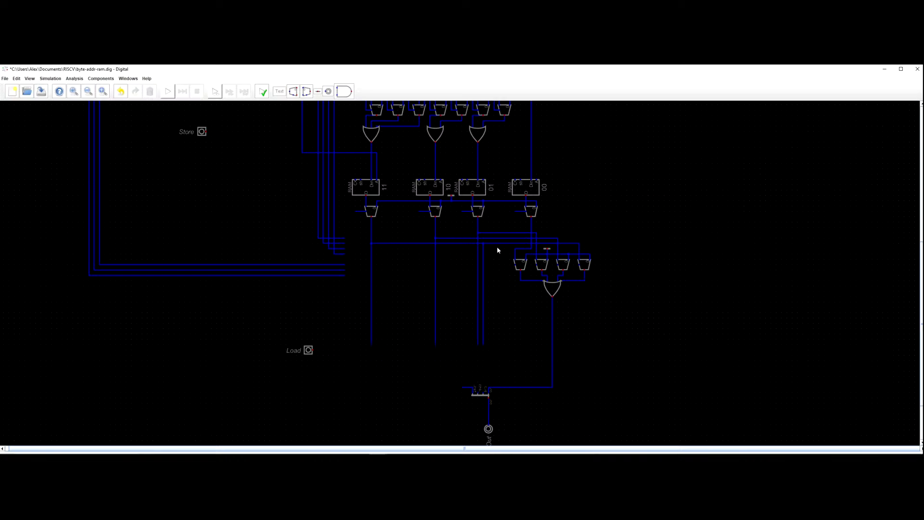
scroll(494, 245, down, 4)
drag(434, 258, 460, 227)
drag(553, 301, 527, 278)
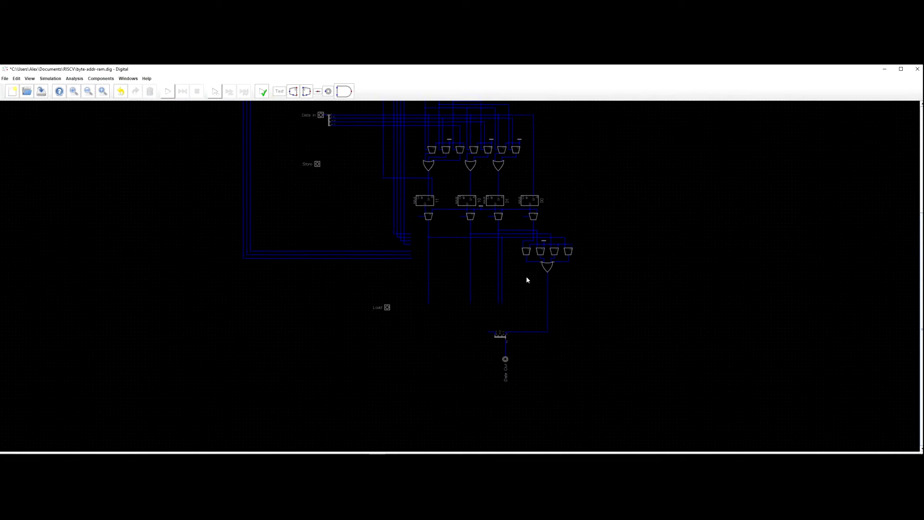
scroll(533, 265, up, 2)
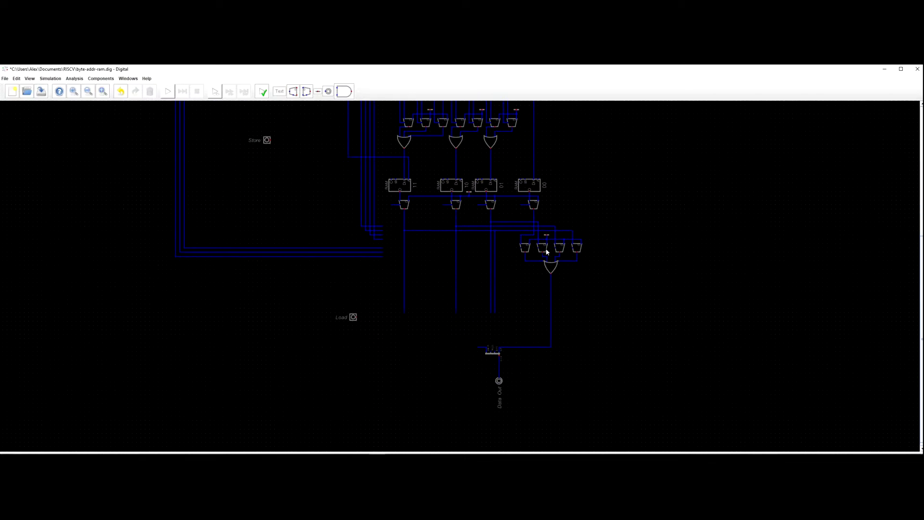
Stagger the lower multiplexers diagonally and move the four-input OR gate beneath them.
drag(594, 233, 533, 281)
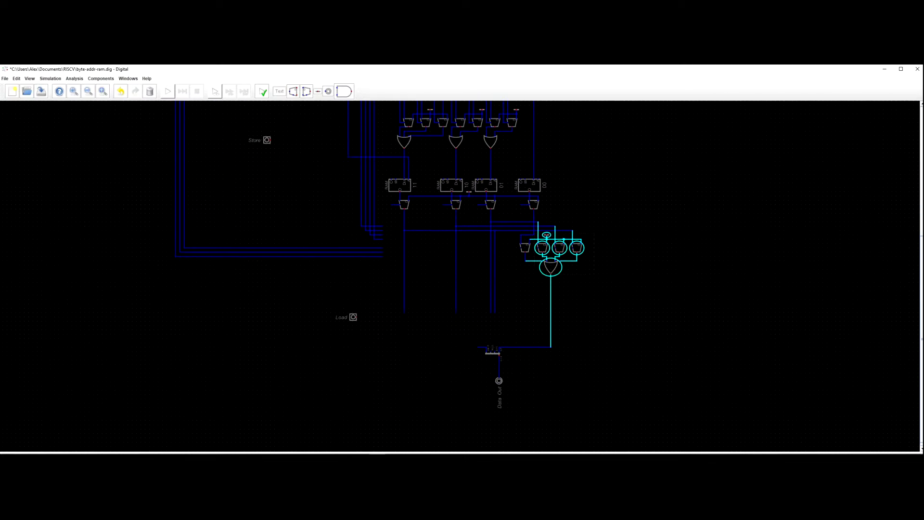
drag(544, 249, 544, 254)
drag(600, 234, 555, 239)
scroll(533, 241, up, 4)
drag(627, 242, 561, 368)
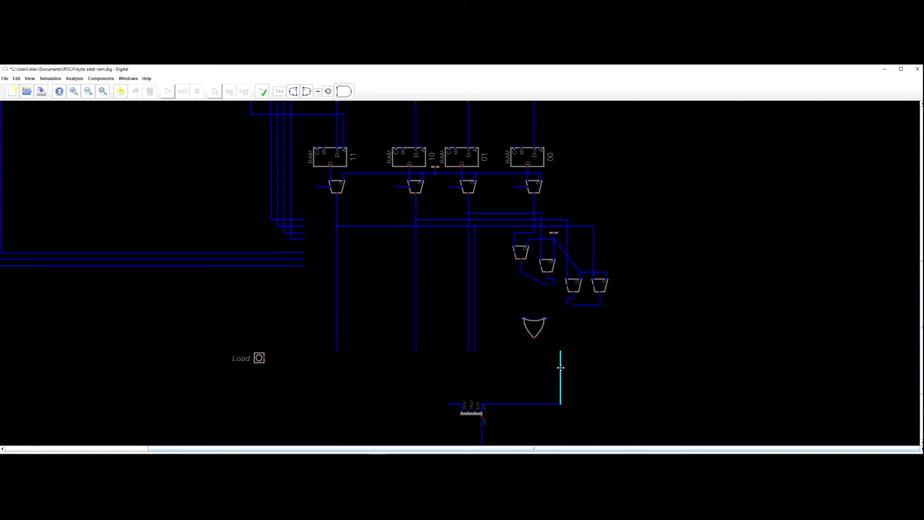
drag(535, 327, 554, 326)
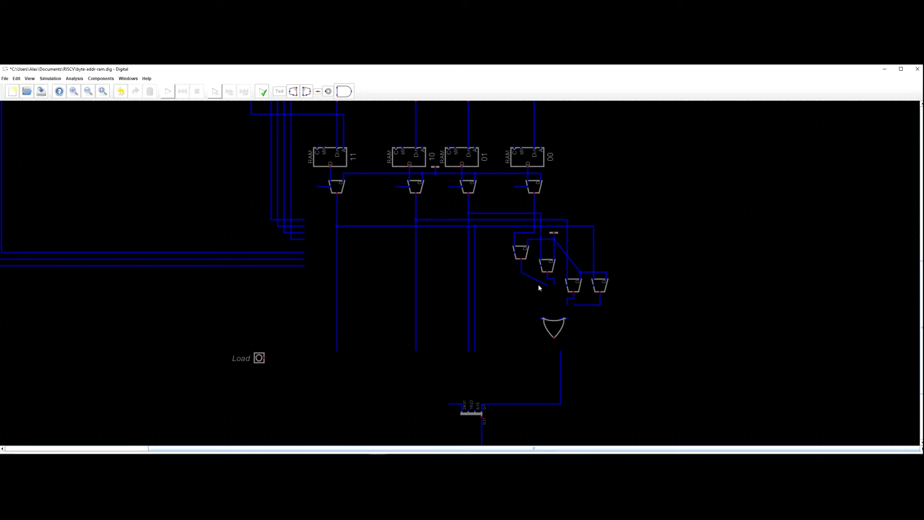
Delete the leftover multiplexer output wires, lower the last multiplexer one more stagger step and straighten the shared ground wiring.
drag(556, 293, 514, 274)
key(Delete)
drag(612, 326, 599, 234)
key(Delete)
drag(591, 278, 580, 236)
click(637, 261)
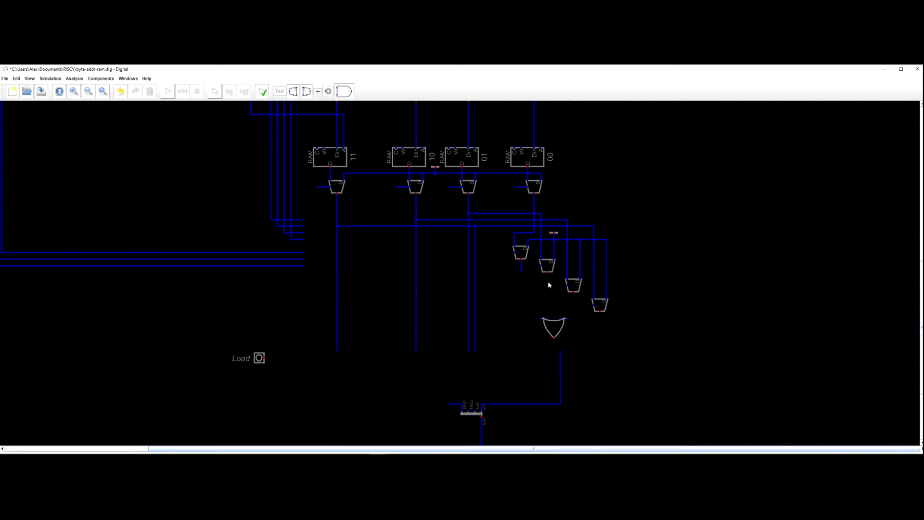
Attach the OR gate to the wire leading to the splitter and wire the four staggered multiplexers' outputs to its inputs.
drag(559, 322, 564, 336)
click(572, 331)
click(600, 312)
click(574, 293)
click(567, 332)
click(548, 273)
click(553, 334)
click(550, 332)
click(522, 279)
click(594, 304)
key(Escape)
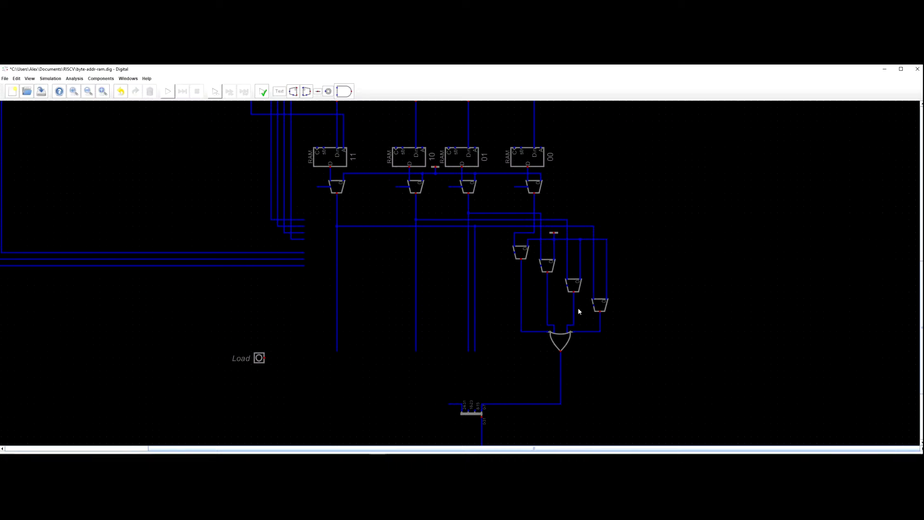
Examine the rewired output section in the context of the whole circuit.
scroll(675, 300, up, 2)
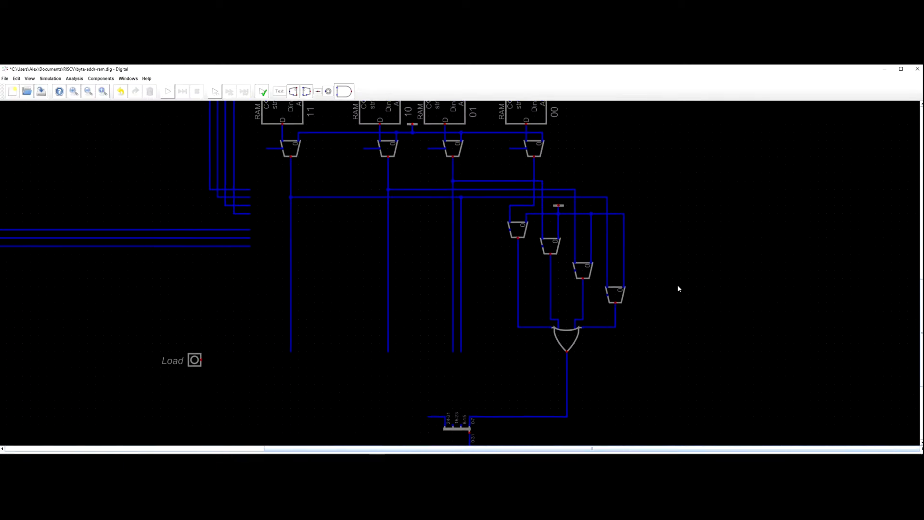
scroll(676, 326, down, 3)
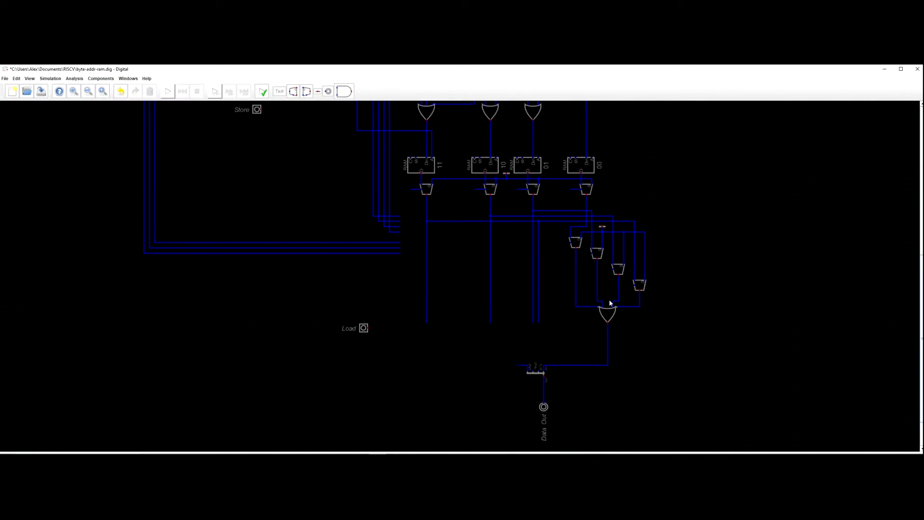
scroll(362, 260, down, 4)
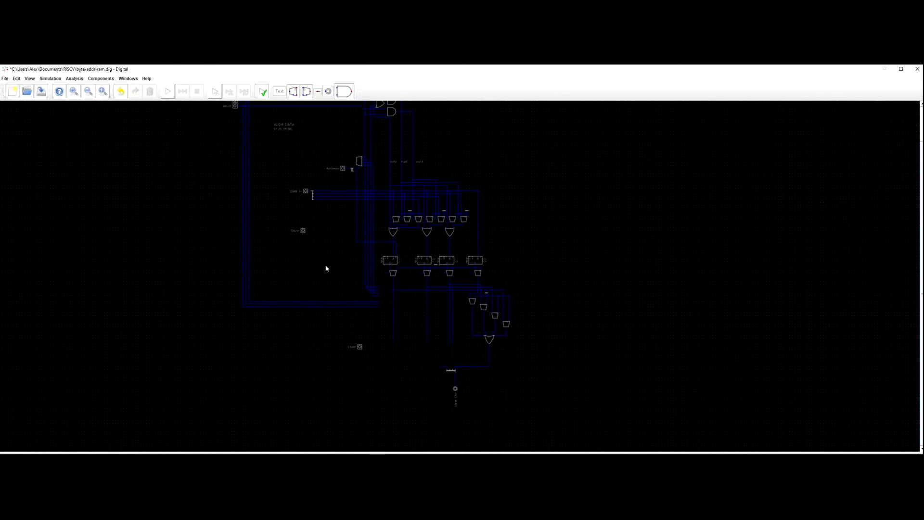
scroll(320, 244, up, 5)
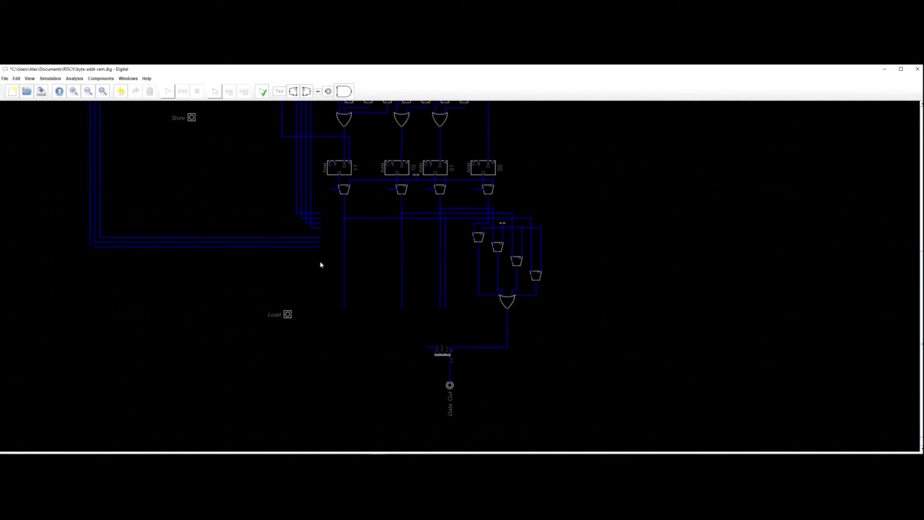
scroll(323, 260, down, 2)
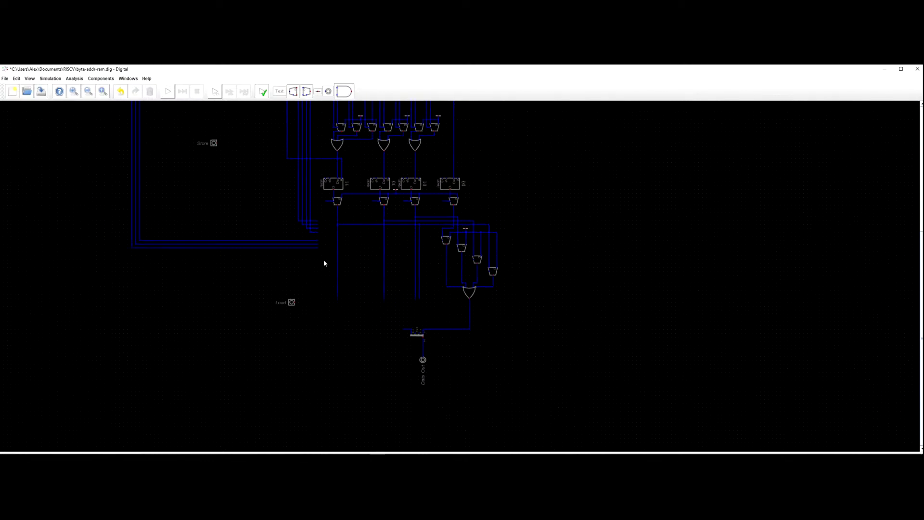
drag(324, 260, 329, 280)
scroll(335, 274, down, 4)
scroll(324, 255, up, 3)
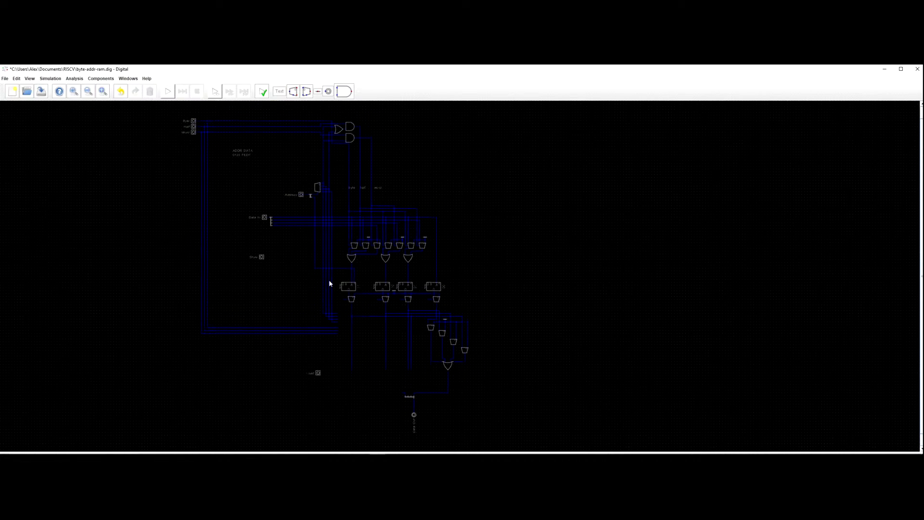
Examine the upper logic, from the Byte, Half and Word inputs and the address decoder to the RAM input multiplexers.
scroll(336, 275, up, 4)
drag(351, 152, 341, 247)
drag(342, 198, 341, 240)
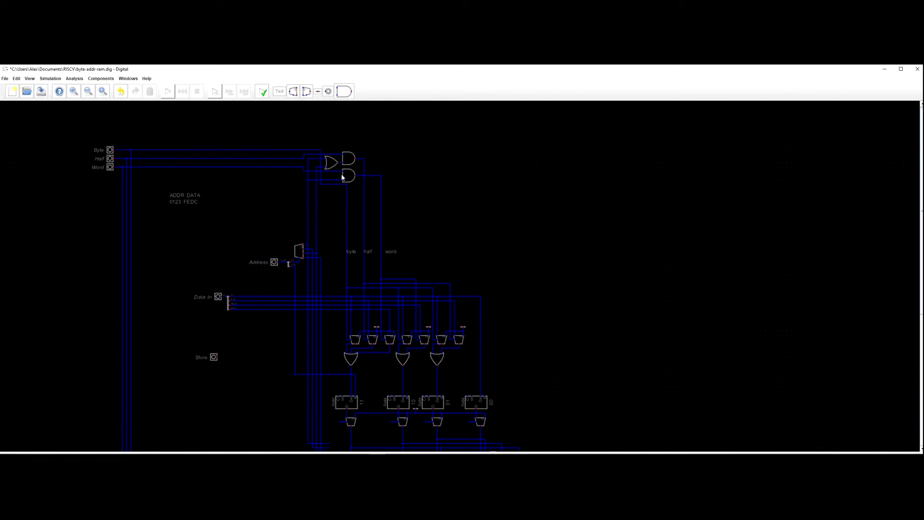
drag(356, 381, 335, 333)
drag(310, 114, 329, 172)
scroll(329, 172, up, 1)
drag(333, 289, 346, 190)
scroll(351, 264, down, 3)
drag(332, 384, 350, 403)
scroll(358, 362, up, 1)
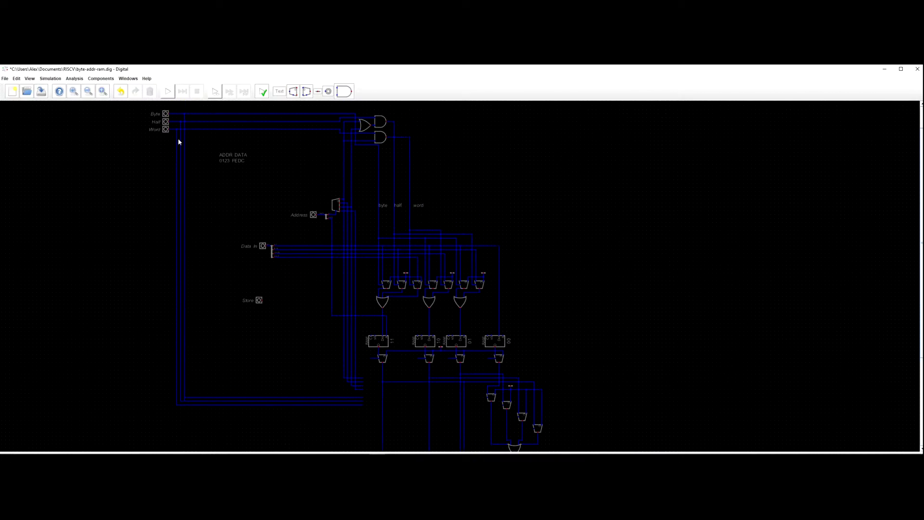
scroll(220, 133, up, 2)
drag(181, 109, 180, 157)
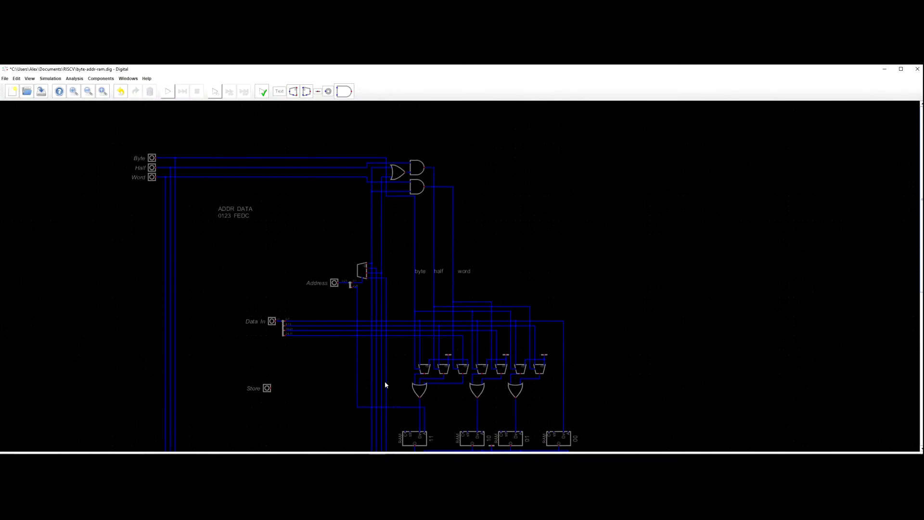
Trace the Byte, Half, Word and address decoder lines down to their open ends beside the RAM outputs.
drag(352, 400, 306, 336)
scroll(305, 332, down, 3)
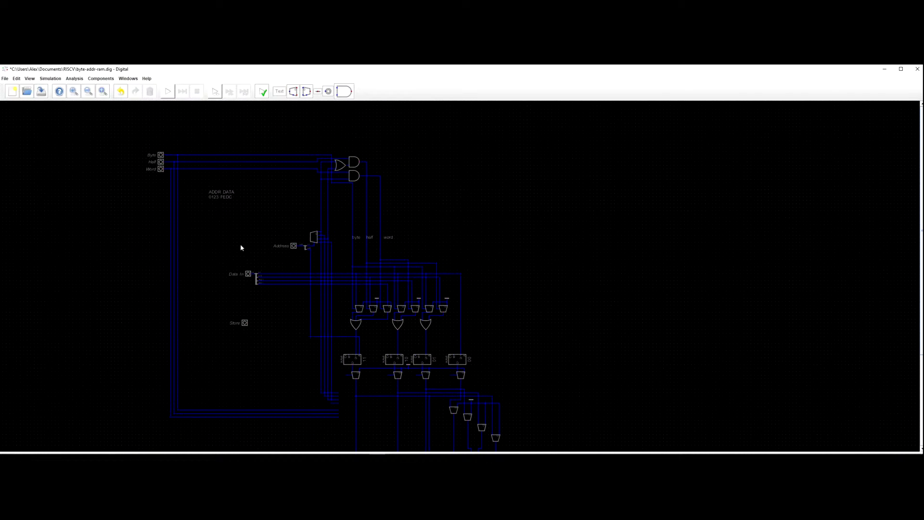
scroll(258, 279, up, 2)
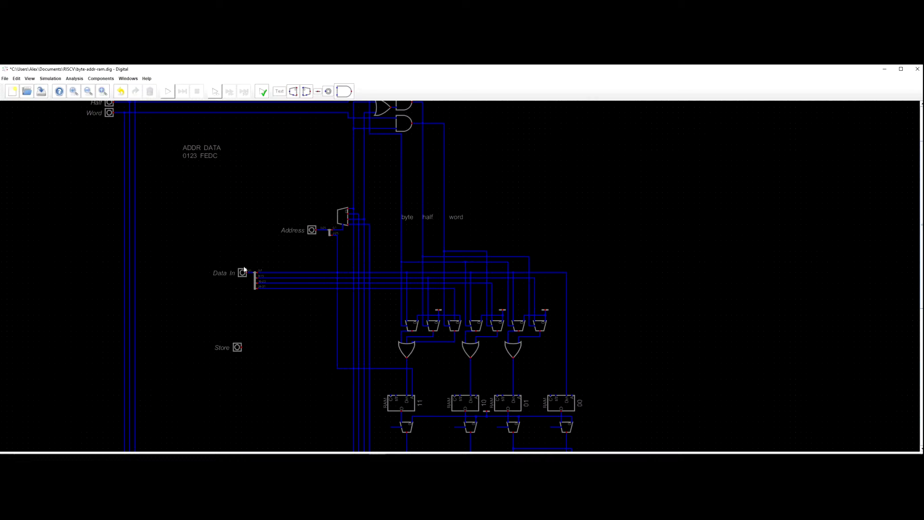
scroll(281, 336, down, 5)
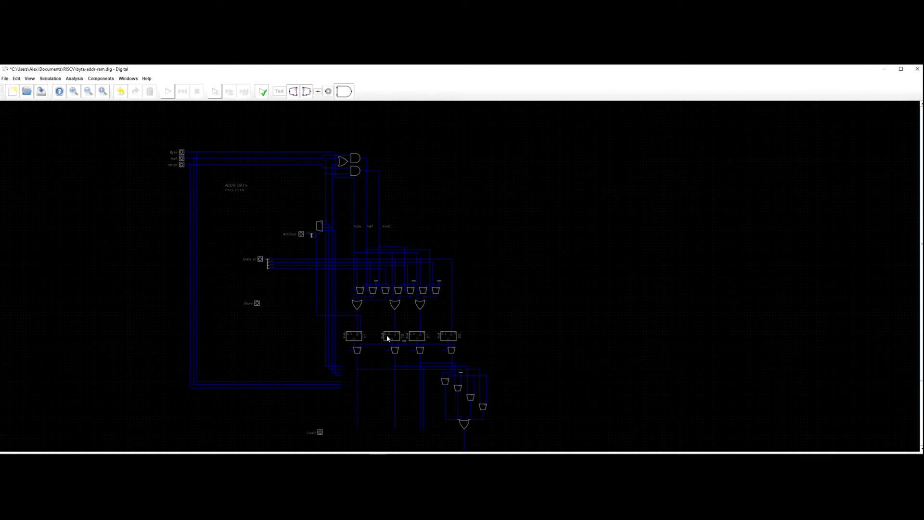
drag(302, 350, 251, 290)
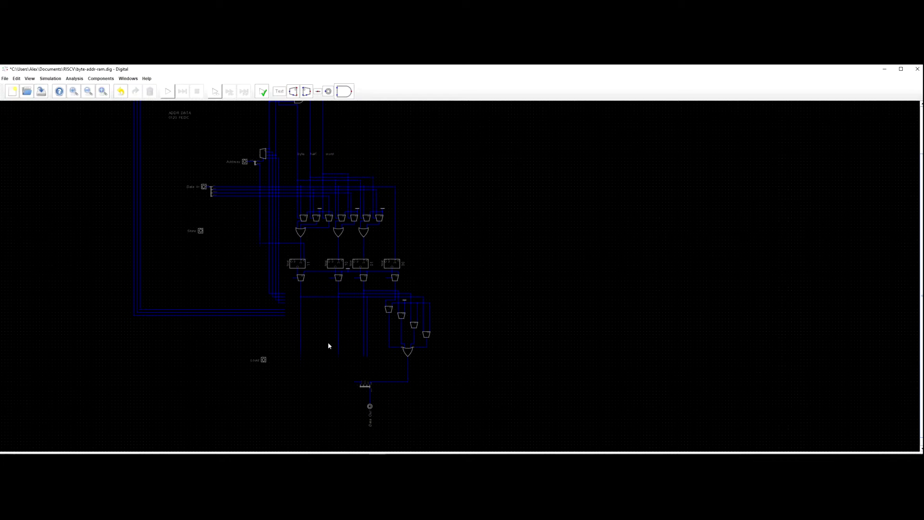
scroll(208, 270, down, 5)
scroll(239, 285, up, 10)
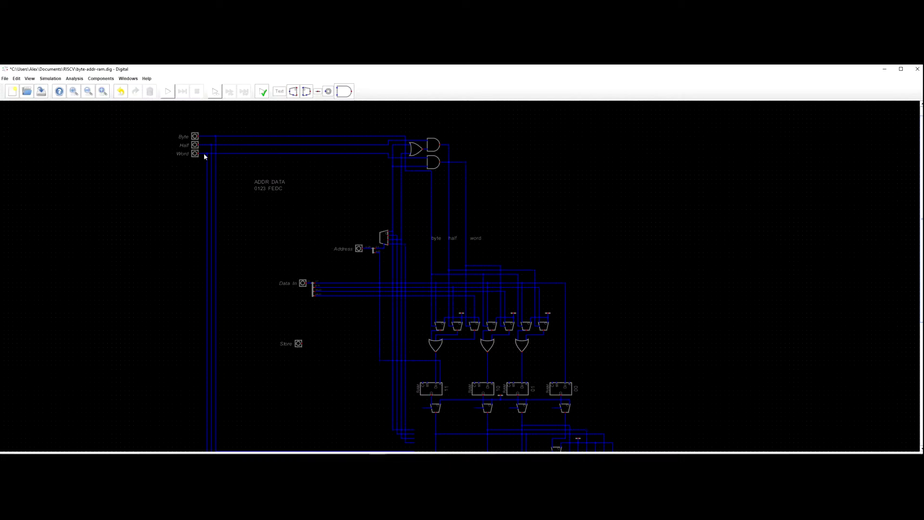
scroll(257, 270, down, 1)
drag(256, 270, 261, 120)
scroll(442, 290, up, 1)
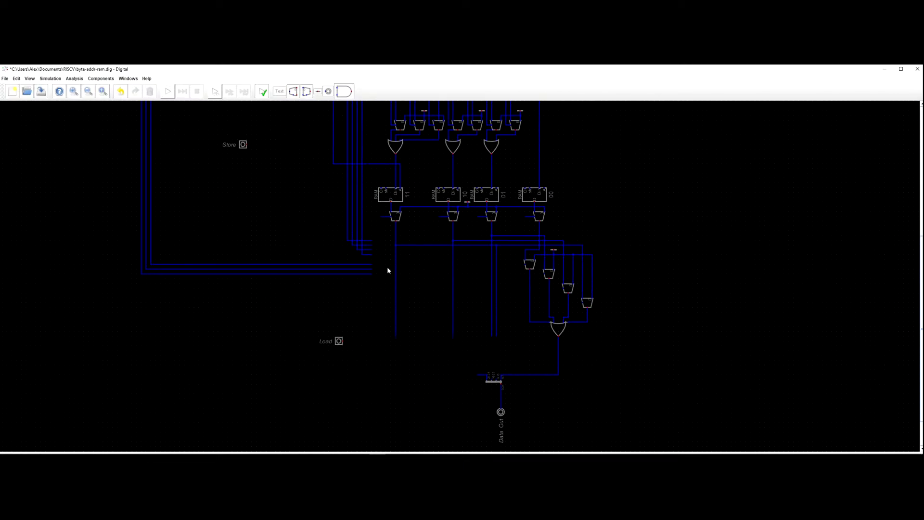
scroll(372, 271, up, 1)
scroll(219, 253, down, 6)
drag(189, 230, 247, 312)
scroll(247, 315, up, 2)
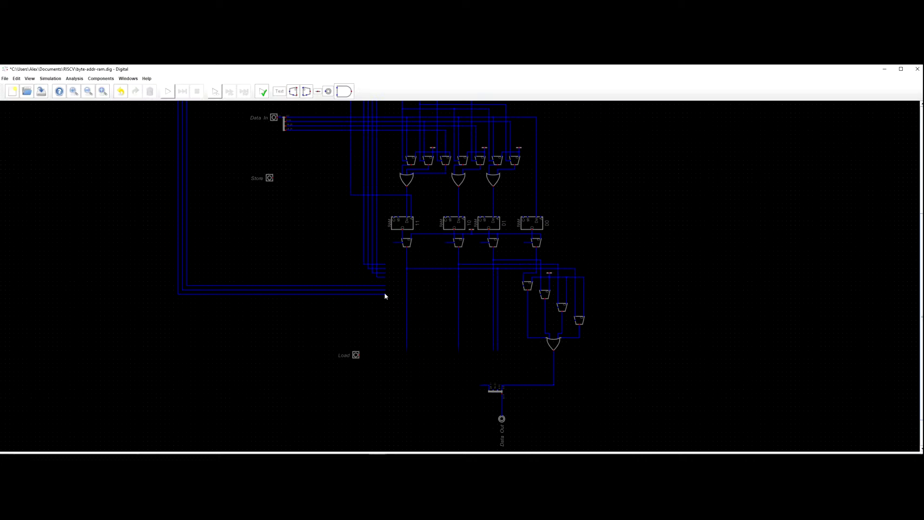
scroll(573, 328, up, 3)
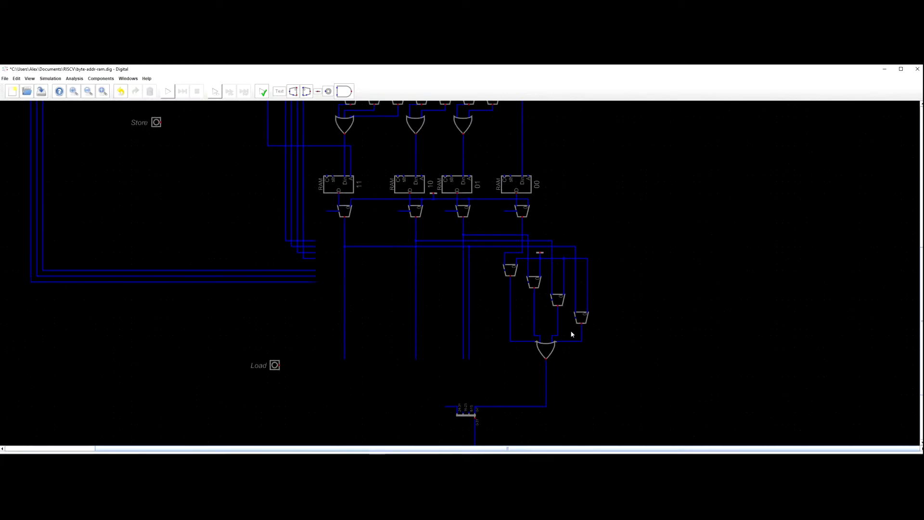
Examine the area around the Load input and the open line ends next to the output multiplexers.
drag(571, 330, 516, 314)
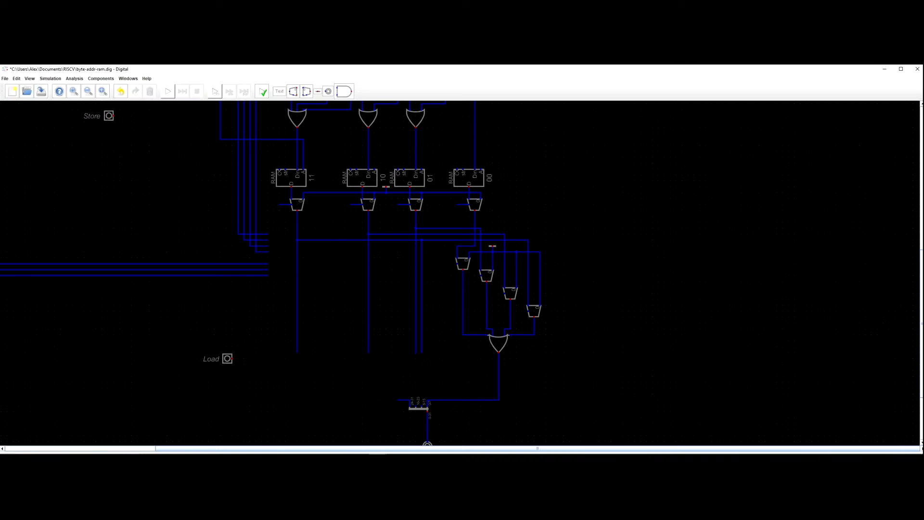
scroll(60, 367, down, 5)
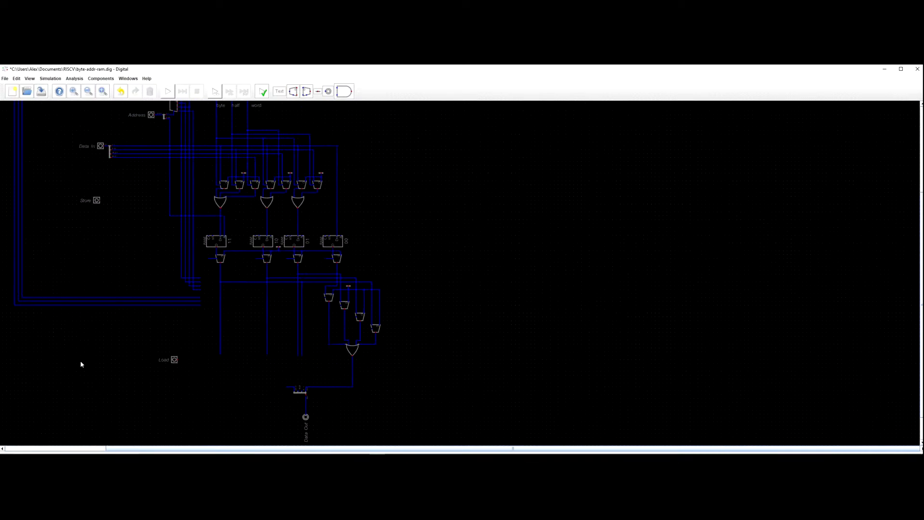
scroll(175, 369, up, 1)
drag(200, 360, 173, 355)
scroll(221, 361, up, 1)
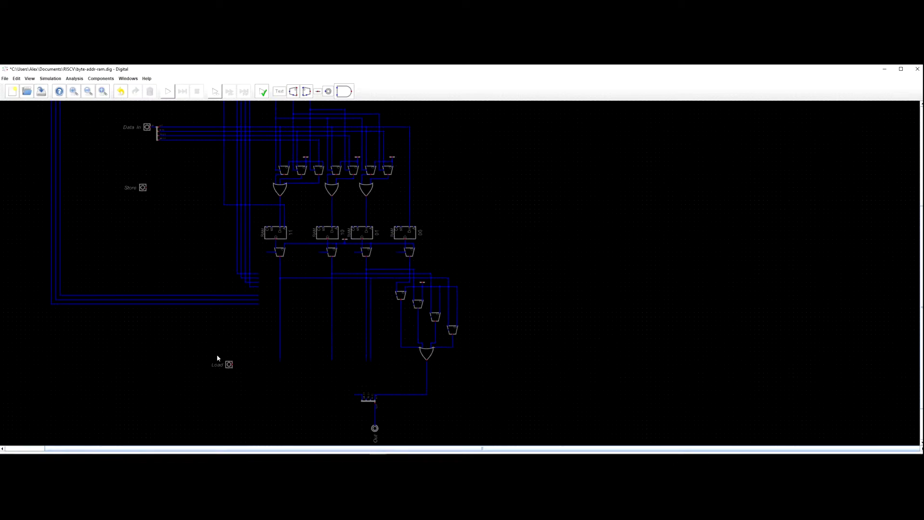
scroll(223, 337, up, 1)
drag(252, 337, 241, 315)
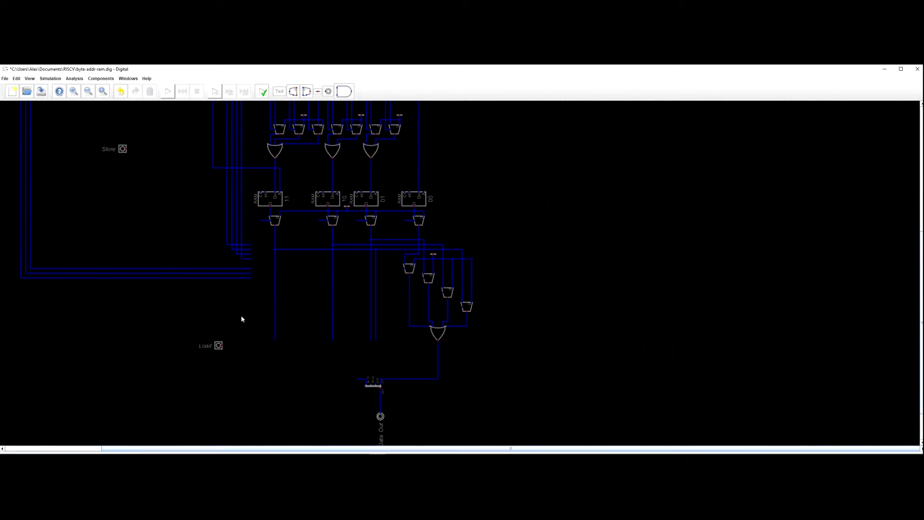
Review the RAM output lines, output multiplexers and Load input area against the input logic of the whole circuit.
drag(260, 357, 254, 336)
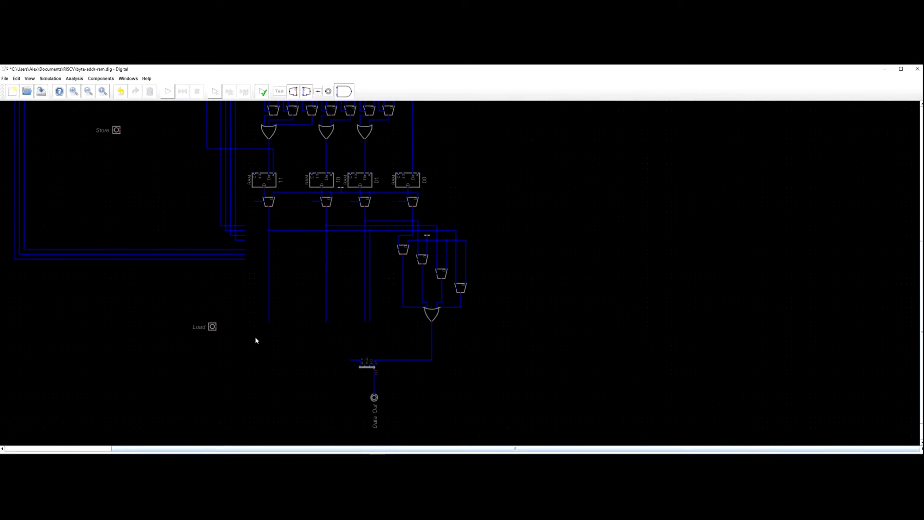
scroll(333, 374, up, 1)
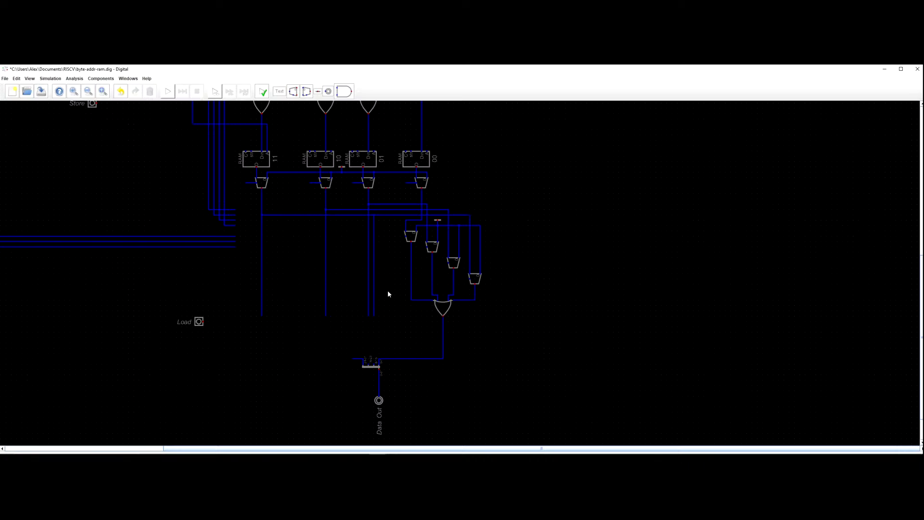
scroll(251, 280, left, 3)
scroll(290, 295, up, 2)
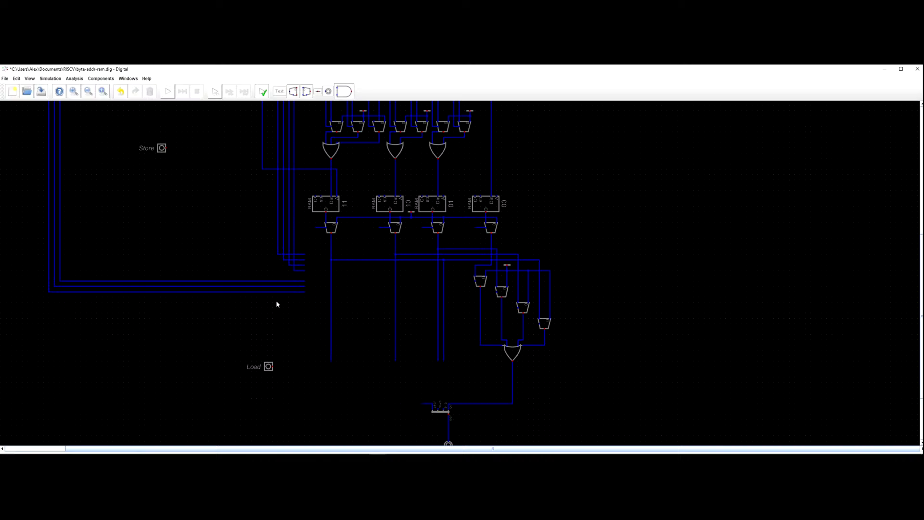
scroll(270, 314, right, 1)
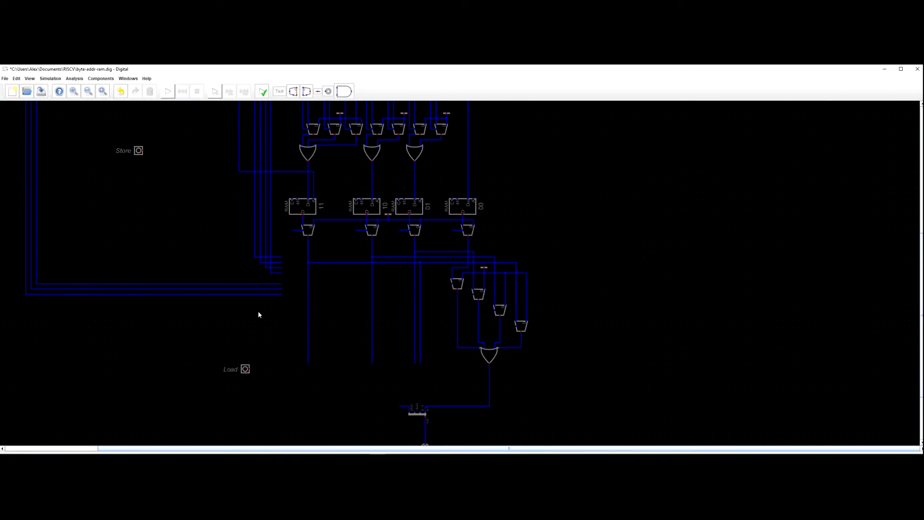
scroll(264, 282, down, 6)
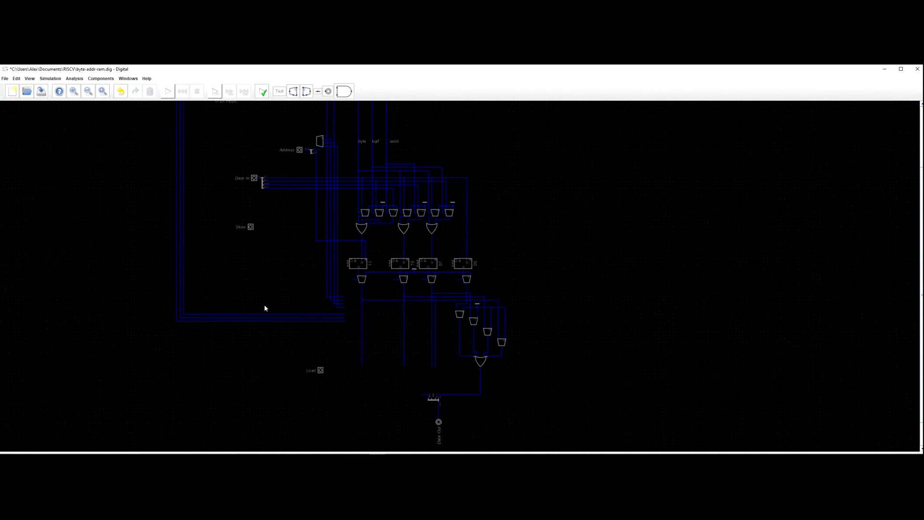
scroll(217, 254, up, 4)
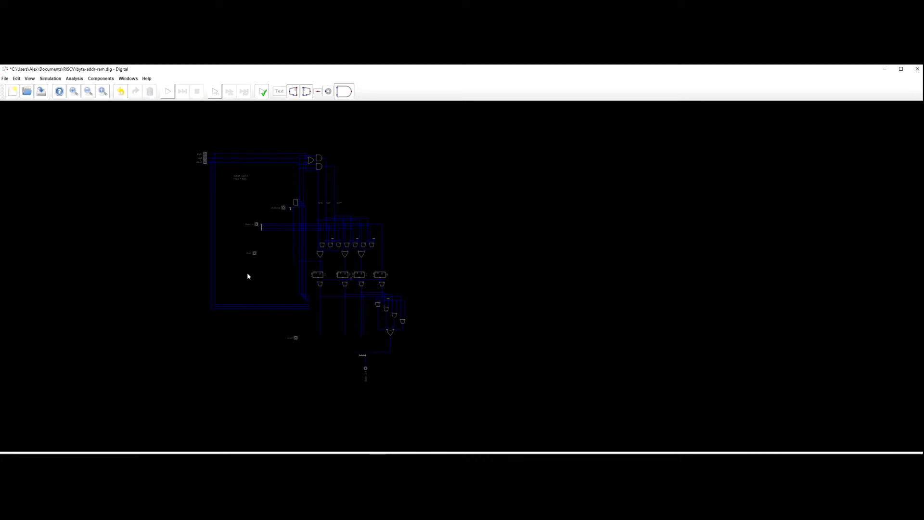
scroll(311, 316, down, 3)
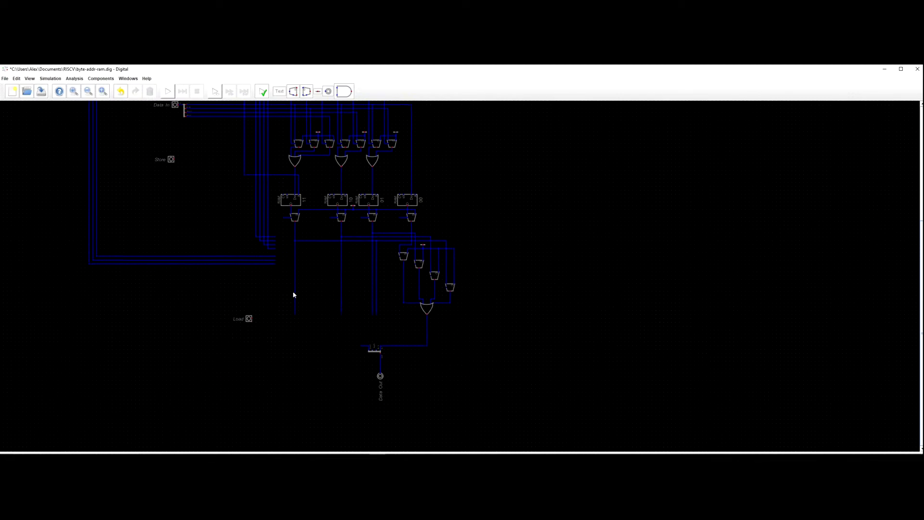
scroll(292, 141, up, 3)
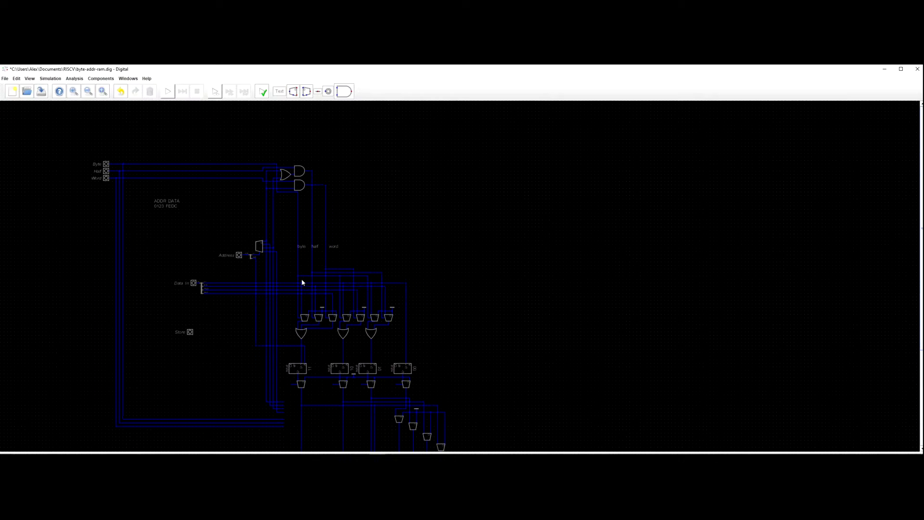
scroll(304, 327, up, 1)
drag(310, 336, 322, 254)
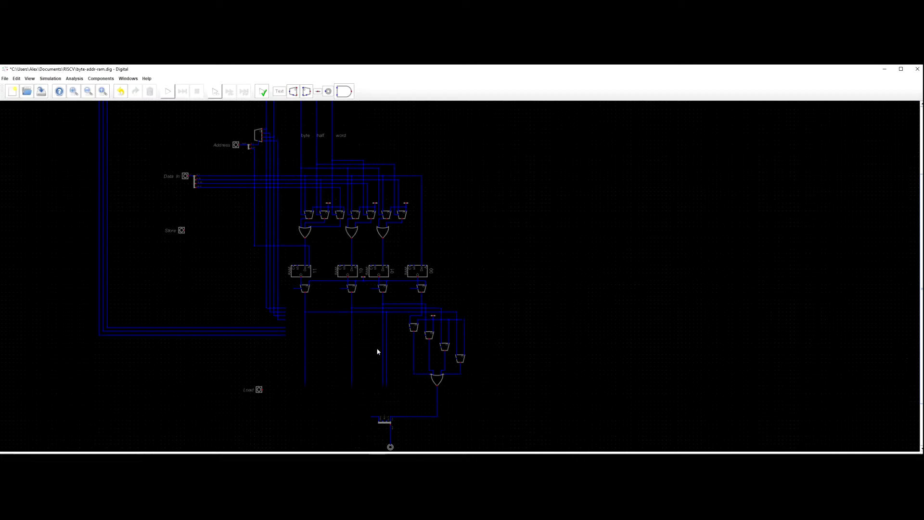
Shorten the RAM 01 output line and the RAM 11 branch, ending both just below the horizontal output lines.
scroll(388, 391, up, 1)
scroll(392, 394, up, 1)
drag(395, 385, 396, 356)
drag(399, 365, 411, 234)
scroll(393, 262, up, 3)
click(399, 273)
scroll(393, 277, down, 1)
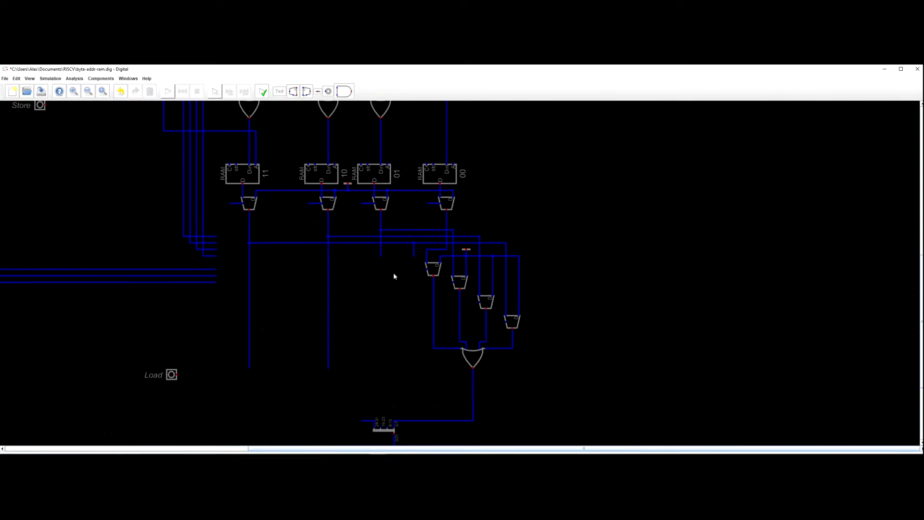
drag(526, 337, 497, 309)
key(ctrl+c)
key(ctrl+v)
key(Escape)
scroll(503, 242, down, 3)
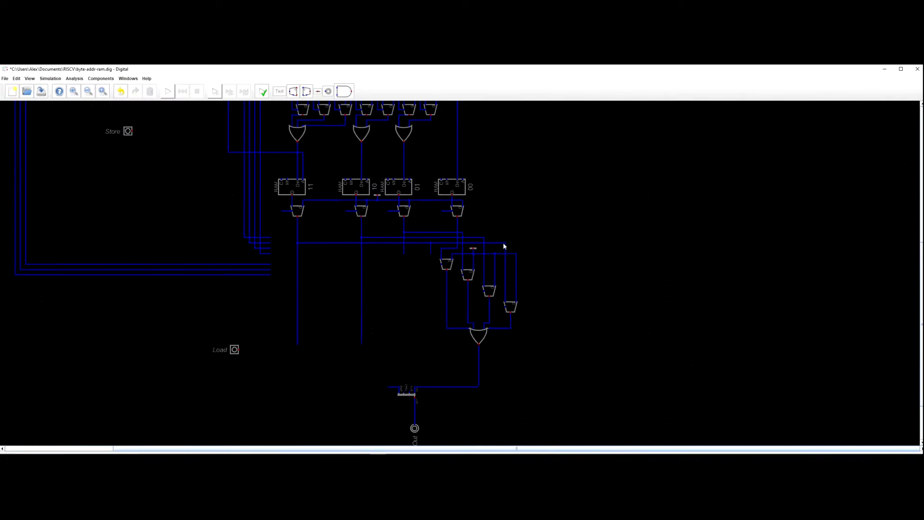
Examine how the Byte, Half and Word gates and the address decoder lines connect to the RAM input multiplexers.
scroll(504, 241, up, 3)
scroll(503, 246, down, 3)
drag(523, 307, 529, 347)
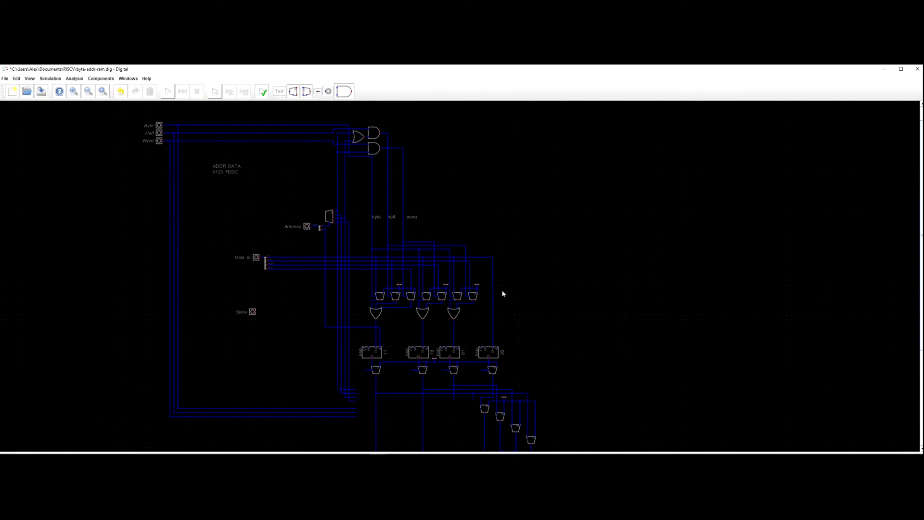
scroll(356, 173, up, 2)
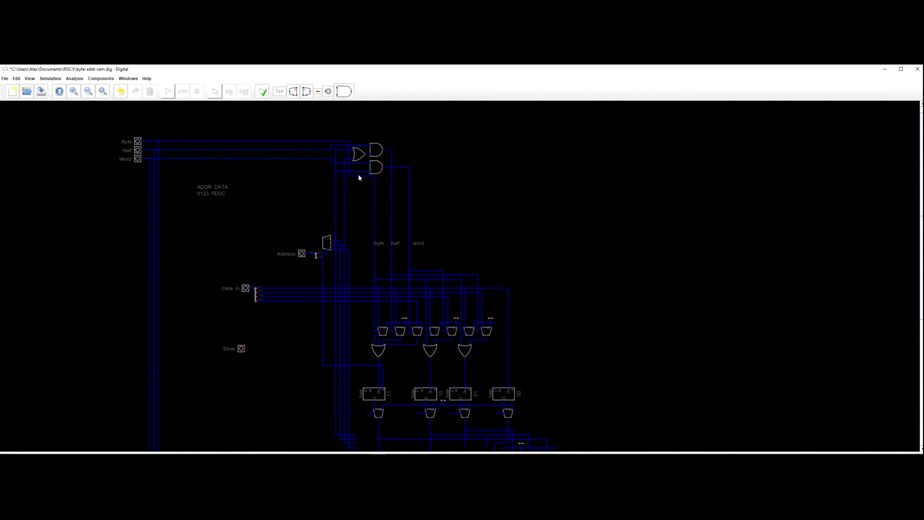
scroll(359, 175, down, 3)
drag(359, 165, 355, 200)
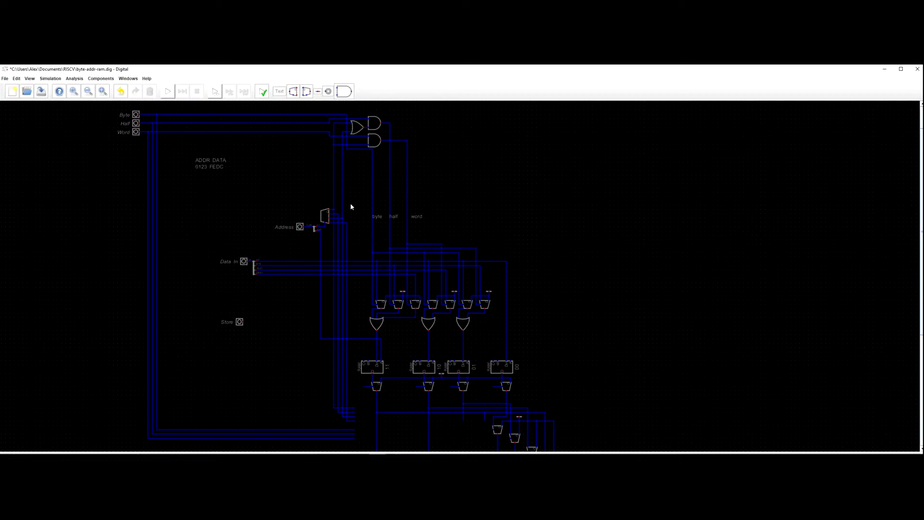
scroll(355, 202, down, 3)
drag(331, 357, 275, 328)
scroll(316, 331, up, 2)
scroll(278, 336, down, 1)
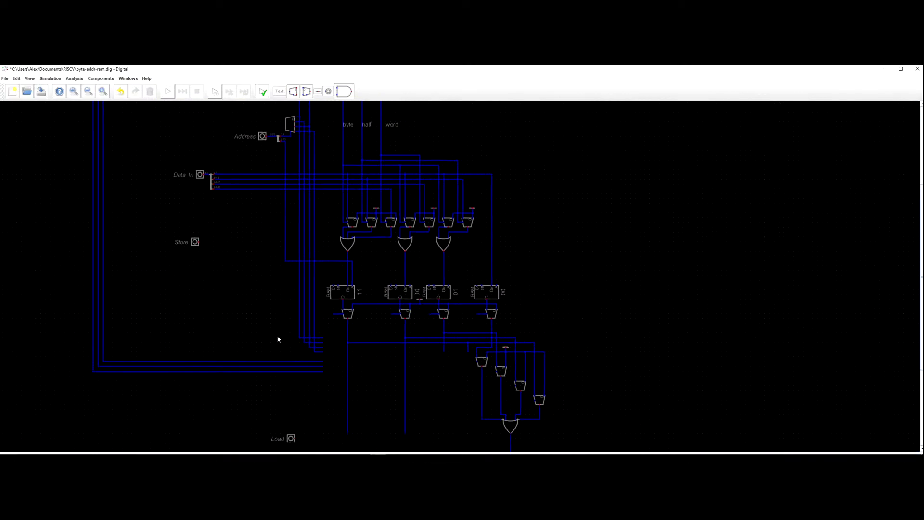
scroll(278, 337, down, 1)
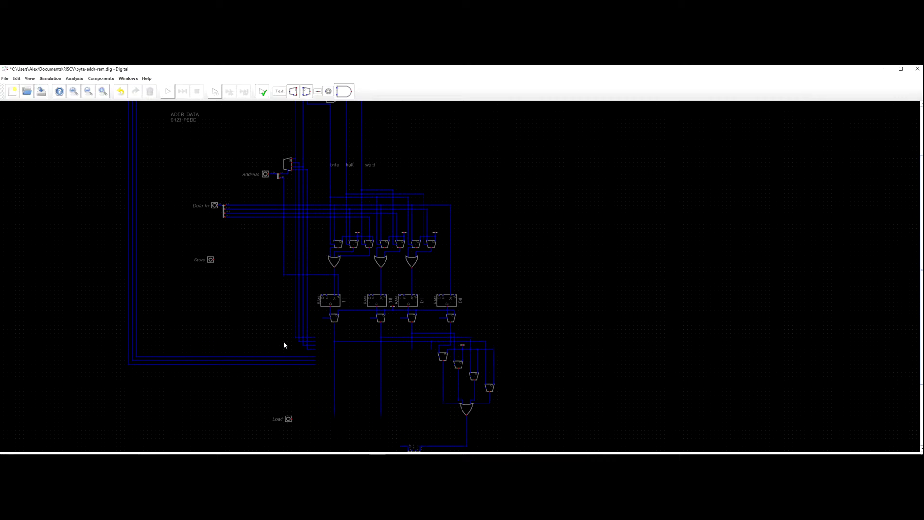
scroll(284, 344, up, 1)
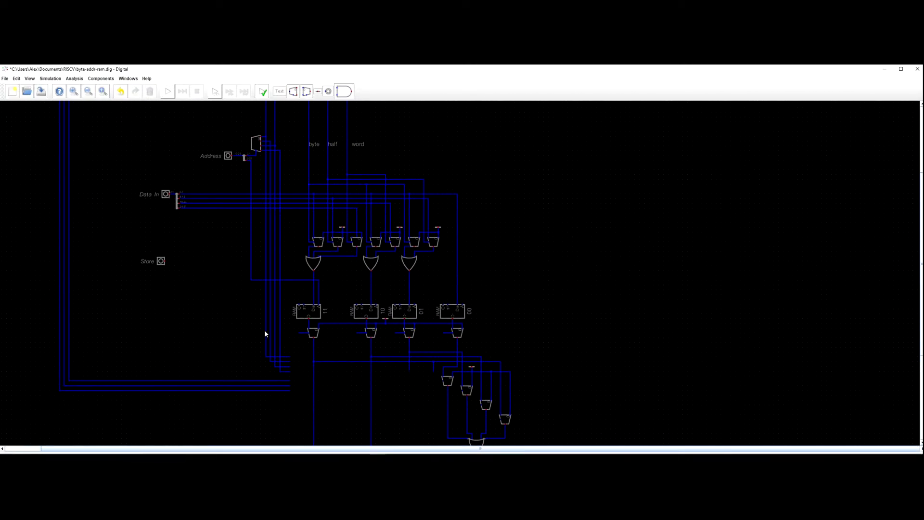
Shorten the open ends of the Byte, Half and Word lines and place an OR gate above the Load input.
click(288, 357)
scroll(289, 382, down, 3)
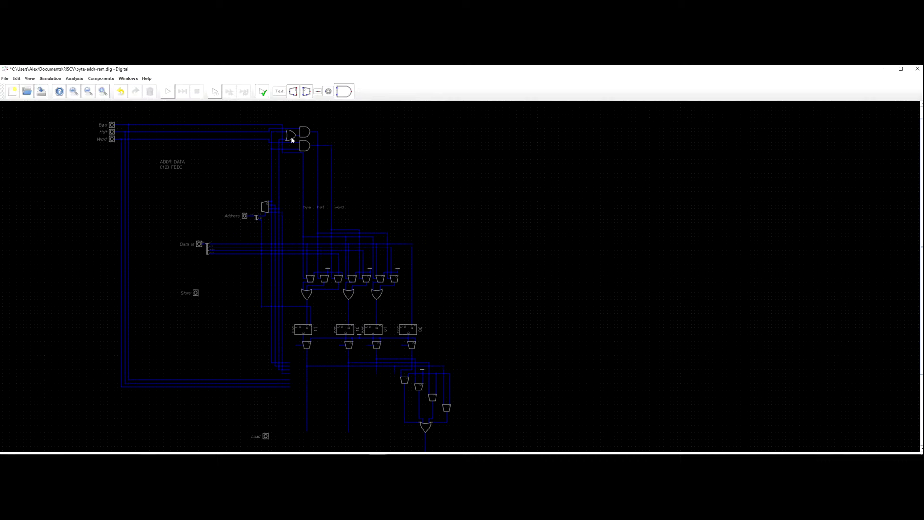
key(l)
drag(296, 393, 229, 316)
click(301, 349)
drag(290, 290, 292, 319)
click(271, 297)
Trace the select lines from the upper gates and address decoder through the RAM input multiplexers to the output section.
scroll(270, 296, down, 3)
scroll(270, 319, up, 1)
scroll(281, 340, up, 2)
scroll(283, 291, down, 1)
scroll(282, 292, down, 2)
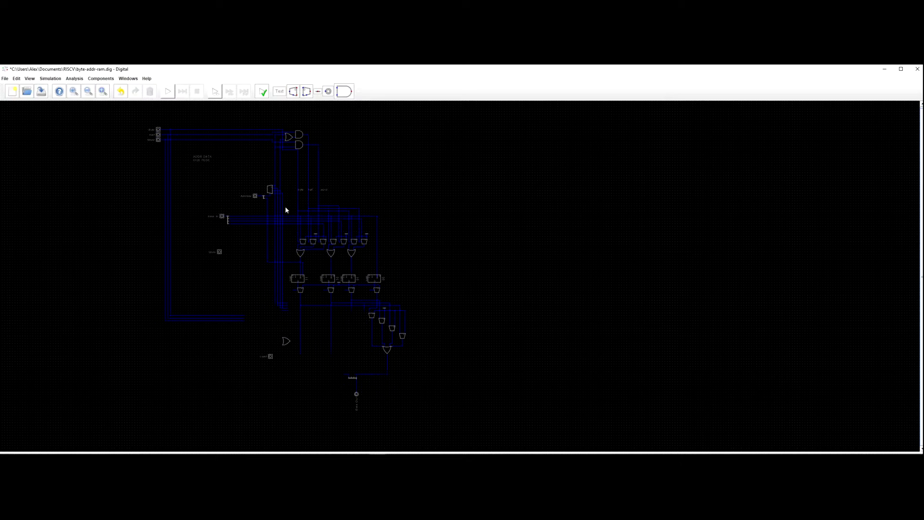
drag(282, 256, 280, 223)
scroll(281, 223, up, 2)
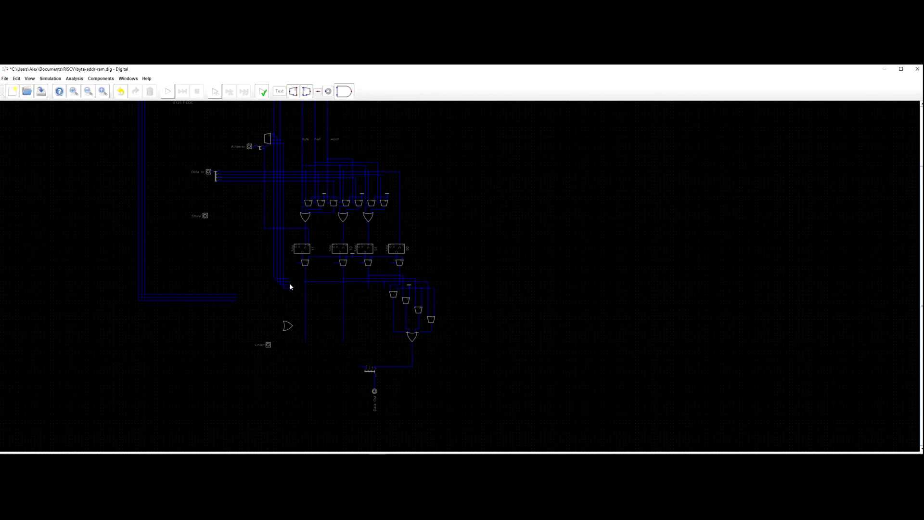
drag(280, 280, 274, 307)
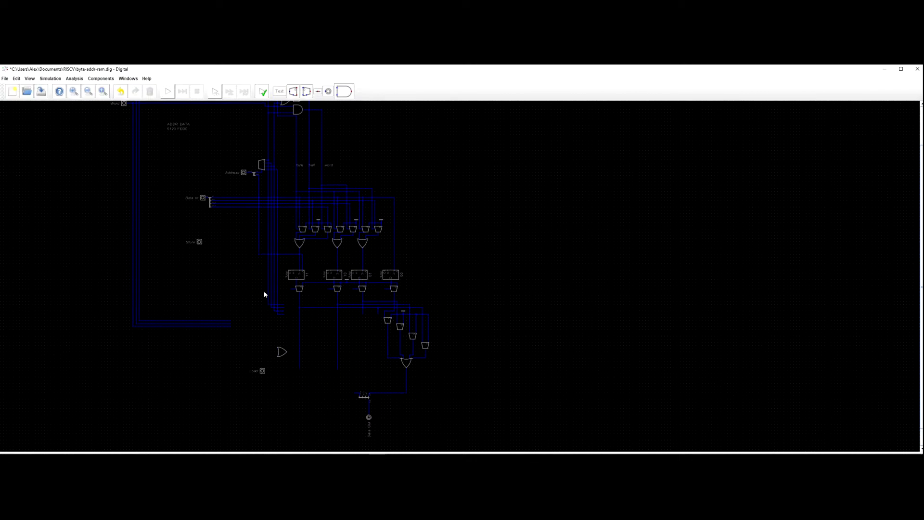
scroll(279, 258, up, 1)
drag(277, 261, 247, 323)
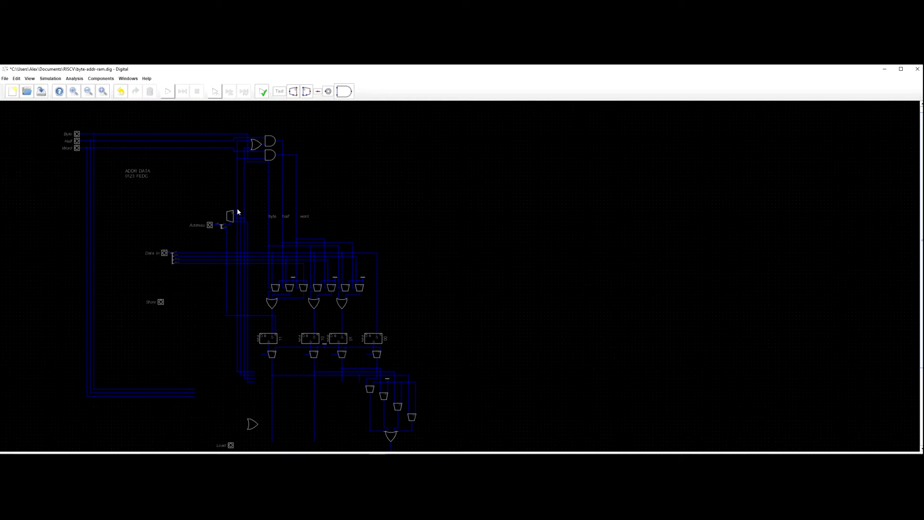
scroll(232, 201, up, 1)
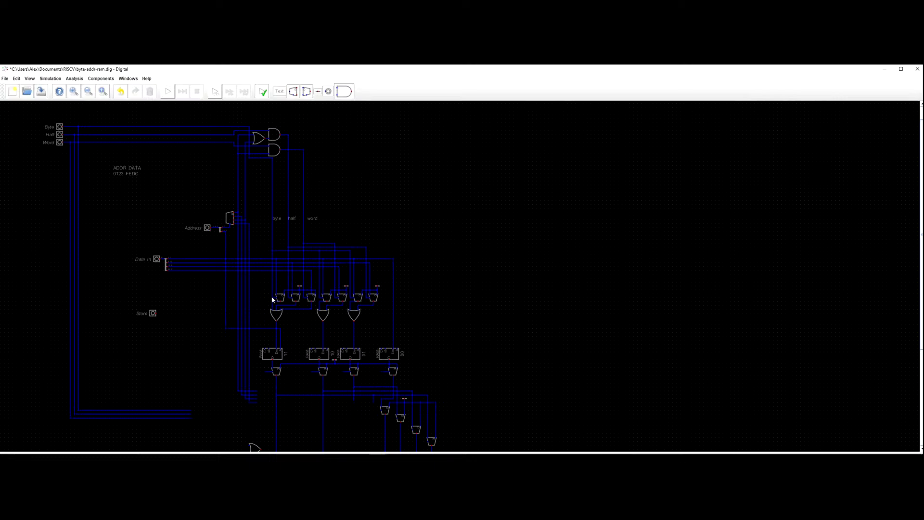
scroll(277, 301, up, 2)
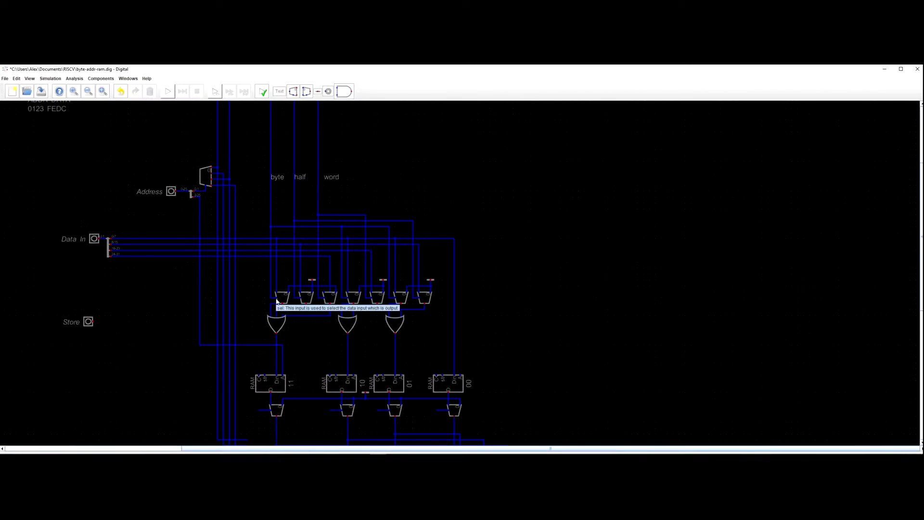
scroll(277, 301, down, 2)
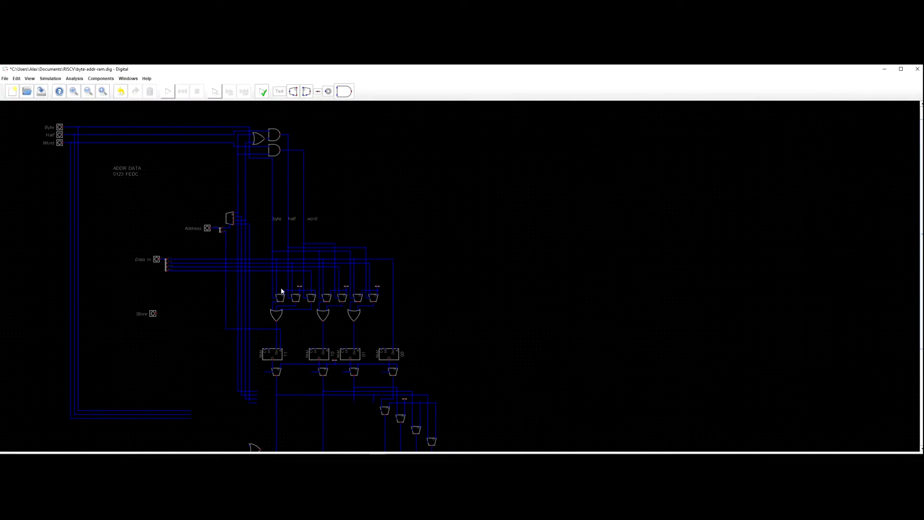
scroll(282, 291, down, 1)
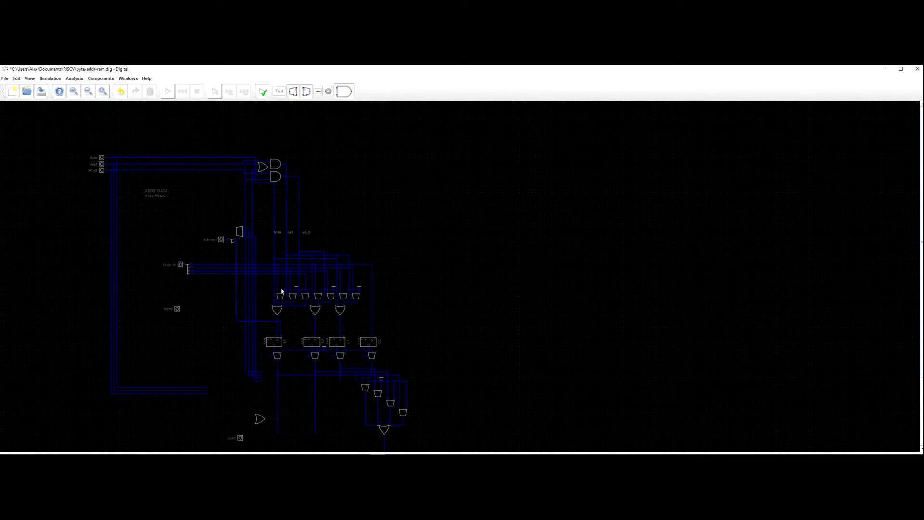
scroll(324, 331, up, 4)
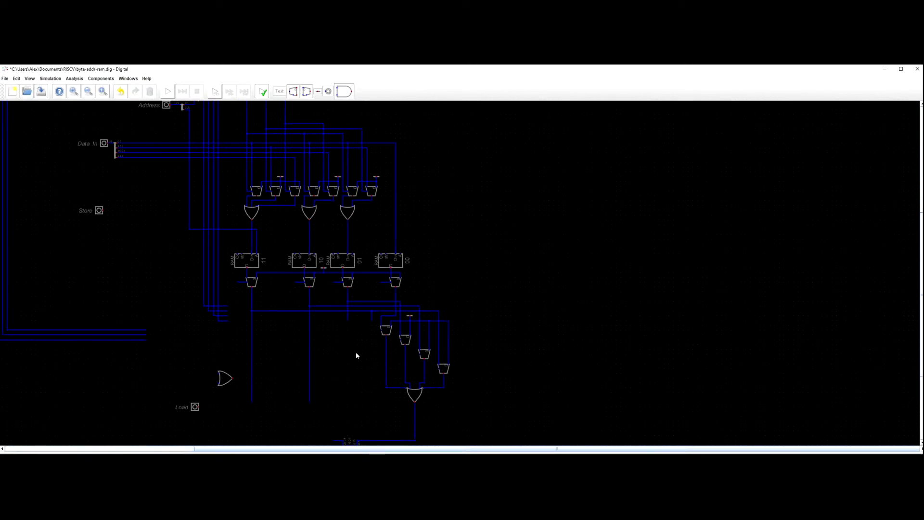
Duplicate the first output multiplexer twice, placing the copies below the RAM 11 branch and the RAM 01 output line.
click(402, 325)
key(ctrl+c)
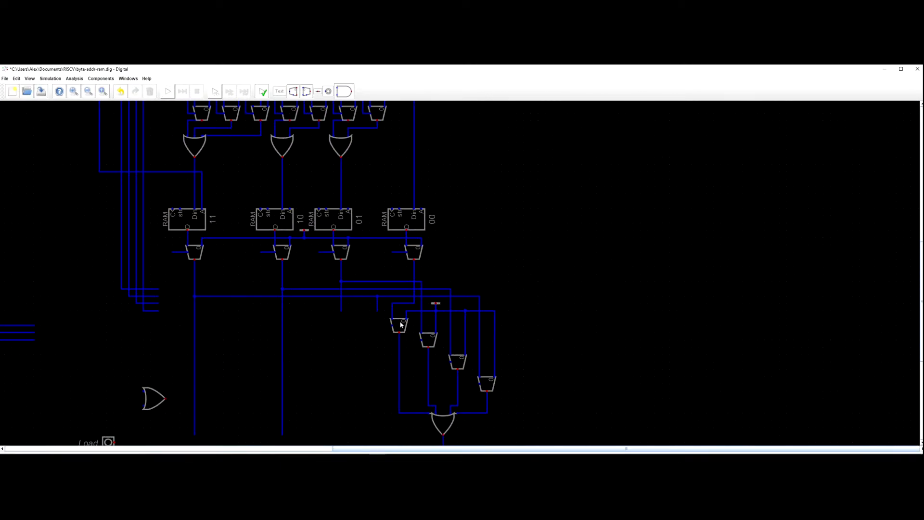
key(ctrl+v)
click(379, 325)
key(ctrl+v)
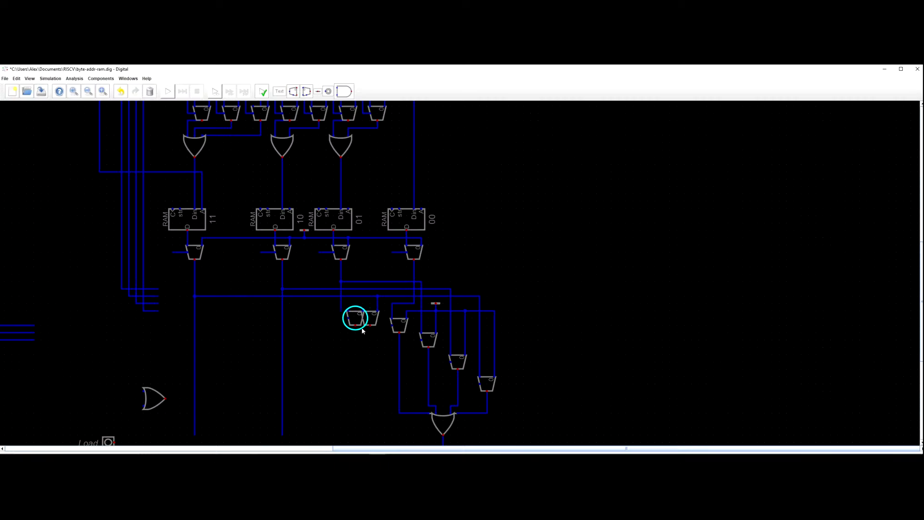
click(339, 329)
Shorten the RAM 10 output line and place a third multiplexer copy beneath it.
scroll(311, 341, down, 3)
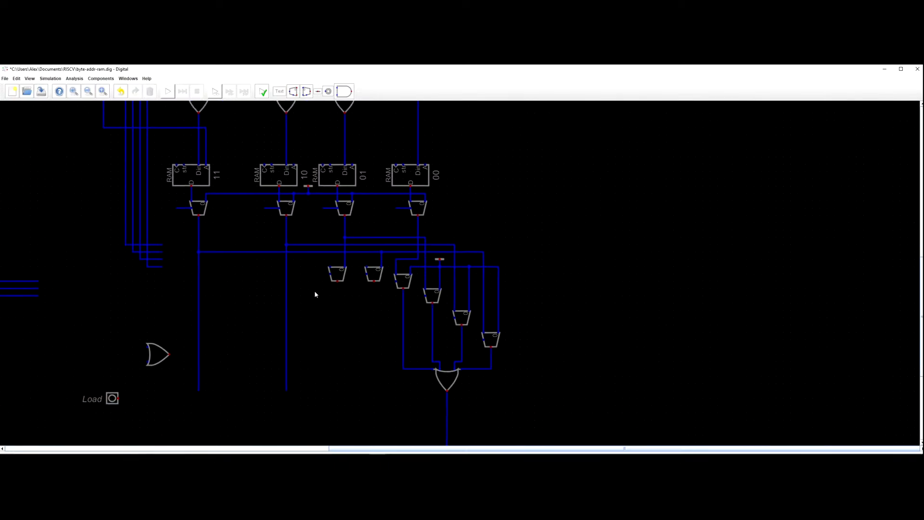
drag(296, 365, 293, 271)
key(ctrl+v)
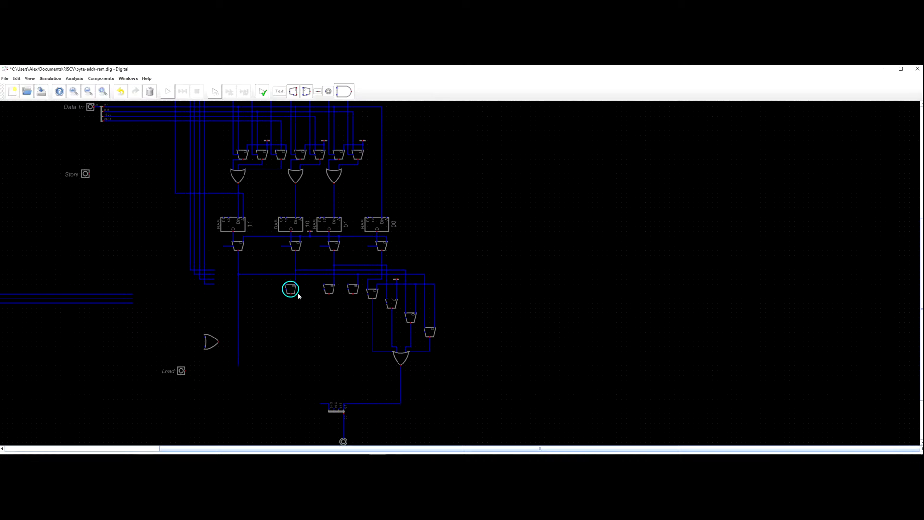
click(306, 296)
Reposition the new multiplexers and rewire the RAM 10 and RAM 01 outputs and the RAM 11 branch into their data inputs.
ctrl+click(358, 276)
key(Escape)
drag(360, 275, 319, 226)
key(Escape)
scroll(357, 285, up, 5)
click(318, 228)
click(318, 228)
click(319, 248)
key(Delete)
click(319, 227)
click(318, 251)
scroll(287, 320, down, 2)
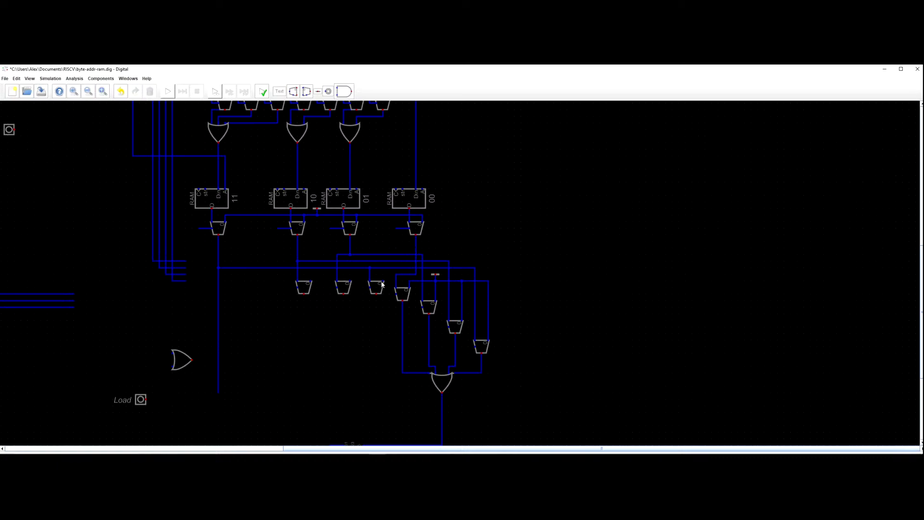
Align the three new multiplexers with the first output multiplexer and wire their second data inputs to the shared constant.
drag(391, 303, 290, 274)
drag(347, 289, 347, 297)
click(408, 295)
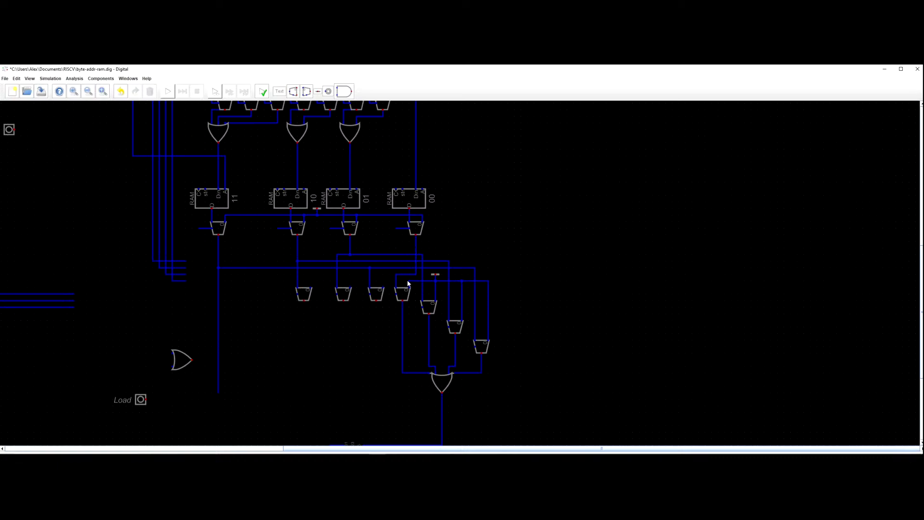
click(383, 282)
click(351, 282)
click(308, 281)
scroll(314, 299, down, 2)
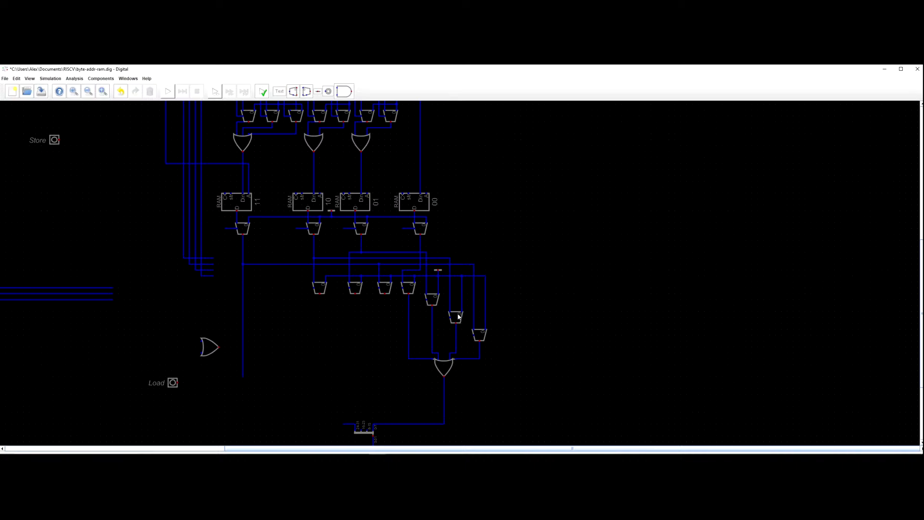
scroll(455, 318, down, 2)
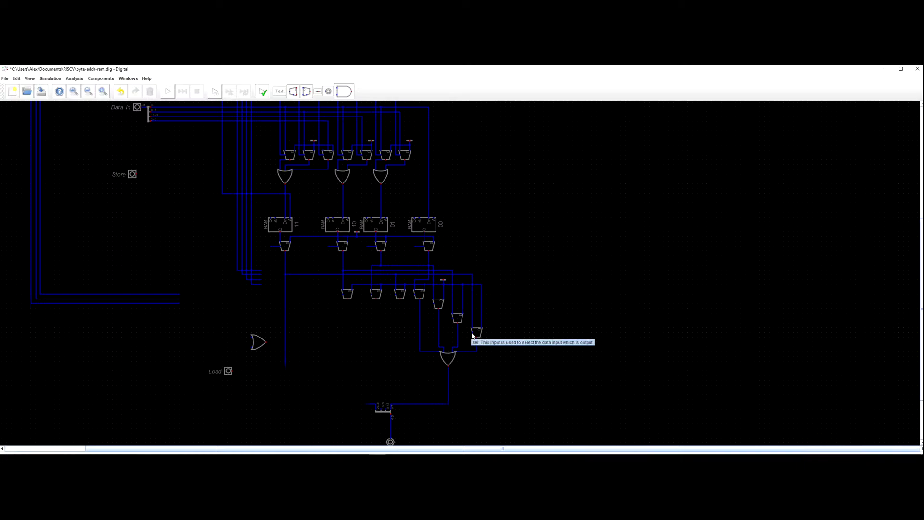
Move the four staggered output multiplexers and their OR gate down together, below the row of three multiplexers.
scroll(473, 336, down, 3)
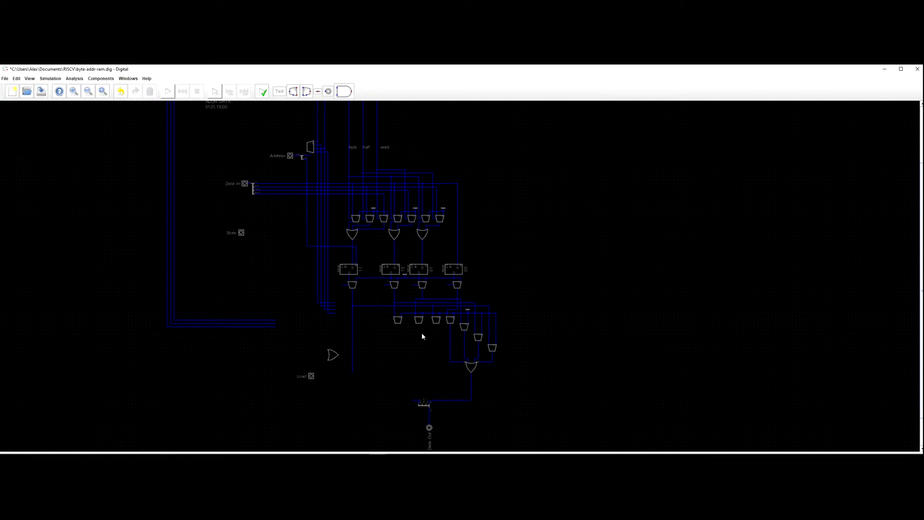
scroll(518, 332, up, 2)
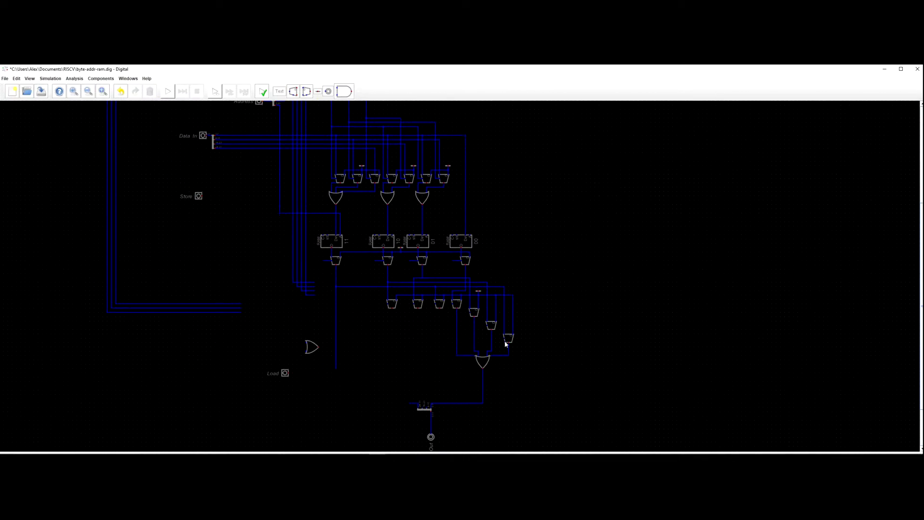
scroll(568, 324, up, 3)
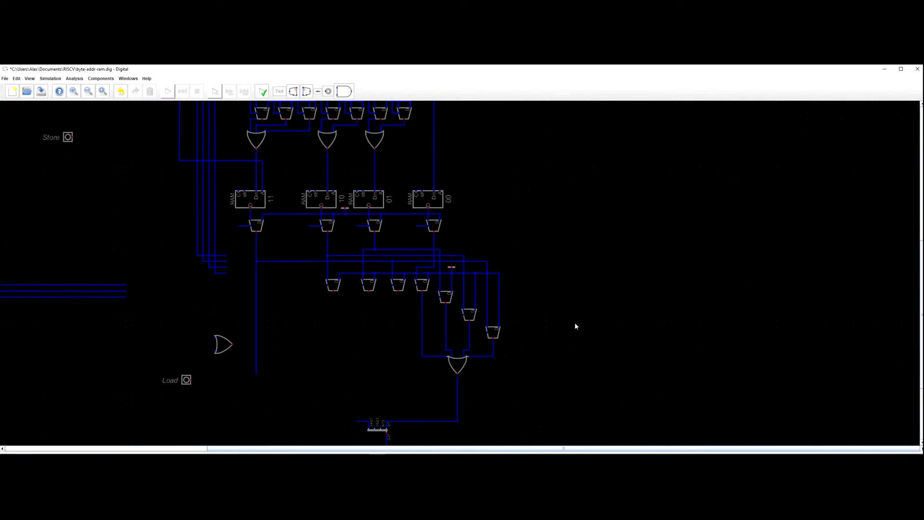
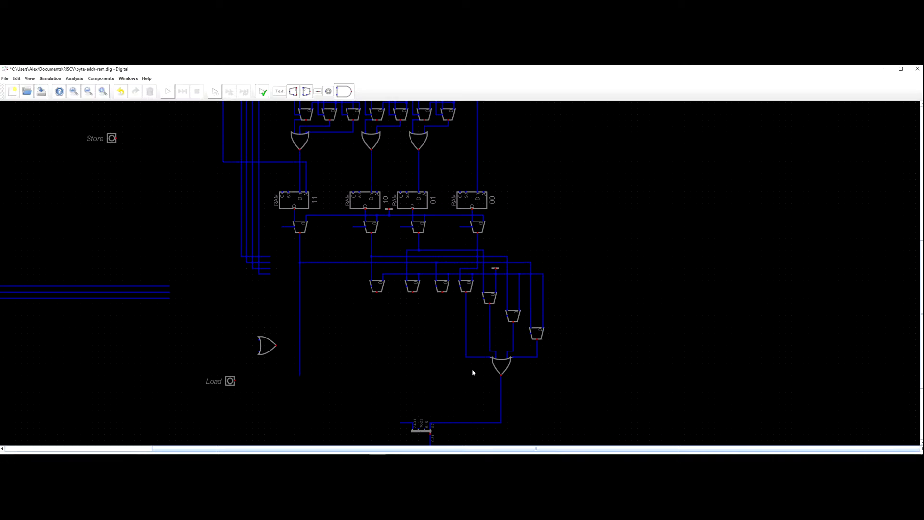
click(531, 333)
key(Escape)
scroll(583, 411, down, 3)
drag(572, 393, 504, 340)
click(504, 340)
scroll(504, 340, up, 3)
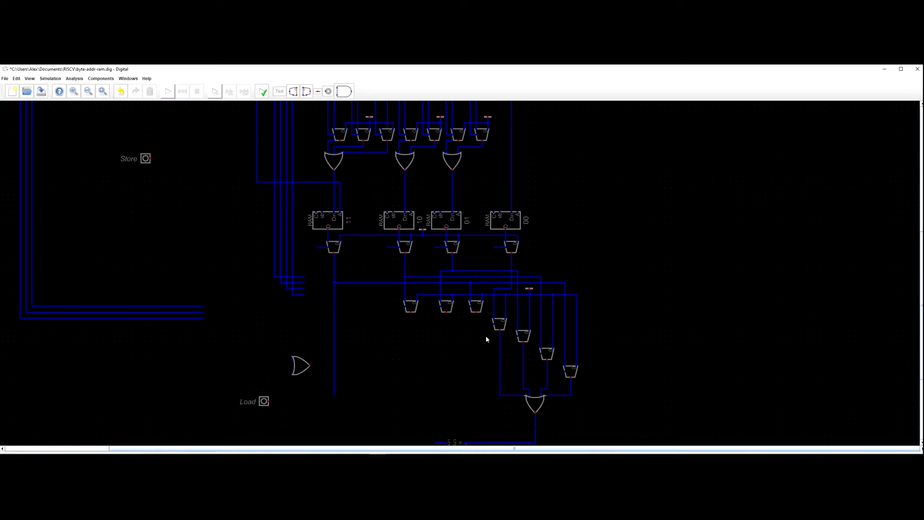
Shift RAM 00, its output multiplexers and the OR gate to the right as a group, keeping RAM 00 connected to its Data In line.
scroll(487, 339, down, 2)
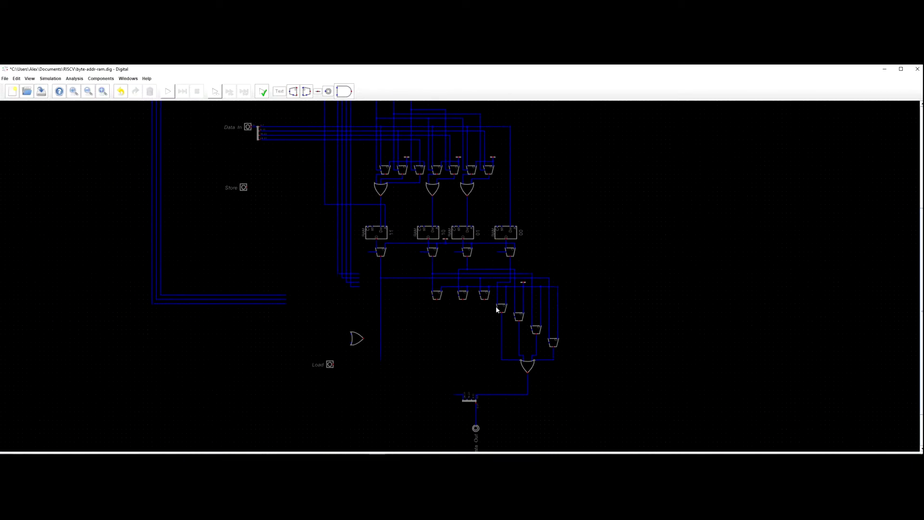
scroll(494, 315, down, 1)
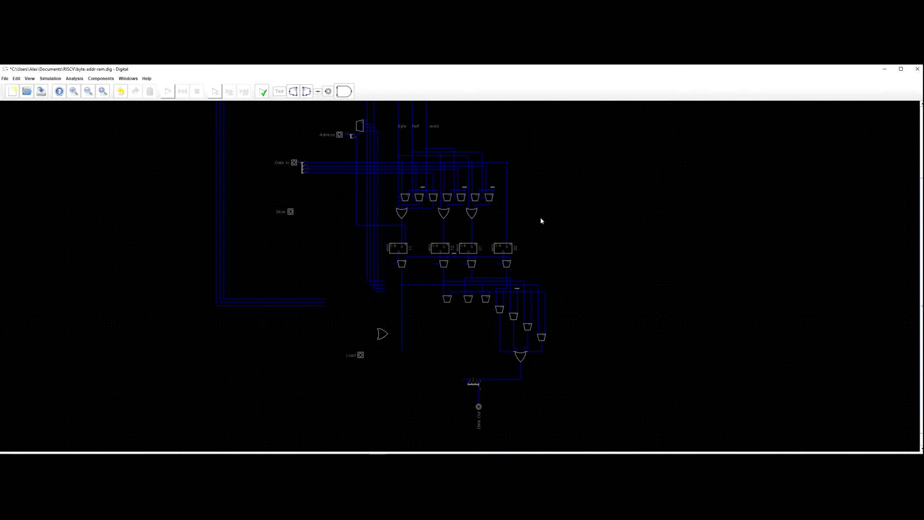
drag(581, 223, 493, 388)
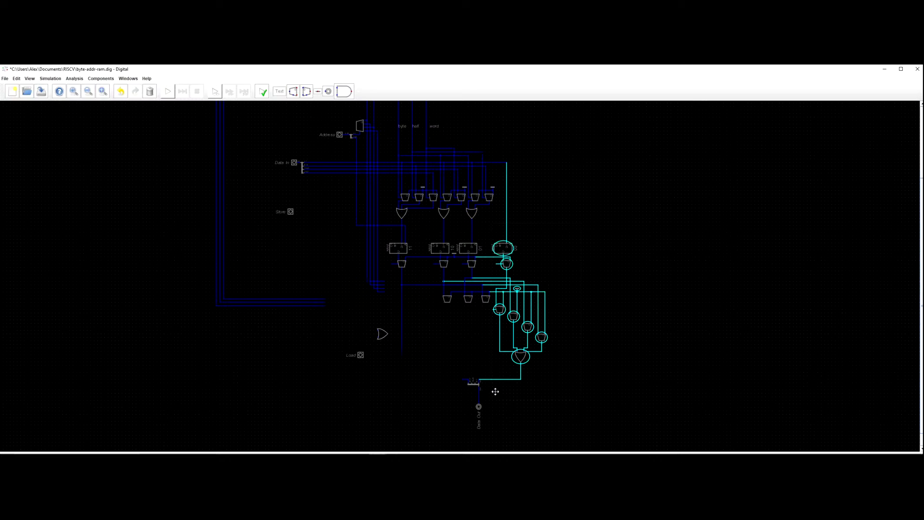
drag(511, 248, 542, 248)
click(538, 201)
drag(510, 162, 551, 159)
scroll(580, 253, up, 5)
scroll(513, 281, down, 3)
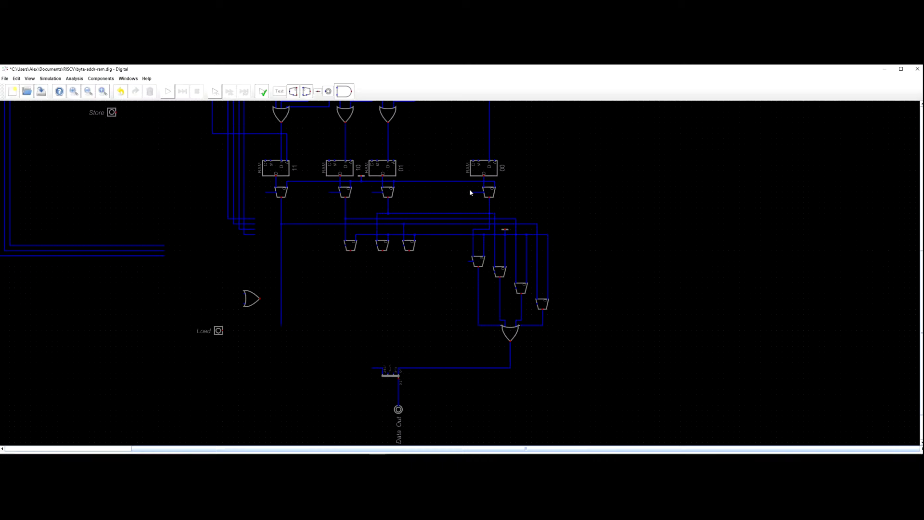
Increase the number of inputs on the output OR gate below the staggered multiplexers.
scroll(468, 188, down, 1)
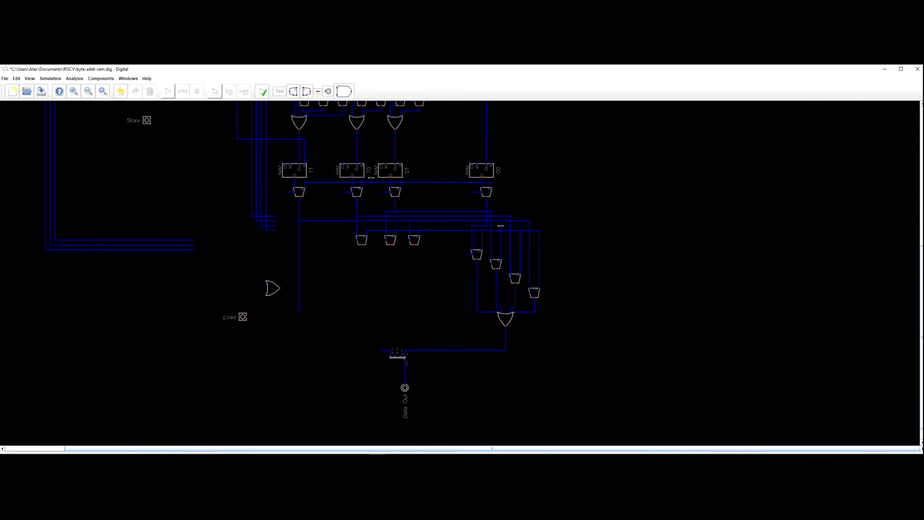
scroll(530, 332, up, 1)
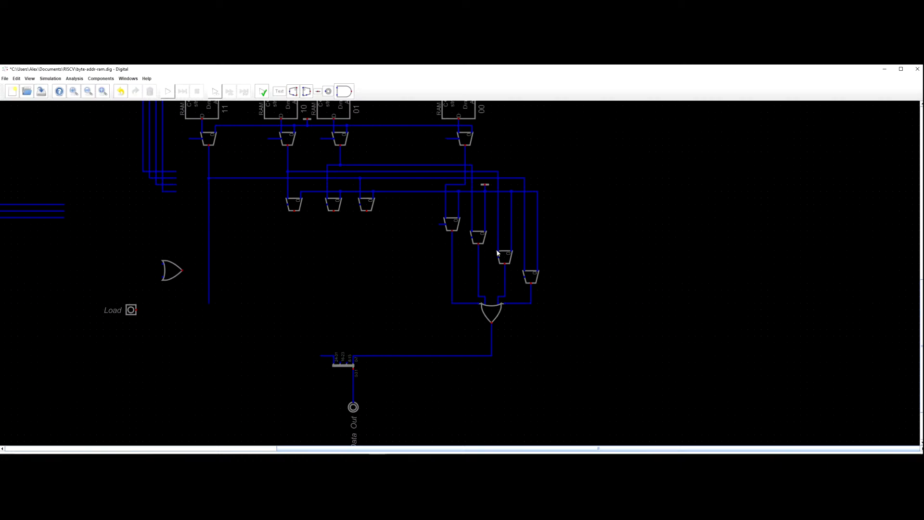
scroll(437, 204, down, 1)
drag(405, 214, 402, 254)
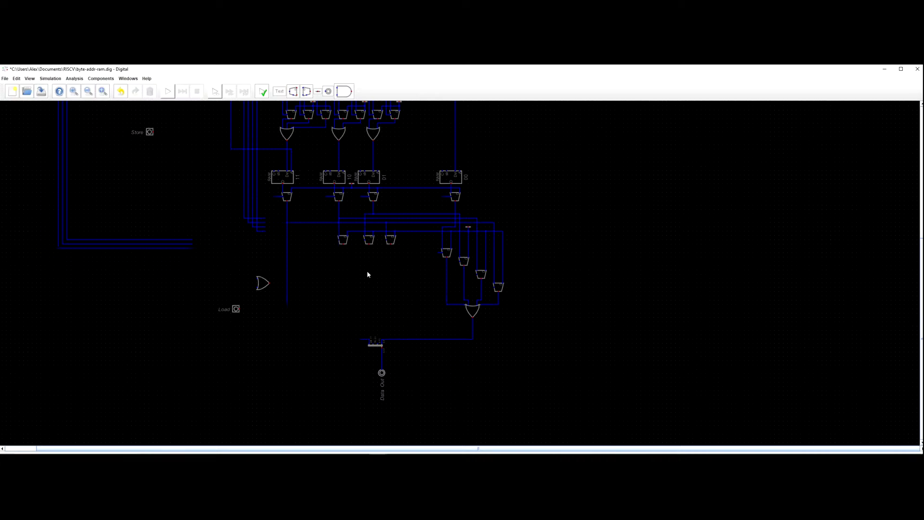
scroll(361, 272, up, 1)
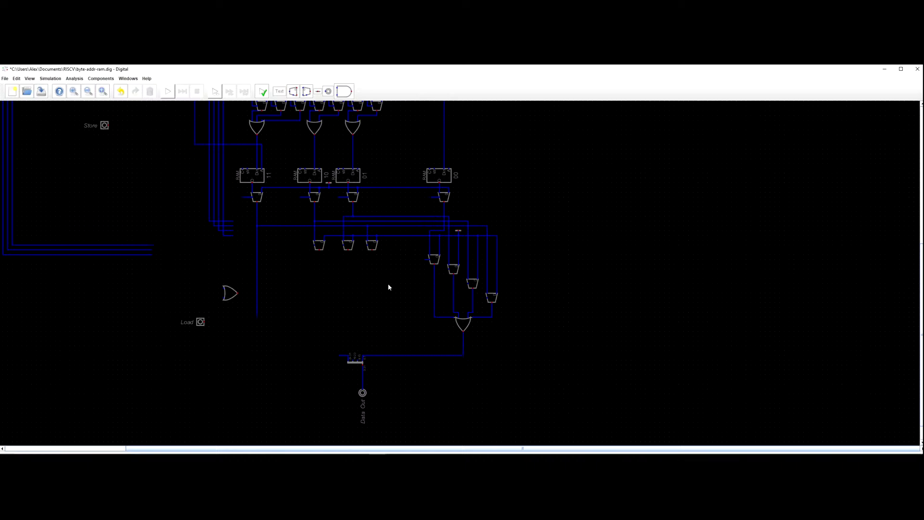
scroll(397, 279, up, 1)
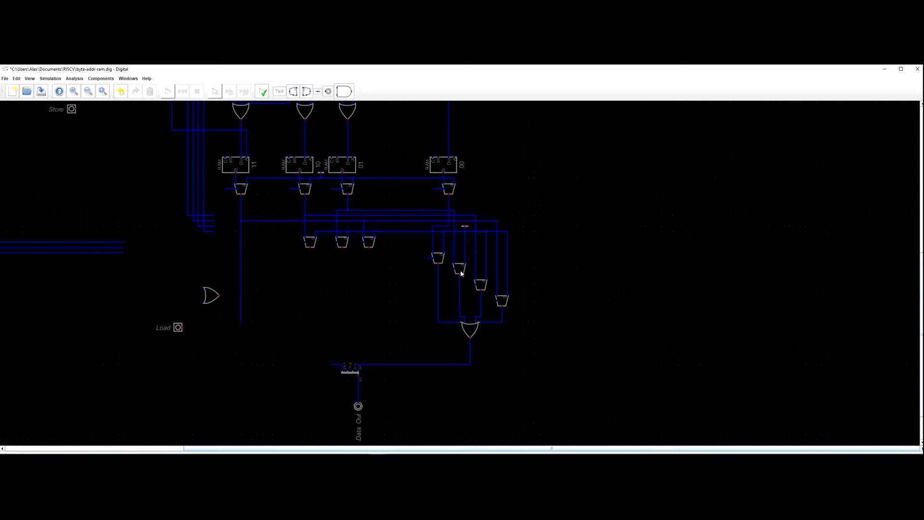
right_click(466, 337)
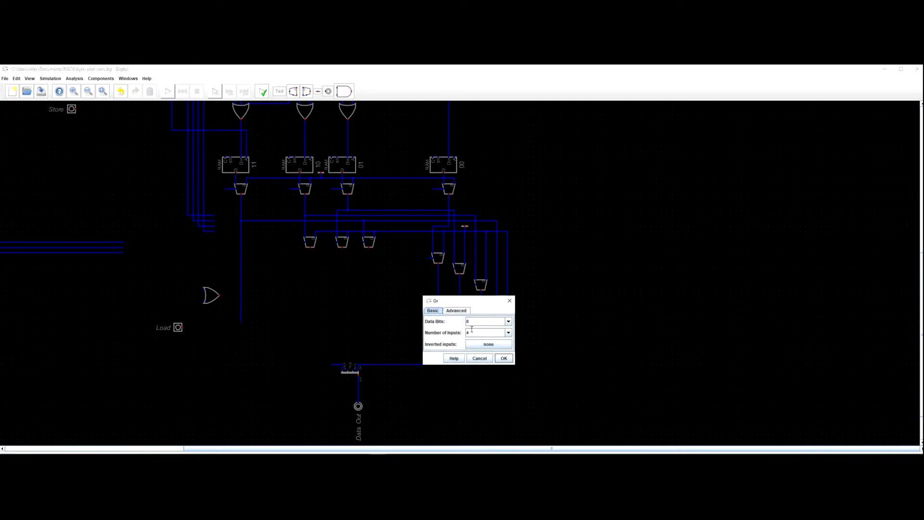
click(479, 330)
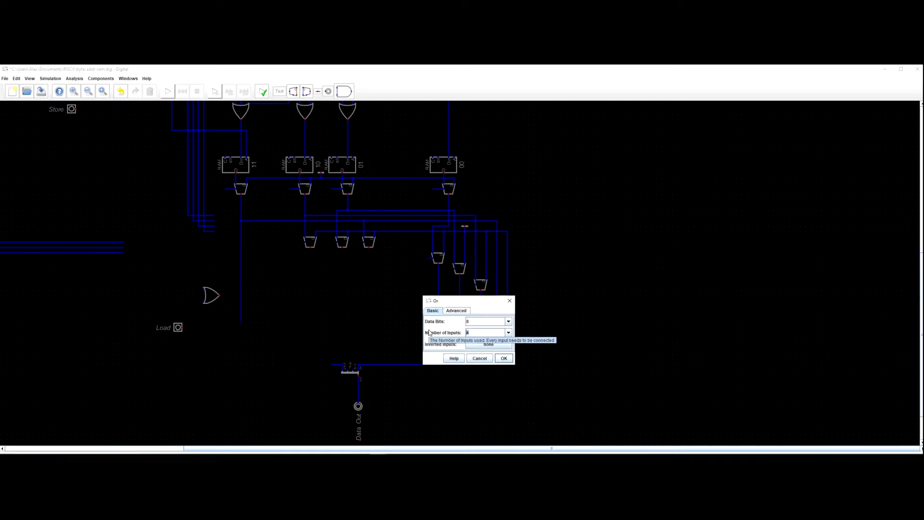
key(Return)
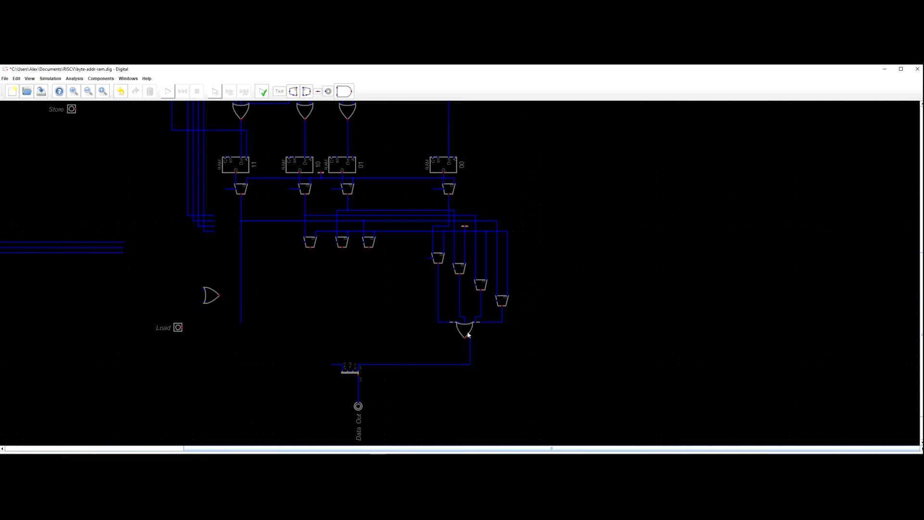
Move the enlarged OR gate down and delete the old wires between it and the four staggered multiplexers.
mouse_move(471, 357)
mouse_down()
mouse_move(464, 388)
mouse_move(465, 366)
mouse_up()
drag(466, 332, 466, 342)
drag(427, 307, 507, 333)
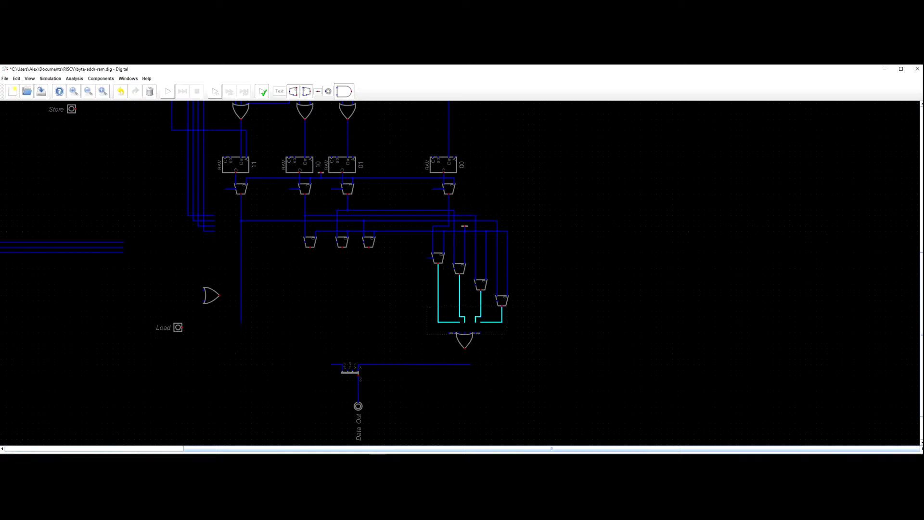
key(Delete)
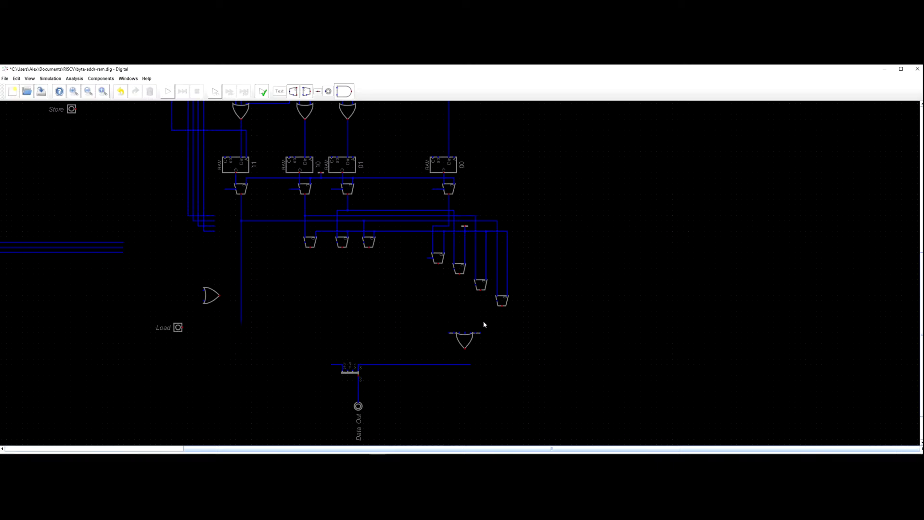
Wire the OR gate's output to the Data Out splitter line and the four staggered multiplexers' outputs to the gate's inputs.
drag(463, 350, 468, 361)
click(486, 343)
click(502, 307)
click(481, 291)
click(481, 343)
click(475, 345)
click(476, 301)
click(438, 263)
click(470, 306)
click(471, 343)
scroll(504, 371, up, 3)
scroll(435, 343, down, 2)
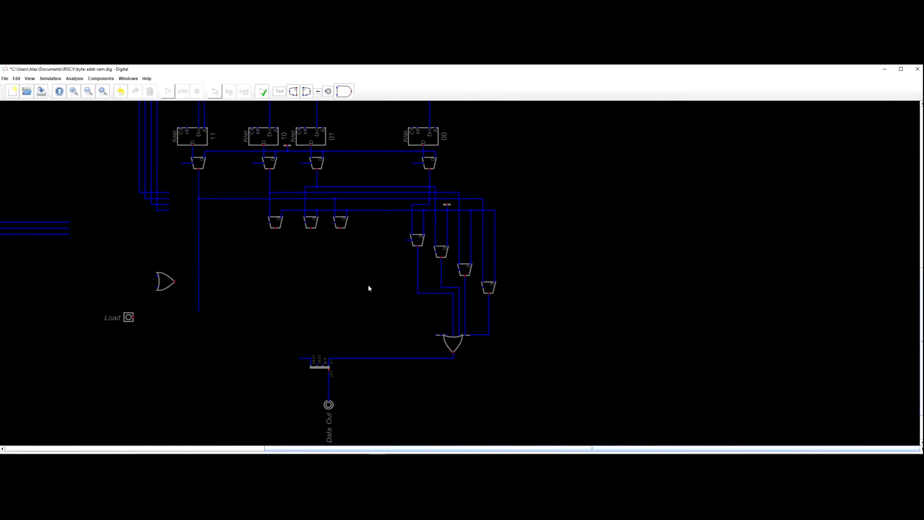
Try to wire the leftmost level multiplexer's output into the OR gate, and undo that wire.
scroll(367, 284, down, 2)
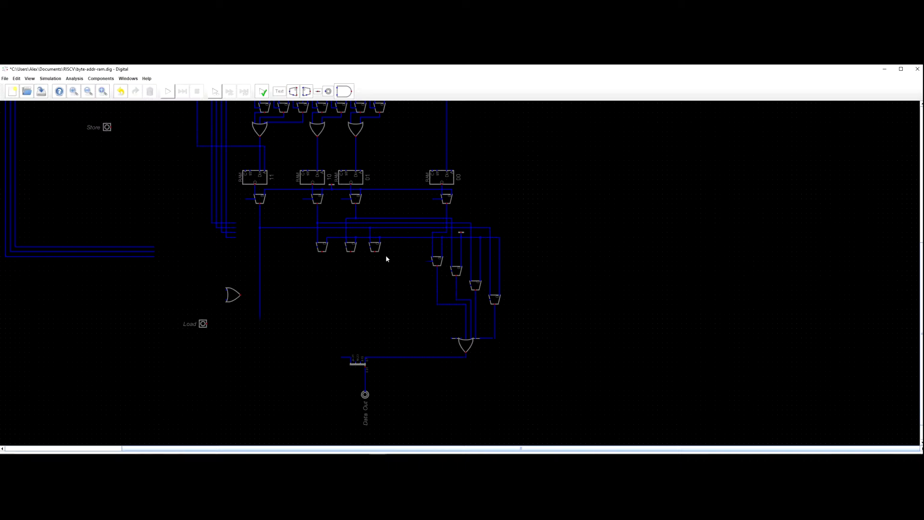
drag(381, 253, 417, 288)
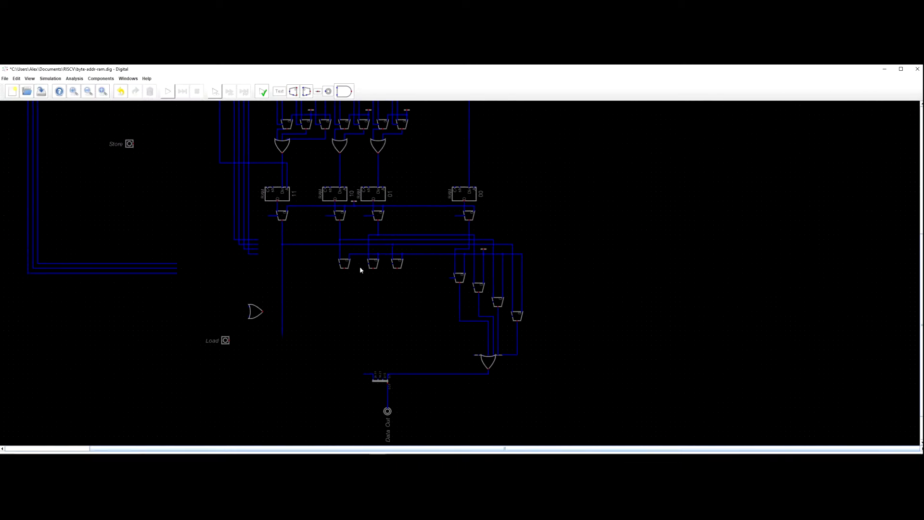
click(344, 269)
click(484, 326)
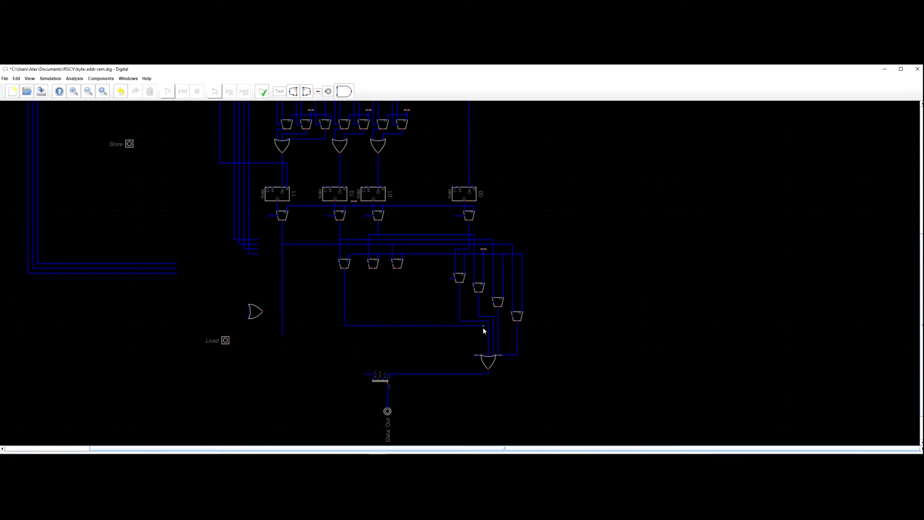
click(484, 356)
scroll(398, 270, down, 5)
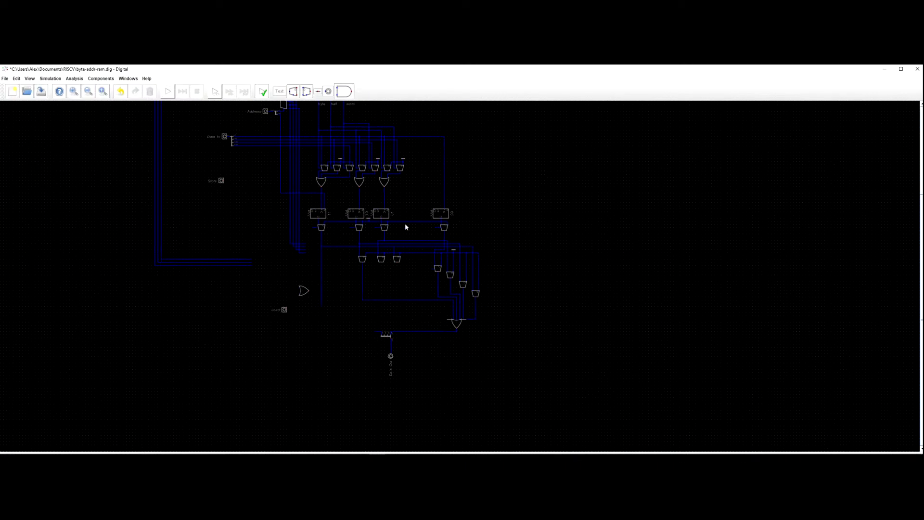
drag(427, 229, 428, 268)
key(ctrl+z)
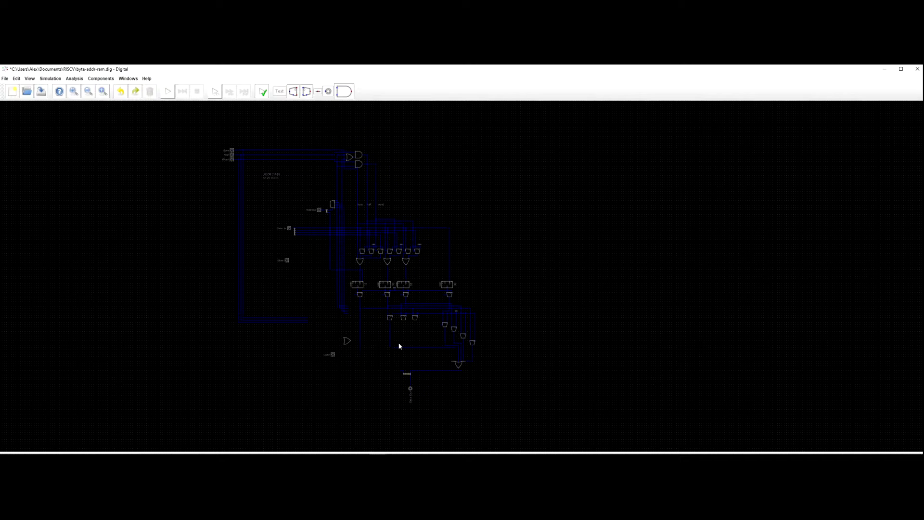
Lower the horizontal output wires above the OR gate and extend the select lines of the three lower staggered multiplexers to the left.
scroll(402, 354, up, 6)
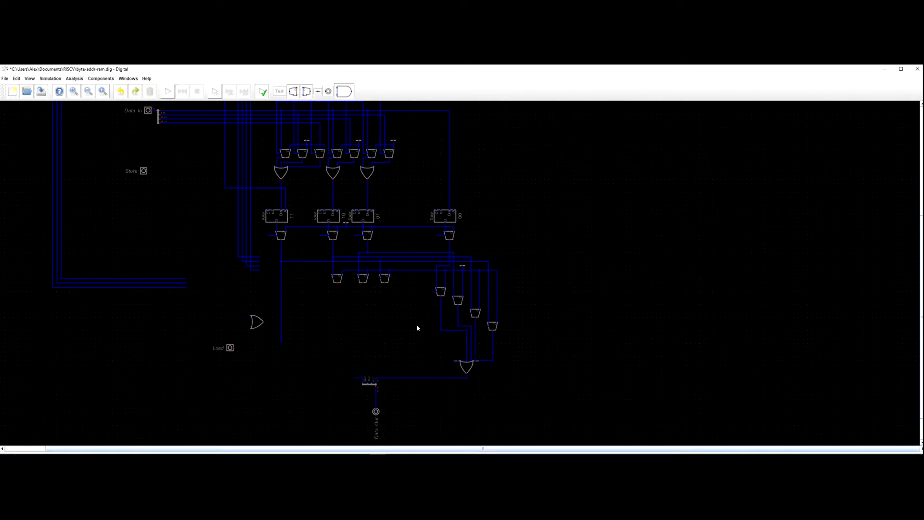
scroll(449, 323, up, 2)
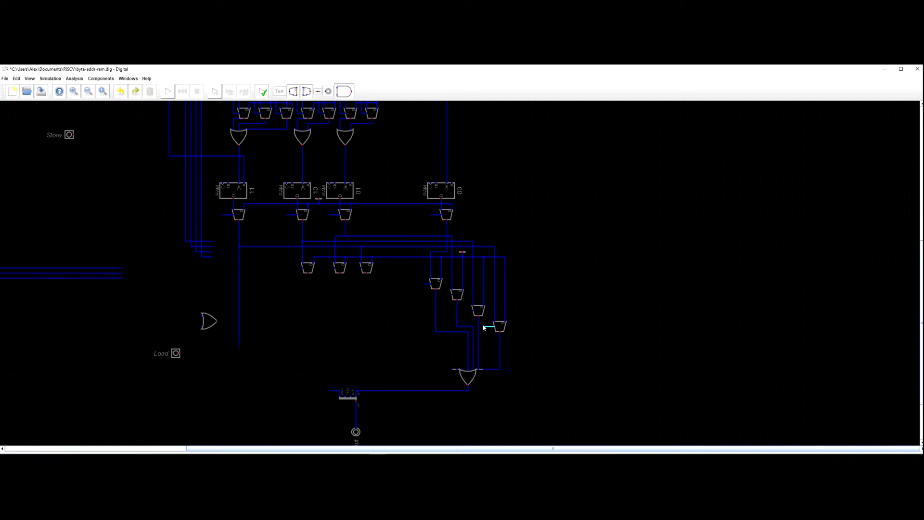
drag(435, 331, 471, 342)
click(491, 328)
click(432, 326)
click(471, 311)
click(432, 311)
click(448, 294)
click(426, 294)
scroll(451, 321, down, 1)
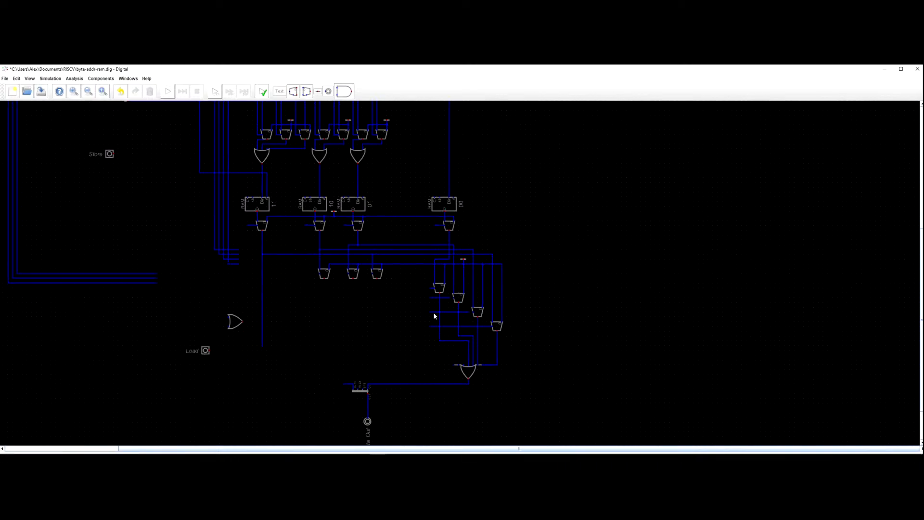
scroll(344, 296, down, 1)
drag(336, 294, 423, 292)
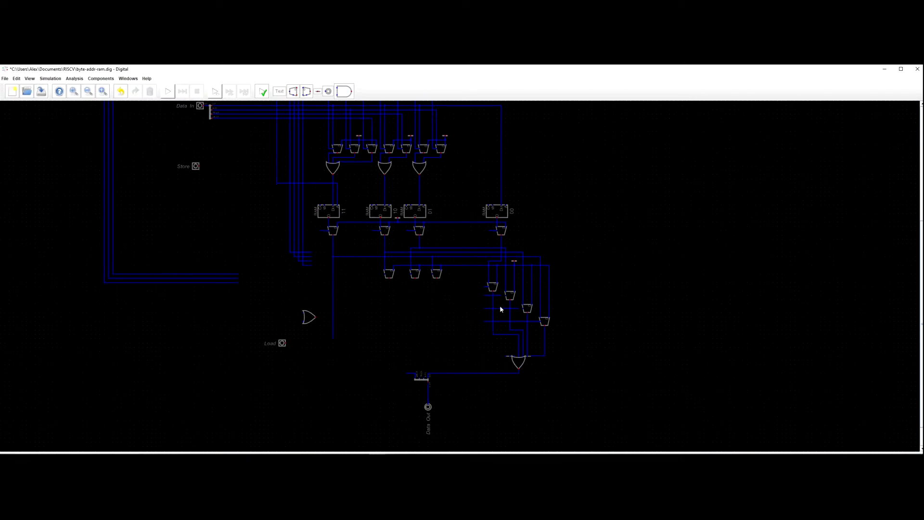
scroll(521, 308, up, 2)
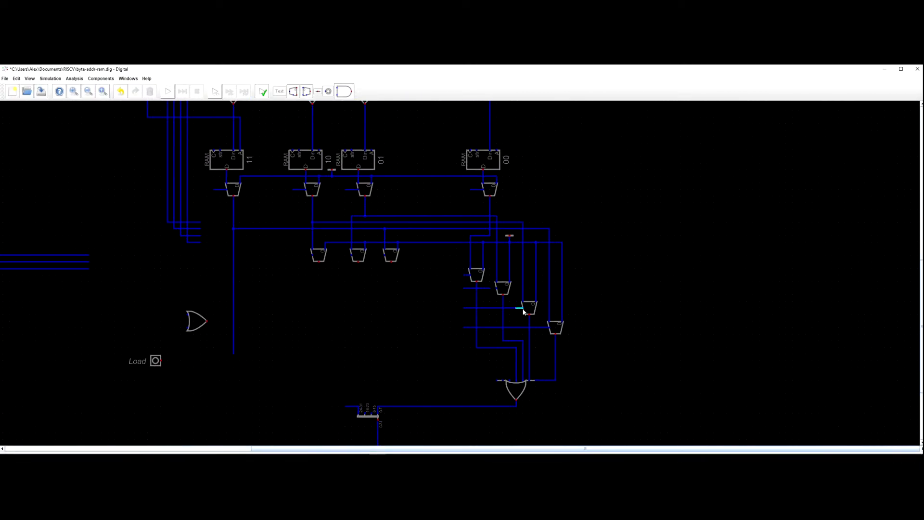
scroll(440, 313, down, 1)
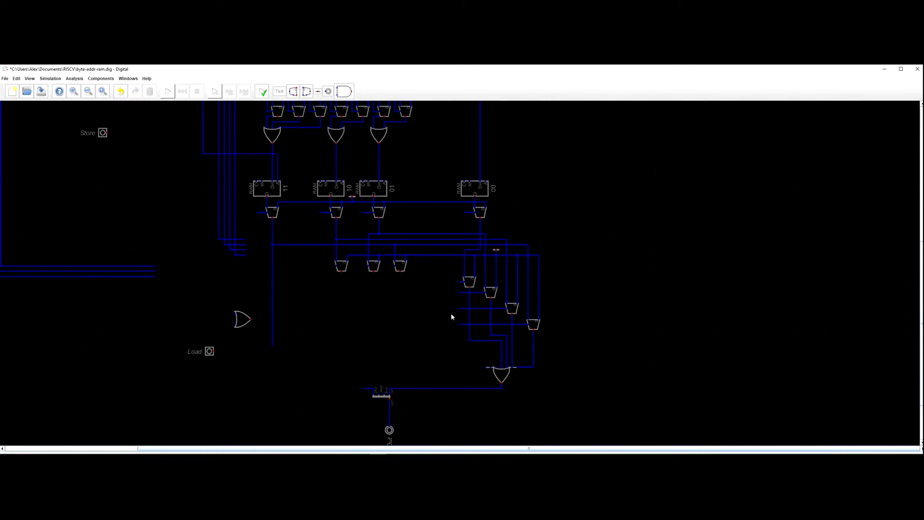
right_click(514, 371)
key(Escape)
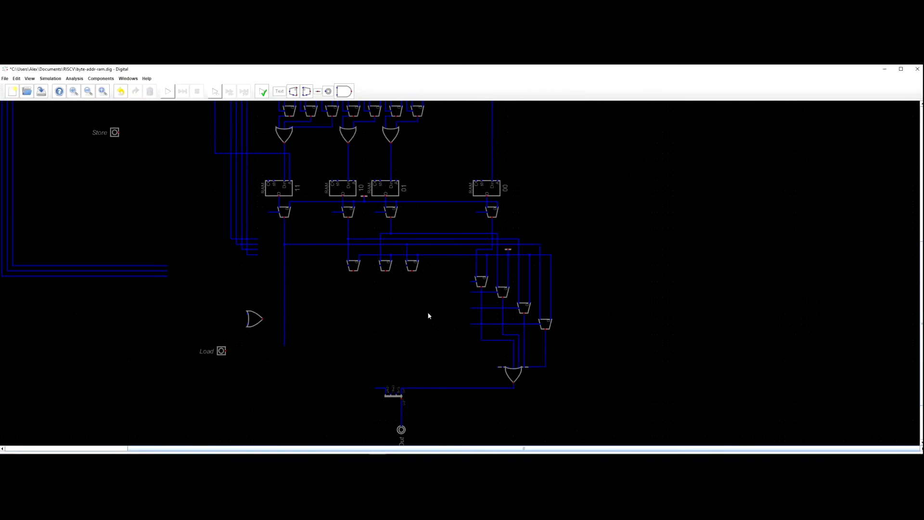
scroll(438, 310, down, 1)
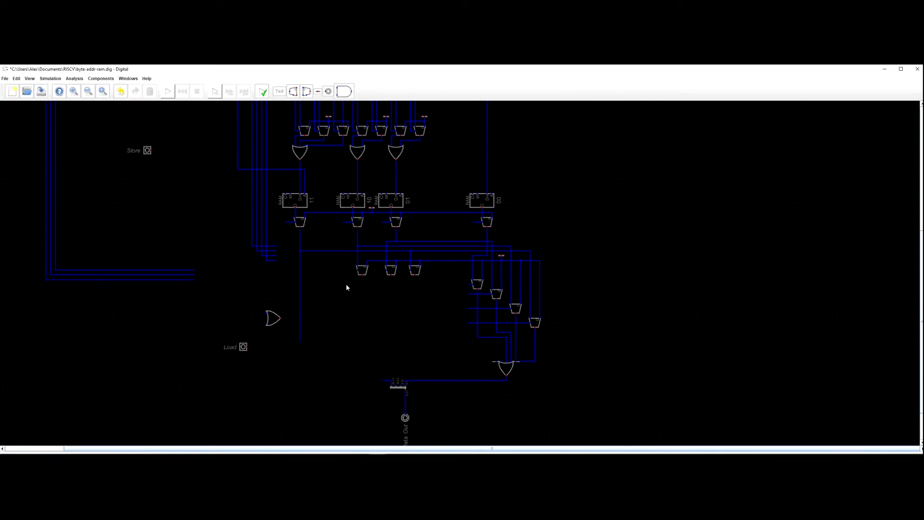
Shorten the RAM 11 output line and add a short output stub beneath the leftmost of the three level multiplexers.
drag(346, 289, 385, 292)
drag(347, 350, 336, 258)
click(403, 278)
click(405, 283)
key(Escape)
drag(409, 281, 404, 284)
key(Delete)
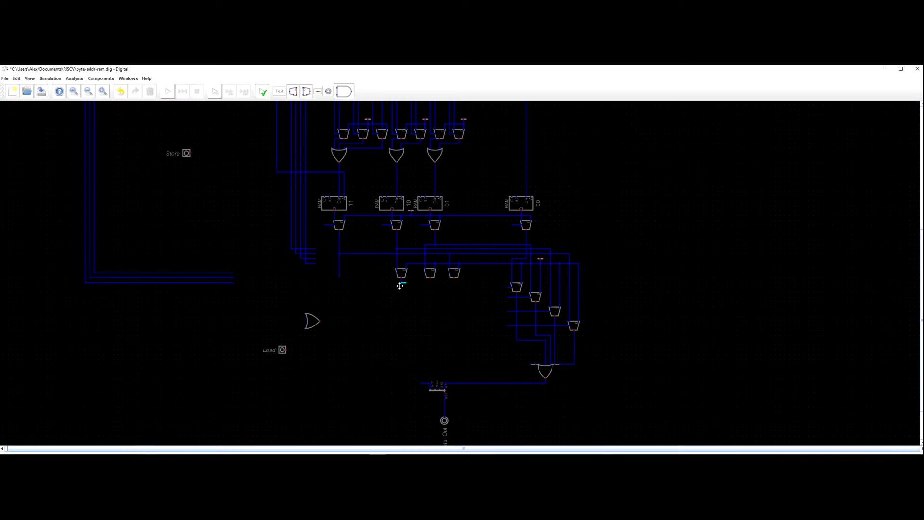
Add short output stubs beneath the middle and rightmost of the three level multiplexers.
click(429, 278)
click(429, 286)
key(Escape)
click(454, 280)
click(454, 286)
scroll(357, 287, down, 3)
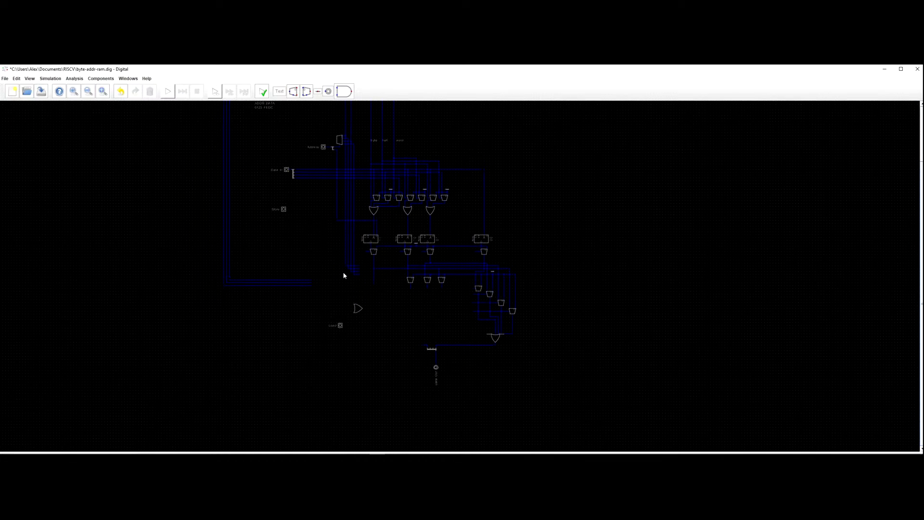
Lower the bottommost of the three long horizontal level lines, separating it from the other two.
scroll(354, 286, up, 1)
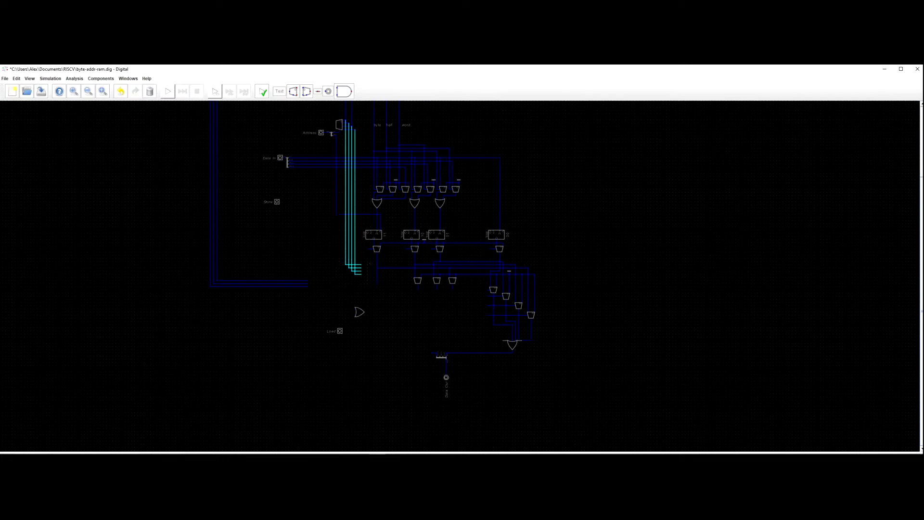
scroll(399, 316, up, 1)
scroll(392, 308, up, 2)
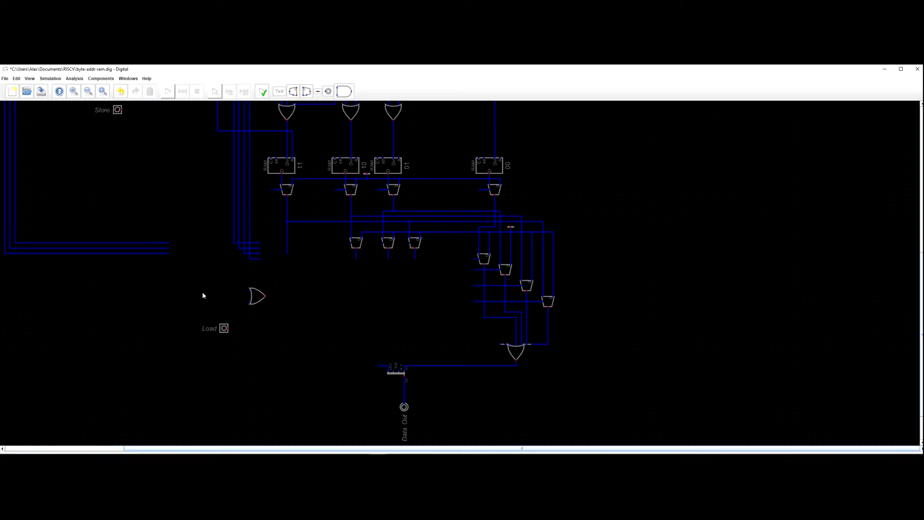
scroll(376, 284, down, 2)
scroll(375, 312, down, 2)
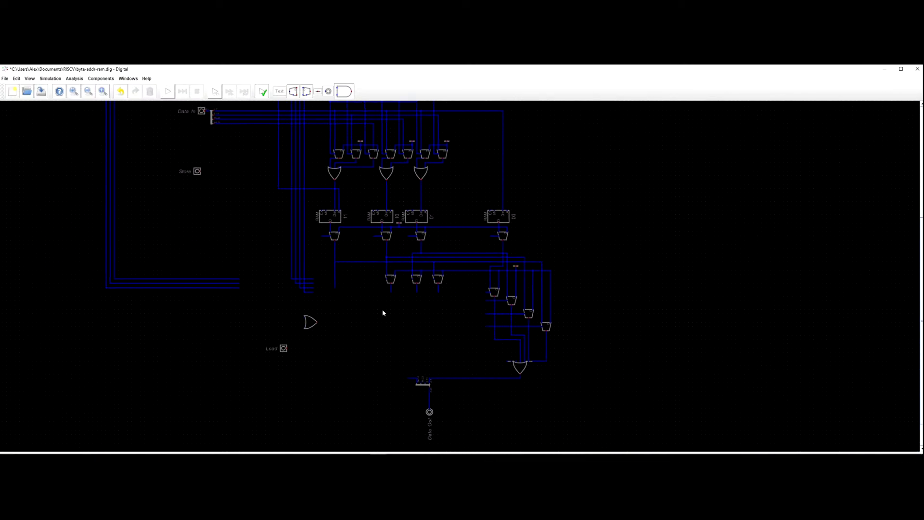
drag(371, 315, 377, 323)
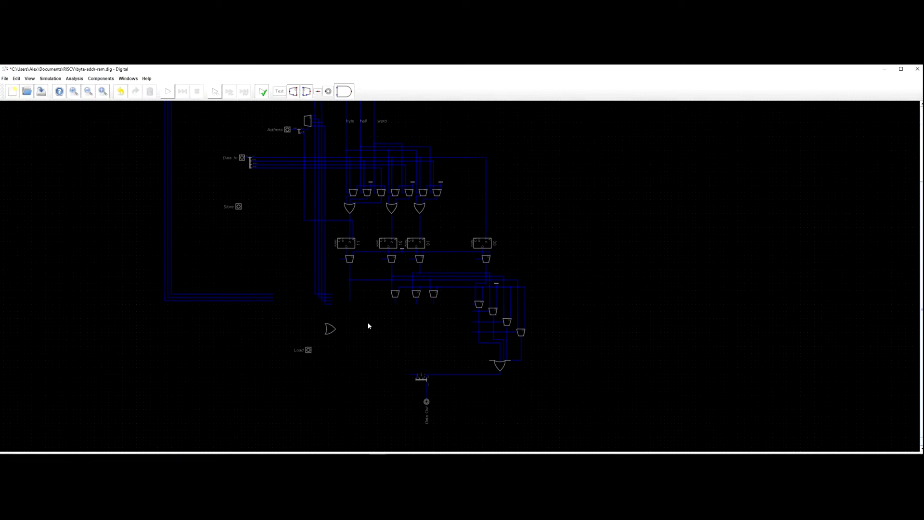
drag(267, 301, 262, 326)
scroll(274, 322, down, 2)
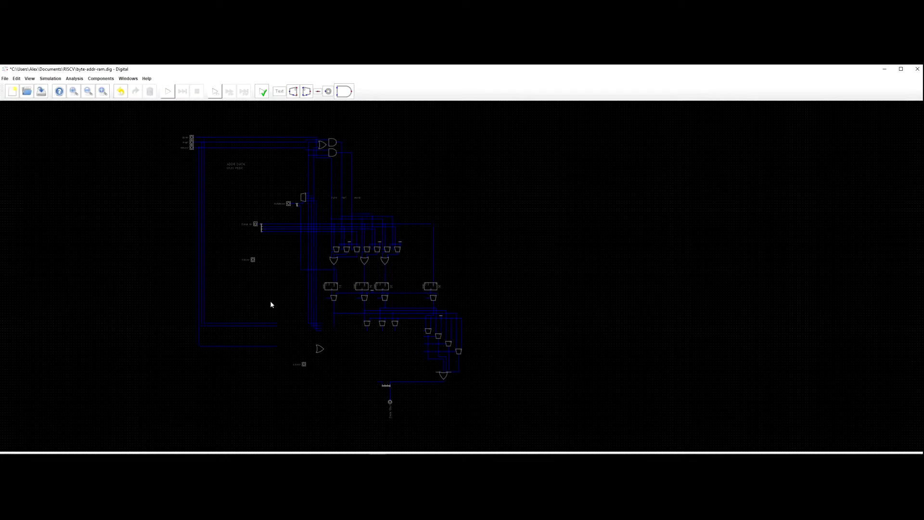
scroll(274, 301, up, 3)
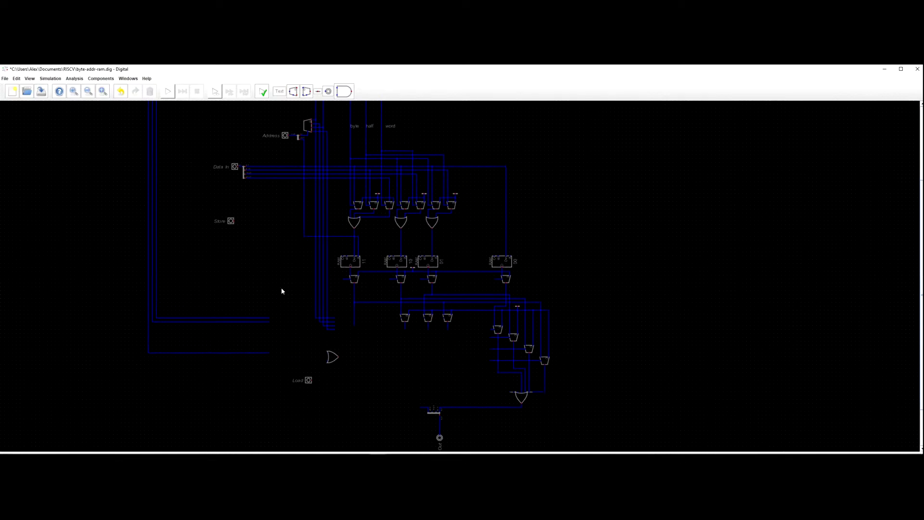
Wire the address decoder's first output and the lowered level line to the two inputs of the OR gate above Load.
click(315, 318)
click(328, 356)
click(269, 353)
click(180, 370)
click(272, 357)
drag(273, 357, 263, 372)
key(Escape)
ctrl+click(259, 376)
click(308, 375)
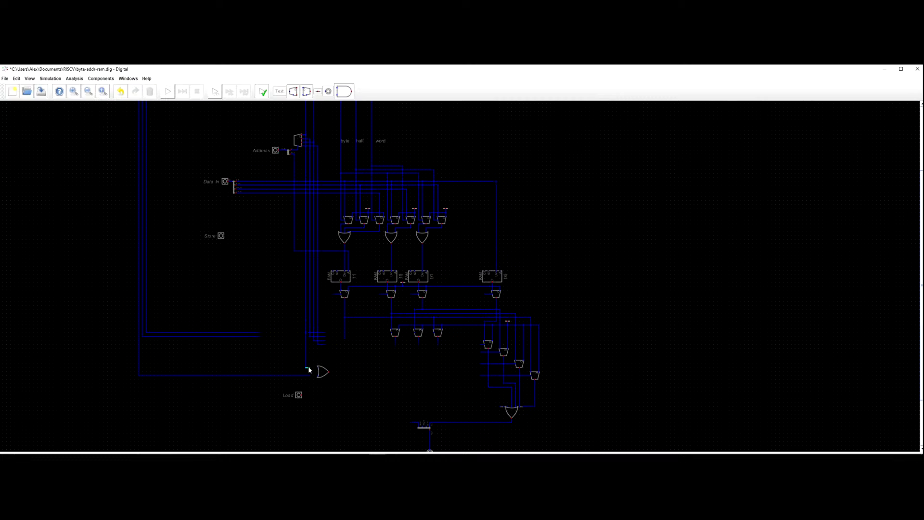
Replace the OR gate above Load with an AND gate and turn off its Wide Shape option.
key(Delete)
click(344, 91)
click(330, 377)
scroll(319, 383, up, 3)
right_click(313, 360)
click(302, 344)
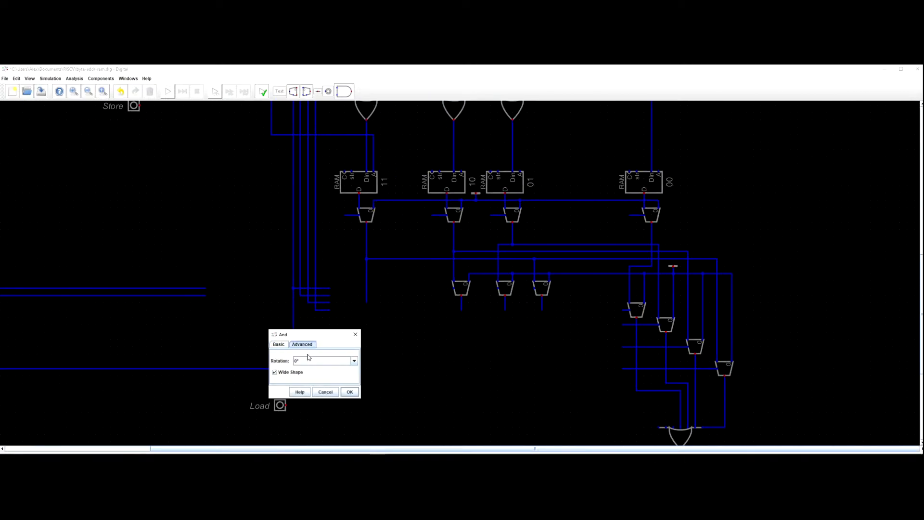
click(275, 372)
click(350, 392)
Add a short output wire to the AND gate, redrawing it shorter than the first attempt.
scroll(351, 368, down, 3)
scroll(293, 302, up, 1)
scroll(289, 300, down, 3)
scroll(268, 289, up, 1)
scroll(241, 265, down, 1)
drag(234, 264, 283, 357)
scroll(326, 360, up, 5)
drag(256, 283, 243, 321)
drag(335, 343, 318, 208)
click(315, 341)
click(358, 342)
drag(357, 345, 356, 341)
key(Delete)
click(315, 342)
click(338, 344)
Lower the four staggered multiplexers with their OR gate and wire the AND gate's output to the leftmost one's select input.
scroll(345, 361, down, 1)
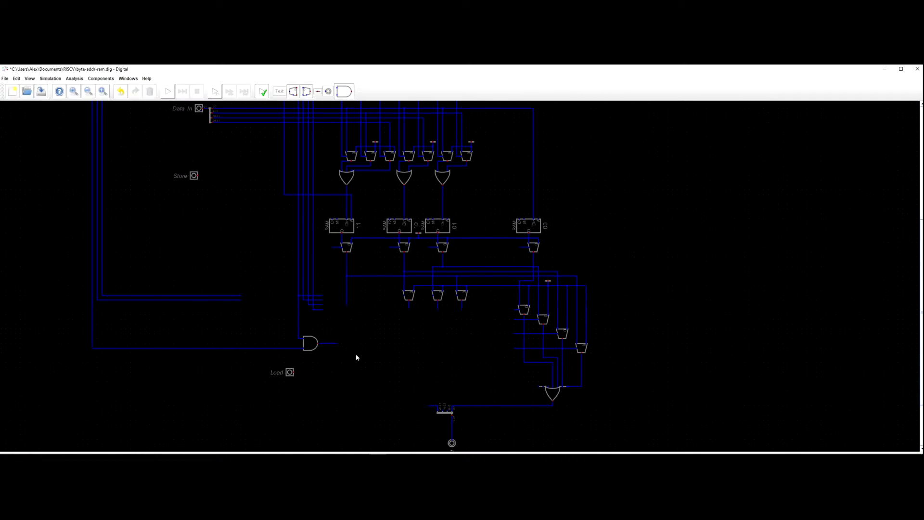
scroll(347, 345, down, 2)
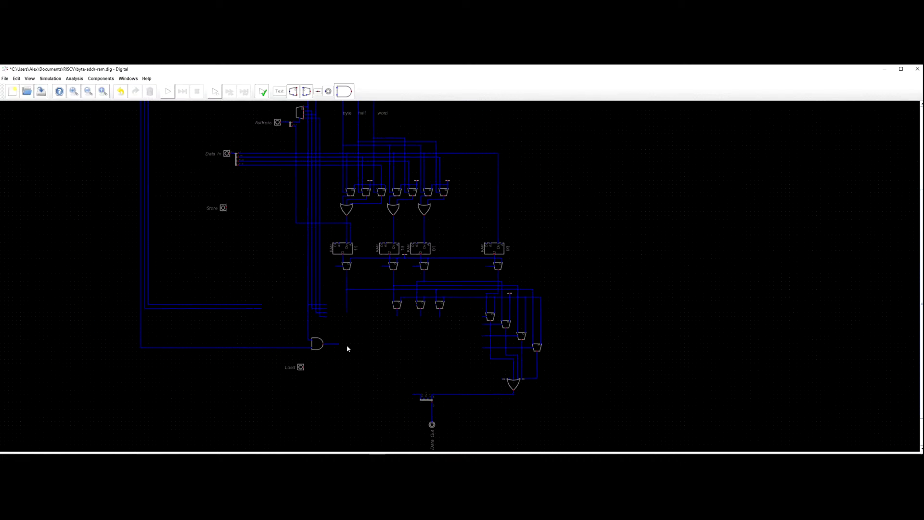
scroll(346, 347, up, 2)
scroll(341, 346, down, 1)
scroll(340, 350, up, 1)
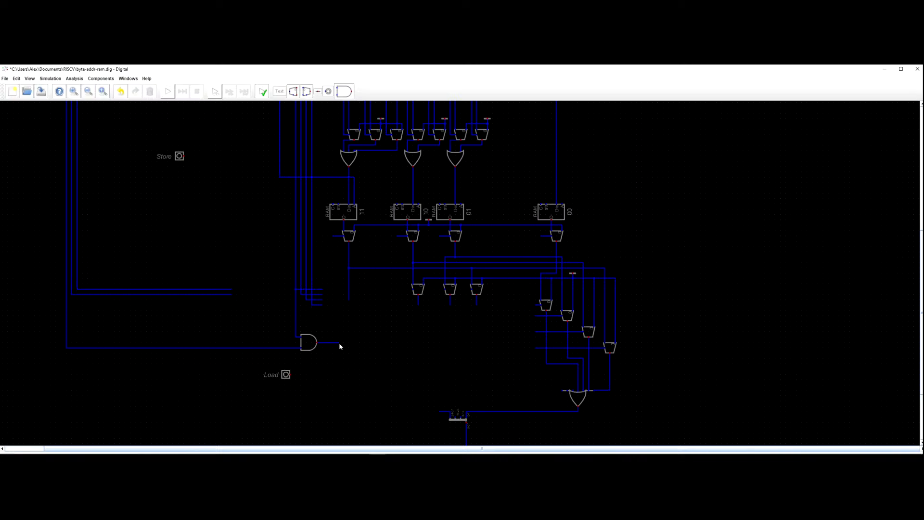
scroll(339, 346, down, 1)
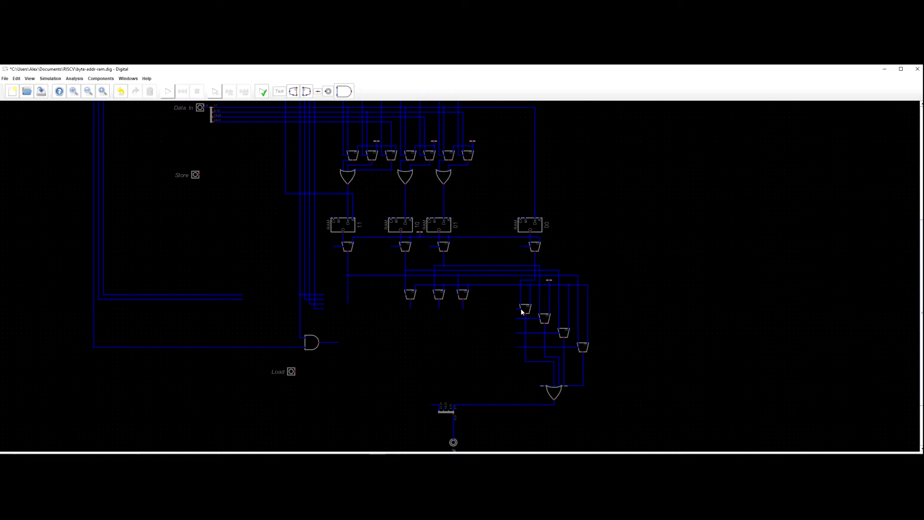
drag(614, 426, 529, 352)
click(521, 347)
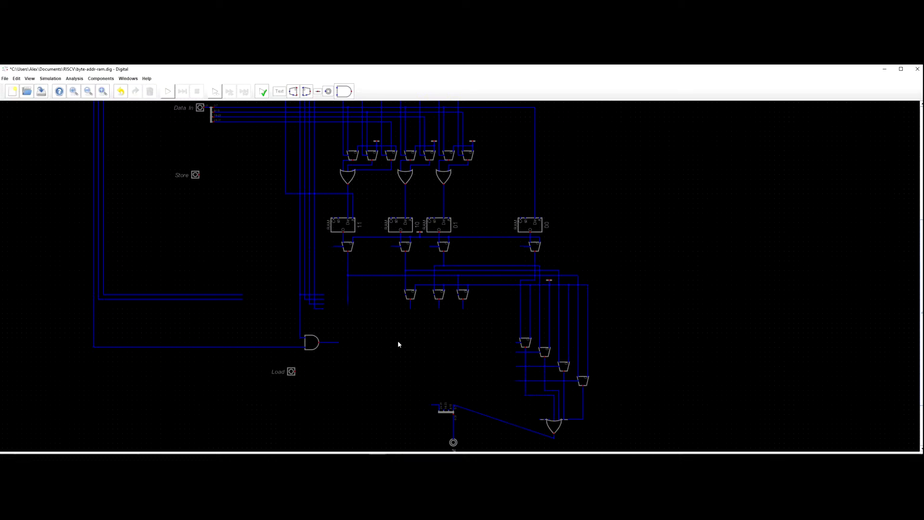
click(339, 342)
click(518, 343)
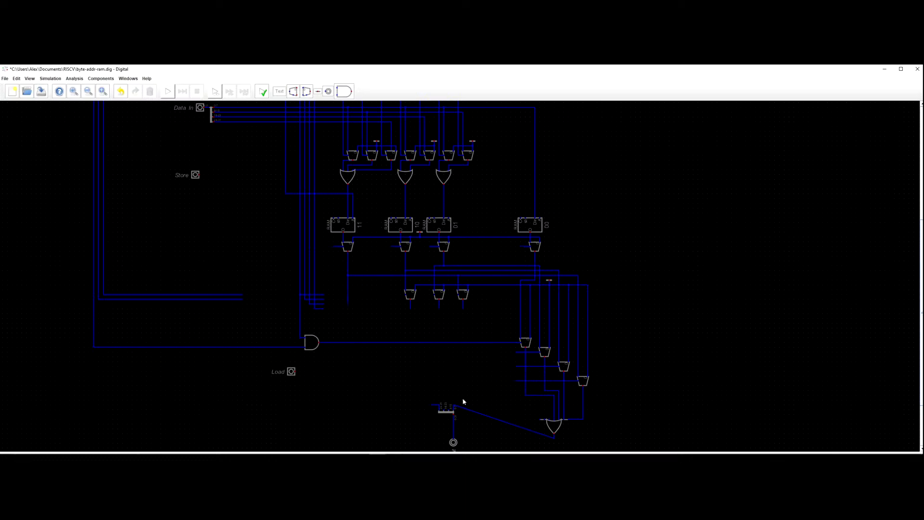
Move the splitter and Data Out down so the wire from the OR gate runs straight into the splitter.
scroll(466, 404, down, 2)
drag(469, 375, 467, 319)
drag(396, 332, 485, 426)
drag(453, 370, 458, 398)
scroll(458, 358, up, 4)
click(453, 388)
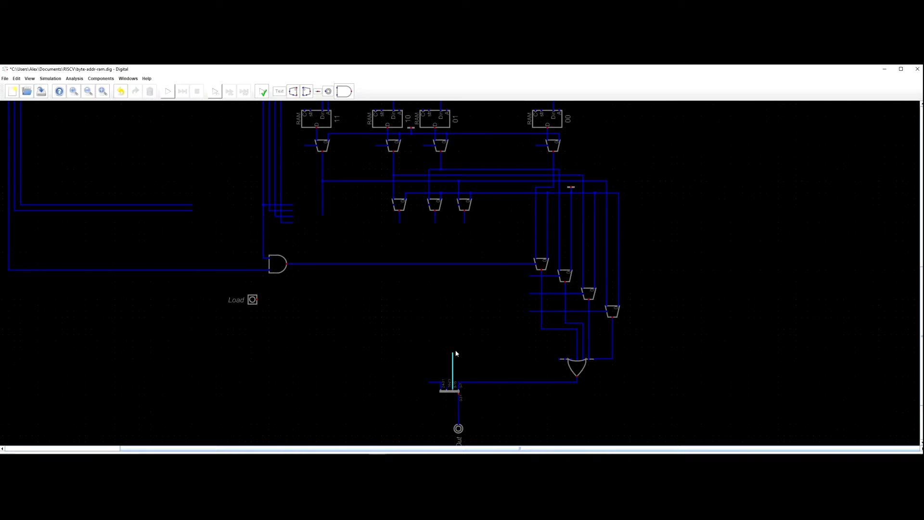
key(Escape)
Connect the middle level multiplexer's select input to the AND line and run its output down toward the Data Out splitter.
scroll(459, 269, up, 1)
drag(452, 177, 440, 204)
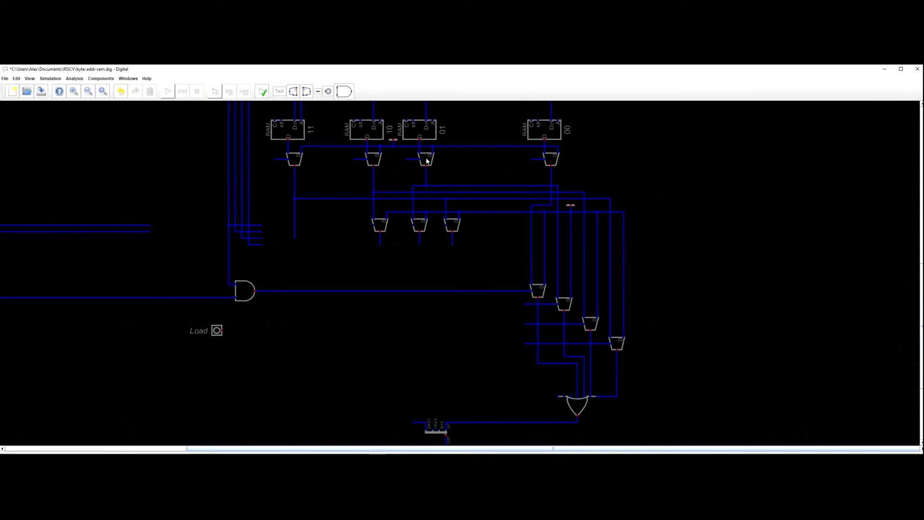
click(413, 224)
click(407, 225)
click(407, 291)
click(419, 246)
click(439, 297)
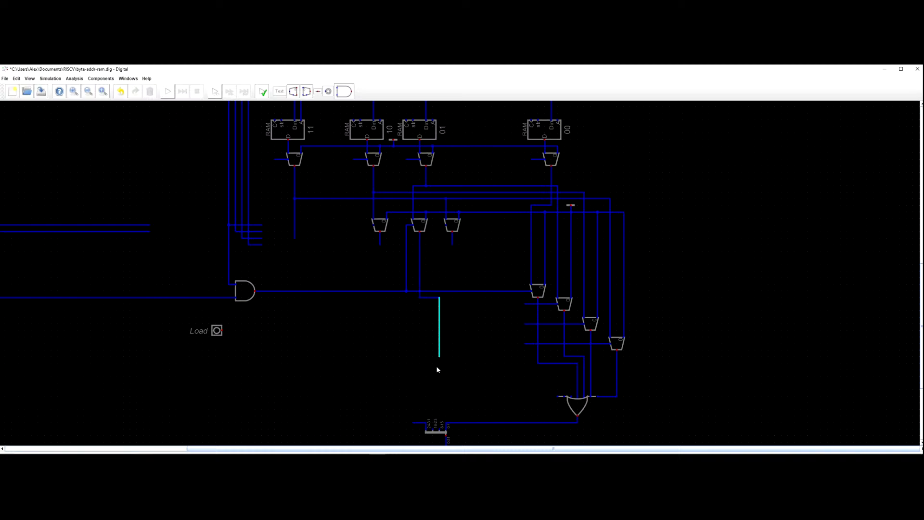
click(441, 430)
Paste a copy of the output OR gate beside the splitter and set its number of inputs to 3.
click(575, 406)
key(ctrl+c)
key(ctrl+v)
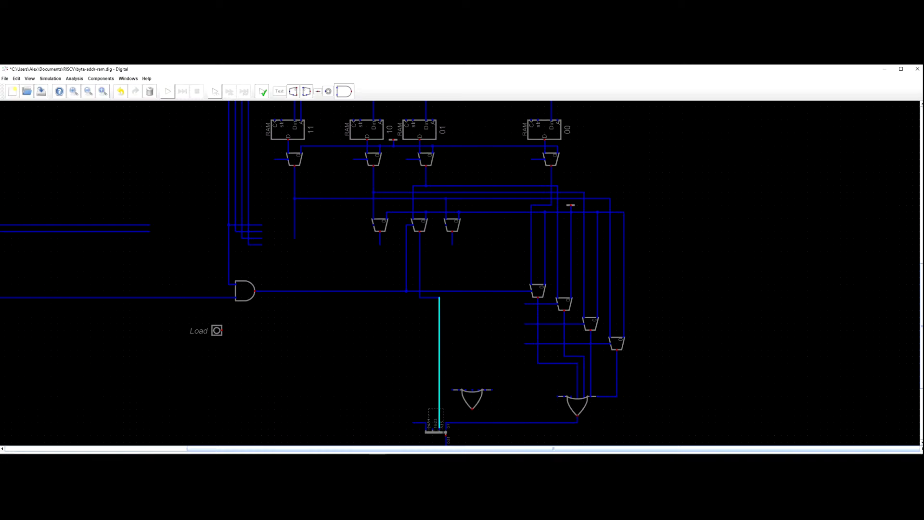
right_click(472, 399)
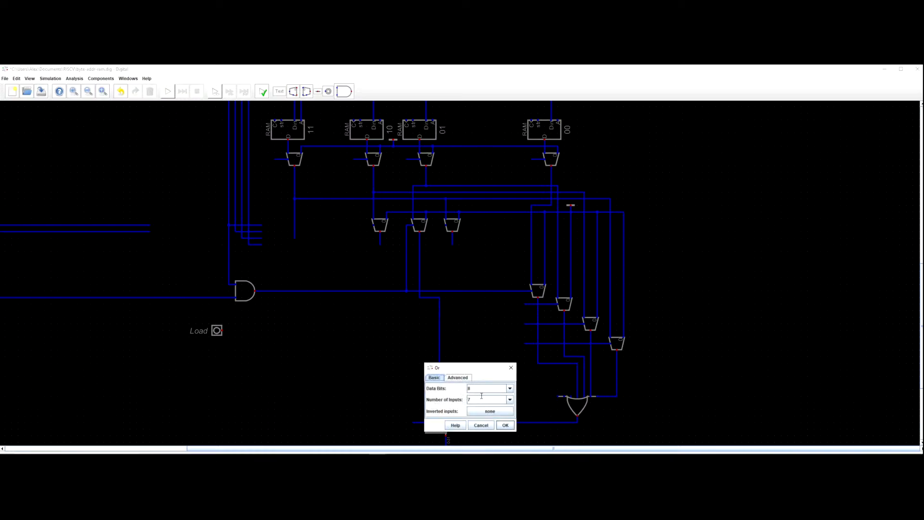
text(3)
key(Return)
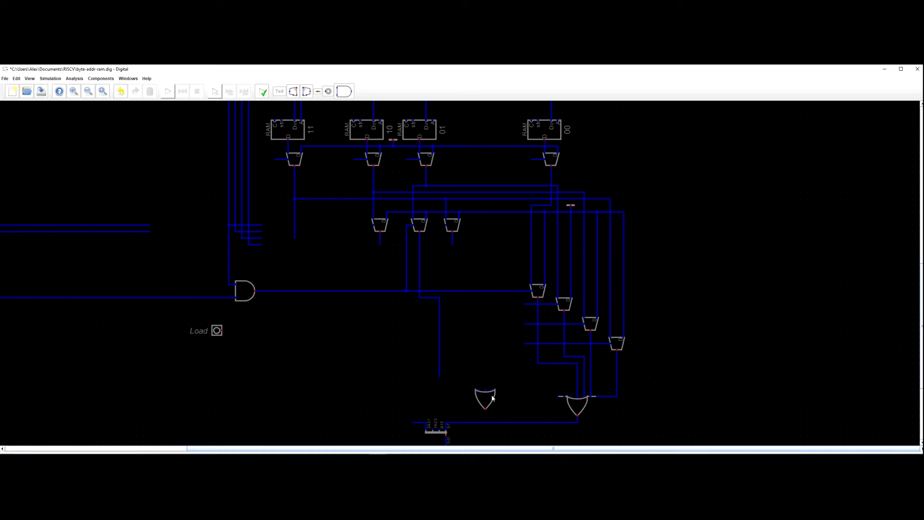
Position the three-input OR gate above the splitter, wire its output into the splitter, and shift the middle multiplexer's output onto its input.
drag(486, 399, 439, 406)
click(439, 409)
click(451, 409)
click(449, 413)
click(446, 418)
drag(448, 384, 468, 314)
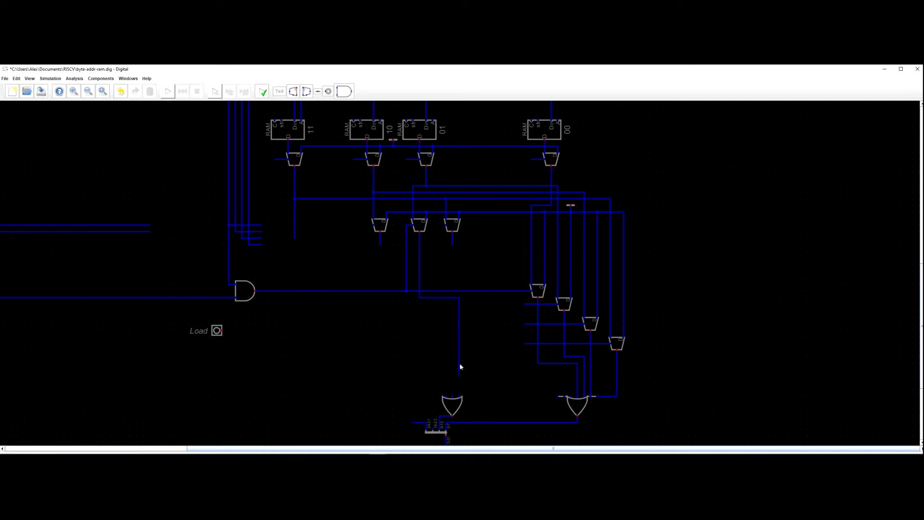
drag(496, 393, 516, 379)
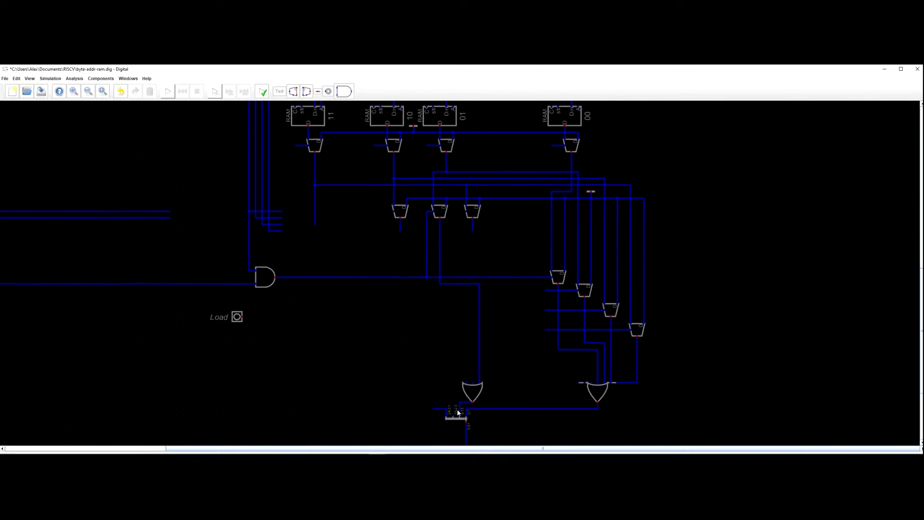
drag(378, 242, 386, 242)
Place a second OR gate copy with 3 inputs above the splitter and connect it to the splitter's next free input.
click(461, 417)
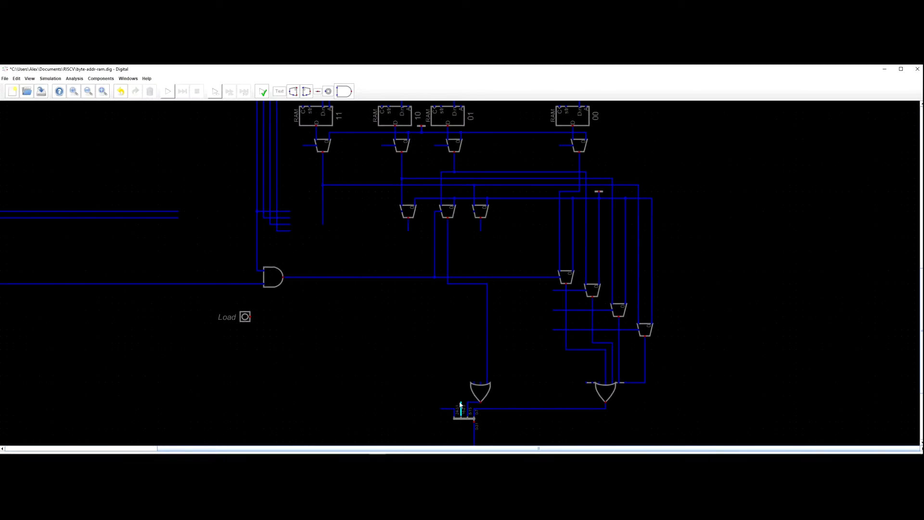
click(461, 396)
click(454, 397)
key(Escape)
key(ctrl+v)
click(474, 395)
right_click(455, 384)
drag(461, 387, 403, 357)
text(3)
key(Return)
mouse_move(472, 389)
mouse_down()
mouse_move(450, 387)
mouse_move(459, 389)
mouse_up()
Connect the leftmost level multiplexer's select input to the AND line and its output to the second three-input OR gate.
click(394, 278)
click(409, 232)
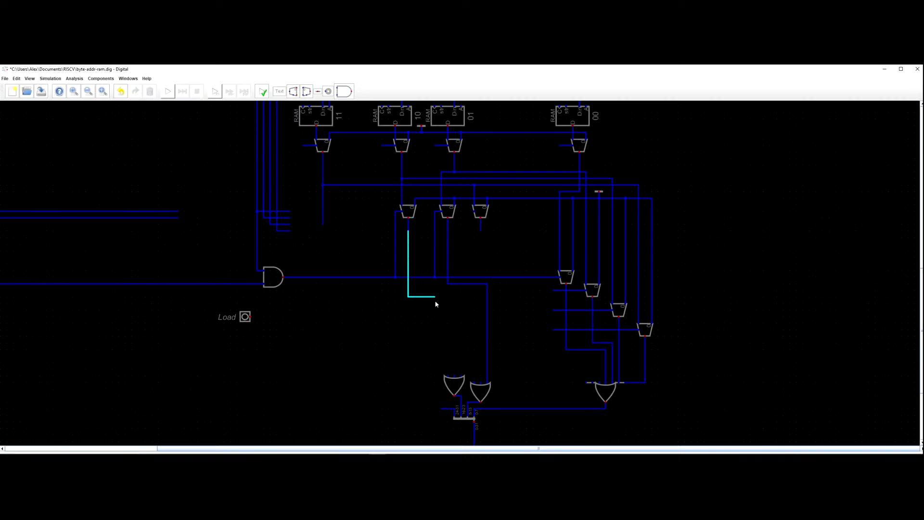
click(460, 290)
click(461, 371)
click(410, 211)
key(ctrl+v)
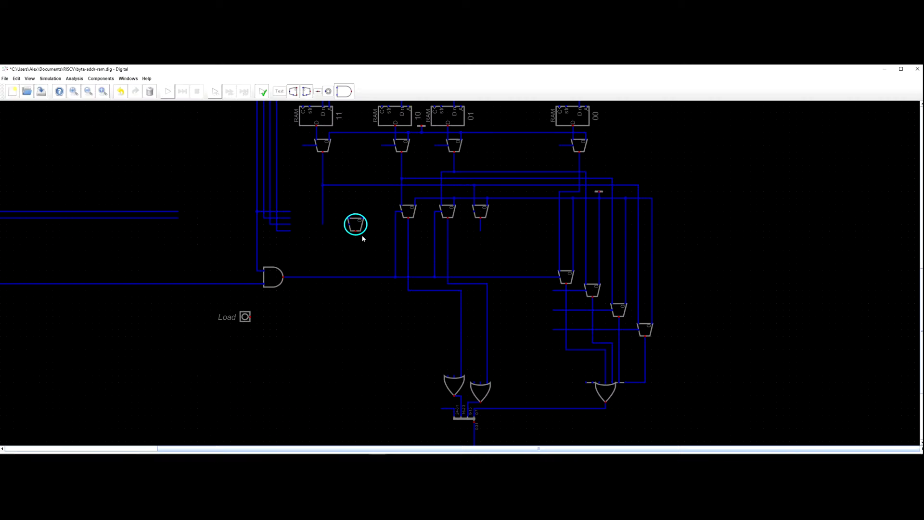
key(Escape)
click(323, 225)
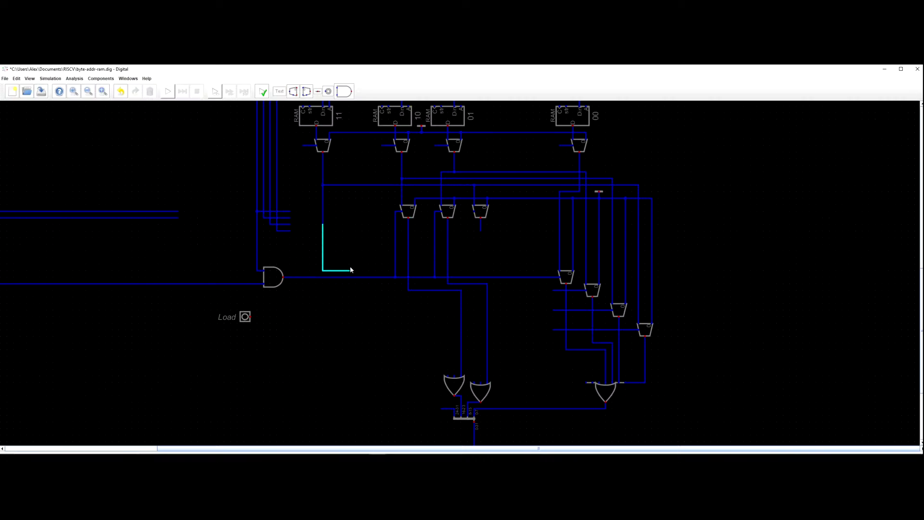
click(363, 248)
key(Escape)
Add a level multiplexer beneath RAM 11, wiring its select input to the AND line and its output to the splitter's leftmost input.
drag(368, 238, 347, 206)
key(Delete)
drag(407, 212, 328, 210)
click(316, 211)
click(316, 278)
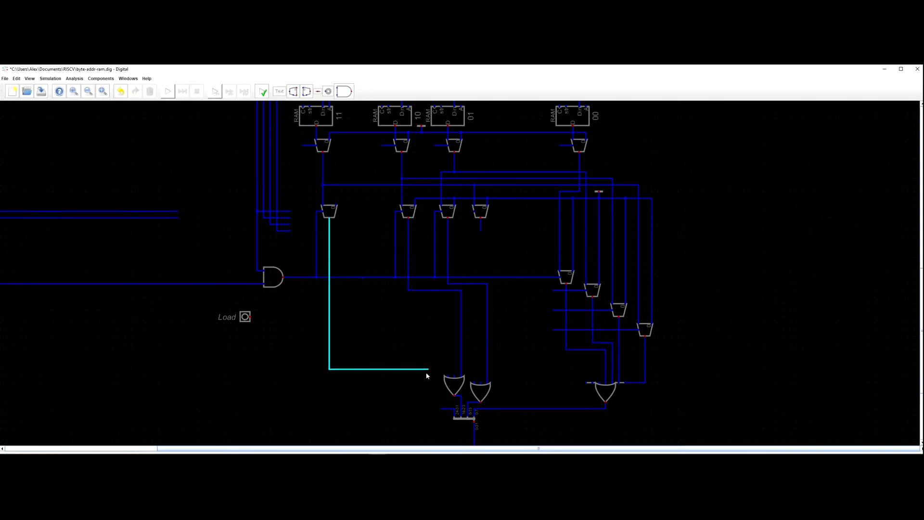
click(444, 410)
Examine the whole circuit, from the Address, Data In and Store inputs through the RAM blocks to the output multiplexers and OR gates.
scroll(407, 382, down, 3)
scroll(423, 384, up, 3)
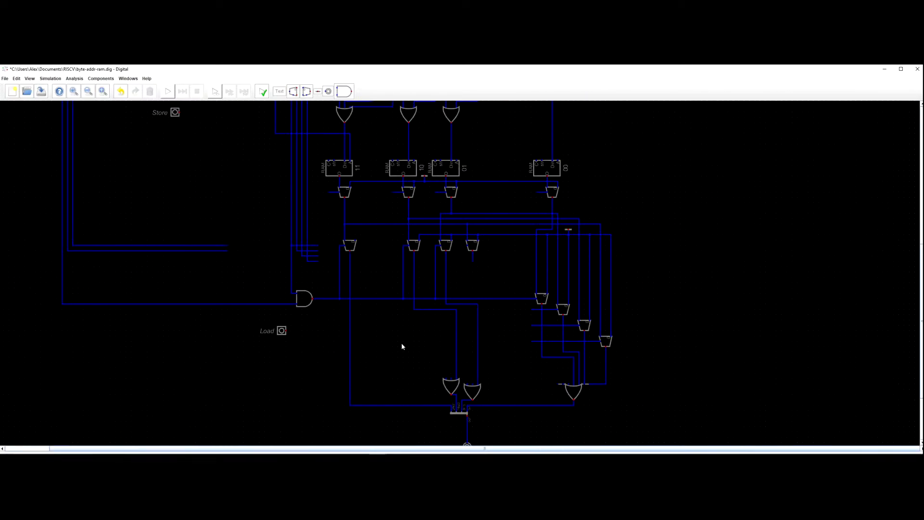
scroll(402, 346, down, 5)
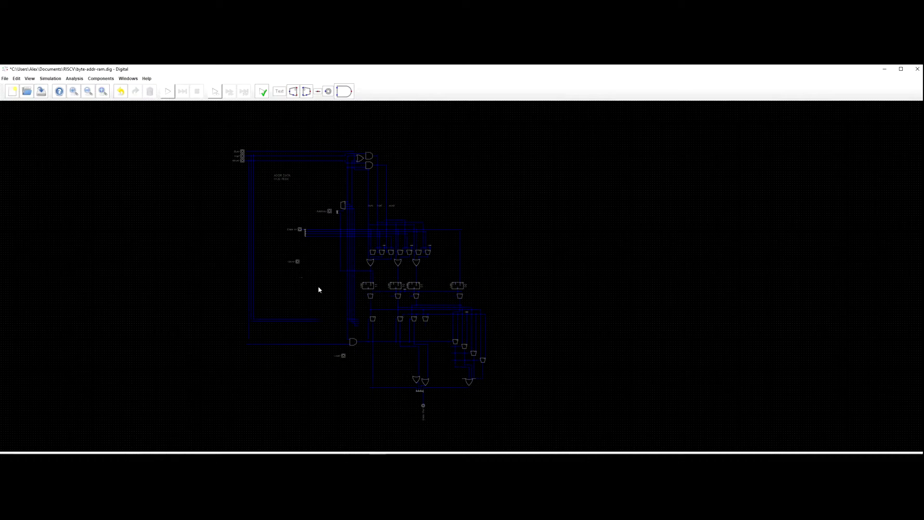
scroll(277, 207, up, 2)
drag(279, 204, 261, 152)
scroll(332, 278, up, 5)
drag(333, 282, 285, 290)
drag(260, 120, 258, 176)
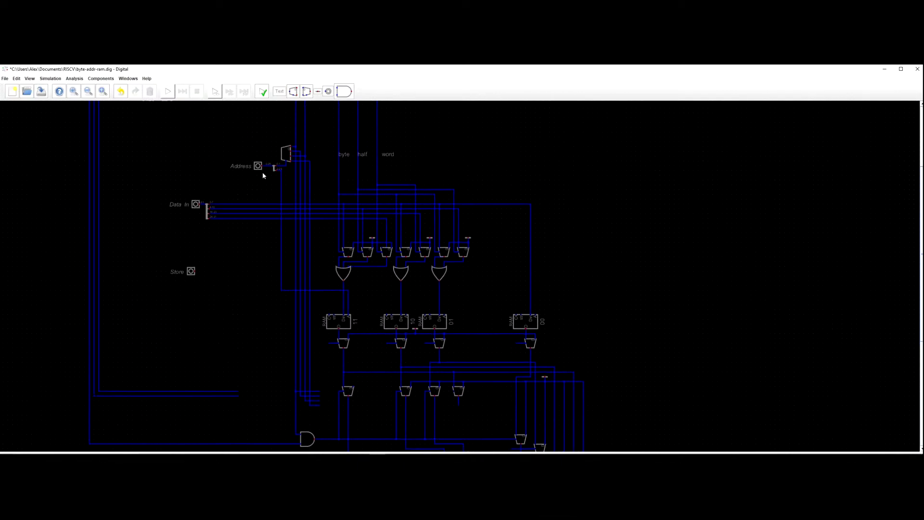
drag(267, 297, 251, 268)
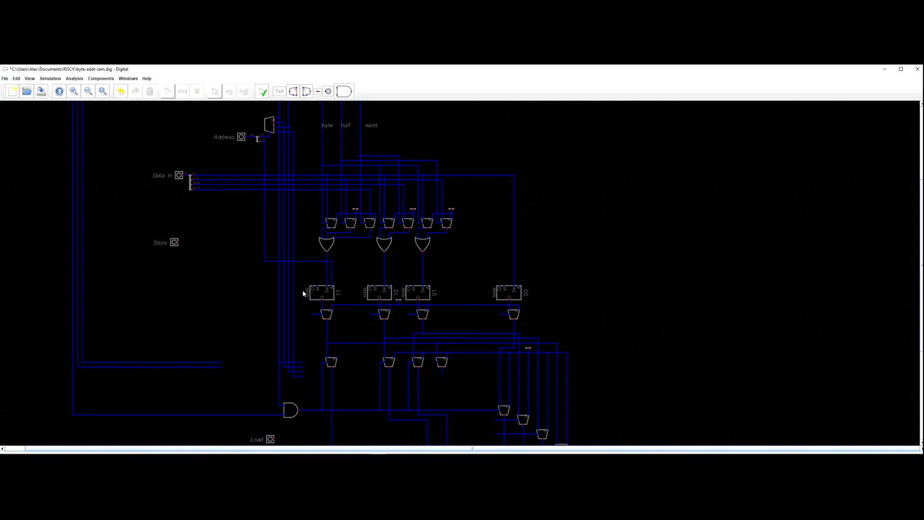
drag(561, 300, 554, 215)
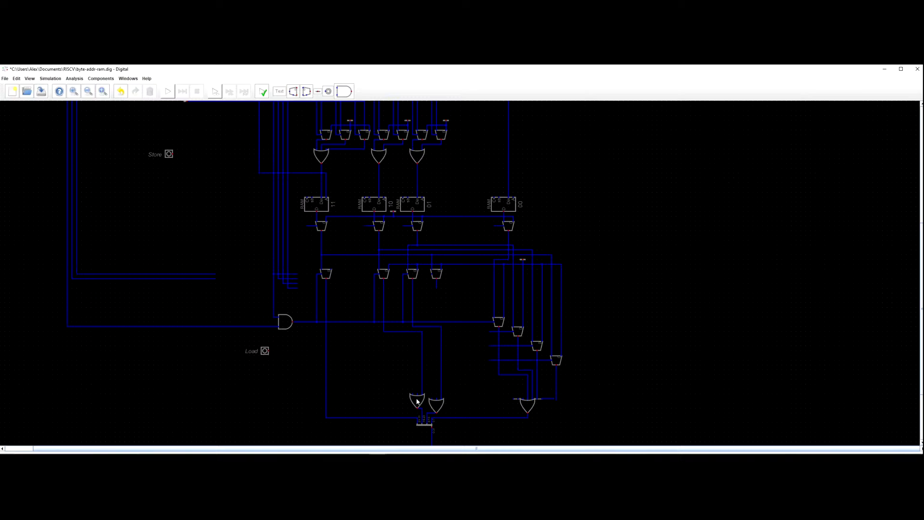
scroll(343, 319, down, 3)
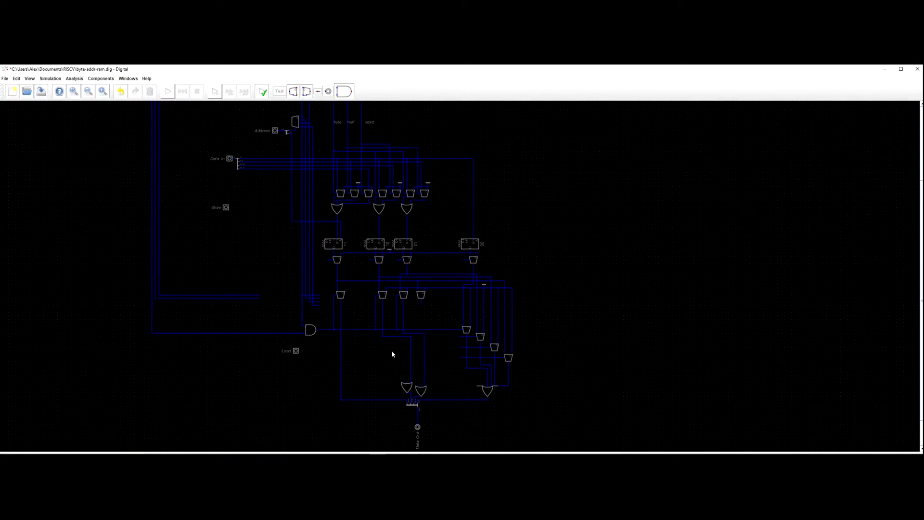
scroll(356, 342, down, 3)
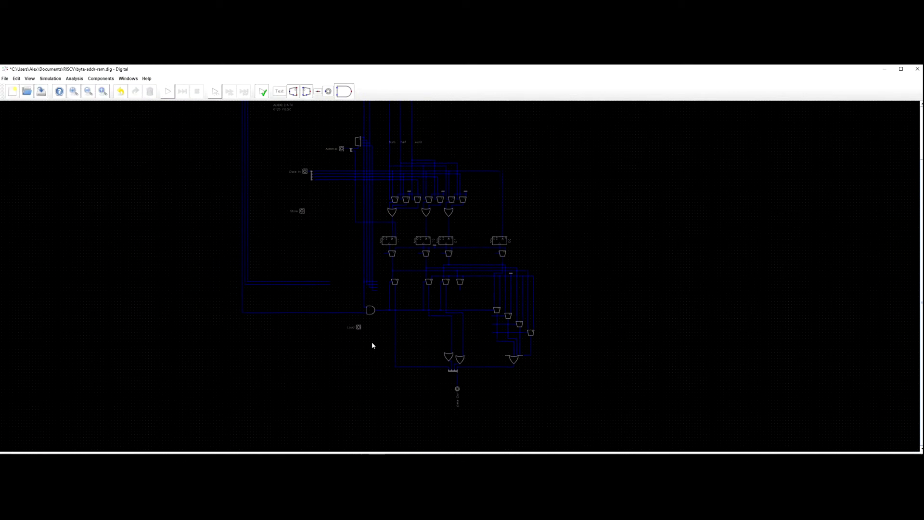
drag(362, 305, 364, 308)
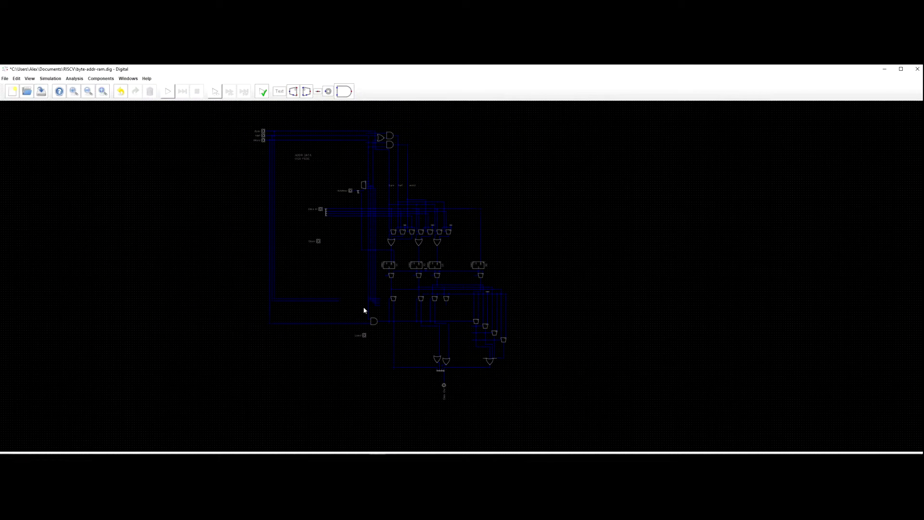
Examine the circuit from the Byte, Half and Word inputs through the RAM blocks to the output multiplexers and Data Out.
scroll(440, 206, up, 3)
drag(443, 206, 455, 252)
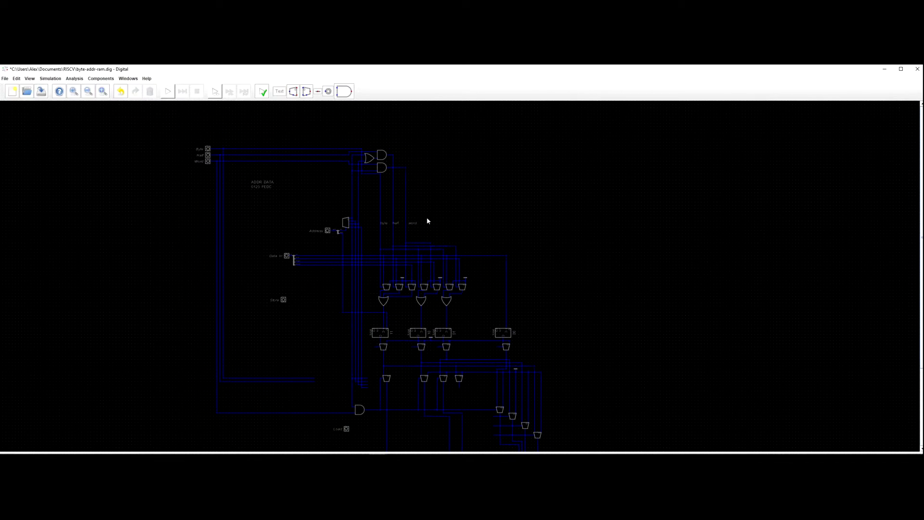
drag(420, 212, 436, 213)
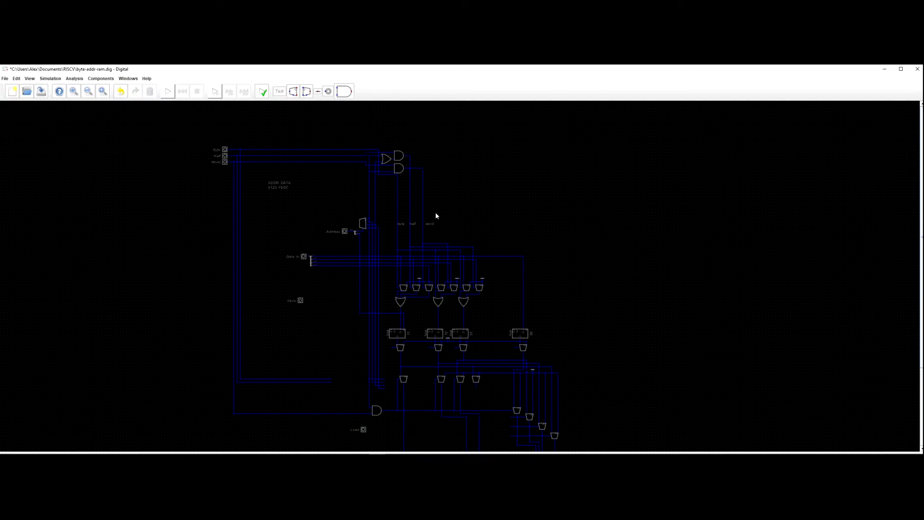
scroll(436, 216, up, 3)
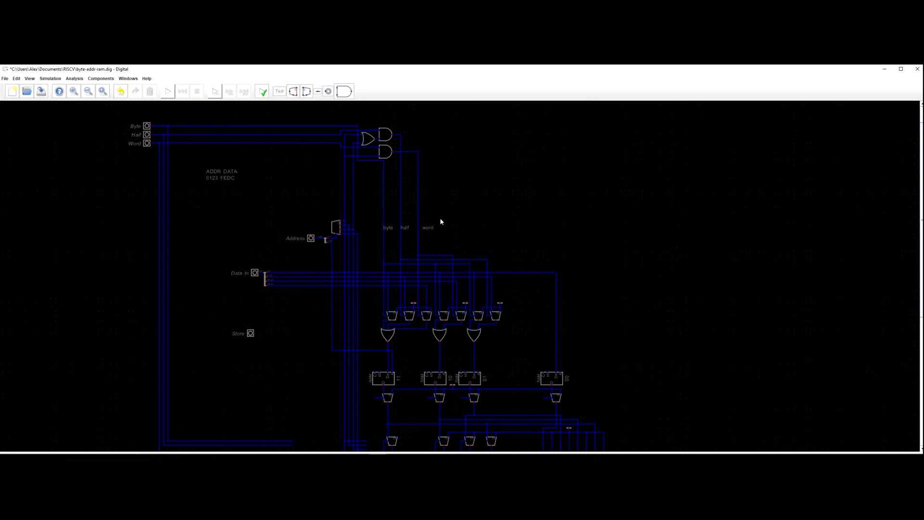
drag(441, 220, 440, 147)
scroll(439, 241, down, 2)
drag(439, 267, 436, 174)
scroll(407, 288, up, 1)
drag(408, 298, 353, 301)
scroll(392, 316, up, 1)
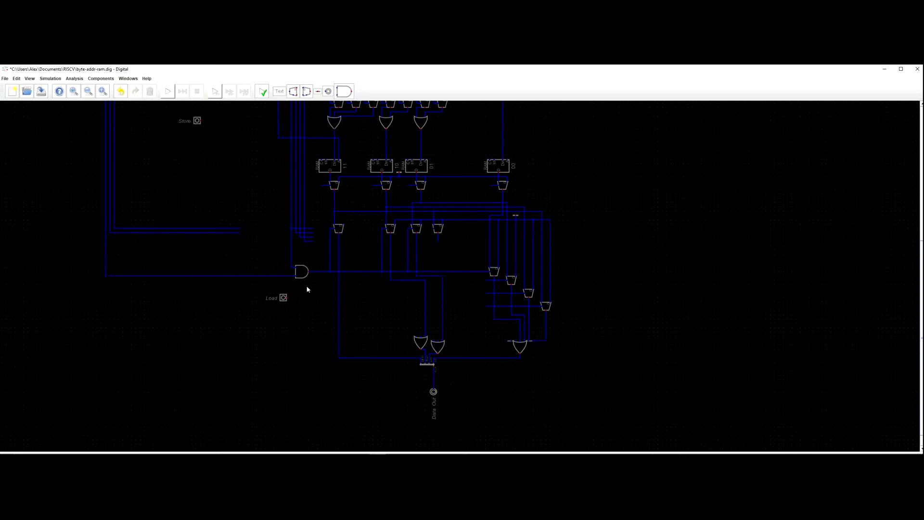
scroll(181, 236, down, 5)
Move the horizontal section of the Half line down below the Word line that feeds the lower AND gate.
drag(176, 215, 256, 239)
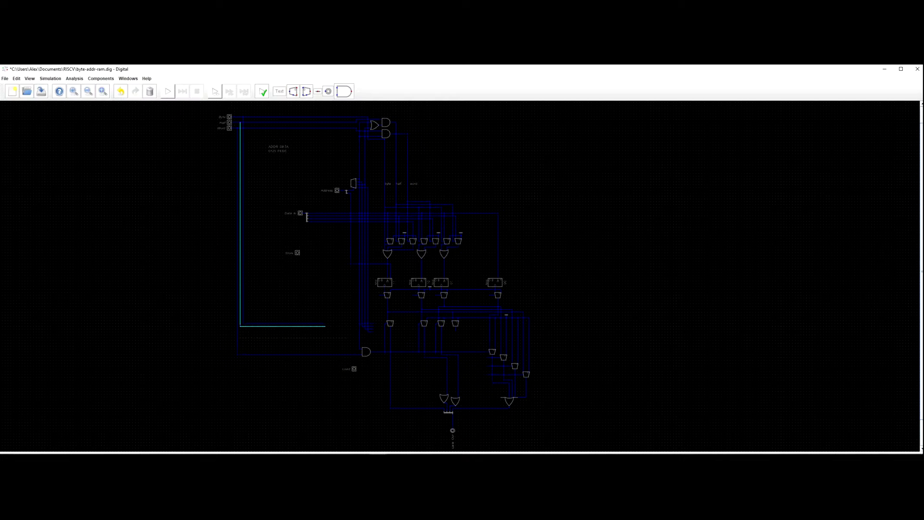
drag(243, 331, 244, 363)
scroll(284, 367, up, 2)
scroll(320, 357, down, 3)
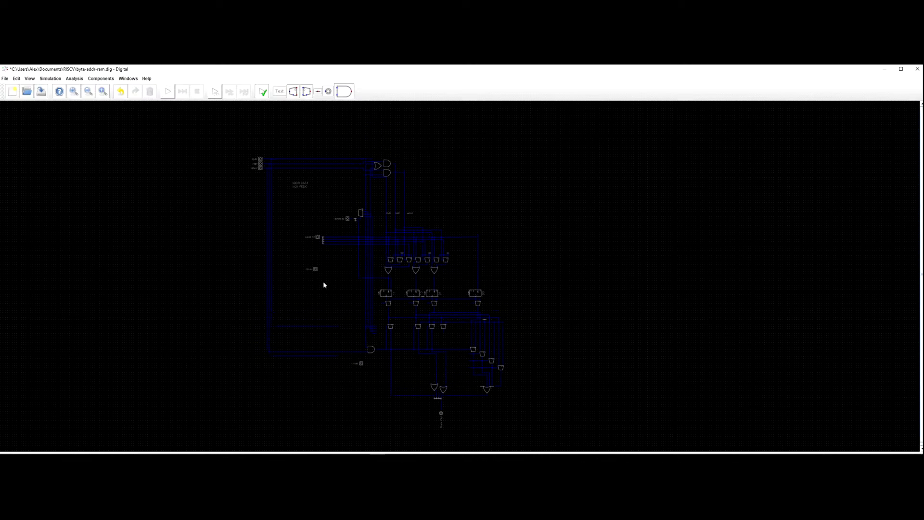
Move the Load input up to the open area above the lower AND gate, beneath the Store input.
drag(337, 295, 315, 223)
scroll(334, 272, up, 3)
scroll(334, 275, up, 1)
drag(334, 275, 284, 125)
scroll(337, 287, up, 4)
scroll(291, 237, down, 3)
drag(297, 244, 331, 267)
scroll(312, 262, up, 1)
scroll(315, 229, up, 5)
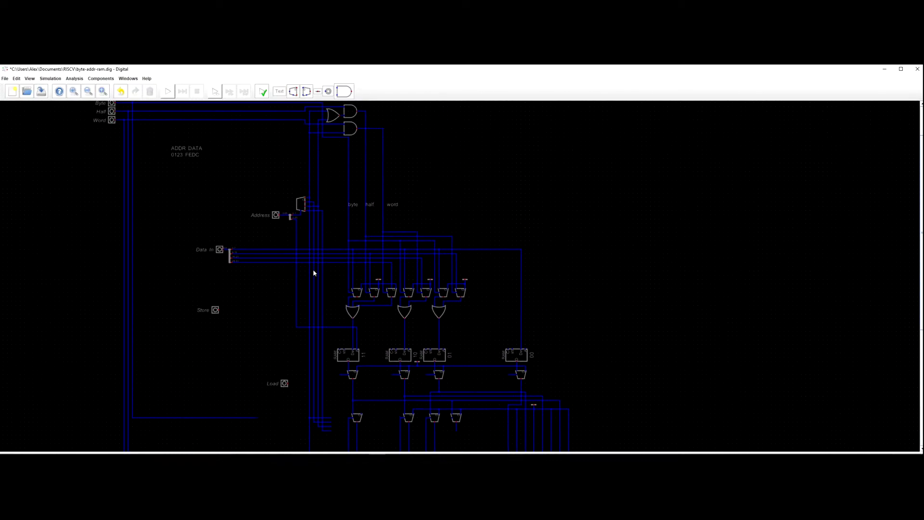
Extend the first and third address select lines below the lower AND gate and place an OR gate that combines them.
scroll(313, 270, down, 3)
scroll(311, 279, down, 1)
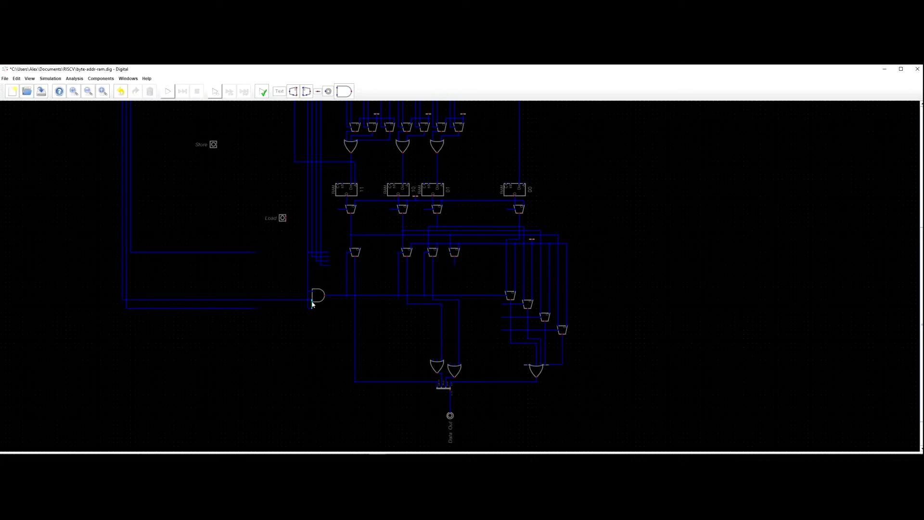
scroll(310, 253, up, 1)
drag(309, 247, 299, 362)
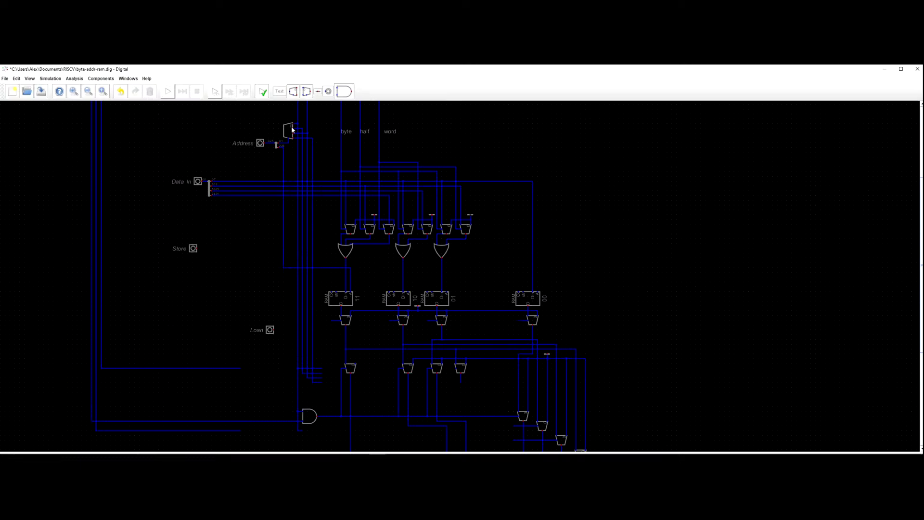
scroll(323, 252, down, 3)
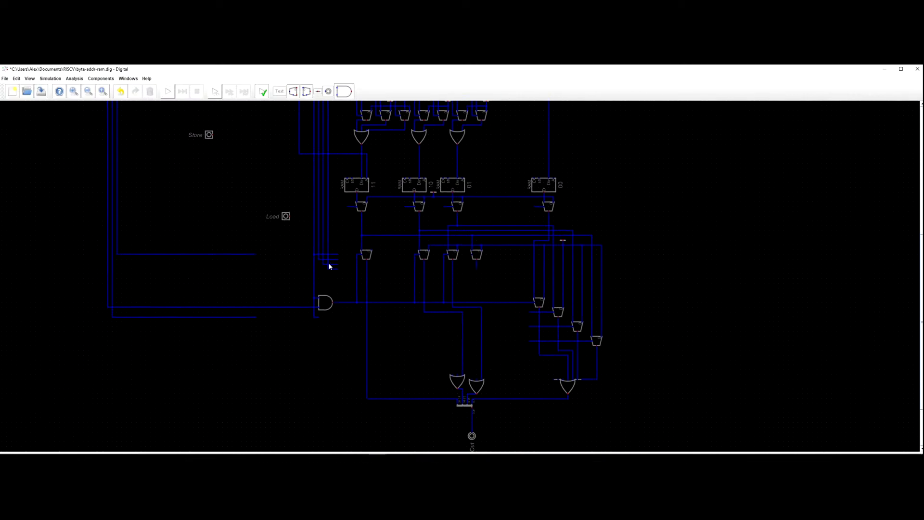
click(323, 265)
click(324, 327)
click(318, 318)
click(328, 318)
key(Escape)
scroll(331, 206, down, 1)
drag(296, 194, 288, 304)
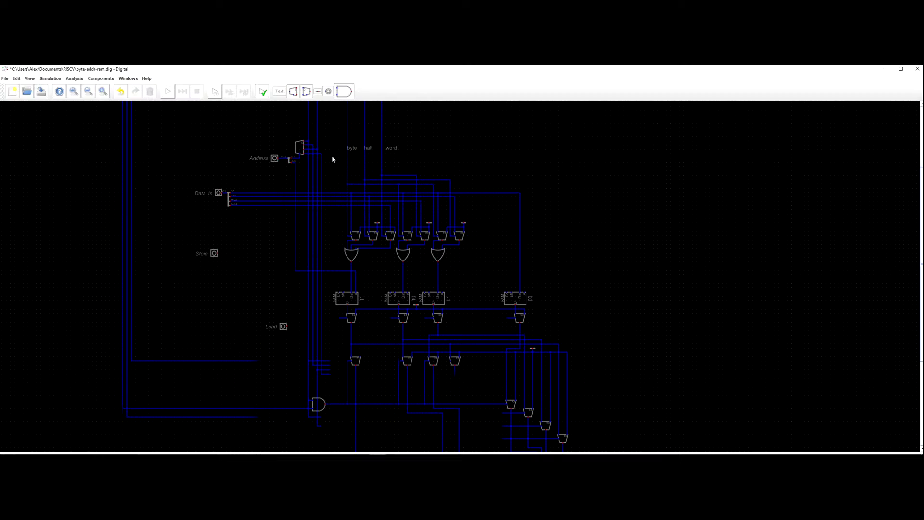
drag(332, 160, 332, 244)
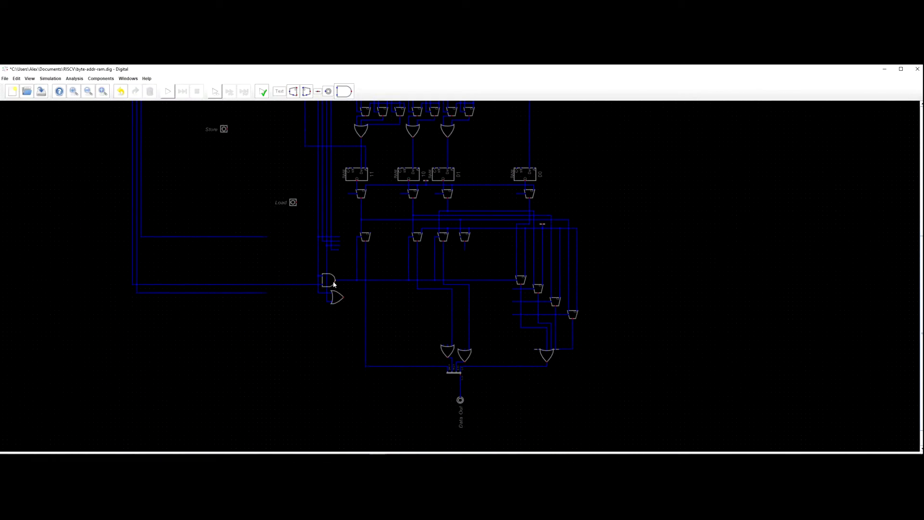
Copy the lower AND gate to the output of the new OR gate and wire the Half line to its second input.
click(332, 282)
key(ctrl+c)
key(ctrl+v)
click(360, 308)
click(348, 306)
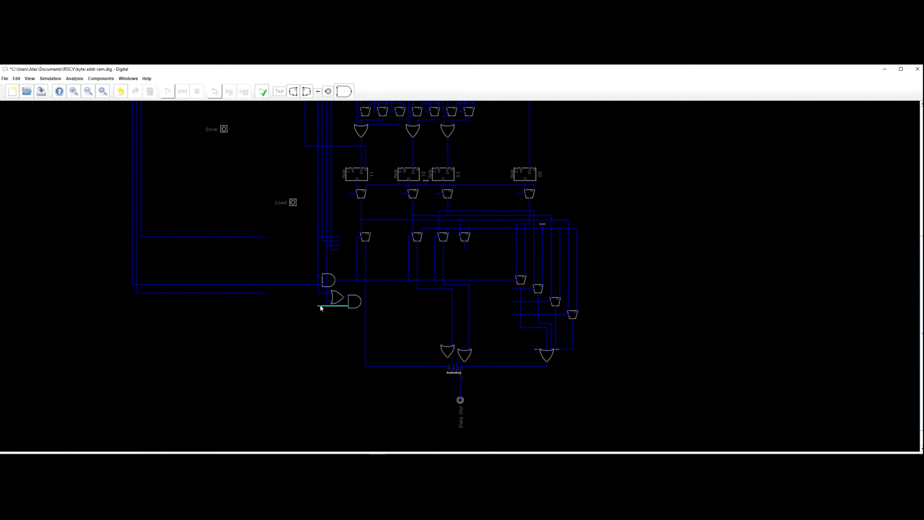
click(137, 293)
Examine how the byte, half and word store logic, the RAM blocks and the load logic are wired together.
scroll(241, 279, down, 3)
scroll(193, 305, up, 3)
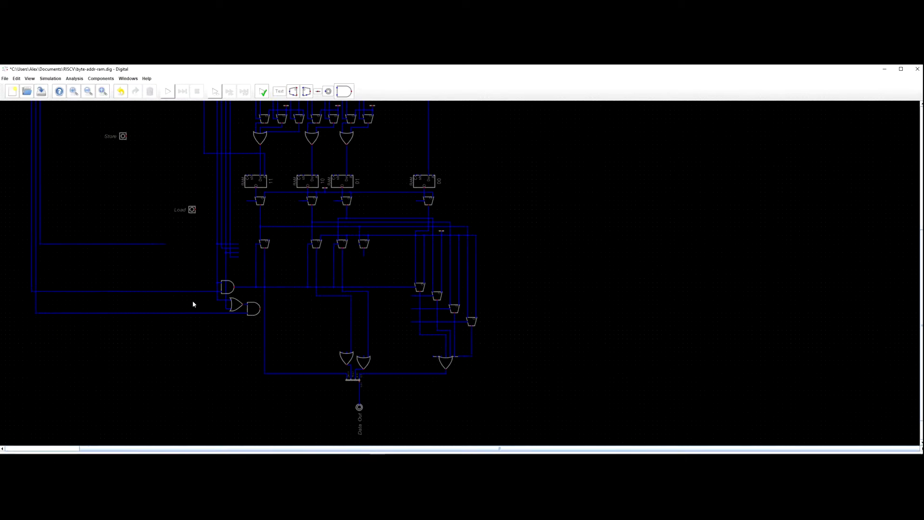
scroll(193, 305, up, 1)
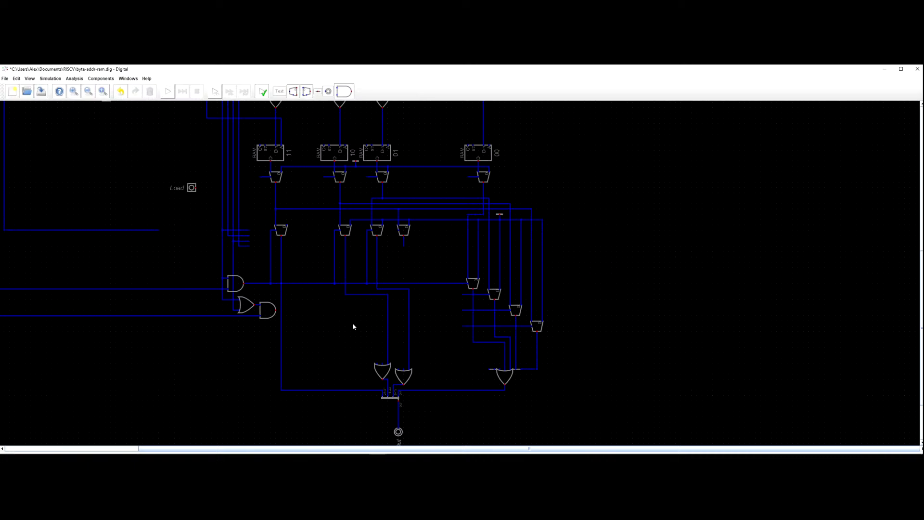
scroll(344, 338, down, 4)
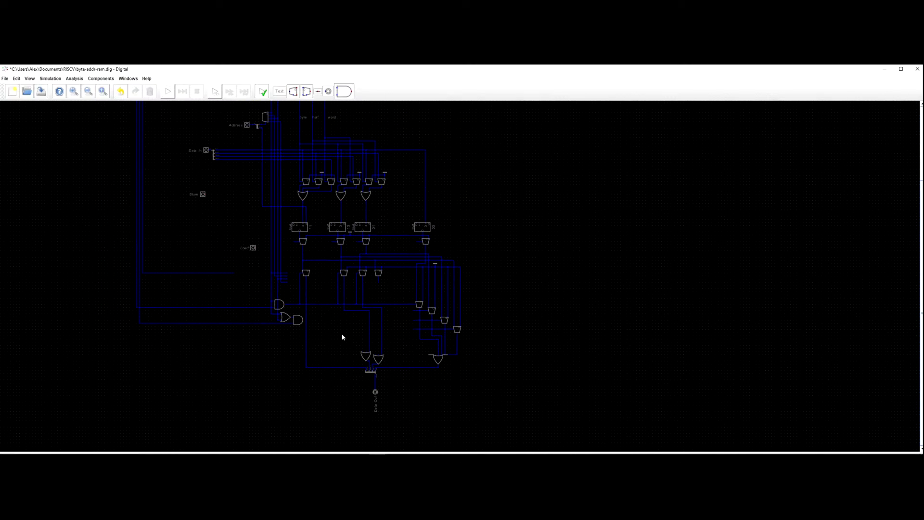
scroll(342, 337, up, 1)
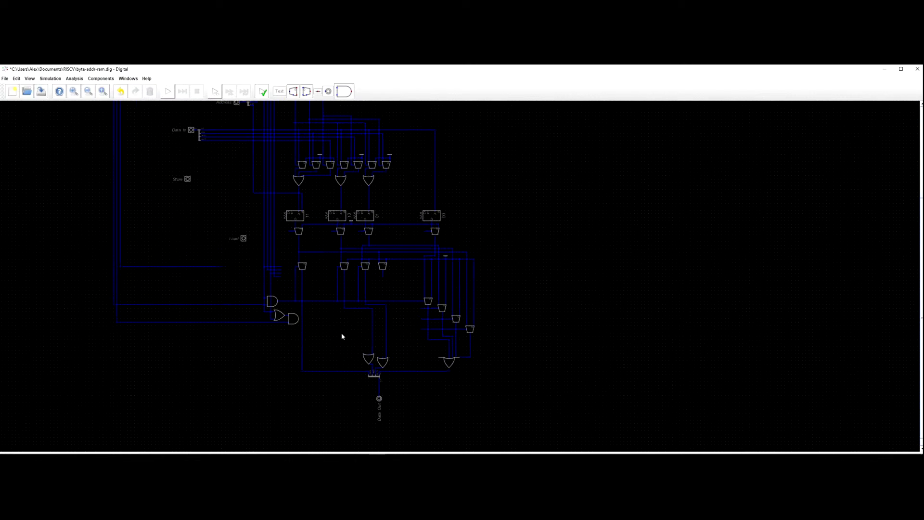
drag(345, 393, 340, 382)
drag(279, 247, 273, 307)
scroll(267, 199, up, 3)
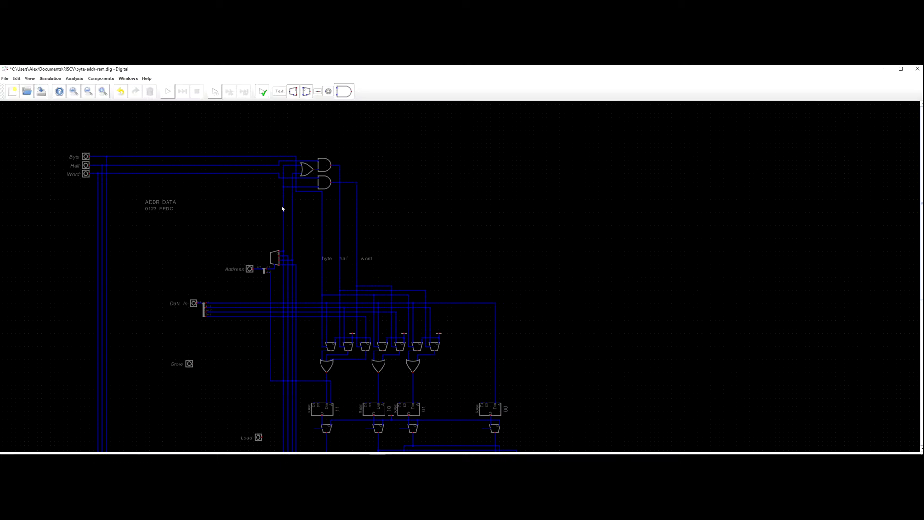
scroll(297, 173, up, 1)
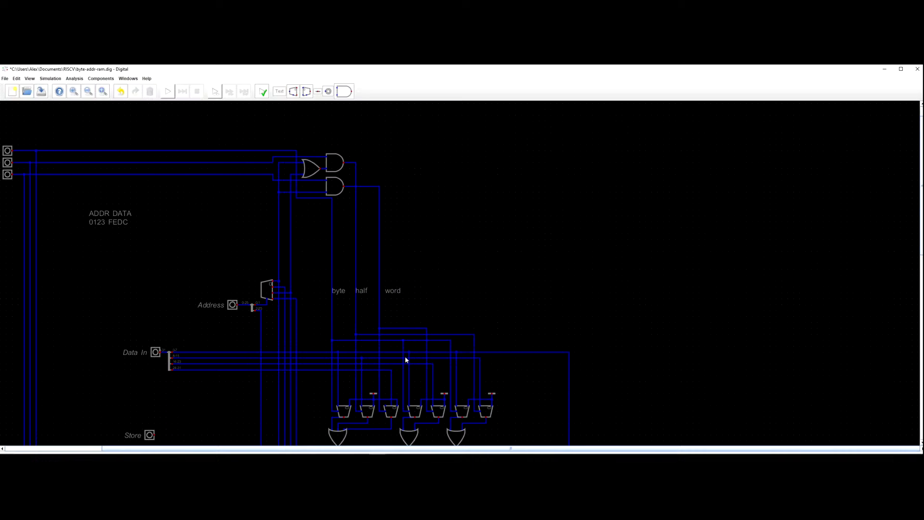
scroll(407, 359, down, 1)
drag(438, 391, 438, 316)
scroll(472, 348, down, 2)
drag(473, 351, 458, 315)
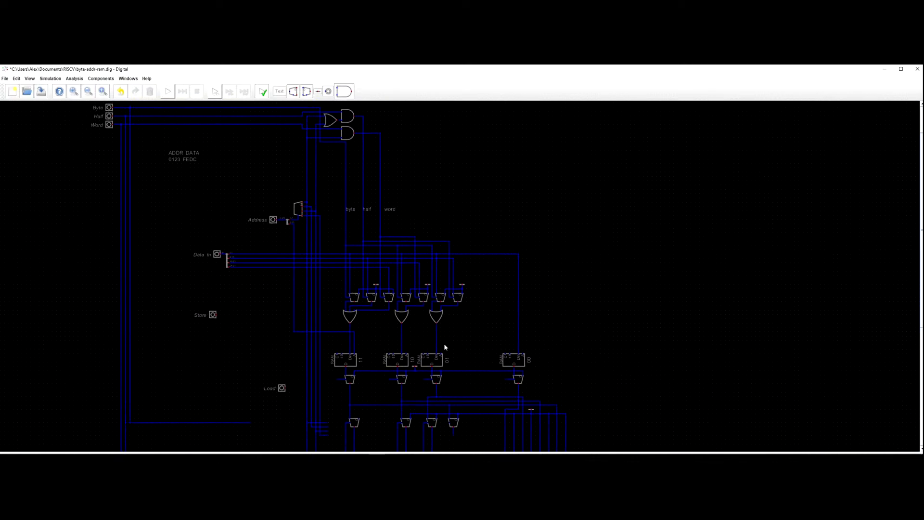
mouse_move(415, 230)
mouse_down()
mouse_move(410, 291)
mouse_move(424, 218)
mouse_up()
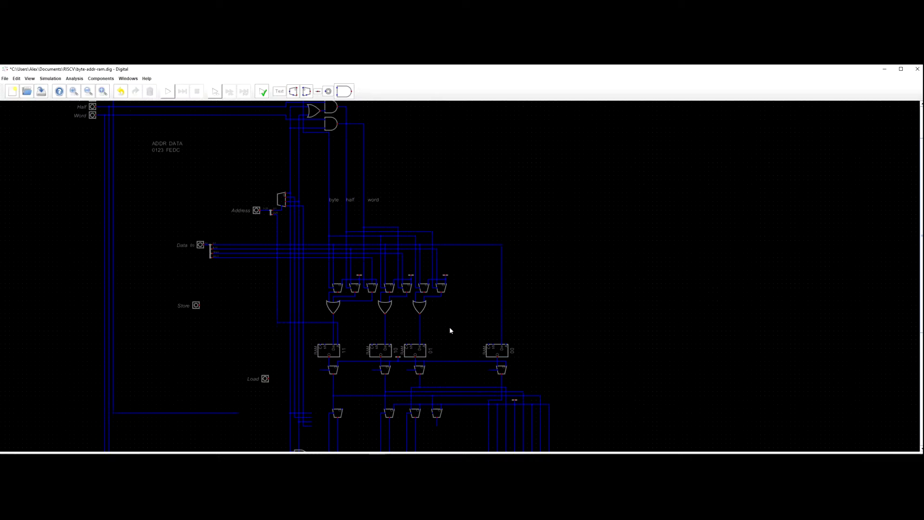
scroll(444, 314, up, 2)
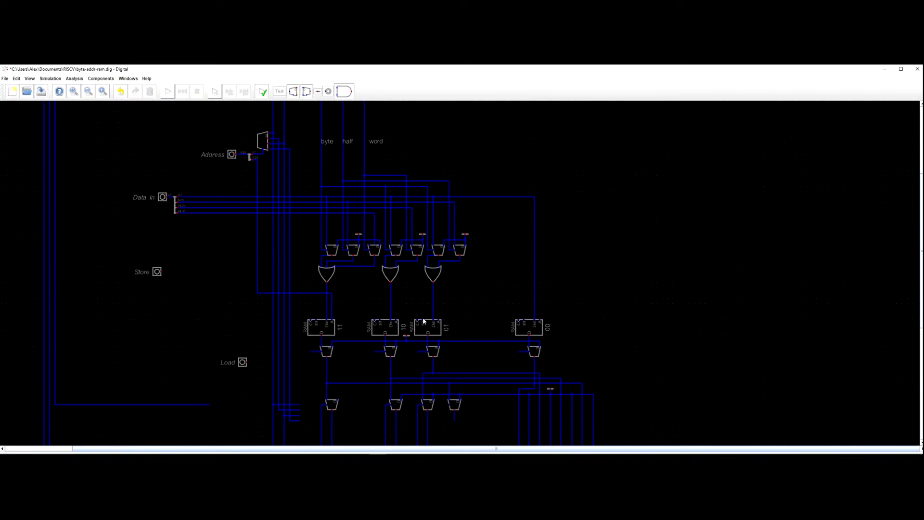
drag(448, 316, 487, 265)
scroll(161, 301, down, 5)
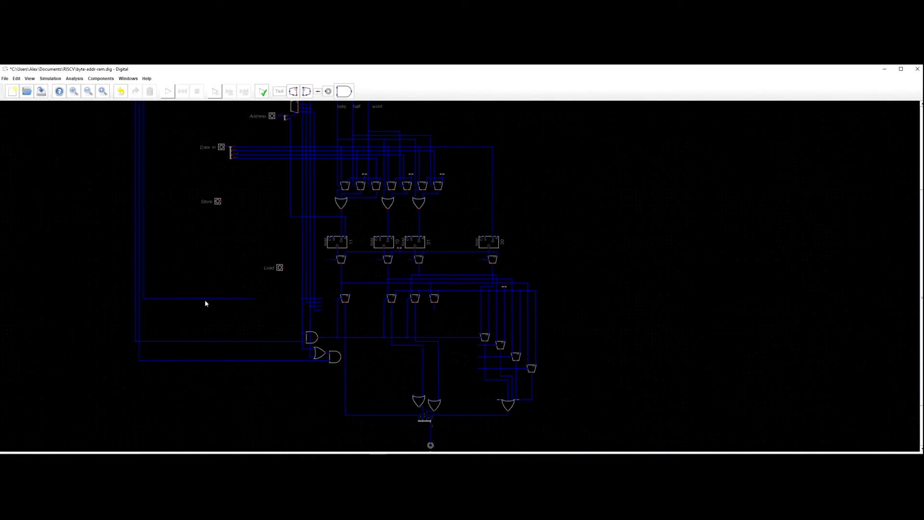
scroll(276, 195, down, 3)
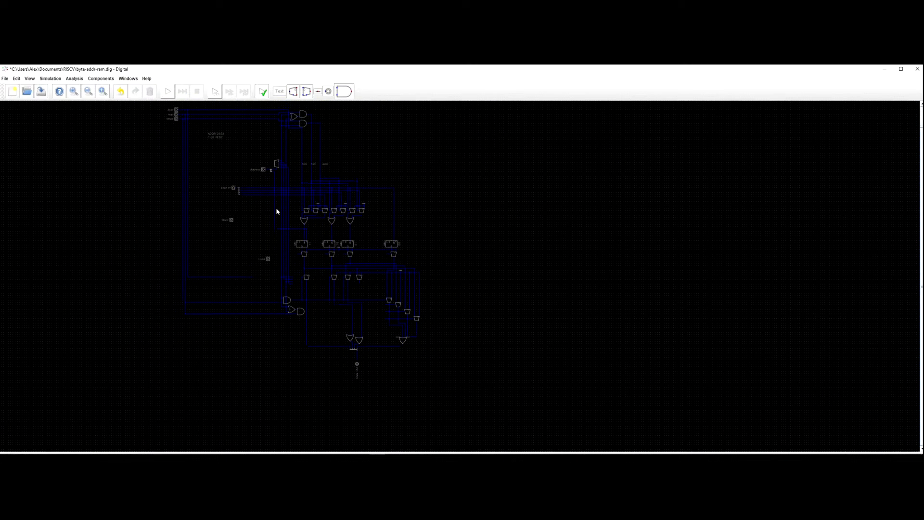
scroll(278, 245, up, 2)
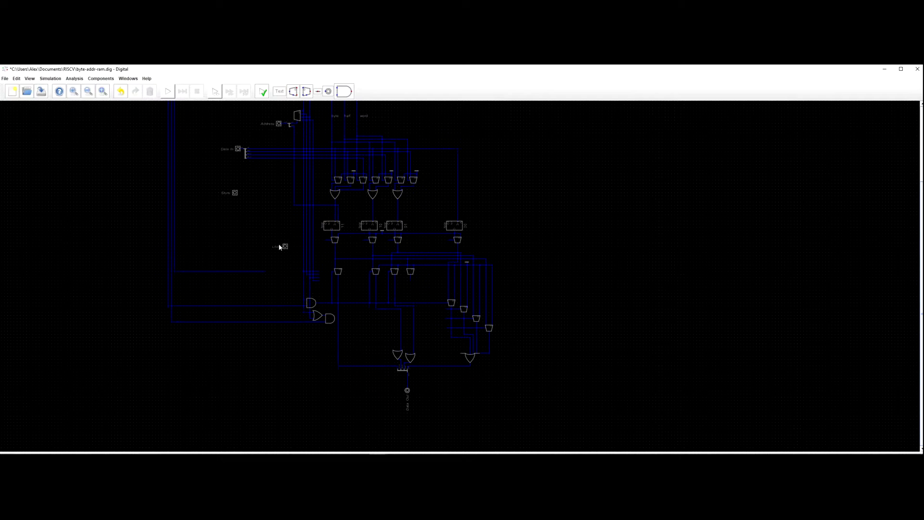
drag(277, 238, 282, 248)
scroll(291, 250, up, 2)
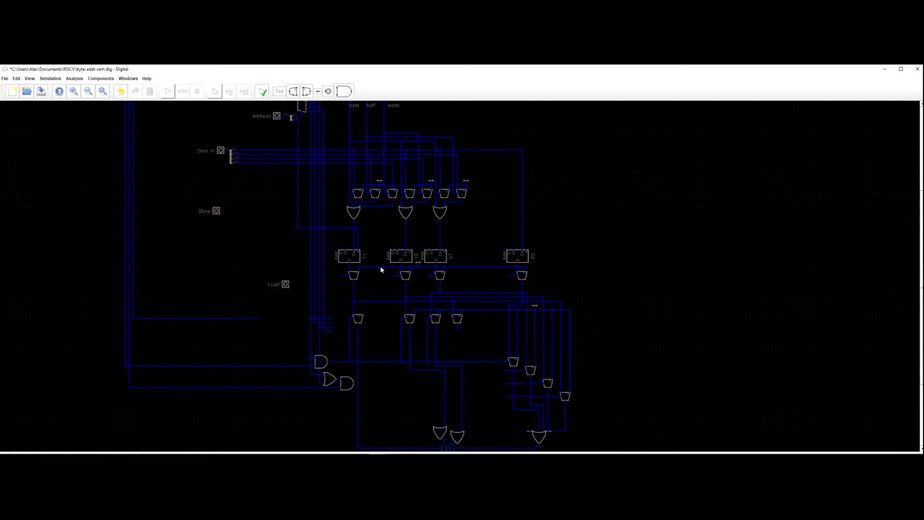
scroll(482, 276, down, 2)
drag(442, 147, 466, 223)
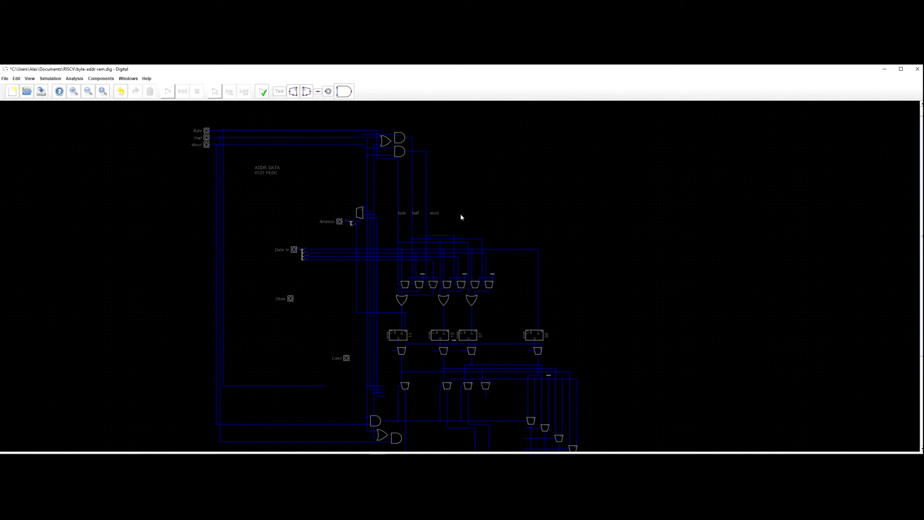
Add a text label reading "Store Half" with "00" on its second line, beside the wire leading into RAM 00.
click(100, 79)
mouse_move(98, 87)
click(137, 90)
click(501, 169)
key(ctrl+a)
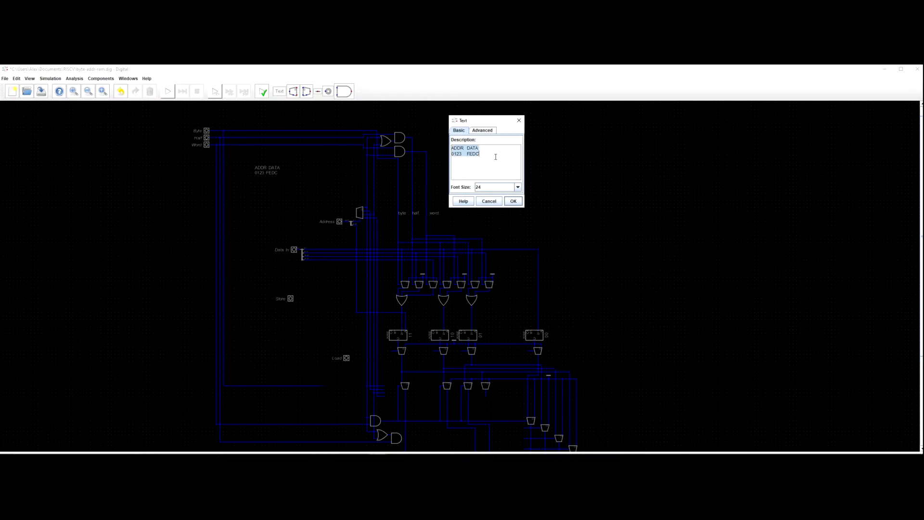
text(Store HA)
click(513, 201)
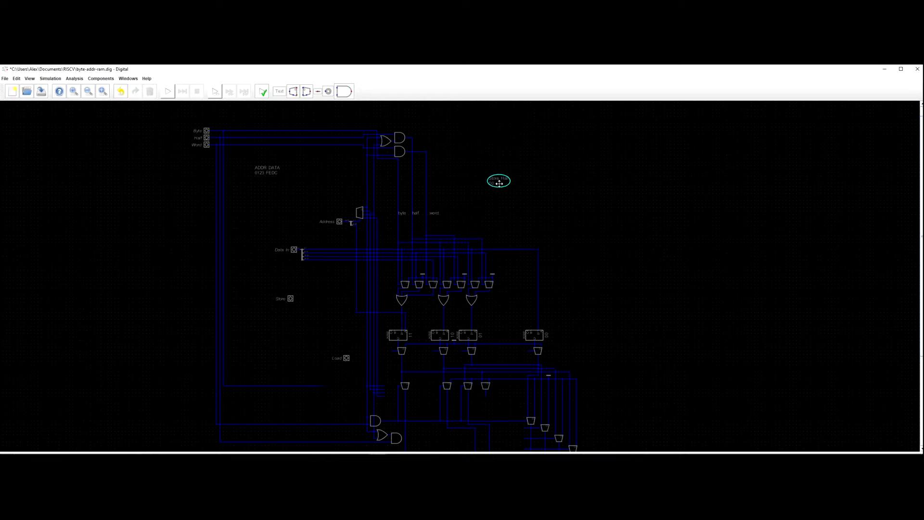
click(511, 299)
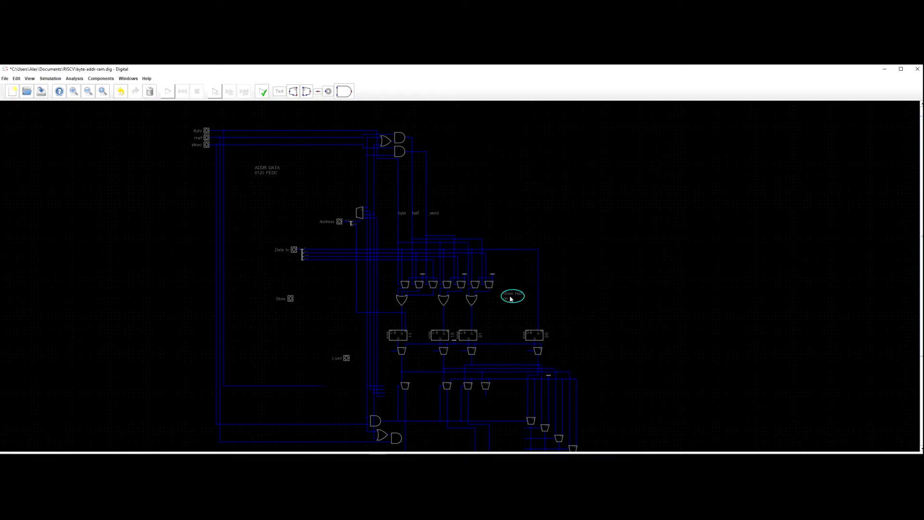
Place a copy of the label between RAM 11 and RAM 10 and change its second line to "10".
click(511, 298)
key(l)
click(429, 315)
right_click(429, 315)
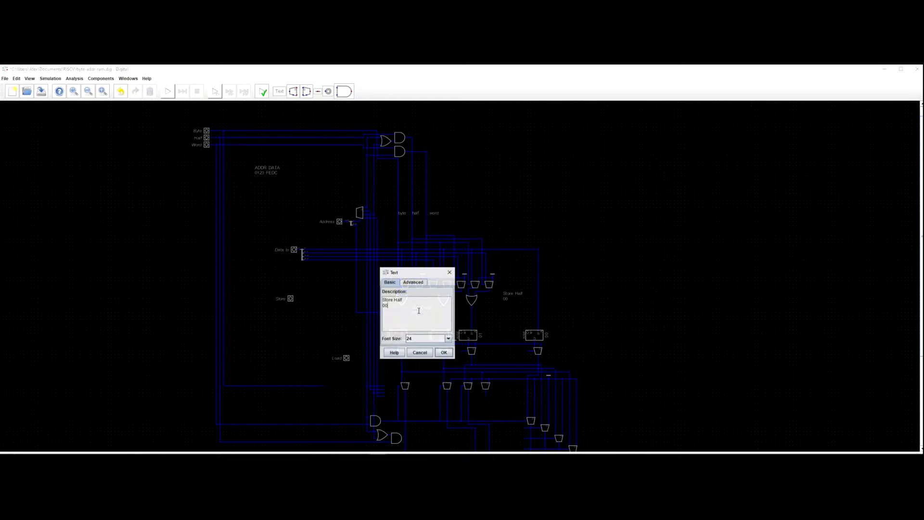
key(BackSpace)
key(BackSpace)
text(10)
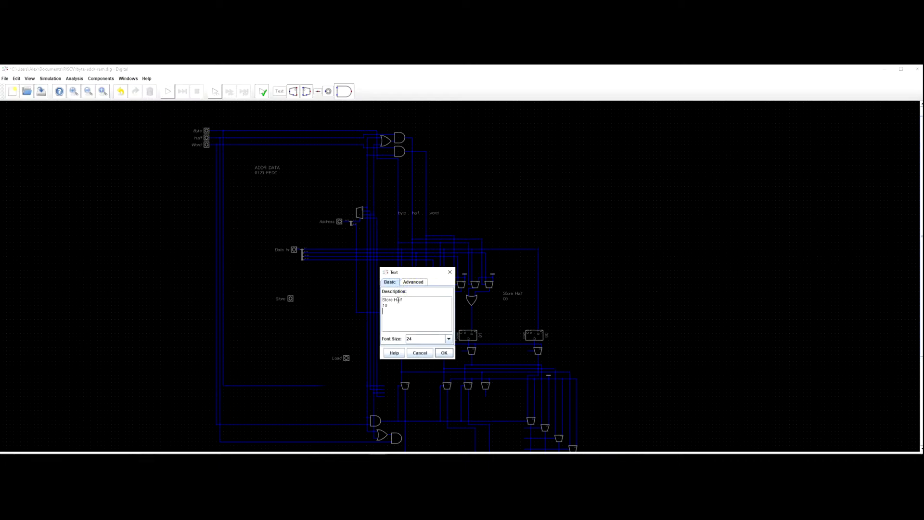
click(446, 356)
Examine the OR and AND gates fed by the Byte, Half and Word inputs and the select lines they drive.
scroll(503, 319, down, 1)
drag(504, 318, 495, 270)
drag(462, 180, 492, 239)
scroll(506, 219, up, 3)
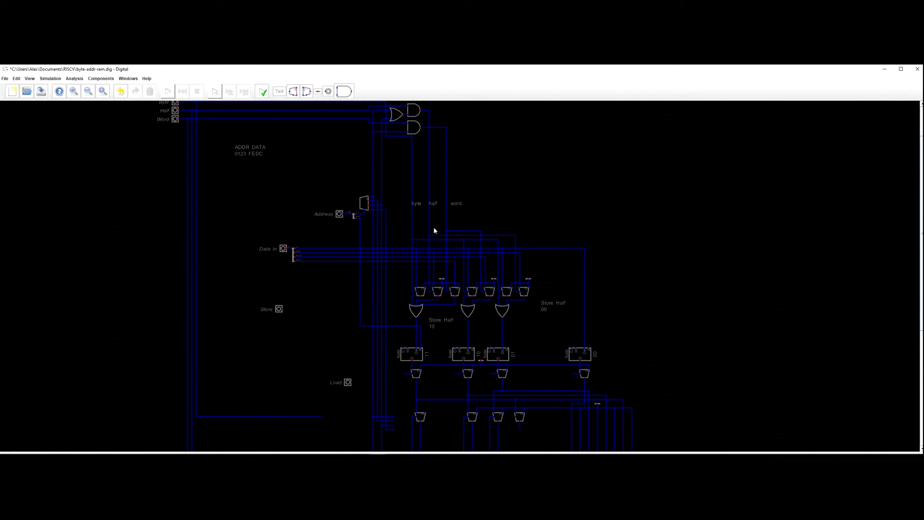
drag(502, 212, 504, 232)
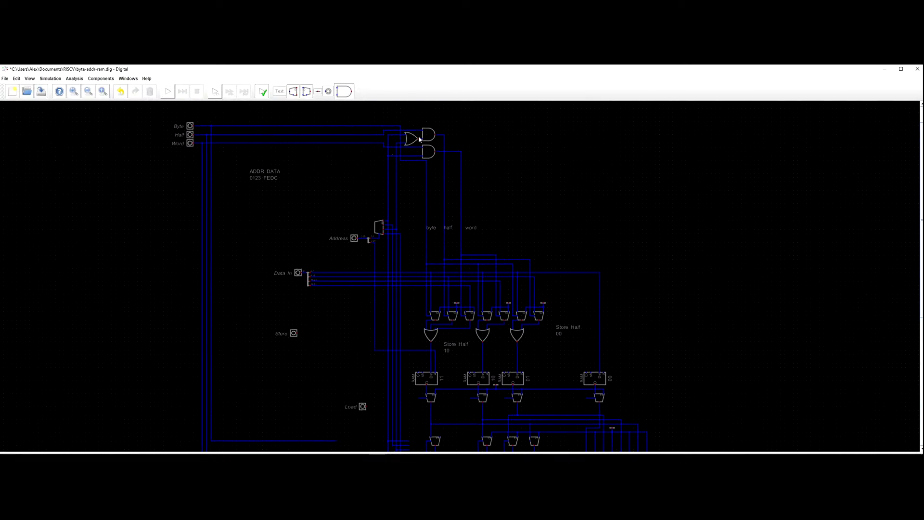
drag(424, 120, 431, 152)
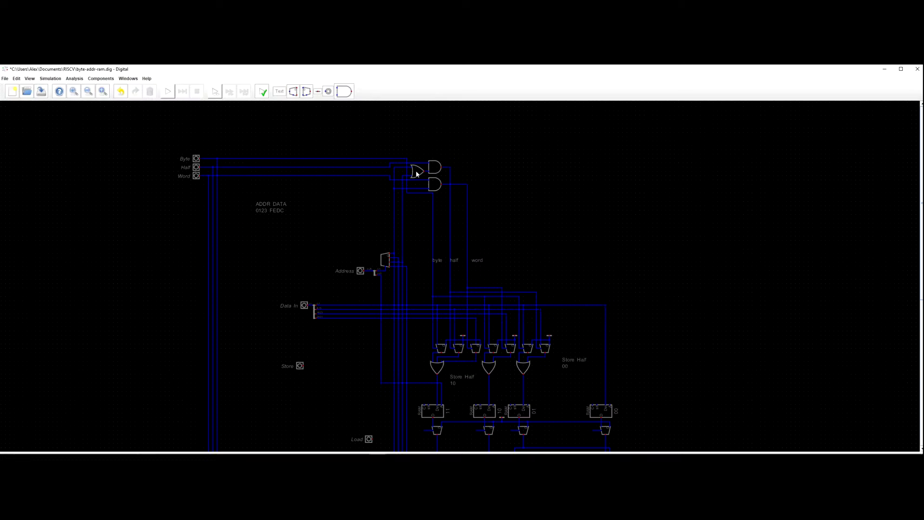
Try to add a third AND gate above the existing two, feed it from the Half line, and delete the OR gate.
key(l)
click(442, 161)
click(393, 164)
click(428, 150)
scroll(417, 171, up, 1)
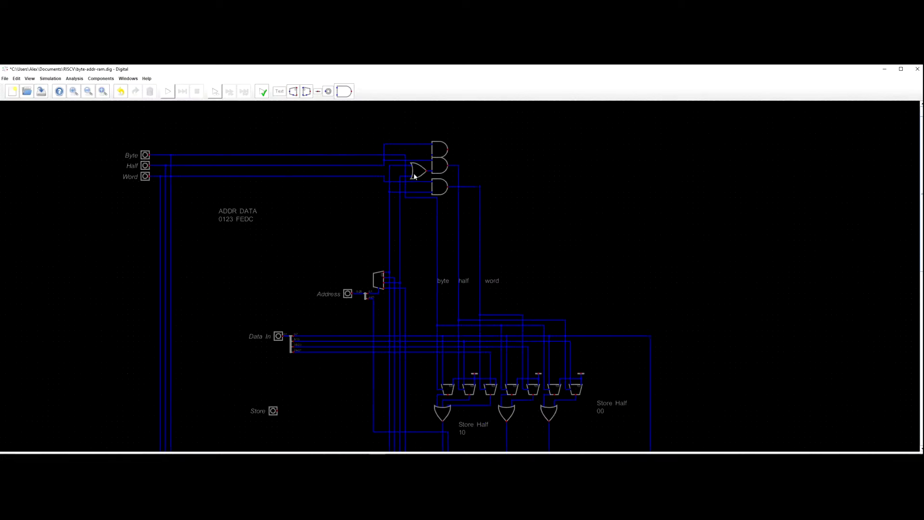
click(419, 173)
key(Delete)
Try to route the top AND gate's output to the multiplexer feeding RAM 01, replacing its branch from the shared half wire.
click(418, 154)
right_click(447, 152)
click(487, 117)
click(449, 150)
click(565, 320)
click(465, 321)
key(Delete)
click(459, 389)
click(459, 165)
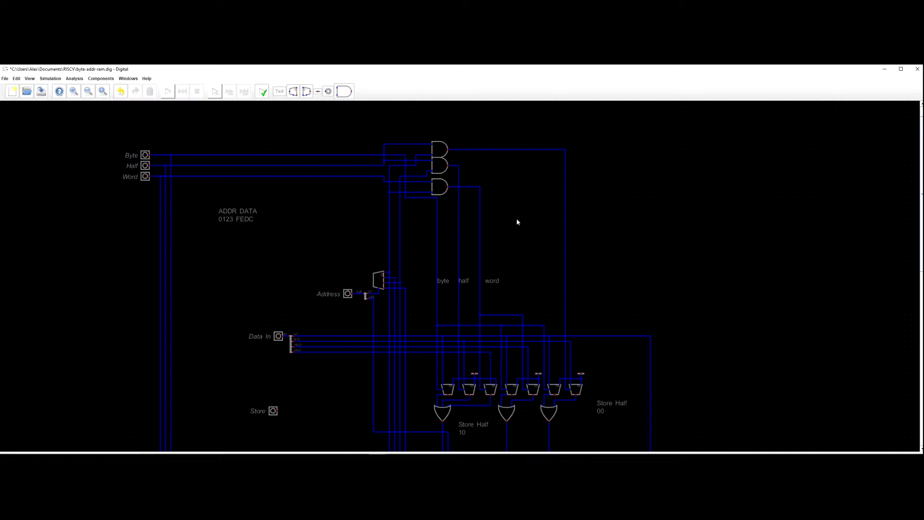
Undo the last changes to the half-store select gates and their wiring.
scroll(515, 220, down, 2)
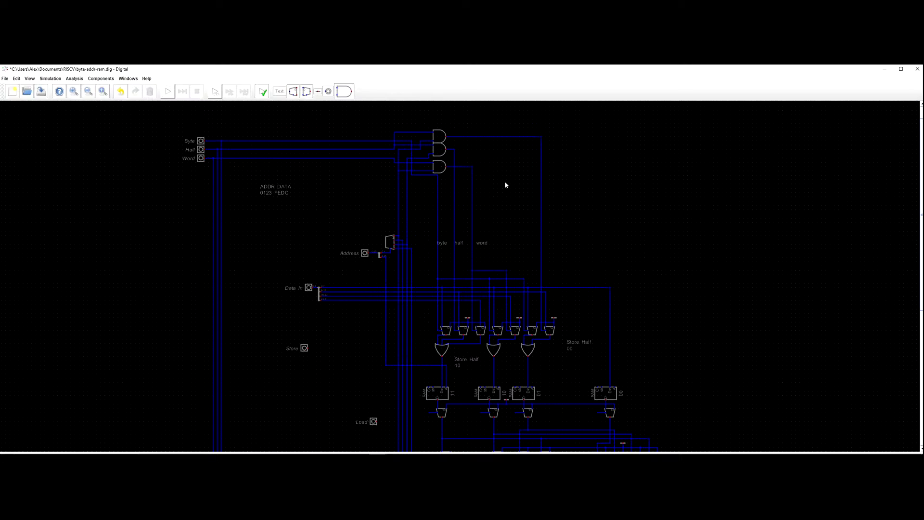
drag(514, 192, 476, 208)
scroll(486, 188, up, 1)
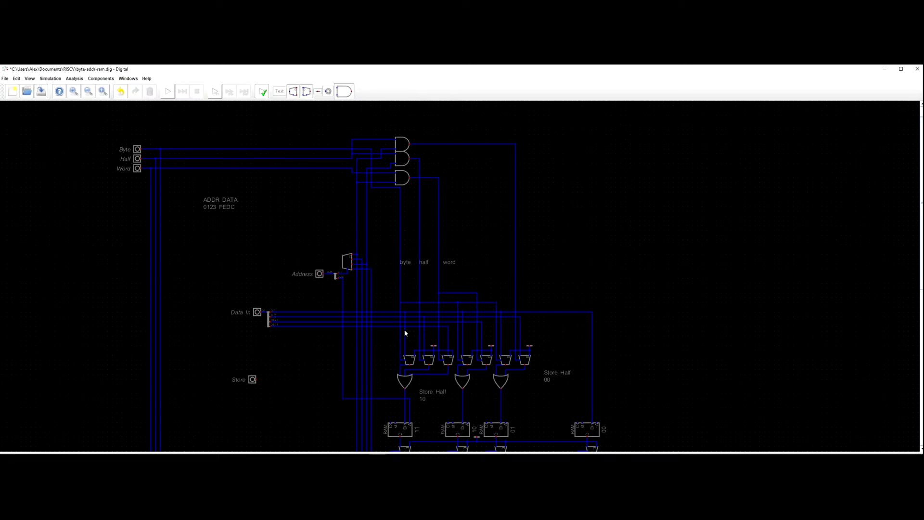
drag(393, 351, 384, 321)
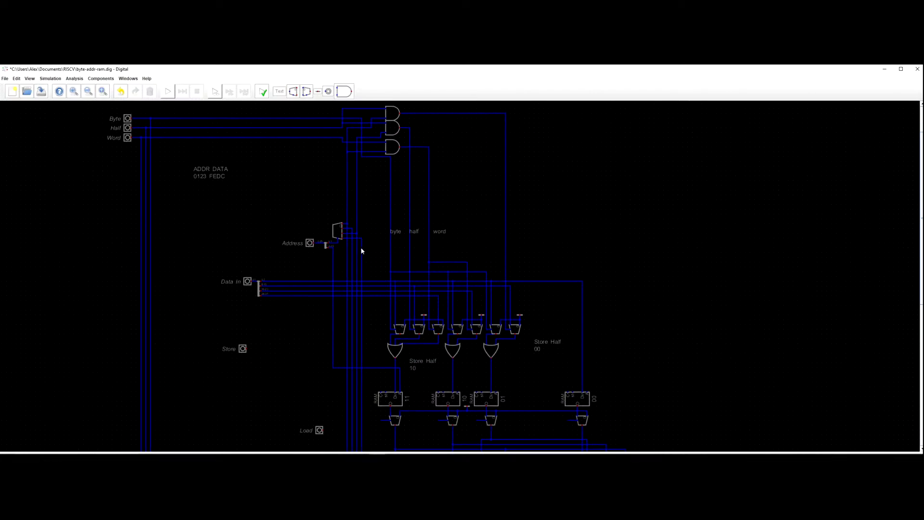
scroll(383, 266, down, 2)
drag(361, 262, 336, 267)
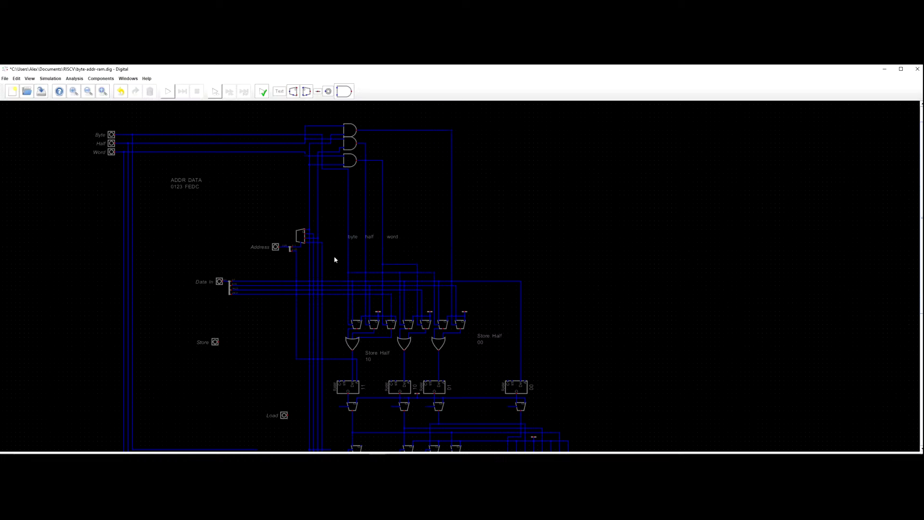
key(ctrl+z)
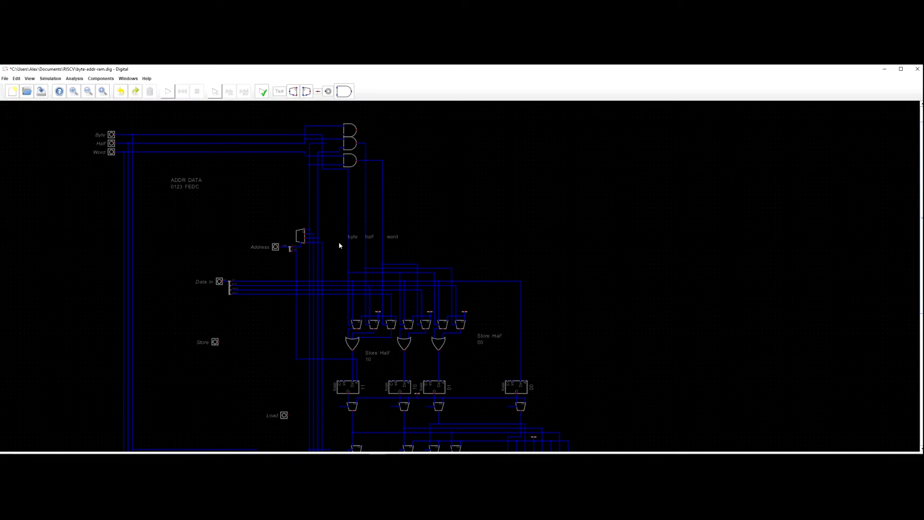
key(ctrl+z)
key(ctrl+z)
Move the "Store Half" labels for 10 and 00 down beside the two OR gates above Data Out.
scroll(455, 208, down, 8)
scroll(380, 206, down, 3)
drag(375, 213, 388, 367)
drag(487, 155, 487, 371)
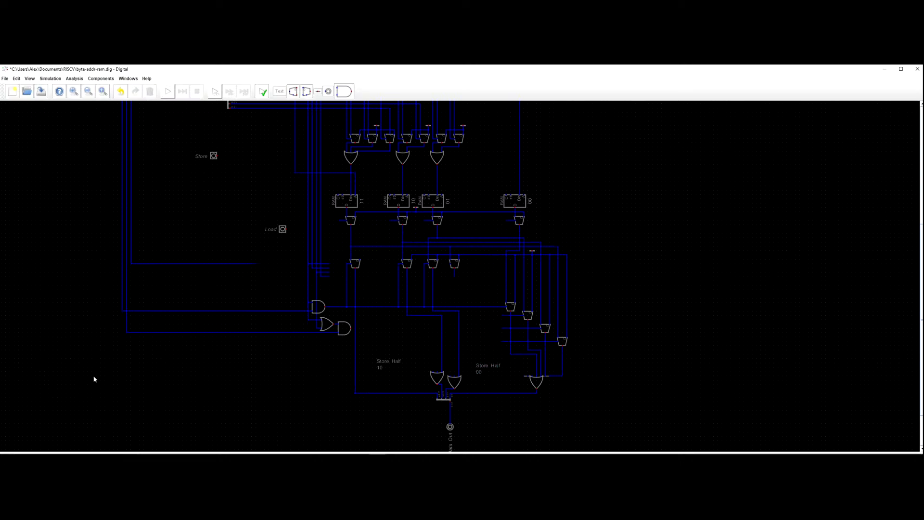
Change the first line of the label for 10 from "Store Half" to "Load Half".
scroll(140, 378, up, 2)
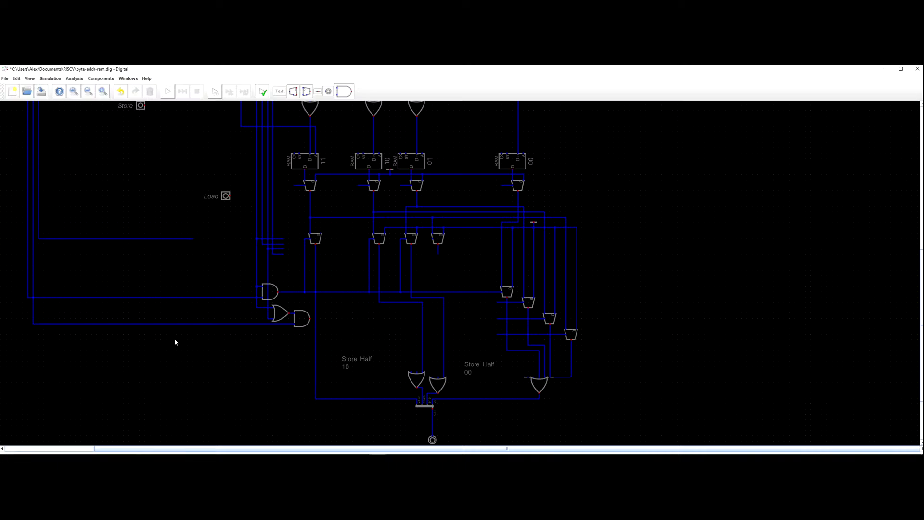
right_click(338, 366)
drag(335, 348, 242, 342)
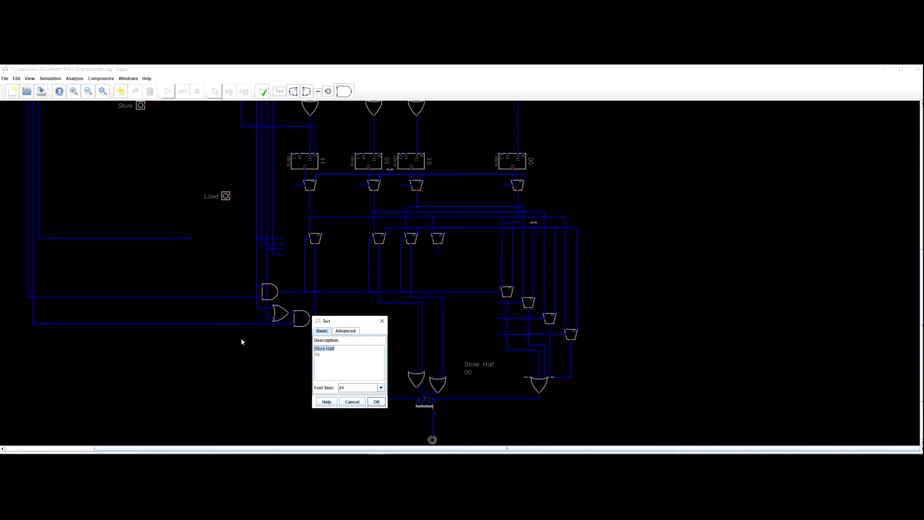
key(Left)
key(Delete)
key(Delete)
key(Delete)
key(Delete)
key(Delete)
key(Delete)
text(Load)
click(377, 403)
Change the first line of the label for 00 from "Store Half" to "Load Half".
right_click(477, 369)
drag(452, 353, 412, 355)
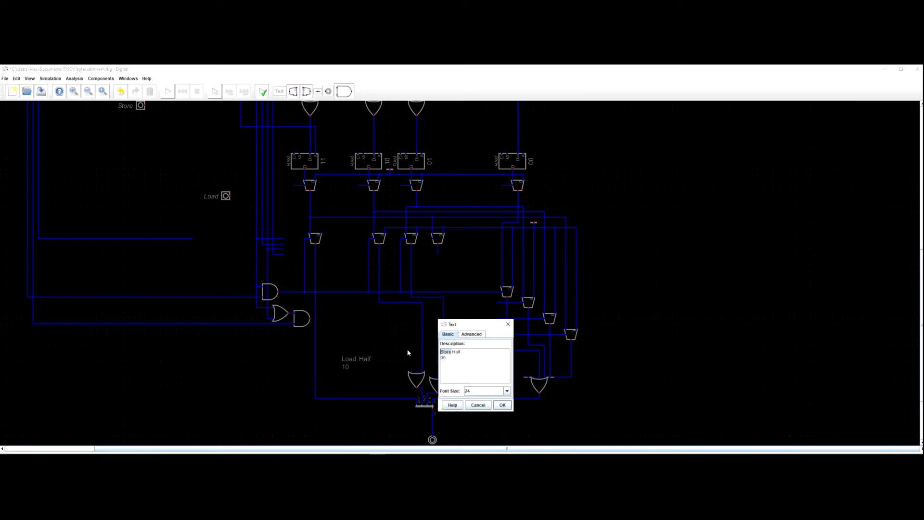
text(Load)
click(504, 406)
Wire together the select inputs of the multiplexers below RAM 11 and RAM 10, and likewise those below RAM 01 and RAM 00.
drag(222, 221, 235, 263)
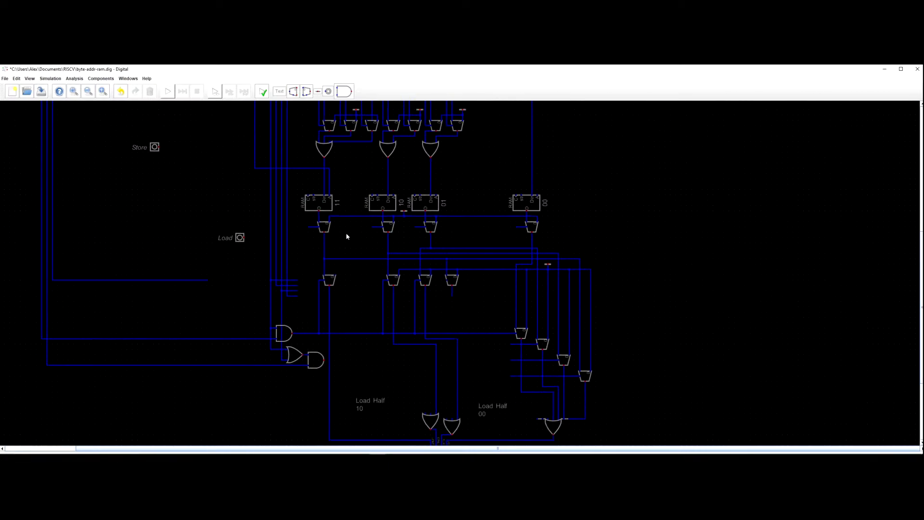
click(308, 226)
click(372, 229)
click(415, 228)
click(420, 238)
click(516, 227)
Move the Load input up and to the left, and extend both shared multiplexer select wires leftward past the address lines.
drag(240, 237, 218, 201)
click(308, 227)
click(239, 227)
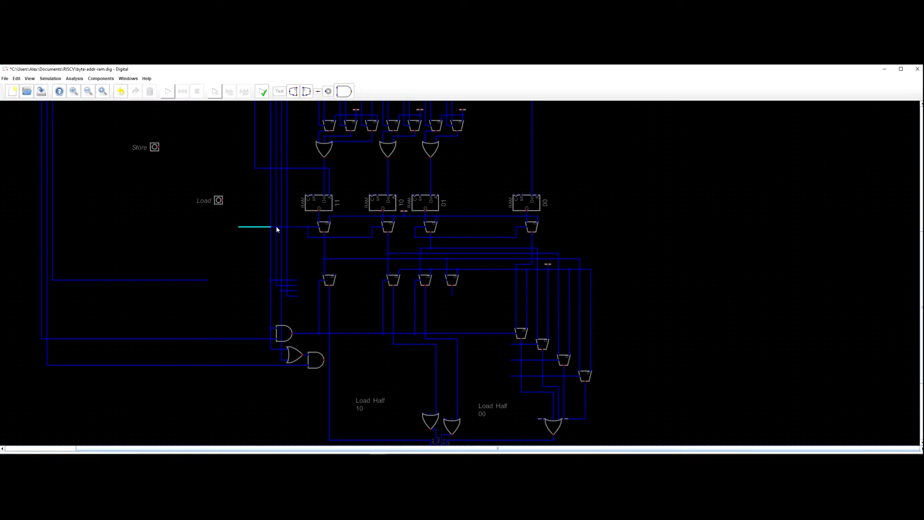
key(Escape)
click(415, 243)
click(242, 245)
Shift the load logic's OR gate and two AND gates left, away from the vertical wire running down from RAM 11.
drag(201, 223, 314, 261)
scroll(221, 199, down, 1)
drag(351, 289, 315, 244)
scroll(368, 315, down, 1)
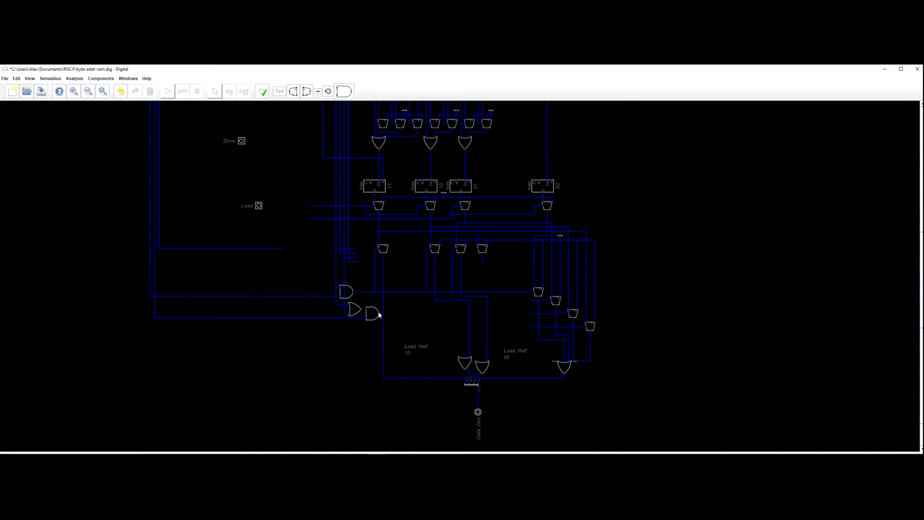
scroll(379, 315, up, 2)
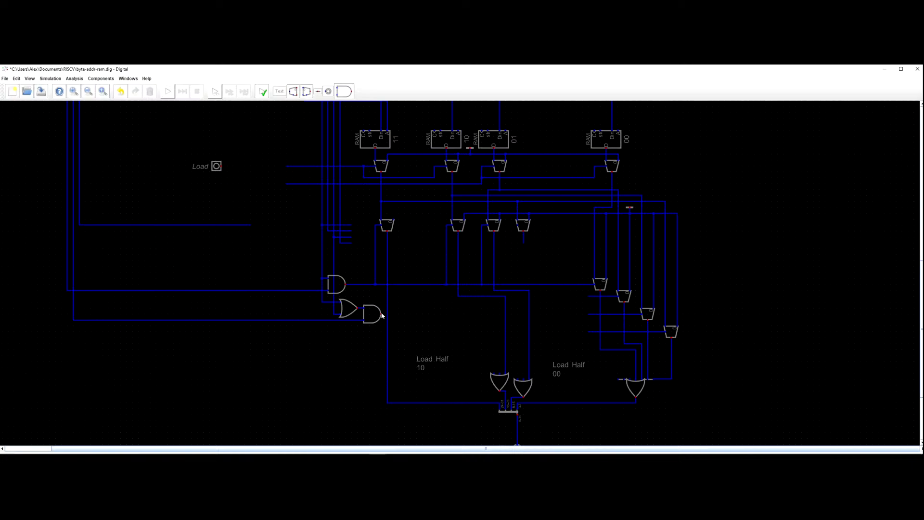
click(382, 314)
click(400, 316)
drag(381, 335, 306, 272)
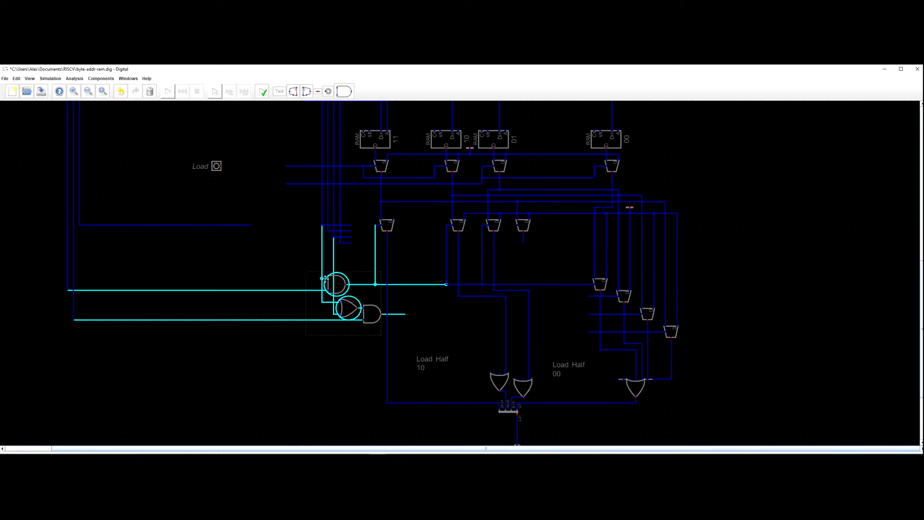
drag(365, 312, 345, 313)
click(372, 331)
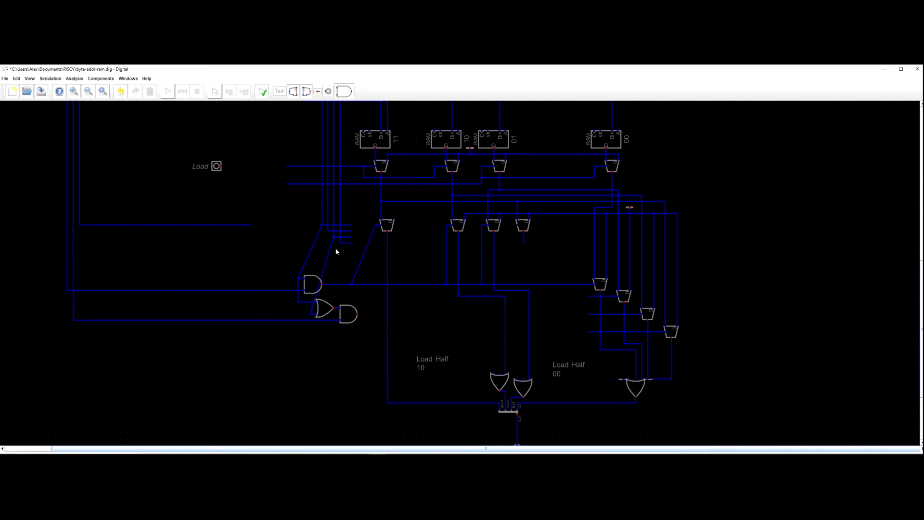
drag(334, 237, 334, 276)
click(331, 275)
key(Delete)
click(311, 314)
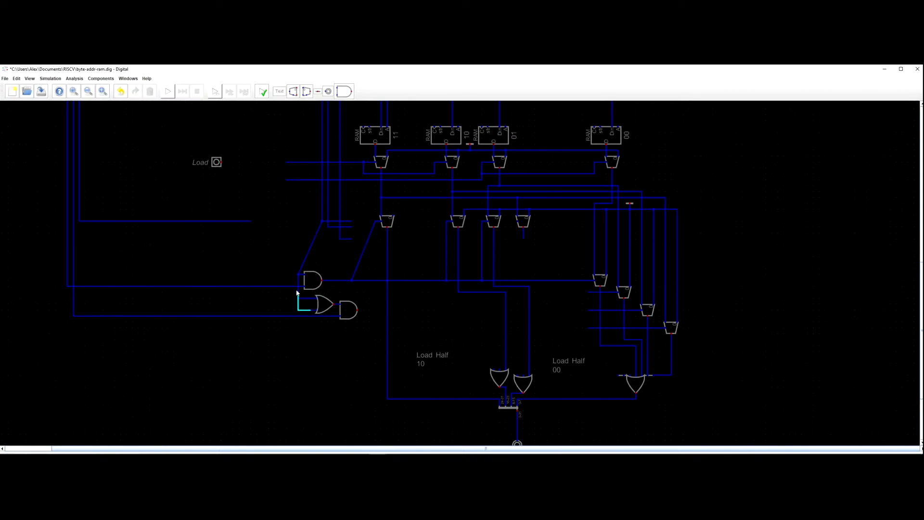
key(Escape)
key(ctrl+z)
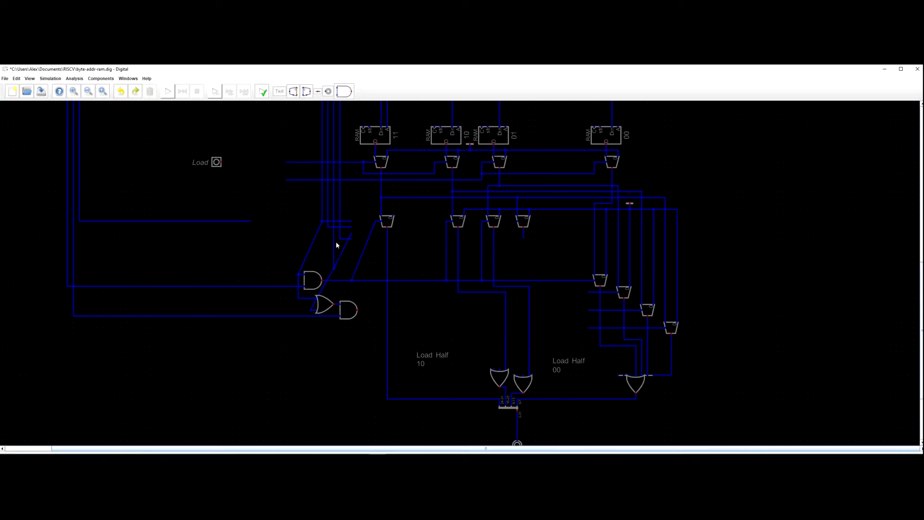
Replace the diagonal wires between the decoder lines and the load-side AND and OR gates with right-angled wires.
click(335, 268)
click(299, 275)
click(322, 221)
click(313, 246)
key(Delete)
click(330, 277)
key(Delete)
click(314, 309)
click(334, 216)
scroll(350, 242, down, 2)
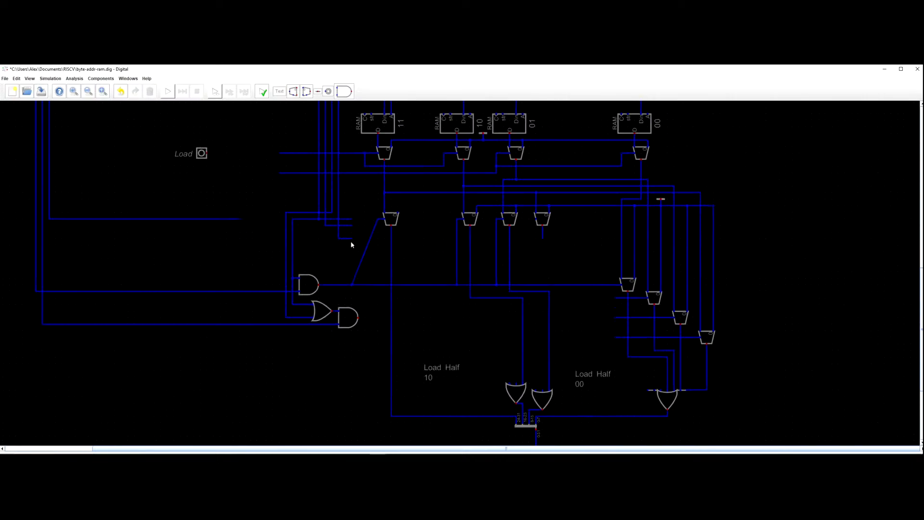
Examine the decoder output lines running from the address decoder down to the load-side gates.
drag(351, 225, 336, 285)
scroll(341, 259, up, 2)
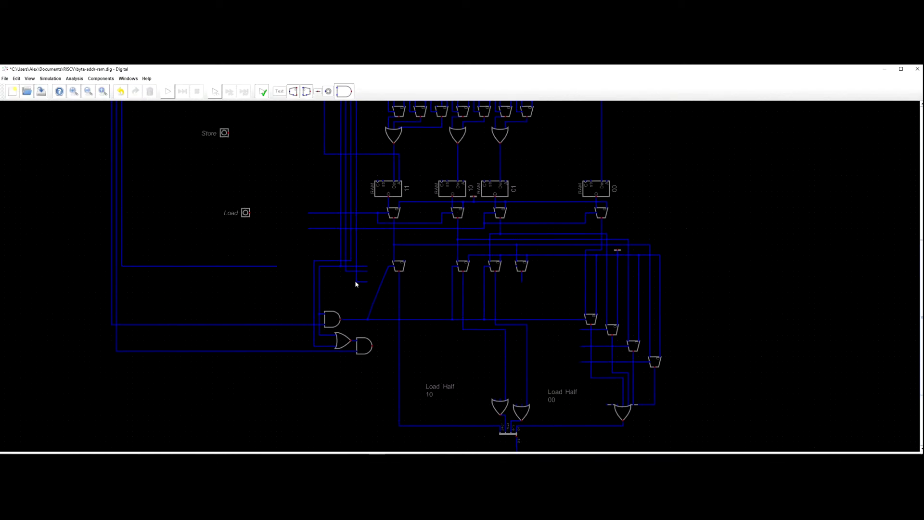
scroll(359, 273, down, 2)
drag(316, 233, 287, 303)
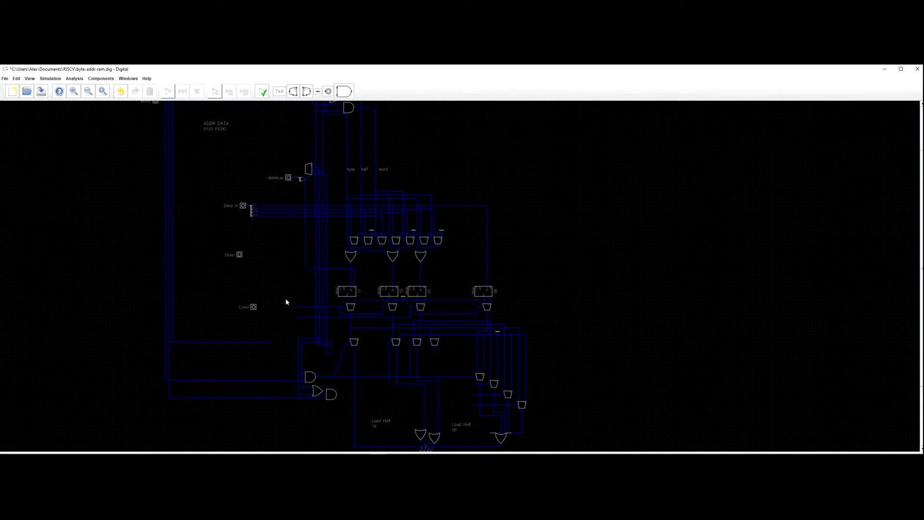
mouse_move(316, 244)
mouse_down()
mouse_move(312, 334)
mouse_move(326, 250)
mouse_up()
mouse_move(335, 310)
mouse_down()
mouse_move(341, 280)
mouse_move(332, 347)
mouse_move(322, 286)
mouse_move(339, 295)
mouse_move(323, 303)
mouse_up()
scroll(340, 315, up, 3)
scroll(339, 296, up, 3)
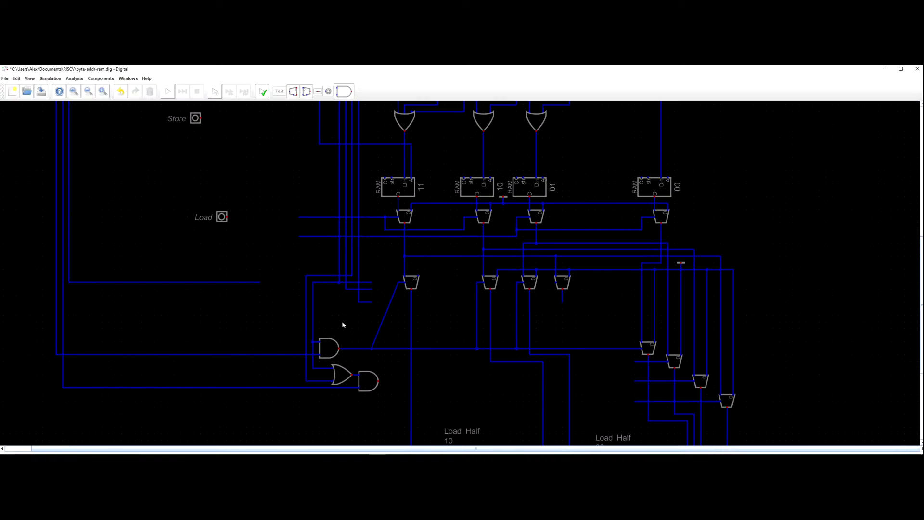
Undo the last wire edits and shift the Address input, splitter, decoder and output lines left over the load-side gates.
scroll(332, 291, down, 6)
key(ctrl+z)
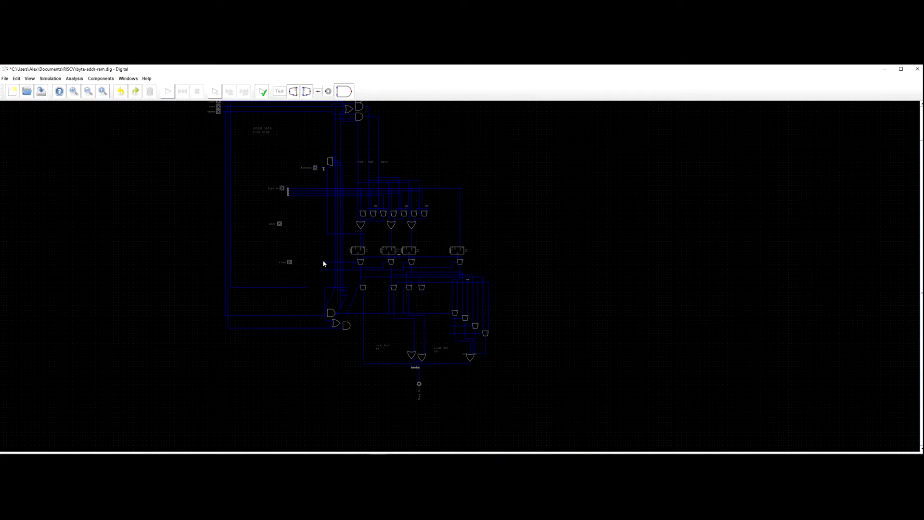
drag(291, 137, 327, 270)
key(ctrl+z)
drag(292, 133, 325, 287)
click(293, 212)
scroll(275, 253, up, 3)
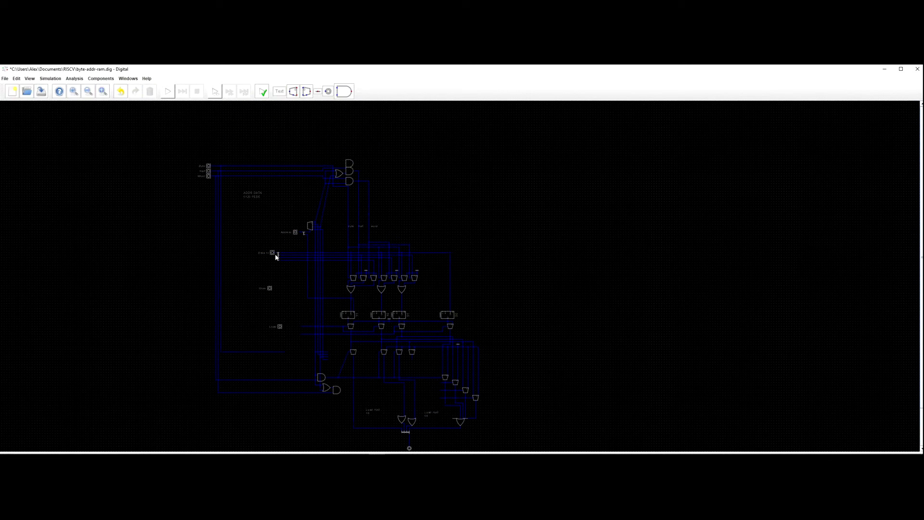
Reroute the decoder's output wires straight up into the store-side OR and AND gates, replacing the slanted wires.
drag(357, 128, 316, 169)
click(318, 173)
scroll(332, 181, up, 3)
scroll(326, 215, up, 2)
click(353, 214)
click(321, 215)
drag(326, 285, 339, 234)
Delete the unconnected AND gate at the top of the store-side gate group.
scroll(339, 233, down, 5)
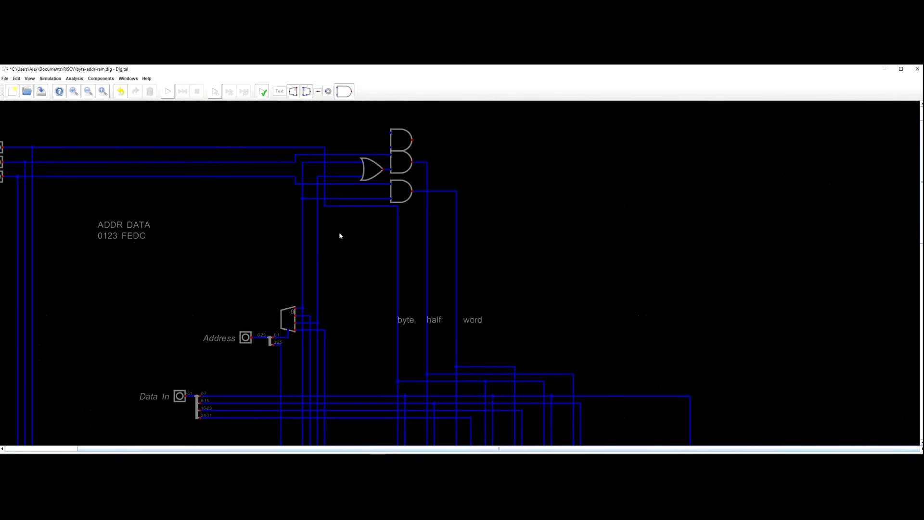
click(376, 173)
key(Delete)
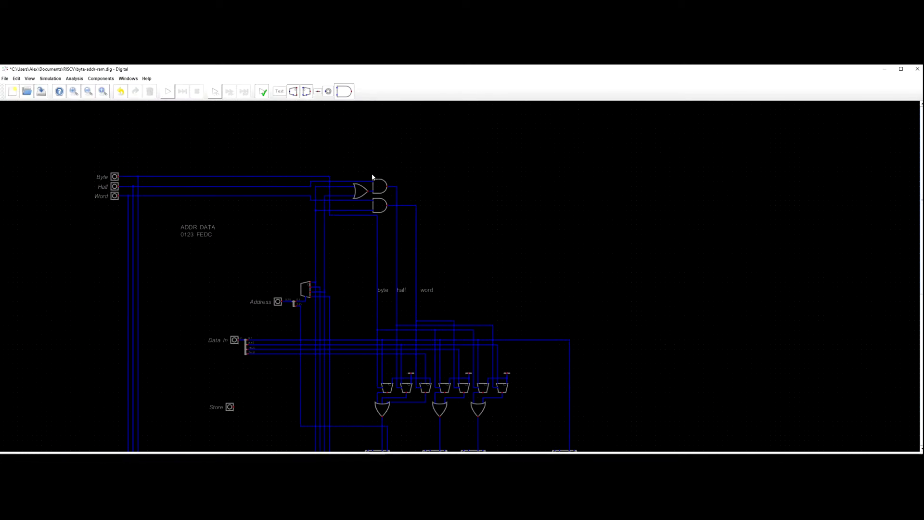
Straighten the slanted wire joining the load-side AND gate's output line to the multiplexer below RAM 11.
scroll(373, 176, down, 6)
drag(360, 228, 369, 187)
scroll(365, 275, up, 3)
drag(373, 295, 369, 274)
scroll(372, 302, up, 3)
drag(379, 335, 402, 340)
click(397, 340)
key(Escape)
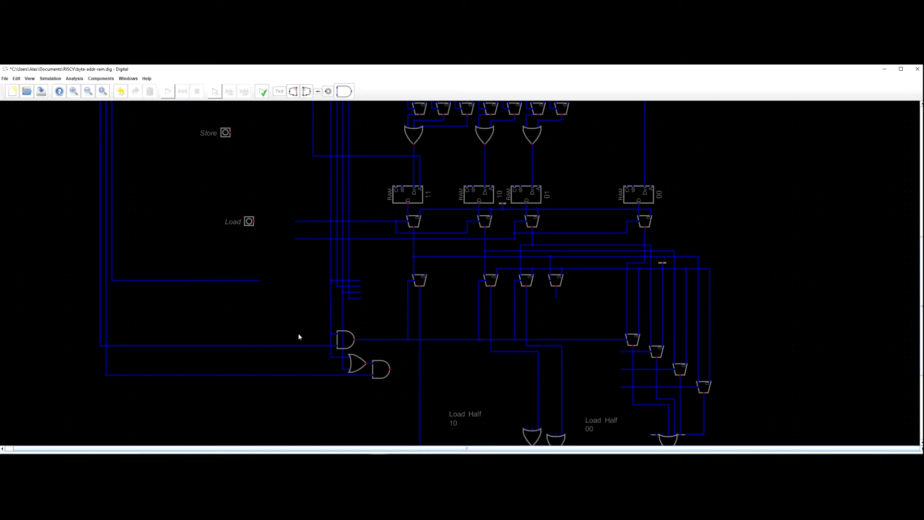
Examine the gate and multiplexer wiring from the Byte, Half, Word and Address inputs down to Data Out.
drag(320, 348, 324, 336)
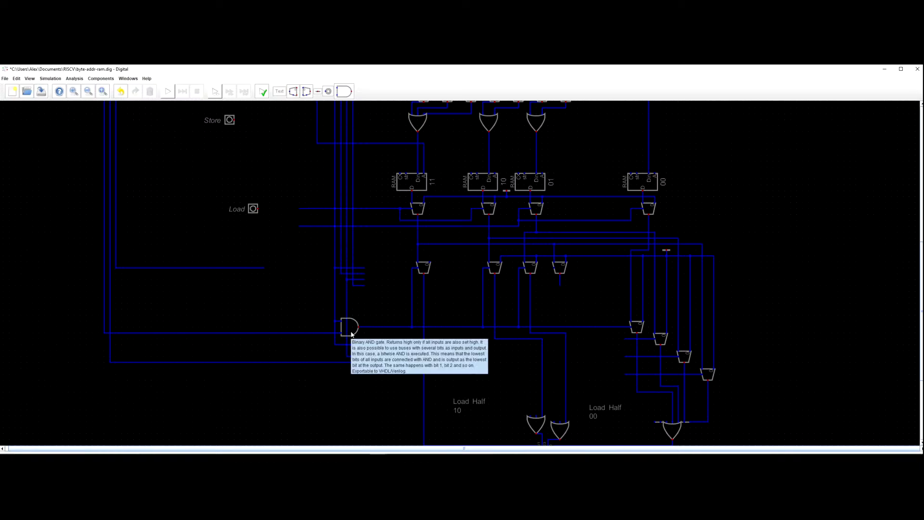
scroll(340, 381, down, 3)
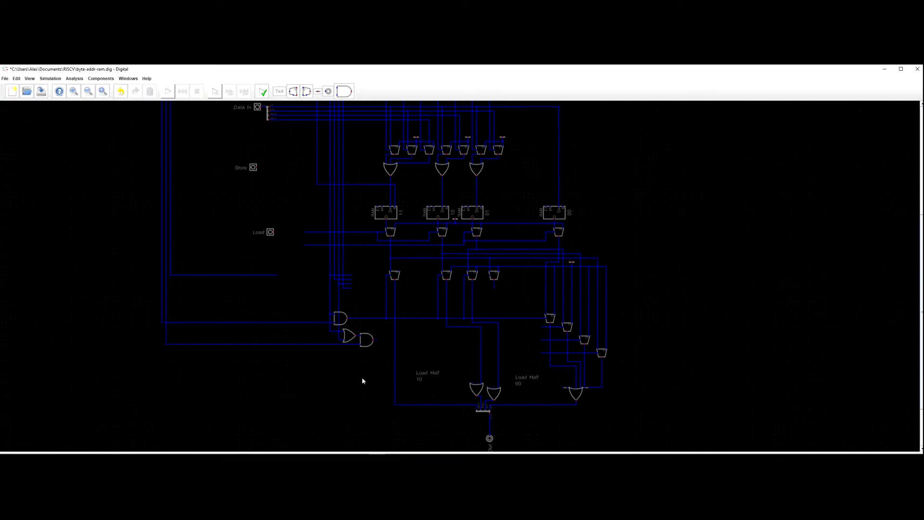
scroll(363, 371, up, 3)
scroll(368, 310, down, 2)
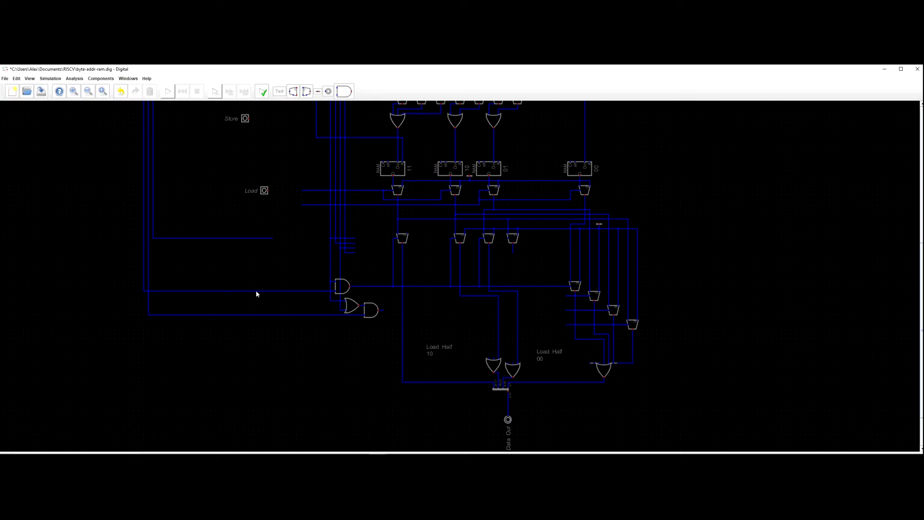
scroll(227, 290, down, 3)
drag(218, 270, 247, 310)
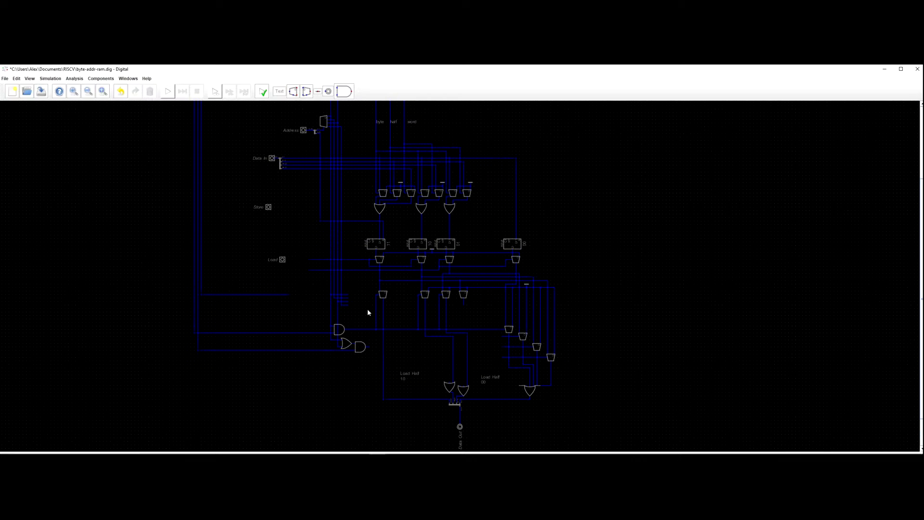
scroll(368, 310, up, 1)
drag(368, 314, 365, 374)
drag(352, 289, 389, 361)
drag(439, 397, 433, 279)
drag(387, 320, 381, 392)
drag(352, 317, 407, 352)
drag(404, 312, 394, 333)
scroll(381, 319, up, 2)
mouse_move(371, 303)
mouse_down()
mouse_move(377, 339)
mouse_move(351, 305)
mouse_move(357, 326)
mouse_move(369, 305)
mouse_up()
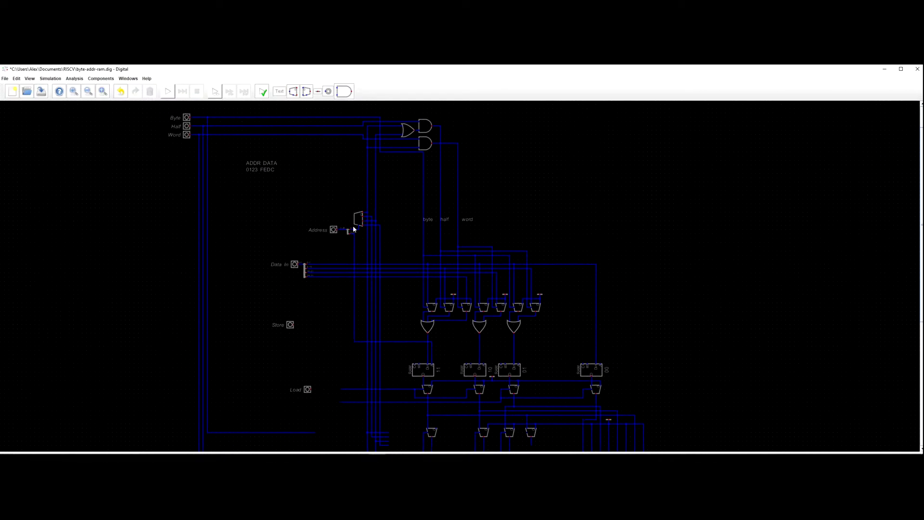
scroll(419, 340, down, 1)
scroll(440, 319, up, 2)
scroll(447, 323, down, 1)
drag(448, 322, 446, 335)
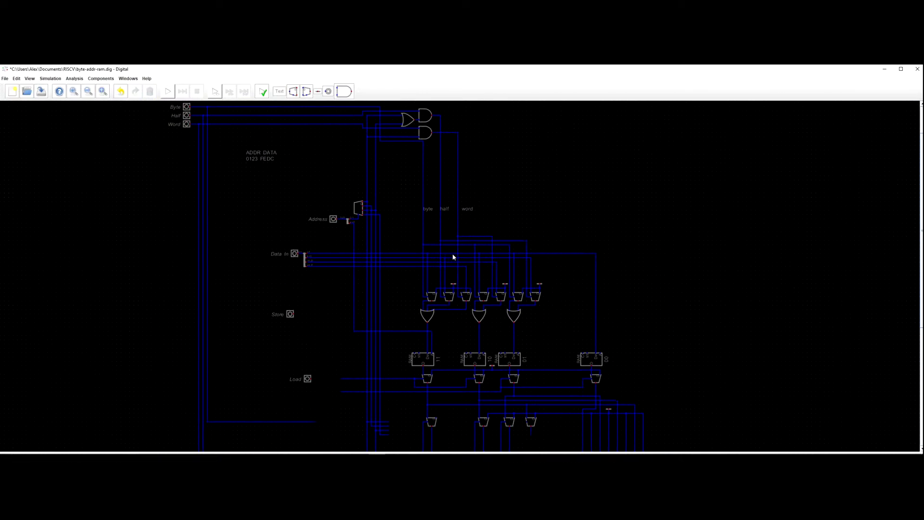
Lower the address wire's horizontal run to just above the RAM blocks and extend it to RAM 10's address input.
scroll(447, 311, up, 3)
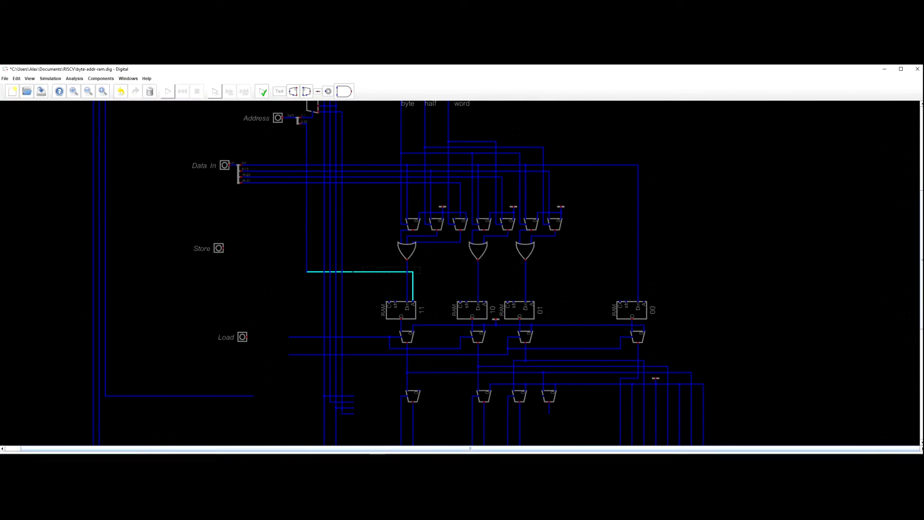
drag(309, 272, 309, 301)
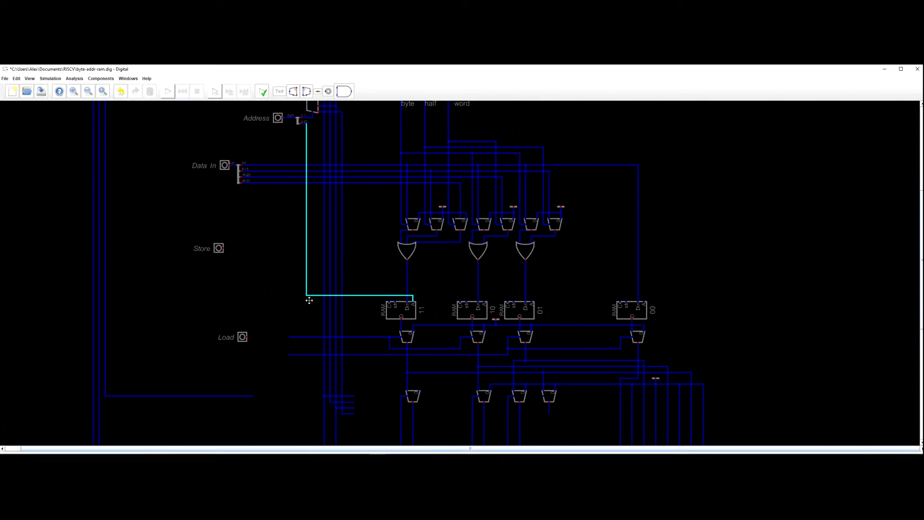
click(412, 297)
click(486, 299)
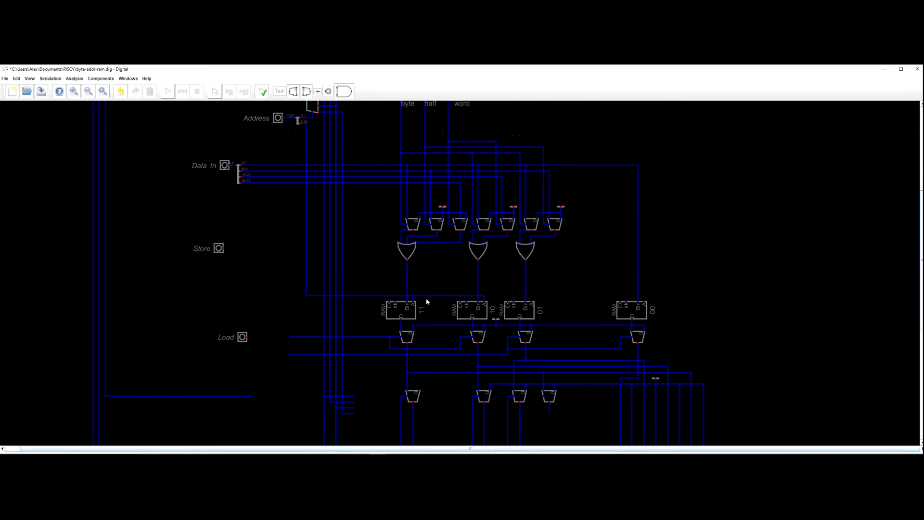
Extend the shared address wire to the address inputs of RAM 01 and RAM 00.
scroll(431, 298, down, 5)
scroll(455, 304, up, 5)
click(456, 295)
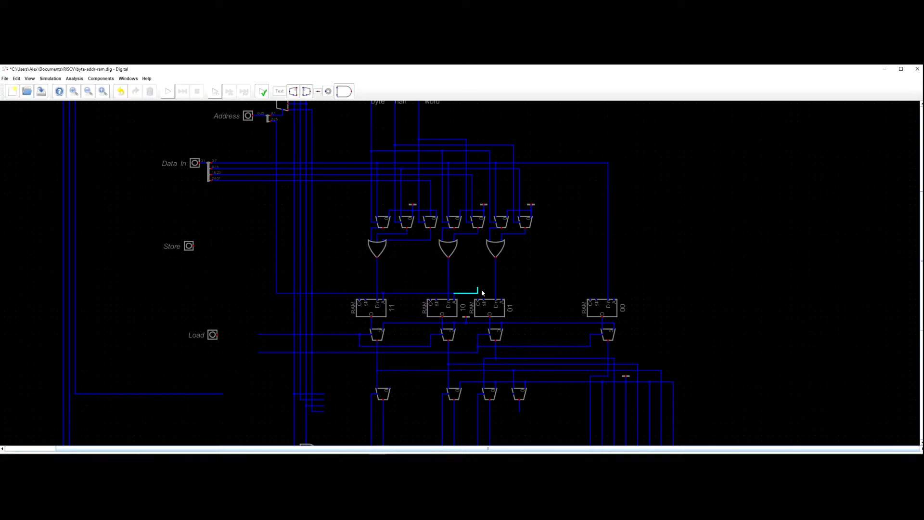
click(502, 299)
click(614, 295)
scroll(641, 293, down, 2)
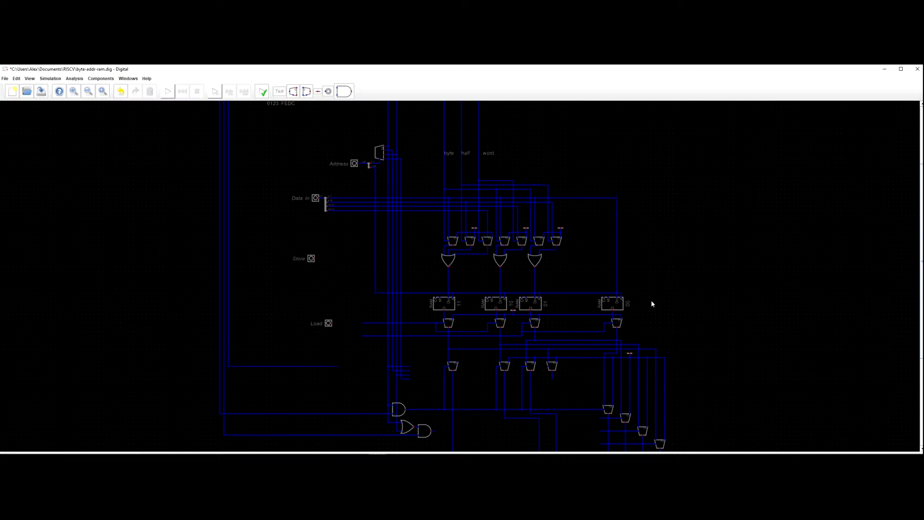
Open the ADDR DATA text note for editing and remove the word DATA and the 0123 FEDC line.
scroll(652, 304, down, 4)
scroll(424, 253, up, 2)
scroll(468, 265, up, 2)
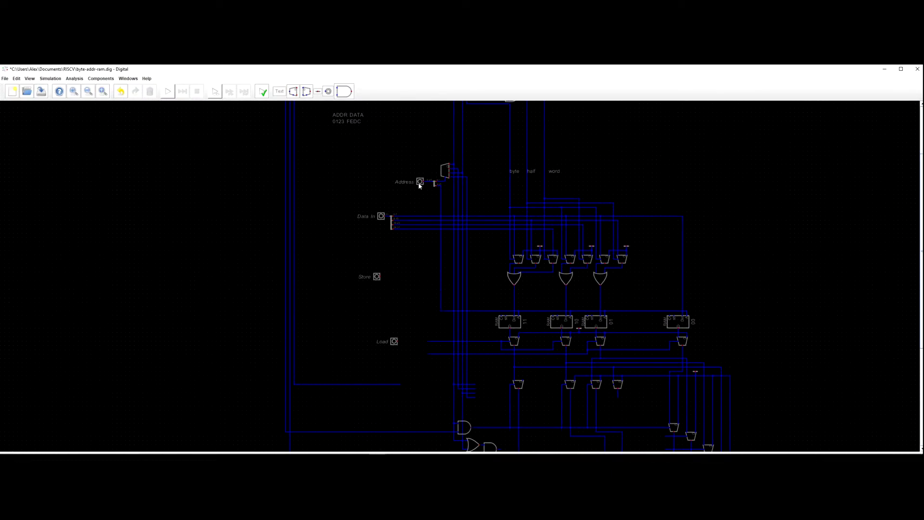
drag(364, 161, 359, 203)
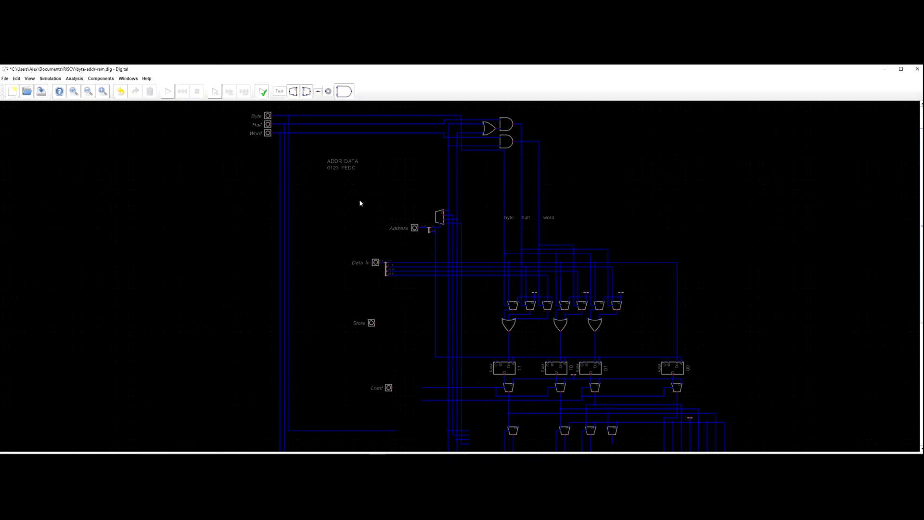
right_click(347, 169)
drag(340, 159, 296, 162)
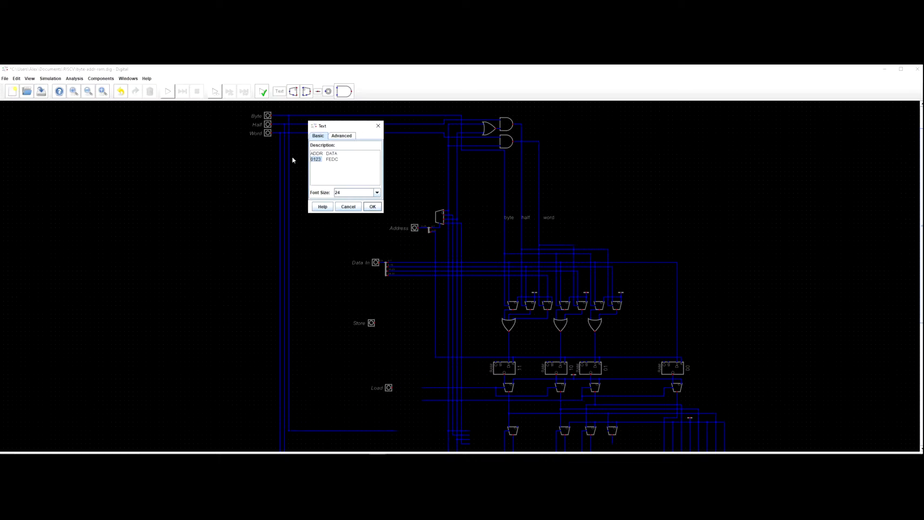
drag(340, 160, 310, 159)
key(BackSpace)
drag(339, 154, 325, 154)
key(BackSpace)
Complete the ADDR note with a colon and a long binary address of zeros ending in 111.
text(: 000)
text(000)
text(0000000000000000000000)
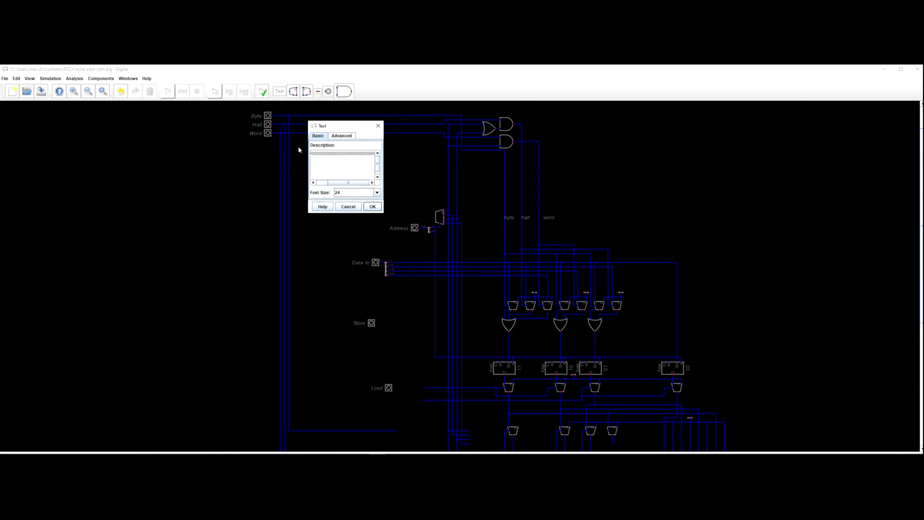
drag(383, 155, 440, 157)
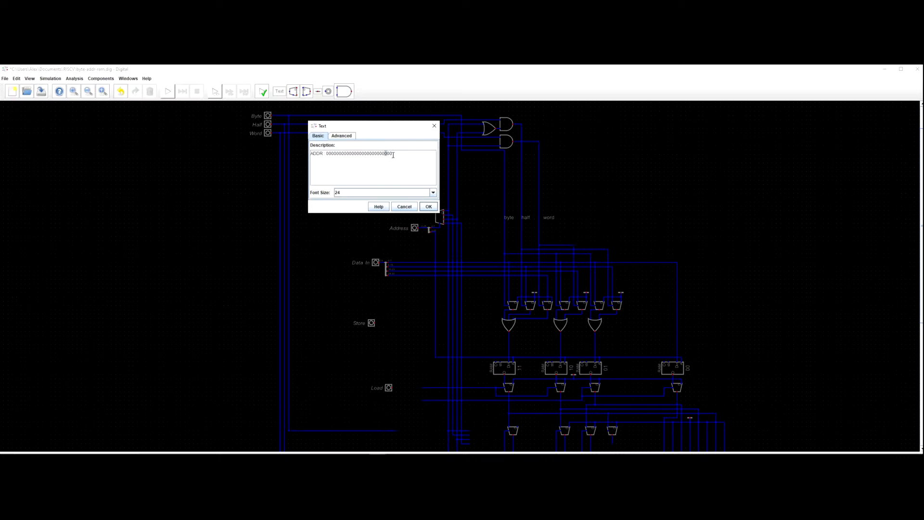
drag(394, 154, 387, 154)
text(111)
click(429, 207)
Examine the ADDR note alongside the Address input's splitter, decoder and RAM address wiring.
scroll(383, 194, up, 3)
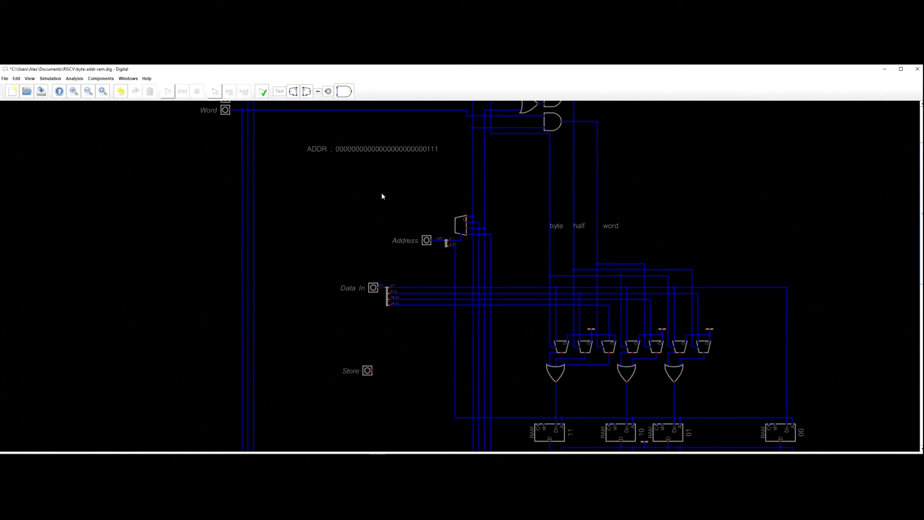
scroll(322, 152, down, 3)
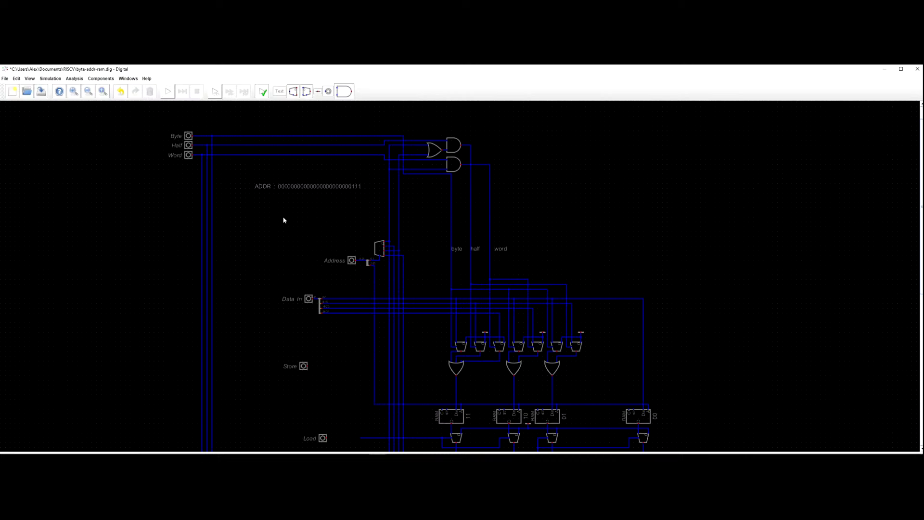
scroll(336, 208, up, 1)
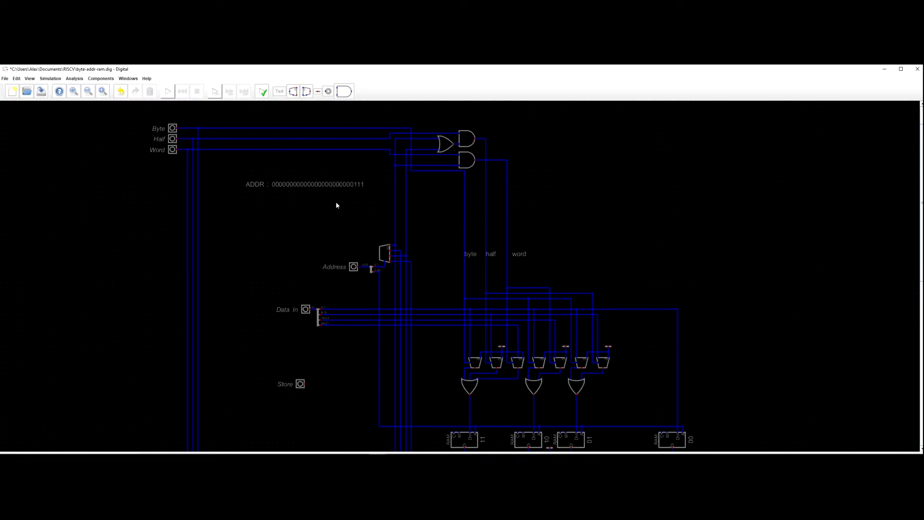
scroll(320, 183, down, 1)
scroll(333, 190, up, 1)
scroll(341, 195, down, 1)
drag(343, 203, 321, 207)
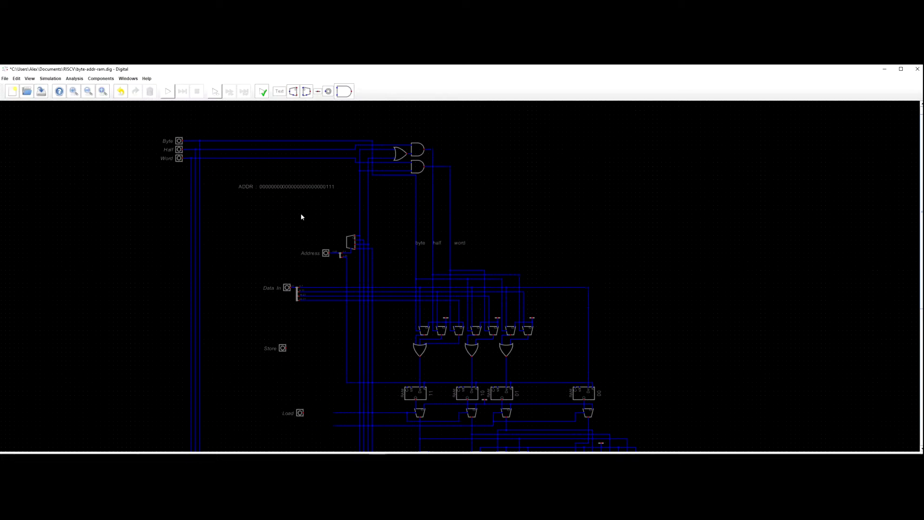
scroll(302, 217, up, 1)
scroll(323, 201, up, 3)
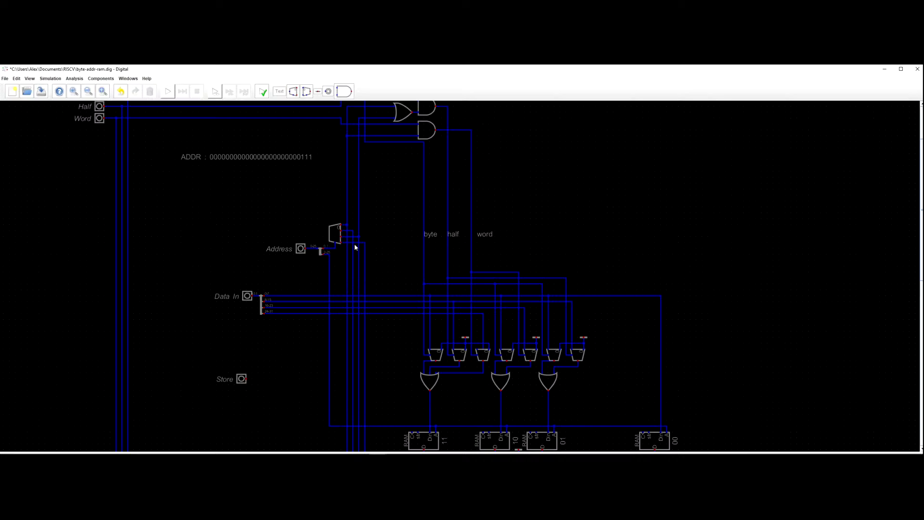
scroll(366, 255, down, 1)
scroll(367, 262, down, 3)
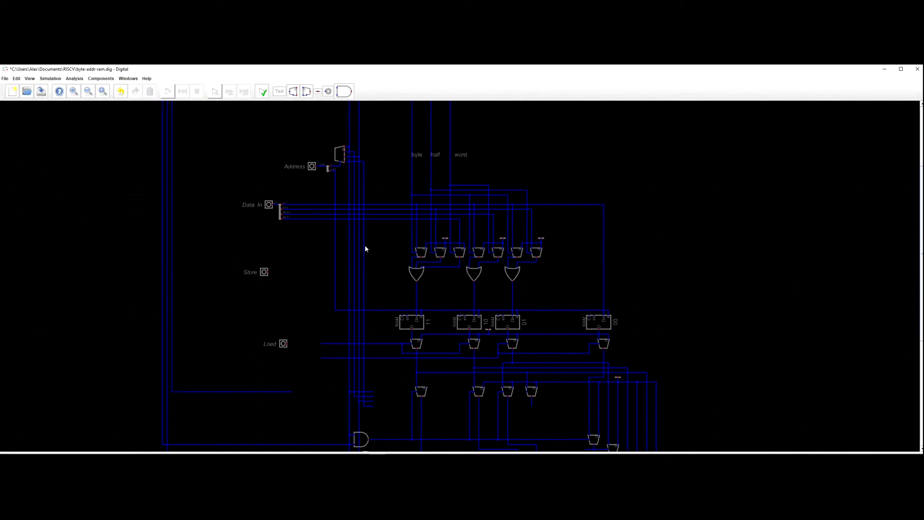
scroll(365, 219, up, 2)
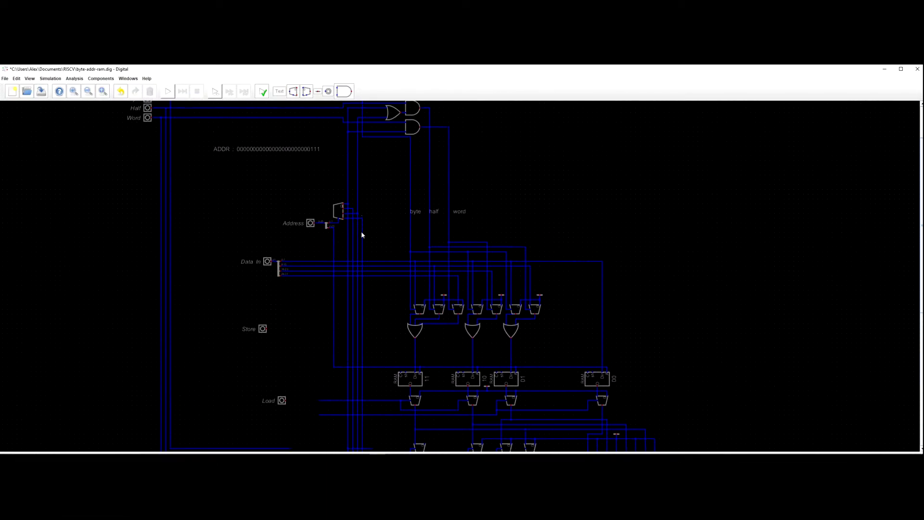
scroll(364, 221, up, 1)
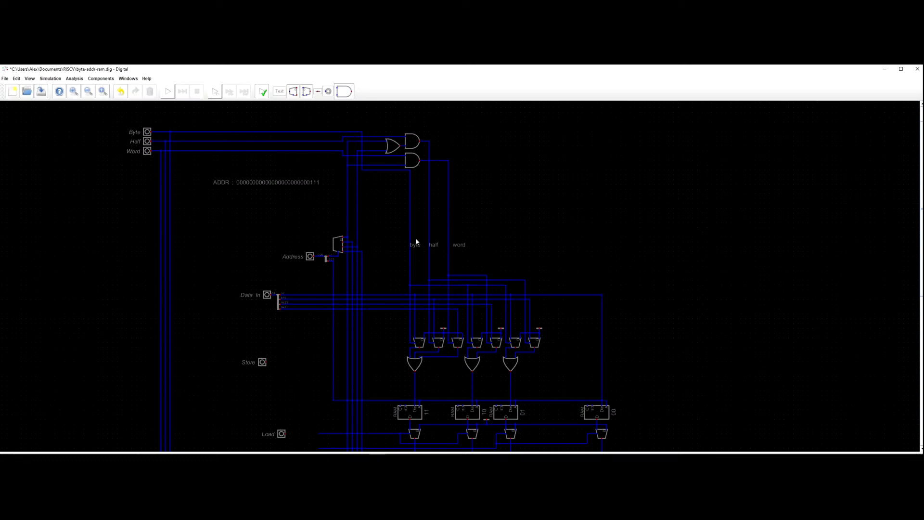
Draw short wire stubs upward from the str inputs of RAM 11 and RAM 10.
drag(417, 220, 376, 223)
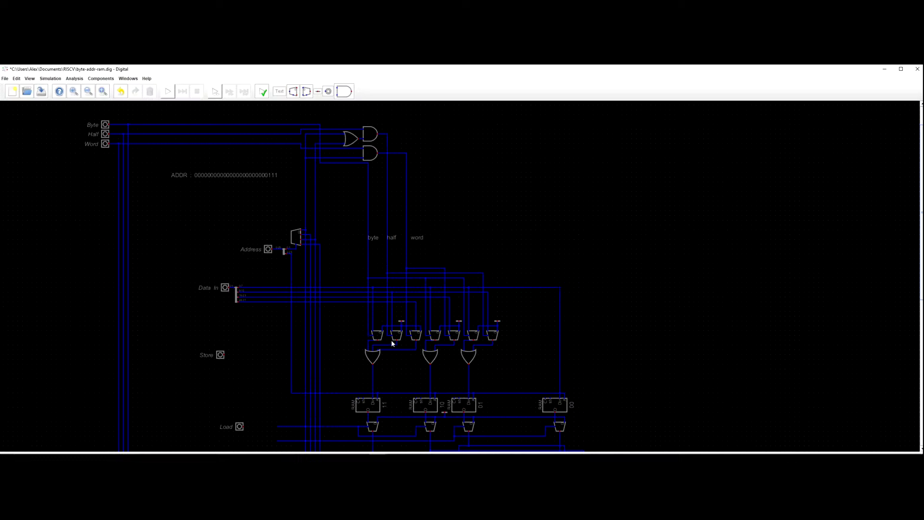
drag(456, 373, 464, 334)
scroll(450, 349, up, 2)
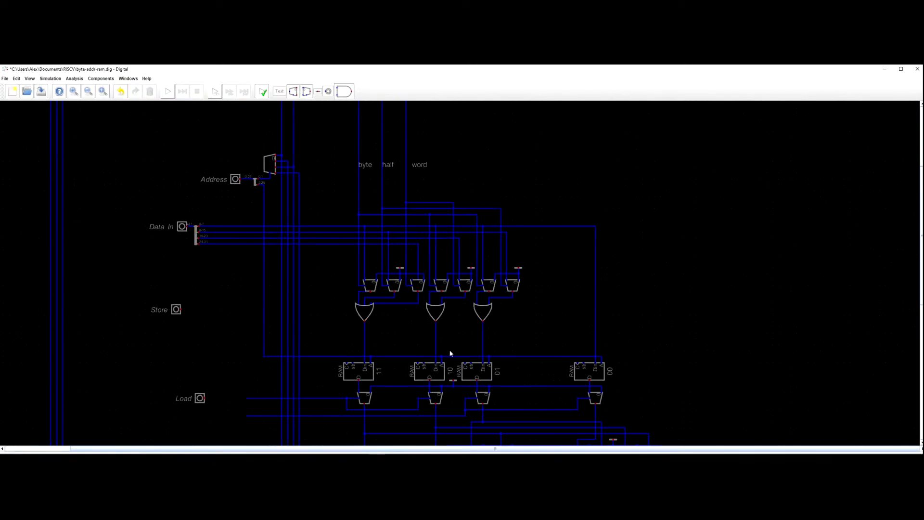
drag(398, 364, 418, 337)
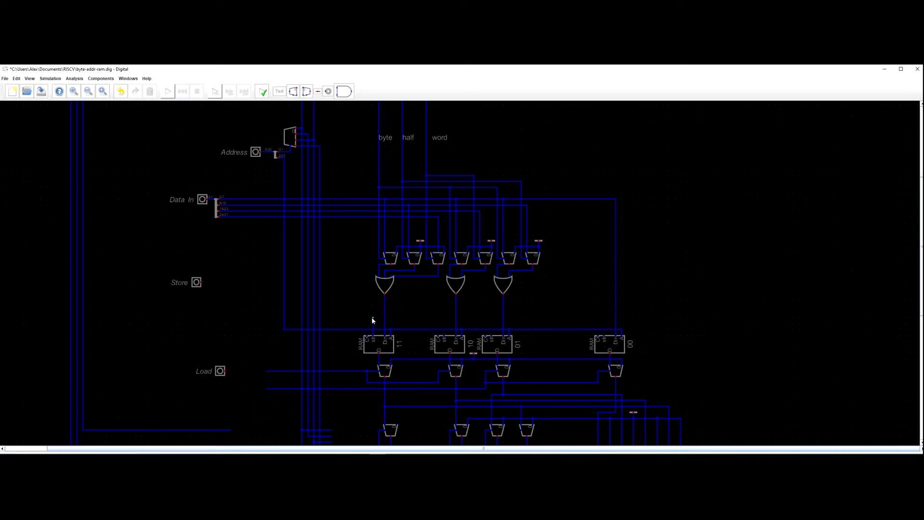
drag(424, 355, 423, 295)
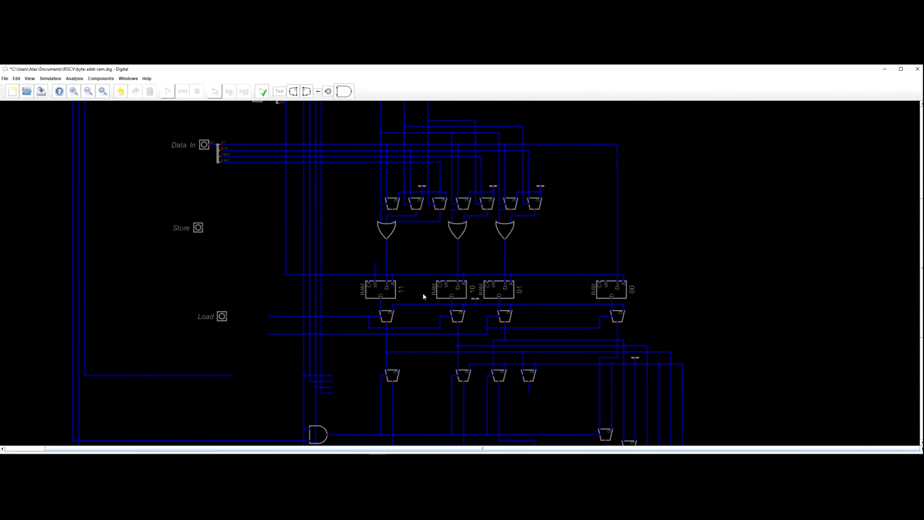
scroll(423, 296, down, 3)
scroll(436, 309, up, 2)
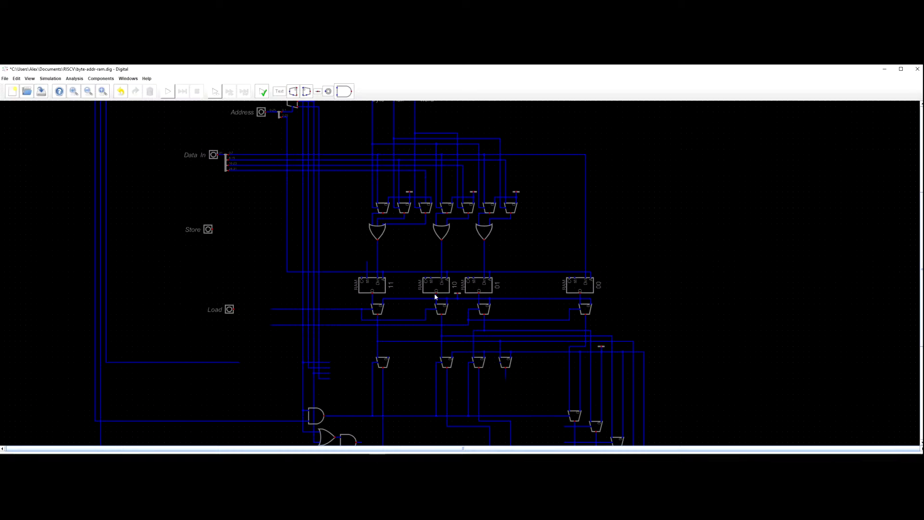
drag(407, 317, 425, 343)
scroll(429, 289, down, 2)
scroll(428, 313, down, 1)
scroll(425, 343, up, 3)
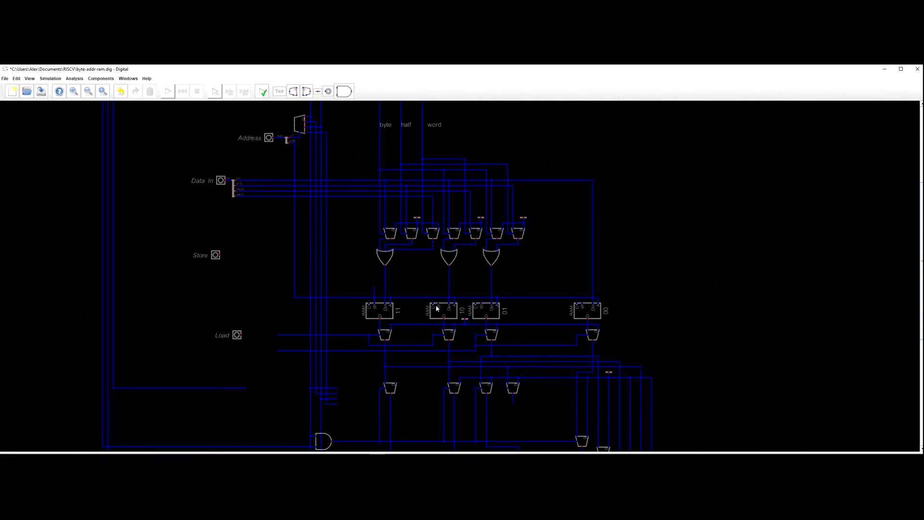
click(438, 302)
ctrl+click(438, 289)
key(Escape)
Draw matching short wire stubs upward from the str inputs of RAM 01 and RAM 00.
scroll(373, 307, up, 4)
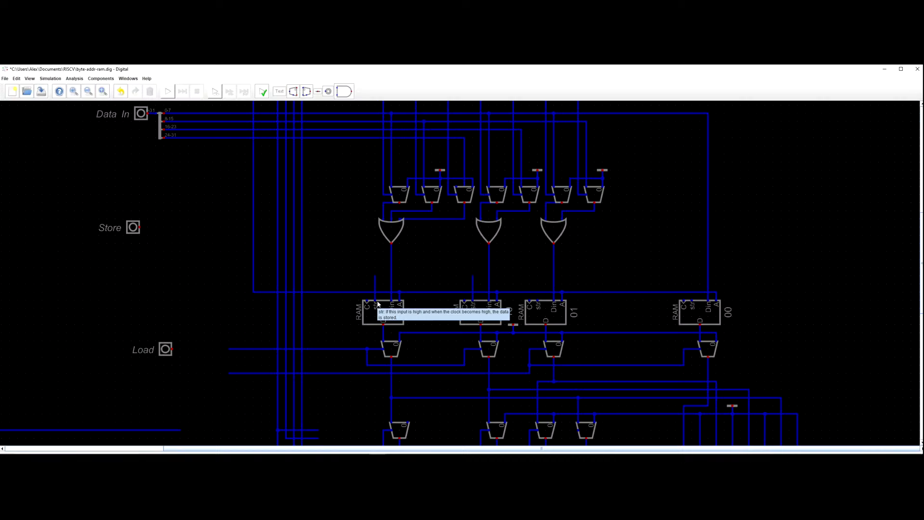
scroll(378, 304, down, 3)
scroll(378, 305, down, 2)
scroll(422, 299, up, 2)
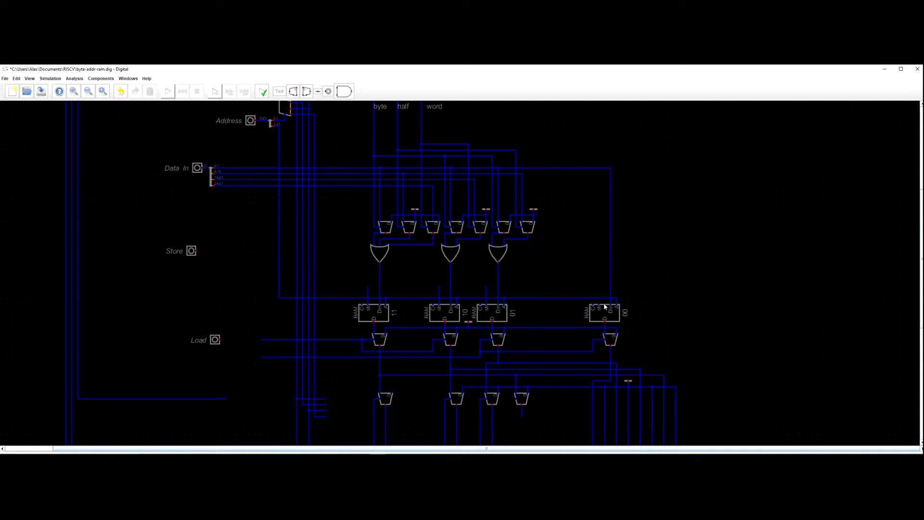
scroll(585, 284, down, 2)
drag(590, 282, 584, 311)
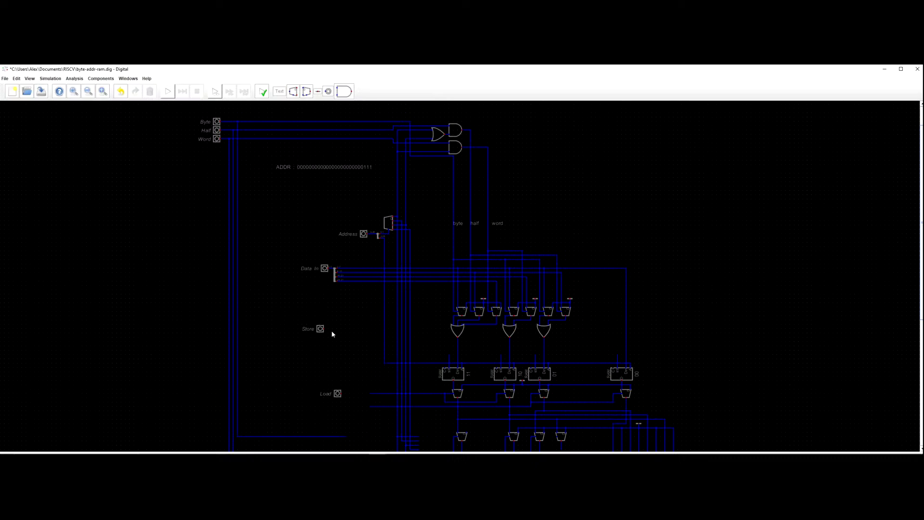
Move the Store input so that it lines up vertically with the Load input.
drag(320, 329, 299, 333)
scroll(350, 370, up, 1)
scroll(311, 336, up, 1)
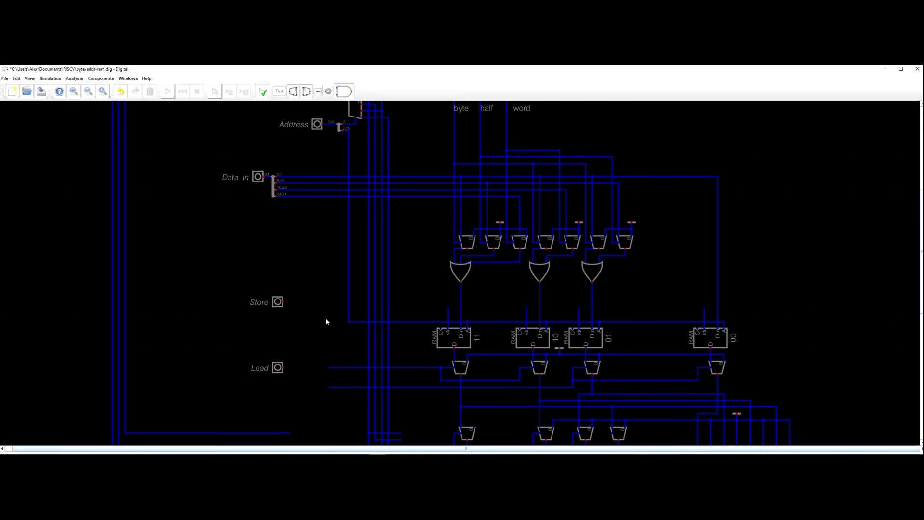
scroll(326, 322, down, 1)
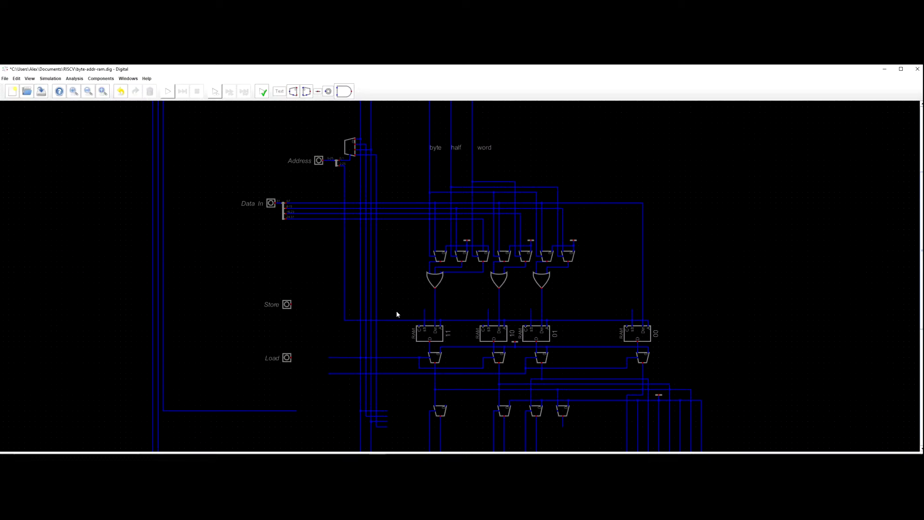
Examine the Store input's position relative to the four RAM str stubs and the surrounding select logic.
scroll(288, 257, down, 4)
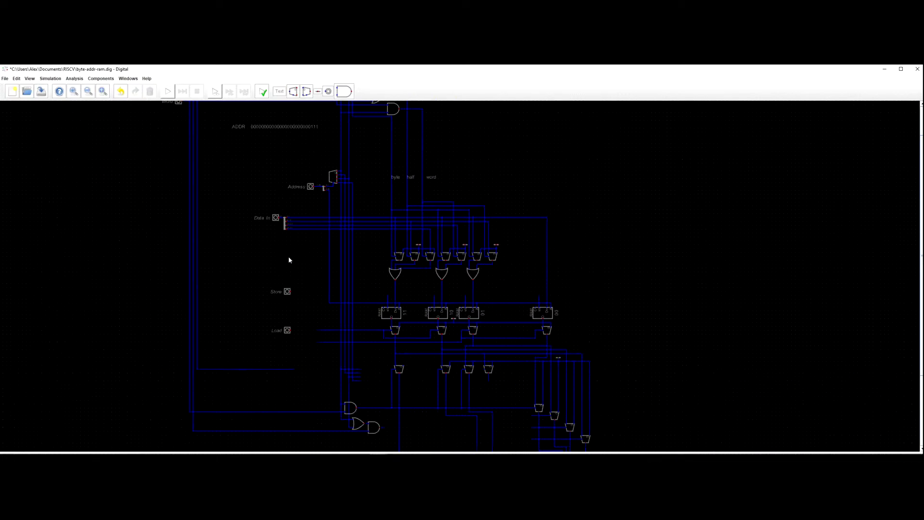
drag(293, 319, 265, 305)
scroll(267, 249, up, 2)
scroll(265, 305, down, 3)
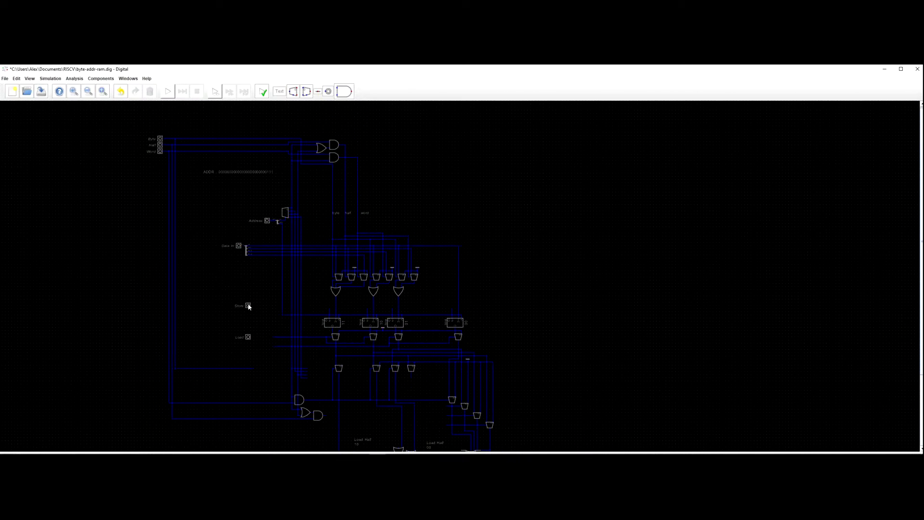
scroll(305, 330, up, 3)
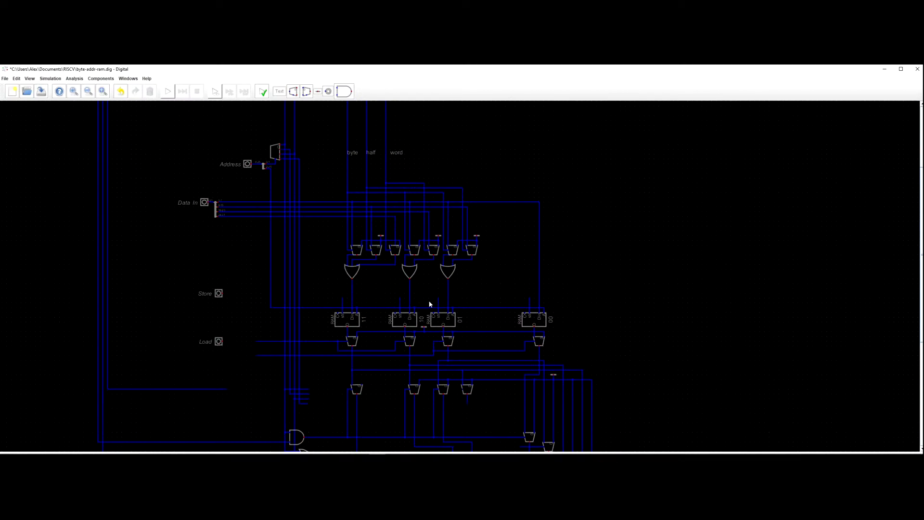
scroll(461, 297, down, 3)
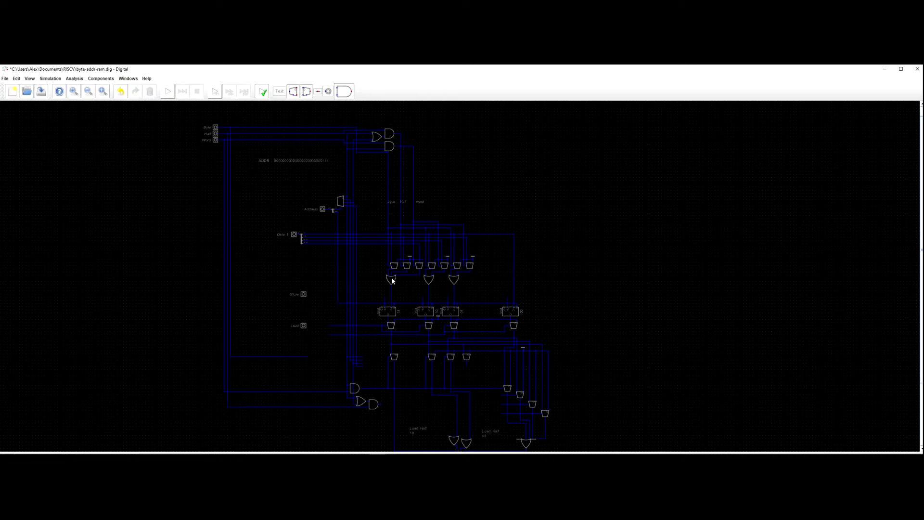
scroll(388, 299, up, 3)
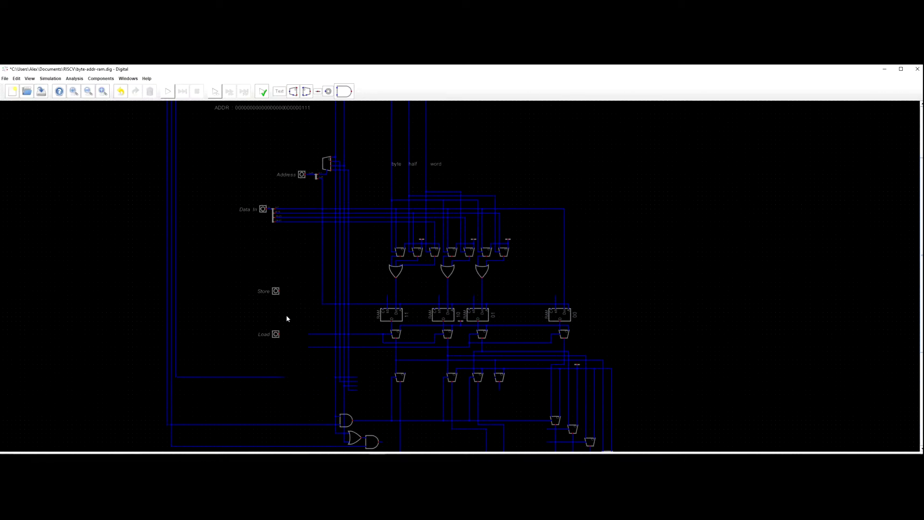
scroll(287, 319, up, 1)
Join the str stubs of all four RAM blocks with one wire and move the Store input onto its open end.
scroll(410, 292, up, 1)
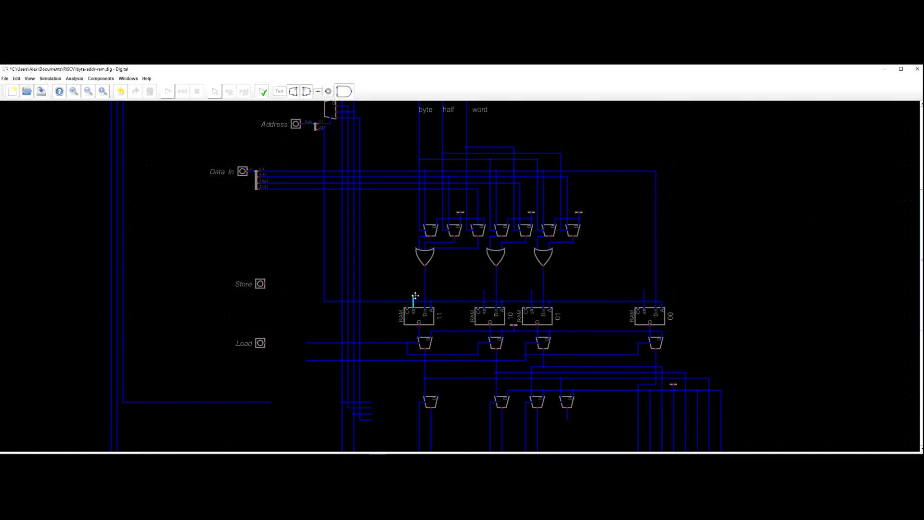
drag(475, 282, 526, 296)
click(584, 291)
drag(621, 283, 643, 296)
click(643, 297)
click(533, 296)
click(533, 295)
click(484, 295)
click(413, 295)
click(295, 297)
key(Escape)
drag(260, 284, 288, 304)
Replace the second load line with a link joining both load branches, and move the Load input onto the remaining line.
drag(322, 367, 286, 328)
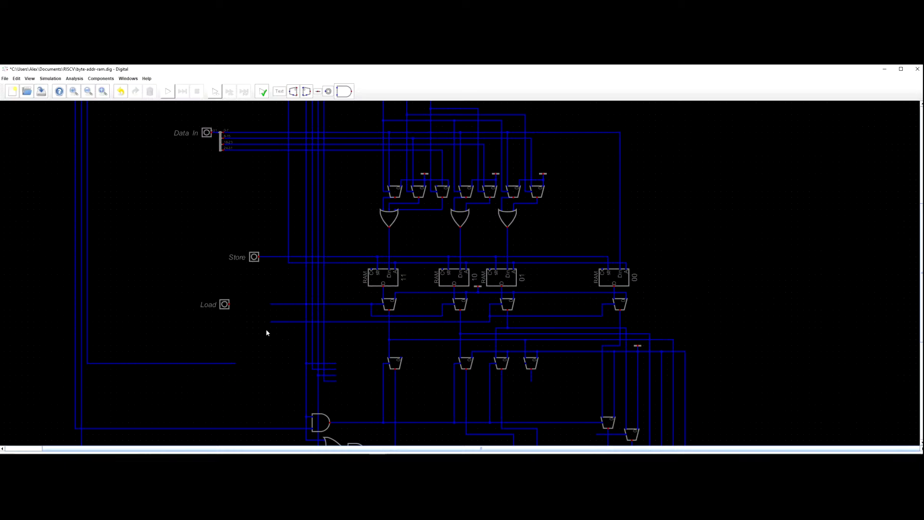
scroll(268, 329, down, 3)
click(266, 312)
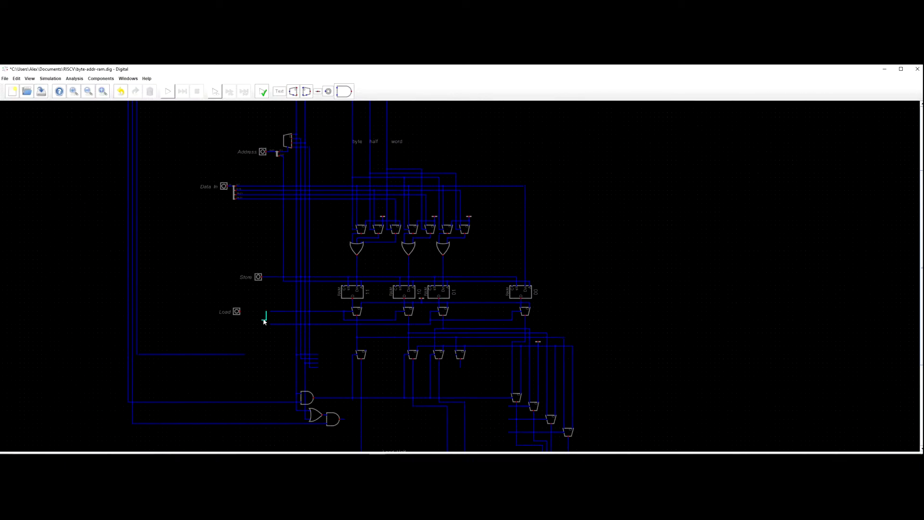
scroll(263, 319, up, 2)
key(Escape)
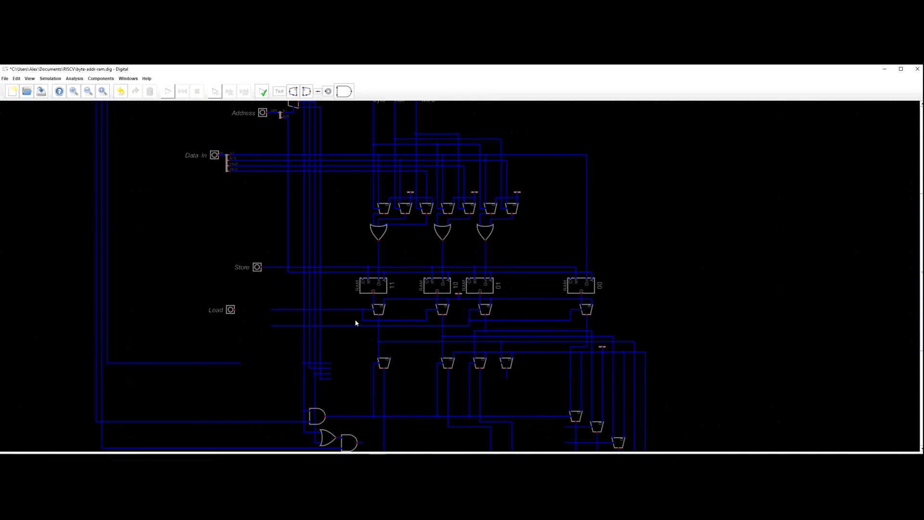
click(470, 326)
key(Delete)
click(470, 320)
click(432, 320)
drag(231, 309, 249, 316)
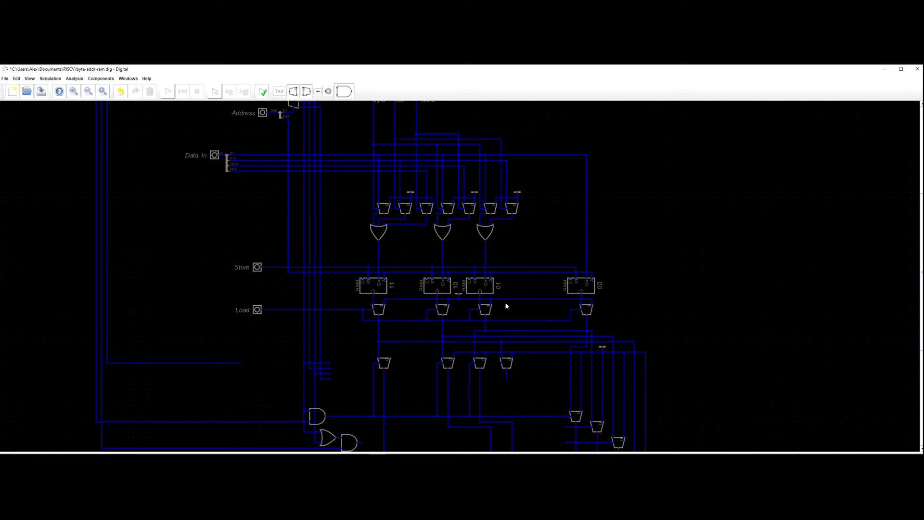
Trace the Store line to the RAM str inputs and the Load line to the multiplexers below the RAM blocks.
scroll(505, 306, down, 1)
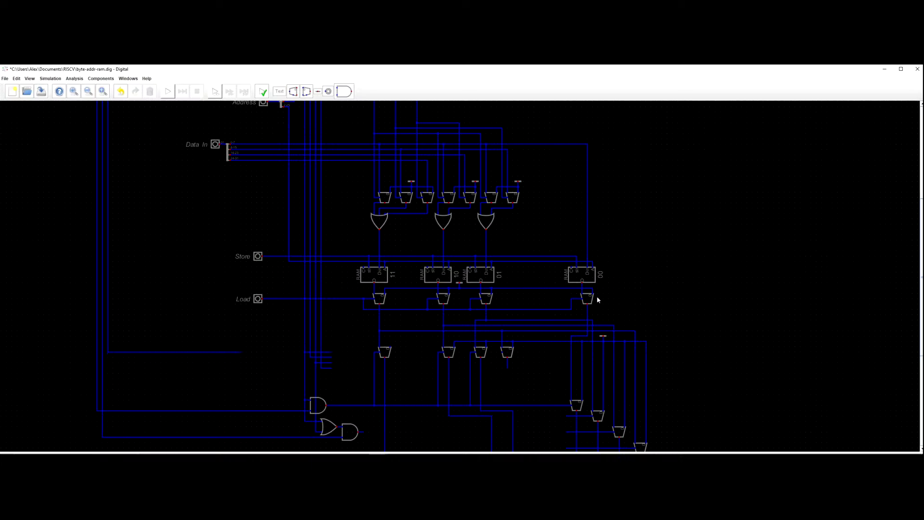
scroll(289, 265, up, 14)
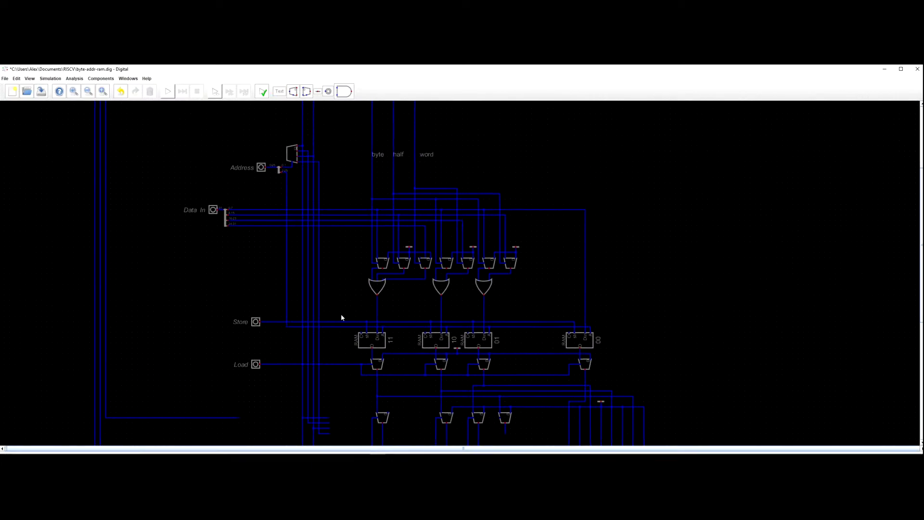
drag(377, 213, 378, 234)
drag(487, 278, 524, 221)
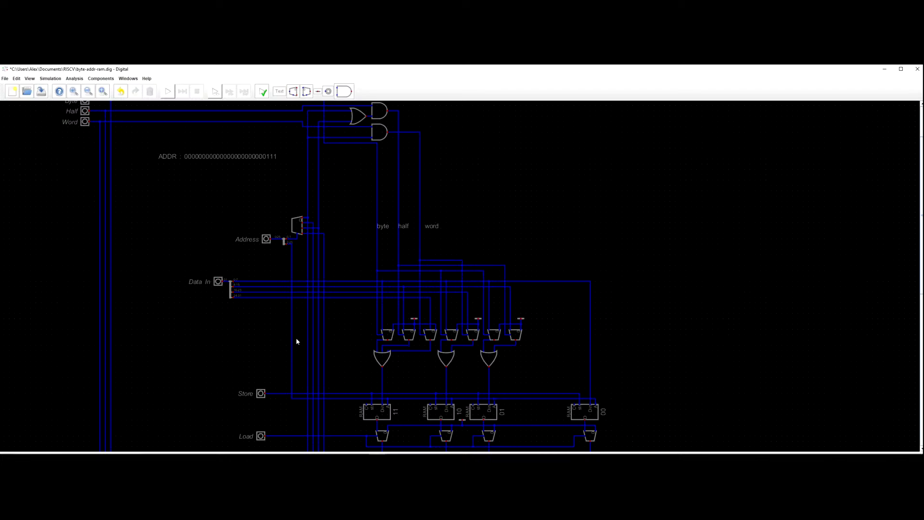
scroll(296, 342, down, 2)
drag(355, 355, 355, 309)
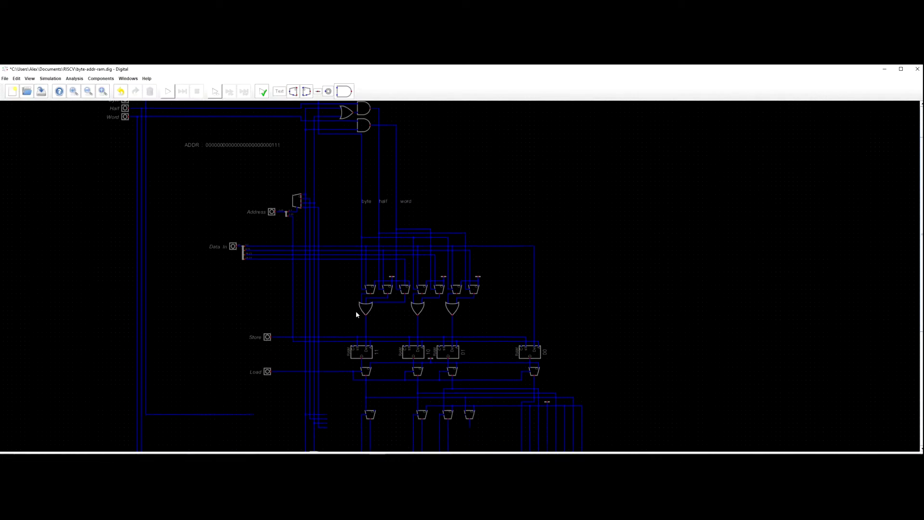
scroll(358, 320, up, 3)
drag(360, 340, 349, 304)
scroll(357, 330, up, 1)
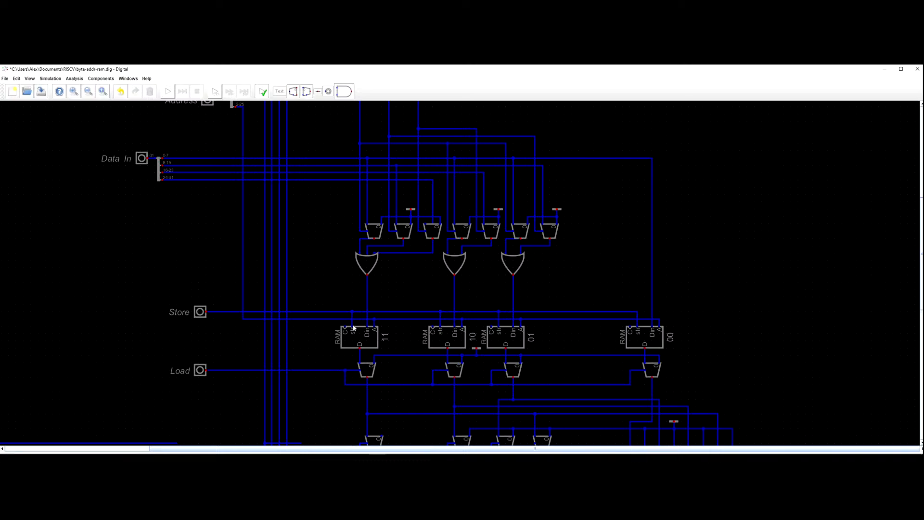
scroll(354, 329, up, 2)
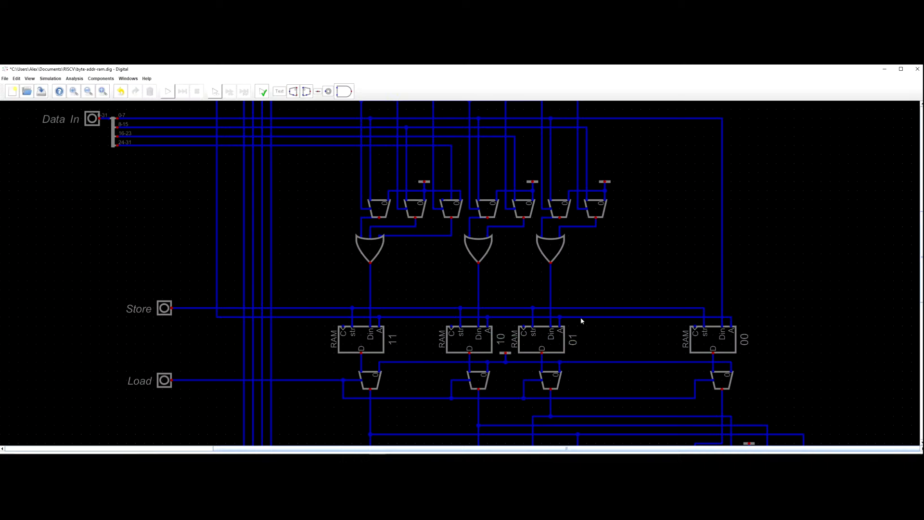
scroll(606, 316, down, 1)
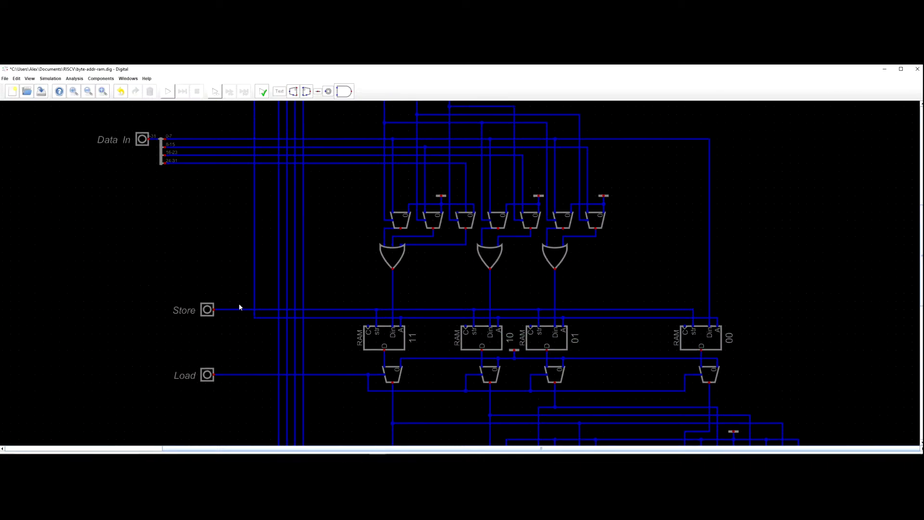
scroll(213, 305, down, 3)
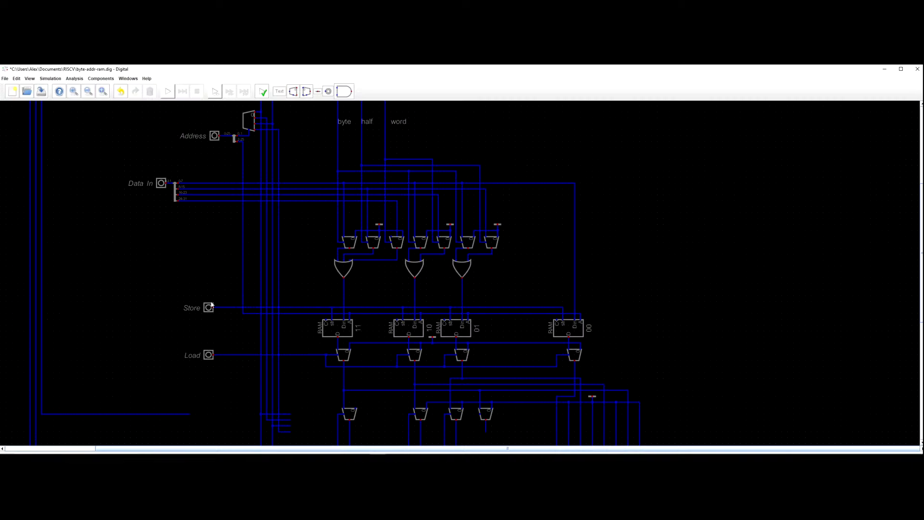
key(ctrl+z)
key(ctrl+z)
key(ctrl+y)
key(ctrl+y)
Delete the Store wiring to the RAM str inputs, keeping RAM 00's stub, and move the Store input away from the RAM blocks.
drag(305, 298, 342, 311)
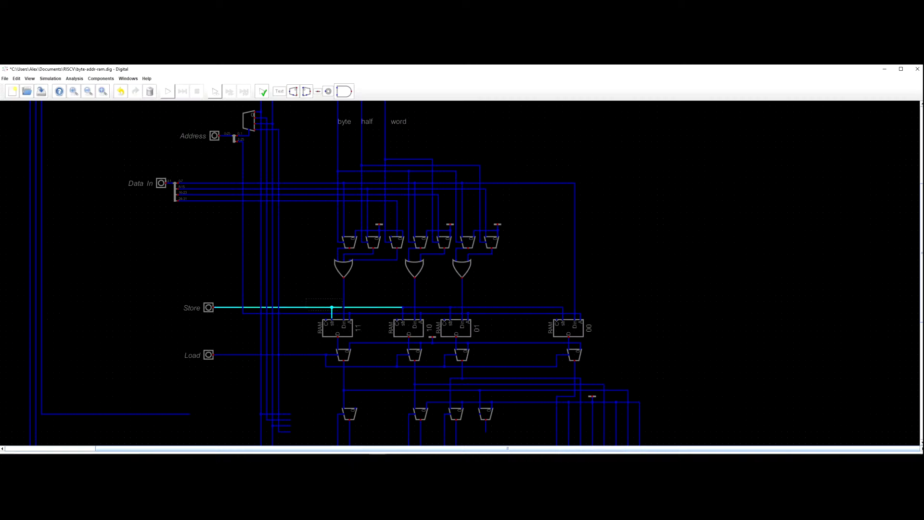
key(Delete)
key(Delete)
click(452, 307)
key(Delete)
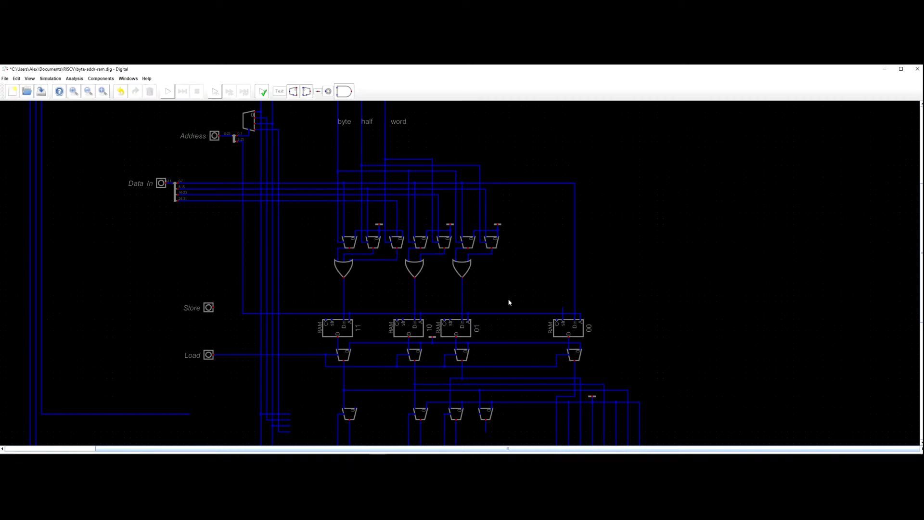
drag(508, 295, 566, 292)
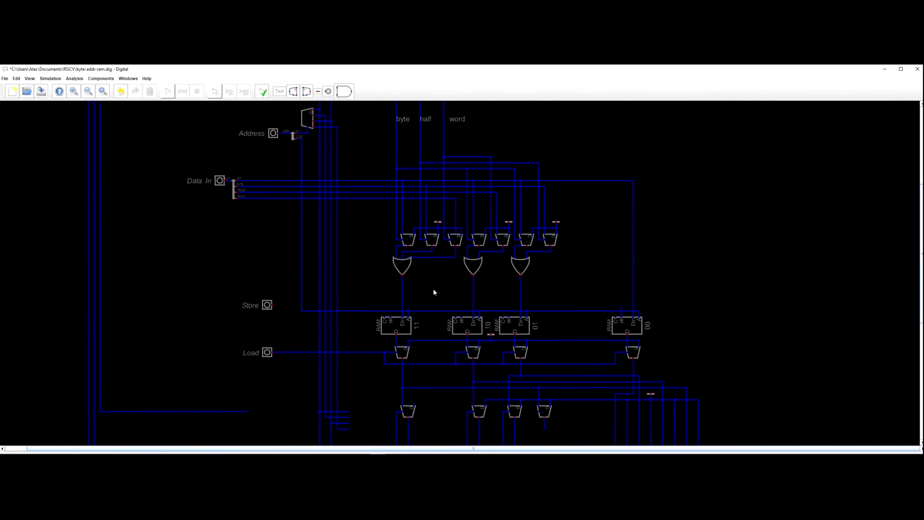
drag(265, 300, 206, 295)
Examine the ADDR note together with the byte, half and word select lines leading to the RAM blocks.
scroll(395, 269, up, 2)
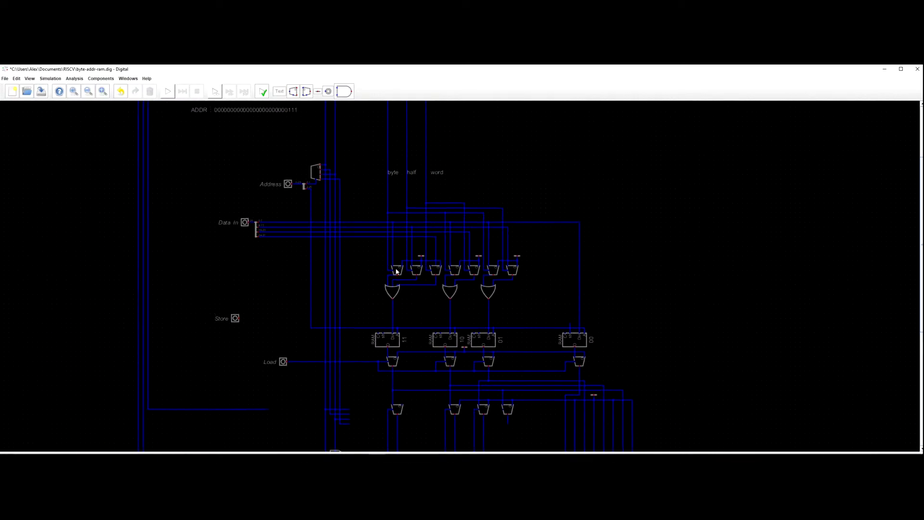
drag(385, 236, 378, 261)
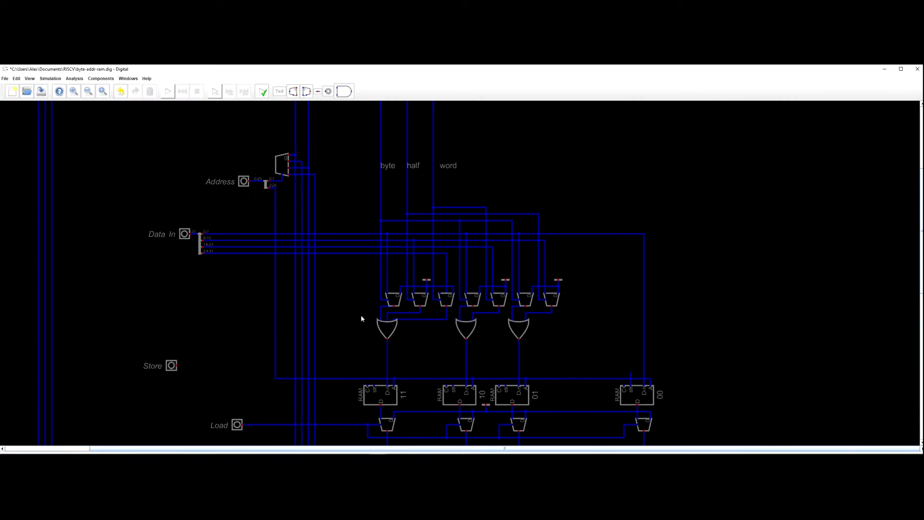
drag(362, 320, 363, 278)
scroll(364, 262, down, 2)
scroll(363, 278, down, 3)
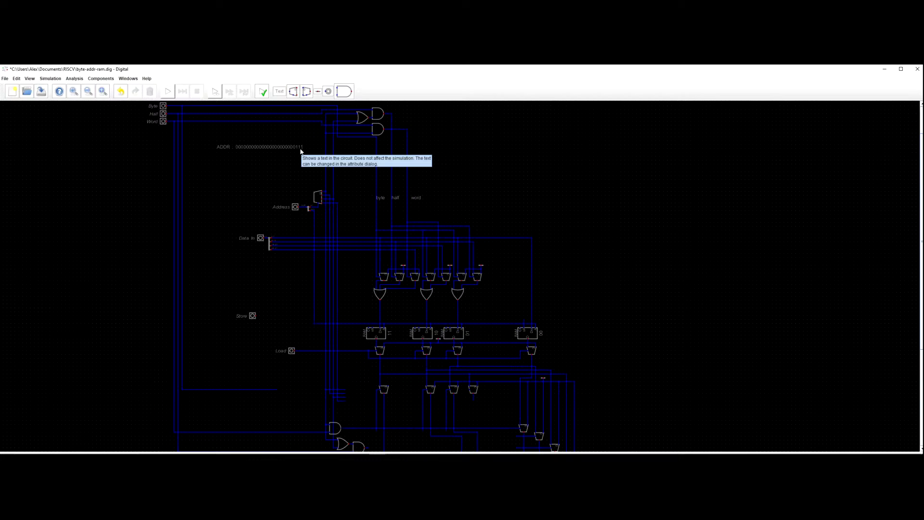
Examine the data bits, address bits and label settings of the RAM block 11.
scroll(392, 332, up, 2)
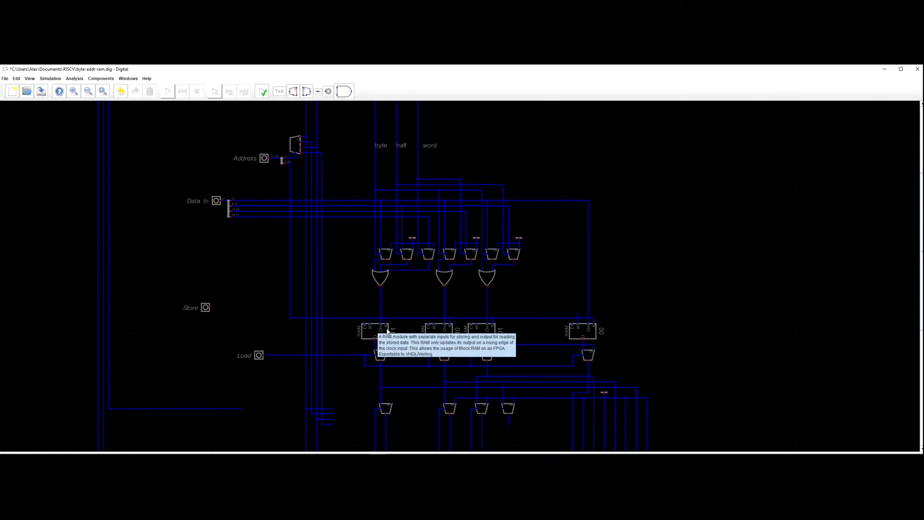
scroll(392, 332, up, 1)
right_click(383, 333)
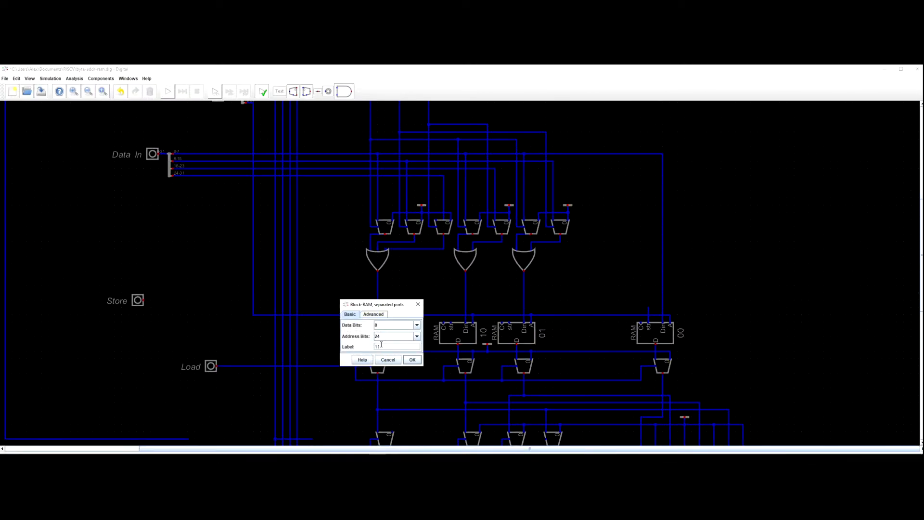
click(418, 304)
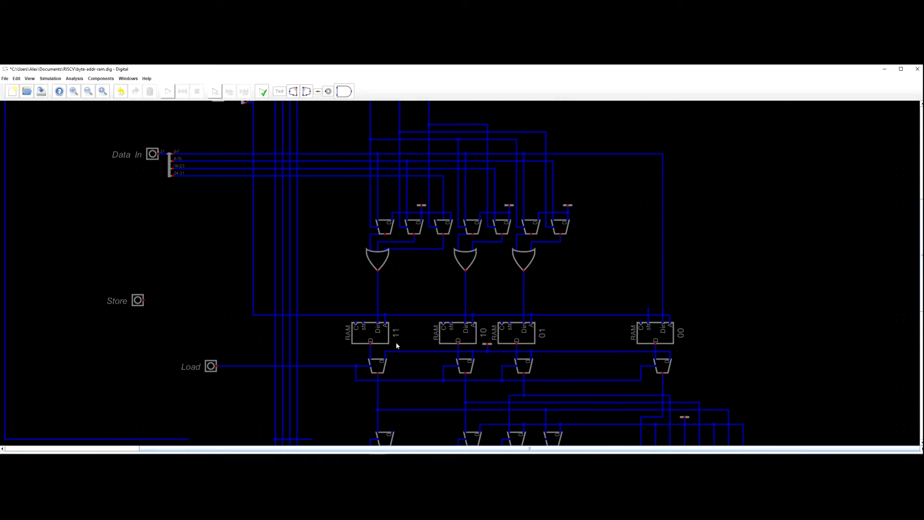
Switch to Excel and create a blank workbook.
key(super)
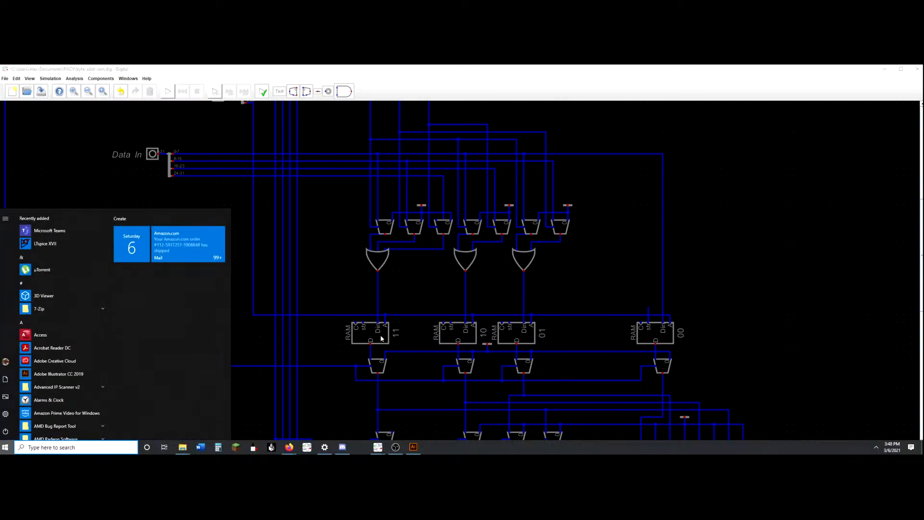
text(ex)
key(Return)
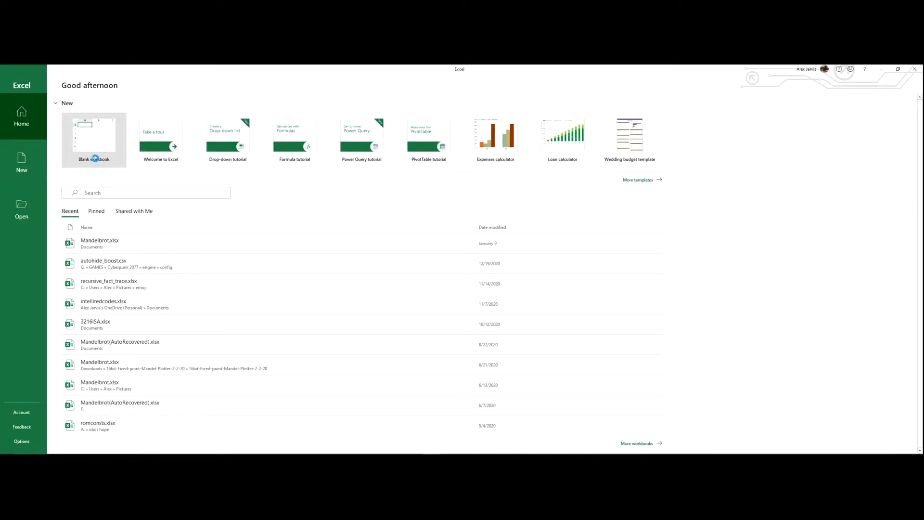
click(98, 161)
click(122, 164)
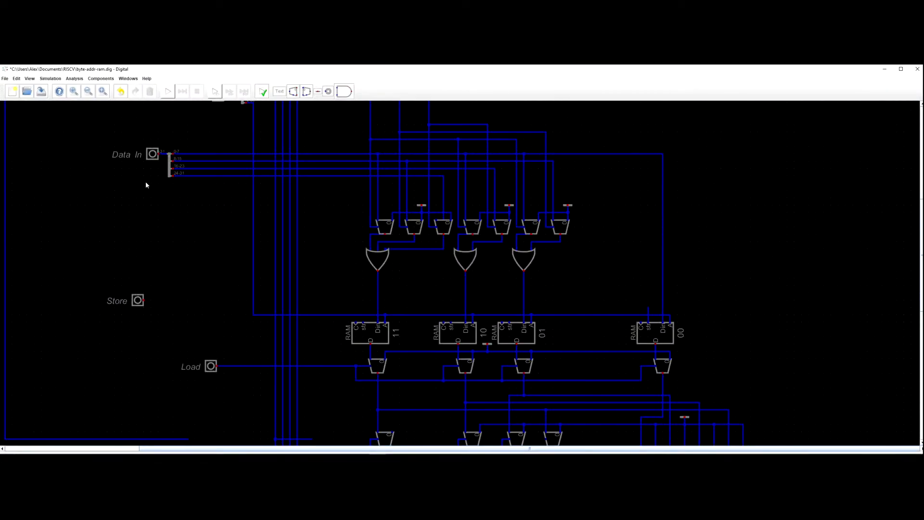
key(alt+Tab)
Try to enter the bank codes 00 and 01 in cells J7 and I7.
click(219, 192)
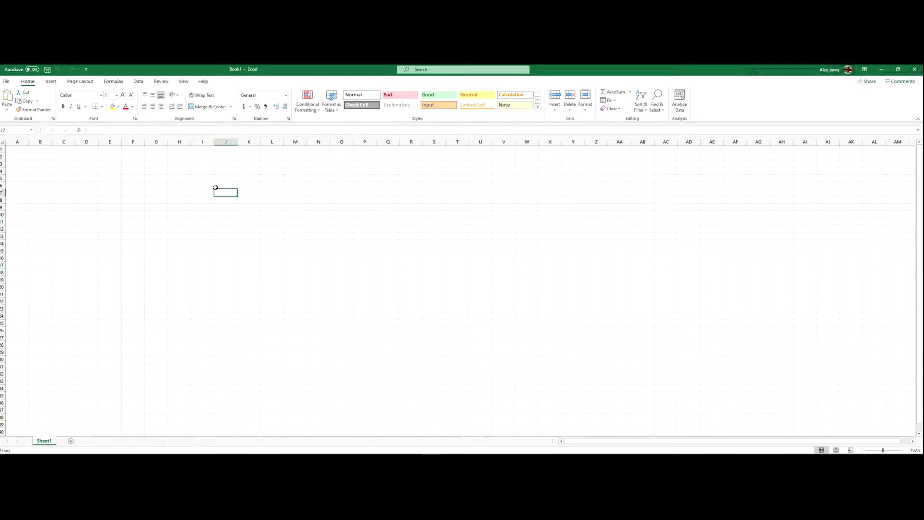
text(00)
key(Left)
text(0)
key(Left)
key(Right)
text(01)
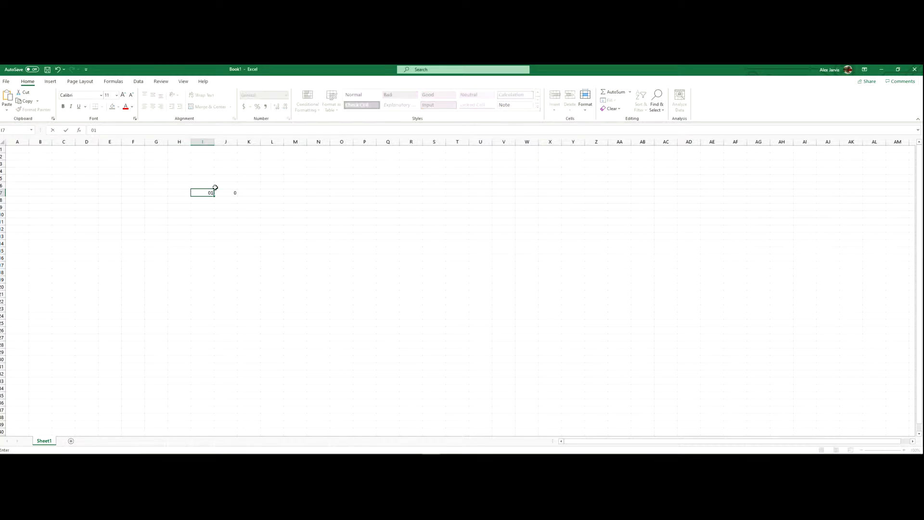
Format the cell range F6:P41 as Text.
drag(135, 187, 370, 428)
text(+)
key(Down)
right_click(149, 172)
click(179, 251)
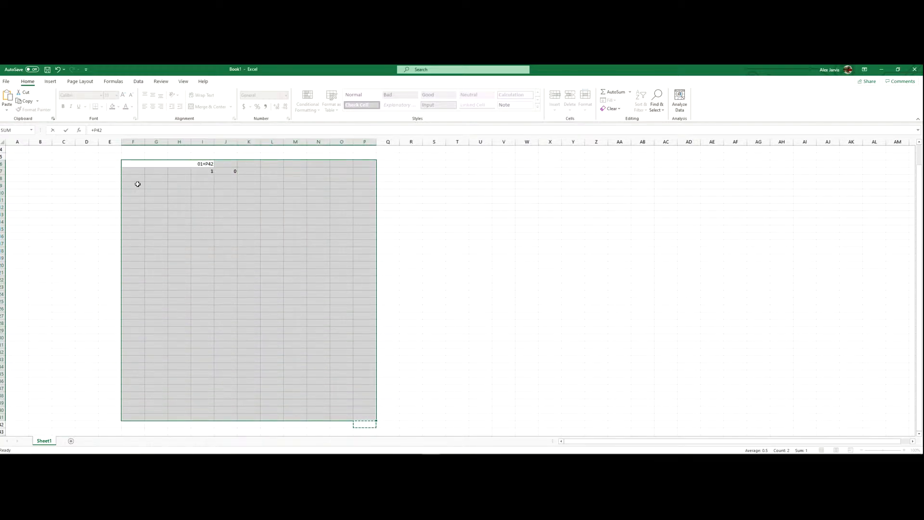
key(Escape)
right_click(137, 172)
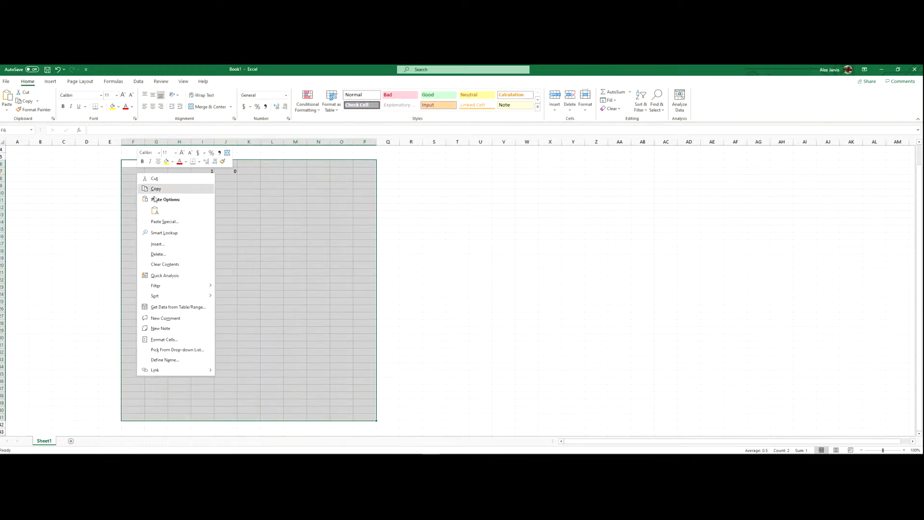
click(170, 340)
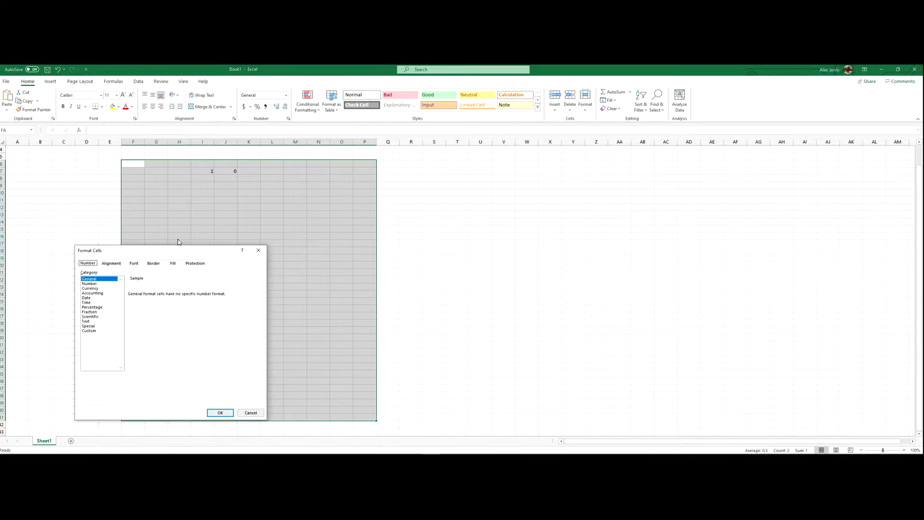
click(94, 281)
click(95, 289)
click(95, 294)
click(93, 312)
click(93, 331)
click(91, 288)
click(91, 280)
click(92, 288)
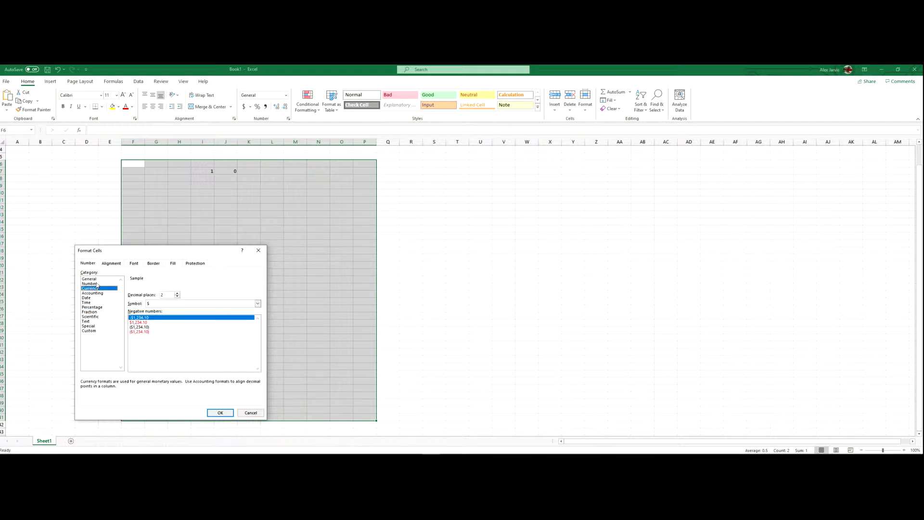
click(93, 293)
click(91, 298)
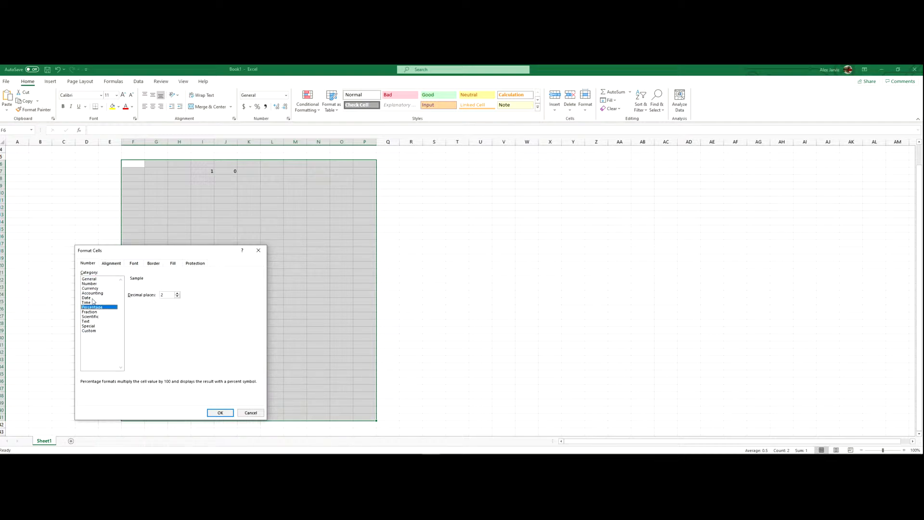
click(92, 321)
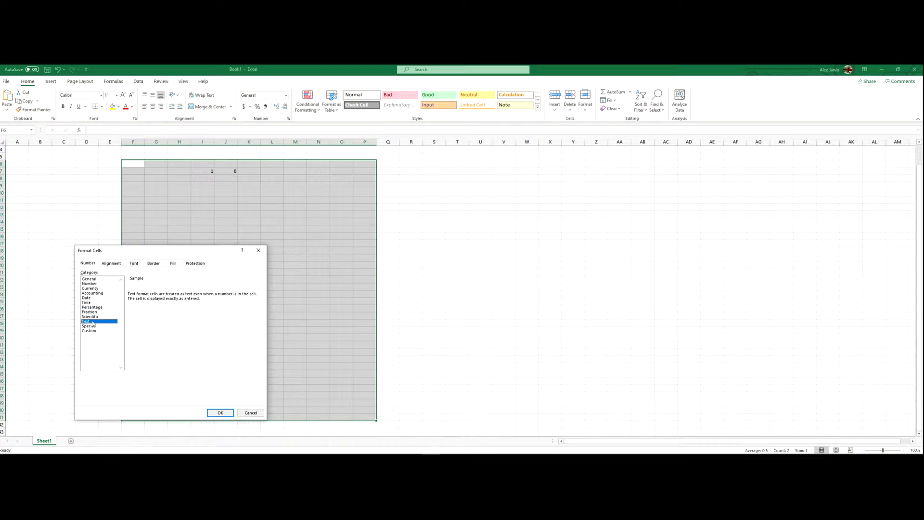
click(220, 413)
click(200, 219)
Enter the bank codes 00, 01, 10 and 11 in cells J7, I7, H7 and G7.
click(221, 171)
text(00)
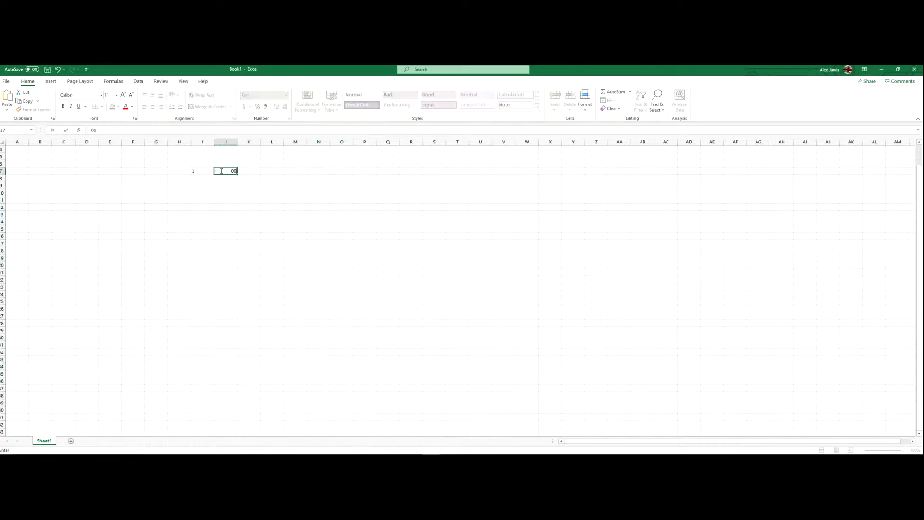
key(Return)
key(Up)
key(Left)
key(Left)
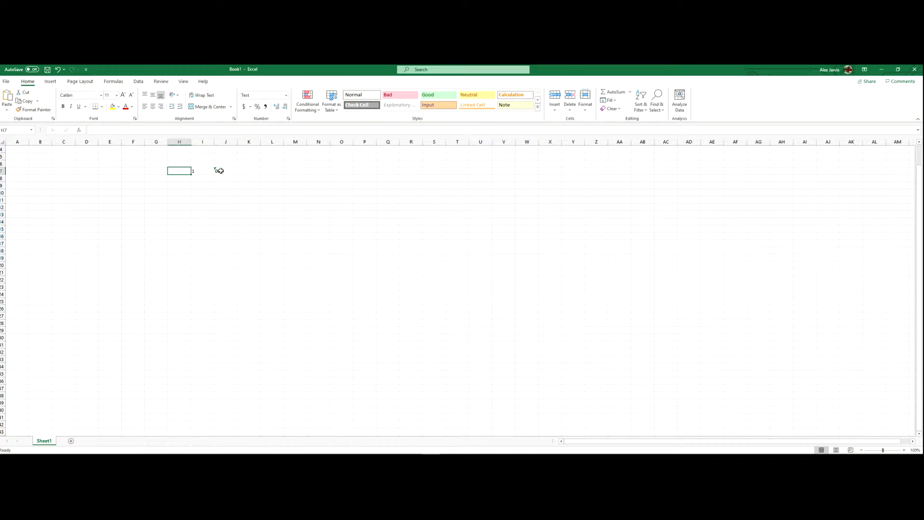
key(Right)
text(01)
key(Left)
text(10)
key(Left)
text(11)
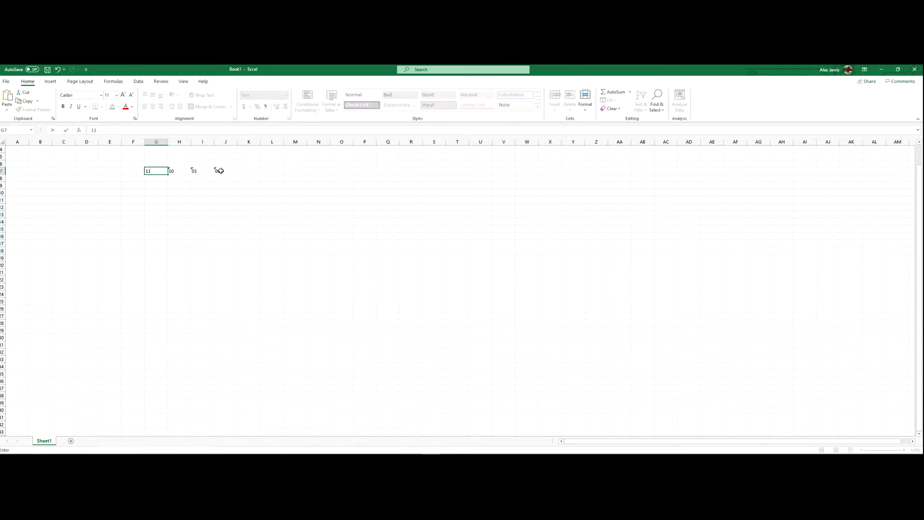
key(ctrl+Return)
click(204, 228)
scroll(158, 218, up, 1)
right_click(158, 218)
click(114, 218)
click(94, 206)
click(94, 199)
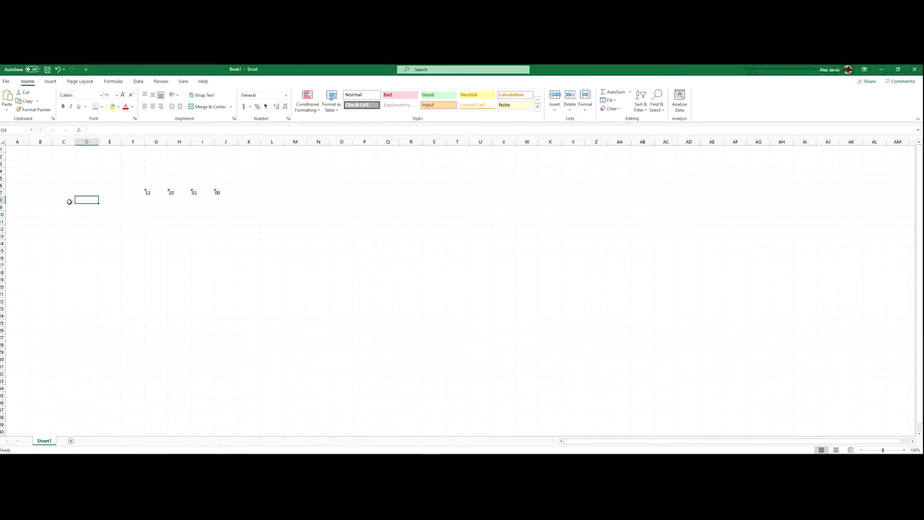
List the addresses 0 through 10 down column E, starting at cell E8.
click(104, 199)
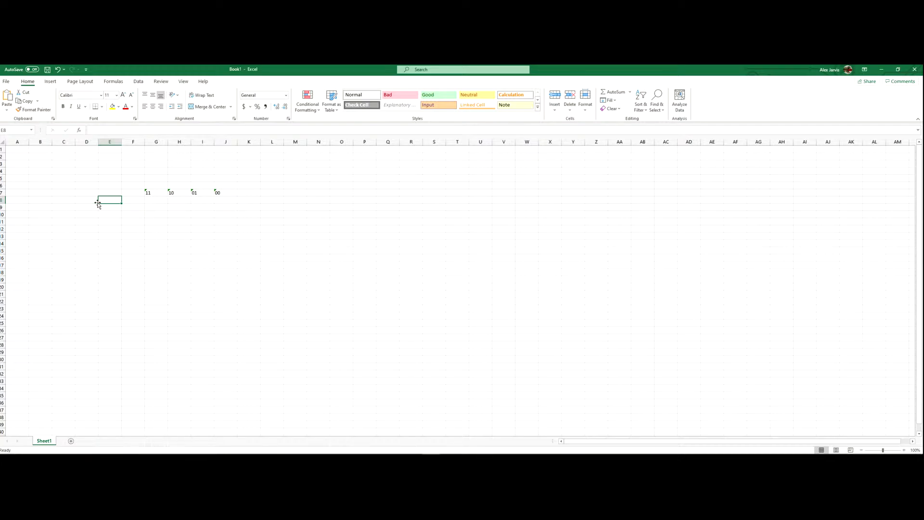
text(0)
key(Return)
text(1)
key(Return)
text(2)
key(Return)
text(3)
key(Return)
text(1)
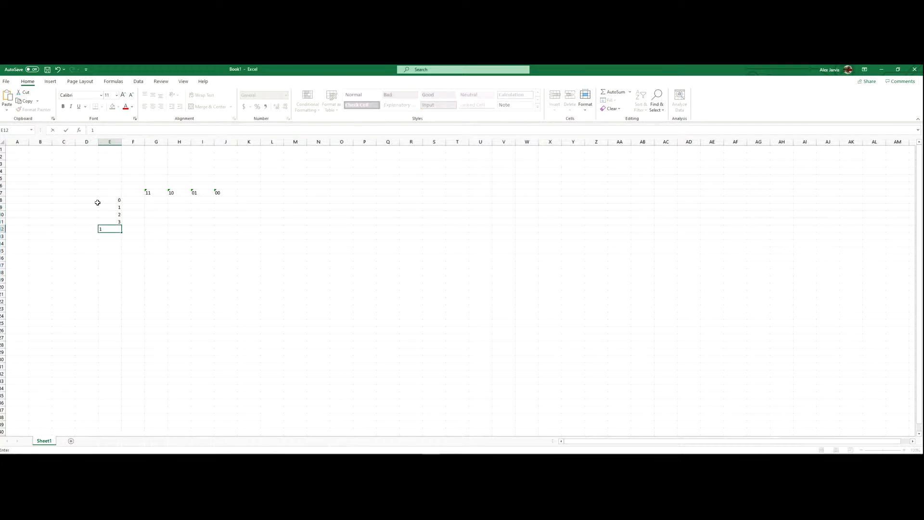
key(Return)
text(5)
key(Return)
text(6)
key(Return)
text(7)
key(Return)
text(8)
key(Return)
text(9)
key(Return)
text(10)
key(Return)
Extend the address series in column E down to 26 in cell E34.
drag(114, 229, 118, 272)
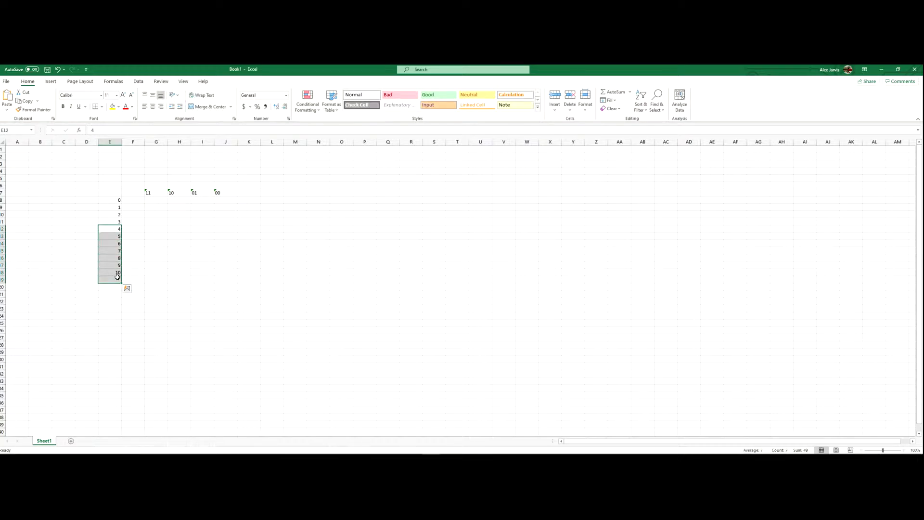
click(119, 259)
drag(119, 223, 120, 391)
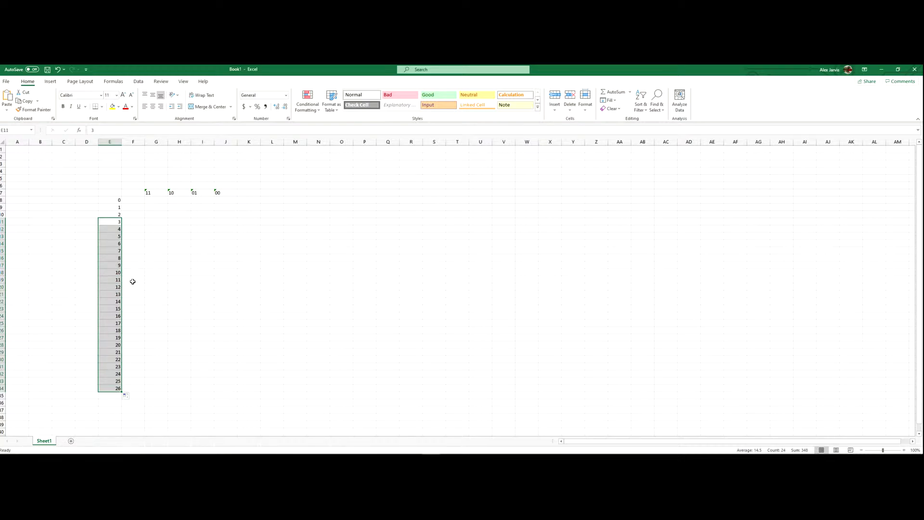
Fill cells J8, I9, H10 and G11 yellow to mark the banks holding addresses 0 to 3.
click(165, 292)
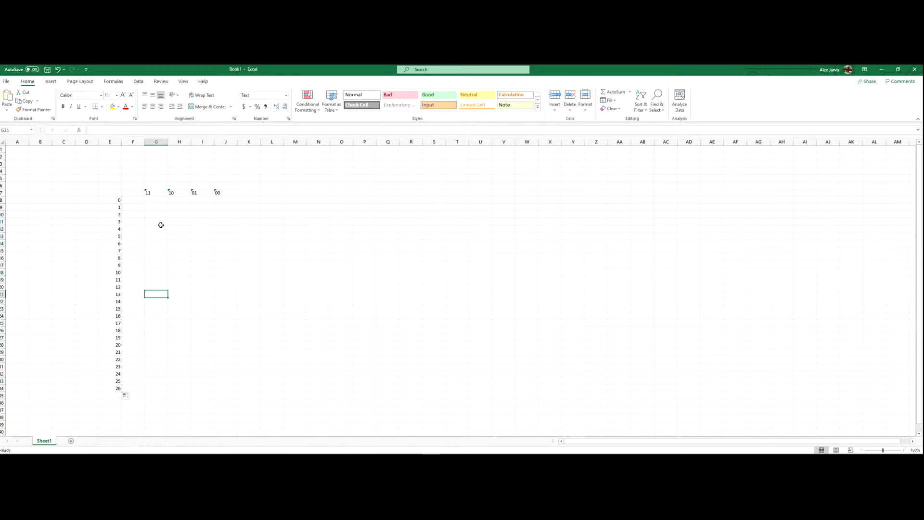
click(127, 207)
click(221, 202)
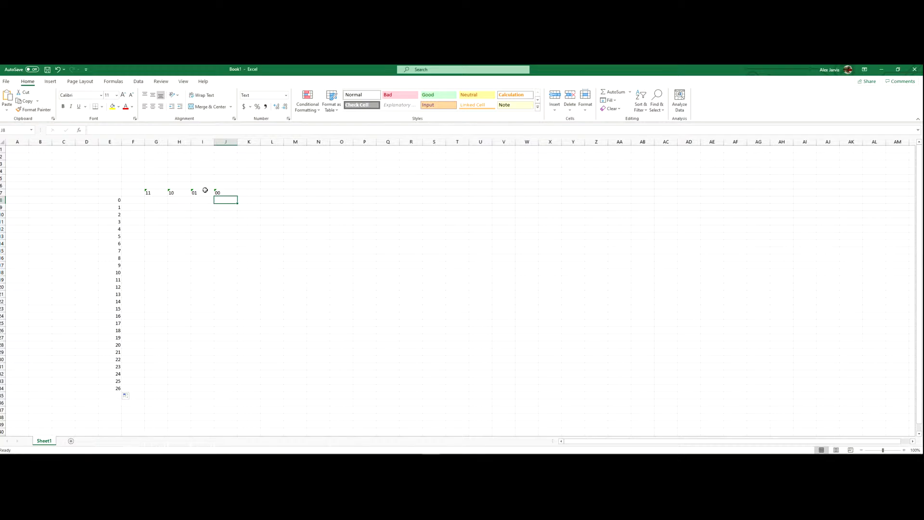
click(112, 106)
click(198, 208)
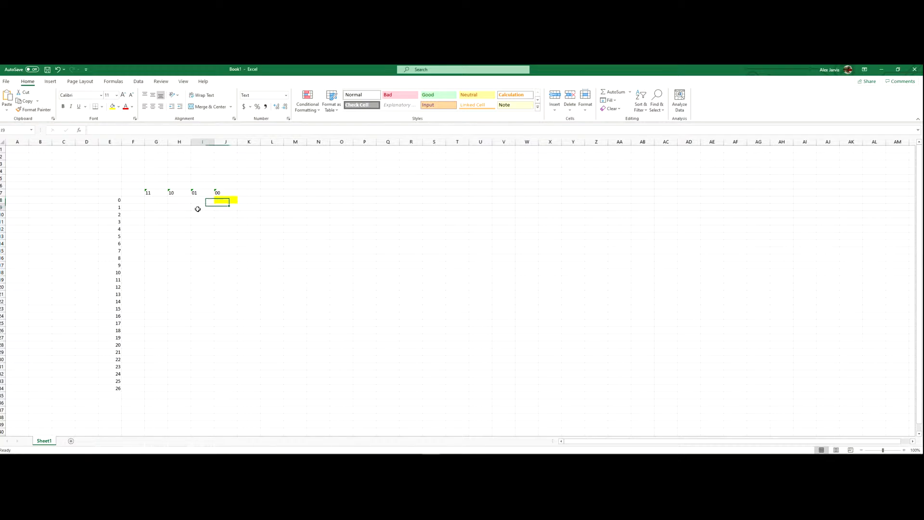
click(112, 107)
click(183, 212)
click(112, 106)
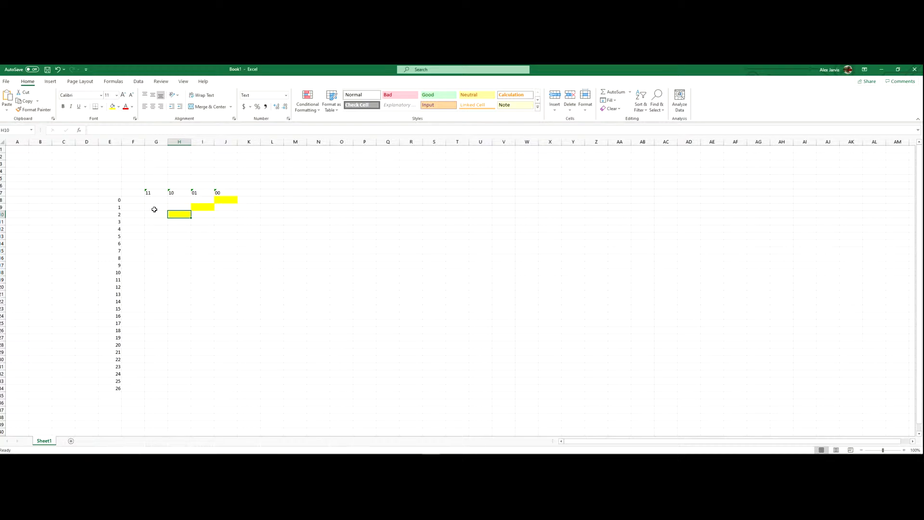
click(156, 220)
click(112, 106)
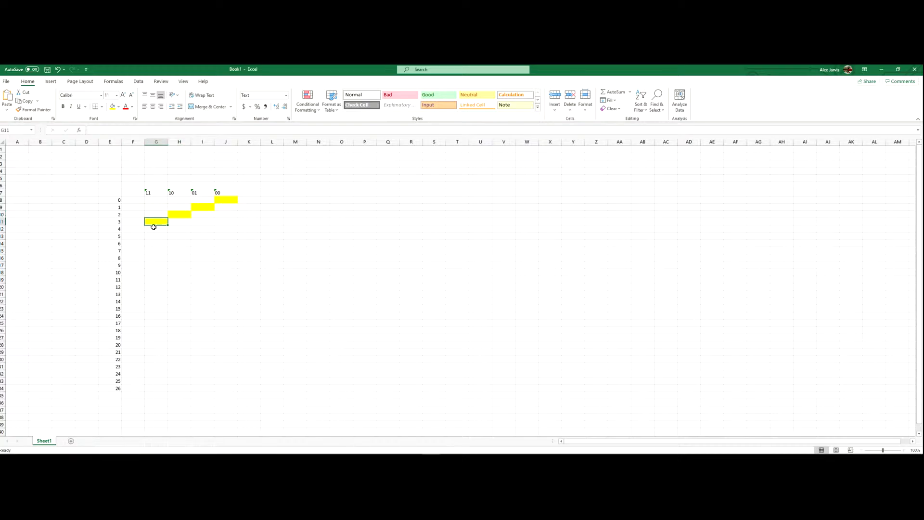
Fill cells J12, I13, H14 and G15 yellow to mark the banks holding addresses 4 to 7.
click(226, 222)
click(224, 230)
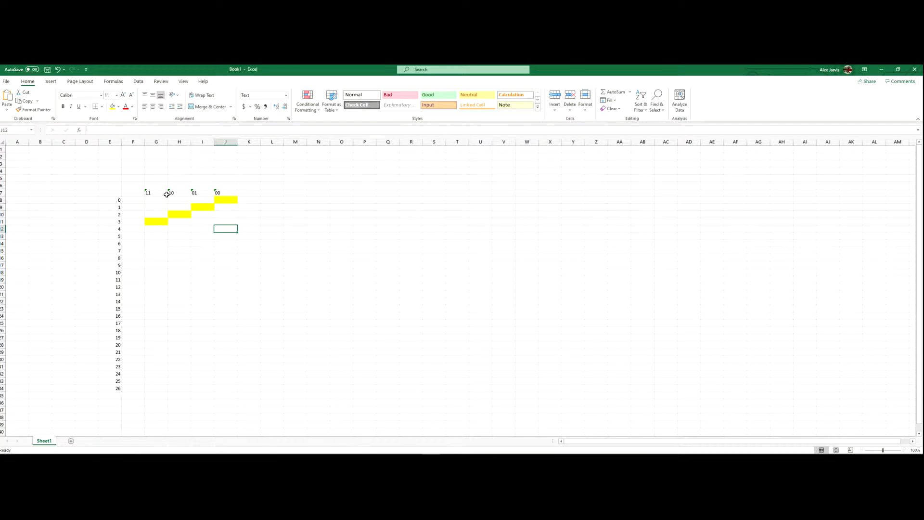
click(112, 106)
click(195, 235)
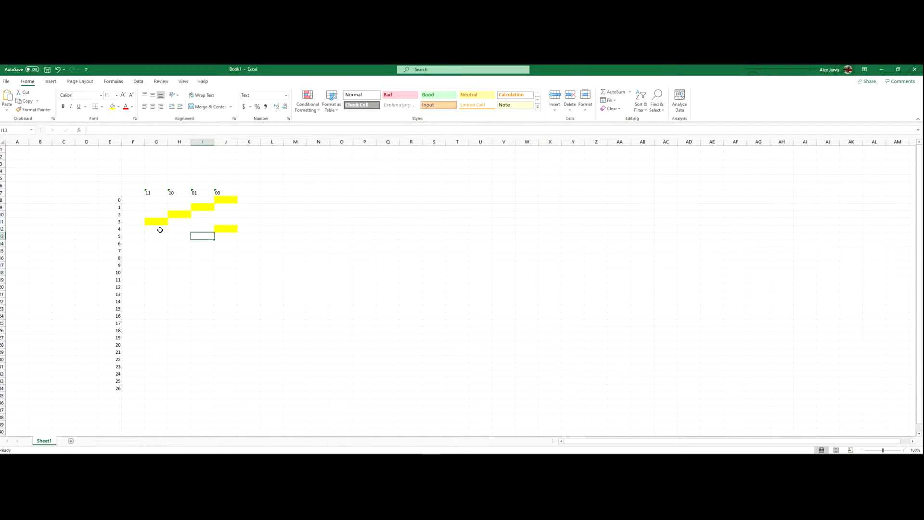
click(112, 107)
click(175, 245)
click(112, 106)
click(150, 250)
click(112, 106)
Examine how bank columns 11, 10, 01 and 00 correspond to addresses 0 to 3 through the yellow cells.
click(169, 265)
scroll(158, 264, up, 3)
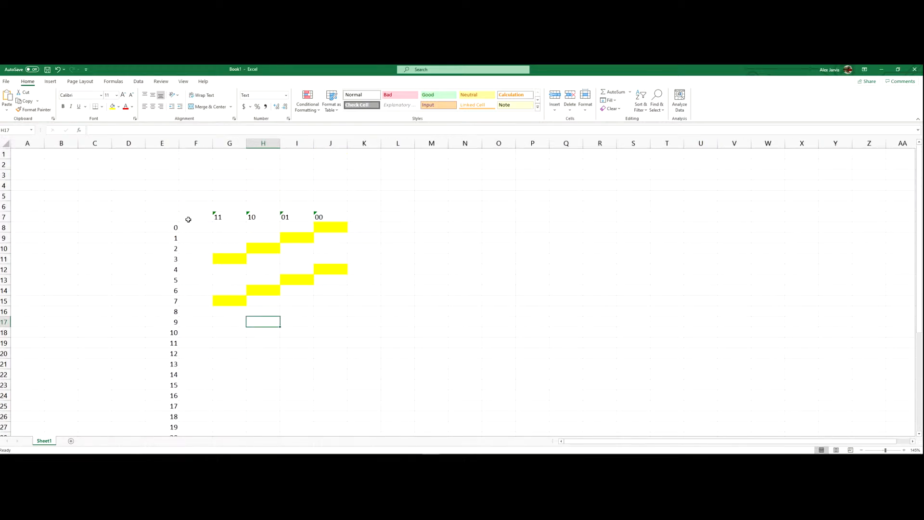
drag(320, 207, 327, 225)
click(302, 216)
click(294, 246)
click(263, 209)
click(261, 228)
click(259, 246)
click(228, 218)
click(222, 240)
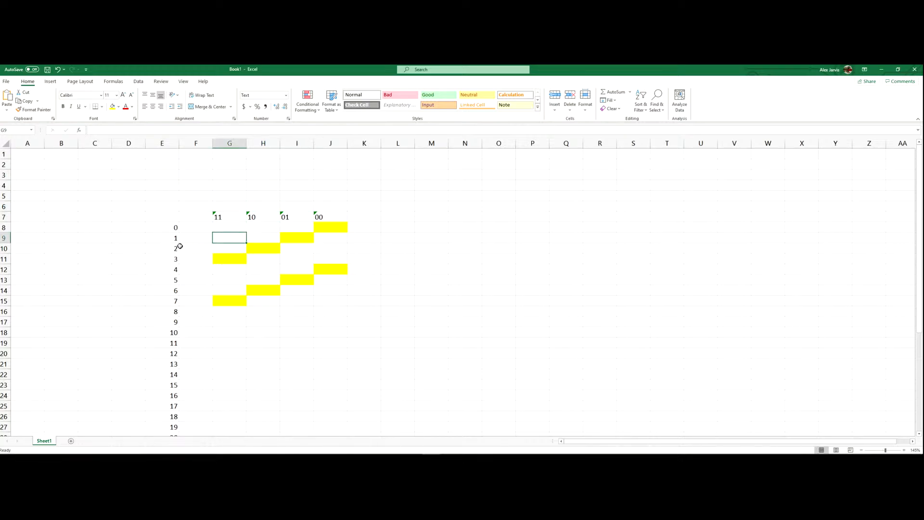
click(149, 228)
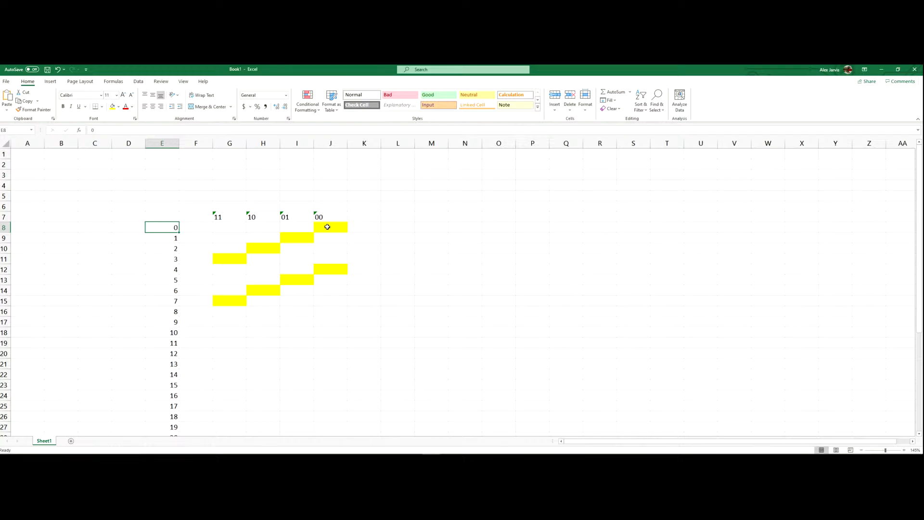
click(328, 227)
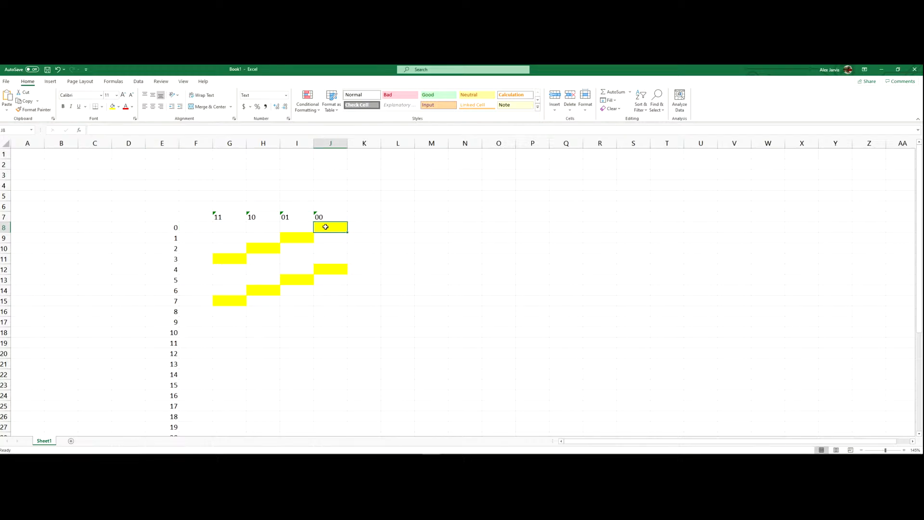
click(176, 227)
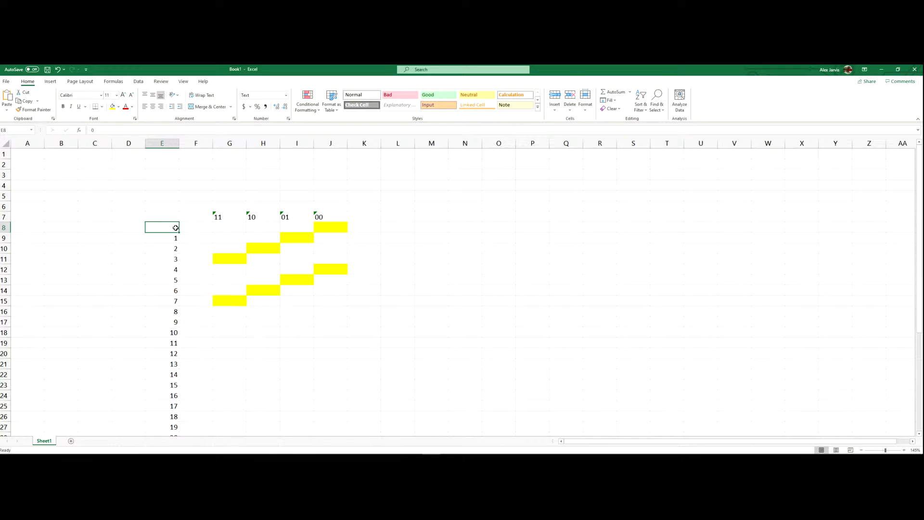
drag(176, 228, 175, 259)
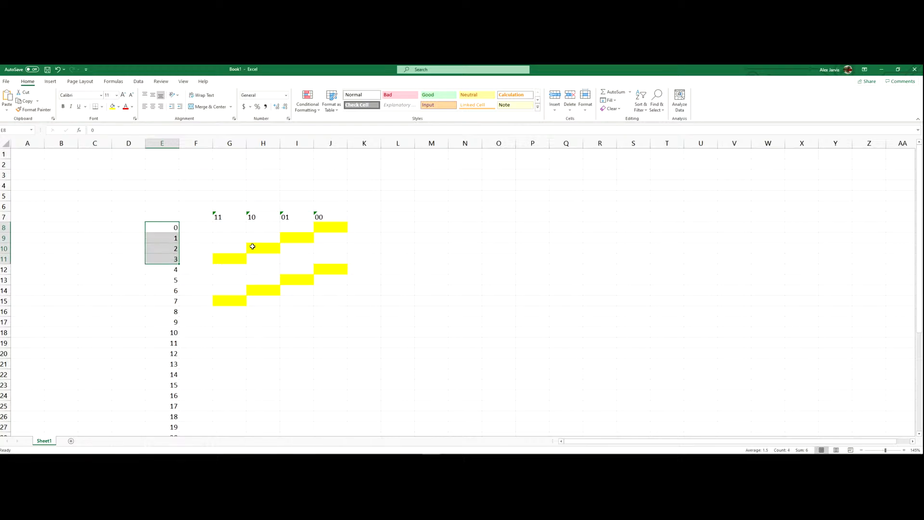
Examine the yellow cells row by row to compare the bank pattern of addresses 0 to 3 with that of 4 to 7.
drag(343, 229, 229, 225)
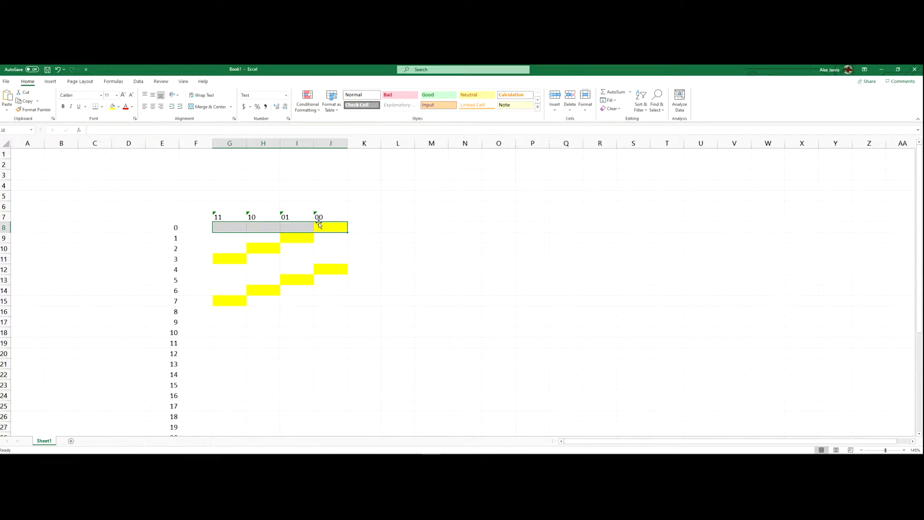
click(334, 227)
click(301, 240)
click(262, 251)
click(226, 263)
drag(328, 228, 234, 259)
drag(326, 226, 231, 258)
click(346, 312)
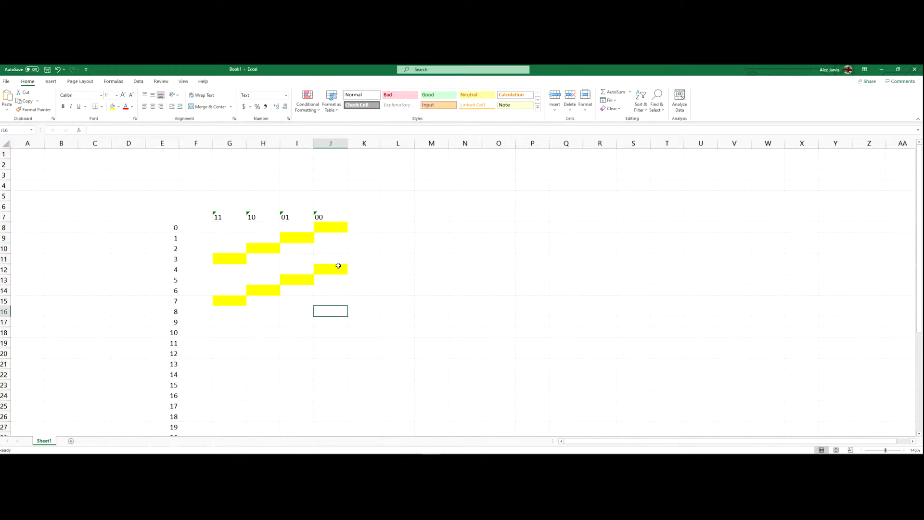
drag(344, 256, 240, 297)
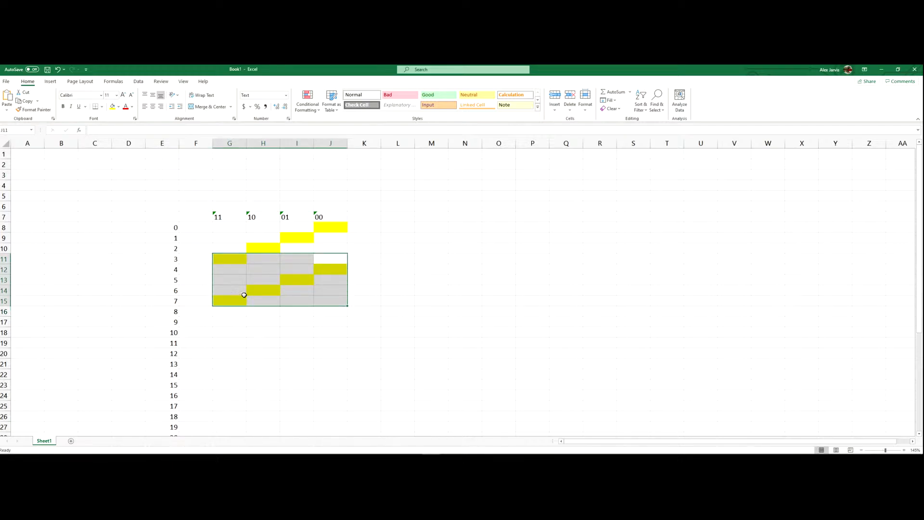
click(328, 268)
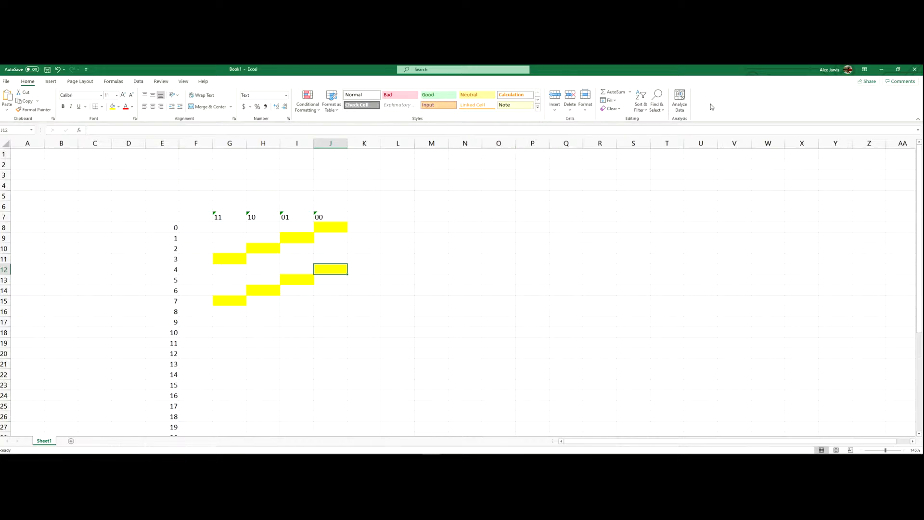
Switch to the Digital circuit and compare RAM banks 11, 10, 01 and 00 with the bank columns charted in Excel.
click(881, 70)
scroll(547, 262, down, 3)
scroll(578, 260, down, 2)
drag(578, 260, 510, 274)
scroll(541, 272, down, 1)
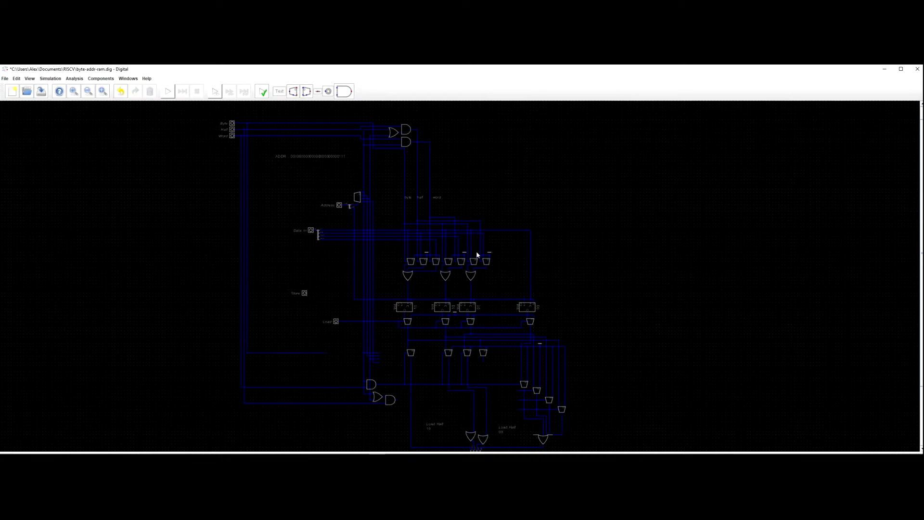
key(alt+Tab)
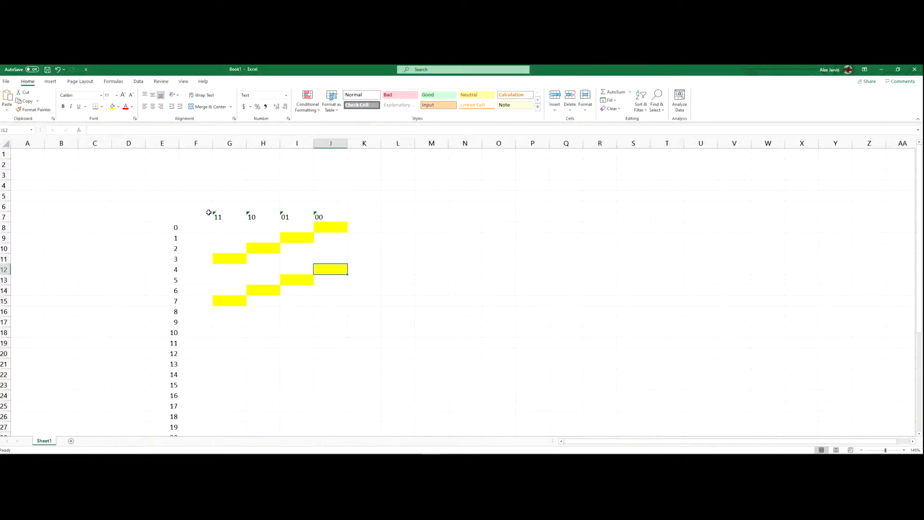
key(alt+Tab)
scroll(425, 246, up, 6)
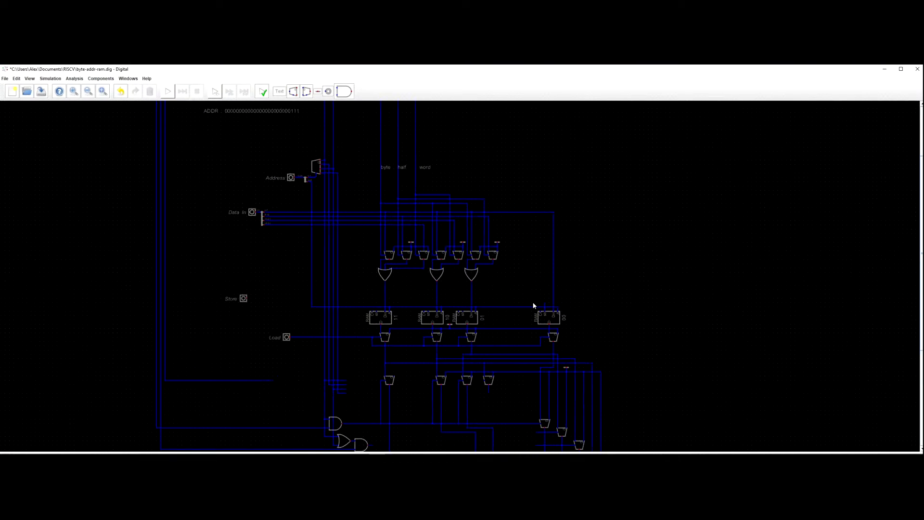
scroll(524, 254, up, 4)
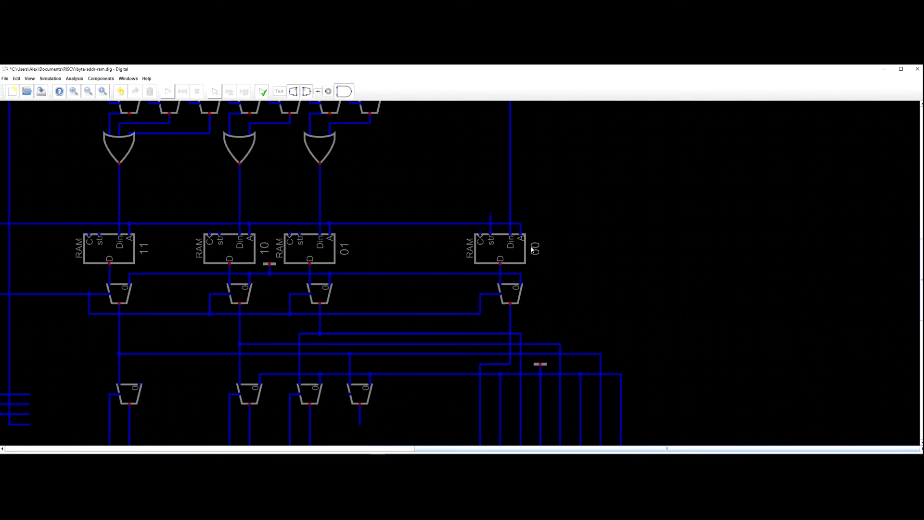
scroll(221, 246, down, 8)
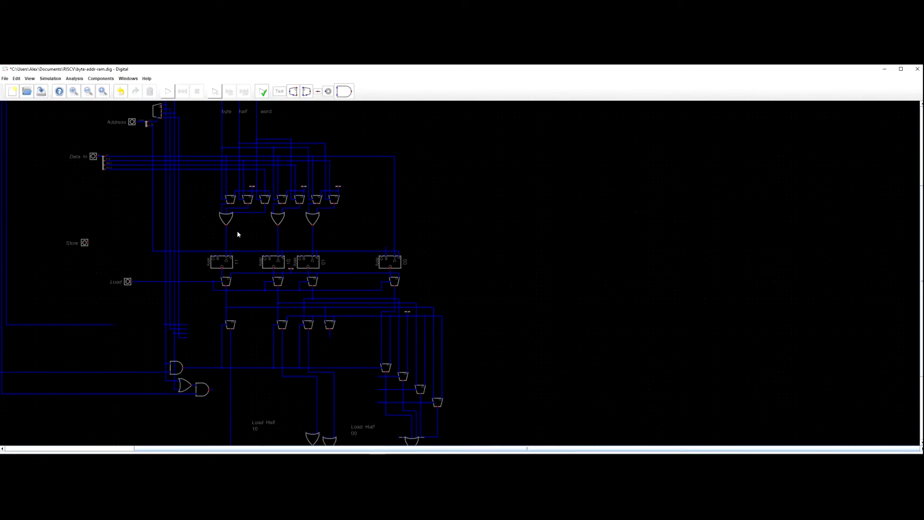
Examine how the Address input is split into bits 0,1 and 2-25 and how the decoder outputs run towards the RAM banks.
scroll(210, 188, down, 3)
scroll(203, 195, up, 5)
scroll(269, 233, up, 3)
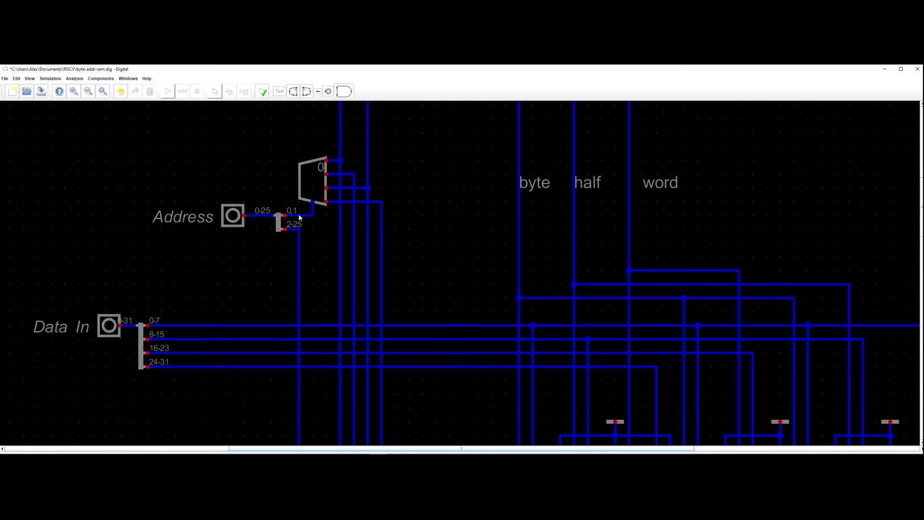
scroll(299, 217, down, 6)
scroll(346, 224, up, 2)
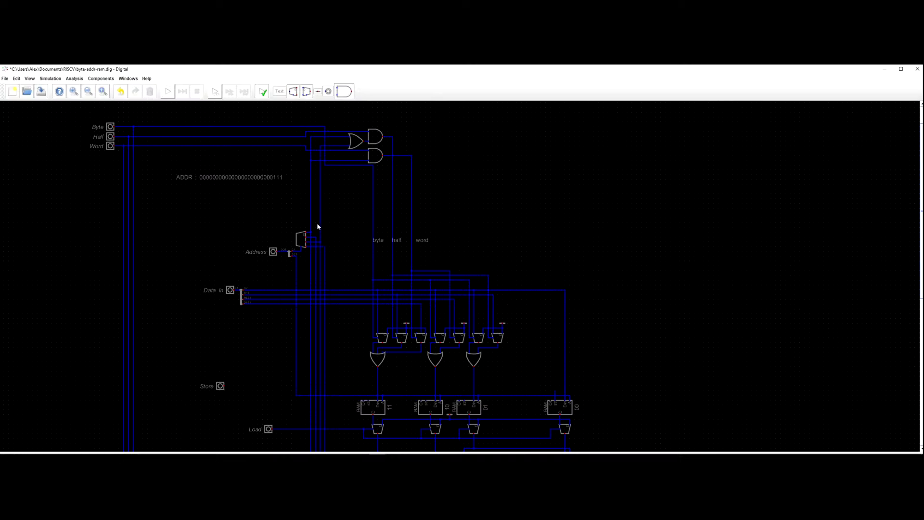
scroll(317, 226, up, 1)
drag(362, 225, 322, 200)
scroll(255, 183, down, 2)
scroll(322, 200, down, 2)
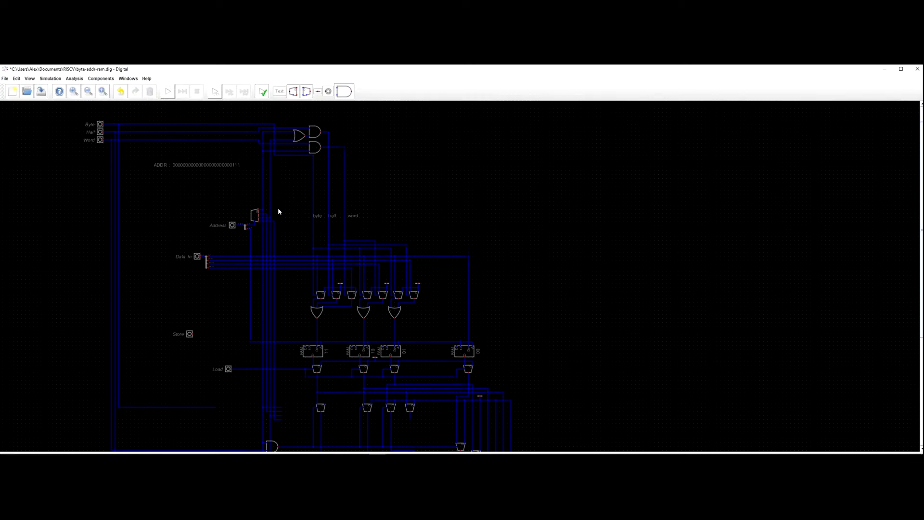
scroll(284, 212, up, 1)
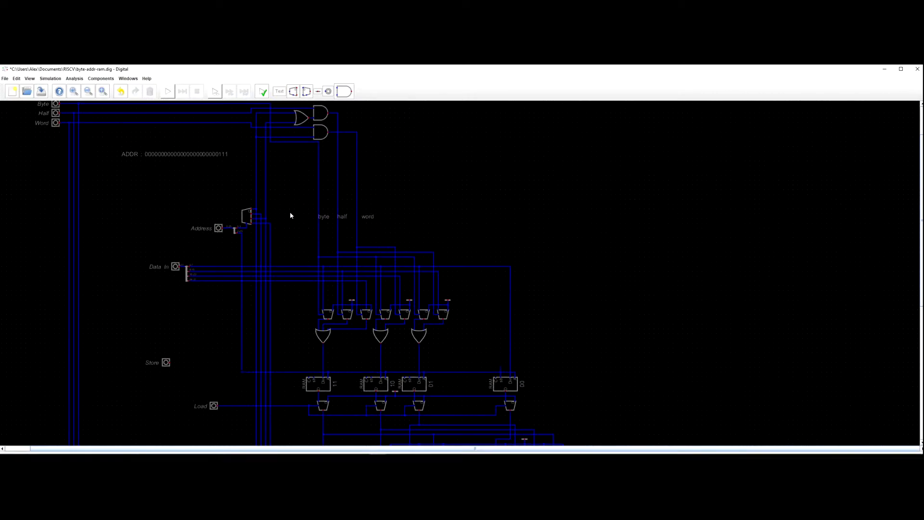
scroll(296, 208, up, 3)
mouse_move(291, 245)
mouse_down()
mouse_move(295, 140)
mouse_move(298, 248)
mouse_up()
scroll(294, 249, down, 2)
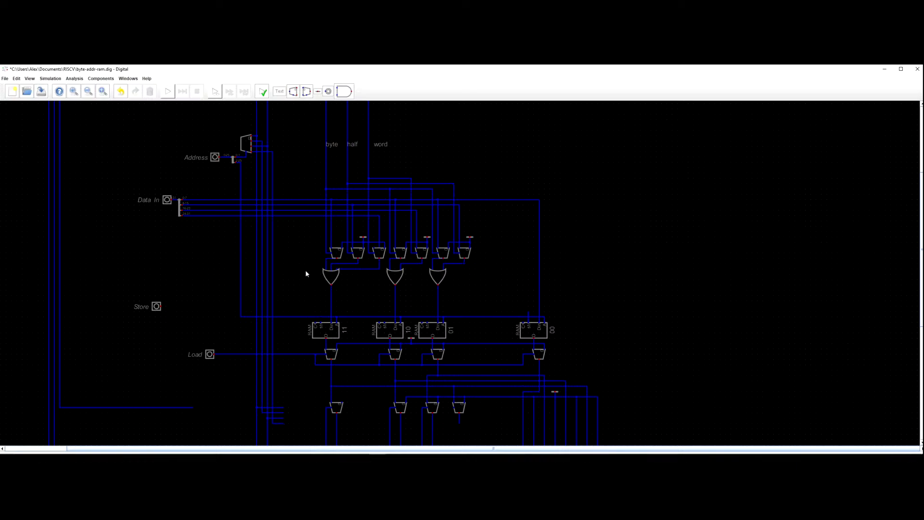
scroll(264, 250, down, 2)
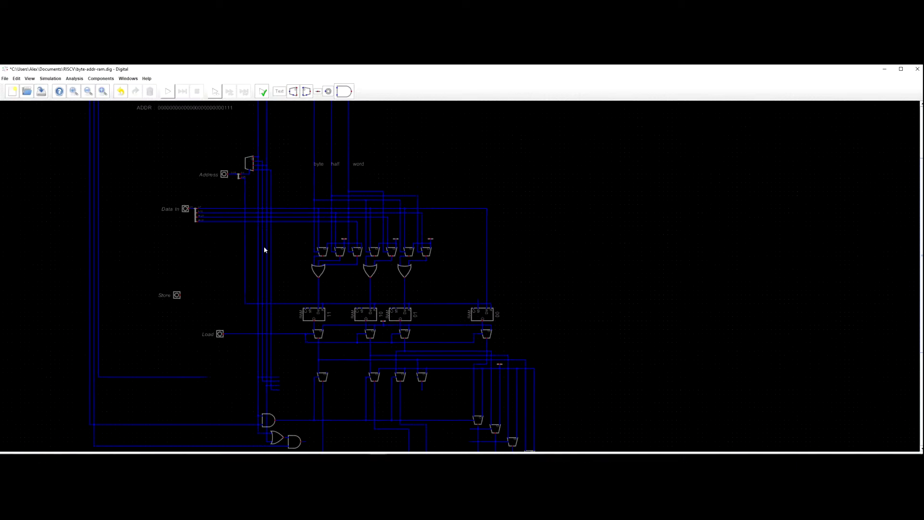
Shift the Store and Load inputs, RAM banks and load circuitry down to make room beneath the OR gates.
drag(278, 254, 286, 275)
drag(303, 307, 304, 258)
drag(444, 297, 426, 207)
scroll(425, 207, down, 6)
drag(201, 187, 485, 313)
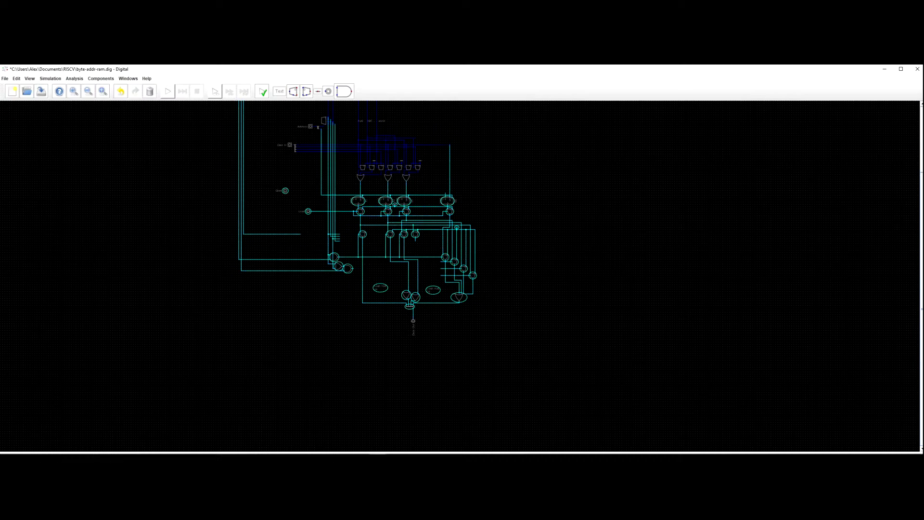
drag(387, 206, 387, 242)
scroll(379, 220, up, 7)
drag(323, 196, 438, 148)
scroll(320, 219, up, 4)
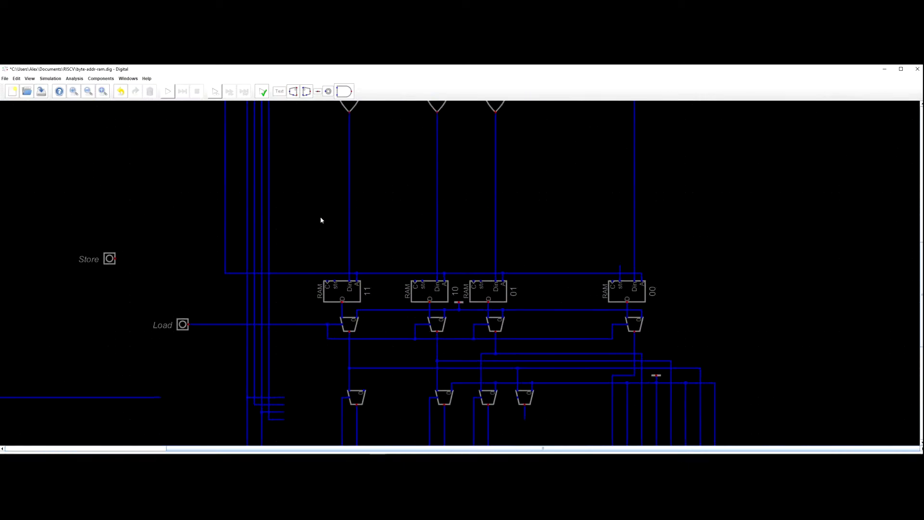
drag(360, 319, 359, 287)
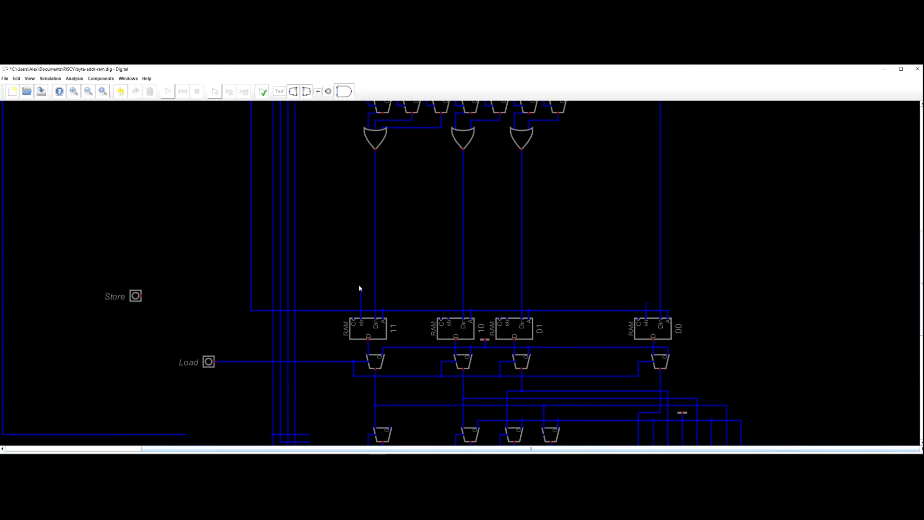
Add a two-input AND gate rotated 270° above the str input of RAM bank 11.
scroll(339, 261, down, 5)
click(101, 78)
click(344, 91)
right_click(254, 223)
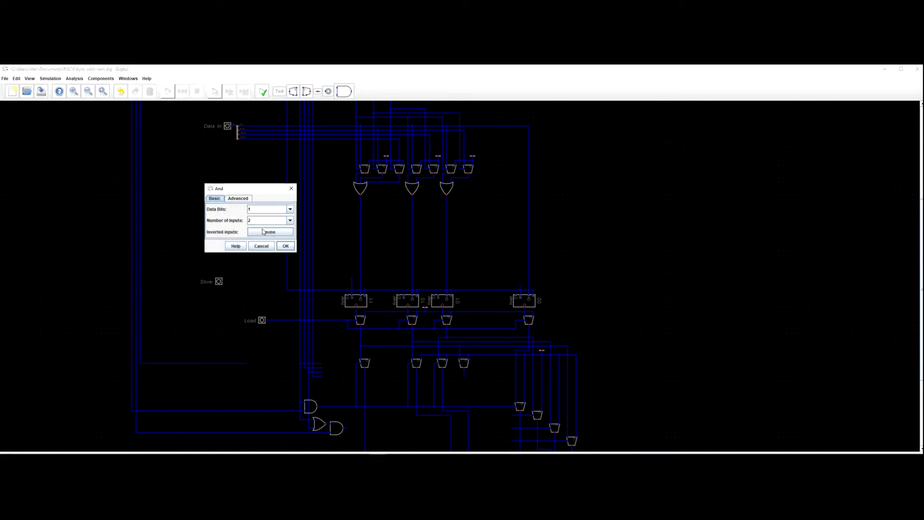
click(238, 198)
click(263, 215)
click(248, 238)
click(249, 217)
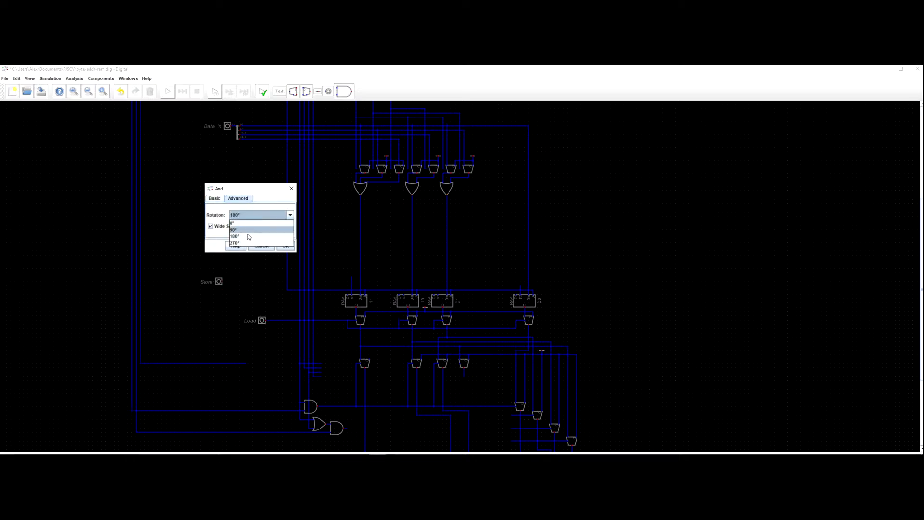
click(250, 242)
click(286, 246)
click(236, 234)
click(352, 270)
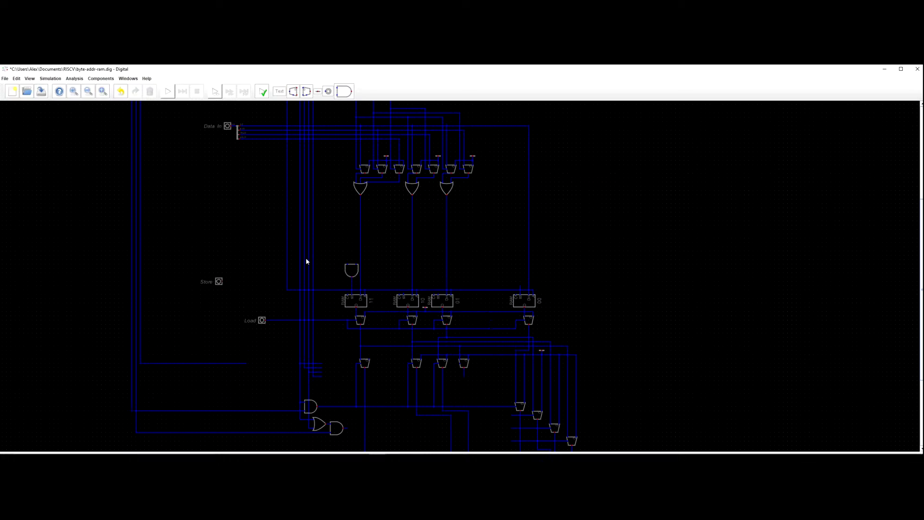
Move the new AND gate higher above RAM bank 11.
click(346, 267)
click(347, 236)
drag(332, 239, 330, 275)
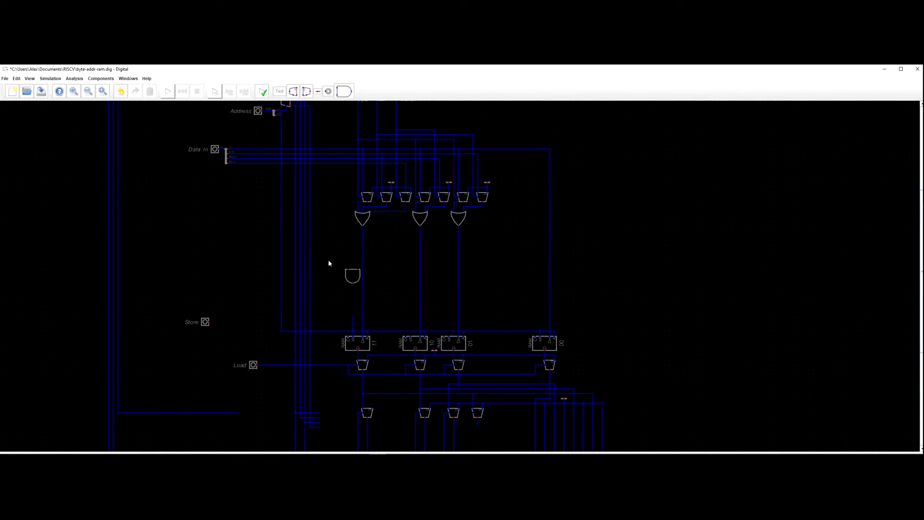
scroll(331, 283, up, 1)
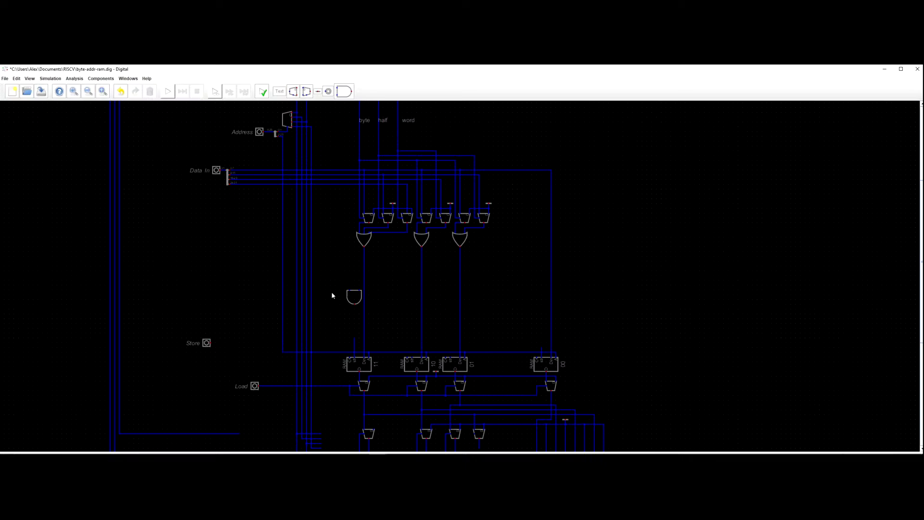
Branch three decoder output lines across beneath the OR gates, one each towards RAM banks 00, 01 and 10.
click(302, 253)
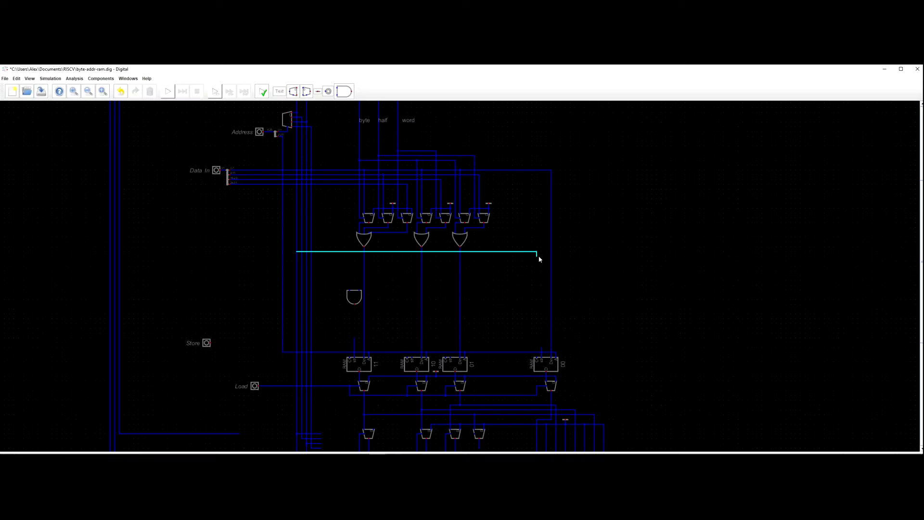
click(542, 260)
click(303, 259)
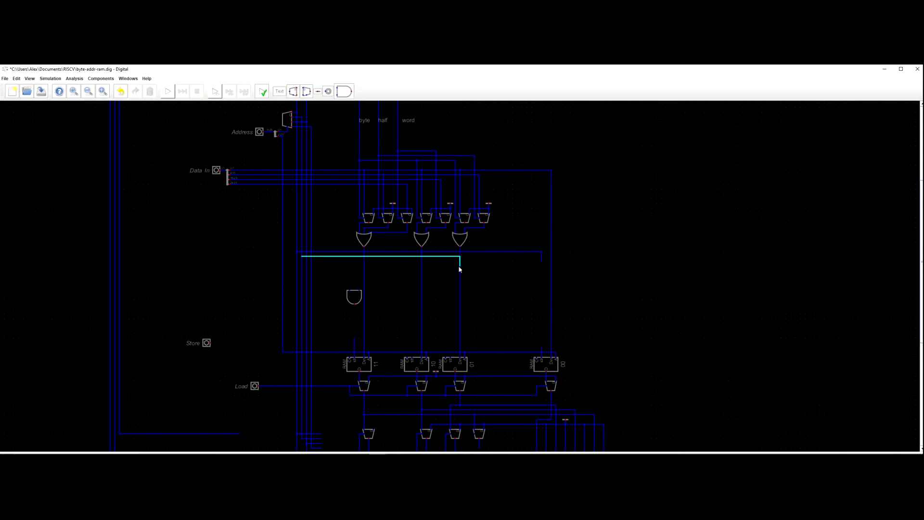
click(456, 261)
click(308, 260)
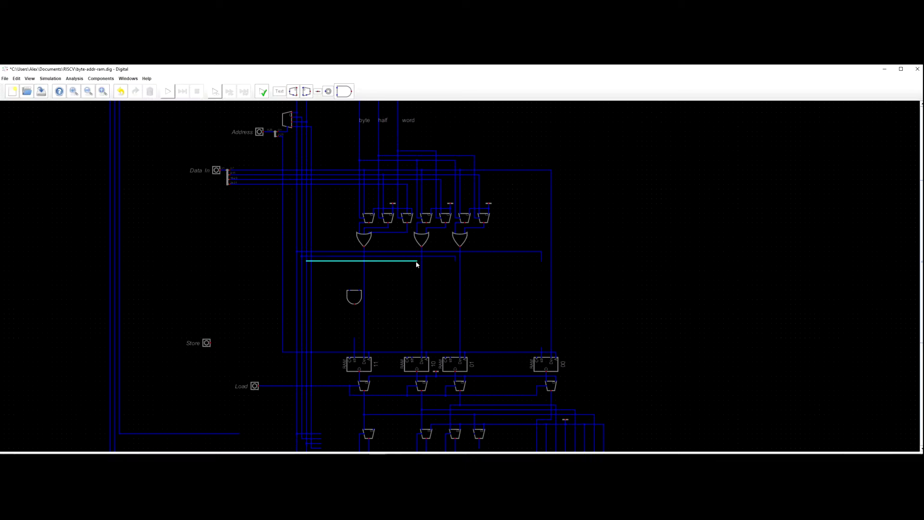
click(417, 262)
Wire the fourth decoder output to an input of the bank 11 AND gate and move the gate up slightly.
click(311, 262)
key(Escape)
click(359, 271)
mouse_move(358, 300)
mouse_down()
mouse_move(358, 281)
mouse_move(359, 292)
mouse_up()
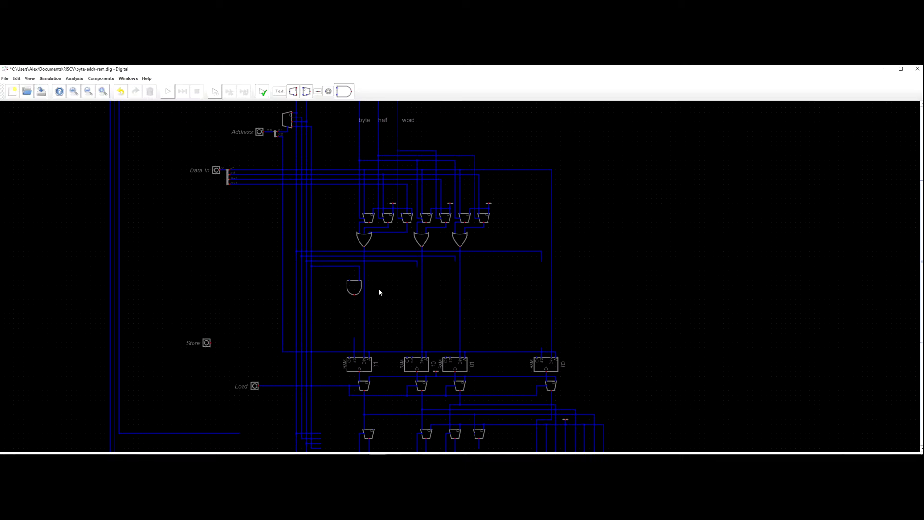
Copy the bank 11 AND gate and place duplicates above RAM banks 10, 01 and 00.
click(350, 280)
click(355, 289)
key(ctrl+c)
key(ctrl+v)
click(421, 299)
key(ctrl+v)
click(459, 298)
key(ctrl+v)
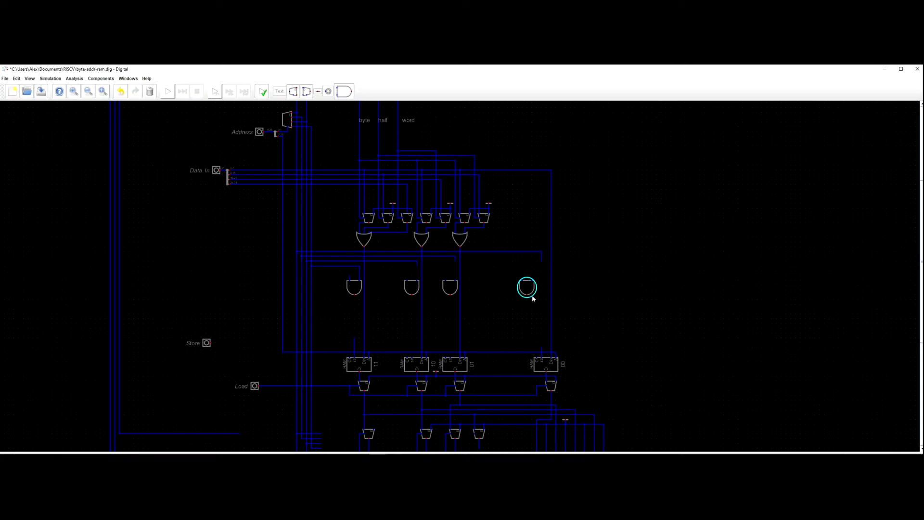
click(546, 299)
Connect the decoder branches to the inputs of the AND gates above banks 00, 01 and 10.
click(541, 281)
click(542, 268)
click(455, 262)
click(456, 282)
click(417, 266)
click(417, 282)
Join the free inputs of all four AND gates with one shared horizontal wire.
scroll(294, 249, down, 1)
drag(268, 131, 268, 165)
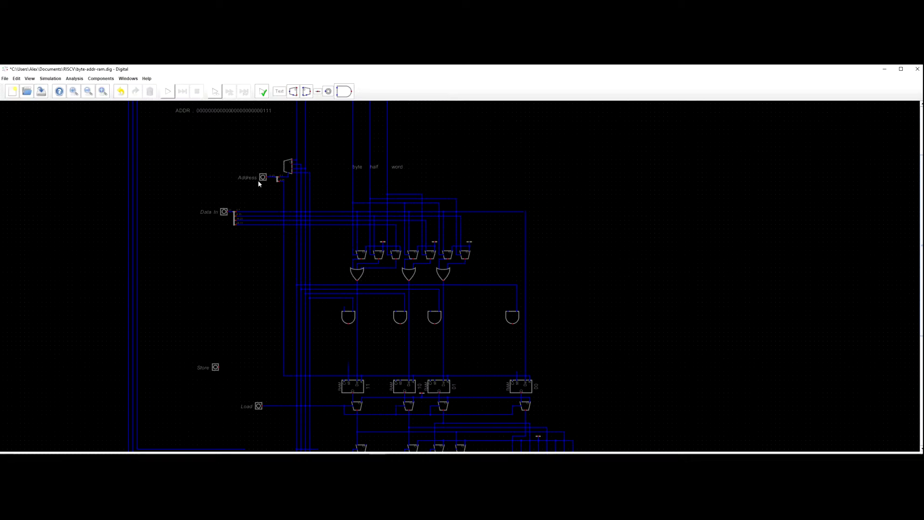
scroll(249, 195, up, 1)
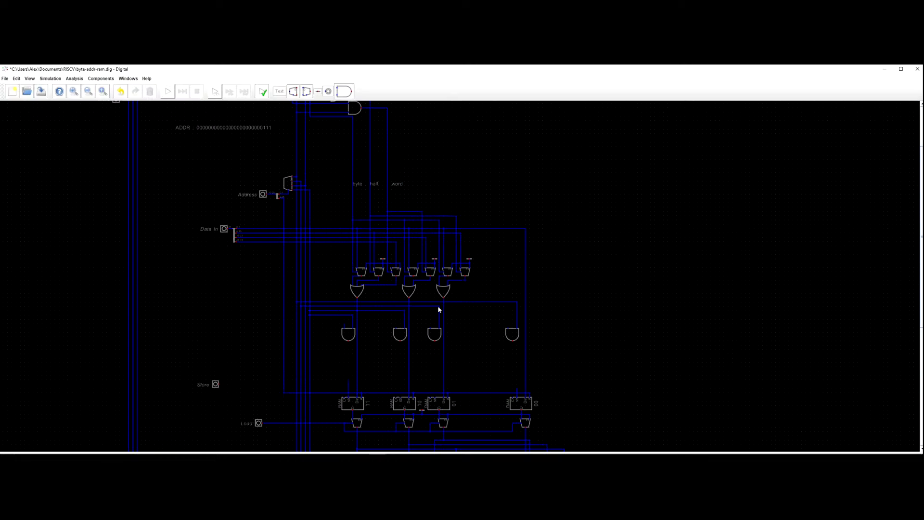
click(508, 325)
click(397, 326)
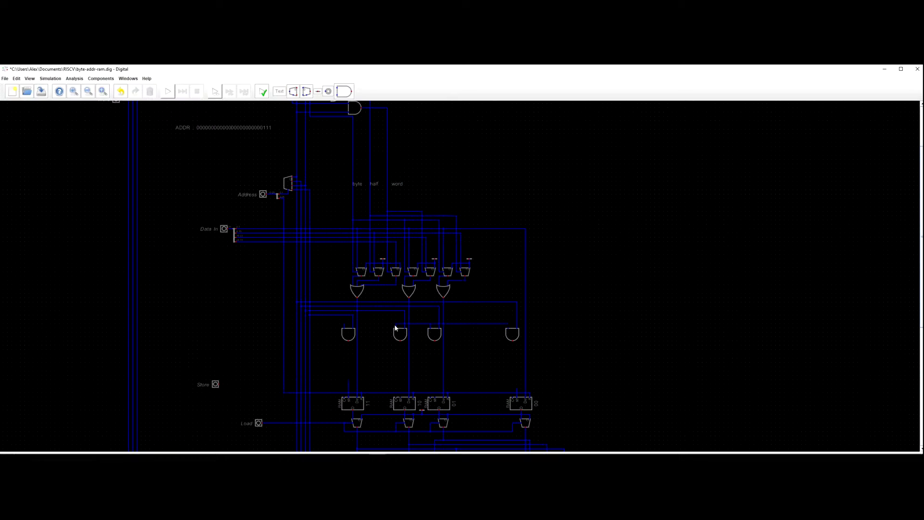
click(349, 325)
key(Escape)
Extend the AND gates' shared input wire across to the vertical Byte line.
scroll(272, 322, down, 2)
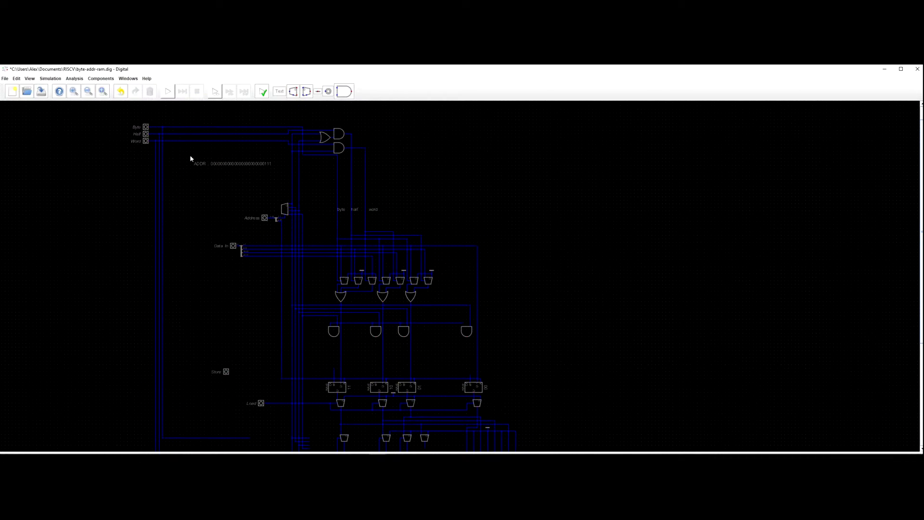
click(330, 322)
click(163, 325)
scroll(232, 336, up, 3)
drag(226, 339, 181, 328)
scroll(192, 323, down, 4)
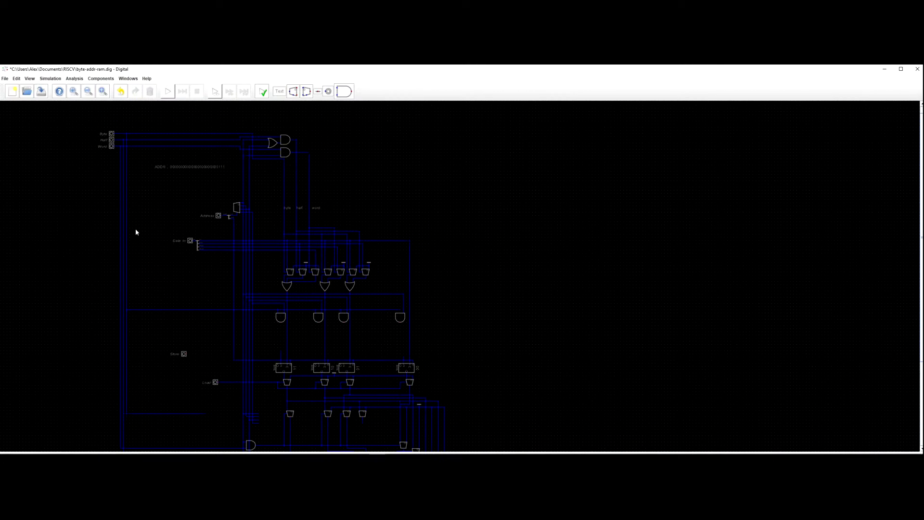
scroll(249, 318, up, 2)
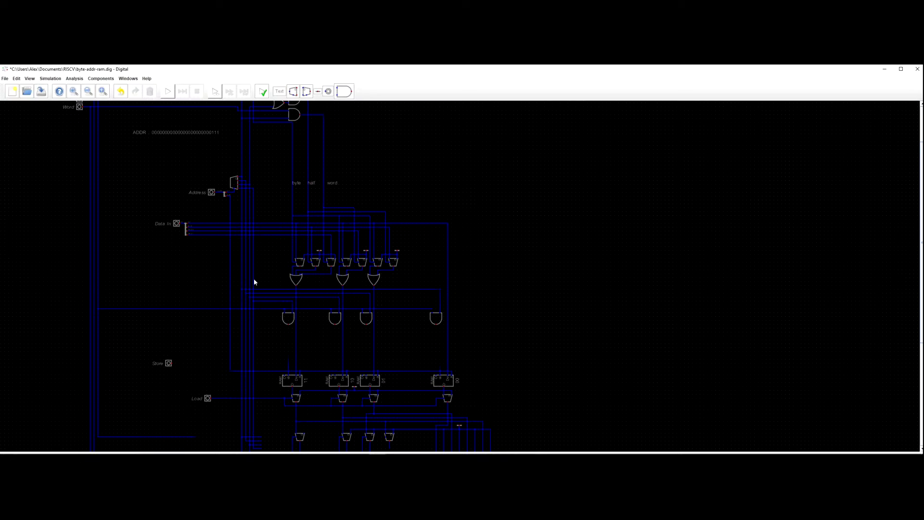
scroll(256, 286, up, 1)
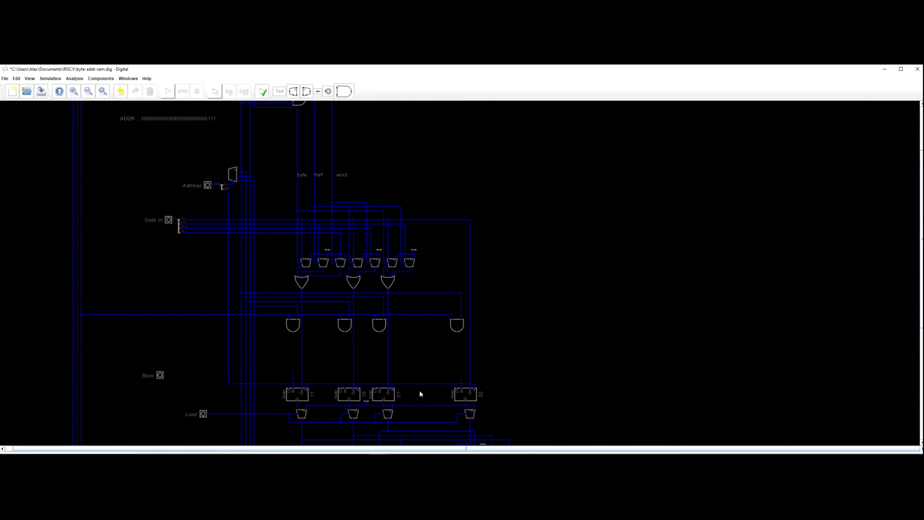
Examine the store path from the Byte, Half and Word inputs through the address decoder and AND gates to the four RAM banks.
scroll(420, 391, up, 3)
drag(404, 359, 426, 342)
scroll(426, 340, down, 2)
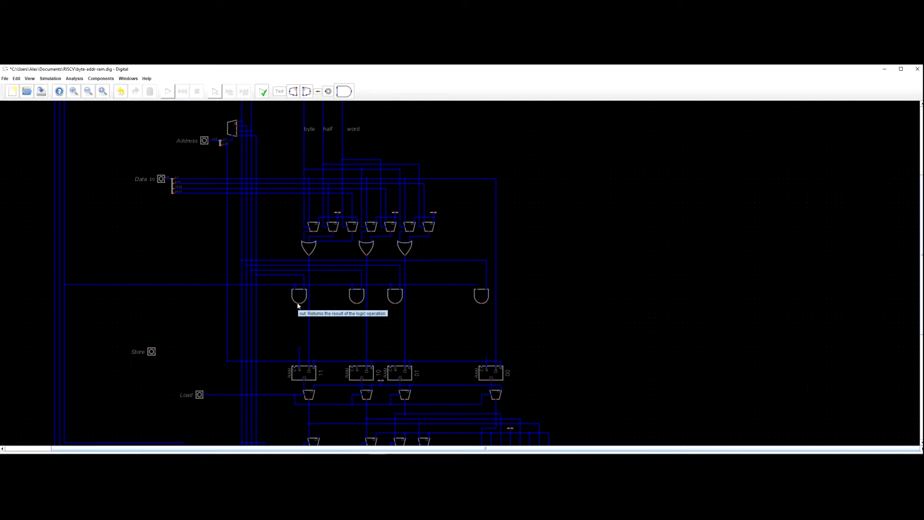
scroll(299, 307, down, 1)
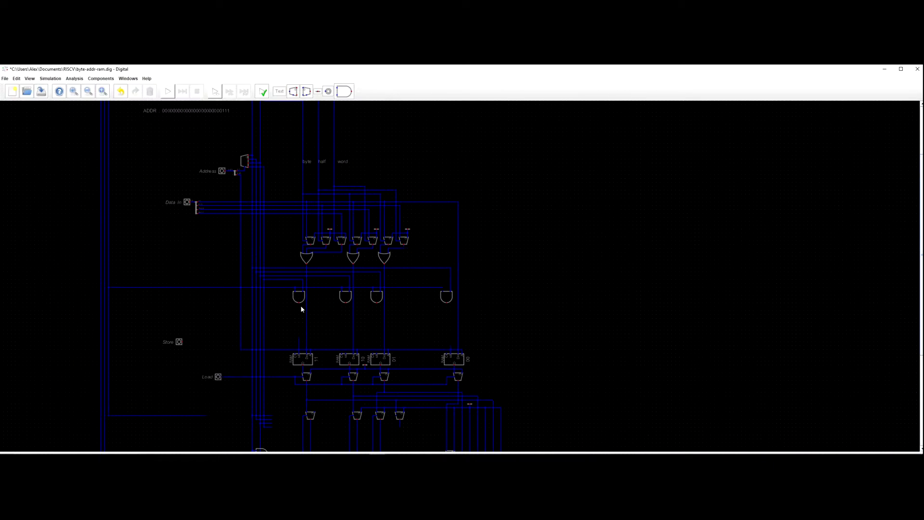
scroll(252, 306, up, 2)
drag(278, 305, 278, 317)
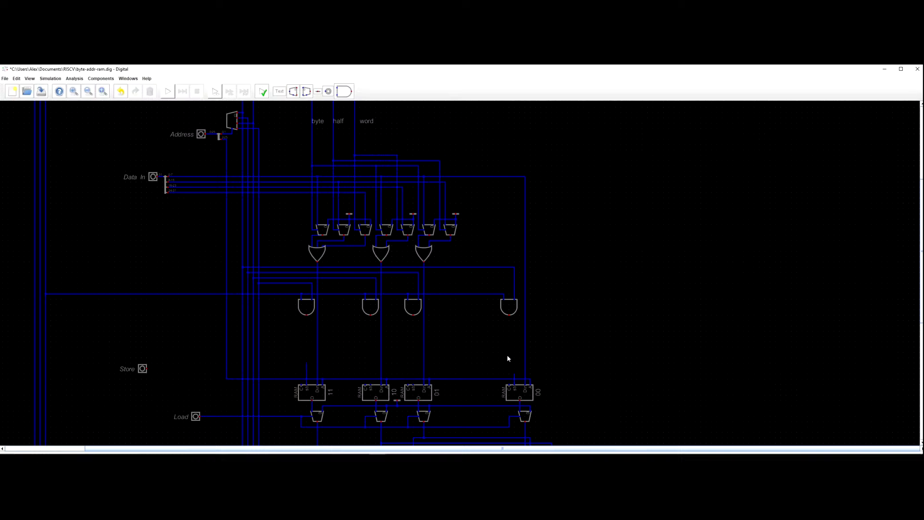
scroll(434, 297, down, 1)
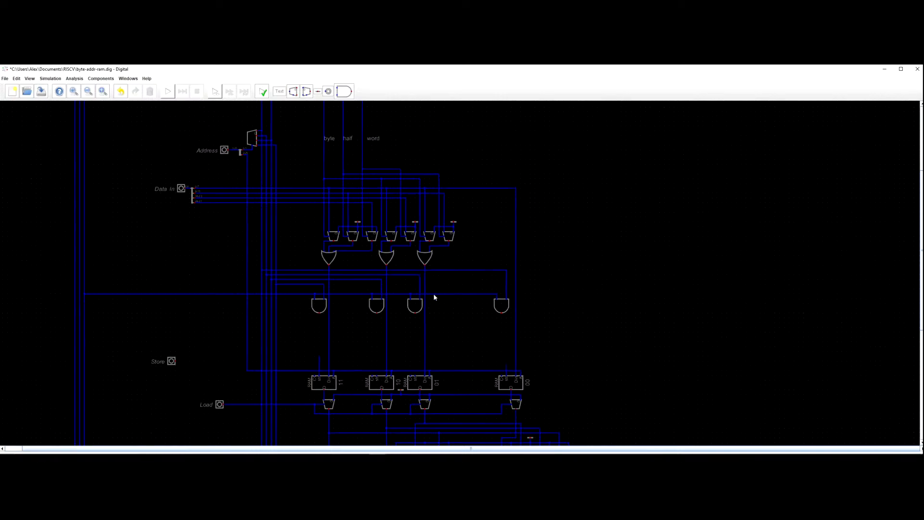
drag(448, 248, 468, 299)
drag(405, 223, 422, 286)
mouse_move(346, 198)
mouse_down()
mouse_move(339, 189)
mouse_move(341, 198)
mouse_up()
drag(362, 247, 360, 239)
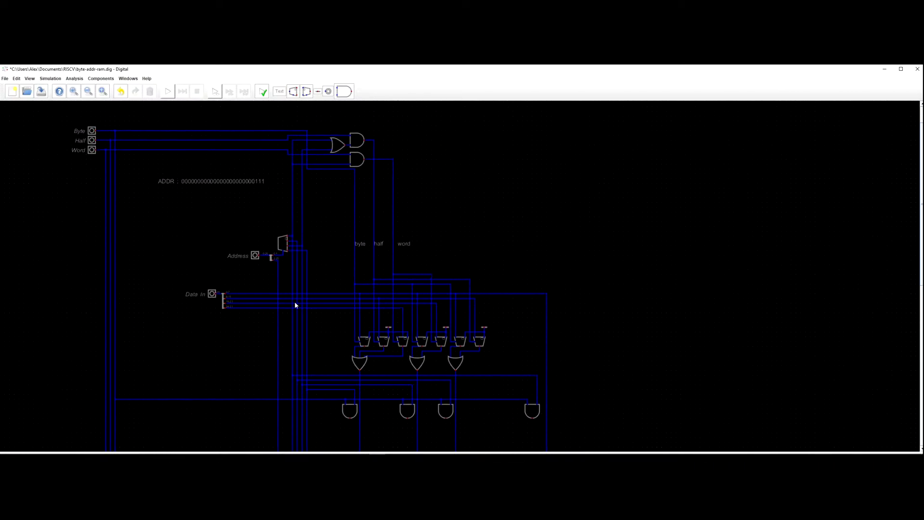
scroll(279, 304, up, 1)
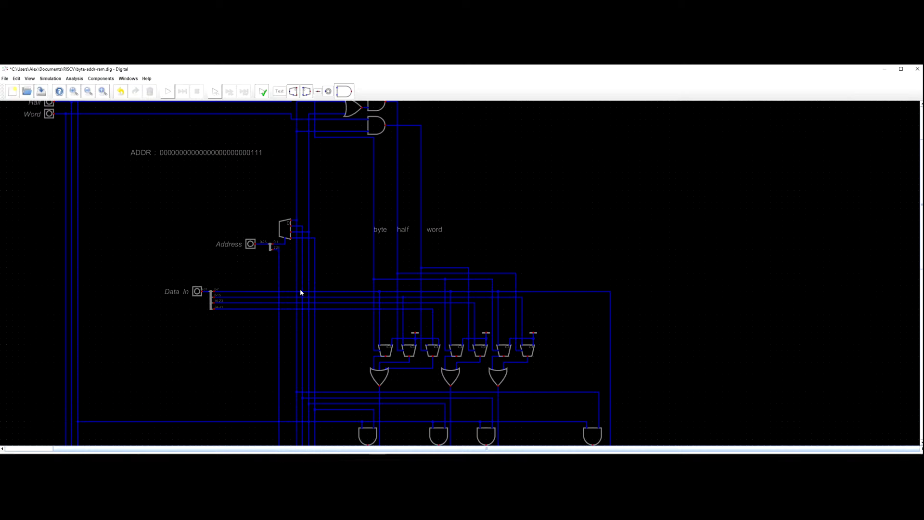
scroll(586, 298, down, 2)
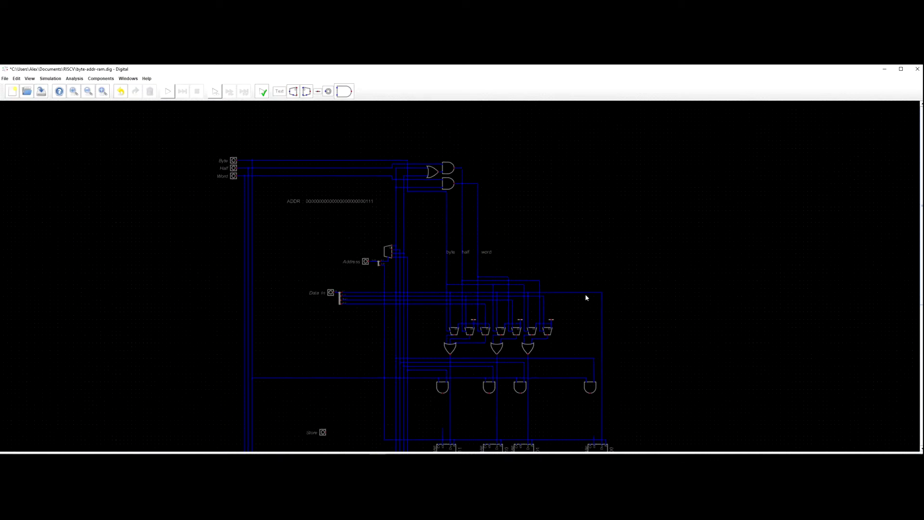
scroll(592, 348, down, 2)
drag(584, 338, 544, 317)
scroll(544, 317, up, 2)
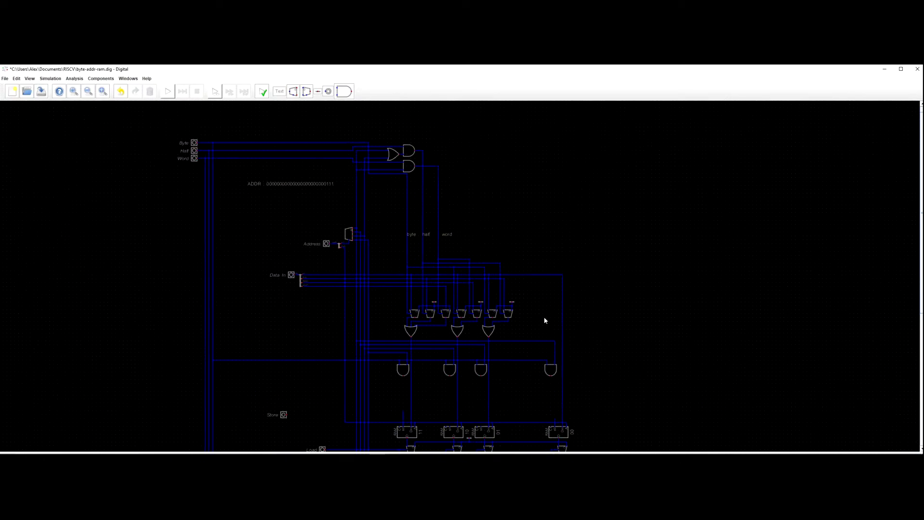
scroll(375, 283, up, 1)
drag(419, 315, 395, 266)
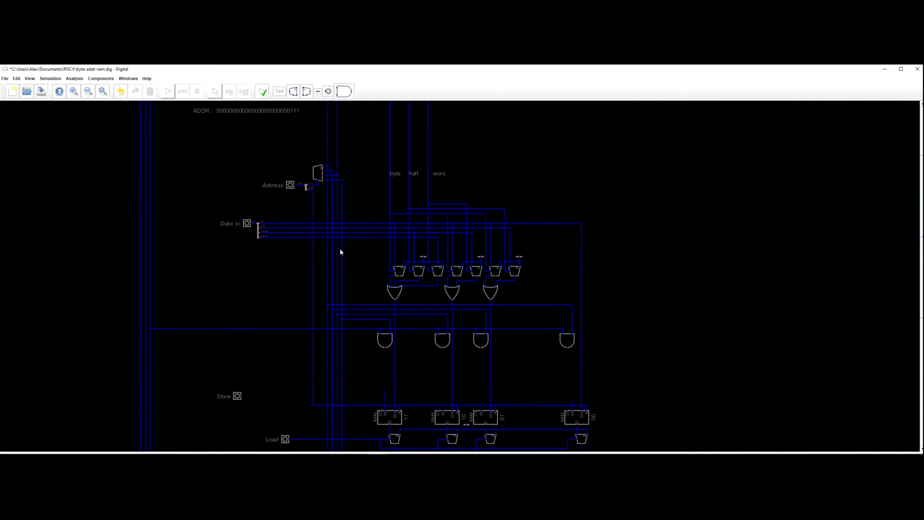
scroll(344, 252, down, 1)
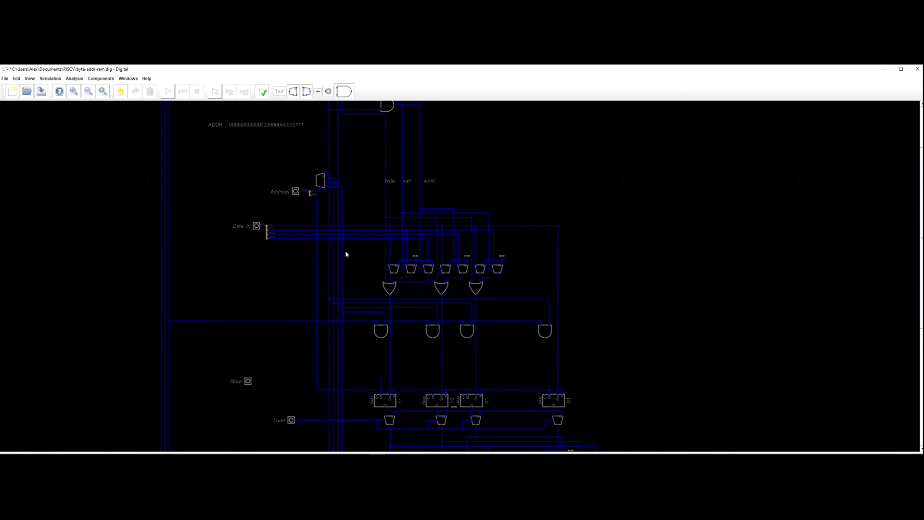
drag(417, 357, 419, 342)
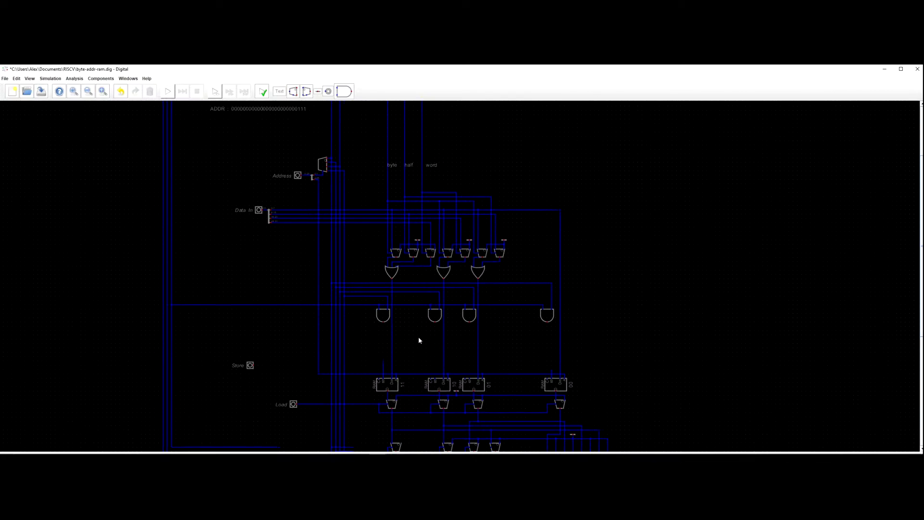
scroll(419, 340, up, 1)
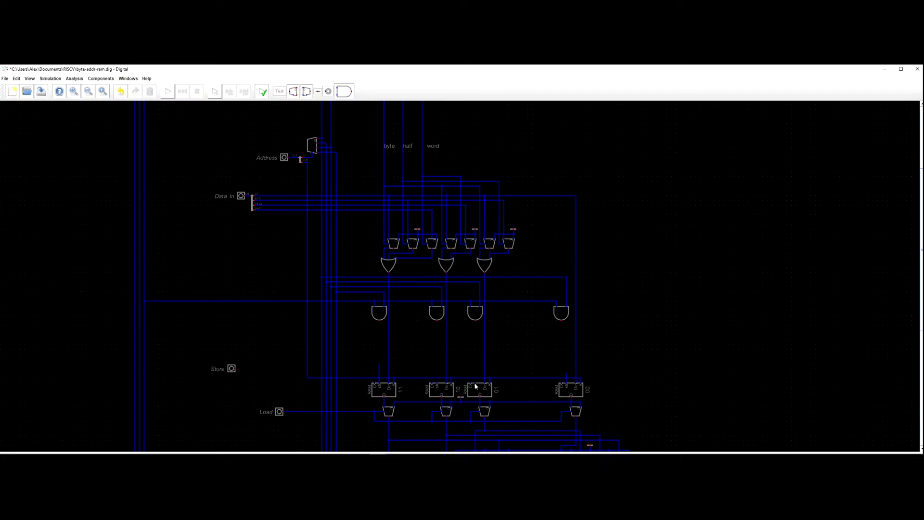
Insert an OR gate beneath bank 11's AND gate and set its rotation to 270°.
click(379, 315)
click(107, 79)
mouse_move(103, 88)
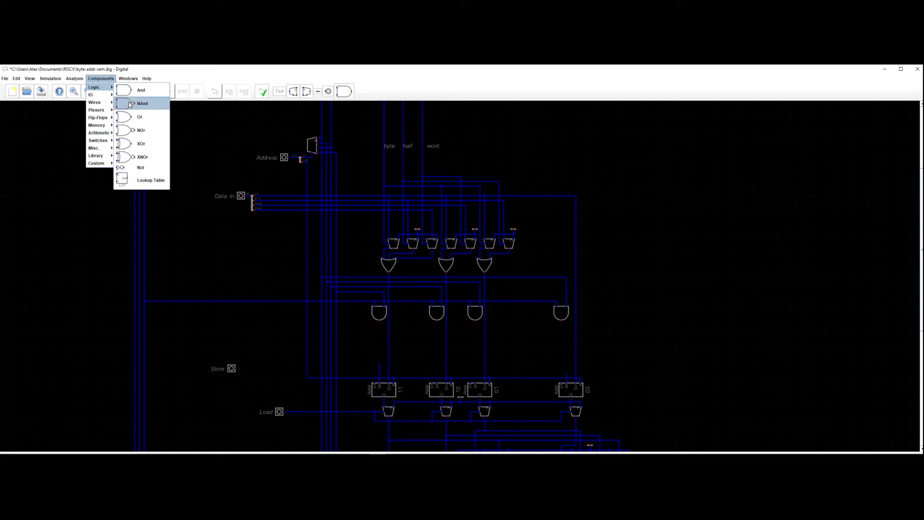
click(141, 119)
click(363, 343)
right_click(353, 330)
click(341, 311)
click(392, 328)
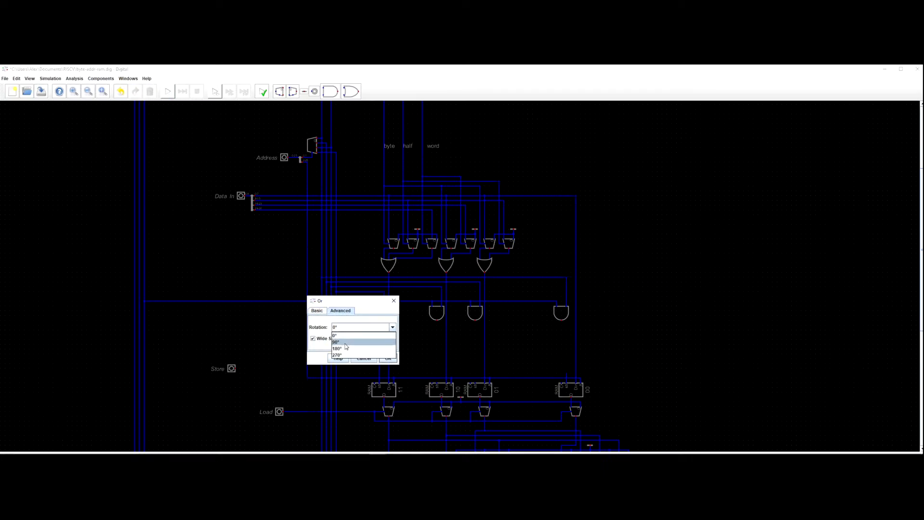
click(346, 355)
key(Return)
Turn off the OR gate's wide shape and align its output with the store input of RAM bank 11.
drag(338, 345, 369, 346)
right_click(371, 344)
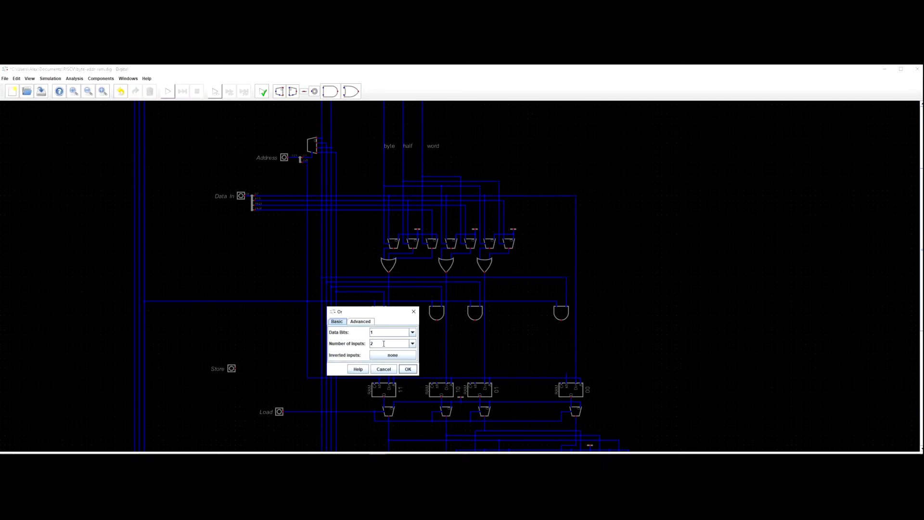
click(362, 321)
click(345, 351)
click(407, 369)
drag(376, 344, 378, 355)
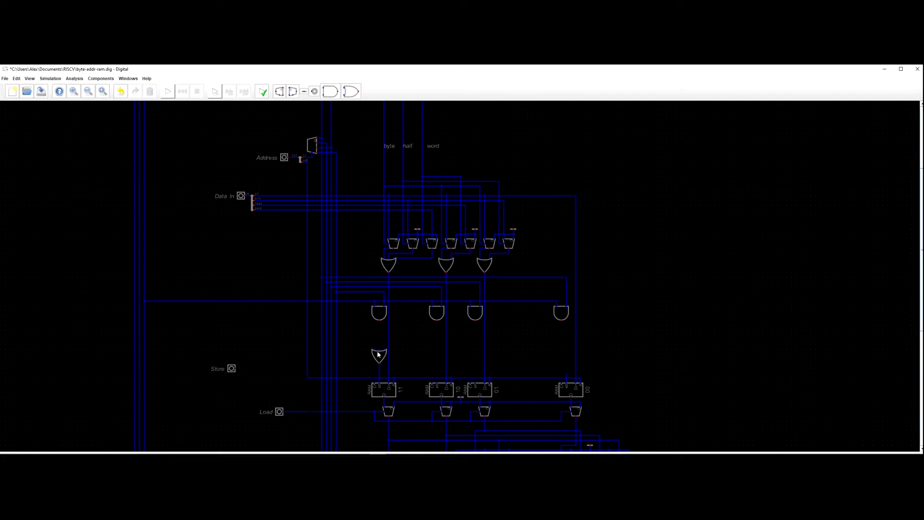
Copy the bank 11 OR gate and place duplicates above the store inputs of banks 10, 01 and 00.
mouse_move(380, 356)
scroll(646, 371, down, 1)
drag(647, 372, 572, 326)
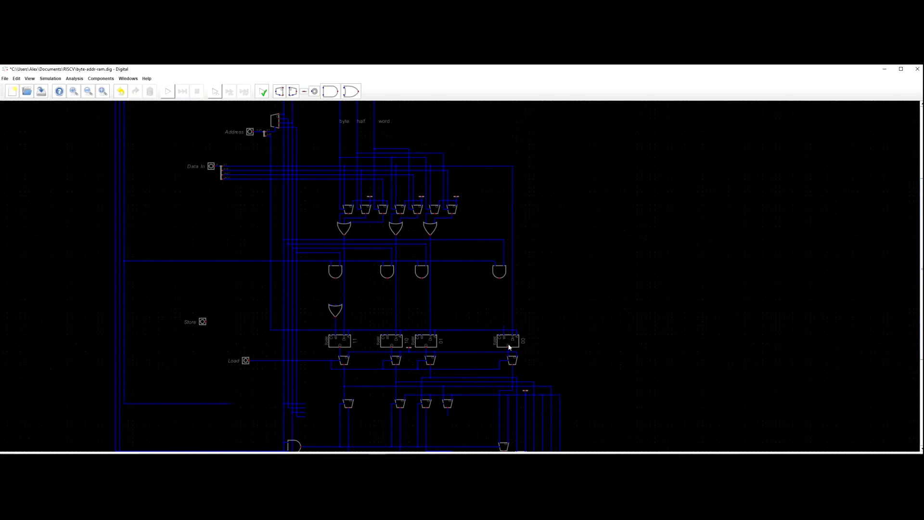
mouse_move(507, 344)
click(336, 310)
key(ctrl+c)
key(ctrl+v)
click(386, 312)
key(ctrl+v)
click(422, 320)
key(ctrl+v)
click(504, 321)
scroll(464, 311, up, 3)
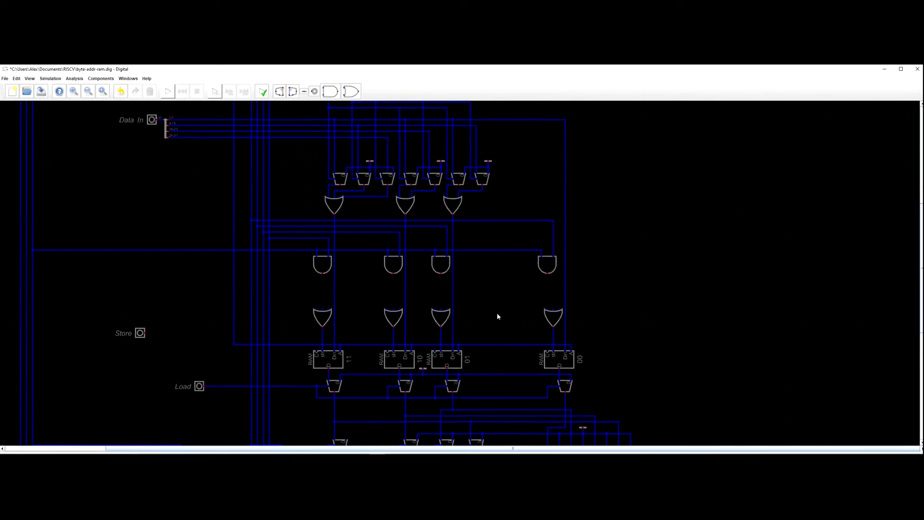
Wire each bank's AND gate output to the nearer input of the OR gate below it.
scroll(487, 317, down, 2)
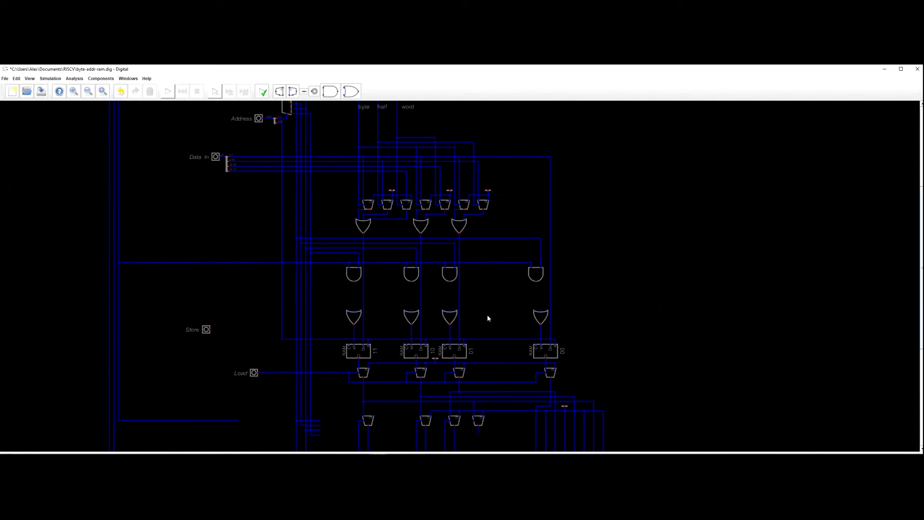
click(537, 283)
click(547, 312)
click(453, 285)
click(412, 284)
click(416, 313)
click(354, 282)
click(357, 313)
scroll(385, 312, down, 2)
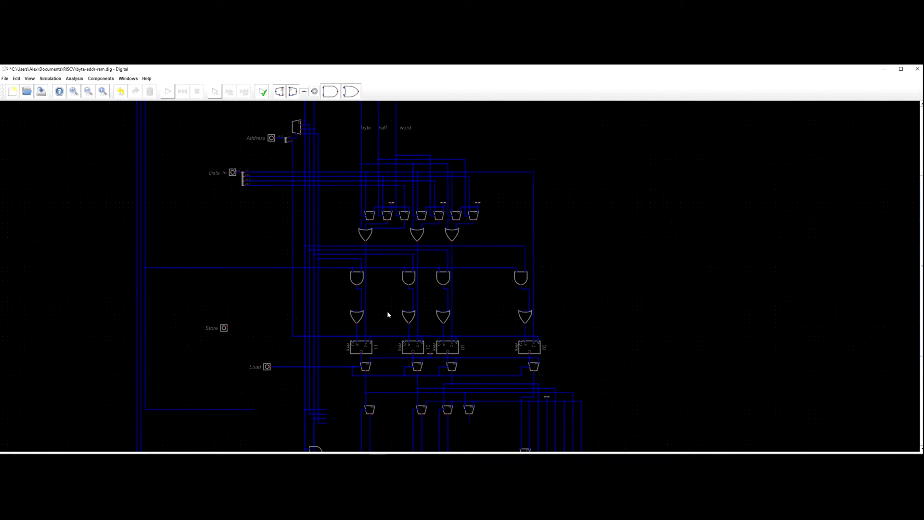
Branch a short horizontal wire off the vertical Half line, just below the Byte branch.
drag(374, 302, 365, 295)
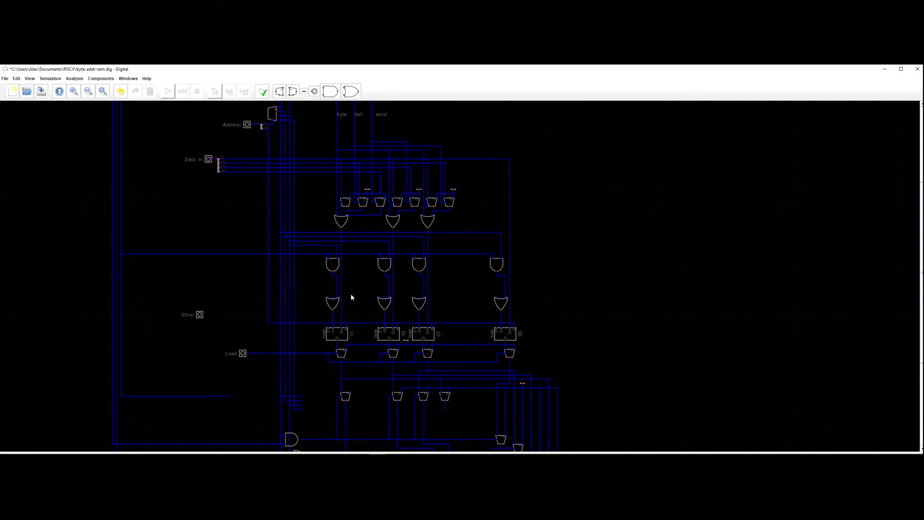
drag(363, 293, 362, 297)
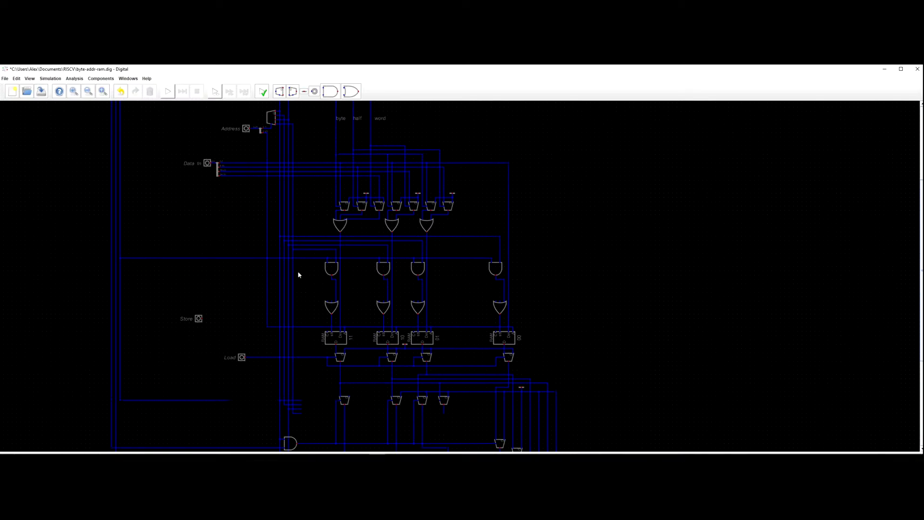
drag(235, 227, 237, 320)
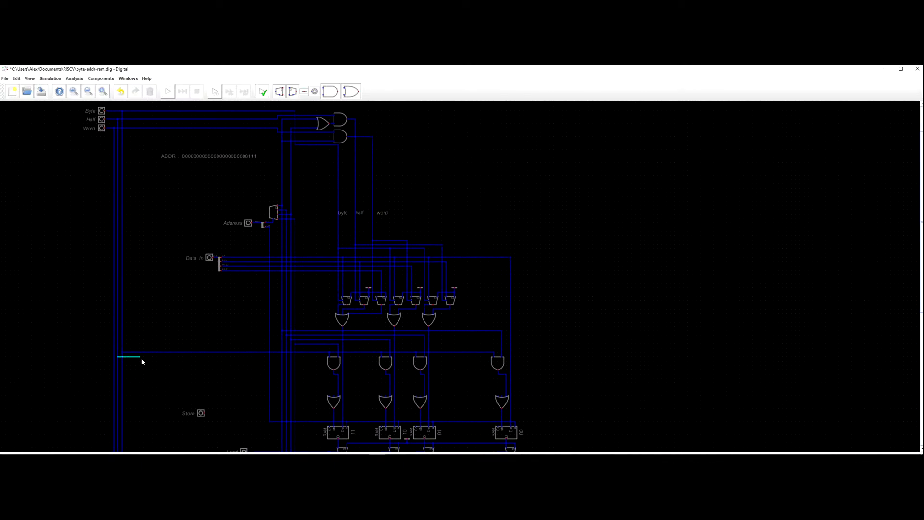
key(Escape)
click(158, 356)
scroll(193, 356, up, 3)
scroll(202, 329, down, 2)
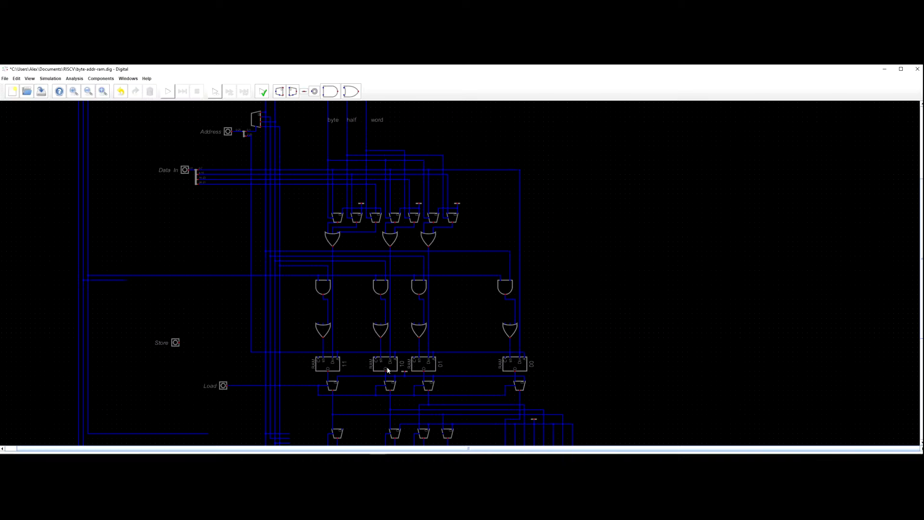
Join the OR gates' free inputs in two pairs, banks 11 with 10 and banks 01 with 00.
click(381, 304)
click(323, 305)
click(510, 324)
click(510, 304)
click(419, 304)
Extend the wires of both OR input pairs to free ends just beside bank 11's gates.
click(418, 310)
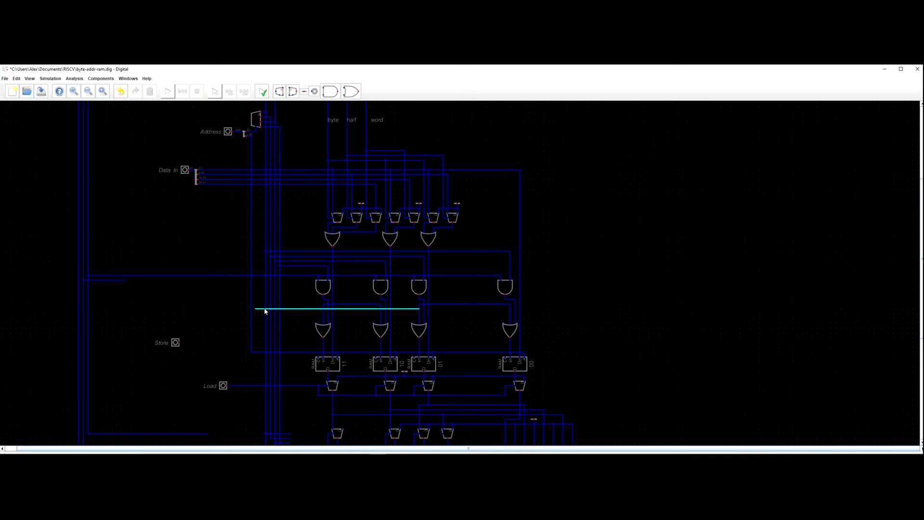
click(318, 310)
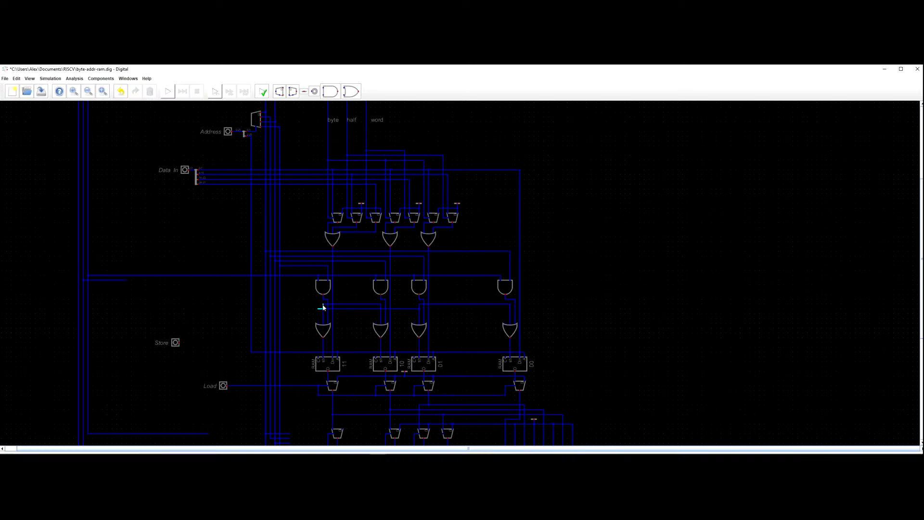
click(318, 295)
click(310, 295)
key(Escape)
click(317, 309)
click(309, 313)
key(Escape)
Duplicate bank 11's AND gate, turn the copy to face right and place it at the upper pair wire.
click(321, 289)
key(ctrl+c)
key(ctrl+v)
click(310, 299)
right_click(305, 291)
click(292, 268)
click(343, 286)
click(299, 292)
click(339, 316)
click(299, 292)
drag(299, 291, 302, 297)
Place a second right-facing AND gate directly below the first, with its output at the lower pair wire.
click(302, 296)
key(l)
click(309, 326)
scroll(301, 332, up, 1)
drag(302, 332, 314, 330)
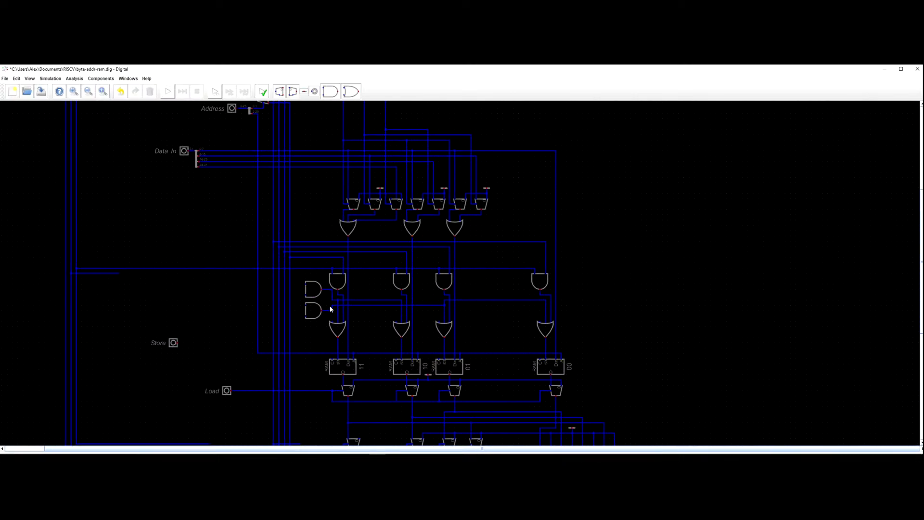
Extend the Half branch to the upper inputs of both right-facing AND gates.
scroll(312, 308, down, 2)
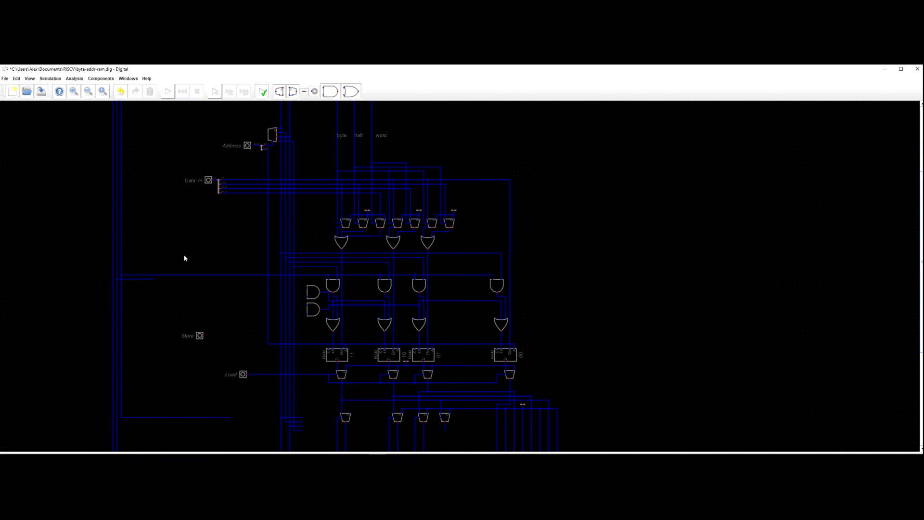
click(155, 279)
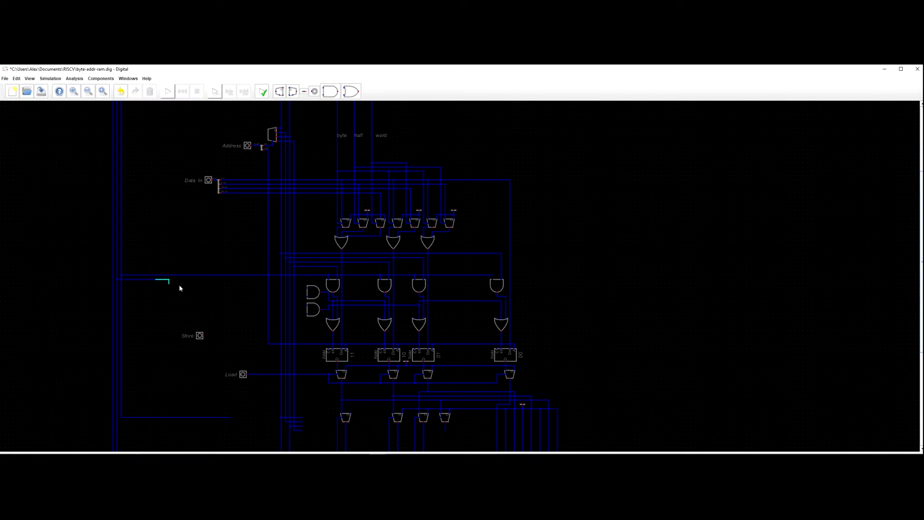
click(305, 292)
click(308, 310)
Connect the lower right-facing AND gate's free input to decoder line 00 and the upper one's to line 10.
scroll(314, 319, up, 1)
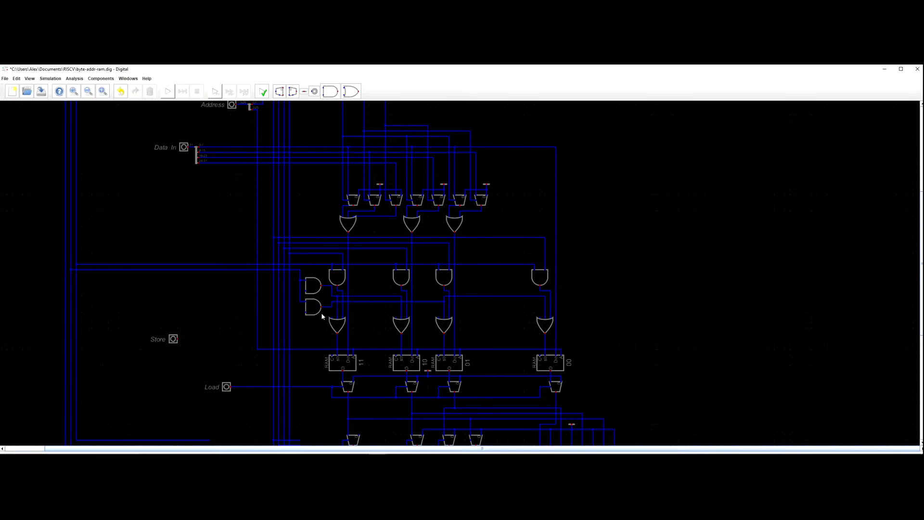
scroll(306, 314, down, 2)
scroll(306, 314, up, 2)
click(306, 311)
click(278, 312)
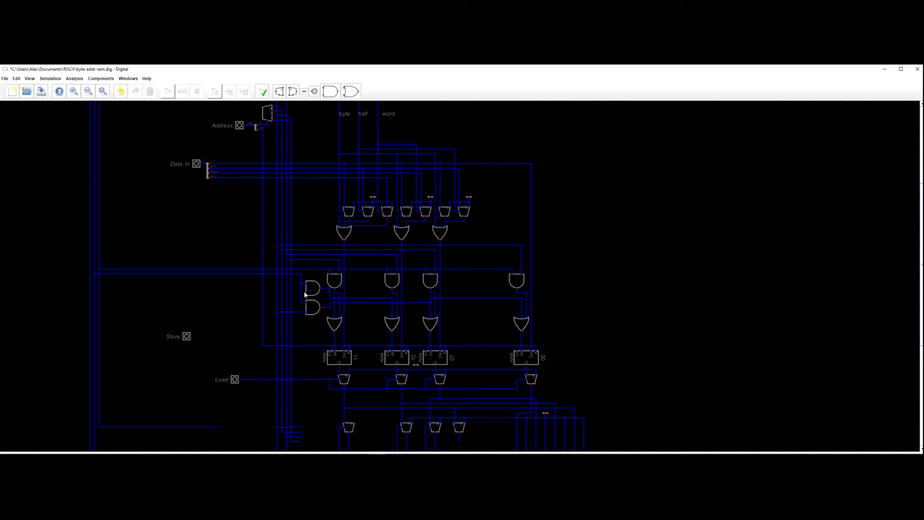
scroll(306, 335, down, 2)
scroll(306, 335, up, 2)
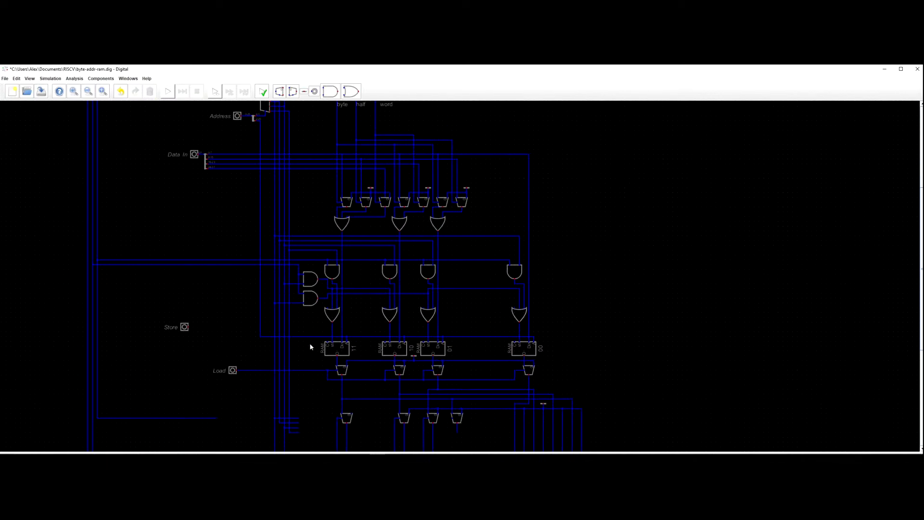
Wire the left inputs of the four RAM banks' OR gates together on one shared horizontal line.
scroll(298, 337, down, 2)
scroll(298, 336, up, 1)
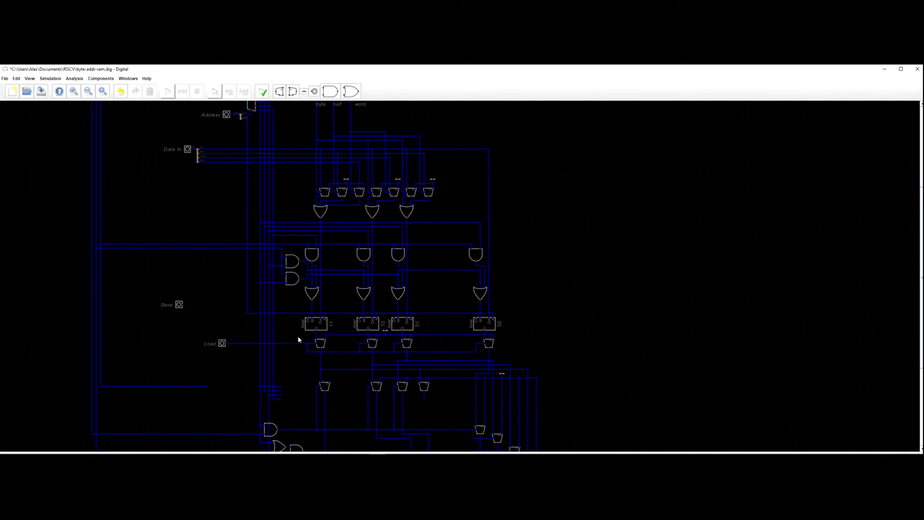
click(308, 286)
click(304, 284)
click(359, 285)
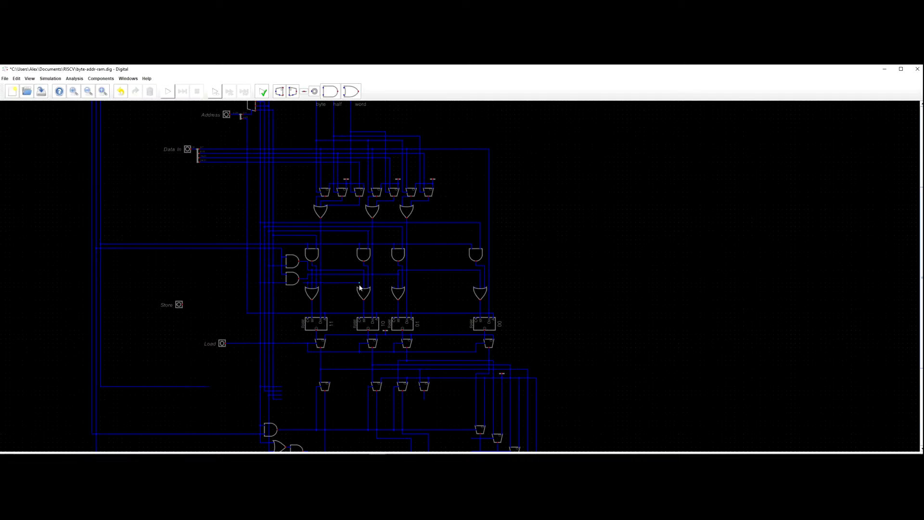
click(396, 286)
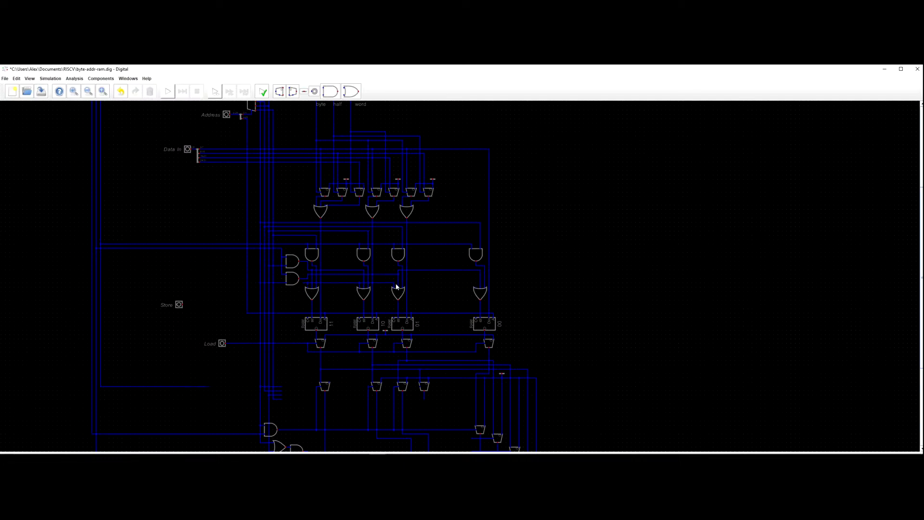
click(479, 289)
Connect the OR gates' shared input line to the vertical Word line and delete the leftover wire stub.
scroll(290, 369, up, 2)
click(307, 262)
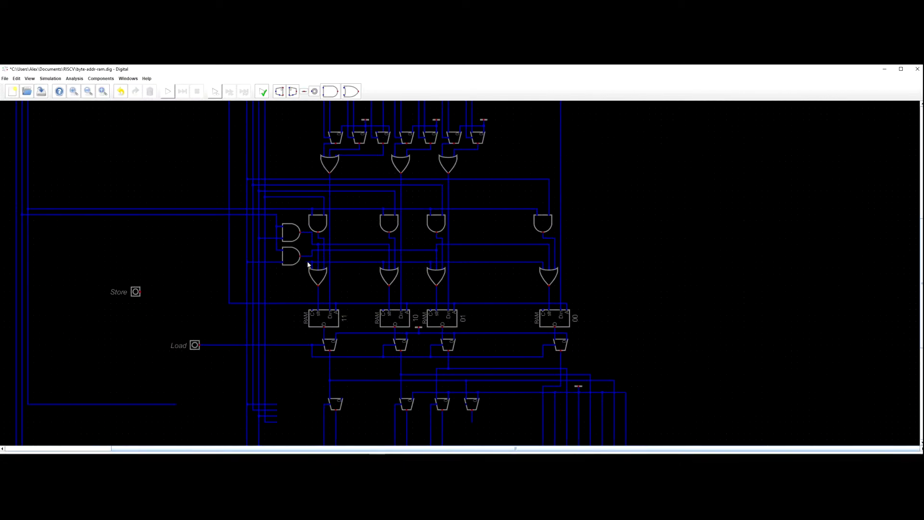
click(288, 281)
scroll(288, 281, down, 4)
scroll(299, 330, up, 2)
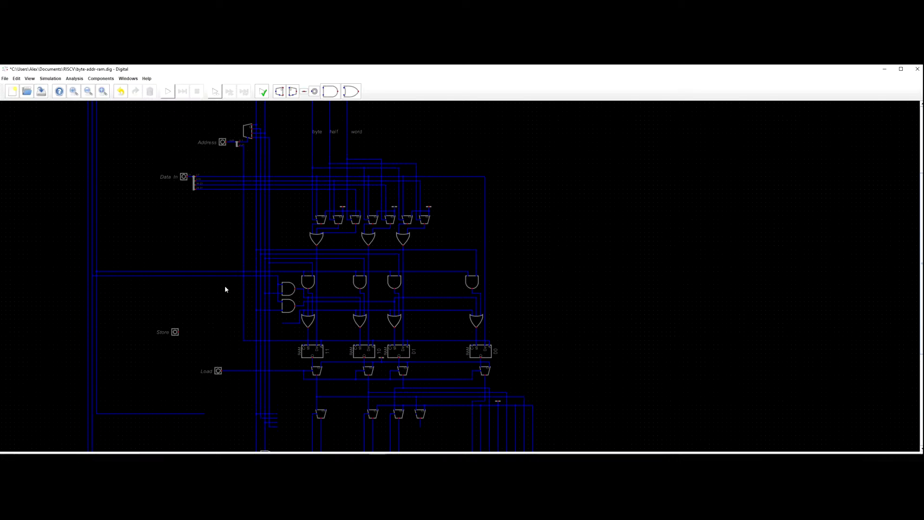
scroll(174, 256, down, 3)
scroll(139, 282, up, 2)
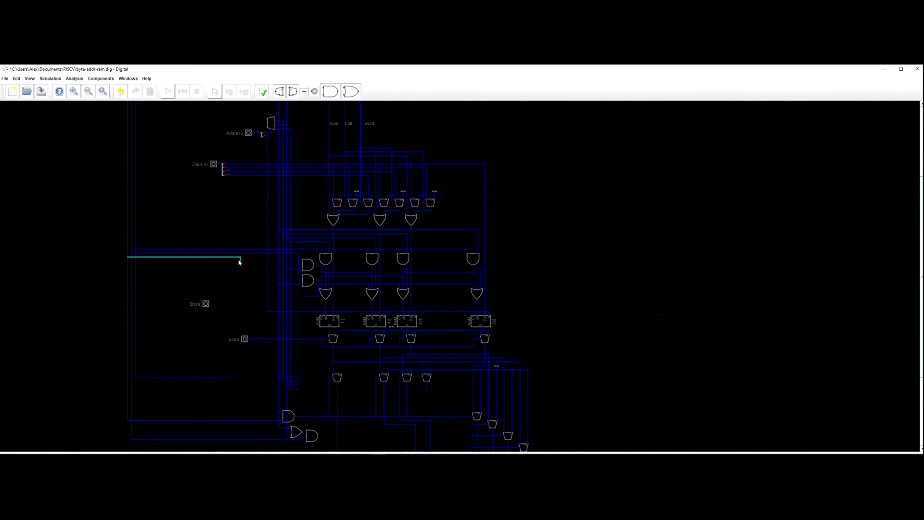
key(Escape)
click(318, 288)
click(133, 288)
scroll(288, 307, up, 4)
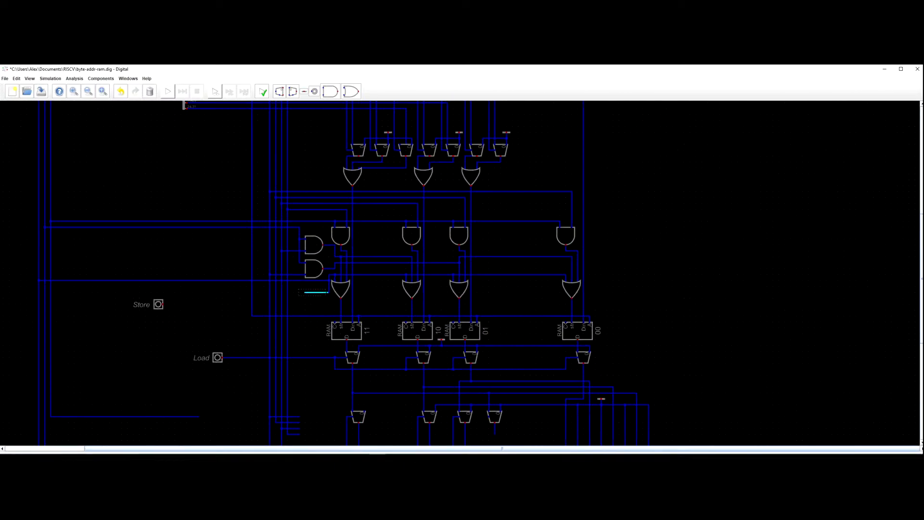
scroll(324, 290, down, 1)
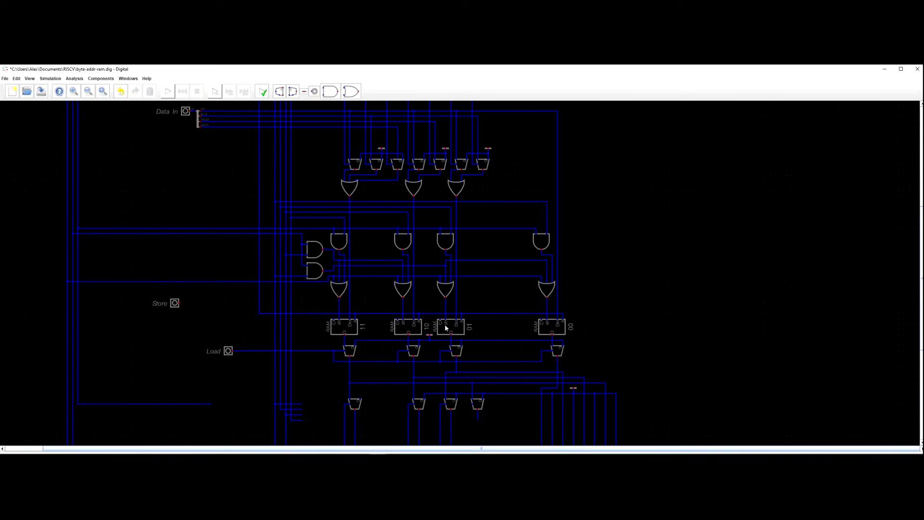
Review the store-enable gating above the four RAM banks, leaving bank 11's AND gate in its original place.
scroll(544, 315, down, 4)
scroll(509, 301, up, 2)
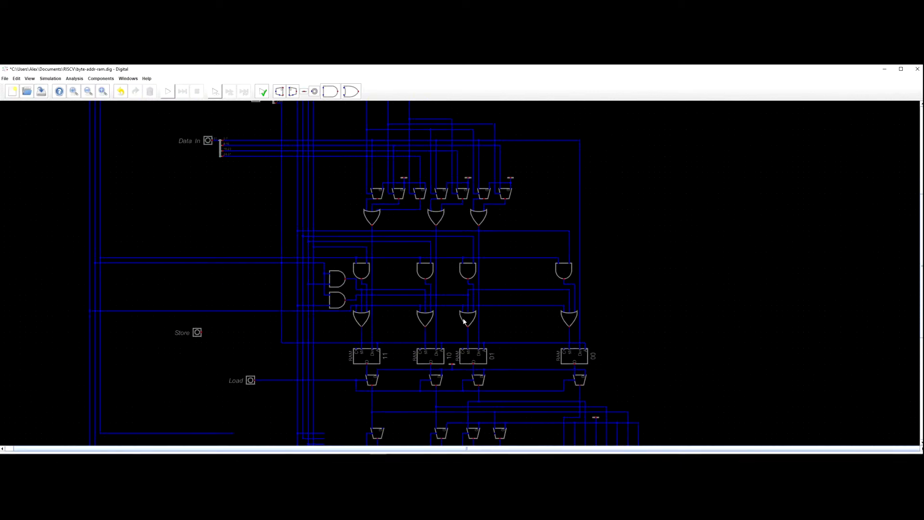
scroll(332, 221, down, 3)
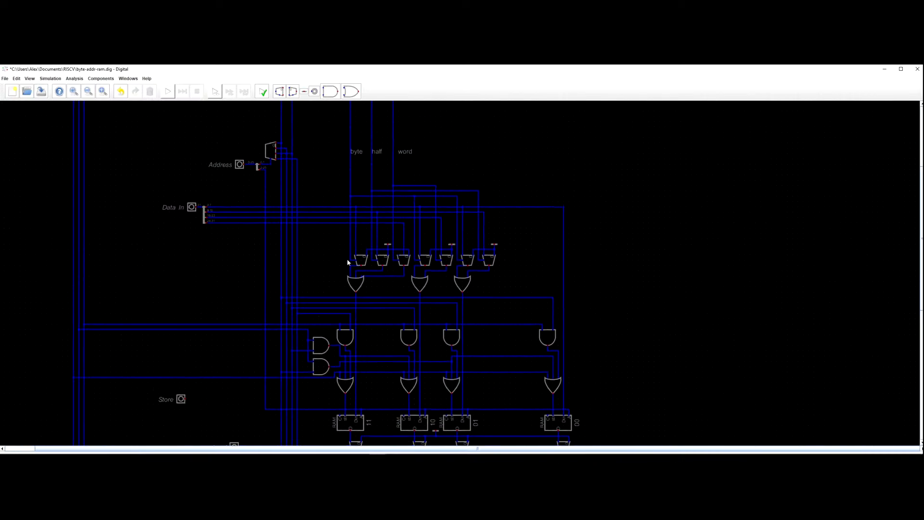
scroll(530, 284, up, 2)
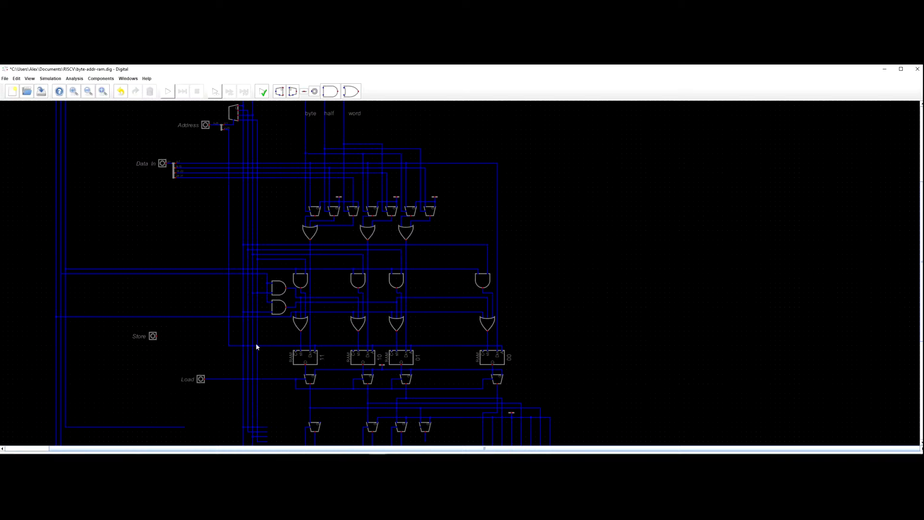
scroll(340, 349, down, 1)
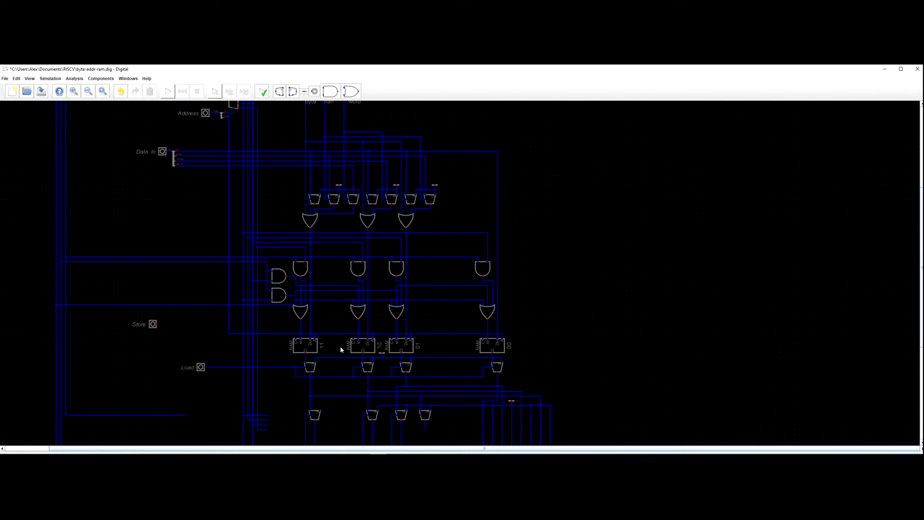
scroll(340, 347, up, 1)
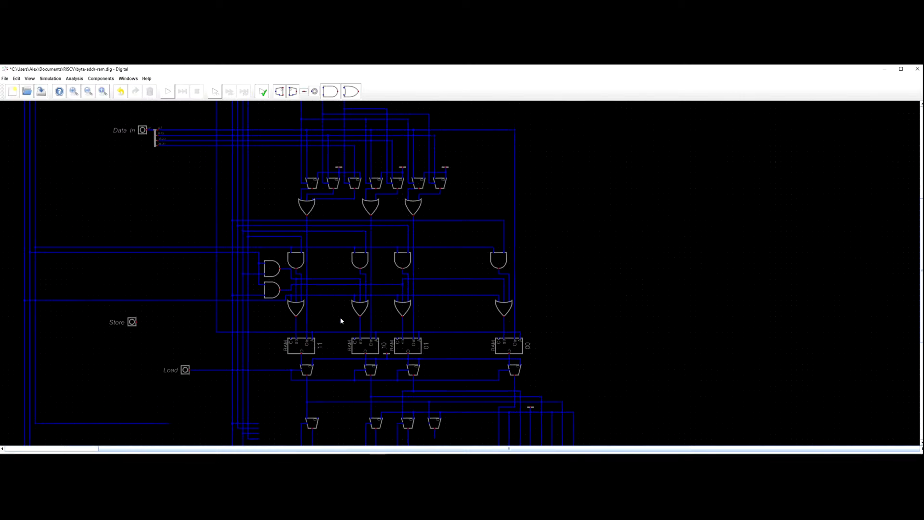
click(302, 260)
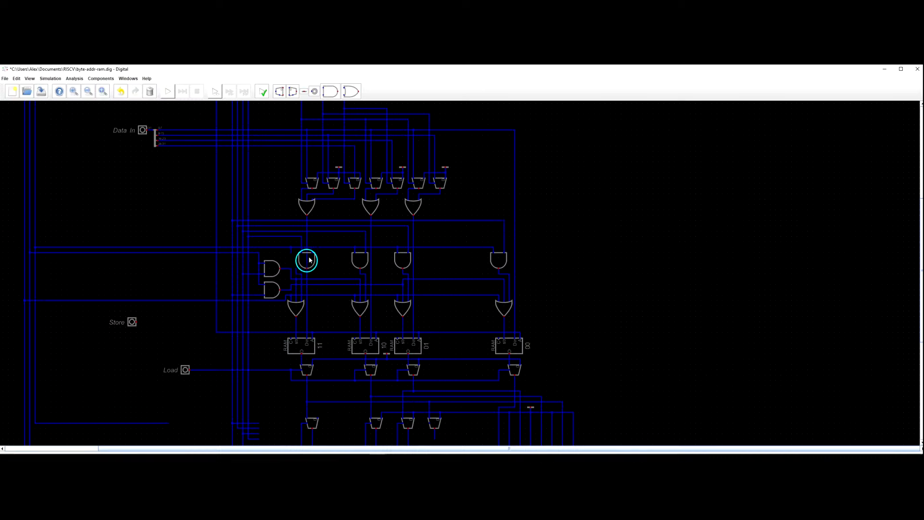
drag(303, 259, 295, 259)
scroll(282, 256, down, 3)
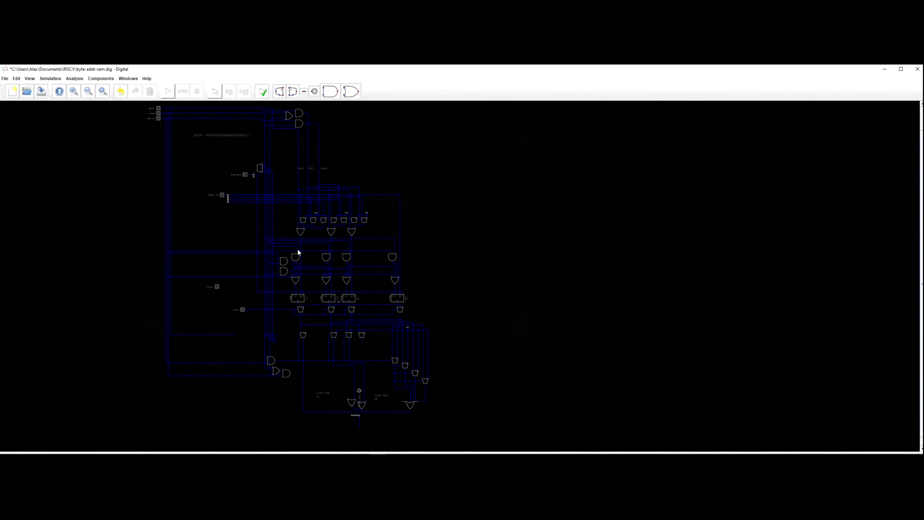
scroll(297, 252, up, 2)
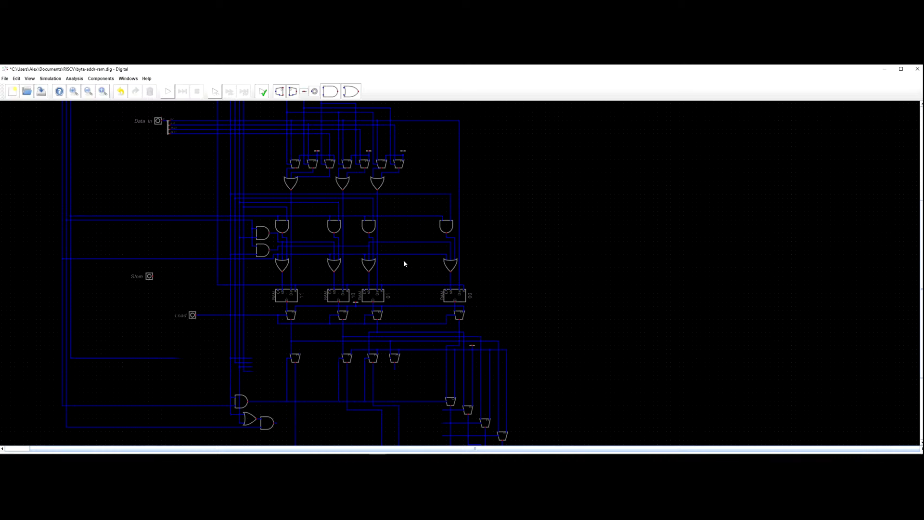
Shift the lower pair wire's segment between banks 01 and 00 down so the whole wire runs straight.
scroll(395, 255, up, 2)
click(348, 240)
click(461, 263)
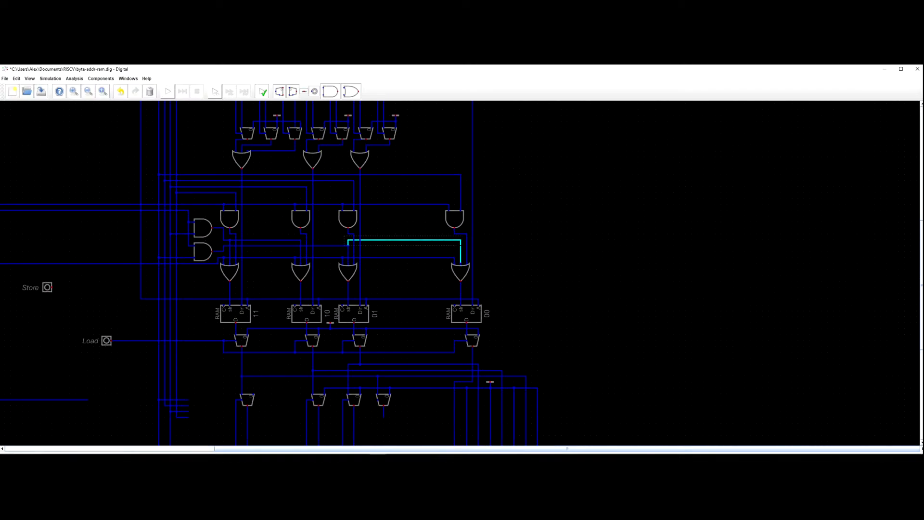
scroll(366, 245, up, 2)
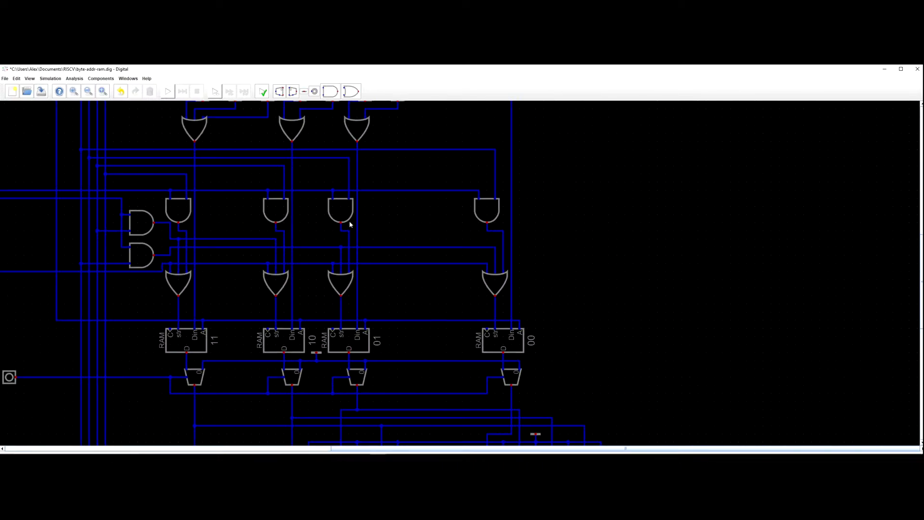
scroll(350, 224, down, 2)
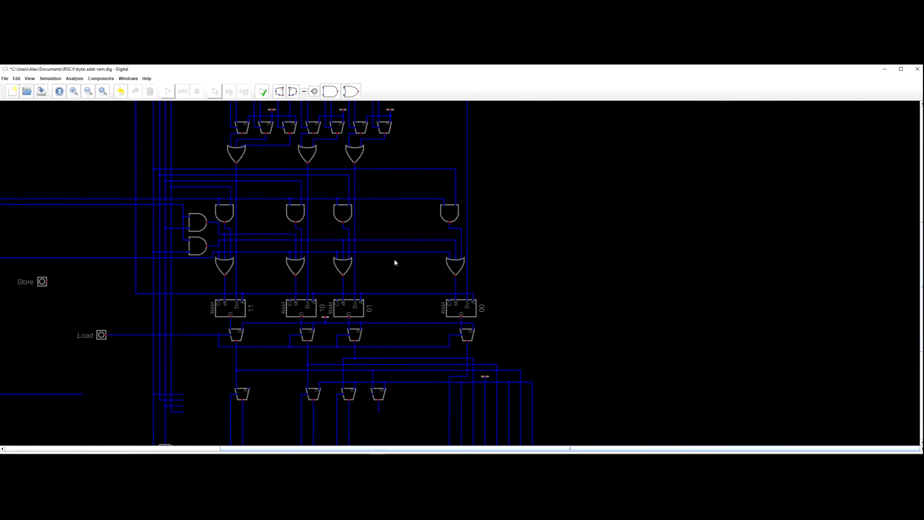
Lower bank 11's OR gate by one grid unit and align its Word wire segments with the incoming line.
scroll(442, 268, down, 2)
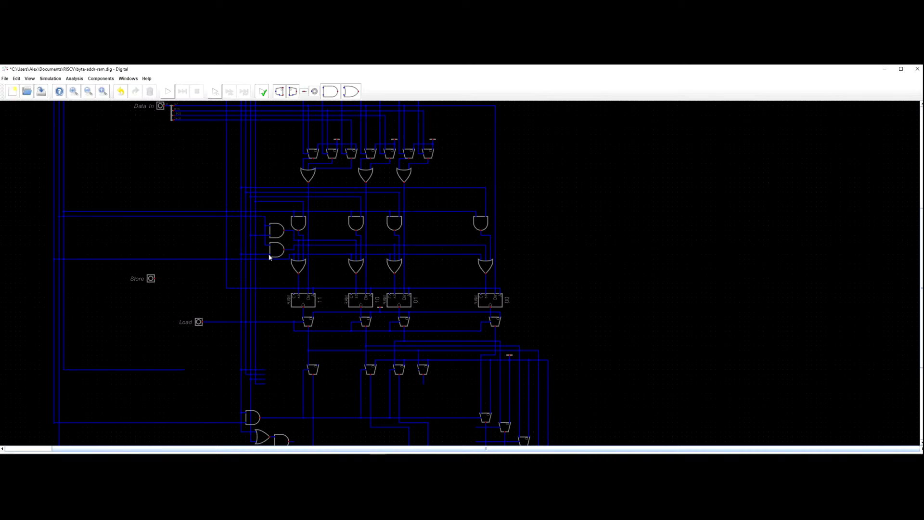
scroll(281, 269, up, 2)
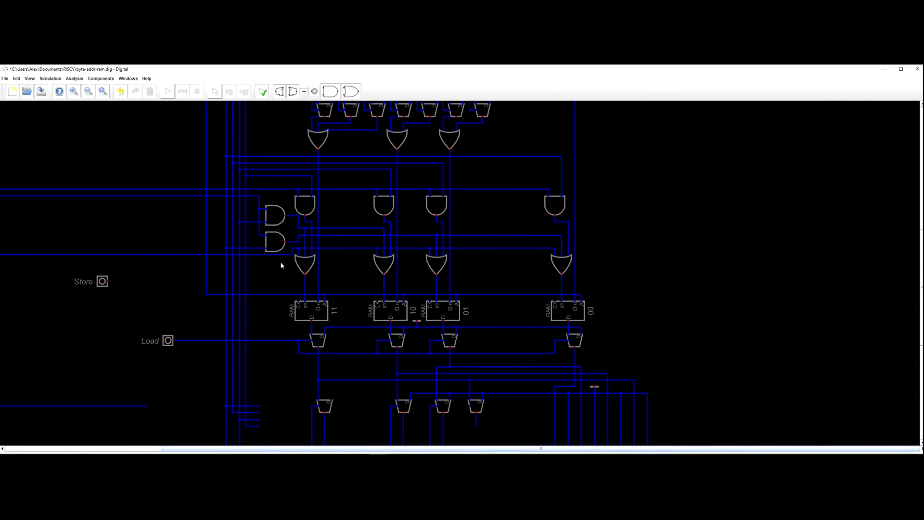
scroll(277, 264, down, 1)
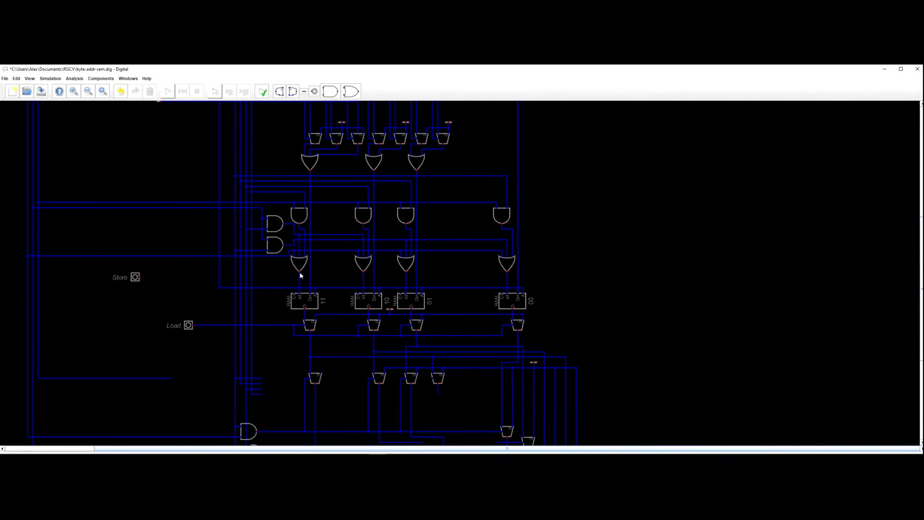
drag(288, 278, 285, 257)
click(284, 260)
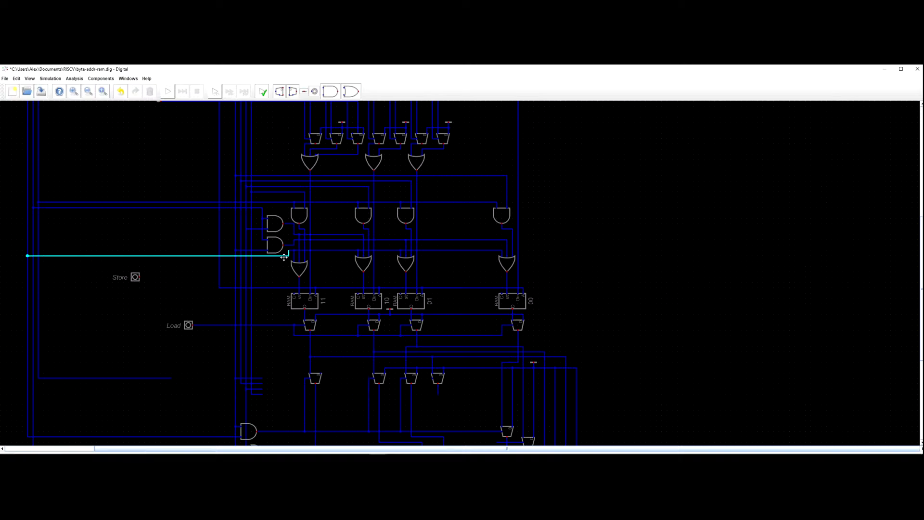
click(291, 251)
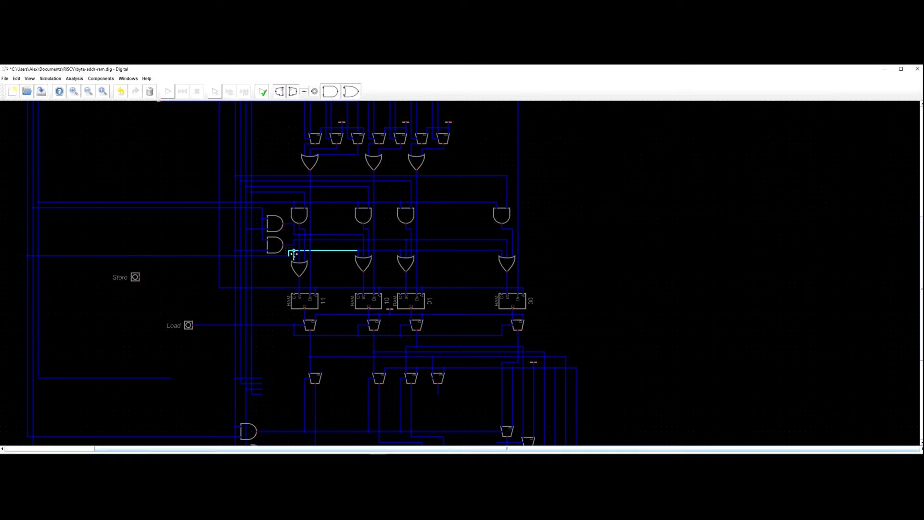
drag(291, 251, 293, 256)
click(329, 258)
Lower the OR gates of banks 10, 01 and 00 by one grid unit so the Word line runs straight.
click(345, 252)
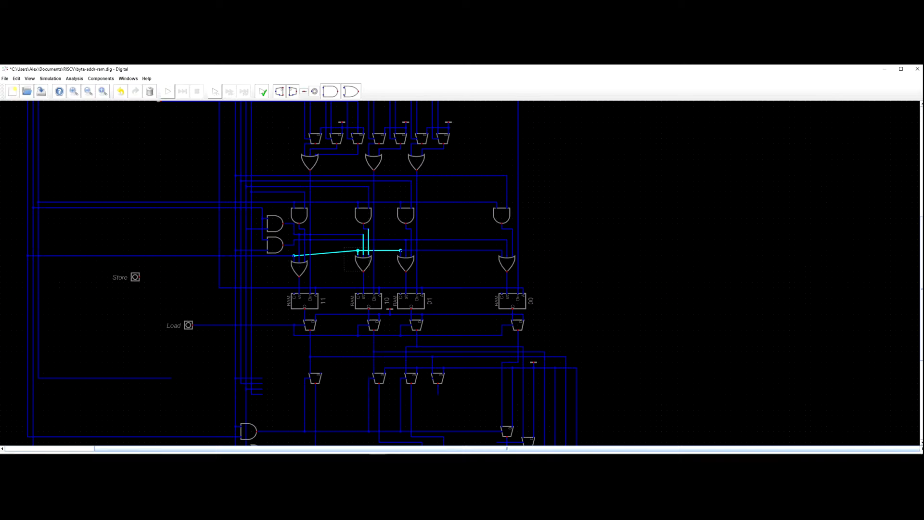
click(379, 269)
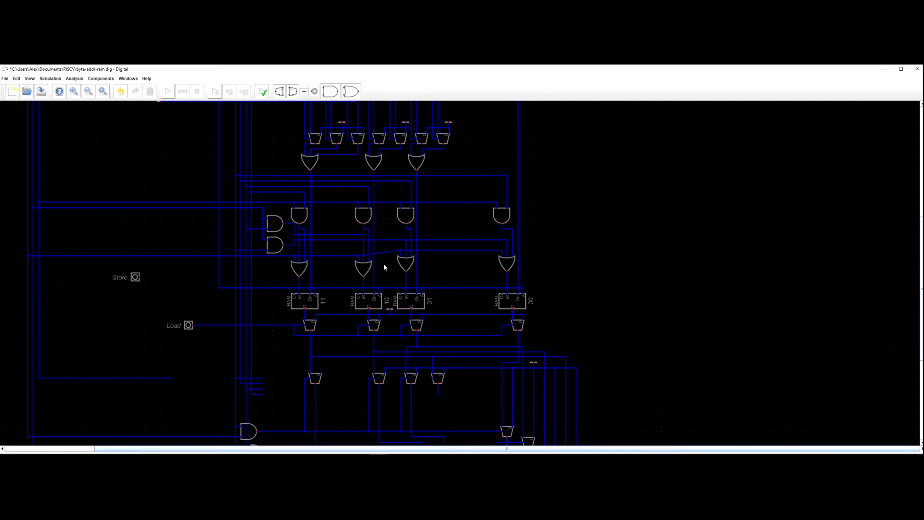
drag(390, 246, 407, 268)
drag(487, 247, 509, 273)
click(507, 272)
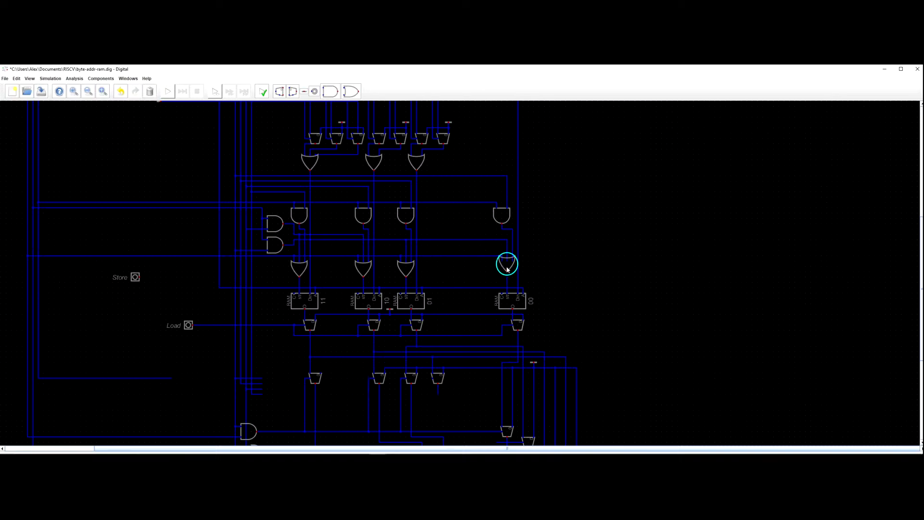
click(507, 272)
scroll(491, 278, up, 2)
drag(445, 274, 478, 271)
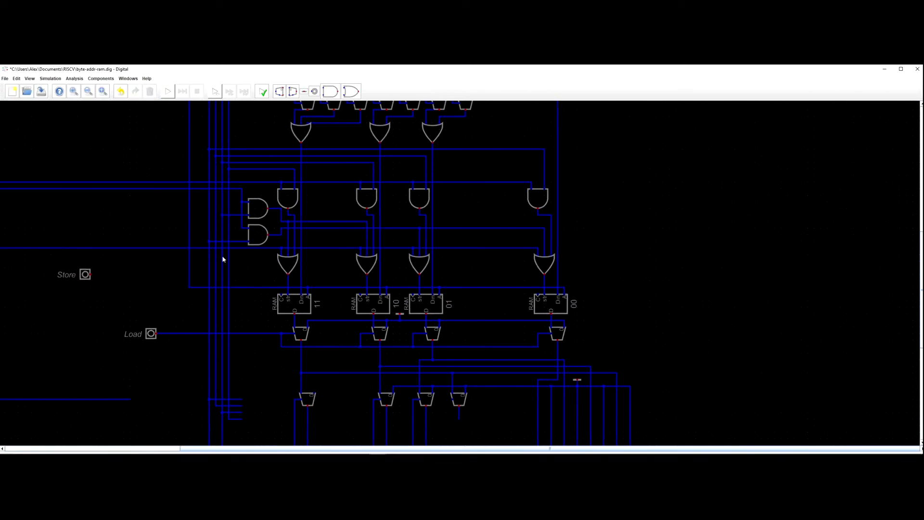
scroll(223, 259, down, 2)
scroll(242, 253, up, 3)
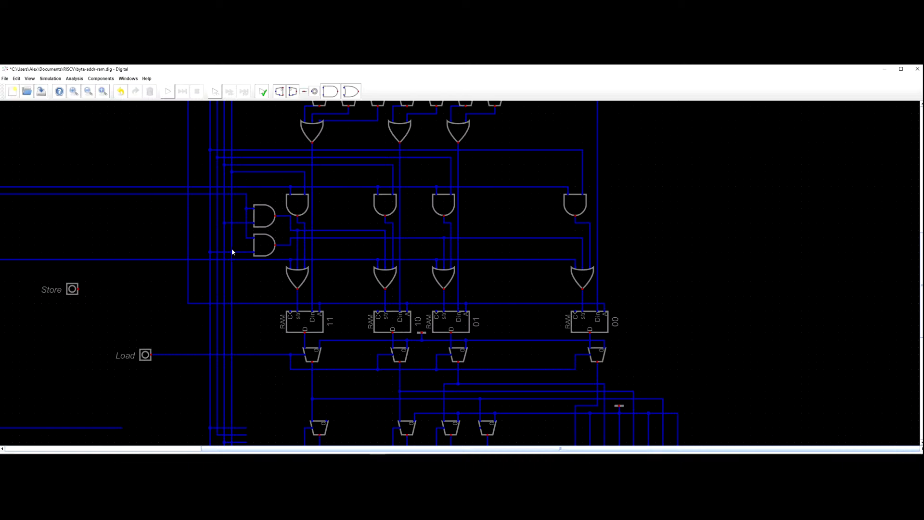
scroll(233, 252, down, 4)
scroll(235, 198, up, 1)
scroll(266, 280, up, 8)
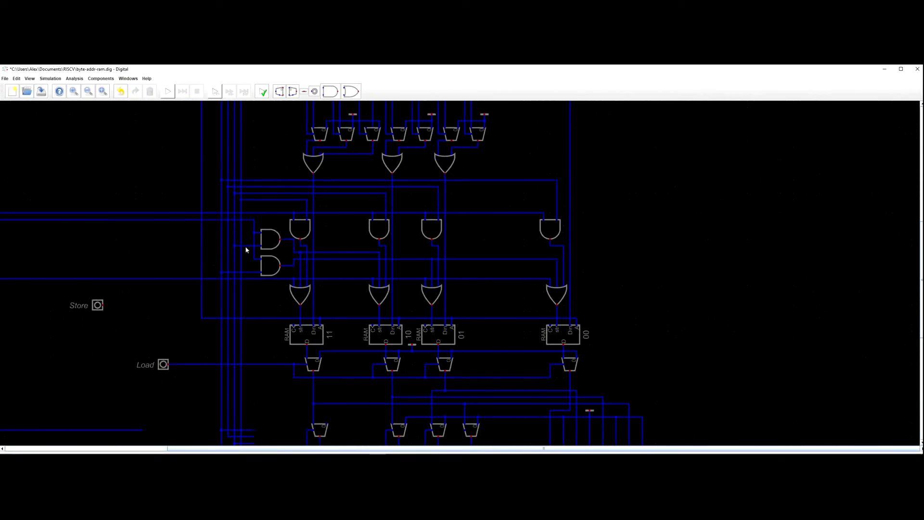
scroll(226, 246, down, 3)
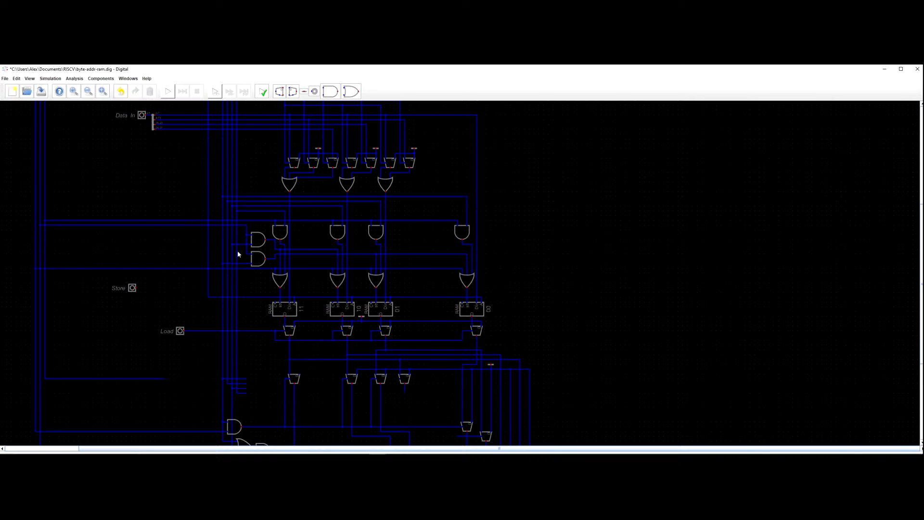
scroll(197, 254, left, 1)
Move the Data In input out to the left of the vertical Byte, Half and Word lines, level with its splitter wire.
scroll(249, 264, down, 4)
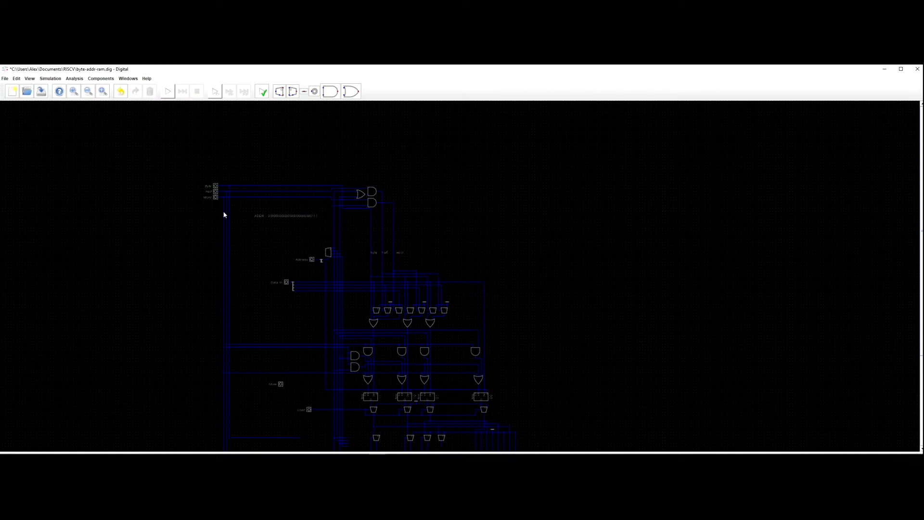
drag(276, 235, 241, 230)
scroll(255, 247, up, 1)
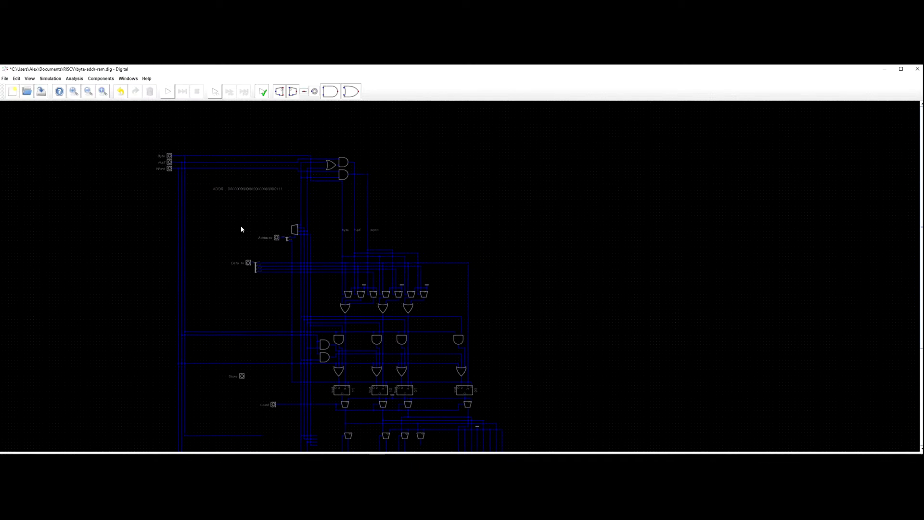
drag(217, 261, 227, 279)
scroll(226, 278, up, 2)
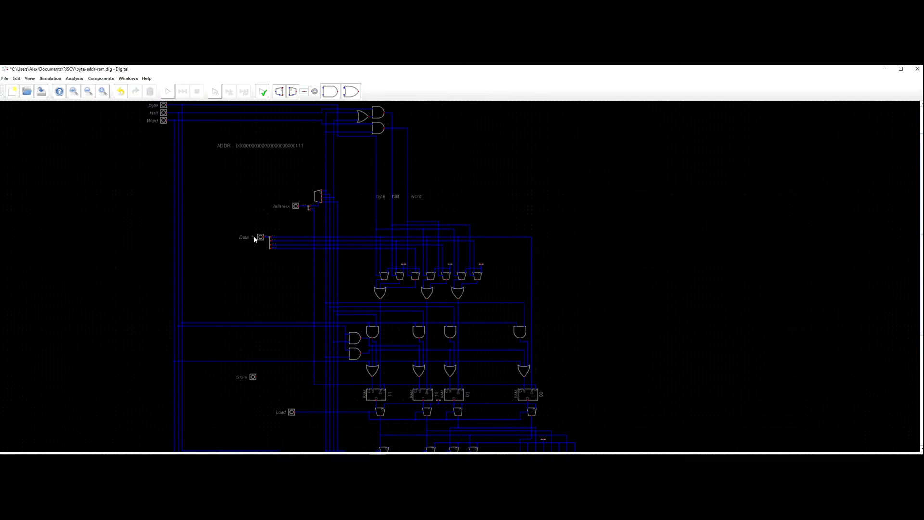
drag(258, 237, 153, 237)
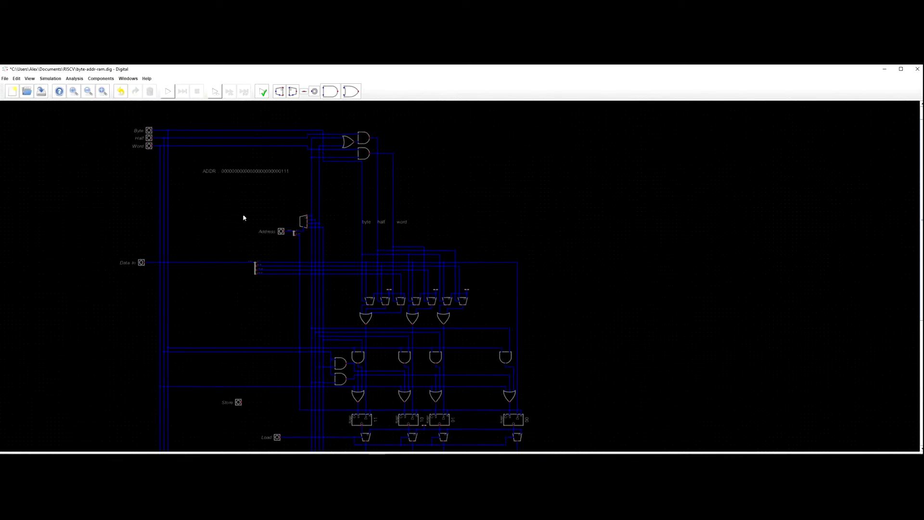
Move the Address input out to the left of the vertical Byte, Half and Word lines, level with its splitter.
drag(281, 231, 137, 232)
drag(246, 173, 234, 228)
scroll(240, 251, down, 1)
drag(242, 265, 259, 187)
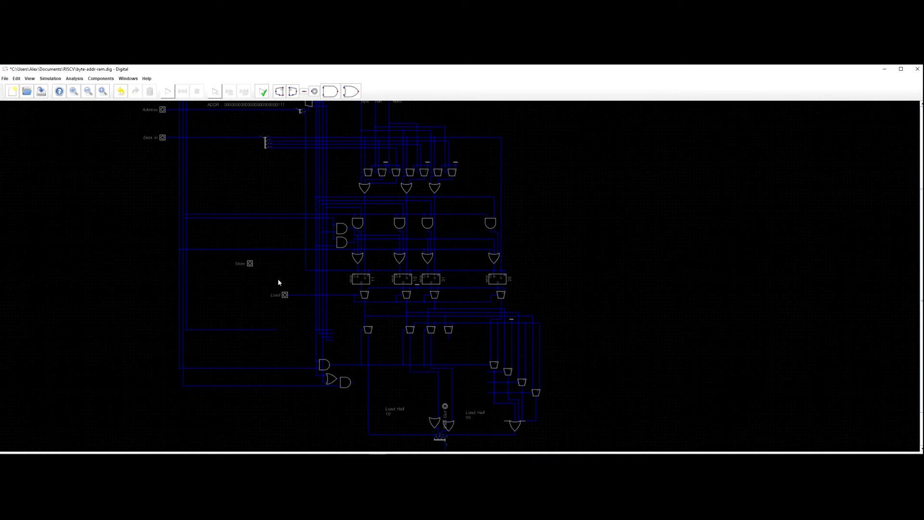
Examine the Store input's surroundings, the pair AND gate's settings and the Byte, Half and Word branches to the banks.
scroll(278, 278, down, 3)
drag(263, 243, 261, 262)
scroll(274, 267, up, 7)
drag(283, 292, 264, 278)
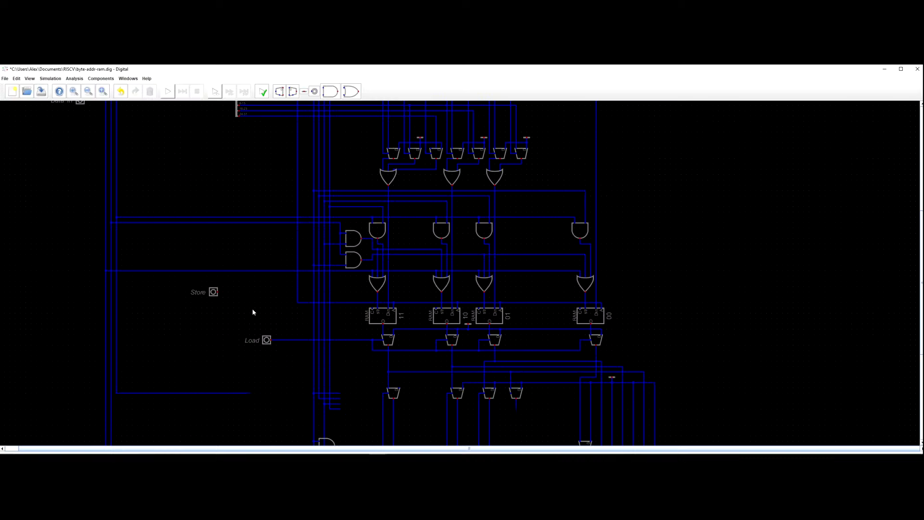
scroll(253, 308, down, 2)
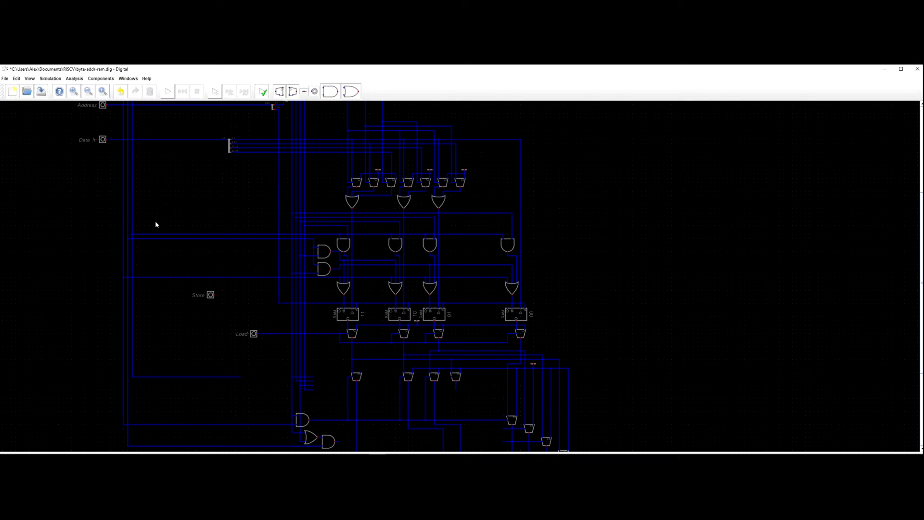
scroll(155, 225, up, 4)
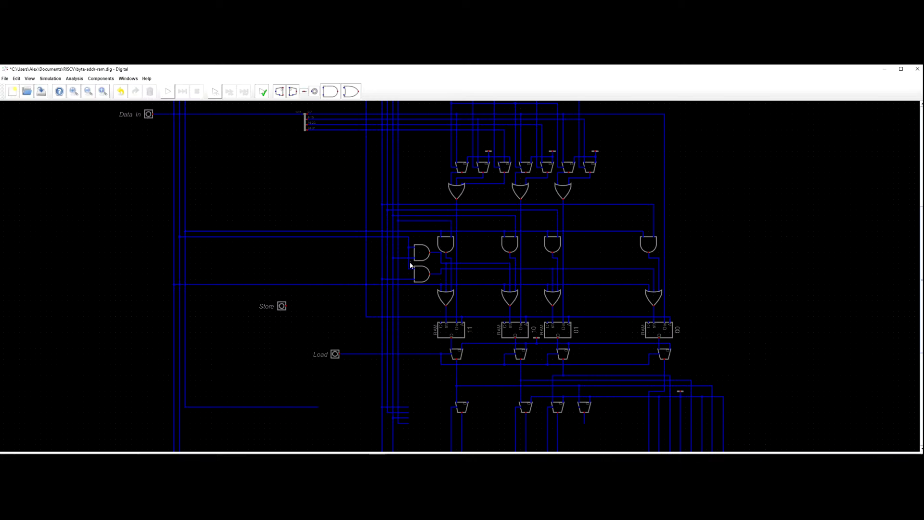
right_click(426, 260)
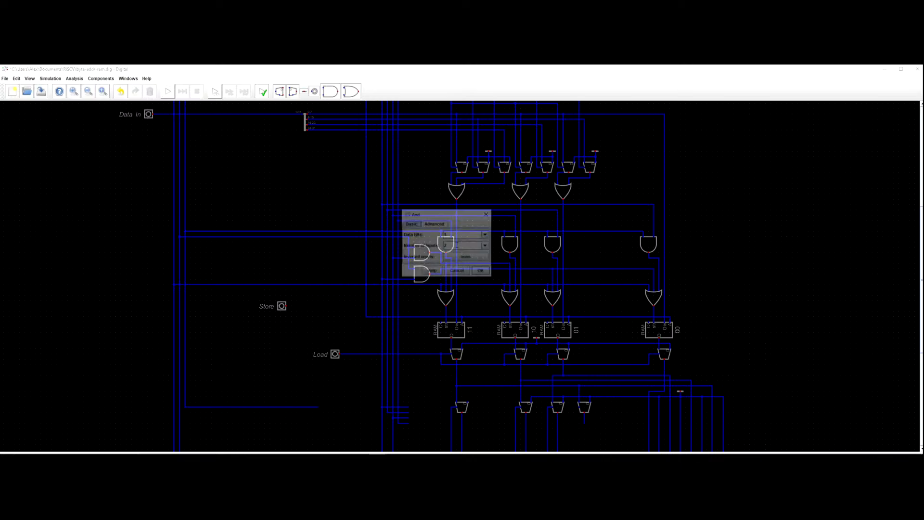
click(486, 215)
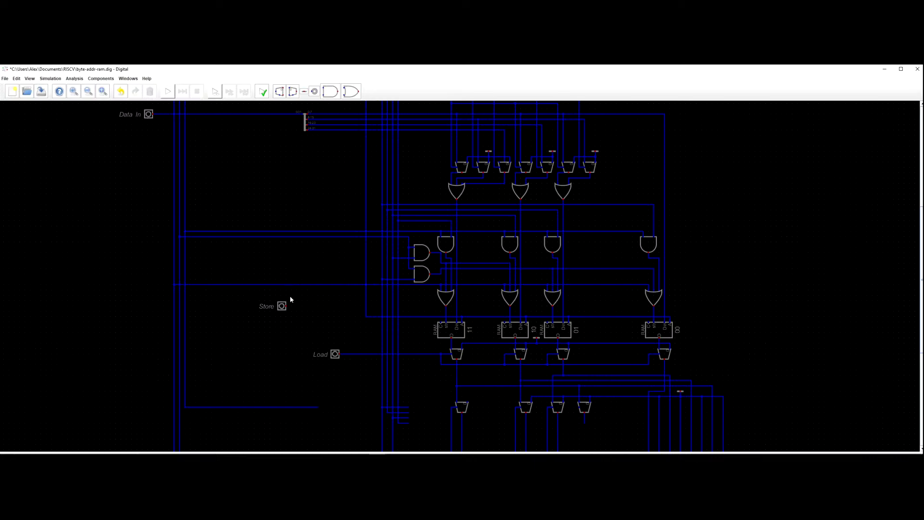
drag(157, 190, 199, 258)
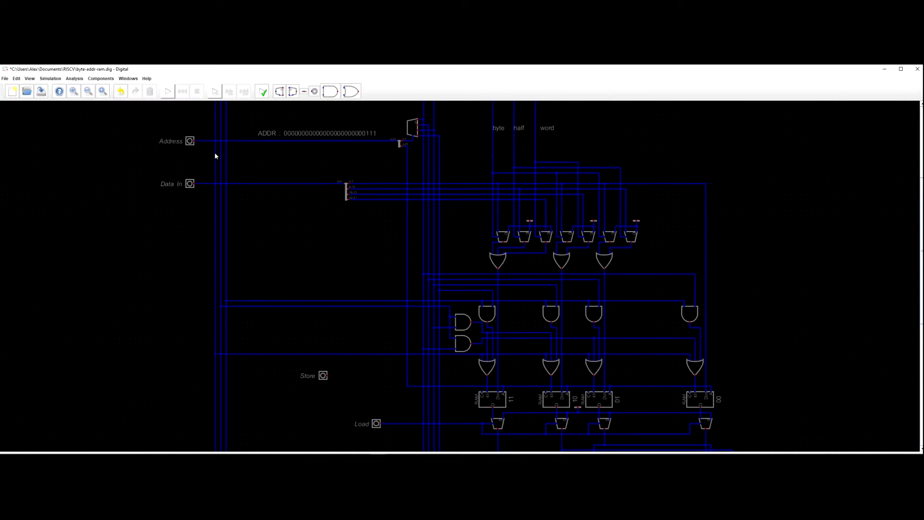
drag(229, 156, 268, 293)
drag(291, 364, 266, 269)
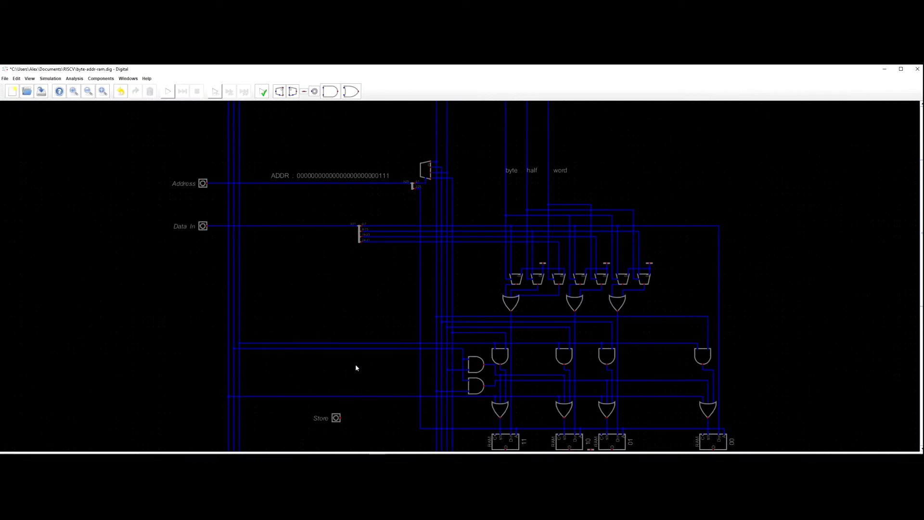
drag(371, 396, 424, 339)
drag(381, 361, 329, 337)
scroll(312, 301, down, 3)
scroll(325, 346, up, 4)
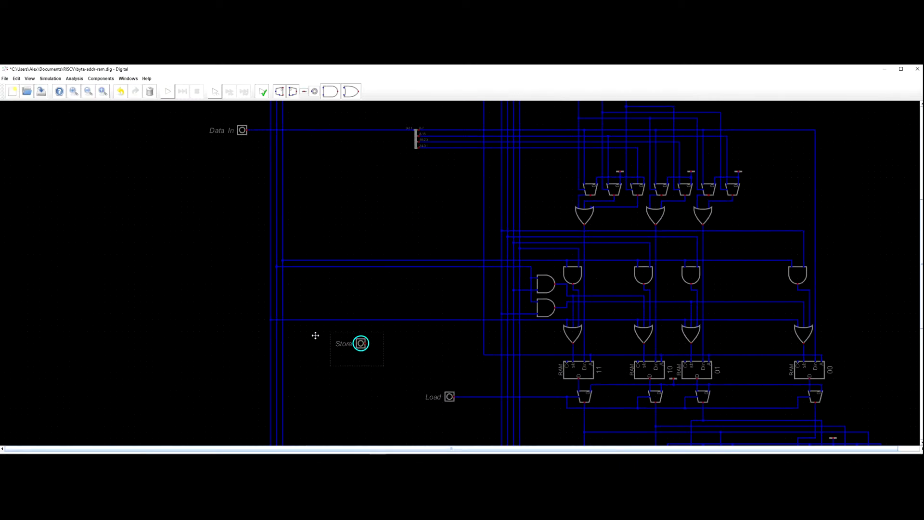
Place a copy of the lower pair AND gate just beside the Store input.
click(546, 313)
key(ctrl+d)
click(403, 344)
mouse_move(319, 306)
mouse_down()
mouse_move(271, 325)
mouse_move(330, 324)
mouse_up()
click(330, 324)
mouse_move(347, 322)
mouse_down()
mouse_move(282, 323)
mouse_move(353, 325)
mouse_move(290, 322)
mouse_move(344, 321)
mouse_up()
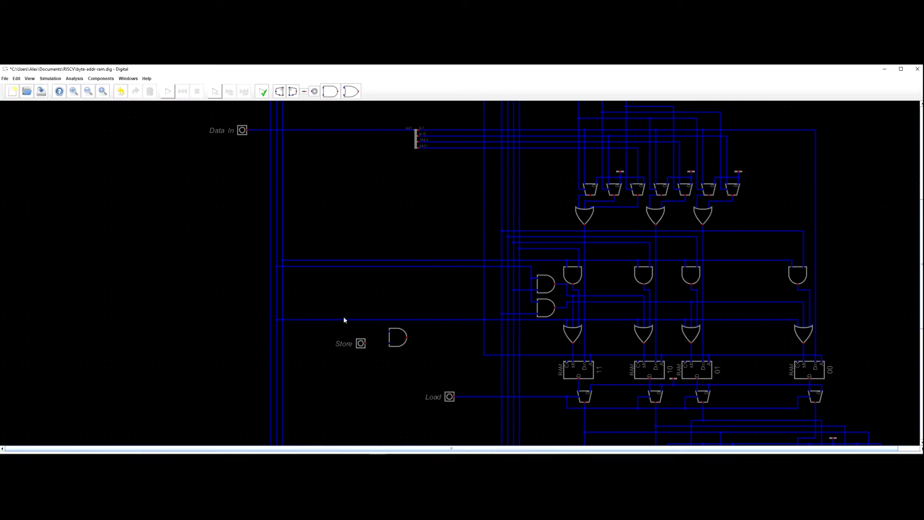
key(ctrl+z)
Delete the Word line's branch and wire the new AND gate's output to the banks' OR gates in its place.
click(308, 322)
key(Delete)
click(568, 320)
click(384, 320)
Move the Store input left of the vertical lines and connect the new AND gate's lower input to the Word line.
drag(400, 345, 236, 320)
click(366, 326)
click(272, 326)
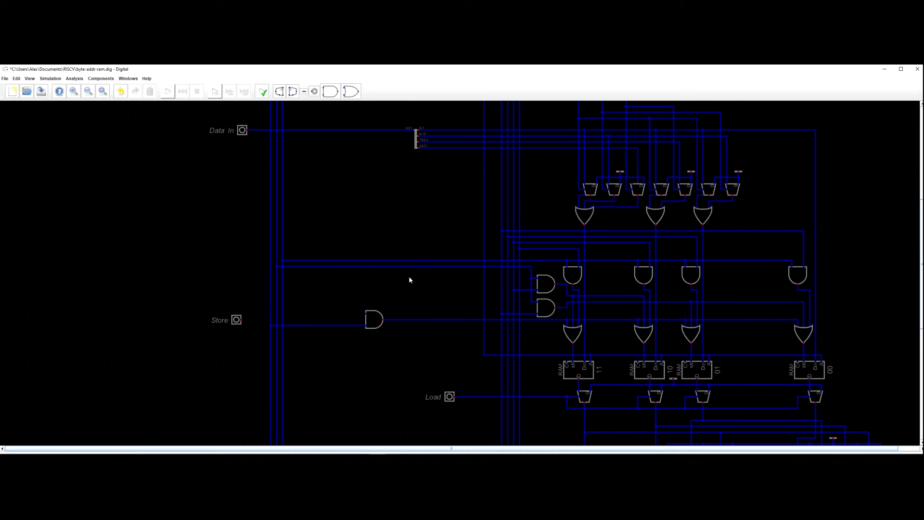
Place a copy of the store AND gate directly above it and connect its lower input to the Half line.
drag(398, 339, 359, 305)
key(ctrl+c)
key(ctrl+v)
click(384, 307)
key(ctrl+v)
key(Escape)
click(366, 302)
click(279, 303)
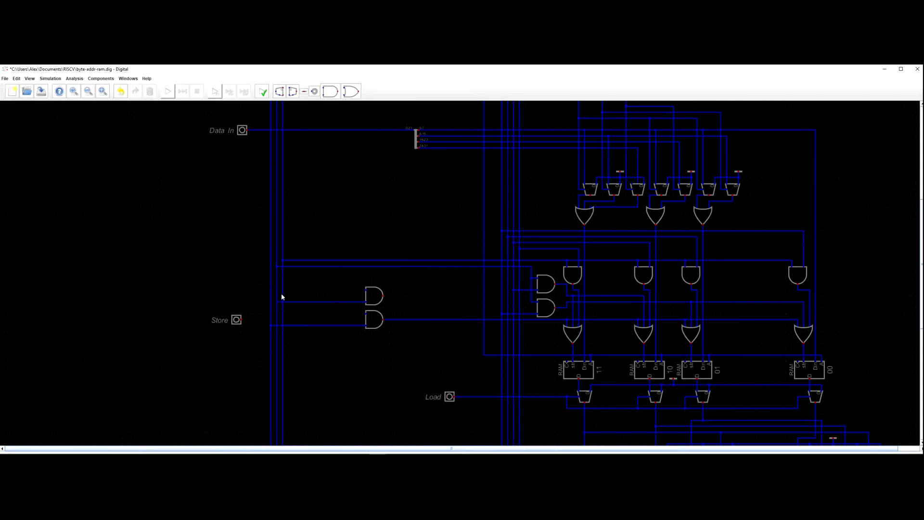
Wire the Half store gate's output to the pair AND gates' shared input and delete the old Half branch.
click(531, 303)
key(Escape)
click(532, 296)
click(383, 296)
drag(537, 266, 526, 272)
click(527, 268)
key(Delete)
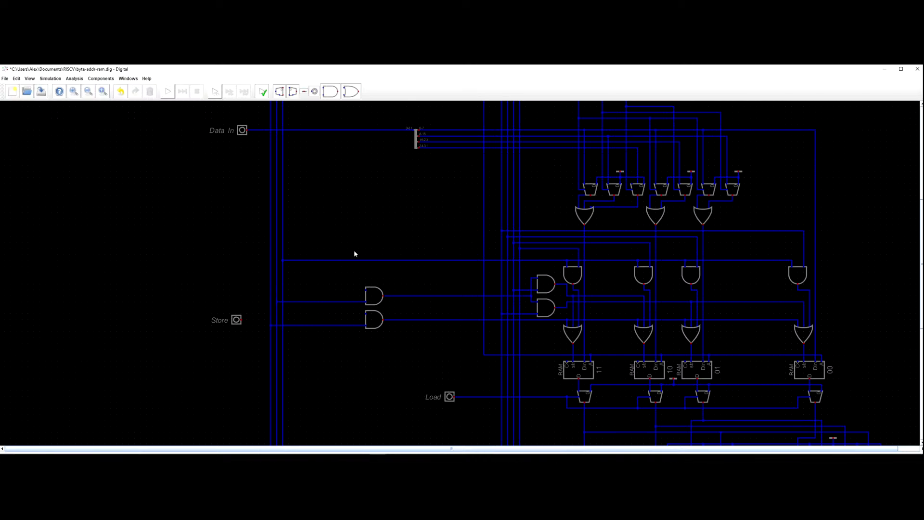
Replace the Byte line's branch with a short wire lead on the bank AND gates' shared input.
click(354, 263)
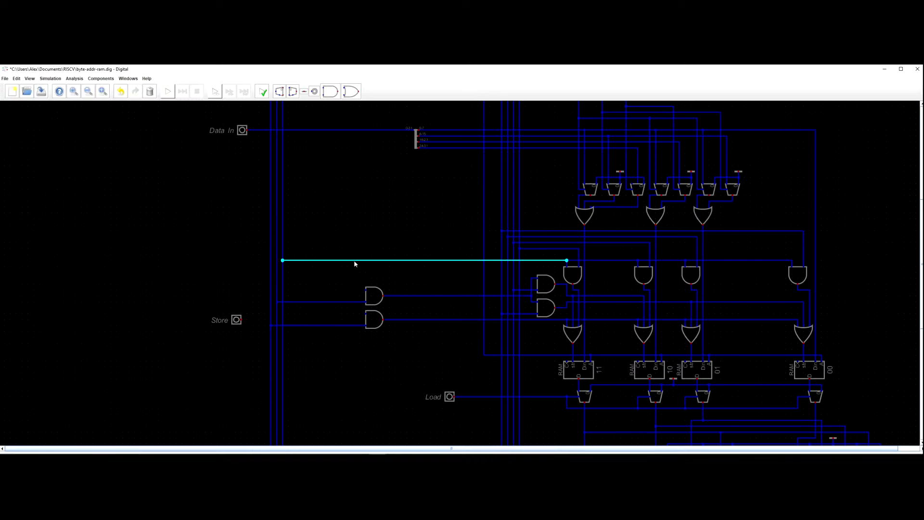
key(Delete)
click(568, 260)
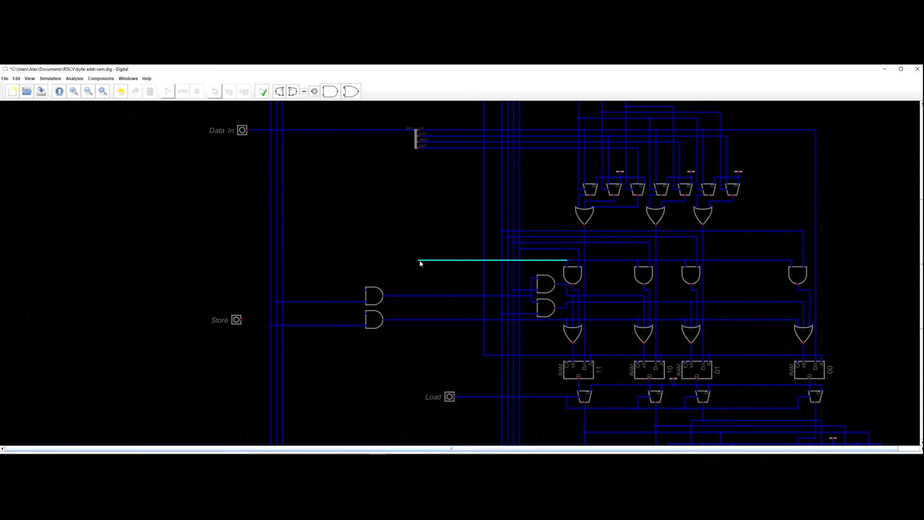
click(449, 262)
key(Escape)
Place a third store AND gate above the other two and wire its output to the bank AND gates' shared input.
click(377, 293)
key(ctrl+d)
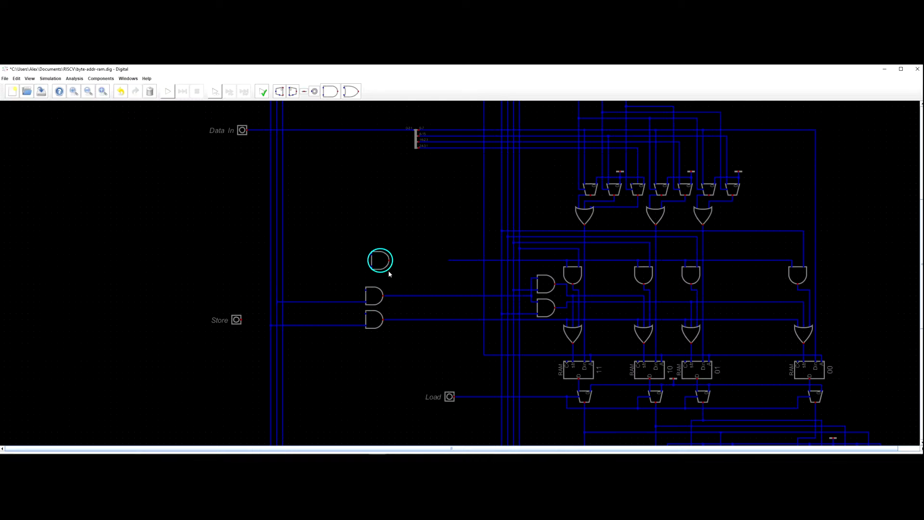
click(389, 287)
click(383, 273)
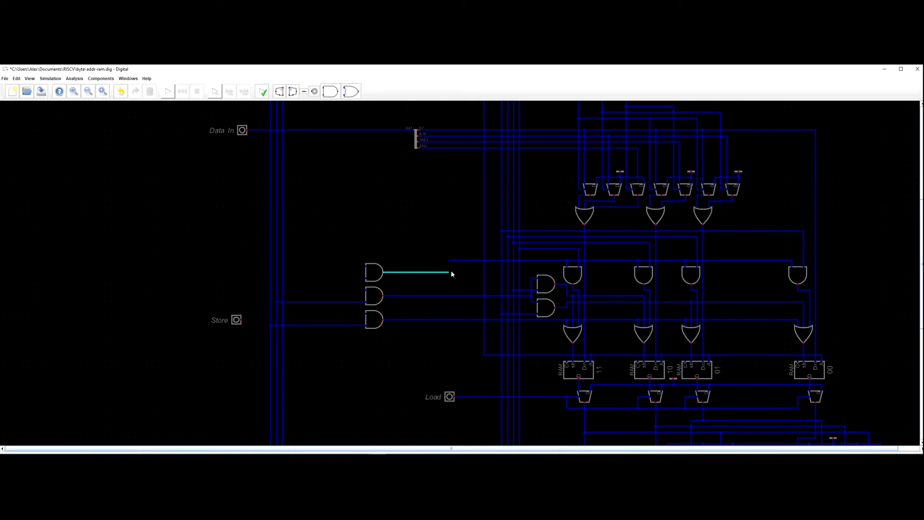
click(561, 262)
Delete the leftover Byte wire stub and connect the third store gate's lower input to the Byte line.
click(457, 261)
key(Delete)
click(367, 279)
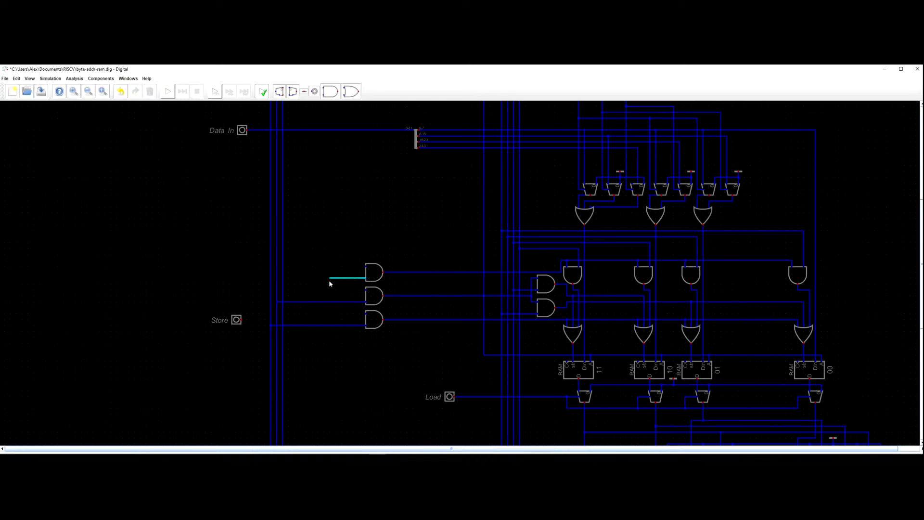
click(283, 279)
click(365, 267)
click(356, 268)
click(365, 290)
key(ctrl+z)
key(ctrl+z)
Join the upper inputs of the three store AND gates with a common vertical wire.
click(366, 267)
click(359, 268)
click(360, 290)
click(360, 313)
key(Escape)
Extend the gates' common upper-input wire left past the vertical lines and attach the Store input to its end.
click(360, 266)
click(257, 267)
key(Escape)
click(233, 317)
click(252, 265)
Examine the whole circuit from the Byte, Half and Word inputs down to the load output gates.
scroll(236, 305, down, 2)
scroll(289, 350, down, 4)
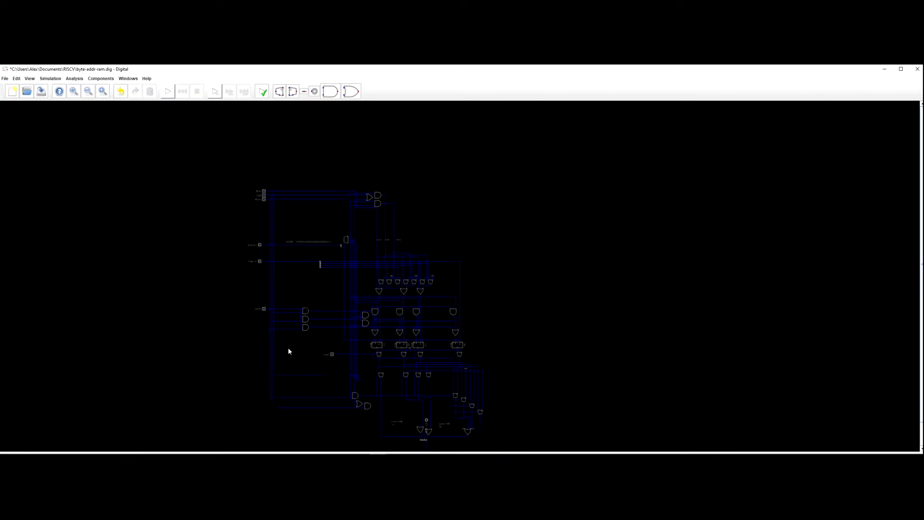
scroll(284, 329, up, 1)
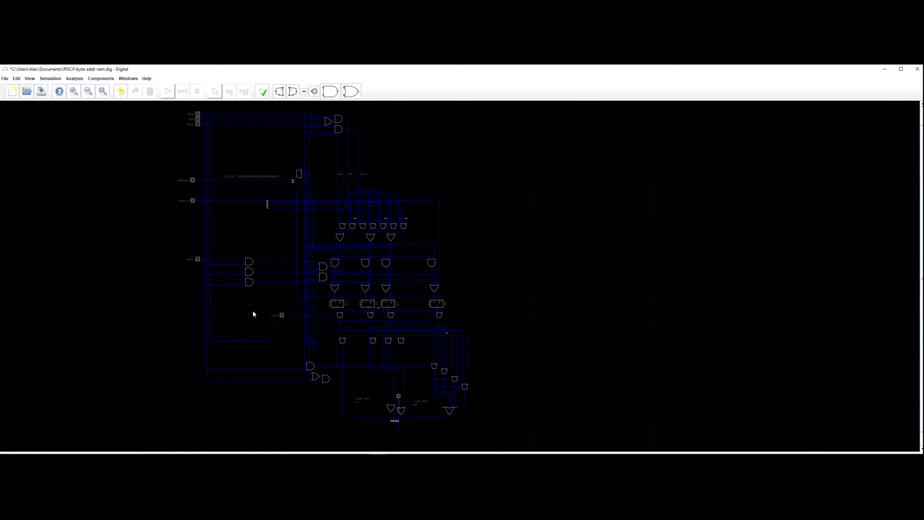
scroll(337, 314, up, 1)
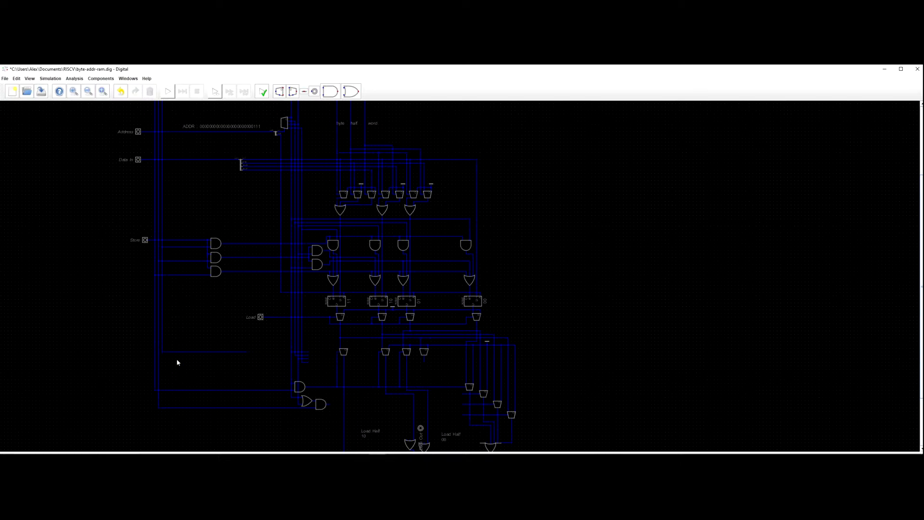
scroll(174, 262, up, 5)
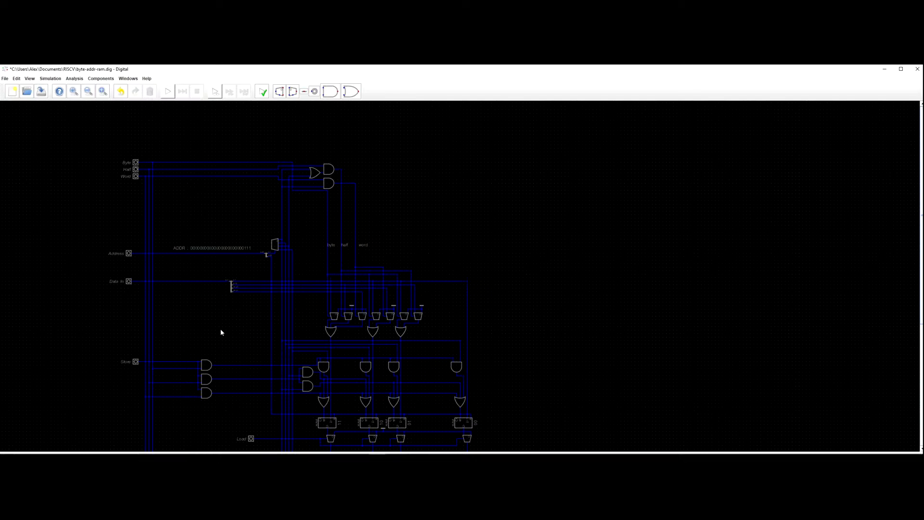
scroll(221, 330, down, 3)
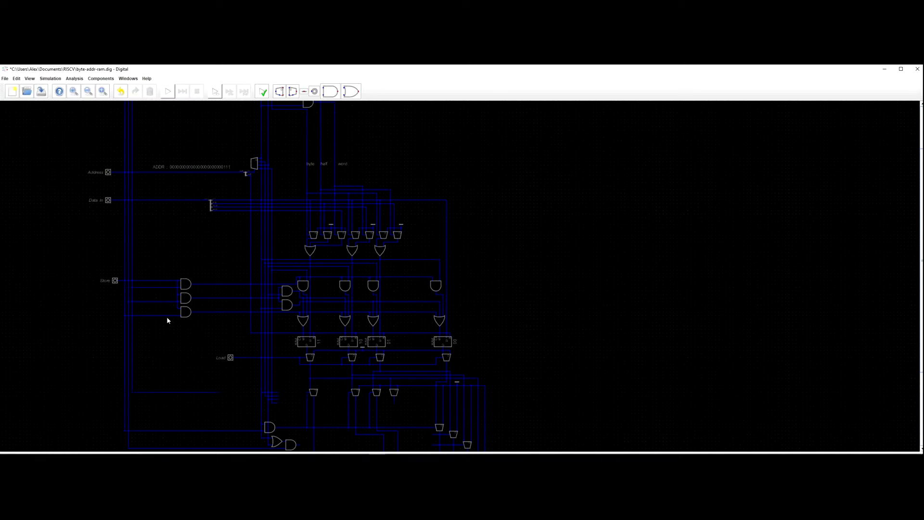
scroll(155, 337, right, 2)
scroll(136, 307, down, 2)
drag(246, 366, 219, 378)
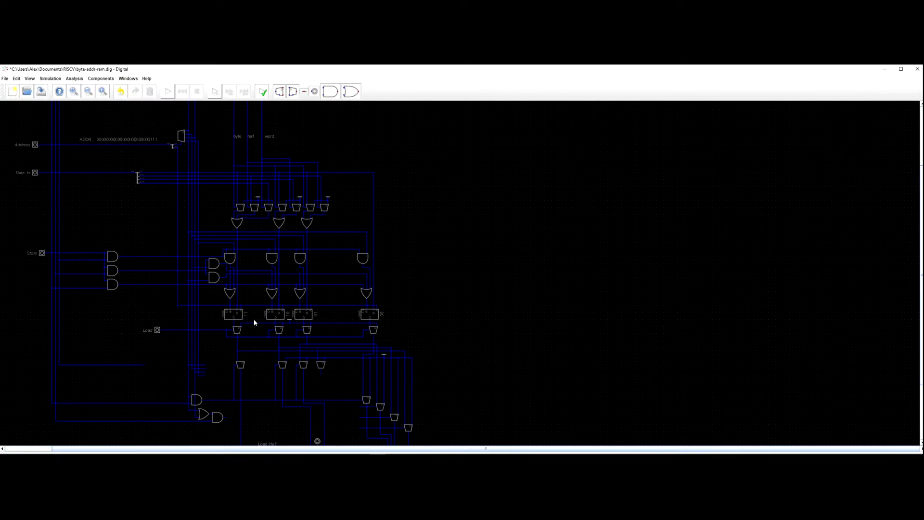
Examine the wiring around the four RAM banks, their enable gates and the three store AND gates.
scroll(254, 323, up, 2)
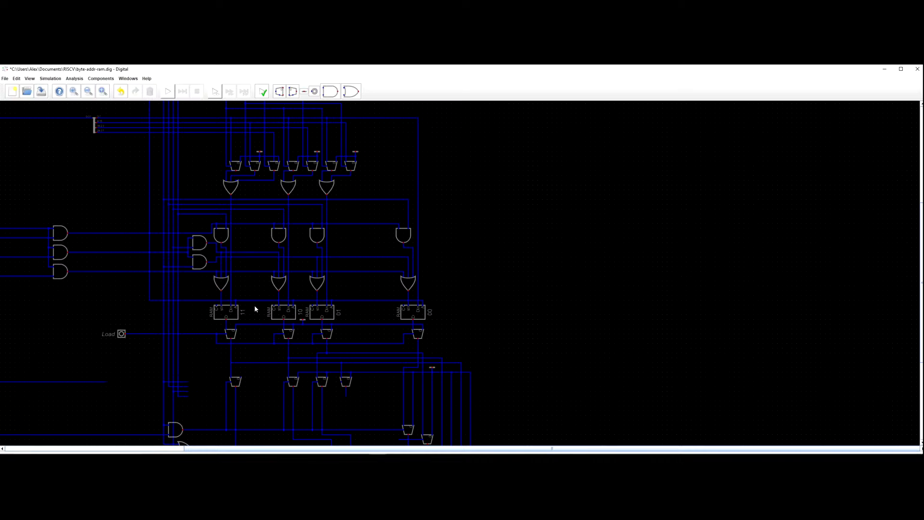
scroll(255, 308, down, 1)
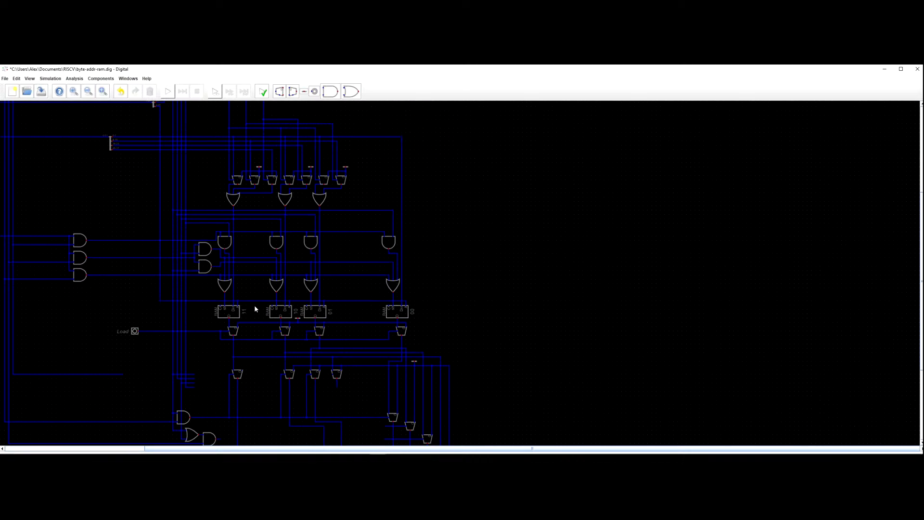
scroll(255, 308, down, 2)
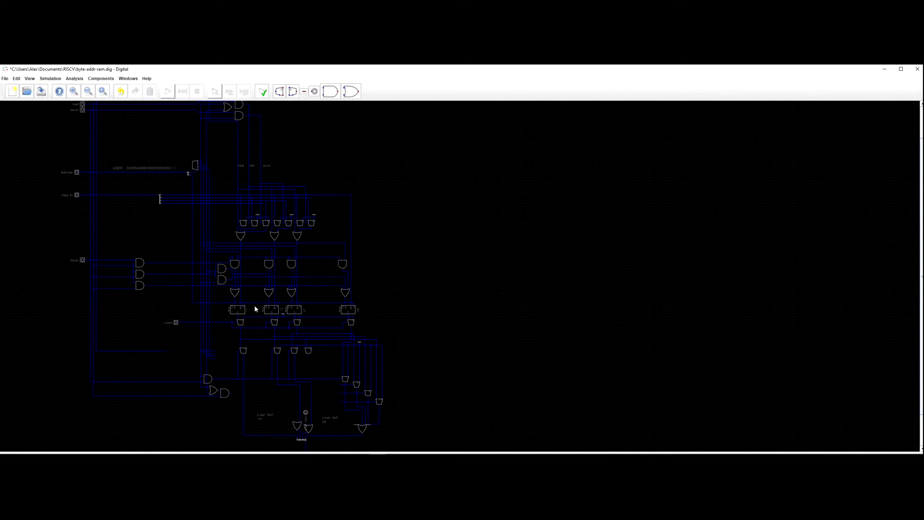
scroll(255, 309, up, 2)
scroll(261, 298, up, 2)
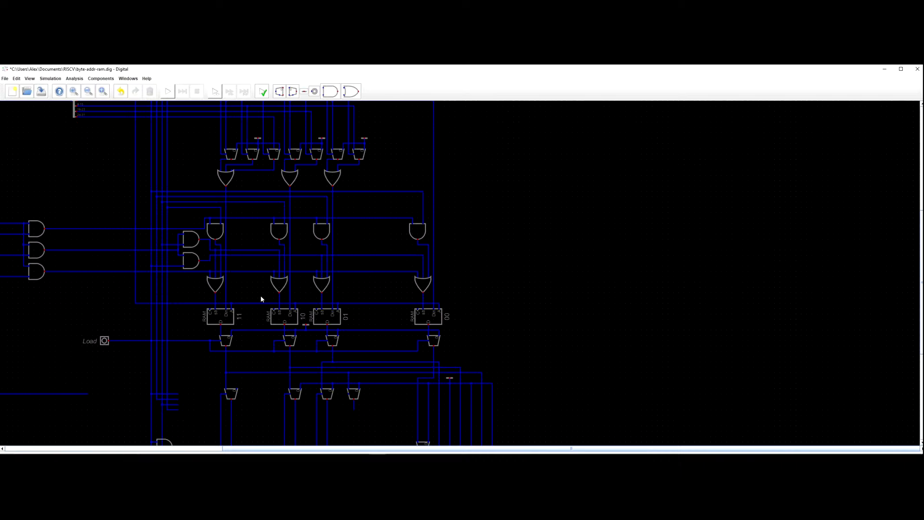
scroll(261, 298, up, 2)
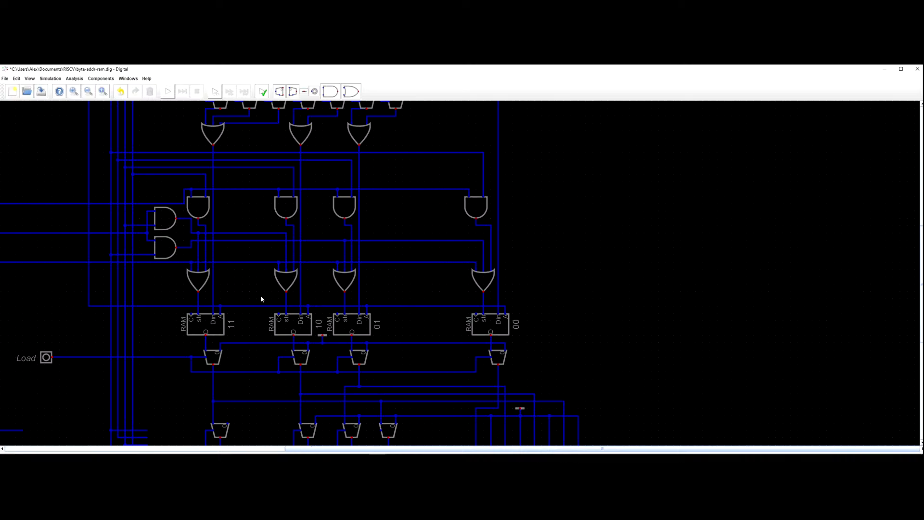
scroll(261, 298, down, 1)
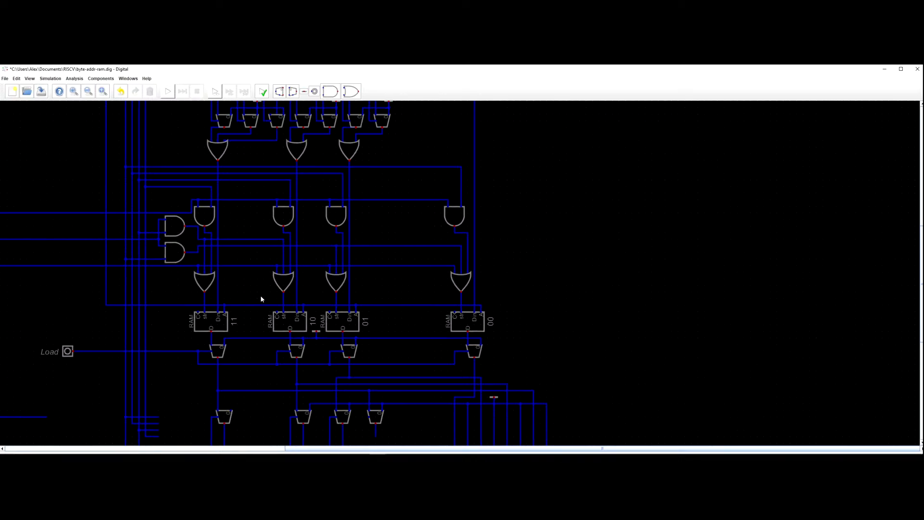
scroll(250, 296, down, 4)
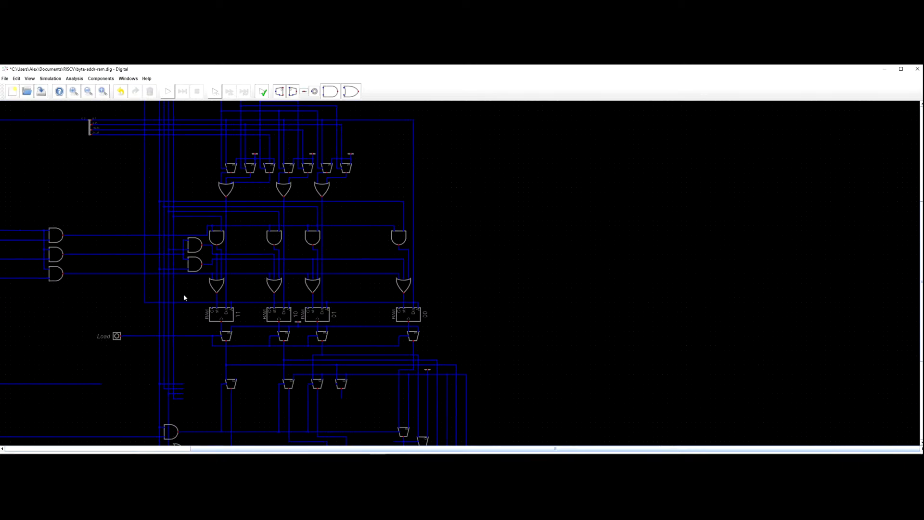
scroll(155, 292, up, 1)
scroll(231, 301, up, 3)
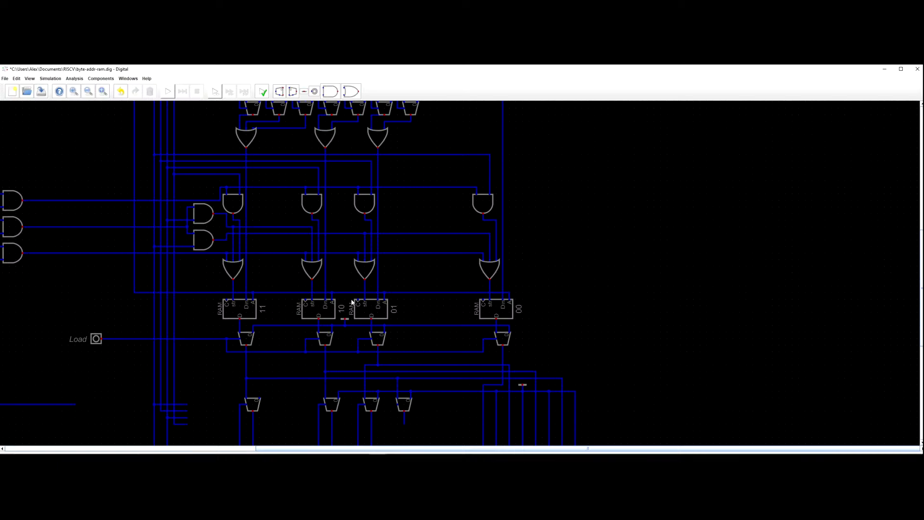
scroll(352, 302, down, 1)
scroll(190, 301, down, 3)
scroll(178, 299, up, 1)
drag(178, 298, 214, 305)
scroll(201, 297, up, 2)
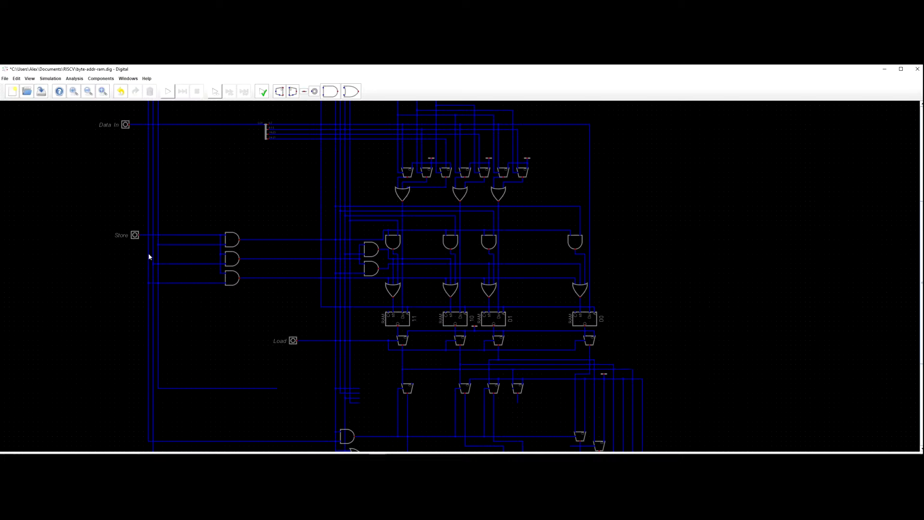
drag(144, 244, 174, 308)
scroll(164, 197, down, 6)
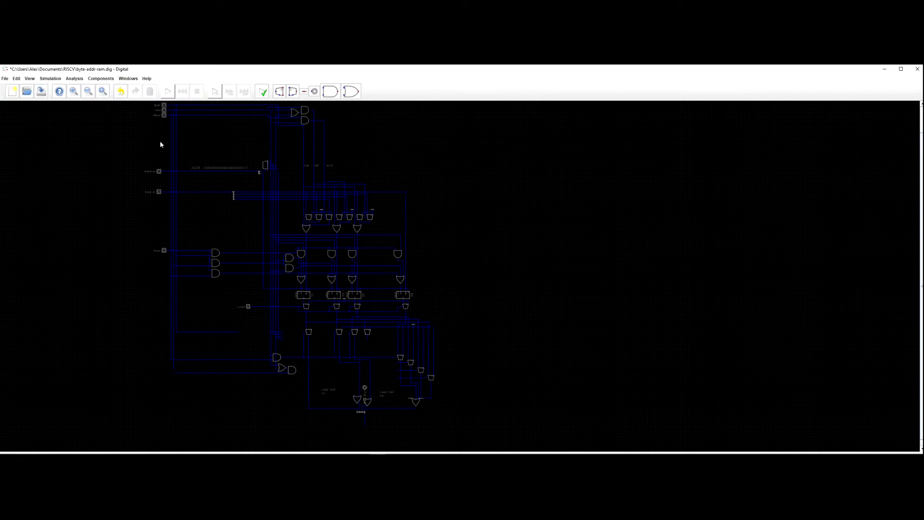
scroll(166, 274, up, 4)
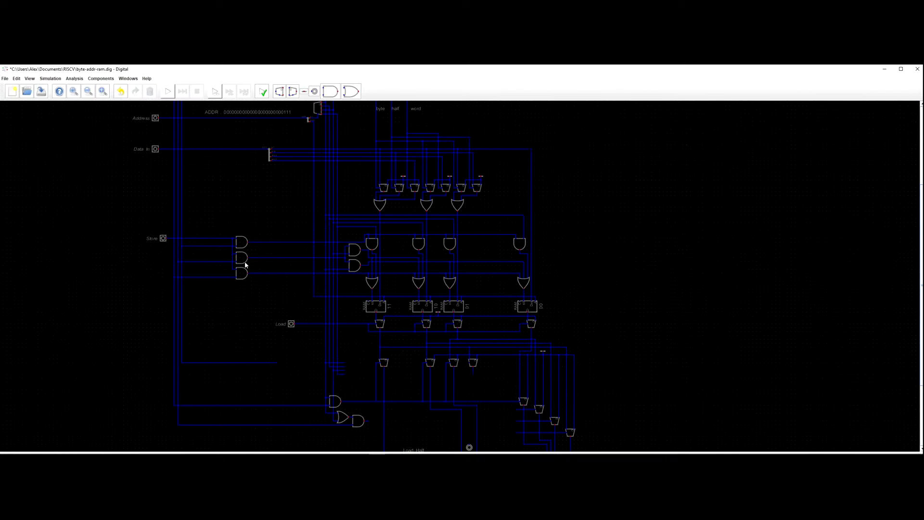
Examine the path from the Store input and access lines through the AND and OR gates to the RAM banks.
drag(266, 316, 203, 318)
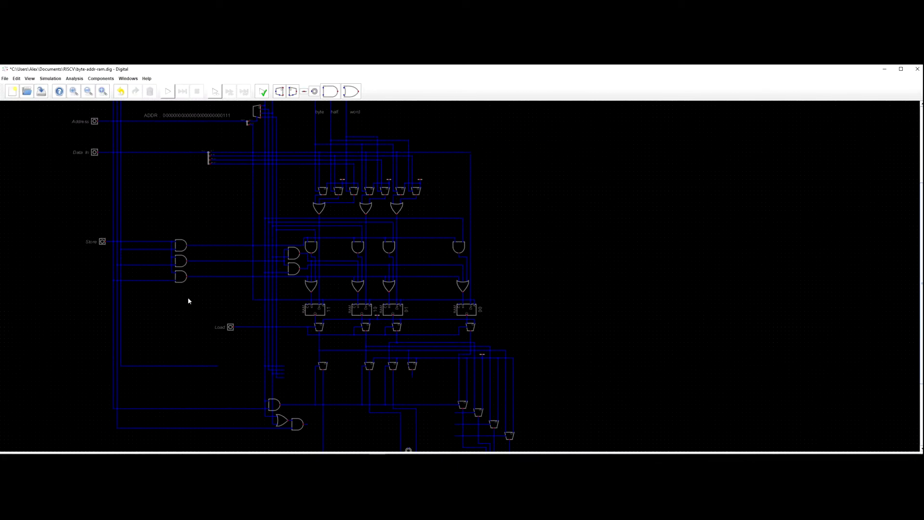
scroll(149, 292, down, 2)
drag(148, 293, 210, 352)
scroll(237, 360, up, 2)
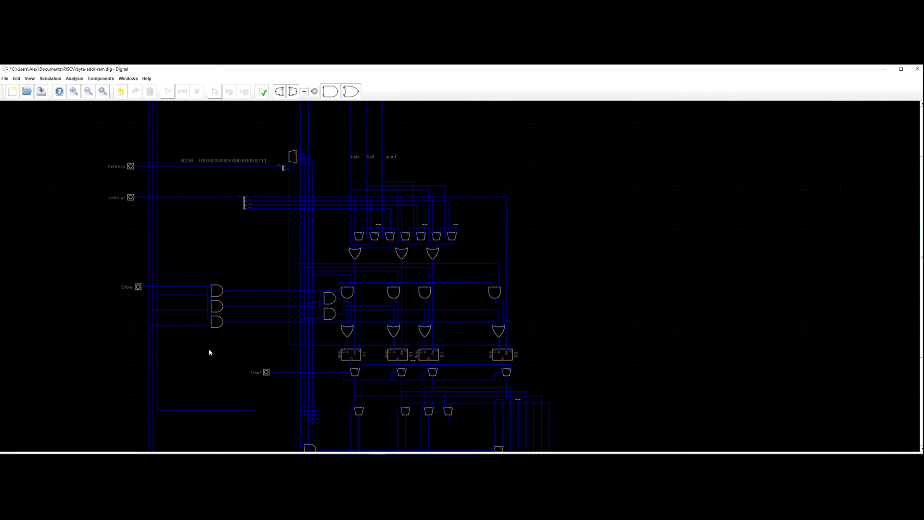
scroll(210, 352, down, 2)
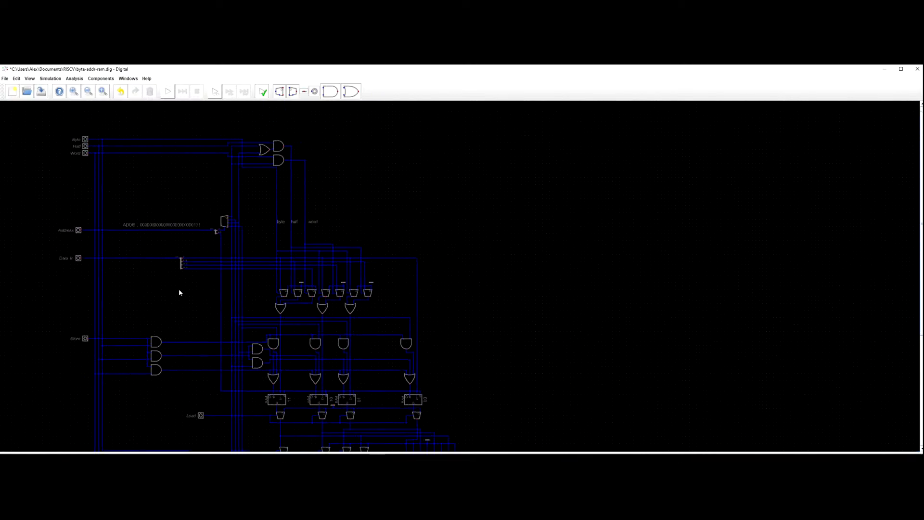
drag(281, 274, 313, 244)
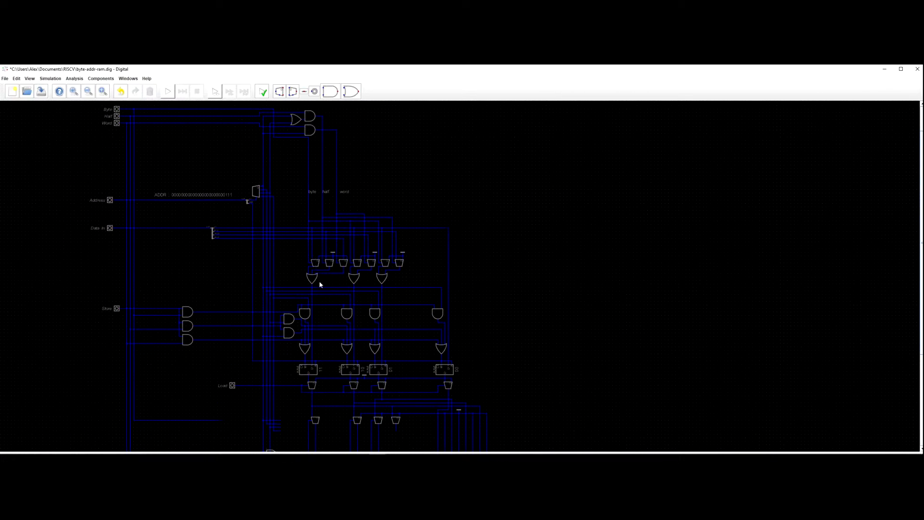
scroll(320, 285, up, 1)
scroll(297, 311, down, 2)
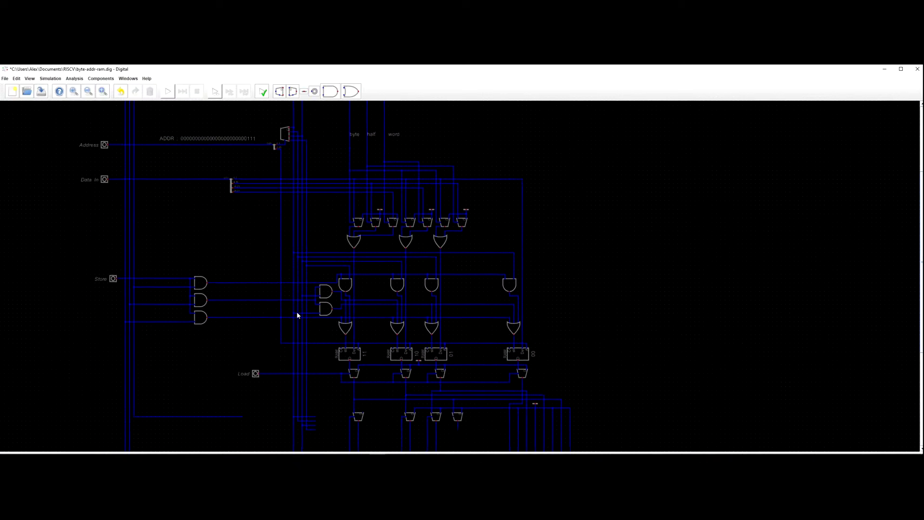
drag(299, 292, 290, 276)
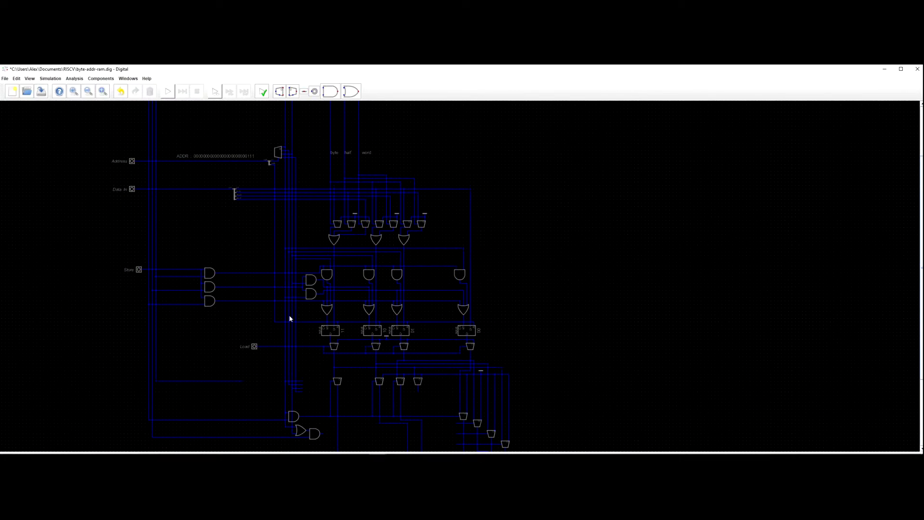
scroll(317, 313, up, 1)
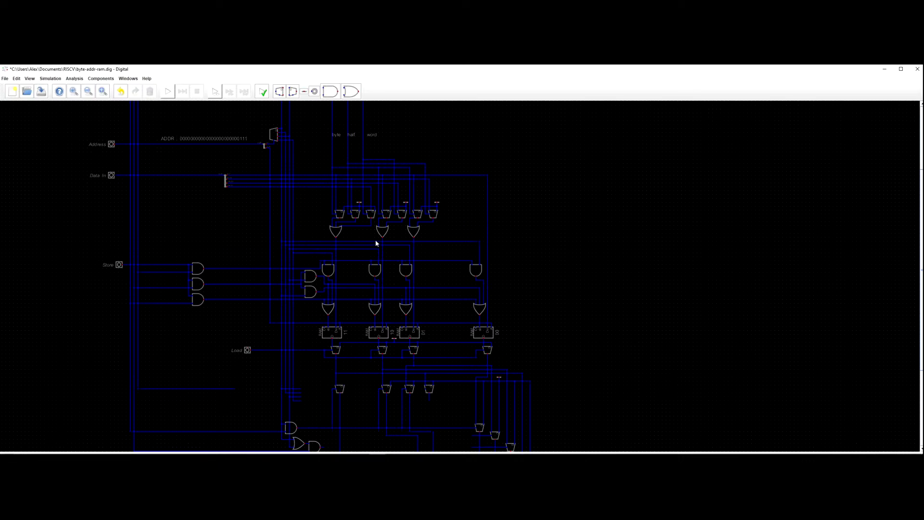
scroll(207, 243, down, 3)
drag(250, 244, 273, 229)
Start the simulation to check the circuit, dismiss the error, and examine the highlighted multiplexer in the load section.
click(168, 93)
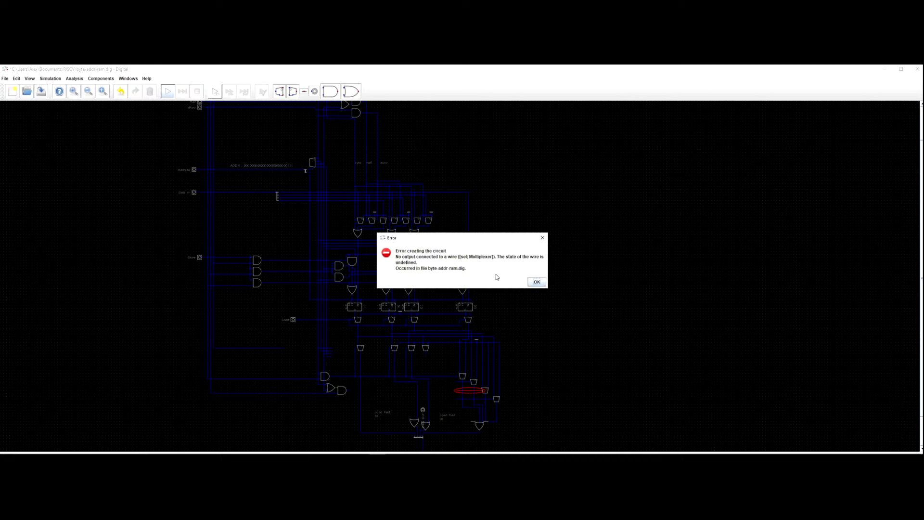
click(537, 282)
scroll(539, 304, down, 1)
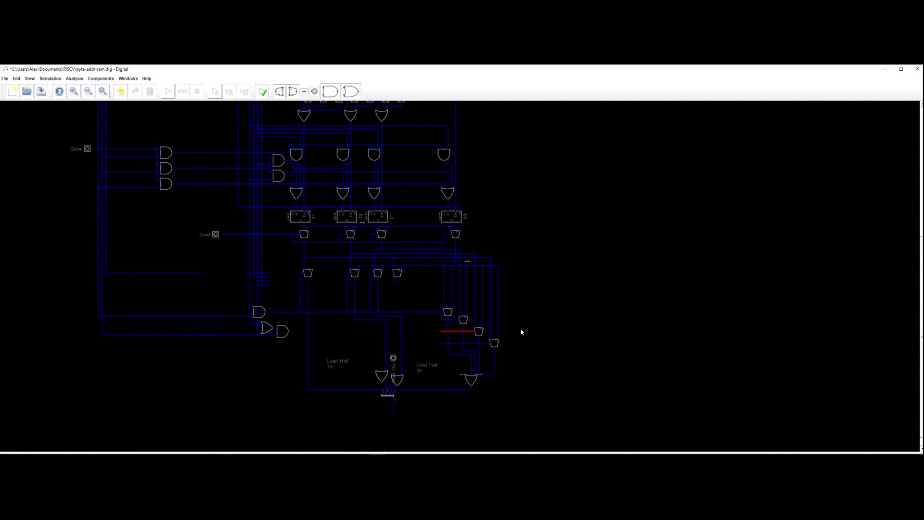
scroll(517, 325, up, 1)
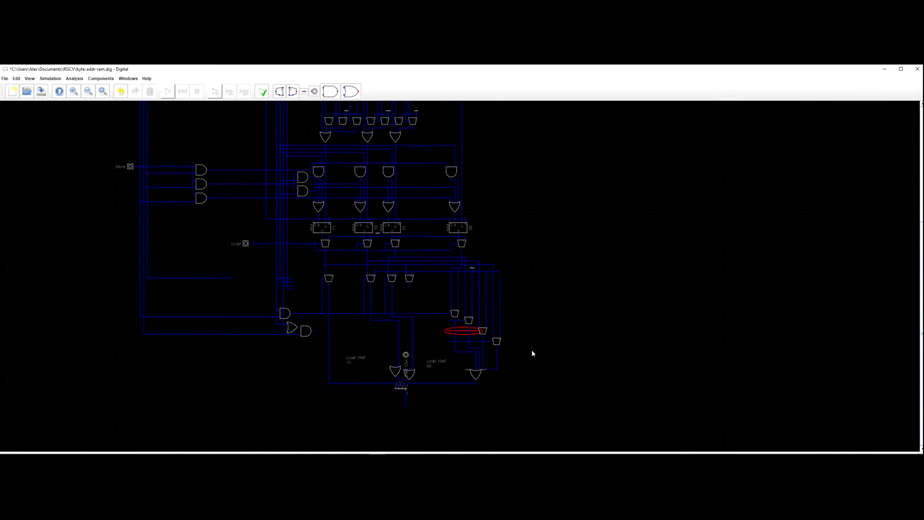
drag(260, 282, 282, 301)
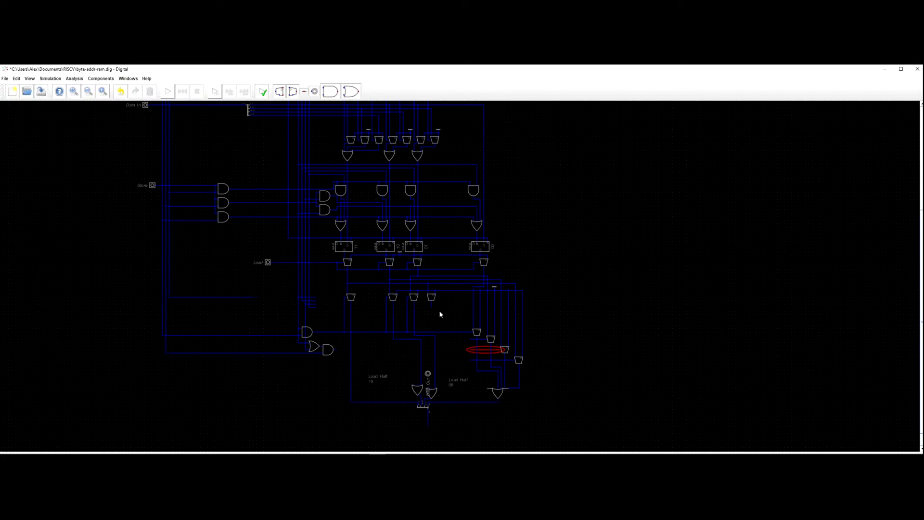
Try simulating the circuit with the load logic below the RAM output multiplexers deleted.
drag(569, 422, 344, 305)
key(Delete)
click(168, 92)
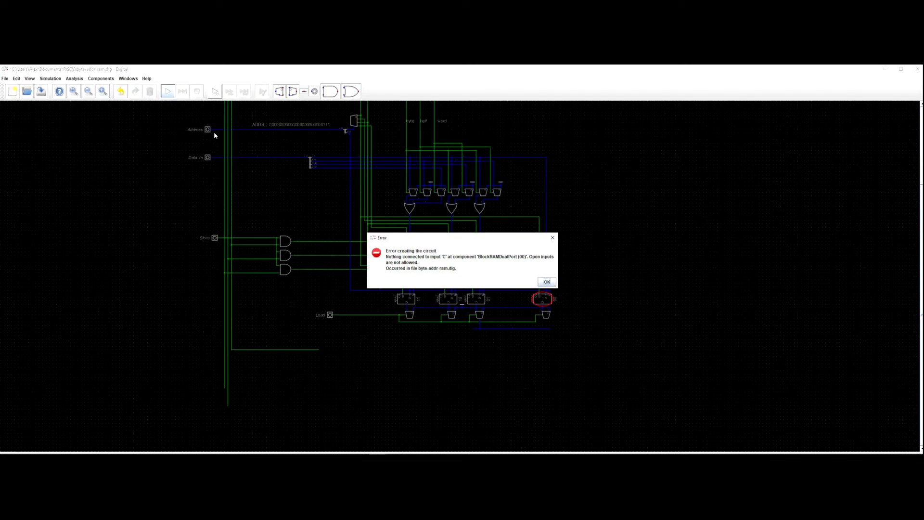
click(546, 282)
scroll(566, 294, up, 3)
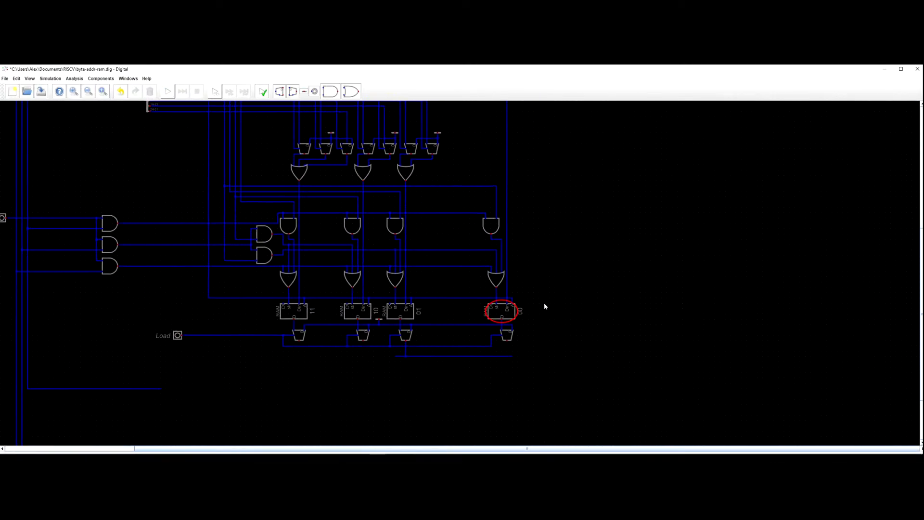
Run the simulation again, dismiss the error, and examine the input connections of RAM bank 00.
click(168, 91)
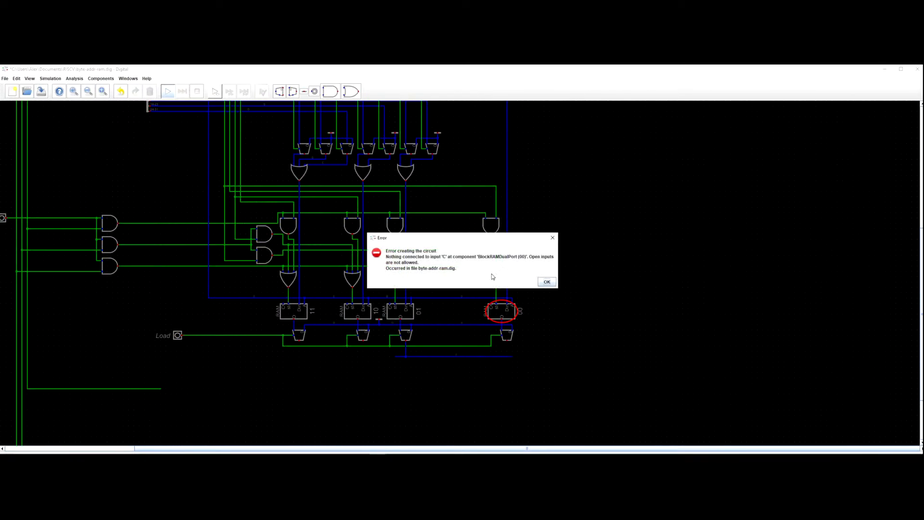
click(543, 283)
scroll(502, 305, up, 2)
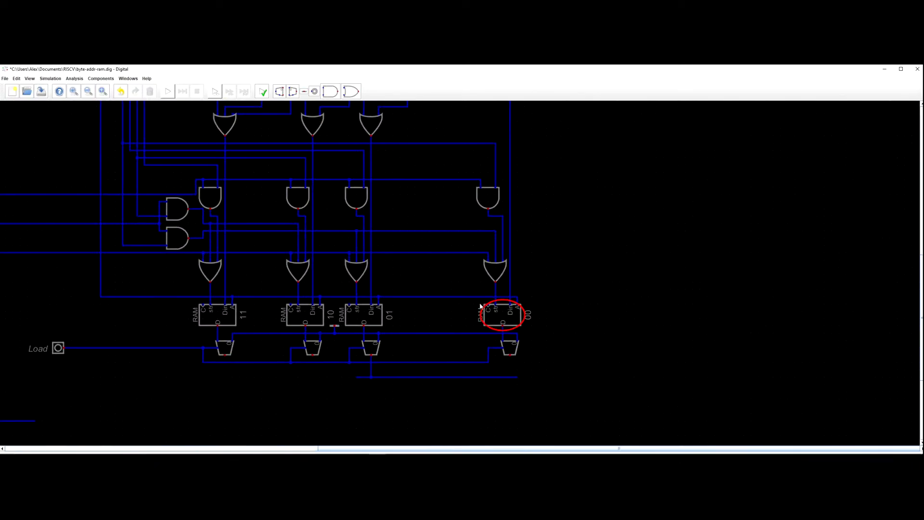
scroll(424, 300, down, 2)
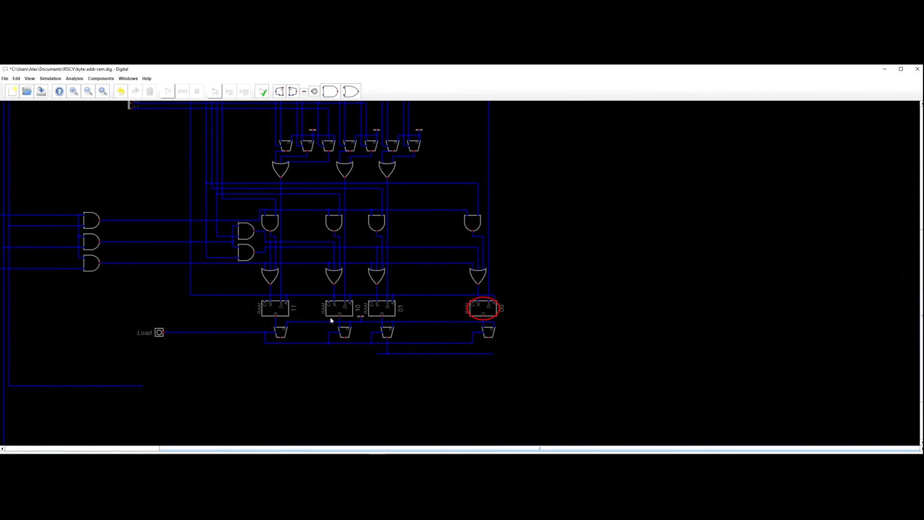
scroll(331, 332, down, 2)
Connect the C inputs of RAM banks 11, 10, 01 and 00 with a common horizontal wire.
scroll(237, 319, up, 4)
click(281, 308)
click(380, 291)
click(443, 290)
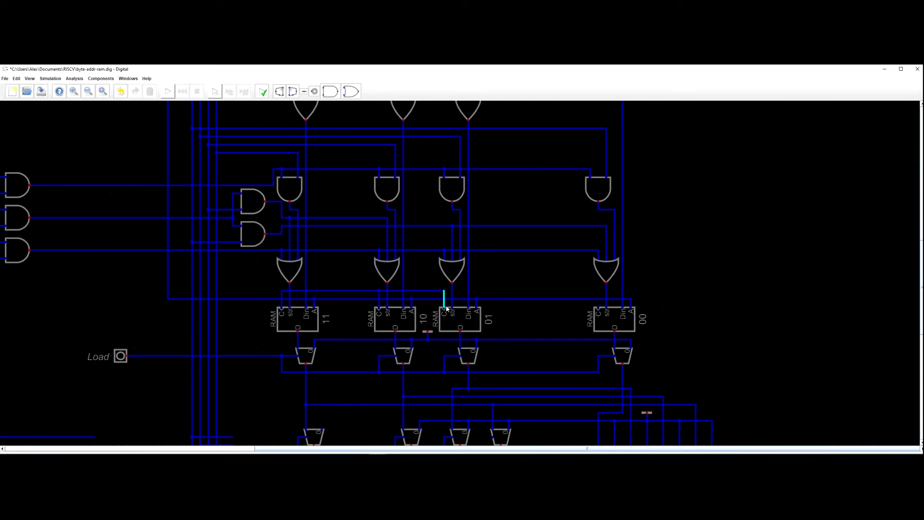
click(598, 308)
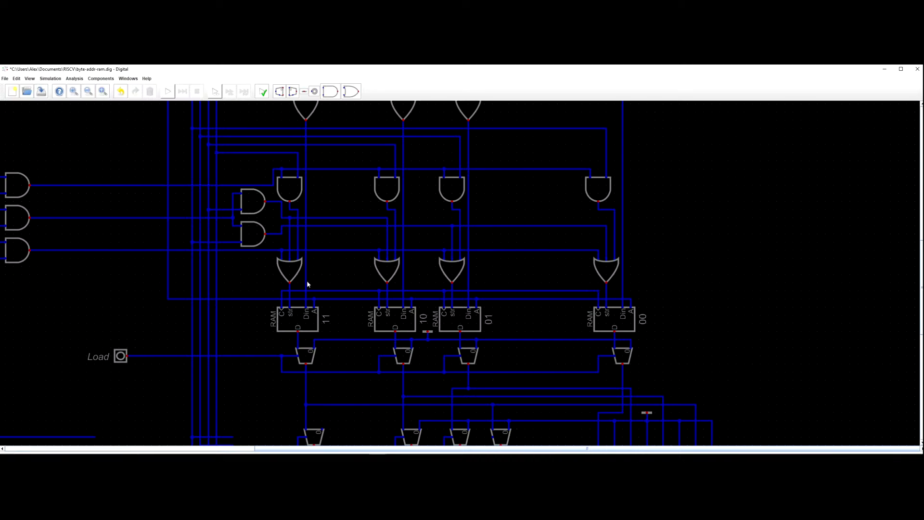
Extend the common C wire from RAM bank 11 left past the vertical access lines, below the Store input.
click(281, 291)
drag(94, 293, 447, 291)
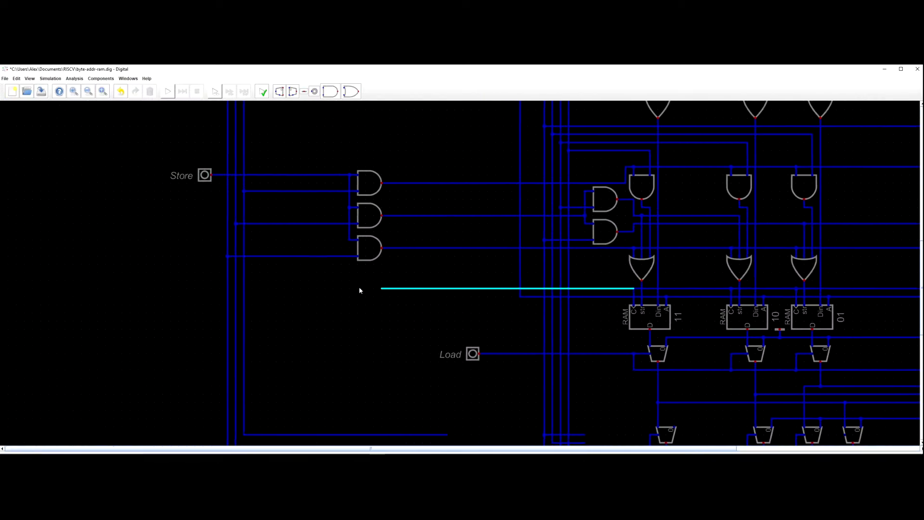
click(202, 288)
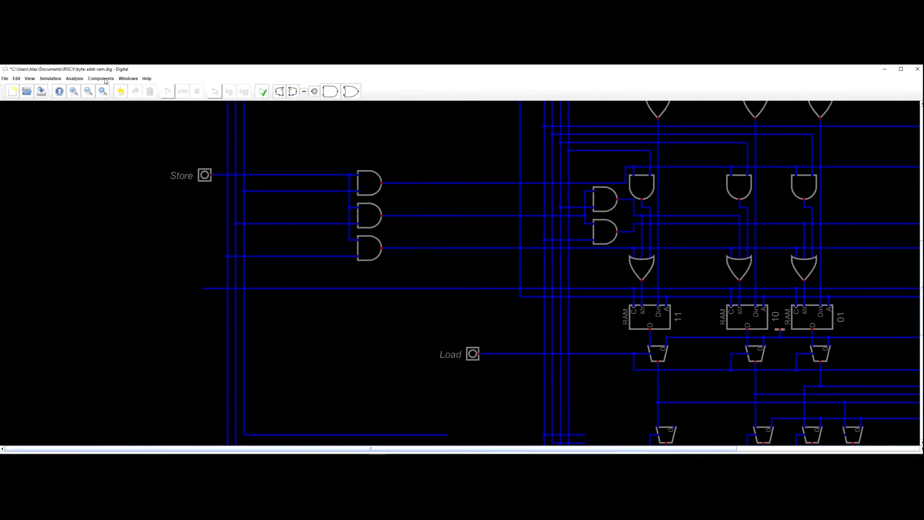
Place a clock input at the left end of the common C wire.
click(101, 78)
mouse_move(95, 102)
click(140, 128)
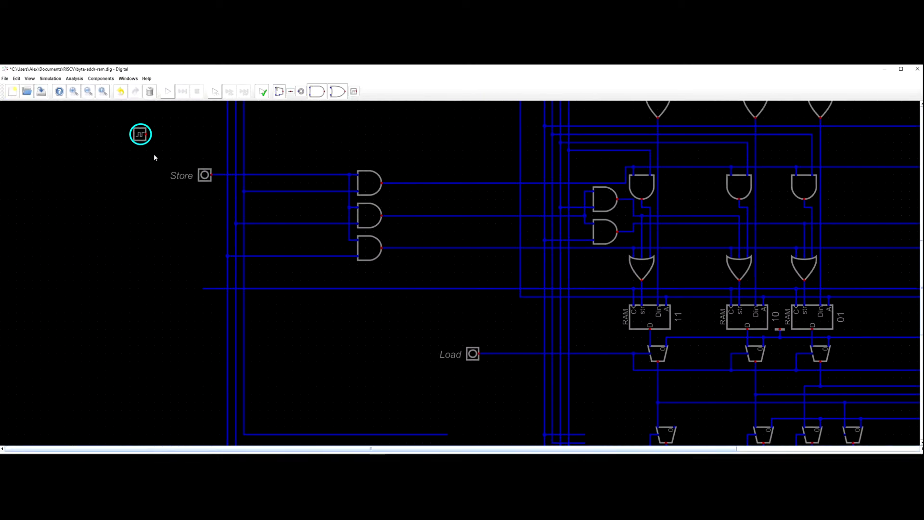
click(198, 292)
right_click(197, 291)
key(Escape)
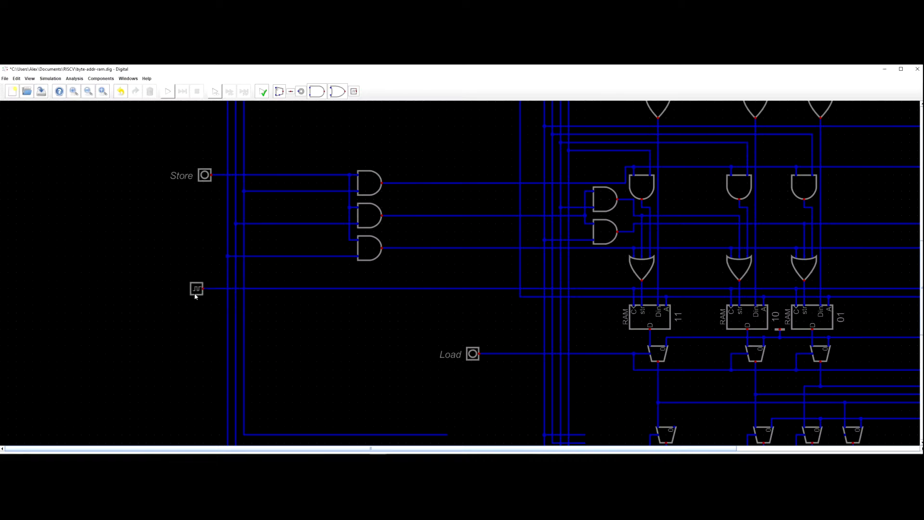
Label the new clock input clk.
scroll(188, 293, down, 7)
right_click(193, 290)
text(clk)
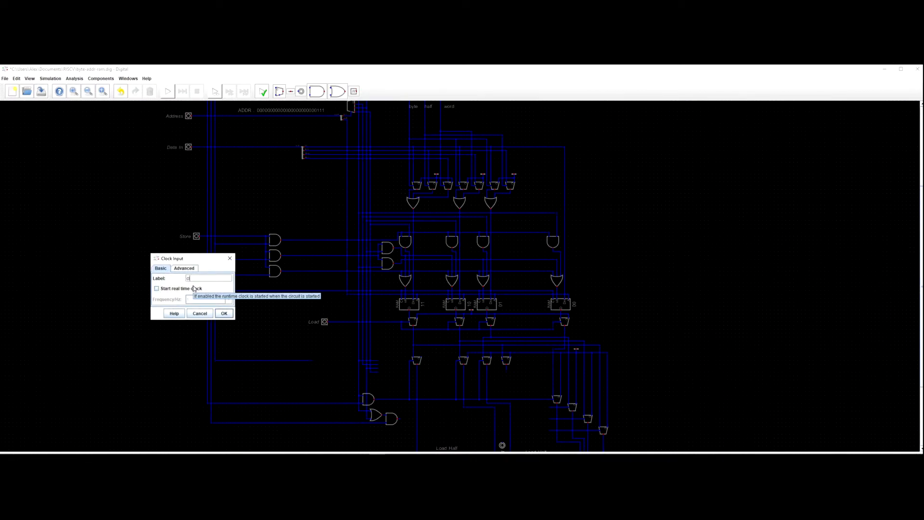
key(Return)
Move the Load input left so it sits beneath the clk input, with its wire extended to it.
scroll(191, 290, down, 4)
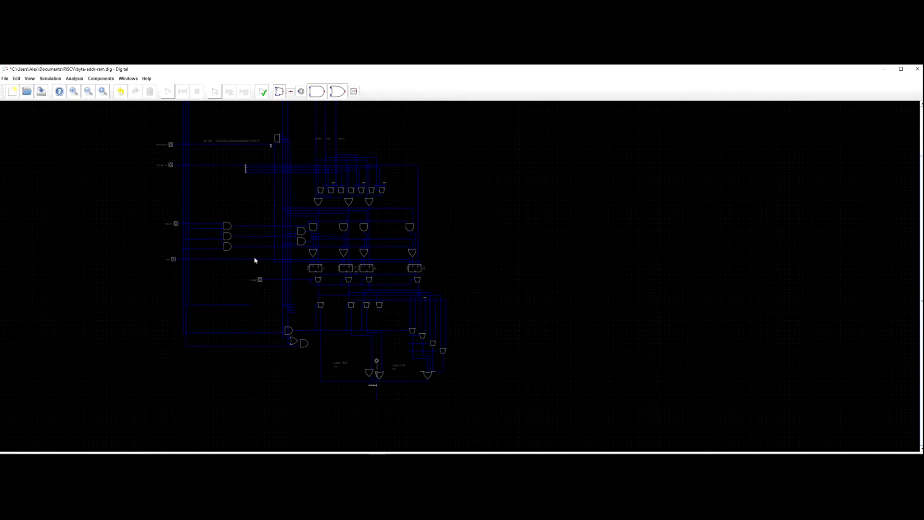
scroll(230, 296, up, 4)
drag(267, 272, 138, 273)
Check the clocked circuit by running the simulation, and locate the highlighted multiplexer wire in the load section.
click(168, 91)
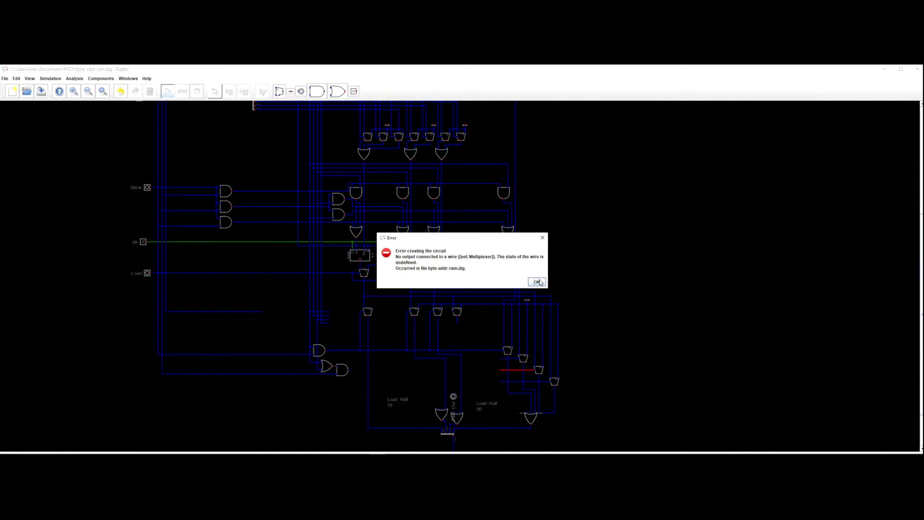
click(537, 282)
scroll(366, 239, up, 3)
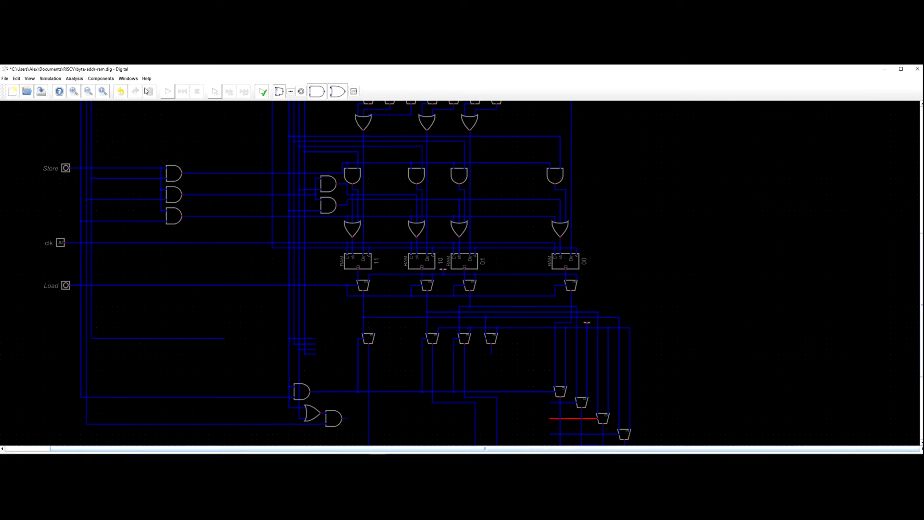
click(168, 91)
click(537, 281)
scroll(493, 178, down, 3)
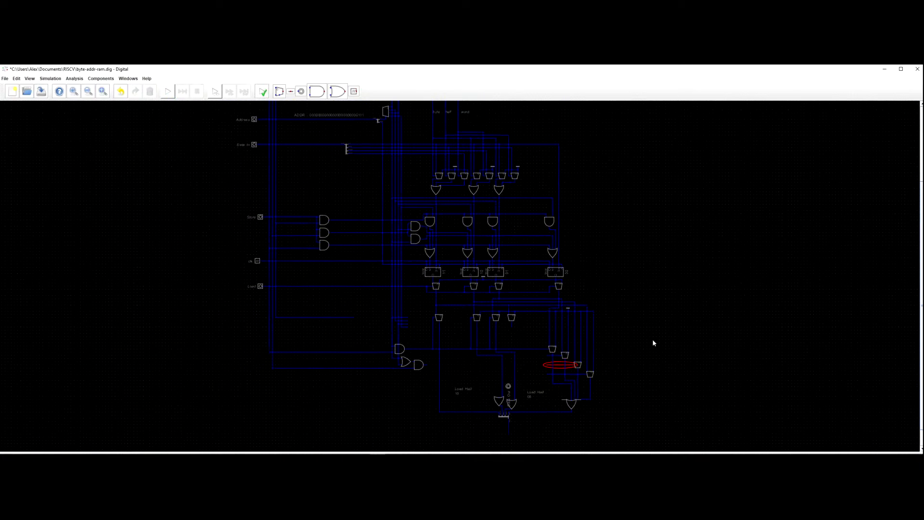
Try simulating only the store section by deleting the load gates and multiplexers below the RAM outputs.
drag(659, 429, 227, 248)
key(Delete)
click(168, 91)
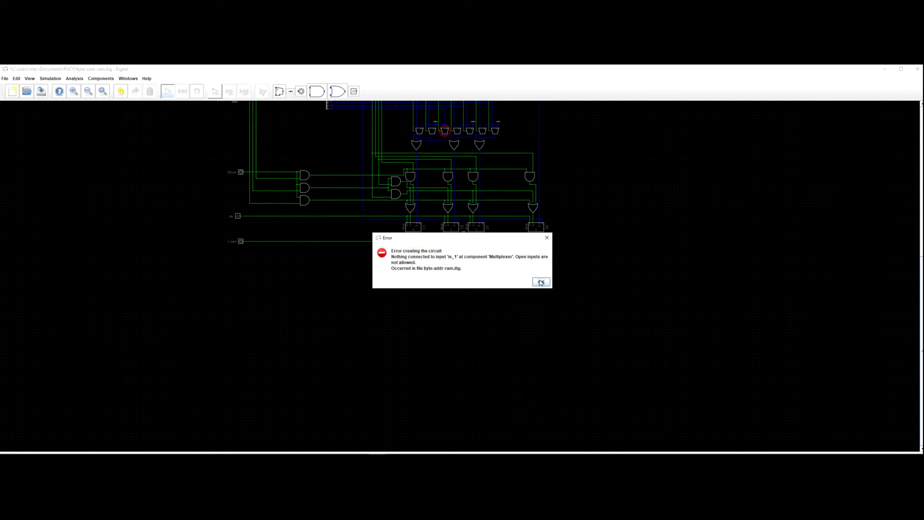
click(541, 283)
Undo the load section deletion and shift the 24-31 data wire's vertical end onto the third store multiplexer's open data input.
scroll(461, 210, up, 6)
scroll(412, 264, up, 4)
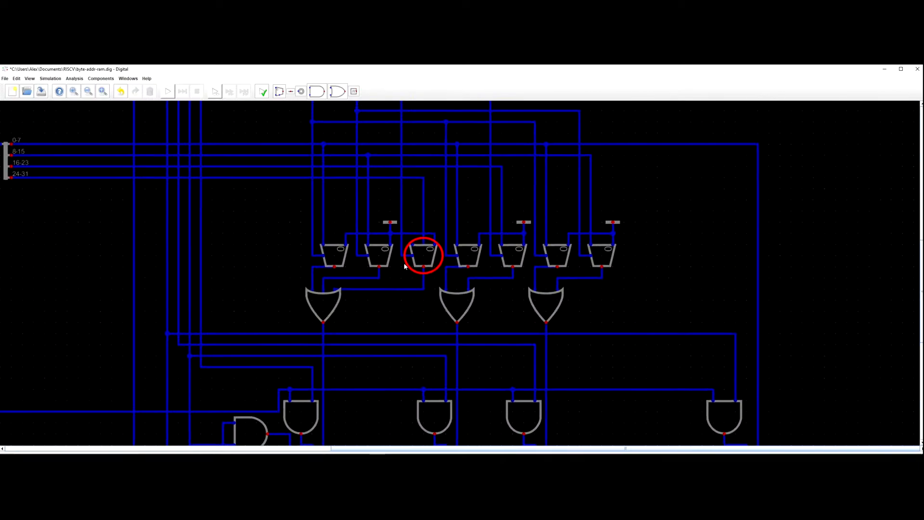
click(423, 182)
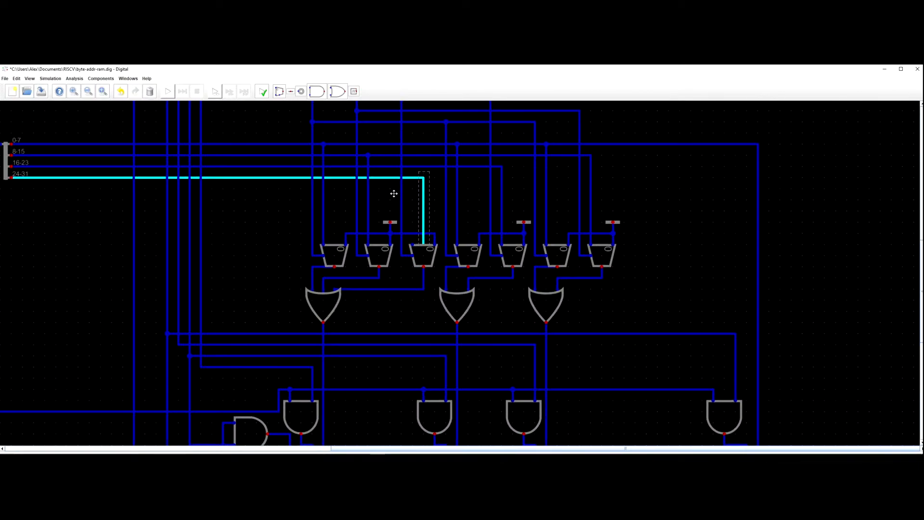
click(269, 148)
scroll(406, 192, down, 5)
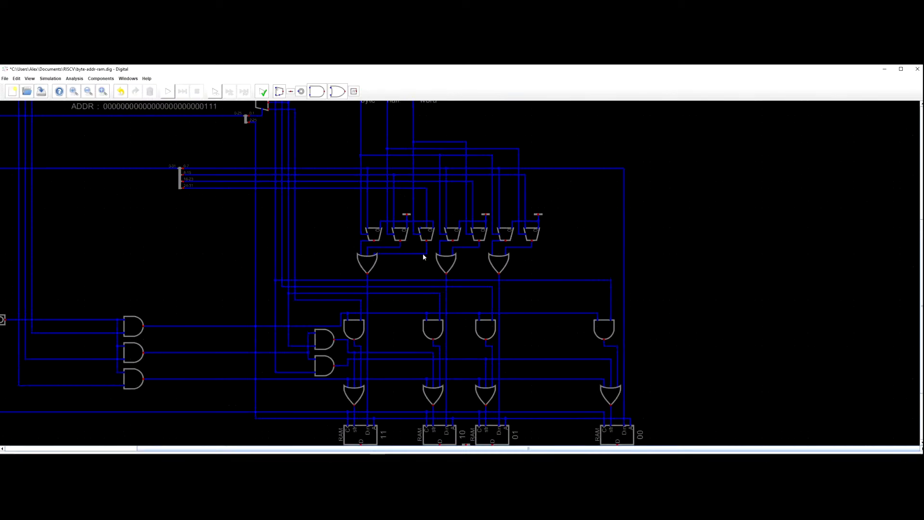
key(ctrl+z)
scroll(415, 228, up, 3)
drag(415, 222, 410, 262)
scroll(428, 295, up, 4)
scroll(461, 308, down, 12)
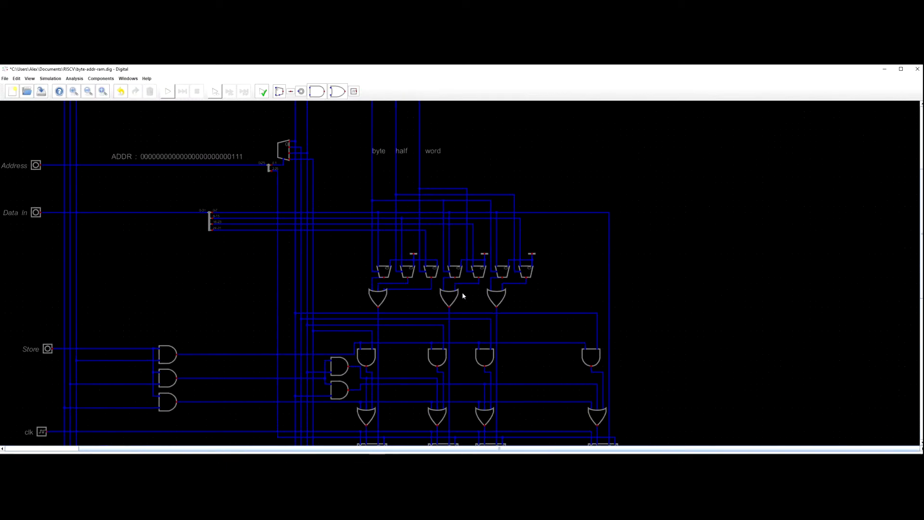
Test the corrected store section in simulation with the load logic temporarily deleted, and undo that deletion.
drag(452, 312, 424, 263)
drag(571, 373, 188, 190)
key(Delete)
scroll(244, 217, up, 3)
drag(247, 216, 209, 371)
click(168, 92)
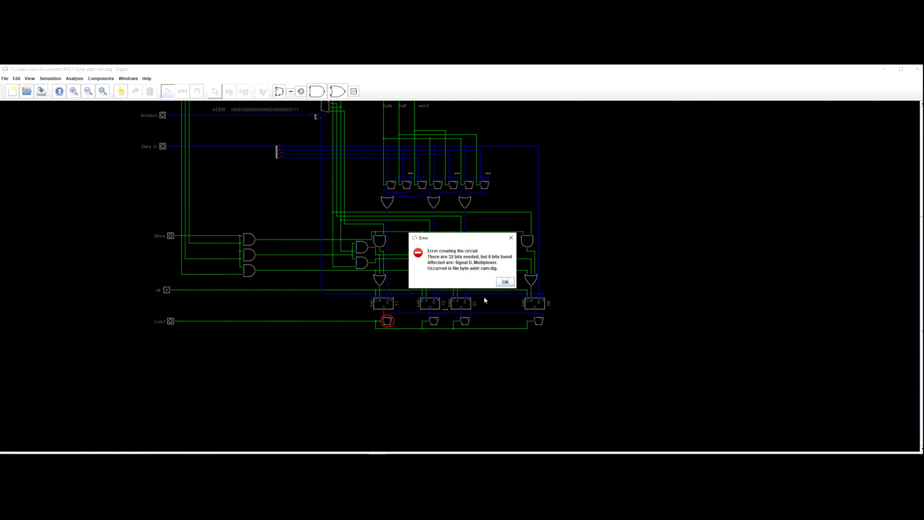
click(501, 284)
scroll(390, 321, up, 3)
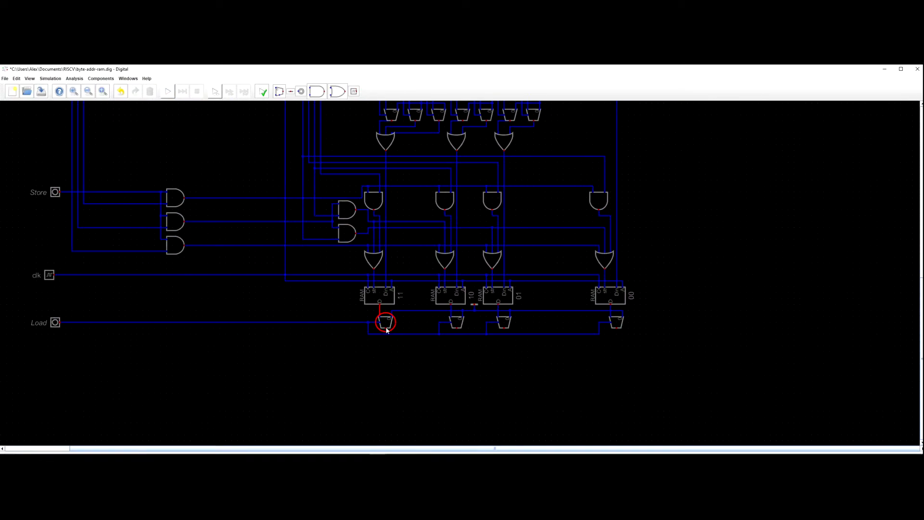
key(ctrl+z)
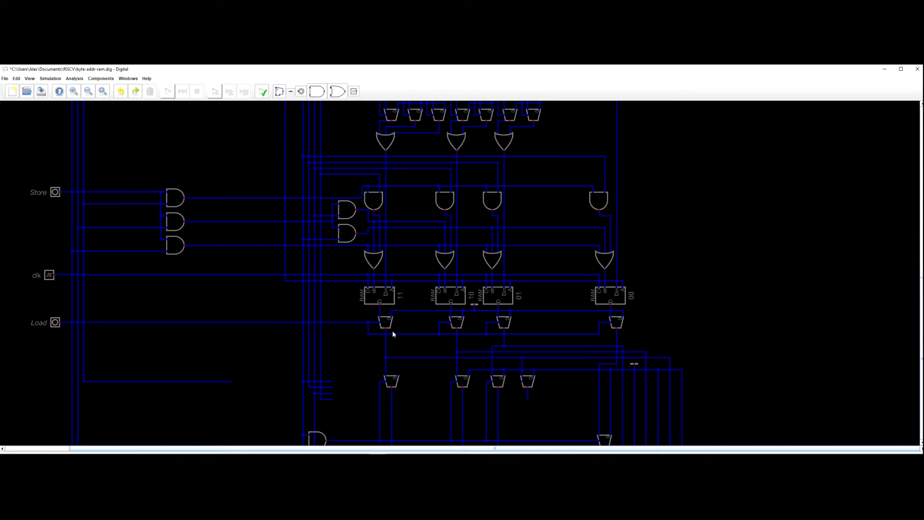
Delete the Load input and all load logic below the RAM banks, and try running the simulation of the remaining store section.
scroll(393, 334, down, 4)
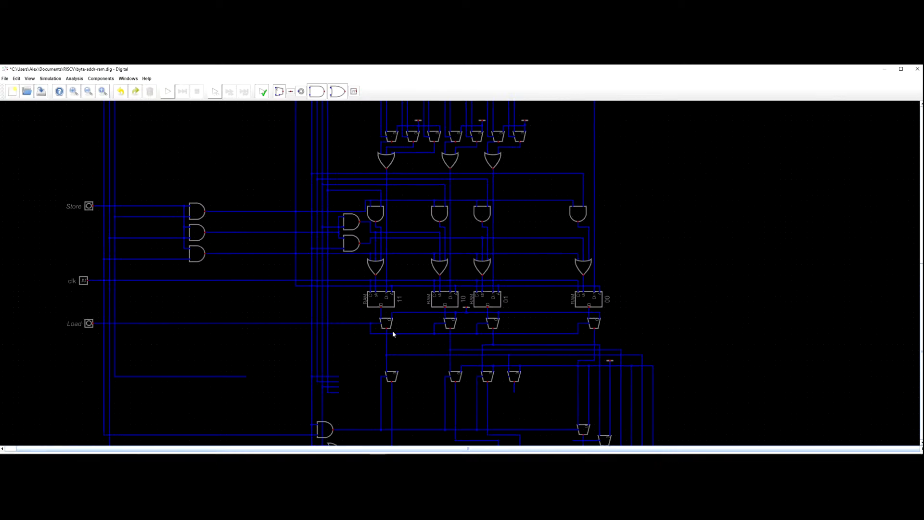
drag(419, 381, 398, 277)
drag(640, 436, 132, 214)
key(Delete)
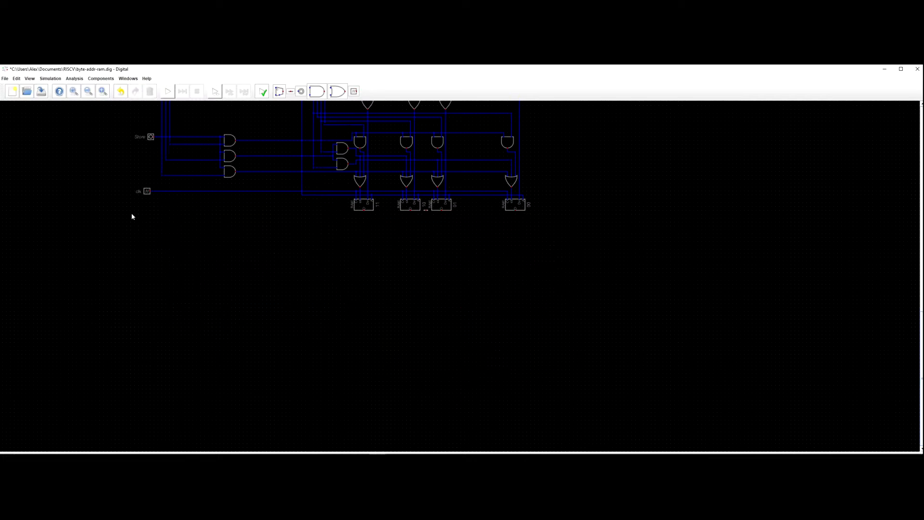
scroll(146, 234, up, 5)
scroll(283, 333, down, 4)
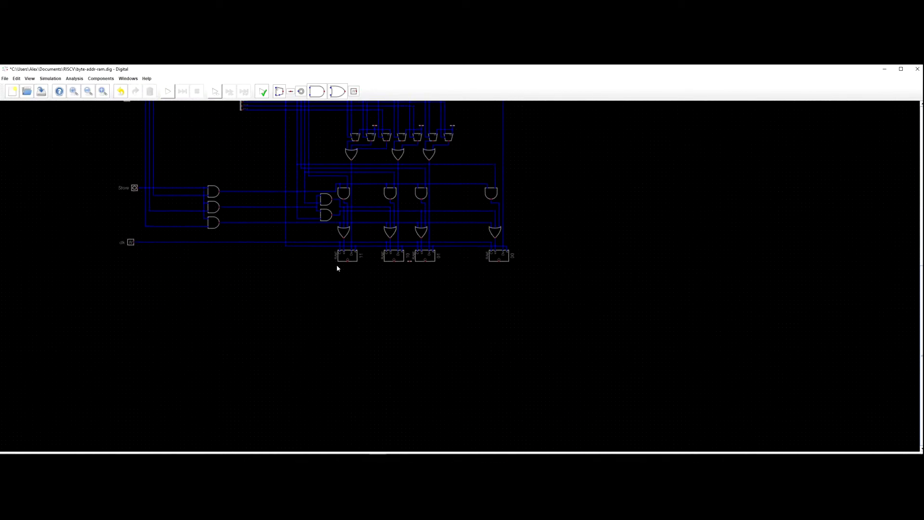
scroll(337, 263, up, 1)
click(168, 91)
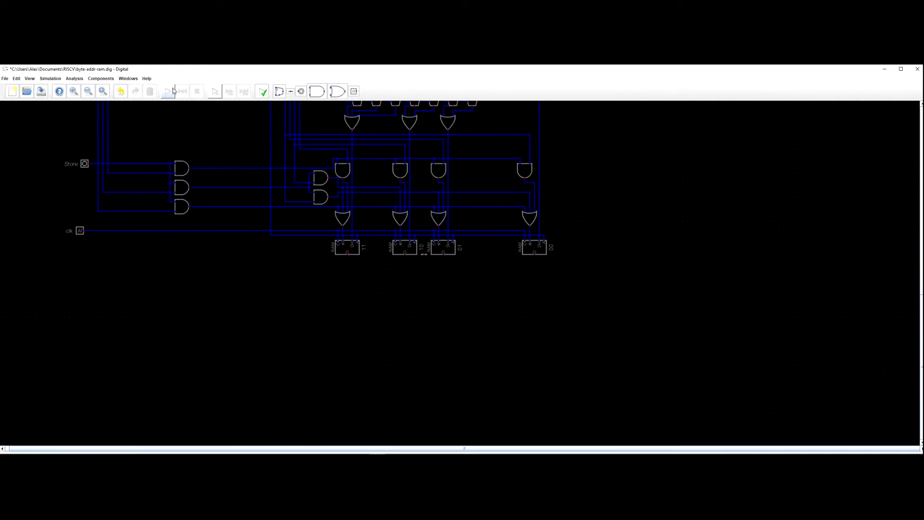
click(197, 92)
Draw a short wire stub downward from the D output of each of the four RAM banks.
scroll(351, 233, up, 2)
click(346, 234)
click(347, 262)
key(Escape)
drag(435, 235, 435, 270)
drag(492, 235, 493, 277)
click(492, 277)
scroll(634, 256, down, 3)
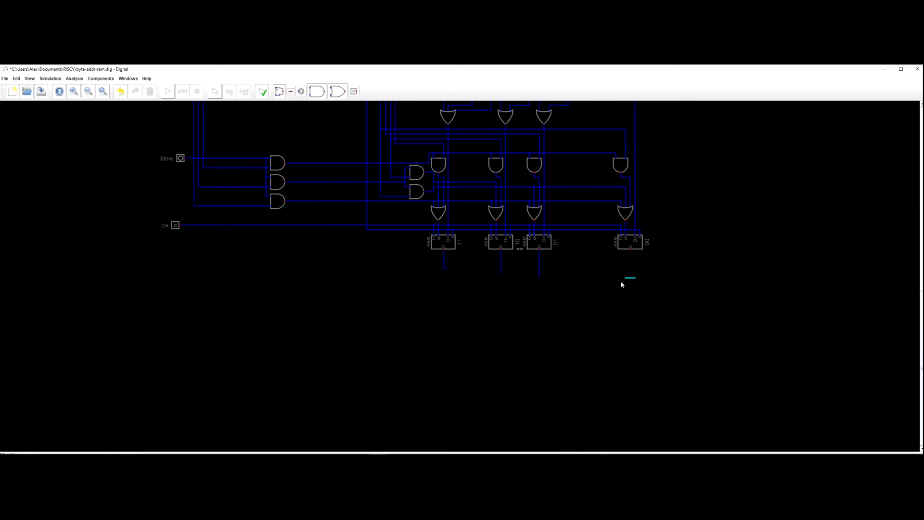
click(630, 257)
key(Escape)
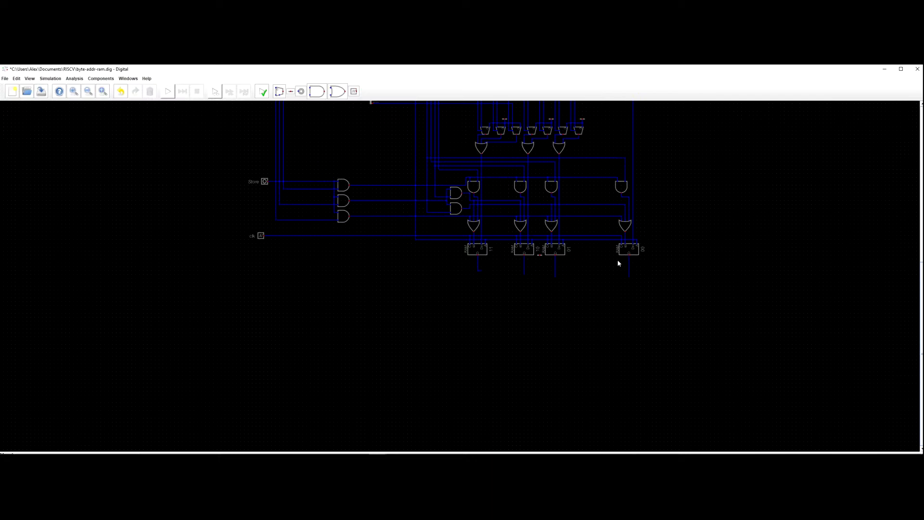
Simulate the store section with the Address input set to 7, and open the Data In value for editing.
scroll(520, 248, down, 3)
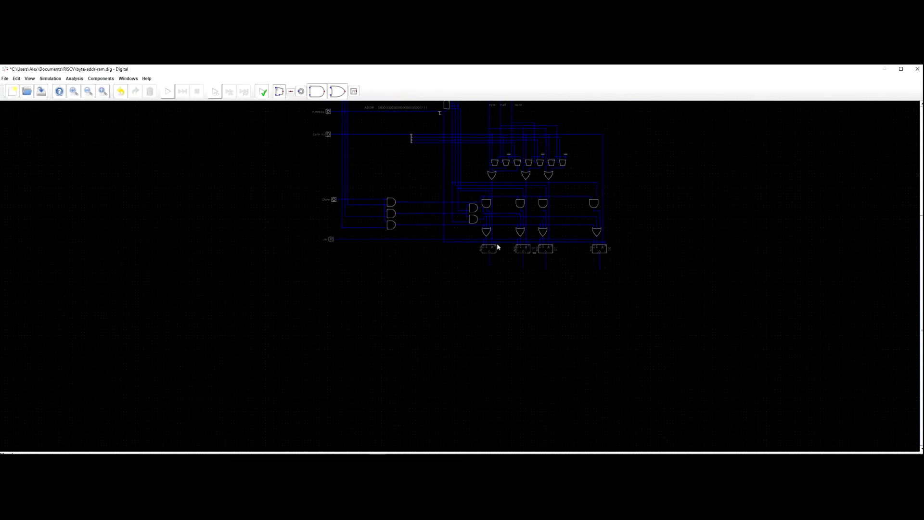
drag(258, 263, 203, 368)
click(168, 92)
scroll(182, 172, up, 3)
drag(281, 207, 210, 209)
scroll(220, 246, up, 2)
drag(243, 235, 195, 216)
click(194, 215)
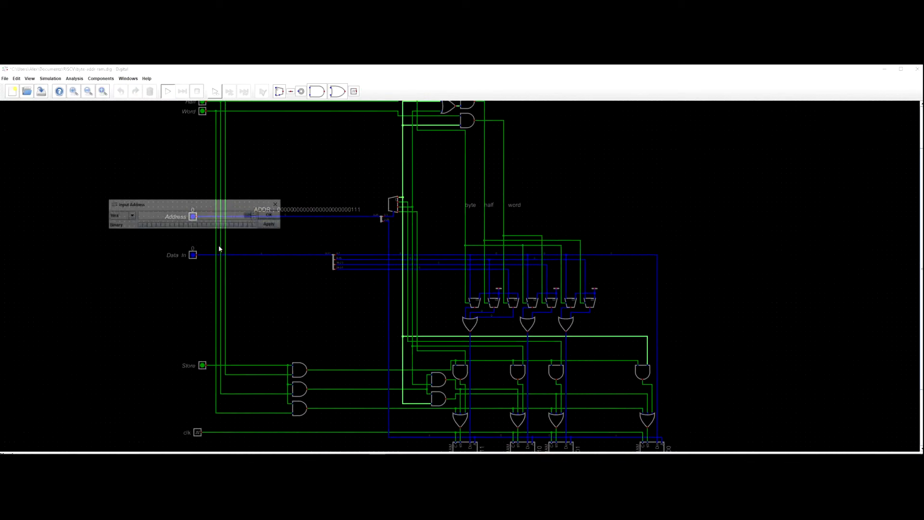
click(272, 215)
click(192, 254)
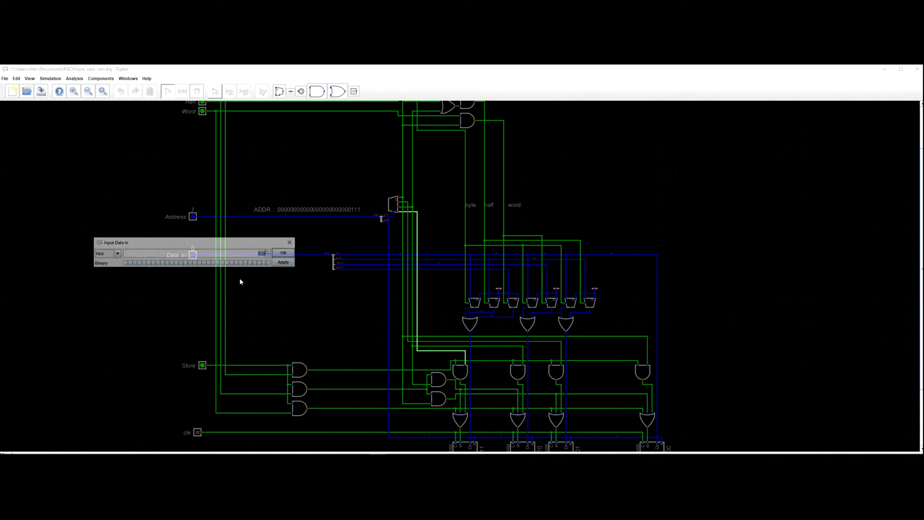
click(124, 263)
click(129, 263)
click(134, 264)
click(138, 263)
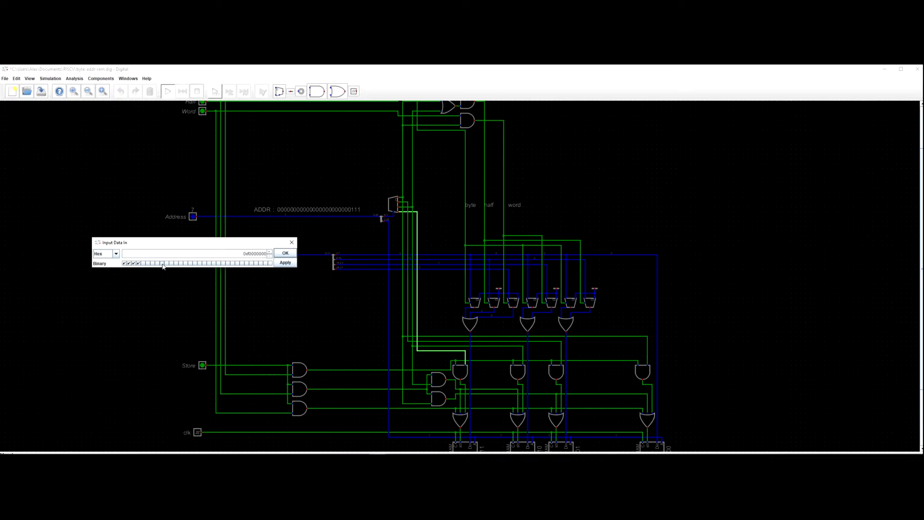
click(162, 264)
click(167, 263)
click(172, 264)
click(195, 263)
click(171, 263)
click(166, 263)
click(162, 263)
click(138, 264)
click(133, 264)
click(129, 264)
click(124, 263)
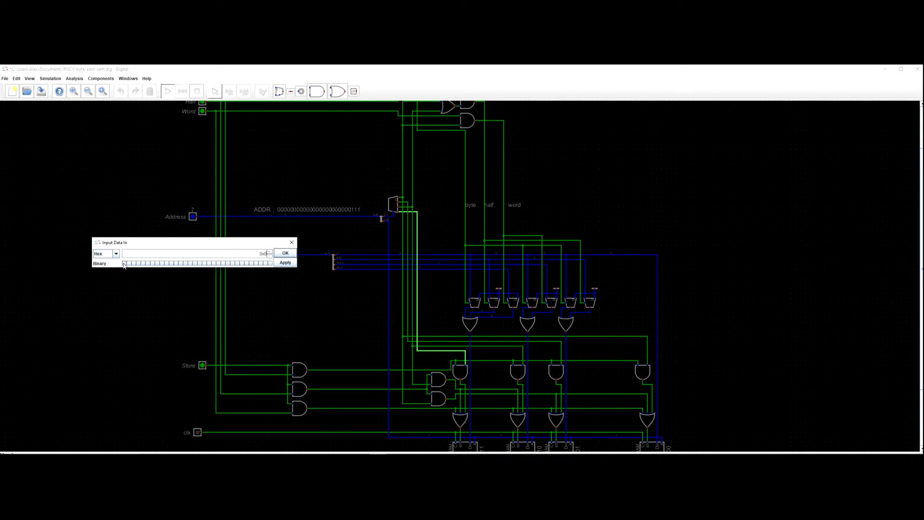
Set the Data In input to the hexadecimal value 0x87654321.
click(270, 263)
key(BackSpace)
key(BackSpace)
key(BackSpace)
key(BackSpace)
key(BackSpace)
key(BackSpace)
key(BackSpace)
text(87654321)
click(284, 263)
click(286, 253)
Examine how the Data In value is split into four bytes and routed toward the store multiplexers.
scroll(177, 272, up, 4)
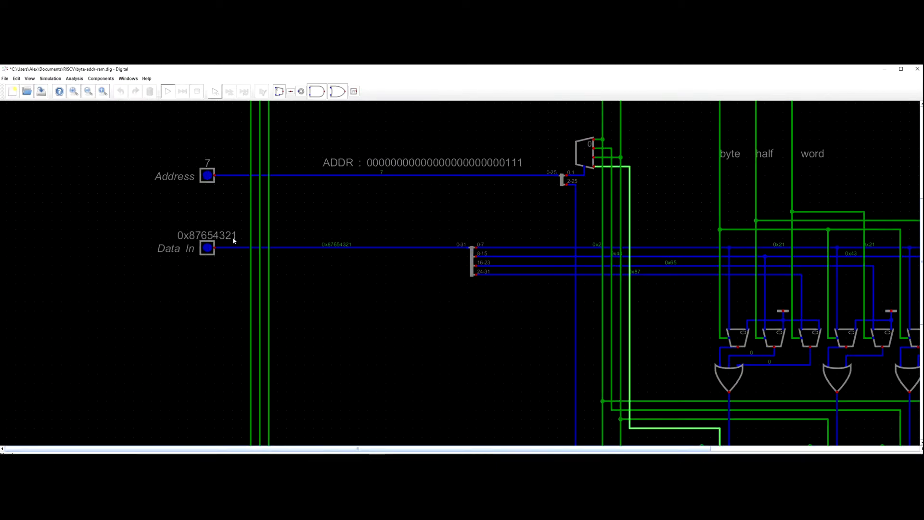
scroll(233, 244, down, 1)
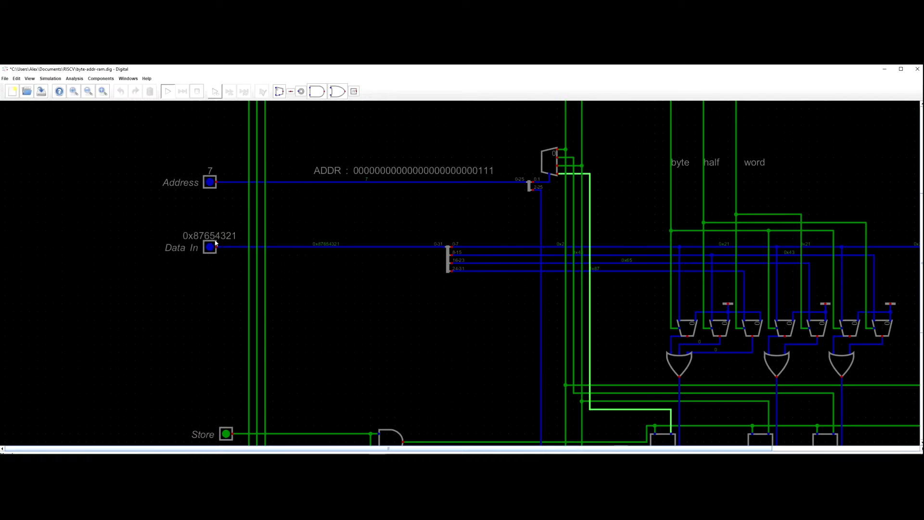
scroll(198, 270, down, 1)
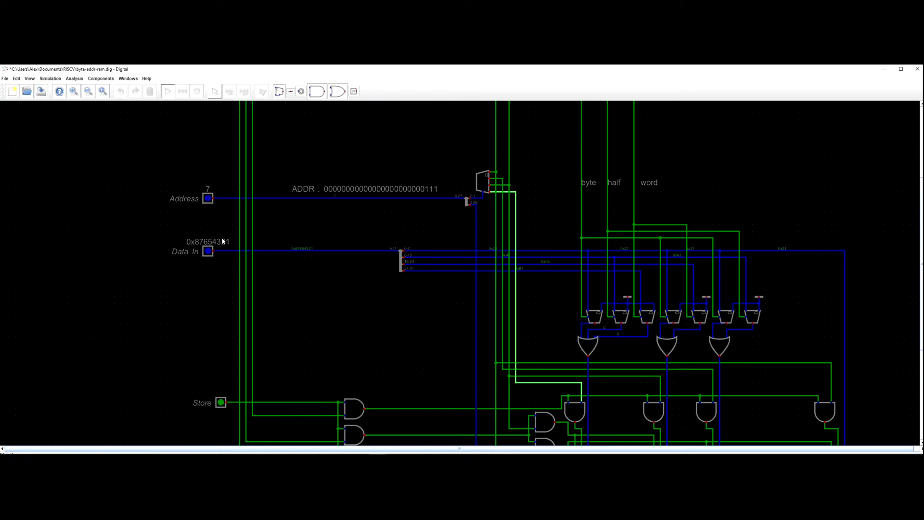
scroll(226, 244, up, 2)
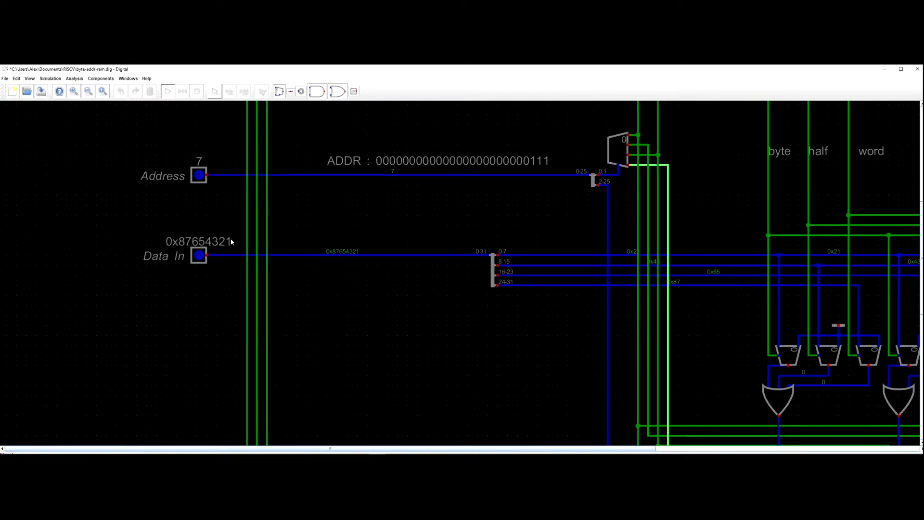
scroll(214, 270, down, 2)
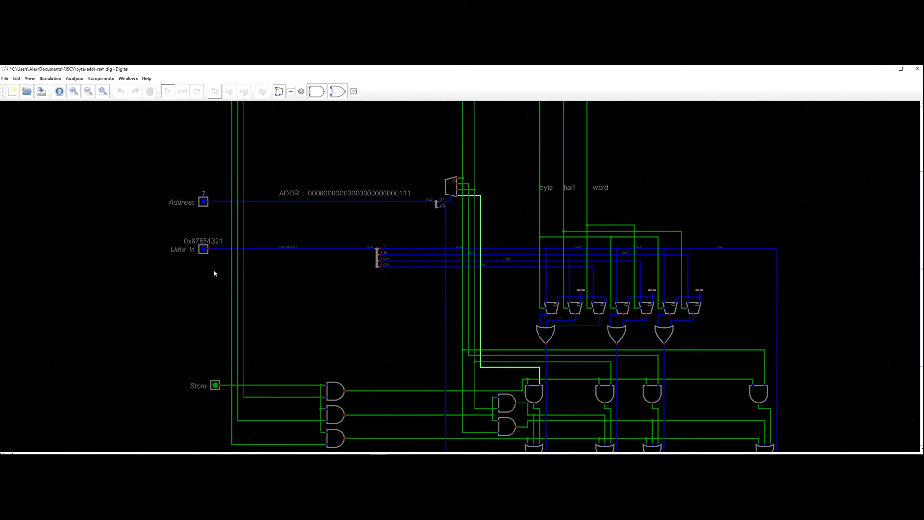
drag(211, 270, 196, 289)
scroll(278, 288, down, 4)
drag(283, 289, 236, 293)
scroll(277, 285, up, 2)
drag(253, 227, 203, 231)
drag(332, 284, 303, 240)
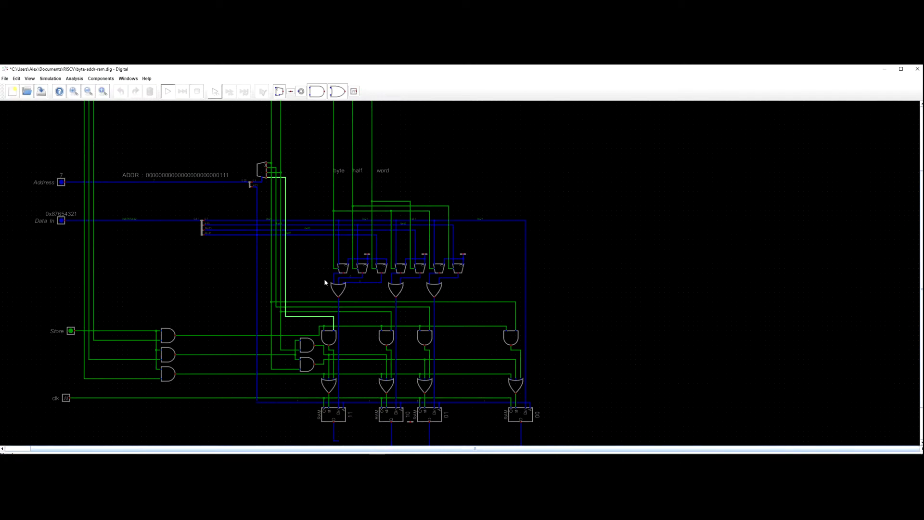
drag(322, 295, 319, 271)
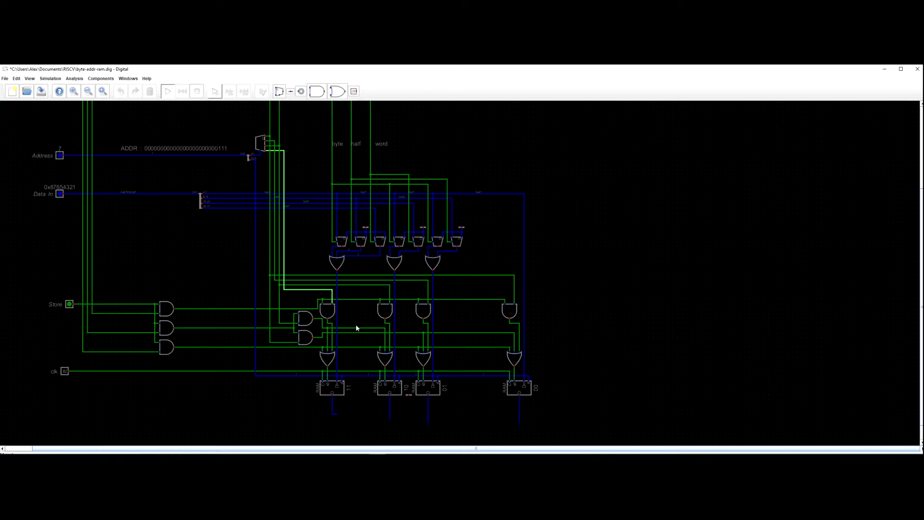
Inspect the address, data, store and clock lines entering the RAM banks, comparing them with the circuit inputs.
scroll(348, 385, up, 2)
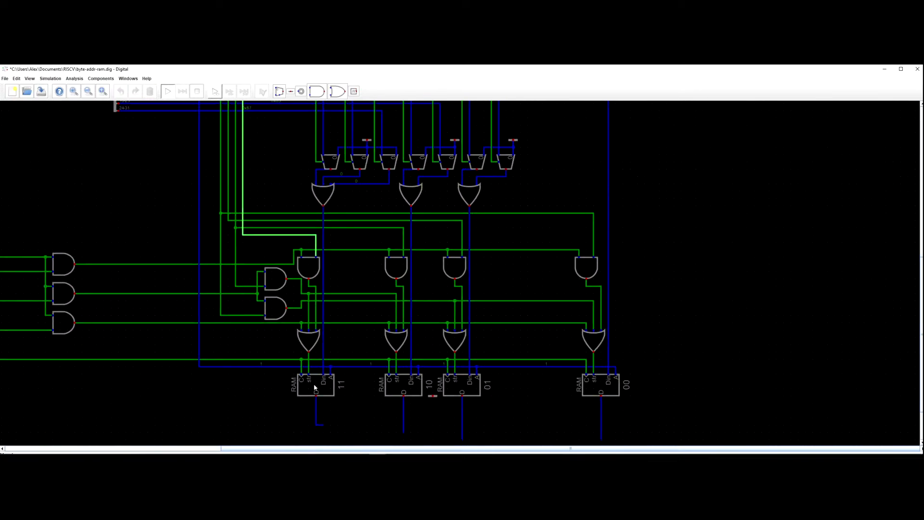
scroll(315, 381, down, 3)
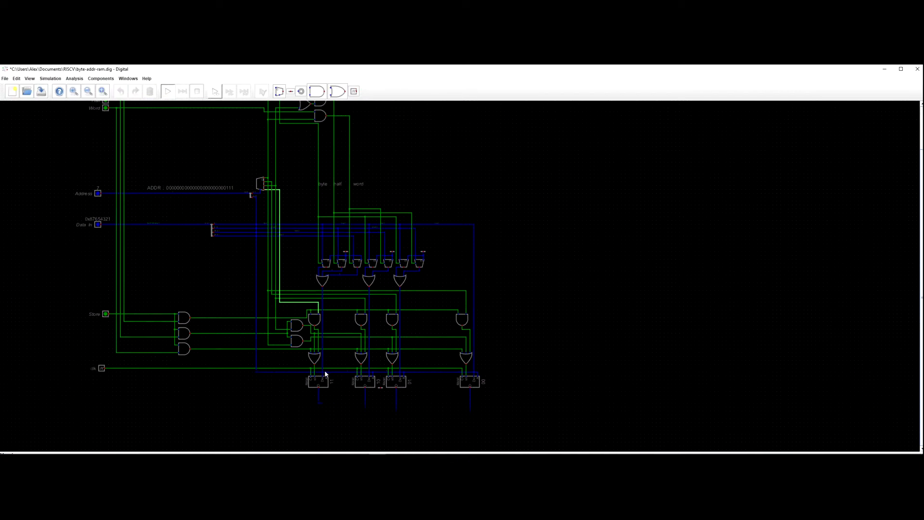
drag(186, 267, 238, 297)
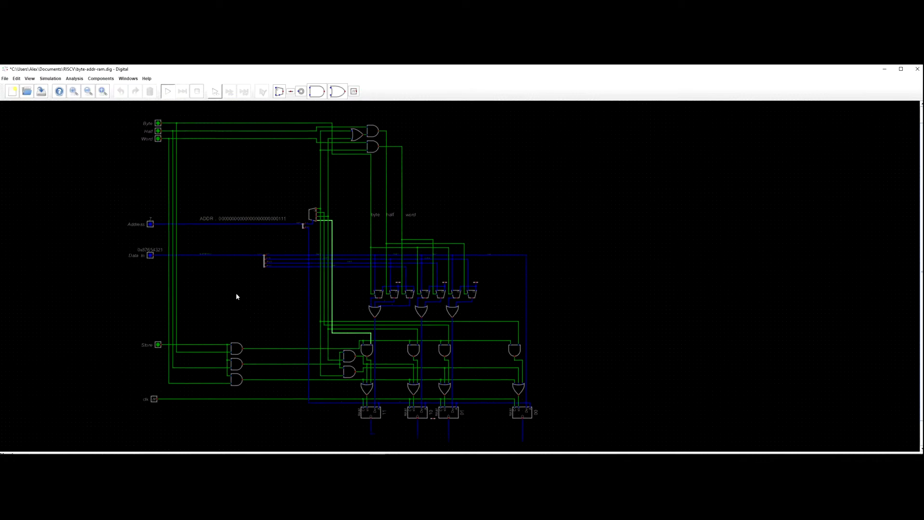
scroll(351, 418, up, 4)
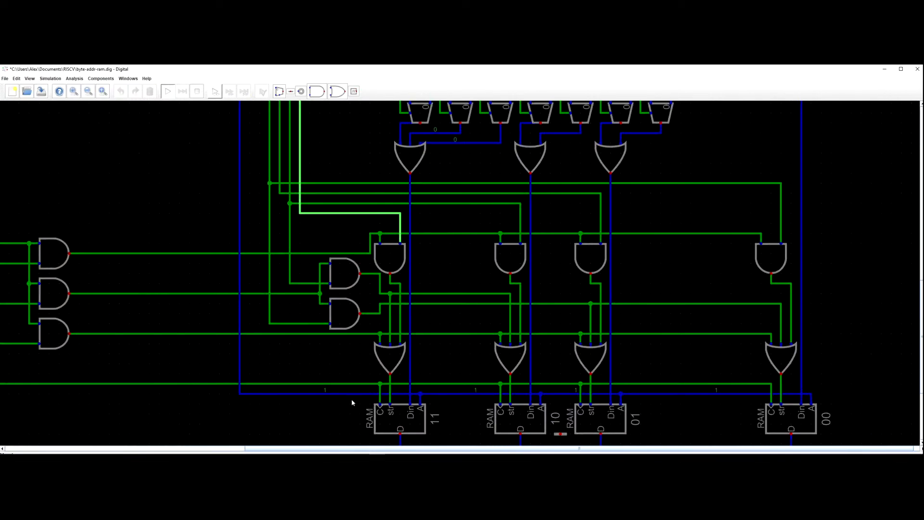
scroll(420, 404, down, 2)
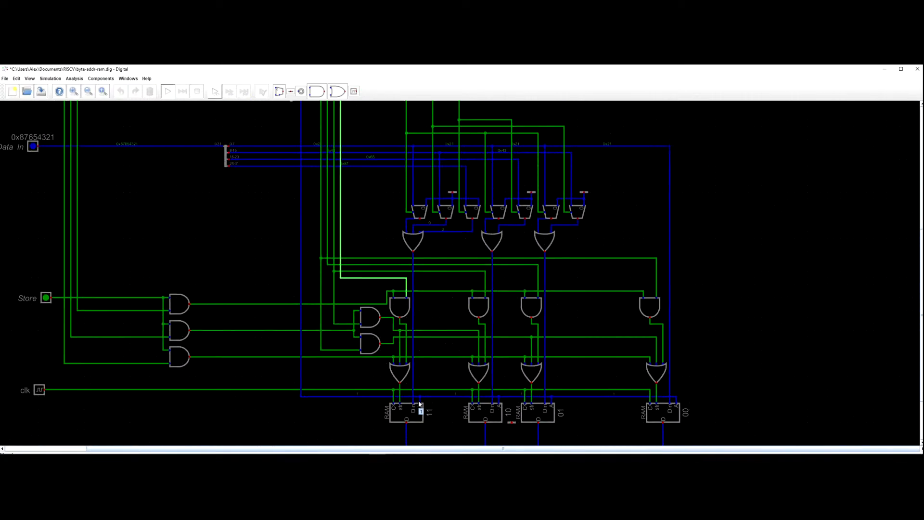
drag(442, 419, 427, 372)
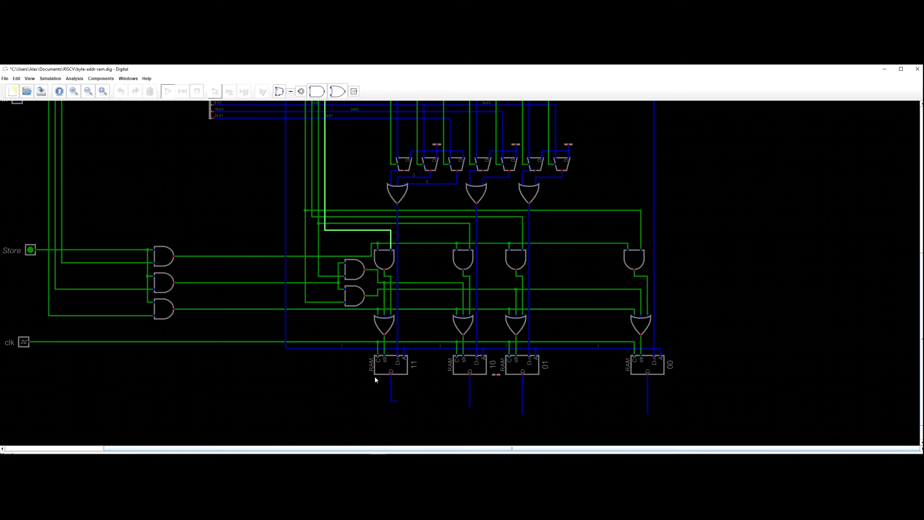
scroll(362, 376, down, 2)
drag(312, 376, 354, 383)
scroll(333, 377, down, 2)
mouse_move(313, 310)
mouse_down()
mouse_move(339, 317)
mouse_move(336, 304)
mouse_move(316, 307)
mouse_up()
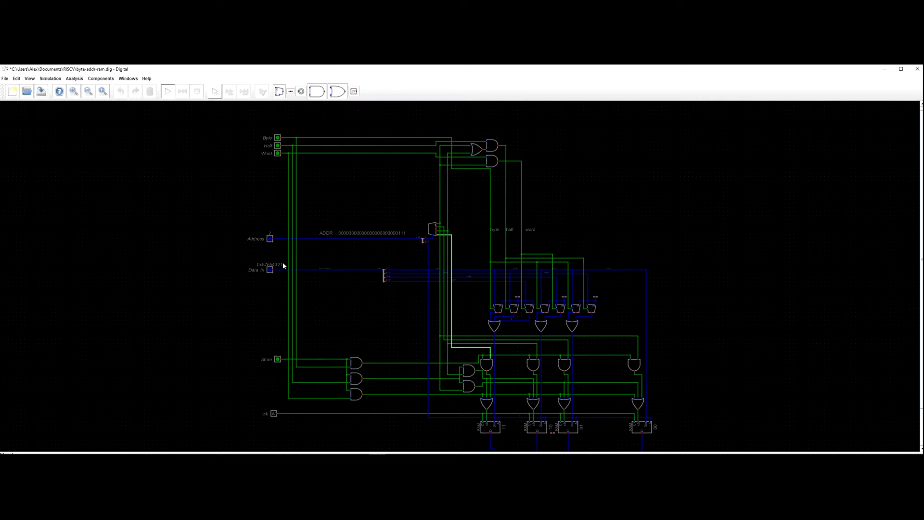
Turn on the Byte input and trace its signal to the store multiplexers and the first RAM bank's gates.
click(277, 139)
drag(253, 207, 210, 176)
drag(319, 255, 281, 236)
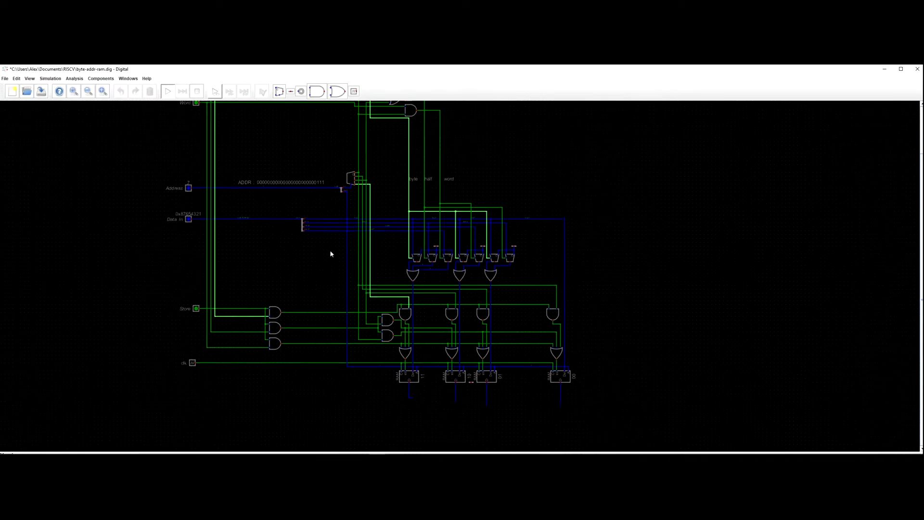
drag(398, 249, 356, 273)
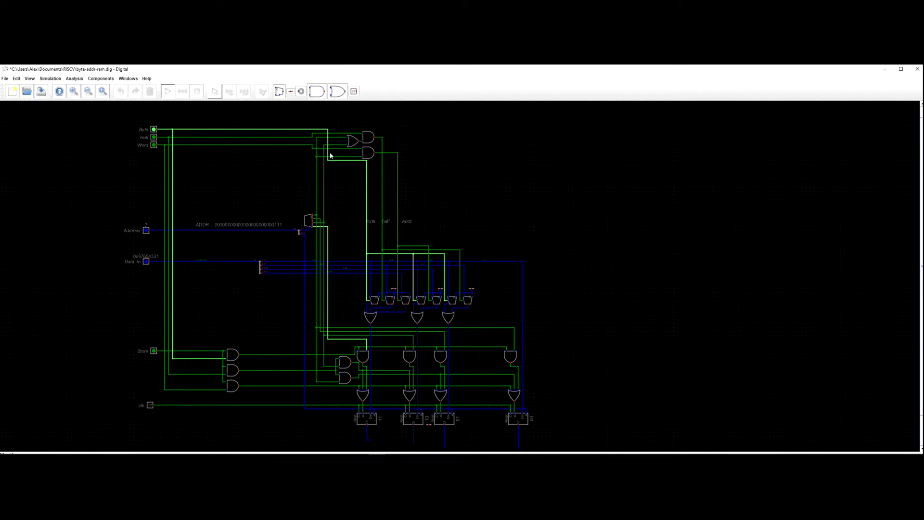
scroll(367, 298, up, 6)
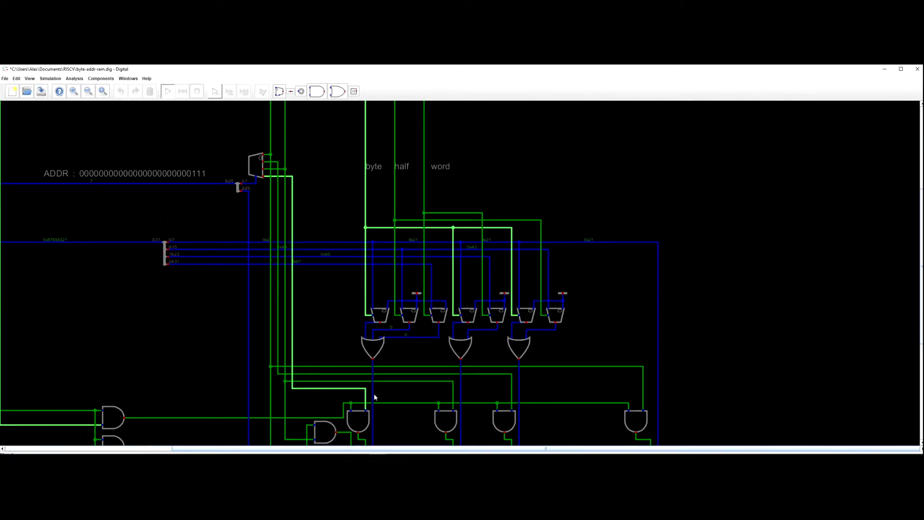
mouse_move(373, 398)
Check the Address and Data In values against the decoder selection and the data splitter's byte outputs.
scroll(372, 398, down, 4)
drag(79, 235, 113, 233)
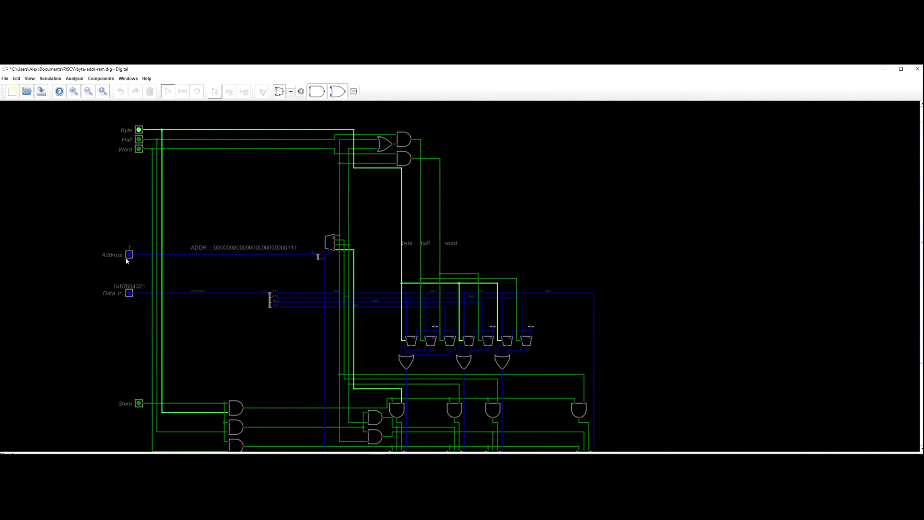
scroll(133, 297, up, 4)
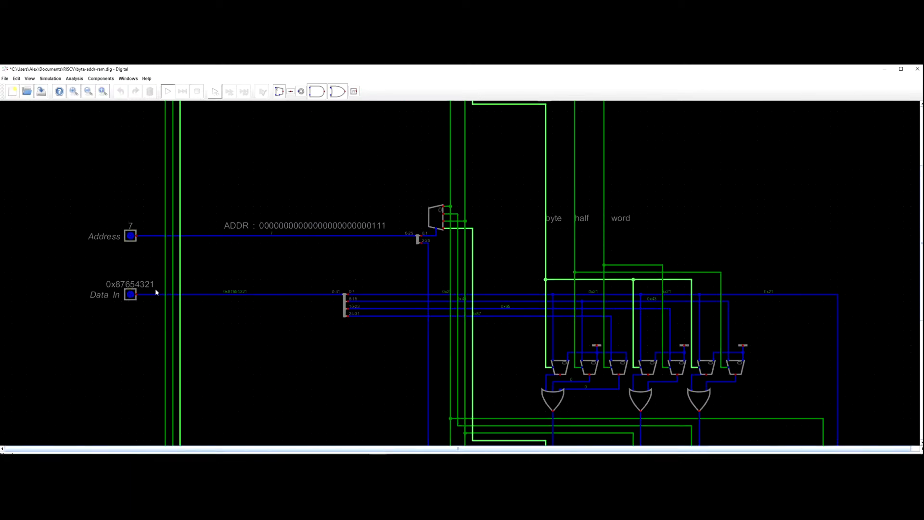
scroll(151, 291, down, 3)
scroll(146, 289, up, 6)
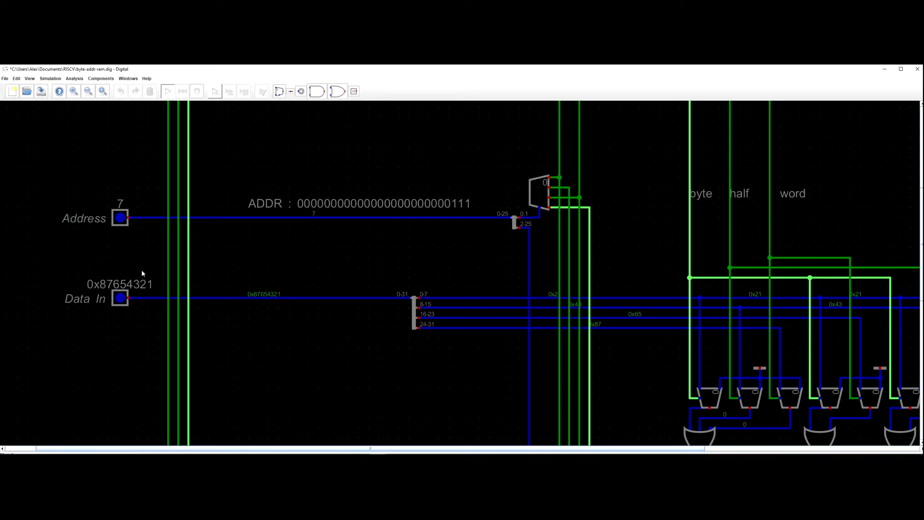
scroll(216, 300, down, 4)
Trace the low data byte through the first store multiplexer and OR gate to the Din input of RAM bank 11.
drag(608, 350, 492, 334)
scroll(486, 334, up, 3)
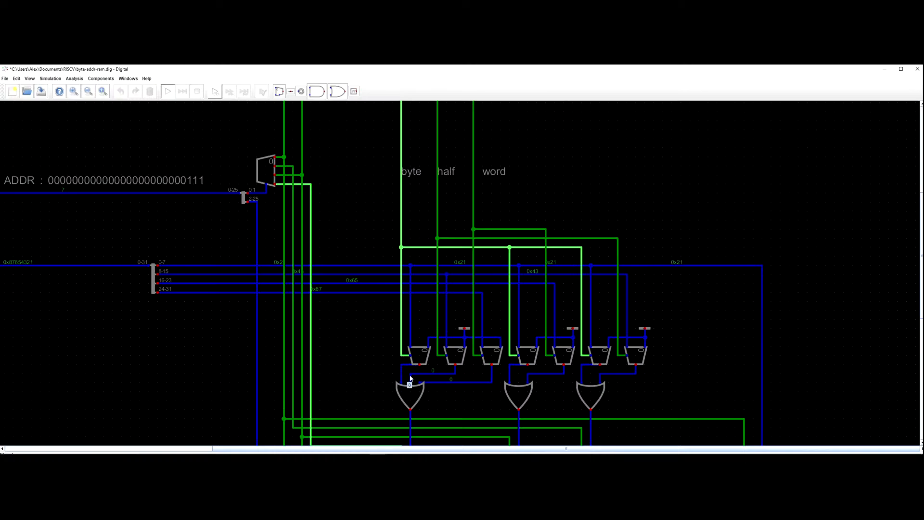
mouse_move(450, 374)
mouse_move(483, 323)
drag(374, 367, 368, 290)
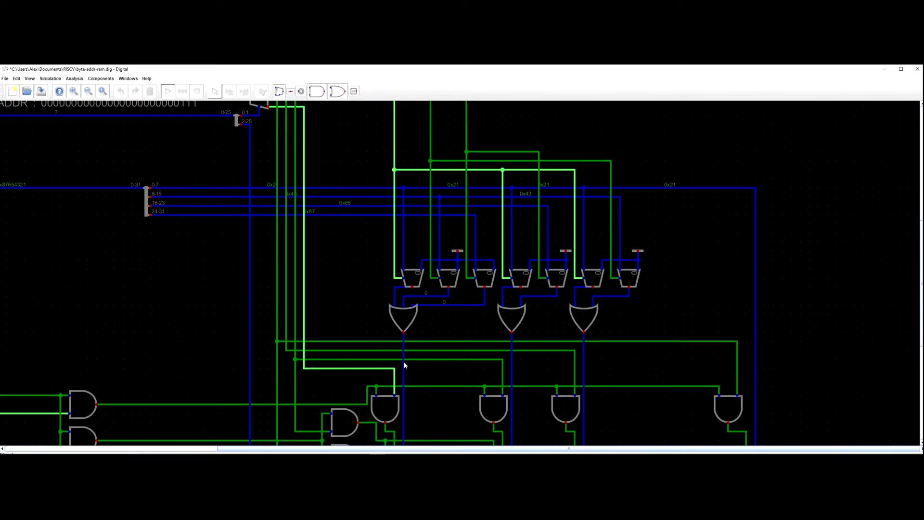
drag(404, 367, 368, 180)
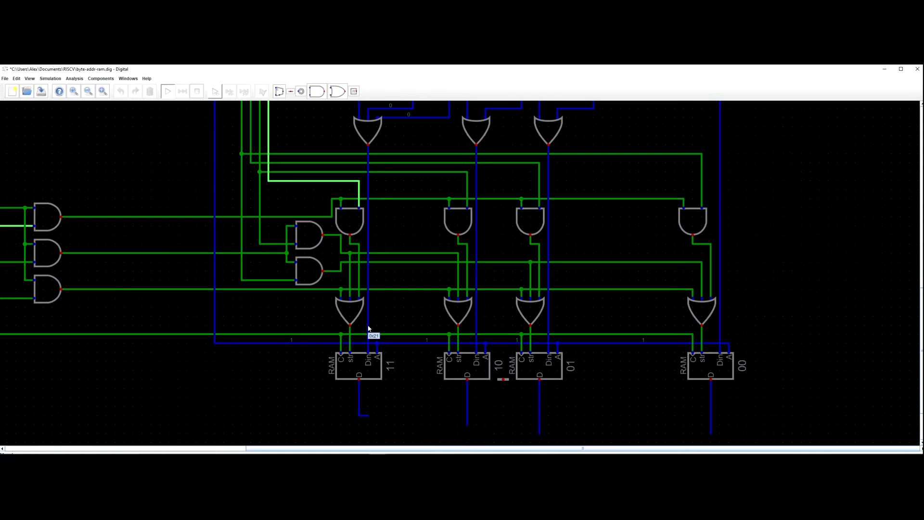
mouse_move(371, 365)
mouse_move(343, 366)
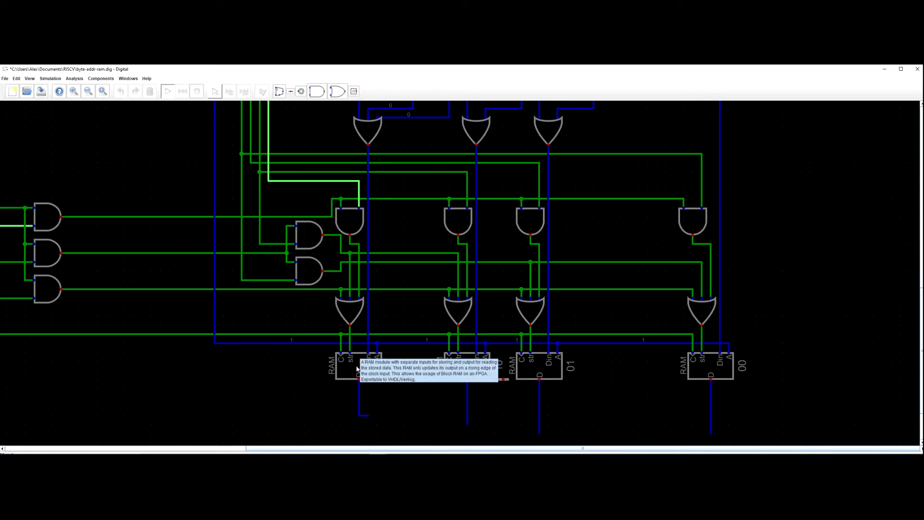
Turn on the Store input and trace its signal through the gates to the str input of RAM bank 11.
scroll(233, 358, down, 2)
drag(233, 358, 315, 371)
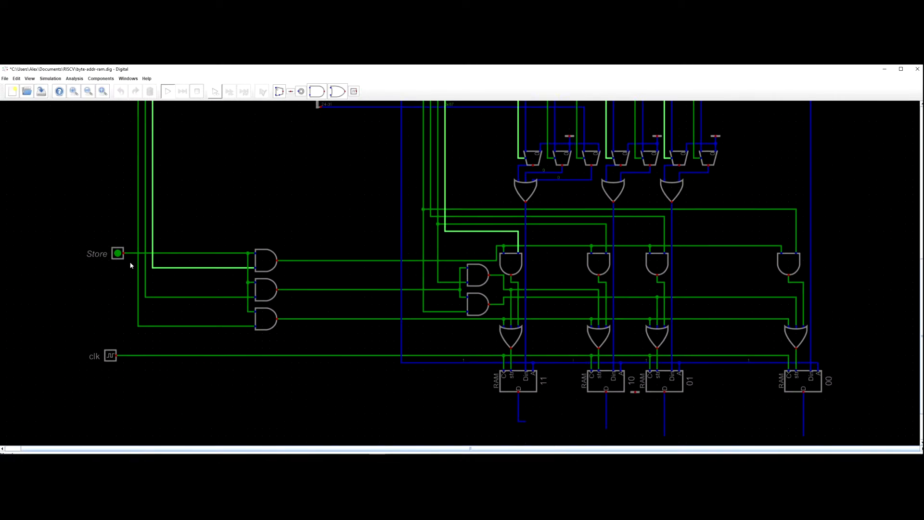
click(118, 254)
drag(436, 383, 391, 383)
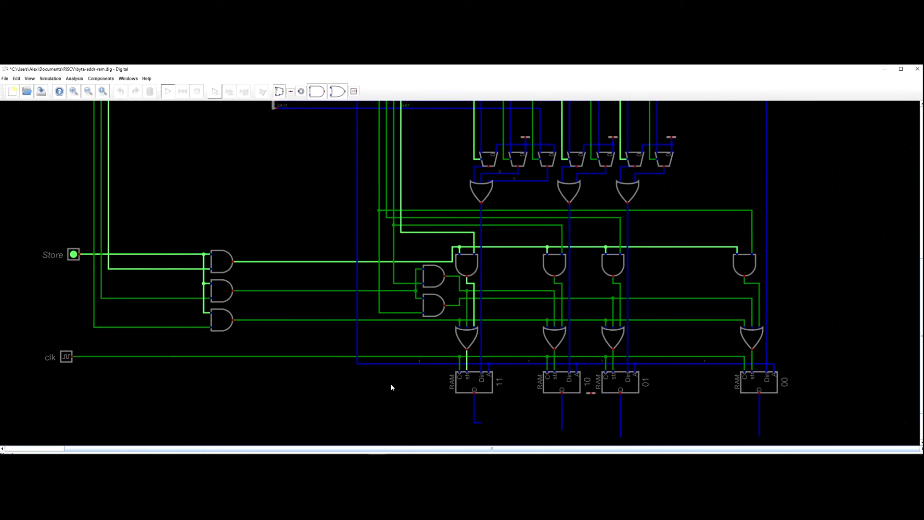
scroll(447, 396, up, 3)
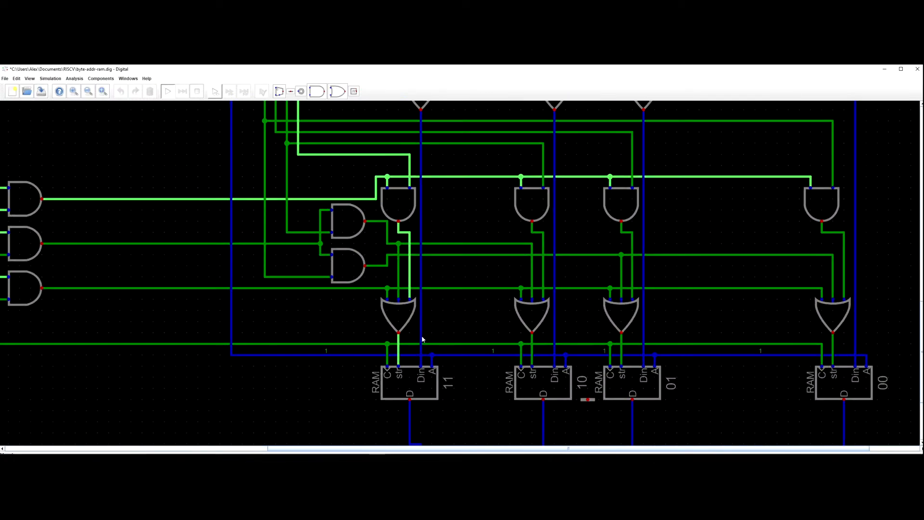
mouse_move(434, 354)
scroll(380, 350, down, 2)
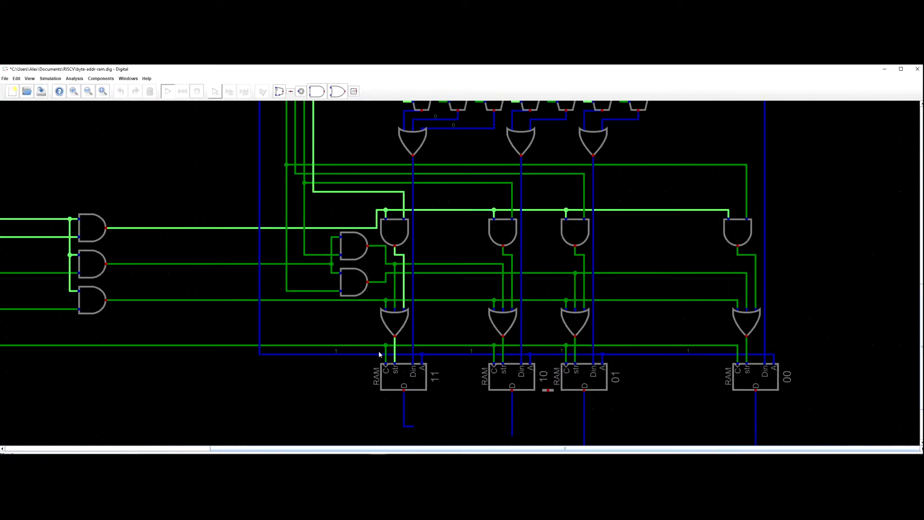
Pulse the clock once and inspect the clock, data and address lines entering RAM bank 11.
drag(35, 333, 68, 324)
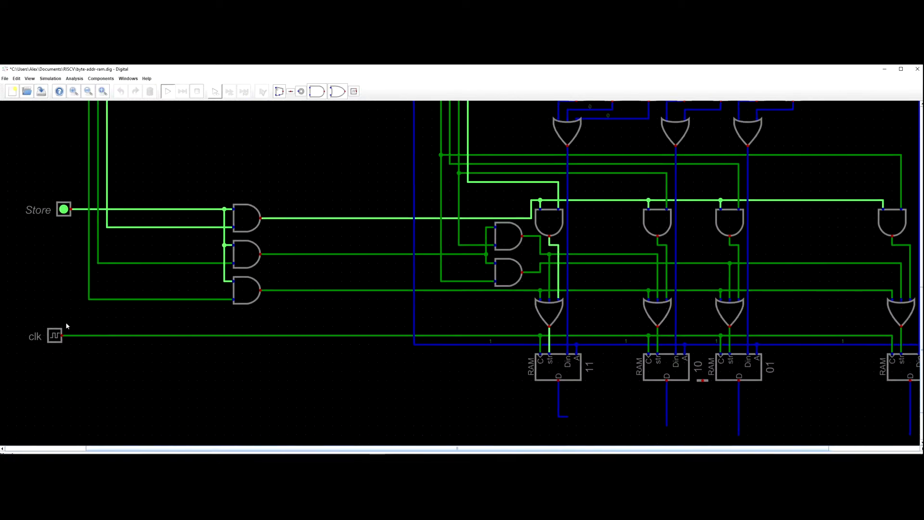
click(54, 336)
click(56, 337)
scroll(493, 380, up, 2)
mouse_move(462, 418)
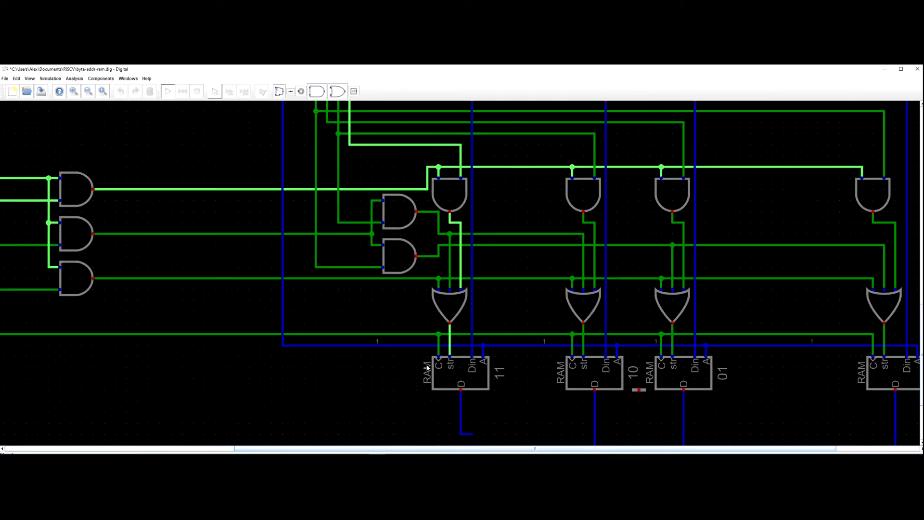
scroll(427, 368, up, 1)
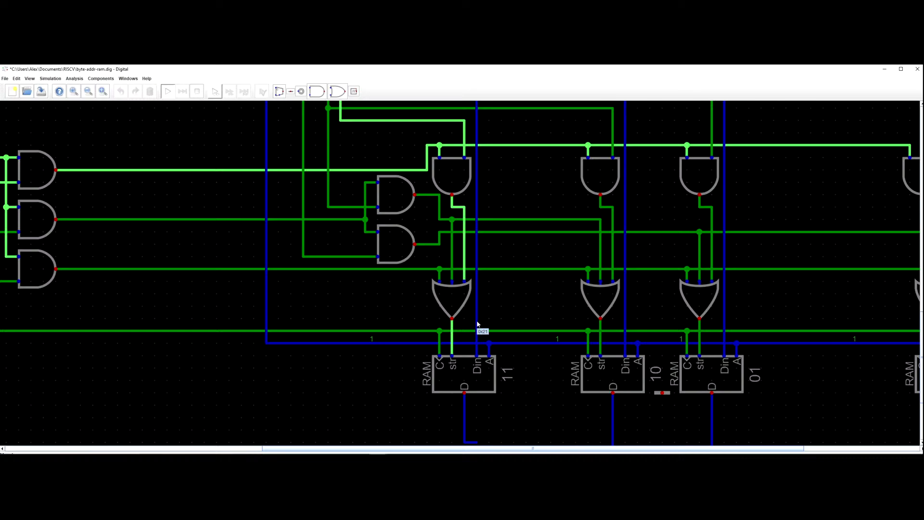
mouse_move(488, 352)
drag(239, 354, 384, 318)
drag(210, 316, 298, 315)
Set the clock high and check the value on the D output of RAM bank 11.
scroll(298, 318, down, 1)
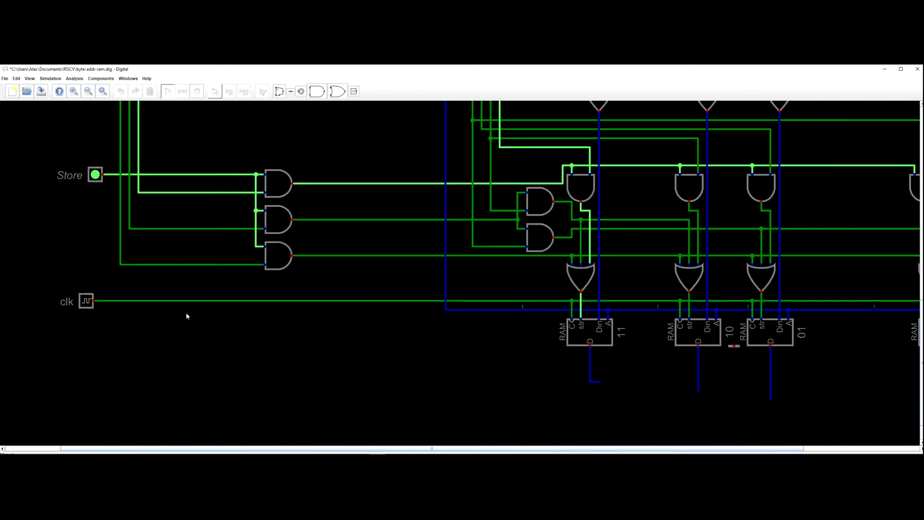
click(83, 300)
drag(500, 345, 252, 327)
scroll(322, 347, up, 3)
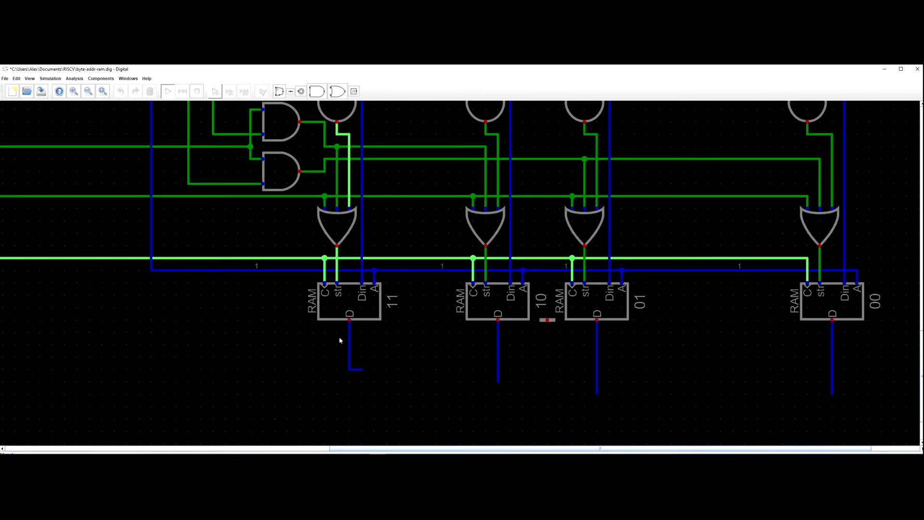
mouse_move(350, 340)
scroll(350, 340, down, 8)
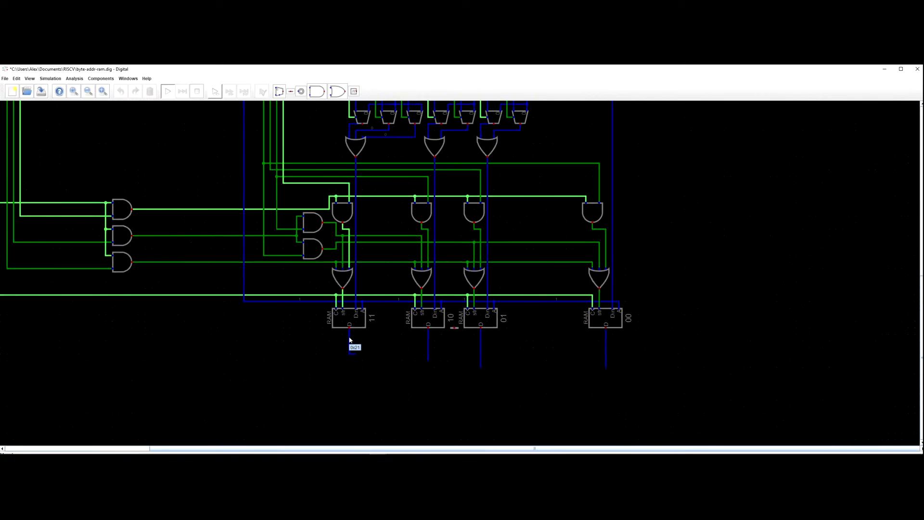
Set the clock low and recheck the D output of RAM bank 11.
scroll(283, 339, down, 1)
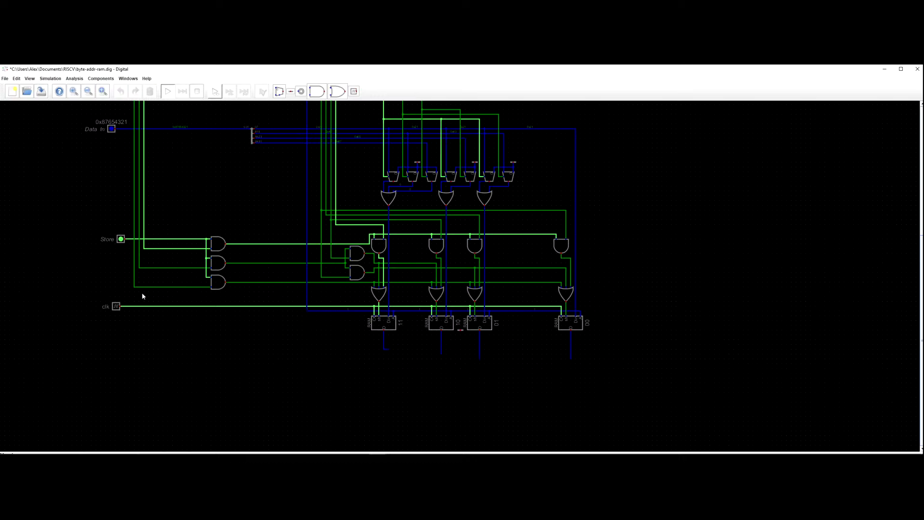
click(116, 306)
scroll(390, 353, up, 2)
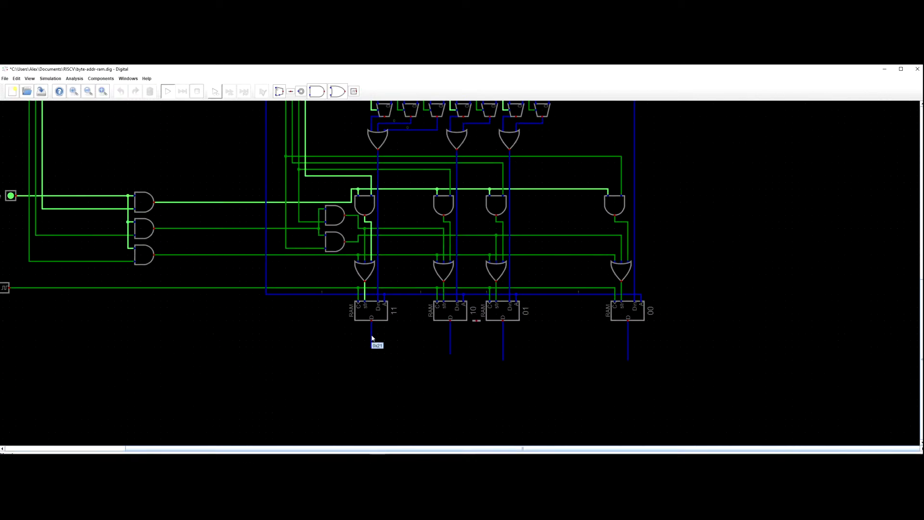
drag(252, 329, 313, 330)
scroll(318, 330, down, 1)
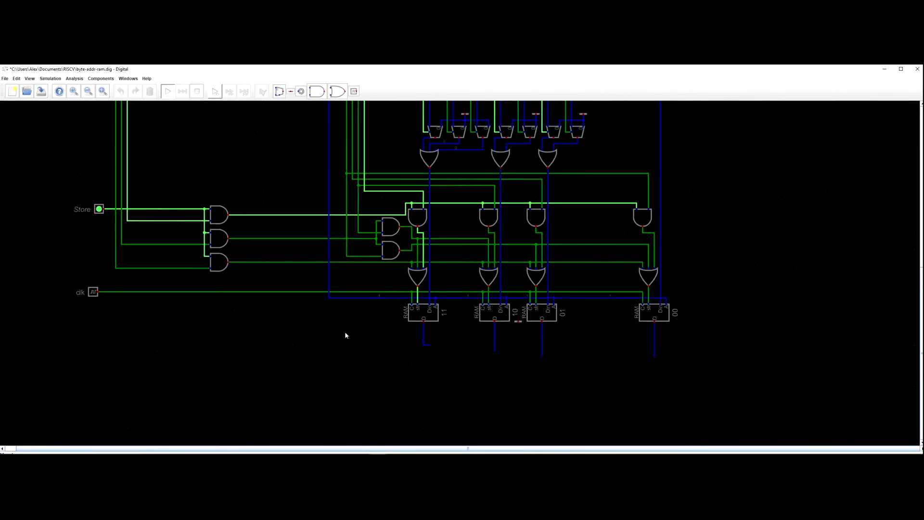
scroll(346, 335, up, 1)
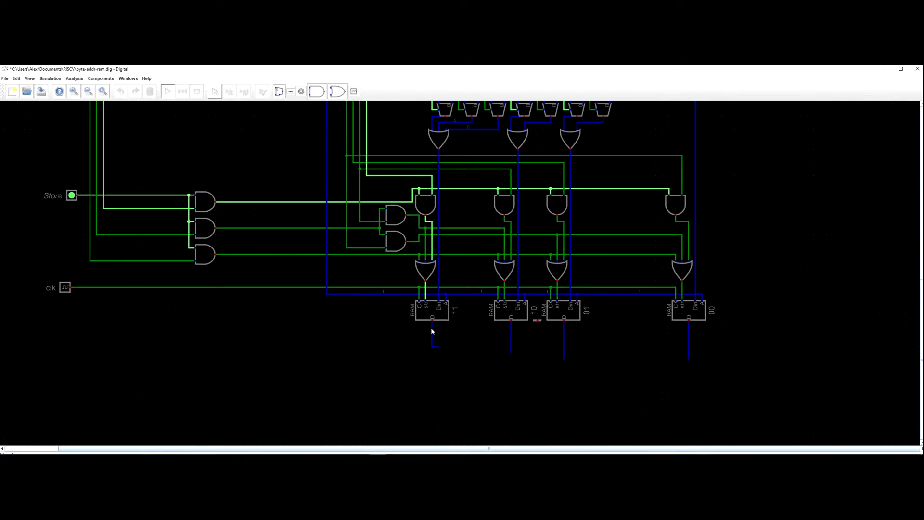
scroll(433, 329, up, 2)
drag(443, 328, 435, 352)
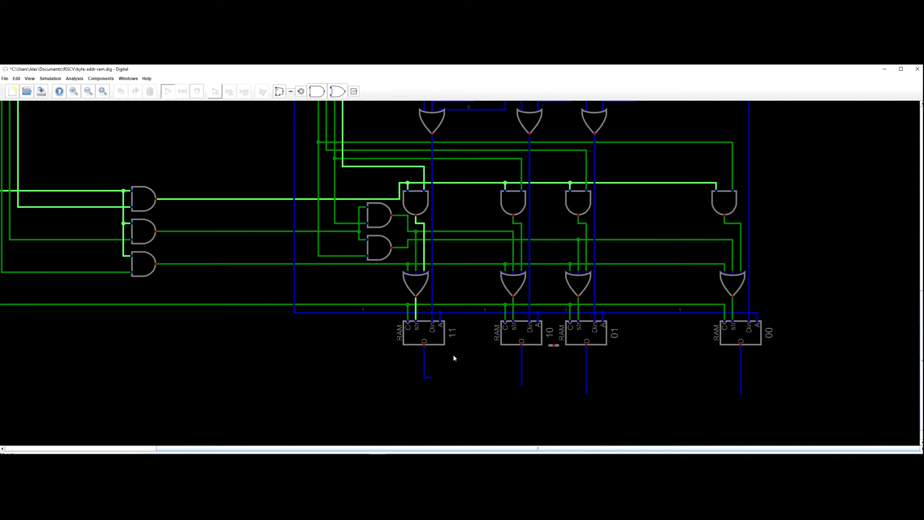
Change the Data In value to 0x87654300.
scroll(453, 355, down, 2)
scroll(392, 369, down, 3)
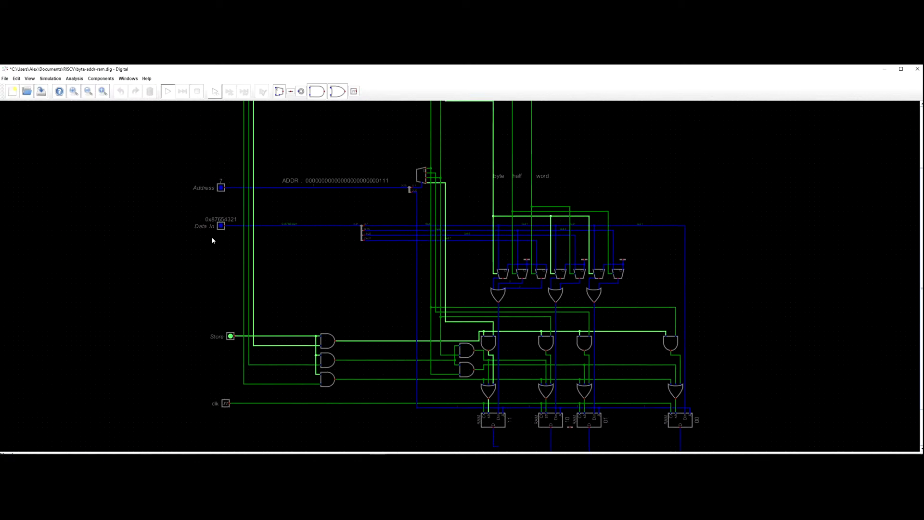
click(221, 226)
click(295, 235)
click(272, 235)
click(310, 227)
Pulse the clock twice with the new data, checking the D output of RAM bank 11 after each pulse.
click(228, 404)
click(229, 405)
drag(367, 399, 185, 279)
scroll(309, 341, up, 3)
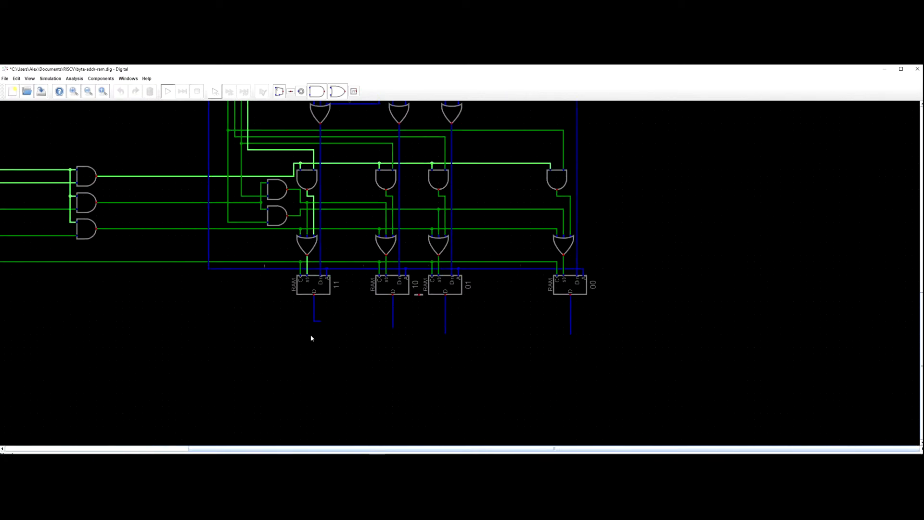
mouse_move(314, 308)
drag(287, 308, 348, 309)
drag(59, 270, 127, 277)
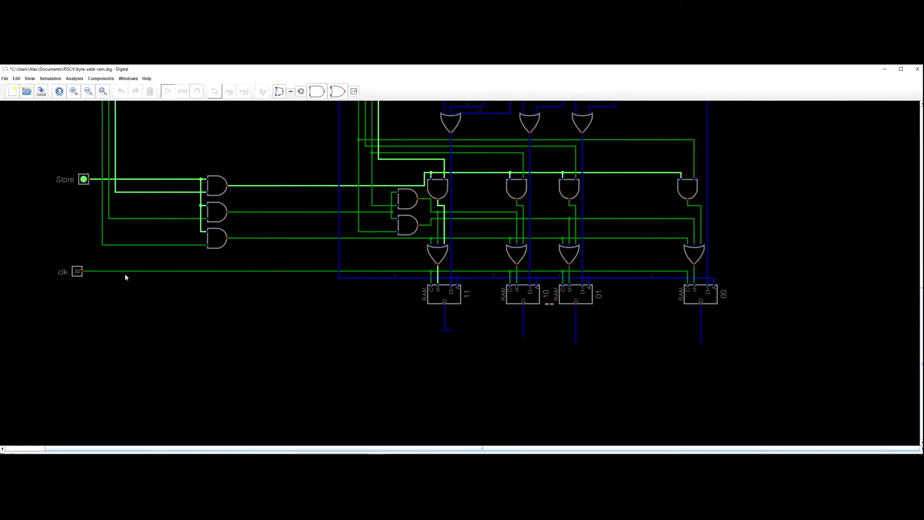
click(78, 272)
click(78, 273)
mouse_move(445, 324)
scroll(445, 324, down, 4)
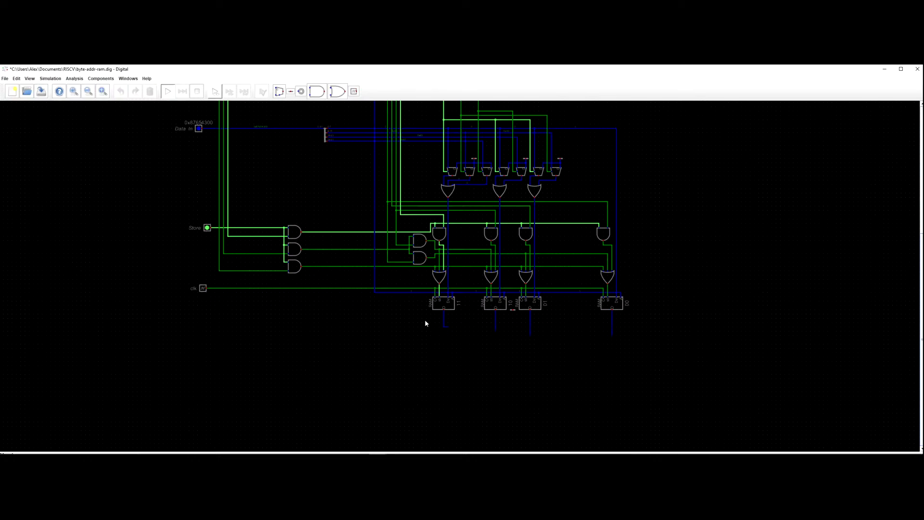
Open the contents of RAM bank 11 for inspection, close them and stop the simulation.
scroll(440, 321, up, 2)
click(449, 303)
click(565, 203)
click(197, 92)
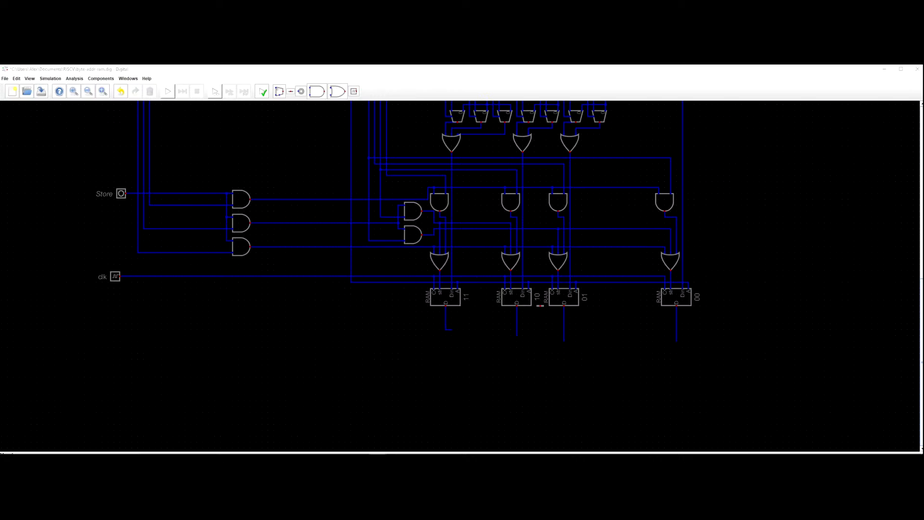
Look at the properties of the RAM component in bank 11 and close them.
right_click(454, 302)
click(448, 276)
click(492, 268)
Open the Digital documentation PDF, fit the page to the window and search for "block" to reach section 9.2.
click(146, 79)
click(273, 146)
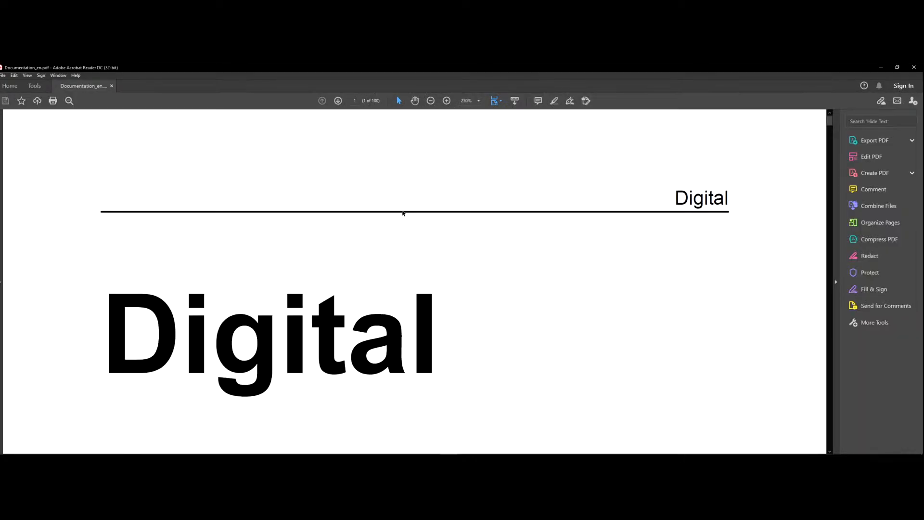
key(ctrl+0)
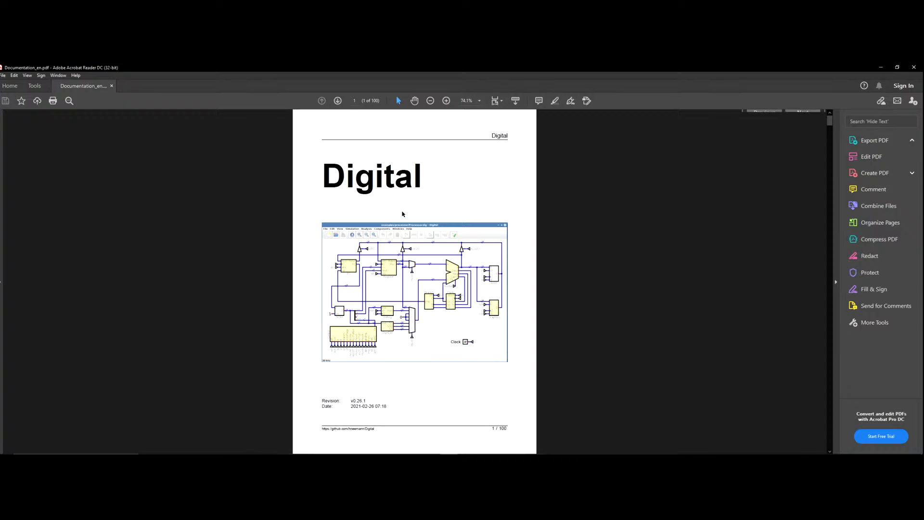
key(ctrl+f)
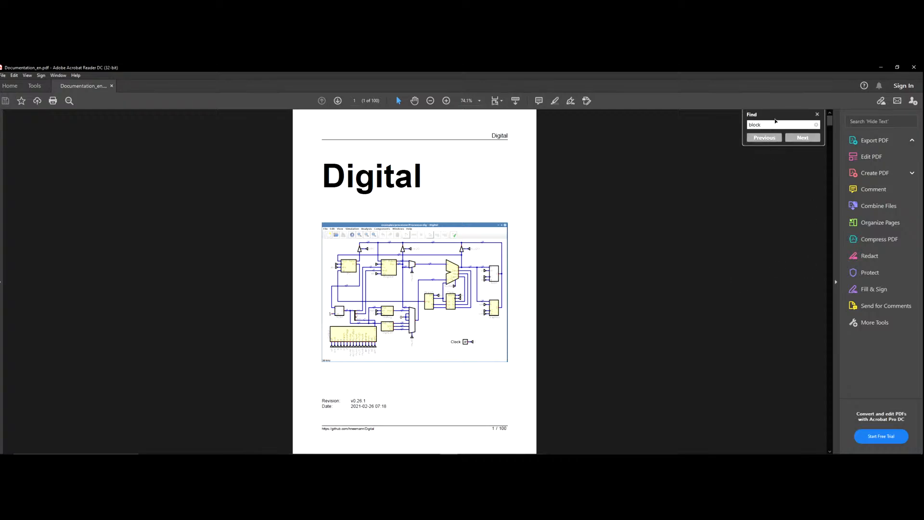
click(802, 137)
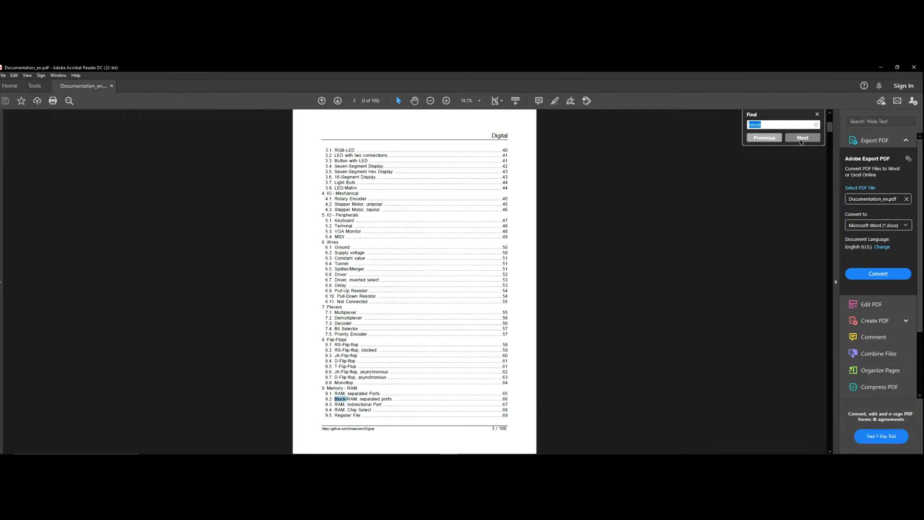
click(803, 140)
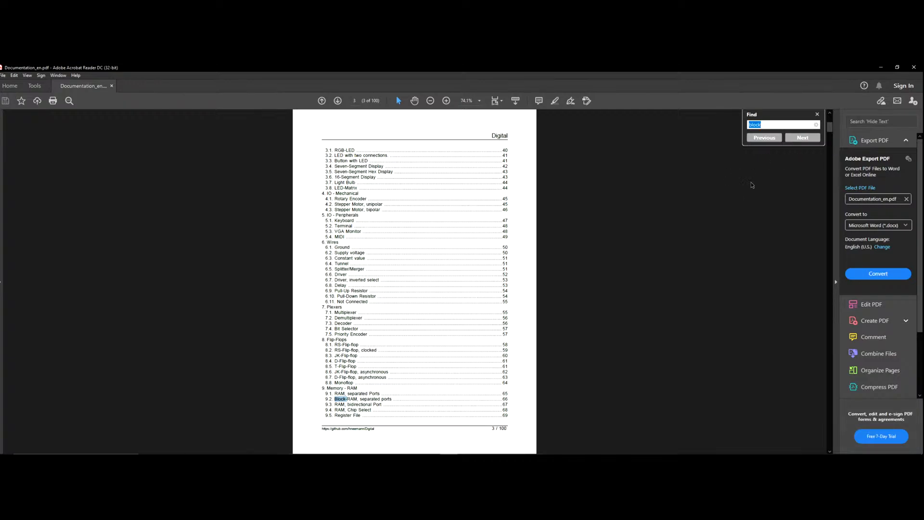
click(809, 138)
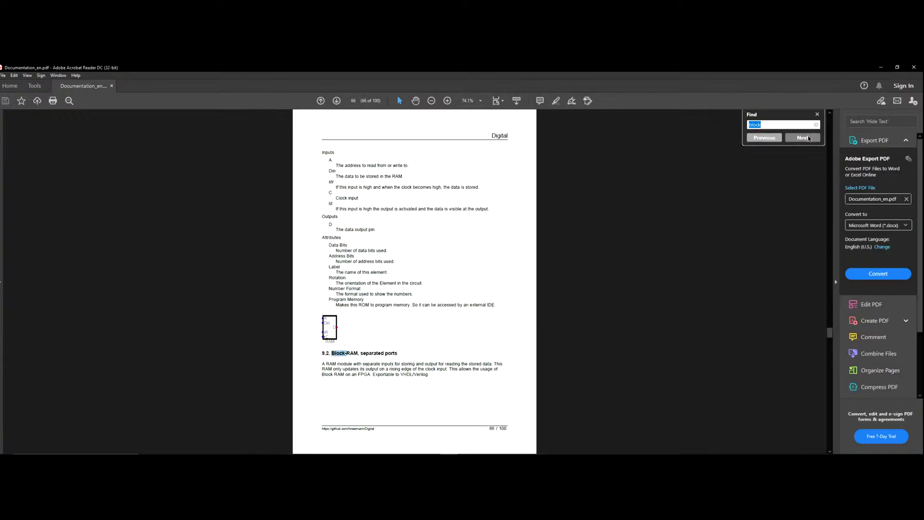
Read the inputs, outputs and attributes of the Block-RAM and neighbouring memory components, and continue the search for "block".
scroll(465, 241, down, 10)
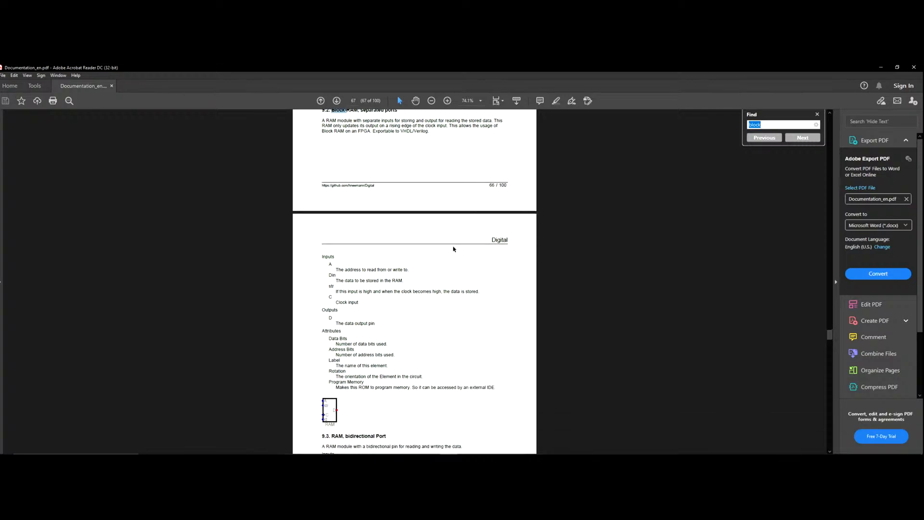
scroll(414, 287, down, 3)
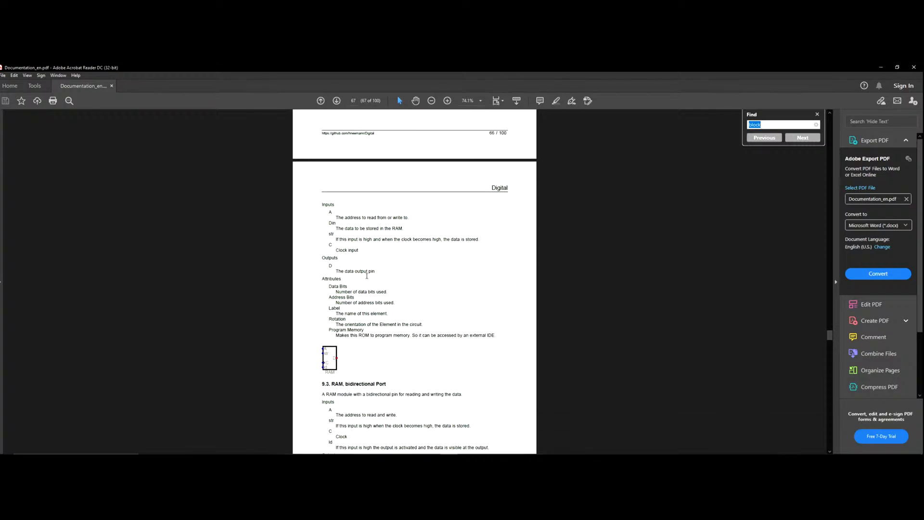
scroll(348, 270, up, 1)
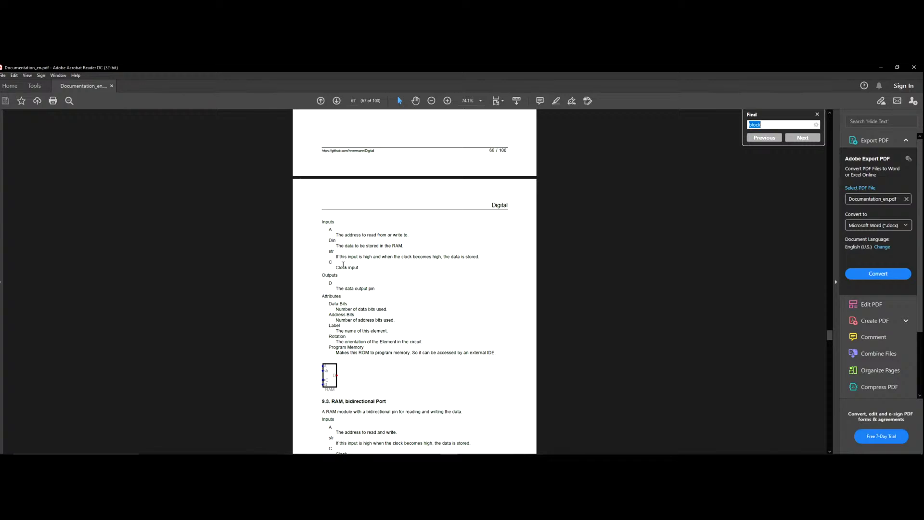
scroll(346, 260, up, 2)
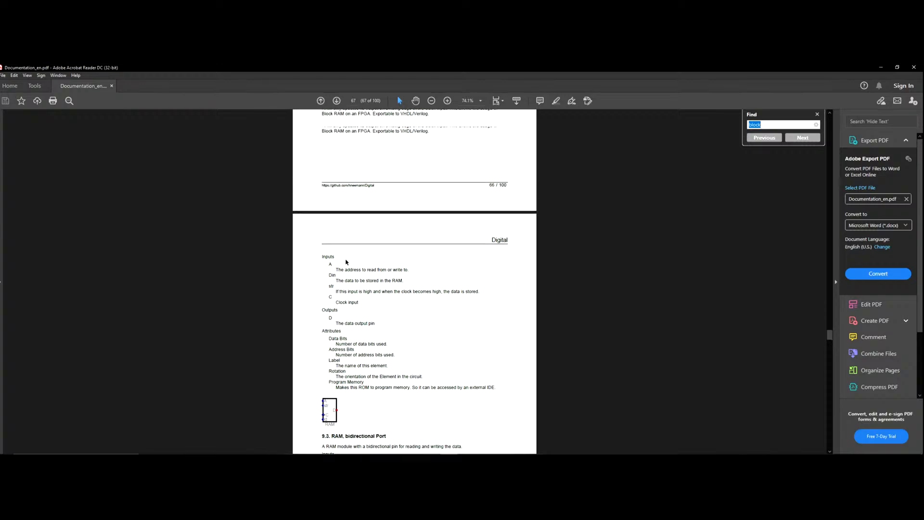
scroll(346, 256, up, 2)
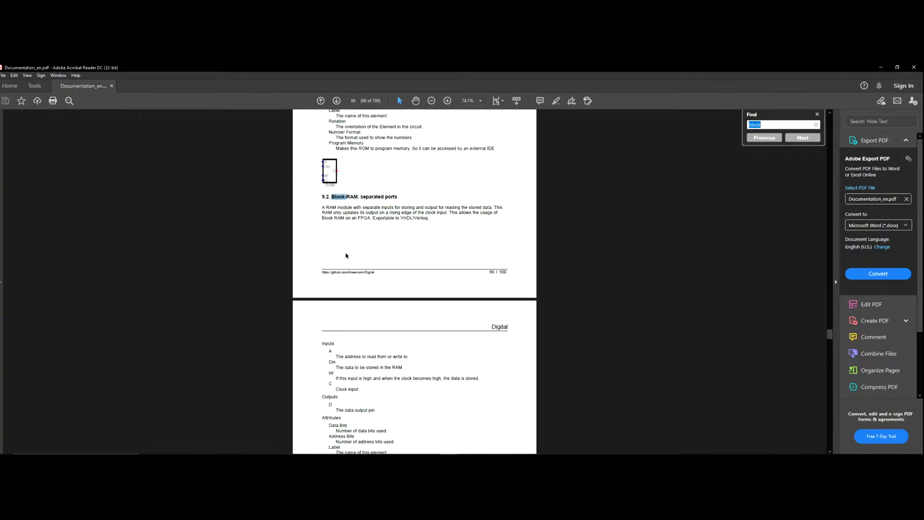
scroll(346, 256, down, 1)
scroll(337, 351, down, 4)
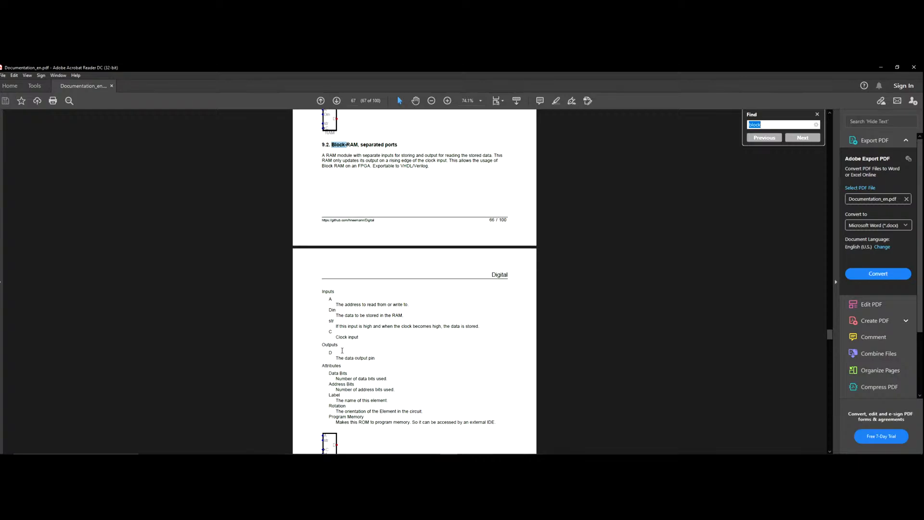
scroll(343, 341, down, 15)
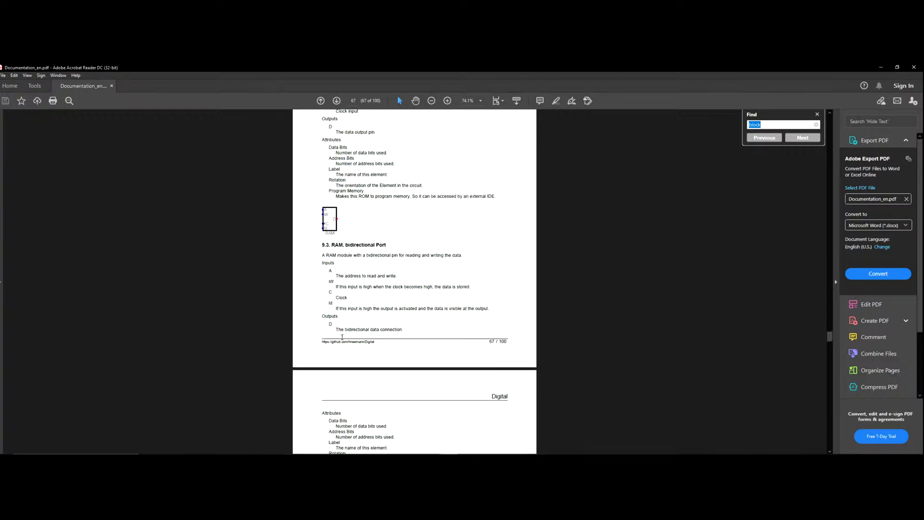
scroll(342, 340, down, 10)
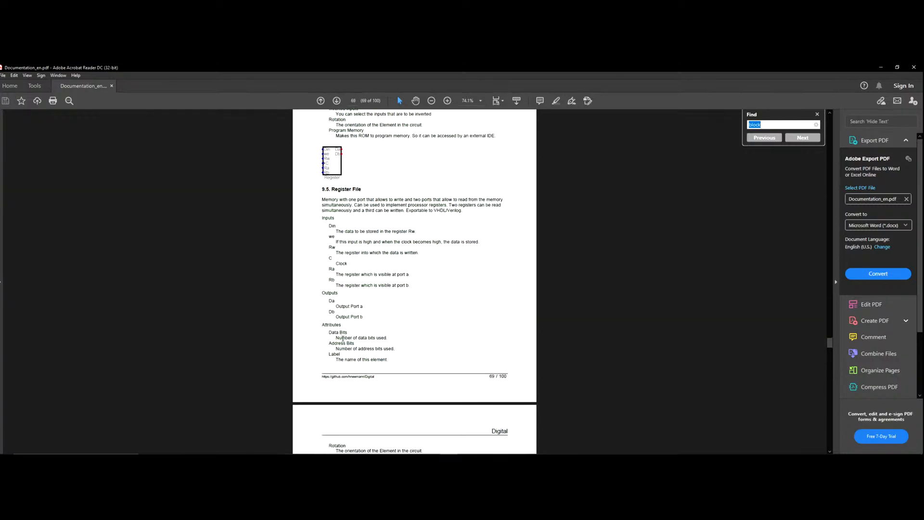
click(804, 138)
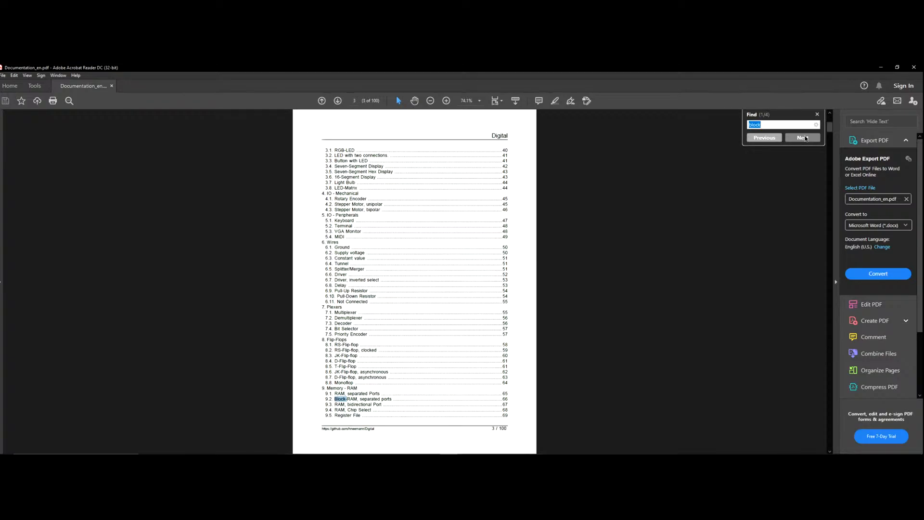
Step through all matches for "block" in the documentation and examine the passage on Block-RAM output timing in section 9.2.
click(804, 138)
click(803, 138)
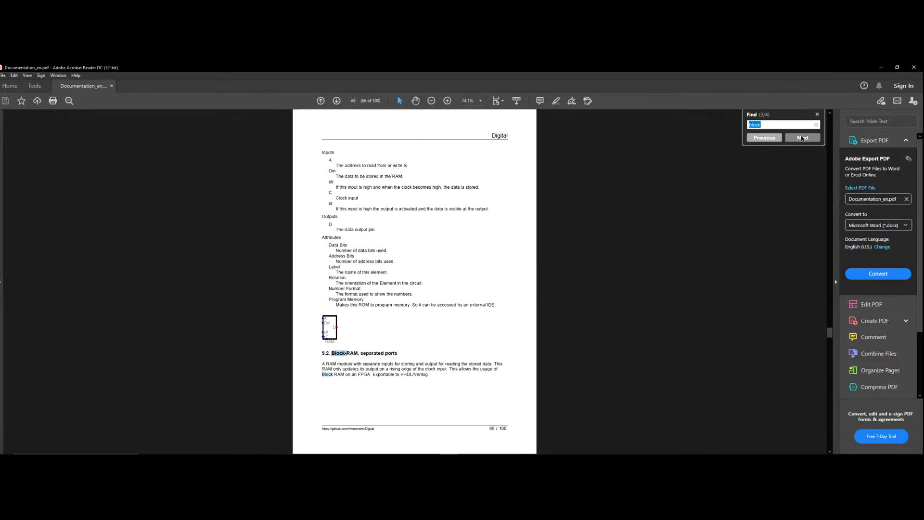
click(803, 138)
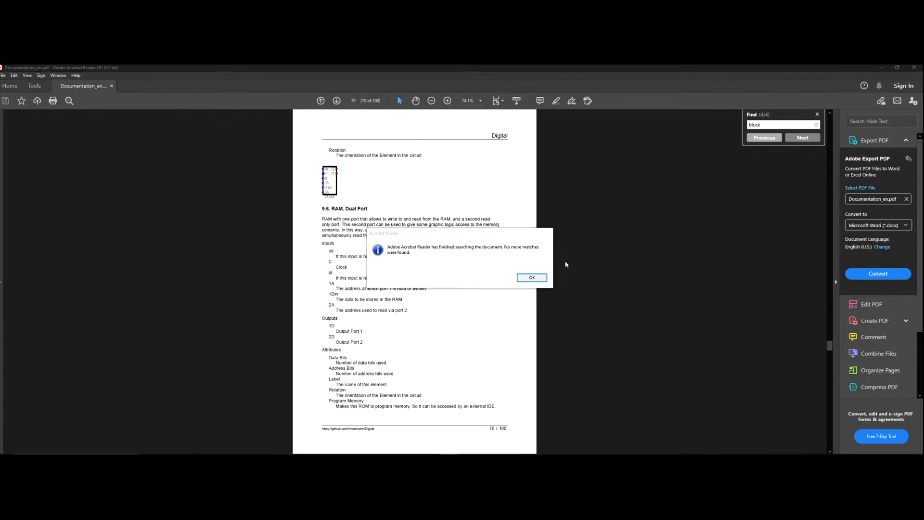
key(Return)
click(803, 139)
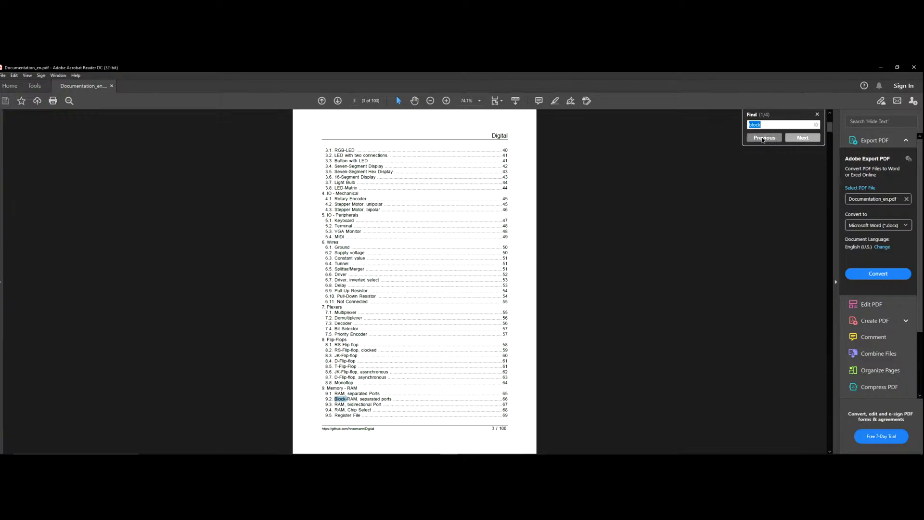
click(803, 138)
click(802, 138)
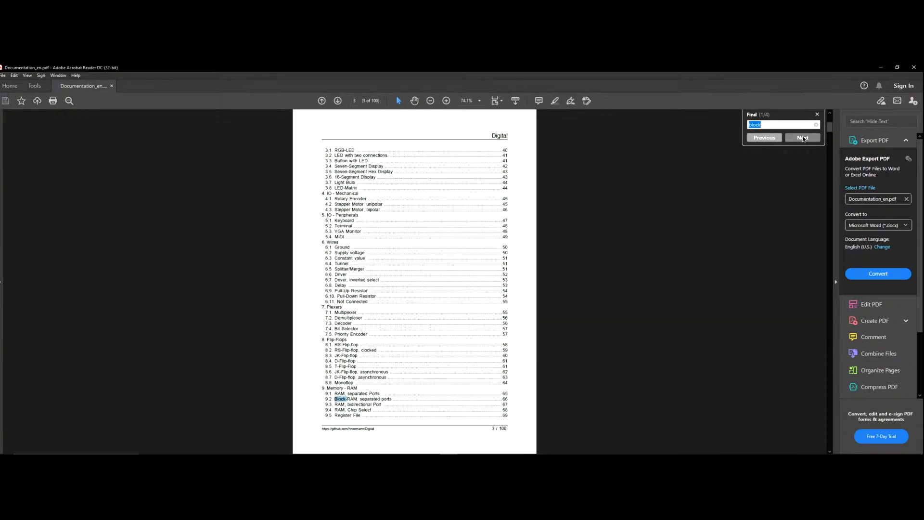
click(802, 138)
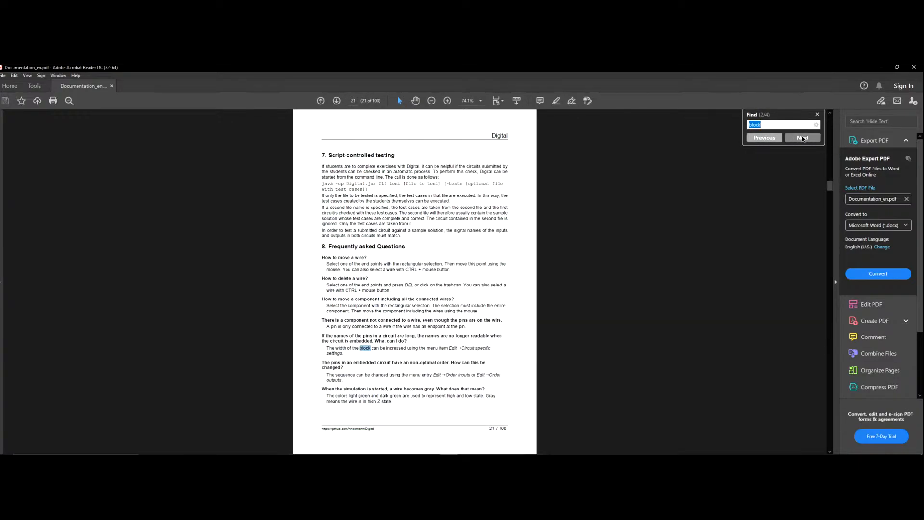
click(803, 138)
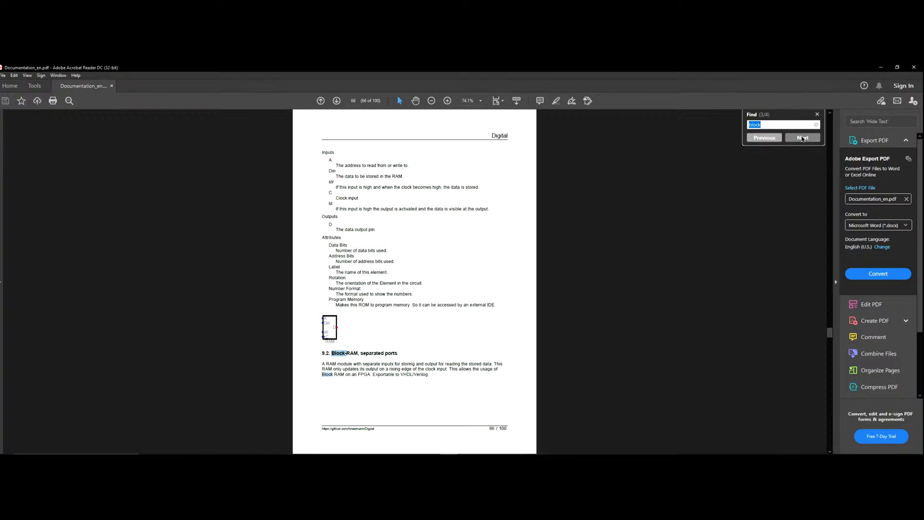
click(802, 138)
click(532, 278)
Switch back to the Digital circuit, start the simulation and set the Data In input to hex 87654321.
click(881, 68)
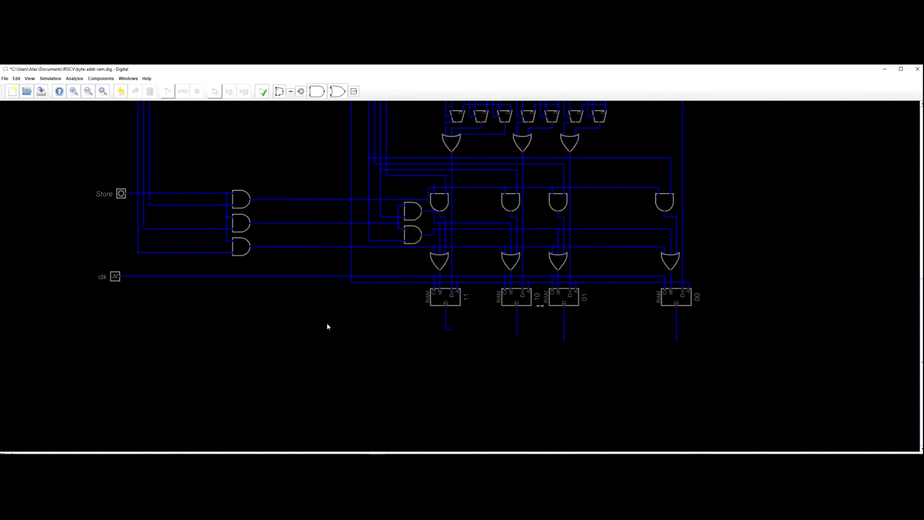
scroll(469, 326, up, 1)
click(168, 91)
drag(177, 122, 318, 237)
scroll(318, 238, down, 3)
click(271, 183)
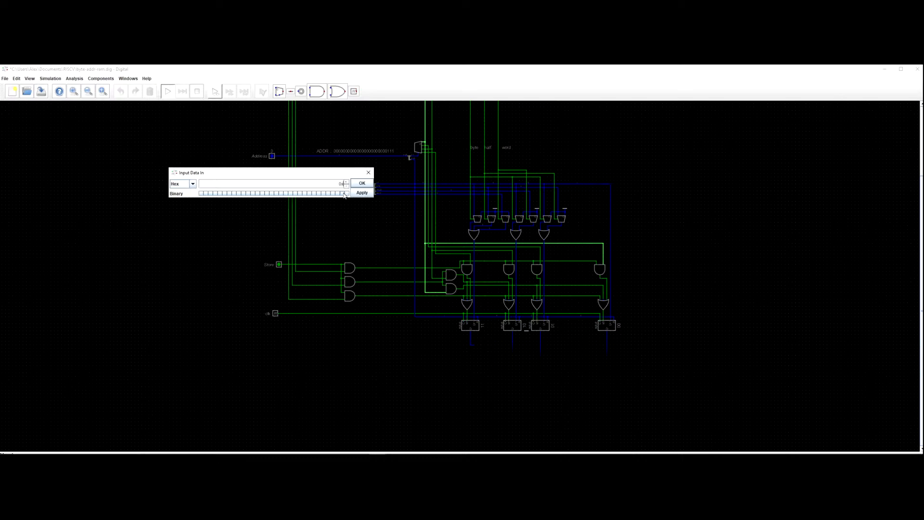
text(87654321)
key(Return)
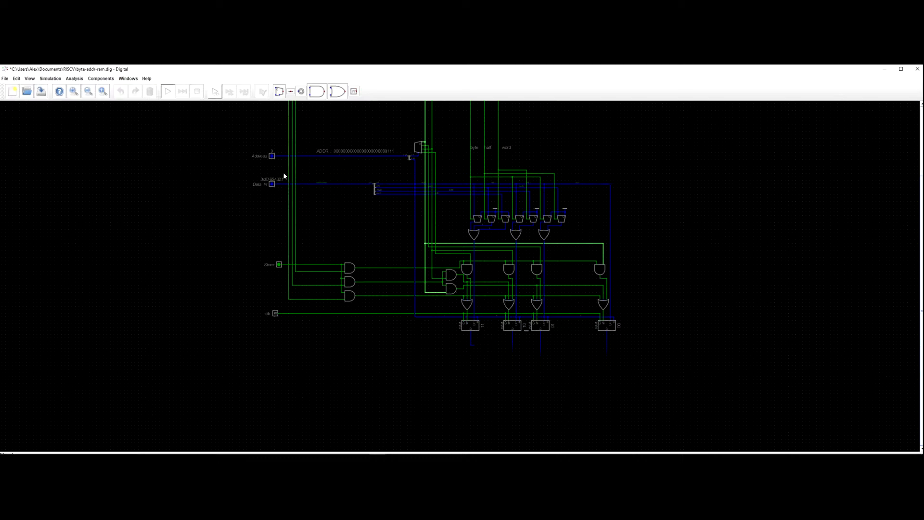
Set the Address input to 7 by turning on its three lowest bits.
scroll(273, 160, up, 2)
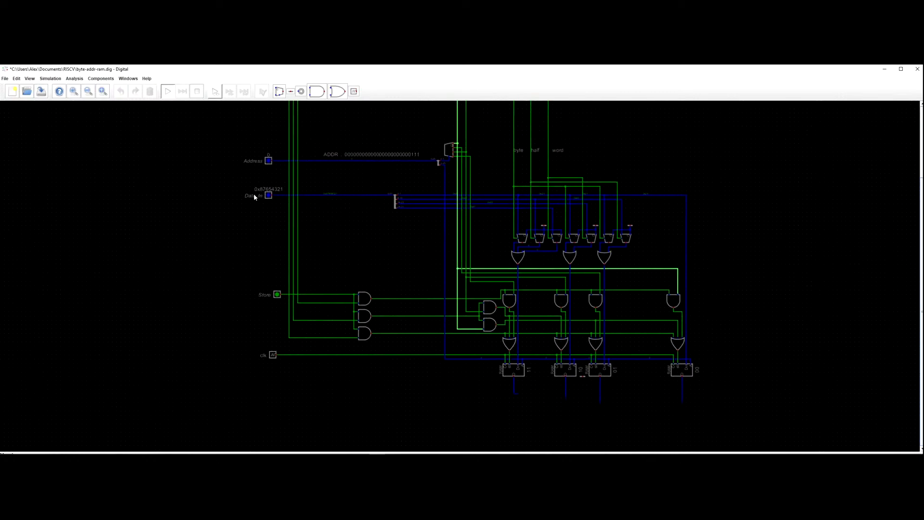
click(259, 179)
click(323, 191)
click(318, 191)
click(314, 191)
click(337, 191)
click(344, 170)
Turn on the Byte and Store inputs of the running circuit.
drag(249, 127, 238, 236)
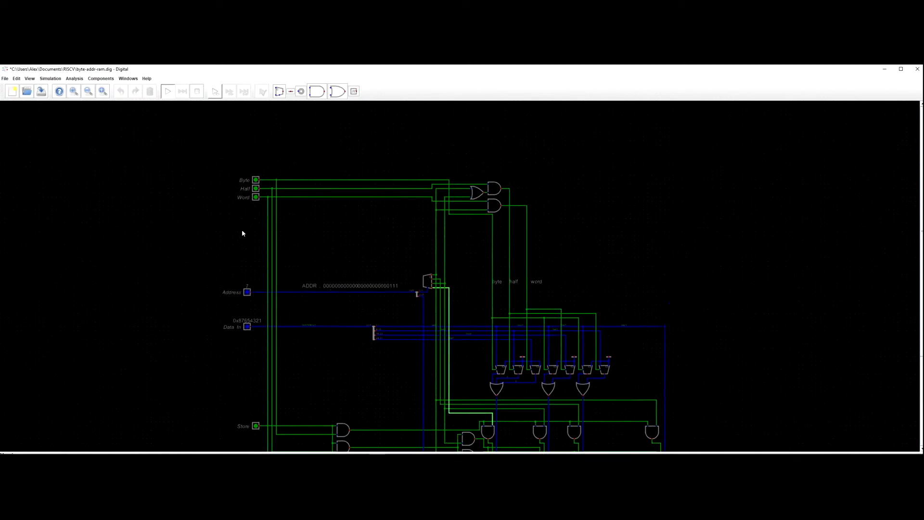
click(255, 180)
scroll(235, 260, down, 5)
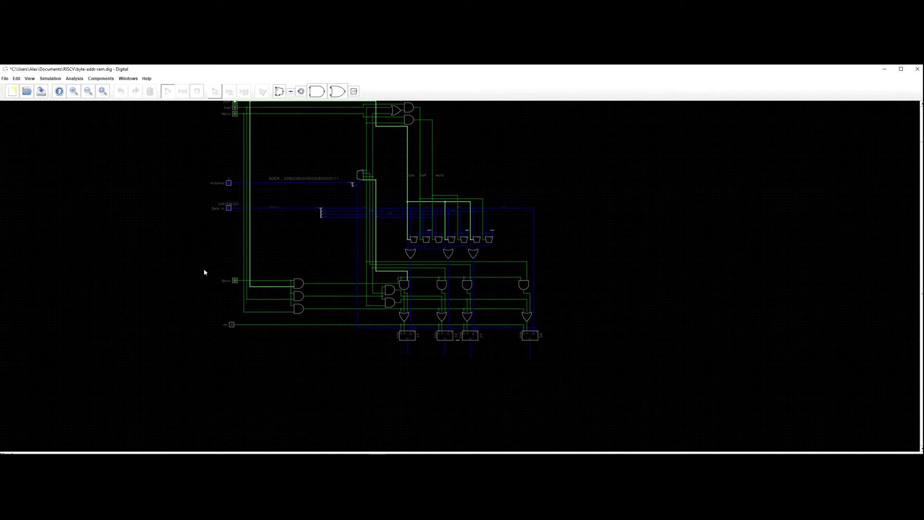
drag(214, 266, 135, 222)
scroll(149, 265, up, 3)
drag(145, 264, 208, 310)
scroll(221, 250, down, 5)
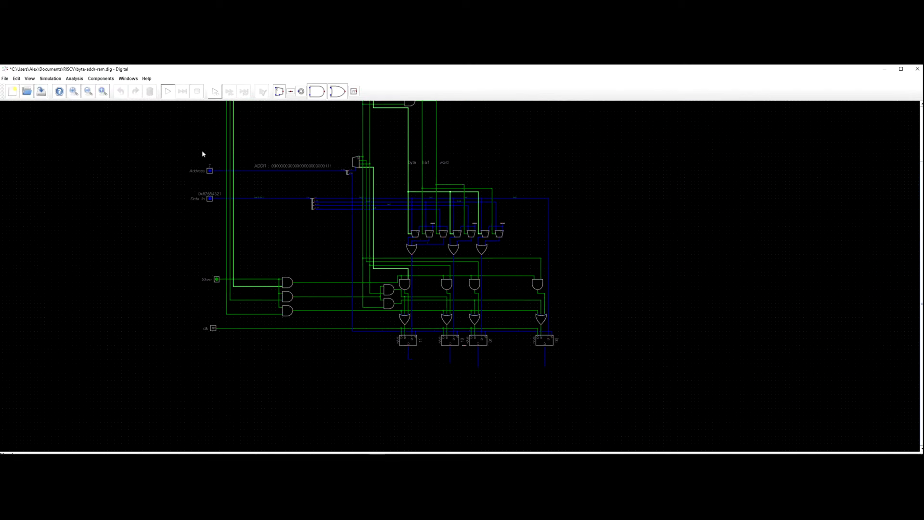
drag(146, 158, 196, 223)
drag(235, 293, 206, 253)
scroll(219, 303, up, 3)
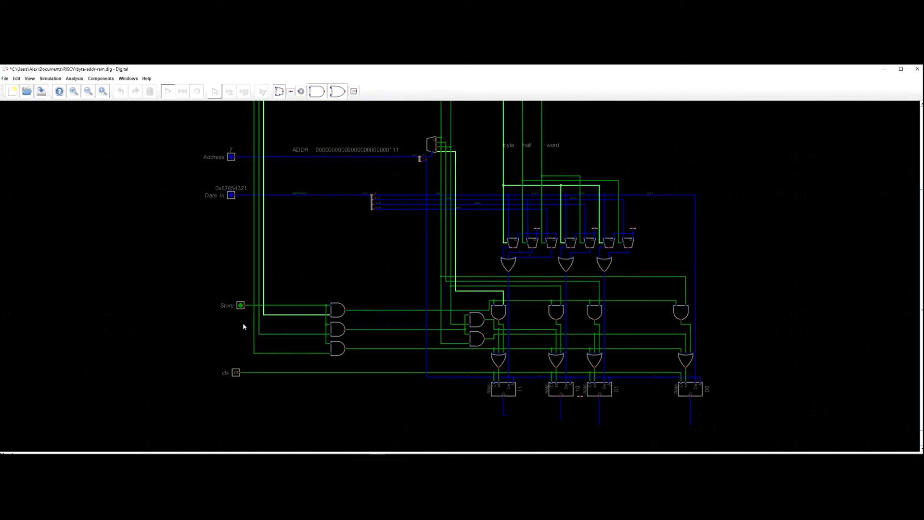
click(241, 306)
Examine the signals at RAM bank 11, toggle the clk input repeatedly to test the byte store, and stop the simulation.
drag(260, 340, 141, 304)
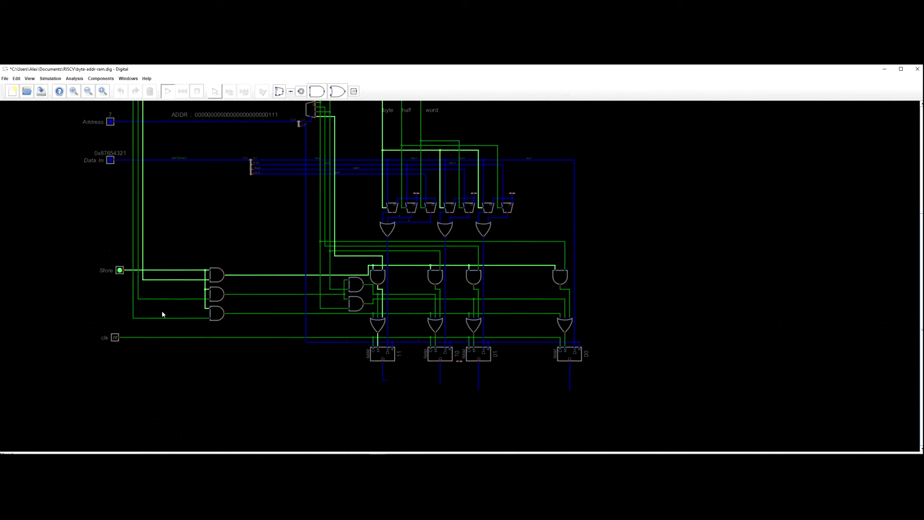
scroll(388, 368, up, 5)
scroll(388, 368, up, 3)
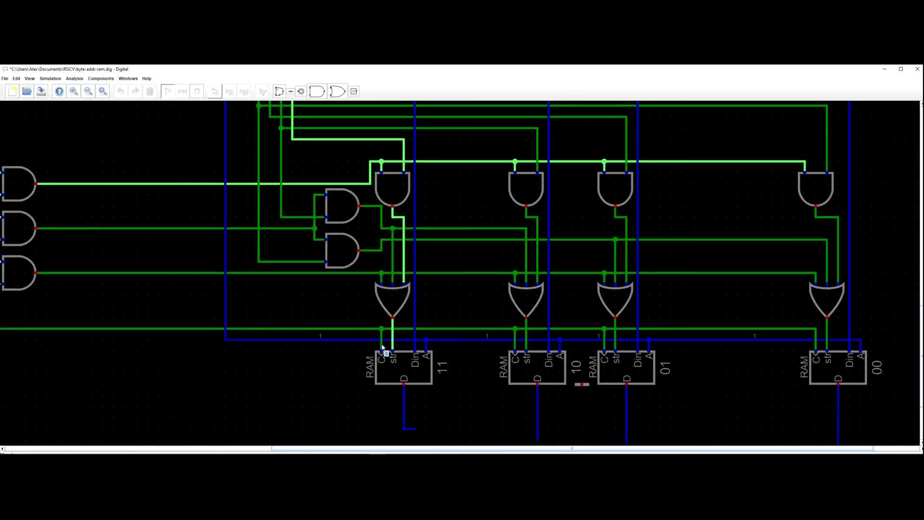
scroll(405, 410, down, 5)
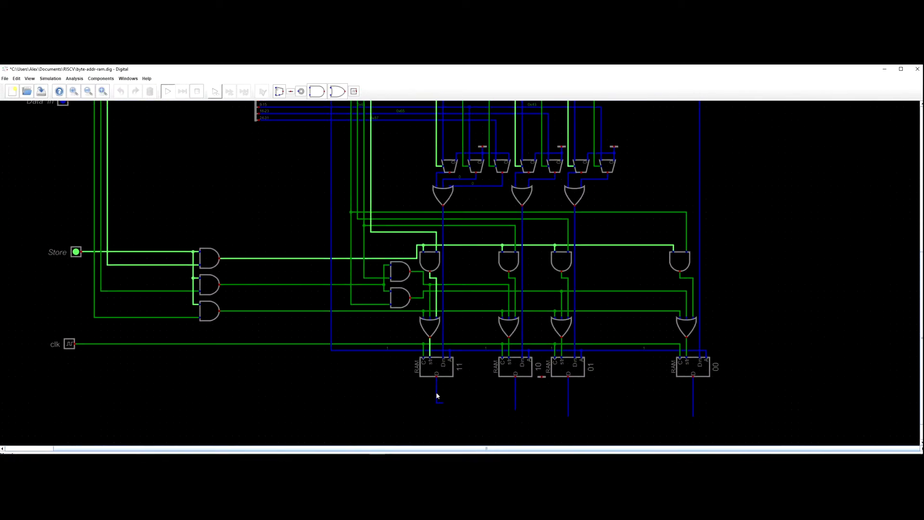
click(69, 344)
click(70, 344)
click(70, 344)
click(69, 344)
scroll(366, 381, down, 3)
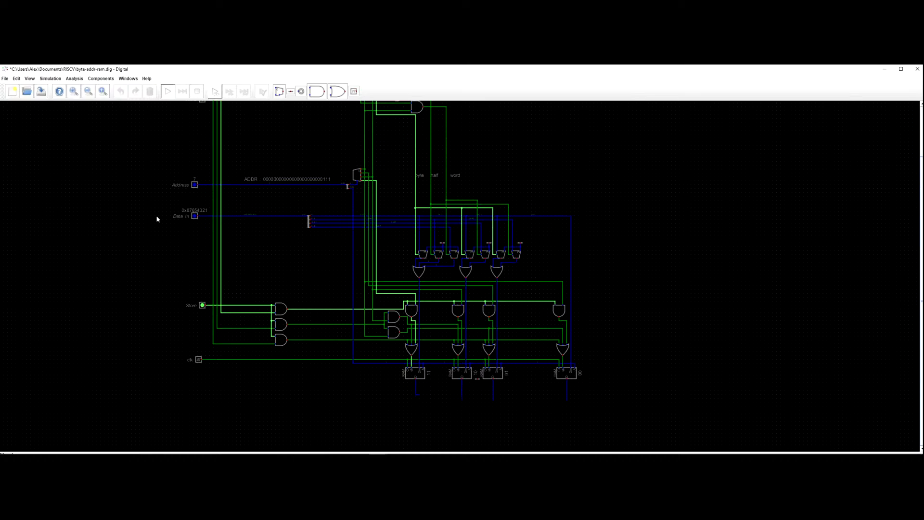
click(197, 92)
Place a "RAM, separated Ports" component below RAM bank 11.
scroll(349, 374, up, 3)
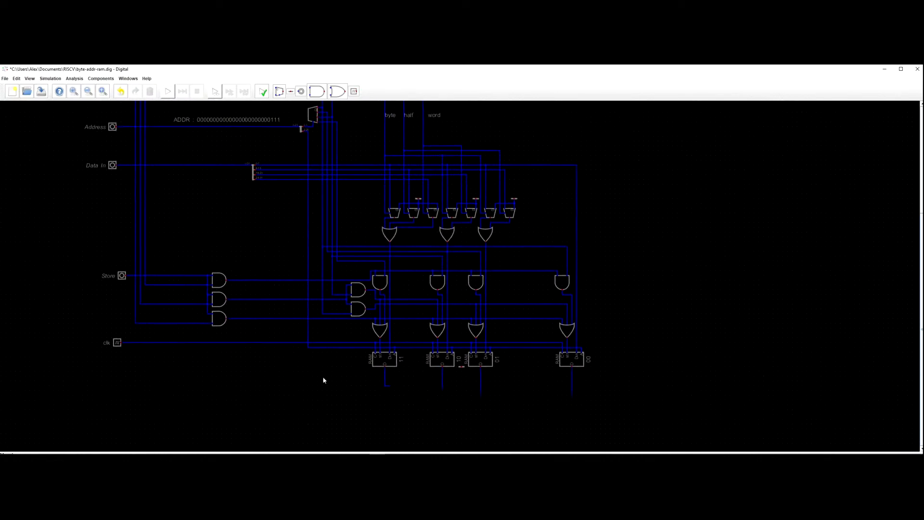
scroll(308, 376, up, 2)
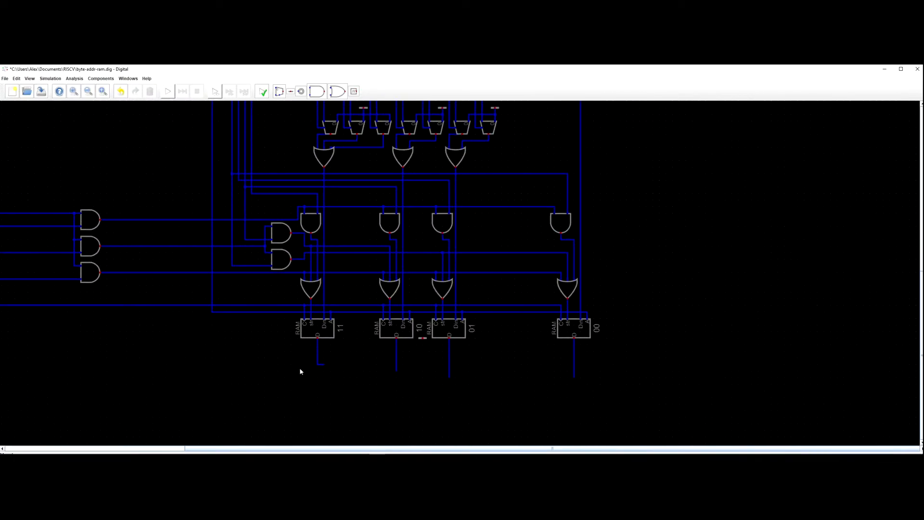
click(100, 78)
mouse_move(104, 119)
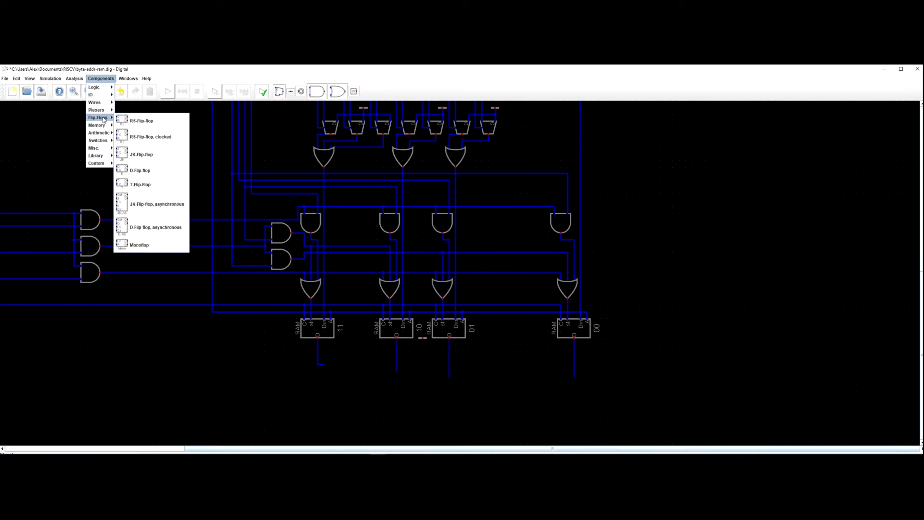
mouse_move(110, 89)
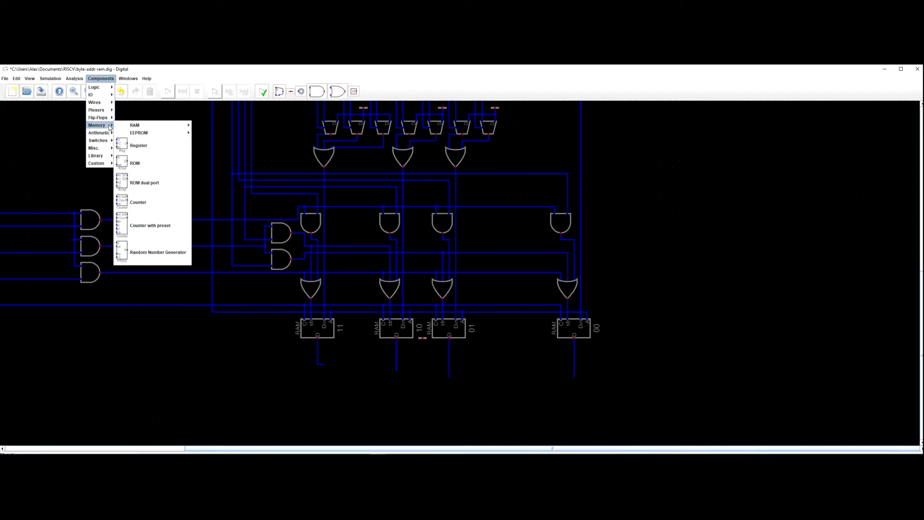
mouse_move(132, 126)
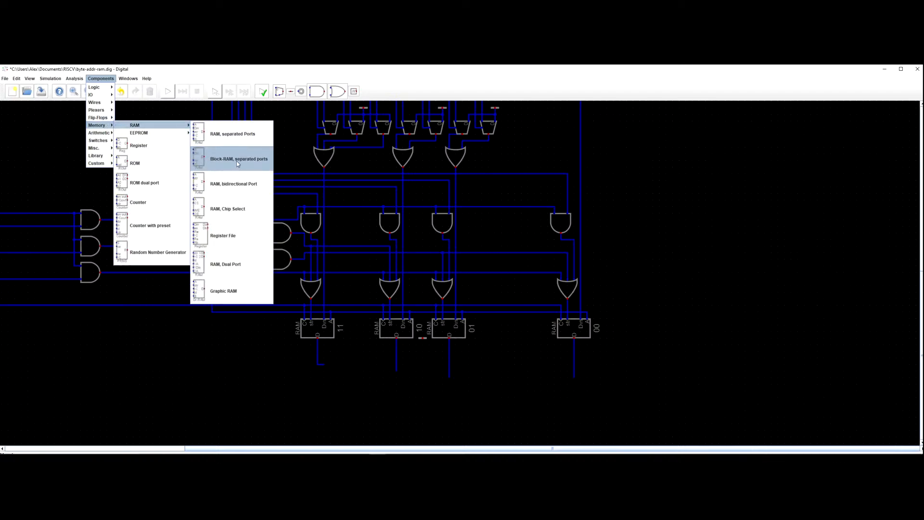
click(233, 134)
click(302, 403)
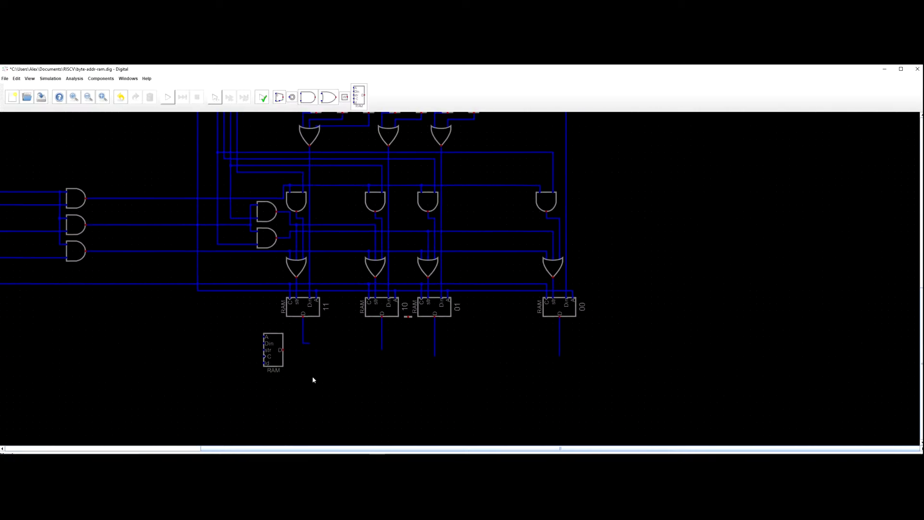
Rotate the new RAM so its inputs face up and its output faces down, and place it beneath bank 11.
right_click(279, 359)
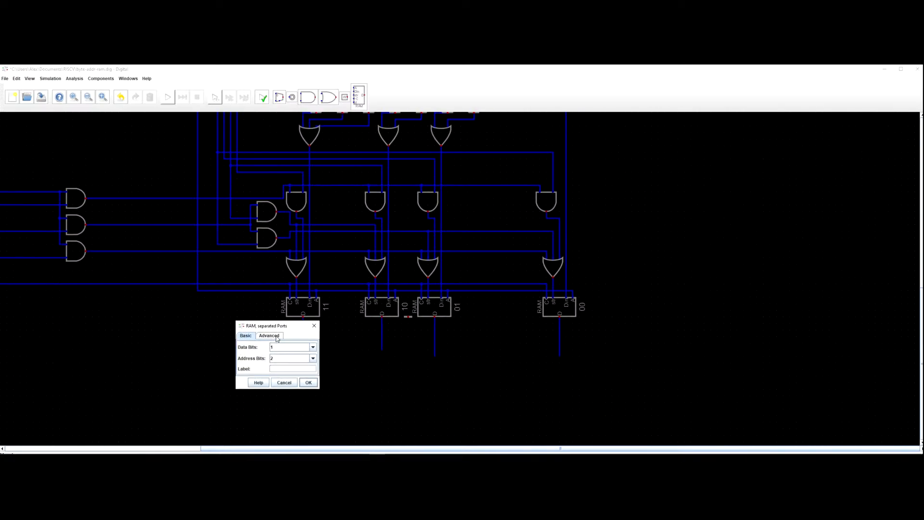
click(277, 338)
click(314, 347)
click(289, 369)
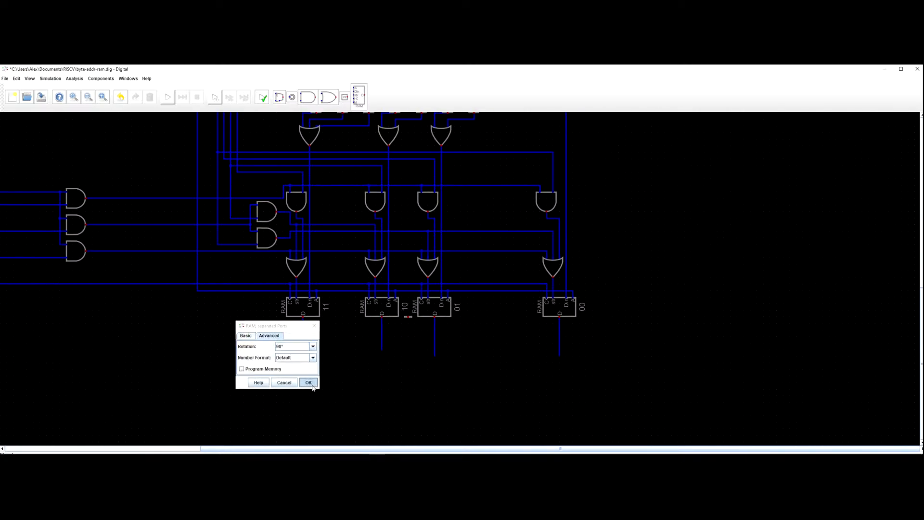
click(309, 383)
right_click(277, 327)
click(264, 304)
click(307, 315)
click(277, 343)
click(303, 351)
drag(259, 348, 304, 375)
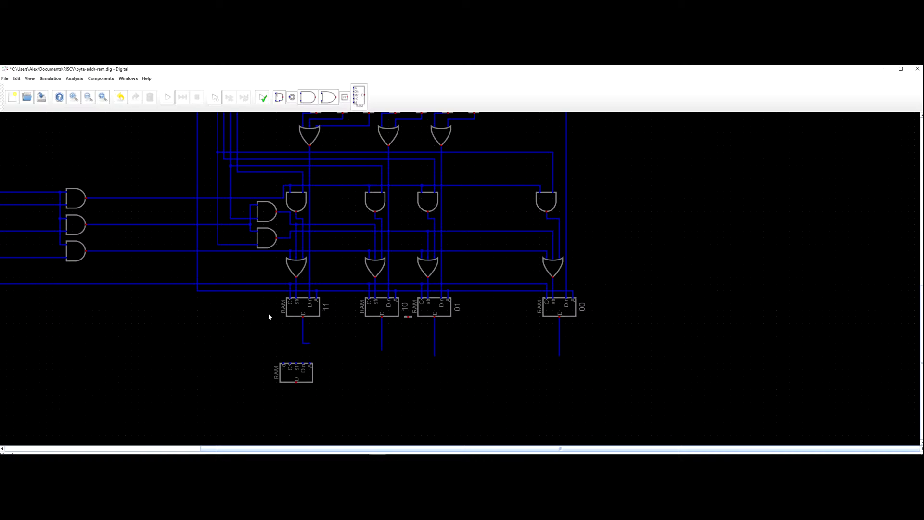
Replace the Block-RAM of bank 11 and its output wire with the new RAM, aligning the wires to its inputs.
click(305, 311)
key(Delete)
click(304, 330)
key(Delete)
drag(298, 371, 305, 316)
click(297, 306)
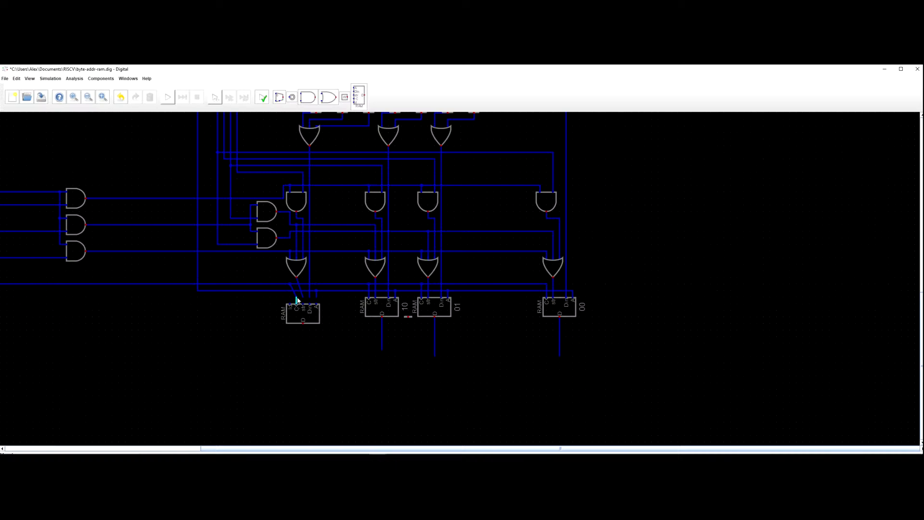
click(317, 305)
Delete the Block-RAMs of banks 10, 01 and 00 together with their output wires.
key(Delete)
key(Delete)
key(Delete)
drag(558, 366, 361, 303)
key(Delete)
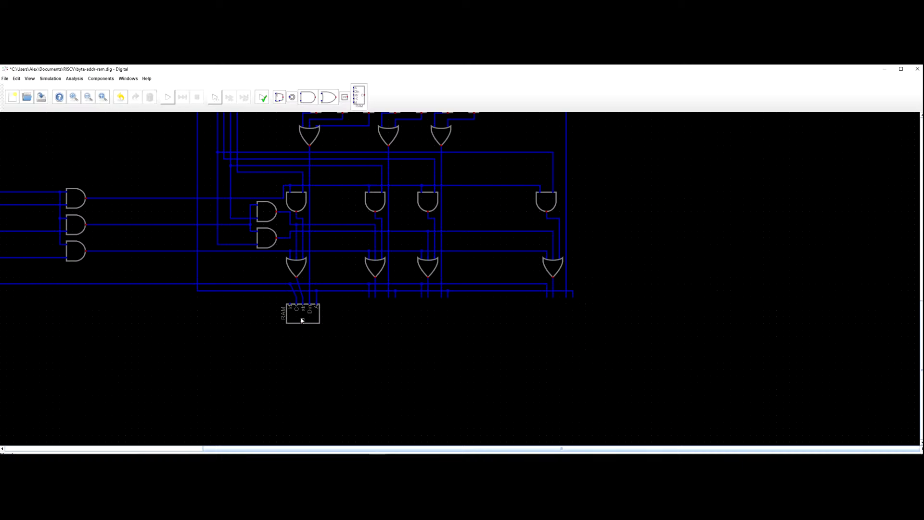
Configure the new RAM's data bits and set its address bits to 24.
right_click(316, 317)
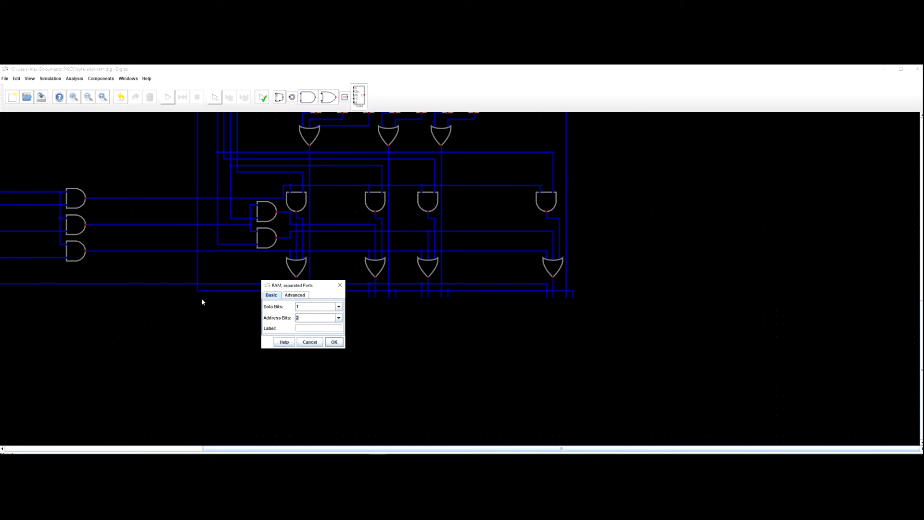
text(24)
drag(309, 306, 236, 296)
key(Return)
Copy the configured RAM and paste three copies at the former positions of banks 10, 01 and 00.
key(ctrl+c)
key(ctrl+v)
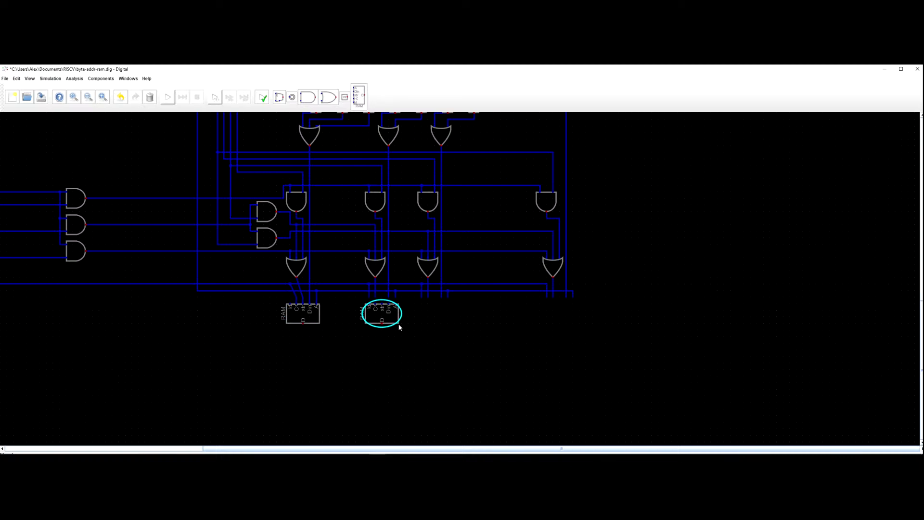
click(399, 328)
key(ctrl+v)
click(452, 327)
key(ctrl+v)
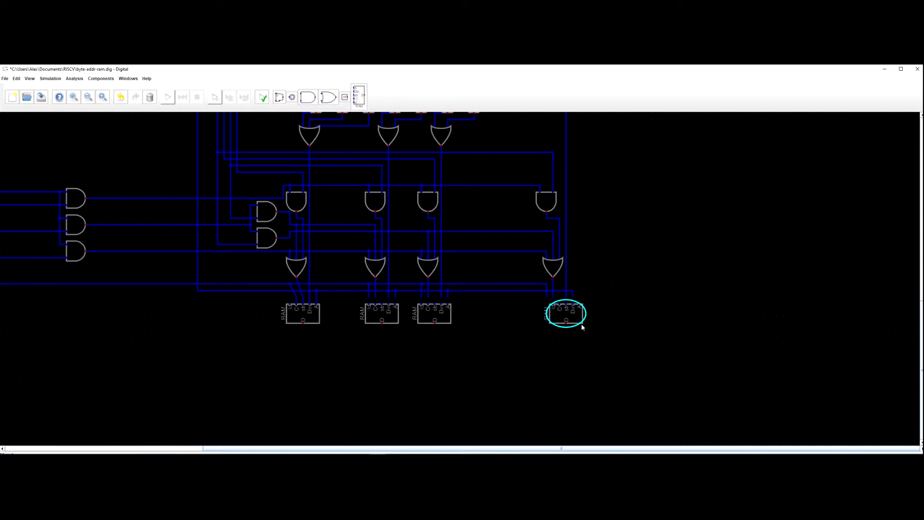
click(576, 328)
Shift the clock and store wires of the three copied RAMs onto their C and str inputs, undoing the last stray edit.
drag(541, 295, 560, 299)
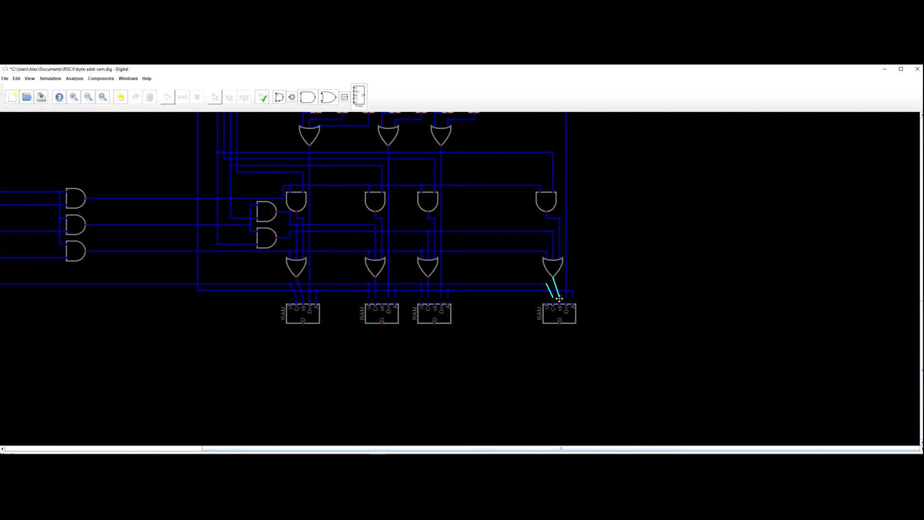
drag(415, 294, 432, 298)
drag(366, 295, 379, 298)
click(375, 305)
click(375, 297)
click(284, 298)
key(ctrl+z)
Move the row of four RAMs slightly down to make room for a wire along their ld inputs.
drag(606, 345, 305, 320)
click(533, 319)
click(546, 297)
drag(535, 298, 553, 304)
right_click(542, 300)
key(Delete)
Run one shared wire above the row of four RAMs and connect it to each of their ld inputs.
click(552, 313)
click(428, 307)
click(428, 313)
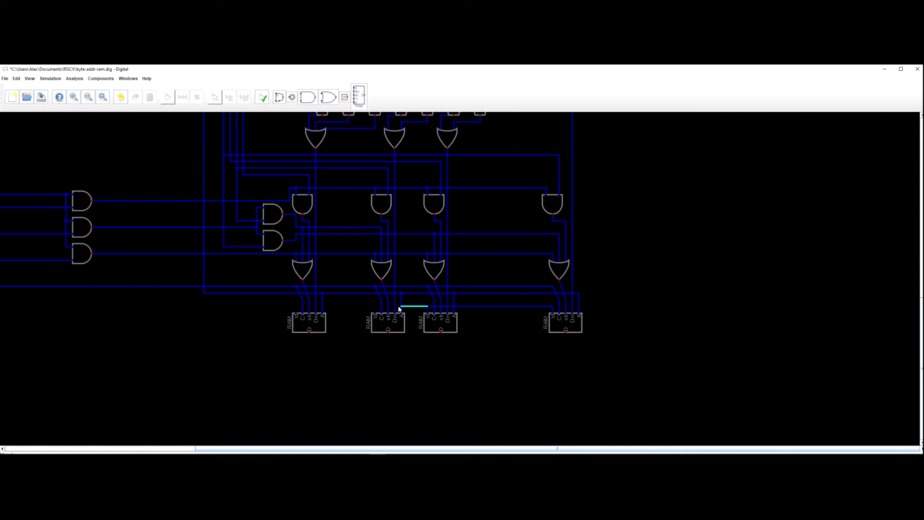
click(375, 306)
click(295, 307)
click(223, 306)
Paste a copy of the Store input below the clk input and label it Load.
scroll(223, 309, down, 5)
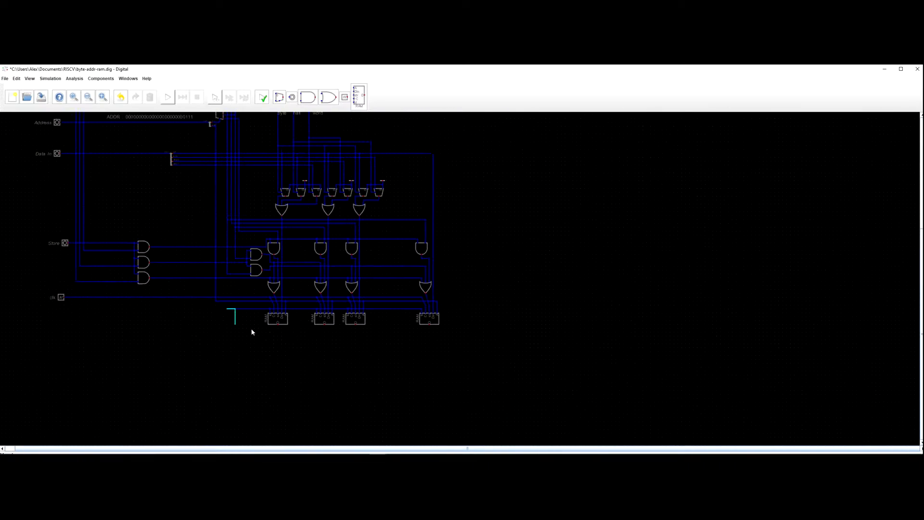
scroll(268, 374, up, 1)
drag(259, 329, 363, 406)
scroll(364, 406, down, 5)
drag(315, 278, 295, 150)
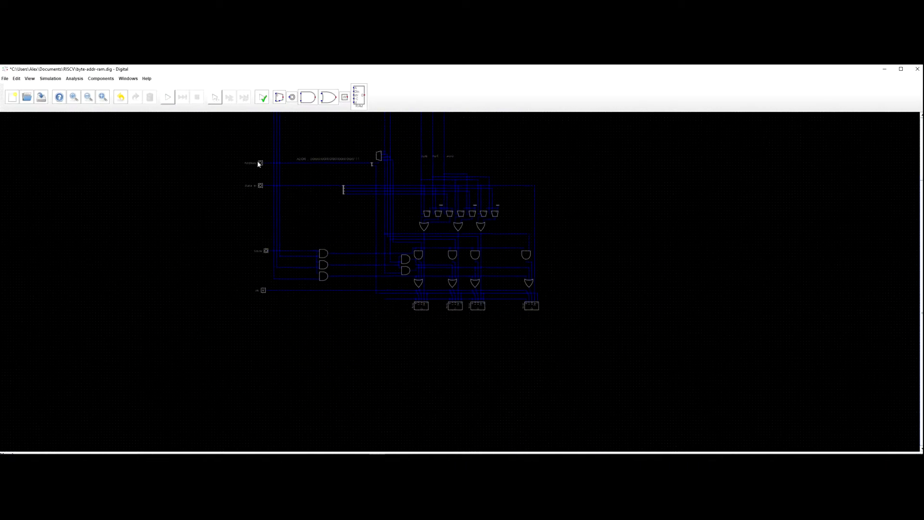
scroll(270, 289, up, 3)
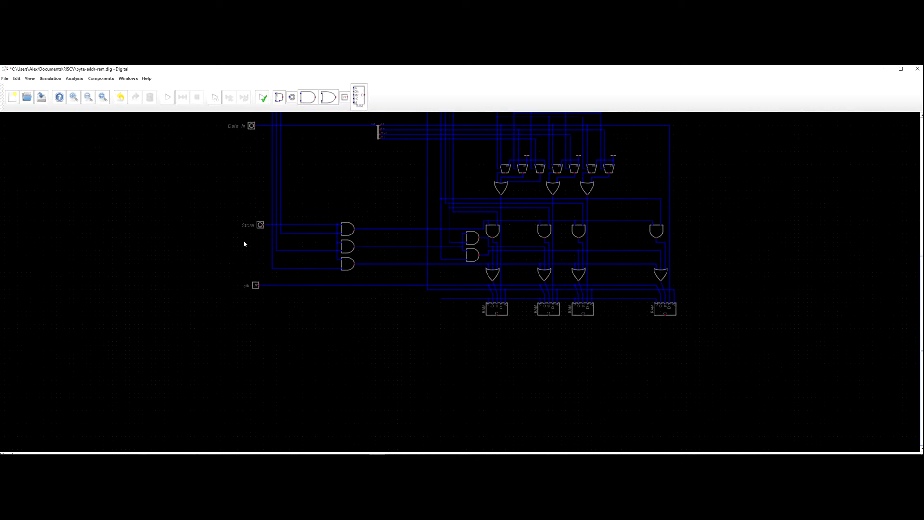
key(ctrl+v)
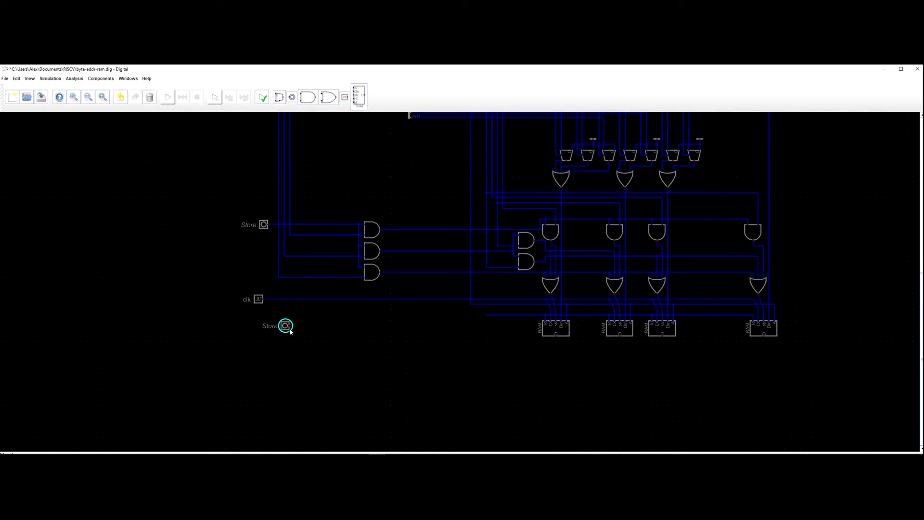
click(270, 323)
right_click(270, 321)
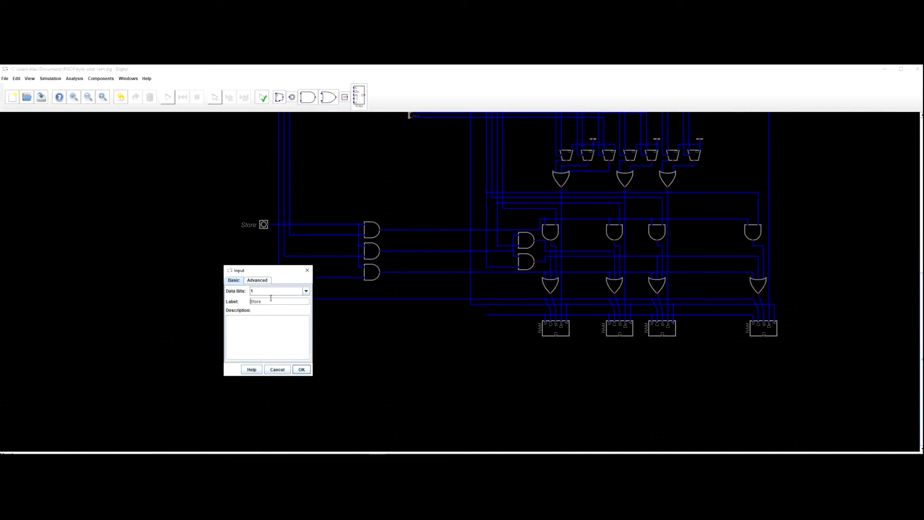
text(Load)
key(Return)
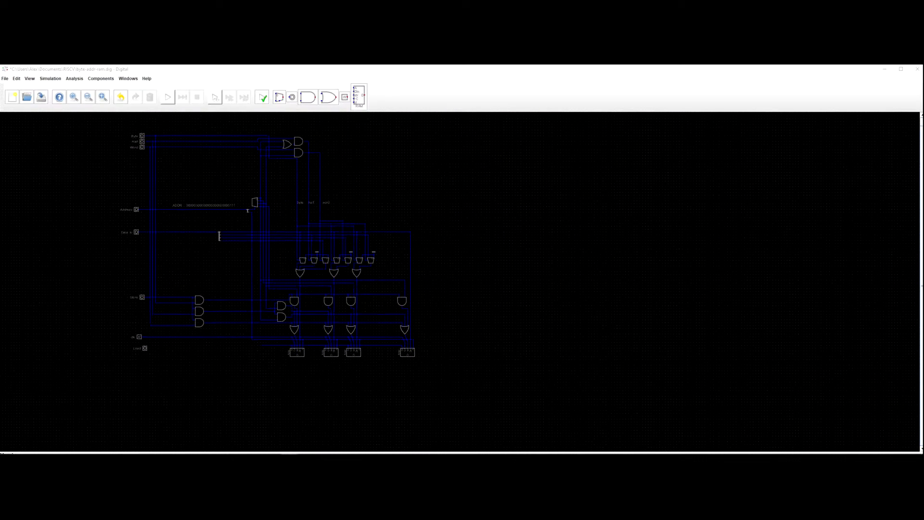
Move the Load input under clk, level with the shared ld wire, and connect the two.
scroll(109, 401, up, 3)
drag(129, 387, 185, 378)
scroll(187, 379, up, 2)
drag(234, 344, 255, 366)
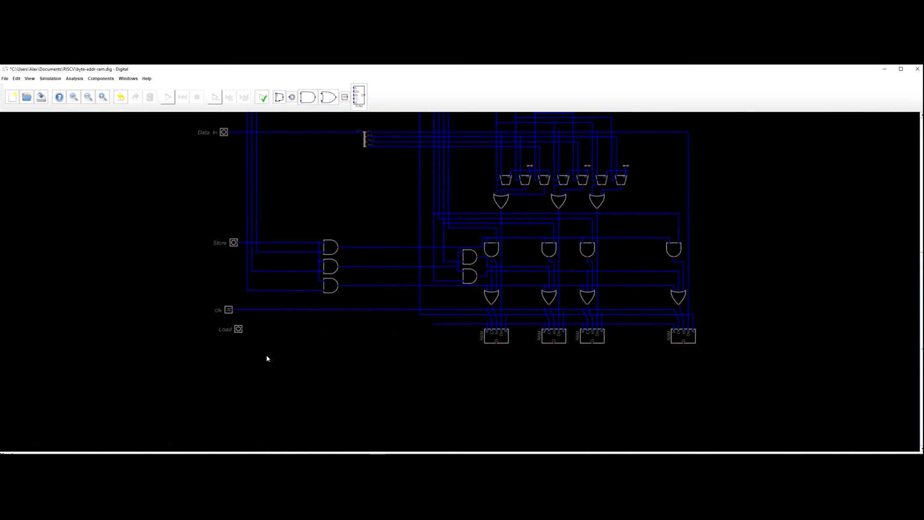
scroll(265, 351, up, 1)
mouse_move(235, 326)
mouse_down()
mouse_move(225, 320)
mouse_move(379, 321)
mouse_move(224, 321)
mouse_up()
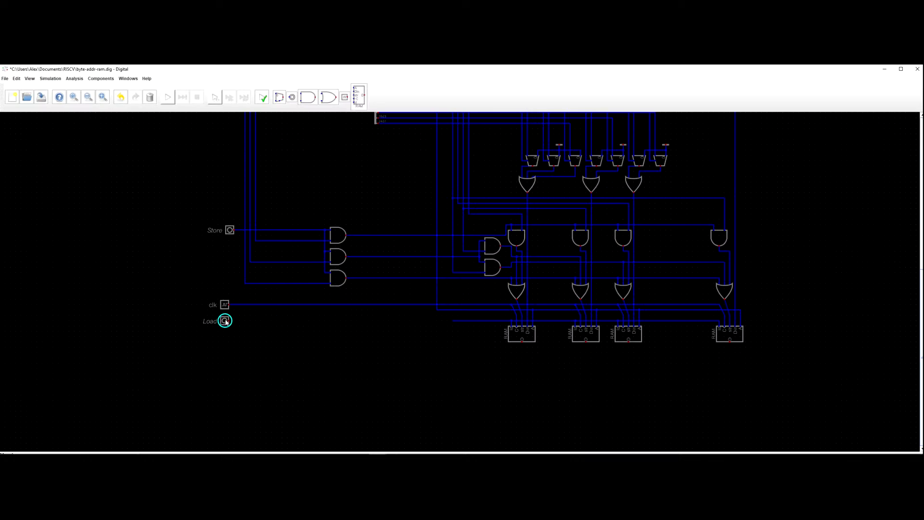
click(453, 323)
Add an output component below the leftmost RAM.
scroll(462, 346, up, 3)
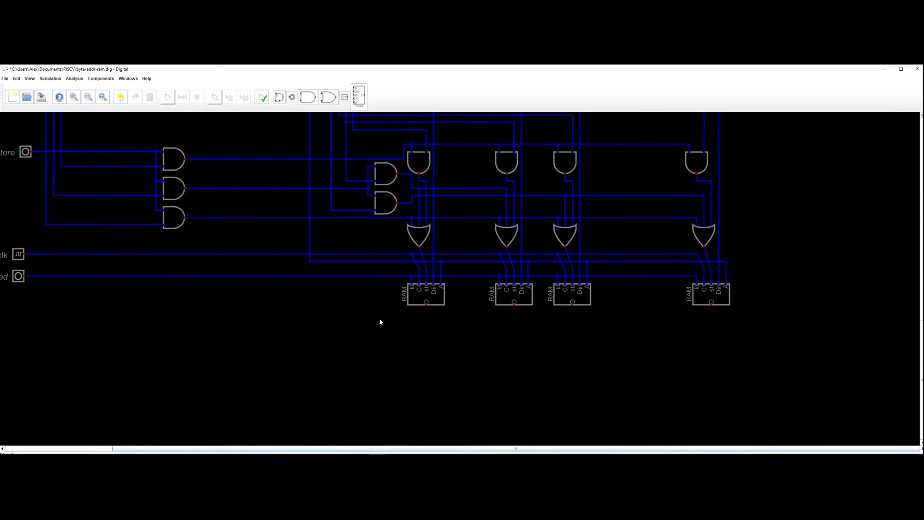
drag(449, 332, 389, 314)
click(107, 79)
mouse_move(110, 96)
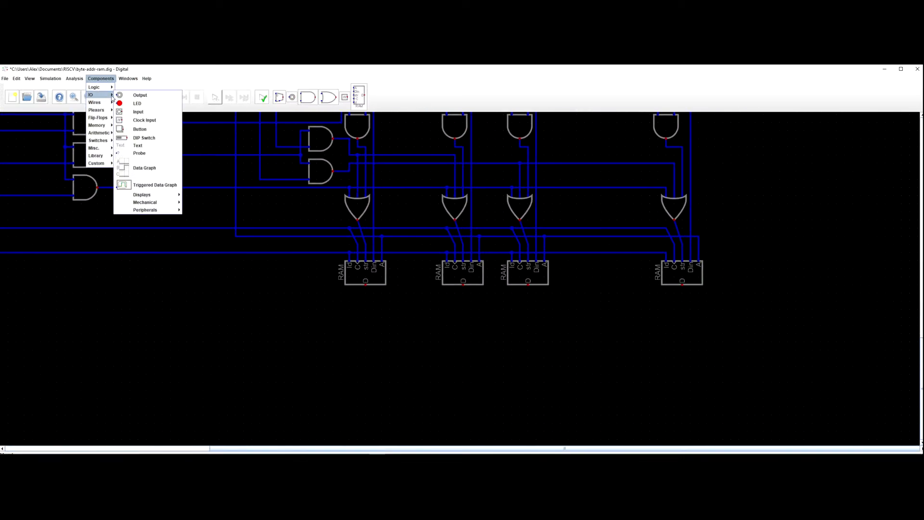
click(140, 95)
Try different rotations for the new output below the leftmost RAM.
right_click(363, 324)
click(355, 290)
click(399, 314)
click(380, 330)
key(Return)
right_click(373, 336)
click(359, 294)
click(388, 314)
click(385, 349)
click(400, 375)
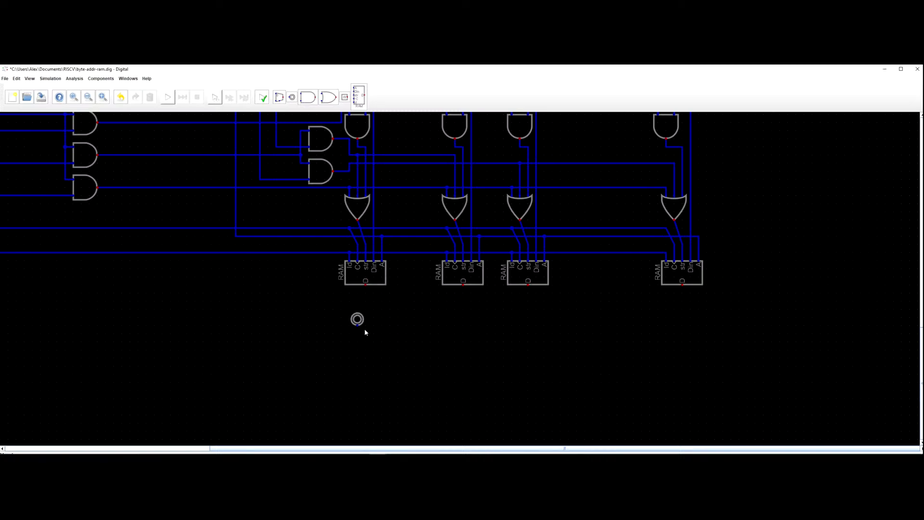
Set the rotation of the output below the leftmost RAM to 270° and its number format to Hex.
right_click(357, 319)
click(349, 285)
click(392, 309)
click(361, 330)
click(388, 366)
right_click(358, 331)
click(350, 297)
click(381, 331)
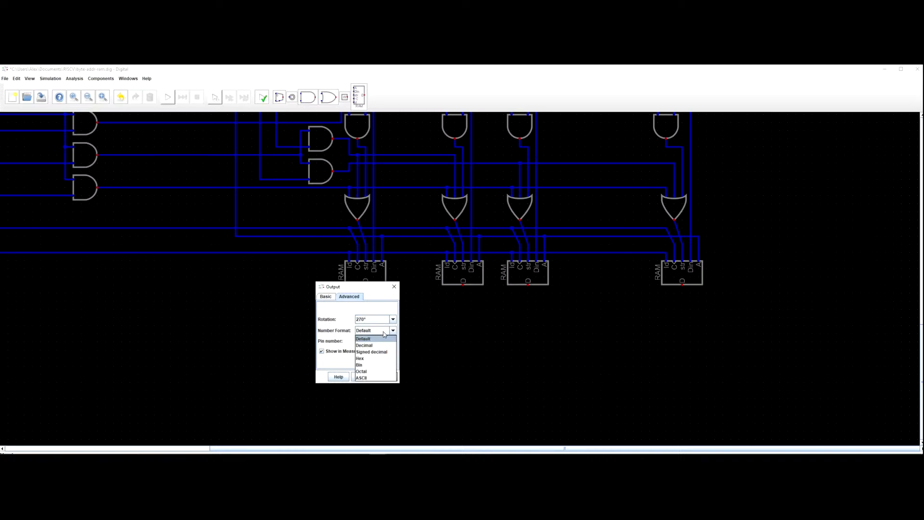
click(387, 359)
click(391, 377)
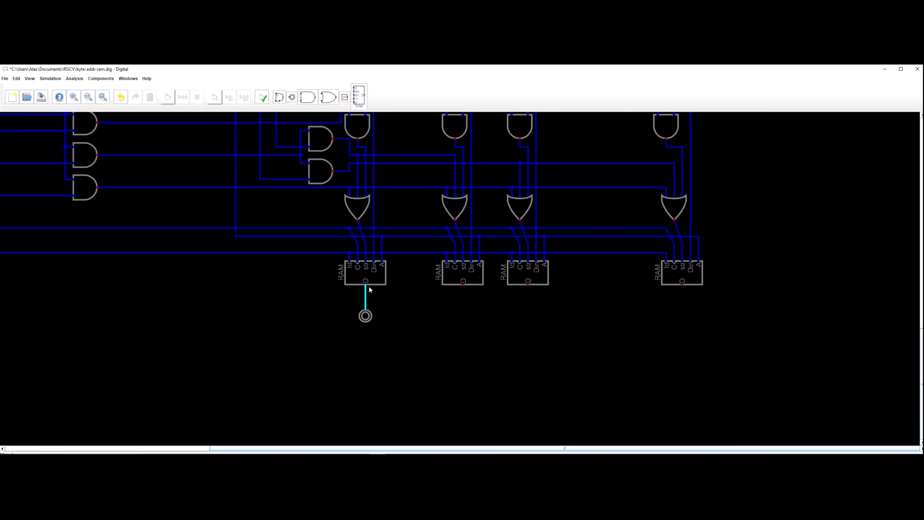
Copy the output and its wire from the first RAM and place a copy beneath each of the other three RAMs.
drag(395, 345, 358, 284)
key(ctrl+c)
key(ctrl+v)
click(470, 322)
key(ctrl+v)
click(536, 322)
key(ctrl+v)
click(690, 322)
Wire the three new outputs to the D pins of the RAMs above them.
click(683, 311)
click(684, 286)
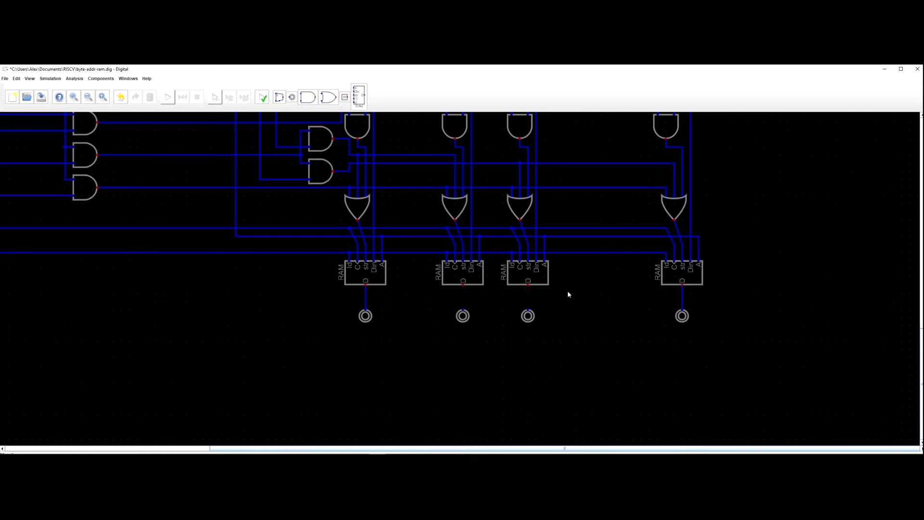
click(528, 311)
click(528, 286)
click(463, 311)
click(464, 286)
scroll(465, 288, down, 5)
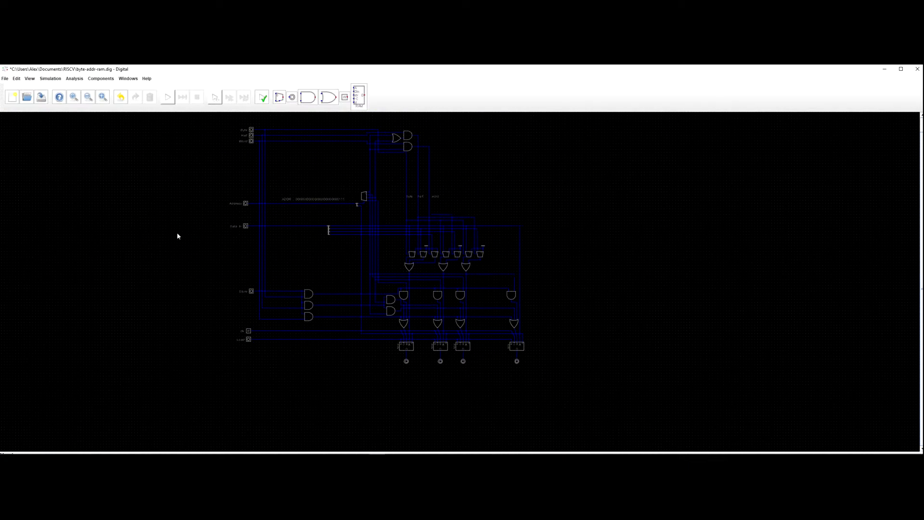
Try to start the circuit simulation with the four new RAM outputs connected.
scroll(134, 167, up, 1)
click(164, 99)
click(503, 281)
scroll(416, 363, up, 3)
scroll(421, 367, up, 4)
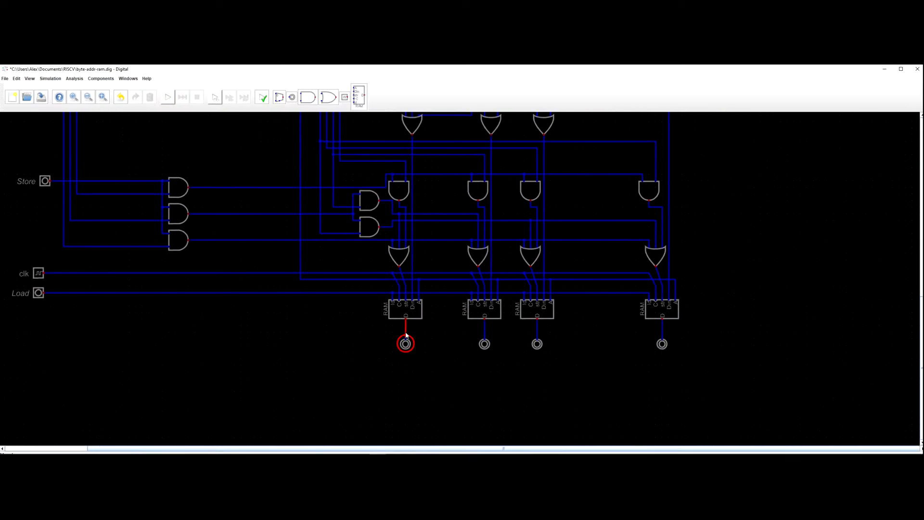
Set the data bits of all four RAM outputs to 8.
drag(725, 411, 247, 293)
right_click(413, 303)
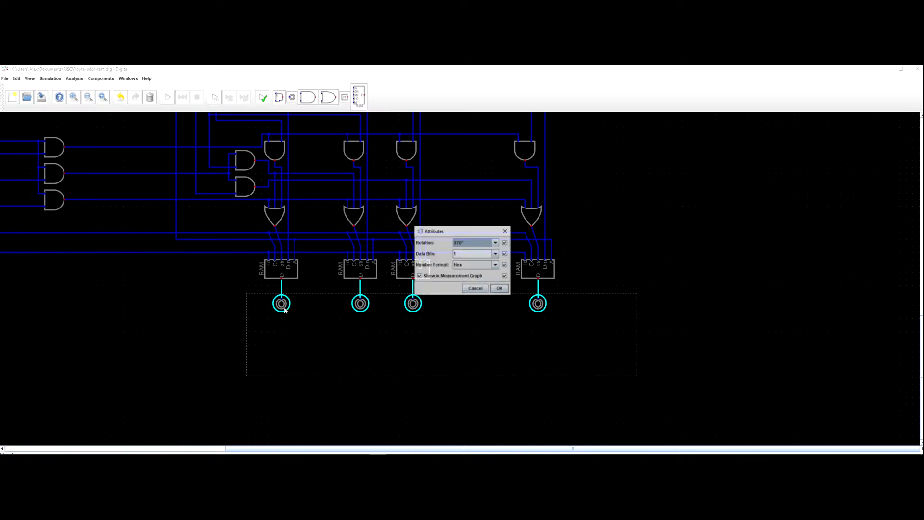
key(Tab)
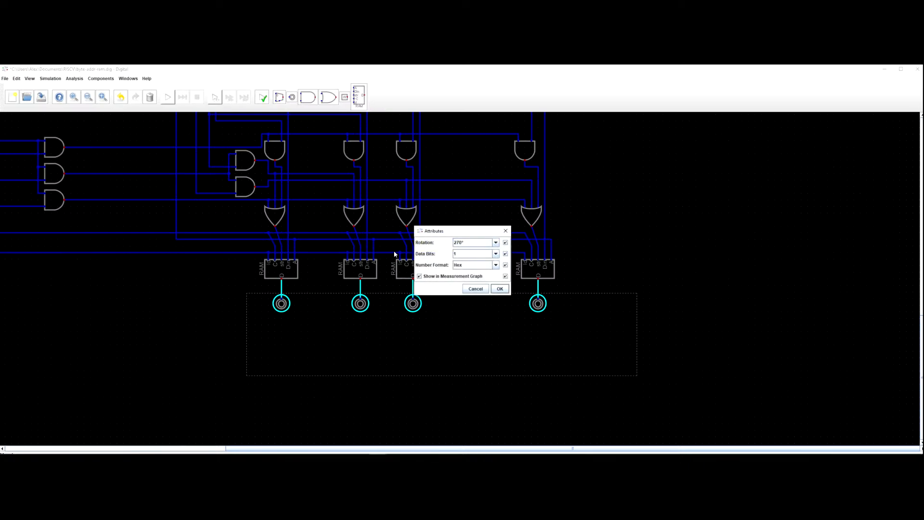
text(8)
key(Return)
Fit the whole circuit in view and start the simulation.
scroll(277, 240, down, 5)
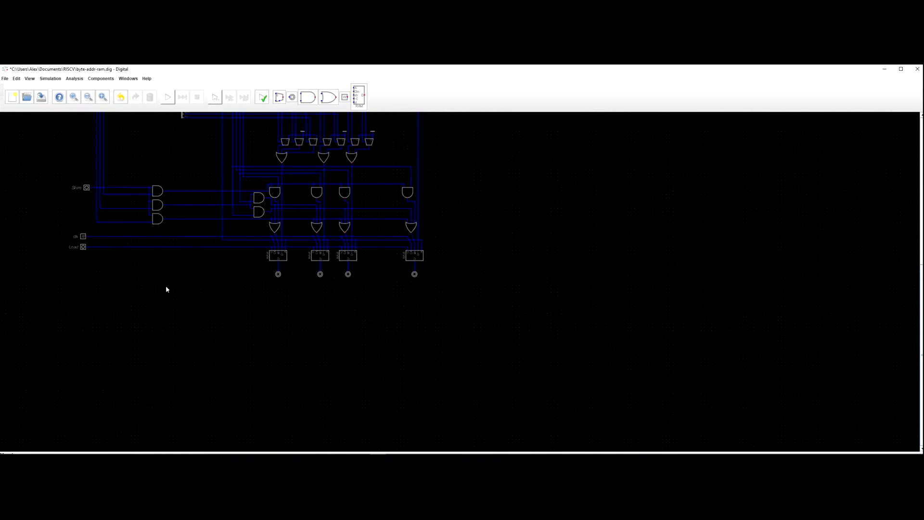
key(F1)
click(167, 96)
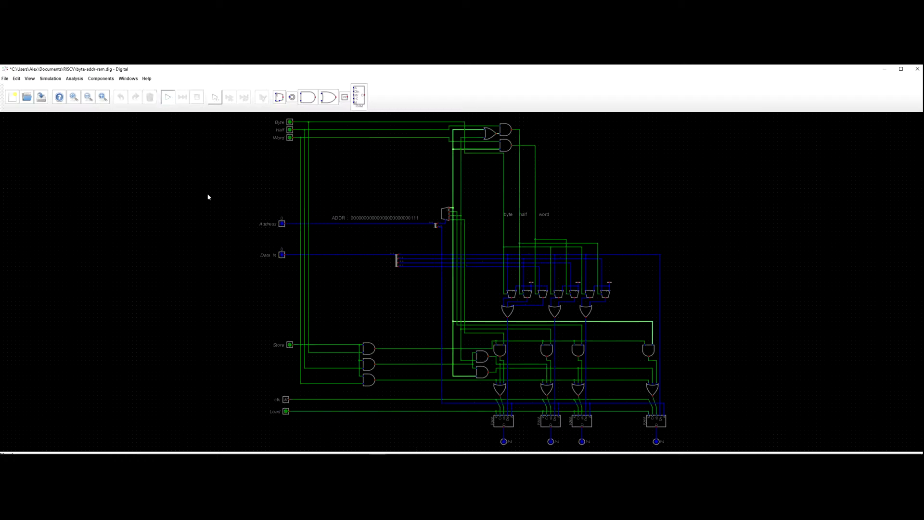
Set the Address input to 0x7.
drag(267, 211, 218, 207)
scroll(218, 207, up, 2)
click(232, 221)
click(292, 232)
click(289, 231)
click(284, 232)
click(302, 231)
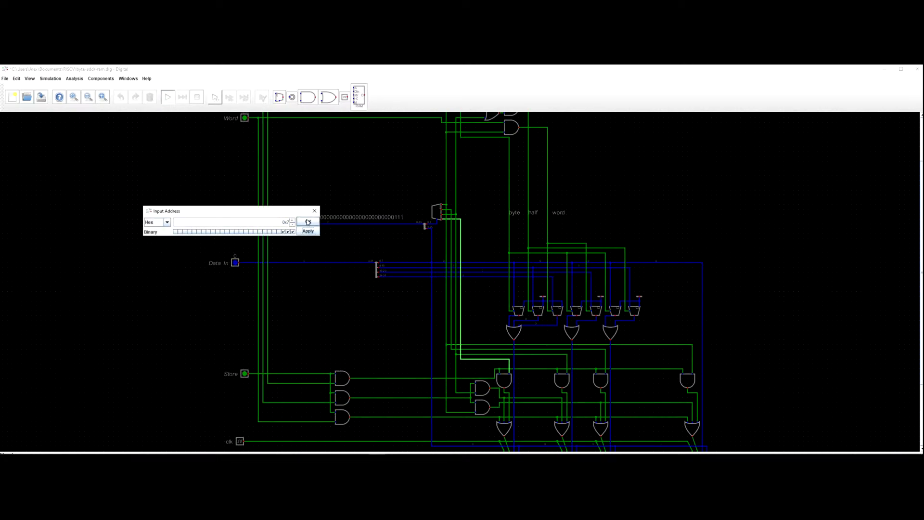
click(308, 222)
Set the Data In input to hexadecimal 87654321.
click(236, 262)
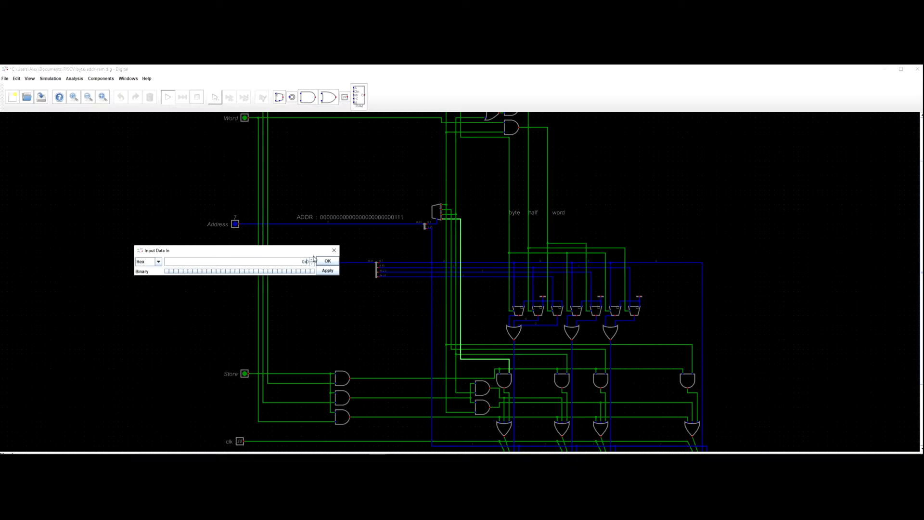
key(BackSpace)
text(87654321)
click(328, 261)
Turn on the Store and Byte inputs.
scroll(331, 264, down, 1)
drag(324, 289, 295, 229)
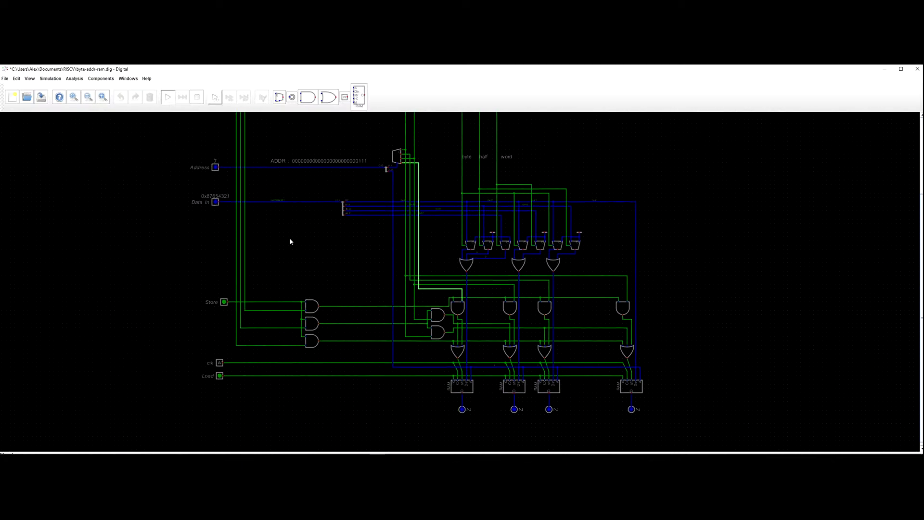
click(224, 303)
drag(179, 287, 197, 371)
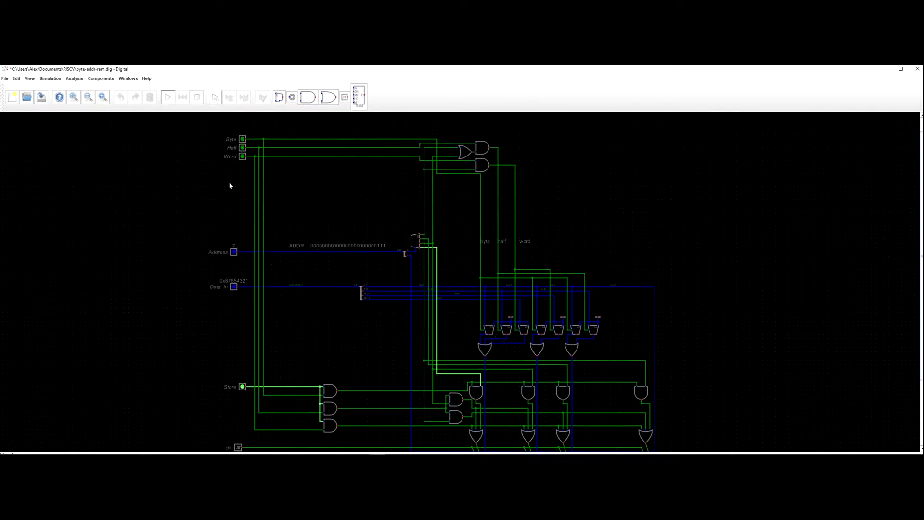
click(243, 140)
Examine which RAM receives the store signal for a byte write at address 7 and inspect the RAM outputs.
drag(317, 286, 217, 149)
scroll(354, 290, up, 6)
drag(399, 397, 353, 346)
drag(297, 354, 341, 353)
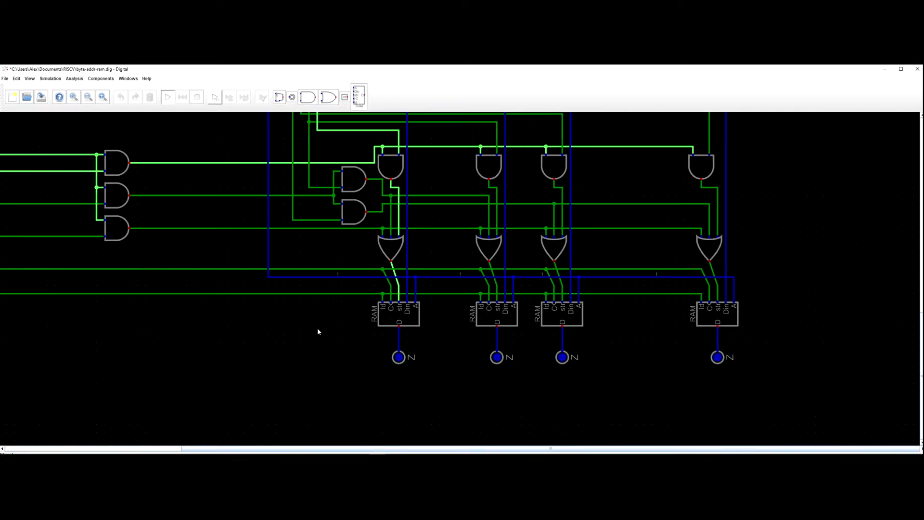
drag(287, 313, 331, 315)
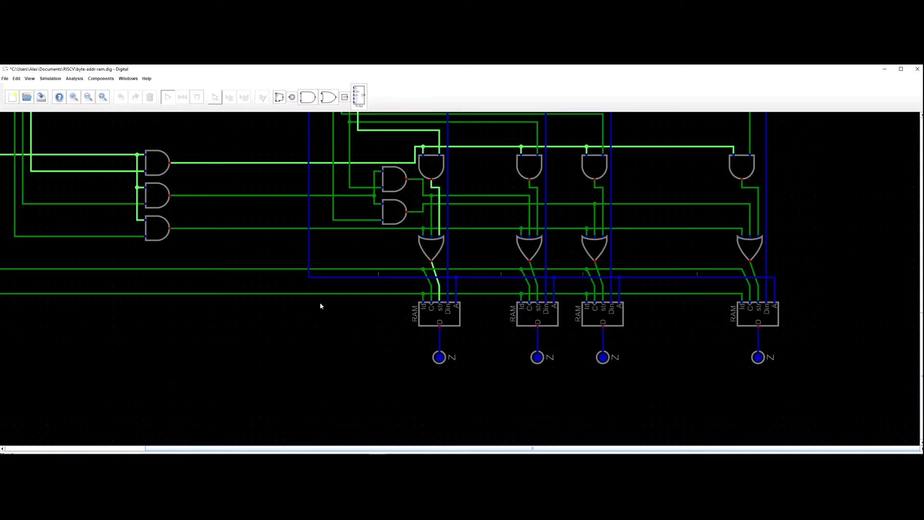
drag(287, 300, 371, 308)
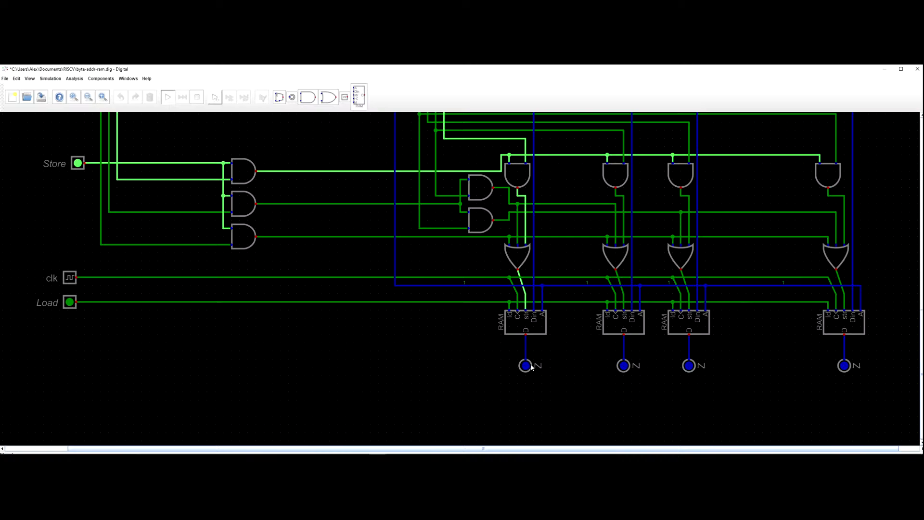
mouse_move(531, 366)
scroll(478, 356, up, 4)
drag(474, 356, 417, 341)
scroll(417, 341, down, 6)
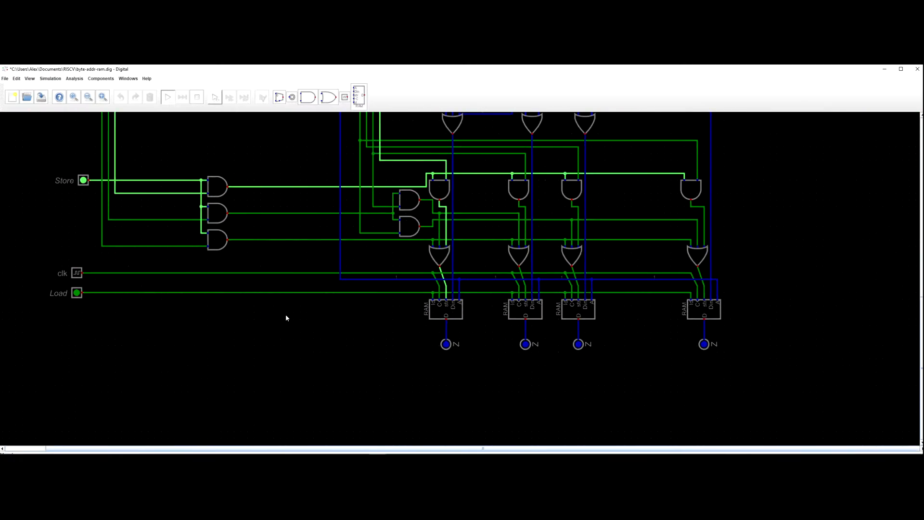
Turn on the Load input and pulse the clock once to store the byte.
click(77, 294)
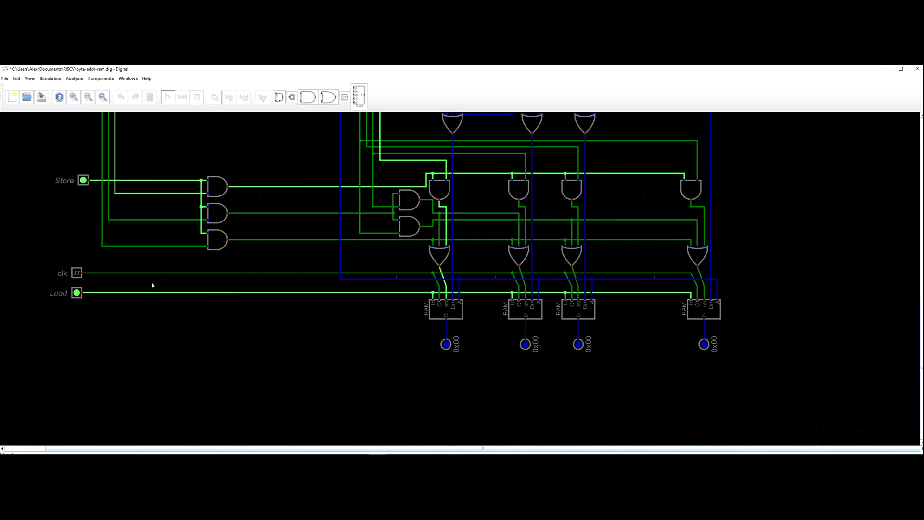
click(78, 294)
click(78, 293)
click(79, 294)
click(78, 294)
click(79, 274)
click(78, 274)
Change Data In to 0x87654300 and pulse the clock to overwrite the stored byte with zero.
scroll(87, 203, down, 5)
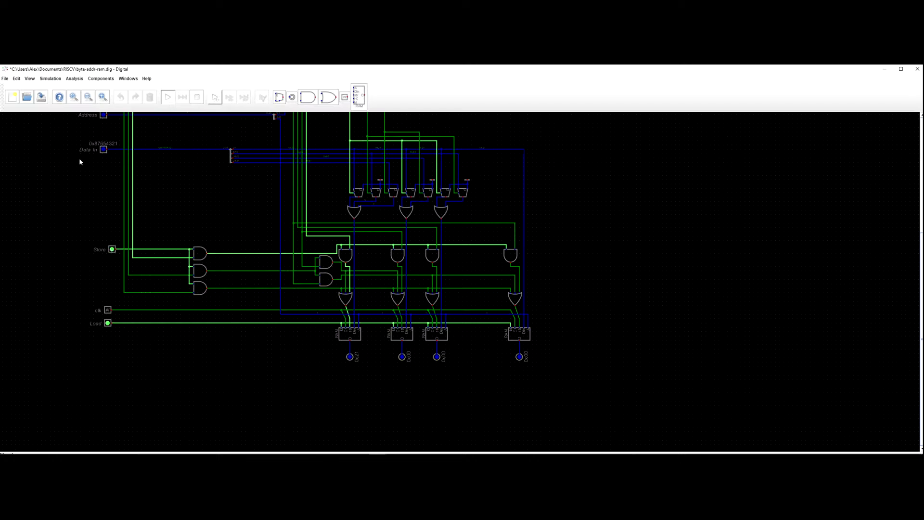
drag(80, 157, 107, 219)
click(130, 212)
click(207, 222)
click(183, 223)
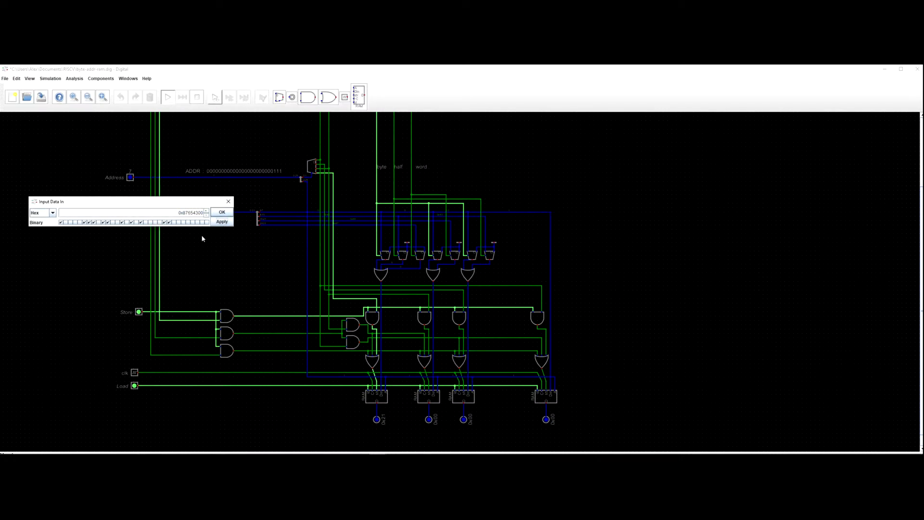
click(135, 374)
click(134, 373)
Set Data In back to 0x87654321.
click(199, 213)
text(21)
click(224, 213)
Turn off the Byte input and turn on the Half input.
scroll(180, 225, up, 3)
drag(116, 164, 169, 277)
scroll(172, 248, down, 6)
drag(167, 212, 175, 258)
click(183, 227)
click(183, 232)
Trace the half-word store signals at address 7 from the inputs and address decoder through the gates to the RAMs.
drag(162, 338, 114, 206)
scroll(155, 288, up, 3)
drag(247, 282, 231, 258)
drag(346, 339, 323, 320)
scroll(316, 312, up, 4)
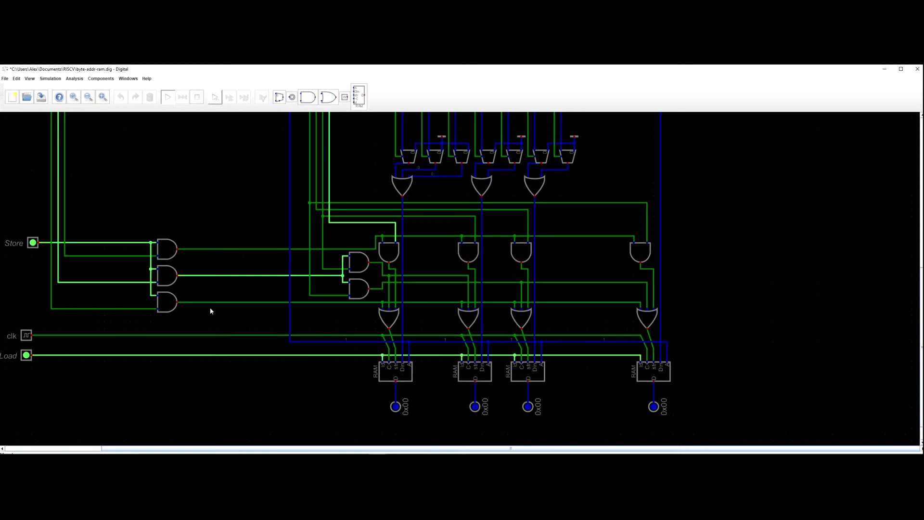
scroll(202, 310, down, 1)
drag(188, 332, 176, 259)
drag(191, 308, 232, 342)
scroll(233, 332, down, 1)
drag(244, 296, 237, 331)
drag(213, 252, 234, 343)
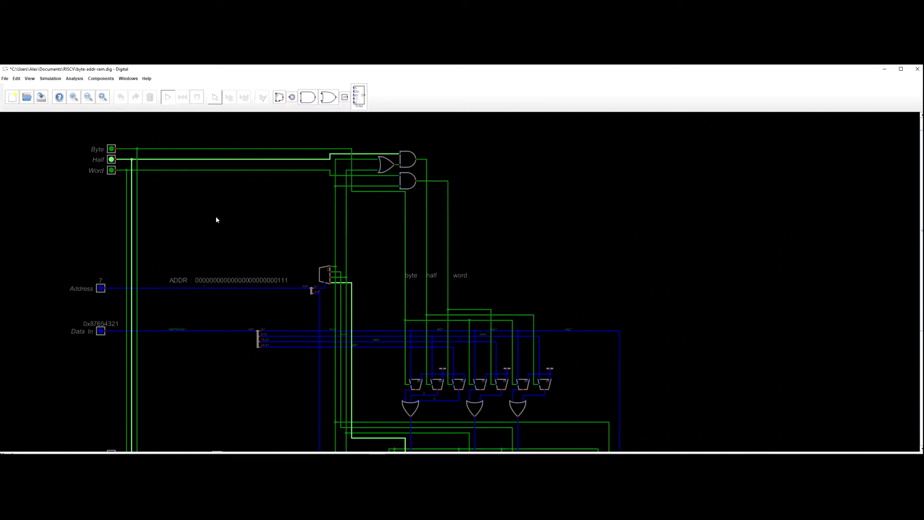
drag(163, 260, 207, 147)
mouse_move(207, 291)
mouse_down()
mouse_move(167, 241)
mouse_move(95, 188)
mouse_up()
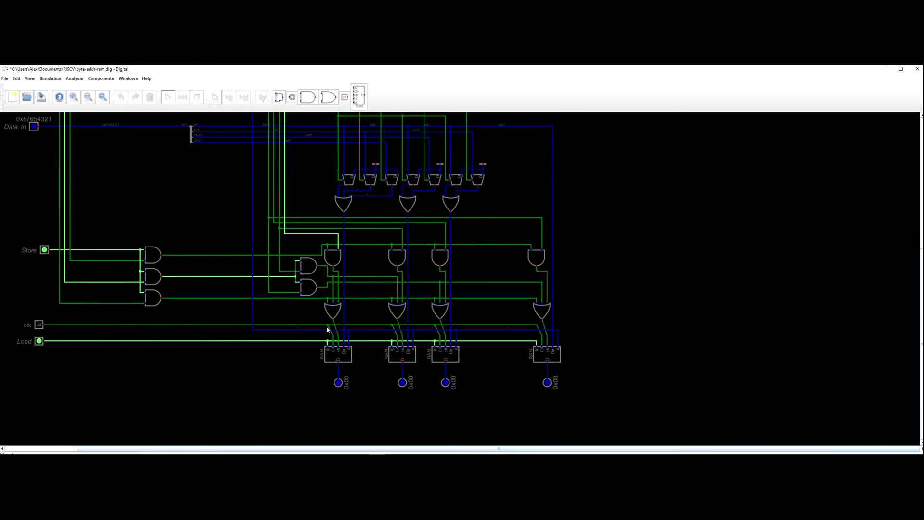
scroll(335, 344, up, 4)
scroll(479, 331, down, 4)
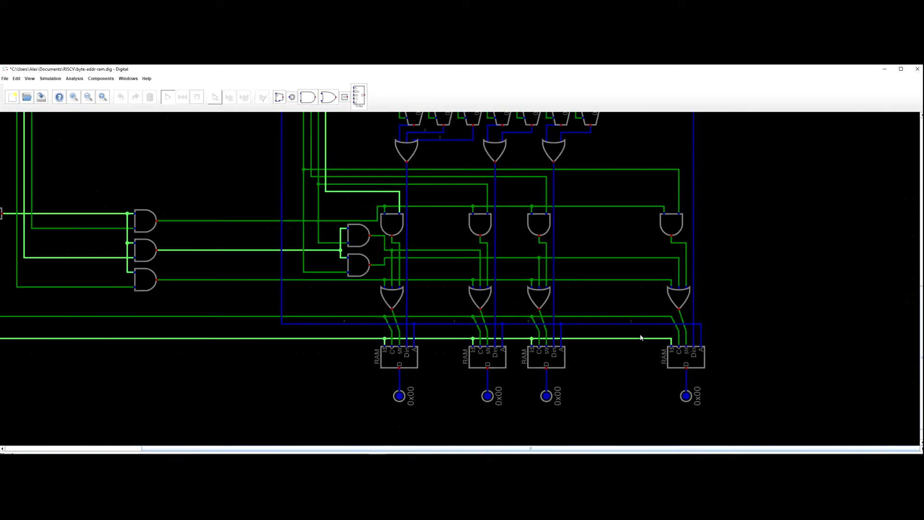
scroll(692, 373, down, 1)
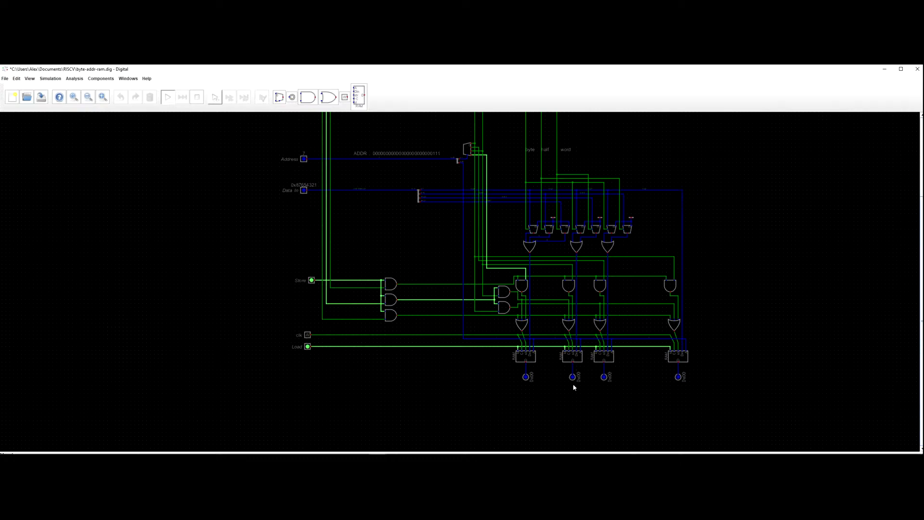
scroll(590, 347, up, 2)
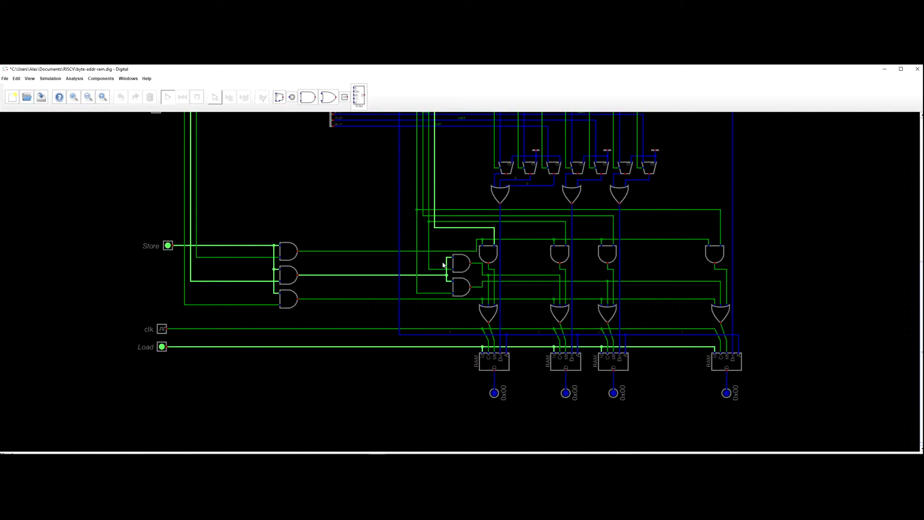
scroll(443, 264, down, 3)
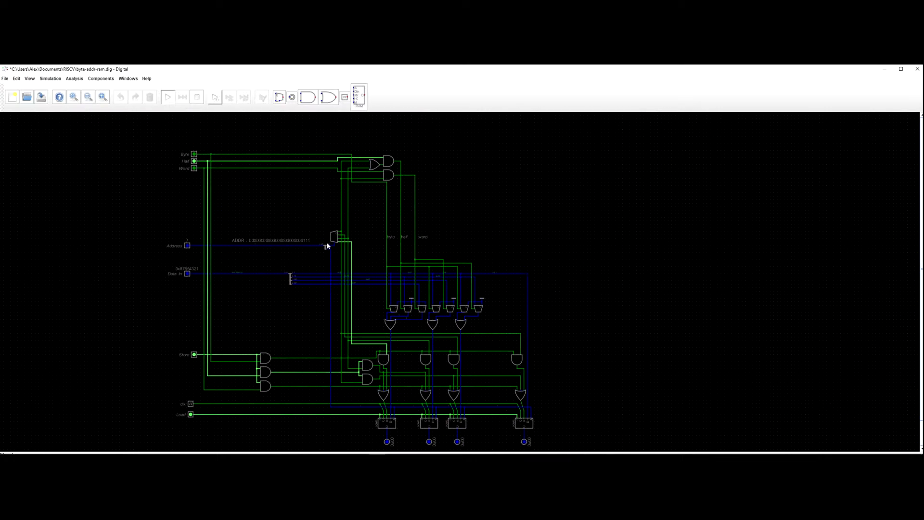
scroll(302, 244, up, 2)
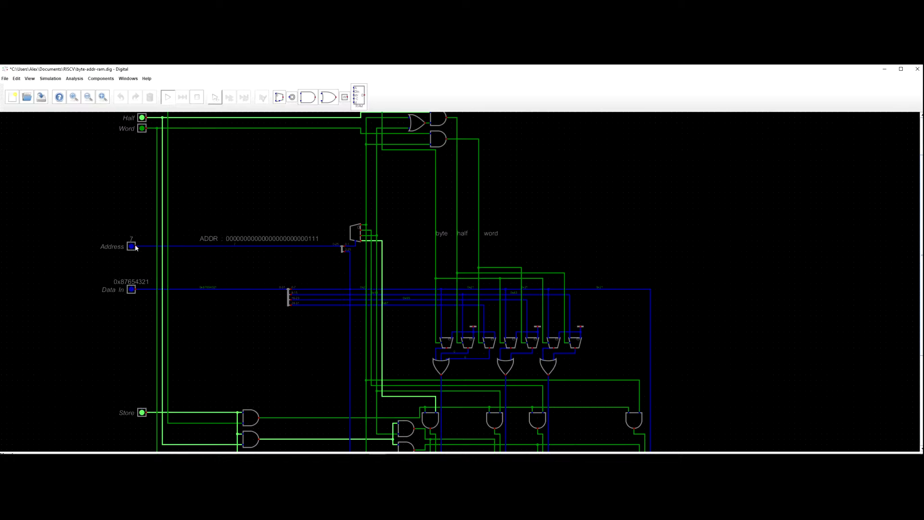
Set the Address input to 4 by clearing its two lowest bits.
click(129, 247)
click(190, 256)
click(185, 256)
click(204, 257)
click(212, 235)
Examine which RAMs receive the store signal and what data reaches them for a half-word write at address 4.
drag(242, 296, 188, 185)
scroll(568, 333, up, 2)
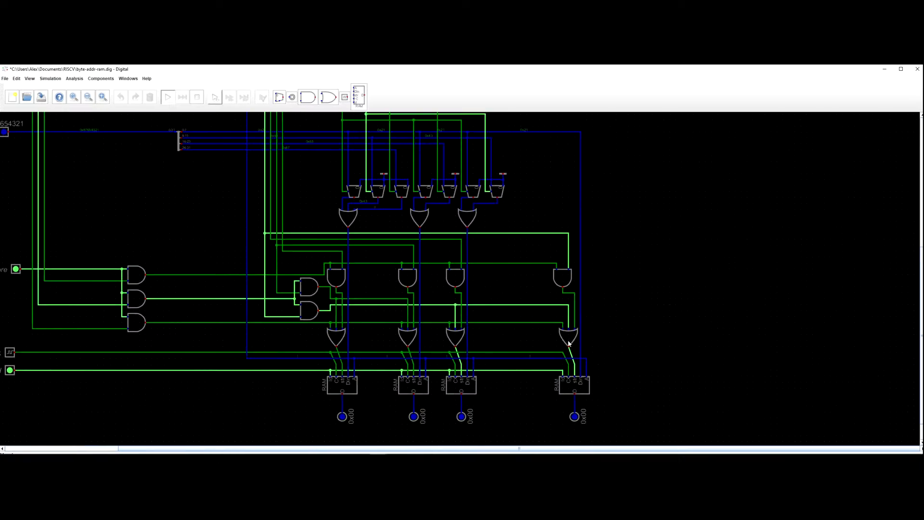
drag(533, 349, 473, 302)
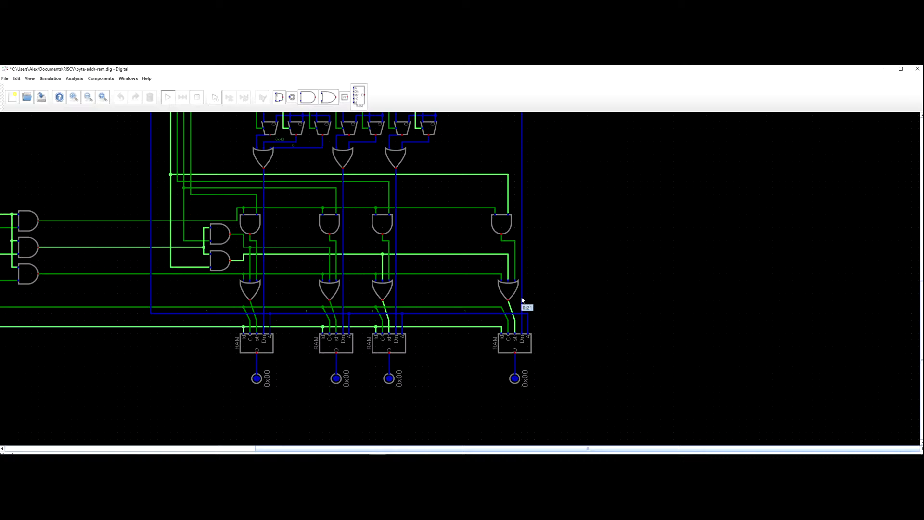
mouse_move(396, 297)
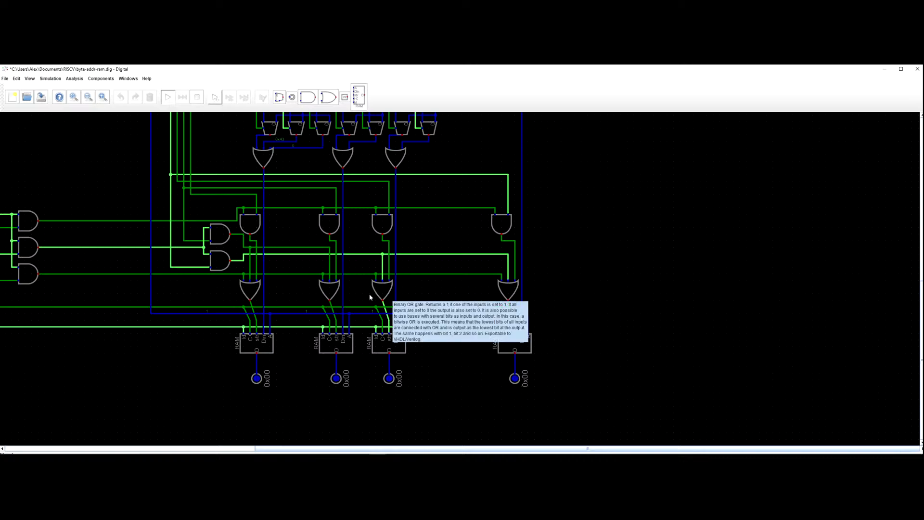
scroll(349, 296, down, 2)
drag(351, 293, 385, 304)
drag(353, 275, 552, 361)
drag(388, 312, 461, 338)
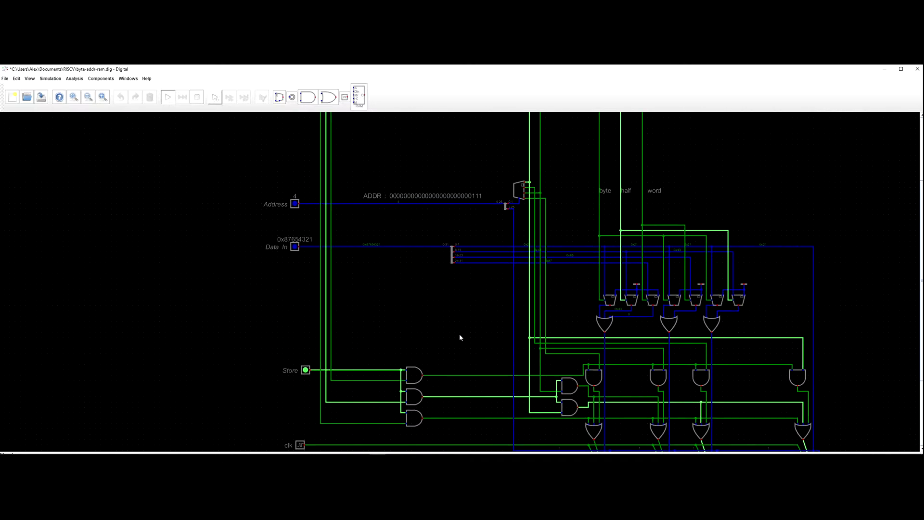
Set the Address input to 6 by switching on its second-lowest bit.
click(295, 204)
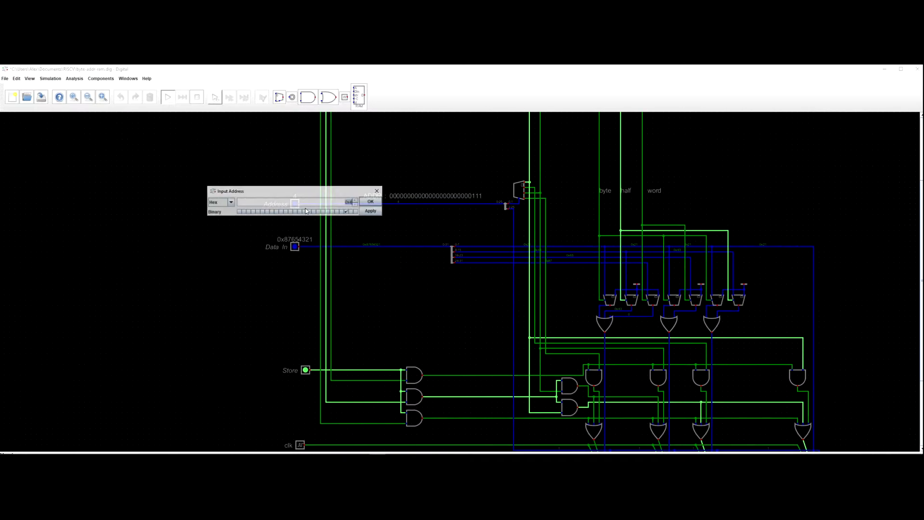
click(352, 212)
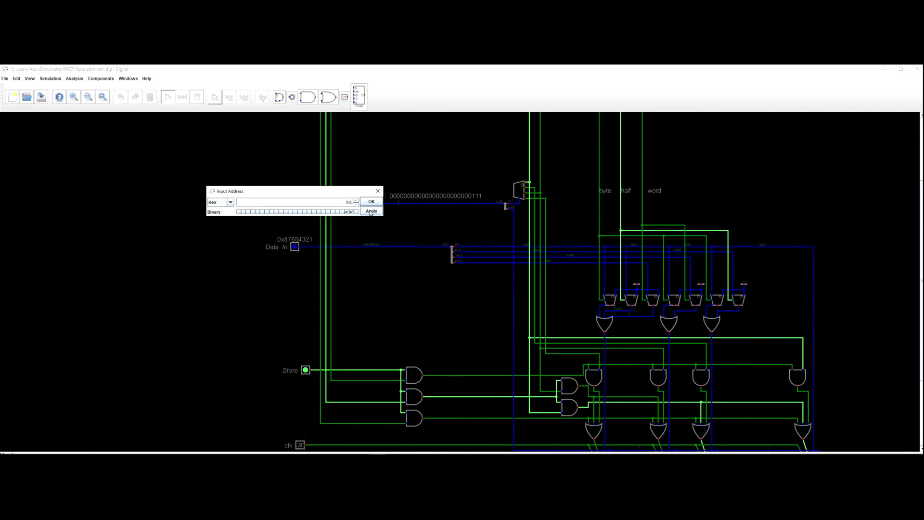
click(371, 205)
Examine the store signals and the data routed through the multiplexers for a half-word write at address 6.
drag(452, 329, 348, 276)
drag(562, 322, 527, 325)
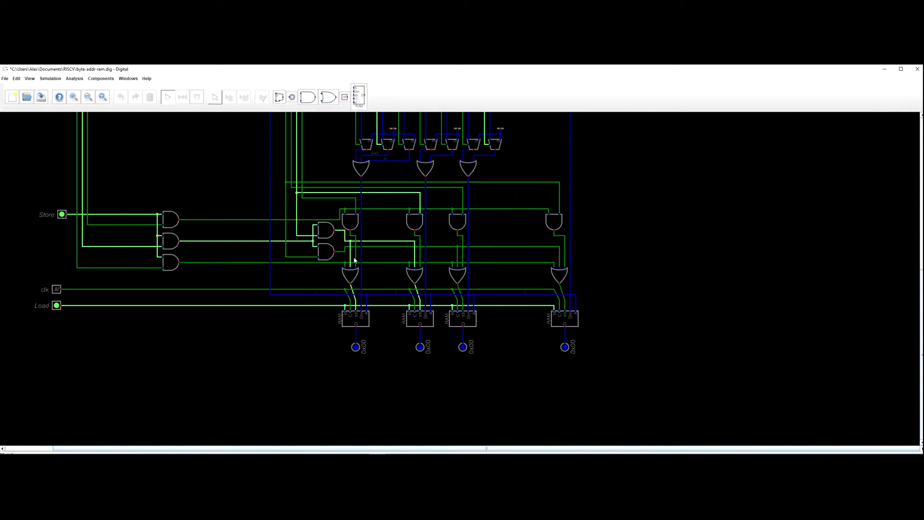
scroll(364, 292, up, 3)
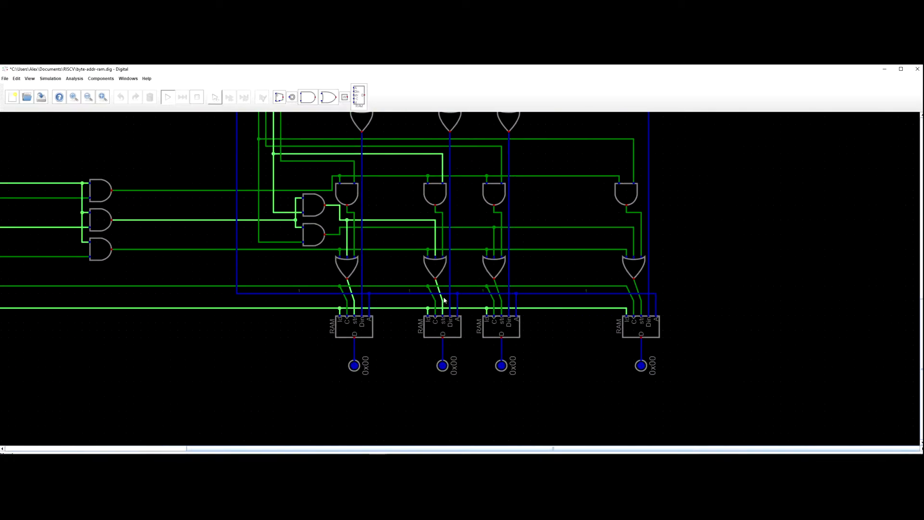
mouse_move(452, 307)
mouse_move(438, 266)
mouse_move(649, 286)
scroll(455, 261, up, 3)
scroll(444, 237, up, 3)
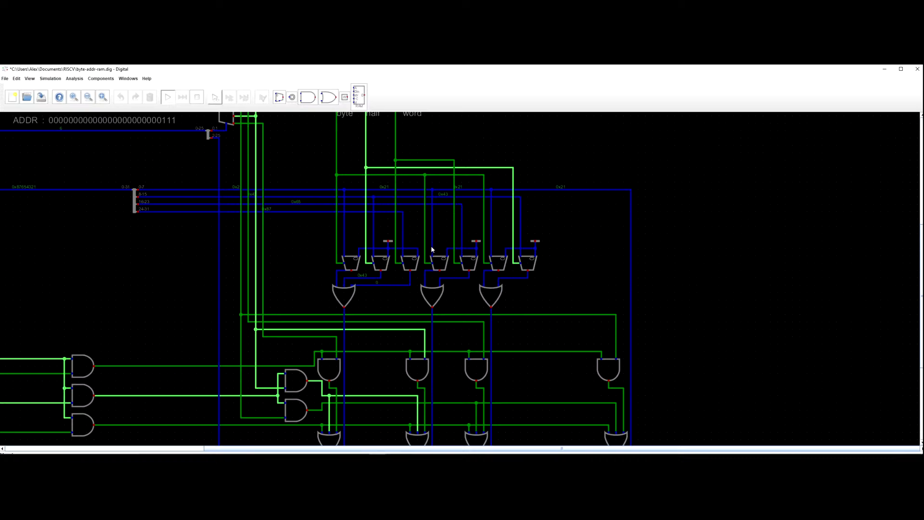
Trace the Data In bytes through the multiplexers and OR gates of each RAM for the half-word store at address 6.
mouse_move(432, 250)
scroll(472, 296, down, 1)
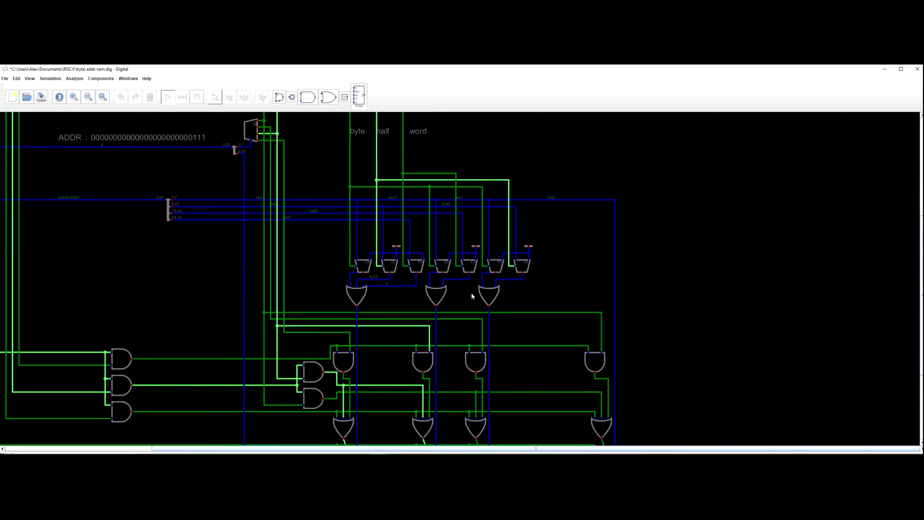
scroll(471, 296, down, 1)
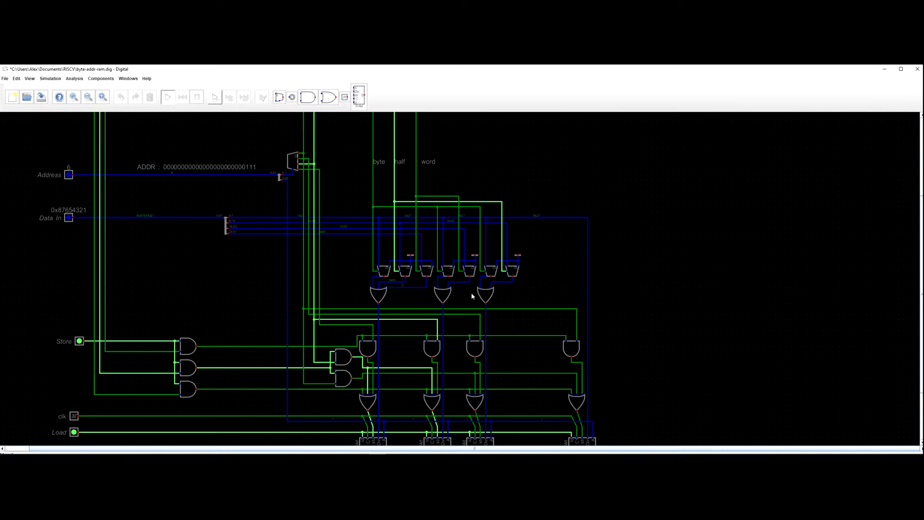
scroll(472, 296, up, 1)
scroll(472, 296, up, 1)
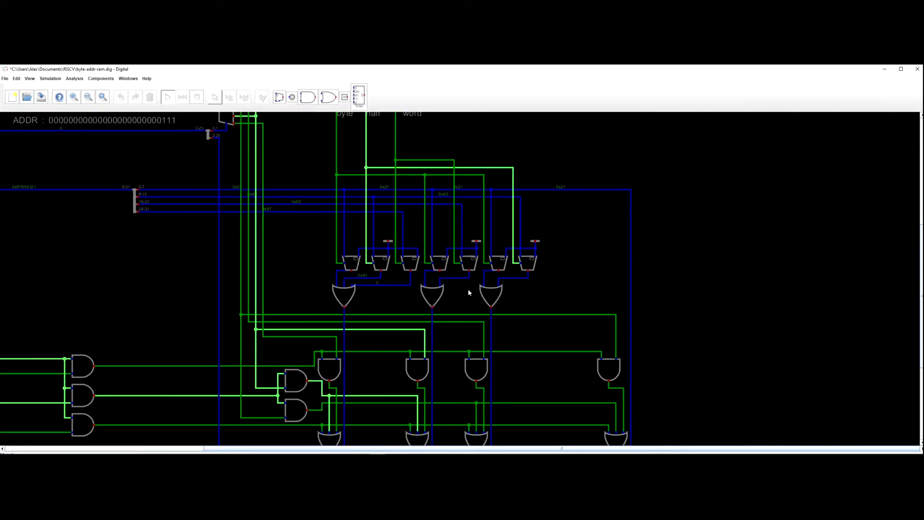
scroll(405, 286, down, 3)
scroll(381, 295, up, 3)
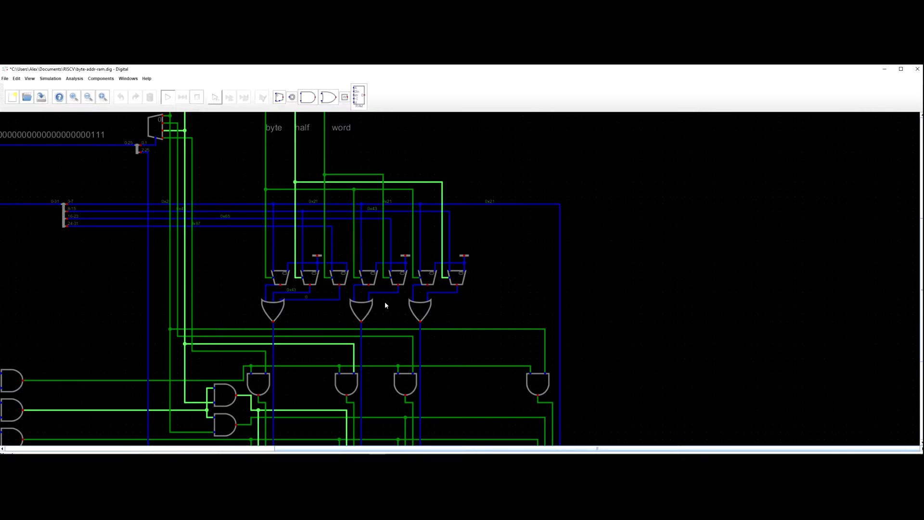
mouse_move(442, 296)
mouse_move(446, 280)
mouse_move(423, 252)
scroll(427, 297, down, 2)
drag(436, 384, 389, 457)
drag(455, 296, 497, 275)
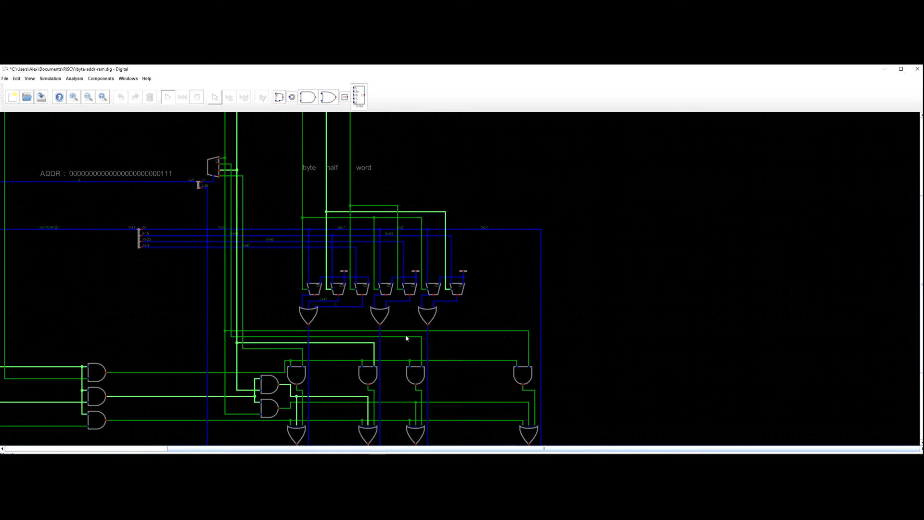
scroll(367, 302, up, 1)
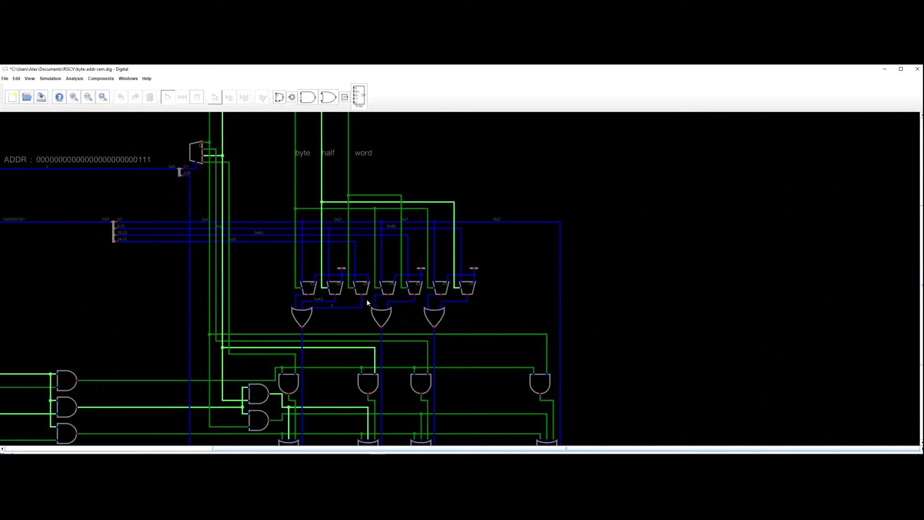
scroll(367, 303, down, 3)
scroll(356, 303, up, 2)
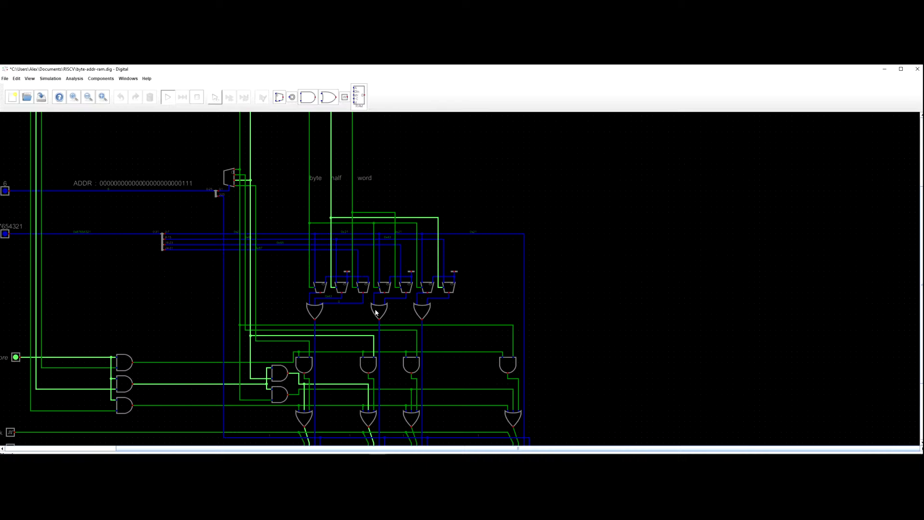
scroll(376, 312, up, 1)
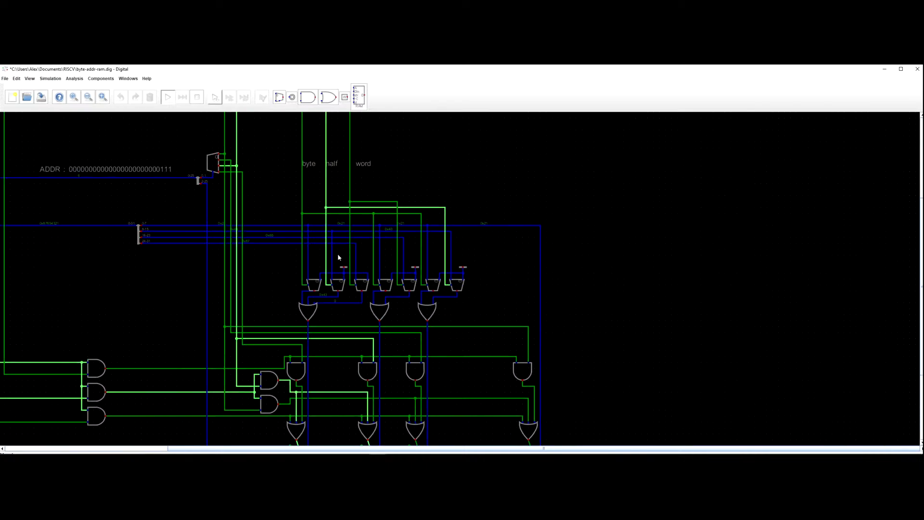
scroll(342, 279, down, 3)
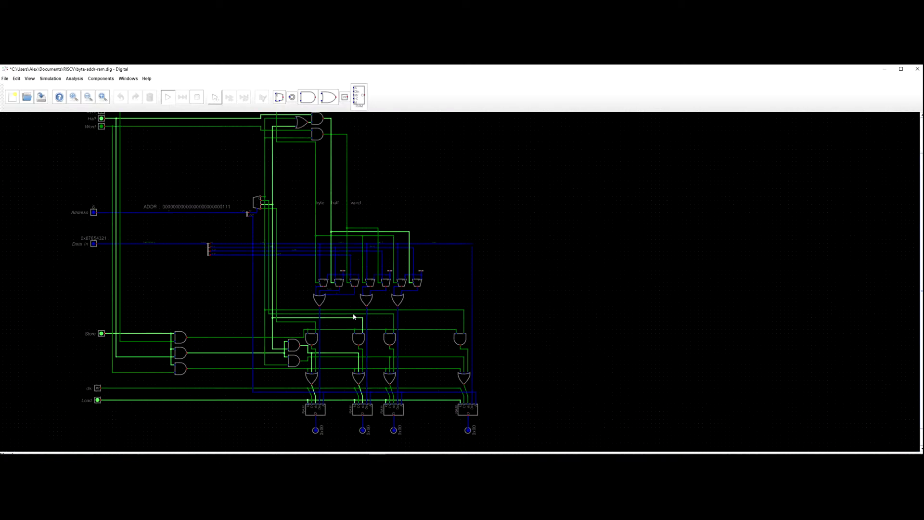
scroll(347, 296, up, 1)
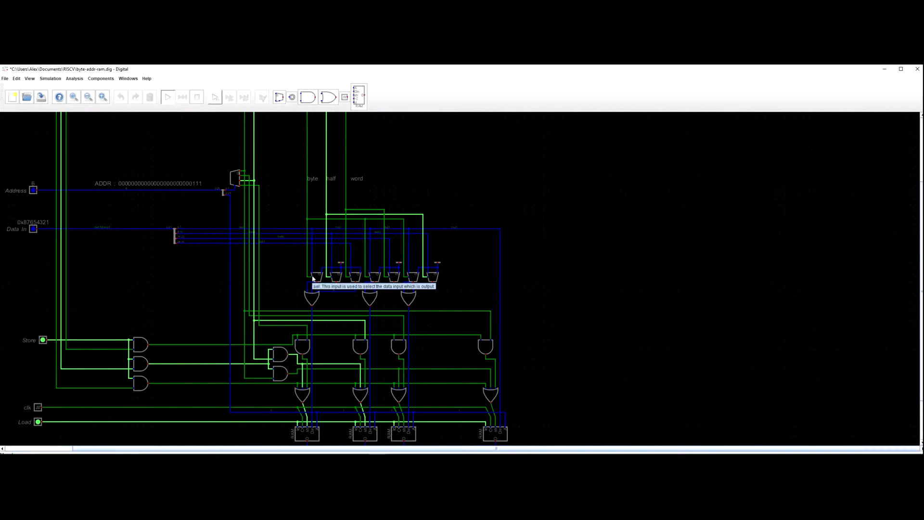
scroll(339, 289, up, 1)
drag(343, 292, 337, 319)
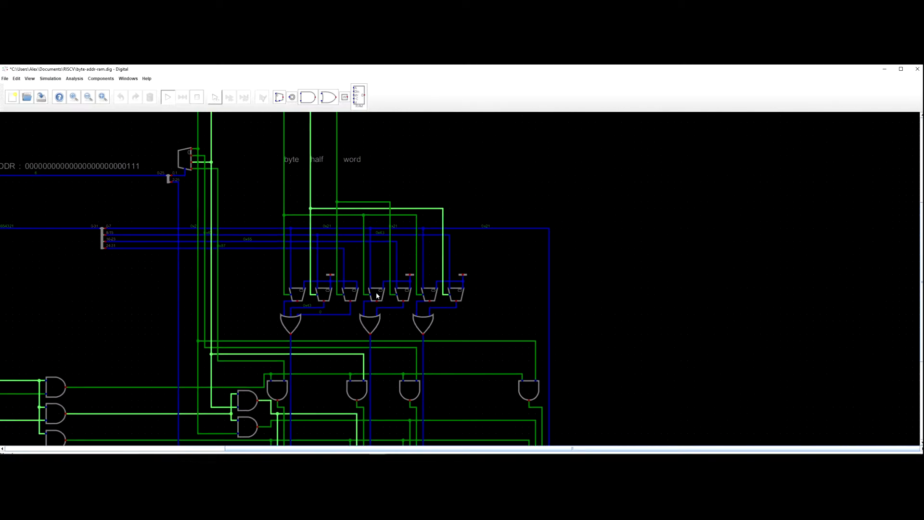
scroll(375, 295, down, 2)
drag(389, 311, 349, 303)
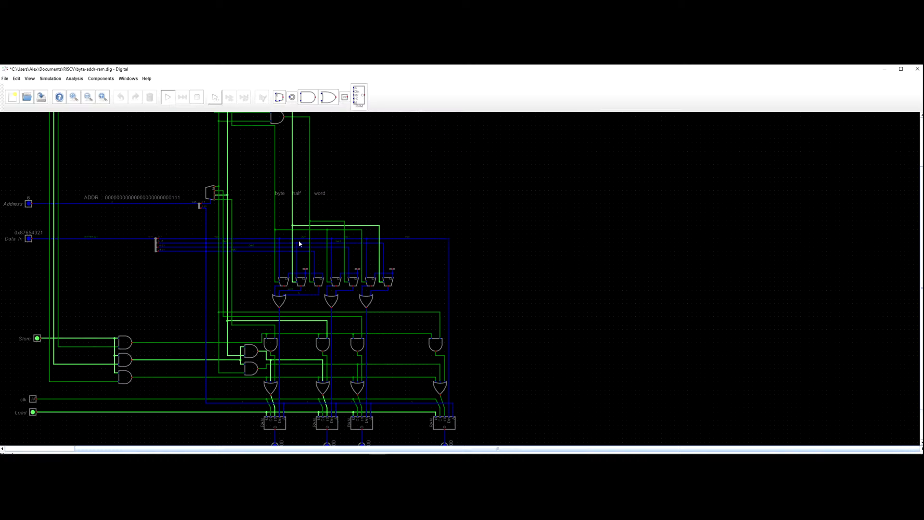
Review the size, Address and Data In inputs and how they drive the multiplexer select lines and store gates.
scroll(285, 244, up, 4)
scroll(287, 248, down, 5)
drag(276, 263, 381, 308)
drag(258, 233, 381, 225)
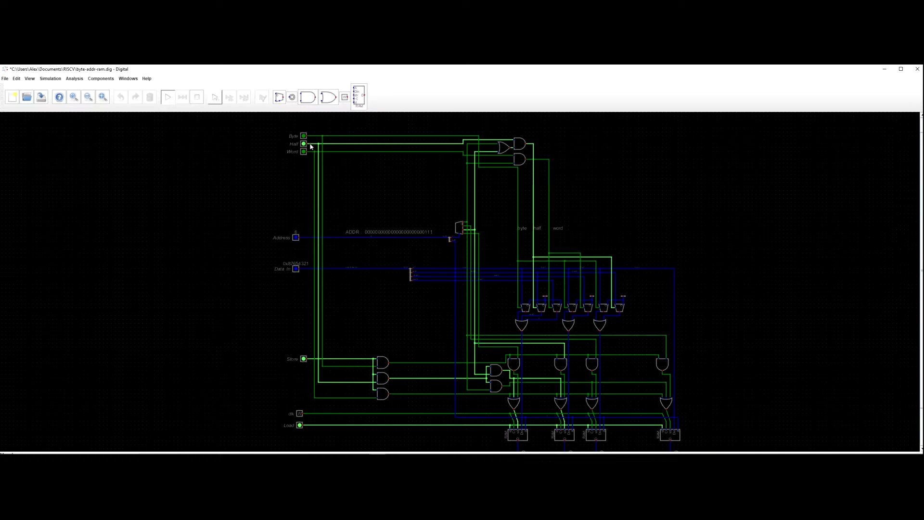
drag(293, 293, 277, 251)
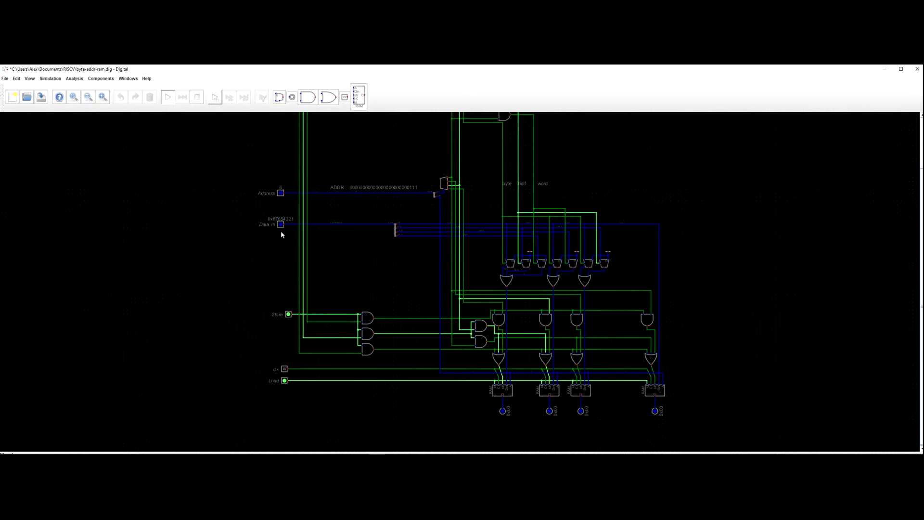
scroll(271, 230, up, 2)
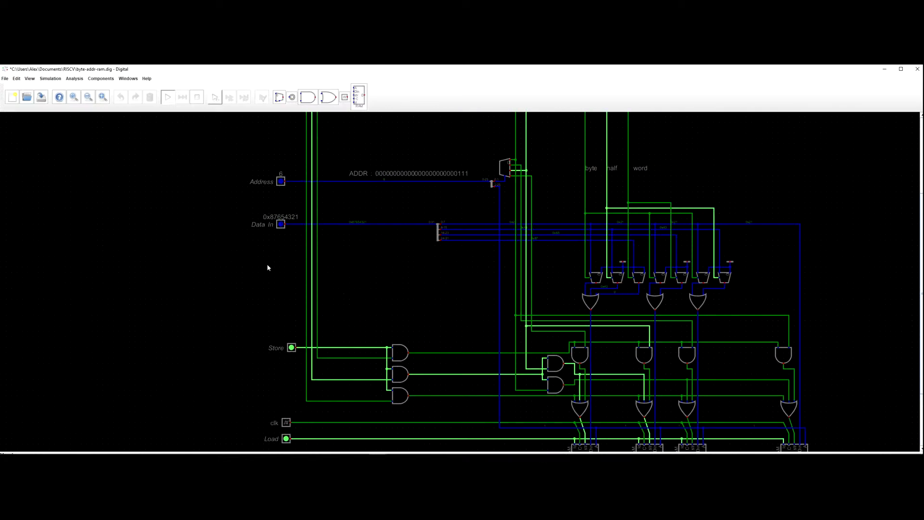
scroll(267, 273, down, 2)
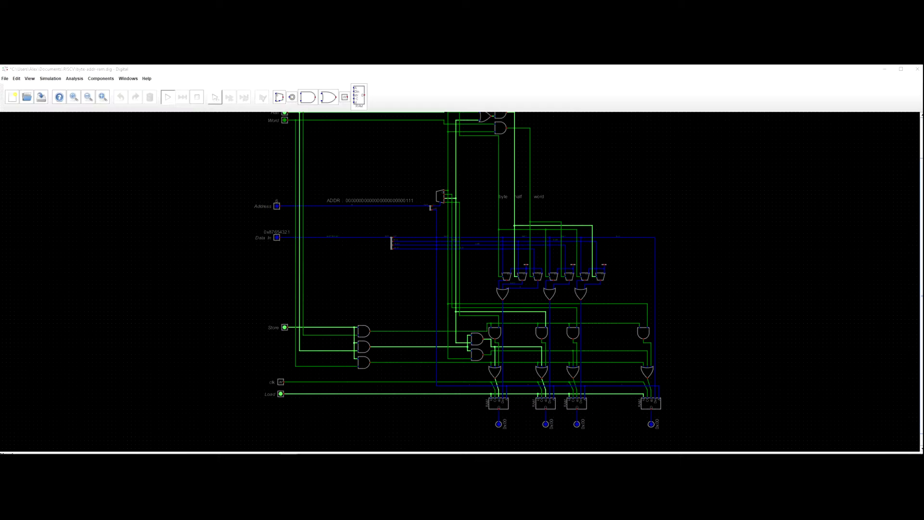
drag(211, 299, 192, 324)
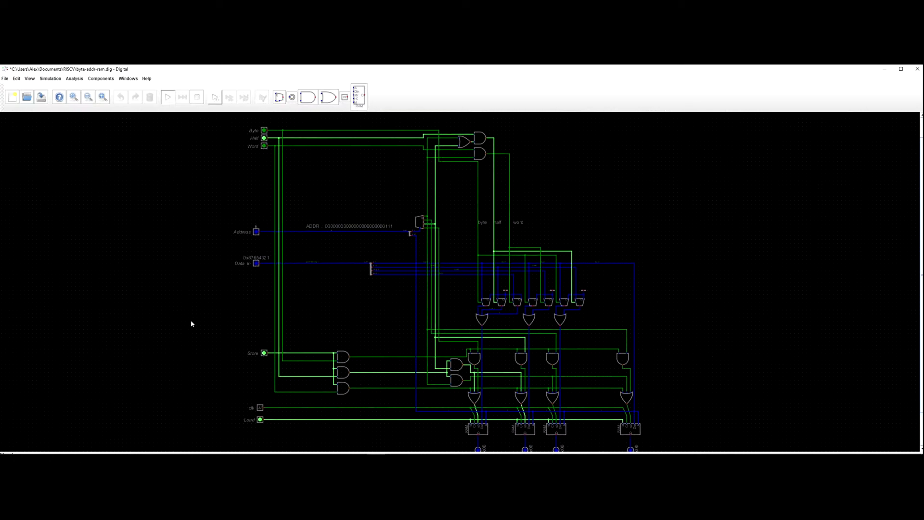
drag(233, 158, 186, 160)
drag(335, 239, 216, 242)
scroll(346, 284, up, 2)
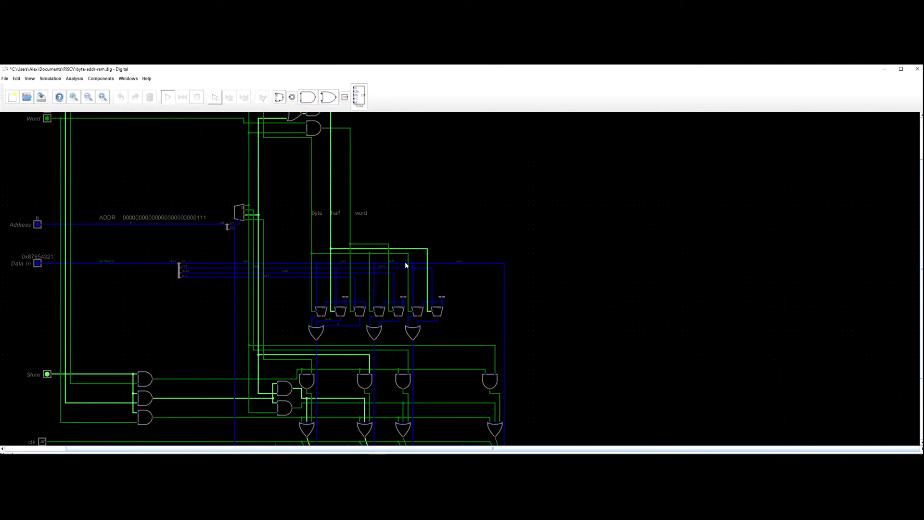
scroll(457, 263, up, 2)
drag(476, 290, 489, 276)
Stop the simulation and move the third RAM's two multiplexers, their constant and OR gate right to open a gap beside the second group.
click(197, 96)
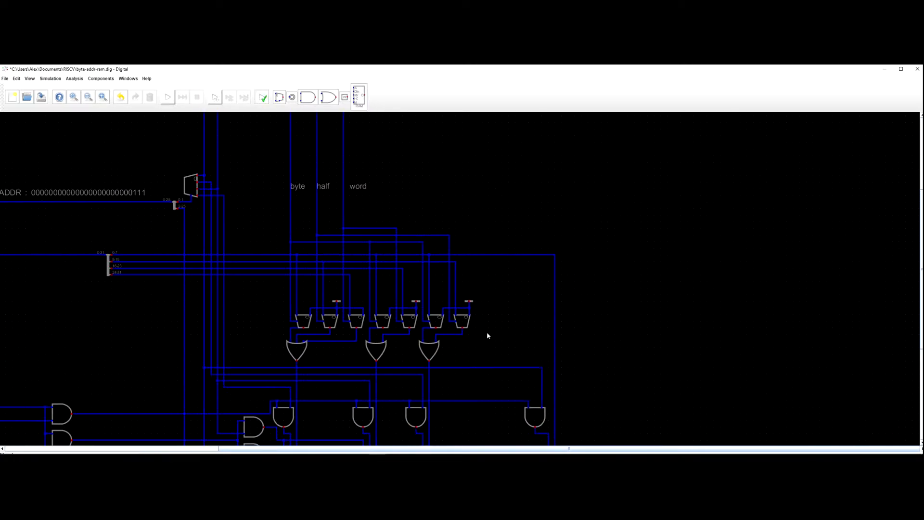
drag(495, 336, 501, 322)
drag(423, 198, 488, 350)
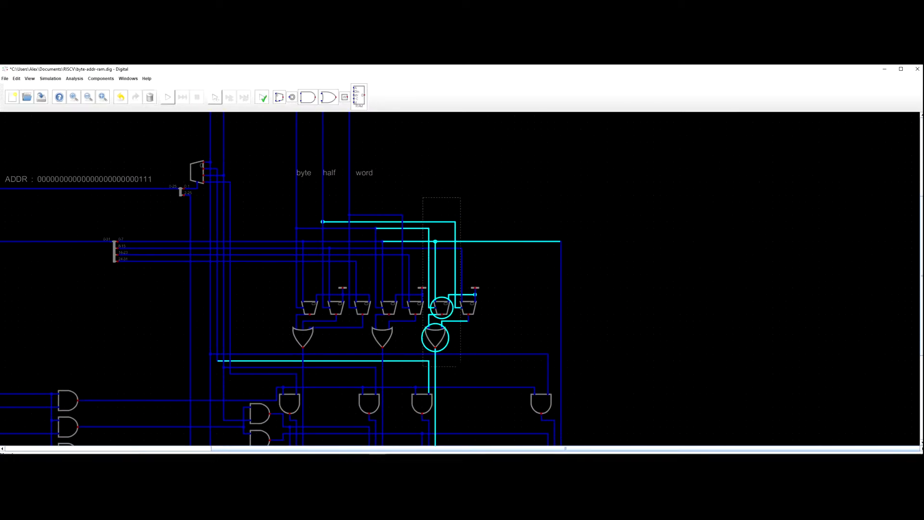
drag(441, 331, 486, 331)
click(487, 343)
Reroute the moved OR gate's output to the third RAM's data input with straight wires and delete the diagonal wire.
drag(488, 362, 495, 227)
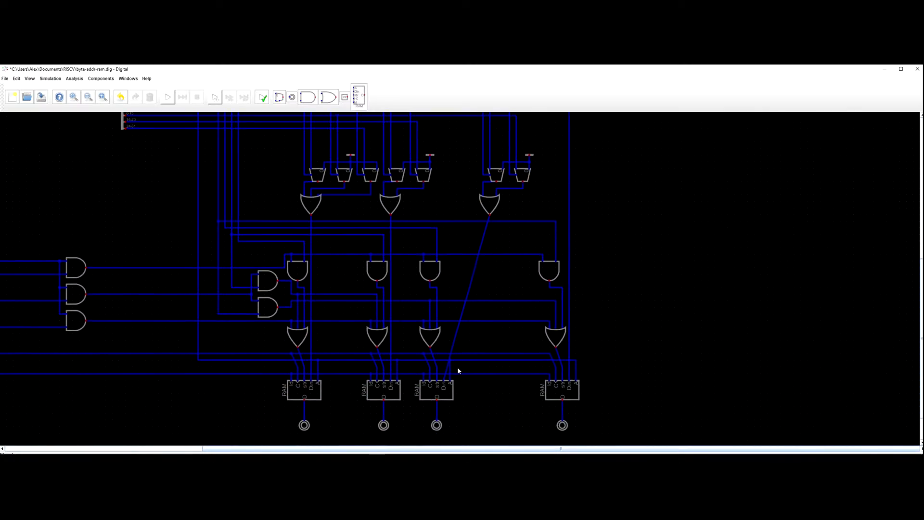
click(489, 215)
click(447, 218)
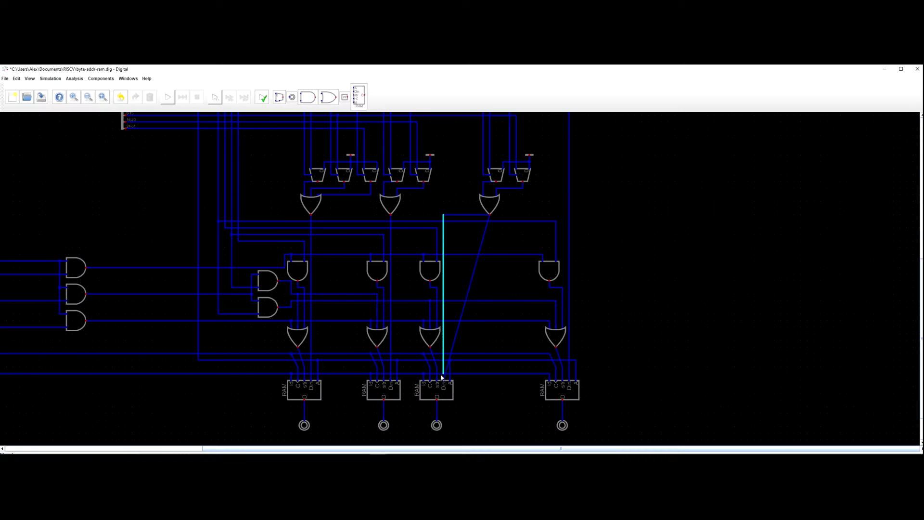
click(443, 379)
click(453, 340)
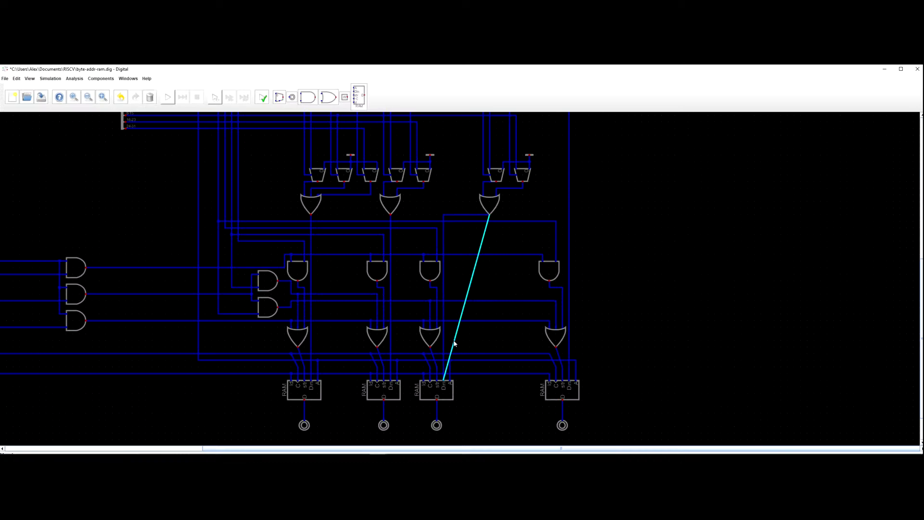
key(Delete)
Reposition the third RAM's OR gate beneath its two multiplexers and redraw the wires from their outputs towards its inputs.
scroll(458, 344, up, 1)
scroll(459, 347, up, 1)
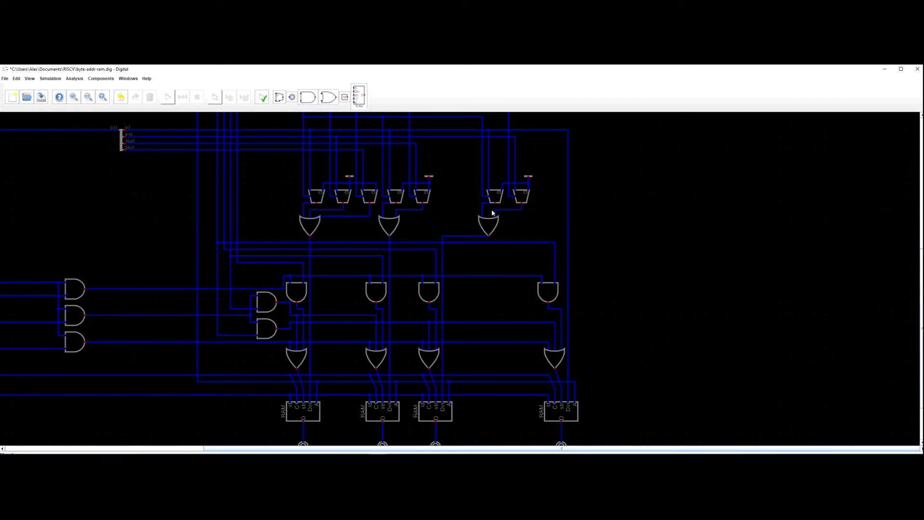
drag(473, 200, 522, 227)
mouse_move(506, 196)
mouse_down()
mouse_move(527, 207)
mouse_move(501, 204)
mouse_move(510, 205)
mouse_up()
click(507, 203)
click(515, 206)
scroll(515, 206, up, 5)
click(511, 207)
key(Delete)
click(468, 203)
click(505, 203)
click(459, 261)
click(530, 248)
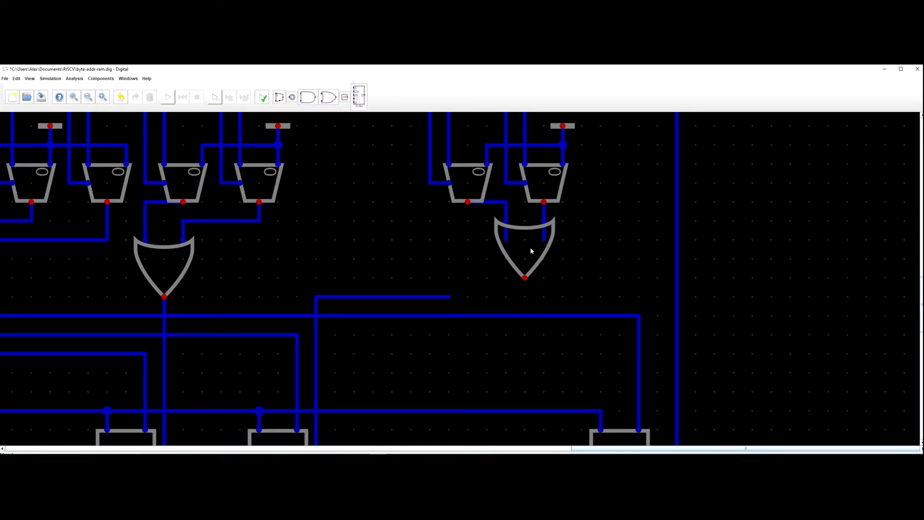
Trim the excess wire ends overlapping the third RAM's OR gate below its two multiplexers.
click(506, 238)
drag(507, 238, 546, 243)
click(541, 240)
click(549, 243)
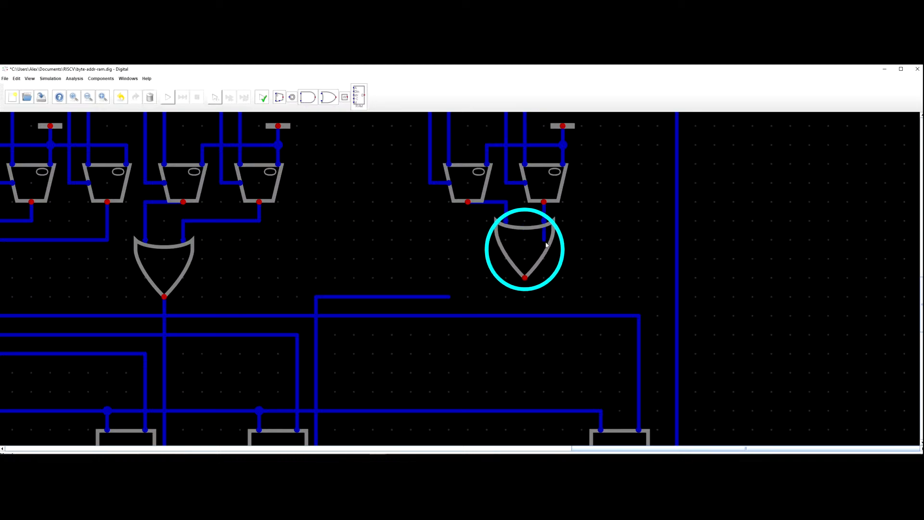
click(552, 253)
mouse_move(578, 279)
mouse_down()
mouse_move(470, 211)
mouse_move(477, 218)
mouse_up()
drag(515, 260, 521, 244)
click(508, 205)
click(508, 222)
key(Escape)
key(F1)
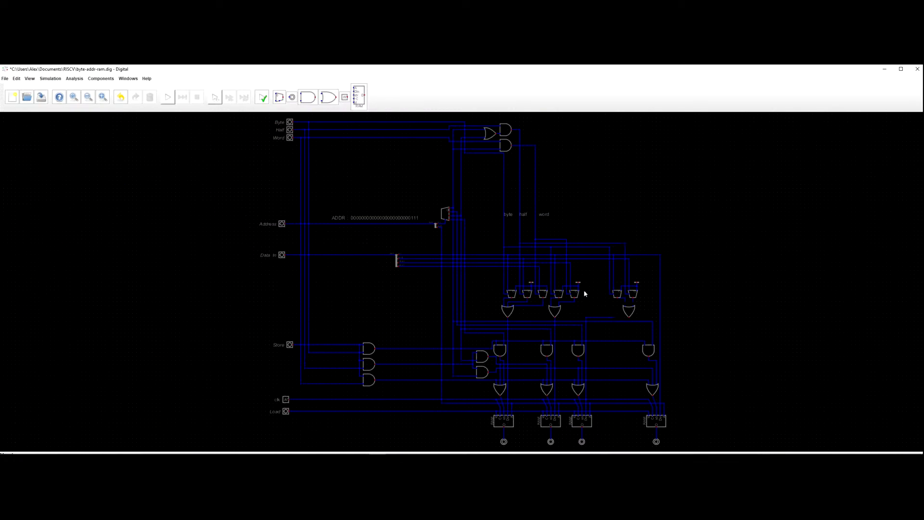
scroll(530, 279, up, 8)
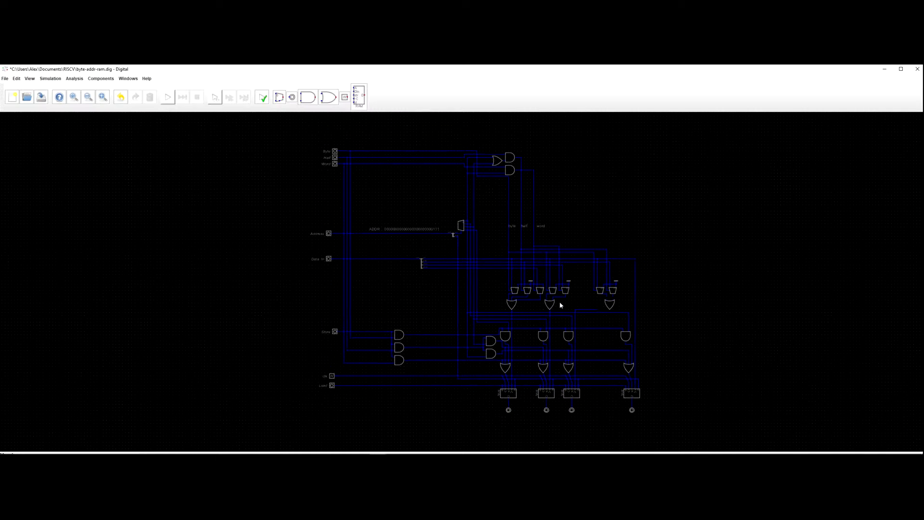
scroll(562, 293, up, 1)
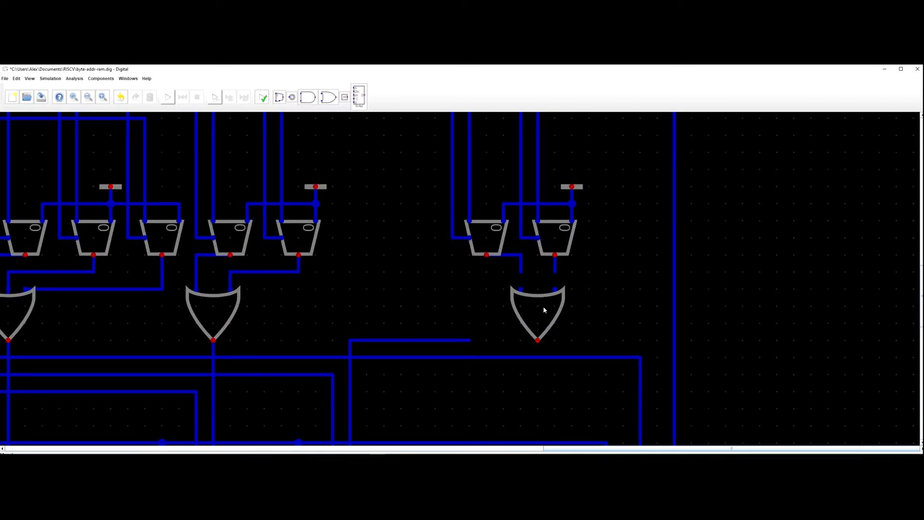
Move the OR gate up to meet the multiplexer wires and connect its output to the third RAM's data wire.
drag(546, 311, 545, 294)
click(538, 323)
click(463, 340)
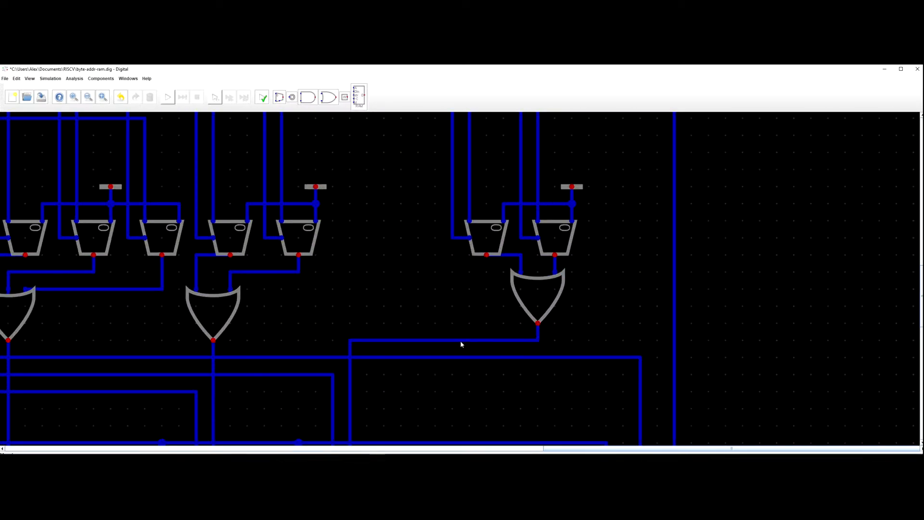
Copy the second RAM's last multiplexer with its constant and place the duplicate in the gap beside it.
scroll(457, 318, down, 10)
drag(447, 292, 446, 271)
scroll(436, 278, up, 2)
drag(416, 225, 422, 274)
scroll(418, 255, down, 4)
scroll(417, 256, down, 1)
scroll(421, 221, down, 1)
drag(436, 236, 431, 238)
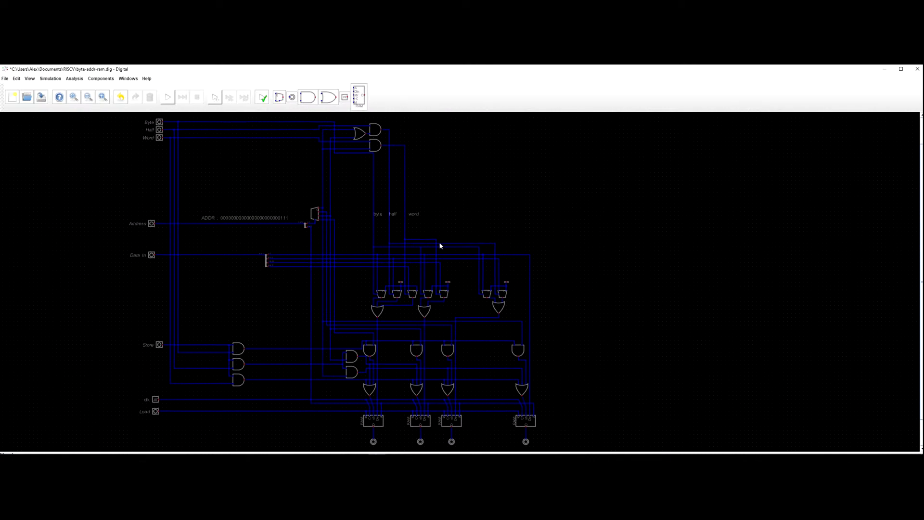
scroll(443, 264, up, 8)
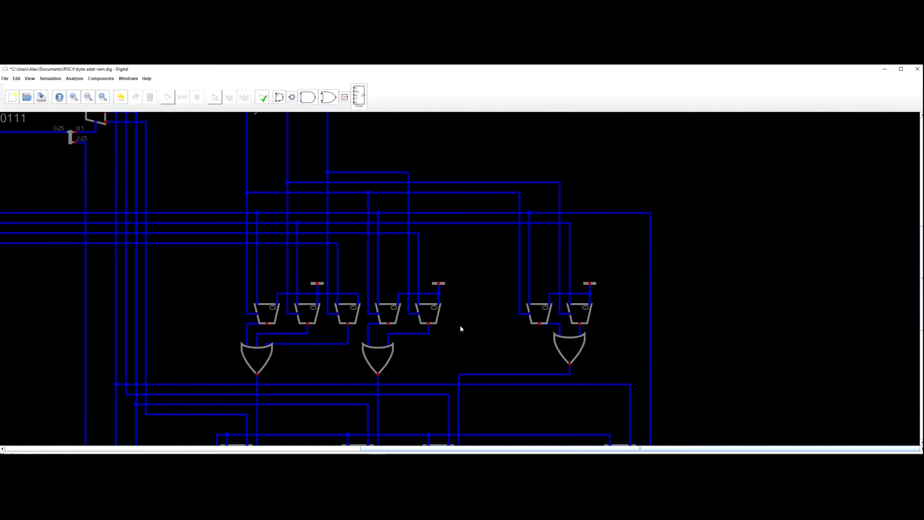
drag(461, 337, 407, 279)
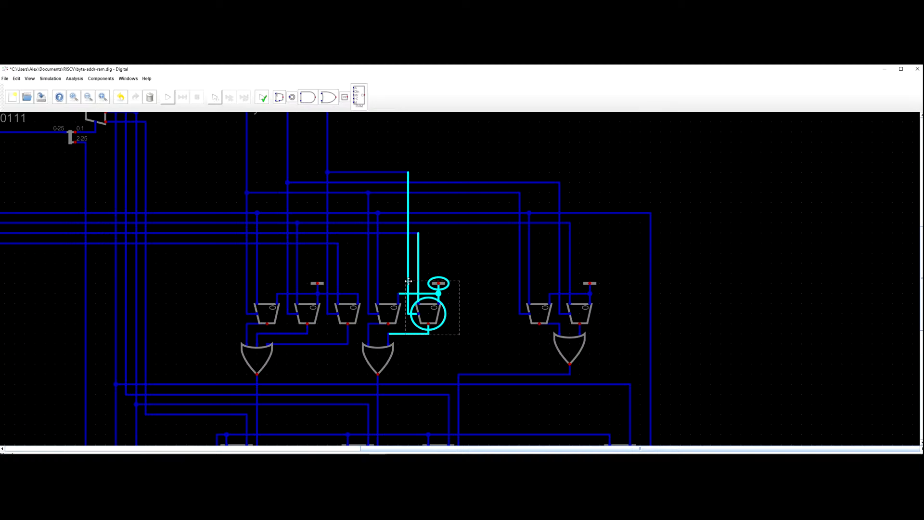
key(ctrl+c)
key(ctrl+v)
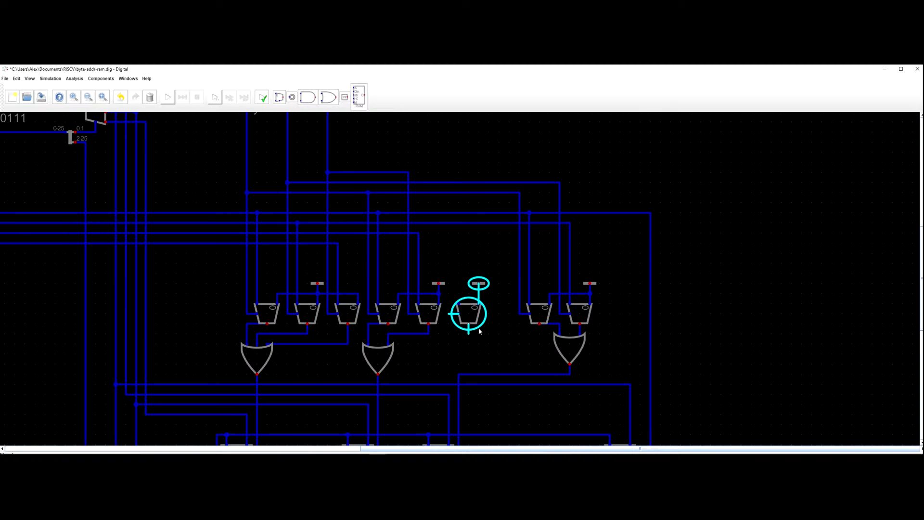
click(478, 330)
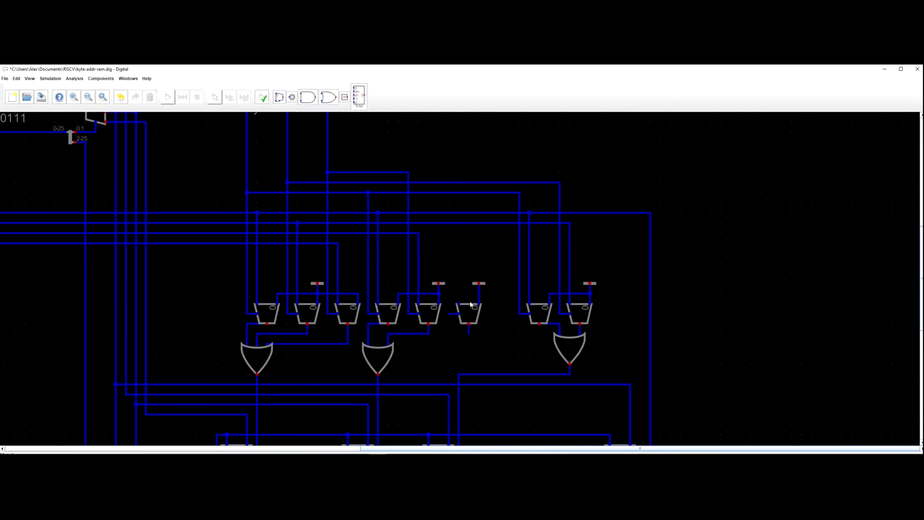
Delete the copied constant above the new multiplexer and adjust the second RAM's OR gate to take an additional input.
click(490, 291)
key(Delete)
right_click(383, 357)
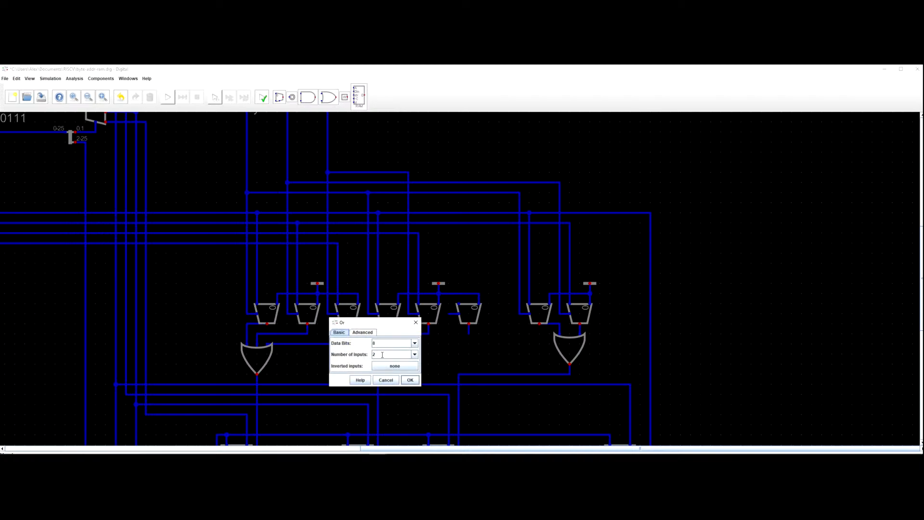
click(411, 379)
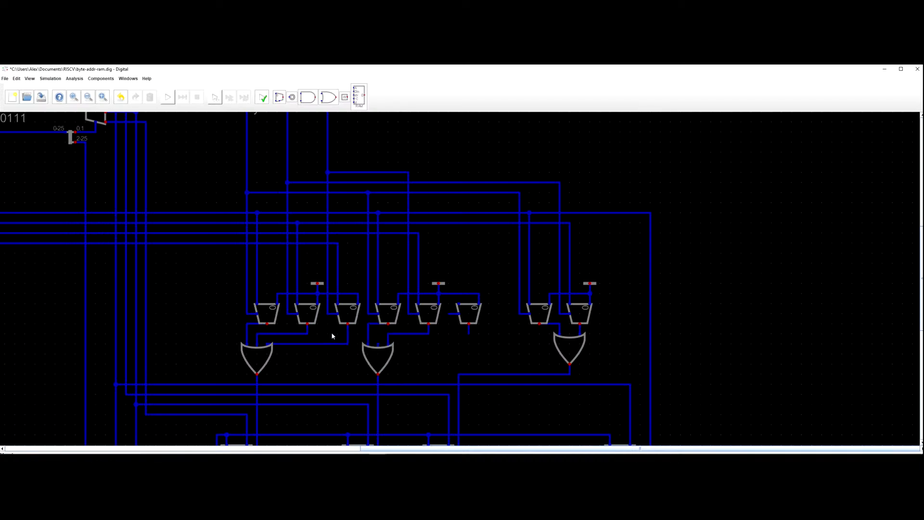
Wire the new multiplexer's output to the second RAM's OR gate and its data input to the 0-7 data line.
drag(389, 345, 379, 344)
click(470, 324)
scroll(440, 363, down, 4)
click(453, 322)
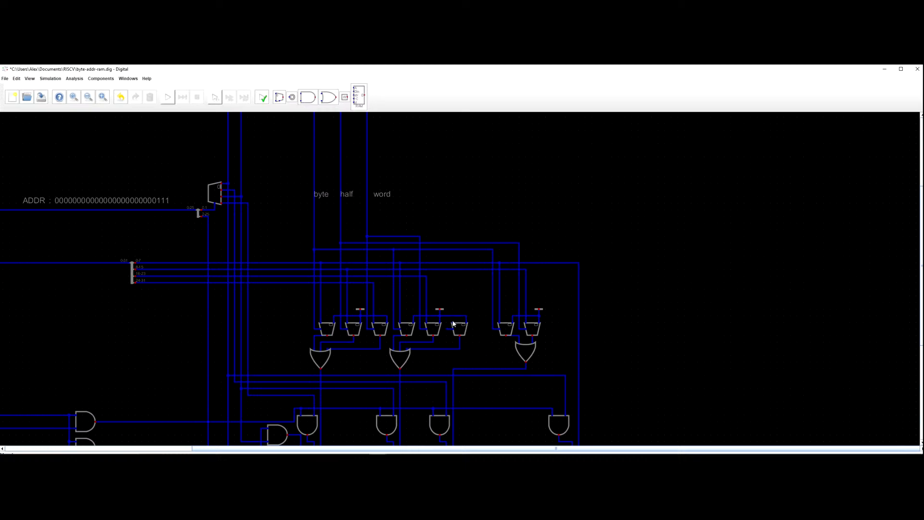
click(452, 265)
scroll(473, 320, up, 4)
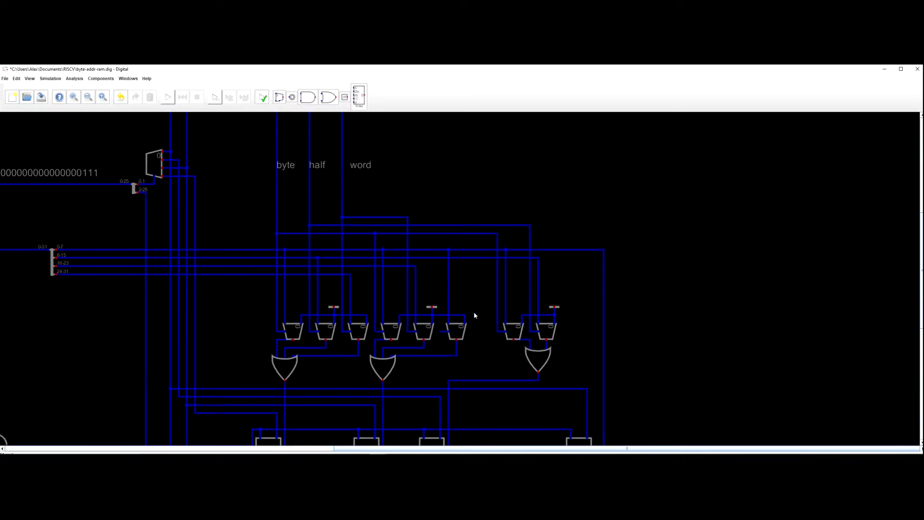
Connect the new multiplexer's select input to the half line.
scroll(477, 312, down, 3)
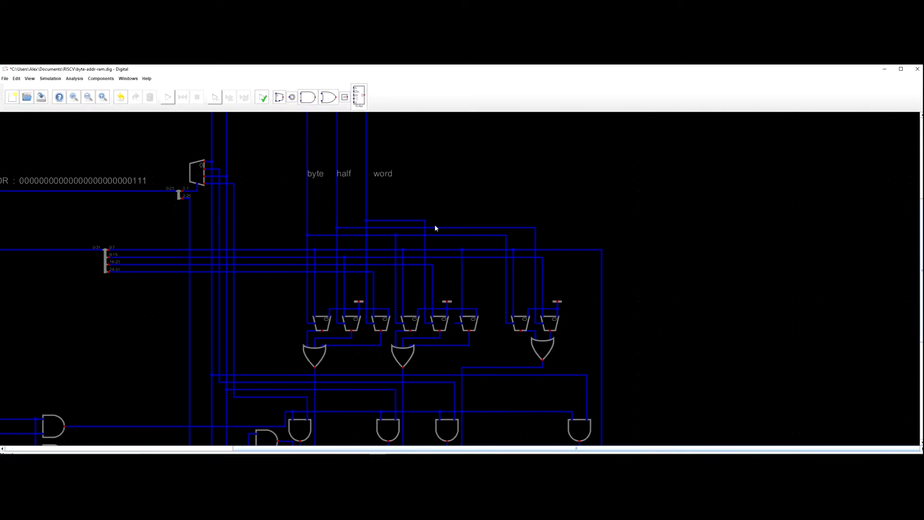
click(447, 227)
click(453, 228)
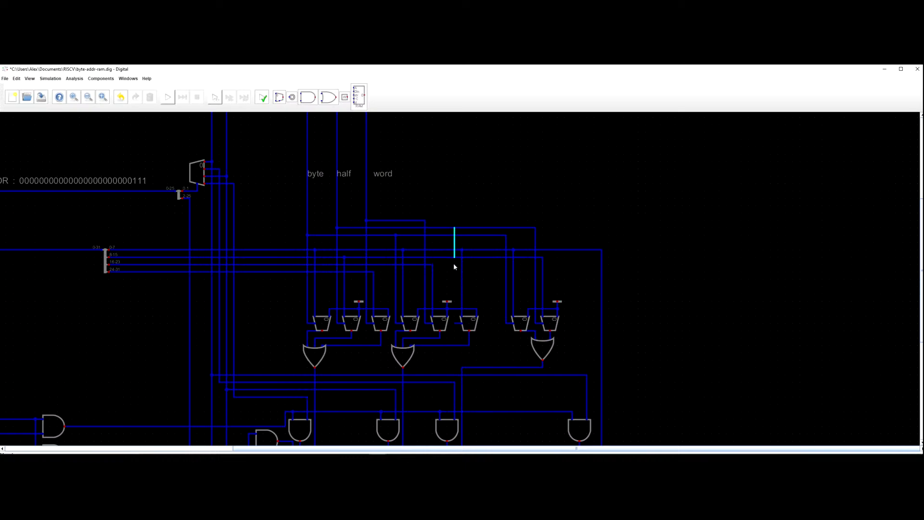
click(457, 323)
Move the third RAM's two multiplexers and OR gate closer to the new multiplexer and save the circuit.
scroll(437, 360, down, 5)
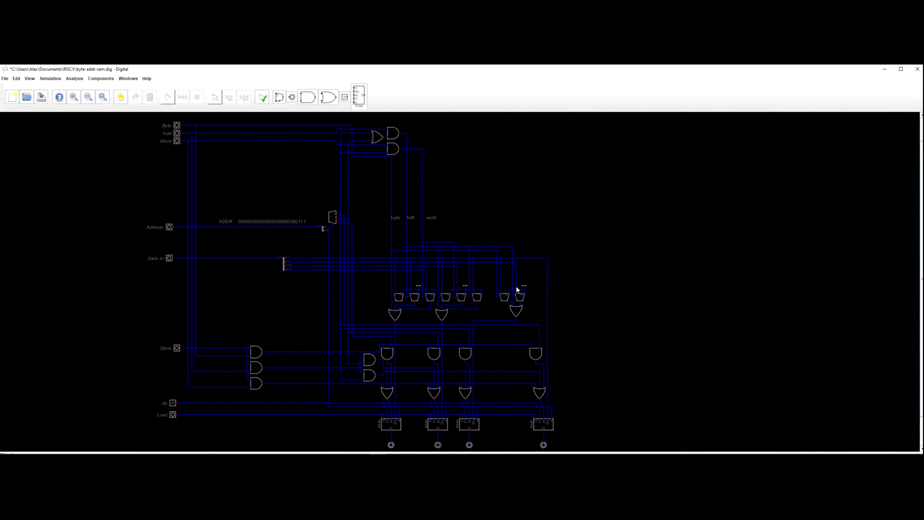
drag(528, 230, 498, 309)
click(493, 310)
key(ctrl+s)
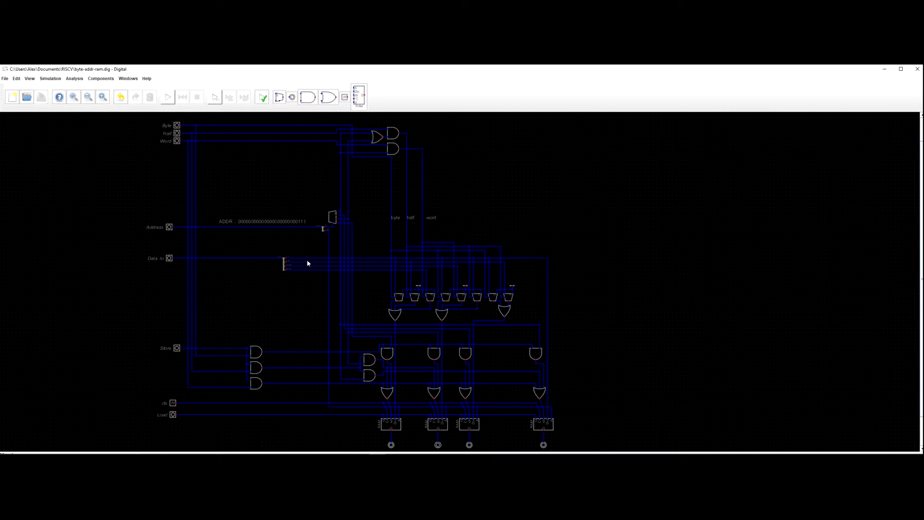
Start the simulation, turn on the Half input and set Address to 6.
click(173, 98)
scroll(289, 217, down, 3)
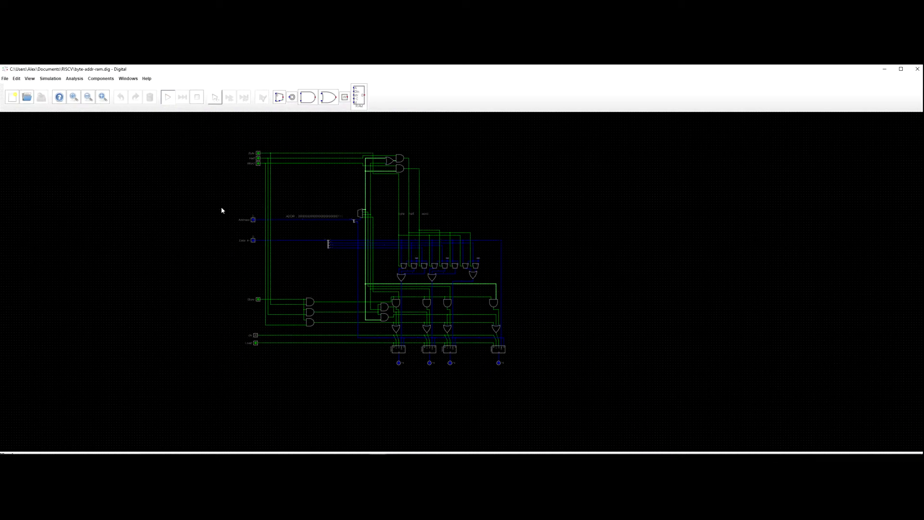
click(258, 164)
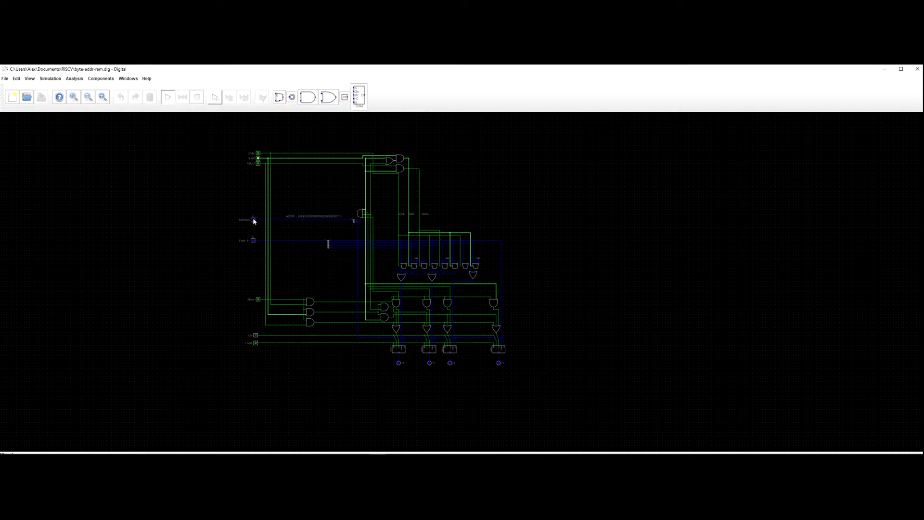
click(253, 220)
click(304, 229)
click(309, 228)
click(330, 219)
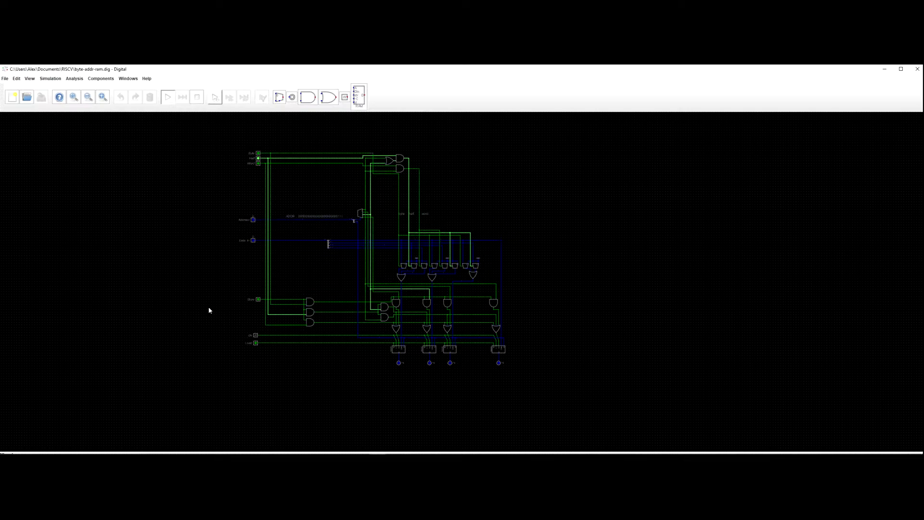
Set the Data In input to hexadecimal 87654321.
scroll(249, 294, up, 2)
click(254, 219)
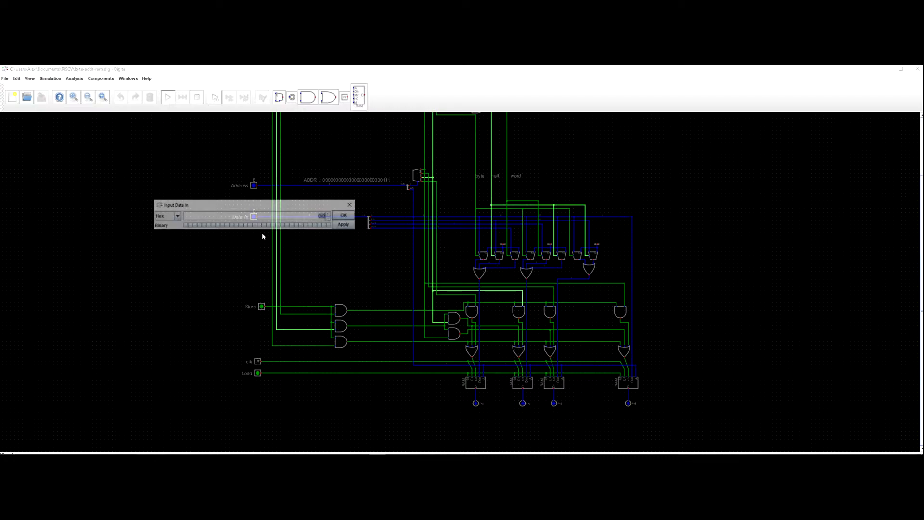
key(BackSpace)
text(9)
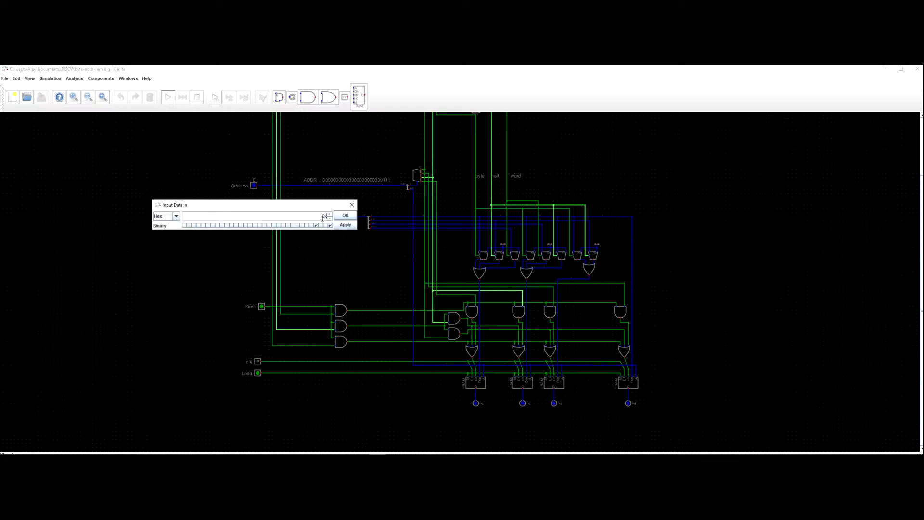
text(7654321)
click(346, 216)
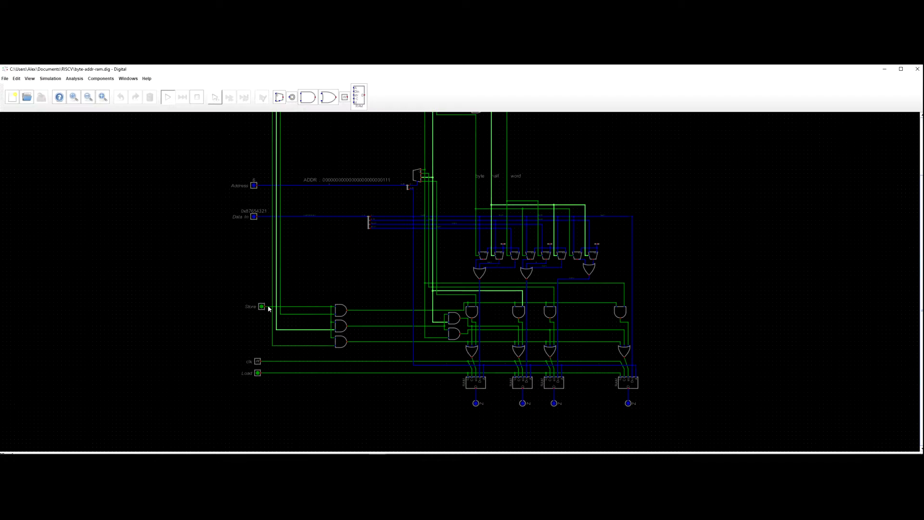
Turn on the Store input and inspect the data values reaching the RAMs' Din inputs.
drag(370, 340, 287, 329)
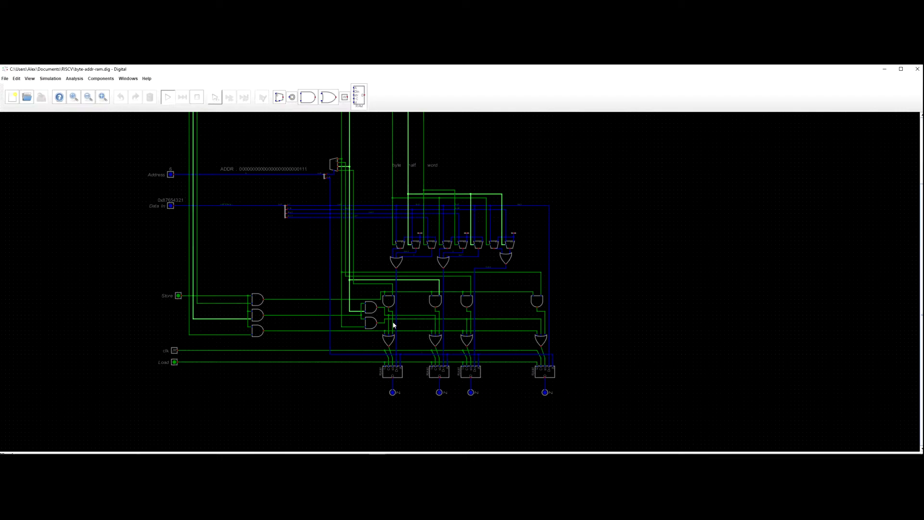
scroll(394, 326, up, 5)
scroll(421, 392, down, 3)
scroll(238, 357, down, 4)
scroll(216, 351, up, 3)
click(217, 342)
scroll(221, 362, down, 2)
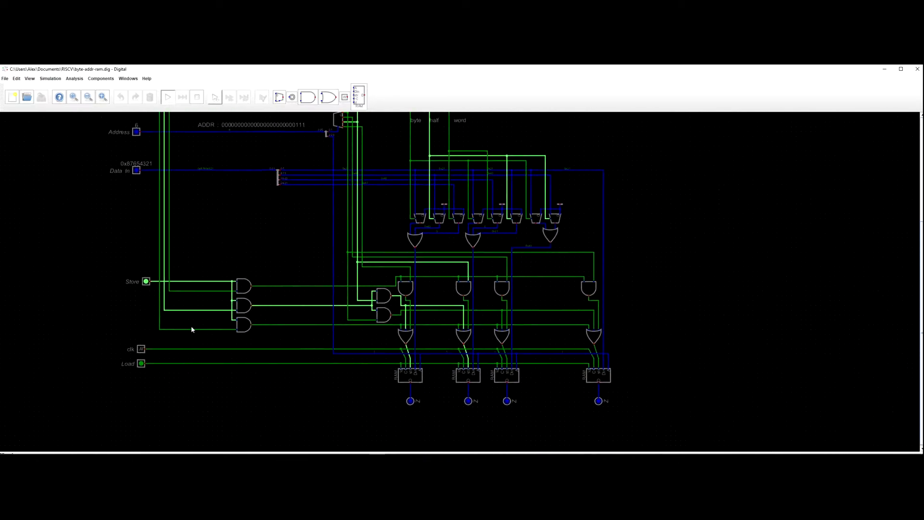
scroll(407, 355, up, 3)
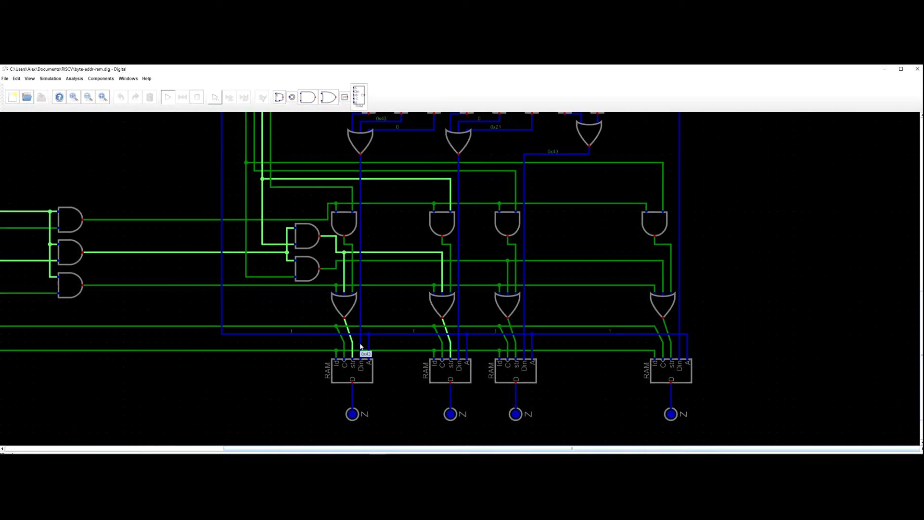
mouse_move(459, 344)
mouse_move(678, 348)
scroll(679, 349, down, 5)
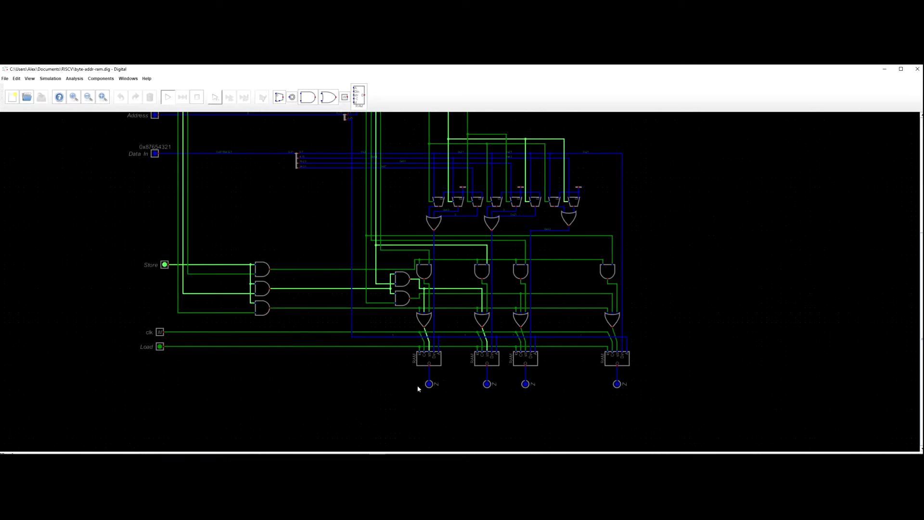
drag(423, 390, 504, 390)
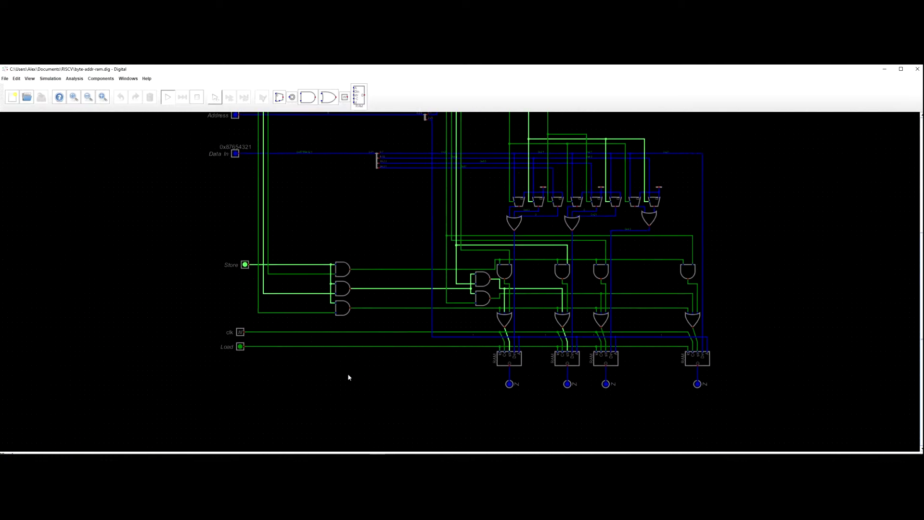
Turn on the Load input and pulse the clock to store the half-word in the RAMs.
click(241, 346)
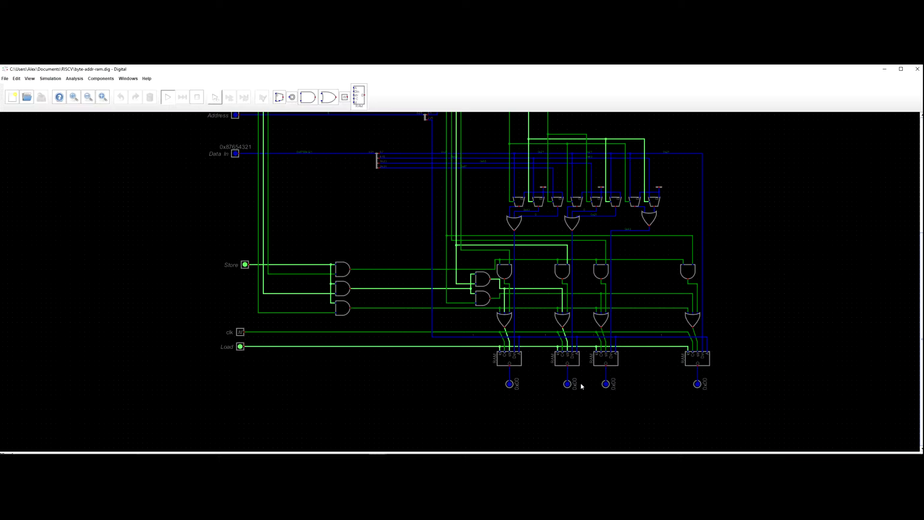
click(239, 332)
click(240, 333)
scroll(424, 392, down, 2)
drag(381, 383, 418, 397)
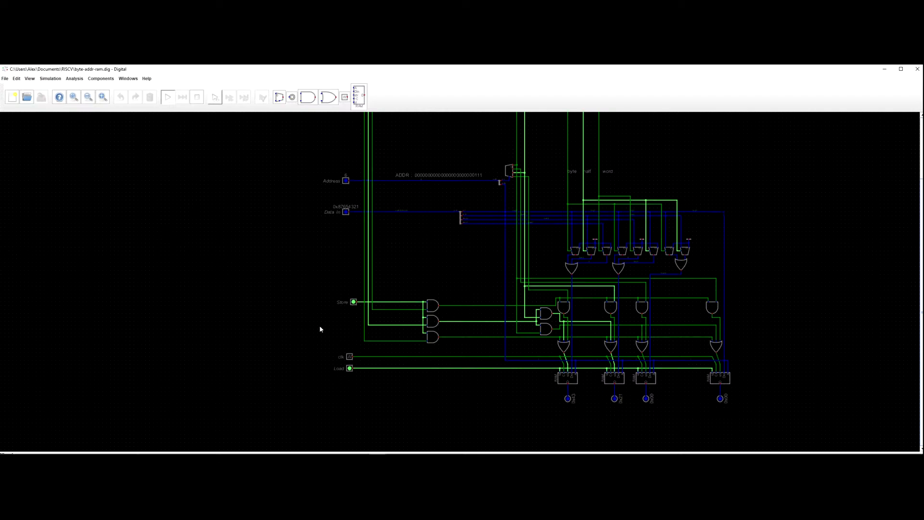
Turn off the Half input and turn on Word instead.
drag(323, 305, 323, 333)
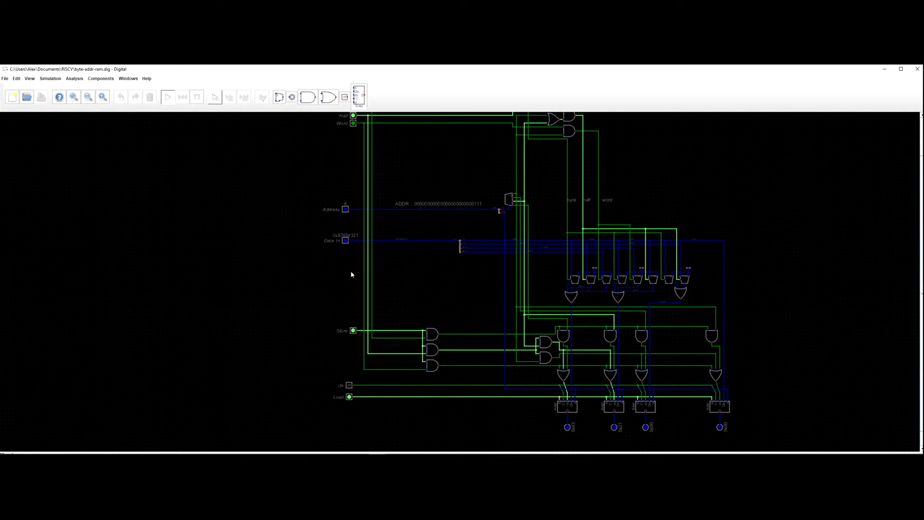
drag(317, 274, 313, 308)
drag(314, 220, 314, 247)
click(350, 177)
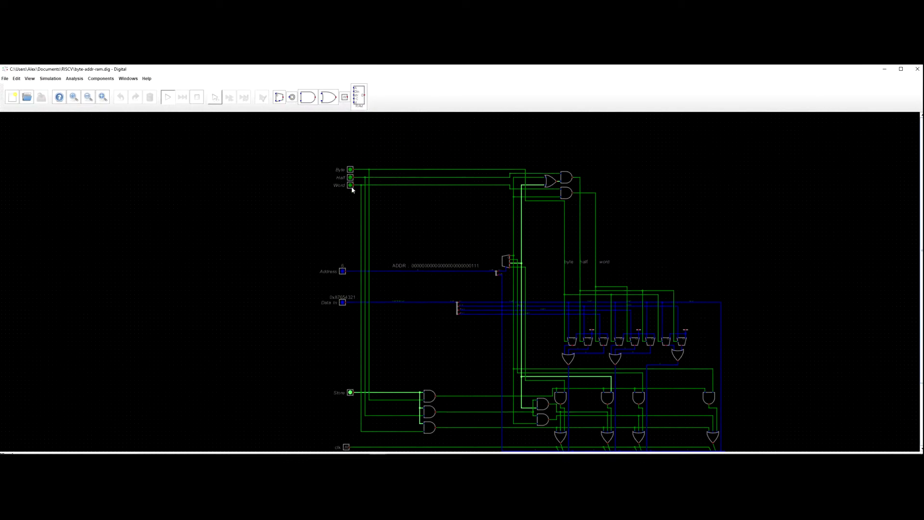
click(350, 185)
Examine how the word store signal and address decoder lines reach the four RAMs.
scroll(342, 254, up, 3)
drag(344, 269, 304, 192)
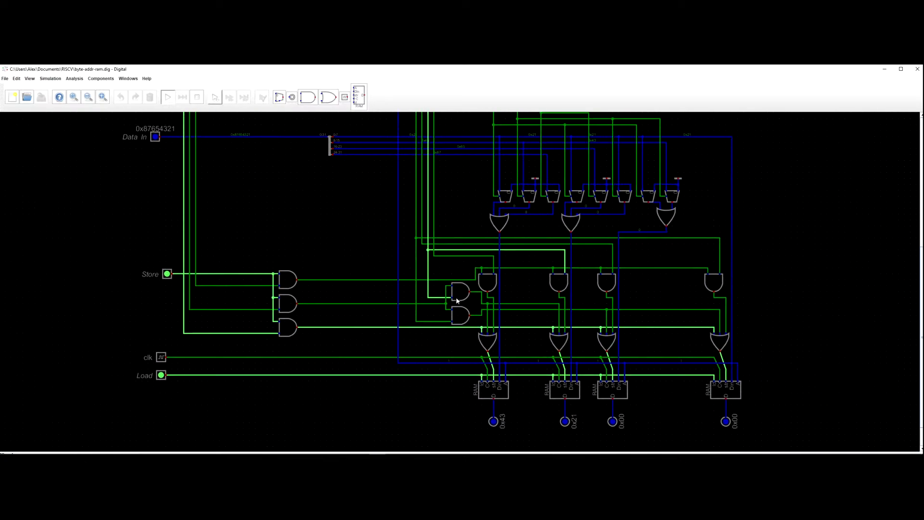
mouse_move(440, 331)
mouse_down()
mouse_move(420, 324)
mouse_move(431, 338)
mouse_up()
scroll(414, 335, down, 3)
drag(247, 238, 286, 263)
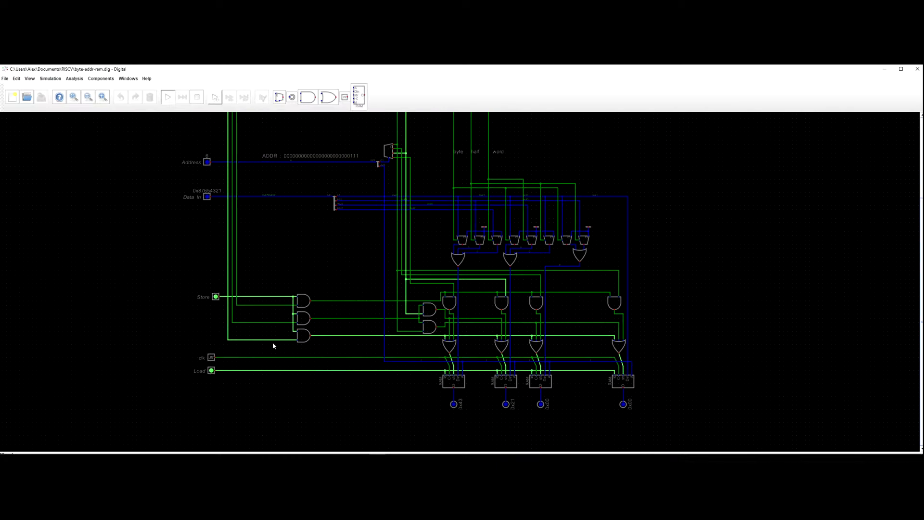
scroll(273, 342, up, 2)
drag(367, 345, 336, 344)
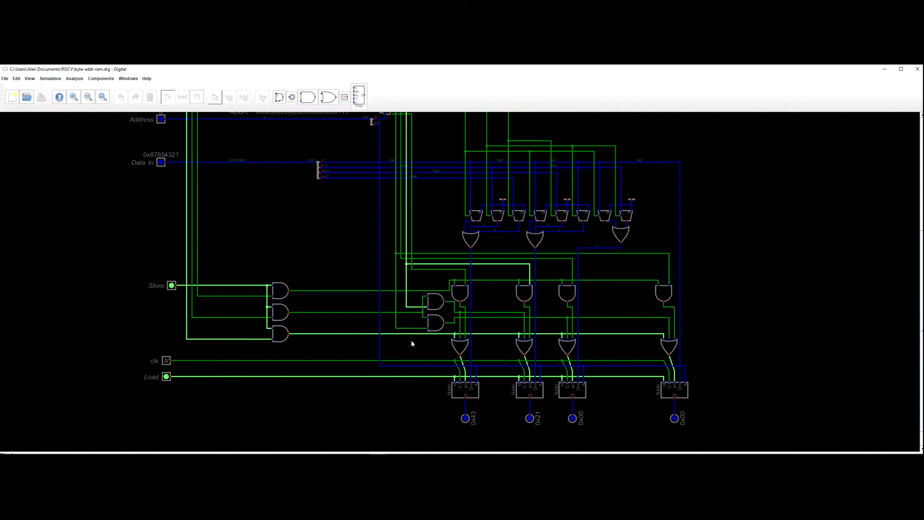
scroll(426, 344, down, 3)
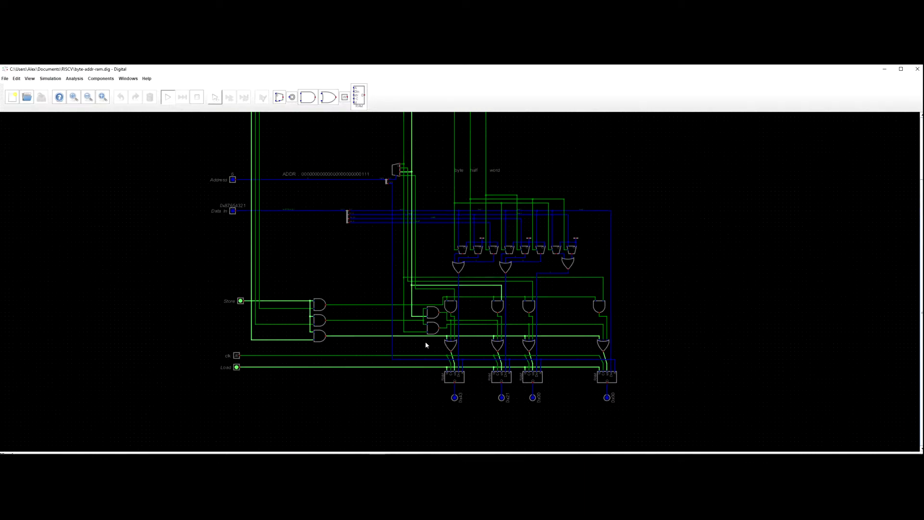
scroll(425, 343, up, 3)
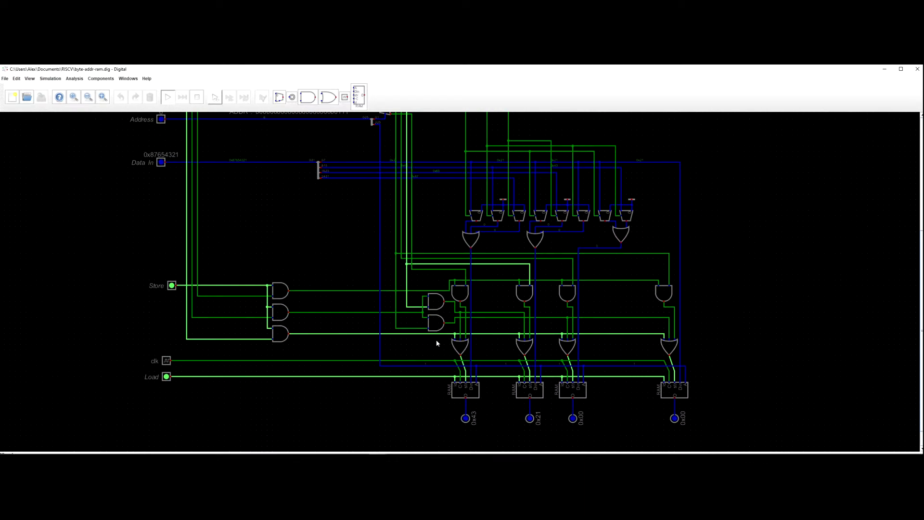
Stop the simulation and delete the wire from the word-store AND gate to the RAMs' store OR gates.
key(Escape)
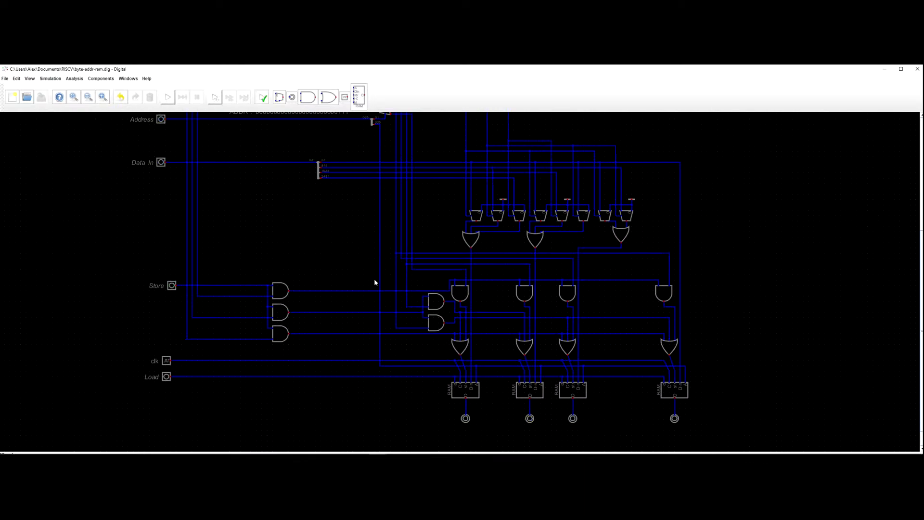
scroll(435, 339, up, 3)
drag(410, 329, 459, 334)
click(412, 336)
click(435, 334)
click(436, 333)
click(436, 332)
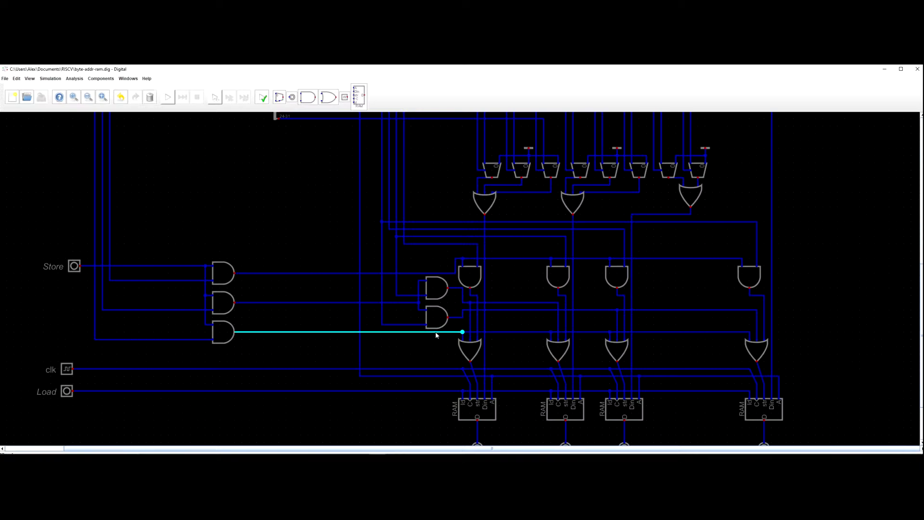
key(Delete)
Draw a short wire back from the word-store line's junction beside the first RAM's store OR gate.
click(462, 333)
click(448, 339)
click(443, 340)
key(Escape)
Duplicate the lower half-store AND gate and place the copy directly beneath it, with its output meeting the word-store wire.
click(437, 325)
key(ctrl+d)
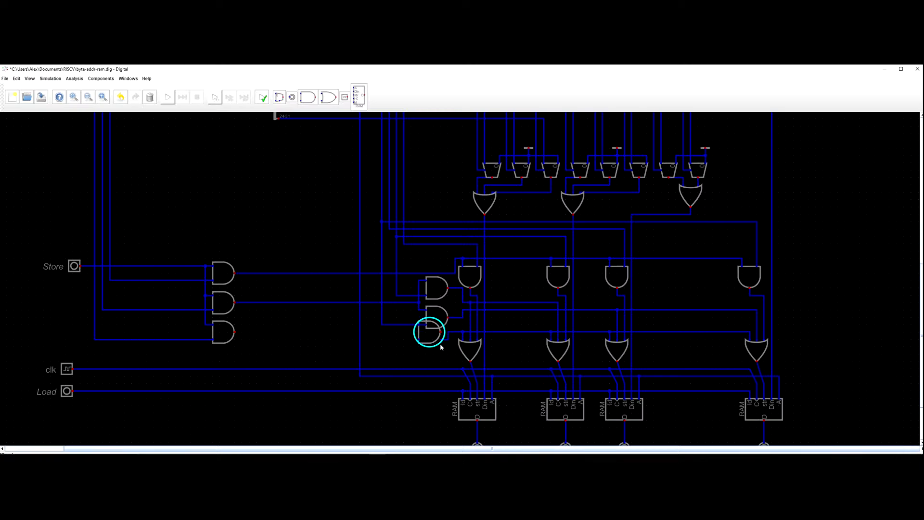
click(438, 355)
click(433, 344)
click(433, 345)
click(443, 340)
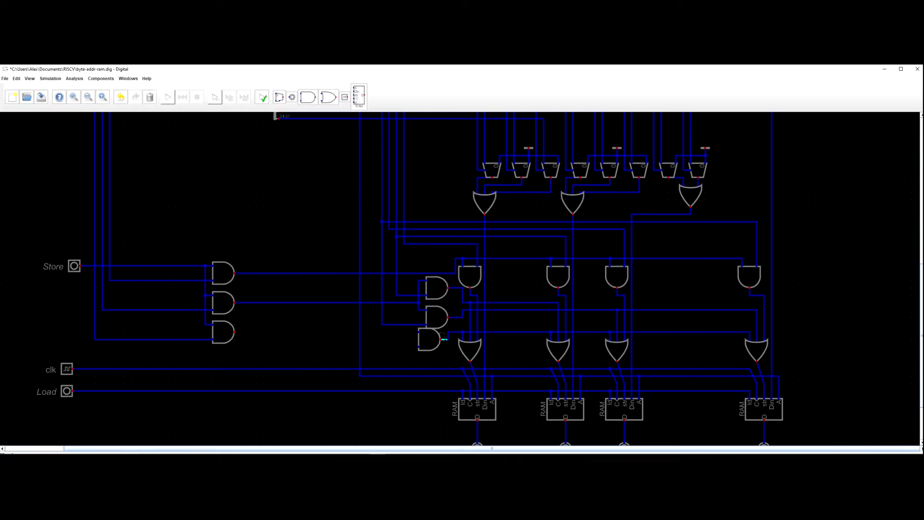
key(Delete)
click(420, 337)
click(426, 336)
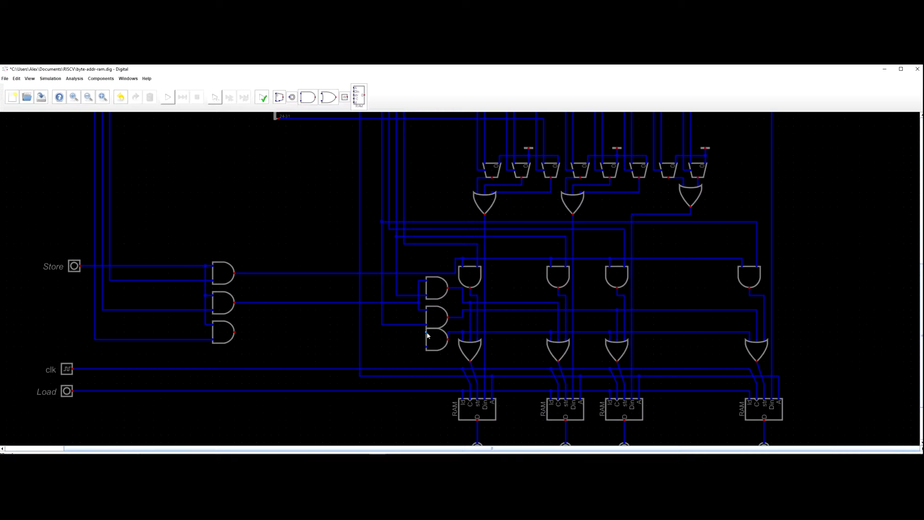
Wire the new AND gate's upper input to the address decoder line that feeds the fourth RAM's AND gate.
scroll(420, 337, down, 5)
scroll(413, 335, up, 4)
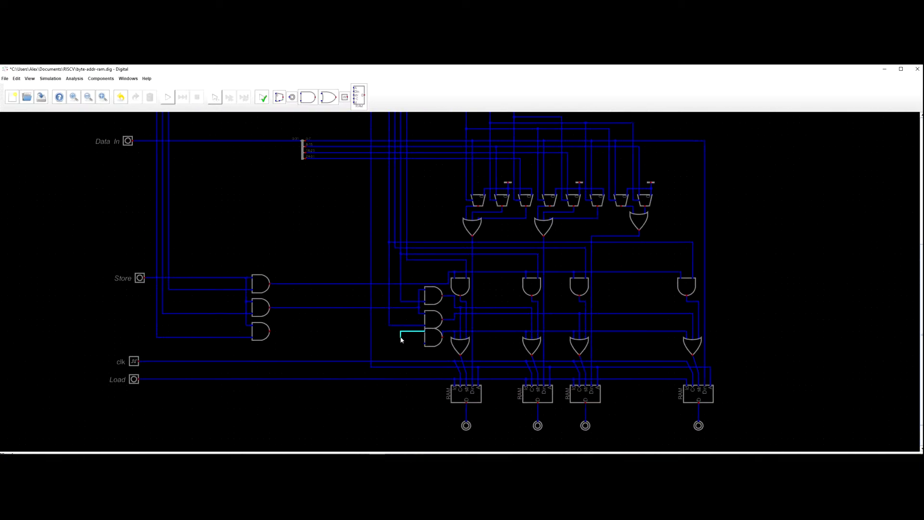
key(Escape)
scroll(393, 330, down, 2)
scroll(407, 340, up, 4)
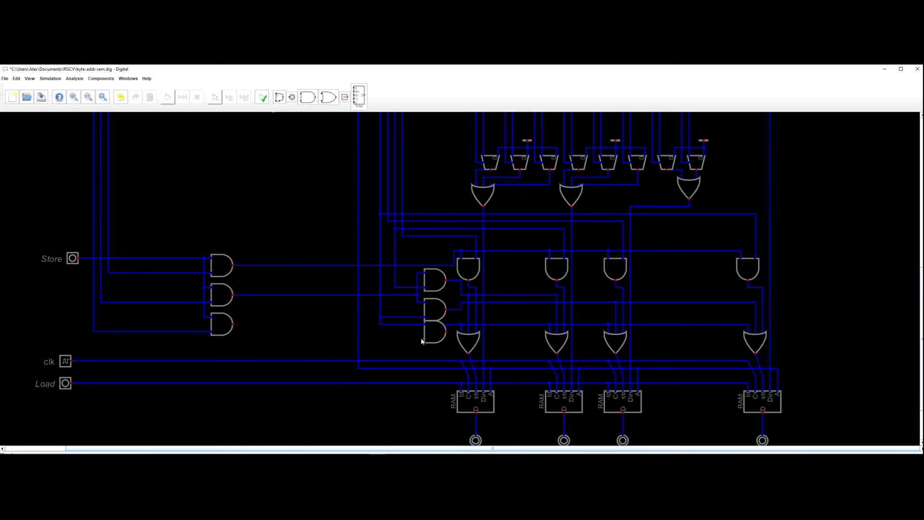
Wire the new AND gate's lower input to the output of the word-store AND gate beside the Store input.
click(417, 332)
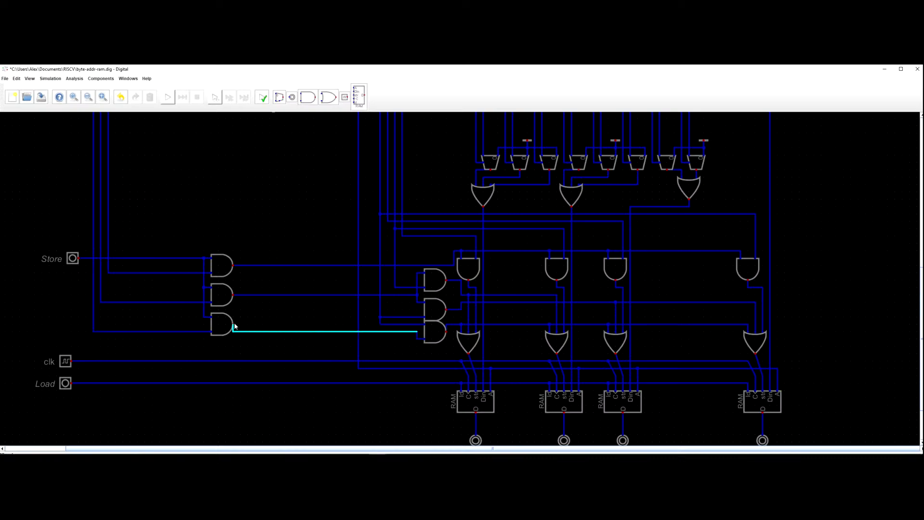
click(352, 324)
click(231, 325)
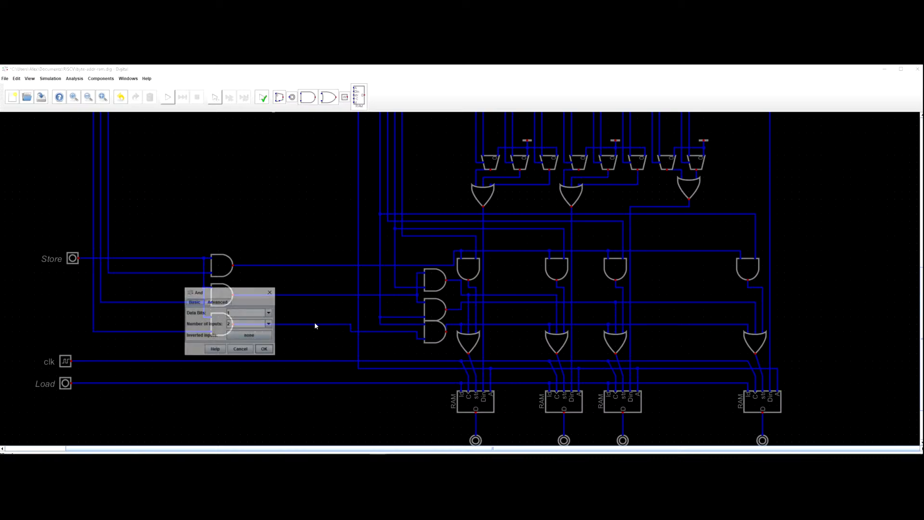
key(Escape)
drag(346, 335, 371, 341)
scroll(376, 344, down, 3)
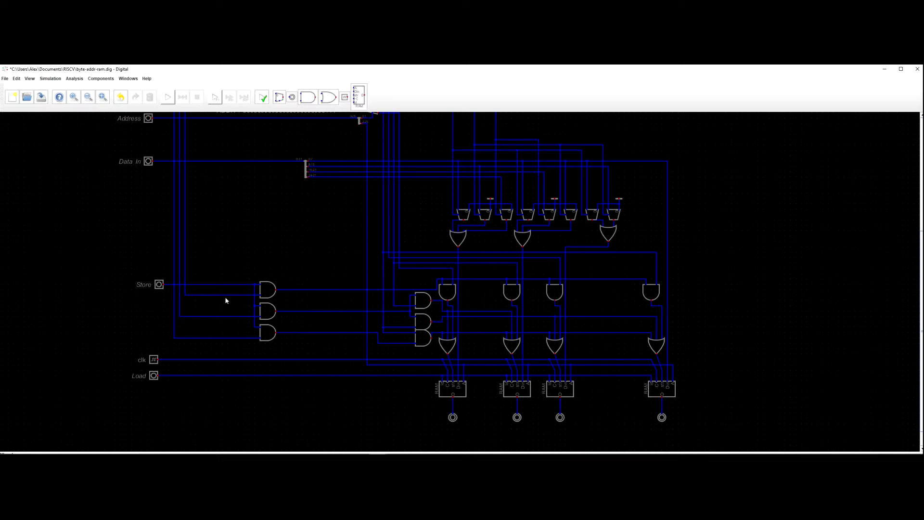
Start the simulation with Word enabled and Address set to 6.
scroll(226, 298, down, 4)
drag(163, 239, 180, 273)
click(168, 99)
drag(180, 171, 207, 202)
click(226, 165)
click(219, 242)
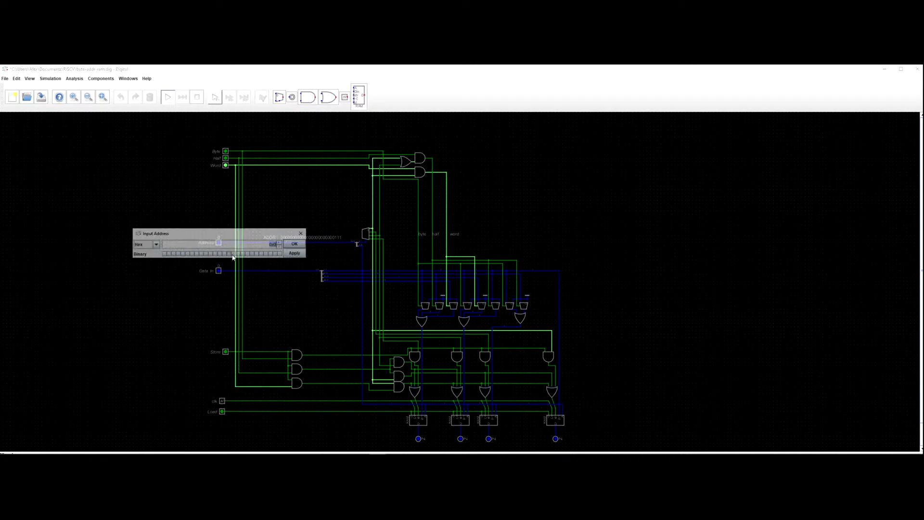
click(270, 254)
click(274, 254)
click(290, 245)
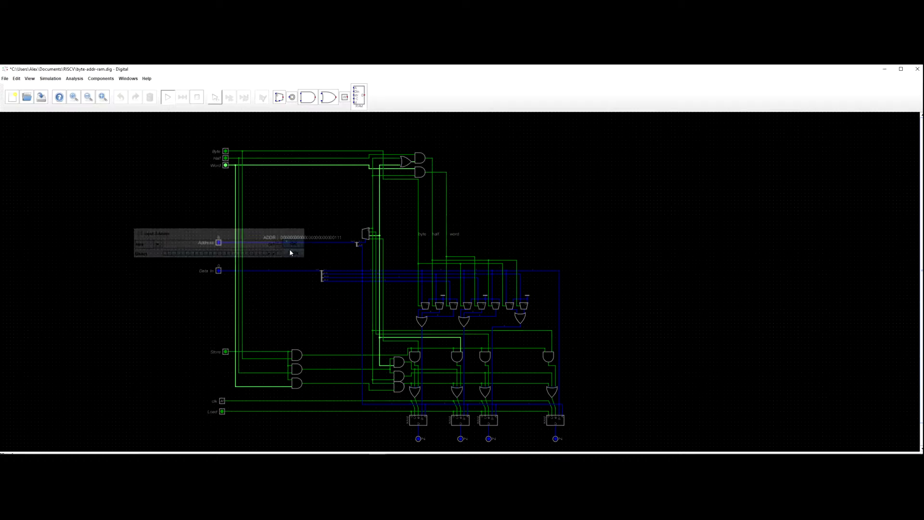
Set Data In to hexadecimal 0x87654321 and enable the Store and Load inputs.
scroll(218, 271, up, 2)
click(219, 271)
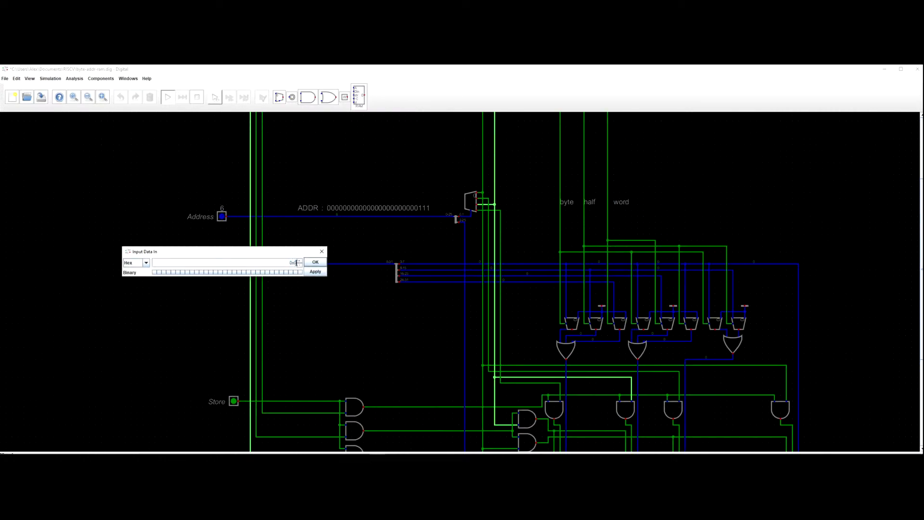
text(87654321)
click(315, 262)
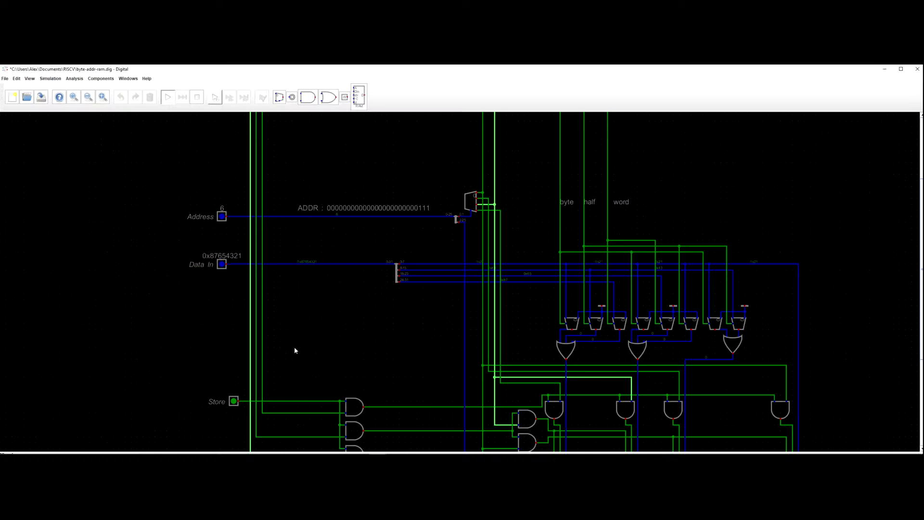
drag(292, 365, 308, 286)
click(251, 323)
click(245, 423)
Examine the store gating and the four RAM outputs for a word store at address 6.
drag(314, 431, 166, 386)
scroll(339, 404, up, 1)
drag(340, 403, 285, 377)
scroll(283, 365, down, 3)
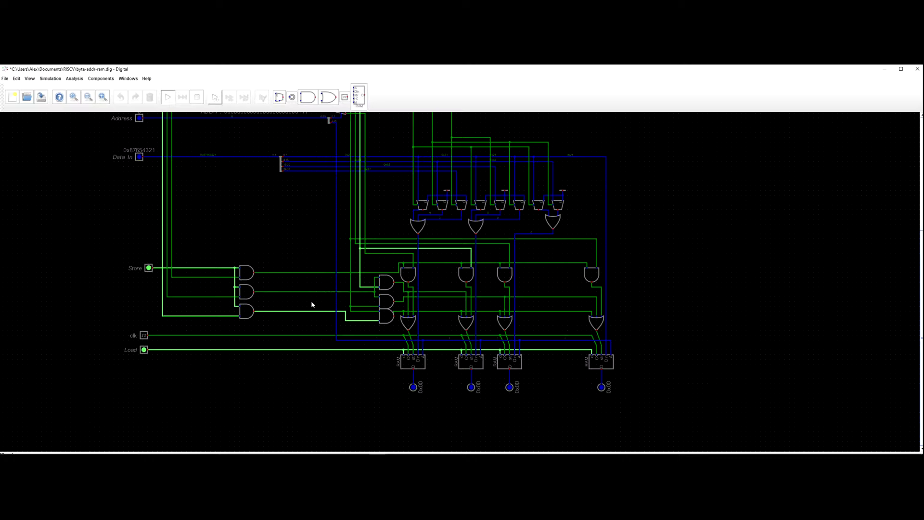
drag(82, 239, 125, 294)
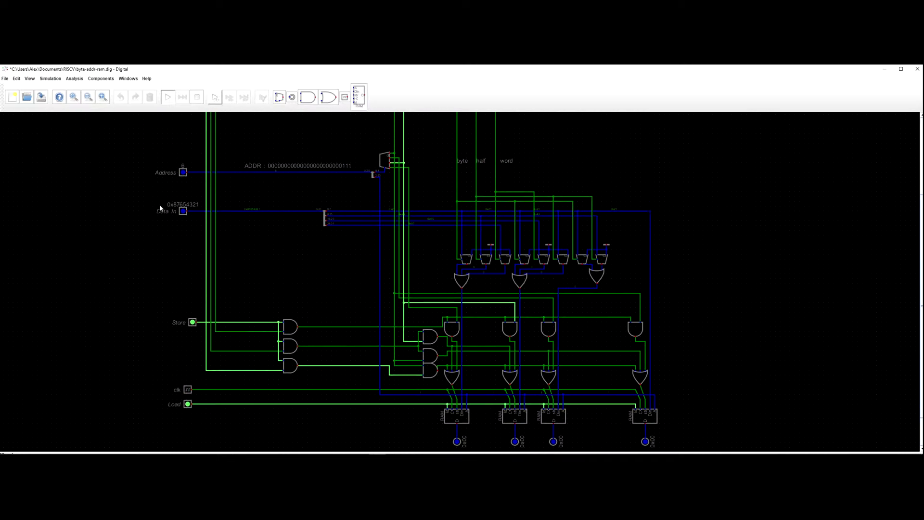
drag(191, 218, 156, 208)
drag(261, 281, 251, 342)
drag(208, 237, 224, 285)
drag(191, 197, 184, 172)
drag(310, 264, 237, 151)
drag(399, 325, 332, 235)
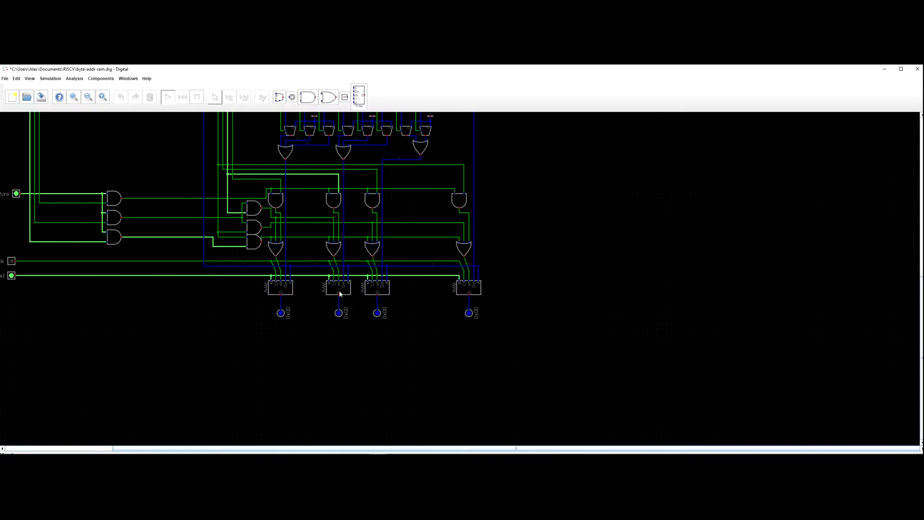
scroll(450, 309, down, 3)
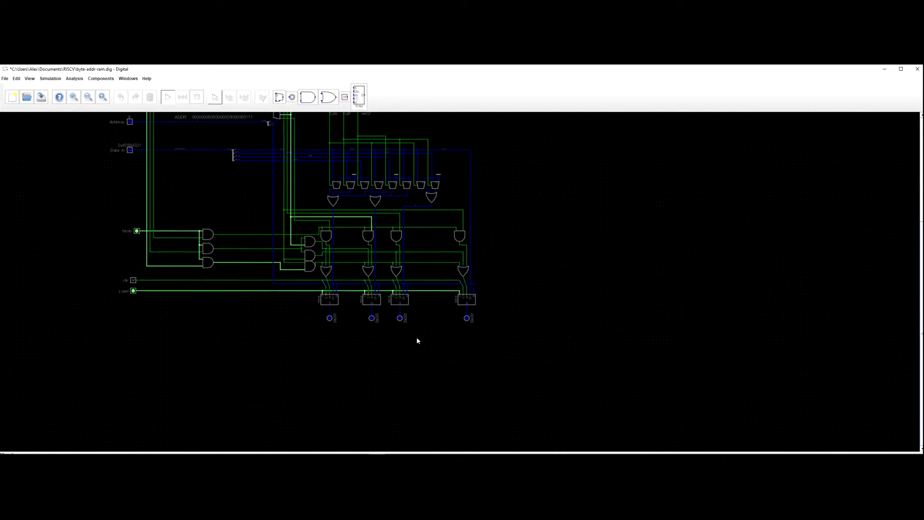
Set Address to 0x4 to test the word store at a word-aligned address.
scroll(312, 272, up, 3)
click(213, 264)
click(272, 273)
click(294, 272)
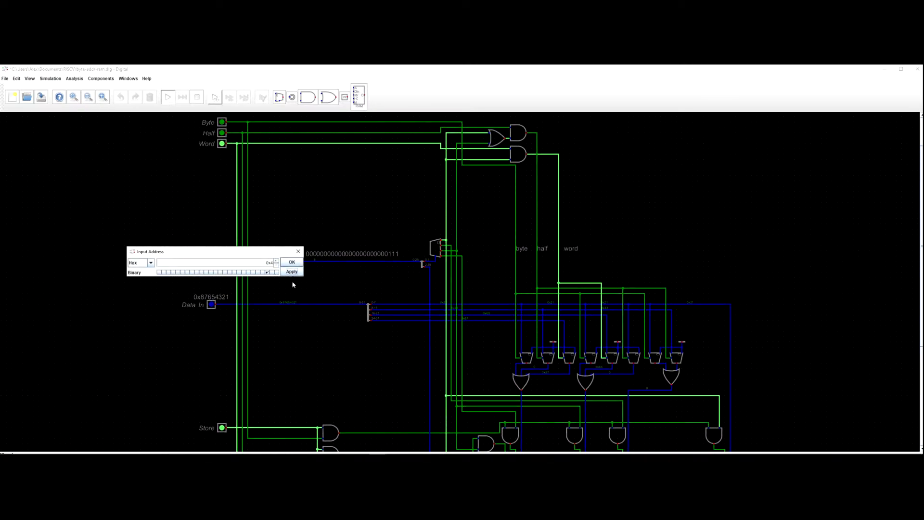
click(298, 252)
drag(343, 331, 288, 226)
Pulse the clock to store the word and examine the four RAM outputs.
scroll(288, 226, down, 6)
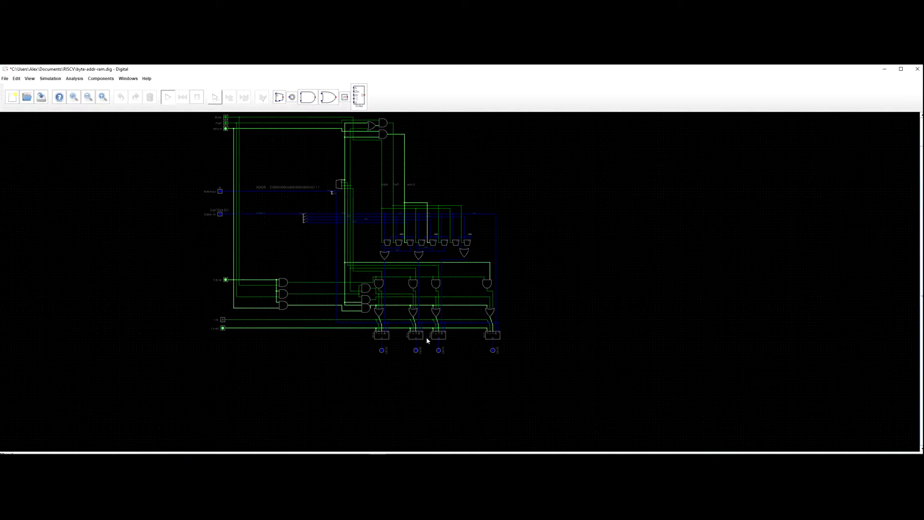
drag(398, 325, 314, 285)
scroll(314, 286, up, 5)
drag(226, 295, 413, 320)
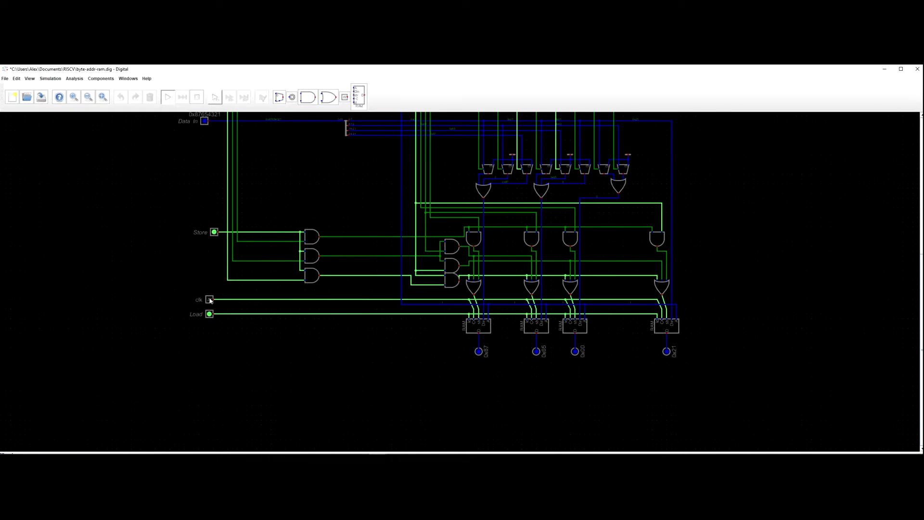
drag(482, 352, 360, 304)
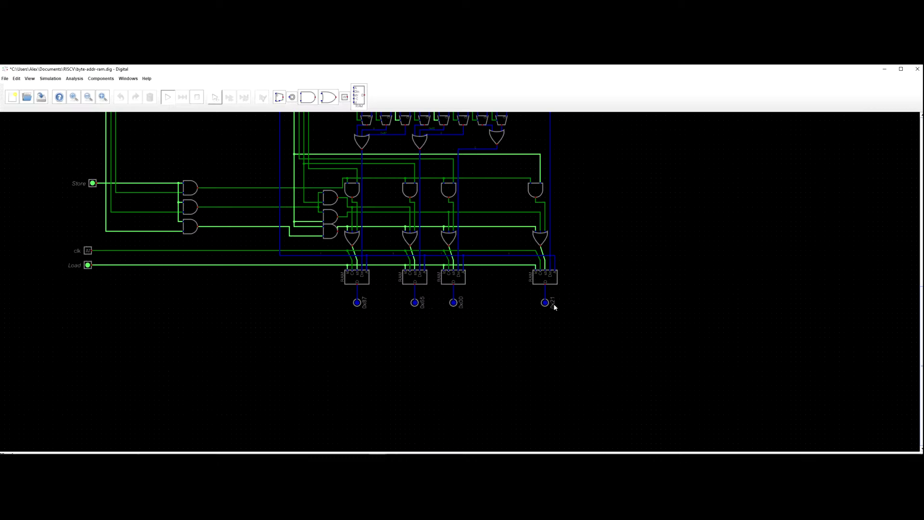
drag(528, 314, 527, 335)
scroll(481, 355, up, 5)
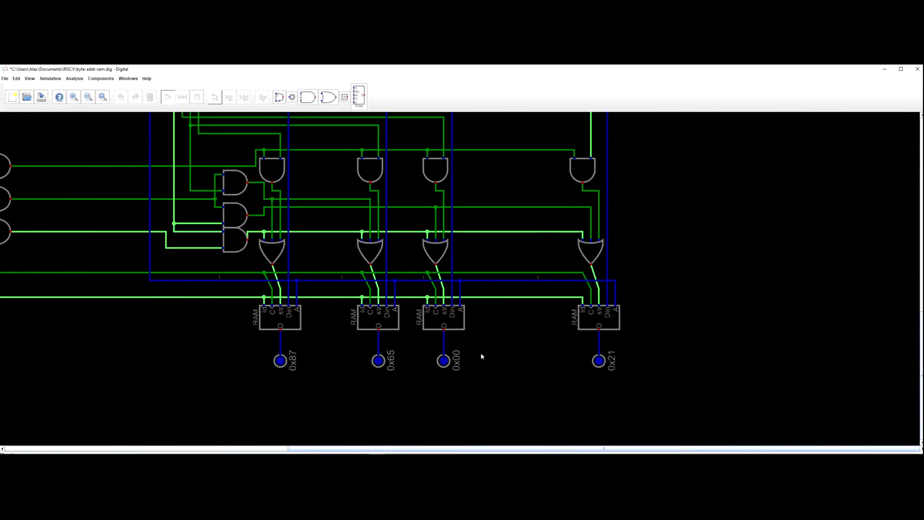
Trace the third RAM's data input back through its OR gate and multiplexers, and stop the simulation.
drag(449, 289, 431, 398)
drag(456, 273, 435, 313)
scroll(485, 316, up, 3)
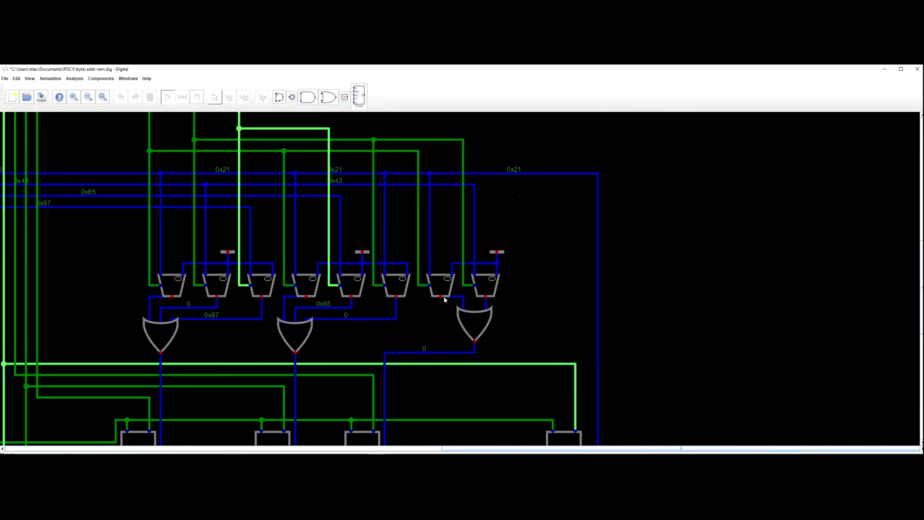
scroll(437, 298, down, 1)
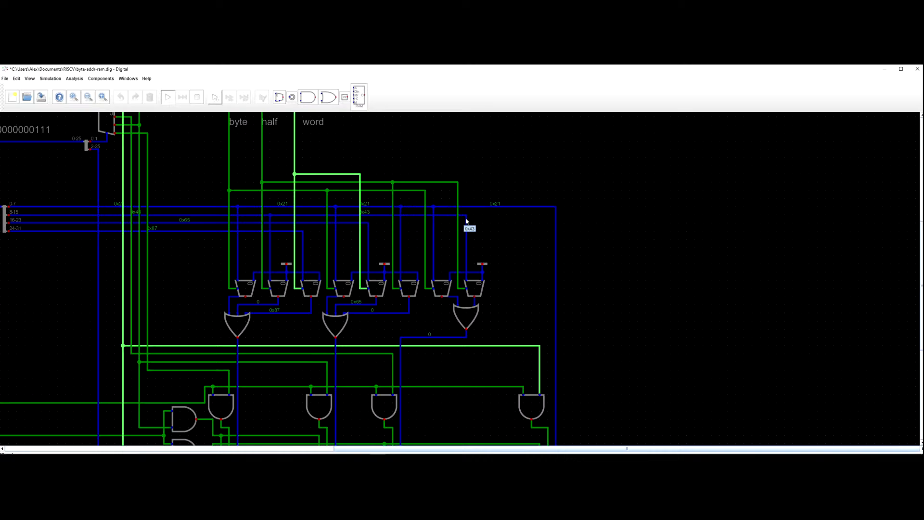
scroll(465, 220, down, 1)
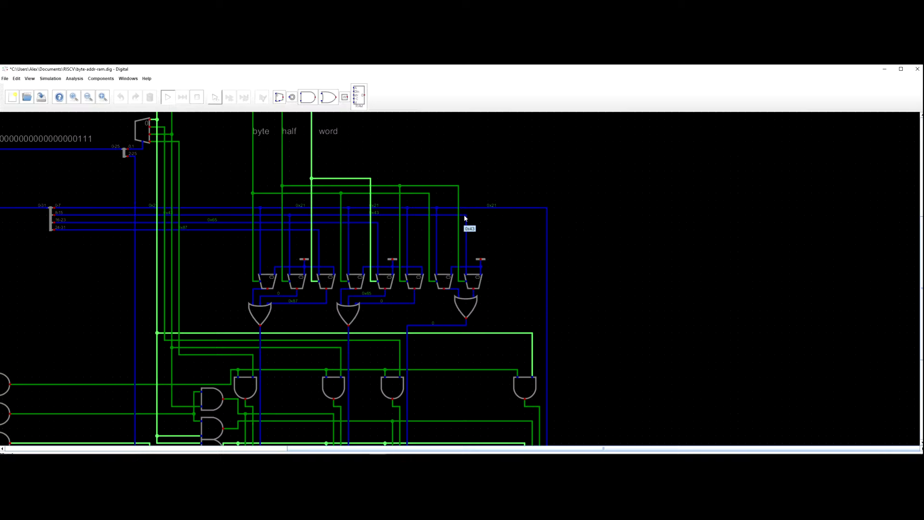
scroll(465, 218, up, 1)
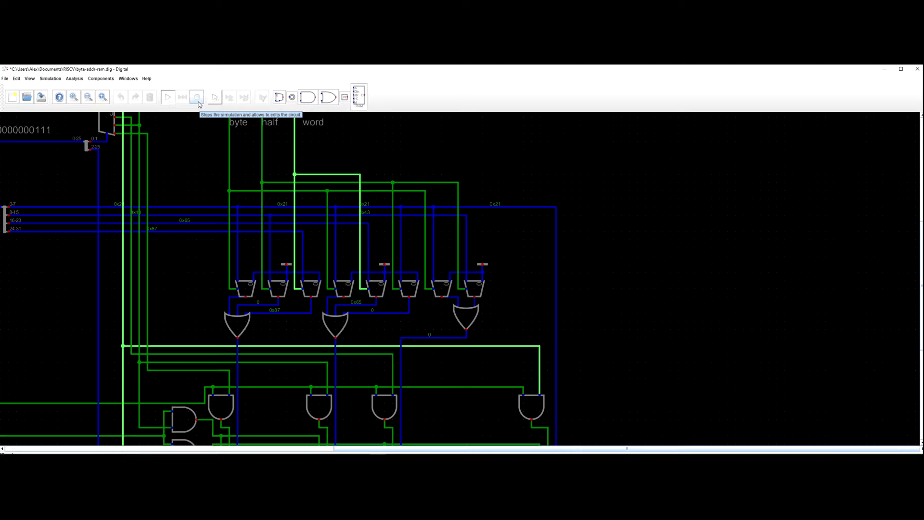
click(199, 104)
Try to set the OR gate feeding the third RAM's data input to 3 inputs, and undo it.
right_click(466, 315)
text(3)
key(Return)
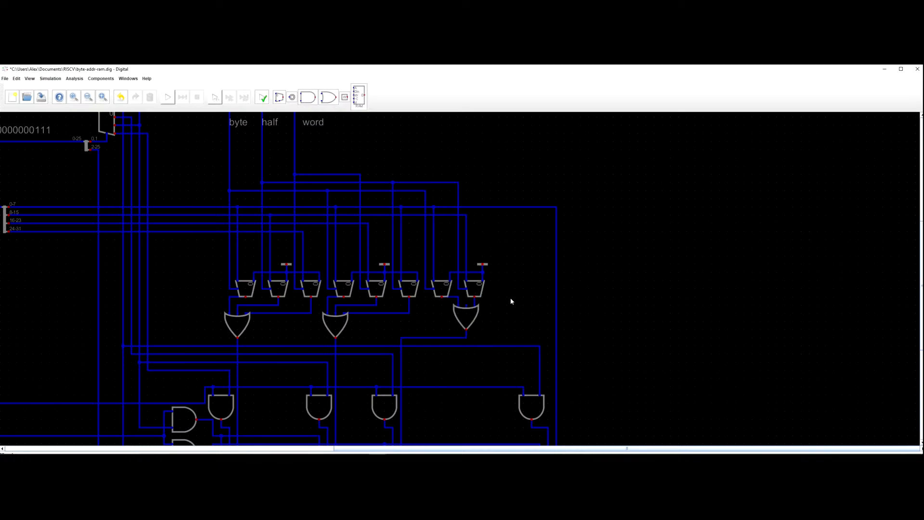
drag(504, 302, 461, 280)
click(255, 158)
key(ctrl+z)
Redo the undone edits and undo the last one again.
scroll(411, 232, down, 4)
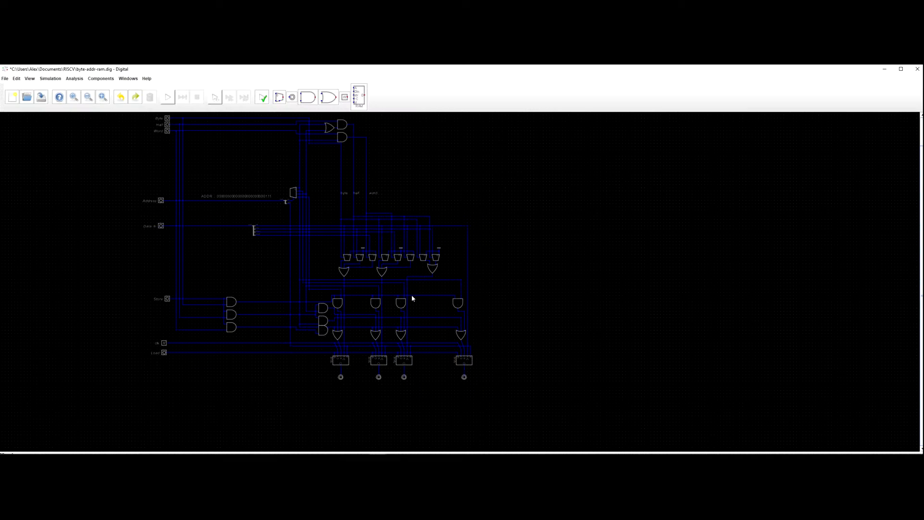
scroll(416, 297, up, 2)
click(19, 79)
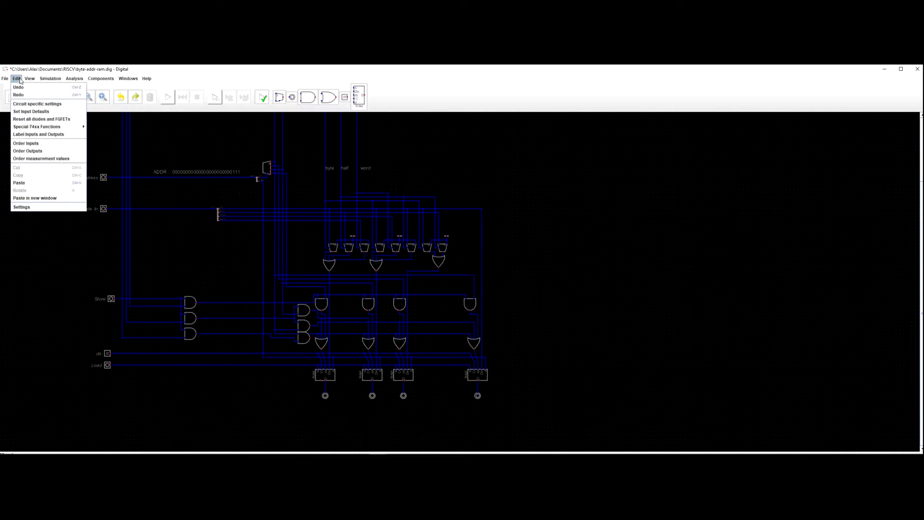
click(30, 95)
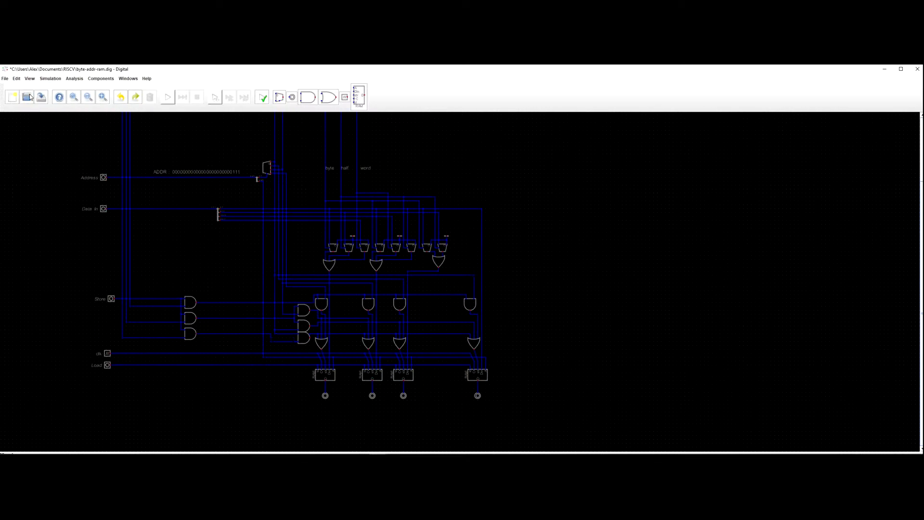
scroll(313, 174, up, 3)
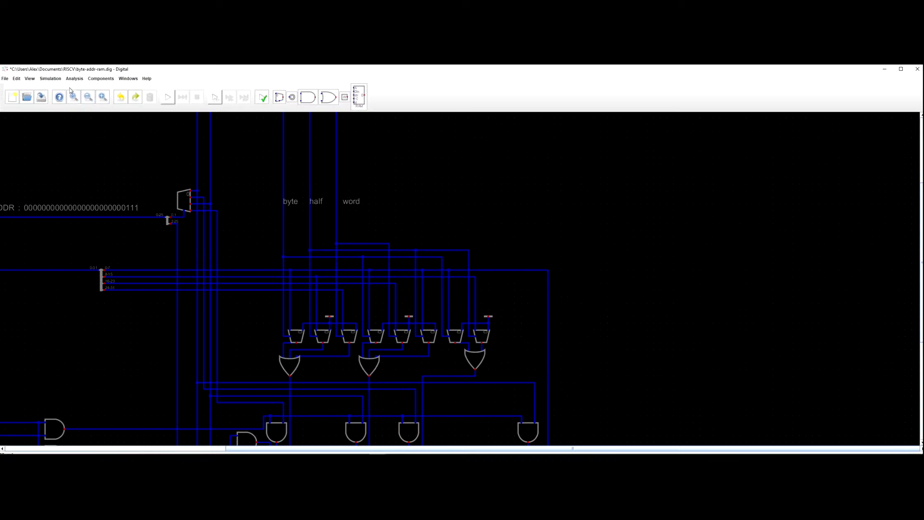
click(16, 79)
click(27, 96)
key(ctrl+z)
scroll(476, 351, up, 4)
drag(519, 323, 532, 315)
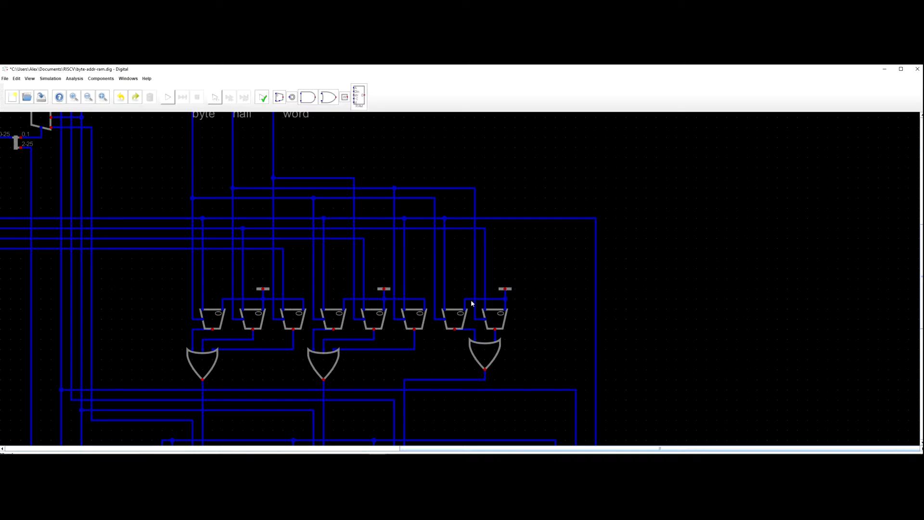
scroll(469, 262, down, 3)
scroll(478, 279, up, 1)
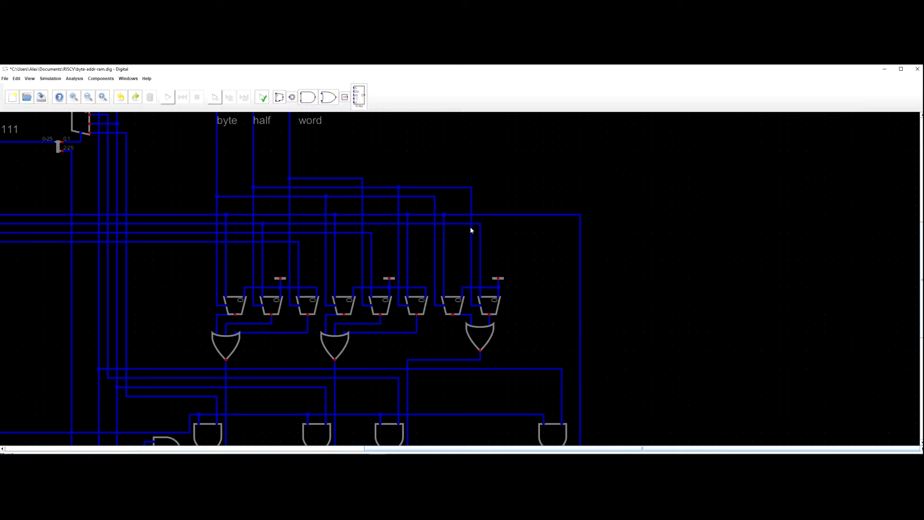
Delete the half-select wire to the last multiplexer, redraw its vertical select stub, and extend the word-select and byte-select lines toward it.
drag(480, 173, 467, 196)
key(Delete)
click(471, 305)
click(472, 197)
key(Escape)
click(361, 178)
click(442, 178)
Duplicate the OR gate below the last two multiplexers, put the copy above them and rotate it to face right.
click(477, 335)
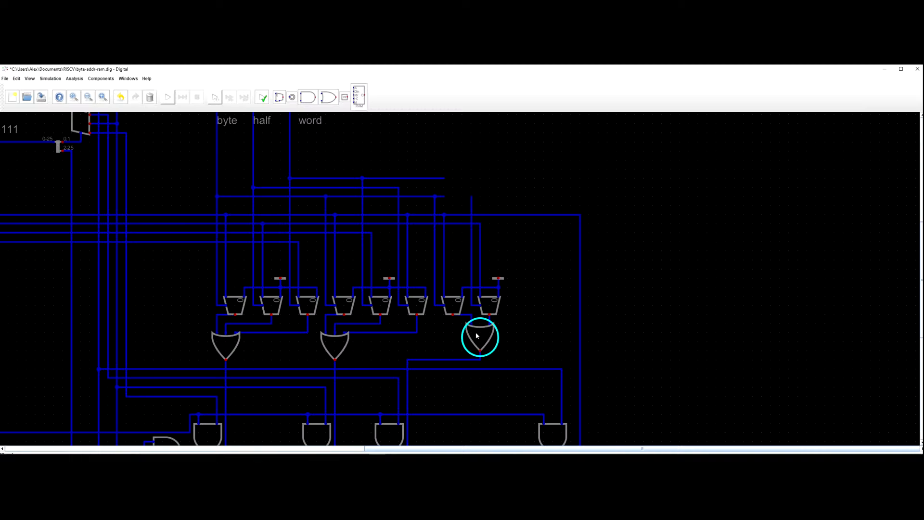
drag(477, 335, 477, 154)
right_click(477, 154)
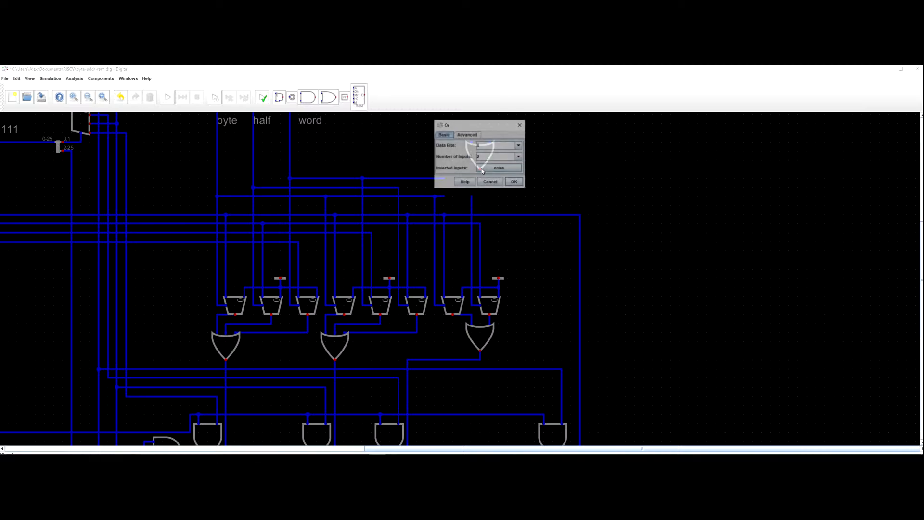
click(470, 135)
click(483, 151)
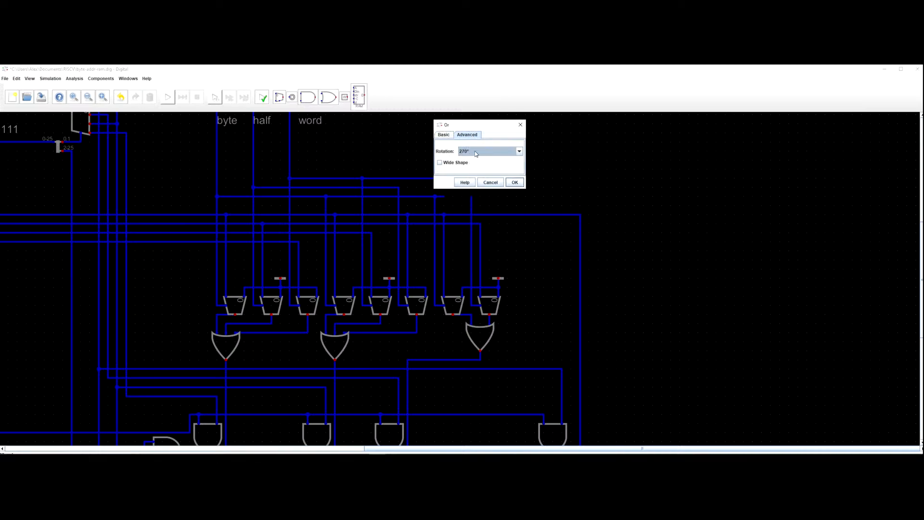
click(471, 162)
click(515, 183)
Place the OR gate on the ends of the word-select and byte-select lines and wire its output to the last multiplexer's select input.
drag(503, 151, 456, 187)
click(456, 186)
click(472, 187)
click(472, 203)
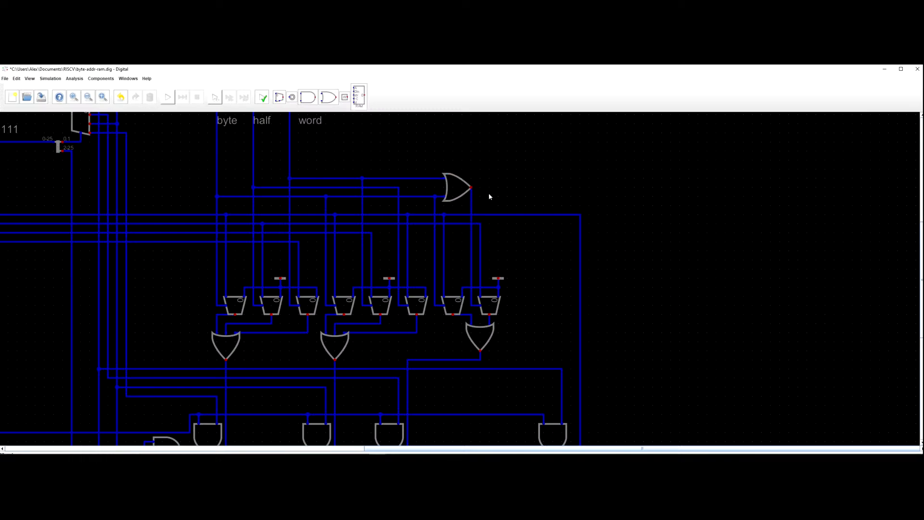
Try to start the simulation and check the settings of the last multiplexer on the new OR gate's output.
scroll(498, 191, down, 2)
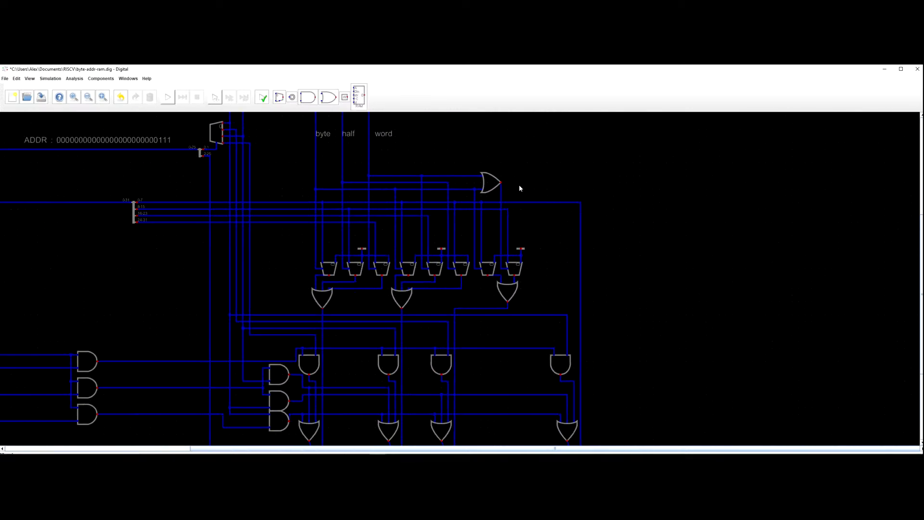
click(168, 97)
click(501, 278)
scroll(517, 274, up, 4)
right_click(509, 263)
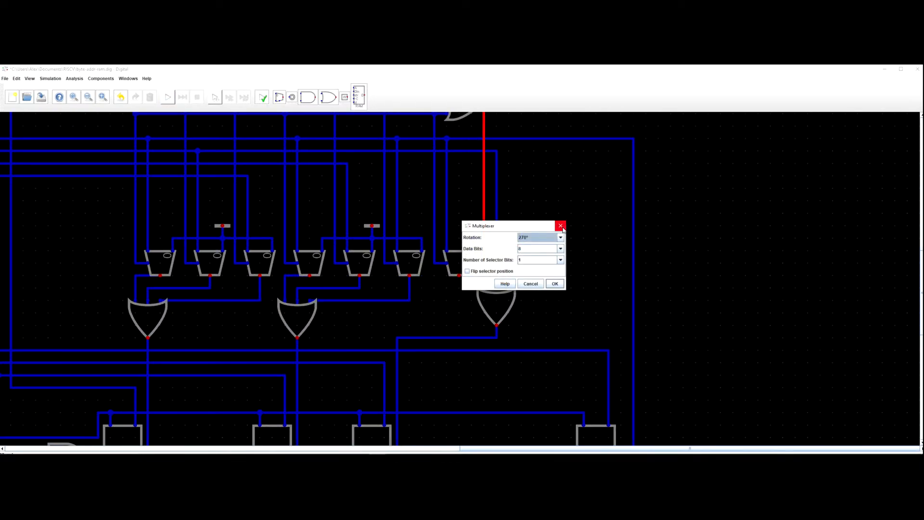
click(561, 226)
scroll(547, 198, down, 4)
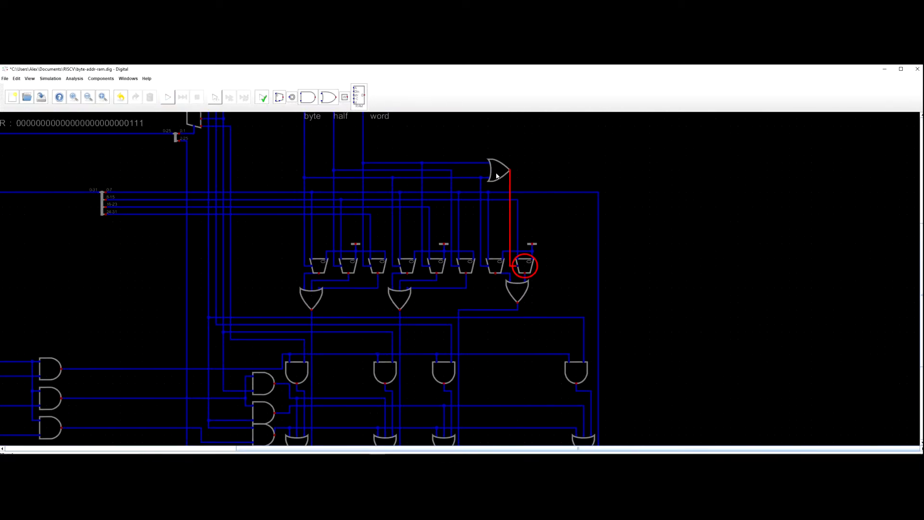
Set the data bits of the OR gate driving the last multiplexer's select input to 1 and start the simulation.
right_click(499, 175)
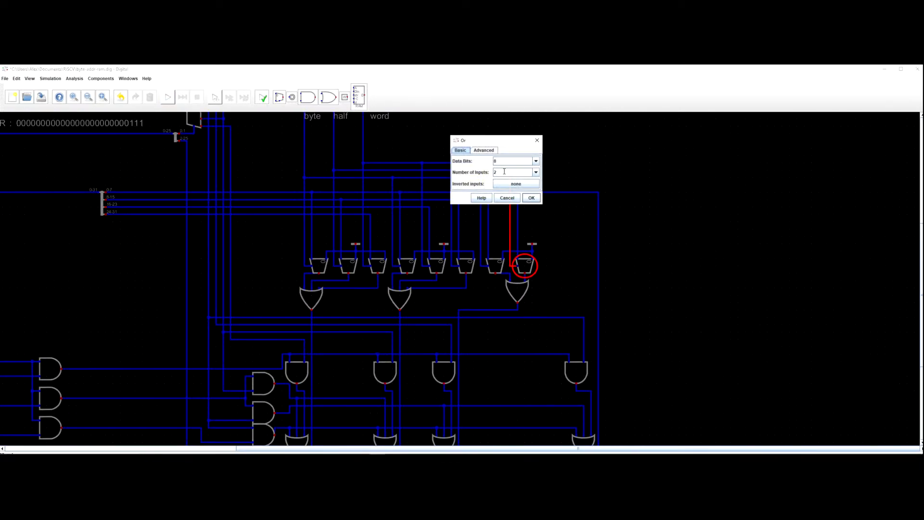
click(538, 140)
scroll(530, 262, up, 2)
scroll(495, 167, down, 2)
right_click(484, 159)
drag(494, 147, 465, 150)
text(1)
key(Return)
click(167, 97)
Switch on the Word input and set the Address input to 4.
scroll(240, 122, down, 4)
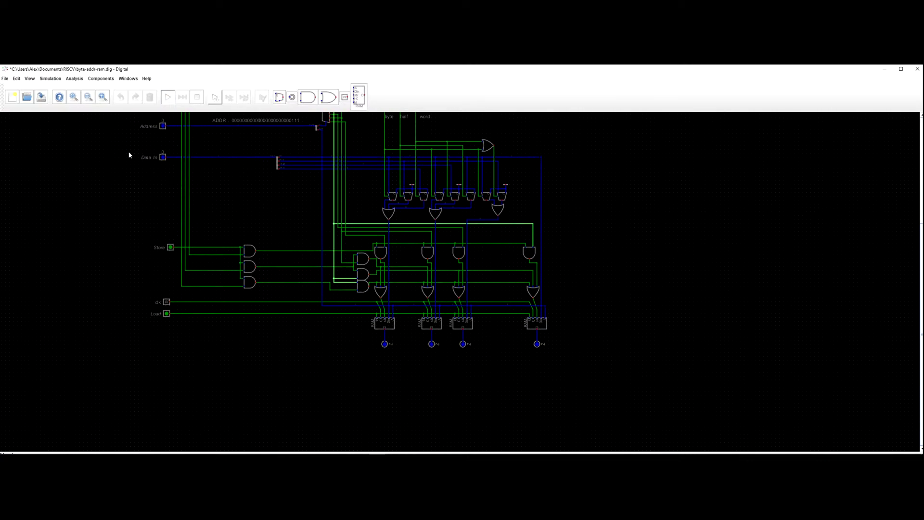
drag(129, 147, 153, 225)
drag(176, 144, 216, 194)
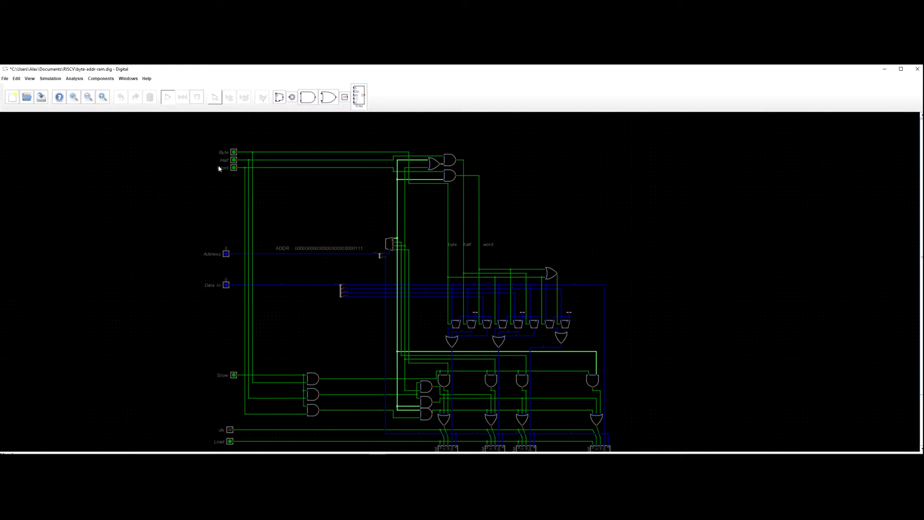
click(233, 167)
drag(226, 264, 249, 216)
click(250, 209)
click(302, 218)
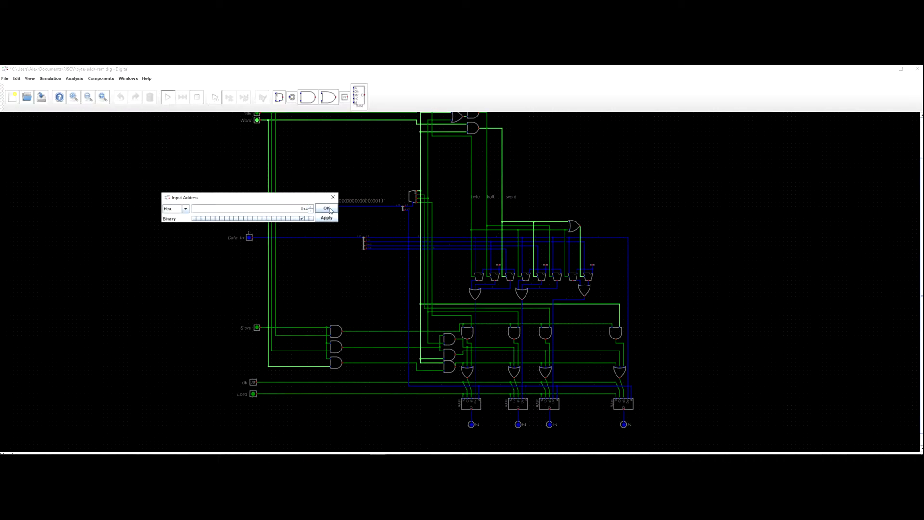
click(327, 208)
Set the Data In input to the hex value 87654321.
scroll(239, 251, up, 2)
click(254, 231)
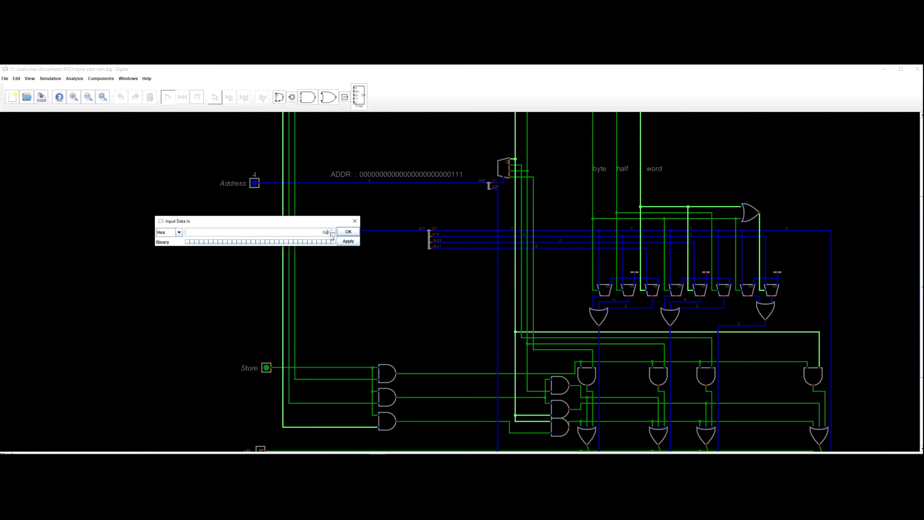
text(8763)
key(BackSpace)
text(54321)
key(Return)
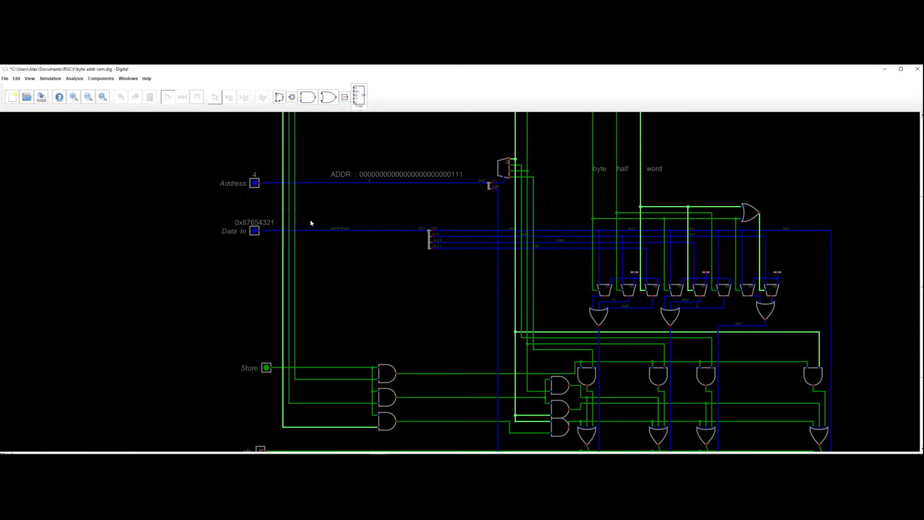
Switch on the Store and Load inputs for the word store.
scroll(259, 284, down, 4)
scroll(259, 284, right, 1)
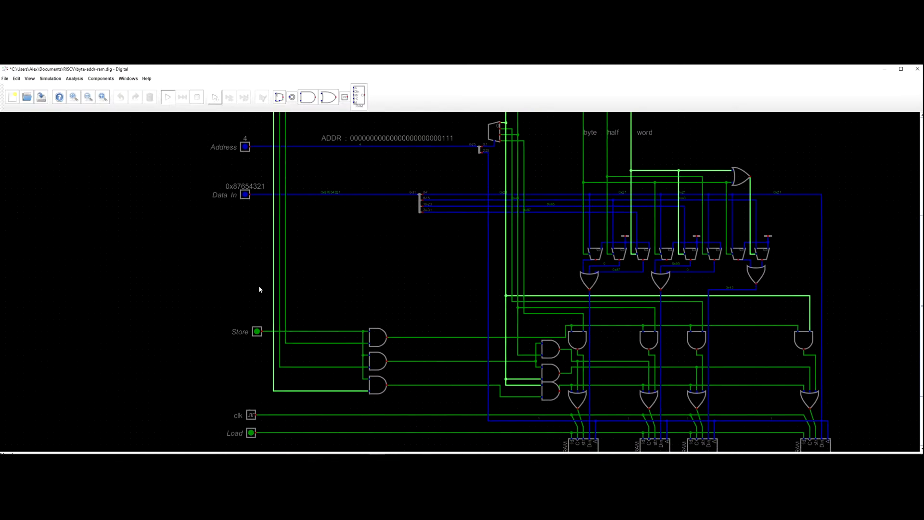
click(232, 270)
scroll(183, 306, down, 1)
scroll(183, 305, right, 1)
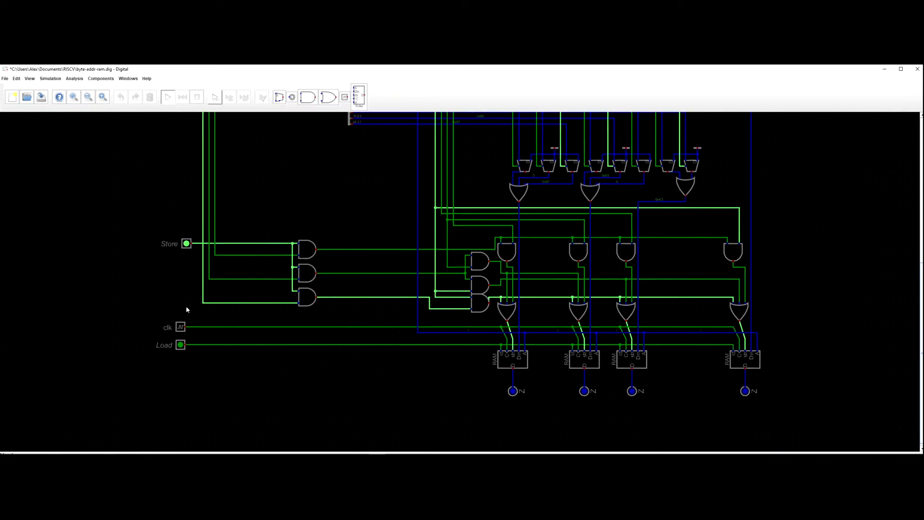
click(179, 346)
drag(319, 381, 209, 365)
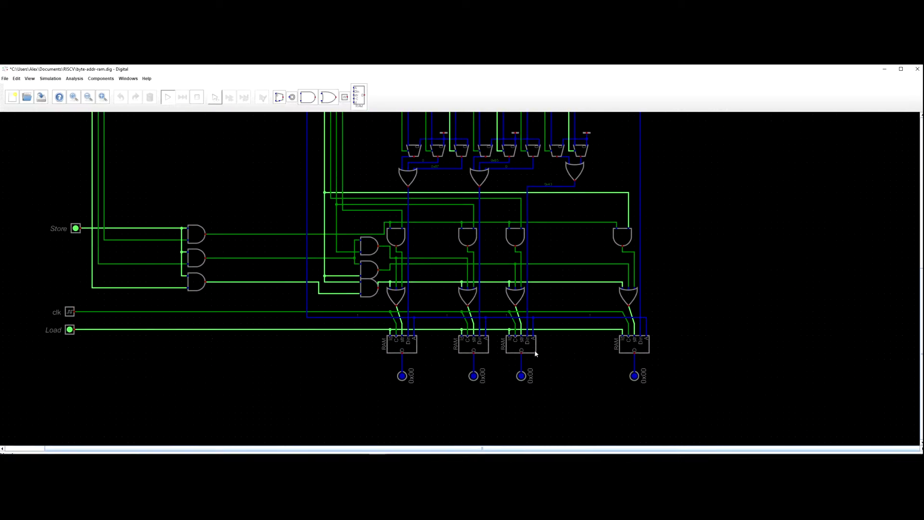
Trigger the clock to store the word in the four RAMs.
scroll(529, 330, up, 3)
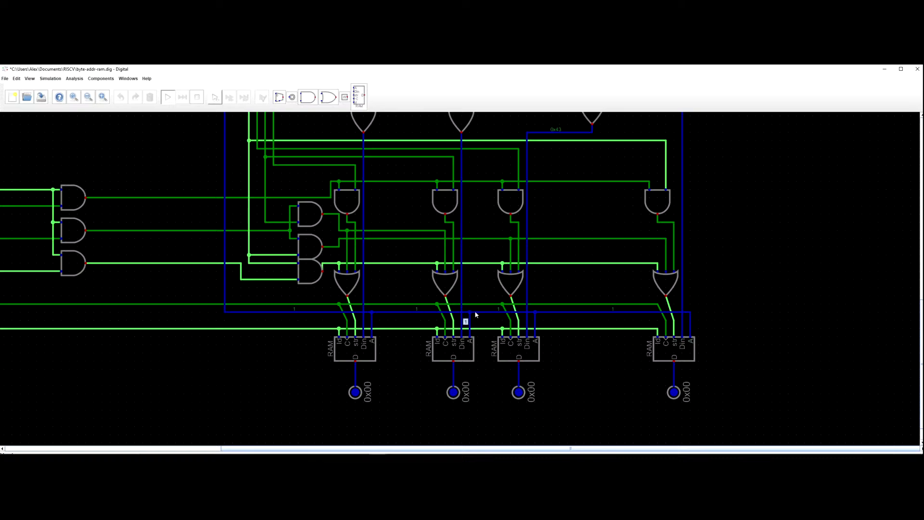
scroll(362, 329, down, 1)
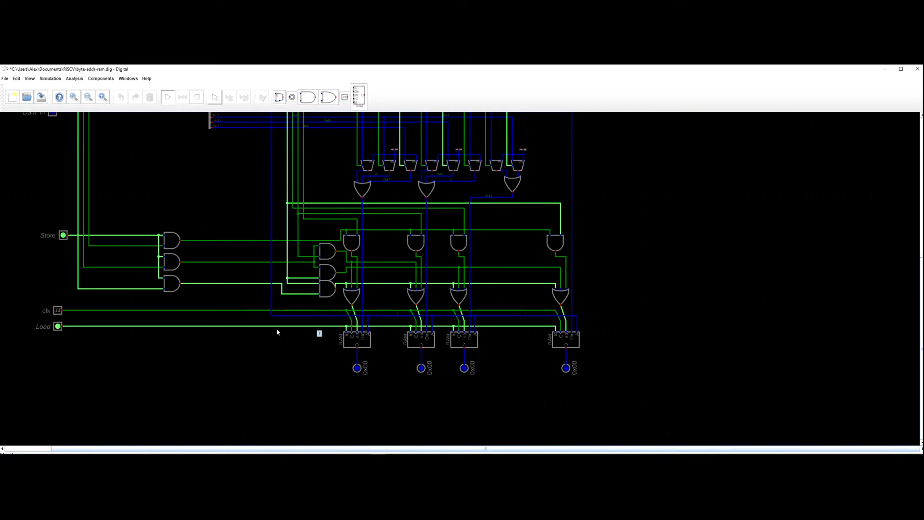
click(58, 312)
scroll(307, 353, down, 2)
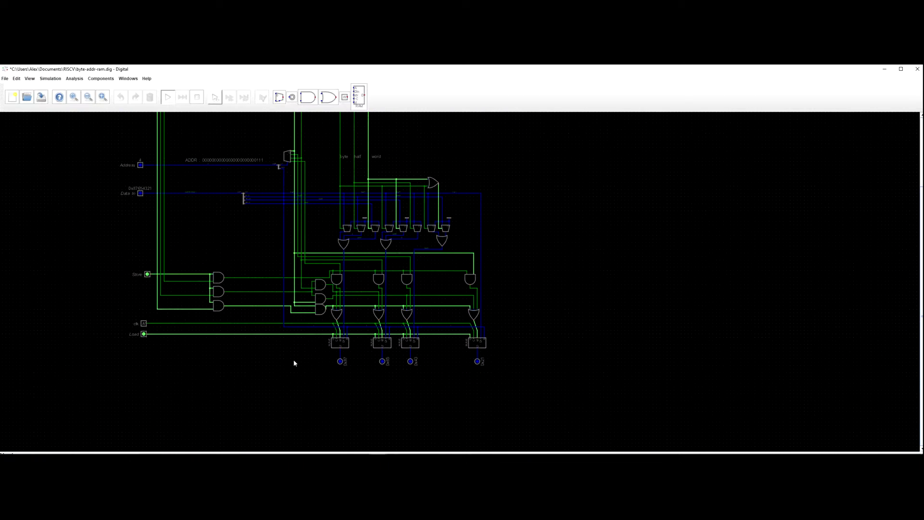
Examine the four RAM outputs and the data and select paths feeding them after the word store.
scroll(294, 361, up, 5)
drag(293, 360, 368, 398)
scroll(346, 348, down, 2)
scroll(362, 371, down, 3)
drag(348, 350, 349, 357)
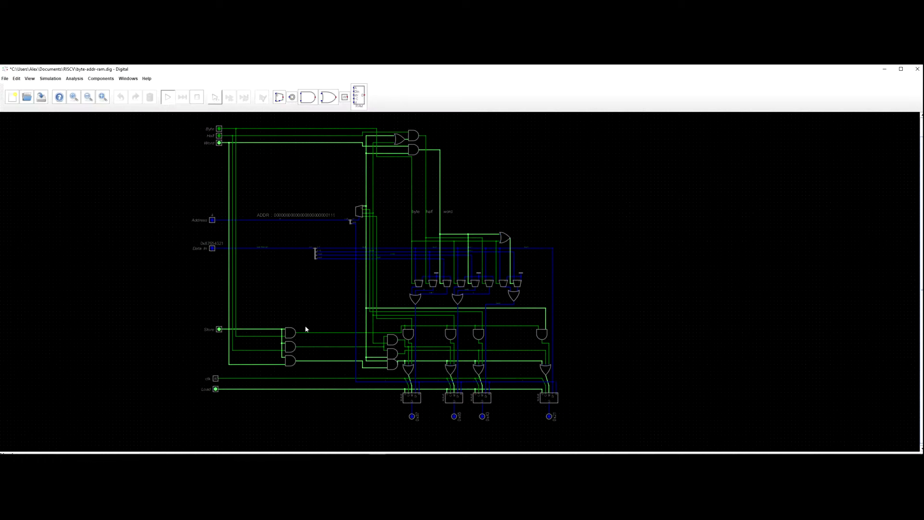
drag(295, 349, 370, 399)
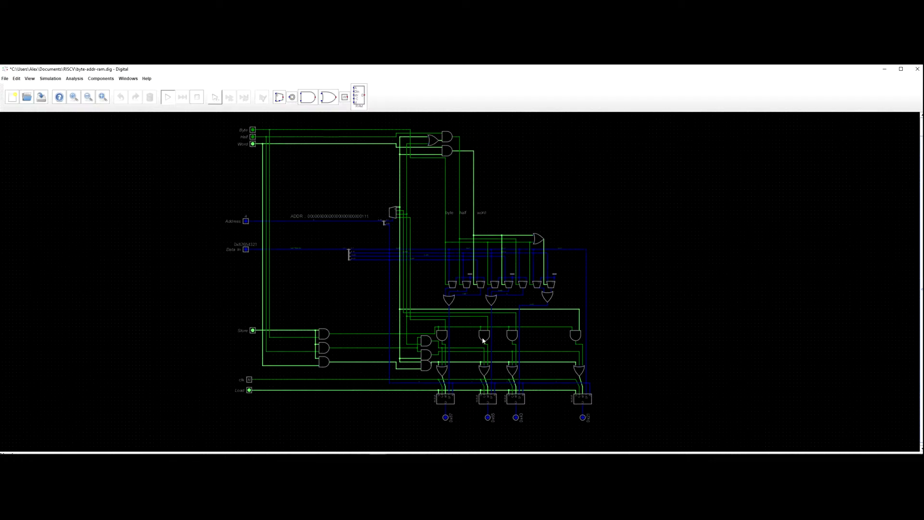
scroll(462, 329, down, 3)
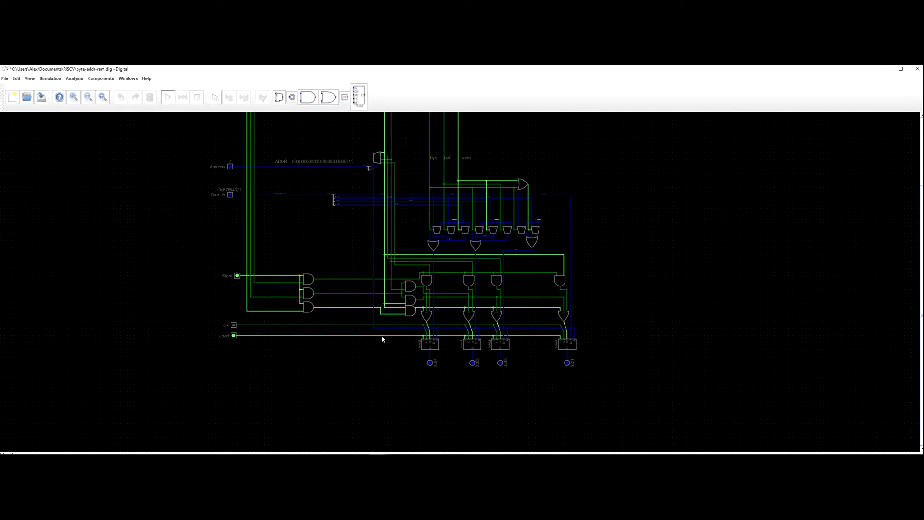
scroll(375, 290, up, 3)
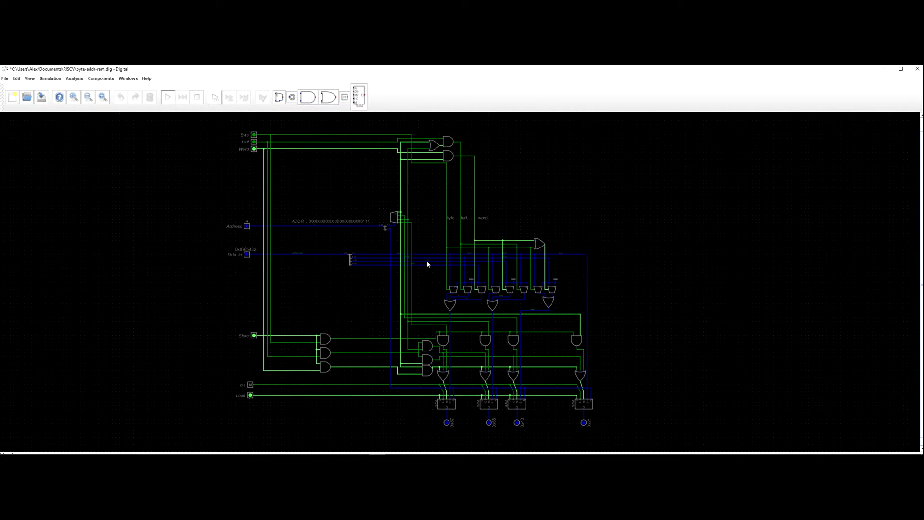
scroll(425, 262, down, 3)
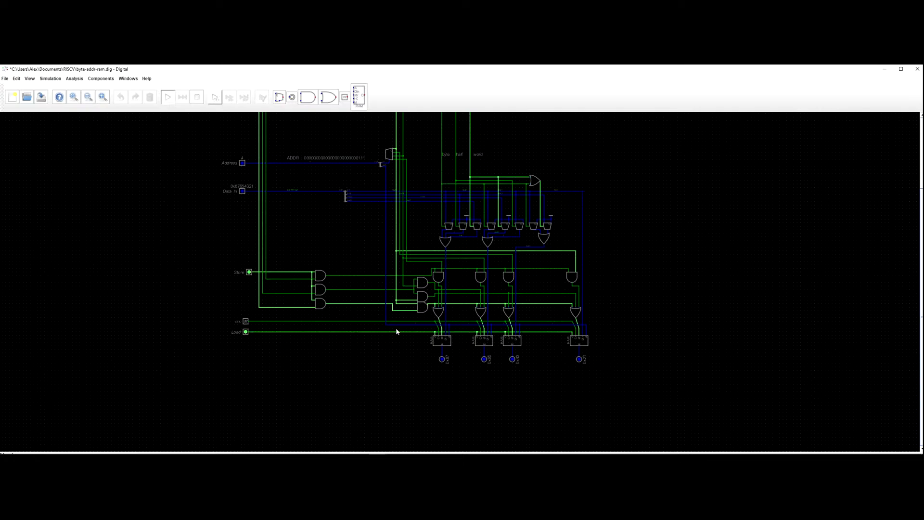
scroll(229, 282, up, 4)
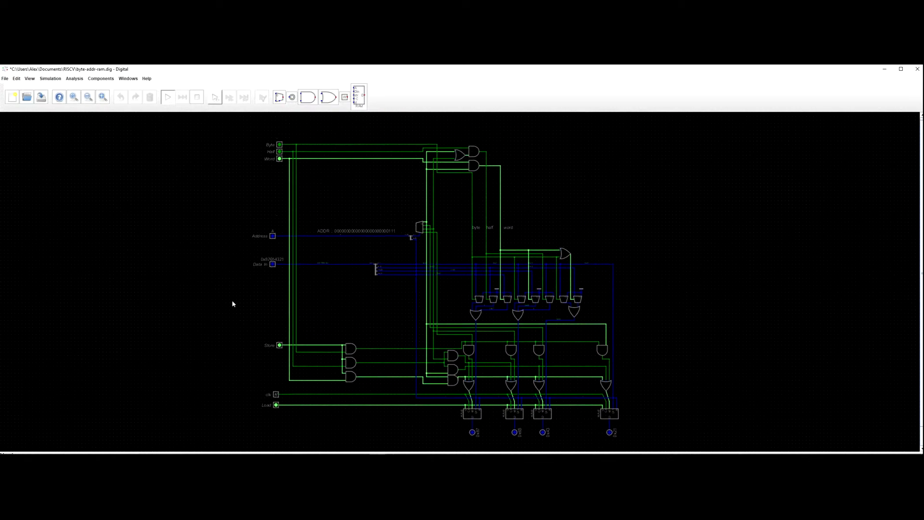
Switch off the Word input and switch on the Byte input for a byte store.
click(283, 161)
click(283, 147)
drag(294, 260, 301, 213)
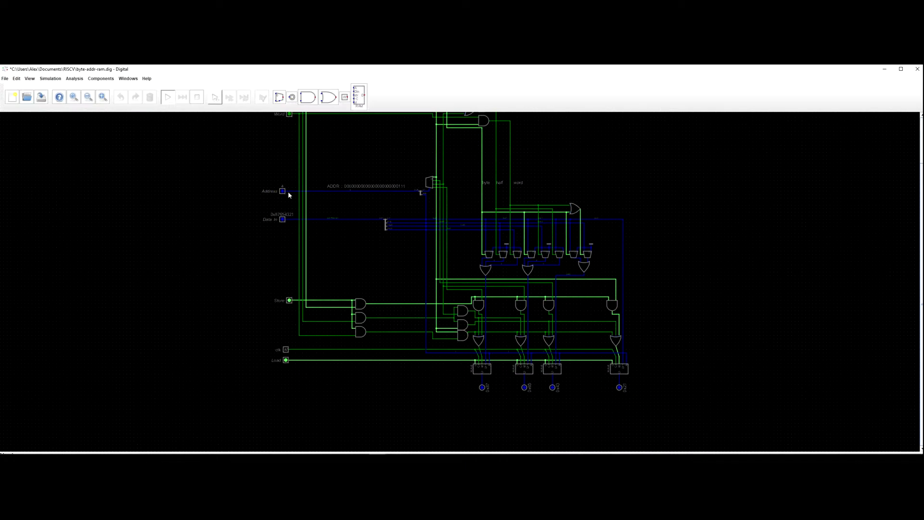
Examine which RAM receives the store signal and data for a byte store at address 4.
drag(605, 361, 554, 317)
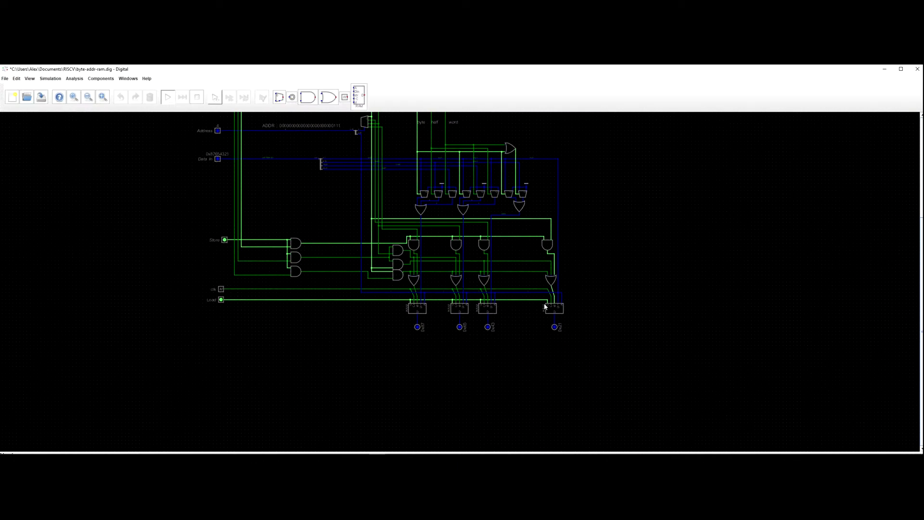
scroll(554, 320, up, 1)
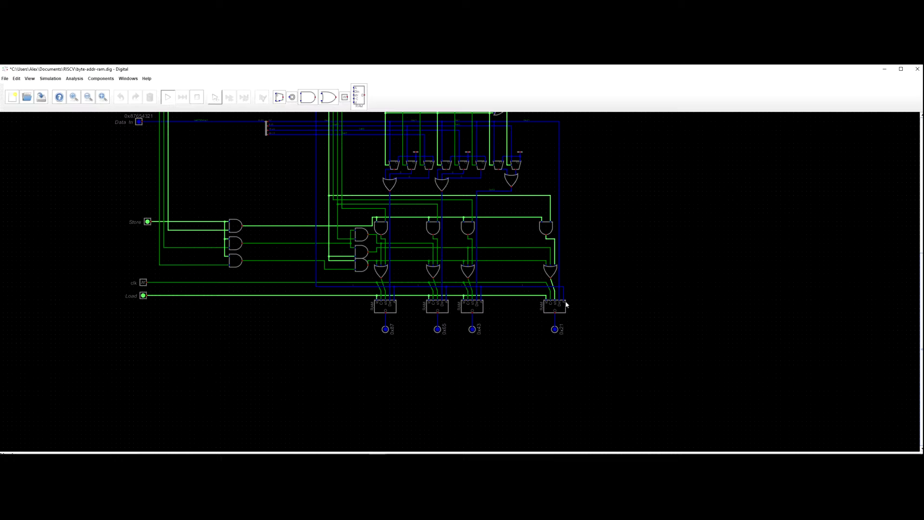
scroll(564, 304, up, 2)
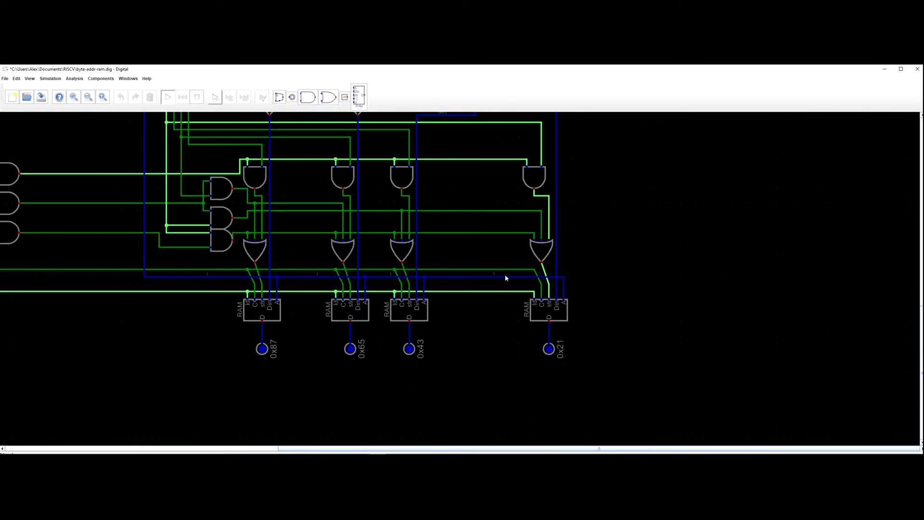
scroll(504, 277, up, 2)
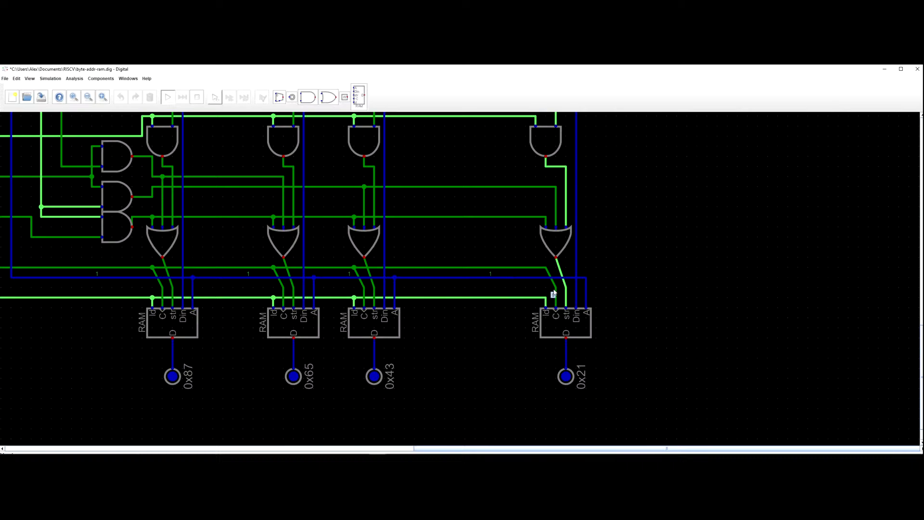
scroll(553, 291, down, 4)
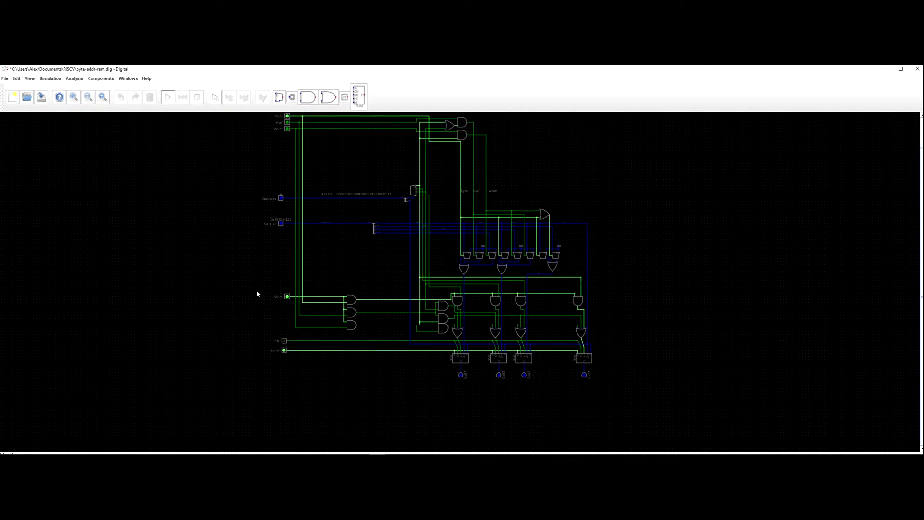
drag(247, 221, 240, 270)
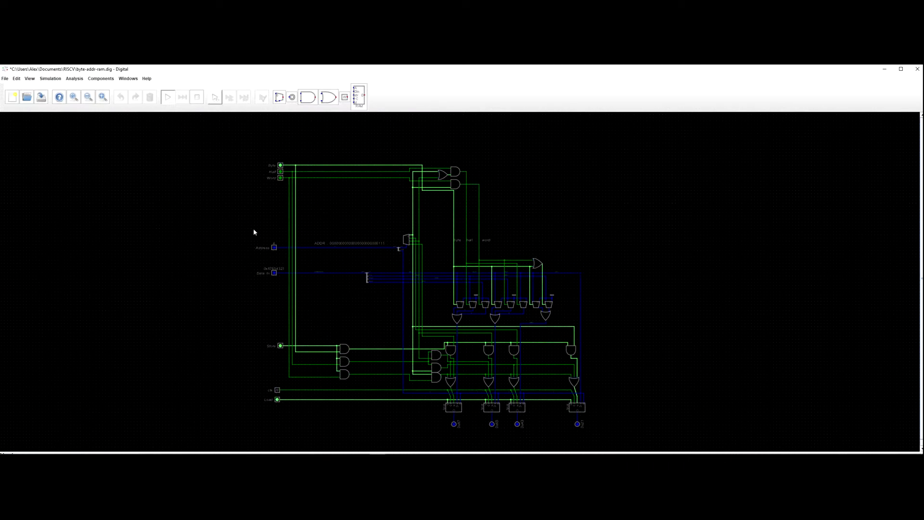
drag(255, 232, 234, 201)
drag(466, 342, 322, 266)
scroll(398, 294, up, 5)
scroll(419, 295, up, 2)
scroll(379, 301, down, 4)
drag(350, 306, 469, 296)
drag(226, 250, 318, 320)
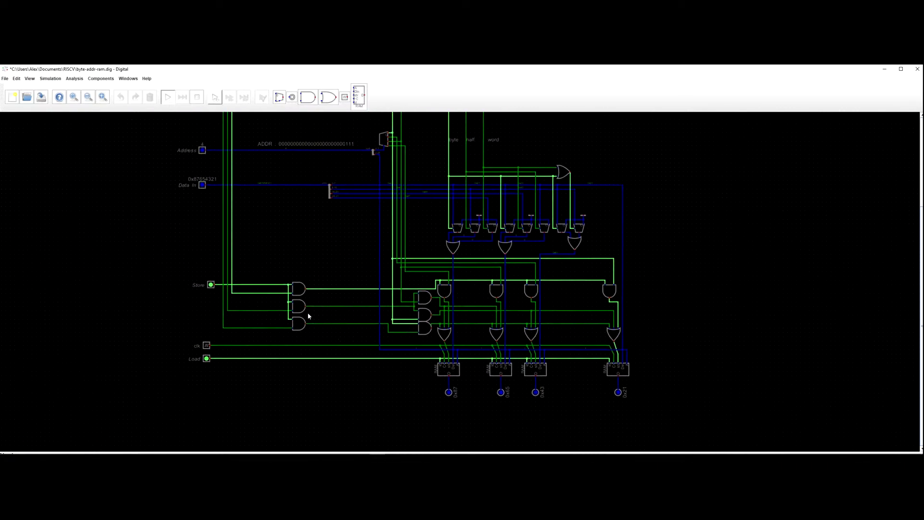
drag(260, 245, 305, 268)
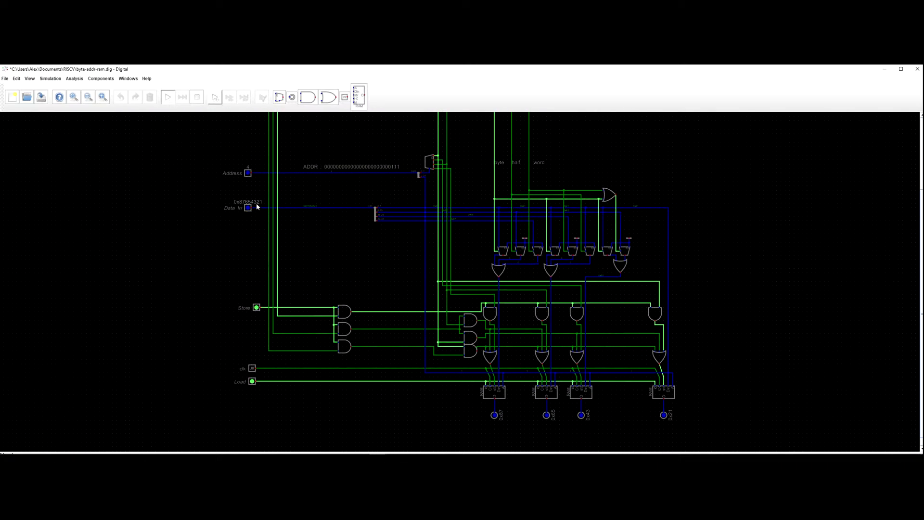
drag(241, 201, 251, 256)
Set the Address input to 5 and trigger the clock to store a byte there.
click(259, 228)
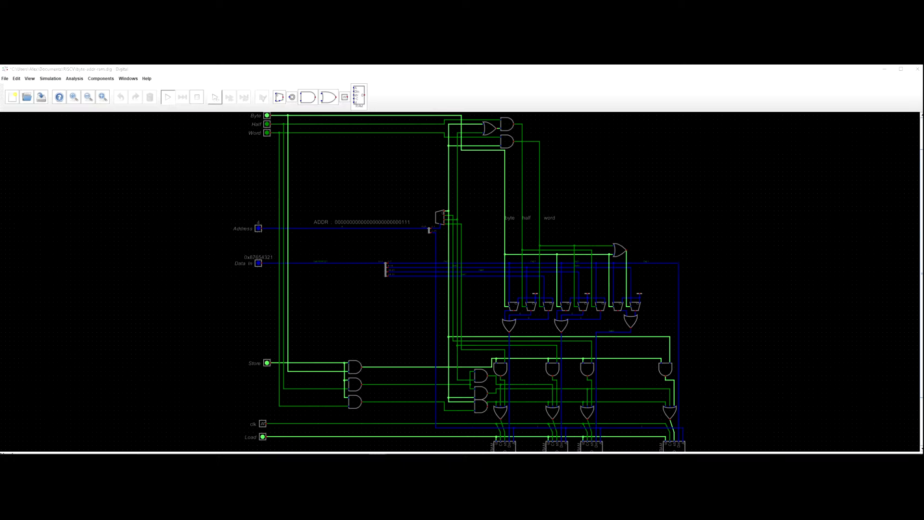
click(322, 240)
click(336, 230)
drag(496, 403, 404, 267)
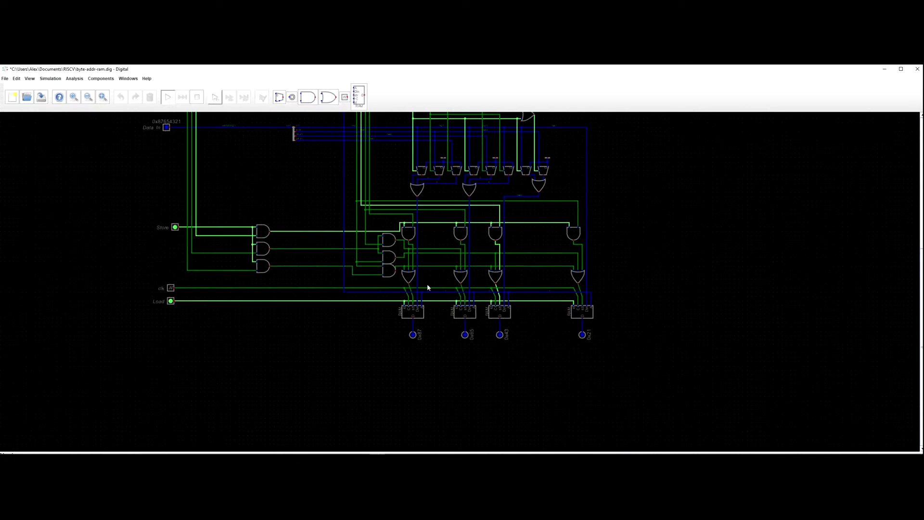
click(170, 288)
click(170, 288)
Trace the byte-store data and select signals through the last two multiplexers and their OR gate to the third RAM.
drag(277, 285, 275, 333)
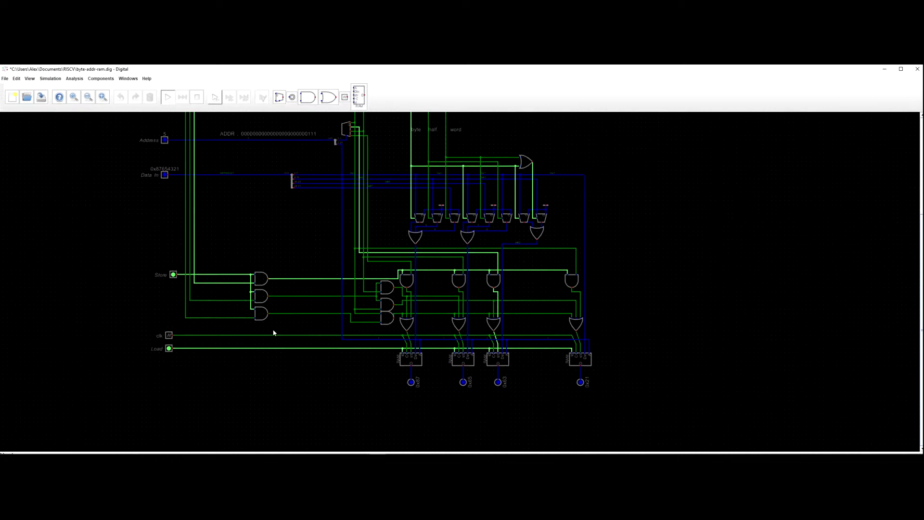
scroll(505, 286, up, 2)
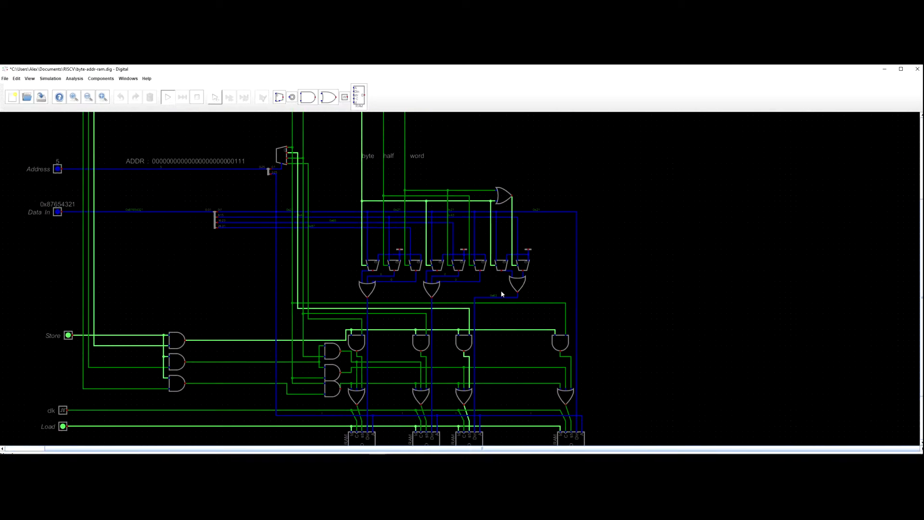
scroll(511, 289, up, 2)
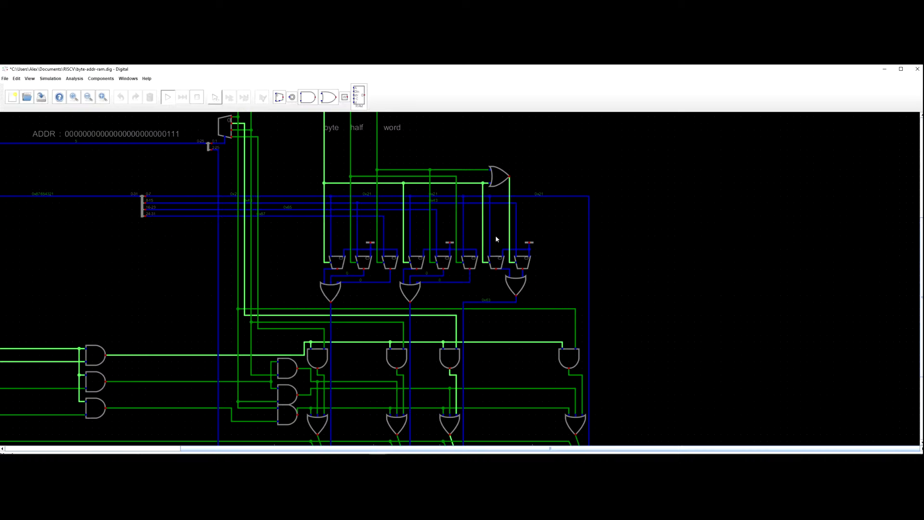
scroll(495, 233, up, 2)
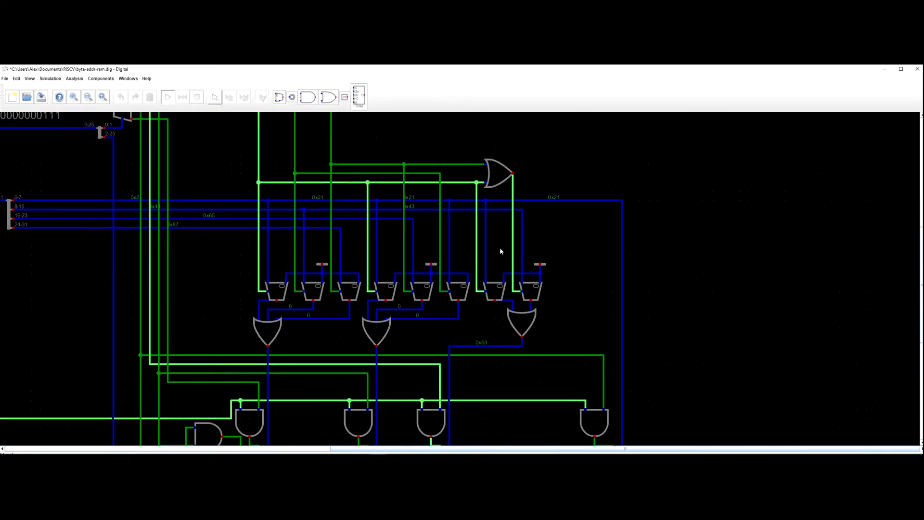
scroll(501, 254, down, 1)
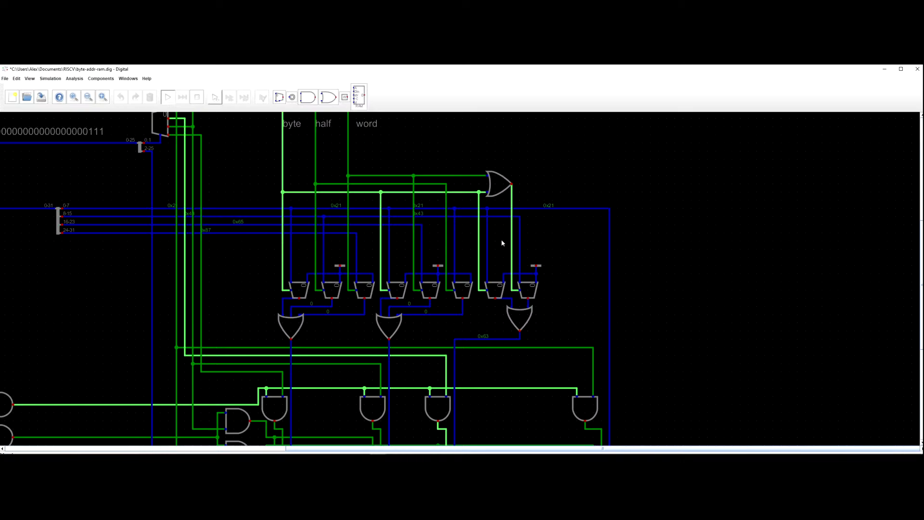
scroll(502, 238, down, 2)
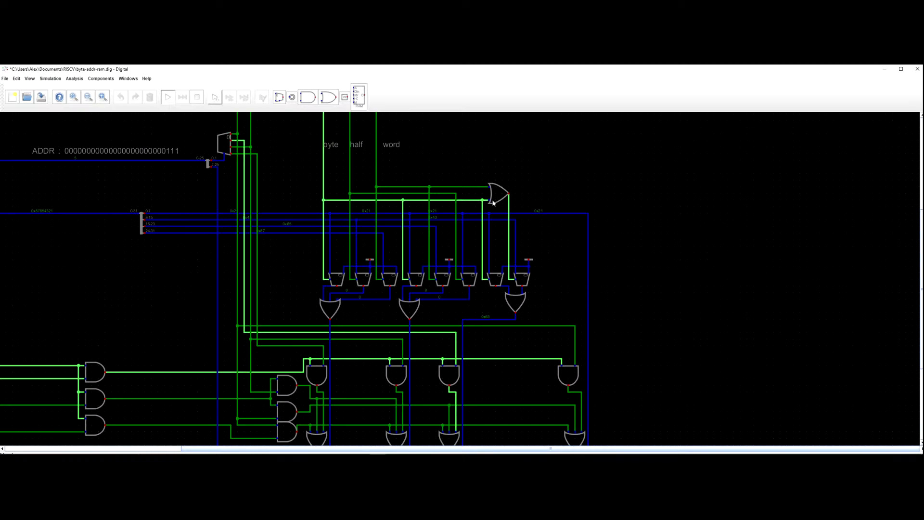
Stop the simulation and delete the OR gate that combines the byte and word select lines.
click(198, 97)
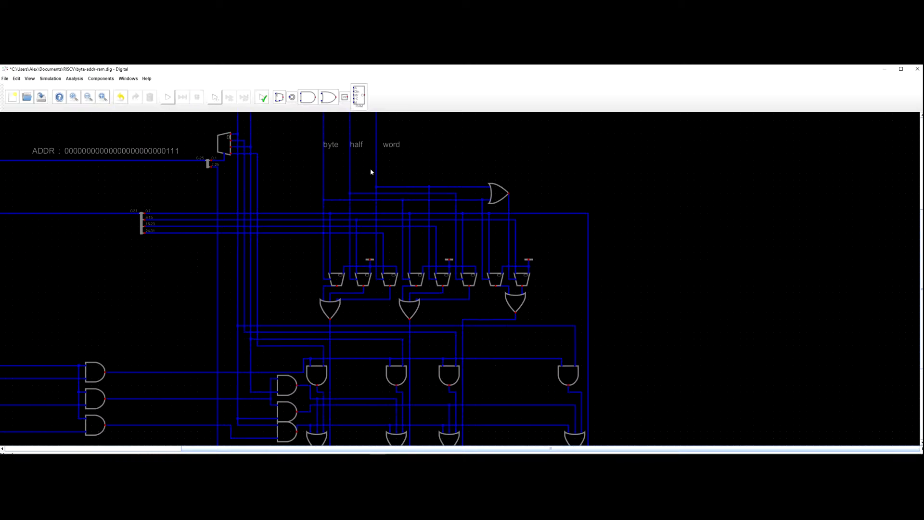
key(Delete)
scroll(494, 204, up, 2)
drag(493, 225, 479, 235)
key(Delete)
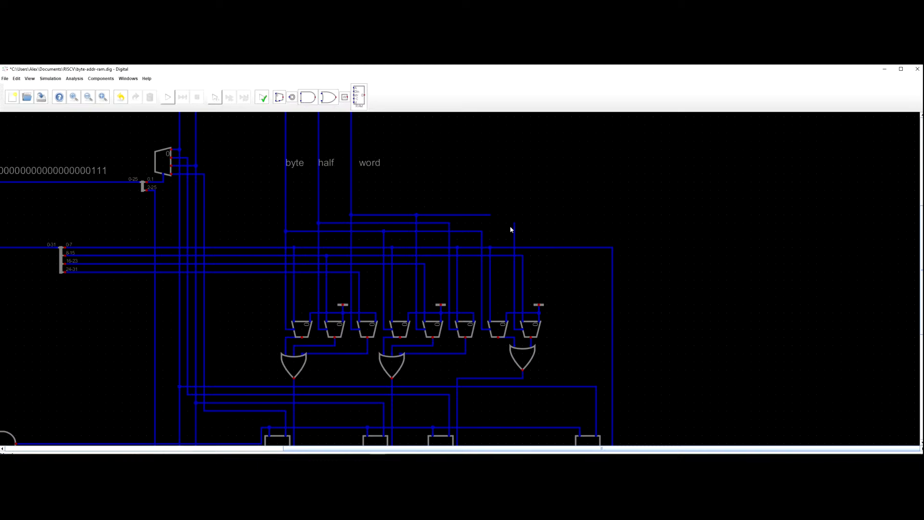
key(ctrl+z)
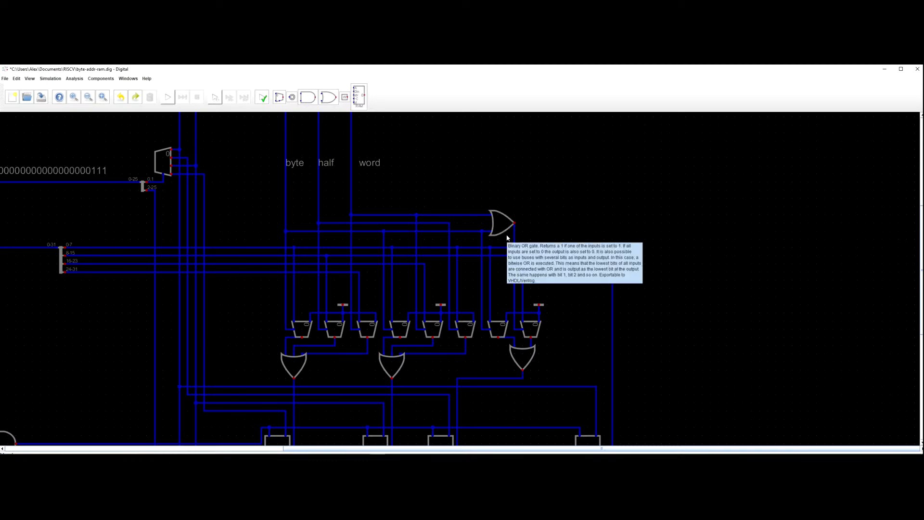
click(505, 224)
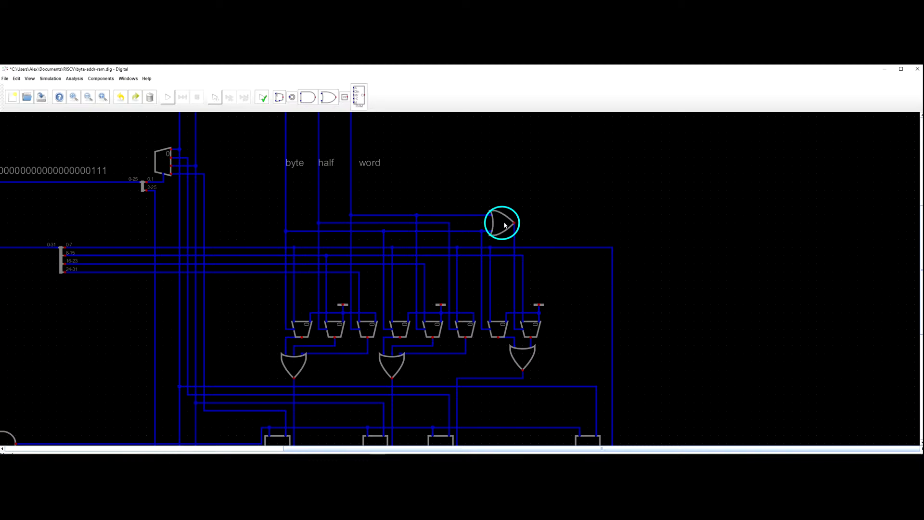
key(Delete)
Connect the byte select line directly to the last multiplexer's select wire and remove the leftover stub from the deleted gate.
click(490, 231)
click(515, 231)
click(514, 226)
key(Delete)
scroll(557, 279, up, 3)
drag(557, 279, 517, 276)
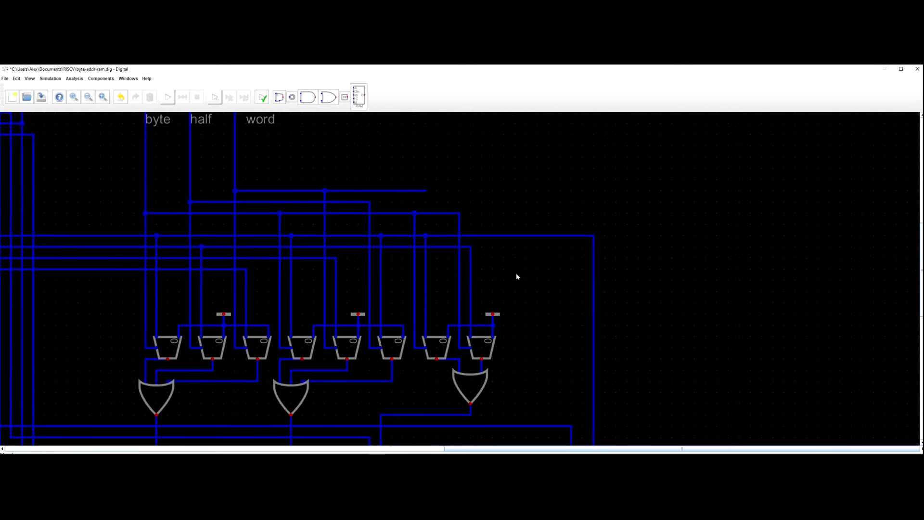
Give the third RAM's data OR gate three inputs and raise the last multiplexer with its constant, straightening the connecting wire.
right_click(477, 384)
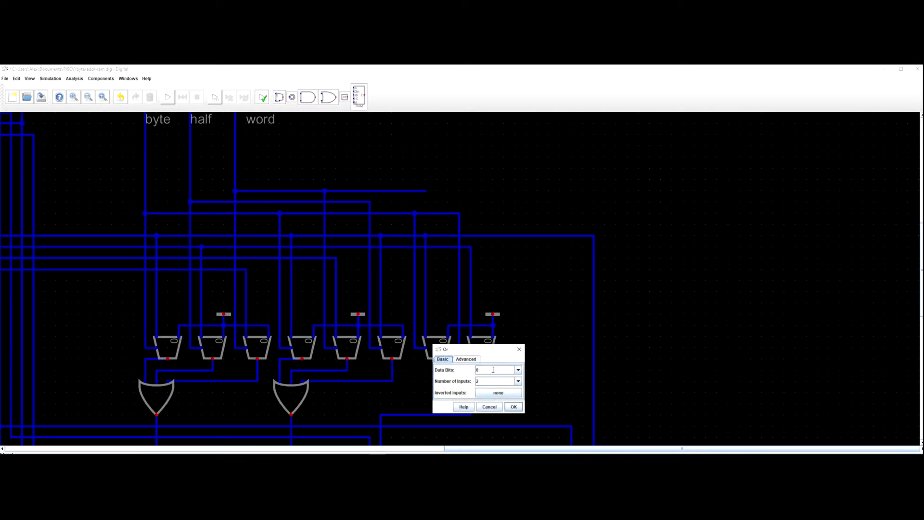
key(Return)
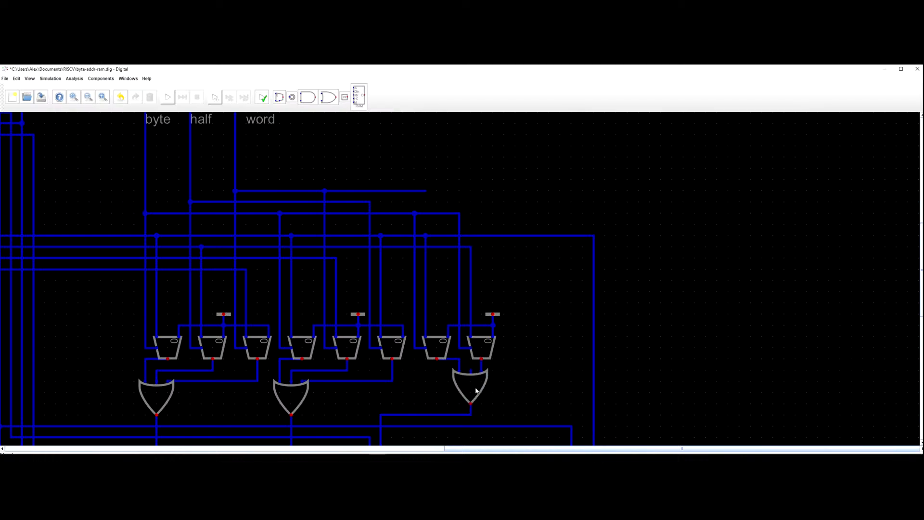
scroll(498, 373, down, 1)
drag(509, 307, 457, 366)
click(458, 356)
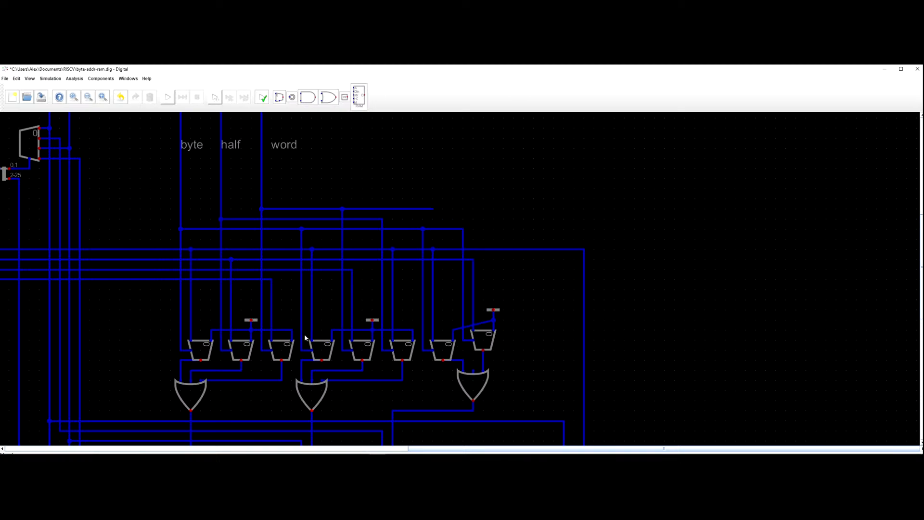
mouse_move(448, 324)
mouse_down()
mouse_move(458, 336)
mouse_move(452, 321)
mouse_up()
drag(513, 346, 510, 335)
Route a wire from the OR gate's free middle input to the empty space beside the last multiplexer.
scroll(483, 301, down, 2)
scroll(485, 301, up, 2)
click(443, 305)
click(454, 296)
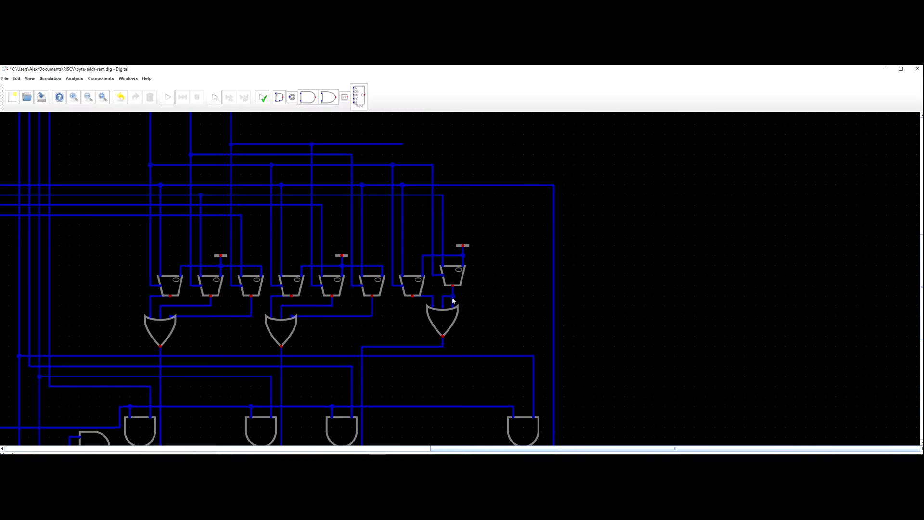
click(442, 295)
click(483, 286)
Duplicate the last multiplexer beside the original and connect the copy's output to the OR gate's middle input wire.
drag(471, 261, 428, 285)
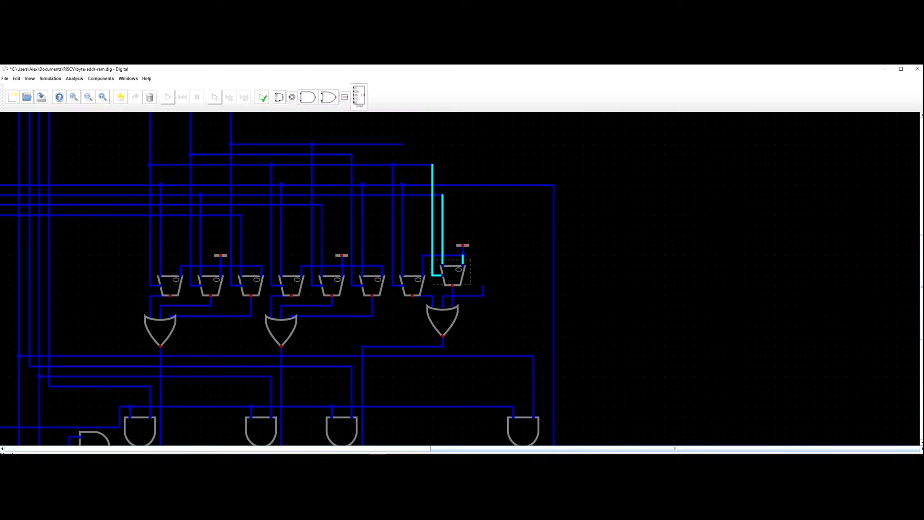
click(476, 260)
drag(476, 259, 428, 288)
key(ctrl+c)
key(ctrl+v)
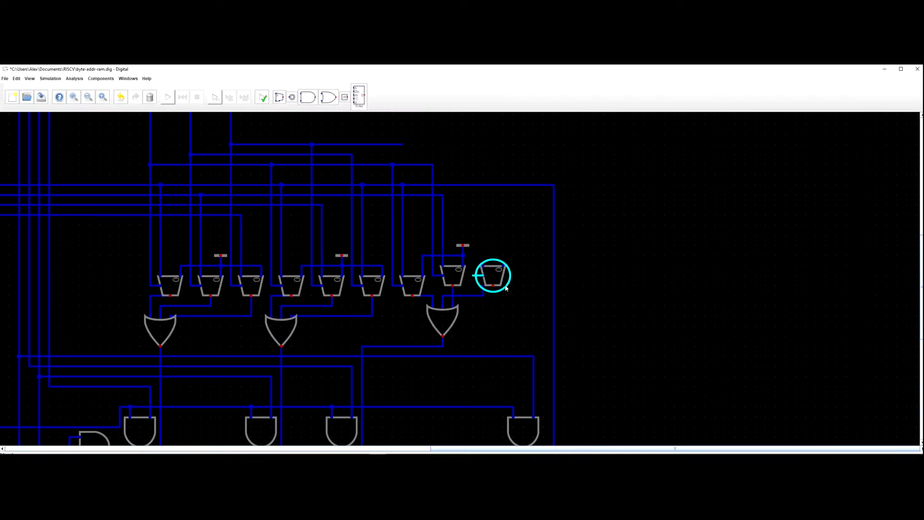
click(487, 287)
drag(478, 283, 496, 296)
Wire the new multiplexer's select input up to the end of the word select line.
click(474, 275)
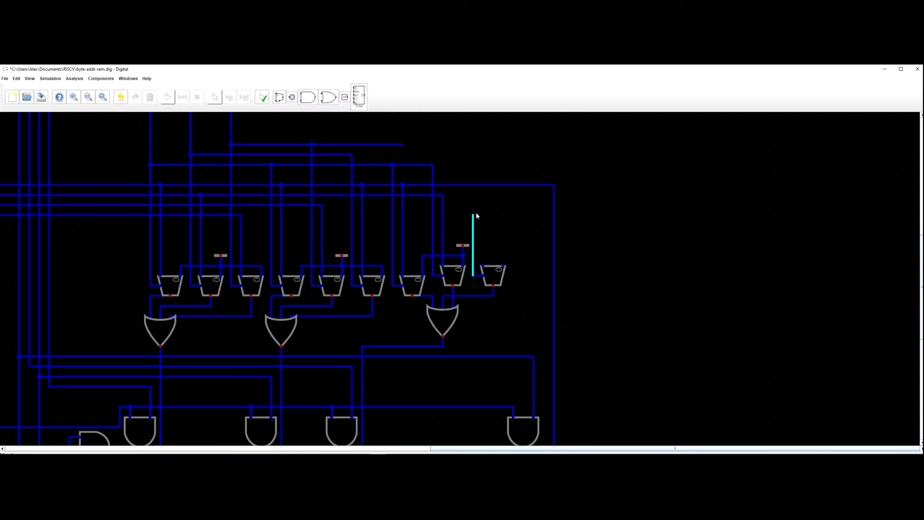
drag(469, 198, 474, 275)
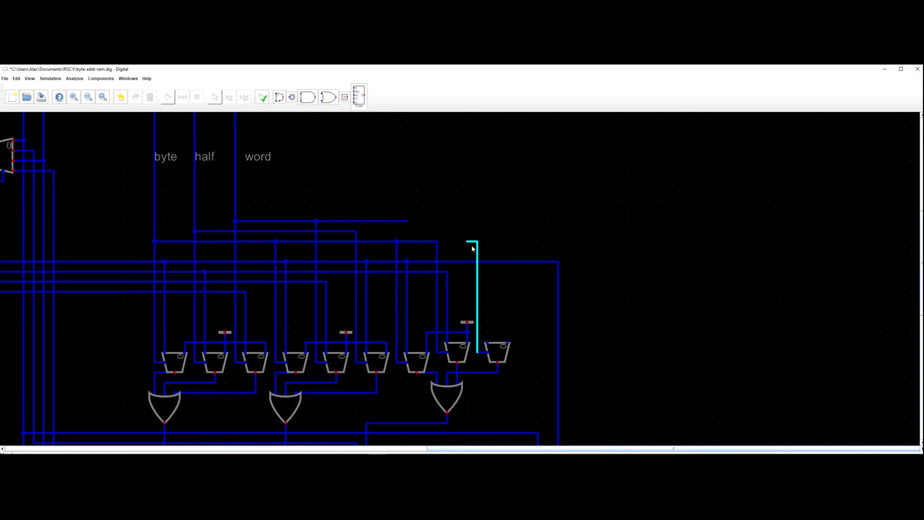
click(407, 221)
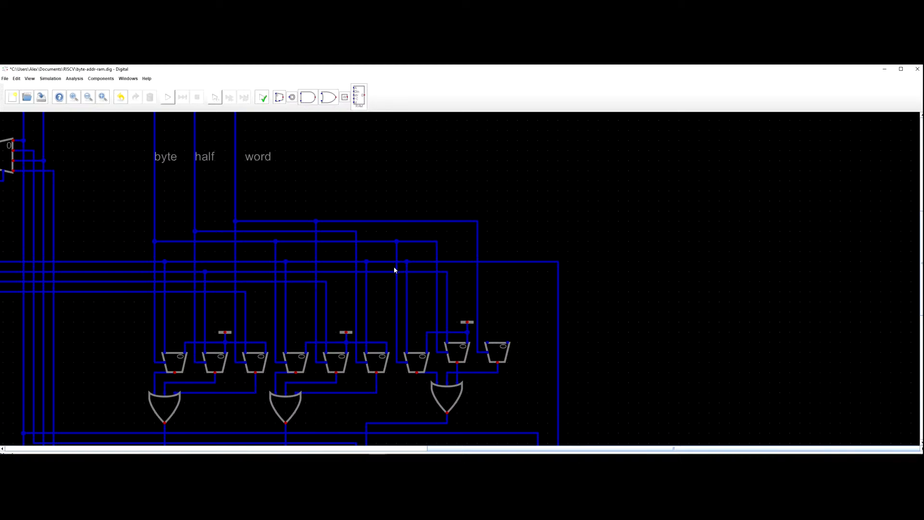
Connect the new multiplexer's data inputs to the 8-15 data line and the neighbouring constant.
click(443, 272)
click(488, 344)
click(466, 333)
click(508, 343)
Start the simulation and switch on the Byte input.
drag(499, 311, 543, 265)
scroll(543, 265, down, 4)
drag(537, 320, 542, 254)
scroll(542, 273, down, 3)
drag(533, 290, 502, 327)
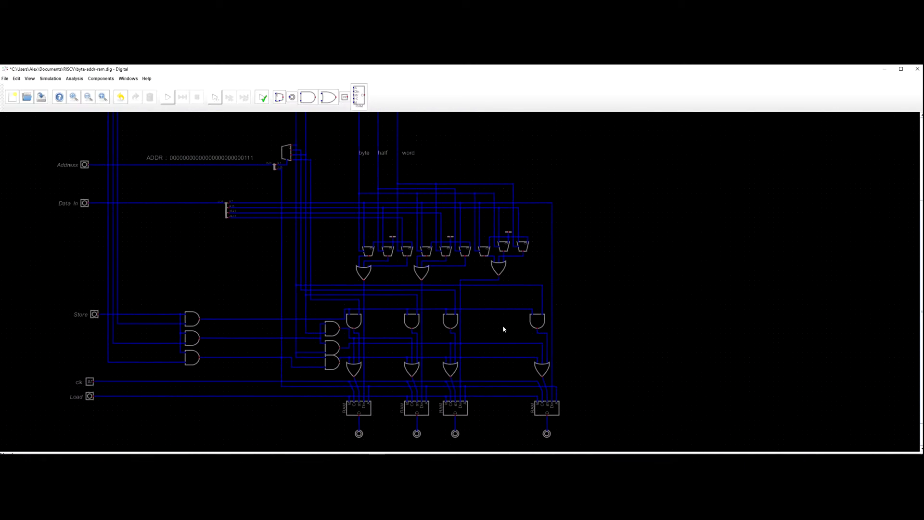
drag(496, 284, 487, 321)
click(168, 97)
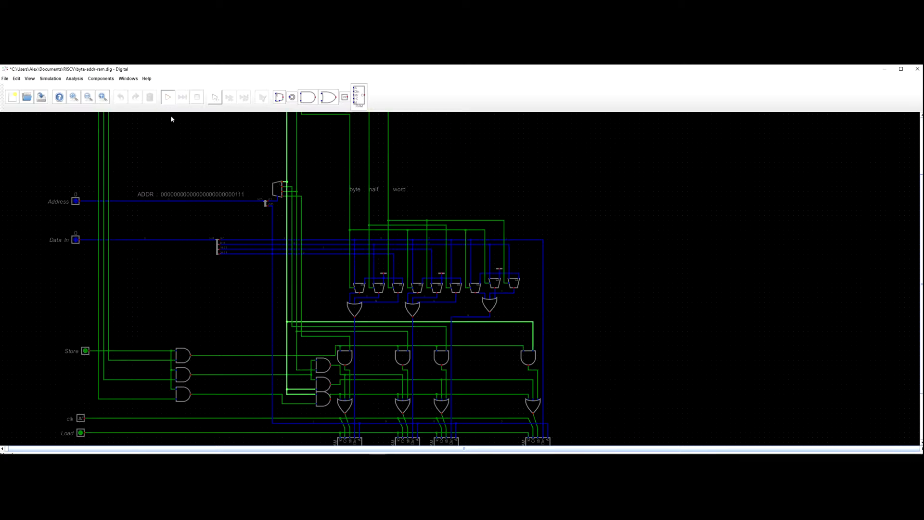
drag(183, 182, 324, 252)
scroll(325, 246, down, 2)
scroll(332, 242, up, 5)
scroll(395, 241, down, 2)
drag(351, 224, 384, 234)
click(314, 152)
Set the Address input to 5 and the Data In input to hex 87654321.
drag(303, 253, 279, 240)
click(291, 259)
click(352, 267)
click(342, 268)
click(361, 260)
click(290, 302)
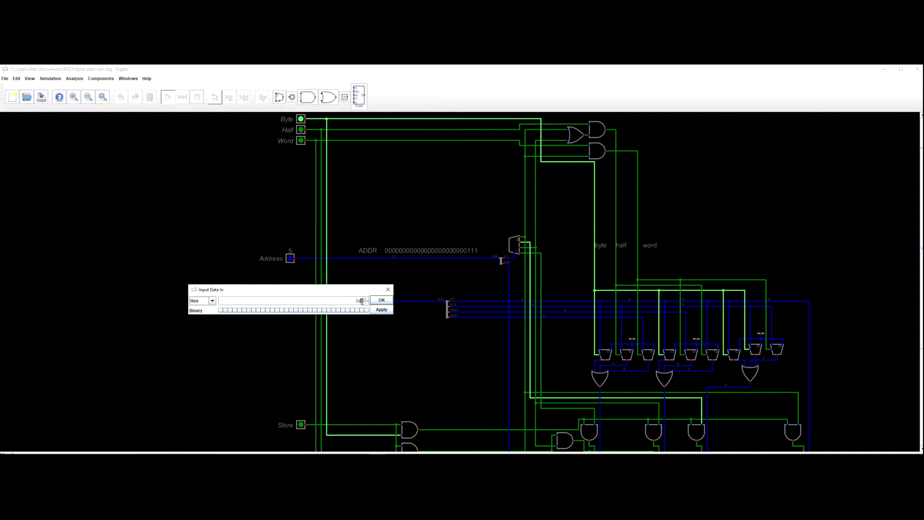
text(87654321)
key(Return)
Switch on the Store and Load inputs and trigger the clock to store the byte.
drag(295, 341, 289, 218)
click(297, 302)
click(292, 391)
drag(235, 307, 146, 270)
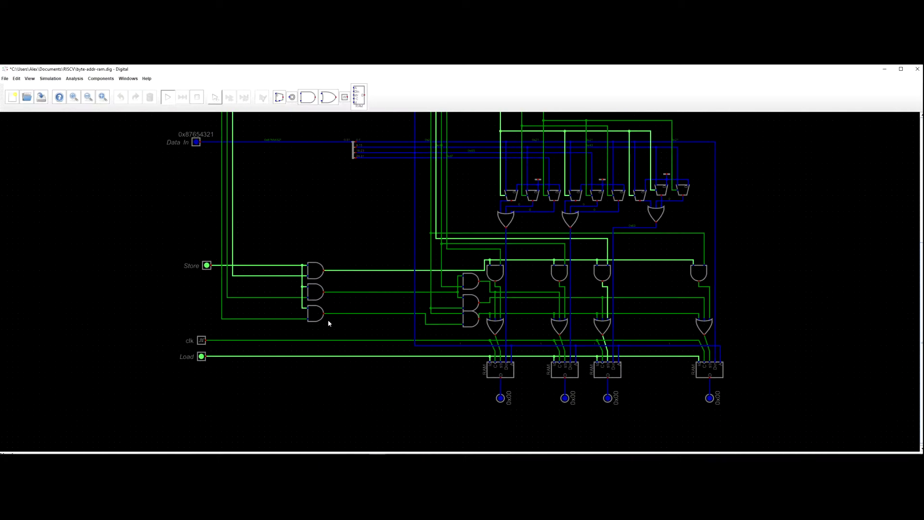
click(201, 341)
click(200, 342)
drag(188, 327, 158, 316)
Trace the byte-store signals at the third RAM back through its OR gate to the three multiplexers and their select lines.
drag(355, 301, 303, 326)
drag(244, 233, 251, 304)
drag(171, 254, 216, 159)
scroll(430, 311, up, 5)
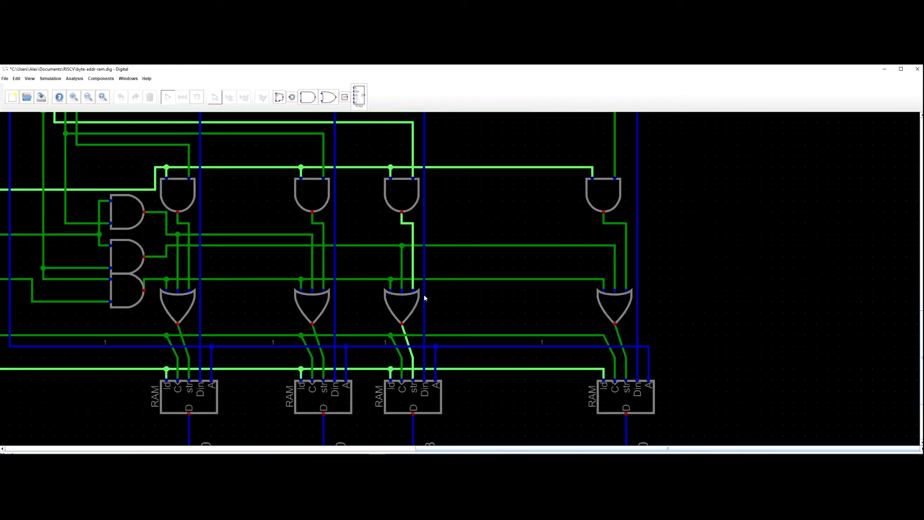
drag(421, 277, 412, 378)
drag(418, 180, 378, 294)
drag(428, 272, 401, 298)
drag(385, 253, 397, 298)
scroll(392, 285, down, 1)
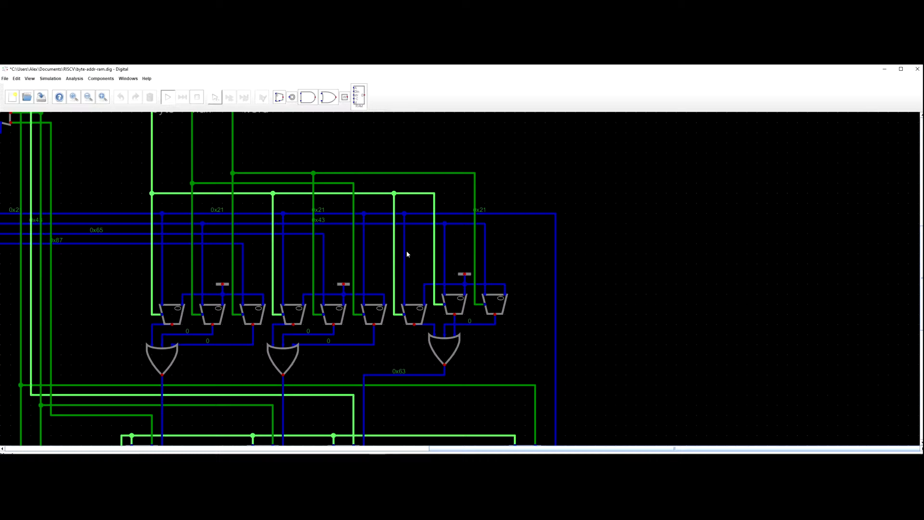
drag(412, 248, 413, 281)
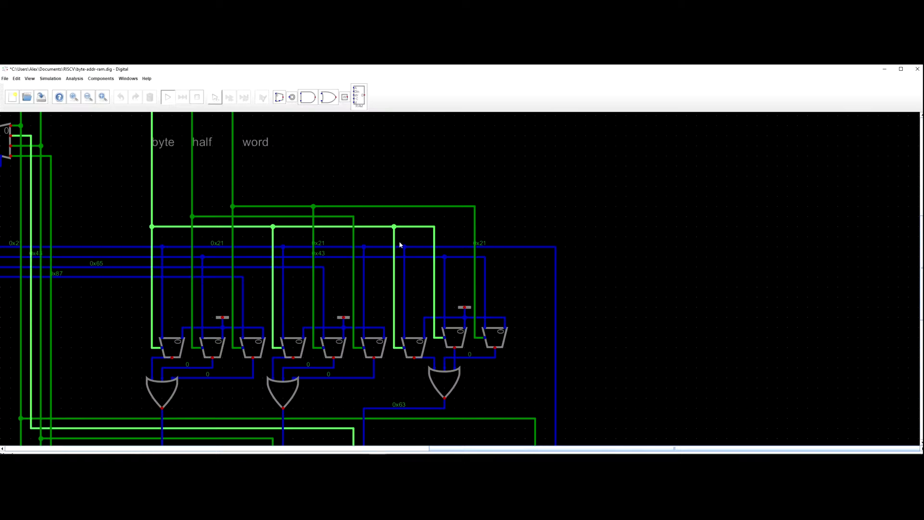
scroll(400, 245, down, 1)
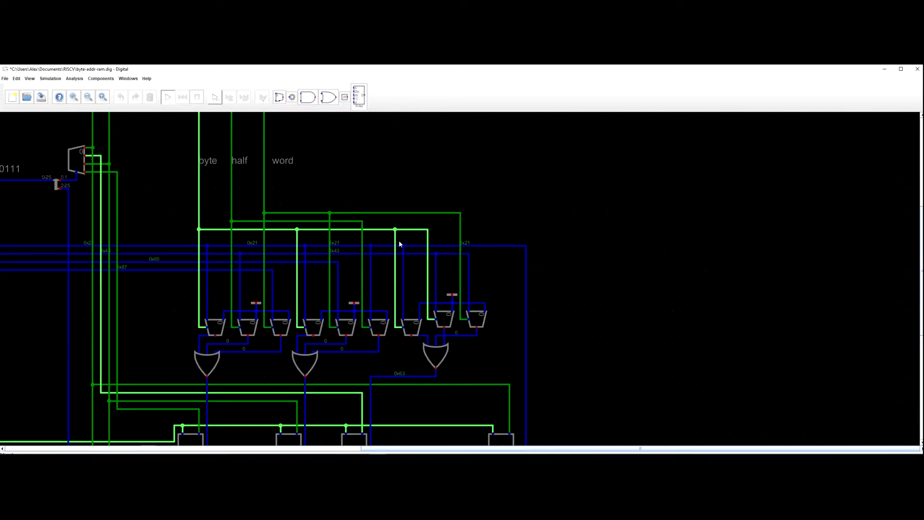
scroll(402, 269, up, 2)
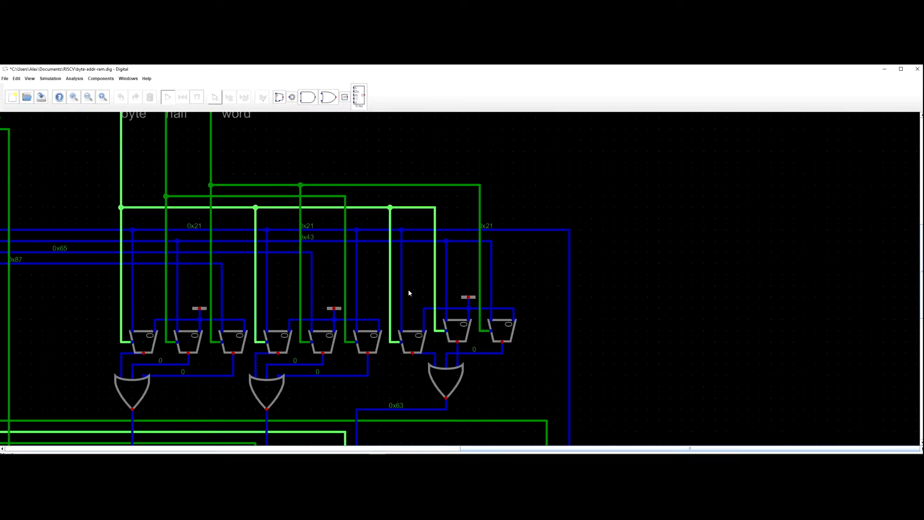
scroll(394, 289, down, 3)
scroll(392, 285, up, 2)
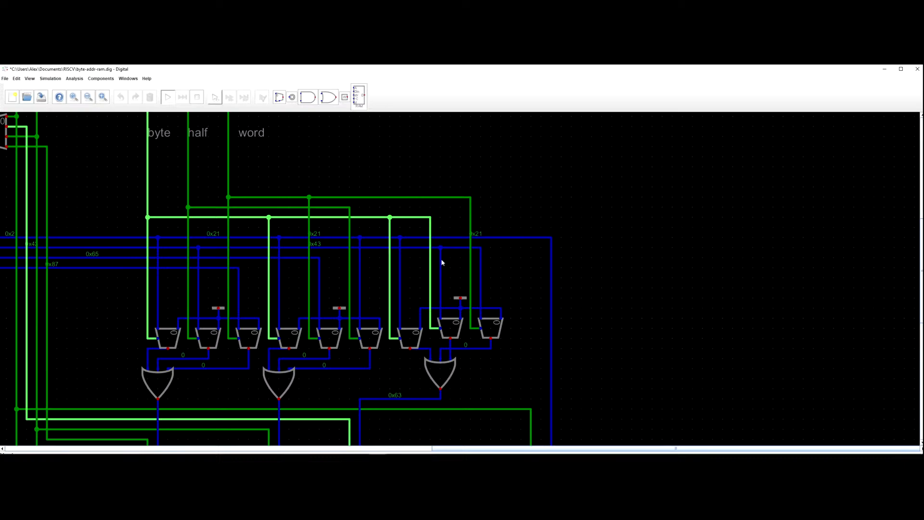
Stop the simulation and rewire the second-to-last multiplexer's select input from the byte line to the half line.
click(197, 102)
drag(394, 210, 438, 225)
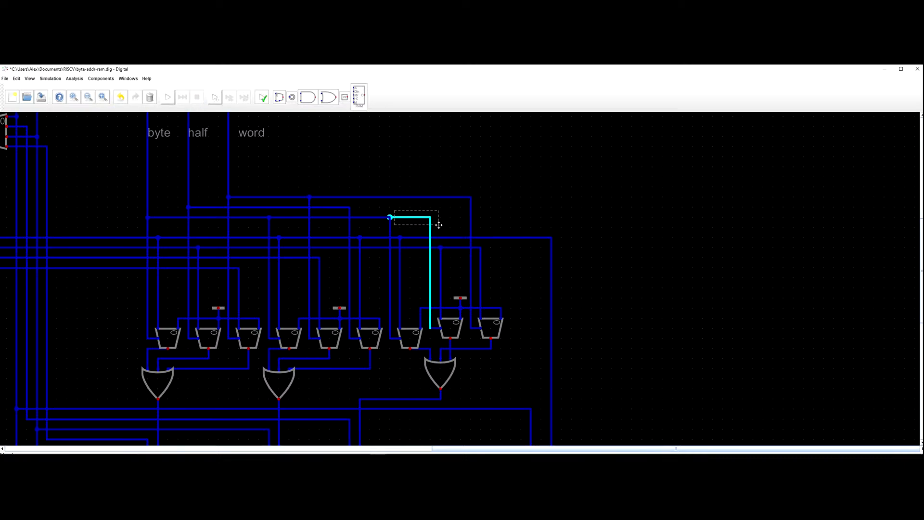
key(Delete)
drag(435, 332, 348, 213)
key(Delete)
Restart the simulation and switch on the Byte input for another byte-store test.
scroll(365, 221, down, 3)
click(171, 102)
scroll(197, 170, down, 7)
drag(212, 181, 332, 242)
scroll(158, 167, up, 8)
click(192, 154)
Set Address to 5 and Data In to hex 87654321 for the repeated byte store.
drag(184, 271, 223, 207)
click(212, 264)
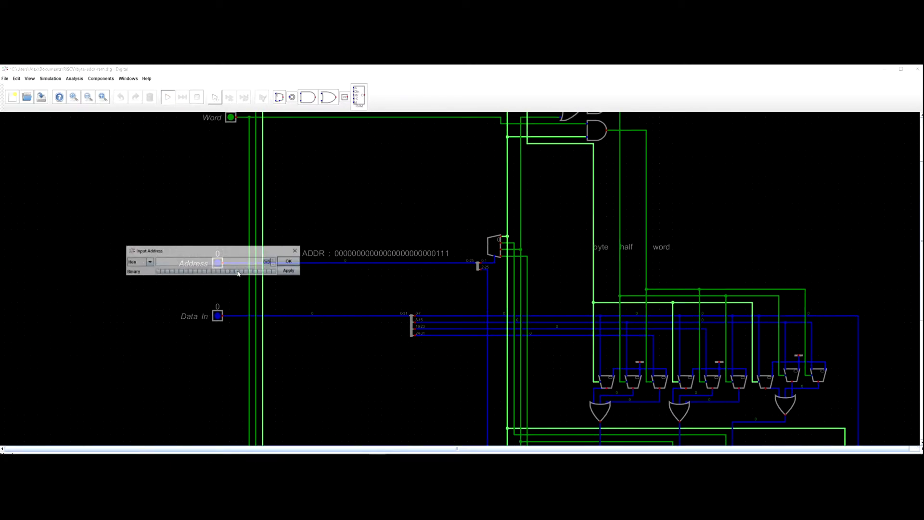
click(266, 272)
click(275, 272)
click(290, 262)
drag(234, 300, 263, 257)
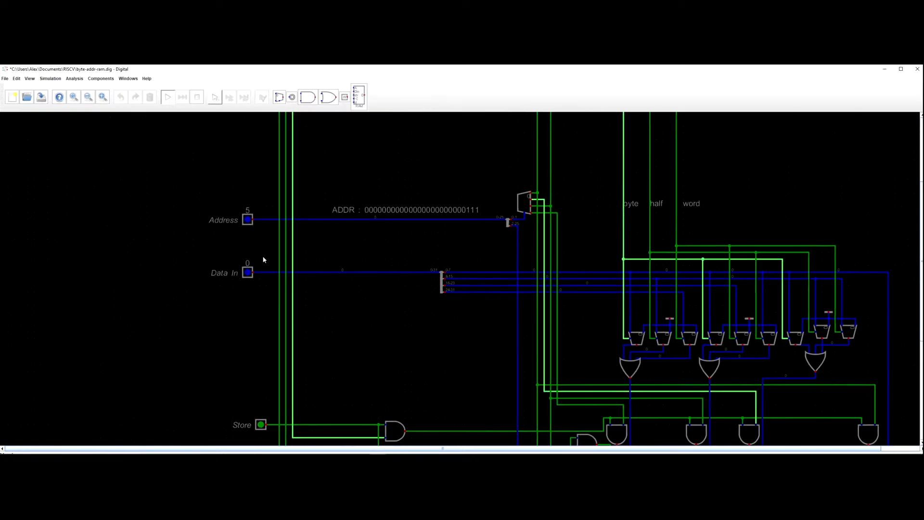
click(248, 278)
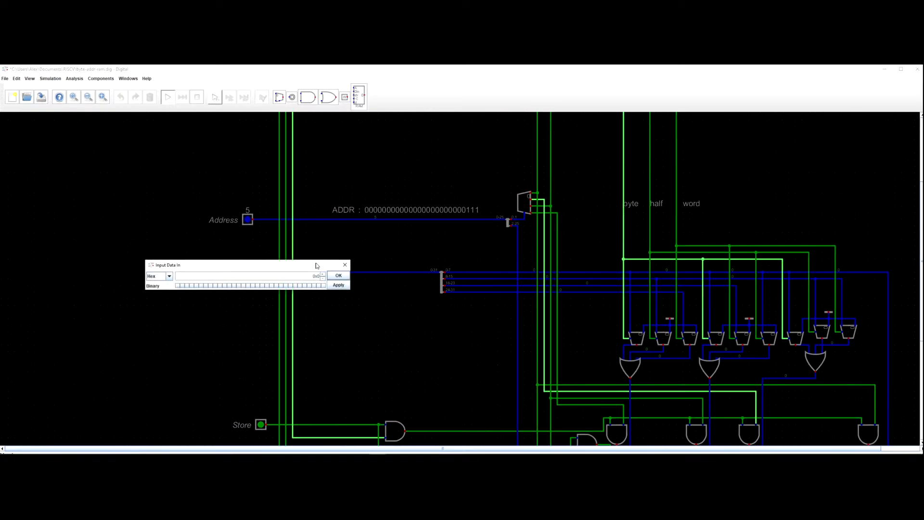
text(87654321)
key(Return)
Switch on Store and Load, trigger the clock for the byte store at address 5, and check the RAM outputs.
scroll(318, 308, down, 6)
drag(262, 437, 265, 343)
click(292, 278)
click(288, 339)
click(289, 329)
click(288, 329)
scroll(422, 369, up, 3)
drag(471, 374, 359, 360)
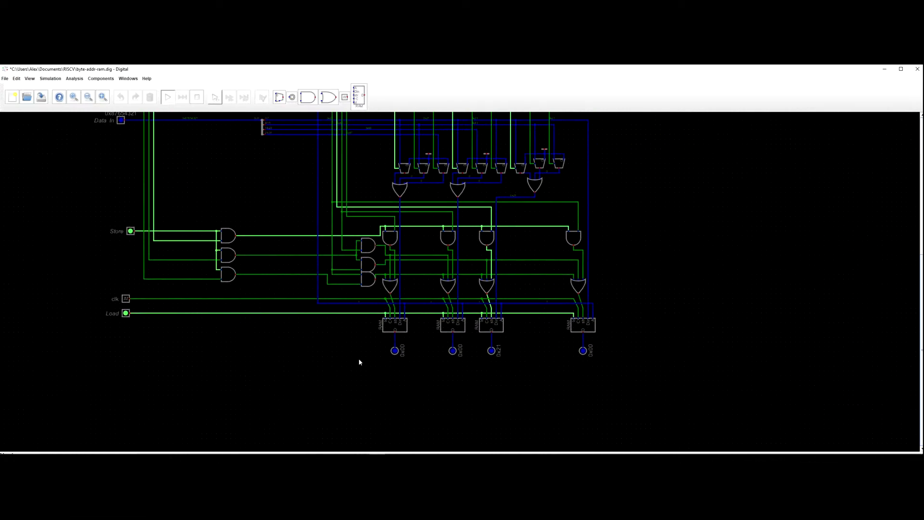
Set the Address input to 4 and trigger the clock to store a byte there.
scroll(421, 364, down, 1)
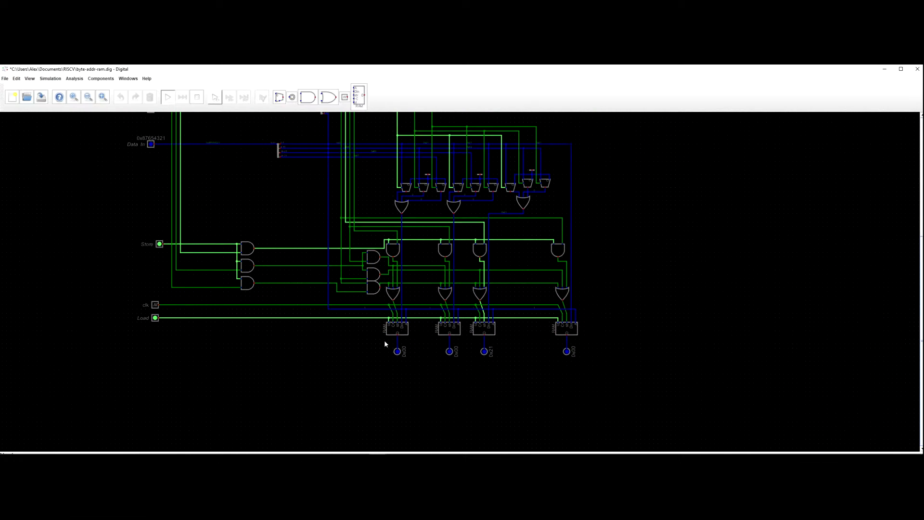
drag(350, 362, 378, 375)
drag(91, 259, 142, 272)
drag(151, 237, 162, 261)
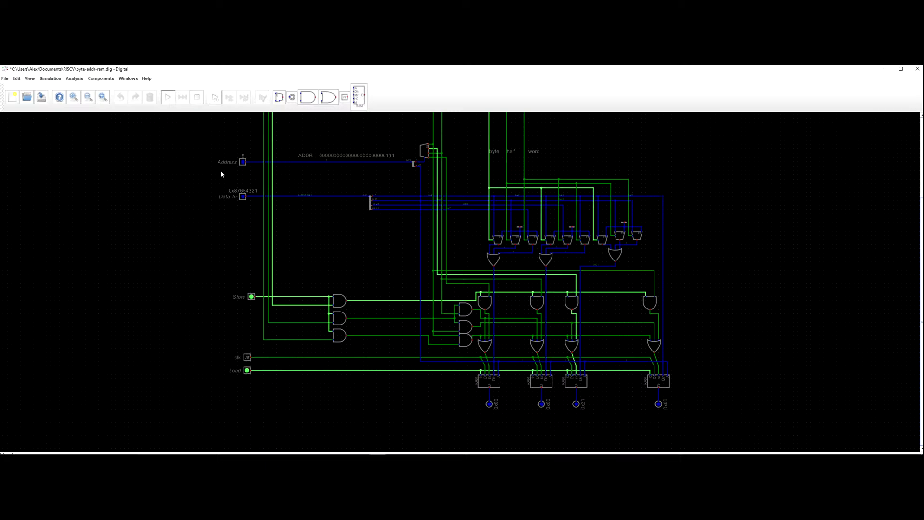
click(244, 162)
click(306, 168)
click(320, 160)
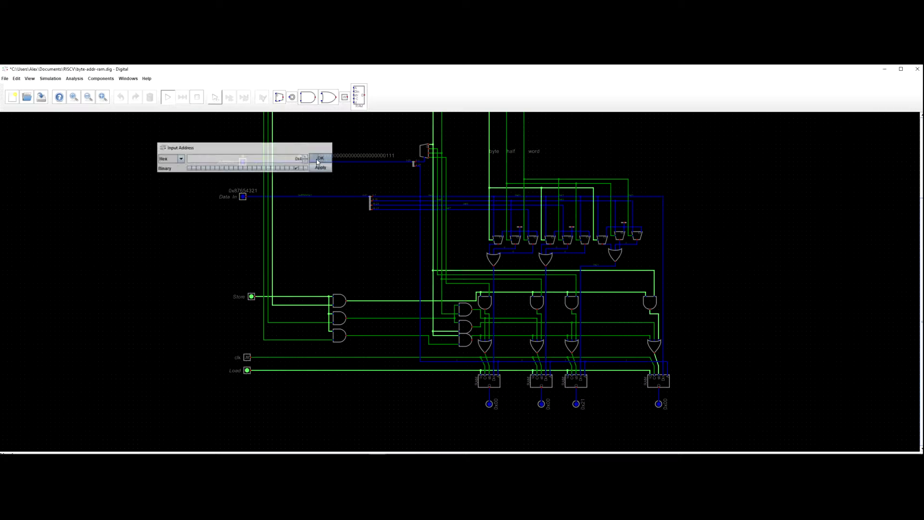
click(248, 357)
Set the Address input to 6 and trigger the clock to store a byte there.
drag(220, 177, 225, 222)
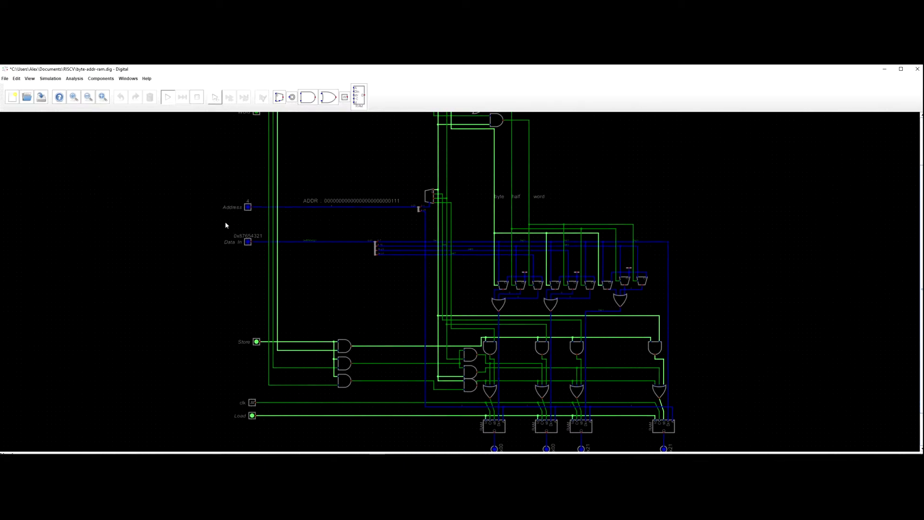
click(248, 207)
click(305, 215)
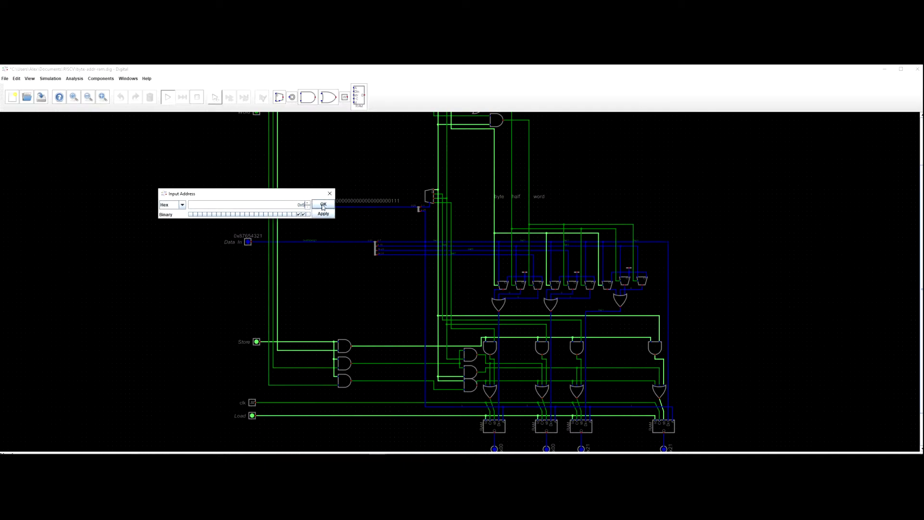
click(323, 204)
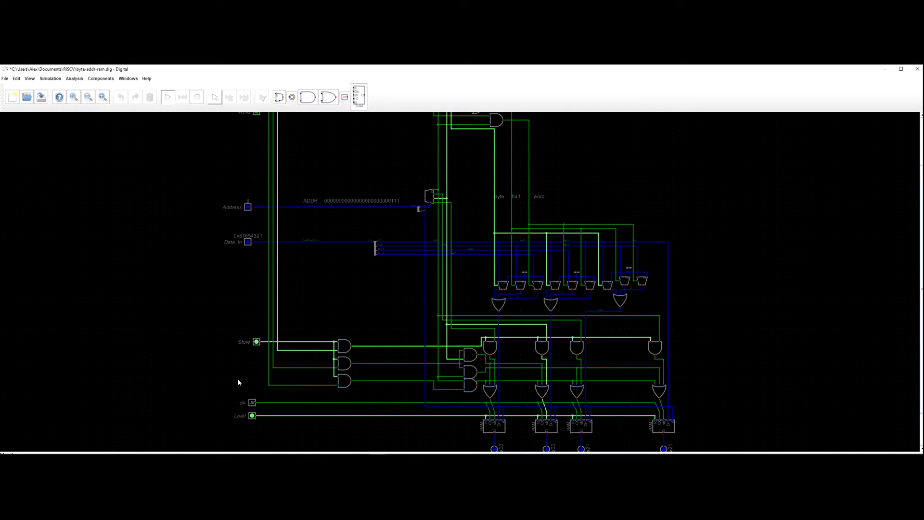
drag(261, 402, 260, 311)
double_click(251, 312)
drag(226, 252, 226, 291)
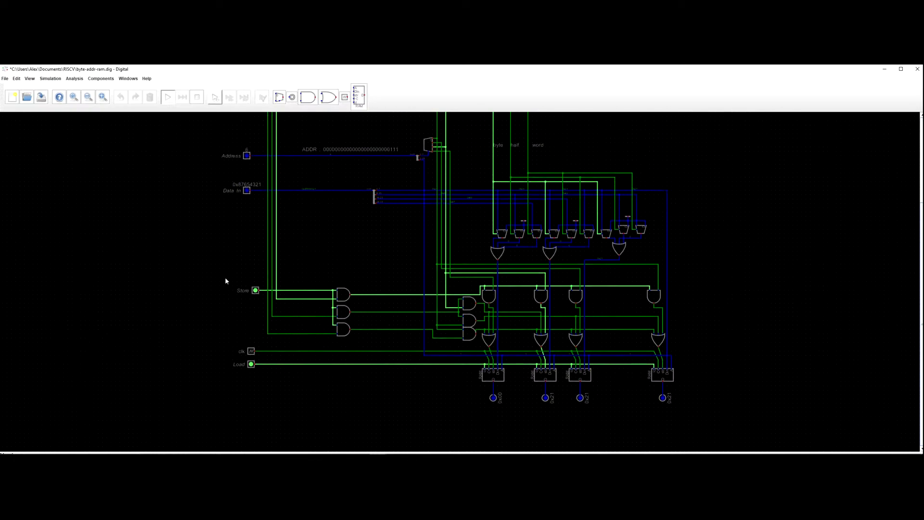
Set the Address input to 7 and trigger the clock to store the fourth byte, checking the RAM outputs.
drag(233, 171, 239, 185)
click(254, 171)
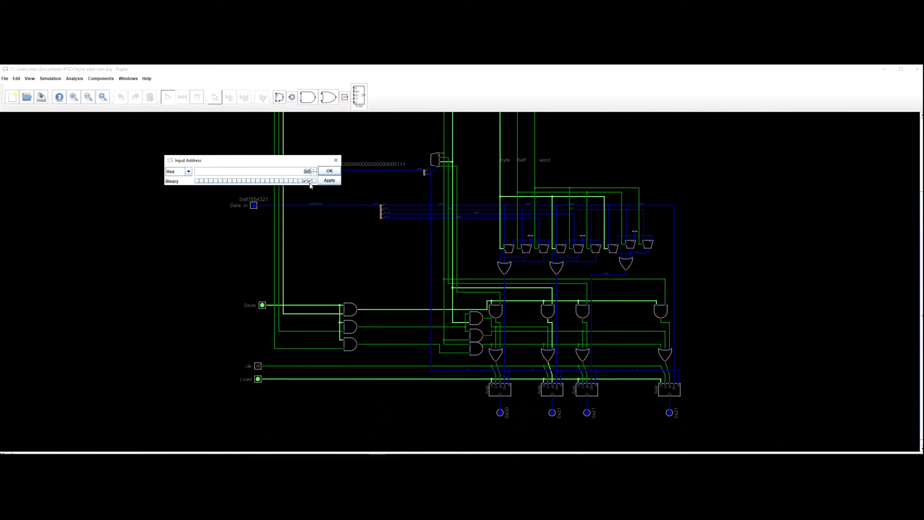
click(323, 173)
double_click(258, 366)
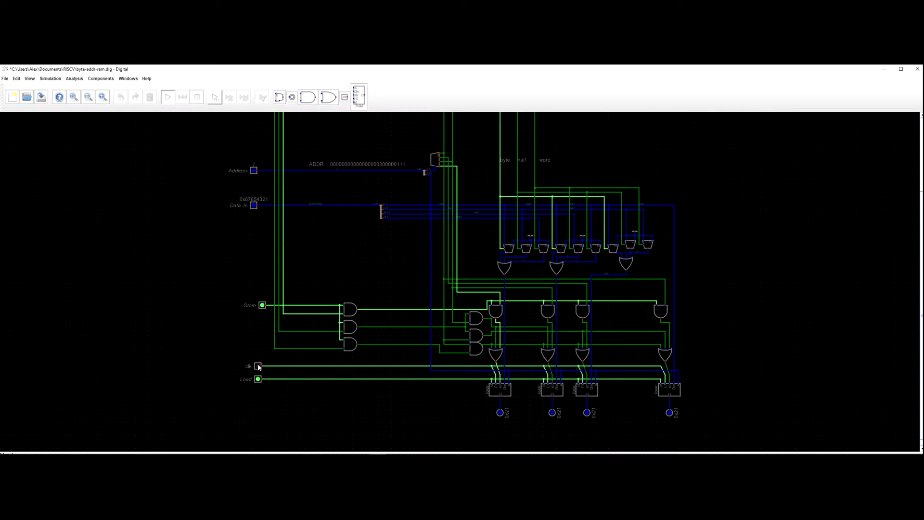
drag(247, 307, 208, 299)
drag(203, 184, 165, 139)
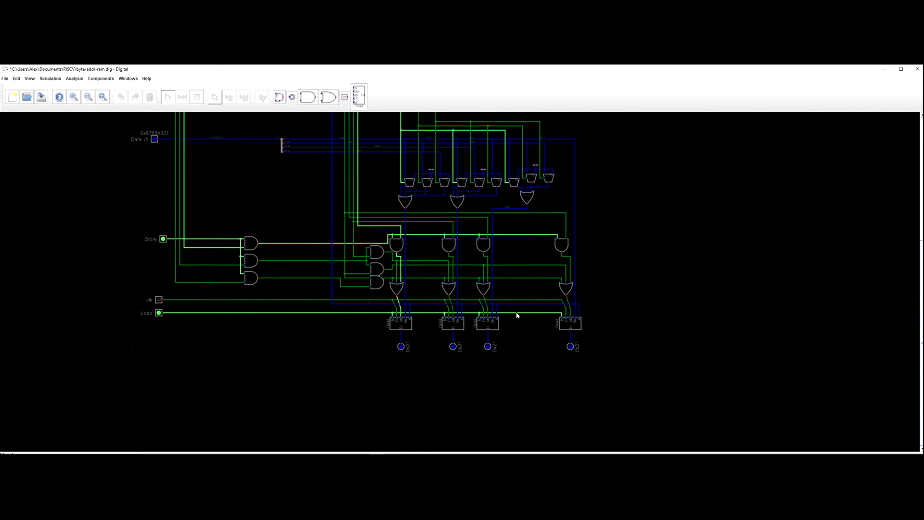
Switch the store size from Byte to Half and set Address to 0, checking the RAM outputs.
drag(170, 207, 250, 266)
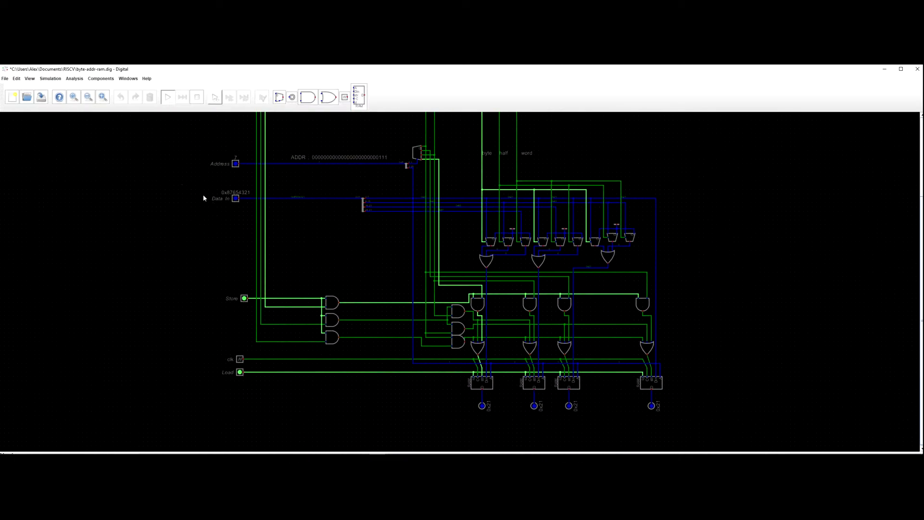
drag(204, 183, 270, 169)
click(345, 198)
click(345, 206)
click(311, 245)
click(373, 255)
click(370, 254)
click(364, 255)
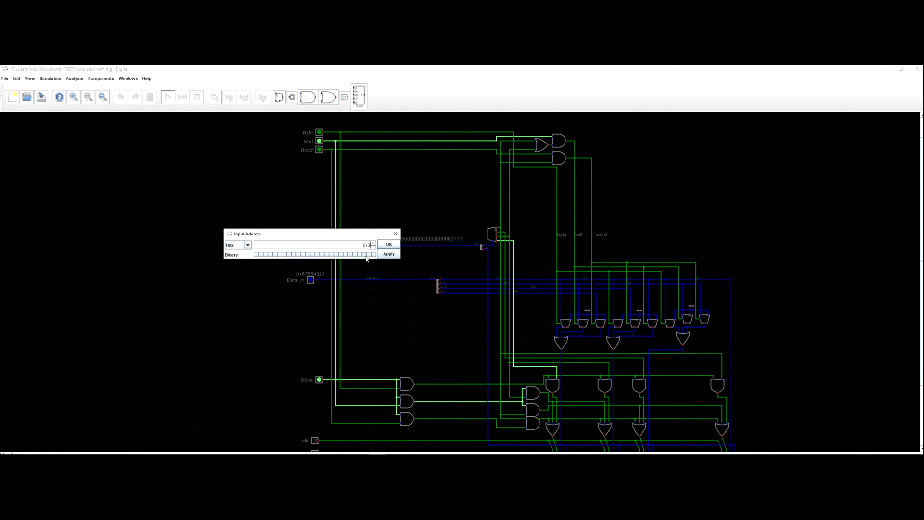
click(389, 246)
drag(287, 285, 270, 278)
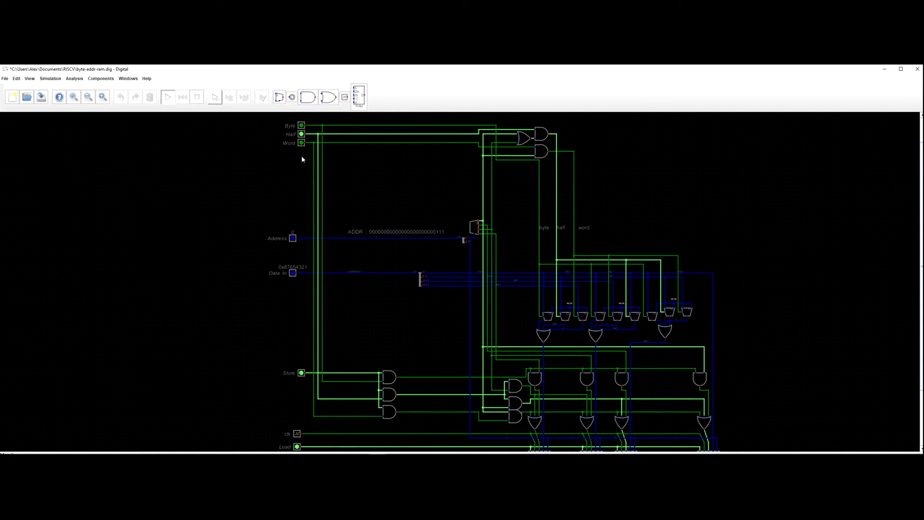
drag(300, 209, 294, 135)
drag(293, 234, 228, 182)
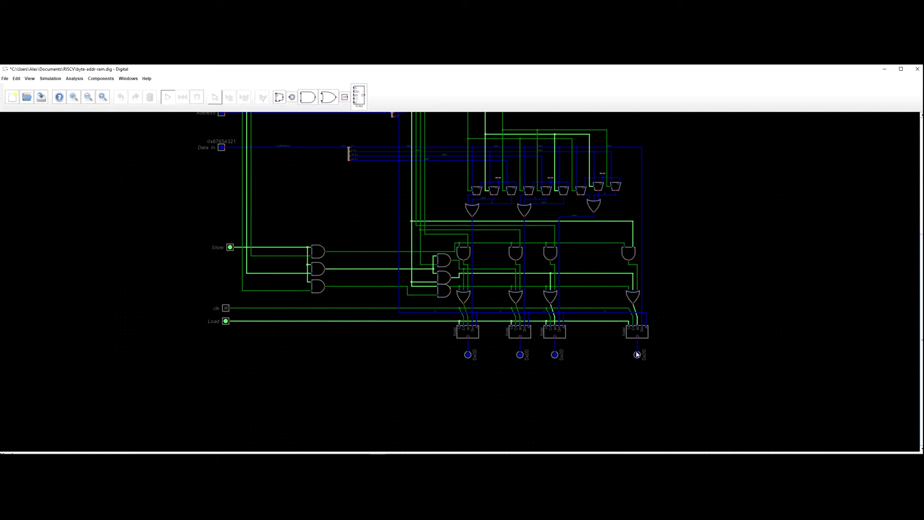
drag(284, 299, 316, 332)
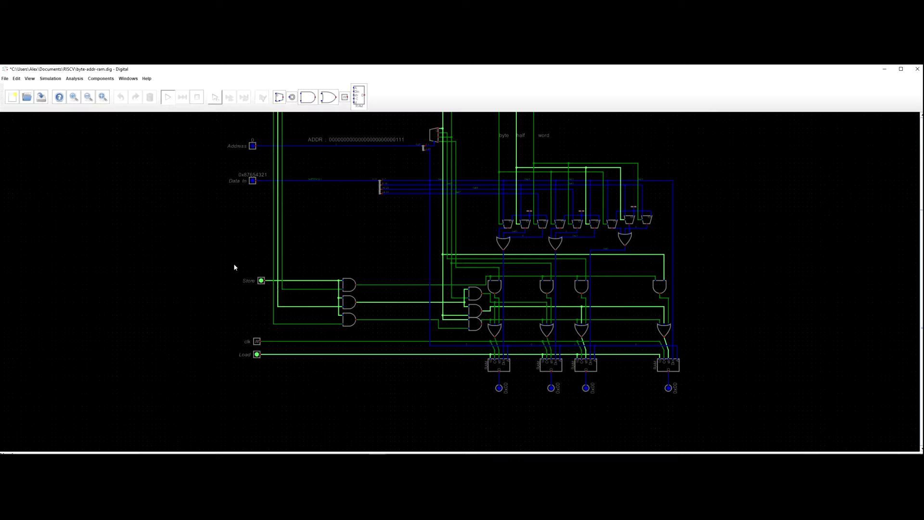
drag(236, 269, 239, 284)
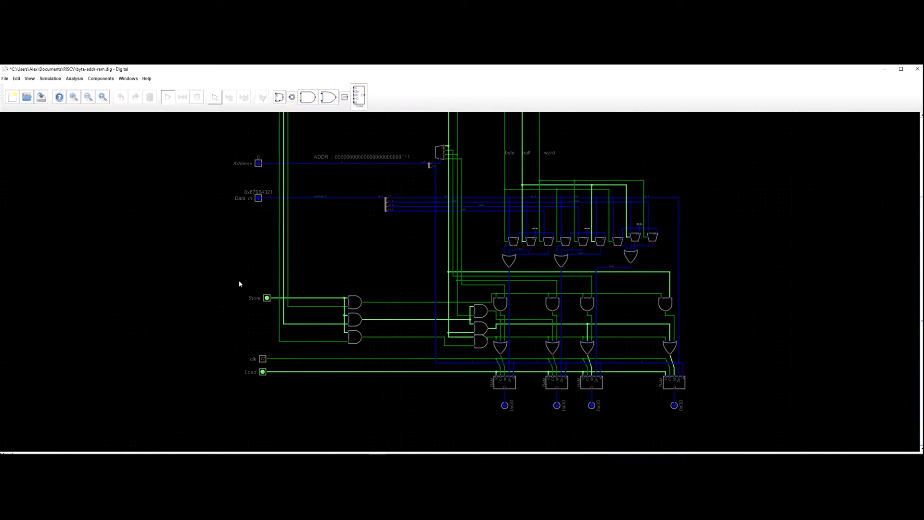
drag(263, 285, 269, 322)
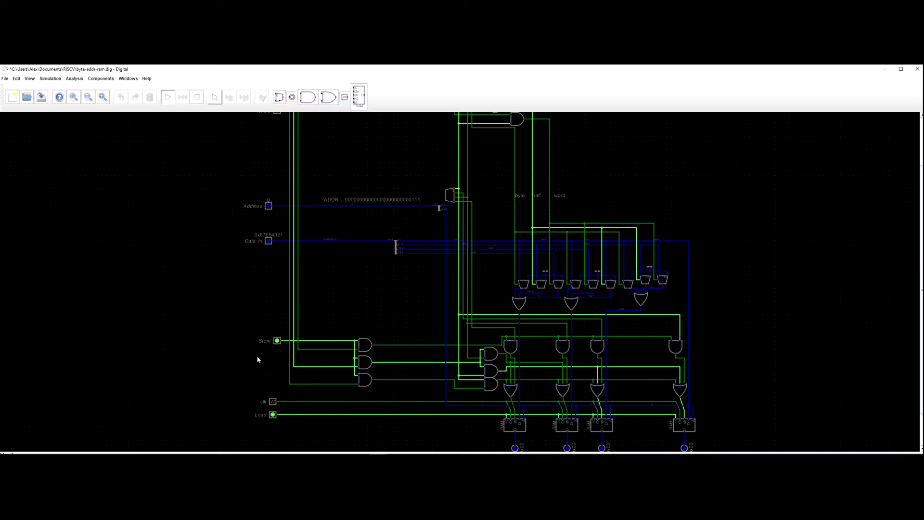
Switch the store size back to Byte and set Address to 7 to recheck the stored bytes.
scroll(236, 282, up, 3)
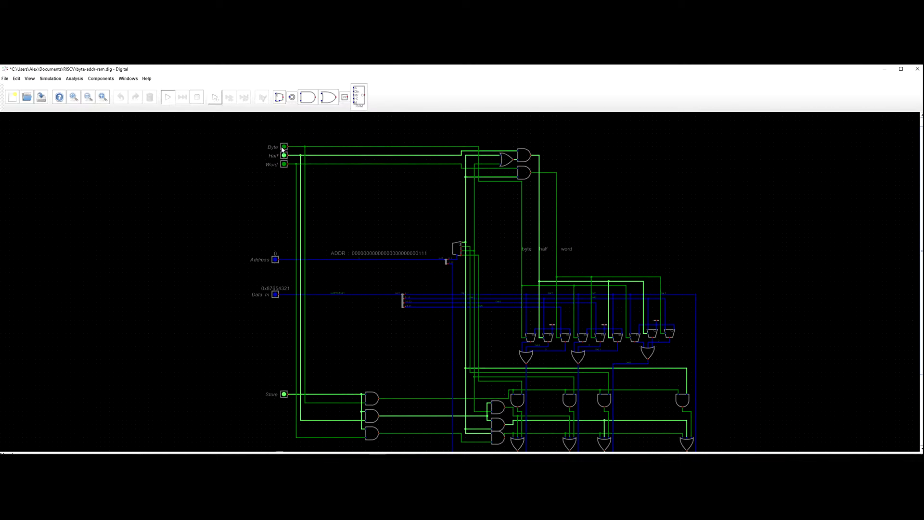
scroll(218, 173, down, 4)
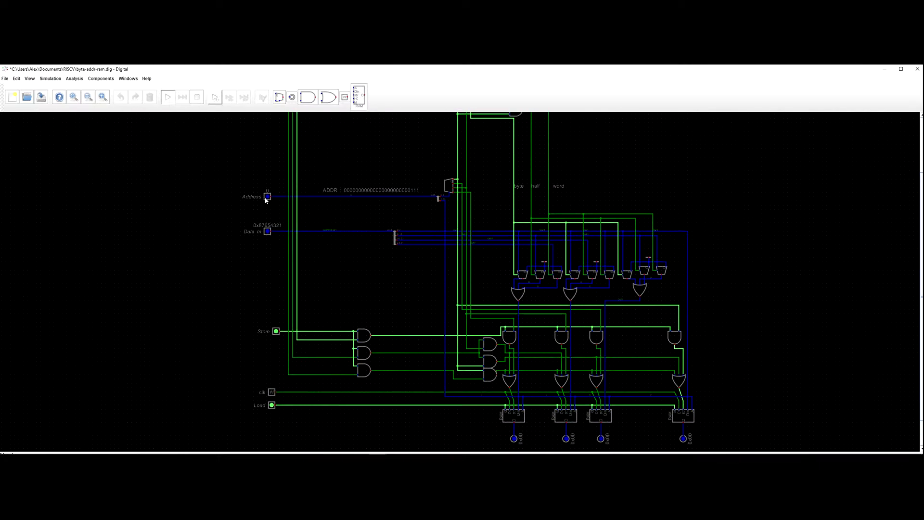
right_click(267, 198)
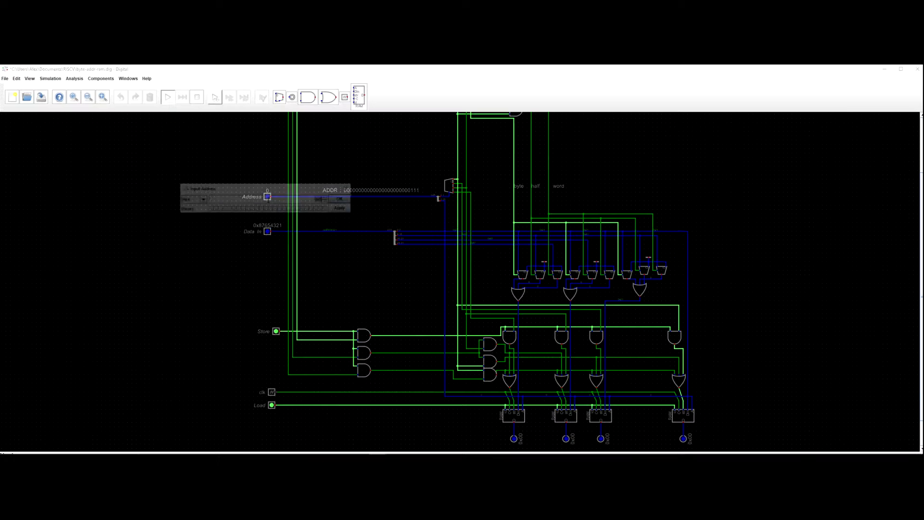
click(327, 210)
click(323, 209)
click(319, 210)
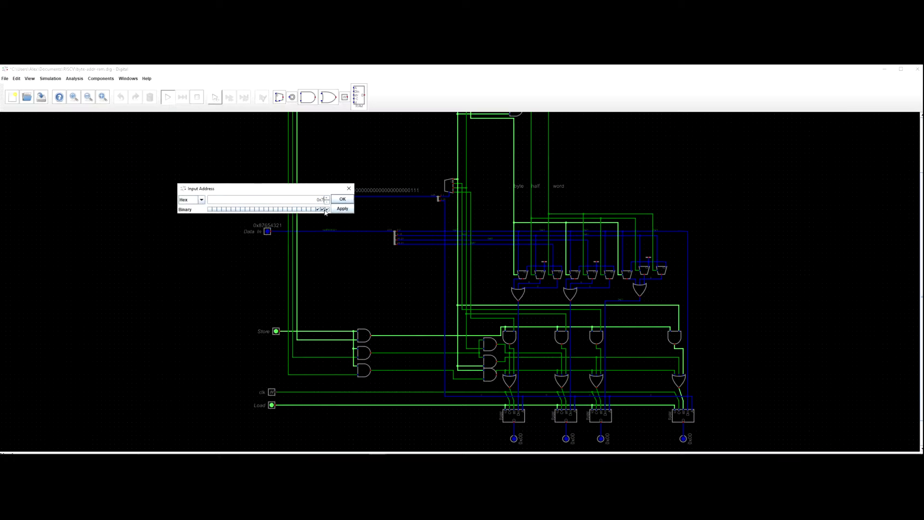
click(343, 198)
scroll(279, 240, down, 2)
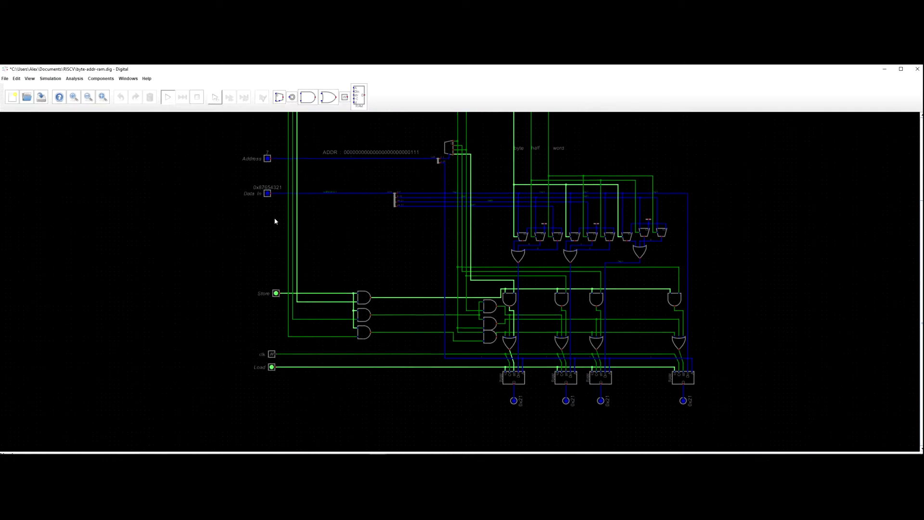
scroll(278, 240, down, 2)
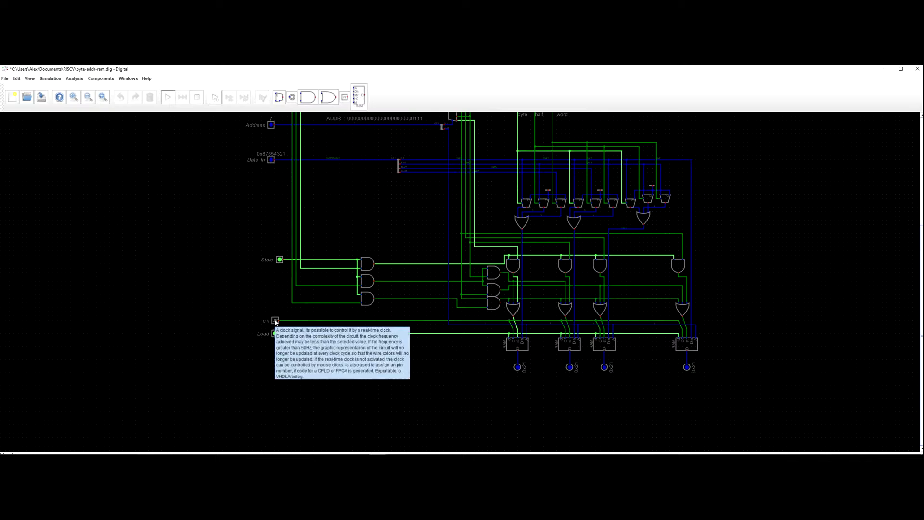
scroll(263, 279, up, 8)
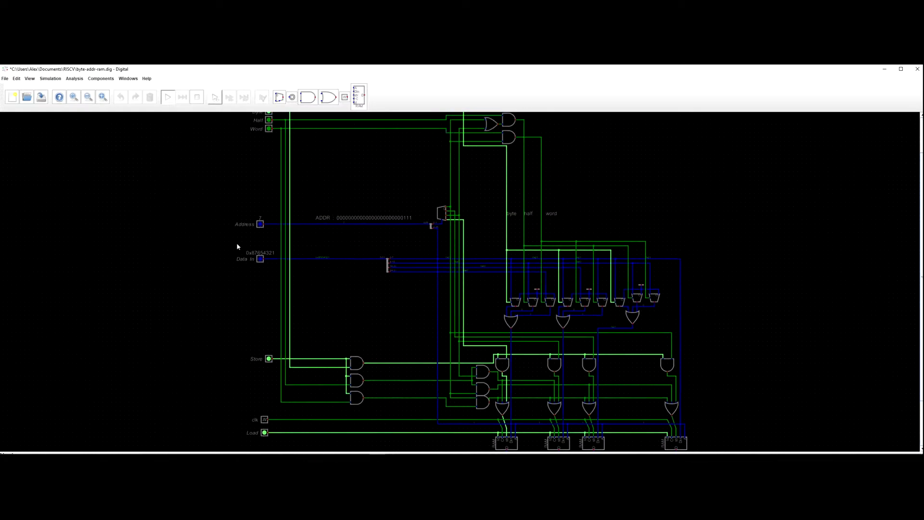
scroll(234, 267, down, 1)
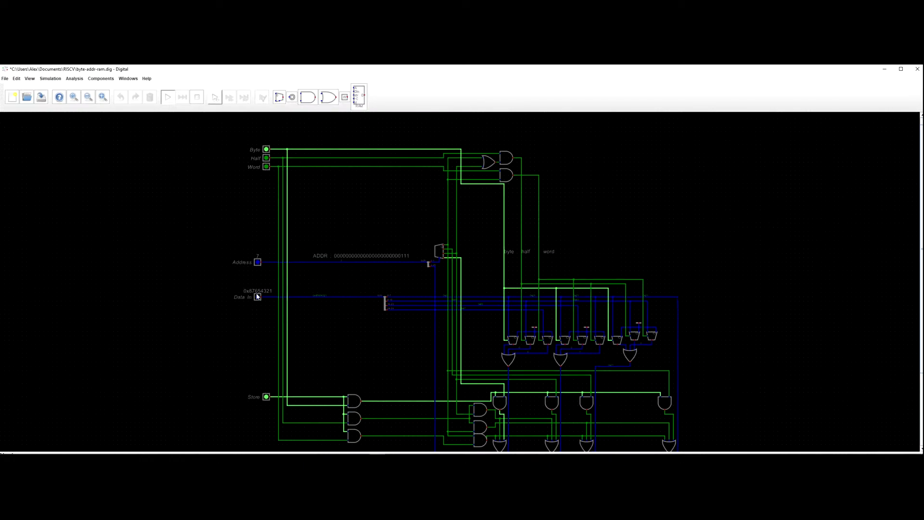
click(258, 262)
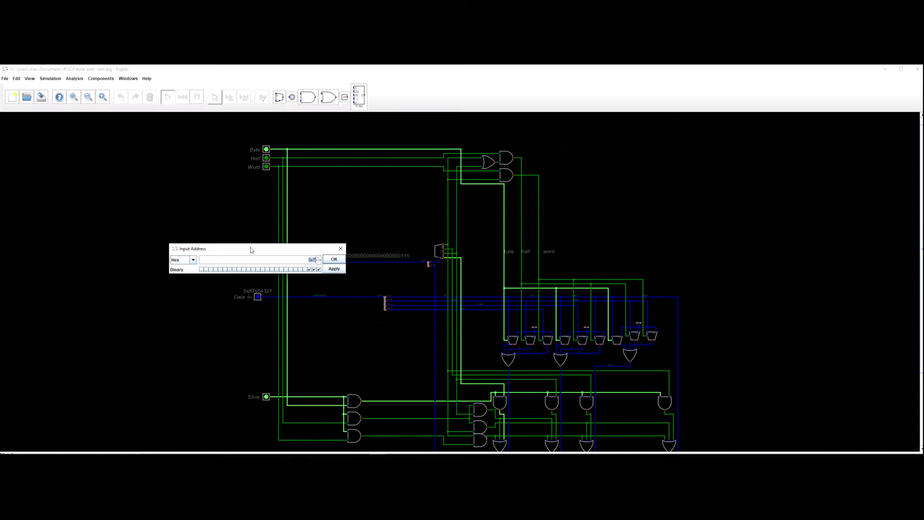
drag(253, 250, 174, 247)
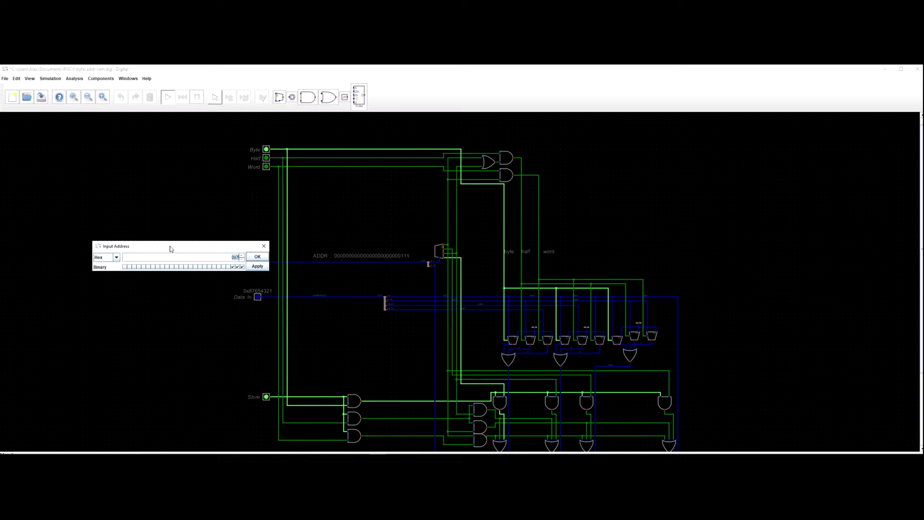
drag(170, 247, 160, 237)
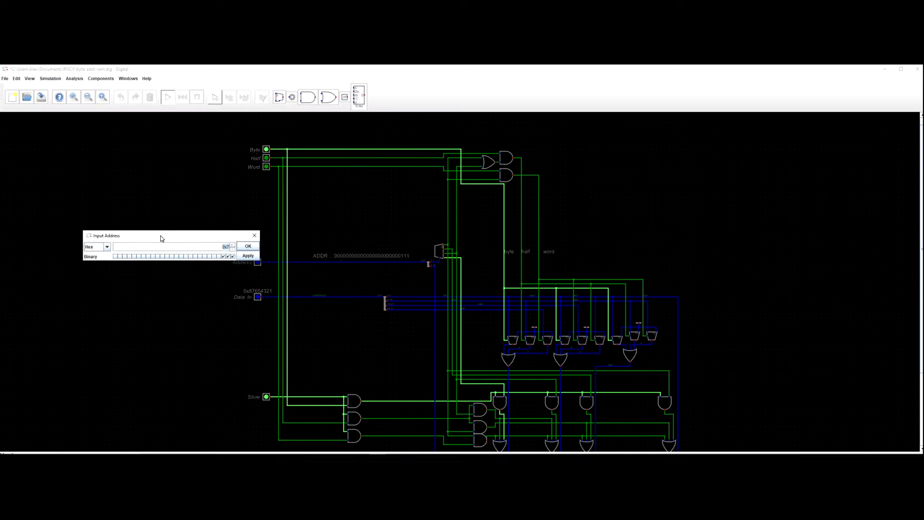
click(253, 239)
Switch off the Byte input and switch on the Half input for the half-word store test.
click(267, 167)
click(268, 157)
scroll(252, 191, down, 2)
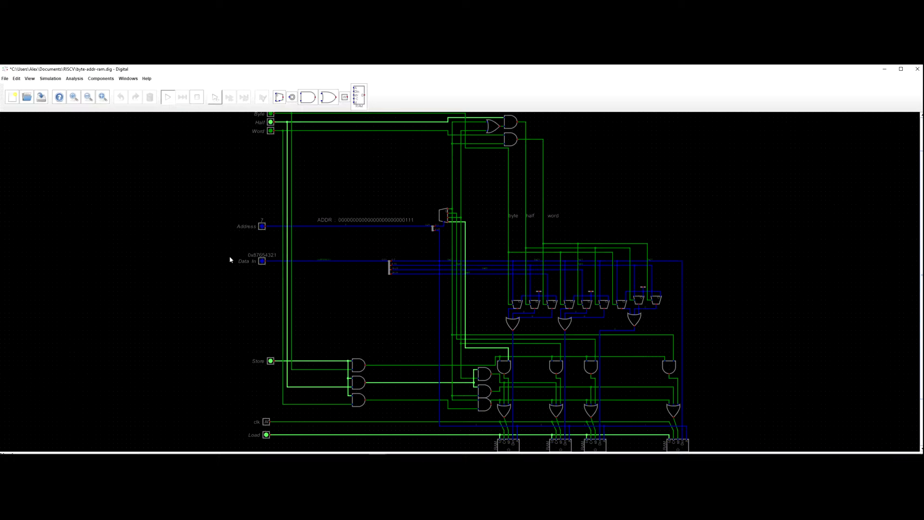
Set the Address input to 0 and trigger the clock to store a half word there.
mouse_move(237, 264)
mouse_down()
mouse_move(234, 242)
mouse_move(214, 237)
mouse_move(236, 279)
mouse_move(227, 256)
mouse_up()
drag(193, 165, 209, 133)
drag(210, 196, 264, 218)
click(263, 217)
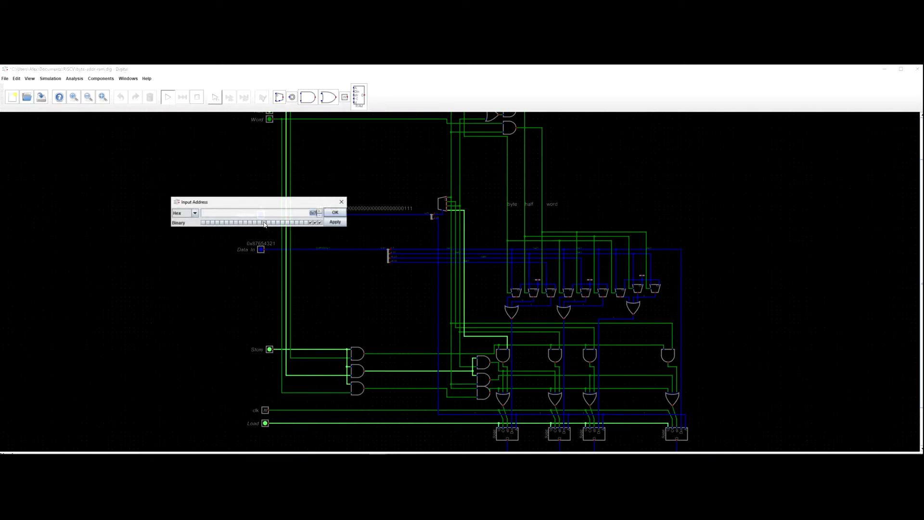
click(310, 223)
click(316, 223)
click(320, 223)
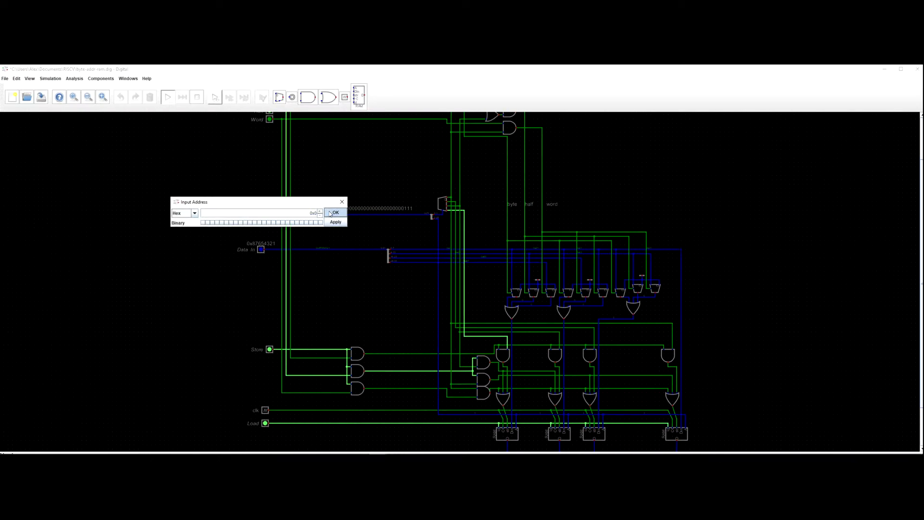
click(330, 214)
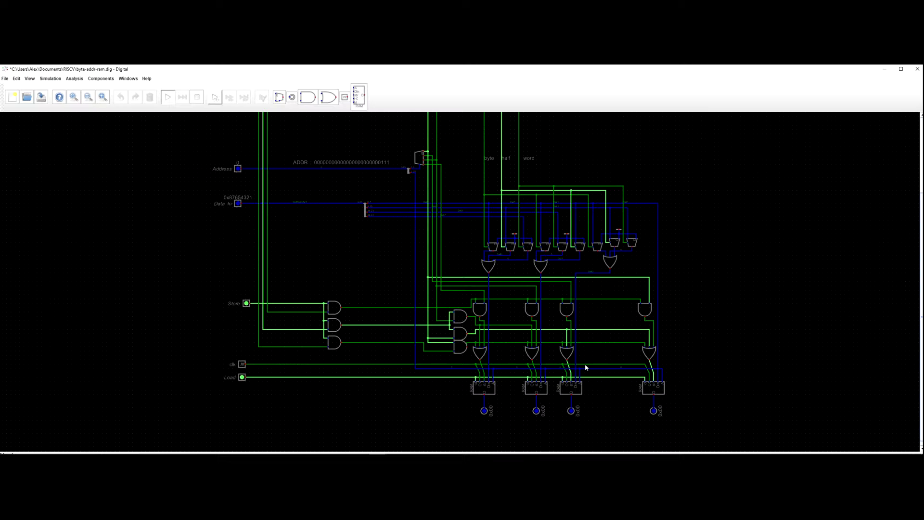
click(243, 366)
click(243, 367)
Set the Address input to 1 and check the write-enable signals for a misaligned half-word store.
drag(322, 273, 356, 357)
click(271, 252)
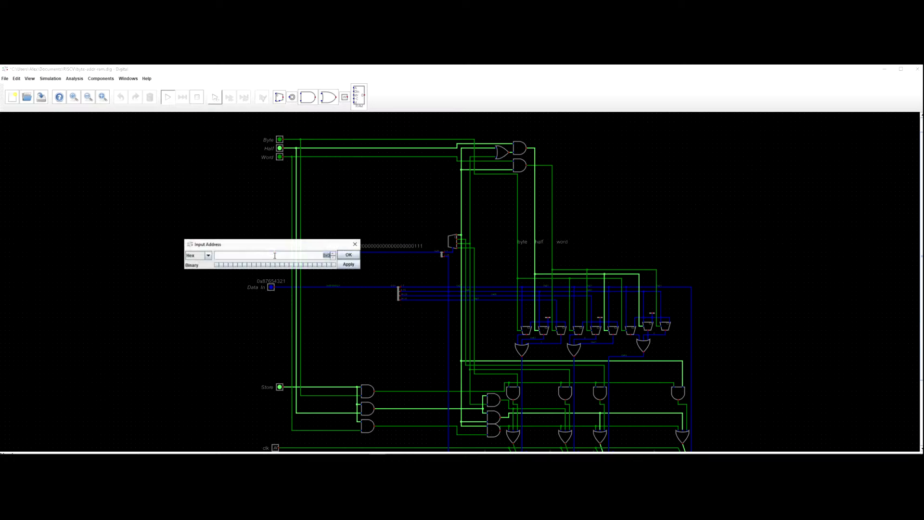
click(333, 265)
click(349, 258)
drag(370, 319, 362, 249)
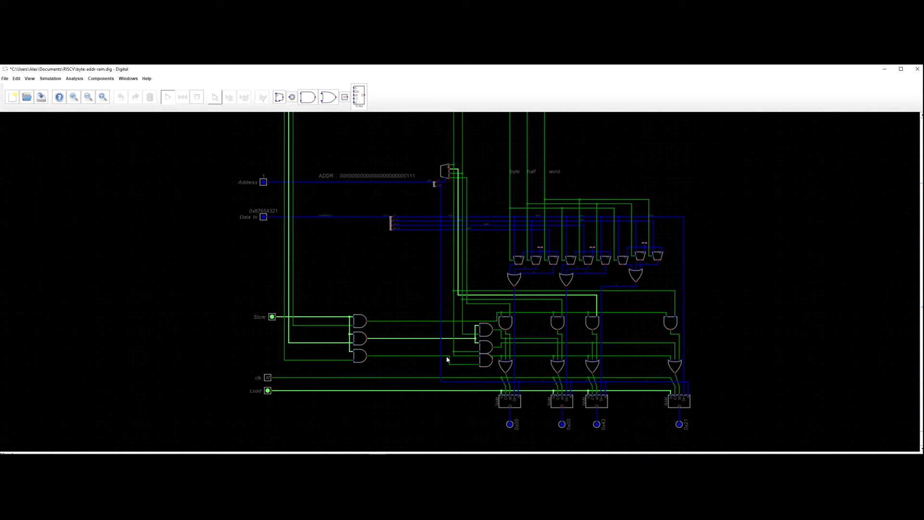
drag(297, 219, 351, 232)
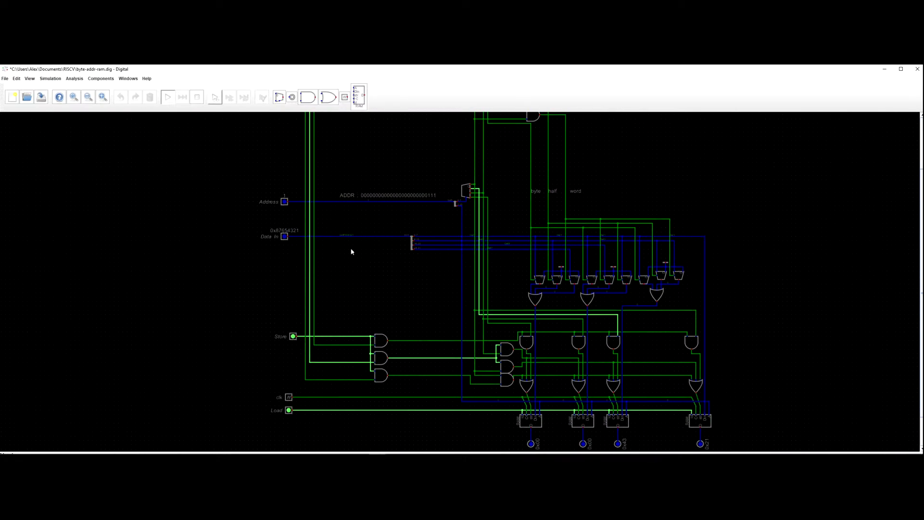
Set the Address input to 2 for the upper half-word store.
click(284, 203)
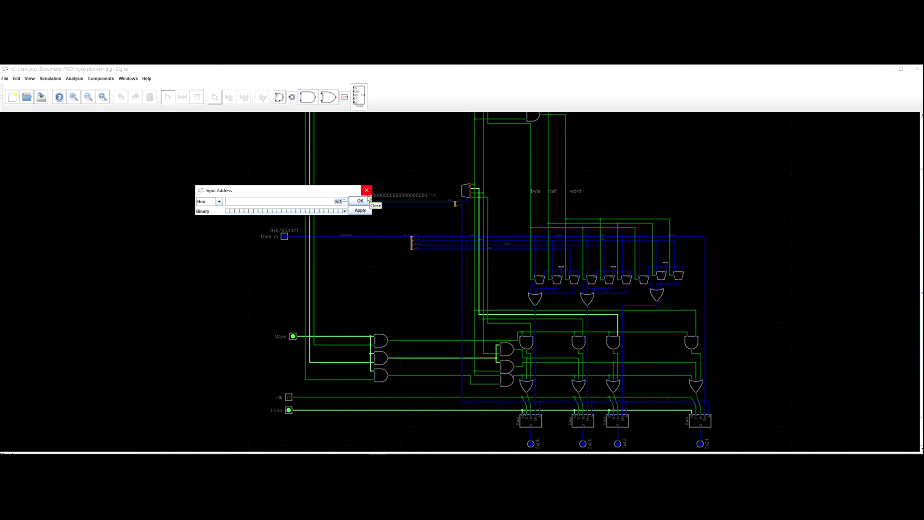
click(346, 211)
click(342, 211)
click(359, 209)
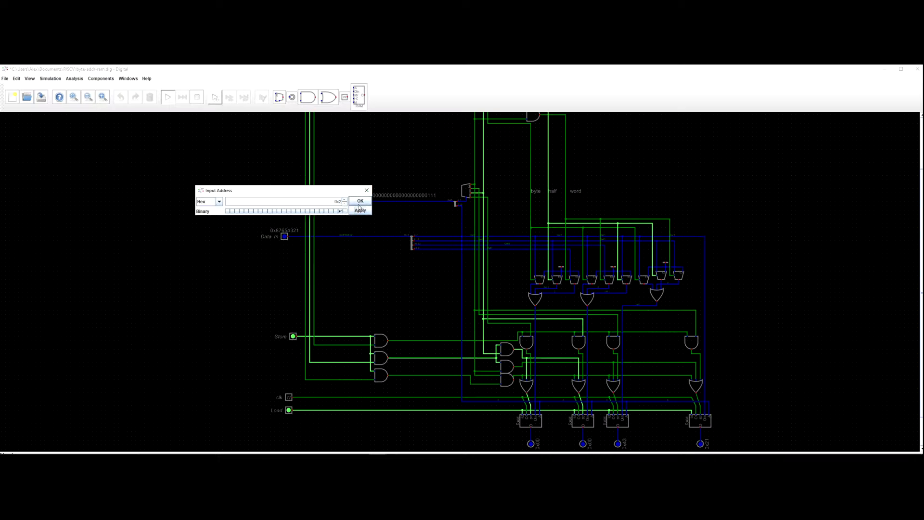
click(360, 204)
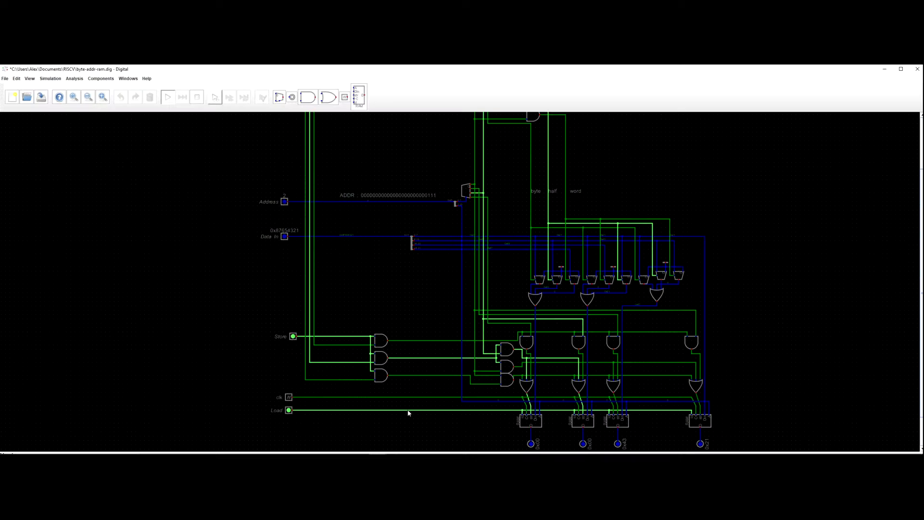
Trigger the clock to store the half word at address 2.
drag(432, 416, 412, 306)
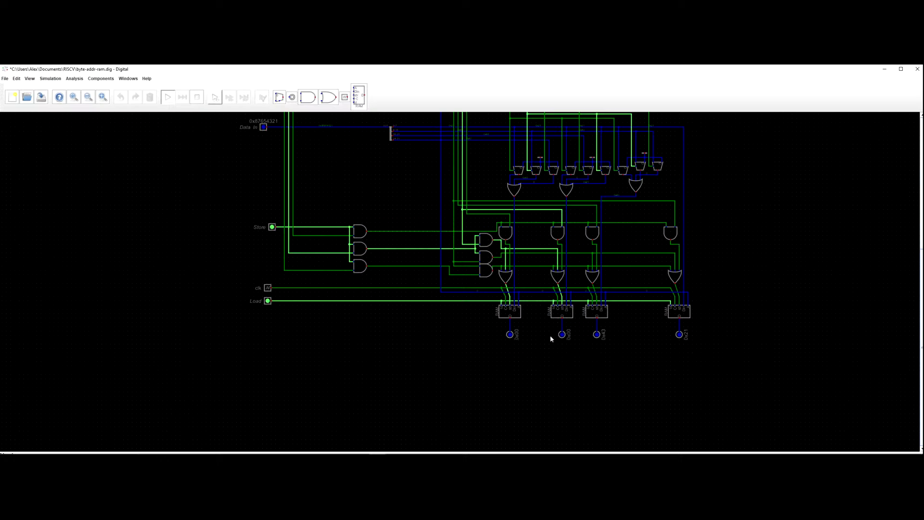
click(268, 288)
click(268, 288)
scroll(480, 318, down, 3)
scroll(325, 247, up, 2)
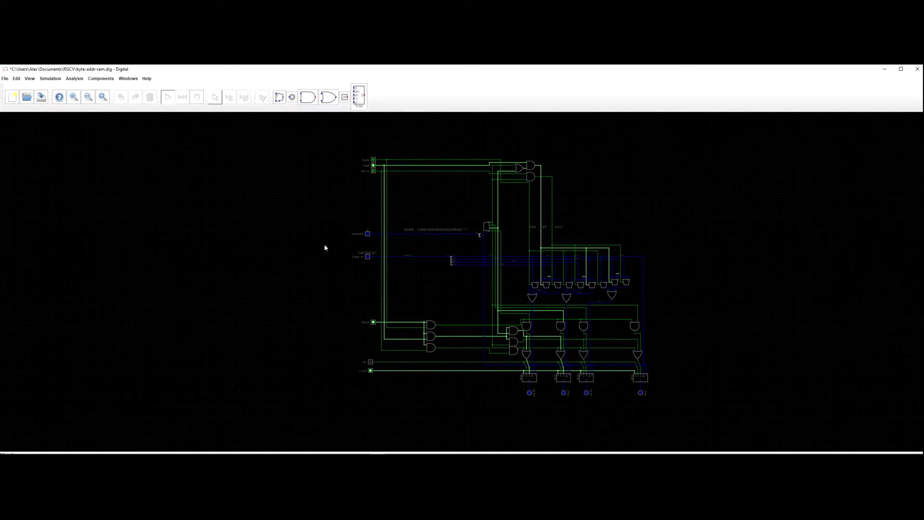
Switch off the Half input and switch on the Word input to check the write-enable signals for a misaligned word store.
click(382, 148)
click(383, 154)
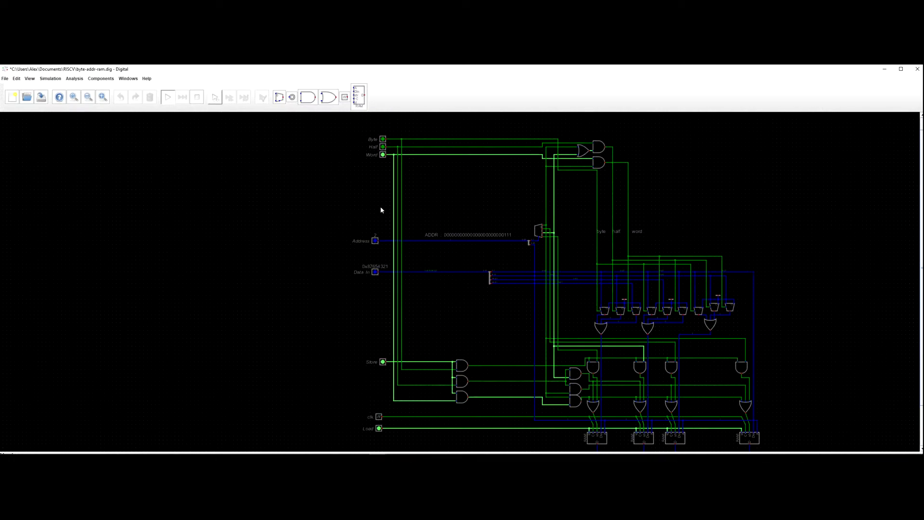
drag(381, 218, 350, 170)
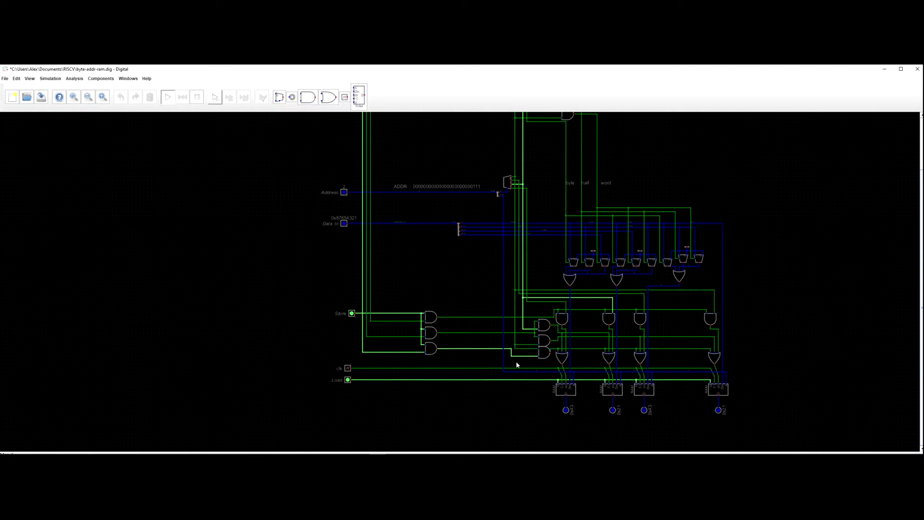
scroll(423, 255, down, 2)
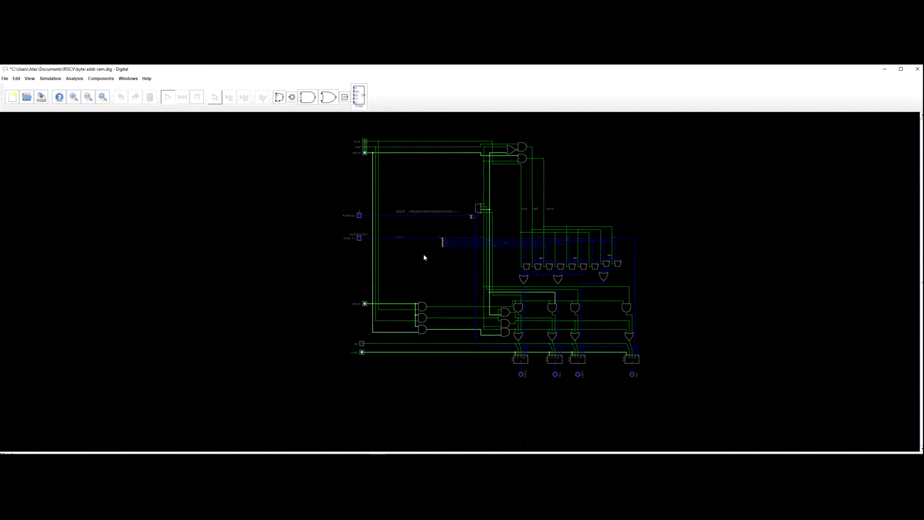
Set the Address input to 0 for the word store.
scroll(353, 282, up, 1)
click(352, 271)
click(407, 280)
click(426, 272)
drag(441, 341, 400, 193)
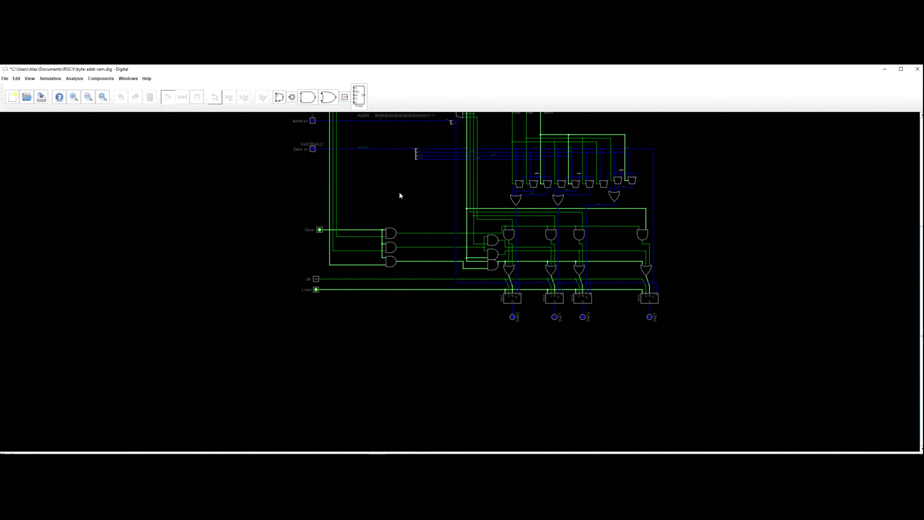
Trigger the clock to store the full word in the four RAMs.
scroll(507, 342, up, 1)
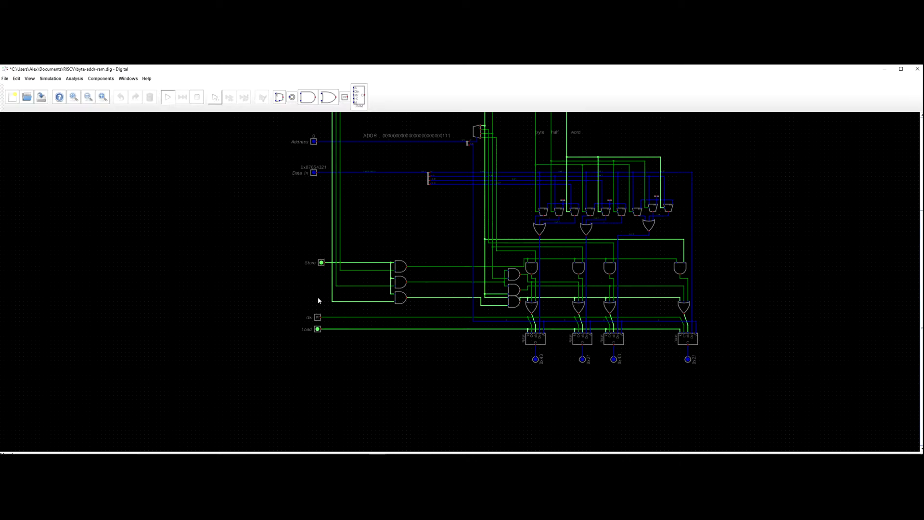
click(318, 319)
click(317, 318)
scroll(577, 368, up, 1)
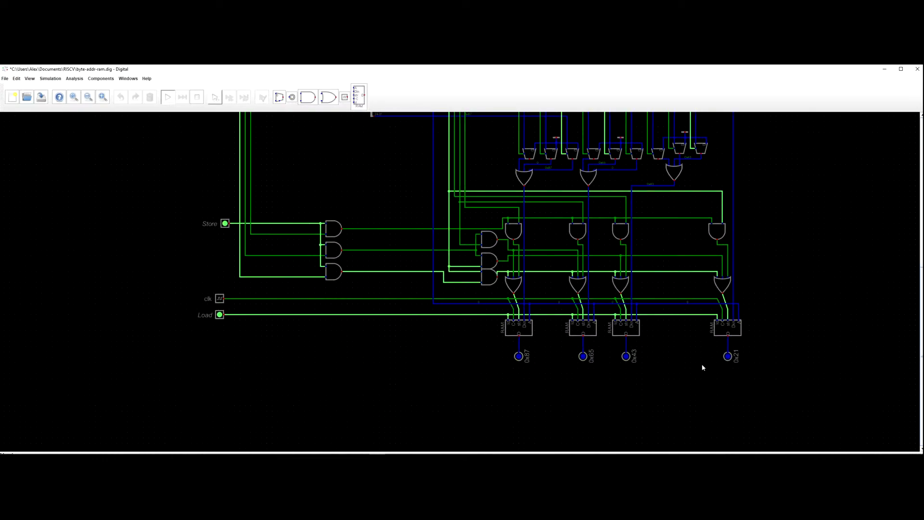
scroll(698, 365, down, 4)
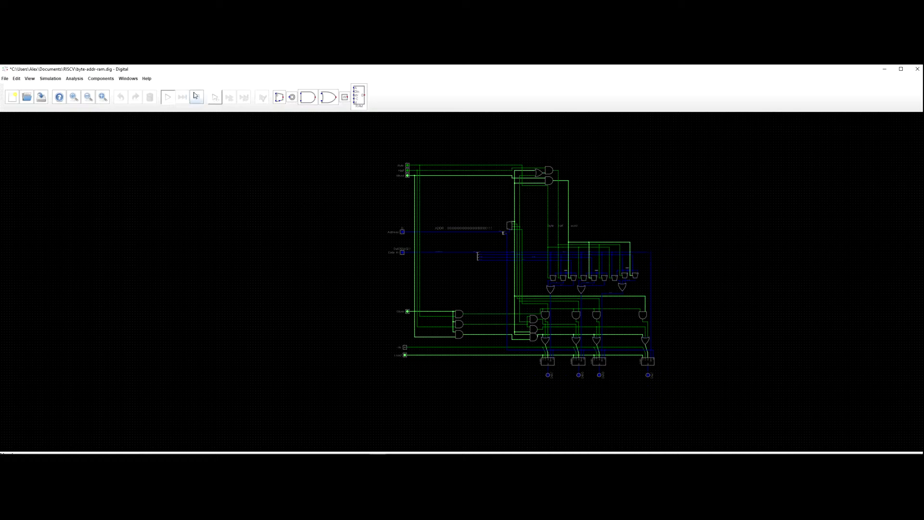
Stop the simulation and save the byte-addr-ram circuit.
click(196, 97)
key(ctrl+s)
scroll(250, 209, down, 1)
scroll(250, 209, up, 1)
drag(318, 234, 165, 208)
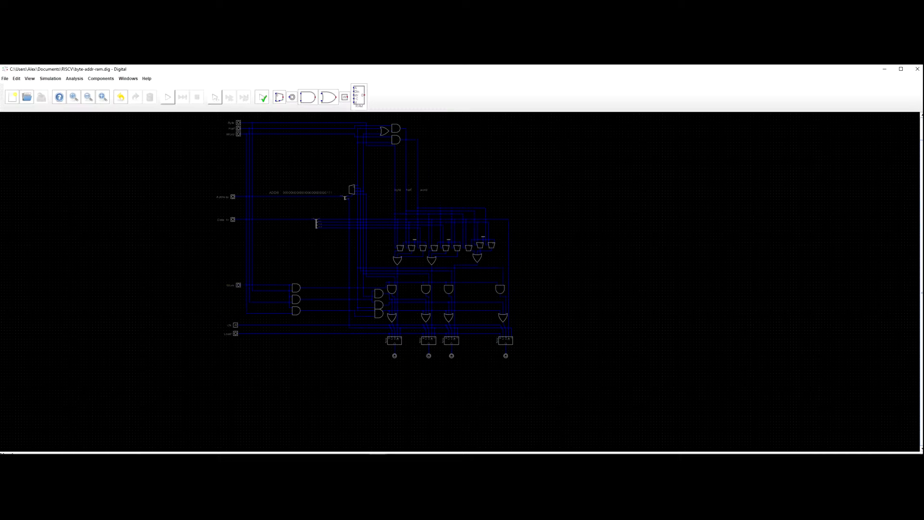
scroll(578, 293, down, 1)
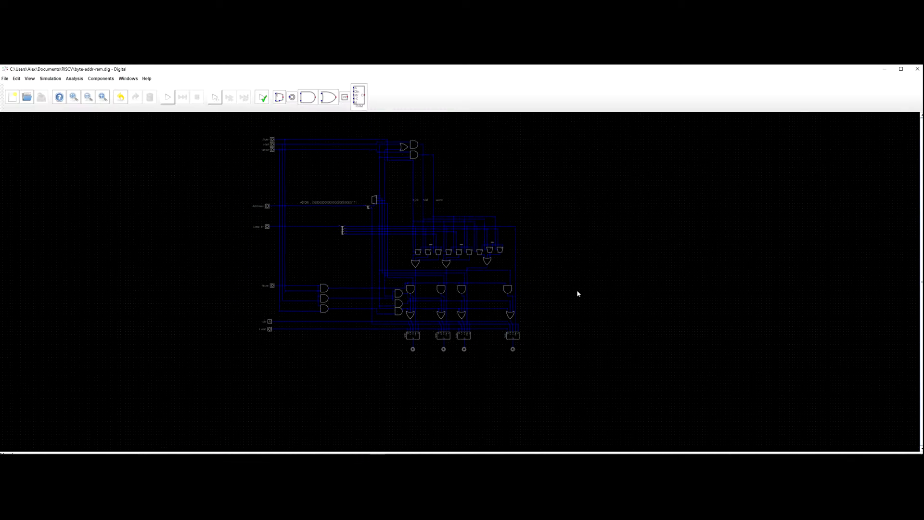
drag(575, 231, 576, 260)
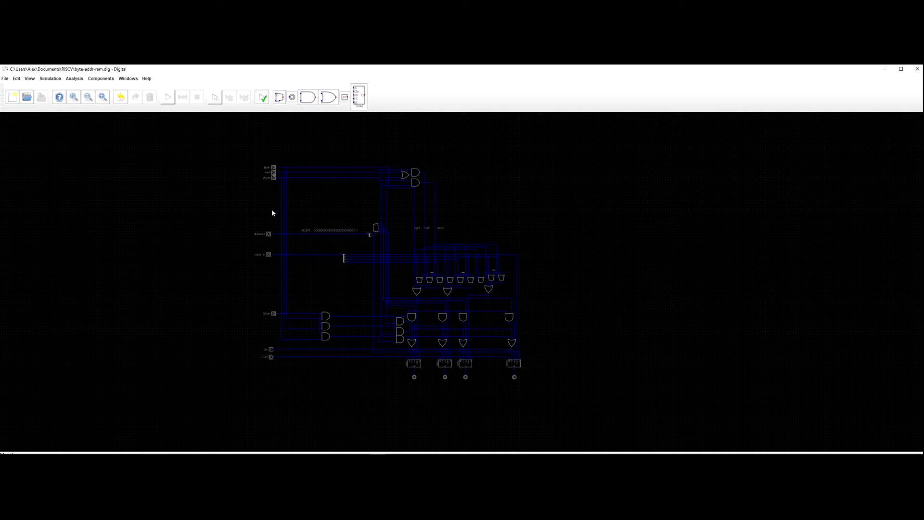
Move the whole column of circuit inputs right, closer to the store AND gates.
scroll(217, 202, up, 1)
drag(238, 118, 484, 441)
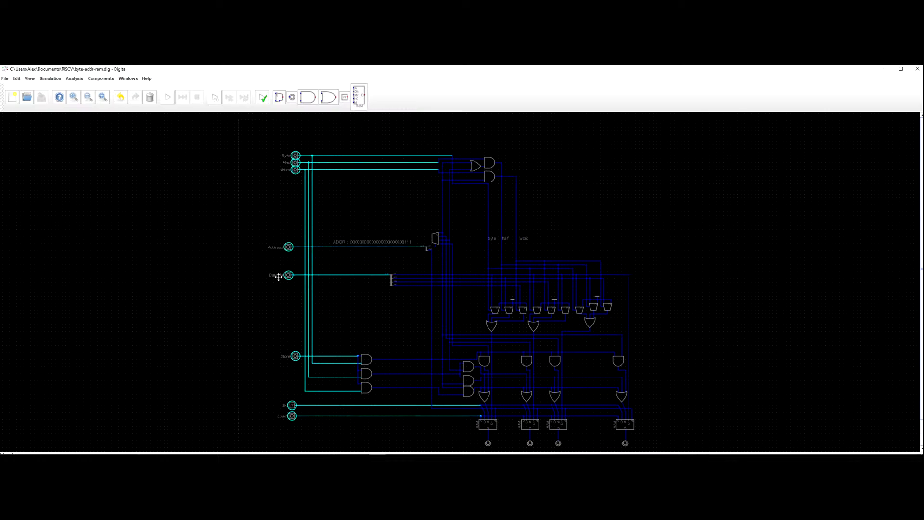
drag(290, 266, 305, 232)
click(339, 268)
scroll(306, 231, down, 1)
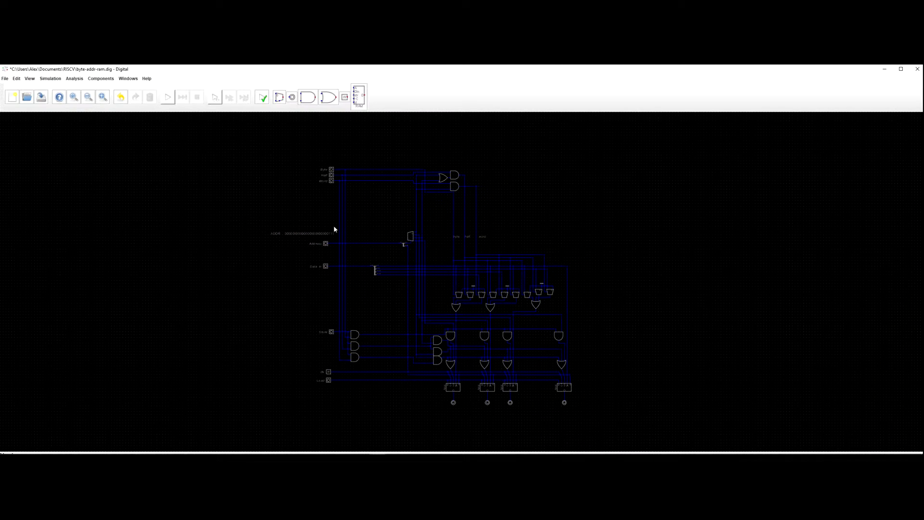
Move the Data In splitter right so it sits just above the data-selection gates.
drag(365, 254, 472, 265)
scroll(382, 272, up, 2)
scroll(471, 267, down, 3)
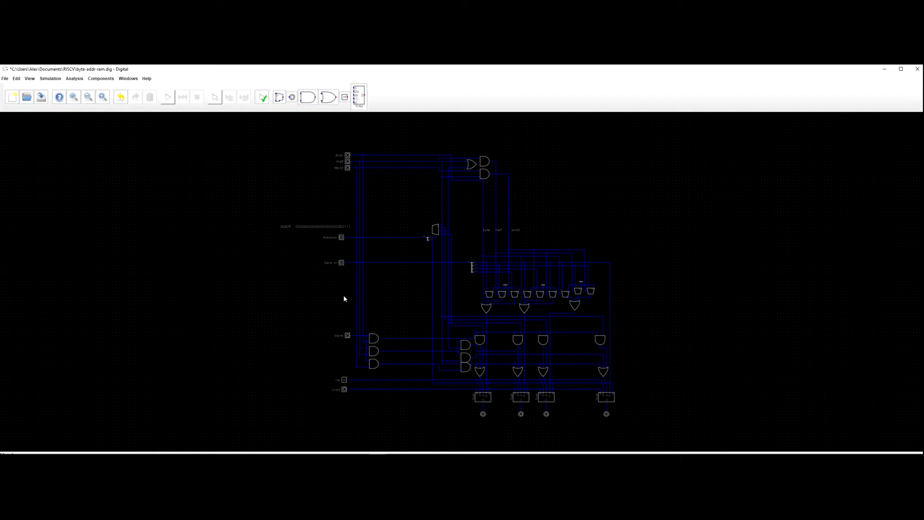
Move the Byte, Half and Word inputs with their OR gate and two AND gates down, closer to the Address input.
drag(336, 337, 280, 360)
drag(271, 328, 271, 316)
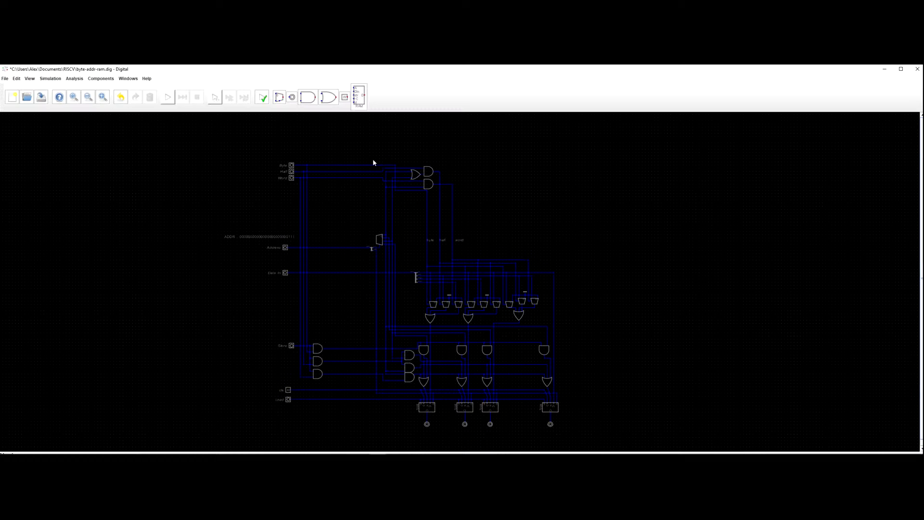
drag(269, 156, 425, 220)
drag(556, 254, 630, 244)
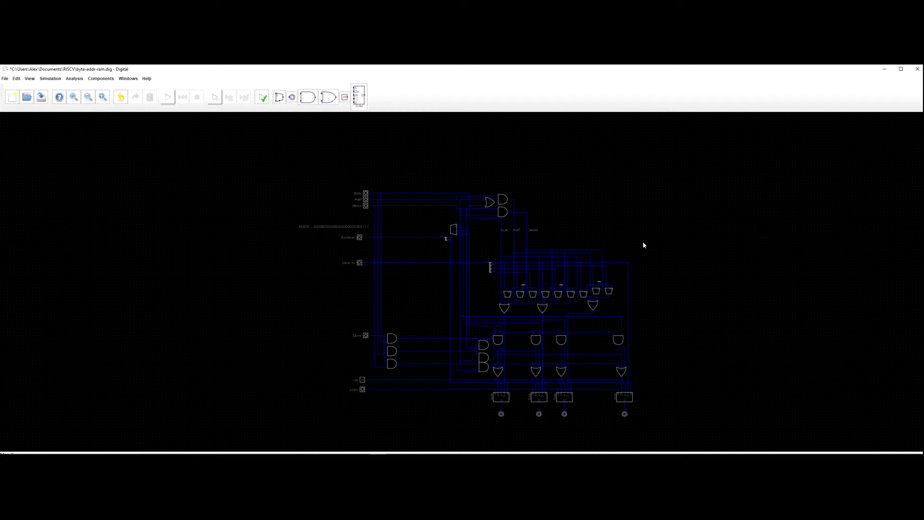
Move the inputs and the first column of store AND gates right, closer to the second AND gate column.
drag(274, 154, 407, 383)
drag(395, 324, 439, 322)
drag(336, 317, 225, 264)
scroll(239, 312, up, 1)
drag(394, 373, 344, 368)
drag(362, 338, 371, 363)
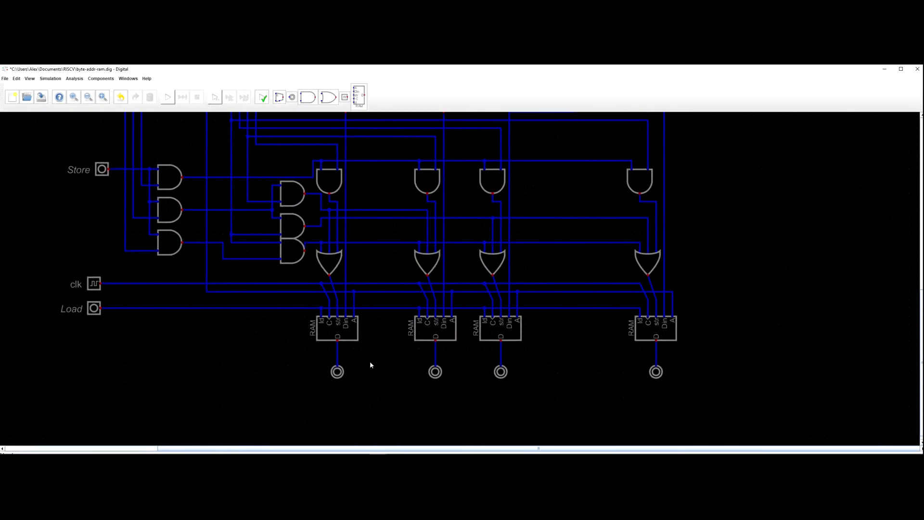
Replace the diagonal wires between the OR gates and the str inputs of all four RAMs with right-angled wires.
drag(328, 300, 326, 302)
click(338, 276)
click(335, 288)
key(Delete)
click(429, 276)
click(429, 277)
click(433, 290)
key(Delete)
click(499, 292)
key(Delete)
click(652, 288)
key(Delete)
scroll(101, 342, down, 1)
scroll(450, 342, up, 2)
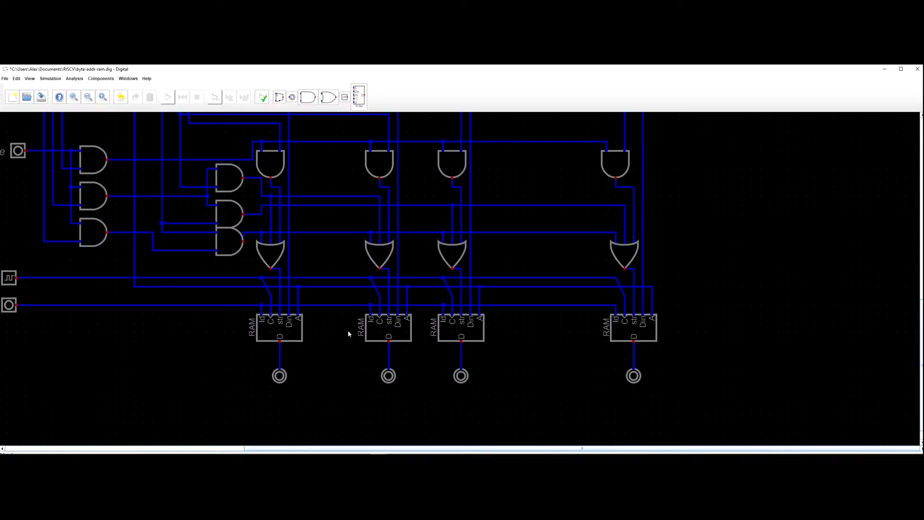
Straighten the diagonal clock branches so clk drops vertically into the C input of each of the four RAMs.
drag(248, 298, 289, 297)
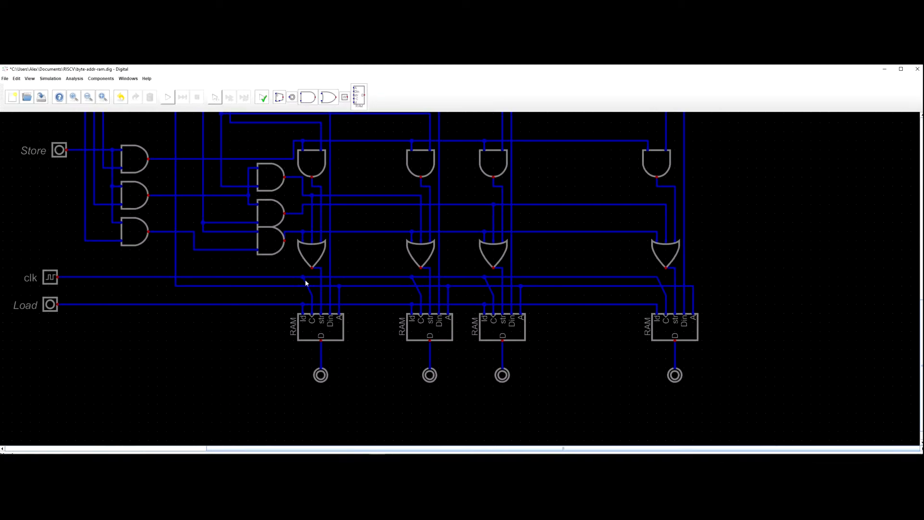
drag(302, 277, 312, 277)
drag(411, 278, 422, 278)
drag(484, 277, 494, 278)
drag(657, 278, 666, 277)
scroll(591, 310, down, 2)
scroll(590, 349, down, 2)
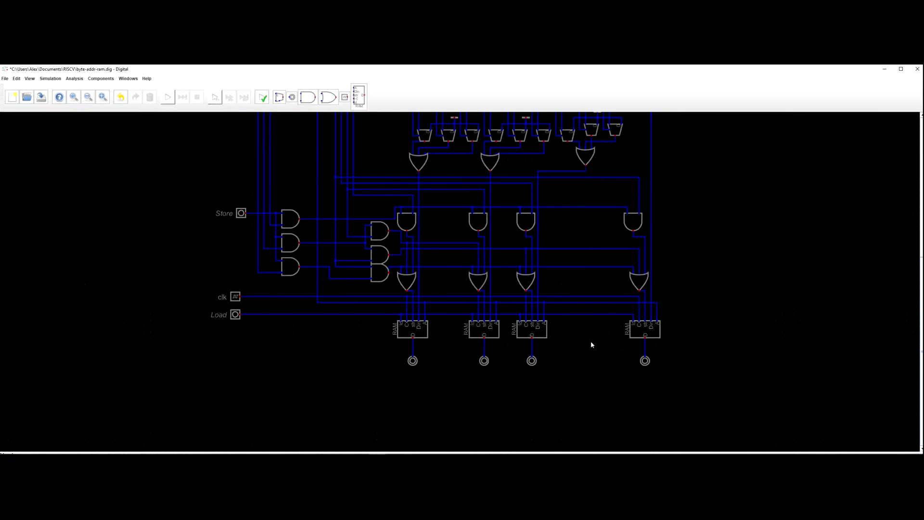
scroll(592, 348, down, 2)
drag(599, 340, 538, 356)
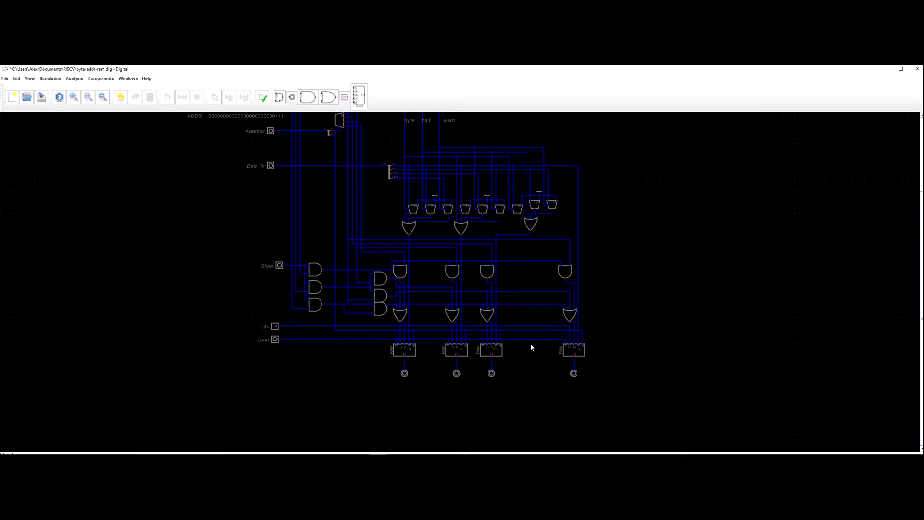
Look through the circuit export options, including the VHDL export.
click(4, 79)
mouse_move(35, 173)
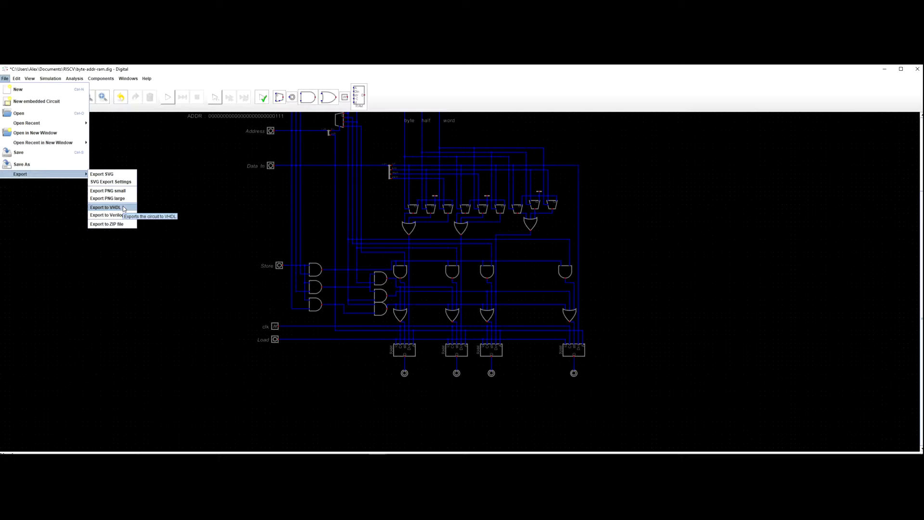
scroll(229, 263, down, 2)
drag(216, 243, 218, 283)
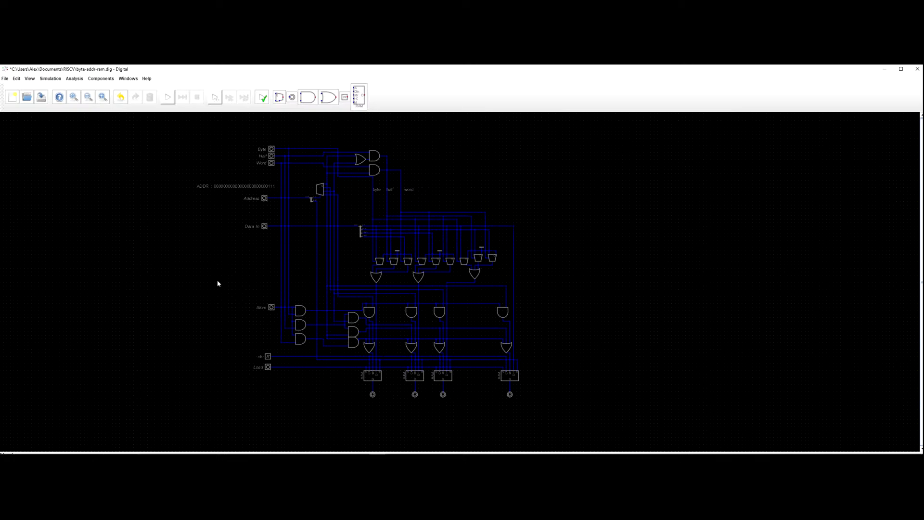
scroll(247, 282, up, 1)
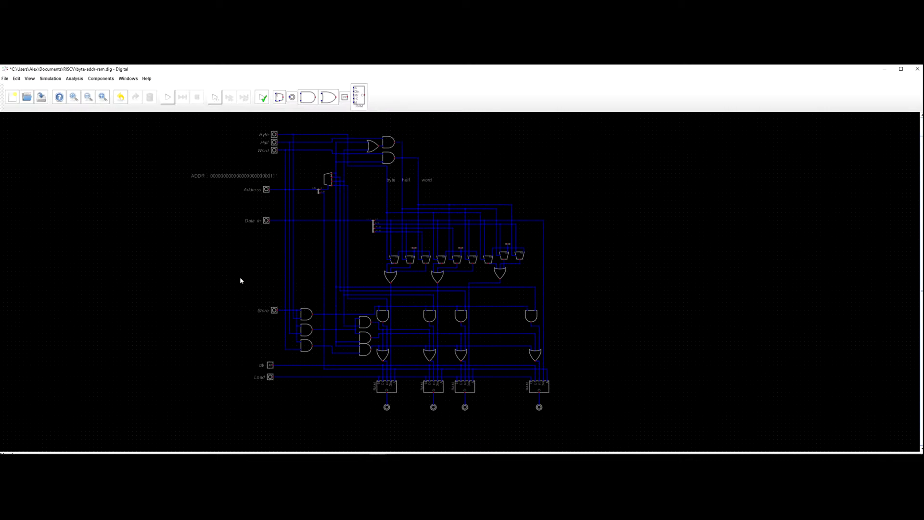
Move the fourth RAM with its AND gate, OR gate and output left, closer to the third RAM.
scroll(240, 279, up, 1)
scroll(621, 330, up, 3)
drag(622, 330, 586, 280)
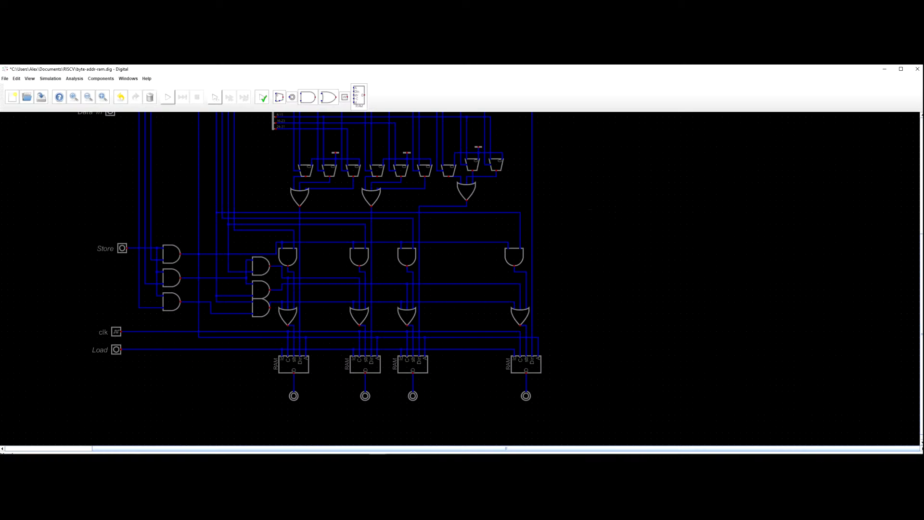
scroll(586, 208, down, 6)
drag(581, 141, 542, 337)
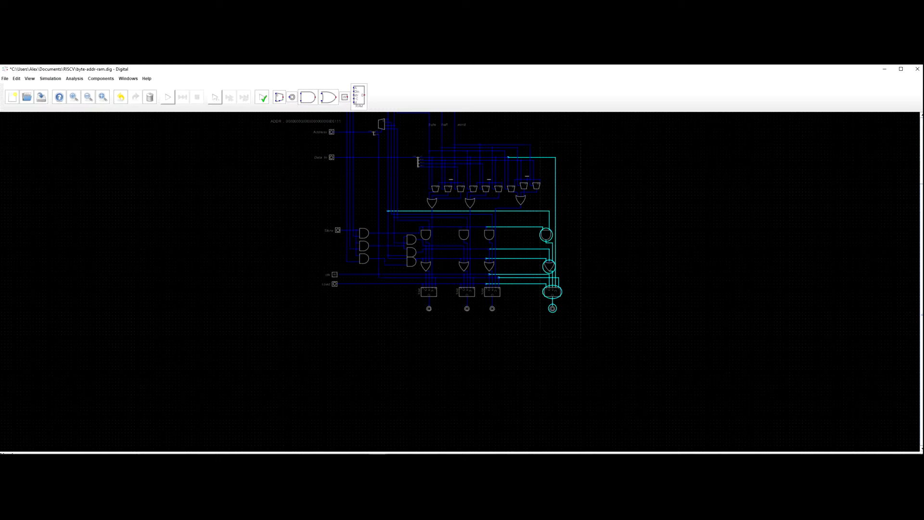
drag(544, 236, 531, 236)
scroll(556, 250, up, 4)
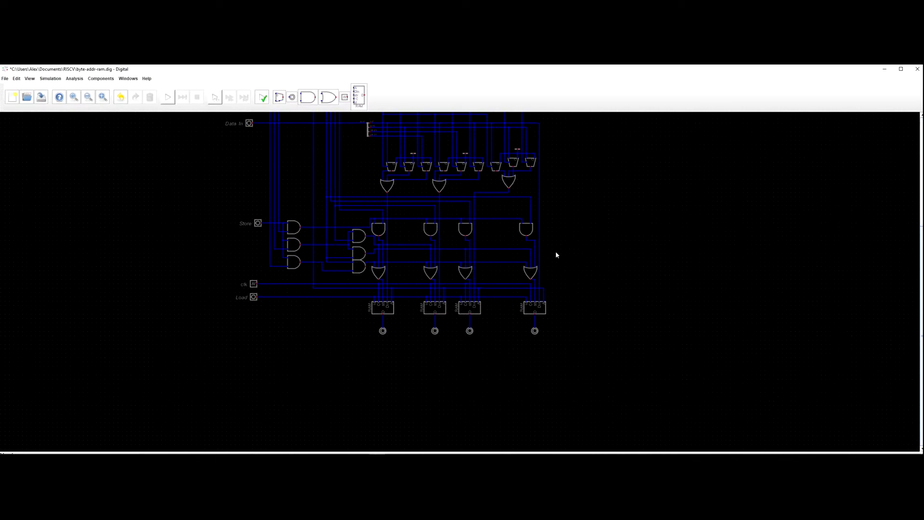
Reroute the decoder wire feeding the fourth RAM's AND gate through a lower horizontal run just above the AND gates, and delete the old run.
scroll(550, 251, down, 6)
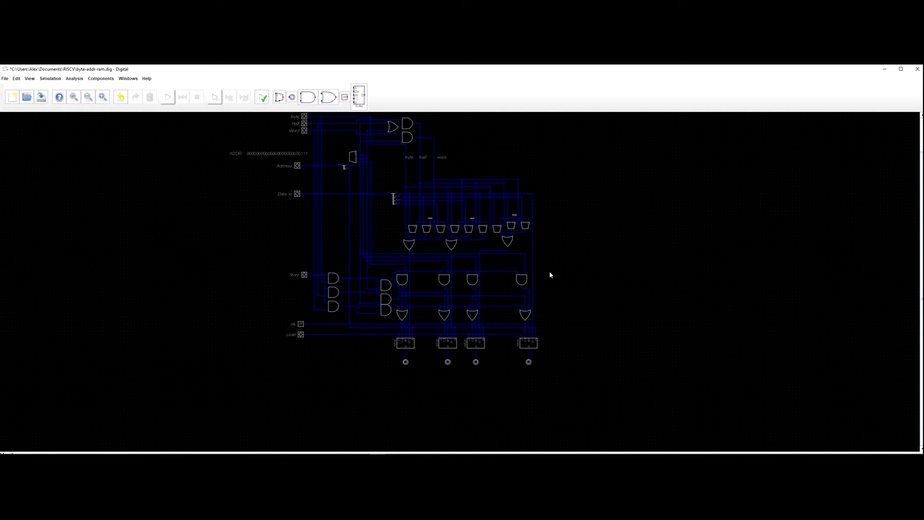
scroll(546, 260, up, 2)
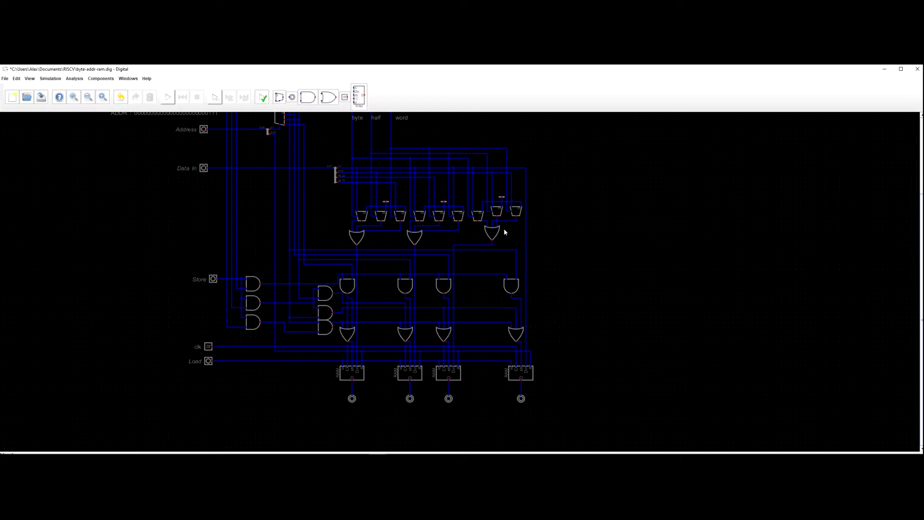
scroll(505, 231, up, 4)
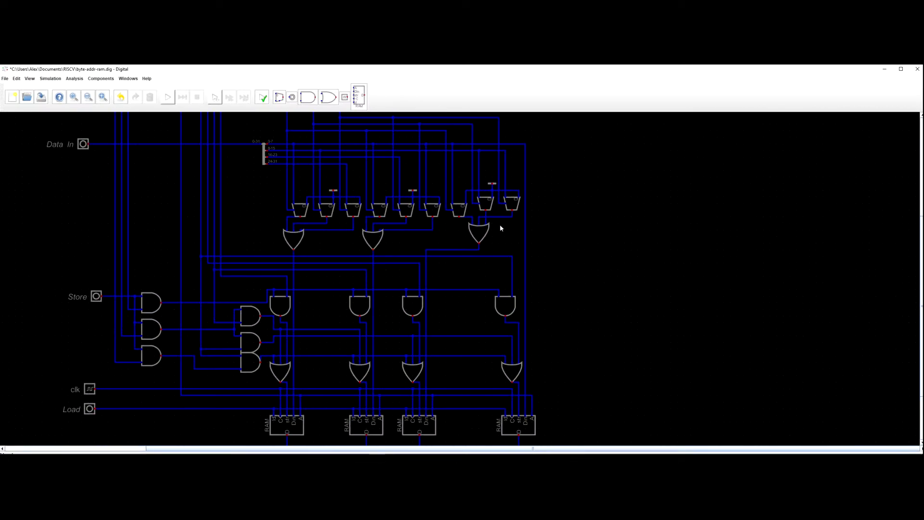
scroll(483, 225, up, 1)
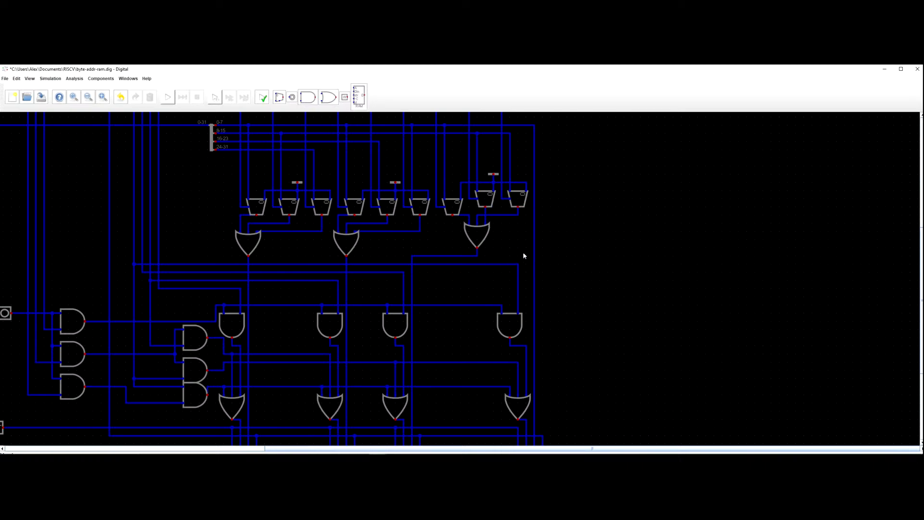
drag(523, 251, 498, 271)
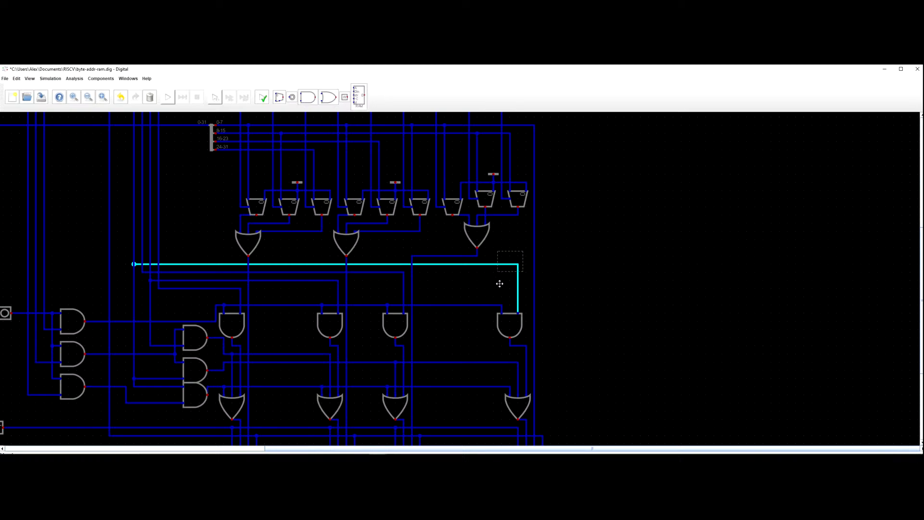
click(516, 312)
click(517, 314)
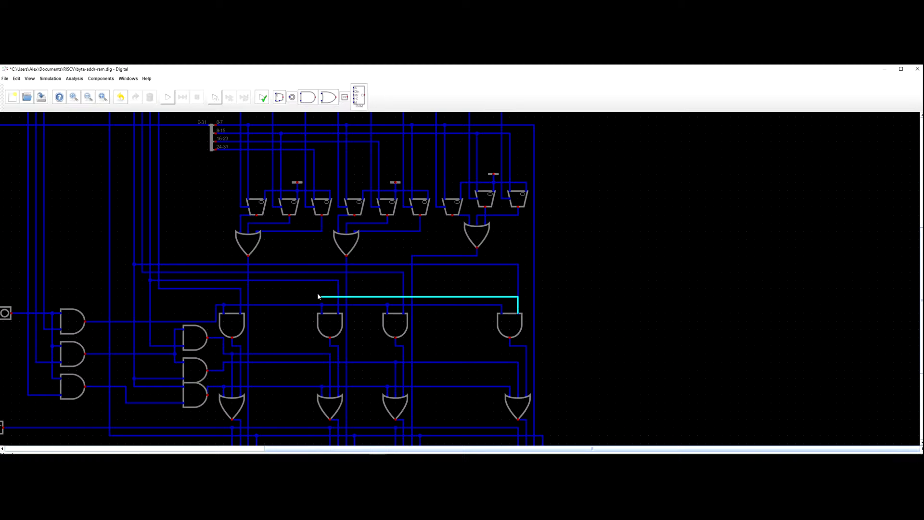
click(132, 301)
drag(527, 258, 498, 279)
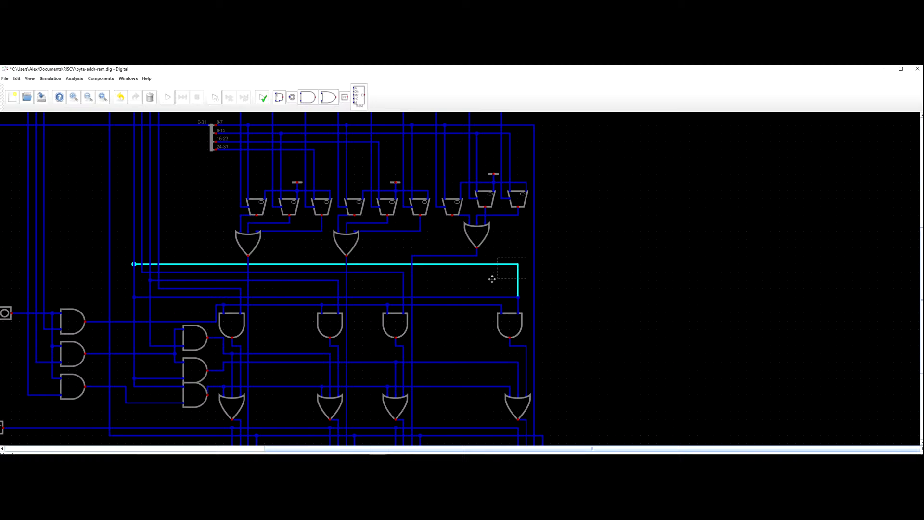
key(Delete)
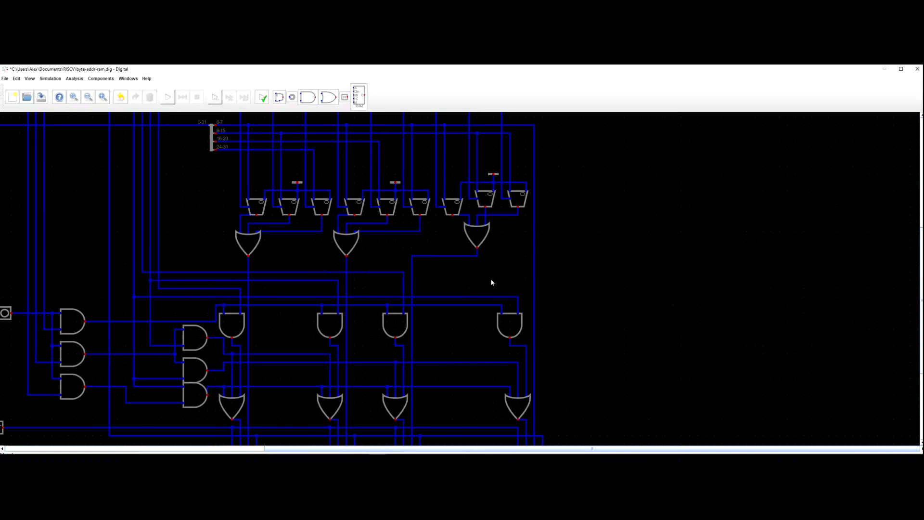
Move the third multiplexer OR gate and the horizontal run of its output wire downward.
drag(407, 252, 465, 298)
click(418, 269)
mouse_move(477, 237)
mouse_down()
mouse_move(478, 260)
mouse_move(477, 252)
mouse_up()
scroll(458, 253, up, 5)
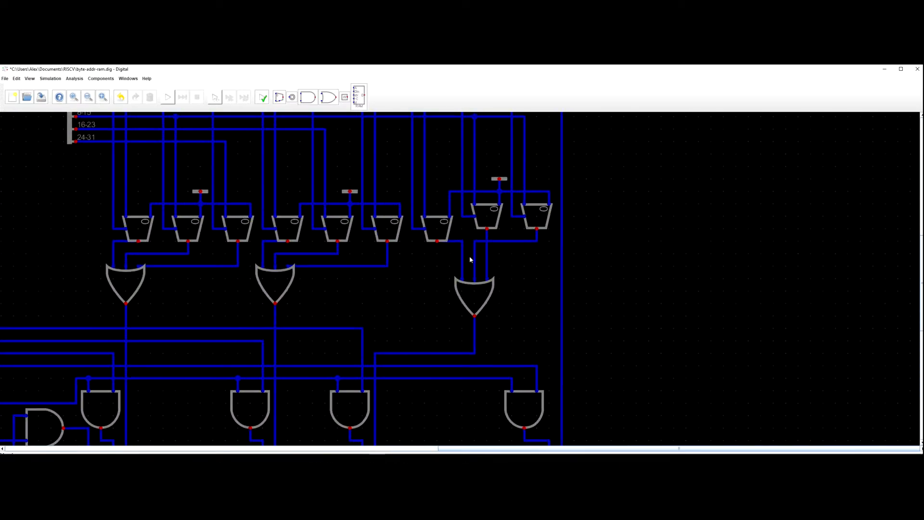
Move the last two multiplexers and their constant down in line with the other seven, and rewire the seventh multiplexer's output to its OR gate.
mouse_move(442, 182)
mouse_down()
mouse_move(541, 280)
mouse_move(493, 238)
mouse_move(440, 214)
mouse_move(439, 197)
mouse_up()
click(544, 303)
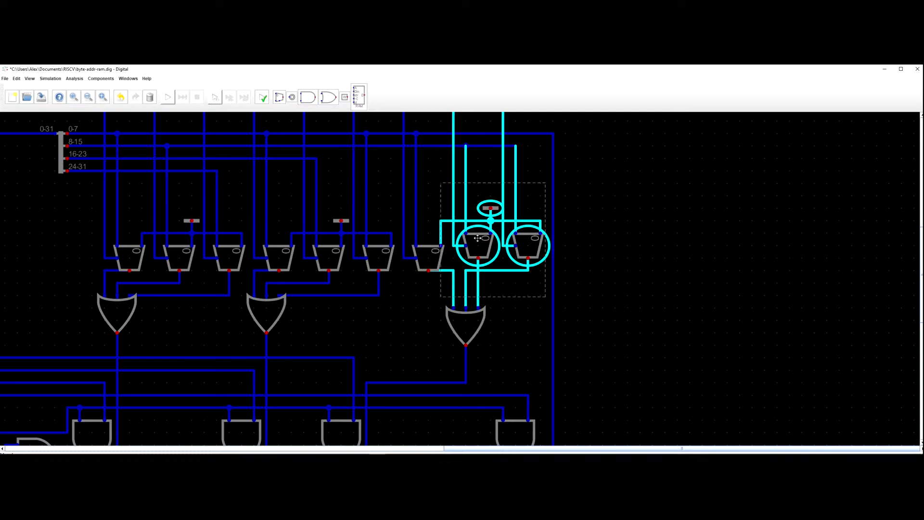
drag(485, 256, 420, 264)
key(Delete)
drag(427, 274, 429, 285)
click(428, 272)
click(429, 284)
scroll(441, 290, down, 1)
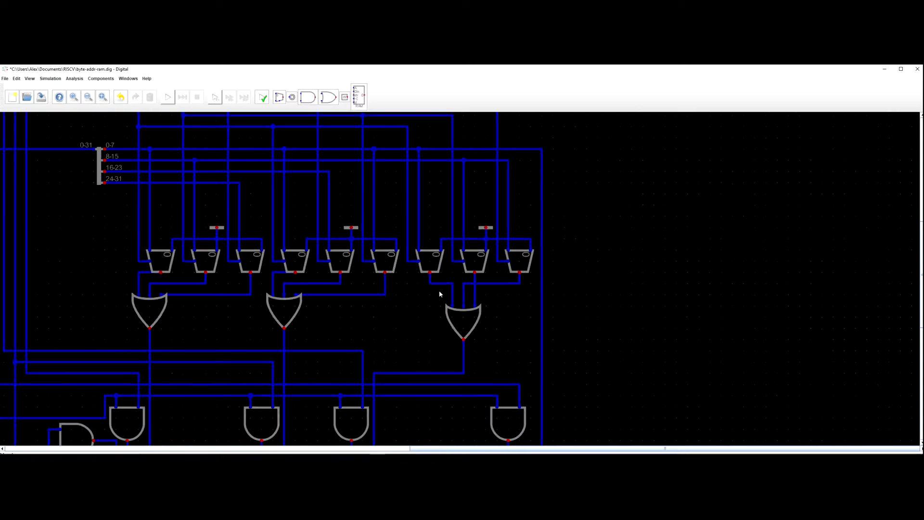
Shift the multiplexers, gates, RAMs and outputs up slightly as one group, closer to the Data In splitter.
scroll(500, 305, down, 3)
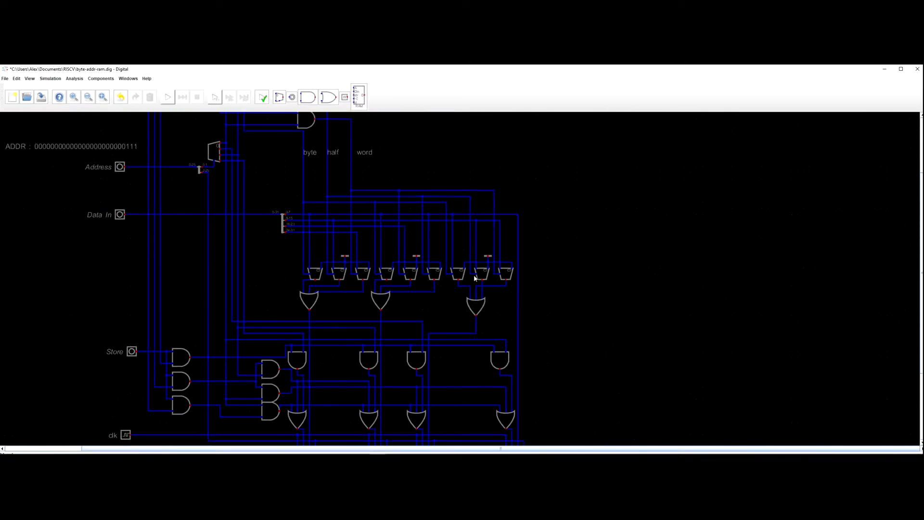
scroll(443, 294, down, 3)
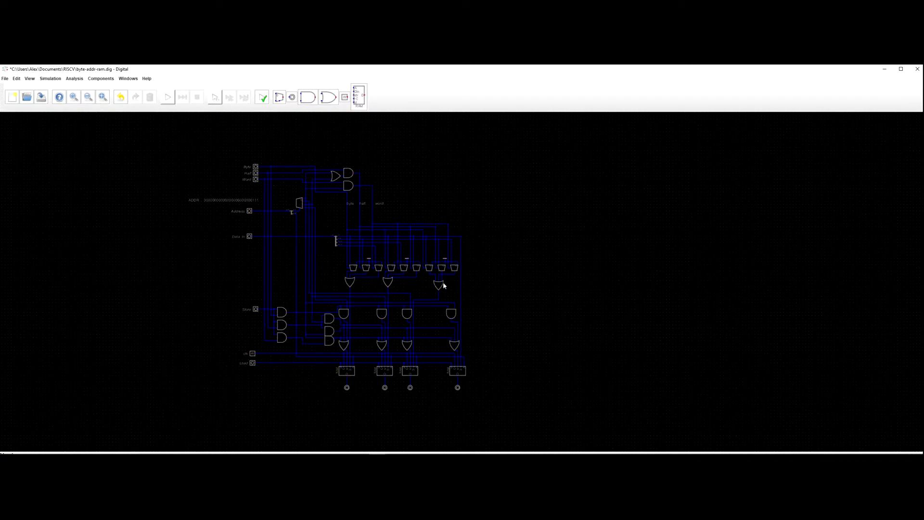
drag(523, 422, 217, 255)
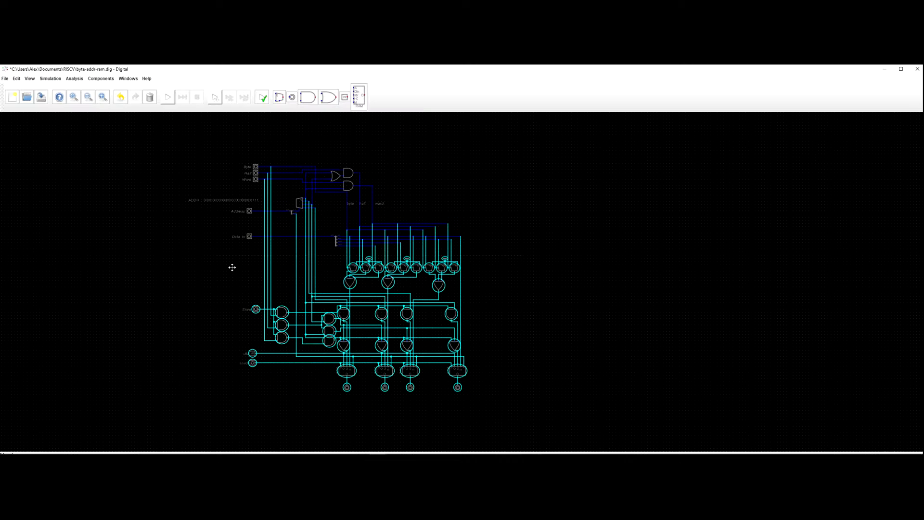
click(341, 313)
scroll(354, 272, up, 4)
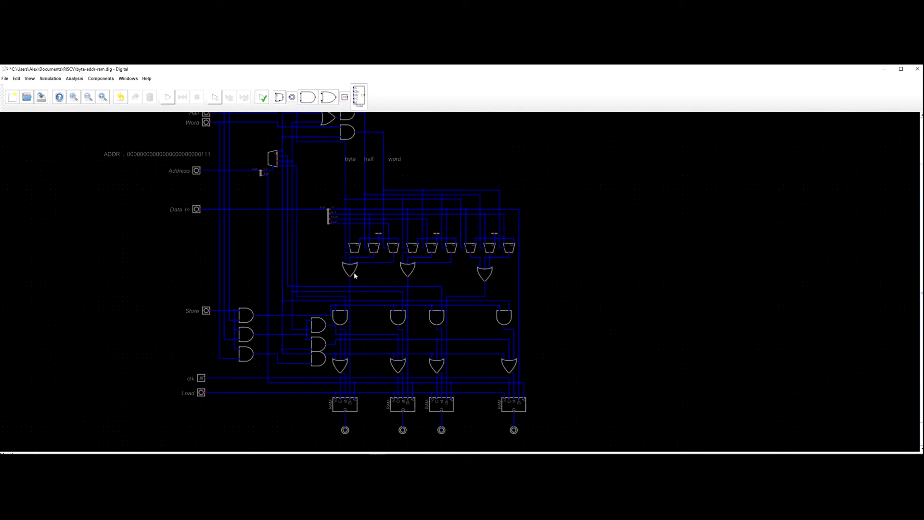
scroll(354, 273, down, 4)
drag(525, 424, 217, 233)
drag(304, 291, 302, 286)
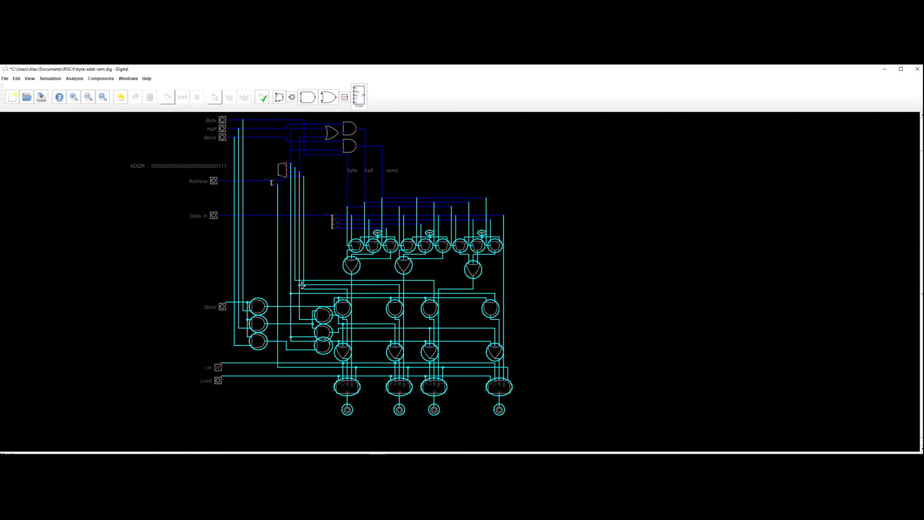
click(370, 287)
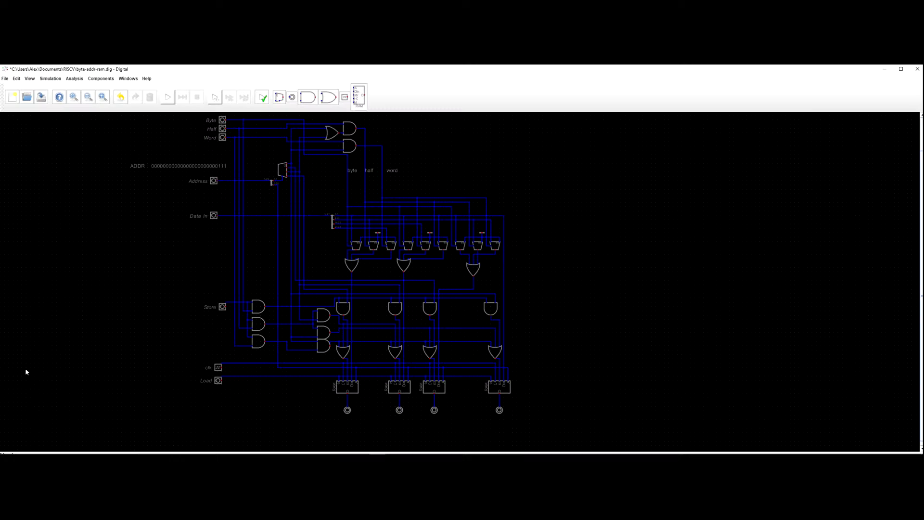
Move the Store input up to line up with its wire into the first AND gate.
scroll(71, 374, up, 2)
drag(128, 354, 78, 385)
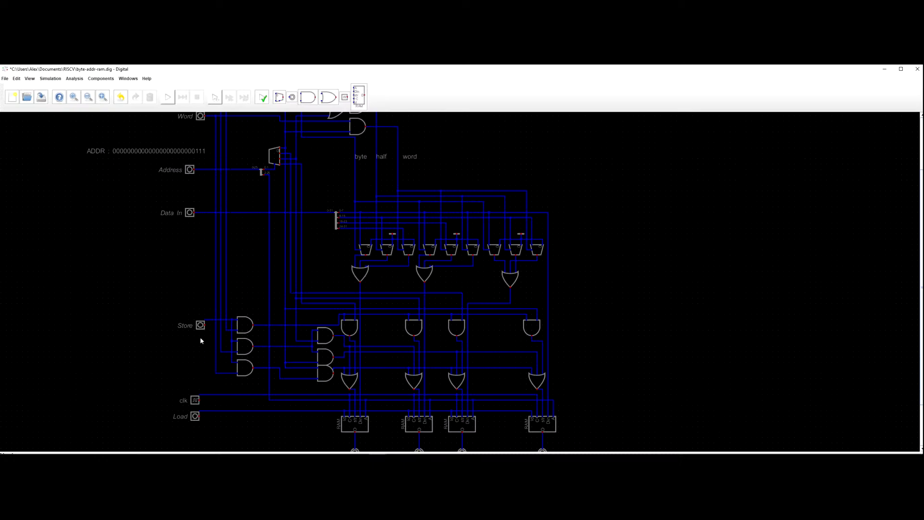
mouse_move(201, 325)
mouse_down()
mouse_move(131, 352)
mouse_move(188, 353)
mouse_up()
scroll(144, 346, down, 2)
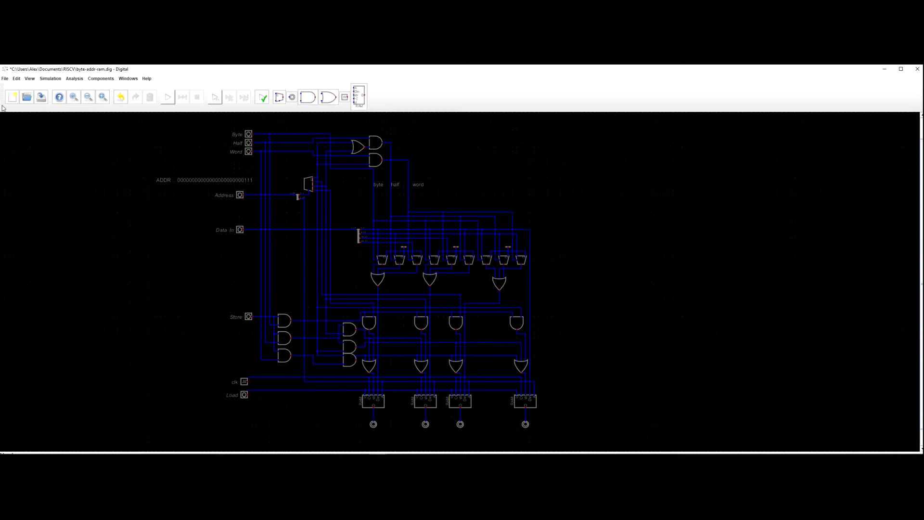
Switch to Discord and open the general channel of the WildEngineering server.
click(343, 447)
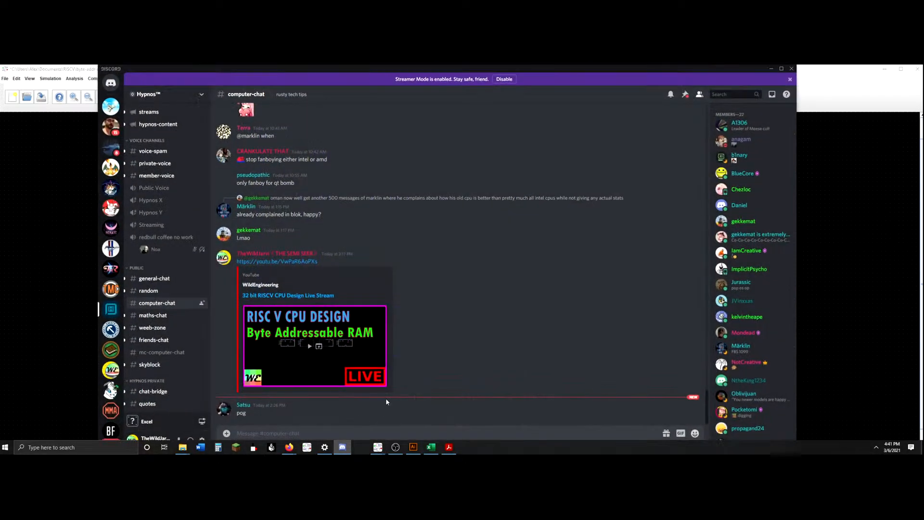
click(111, 371)
scroll(152, 240, up, 3)
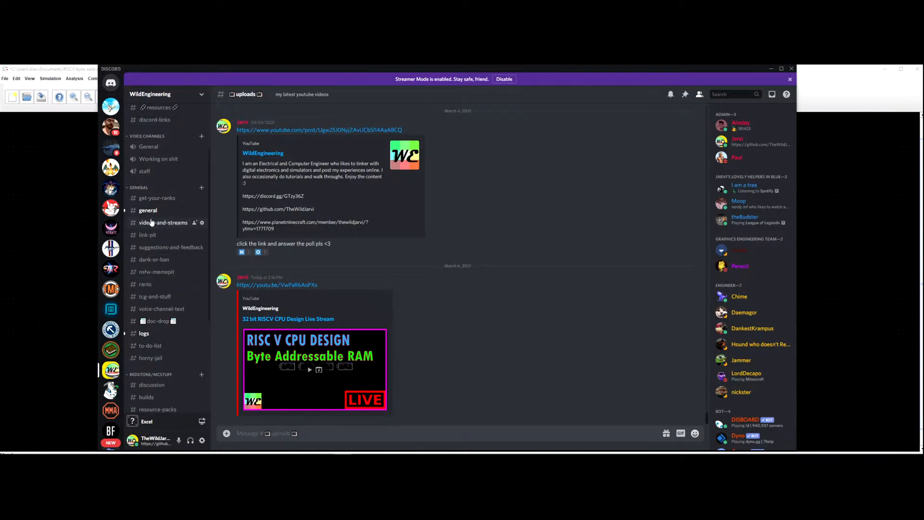
scroll(432, 272, up, 5)
click(146, 211)
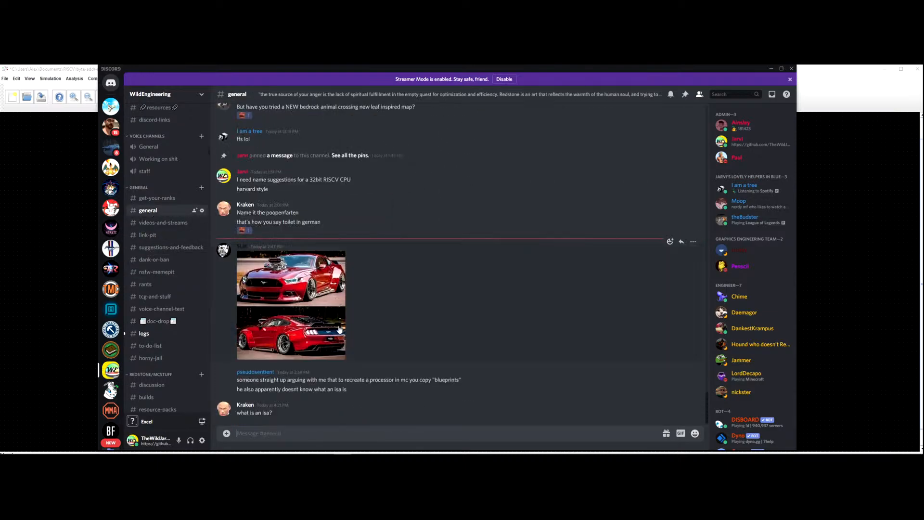
Add an emoji reaction to the message containing the two red car photos.
scroll(342, 332, up, 2)
right_click(427, 336)
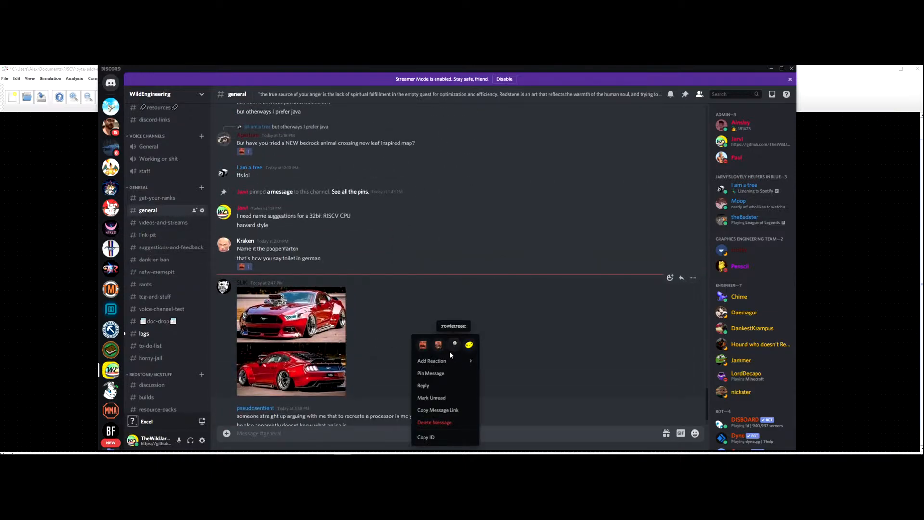
click(439, 343)
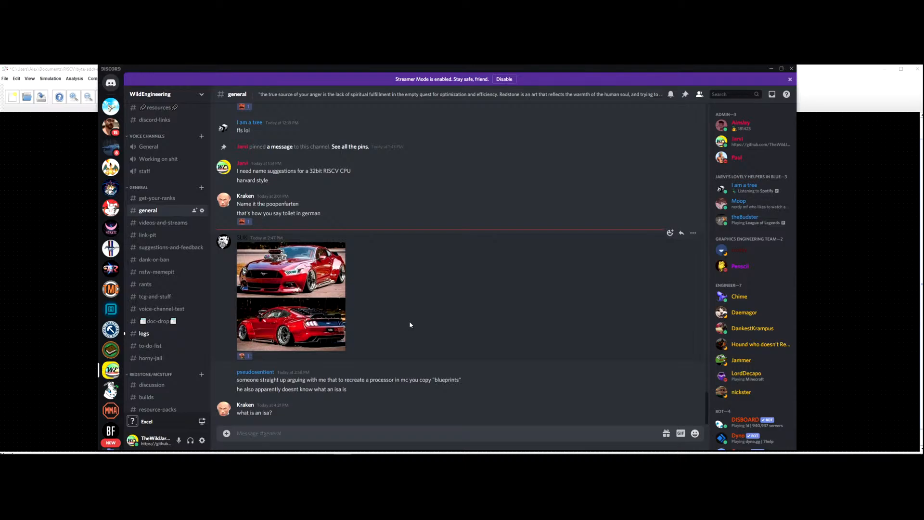
Look back through the older messages in the general channel.
scroll(409, 321, up, 10)
scroll(405, 315, down, 15)
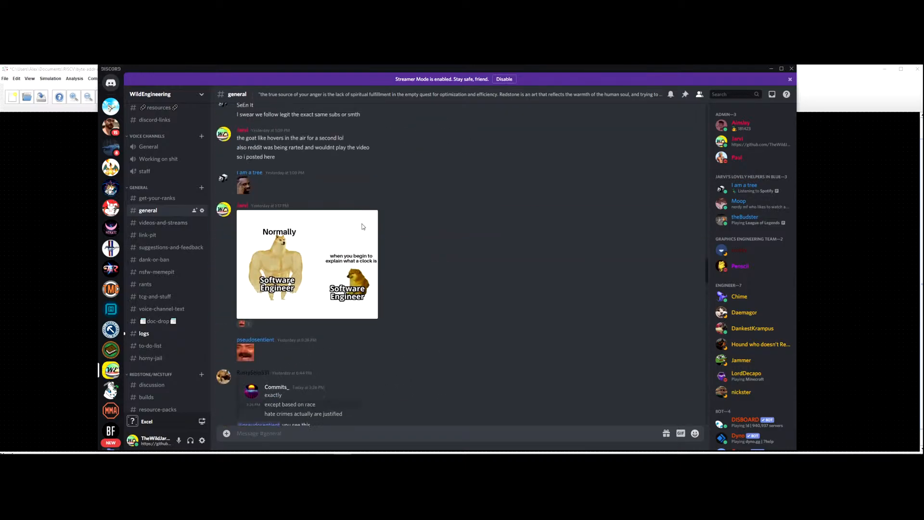
scroll(374, 343, up, 15)
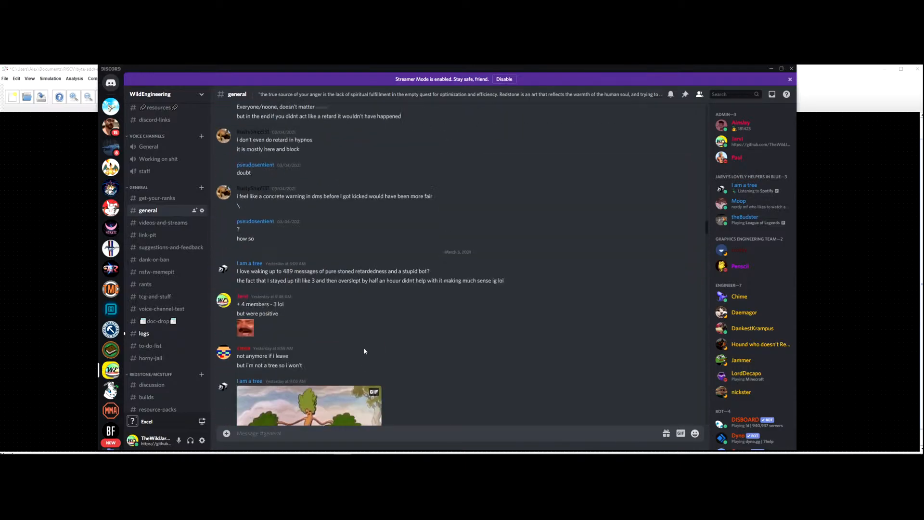
scroll(375, 327, up, 15)
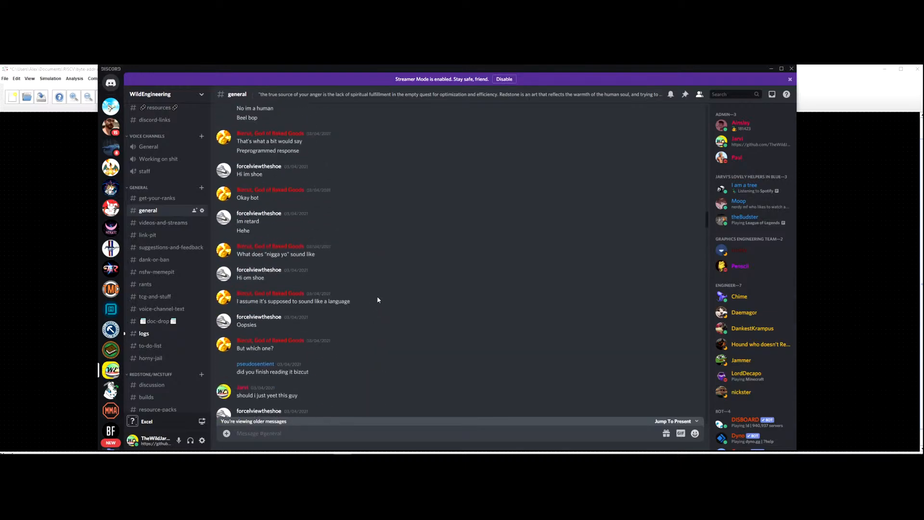
scroll(363, 273, up, 15)
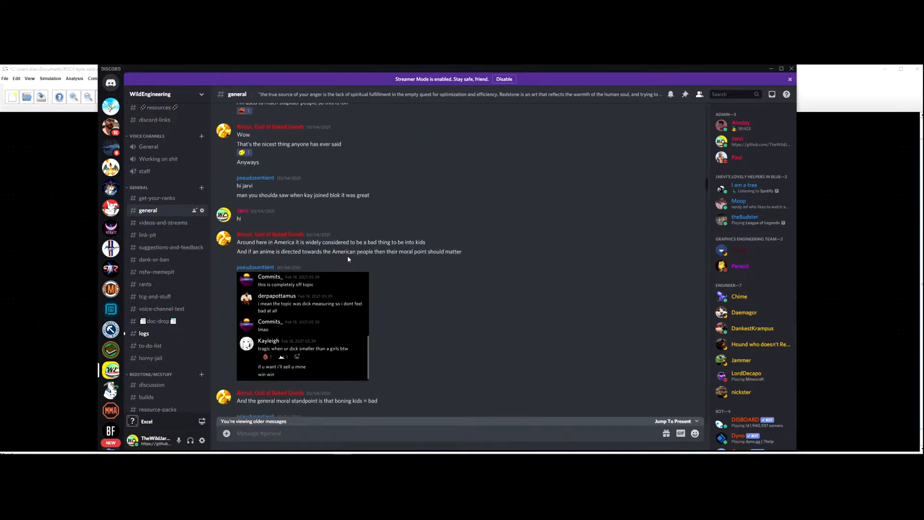
Filter the server's message search by sender, entering the beginning of the logged-in account's username.
click(737, 91)
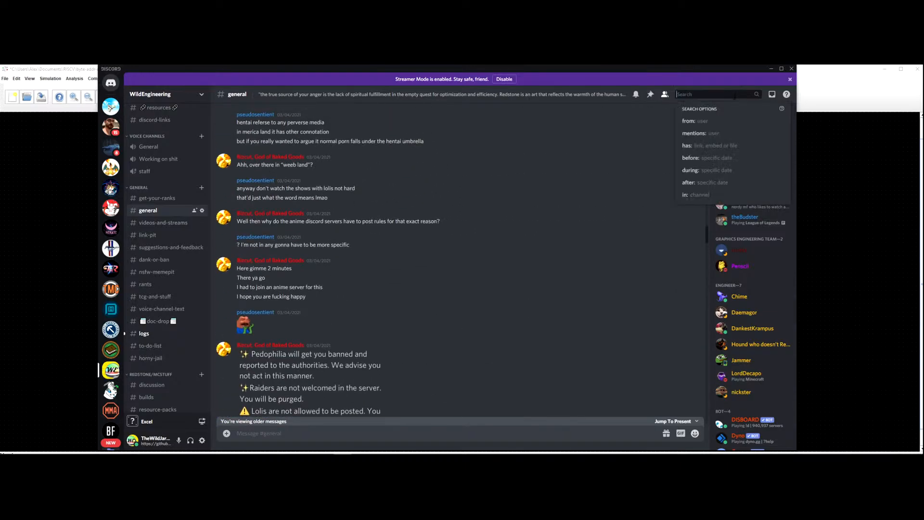
click(699, 124)
text(thewi)
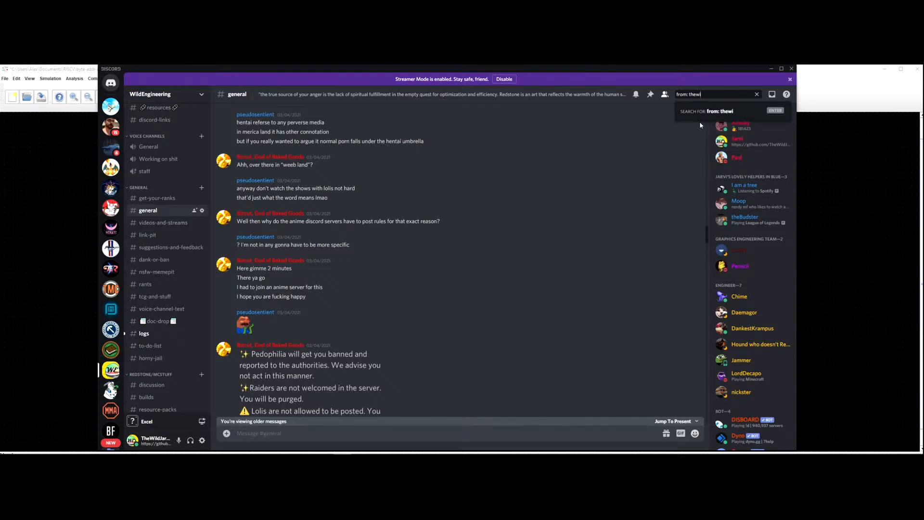
key(BackSpace)
key(BackSpace)
key(BackSpace)
key(BackSpace)
key(BackSpace)
text(t)
key(BackSpace)
key(BackSpace)
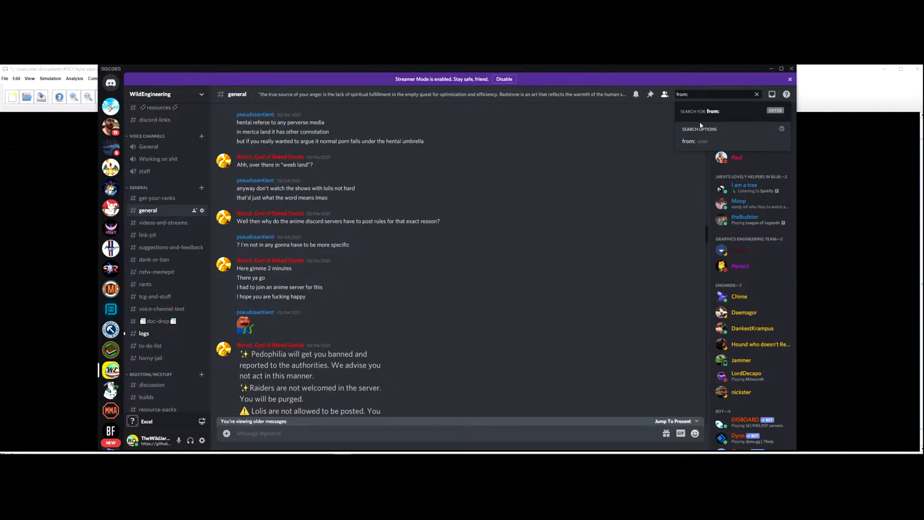
text(thewo)
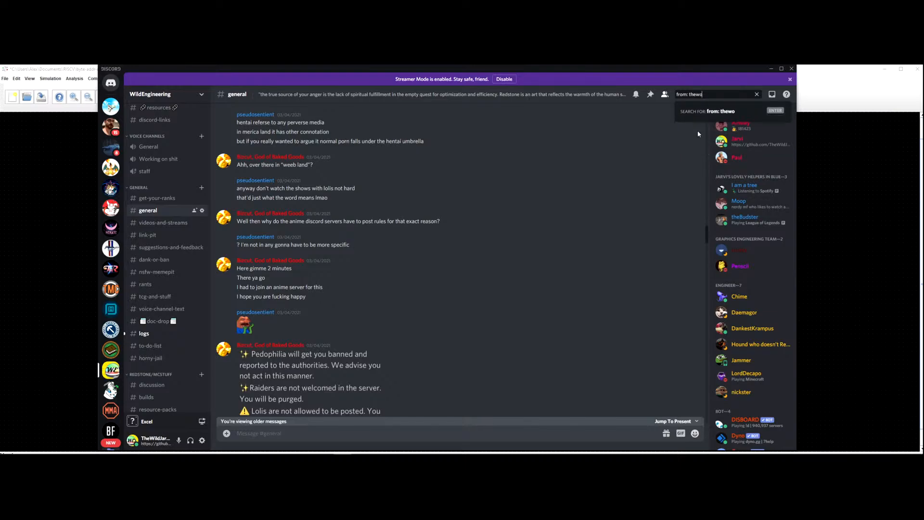
text(ld)
Disable Streamer Mode and search the server for messages from the logged-in account that contain an image.
click(504, 79)
click(712, 83)
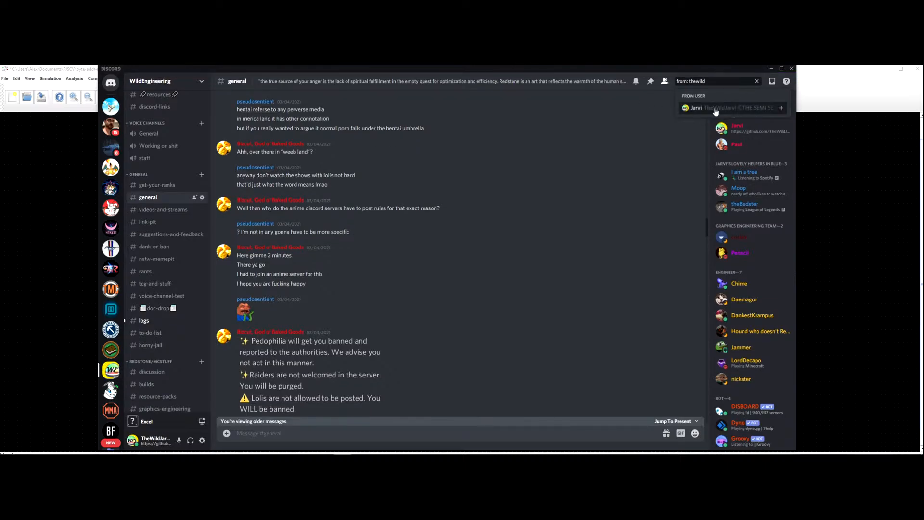
click(716, 108)
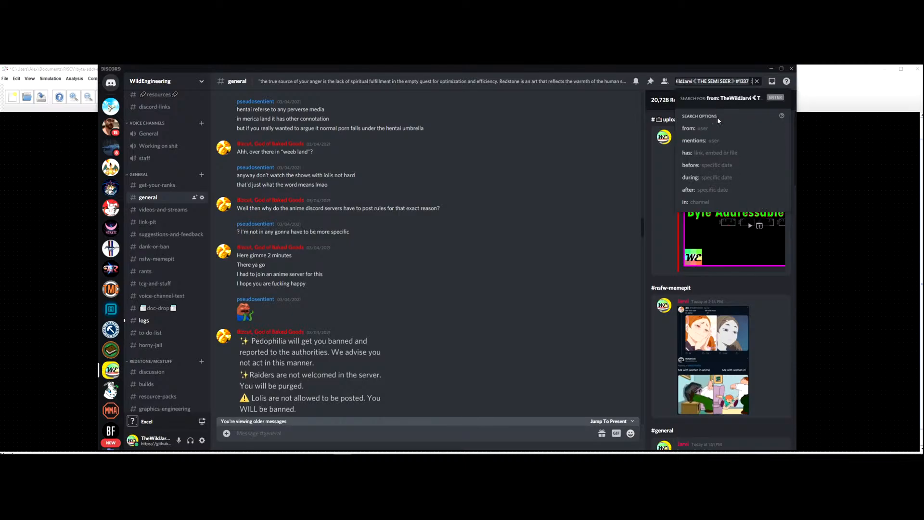
click(715, 154)
click(698, 156)
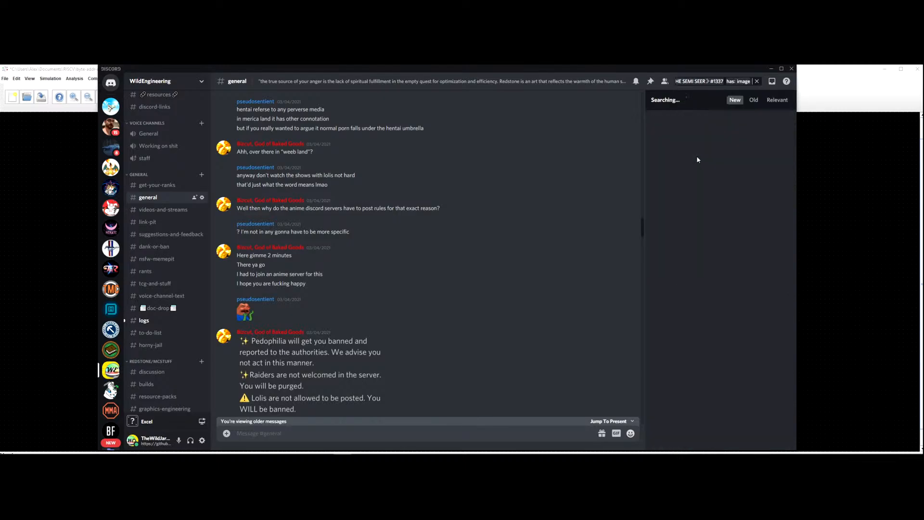
Look through the first page of image search results and continue to the second page.
scroll(718, 183, down, 10)
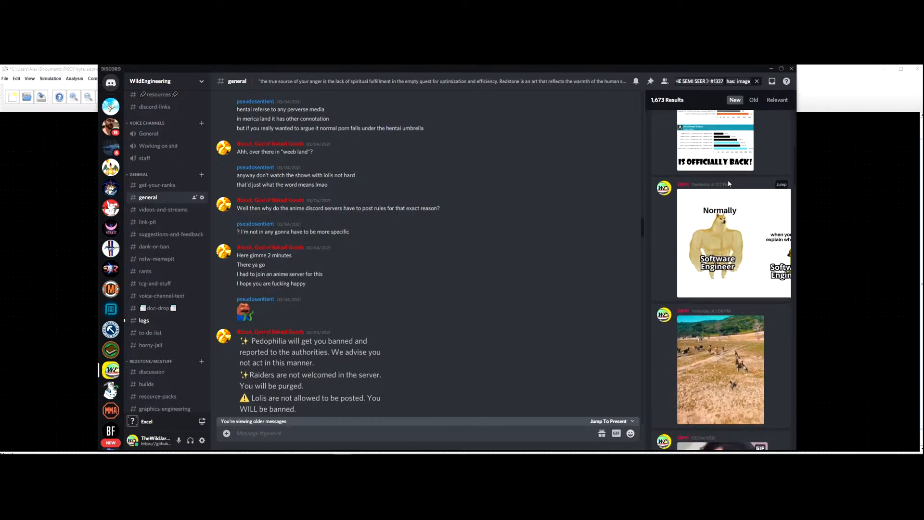
scroll(730, 193, down, 10)
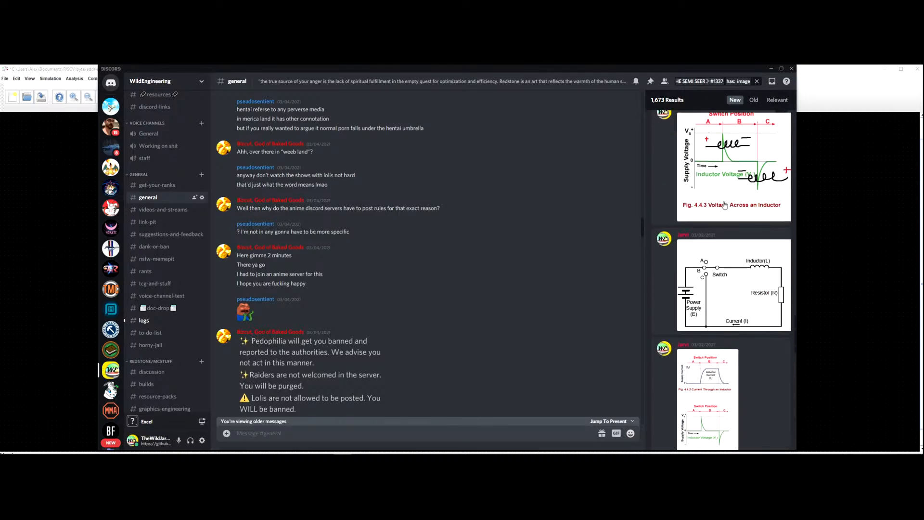
scroll(724, 210, down, 5)
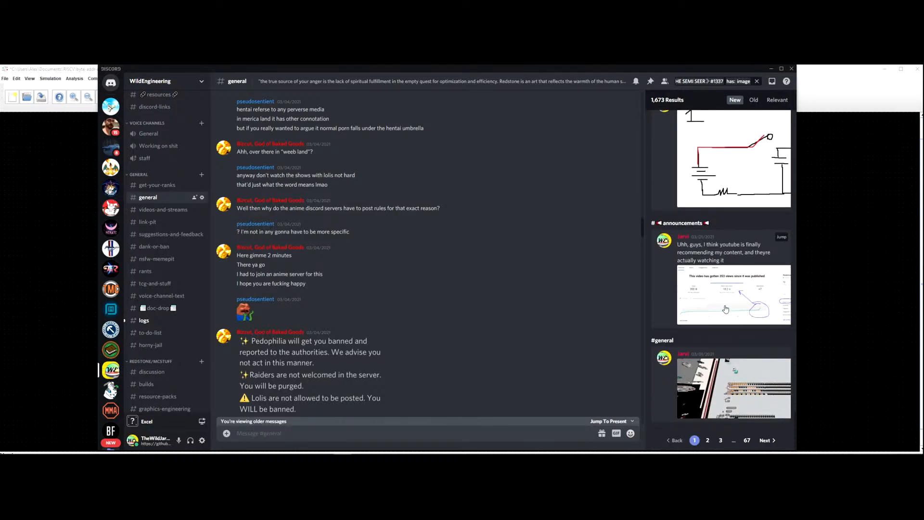
click(708, 440)
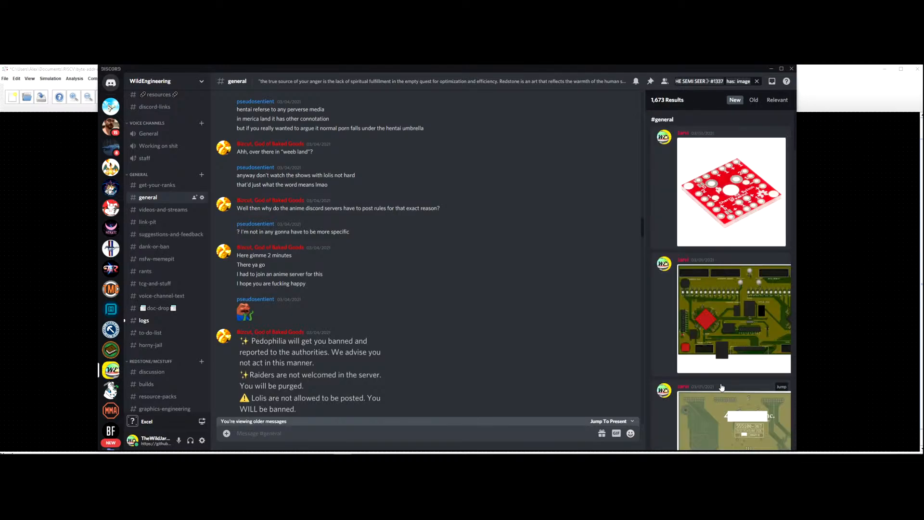
scroll(724, 381, down, 3)
scroll(726, 350, up, 3)
View the enlarged images of the circuit board's component side and back side from the search results.
click(718, 276)
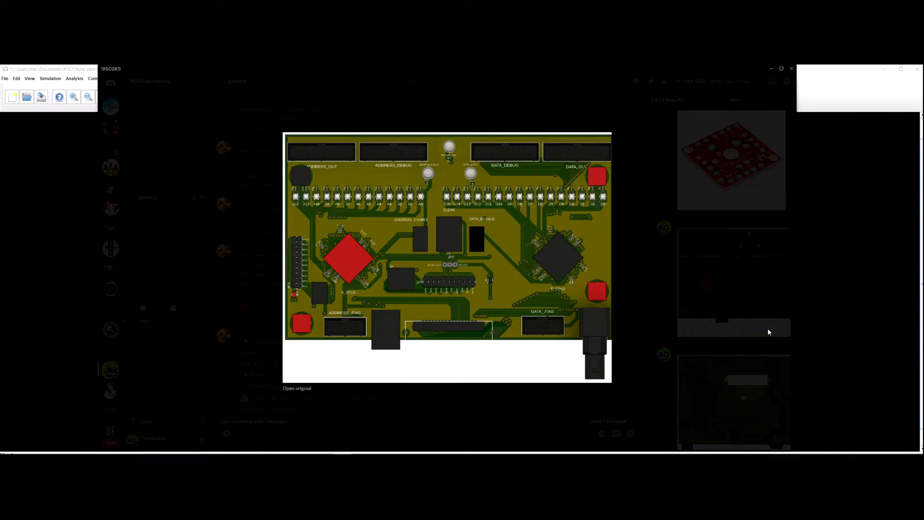
click(747, 270)
scroll(749, 289, down, 2)
scroll(748, 291, down, 2)
click(743, 281)
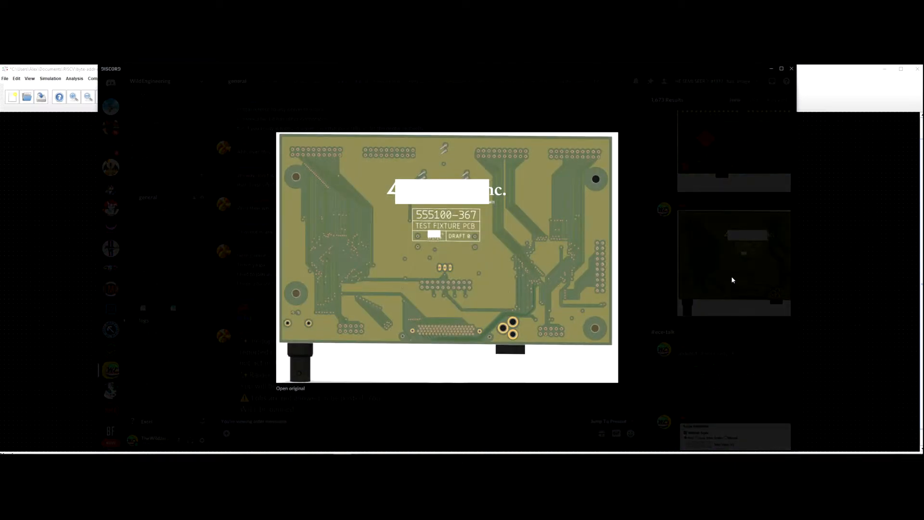
click(731, 277)
Look further through the image results and view the block diagram posted in the general channel enlarged.
scroll(728, 322, down, 10)
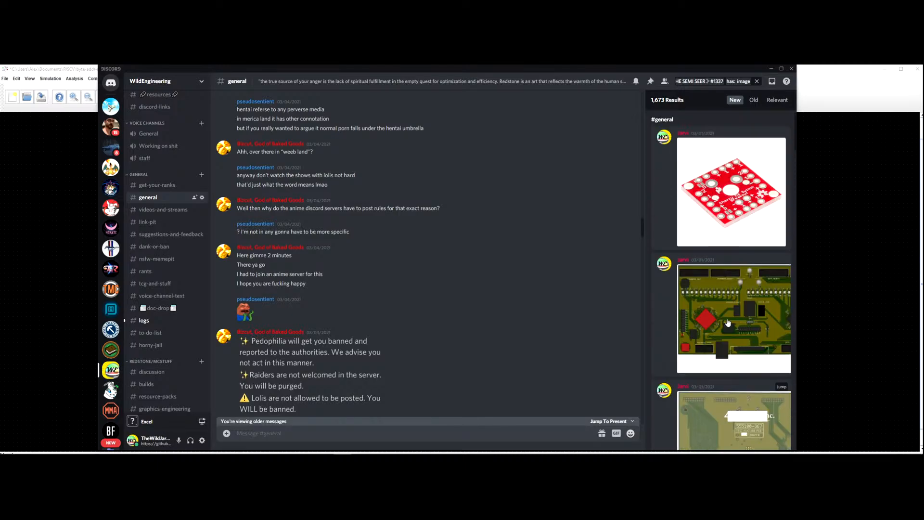
scroll(734, 356, down, 10)
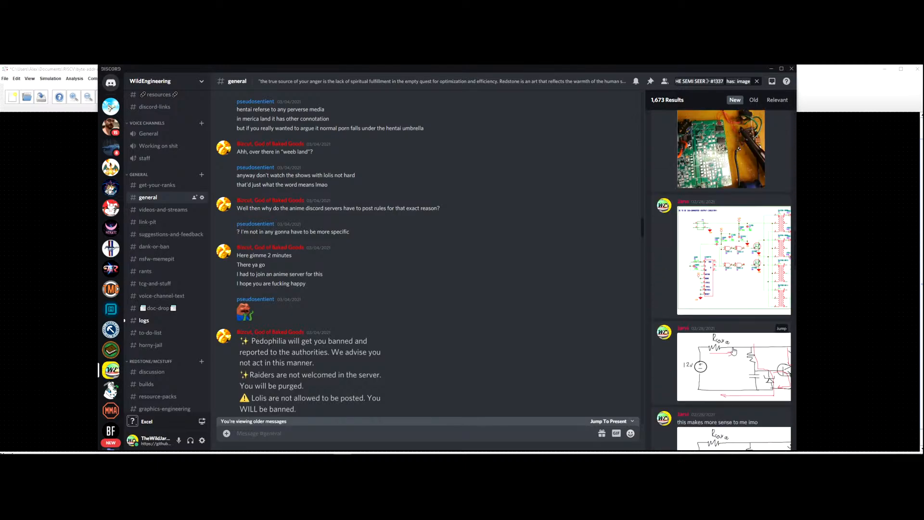
scroll(733, 358, down, 6)
scroll(736, 289, up, 8)
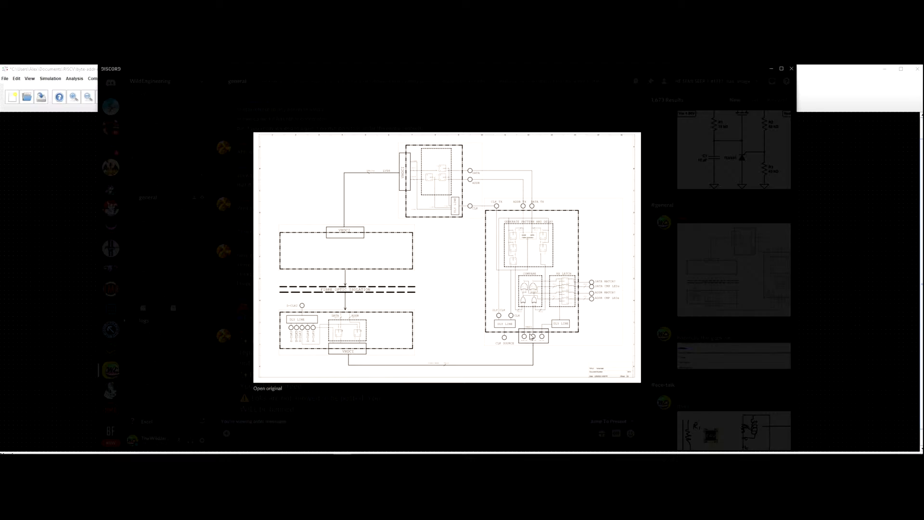
click(516, 403)
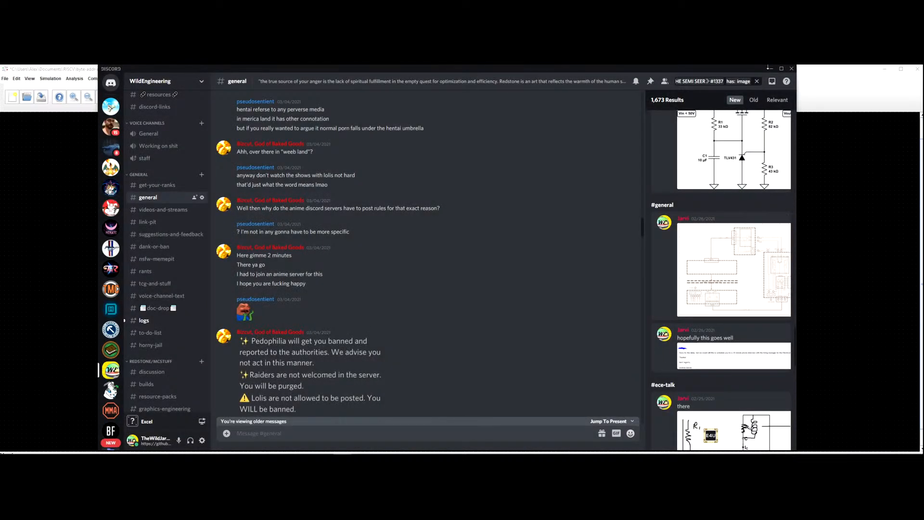
Skim the general channel's chat and switch back to the byte-addr-ram circuit in Digital.
scroll(467, 221, down, 10)
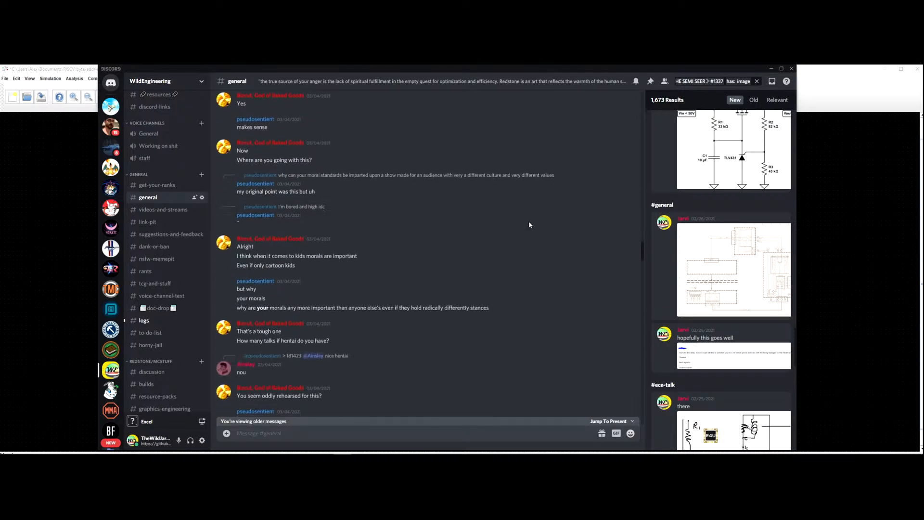
scroll(638, 174, down, 4)
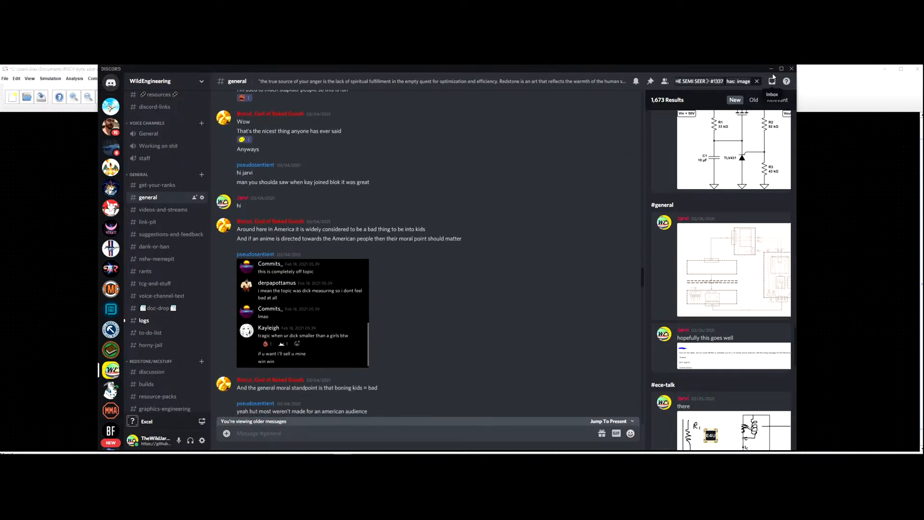
click(772, 69)
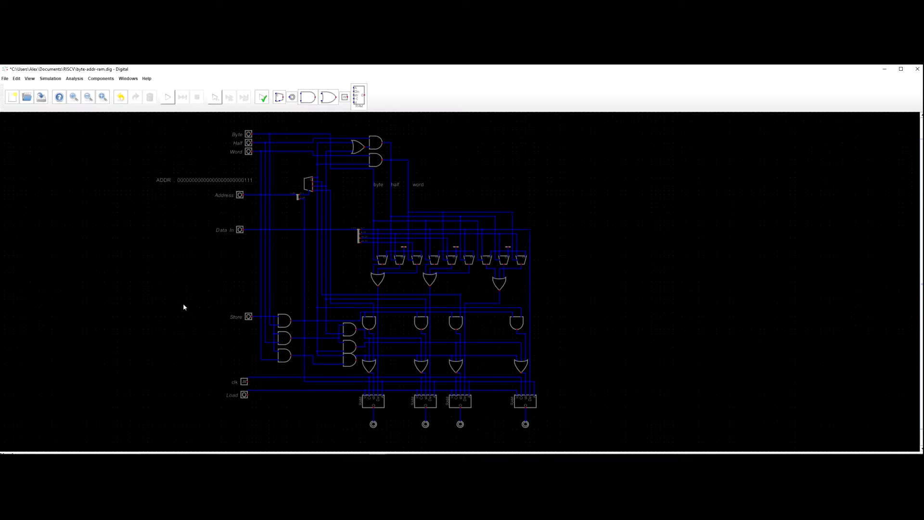
Move the input pins, address decoder and splitter, and the first column of store AND gates slightly right, closer to the remaining logic.
drag(195, 289, 224, 293)
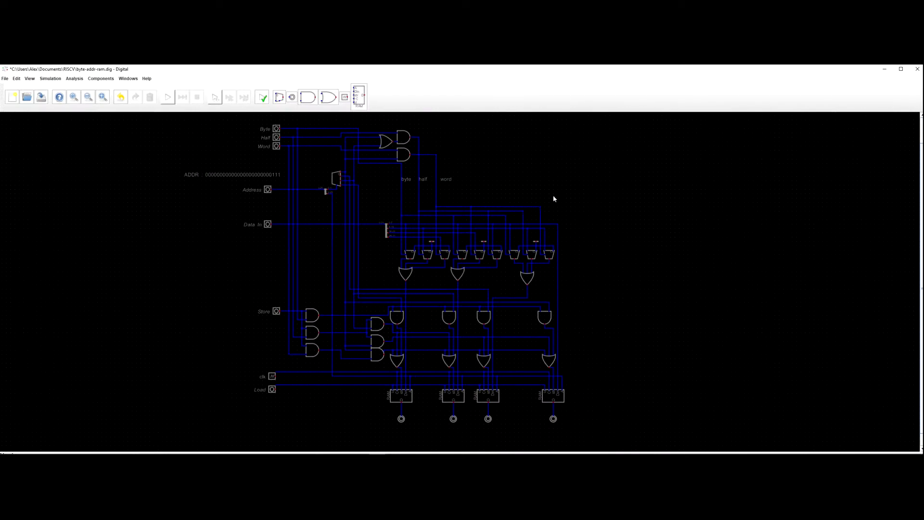
drag(553, 199, 573, 202)
drag(619, 290, 619, 285)
drag(617, 318, 632, 299)
drag(354, 240, 347, 296)
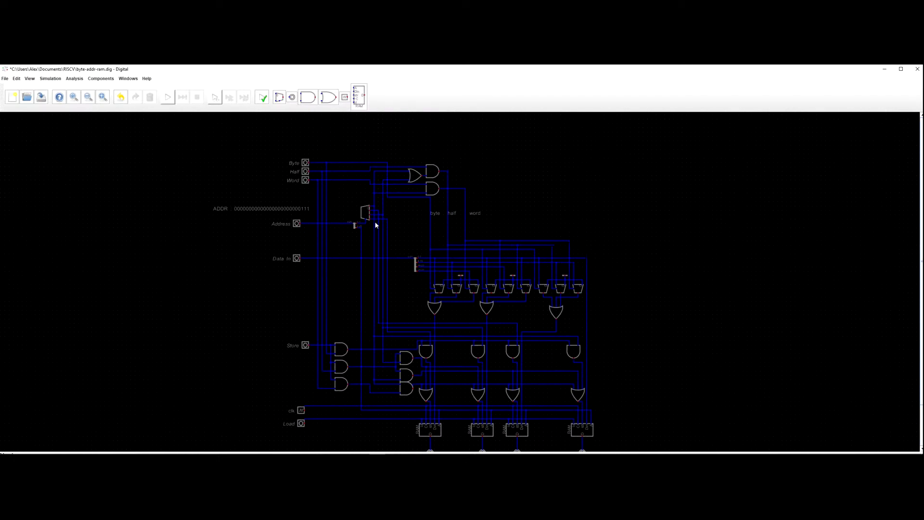
drag(396, 136, 224, 439)
drag(341, 311, 351, 312)
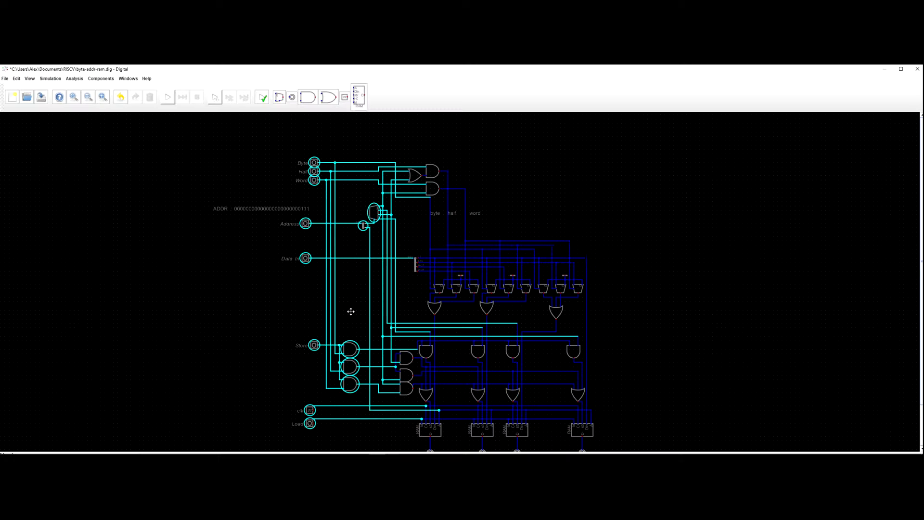
click(351, 313)
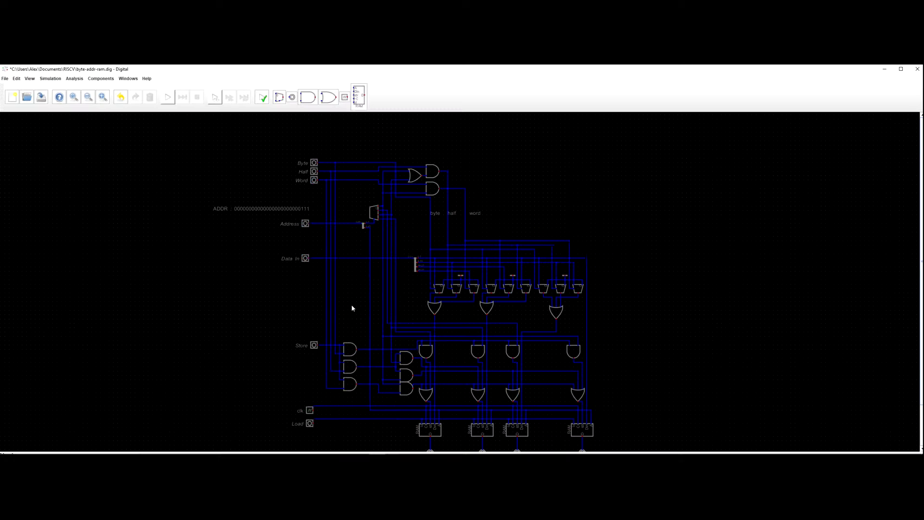
Save the rearranged byte-addr-ram circuit.
scroll(352, 308, down, 3)
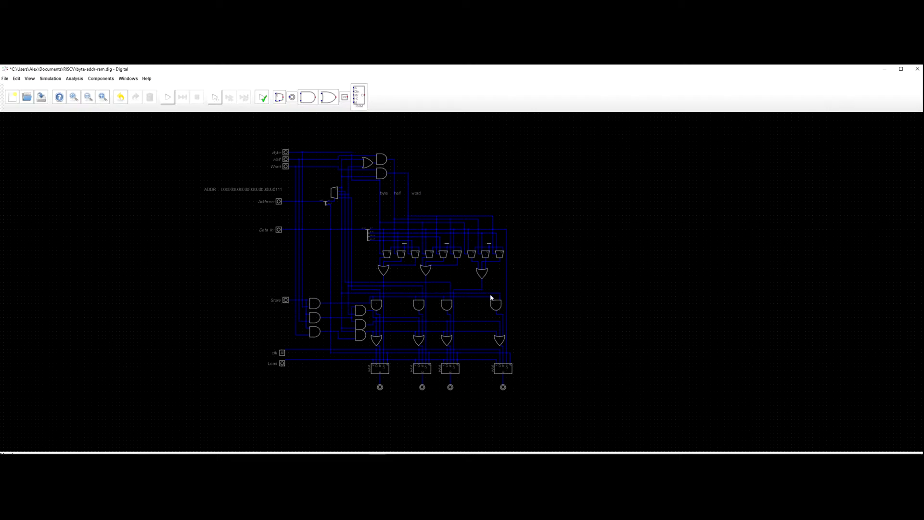
drag(538, 328, 570, 318)
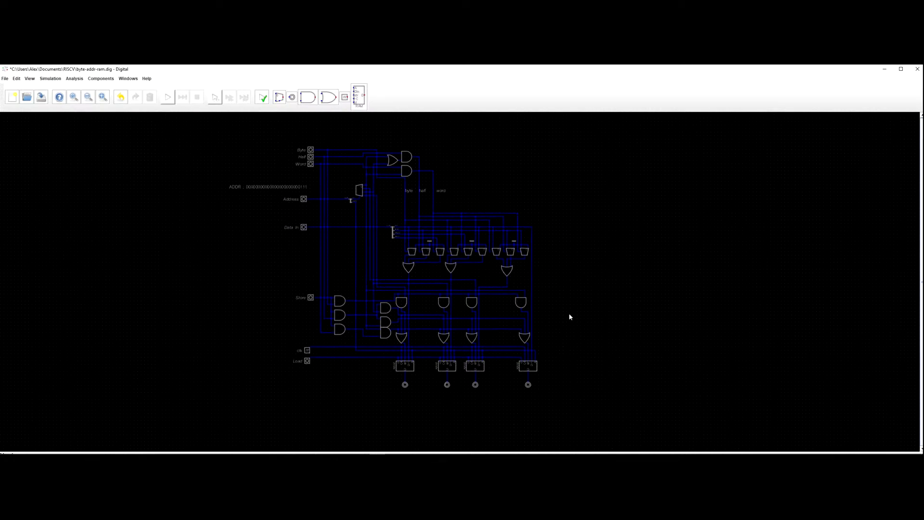
key(ctrl+s)
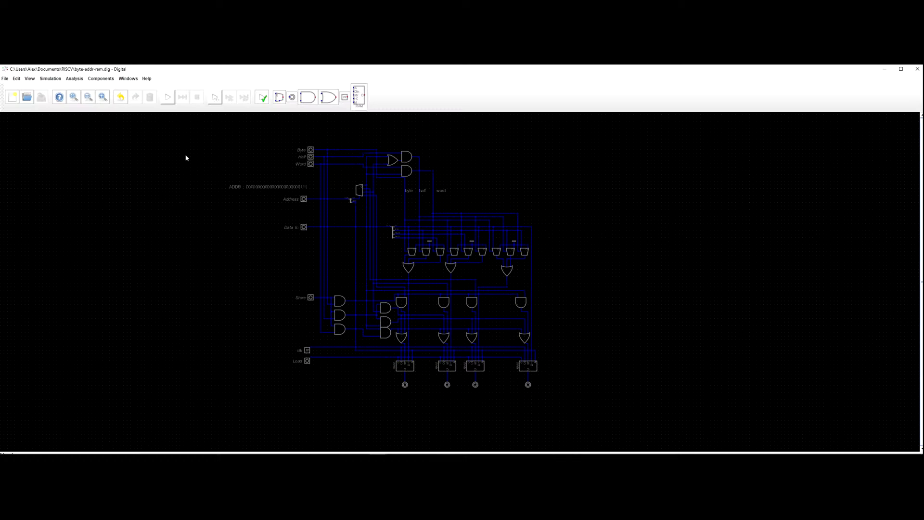
Move the clk and Load inputs up one grid step so they line up with their horizontal wires.
scroll(186, 159, up, 3)
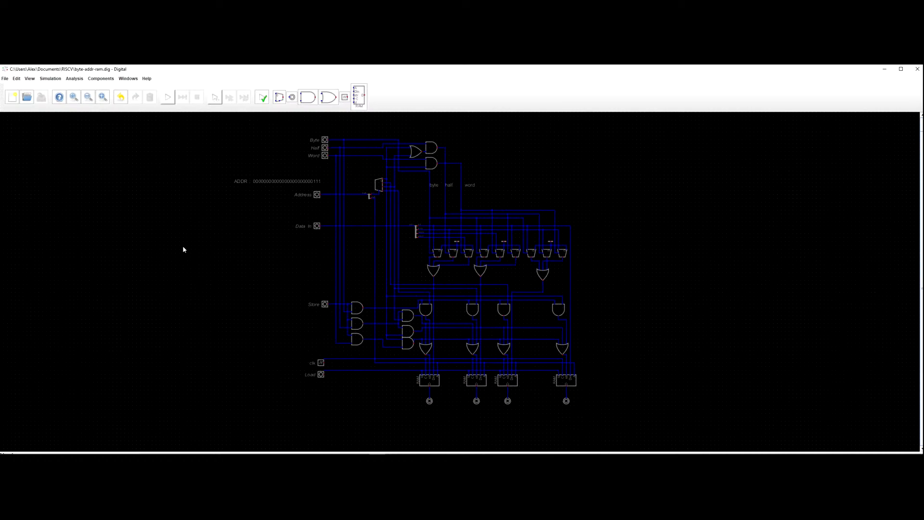
drag(207, 275, 196, 254)
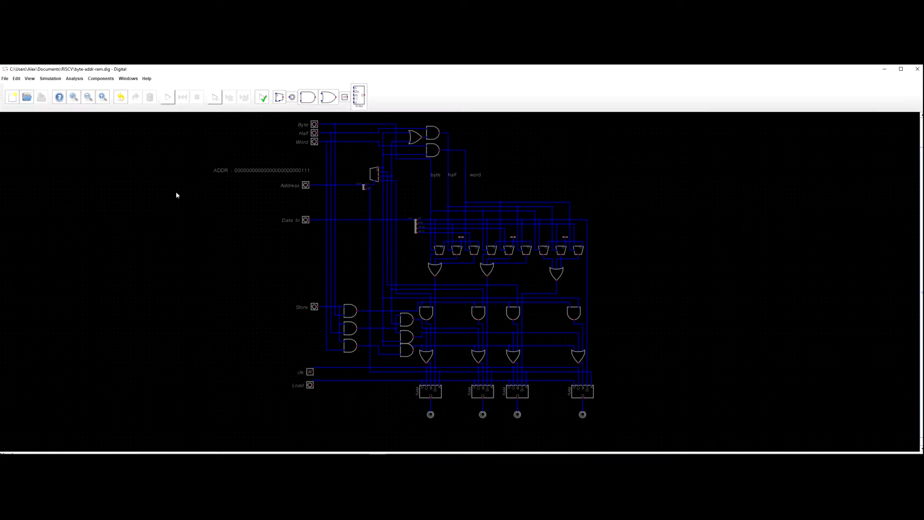
drag(212, 241, 156, 261)
drag(289, 362, 265, 337)
scroll(231, 335, up, 1)
scroll(231, 339, up, 4)
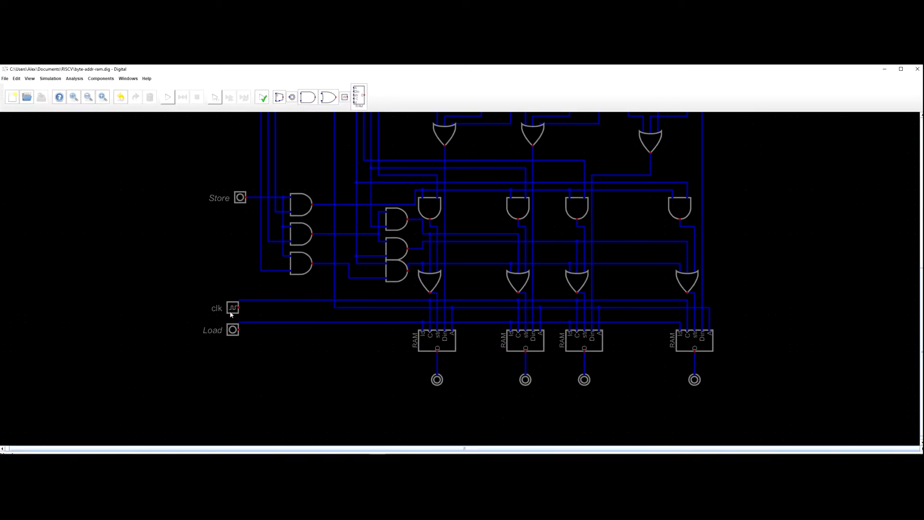
drag(233, 308, 229, 304)
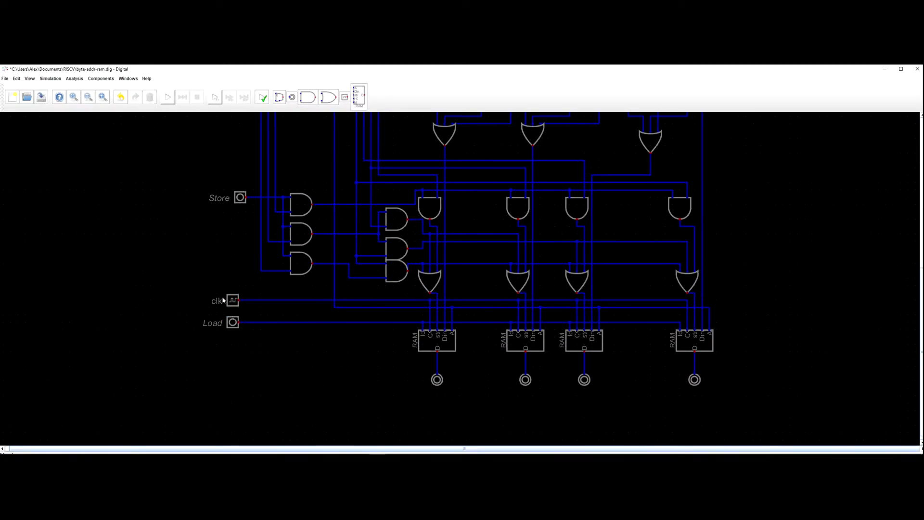
Run the circuit simulation as a check, stop it, and save the circuit.
scroll(212, 274, down, 3)
key(space)
drag(191, 145, 211, 245)
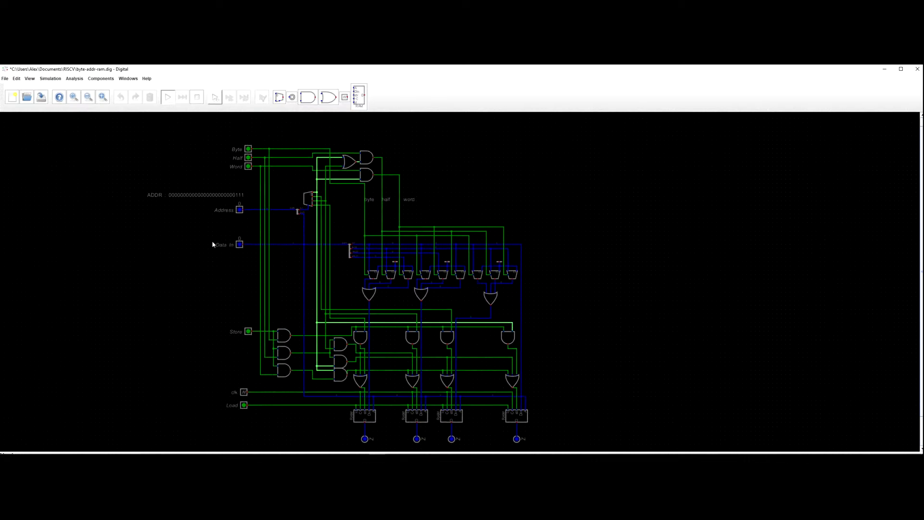
click(197, 97)
key(ctrl+s)
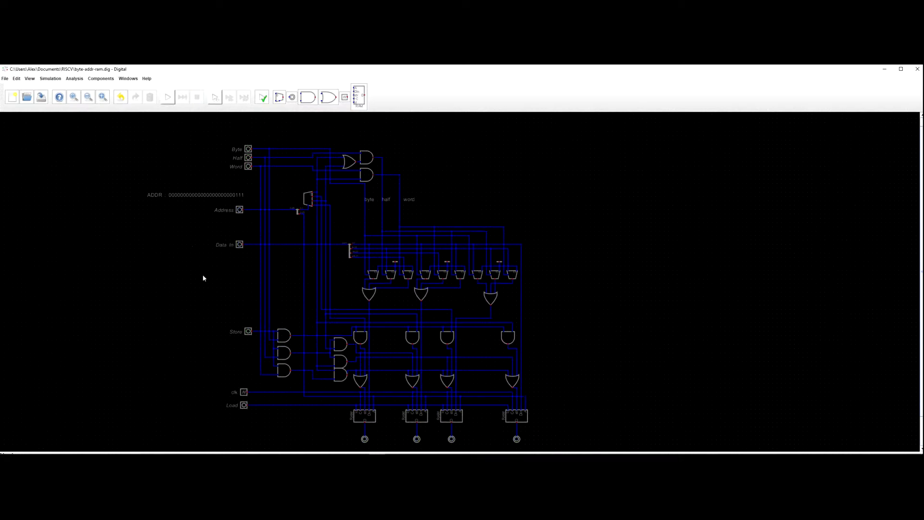
Delete the wire from the Load input to the load pins of the RAM blocks.
scroll(308, 342, up, 1)
drag(328, 346, 361, 271)
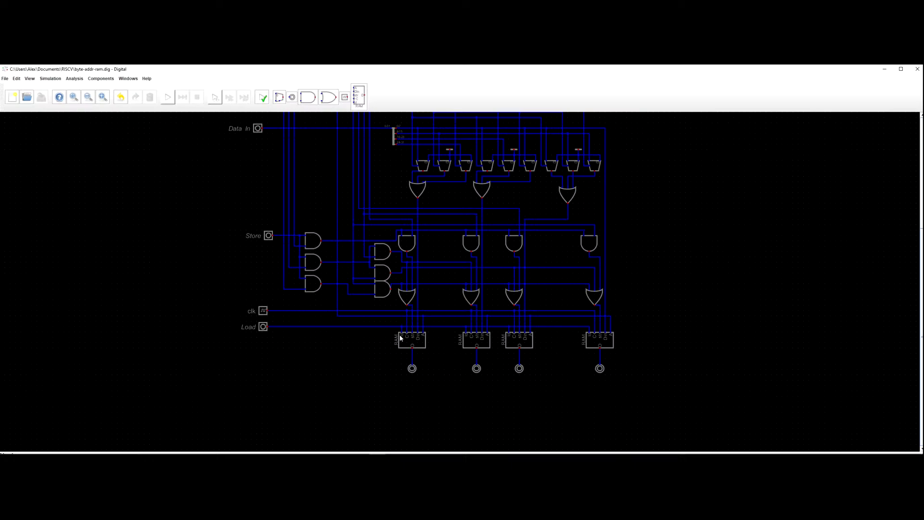
scroll(399, 334, down, 1)
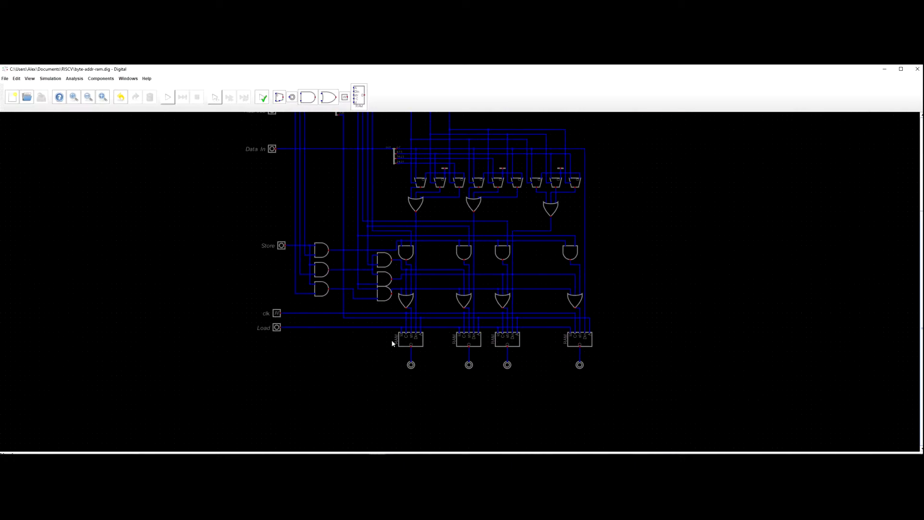
scroll(401, 343, up, 1)
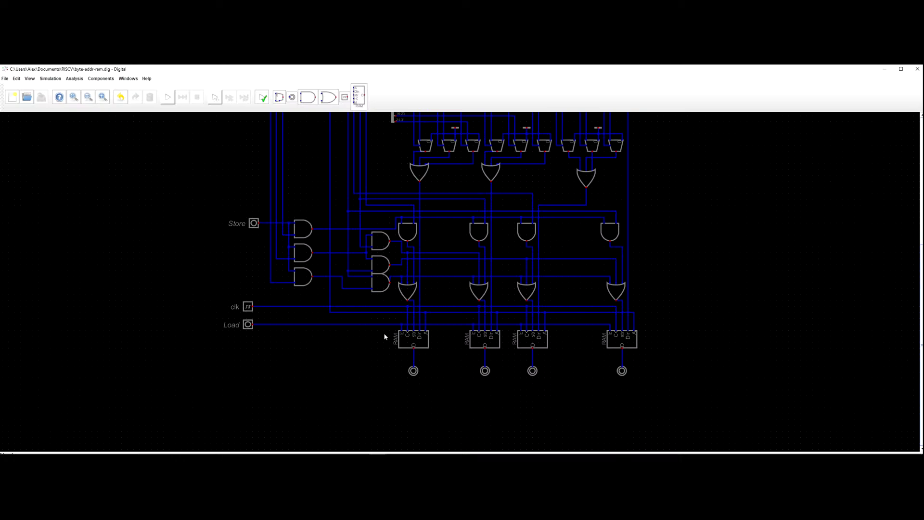
click(373, 322)
key(Delete)
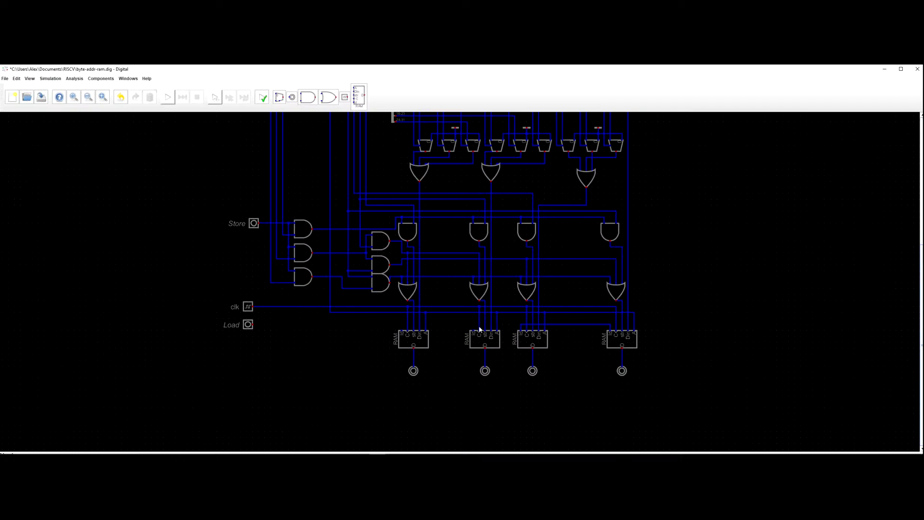
Draw wires from the load pins of the third and fourth RAM blocks down to a level below the output pins.
click(515, 324)
click(514, 432)
drag(604, 351, 580, 282)
click(587, 263)
click(581, 364)
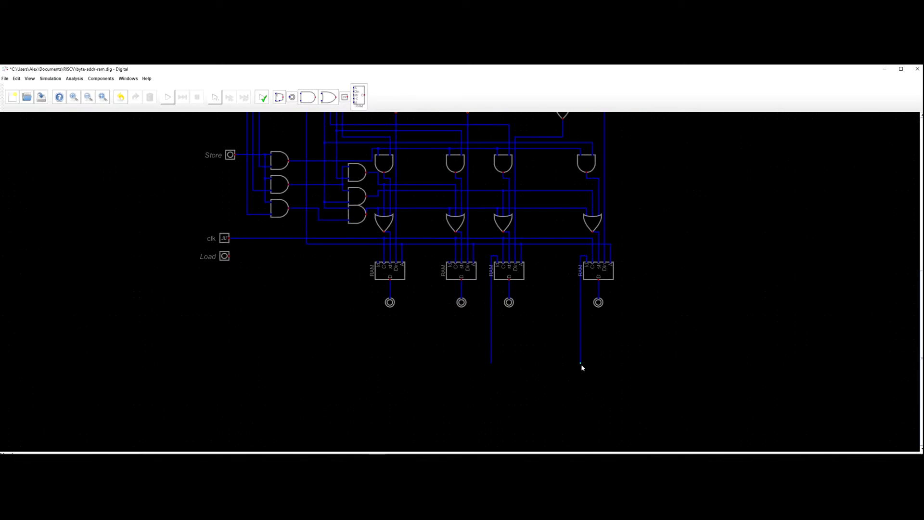
key(Escape)
Draw matching downward wires from the load pins of the first and second RAM blocks and delete the stray wire end.
click(450, 262)
click(447, 362)
click(378, 262)
click(374, 359)
click(376, 363)
key(Escape)
drag(385, 358, 377, 368)
key(Delete)
scroll(379, 380, down, 1)
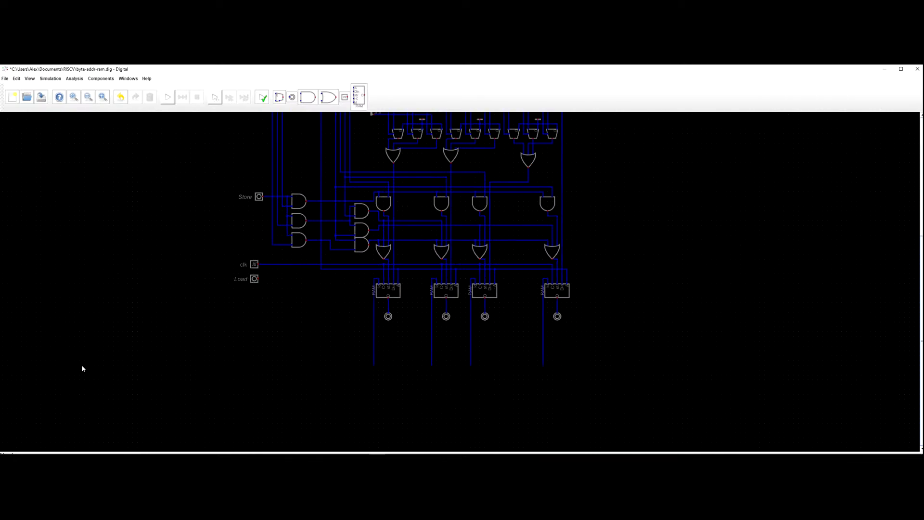
drag(141, 343, 240, 342)
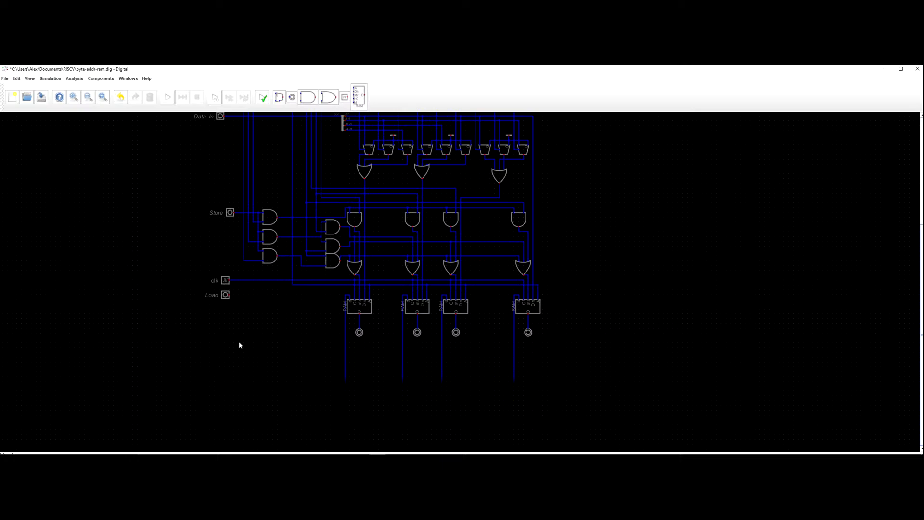
scroll(310, 349, up, 2)
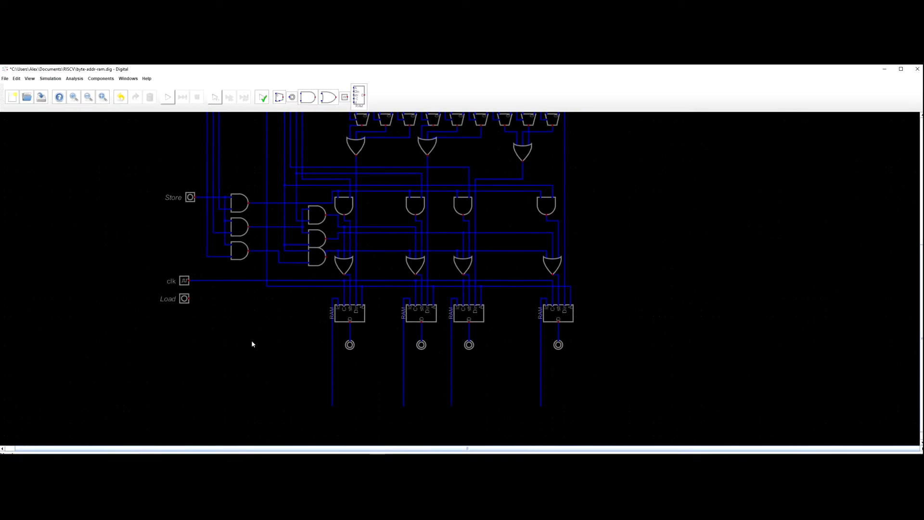
scroll(251, 344, down, 2)
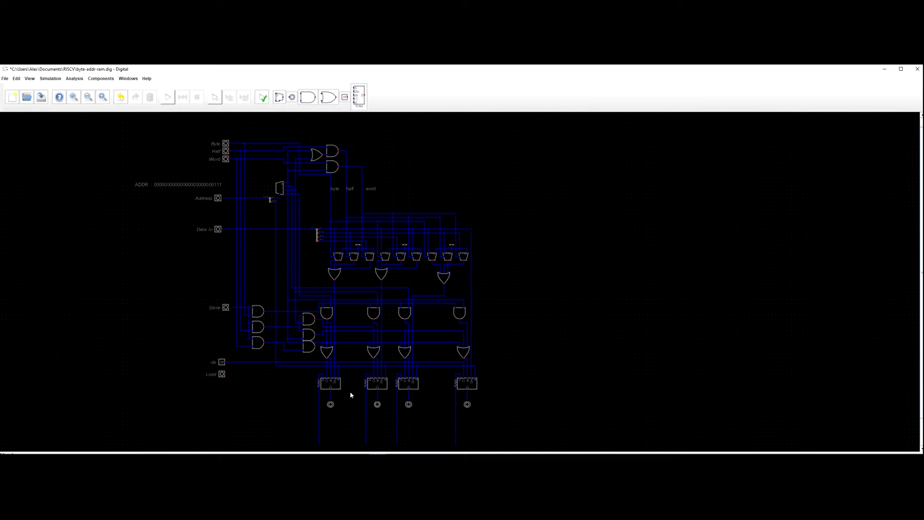
Place a copy of a three-input OR gate below the first RAM block's load wire.
scroll(351, 395, up, 1)
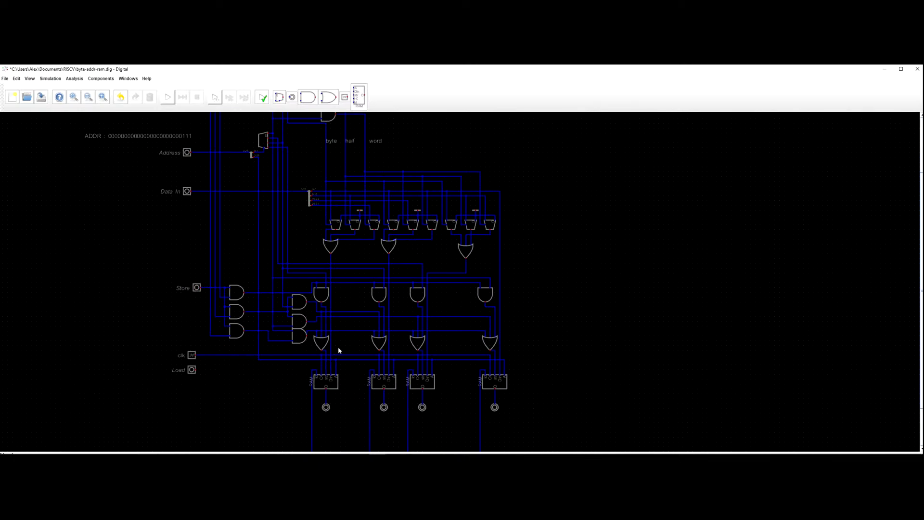
drag(334, 371, 367, 319)
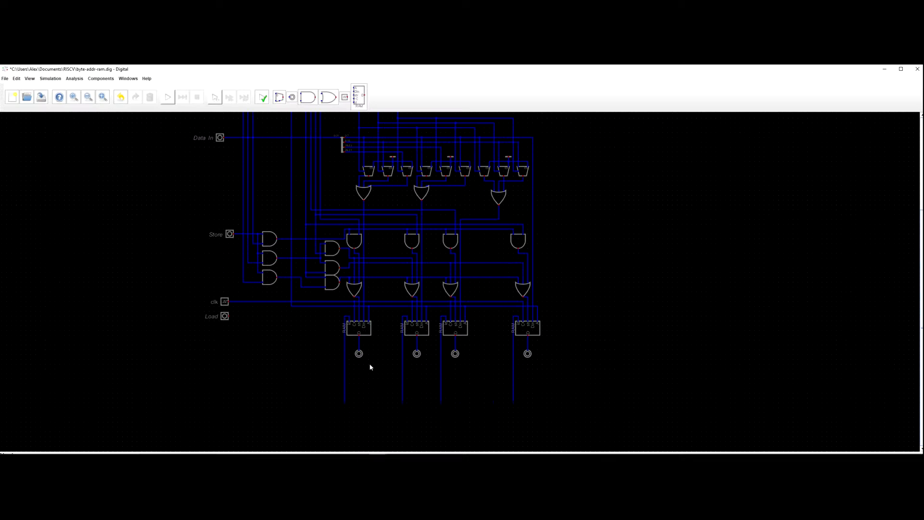
click(351, 291)
drag(365, 414, 388, 306)
click(367, 330)
right_click(364, 321)
click(363, 301)
click(403, 317)
click(373, 332)
click(376, 318)
click(350, 328)
click(403, 349)
scroll(365, 346, up, 3)
Set the new OR gate's rotation to 90° and move its output onto the lower end of the first load wire.
right_click(373, 316)
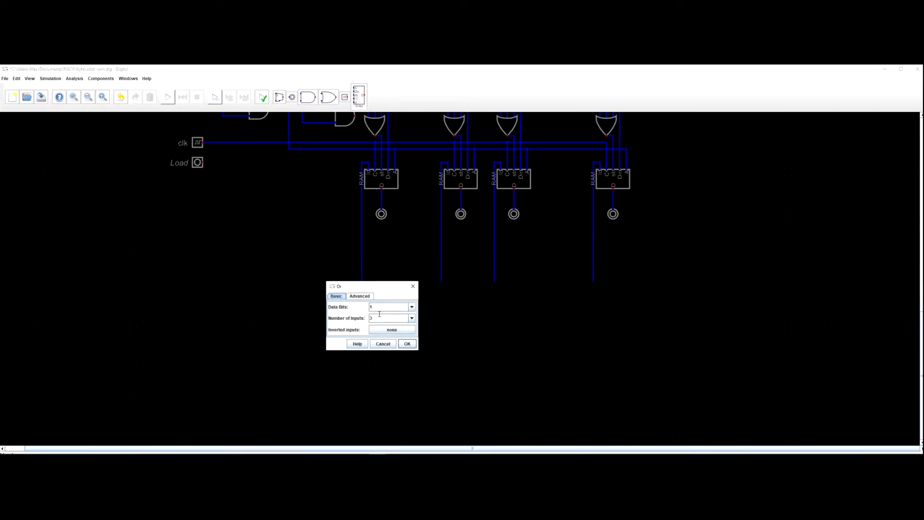
click(360, 297)
click(412, 312)
click(373, 327)
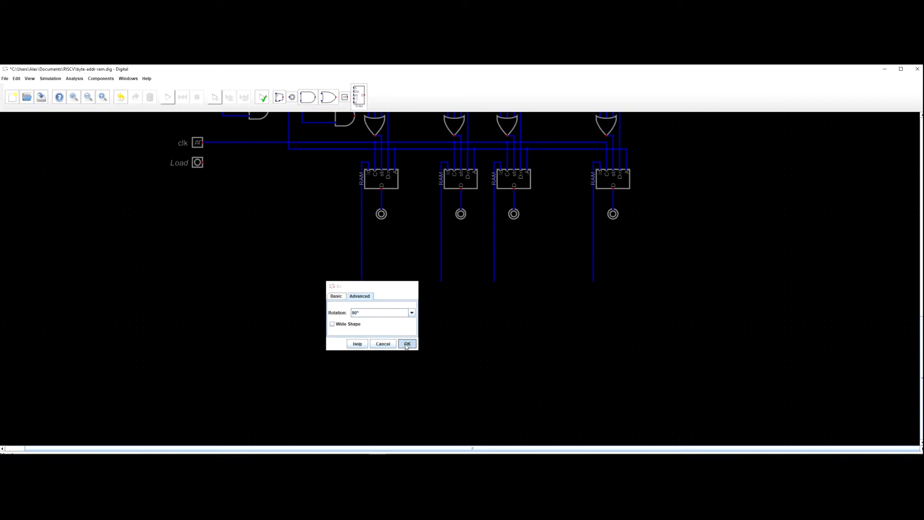
click(407, 344)
drag(374, 292, 361, 299)
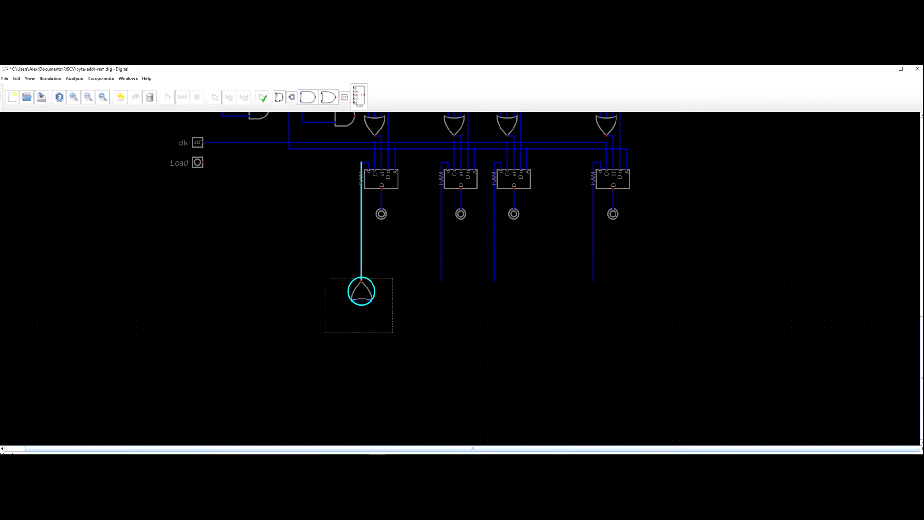
Copy the rotated OR gate to the lower ends of the second, third and fourth RAM blocks' load wires.
key(ctrl+c)
key(ctrl+v)
click(452, 301)
key(ctrl+v)
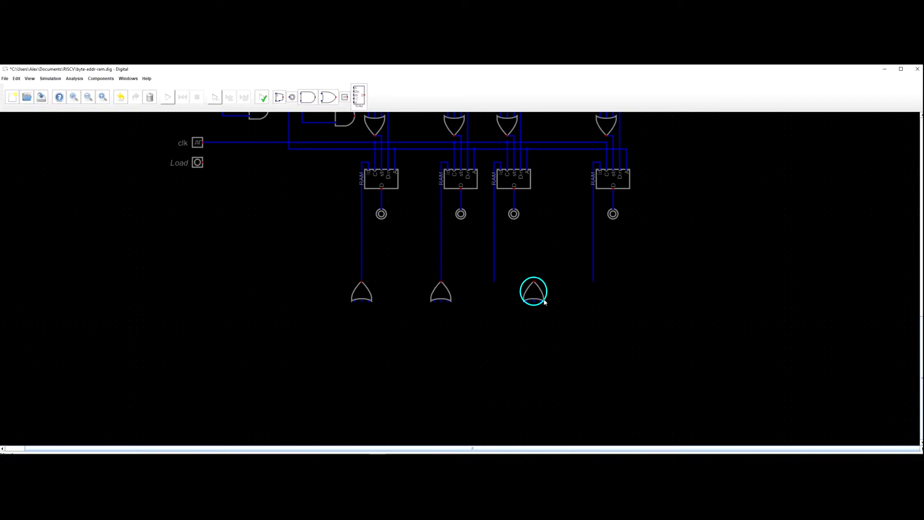
click(507, 306)
key(ctrl+v)
click(591, 304)
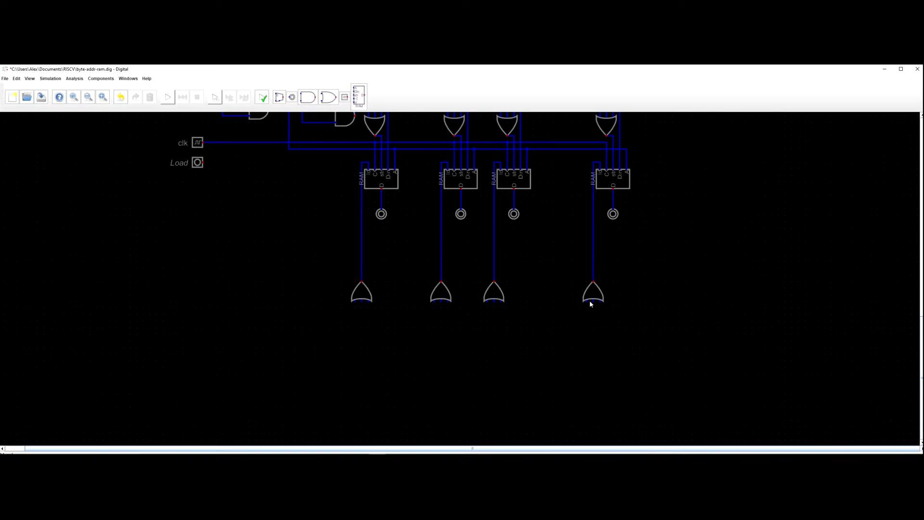
Draw a wire from the address decoder's selector line straight down to a level below the Load input.
scroll(529, 289, down, 3)
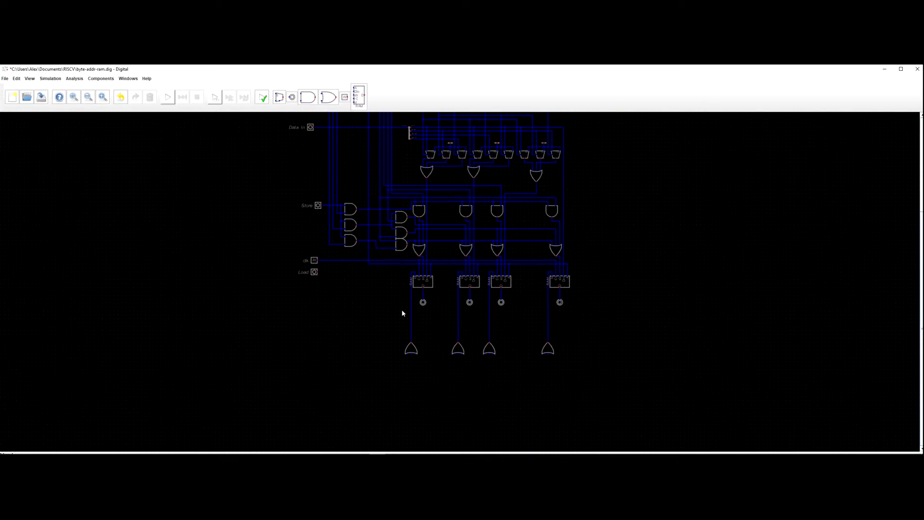
scroll(422, 314, up, 1)
drag(384, 299, 383, 318)
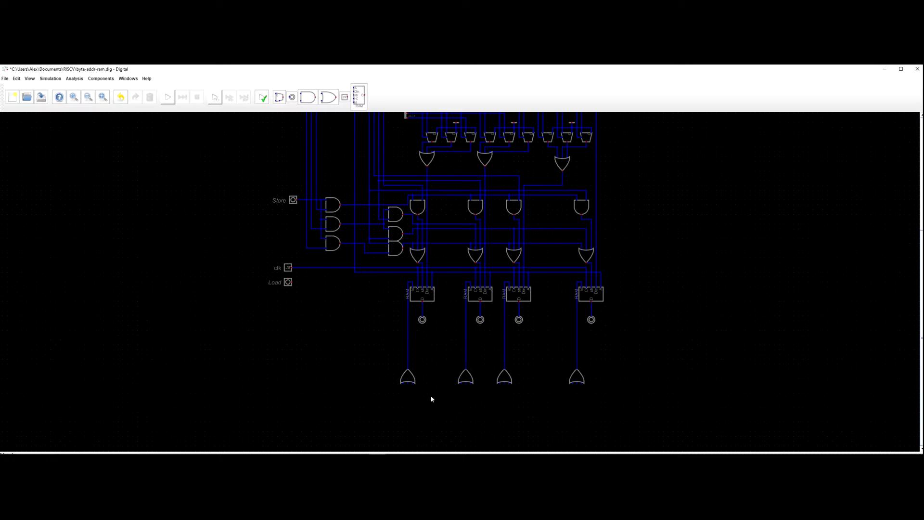
drag(452, 410, 448, 426)
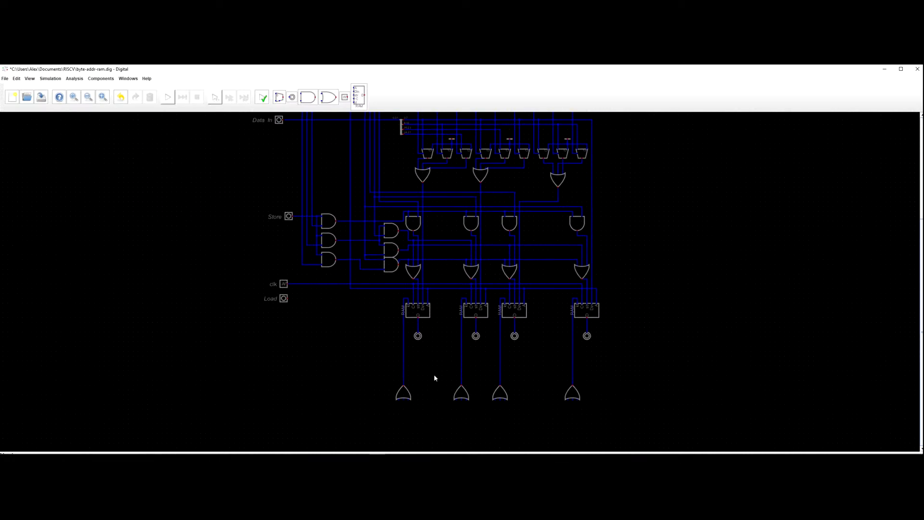
drag(324, 311, 327, 360)
drag(329, 350, 322, 380)
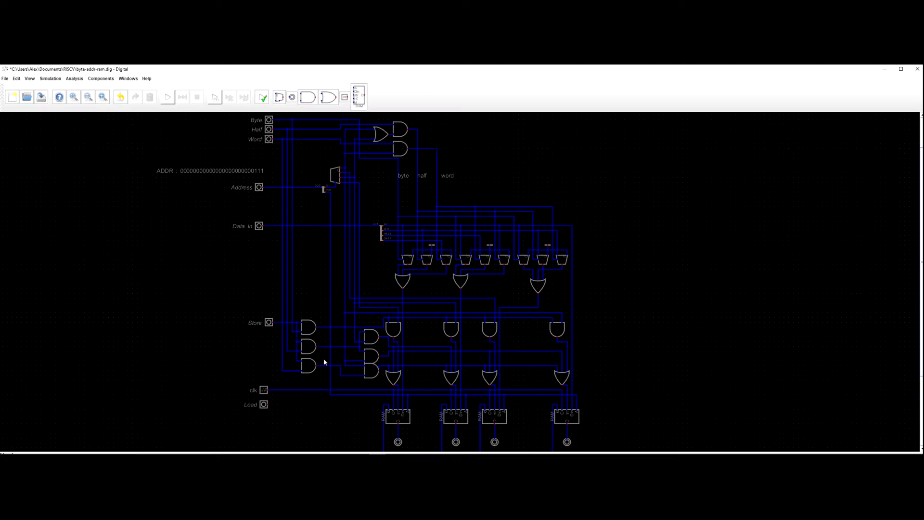
scroll(324, 358, down, 2)
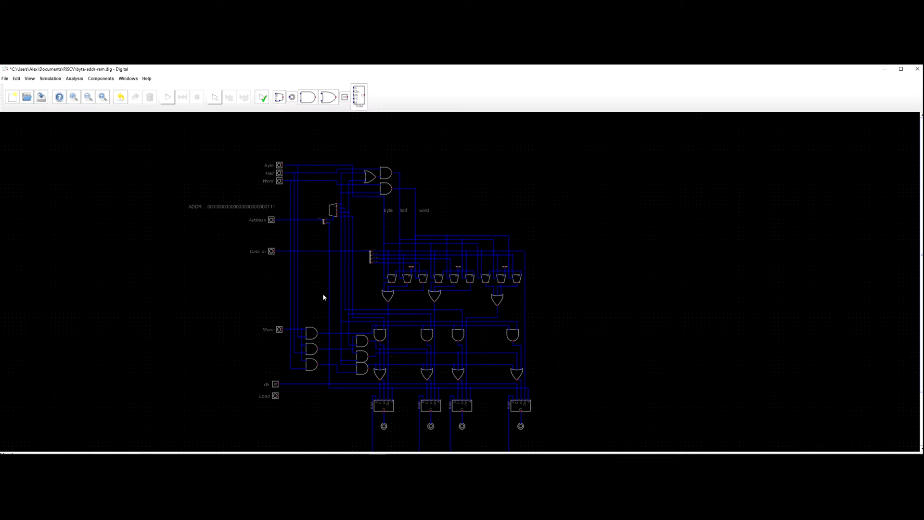
click(332, 221)
drag(336, 417, 334, 326)
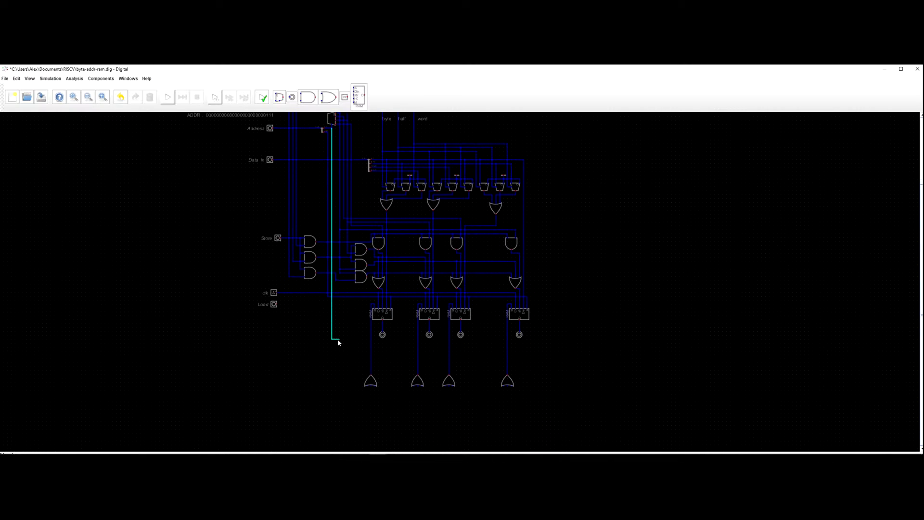
click(332, 340)
scroll(333, 342, down, 3)
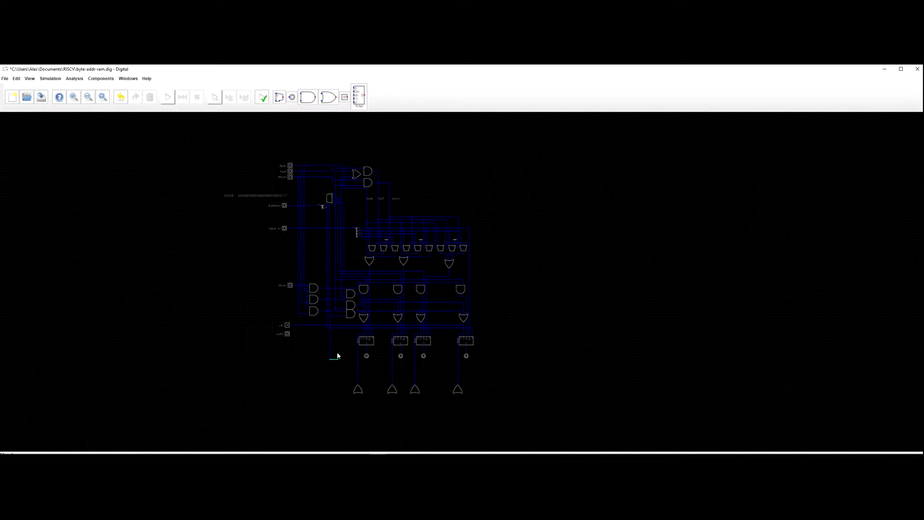
scroll(309, 258, up, 5)
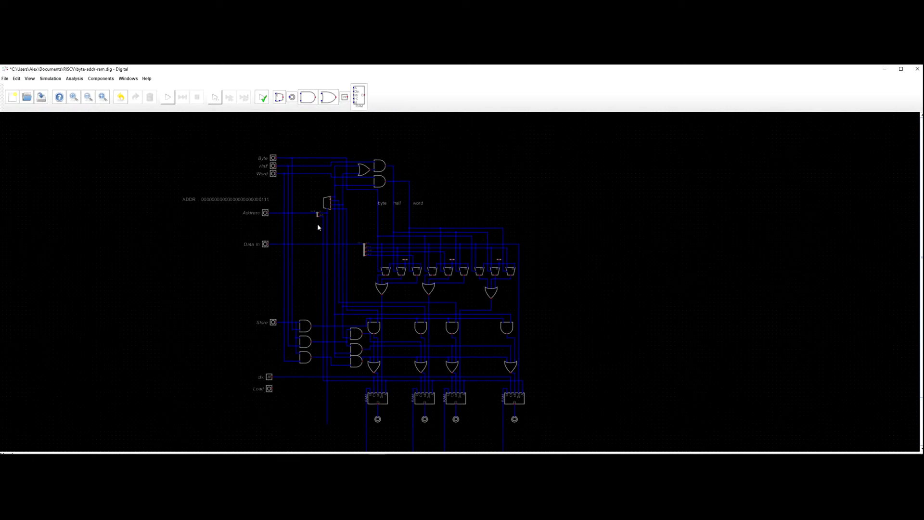
Copy the address decoder and place the copy at the lower end of the new selector wire.
drag(338, 196, 340, 206)
click(340, 206)
drag(326, 279, 331, 143)
key(ctrl+v)
drag(363, 444, 362, 360)
click(351, 355)
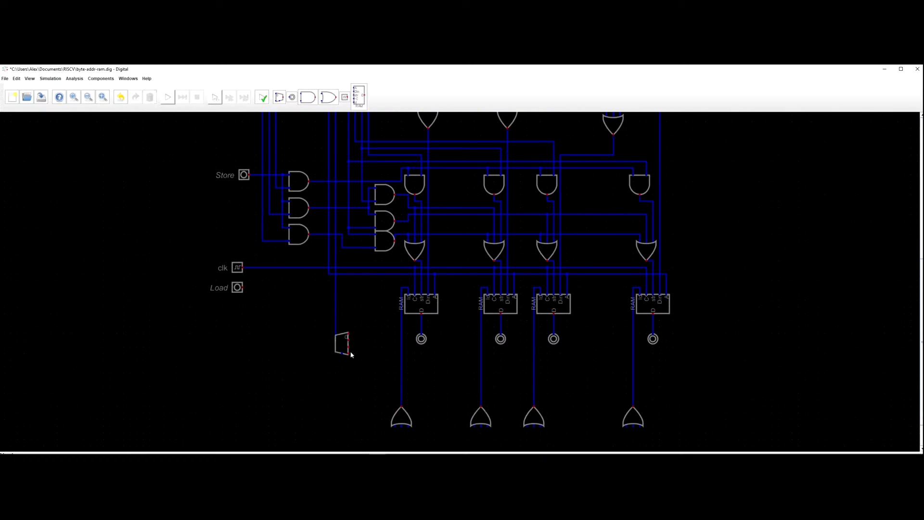
Flip the copied decoder's selector position and align its selector pin with the lower end of the wire.
right_click(337, 347)
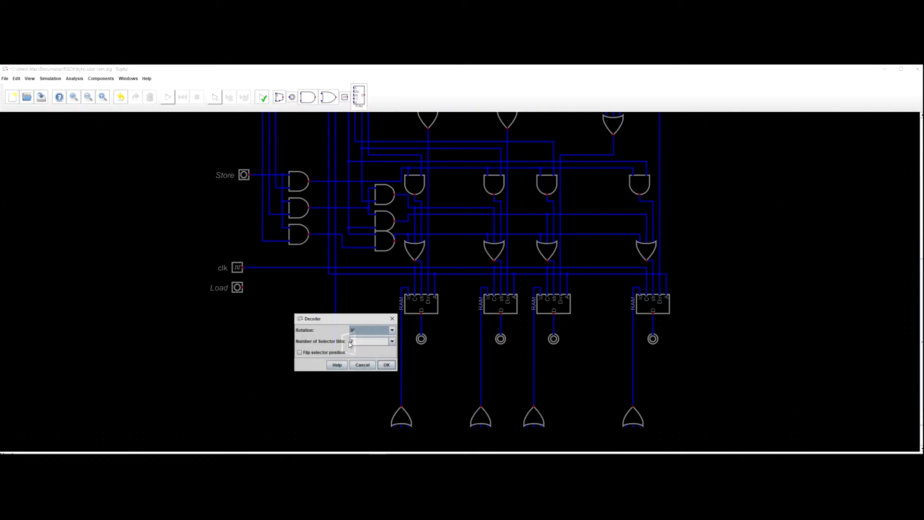
click(387, 365)
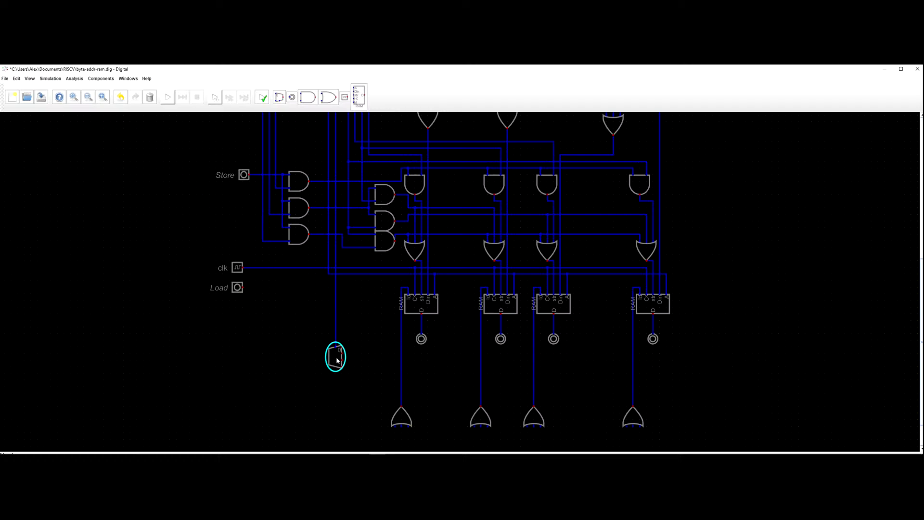
drag(358, 383, 329, 333)
scroll(367, 375, up, 3)
scroll(366, 374, down, 6)
scroll(374, 377, down, 2)
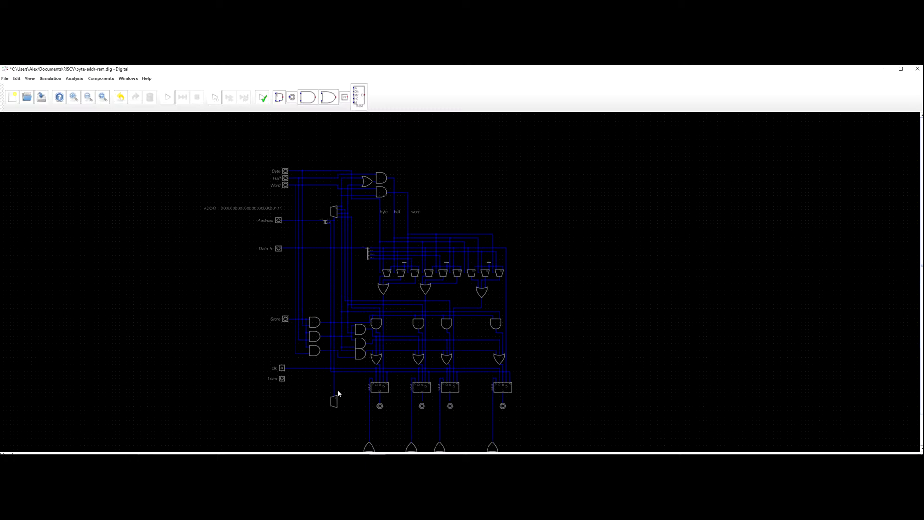
scroll(657, 270, up, 1)
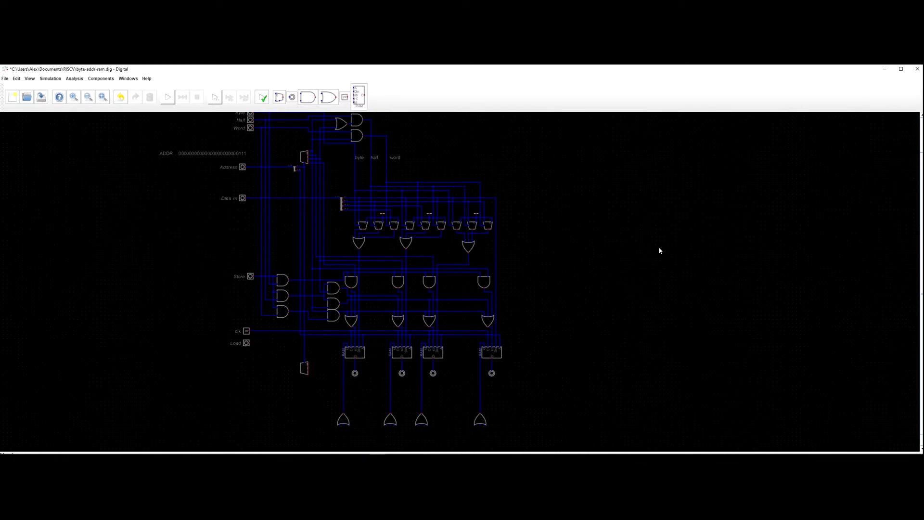
Draw short stub wires outward from the copied decoder's output pins.
scroll(603, 256, up, 1)
drag(539, 252, 621, 224)
drag(615, 261, 631, 241)
drag(394, 302, 394, 370)
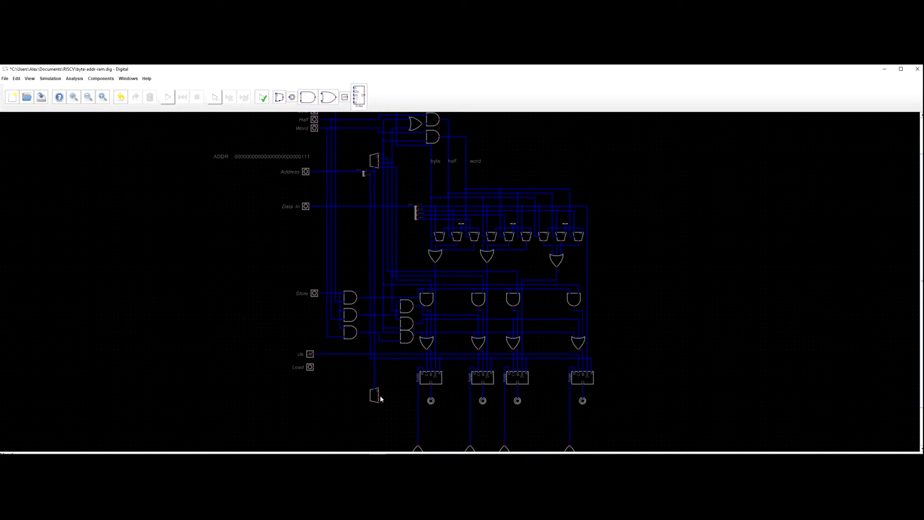
scroll(402, 362, up, 6)
click(371, 340)
click(379, 340)
key(Escape)
click(372, 350)
click(380, 349)
key(Escape)
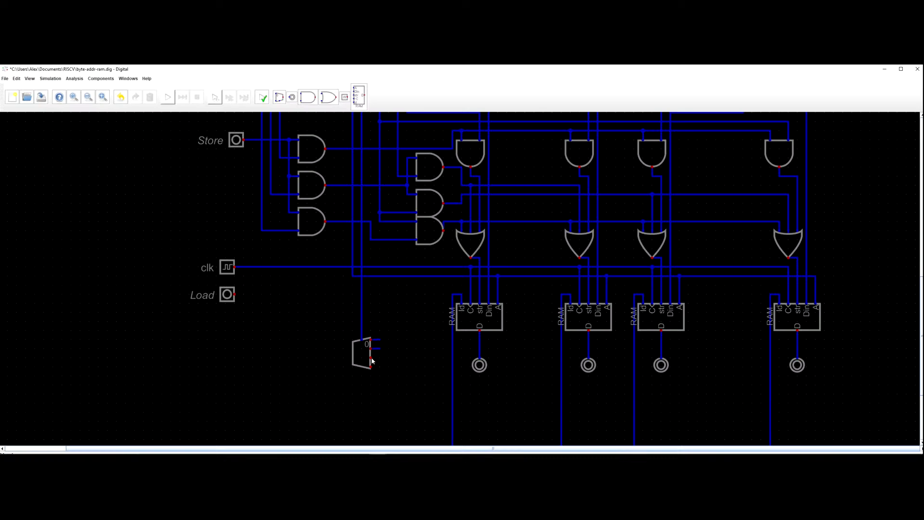
click(372, 359)
click(379, 358)
key(Escape)
scroll(382, 370, down, 5)
drag(390, 365, 353, 365)
drag(386, 408, 381, 428)
click(381, 428)
drag(379, 435, 384, 437)
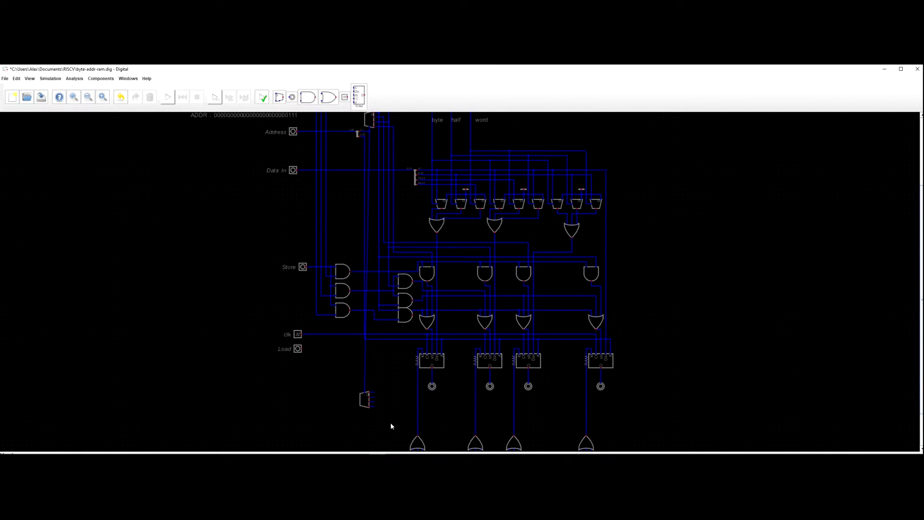
key(ctrl+z)
Move the copied decoder with its output stubs straight down to a level below the new OR gates.
scroll(388, 428, down, 3)
scroll(391, 383, up, 4)
drag(365, 318, 364, 428)
scroll(389, 400, down, 1)
drag(372, 122, 356, 258)
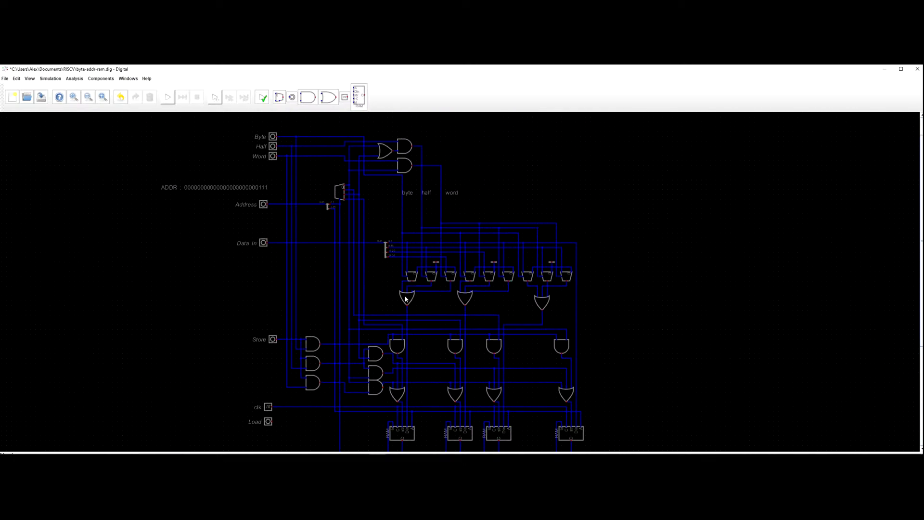
Examine the store gating logic and the RAM blocks together with the new OR gates and decoder below them.
drag(403, 374, 403, 333)
drag(394, 280, 413, 212)
mouse_move(438, 368)
mouse_down()
mouse_move(440, 390)
mouse_move(435, 373)
mouse_up()
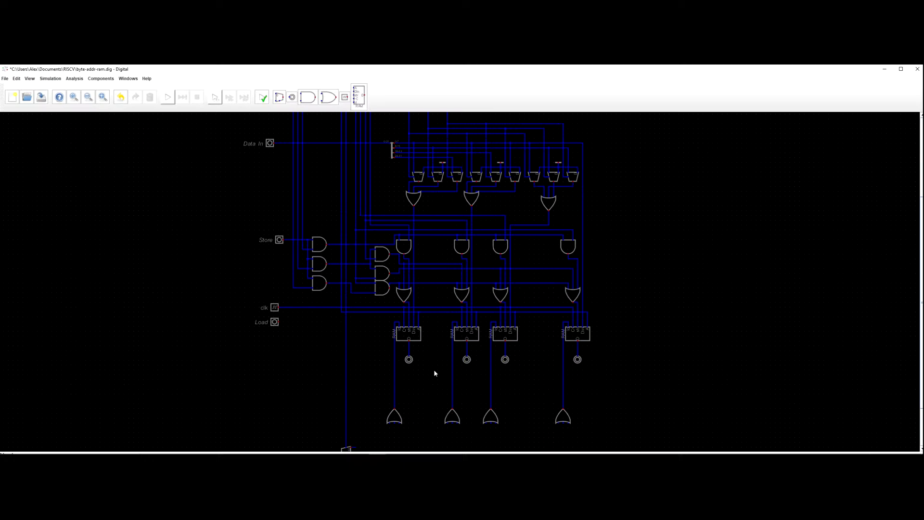
scroll(379, 355, down, 3)
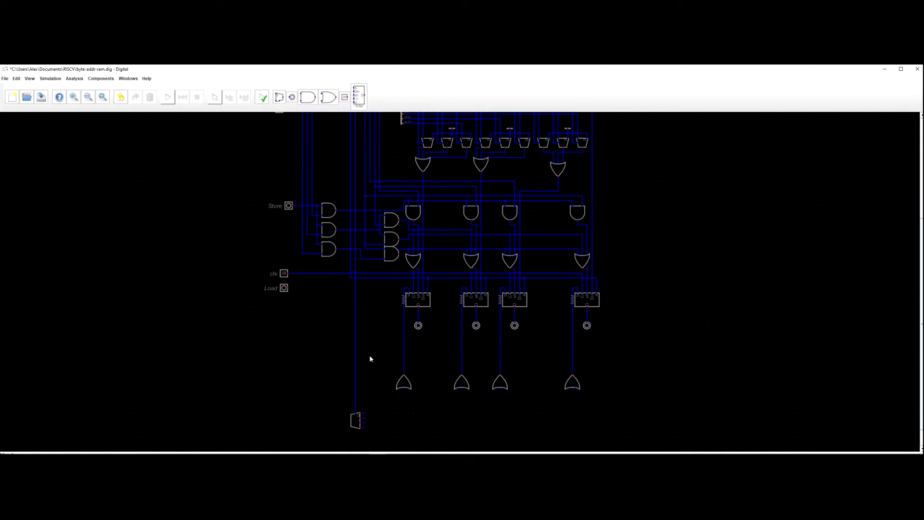
scroll(371, 359, down, 5)
scroll(420, 354, right, 5)
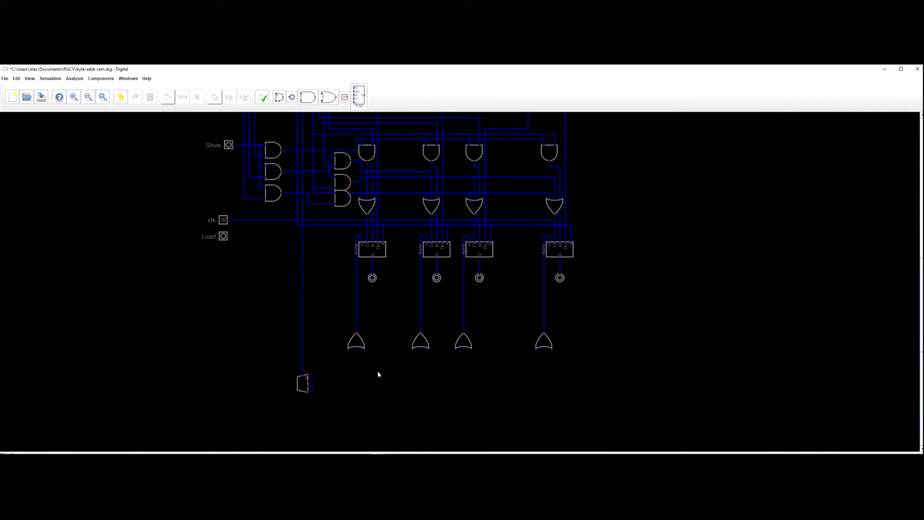
scroll(495, 378, up, 1)
mouse_move(383, 333)
mouse_down()
mouse_move(385, 389)
mouse_move(381, 336)
mouse_up()
scroll(386, 342, down, 2)
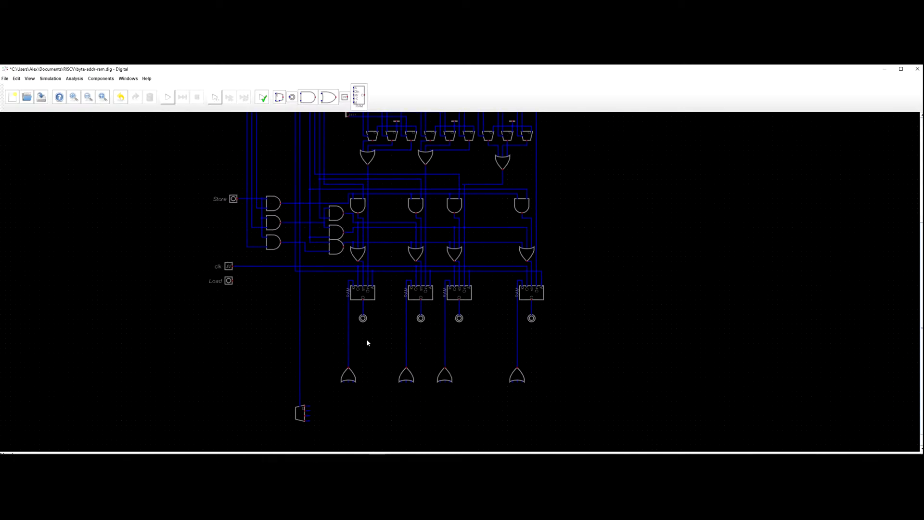
scroll(330, 395, up, 6)
drag(332, 375, 327, 391)
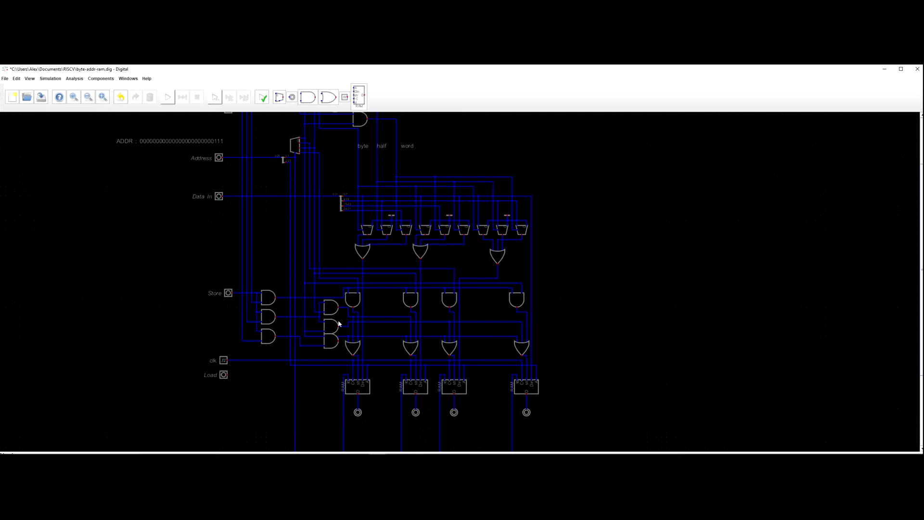
scroll(385, 341, down, 4)
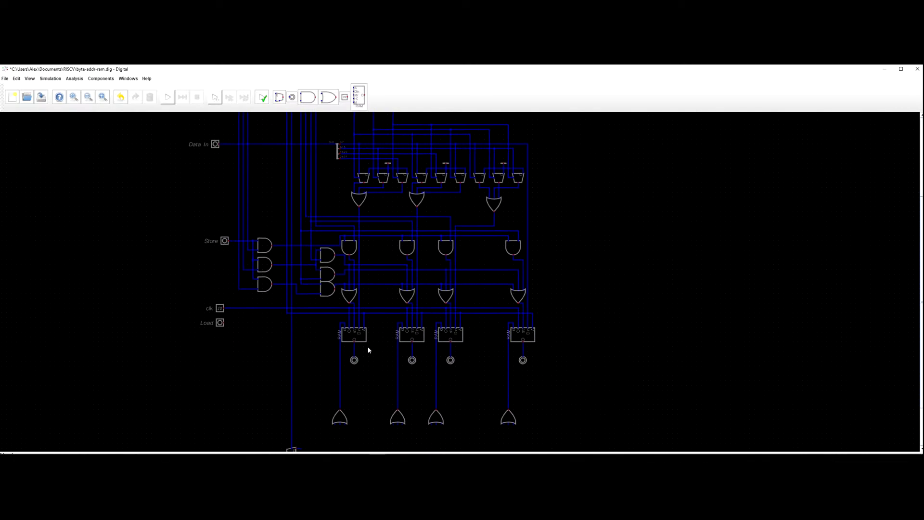
drag(372, 351, 369, 364)
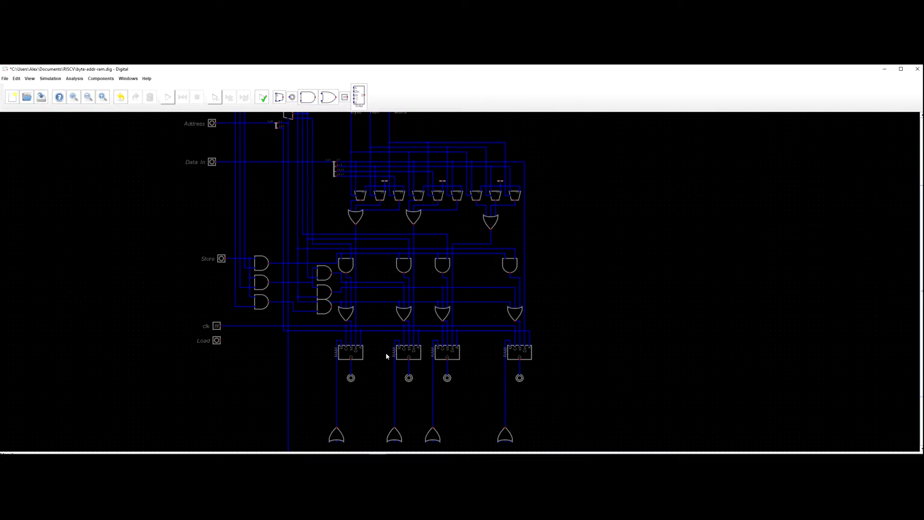
scroll(611, 318, down, 3)
scroll(600, 282, down, 10)
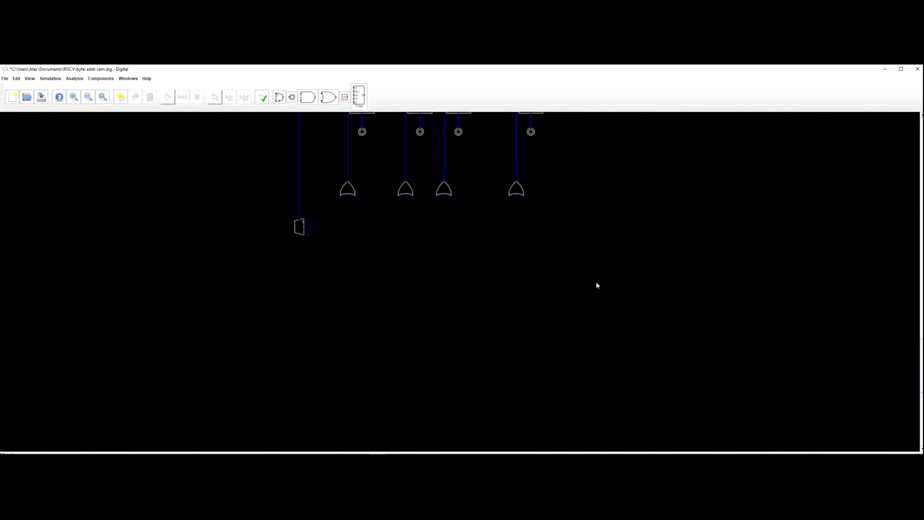
drag(547, 244, 305, 116)
drag(349, 190, 345, 240)
click(346, 242)
key(Escape)
key(ctrl+z)
Move the four new OR gates down to a level below the copied decoder, extending their load wires.
drag(604, 244, 293, 181)
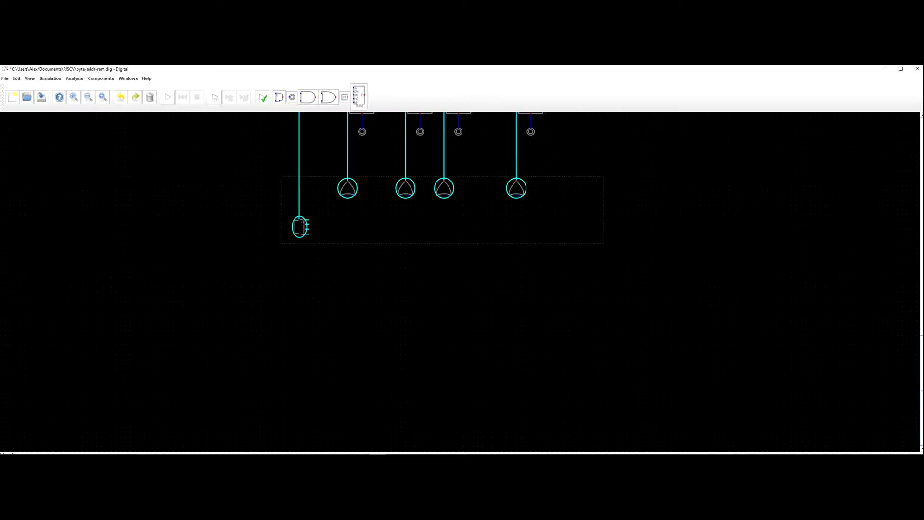
click(424, 210)
drag(646, 234, 351, 287)
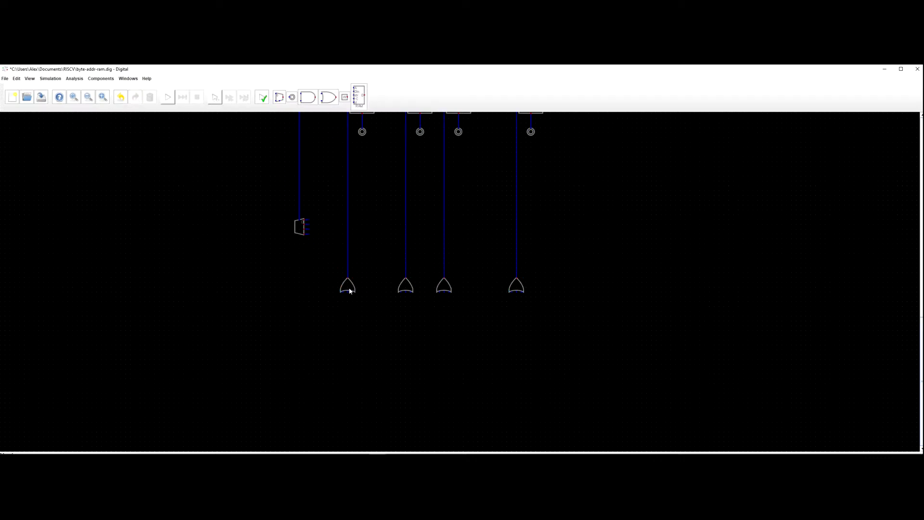
drag(397, 243, 365, 412)
scroll(432, 338, down, 2)
drag(444, 319, 443, 342)
scroll(443, 343, up, 1)
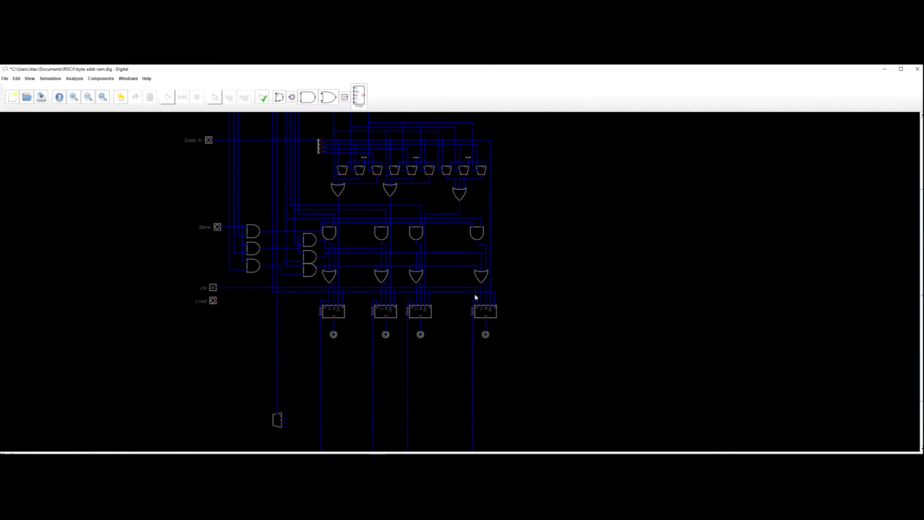
Copy the Data In splitter, multiplexer and OR gate network and paste it into the empty area beyond the last RAM block.
drag(363, 195, 363, 216)
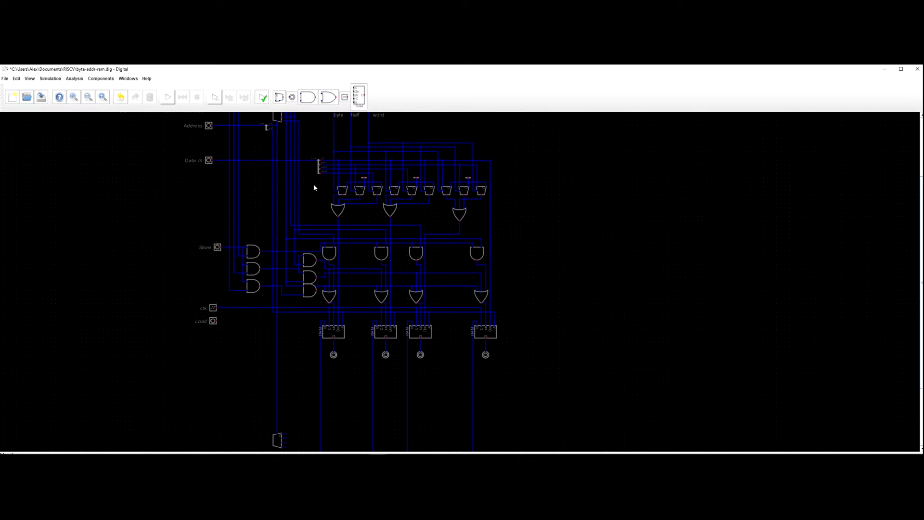
drag(313, 139, 492, 224)
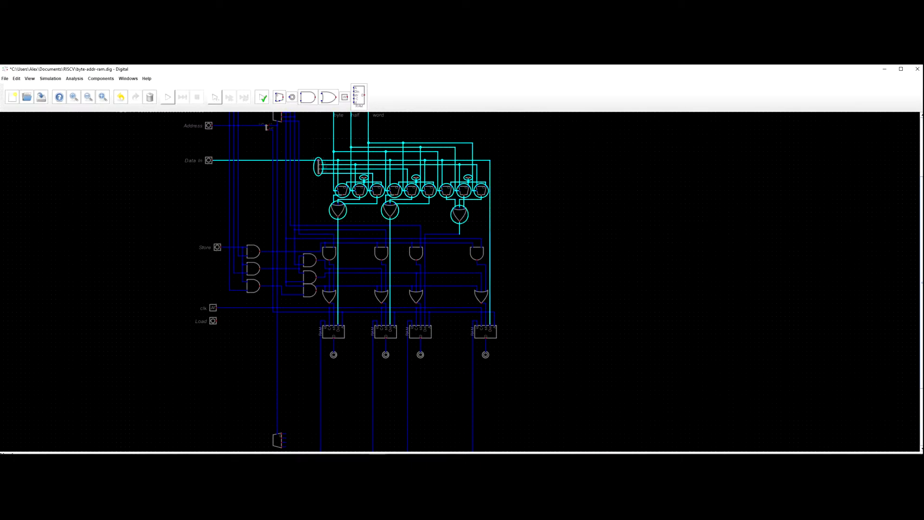
click(501, 223)
drag(531, 244, 448, 211)
key(ctrl+v)
drag(660, 265, 643, 211)
click(646, 310)
scroll(646, 312, up, 2)
drag(504, 310, 491, 298)
drag(511, 330, 517, 320)
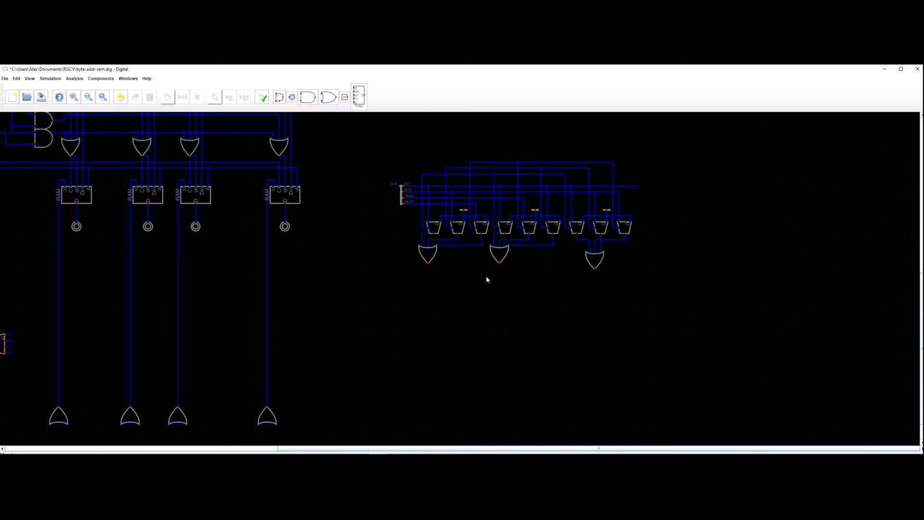
Delete the four output pins below the RAM blocks.
scroll(471, 276, down, 2)
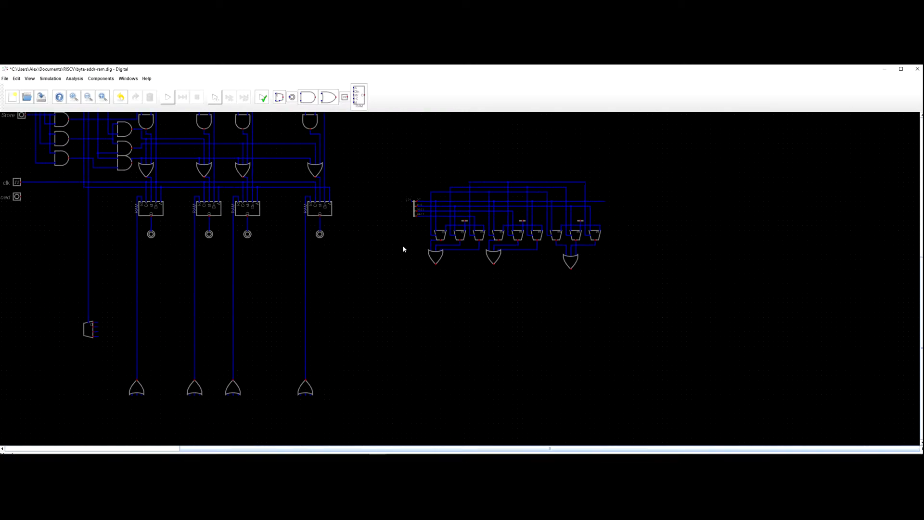
drag(404, 250, 443, 256)
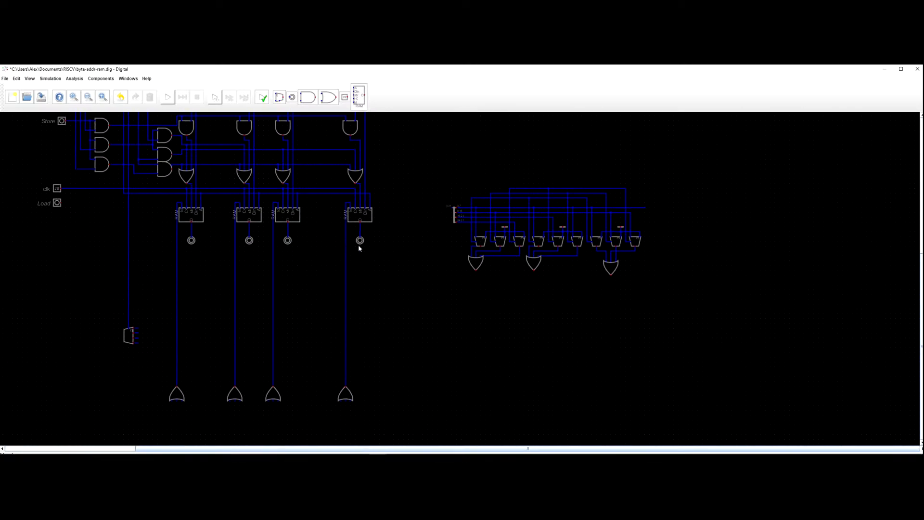
mouse_move(374, 243)
mouse_down()
mouse_move(285, 235)
mouse_move(187, 242)
mouse_move(189, 255)
mouse_move(254, 242)
mouse_up()
click(189, 255)
key(Delete)
scroll(455, 226, up, 2)
scroll(455, 226, down, 1)
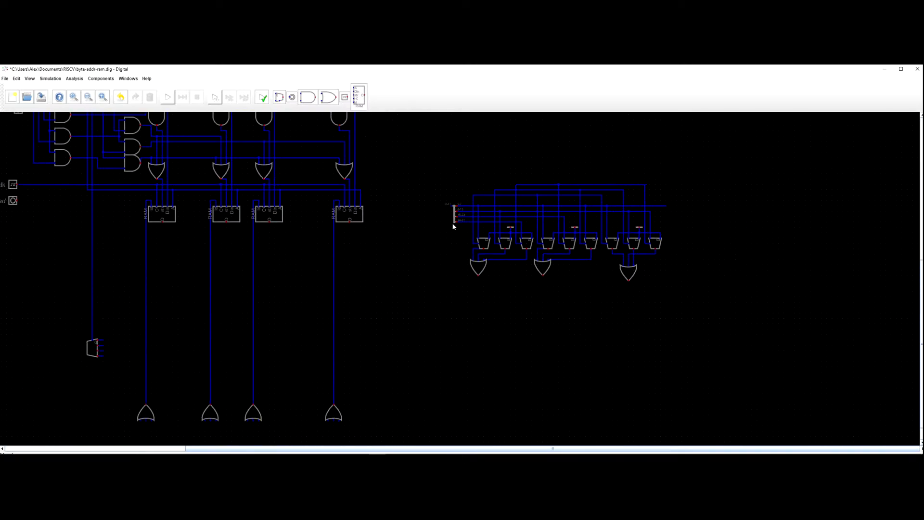
Try mirroring the components of the pasted network through their shared attributes and undo the change.
drag(428, 164, 678, 294)
right_click(635, 270)
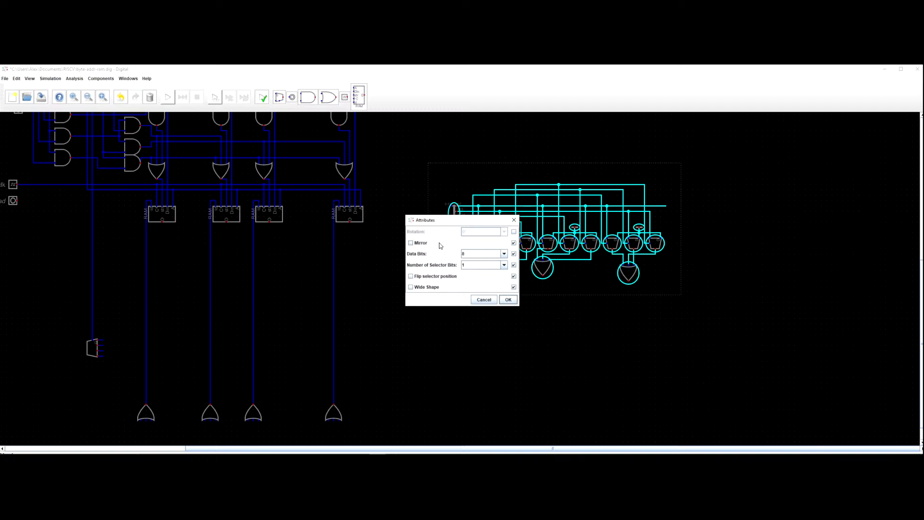
click(411, 242)
click(509, 299)
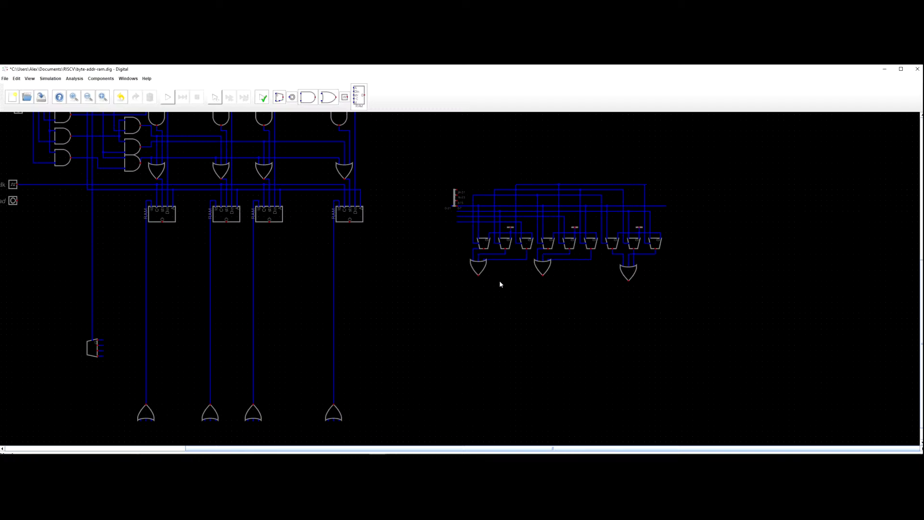
key(ctrl+z)
drag(429, 169, 709, 311)
right_click(629, 273)
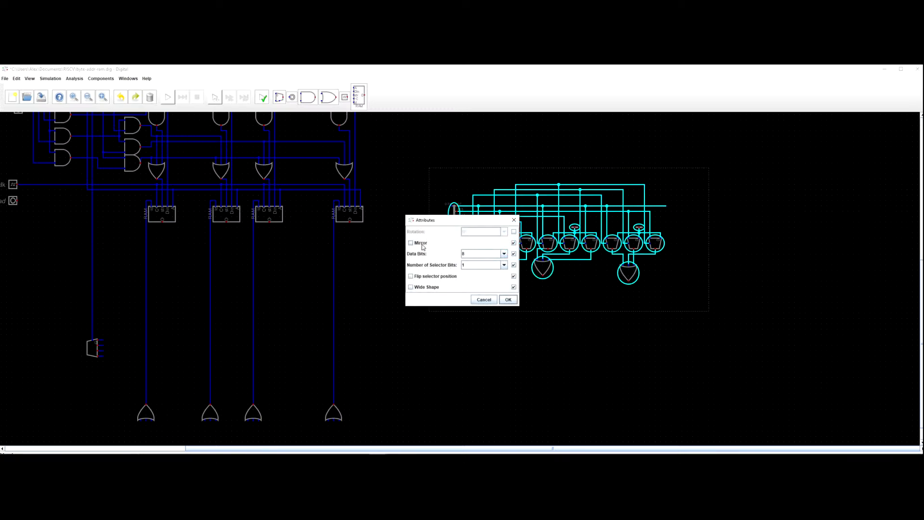
click(513, 222)
Delete the pasted copy of the splitter, multiplexer and OR gate network.
scroll(457, 211, up, 2)
drag(415, 233, 480, 245)
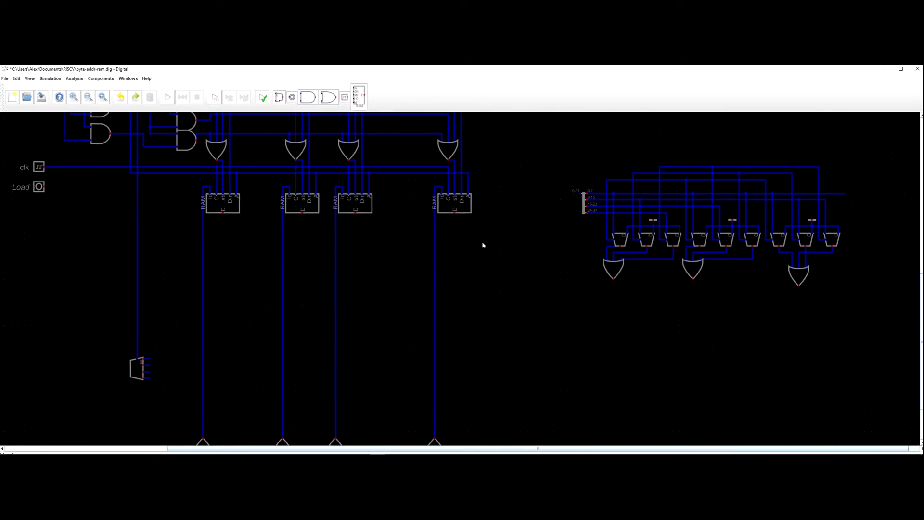
scroll(532, 202, down, 2)
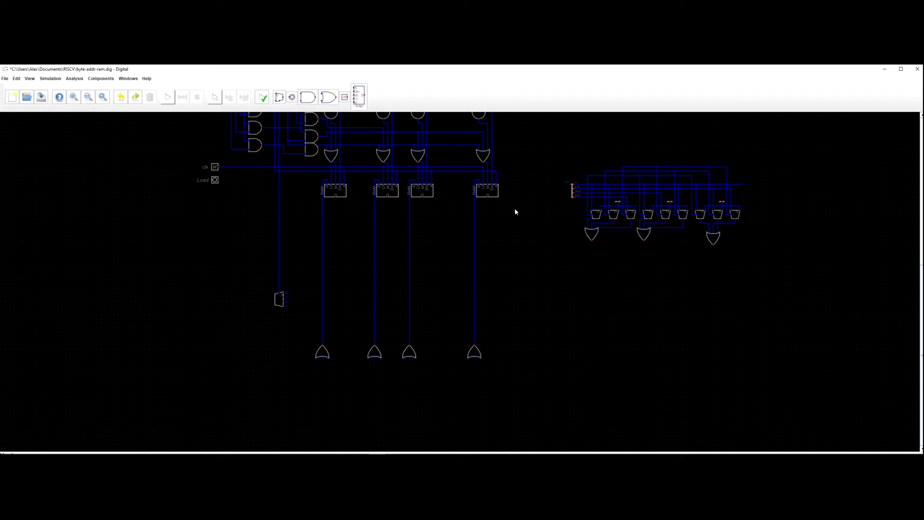
drag(561, 161, 752, 287)
key(Delete)
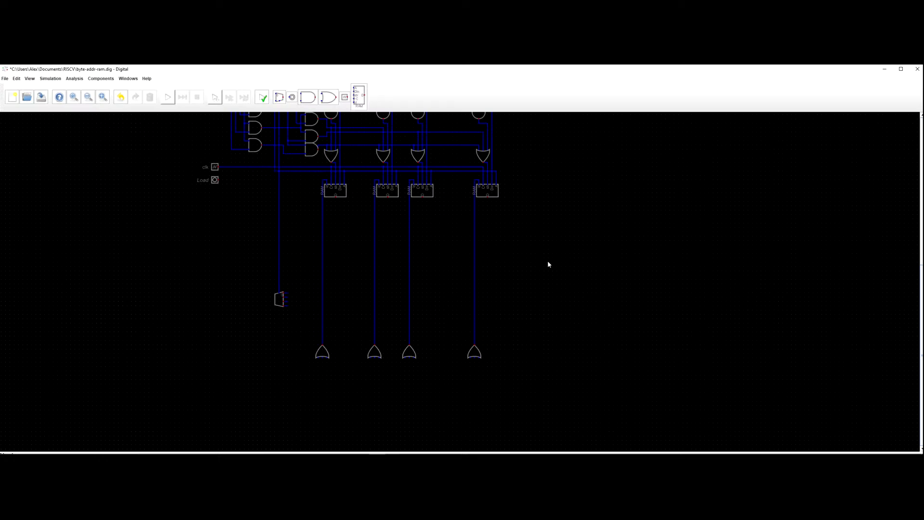
Draw a short wire from the last RAM block's data output outward, just beneath the block.
drag(513, 216, 617, 286)
click(591, 268)
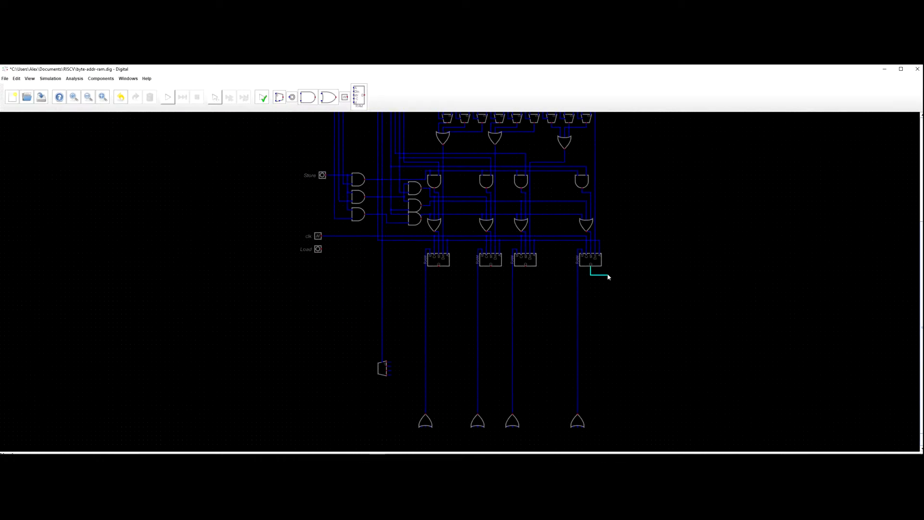
drag(614, 277, 602, 342)
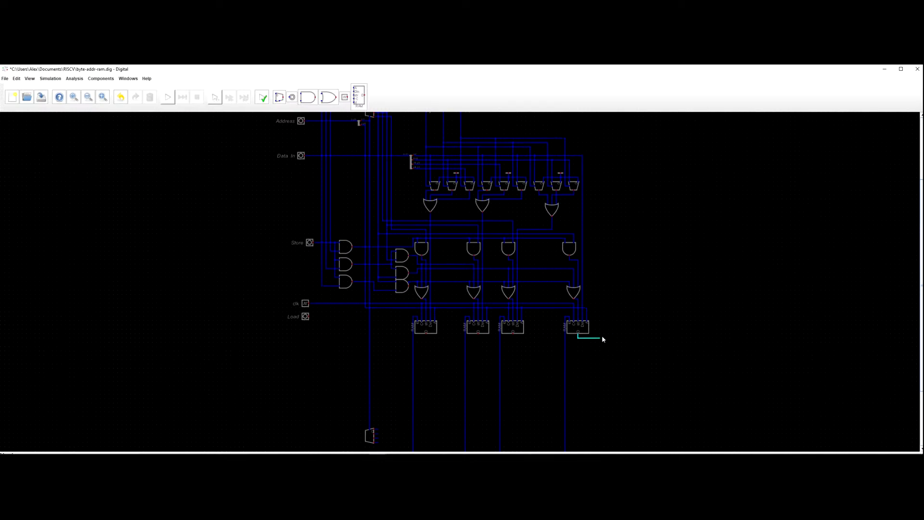
click(609, 339)
key(Escape)
drag(601, 357, 585, 298)
scroll(597, 325, up, 3)
click(468, 265)
key(Escape)
scroll(570, 285, down, 3)
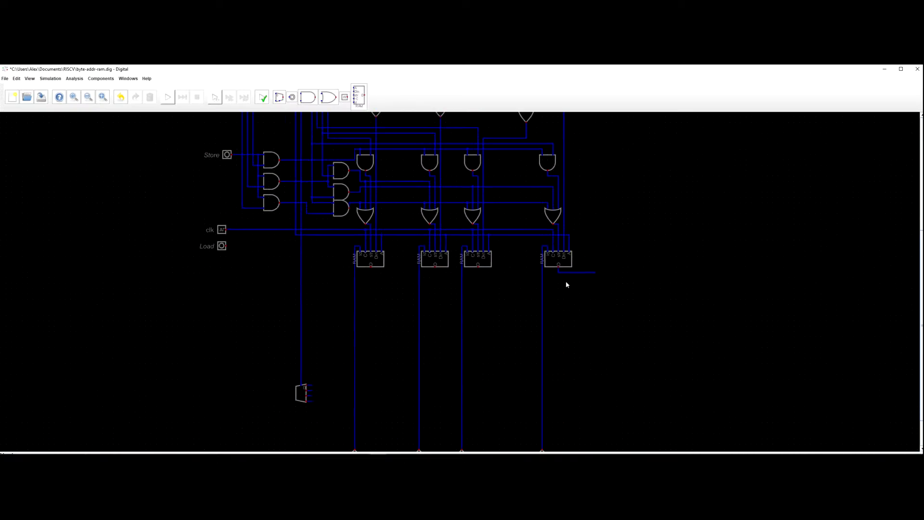
Route the last RAM block's data output down to just above the lower OR gates and outward past the RAM row.
scroll(595, 293, up, 3)
click(545, 259)
click(585, 367)
scroll(575, 399, down, 2)
drag(598, 403, 561, 388)
scroll(565, 364, up, 4)
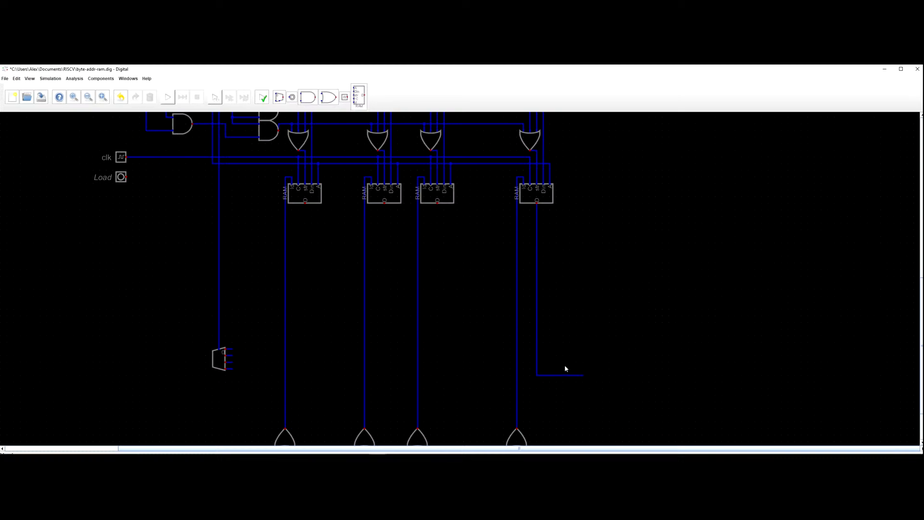
drag(564, 367, 568, 363)
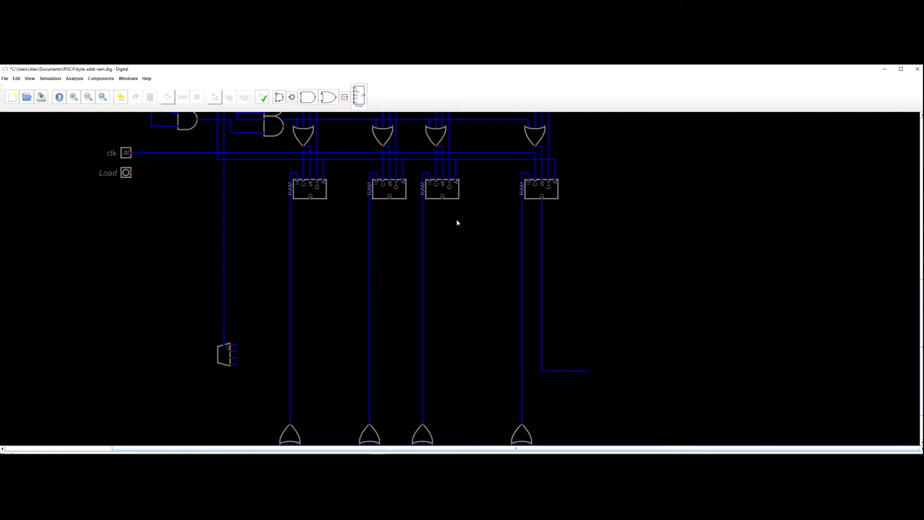
Route the data outputs of the other three RAM blocks down and across, ending in parallel above the last block's output wire.
click(442, 200)
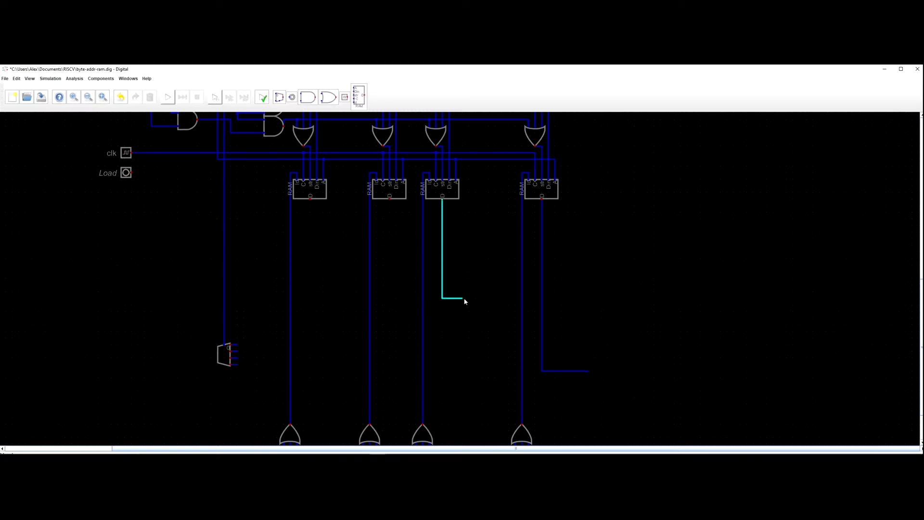
click(588, 365)
key(Escape)
click(391, 201)
click(589, 358)
key(Escape)
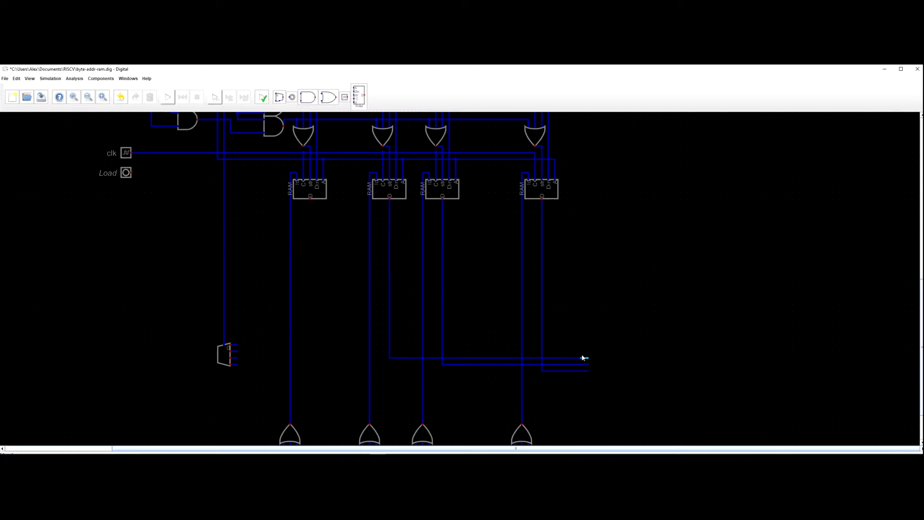
click(310, 200)
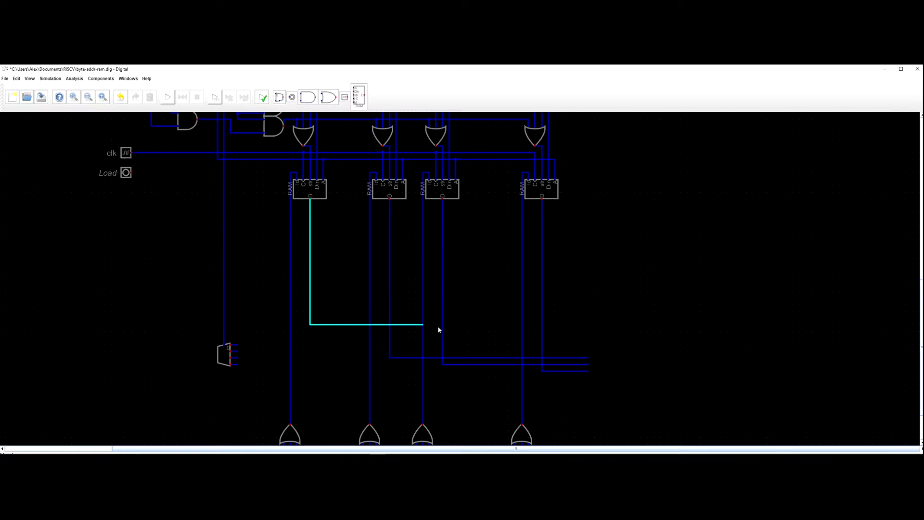
Extend the first RAM block's output wire to run just above the other three RAM output lines.
click(583, 351)
key(Escape)
Switch to OBS, adjust the Mic/Aux volume, and minimize its window to return to the circuit.
key(alt+Tab)
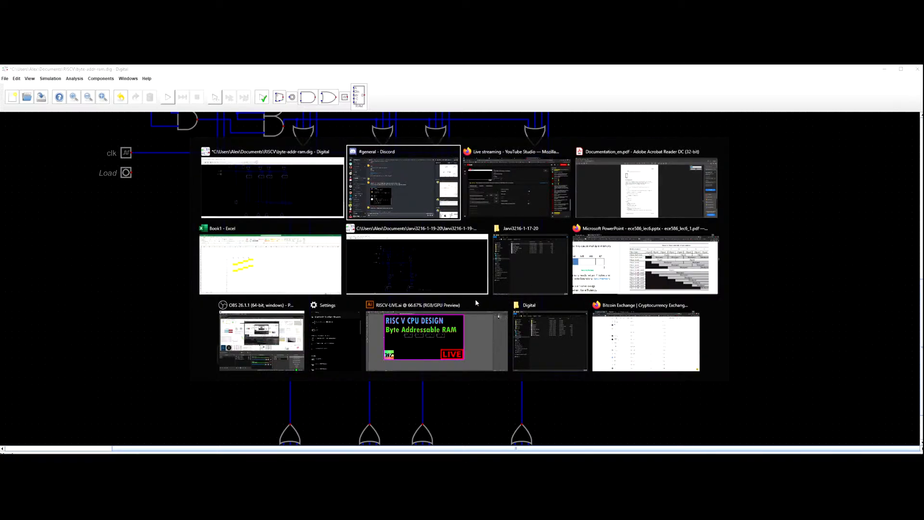
click(275, 337)
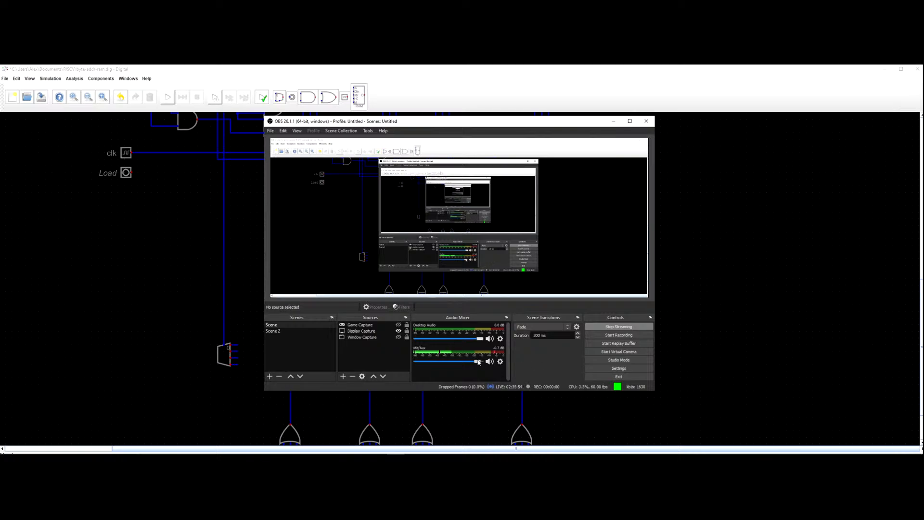
drag(478, 361, 358, 362)
drag(418, 362, 480, 362)
click(613, 121)
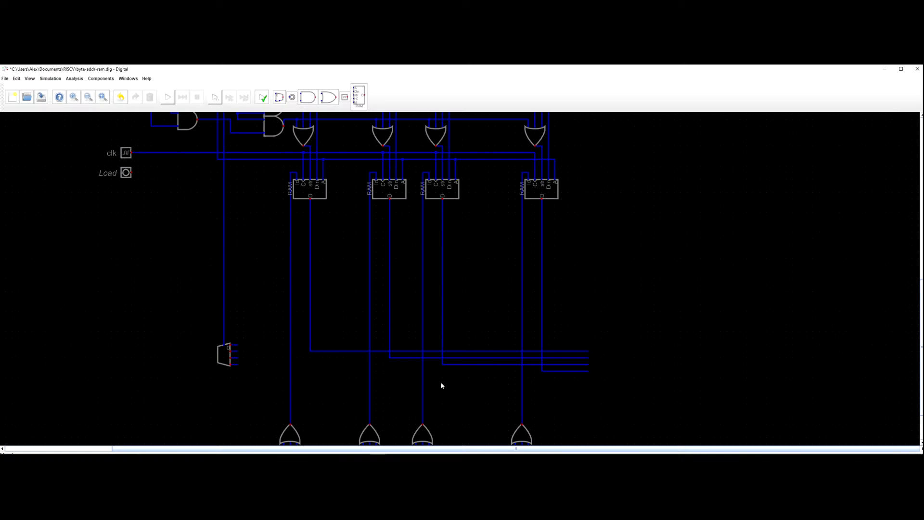
Branch two parallel wires from the third and first RAM output lines, above the existing four-line group.
scroll(440, 384, up, 1)
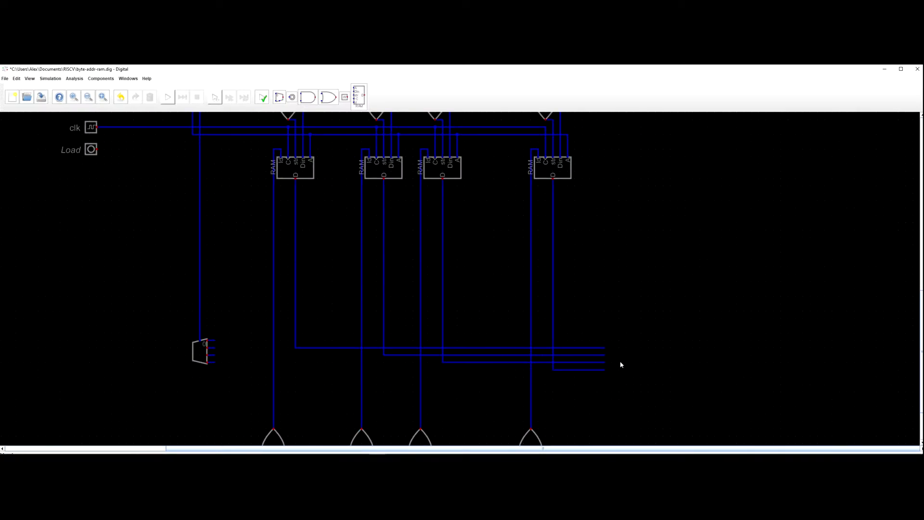
scroll(611, 349, down, 2)
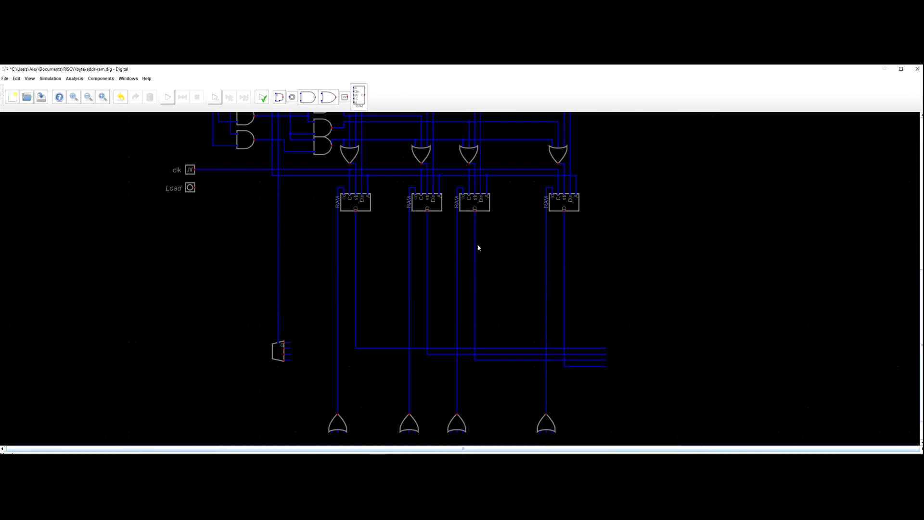
click(474, 301)
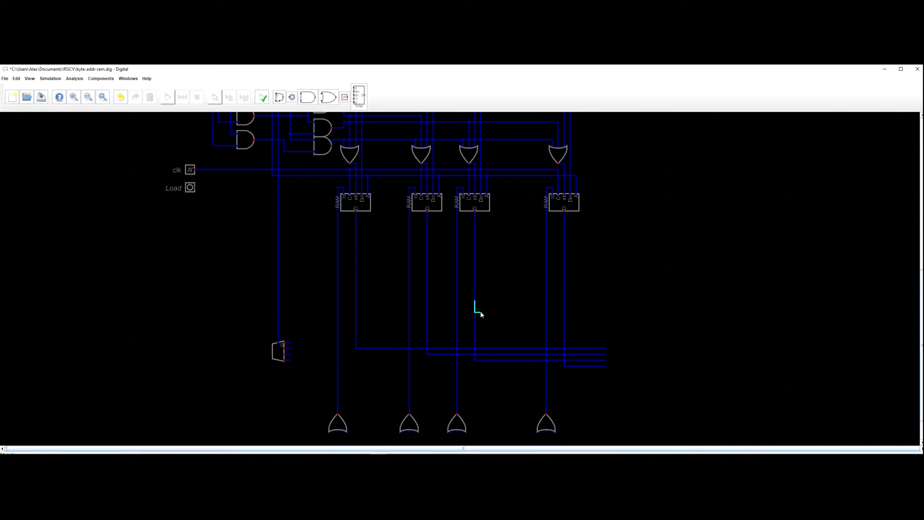
click(605, 316)
click(356, 300)
key(Escape)
click(356, 308)
click(603, 310)
scroll(573, 330, up, 1)
scroll(573, 328, down, 2)
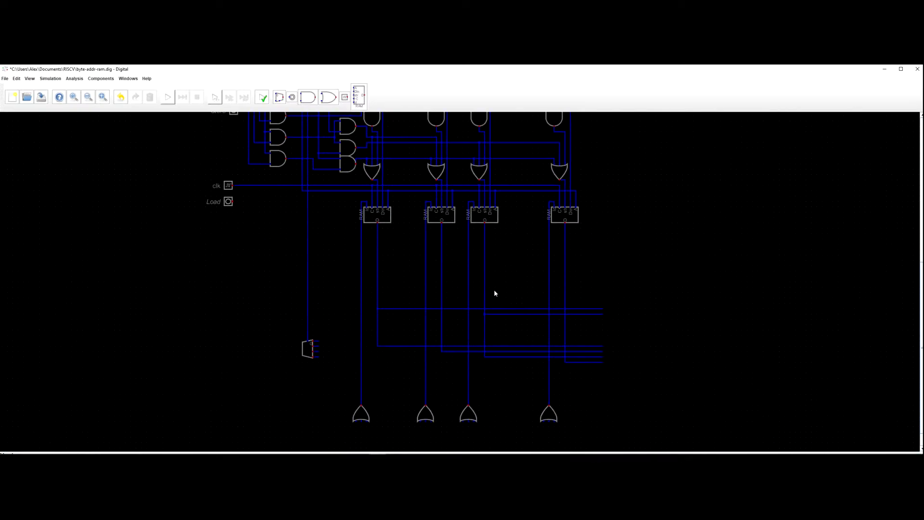
Branch separate horizontal wires from the second and first RAM output lines, just below the RAM row.
scroll(522, 305, up, 1)
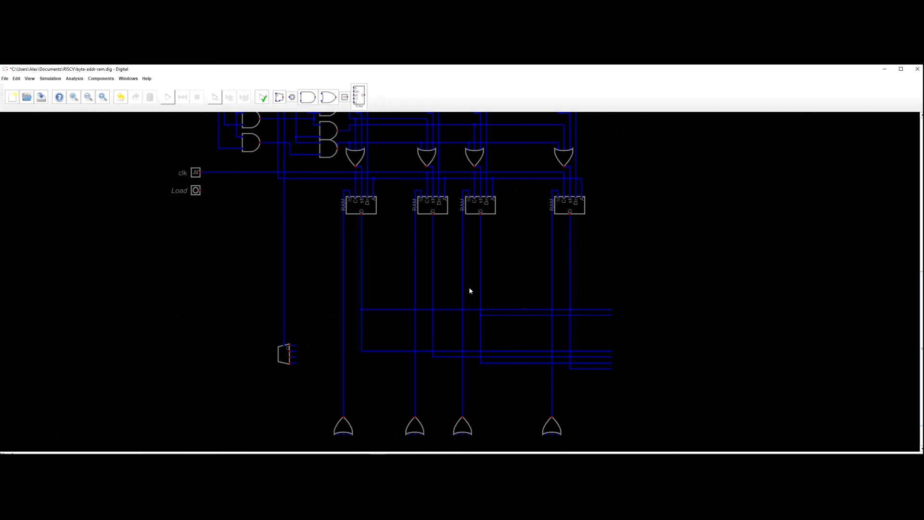
click(432, 255)
click(605, 258)
key(Escape)
click(362, 232)
click(606, 236)
key(Escape)
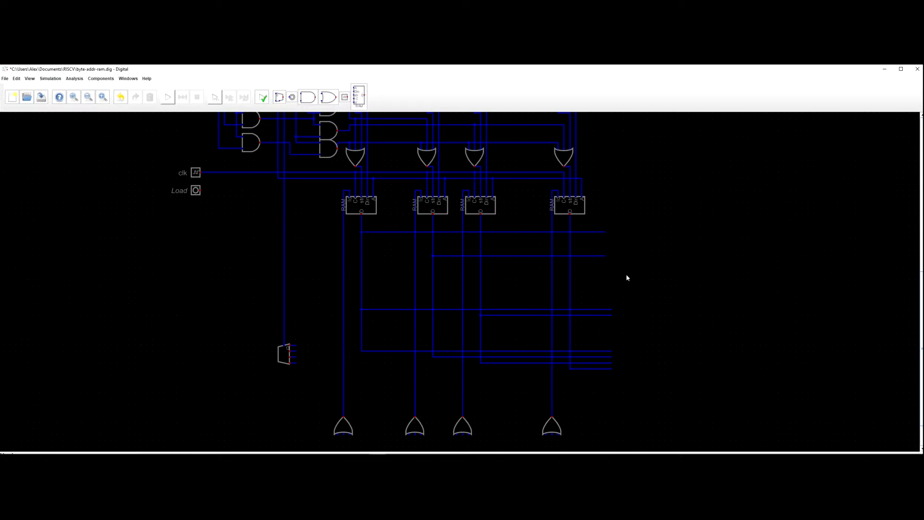
Add a multiplexer beyond the open ends of the RAM output wires.
scroll(640, 278, down, 4)
scroll(631, 281, up, 3)
scroll(597, 288, down, 5)
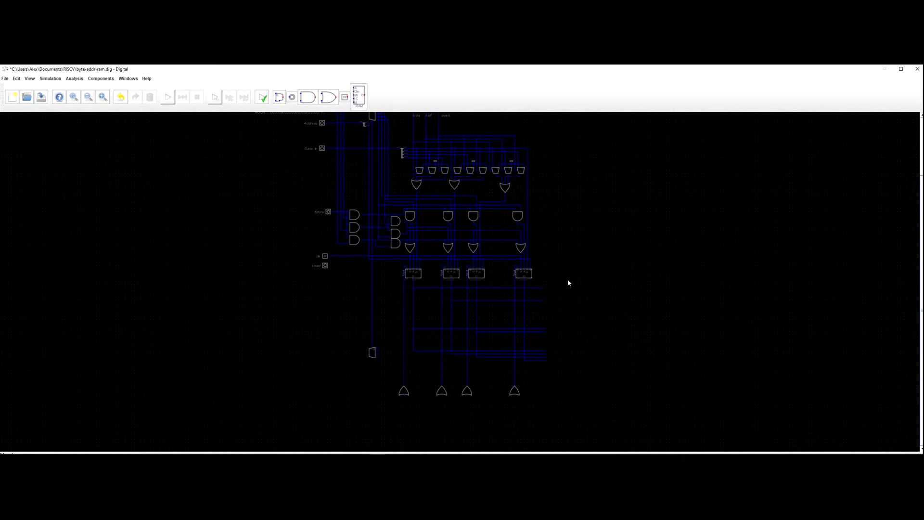
scroll(569, 284, up, 2)
click(101, 79)
click(153, 89)
click(278, 98)
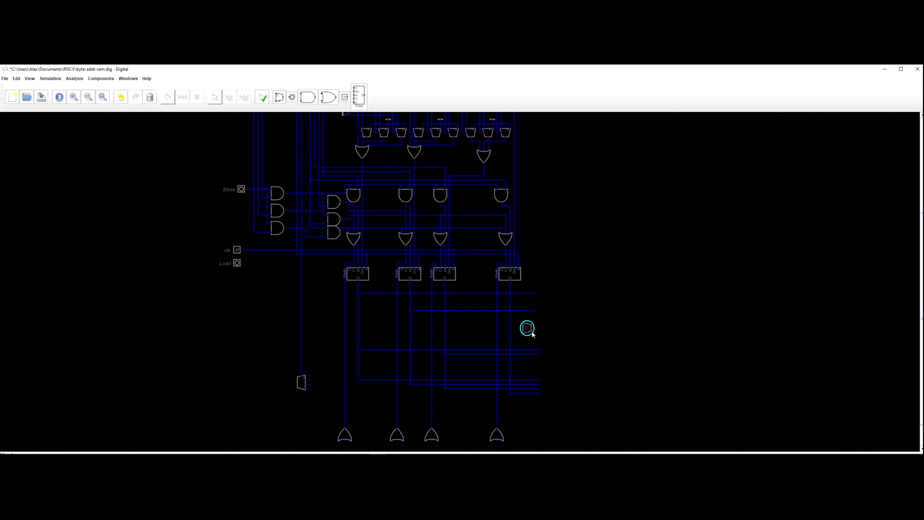
click(566, 376)
scroll(566, 376, up, 2)
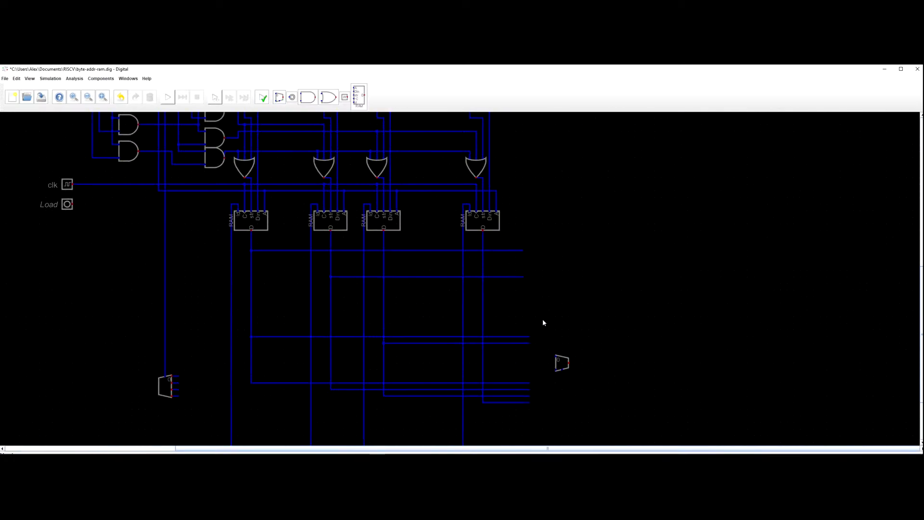
Align the multiplexer with the first RAM's topmost branch and duplicate it onto the second RAM's branch.
drag(562, 365, 537, 261)
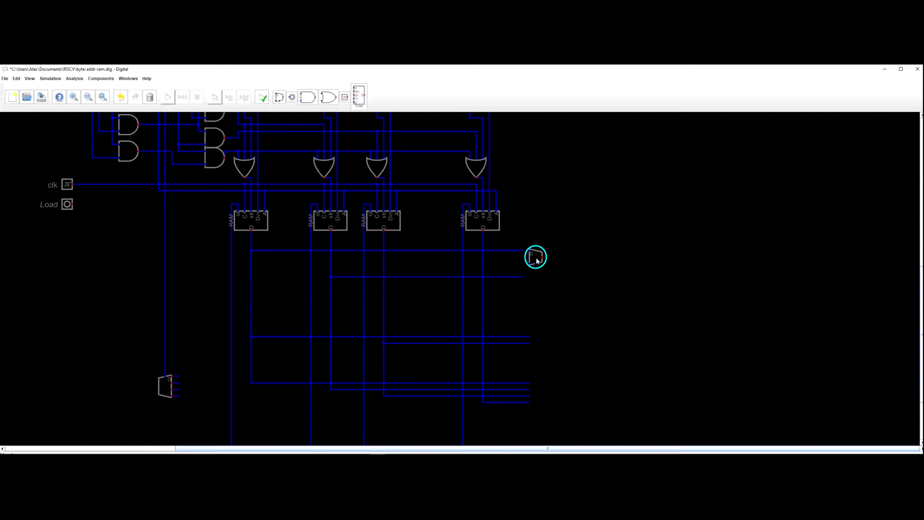
click(530, 261)
click(531, 261)
drag(531, 261, 533, 248)
click(532, 245)
click(532, 246)
key(l)
click(541, 279)
Wire the two multiplexers' zero inputs together and join their select inputs with a common wire.
click(526, 285)
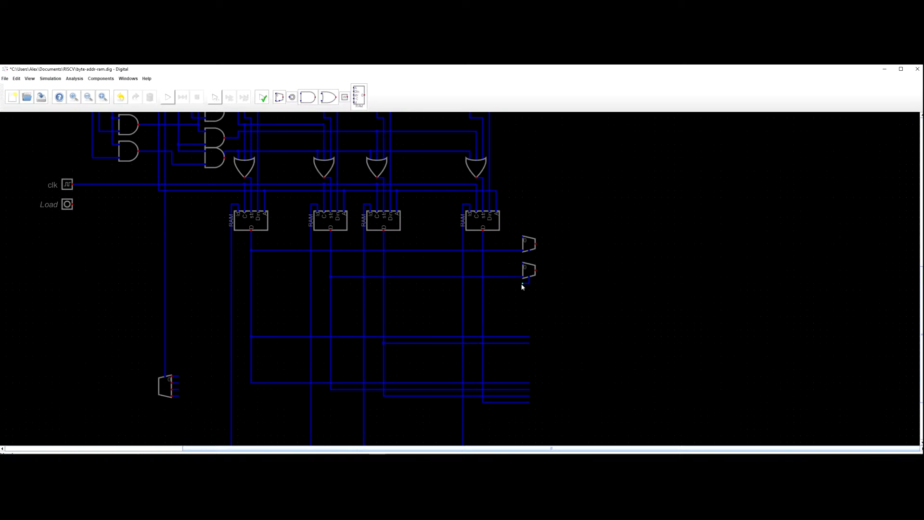
click(516, 258)
key(Escape)
key(ctrl+z)
drag(521, 267, 521, 238)
click(521, 238)
click(542, 264)
click(528, 256)
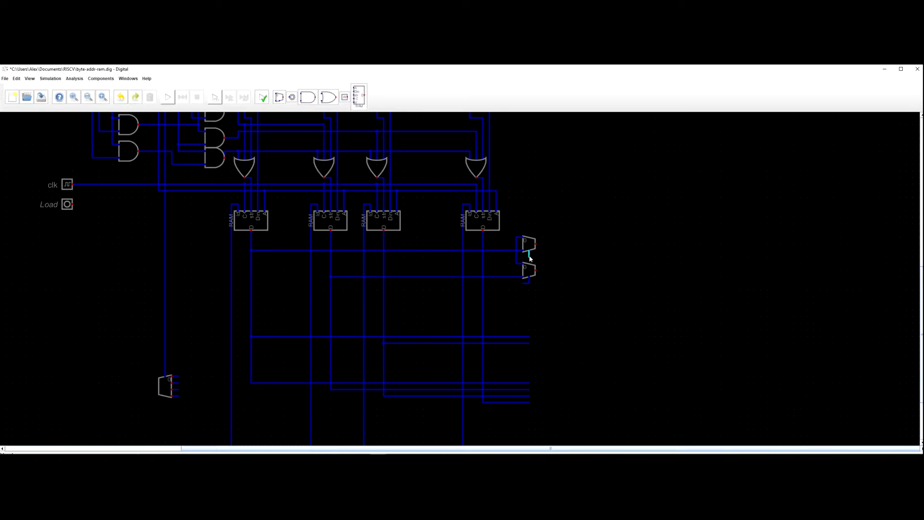
click(529, 285)
Draw output wires from both multiplexers.
click(536, 270)
click(555, 272)
click(536, 244)
Add a splitter/merger beside the multiplexer outputs with input splitting 8,8,8,8 and output splitting 32.
scroll(555, 249, down, 5)
click(99, 78)
mouse_move(95, 95)
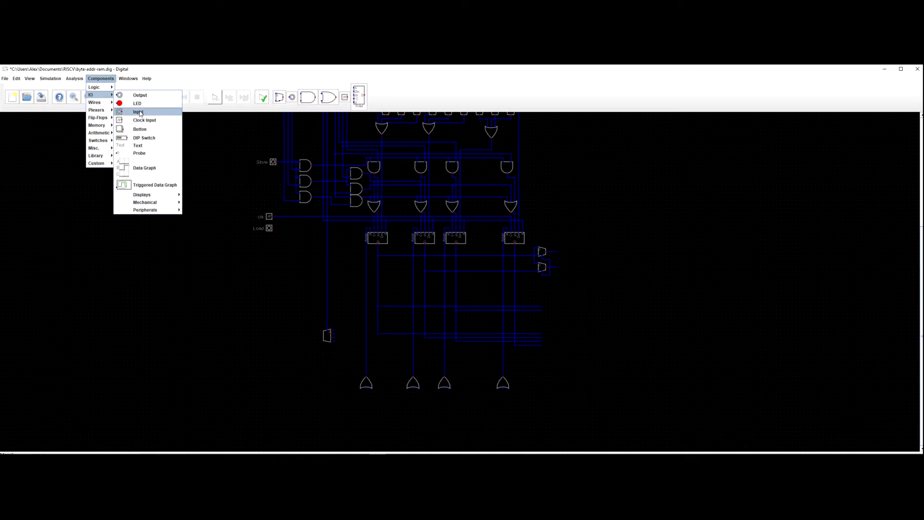
mouse_move(117, 106)
click(129, 131)
click(576, 253)
right_click(576, 254)
drag(584, 250, 540, 248)
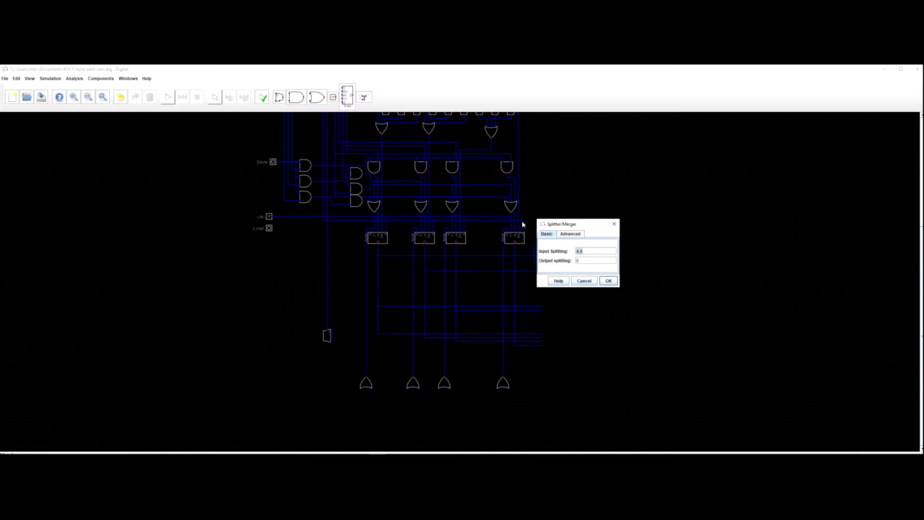
text(8,8,8,8)
key(Tab)
text(32)
click(609, 281)
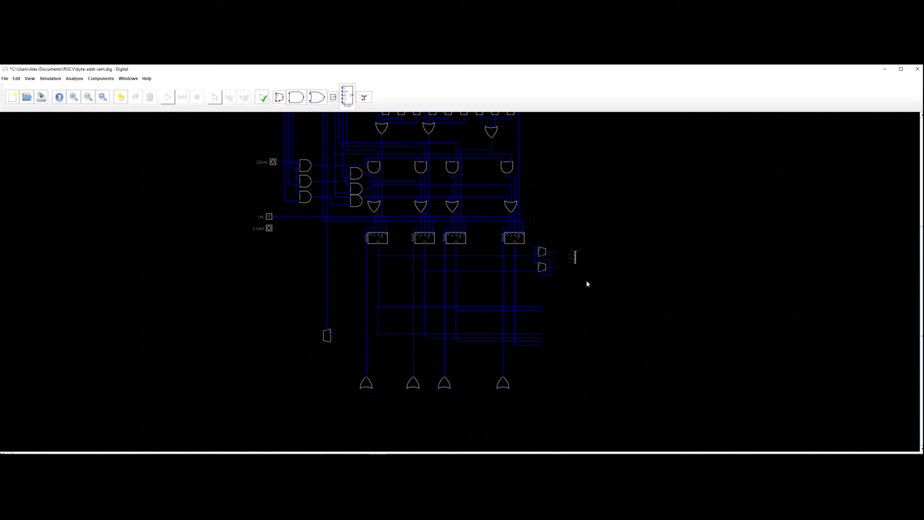
Mirror the new splitter/merger.
scroll(579, 269, up, 6)
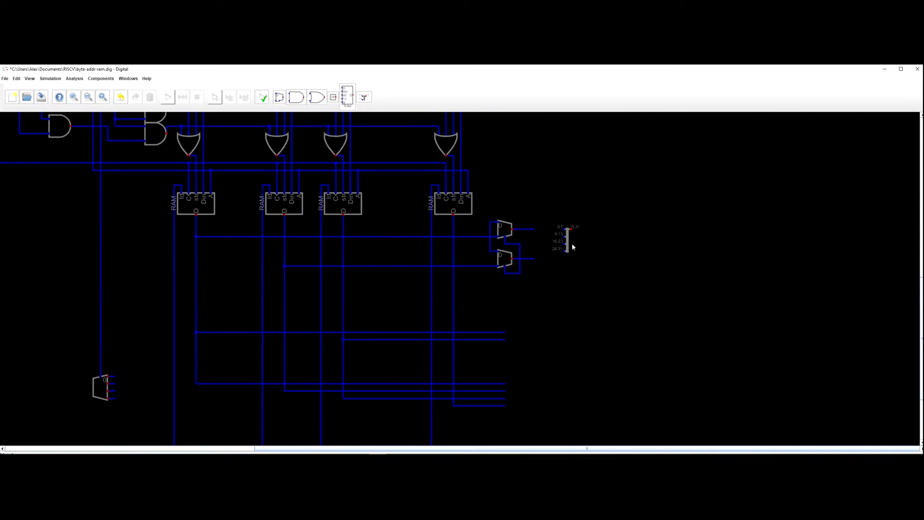
right_click(572, 246)
click(564, 224)
click(537, 245)
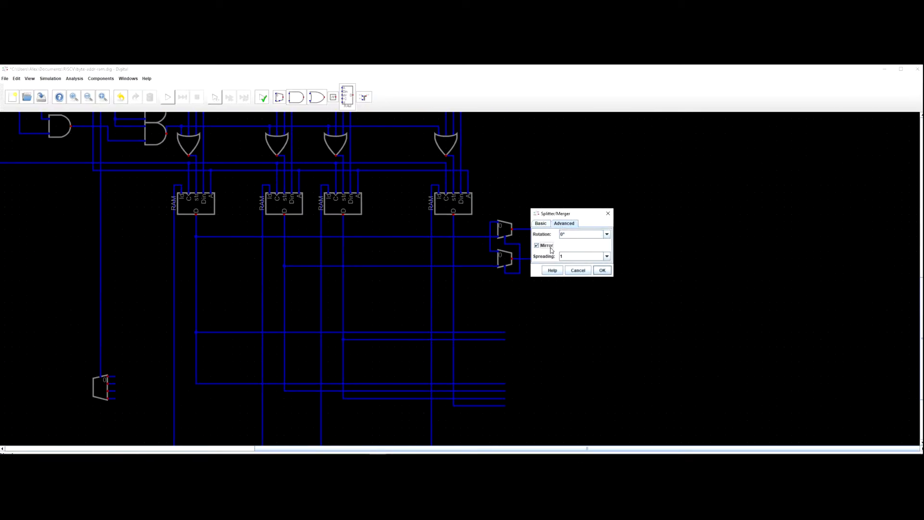
click(603, 270)
Reposition the splitter/merger and wire the upper multiplexer to its 24-31 input and the lower one to 16-23.
scroll(576, 251, up, 1)
drag(537, 185, 607, 253)
click(565, 220)
drag(539, 183, 625, 275)
mouse_move(570, 219)
mouse_down()
mouse_move(602, 277)
mouse_move(592, 256)
mouse_move(623, 249)
mouse_move(620, 238)
mouse_move(530, 224)
mouse_up()
click(601, 267)
mouse_move(607, 244)
mouse_down()
mouse_move(530, 260)
mouse_move(525, 218)
mouse_move(524, 237)
mouse_move(512, 233)
mouse_up()
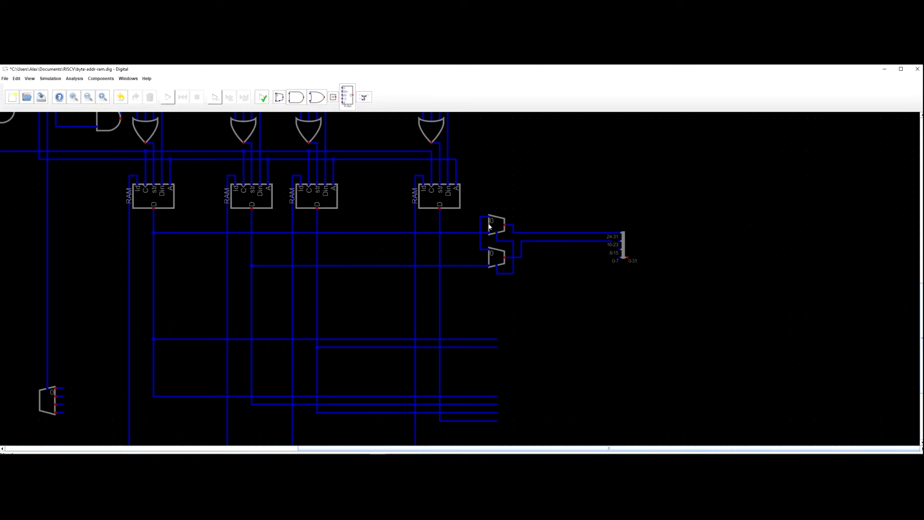
Extend the multiplexers' shared zero-input wire upward and attach a ground to its end.
click(480, 210)
click(478, 217)
click(100, 79)
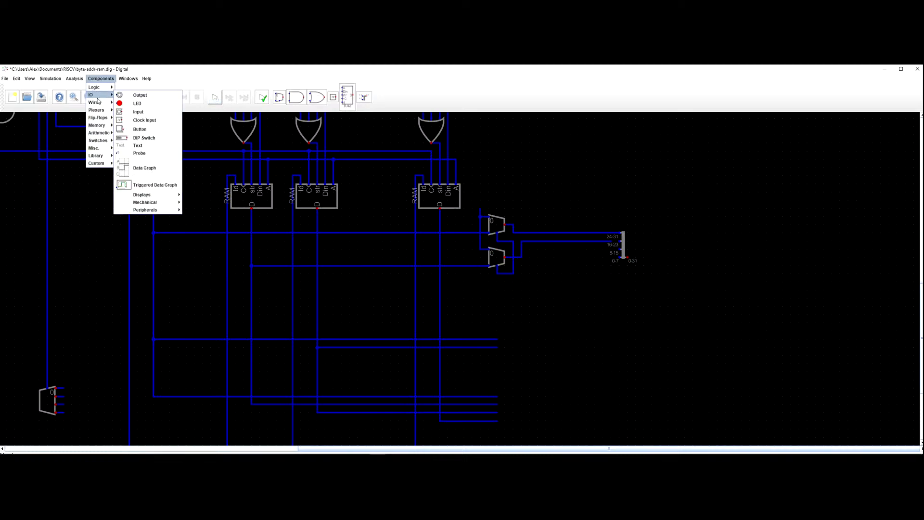
click(131, 102)
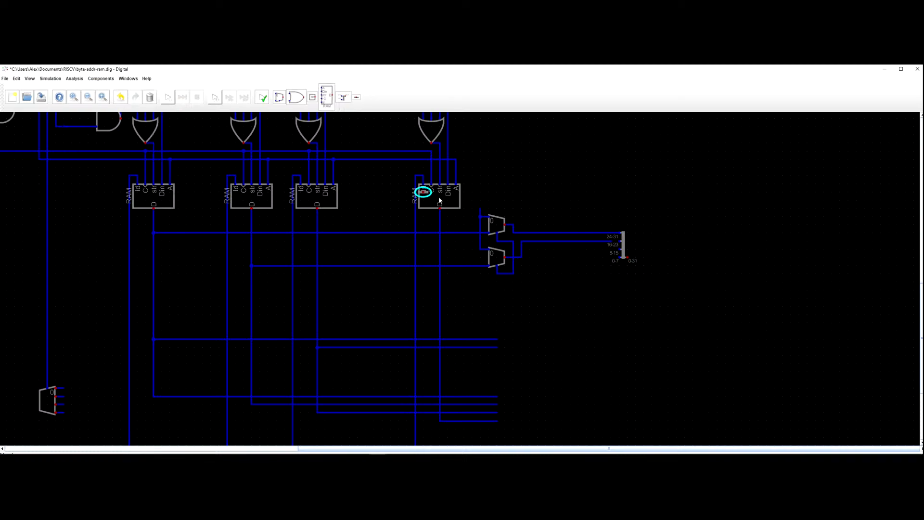
click(483, 212)
right_click(479, 210)
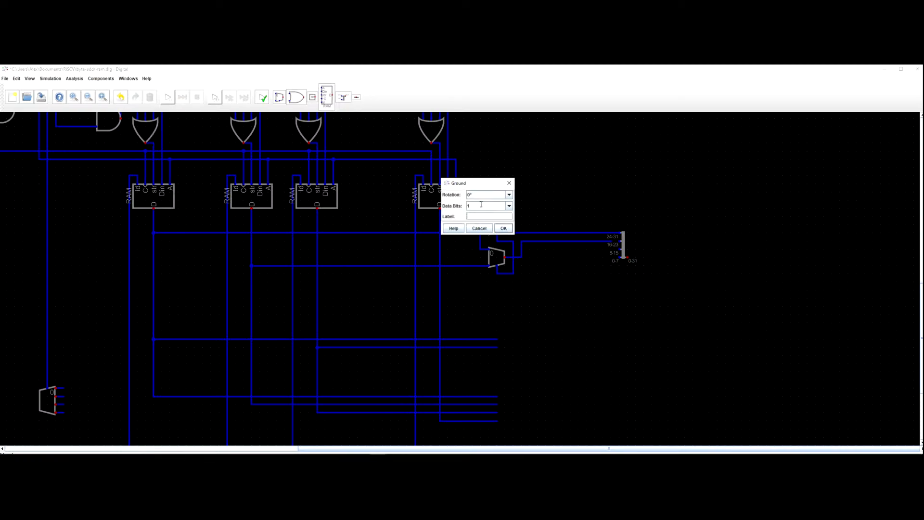
key(Return)
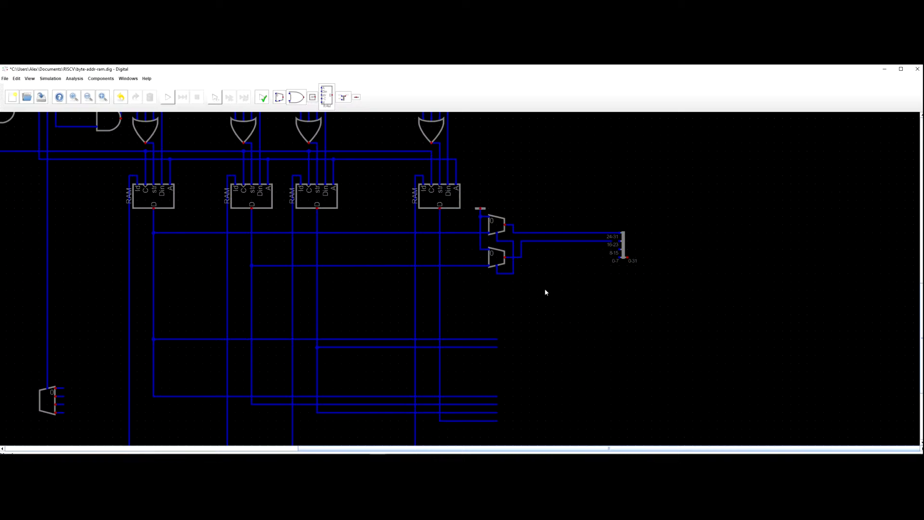
Examine the multiplexer and splitter connections along with the remaining unconnected RAM output lines.
scroll(545, 292, down, 2)
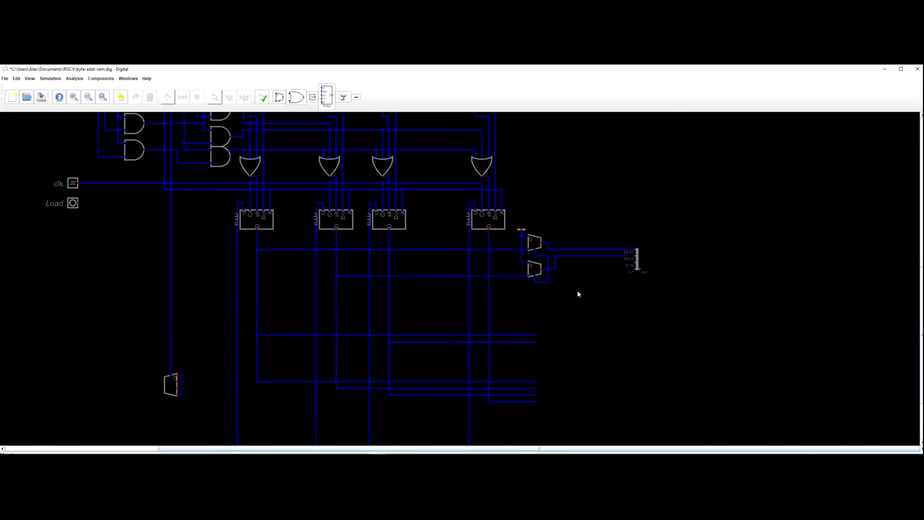
scroll(528, 288, up, 3)
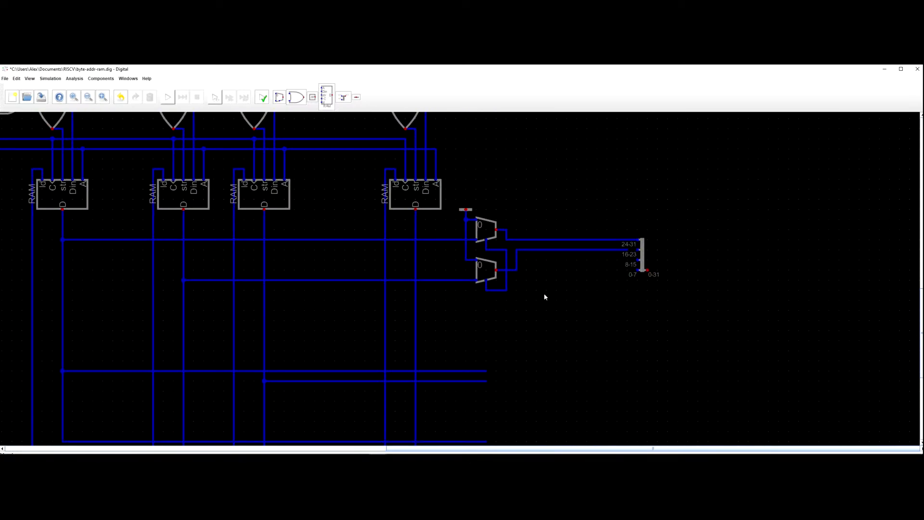
right_click(634, 254)
click(663, 277)
click(514, 270)
scroll(508, 291, down, 3)
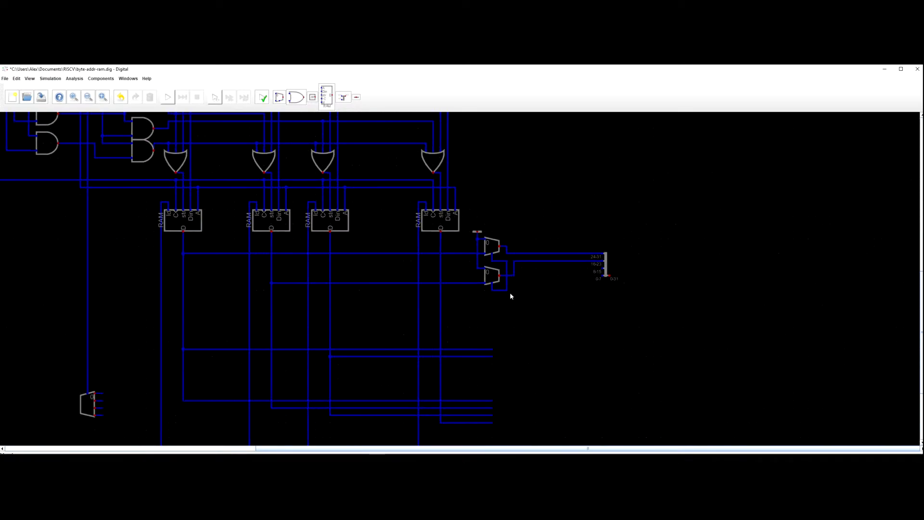
scroll(506, 297, up, 1)
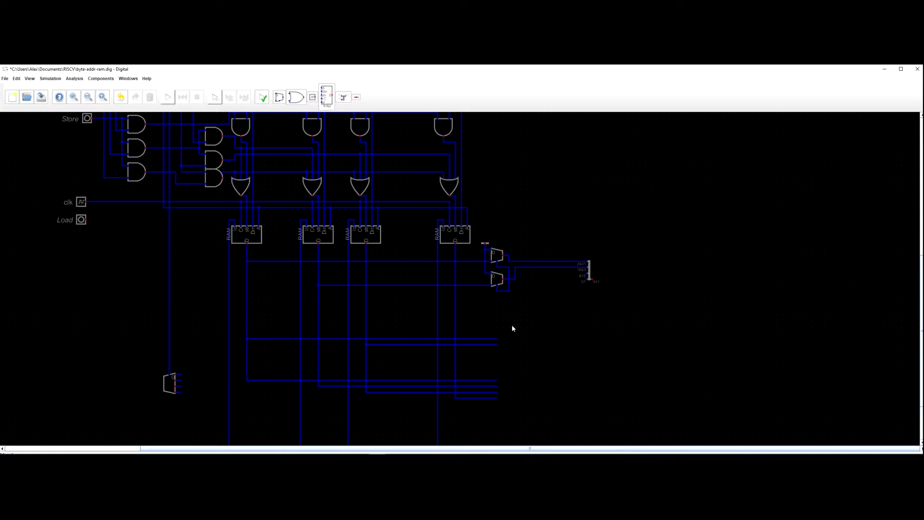
drag(525, 319, 530, 279)
drag(515, 320, 518, 307)
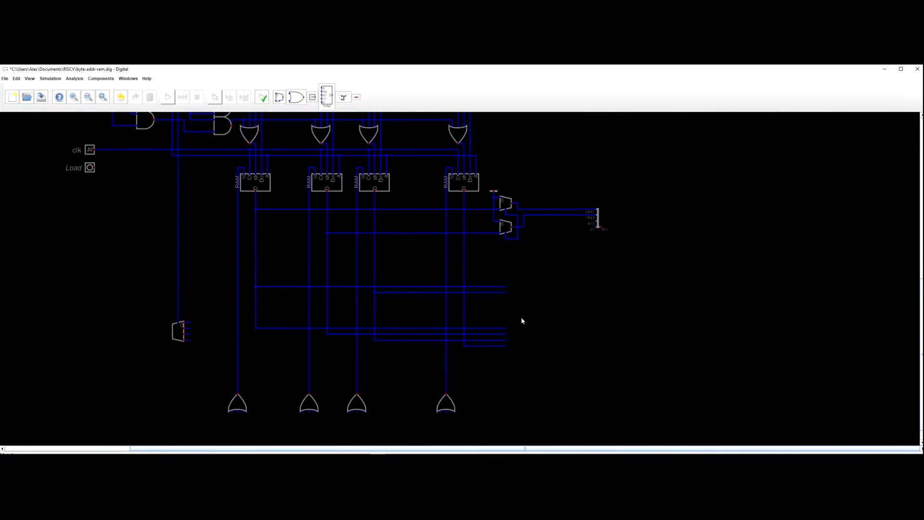
drag(537, 228, 535, 308)
mouse_move(539, 182)
mouse_down()
mouse_move(538, 320)
mouse_move(546, 193)
mouse_up()
scroll(537, 320, down, 2)
drag(566, 292, 549, 252)
scroll(556, 303, up, 3)
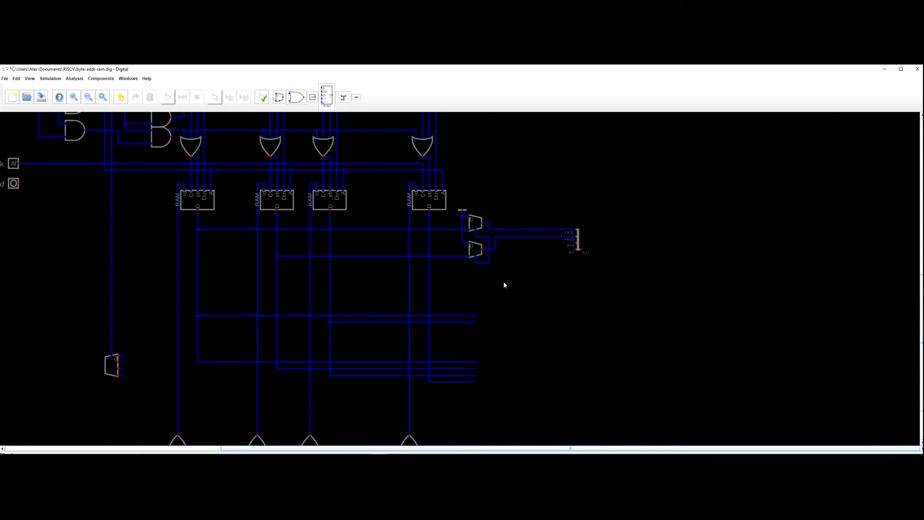
scroll(508, 280, down, 3)
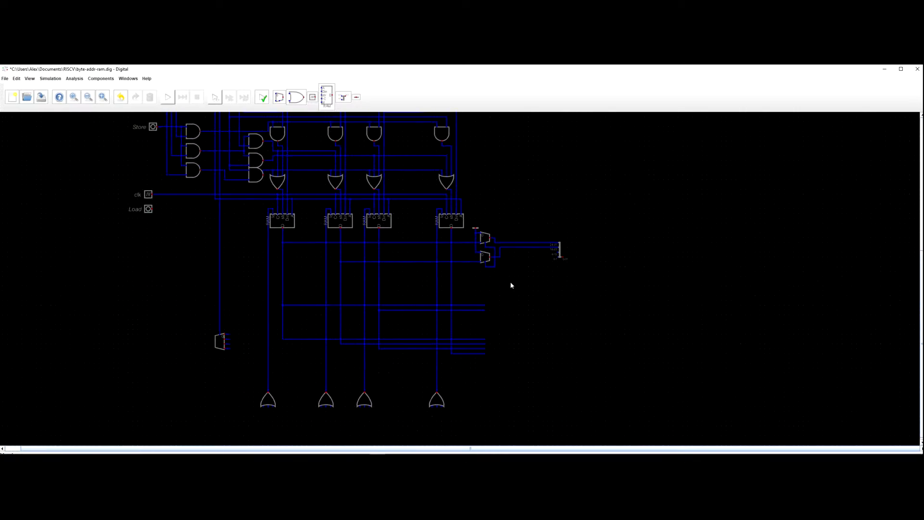
drag(510, 281, 512, 302)
drag(517, 234, 486, 226)
Place an OR gate beside the multiplexers and edit its data bits.
click(296, 97)
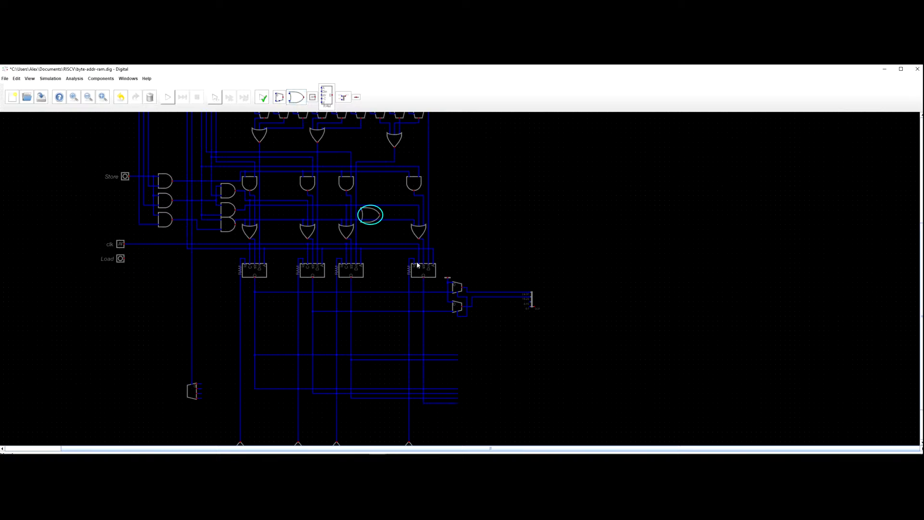
click(507, 337)
scroll(509, 341, up, 5)
right_click(476, 314)
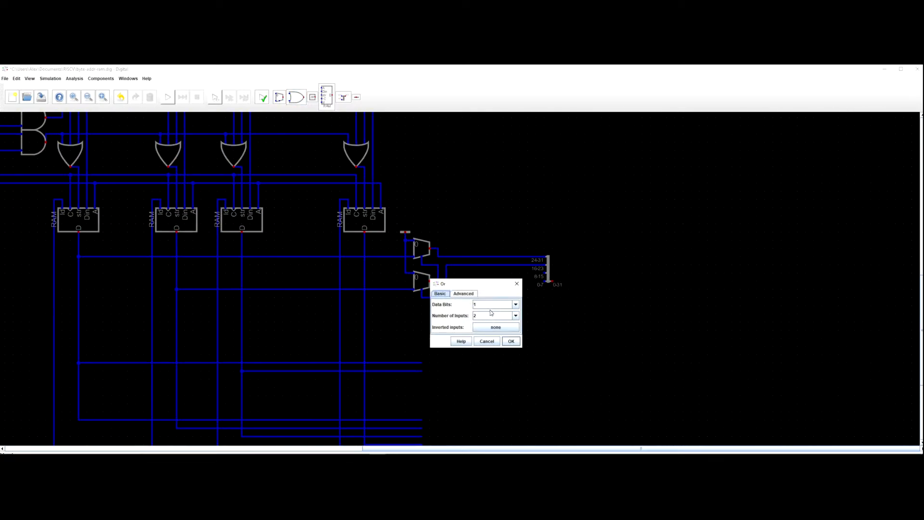
click(462, 294)
click(466, 310)
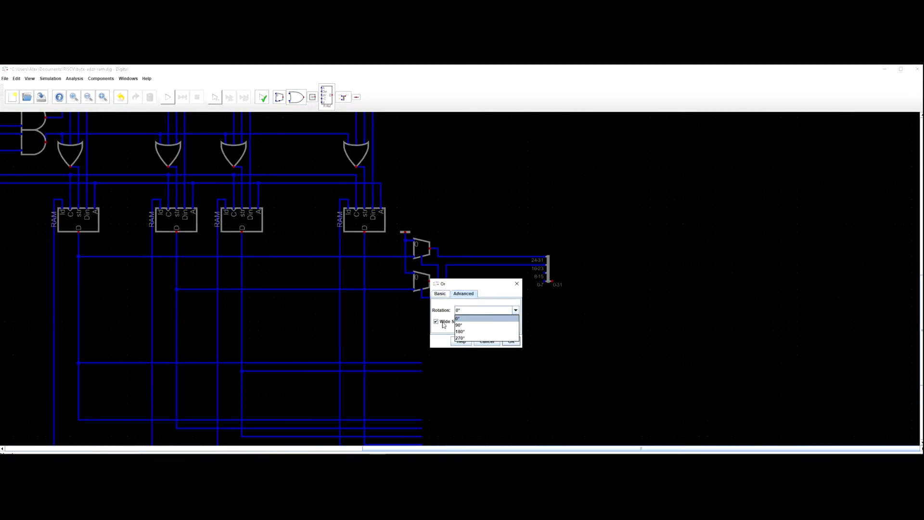
click(456, 321)
click(440, 293)
click(491, 304)
key(Return)
Run a wire from the merger's 8-15 input and position the OR gate with its output on that wire.
drag(493, 317, 477, 341)
click(548, 276)
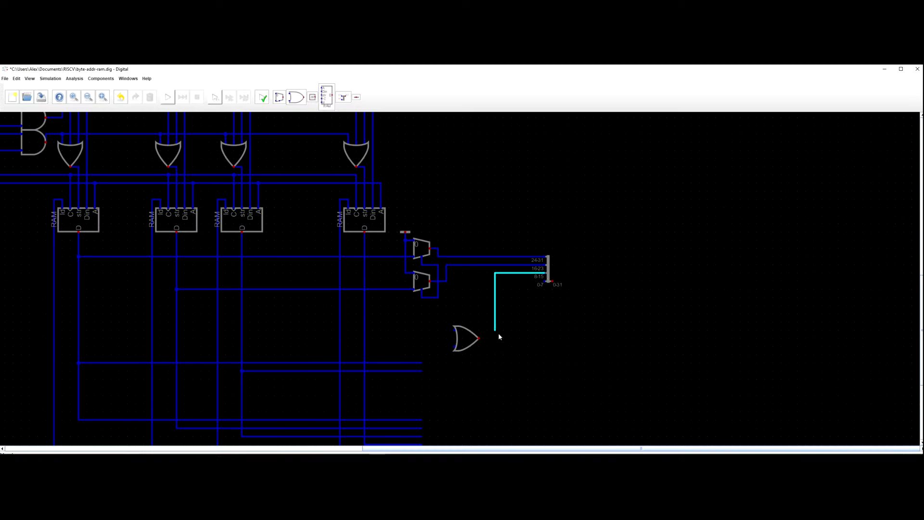
click(523, 280)
key(Escape)
drag(470, 345, 511, 287)
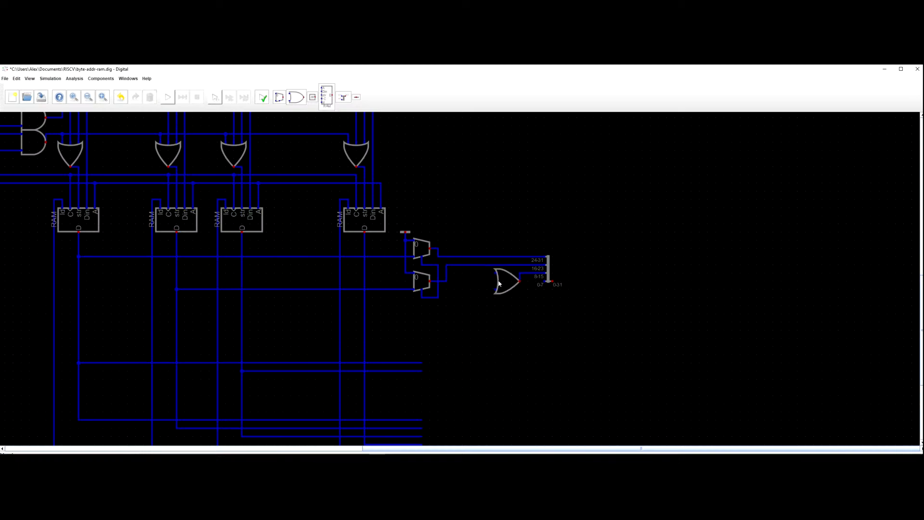
Add a copy of the multiplexer below the existing two, wire its output to the OR gate's upper input, and remove the leftover wire stub.
click(493, 273)
click(462, 272)
click(444, 306)
click(423, 284)
key(ctrl+c)
key(ctrl+v)
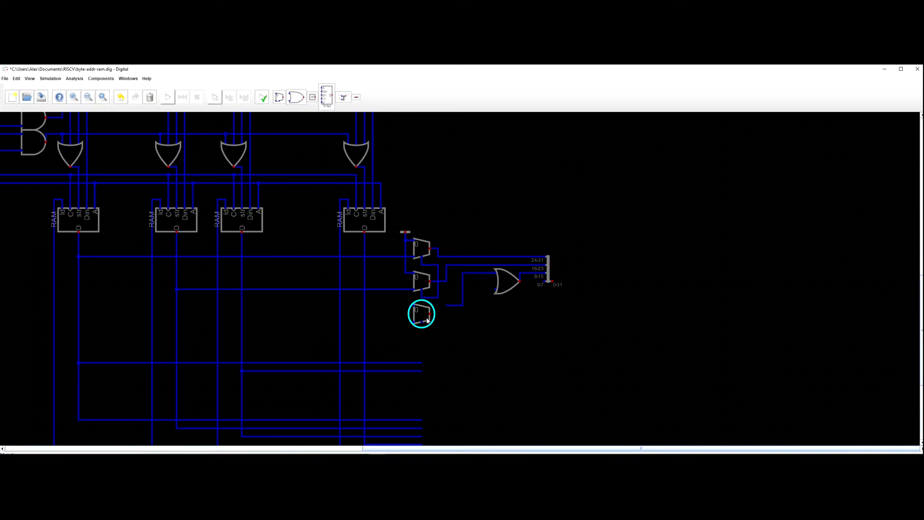
click(430, 314)
click(461, 307)
drag(445, 302, 458, 310)
key(Delete)
Connect the third multiplexer's selector to the shared select wire.
click(422, 325)
click(438, 330)
click(439, 298)
Wire the third multiplexer's zero input to the ground line and its other input to the third RAM's output.
scroll(416, 316, down, 1)
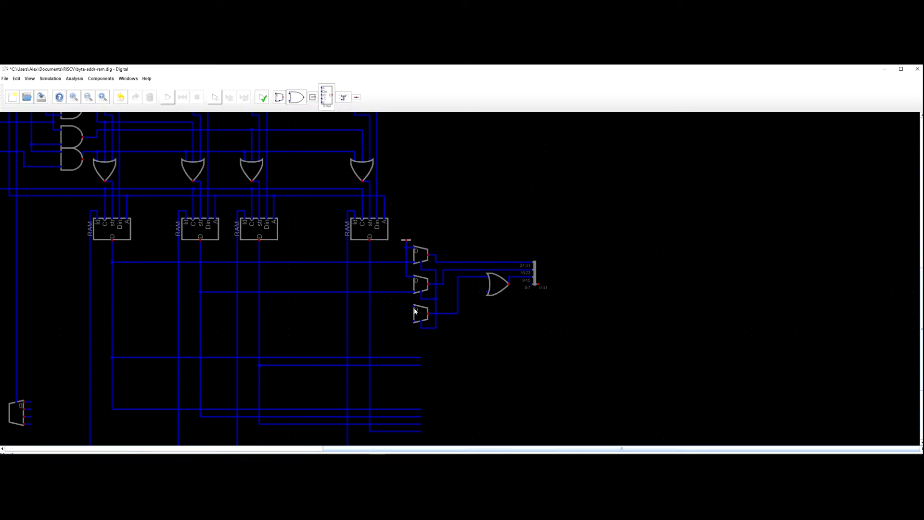
click(415, 312)
click(409, 281)
click(413, 321)
click(260, 321)
Add a fourth multiplexer copy below the third and run a wire from its output toward the merger.
scroll(421, 332, down, 1)
scroll(458, 317, up, 1)
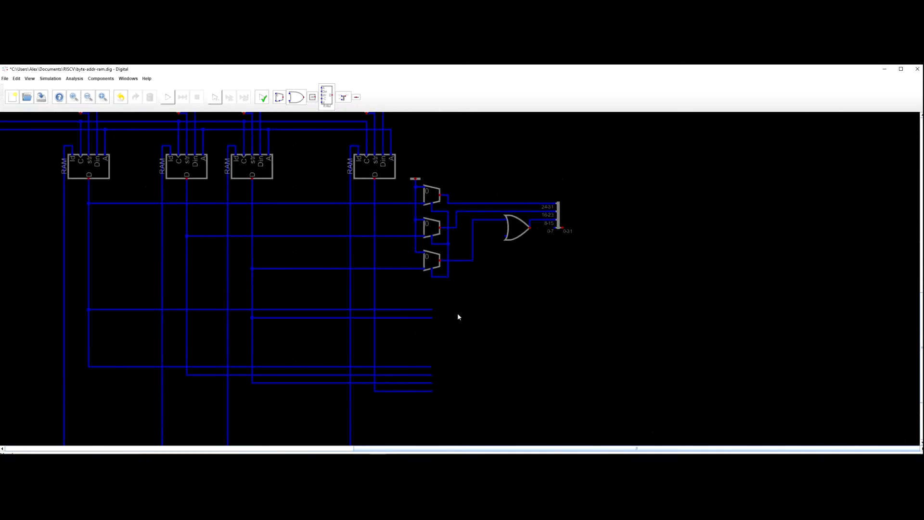
key(ctrl+v)
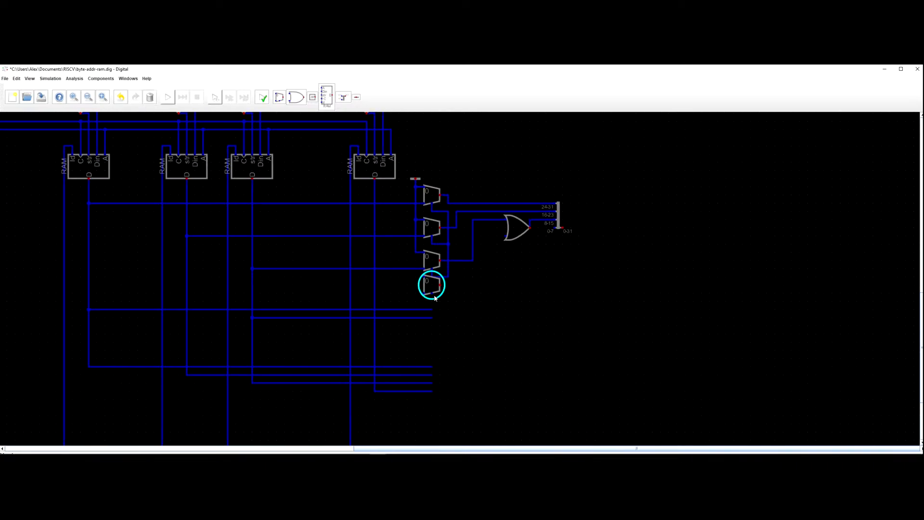
click(438, 301)
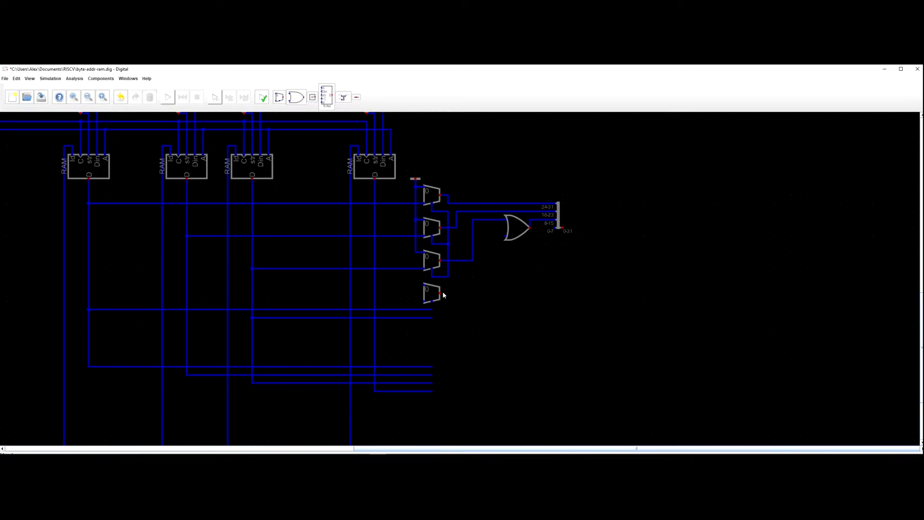
click(440, 293)
click(480, 261)
Duplicate the OR gate below the first one and connect its upper input to the fourth multiplexer's output wire.
click(516, 232)
key(ctrl+c)
key(ctrl+v)
click(529, 272)
click(505, 252)
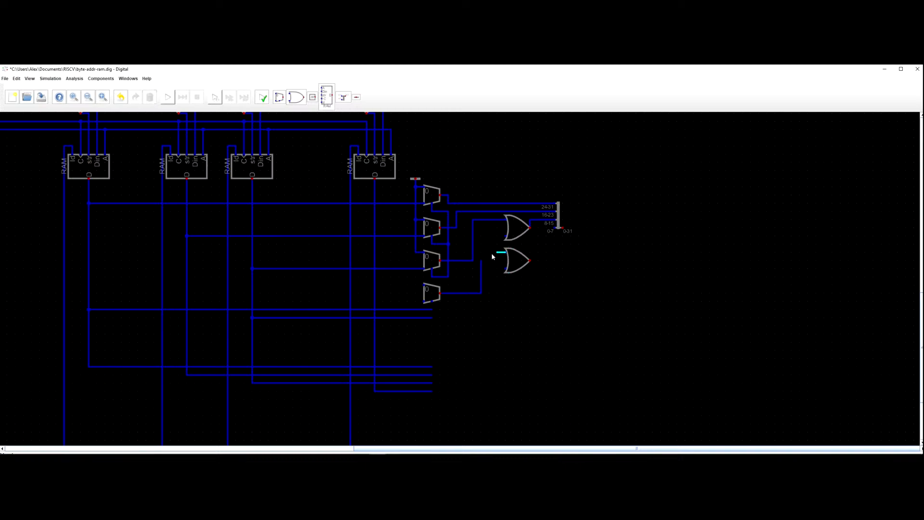
Shift the second OR gate closer to the merger and delete the stray wires around it.
click(530, 261)
click(554, 227)
right_click(553, 227)
key(Escape)
drag(552, 277, 559, 248)
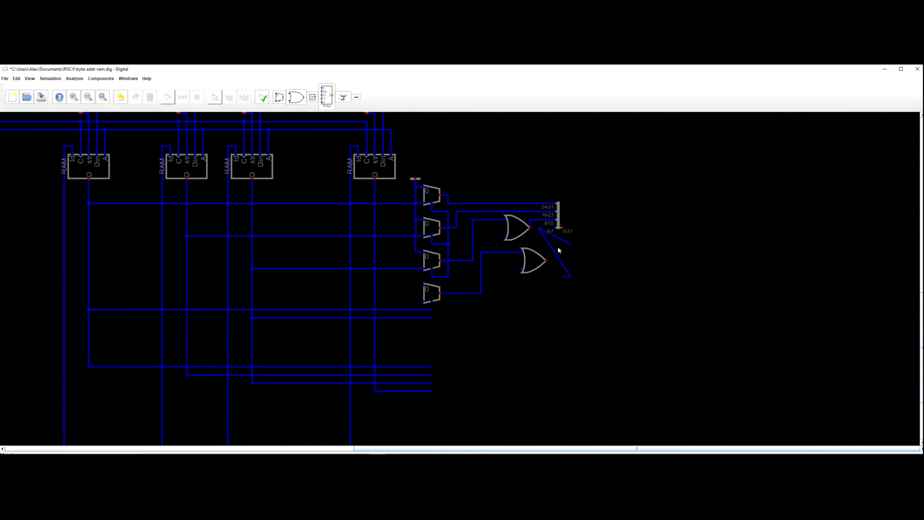
drag(573, 301, 535, 226)
key(Delete)
Wire the second OR gate's output to the merger's 0-7 input.
click(547, 259)
click(553, 232)
scroll(554, 241, up, 1)
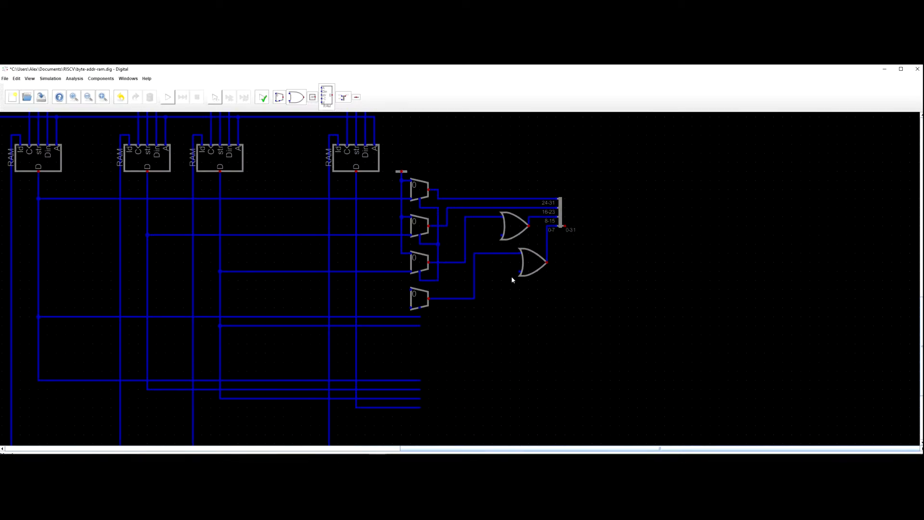
Wire the fourth multiplexer's zero input to the ground line and its other input to the fourth RAM's output.
scroll(520, 284, down, 4)
scroll(474, 282, up, 3)
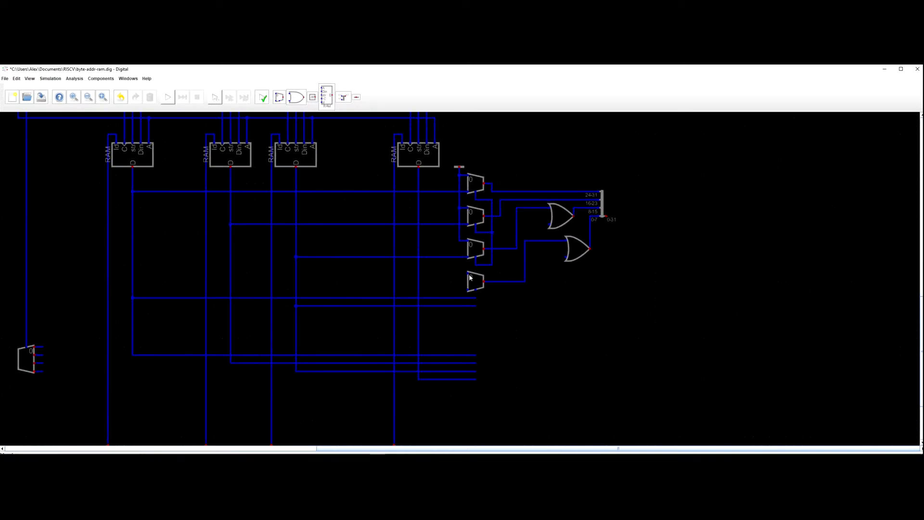
click(468, 290)
click(419, 290)
scroll(493, 308, down, 2)
scroll(488, 306, up, 1)
Extend the shared select wire down to the fourth multiplexer's selector.
scroll(487, 306, up, 1)
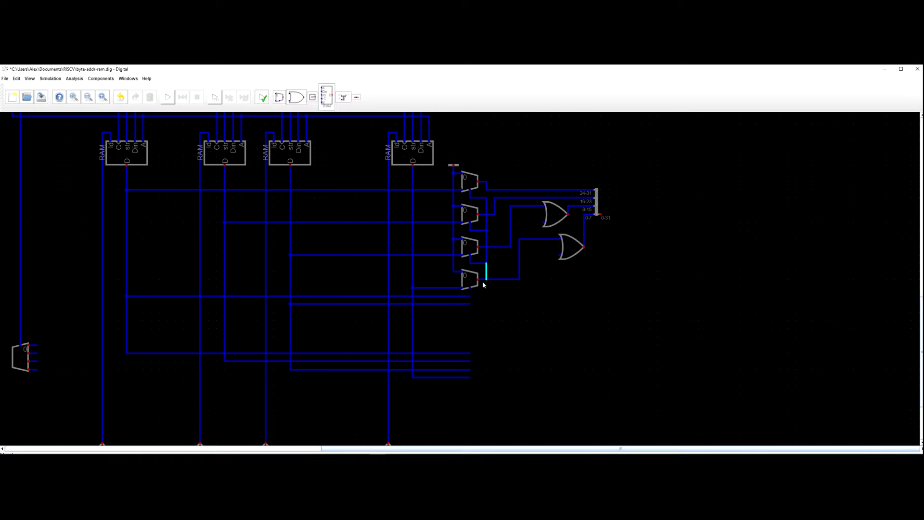
right_click(473, 291)
click(488, 316)
Try to insert two more OR gates above the existing ones, in the paths to the merger's 24-31 and 16-23 inputs.
scroll(482, 316, up, 1)
scroll(514, 315, down, 2)
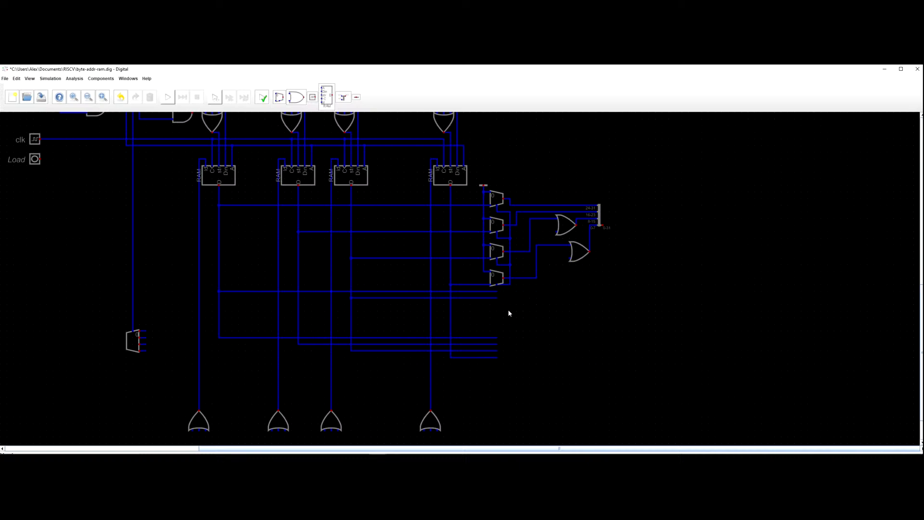
scroll(547, 337, up, 1)
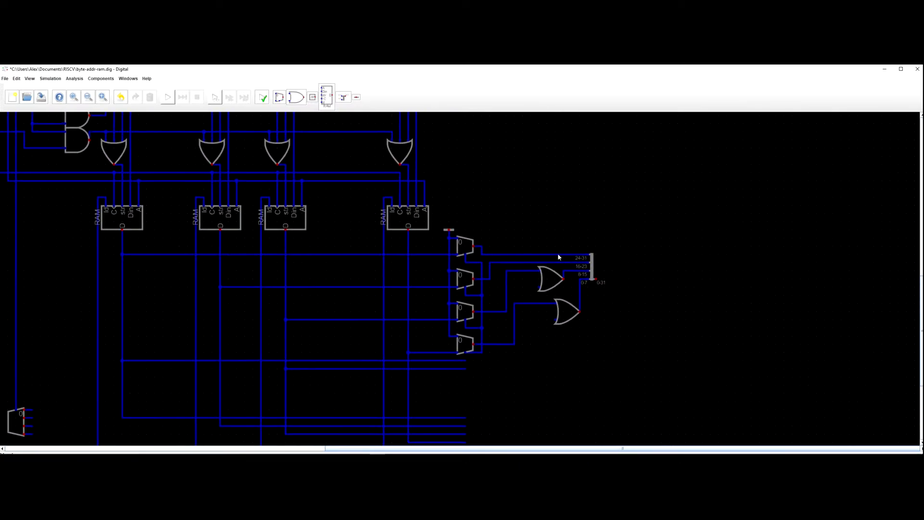
drag(587, 259, 513, 258)
click(548, 274)
key(ctrl+c)
key(ctrl+v)
click(564, 269)
key(ctrl+v)
click(565, 245)
Try to route the upper two multiplexers through the added OR gates into the merger's 24-31 and 16-23 inputs.
mouse_move(503, 247)
mouse_down()
mouse_move(518, 255)
mouse_move(492, 233)
mouse_move(483, 247)
mouse_up()
click(515, 247)
click(539, 238)
right_click(544, 263)
key(Escape)
click(564, 255)
click(567, 261)
click(588, 263)
click(581, 255)
drag(571, 255, 571, 251)
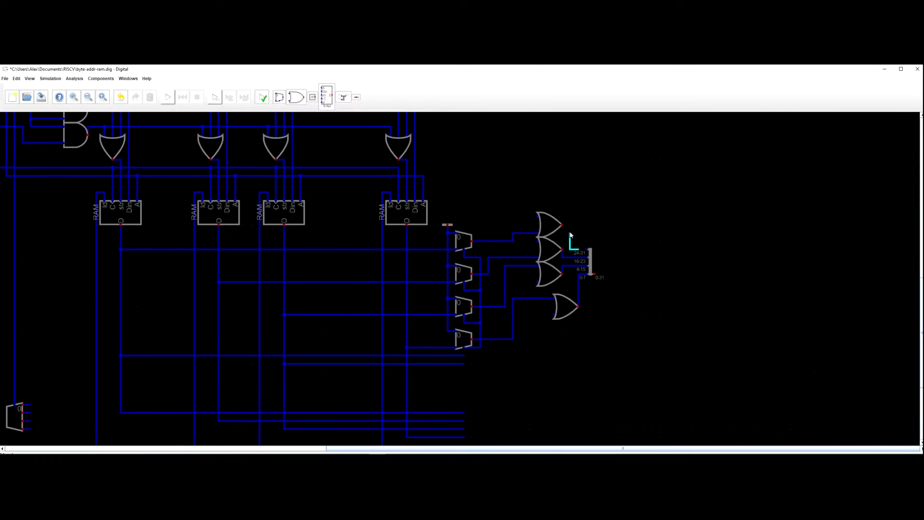
click(570, 227)
Undo the last deletion, the two extra OR gates with their wiring, and the fourth multiplexer's latest connections.
scroll(613, 318, up, 1)
scroll(650, 317, down, 3)
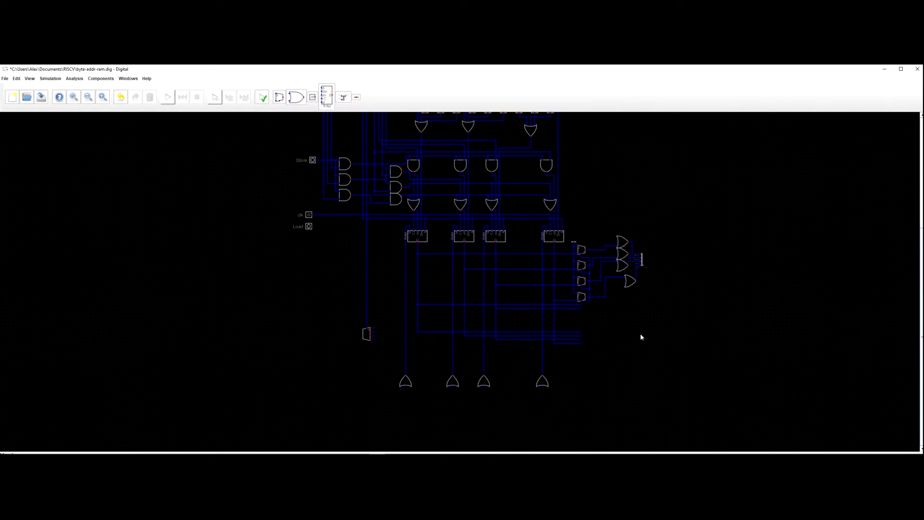
scroll(638, 361, up, 1)
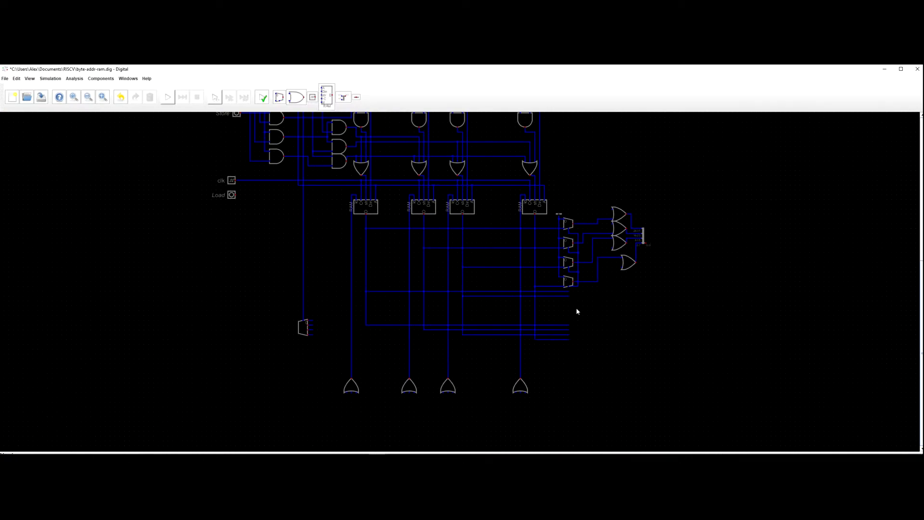
drag(577, 313, 446, 295)
key(Delete)
key(ctrl+z)
key(ctrl+z)
key(ctrl+z)
key(ctrl+z)
key(ctrl+z)
Review how the RAM outputs, multiplexers, OR gates and merger connect across the circuit.
scroll(581, 328, up, 2)
scroll(599, 294, down, 2)
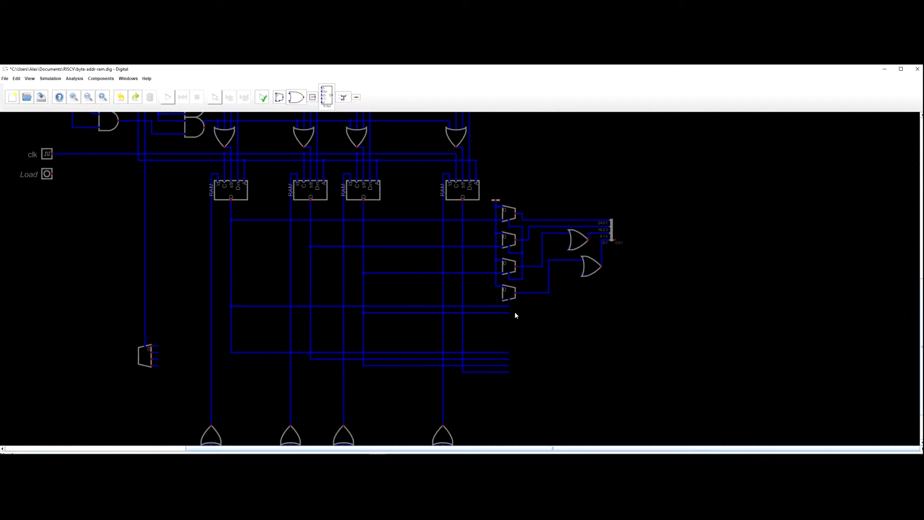
scroll(522, 316, down, 4)
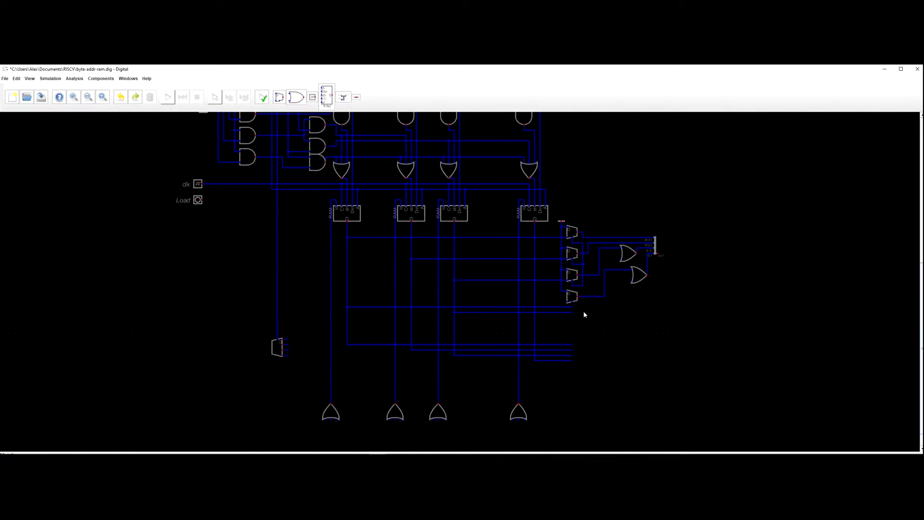
scroll(585, 315, up, 1)
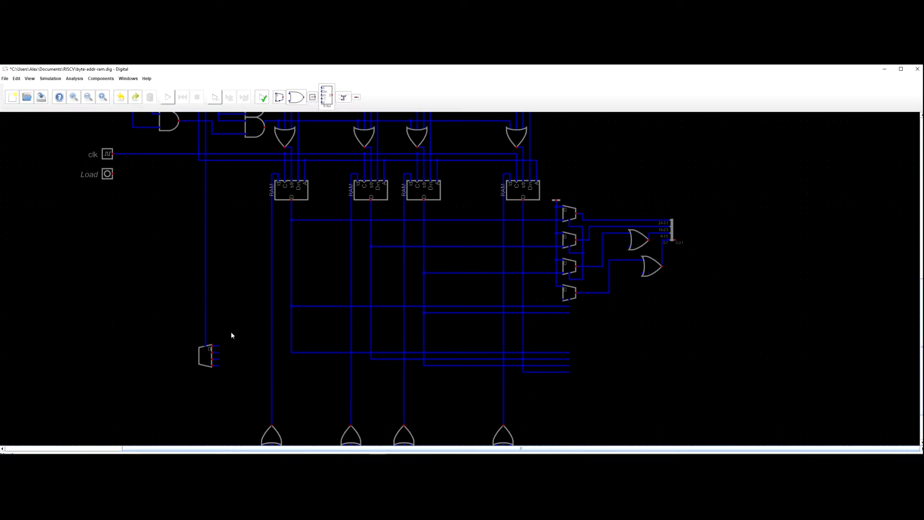
scroll(352, 323, down, 5)
scroll(553, 357, up, 4)
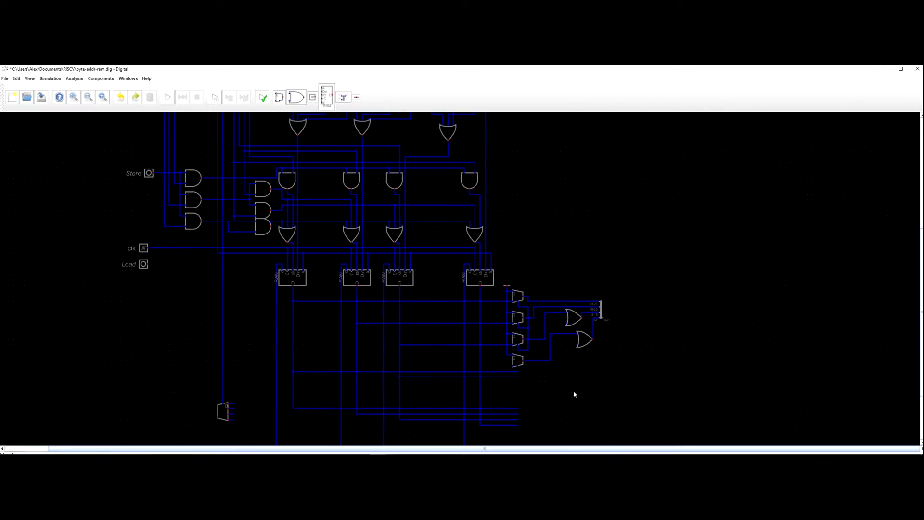
scroll(574, 394, up, 2)
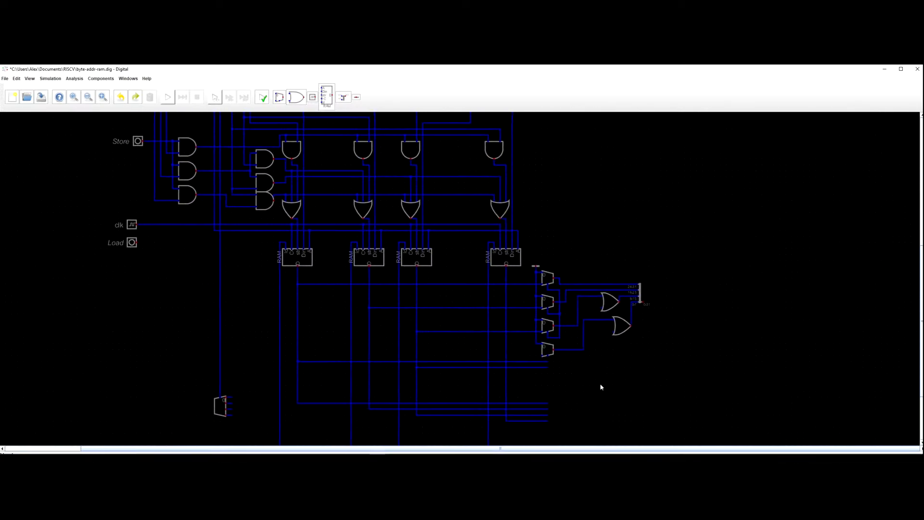
Shorten the two unconnected RAM output lines below the fourth multiplexer and connect its selector to the shared select wire.
click(558, 338)
click(561, 362)
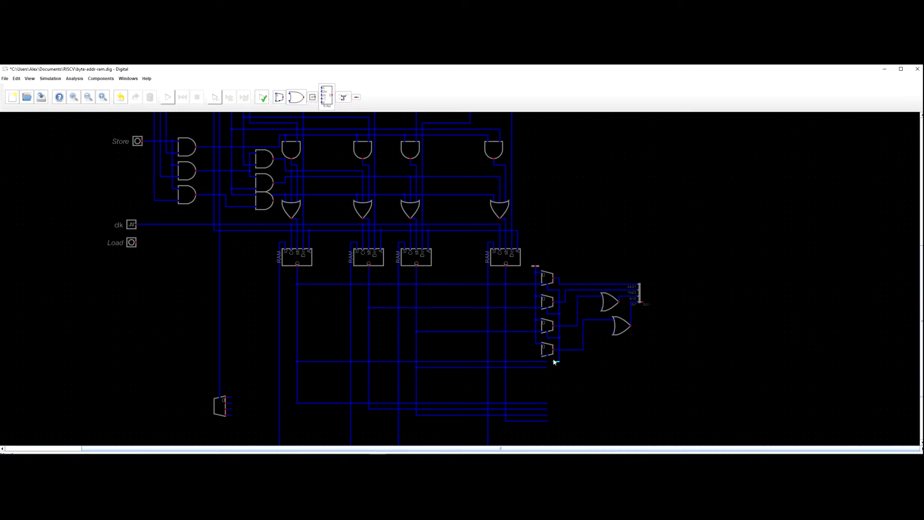
key(Escape)
drag(551, 376, 526, 367)
key(Escape)
key(Escape)
Wire the fourth RAM's output to the fourth multiplexer's remaining data input.
scroll(547, 367, down, 1)
scroll(511, 307, down, 2)
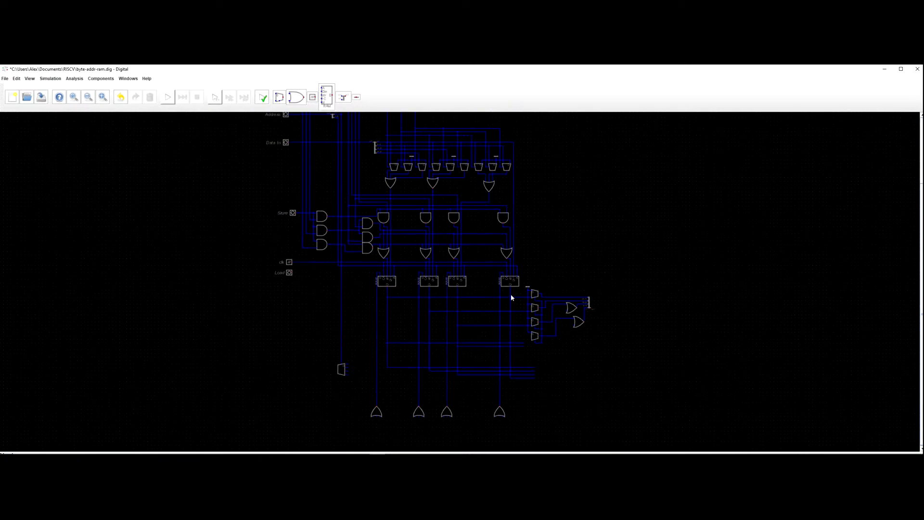
scroll(529, 302, up, 3)
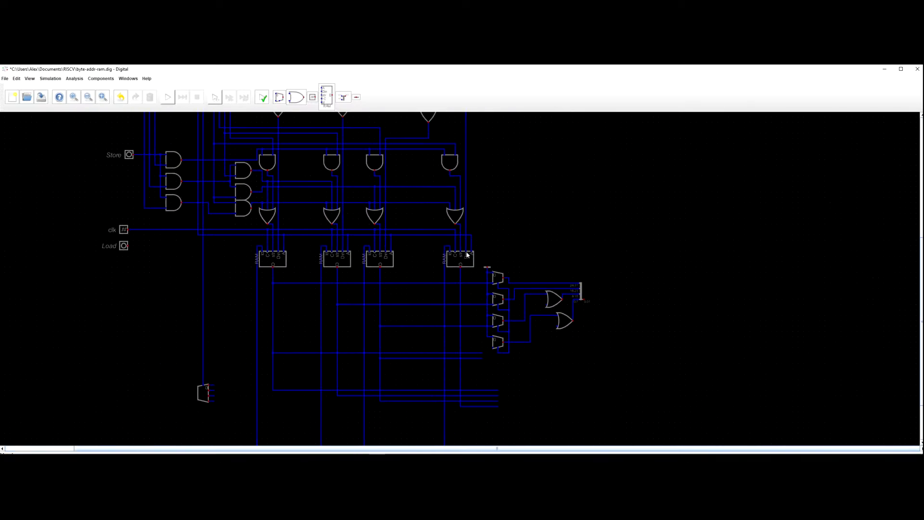
scroll(469, 259, up, 1)
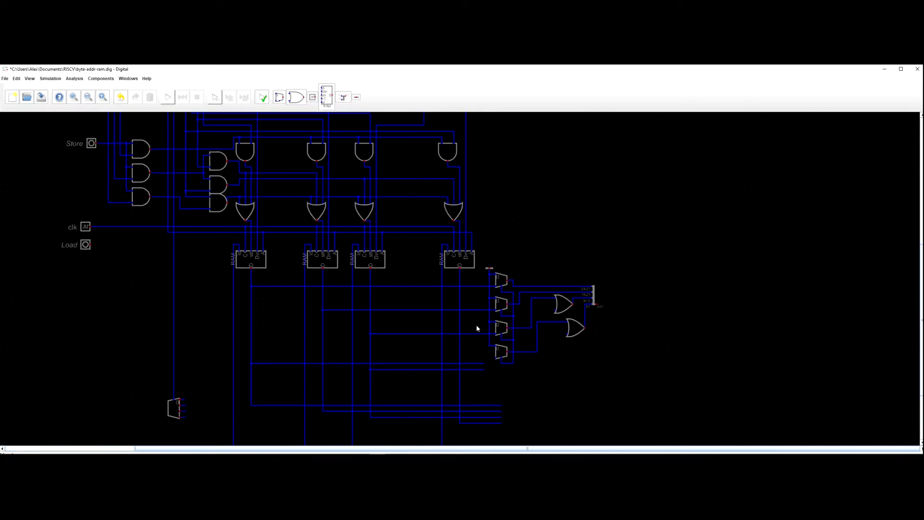
click(459, 358)
scroll(512, 353, up, 1)
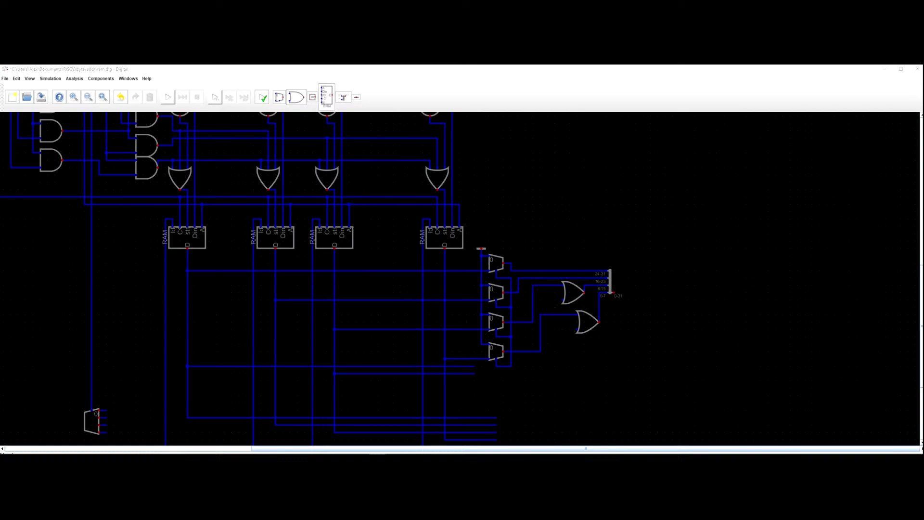
Label the RAM nearest the multiplexers 00 and the adjacent RAM 01.
right_click(454, 243)
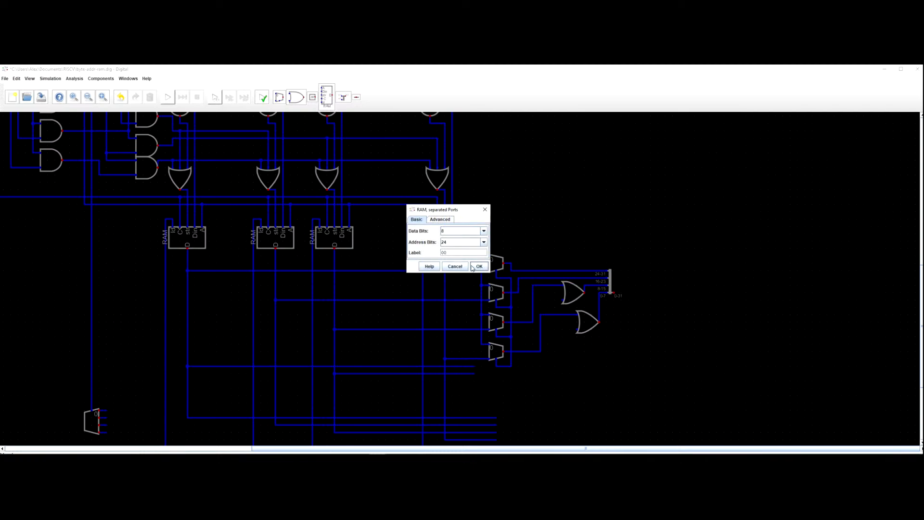
click(455, 266)
right_click(345, 249)
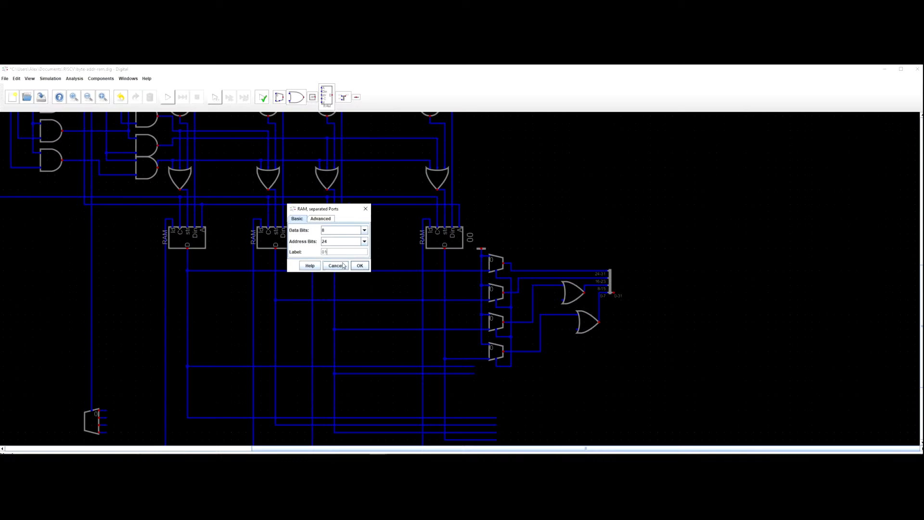
click(359, 265)
Label the second RAM in the row 10 and the first one 11.
right_click(291, 251)
text(10)
click(305, 266)
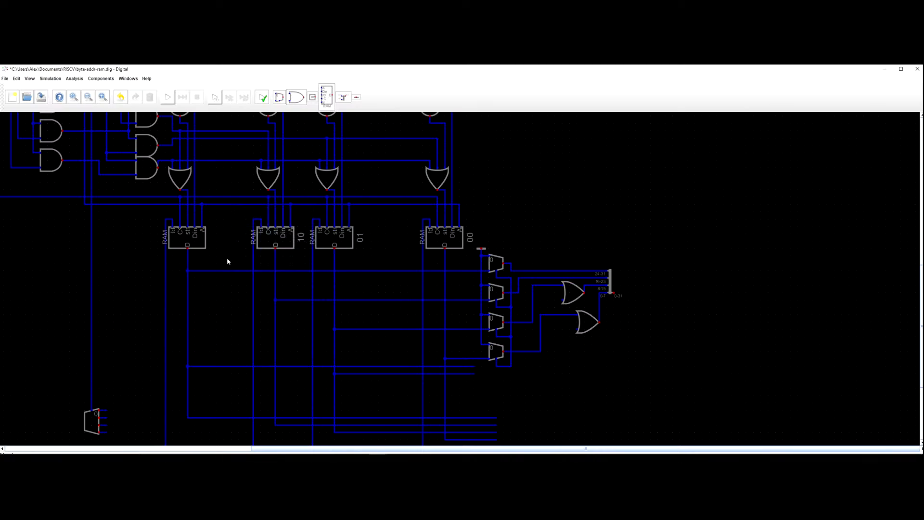
right_click(197, 240)
text(11)
click(226, 265)
scroll(275, 299, down, 2)
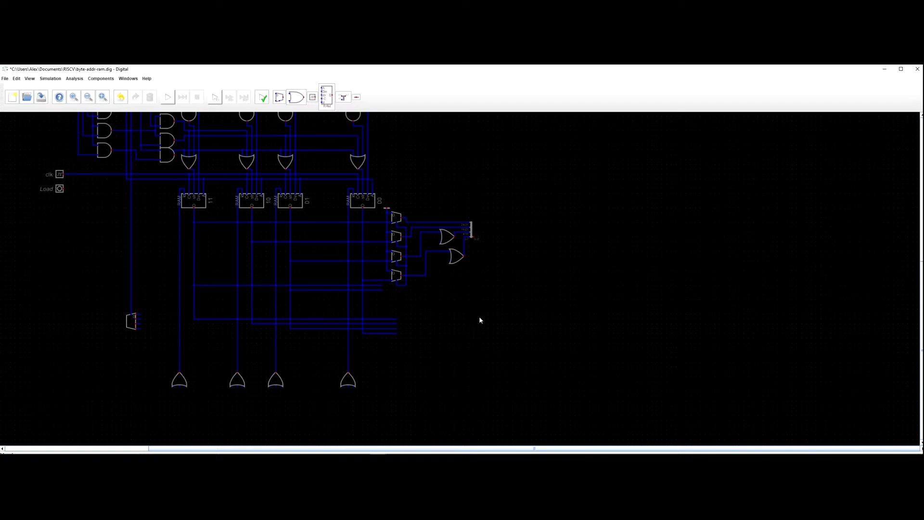
drag(454, 306, 195, 273)
scroll(472, 292, up, 3)
click(195, 273)
scroll(370, 292, up, 2)
drag(506, 292, 436, 290)
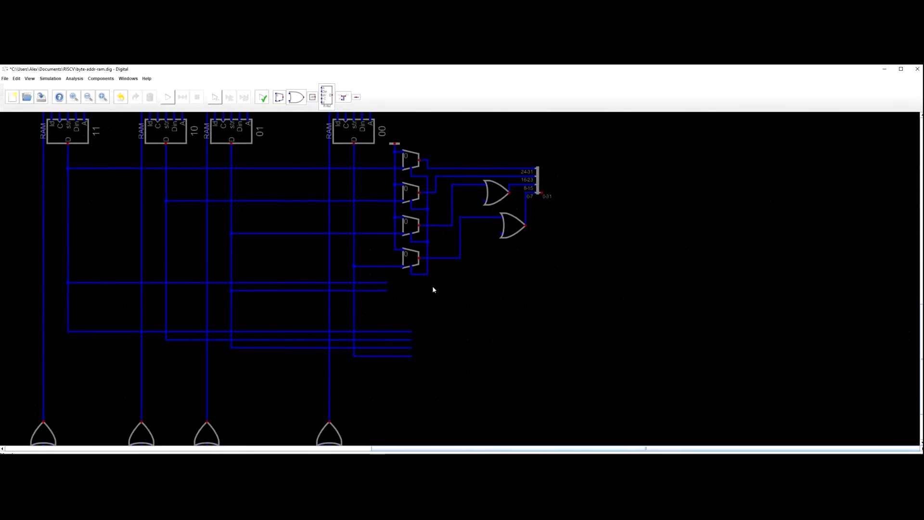
Move the vertical part of the fourth multiplexer's output wire closer to the OR gates and give the upper OR gate three inputs.
scroll(264, 287, left, 2)
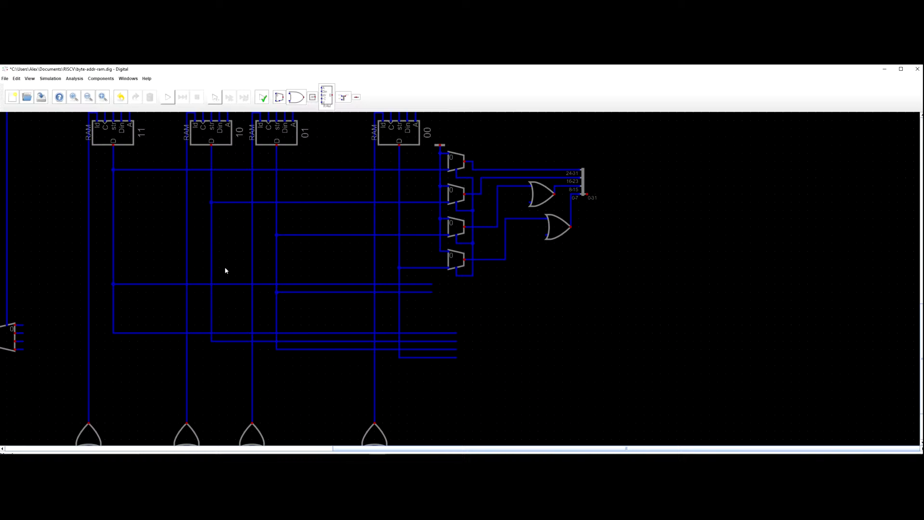
scroll(223, 268, down, 3)
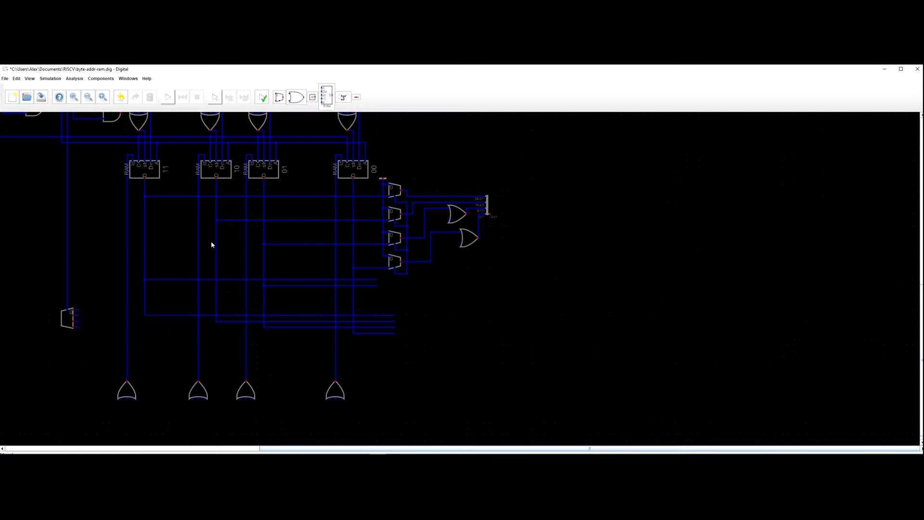
scroll(211, 242, up, 3)
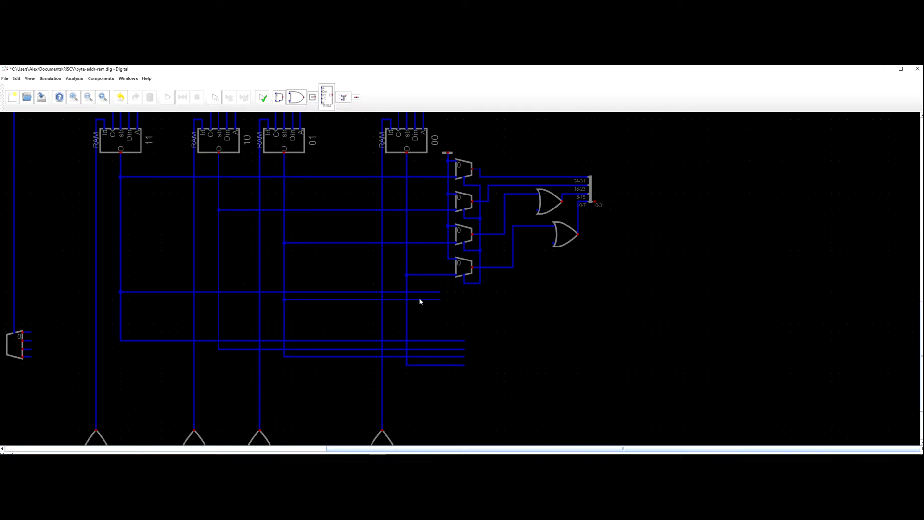
scroll(439, 296, down, 2)
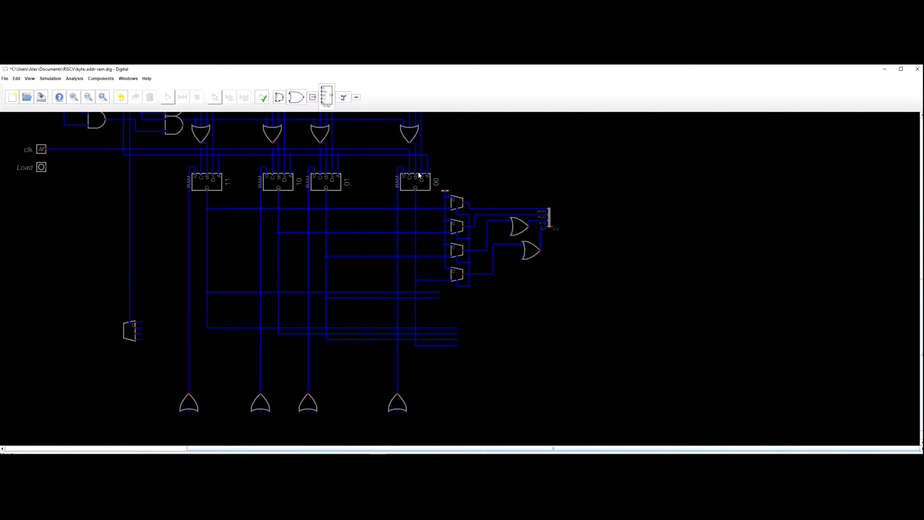
scroll(434, 275, up, 3)
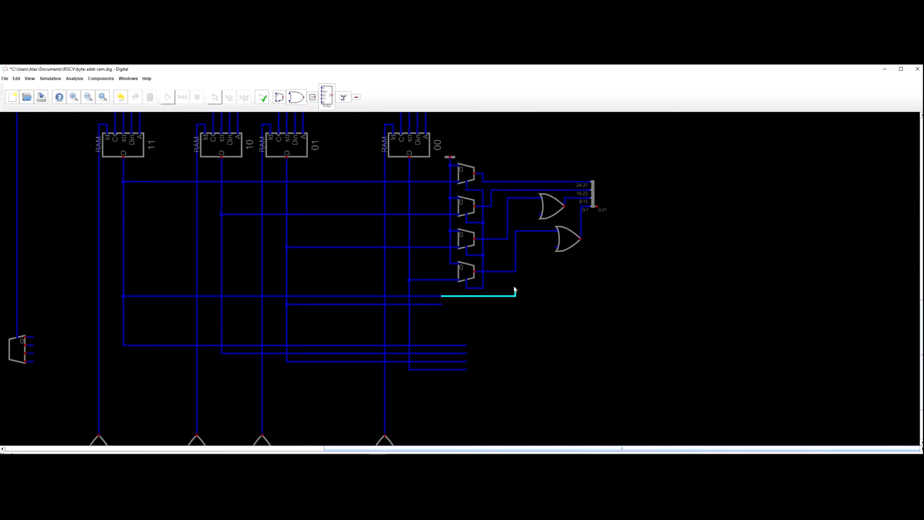
key(Escape)
drag(515, 251, 549, 260)
right_click(548, 210)
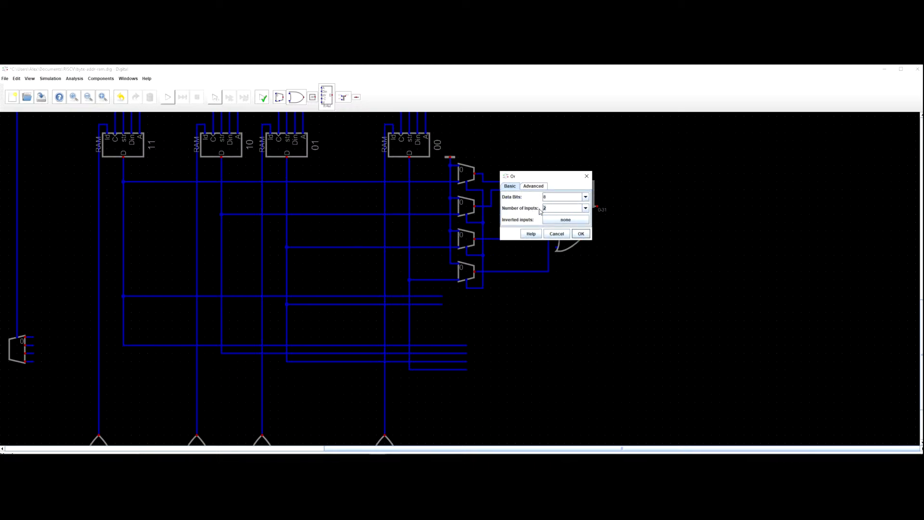
key(Return)
Wire the RAM 11 and RAM 01 lines directly to the upper OR gate's free inputs and shift the fourth multiplexer's output wire slightly.
click(539, 206)
click(515, 208)
click(442, 296)
click(540, 214)
click(524, 213)
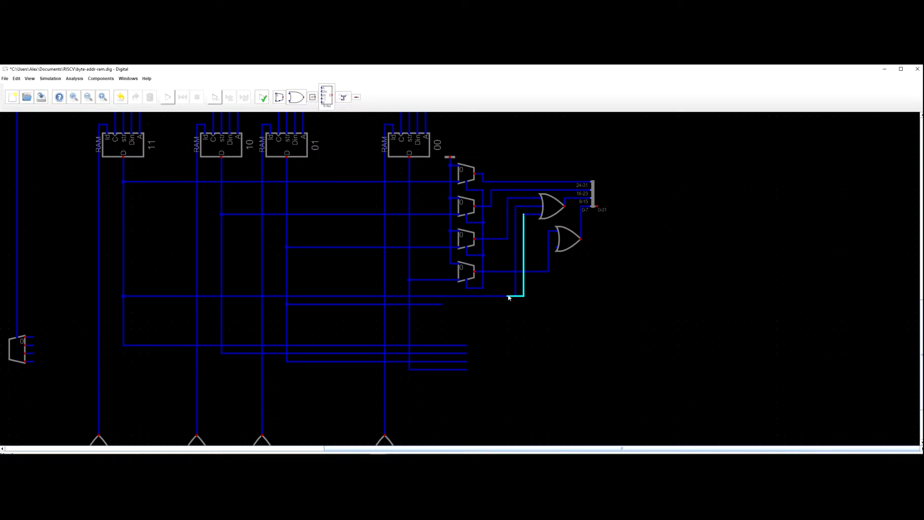
click(442, 303)
drag(549, 246, 539, 247)
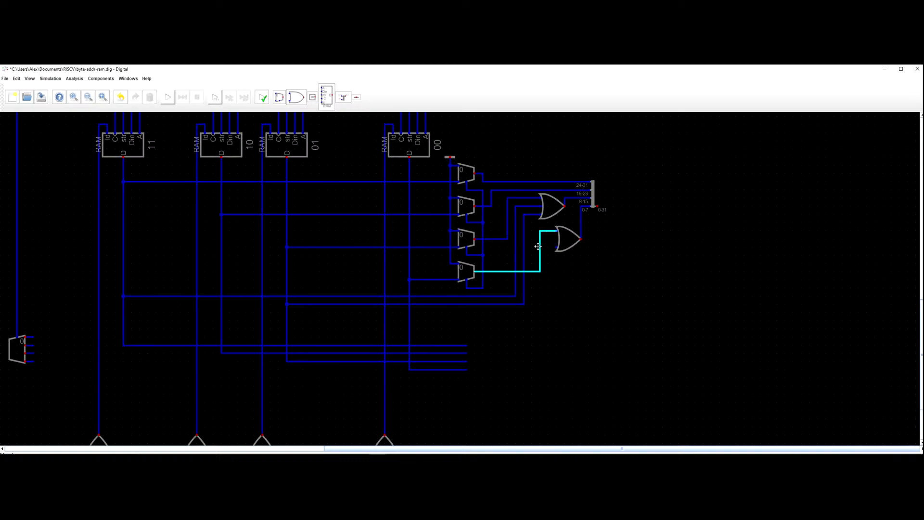
click(535, 246)
Delete the wires linking the RAM 11 and RAM 01 lines to the upper OR gate, keeping stubs at the gate and shortening both lines.
drag(543, 286, 529, 242)
scroll(550, 277, down, 1)
drag(560, 283, 566, 335)
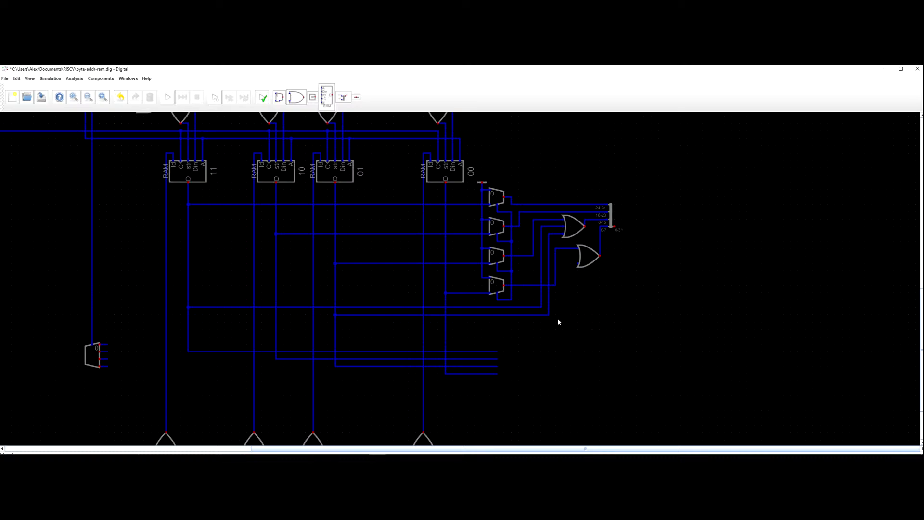
scroll(557, 318, down, 2)
scroll(557, 328, up, 1)
scroll(547, 312, up, 1)
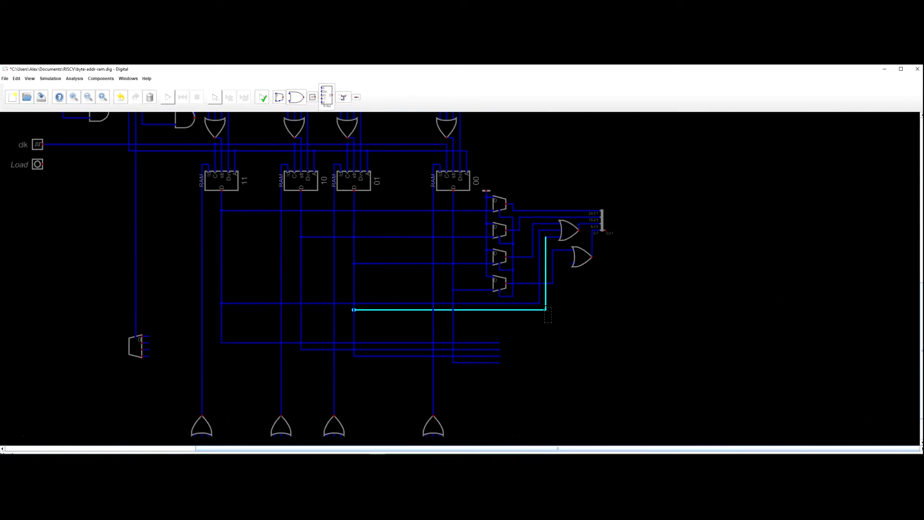
click(540, 300)
key(Delete)
click(547, 305)
key(Delete)
scroll(542, 325, up, 4)
drag(533, 319, 436, 294)
click(438, 294)
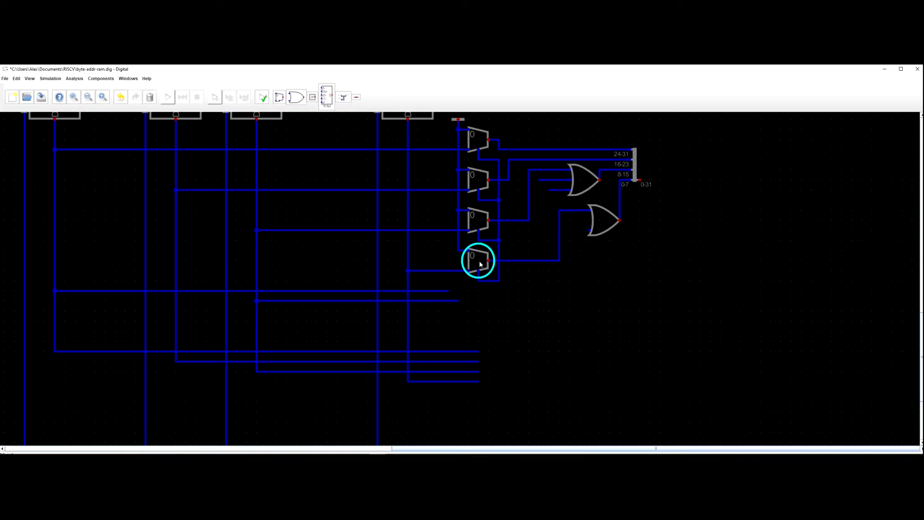
Paste two copies of the fourth multiplexer below it and move the four unconnected RAM output lines lower.
key(ctrl+c)
key(ctrl+v)
click(483, 312)
key(ctrl+v)
drag(508, 342, 527, 310)
click(508, 316)
drag(523, 385, 405, 318)
scroll(414, 317, down, 2)
drag(495, 359, 205, 348)
Wire the selectors of the fifth and sixth multiplexers together.
scroll(435, 330, up, 4)
click(488, 298)
click(488, 307)
click(486, 273)
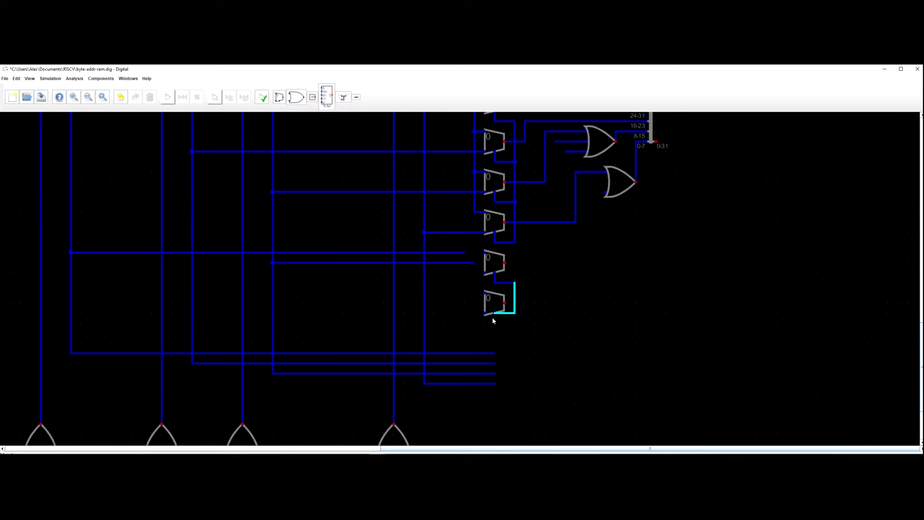
key(Escape)
right_click(492, 308)
key(Escape)
Connect the first data inputs of the fifth and sixth multiplexers to the vertical wire shared by the multiplexers above.
click(486, 255)
click(475, 212)
click(485, 295)
click(475, 252)
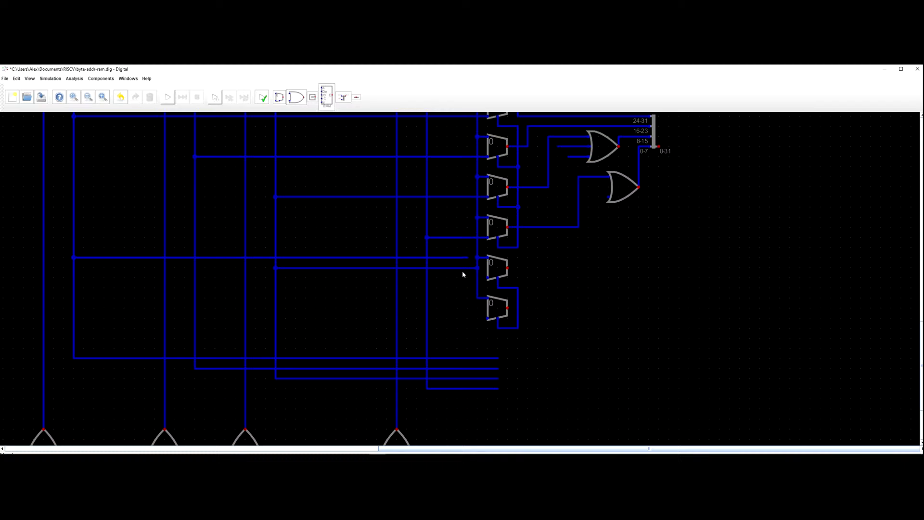
Delete the RAM 01 line that meets the shared input wire and redraw it lower, ending short of the multiplexers.
drag(466, 270, 461, 271)
key(Delete)
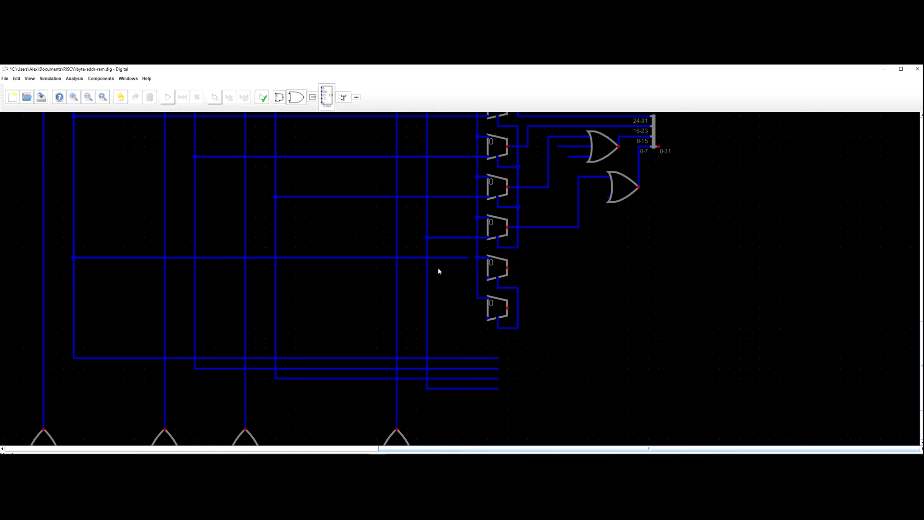
mouse_move(276, 278)
mouse_down()
mouse_move(456, 277)
mouse_move(446, 319)
mouse_up()
scroll(455, 278, down, 2)
scroll(457, 298, down, 3)
key(Escape)
scroll(456, 299, up, 3)
scroll(443, 321, down, 3)
scroll(438, 323, up, 2)
scroll(448, 292, up, 1)
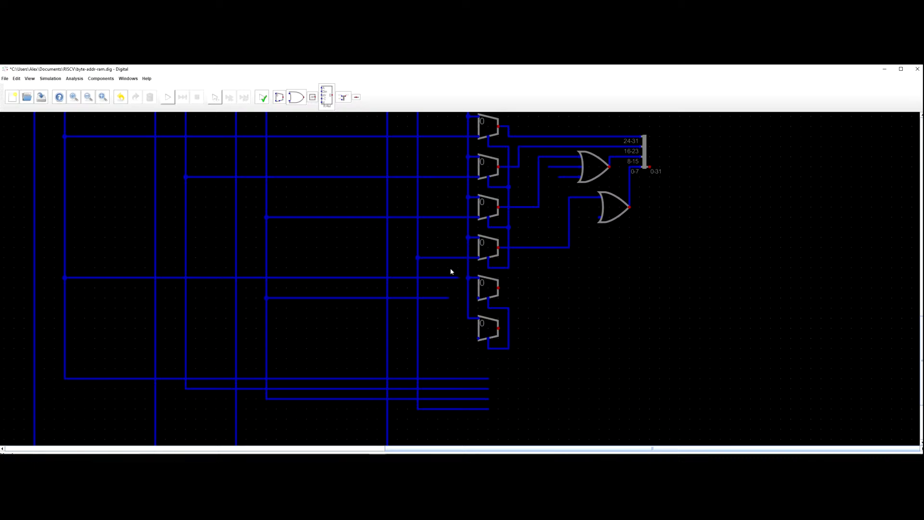
scroll(450, 272, down, 2)
Shorten the RAM 11 line, then wire it to the fifth multiplexer's second data input and the RAM 01 line to the sixth's.
click(452, 275)
drag(453, 275, 447, 276)
click(470, 290)
click(457, 290)
click(456, 276)
click(449, 290)
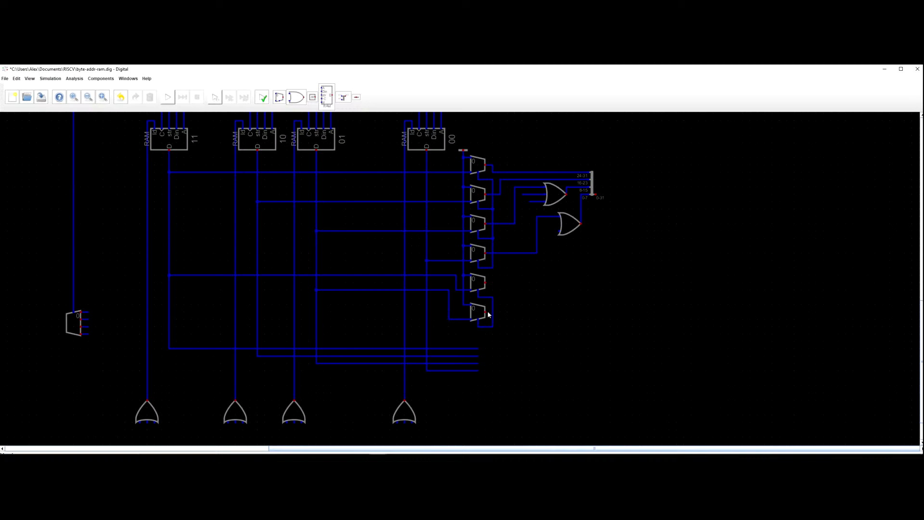
Wire the outputs of the fifth and sixth multiplexers to the free inputs of the upper OR gate.
click(485, 283)
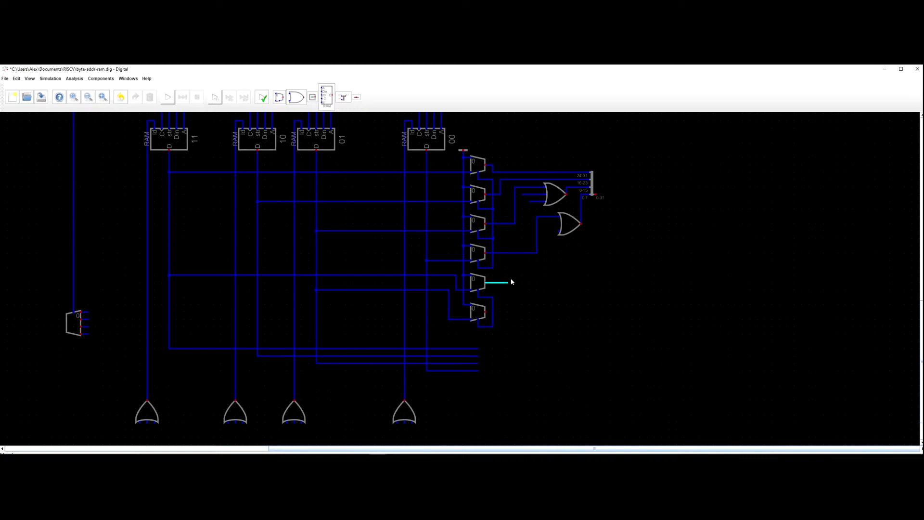
click(524, 195)
click(485, 312)
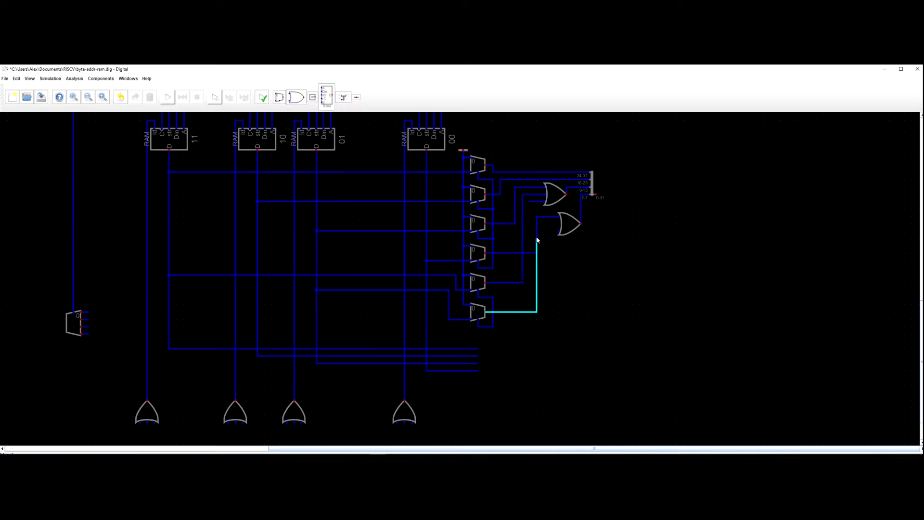
click(532, 207)
scroll(508, 292, up, 1)
key(Escape)
drag(509, 294, 493, 294)
Undo the OR gate wiring and the latest wiring to the multiplexers' data inputs.
key(ctrl+z)
key(ctrl+z)
key(ctrl+z)
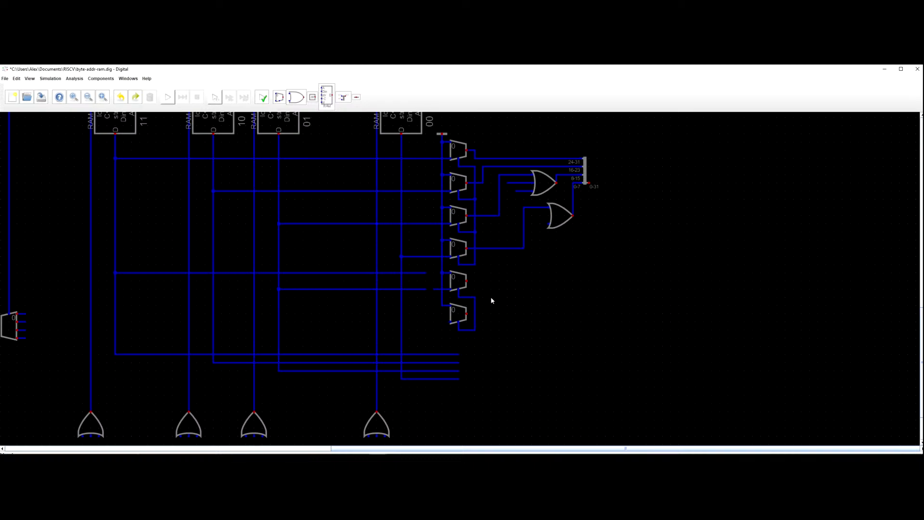
Route the RAM 11 line to the fifth multiplexer's remaining data input and the RAM 01 line to the sixth's.
click(451, 321)
click(426, 289)
click(434, 278)
click(433, 275)
click(427, 274)
click(434, 280)
click(434, 289)
Remove the vertical wire linking the selectors of the fifth and sixth multiplexers, leaving a short stub on each.
scroll(440, 297, up, 1)
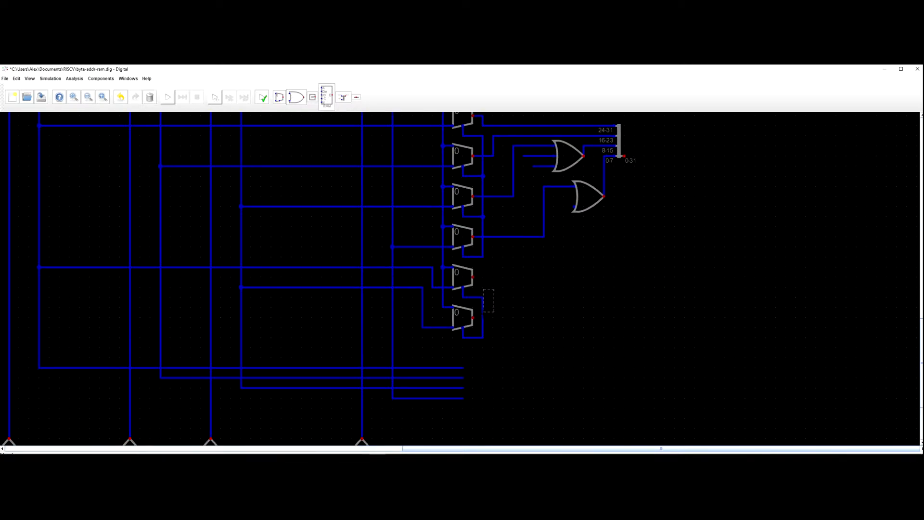
scroll(492, 316, down, 1)
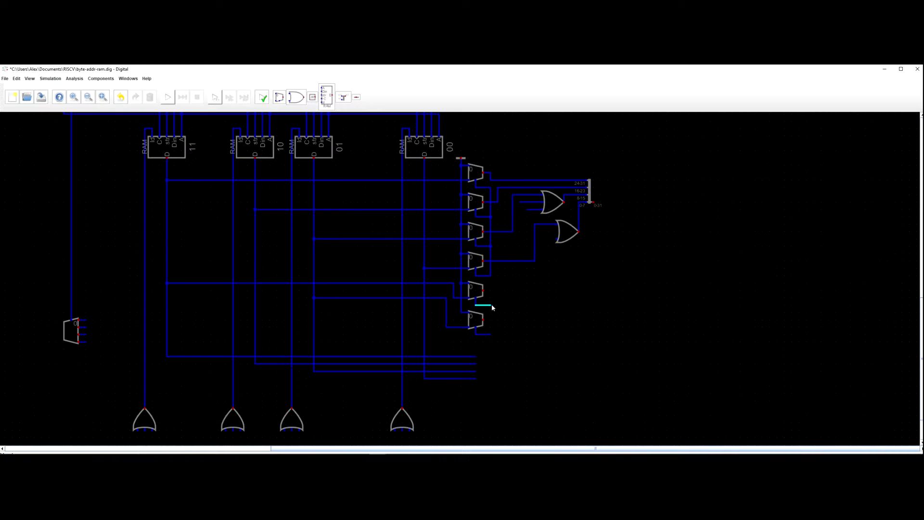
scroll(522, 332, down, 2)
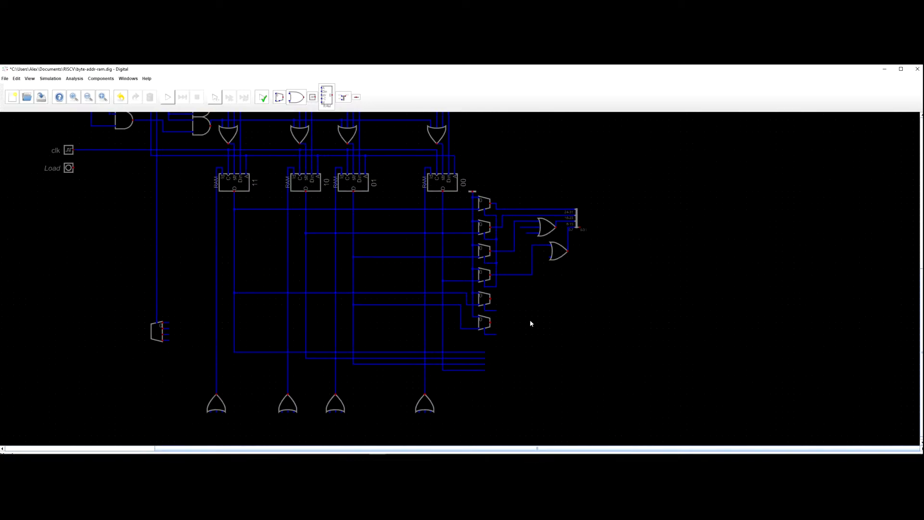
scroll(530, 322, down, 2)
scroll(532, 317, up, 4)
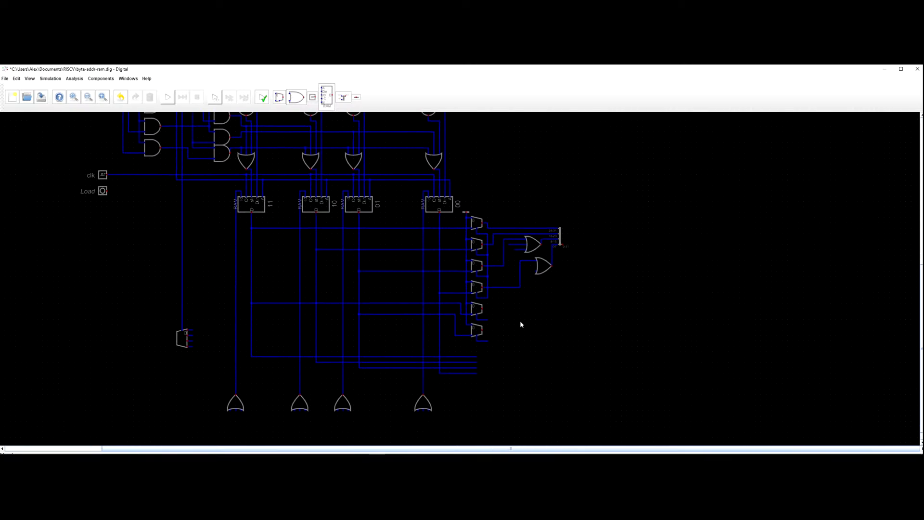
Connect the fifth and sixth multiplexer outputs to the two open input stubs of the upper OR gate.
click(471, 305)
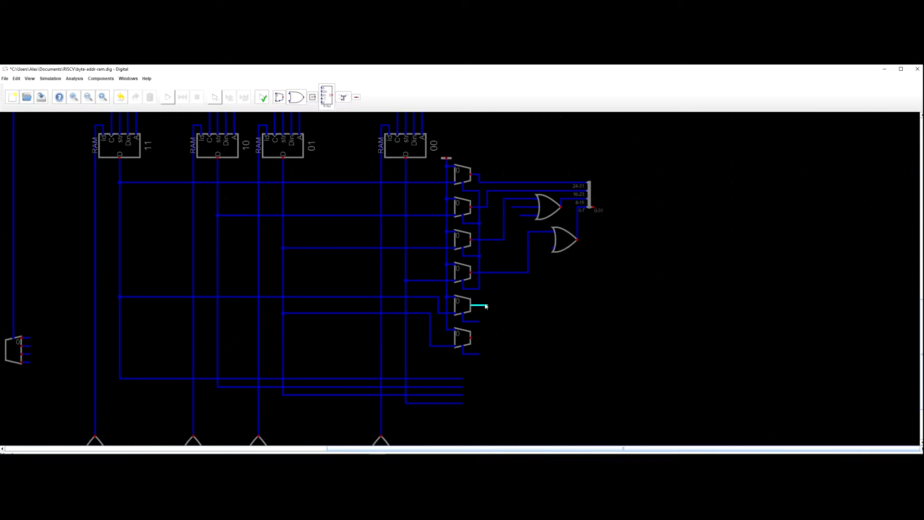
click(512, 214)
click(472, 338)
click(521, 215)
Join the selector stubs of the fifth and sixth multiplexers with a vertical wire.
scroll(499, 339, down, 3)
drag(512, 349, 617, 304)
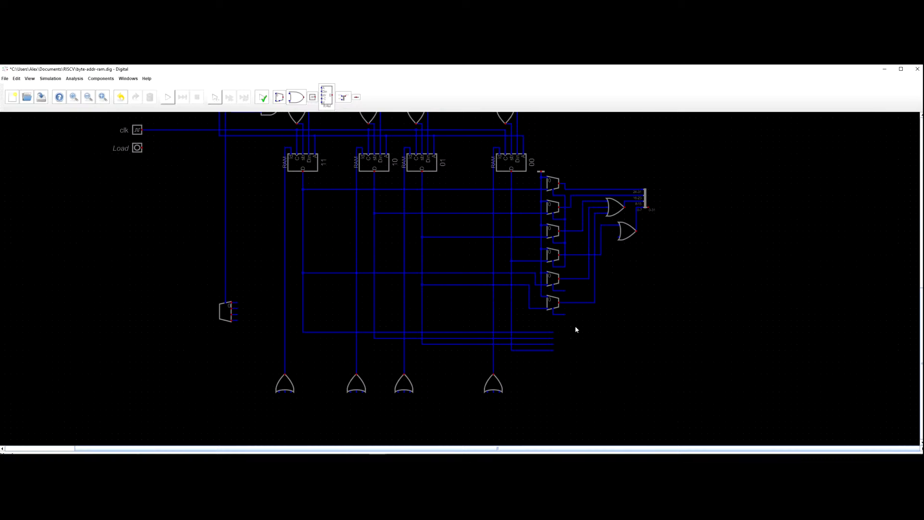
scroll(570, 323, up, 2)
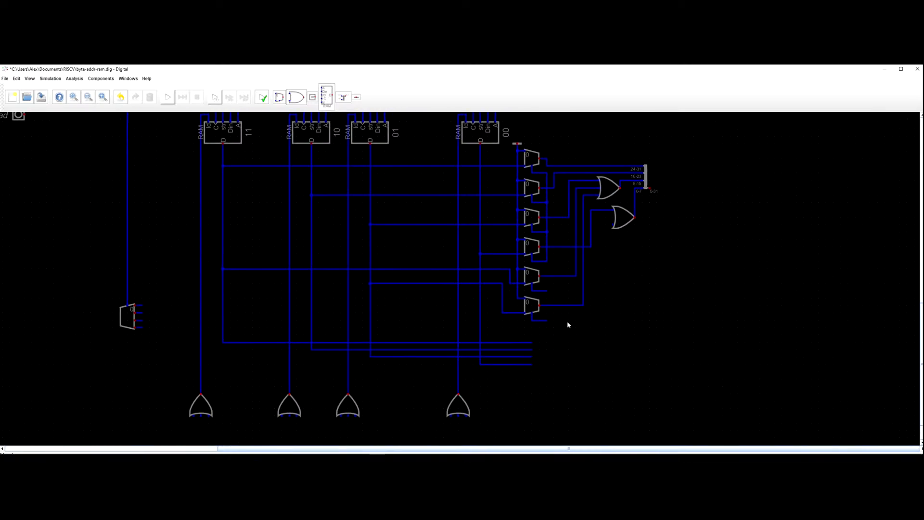
scroll(568, 325, up, 1)
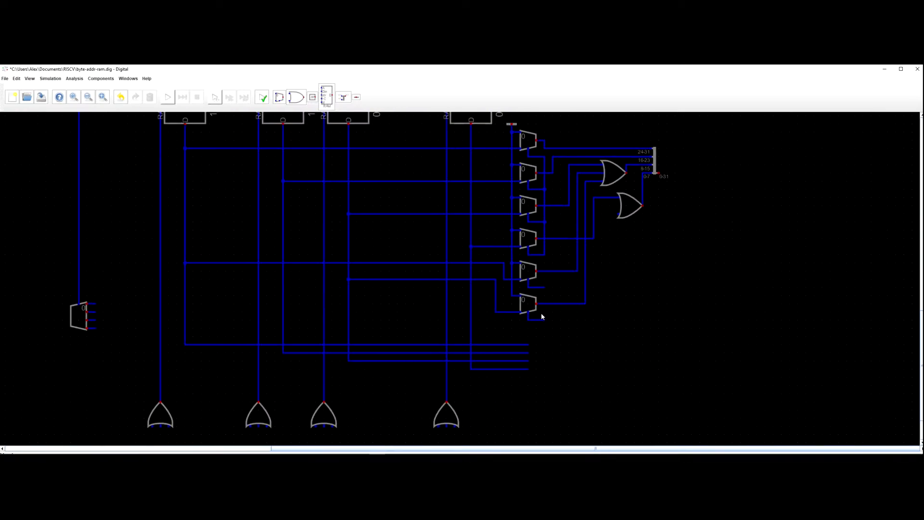
scroll(553, 289, down, 5)
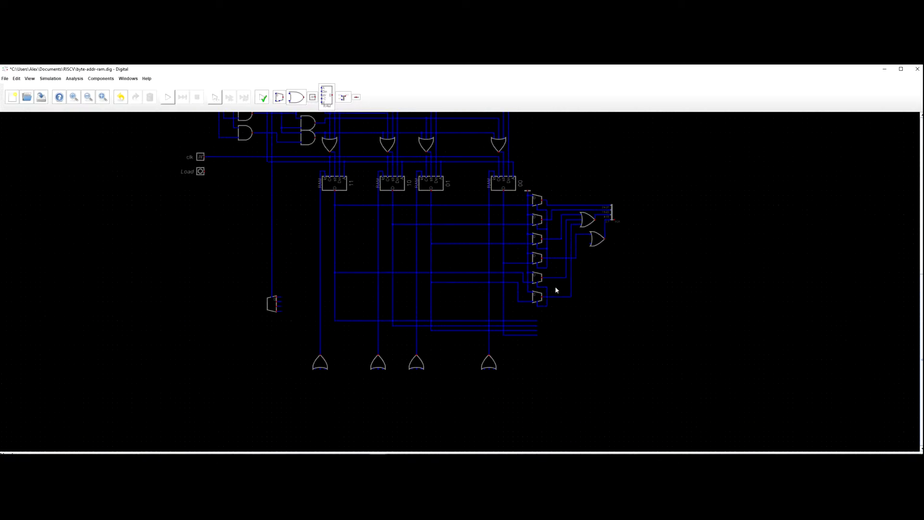
scroll(600, 303, up, 4)
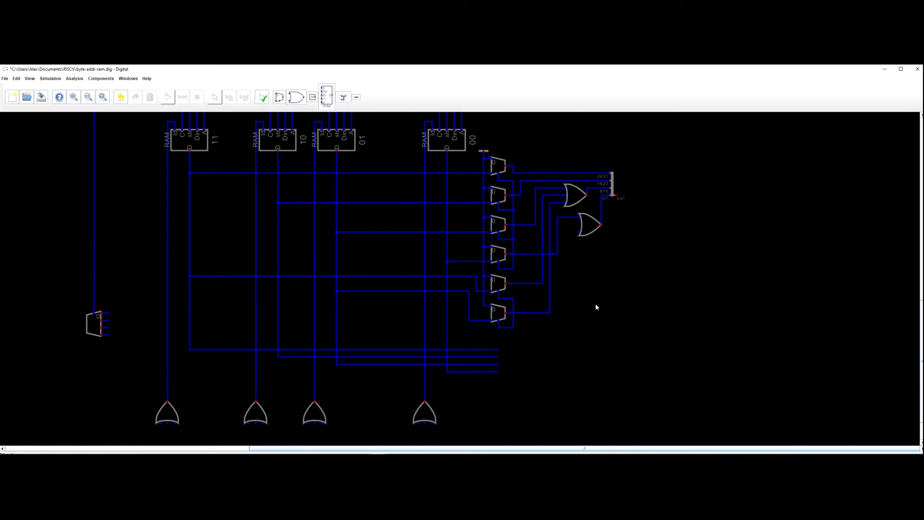
Extend the three vertical control lines beside the Store AND gates downward past the Load input to about the lower decoder's level.
scroll(596, 306, down, 3)
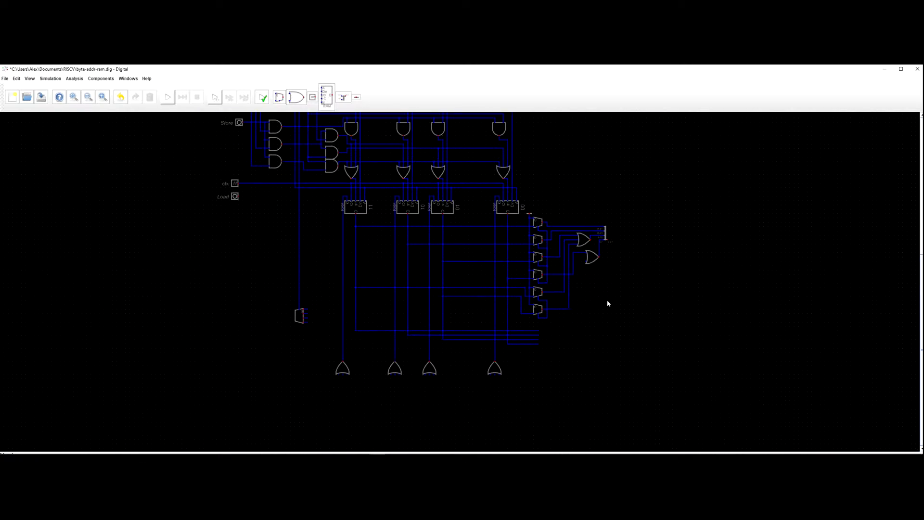
scroll(608, 305, up, 1)
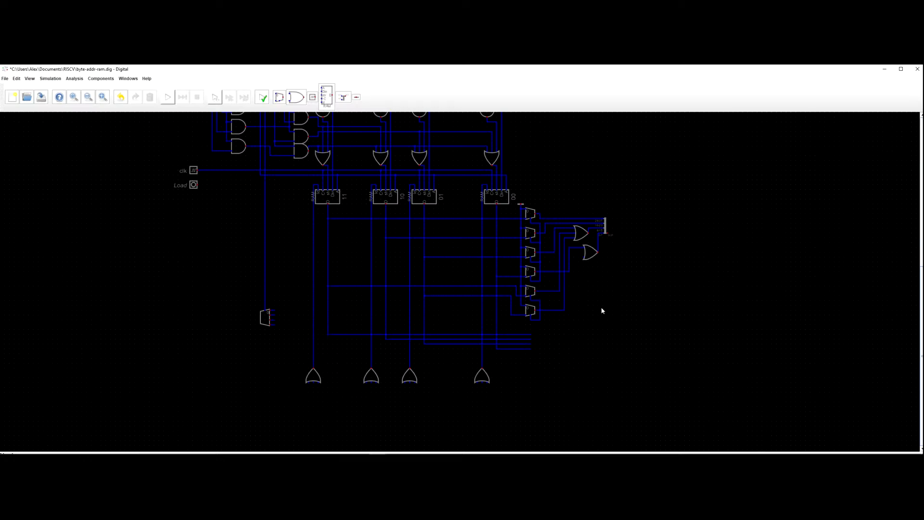
scroll(602, 311, up, 1)
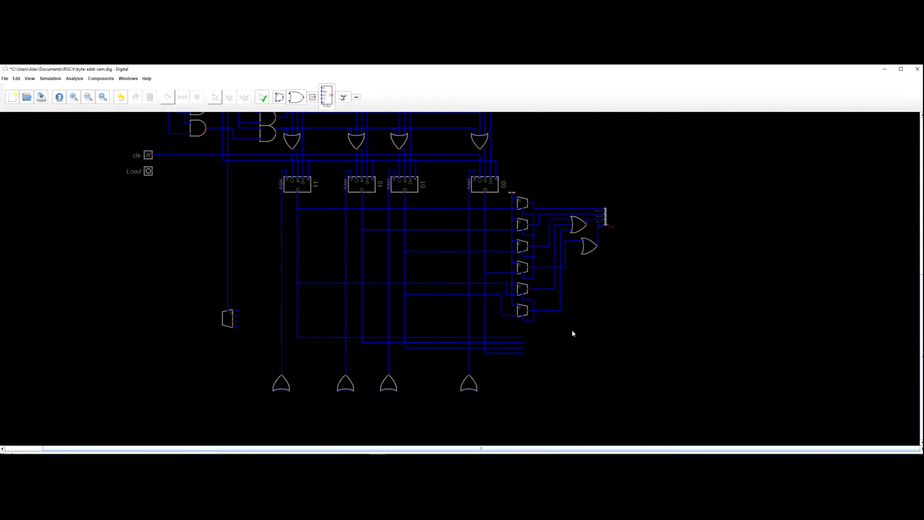
scroll(573, 333, down, 1)
drag(572, 332, 584, 350)
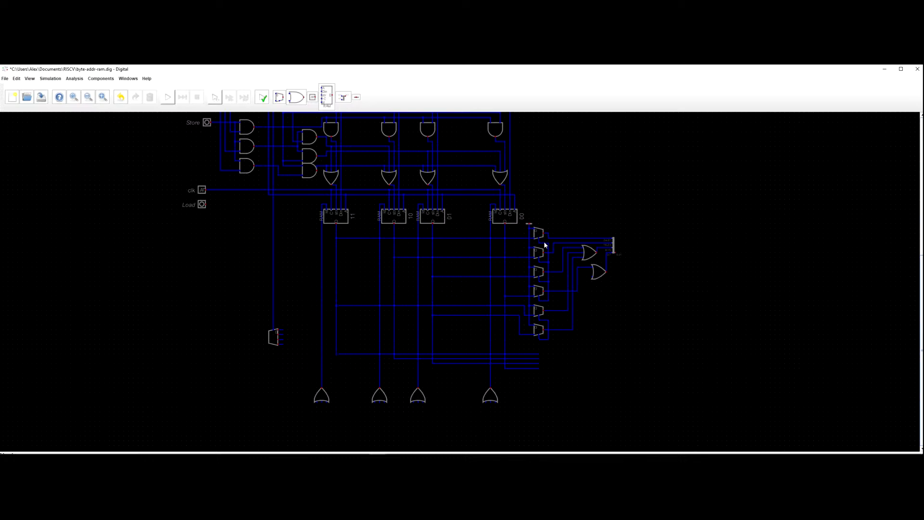
scroll(540, 246, down, 6)
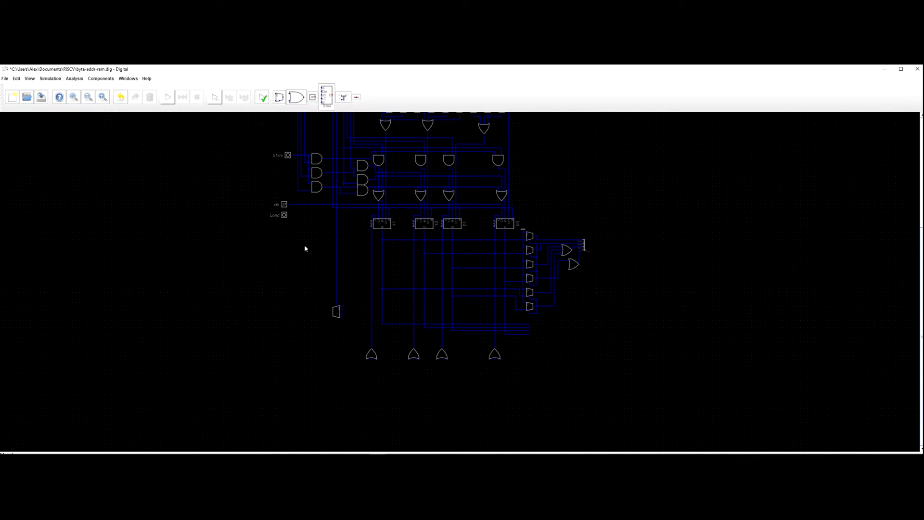
scroll(305, 294, up, 6)
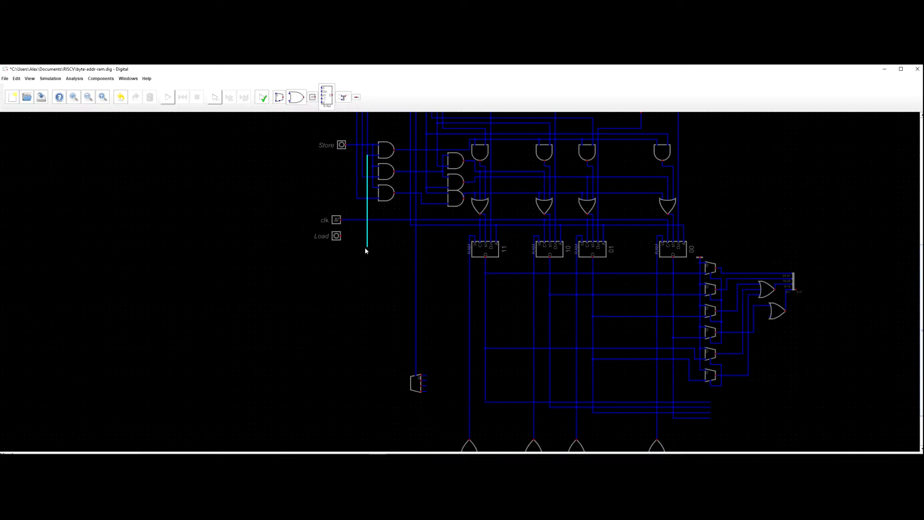
click(368, 371)
click(362, 176)
click(362, 367)
click(357, 371)
Connect the shared selector line of the first four multiplexers to the leftmost vertical control line.
scroll(345, 313, down, 1)
scroll(342, 306, down, 8)
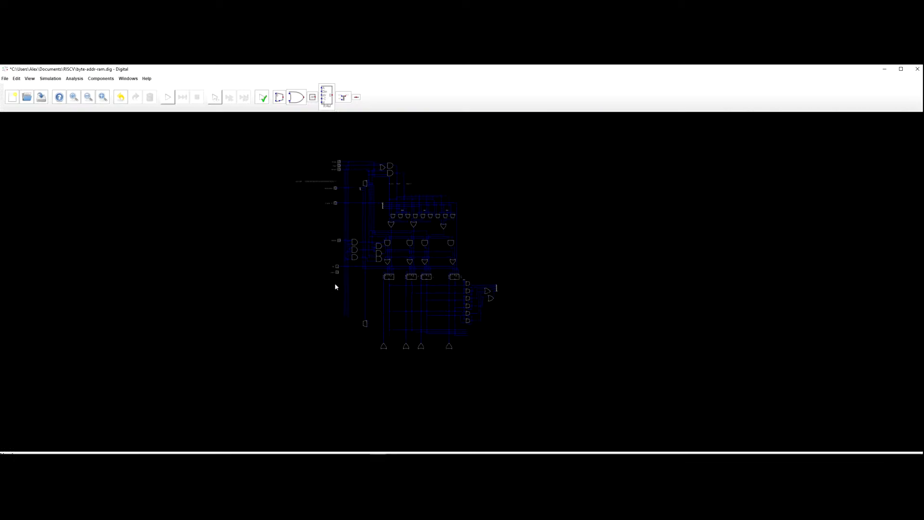
scroll(335, 285, up, 4)
drag(336, 287, 327, 249)
scroll(342, 284, up, 3)
scroll(401, 280, up, 1)
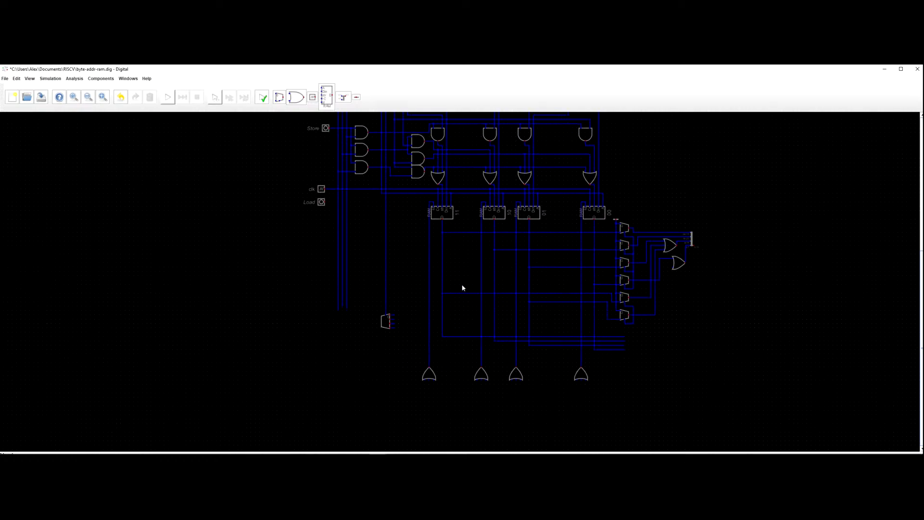
scroll(585, 274, up, 2)
scroll(627, 257, up, 1)
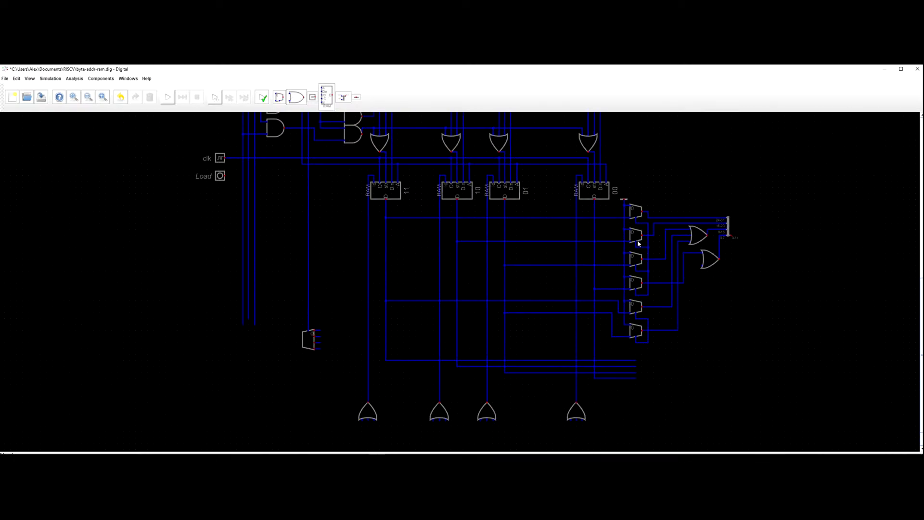
click(637, 224)
scroll(277, 225, down, 5)
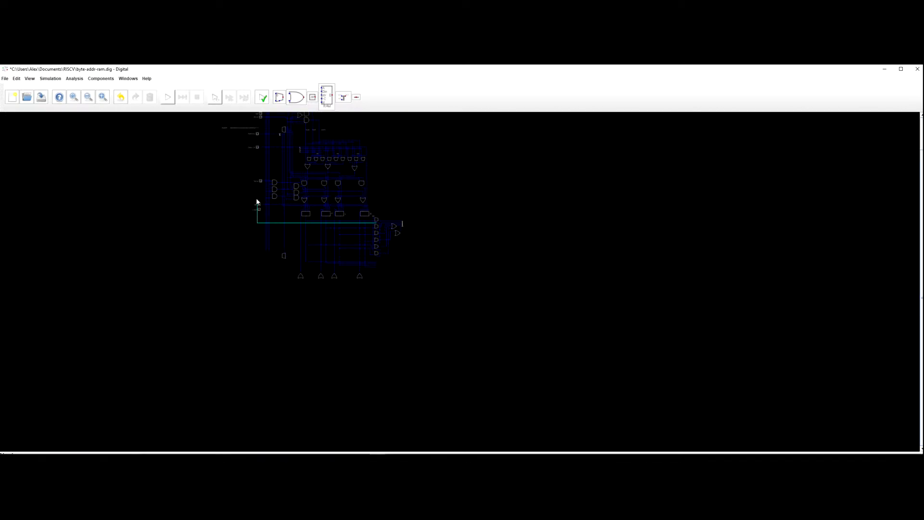
scroll(256, 202, up, 4)
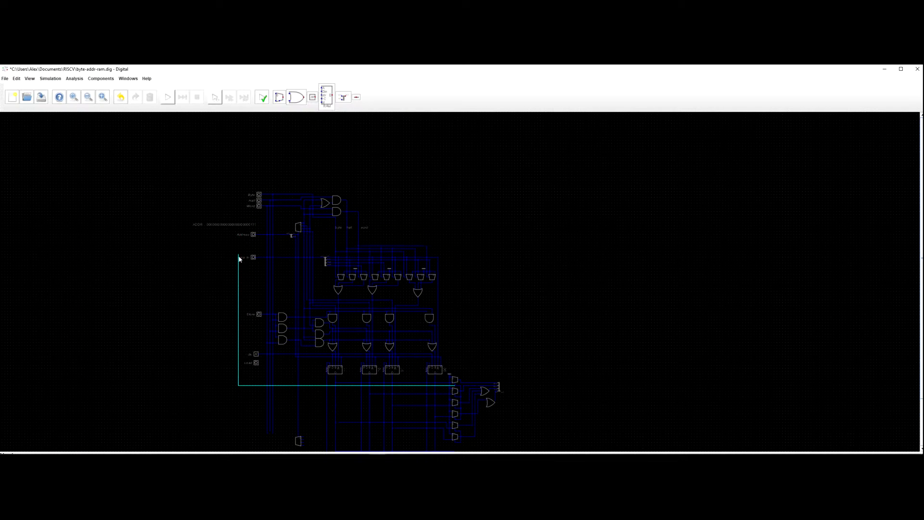
click(267, 385)
scroll(266, 385, up, 5)
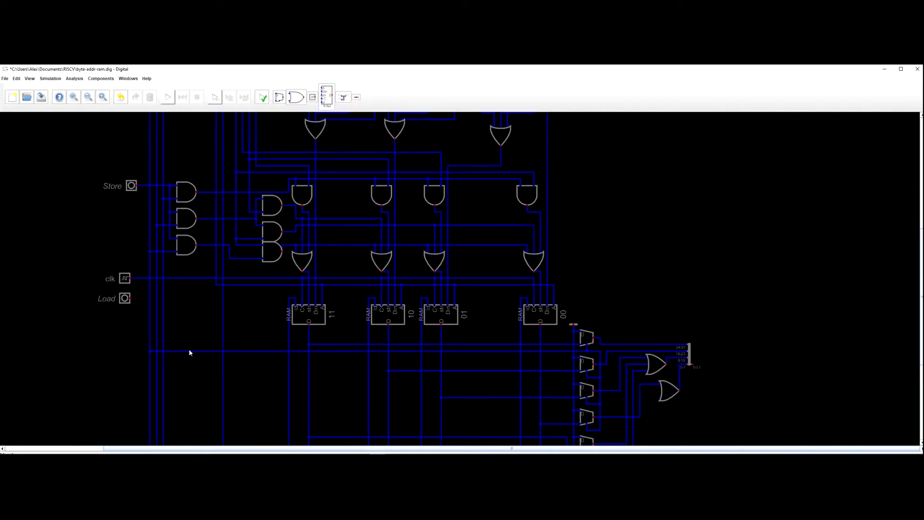
Move the four open RAM output stubs and the OR gates beneath them farther down, making room under the sixth multiplexer.
scroll(482, 359, down, 4)
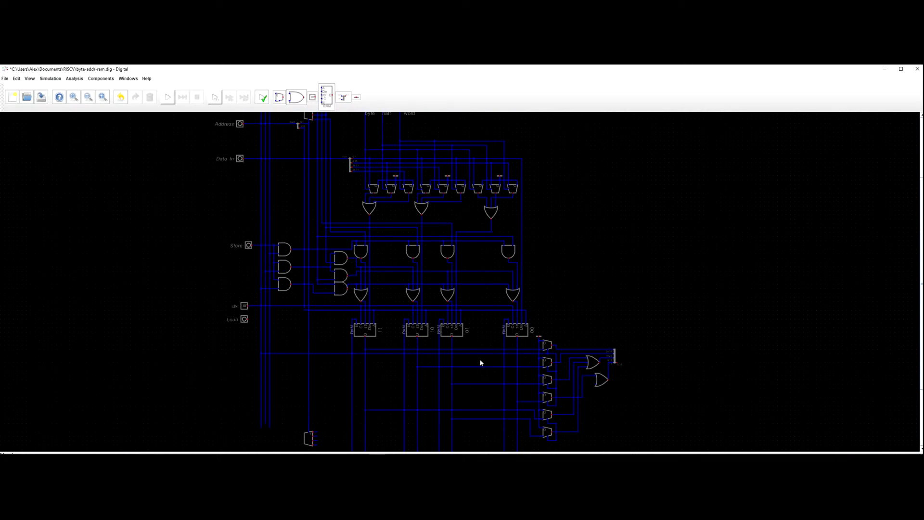
scroll(473, 362, up, 2)
scroll(462, 336, down, 2)
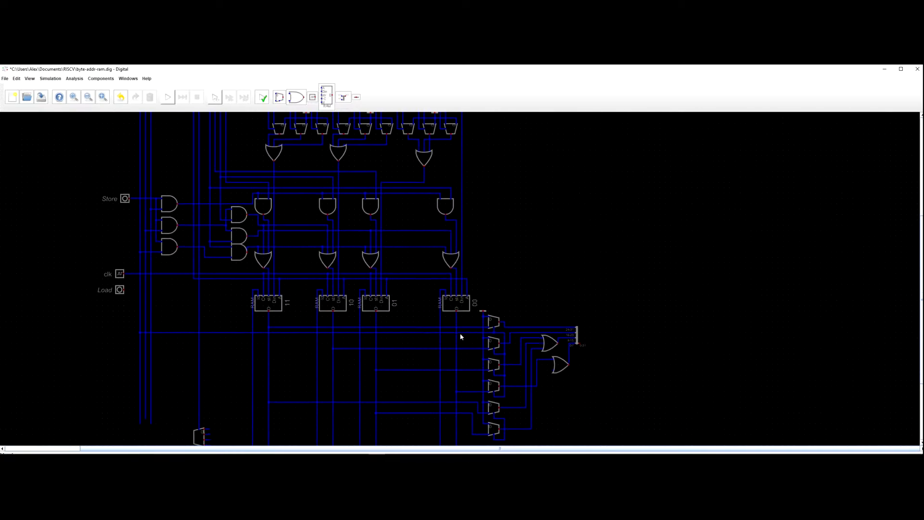
scroll(435, 312, up, 2)
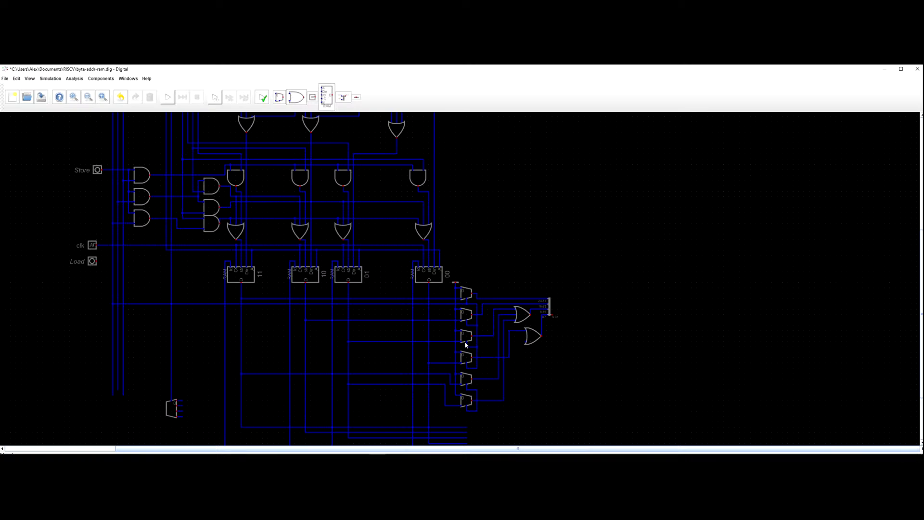
scroll(535, 362, up, 2)
drag(534, 364, 668, 330)
drag(678, 347, 618, 296)
drag(578, 343, 579, 320)
scroll(577, 358, down, 3)
scroll(582, 325, up, 3)
mouse_move(572, 368)
mouse_down()
mouse_move(578, 331)
mouse_move(536, 316)
mouse_up()
click(513, 319)
drag(626, 372, 270, 375)
scroll(541, 325, up, 1)
drag(582, 276, 574, 328)
scroll(574, 327, down, 2)
scroll(587, 323, up, 1)
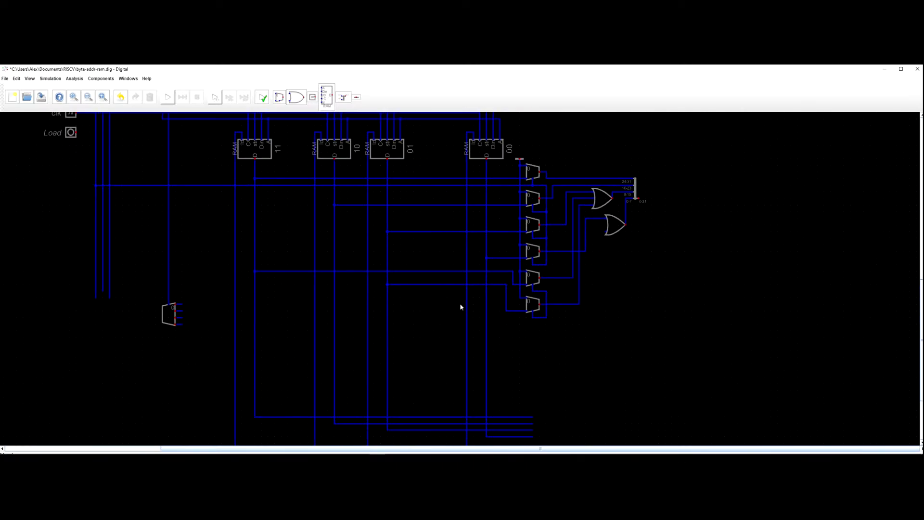
Duplicate the fifth and sixth multiplexers with their selector wiring and place the copies directly below as the seventh and eighth.
scroll(264, 270, down, 1)
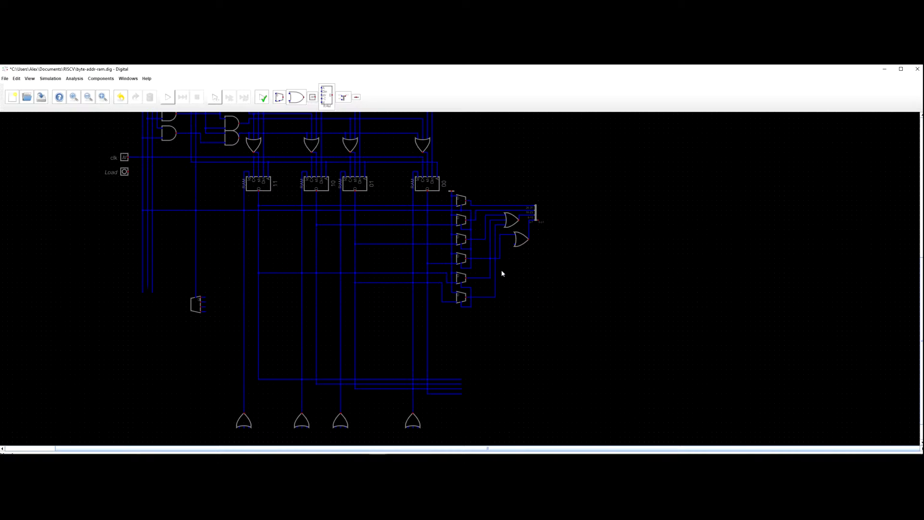
scroll(505, 235, up, 1)
right_click(524, 250)
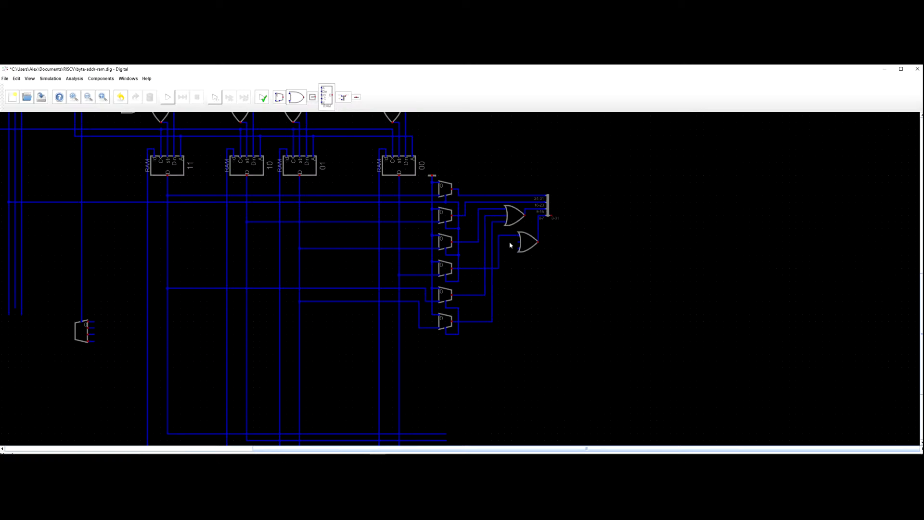
drag(475, 358, 427, 285)
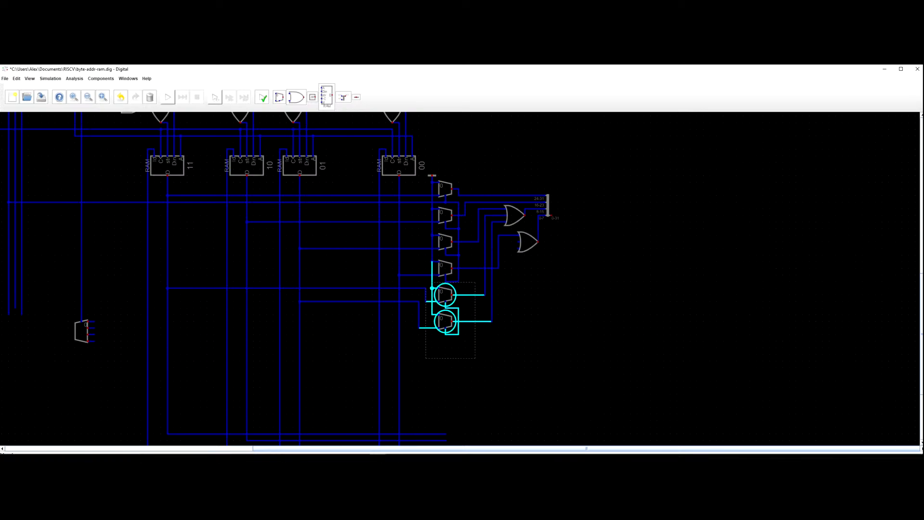
key(ctrl+c)
key(ctrl+v)
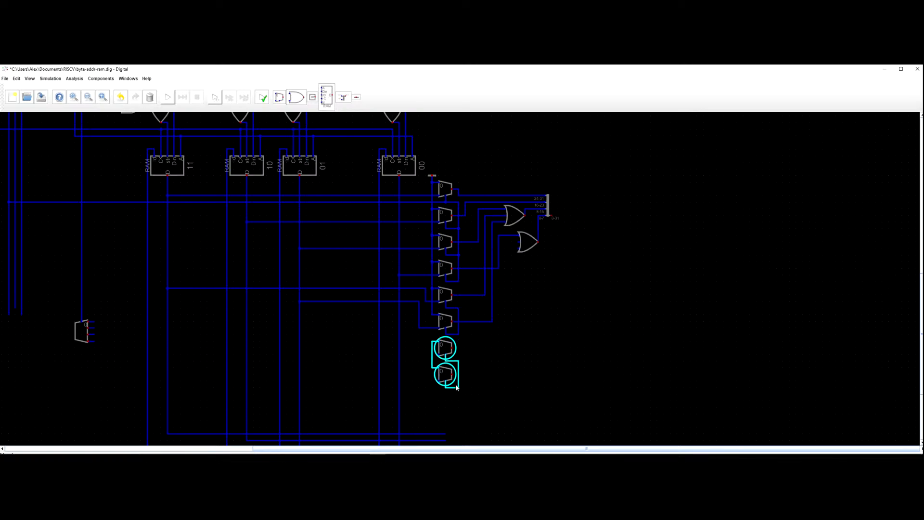
click(459, 387)
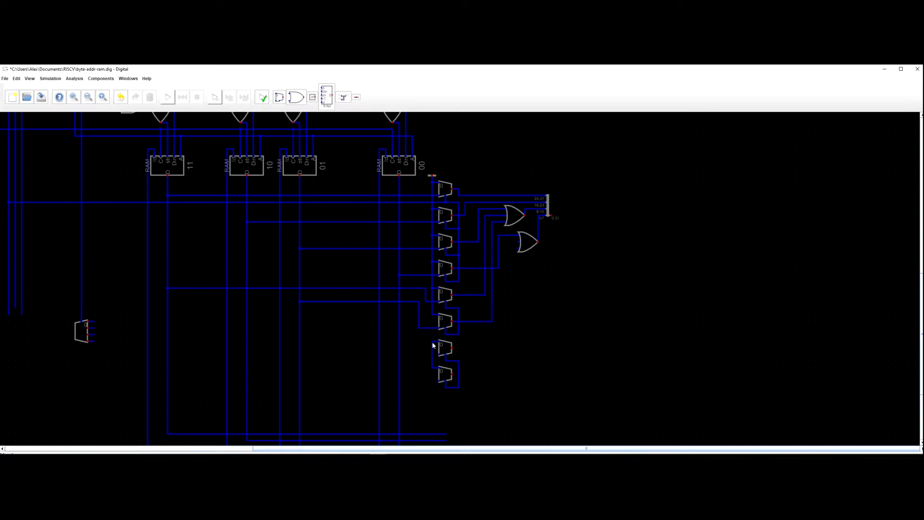
Route the RAM 10 output line to the seventh multiplexer's data input and the RAM 00 line to the eighth's.
drag(497, 347, 540, 321)
scroll(469, 314, down, 2)
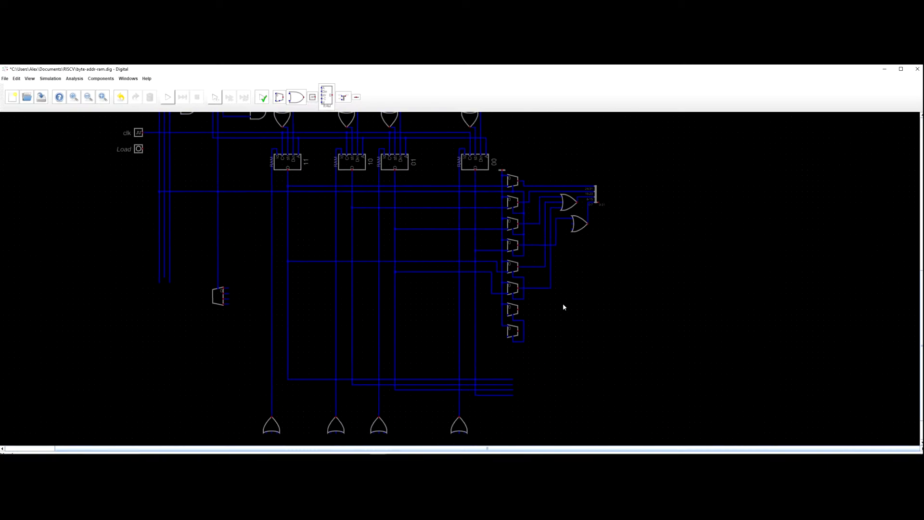
click(508, 316)
click(353, 315)
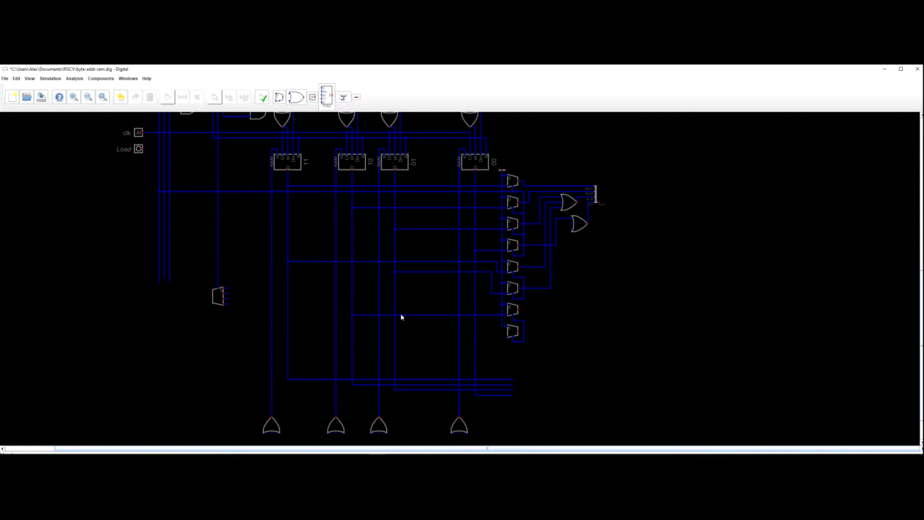
click(506, 336)
click(474, 337)
Join the new multiplexers' selectors to the pair above and wire both new outputs to the lower OR gate's open inputs.
scroll(557, 347, right, 2)
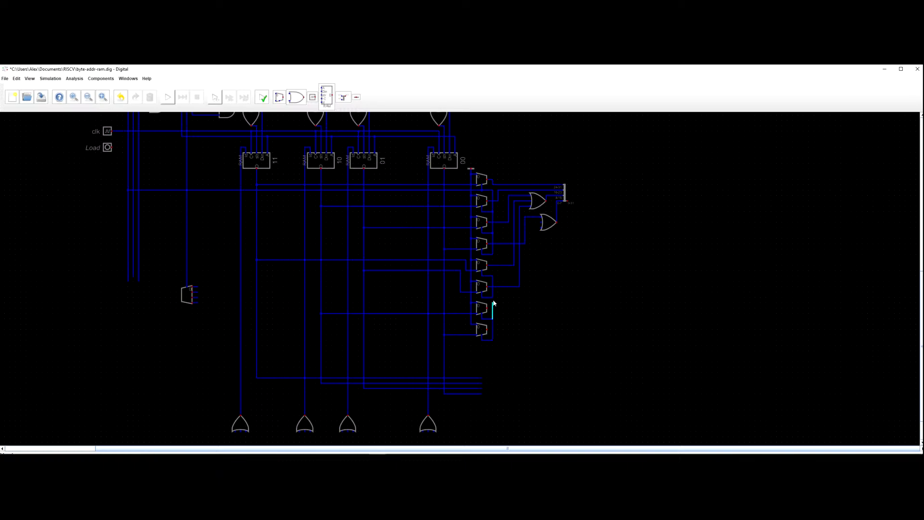
click(530, 223)
click(488, 308)
click(487, 330)
click(535, 227)
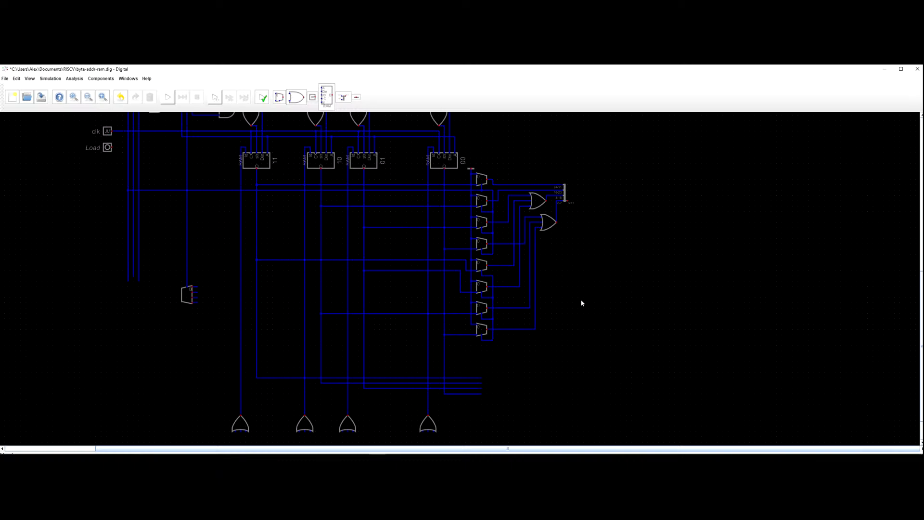
Move the 32-bit merger and both OR gates farther right, with the two gates lined up one above the other.
drag(593, 155, 562, 202)
click(559, 213)
click(565, 206)
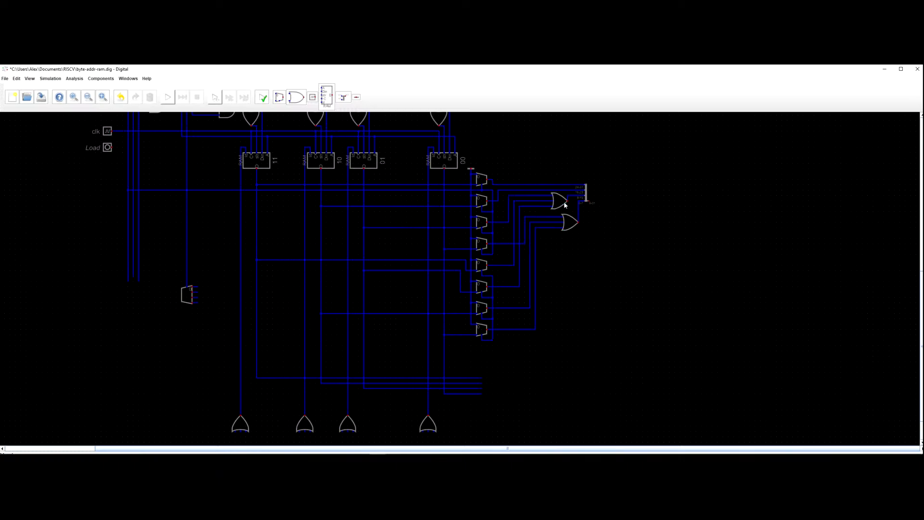
drag(616, 169, 577, 222)
click(606, 237)
Rewire the outputs of the lower and upper OR gates to their lines into the 32-bit merger.
drag(586, 213, 603, 224)
click(589, 223)
click(600, 223)
drag(586, 192, 599, 200)
click(589, 200)
click(593, 201)
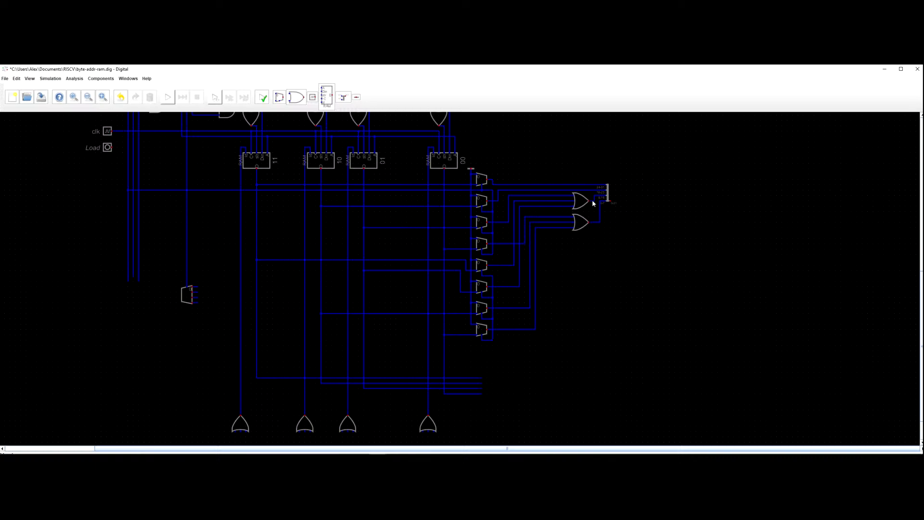
Connect the shared selector line of the fifth to eighth multiplexers to the middle vertical control line.
scroll(613, 250, up, 3)
scroll(631, 263, down, 3)
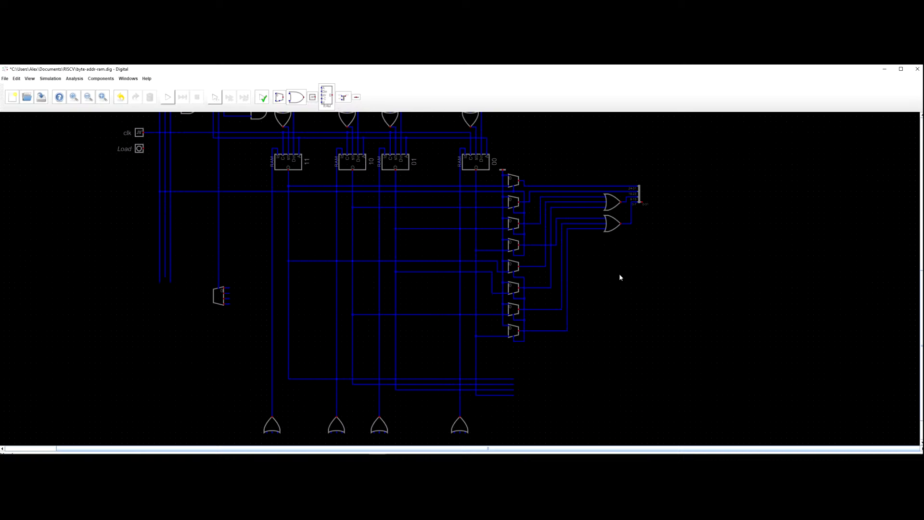
drag(614, 283, 673, 242)
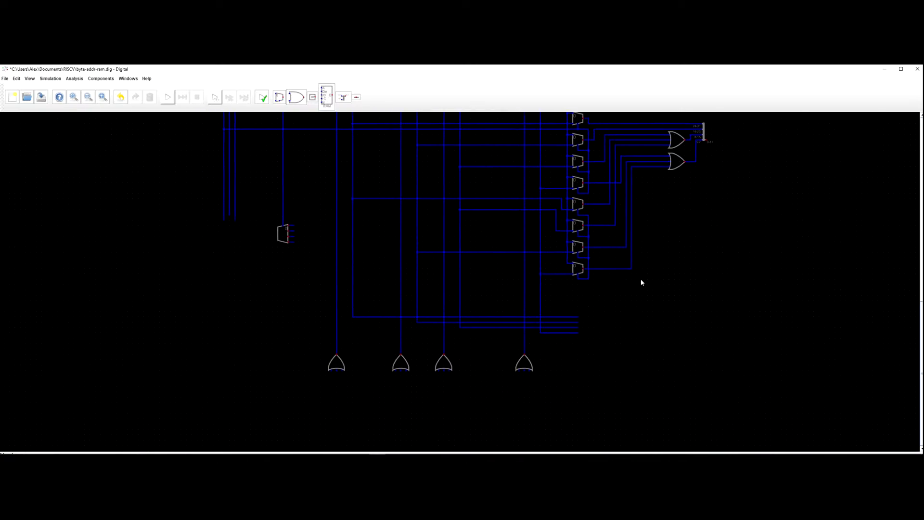
scroll(625, 313, down, 3)
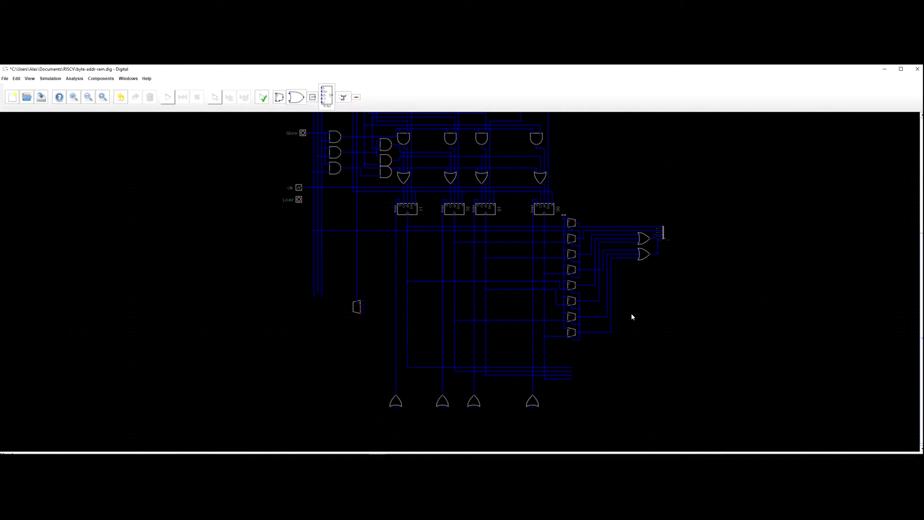
scroll(631, 318, up, 3)
scroll(542, 306, up, 1)
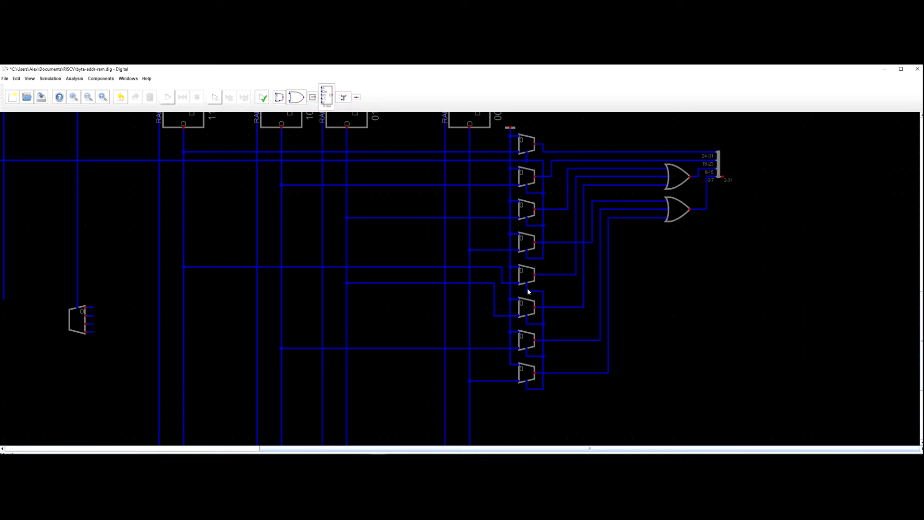
scroll(529, 291, down, 1)
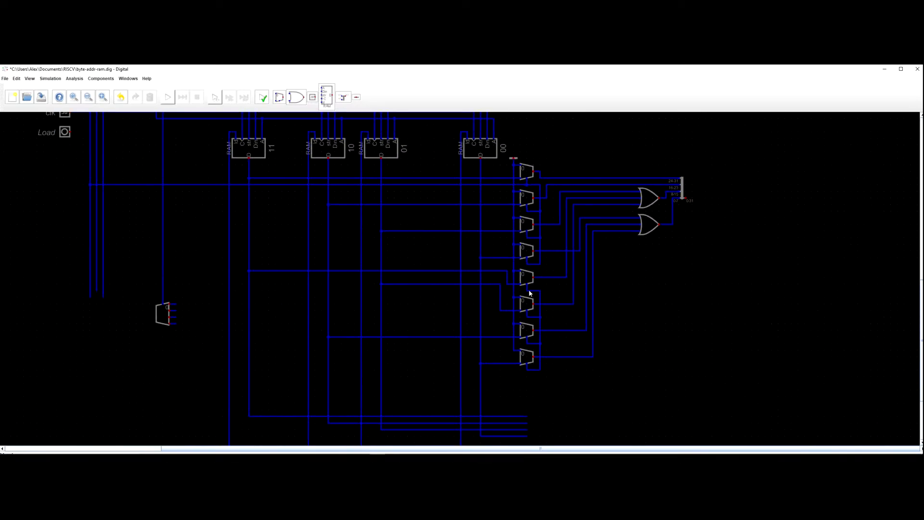
click(529, 292)
drag(111, 289, 178, 298)
click(163, 299)
Delete the unused tail of the leftmost vertical control line below its branch to the first four multiplexers.
scroll(168, 293, down, 3)
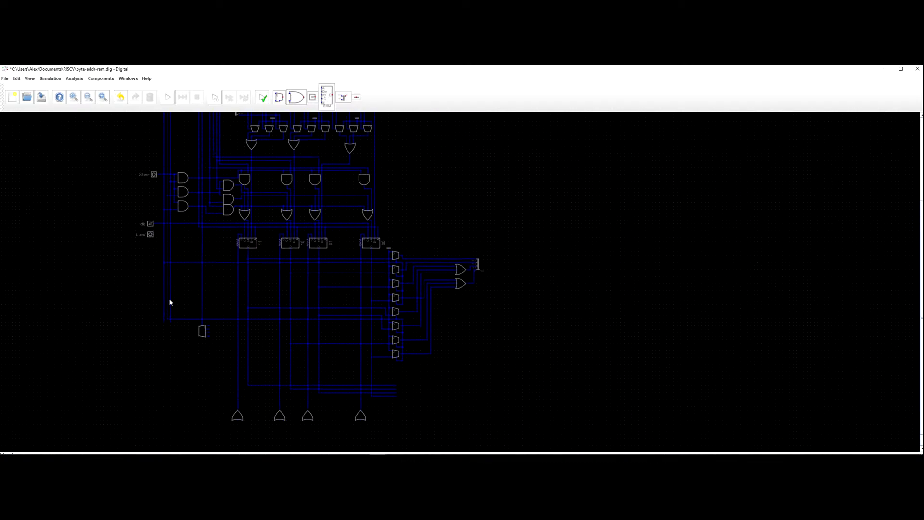
drag(177, 261, 190, 376)
drag(189, 343, 199, 160)
scroll(219, 333, up, 4)
drag(224, 336, 212, 301)
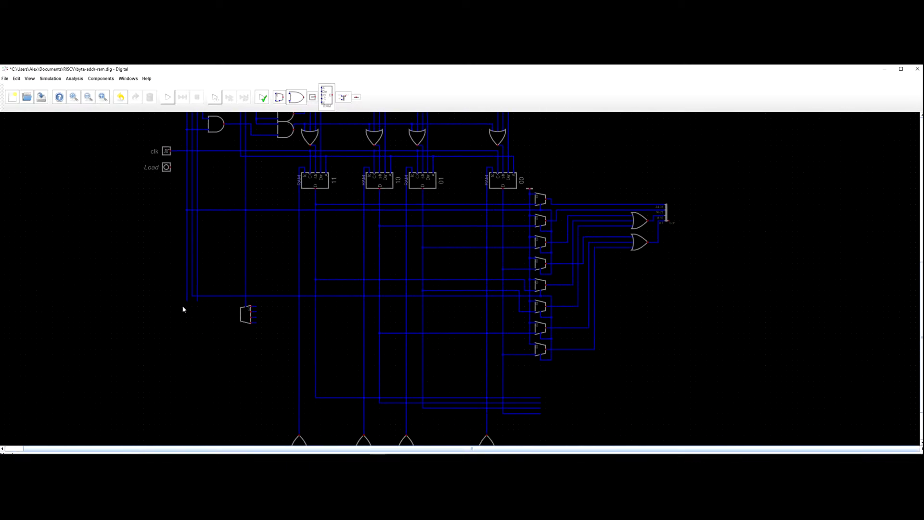
click(186, 289)
key(Delete)
Shift the end of the third vertical control line slightly downward, keeping the line in its column.
ctrl+click(197, 302)
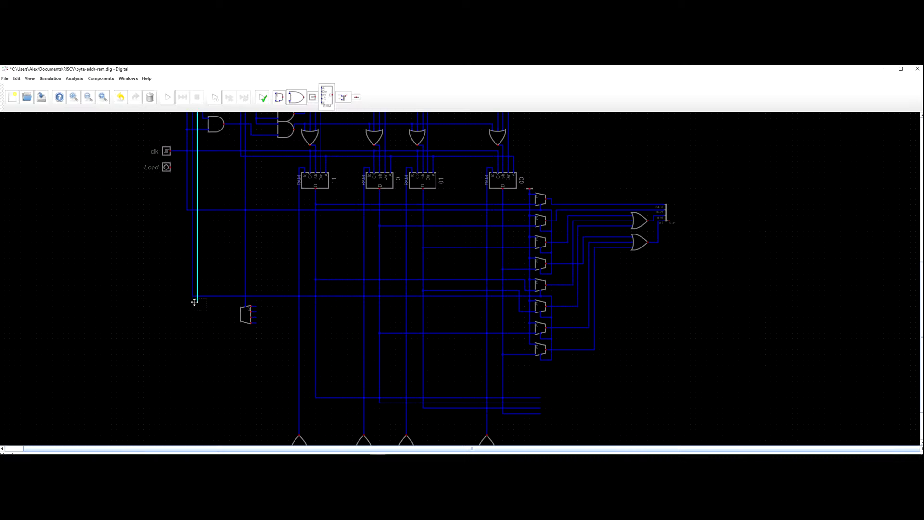
click(195, 310)
scroll(217, 323, down, 1)
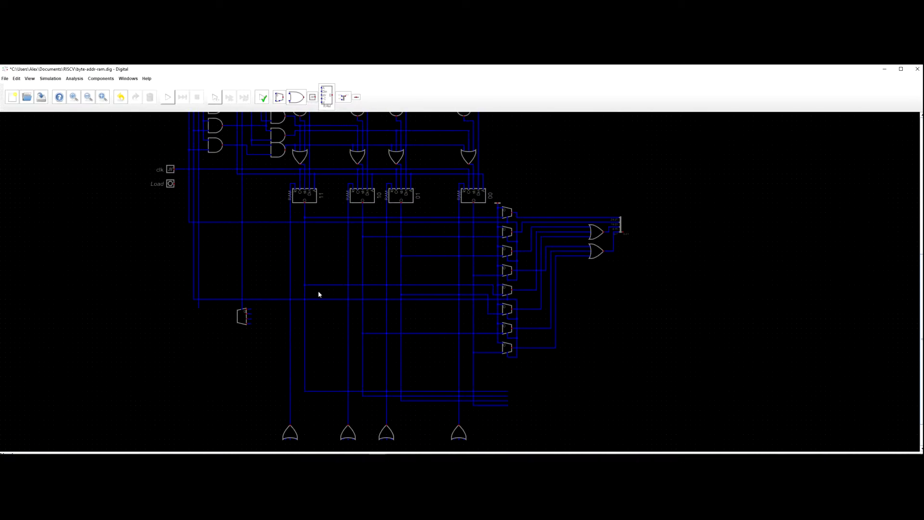
Look over the RAM outputs, read multiplexers and lower OR gates, and how they connect to the upper circuit.
scroll(592, 365, up, 1)
drag(601, 364, 635, 325)
scroll(635, 325, down, 2)
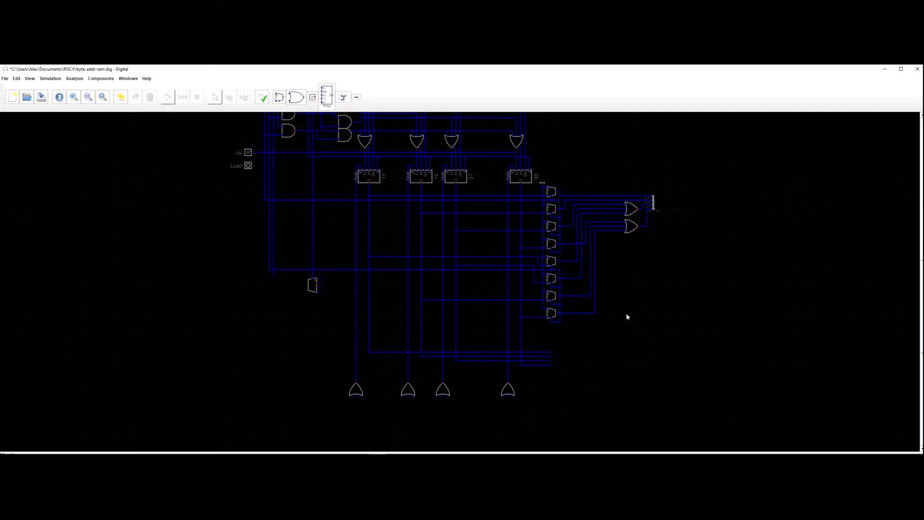
scroll(313, 171, down, 2)
drag(313, 171, 319, 387)
scroll(318, 388, down, 3)
scroll(326, 302, up, 3)
drag(328, 312, 338, 261)
mouse_move(577, 274)
mouse_down()
mouse_move(579, 191)
mouse_move(579, 219)
mouse_move(565, 222)
mouse_move(577, 286)
mouse_up()
scroll(560, 239, up, 1)
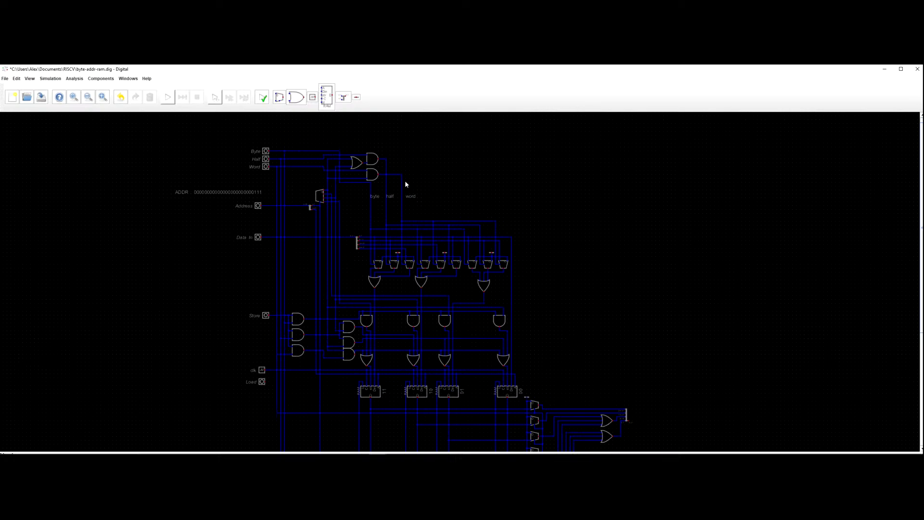
Examine the whole circuit from the Byte, Half and Word inputs through the store logic to the four RAMs.
drag(405, 183, 457, 76)
mouse_move(564, 219)
mouse_down()
mouse_move(587, 268)
mouse_move(565, 219)
mouse_up()
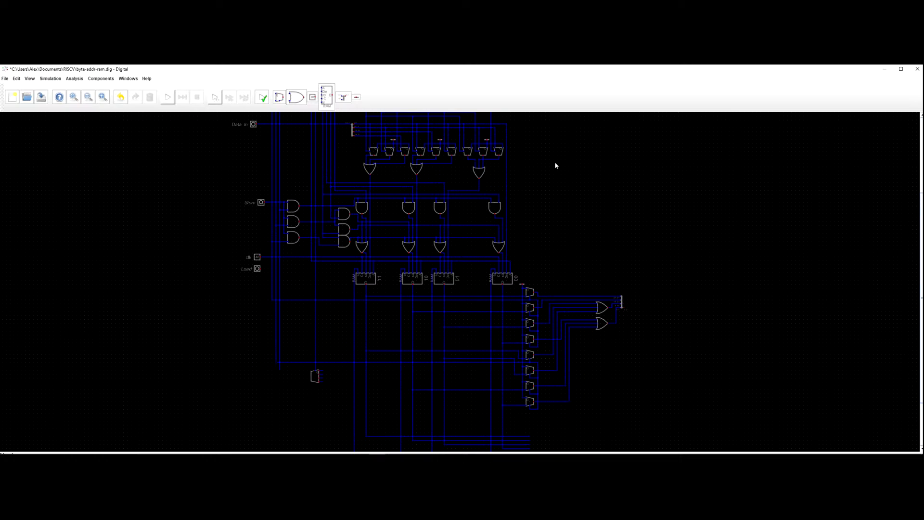
drag(552, 166, 553, 283)
scroll(587, 308, up, 1)
drag(588, 311, 586, 260)
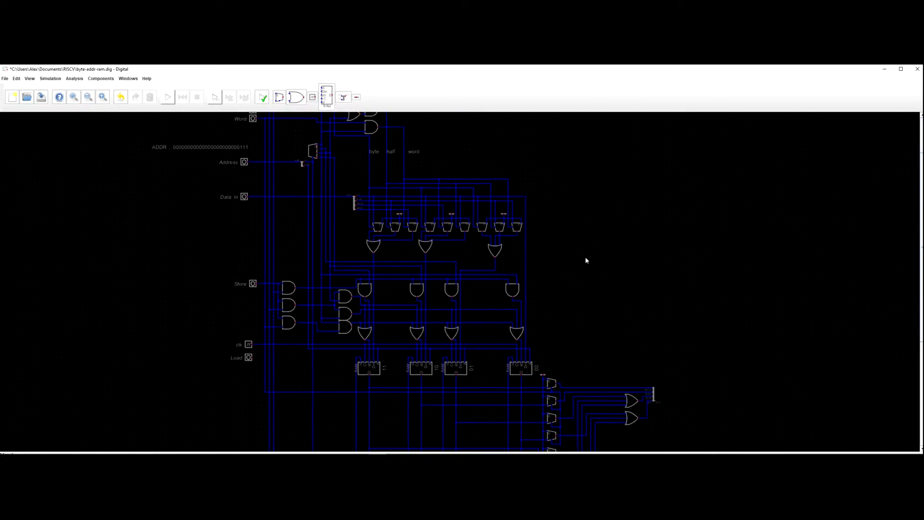
drag(593, 326, 588, 276)
drag(569, 401, 567, 346)
drag(588, 234, 622, 274)
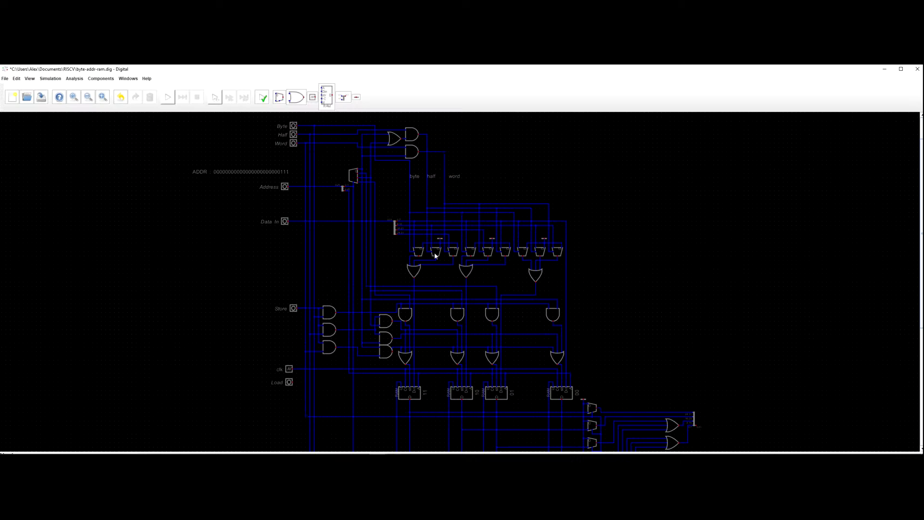
drag(506, 293, 469, 187)
drag(554, 258, 584, 289)
scroll(580, 237, down, 3)
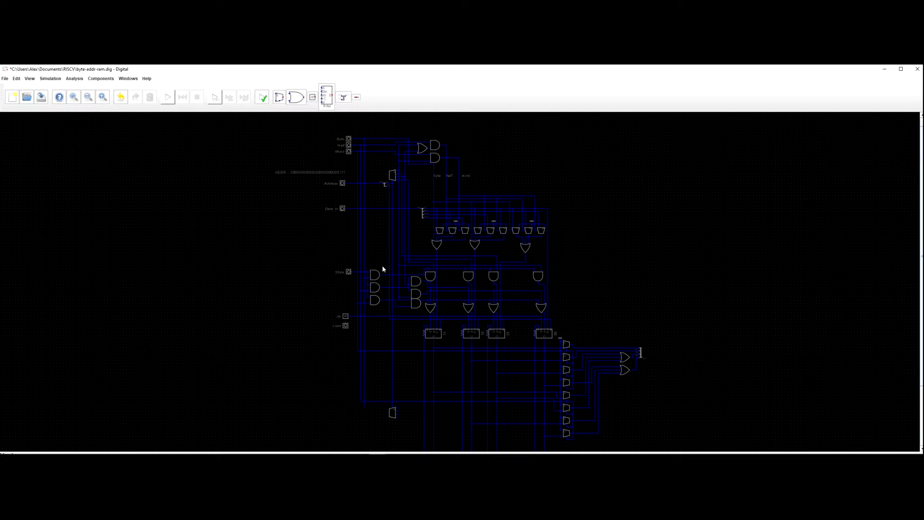
drag(378, 357, 387, 336)
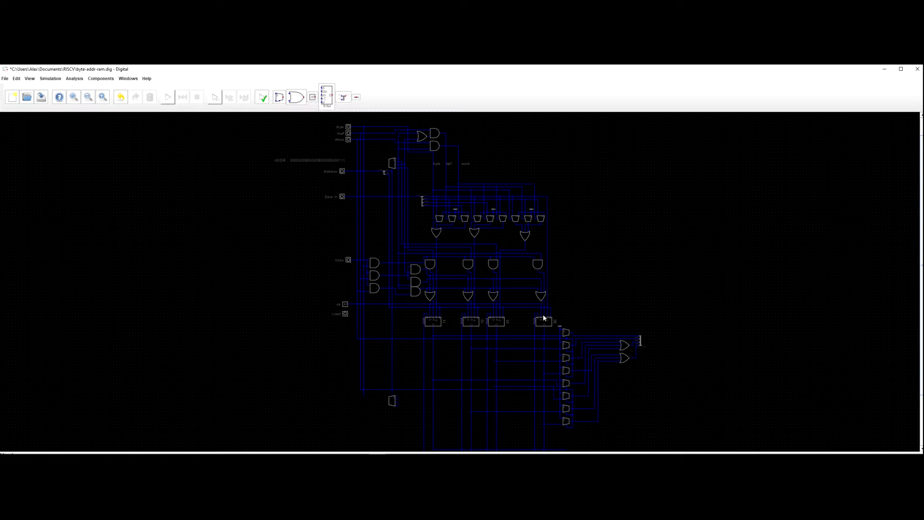
scroll(592, 289, up, 3)
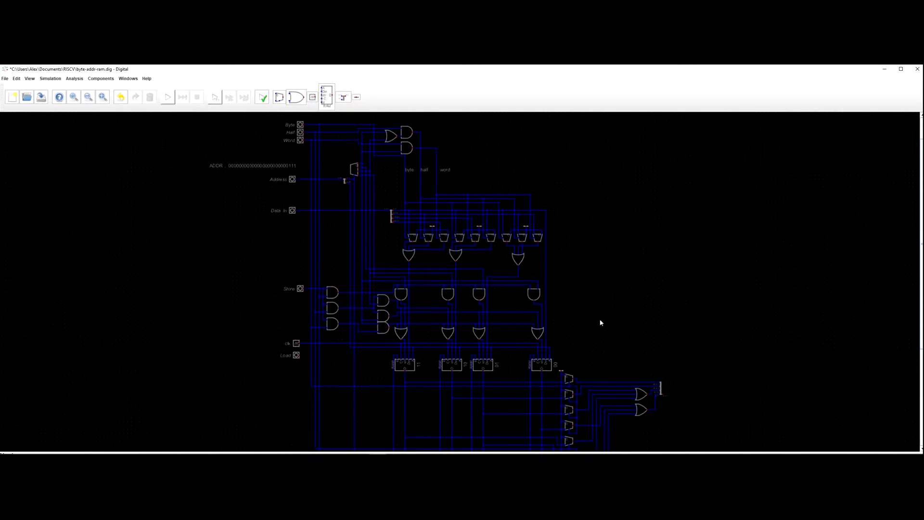
mouse_move(583, 312)
mouse_down()
mouse_move(583, 337)
mouse_move(567, 276)
mouse_move(582, 254)
mouse_move(592, 294)
mouse_move(567, 309)
mouse_up()
drag(535, 263, 541, 275)
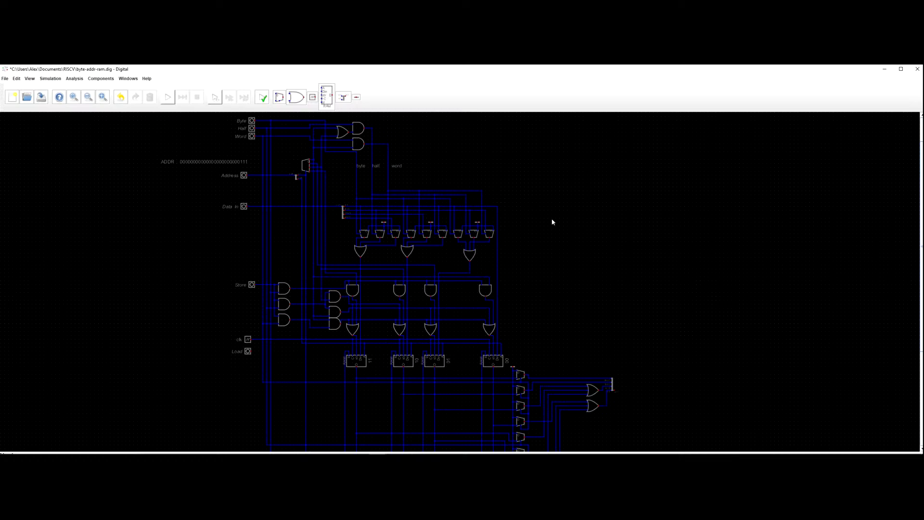
Compare the read-output multiplexers and OR gates with the byte, half and word selection logic above the RAMs.
scroll(544, 202, down, 5)
scroll(558, 227, down, 1)
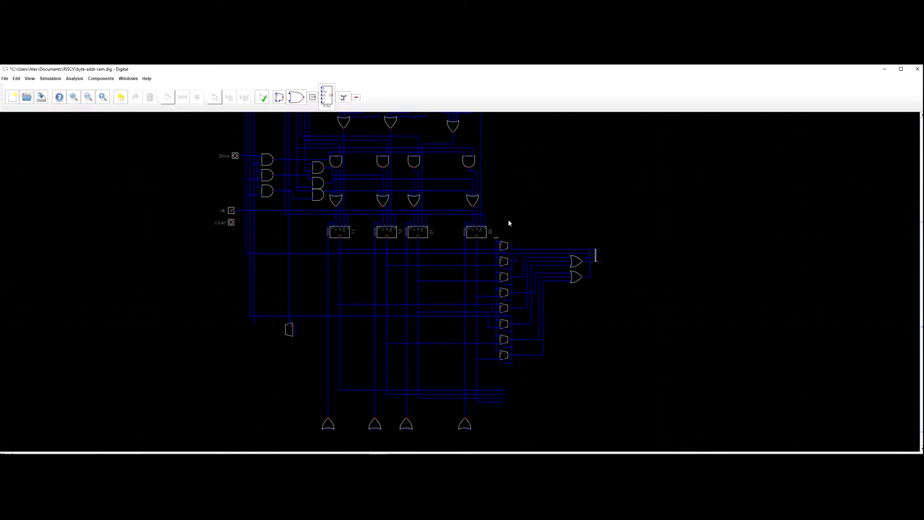
scroll(499, 261, up, 3)
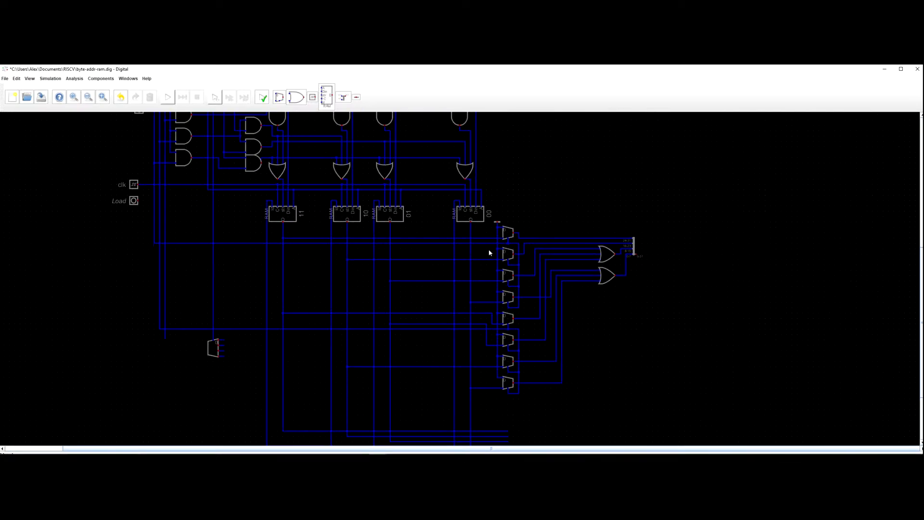
scroll(481, 254, down, 4)
drag(536, 193, 564, 280)
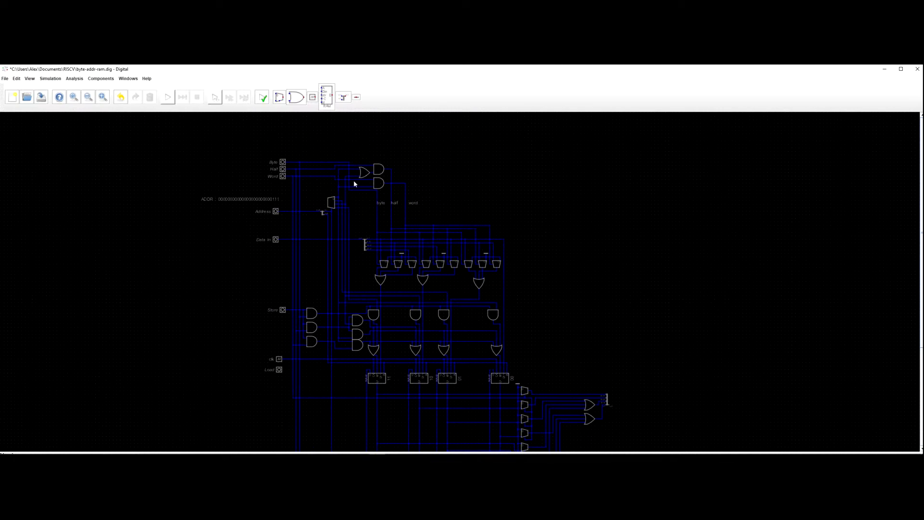
scroll(388, 185, up, 6)
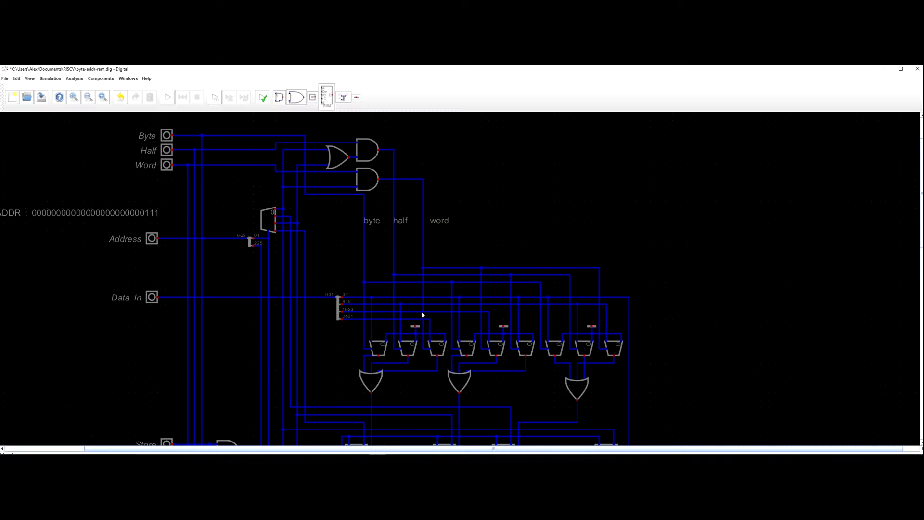
scroll(457, 273, down, 7)
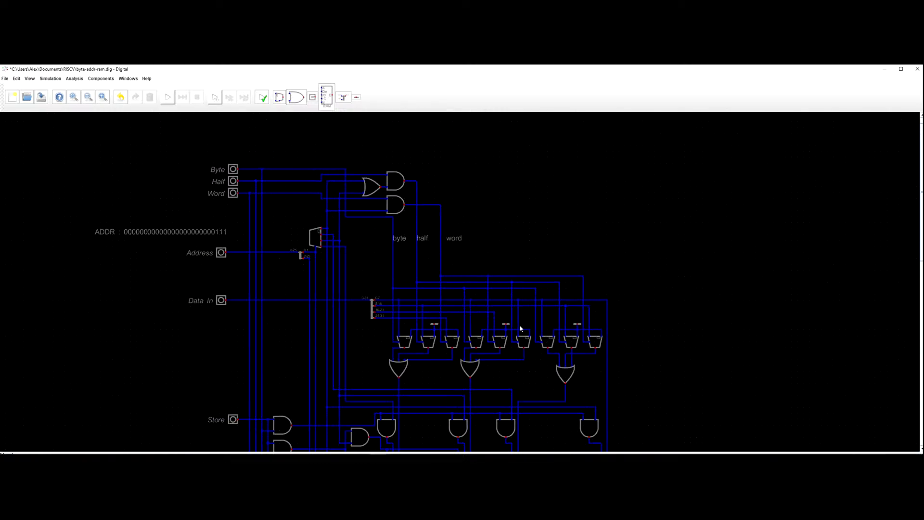
scroll(620, 322, up, 2)
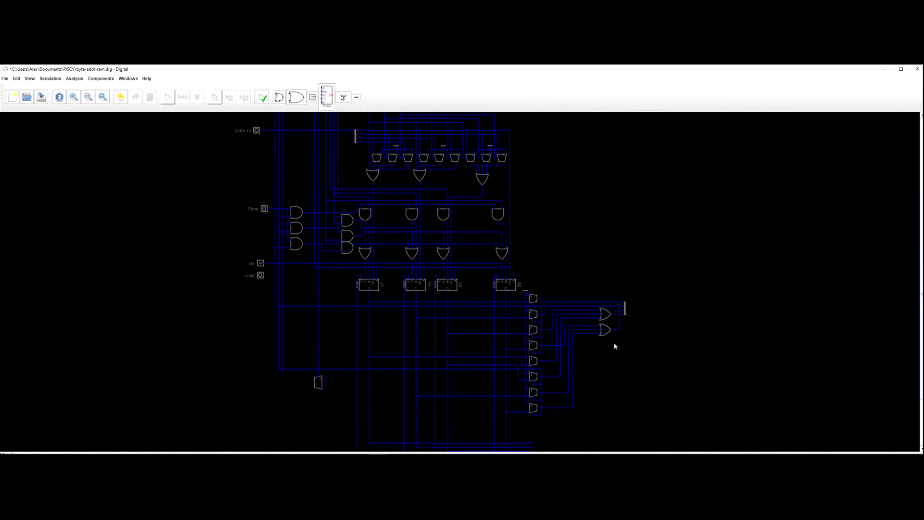
drag(556, 200, 559, 252)
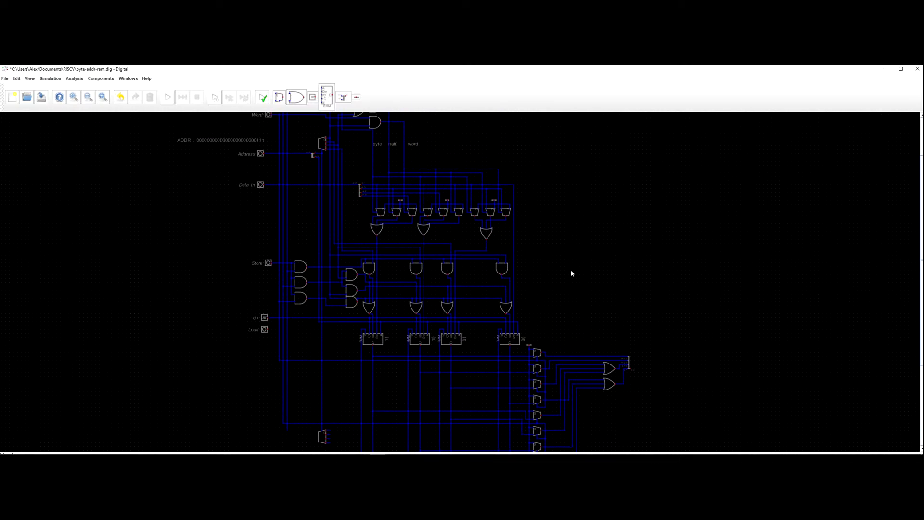
drag(591, 283, 584, 258)
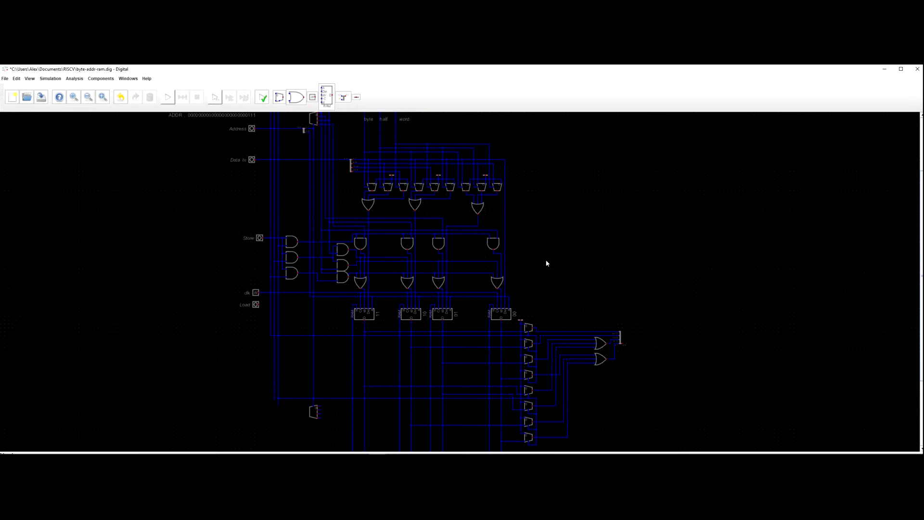
scroll(547, 264, up, 3)
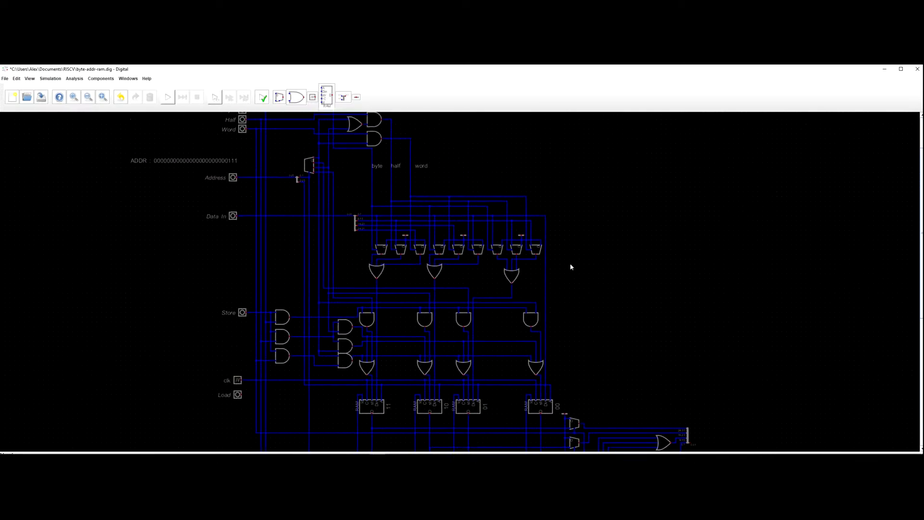
drag(383, 139, 455, 208)
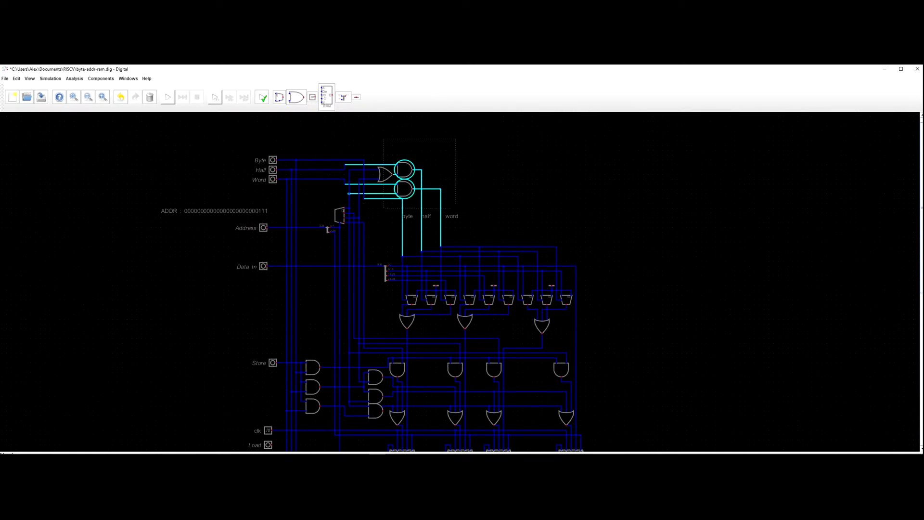
right_click(499, 216)
key(Return)
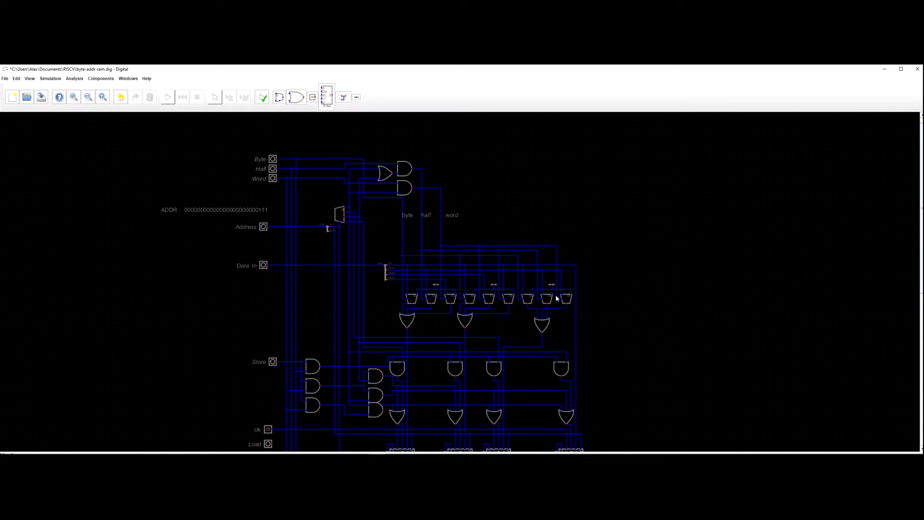
Review the path from the Data In splitter and its multiplexers through the RAMs to the output merger.
drag(656, 336, 627, 233)
scroll(630, 230, down, 1)
drag(636, 286, 618, 250)
drag(609, 283, 518, 237)
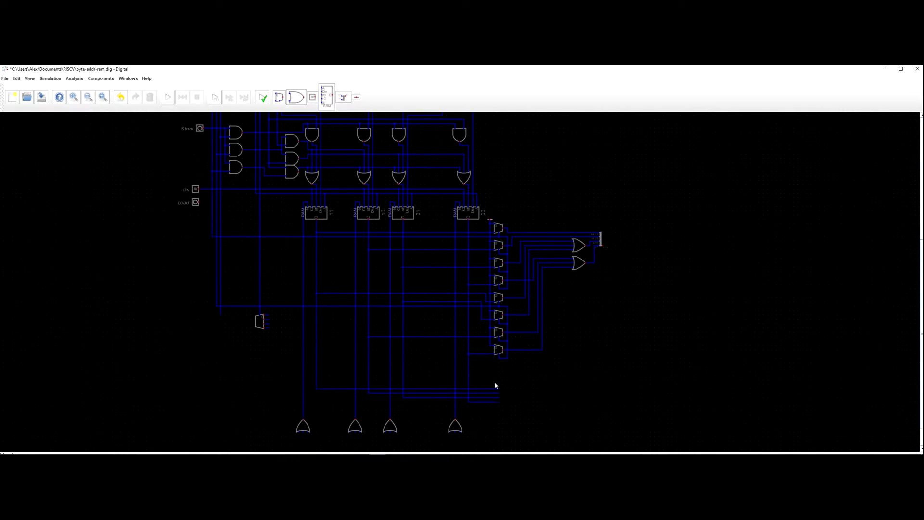
drag(528, 190, 484, 296)
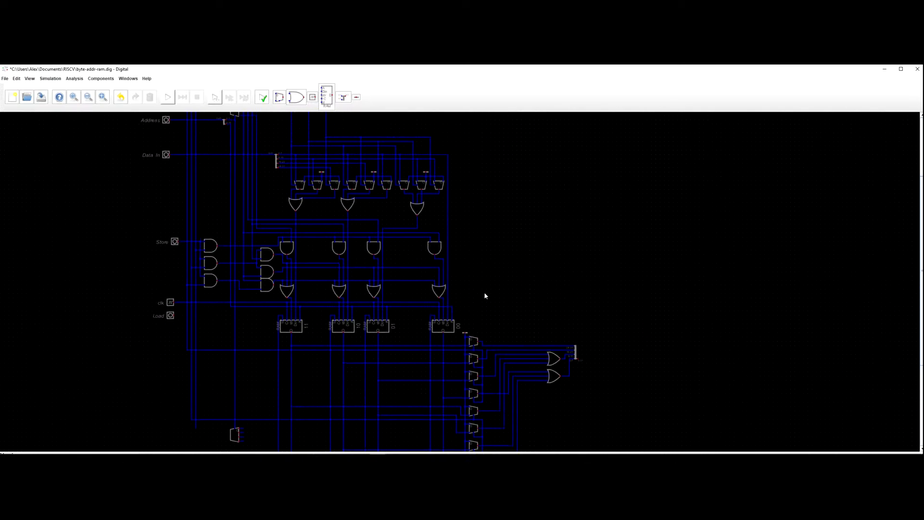
drag(479, 259, 534, 332)
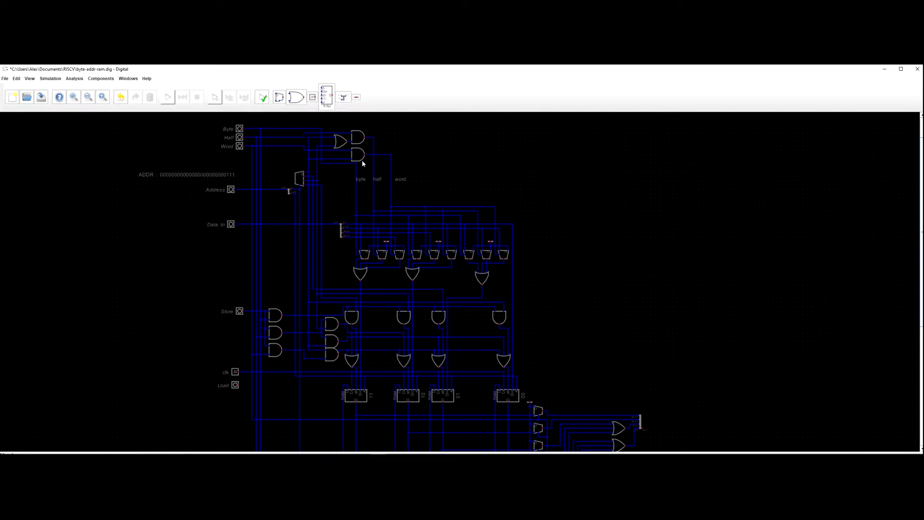
scroll(352, 168, up, 2)
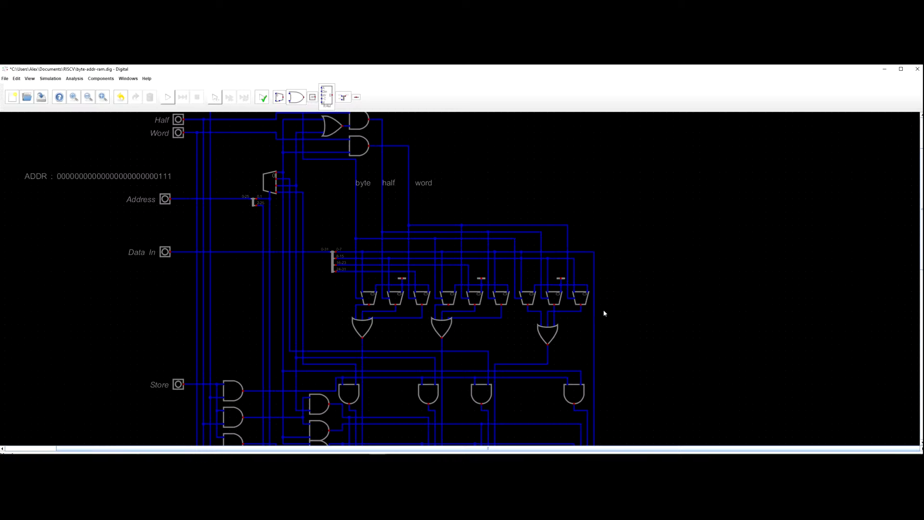
drag(599, 308, 609, 164)
scroll(620, 237, down, 2)
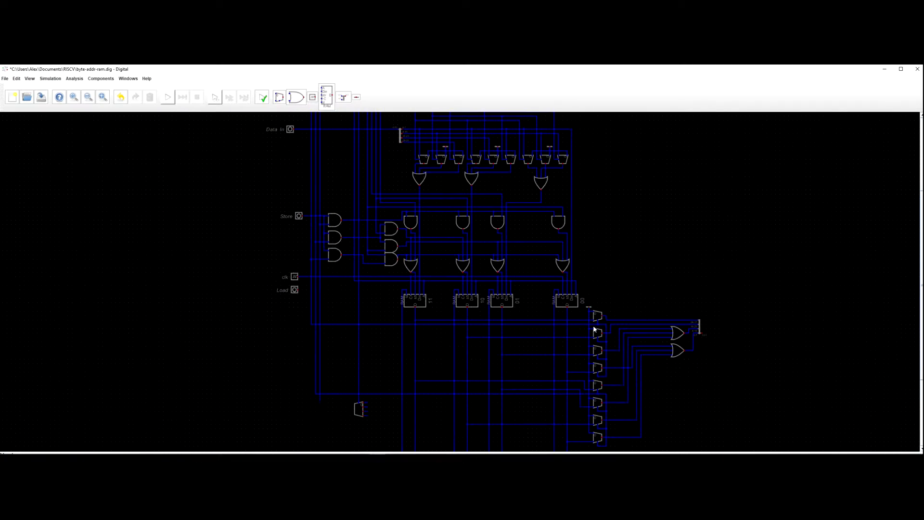
drag(639, 272, 625, 360)
drag(625, 279, 623, 278)
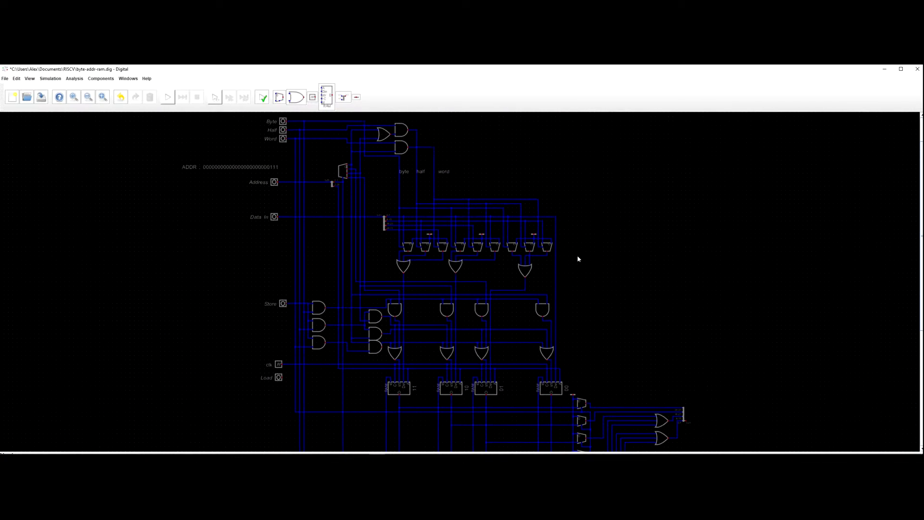
Inspect the Byte, Half and Word inputs, the address decoder and the AND/OR gates producing the byte, half and word lines.
drag(154, 116, 154, 162)
scroll(248, 160, up, 2)
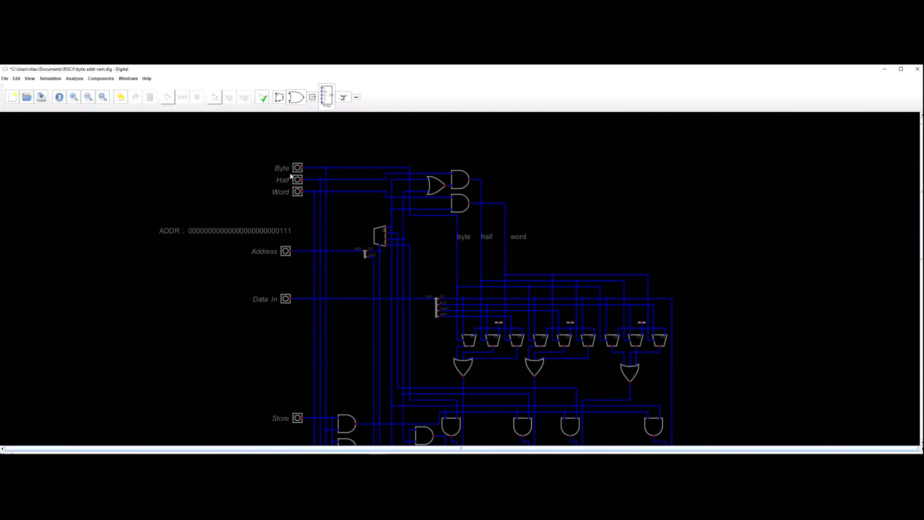
mouse_move(347, 204)
mouse_down()
mouse_move(337, 201)
mouse_move(350, 211)
mouse_up()
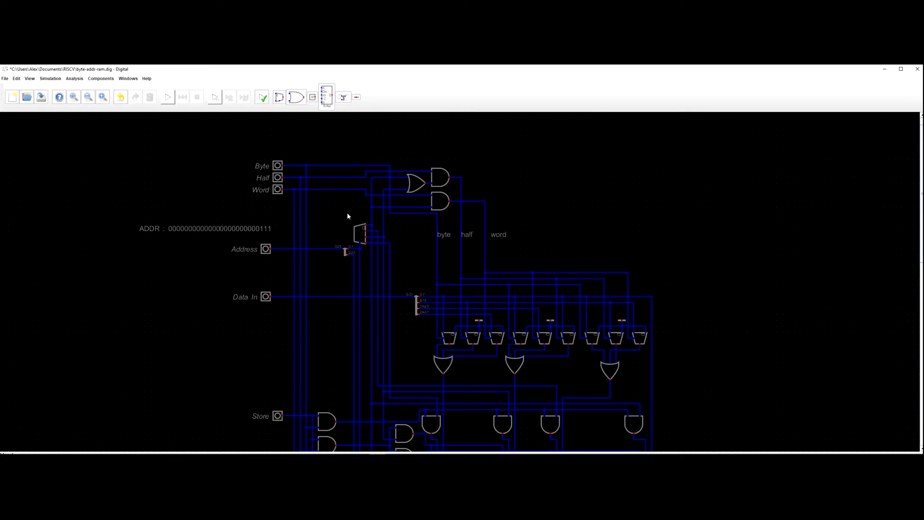
scroll(339, 213, down, 2)
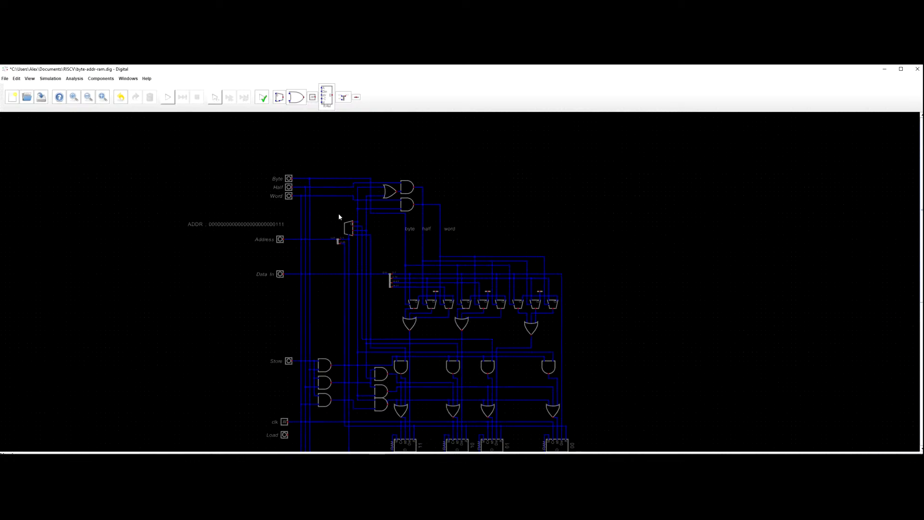
drag(339, 212, 301, 186)
drag(307, 225, 277, 225)
drag(289, 188, 312, 170)
mouse_move(311, 218)
mouse_down()
mouse_move(311, 198)
mouse_move(311, 230)
mouse_move(307, 221)
mouse_up()
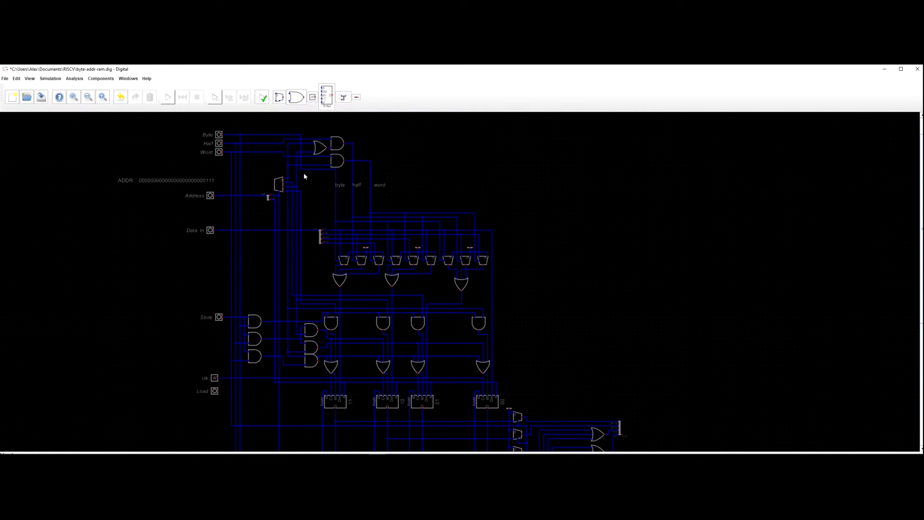
scroll(313, 183, up, 3)
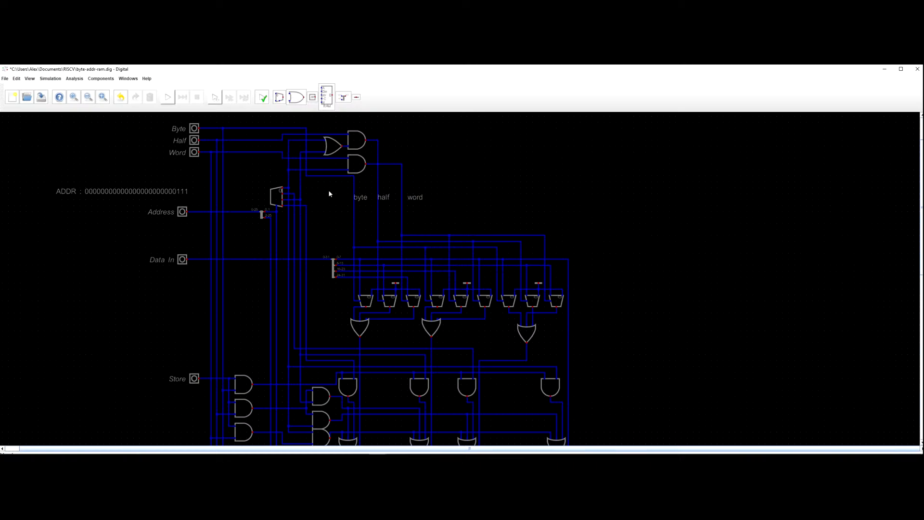
drag(331, 204, 328, 193)
scroll(388, 206, down, 1)
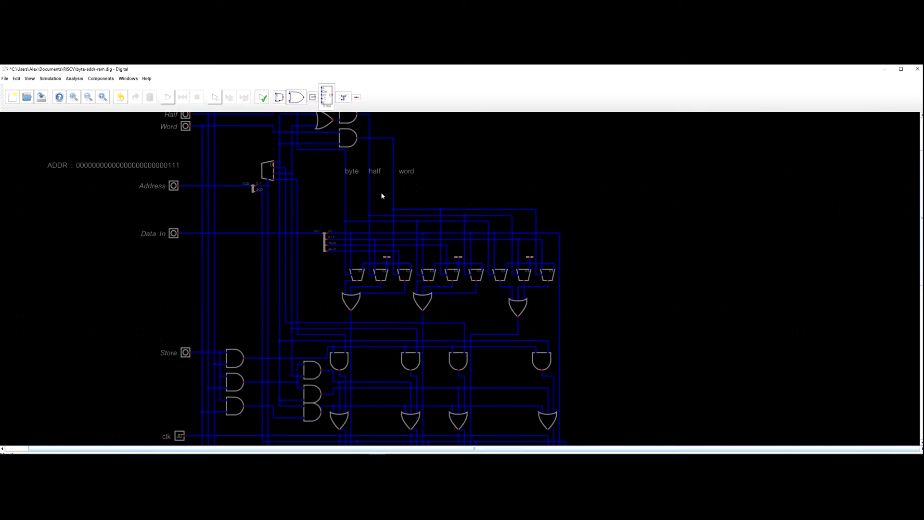
scroll(380, 196, down, 2)
scroll(433, 188, down, 3)
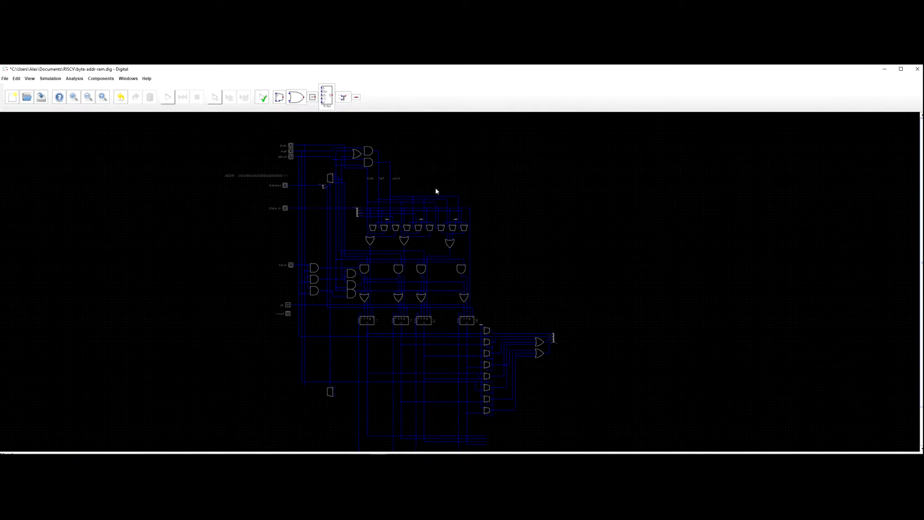
Copy the OR gate and its connected AND gate from the half selection logic and place the copy below the lower decoder.
scroll(417, 171, down, 2)
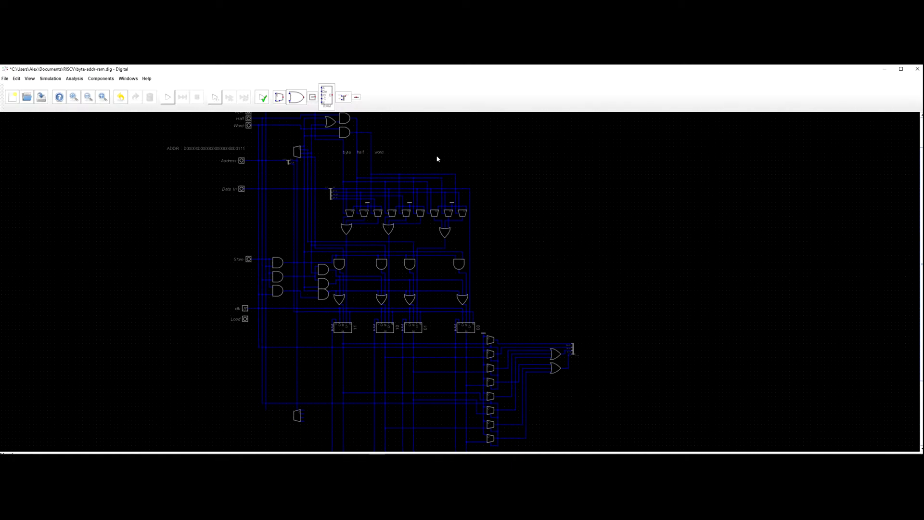
scroll(460, 172, up, 2)
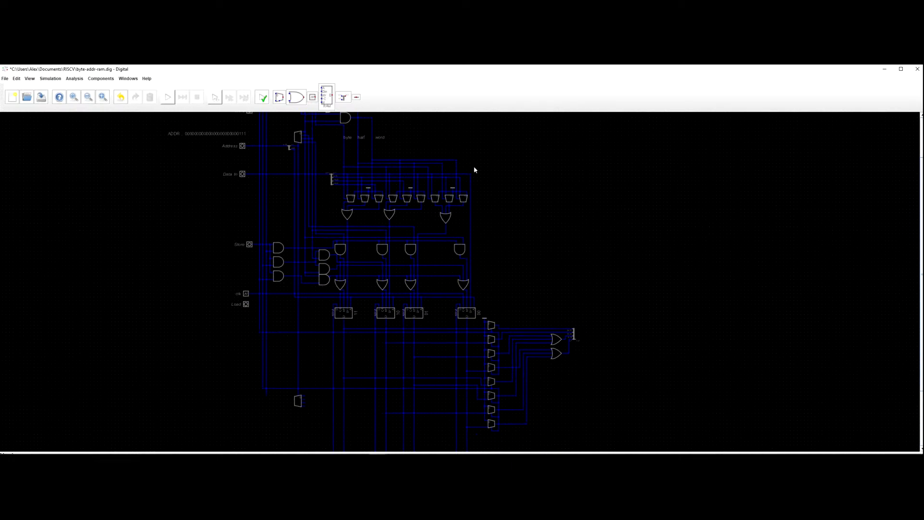
drag(532, 265, 536, 236)
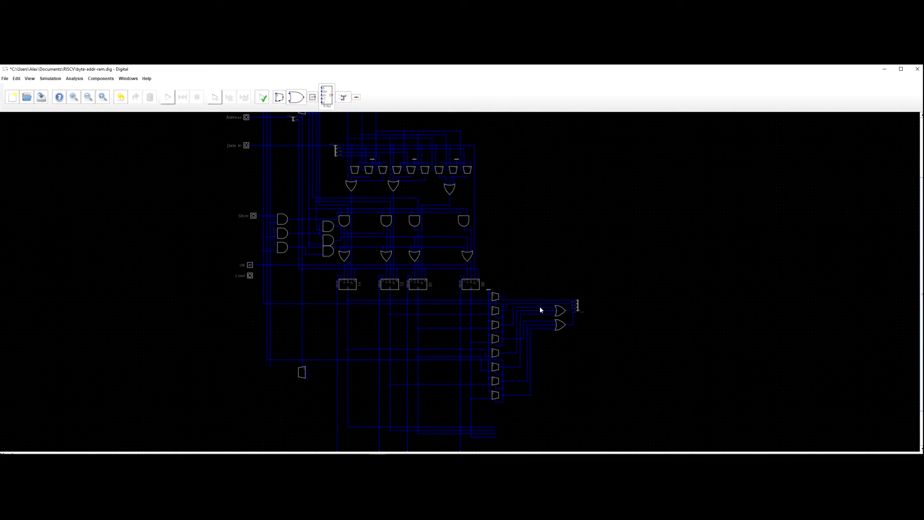
drag(317, 203, 352, 299)
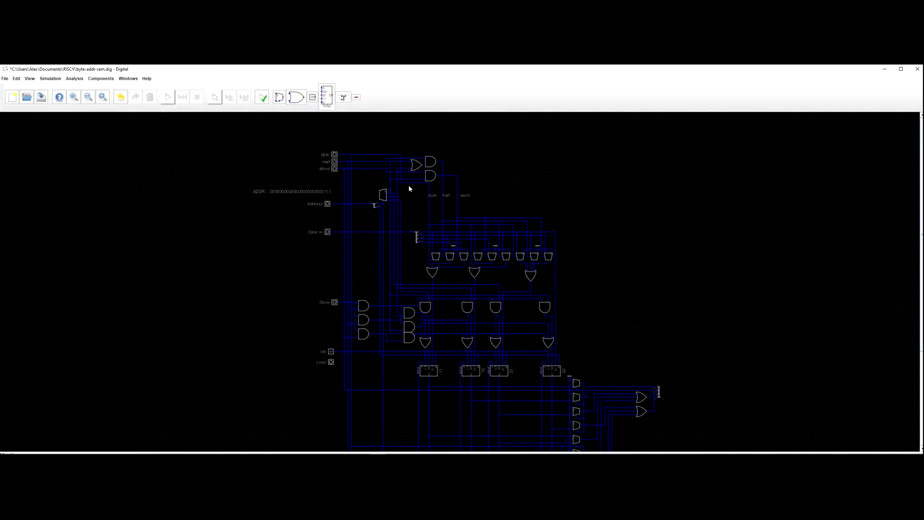
drag(444, 149, 409, 172)
click(397, 181)
drag(361, 229, 352, 135)
key(ctrl+v)
drag(360, 293, 345, 279)
click(354, 386)
Replace the Half wire feeding the lower output multiplexers with a shorter one that ends just before the RAM columns.
scroll(347, 355, up, 3)
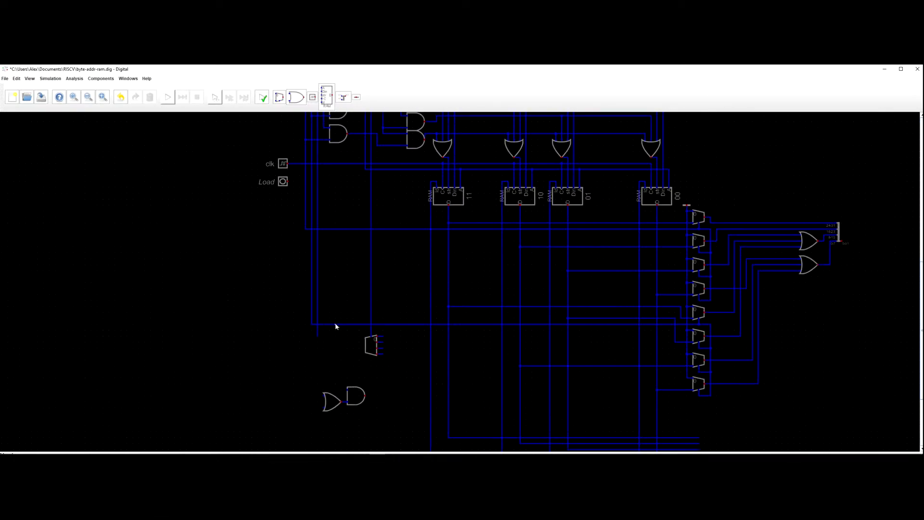
click(331, 325)
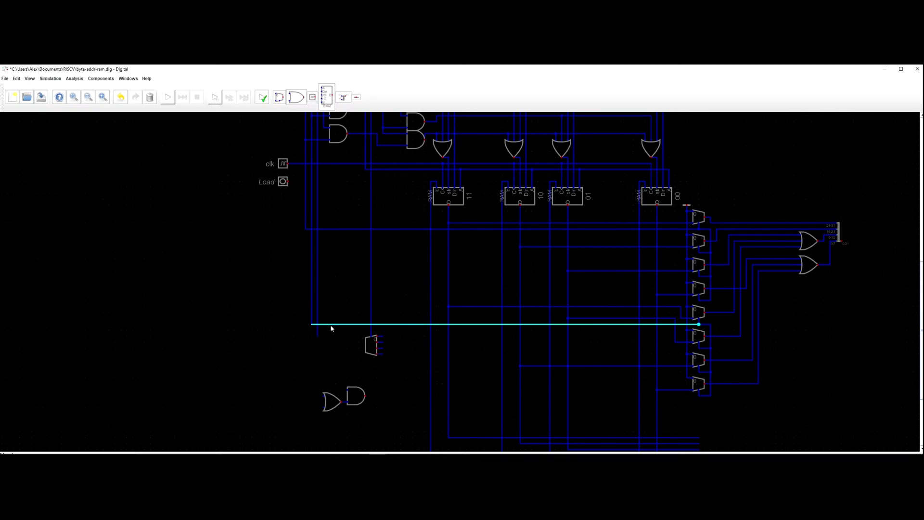
key(Delete)
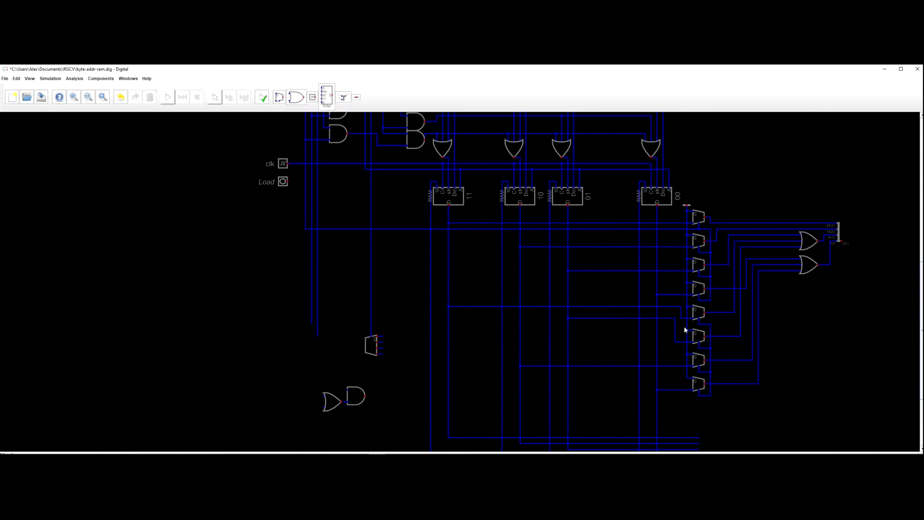
click(700, 325)
click(418, 324)
Examine the circuit from the copied gates across the RAM data lines and output multiplexers to the OR gates below.
scroll(449, 325, down, 2)
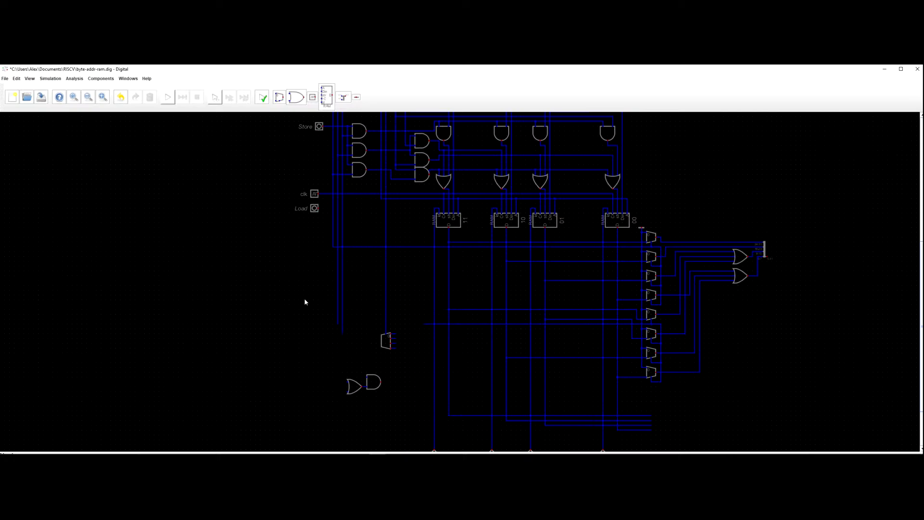
mouse_move(254, 289)
mouse_down()
mouse_move(264, 304)
mouse_move(261, 290)
mouse_up()
drag(394, 364, 339, 311)
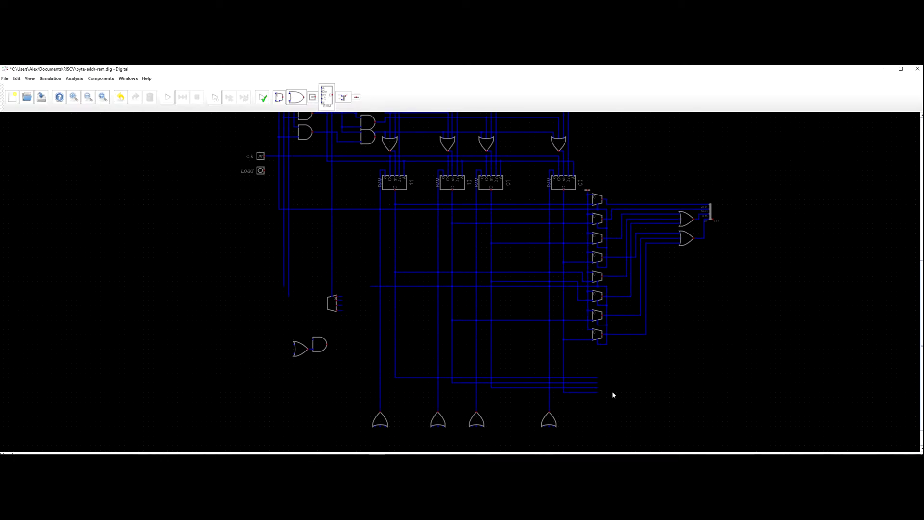
scroll(596, 261, down, 5)
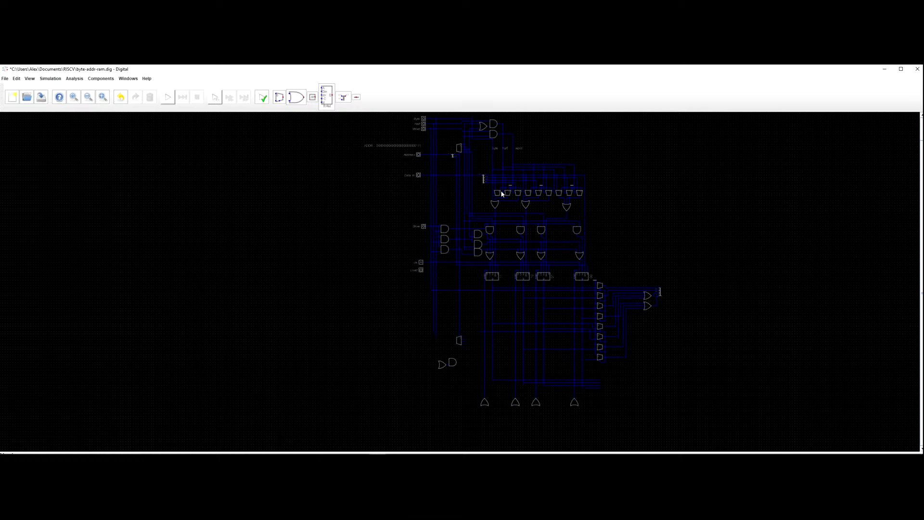
scroll(530, 142, up, 2)
drag(671, 253, 644, 198)
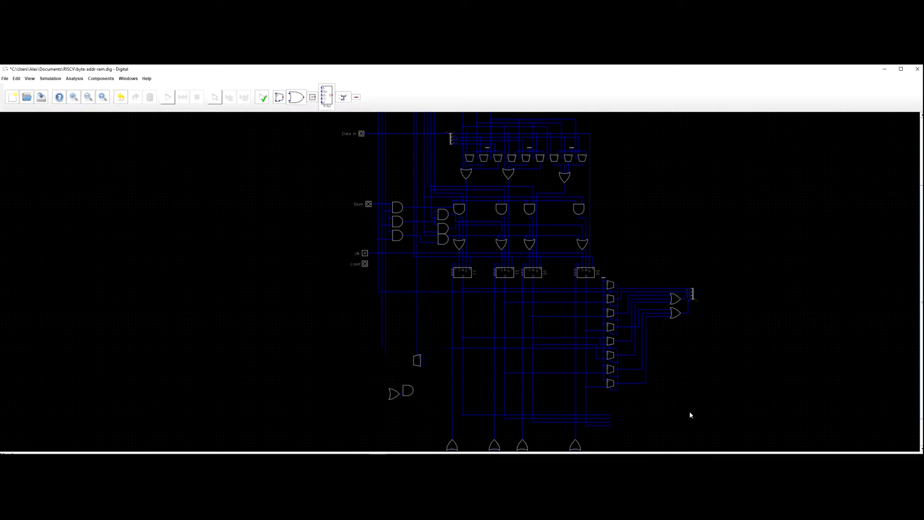
scroll(690, 413, up, 1)
drag(699, 369, 739, 339)
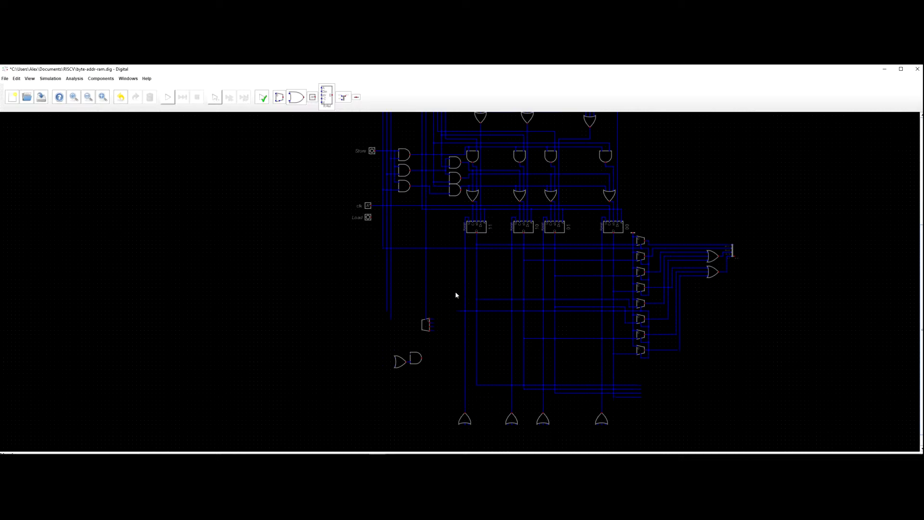
Move the lower decoder up along its address wire, closer to the RAM row.
scroll(405, 319, up, 1)
drag(398, 329, 377, 313)
drag(388, 330, 389, 272)
scroll(397, 316, down, 3)
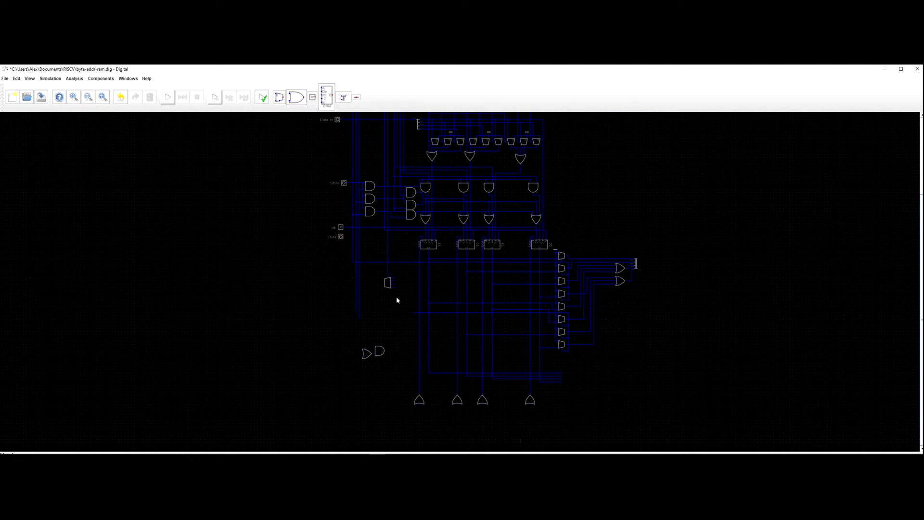
Rotate the lower decoder so its outputs face down and align its selector input with the address wire.
right_click(388, 283)
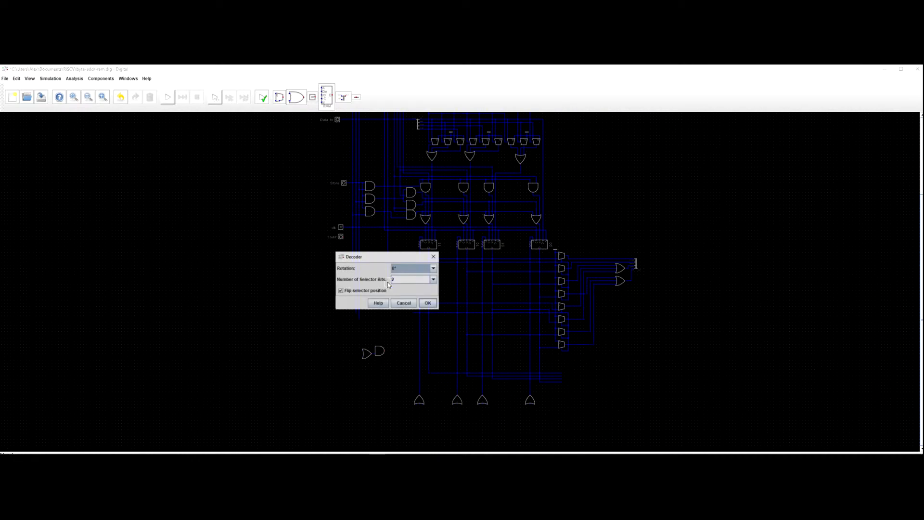
click(431, 269)
click(410, 281)
click(428, 303)
scroll(386, 284, up, 2)
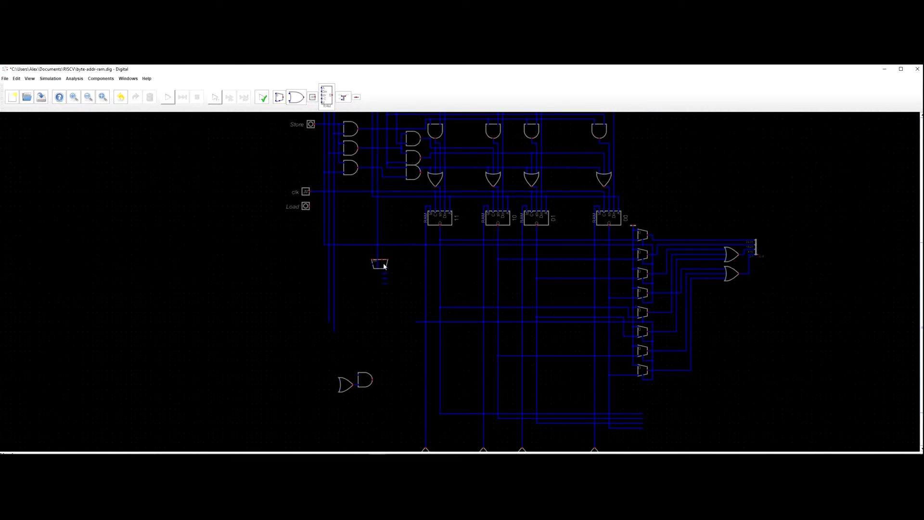
right_click(384, 265)
click(420, 286)
drag(385, 269, 370, 272)
right_click(371, 271)
click(416, 255)
click(392, 268)
click(411, 290)
drag(351, 281, 369, 270)
Delete the leftover wire stubs from the decoder's old outputs and draw short wires down from its four outputs.
click(383, 285)
key(Delete)
scroll(380, 286, up, 6)
scroll(371, 275, down, 5)
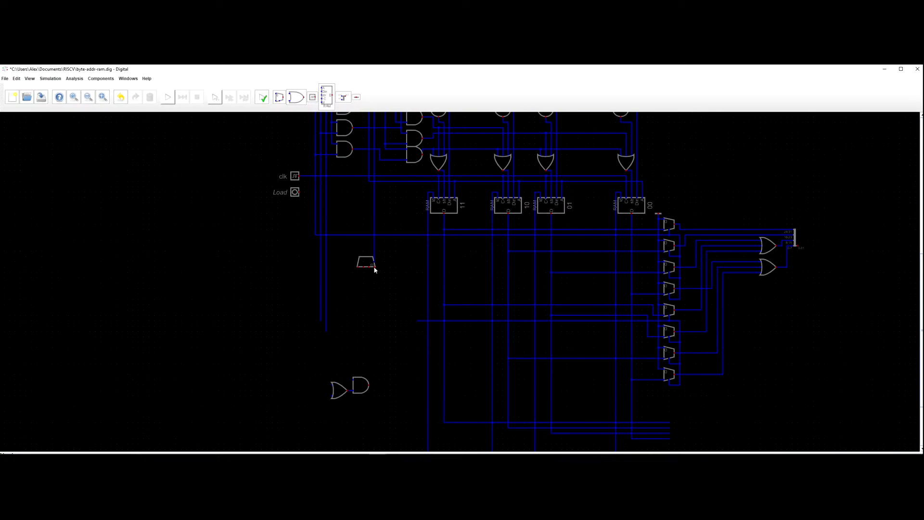
scroll(375, 269, up, 4)
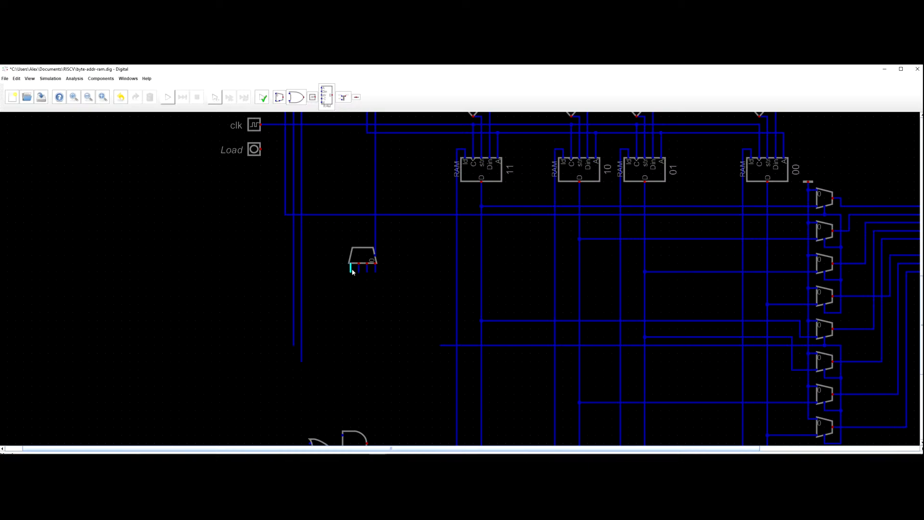
scroll(354, 277, down, 2)
scroll(371, 313, down, 2)
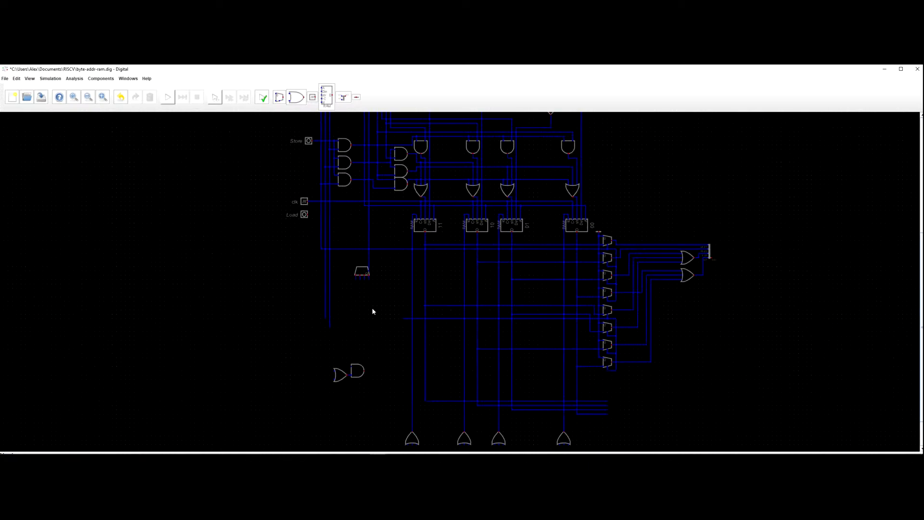
Move the copied OR and AND gates up so they sit just below and beside the lower decoder.
scroll(358, 357, down, 2)
drag(336, 361, 376, 314)
click(354, 293)
scroll(361, 293, up, 4)
drag(338, 291, 424, 355)
drag(417, 323, 433, 302)
click(427, 307)
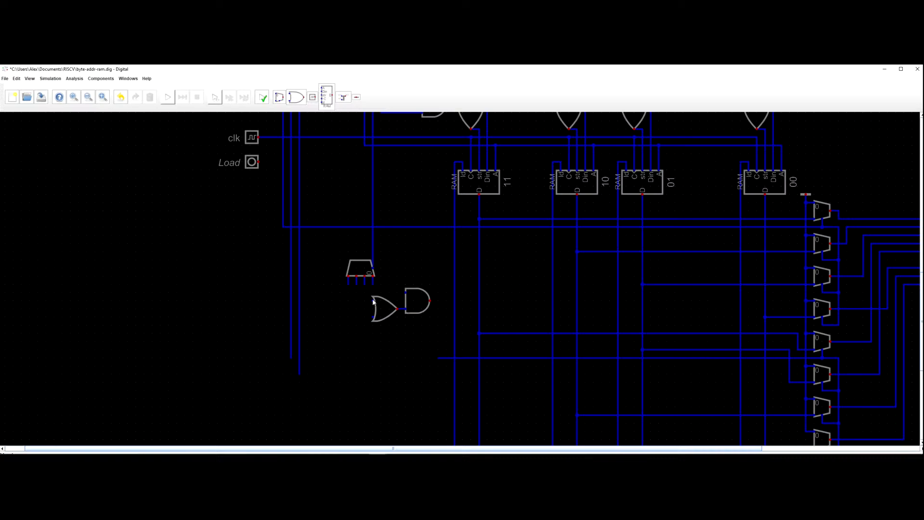
Connect two of the lower decoder's outputs to the inputs of the copied OR gate.
click(357, 287)
click(372, 320)
scroll(406, 295, down, 2)
scroll(405, 293, down, 1)
drag(409, 270, 393, 375)
drag(388, 296, 384, 317)
drag(395, 264, 388, 227)
drag(373, 366, 380, 337)
scroll(377, 332, up, 2)
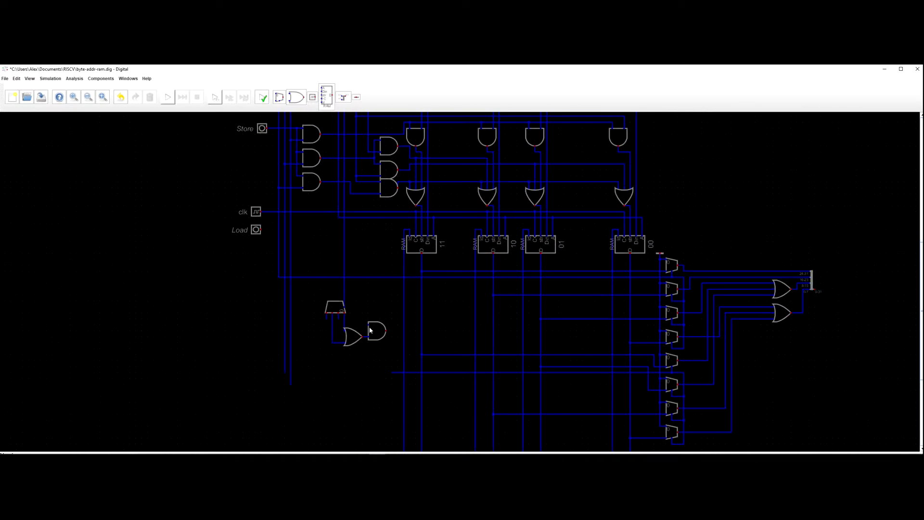
Wire the Half line to the free input of the copied AND gate and delete the line's surplus end.
click(368, 325)
click(286, 325)
drag(275, 357, 284, 373)
key(Delete)
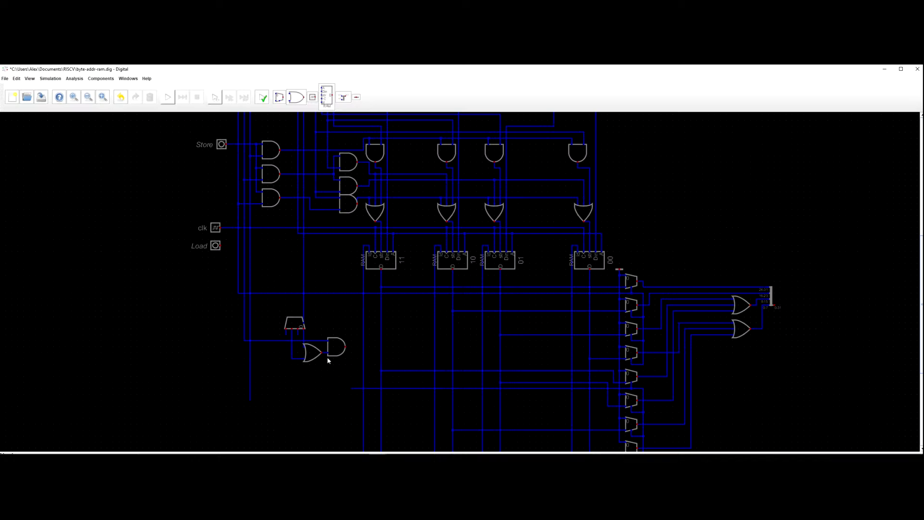
Compare the byte, half and word selection logic at the inputs with the new decoder, OR and AND gates.
scroll(345, 296, down, 3)
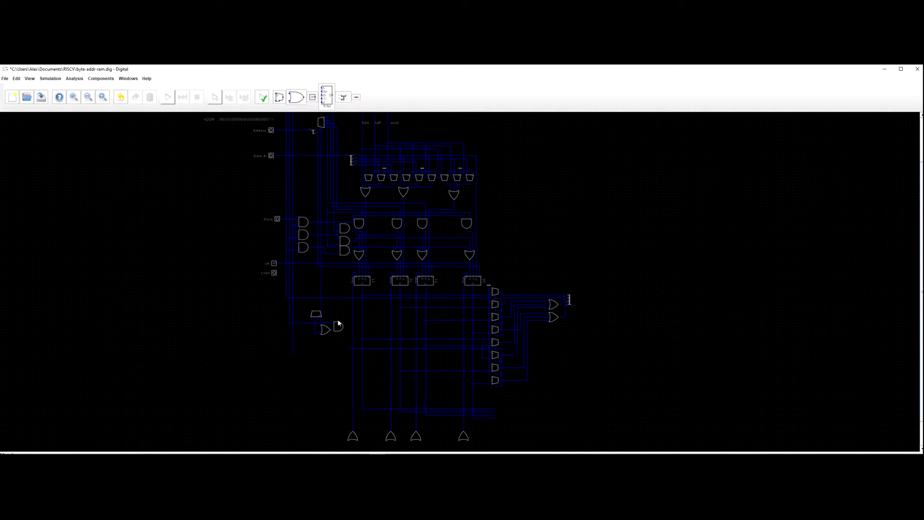
scroll(358, 175, up, 2)
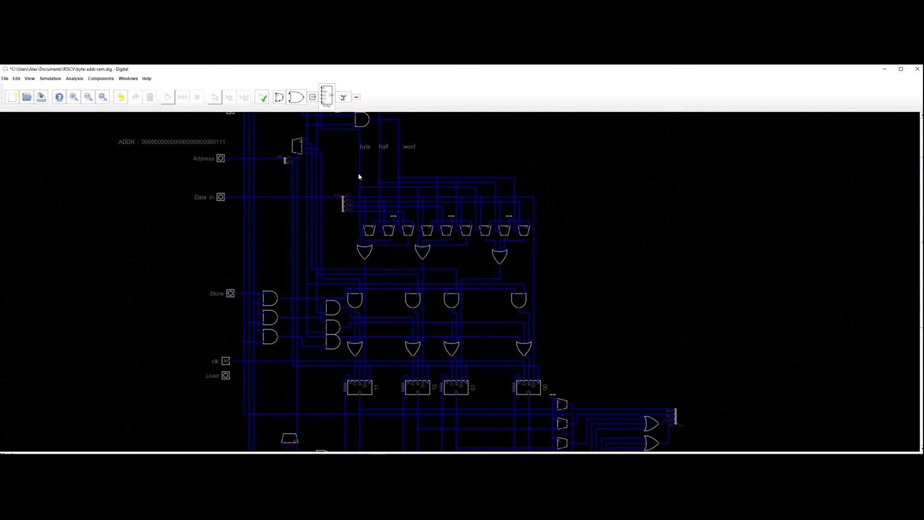
drag(377, 167, 361, 213)
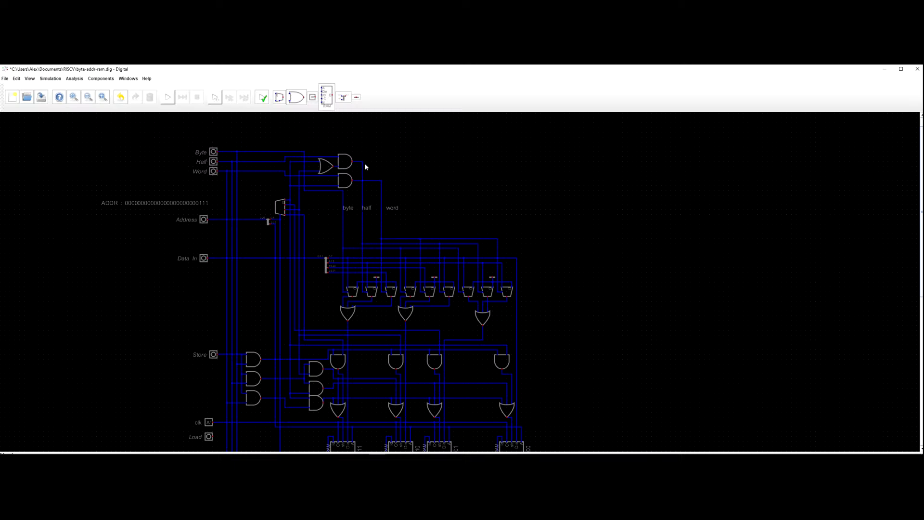
scroll(366, 256, up, 2)
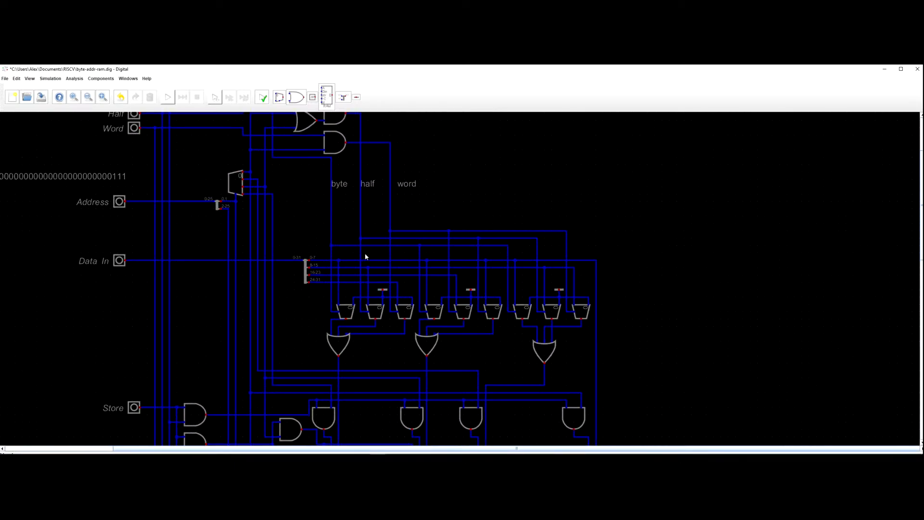
scroll(365, 259, down, 5)
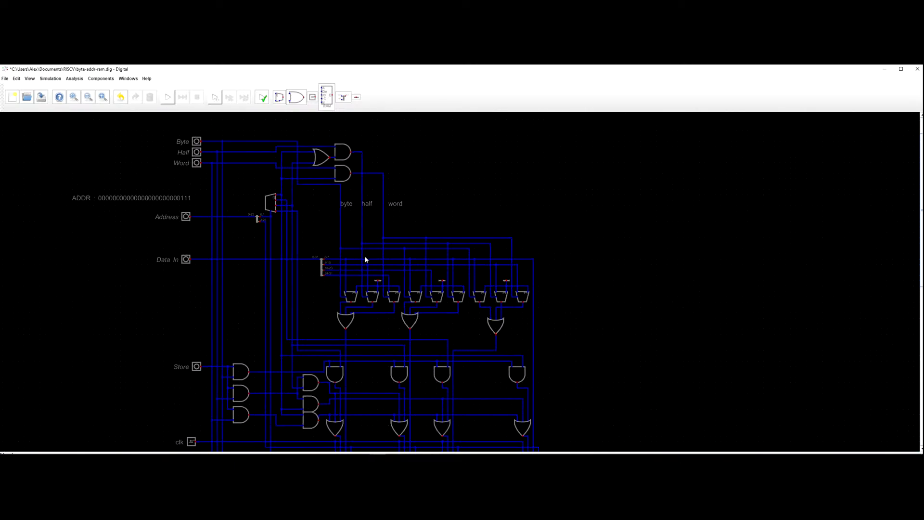
scroll(369, 298, up, 2)
scroll(324, 309, up, 2)
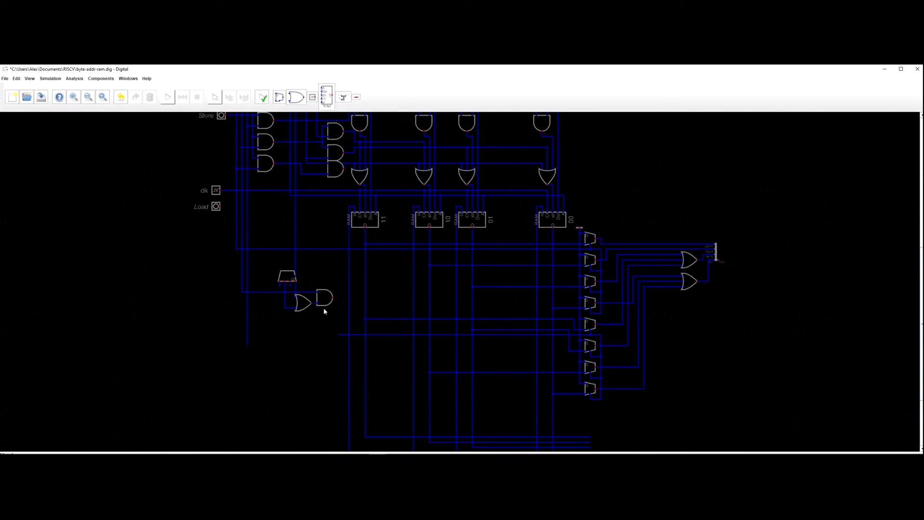
scroll(354, 289, down, 4)
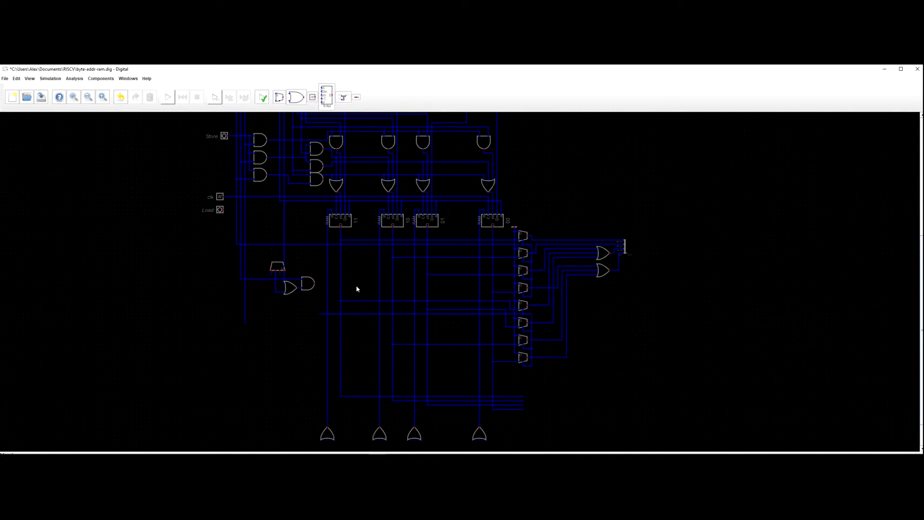
Review the path from the four RAMs through the output multiplexers and OR gates to the merger.
scroll(524, 313, up, 1)
scroll(471, 207, down, 3)
scroll(481, 270, up, 3)
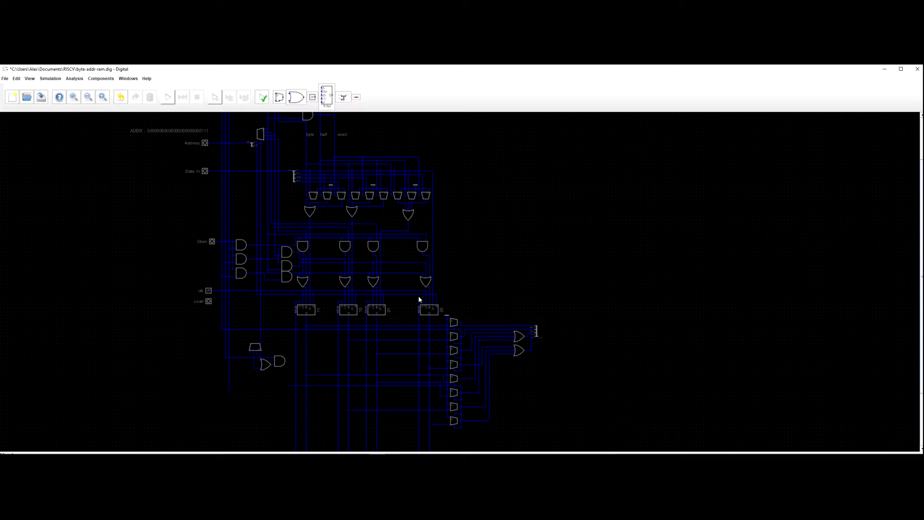
scroll(491, 316, up, 2)
scroll(475, 282, down, 1)
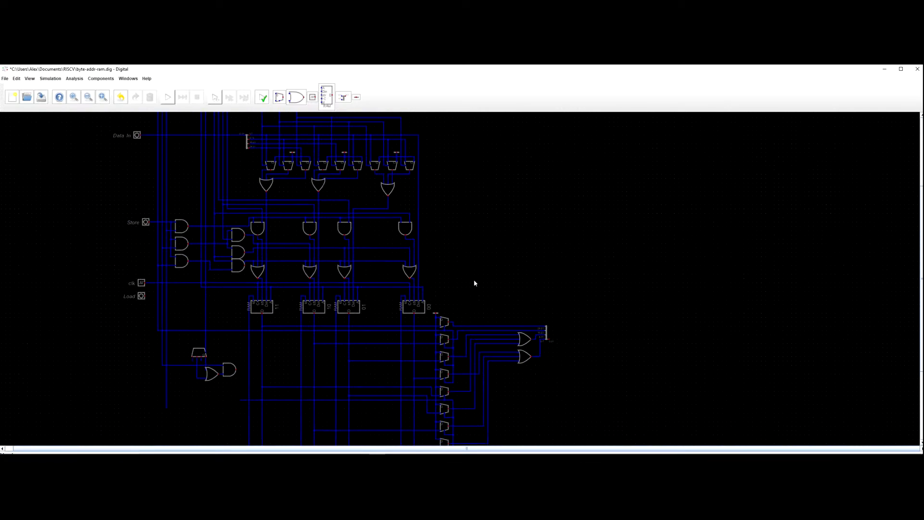
drag(474, 281, 479, 302)
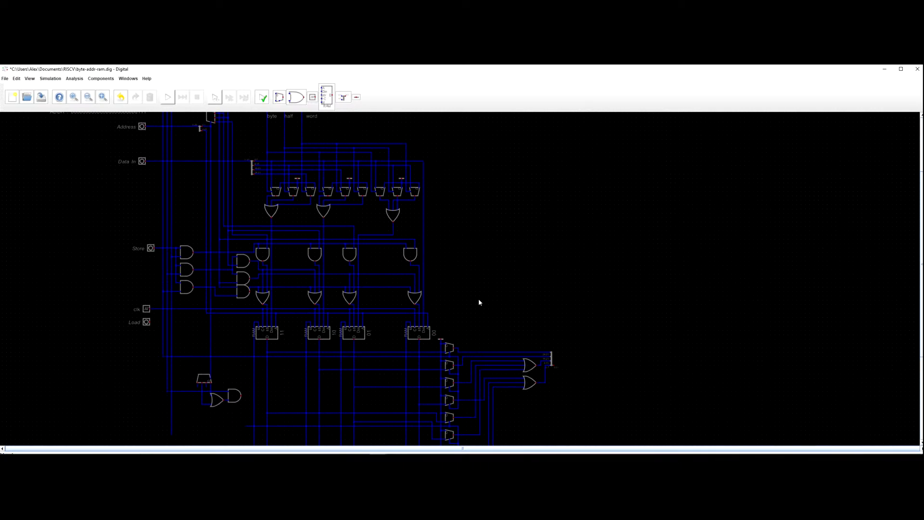
scroll(496, 305, up, 4)
scroll(506, 269, down, 3)
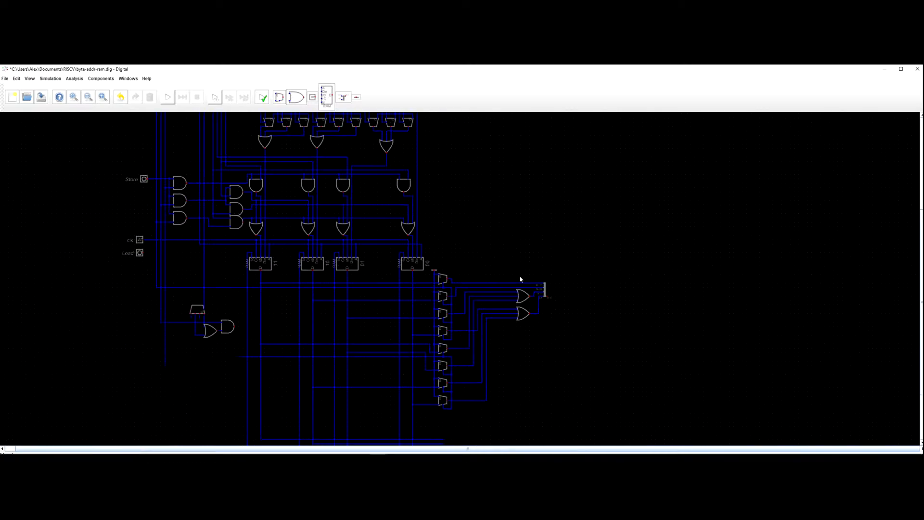
Delete the second multiplexer's wire to the merger and reroute the first multiplexer's output above the gates into merger input 24-31.
scroll(519, 277, down, 3)
scroll(568, 281, up, 2)
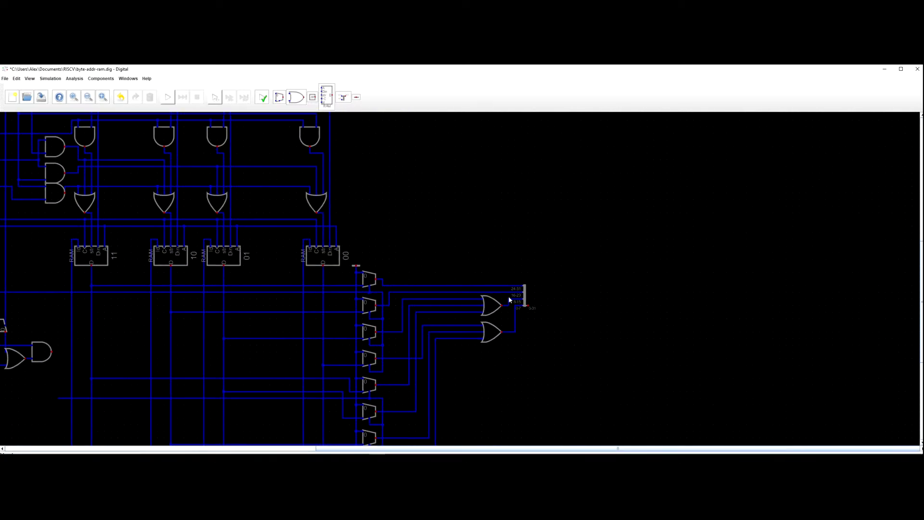
click(509, 294)
key(Delete)
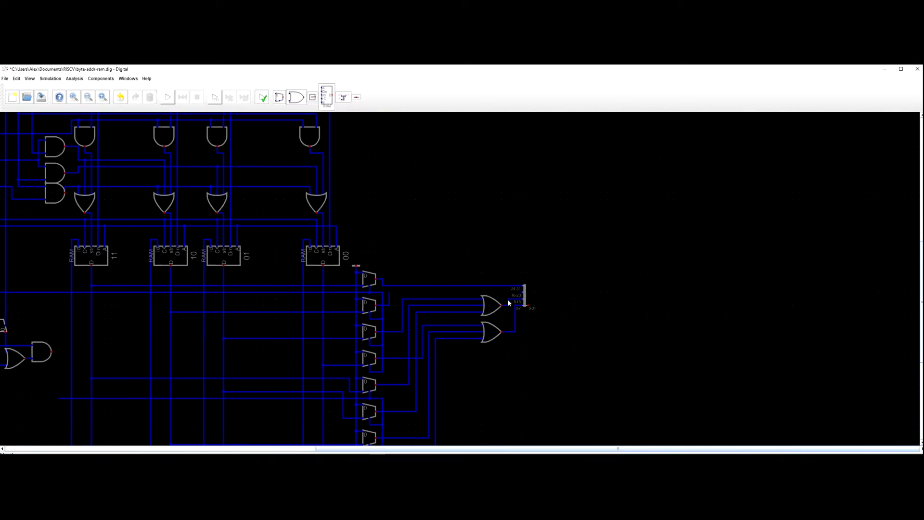
drag(390, 286, 408, 248)
drag(507, 283, 504, 242)
click(505, 241)
click(510, 247)
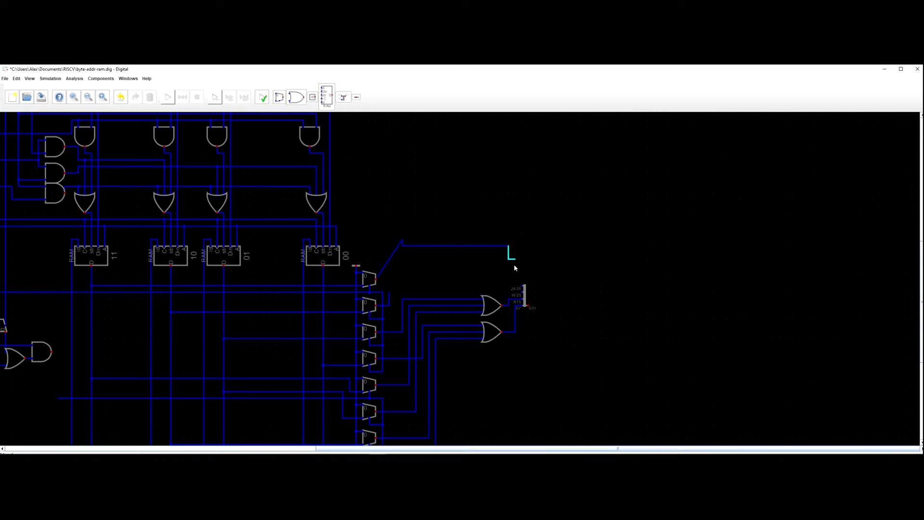
click(523, 286)
Copy an OR gate, place it above the two existing output OR gates, and connect its output to merger input 16-23.
click(491, 308)
key(ctrl+c)
key(ctrl+v)
click(498, 289)
click(501, 280)
click(522, 293)
Straighten the first multiplexer's slanted output wire and connect the second multiplexer's output to an input of the new OR gate.
ctrl+click(401, 241)
click(402, 246)
click(376, 274)
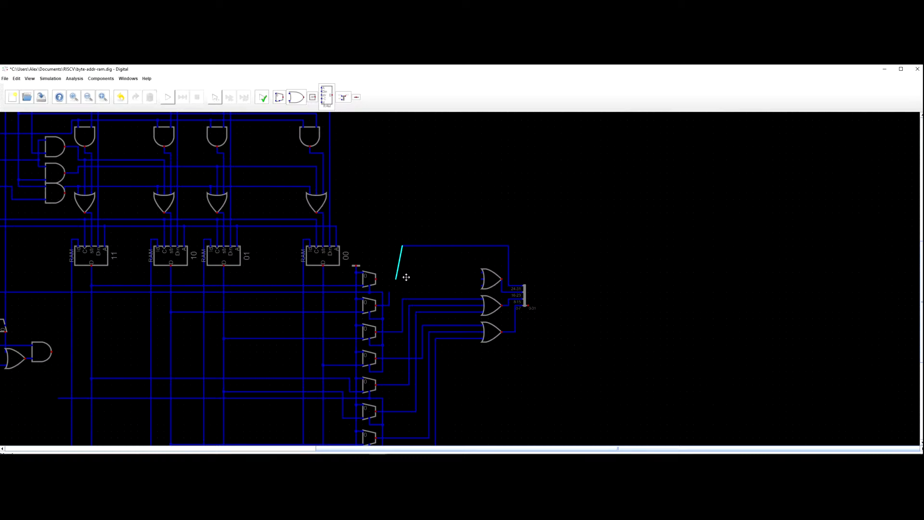
click(403, 274)
click(402, 274)
click(377, 279)
click(390, 286)
click(482, 286)
Delete the data wires running from the four RAM outputs to the output multiplexers.
scroll(411, 329, down, 2)
scroll(481, 290, down, 4)
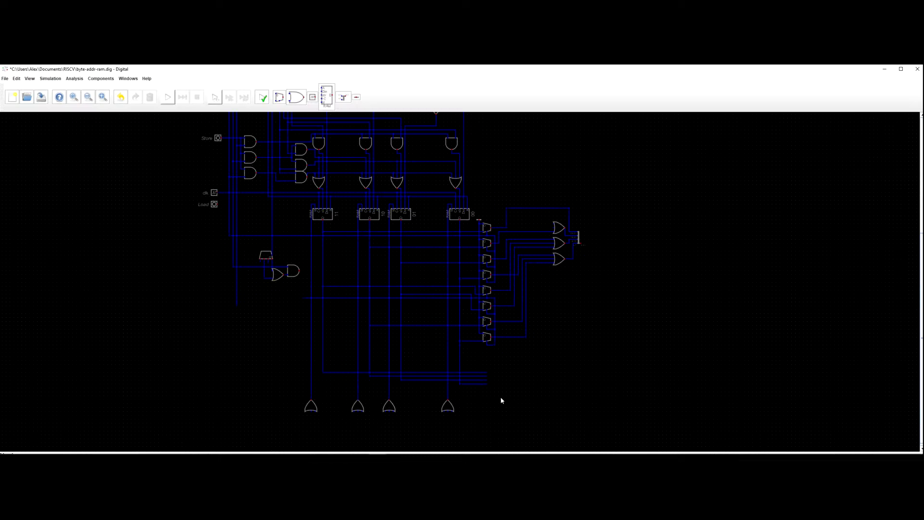
drag(474, 355, 303, 228)
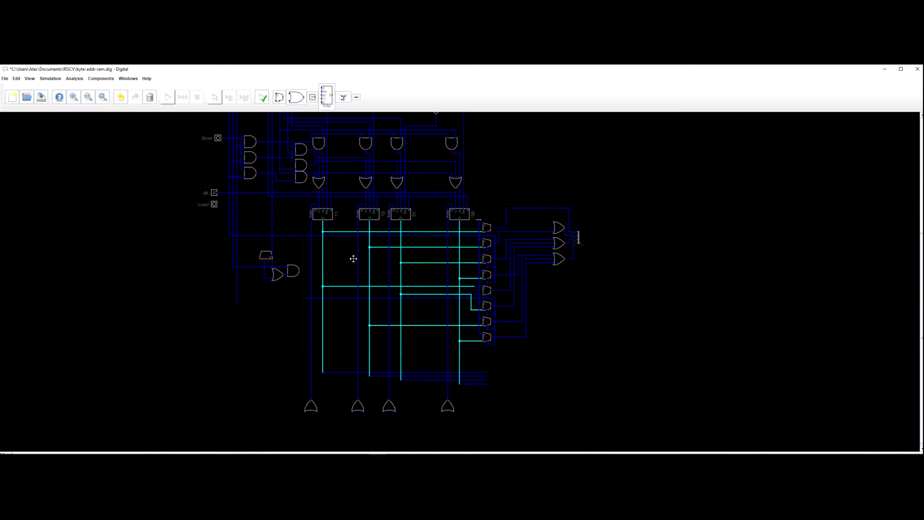
key(Delete)
click(322, 221)
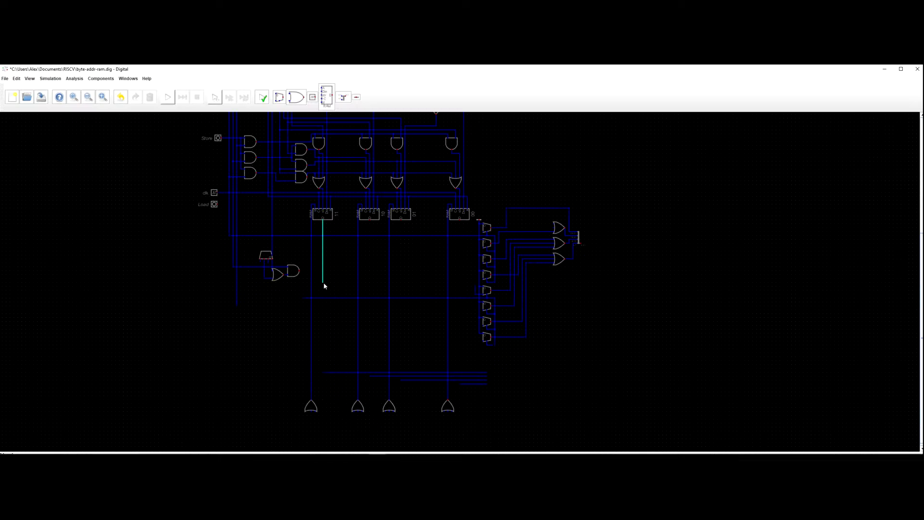
key(Escape)
scroll(487, 228, up, 2)
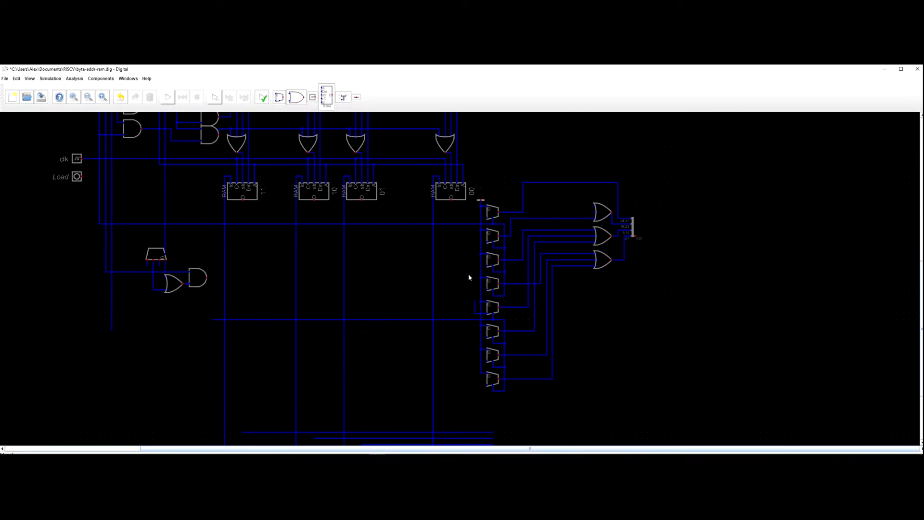
drag(466, 273, 606, 407)
drag(490, 283, 490, 307)
click(527, 269)
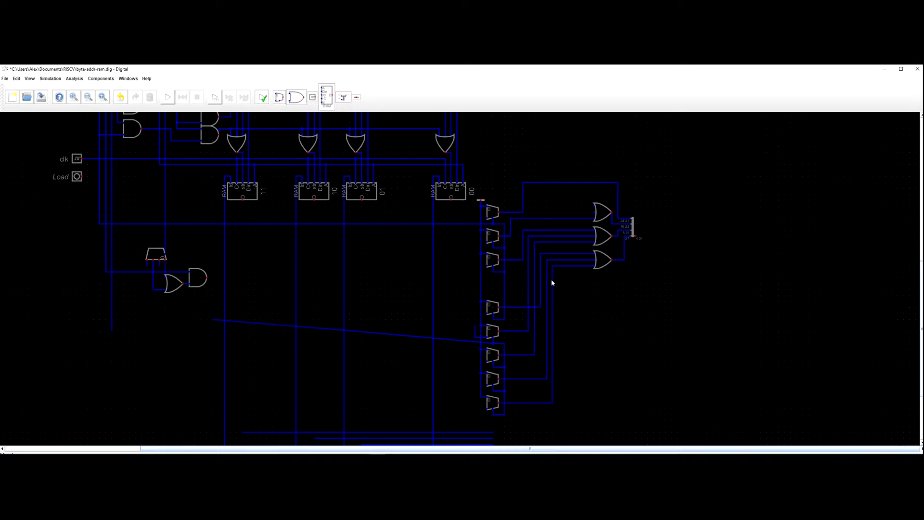
key(ctrl+z)
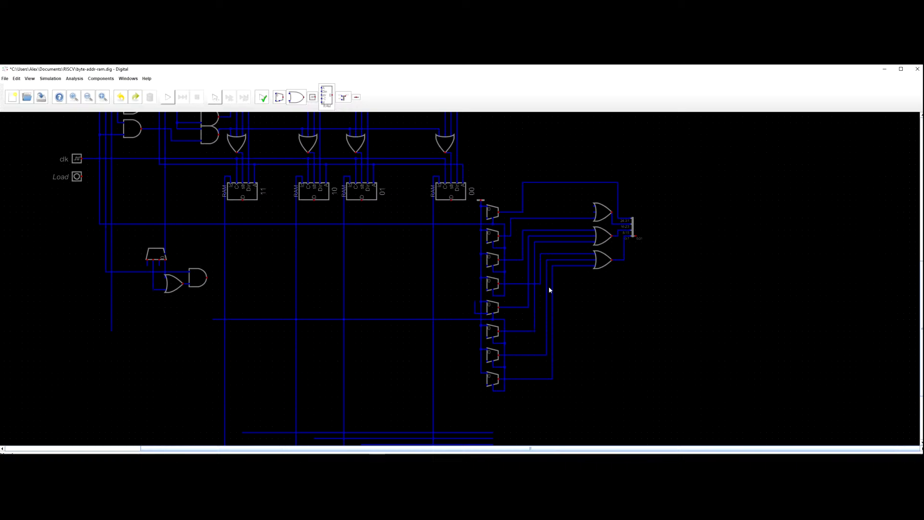
Move the lower four output multiplexers down to separate them from the upper four, and straighten their select line.
scroll(539, 285, up, 3)
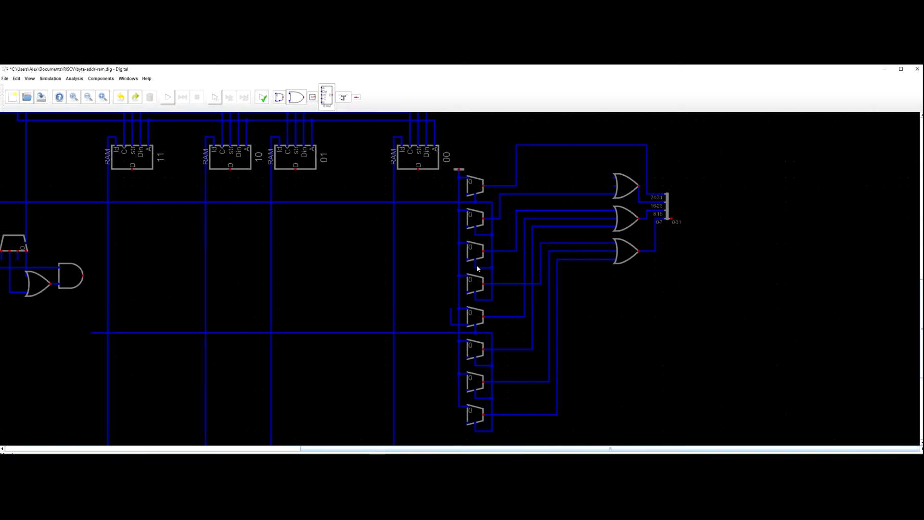
scroll(478, 267, down, 3)
drag(453, 298, 556, 389)
drag(475, 302, 476, 317)
scroll(439, 304, up, 3)
drag(442, 286, 432, 262)
scroll(441, 265, down, 3)
scroll(444, 243, up, 1)
scroll(447, 244, down, 3)
drag(263, 289, 261, 299)
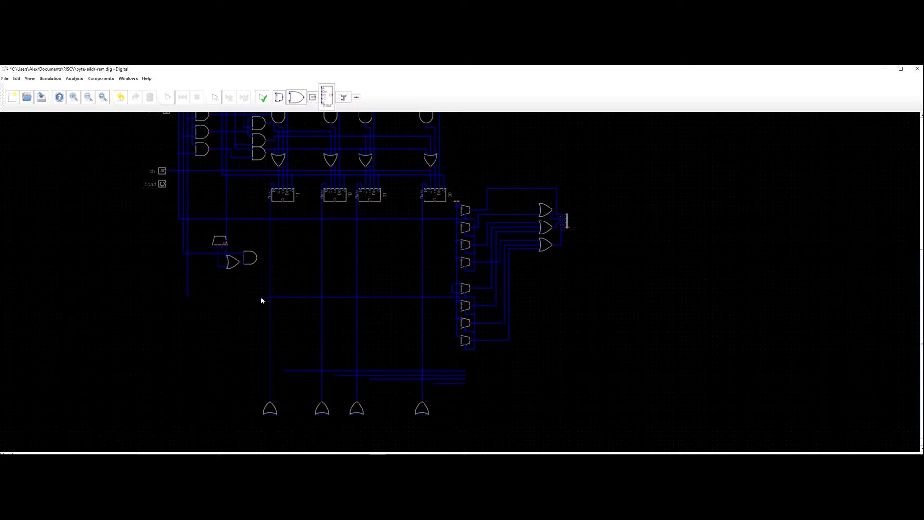
Examine the wiring from the two multiplexer groups through the OR gates to the merger.
scroll(401, 278, up, 3)
drag(434, 275, 390, 284)
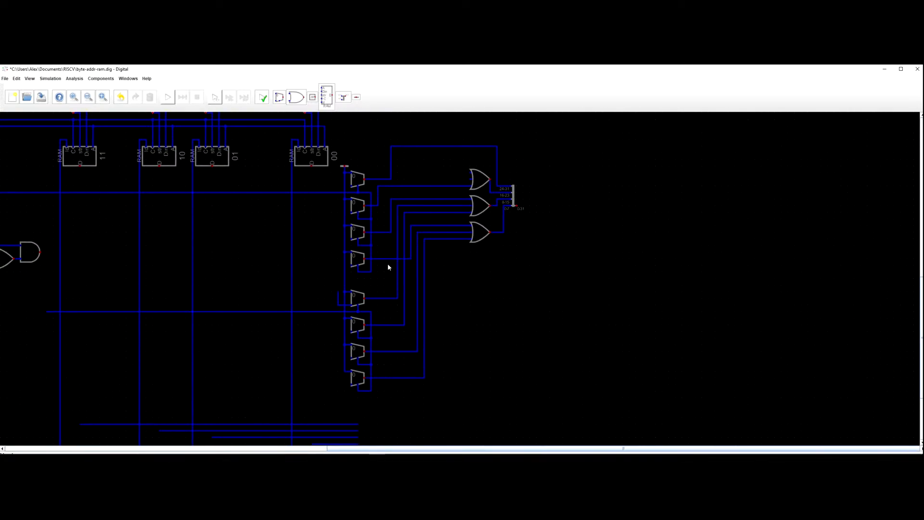
drag(413, 264, 378, 237)
drag(408, 332, 409, 234)
drag(389, 272, 398, 240)
drag(470, 300, 534, 263)
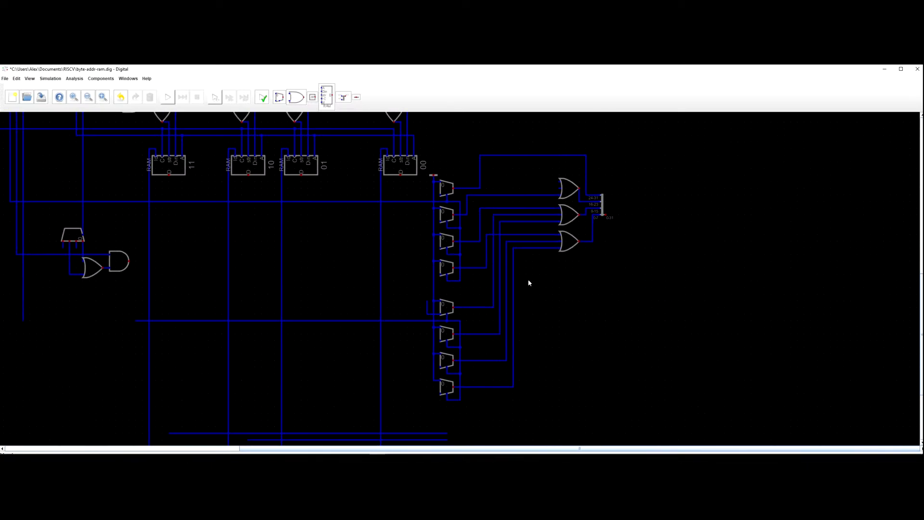
scroll(554, 313, down, 5)
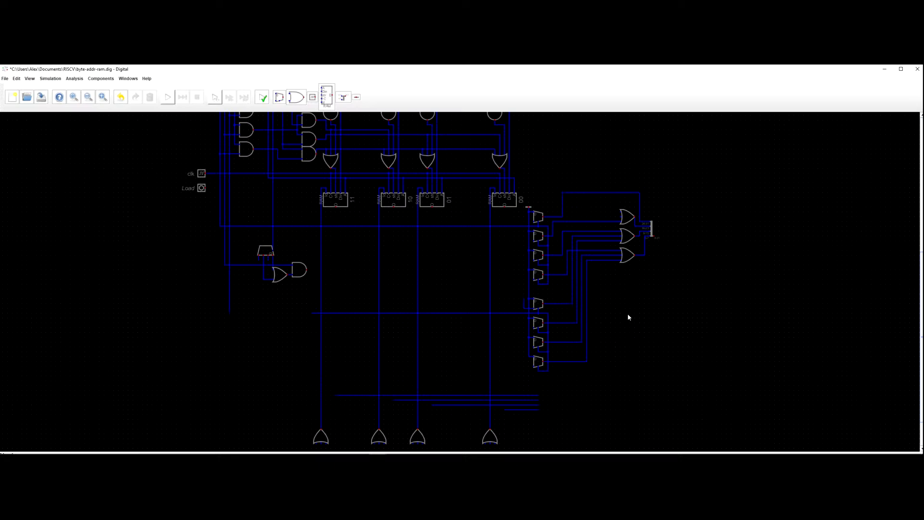
scroll(628, 317, down, 2)
scroll(385, 296, up, 2)
Examine how the Data In splitter and write-side multiplexers route bytes to the four RAMs.
drag(382, 299, 337, 354)
drag(337, 274, 316, 327)
scroll(343, 231, down, 3)
scroll(344, 240, down, 3)
scroll(351, 247, up, 3)
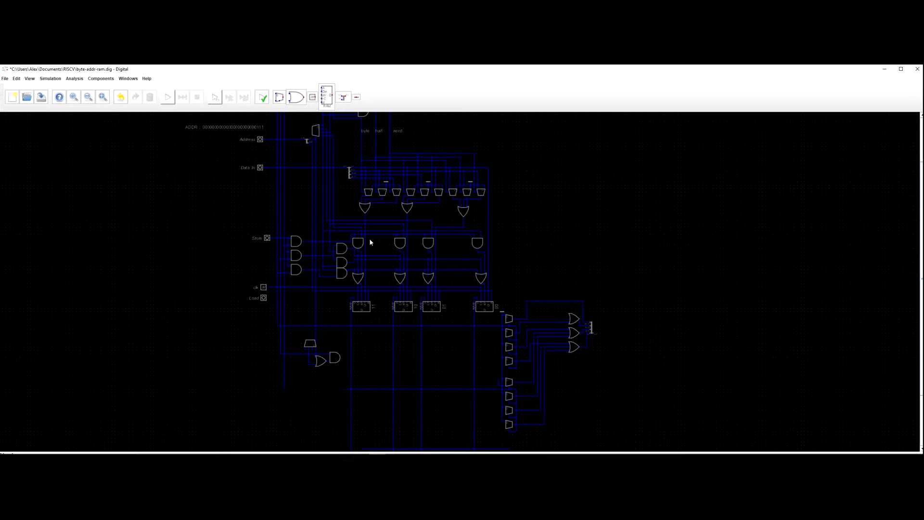
scroll(452, 201, up, 1)
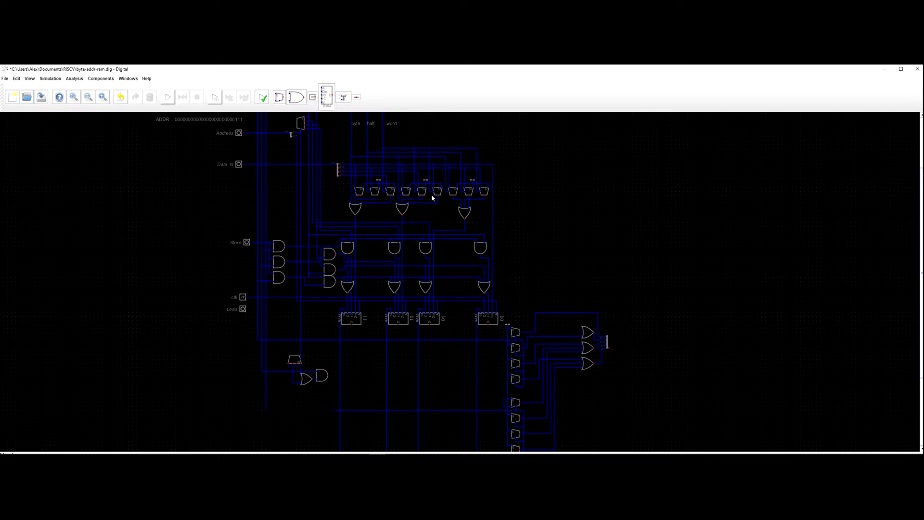
drag(618, 292, 604, 239)
drag(554, 222, 556, 240)
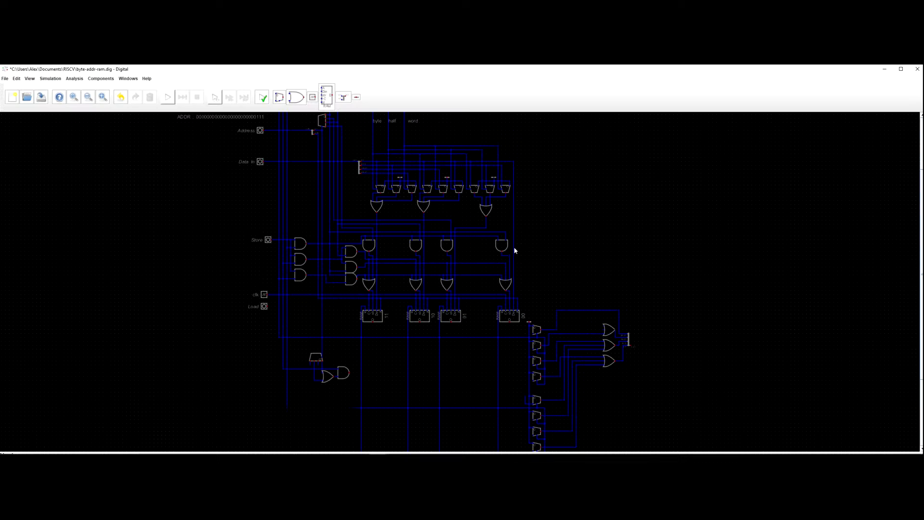
scroll(514, 190, up, 2)
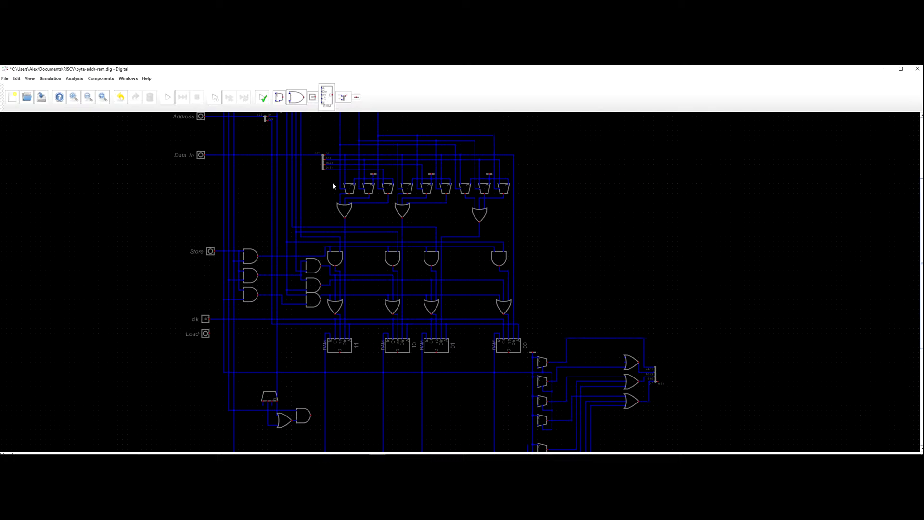
Compare the output multiplexers and merger with the Word, Address, Data In and Store logic.
drag(661, 355, 621, 258)
scroll(629, 294, up, 1)
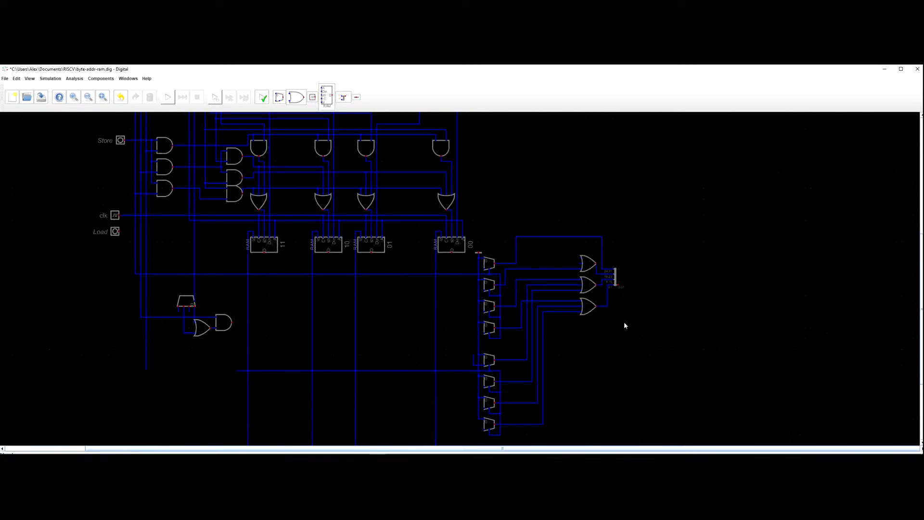
drag(617, 339, 618, 291)
drag(212, 285, 259, 285)
scroll(204, 258, down, 2)
drag(118, 202, 237, 309)
drag(232, 243, 222, 291)
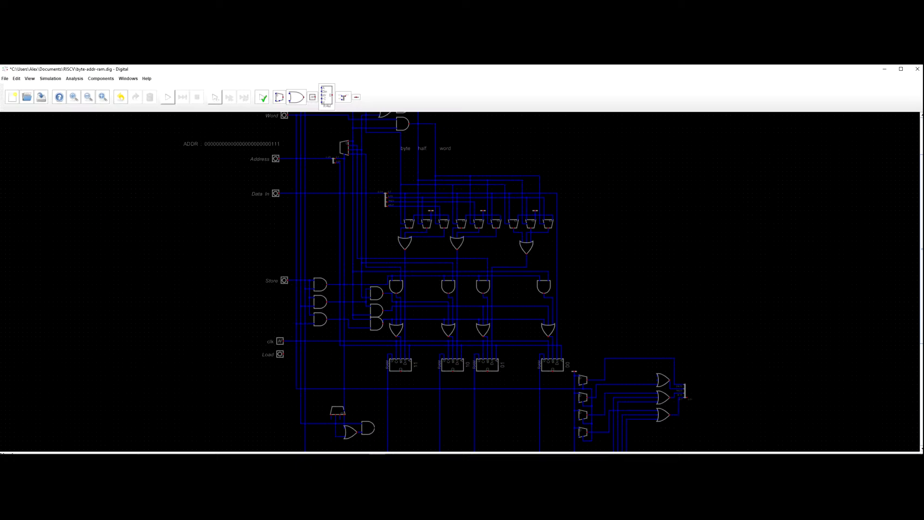
drag(199, 212, 199, 236)
drag(248, 306, 248, 189)
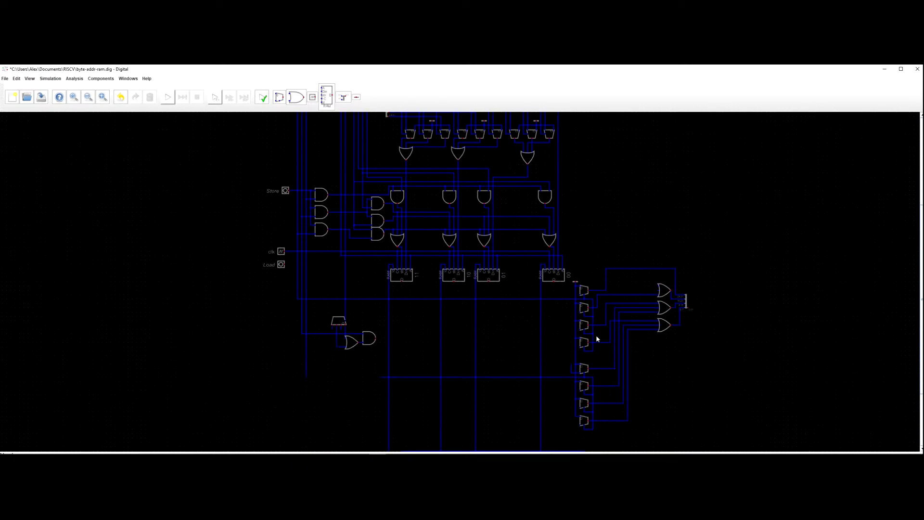
Wire the data outputs of RAMs 11, 10, 01 and 00 to the first, second, third and fourth output multiplexers respectively.
drag(552, 333, 555, 310)
scroll(555, 310, up, 2)
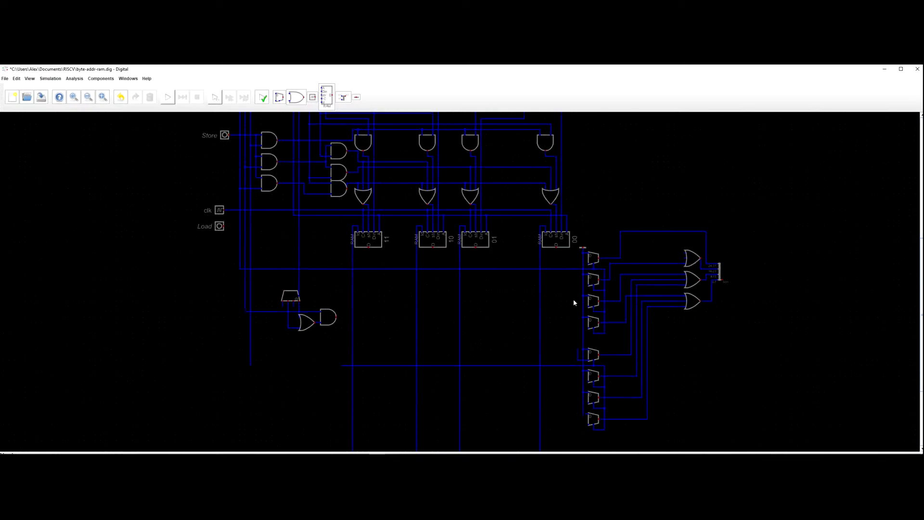
click(589, 268)
click(369, 247)
click(589, 284)
click(433, 248)
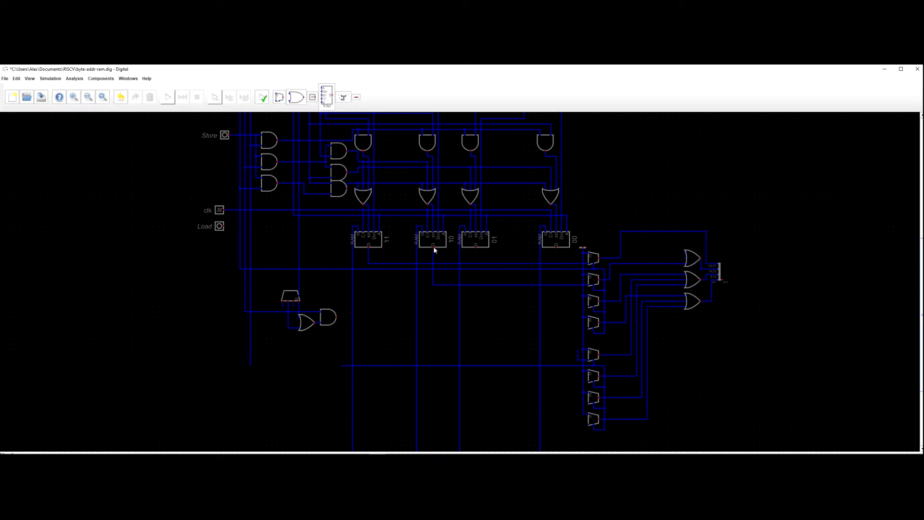
mouse_move(588, 301)
mouse_down()
mouse_move(566, 306)
mouse_move(586, 305)
mouse_up()
click(586, 306)
click(476, 248)
click(586, 327)
click(556, 247)
Review the lower multiplexers, the lower decoder with its OR and AND gates, and the write-side logic.
drag(779, 358, 773, 326)
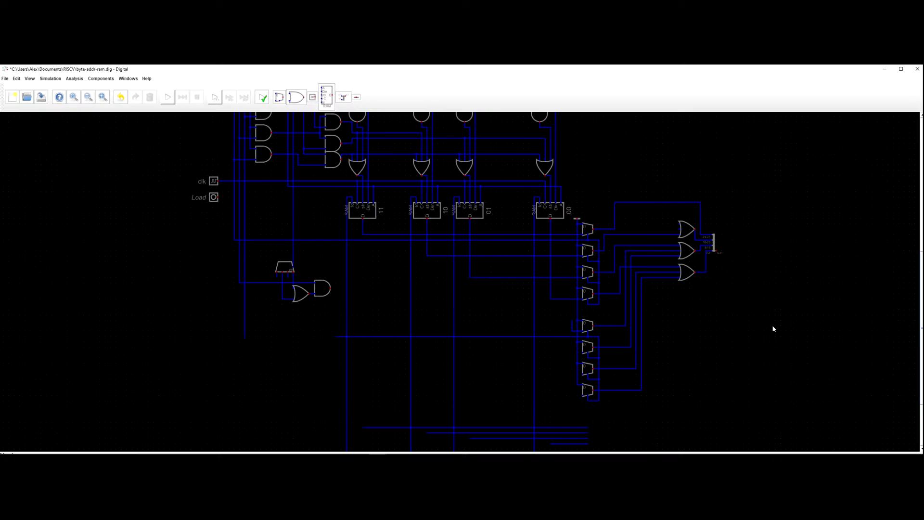
drag(693, 354, 695, 330)
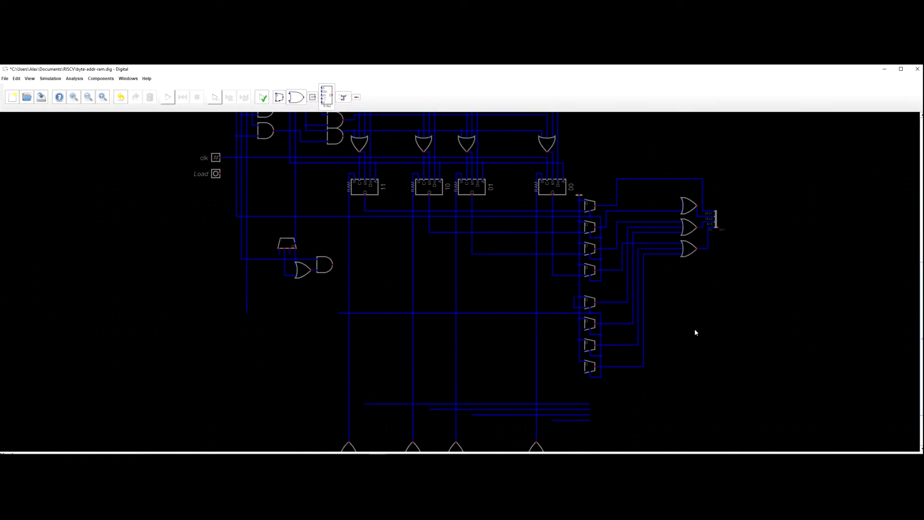
scroll(667, 333, down, 5)
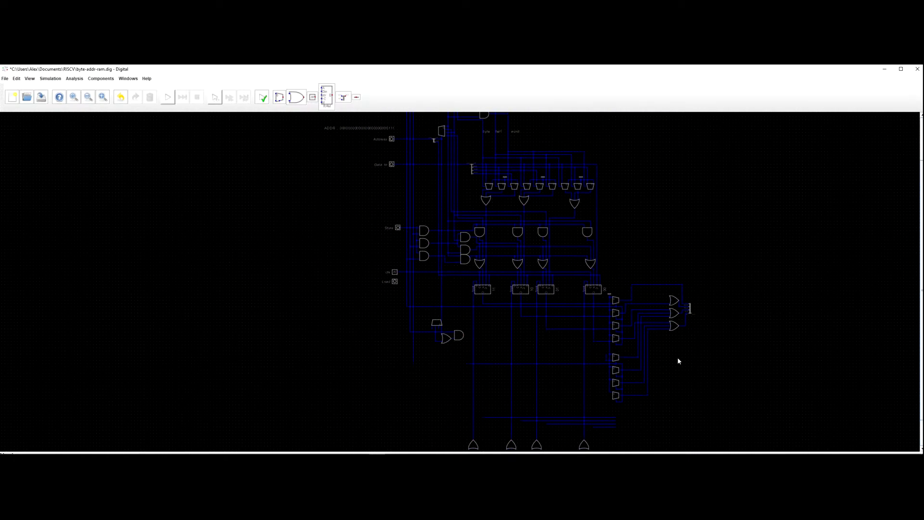
drag(666, 248, 657, 220)
drag(688, 340, 679, 311)
scroll(678, 308, up, 2)
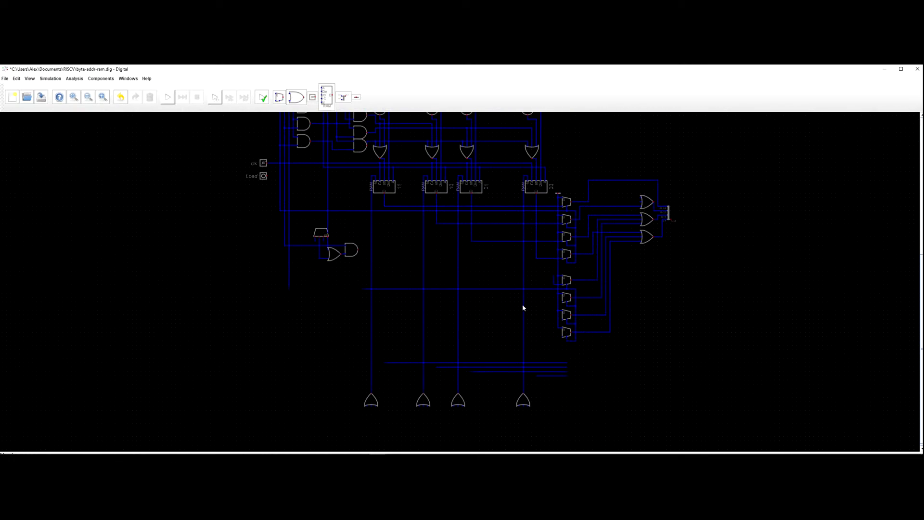
scroll(521, 304, down, 3)
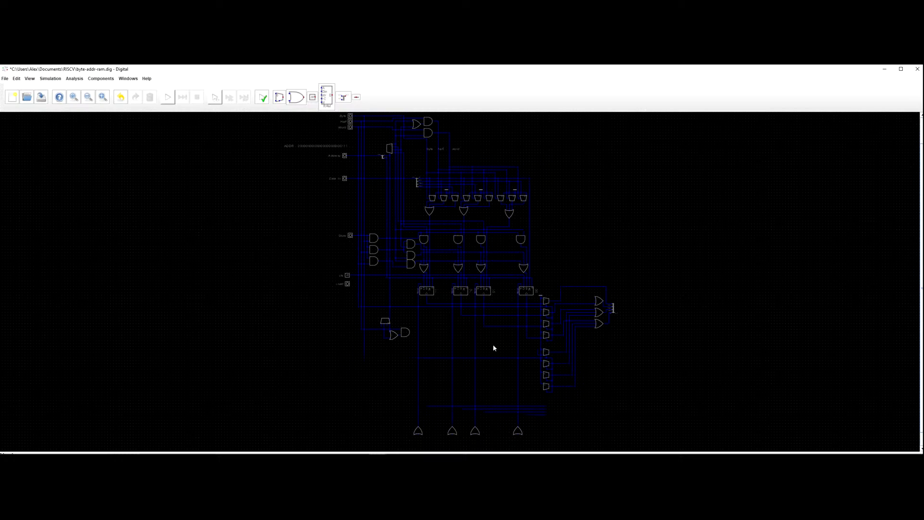
scroll(511, 354, up, 2)
drag(522, 367, 513, 346)
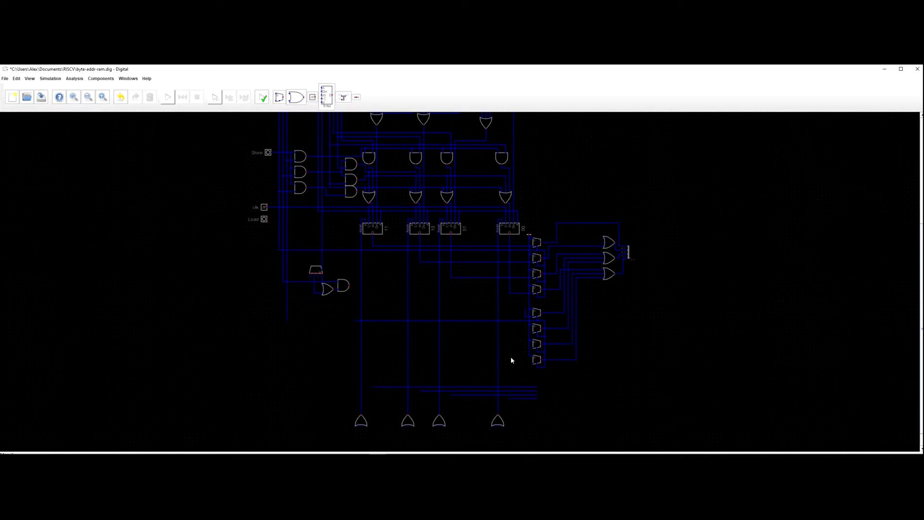
scroll(512, 351, up, 3)
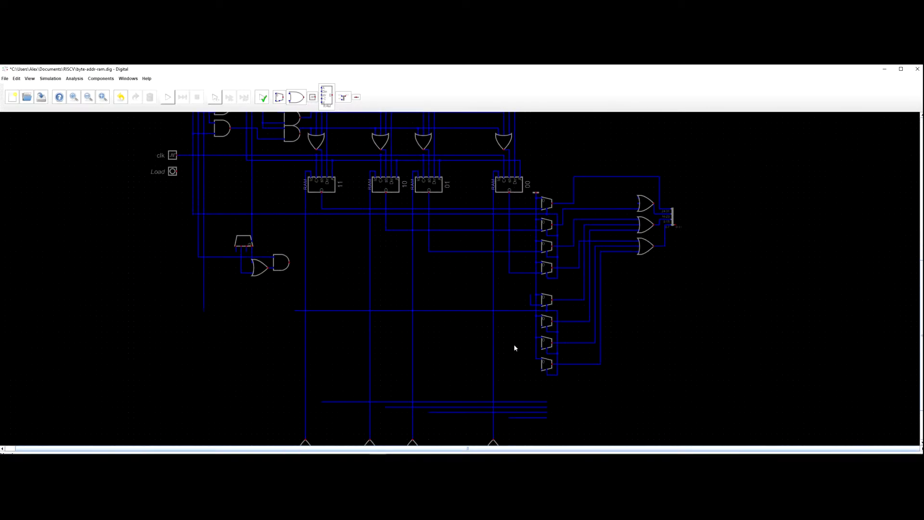
scroll(630, 338, down, 1)
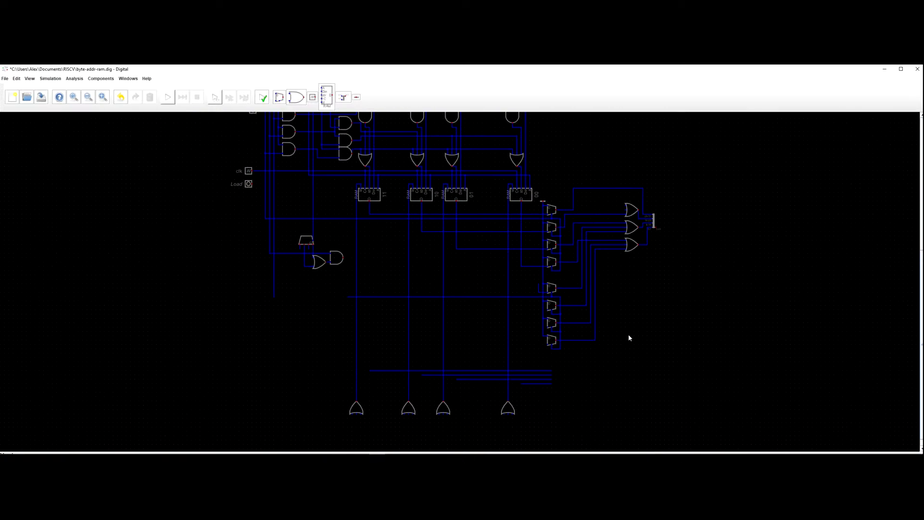
drag(304, 273, 307, 295)
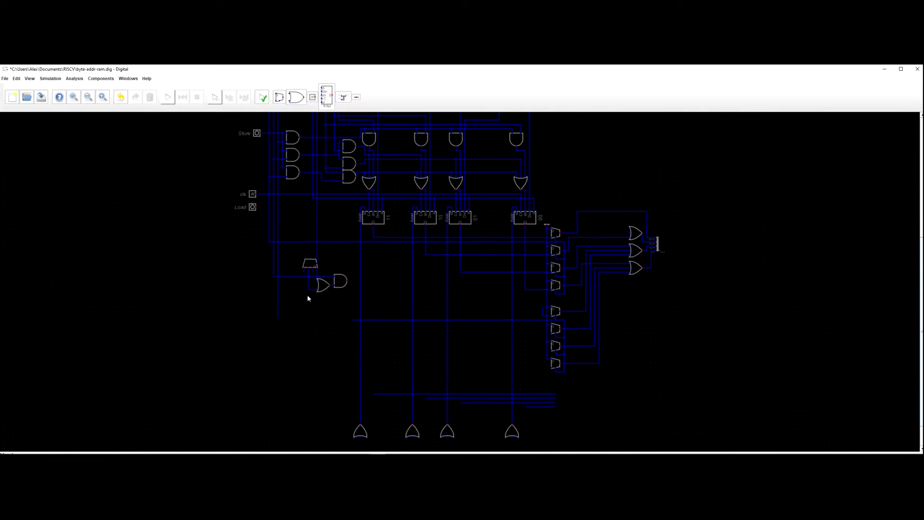
scroll(306, 290, up, 2)
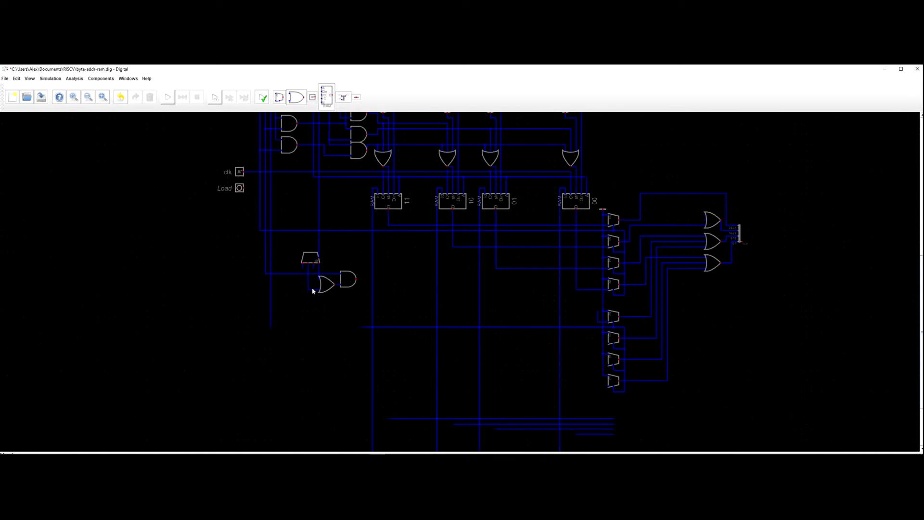
scroll(313, 284, up, 1)
scroll(313, 283, down, 5)
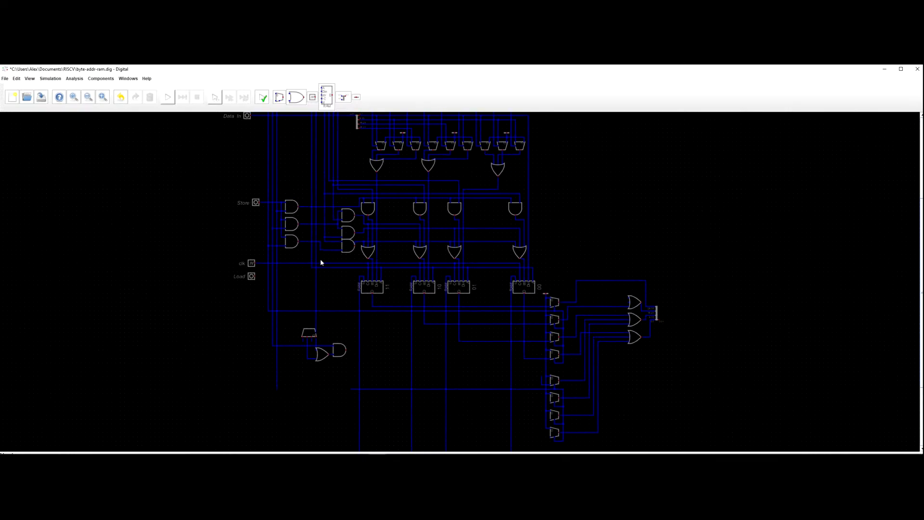
Trace how the byte, half and word lines steer the write-side multiplexers, and compare them with the lower output multiplexers.
scroll(341, 222, up, 1)
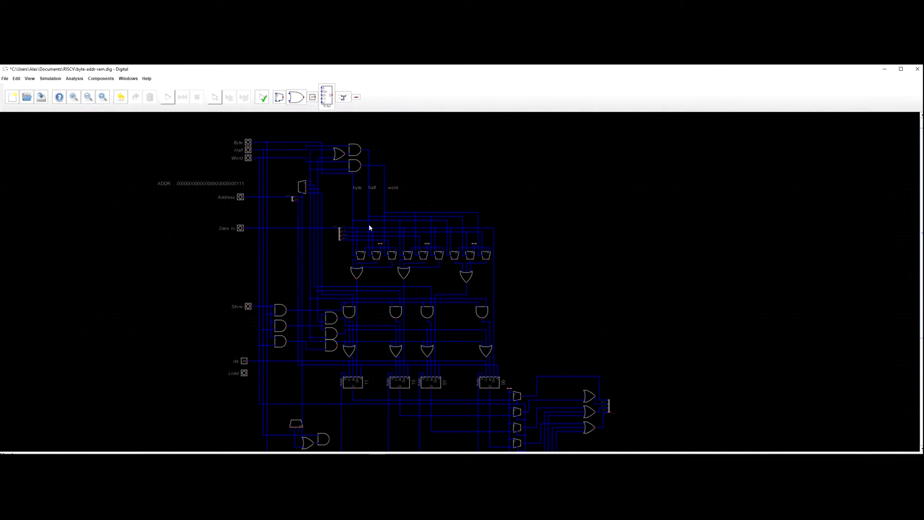
scroll(370, 224, up, 1)
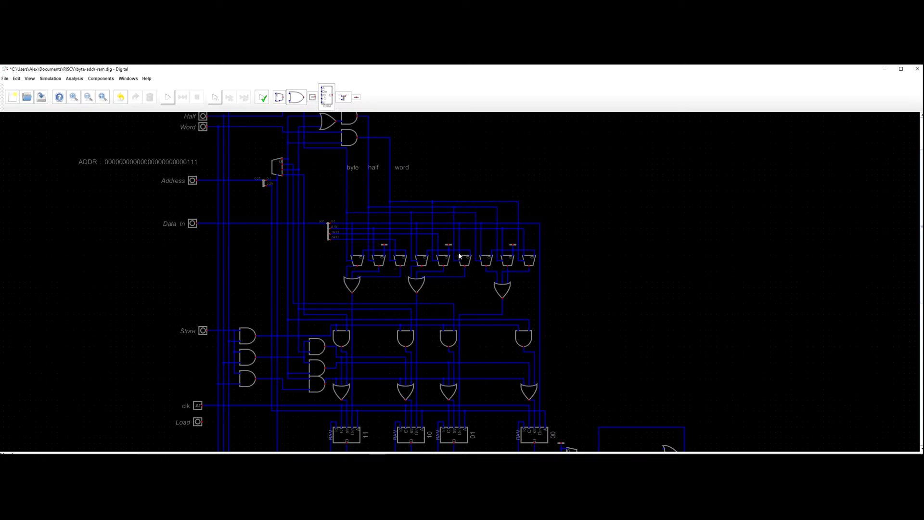
scroll(391, 236, up, 3)
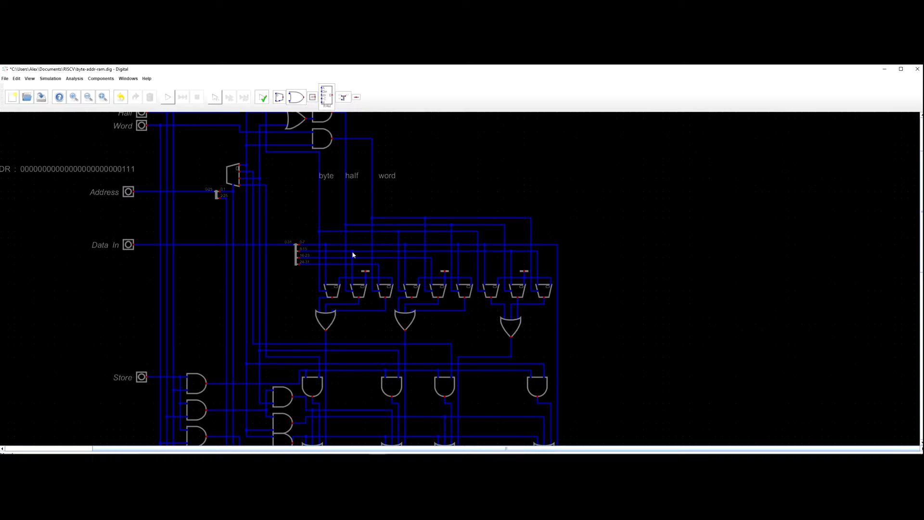
scroll(353, 254, down, 1)
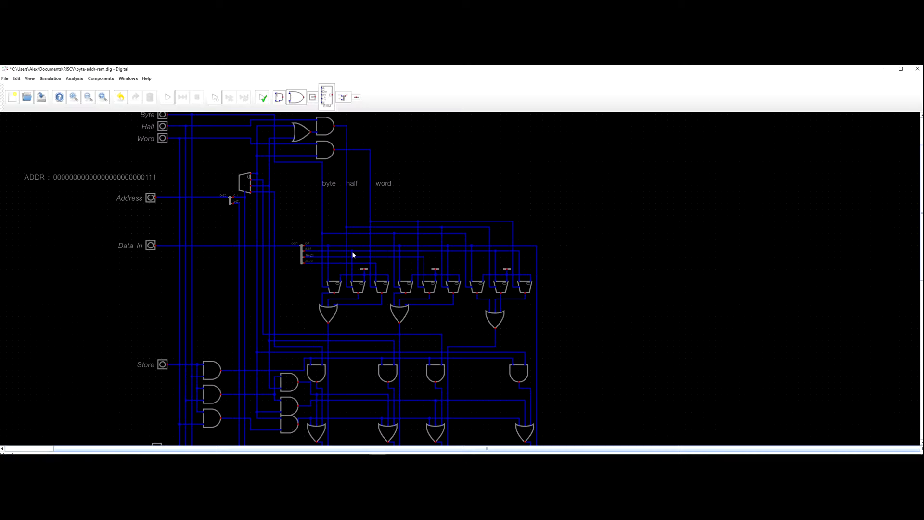
scroll(353, 254, down, 1)
scroll(353, 255, down, 2)
drag(435, 326, 404, 231)
scroll(404, 231, down, 3)
drag(491, 379, 441, 319)
scroll(442, 318, up, 3)
scroll(411, 319, up, 2)
scroll(355, 312, down, 1)
drag(351, 310, 439, 307)
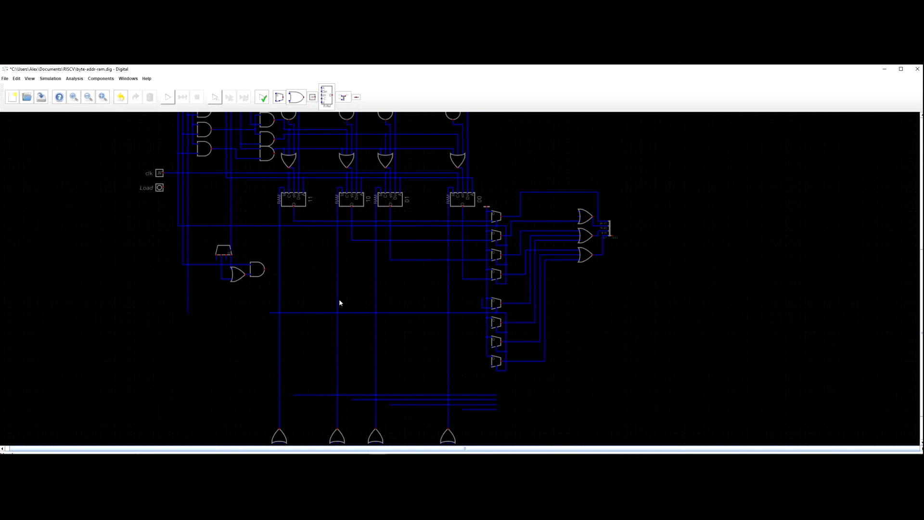
Delete the stray wire at the fifth output multiplexer's input and connect RAM 01's data output to that multiplexer.
scroll(412, 308, up, 1)
drag(484, 291, 502, 308)
key(Delete)
scroll(487, 308, down, 1)
scroll(504, 322, up, 1)
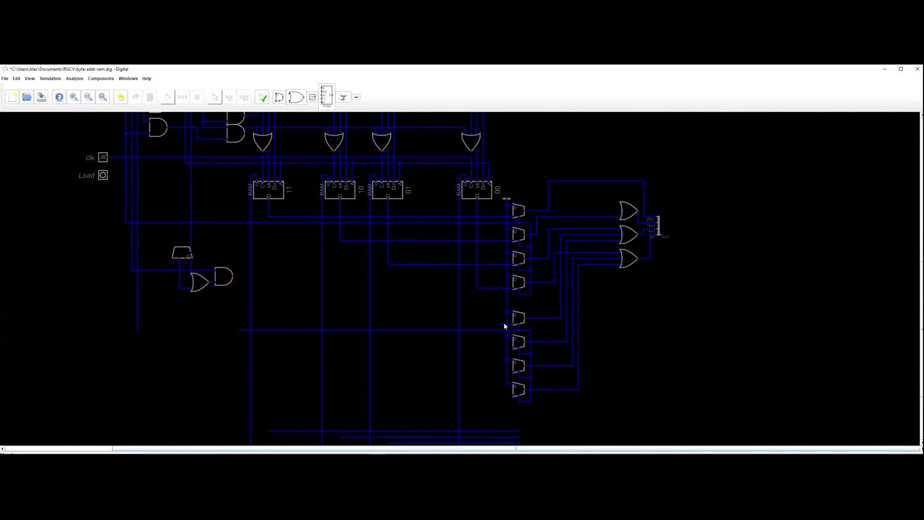
drag(501, 326, 494, 297)
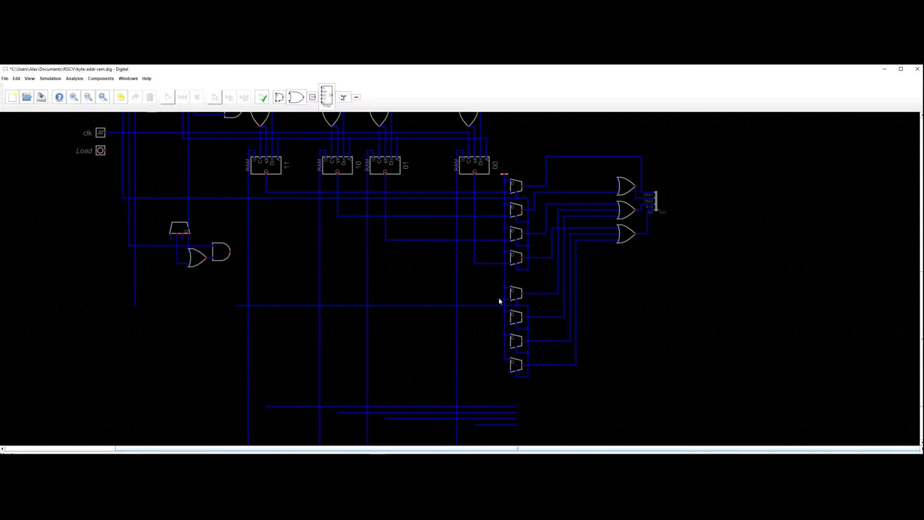
click(499, 299)
click(386, 242)
click(510, 325)
click(475, 265)
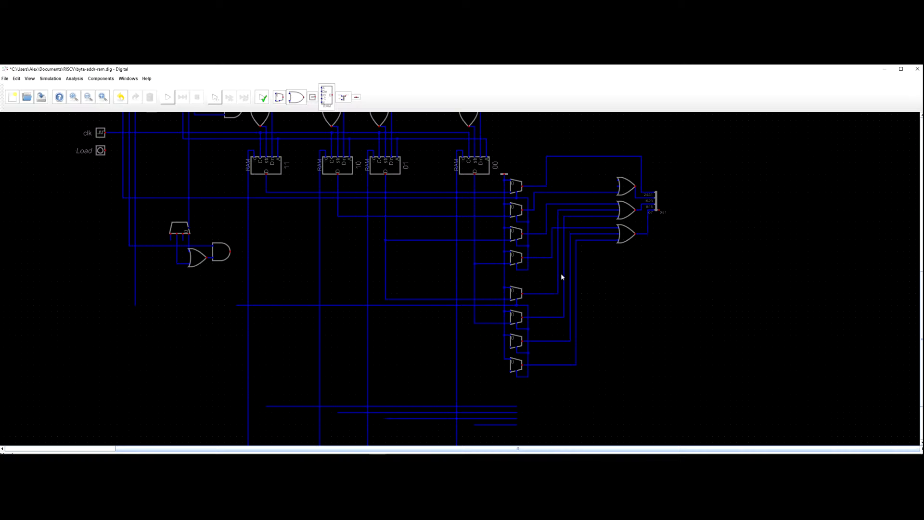
key(ctrl+z)
Wire the data outputs of RAMs 11, 10 and 00 to the sixth, seventh and eighth output multiplexers respectively.
click(510, 324)
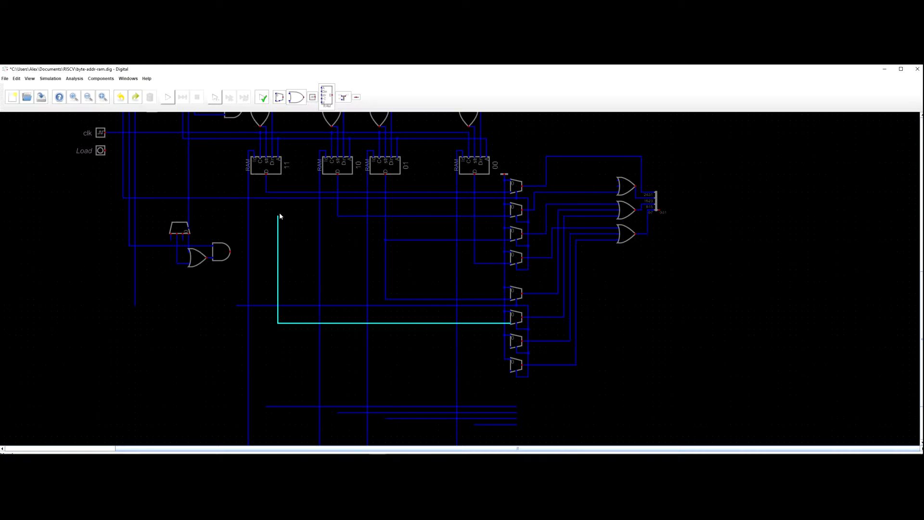
click(265, 193)
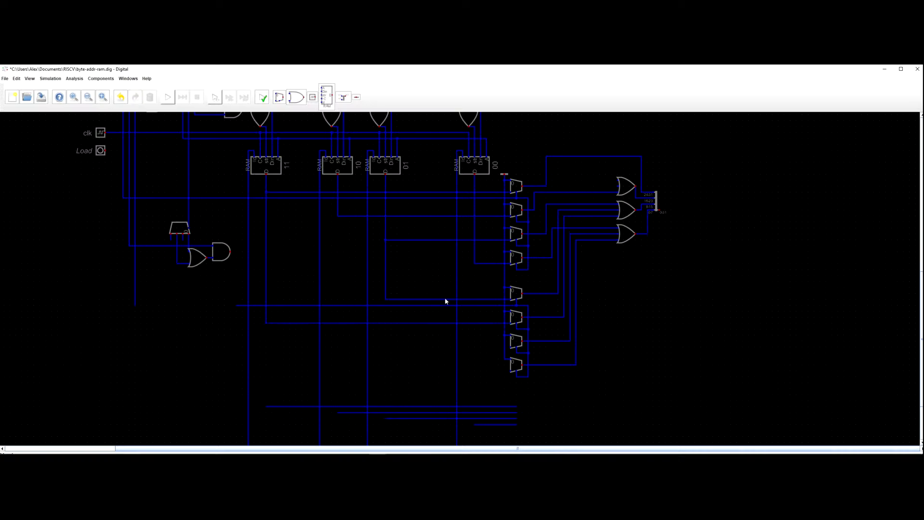
click(511, 347)
click(340, 217)
click(505, 368)
key(Escape)
scroll(476, 270, down, 2)
scroll(544, 357, up, 2)
drag(536, 366, 551, 314)
scroll(557, 347, down, 3)
drag(552, 385, 370, 353)
click(370, 353)
scroll(534, 357, up, 1)
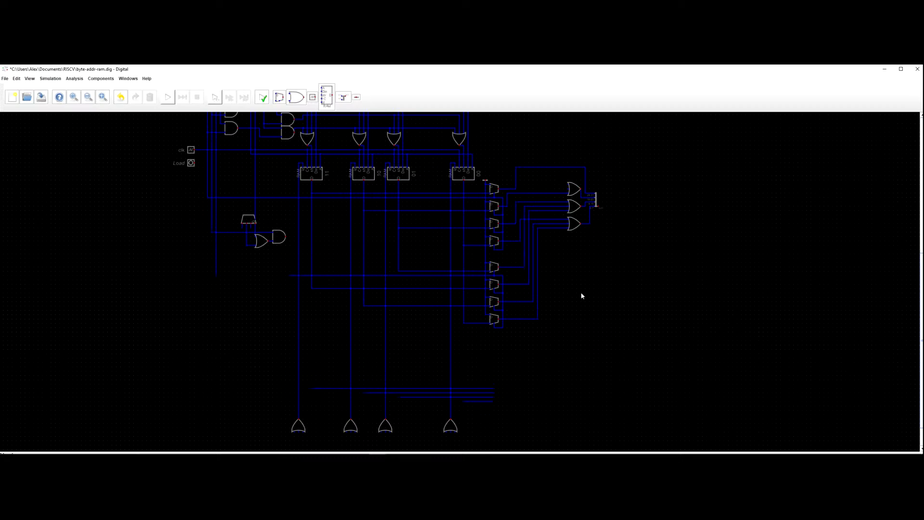
drag(589, 293, 609, 290)
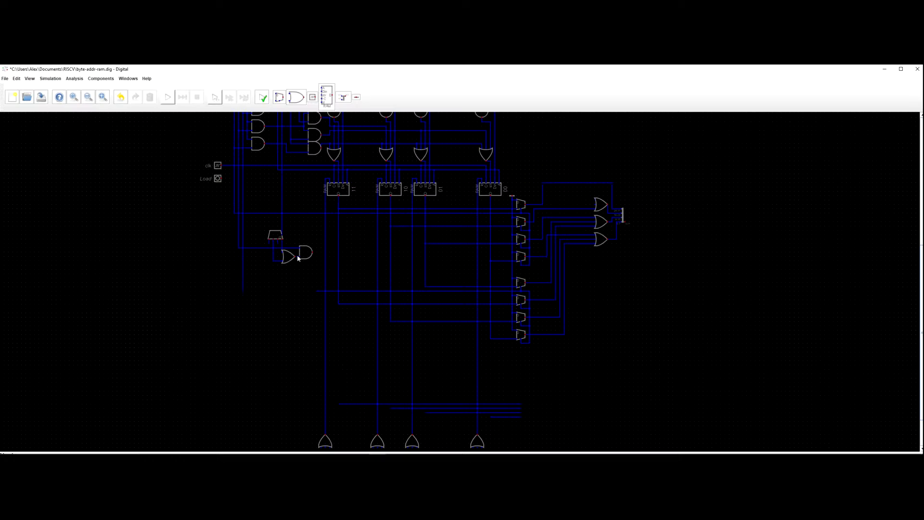
scroll(313, 261, up, 3)
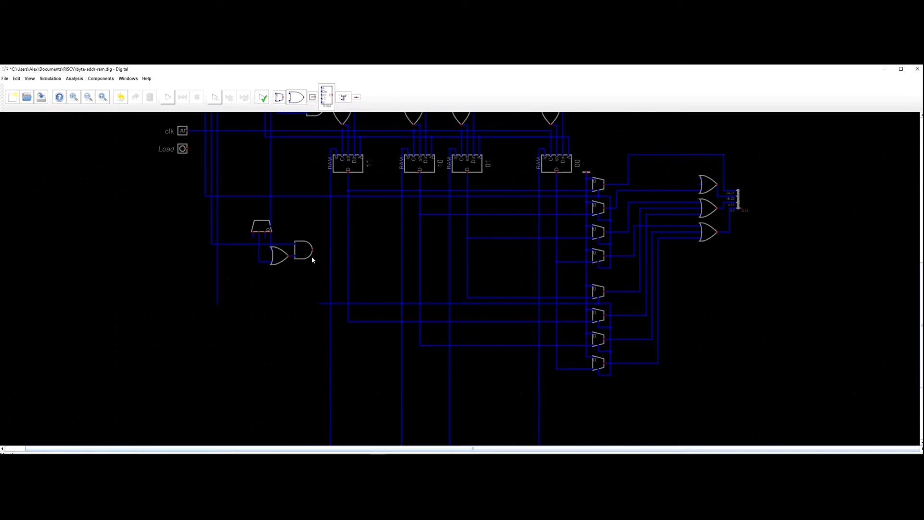
click(313, 250)
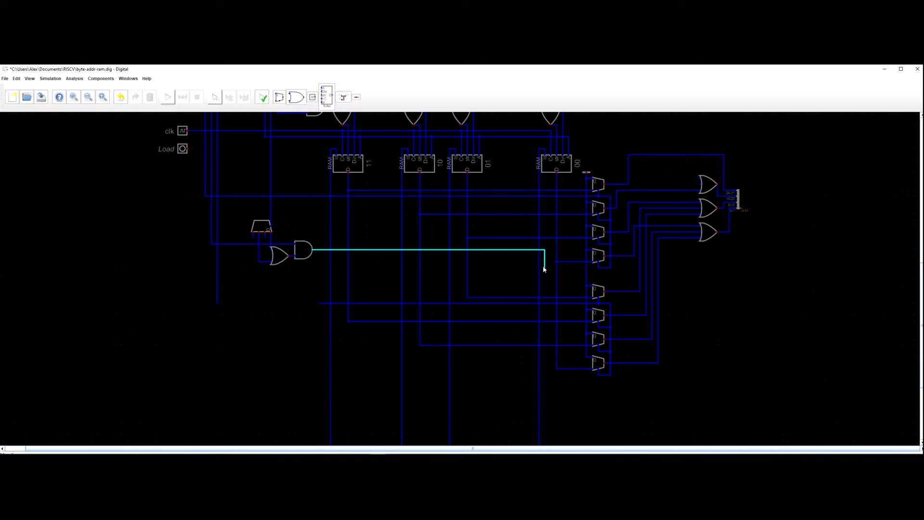
key(Escape)
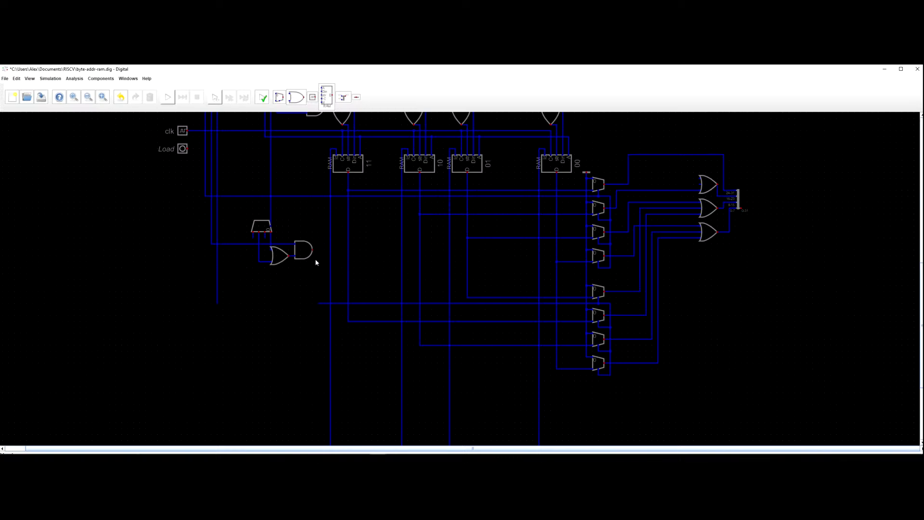
Shift the lower decoder and its OR and AND gates slightly left to make room before the RAM 11 line.
drag(256, 228, 251, 229)
drag(310, 289, 242, 230)
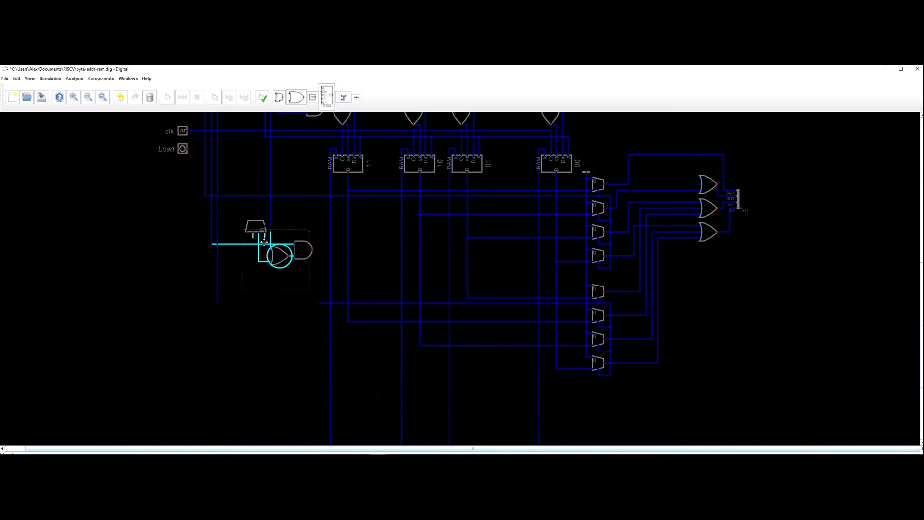
drag(278, 258, 272, 256)
click(328, 270)
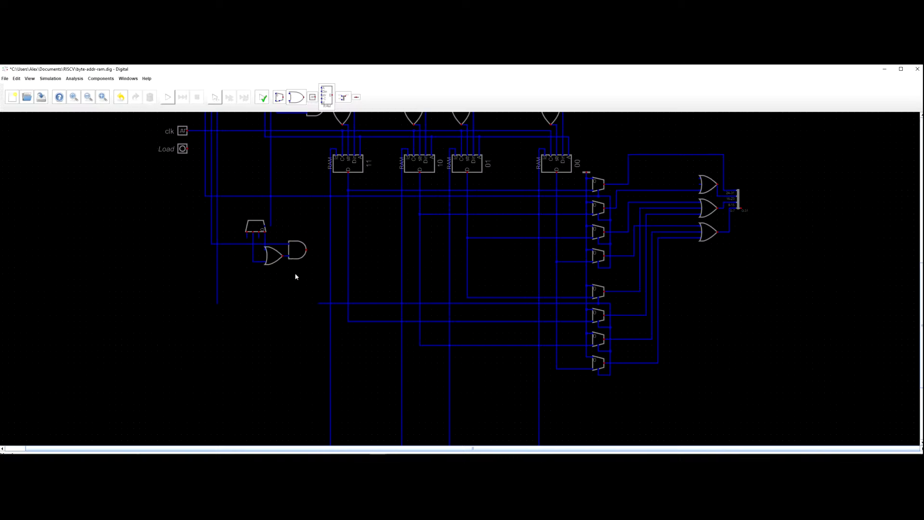
Wire the lower AND gate's output to the select line of the four lower output multiplexers.
scroll(301, 265, up, 3)
scroll(303, 261, down, 2)
click(315, 245)
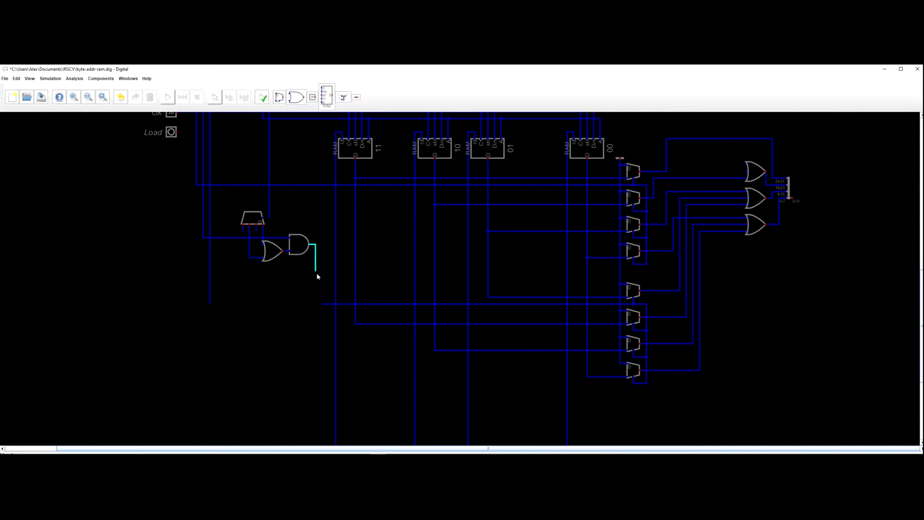
click(316, 303)
scroll(633, 308, down, 4)
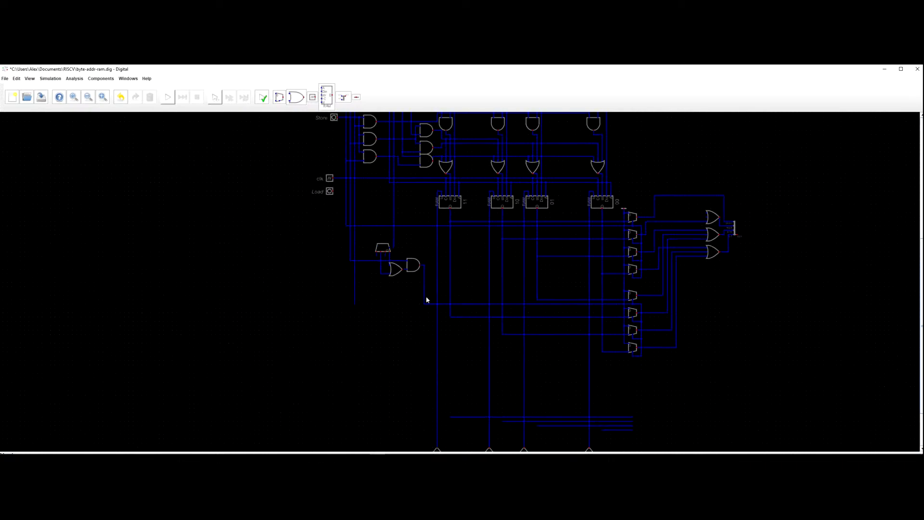
Examine the lower decoder's outputs and the open vertical line beside it for the remaining byte-read logic.
scroll(371, 254, down, 1)
scroll(373, 324, up, 3)
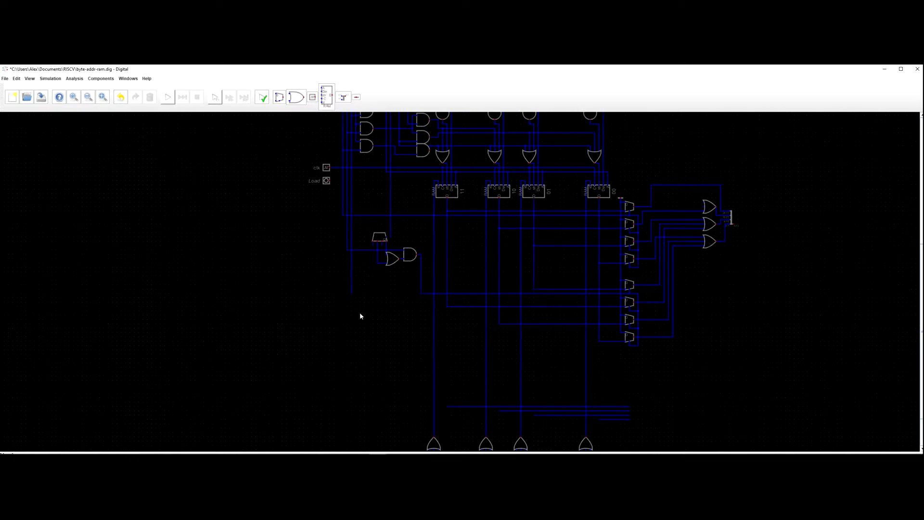
drag(371, 313, 328, 316)
scroll(350, 316, down, 2)
scroll(327, 316, up, 1)
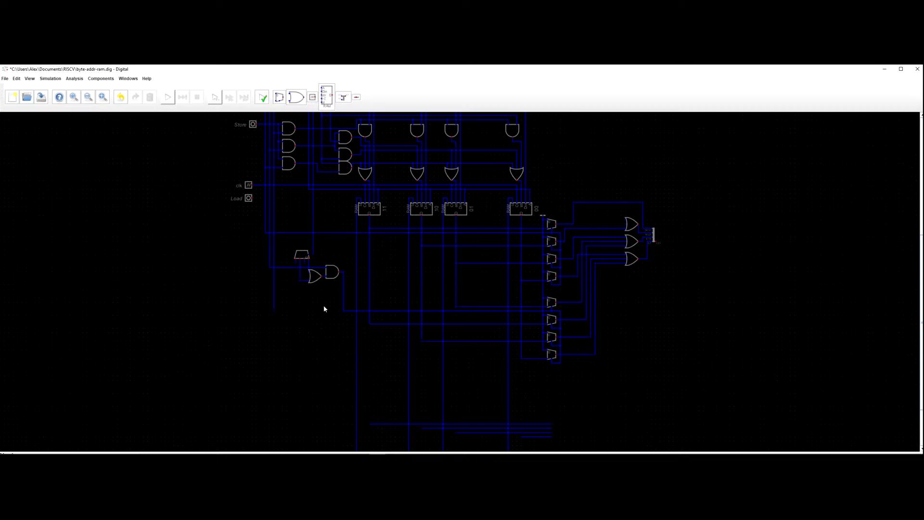
scroll(310, 327, up, 1)
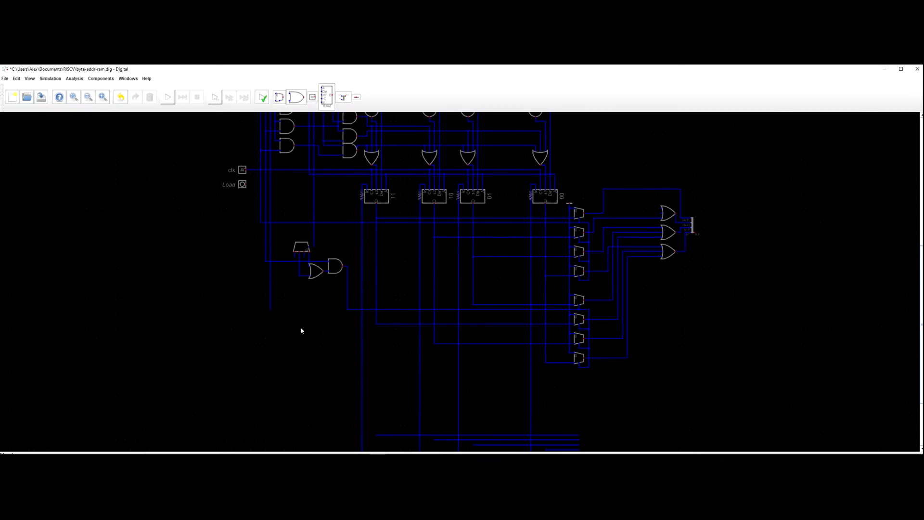
scroll(292, 317, up, 1)
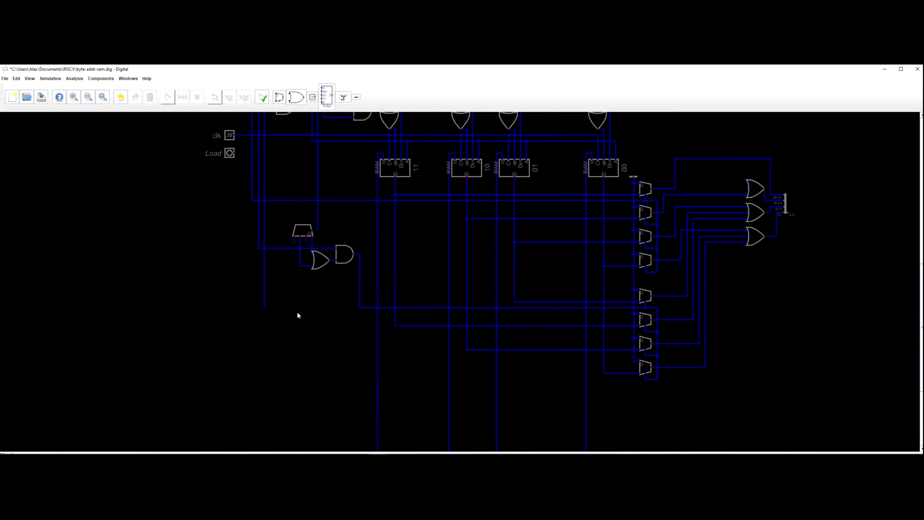
drag(296, 299, 307, 341)
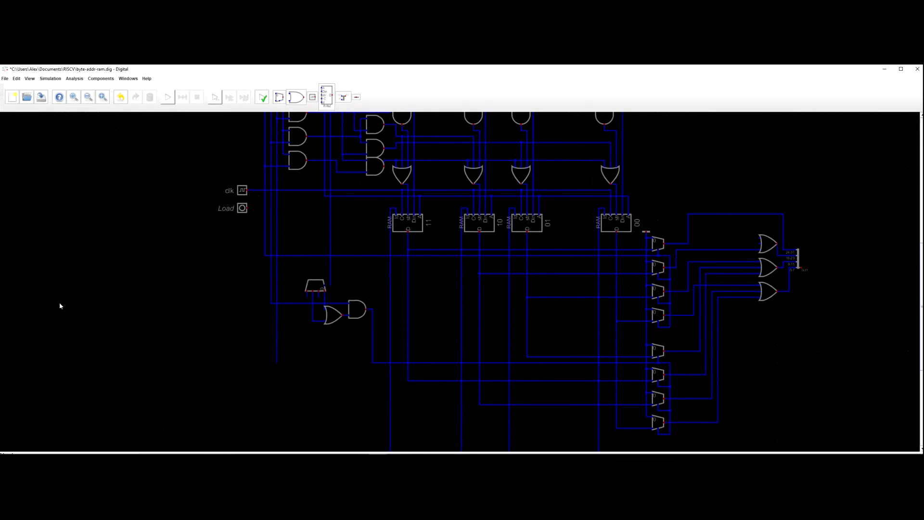
Review the Byte, Half and Word gating at the address decoder and compare it with the read-output section.
drag(351, 273, 364, 345)
drag(343, 160, 343, 256)
scroll(328, 288, up, 5)
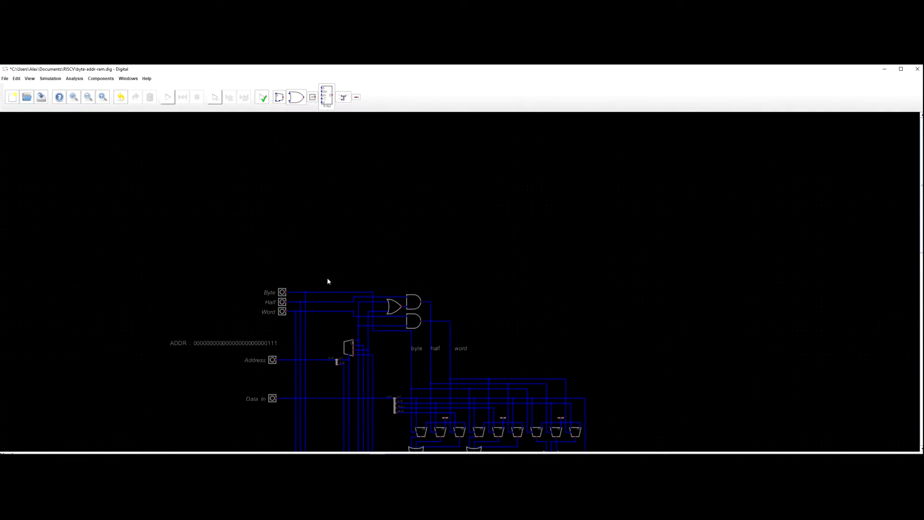
scroll(407, 353, up, 1)
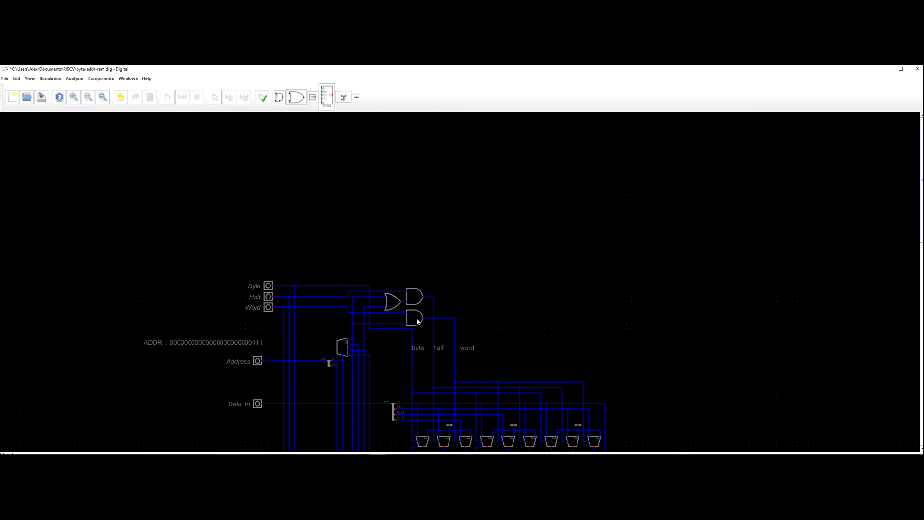
scroll(412, 352, down, 1)
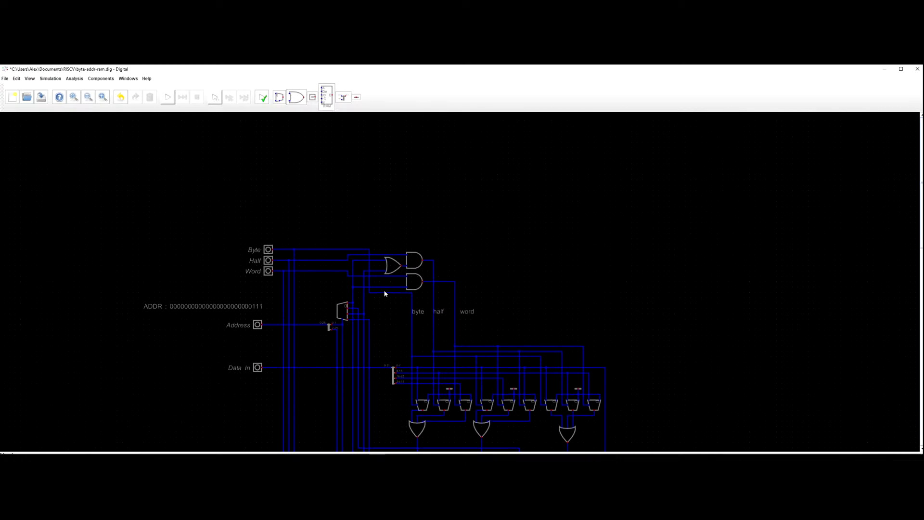
scroll(386, 294, down, 2)
scroll(390, 264, down, 6)
scroll(394, 175, down, 3)
scroll(425, 252, down, 2)
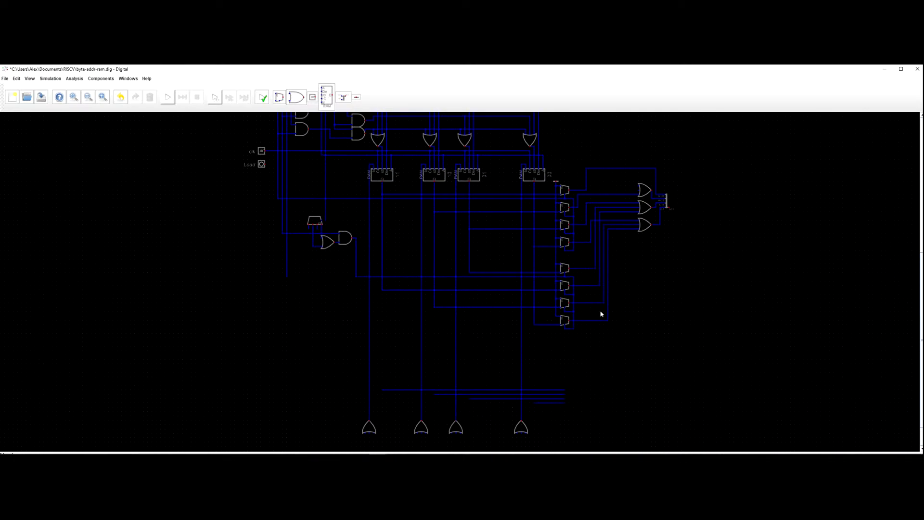
Increase the number of inputs on the lowest of the three OR gates feeding the output merger.
right_click(646, 225)
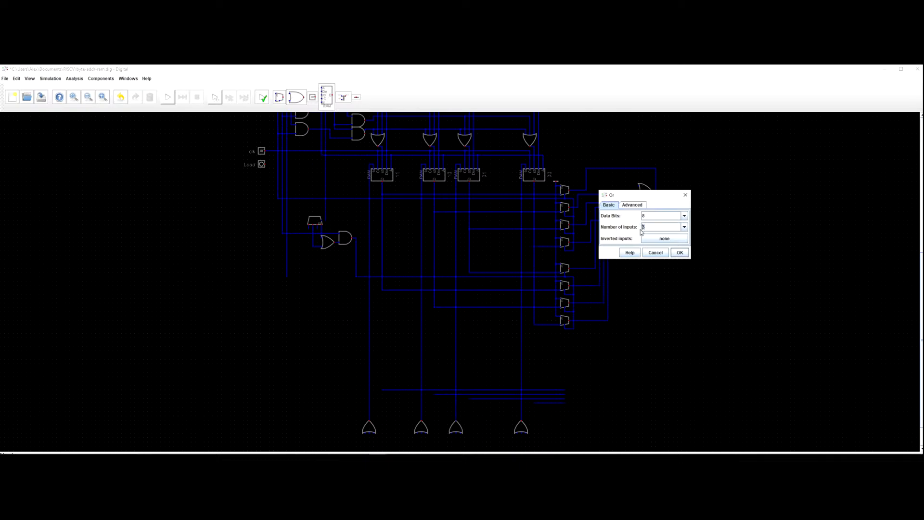
key(Return)
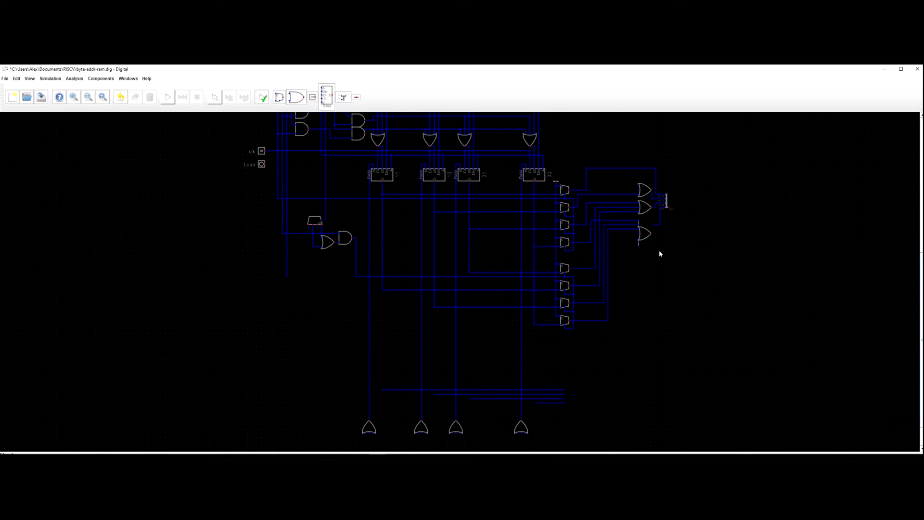
scroll(659, 252, up, 4)
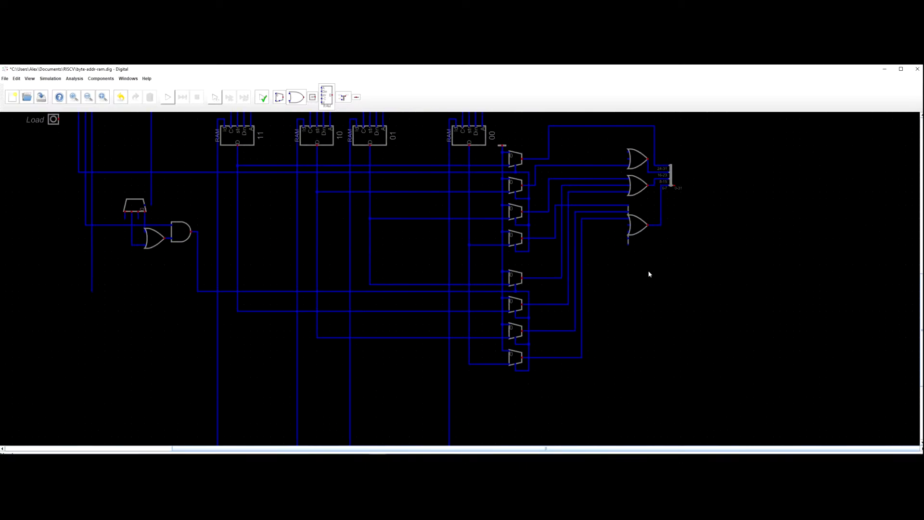
scroll(651, 270, down, 5)
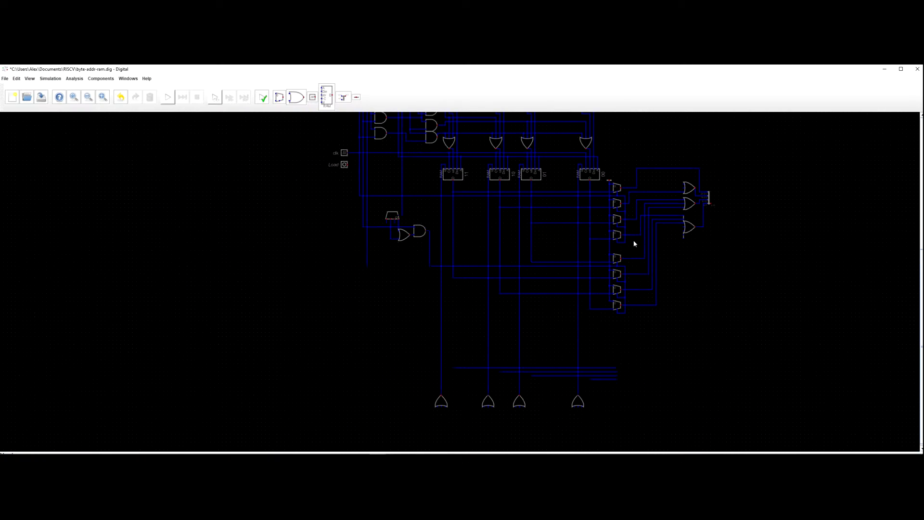
Switch to OBS to check the live stream's status, and return to the circuit in Digital.
key(alt+Tab)
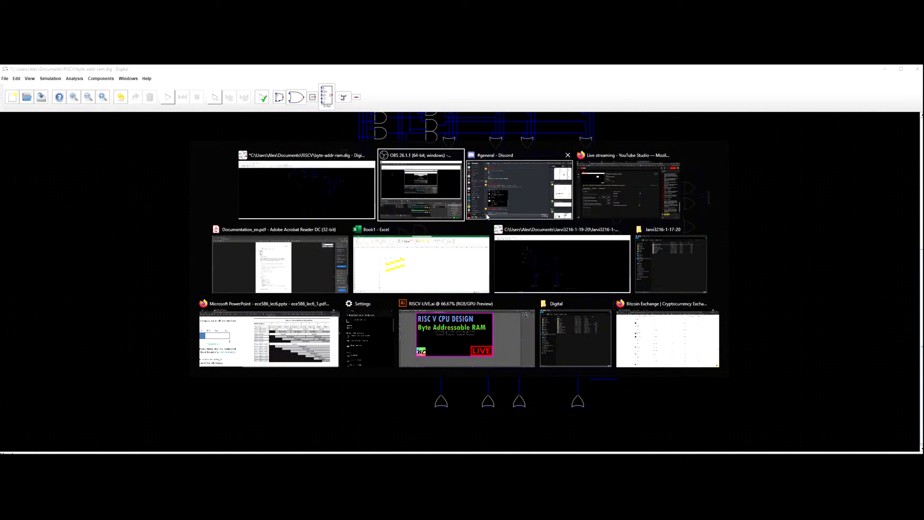
drag(448, 362, 400, 360)
click(477, 362)
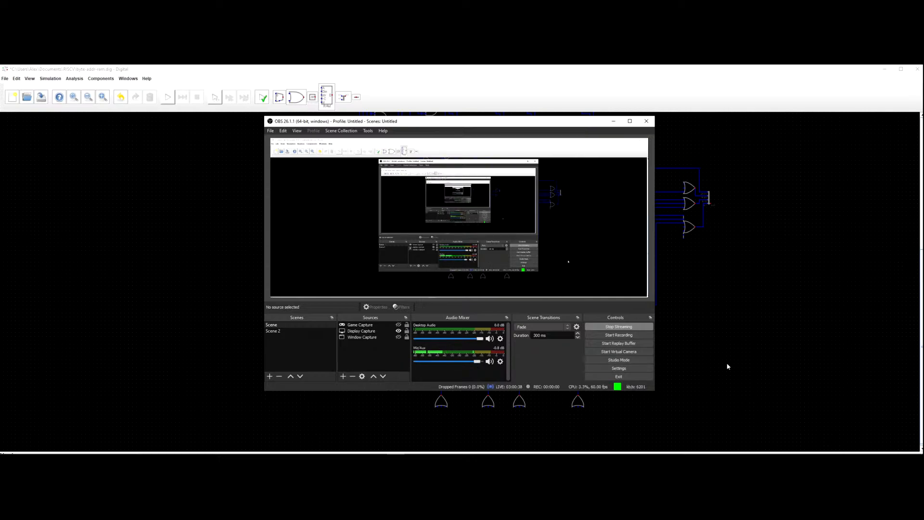
click(754, 371)
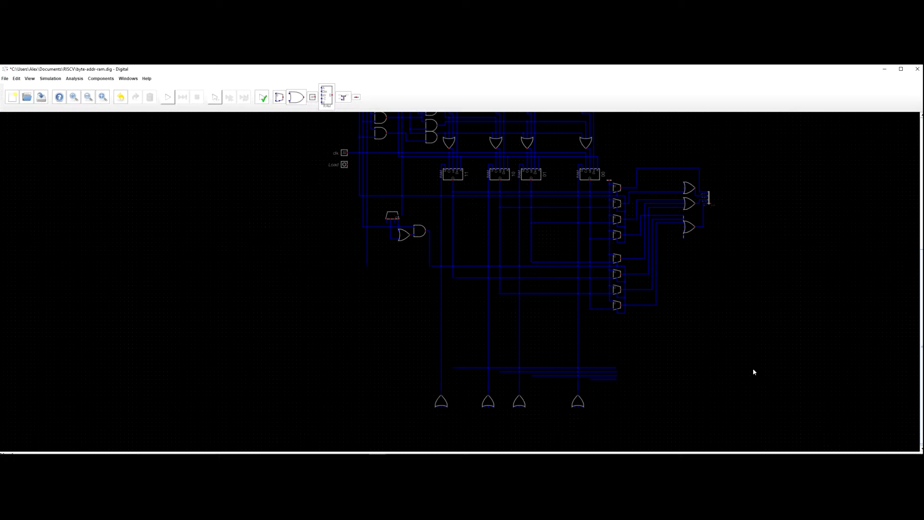
Delete the wire from the leftmost vertical line to the upper read multiplexers' select inputs and redraw only its part near the RAMs.
drag(642, 343, 610, 341)
drag(278, 235, 366, 352)
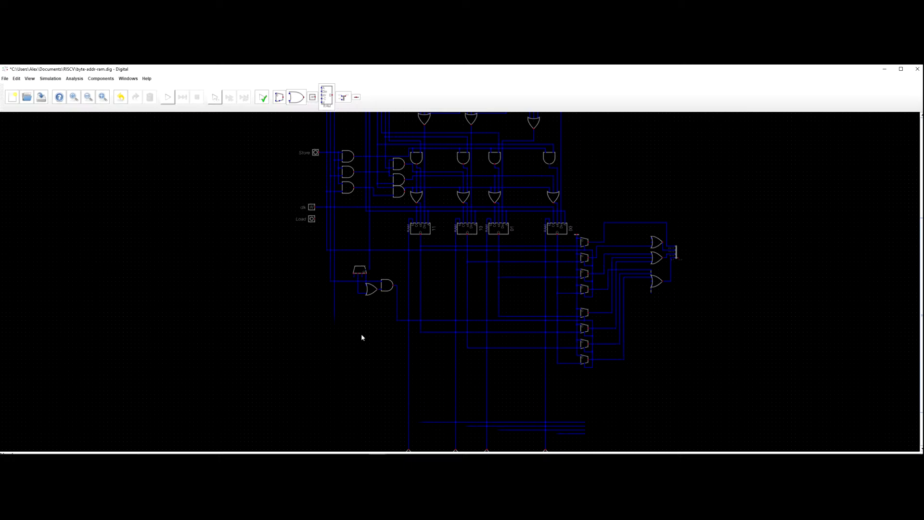
scroll(405, 324, up, 2)
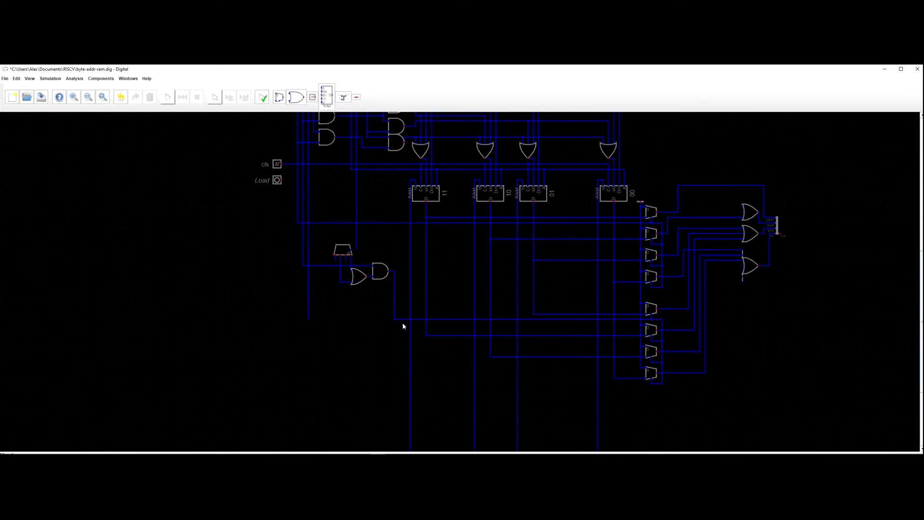
drag(282, 274, 335, 298)
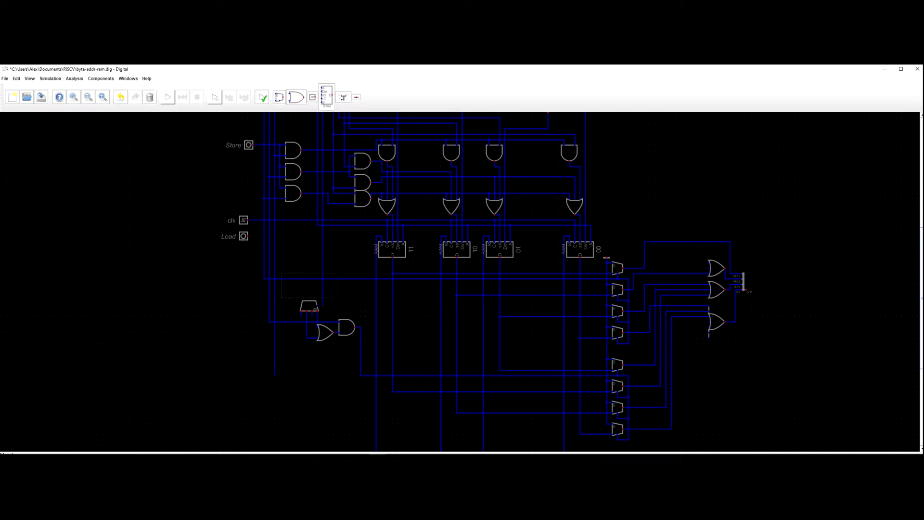
click(287, 283)
click(299, 279)
key(Delete)
click(617, 279)
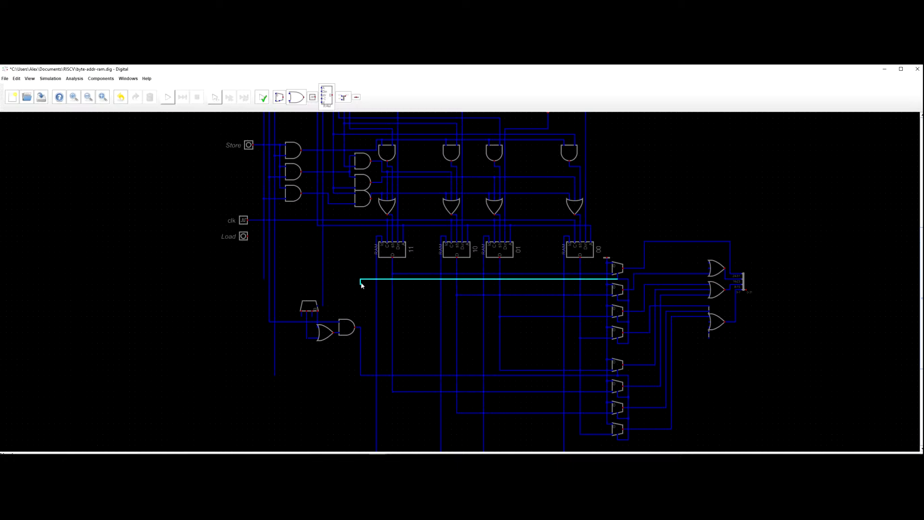
click(366, 279)
Copy the AND gate beside the lower decoder and place the copy at the open end of the upper multiplexers' select wire.
click(349, 328)
key(ctrl+c)
key(ctrl+v)
click(367, 287)
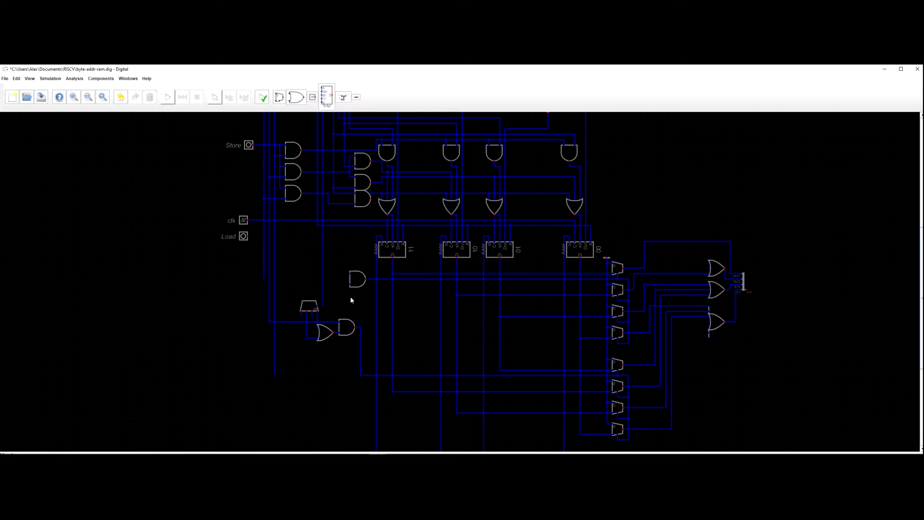
Wire the new AND gate's inputs to the lower decoder's last output and the leftmost vertical line.
click(317, 316)
click(350, 285)
click(350, 273)
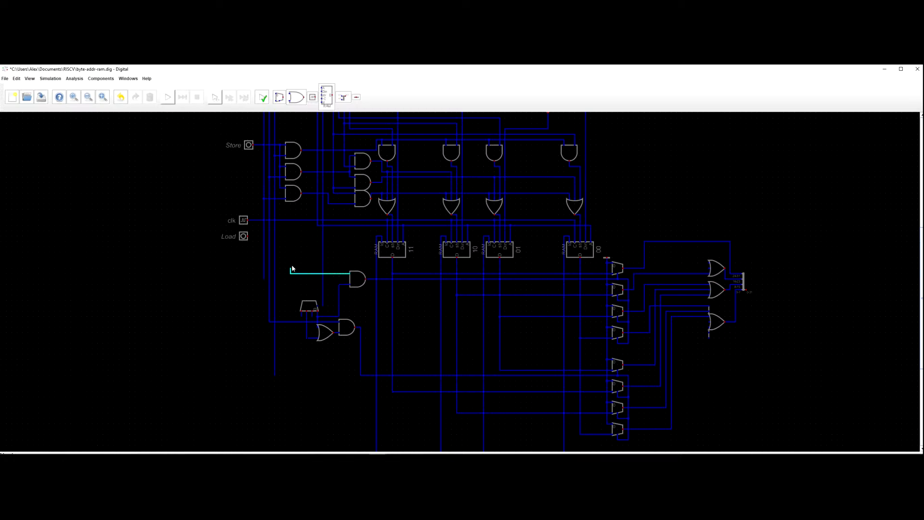
click(264, 274)
scroll(264, 274, up, 2)
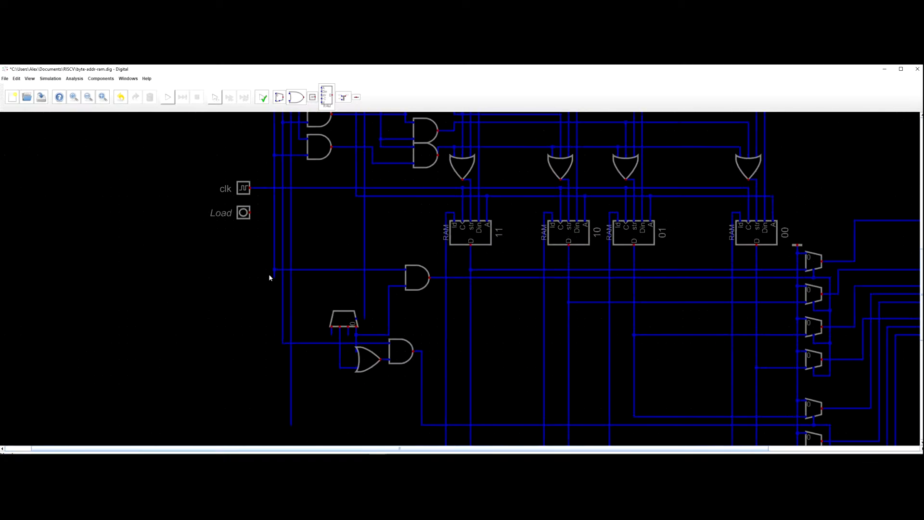
Review the lower decoder's gating, the read multiplexers and the open byte line to decide how to wire the byte read.
scroll(275, 275, down, 4)
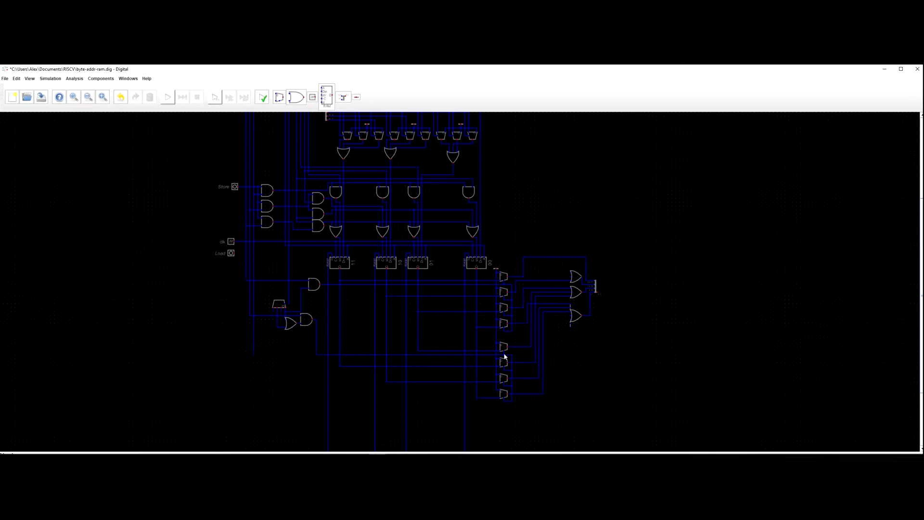
scroll(498, 352, down, 3)
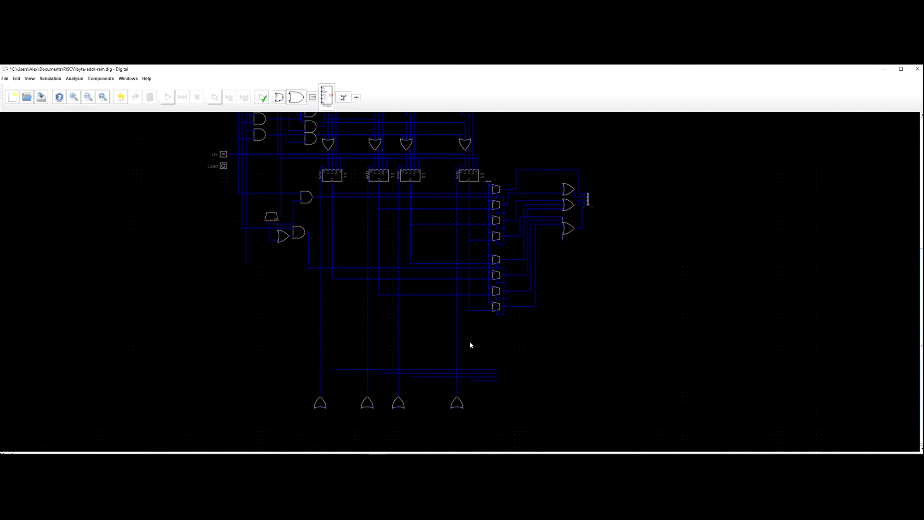
scroll(463, 346, down, 3)
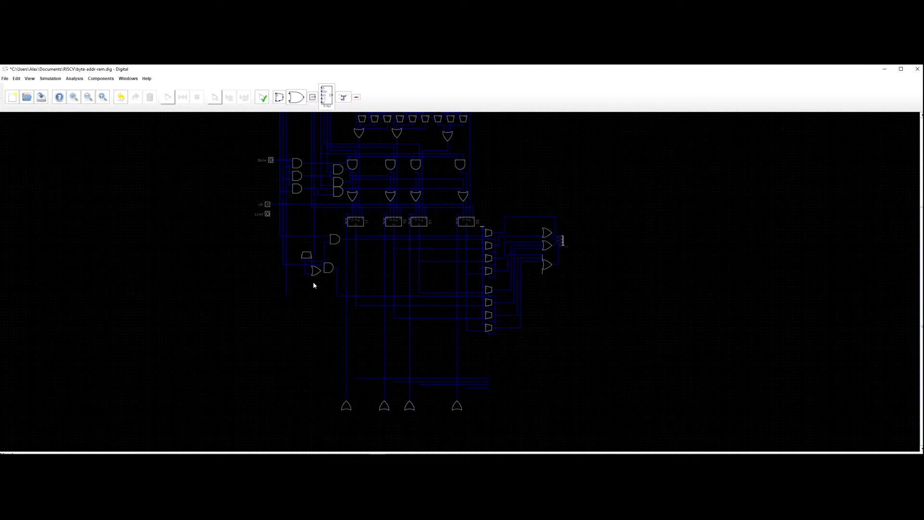
scroll(313, 283, up, 3)
scroll(344, 241, up, 4)
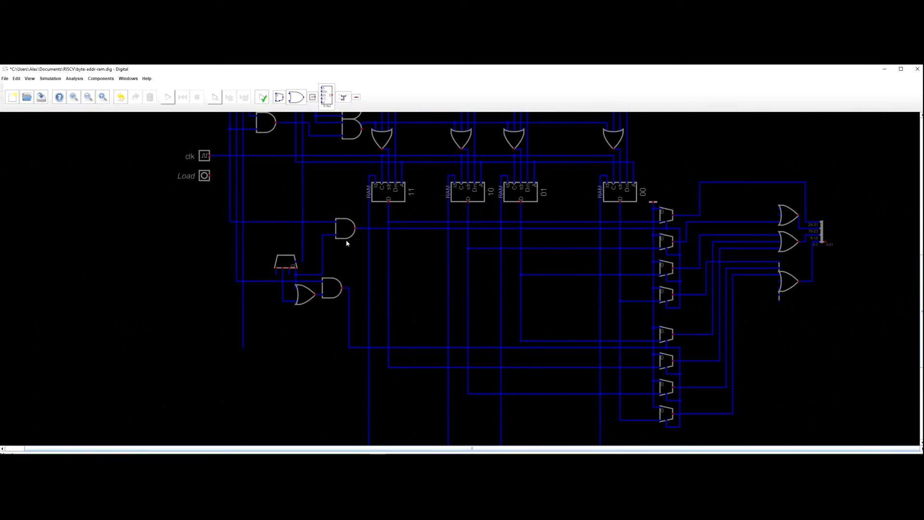
click(295, 264)
scroll(212, 207, down, 2)
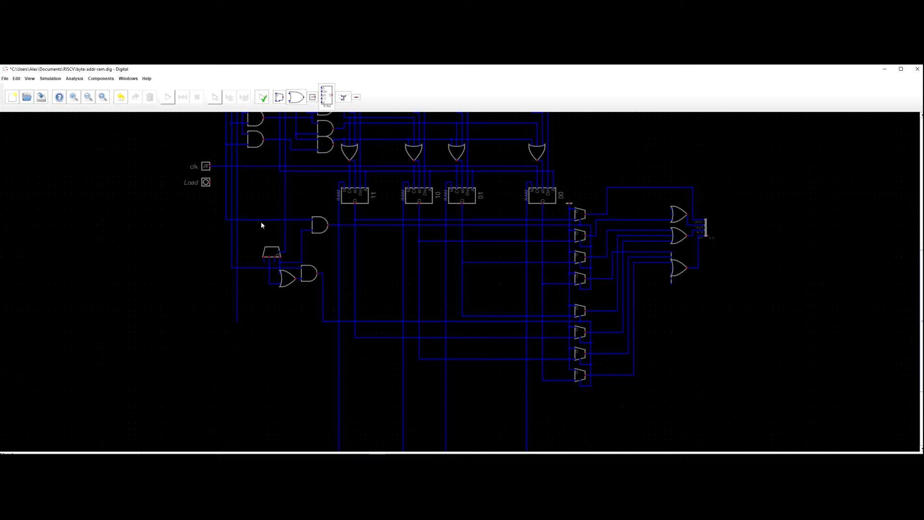
scroll(285, 264, up, 2)
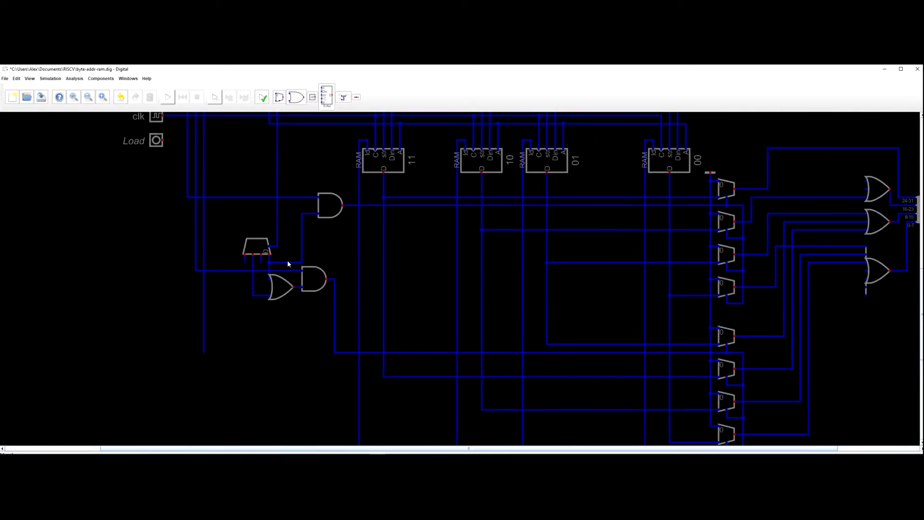
scroll(342, 231, down, 3)
scroll(308, 231, up, 3)
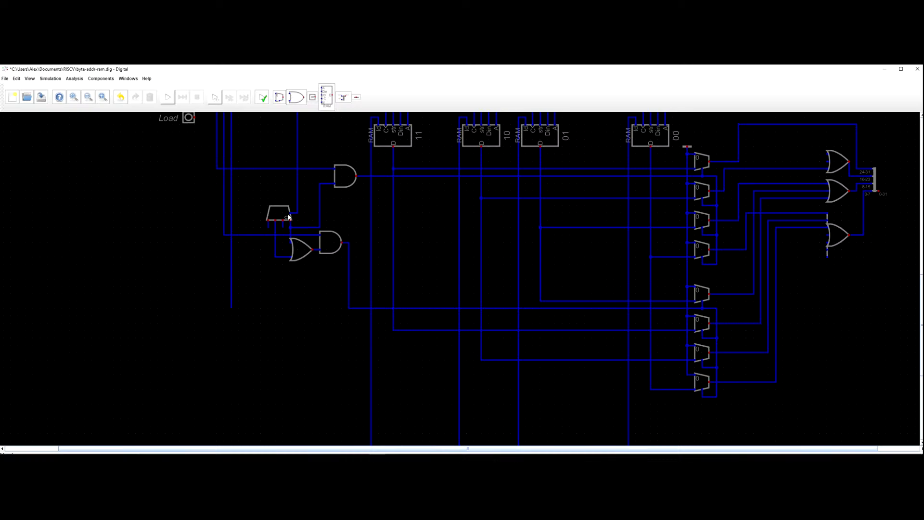
scroll(295, 204, down, 2)
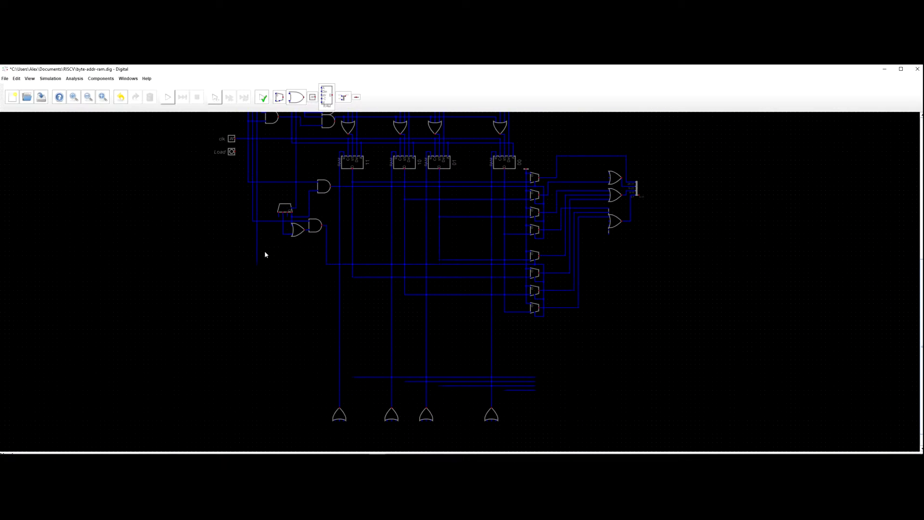
Extend the open vertical line beside the decoder downward and across, ending just short of RAM 11's vertical line.
drag(296, 293, 286, 262)
click(247, 233)
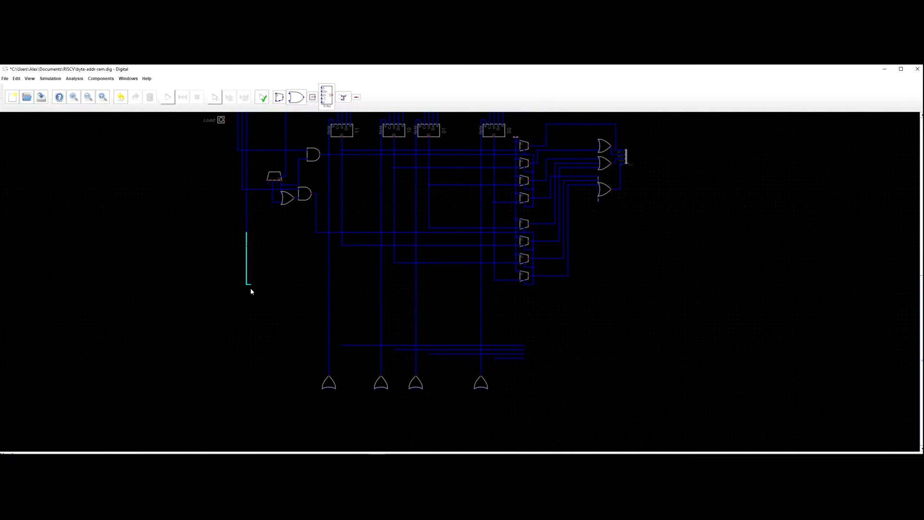
click(309, 337)
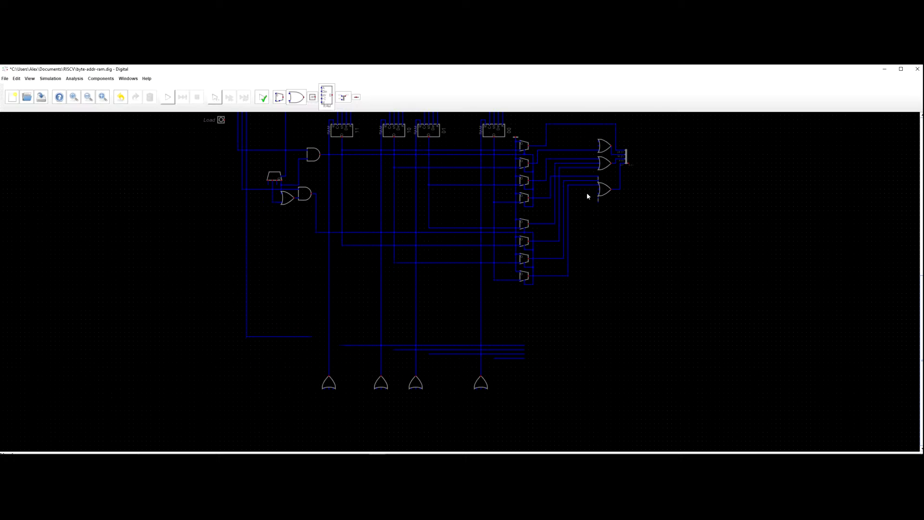
Copy the lower group of four read multiplexers with its wiring and place the copy below the existing groups.
drag(539, 302, 511, 211)
key(ctrl+c)
key(ctrl+v)
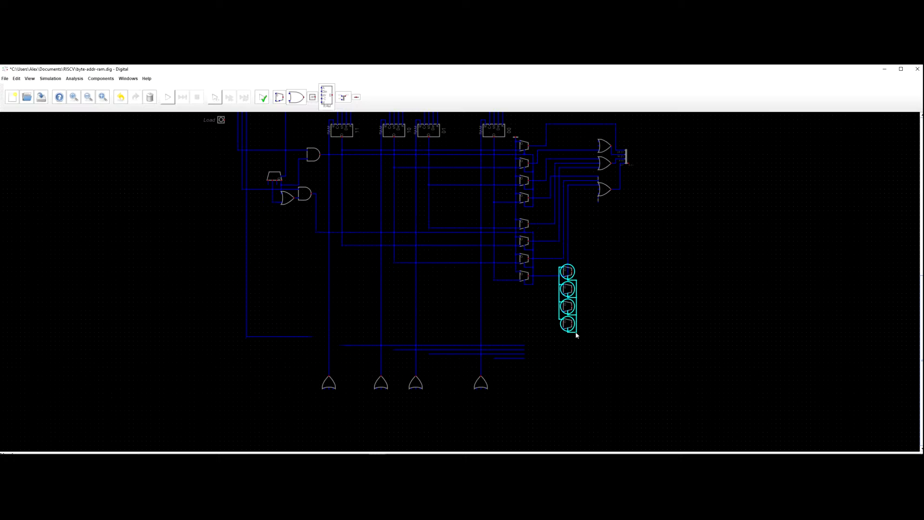
click(554, 364)
scroll(556, 351, up, 2)
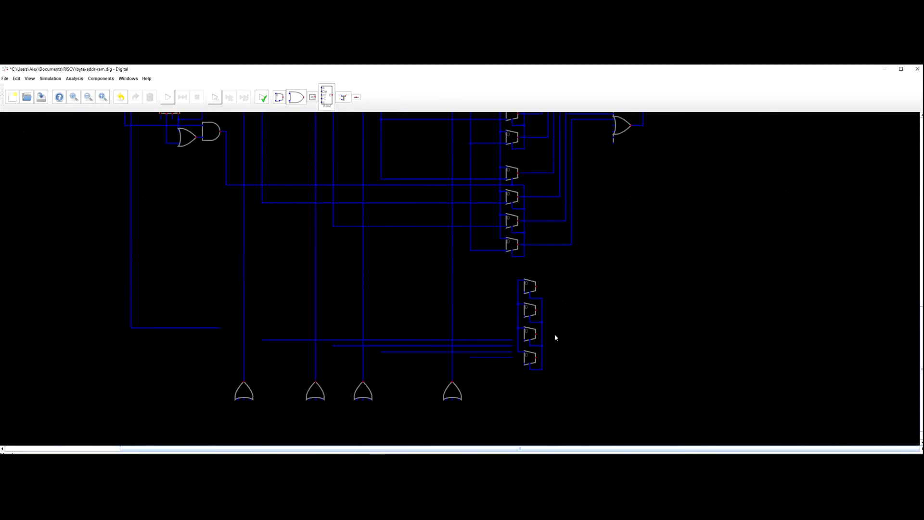
Delete the loose horizontal wires beside the copied multiplexers and align the copied group under the existing multiplexer column.
drag(484, 320, 515, 361)
key(Delete)
drag(501, 266, 544, 371)
drag(528, 286, 553, 294)
Wire the bottom multiplexer's data input to the vertical line feeding the OR gate below RAM 00.
scroll(492, 271, down, 3)
scroll(487, 294, down, 3)
scroll(489, 295, up, 3)
scroll(529, 294, down, 3)
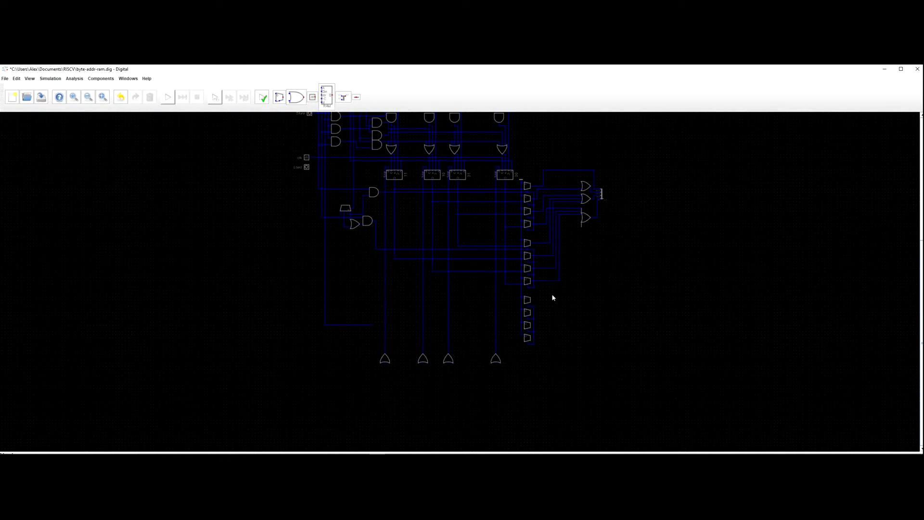
scroll(554, 289, up, 4)
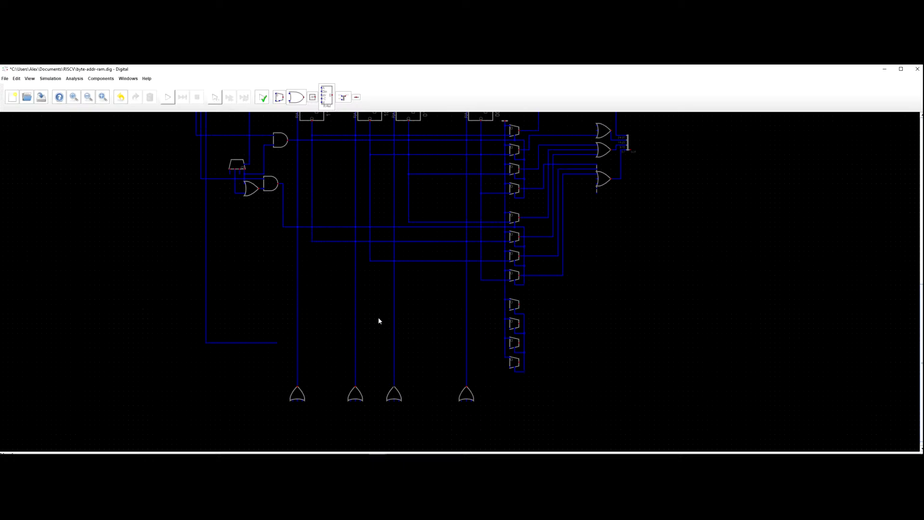
scroll(467, 325, down, 3)
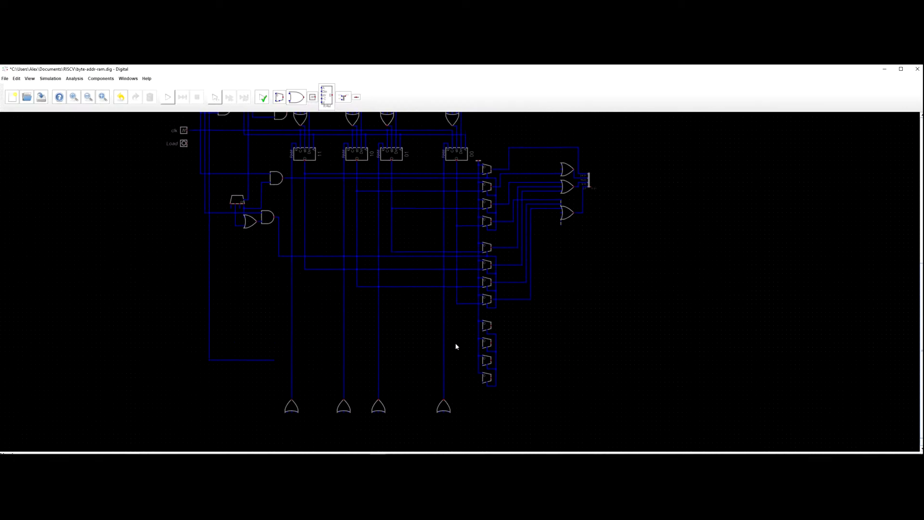
drag(523, 329, 534, 327)
drag(425, 318, 448, 313)
click(510, 378)
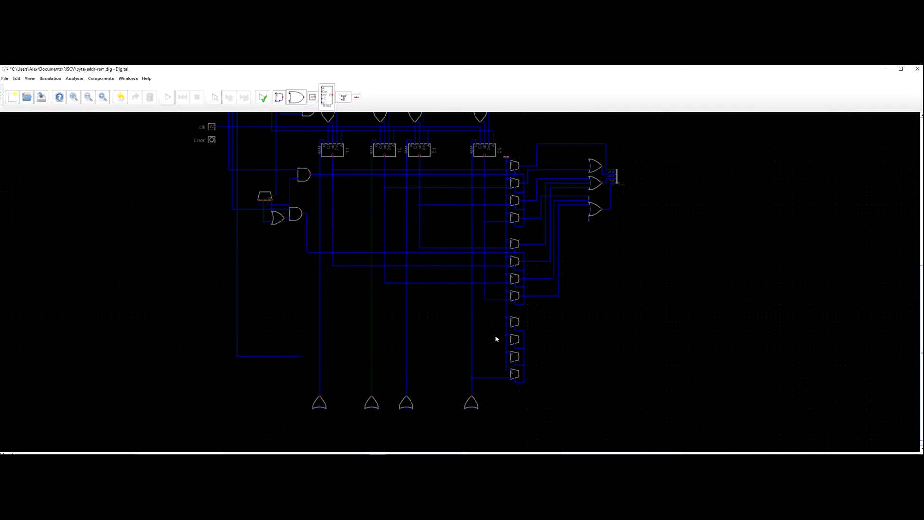
scroll(570, 361, up, 1)
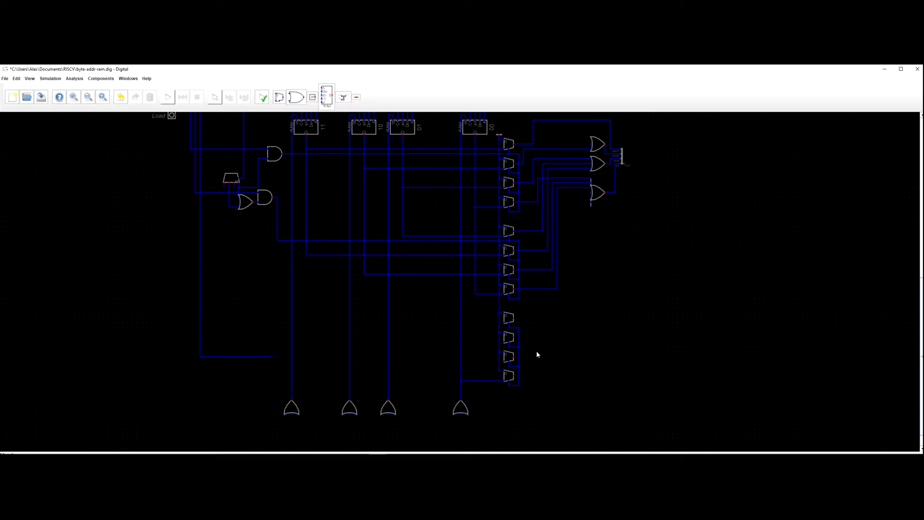
Set the number of inputs on the lowest OR gate feeding the merger to 5.
scroll(505, 354, down, 2)
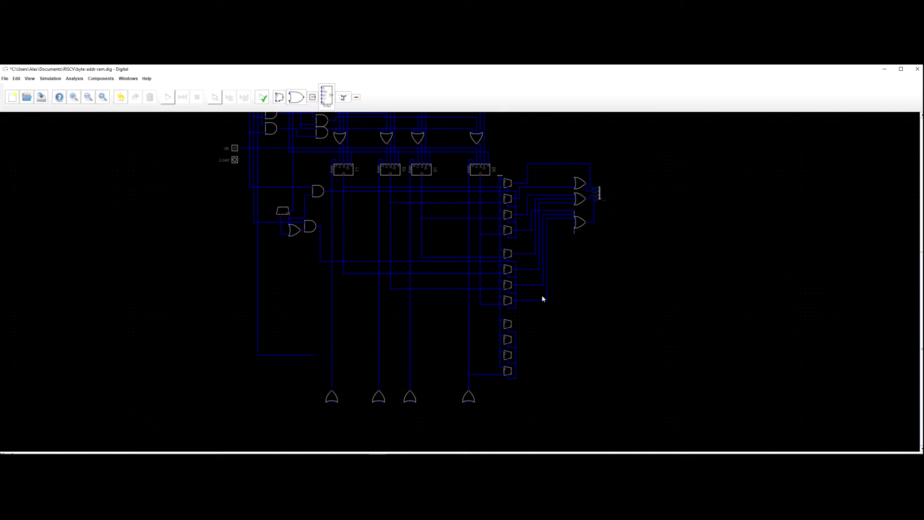
right_click(579, 229)
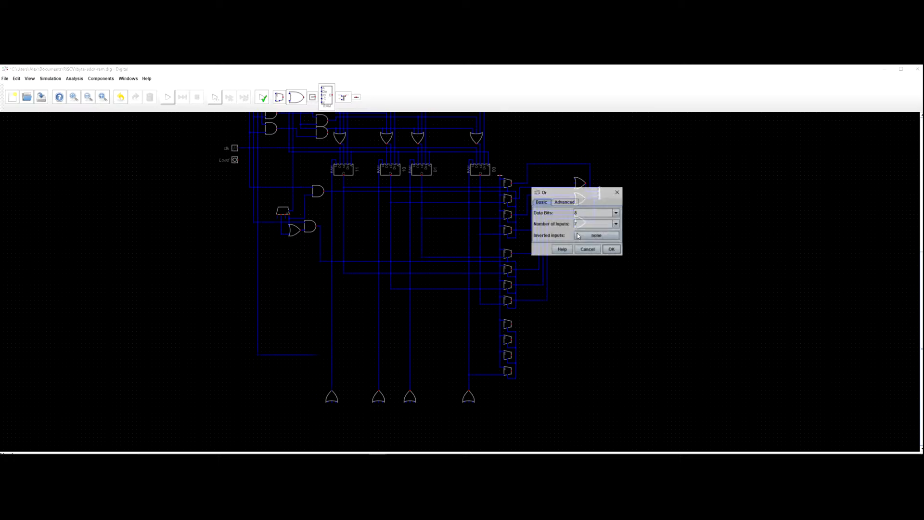
drag(586, 224, 574, 224)
text(5)
key(Return)
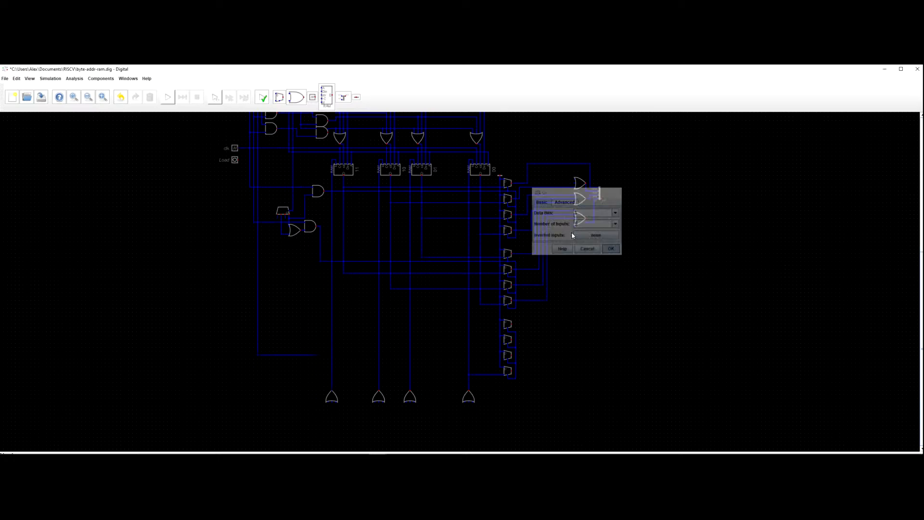
scroll(571, 232, up, 3)
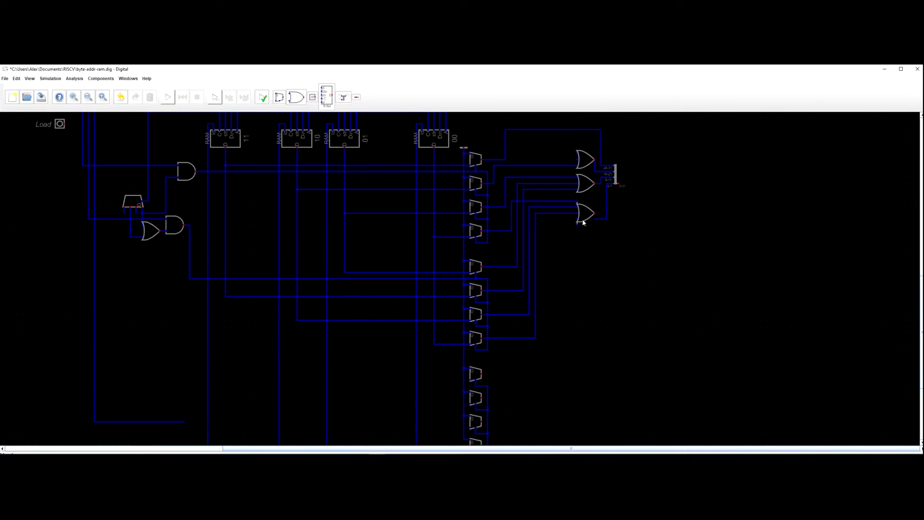
scroll(583, 223, up, 2)
scroll(582, 222, down, 3)
right_click(586, 221)
drag(590, 220, 549, 208)
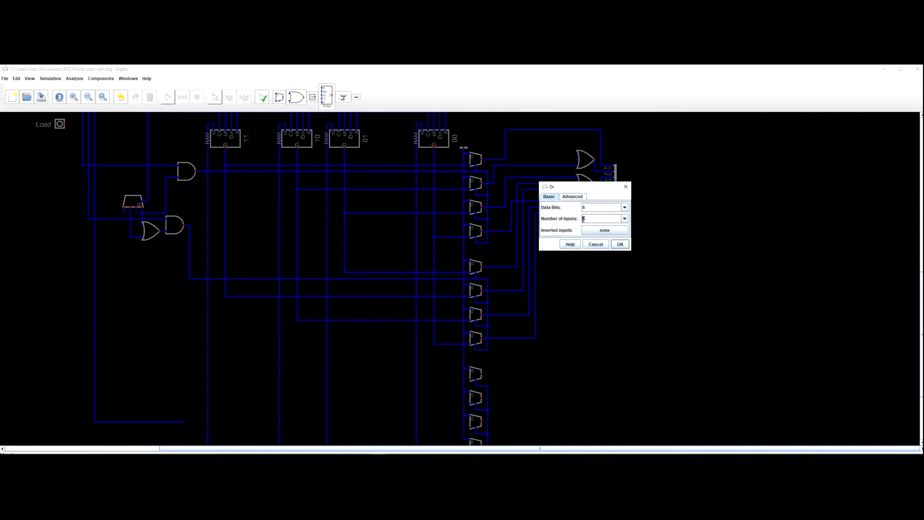
text(43)
key(Return)
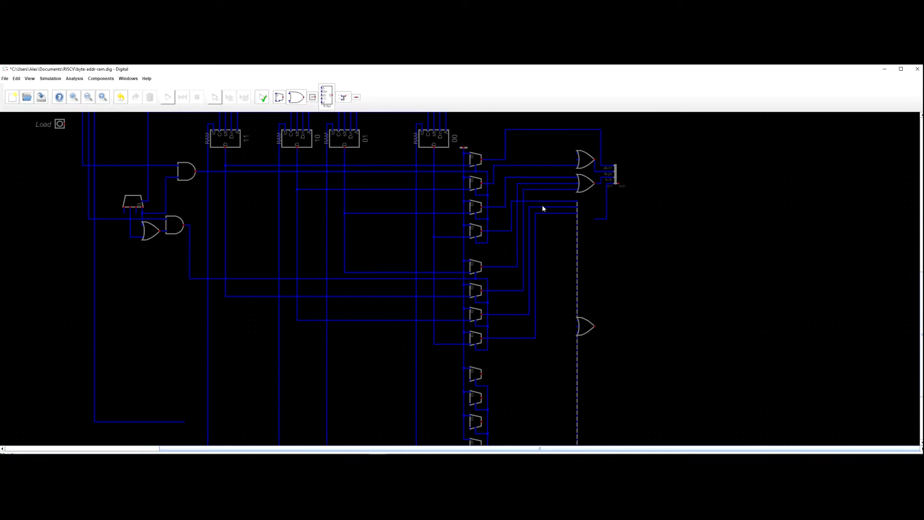
key(ctrl+z)
Give the lowest output OR gate four inputs and shift it slightly right, extending its first two input wires to meet it.
right_click(588, 215)
key(Return)
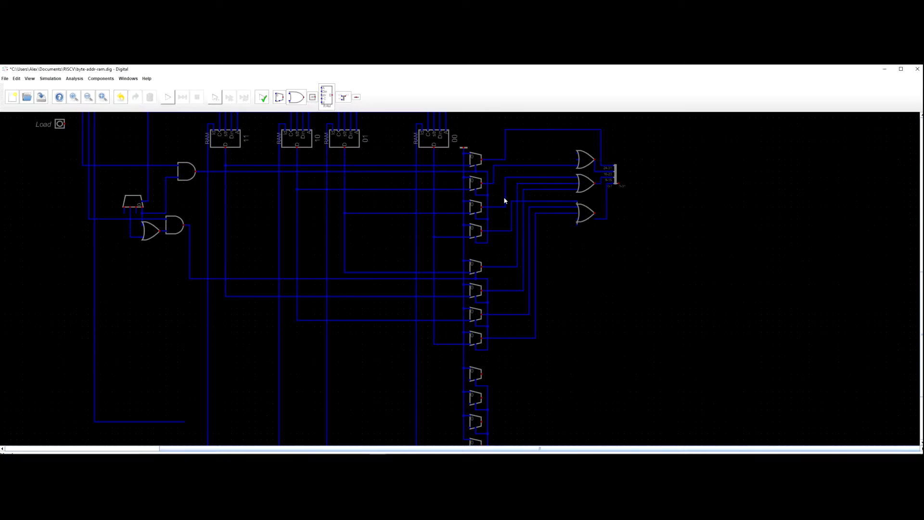
click(592, 215)
click(577, 203)
click(583, 201)
click(578, 208)
click(584, 208)
Remove the end of the wire to the lowest OR gate's old third input and reroute it to the new third input.
ctrl+click(561, 213)
ctrl+click(536, 221)
key(Delete)
click(548, 224)
click(578, 219)
click(584, 220)
Delete the lowest OR gate's old output stub and connect its output to the vertical line into the merger.
mouse_move(592, 216)
mouse_down()
mouse_move(610, 222)
mouse_move(600, 213)
mouse_up()
ctrl+click(595, 212)
key(Delete)
click(601, 213)
click(606, 213)
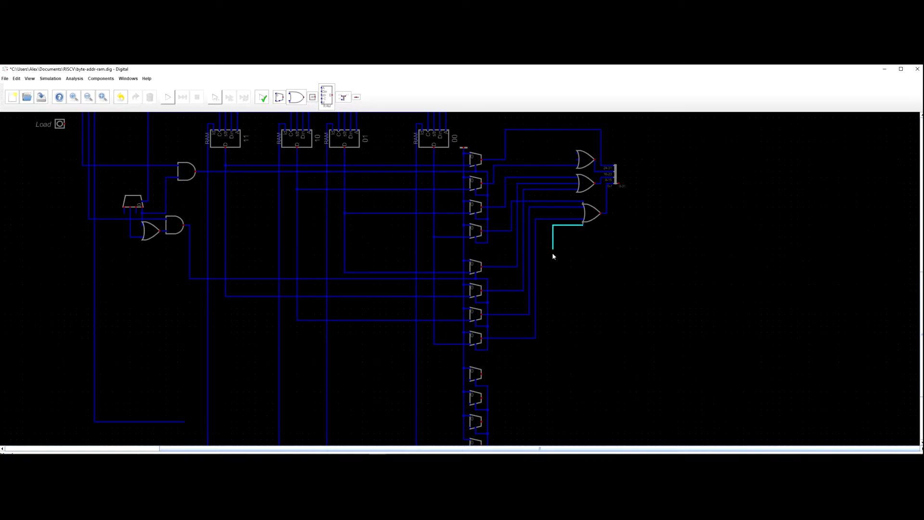
Run a wire from the lowest OR gate's last input down past the half-read multiplexers, ending beside the new multiplexer group.
drag(541, 352, 542, 356)
drag(532, 396, 547, 394)
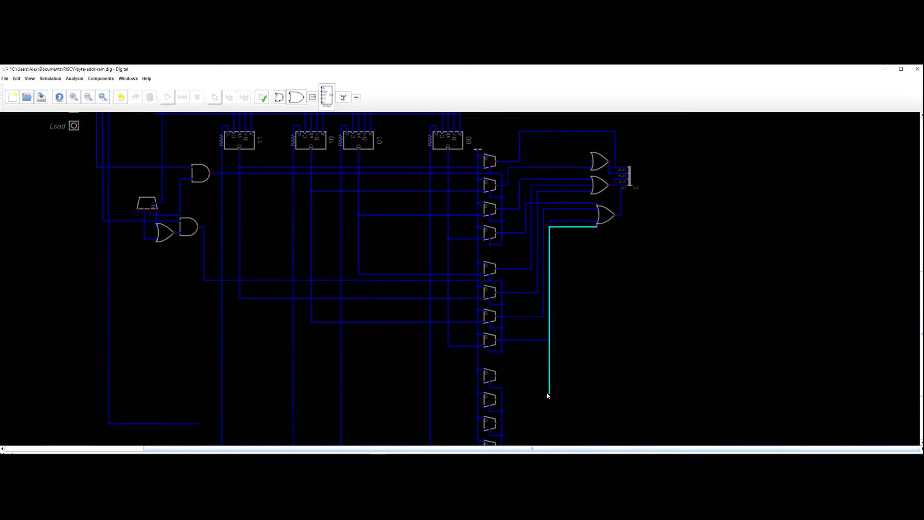
click(556, 405)
scroll(545, 357, down, 3)
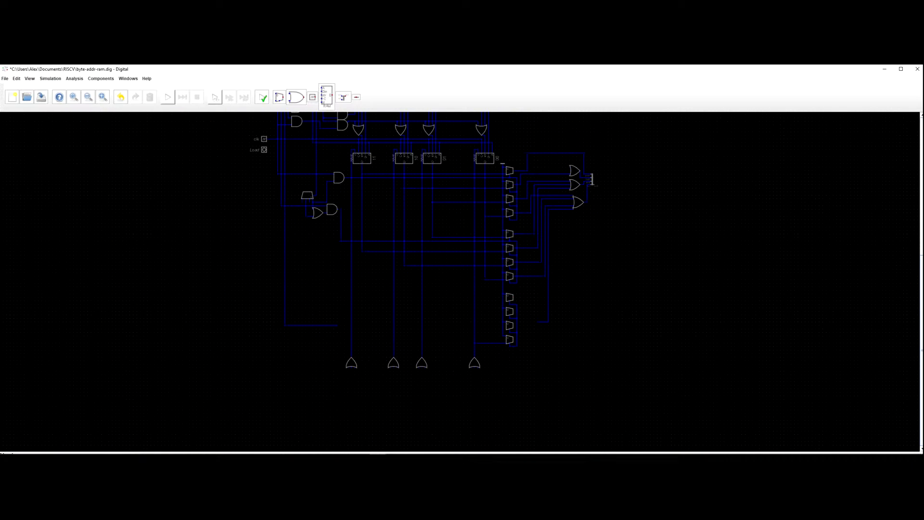
drag(204, 268, 196, 347)
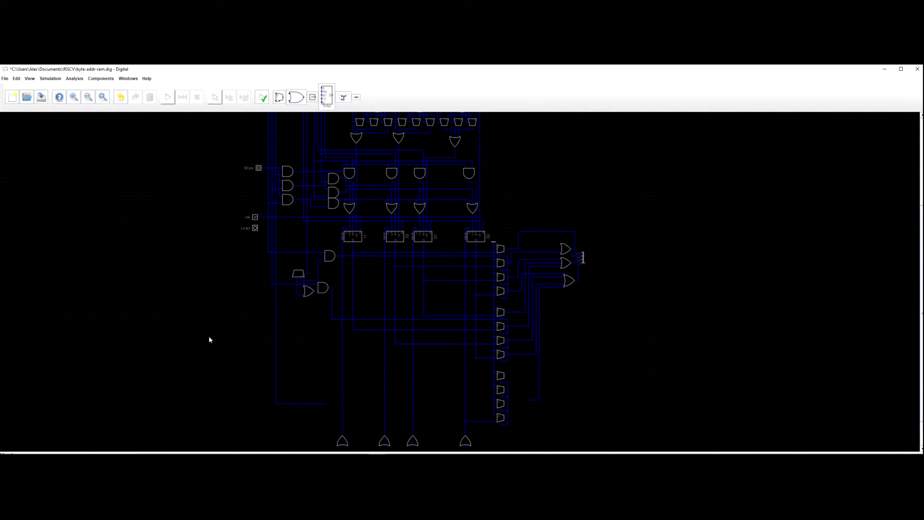
Delete the lower three multiplexers of the new group together with their wiring, keeping only its uppermost multiplexer.
scroll(356, 268, up, 3)
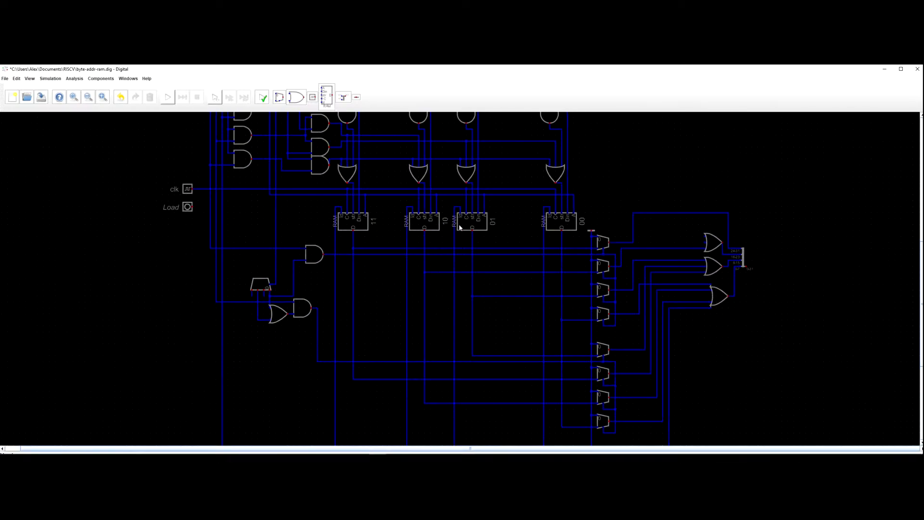
drag(508, 277, 494, 195)
scroll(489, 283, down, 2)
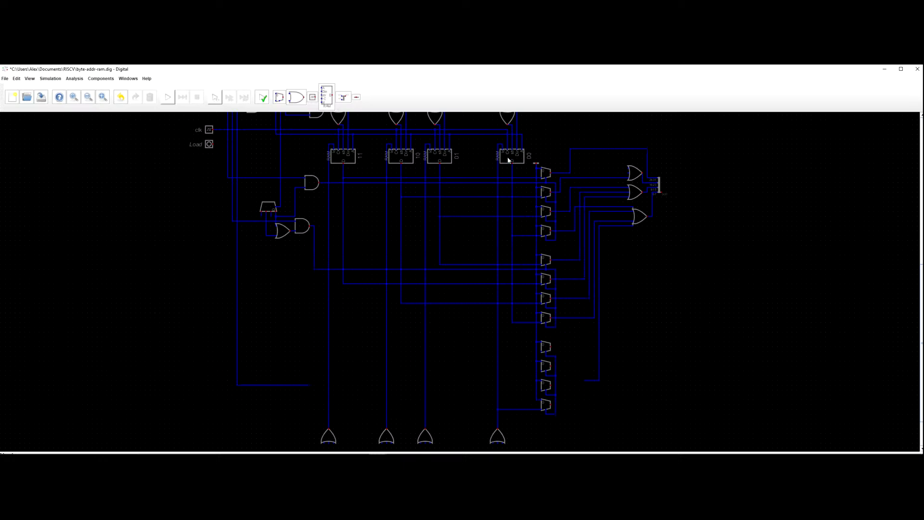
scroll(466, 207, down, 2)
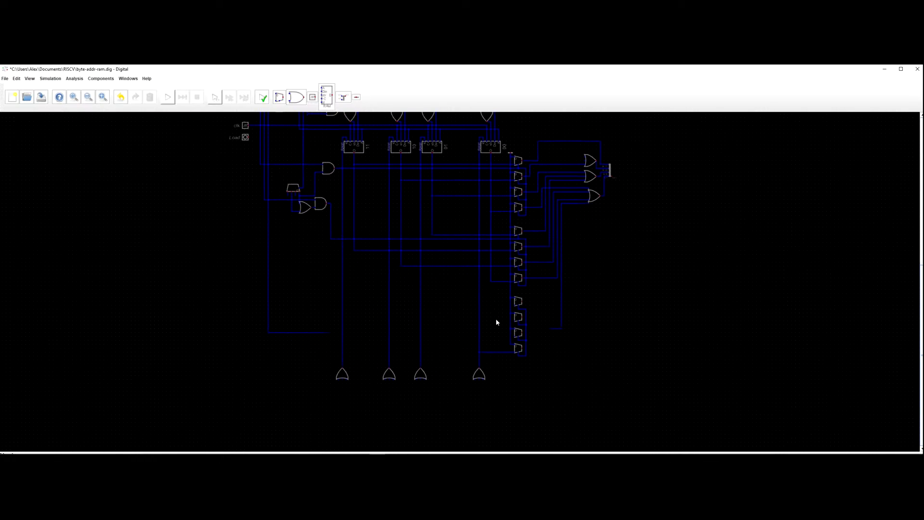
scroll(490, 317, up, 3)
drag(495, 251, 529, 334)
click(492, 302)
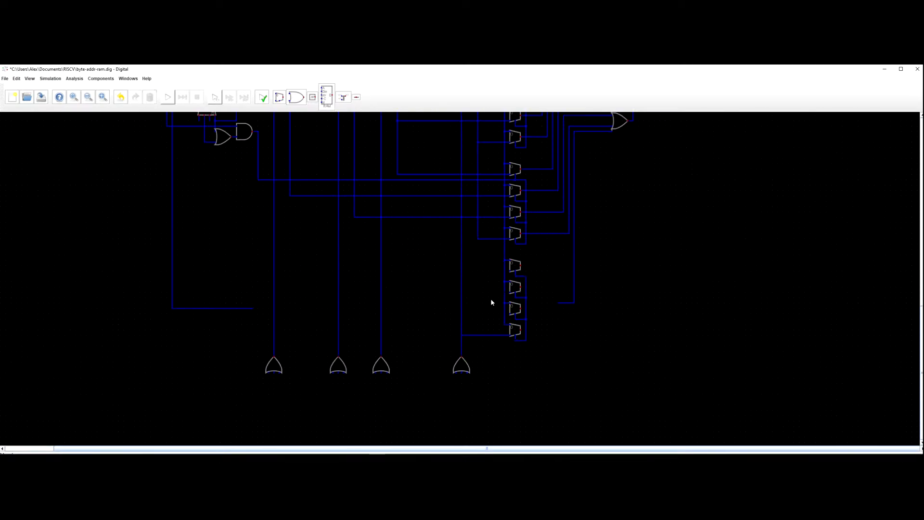
scroll(432, 299, down, 3)
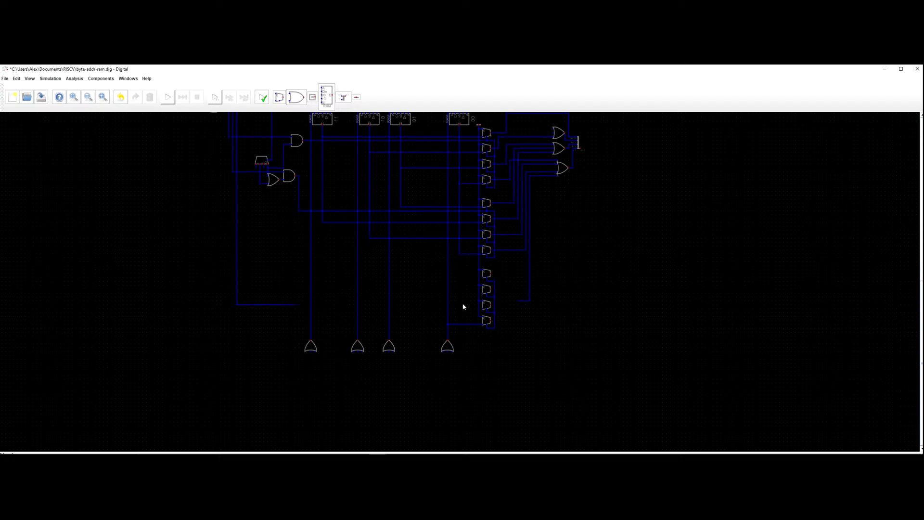
drag(504, 337, 477, 282)
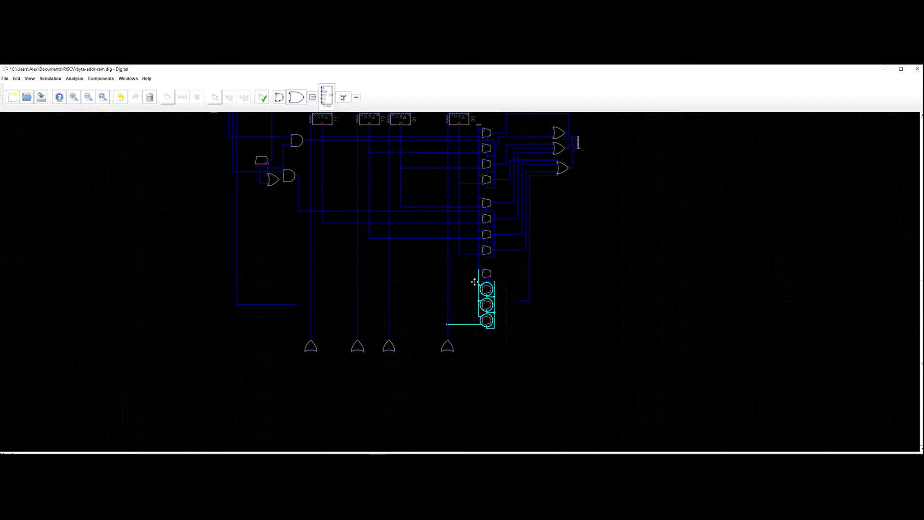
key(Delete)
Examine the whole circuit, from the write logic above the RAM blocks down to the remaining lowest multiplexer.
scroll(489, 280, up, 2)
drag(485, 305, 483, 343)
scroll(471, 231, down, 5)
drag(446, 273, 442, 406)
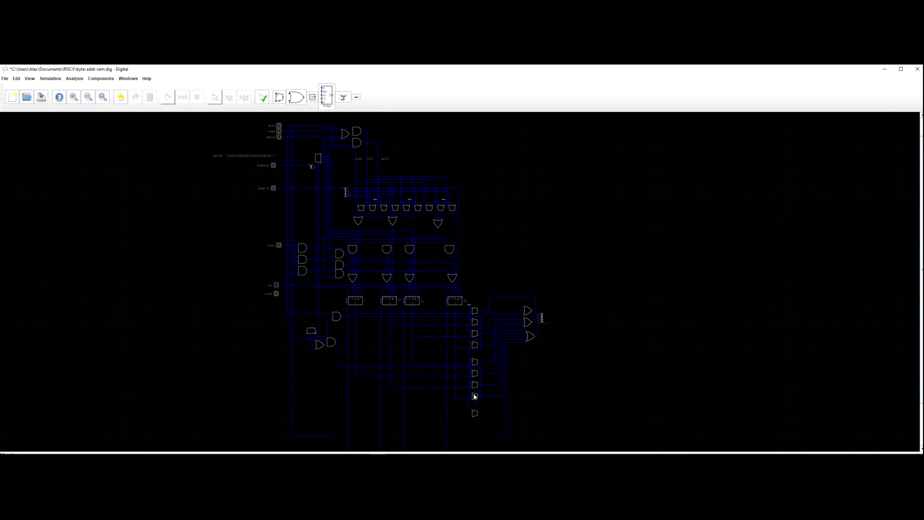
drag(497, 436, 485, 388)
scroll(466, 399, up, 1)
scroll(483, 387, up, 2)
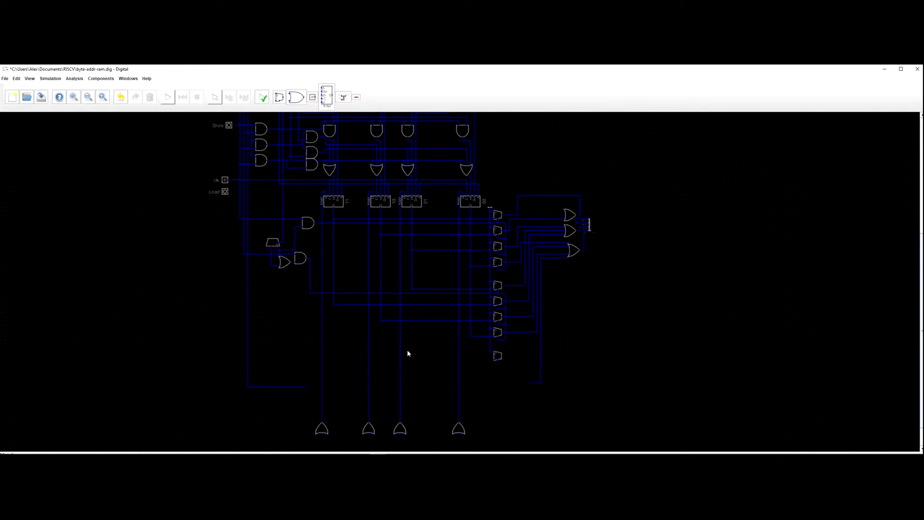
scroll(428, 337, down, 3)
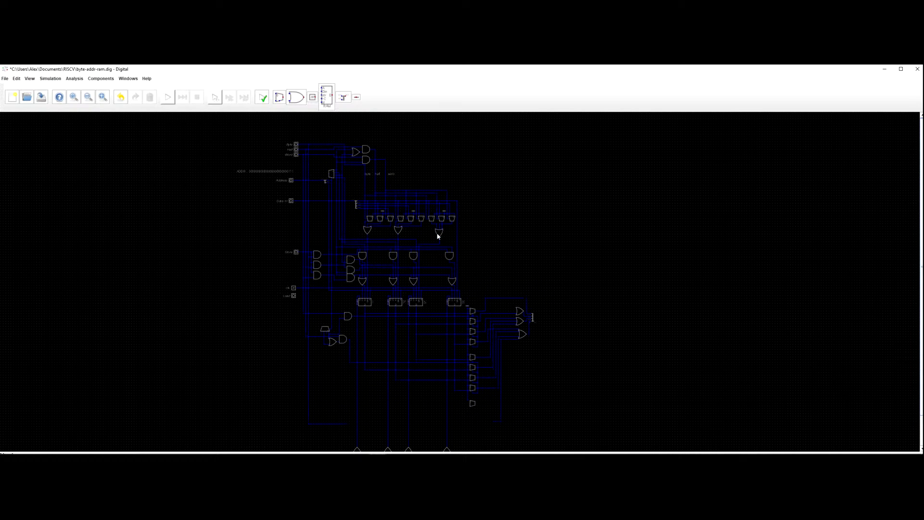
Place a four-input OR gate below the circuit and rotate it so that its output faces right.
drag(543, 413, 546, 337)
key(l)
click(513, 369)
right_click(514, 369)
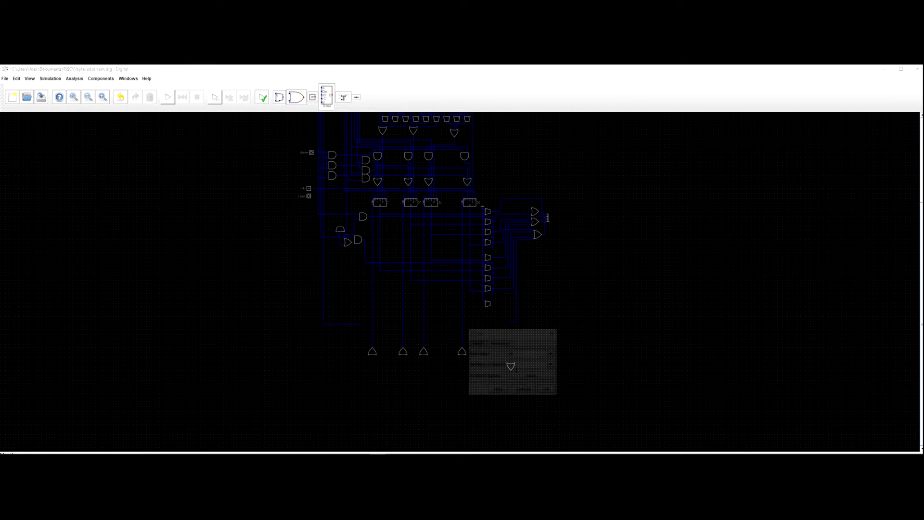
click(504, 343)
click(516, 363)
click(508, 372)
click(477, 342)
key(Return)
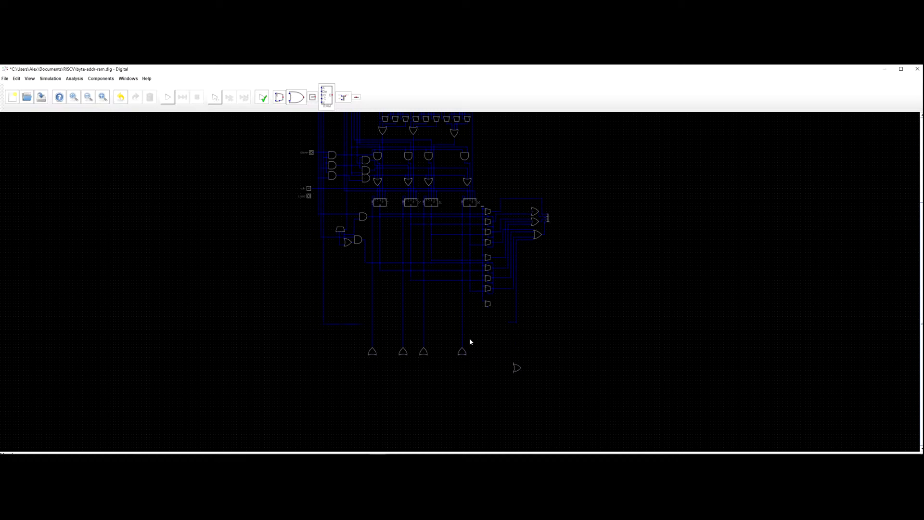
Move the new OR gate in front of the lowest multiplexer so that its output meets the multiplexer's lower data input.
scroll(516, 368, up, 5)
drag(492, 386, 453, 253)
scroll(443, 253, down, 2)
scroll(443, 253, down, 3)
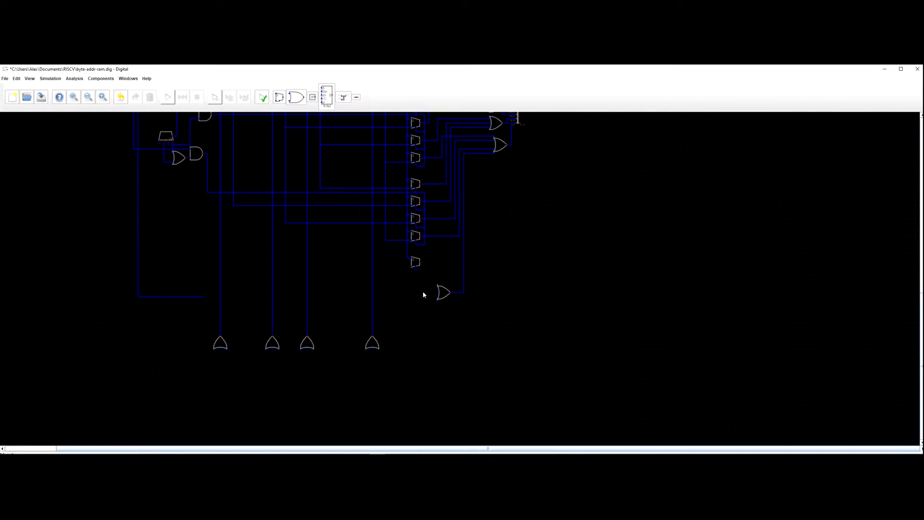
drag(438, 327, 391, 302)
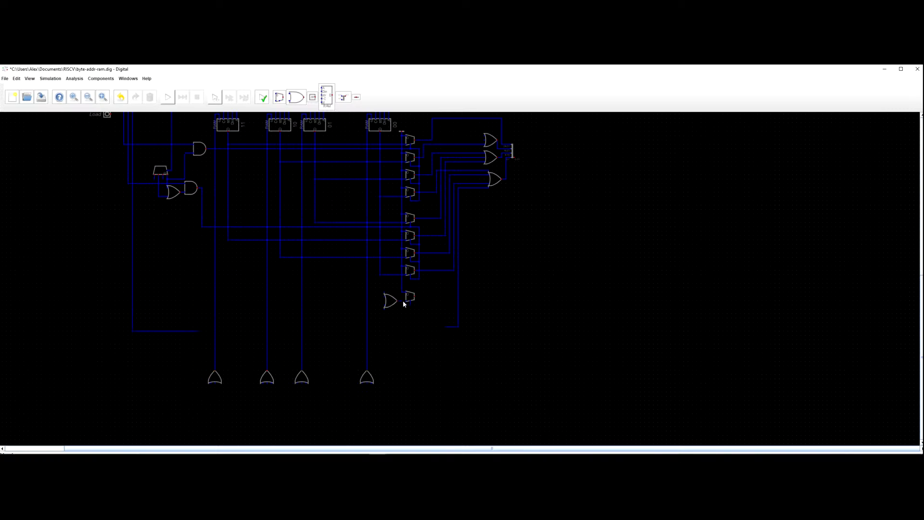
scroll(428, 304, down, 2)
drag(428, 300, 424, 320)
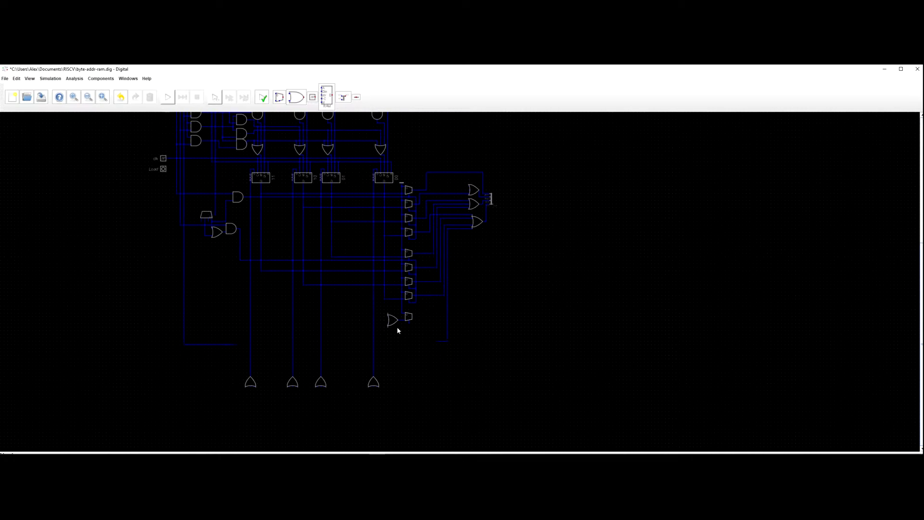
Connect the lowest multiplexer's output to the vertical wire of the last output OR gate and delete the leftover wire end below it.
scroll(413, 318, up, 2)
click(412, 317)
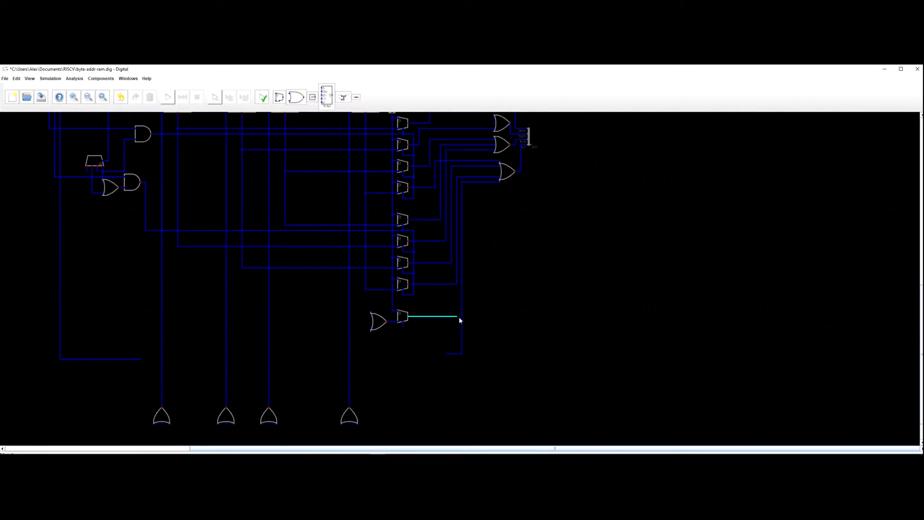
drag(424, 340, 497, 359)
key(Delete)
drag(415, 339, 523, 371)
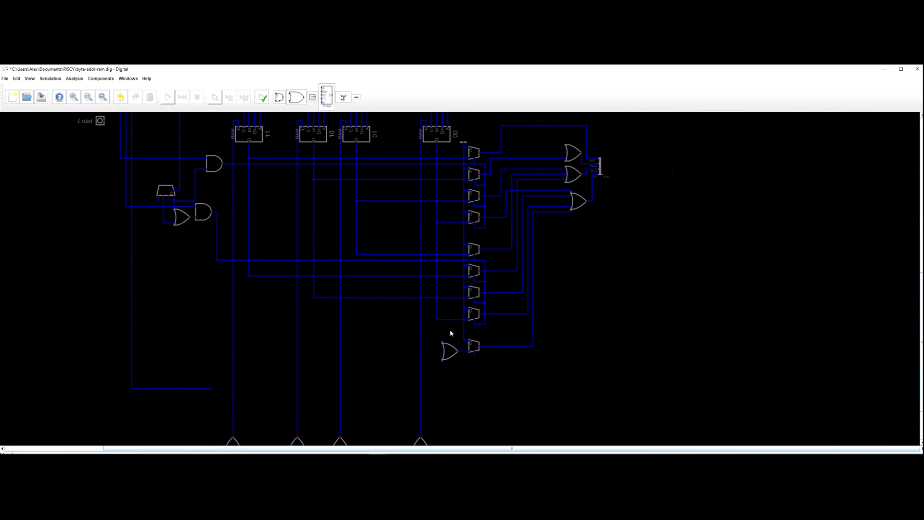
Try to wire the new OR gate's four inputs to the four vertical lines leading down to the bottom OR gates.
scroll(447, 321, up, 1)
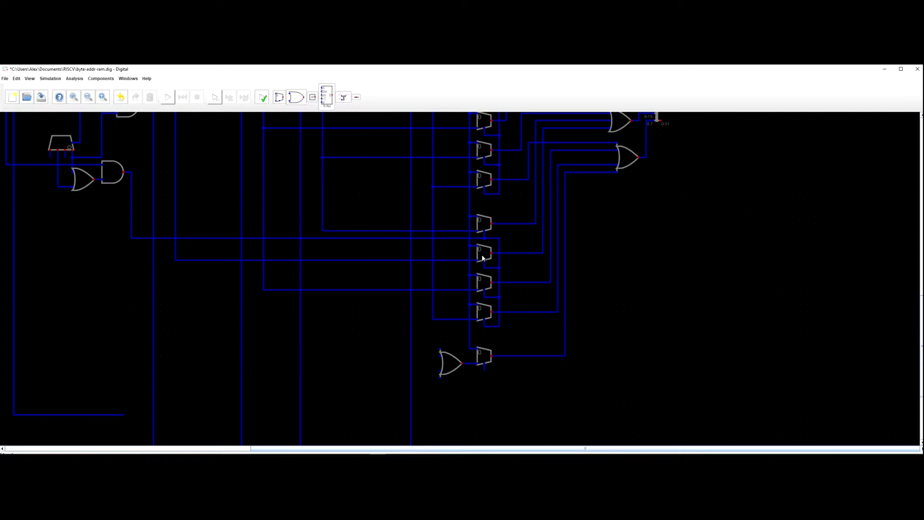
drag(528, 275, 538, 305)
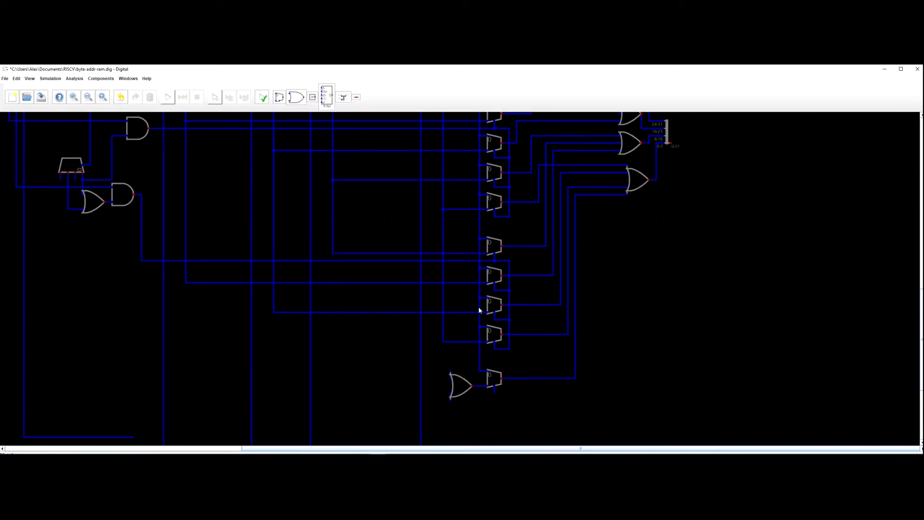
scroll(490, 298, down, 2)
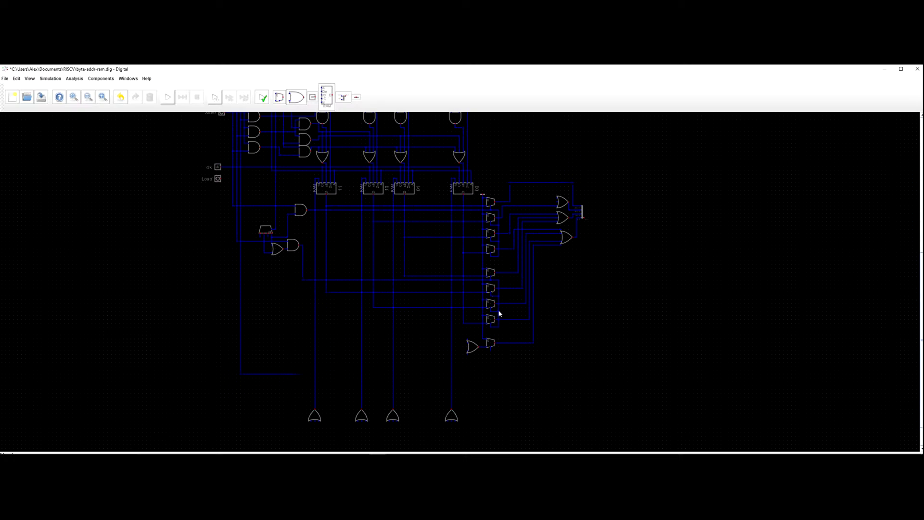
scroll(498, 314, up, 3)
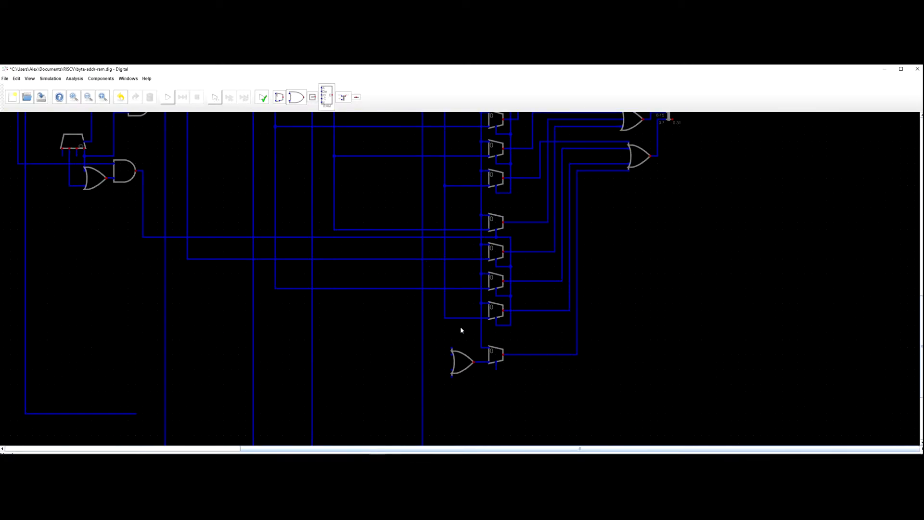
scroll(390, 374, down, 2)
click(499, 312)
click(478, 311)
click(499, 306)
click(397, 306)
click(500, 295)
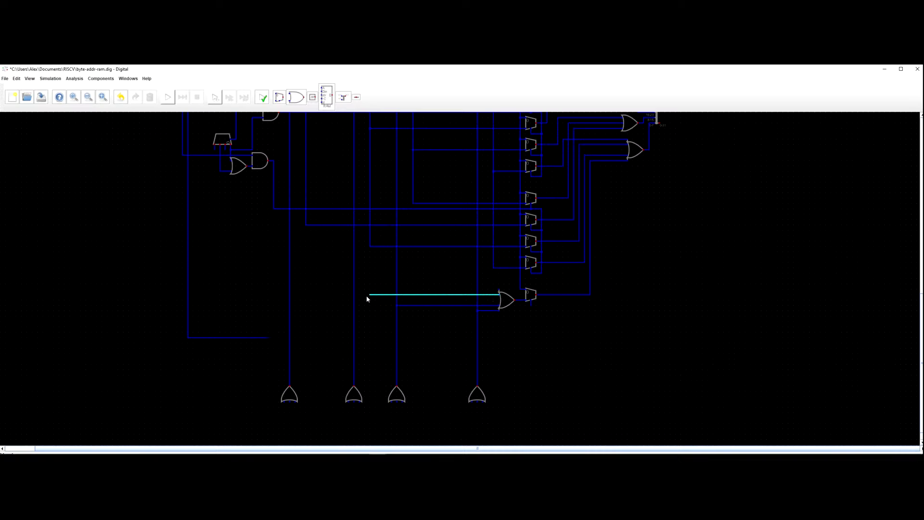
click(354, 294)
click(499, 290)
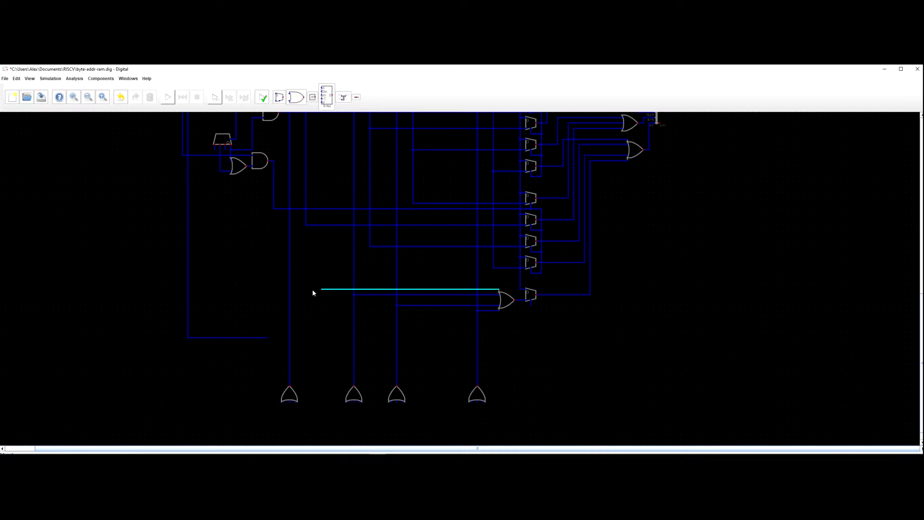
click(289, 290)
Undo the wires just connected to the new OR gate's four inputs.
scroll(326, 302, up, 2)
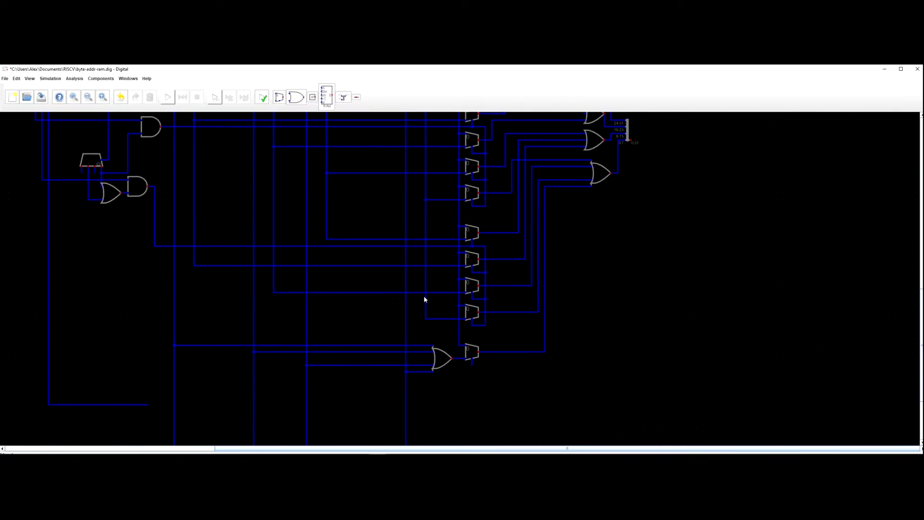
scroll(425, 299, down, 2)
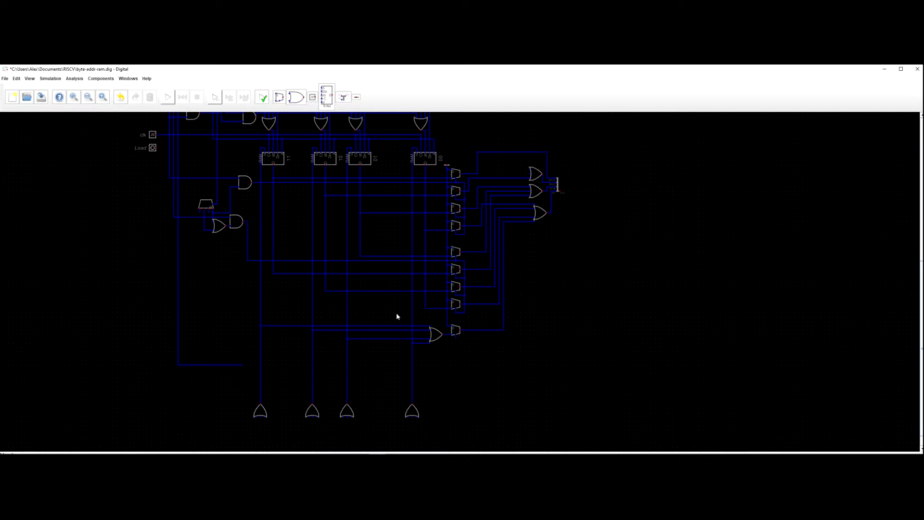
scroll(396, 316, up, 2)
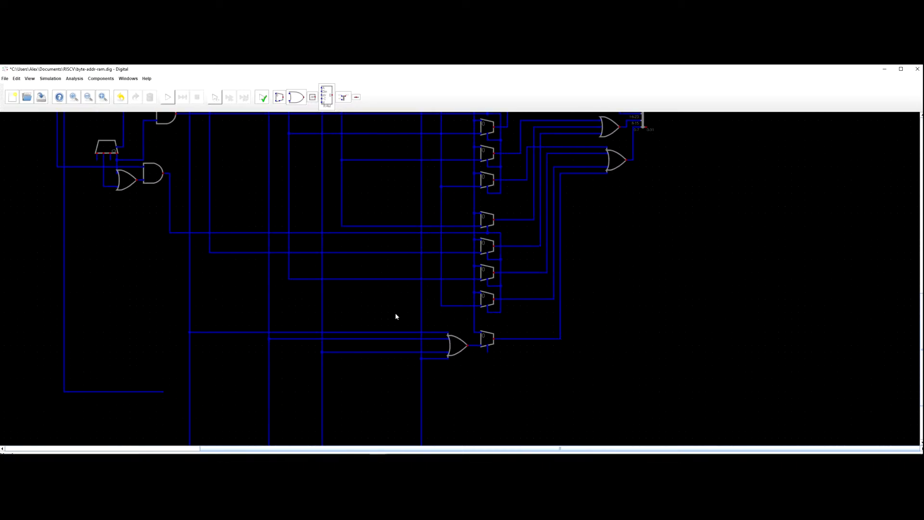
click(16, 79)
click(19, 88)
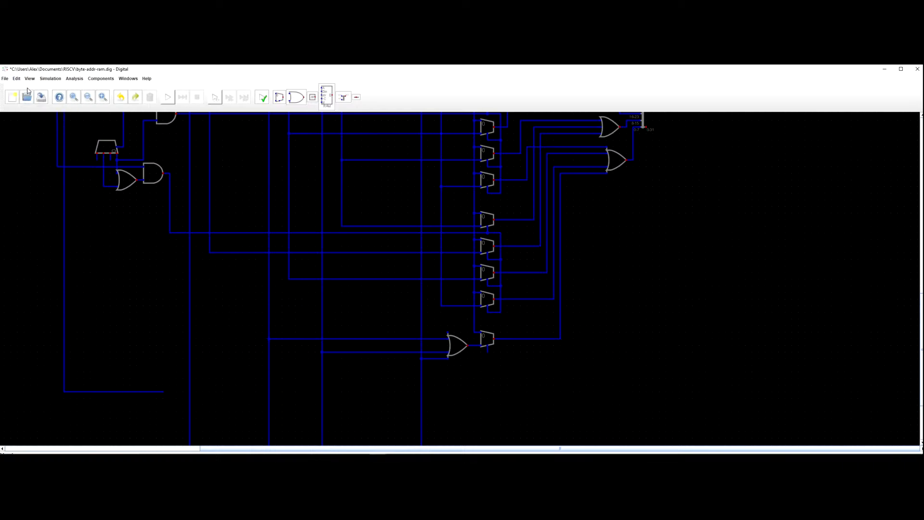
key(ctrl+z)
key(ctrl+z)
Wire the new OR gate's inputs, from top to bottom, to the output lines of RAM blocks 00, 01, 10 and 11.
click(448, 336)
click(441, 306)
click(448, 339)
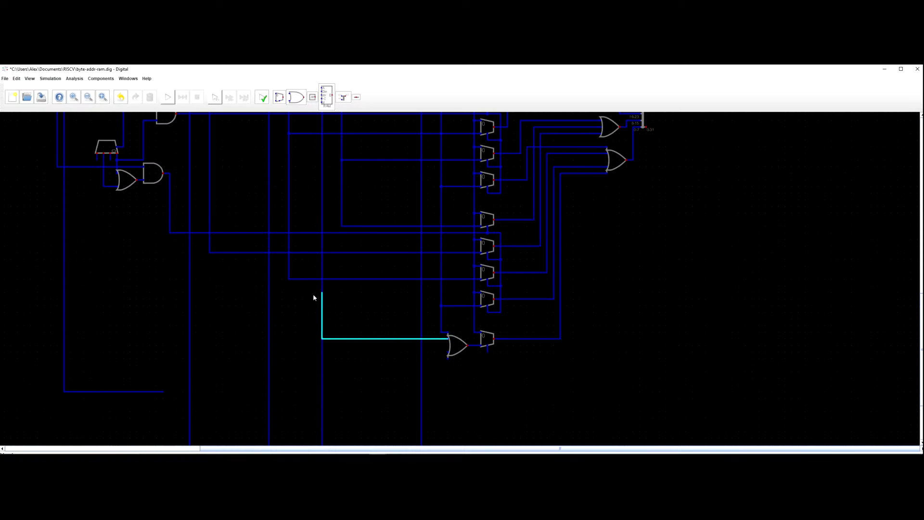
click(341, 226)
click(448, 352)
click(289, 279)
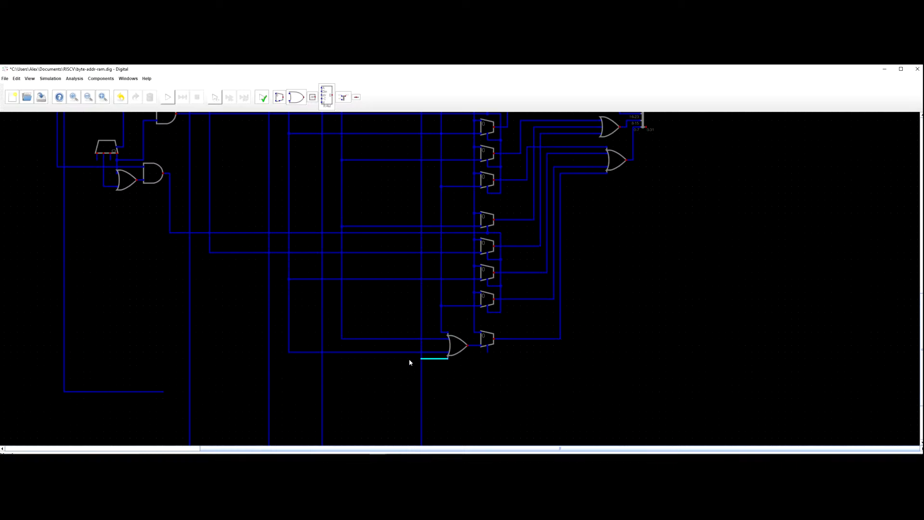
click(209, 253)
Delete the wire from RAM 00's output line to the lowest half-read multiplexer and leave a short, unconnected wire at that input.
scroll(236, 281, down, 5)
drag(237, 282, 232, 303)
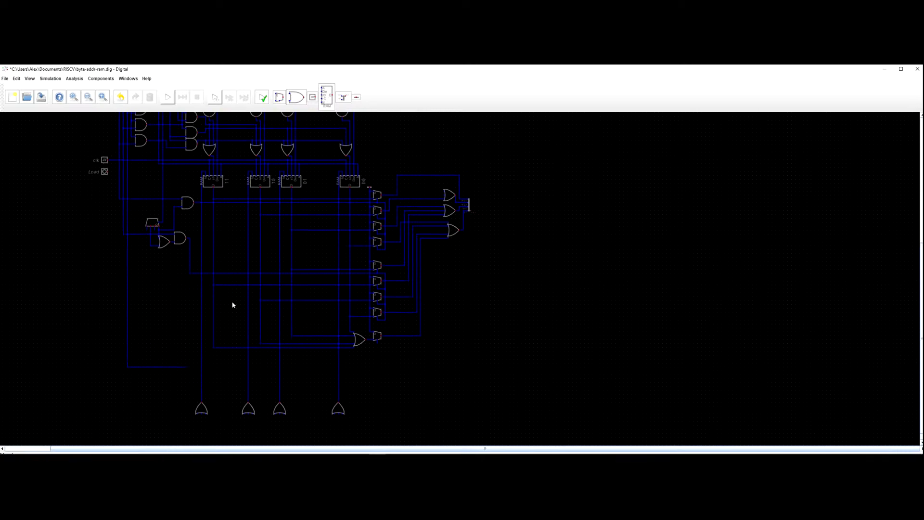
scroll(236, 317, up, 2)
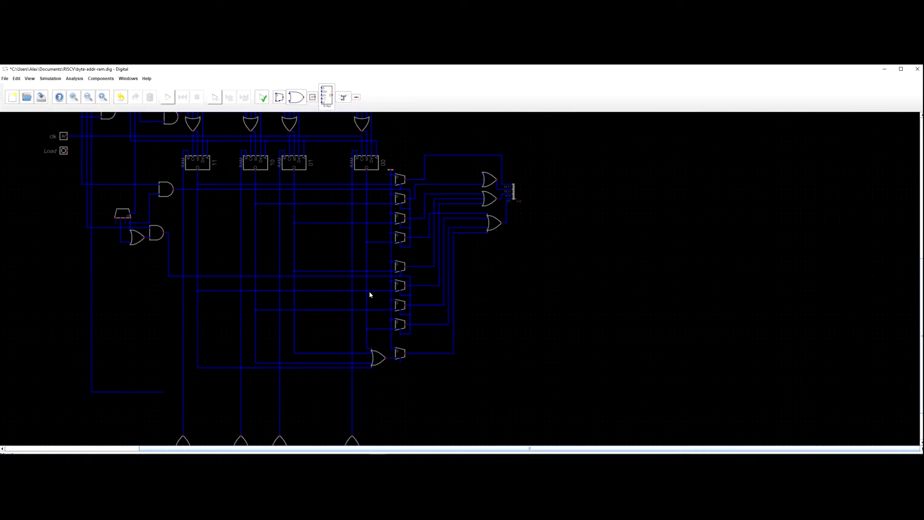
scroll(370, 295, up, 2)
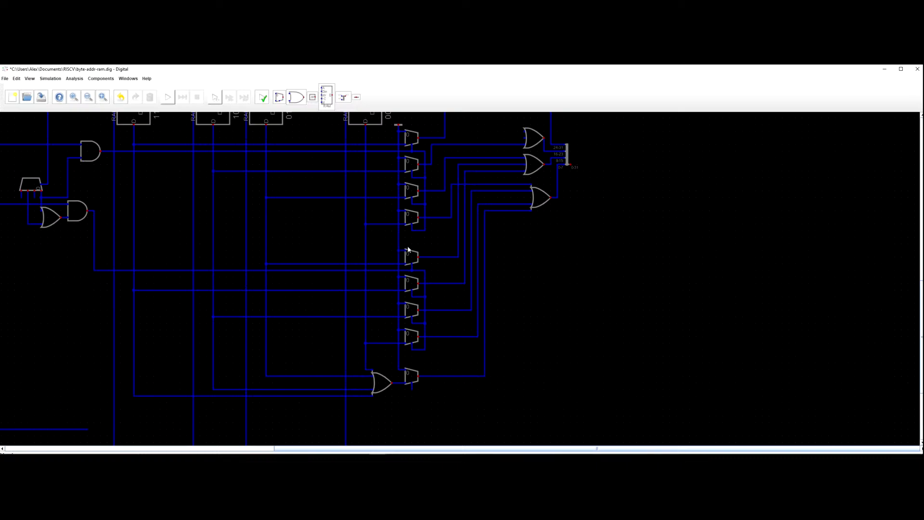
scroll(423, 322, down, 2)
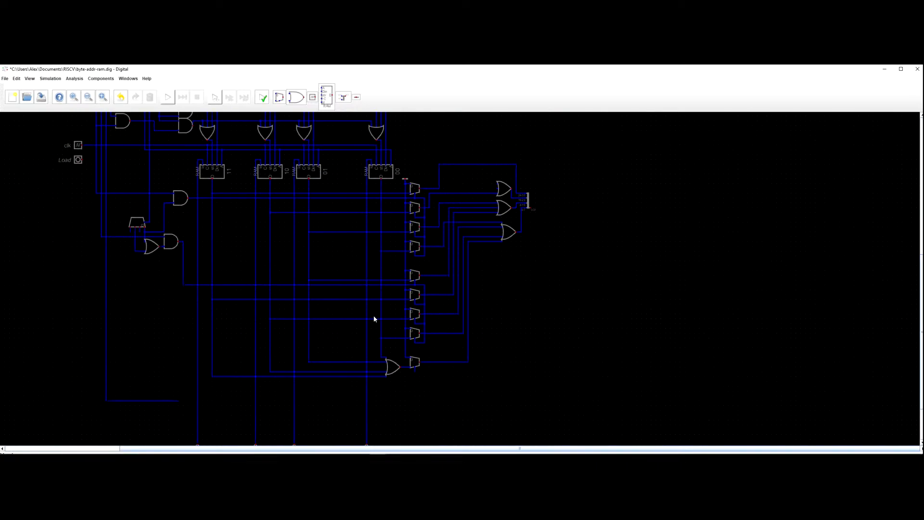
scroll(391, 365, up, 1)
drag(281, 257, 303, 281)
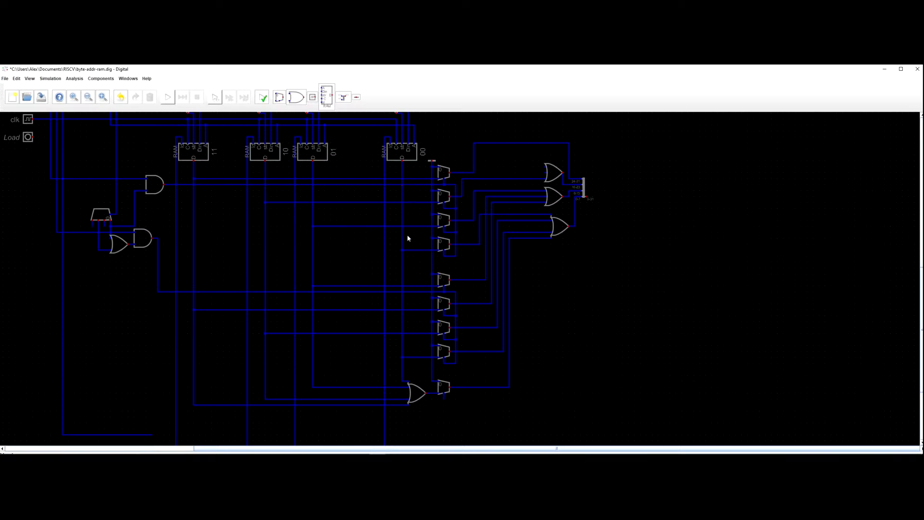
ctrl+click(406, 357)
key(Delete)
click(438, 357)
click(414, 358)
scroll(415, 357, down, 1)
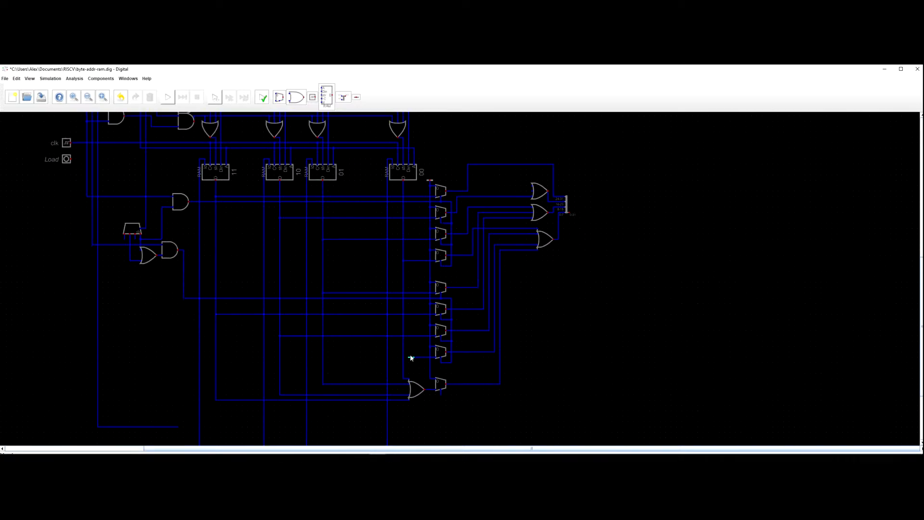
scroll(405, 360, up, 1)
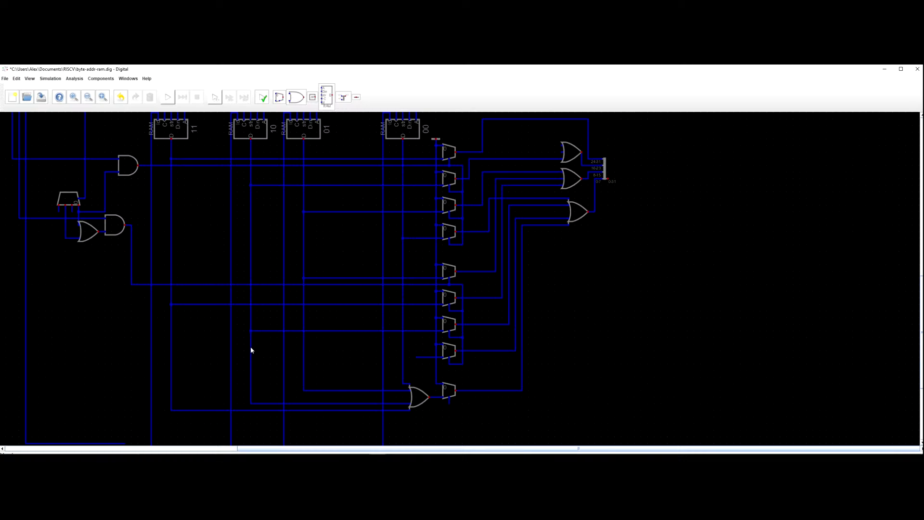
Open a gap in RAM 10's wire before the third half-read multiplexer and reconnect the fourth's loose wire to RAM 00's output line.
drag(436, 333, 414, 333)
click(414, 333)
click(403, 358)
click(443, 331)
click(430, 332)
drag(418, 355, 405, 335)
key(Delete)
Duplicate the bottom OR gate, place the copy before the two lowest half-read multiplexers, and reduce it to two inputs.
click(419, 398)
key(ctrl+d)
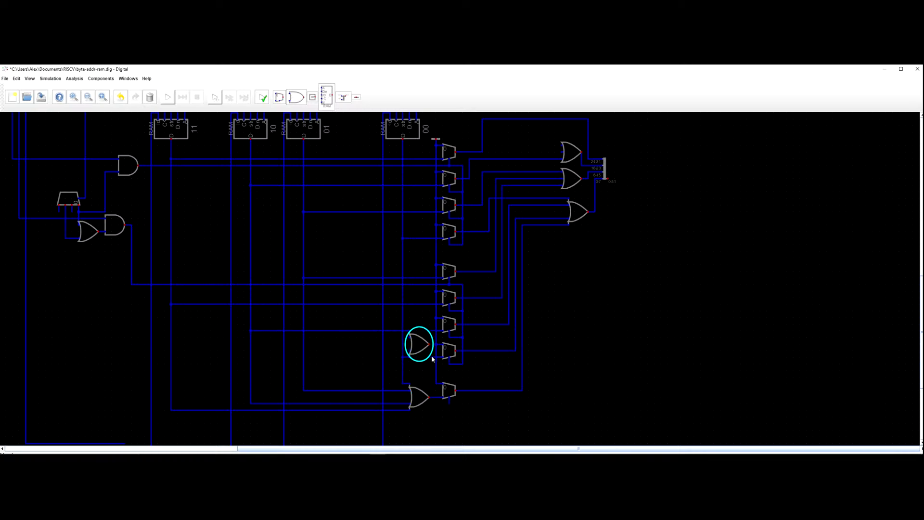
click(432, 353)
right_click(417, 345)
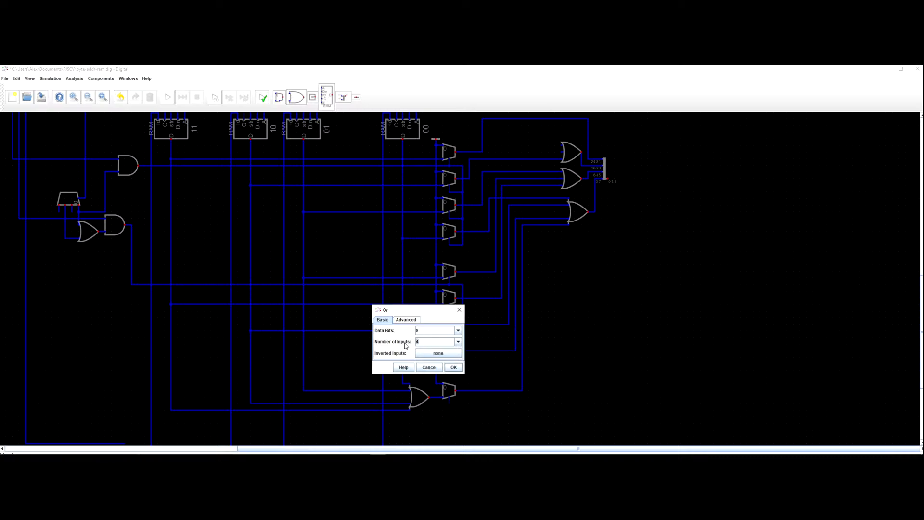
key(Return)
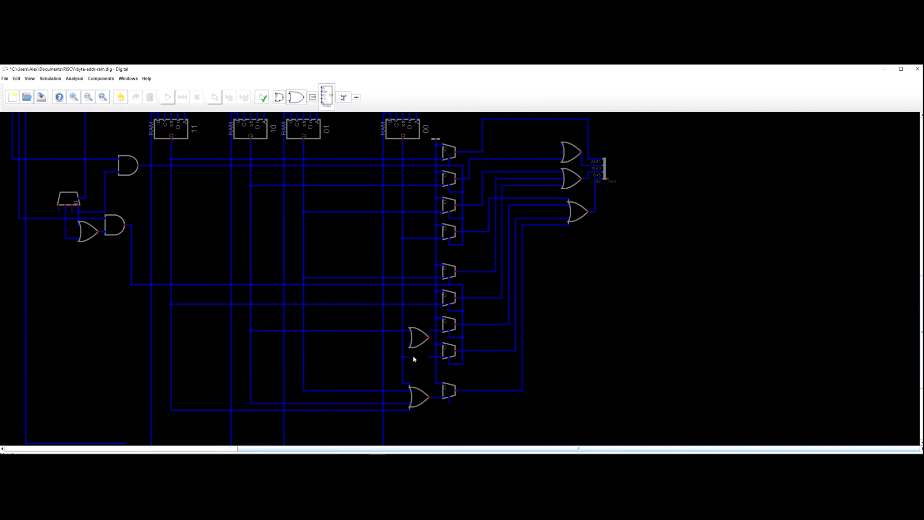
Wire the two-input OR gate's lower input to RAM 00's output line.
ctrl+click(409, 357)
click(409, 344)
ctrl+click(403, 357)
click(403, 344)
Delete the lowest half-read multiplexer with its selector wiring, and move its remaining output wire up beside the OR gate.
click(448, 354)
key(Delete)
key(Delete)
drag(444, 354, 500, 346)
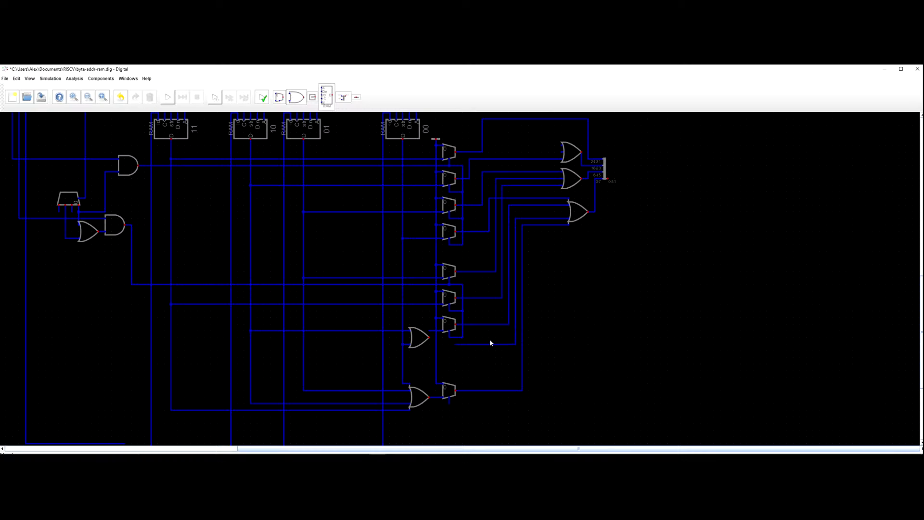
Wire the two-input OR gate's output to the lower data input of the third half-read multiplexer.
click(430, 338)
click(457, 345)
drag(429, 327, 439, 332)
key(Delete)
mouse_move(429, 326)
mouse_down()
mouse_move(443, 333)
mouse_move(428, 326)
mouse_up()
key(ctrl+z)
click(430, 337)
click(429, 331)
Delete the removed multiplexer's leftover output wire all the way to the lowest output OR gate.
drag(450, 342, 474, 346)
key(Delete)
click(516, 342)
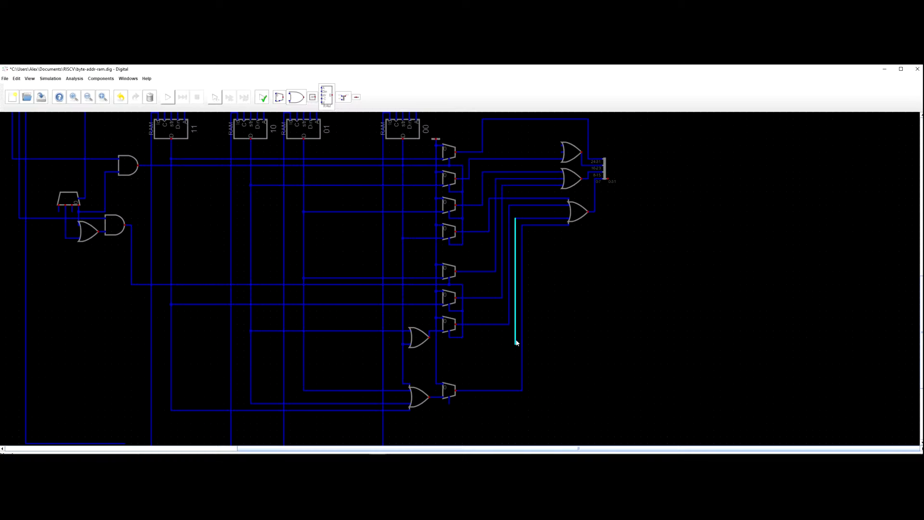
key(Delete)
click(533, 218)
key(Delete)
Open gaps in the RAM 11 and RAM 01 wires just before the two upper half-read multiplexers.
scroll(495, 346, left, 1)
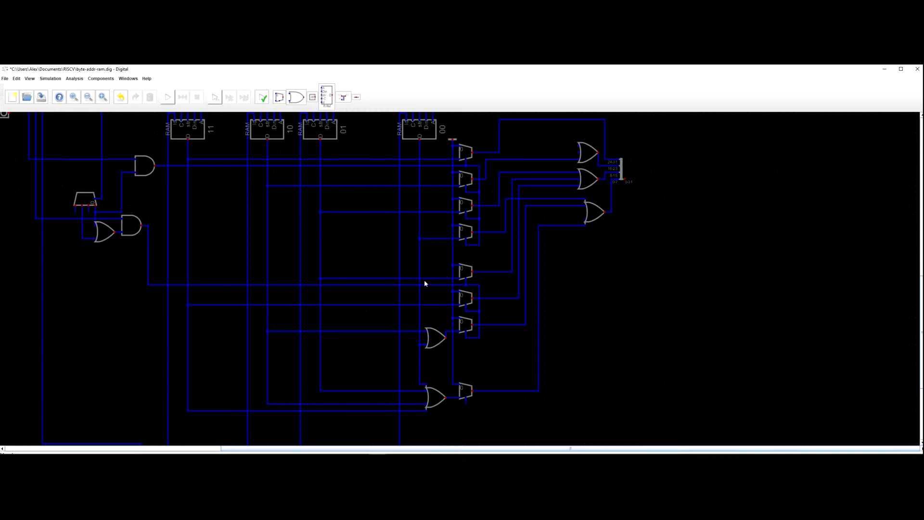
drag(421, 315, 436, 326)
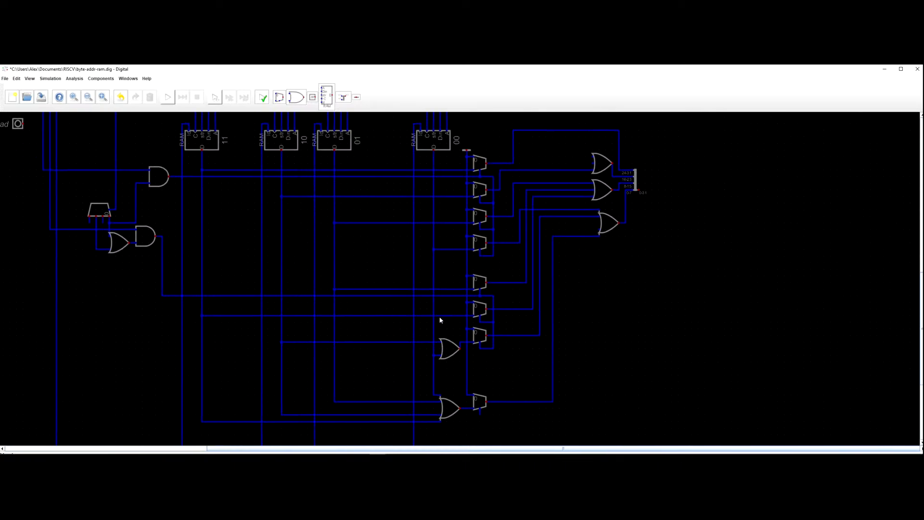
click(461, 315)
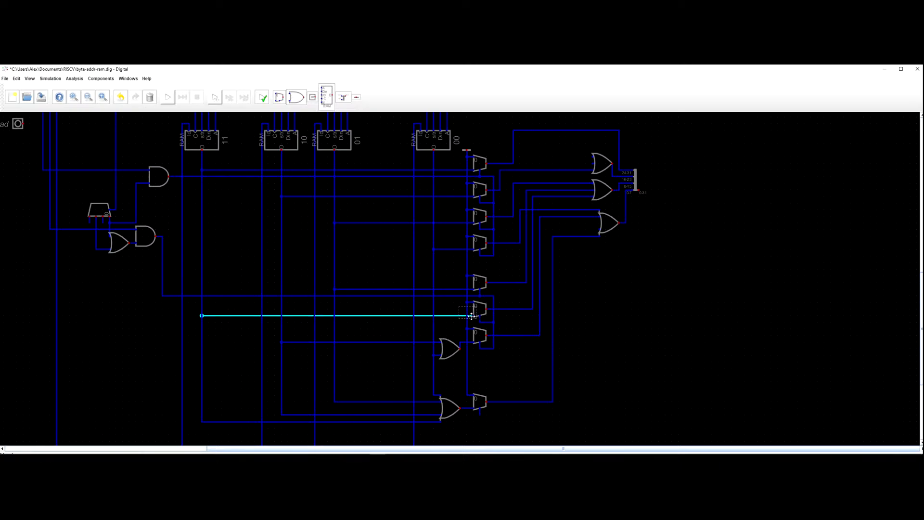
drag(471, 316, 437, 318)
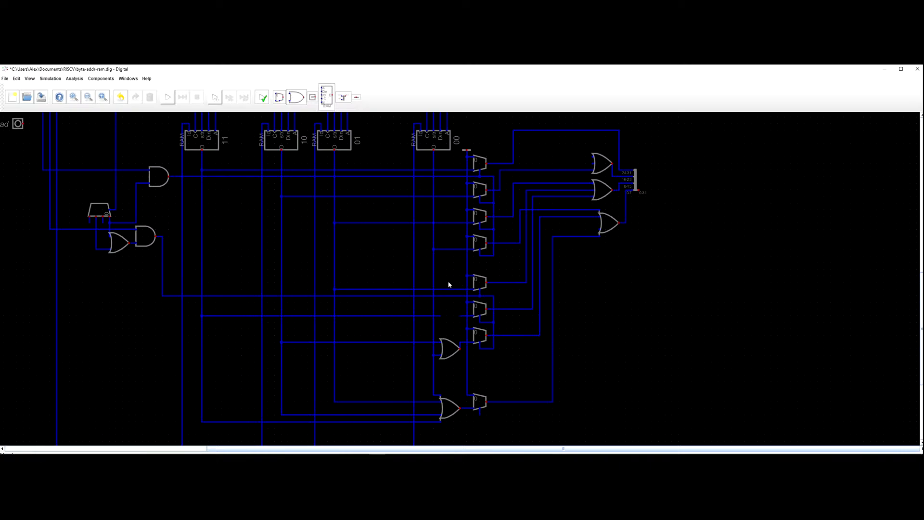
click(422, 288)
drag(472, 289, 439, 289)
Duplicate the two-input OR gate and place the copy directly before the second half-read multiplexer.
click(450, 354)
click(451, 354)
key(l)
click(465, 327)
click(444, 317)
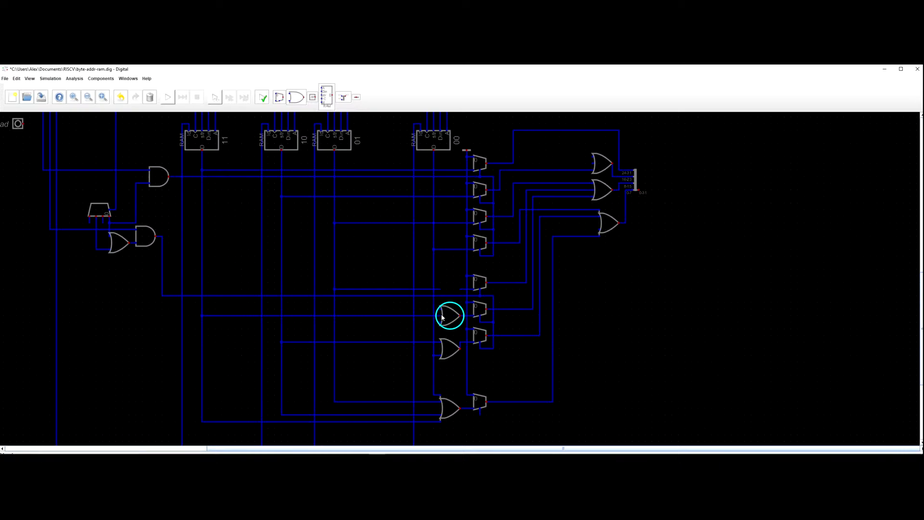
Connect the new OR gate's lower input to RAM 11's output line and its upper input to RAM 01's output line.
drag(438, 317, 438, 323)
drag(230, 310, 223, 327)
click(223, 327)
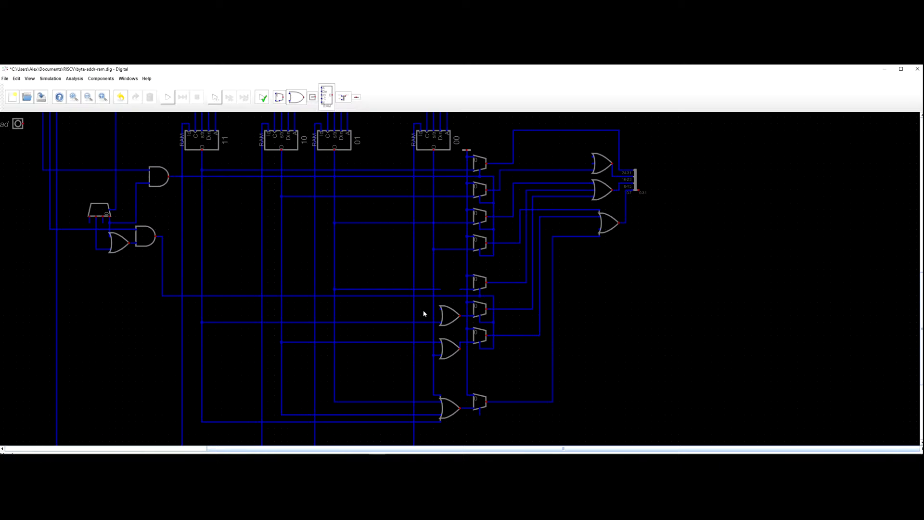
click(439, 309)
click(334, 308)
Delete RAM 01's old branch wire and the topmost half-read multiplexer together with its selector and output wires.
click(433, 289)
key(Delete)
key(Delete)
drag(453, 287, 483, 298)
key(Delete)
key(Delete)
key(Delete)
drag(482, 277, 427, 317)
key(Delete)
Reduce the lowest output OR gate to three inputs and move the byte-read multiplexer's wire up to its third input.
scroll(427, 317, up, 3)
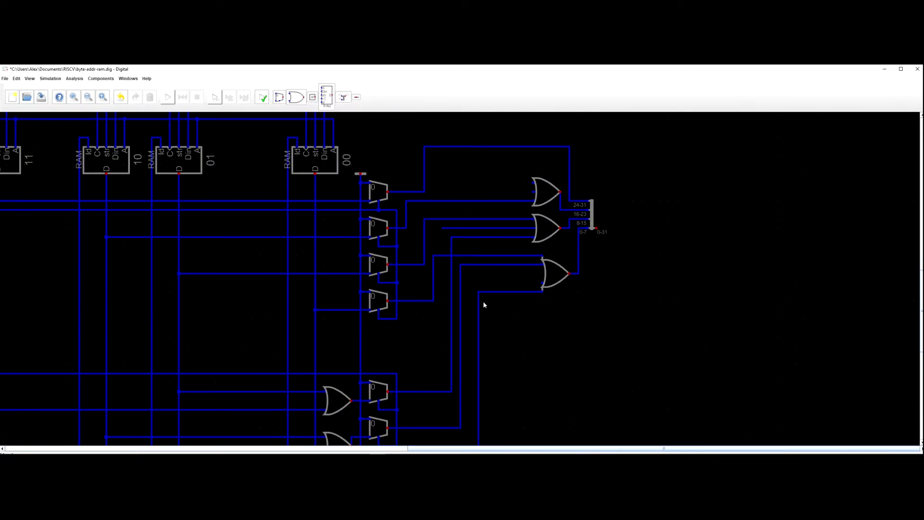
right_click(557, 274)
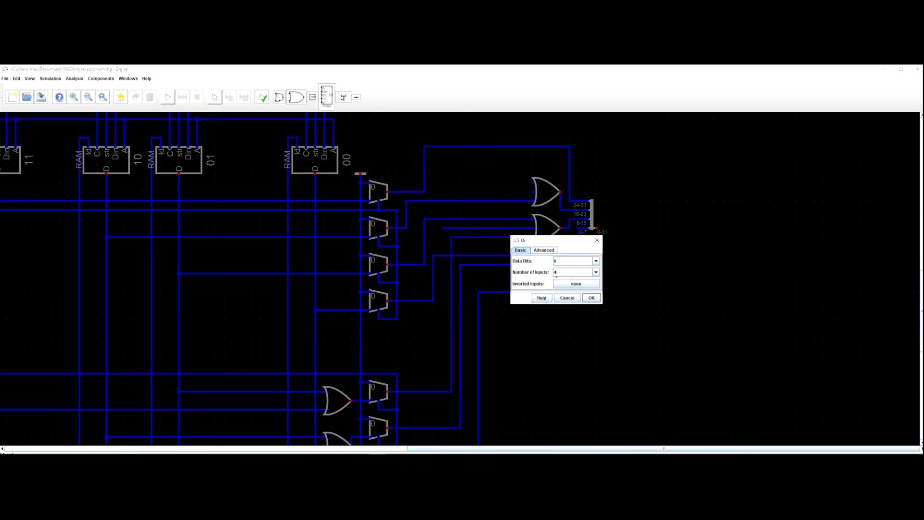
double_click(574, 273)
text(2)
click(591, 297)
drag(484, 291, 493, 274)
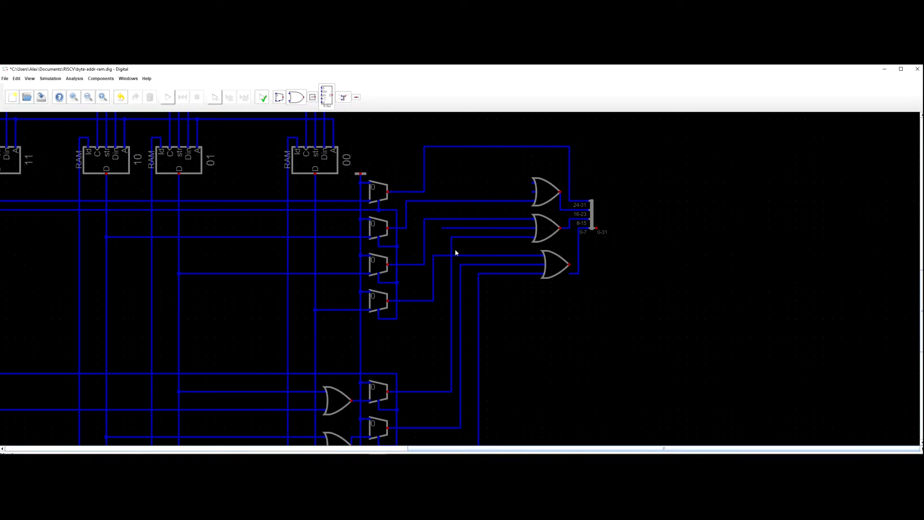
Set the middle output OR gate to two inputs and delete the leftover wire stub at its former middle input.
scroll(428, 301, down, 2)
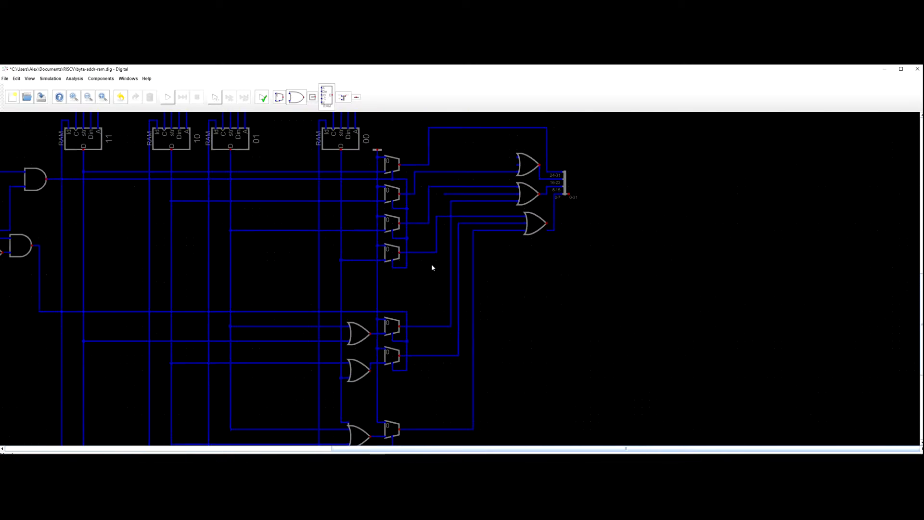
double_click(503, 232)
double_click(514, 226)
text(2)
key(Return)
scroll(498, 225, up, 1)
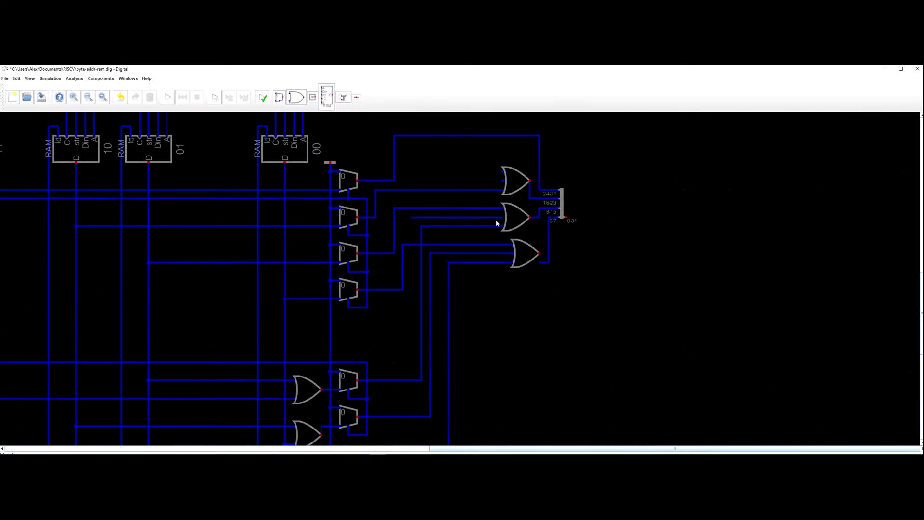
drag(400, 215, 436, 221)
key(Delete)
Move the loose horizontal end of the Byte line up towards the byte-read multiplexer's level.
scroll(497, 307, down, 2)
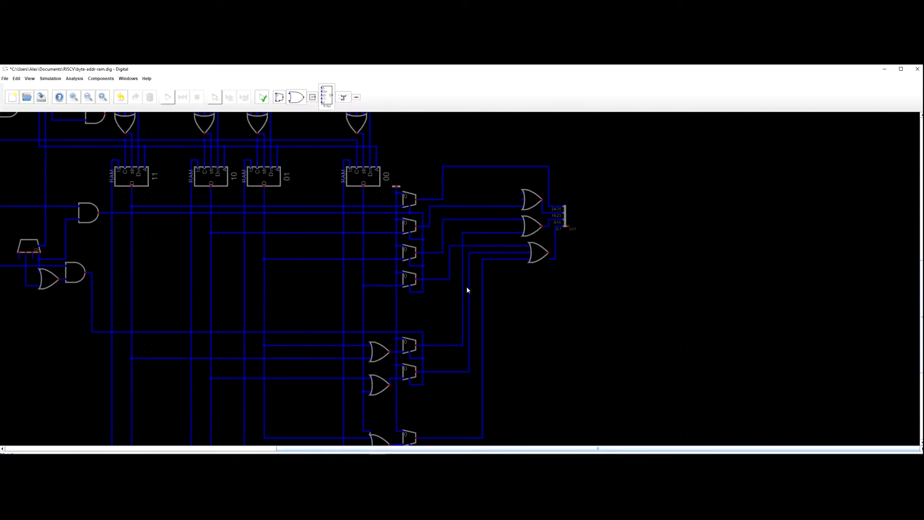
scroll(472, 282, down, 3)
scroll(457, 250, down, 3)
scroll(471, 325, down, 2)
scroll(463, 310, down, 1)
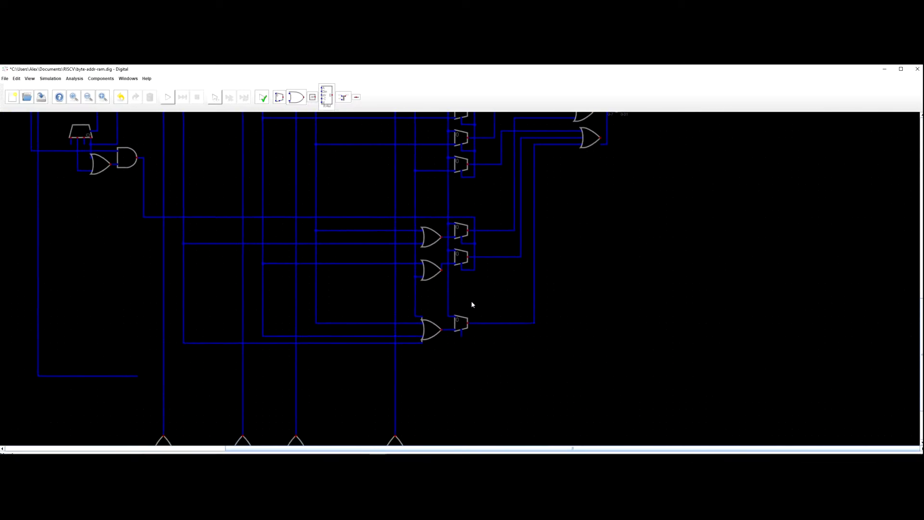
scroll(472, 303, down, 2)
scroll(224, 294, down, 3)
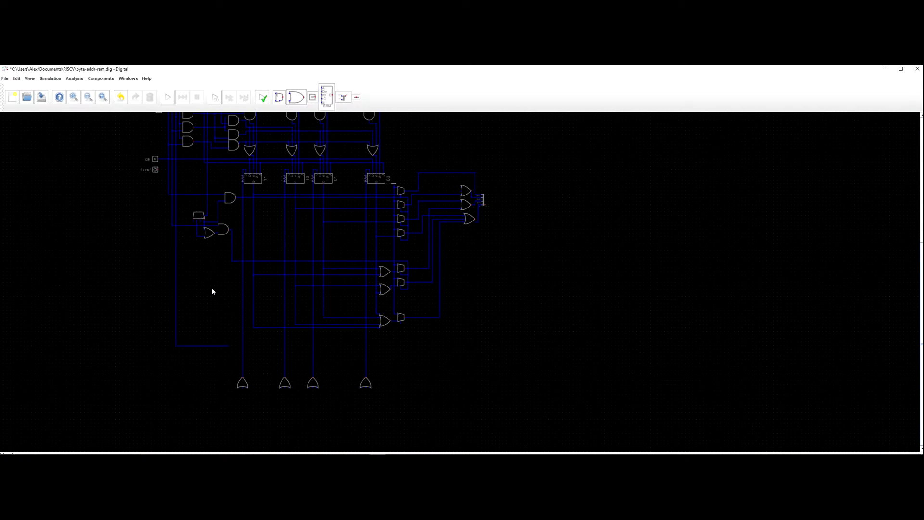
mouse_move(185, 341)
mouse_down()
mouse_move(186, 320)
mouse_move(188, 327)
mouse_up()
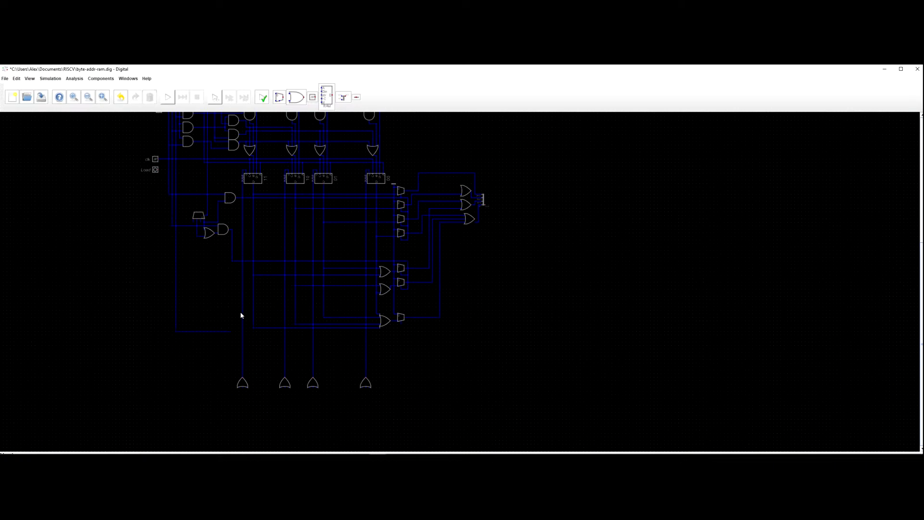
Flip the byte-read multiplexer's selector position to its upper side and delete the leftover selector wire stub beneath it.
right_click(401, 320)
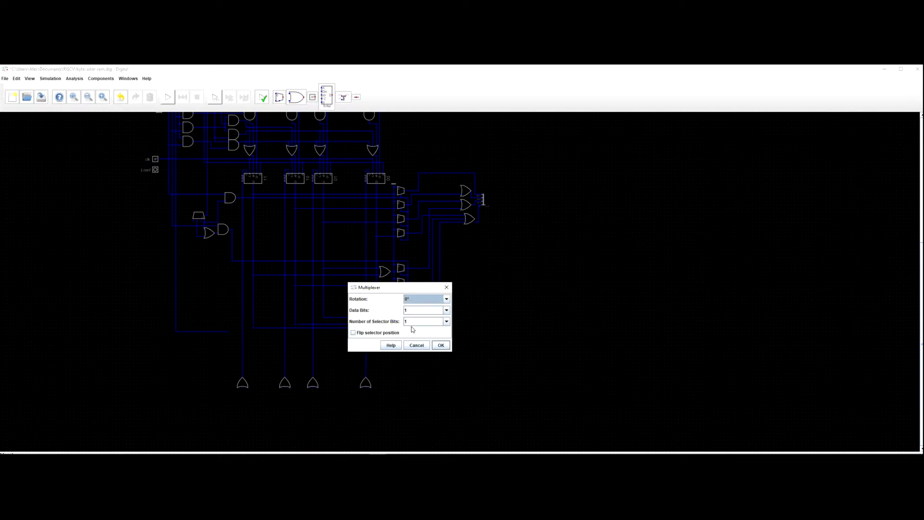
click(442, 346)
right_click(401, 320)
click(441, 346)
scroll(383, 315, up, 5)
drag(381, 315, 374, 300)
key(Delete)
Wire the byte-read multiplexer's selector to the vertical Byte line and delete that line's loose lower end.
scroll(378, 270, down, 4)
drag(380, 267, 145, 266)
drag(248, 328, 94, 279)
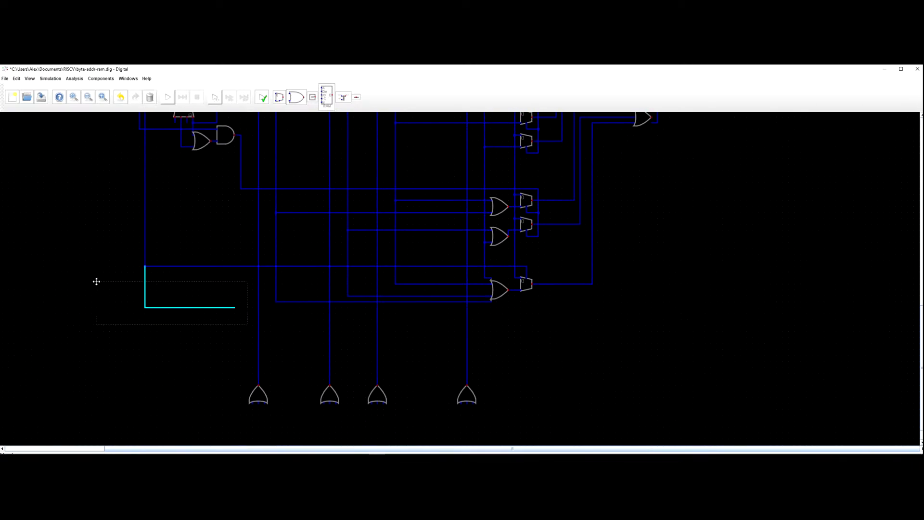
key(Delete)
Delete the top output OR gate, join its wires directly to the splitter's 16-23 input, and lower the 24-31 wire loop.
scroll(51, 316, down, 1)
scroll(161, 326, down, 2)
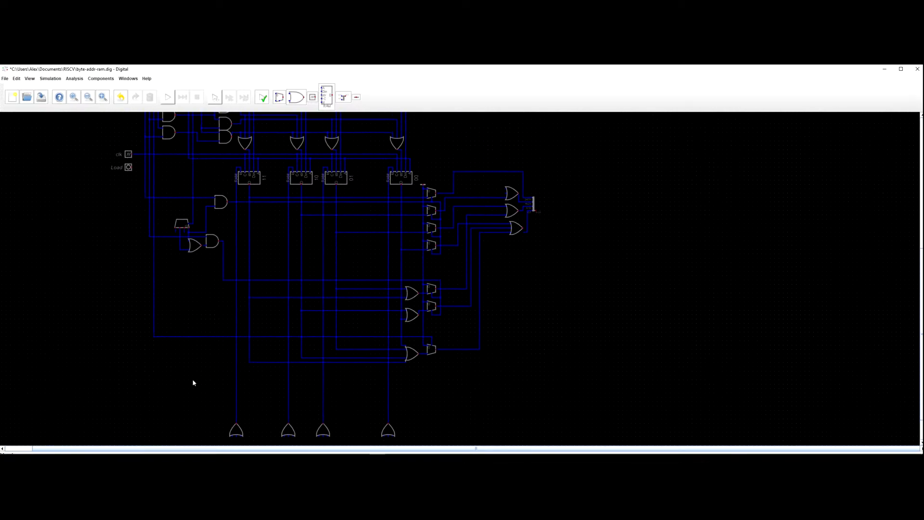
scroll(529, 332, down, 2)
scroll(566, 298, down, 1)
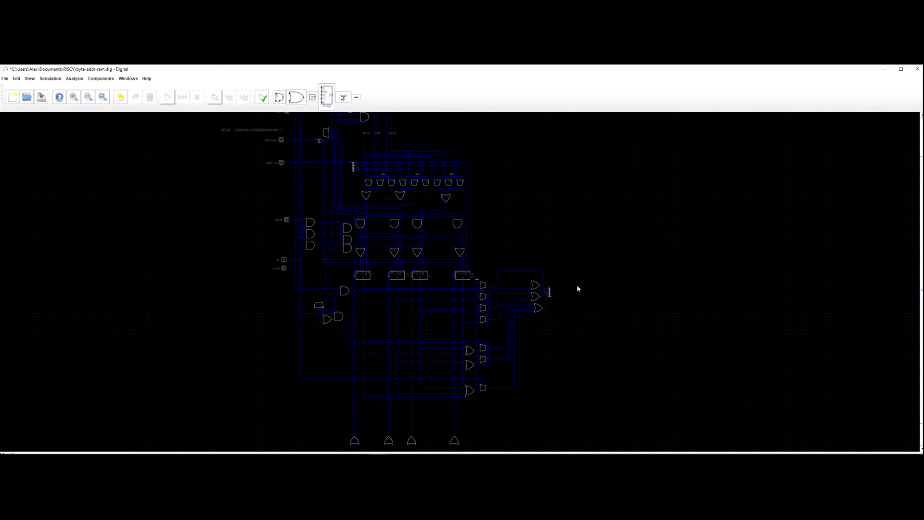
scroll(578, 296, up, 3)
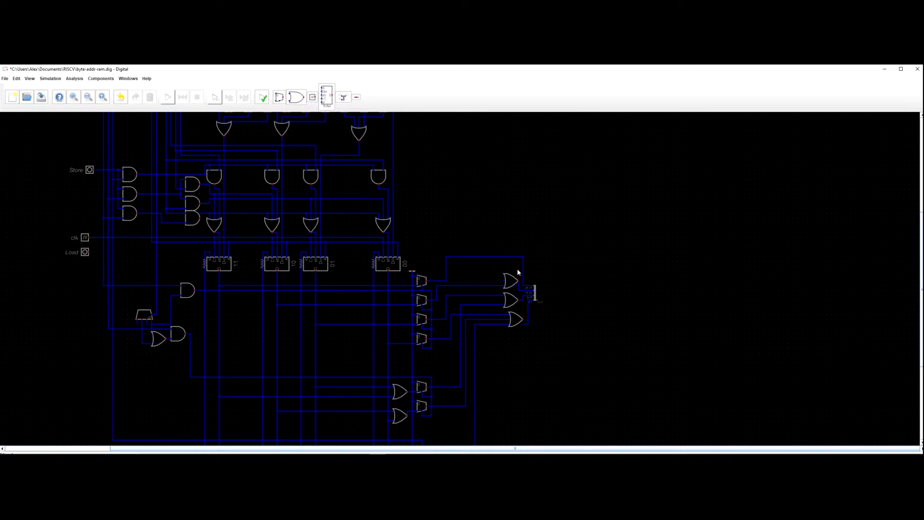
scroll(515, 279, up, 2)
click(512, 282)
key(Delete)
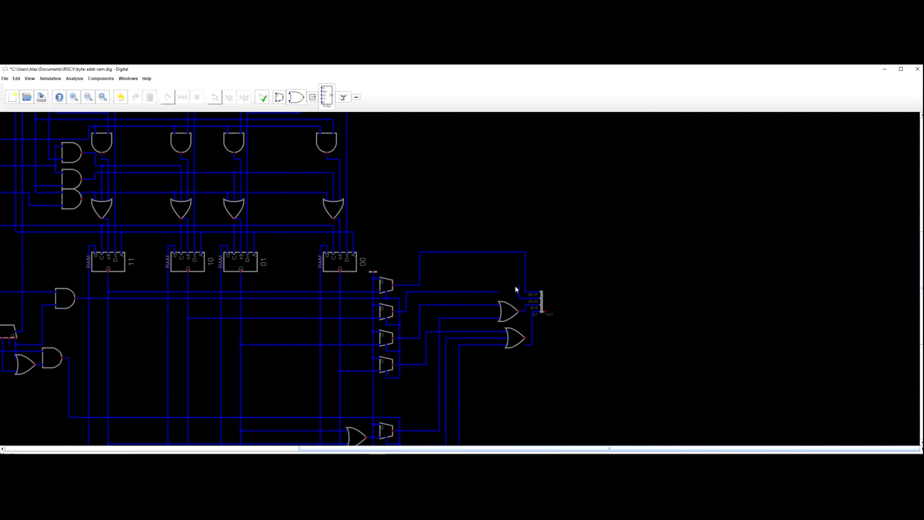
click(519, 294)
drag(536, 237, 453, 280)
scroll(536, 265, down, 3)
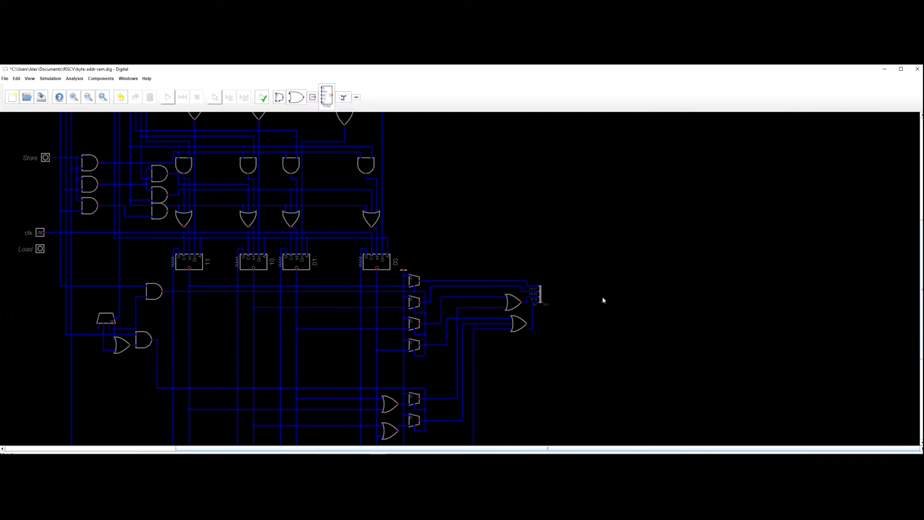
Straighten the first two word-read multiplexers' output wires so they run level into the splitter's 24-31 and 16-23 inputs.
drag(528, 271, 440, 298)
drag(529, 255, 481, 288)
click(455, 260)
scroll(493, 252, up, 3)
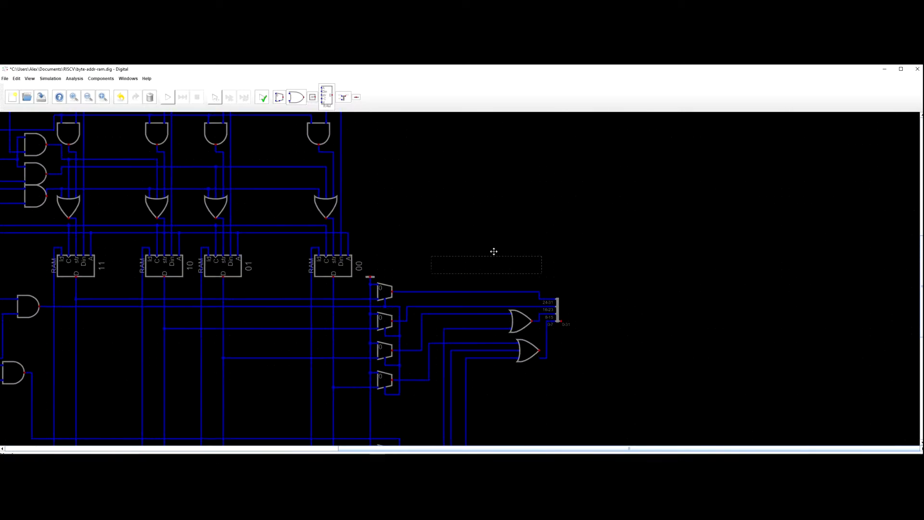
scroll(568, 266, up, 3)
drag(540, 274, 523, 297)
drag(540, 288, 317, 299)
key(ctrl+z)
scroll(384, 272, down, 2)
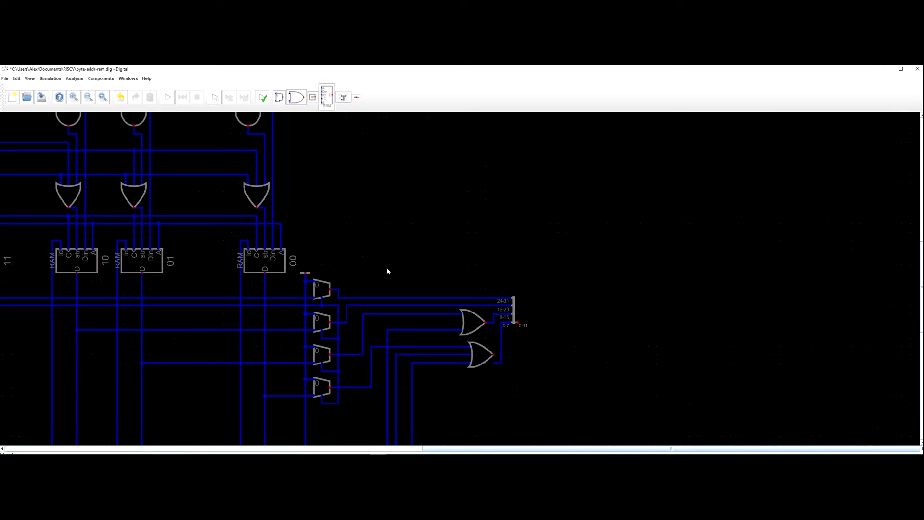
Examine the completed read-output wiring and the write-side multiplexers and gates above the RAM blocks.
scroll(385, 263, down, 2)
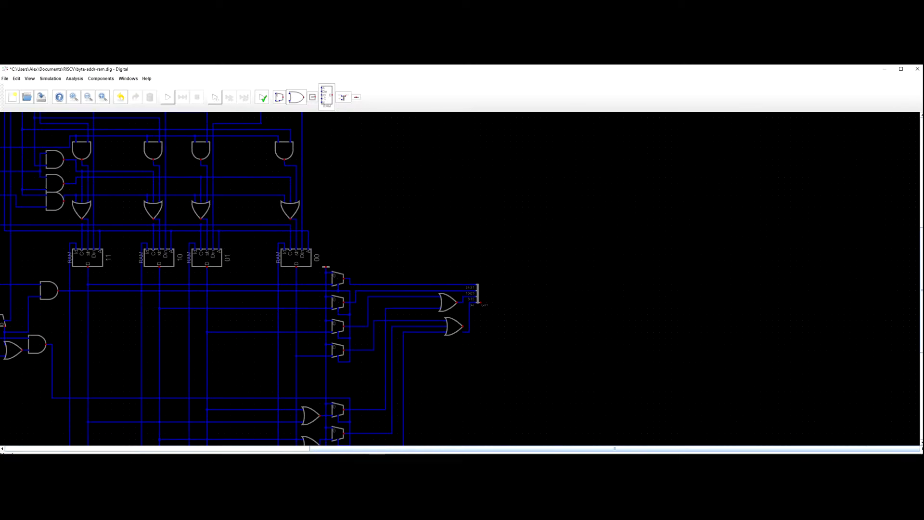
key(alt+Tab)
scroll(185, 311, down, 2)
drag(181, 296, 256, 189)
scroll(363, 286, down, 1)
drag(365, 299, 416, 290)
scroll(406, 244, up, 1)
drag(428, 254, 438, 254)
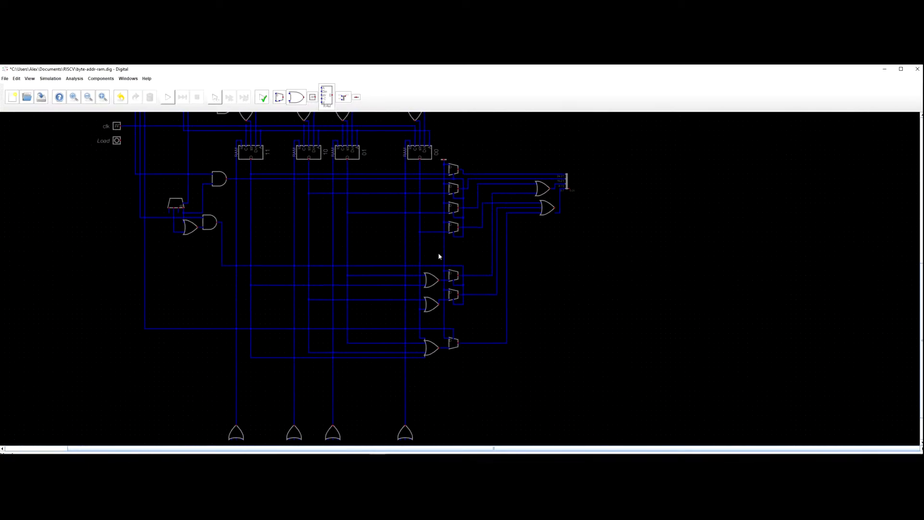
drag(408, 289, 395, 339)
scroll(301, 242, down, 2)
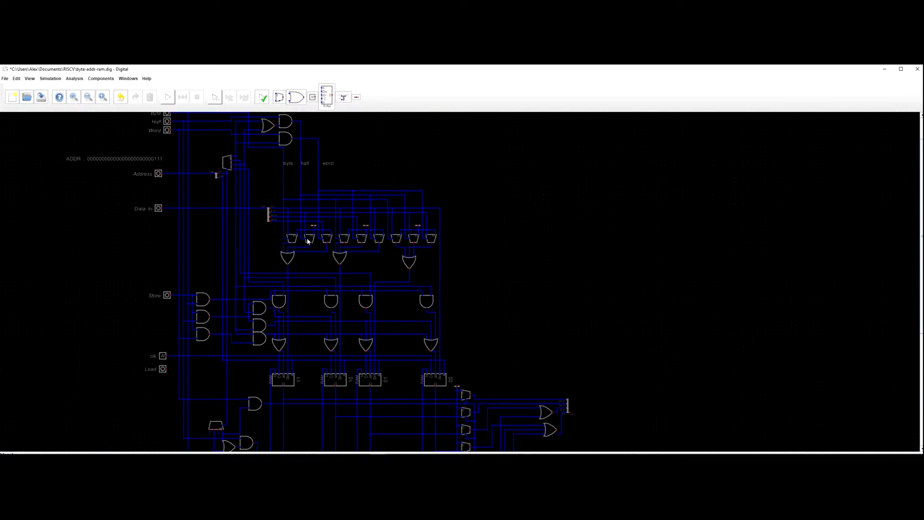
scroll(315, 246, up, 2)
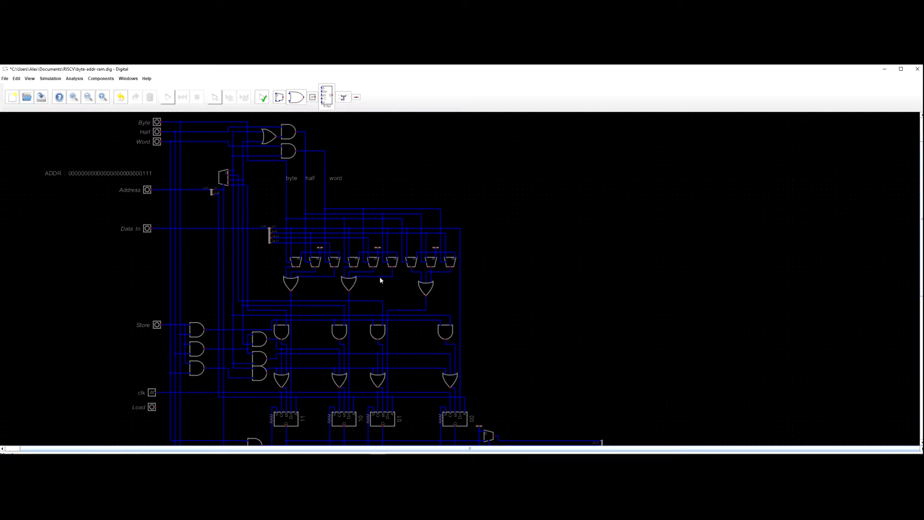
drag(394, 287, 420, 284)
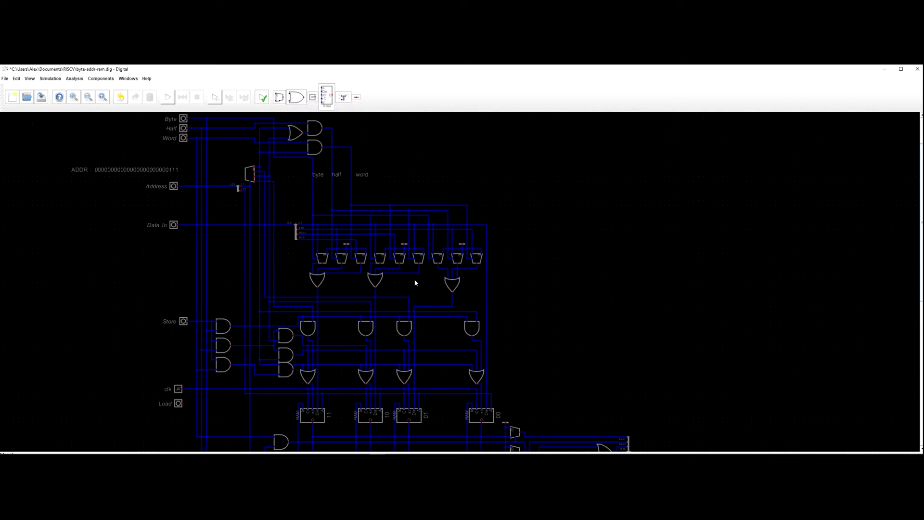
drag(416, 283, 438, 300)
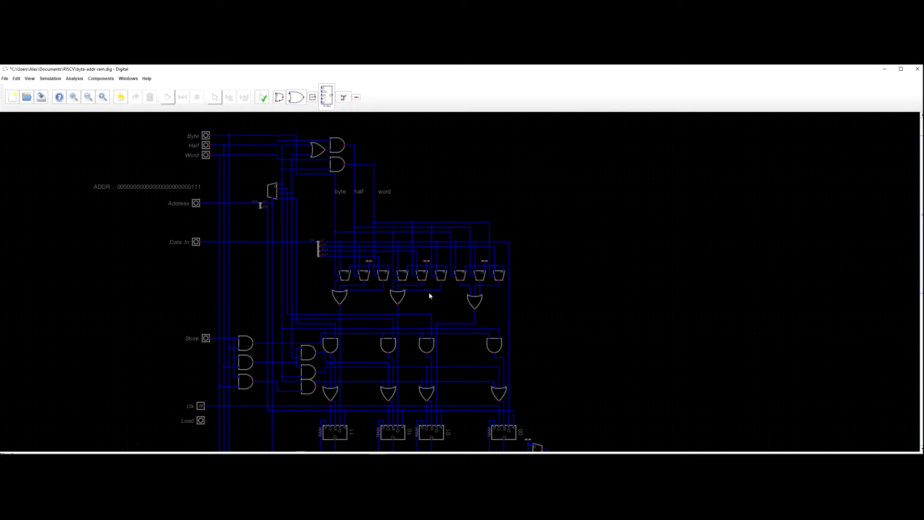
Delete the ADDR text note above the Address input.
scroll(430, 296, up, 1)
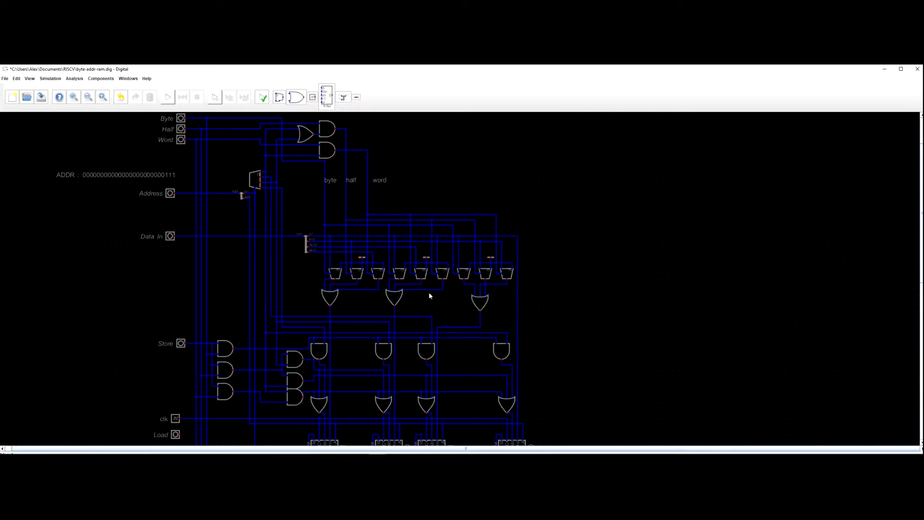
click(116, 177)
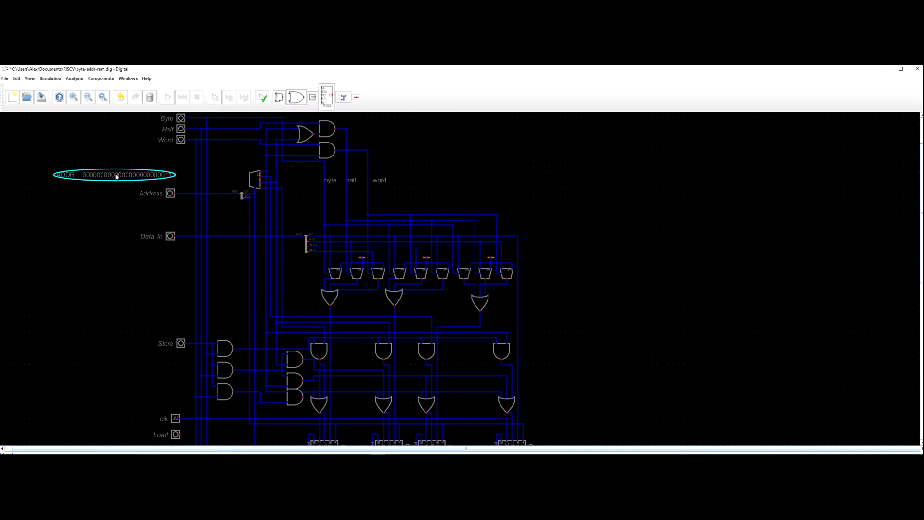
key(Delete)
Examine the write-side multiplexers and gates above the RAM blocks and the read-output logic below them.
scroll(119, 175, down, 3)
scroll(164, 212, down, 2)
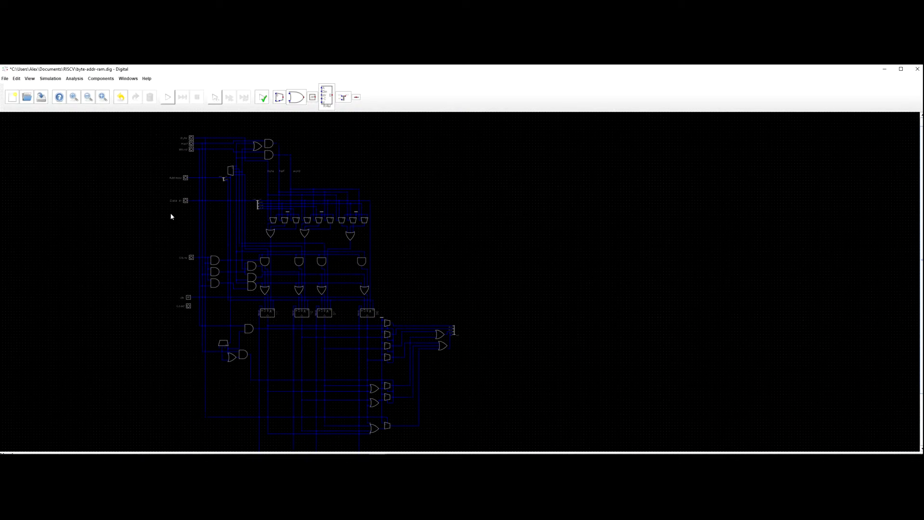
drag(180, 281, 208, 254)
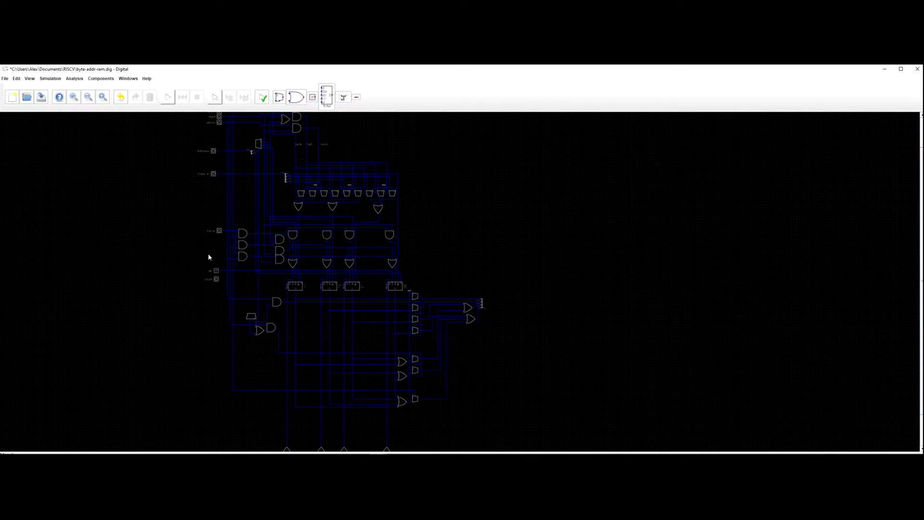
scroll(328, 288, up, 2)
drag(325, 197, 315, 247)
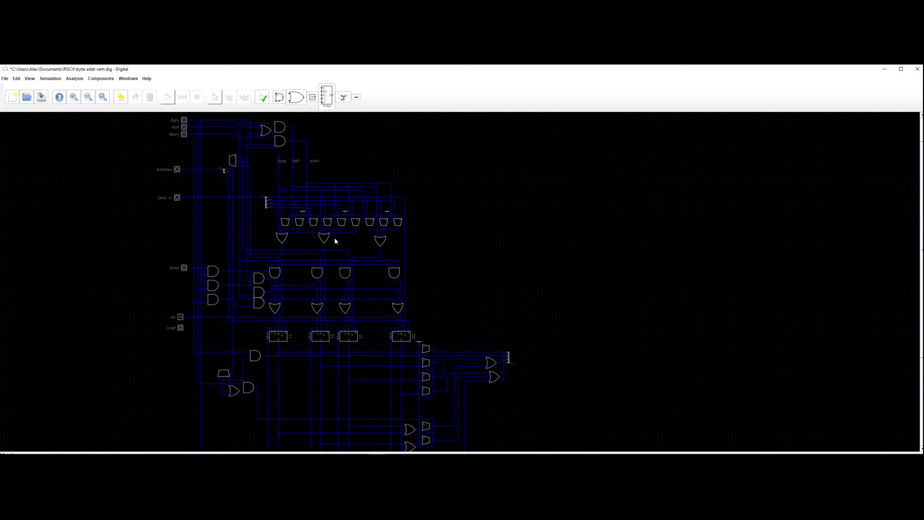
scroll(335, 240, up, 4)
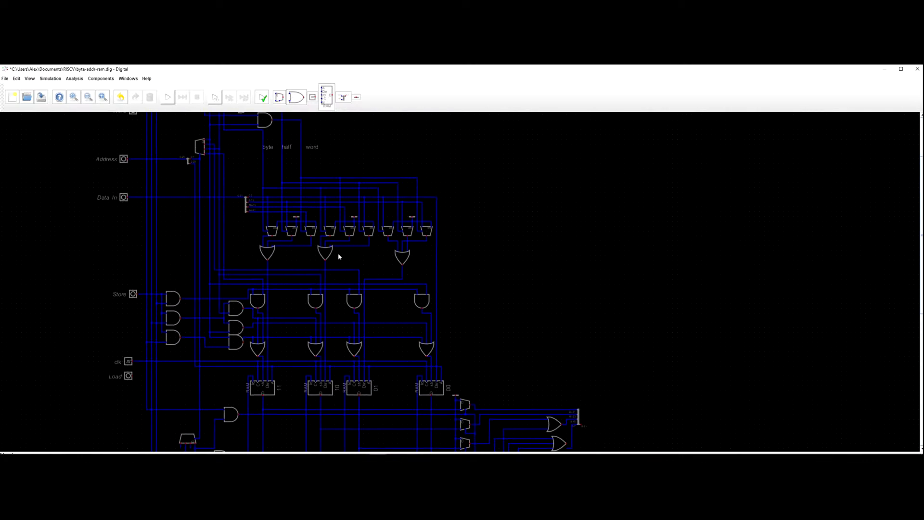
drag(357, 249, 362, 269)
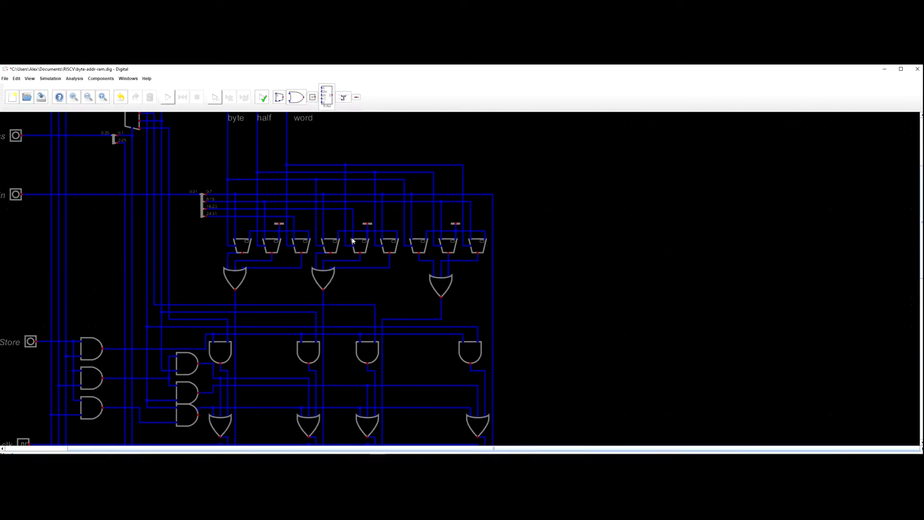
scroll(357, 251, down, 2)
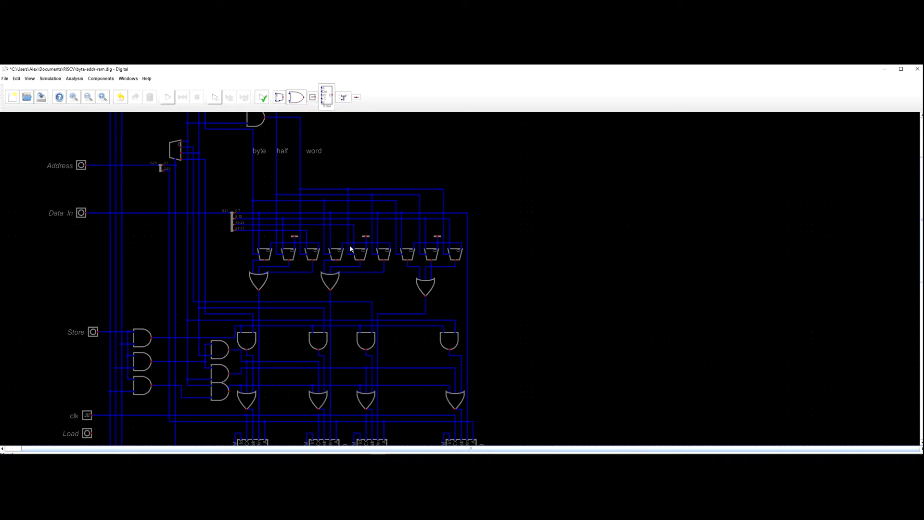
scroll(354, 250, up, 1)
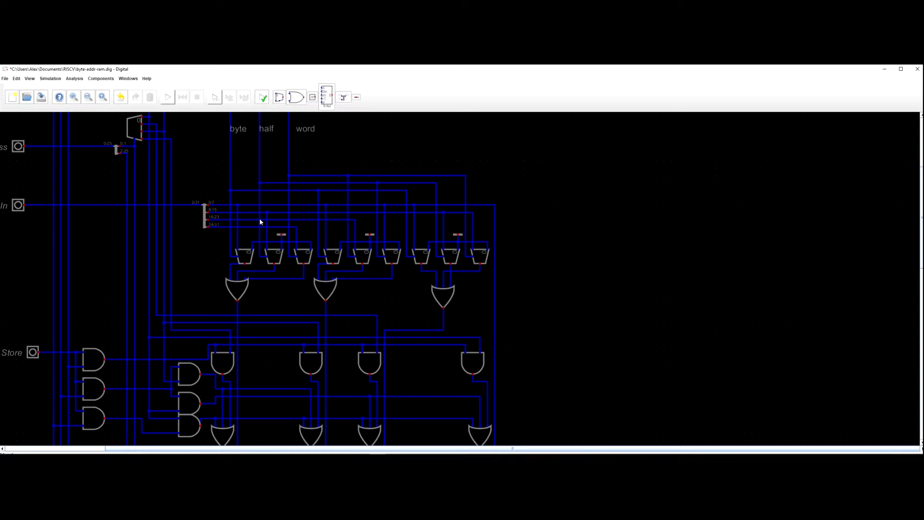
scroll(388, 225, down, 5)
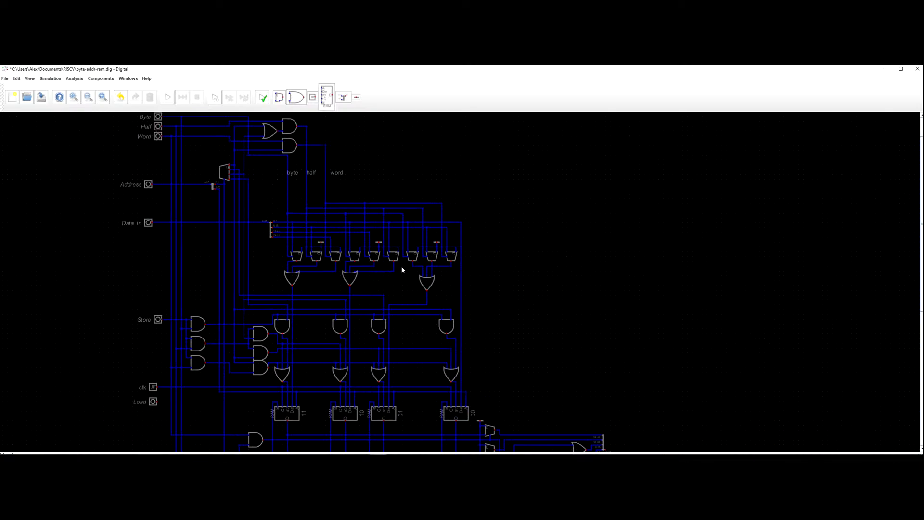
scroll(582, 306, down, 5)
drag(582, 306, 490, 168)
drag(508, 281, 516, 325)
scroll(506, 322, up, 5)
scroll(404, 292, down, 1)
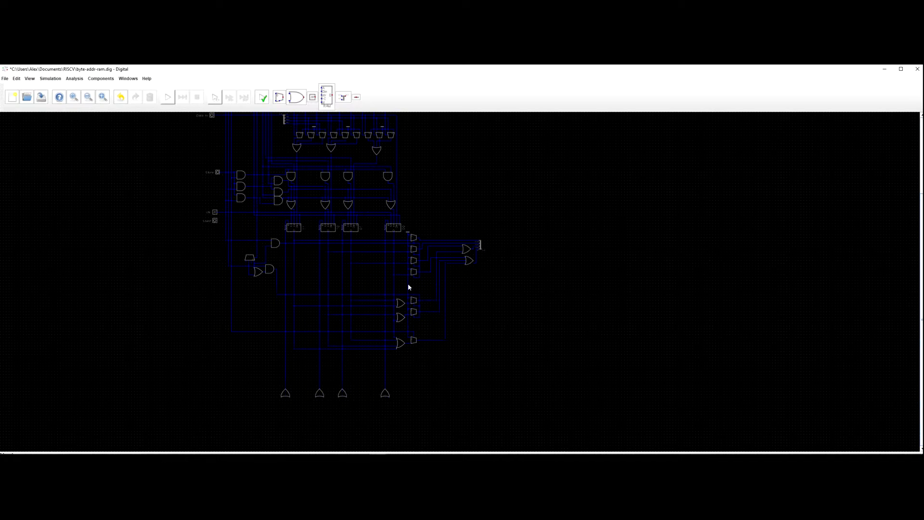
drag(456, 291, 492, 294)
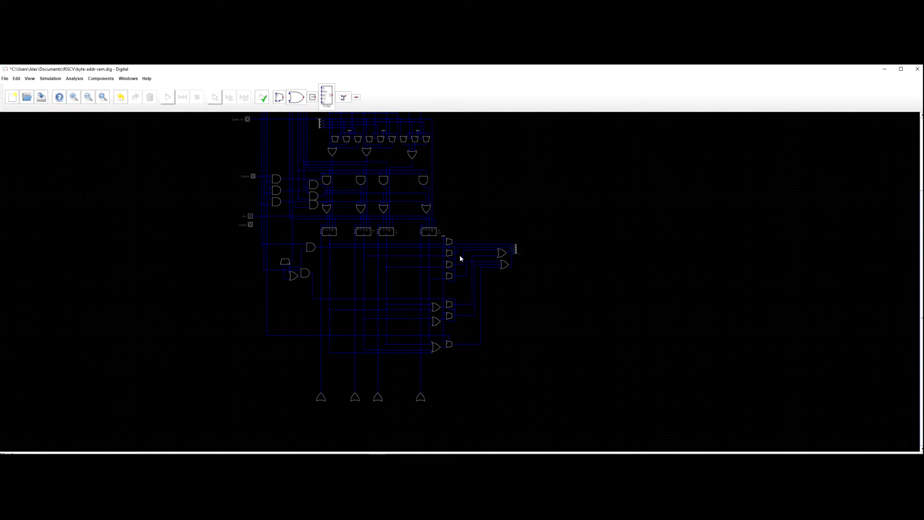
Move the half- and byte-read gates and multiplexers up closer to the word-read multiplexers and level the Byte line with them.
drag(545, 360, 306, 293)
drag(397, 315, 397, 300)
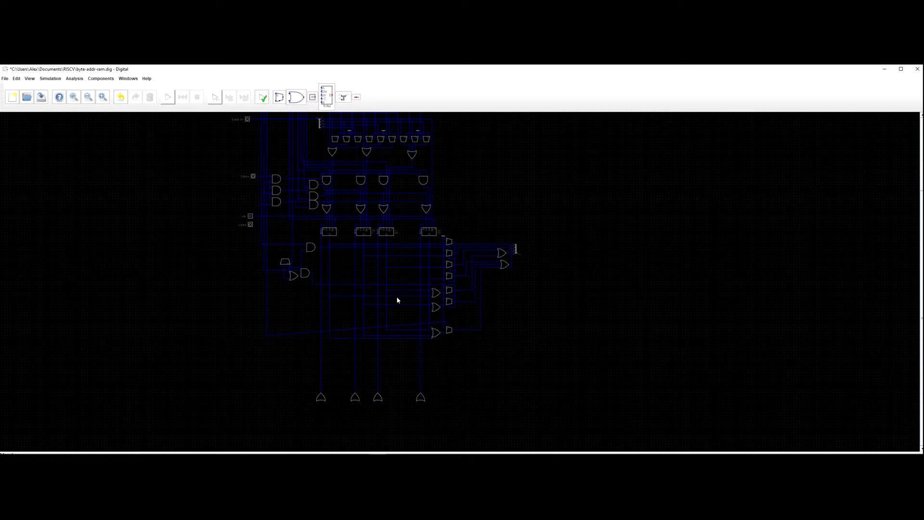
drag(262, 329, 262, 315)
scroll(262, 316, up, 2)
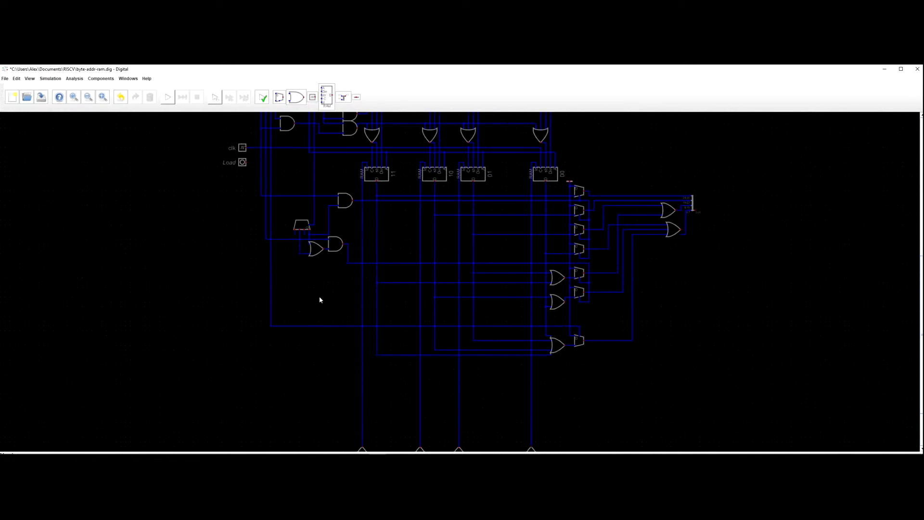
scroll(331, 299, down, 2)
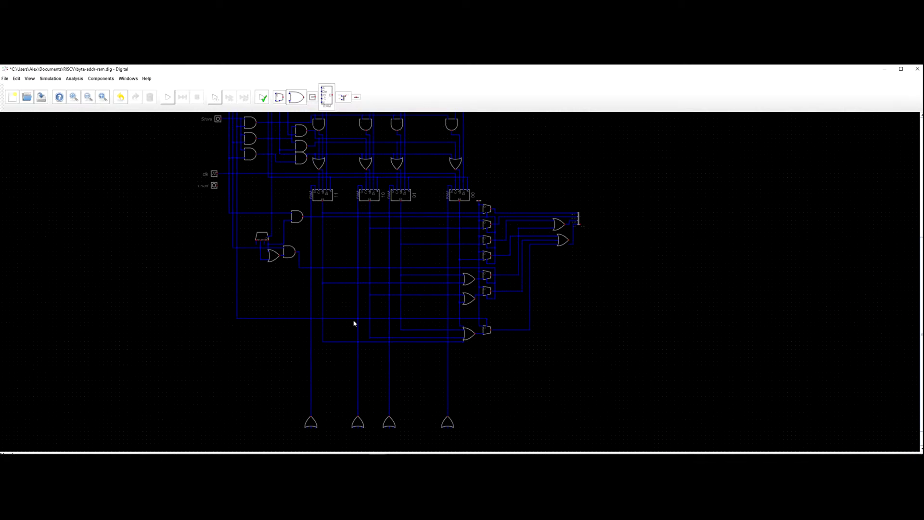
Move the byte-read OR gate, its multiplexer and their wires up closer to the half-read logic.
drag(596, 370, 234, 308)
drag(583, 393, 229, 317)
drag(297, 337, 293, 327)
scroll(430, 366, up, 4)
drag(524, 342, 481, 358)
scroll(481, 358, down, 2)
scroll(470, 332, down, 3)
Run the circuit simulation as a check and inspect the splitter that merges the read data.
click(167, 98)
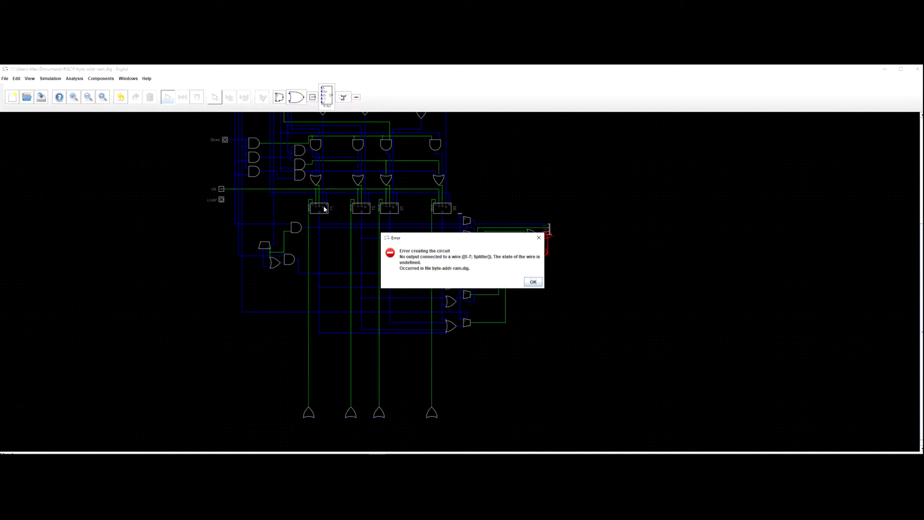
click(539, 238)
scroll(563, 246, up, 5)
drag(552, 253, 545, 189)
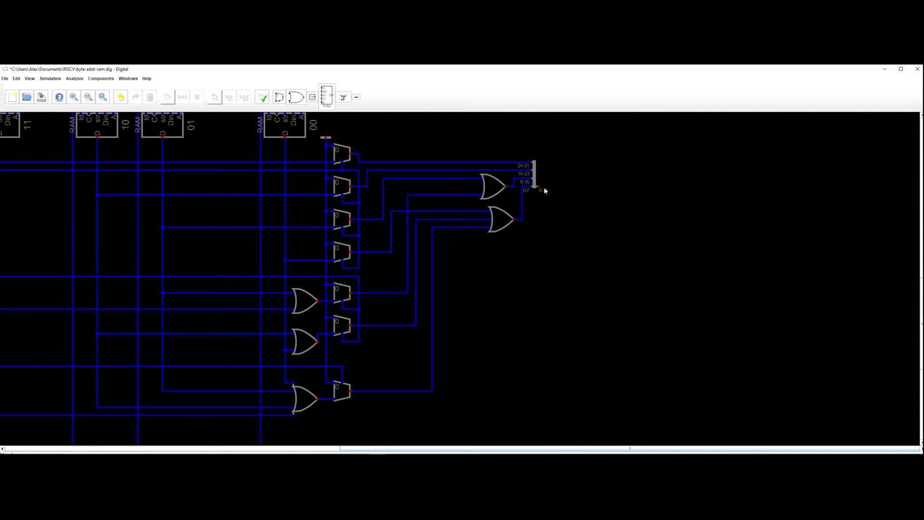
scroll(549, 190, down, 5)
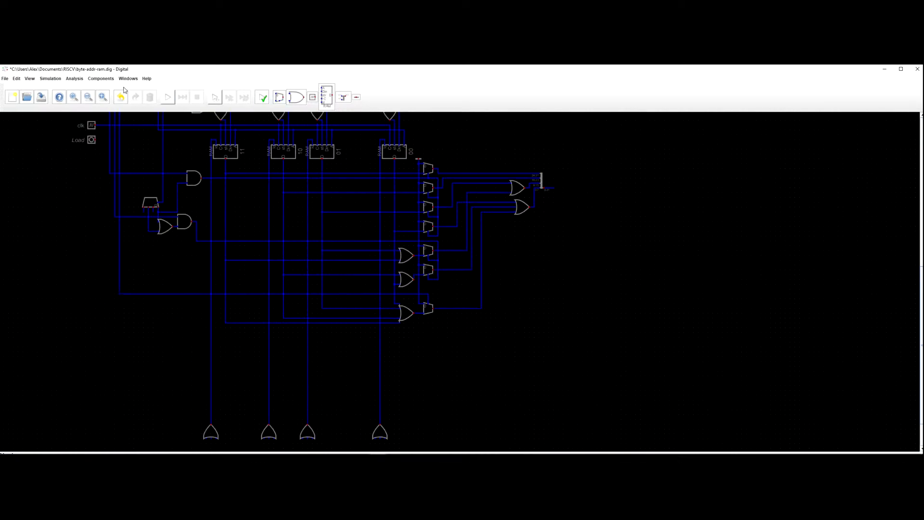
Place an output on the merging splitter's combined output and give it 32 data bits and the label Data Out.
click(101, 79)
mouse_move(96, 95)
click(130, 94)
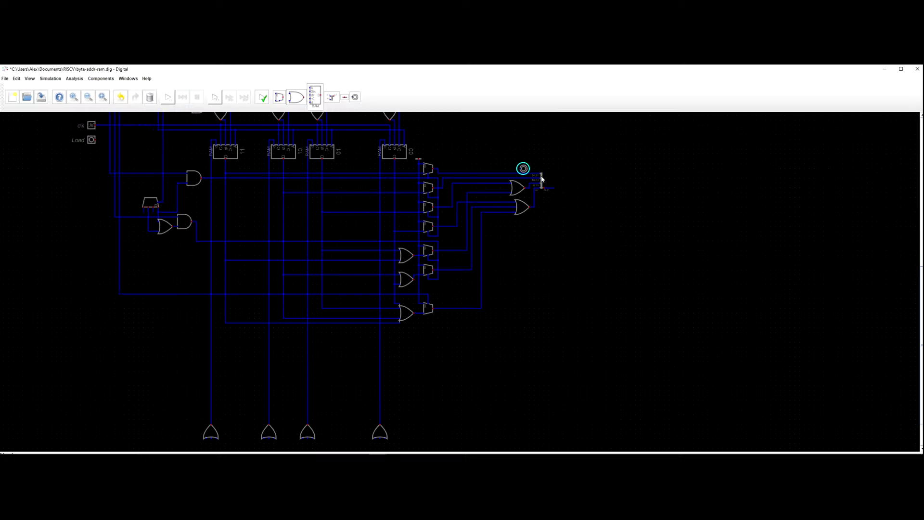
click(557, 188)
right_click(557, 187)
text(3)
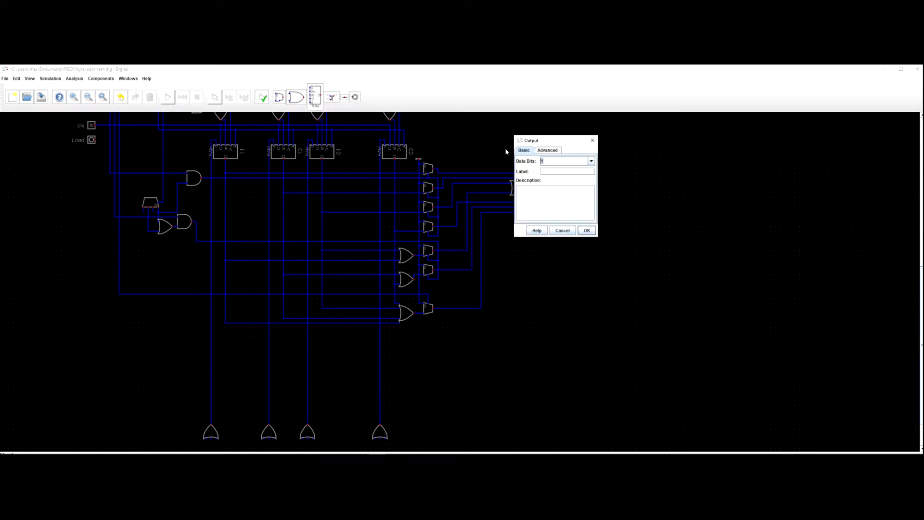
text(2)
click(556, 170)
text(Data Out)
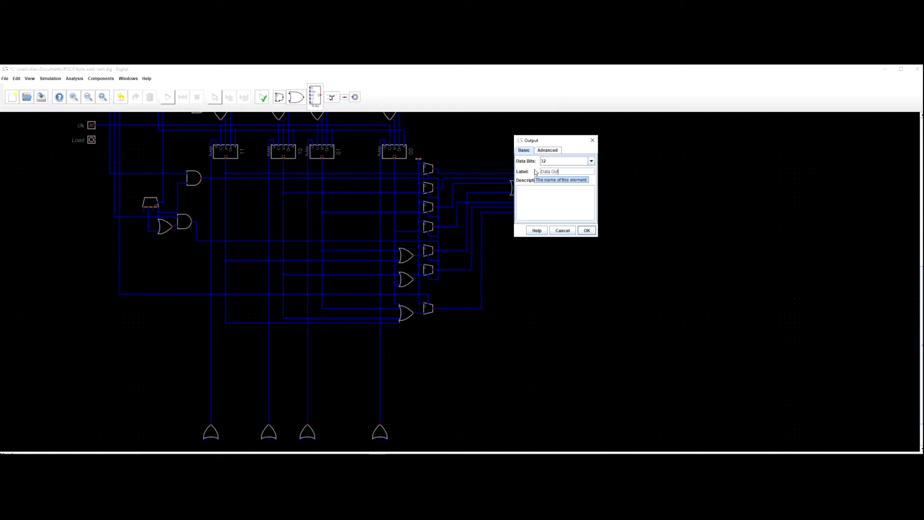
Set the number format of the Data Out output to Hex and save the circuit.
click(552, 150)
click(571, 184)
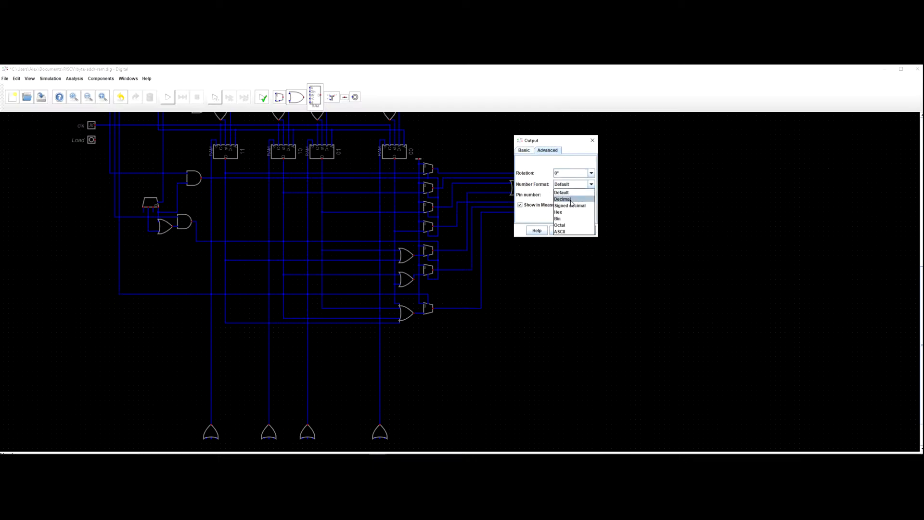
click(571, 211)
click(587, 230)
scroll(564, 231, down, 5)
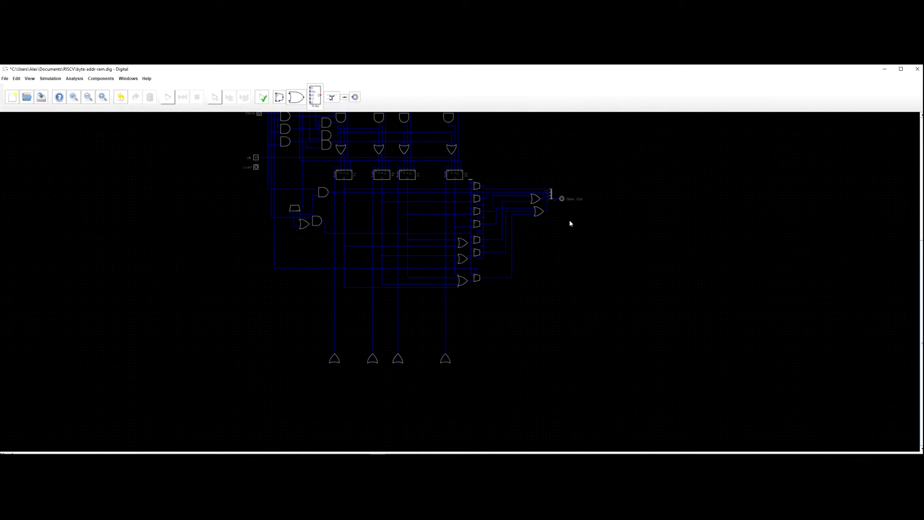
key(ctrl+s)
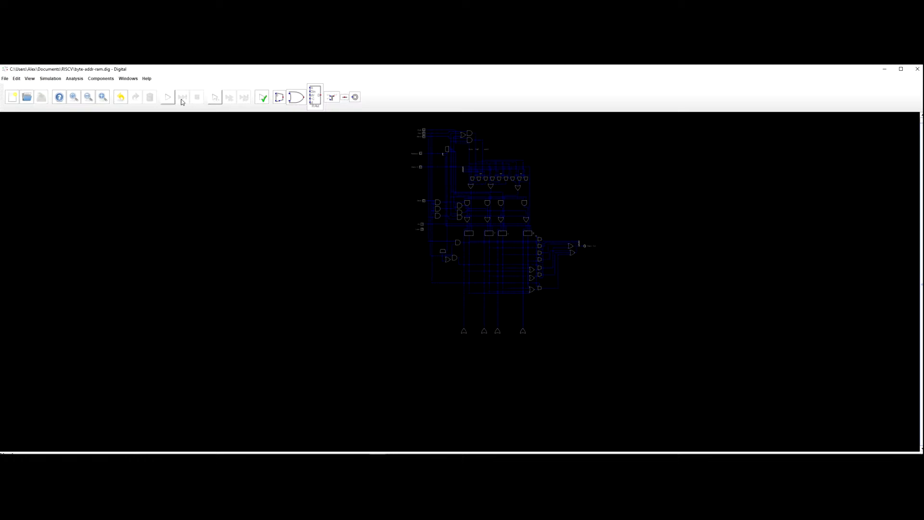
Try to start the simulation, then inspect the wiring of the four OR gates below the RAM blocks.
click(167, 97)
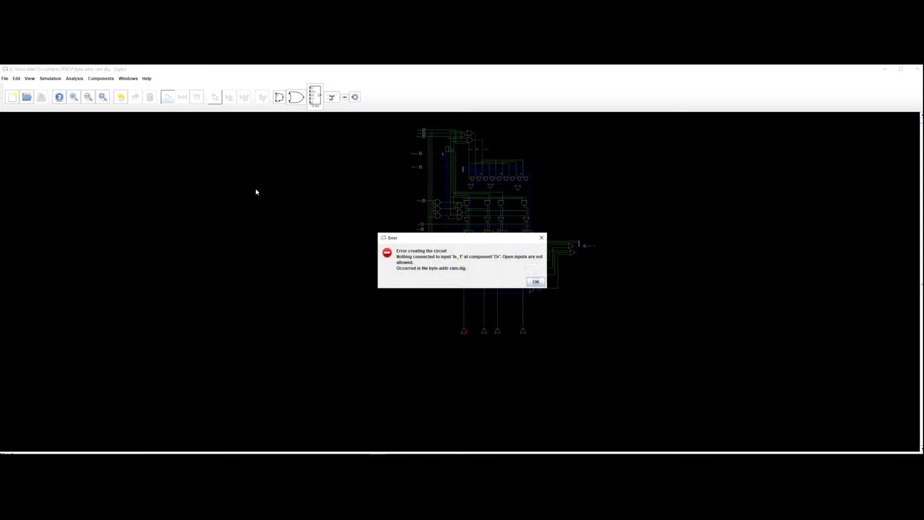
click(536, 281)
scroll(477, 335, up, 4)
scroll(622, 363, up, 2)
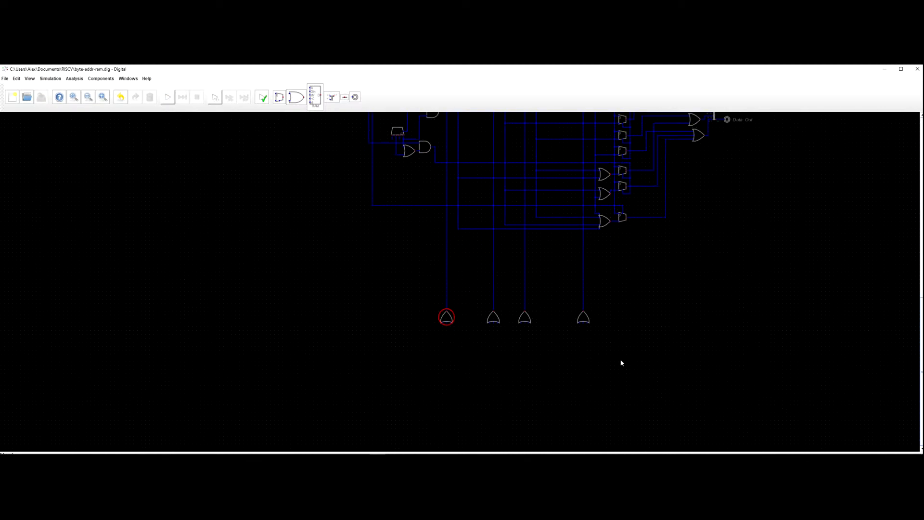
scroll(617, 334, down, 2)
scroll(641, 326, down, 2)
scroll(600, 382, up, 3)
drag(642, 220, 638, 270)
scroll(604, 404, up, 2)
drag(609, 374, 616, 344)
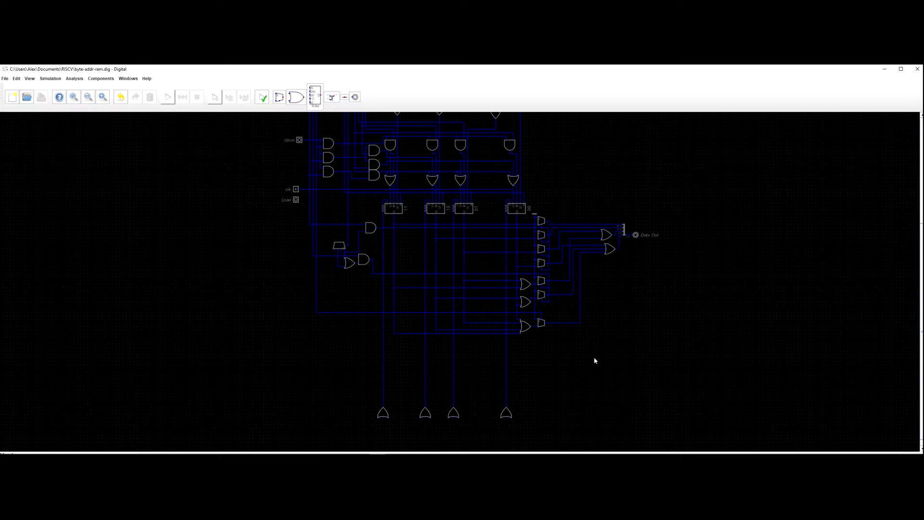
Delete the four OR gates and their wires leading up to the RAM blocks' ld inputs.
drag(545, 389, 311, 266)
scroll(511, 306, up, 3)
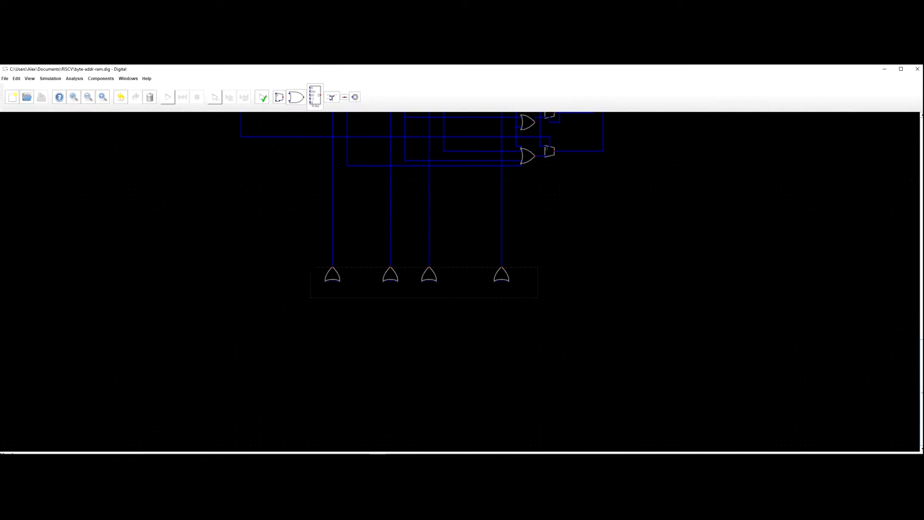
key(Delete)
Draw a vertical wire from the ld input of each of the four RAM blocks down below the lowest OR gate.
scroll(346, 353, down, 4)
scroll(336, 319, up, 3)
scroll(303, 241, up, 3)
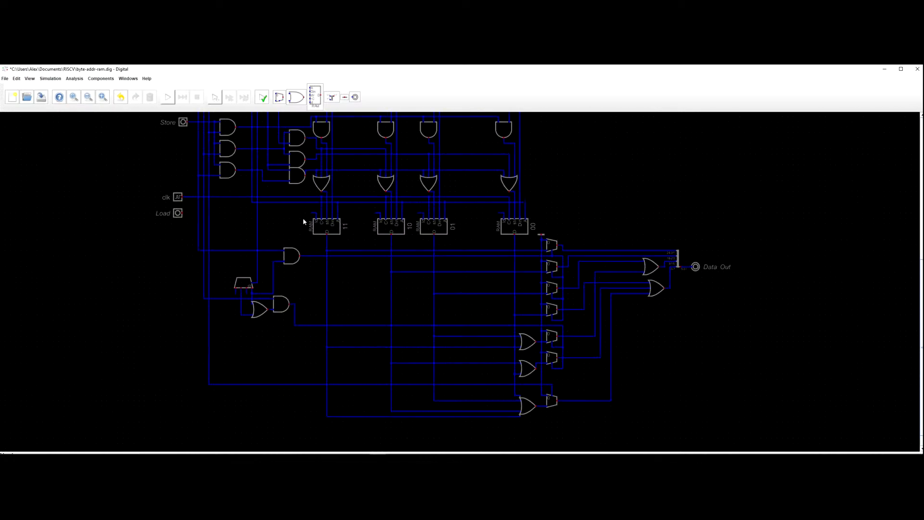
drag(311, 215, 312, 434)
drag(375, 215, 375, 432)
click(419, 218)
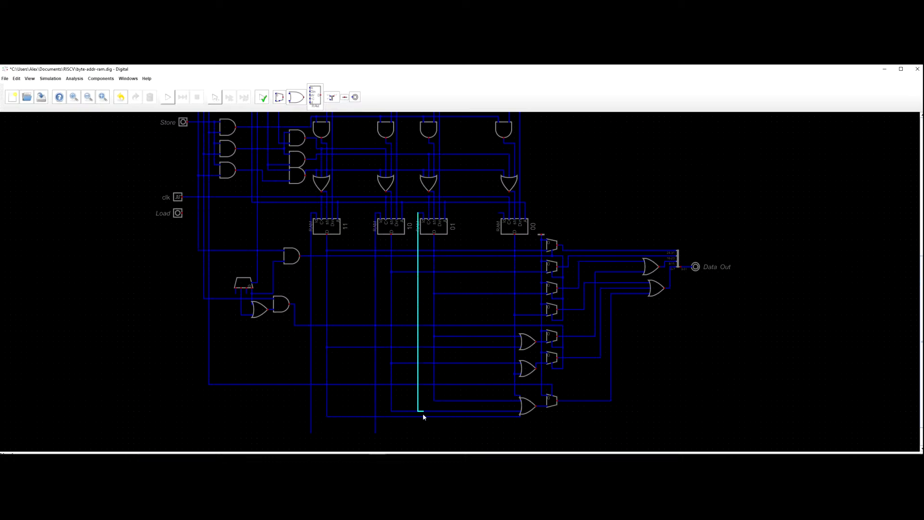
click(419, 434)
key(Escape)
click(501, 208)
click(501, 431)
Join the four vertical ld wires with one horizontal wire extending past the leftmost one.
click(421, 431)
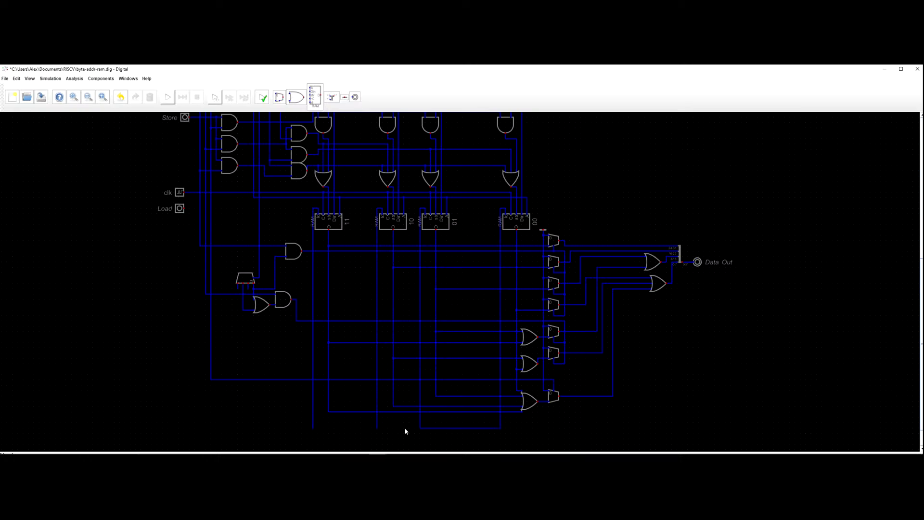
click(314, 431)
click(301, 430)
key(Escape)
Place an input at the left end of the common load wire and label it ld.
click(119, 81)
mouse_move(101, 79)
mouse_move(99, 95)
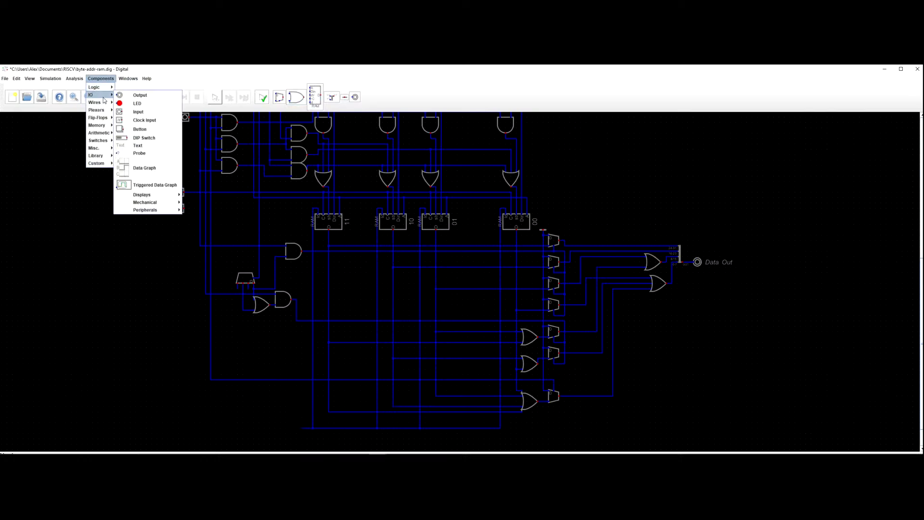
click(139, 111)
click(298, 418)
right_click(297, 419)
text(ld)
key(Return)
Try to start the simulation and check the attributes of the topmost output multiplexer.
click(168, 91)
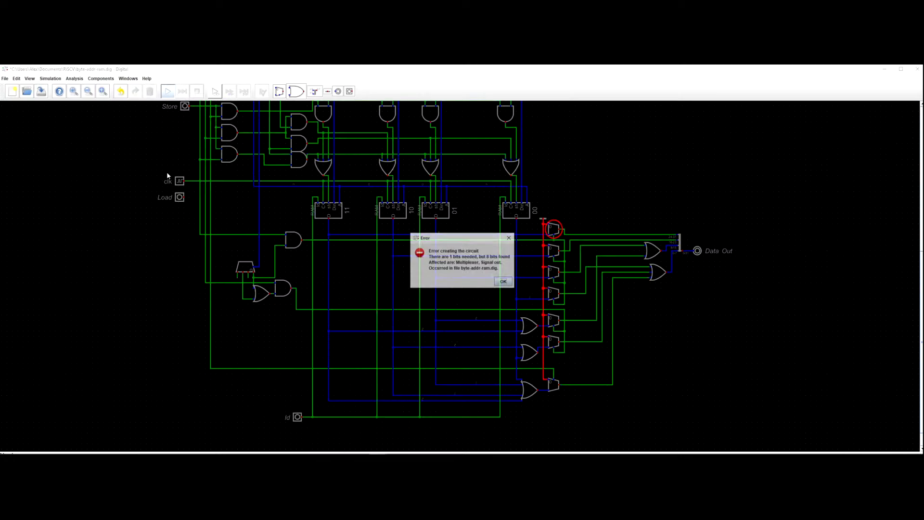
click(502, 283)
right_click(558, 231)
key(Escape)
drag(569, 215, 545, 398)
right_click(552, 399)
drag(570, 213, 537, 397)
right_click(554, 384)
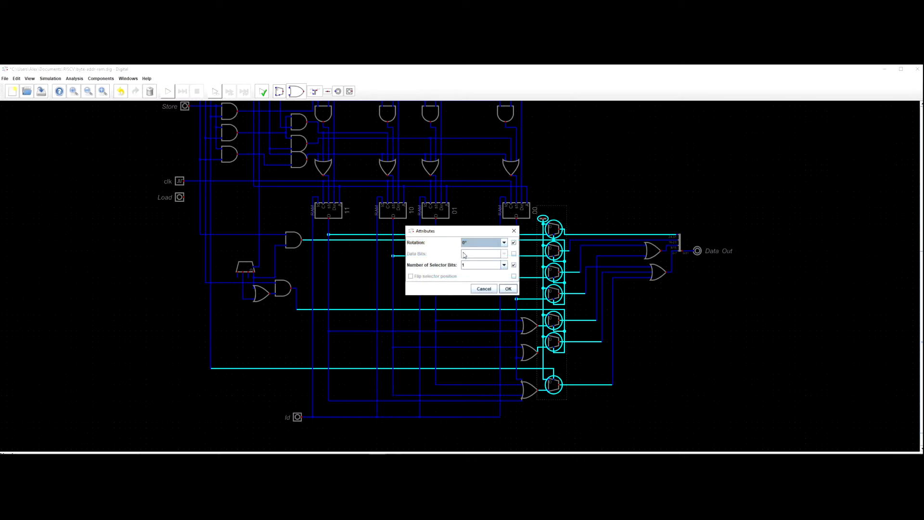
drag(473, 264, 460, 267)
key(Escape)
Set the data bits of all seven output multiplexers to 32.
drag(569, 218, 543, 401)
right_click(555, 385)
key(Tab)
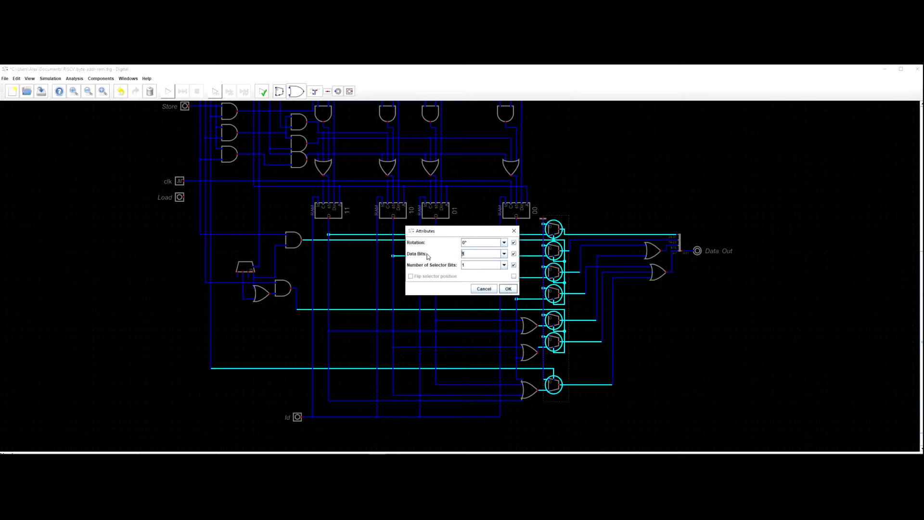
key(Return)
Check the data bits of the ground component feeding the output multiplexers.
scroll(543, 219, up, 4)
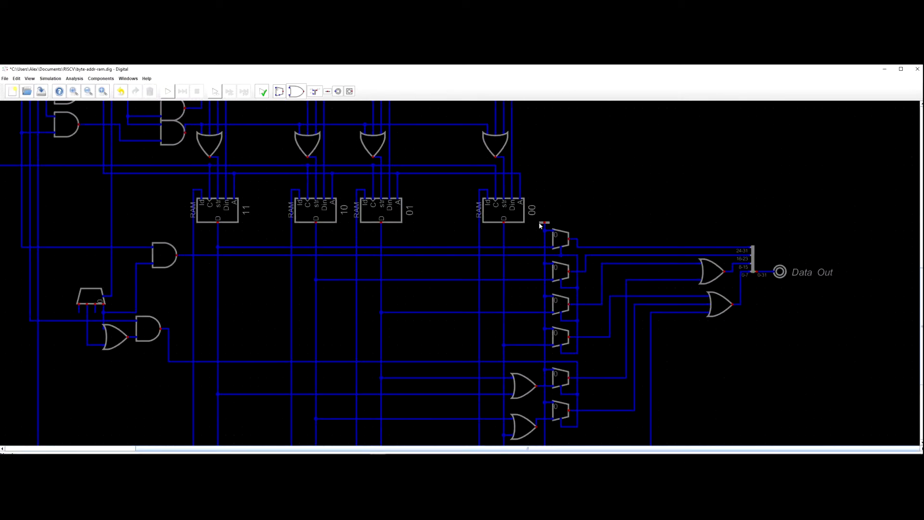
right_click(544, 223)
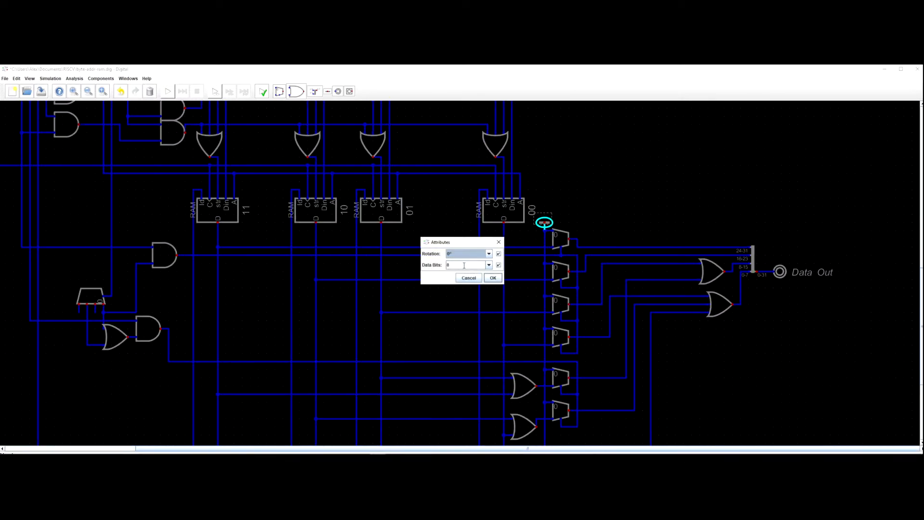
key(Escape)
scroll(590, 213, down, 4)
Set the data bits of all seven output multiplexers to 8.
drag(600, 221, 558, 397)
right_click(570, 384)
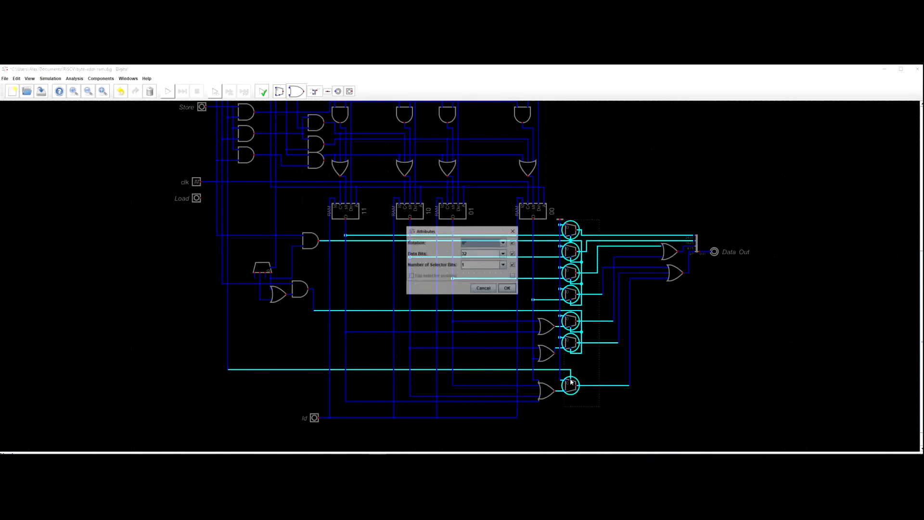
text(8)
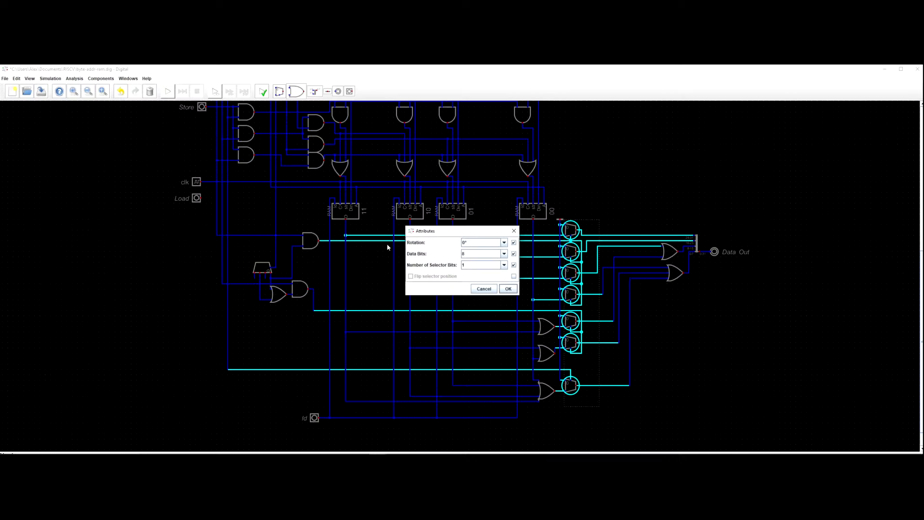
key(Return)
Start the simulation and set the Address input to 0x7.
click(168, 92)
scroll(222, 153, down, 5)
drag(443, 184, 570, 259)
drag(594, 178, 591, 269)
scroll(354, 203, up, 2)
click(327, 211)
click(382, 218)
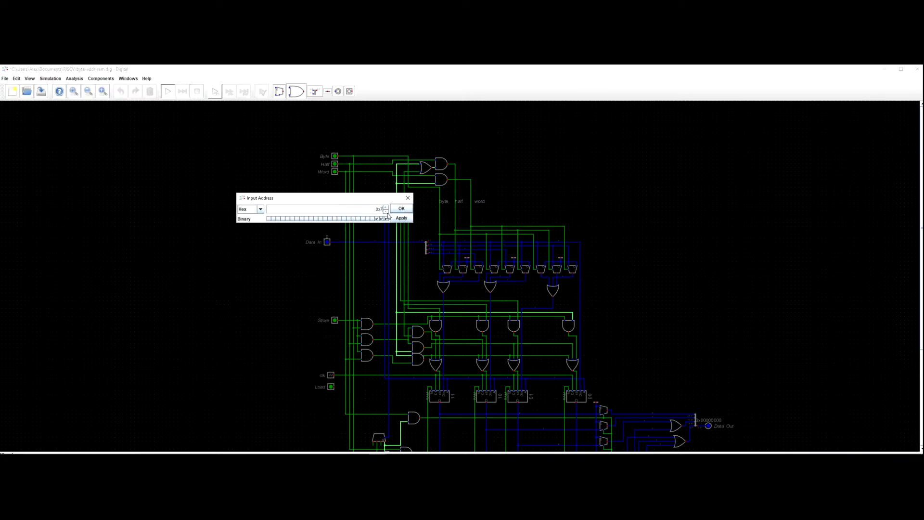
click(401, 208)
Set the Data In input to hex 87654321.
click(327, 242)
click(400, 240)
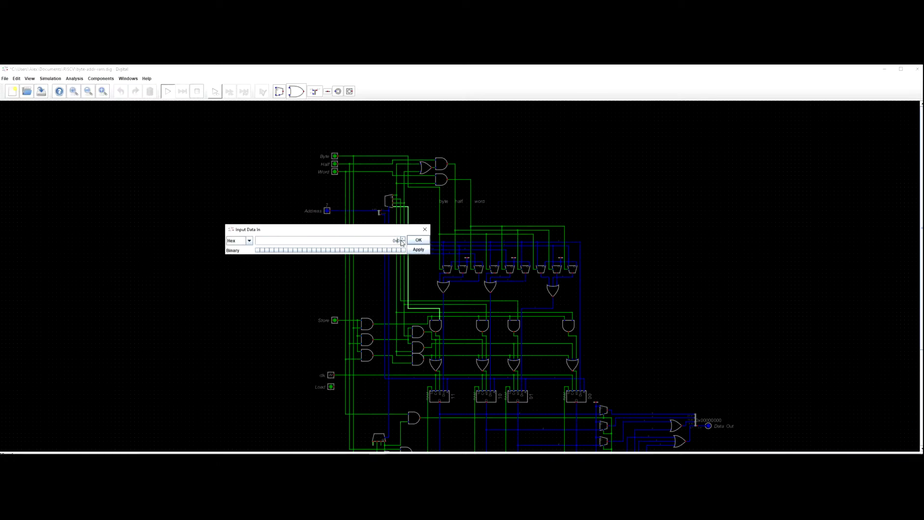
text(87654321)
click(419, 239)
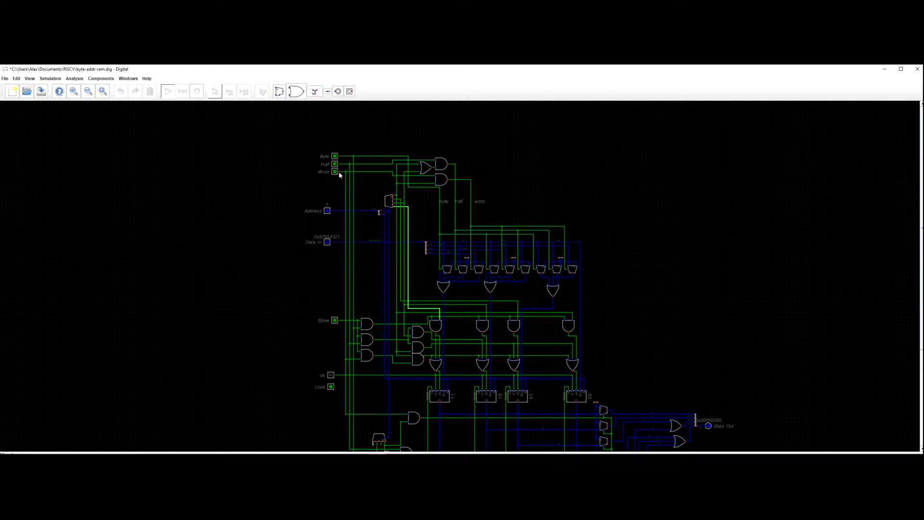
Switch on the Byte and Store inputs in the running simulation.
scroll(340, 175, up, 3)
click(336, 152)
scroll(280, 251, up, 3)
drag(280, 250, 206, 133)
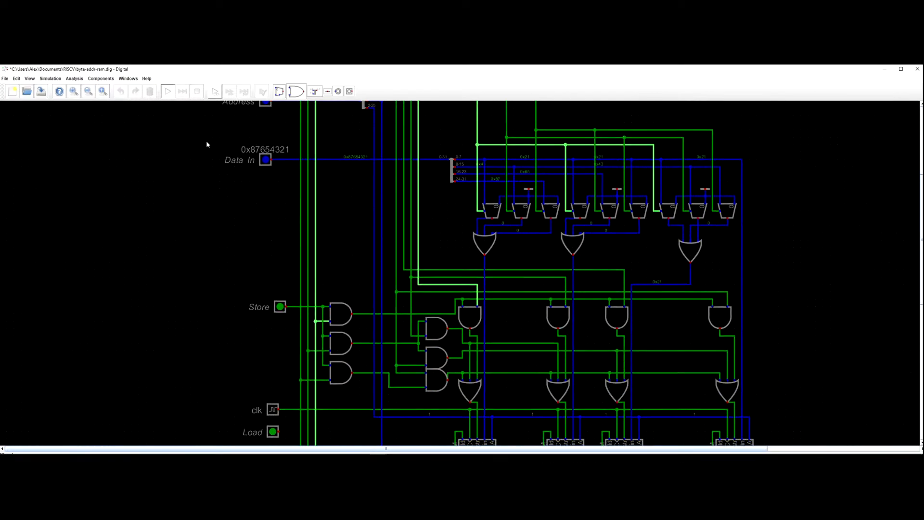
scroll(208, 132, down, 5)
drag(248, 238, 246, 202)
click(246, 199)
Switch on the ld input and trigger the clock to store the byte in RAM.
drag(246, 265, 208, 213)
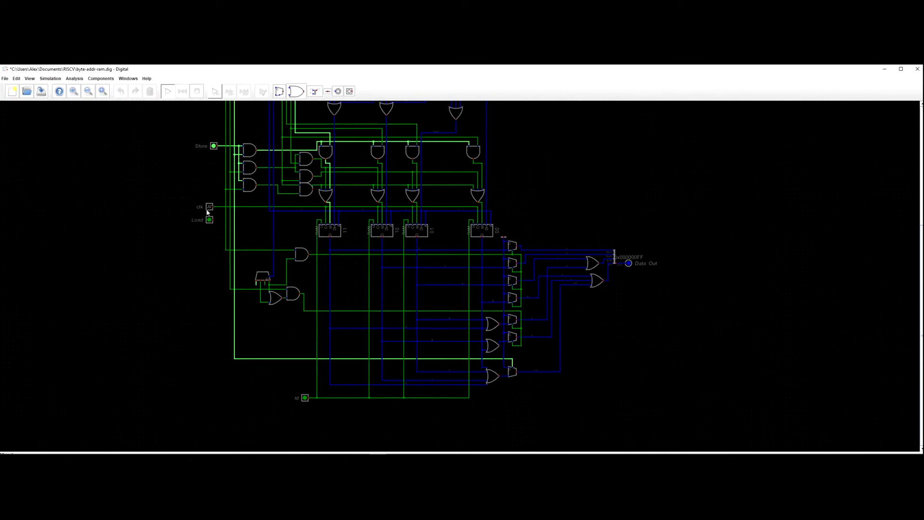
click(305, 398)
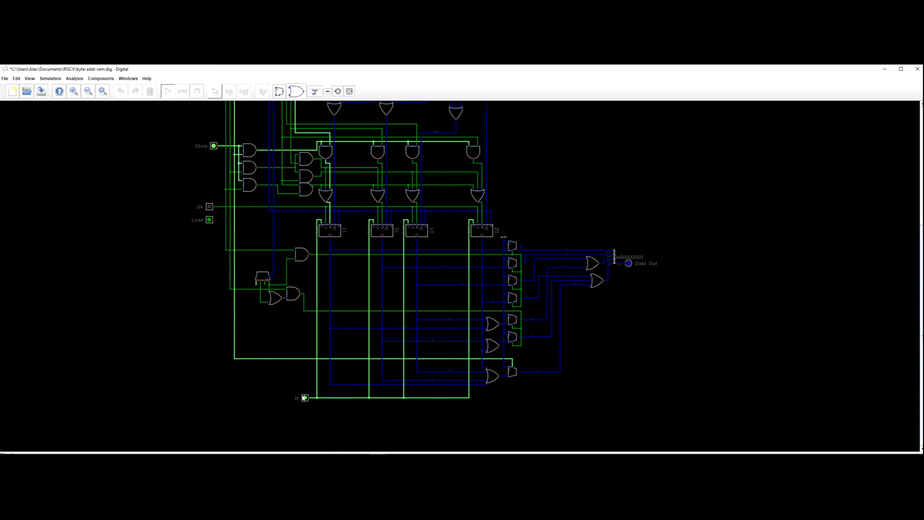
click(210, 207)
Examine the signal values from the inputs through the RAM blocks and multiplexers to Data Out.
scroll(578, 334, up, 4)
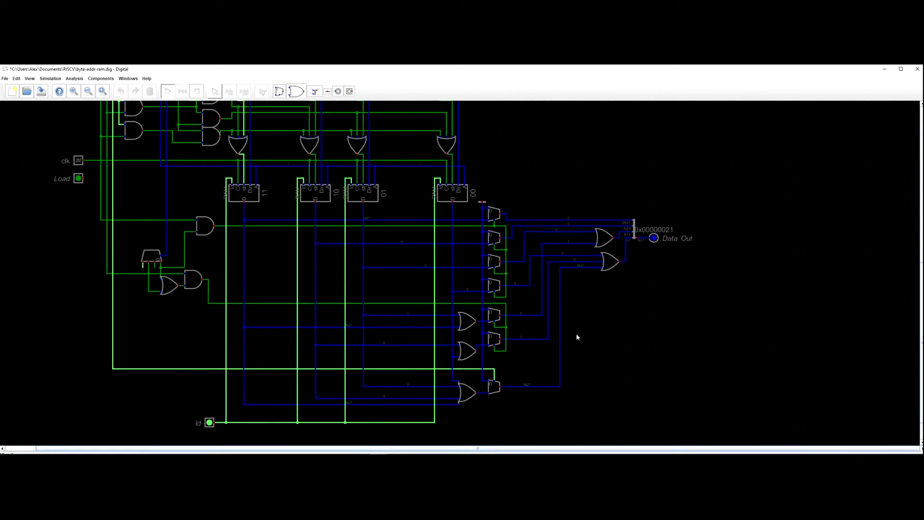
scroll(533, 316, down, 2)
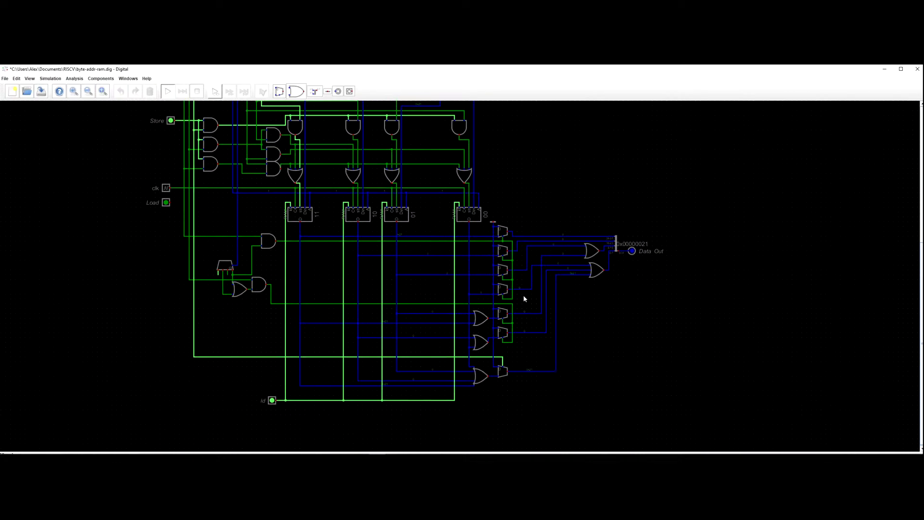
scroll(524, 297, down, 1)
scroll(542, 268, up, 1)
scroll(491, 265, down, 1)
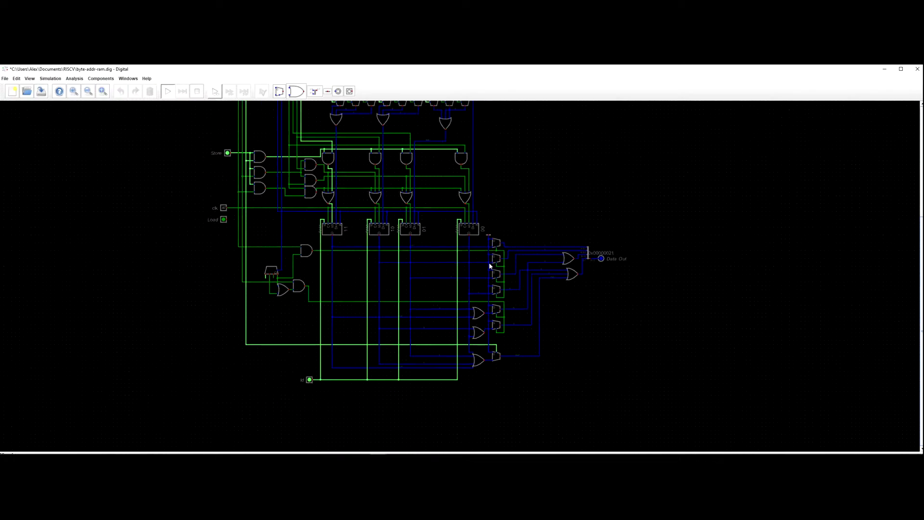
drag(442, 240, 515, 324)
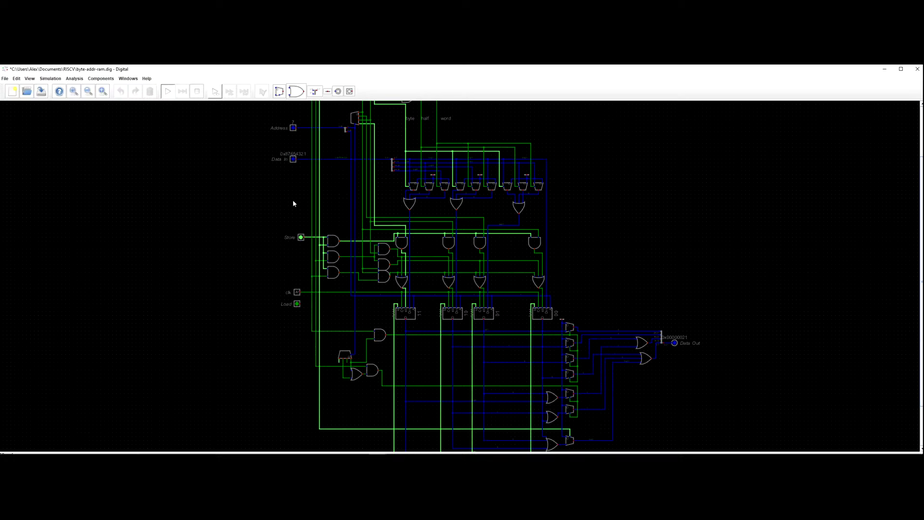
drag(369, 445, 368, 344)
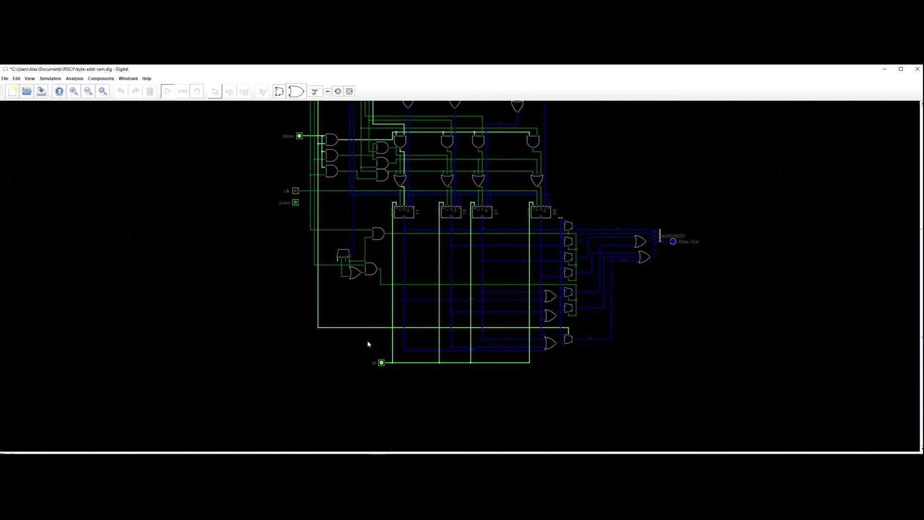
Switch off the ld input and trace the signal from the RAM outputs through the lowest multiplexer to Data Out.
click(382, 363)
click(382, 363)
click(382, 363)
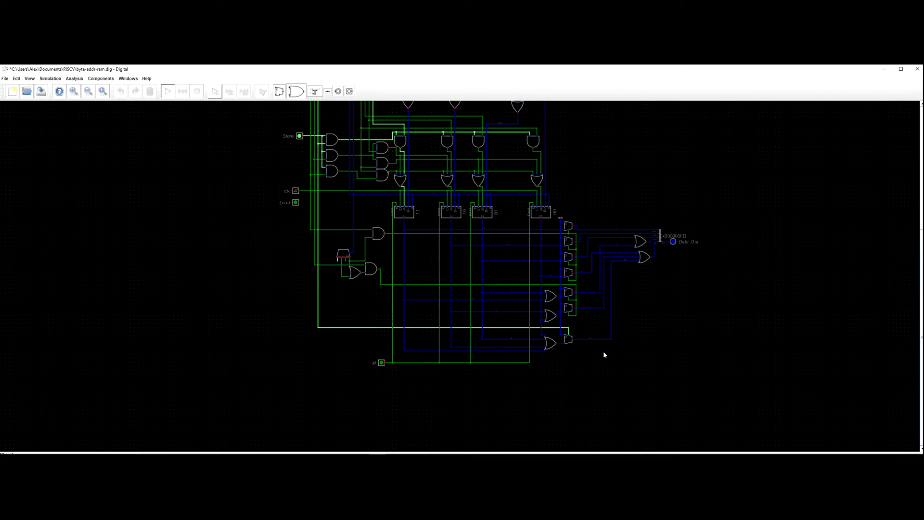
scroll(684, 303, up, 4)
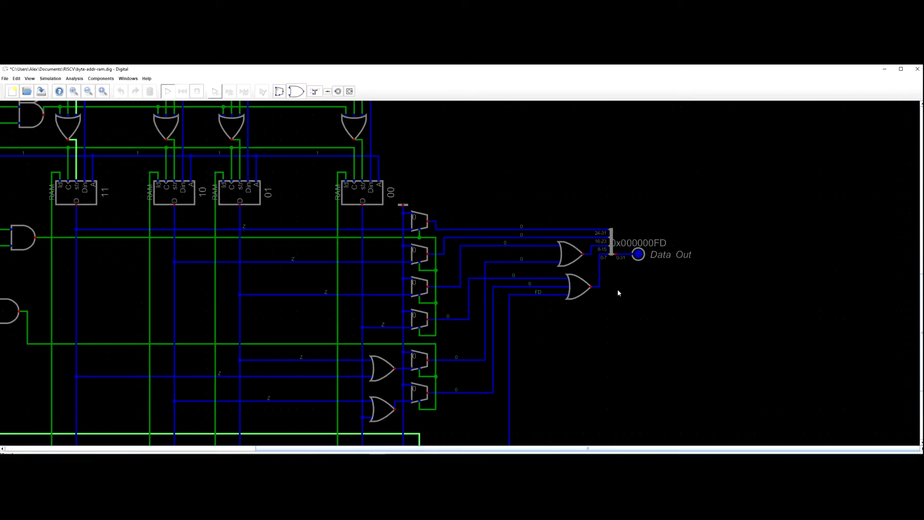
drag(545, 364, 556, 229)
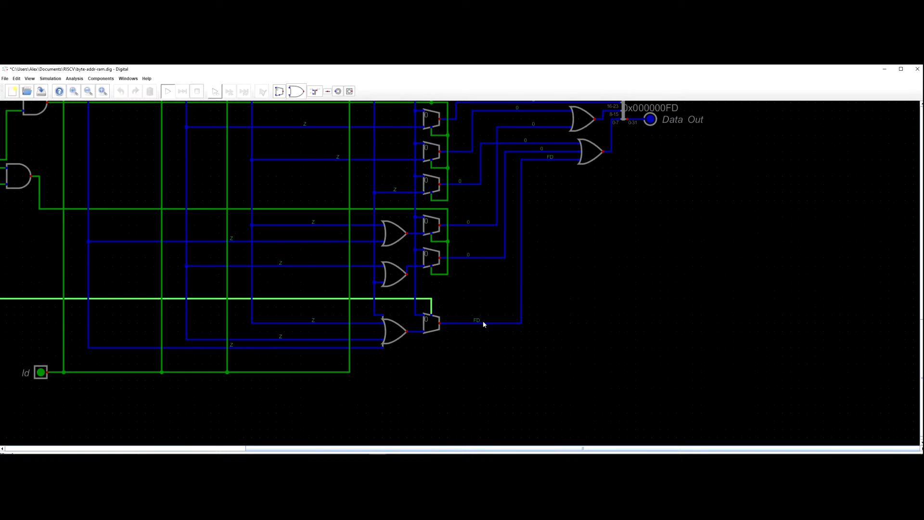
scroll(386, 306, down, 4)
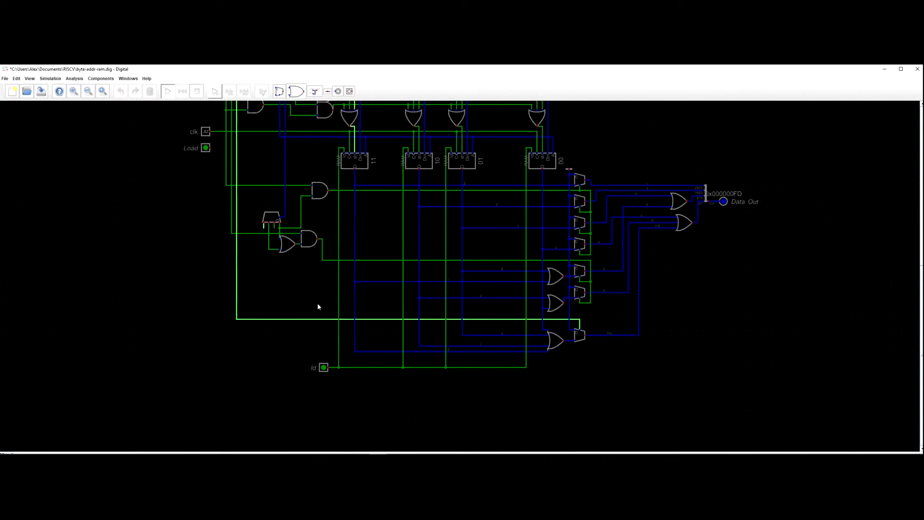
drag(320, 307, 324, 308)
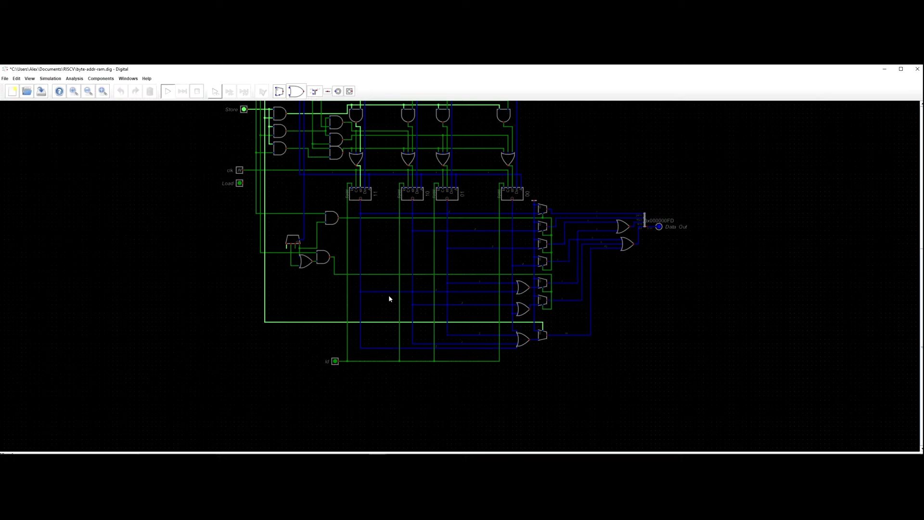
scroll(440, 275, up, 2)
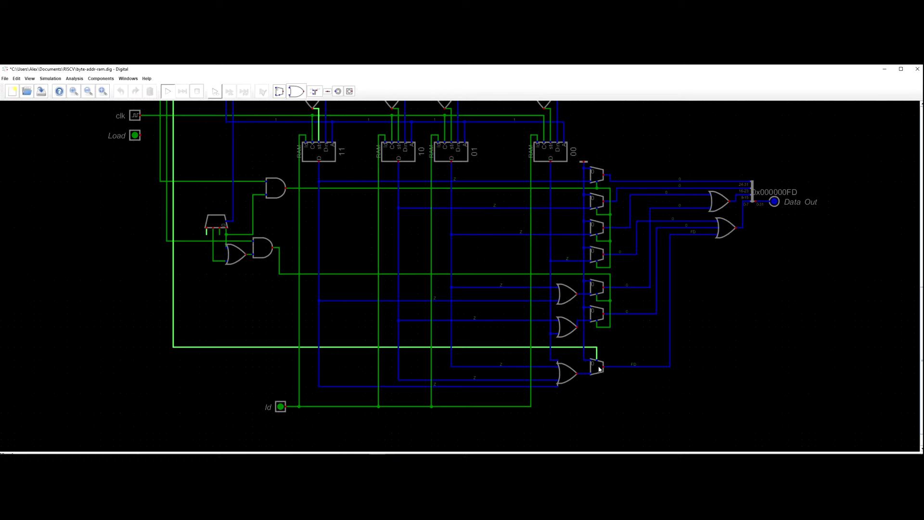
Examine the values on the multiplexers and OR gates feeding Data Out.
scroll(599, 369, up, 1)
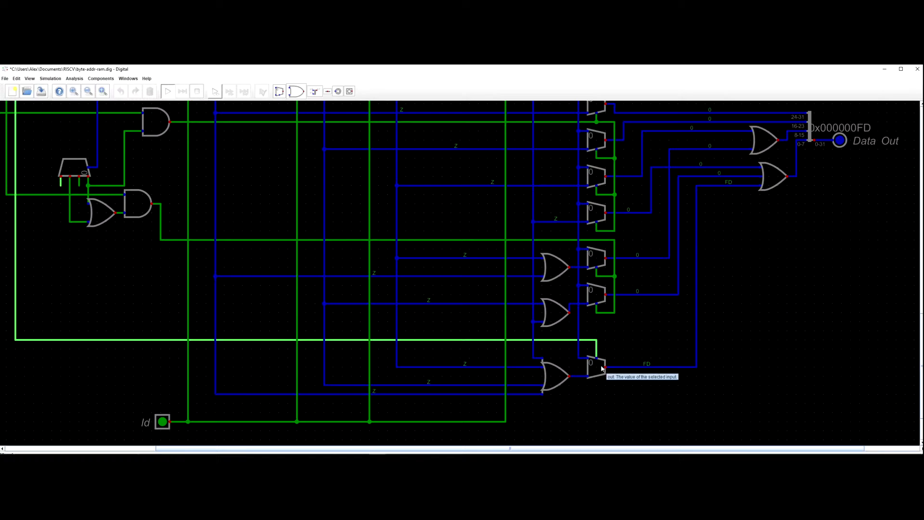
scroll(613, 370, down, 1)
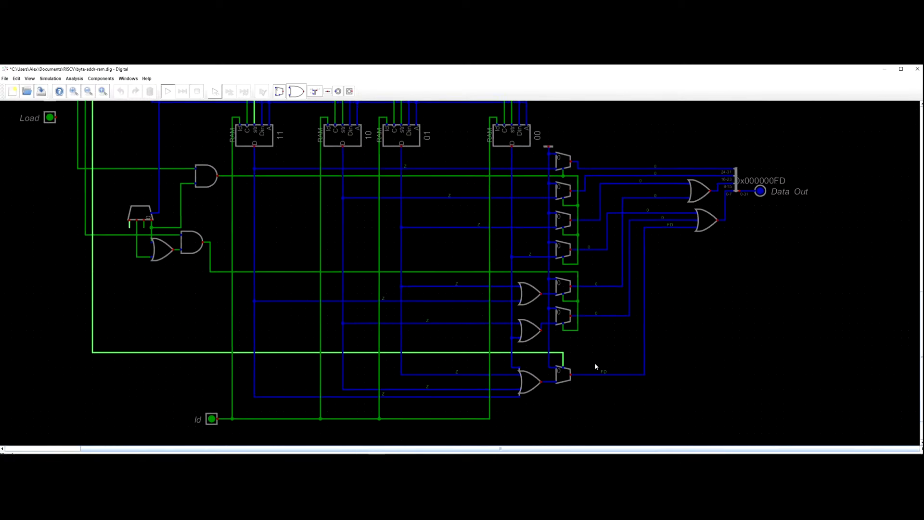
scroll(596, 367, up, 2)
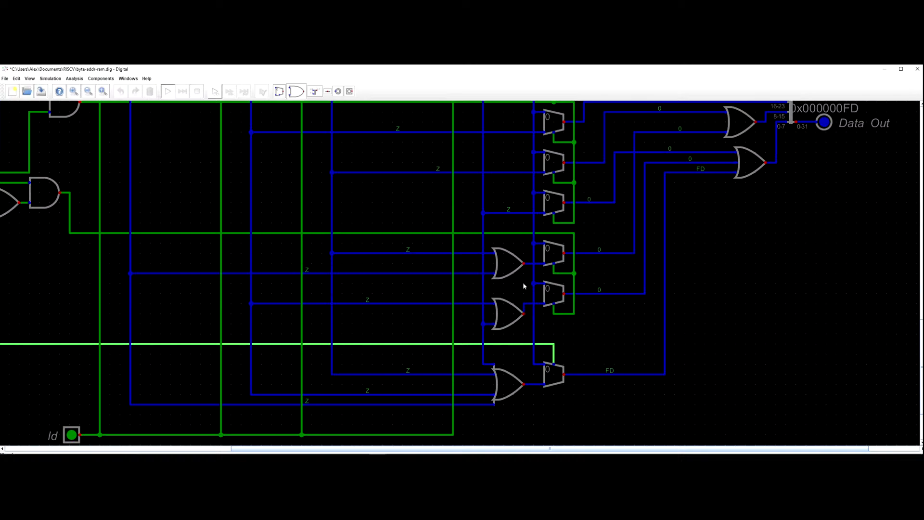
scroll(514, 212, down, 4)
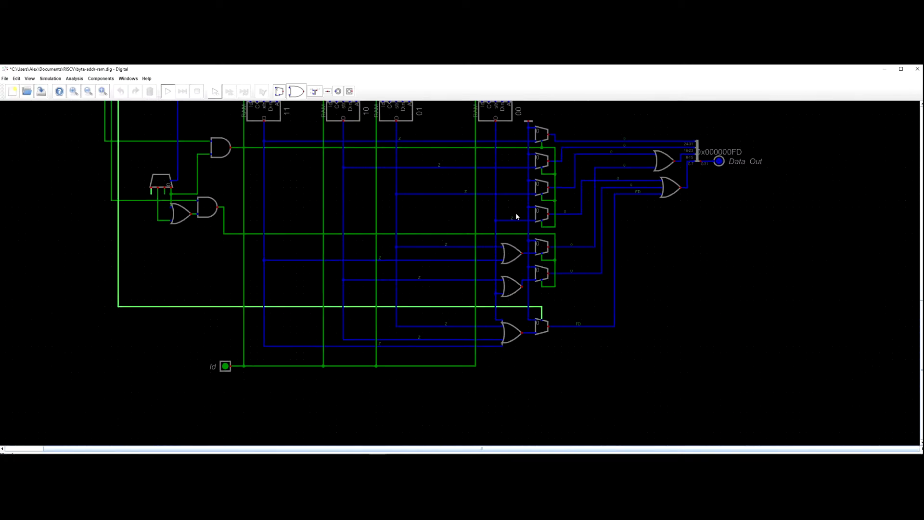
scroll(534, 252, up, 3)
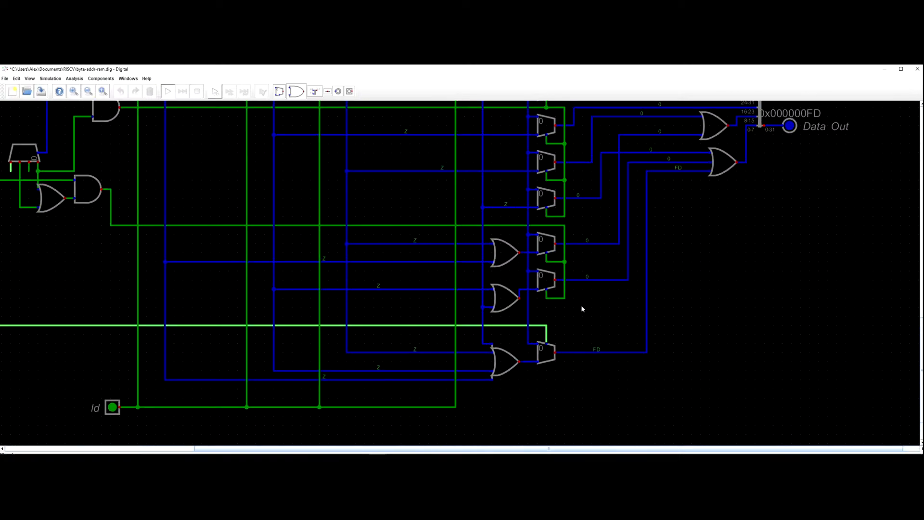
Switch the Byte input off and back on to test its effect on Data Out.
scroll(581, 309, down, 2)
scroll(580, 308, down, 3)
drag(306, 272, 321, 353)
drag(274, 258, 315, 423)
scroll(316, 424, down, 2)
drag(289, 299, 284, 202)
scroll(286, 197, down, 2)
click(278, 112)
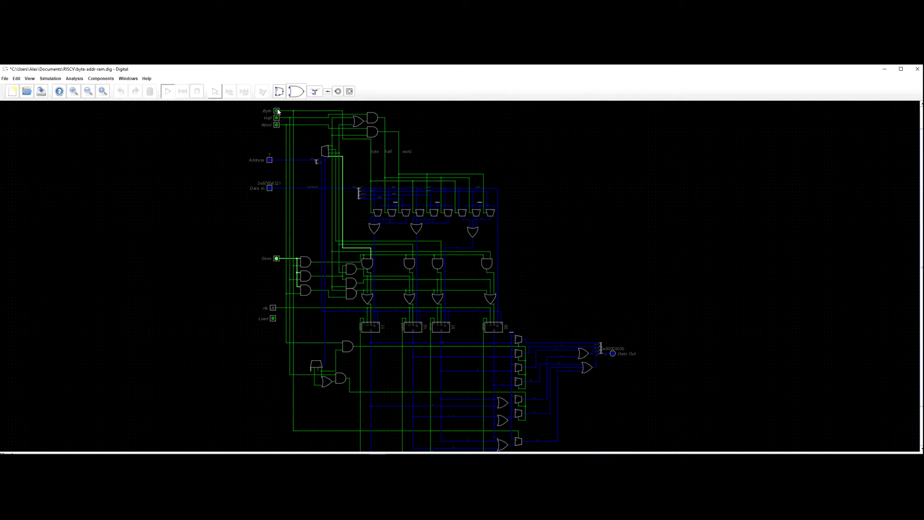
click(278, 111)
Trace the four RAM output lines through the OR gates and multiplexers to Data Out with ld off.
drag(270, 239, 271, 157)
scroll(398, 272, up, 5)
drag(401, 274, 384, 207)
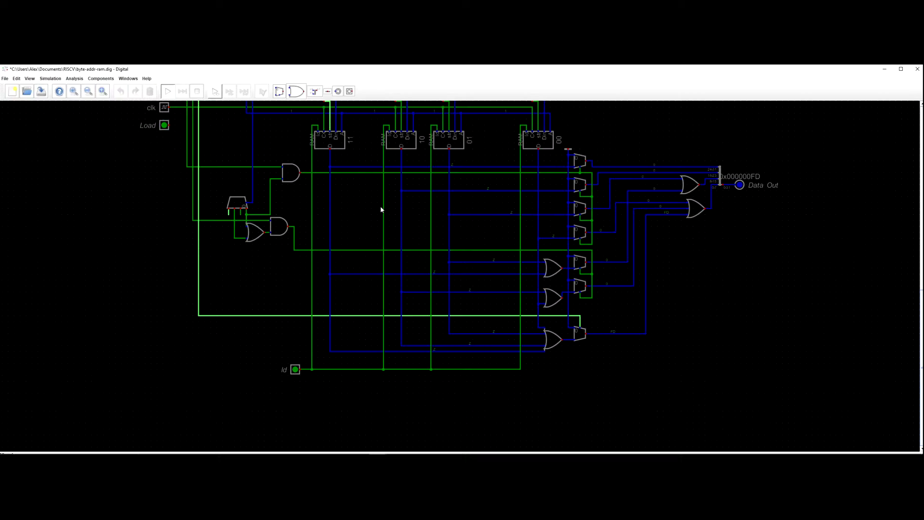
drag(502, 190, 482, 229)
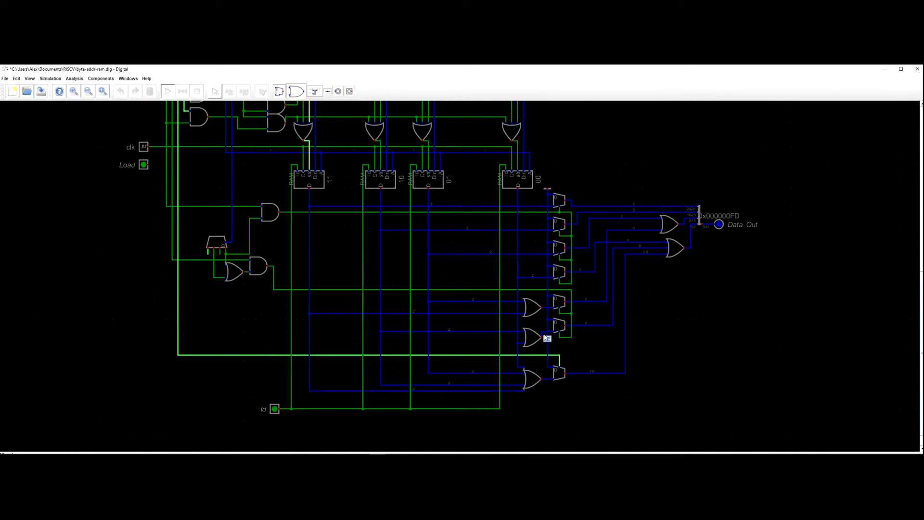
scroll(548, 340, up, 1)
scroll(413, 345, down, 4)
drag(303, 324, 338, 374)
drag(313, 294, 338, 392)
drag(330, 271, 324, 191)
drag(388, 295, 351, 207)
drag(452, 319, 454, 300)
scroll(502, 326, up, 3)
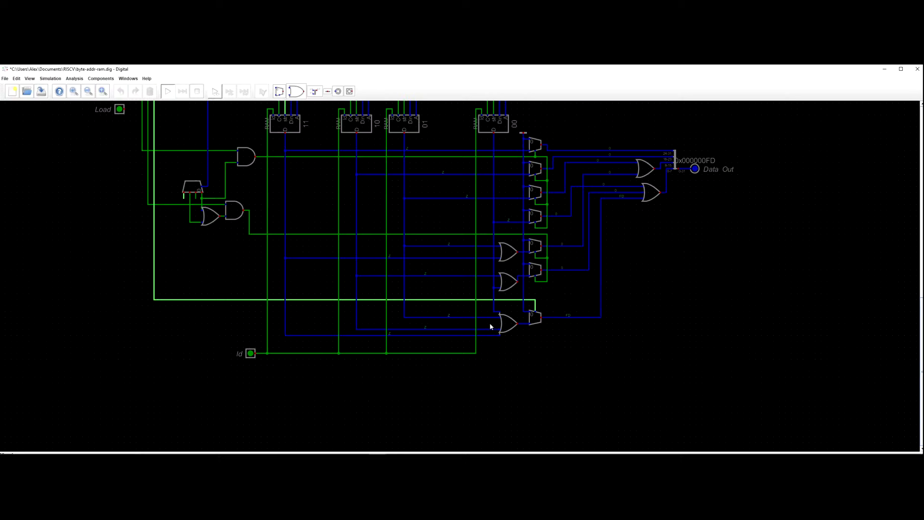
Switch on the ld input and inspect the RAM output lines through the lowest OR gate and multiplexer.
click(251, 354)
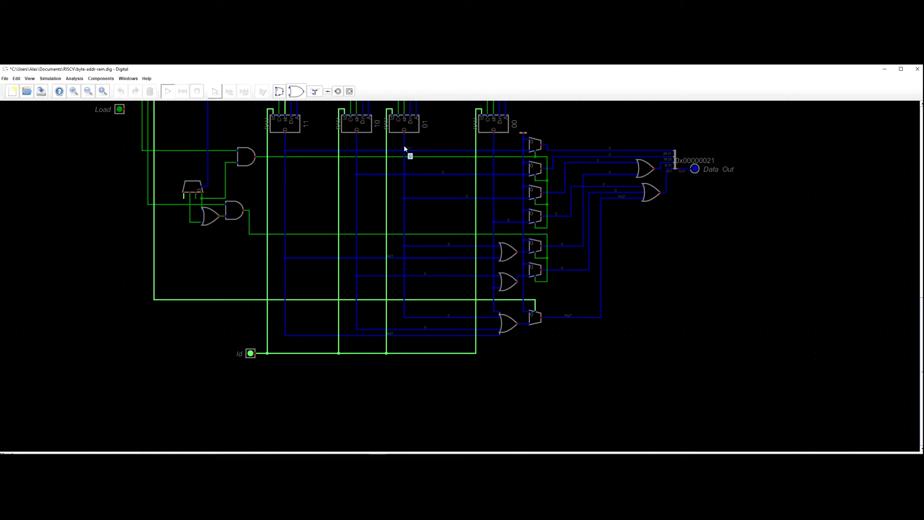
scroll(356, 149, up, 3)
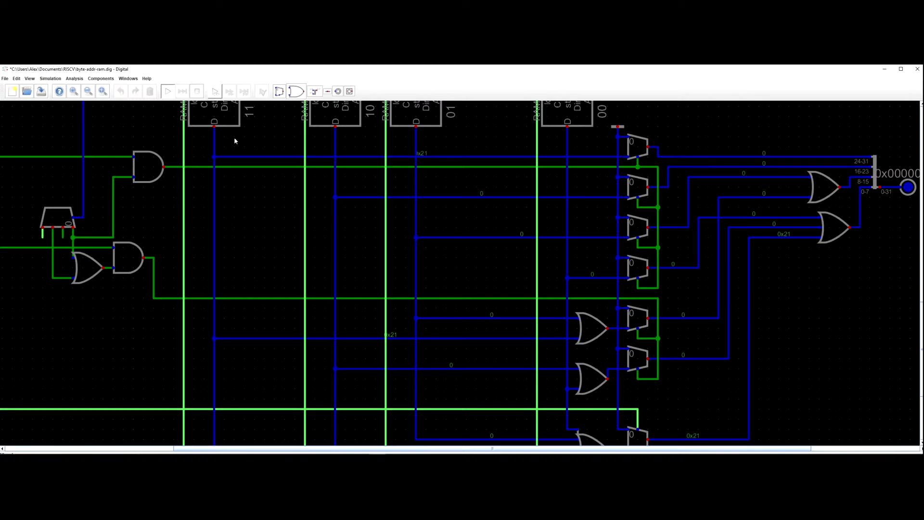
scroll(213, 141, down, 8)
scroll(254, 222, up, 4)
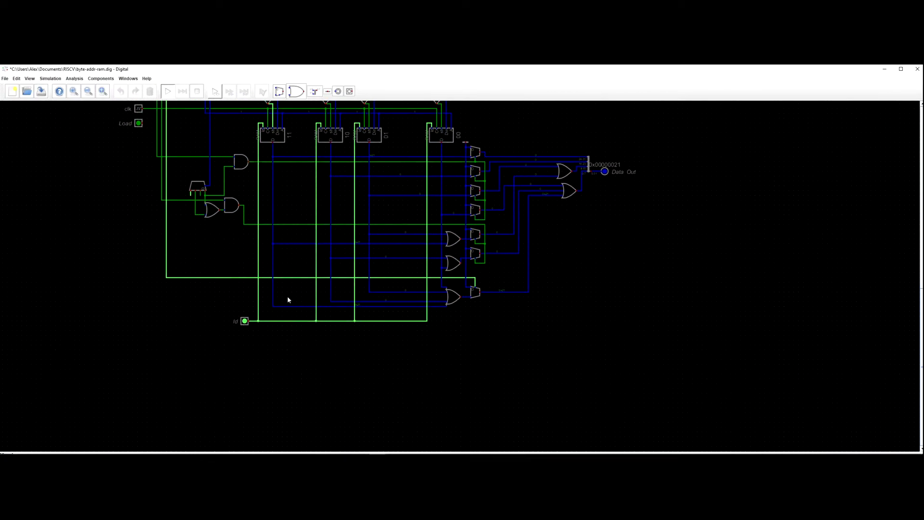
scroll(446, 303, up, 1)
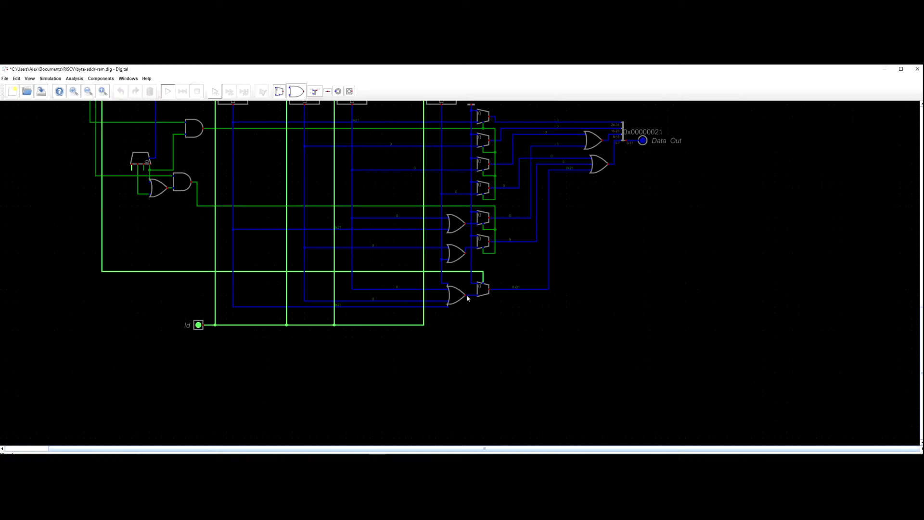
scroll(466, 298, down, 1)
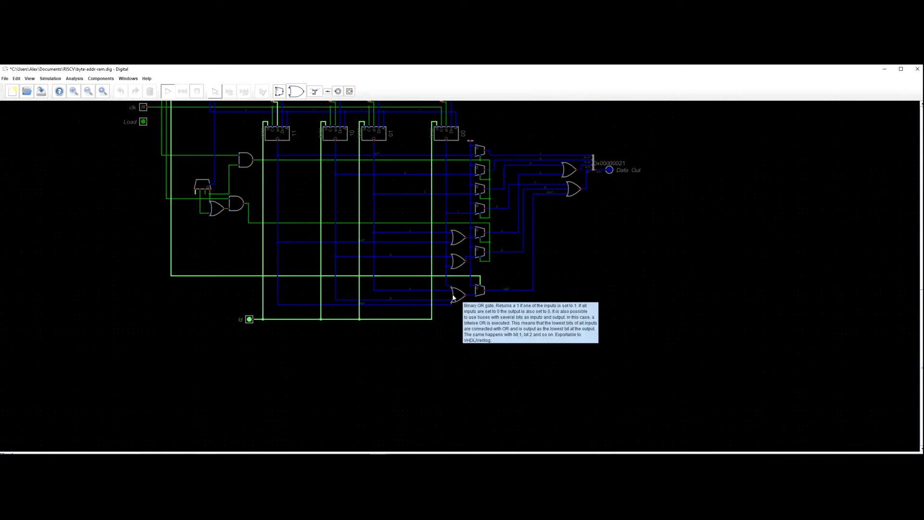
Toggle the ld input repeatedly to compare the Data Out values, leaving ld off.
click(250, 320)
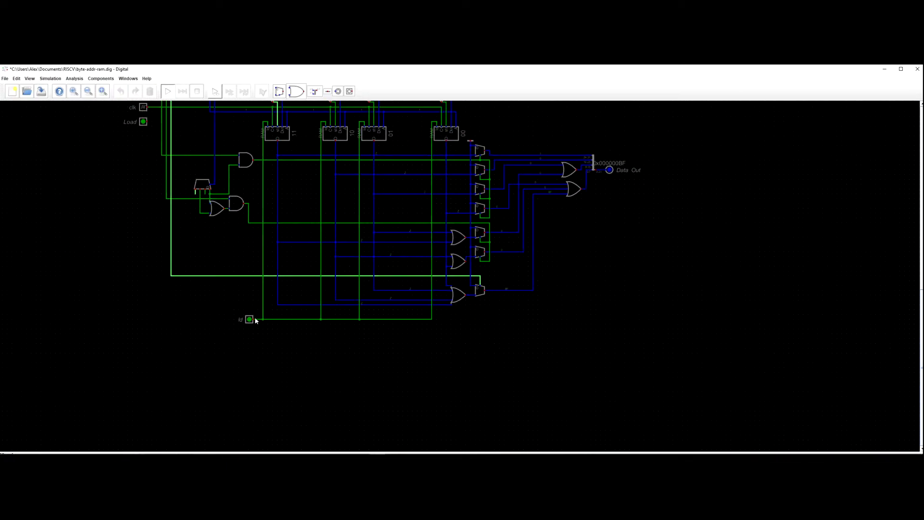
click(254, 320)
click(254, 320)
click(254, 319)
click(254, 320)
click(253, 320)
click(254, 320)
scroll(254, 318, up, 2)
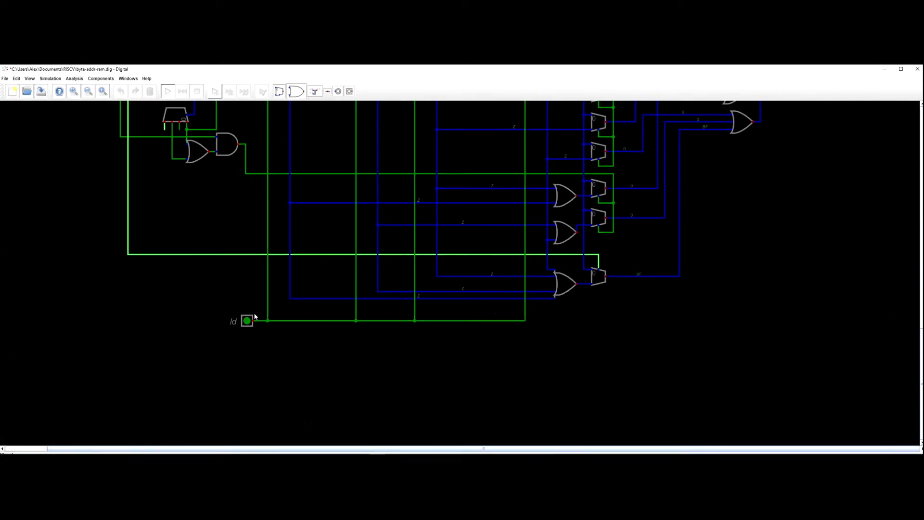
click(248, 320)
click(248, 321)
click(249, 320)
click(249, 321)
click(249, 321)
click(249, 321)
click(248, 321)
click(248, 321)
click(249, 320)
click(249, 320)
click(249, 320)
click(249, 320)
scroll(251, 318, down, 3)
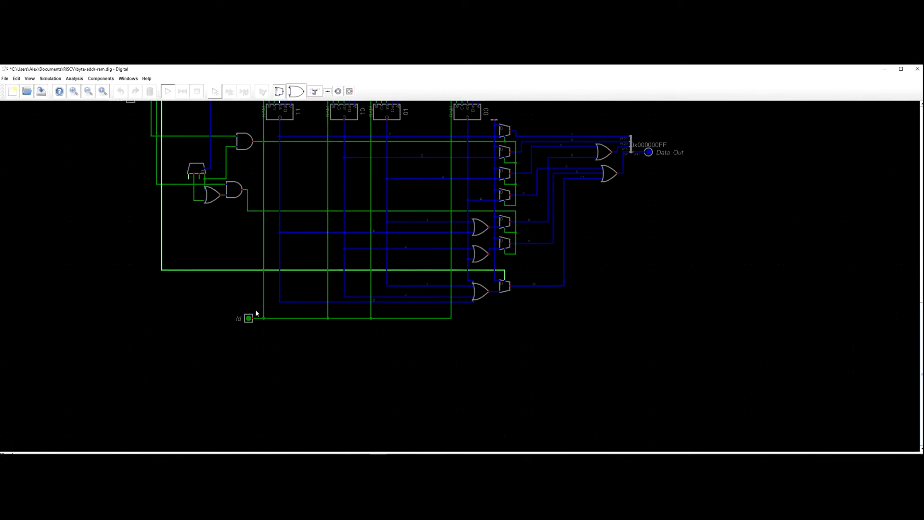
scroll(279, 188, up, 3)
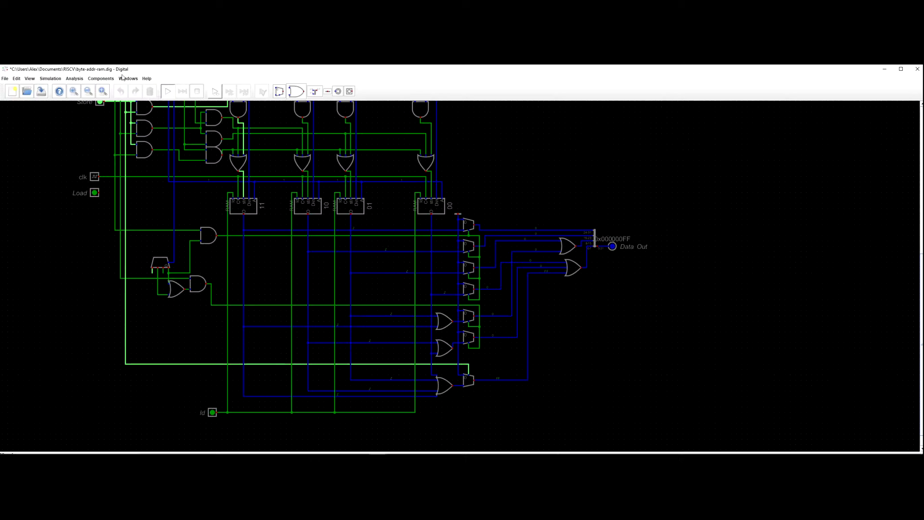
Add a pull-down resistor next to the output of RAM block 11.
click(104, 79)
mouse_move(99, 95)
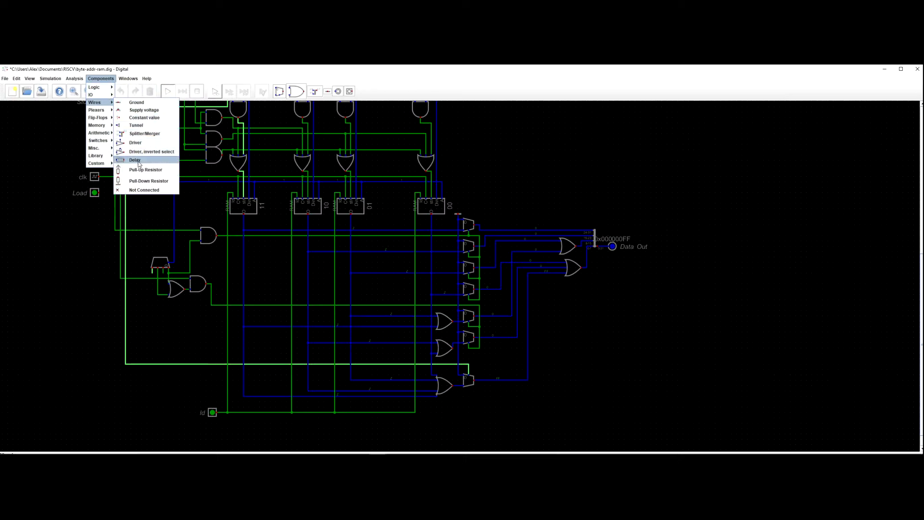
click(141, 182)
scroll(268, 223, up, 2)
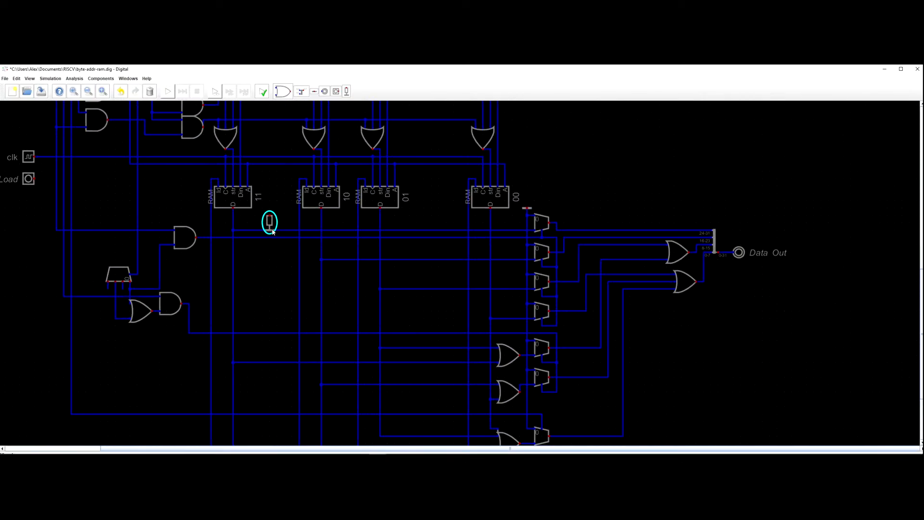
click(263, 220)
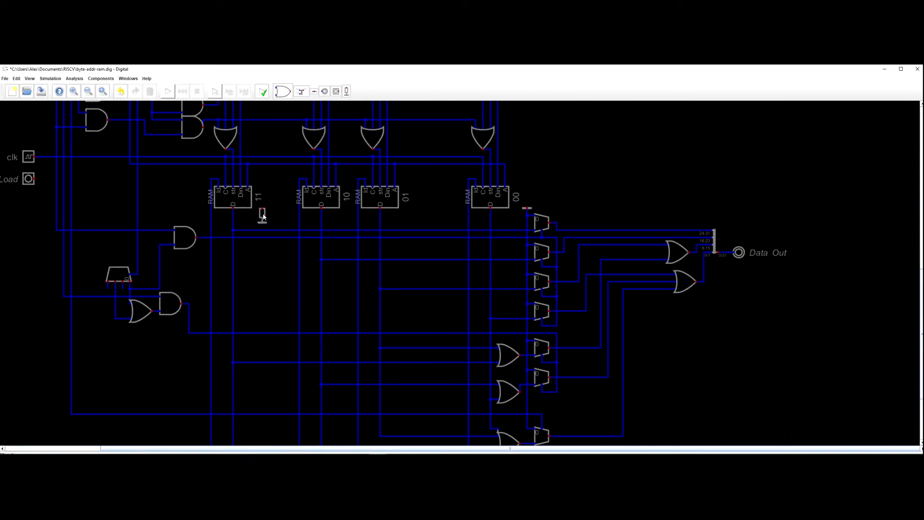
Try different rotations for the pull-down resistor beside RAM block 11.
right_click(263, 216)
click(274, 205)
click(263, 227)
click(285, 228)
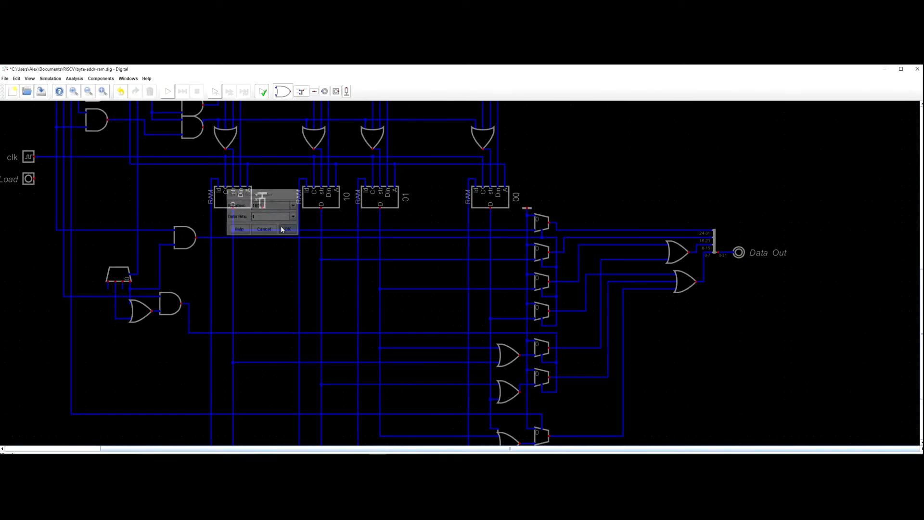
right_click(259, 198)
click(250, 178)
click(272, 188)
click(266, 217)
click(288, 224)
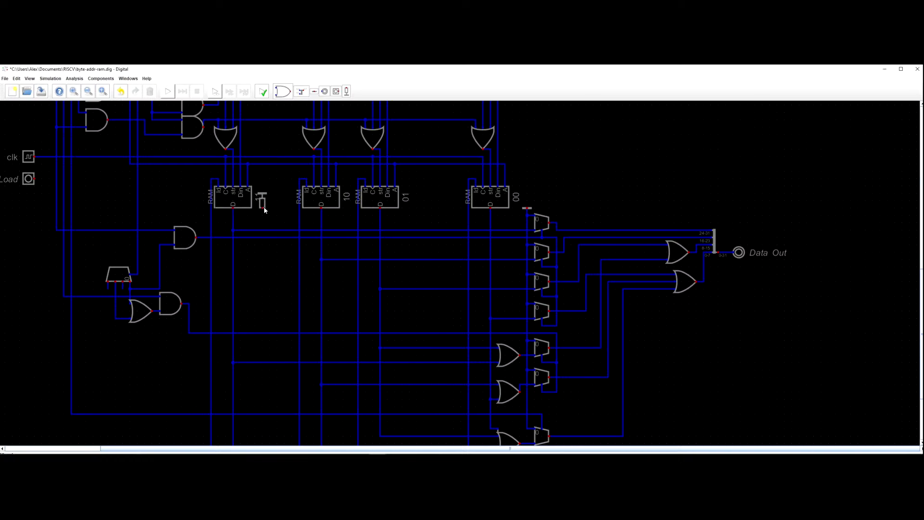
right_click(262, 201)
click(270, 194)
click(280, 222)
click(284, 219)
scroll(269, 212, up, 2)
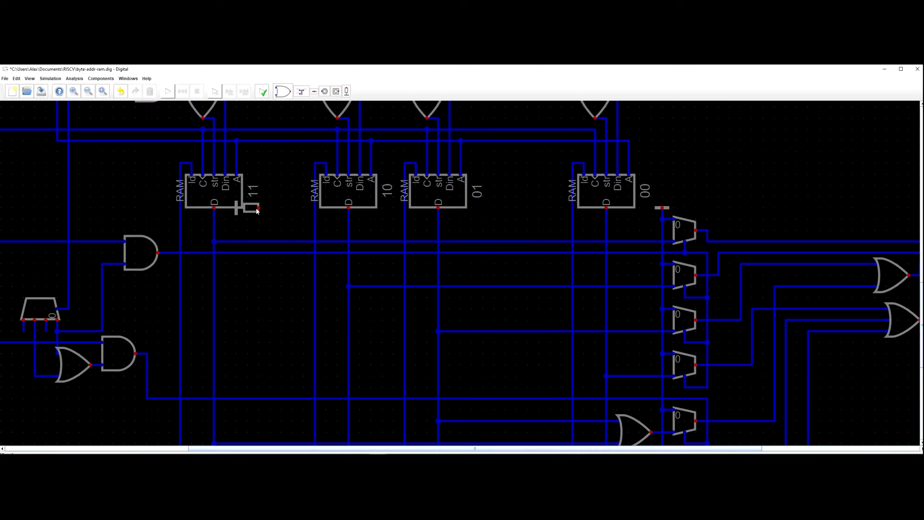
Set the pull-down resistor's rotation to 90° and position it just below RAM block 11.
right_click(258, 211)
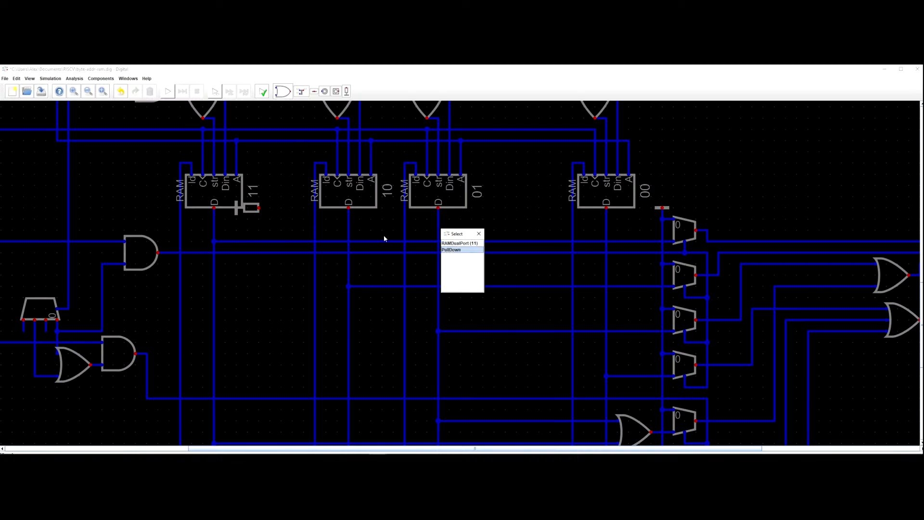
click(450, 249)
click(262, 200)
click(260, 215)
click(275, 223)
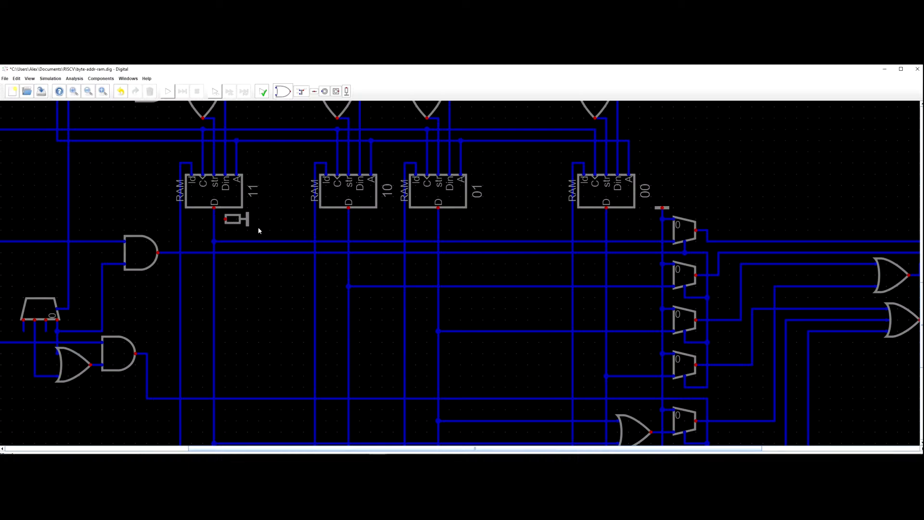
Place matching pull-down resistors beside the outputs of RAM blocks 10, 01 and 00.
key(l)
click(384, 230)
key(l)
click(448, 221)
click(617, 220)
Set the pull-down resistors at RAM blocks 00 and 01 to 8 data bits and wire them to the D outputs.
right_click(618, 221)
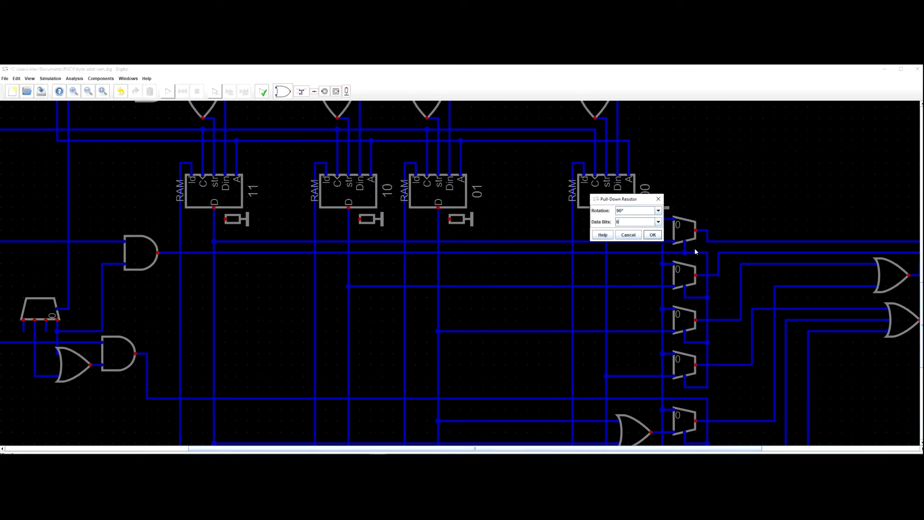
click(653, 235)
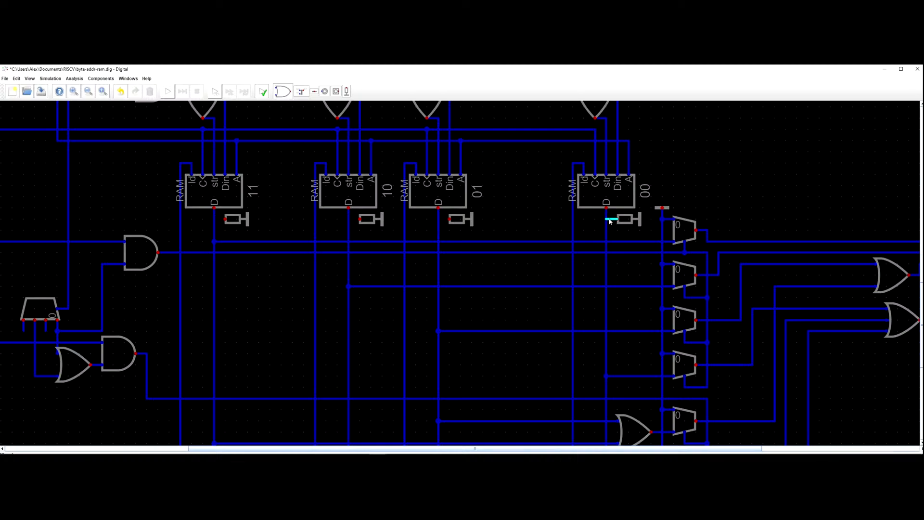
right_click(461, 221)
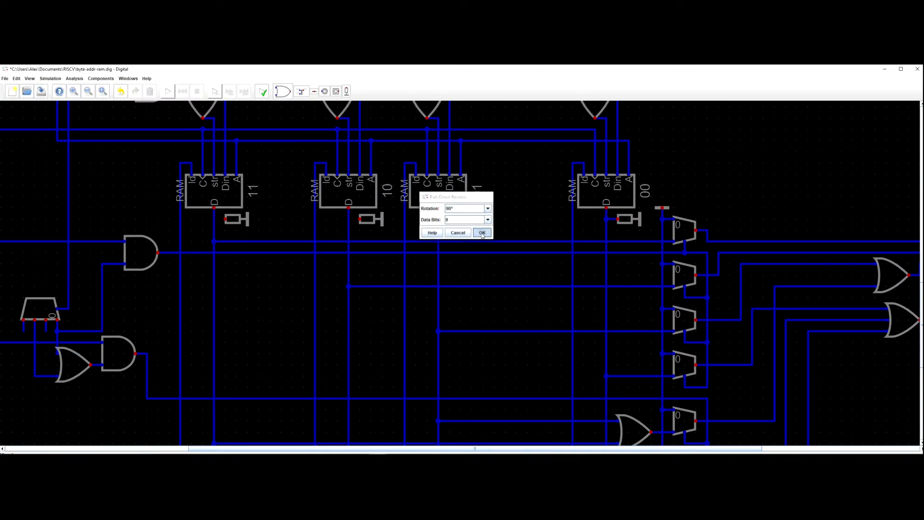
click(482, 232)
Set the pull-down resistors at RAM blocks 10 and 11 to 8 data bits and wire them to the D outputs.
right_click(371, 220)
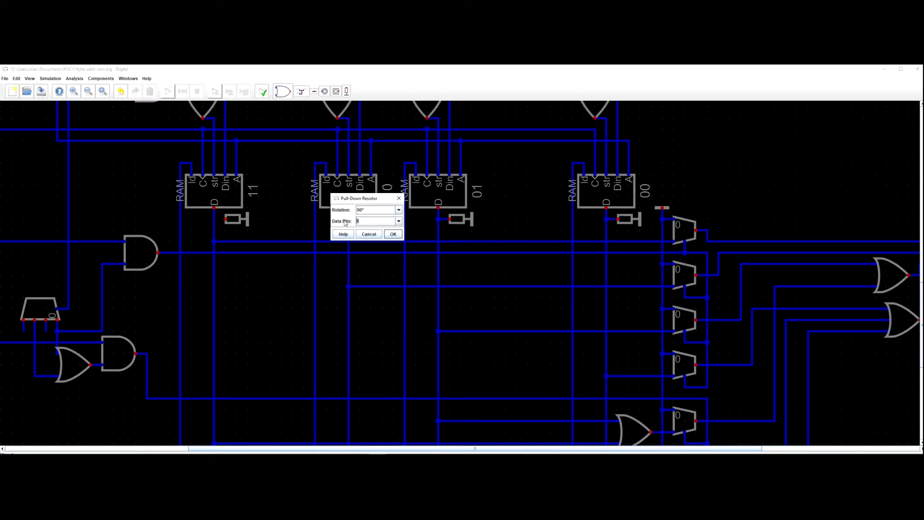
click(393, 233)
click(361, 219)
click(349, 220)
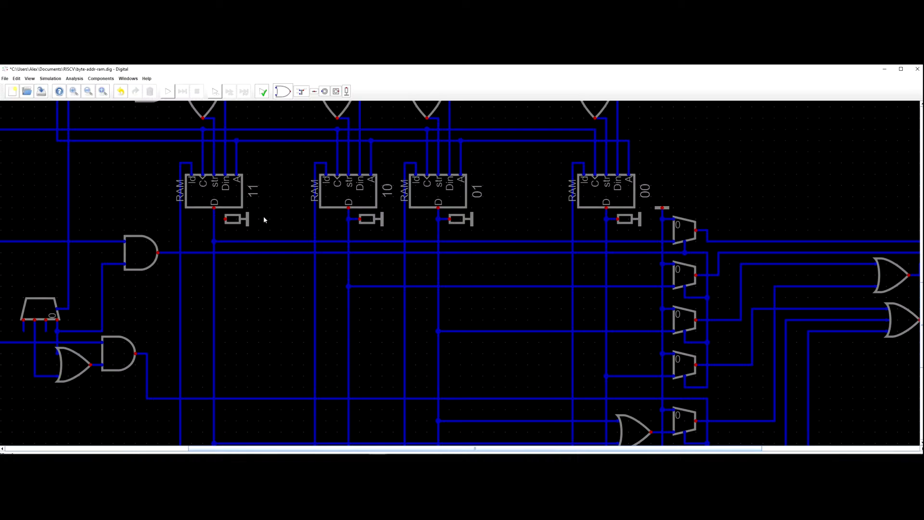
click(226, 220)
click(214, 219)
right_click(237, 220)
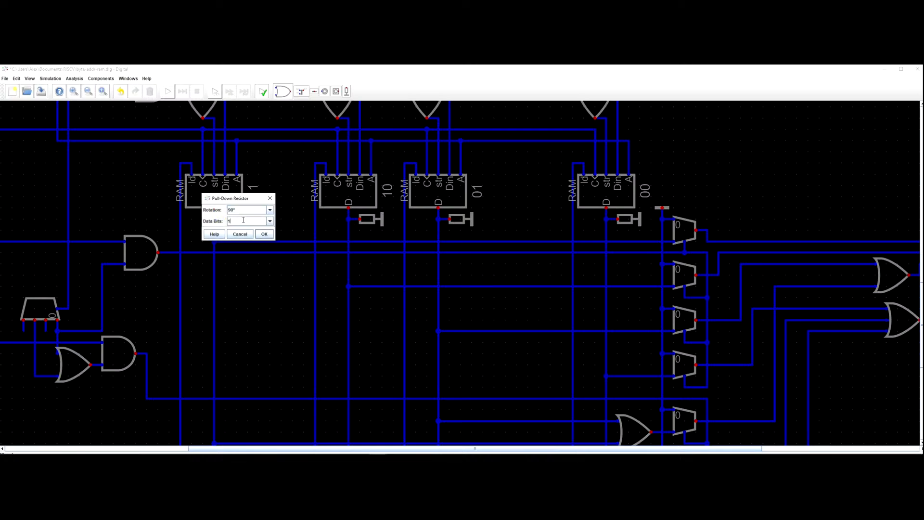
click(262, 236)
Start the simulation and check the values on the RAM output lines, OR gates and Data Out.
scroll(257, 224, down, 6)
click(167, 92)
scroll(162, 129, down, 6)
drag(158, 185, 252, 218)
scroll(278, 269, up, 3)
drag(539, 379, 475, 330)
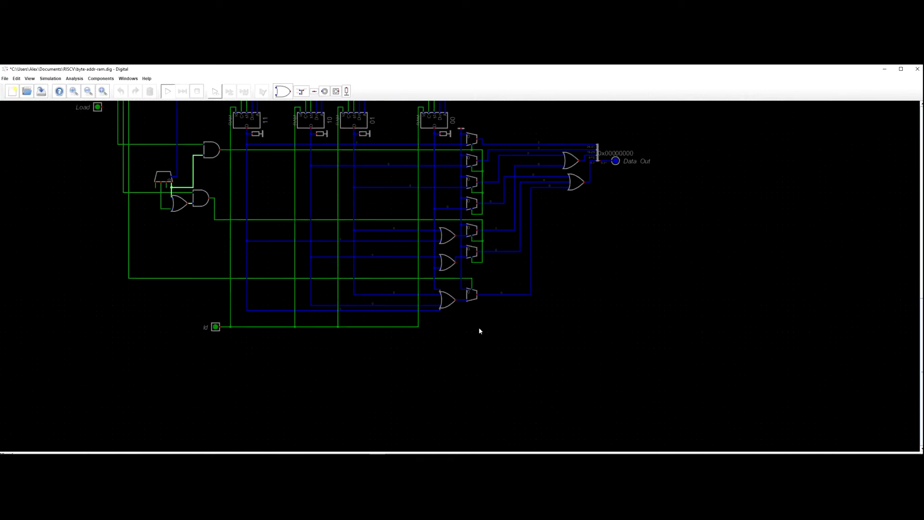
scroll(458, 303, up, 2)
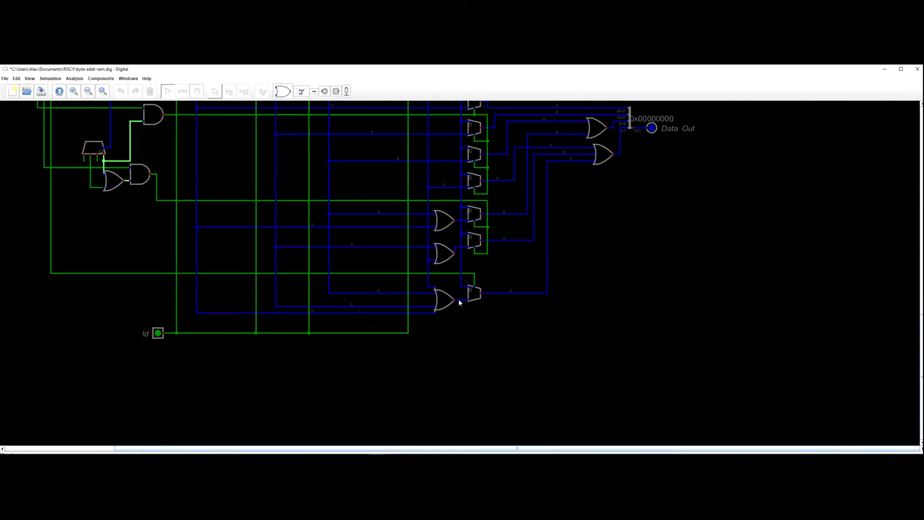
scroll(458, 303, down, 2)
drag(270, 245, 321, 268)
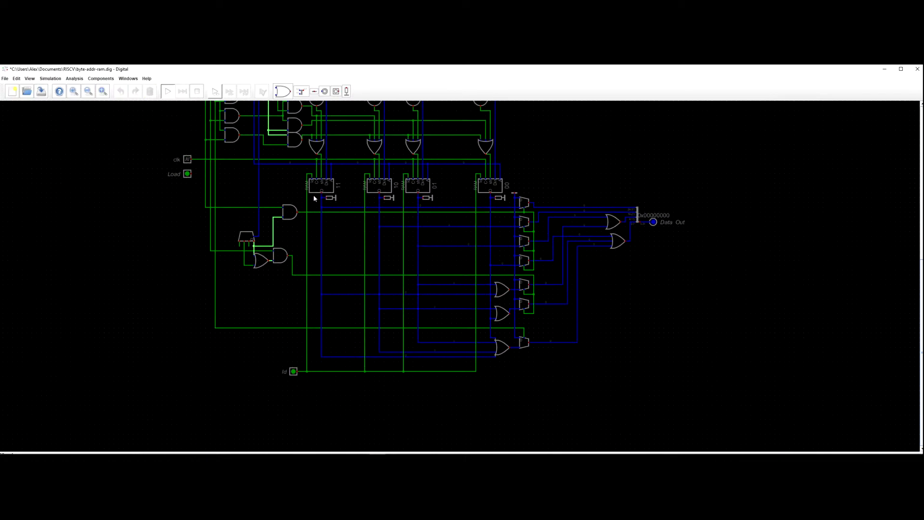
Look over the RAM outputs, multiplexers and OR gates between the RAM blocks and Data Out.
scroll(499, 344, up, 3)
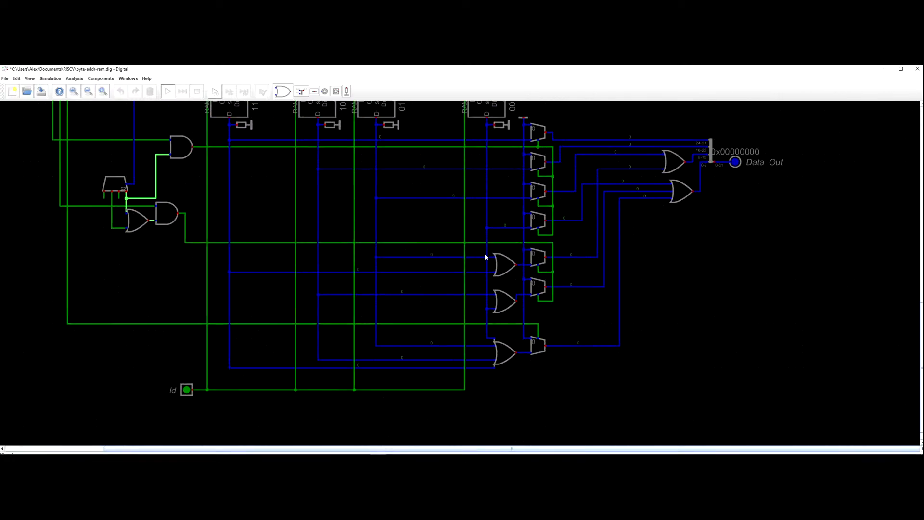
scroll(466, 226, up, 1)
scroll(436, 209, down, 3)
drag(335, 204, 400, 273)
scroll(364, 255, down, 3)
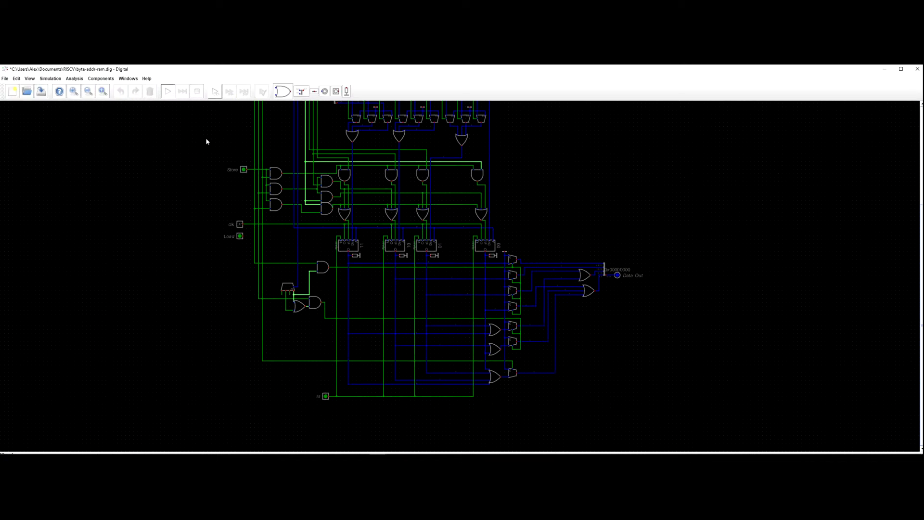
scroll(202, 155, up, 3)
scroll(206, 154, down, 4)
scroll(188, 141, down, 1)
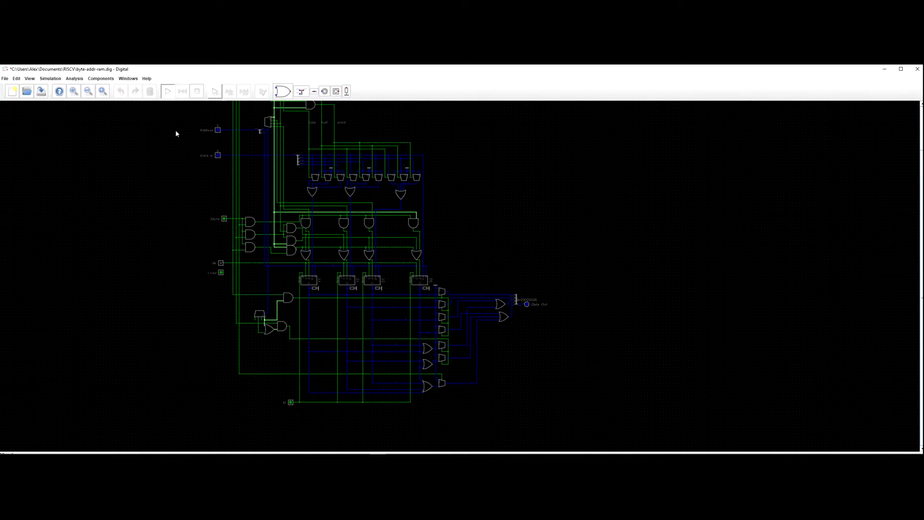
Turn on the Byte input and set the Address input so that RAM block 11 is selected.
scroll(178, 154, up, 2)
drag(177, 155, 181, 245)
click(244, 172)
click(238, 232)
click(287, 240)
click(292, 240)
click(296, 241)
click(311, 231)
Set the Data In input to the hex value 0x87654321.
click(235, 268)
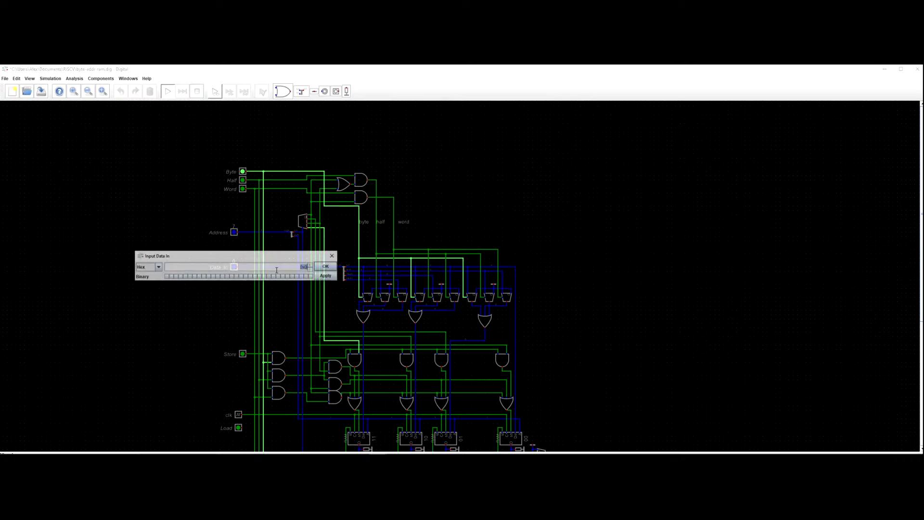
click(309, 268)
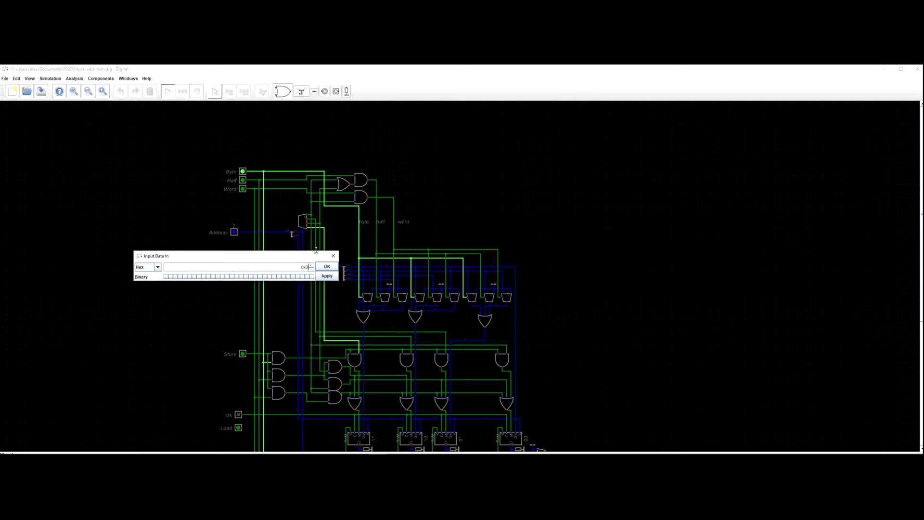
text(87654321)
key(Return)
Turn on the Store input and pulse clk to write the byte into RAM block 11.
scroll(209, 292, down, 3)
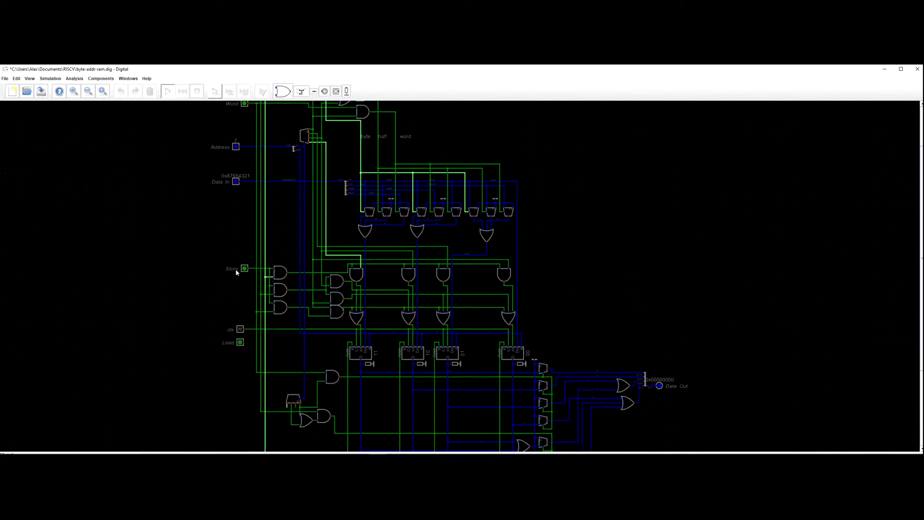
scroll(234, 269, down, 3)
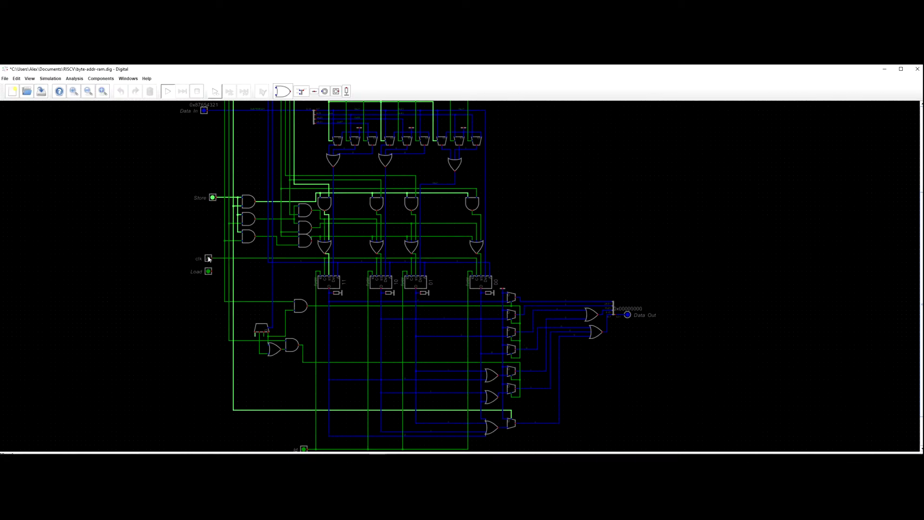
scroll(166, 205, down, 3)
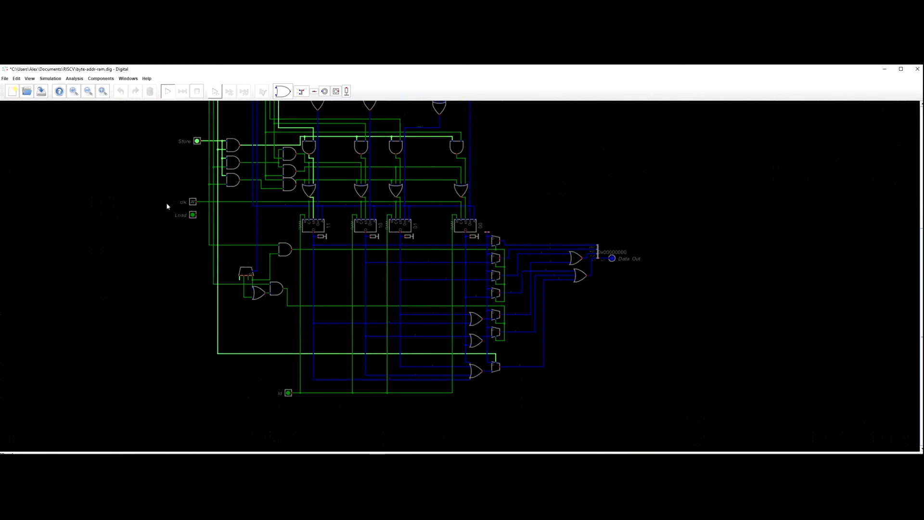
Toggle the ld input on and off to check the stored byte's readback at Data Out.
click(285, 381)
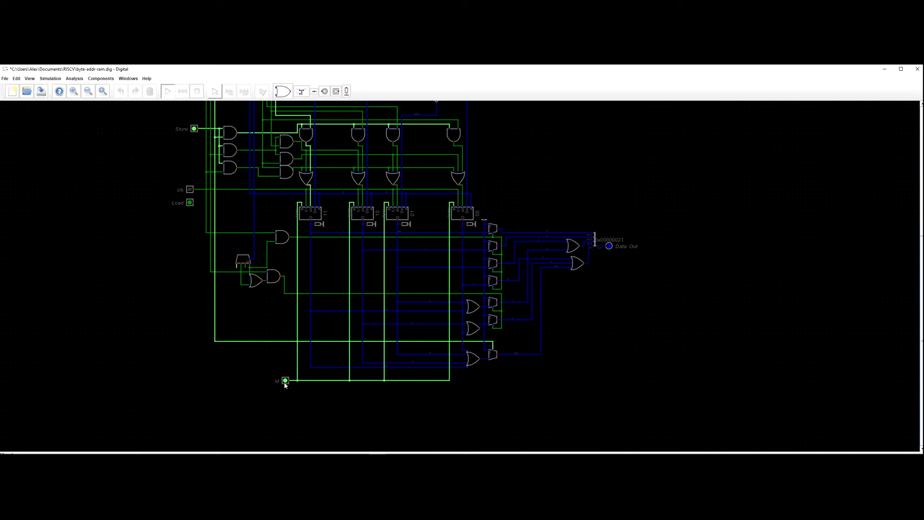
click(280, 381)
click(284, 380)
click(282, 381)
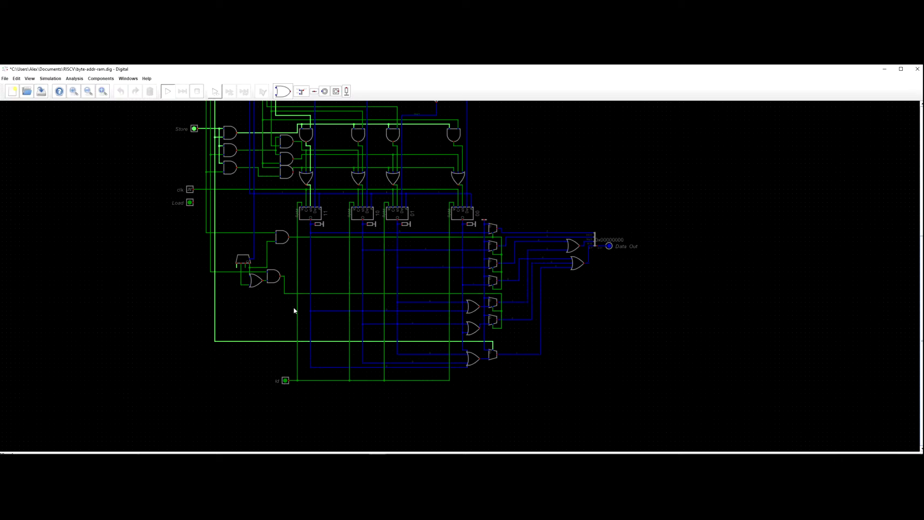
Compare the RAM output lines with ld off and on, tracing block 11's output to Data Out, and leave ld off.
scroll(395, 267, up, 5)
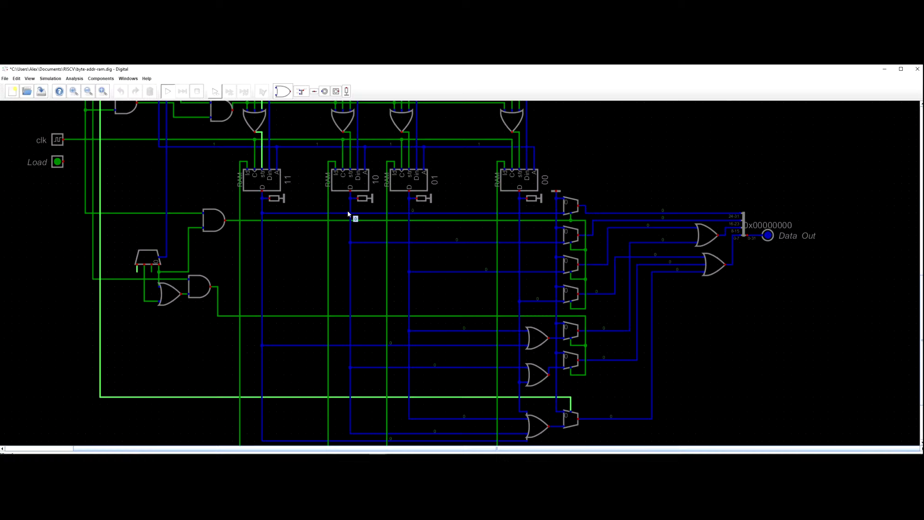
scroll(264, 212, down, 1)
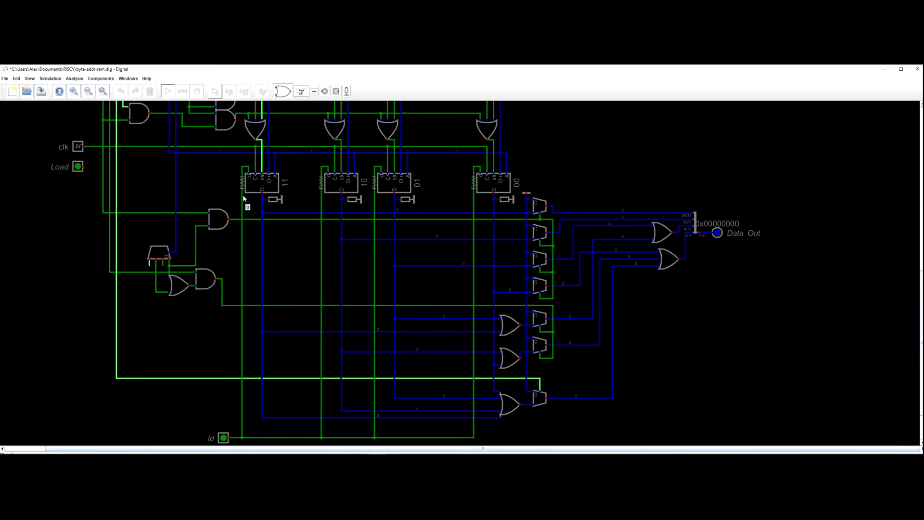
scroll(262, 208, down, 3)
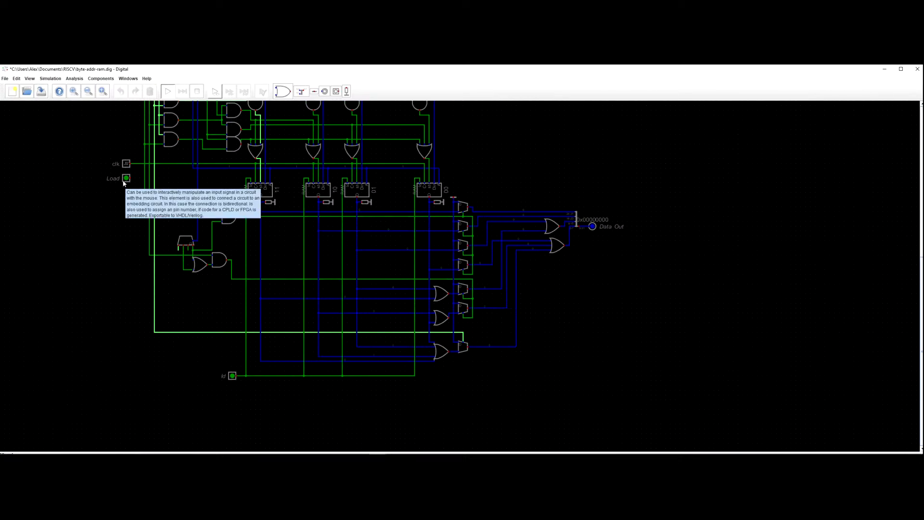
click(232, 376)
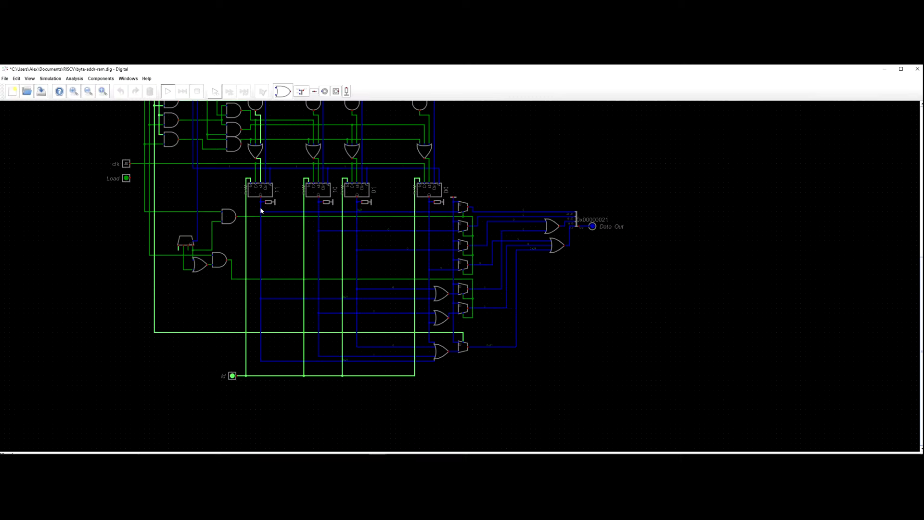
mouse_move(325, 212)
mouse_move(430, 213)
mouse_move(263, 203)
scroll(262, 203, down, 1)
scroll(262, 203, down, 1)
click(238, 342)
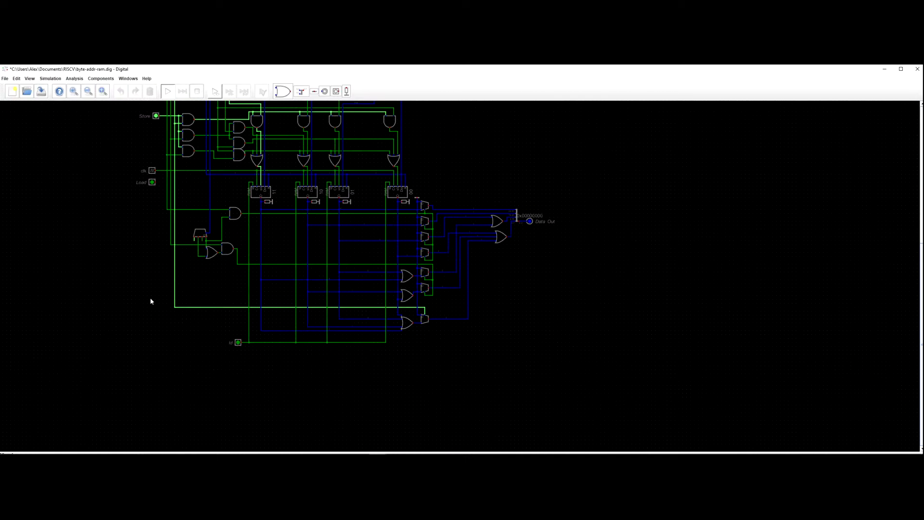
drag(200, 241, 250, 286)
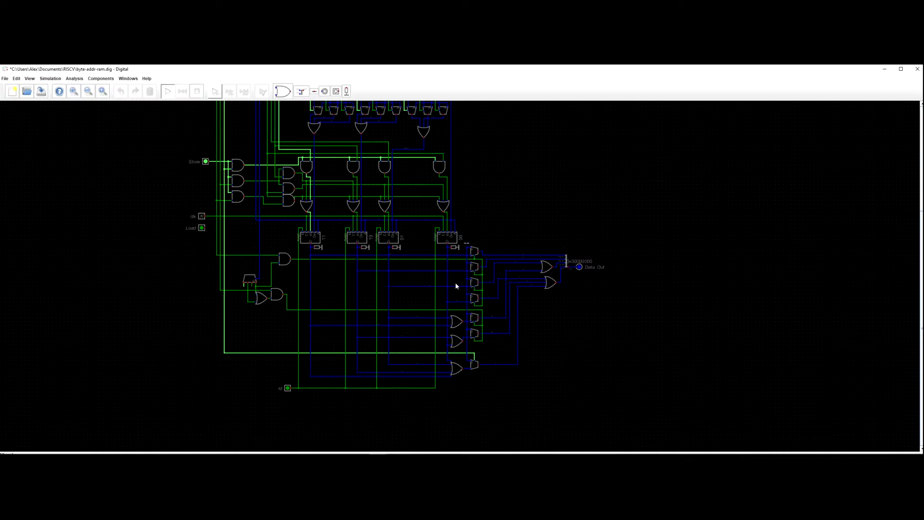
scroll(457, 286, up, 2)
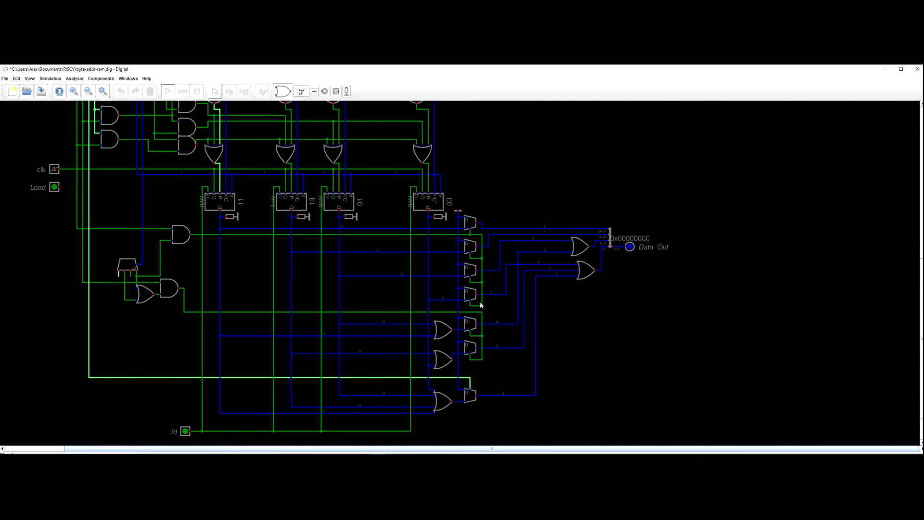
drag(627, 314, 586, 267)
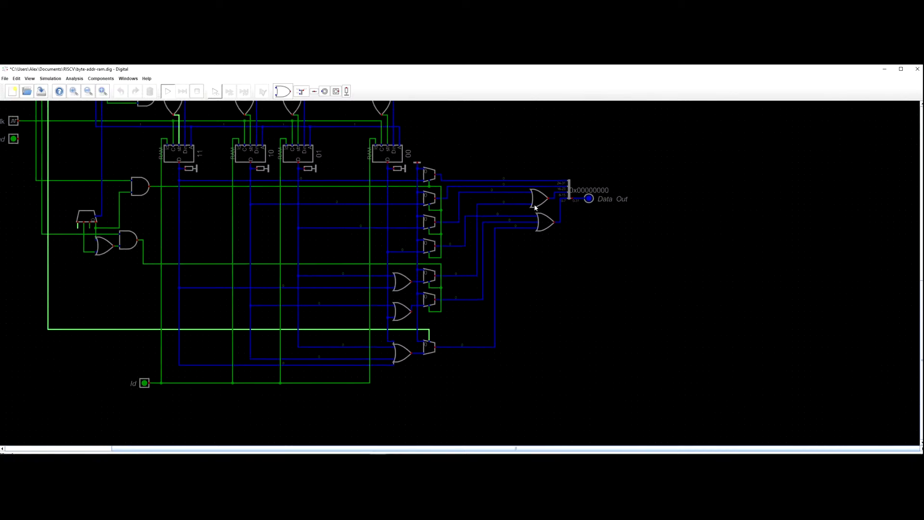
Switch to OBS, raise the Mic/Aux volume to 0.0 dB, and return to the circuit in Digital.
key(alt+Tab)
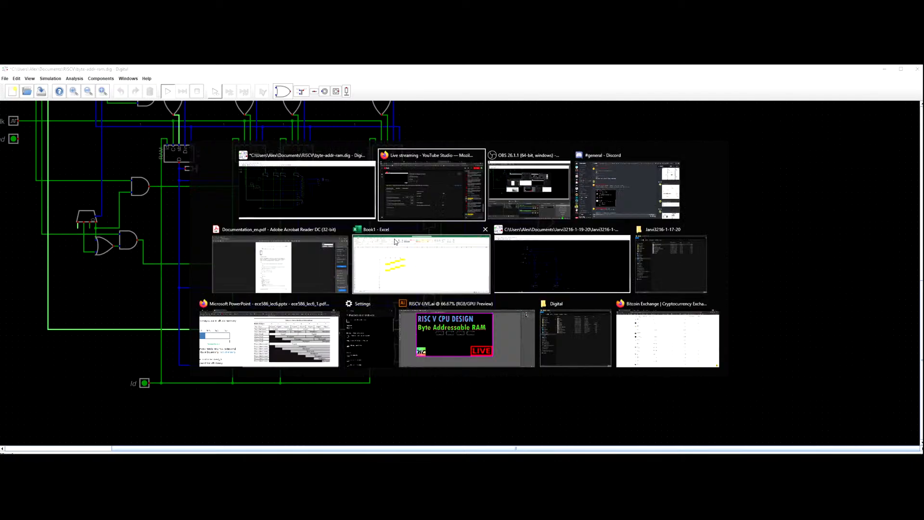
click(418, 202)
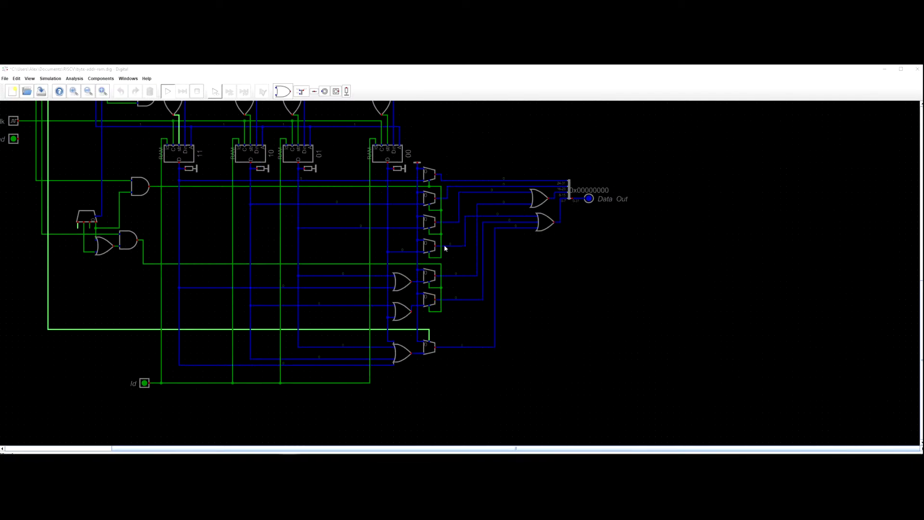
key(alt+Tab)
key(alt+Tab)
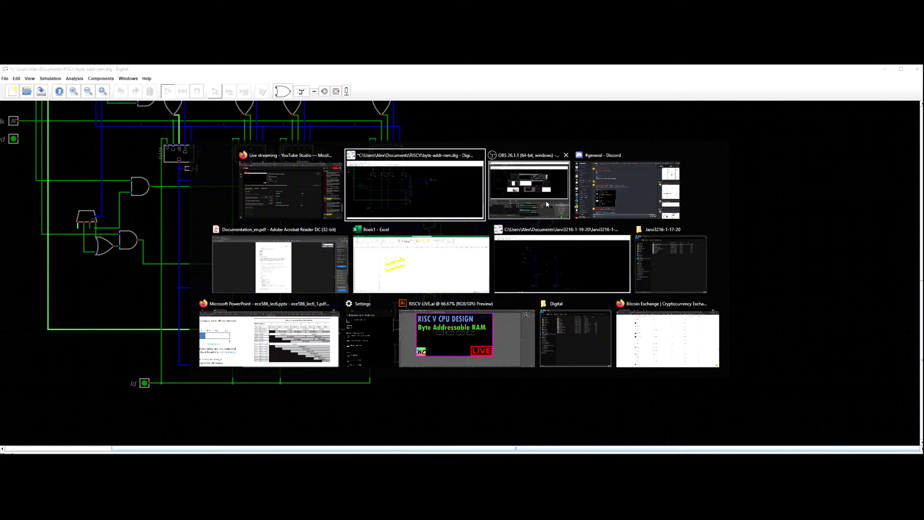
drag(427, 360, 484, 361)
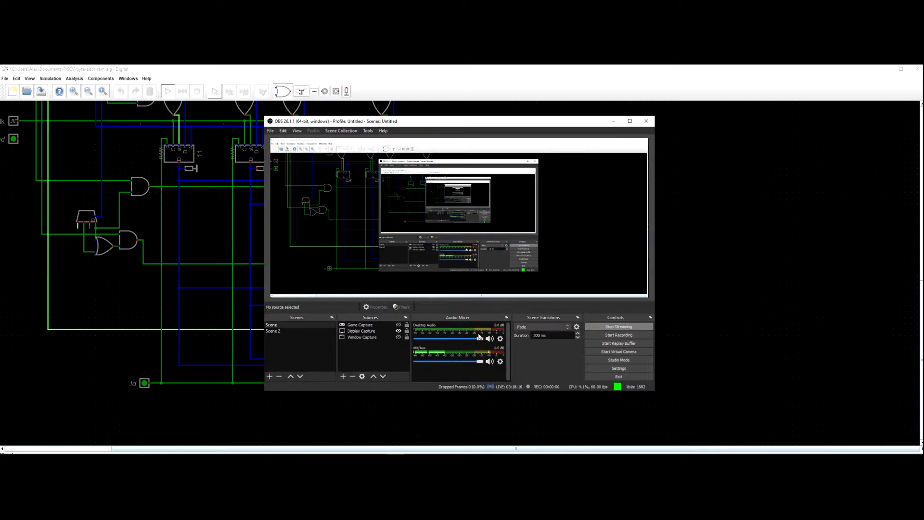
click(833, 312)
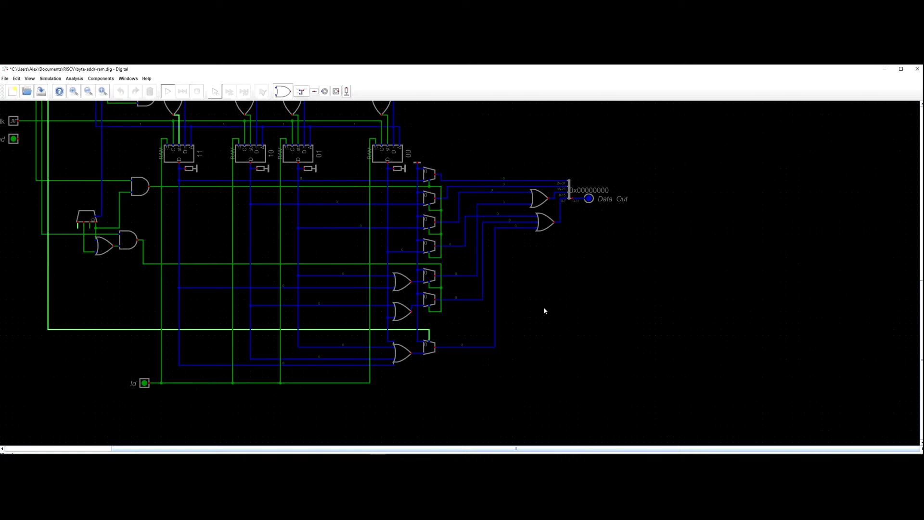
Review the whole byte-addressable RAM circuit, from the Byte, Half and Word inputs through the store logic to Data Out.
scroll(544, 311, down, 3)
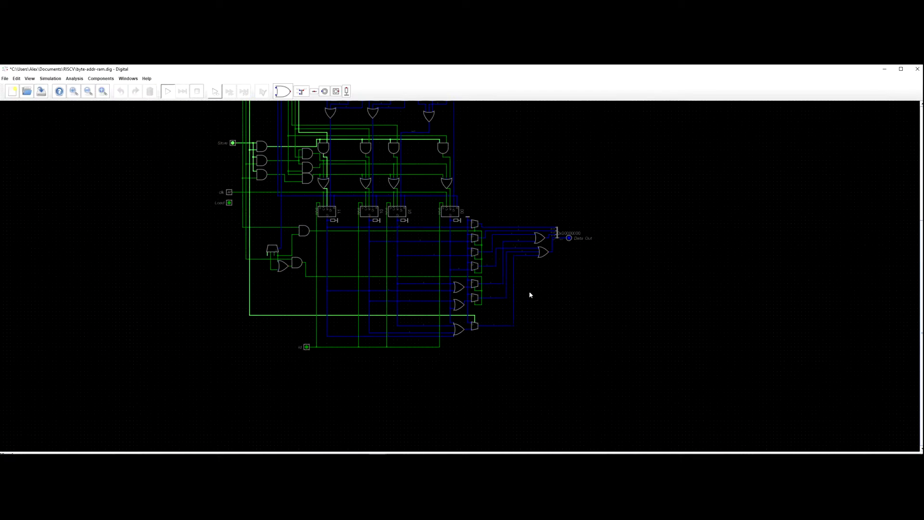
drag(468, 375, 500, 373)
drag(401, 258, 403, 312)
scroll(380, 274, down, 3)
scroll(420, 291, up, 4)
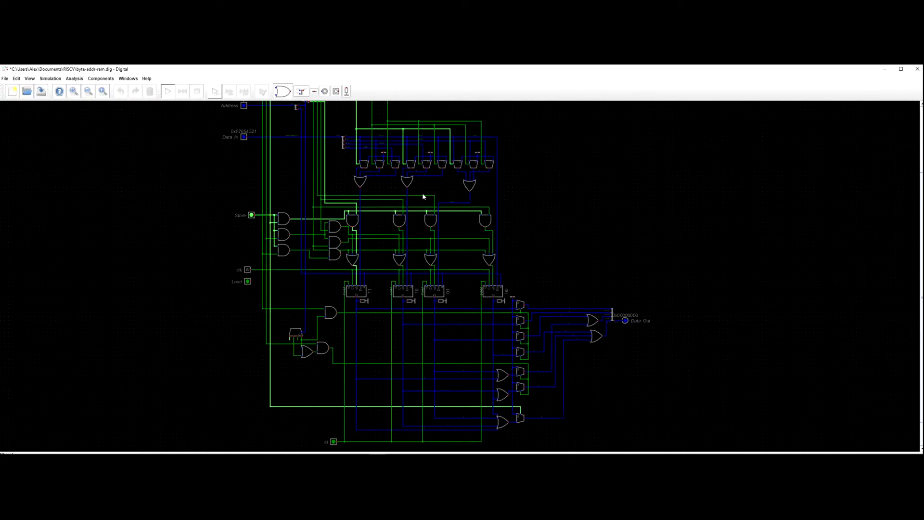
drag(423, 201, 431, 245)
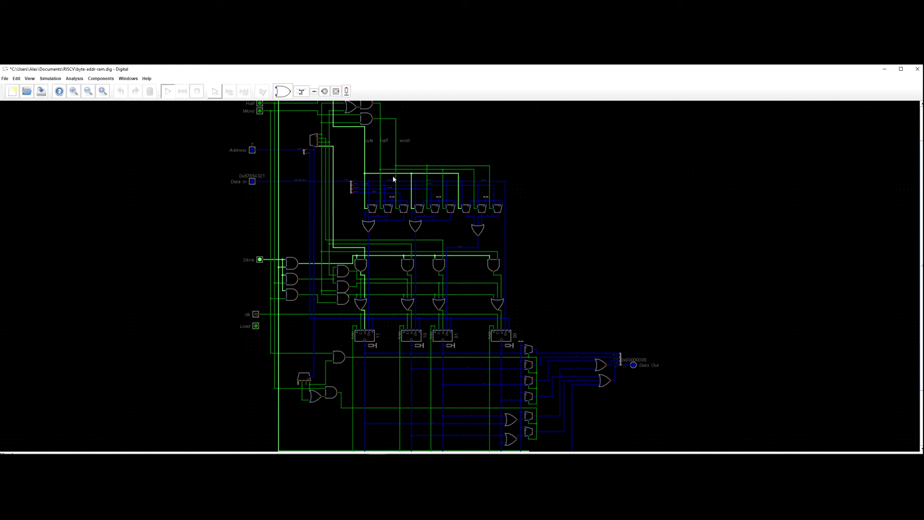
drag(395, 201, 317, 141)
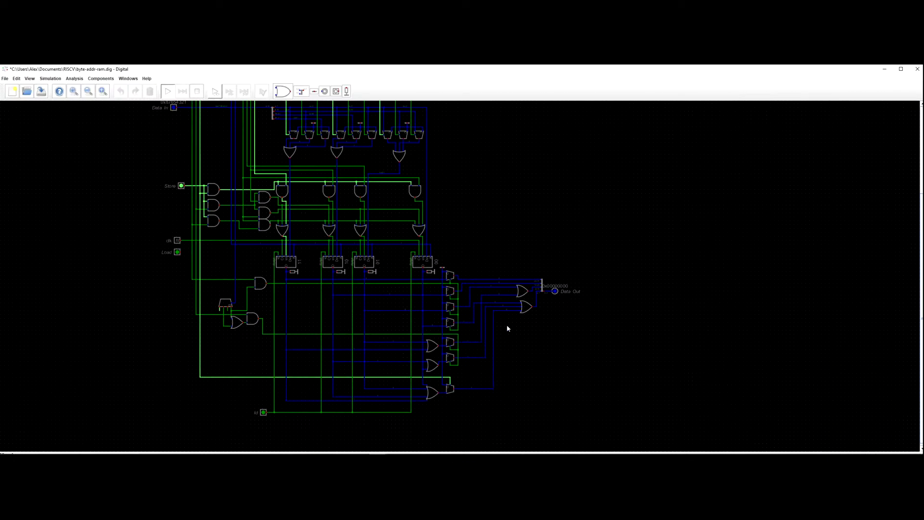
drag(493, 236, 530, 310)
drag(398, 193, 397, 243)
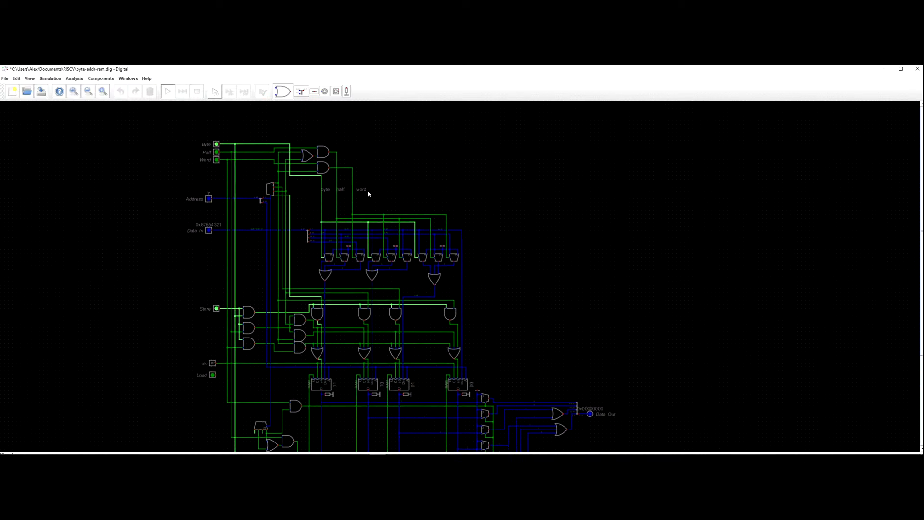
drag(347, 260, 369, 209)
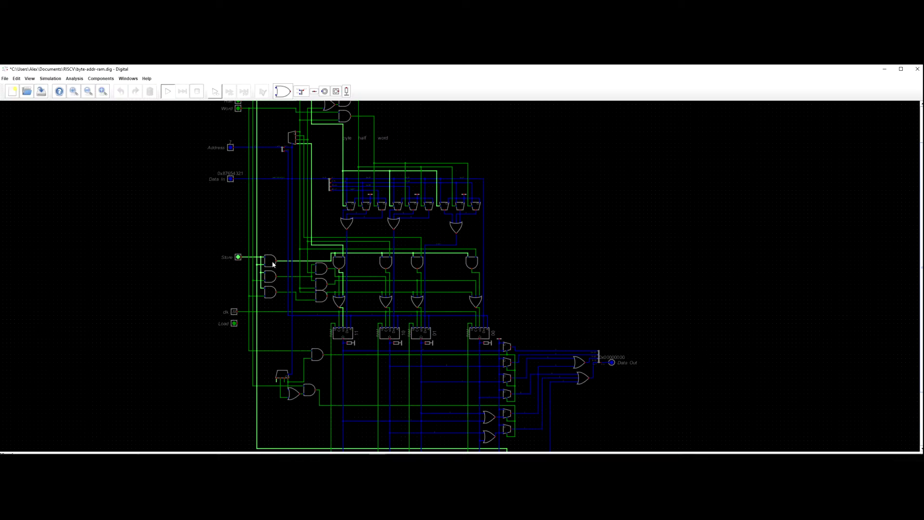
drag(314, 236, 355, 193)
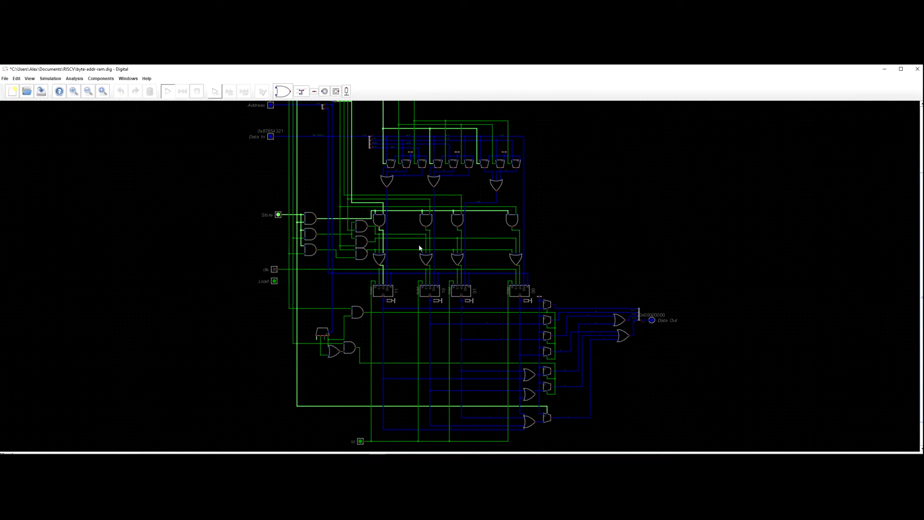
drag(360, 275, 368, 214)
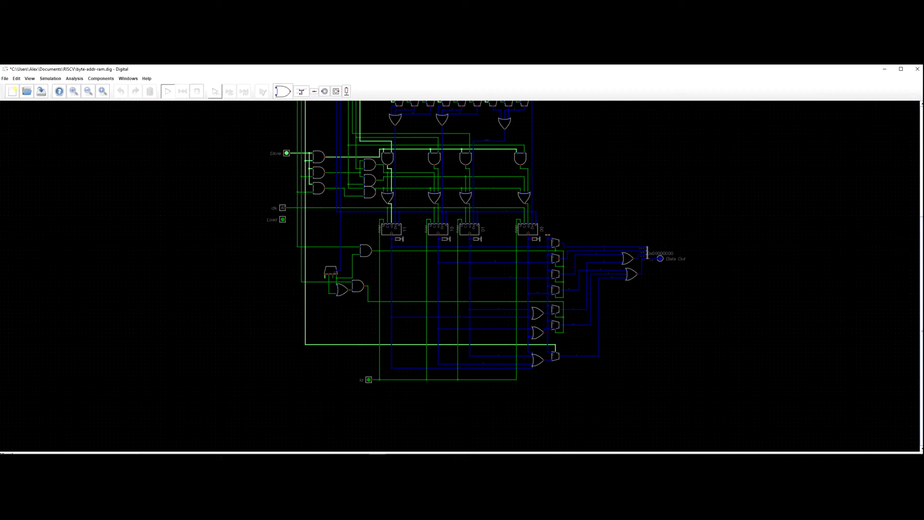
Stop the simulation, delete the unconnected wire stubs at the lower decoder's outputs, and save the circuit.
click(197, 91)
key(ctrl+s)
scroll(248, 269, up, 2)
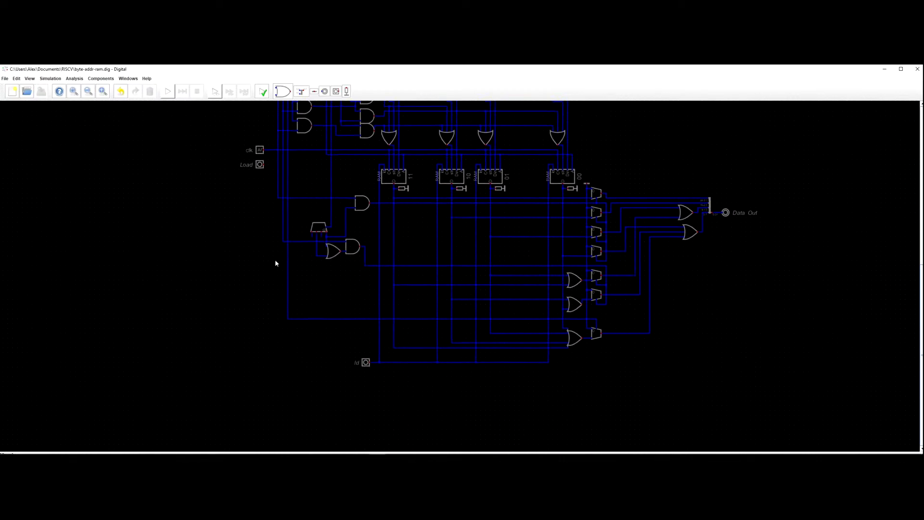
scroll(300, 247, up, 3)
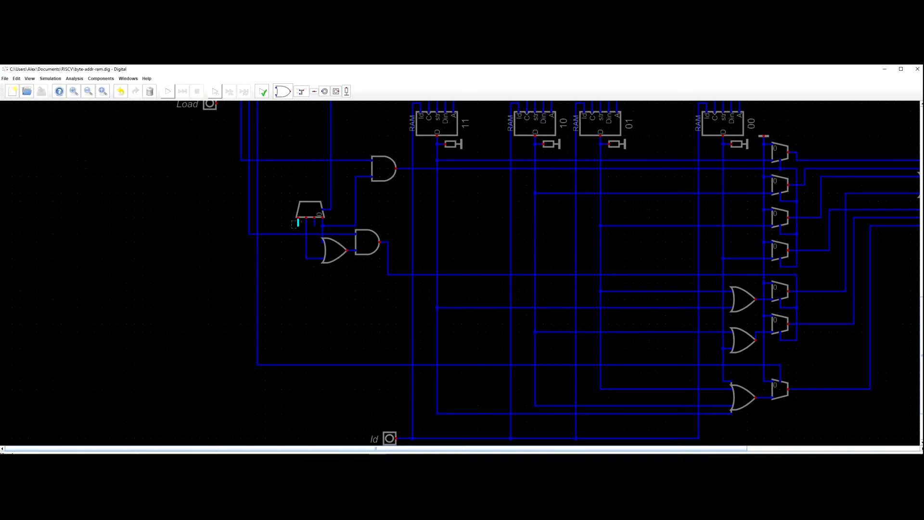
key(Delete)
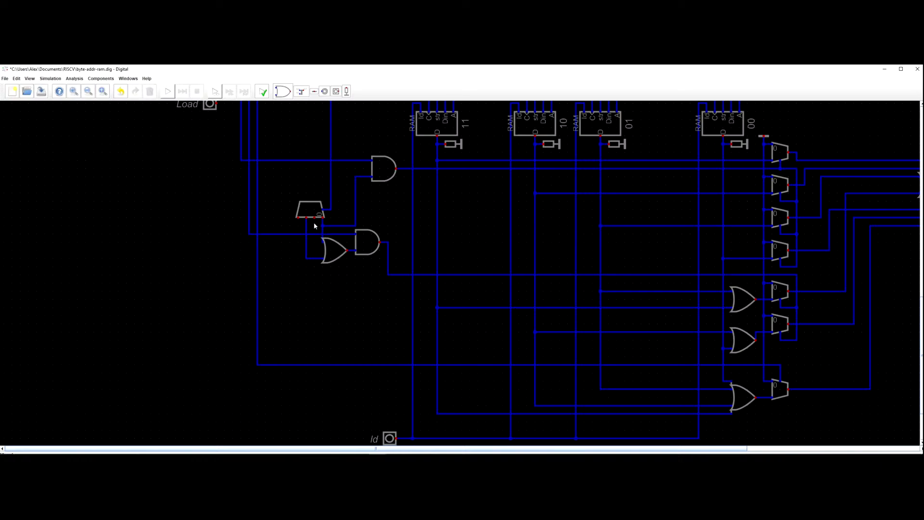
key(ctrl+s)
scroll(308, 235, down, 6)
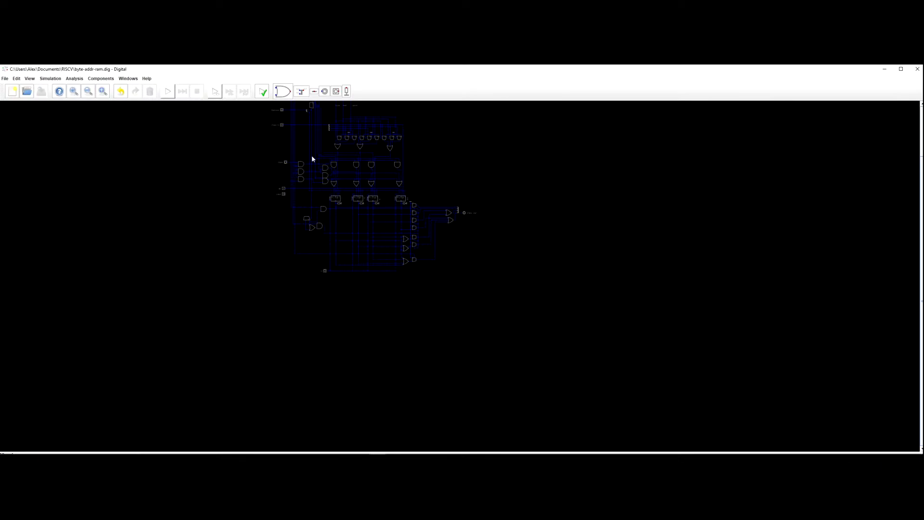
Route the wire from the lower decoder's outer output to the lower input of the adjacent OR gate.
scroll(313, 273, up, 2)
drag(319, 261, 316, 160)
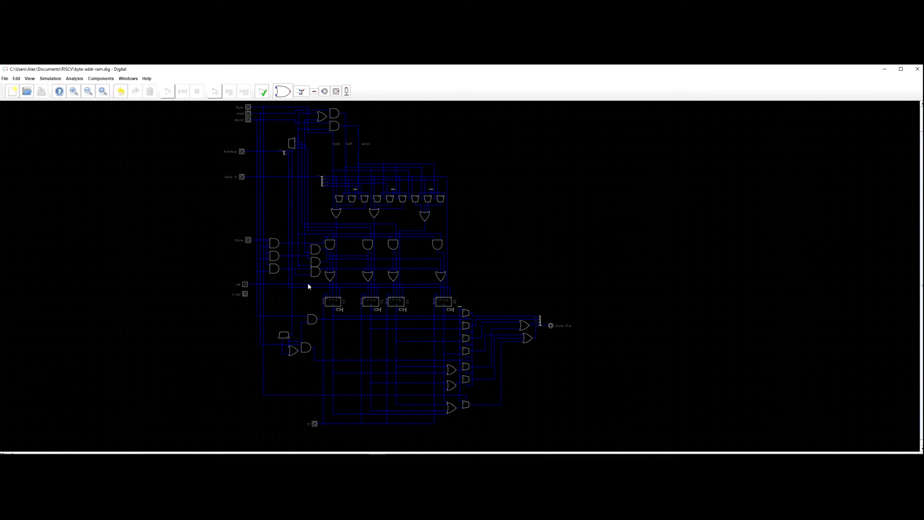
scroll(305, 220, up, 2)
drag(297, 252, 301, 188)
drag(303, 273, 264, 295)
scroll(286, 259, up, 2)
click(284, 278)
click(283, 285)
click(283, 284)
click(289, 284)
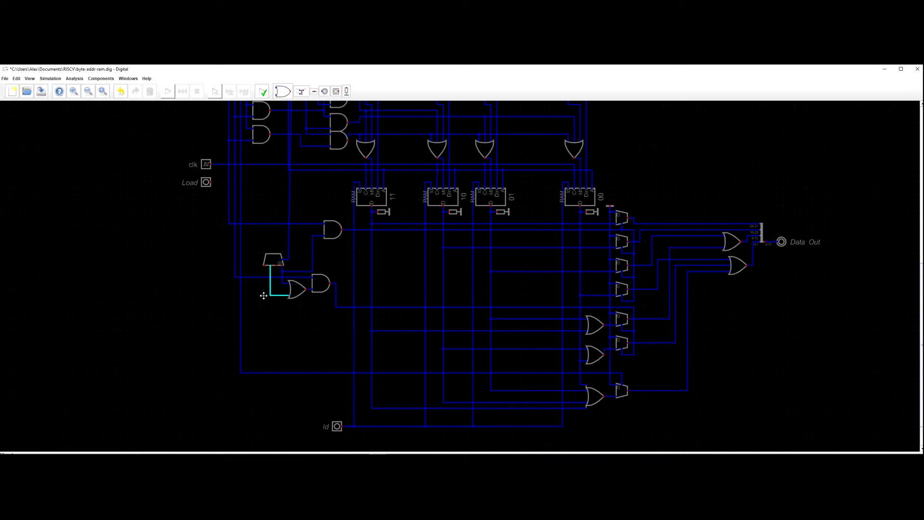
drag(281, 329, 289, 310)
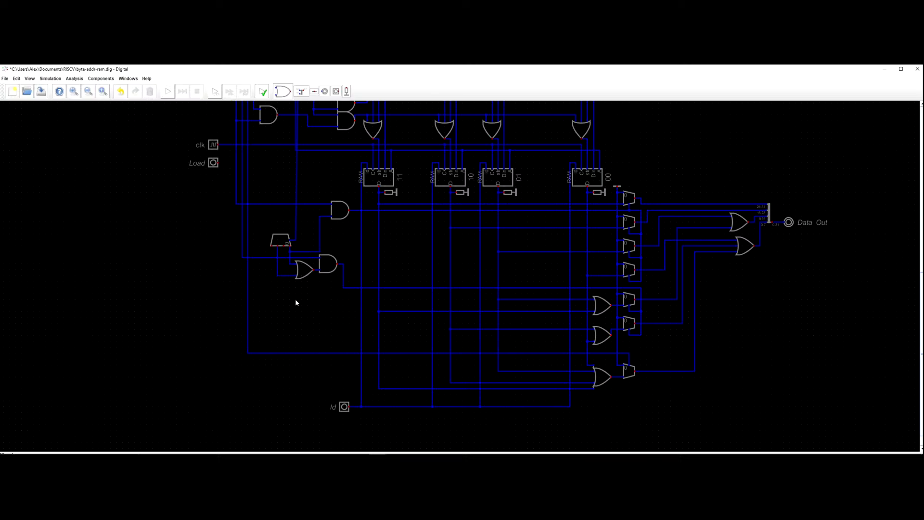
Delete the ld input below the RAM blocks together with its short connecting wire.
scroll(296, 303, down, 3)
scroll(291, 253, up, 3)
scroll(285, 256, up, 2)
drag(331, 314, 407, 255)
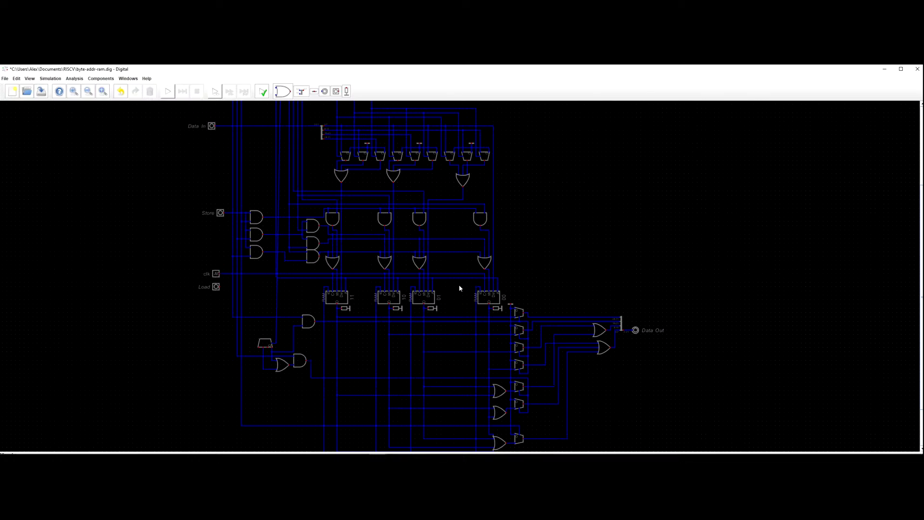
scroll(466, 268, up, 2)
scroll(470, 284, down, 3)
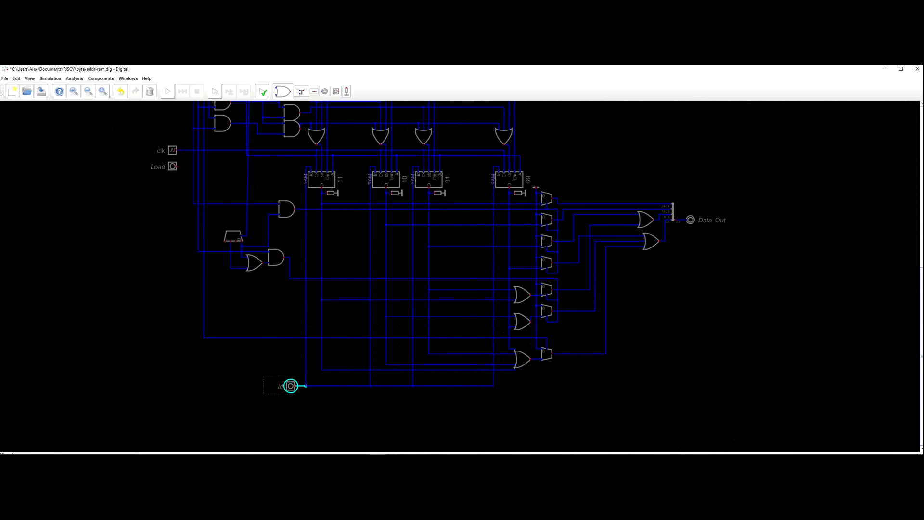
key(Delete)
Delete the horizontal wires joining the four RAM blocks' load lines so each line stands alone.
drag(345, 404, 367, 386)
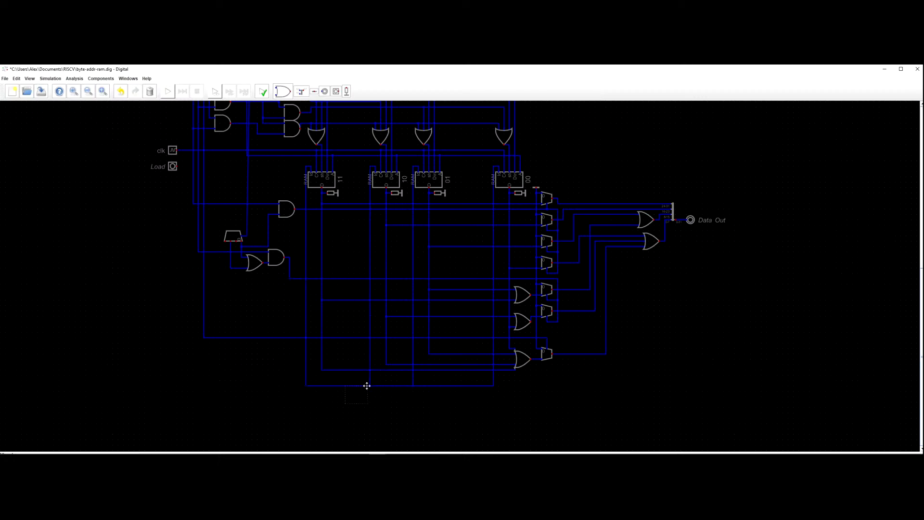
click(330, 385)
key(Delete)
click(389, 387)
key(Delete)
click(456, 385)
key(Delete)
Move the Load input from beneath clk down to the level of the RAM blocks' open load lines.
scroll(194, 370, down, 5)
drag(160, 339, 243, 395)
drag(228, 352, 230, 305)
scroll(231, 305, up, 1)
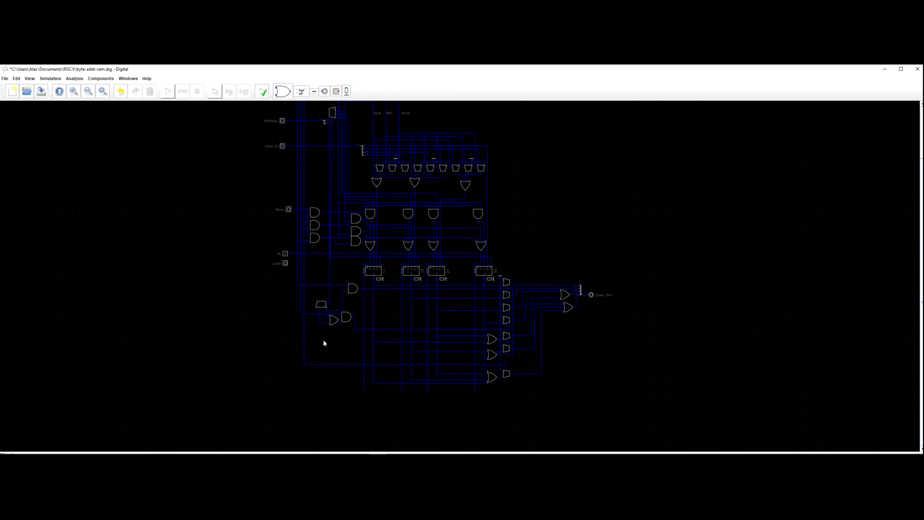
drag(323, 339, 360, 411)
scroll(325, 325, up, 4)
scroll(274, 315, down, 1)
drag(273, 315, 285, 407)
drag(204, 298, 291, 136)
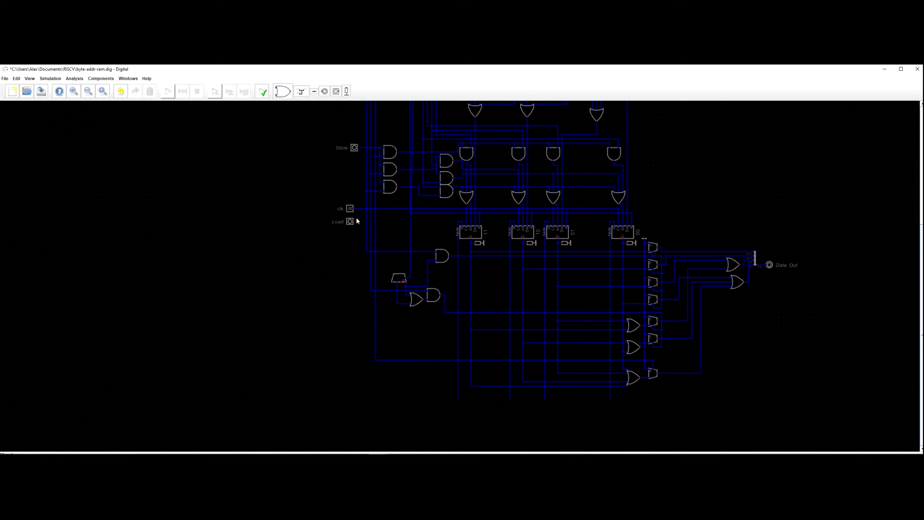
drag(348, 227, 349, 428)
scroll(341, 381, down, 3)
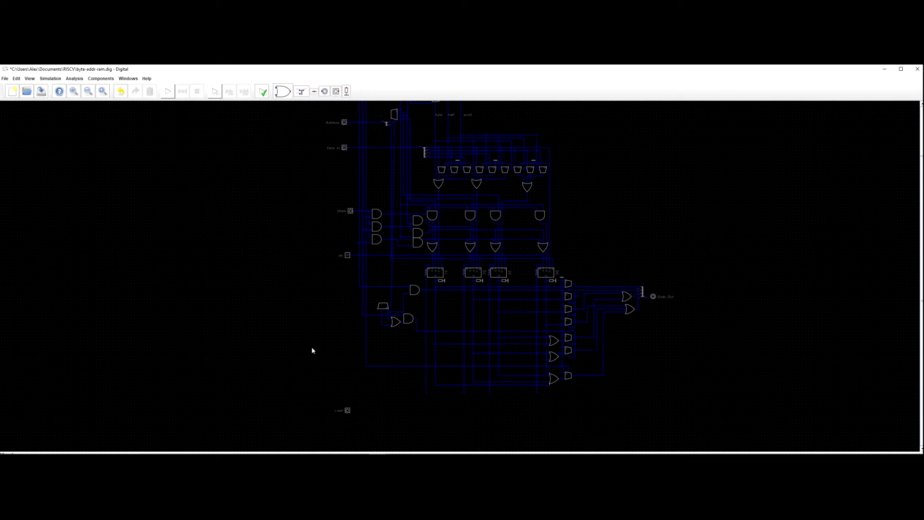
scroll(329, 342, up, 4)
drag(332, 324, 342, 248)
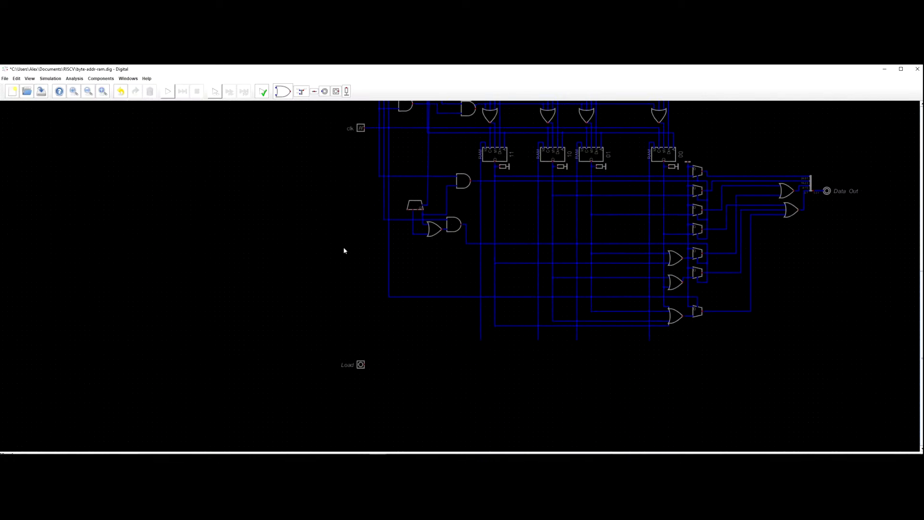
Copy the three AND gates beside the Store input and paste them next to the relocated Load input.
drag(349, 214, 345, 220)
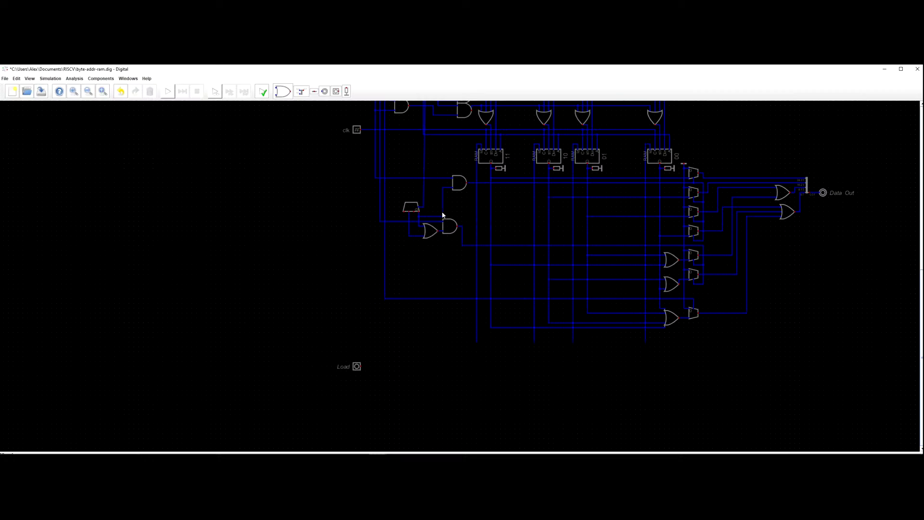
drag(666, 361, 619, 373)
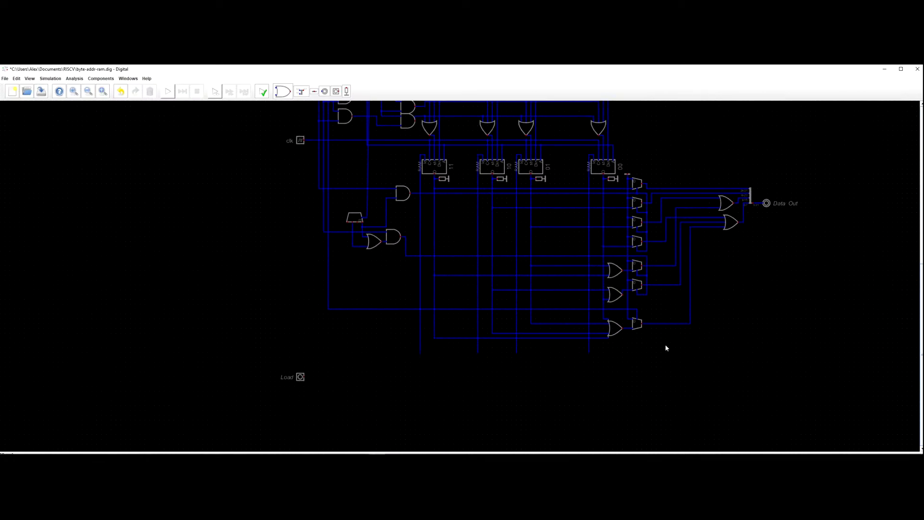
drag(664, 346, 604, 376)
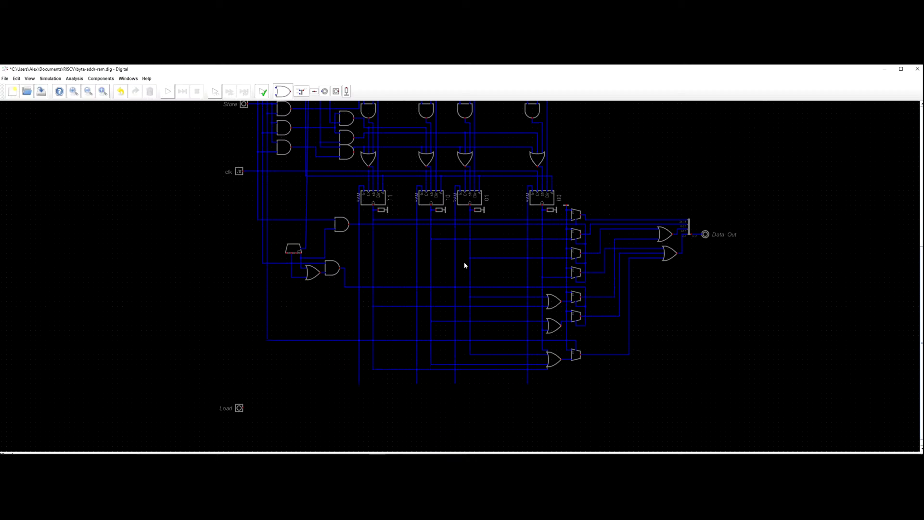
drag(238, 313, 351, 398)
drag(327, 355, 325, 421)
drag(320, 285, 291, 374)
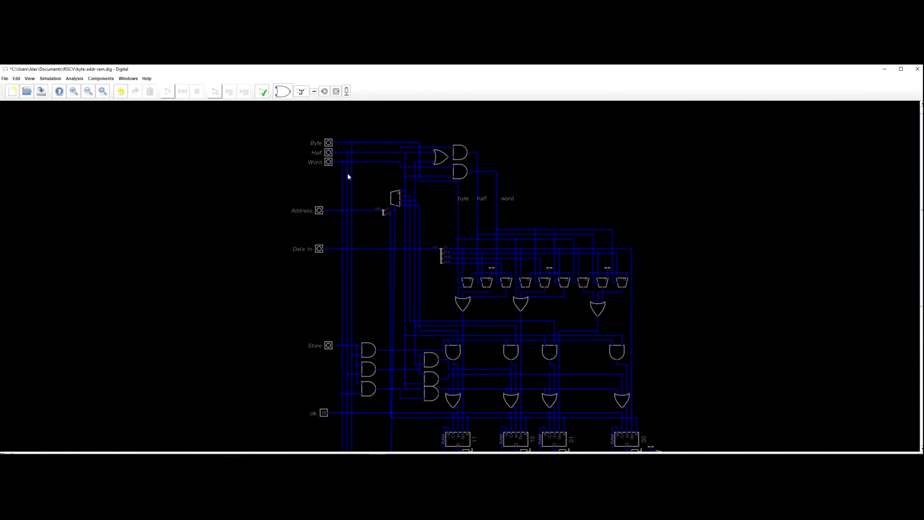
scroll(363, 233, down, 5)
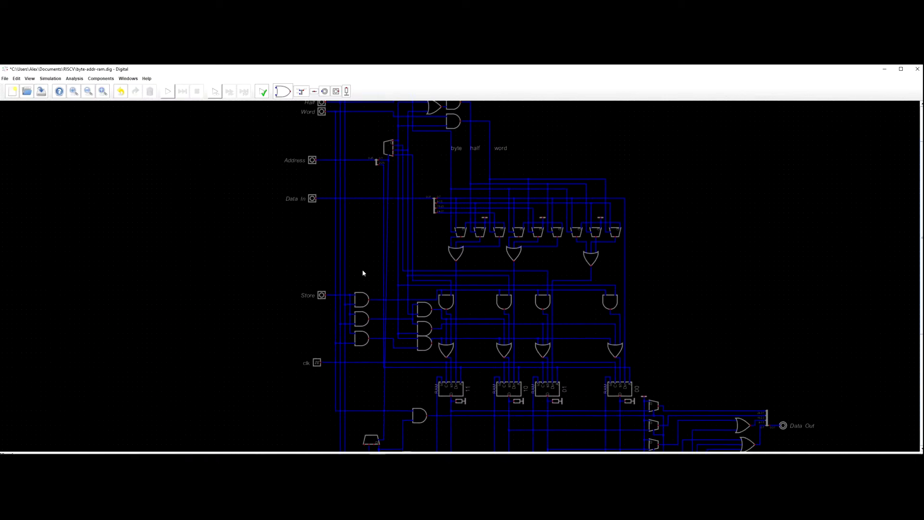
scroll(350, 295, down, 2)
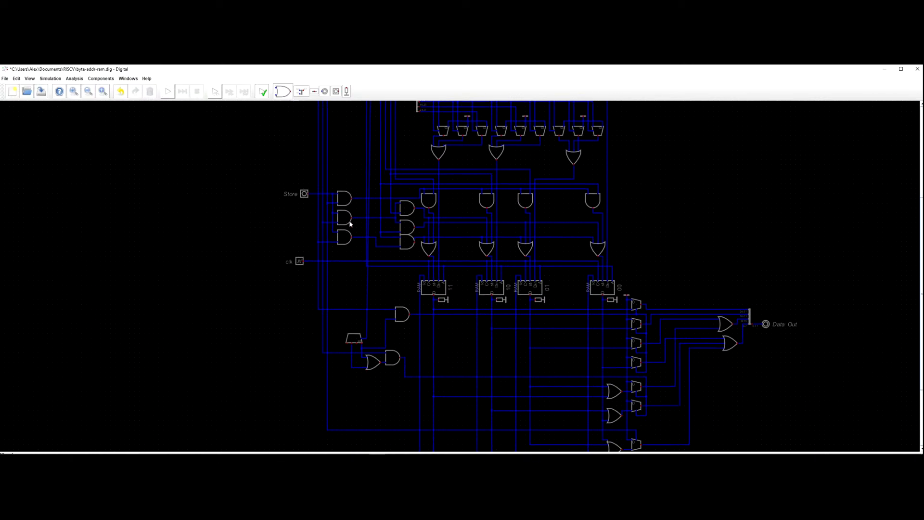
drag(357, 172, 314, 247)
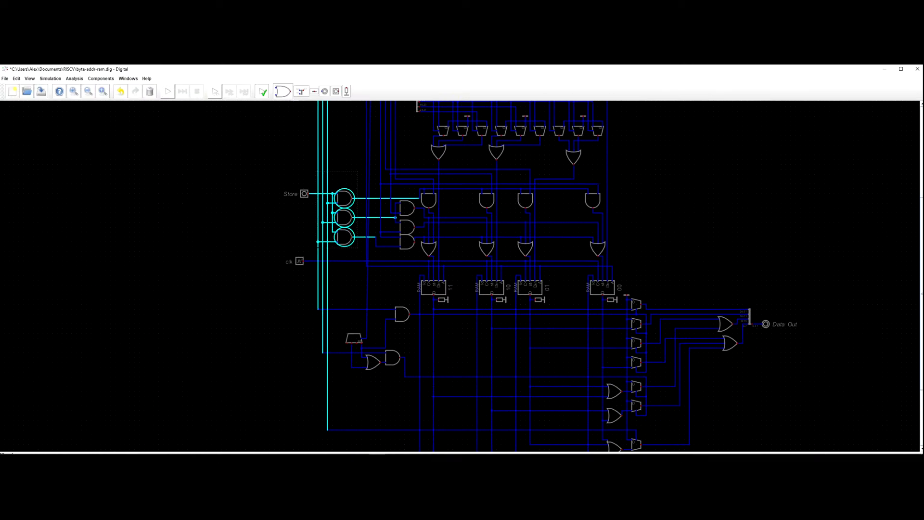
key(ctrl+c)
drag(285, 358, 288, 211)
key(ctrl+v)
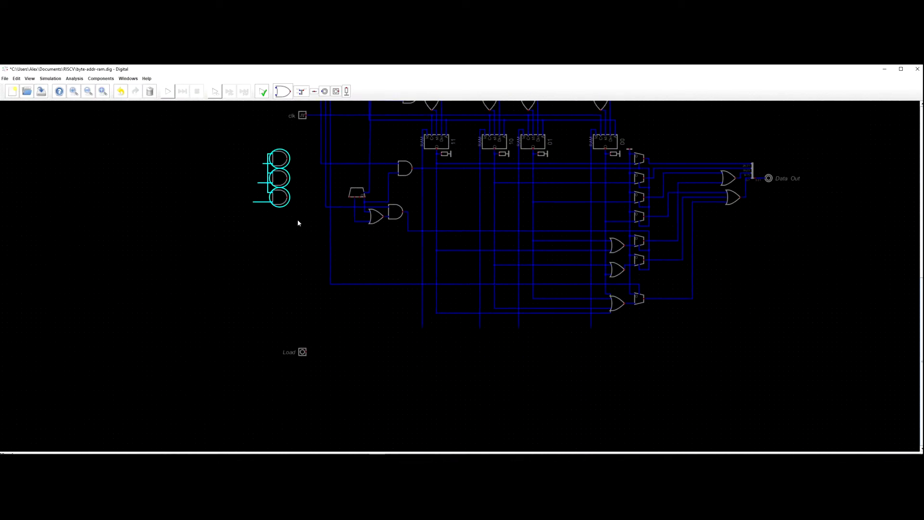
click(358, 359)
scroll(371, 325, down, 3)
drag(374, 322, 375, 351)
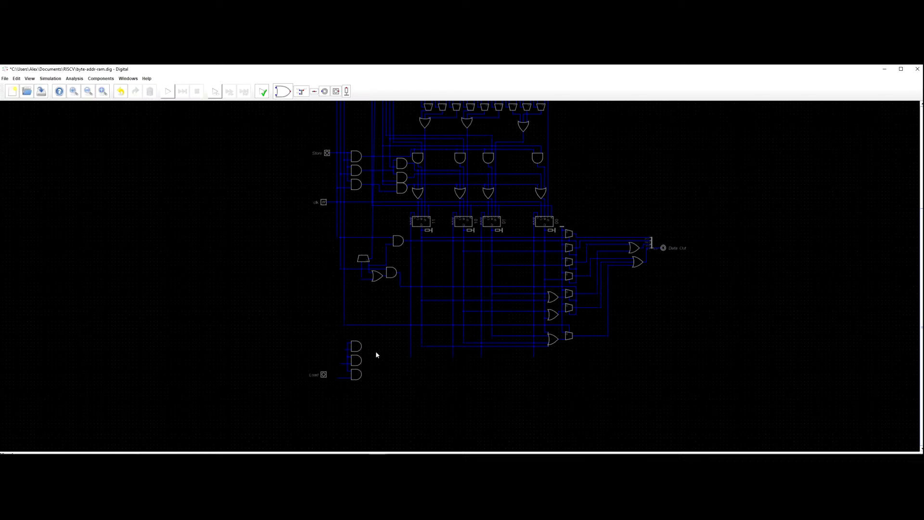
Wire the three Load AND gates' lower inputs to the vertical Byte, Half and Word lines.
scroll(377, 355, up, 3)
click(329, 351)
click(321, 226)
click(323, 370)
click(317, 391)
click(318, 178)
Align the Load input with the top Load AND gate and connect it to the three gates' shared input line.
click(332, 381)
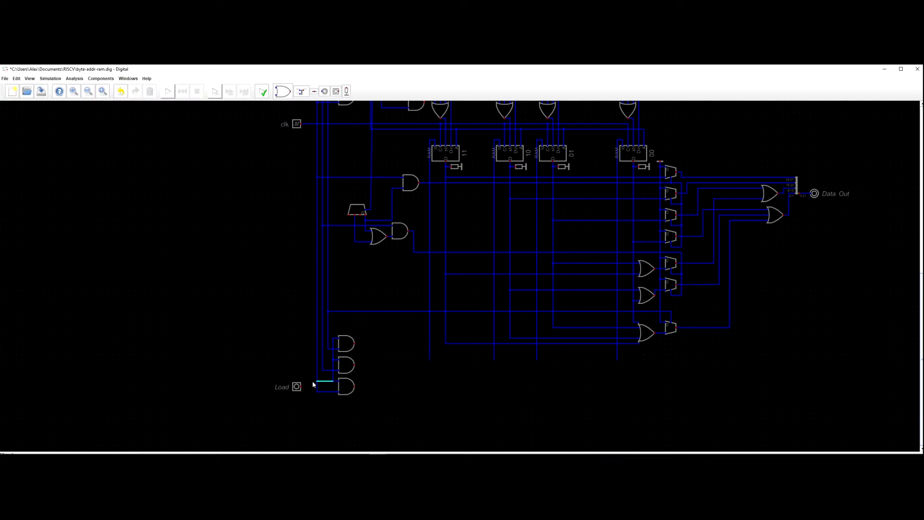
click(332, 339)
click(296, 389)
click(300, 341)
drag(291, 340, 281, 348)
Examine how the Store logic uses the Byte, Half, Word and Address signals, comparing it with the new Load gates.
scroll(257, 344, down, 4)
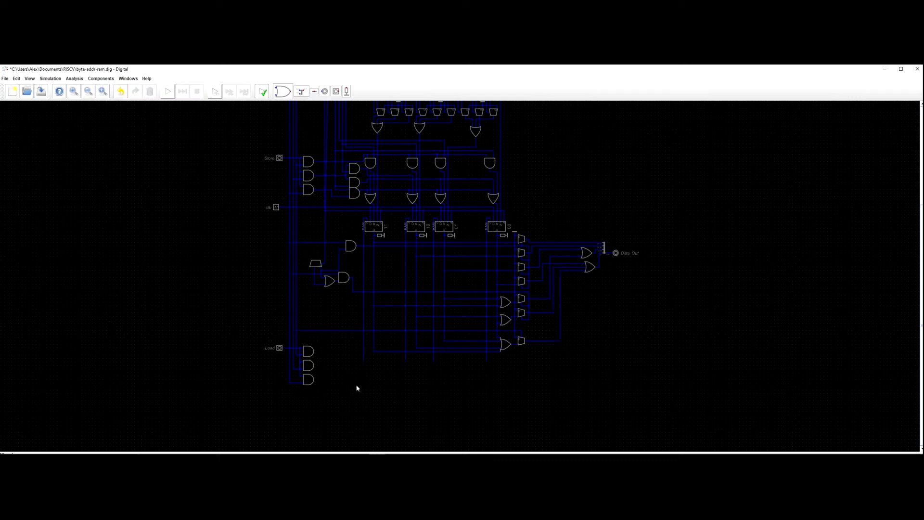
scroll(313, 412, up, 4)
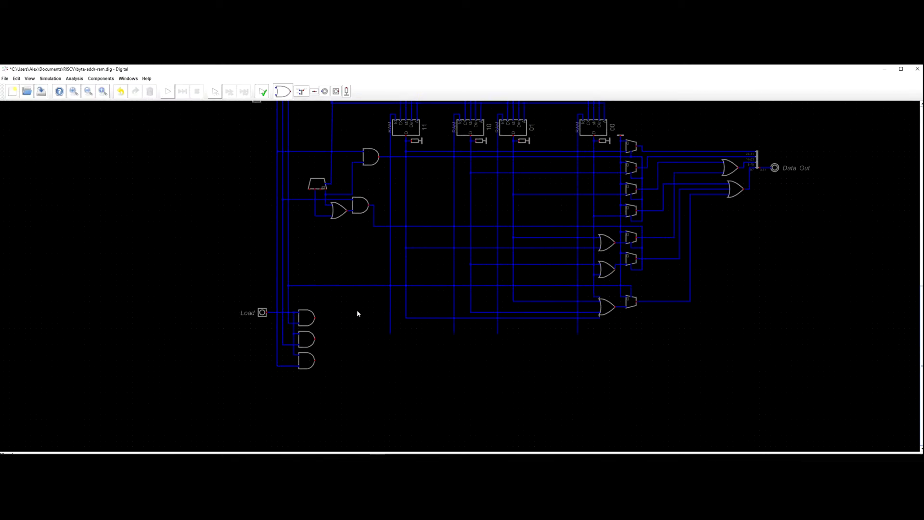
scroll(356, 310, down, 3)
drag(355, 311, 328, 343)
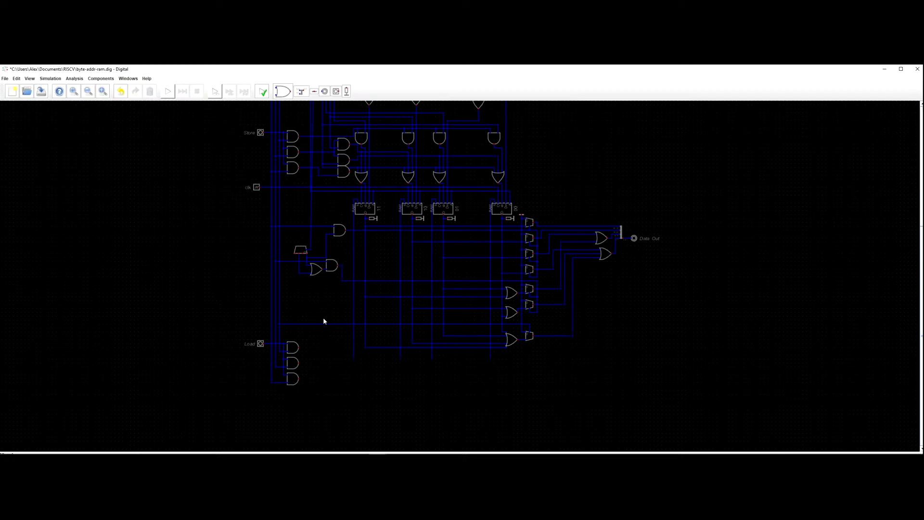
drag(301, 324, 326, 384)
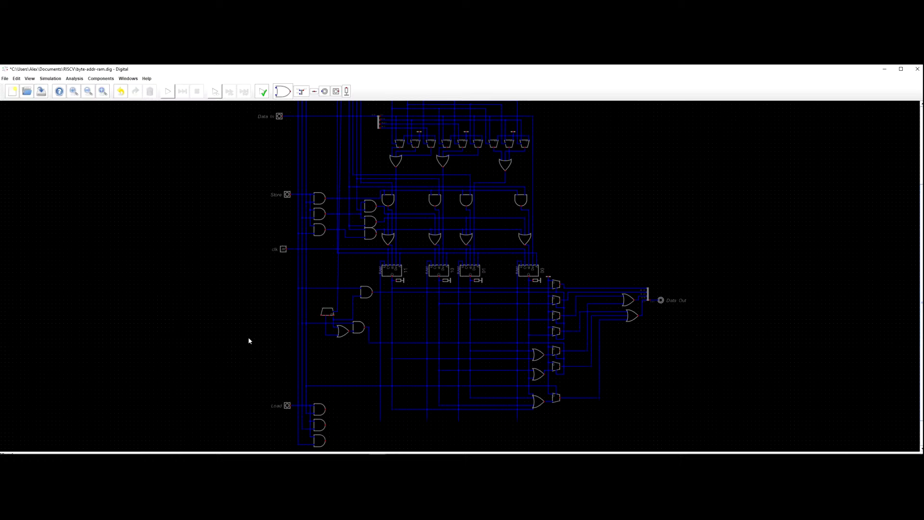
drag(249, 312, 244, 385)
mouse_move(246, 252)
mouse_down()
mouse_move(233, 287)
mouse_move(219, 251)
mouse_up()
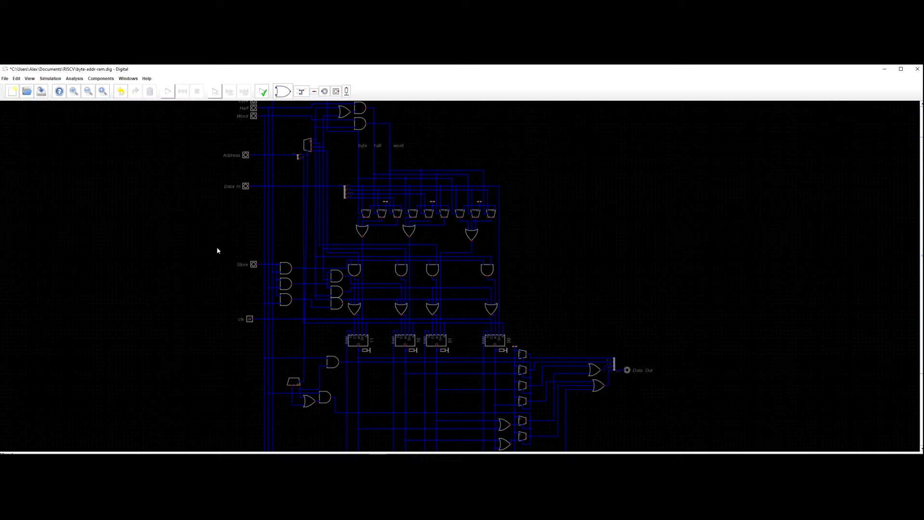
drag(216, 295, 208, 254)
drag(207, 351, 202, 311)
drag(200, 374, 167, 270)
drag(198, 308, 240, 437)
drag(213, 328, 191, 386)
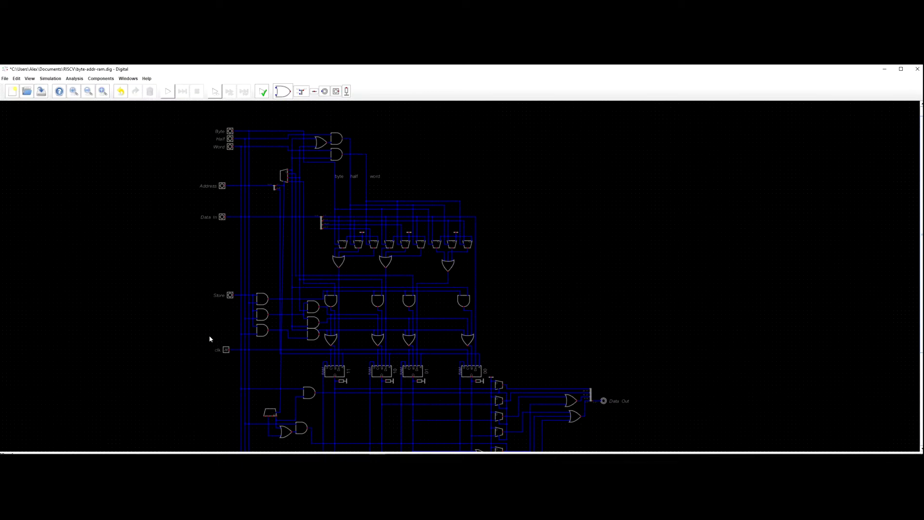
scroll(259, 189, up, 1)
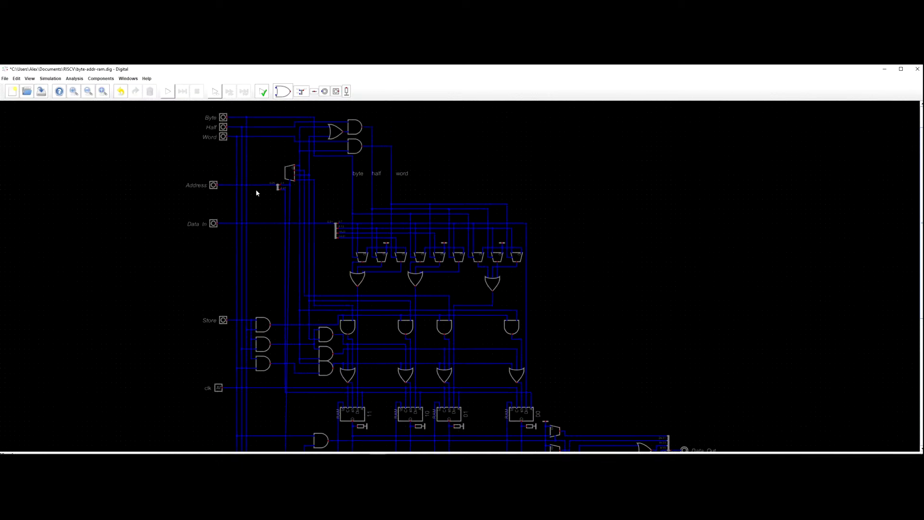
Shift the vertical jog in the Word wire, and extend a wire from the lowest Load AND gate's output.
mouse_move(297, 149)
mouse_down()
mouse_move(290, 134)
mouse_move(303, 136)
mouse_up()
click(291, 138)
scroll(261, 230, down, 5)
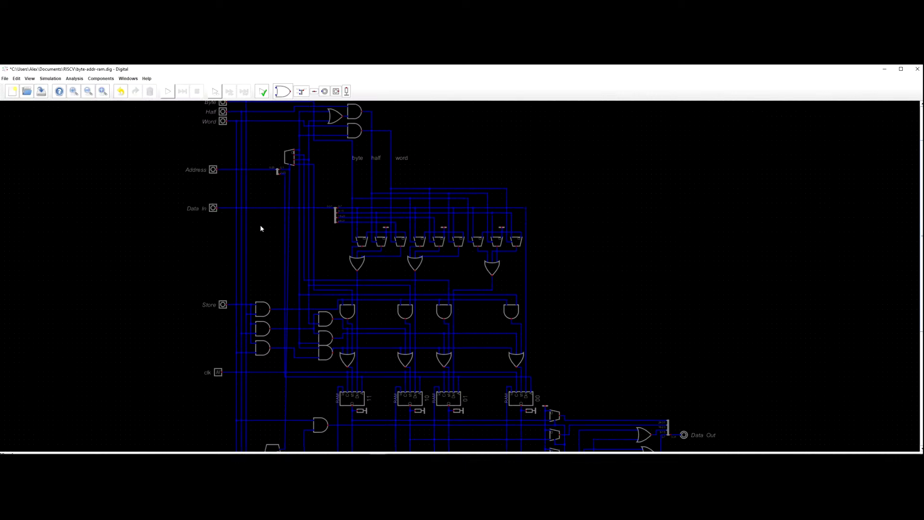
scroll(214, 206, down, 1)
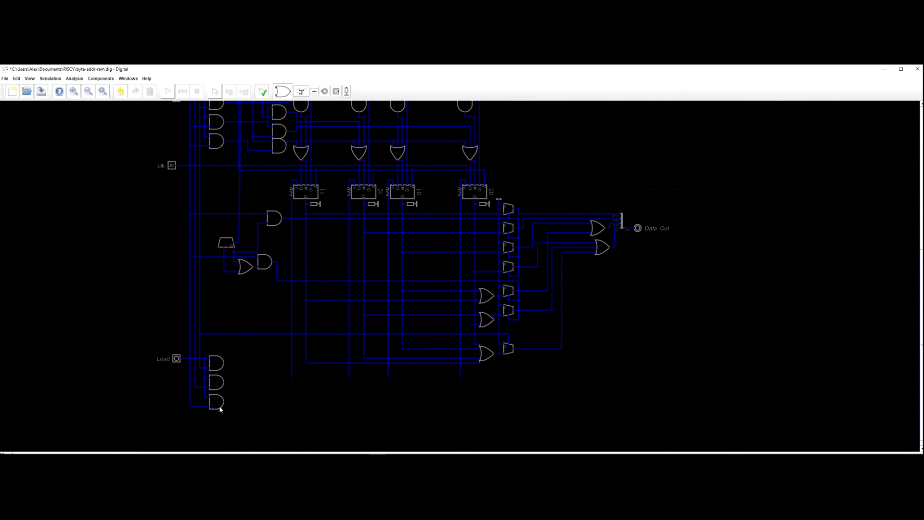
scroll(248, 405, down, 1)
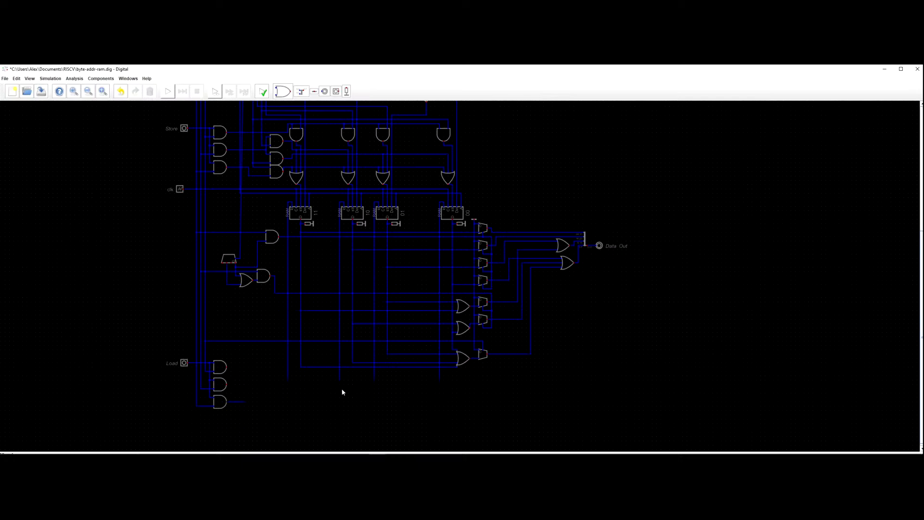
Place an OR gate below the RAM load lines and set its rotation to 270°.
click(283, 91)
click(324, 401)
right_click(318, 394)
click(307, 369)
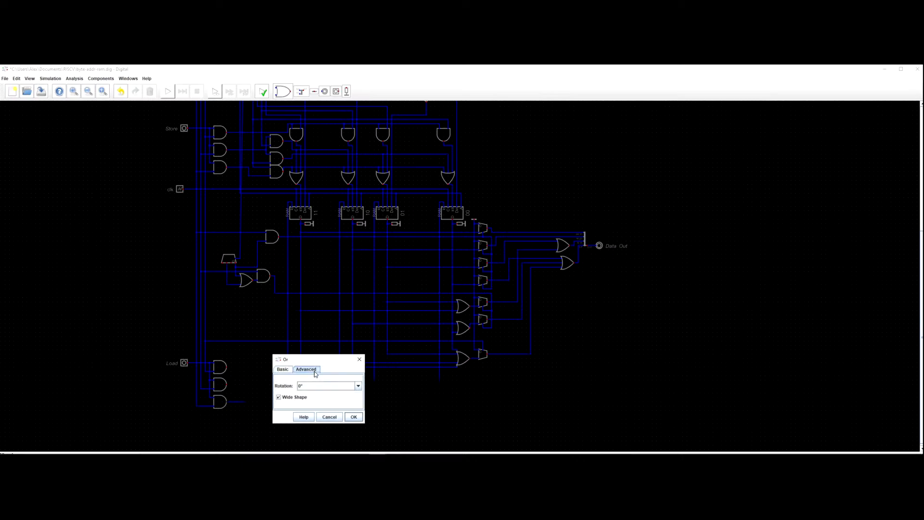
click(313, 385)
click(336, 416)
click(318, 387)
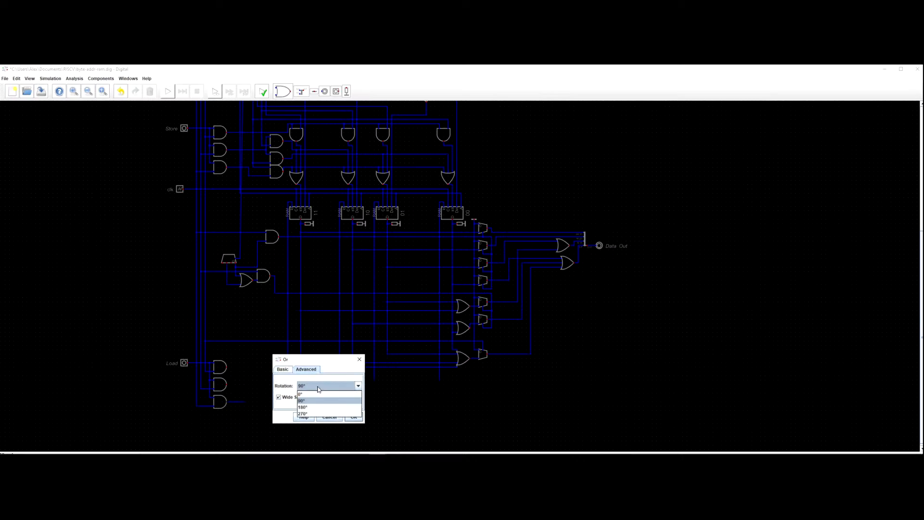
click(321, 415)
key(Return)
Set the new OR gate's rotation to 90° and attach its output to RAM block 11's load line.
right_click(305, 403)
click(293, 380)
click(345, 396)
click(313, 409)
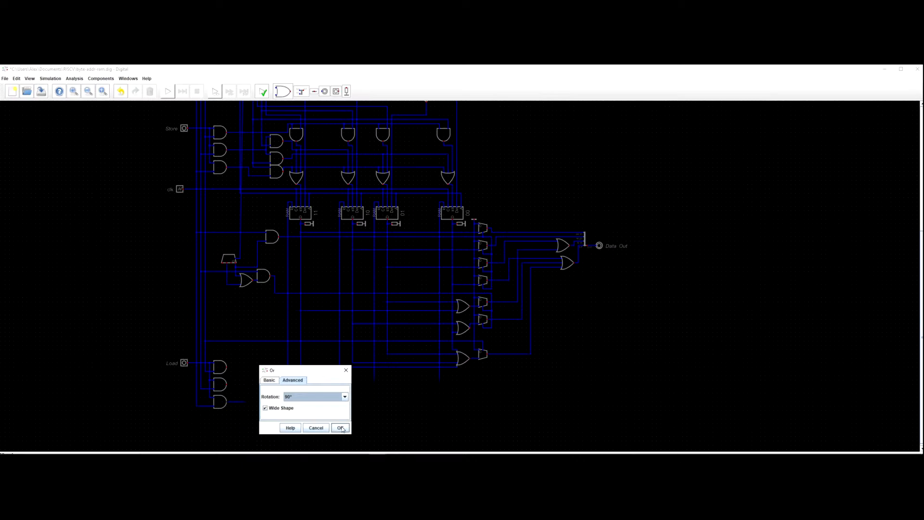
click(339, 428)
drag(309, 400, 291, 392)
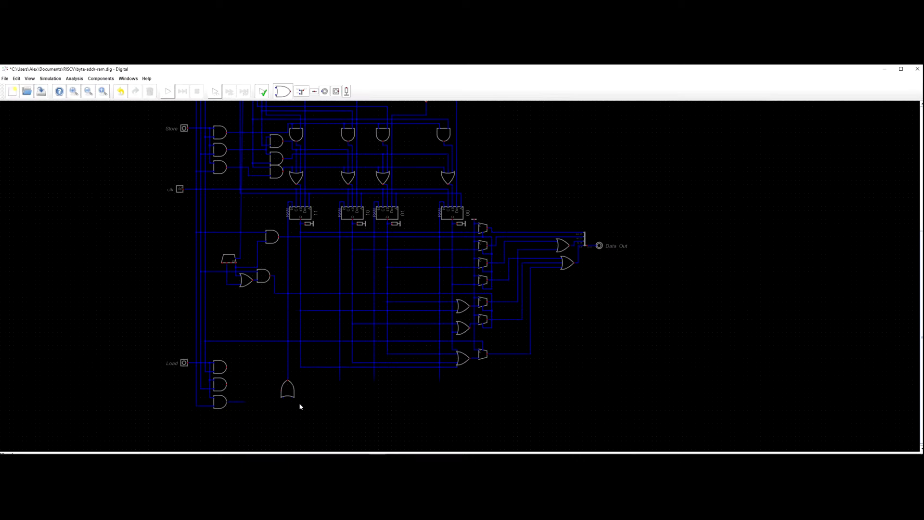
Line up the OR gate under RAM block 11's load line and place three more under the load lines of blocks 10, 01 and 00.
right_click(287, 392)
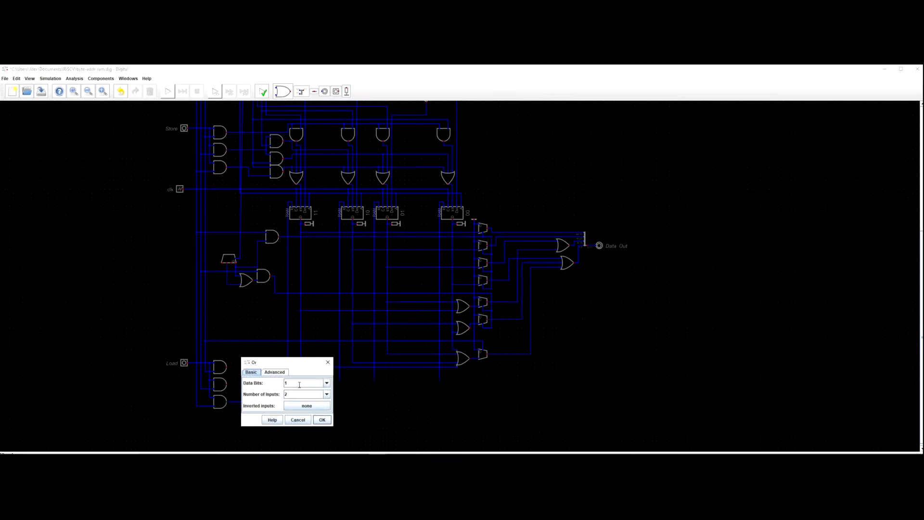
click(322, 420)
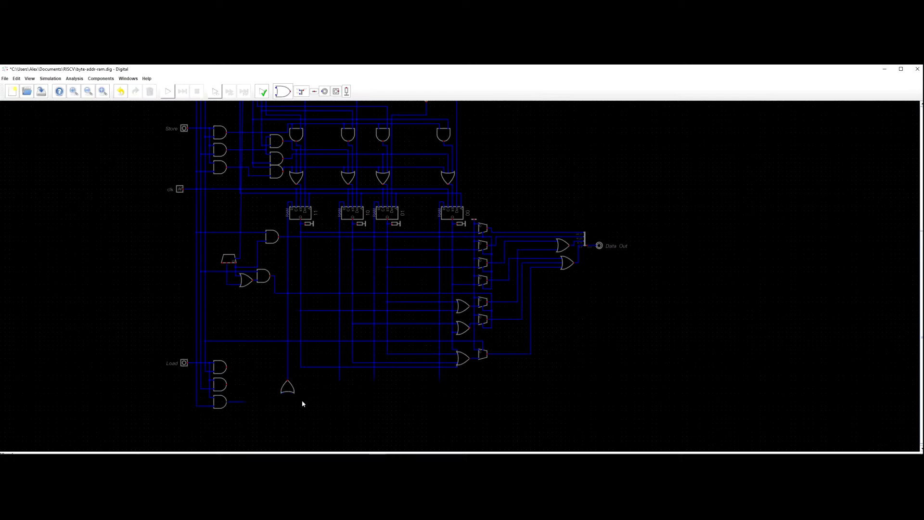
drag(288, 393, 288, 388)
key(l)
click(347, 393)
key(l)
click(380, 394)
key(l)
click(448, 396)
scroll(414, 357, down, 3)
scroll(413, 350, up, 3)
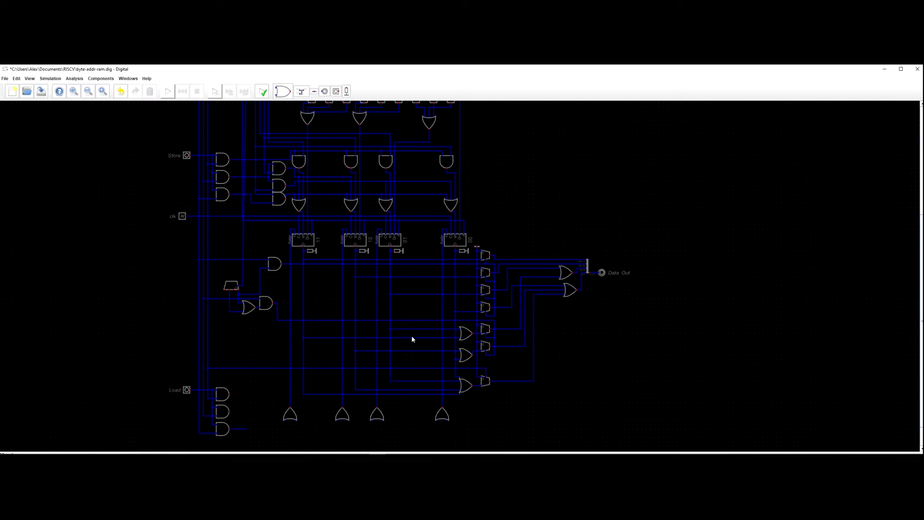
Wire the lowest Load AND gate's output to a free input on each of the four OR gates.
drag(420, 304, 448, 245)
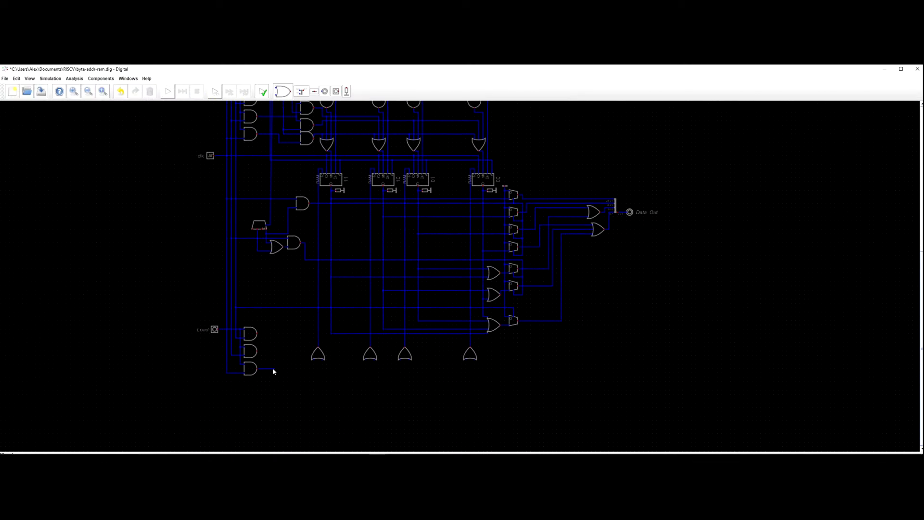
click(321, 368)
click(321, 368)
click(375, 369)
click(410, 366)
click(476, 367)
Examine the Store logic between the Store and clk inputs, highlighting its gates and wires down to the RAM blocks.
scroll(495, 372, down, 6)
scroll(516, 363, up, 5)
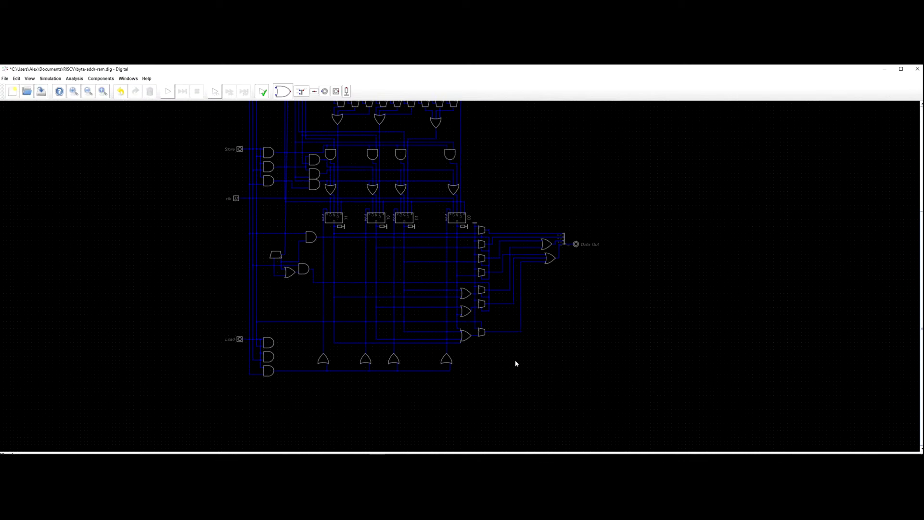
drag(525, 353, 554, 408)
drag(540, 172, 547, 191)
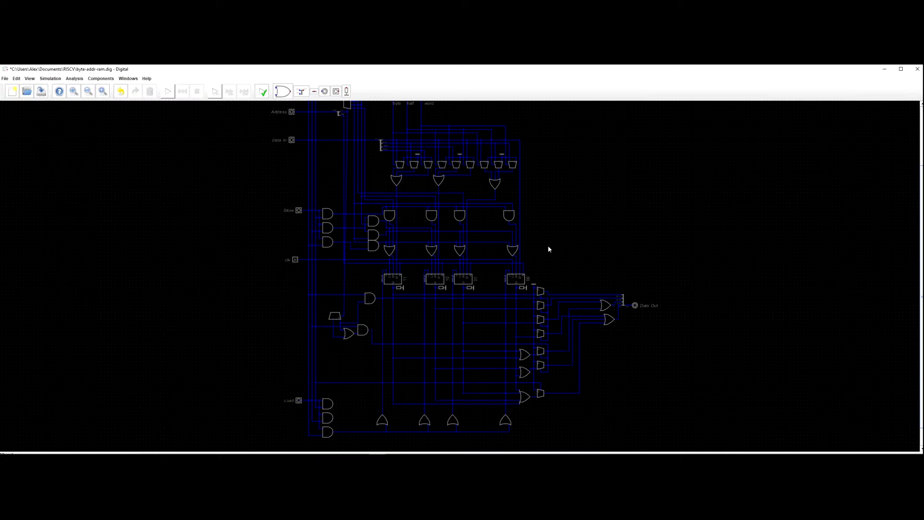
scroll(544, 252, up, 1)
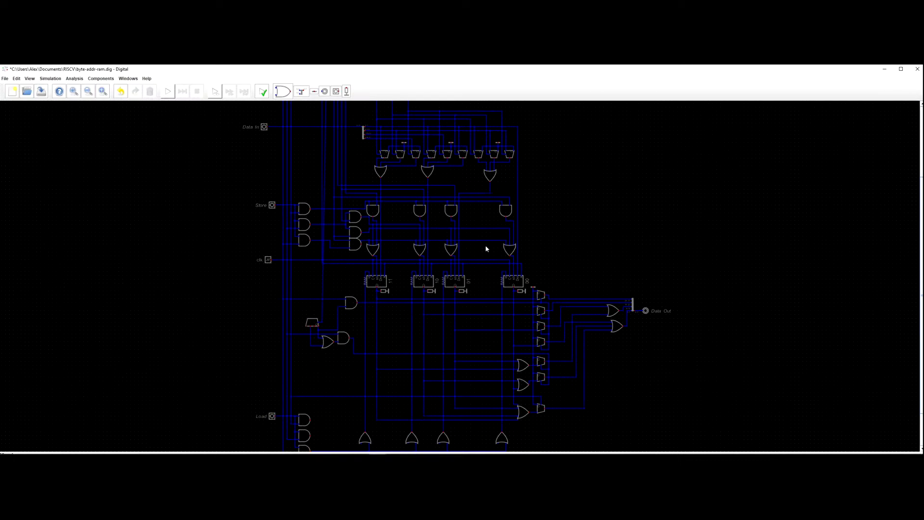
scroll(530, 232, down, 2)
scroll(547, 239, up, 1)
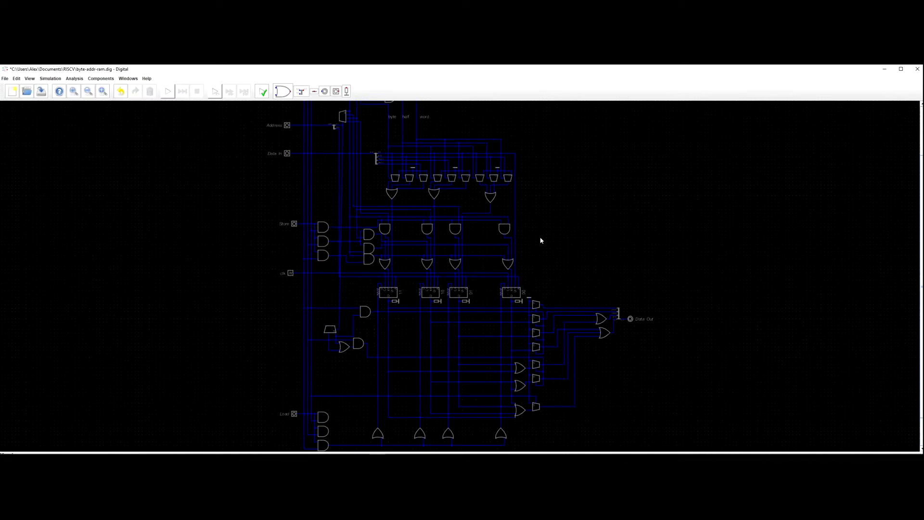
scroll(542, 241, up, 1)
drag(540, 238, 572, 254)
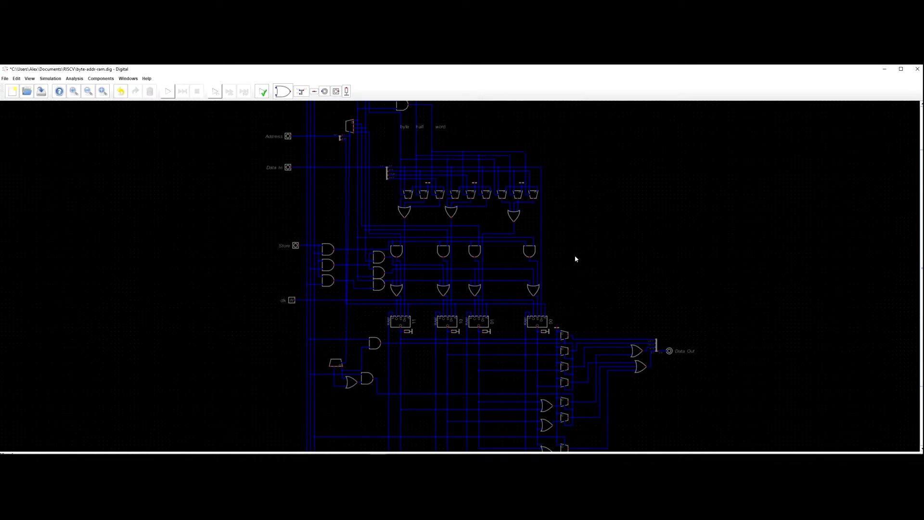
scroll(564, 255, up, 1)
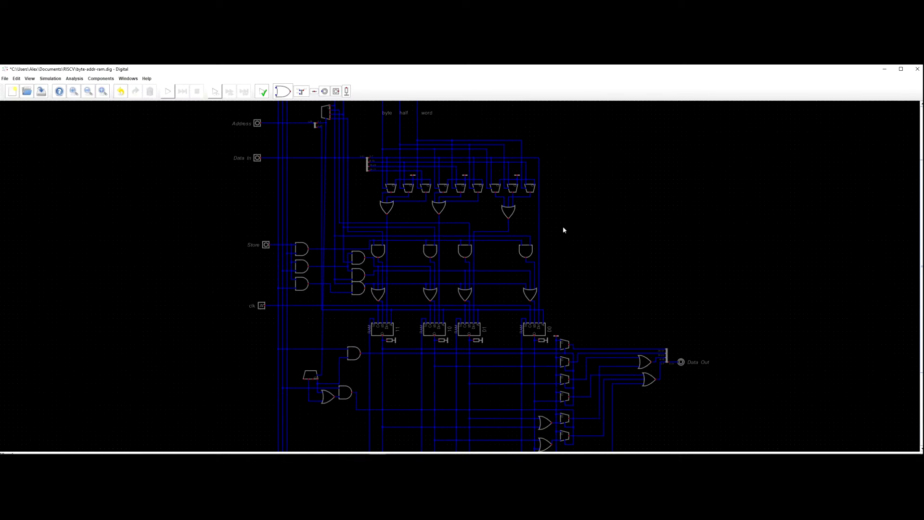
drag(568, 220, 255, 317)
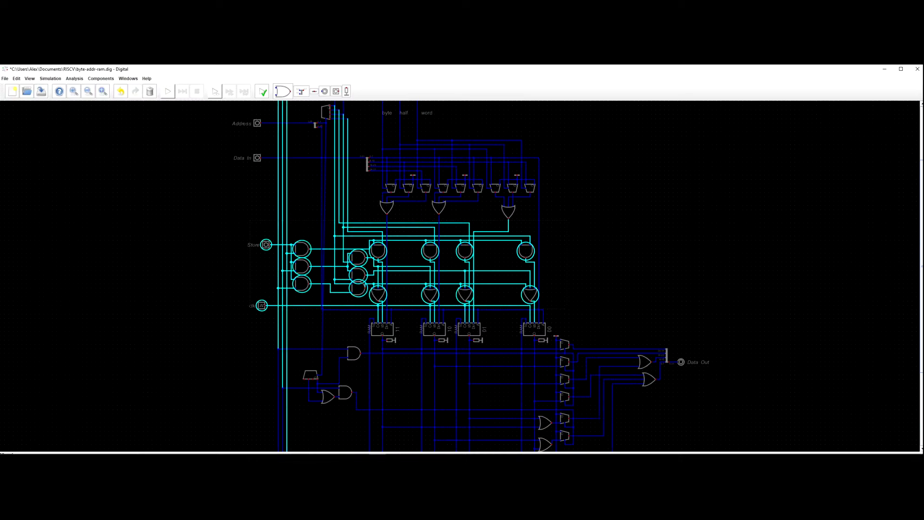
drag(249, 309, 246, 311)
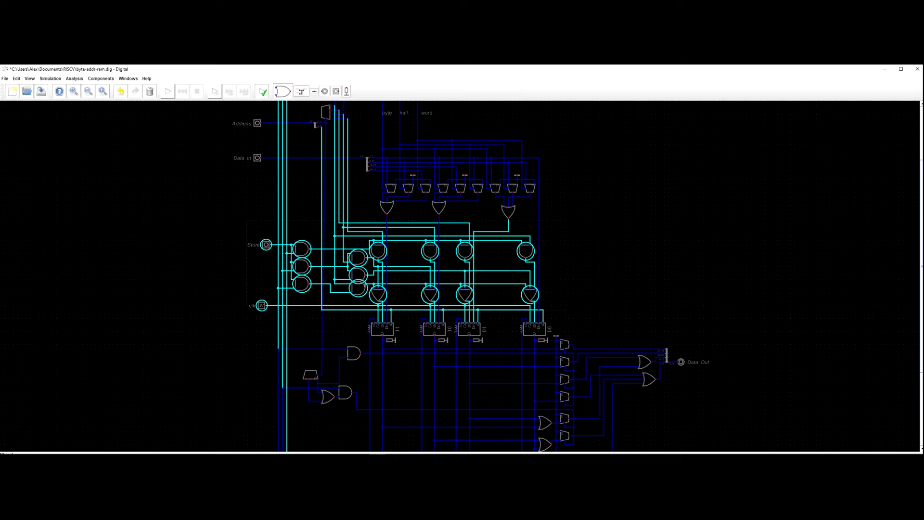
scroll(246, 310, down, 4)
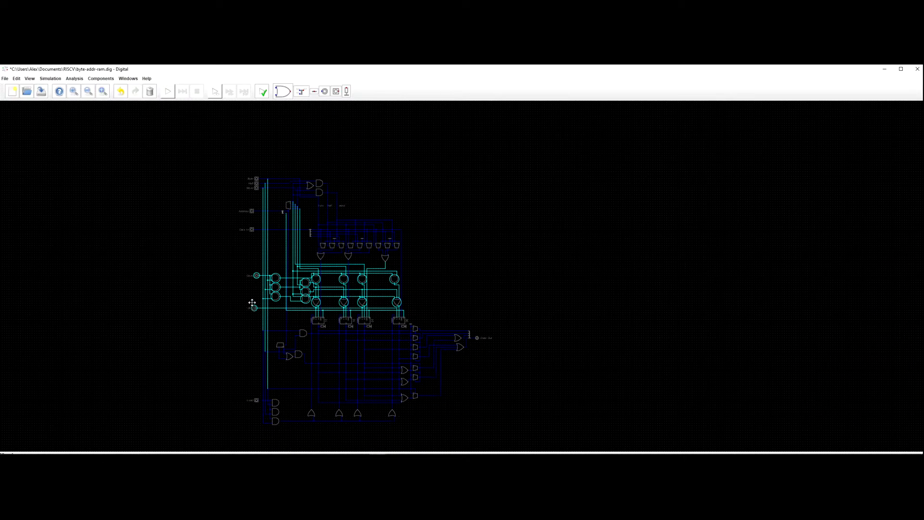
key(Escape)
key(F1)
drag(551, 273, 553, 235)
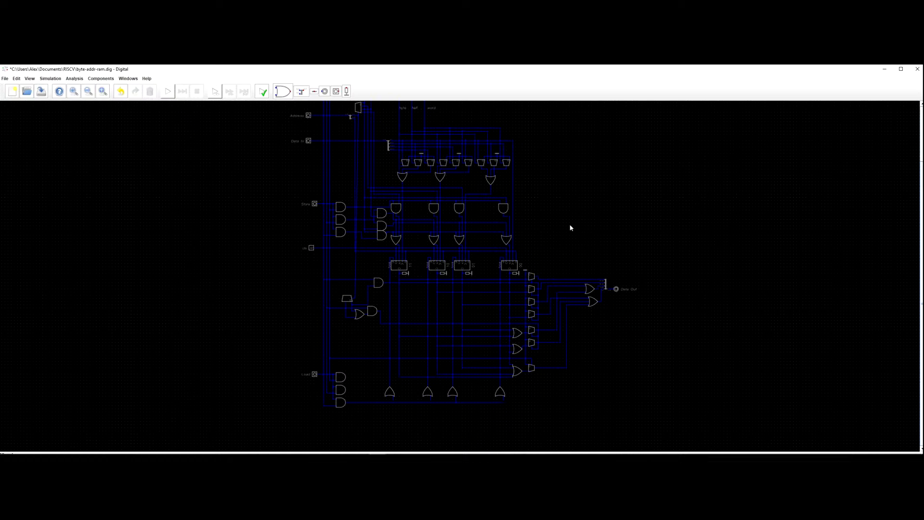
Compare how the Store AND gates combine with the address lines against the new Load AND gates and OR gates.
scroll(569, 381, down, 1)
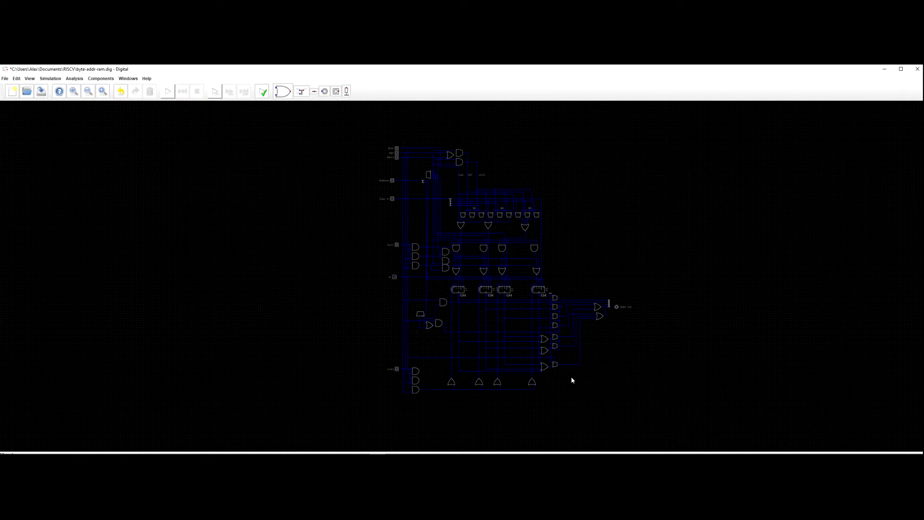
scroll(573, 385, up, 1)
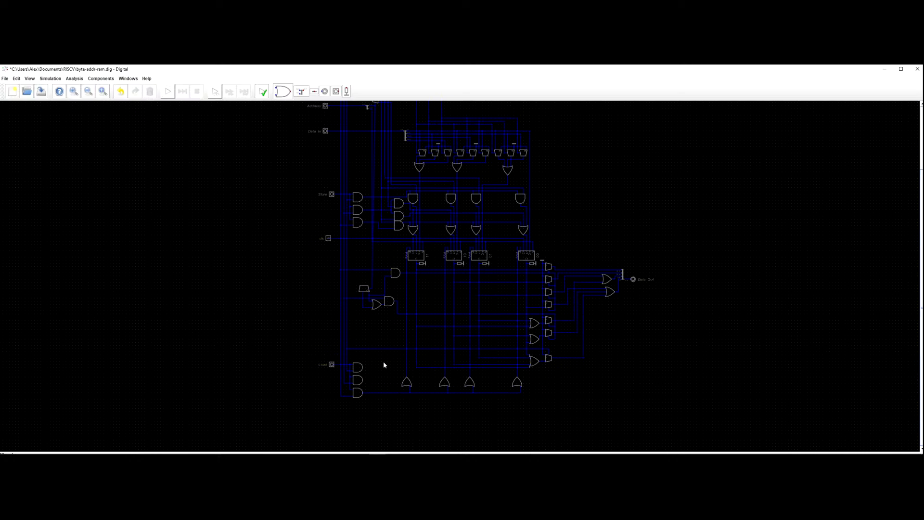
scroll(352, 363, up, 3)
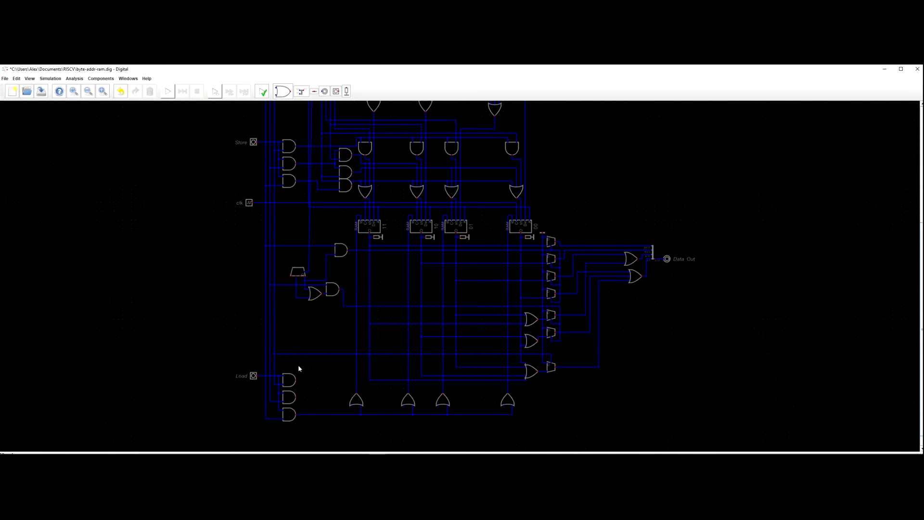
drag(317, 380, 311, 384)
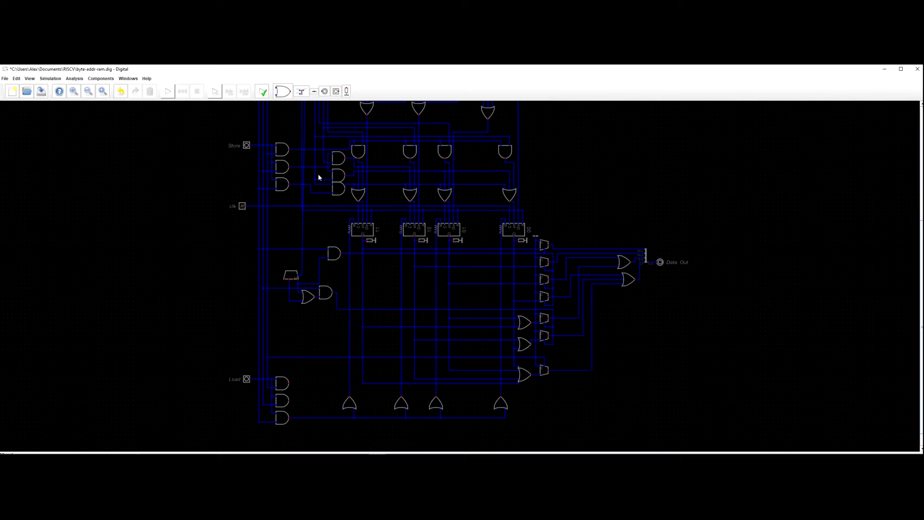
scroll(327, 184, up, 3)
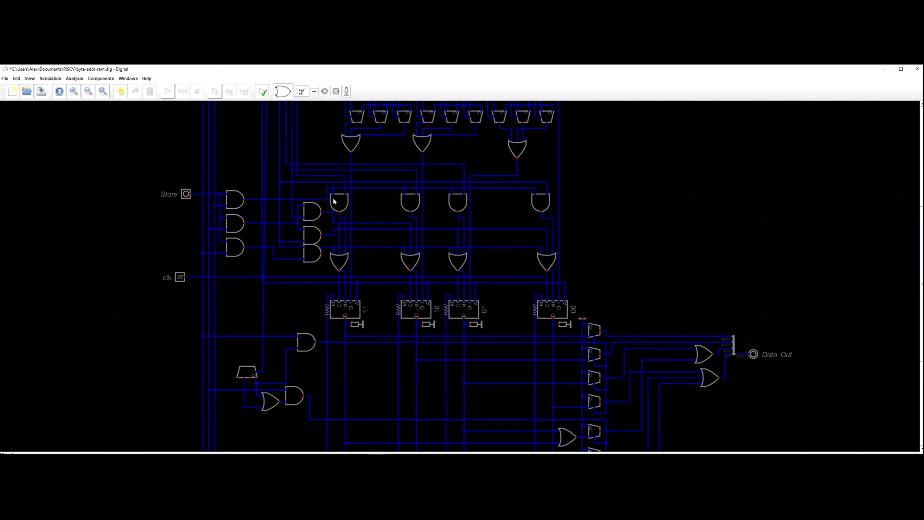
scroll(338, 198, down, 4)
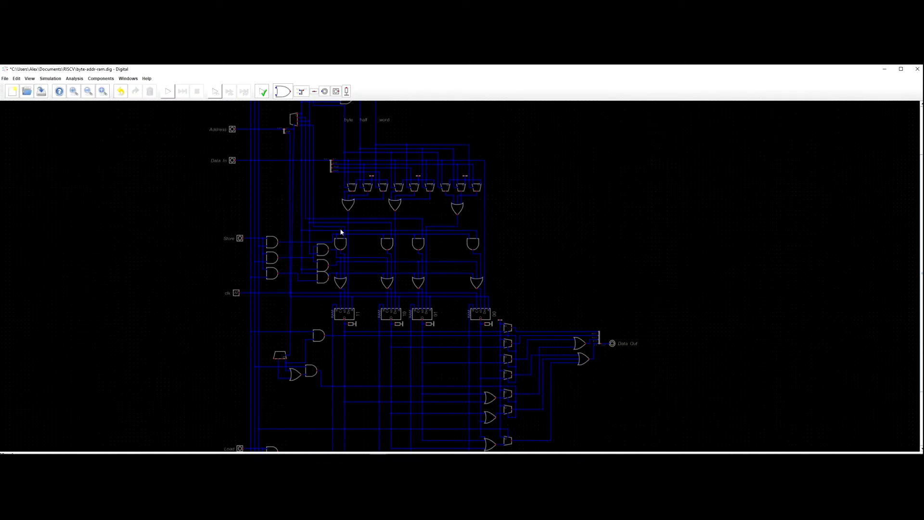
scroll(340, 232, up, 3)
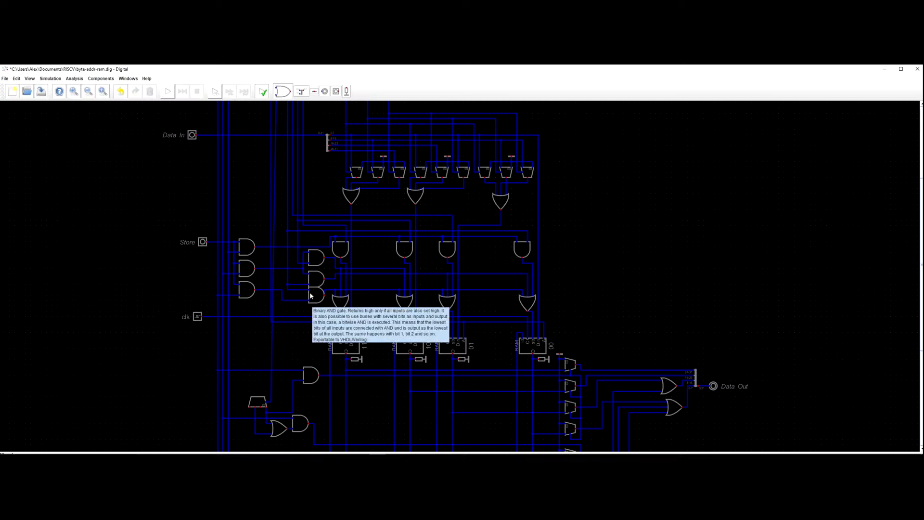
scroll(307, 295, down, 3)
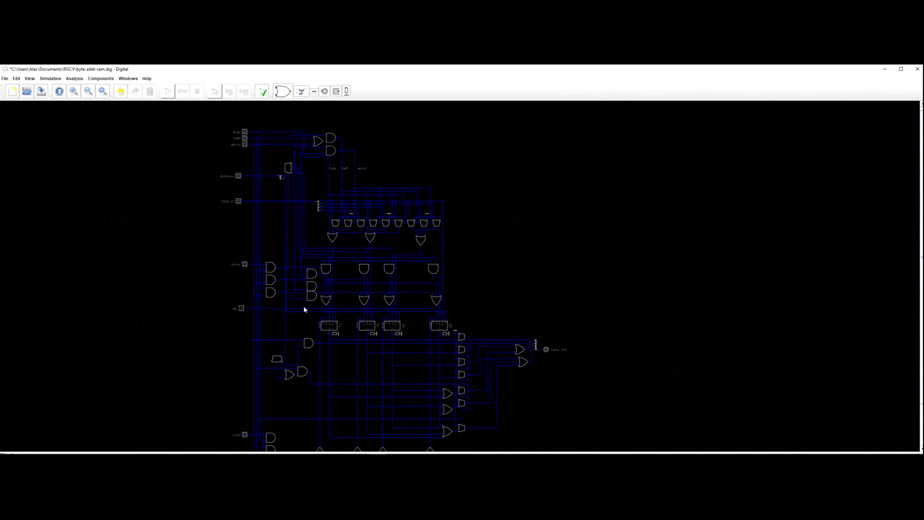
scroll(308, 301, up, 2)
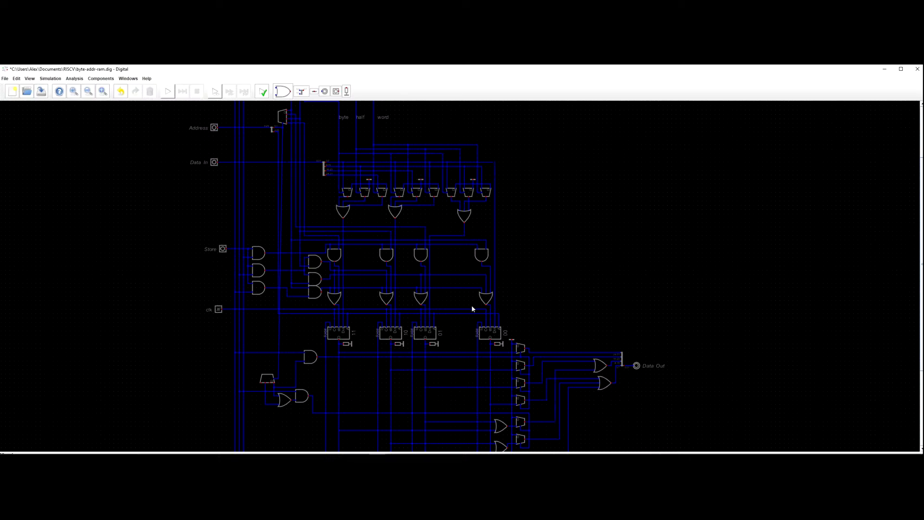
scroll(450, 327, down, 1)
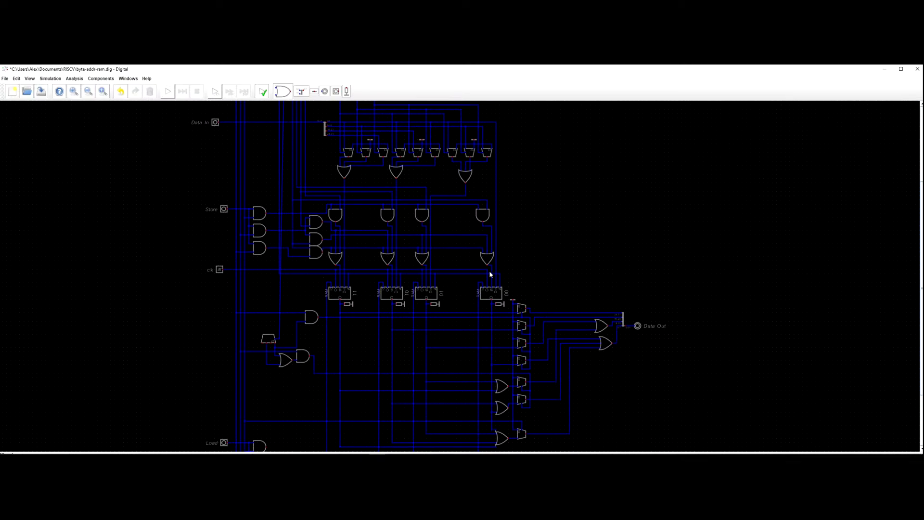
scroll(460, 268, down, 2)
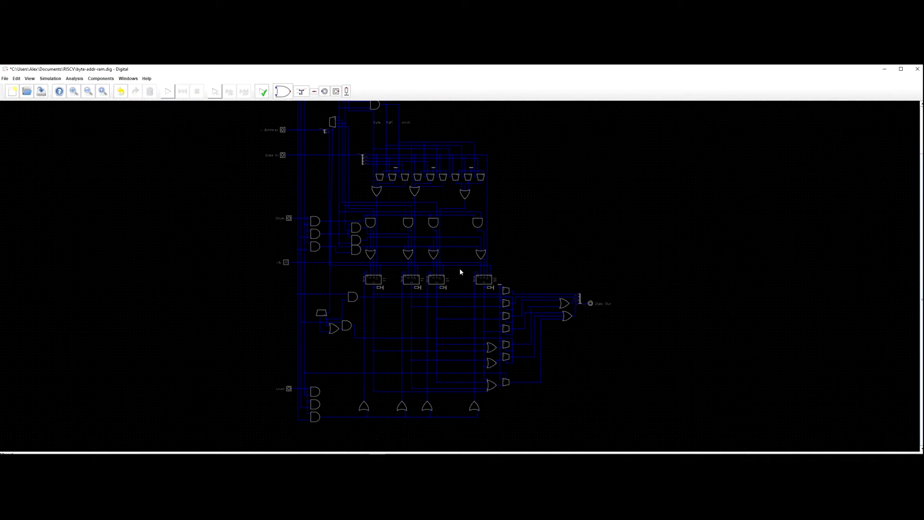
scroll(341, 349, up, 1)
scroll(341, 349, up, 1)
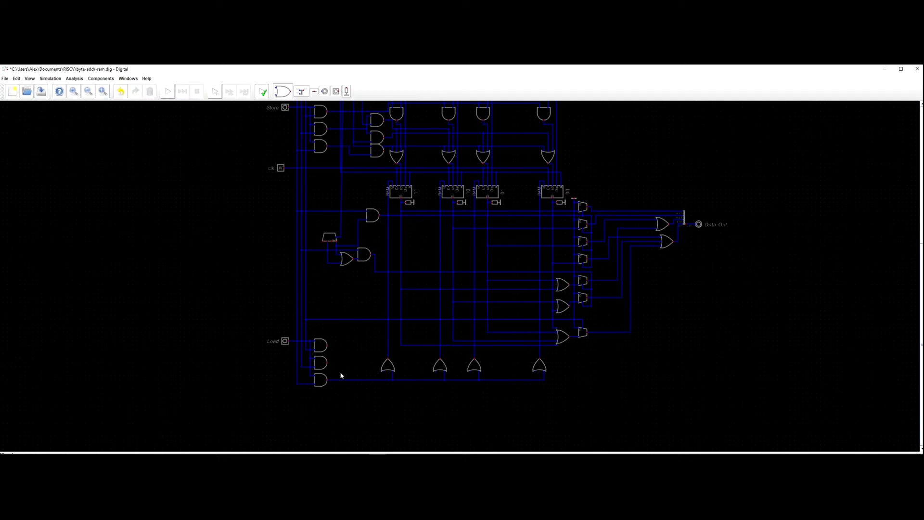
Detach the OR gates' shared line from the lowest Load AND gate and place a copied AND gate at its start.
scroll(341, 376, down, 1)
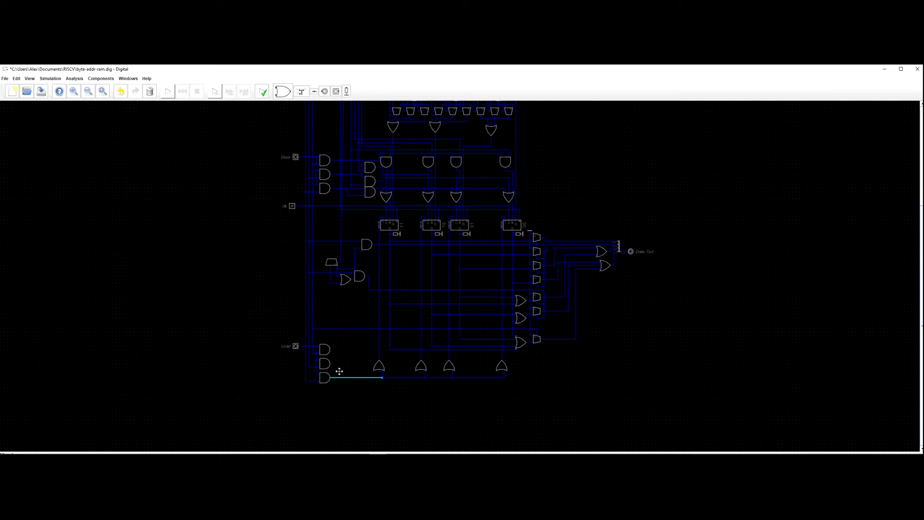
drag(341, 378, 365, 378)
scroll(355, 375, up, 3)
drag(358, 340, 356, 363)
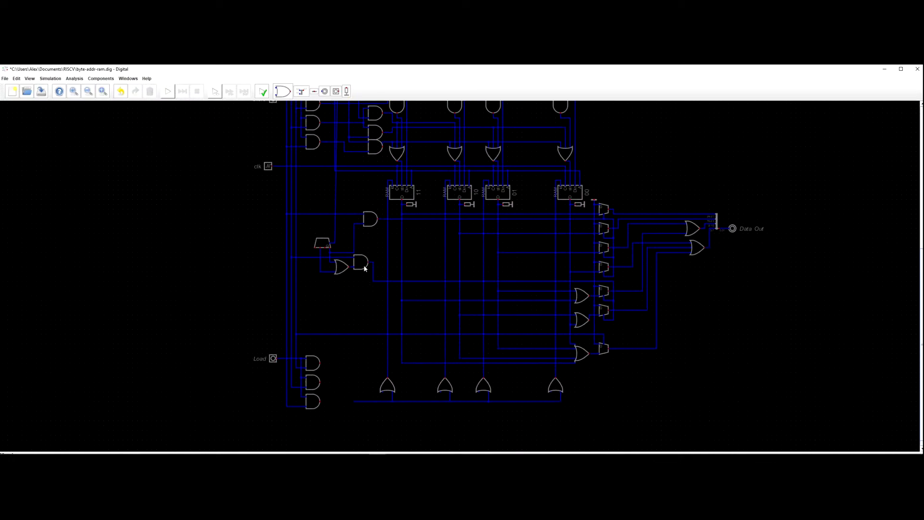
click(364, 269)
key(ctrl+c)
key(ctrl+v)
click(354, 411)
Wire the copied AND gate's inputs to the upper input line of the OR gate above the Load logic and the lowest Load AND output.
click(330, 263)
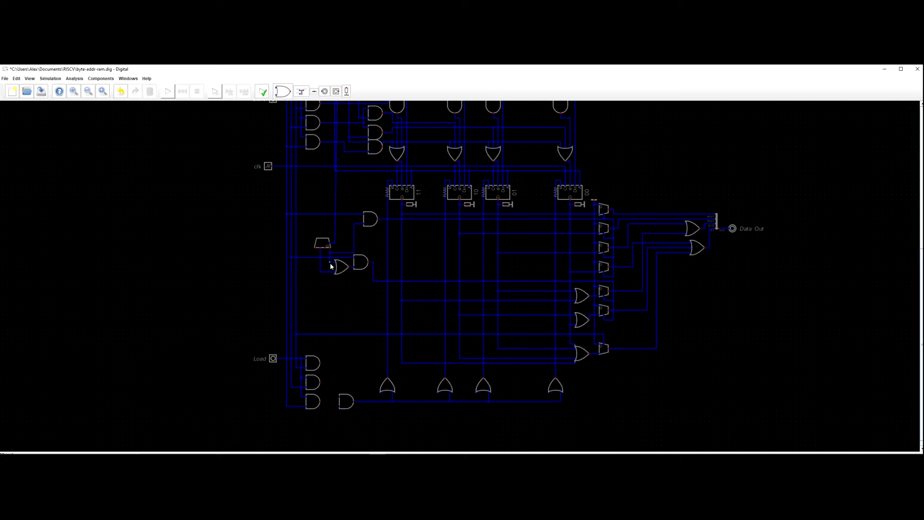
click(339, 400)
click(320, 402)
click(339, 406)
Move the Load input and its four AND gates downward, leaving more room below the RAM OR gates.
scroll(362, 340, down, 3)
drag(235, 291, 387, 380)
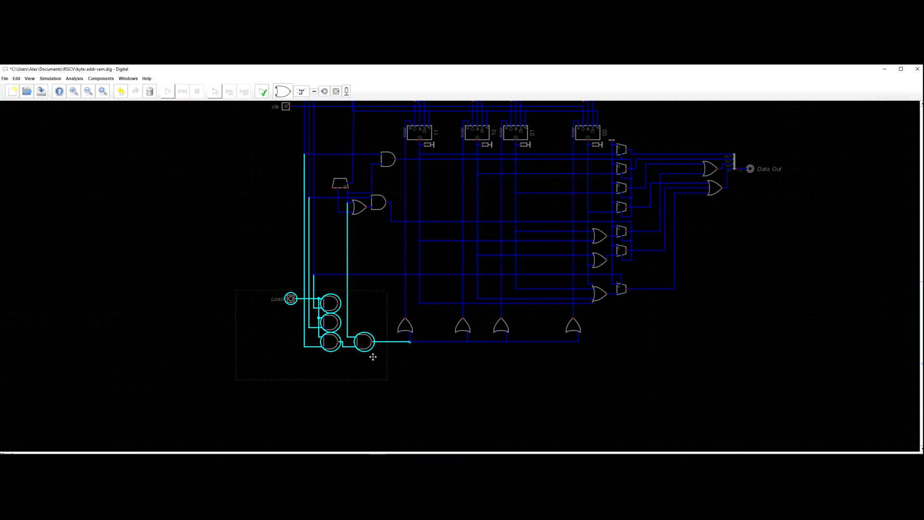
drag(369, 342, 370, 400)
click(369, 402)
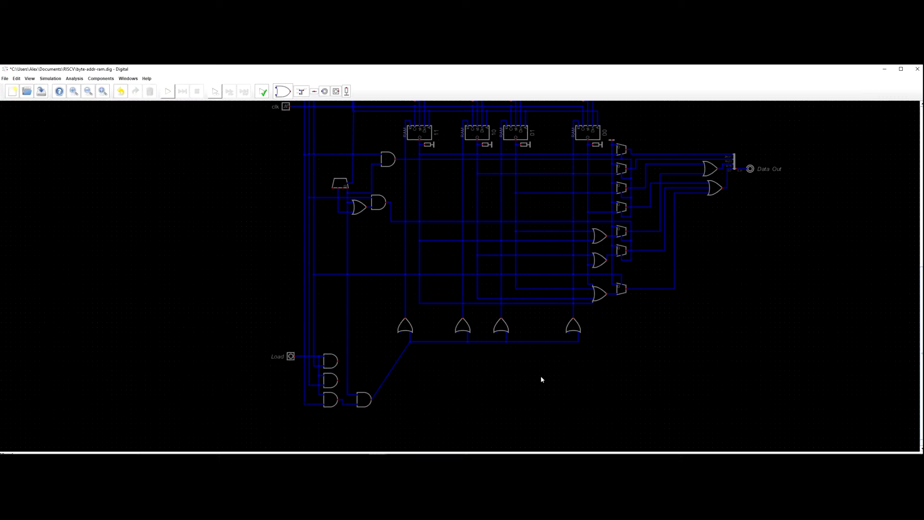
Replace the diagonal wire between the added Load AND gate and the OR gates' shared line with a right-angled route.
drag(380, 316, 577, 316)
click(538, 364)
drag(365, 391, 417, 396)
click(417, 397)
click(411, 396)
click(372, 401)
scroll(390, 412, down, 2)
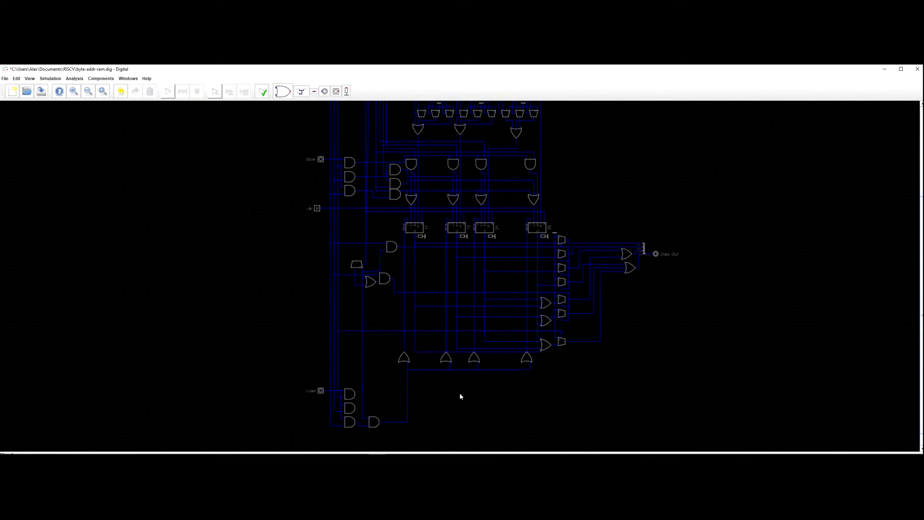
Copy the three OR gates under RAM blocks 10, 01 and 00 with their wires into the empty area beside the circuit.
drag(534, 373, 558, 368)
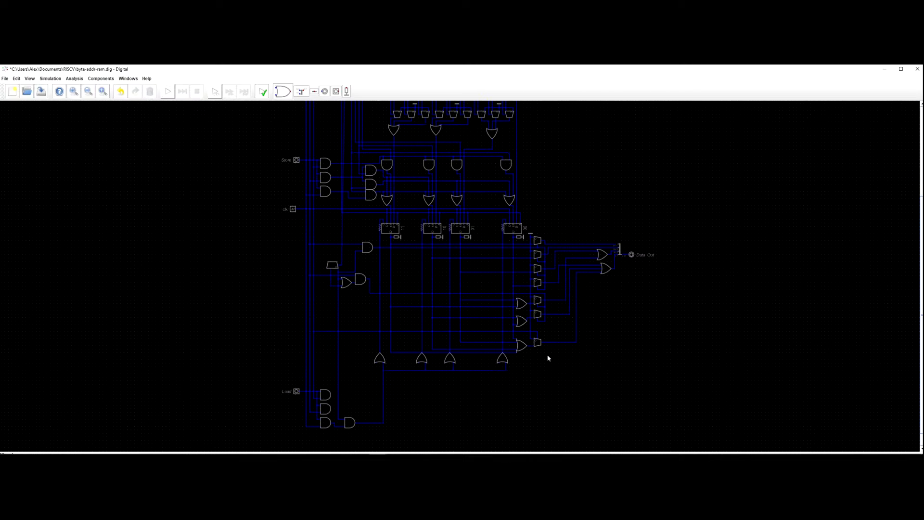
drag(548, 403, 381, 349)
click(366, 342)
key(ctrl+v)
click(310, 235)
key(ctrl+v)
key(r)
key(r)
key(r)
key(r)
key(r)
key(r)
key(r)
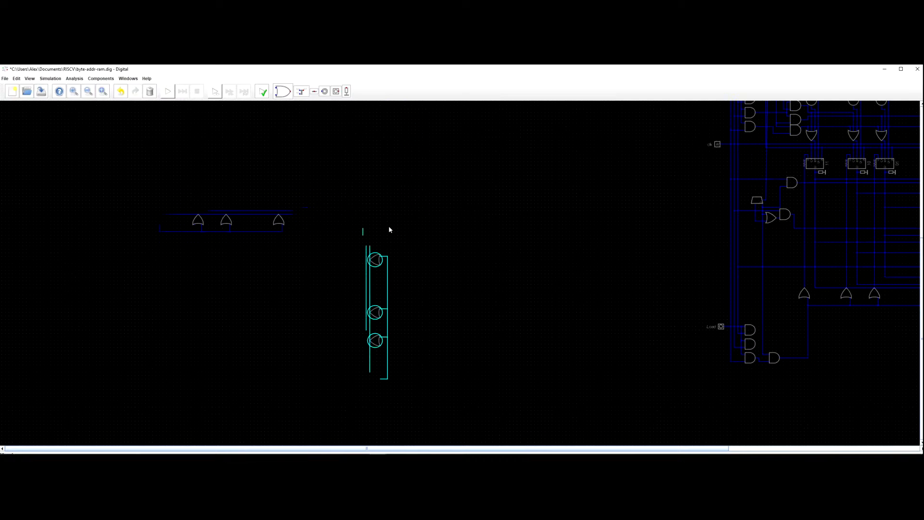
key(Escape)
Delete the copied group of three OR gates and wires from the empty area beside the circuit.
drag(358, 184, 17, 273)
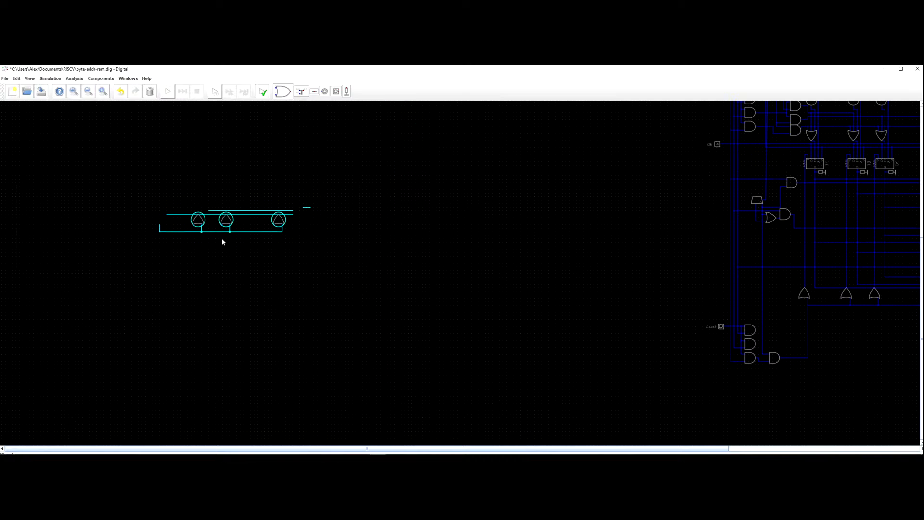
key(Delete)
scroll(236, 243, down, 5)
drag(554, 251, 344, 280)
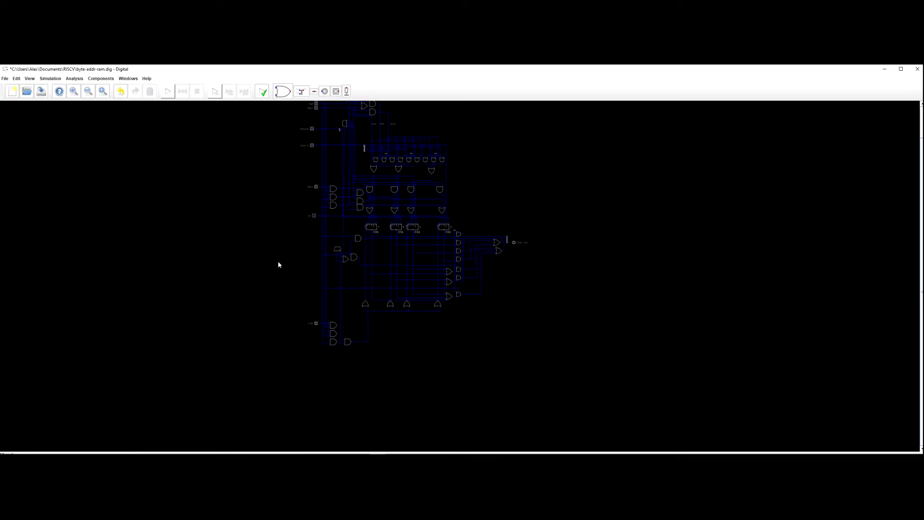
key(ctrl+v)
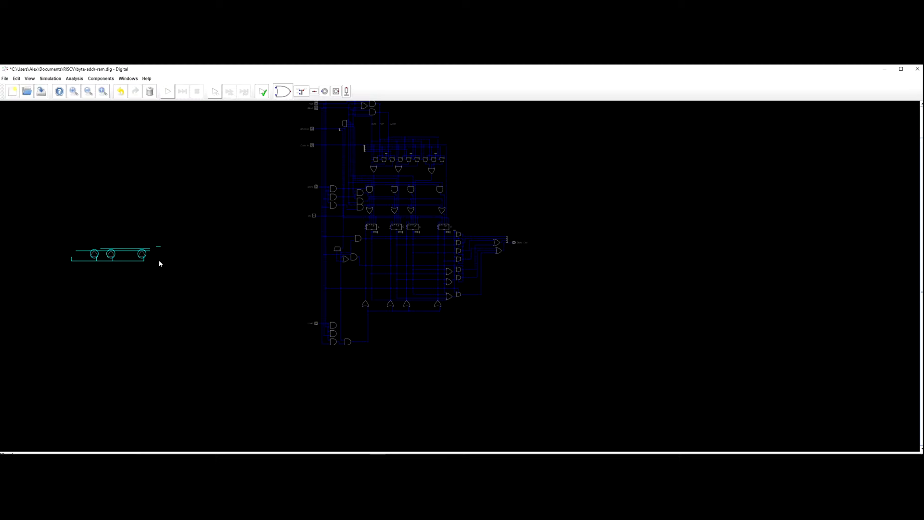
key(r)
key(r)
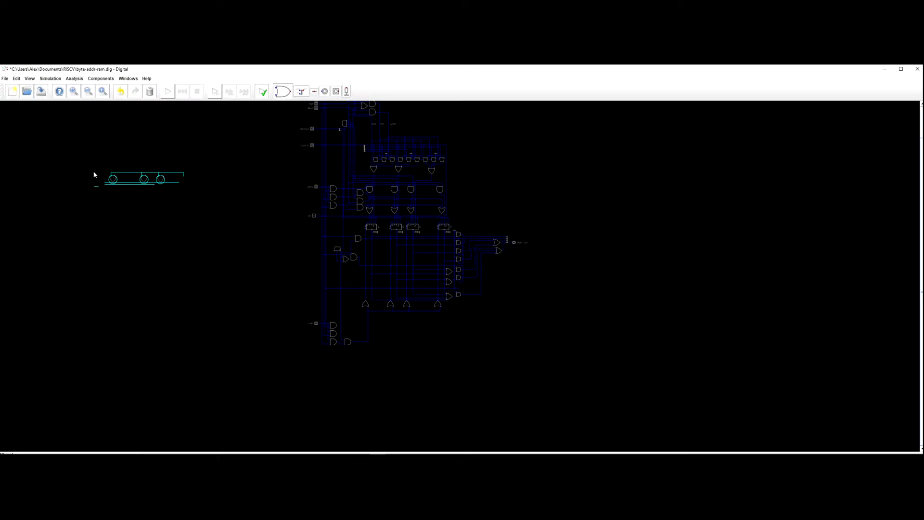
key(l)
key(Escape)
scroll(325, 354, up, 3)
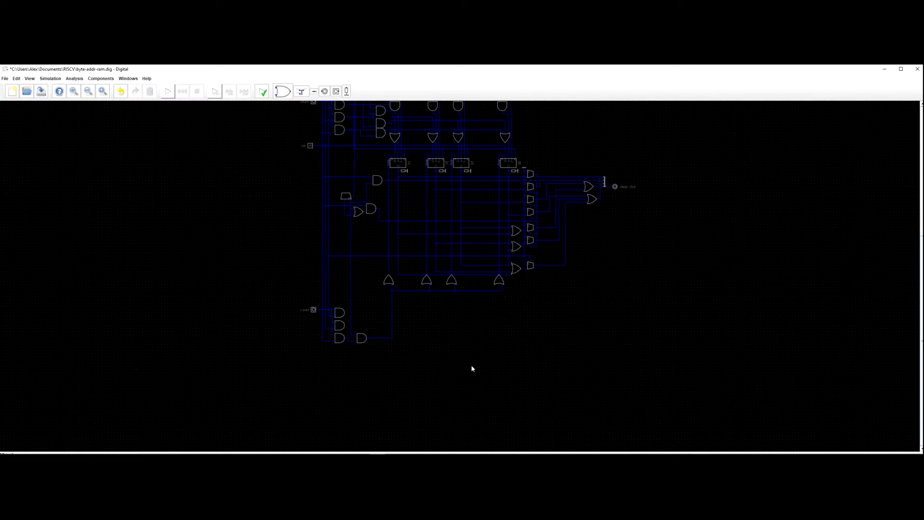
scroll(471, 366, down, 2)
scroll(151, 274, down, 3)
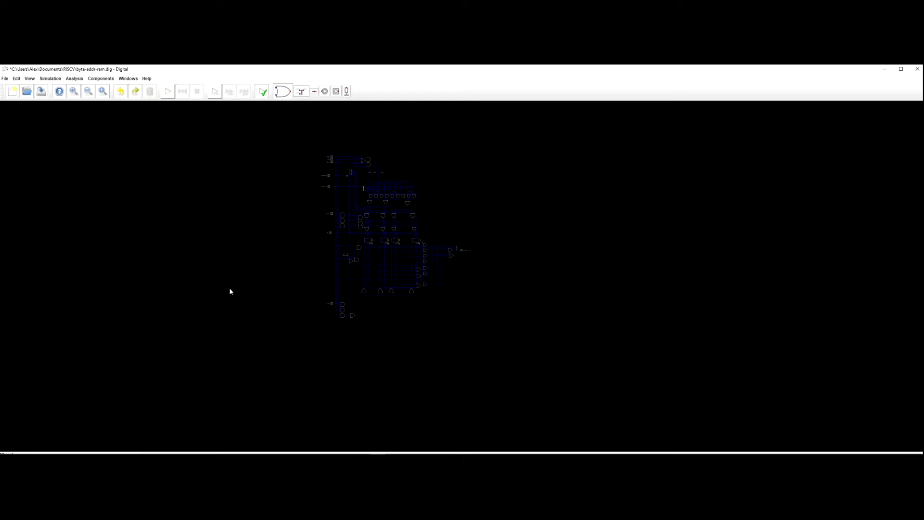
Move the added AND gate slightly upward so its lower input lines up with the lowest Load AND output.
scroll(447, 335, up, 6)
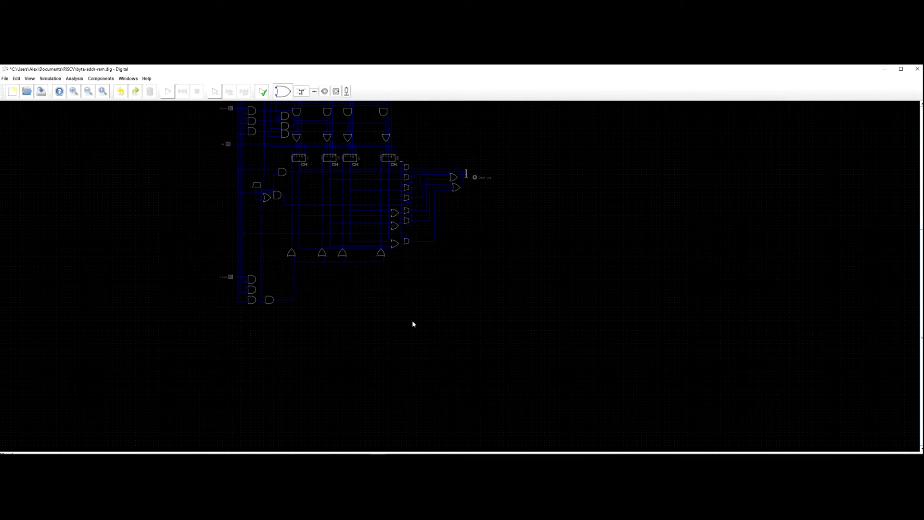
scroll(380, 349, up, 3)
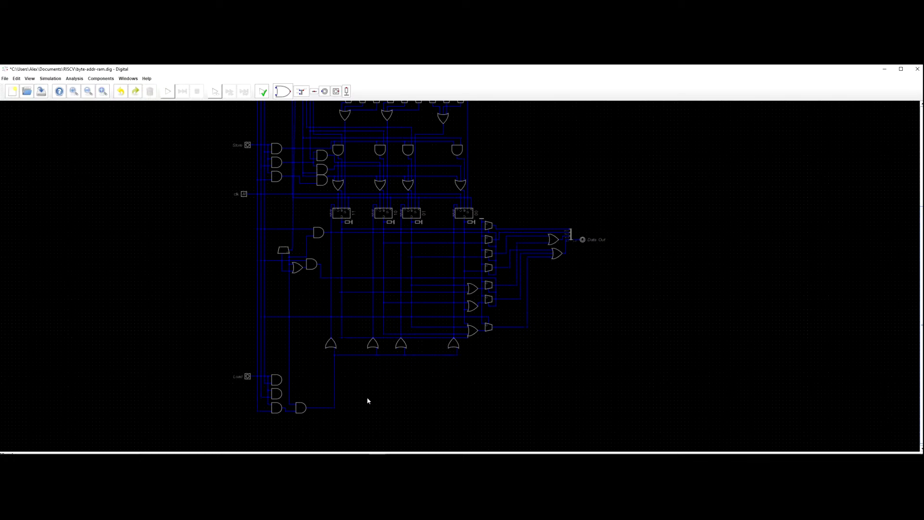
click(299, 408)
drag(296, 402, 451, 410)
Examine how the Store AND gates connect to the address lines and the gates above the RAM blocks.
scroll(380, 411, up, 4)
scroll(323, 385, down, 4)
scroll(308, 340, down, 3)
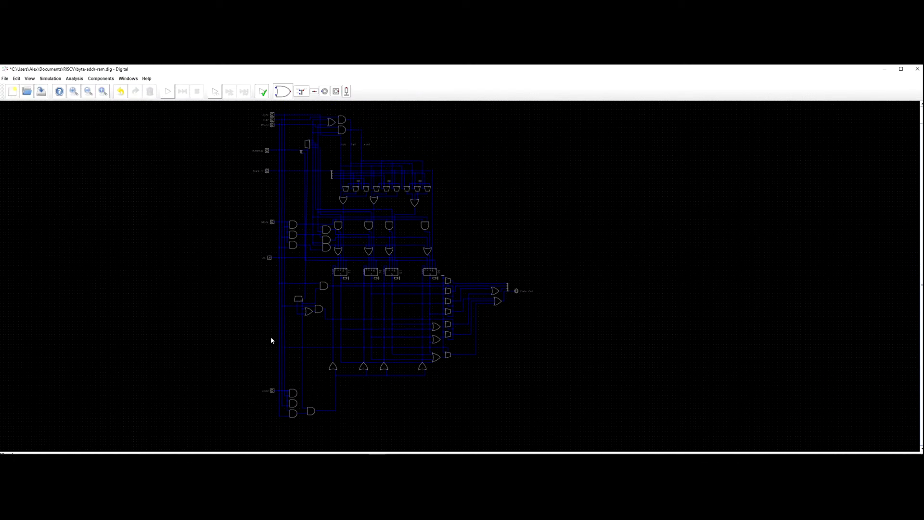
scroll(252, 243, up, 3)
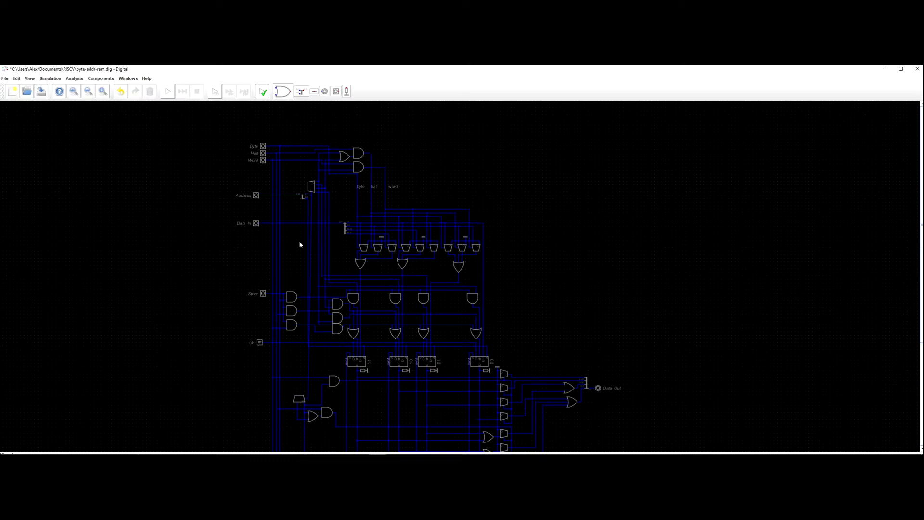
scroll(288, 350, up, 3)
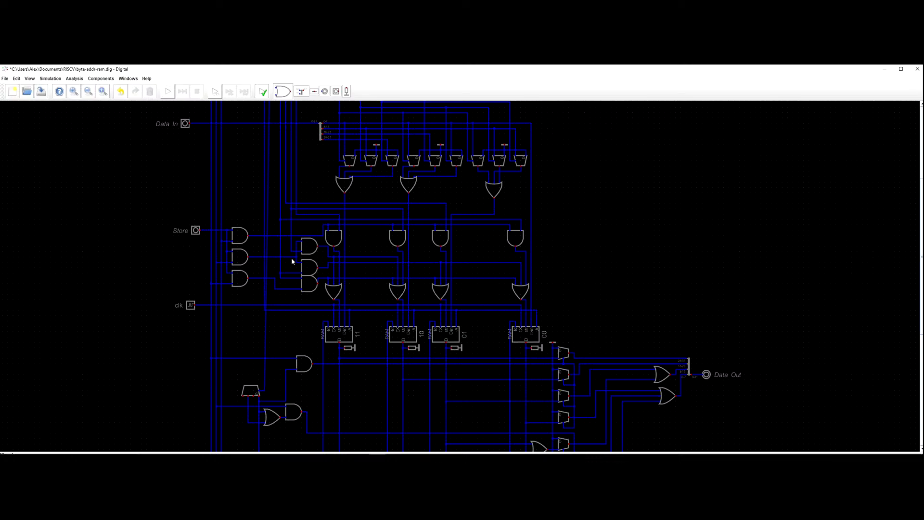
scroll(292, 262, down, 2)
scroll(292, 262, up, 3)
scroll(292, 261, down, 2)
drag(311, 307, 315, 230)
scroll(315, 230, down, 3)
drag(305, 413, 312, 321)
scroll(307, 301, down, 3)
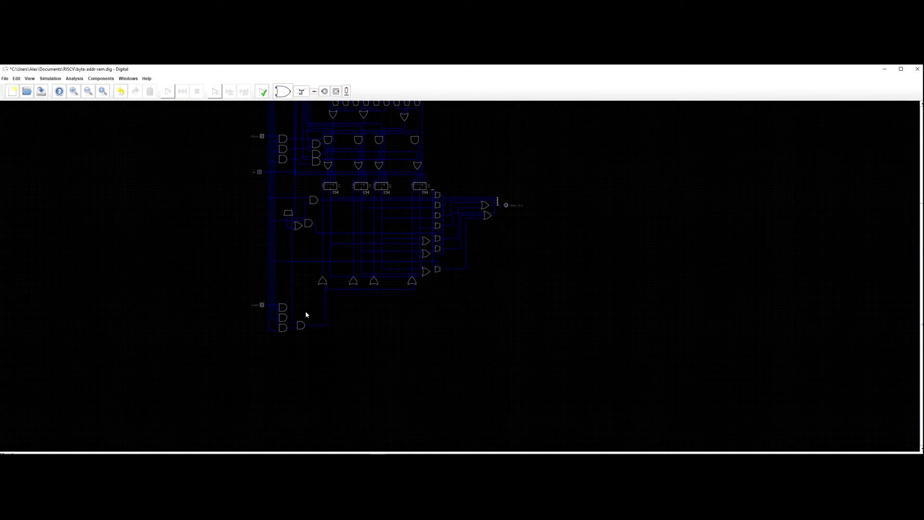
Make six copies of the added Load AND gate, stacking two directly above it and four in a separate group higher up.
click(301, 327)
scroll(291, 345, up, 3)
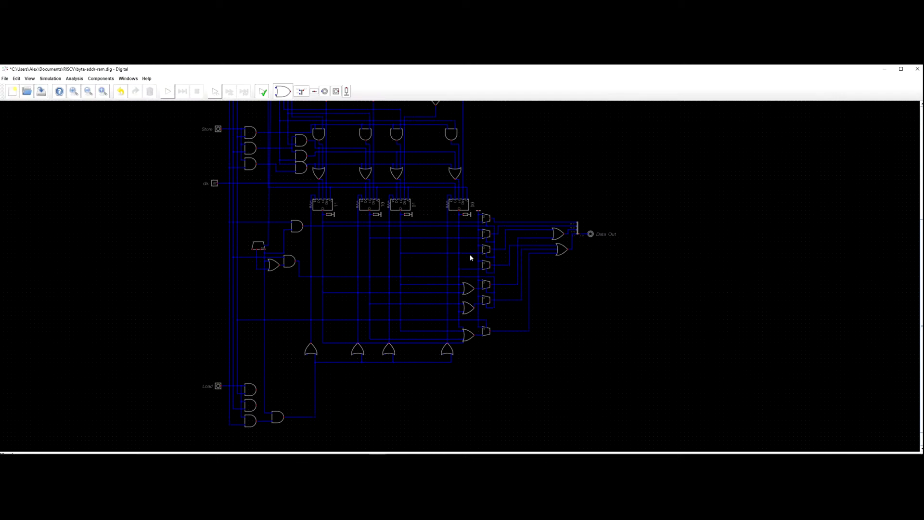
scroll(387, 331, down, 1)
drag(288, 406, 361, 359)
click(362, 358)
key(ctrl+c)
key(ctrl+v)
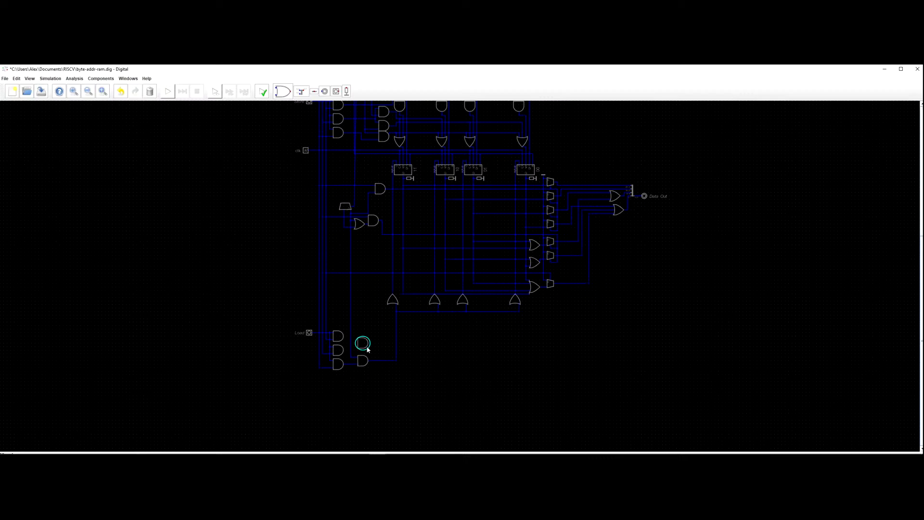
click(367, 353)
key(ctrl+v)
click(369, 342)
key(ctrl+v)
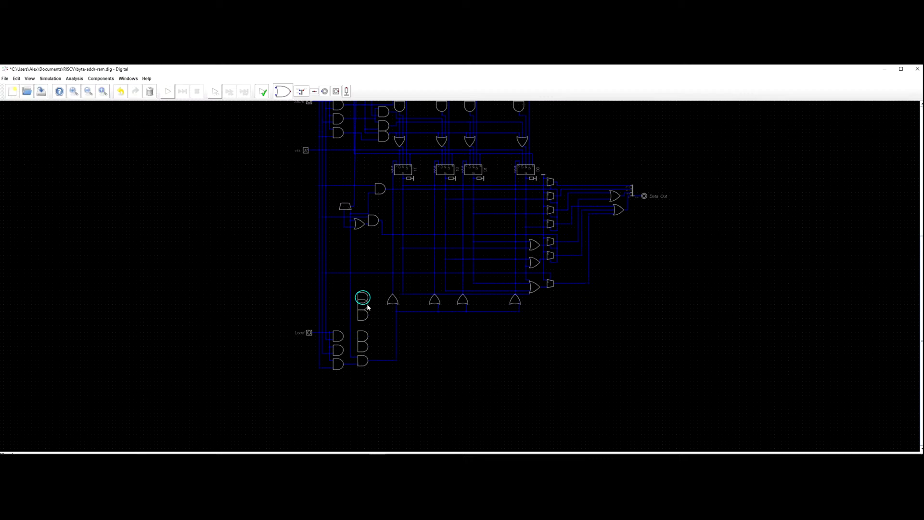
click(370, 303)
key(ctrl+v)
click(369, 293)
Compare the copied Load AND gates with the Store logic above the RAM blocks.
scroll(382, 341, down, 3)
drag(382, 341, 381, 318)
scroll(384, 319, up, 3)
scroll(384, 319, up, 4)
scroll(446, 340, up, 3)
scroll(458, 337, down, 4)
drag(453, 298, 446, 362)
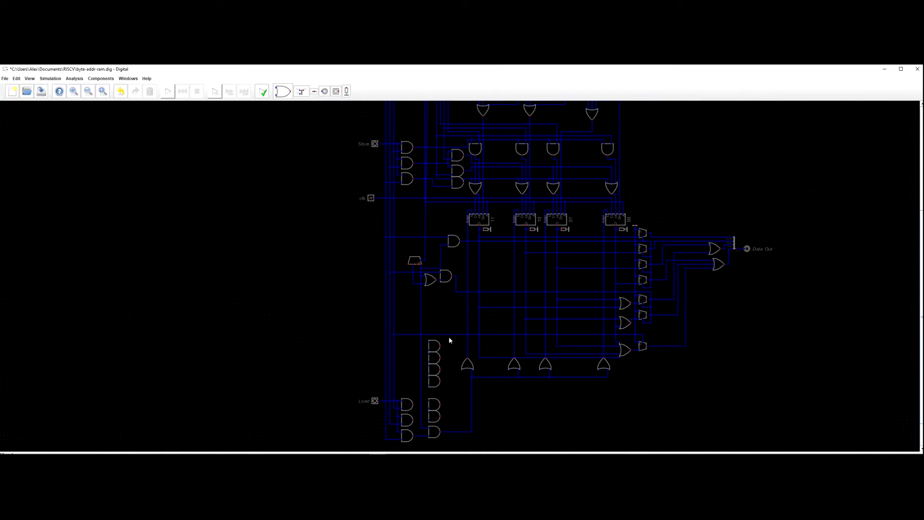
drag(447, 381, 458, 330)
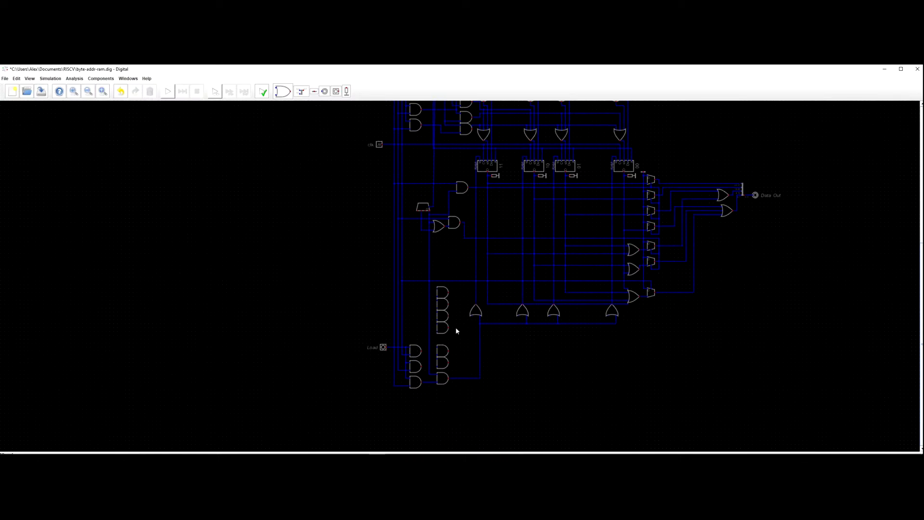
drag(447, 291, 431, 269)
scroll(431, 269, up, 1)
drag(440, 329, 418, 324)
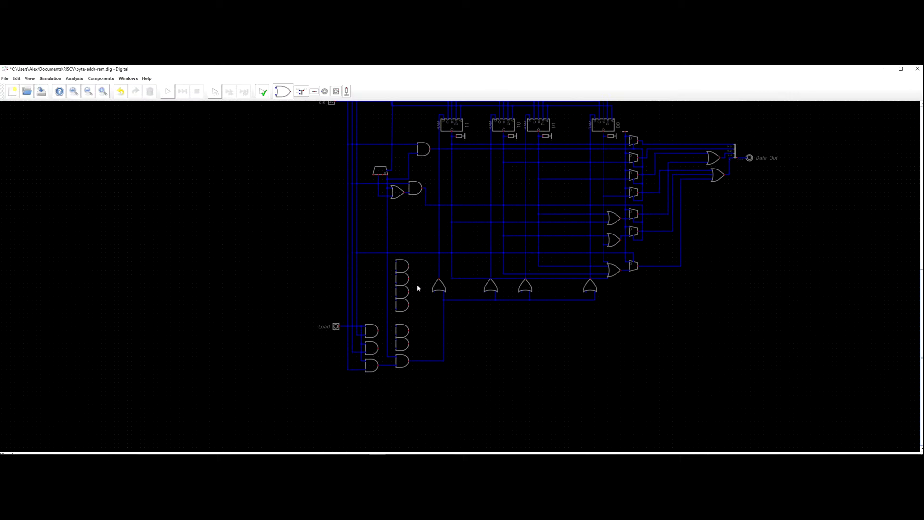
scroll(436, 337, up, 3)
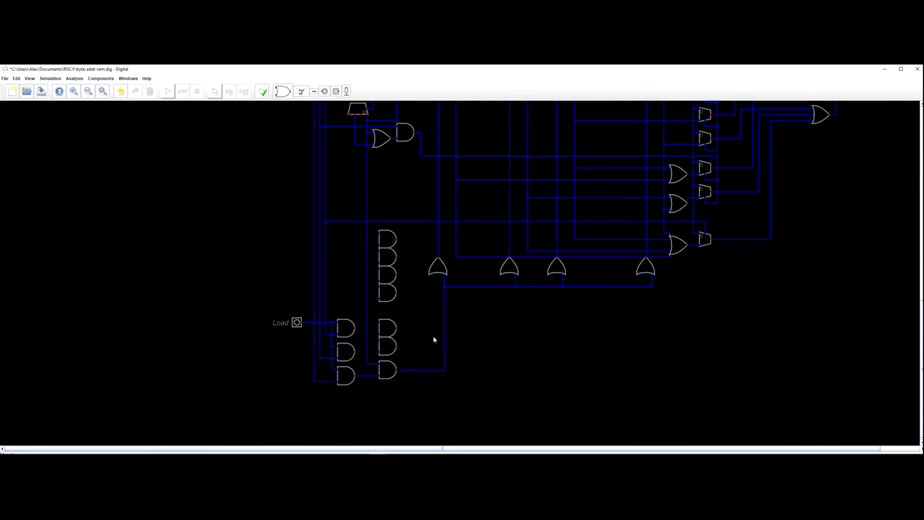
Wire the middle Load AND output to the lower copied gate's lower input and the upper copied gate's upper input.
click(356, 353)
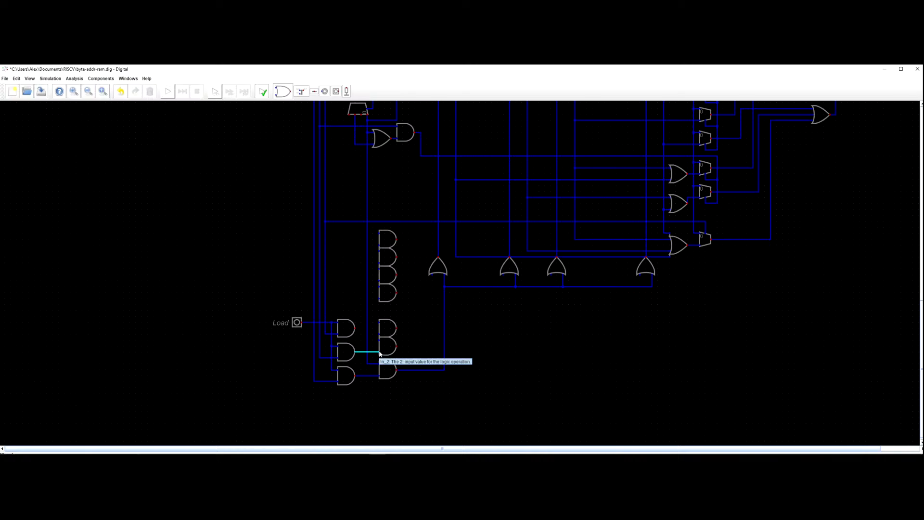
click(381, 353)
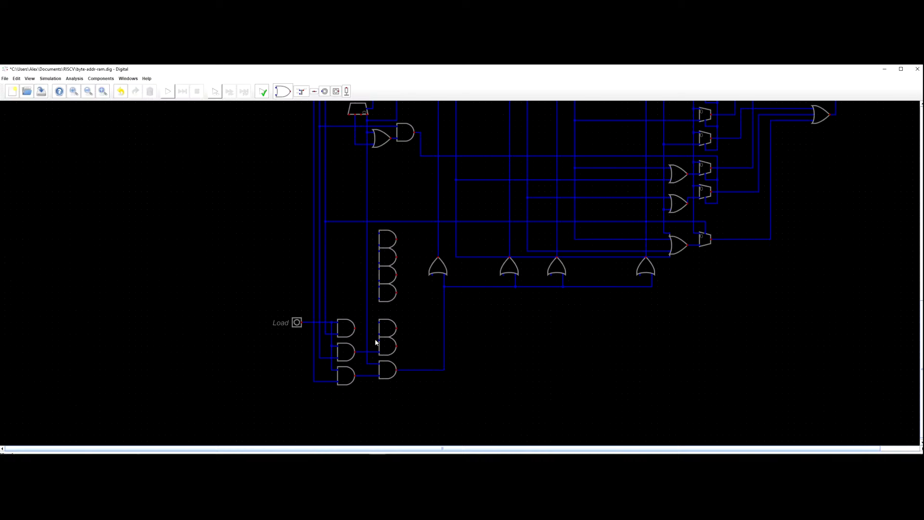
click(377, 353)
click(377, 326)
Wire the remaining inputs of the two copied AND gates to the two input lines of the OR gate above the Load logic.
click(368, 342)
click(378, 341)
click(379, 335)
click(361, 192)
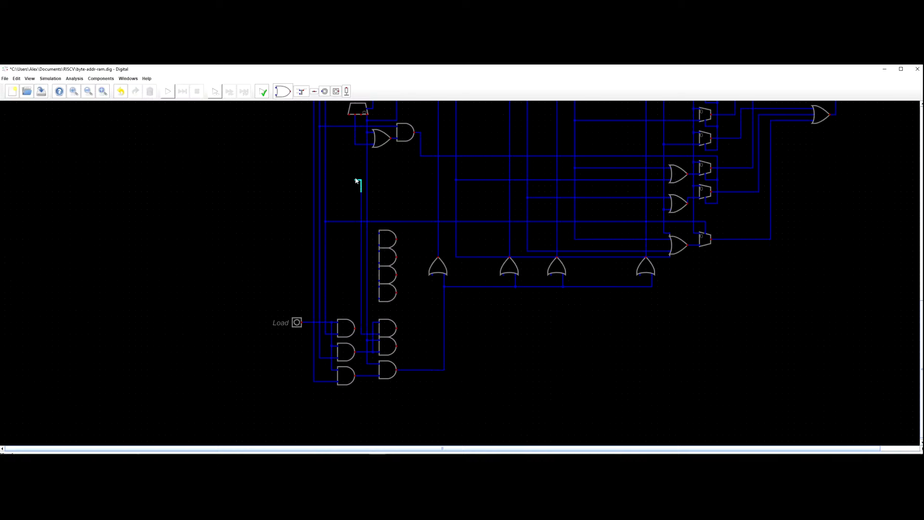
click(361, 146)
Move the Load input and its topmost AND gate upward, level with the group of four copied AND gates.
scroll(368, 162, down, 3)
scroll(385, 171, up, 1)
drag(380, 188, 383, 172)
scroll(385, 171, down, 2)
scroll(384, 238, up, 1)
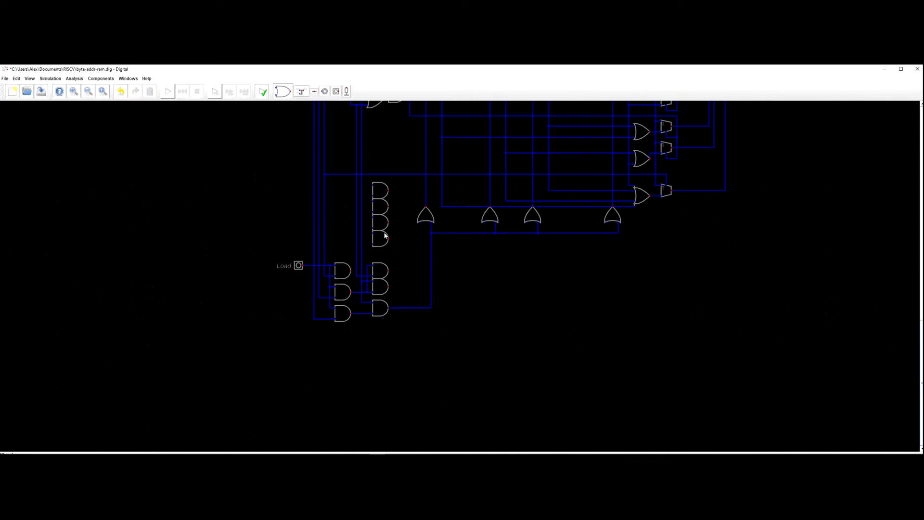
scroll(397, 275, up, 1)
drag(402, 289, 412, 269)
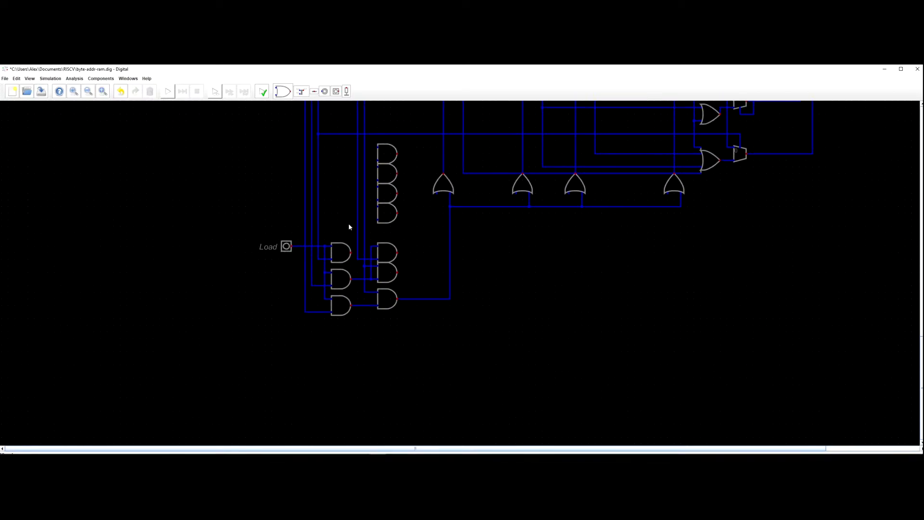
drag(355, 229, 342, 207)
drag(284, 246, 283, 199)
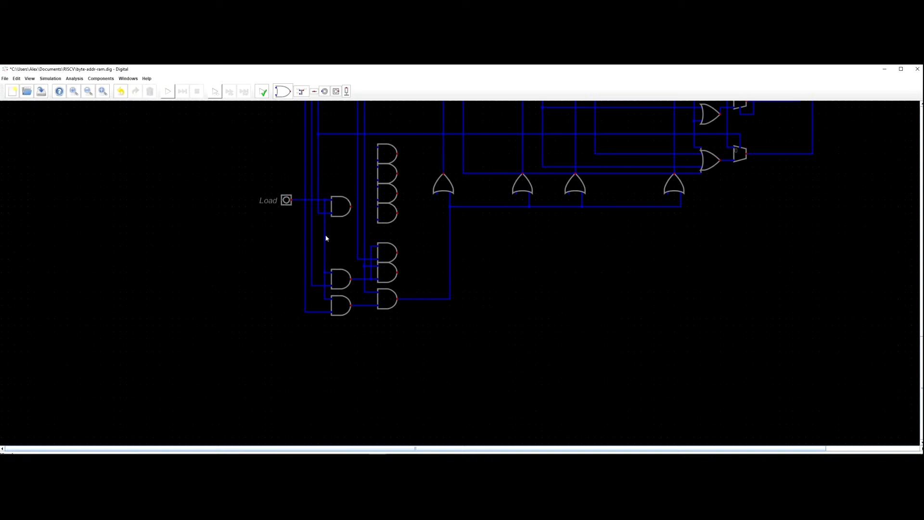
drag(342, 238, 298, 256)
Wire the lower copied AND output to the OR gates under RAM 00 and 01, and the upper one to those under 10 and 11.
click(353, 291)
scroll(436, 313, down, 5)
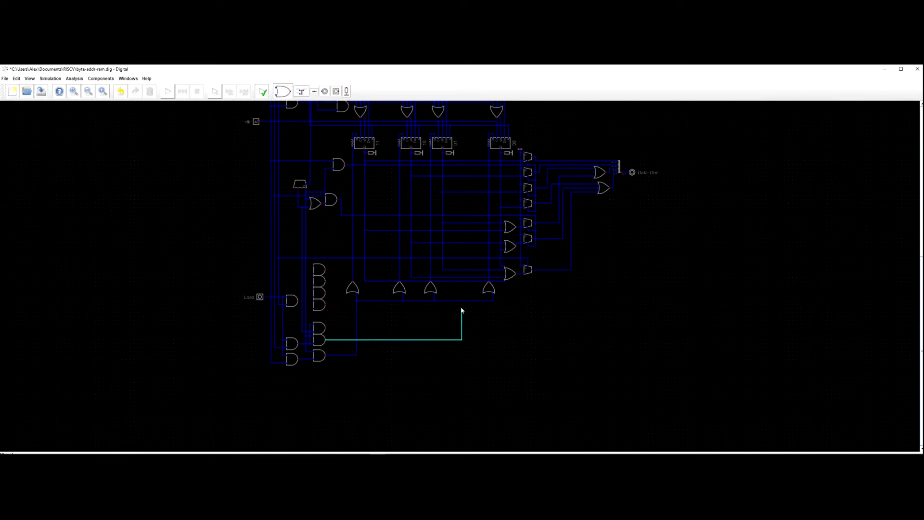
click(485, 299)
click(427, 296)
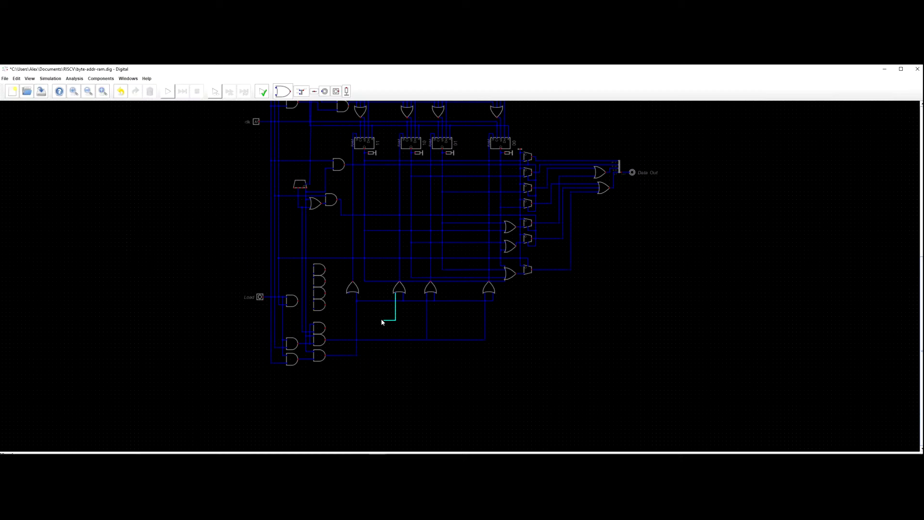
click(328, 328)
click(349, 293)
click(333, 329)
Move the five lower Load AND gates and their wires downward, leaving more room below the RAM OR gates.
scroll(373, 326, down, 3)
scroll(444, 368, up, 2)
drag(487, 379, 506, 398)
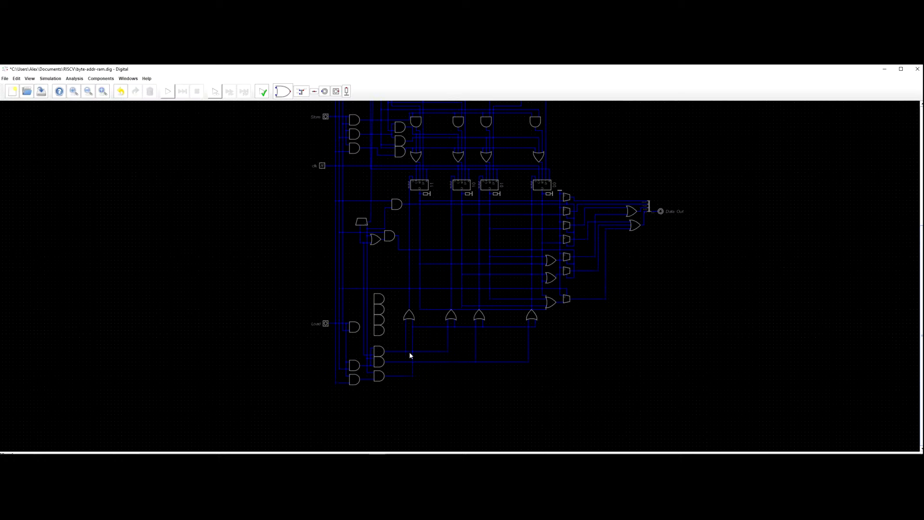
drag(463, 394, 496, 351)
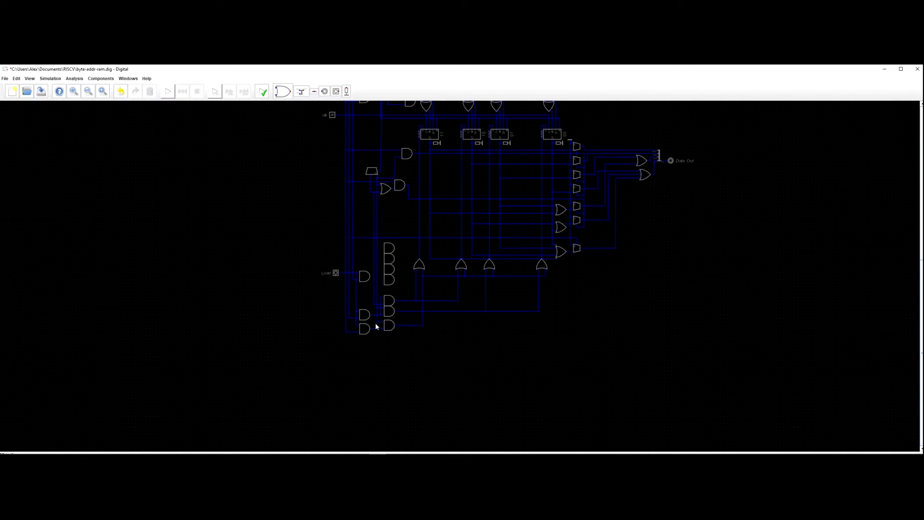
drag(315, 288, 587, 353)
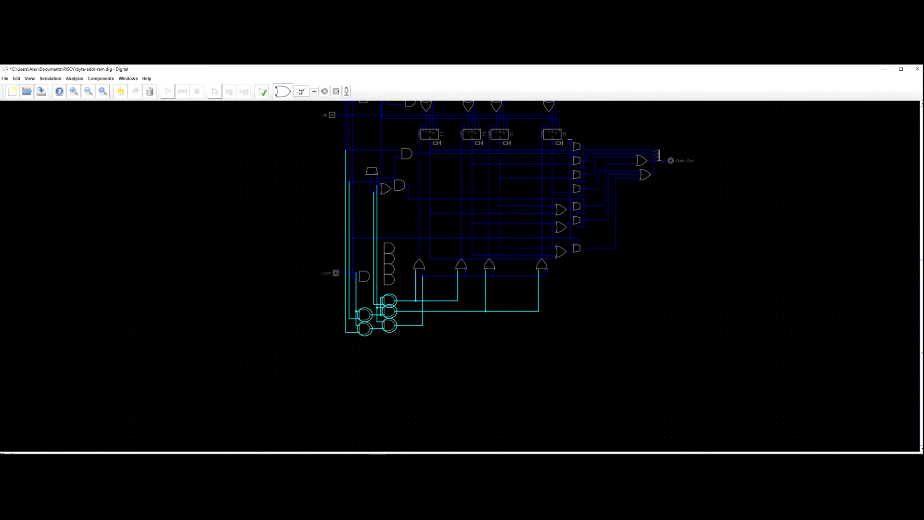
drag(384, 313, 383, 376)
Move the four stacked AND gates and the Load input with its top AND gate down, just above the lower gates.
drag(401, 238, 387, 351)
scroll(394, 314, up, 4)
drag(395, 269, 375, 246)
drag(291, 210, 350, 346)
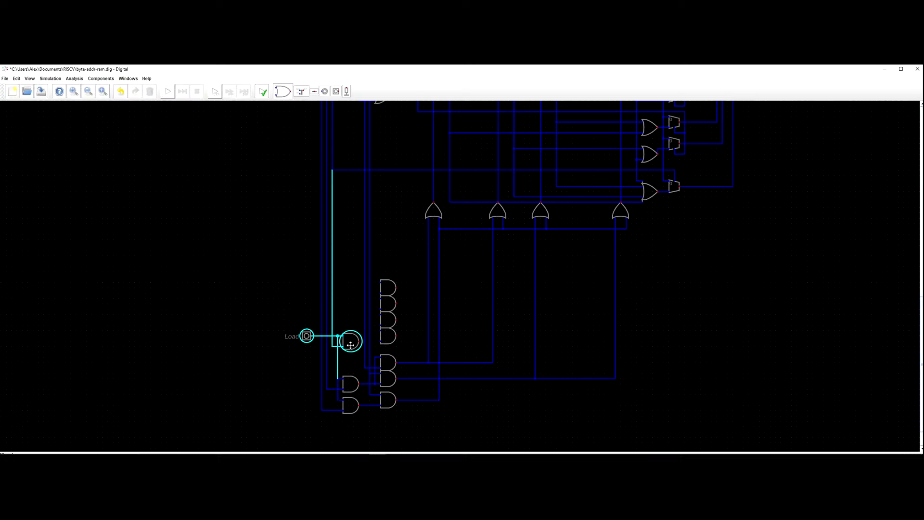
Wire the top Load AND output to the lower inputs of all four stacked AND gates.
click(357, 343)
click(379, 342)
click(376, 325)
click(379, 309)
click(376, 321)
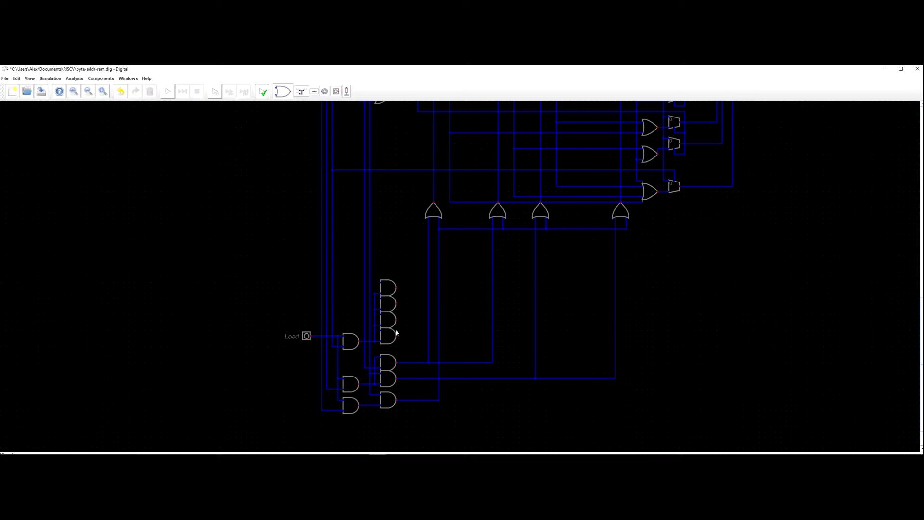
Examine the four stacked Load AND gates and the circuit above them to trace their remaining input connections.
scroll(394, 329, up, 3)
scroll(430, 320, down, 1)
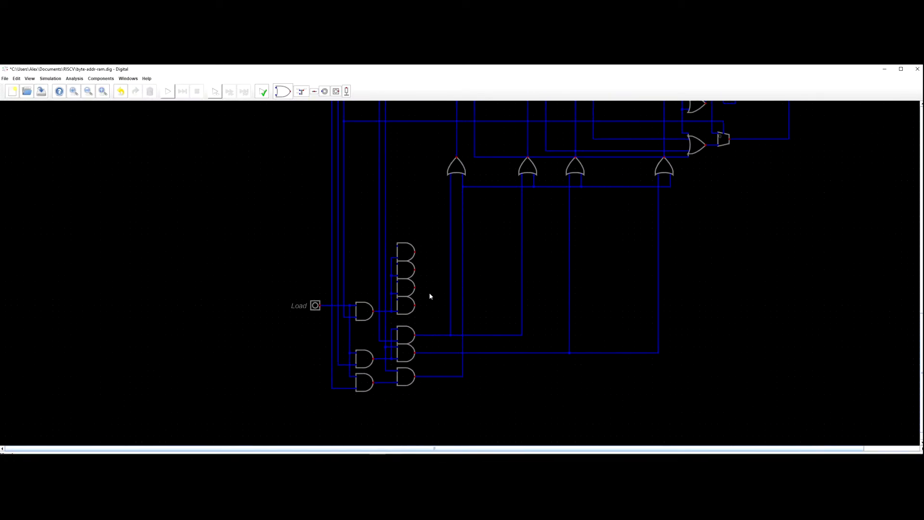
scroll(430, 295, down, 1)
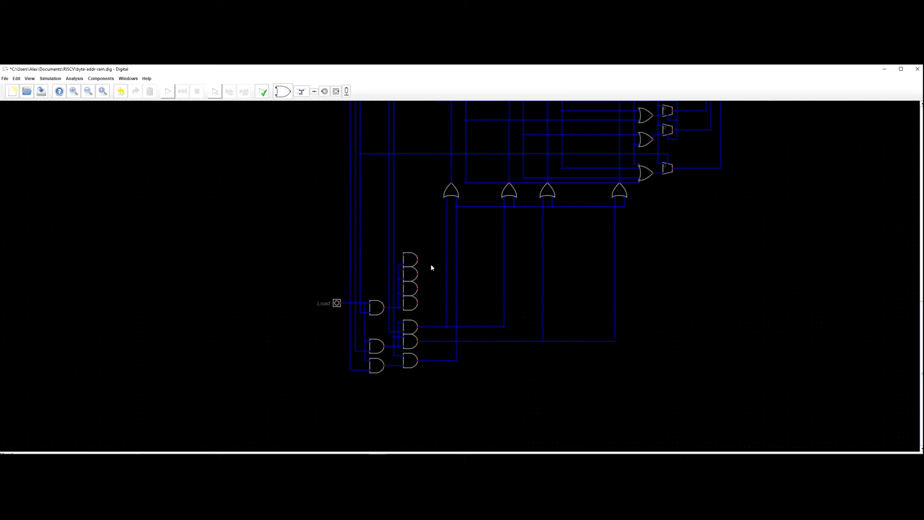
scroll(433, 249, down, 6)
drag(428, 204, 428, 333)
scroll(414, 218, up, 2)
drag(400, 154, 384, 184)
scroll(408, 237, up, 4)
drag(411, 354, 391, 110)
scroll(359, 323, down, 3)
drag(339, 360, 342, 278)
scroll(342, 257, down, 3)
scroll(345, 273, up, 3)
scroll(345, 289, up, 3)
scroll(336, 323, up, 4)
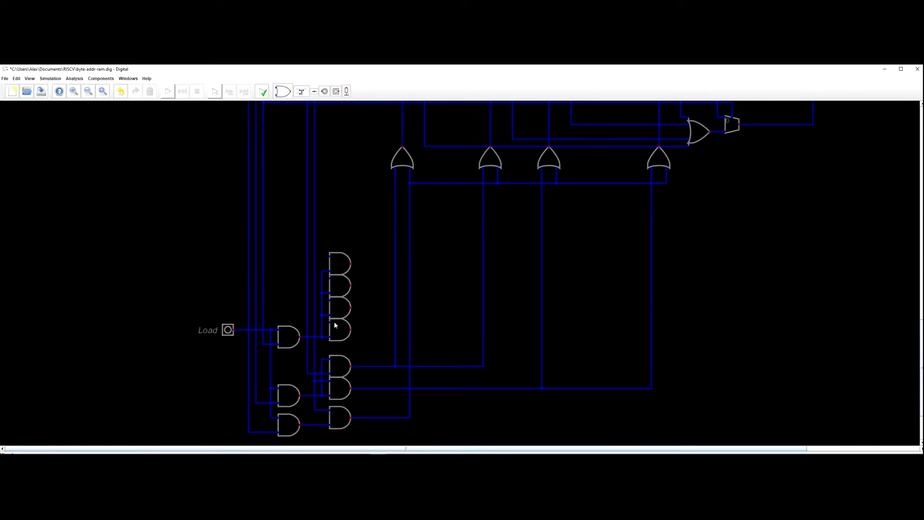
Trace the decoder outputs from beside the RAM blocks down to the stacked Load AND gates.
scroll(338, 231, down, 5)
mouse_move(338, 231)
mouse_down()
mouse_move(334, 321)
mouse_move(332, 220)
mouse_up()
scroll(333, 281, up, 2)
drag(345, 320, 357, 299)
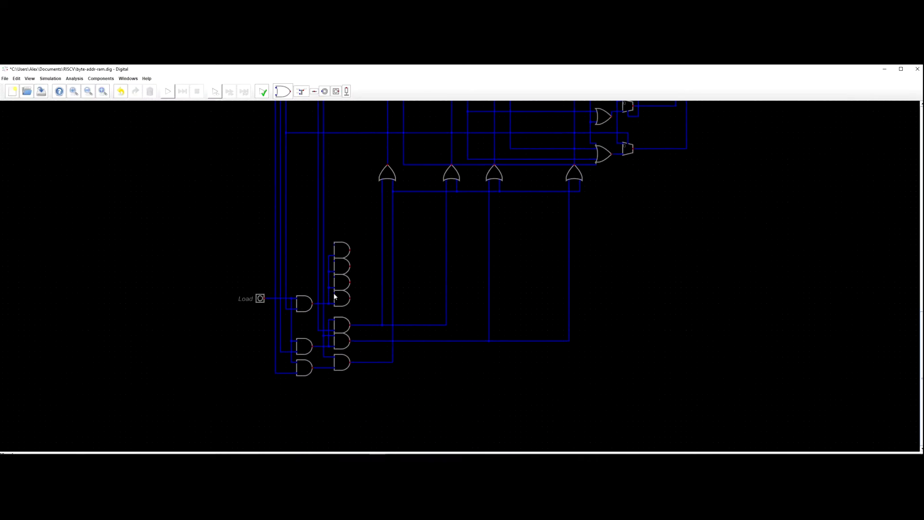
scroll(327, 275, down, 1)
scroll(328, 271, down, 1)
drag(336, 214, 337, 256)
scroll(337, 244, up, 4)
drag(315, 141, 313, 192)
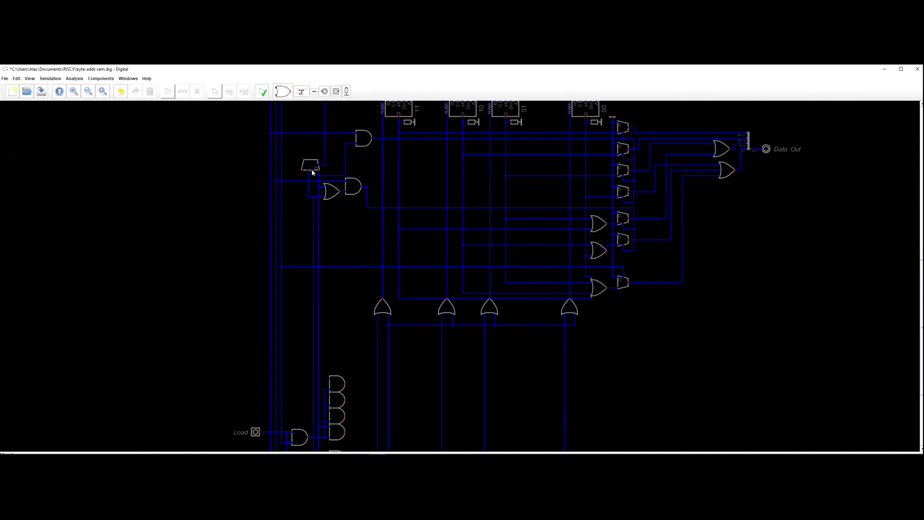
scroll(303, 306, down, 1)
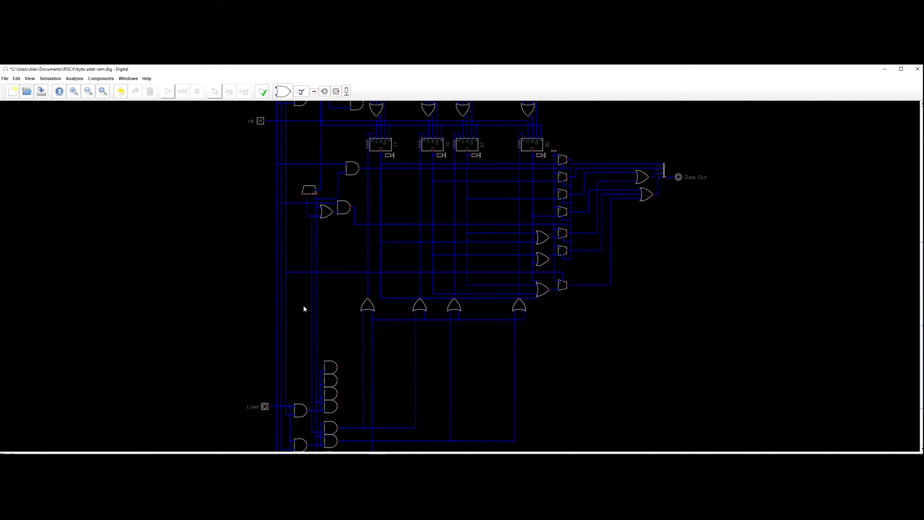
Delete the vertical wire that runs from the decoder down to the topmost of the three lower Load AND gates.
scroll(306, 308, up, 2)
ctrl+click(315, 303)
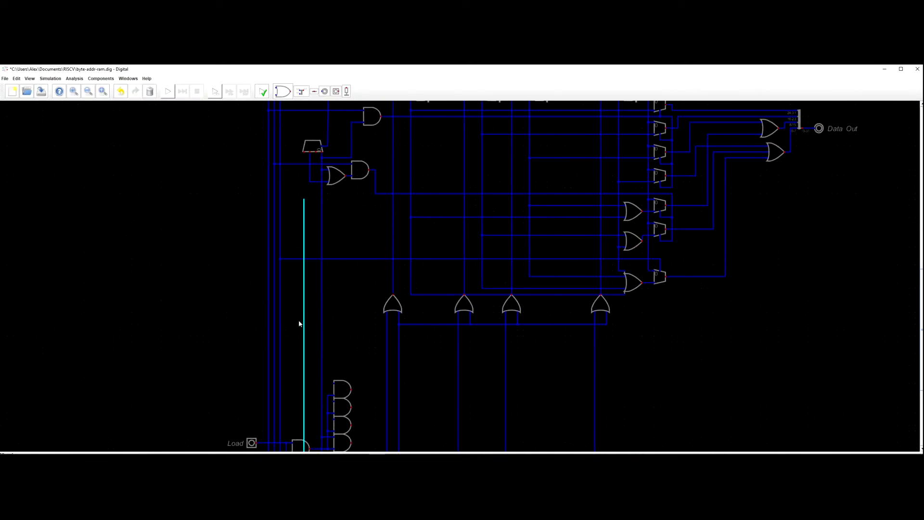
drag(313, 301, 312, 220)
key(Escape)
ctrl+click(316, 246)
key(Delete)
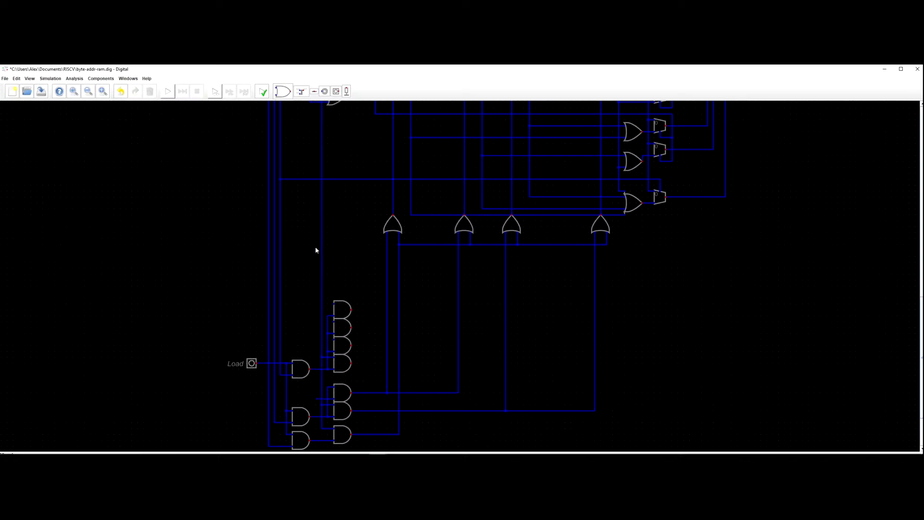
Redraw the lower Load AND gate's input wire with a jog to the left, up to the decoder's second output.
click(317, 402)
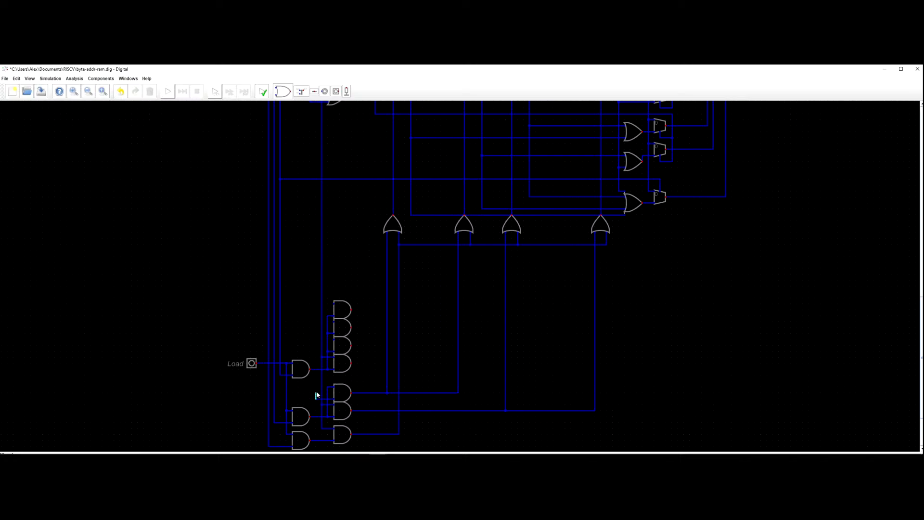
click(317, 363)
click(311, 363)
drag(298, 268, 293, 385)
click(307, 218)
Wire the decoder's first three output lines to the upper inputs of the first, second and third stacked Load AND gates.
scroll(314, 326, down, 3)
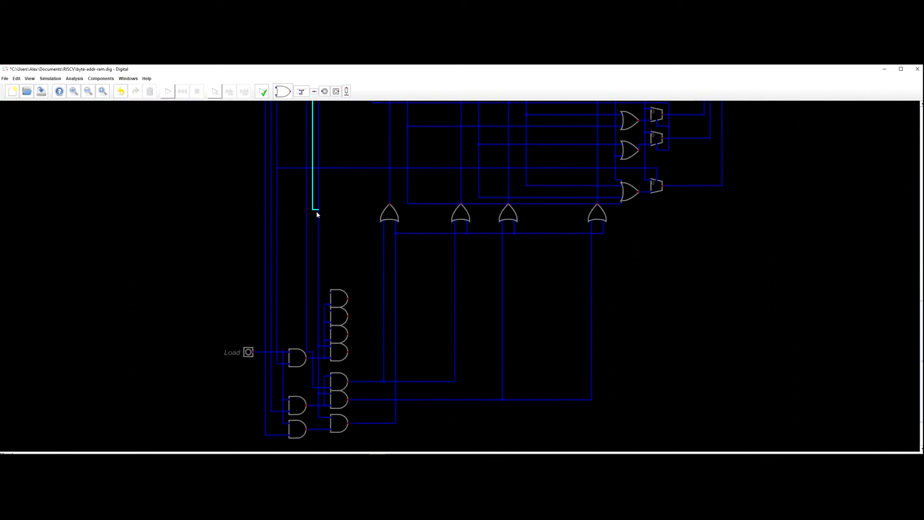
click(331, 329)
click(332, 311)
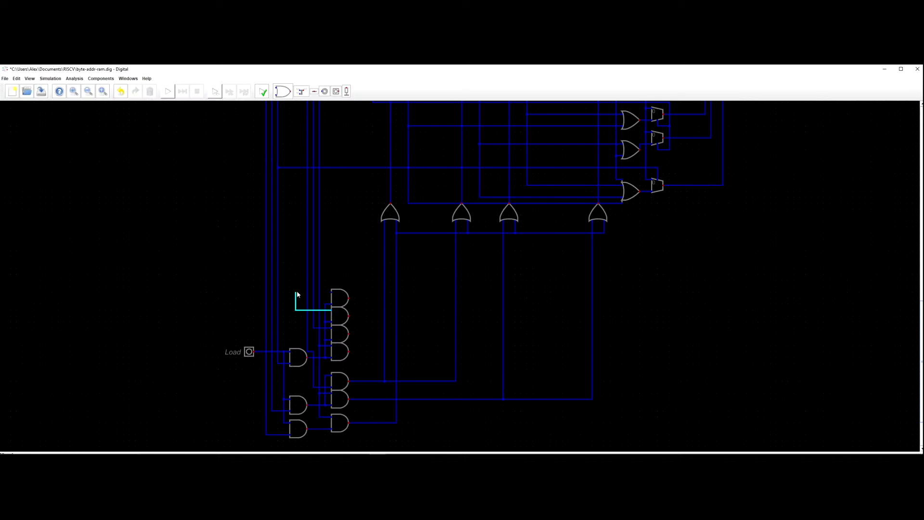
drag(300, 231, 282, 366)
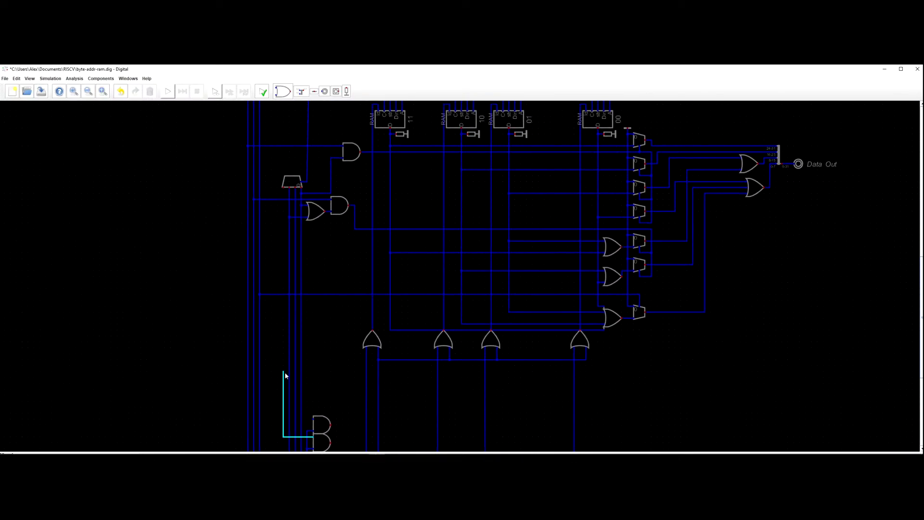
scroll(284, 371, down, 3)
click(289, 332)
click(312, 315)
scroll(278, 337, up, 3)
click(285, 183)
Connect the topmost stacked Load AND gate's output to the middle input of the OR gate for RAM block 11.
drag(343, 425, 285, 286)
click(273, 285)
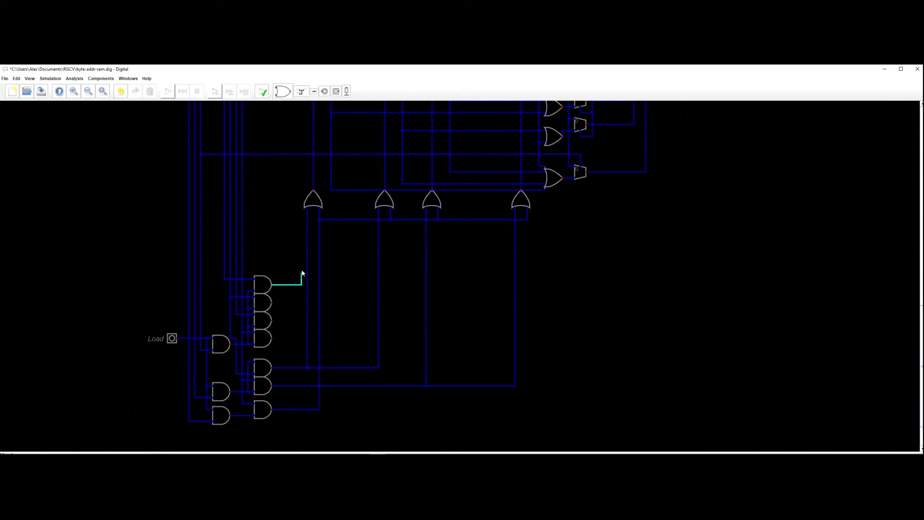
scroll(318, 268, down, 4)
scroll(317, 257, up, 3)
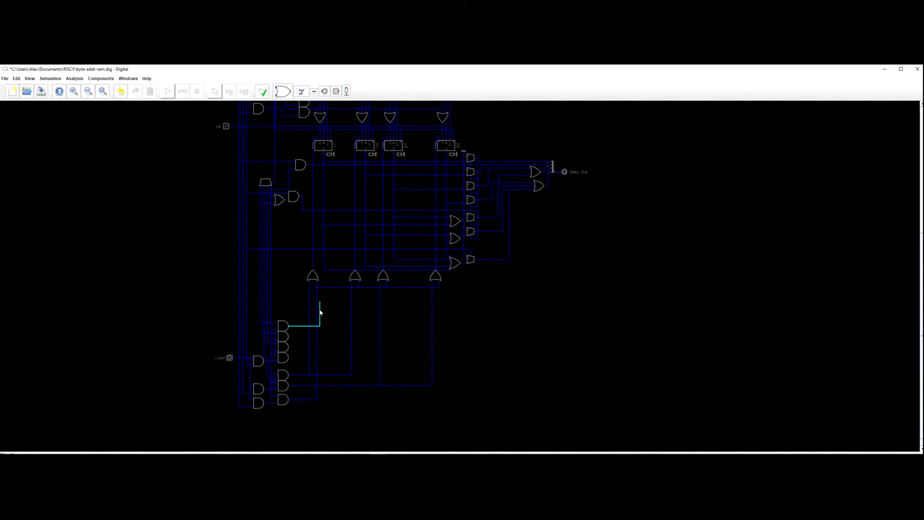
click(313, 319)
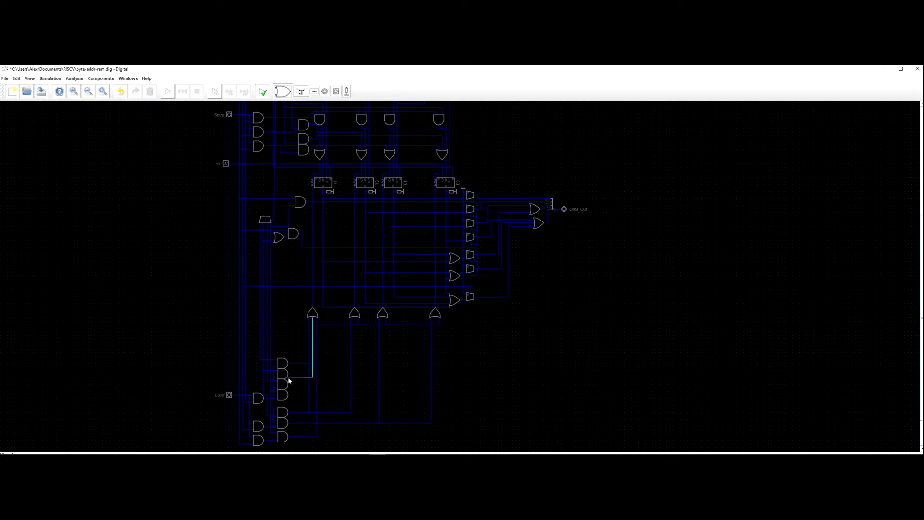
scroll(290, 378, up, 1)
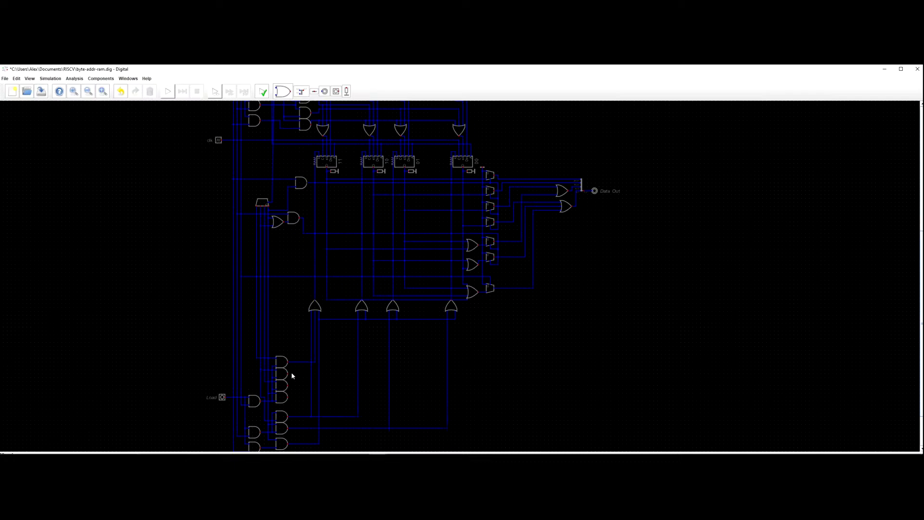
Connect the remaining three stacked AND outputs to the middle inputs of the OR gates for RAM blocks 10, 01 and 00.
click(288, 374)
click(360, 315)
click(287, 386)
key(Escape)
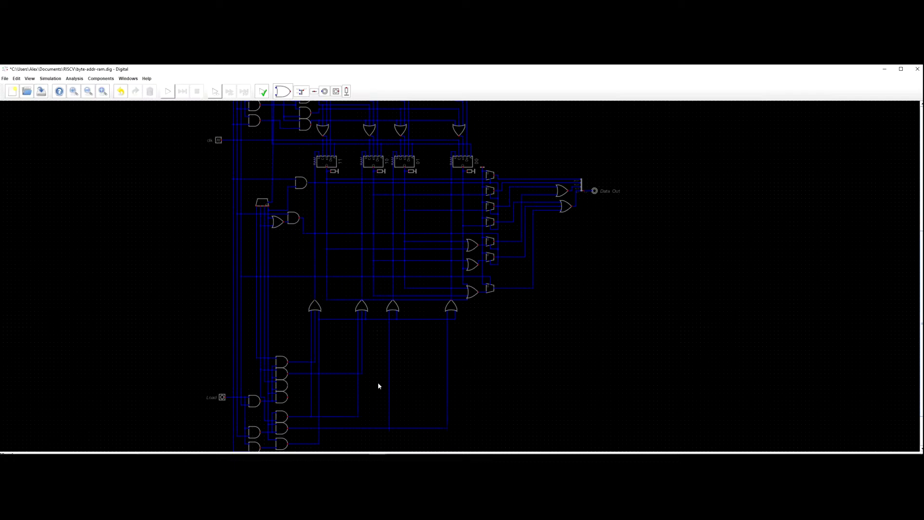
click(287, 386)
click(392, 313)
click(289, 399)
click(451, 314)
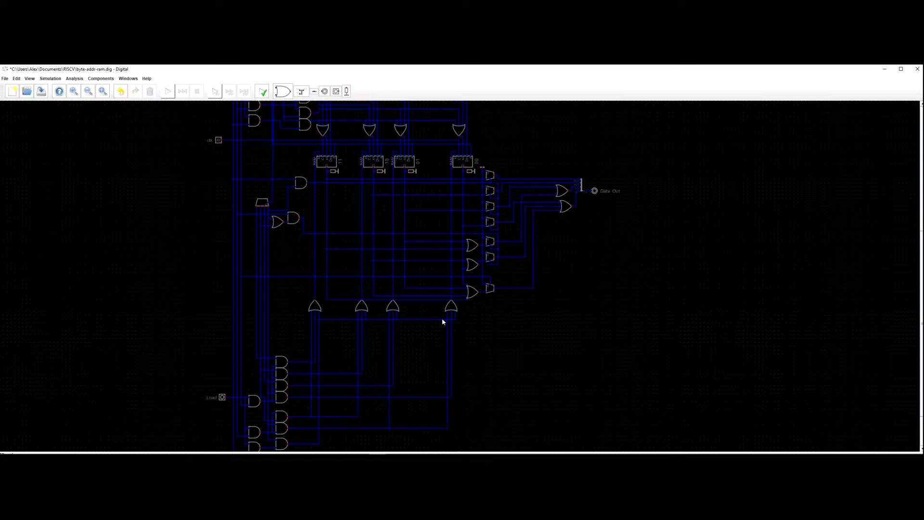
Set the number of inputs to 3 on each of the four OR gates below the RAM blocks.
scroll(306, 318, up, 4)
right_click(314, 308)
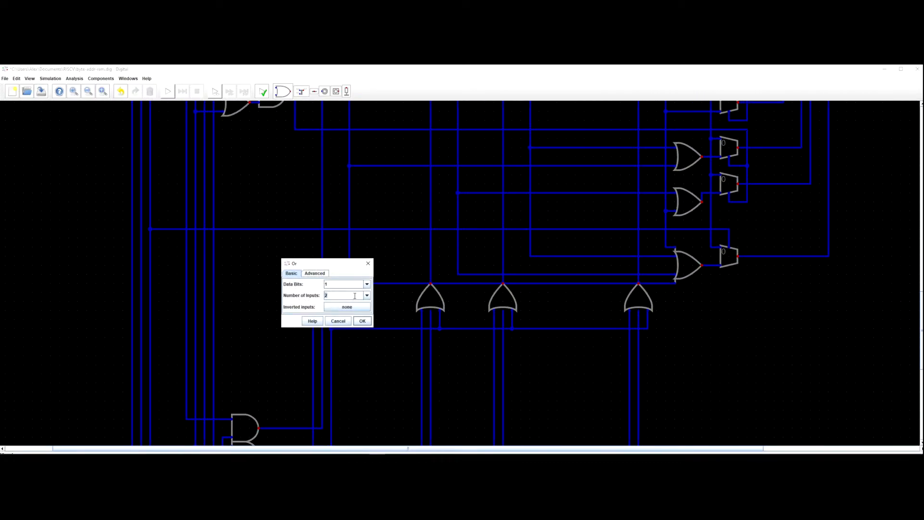
text(3)
key(Return)
right_click(417, 303)
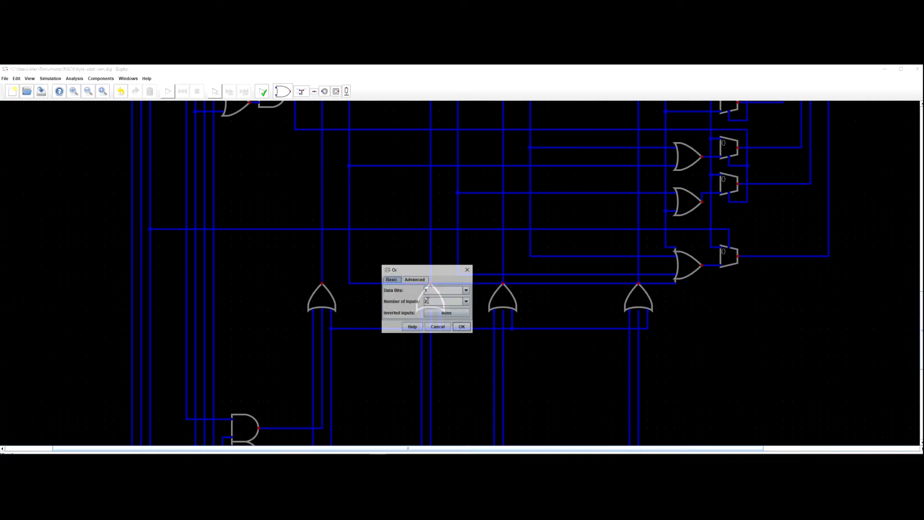
key(Return)
right_click(502, 307)
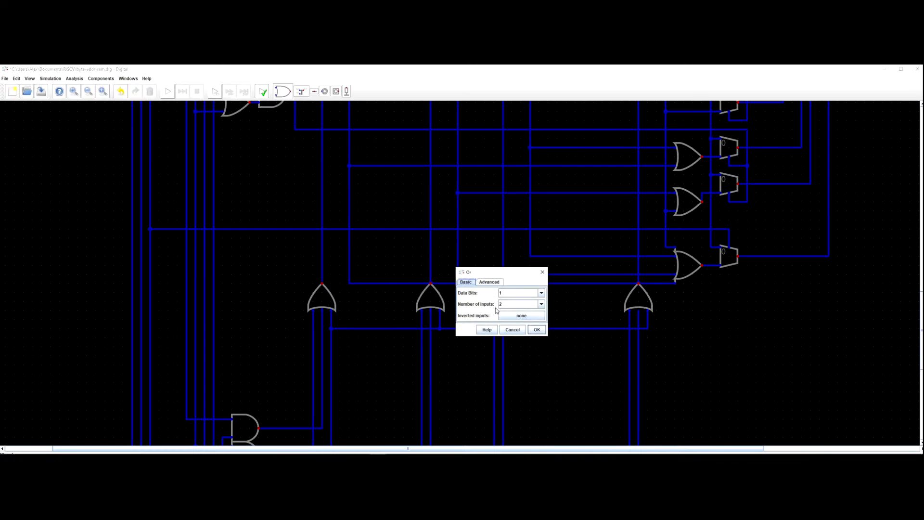
key(Return)
right_click(636, 302)
drag(639, 301, 593, 302)
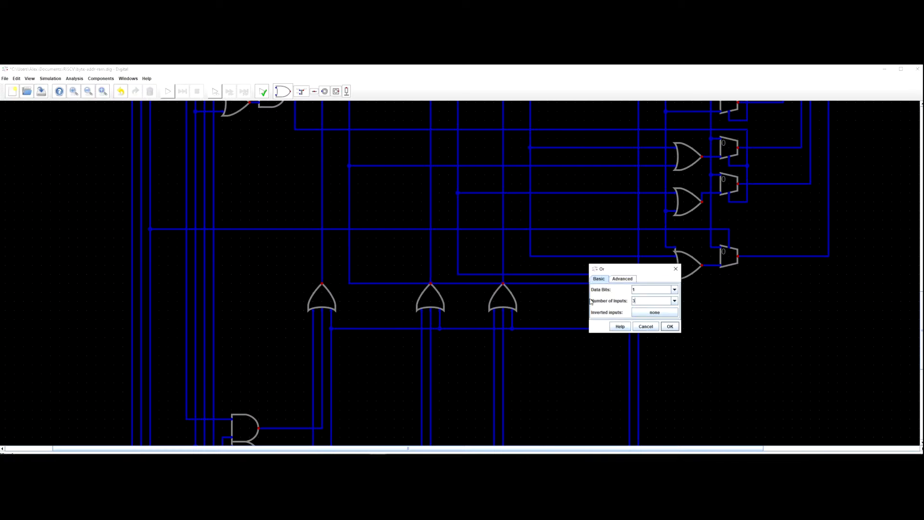
text(3)
key(Return)
Review the whole RAM circuit, from the inputs and store logic down to the Load gates.
scroll(640, 336, down, 4)
drag(564, 374, 573, 325)
drag(466, 324, 487, 237)
scroll(488, 234, down, 6)
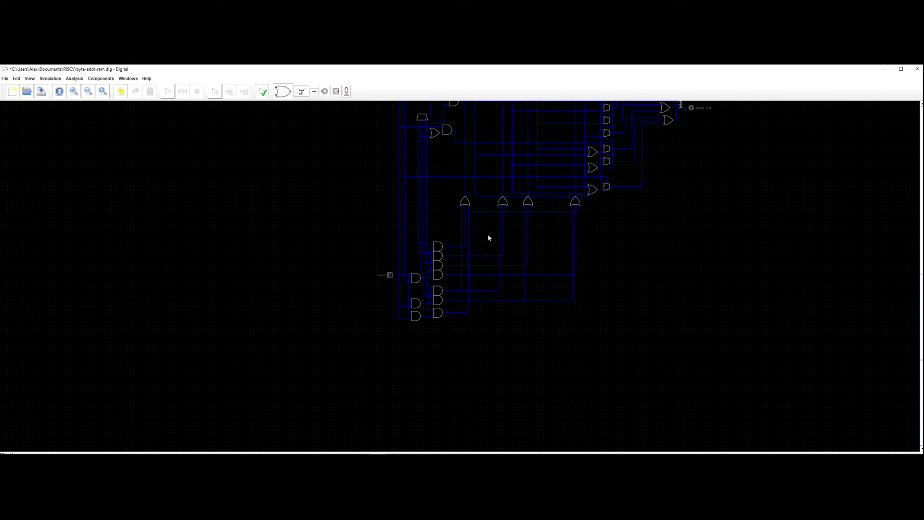
scroll(504, 313, down, 2)
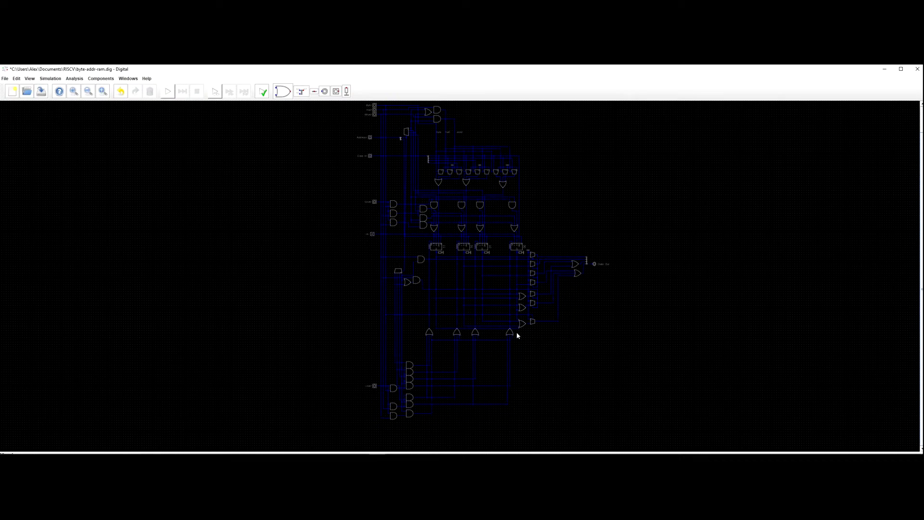
scroll(453, 279, up, 2)
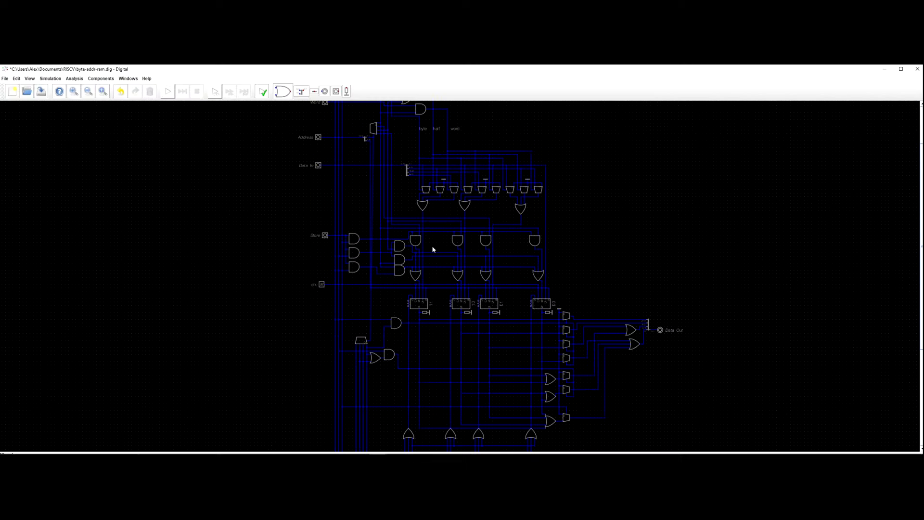
scroll(410, 267, down, 2)
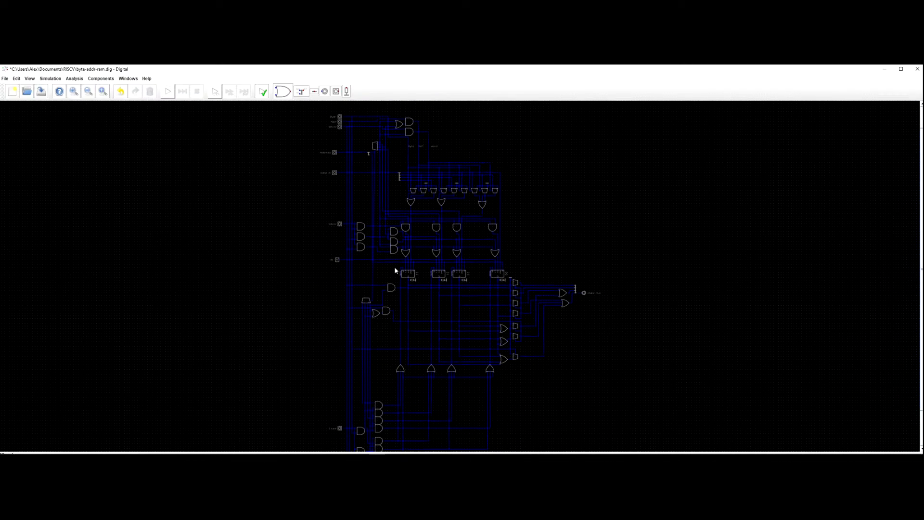
scroll(372, 246, up, 2)
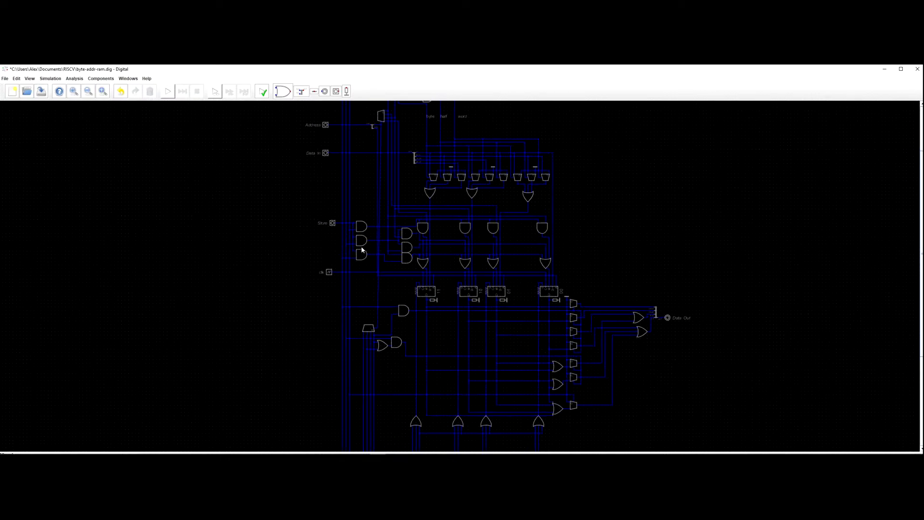
Move the Load input and all Load AND gates with their wires up, close beneath the RAM OR gates.
scroll(397, 277, down, 2)
drag(395, 277, 397, 195)
drag(511, 381, 328, 290)
drag(350, 327, 390, 363)
scroll(374, 287, up, 3)
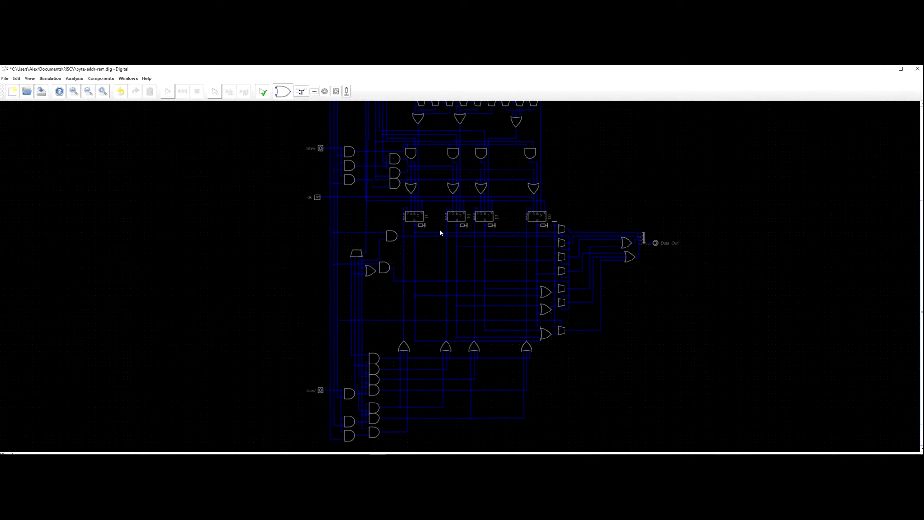
Check the rearranged circuit, start its simulation, and inspect the flagged wires between the RAM blocks and the OR gates.
drag(419, 167, 398, 268)
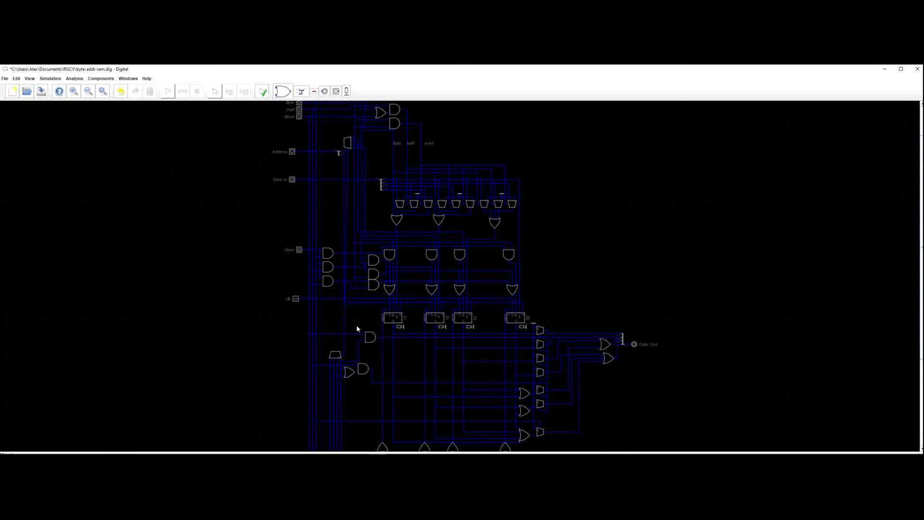
drag(362, 400, 379, 285)
scroll(392, 317, down, 2)
drag(498, 306, 515, 346)
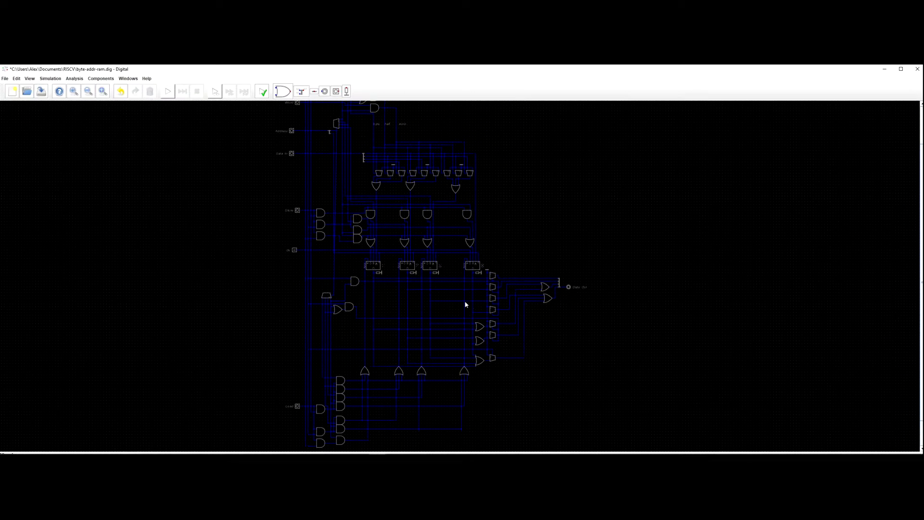
drag(591, 388, 627, 343)
click(168, 91)
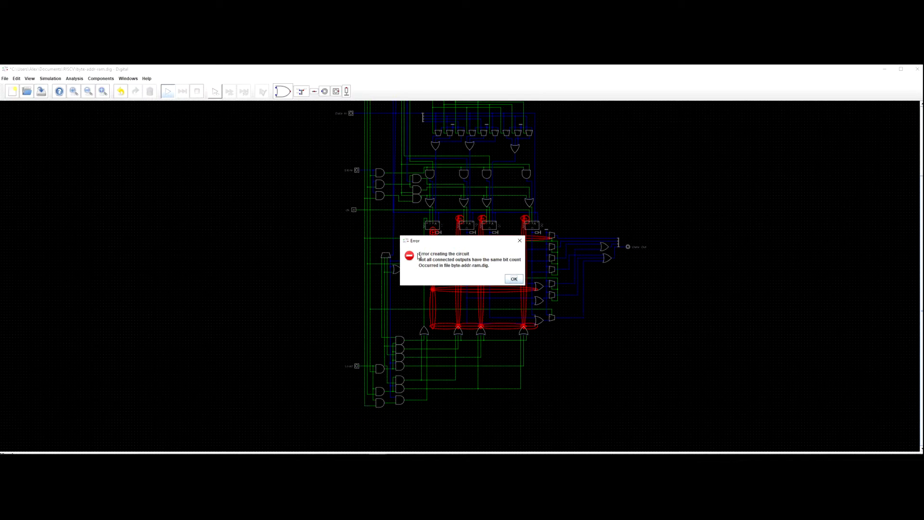
click(513, 278)
scroll(478, 308, up, 3)
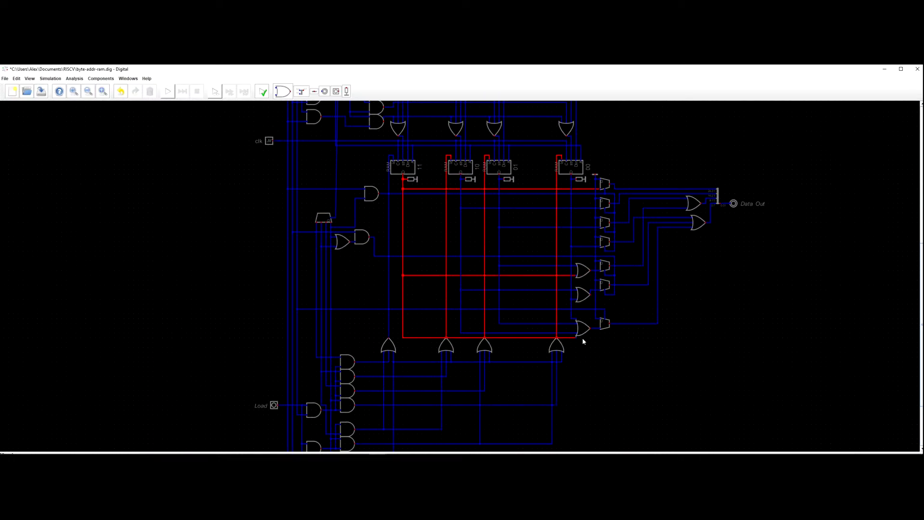
Undo the upward move of the Load gates to inspect the earlier layout, and redo the move.
scroll(583, 341, down, 2)
key(ctrl+z)
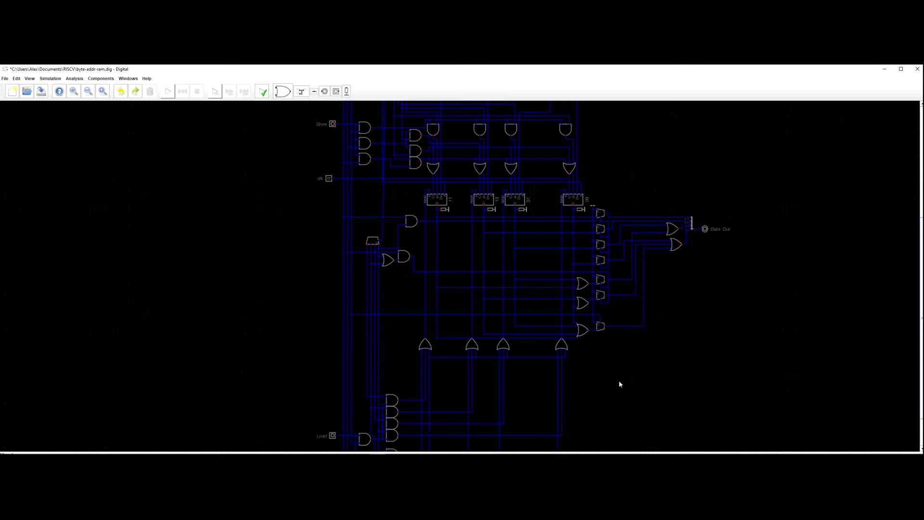
drag(625, 397, 623, 362)
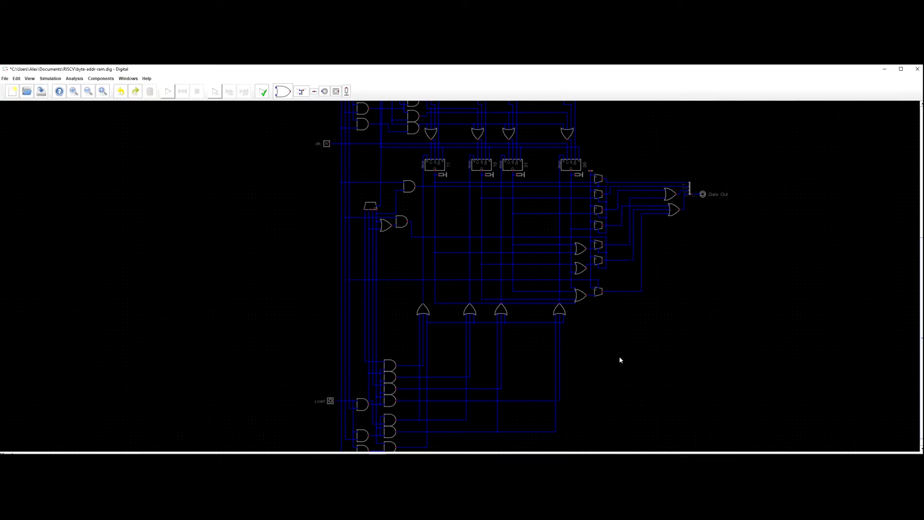
scroll(616, 354, up, 2)
scroll(606, 348, down, 3)
drag(590, 347, 591, 319)
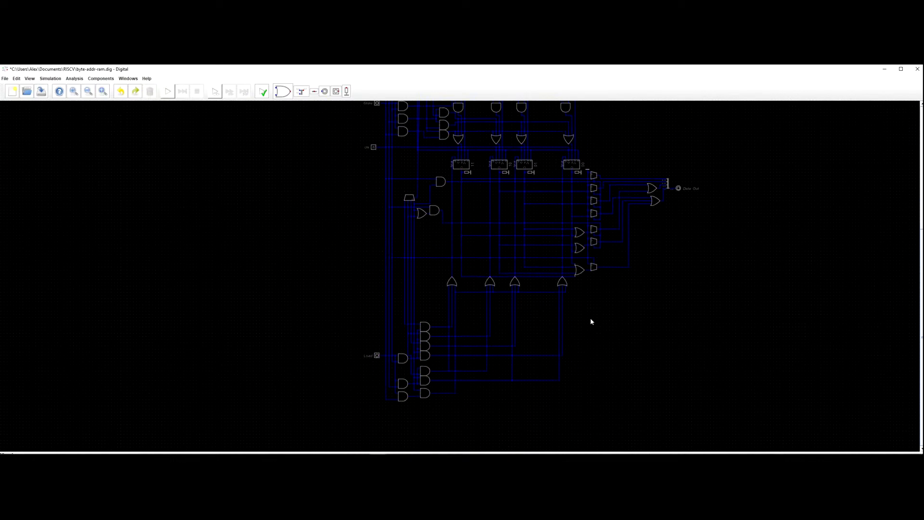
click(29, 78)
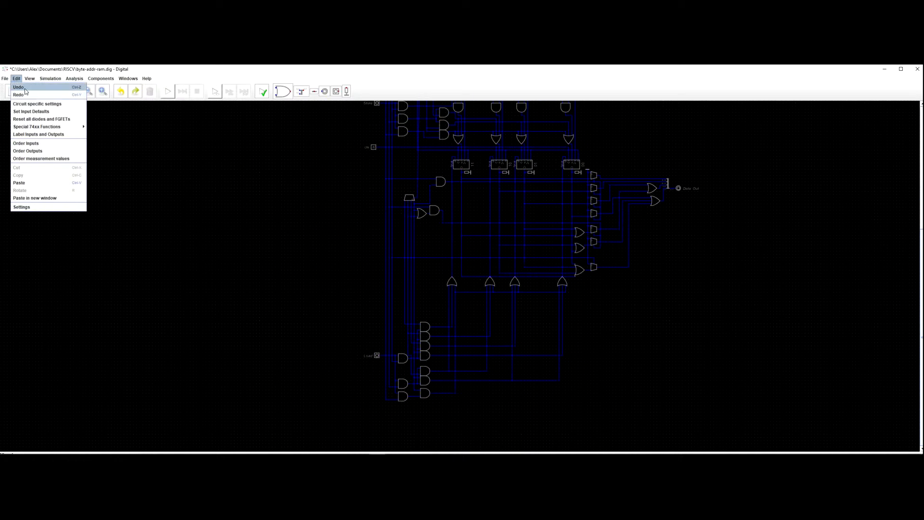
click(24, 95)
scroll(327, 262, up, 2)
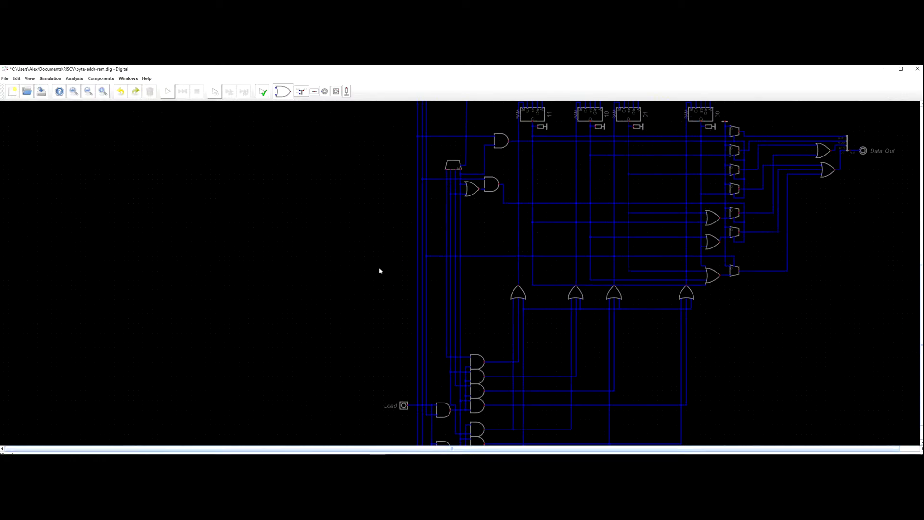
drag(371, 267, 223, 215)
key(ctrl+y)
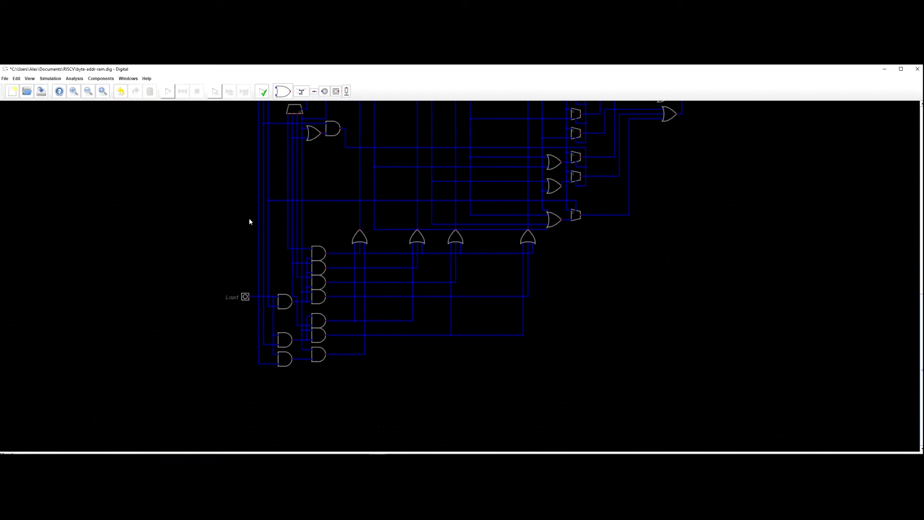
Compare both layouts of the Load gates and keep the one from before their upward move.
key(ctrl+z)
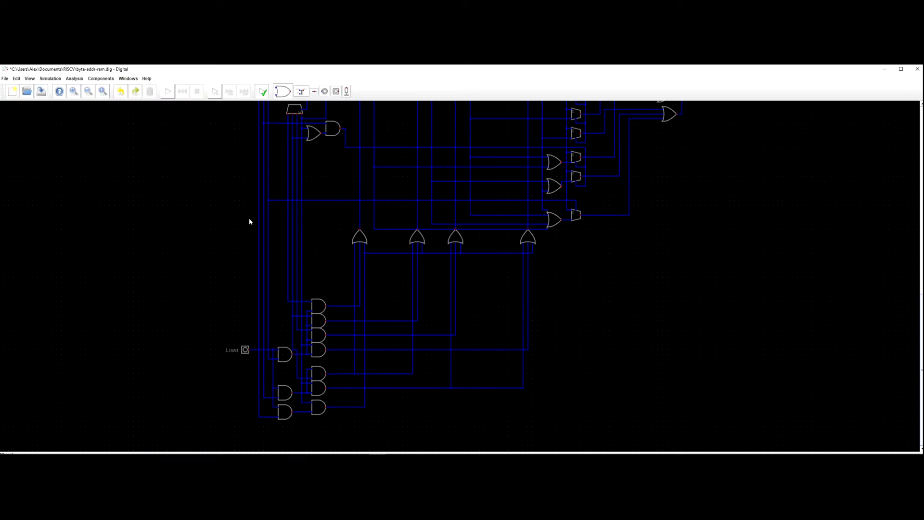
key(ctrl+y)
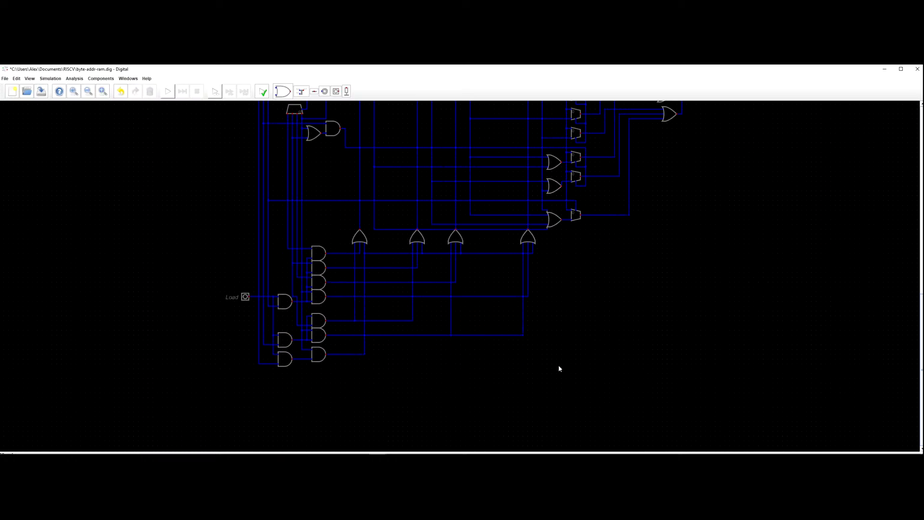
key(ctrl+z)
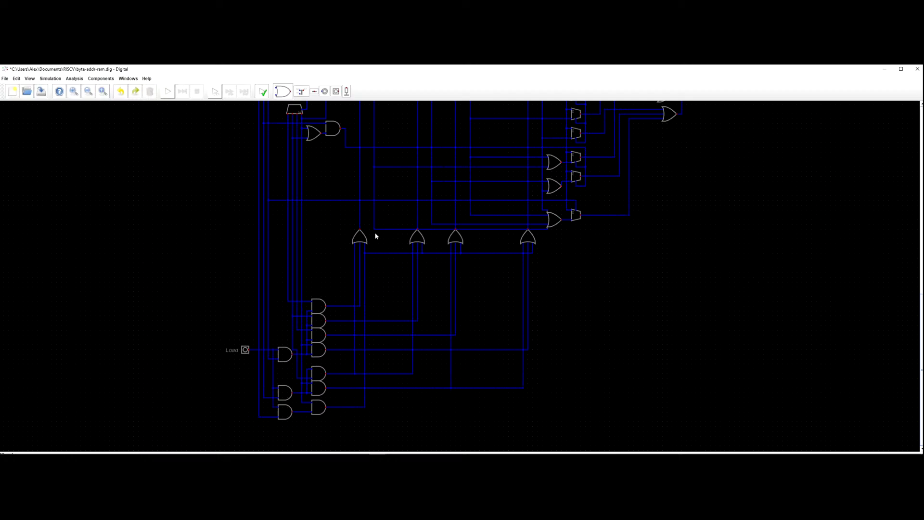
Move the four RAM load OR gates slightly down, clear of the horizontal data wire above them.
drag(576, 301, 346, 241)
drag(403, 271, 402, 284)
click(489, 252)
drag(528, 239, 528, 249)
drag(459, 243, 417, 249)
drag(361, 238, 407, 264)
scroll(397, 241, up, 4)
scroll(410, 252, down, 8)
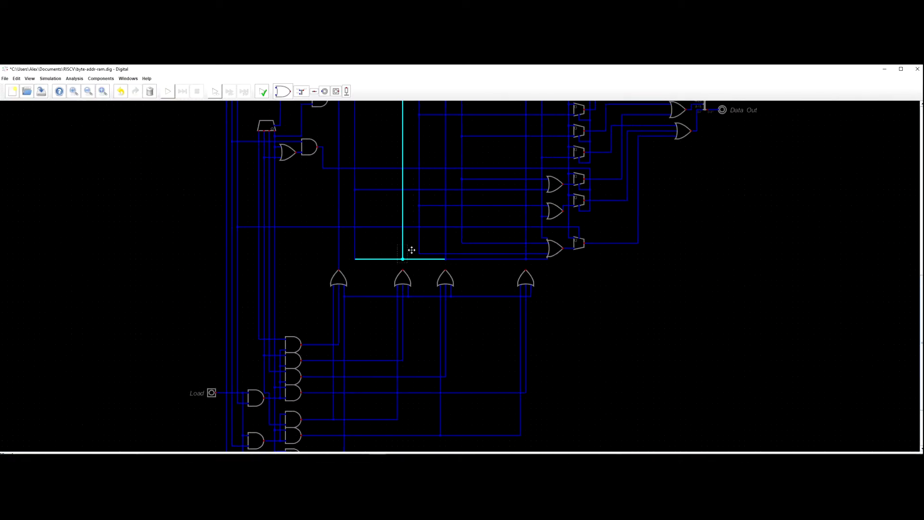
drag(407, 227, 407, 238)
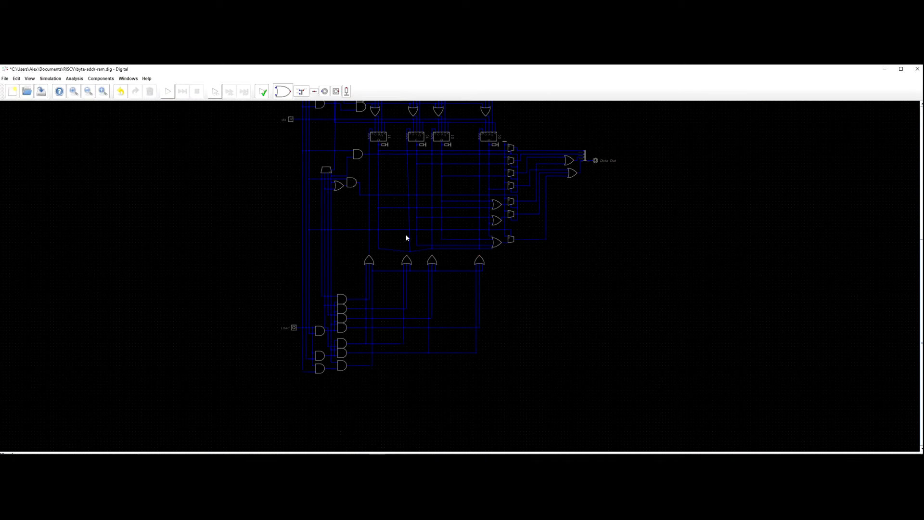
scroll(407, 250, up, 3)
key(ctrl+z)
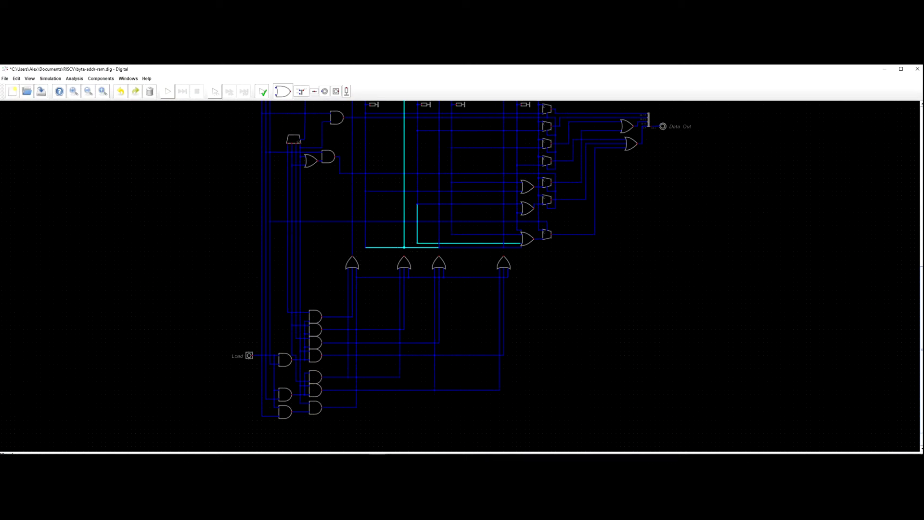
Delete the wires joined above the second OR gate, then redraw the horizontal data wire and a separate wire to RAM 10's load input.
click(397, 247)
key(Delete)
click(438, 247)
click(366, 247)
click(405, 255)
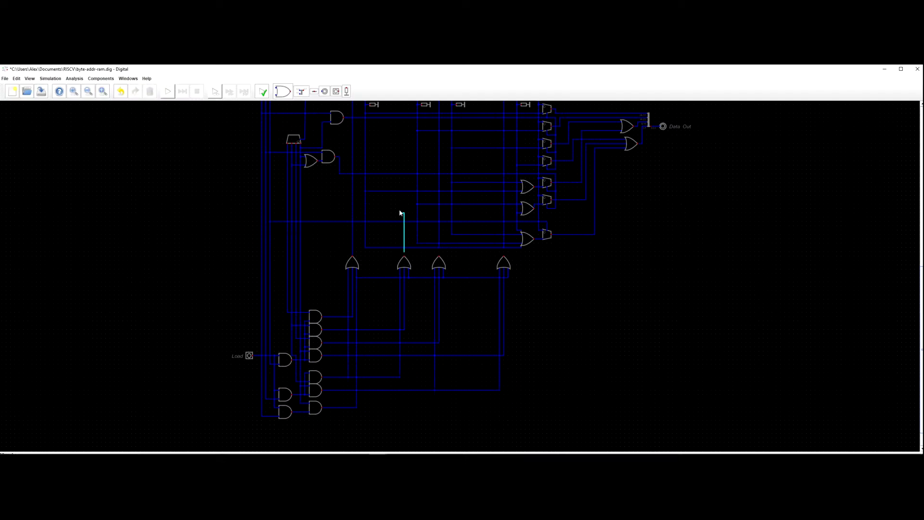
drag(398, 153, 373, 232)
click(379, 162)
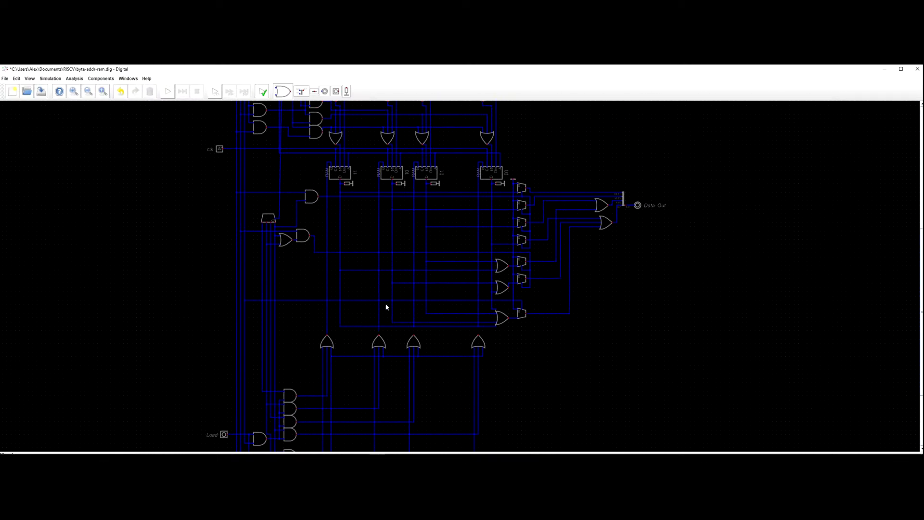
Redraw the horizontal data wire above the third OR gate and connect that gate's output separately to RAM 01's load input.
scroll(424, 335, up, 4)
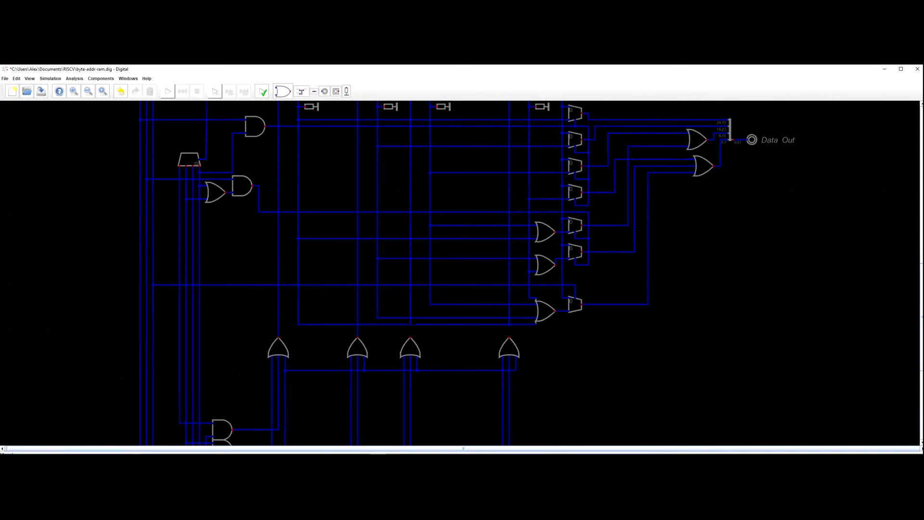
click(509, 325)
click(298, 324)
click(411, 338)
drag(412, 199, 375, 322)
click(374, 198)
Replace the joined wires above the fourth OR gate with separate data and RAM 00 load wires, and save the circuit.
drag(449, 312, 401, 190)
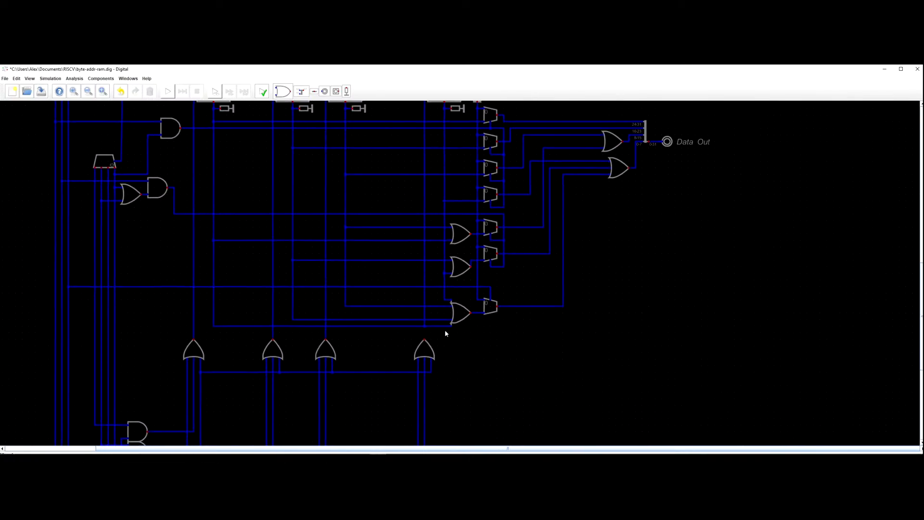
click(424, 326)
key(Delete)
click(452, 326)
click(213, 326)
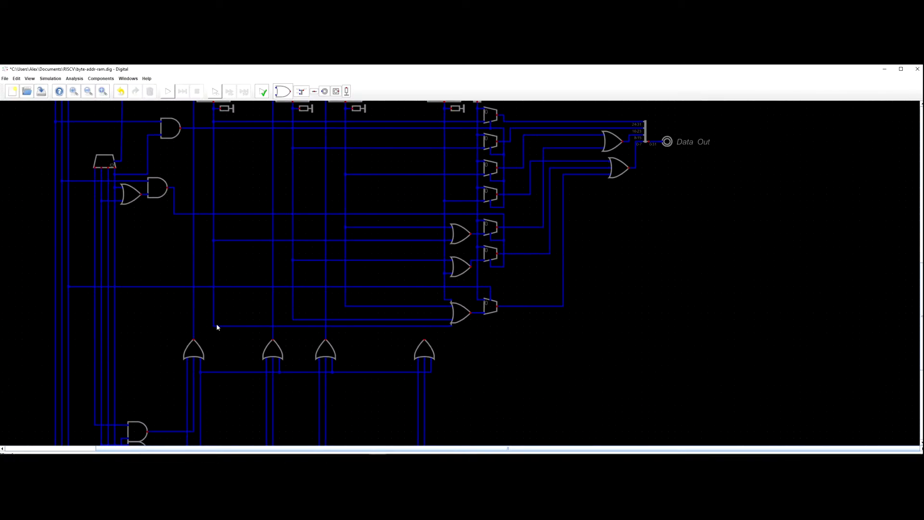
click(424, 340)
scroll(424, 331, down, 3)
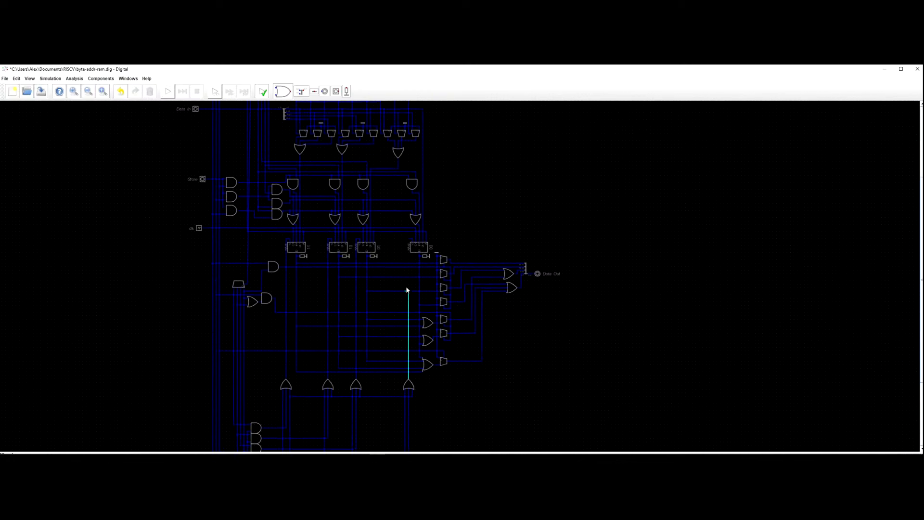
click(412, 240)
scroll(399, 245, down, 3)
key(ctrl+s)
Move the Load input and its AND gates with their wires up, close beneath the RAM OR gates, and save the circuit.
scroll(410, 377, up, 2)
drag(409, 375, 471, 348)
drag(485, 379, 262, 284)
drag(336, 329, 336, 296)
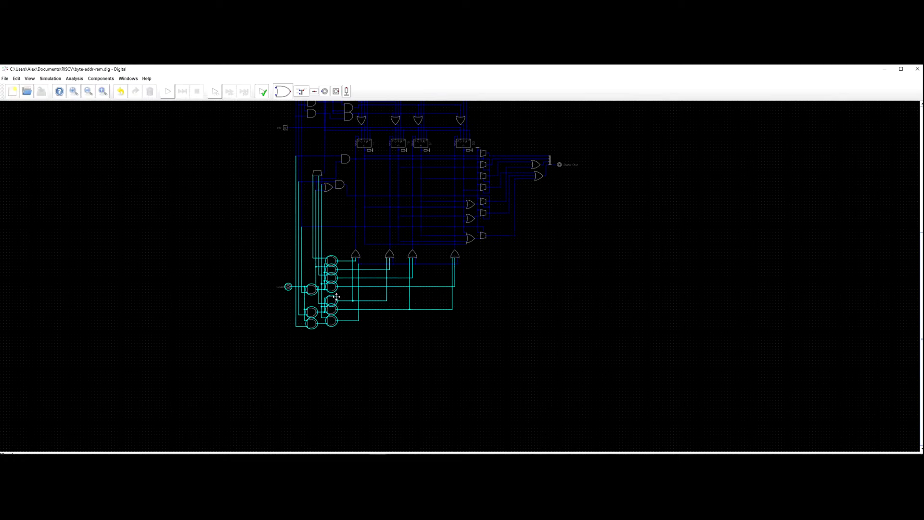
click(358, 350)
key(ctrl+s)
Start the simulation and examine the wires from the Load gates through the RAM blocks to Data Out.
click(165, 92)
drag(235, 198, 179, 274)
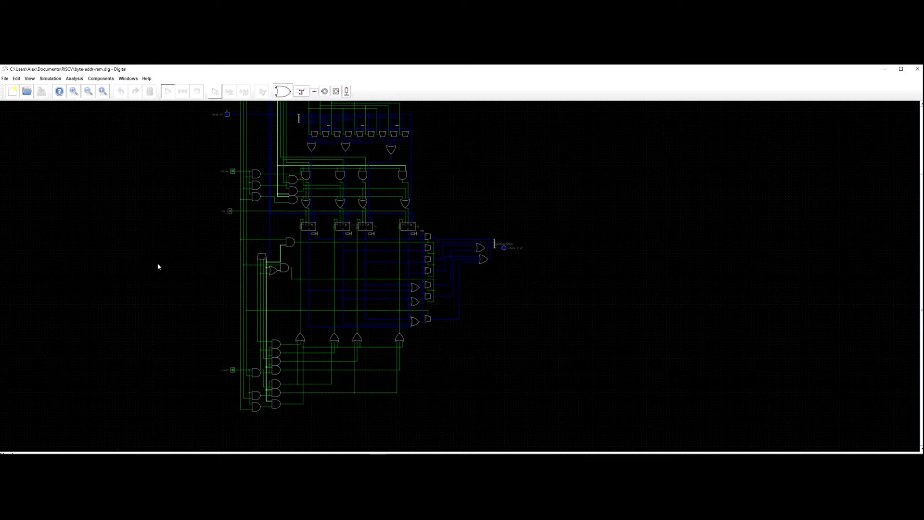
scroll(158, 264, down, 4)
drag(161, 264, 263, 233)
scroll(274, 278, up, 2)
scroll(316, 276, up, 1)
scroll(302, 284, up, 3)
drag(539, 337, 489, 341)
scroll(549, 297, up, 3)
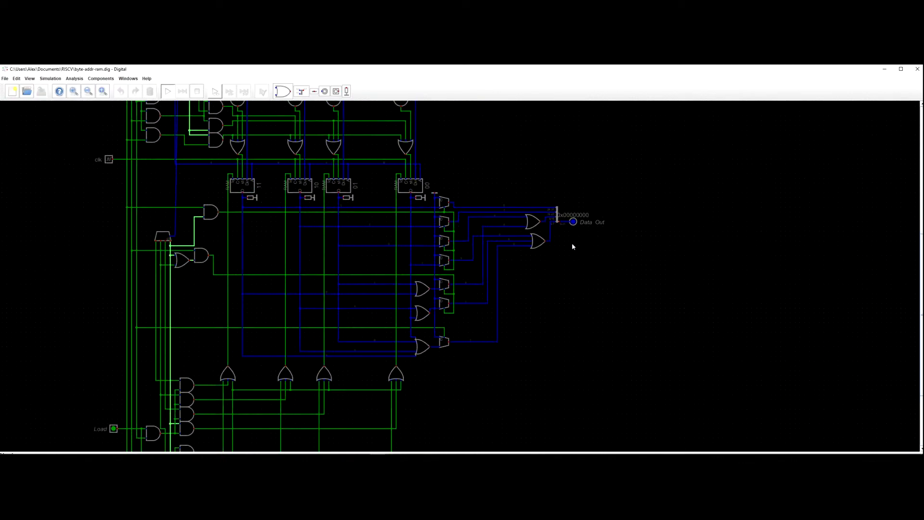
drag(580, 228, 583, 267)
drag(595, 225, 623, 254)
drag(517, 178, 637, 270)
scroll(620, 272, down, 4)
scroll(456, 195, up, 3)
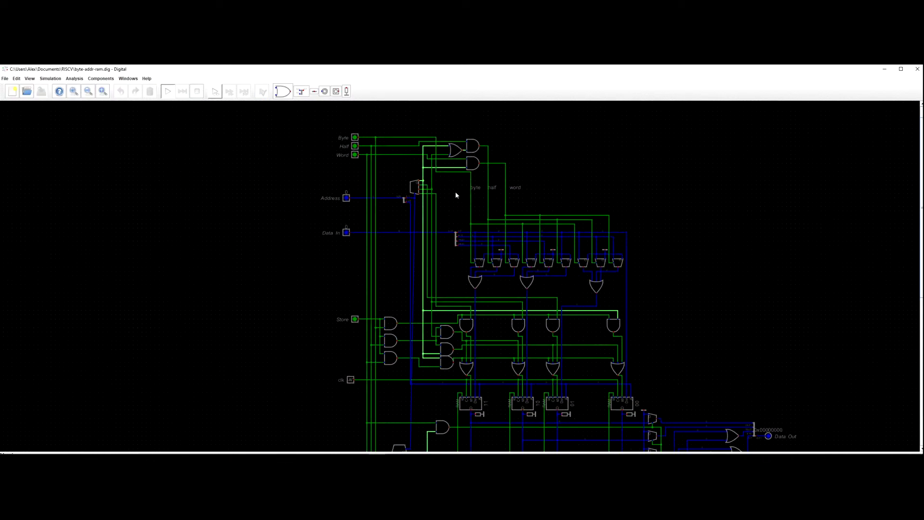
Set Data In to 0x87654321 and enable the Store and Word inputs.
click(347, 200)
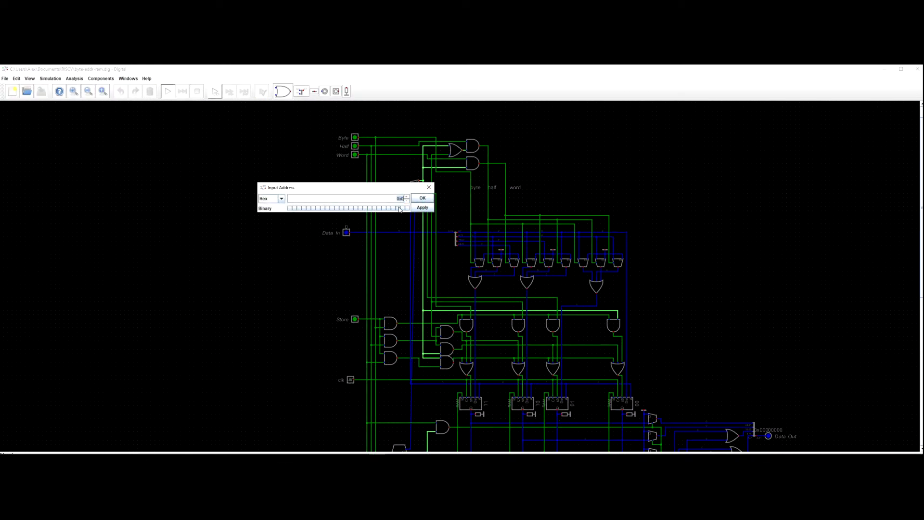
click(428, 189)
click(346, 233)
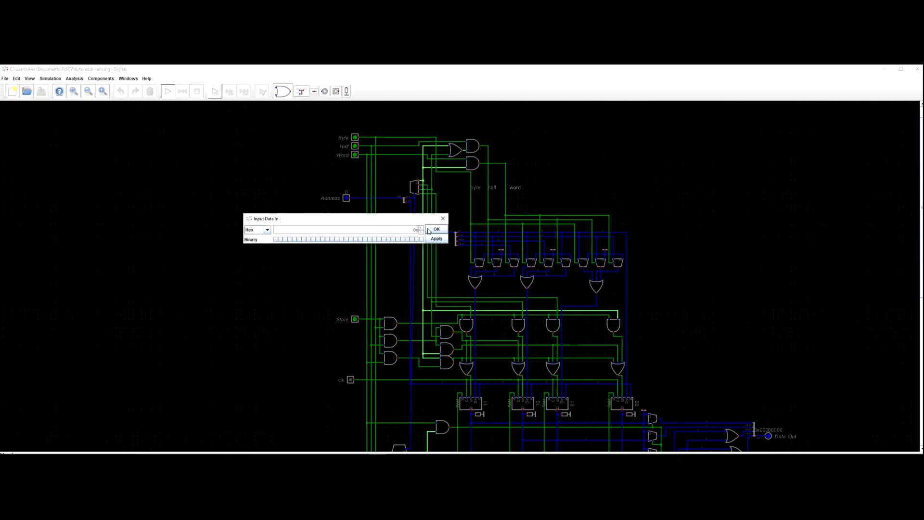
text(87)
text(54321)
click(430, 231)
click(355, 319)
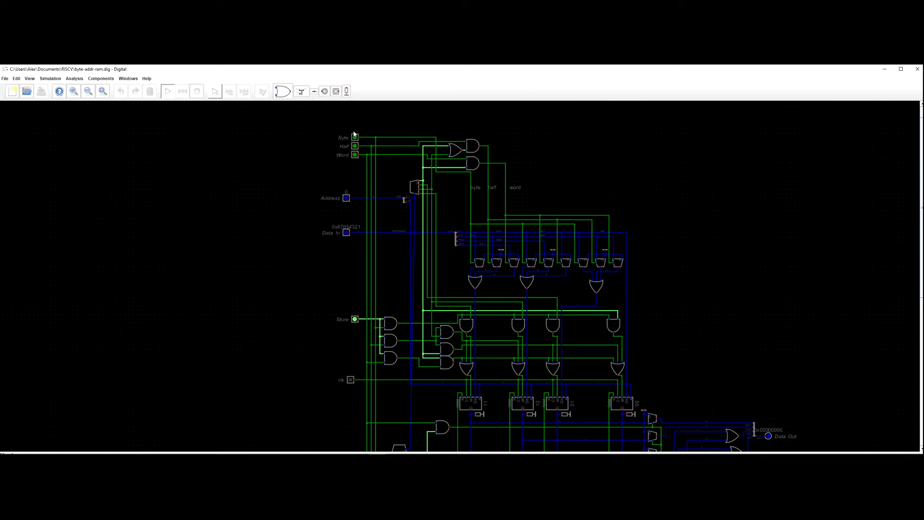
click(354, 156)
Enable Load and pulse the clock once to store the word at address 0.
drag(269, 248, 187, 164)
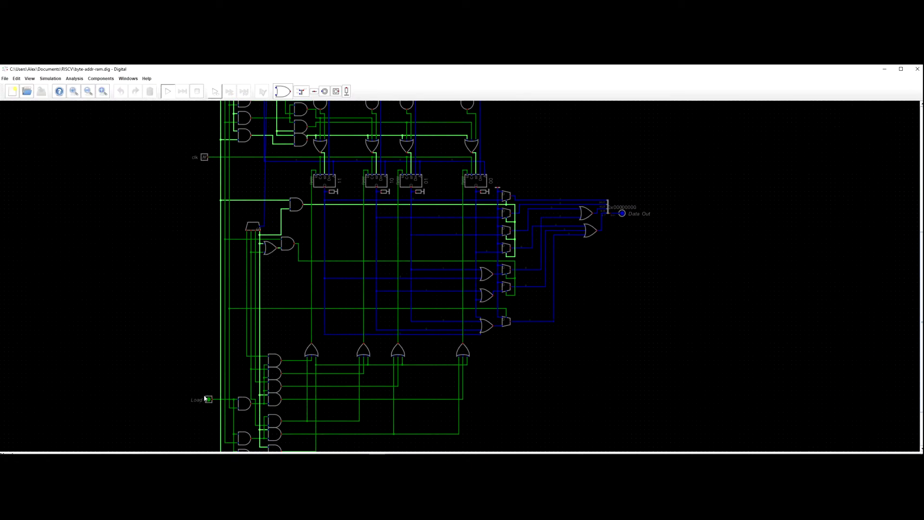
click(206, 399)
click(205, 158)
click(204, 158)
Toggle the Load input repeatedly to check Data Out for the stored word, leaving Load off.
drag(198, 239, 181, 206)
click(193, 371)
click(193, 371)
click(193, 371)
click(193, 371)
click(192, 371)
click(193, 371)
click(192, 371)
Set the Address input to 4 and switch the access size from Word to Half.
mouse_move(180, 301)
mouse_down()
mouse_move(254, 356)
mouse_move(260, 391)
mouse_up()
drag(231, 324, 260, 432)
drag(250, 299, 244, 375)
drag(303, 254, 286, 219)
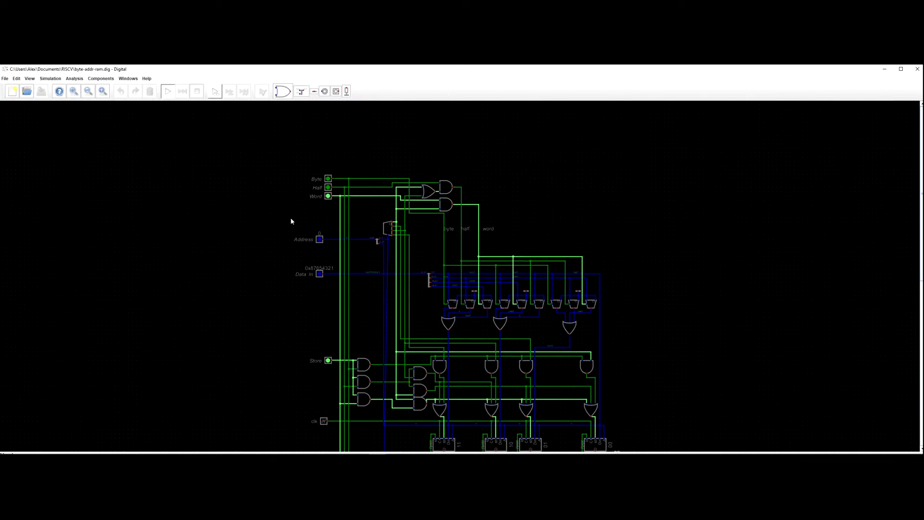
click(319, 239)
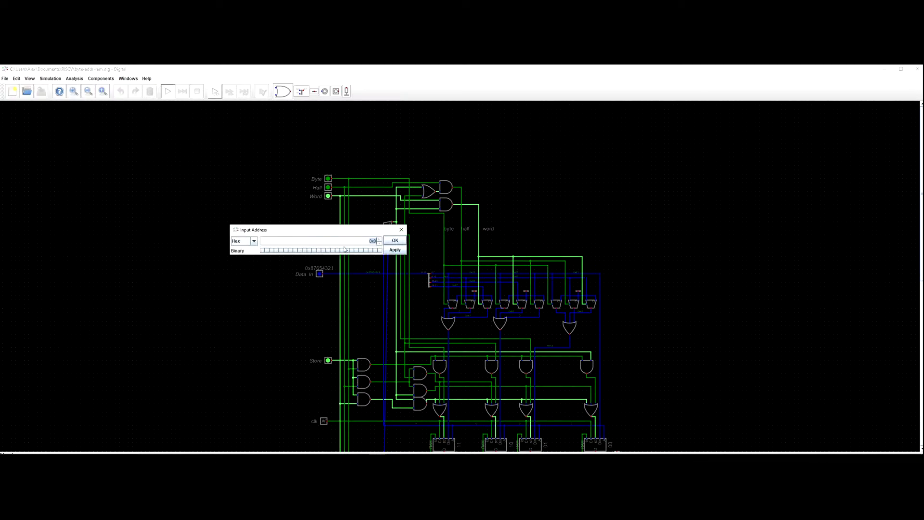
click(370, 251)
click(394, 240)
scroll(336, 228, up, 2)
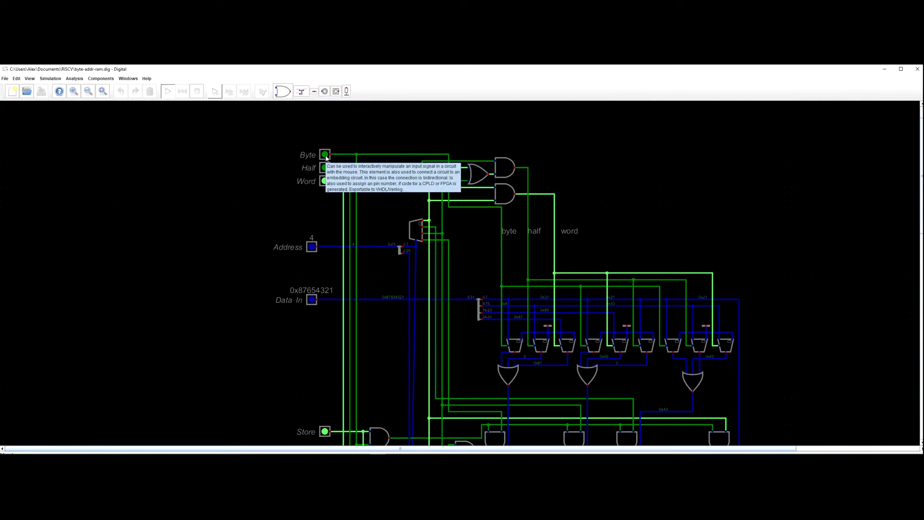
click(326, 158)
scroll(326, 158, up, 1)
click(325, 170)
click(324, 168)
Examine how the Half access routes the Data In bytes through the multiplexers and store gates.
scroll(325, 209, down, 4)
drag(325, 215, 280, 185)
scroll(303, 210, up, 4)
scroll(283, 218, down, 1)
scroll(283, 211, down, 1)
scroll(282, 210, down, 1)
drag(275, 218, 278, 246)
scroll(277, 205, up, 3)
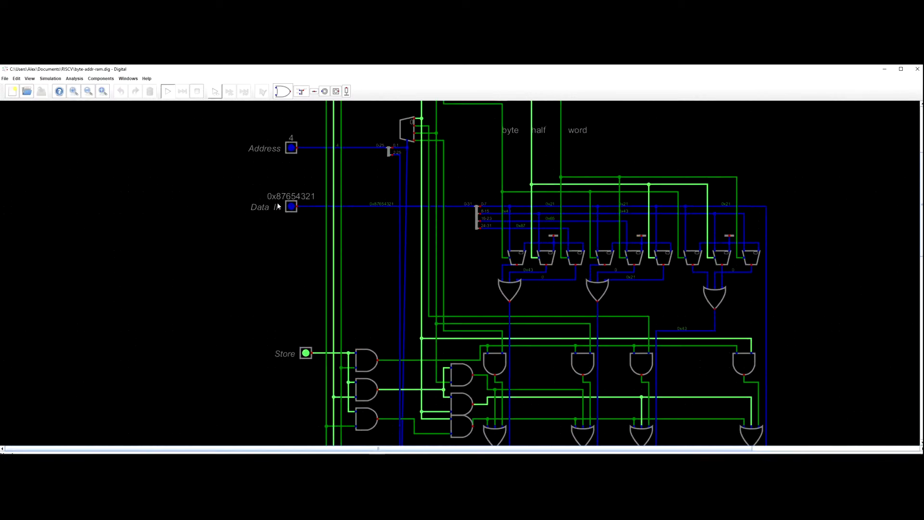
scroll(281, 194, down, 1)
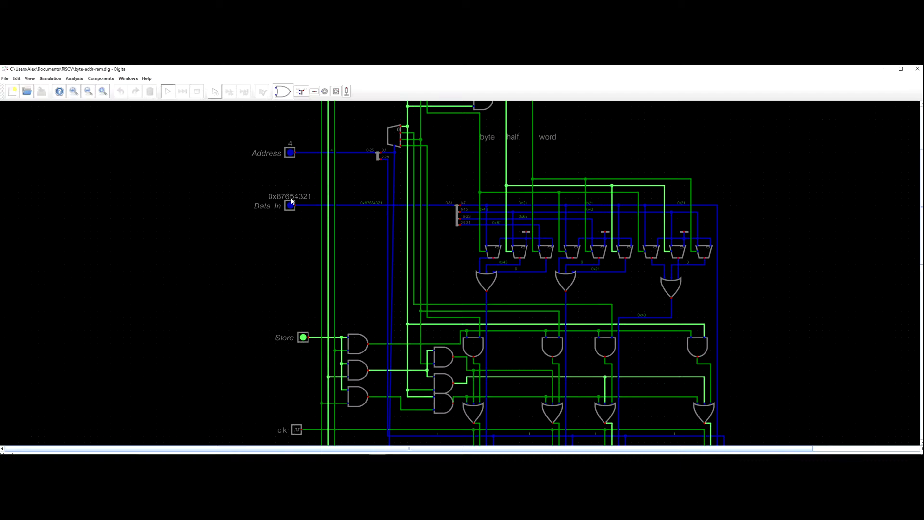
scroll(299, 201, up, 1)
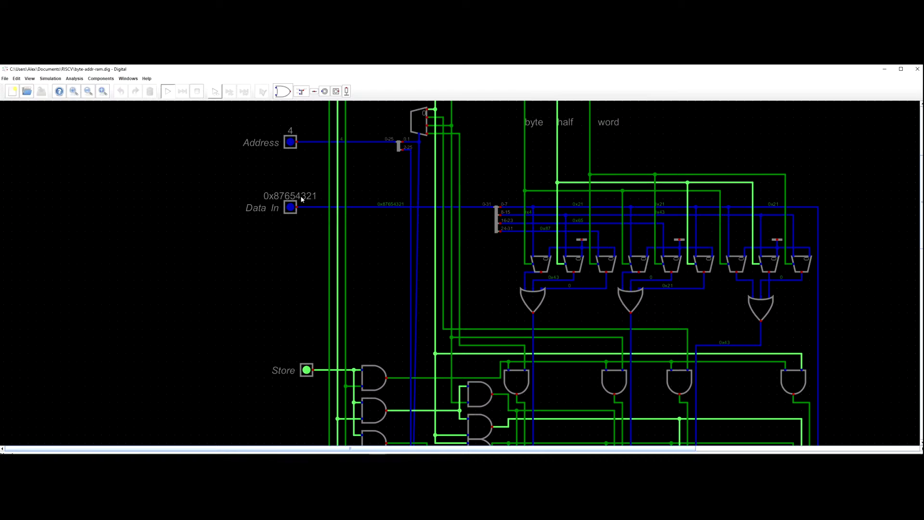
scroll(279, 191, down, 3)
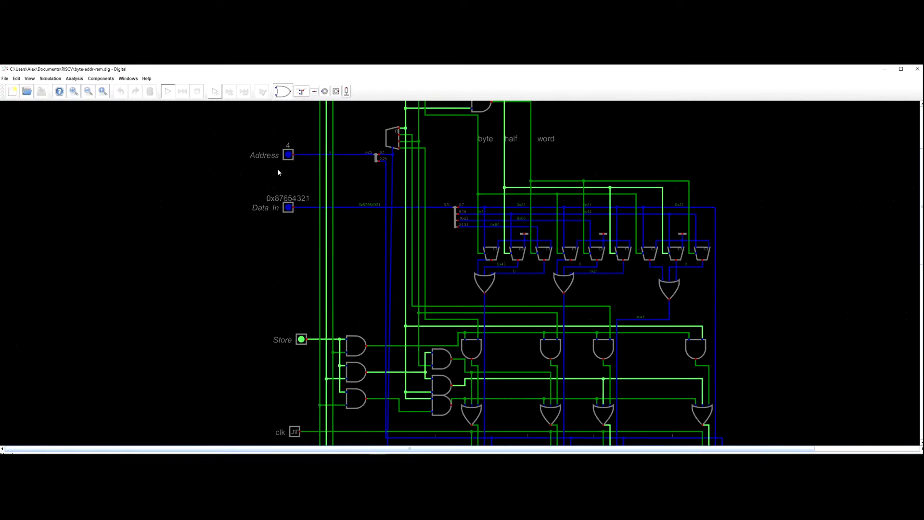
Pulse the clock with Load enabled to store the half-word at address 4, and switch Load off.
drag(270, 198, 250, 149)
drag(251, 271, 254, 202)
scroll(252, 202, down, 1)
click(268, 405)
click(264, 208)
click(264, 208)
click(268, 403)
Set the Address input to 6 for the upper half-word.
drag(244, 258, 229, 299)
scroll(264, 209, up, 2)
click(260, 229)
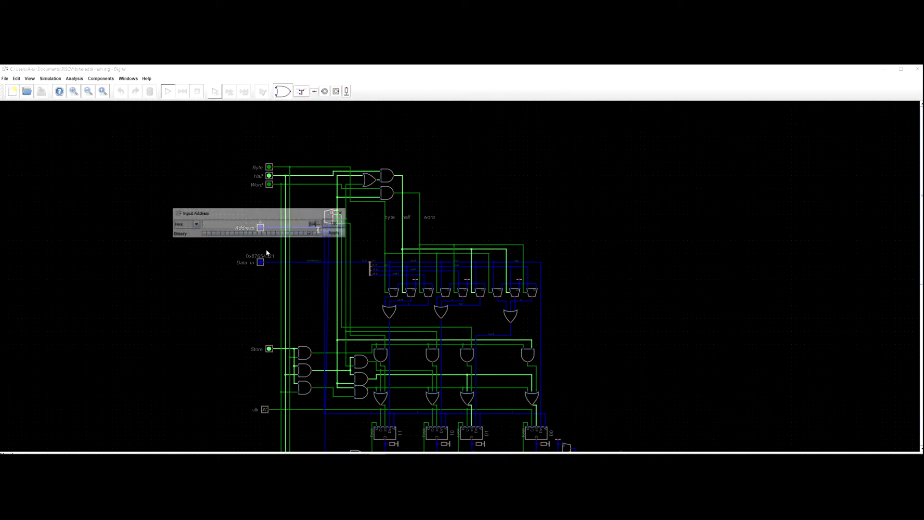
click(315, 234)
click(335, 224)
Enable Load and pulse the clock to store the half-word at address 6, and switch Store off.
drag(238, 296, 238, 184)
drag(268, 260, 262, 187)
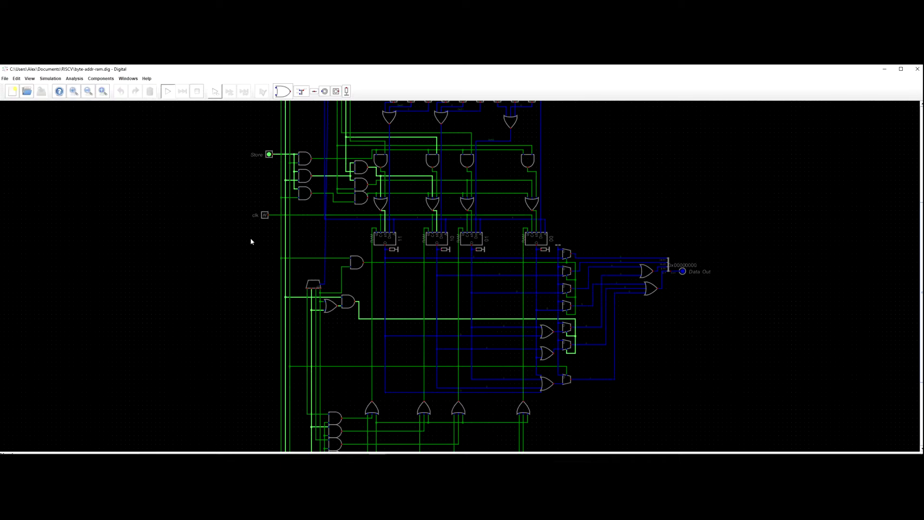
drag(251, 241, 245, 203)
click(250, 408)
click(245, 166)
click(245, 165)
drag(220, 223, 251, 282)
click(279, 256)
Set the Address input back to 4 to load the lower half-word.
scroll(244, 224, up, 3)
click(270, 195)
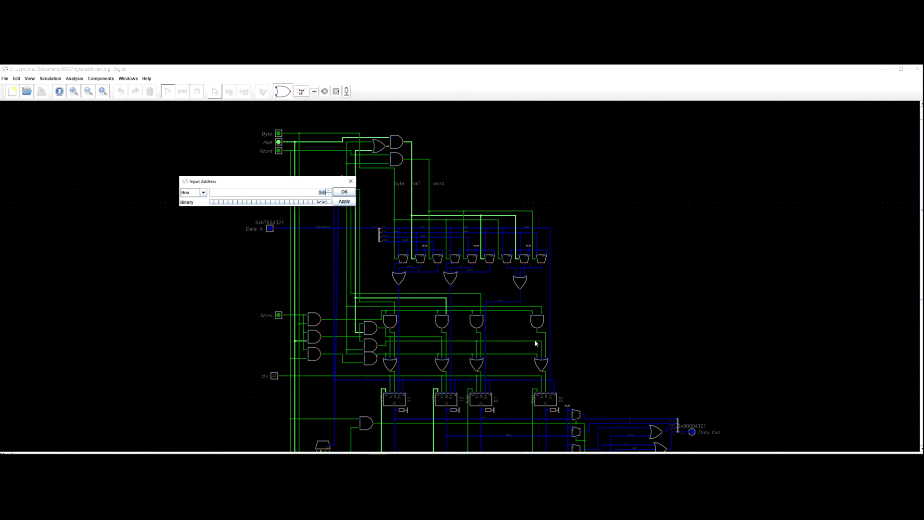
click(325, 201)
click(350, 203)
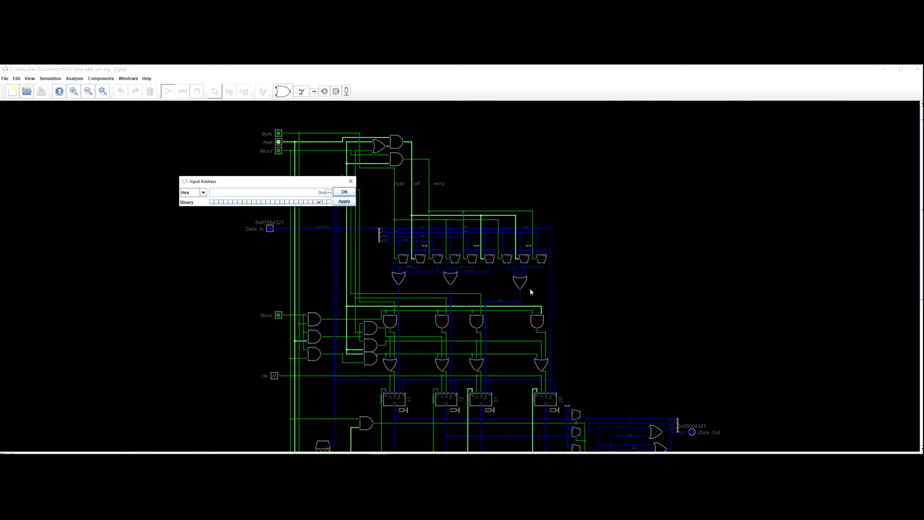
click(345, 192)
Switch the access size from Half to Word and inspect the full word on Data Out.
drag(412, 372, 417, 247)
drag(314, 201, 399, 295)
drag(360, 273, 351, 188)
mouse_move(333, 244)
mouse_down()
mouse_move(326, 211)
mouse_move(283, 295)
mouse_move(283, 349)
mouse_up()
scroll(332, 304, down, 3)
scroll(306, 288, up, 1)
drag(274, 193, 281, 283)
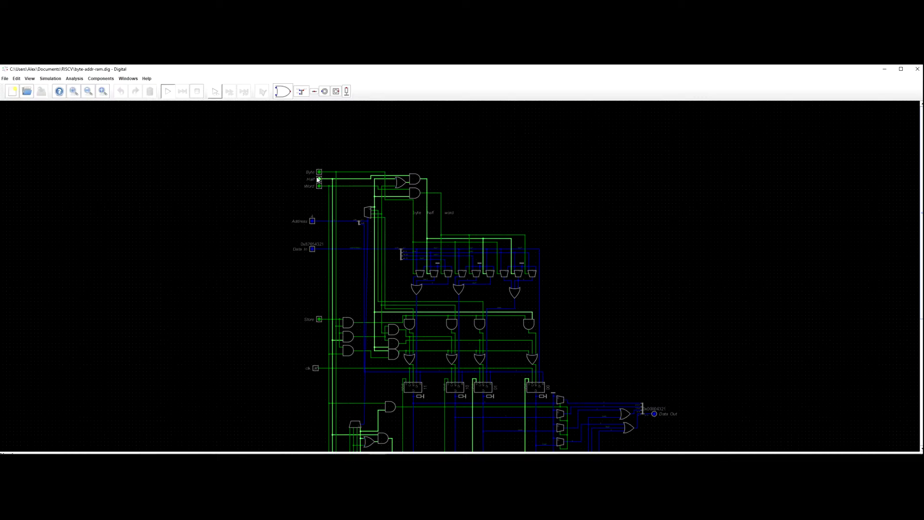
click(318, 179)
click(319, 186)
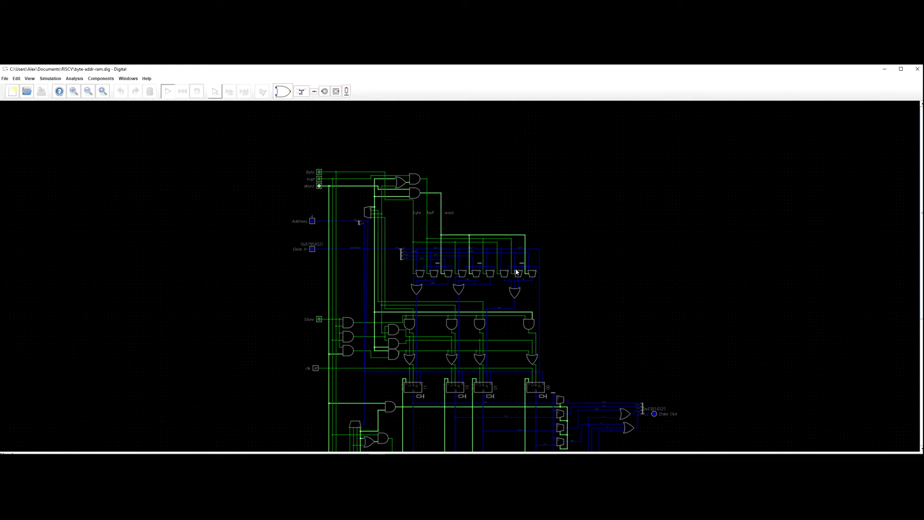
drag(656, 334, 571, 166)
scroll(583, 250, up, 4)
scroll(584, 253, up, 2)
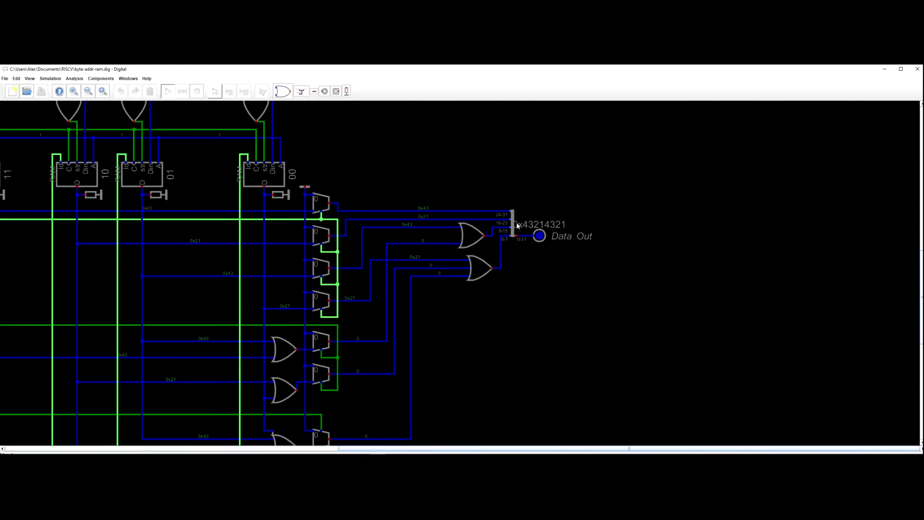
Switch the access size back from Word to Half and check the half-word on Data Out.
scroll(596, 225, down, 5)
drag(624, 251, 638, 270)
drag(309, 151, 295, 258)
click(330, 200)
click(330, 194)
drag(690, 405, 573, 318)
scroll(573, 318, up, 4)
scroll(529, 292, down, 4)
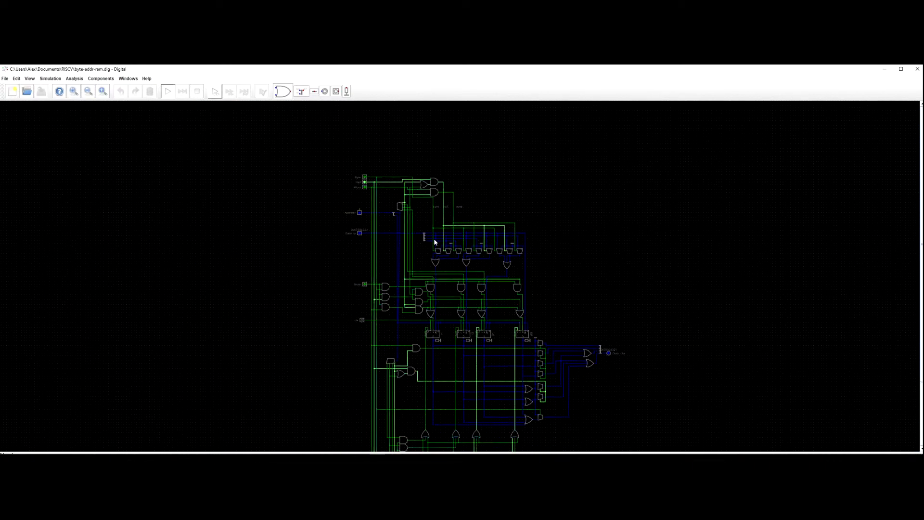
Switch the access size from Half to Byte and check the loaded byte on Data Out.
click(365, 182)
click(365, 177)
scroll(616, 352, up, 6)
scroll(600, 332, down, 8)
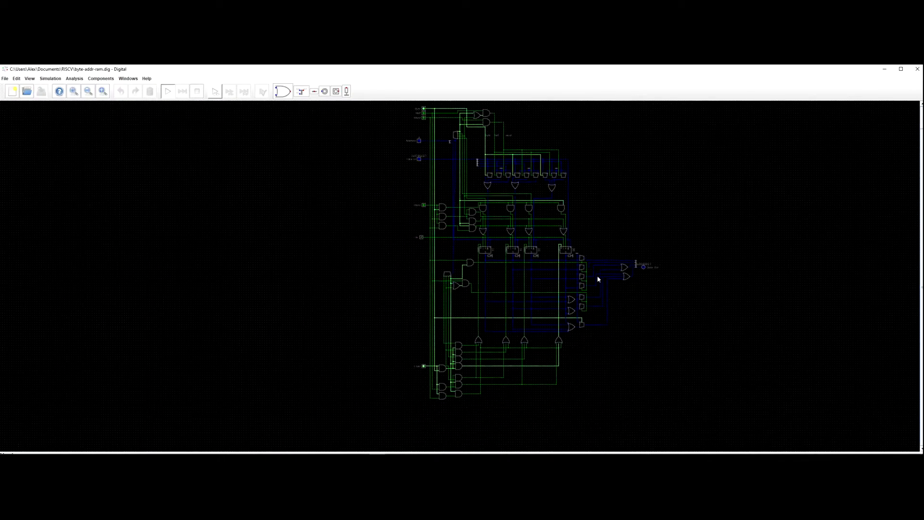
scroll(519, 236, up, 5)
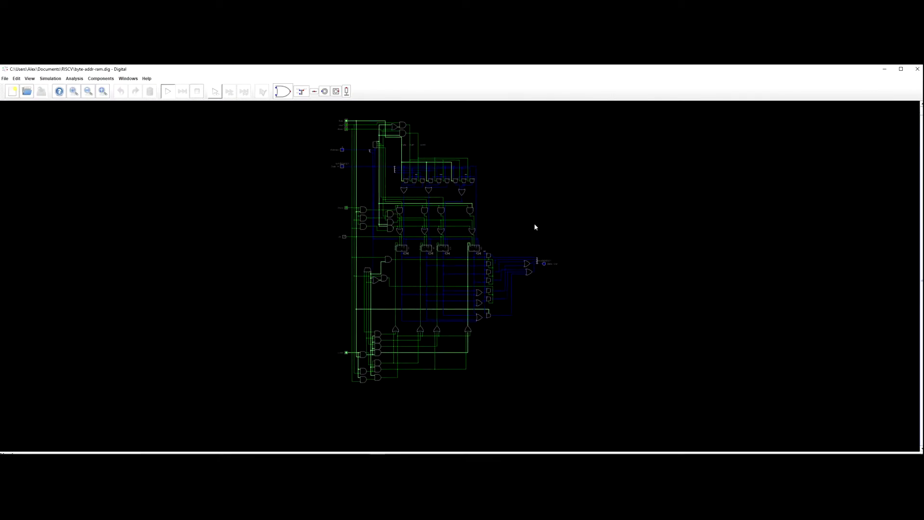
drag(524, 227, 579, 235)
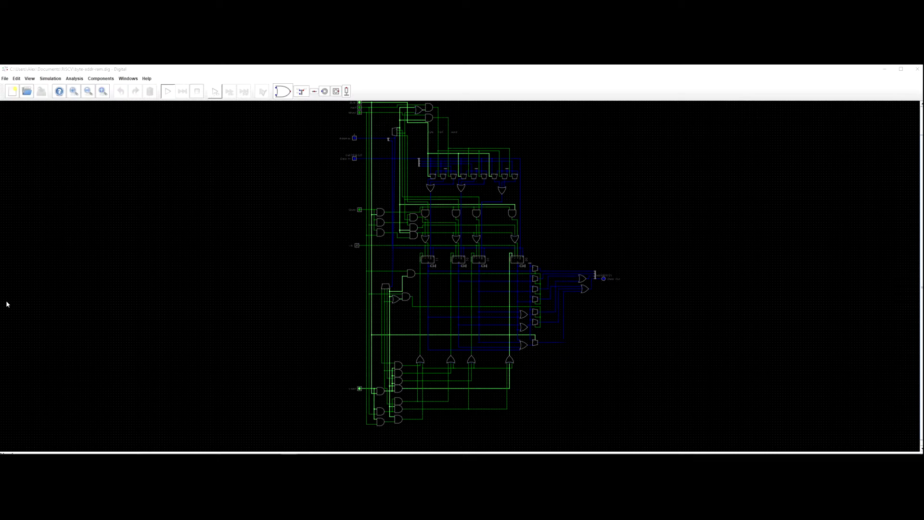
Compare the byte-addr-ram circuit layout with the reference circuit byteAddrMEM.dig.
scroll(658, 205, down, 2)
mouse_move(654, 204)
mouse_down()
mouse_move(585, 210)
mouse_move(586, 221)
mouse_move(594, 215)
mouse_move(577, 199)
mouse_up()
scroll(587, 221, up, 1)
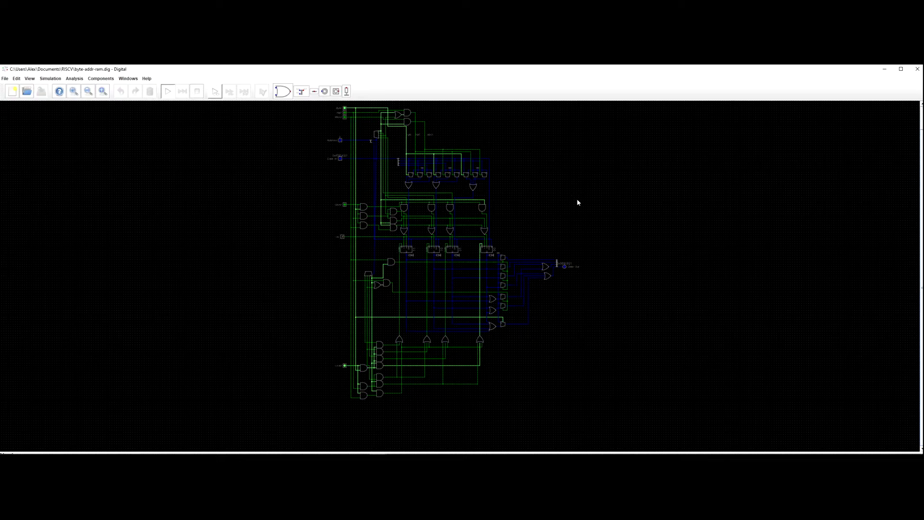
scroll(582, 207, up, 1)
drag(568, 214, 557, 197)
drag(232, 253, 206, 241)
scroll(226, 284, up, 1)
scroll(206, 241, down, 2)
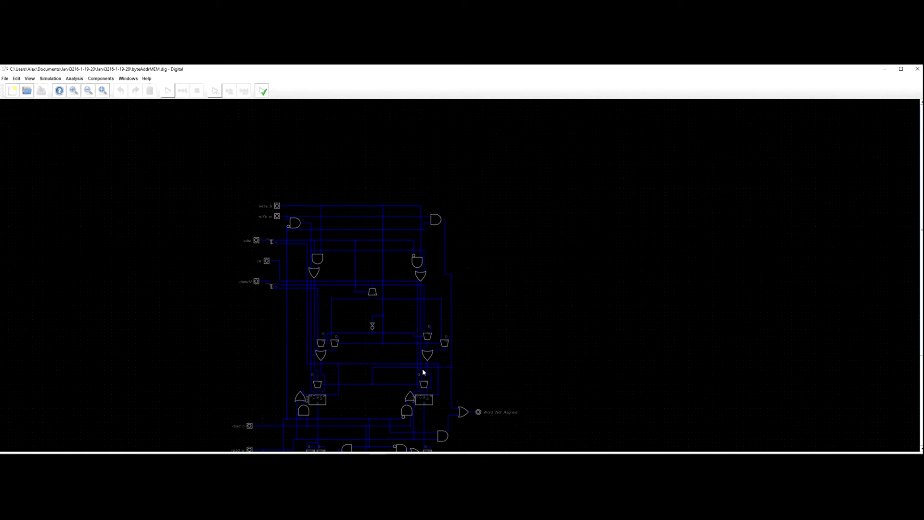
drag(522, 271, 577, 307)
scroll(520, 294, up, 2)
scroll(577, 306, down, 1)
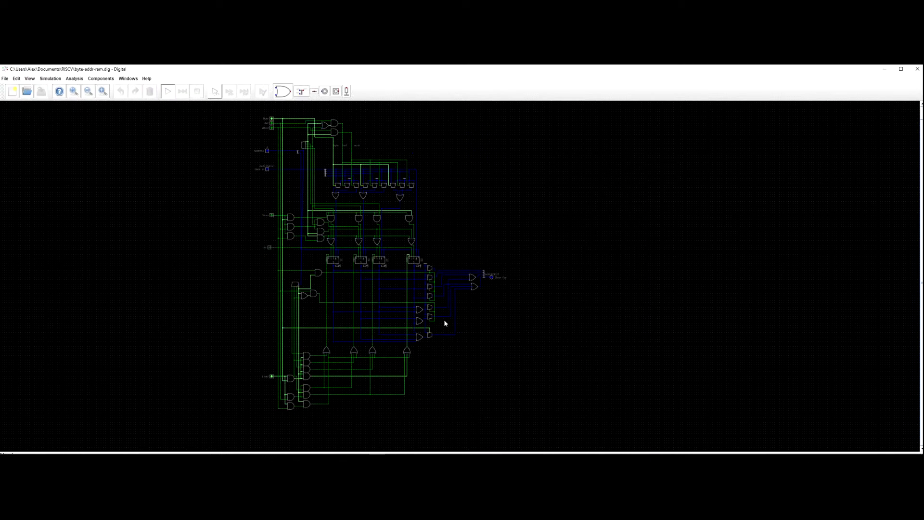
drag(474, 331, 553, 345)
scroll(552, 345, up, 1)
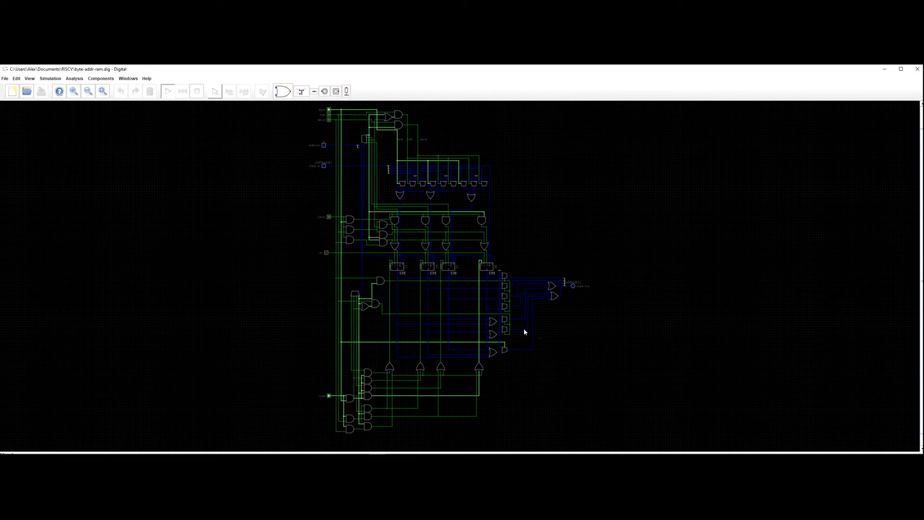
scroll(458, 303, up, 1)
scroll(449, 269, up, 1)
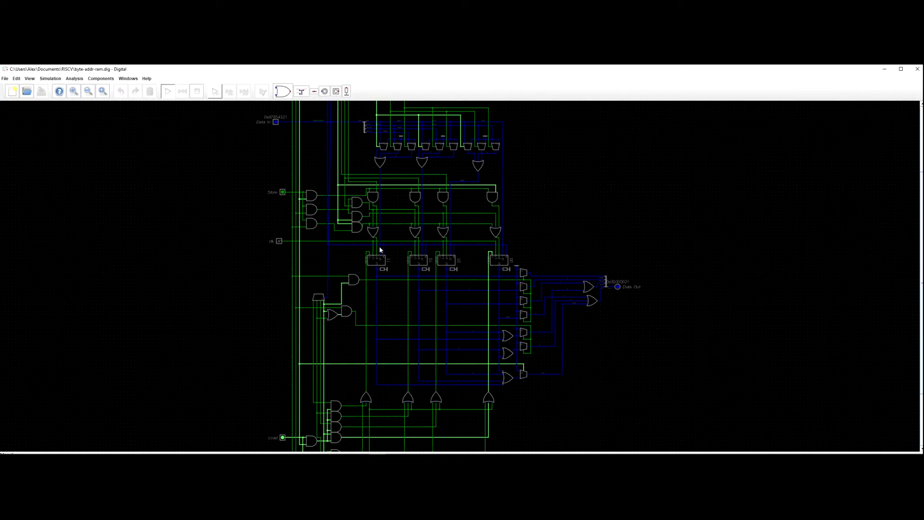
scroll(339, 240, up, 1)
drag(341, 238, 325, 184)
scroll(373, 309, down, 2)
Bring up the byteAddrMEM.dig reference circuit once more and close its window.
key(alt+Tab)
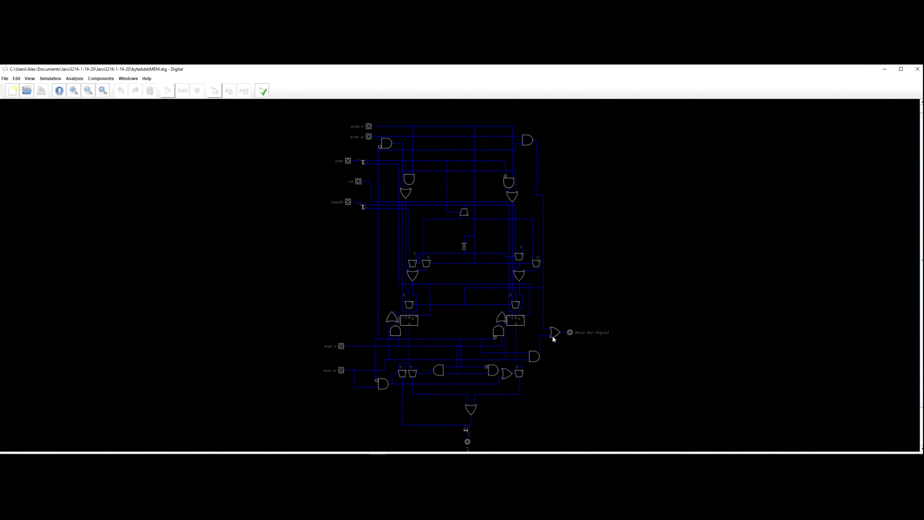
scroll(431, 337, down, 2)
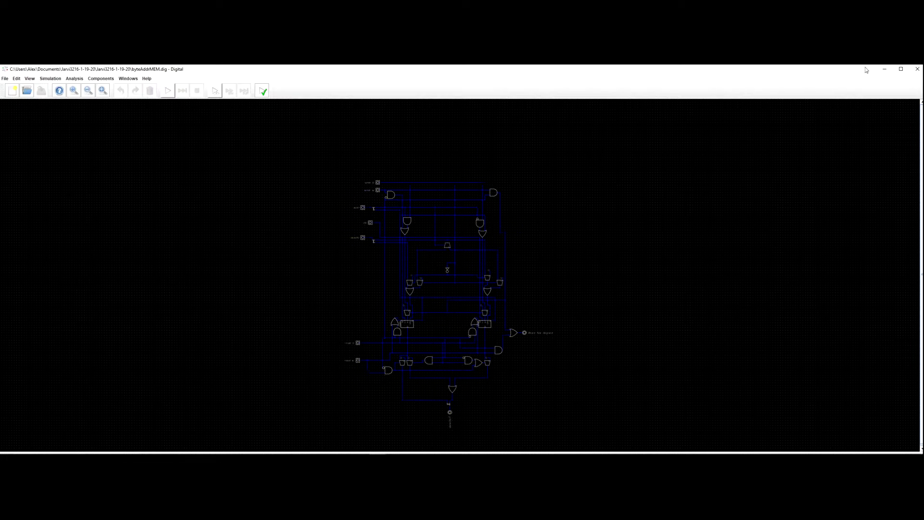
click(917, 69)
Inspect the output multiplexers and the RAM block outputs that feed Data Out.
scroll(551, 240, down, 3)
drag(546, 204, 543, 236)
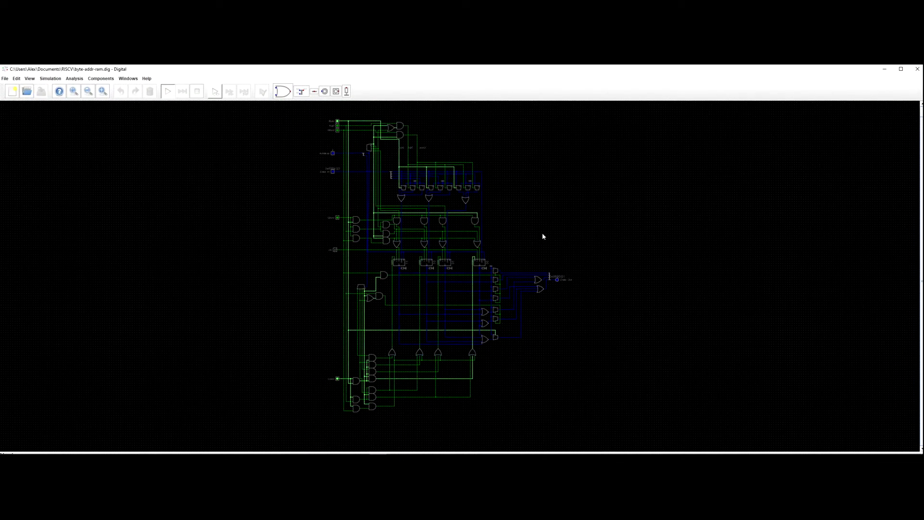
scroll(530, 237, up, 3)
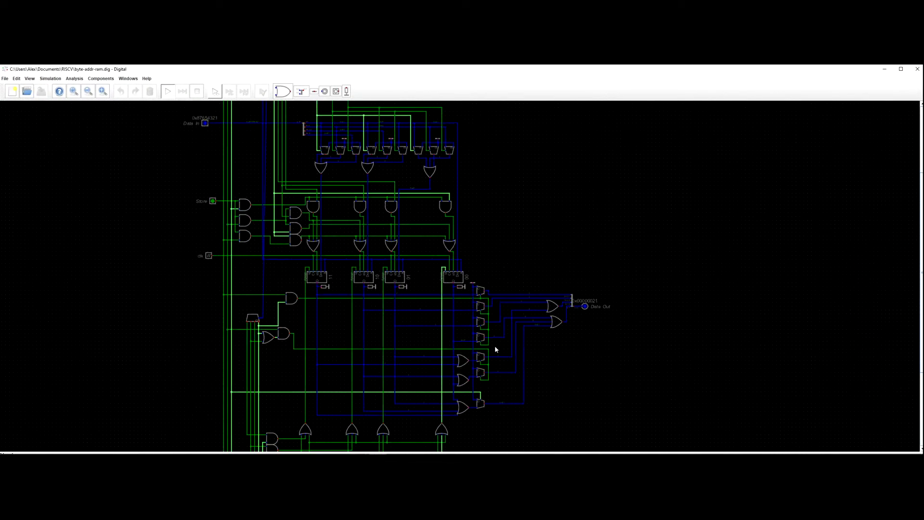
scroll(501, 389, up, 1)
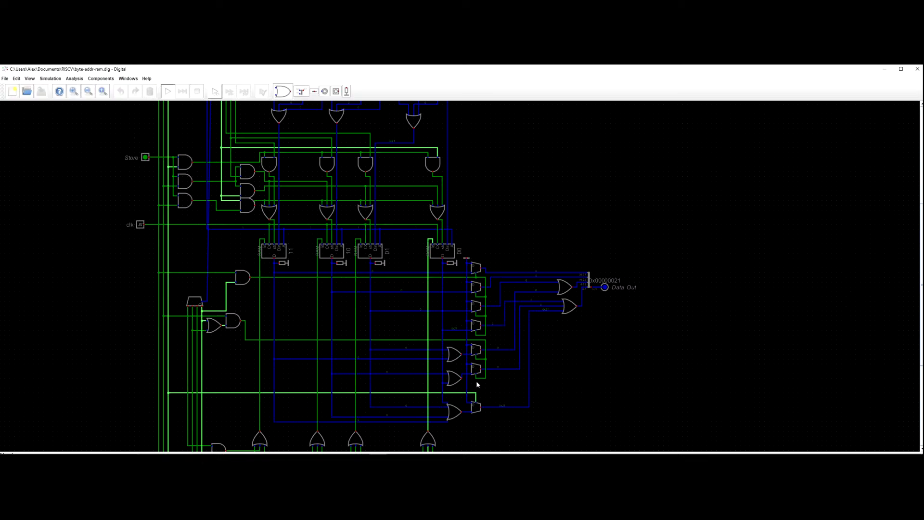
mouse_move(476, 378)
mouse_move(471, 285)
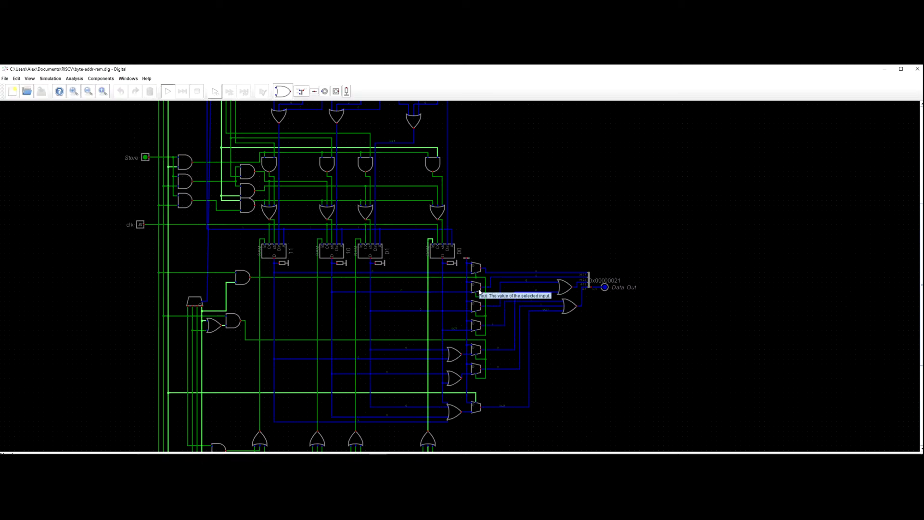
scroll(438, 264, down, 3)
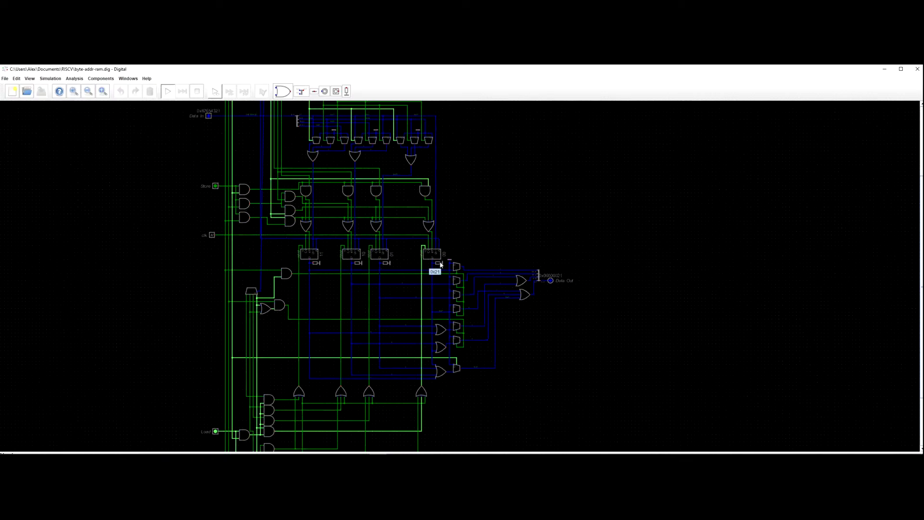
scroll(455, 202, down, 2)
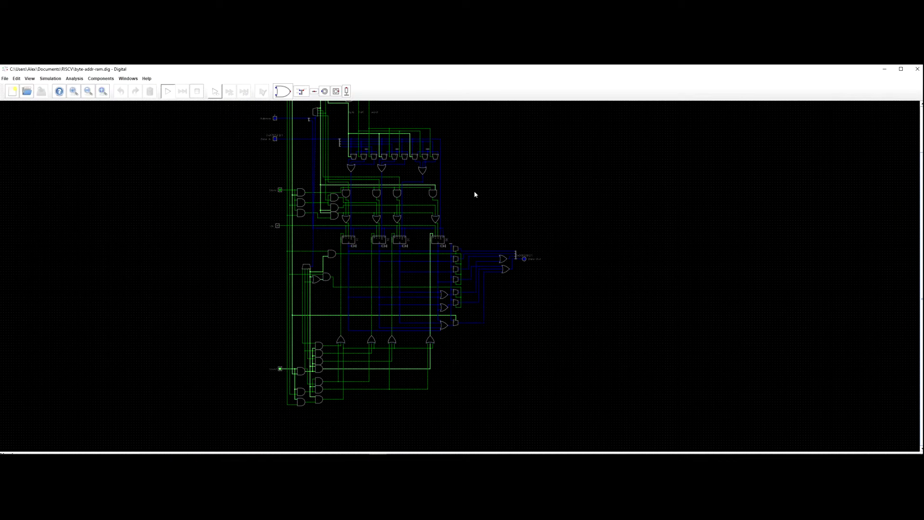
scroll(484, 190, down, 2)
drag(533, 190, 542, 243)
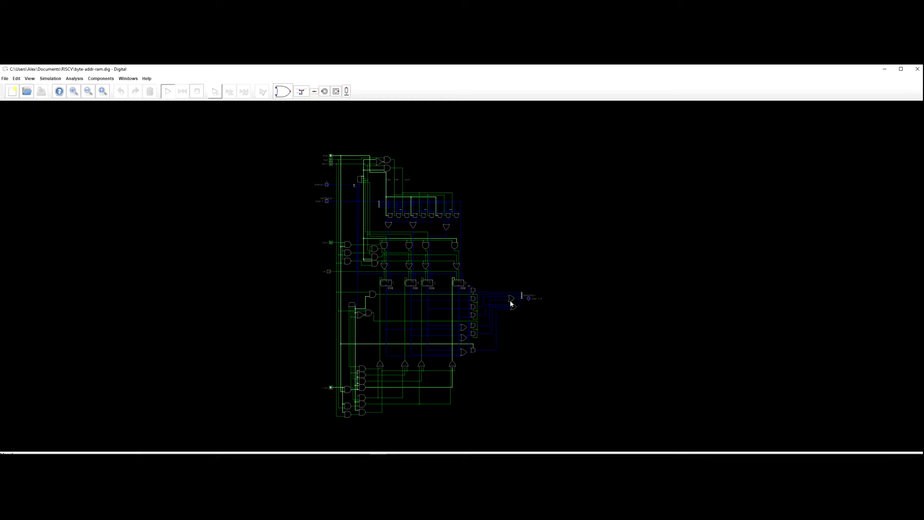
Examine the store, clock and load wiring of the four RAM blocks for logic that could be reduced.
drag(503, 305, 529, 301)
scroll(516, 368, up, 4)
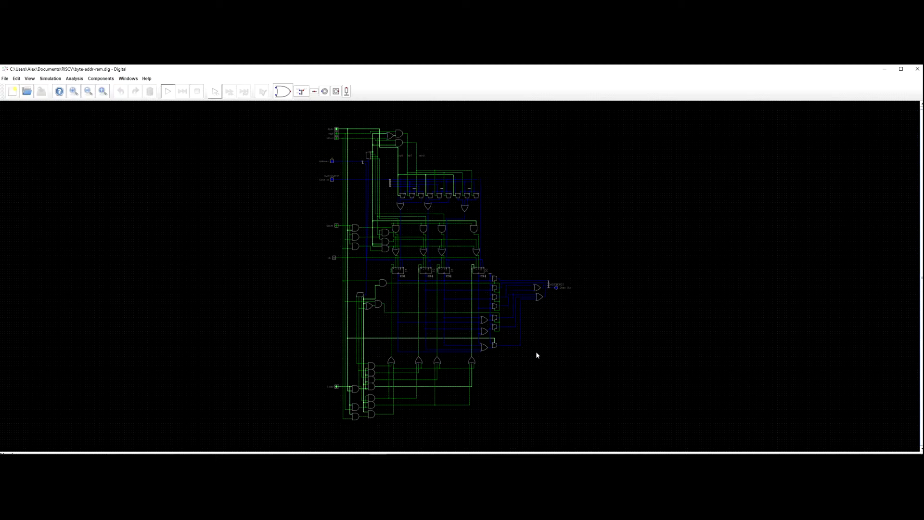
scroll(515, 378, up, 2)
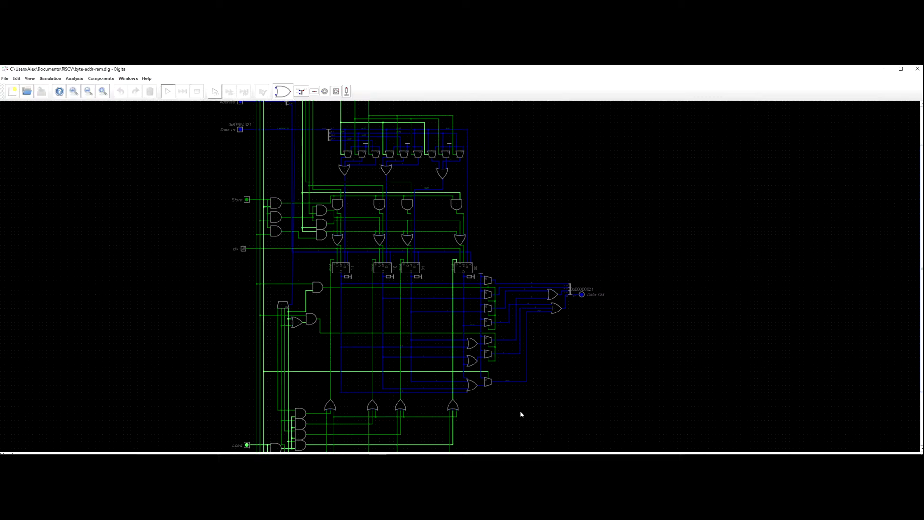
scroll(521, 359, down, 2)
scroll(521, 359, down, 1)
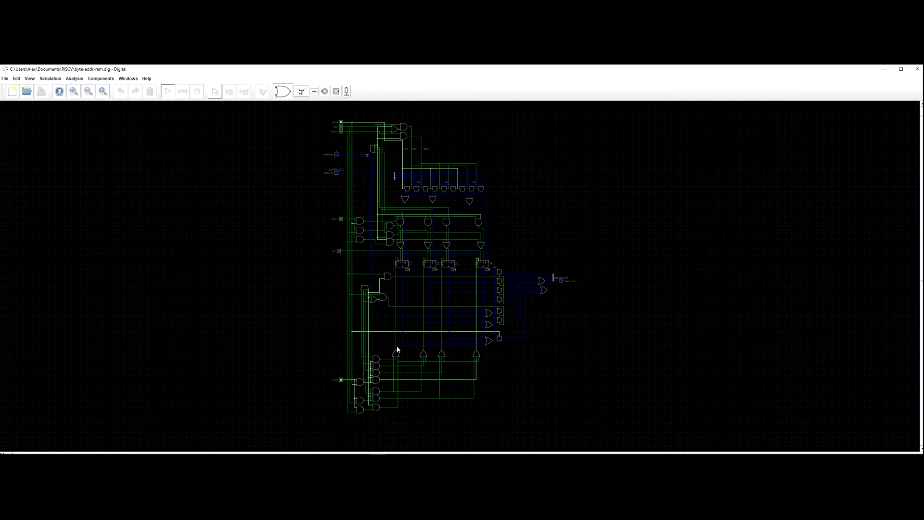
scroll(398, 349, up, 3)
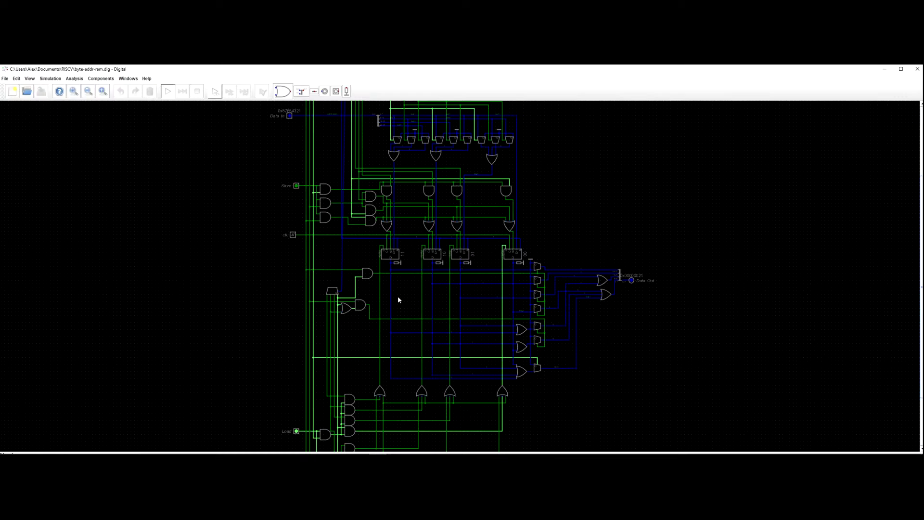
scroll(392, 269, down, 1)
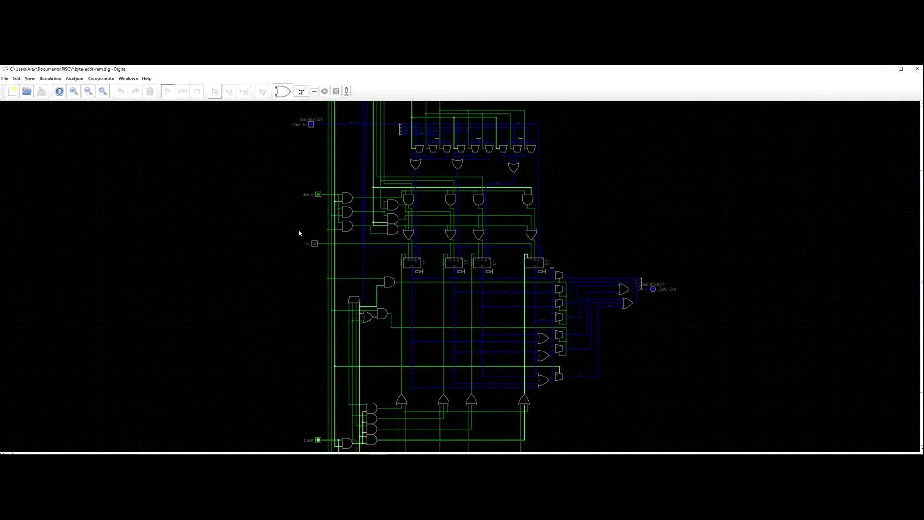
scroll(299, 234, up, 1)
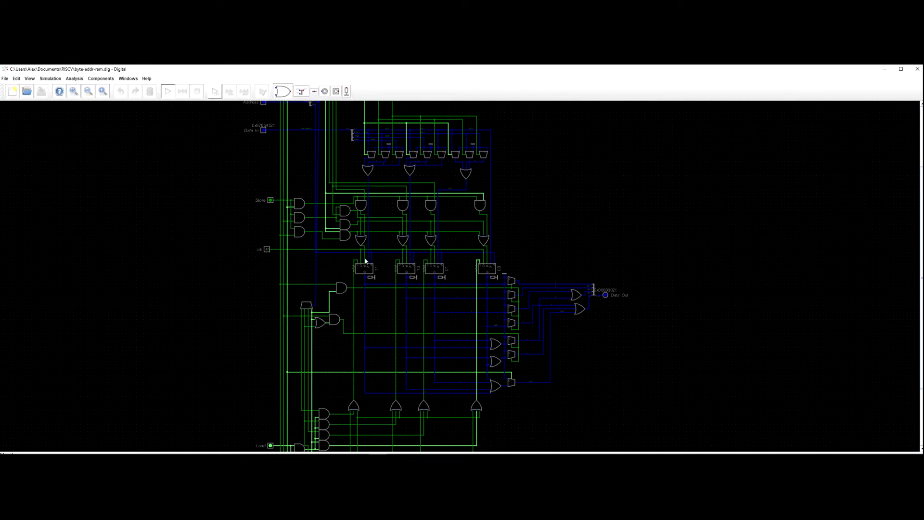
scroll(409, 273, up, 2)
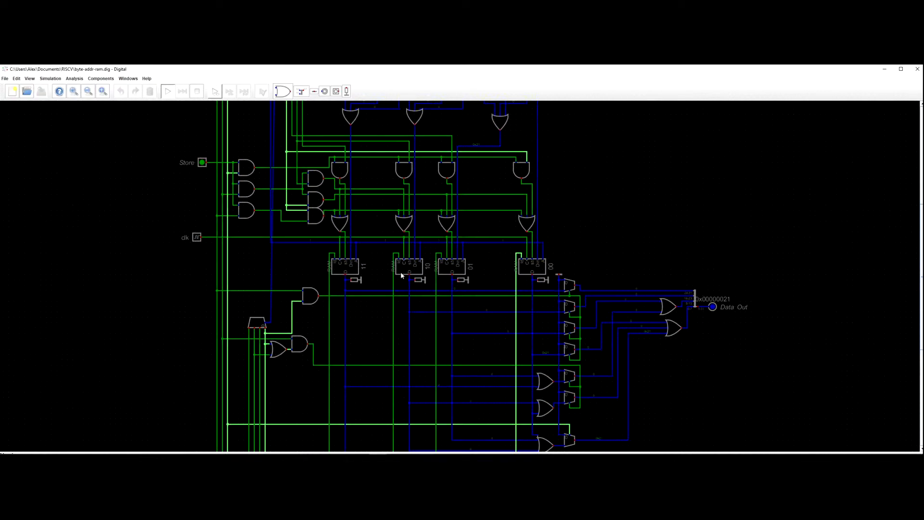
scroll(391, 260, up, 1)
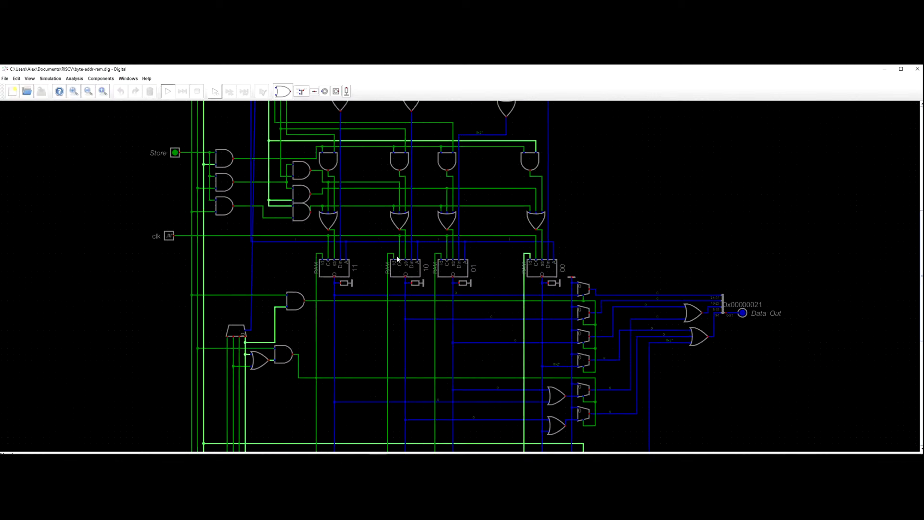
scroll(378, 272, down, 1)
scroll(378, 272, up, 1)
drag(372, 263, 361, 277)
scroll(361, 279, up, 1)
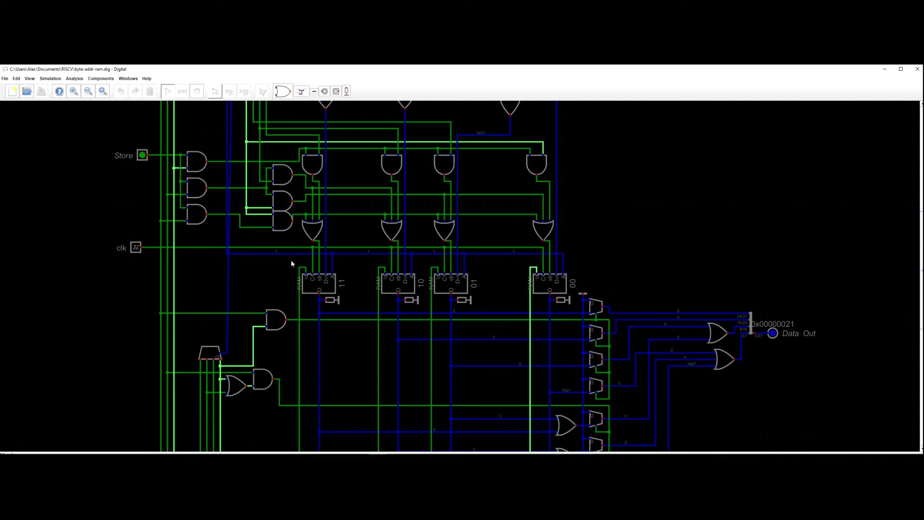
scroll(289, 260, down, 1)
scroll(288, 257, down, 1)
drag(289, 261, 290, 189)
scroll(269, 292, down, 3)
scroll(276, 347, down, 1)
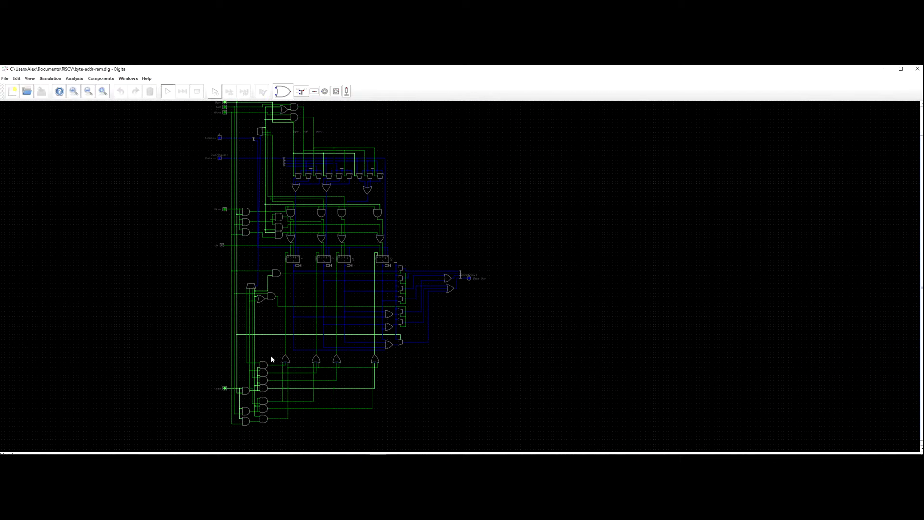
drag(177, 294, 226, 328)
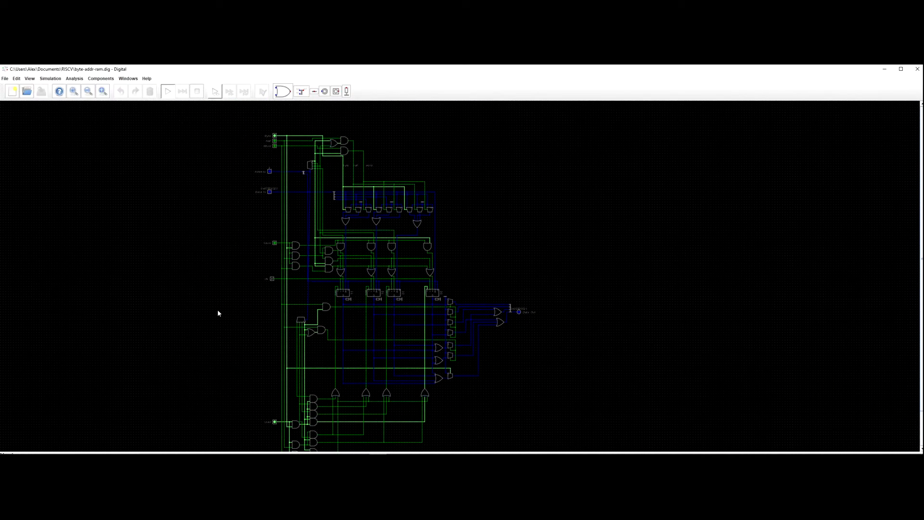
Save a copy of the circuit as byte-addr-ram-reduced.dig in the RISCV folder.
click(5, 79)
click(22, 164)
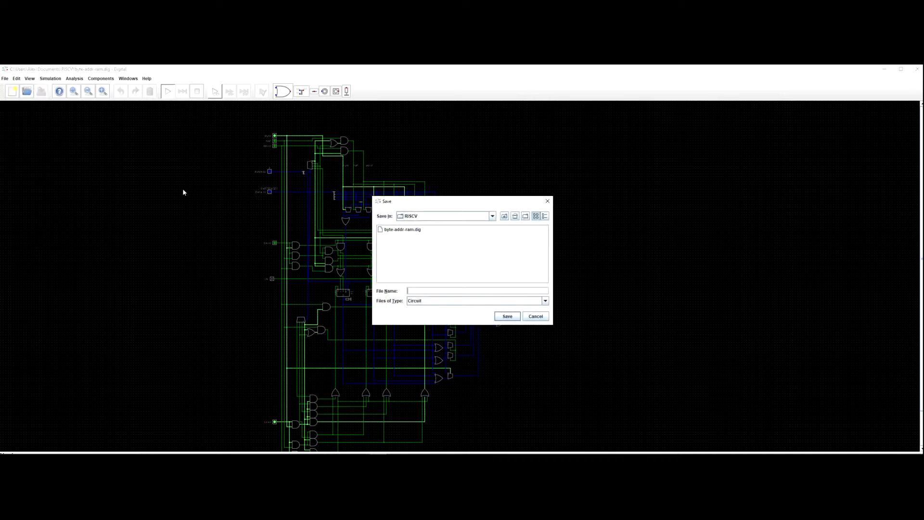
click(439, 289)
click(412, 230)
click(436, 291)
text(-reduced.dig)
key(Return)
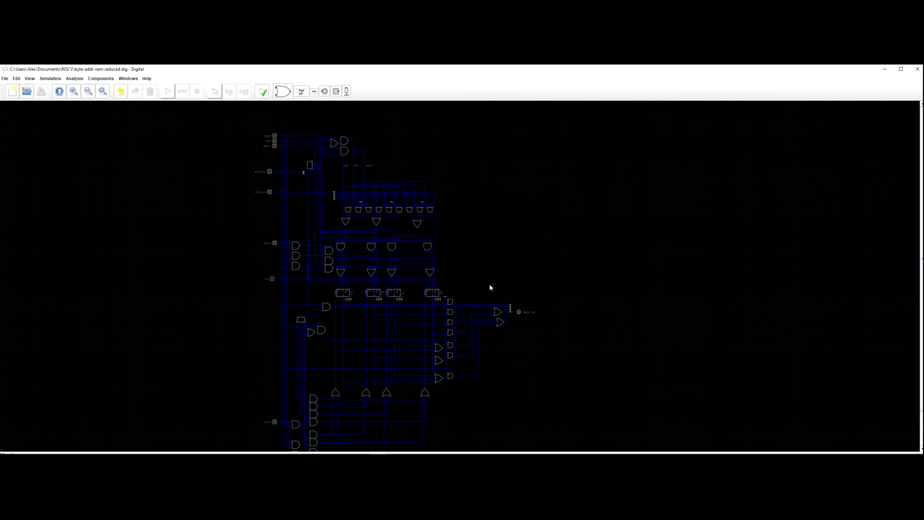
Branch a wire off the store line of RAM 11 and delete the wire feeding that block's load input.
drag(470, 254, 484, 218)
scroll(495, 264, up, 2)
drag(485, 357, 524, 310)
scroll(403, 214, up, 2)
scroll(337, 202, up, 3)
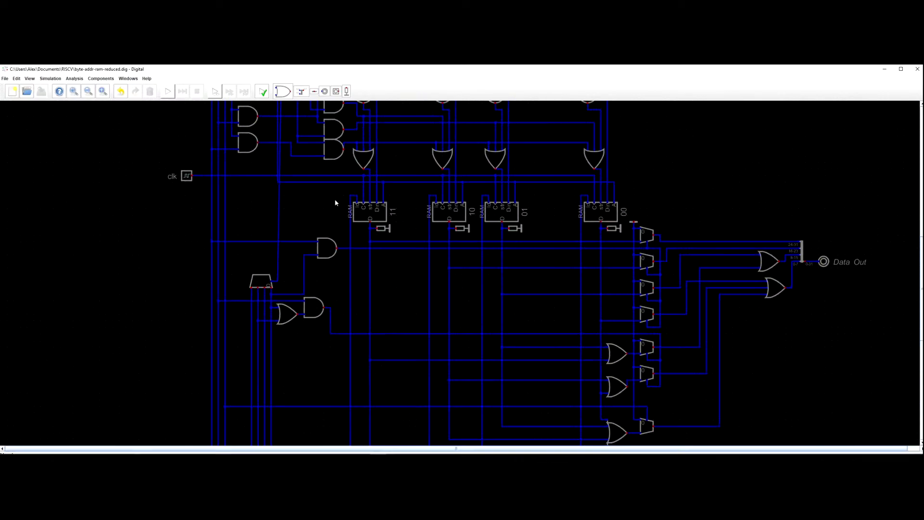
click(374, 188)
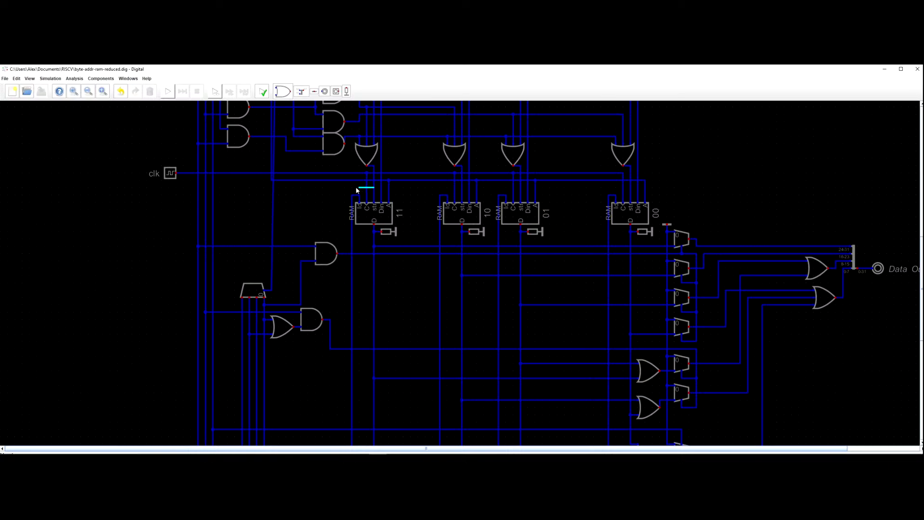
click(315, 195)
click(342, 197)
drag(348, 191, 362, 198)
key(Delete)
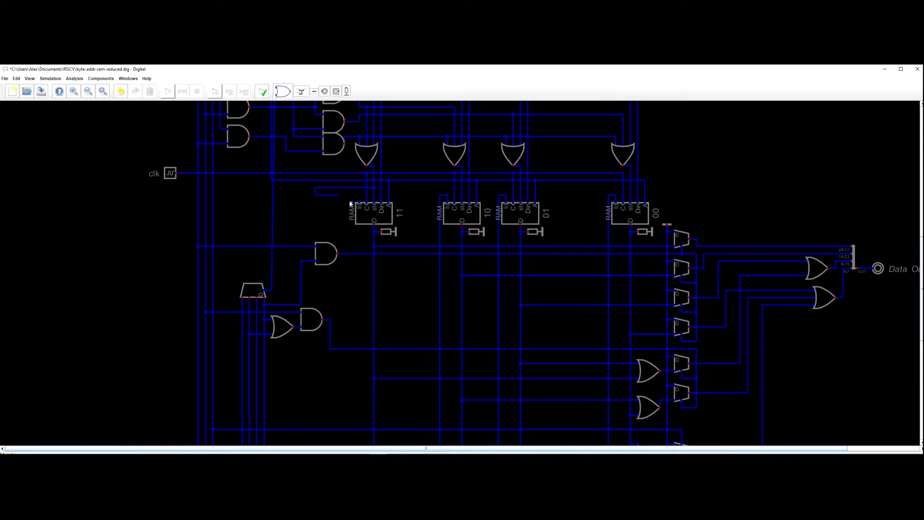
click(107, 78)
mouse_move(99, 99)
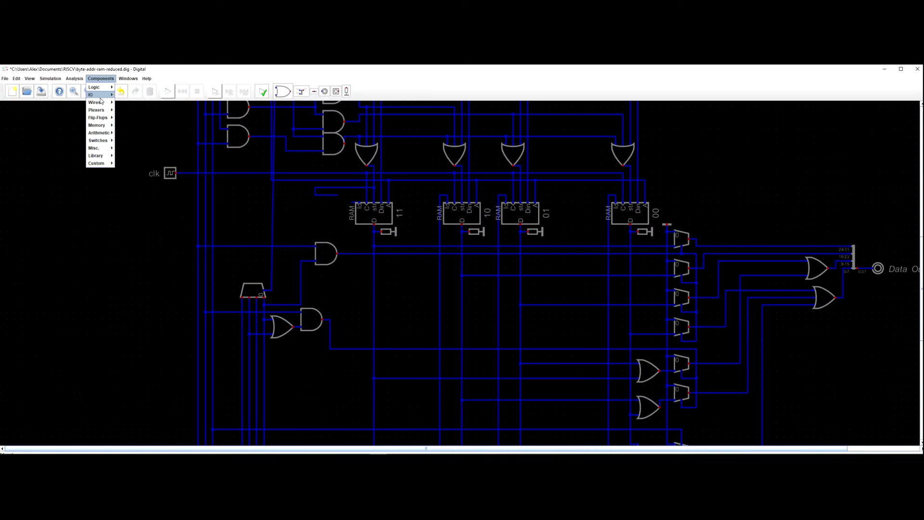
scroll(253, 221, down, 3)
scroll(253, 220, up, 2)
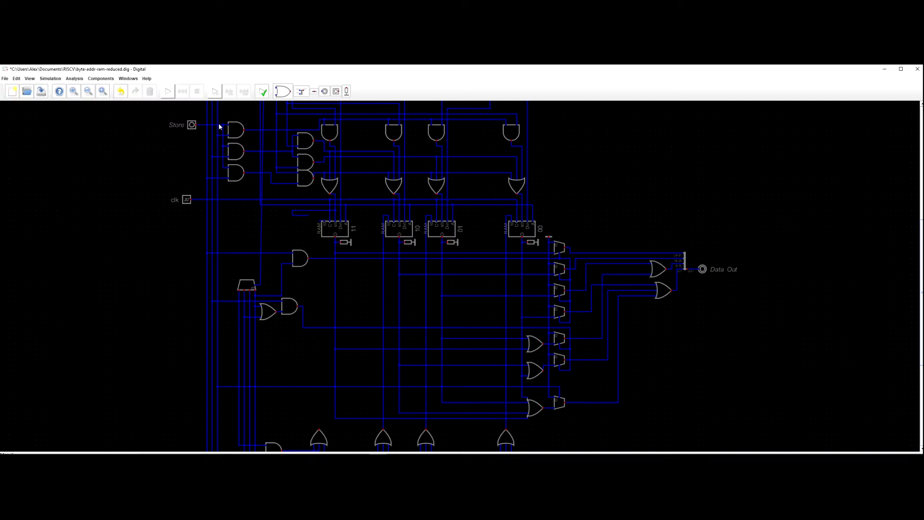
Delete the Load input together with its whole gate network and wiring beneath the four RAM blocks.
scroll(191, 125, up, 1)
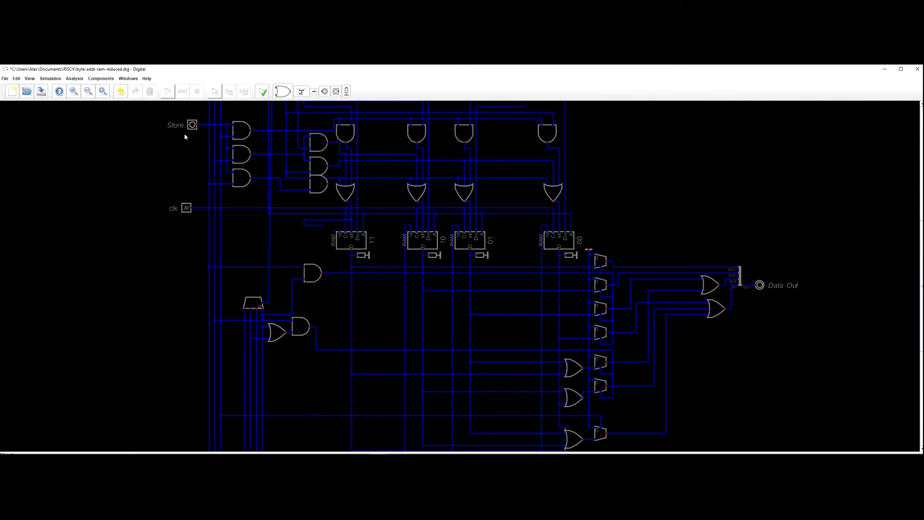
drag(184, 132, 167, 165)
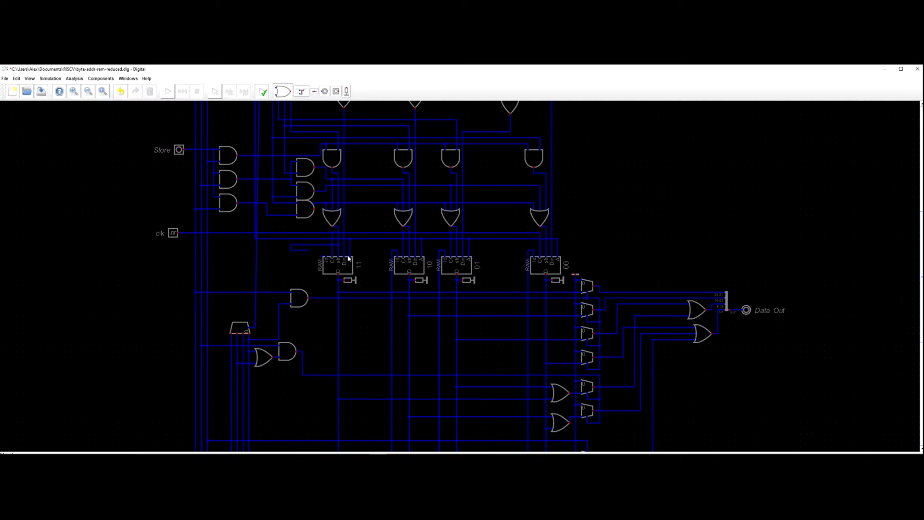
scroll(305, 246, down, 3)
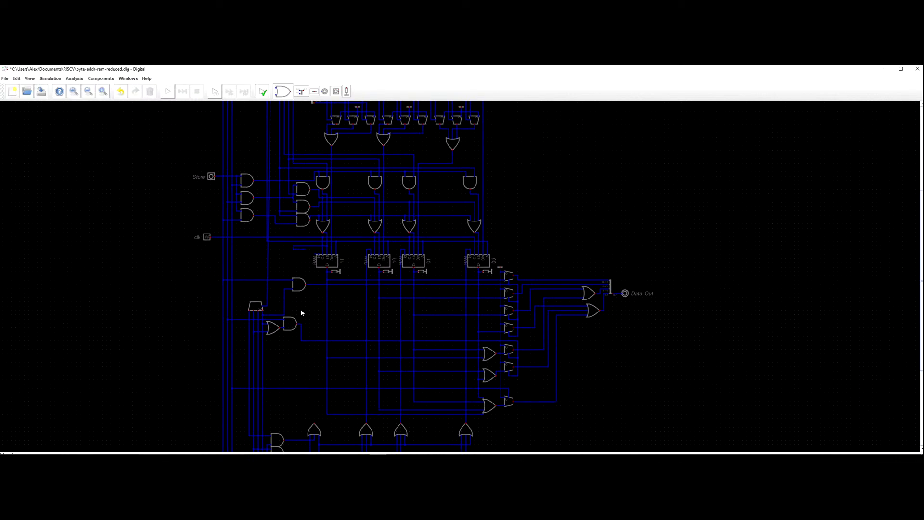
scroll(268, 213, up, 2)
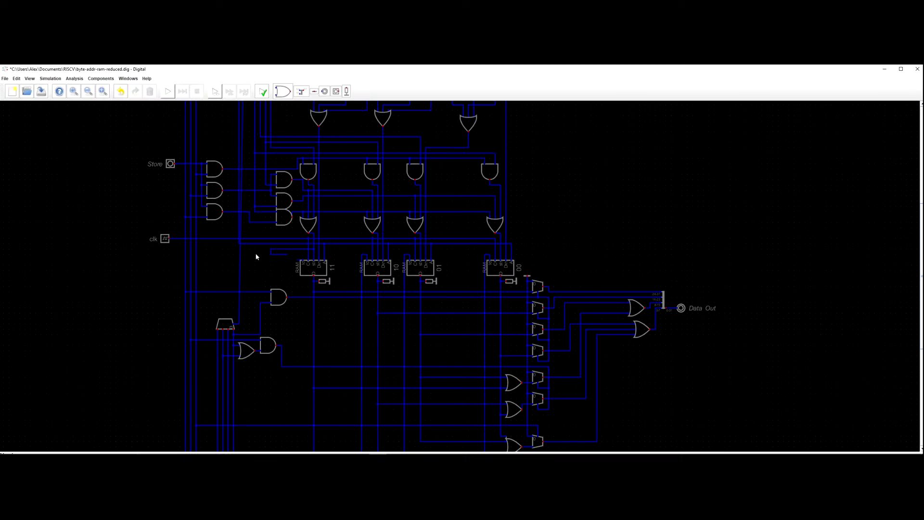
scroll(255, 257, down, 3)
scroll(255, 253, down, 2)
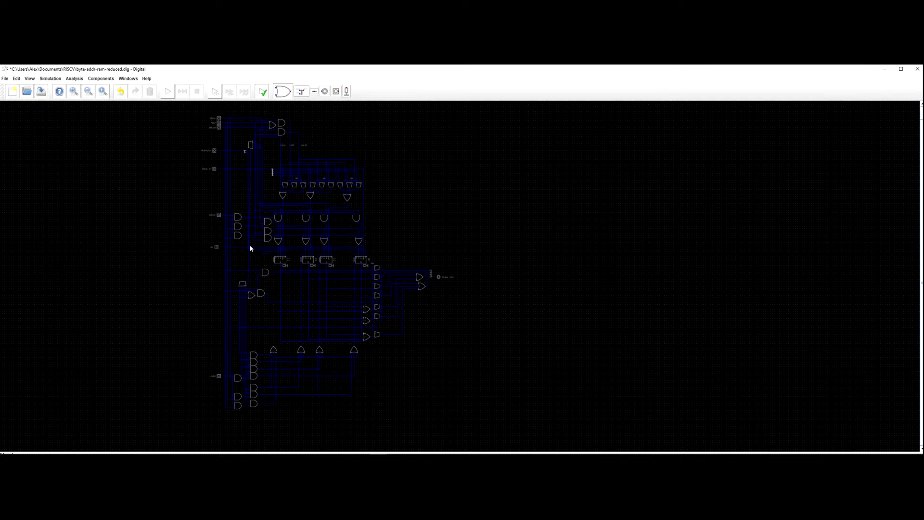
scroll(262, 262, up, 3)
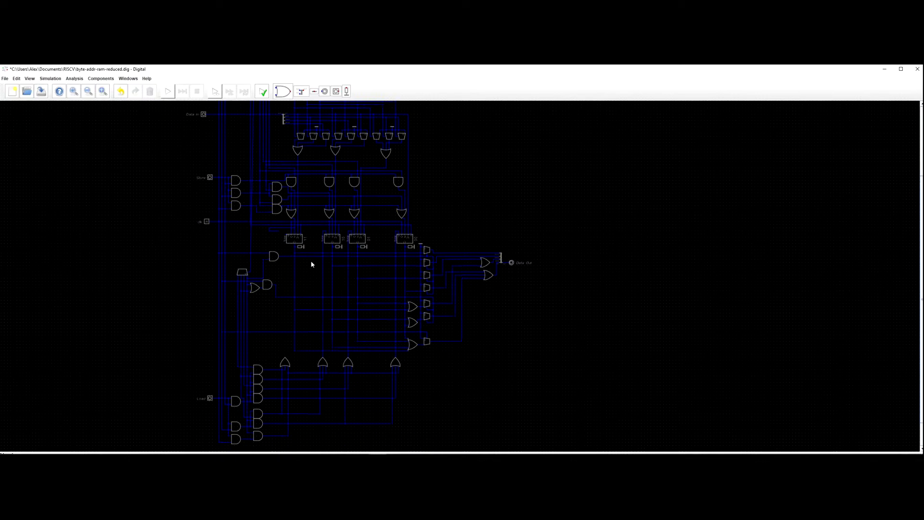
drag(458, 428, 196, 312)
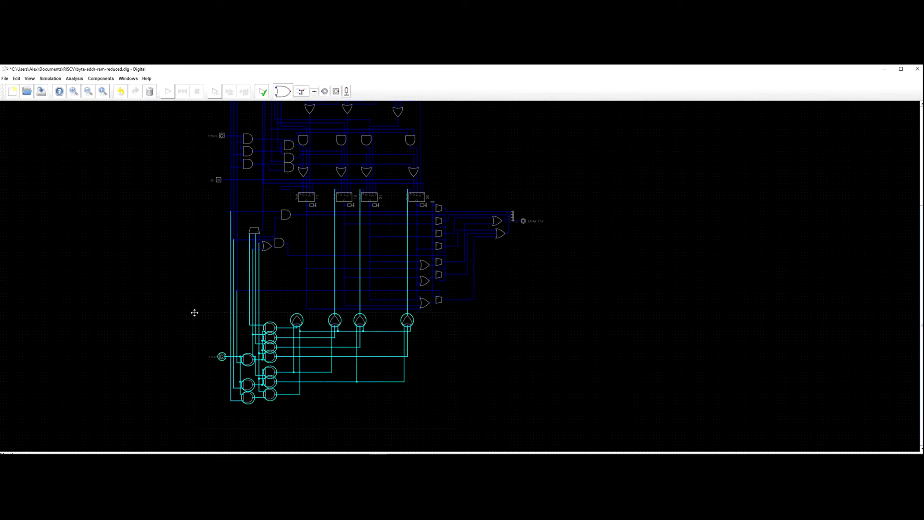
key(Delete)
Move the entire output logic, including the multiplexers and Data Out, downward to open a gap below the RAM blocks.
scroll(219, 269, up, 2)
drag(219, 256, 205, 321)
scroll(213, 293, up, 1)
drag(288, 335, 287, 253)
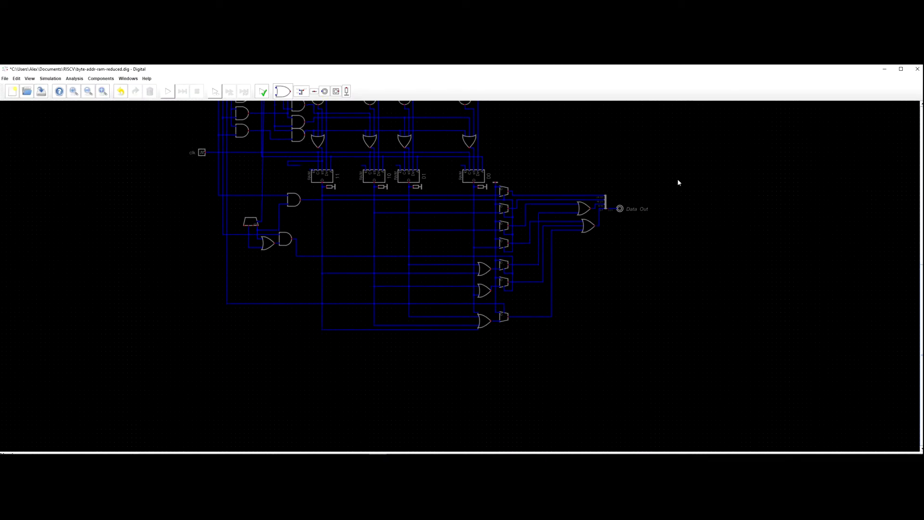
drag(689, 389, 183, 182)
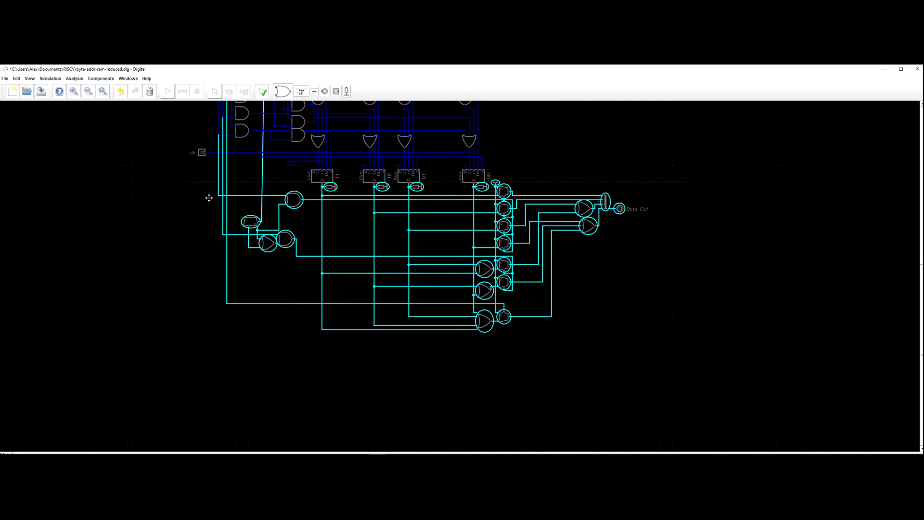
scroll(269, 231, down, 3)
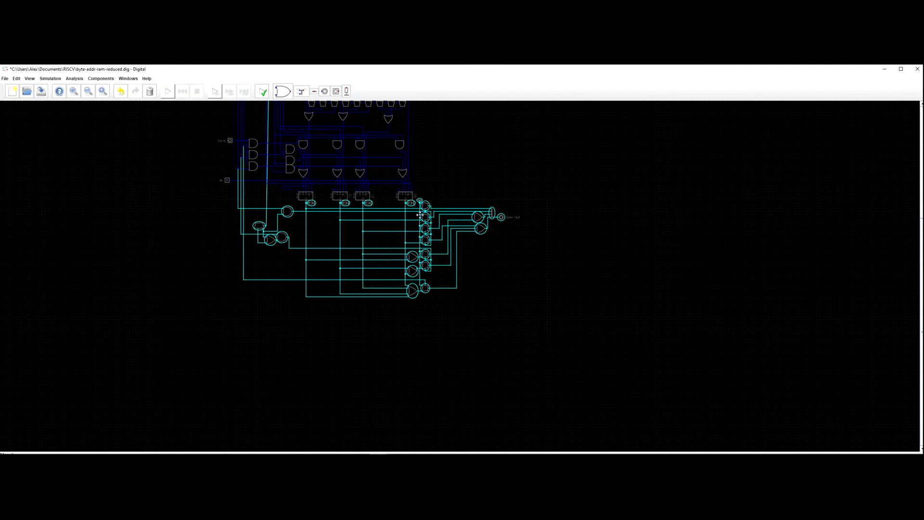
drag(424, 207, 423, 249)
scroll(409, 238, up, 7)
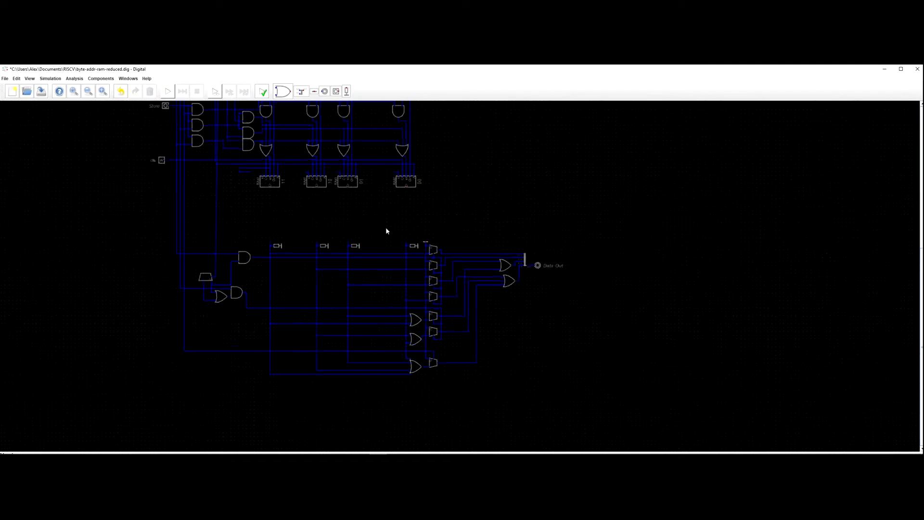
Reconnect the data outputs of RAM 11, 10, 01 and 00 to their vertical output lines with straight wires.
click(233, 254)
click(232, 166)
right_click(232, 156)
key(Return)
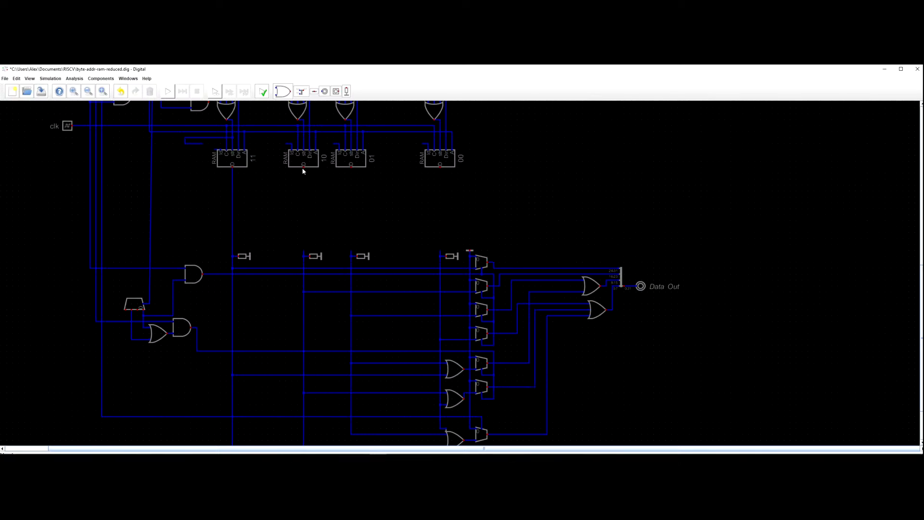
click(307, 253)
click(351, 168)
click(351, 256)
click(441, 256)
click(440, 168)
right_click(439, 166)
key(Escape)
Move the four RAM blocks down to make room between them and the store OR gates.
scroll(395, 183, down, 5)
drag(397, 186, 400, 232)
scroll(400, 232, up, 1)
drag(525, 250, 328, 246)
scroll(327, 253, up, 5)
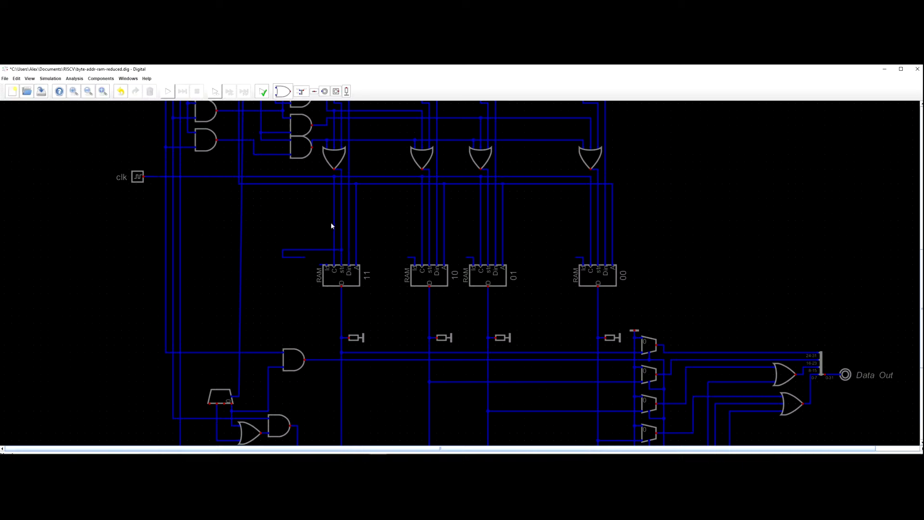
Delete the store and clock wires entering RAM 11 and paste a copy of an AND gate beside that block.
click(341, 251)
key(Delete)
scroll(306, 173, down, 1)
click(210, 147)
key(ctrl+c)
key(ctrl+v)
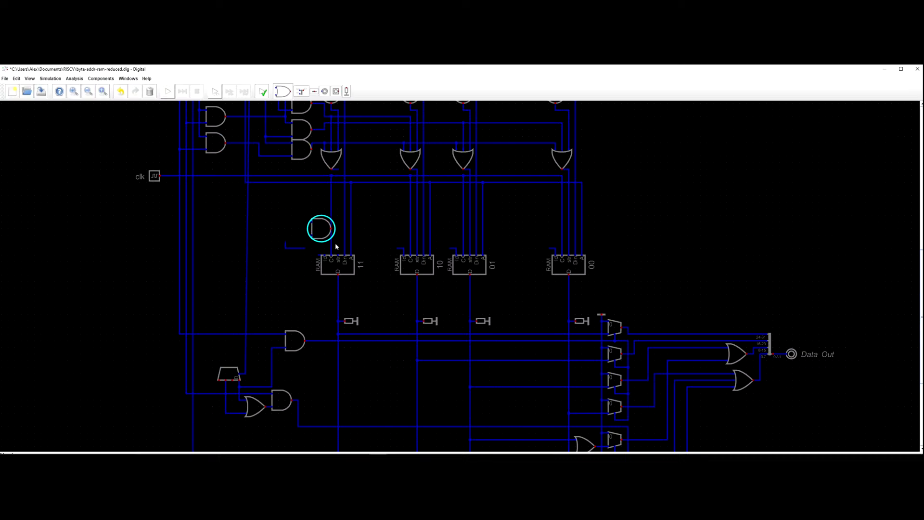
key(Escape)
key(ctrl+v)
click(312, 226)
drag(324, 244, 326, 214)
key(Delete)
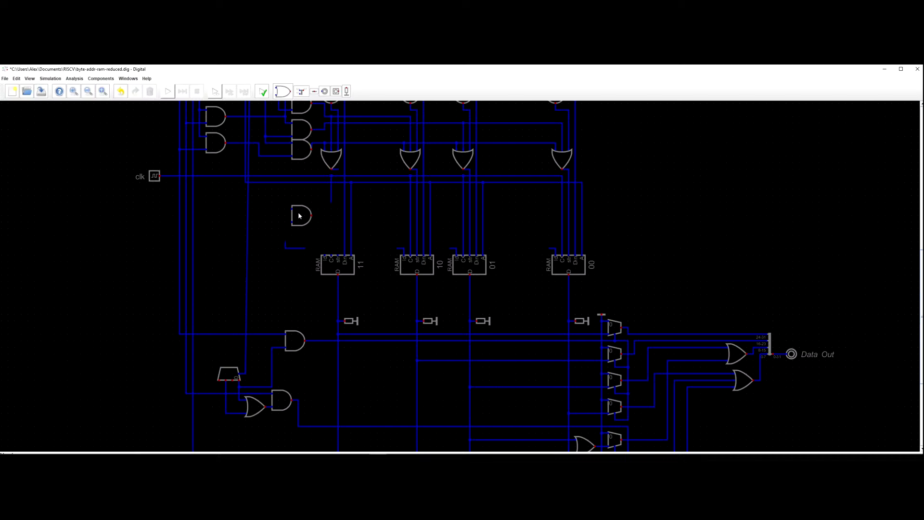
Set the pasted AND gate's rotation to 90°.
click(299, 215)
click(286, 191)
click(338, 208)
click(309, 223)
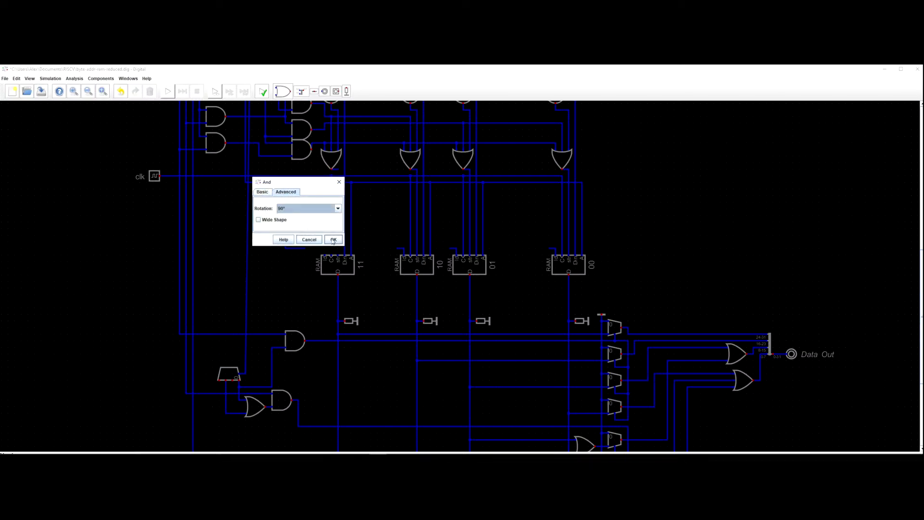
click(332, 239)
Set the pasted AND gate's rotation to 270° and place it directly above RAM 11.
click(289, 203)
click(288, 180)
click(295, 196)
click(290, 220)
click(284, 195)
click(285, 224)
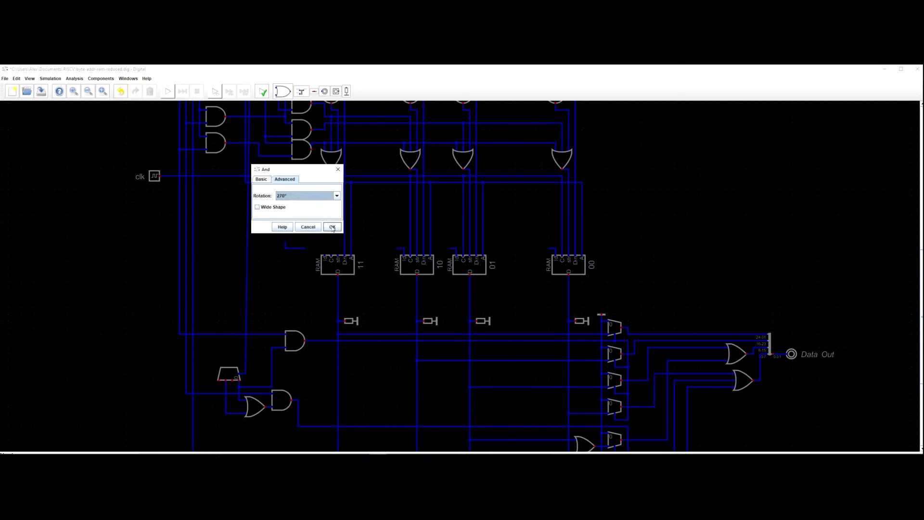
click(332, 228)
drag(289, 221, 335, 235)
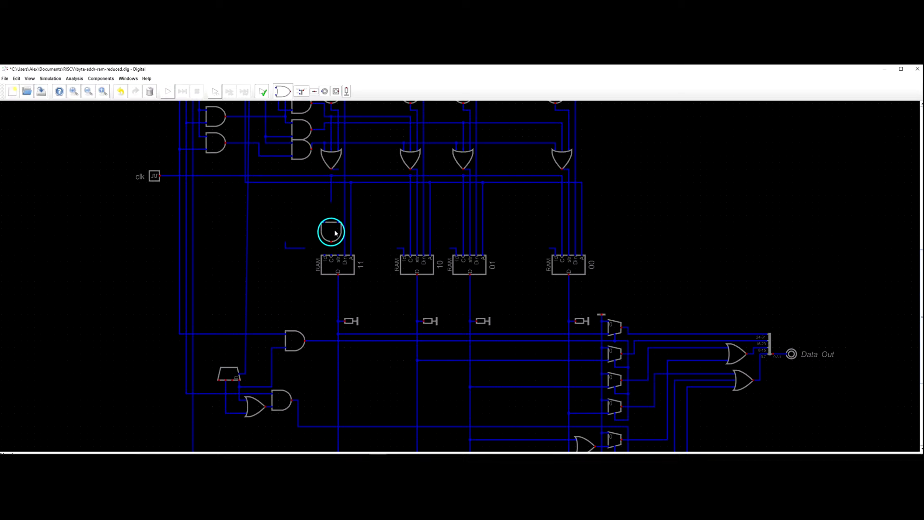
drag(335, 232, 335, 230)
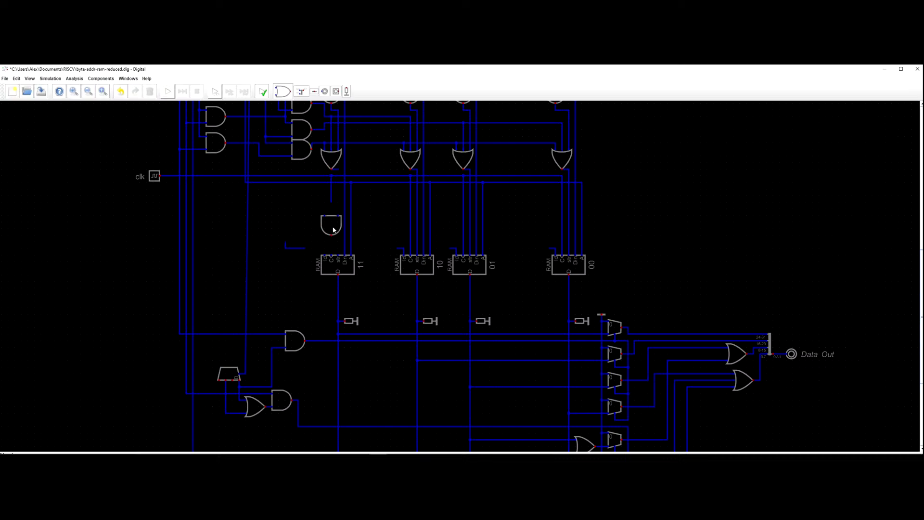
Wire the new AND gate's output to RAM 11's store input and run a new clock wire to its C input.
click(338, 243)
click(337, 256)
click(331, 250)
click(318, 177)
Remove the leftover wire below RAM 11's OR gate and connect that gate's output to the new AND gate.
ctrl+click(332, 188)
key(Delete)
click(339, 171)
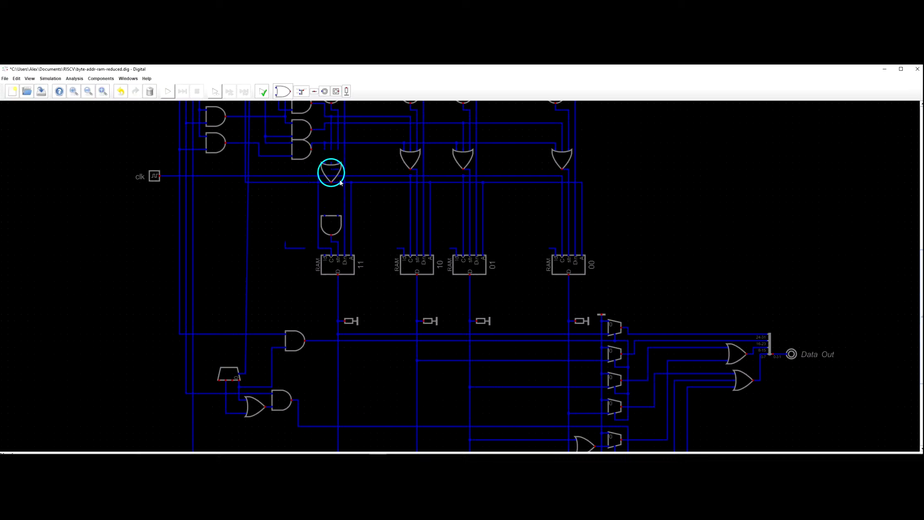
click(338, 172)
click(338, 169)
click(338, 215)
Delete the top AND gate beside the Store input, wire its select line straight through, and remove the leftover stubs.
scroll(248, 210, down, 8)
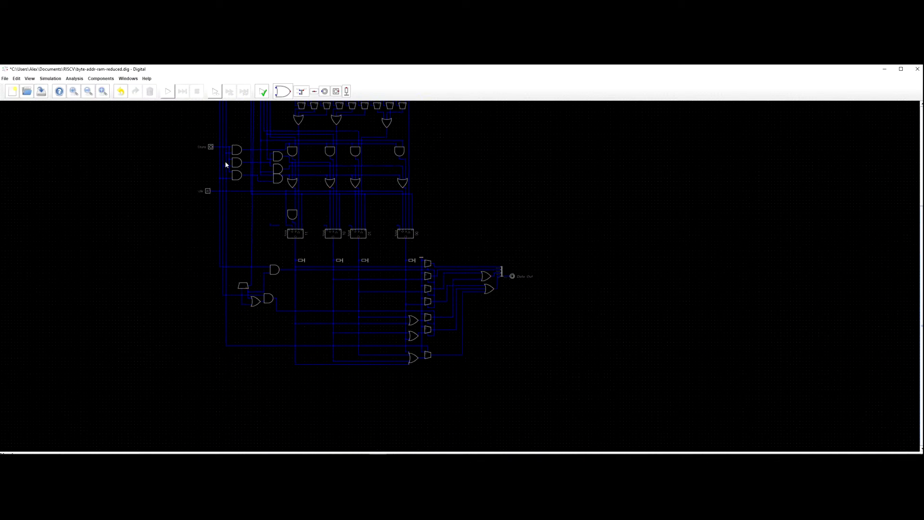
scroll(242, 138, up, 6)
click(249, 140)
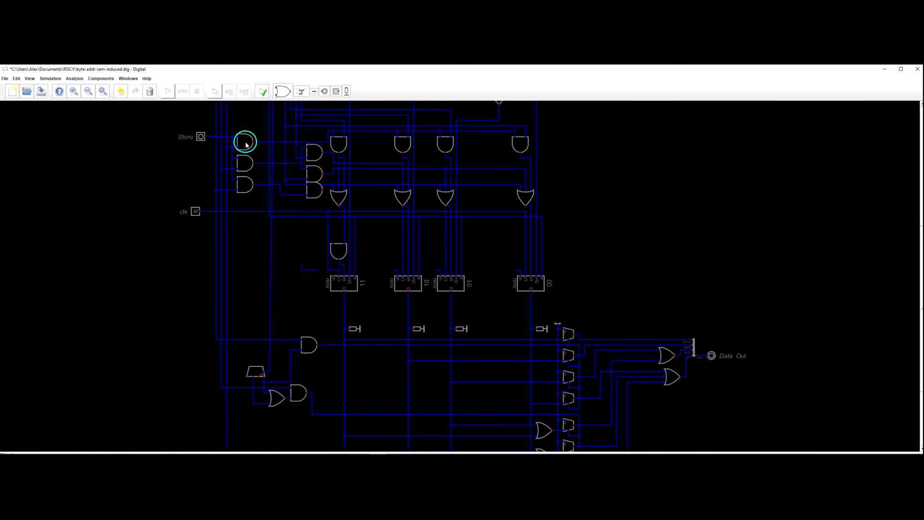
scroll(246, 144, up, 3)
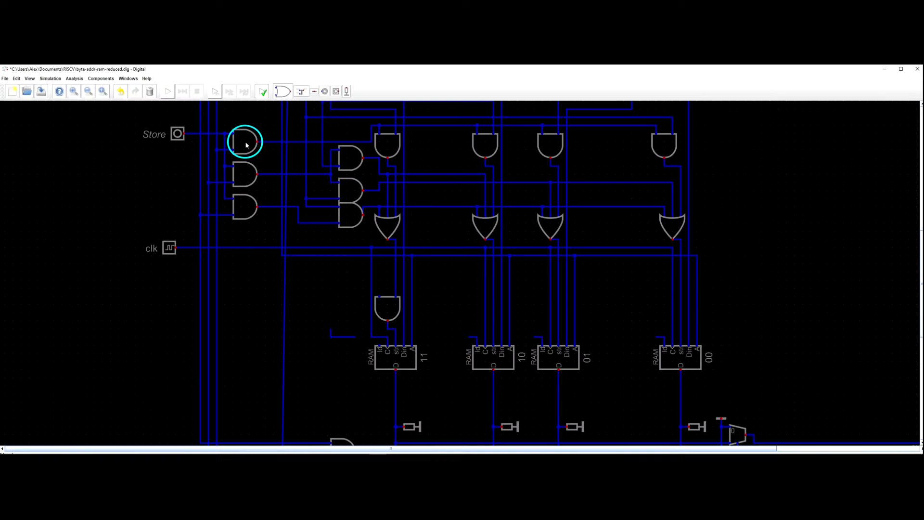
key(Delete)
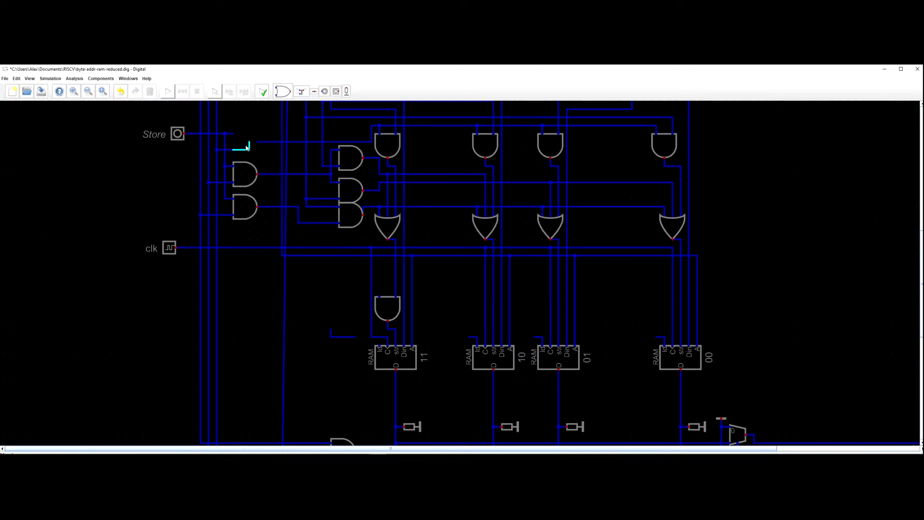
drag(258, 143, 216, 142)
click(231, 134)
key(Delete)
click(234, 149)
key(Delete)
Move the Store input below clk and wire it to the AND gate above RAM 11.
drag(181, 134, 161, 289)
click(377, 299)
click(159, 288)
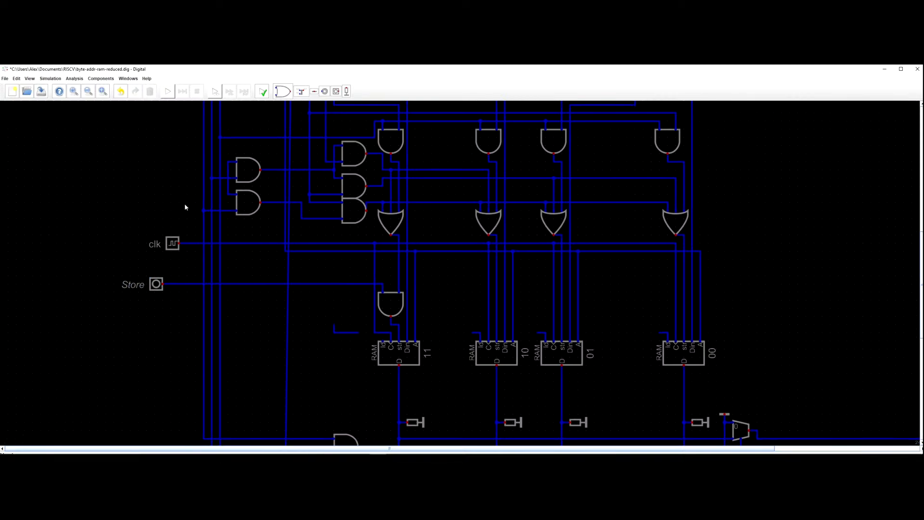
Delete the remaining two AND gates of the old Store stage and carry their select lines straight through.
click(246, 169)
key(Delete)
mouse_move(257, 171)
mouse_down()
mouse_move(214, 172)
mouse_move(229, 180)
mouse_move(226, 159)
mouse_move(236, 186)
mouse_move(207, 214)
mouse_move(301, 211)
mouse_move(283, 203)
mouse_up()
key(Delete)
key(Delete)
key(Delete)
key(Delete)
key(Delete)
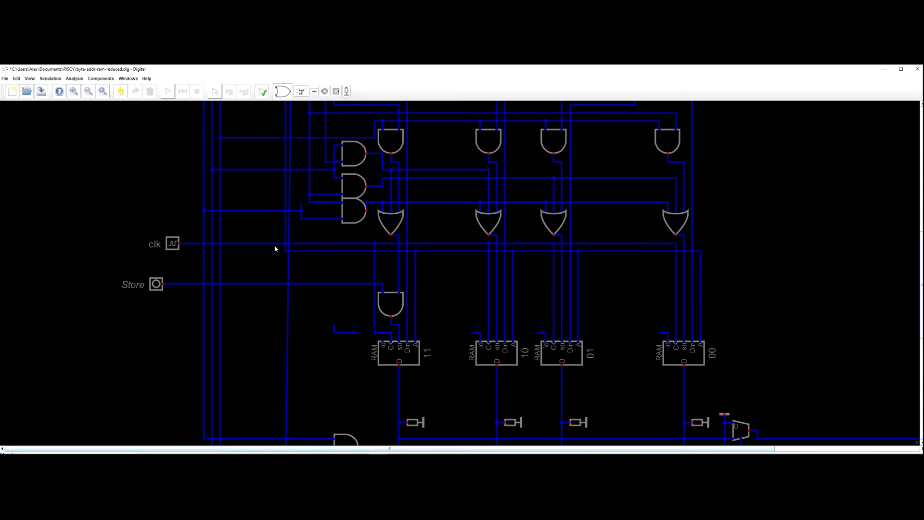
Examine how the byte, half and word select lines reach the AND and OR gates above the RAM blocks.
scroll(267, 247, down, 2)
drag(265, 204, 264, 268)
scroll(264, 198, down, 5)
scroll(261, 211, up, 3)
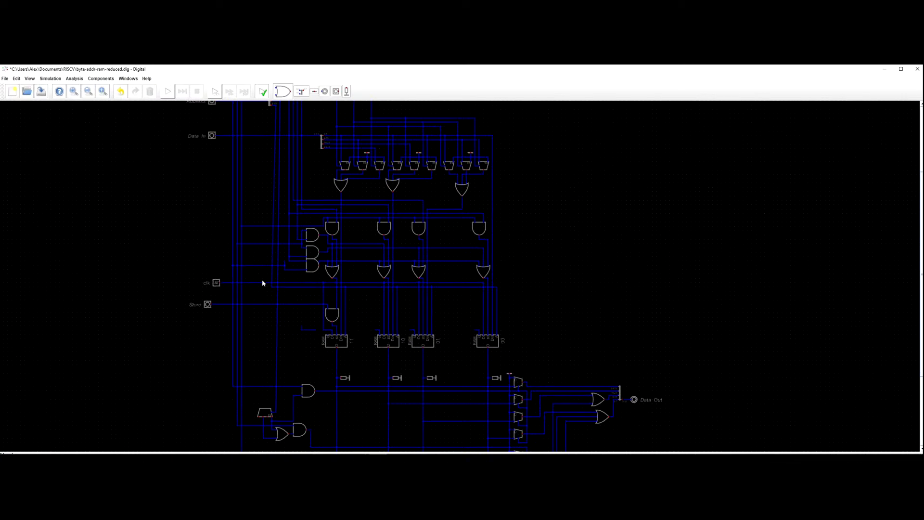
scroll(266, 285, up, 1)
drag(269, 289, 275, 263)
scroll(274, 290, up, 3)
scroll(273, 289, down, 4)
drag(285, 362, 288, 372)
scroll(288, 330, up, 3)
scroll(267, 269, down, 6)
drag(268, 218, 286, 327)
scroll(268, 279, up, 3)
scroll(267, 281, up, 2)
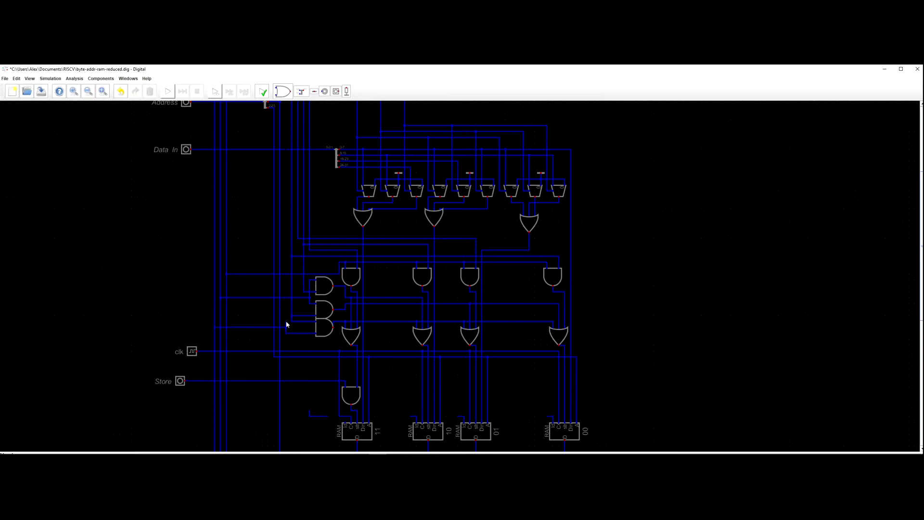
scroll(285, 323, up, 1)
scroll(285, 324, up, 2)
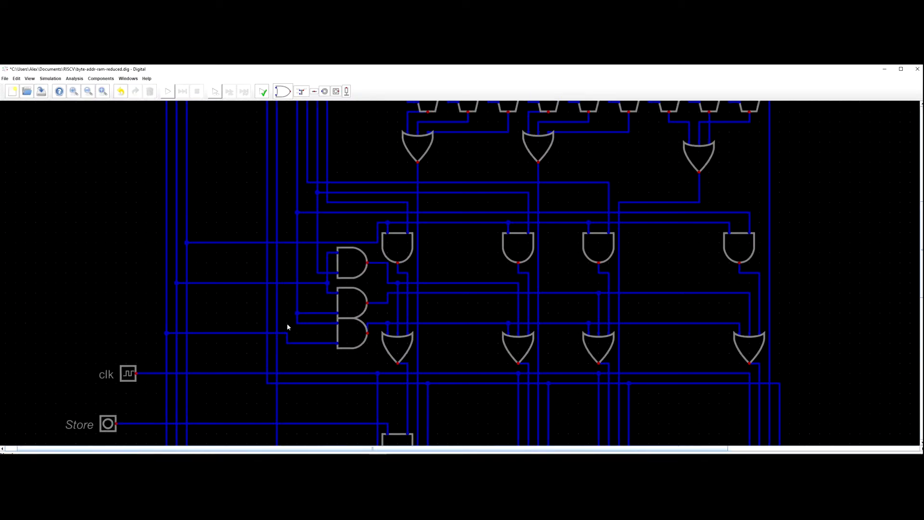
scroll(286, 312, down, 2)
scroll(285, 311, down, 4)
scroll(289, 317, up, 4)
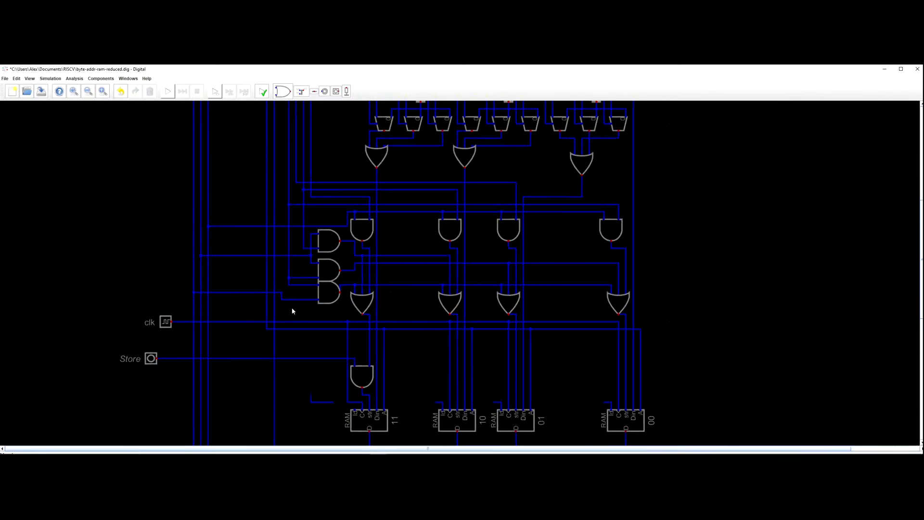
drag(287, 299, 315, 300)
scroll(306, 311, up, 2)
scroll(323, 318, down, 5)
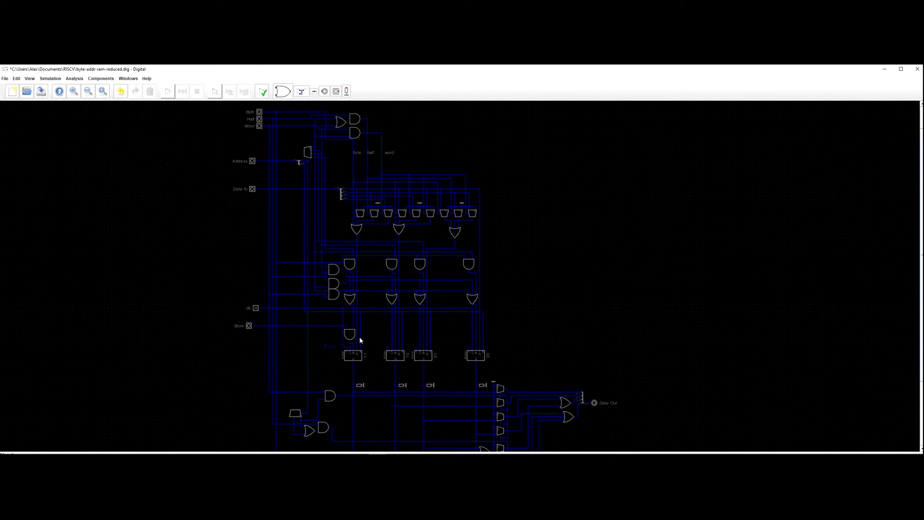
scroll(360, 340, up, 3)
click(337, 335)
scroll(346, 335, down, 2)
key(Escape)
Delete the store and clock wires entering RAM 10, 01 and 00.
scroll(349, 334, up, 3)
scroll(347, 334, up, 1)
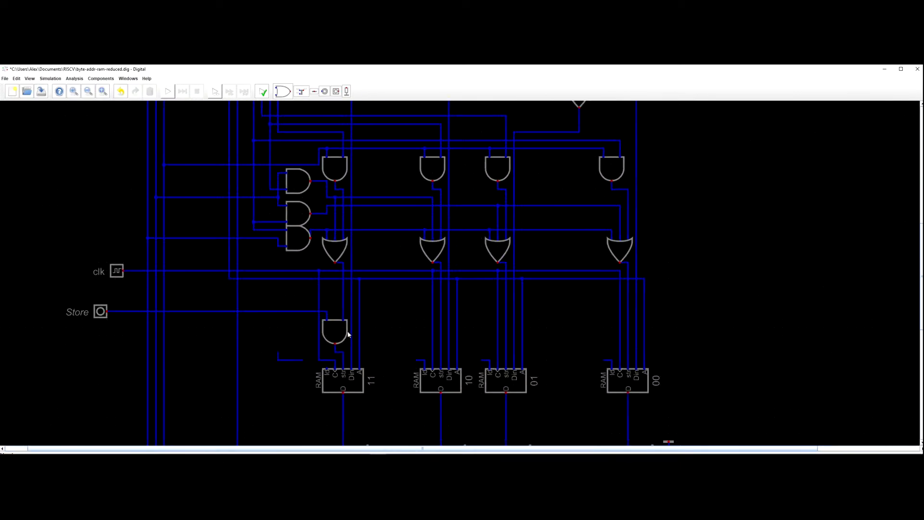
drag(426, 351, 439, 368)
key(Delete)
drag(496, 361, 502, 372)
key(Delete)
mouse_move(623, 357)
mouse_down()
mouse_move(616, 365)
mouse_move(631, 367)
mouse_up()
key(Delete)
key(Delete)
drag(502, 362, 510, 371)
key(Delete)
key(Delete)
mouse_move(428, 364)
mouse_down()
mouse_move(461, 373)
mouse_move(438, 365)
mouse_move(443, 370)
mouse_up()
key(ctrl+z)
key(Delete)
Copy the AND gate above RAM 11 and place one copy above each of RAM 10, 01 and 00.
click(336, 335)
key(ctrl+v)
click(447, 343)
key(ctrl+v)
click(510, 345)
key(ctrl+v)
click(632, 342)
Connect the three new AND gates to the outputs of the OR gates above them and to the Store line.
drag(629, 318, 631, 267)
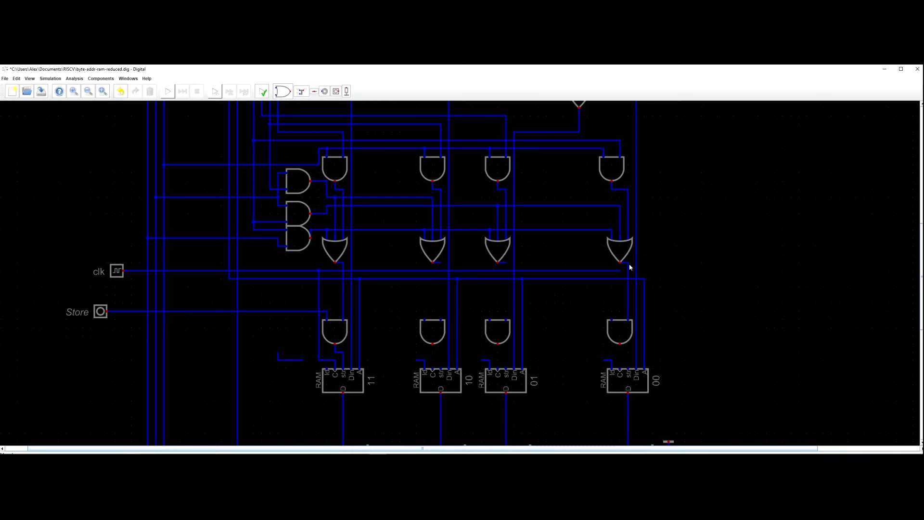
drag(504, 263, 508, 321)
click(441, 263)
key(Escape)
drag(443, 267, 443, 322)
mouse_move(324, 315)
mouse_down()
mouse_move(425, 324)
mouse_move(522, 308)
mouse_move(613, 322)
mouse_up()
Wire the AND gate outputs to the store inputs of RAM 01, 00 and 10, and straighten RAM 11's store wire.
scroll(489, 356, down, 1)
scroll(487, 359, up, 2)
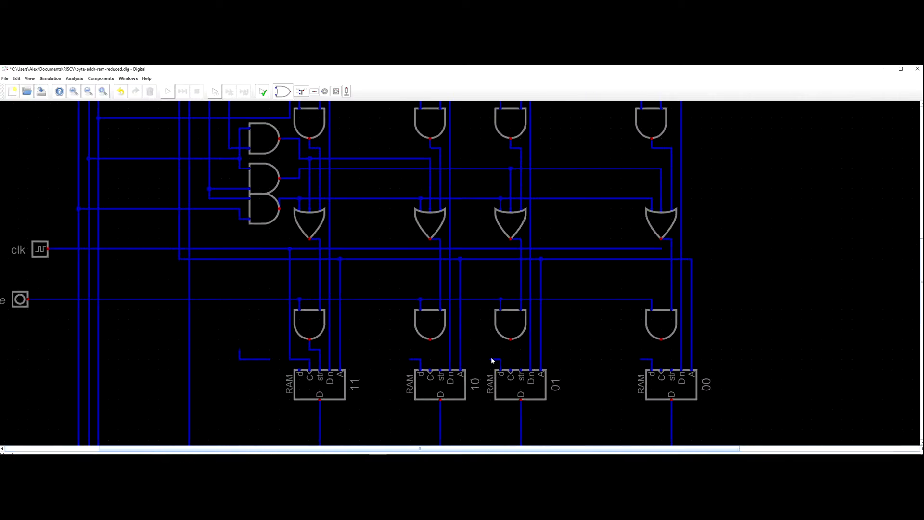
drag(522, 345, 521, 371)
drag(662, 340, 672, 371)
click(672, 371)
mouse_move(326, 351)
mouse_down()
mouse_move(306, 342)
mouse_move(325, 352)
mouse_up()
click(306, 342)
key(Delete)
click(431, 341)
click(440, 370)
Wire the clock inputs of RAM 10, 01 and 00 to the clk line and delete the line's leftover end.
click(430, 370)
click(431, 349)
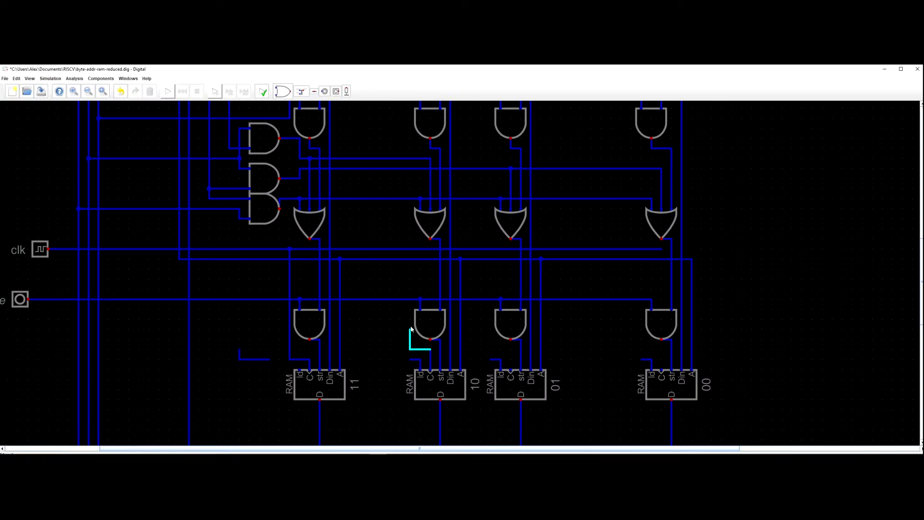
click(410, 250)
click(511, 371)
click(490, 250)
click(660, 367)
click(640, 249)
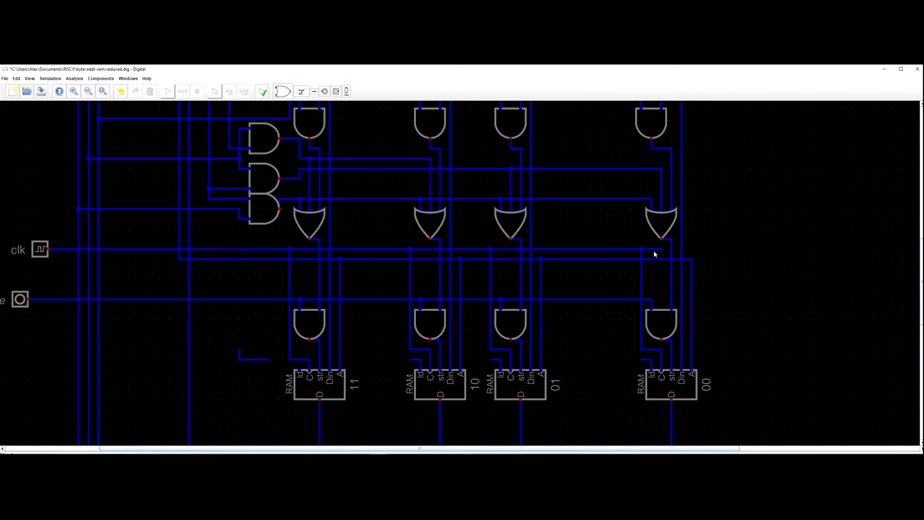
ctrl+click(660, 250)
key(Delete)
Delete the stray wire beside RAM 11 and reroute RAM 11's clock wire to match the other RAM blocks.
drag(381, 336, 389, 304)
drag(226, 299, 302, 301)
key(Delete)
scroll(308, 306, down, 1)
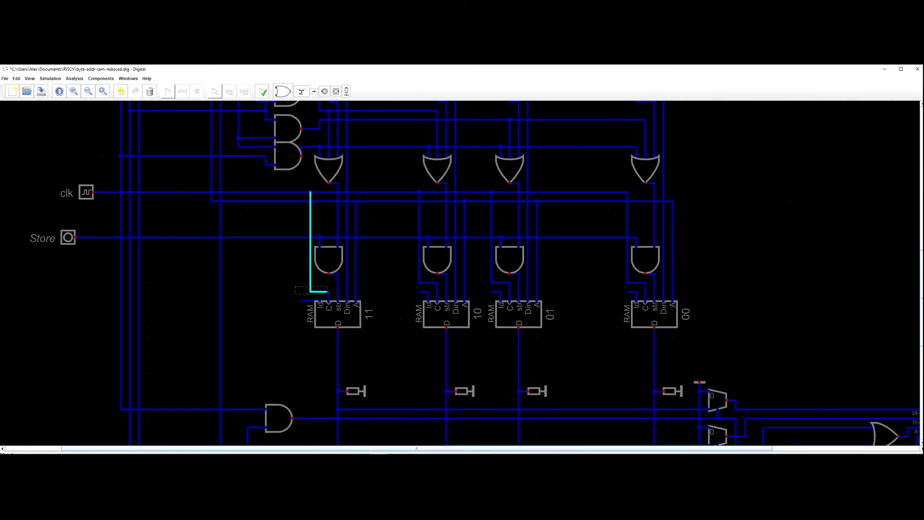
key(Delete)
Copy the AND gate above RAM 11 and place the copy beside that block.
click(334, 266)
key(ctrl+c)
key(ctrl+v)
click(272, 282)
Rotate the copied AND gate to face right and position its output at RAM 11's load input wire.
right_click(274, 279)
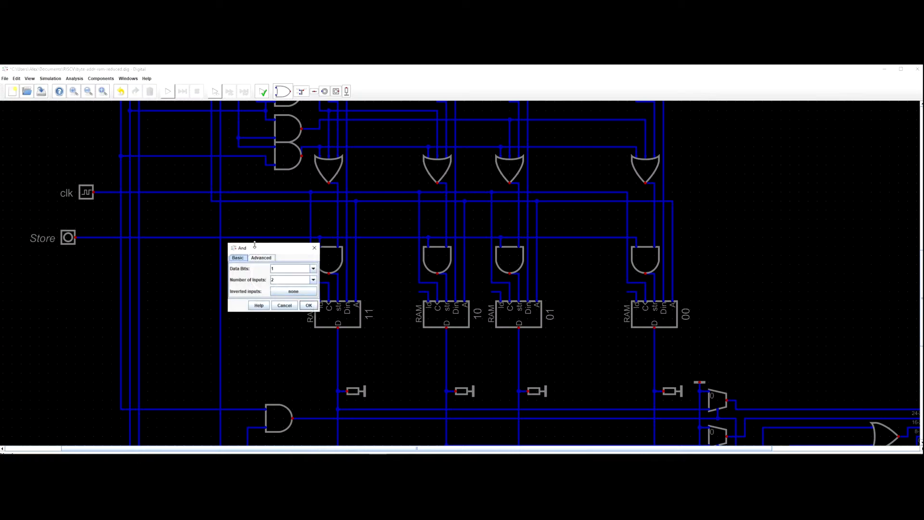
click(261, 257)
click(313, 274)
click(279, 287)
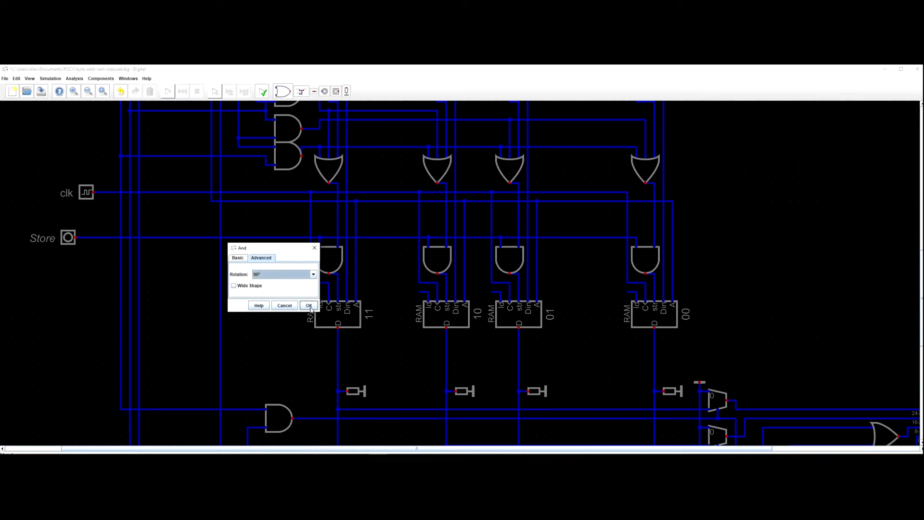
click(309, 306)
right_click(284, 259)
click(269, 235)
click(321, 251)
click(270, 259)
click(317, 282)
drag(289, 270, 295, 291)
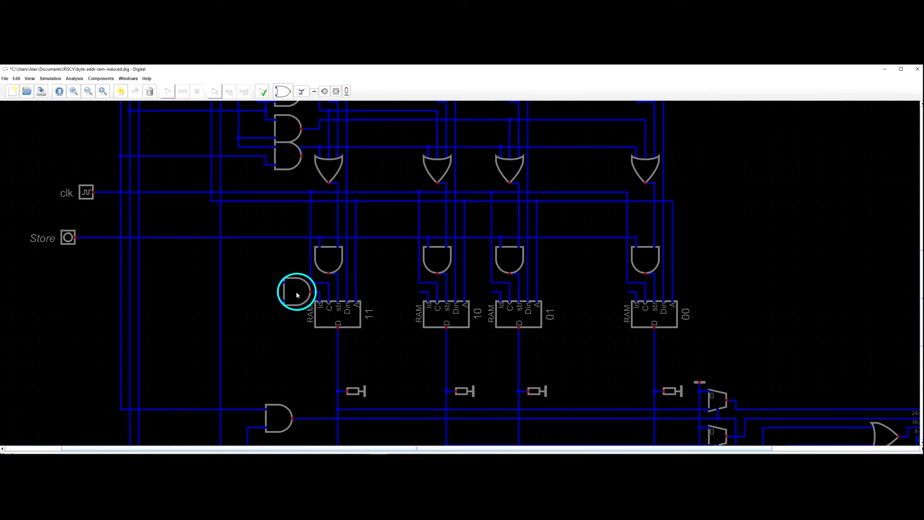
Place copies of the right-facing AND gate at the load inputs of RAM 10 and 00, and one below RAM 10 for RAM 01.
click(361, 301)
click(421, 307)
key(ctrl+v)
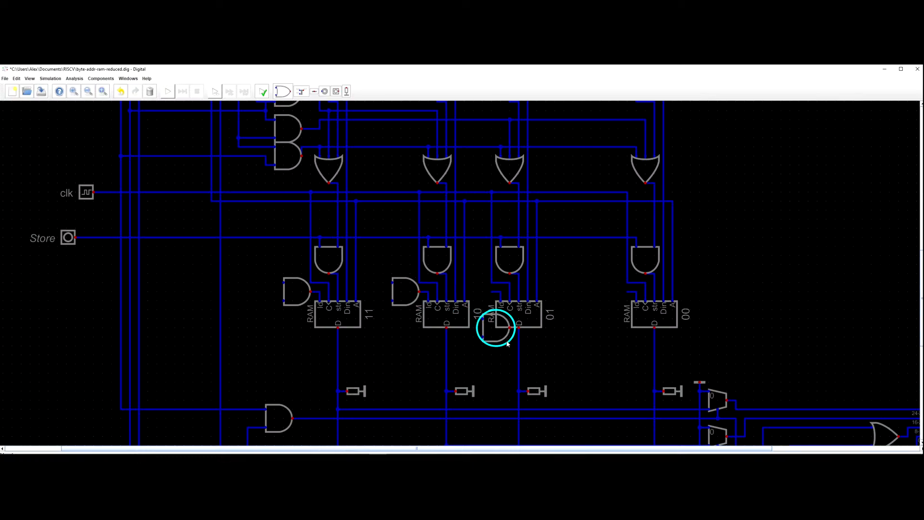
click(491, 361)
key(ctrl+v)
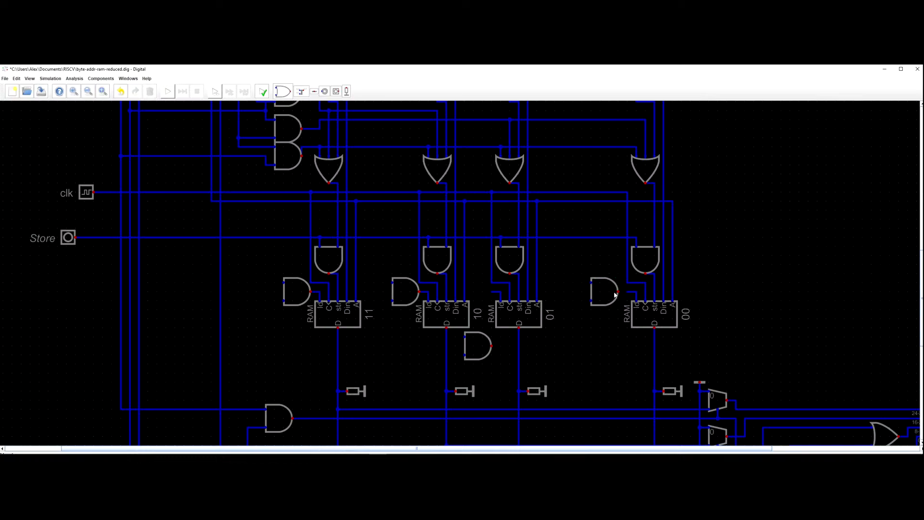
click(636, 307)
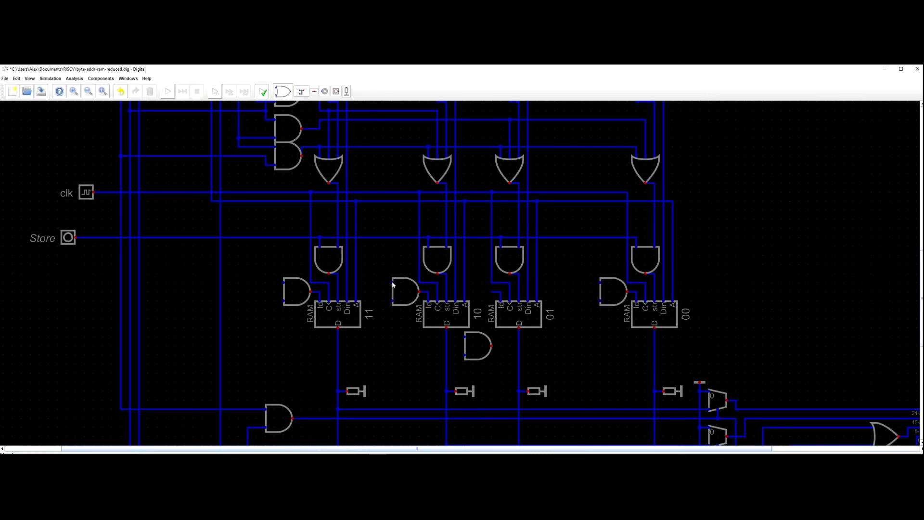
Wire the upper inputs of the AND gates beside RAM 11 and RAM 10 to the OR gate outputs above those blocks.
mouse_move(294, 292)
mouse_down()
mouse_move(292, 312)
mouse_move(290, 300)
mouse_up()
click(291, 294)
scroll(271, 290, down, 1)
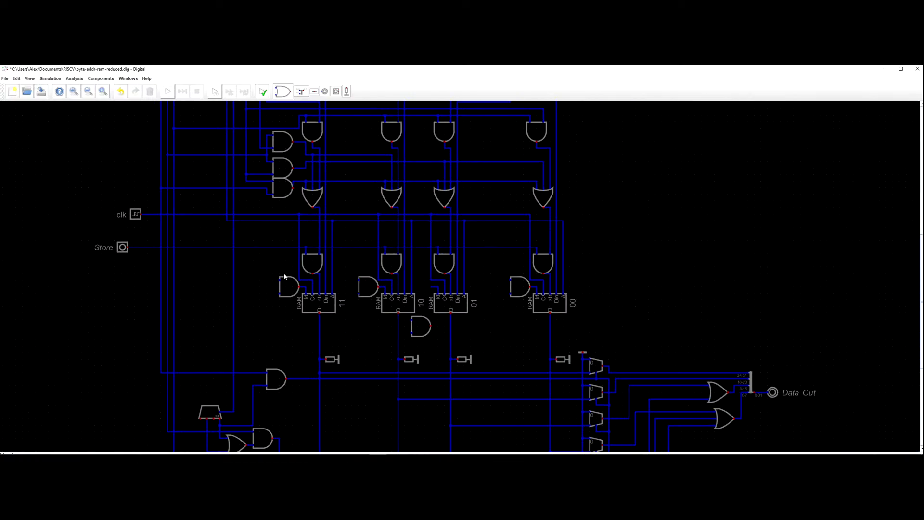
scroll(282, 283, up, 2)
scroll(279, 284, down, 2)
scroll(278, 284, up, 1)
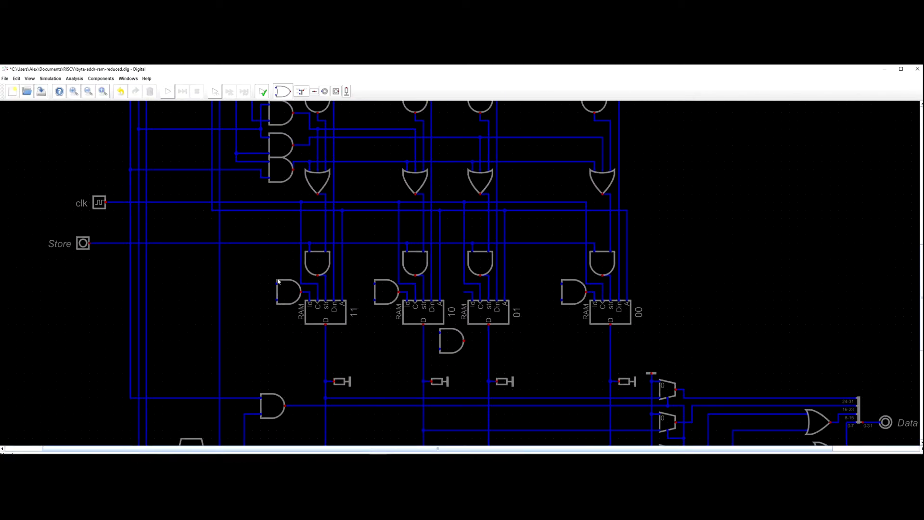
click(326, 229)
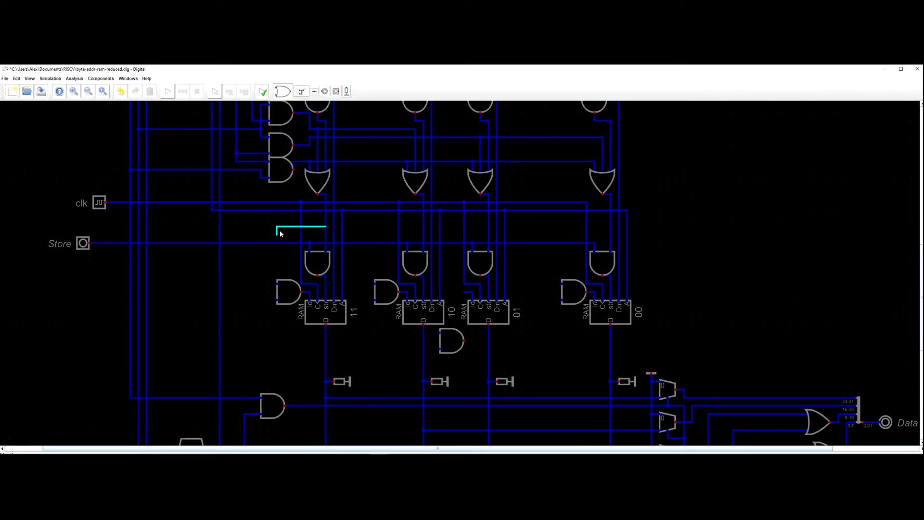
click(272, 285)
click(372, 287)
click(368, 230)
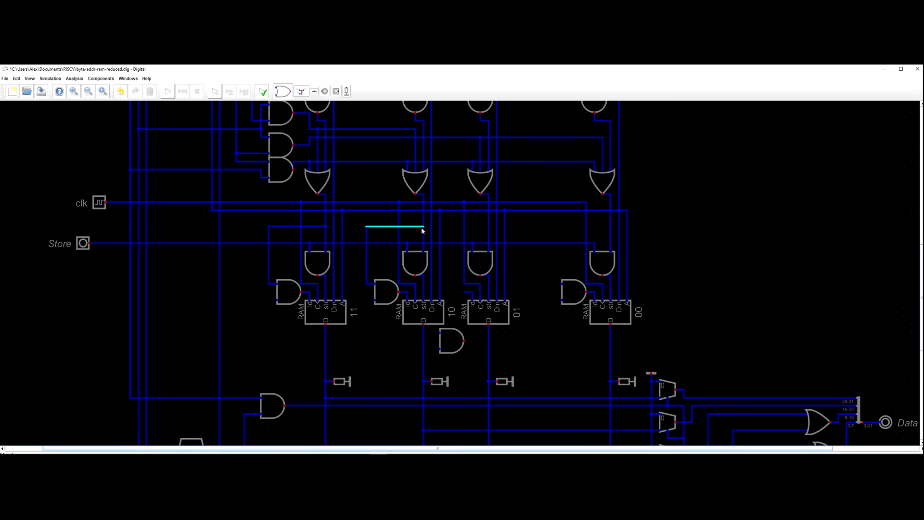
click(423, 227)
Join the lower inputs of the RAM 11 and RAM 10 load gates with a shared line extended towards the gate below RAM 10.
scroll(422, 231, down, 2)
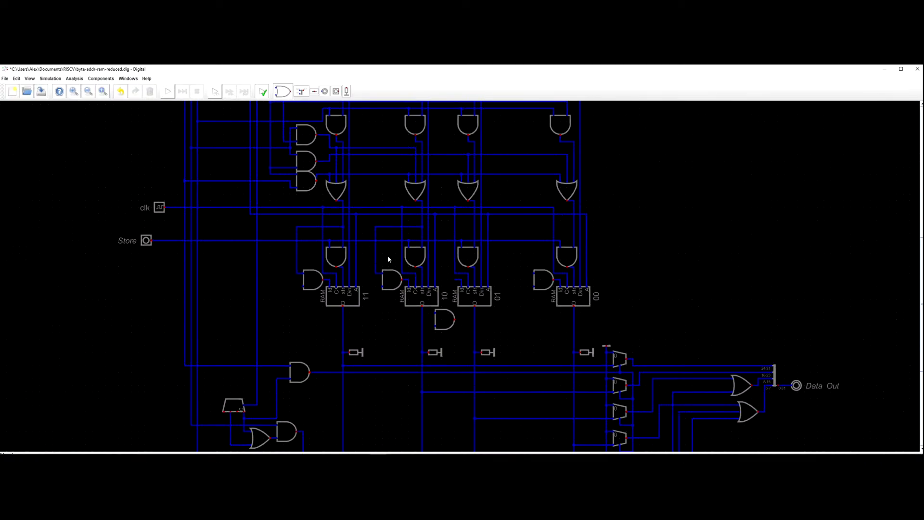
click(377, 288)
click(376, 317)
click(297, 287)
click(376, 319)
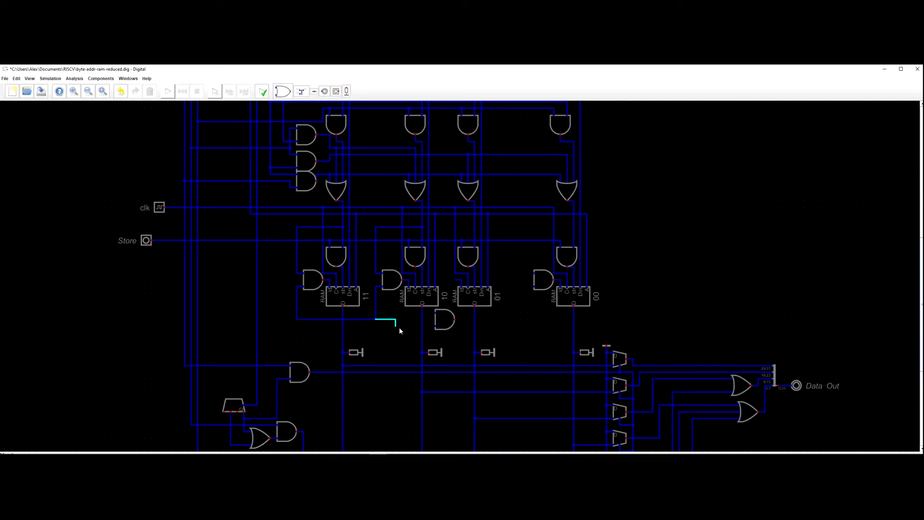
click(429, 320)
key(Escape)
Connect the AND gate below RAM 10 to the shared load line, RAM 01's OR gate output and RAM 01's load input.
click(442, 323)
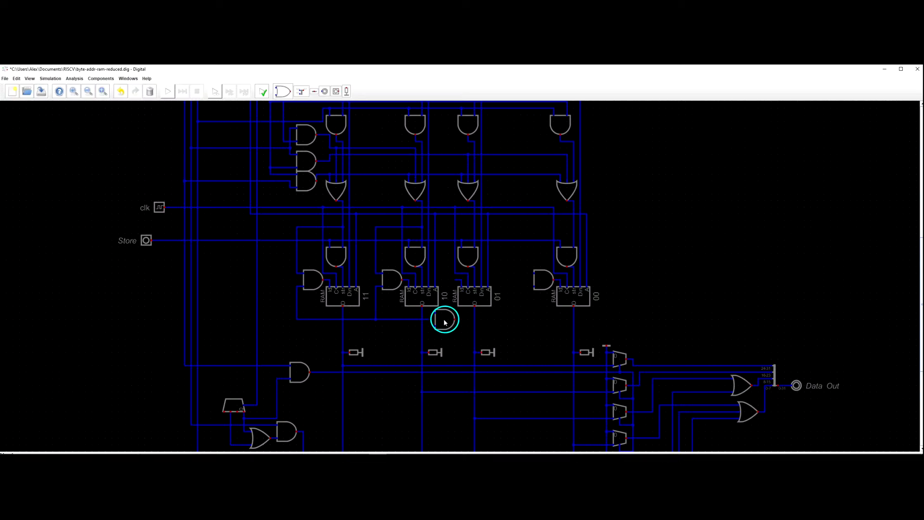
mouse_move(446, 321)
mouse_down()
mouse_move(444, 305)
mouse_move(444, 329)
mouse_up()
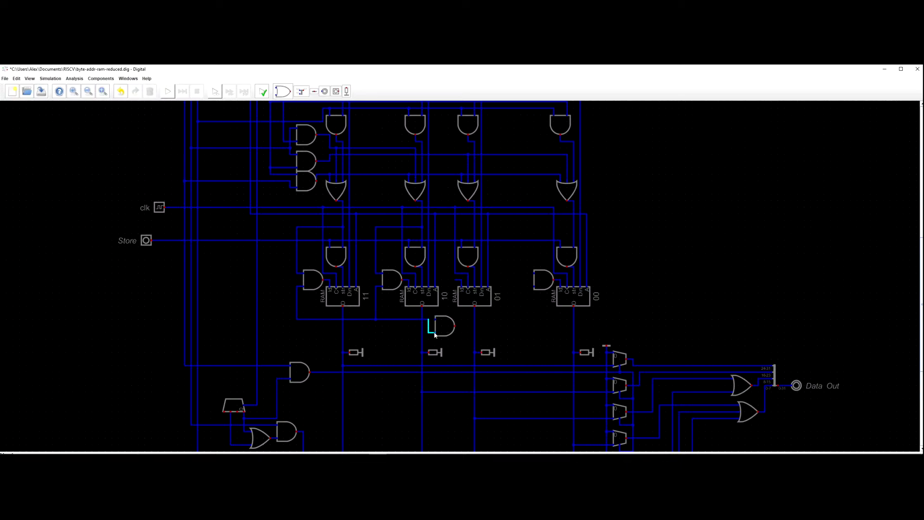
click(434, 320)
click(474, 227)
click(455, 326)
click(455, 280)
scroll(491, 318, up, 2)
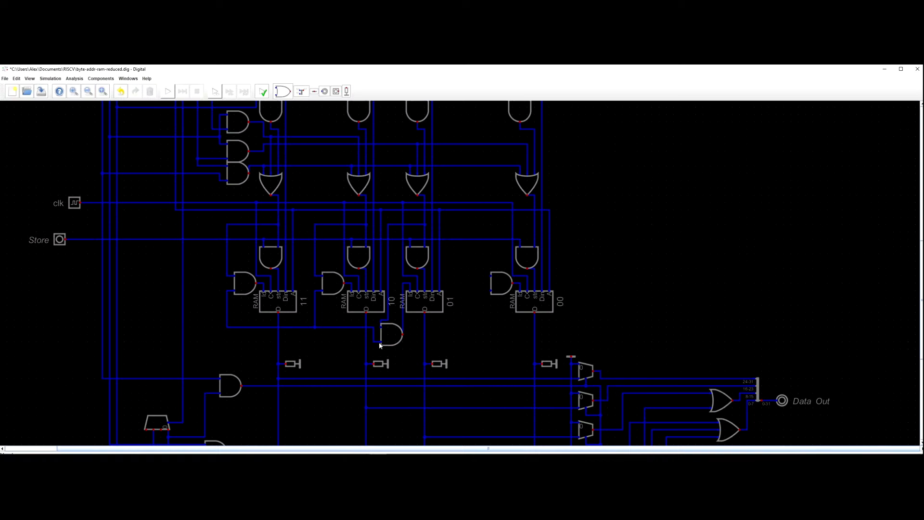
Extend the load line to the AND gate beside RAM 00 and wire that gate's upper input to the OR output above.
drag(394, 334, 394, 326)
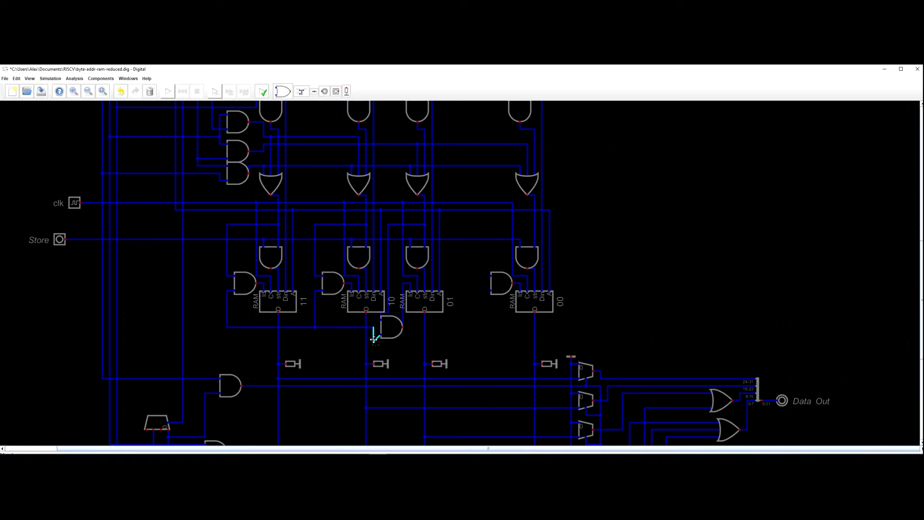
click(374, 334)
click(477, 341)
click(489, 289)
click(490, 277)
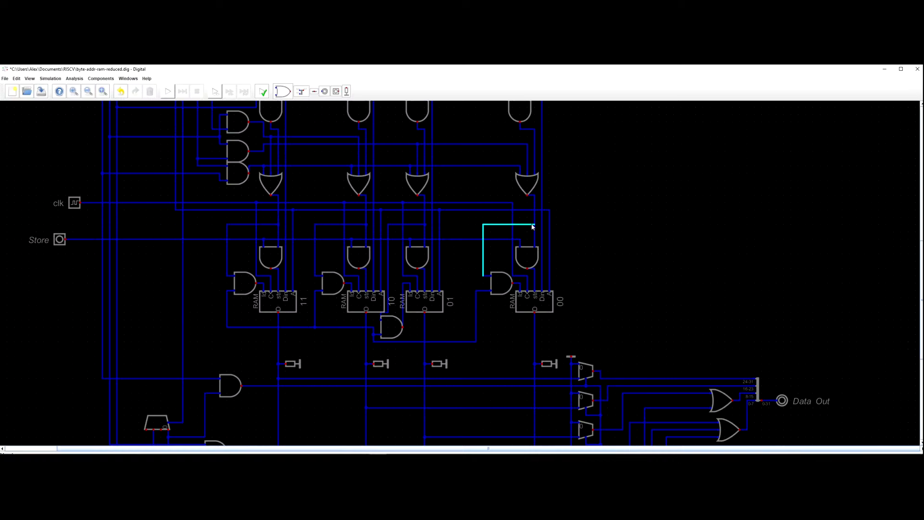
click(513, 222)
Save the circuit and try to start the simulation.
scroll(581, 244, down, 3)
scroll(591, 243, down, 4)
scroll(586, 238, up, 3)
key(ctrl+s)
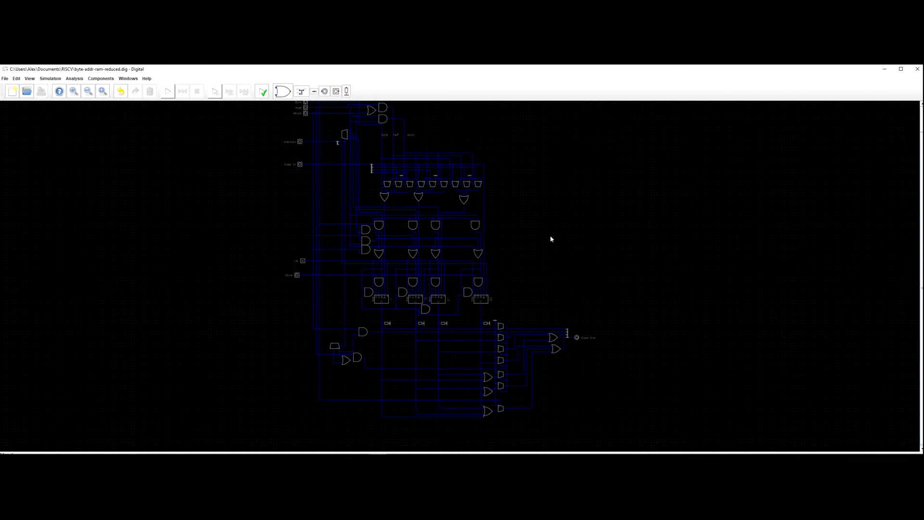
click(167, 91)
click(536, 283)
Copy the Store input, place the copy below it and label it "Load".
scroll(510, 285, up, 5)
drag(500, 293, 639, 235)
scroll(665, 234, down, 6)
scroll(385, 253, up, 4)
scroll(433, 279, down, 4)
drag(414, 239, 262, 237)
scroll(404, 272, down, 5)
scroll(405, 272, up, 5)
key(ctrl+c)
key(ctrl+v)
click(365, 285)
right_click(364, 283)
text(Load)
key(Return)
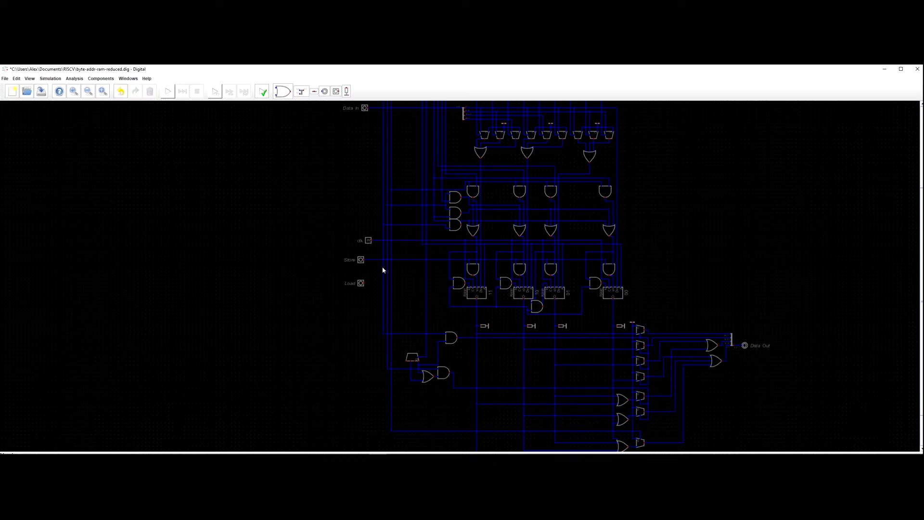
Draw a wire from the shared load line and move the Load input onto its end.
click(450, 289)
click(376, 289)
key(Escape)
click(361, 285)
click(373, 289)
Save the circuit with the connected Load input and run its simulation.
scroll(327, 297, down, 4)
key(space)
scroll(285, 235, down, 4)
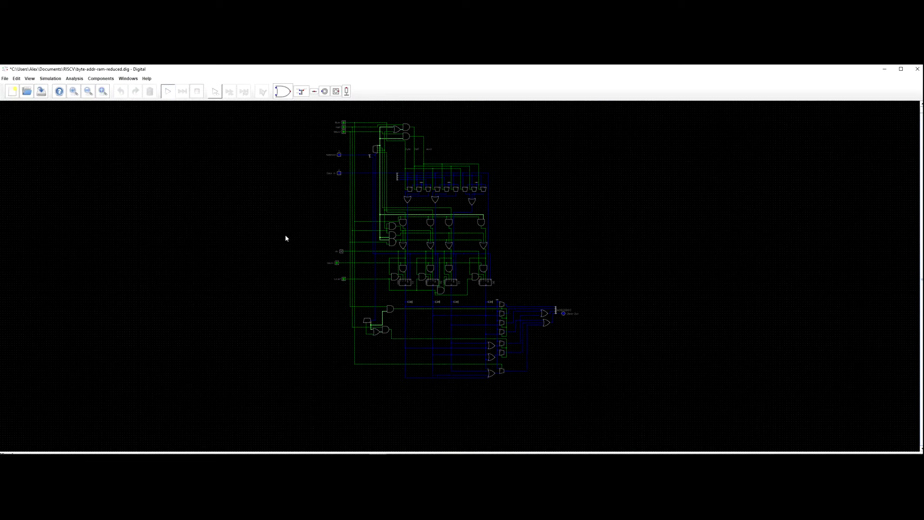
key(space)
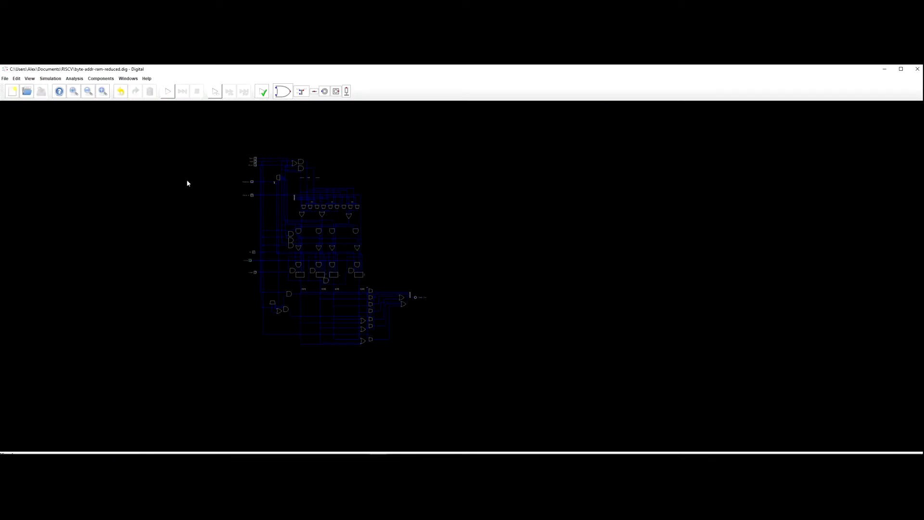
click(166, 93)
scroll(169, 183, up, 6)
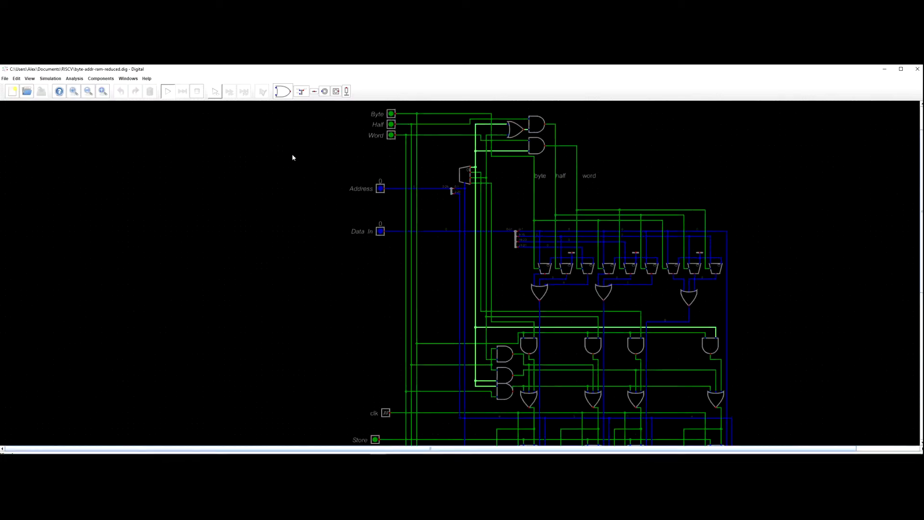
Set the Data In input to hexadecimal 87654321.
click(352, 224)
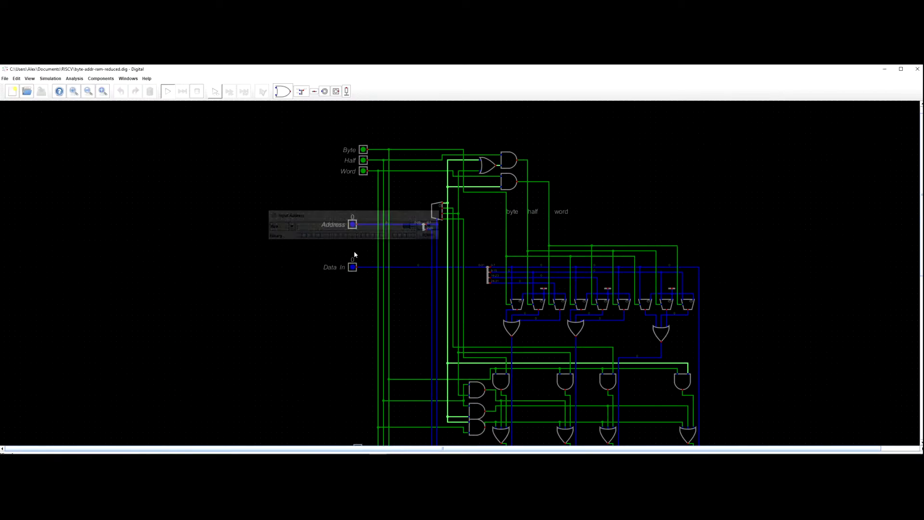
click(352, 267)
click(424, 271)
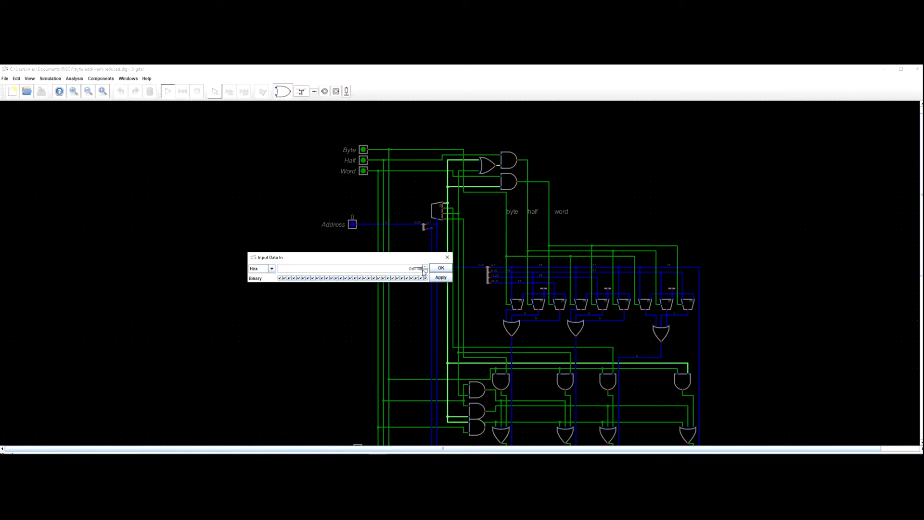
click(425, 267)
key(BackSpace)
text(87635)
key(BackSpace)
key(BackSpace)
text(54321)
key(Return)
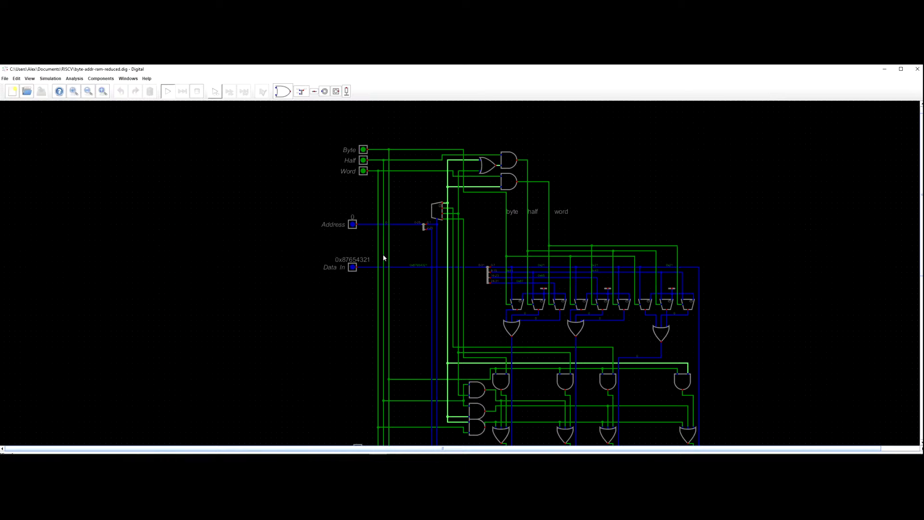
Turn on the Store and Load inputs and pulse the clock.
scroll(308, 296, down, 3)
scroll(330, 280, up, 3)
click(326, 287)
drag(313, 315, 278, 257)
click(306, 262)
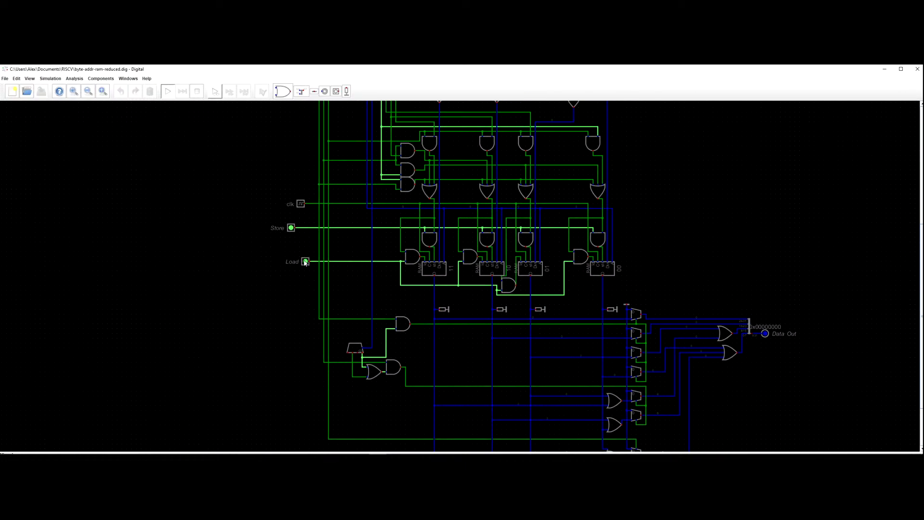
click(300, 205)
click(300, 205)
click(300, 205)
click(300, 204)
scroll(261, 227, down, 5)
scroll(265, 238, up, 5)
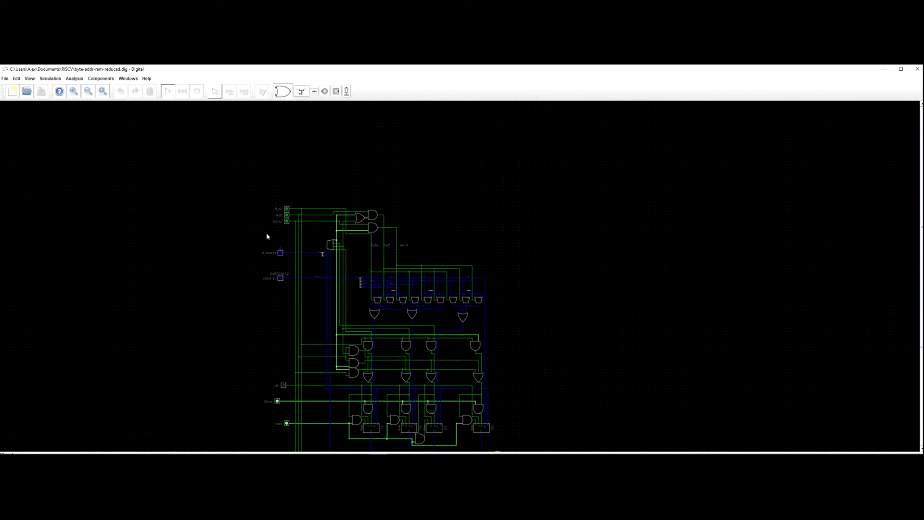
Turn on the Word input and pulse the clock to store a word at address 0.
click(297, 219)
scroll(255, 267, down, 7)
scroll(241, 221, up, 5)
drag(236, 328, 242, 222)
click(279, 153)
click(279, 154)
drag(251, 188, 264, 280)
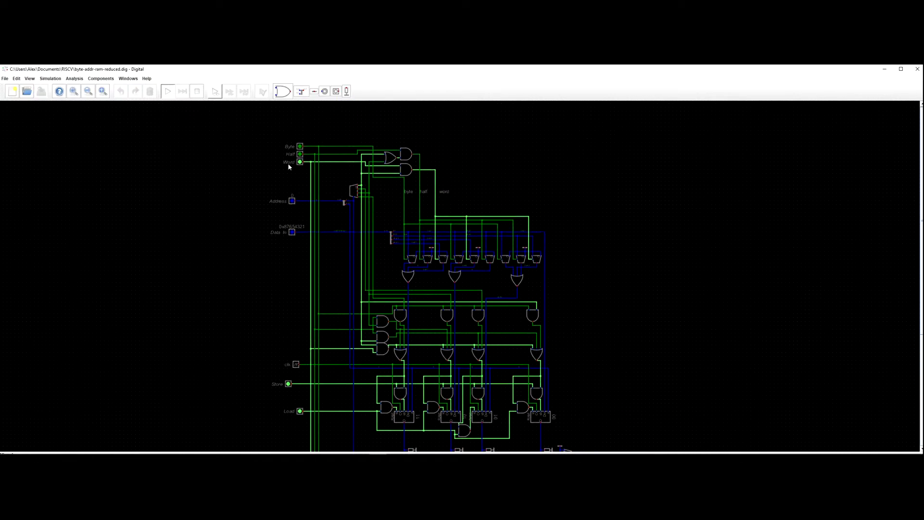
Store a half word at address 4 by enabling Half instead of Word and pulsing the clock.
scroll(292, 190, up, 3)
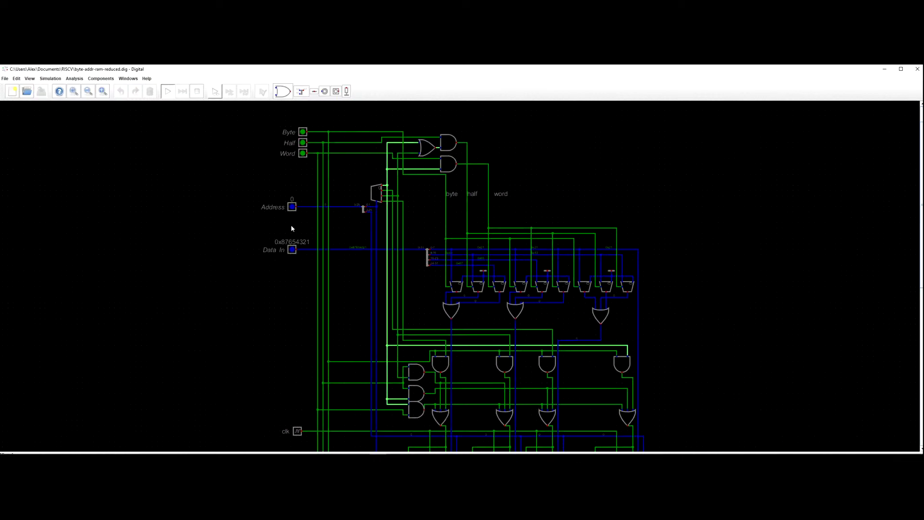
click(291, 207)
click(343, 215)
click(366, 206)
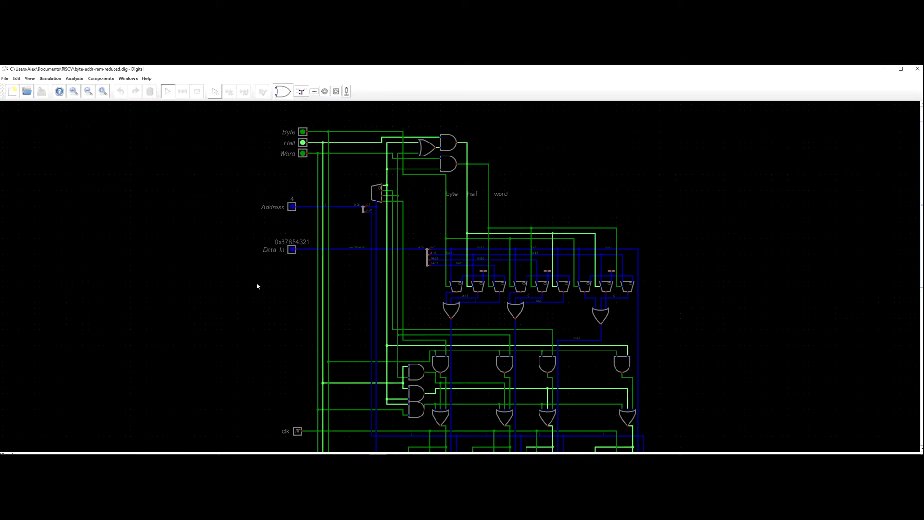
scroll(289, 238, down, 3)
click(293, 289)
click(292, 289)
Set the Address input to 6 for a half-word store.
scroll(262, 229, up, 1)
click(284, 130)
click(341, 142)
click(361, 142)
click(361, 132)
scroll(318, 152, down, 2)
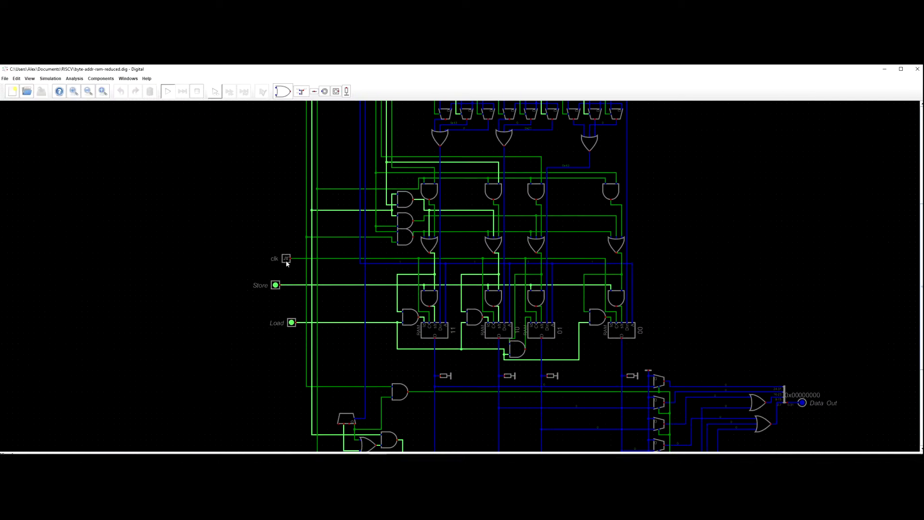
scroll(262, 268, up, 3)
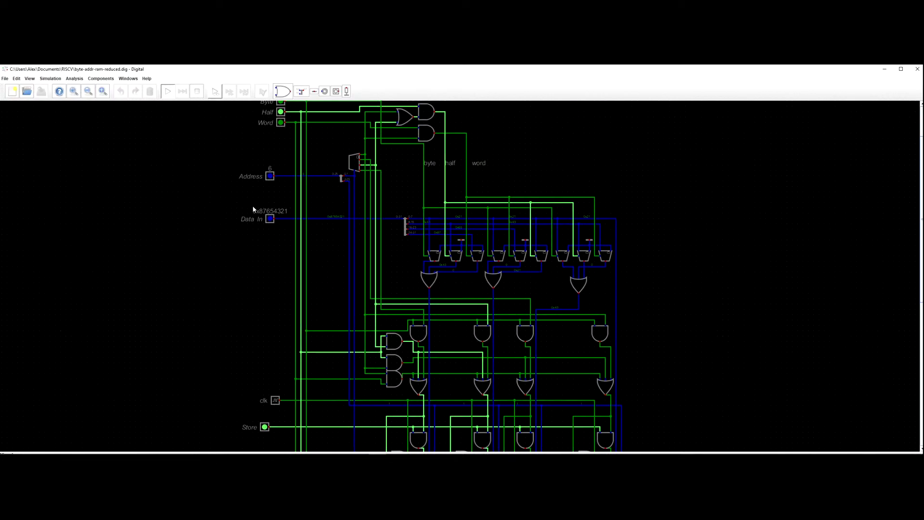
Read the full word at address 4 by setting Address to 4, enabling Word instead of Half, and turning Store off.
click(271, 180)
click(328, 184)
click(347, 174)
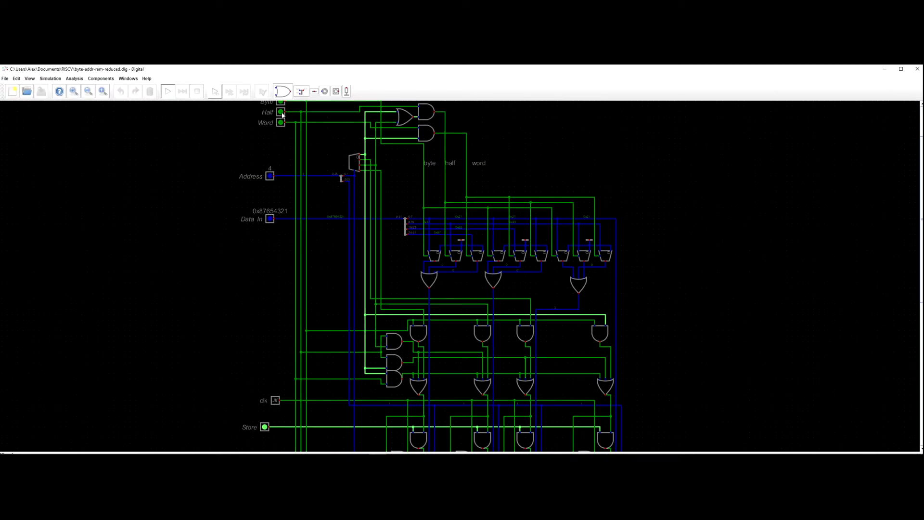
scroll(196, 153, down, 5)
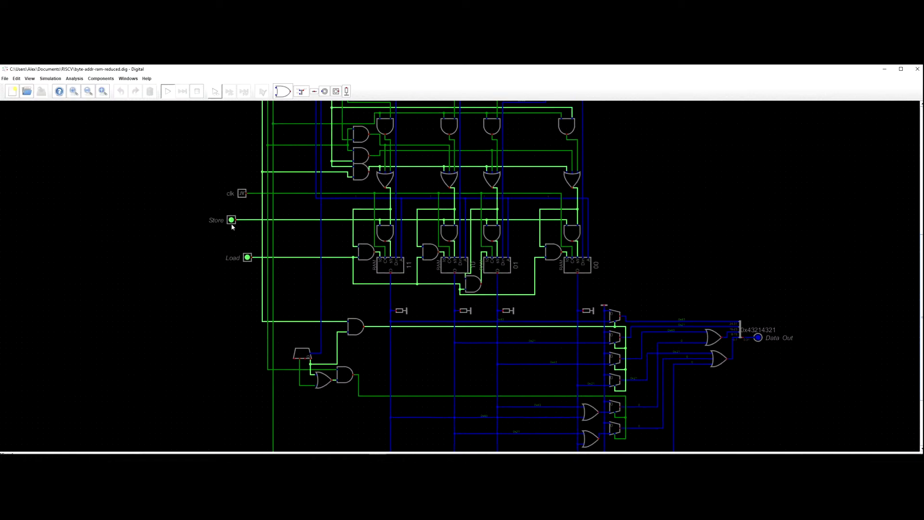
click(232, 220)
scroll(215, 216, down, 2)
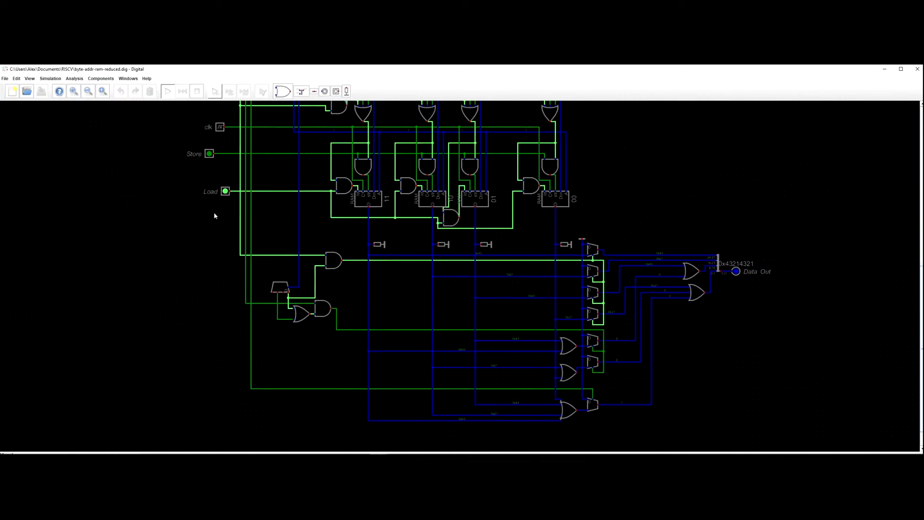
Examine the complete RAM circuit, from the size and address inputs through the RAM blocks to Data Out.
scroll(680, 172, down, 5)
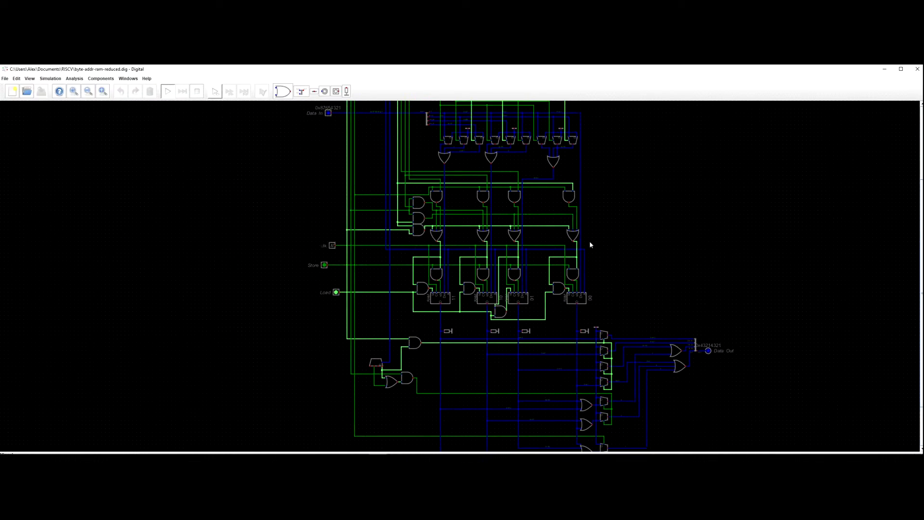
scroll(488, 231, down, 2)
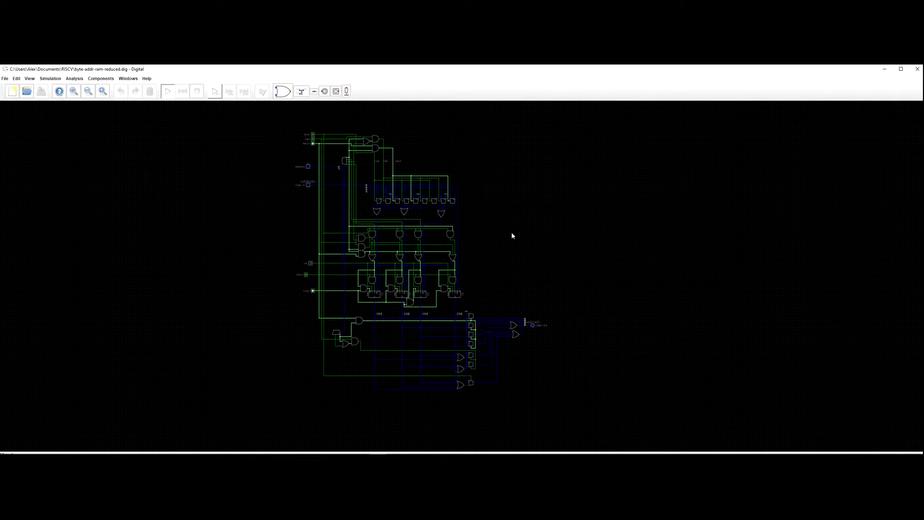
scroll(470, 212, up, 4)
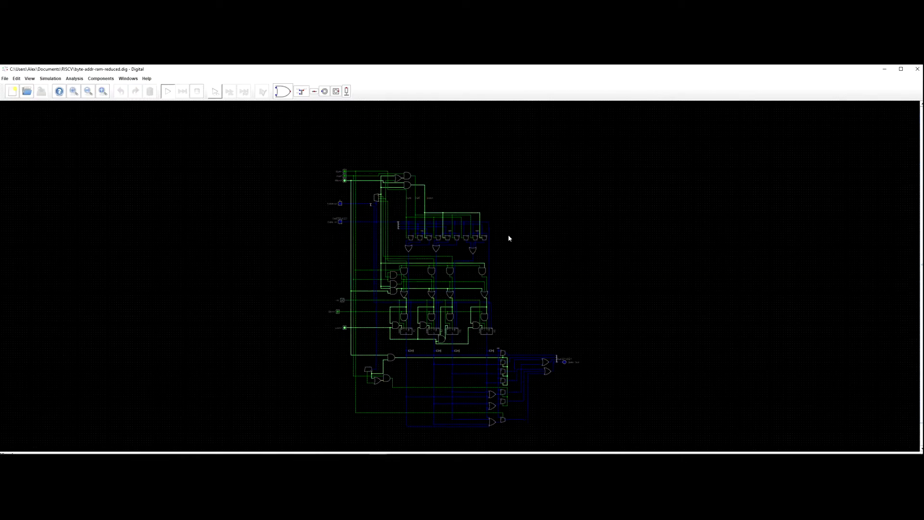
scroll(575, 232, up, 3)
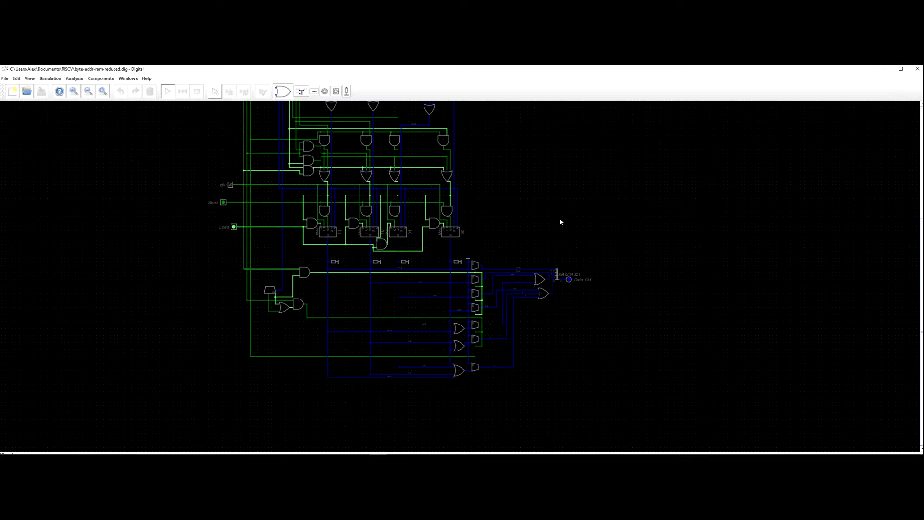
scroll(559, 219, down, 3)
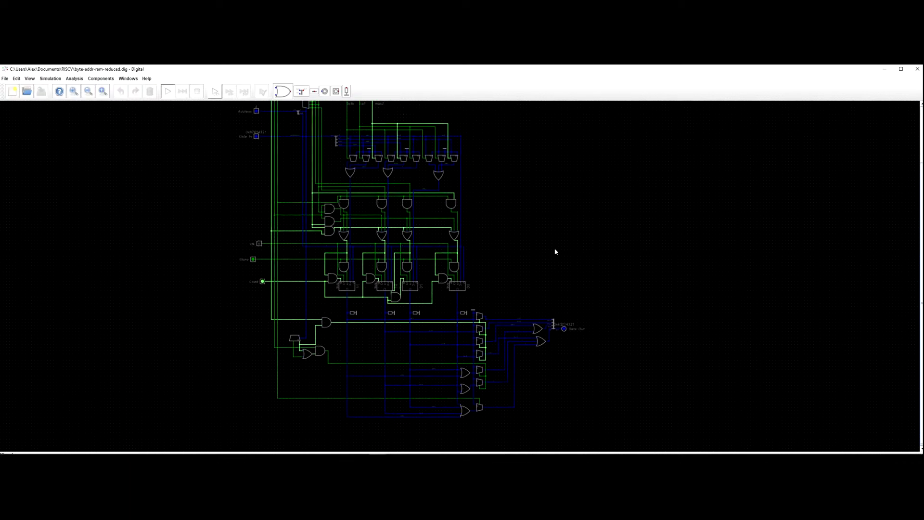
drag(553, 226, 581, 236)
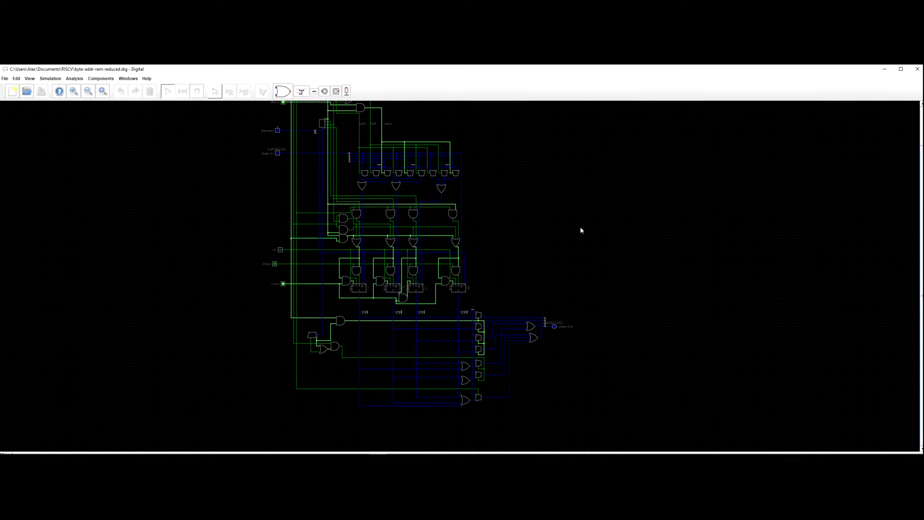
mouse_move(582, 229)
mouse_down()
mouse_move(574, 258)
mouse_move(599, 232)
mouse_move(665, 247)
mouse_move(610, 208)
mouse_move(593, 221)
mouse_up()
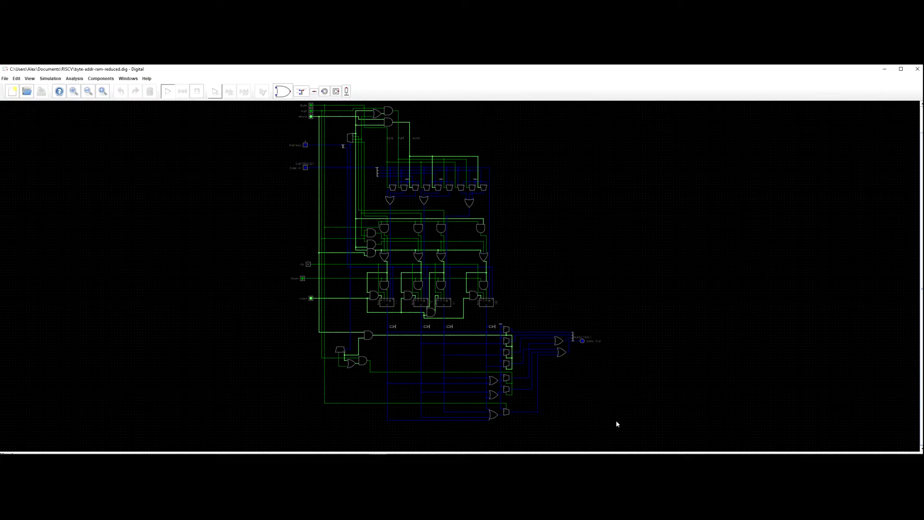
drag(658, 366, 671, 382)
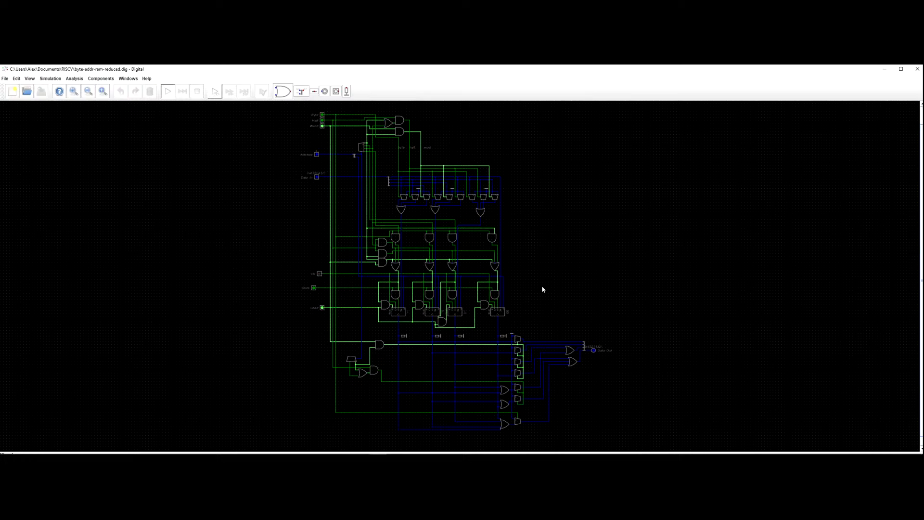
drag(537, 290, 561, 289)
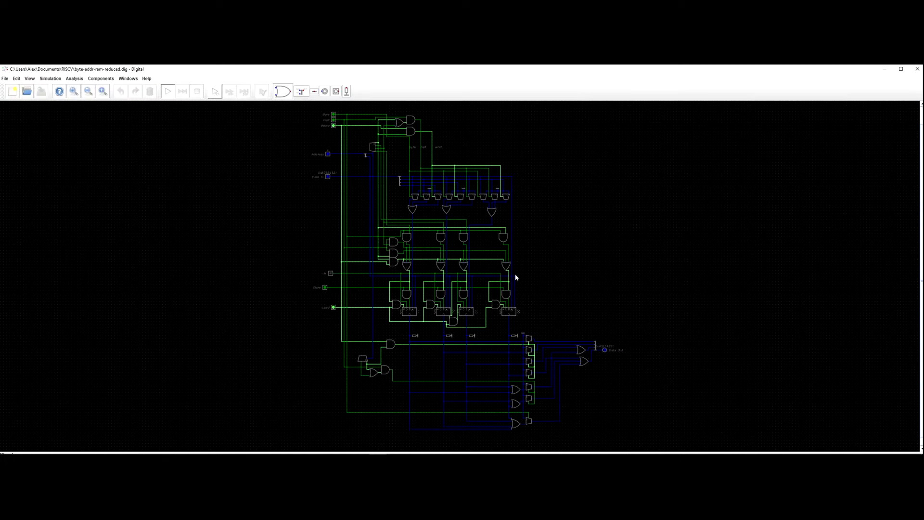